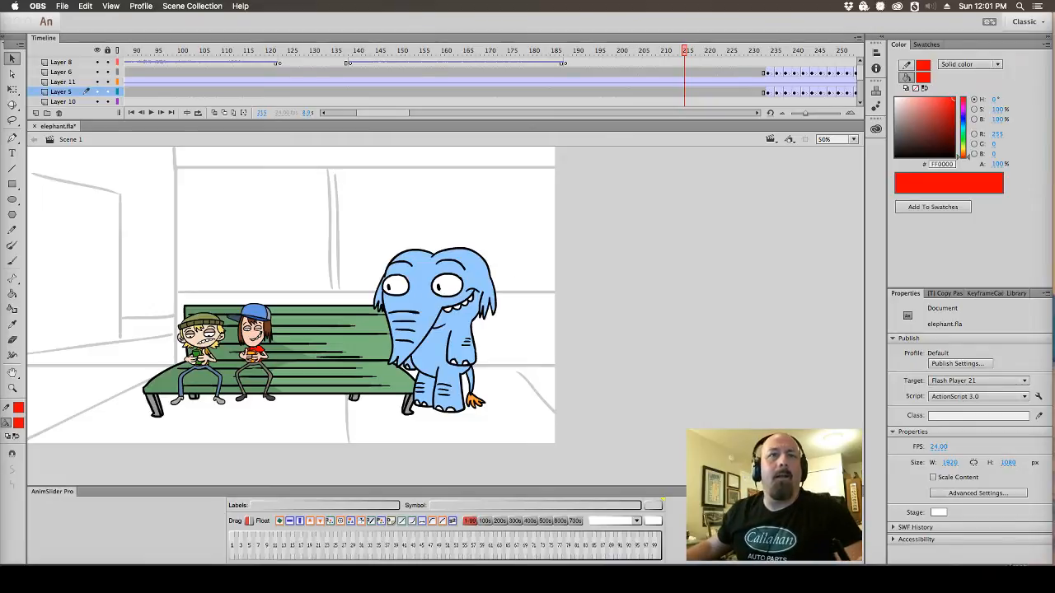
Play the scene's animation from frame 1
{"action": "key", "text": "super+Tab"}
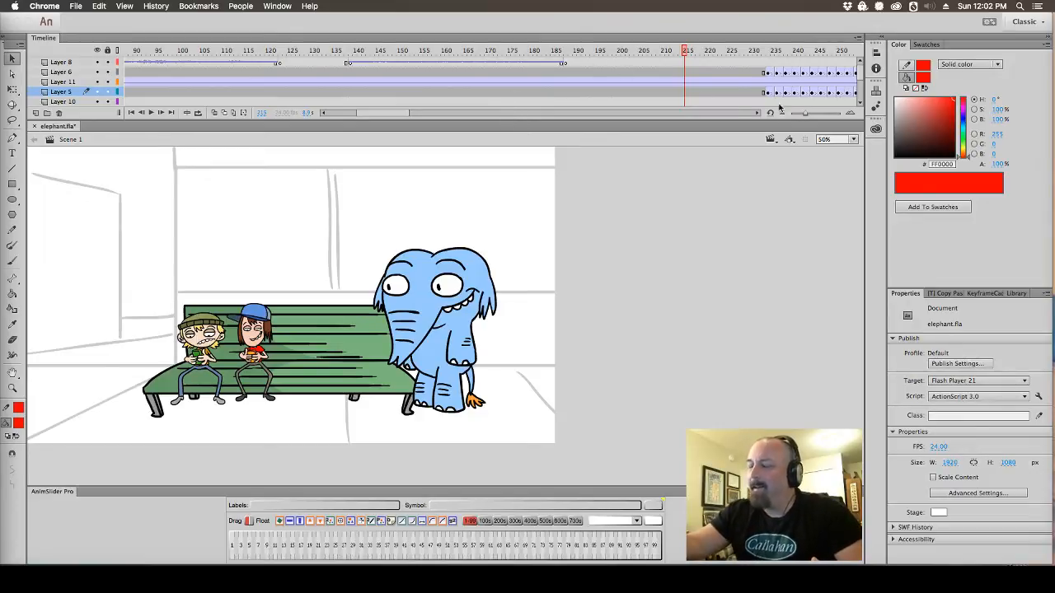
{"action": "left_click", "coordinate": [384, 115]}
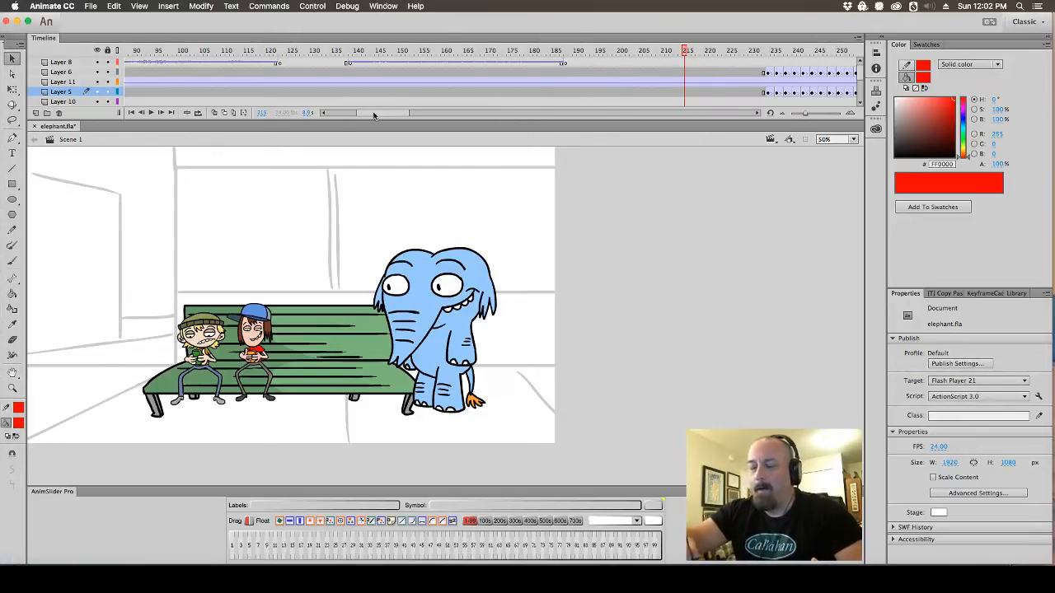
{"action": "left_click_drag", "start_coordinate": [369, 115], "coordinate": [326, 112]}
{"action": "left_click_drag", "start_coordinate": [150, 66], "coordinate": [126, 70]}
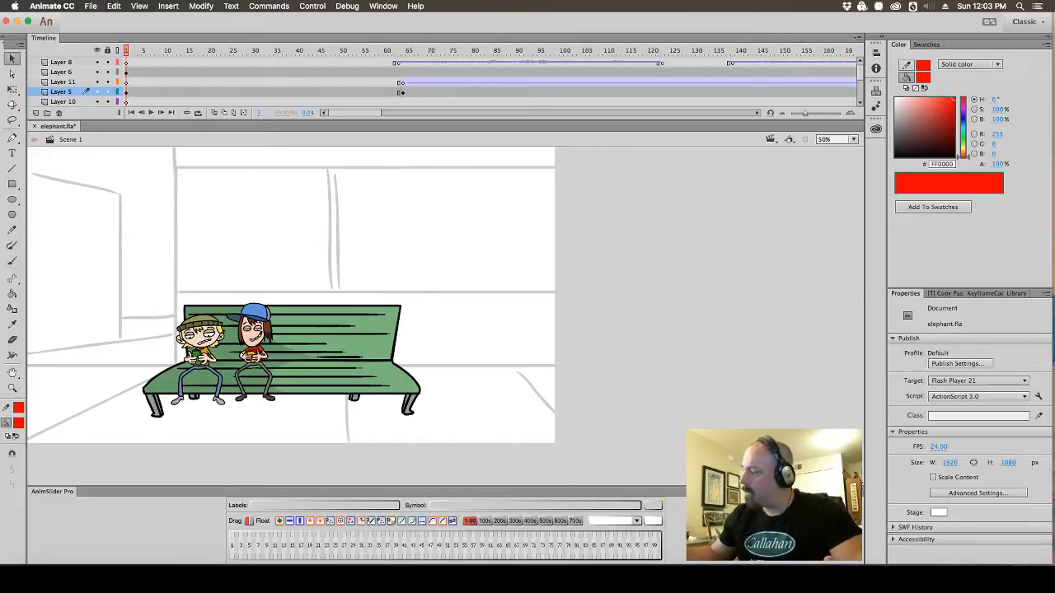
{"action": "scroll", "coordinate": [445, 313], "scroll_direction": "up", "scroll_amount": 1}
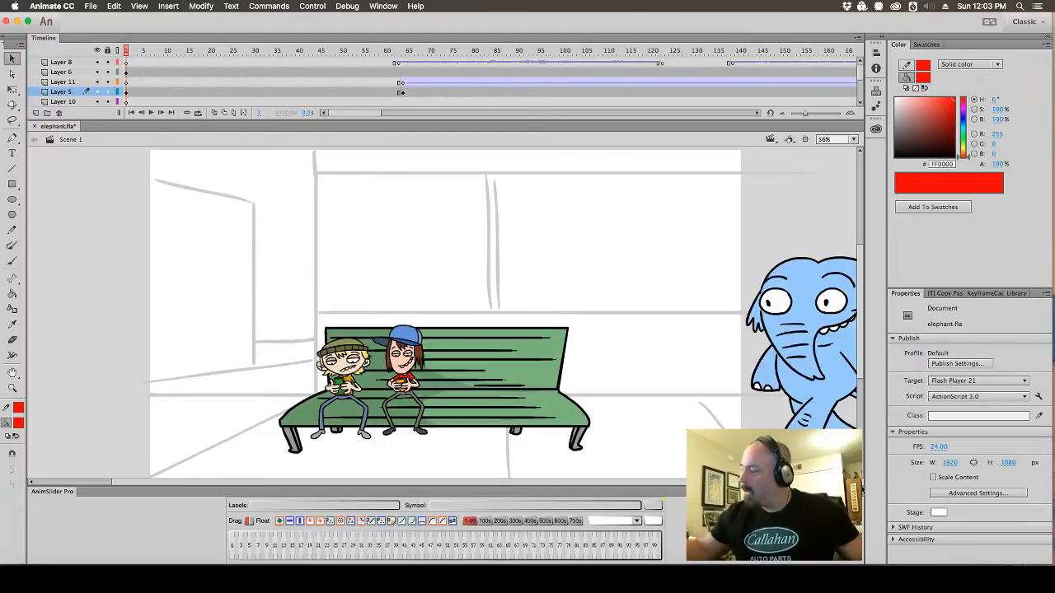
{"action": "key", "text": "super+1"}
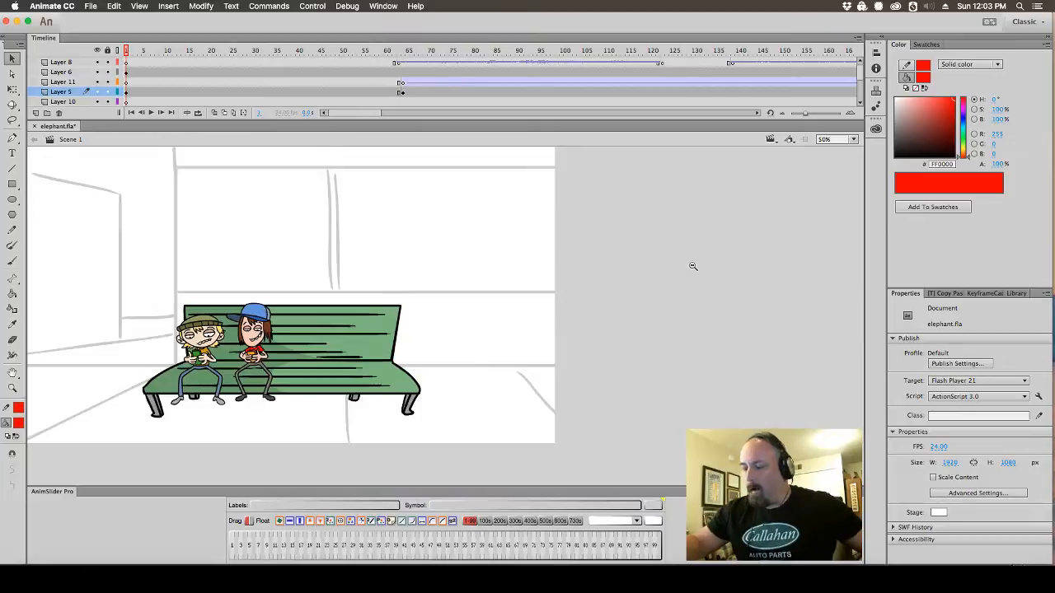
{"action": "key", "text": "super+minus"}
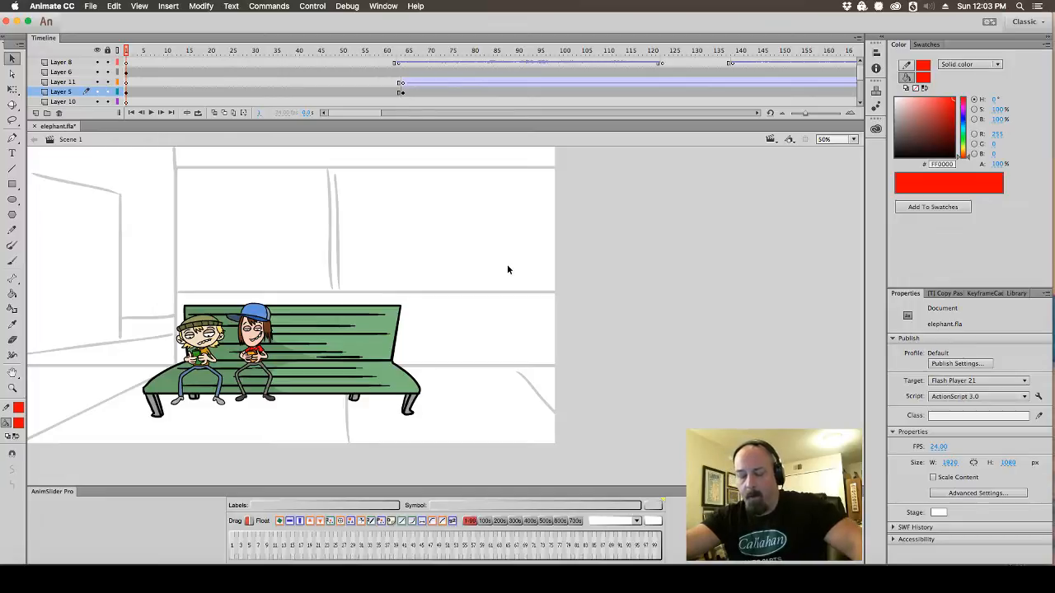
{"action": "key", "text": "Return"}
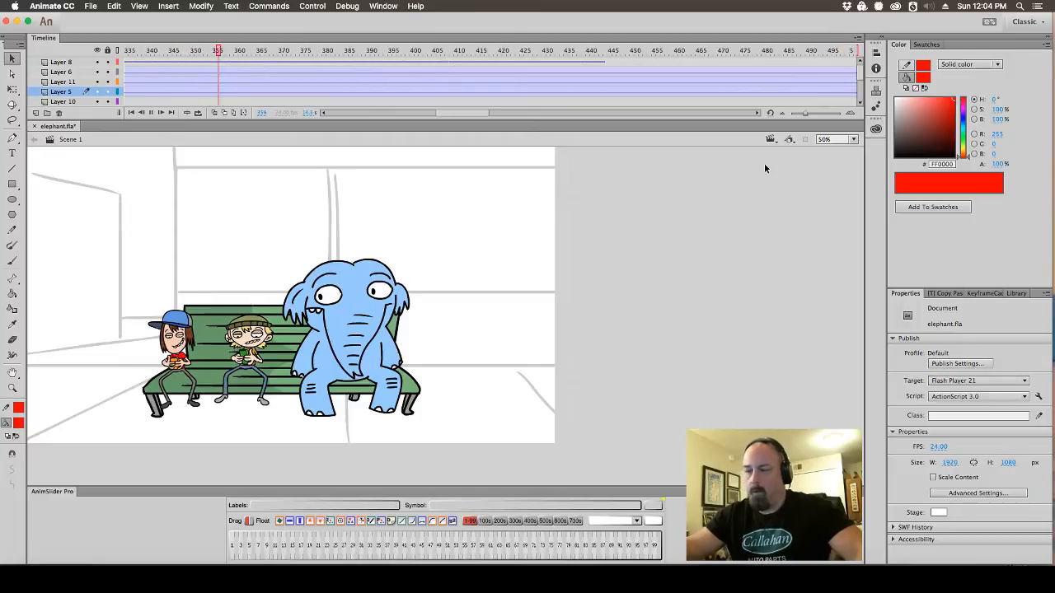
Remove the tweens that start at the last keyframes of the two kids' layers, Layer 6 and Layer 5
{"action": "left_click_drag", "start_coordinate": [458, 114], "coordinate": [442, 118]}
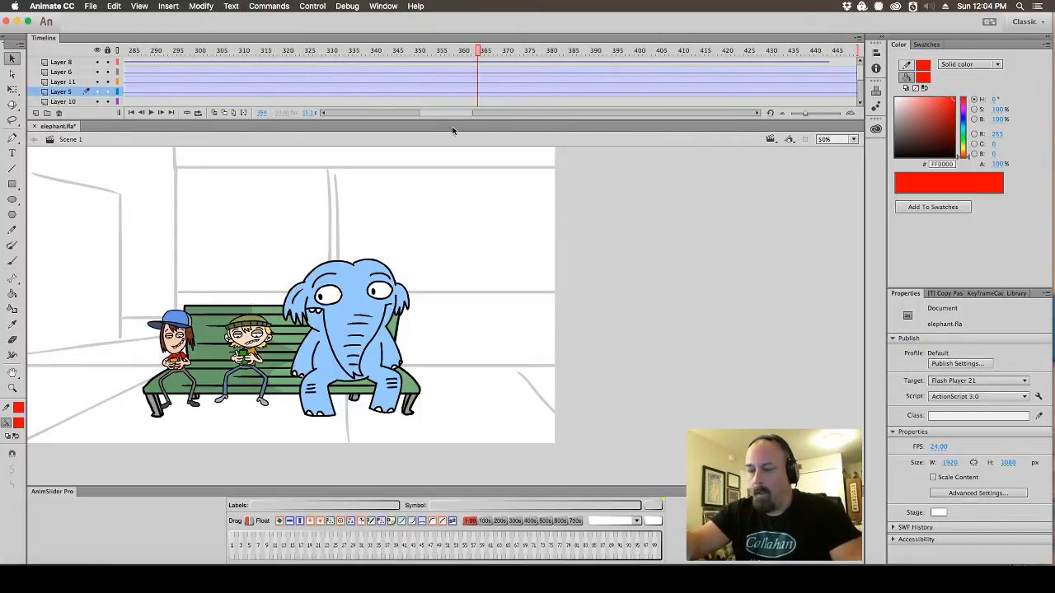
{"action": "left_click", "coordinate": [178, 345]}
{"action": "left_click_drag", "start_coordinate": [482, 55], "coordinate": [523, 93]}
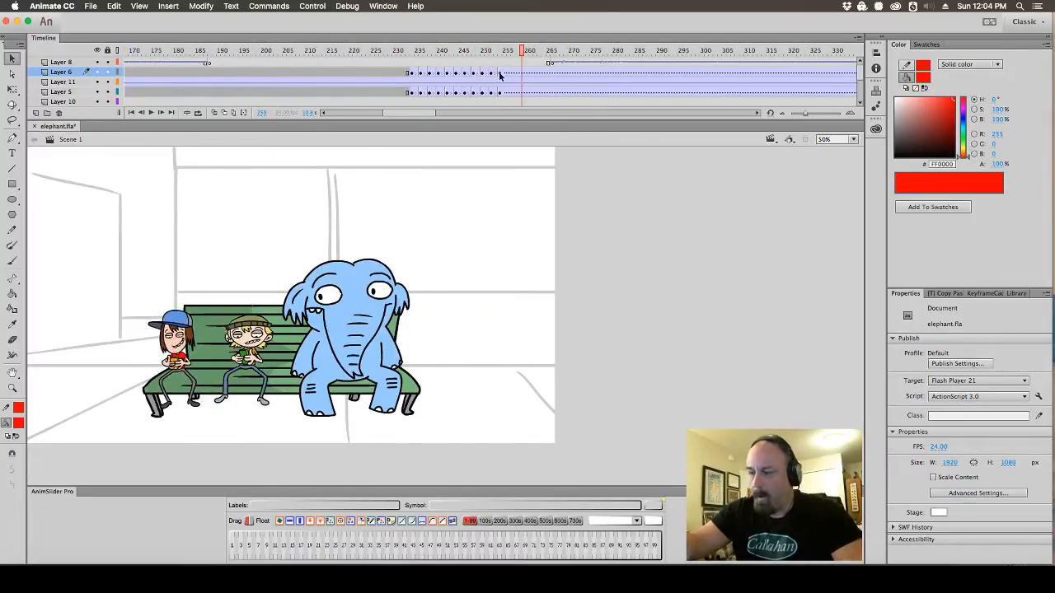
{"action": "left_click", "coordinate": [499, 75]}
{"action": "right_click", "coordinate": [501, 74]}
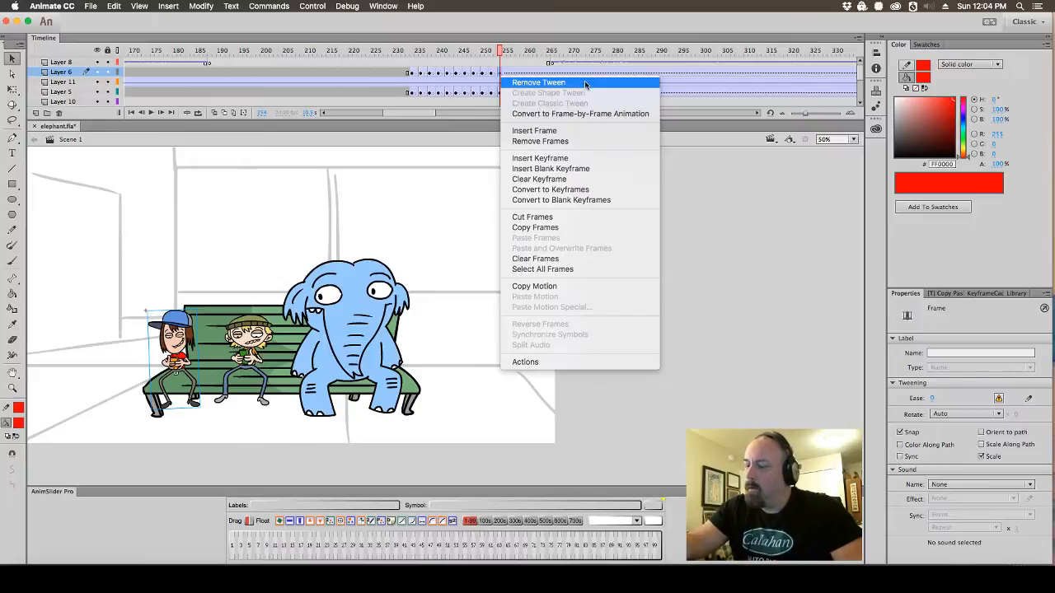
{"action": "left_click", "coordinate": [584, 80]}
{"action": "left_click", "coordinate": [501, 92]}
{"action": "right_click", "coordinate": [501, 93]}
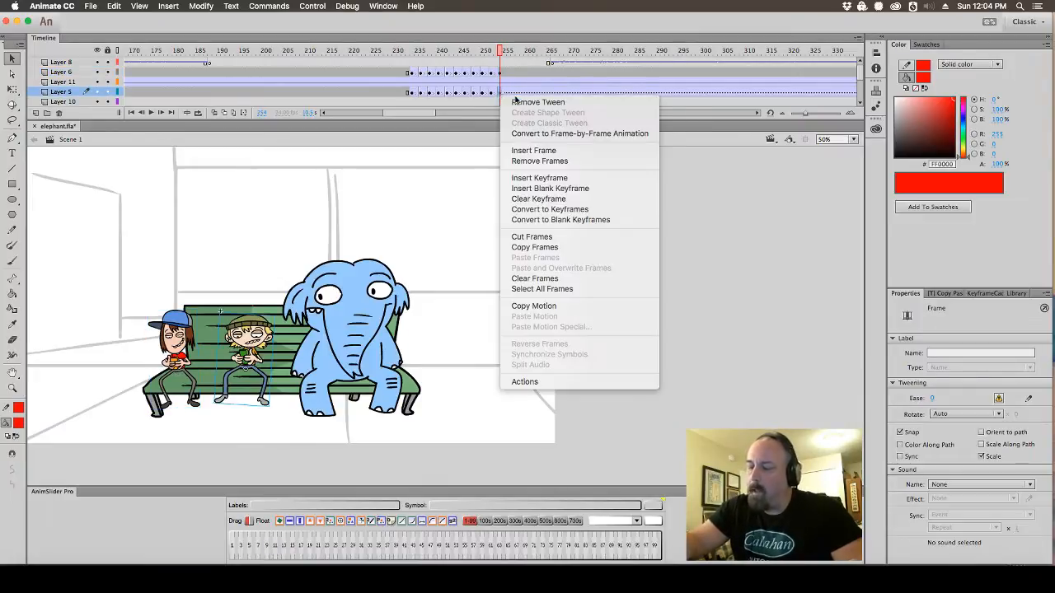
{"action": "left_click", "coordinate": [549, 102]}
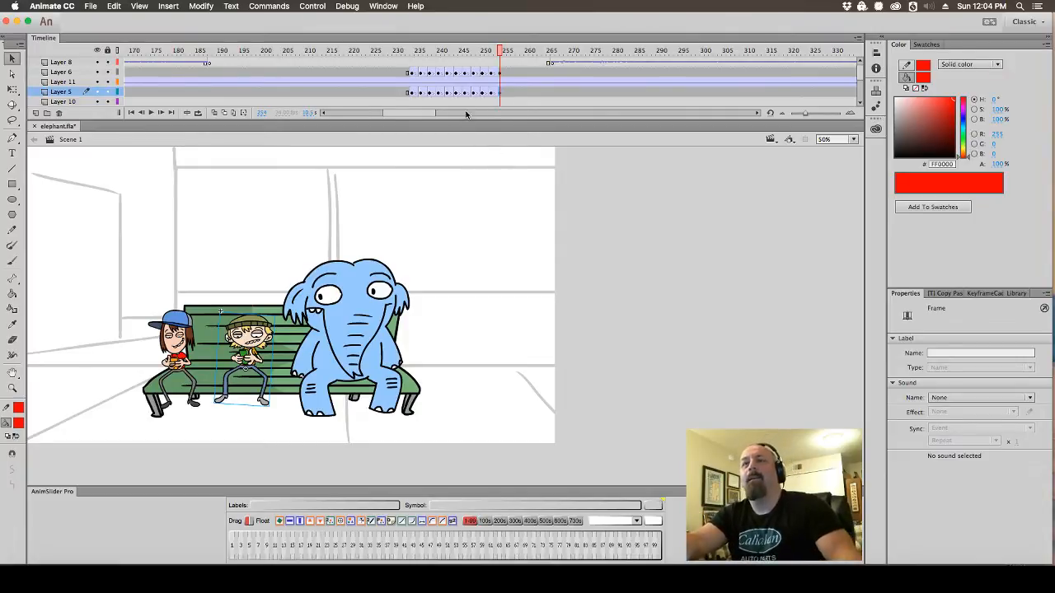
Return to frame 1 and inspect the contents of the beanie kid's symbol, ending back in Scene 1
{"action": "left_click_drag", "start_coordinate": [500, 51], "coordinate": [91, 68]}
{"action": "left_click_drag", "start_coordinate": [91, 67], "coordinate": [123, 65]}
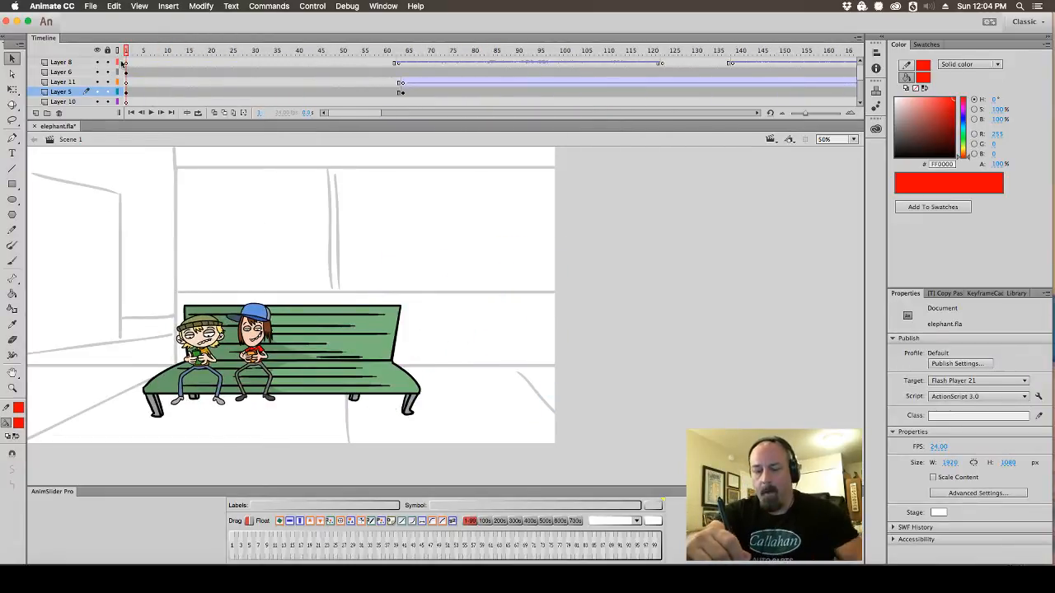
{"action": "left_click", "coordinate": [279, 324], "text": "super"}
{"action": "left_click_drag", "start_coordinate": [500, 281], "coordinate": [491, 267]}
{"action": "left_click", "coordinate": [409, 334]}
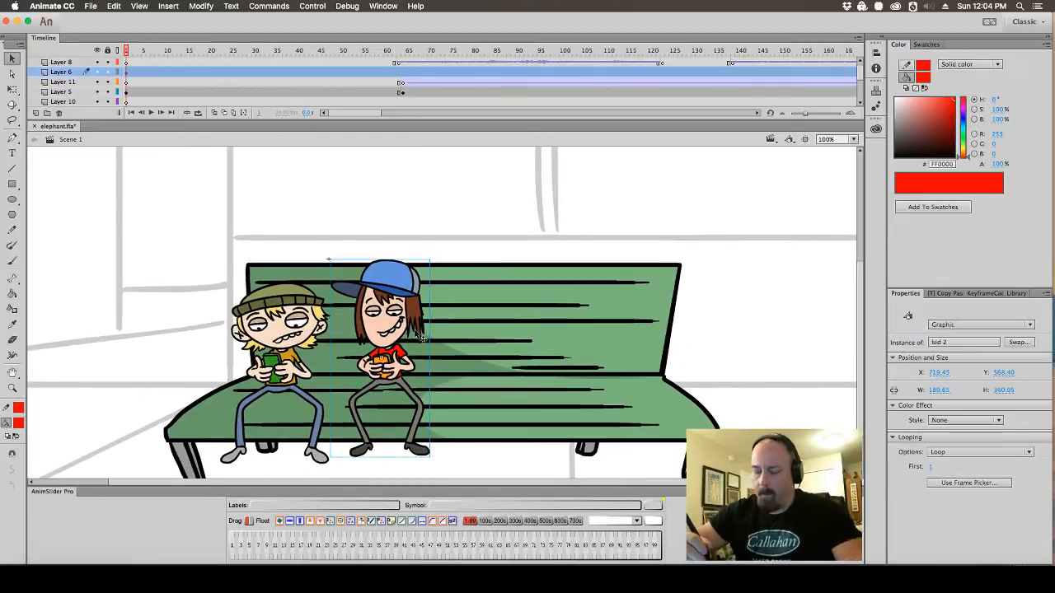
{"action": "double_click", "coordinate": [315, 341]}
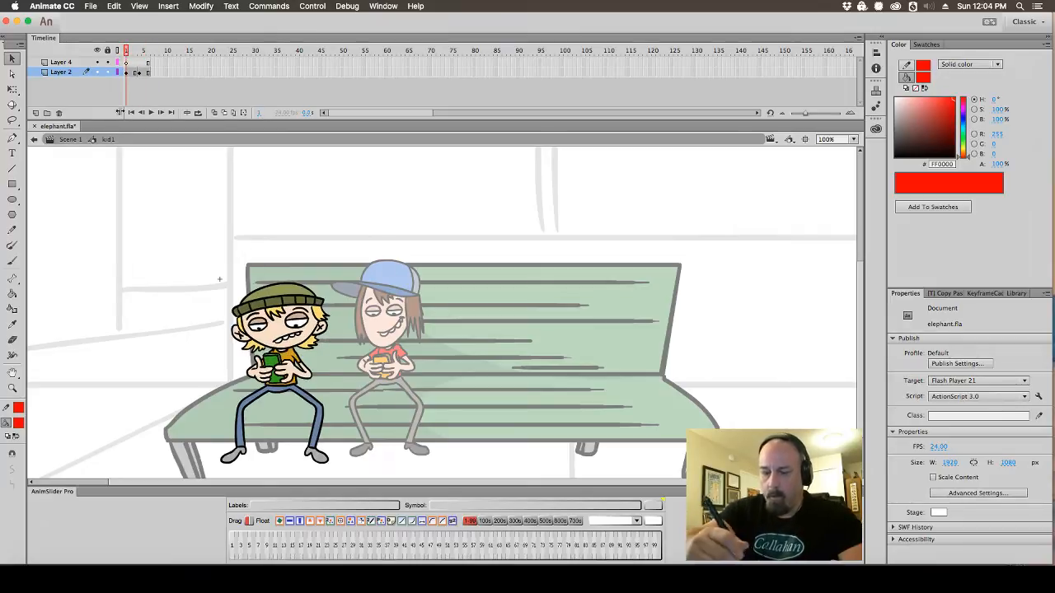
{"action": "left_click", "coordinate": [69, 140]}
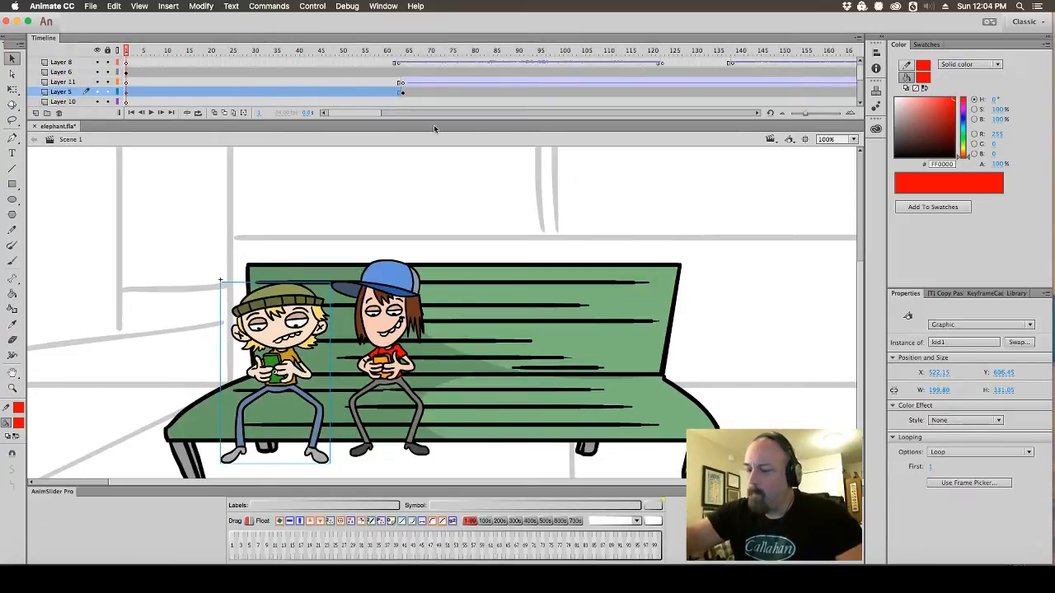
Enter the beanie kid's talking symbol at the point where Layer 8's second audio section starts, and open its nested head symbol
{"action": "scroll", "coordinate": [379, 82], "scroll_direction": "right", "scroll_amount": 6}
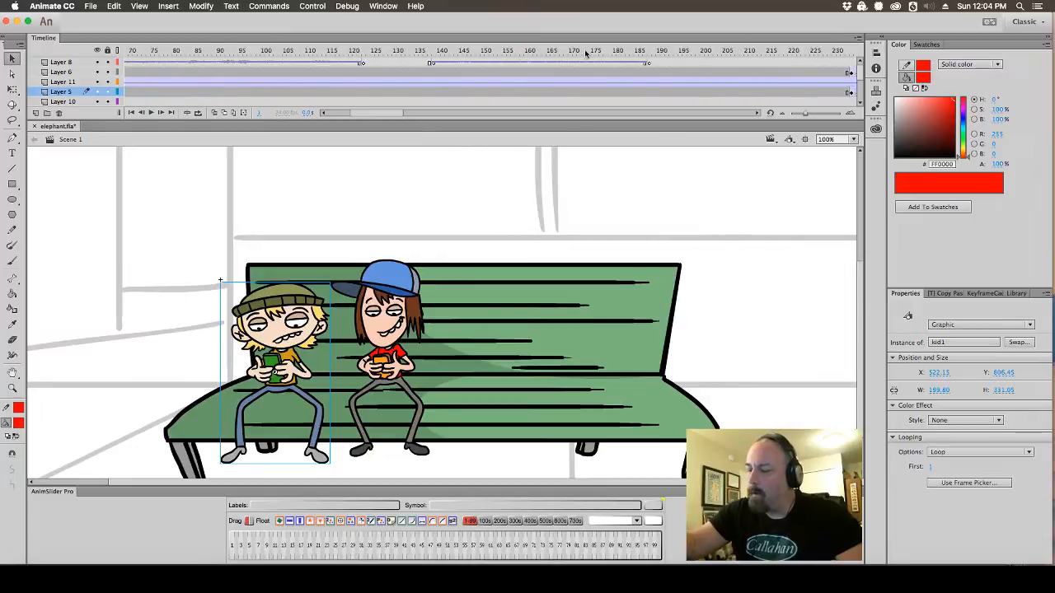
{"action": "left_click_drag", "start_coordinate": [586, 52], "coordinate": [437, 70]}
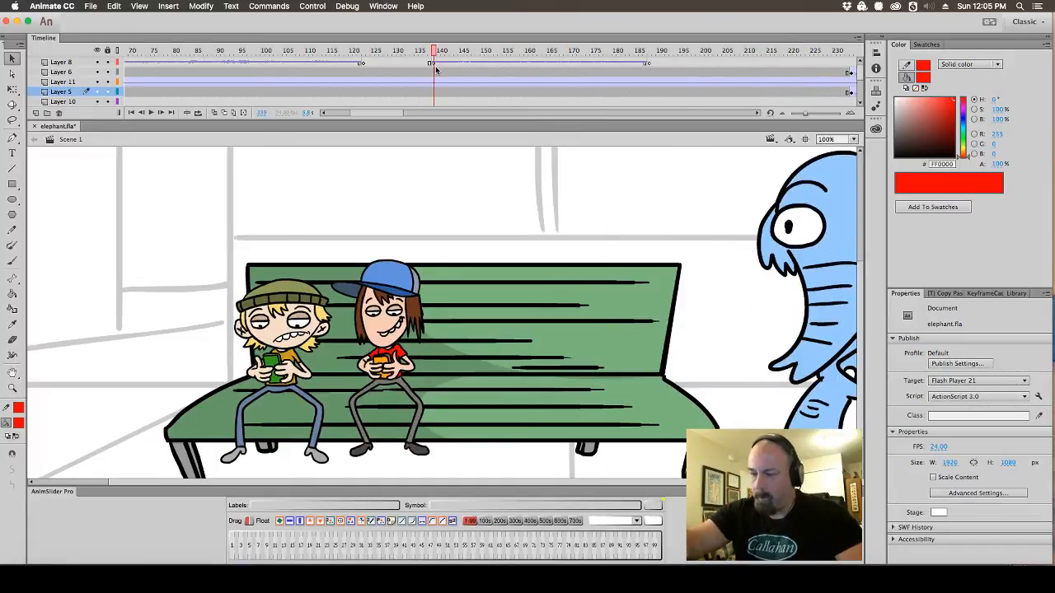
{"action": "left_click", "coordinate": [312, 326]}
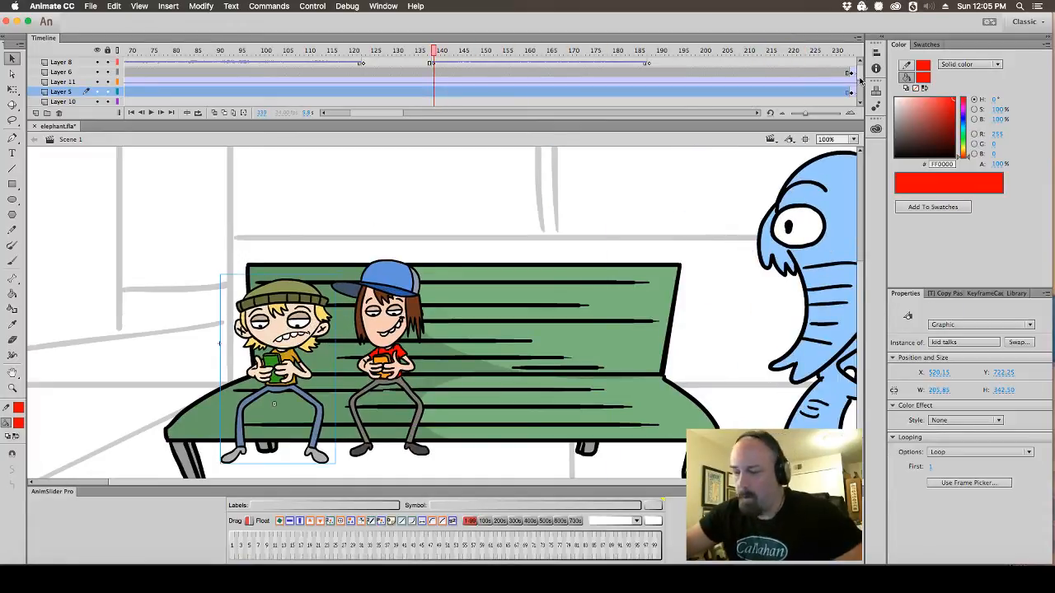
{"action": "double_click", "coordinate": [305, 317]}
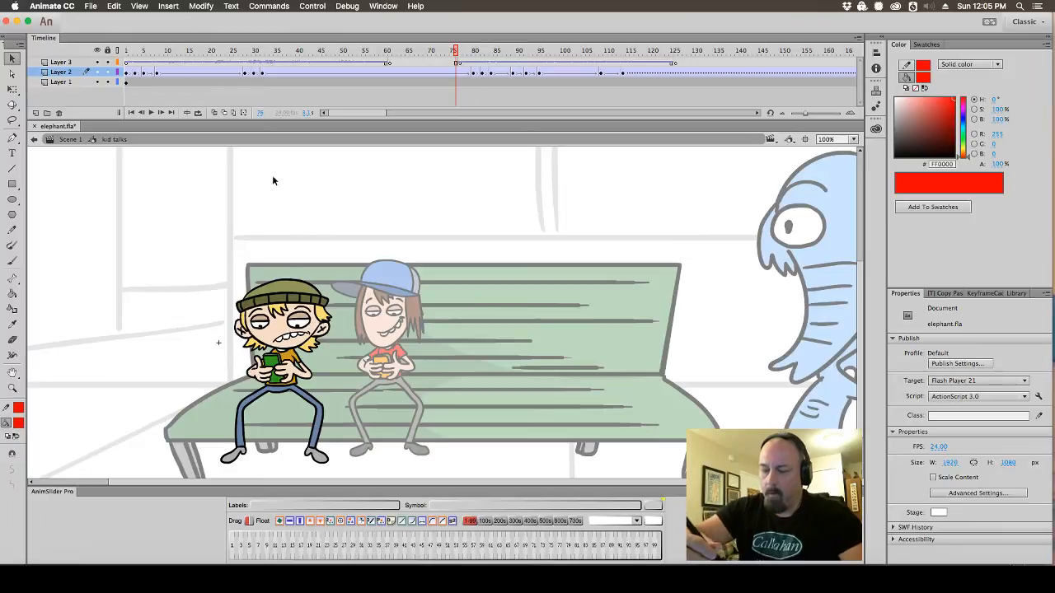
{"action": "left_click_drag", "start_coordinate": [460, 62], "coordinate": [475, 55]}
{"action": "double_click", "coordinate": [310, 345]}
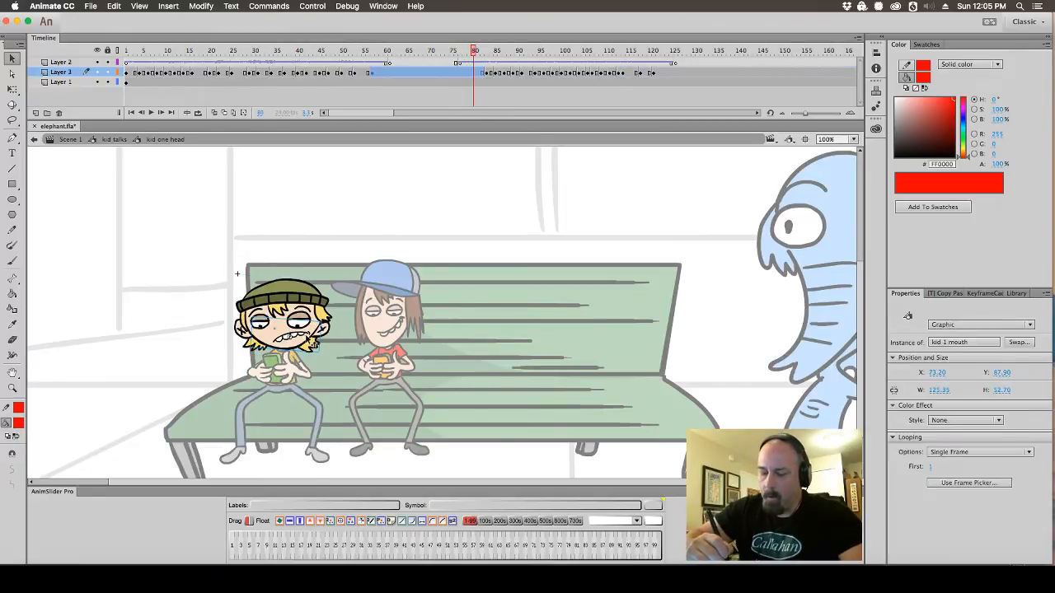
Open the kid 1 mouth symbol inside the beanie kid's head and copy all the frames on its Layer 1
{"action": "left_click", "coordinate": [374, 205]}
{"action": "left_click", "coordinate": [307, 336]}
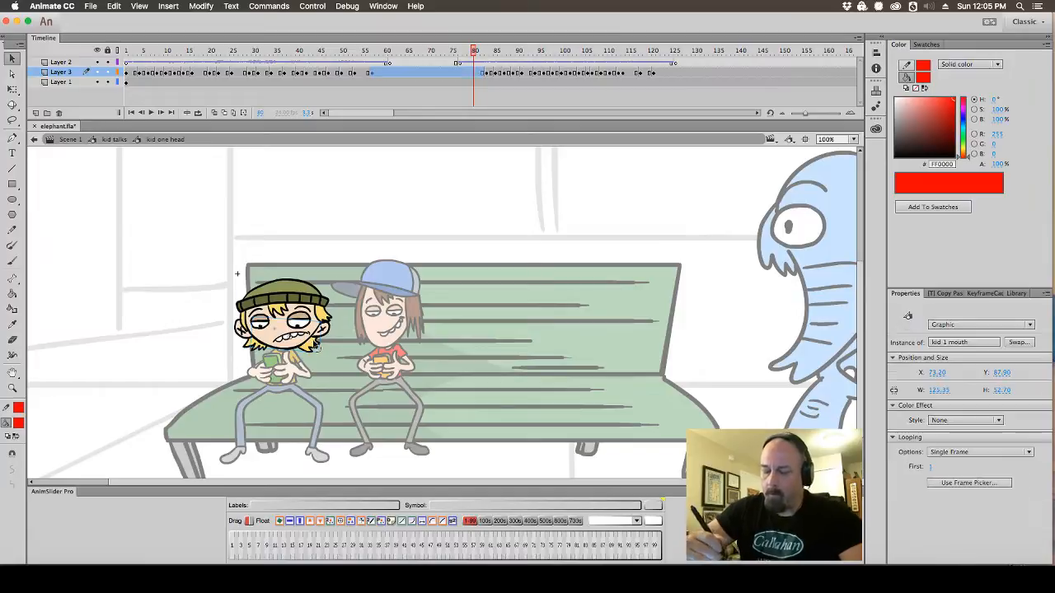
{"action": "left_click", "coordinate": [310, 320], "text": "super"}
{"action": "left_click_drag", "start_coordinate": [569, 204], "coordinate": [542, 195]}
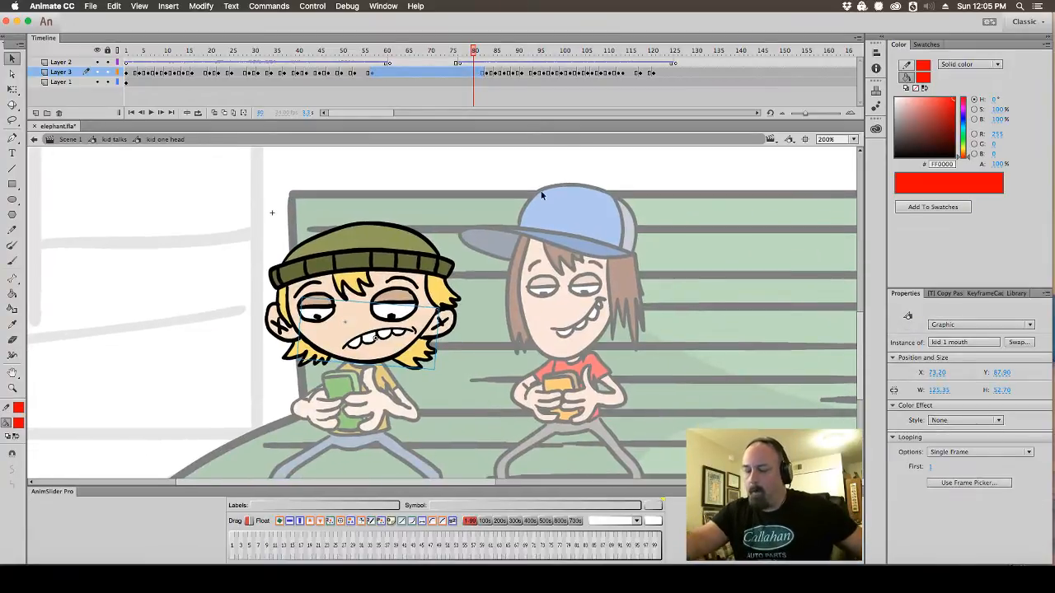
{"action": "mouse_move", "coordinate": [478, 56]}
{"action": "left_mouse_down"}
{"action": "mouse_move", "coordinate": [464, 56]}
{"action": "mouse_move", "coordinate": [475, 57]}
{"action": "left_mouse_up"}
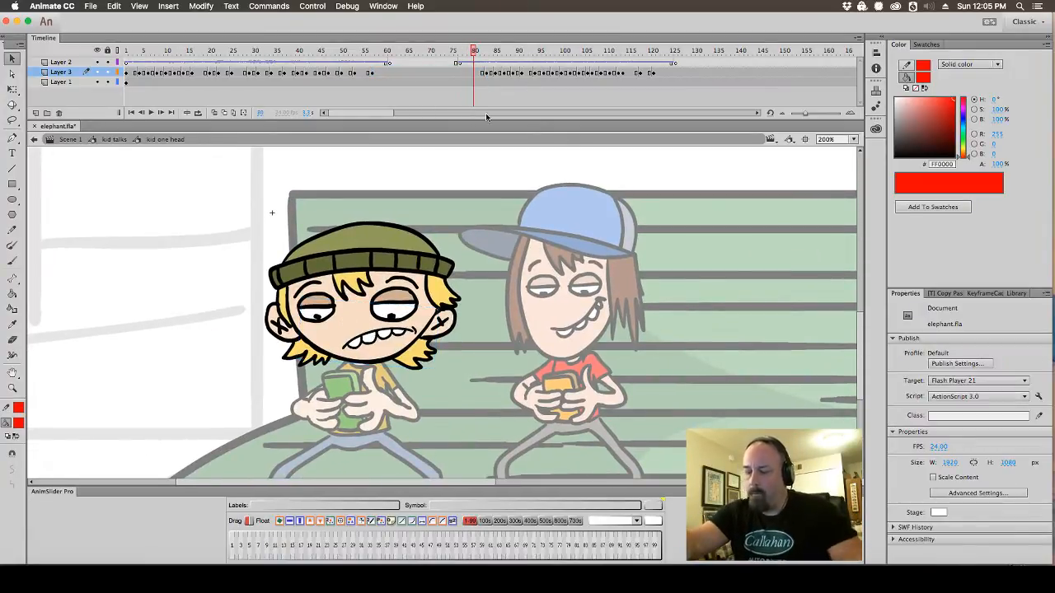
{"action": "double_click", "coordinate": [411, 333]}
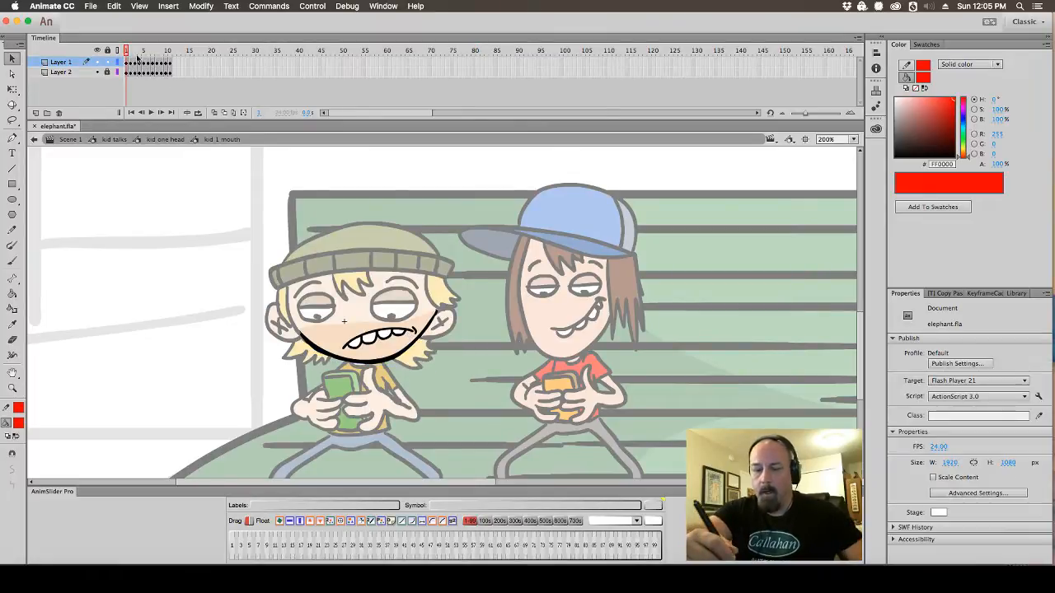
{"action": "left_click_drag", "start_coordinate": [139, 57], "coordinate": [170, 63]}
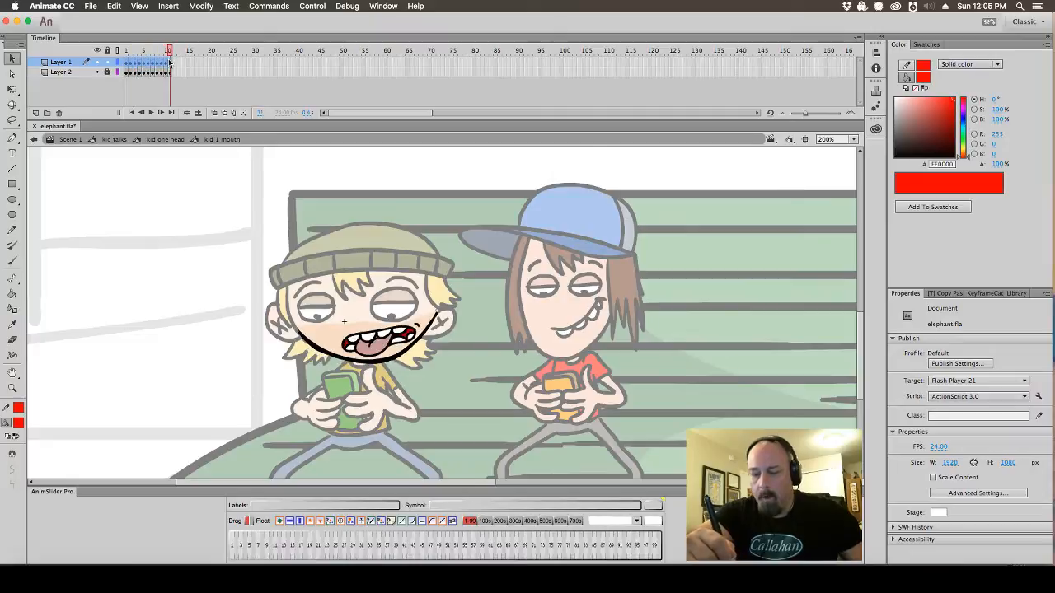
{"action": "right_click", "coordinate": [168, 64]}
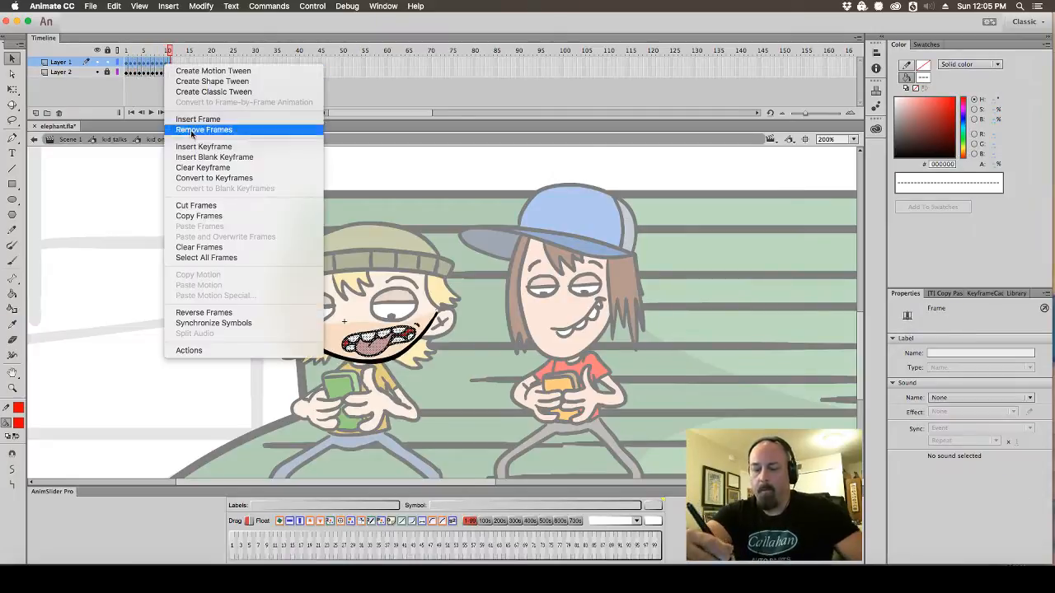
{"action": "left_click", "coordinate": [243, 216]}
Return to Scene 1, open the blue-capped kid's symbol for editing and add a new layer above its artwork
{"action": "left_click", "coordinate": [71, 139]}
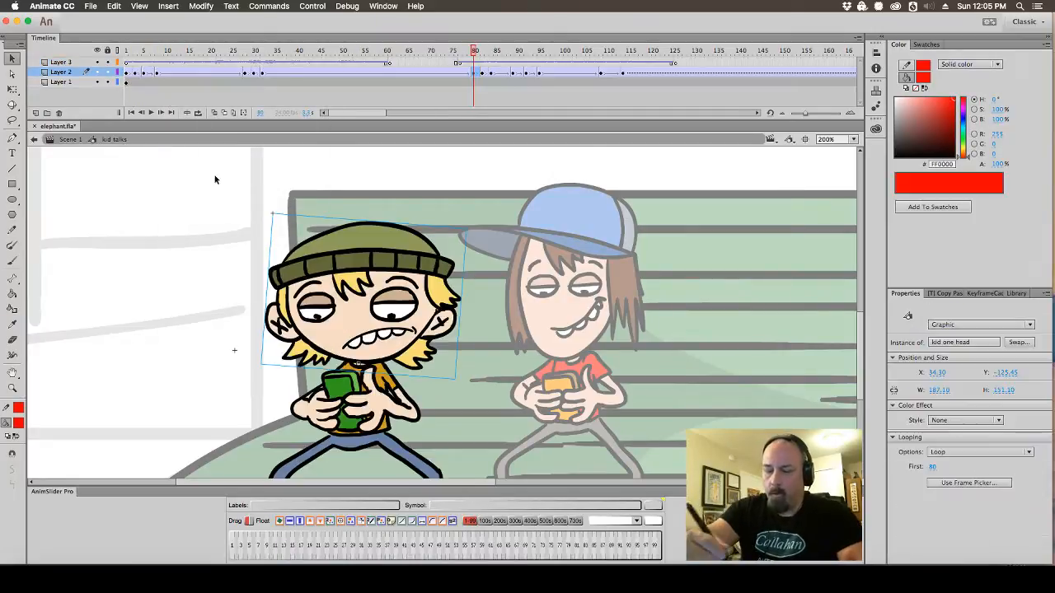
{"action": "double_click", "coordinate": [582, 233]}
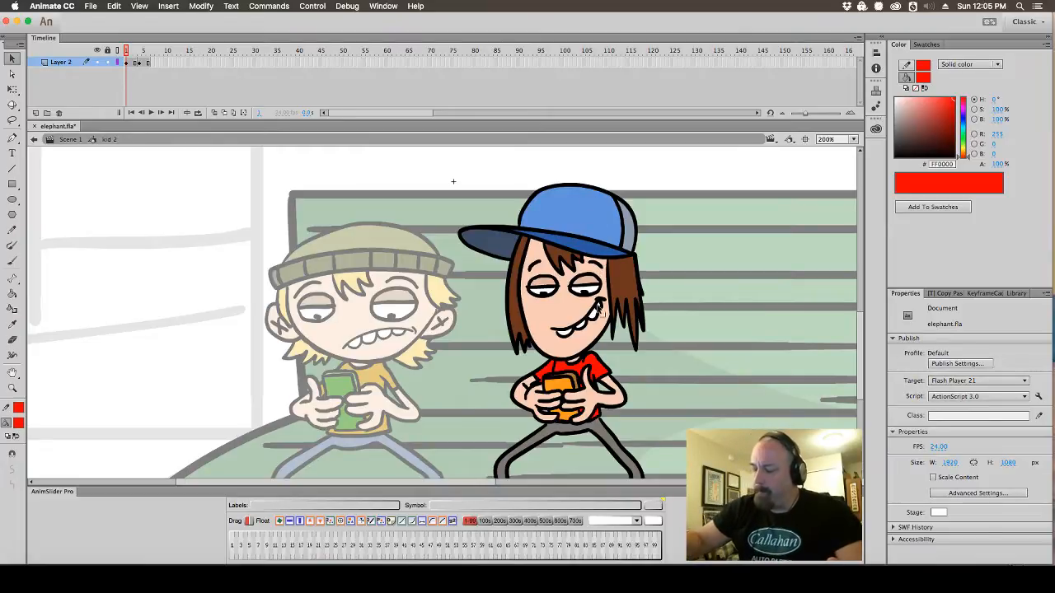
{"action": "left_click", "coordinate": [36, 112]}
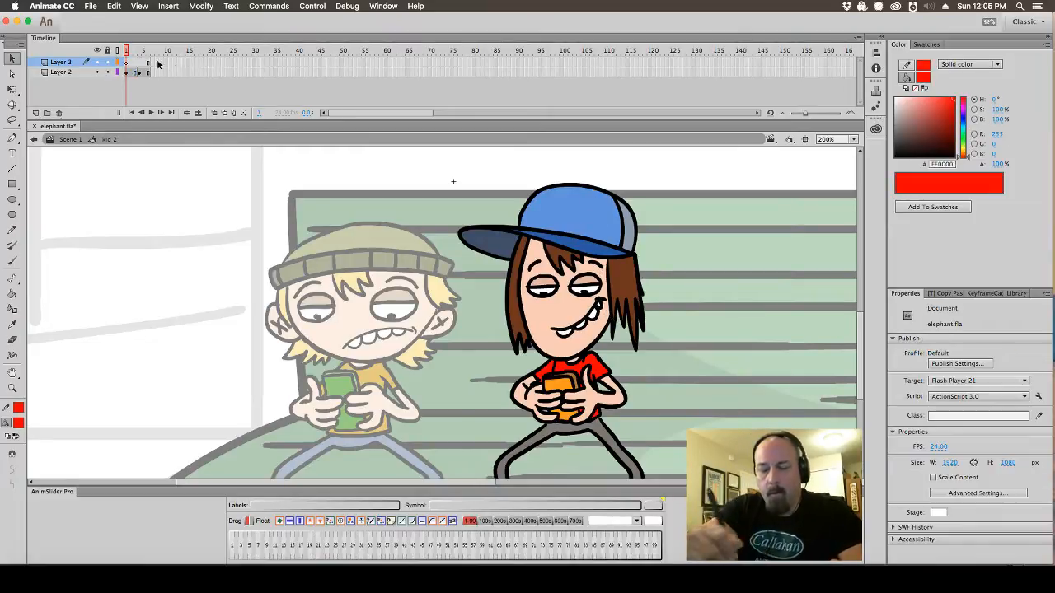
Set the fill colour to the skin tone F8CCB6 and delete the black mouth outline of the blue-capped kid on Layer 2
{"action": "left_click", "coordinate": [582, 328]}
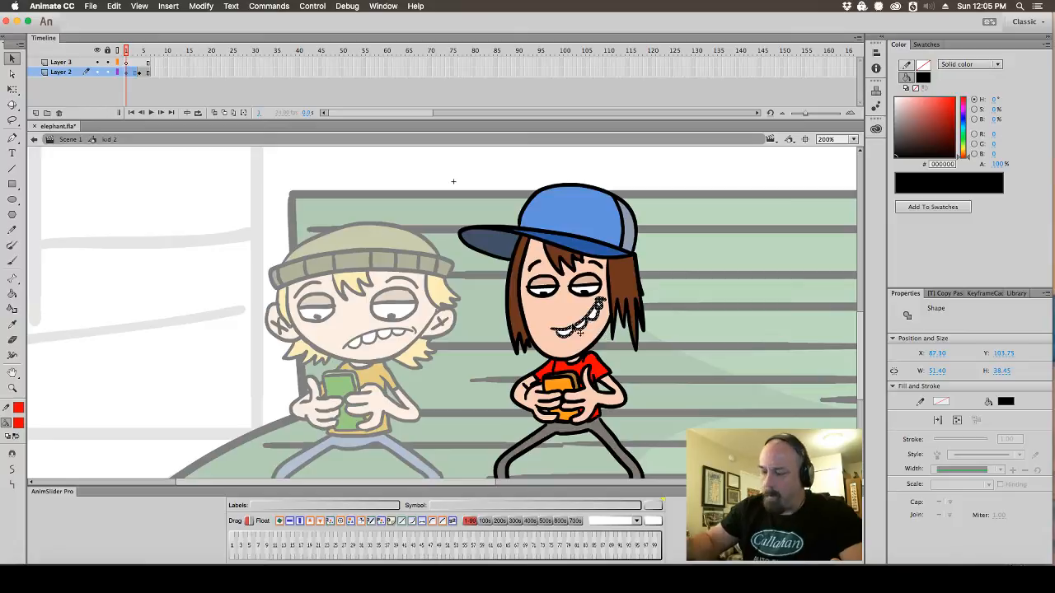
{"action": "left_click", "coordinate": [20, 424]}
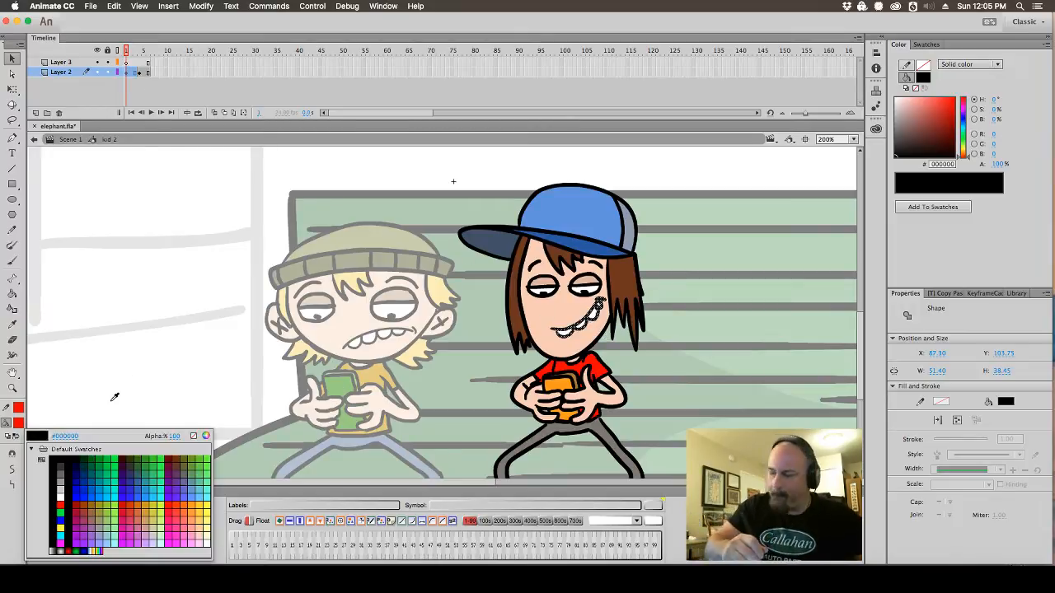
{"action": "left_click", "coordinate": [580, 324]}
{"action": "key", "text": "Delete"}
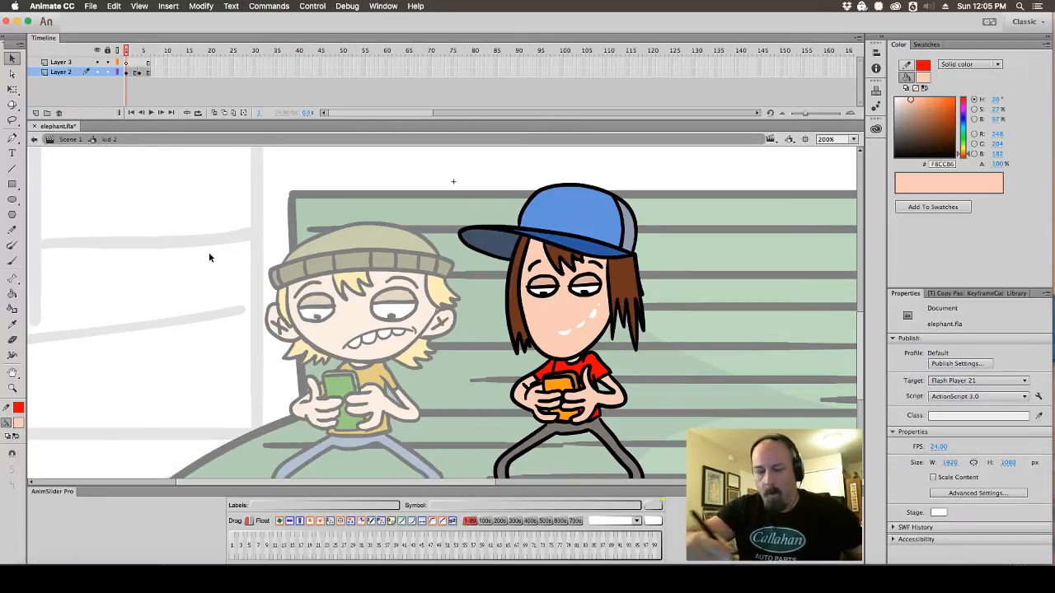
Fill the leftover white teeth shapes on the blue-capped kid's face with the skin tone using the Paint Bucket
{"action": "left_click", "coordinate": [13, 294]}
{"action": "left_click", "coordinate": [565, 333]}
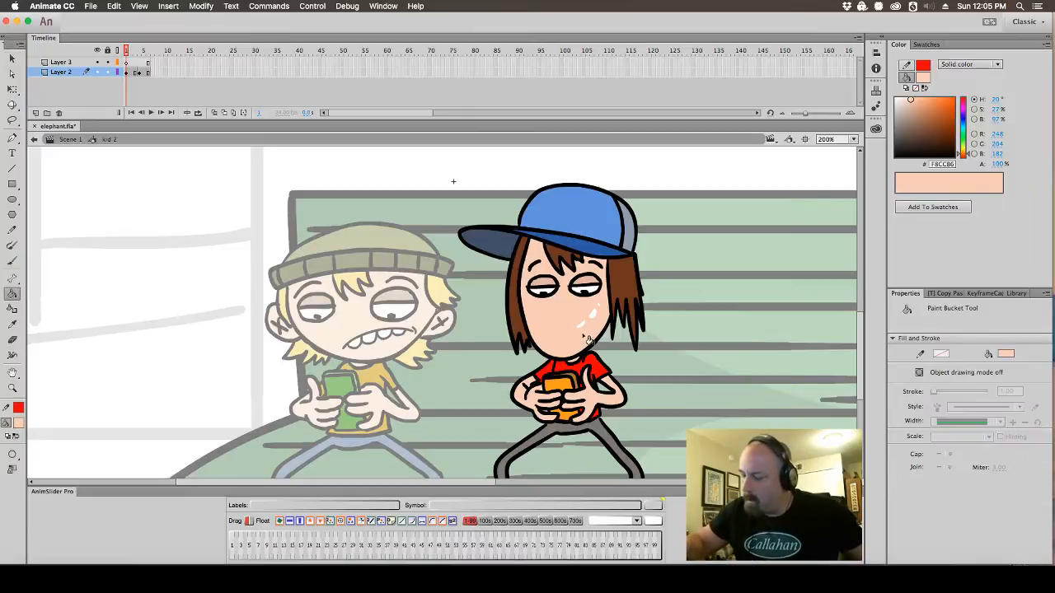
{"action": "left_click", "coordinate": [580, 326]}
{"action": "left_click", "coordinate": [593, 313]}
{"action": "left_click", "coordinate": [604, 310]}
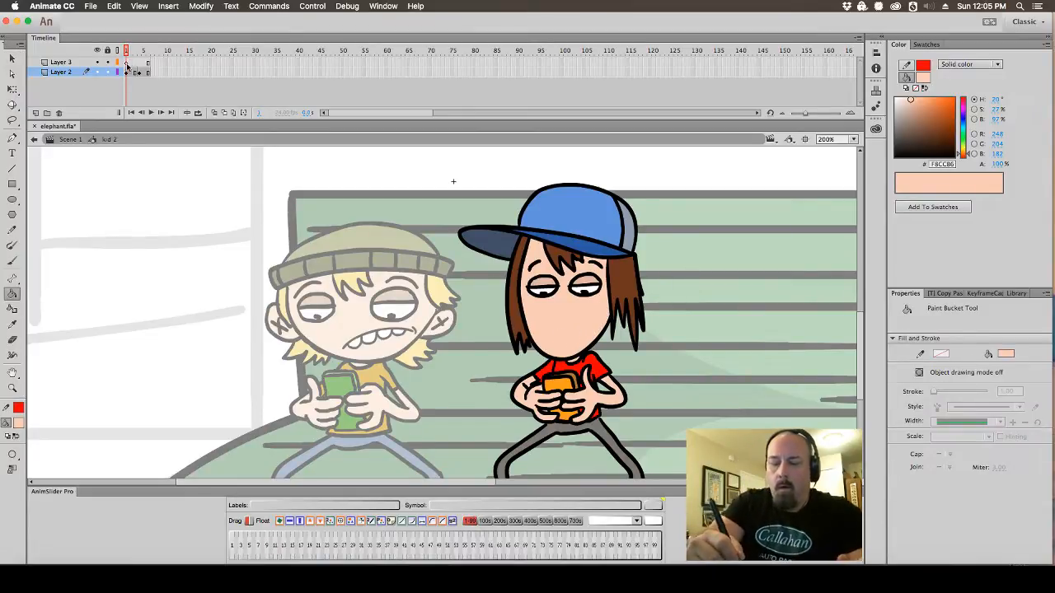
Undo the mouth removal and the added layer in the blue-capped kid's symbol, and return to Scene 1
{"action": "left_click", "coordinate": [126, 62]}
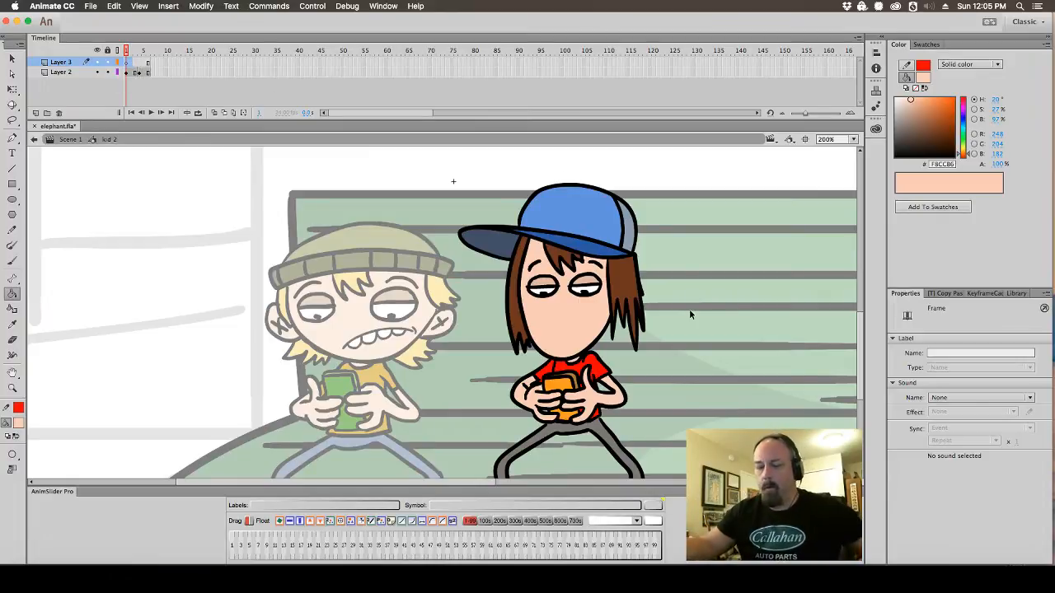
{"action": "key", "text": "ctrl+z"}
{"action": "key", "text": "ctrl+z"}
{"action": "key", "text": "super+shift+v"}
{"action": "key", "text": "super+shift+a"}
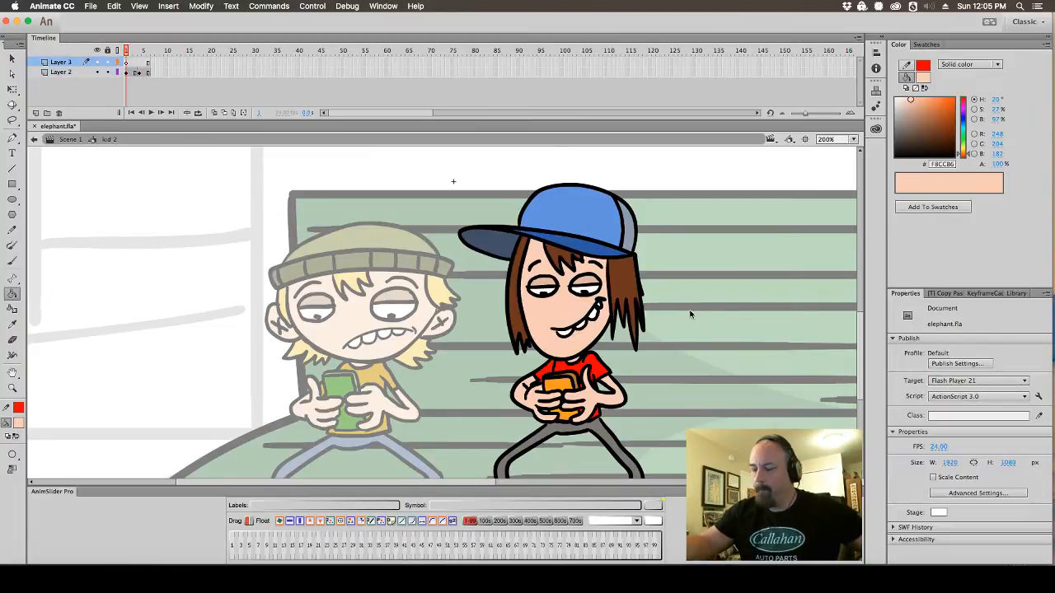
{"action": "left_click", "coordinate": [177, 71]}
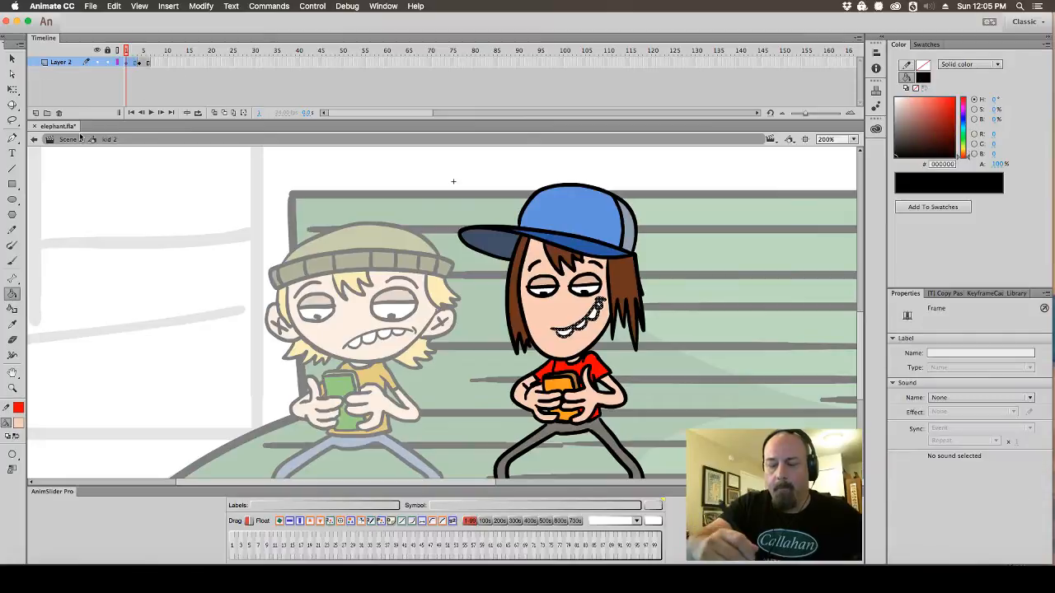
{"action": "left_click", "coordinate": [72, 139]}
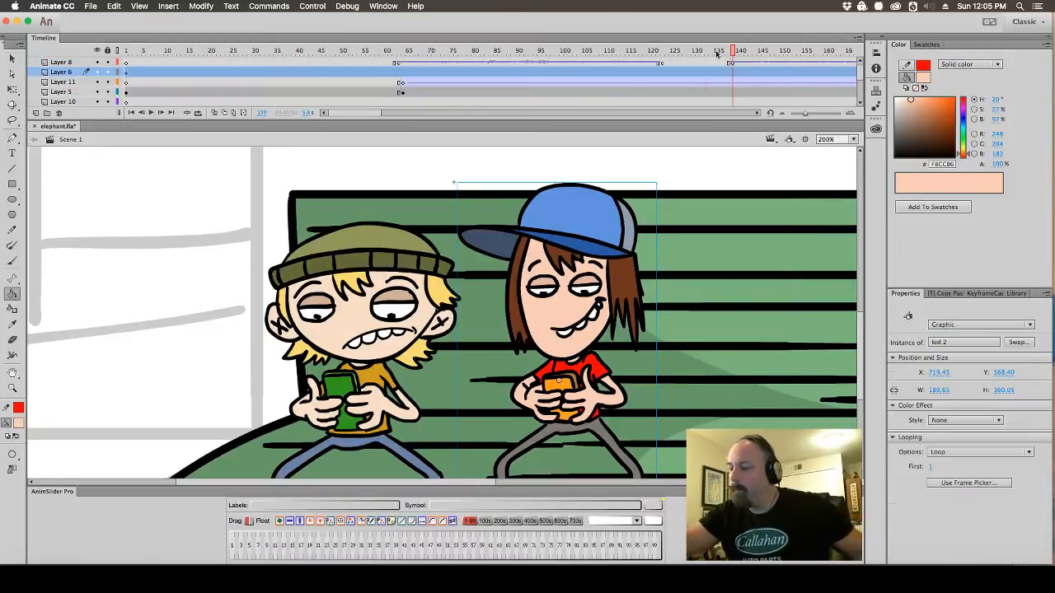
Insert a keyframe for the blue-capped kid on Layer 6, in line with the Layer 8 keyframe near frame 265
{"action": "left_click_drag", "start_coordinate": [717, 53], "coordinate": [478, 70]}
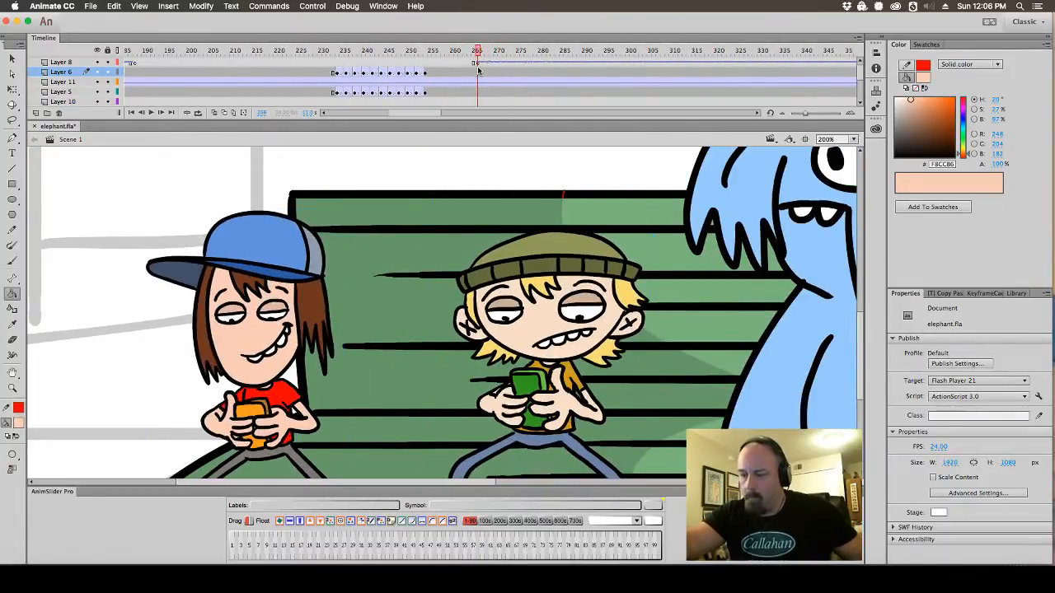
{"action": "left_click", "coordinate": [13, 60]}
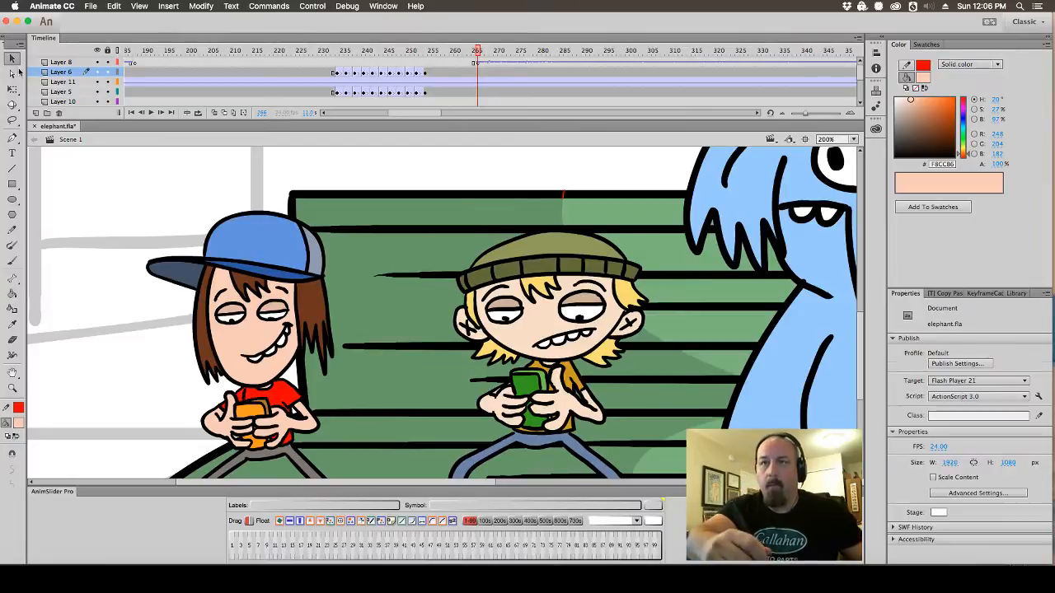
{"action": "left_click", "coordinate": [281, 295]}
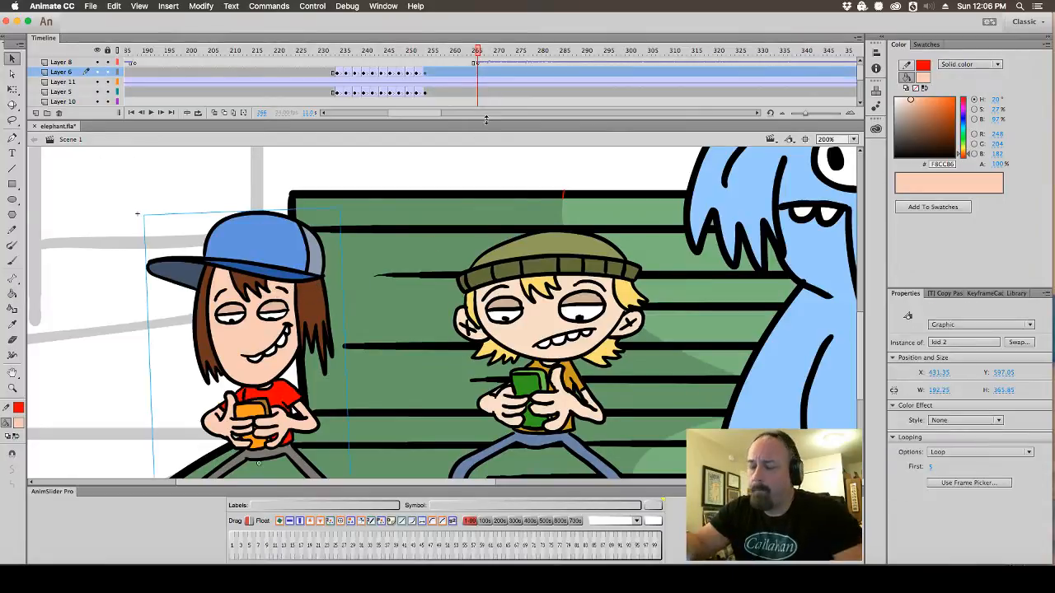
{"action": "left_click", "coordinate": [482, 76]}
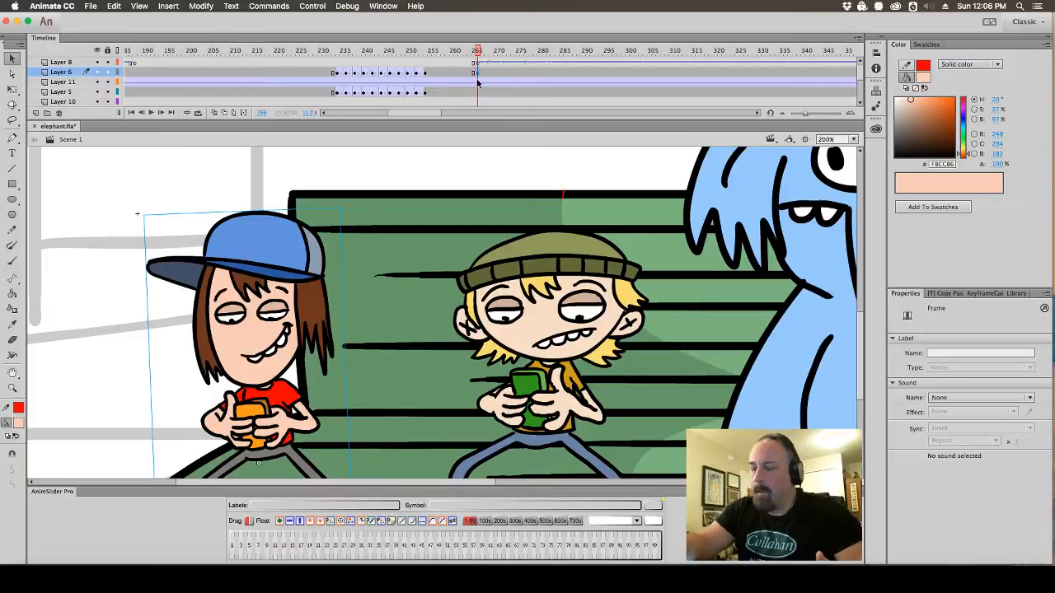
Duplicate the blue-capped kid's symbol at the new keyframe and name the copy "kid 2 talking"
{"action": "right_click", "coordinate": [279, 274]}
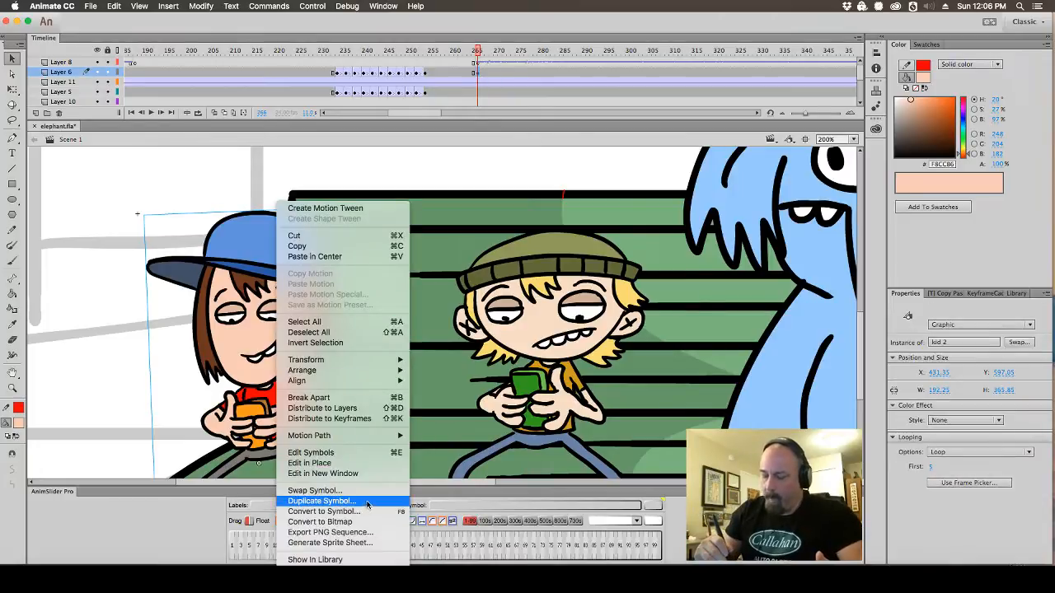
{"action": "left_click", "coordinate": [368, 501]}
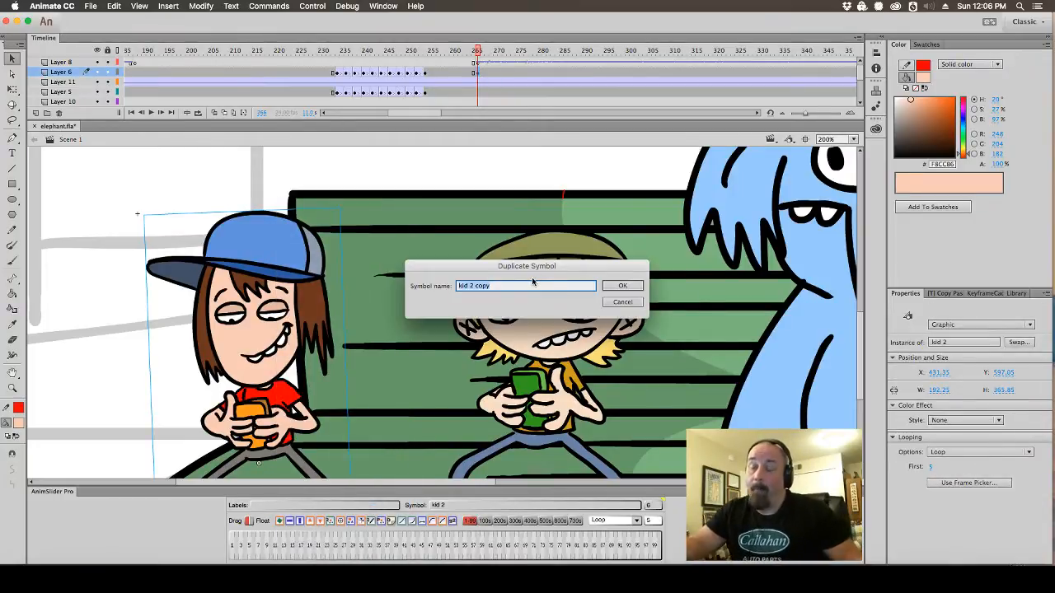
{"action": "left_click", "coordinate": [493, 286]}
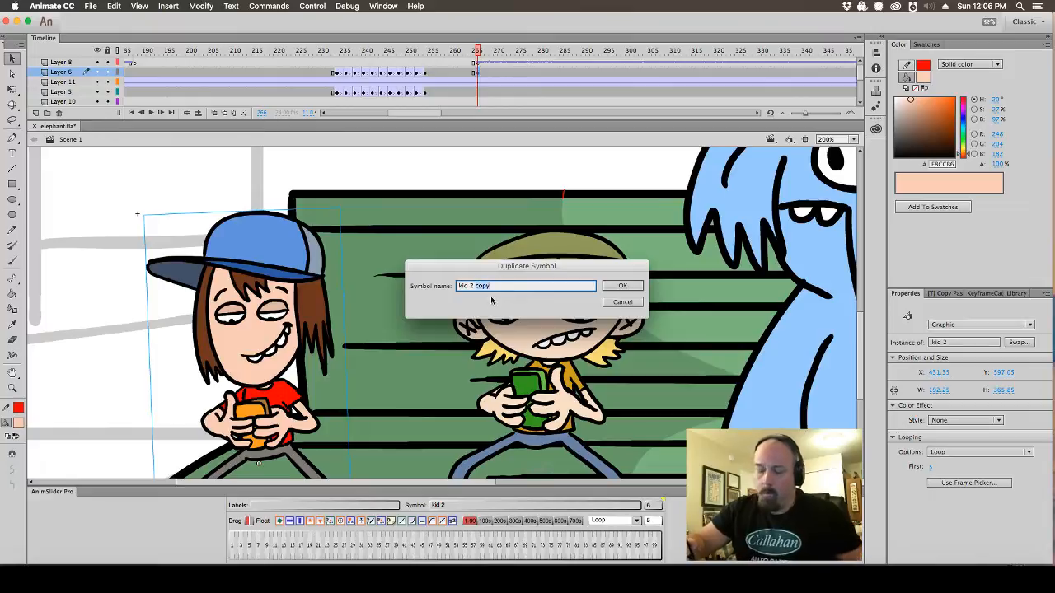
{"action": "type", "text": "talking"}
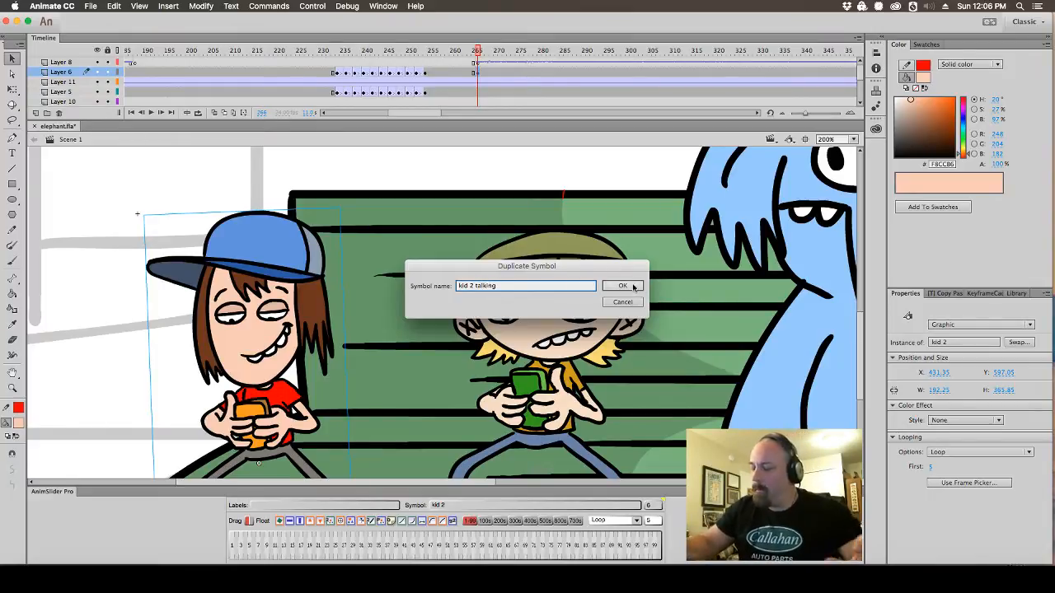
{"action": "key", "text": "Return"}
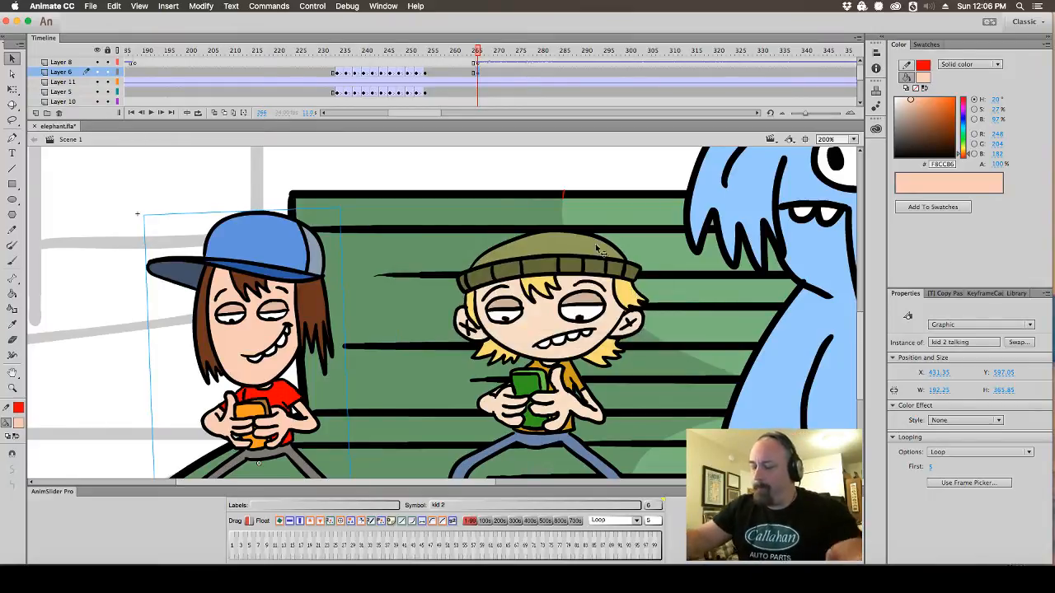
Inside the kid 2 talking symbol, lasso the capped head on frame 5 and convert it to a graphic symbol named "kid#2 head"
{"action": "double_click", "coordinate": [305, 285]}
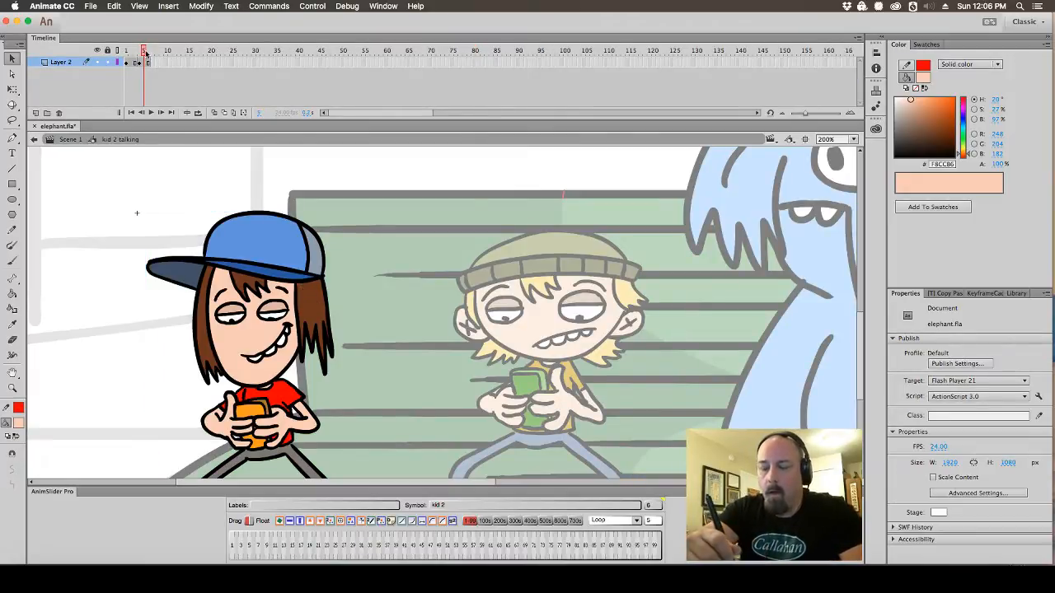
{"action": "left_click_drag", "start_coordinate": [146, 52], "coordinate": [126, 52]}
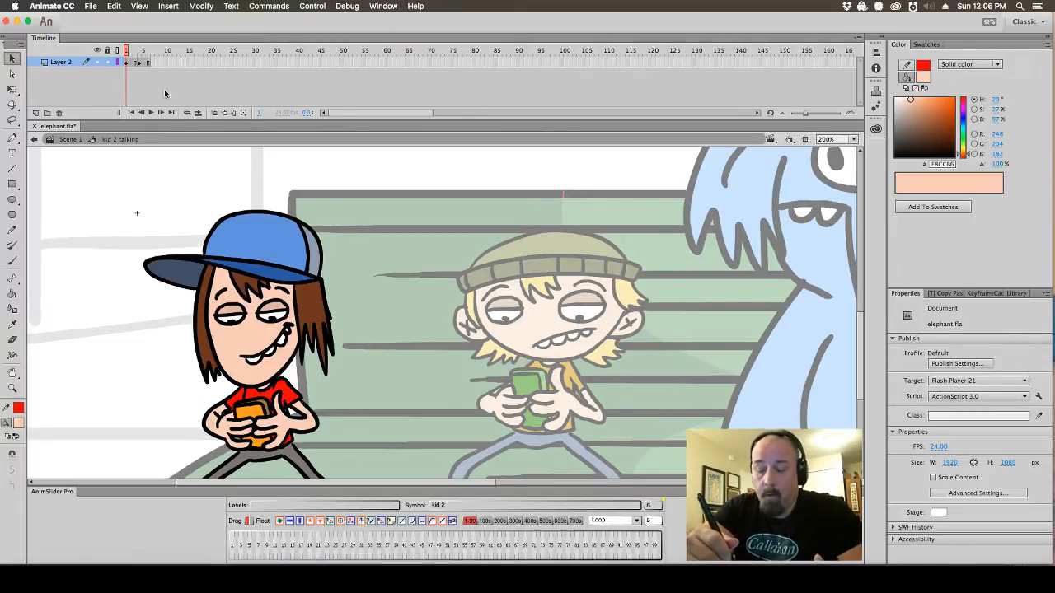
{"action": "left_click", "coordinate": [70, 139]}
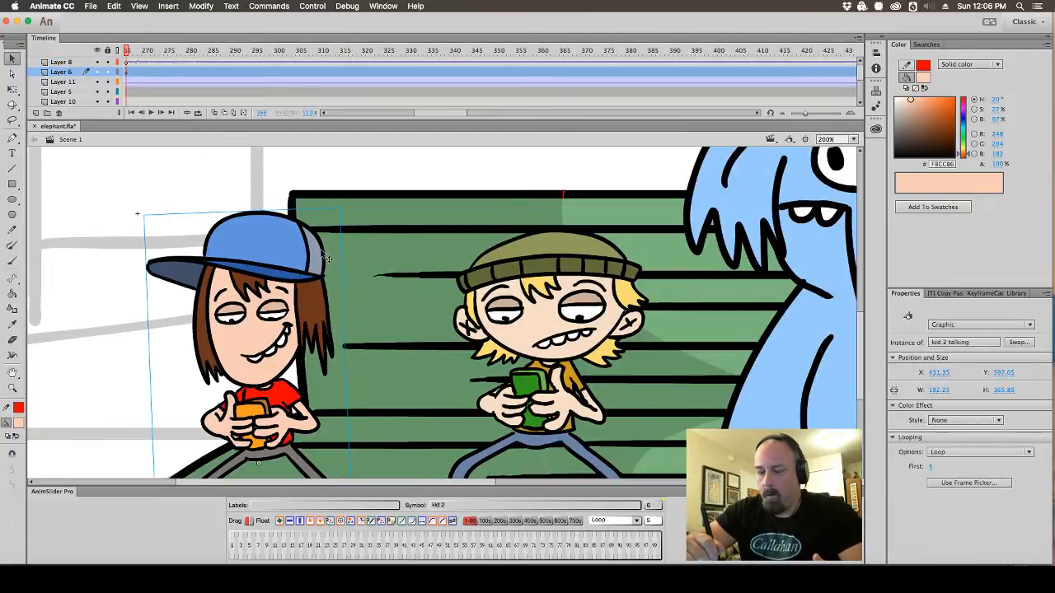
{"action": "double_click", "coordinate": [326, 258]}
{"action": "left_click", "coordinate": [12, 119]}
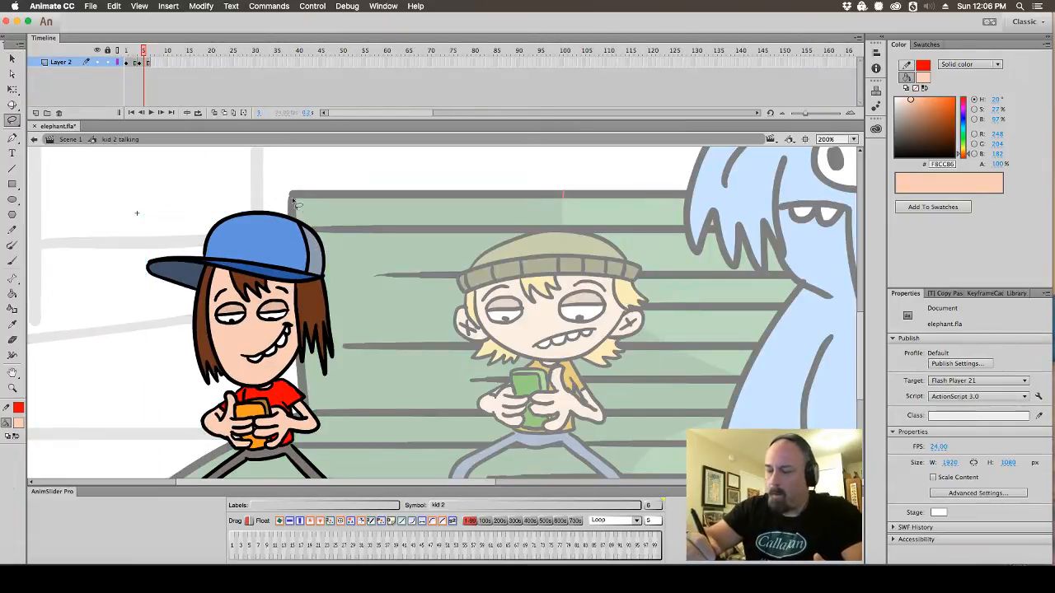
{"action": "mouse_move", "coordinate": [295, 202]}
{"action": "left_mouse_down"}
{"action": "mouse_move", "coordinate": [354, 318]}
{"action": "mouse_move", "coordinate": [338, 390]}
{"action": "mouse_move", "coordinate": [298, 373]}
{"action": "mouse_move", "coordinate": [249, 394]}
{"action": "mouse_move", "coordinate": [224, 392]}
{"action": "mouse_move", "coordinate": [148, 291]}
{"action": "mouse_move", "coordinate": [312, 174]}
{"action": "mouse_move", "coordinate": [380, 262]}
{"action": "left_mouse_up"}
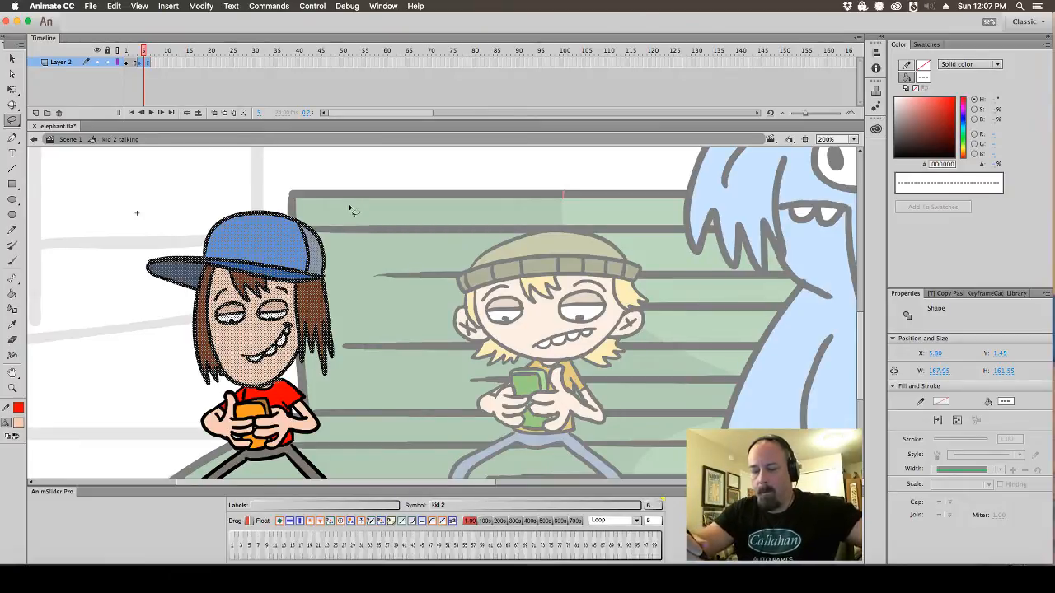
{"action": "key", "text": "F8"}
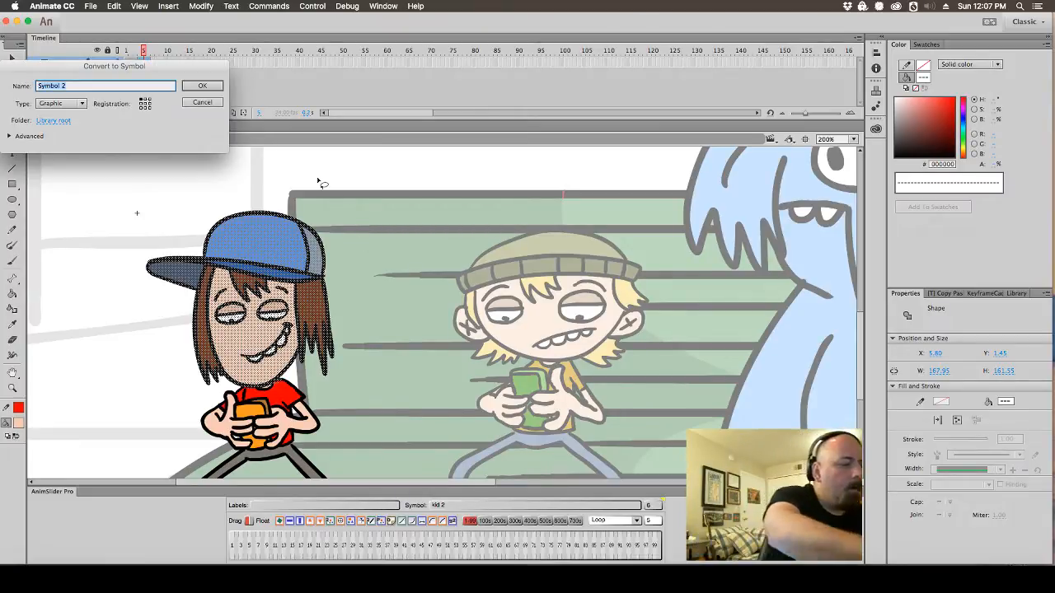
{"action": "type", "text": "kid "}
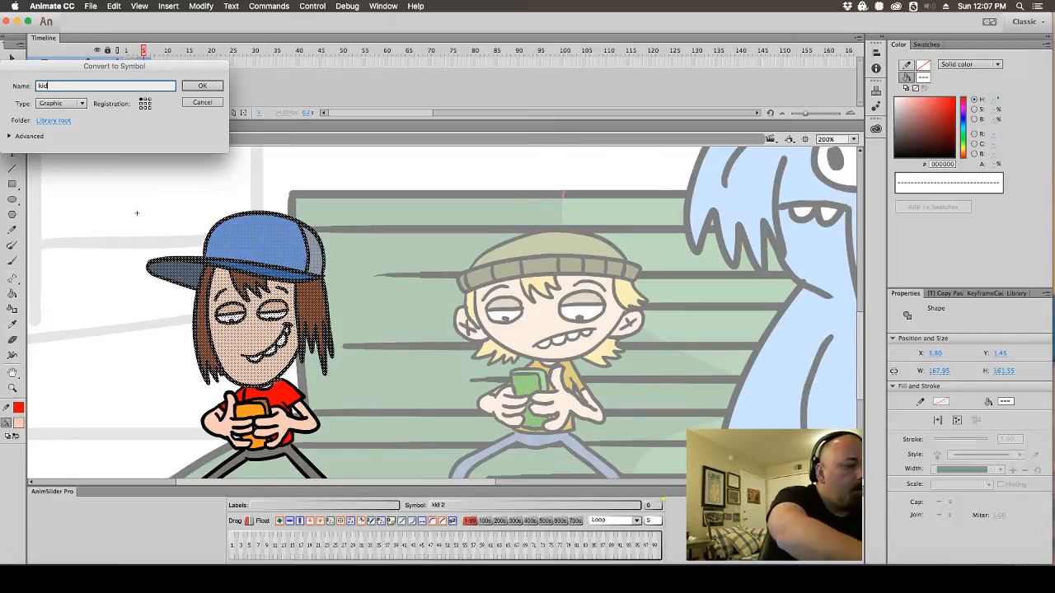
{"action": "type", "text": "#2"}
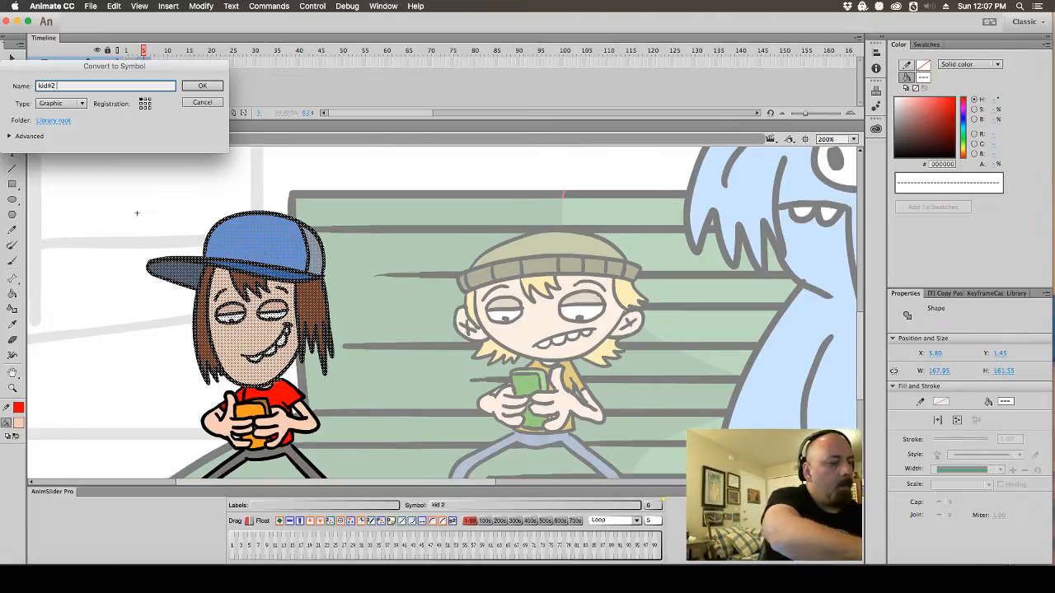
{"action": "type", "text": " head"}
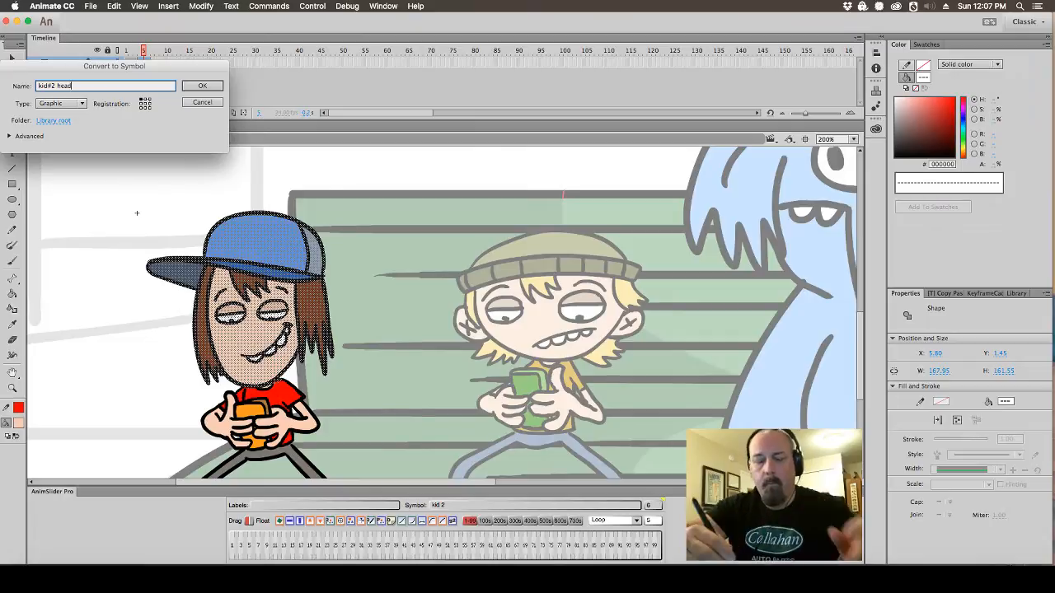
{"action": "left_click", "coordinate": [201, 86]}
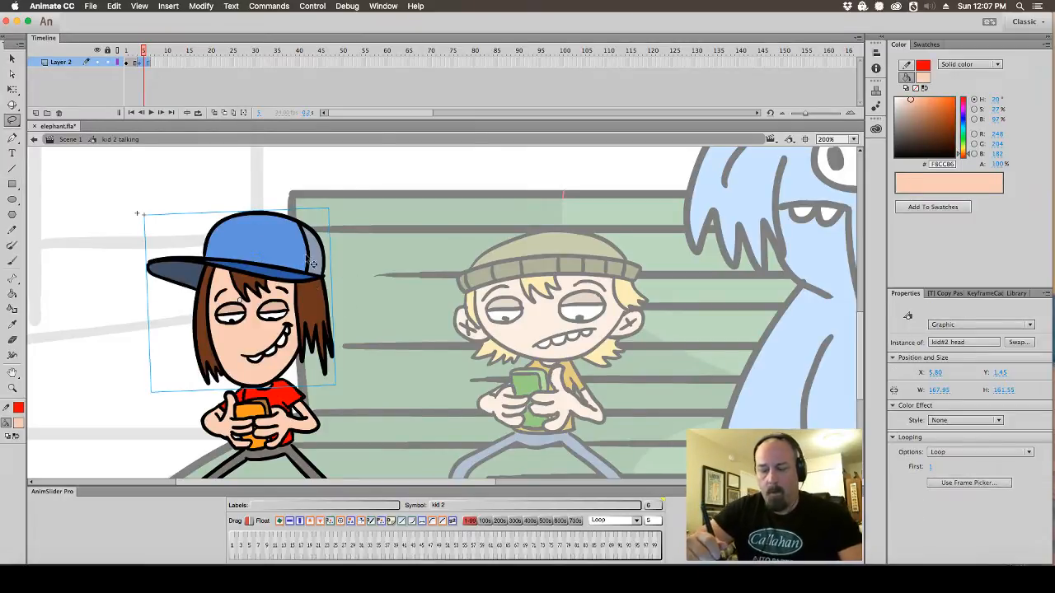
Lasso the whole head artwork on frame 1 of Layer 2 and cut it from the body
{"action": "left_click", "coordinate": [307, 257]}
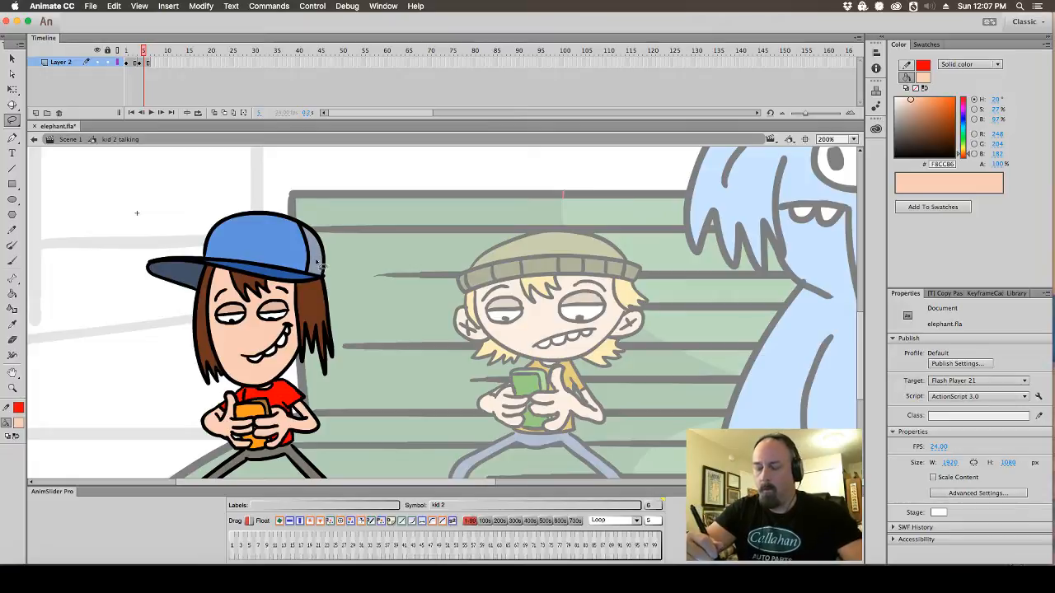
{"action": "key", "text": "v"}
{"action": "left_click", "coordinate": [128, 64]}
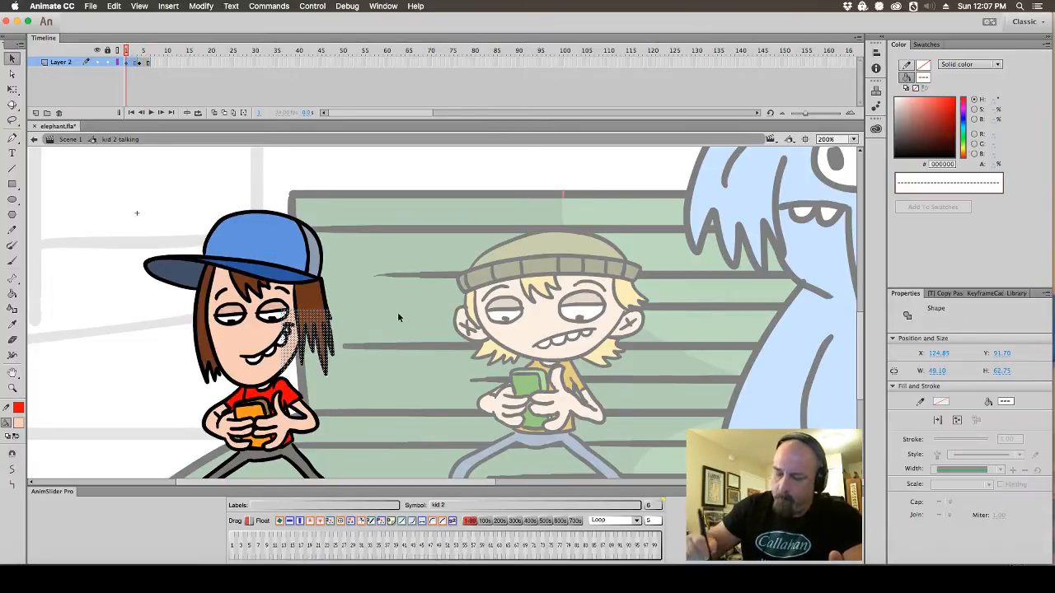
{"action": "key", "text": "l"}
{"action": "mouse_move", "coordinate": [350, 320]}
{"action": "left_mouse_down"}
{"action": "mouse_move", "coordinate": [359, 349]}
{"action": "mouse_move", "coordinate": [318, 384]}
{"action": "mouse_move", "coordinate": [298, 373]}
{"action": "mouse_move", "coordinate": [262, 387]}
{"action": "mouse_move", "coordinate": [258, 372]}
{"action": "mouse_move", "coordinate": [158, 368]}
{"action": "mouse_move", "coordinate": [160, 191]}
{"action": "mouse_move", "coordinate": [356, 240]}
{"action": "mouse_move", "coordinate": [358, 321]}
{"action": "left_mouse_up"}
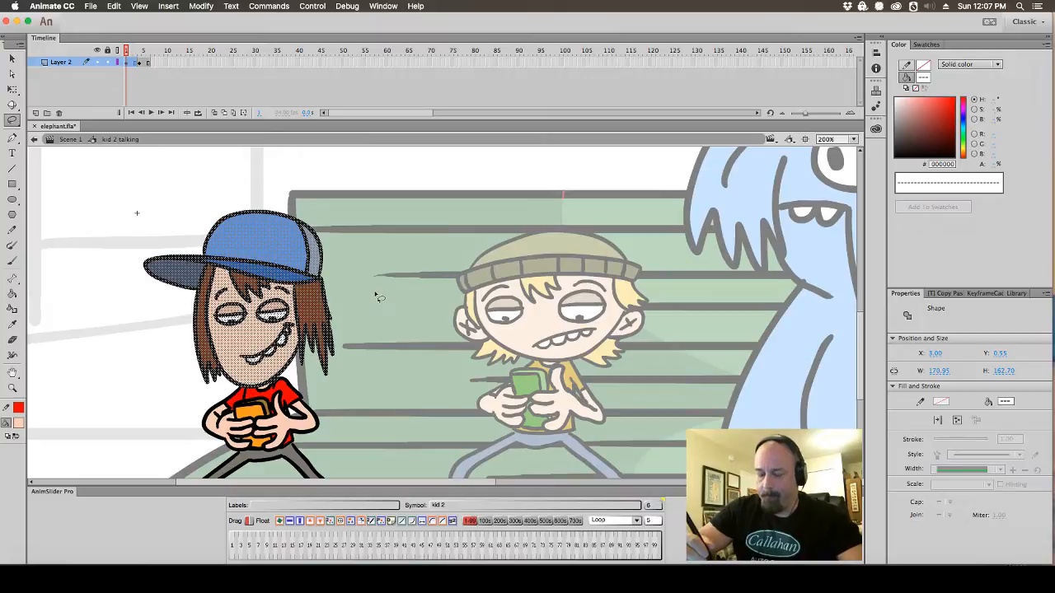
{"action": "key", "text": "super+x"}
Draw a neck outline and the missing shoulder line on the headless body with a black brush at size 10
{"action": "left_click", "coordinate": [18, 423]}
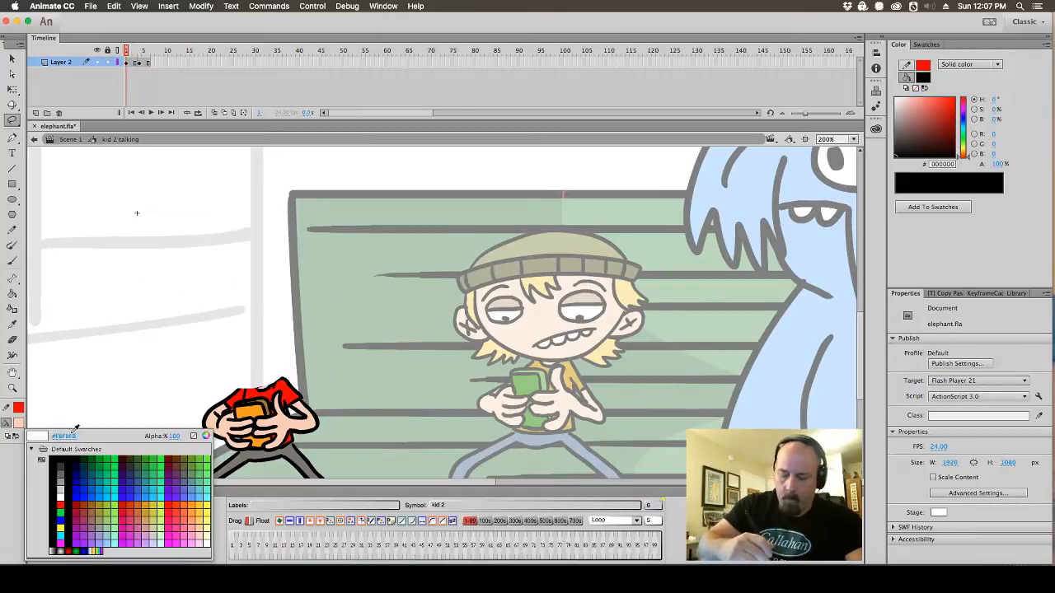
{"action": "left_click", "coordinate": [57, 461]}
{"action": "left_click", "coordinate": [12, 263]}
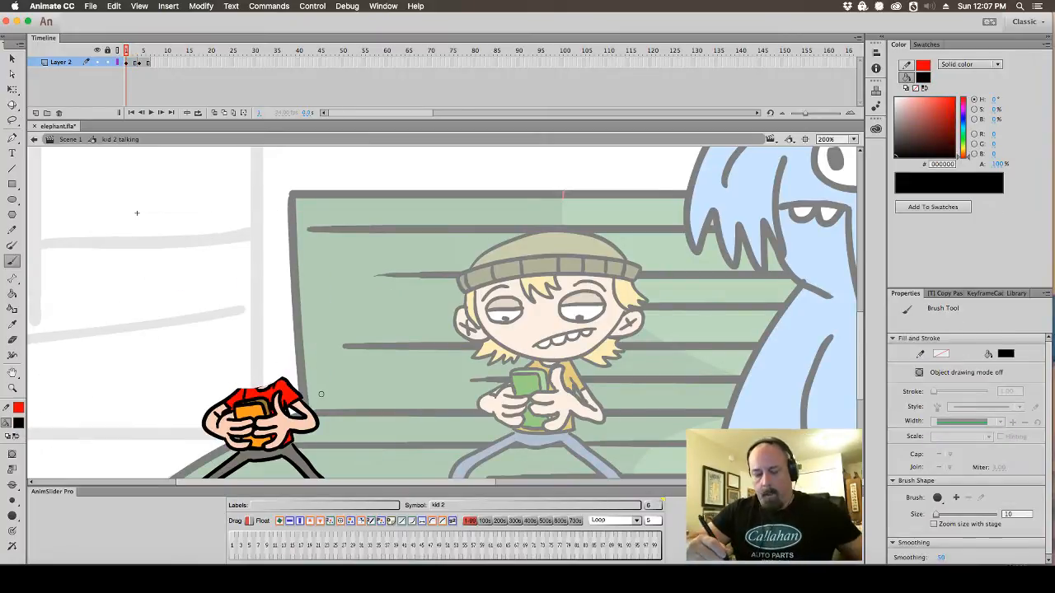
{"action": "left_click", "coordinate": [12, 530]}
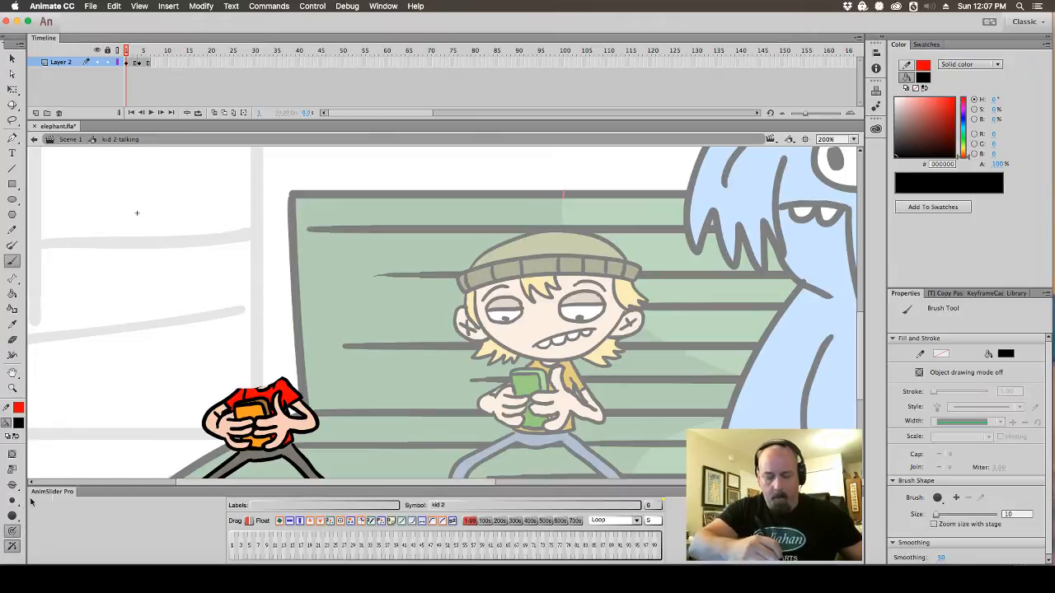
{"action": "key", "text": "super+equal"}
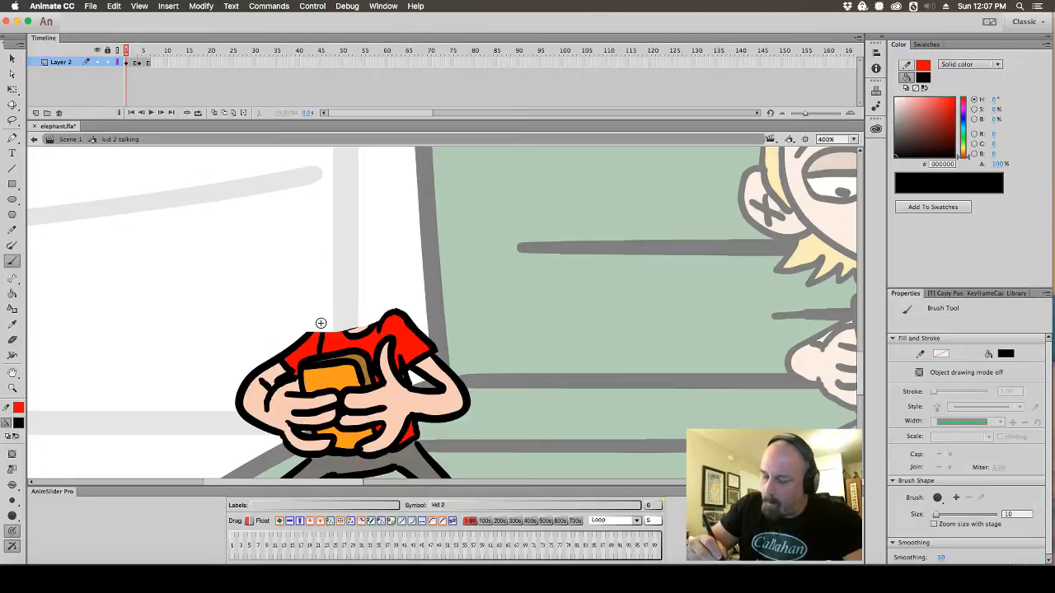
{"action": "mouse_move", "coordinate": [317, 326]}
{"action": "left_mouse_down"}
{"action": "mouse_move", "coordinate": [373, 320]}
{"action": "mouse_move", "coordinate": [364, 296]}
{"action": "mouse_move", "coordinate": [352, 294]}
{"action": "mouse_move", "coordinate": [347, 335]}
{"action": "left_mouse_up"}
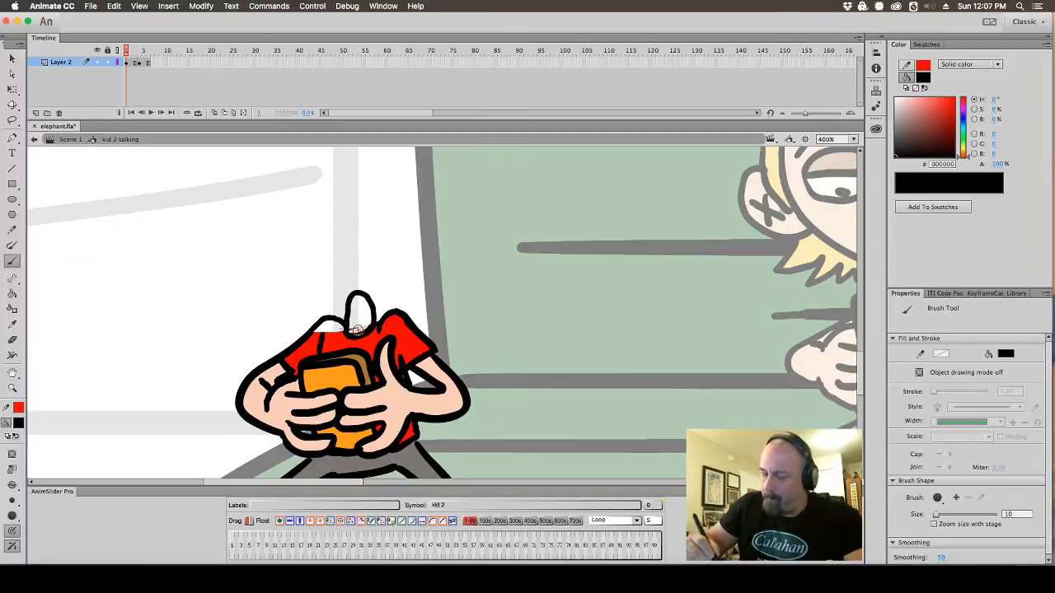
Sample the skin tone F8CCB6 from the kid's arm and fill the newly outlined neck with it
{"action": "left_click", "coordinate": [18, 423]}
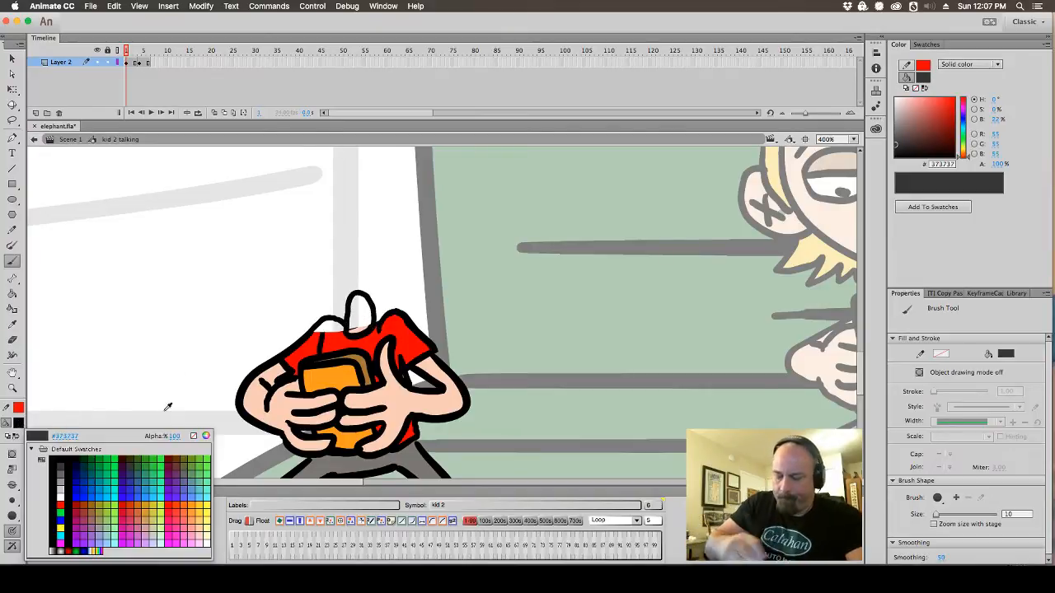
{"action": "left_click", "coordinate": [416, 400]}
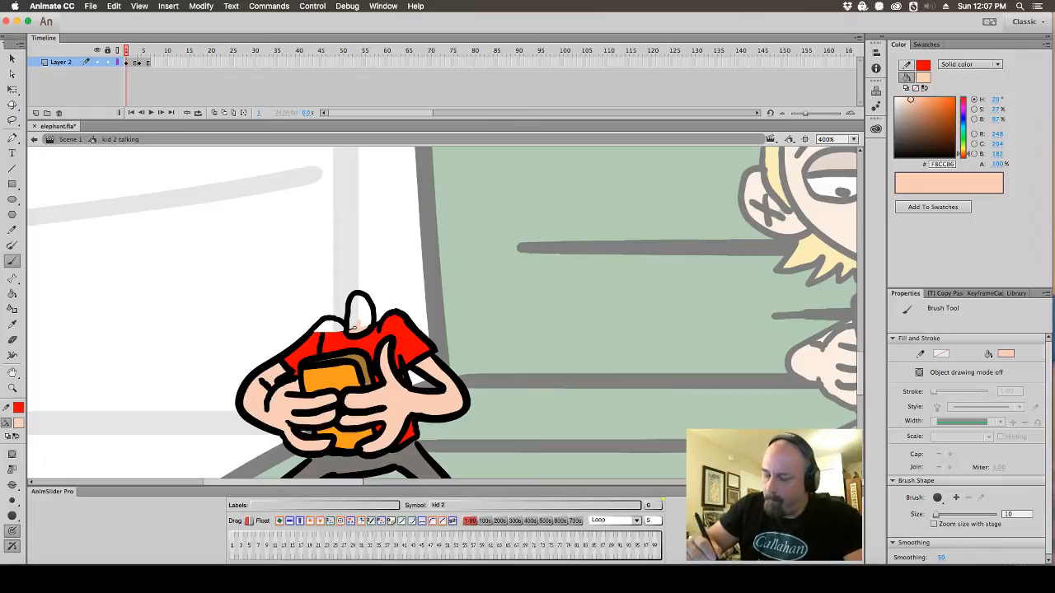
{"action": "left_click", "coordinate": [13, 294]}
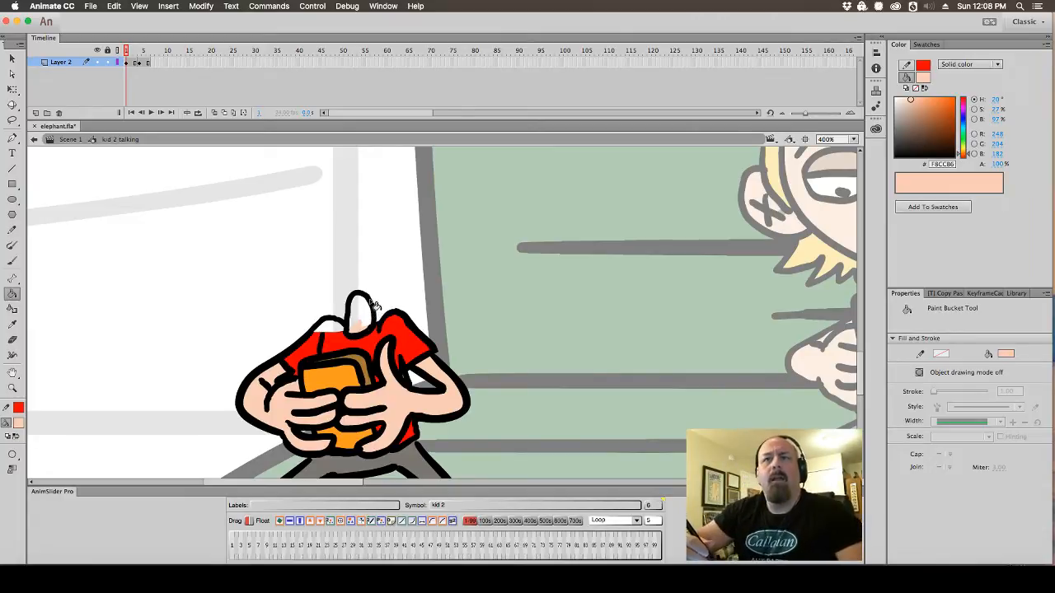
{"action": "left_click", "coordinate": [367, 318]}
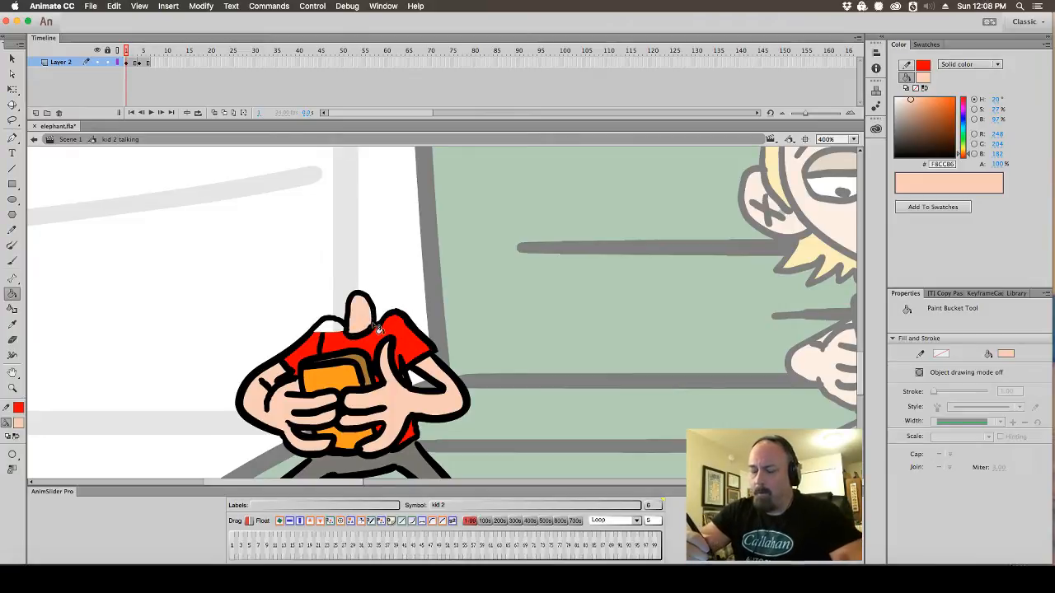
Sample the shirt's red FF0000 and fill the unpainted shoulder gap beside the neck with it on frame 1
{"action": "left_click", "coordinate": [18, 408]}
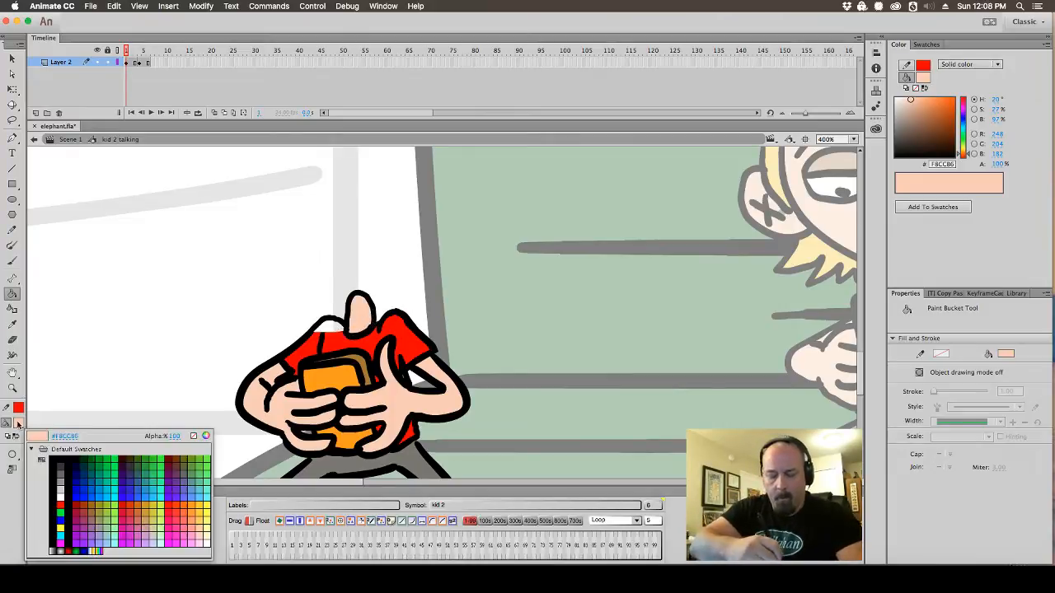
{"action": "left_click", "coordinate": [16, 410]}
{"action": "left_click", "coordinate": [333, 328]}
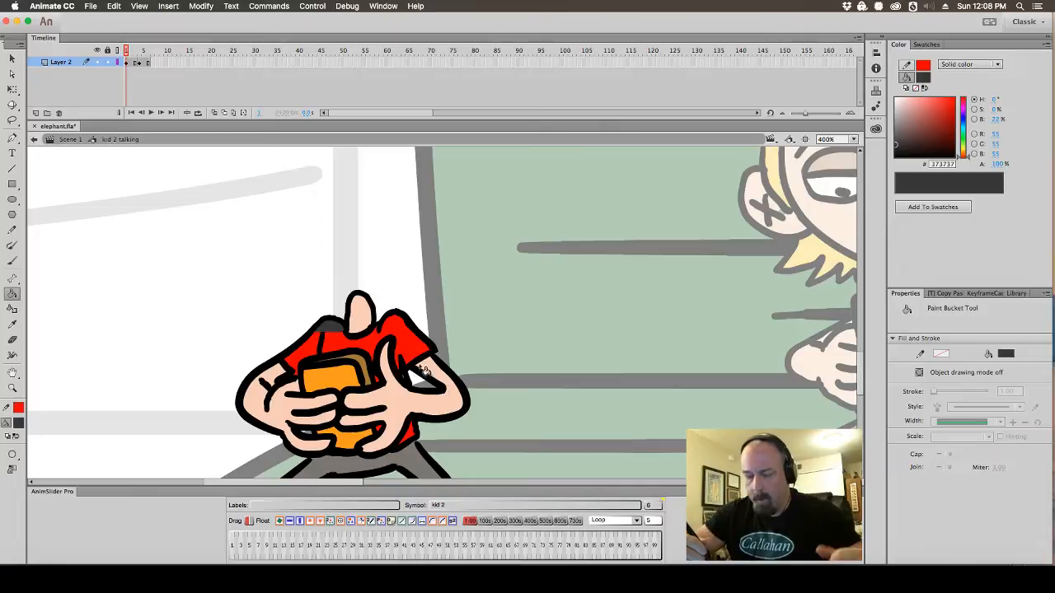
{"action": "key", "text": "ctrl+z"}
{"action": "left_click", "coordinate": [18, 423]}
{"action": "left_click", "coordinate": [338, 347]}
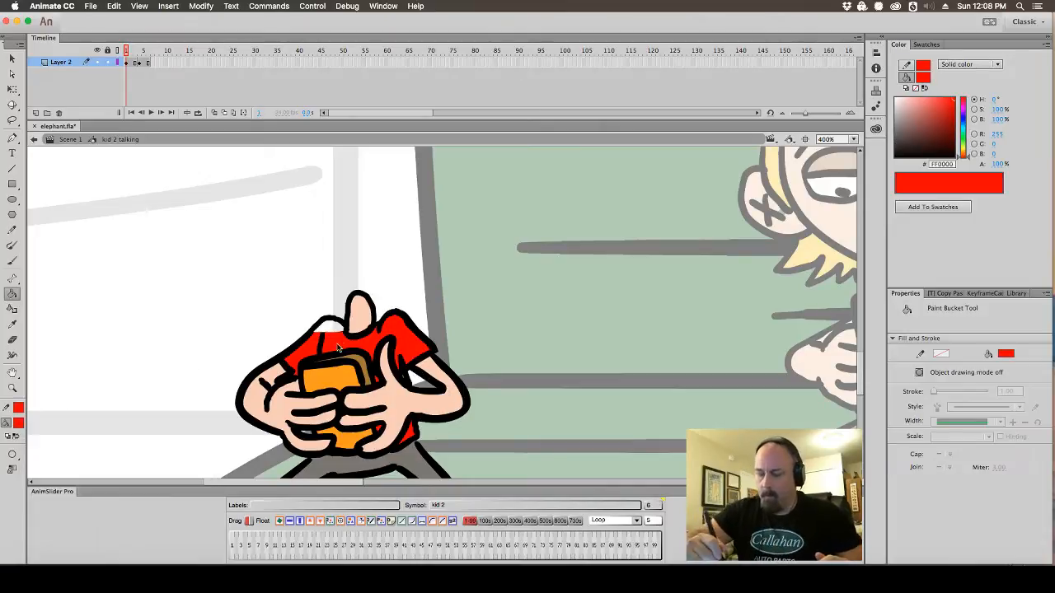
{"action": "left_click", "coordinate": [334, 332]}
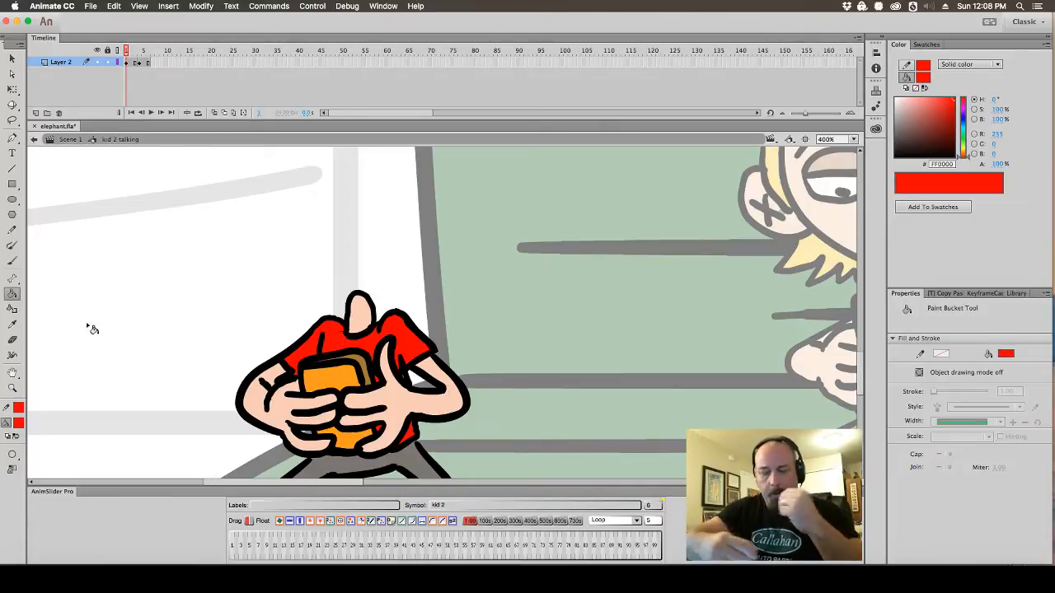
Go to frame 4 of Layer 2 and cut the "kid#2 head" instance from the body
{"action": "left_click", "coordinate": [12, 262]}
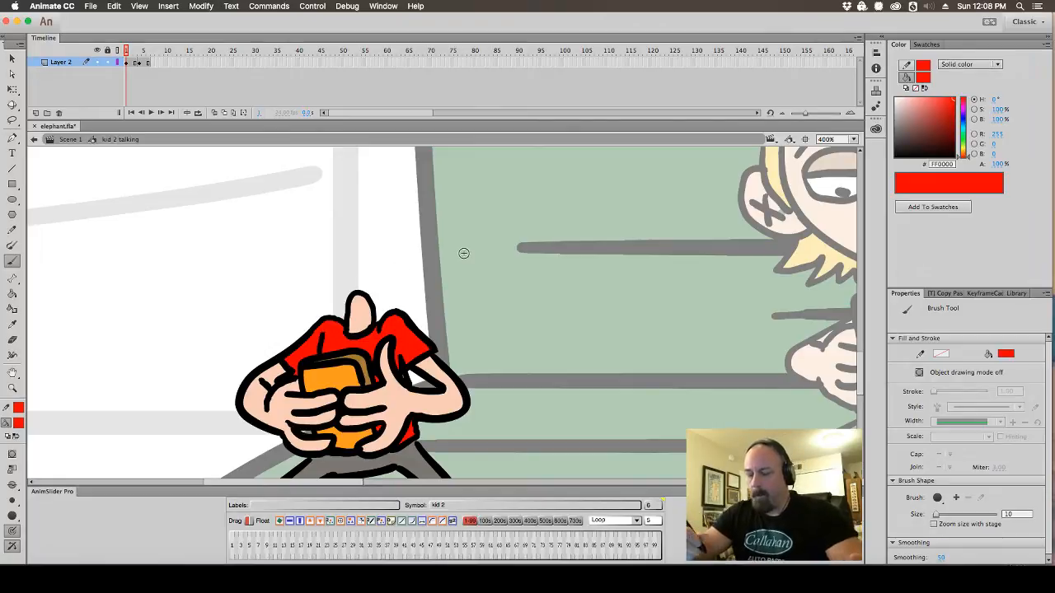
{"action": "left_click", "coordinate": [140, 53]}
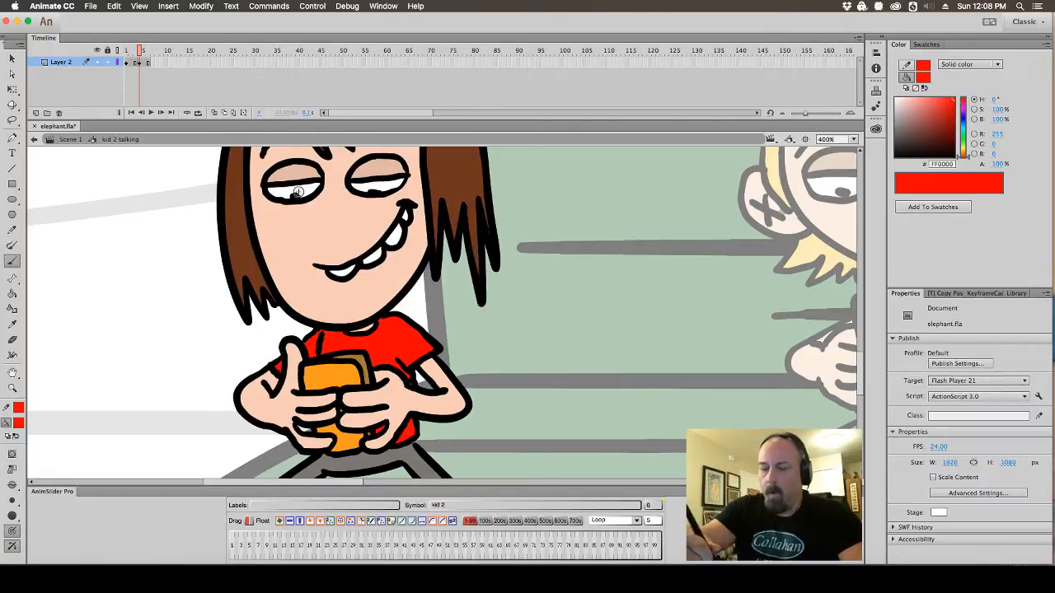
{"action": "left_click", "coordinate": [12, 58]}
{"action": "left_click", "coordinate": [418, 270]}
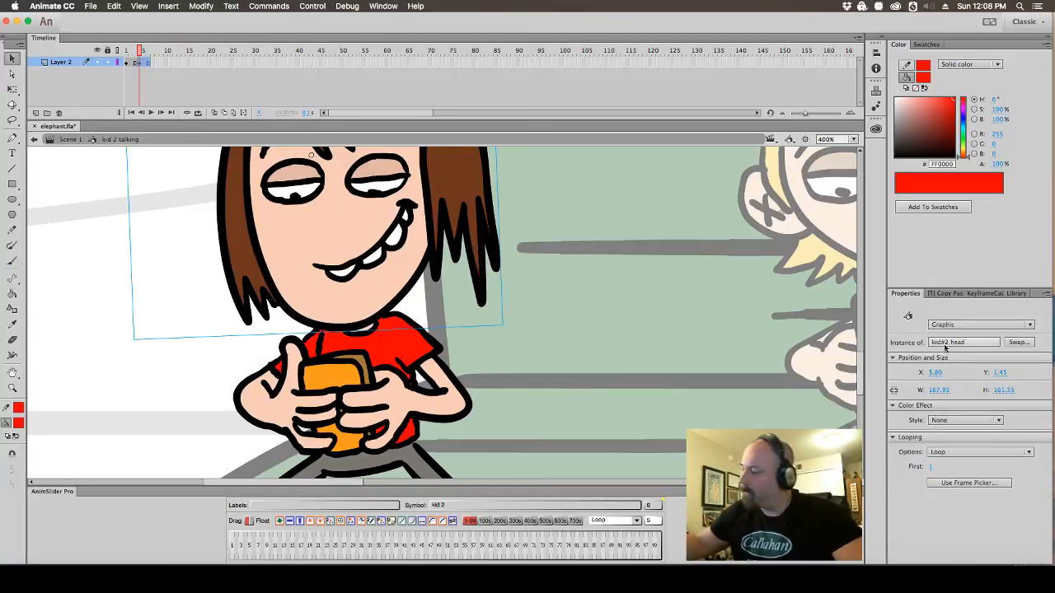
{"action": "left_click", "coordinate": [946, 293]}
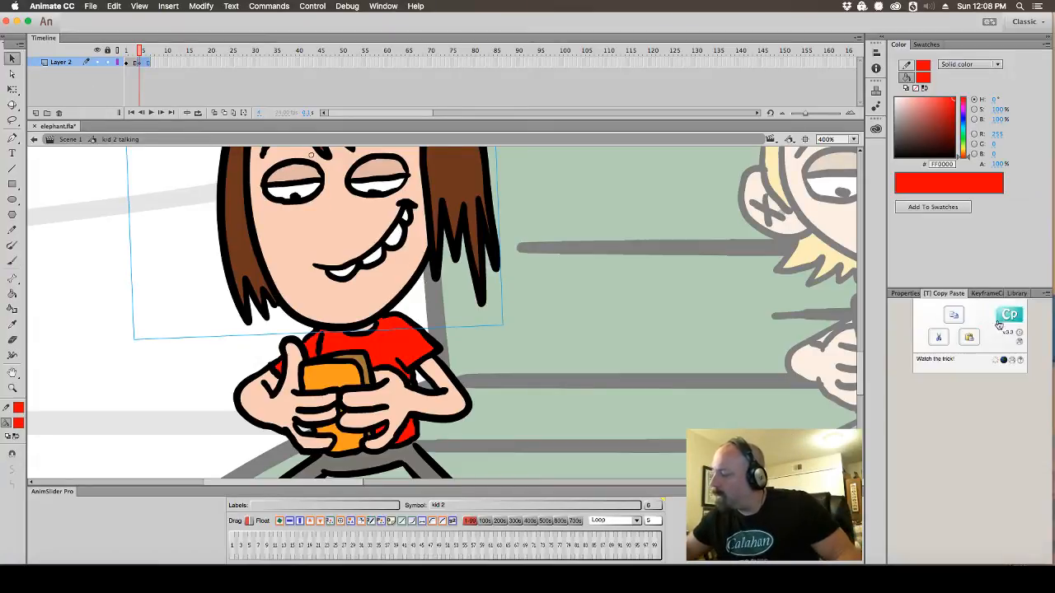
{"action": "left_click", "coordinate": [939, 338]}
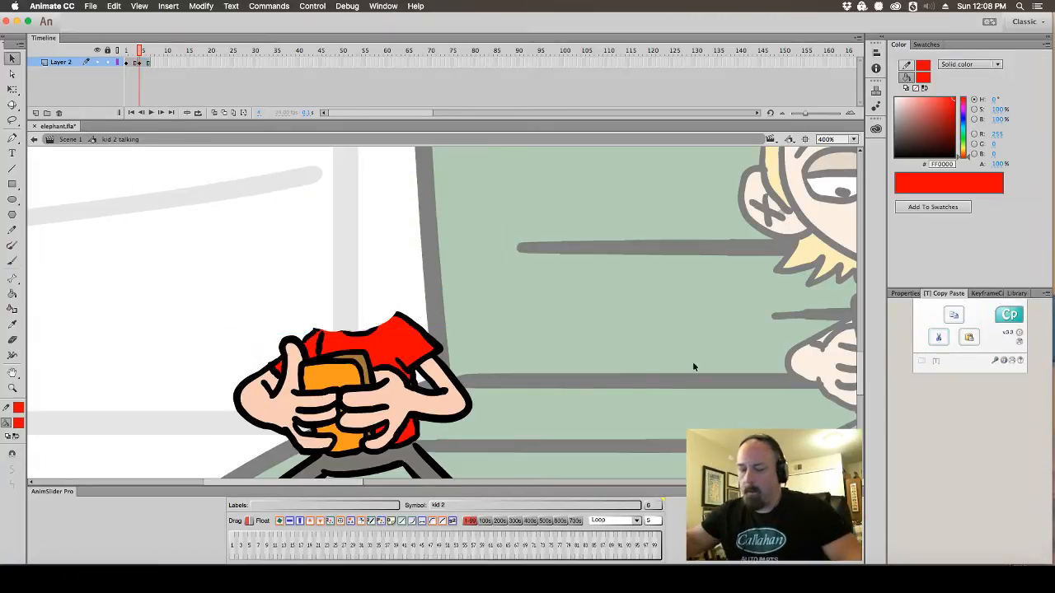
With onion skinning on as a guide, outline the neck and missing shoulder line on the frame 4 body with a black 000000 brush
{"action": "left_click", "coordinate": [214, 113]}
{"action": "left_click", "coordinate": [13, 261]}
{"action": "left_click", "coordinate": [18, 423]}
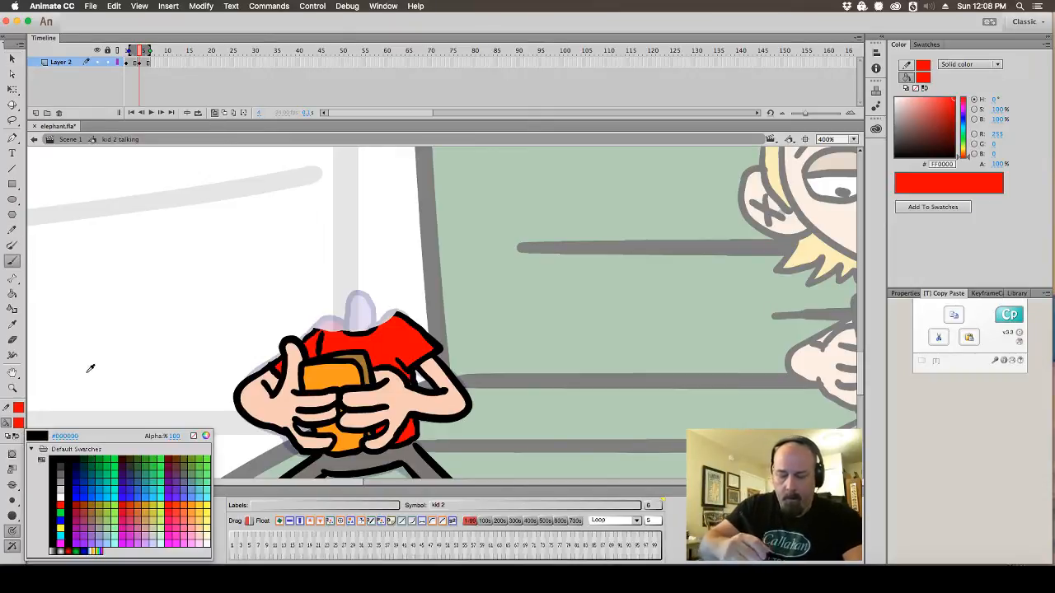
{"action": "left_click", "coordinate": [56, 459]}
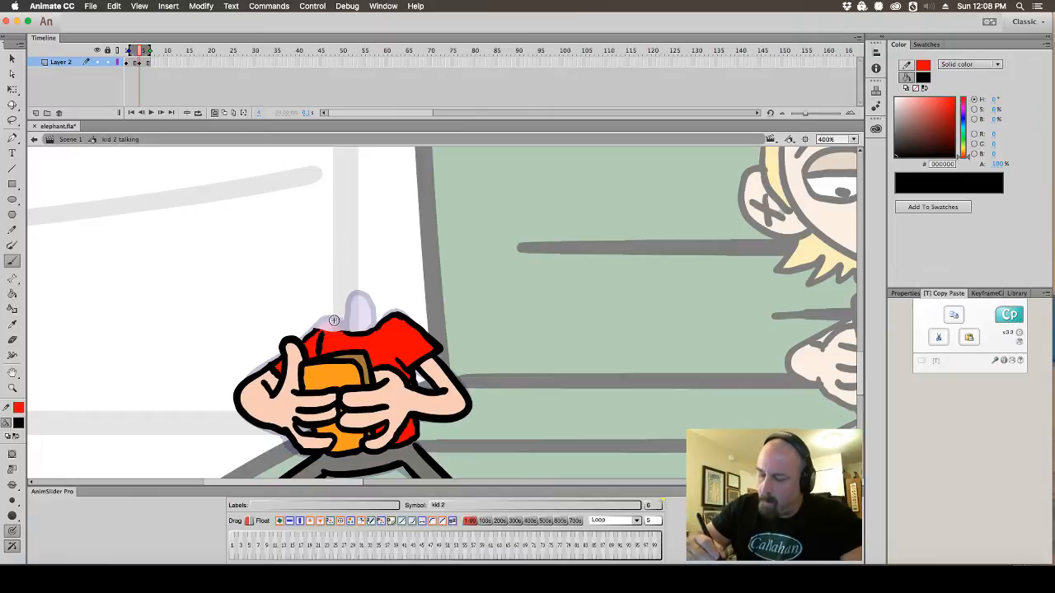
{"action": "mouse_move", "coordinate": [339, 324]}
{"action": "left_mouse_down"}
{"action": "mouse_move", "coordinate": [352, 333]}
{"action": "mouse_move", "coordinate": [345, 301]}
{"action": "mouse_move", "coordinate": [371, 293]}
{"action": "mouse_move", "coordinate": [375, 329]}
{"action": "left_mouse_up"}
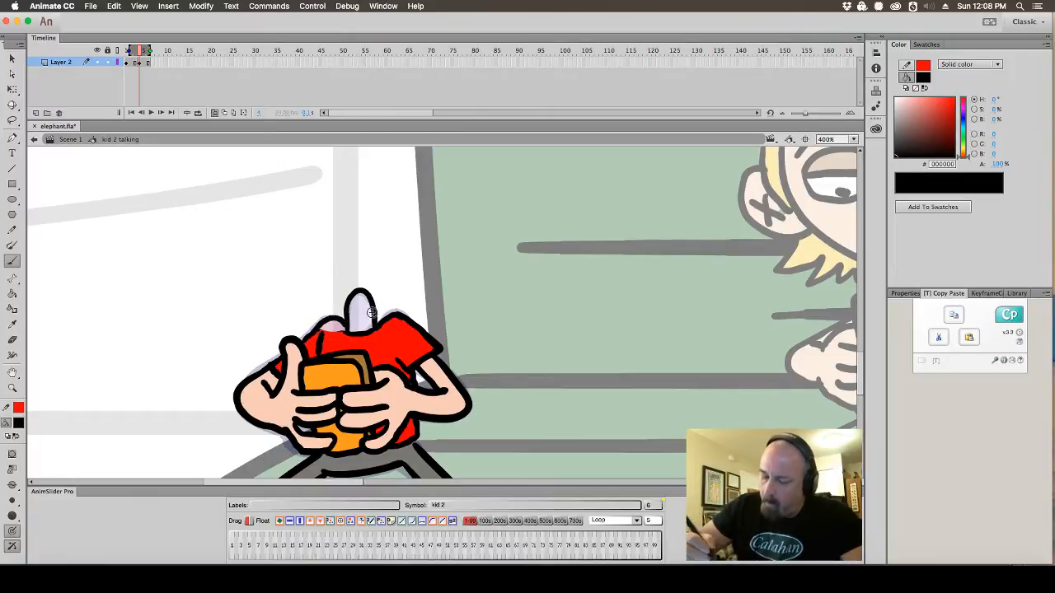
Fill the frame 4 neck with the skin tone F8CCB6 sampled from the arm and the shoulder gap with the shirt's red FF0000
{"action": "left_click", "coordinate": [18, 423]}
{"action": "left_click", "coordinate": [407, 401]}
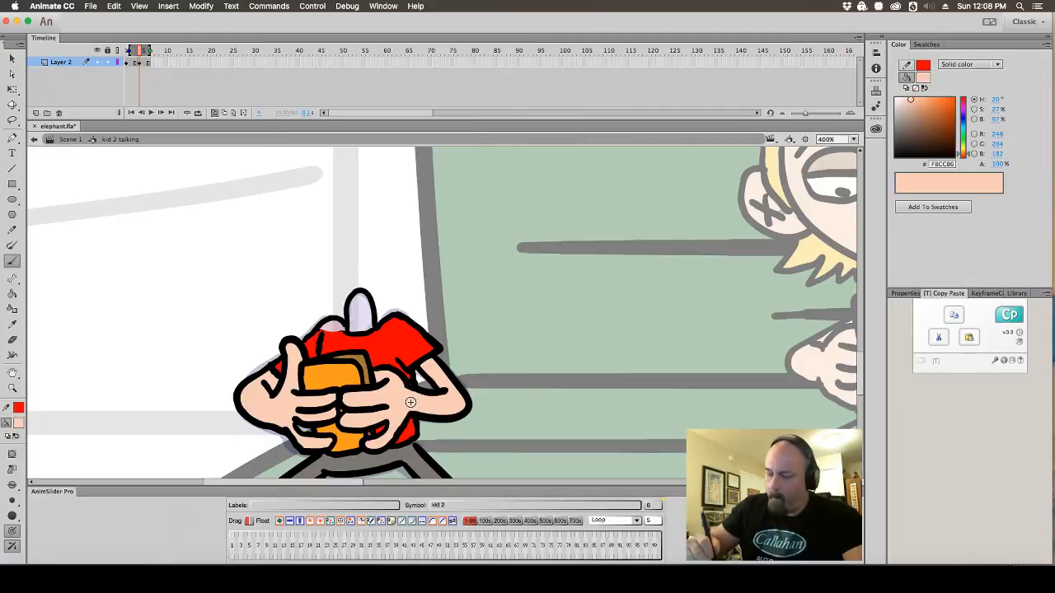
{"action": "left_click", "coordinate": [13, 294]}
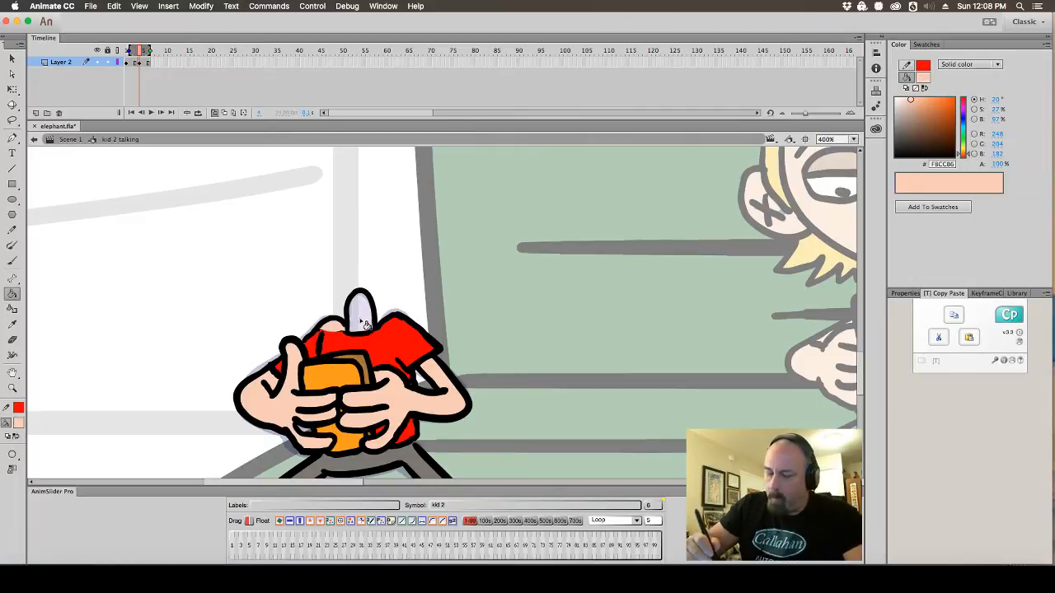
{"action": "left_click", "coordinate": [367, 326]}
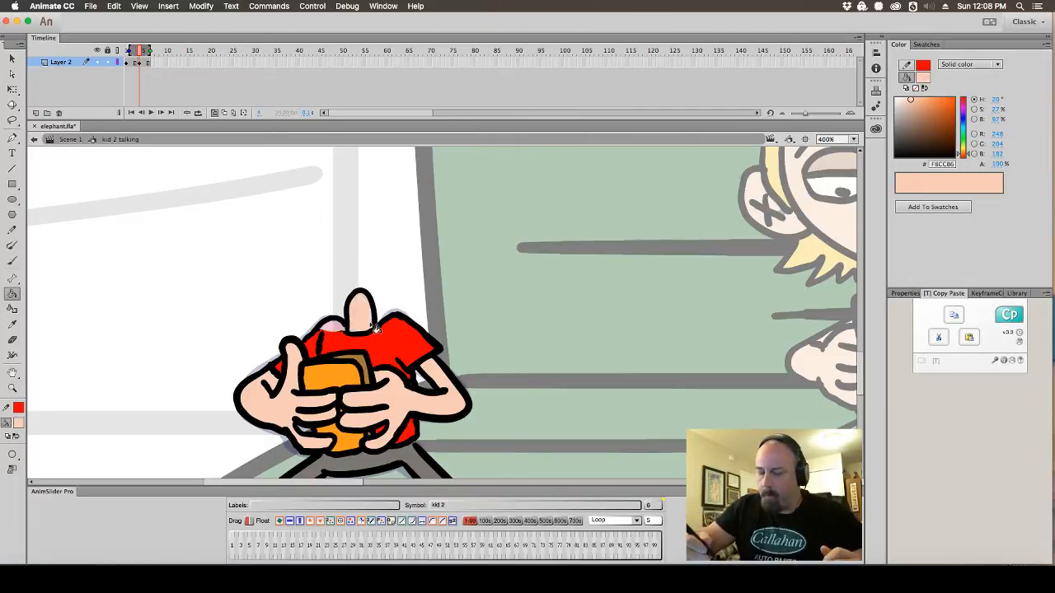
{"action": "left_click", "coordinate": [18, 423]}
{"action": "left_click", "coordinate": [373, 344]}
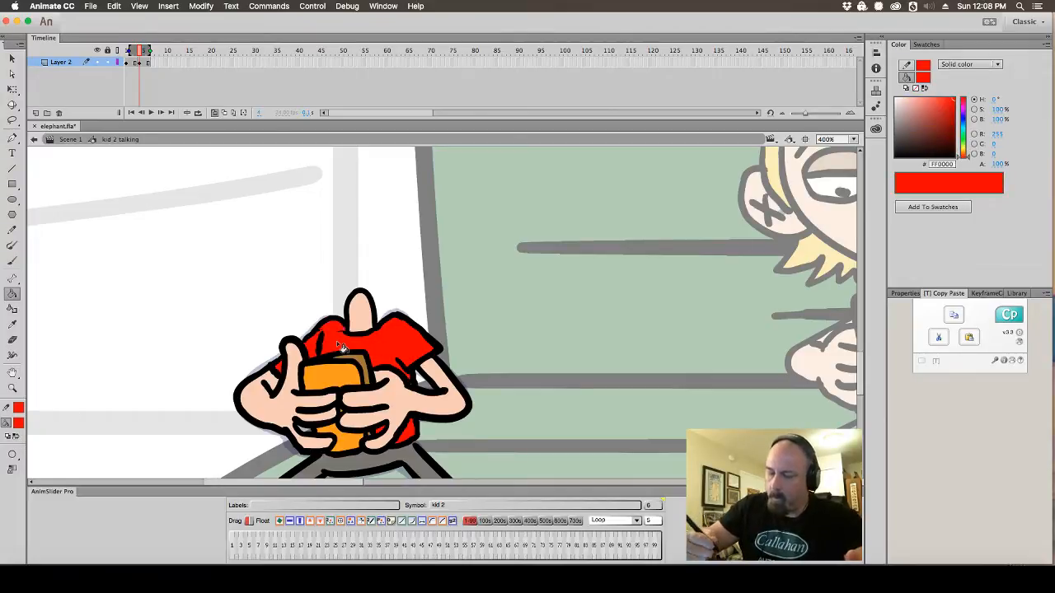
Turn off onion skinning, check the headless body across its frames, and return to Scene 1
{"action": "left_click", "coordinate": [12, 262]}
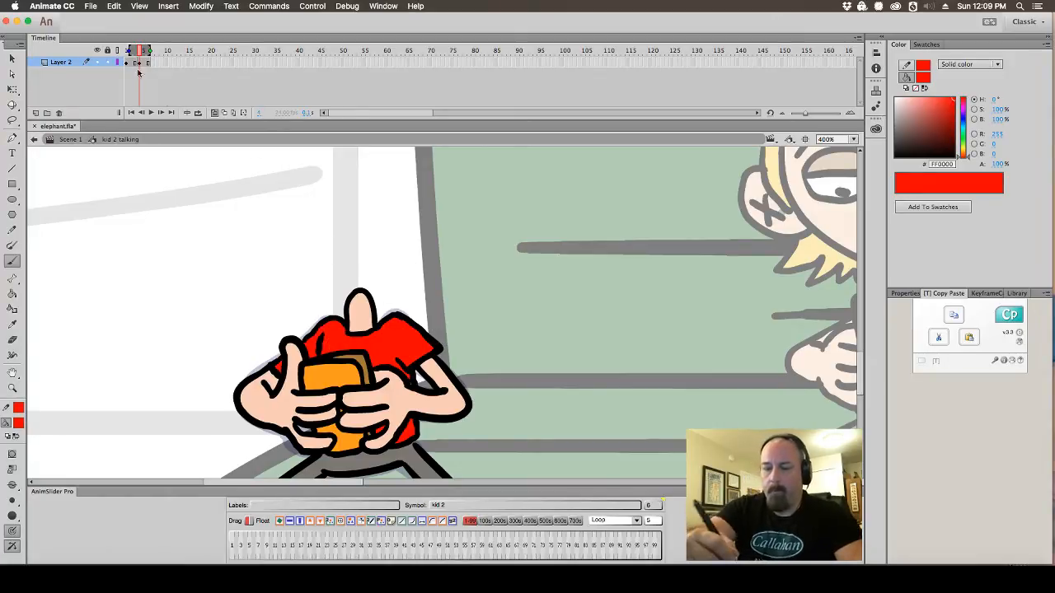
{"action": "left_click_drag", "start_coordinate": [142, 54], "coordinate": [136, 61]}
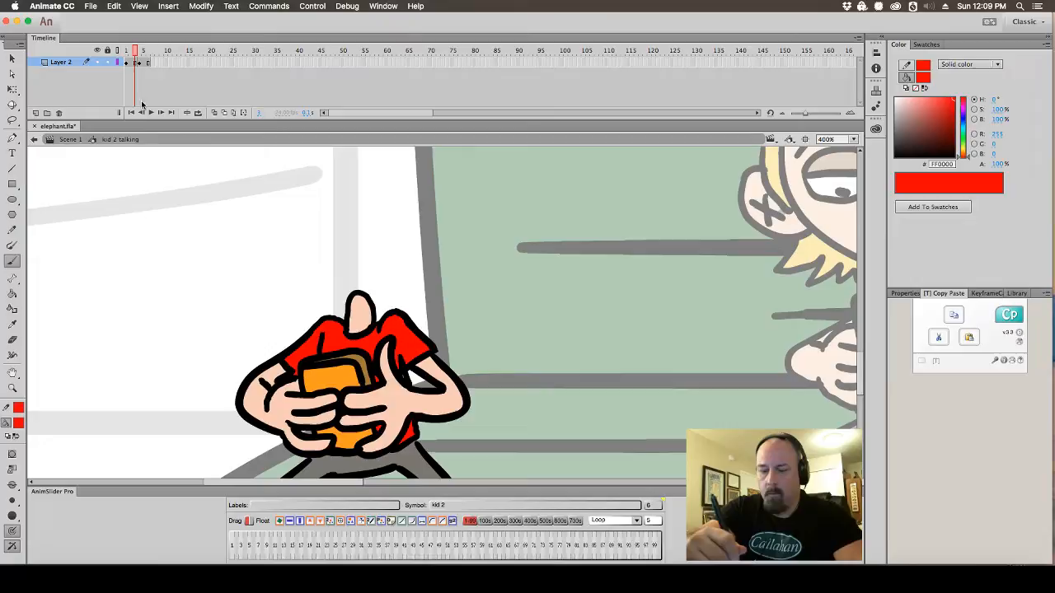
{"action": "left_click", "coordinate": [71, 139]}
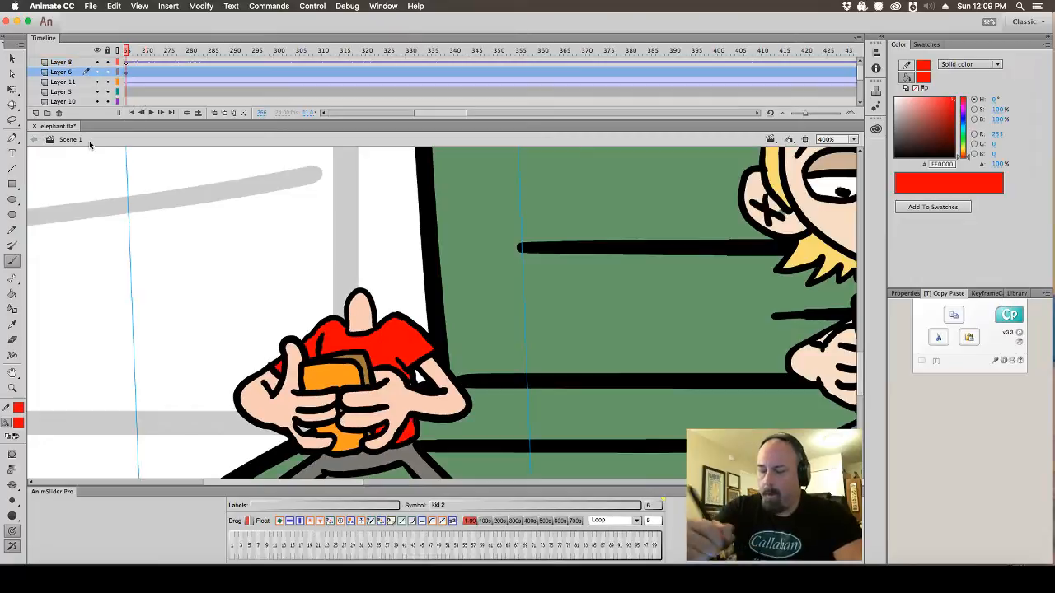
Add a new layer above Layer 6 at the start of the headless kid's keyframe and paste the head onto it
{"action": "left_click", "coordinate": [470, 320], "text": "alt"}
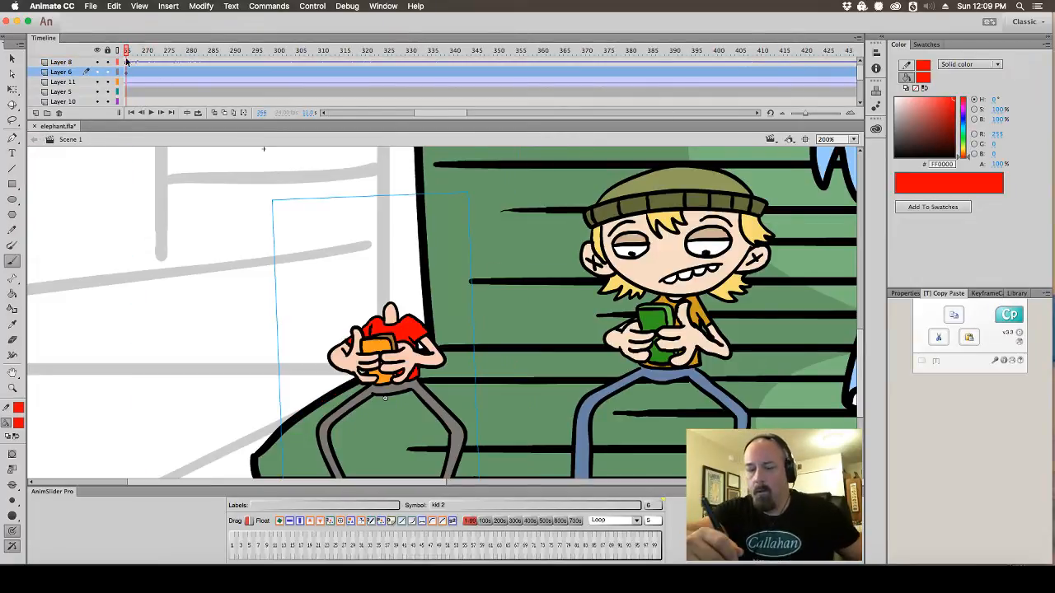
{"action": "left_click_drag", "start_coordinate": [128, 54], "coordinate": [396, 85]}
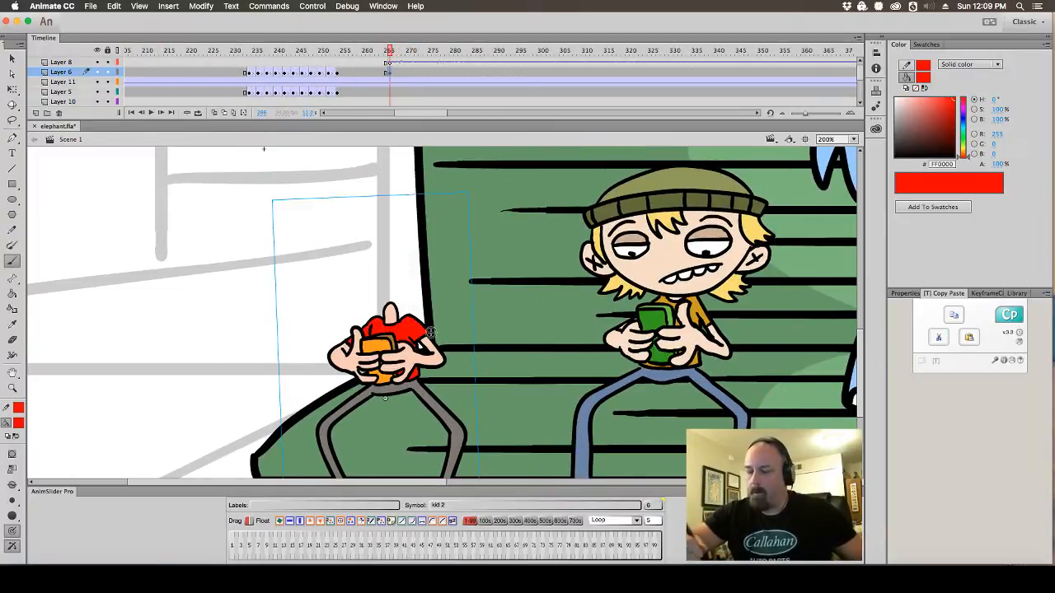
{"action": "left_click", "coordinate": [12, 58]}
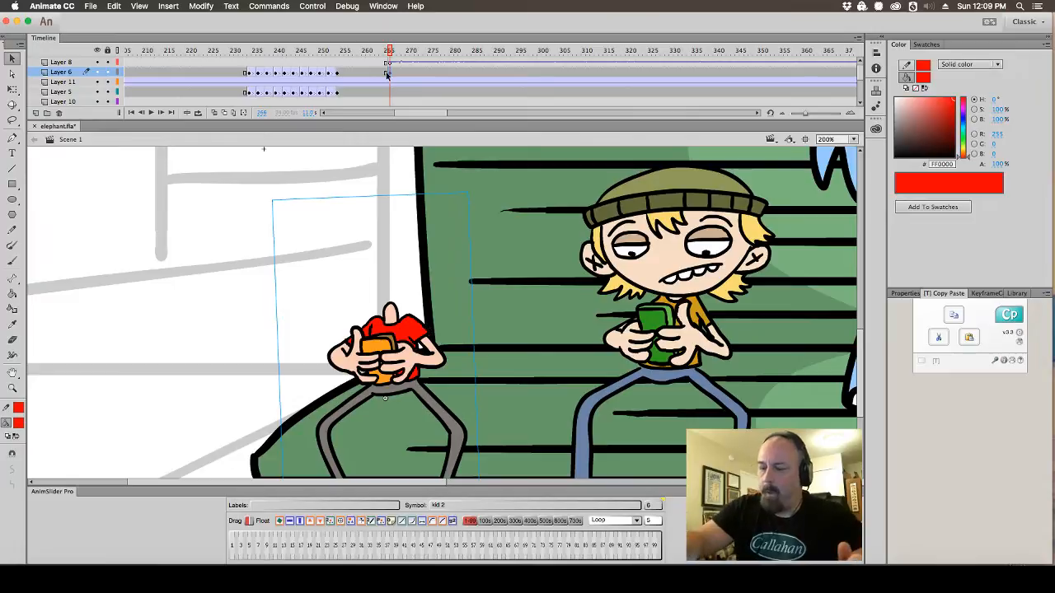
{"action": "left_click", "coordinate": [35, 113]}
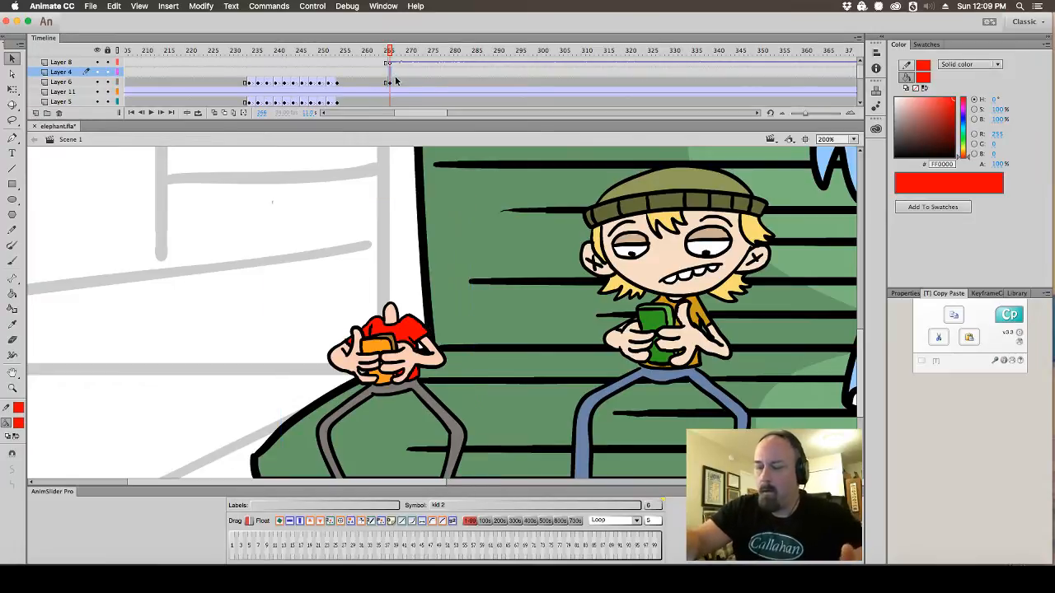
{"action": "left_click", "coordinate": [969, 337]}
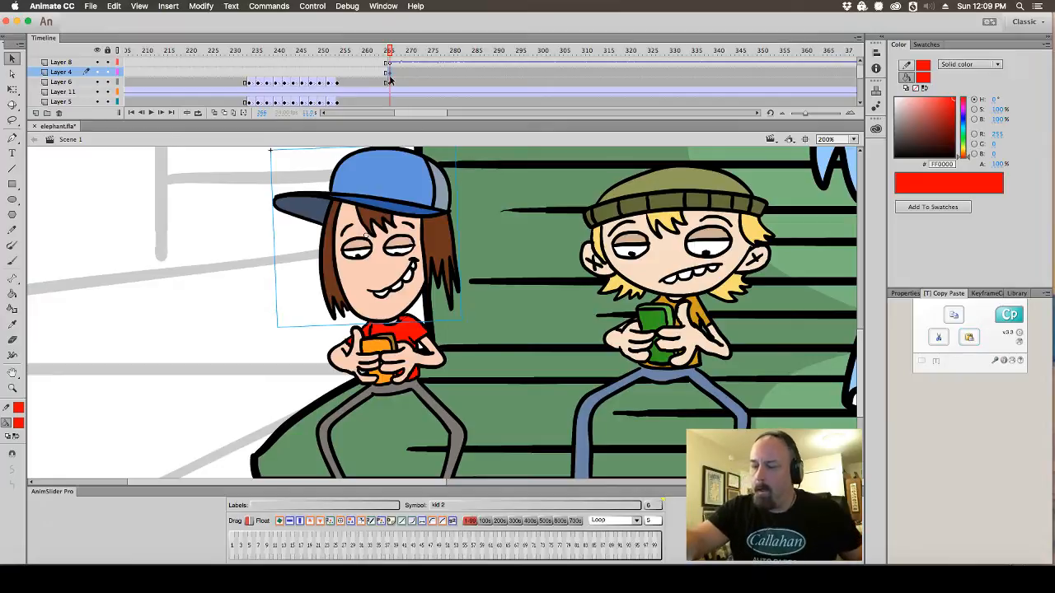
Try to convert the selected head and body frames of Layer 4 and Layer 6 into a symbol named "kid 2 talking" with FLASHWHIP FramesToSymbol
{"action": "left_click_drag", "start_coordinate": [391, 84], "coordinate": [441, 76]}
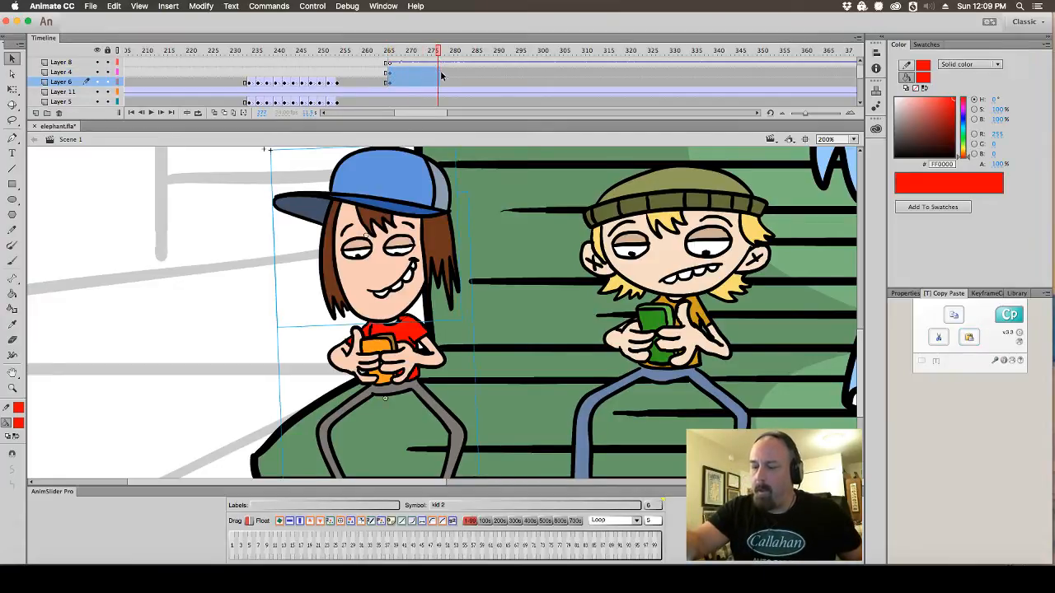
{"action": "left_click", "coordinate": [270, 6]}
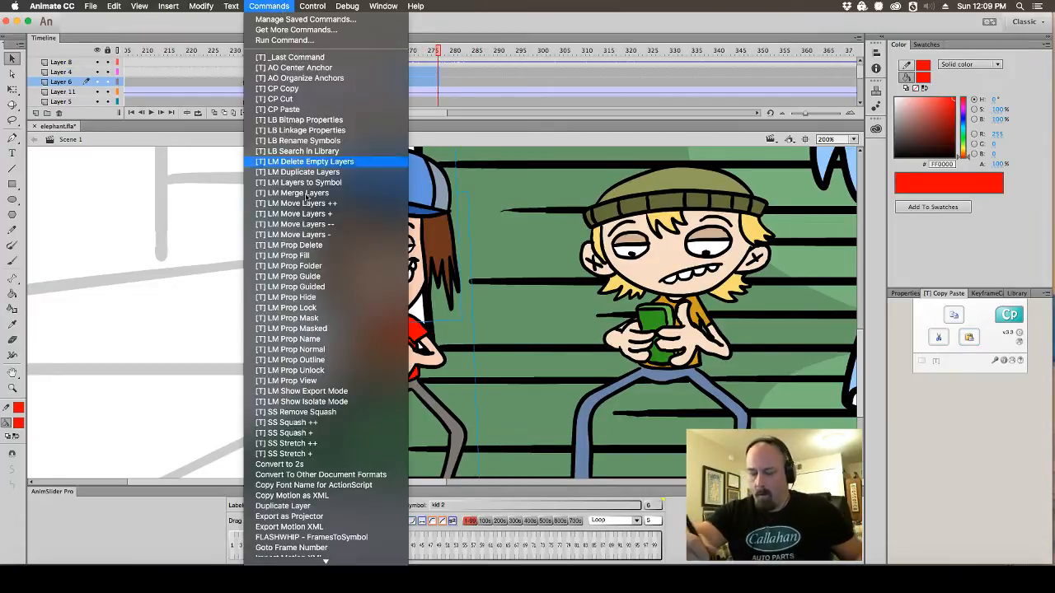
{"action": "left_click", "coordinate": [370, 538]}
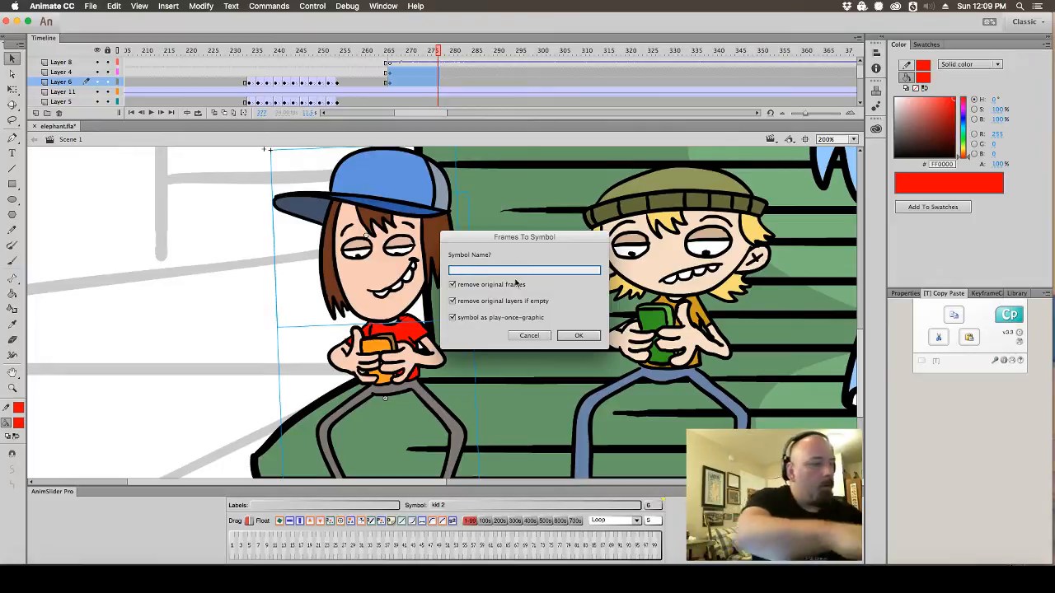
{"action": "type", "text": "kid 2"}
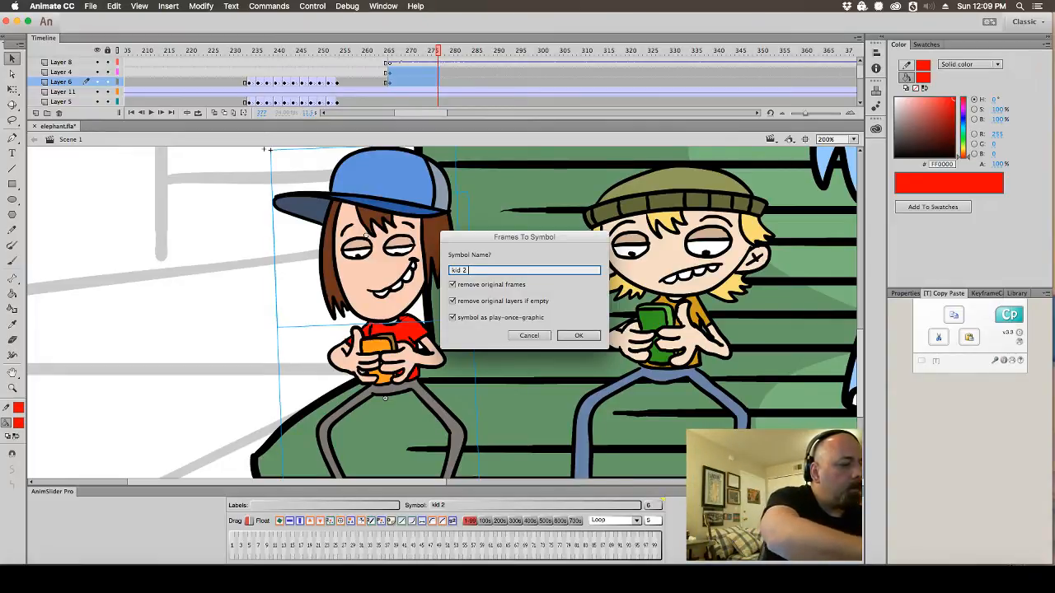
{"action": "type", "text": " talking"}
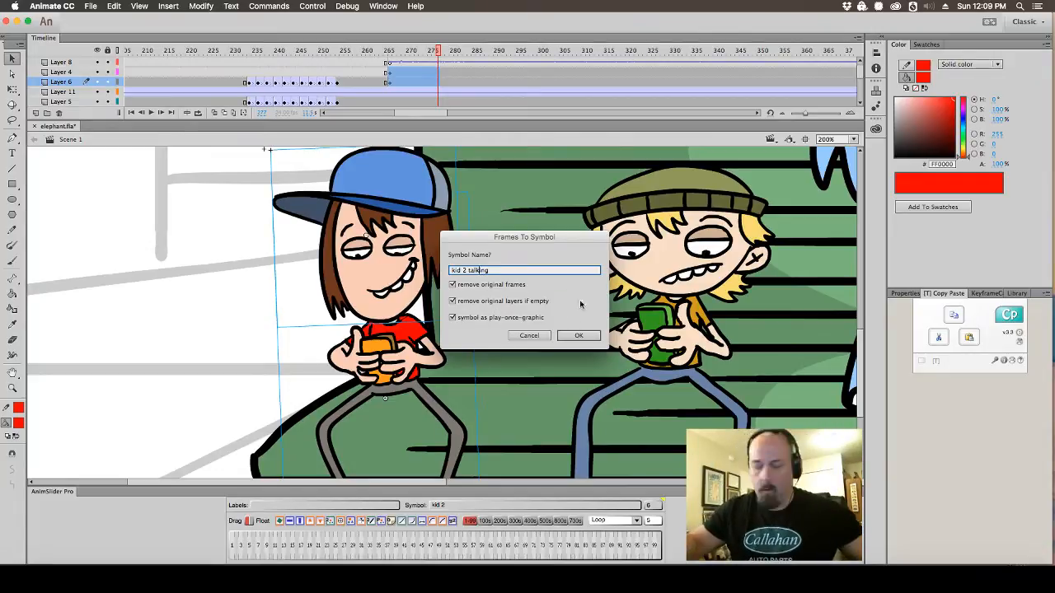
{"action": "left_click", "coordinate": [578, 335]}
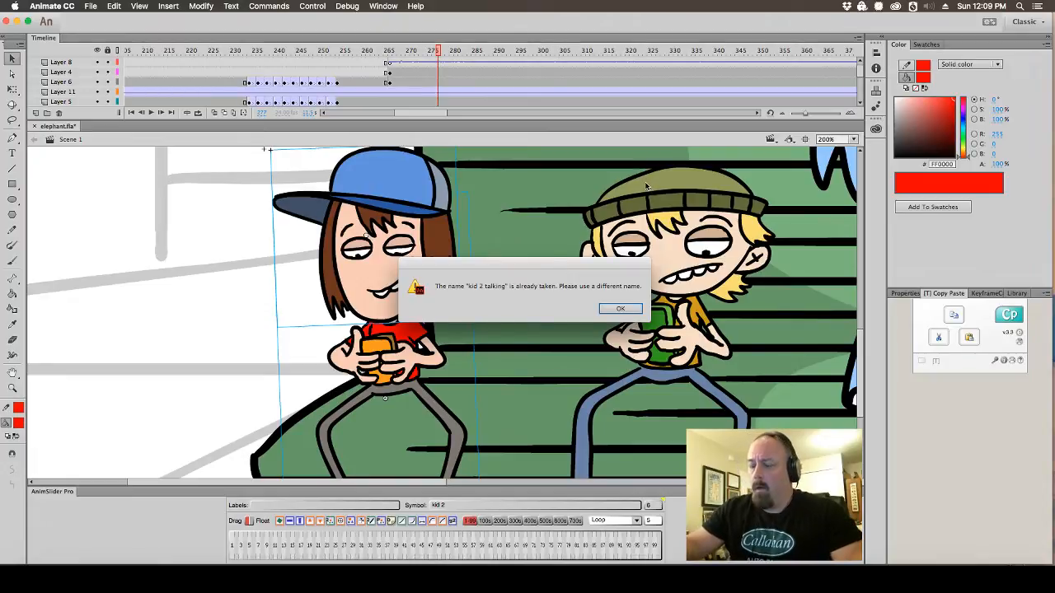
{"action": "left_click", "coordinate": [633, 310]}
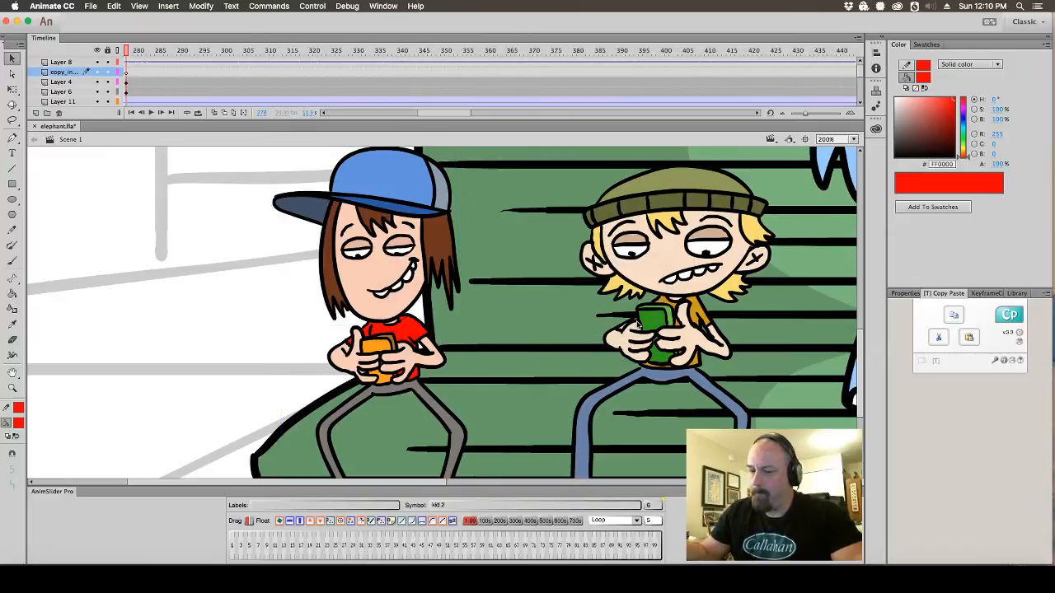
Convert the head and body frames of Layer 4 and Layer 6 into a symbol named "kid 2 talking a lot" with FLASHWHIP FramesToSymbol
{"action": "left_click", "coordinate": [422, 201]}
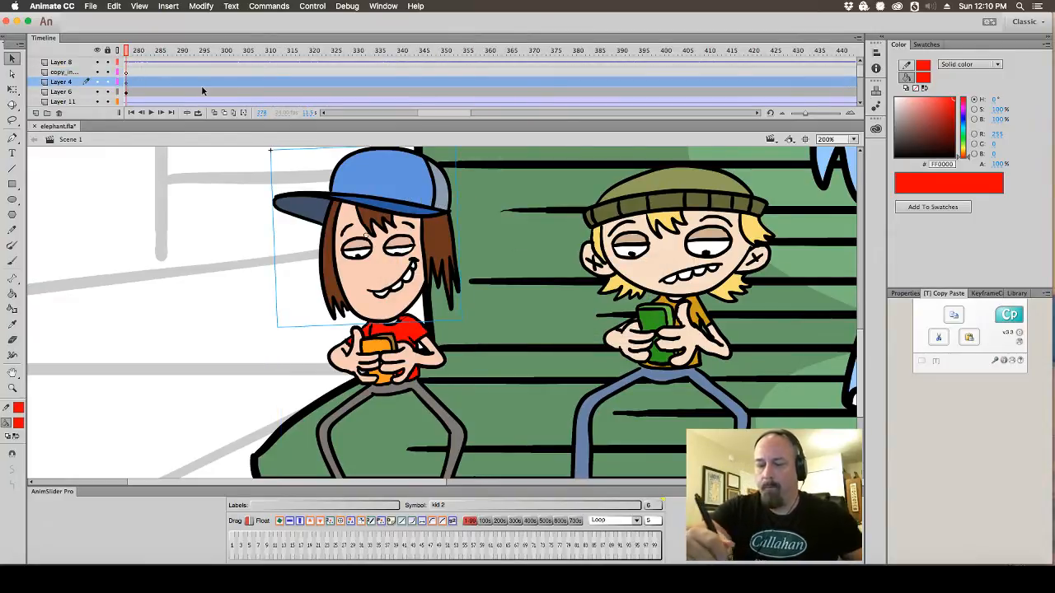
{"action": "left_click_drag", "start_coordinate": [129, 96], "coordinate": [184, 87]}
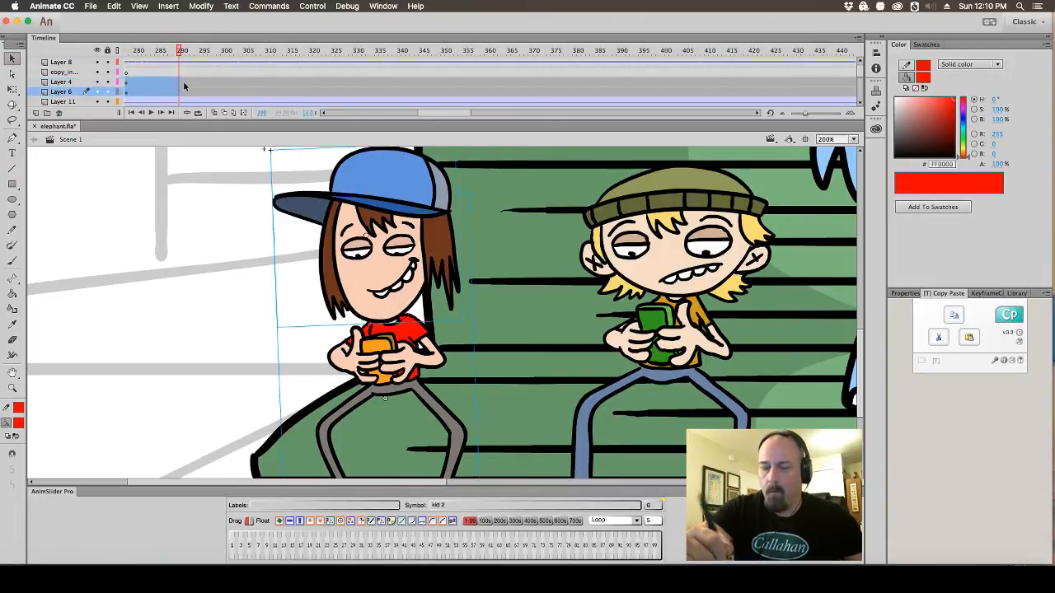
{"action": "left_click", "coordinate": [269, 6]}
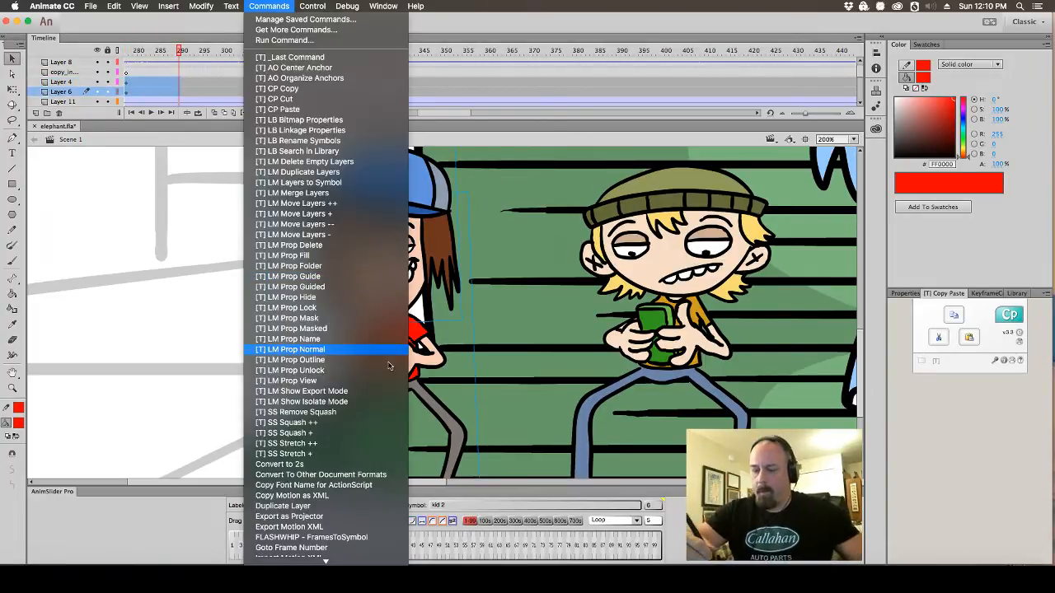
{"action": "left_click", "coordinate": [364, 537]}
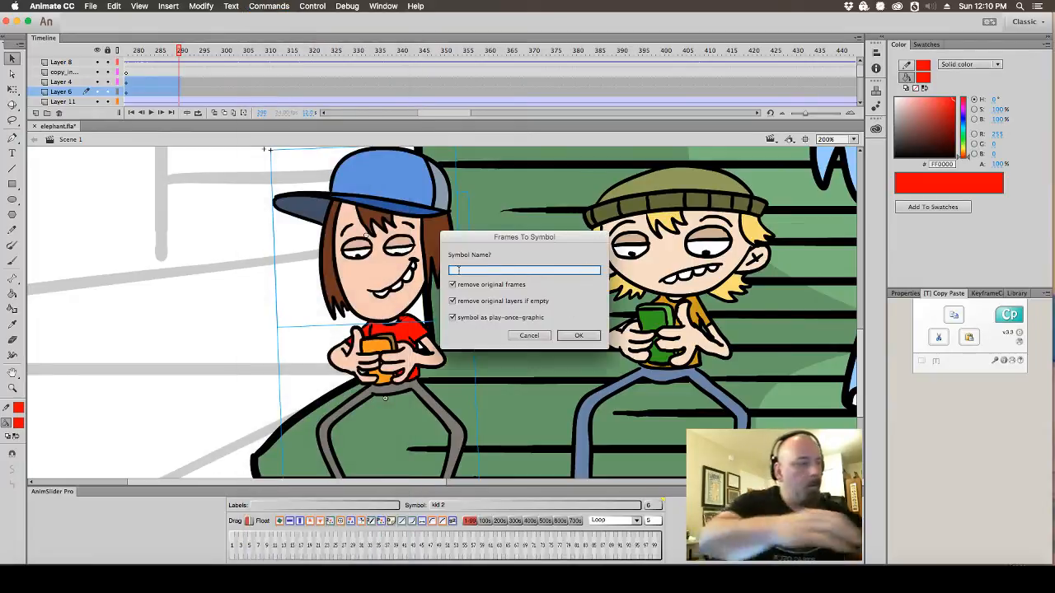
{"action": "type", "text": "kid \\2"}
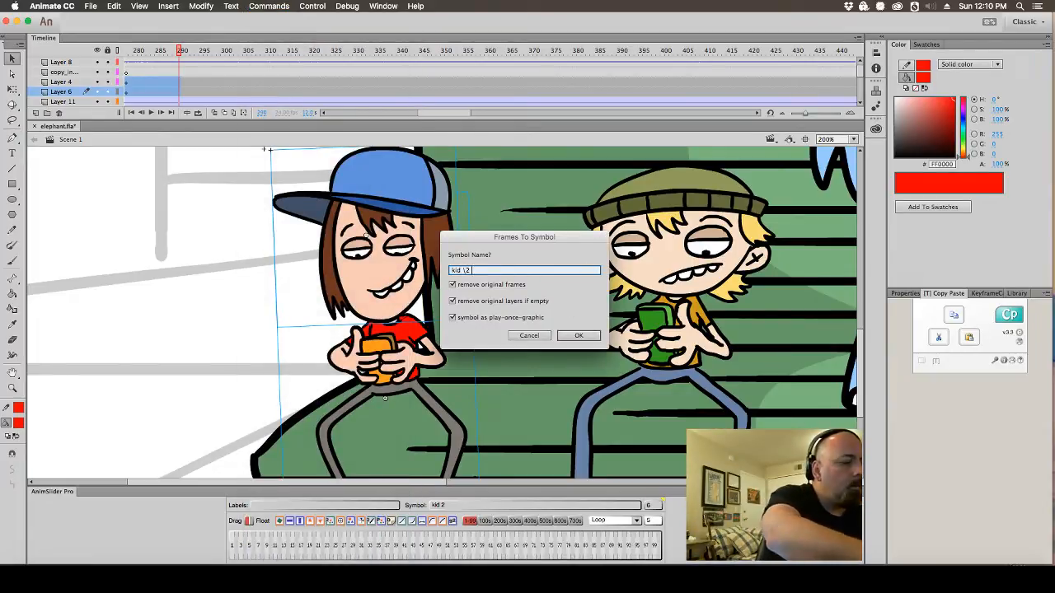
{"action": "type", "text": " talking a lo"}
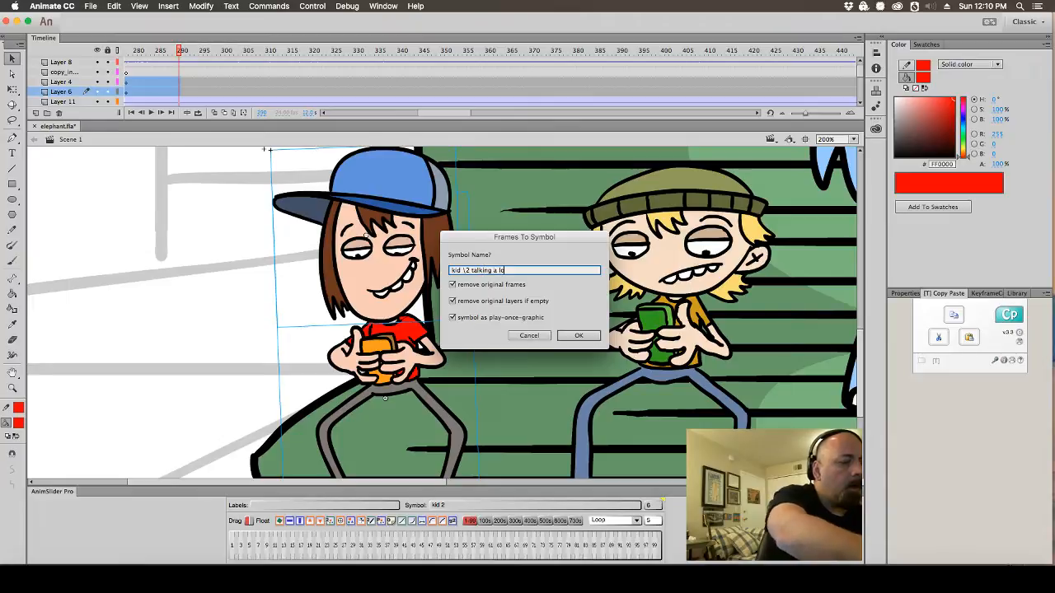
{"action": "type", "text": "t"}
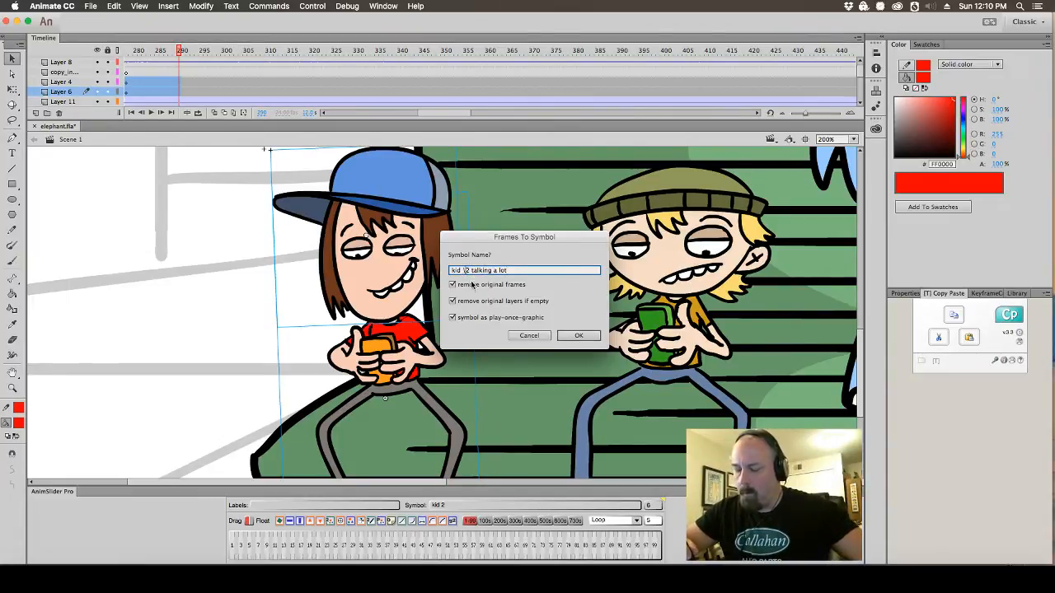
{"action": "left_click", "coordinate": [589, 336]}
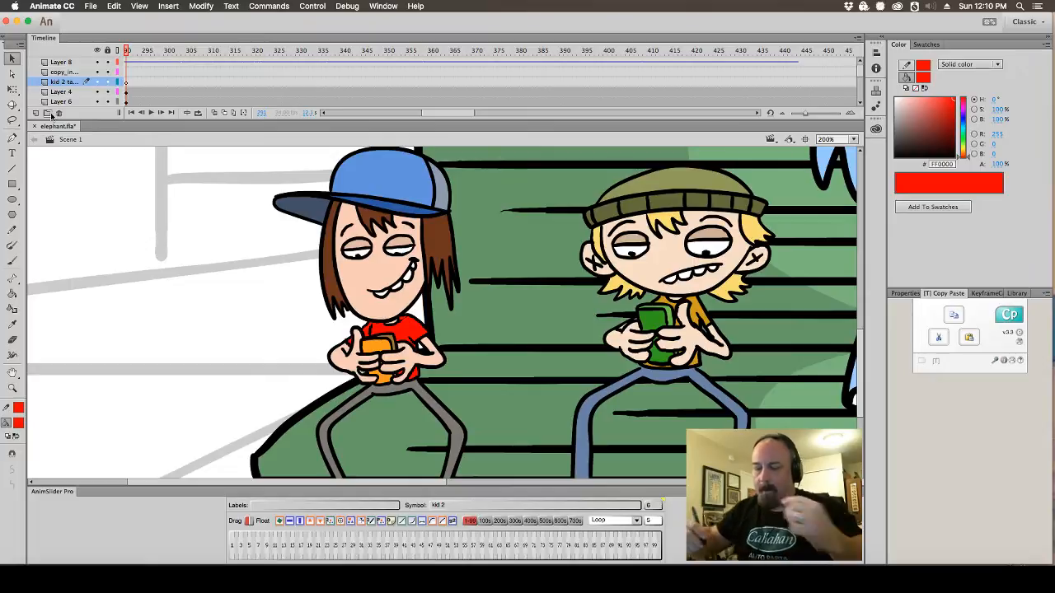
Examine the timeline around the new talking symbol, checking where it starts and ends against the head and body layers
{"action": "left_click", "coordinate": [140, 51]}
{"action": "left_click_drag", "start_coordinate": [140, 51], "coordinate": [393, 82]}
{"action": "left_click", "coordinate": [416, 199]}
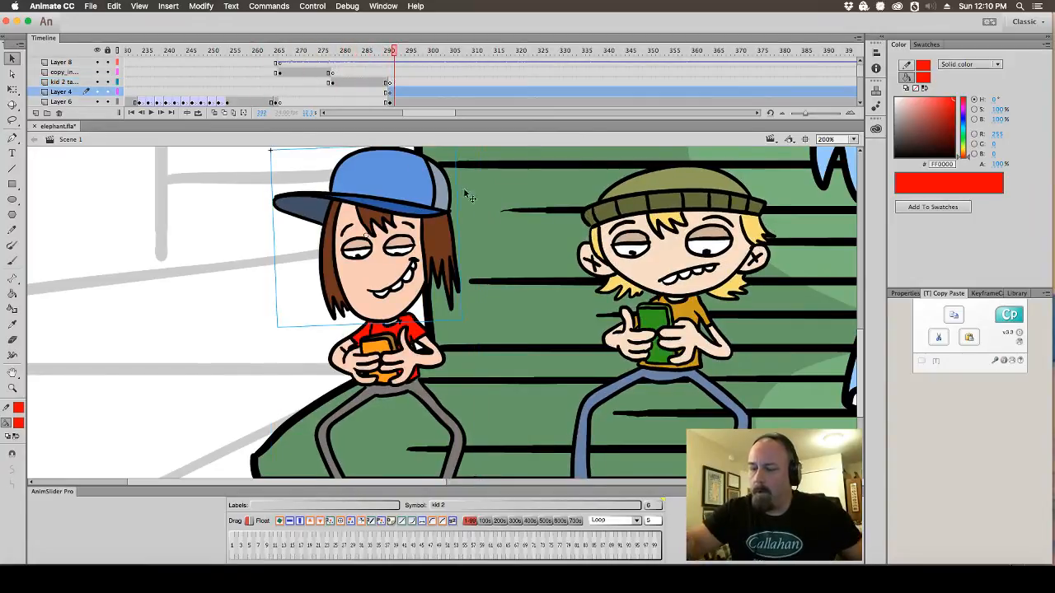
{"action": "scroll", "coordinate": [861, 77], "scroll_direction": "down", "scroll_amount": 2}
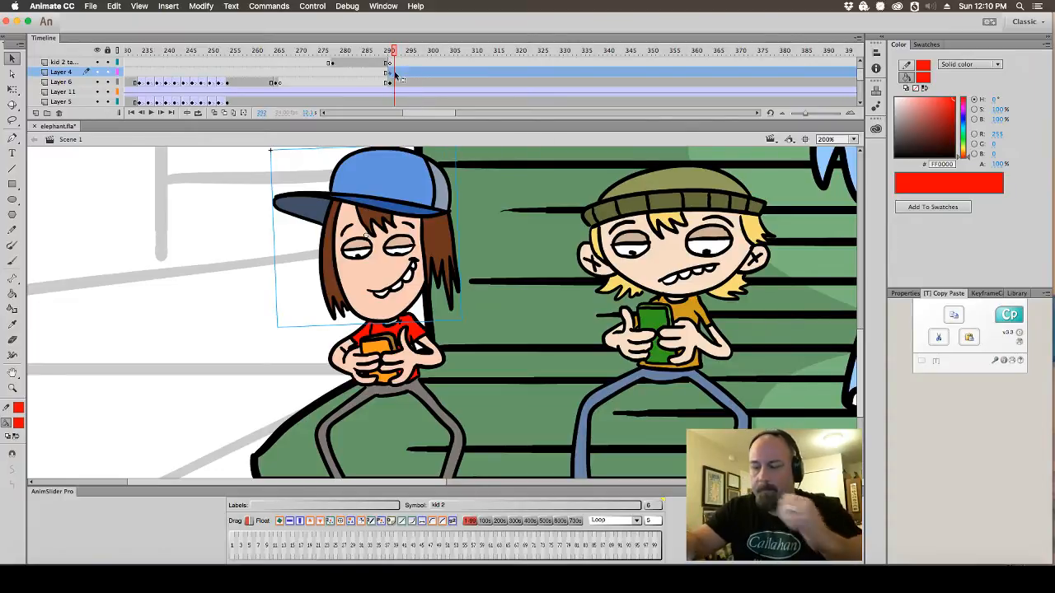
{"action": "left_click_drag", "start_coordinate": [394, 51], "coordinate": [332, 62]}
{"action": "left_click", "coordinate": [332, 62]}
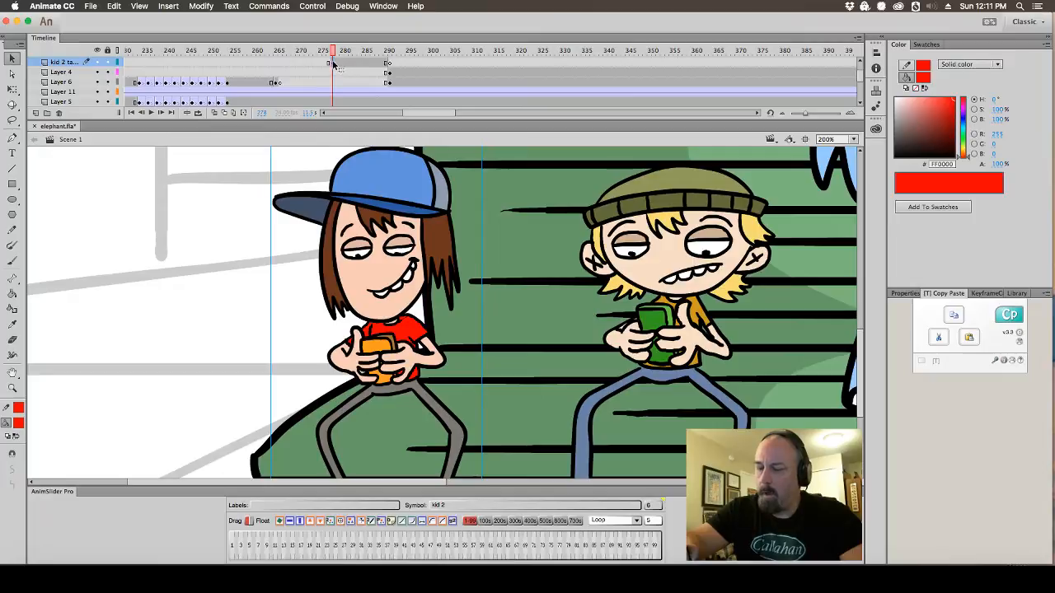
{"action": "left_click_drag", "start_coordinate": [333, 51], "coordinate": [278, 58]}
{"action": "left_click", "coordinate": [332, 63]}
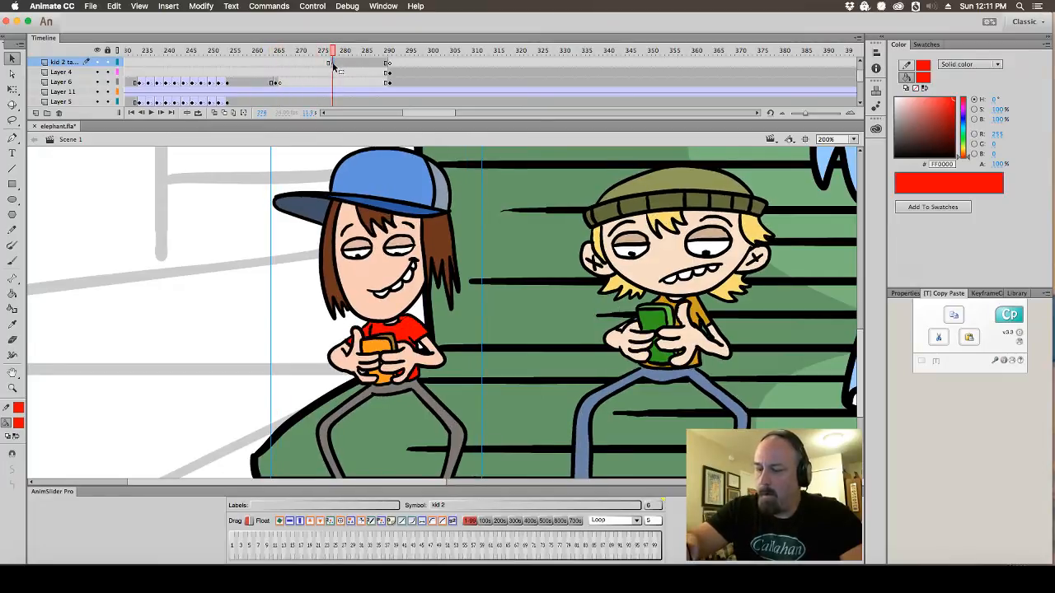
Insert a blank keyframe on Layer 5 at frame 266 and move the talking symbol's starting keyframe to that frame
{"action": "left_click", "coordinate": [280, 101]}
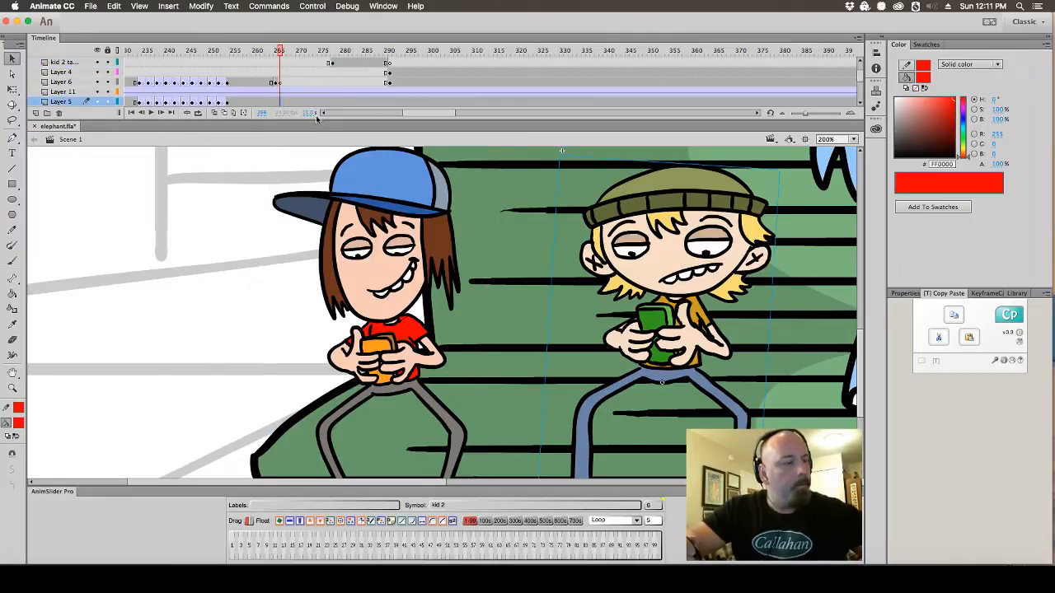
{"action": "key", "text": "F7"}
{"action": "left_click", "coordinate": [333, 63]}
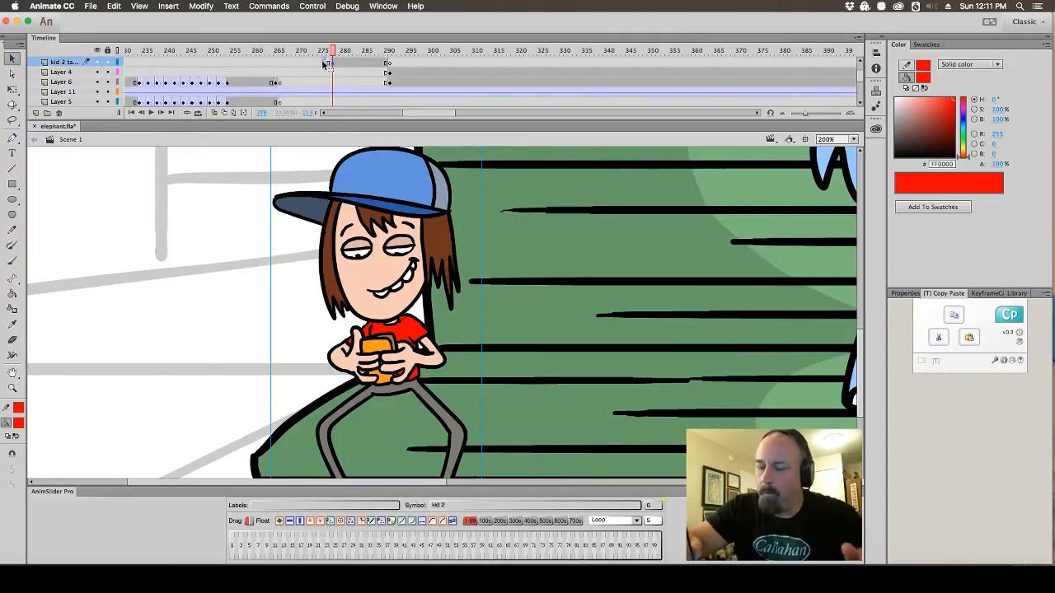
{"action": "left_click", "coordinate": [280, 65]}
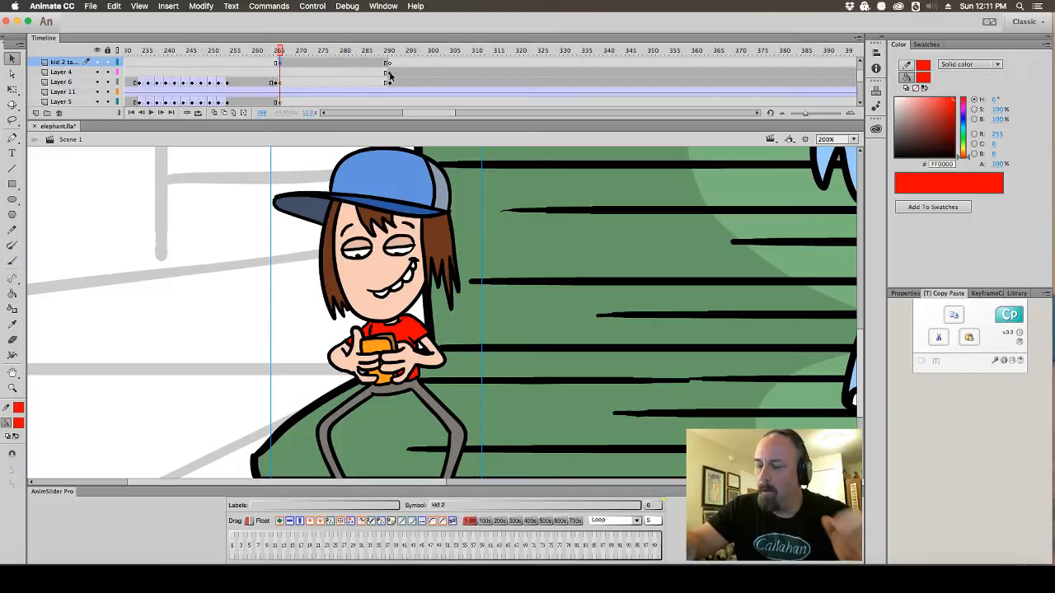
Insert blank keyframes at frame 291 on Layer 4 and Layer 6 to remove the leftover head and body
{"action": "left_click", "coordinate": [389, 74]}
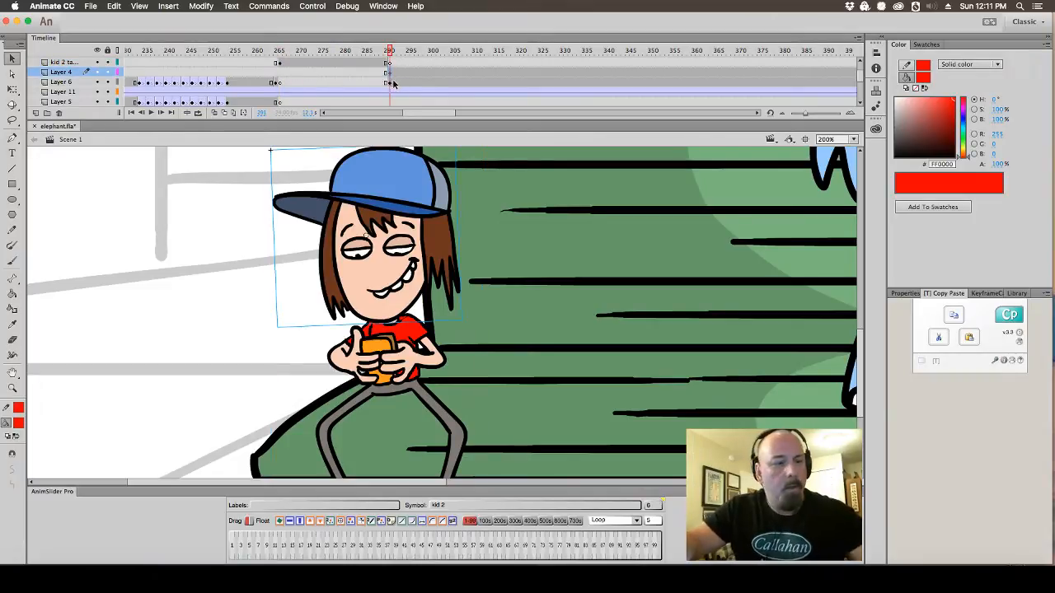
{"action": "key", "text": "F7"}
{"action": "left_click", "coordinate": [390, 83]}
{"action": "key", "text": "F7"}
Clear the talking layer's keyframe at frame 291 so the symbol extends onward, and scrub through its frames
{"action": "right_click", "coordinate": [391, 63]}
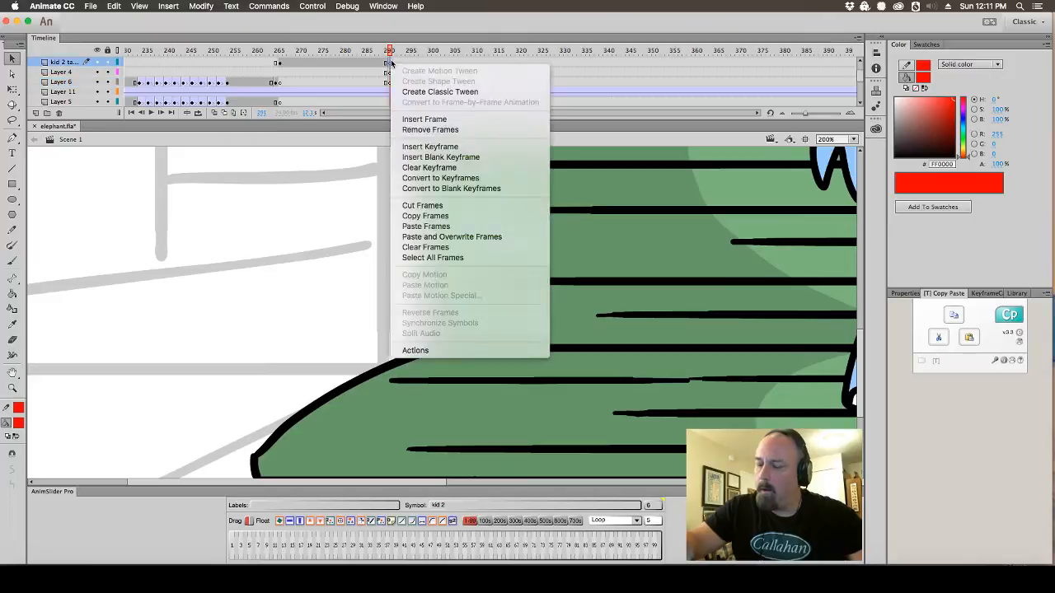
{"action": "left_click", "coordinate": [440, 157]}
{"action": "right_click", "coordinate": [390, 63]}
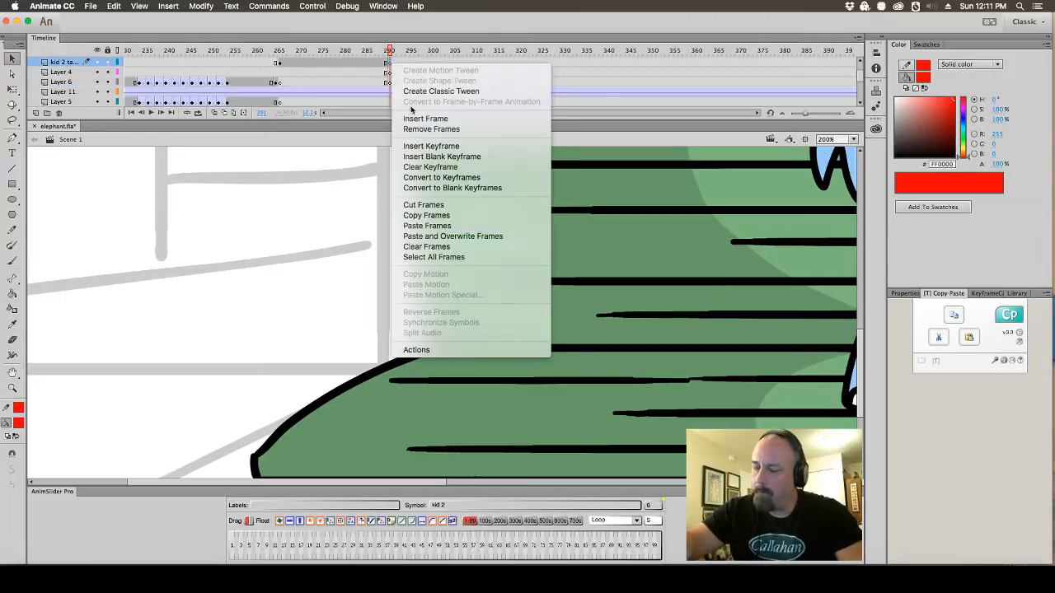
{"action": "left_click", "coordinate": [462, 166]}
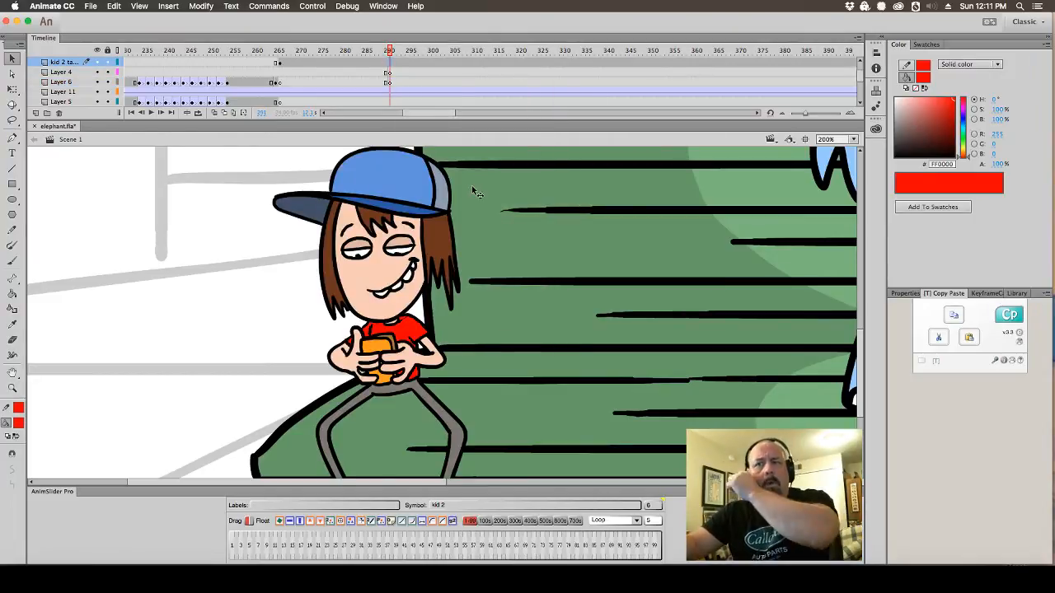
{"action": "left_click_drag", "start_coordinate": [391, 64], "coordinate": [263, 70]}
{"action": "left_click_drag", "start_coordinate": [297, 72], "coordinate": [355, 66]}
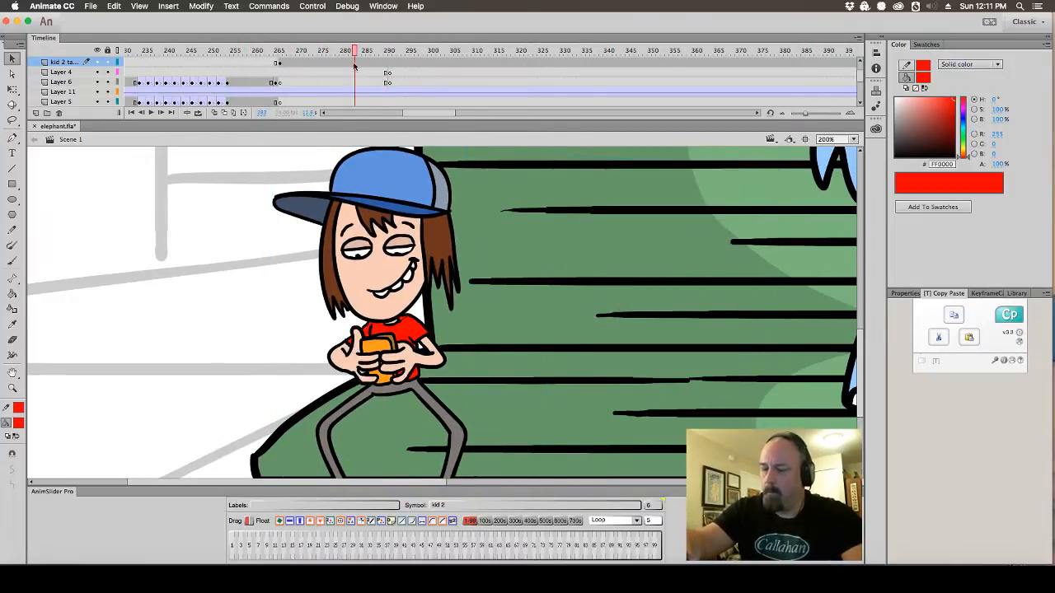
Set the looping option of the "kid 2 talking a lot" instance to Loop
{"action": "left_click", "coordinate": [441, 277]}
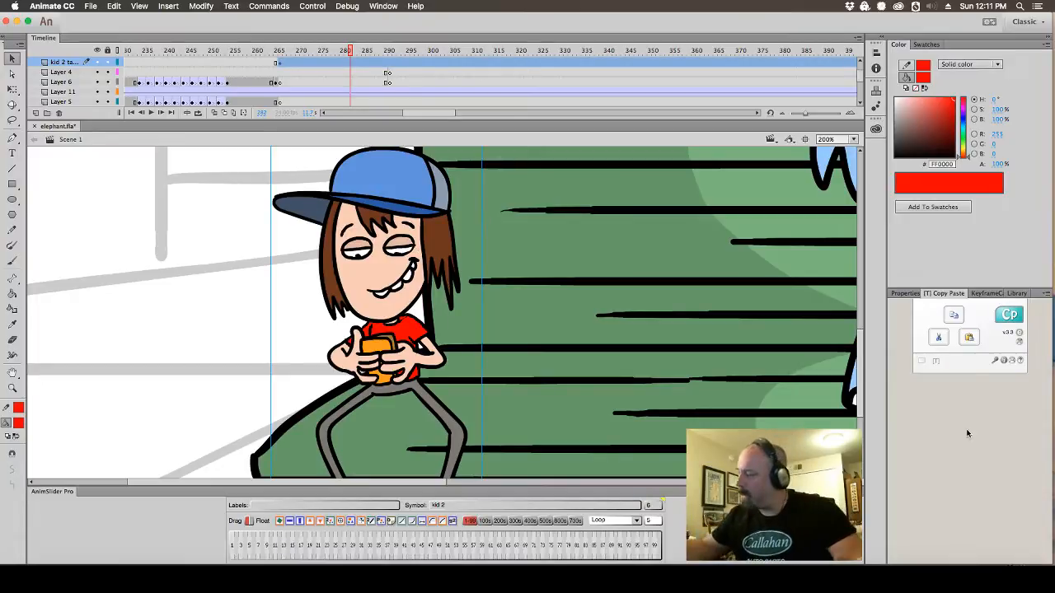
{"action": "left_click", "coordinate": [906, 295]}
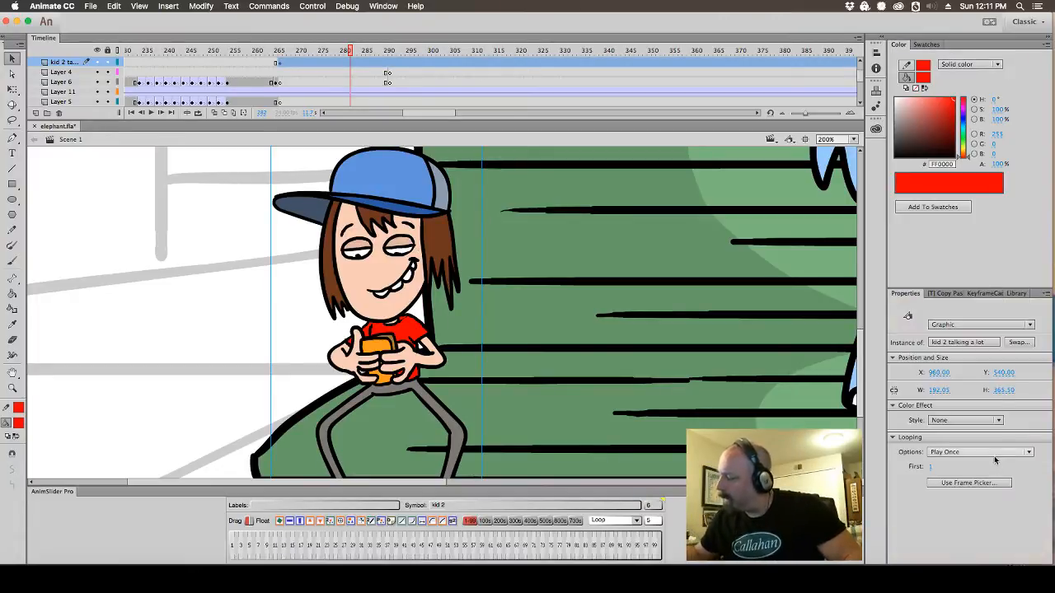
{"action": "left_click", "coordinate": [998, 453]}
{"action": "left_click", "coordinate": [1000, 465]}
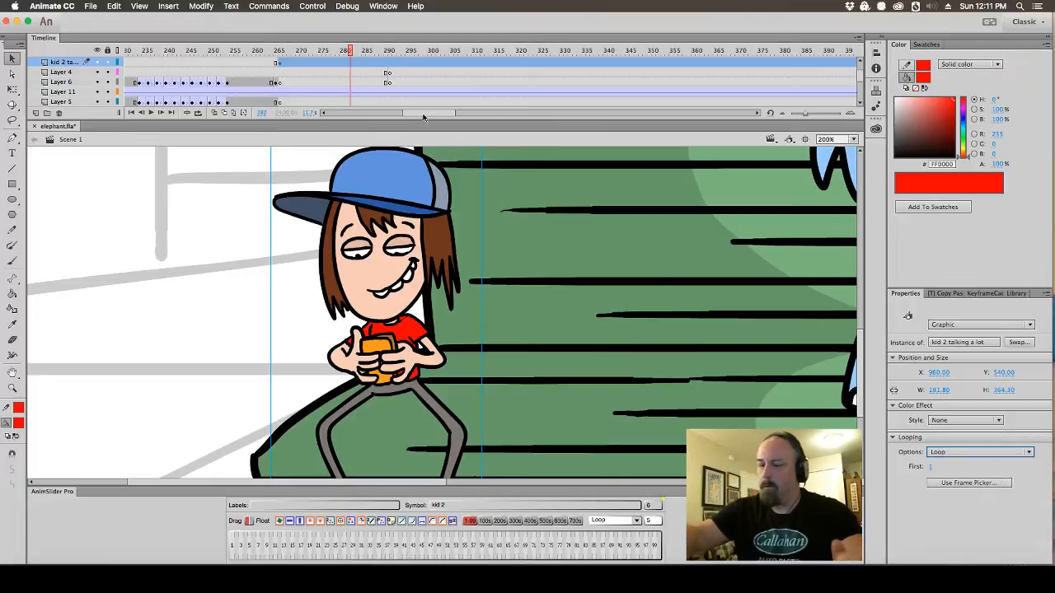
Copy the Clueless kids.aiff sound frame at frame 266 of Layer 8
{"action": "left_click", "coordinate": [324, 55]}
{"action": "left_click_drag", "start_coordinate": [324, 56], "coordinate": [281, 53]}
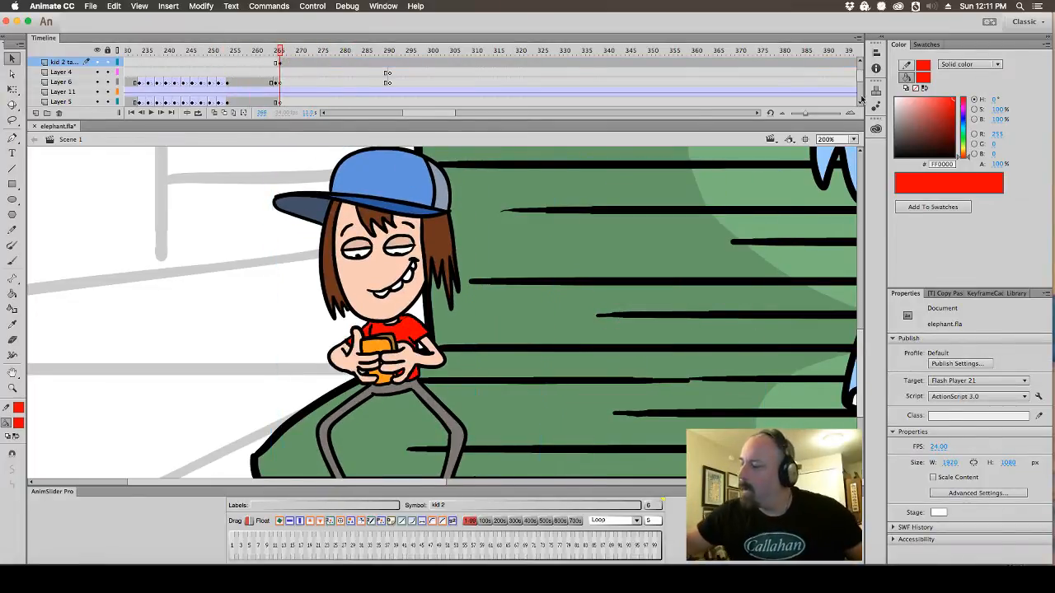
{"action": "scroll", "coordinate": [862, 90], "scroll_direction": "up", "scroll_amount": 2}
{"action": "left_click", "coordinate": [286, 64]}
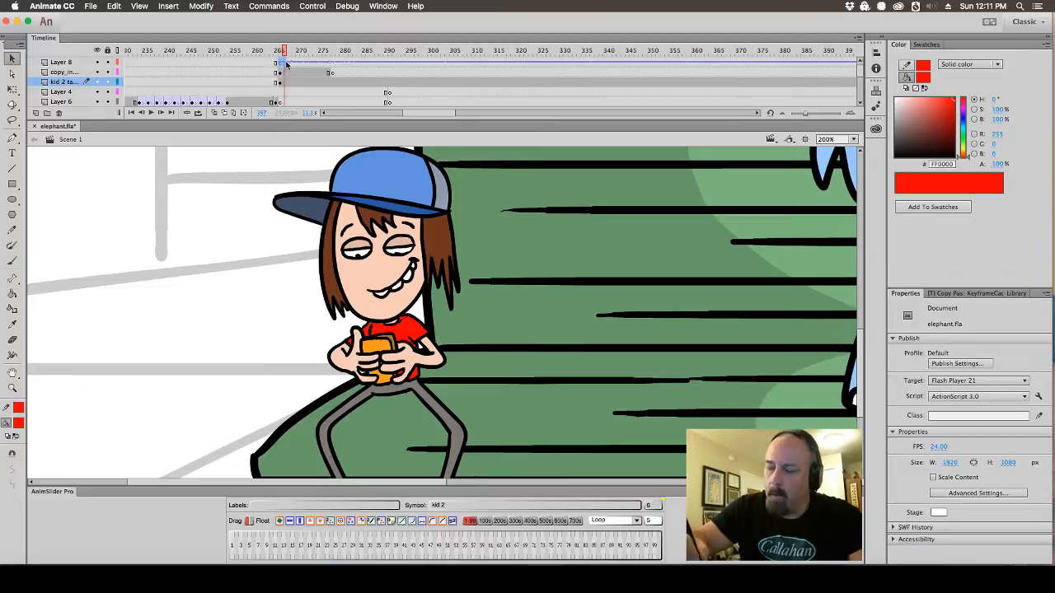
{"action": "left_click", "coordinate": [280, 64]}
{"action": "right_click", "coordinate": [280, 65]}
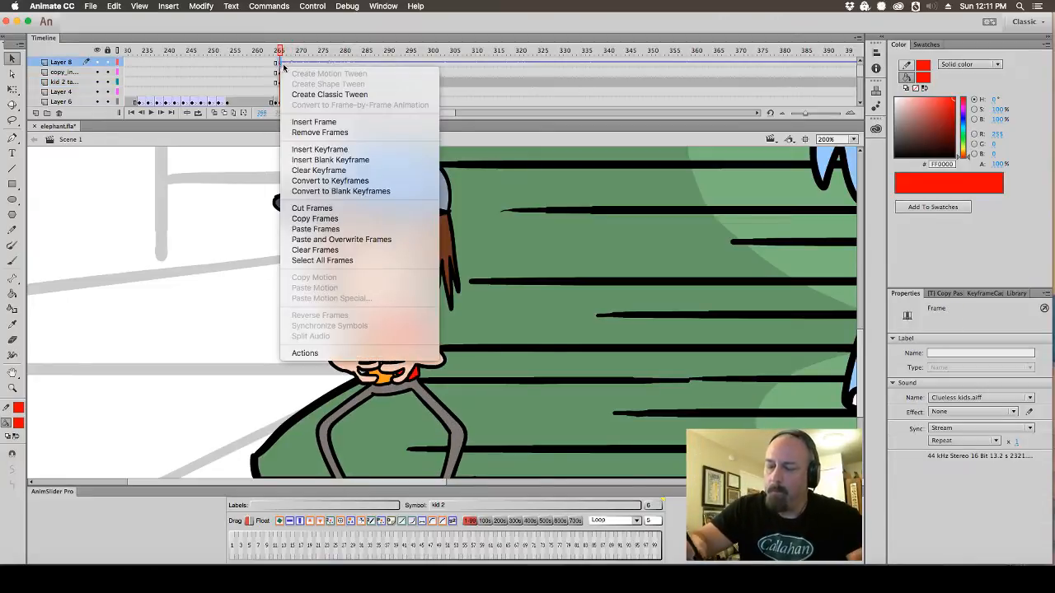
{"action": "left_click", "coordinate": [363, 219]}
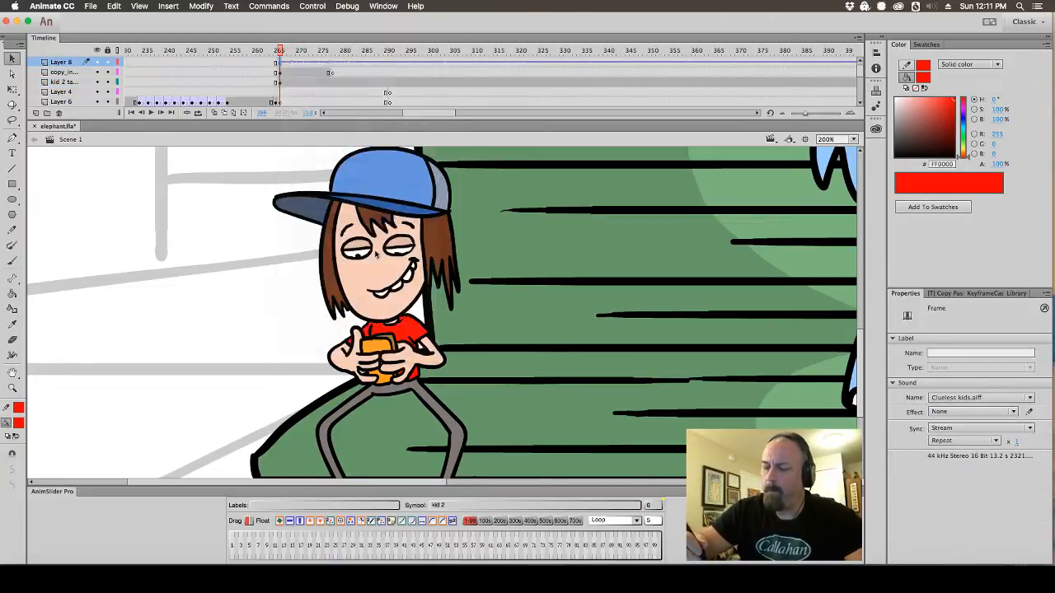
Open the talking symbol for editing and clear the frame 12 keyframes on Layer 1 and Layer 2
{"action": "double_click", "coordinate": [418, 226]}
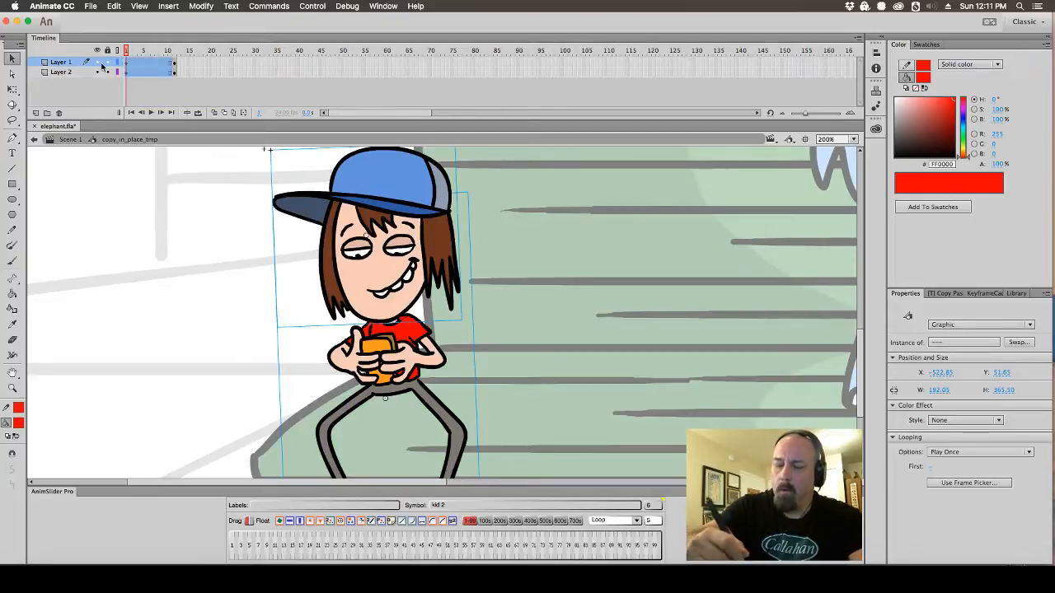
{"action": "left_click", "coordinate": [174, 72]}
{"action": "right_click", "coordinate": [174, 72]}
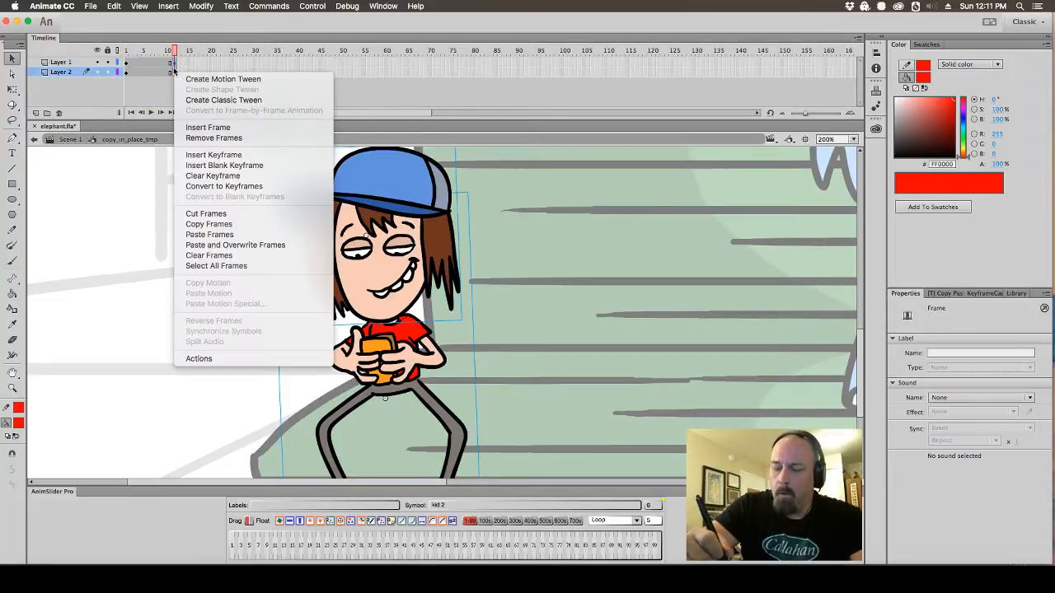
{"action": "left_click", "coordinate": [236, 176]}
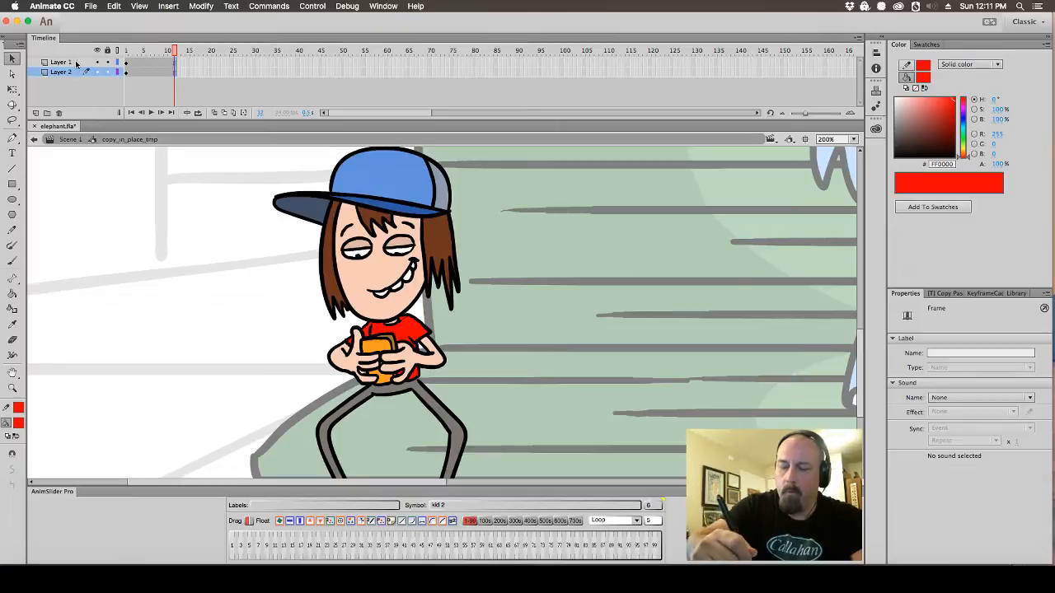
Add a new layer above Layer 1 inside the symbol and extend all three layers to frame 144
{"action": "left_click", "coordinate": [76, 63]}
{"action": "left_click", "coordinate": [36, 113]}
{"action": "left_click", "coordinate": [126, 63]}
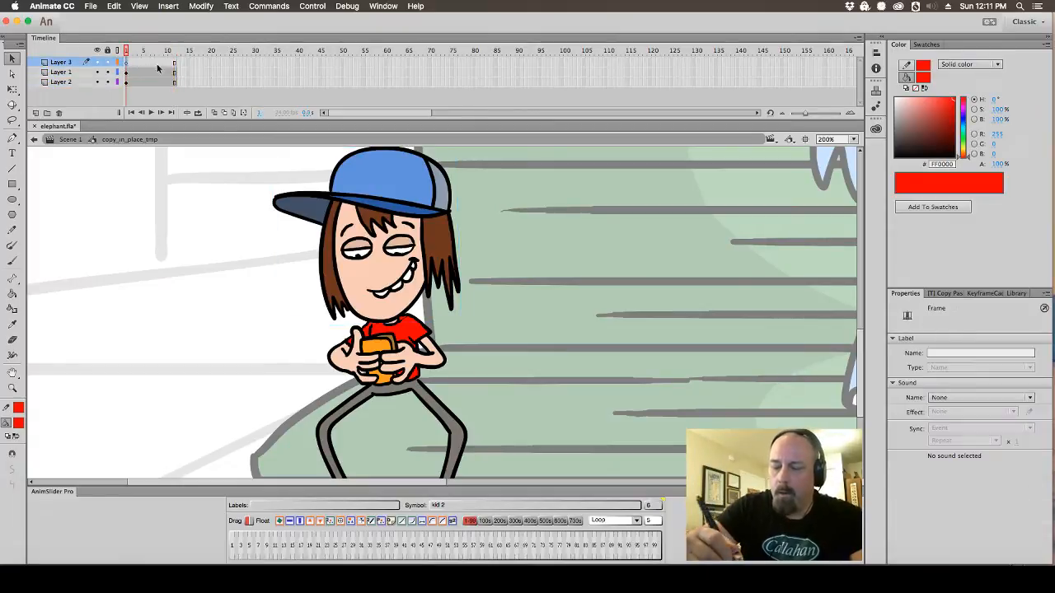
{"action": "left_click_drag", "start_coordinate": [752, 75], "coordinate": [756, 79]}
{"action": "left_click", "coordinate": [755, 81]}
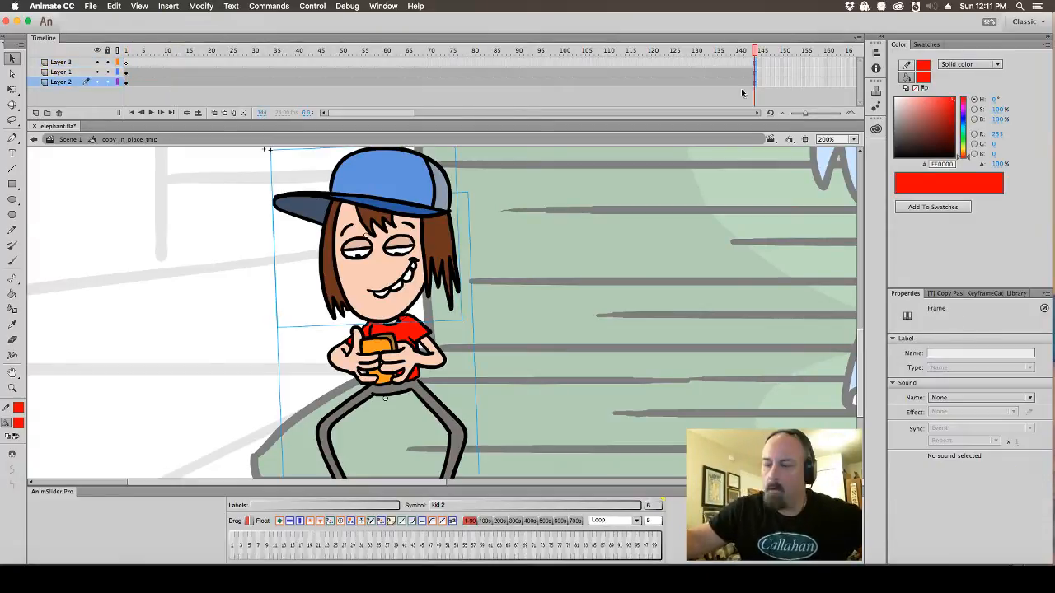
Paste and overwrite the copied sound frame at frame 1 of Layer 3, and scrub through the symbol's timeline
{"action": "left_click", "coordinate": [126, 64]}
{"action": "right_click", "coordinate": [126, 63]}
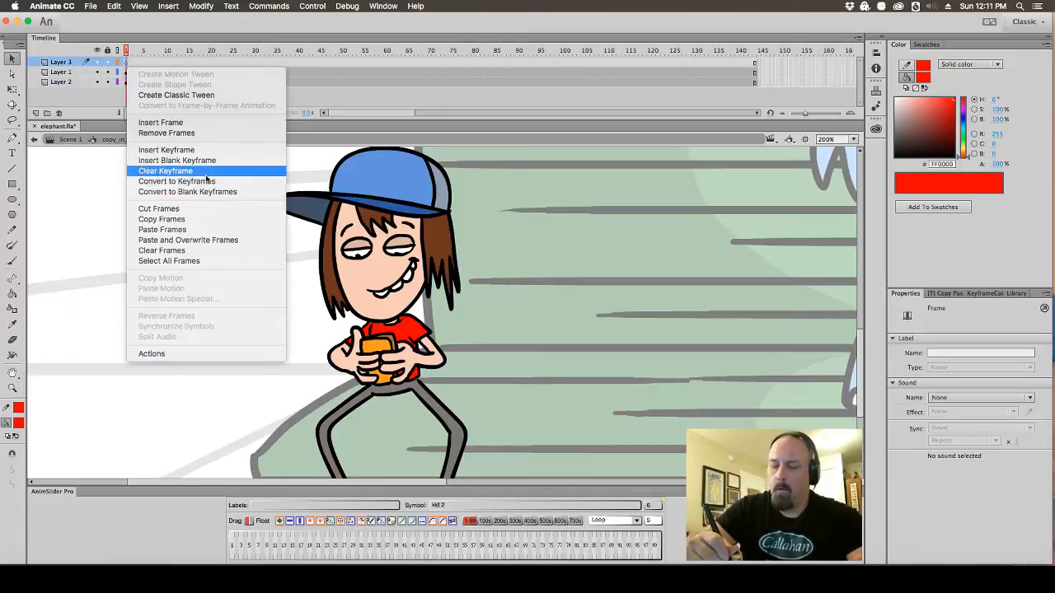
{"action": "left_click", "coordinate": [212, 239]}
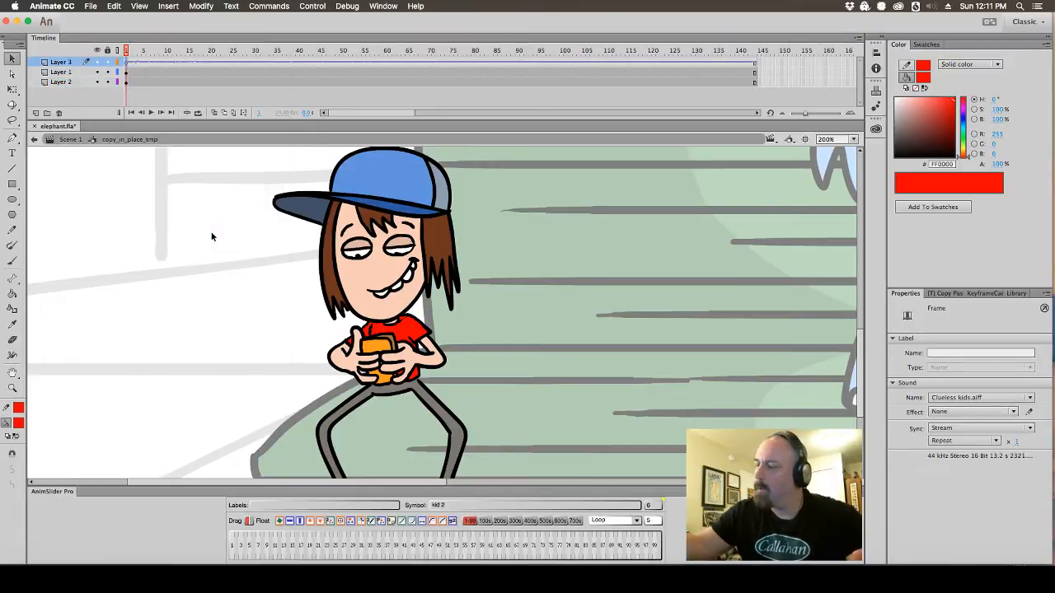
{"action": "left_click_drag", "start_coordinate": [132, 52], "coordinate": [426, 85]}
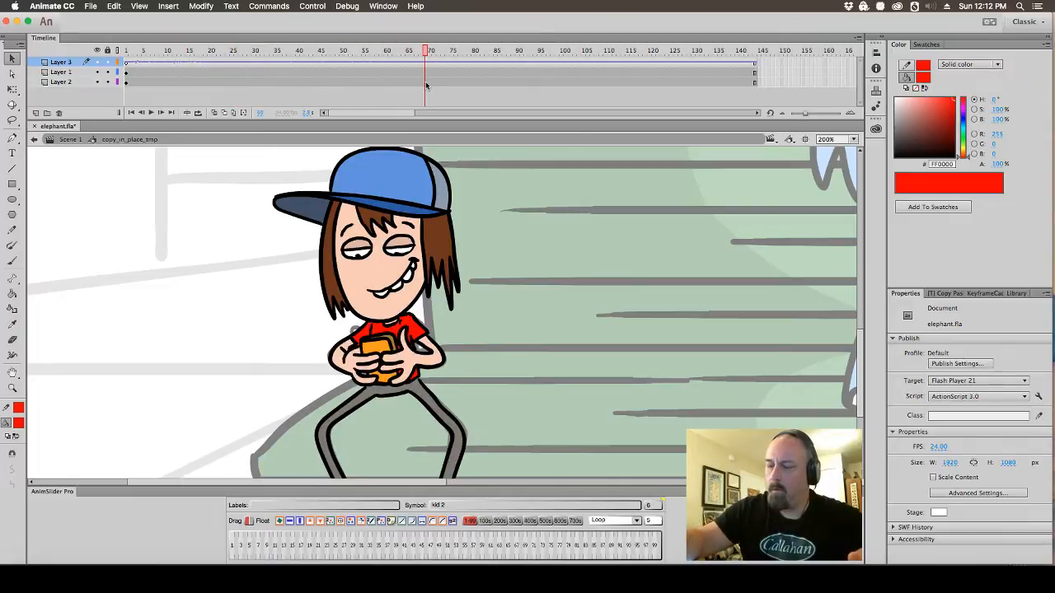
Copy the Clueless kids.aiff sound frame at frame 1 of Layer 3 in the talking symbol
{"action": "left_click", "coordinate": [128, 72]}
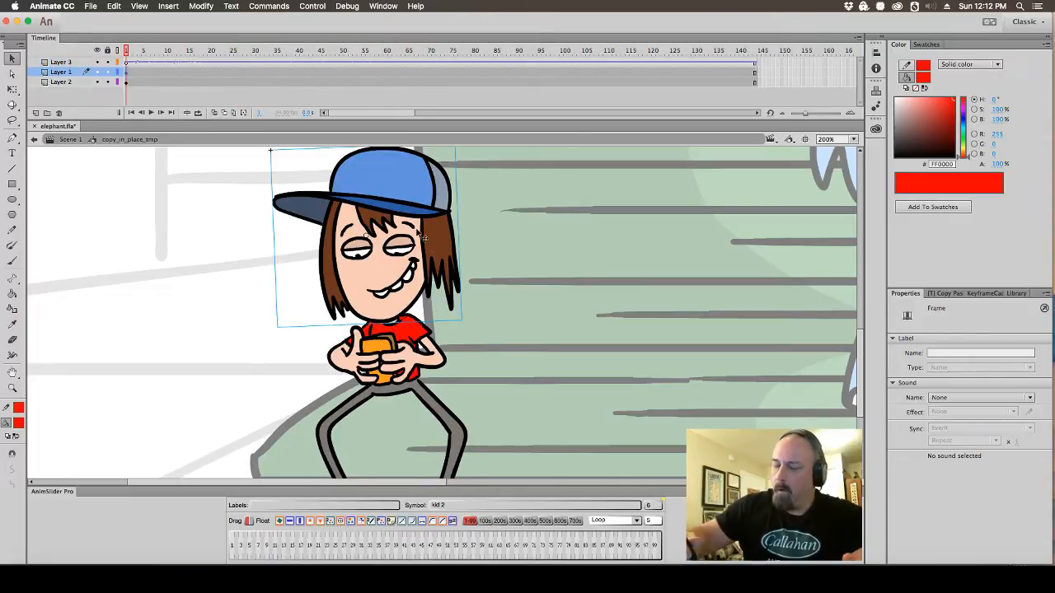
{"action": "left_click", "coordinate": [128, 63]}
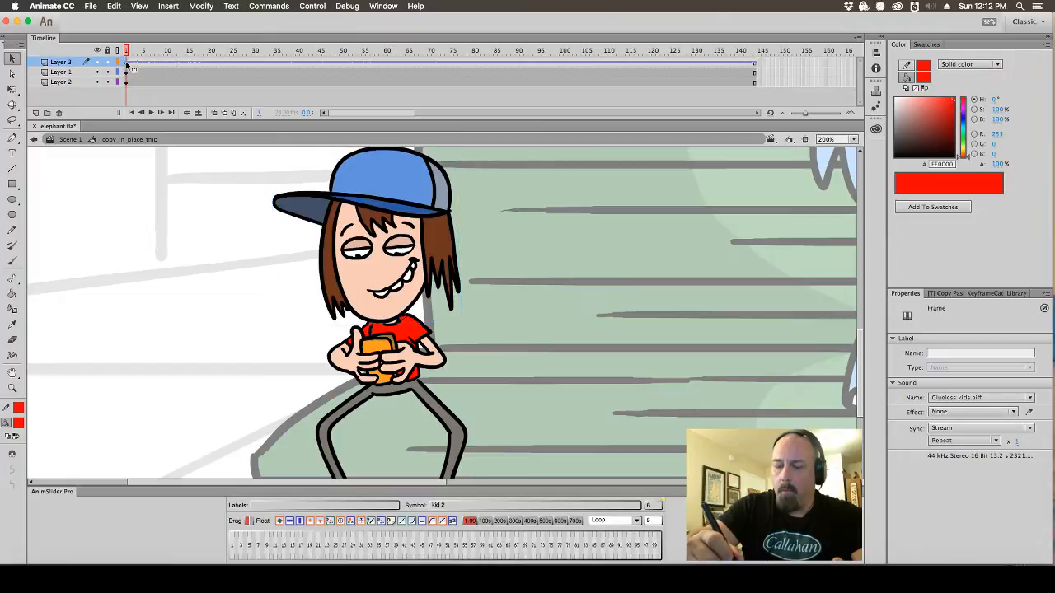
{"action": "right_click", "coordinate": [128, 63]}
{"action": "left_click", "coordinate": [202, 216]}
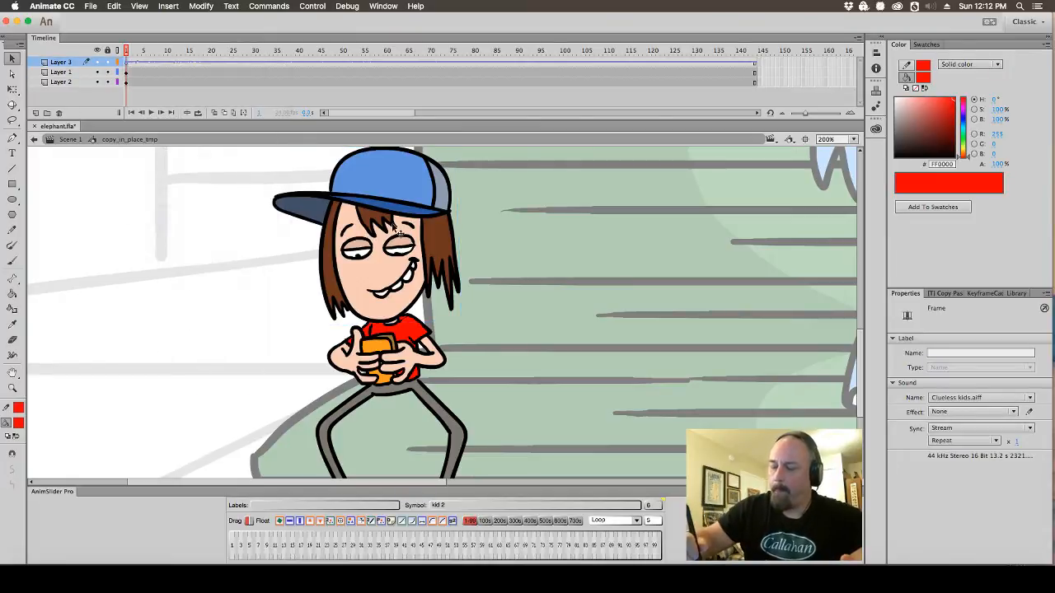
Open the kid#2 head symbol, add a layer above Layer 1, and paste the copied sound frame at its frame 1
{"action": "double_click", "coordinate": [394, 230]}
{"action": "left_click", "coordinate": [36, 113]}
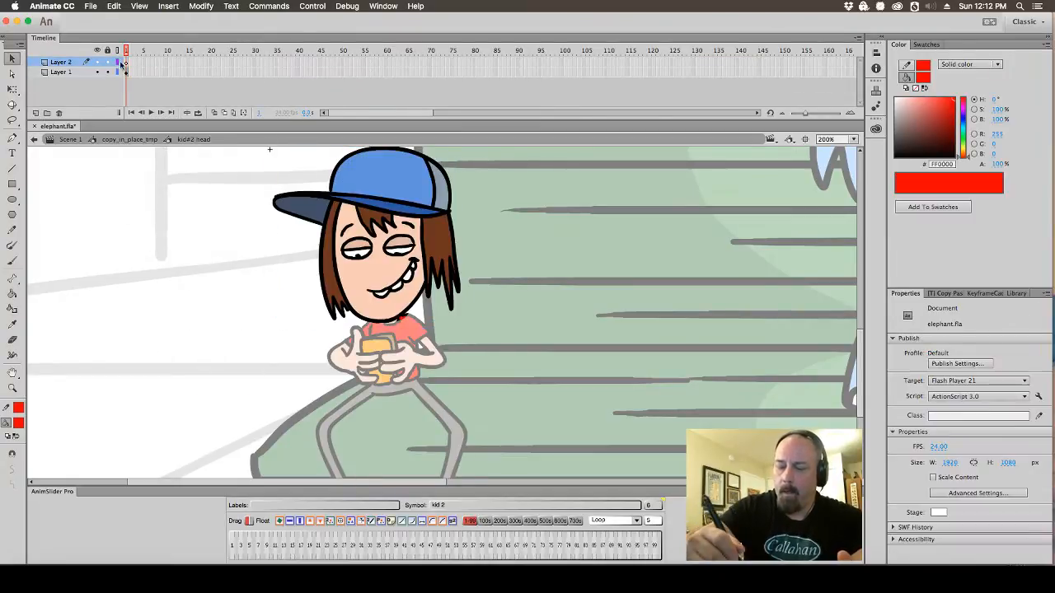
{"action": "left_click", "coordinate": [128, 63]}
{"action": "right_click", "coordinate": [129, 63]}
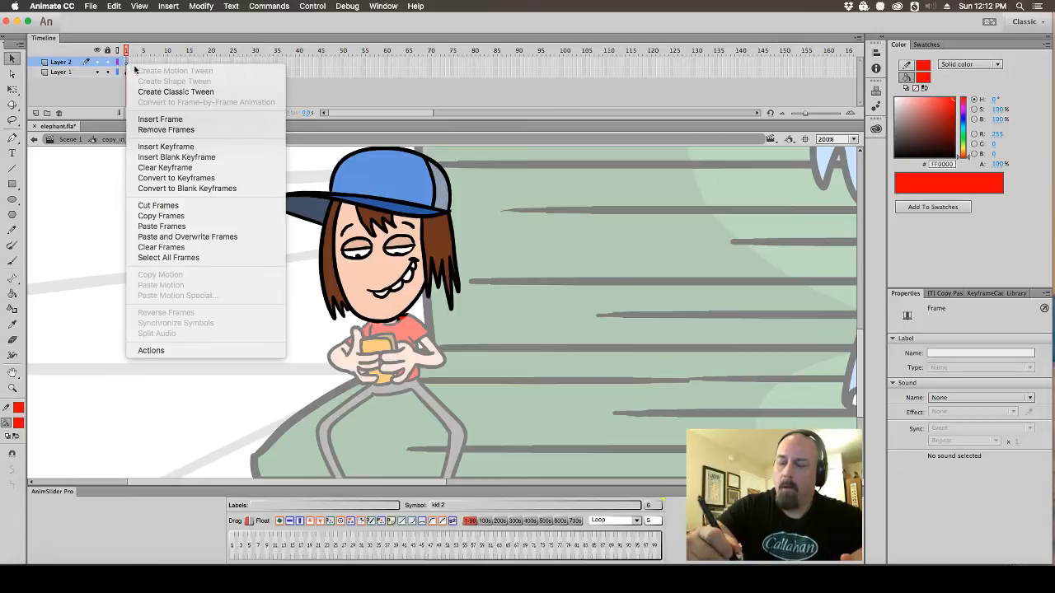
{"action": "left_click", "coordinate": [209, 227]}
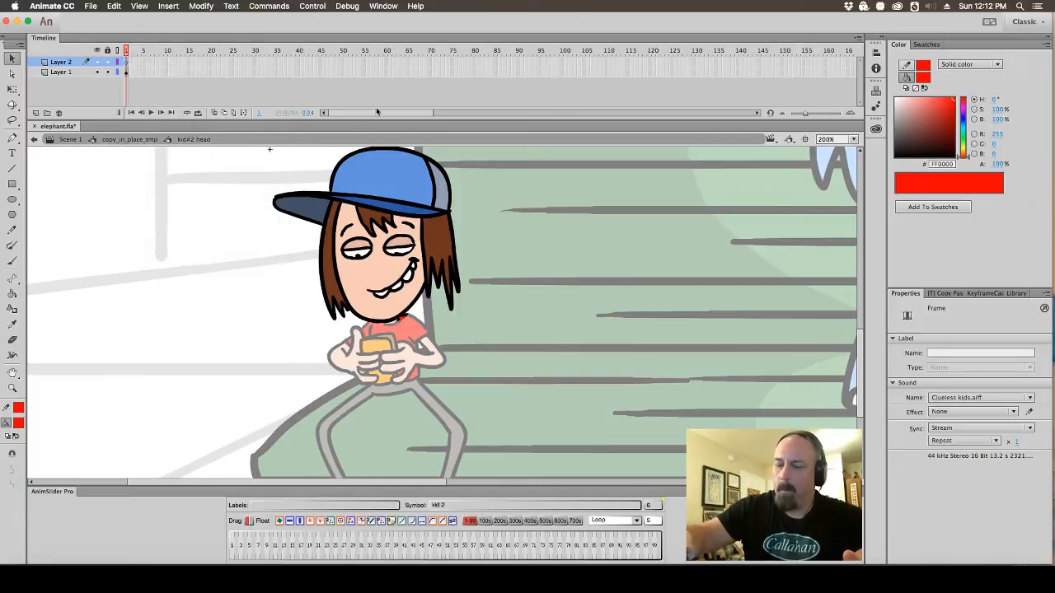
Extend Layer 1 and Layer 2 of the kid#2 head symbol to frame 153 and clear the artwork selection
{"action": "left_click", "coordinate": [795, 76]}
{"action": "left_click", "coordinate": [796, 75]}
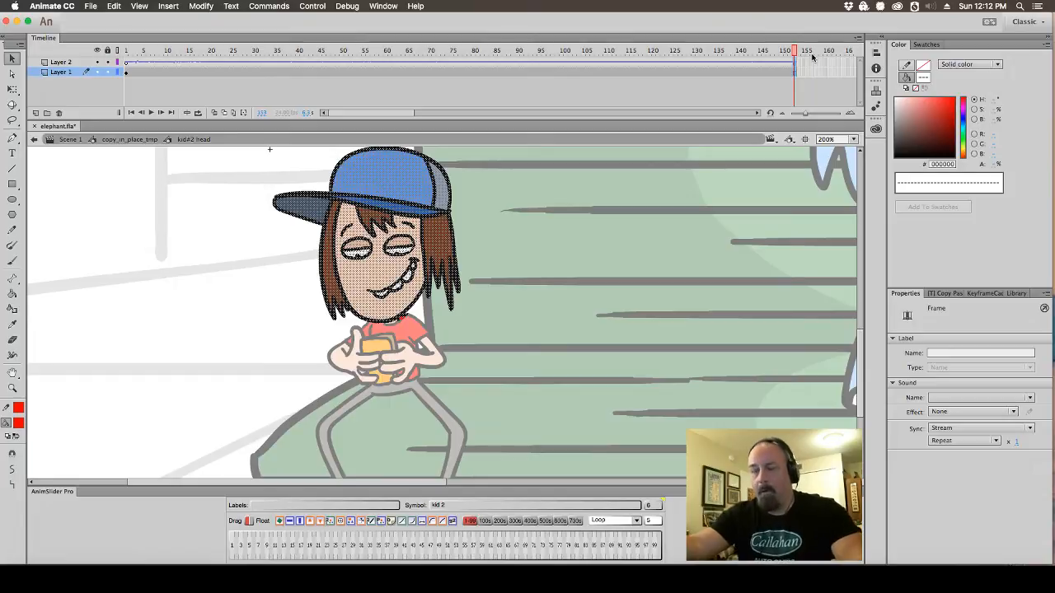
{"action": "left_click", "coordinate": [480, 213]}
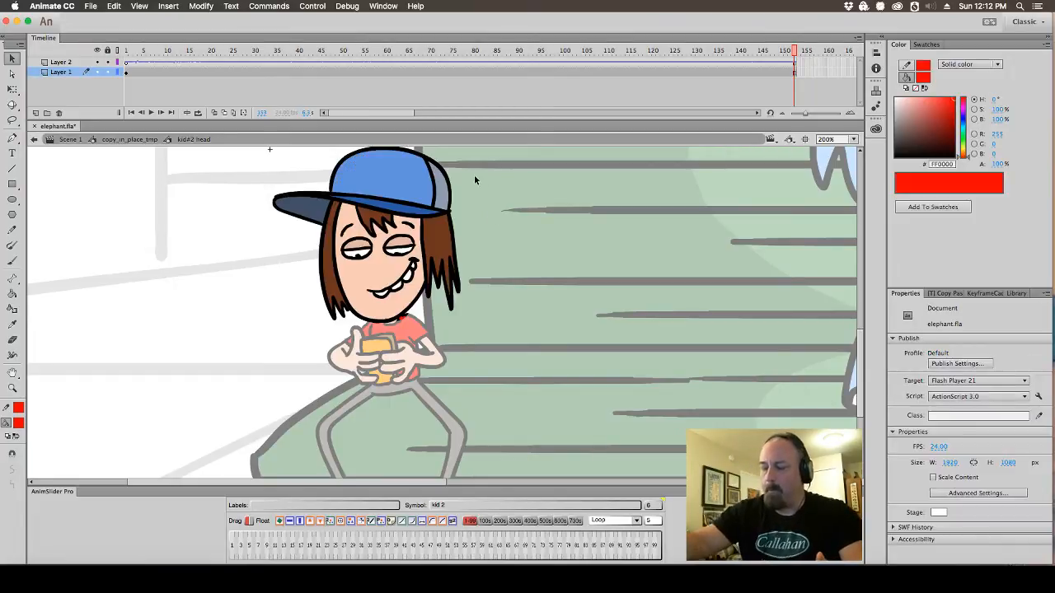
Cover kid 2's drawn mouth with the skin colour F8CCB6 using the Paint Bucket, and return to Scene 1
{"action": "left_click", "coordinate": [11, 292]}
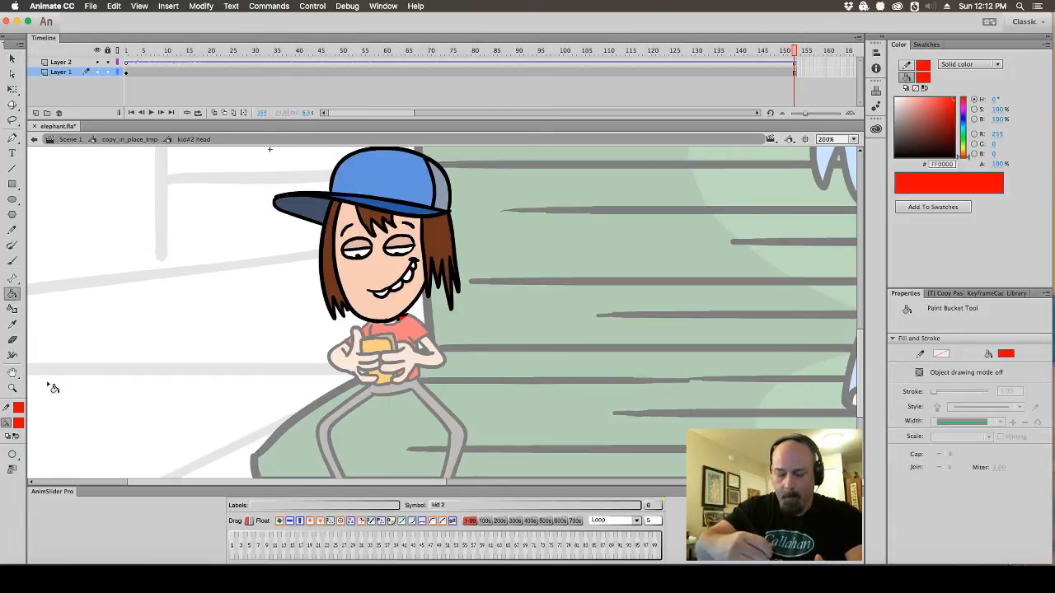
{"action": "left_click", "coordinate": [19, 423]}
{"action": "left_click", "coordinate": [412, 285]}
{"action": "left_click", "coordinate": [412, 286]}
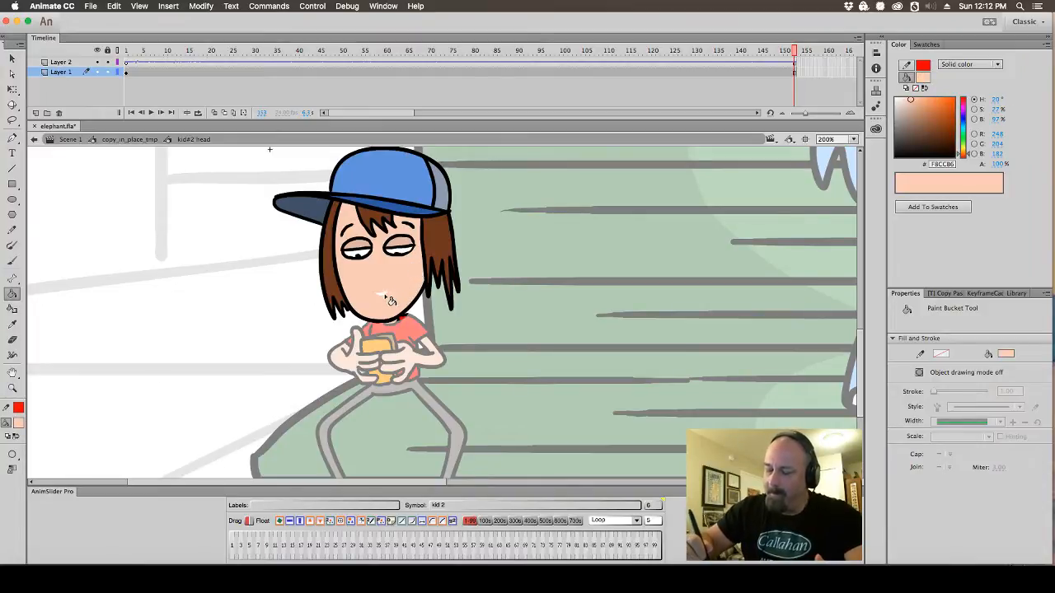
{"action": "left_click", "coordinate": [132, 143]}
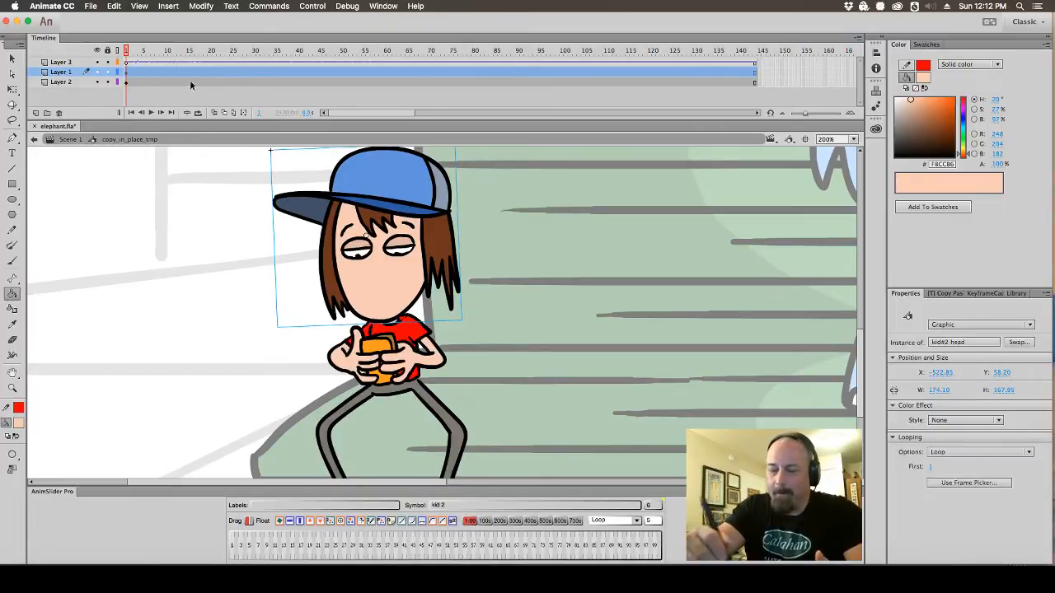
{"action": "left_click", "coordinate": [69, 138]}
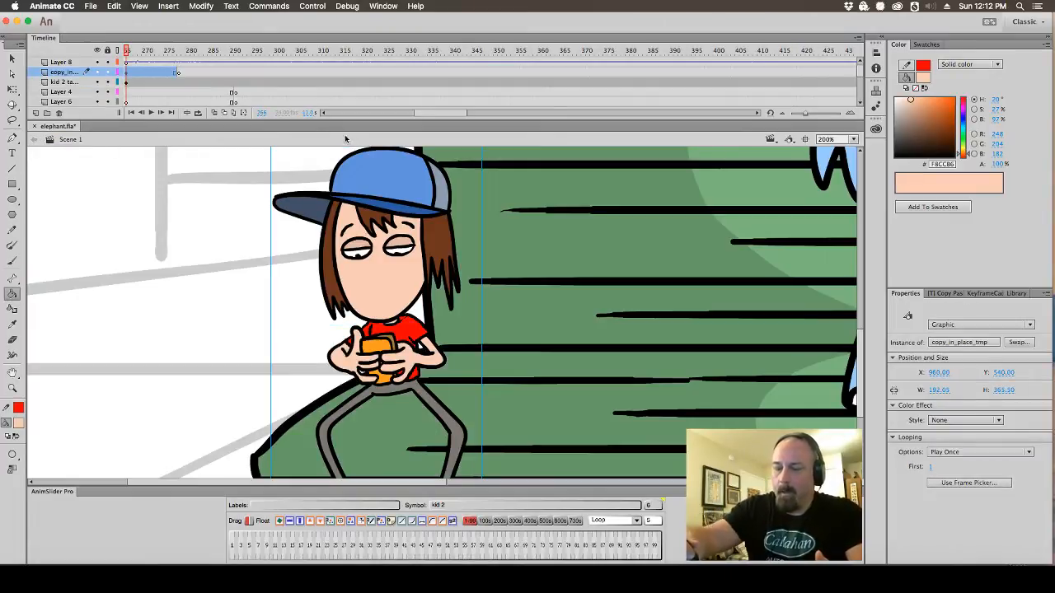
Scrub the main timeline from frame 266 to frame 278 to check kid 2's talking symbol
{"action": "left_click", "coordinate": [124, 51]}
{"action": "left_click_drag", "start_coordinate": [124, 51], "coordinate": [345, 63]}
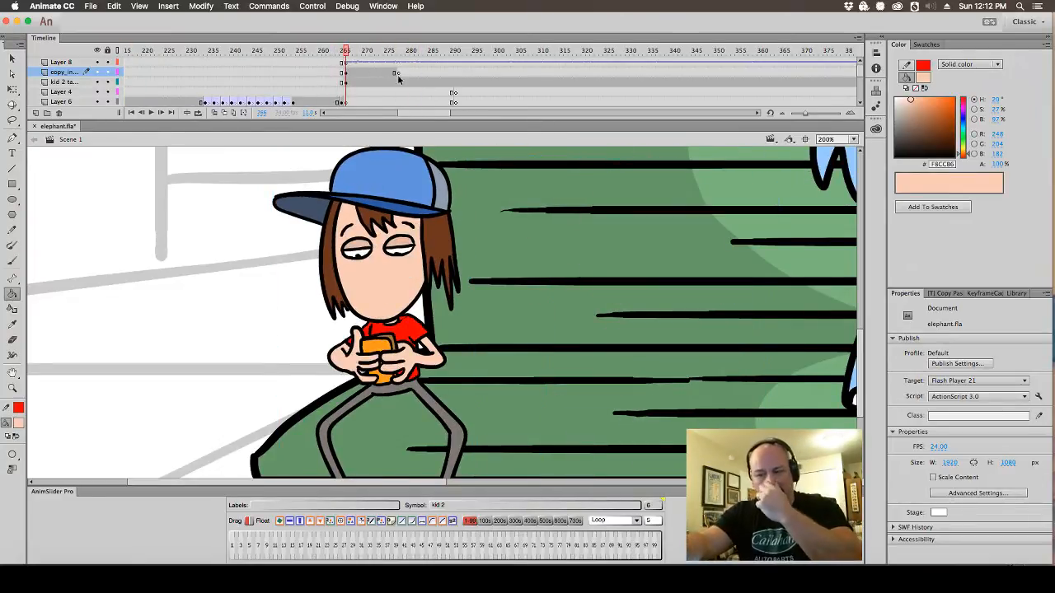
{"action": "left_click", "coordinate": [346, 74]}
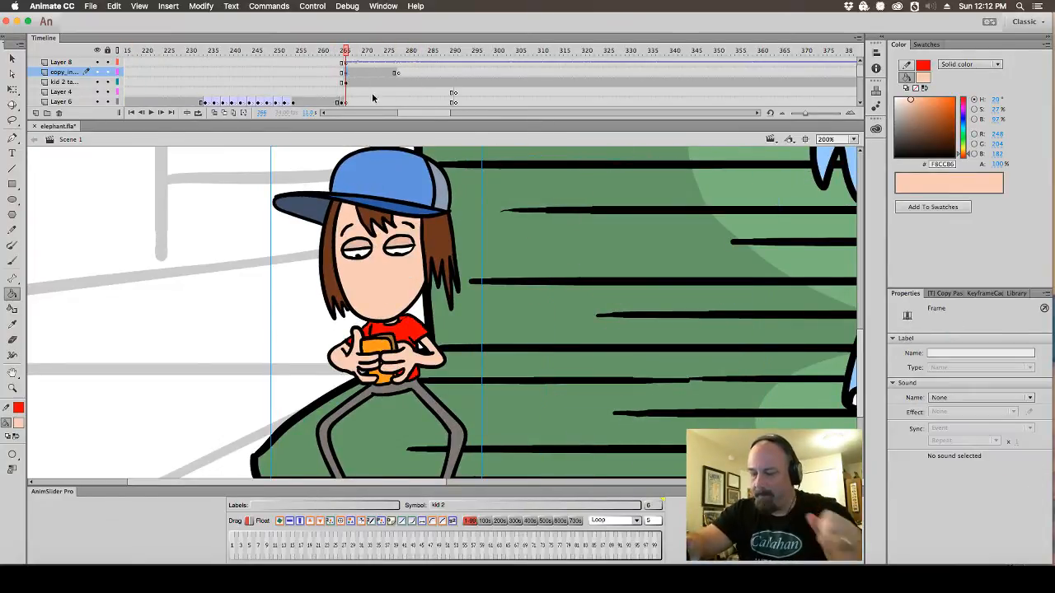
{"action": "left_click_drag", "start_coordinate": [370, 52], "coordinate": [399, 63]}
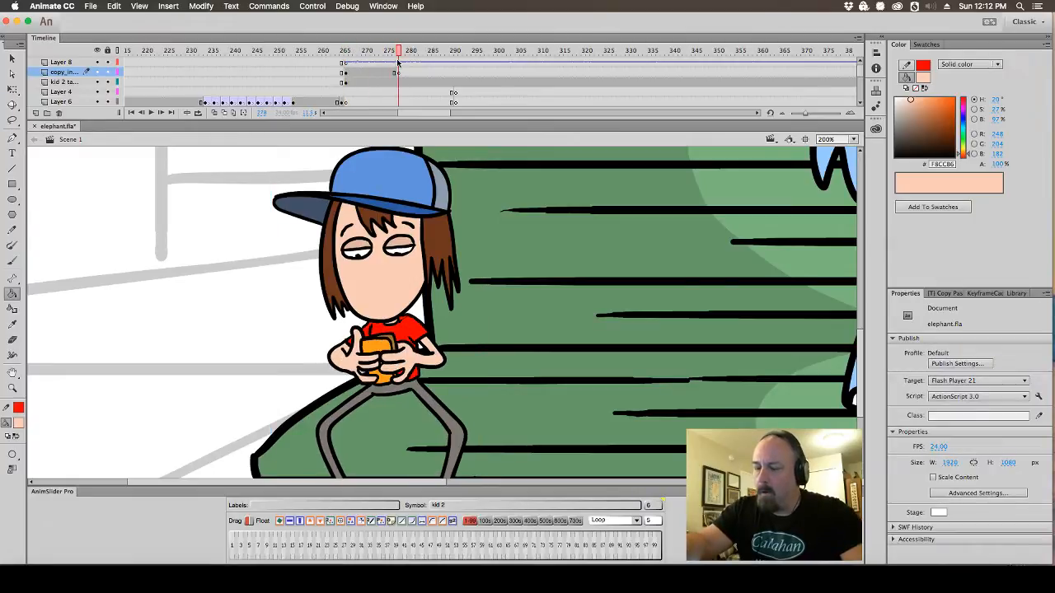
Delete the copy_in_place_tmp instance at frame 266 from its layer and scrub the frames after it
{"action": "left_click", "coordinate": [347, 81]}
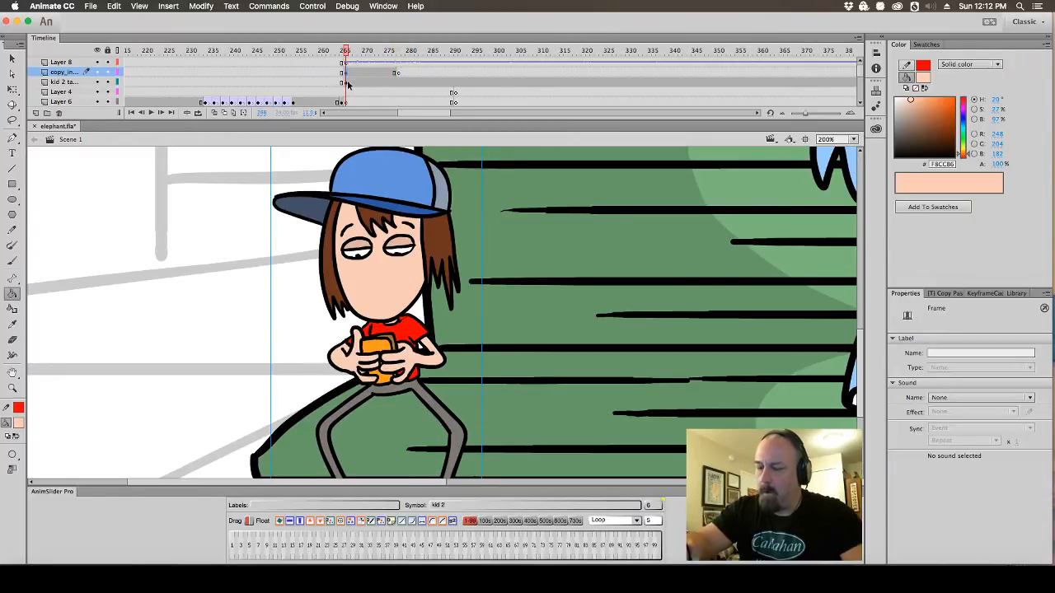
{"action": "left_click", "coordinate": [347, 84]}
{"action": "left_click", "coordinate": [346, 73]}
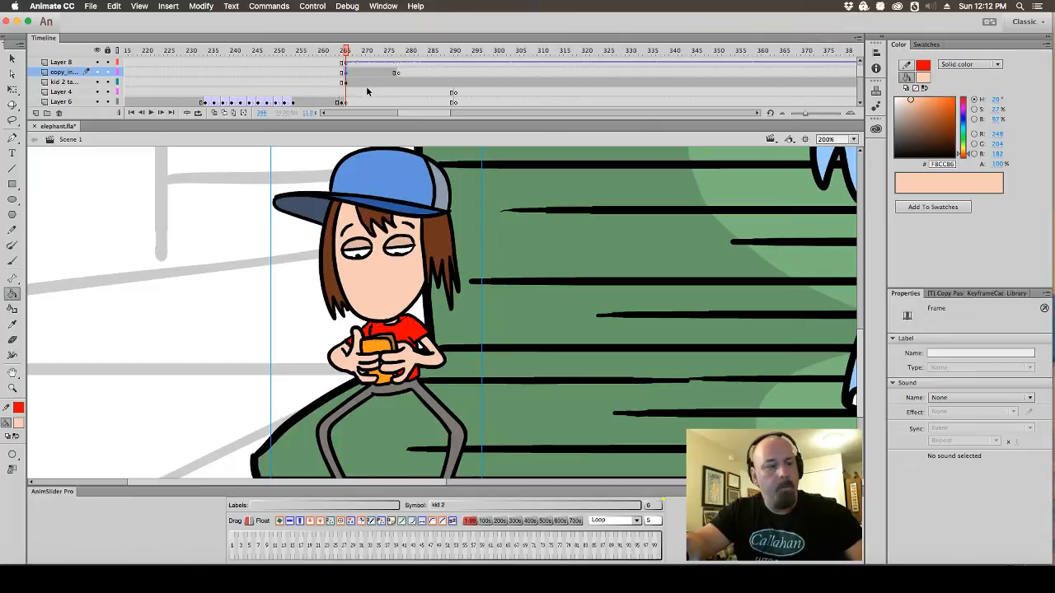
{"action": "left_click_drag", "start_coordinate": [348, 56], "coordinate": [415, 65]}
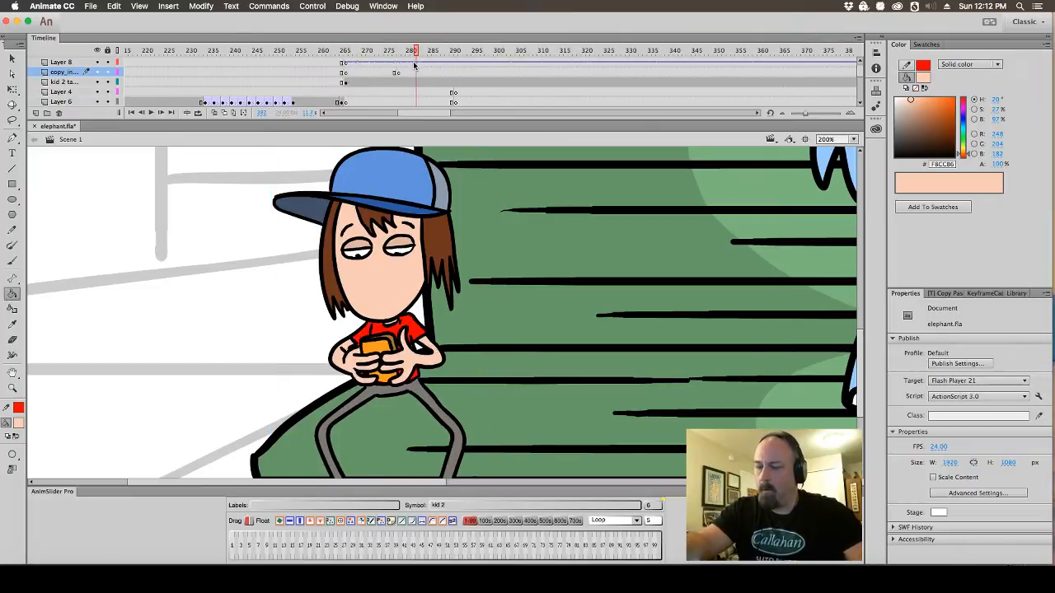
Inspect the inside of the kid 2 talking a lot symbol at frame 266 and return to Scene 1
{"action": "left_click", "coordinate": [347, 82]}
{"action": "key", "text": "v"}
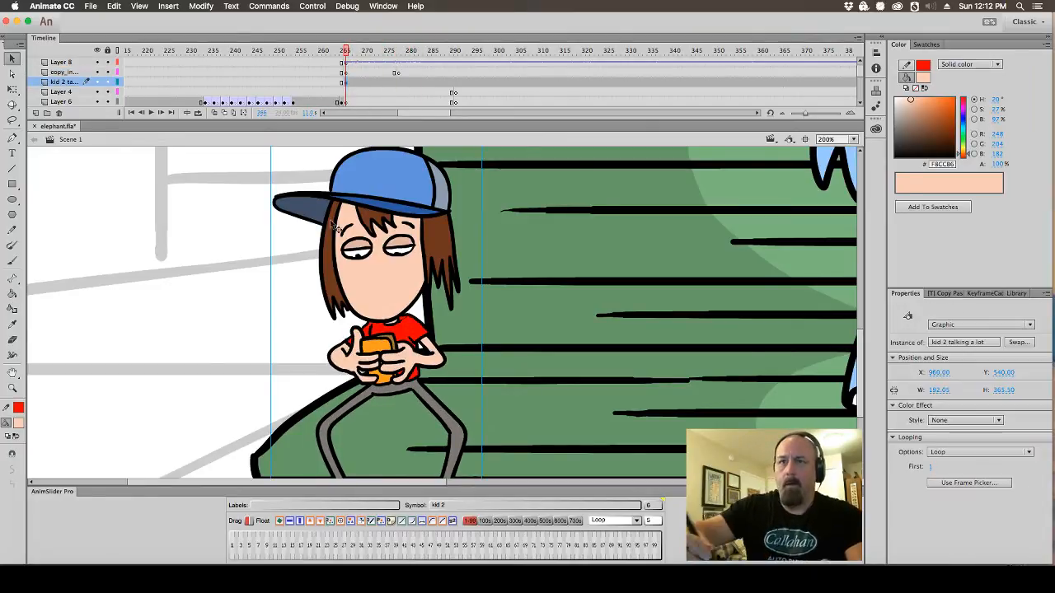
{"action": "double_click", "coordinate": [416, 263]}
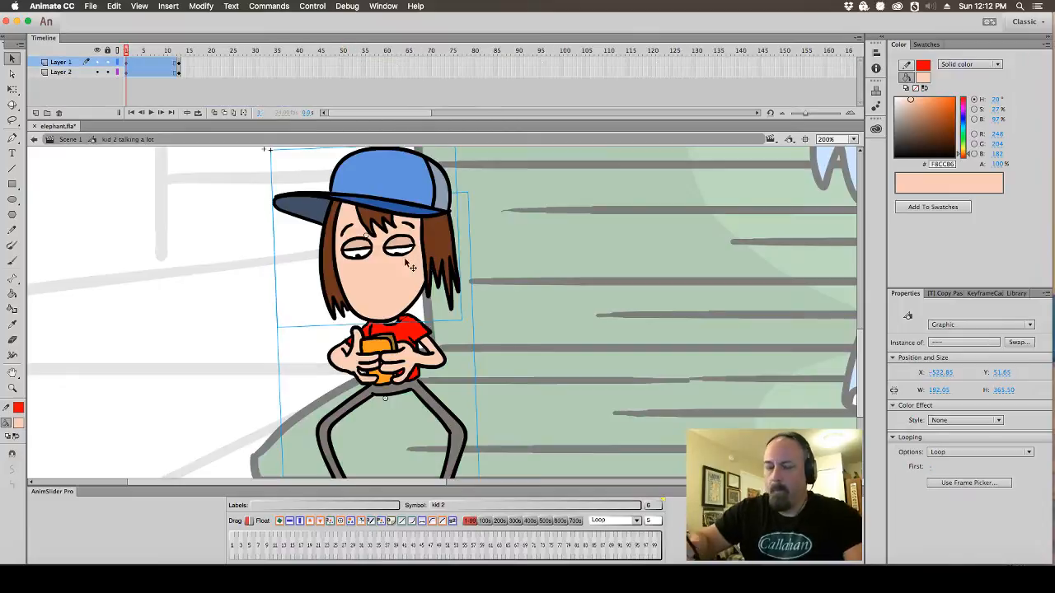
{"action": "double_click", "coordinate": [211, 245]}
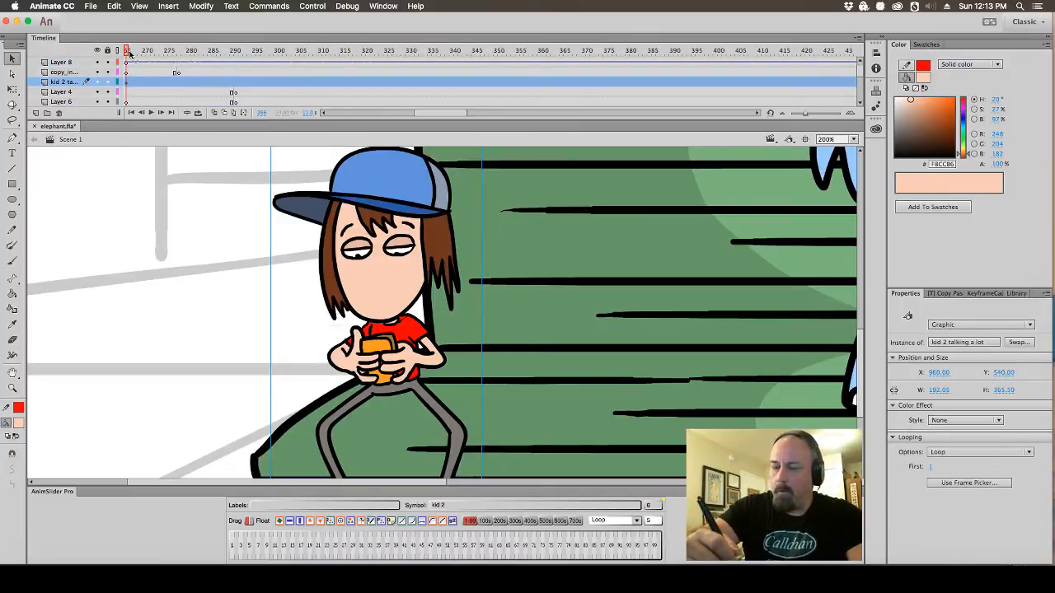
Examine the sound and mouth layers in the kid talks and kid one head symbols at frame 200, and check the kid 2 symbol
{"action": "left_click_drag", "start_coordinate": [129, 53], "coordinate": [212, 69]}
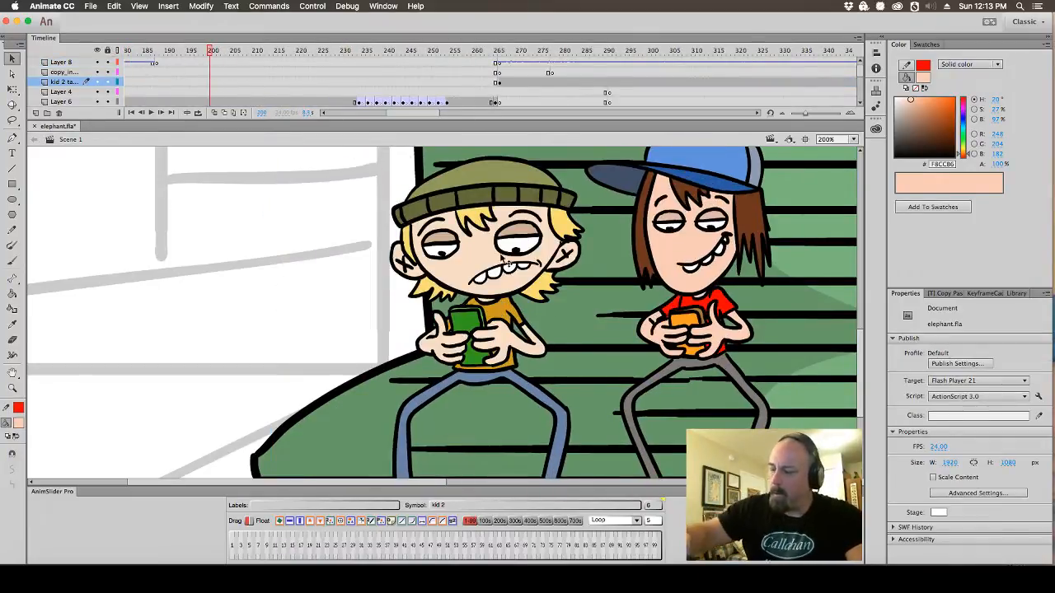
{"action": "double_click", "coordinate": [531, 268]}
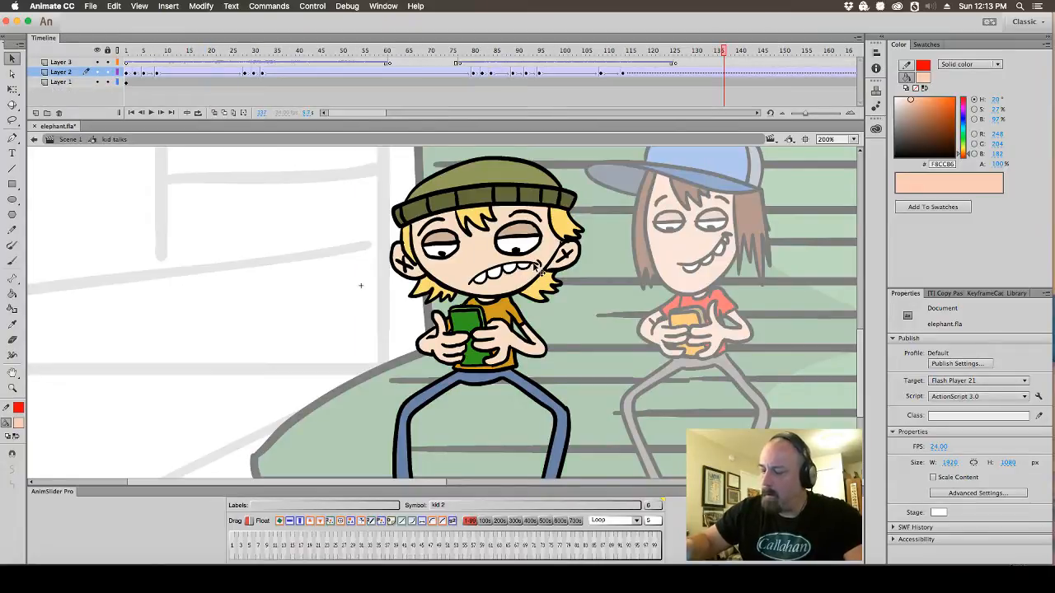
{"action": "double_click", "coordinate": [524, 258]}
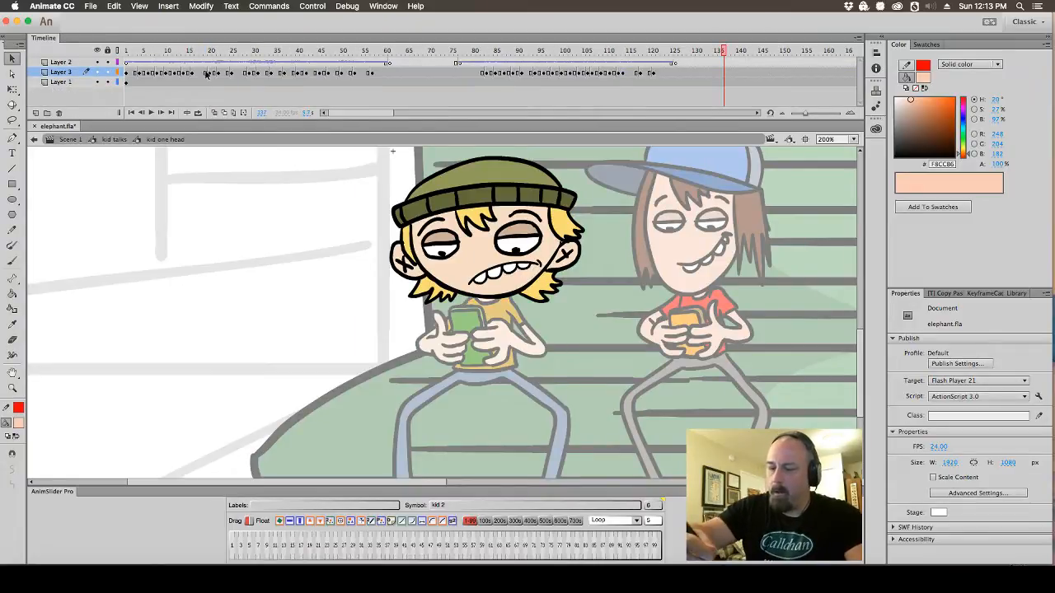
{"action": "left_click", "coordinate": [537, 272]}
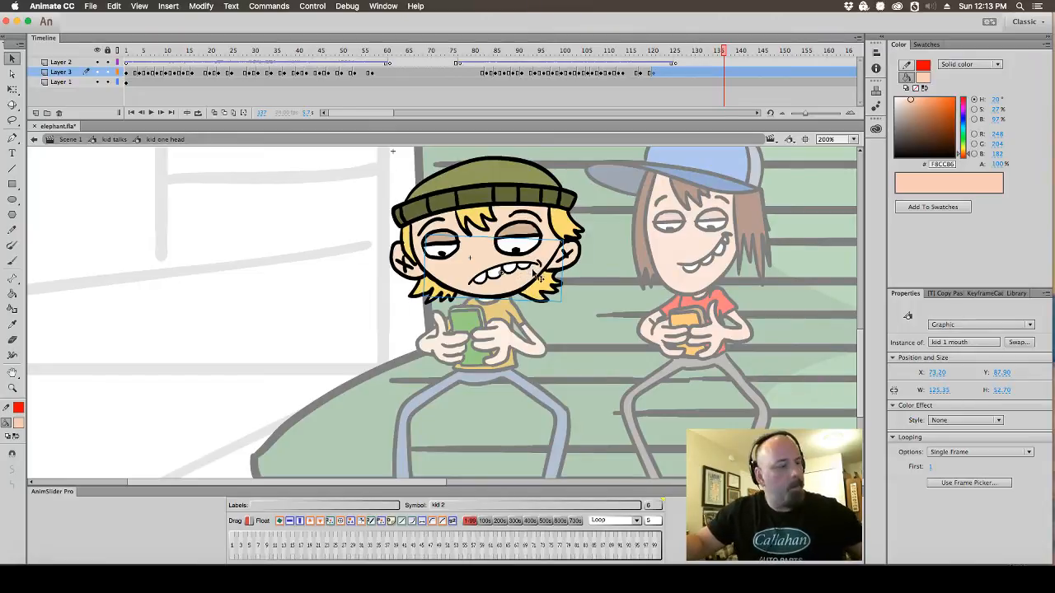
{"action": "left_click", "coordinate": [114, 140]}
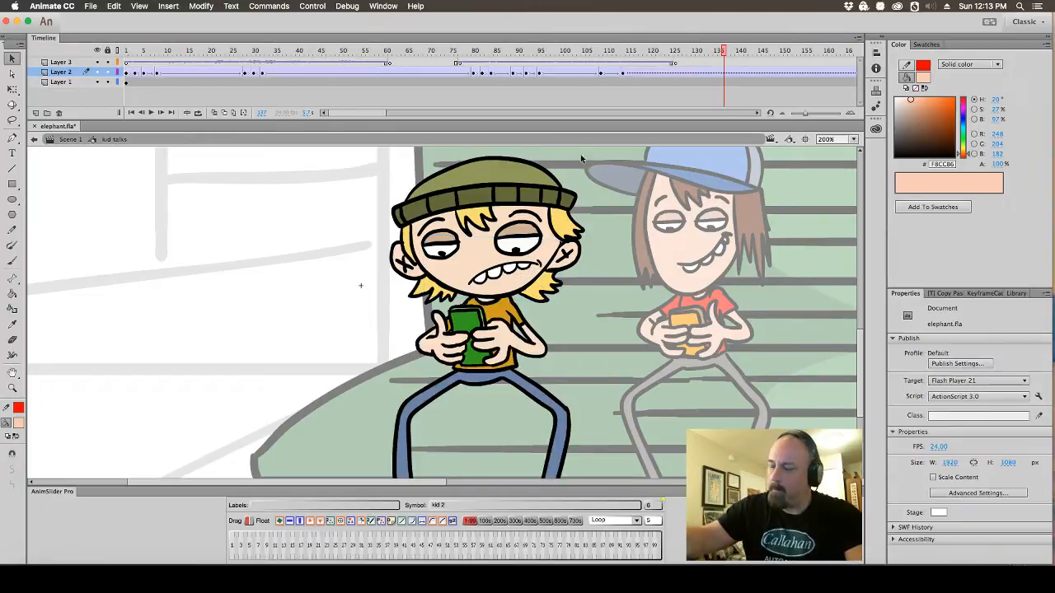
{"action": "left_click", "coordinate": [69, 141]}
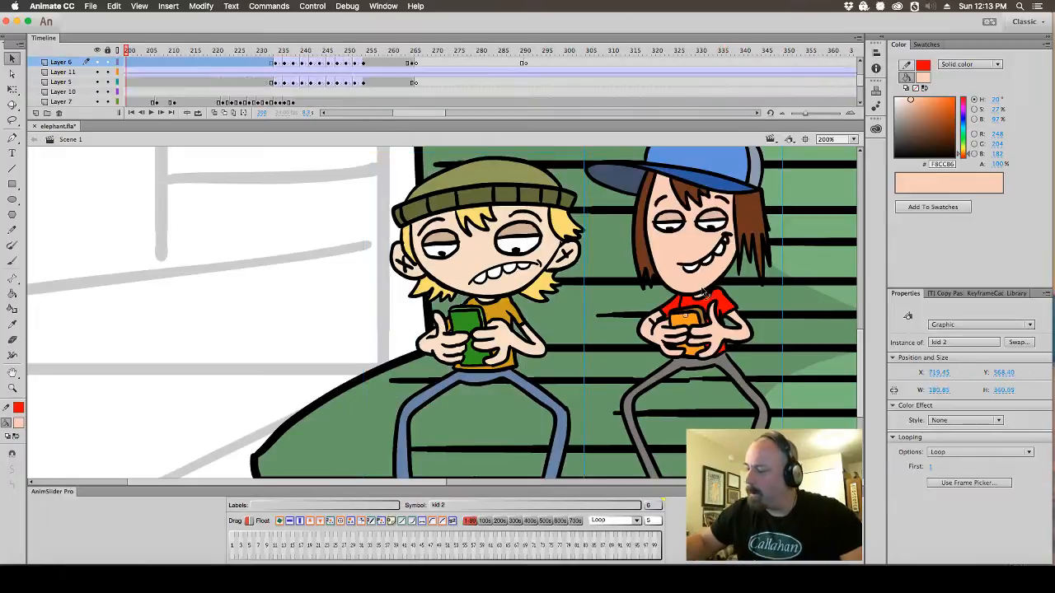
{"action": "double_click", "coordinate": [705, 295]}
{"action": "left_click", "coordinate": [70, 139]}
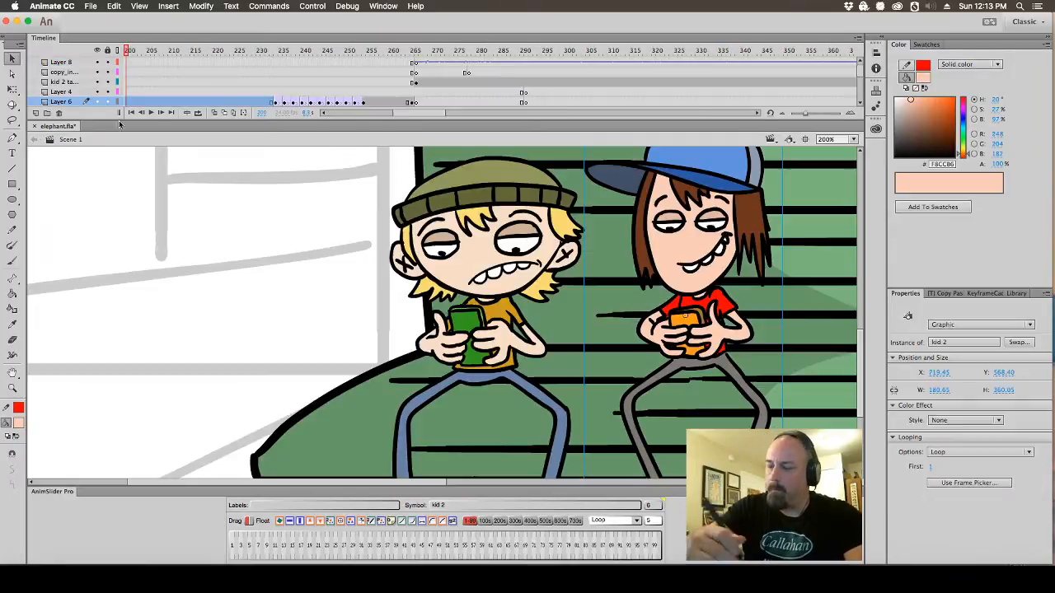
Open the kid 2 talking a lot symbol at frame 266 and clear the frame 13 keyframes on Layer 1 and Layer 2
{"action": "left_click", "coordinate": [299, 66]}
{"action": "left_click_drag", "start_coordinate": [298, 66], "coordinate": [417, 82]}
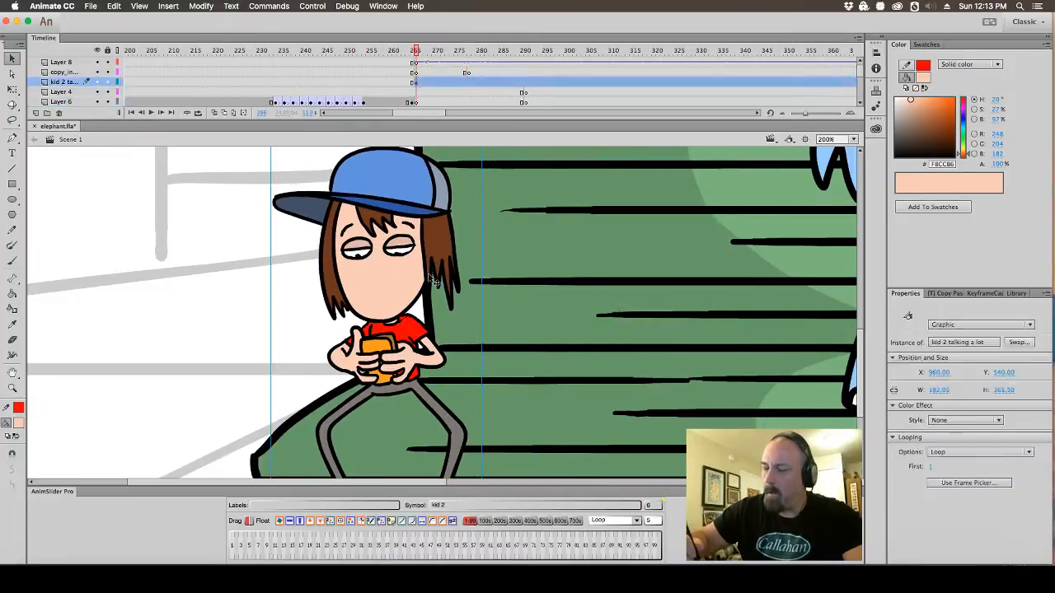
{"action": "double_click", "coordinate": [428, 279]}
{"action": "key", "text": "Return"}
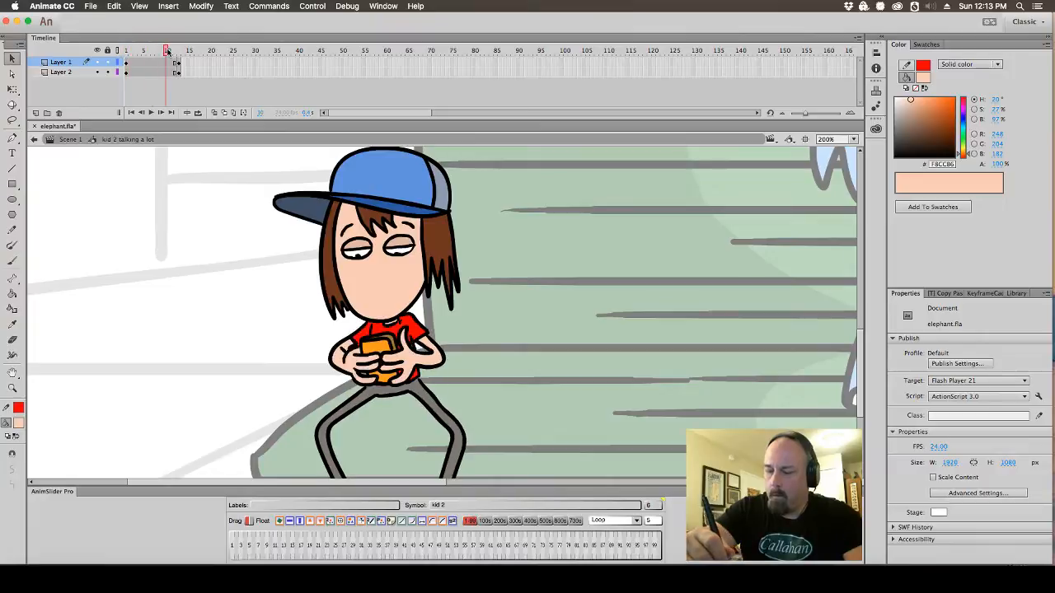
{"action": "left_click", "coordinate": [422, 287]}
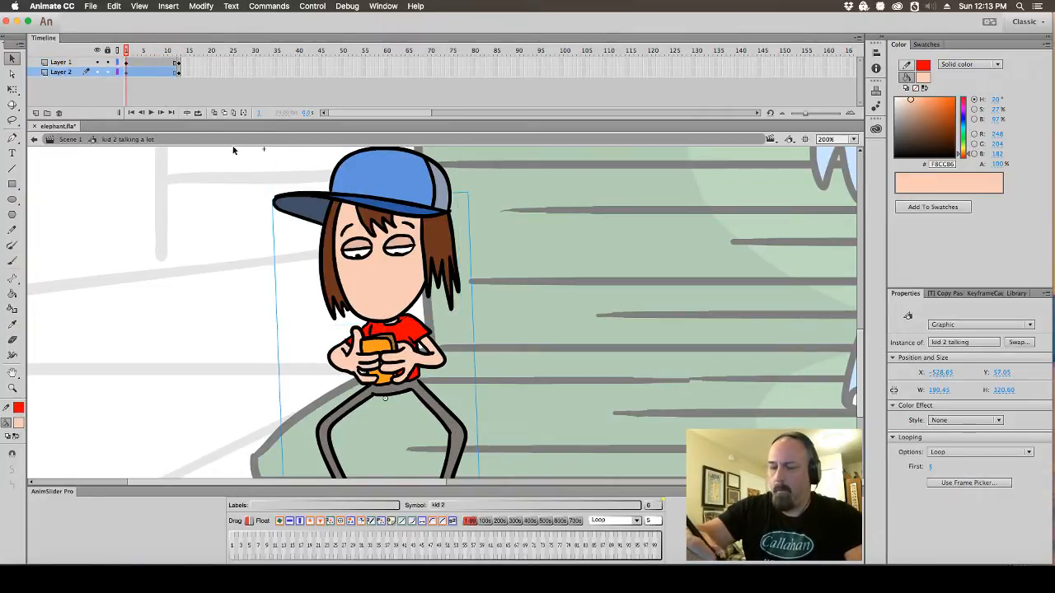
{"action": "left_click", "coordinate": [177, 63]}
{"action": "right_click", "coordinate": [178, 65]}
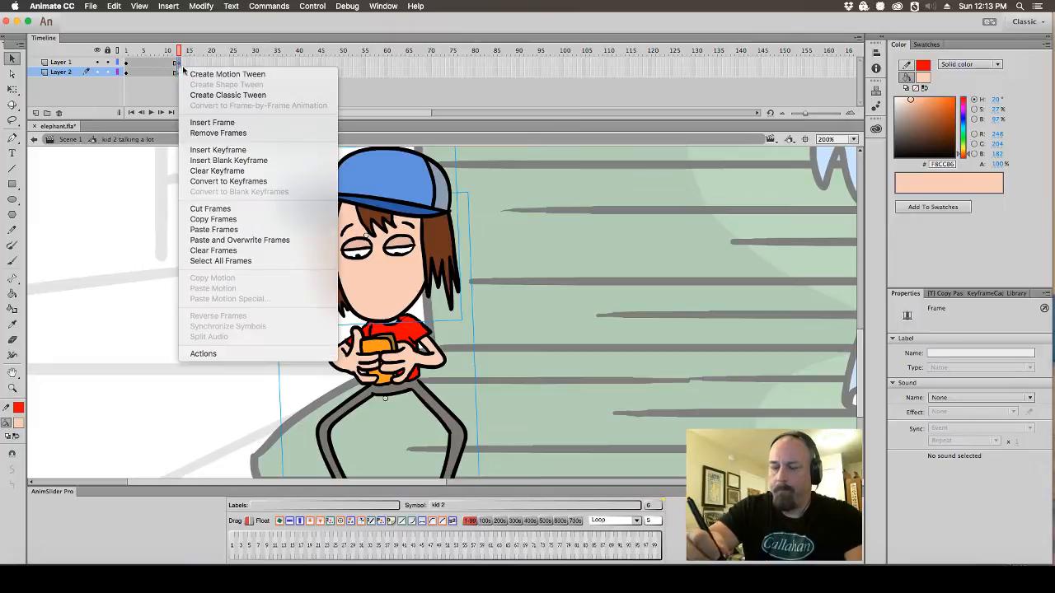
{"action": "left_click", "coordinate": [241, 171]}
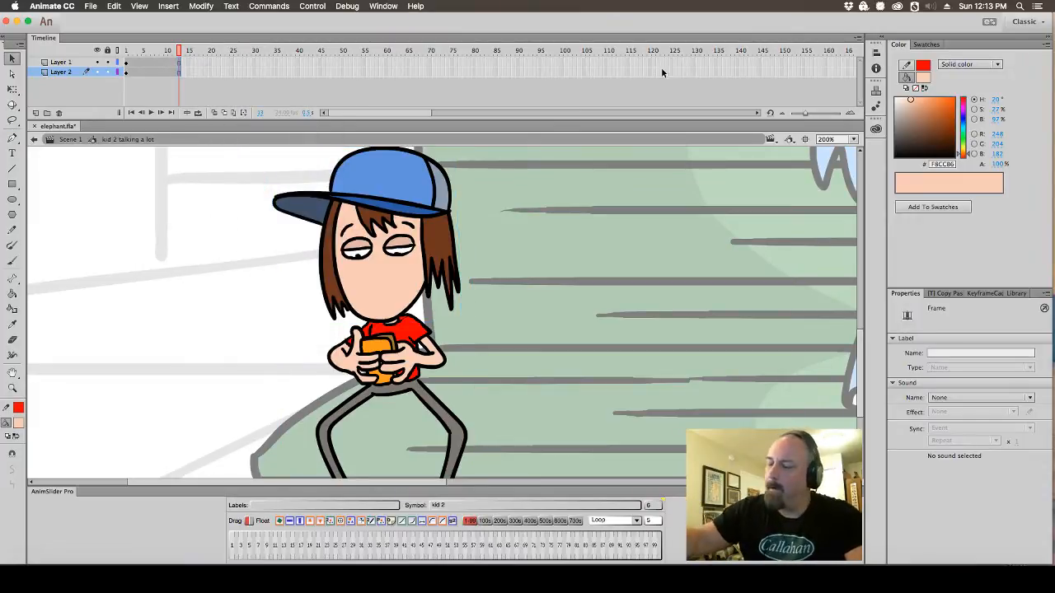
Extend Layer 1 and Layer 2 of the kid 2 talking a lot symbol to frame 139 and select frame 1 of Layer 1
{"action": "left_click", "coordinate": [731, 71]}
{"action": "key", "text": "F6"}
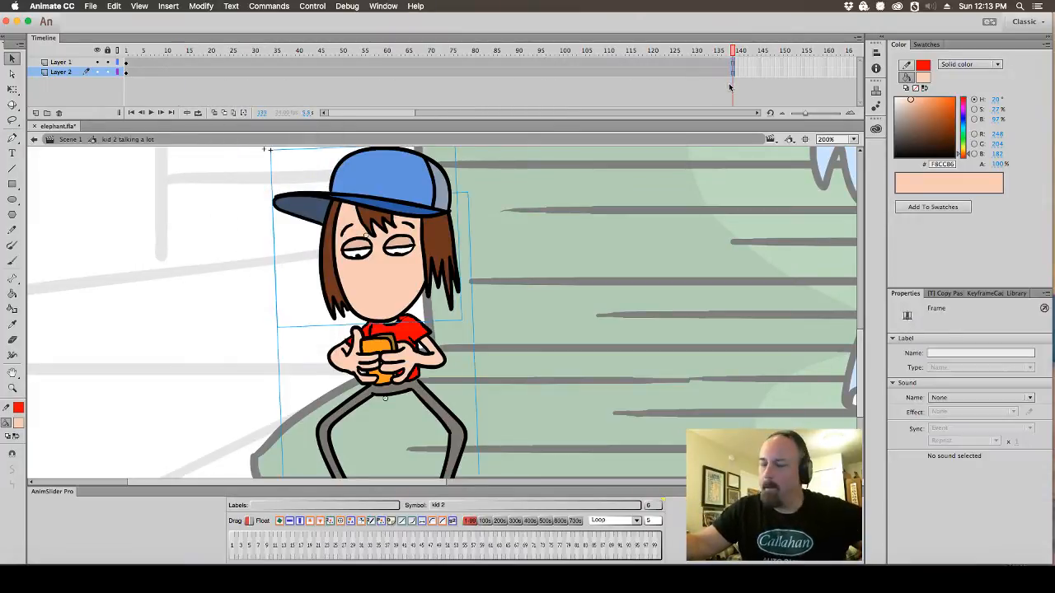
{"action": "left_click", "coordinate": [128, 63]}
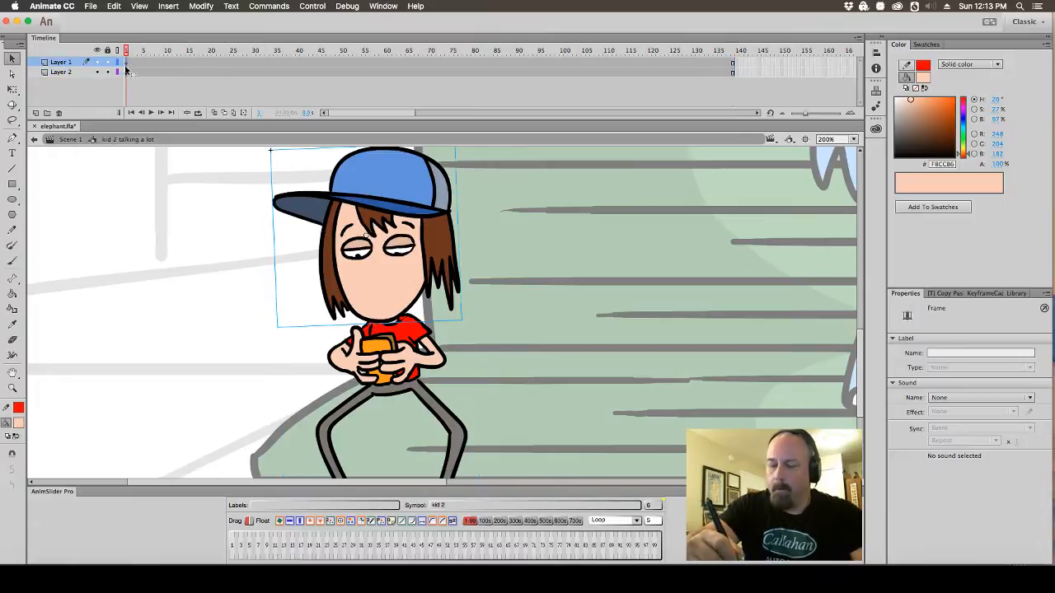
Paste the kid 1 mouth onto a new layer in the kid#2 head symbol and scale it to about 91 × 38 px over the lower face
{"action": "double_click", "coordinate": [402, 221]}
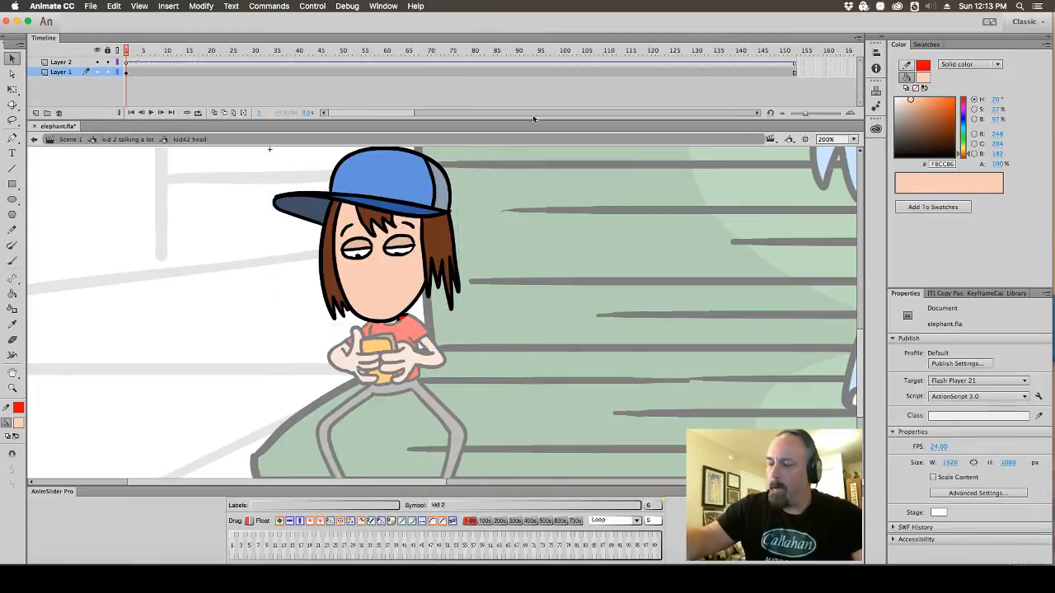
{"action": "left_click", "coordinate": [36, 113]}
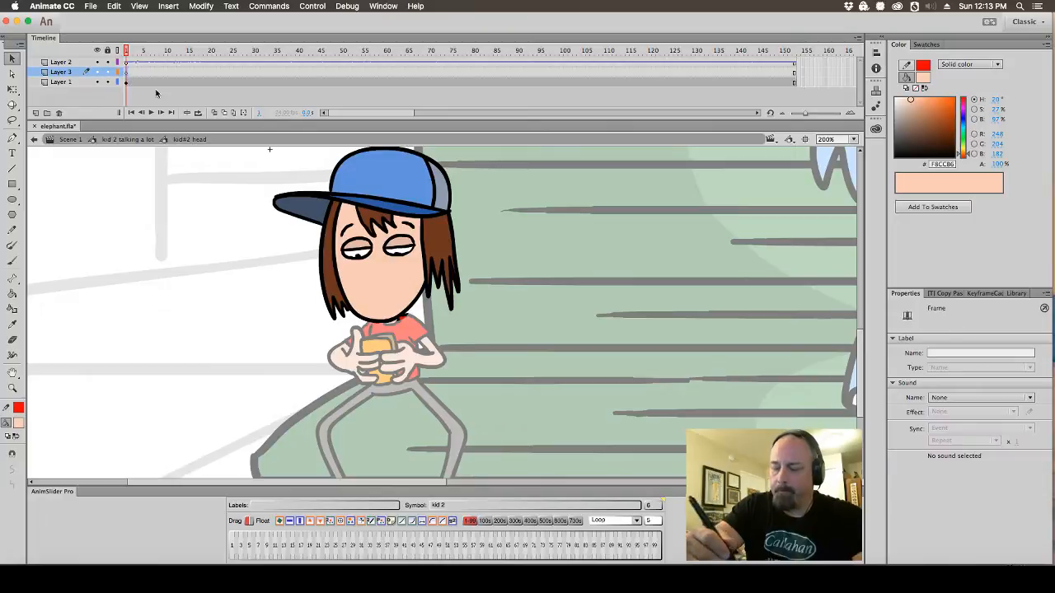
{"action": "key", "text": "ctrl+v"}
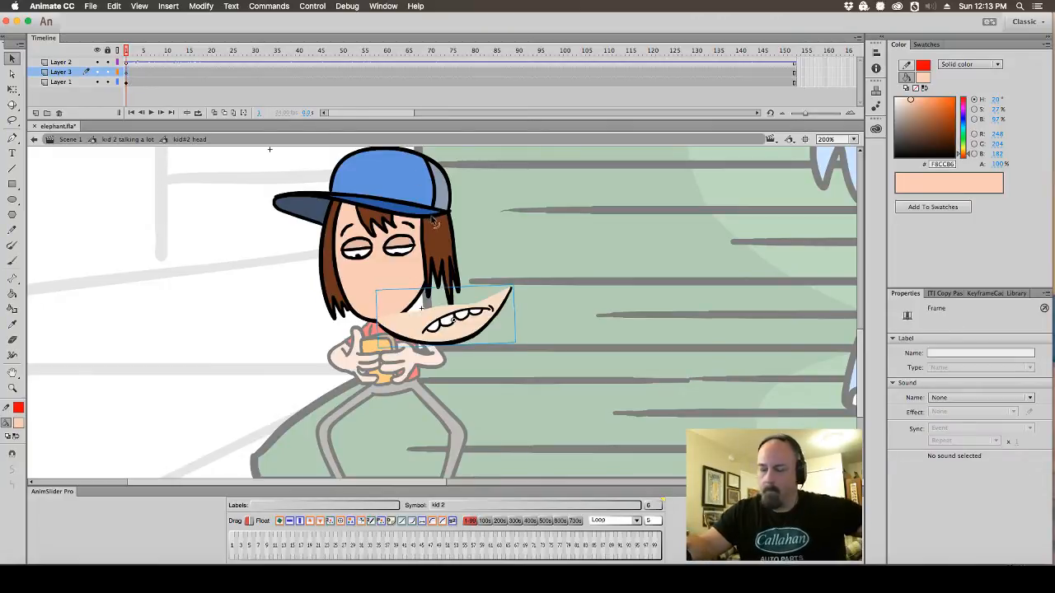
{"action": "left_click", "coordinate": [13, 89]}
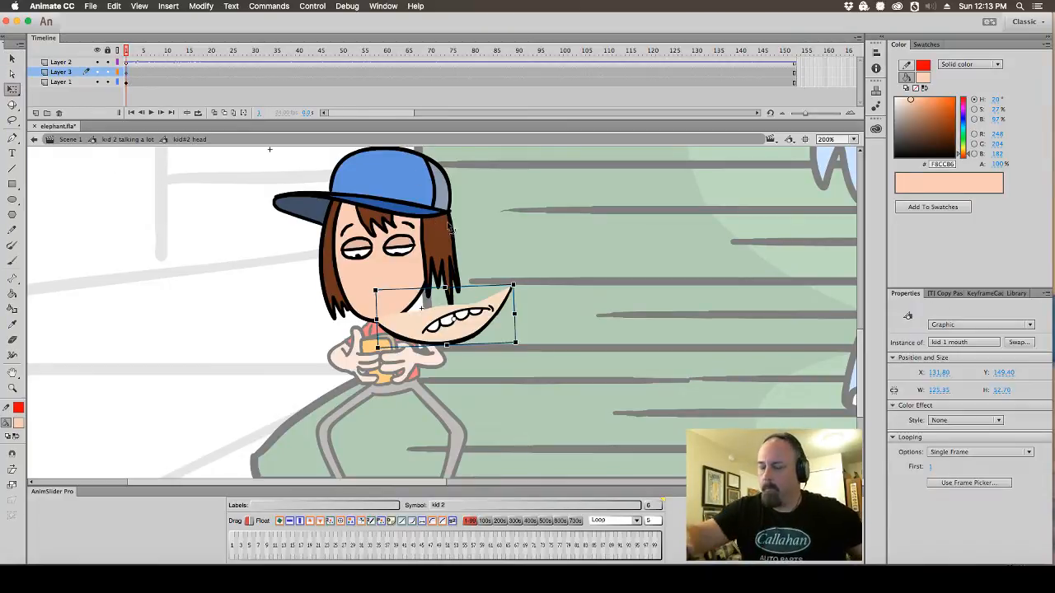
{"action": "left_click_drag", "start_coordinate": [514, 290], "coordinate": [426, 286]}
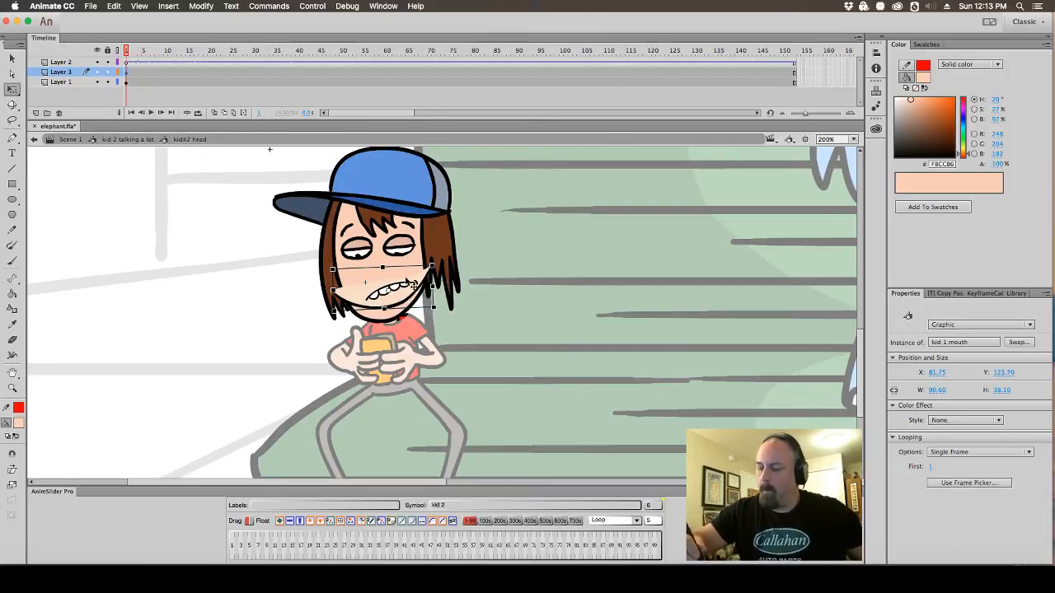
Duplicate the pasted mouth as a separate symbol named kid 1 mouth copy
{"action": "right_click", "coordinate": [425, 287]}
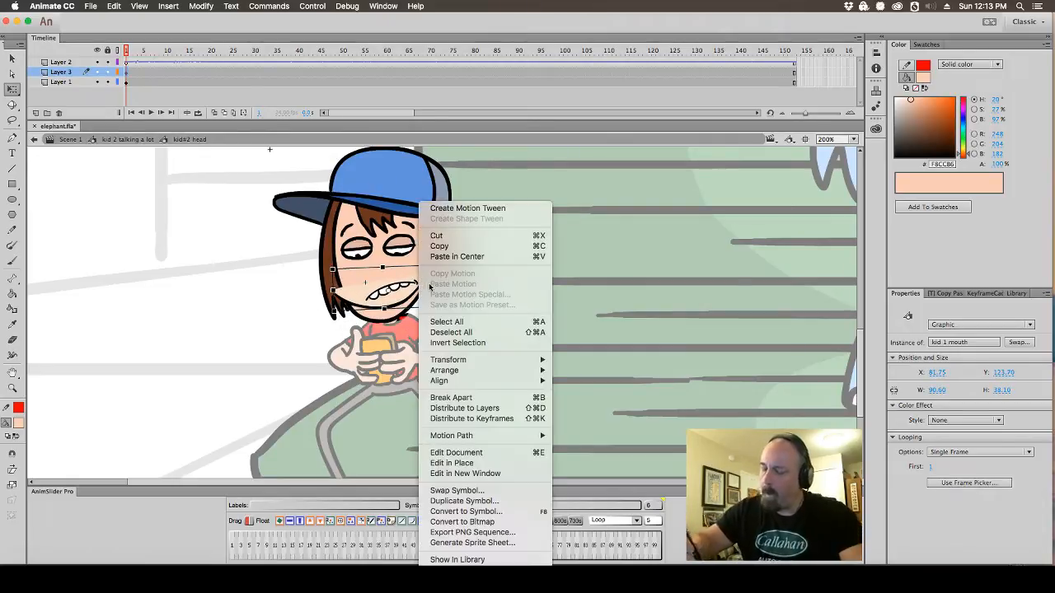
{"action": "left_click", "coordinate": [494, 501]}
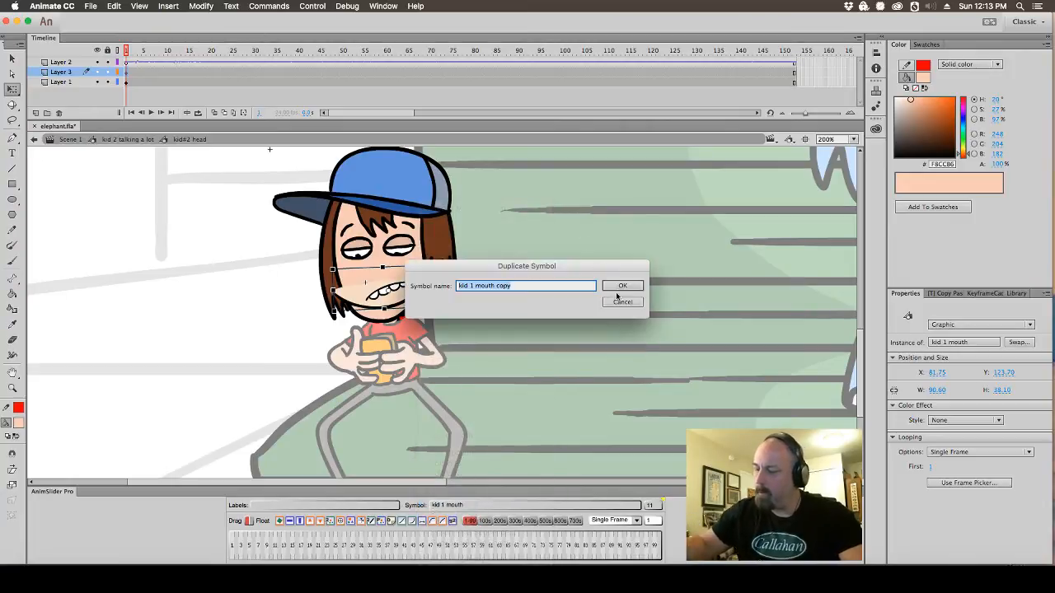
{"action": "left_click", "coordinate": [623, 295]}
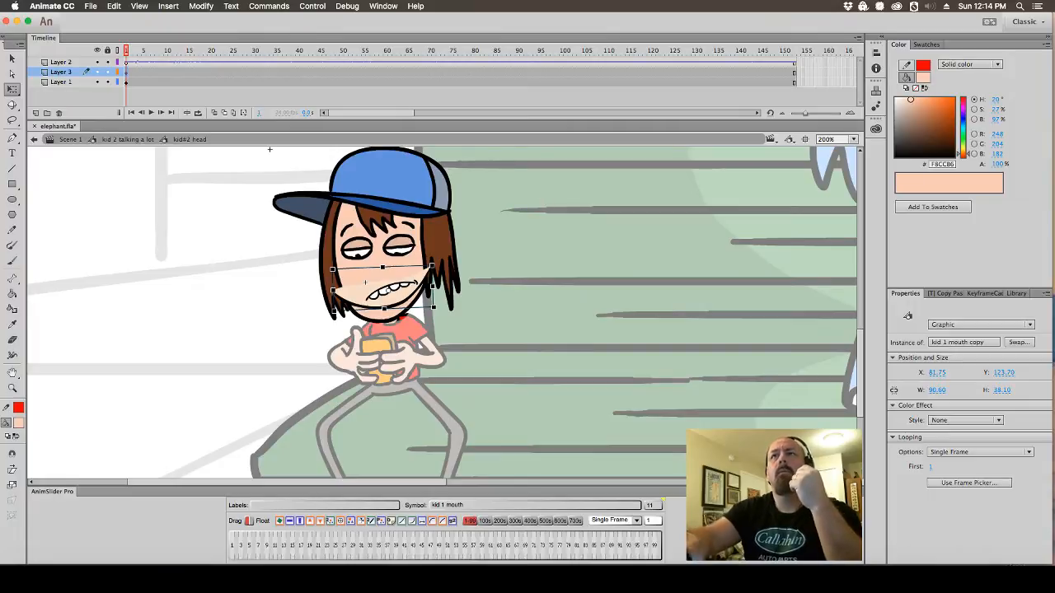
{"action": "key", "text": "super+Tab"}
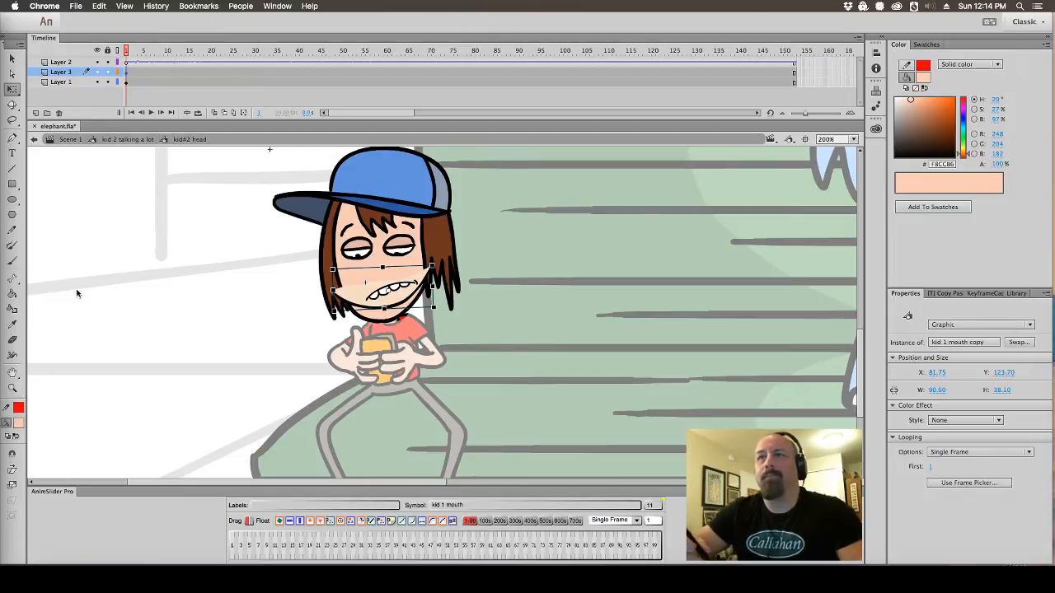
{"action": "left_click", "coordinate": [573, 76]}
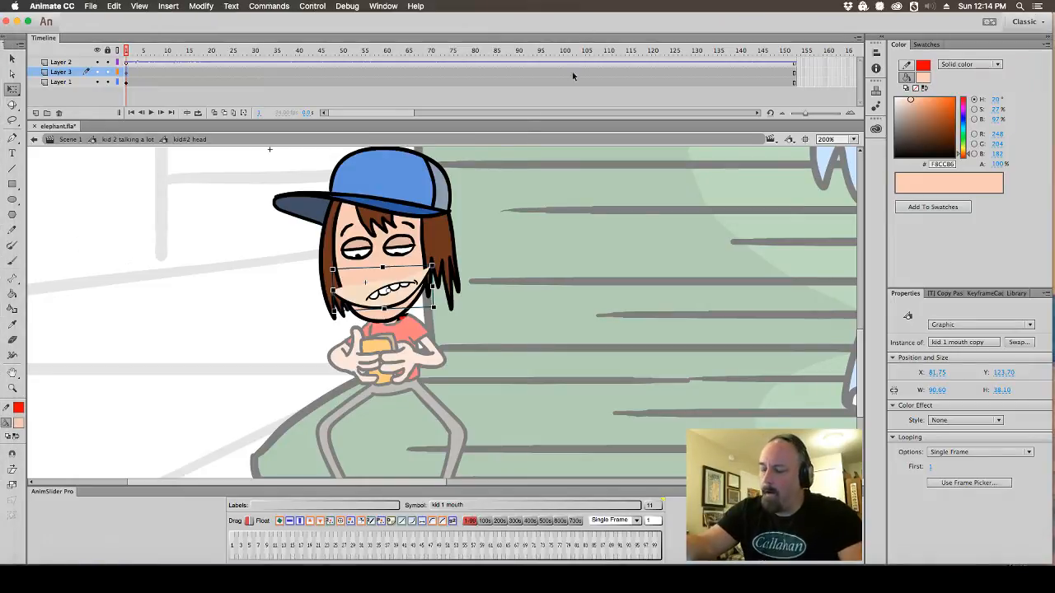
Delete Layer 2 with the jaw artwork from the kid 1 mouth copy symbol and return to the kid#2 head symbol
{"action": "double_click", "coordinate": [429, 297]}
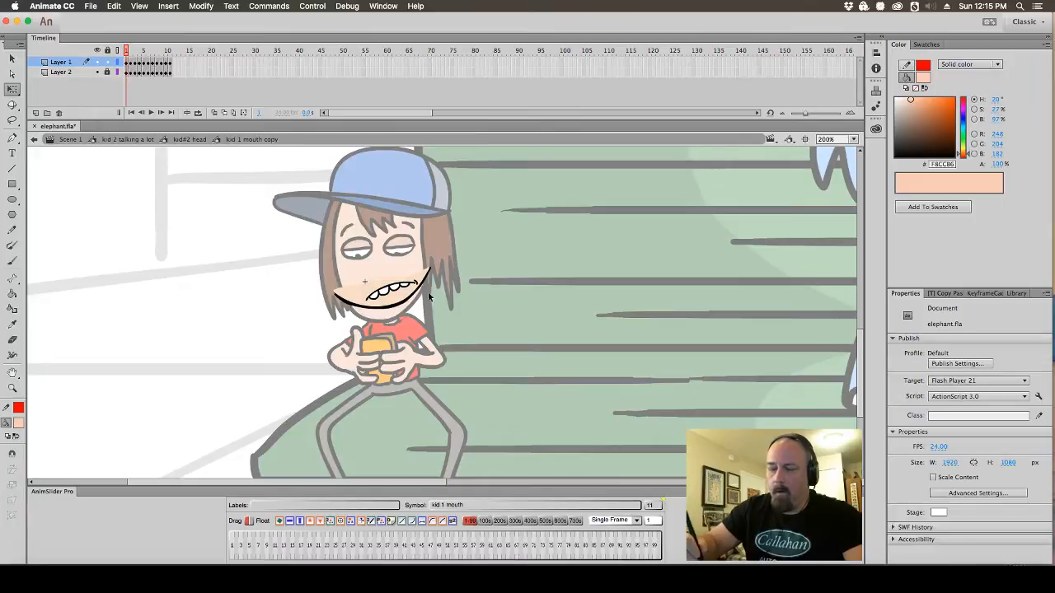
{"action": "left_click", "coordinate": [82, 73]}
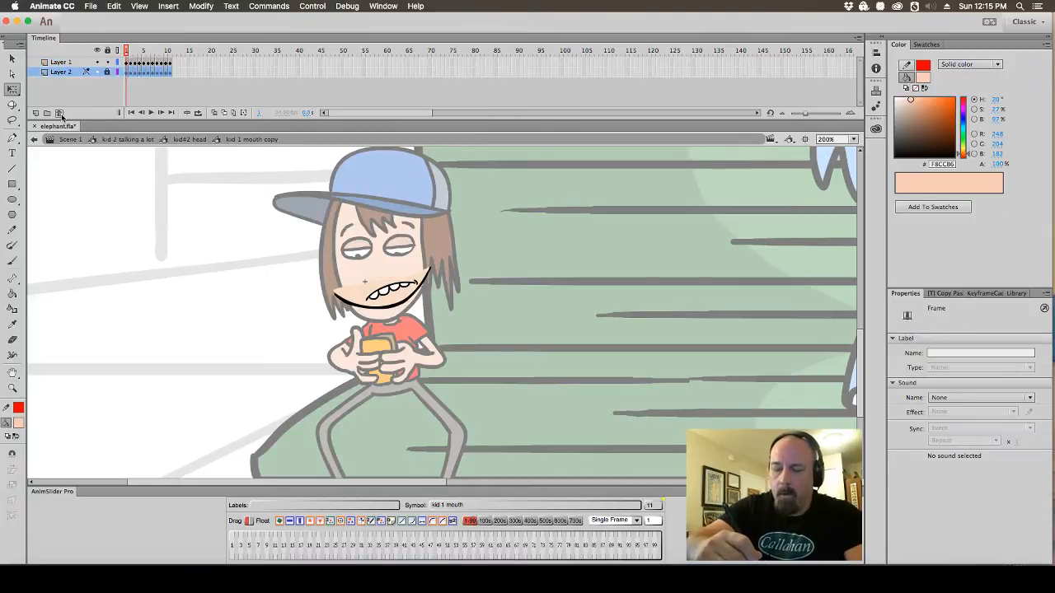
{"action": "left_click", "coordinate": [58, 113]}
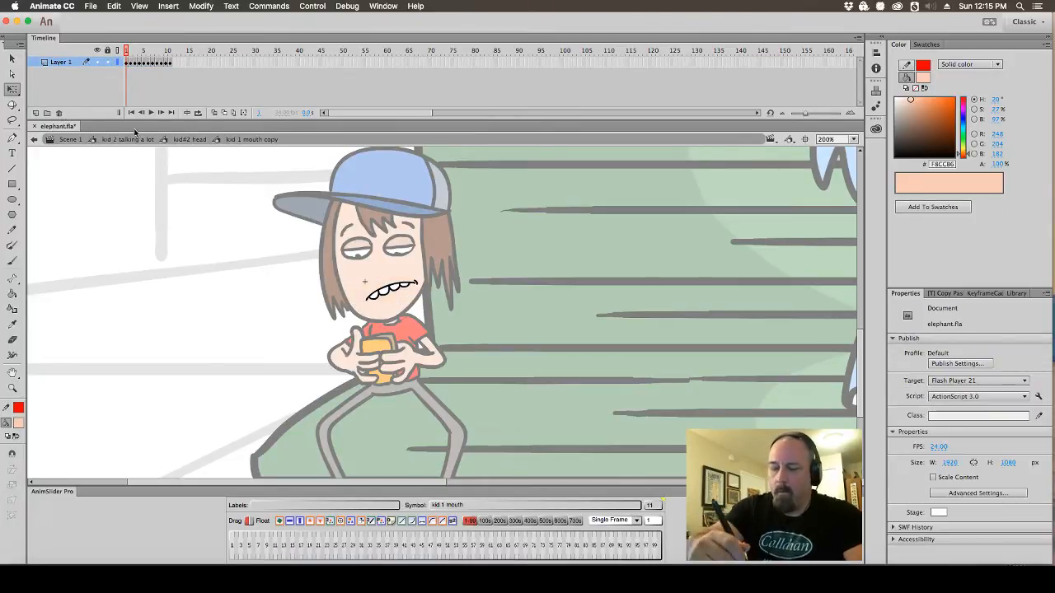
{"action": "left_click", "coordinate": [190, 139]}
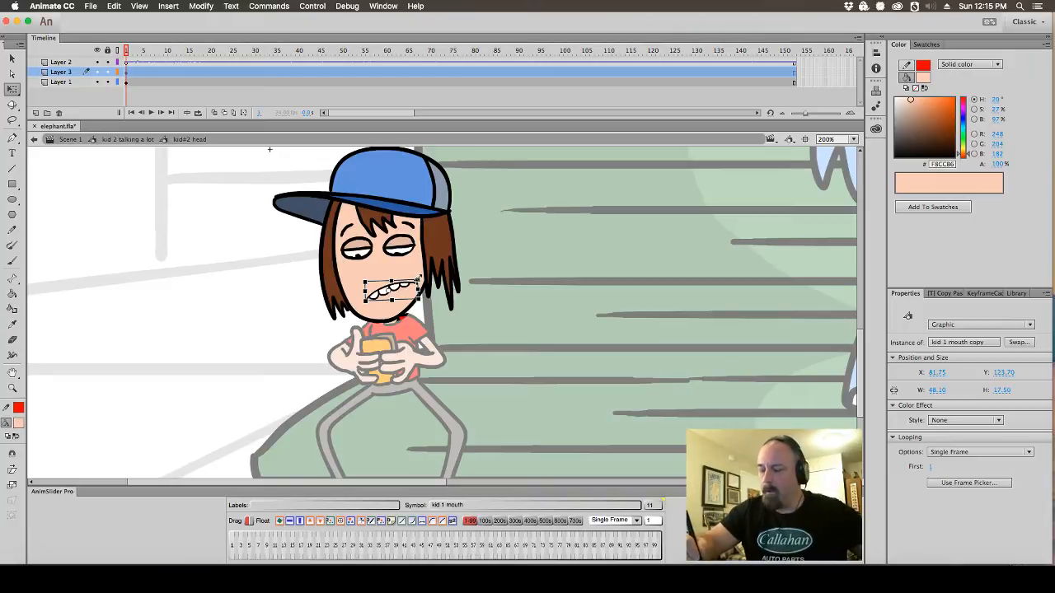
Enlarge the mouth instance to about 61 × 21 px, centre it on the kid's lower face, and deselect it
{"action": "mouse_move", "coordinate": [419, 279]}
{"action": "left_mouse_down"}
{"action": "mouse_move", "coordinate": [426, 274]}
{"action": "mouse_move", "coordinate": [407, 288]}
{"action": "left_mouse_up"}
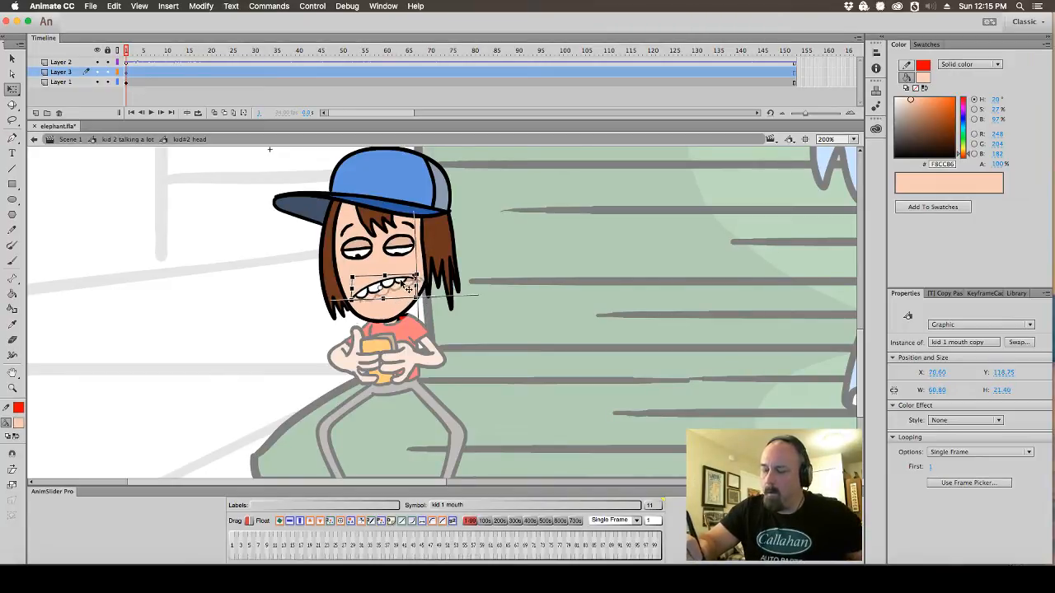
{"action": "left_click", "coordinate": [467, 261]}
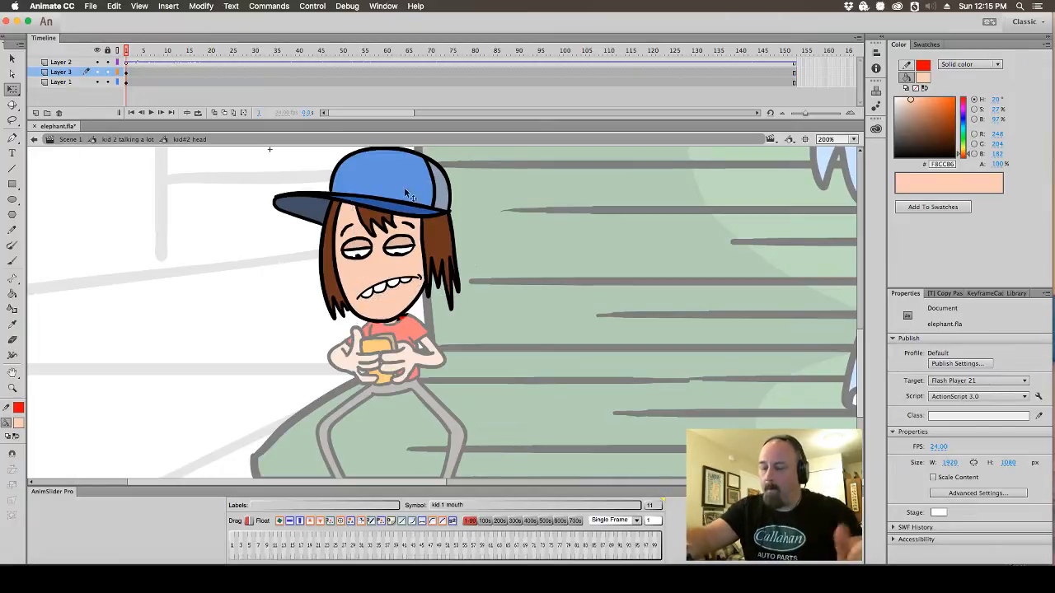
{"action": "left_click", "coordinate": [418, 303]}
{"action": "left_click", "coordinate": [470, 290]}
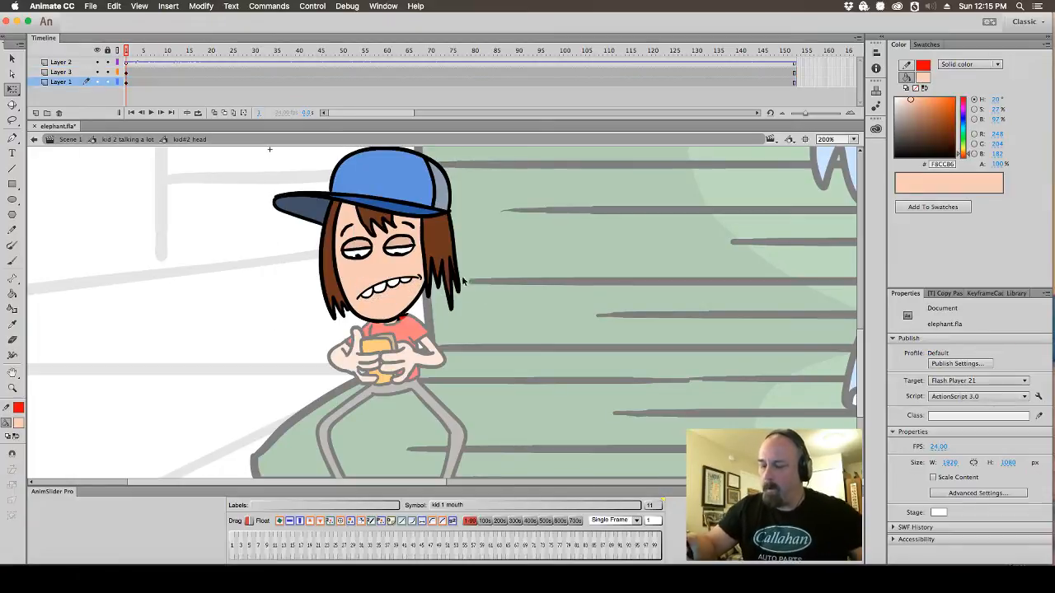
{"action": "left_click", "coordinate": [449, 245], "text": "super"}
{"action": "left_click_drag", "start_coordinate": [509, 246], "coordinate": [493, 170]}
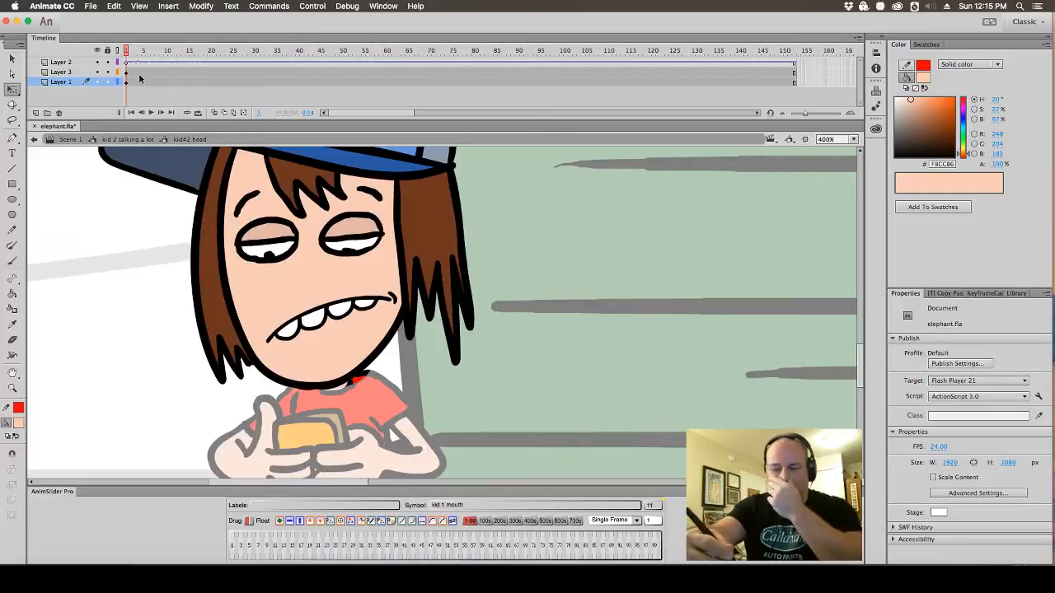
{"action": "left_click", "coordinate": [13, 118]}
{"action": "mouse_move", "coordinate": [400, 348]}
{"action": "left_mouse_down"}
{"action": "mouse_move", "coordinate": [403, 302]}
{"action": "mouse_move", "coordinate": [383, 327]}
{"action": "mouse_move", "coordinate": [328, 356]}
{"action": "mouse_move", "coordinate": [271, 363]}
{"action": "mouse_move", "coordinate": [225, 283]}
{"action": "left_mouse_up"}
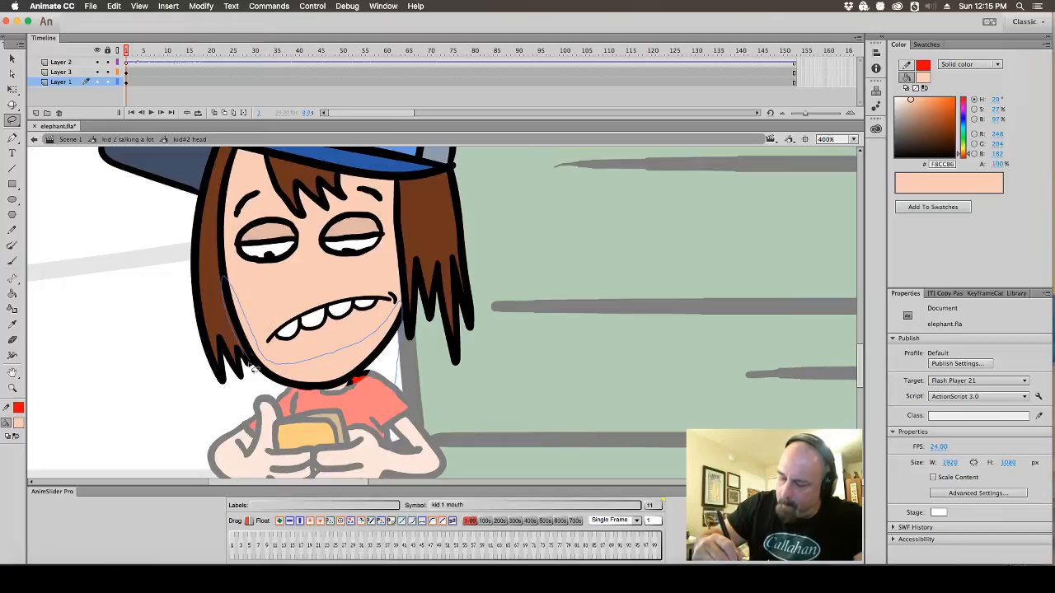
{"action": "mouse_move", "coordinate": [255, 368]}
{"action": "left_mouse_down"}
{"action": "mouse_move", "coordinate": [315, 425]}
{"action": "mouse_move", "coordinate": [367, 423]}
{"action": "mouse_move", "coordinate": [397, 378]}
{"action": "mouse_move", "coordinate": [409, 318]}
{"action": "left_mouse_up"}
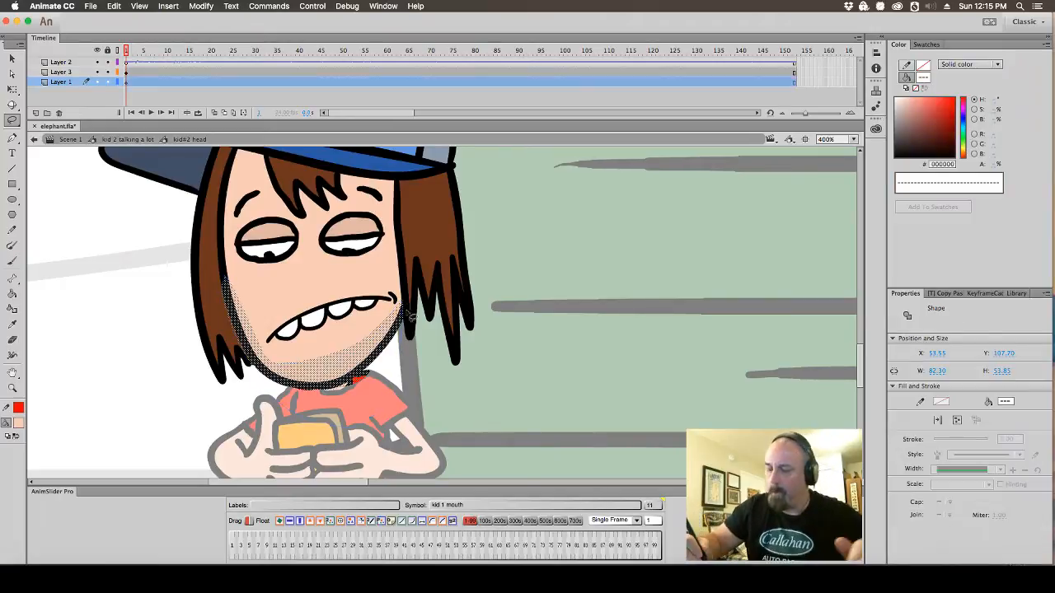
{"action": "left_click", "coordinate": [402, 370]}
Lasso the lower face from below the eyes to the chin, exclude the mouth from the selection, and cut the artwork from Layer 1
{"action": "mouse_move", "coordinate": [391, 260]}
{"action": "left_mouse_down"}
{"action": "mouse_move", "coordinate": [403, 305]}
{"action": "mouse_move", "coordinate": [355, 428]}
{"action": "mouse_move", "coordinate": [320, 425]}
{"action": "mouse_move", "coordinate": [272, 384]}
{"action": "mouse_move", "coordinate": [234, 328]}
{"action": "mouse_move", "coordinate": [252, 284]}
{"action": "mouse_move", "coordinate": [404, 273]}
{"action": "left_mouse_up"}
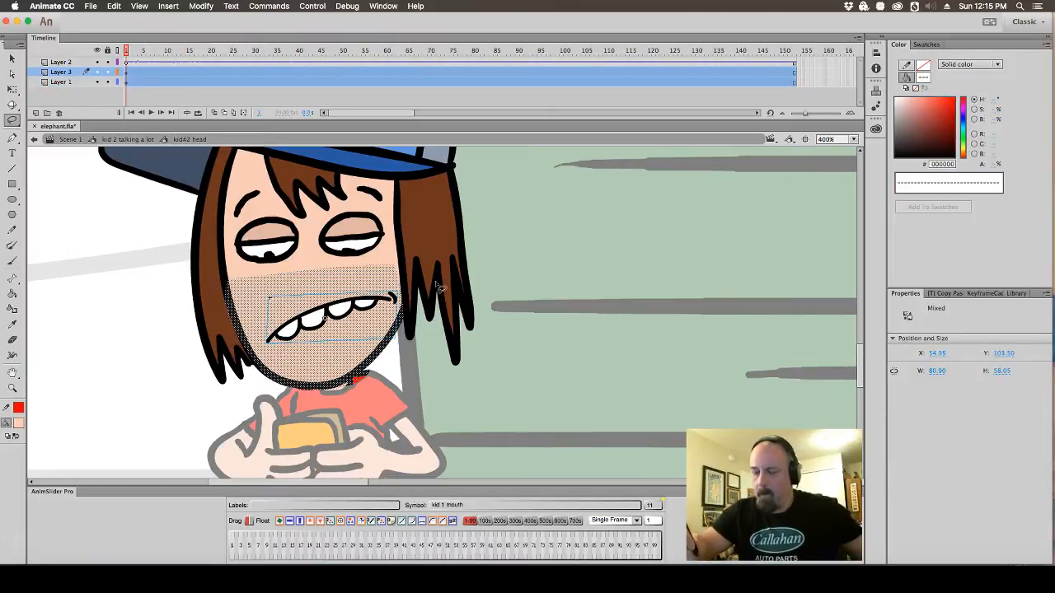
{"action": "left_click", "coordinate": [375, 311]}
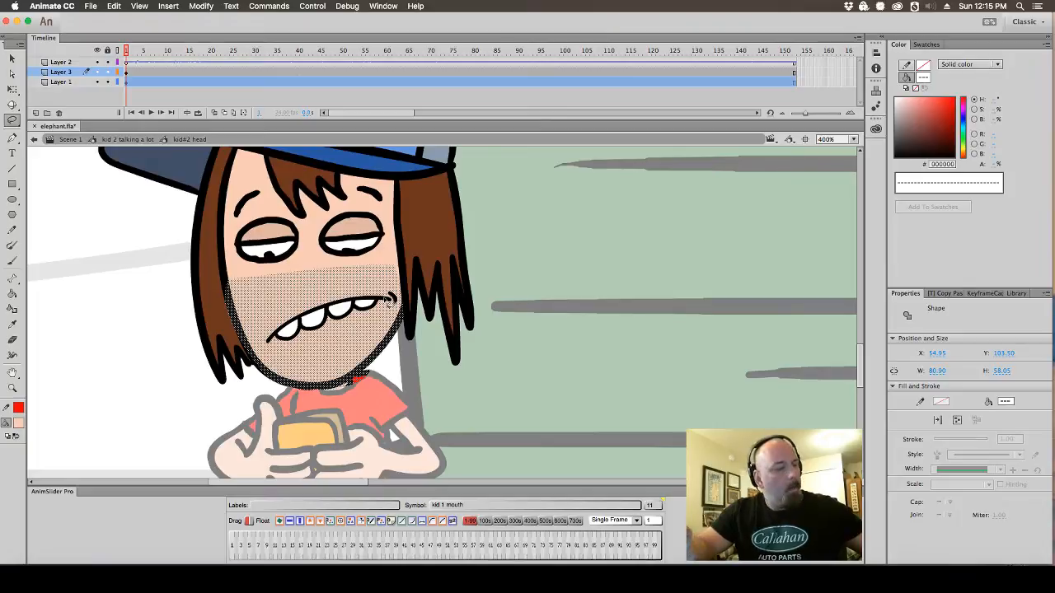
{"action": "left_click", "coordinate": [946, 293]}
{"action": "left_click", "coordinate": [938, 337]}
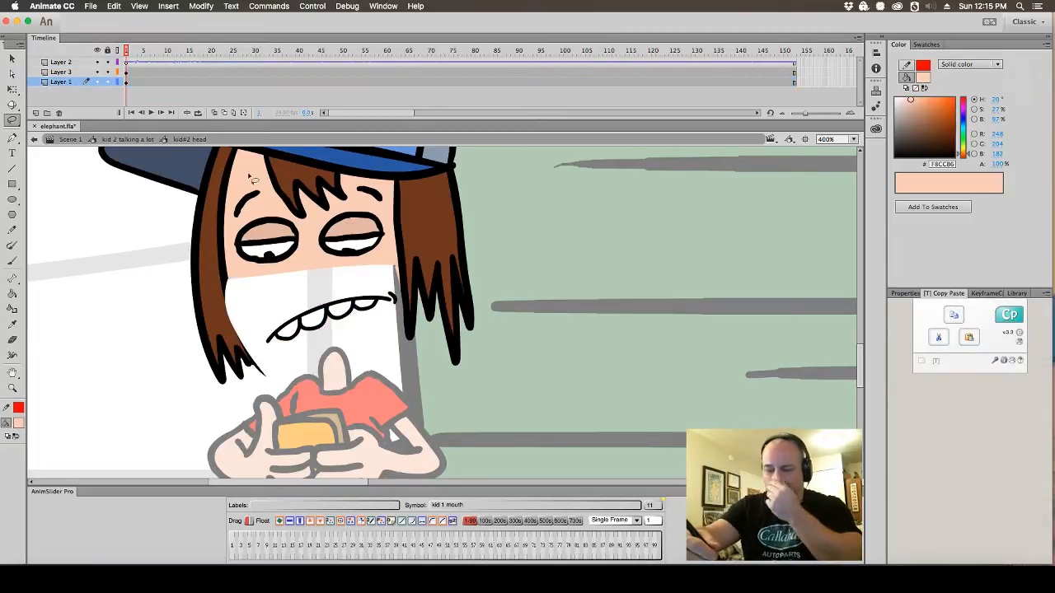
Add a layer beneath Layer 1 in the kid 1 mouth copy symbol and paste the cut lower face there in place
{"action": "left_click", "coordinate": [13, 60]}
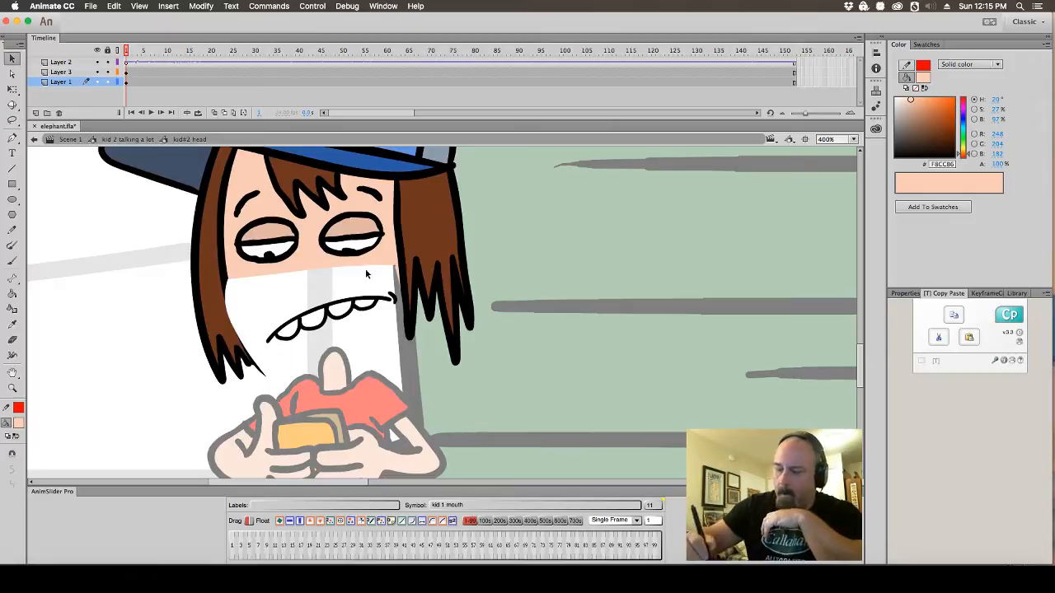
{"action": "left_click", "coordinate": [381, 305]}
{"action": "double_click", "coordinate": [382, 309]}
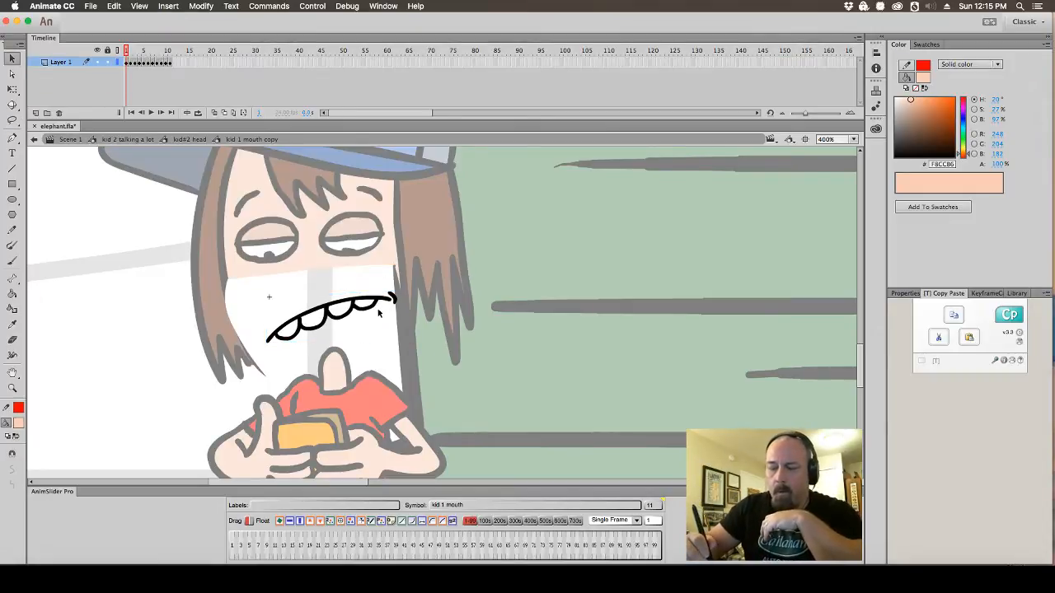
{"action": "left_click", "coordinate": [35, 113]}
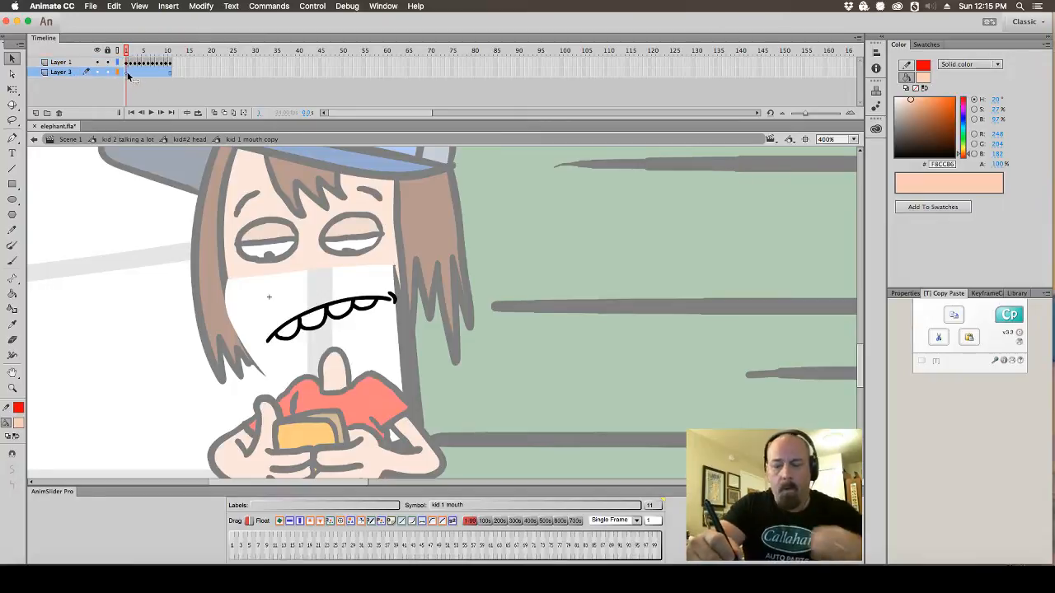
{"action": "left_click", "coordinate": [968, 342]}
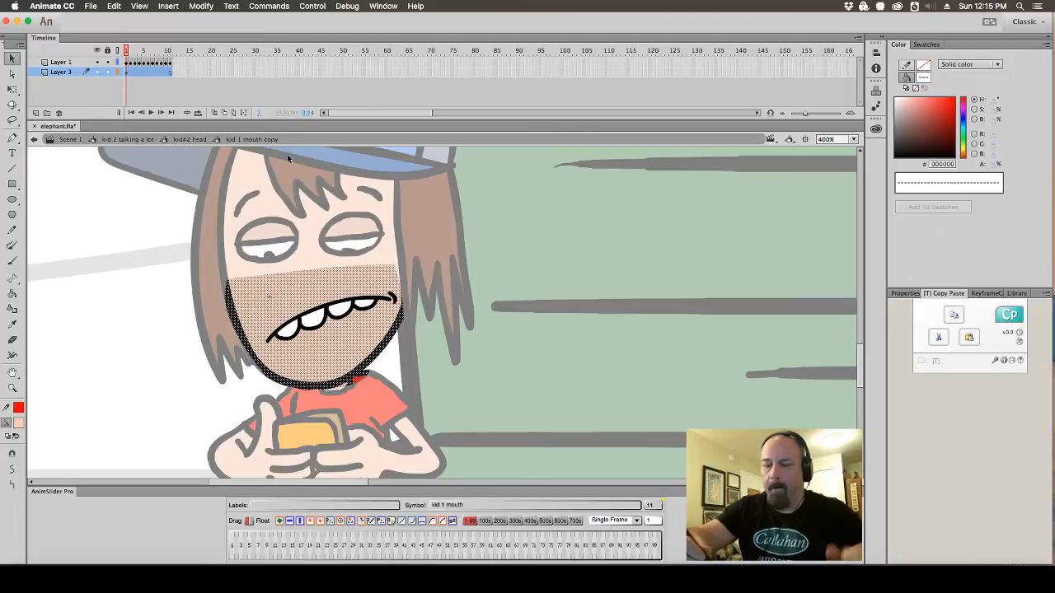
Add a keyframe at frame 2 of Layer 3 and stretch the lower face slightly downward to fit the open mouth
{"action": "left_click", "coordinate": [131, 71]}
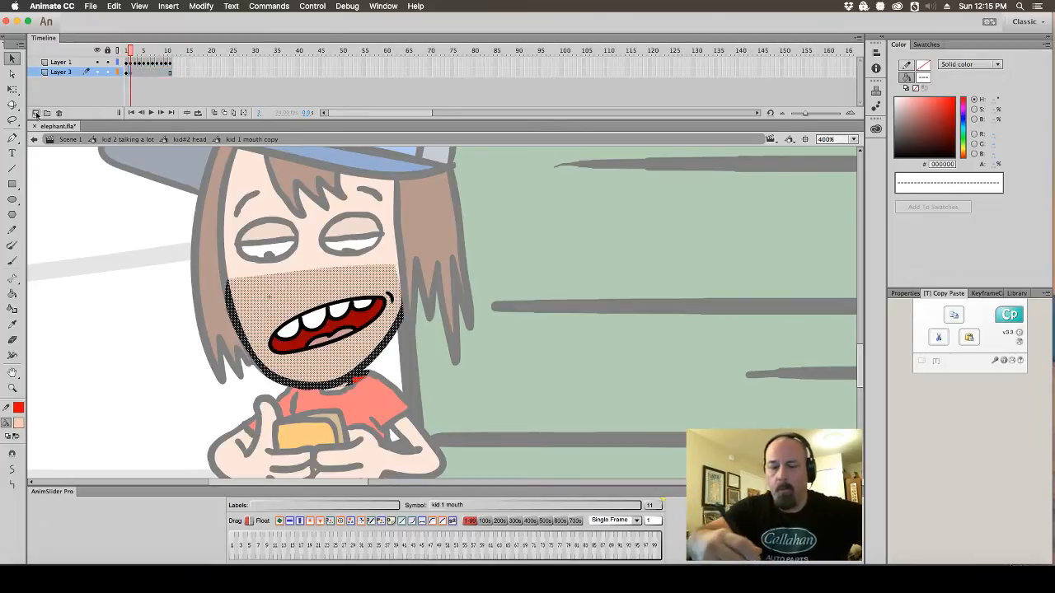
{"action": "left_click", "coordinate": [12, 89]}
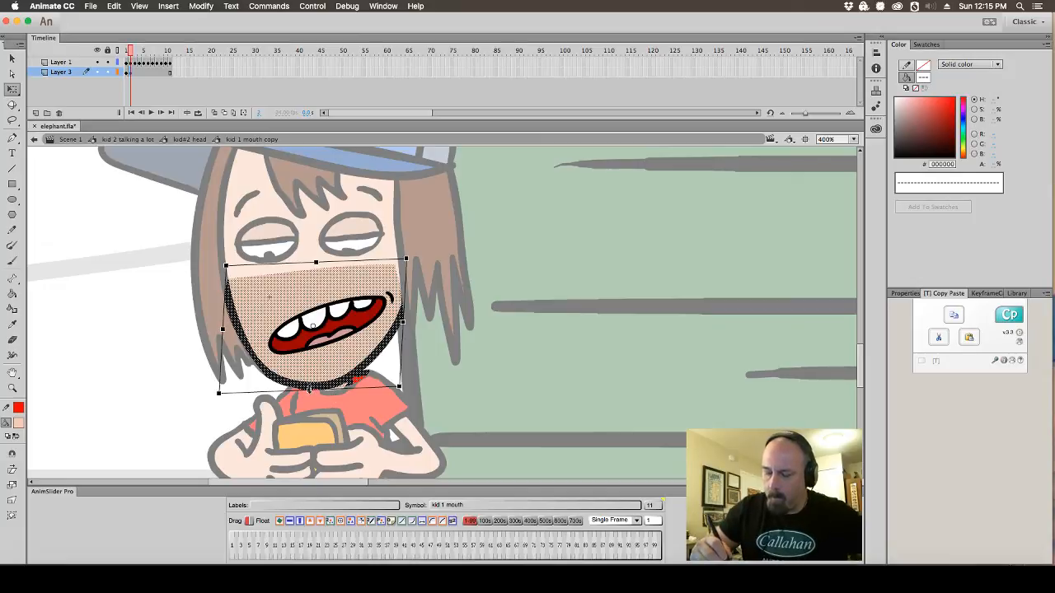
{"action": "left_click_drag", "start_coordinate": [309, 388], "coordinate": [363, 391]}
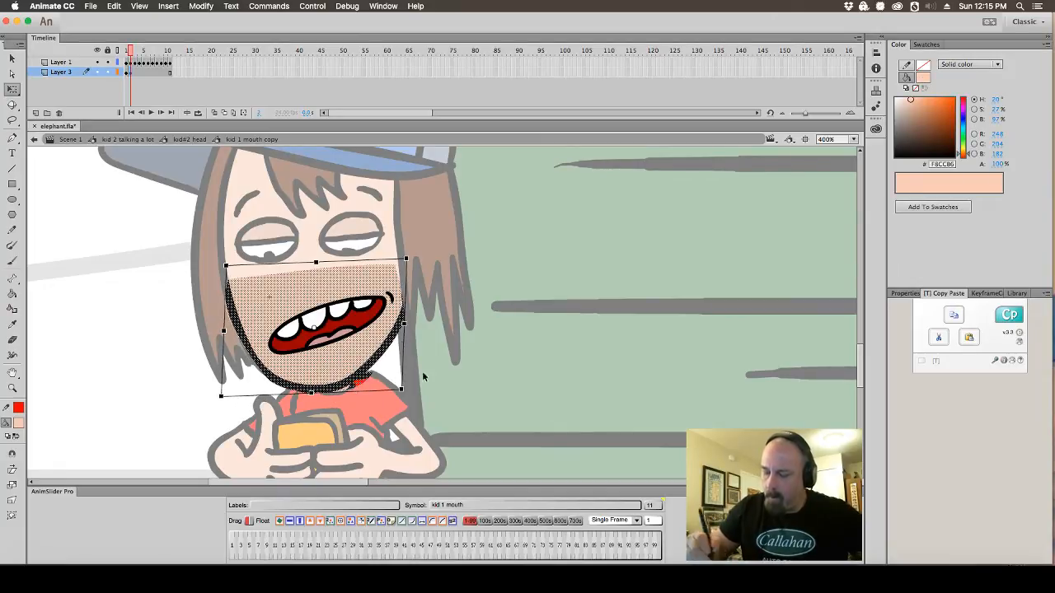
Erase the stray black collar marks beside the chin on Layer 3 and delete the leftover neck fill beneath the jaw
{"action": "left_click", "coordinate": [465, 379]}
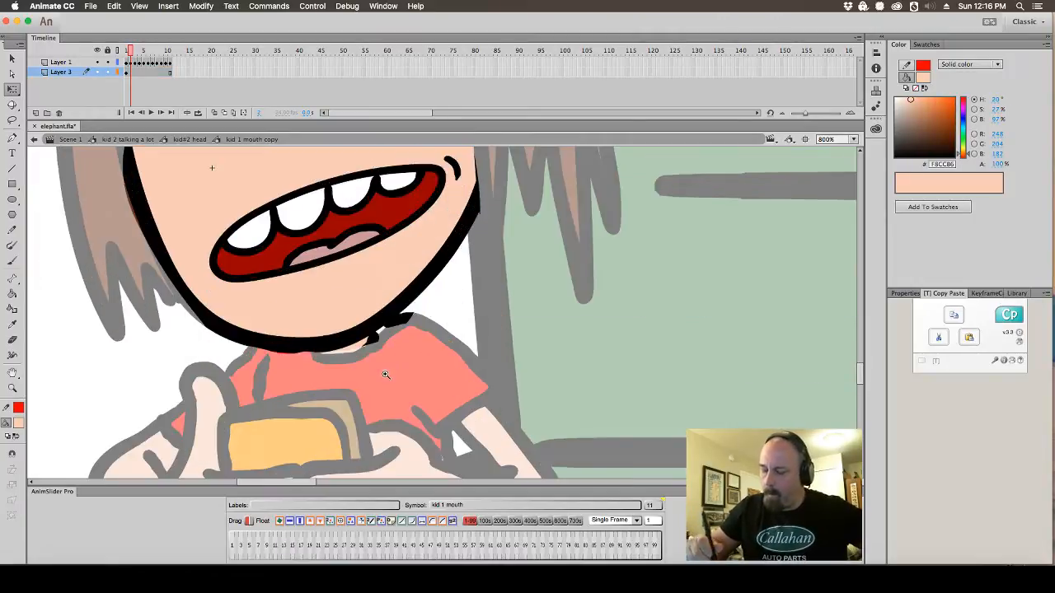
{"action": "left_click", "coordinate": [384, 374]}
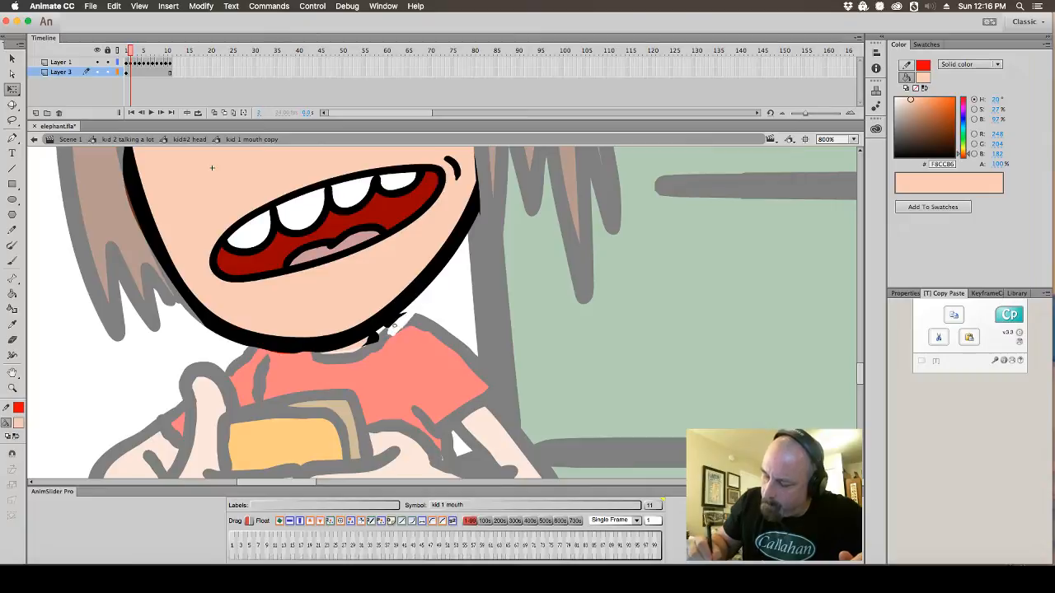
{"action": "left_click_drag", "start_coordinate": [409, 311], "coordinate": [363, 347]}
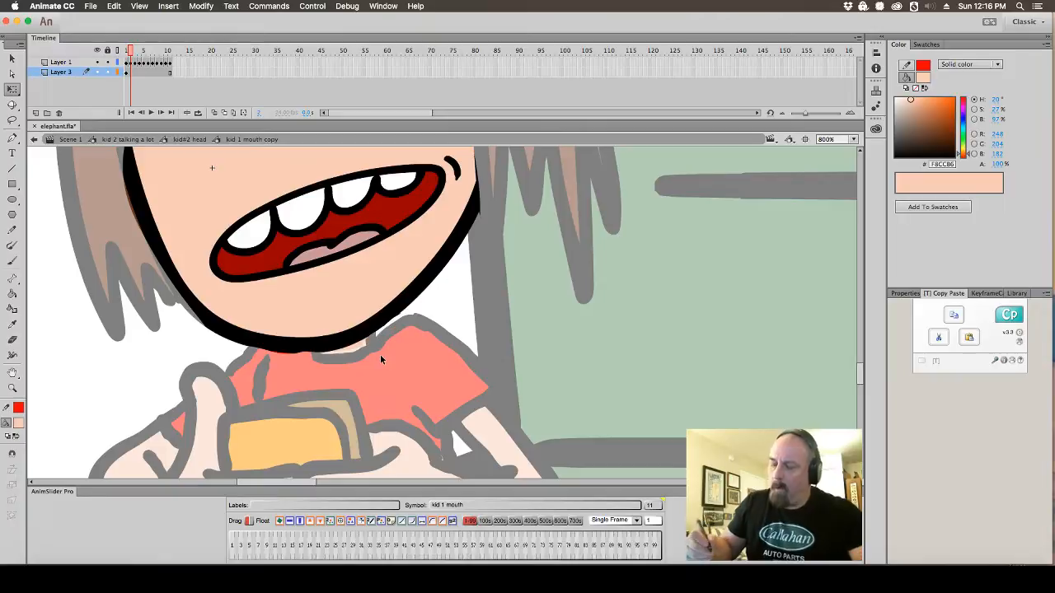
{"action": "left_click", "coordinate": [12, 58]}
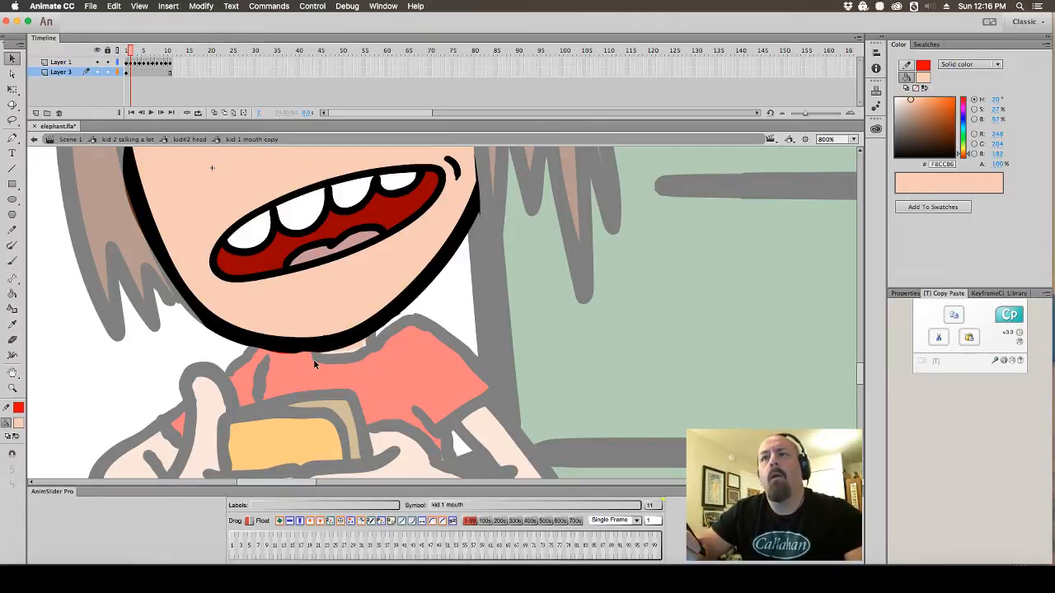
{"action": "left_click", "coordinate": [368, 349]}
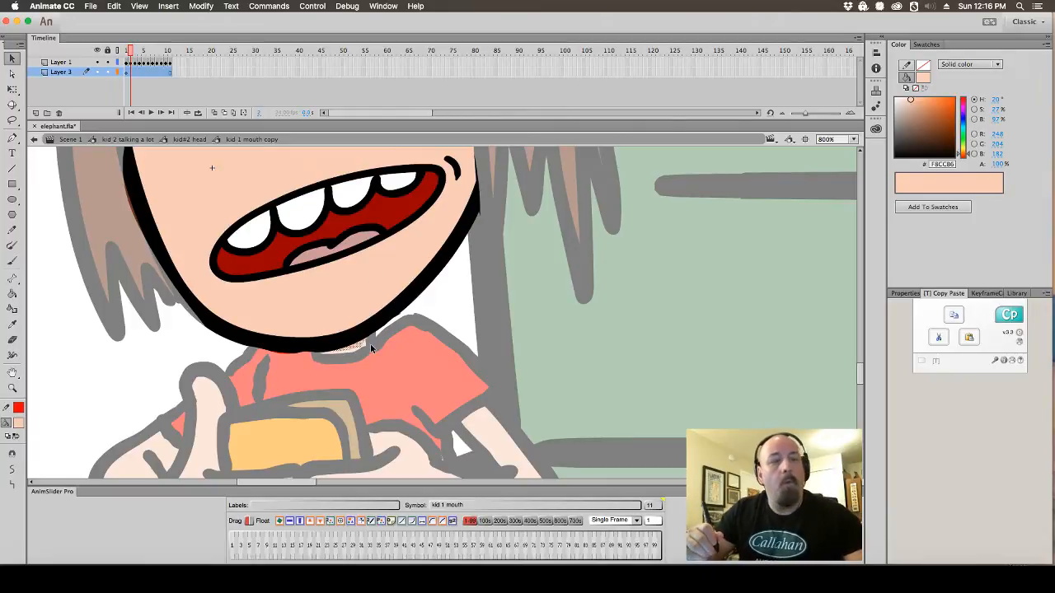
{"action": "key", "text": "Delete"}
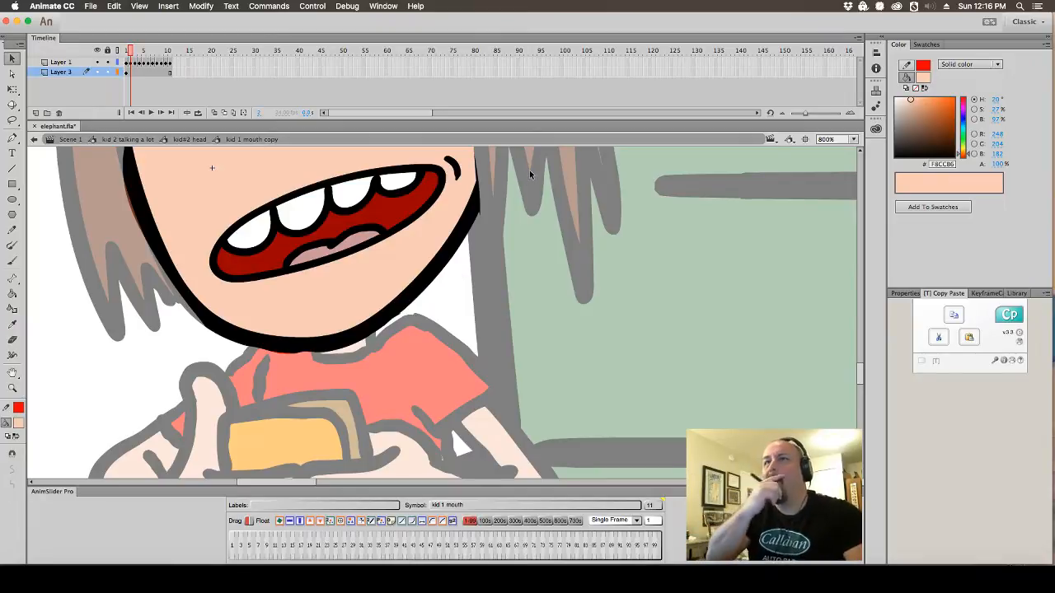
Try a keyframe at frame 2 of Layer 3 with the lower face stretched slightly down and nudged into line
{"action": "left_click", "coordinate": [133, 75]}
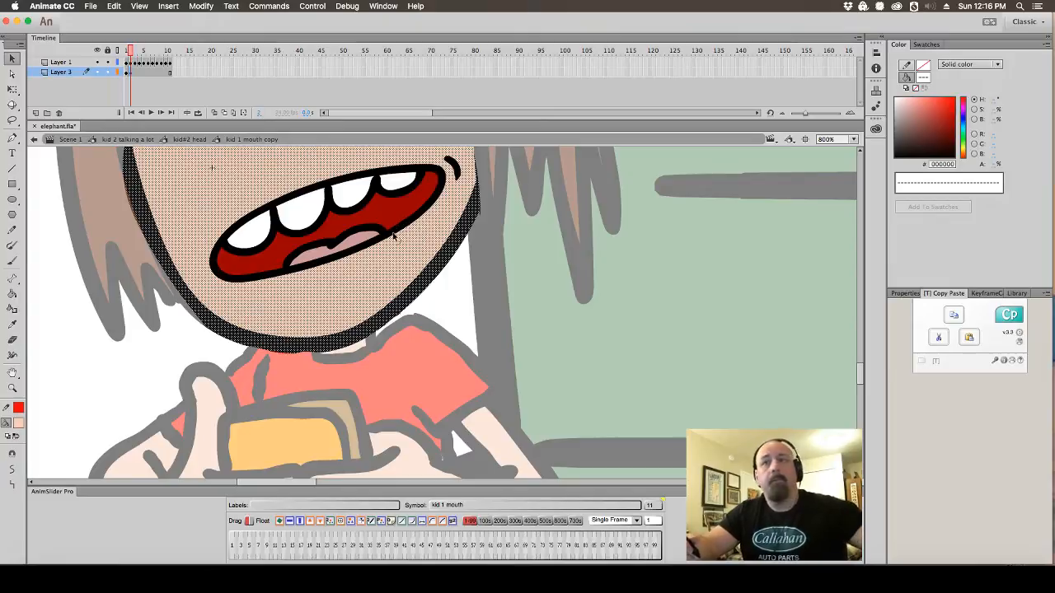
{"action": "left_click", "coordinate": [13, 89]}
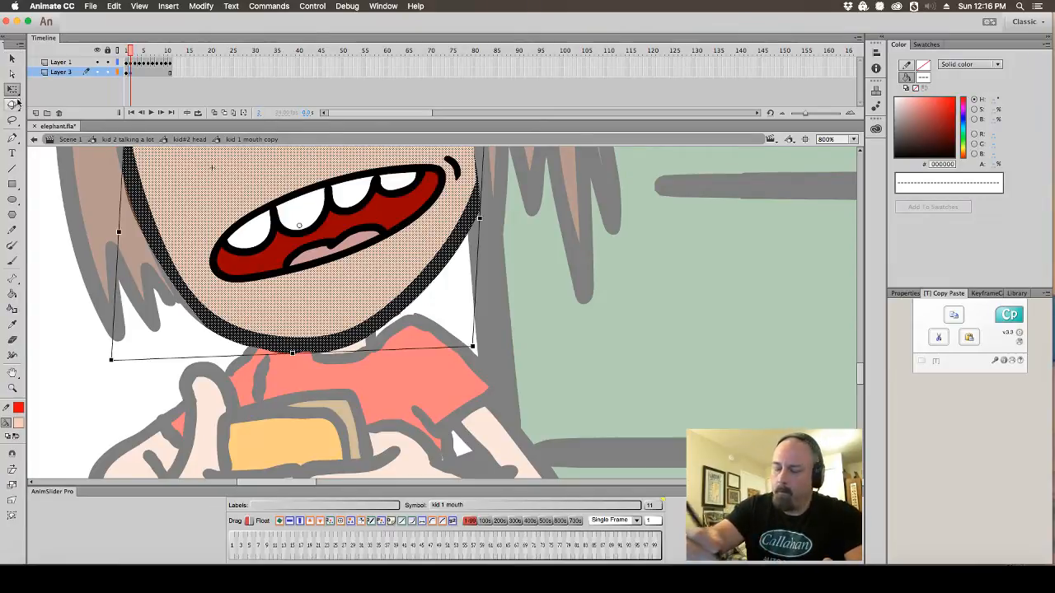
{"action": "left_click_drag", "start_coordinate": [293, 352], "coordinate": [292, 359]}
{"action": "left_click_drag", "start_coordinate": [358, 360], "coordinate": [364, 360]}
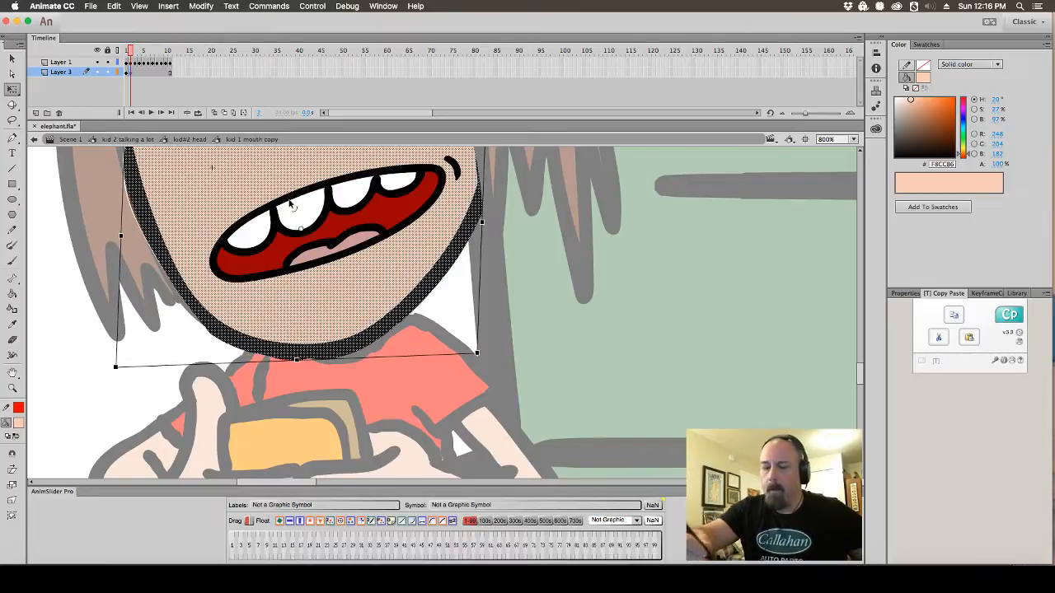
Try a keyframe at frame 3 of Layer 3 with the jaw stretched farther down, and compare it with frame 2
{"action": "left_click", "coordinate": [136, 75]}
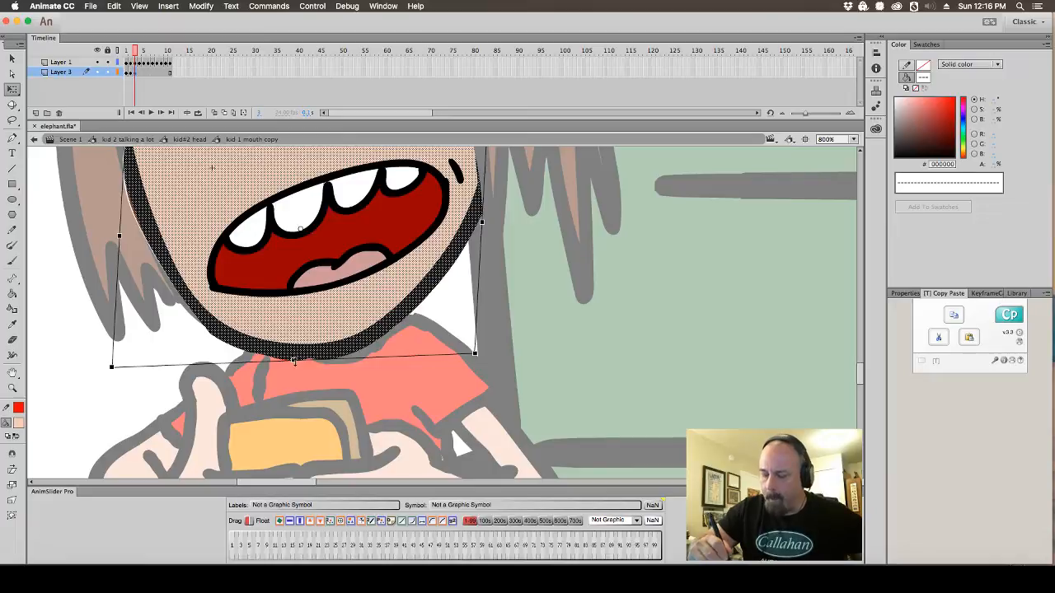
{"action": "left_click_drag", "start_coordinate": [294, 360], "coordinate": [297, 364]}
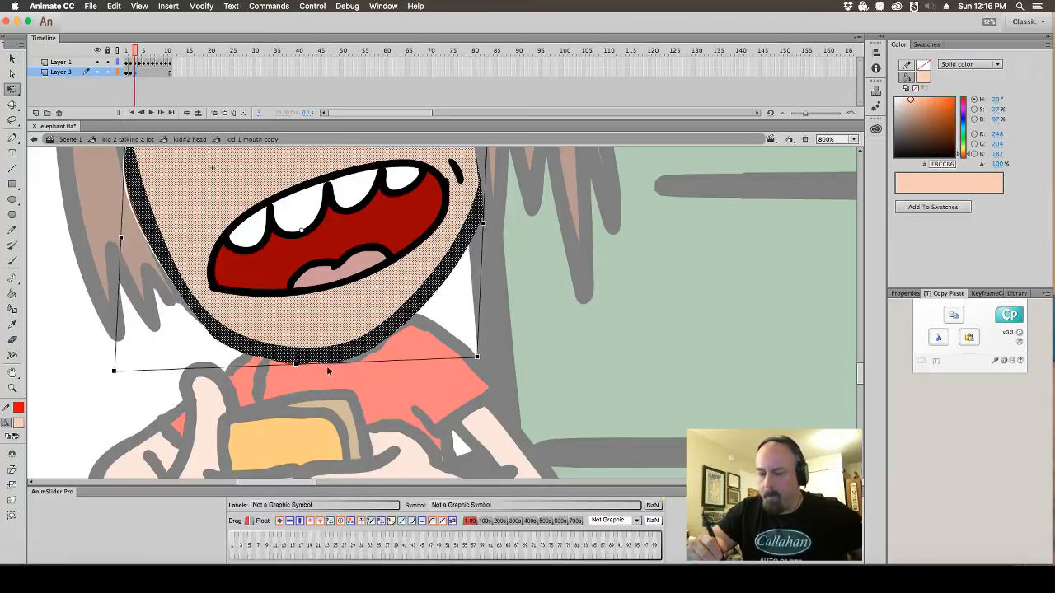
{"action": "left_click_drag", "start_coordinate": [96, 197], "coordinate": [137, 290]}
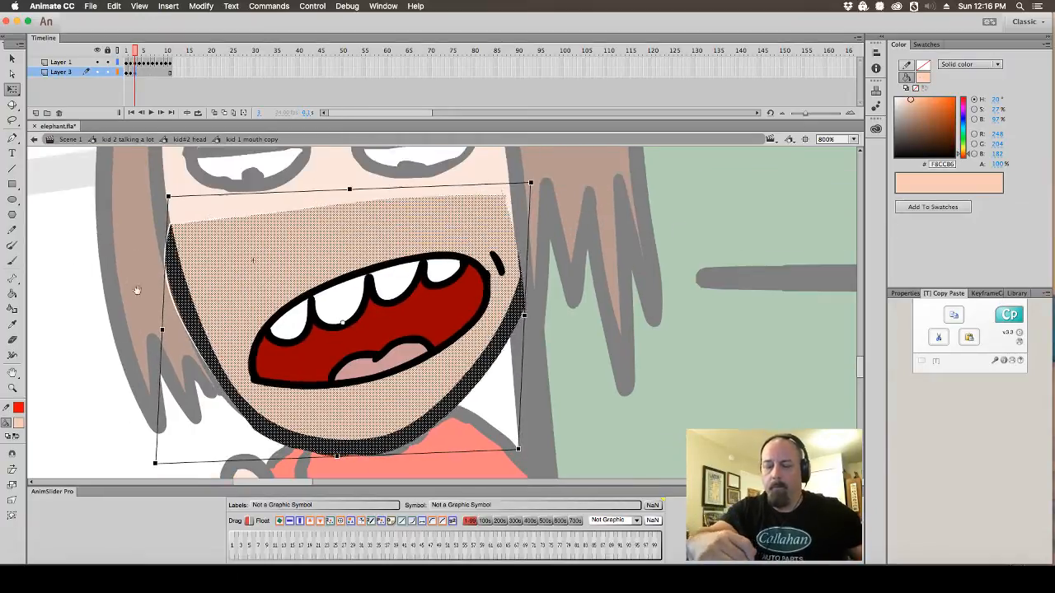
{"action": "left_click", "coordinate": [644, 263]}
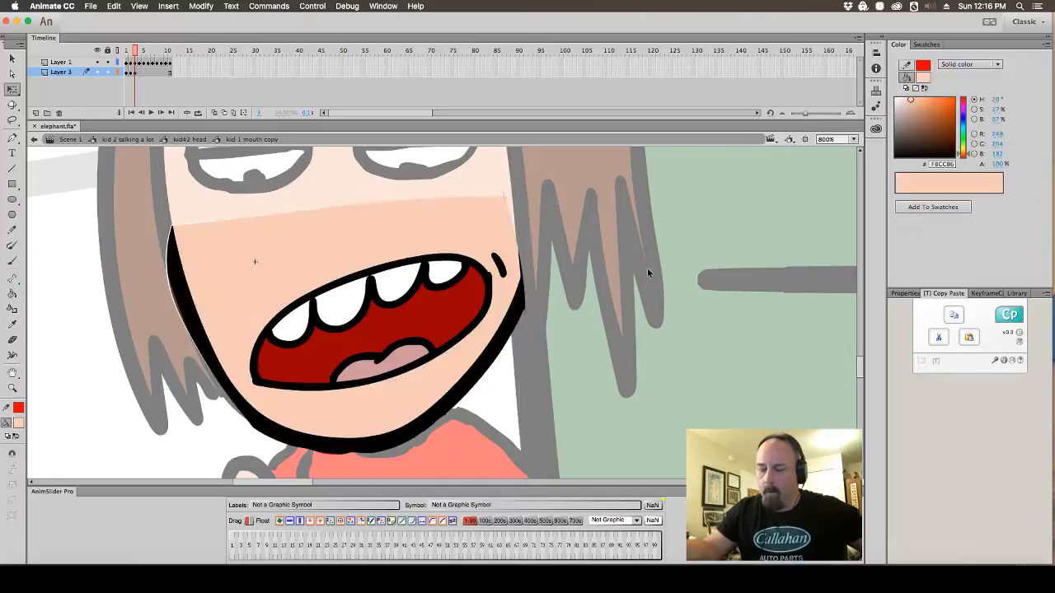
{"action": "key", "text": "super+a"}
{"action": "key", "text": "comma"}
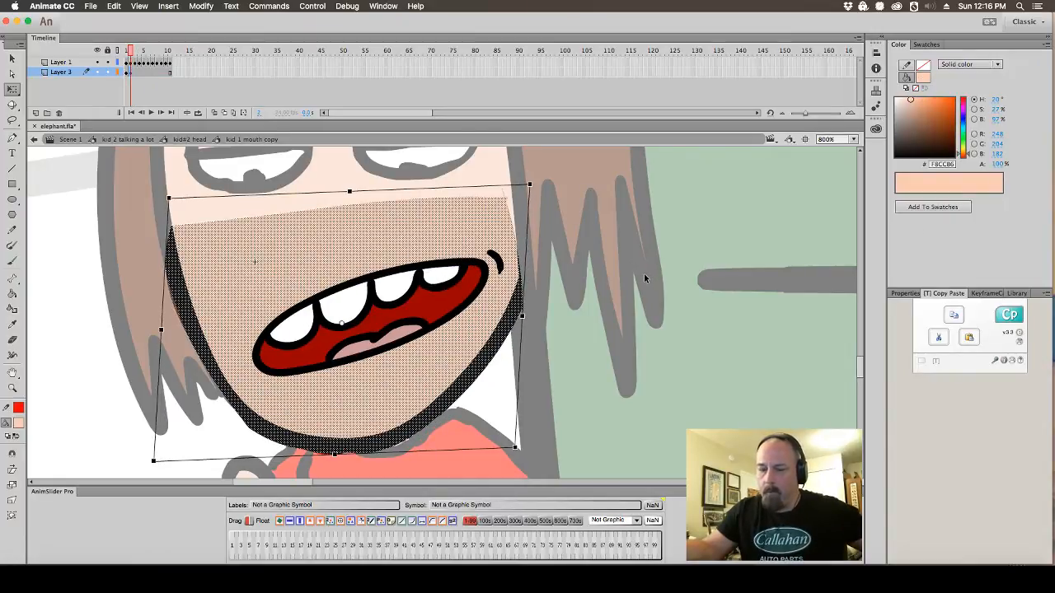
{"action": "double_click", "coordinate": [643, 276]}
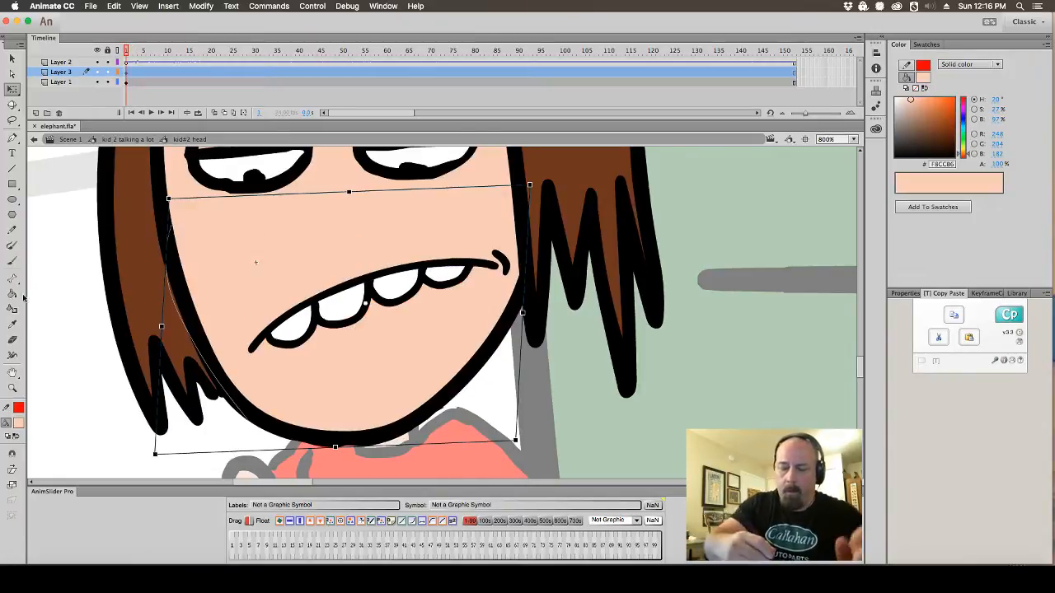
Brush black strokes on frame 1 of Layer 3 in the mouth symbol to extend the jaw outline upward on both sides of the face
{"action": "double_click", "coordinate": [188, 288]}
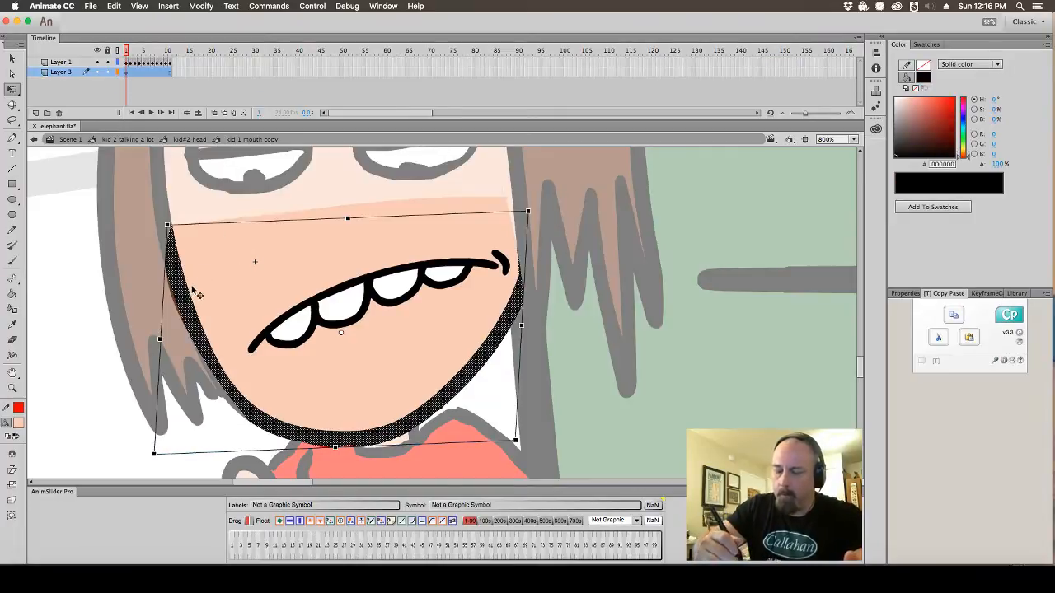
{"action": "left_click", "coordinate": [569, 221]}
{"action": "left_click", "coordinate": [13, 245]}
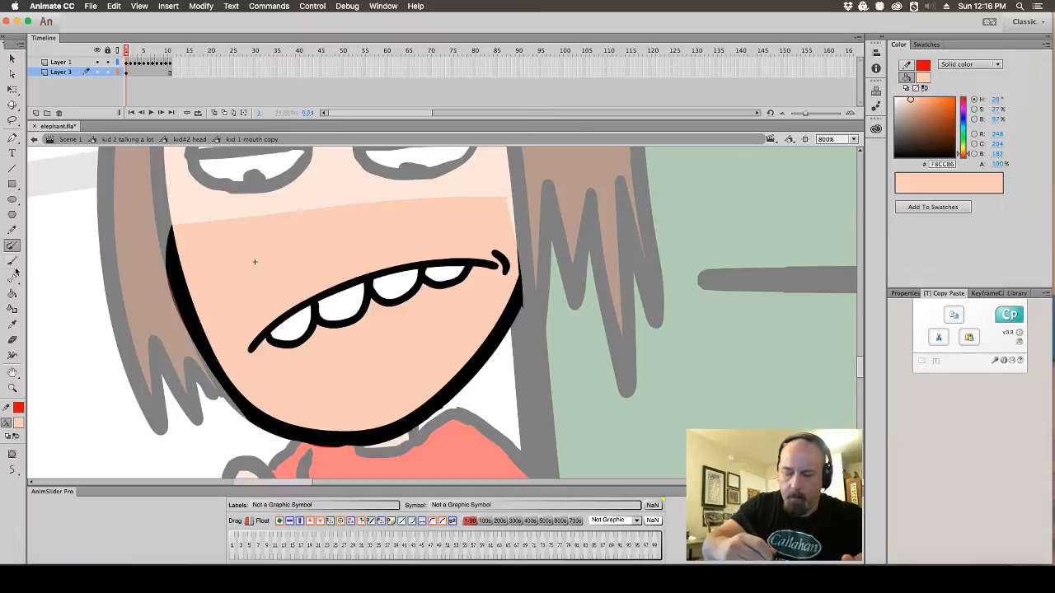
{"action": "left_click", "coordinate": [12, 261]}
{"action": "left_click", "coordinate": [18, 423]}
{"action": "left_click", "coordinate": [59, 461]}
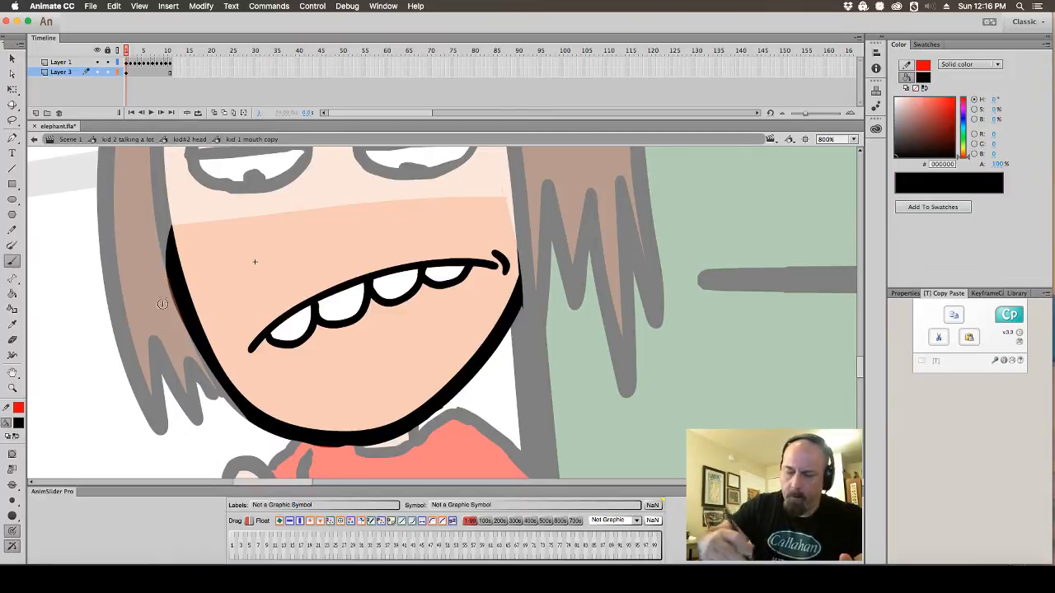
{"action": "left_click", "coordinate": [131, 77]}
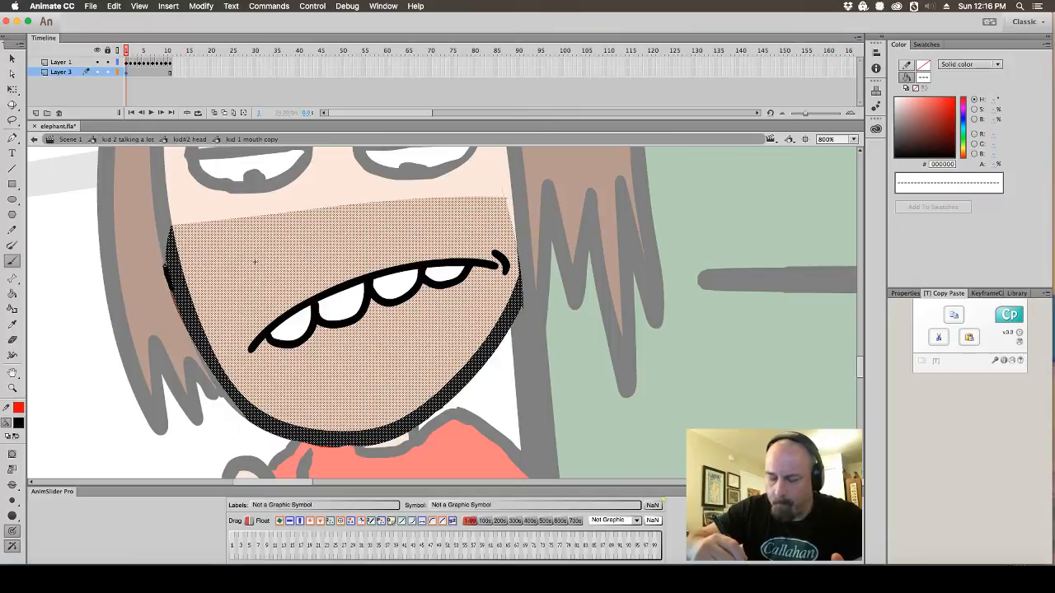
{"action": "mouse_move", "coordinate": [167, 257]}
{"action": "left_mouse_down"}
{"action": "mouse_move", "coordinate": [152, 173]}
{"action": "mouse_move", "coordinate": [172, 275]}
{"action": "left_mouse_up"}
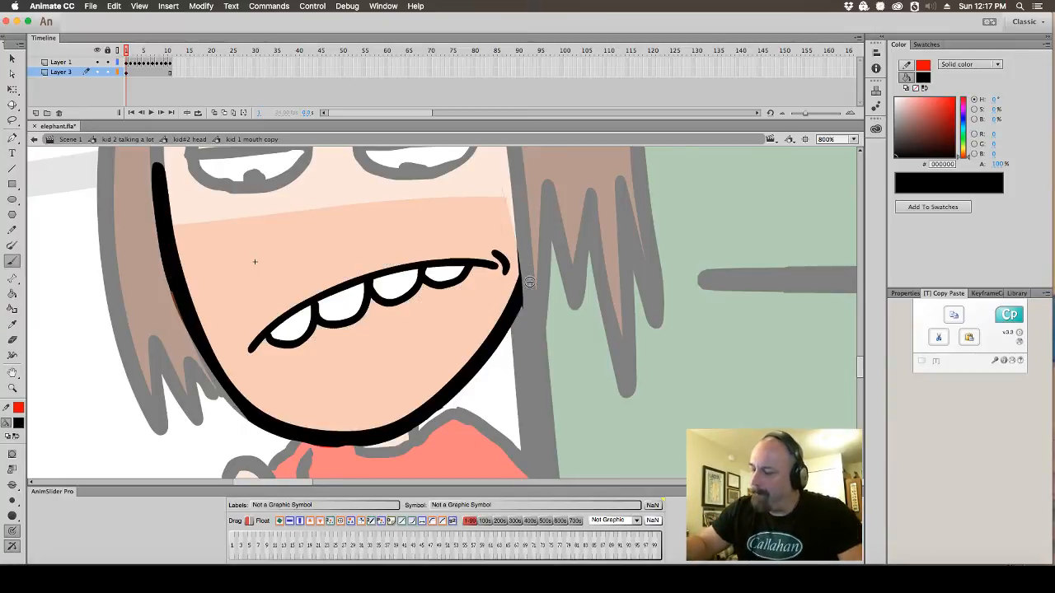
{"action": "mouse_move", "coordinate": [521, 281]}
{"action": "left_mouse_down"}
{"action": "mouse_move", "coordinate": [521, 268]}
{"action": "mouse_move", "coordinate": [519, 297]}
{"action": "mouse_move", "coordinate": [521, 249]}
{"action": "mouse_move", "coordinate": [519, 305]}
{"action": "mouse_move", "coordinate": [525, 247]}
{"action": "mouse_move", "coordinate": [524, 266]}
{"action": "left_mouse_up"}
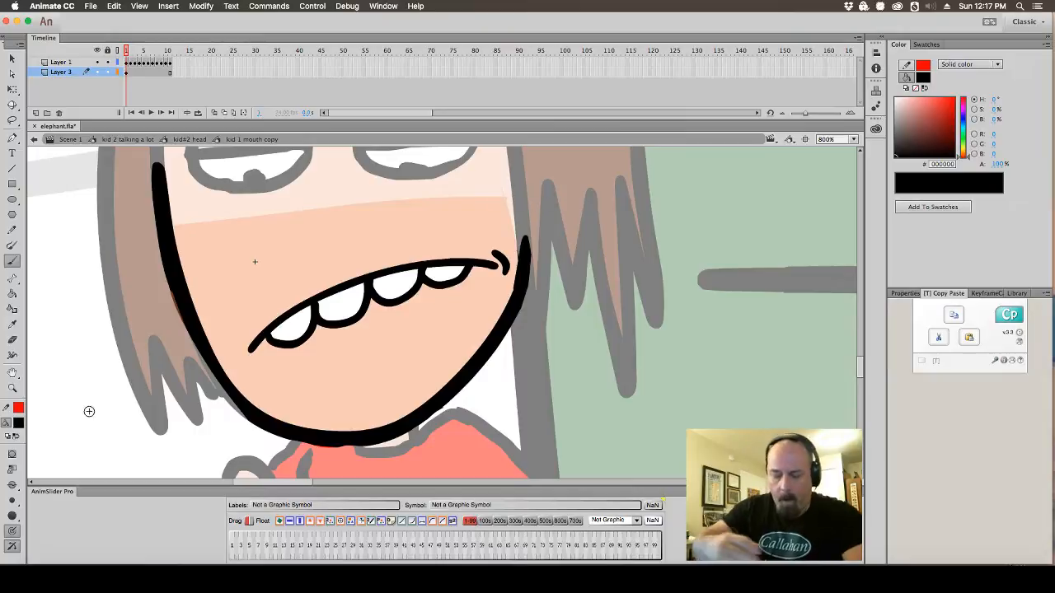
{"action": "mouse_move", "coordinate": [520, 261]}
{"action": "left_mouse_down"}
{"action": "mouse_move", "coordinate": [521, 226]}
{"action": "mouse_move", "coordinate": [529, 262]}
{"action": "left_mouse_up"}
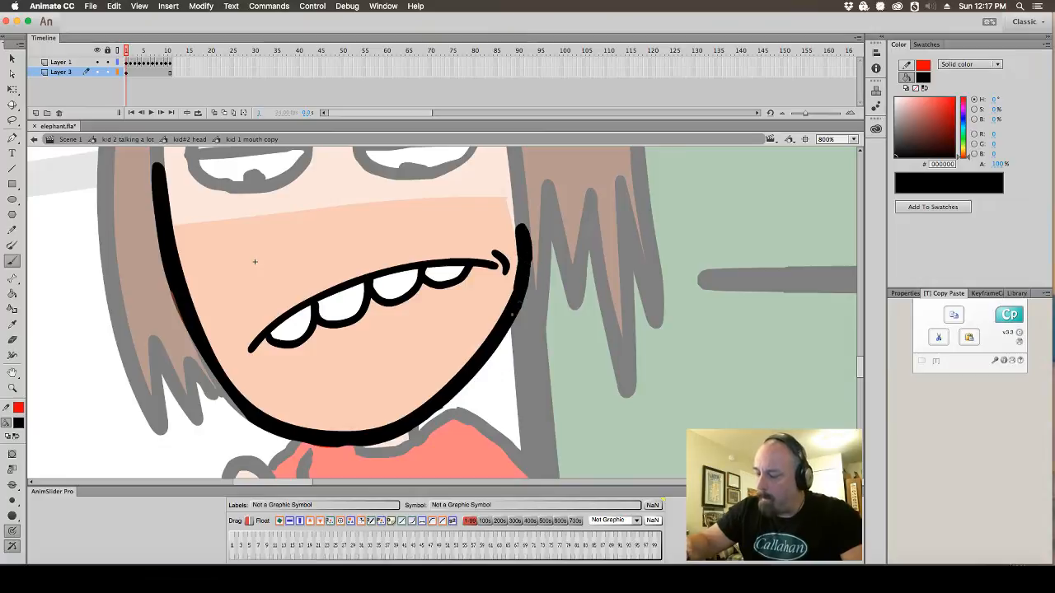
Add keyframes at frames 2 and 3 of Layer 3, stretching the jaw slightly lower on each to follow the opening mouth
{"action": "left_click", "coordinate": [130, 73]}
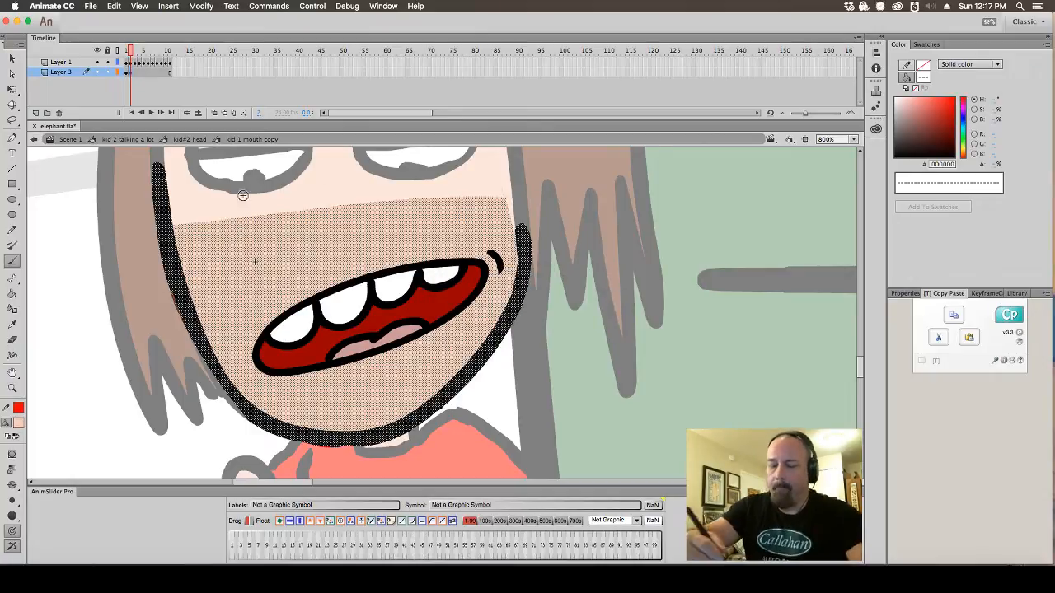
{"action": "left_click", "coordinate": [12, 89]}
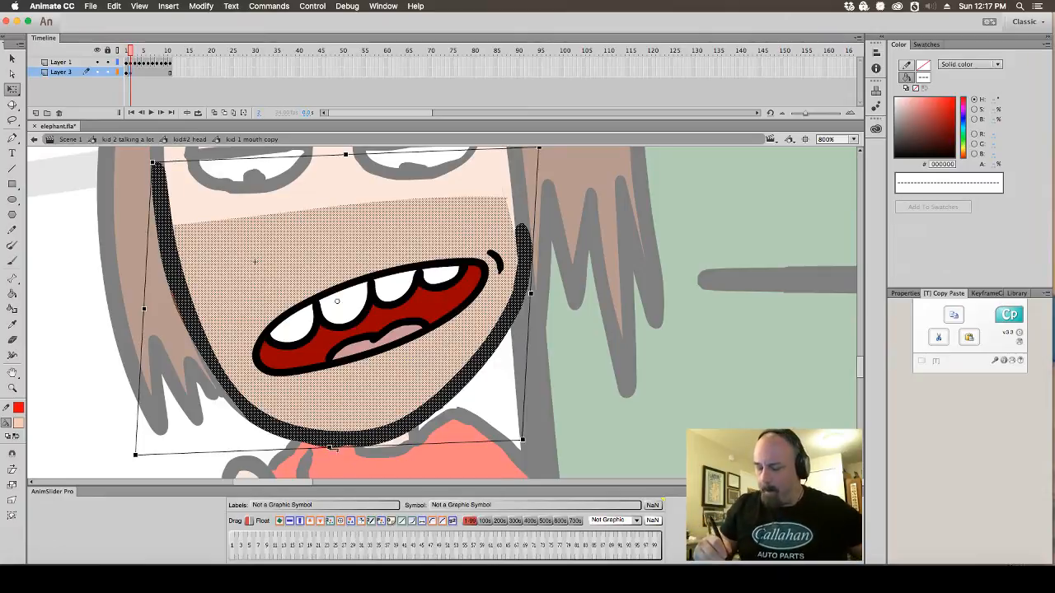
{"action": "mouse_move", "coordinate": [329, 448]}
{"action": "left_mouse_down"}
{"action": "mouse_move", "coordinate": [329, 458]}
{"action": "mouse_move", "coordinate": [331, 450]}
{"action": "left_mouse_up"}
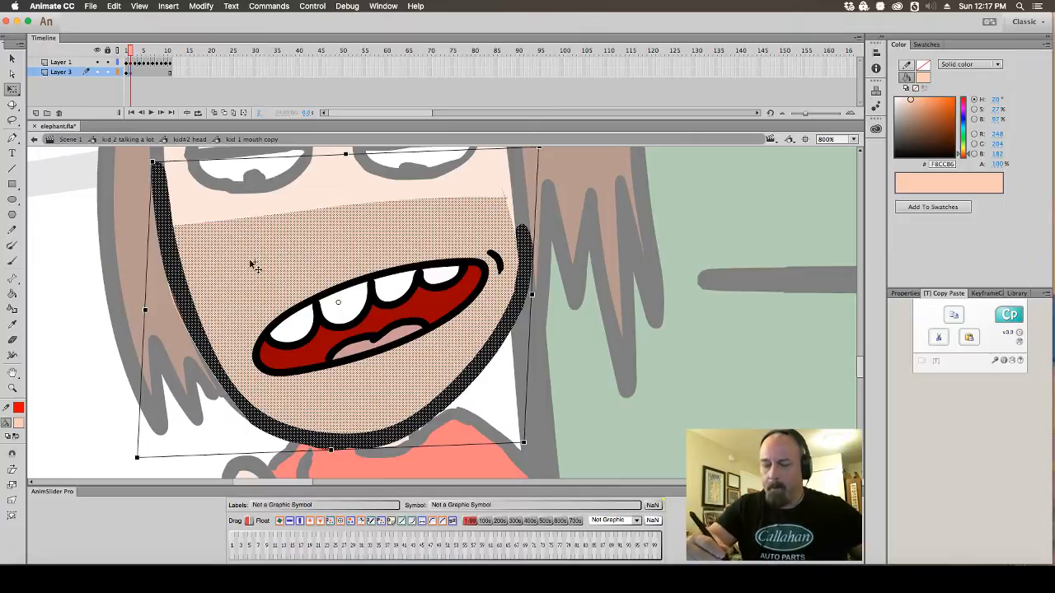
{"action": "key", "text": "period"}
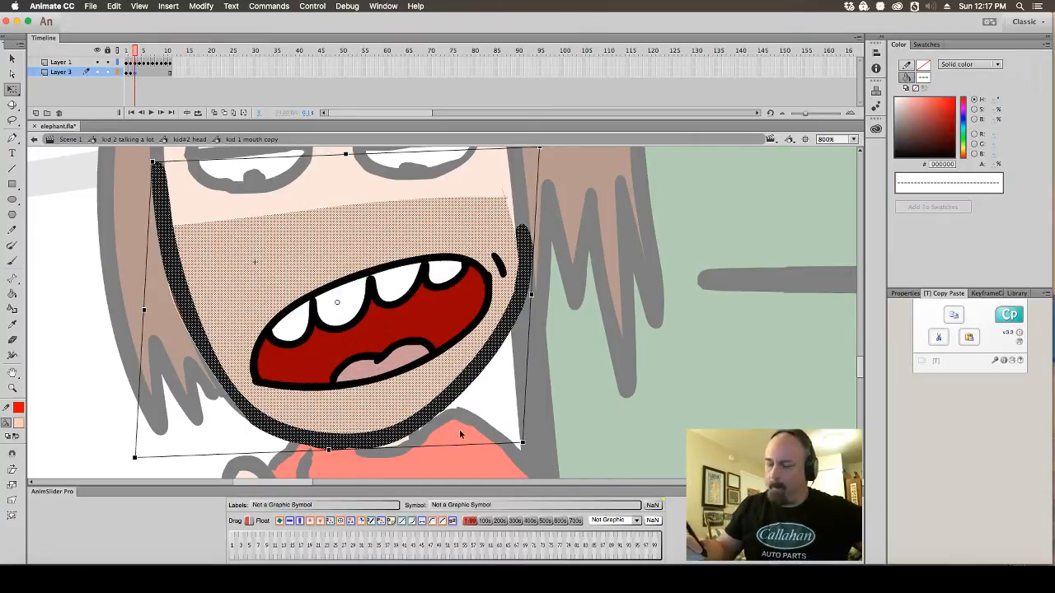
{"action": "left_click_drag", "start_coordinate": [329, 450], "coordinate": [330, 453]}
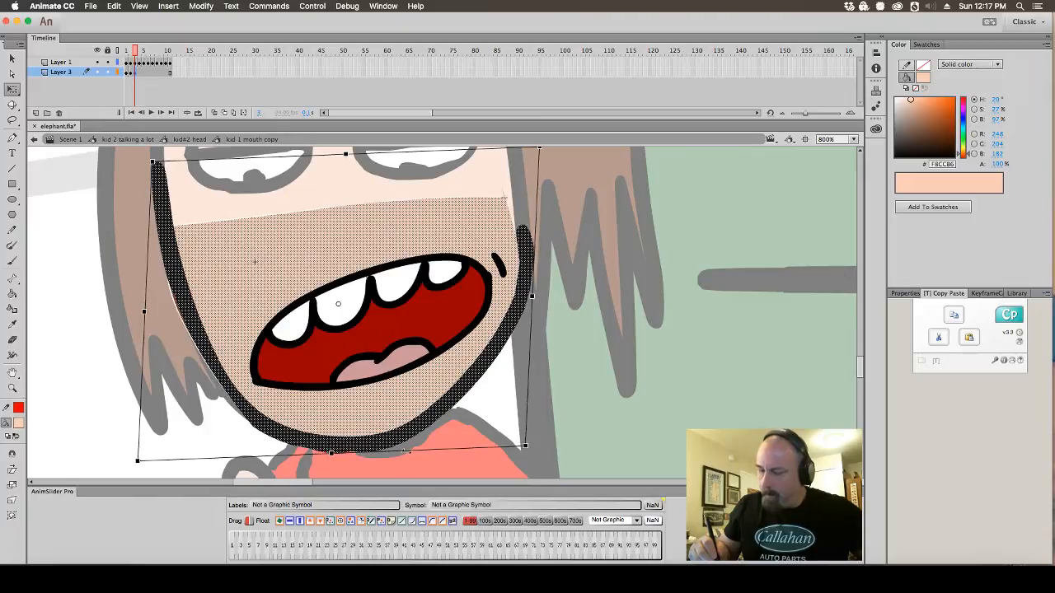
Add keyframes at frames 4 and 5 of Layer 3, shortening the jaw upward on each to suit its mouth shape
{"action": "left_click", "coordinate": [141, 75]}
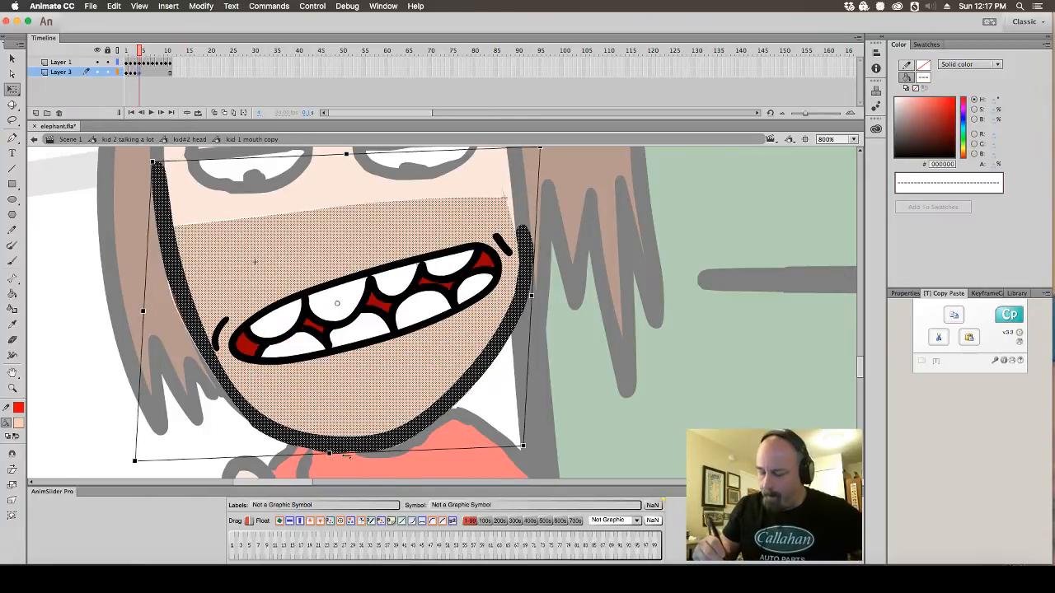
{"action": "left_click_drag", "start_coordinate": [330, 451], "coordinate": [324, 439]}
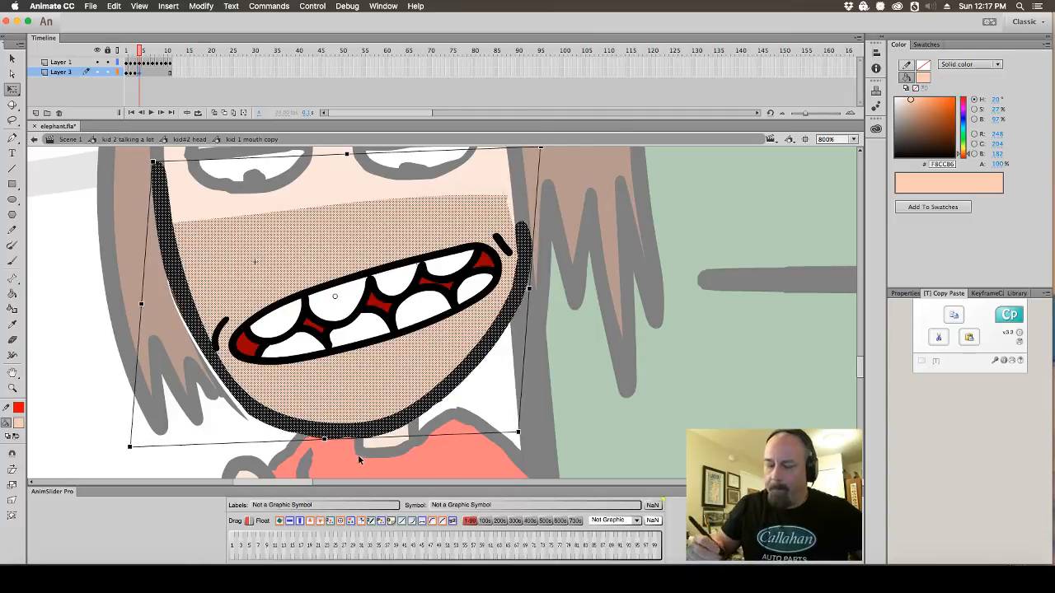
{"action": "left_click", "coordinate": [143, 74]}
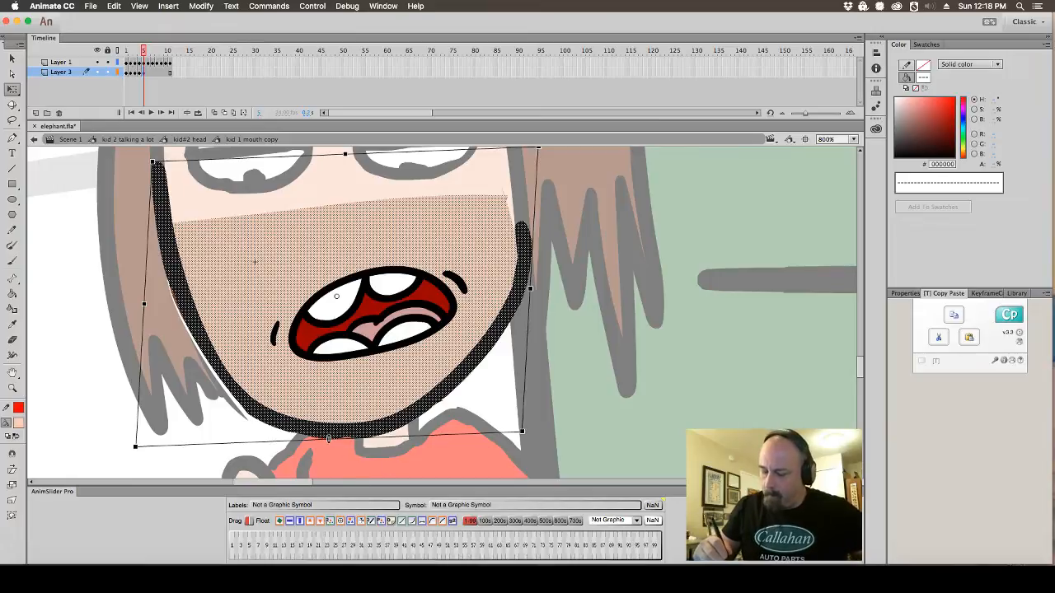
{"action": "left_click_drag", "start_coordinate": [328, 439], "coordinate": [328, 435]}
Add keyframes at frames 6 and 7 of Layer 3, raising the jaw for the small round mouth and lowering it slightly for the tall one
{"action": "left_click", "coordinate": [149, 73]}
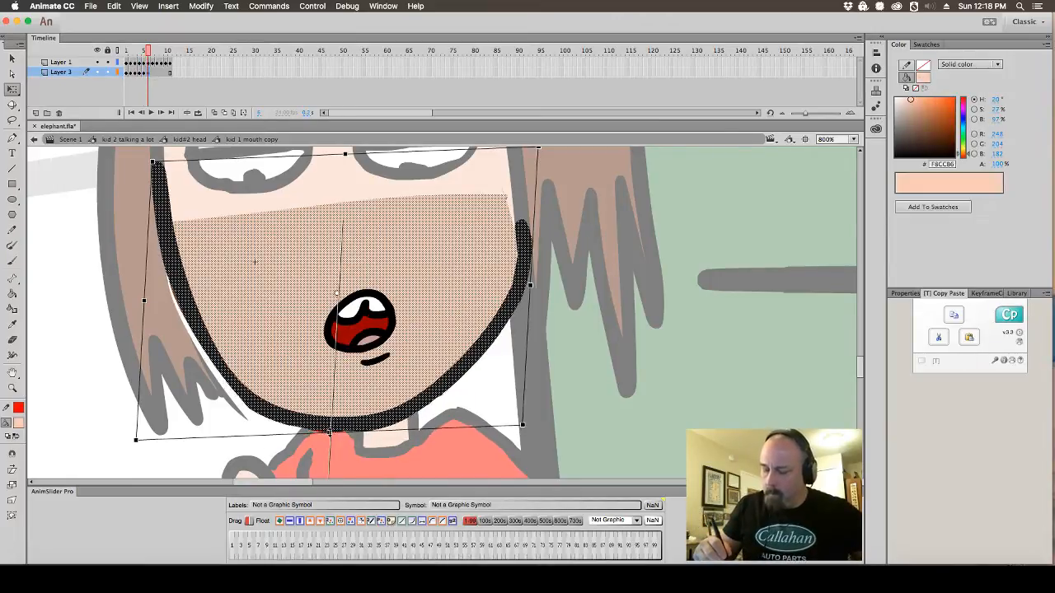
{"action": "left_click", "coordinate": [153, 73]}
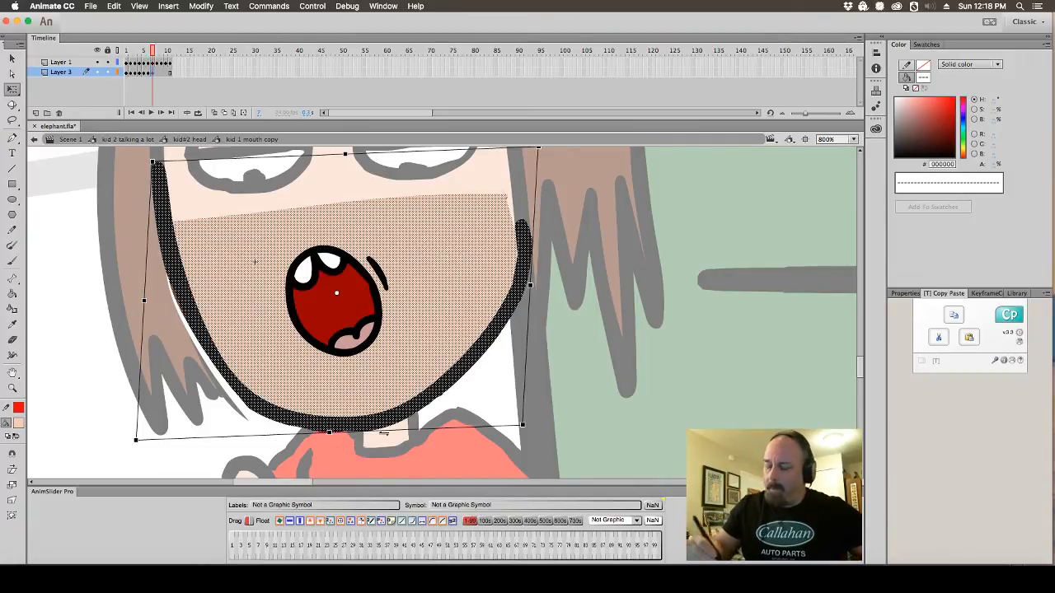
{"action": "left_click_drag", "start_coordinate": [330, 432], "coordinate": [329, 435]}
Add a keyframe at frame 8 of Layer 3 and distort the jaw's lower corners slightly outward to widen it for the open mouth
{"action": "left_click", "coordinate": [157, 73]}
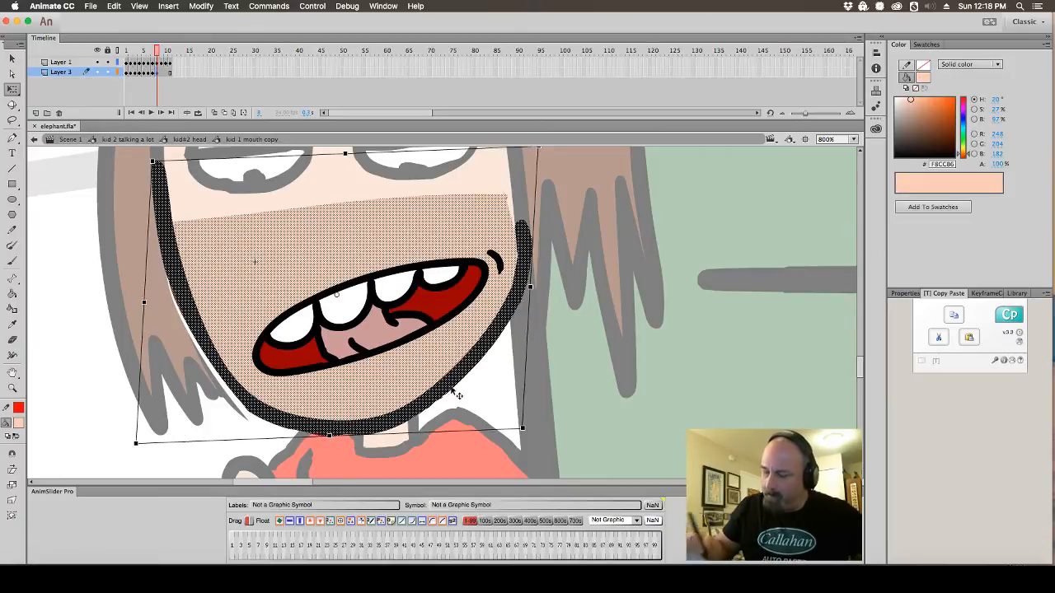
{"action": "left_click", "coordinate": [165, 75]}
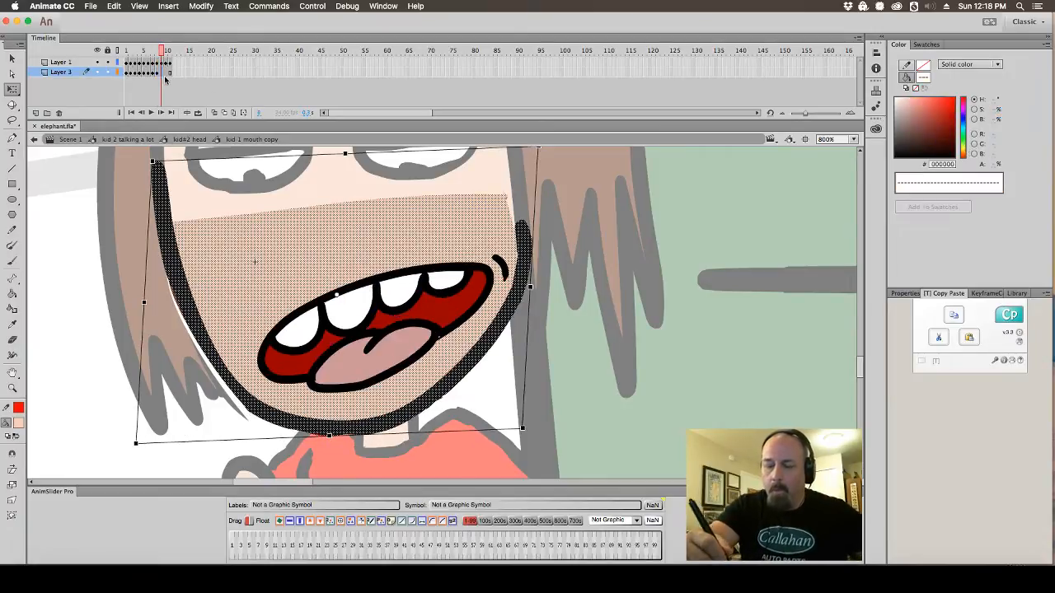
{"action": "left_click", "coordinate": [158, 75]}
{"action": "left_click", "coordinate": [11, 516]}
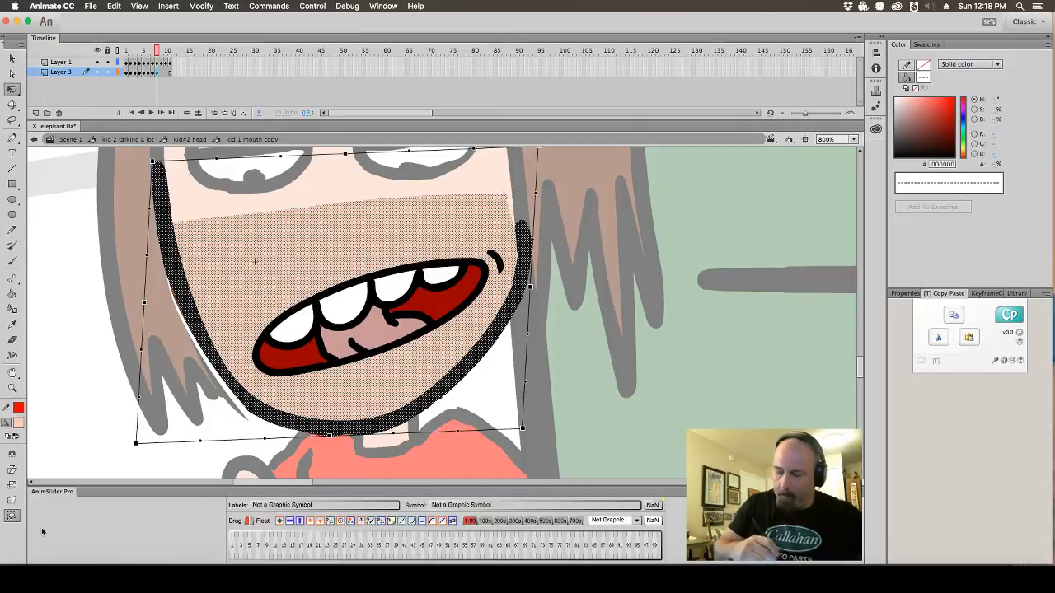
{"action": "left_click", "coordinate": [11, 500]}
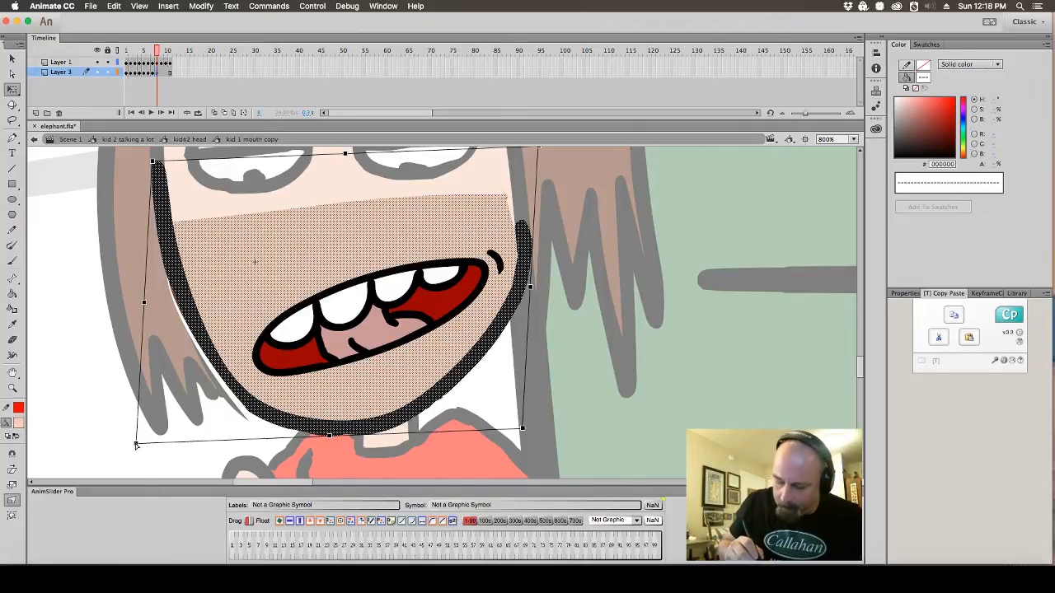
{"action": "left_click_drag", "start_coordinate": [137, 445], "coordinate": [125, 446]}
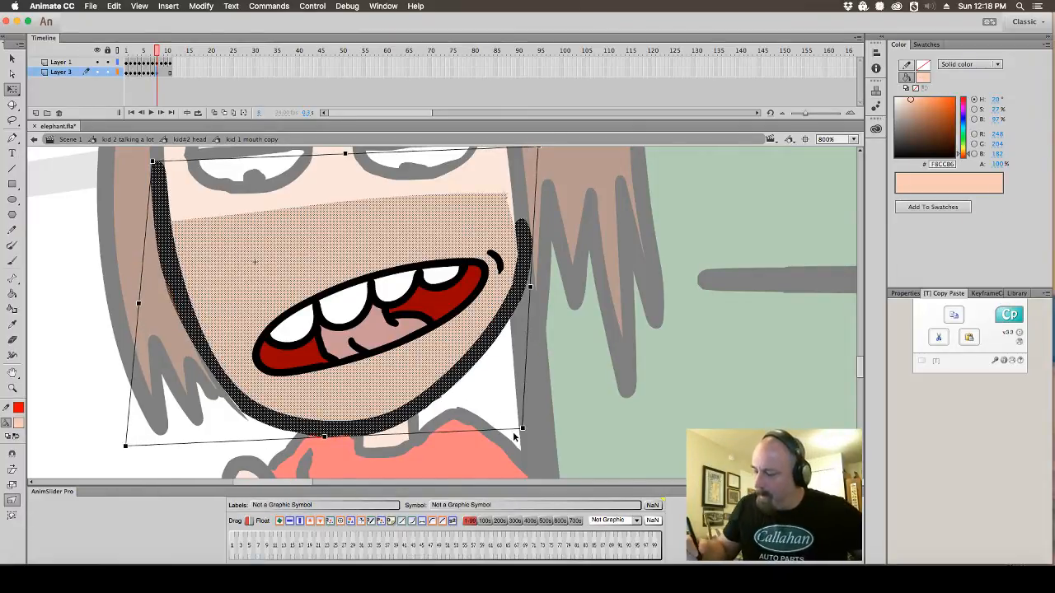
{"action": "left_click_drag", "start_coordinate": [524, 428], "coordinate": [528, 429]}
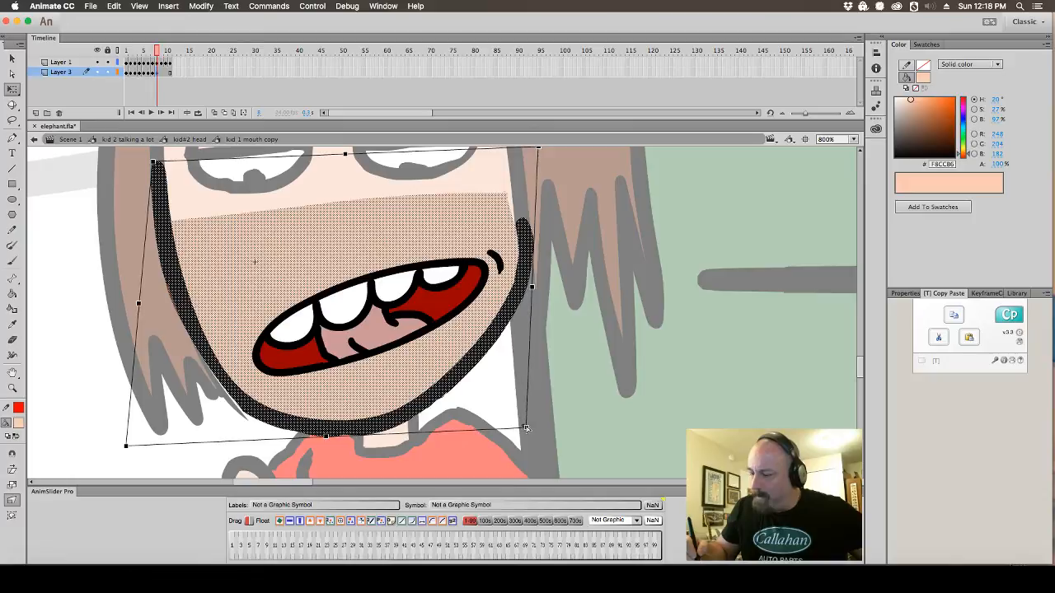
Add a keyframe at frame 9 of Layer 3 and distort the jaw slightly wider and lower around the mouth with the raised tongue
{"action": "left_click", "coordinate": [162, 73]}
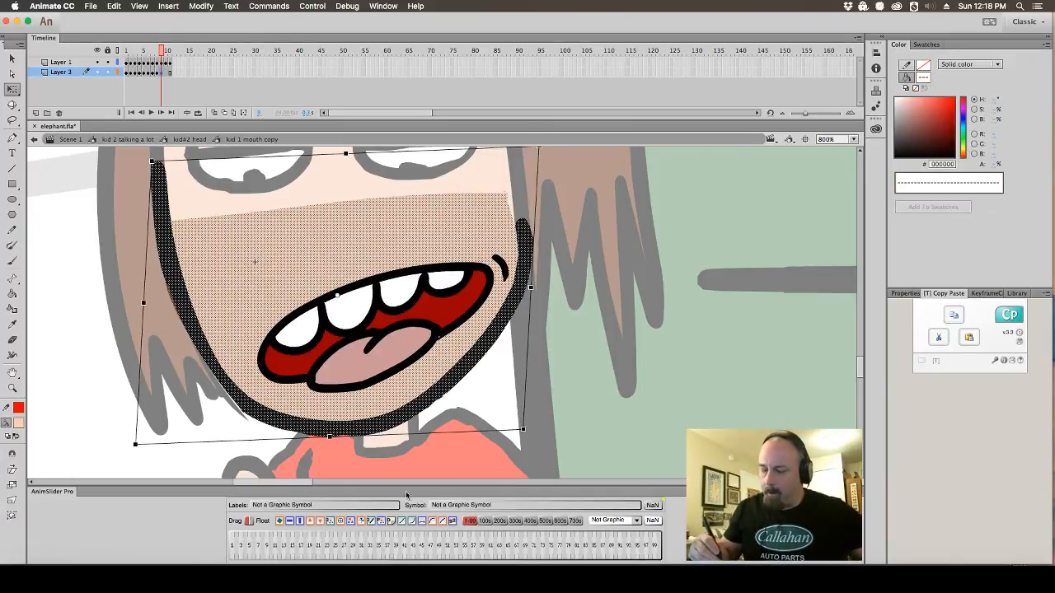
{"action": "left_click", "coordinate": [13, 500]}
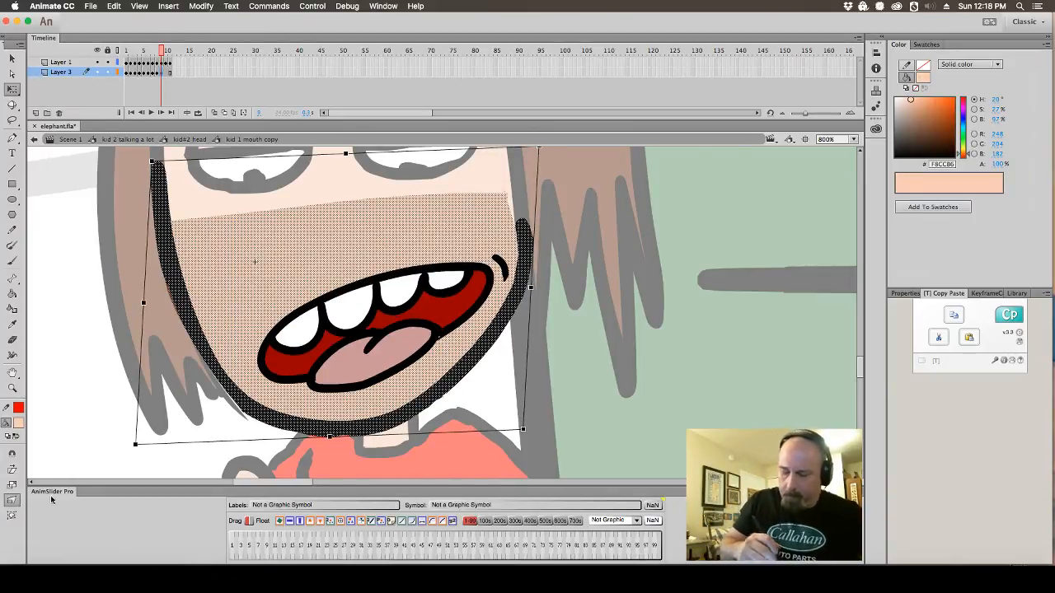
{"action": "left_click_drag", "start_coordinate": [135, 447], "coordinate": [127, 448]}
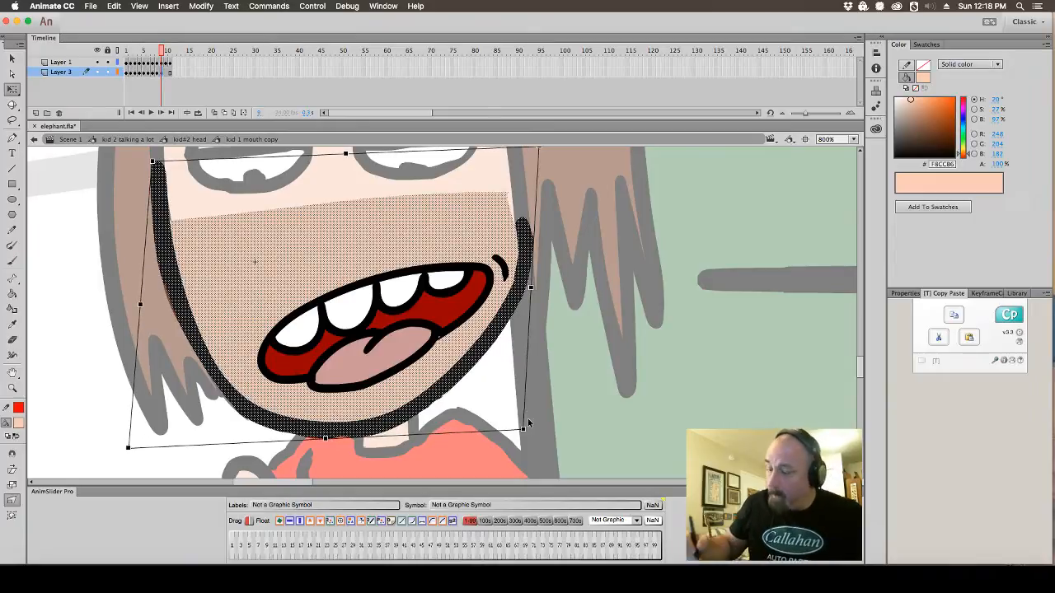
{"action": "left_click_drag", "start_coordinate": [523, 430], "coordinate": [527, 430]}
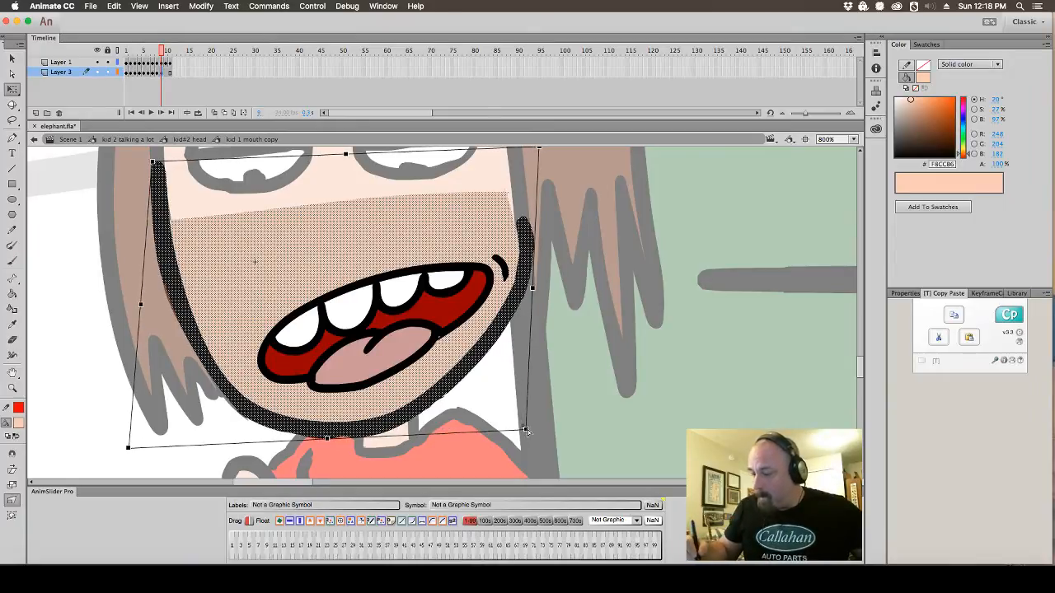
Add a keyframe at frame 10 of Layer 3 and pull the jaw's lower corners slightly outward for the clenched-teeth mouth
{"action": "left_click", "coordinate": [168, 73]}
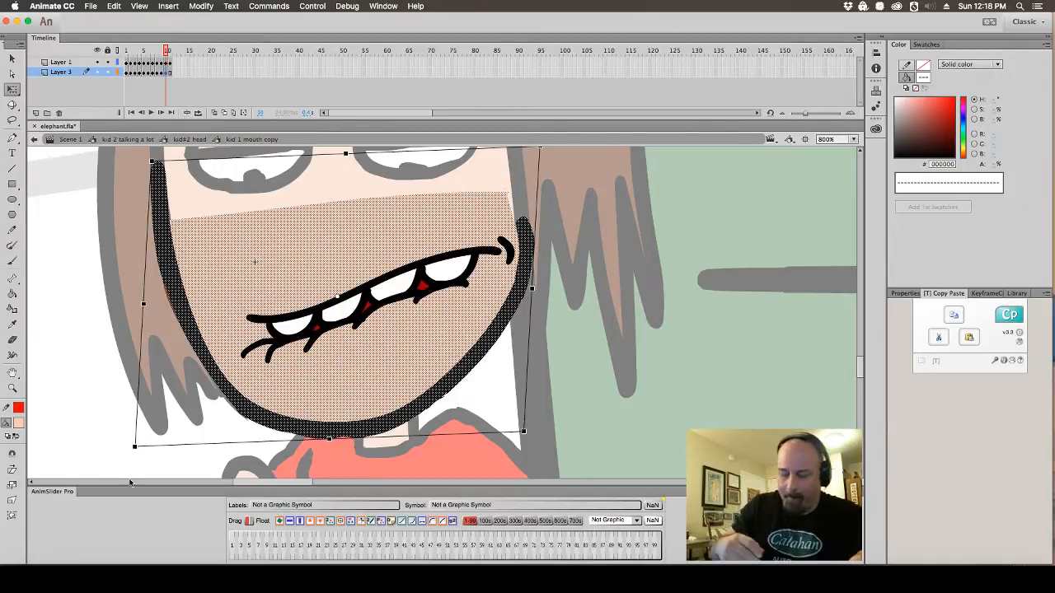
{"action": "left_click", "coordinate": [11, 500]}
{"action": "left_click_drag", "start_coordinate": [135, 447], "coordinate": [129, 447]}
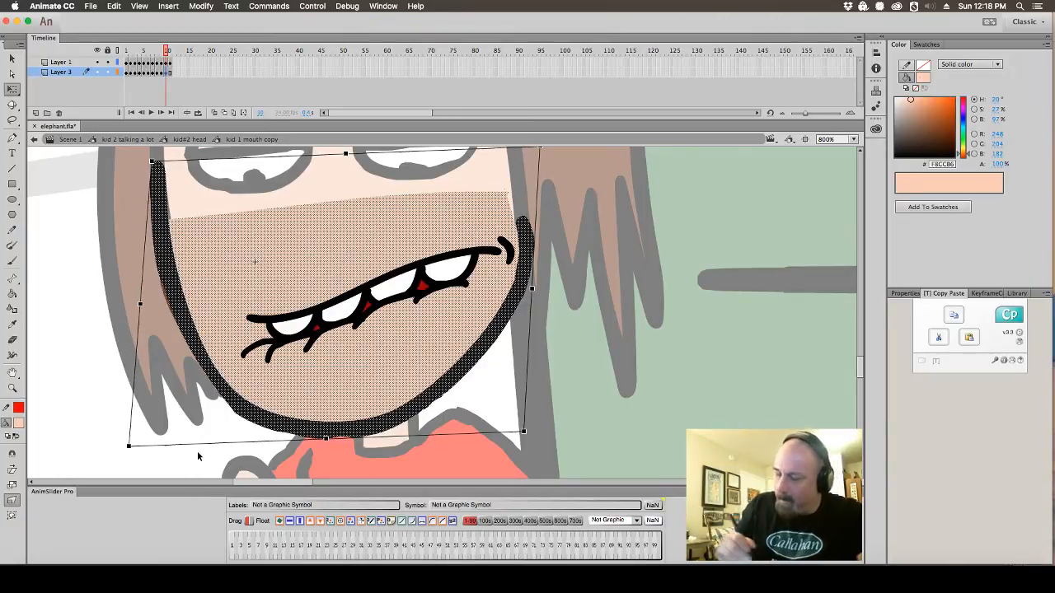
{"action": "left_click_drag", "start_coordinate": [523, 430], "coordinate": [528, 430]}
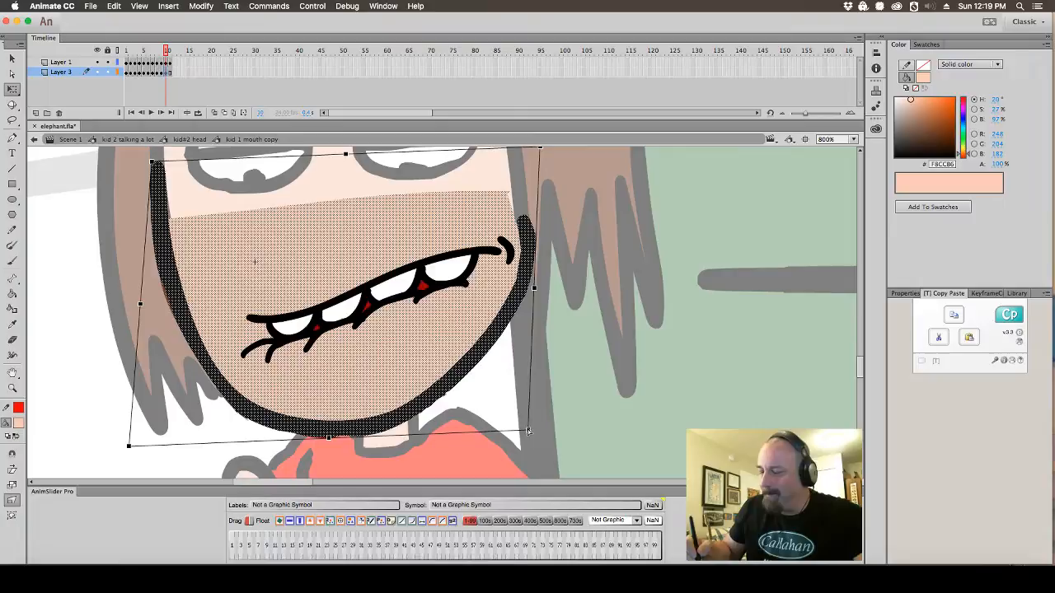
{"action": "left_click", "coordinate": [634, 394]}
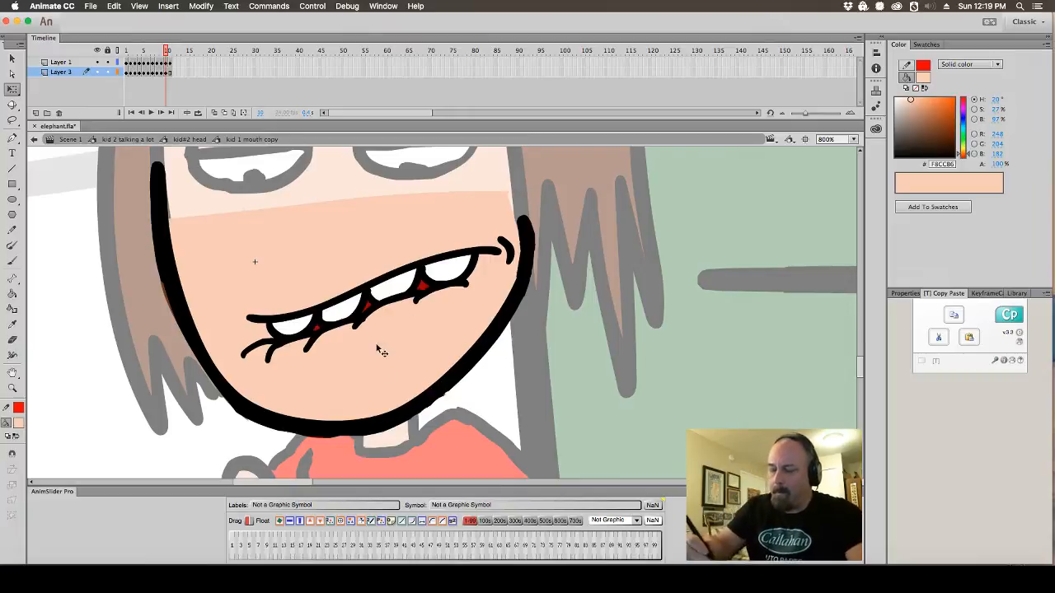
Add a keyframe at frame 11 of Layer 3, widen the jaw's base and raise its right corner slightly, and scrub back to frame 1
{"action": "left_click", "coordinate": [169, 73]}
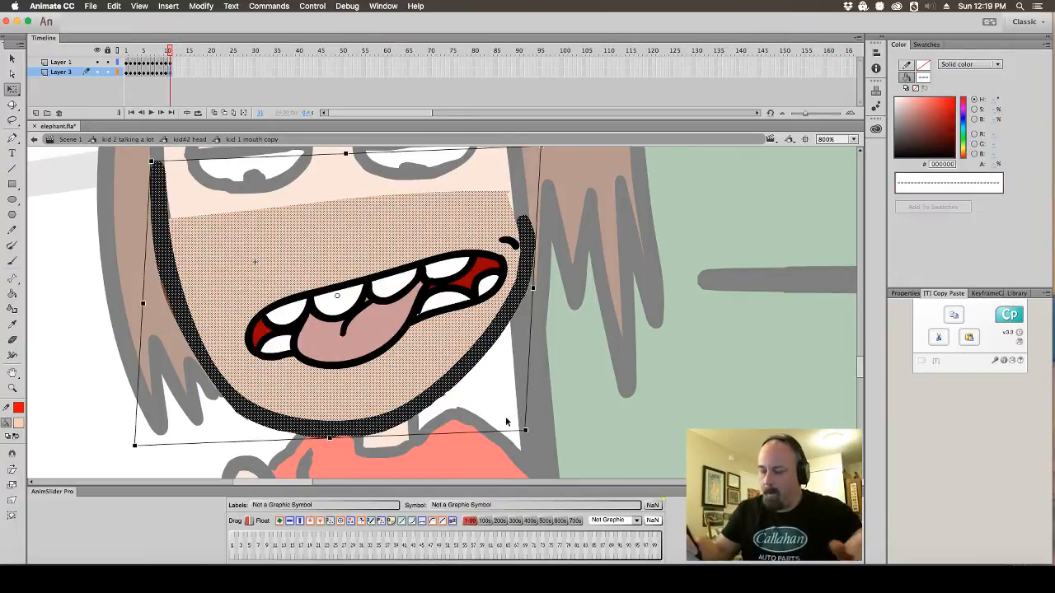
{"action": "left_click", "coordinate": [13, 501]}
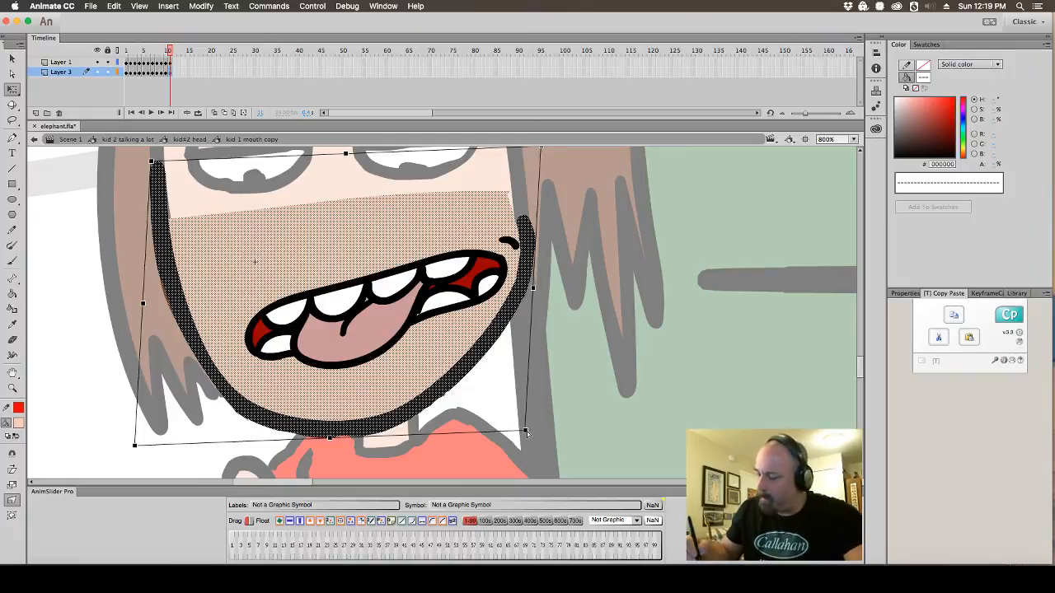
{"action": "left_click_drag", "start_coordinate": [526, 431], "coordinate": [530, 427]}
{"action": "left_click_drag", "start_coordinate": [137, 448], "coordinate": [130, 445]}
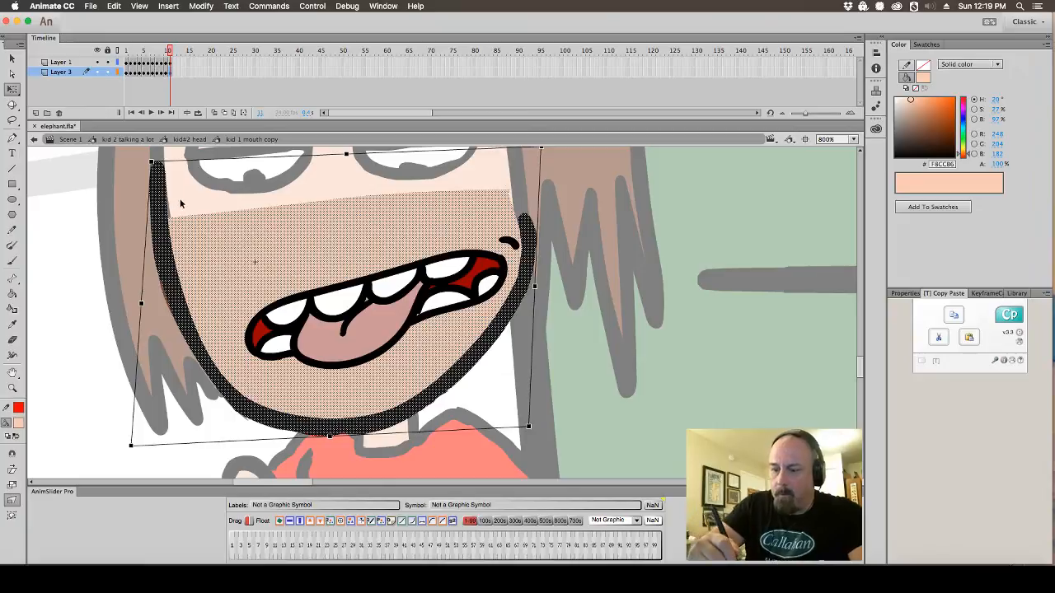
{"action": "key", "text": "Escape"}
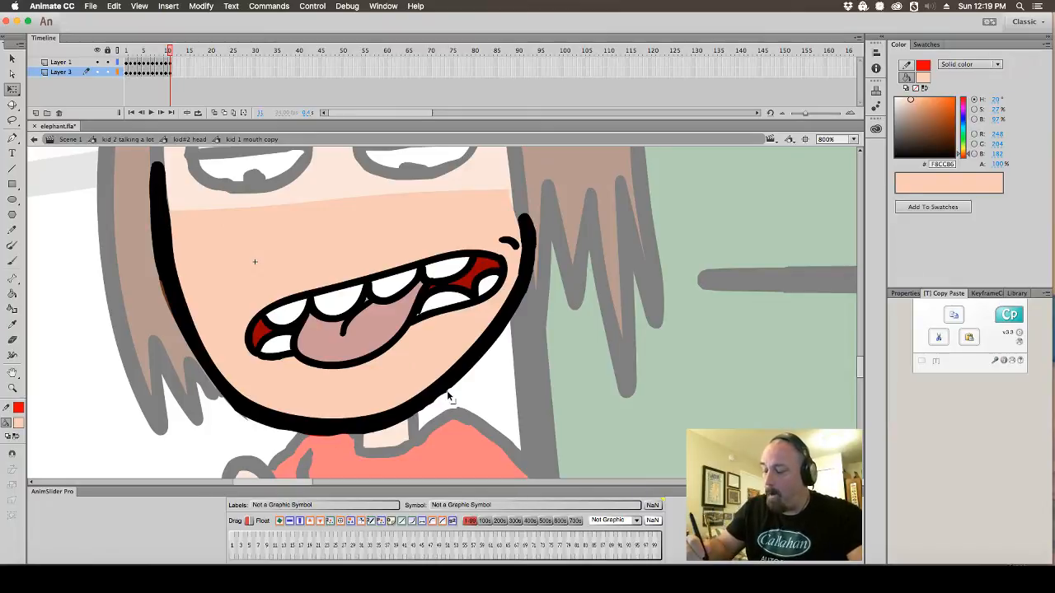
{"action": "left_click_drag", "start_coordinate": [171, 56], "coordinate": [125, 56]}
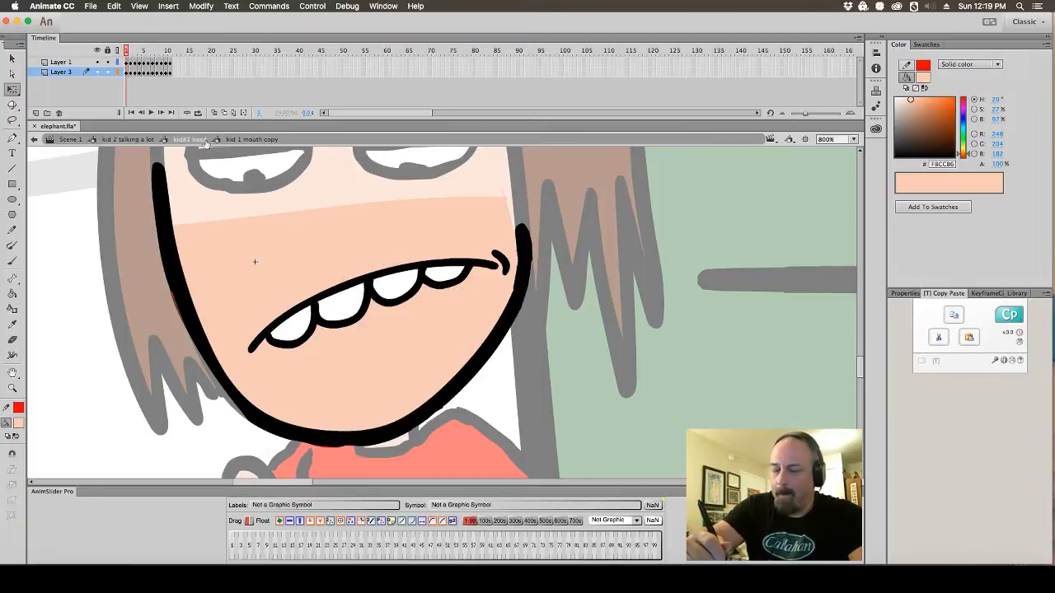
In the kid#2 head symbol, lock Layer 3 and cut the hair lock on the left side of the face out of Layer 1 with the Lasso
{"action": "left_click", "coordinate": [203, 141]}
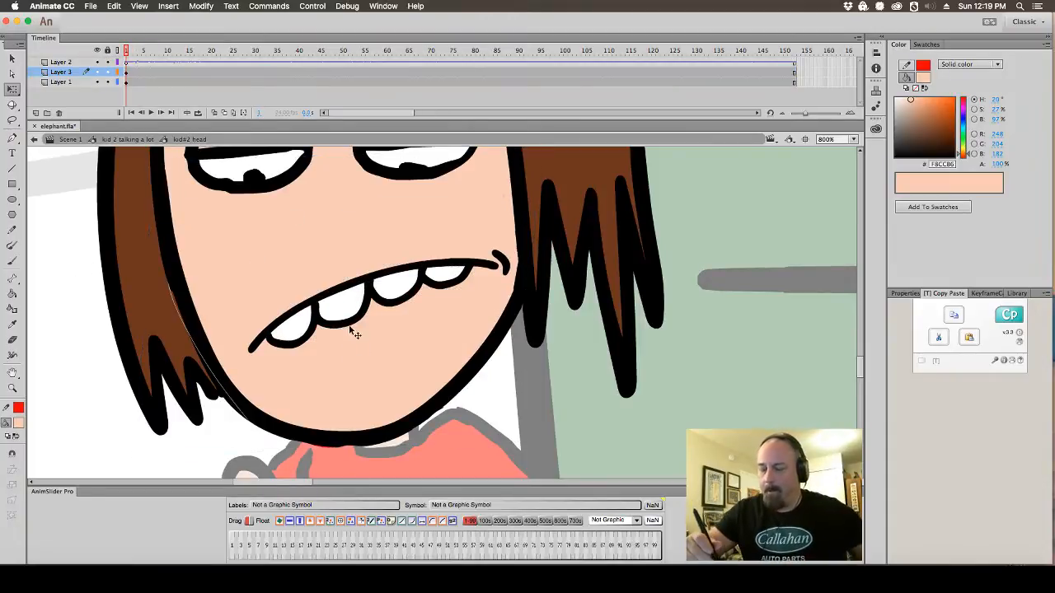
{"action": "key", "text": "super+minus"}
{"action": "scroll", "coordinate": [353, 332], "scroll_direction": "up", "scroll_amount": 3}
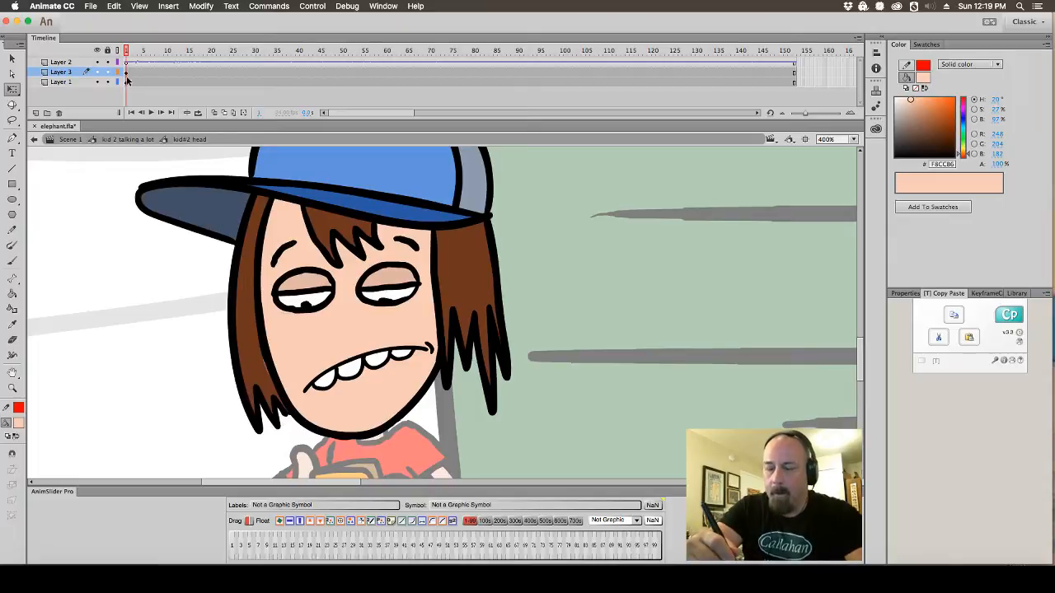
{"action": "left_click", "coordinate": [126, 82]}
{"action": "left_click", "coordinate": [76, 239]}
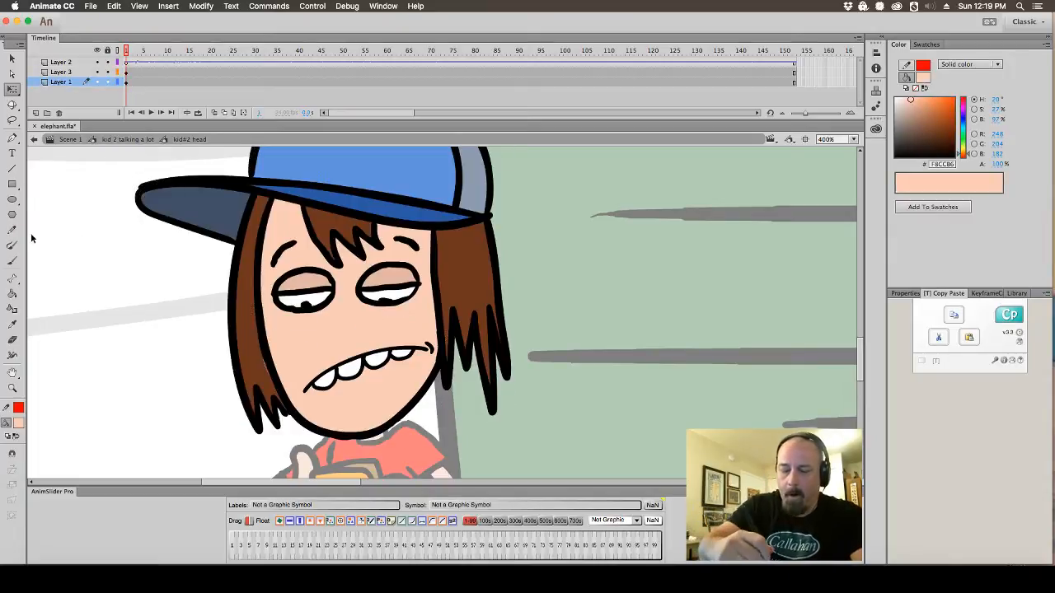
{"action": "left_click", "coordinate": [13, 122]}
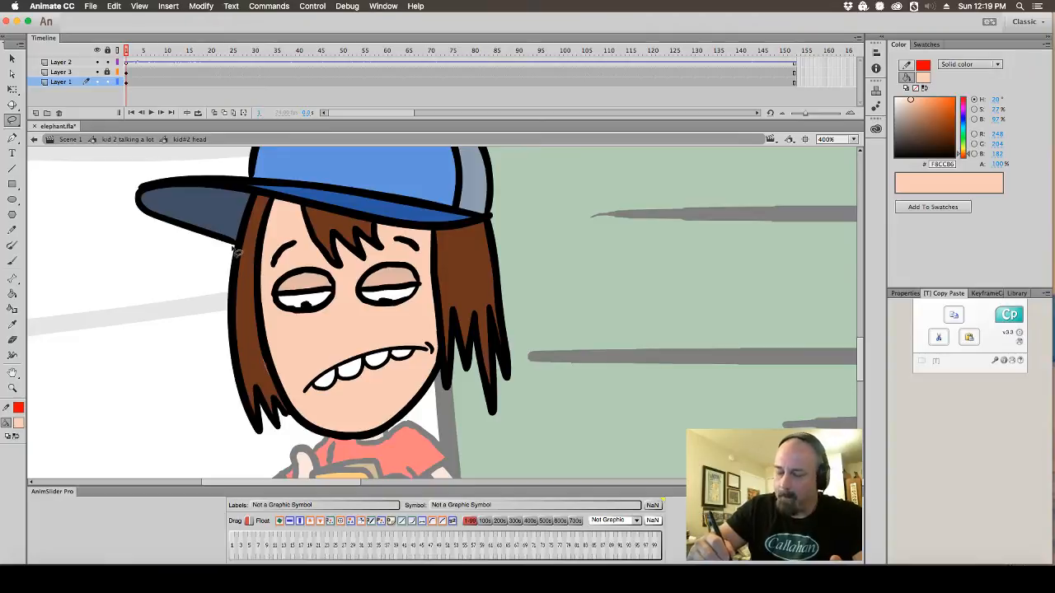
{"action": "mouse_move", "coordinate": [237, 251]}
{"action": "left_mouse_down"}
{"action": "mouse_move", "coordinate": [223, 293]}
{"action": "mouse_move", "coordinate": [228, 415]}
{"action": "mouse_move", "coordinate": [274, 466]}
{"action": "mouse_move", "coordinate": [296, 414]}
{"action": "mouse_move", "coordinate": [266, 244]}
{"action": "mouse_move", "coordinate": [234, 254]}
{"action": "left_mouse_up"}
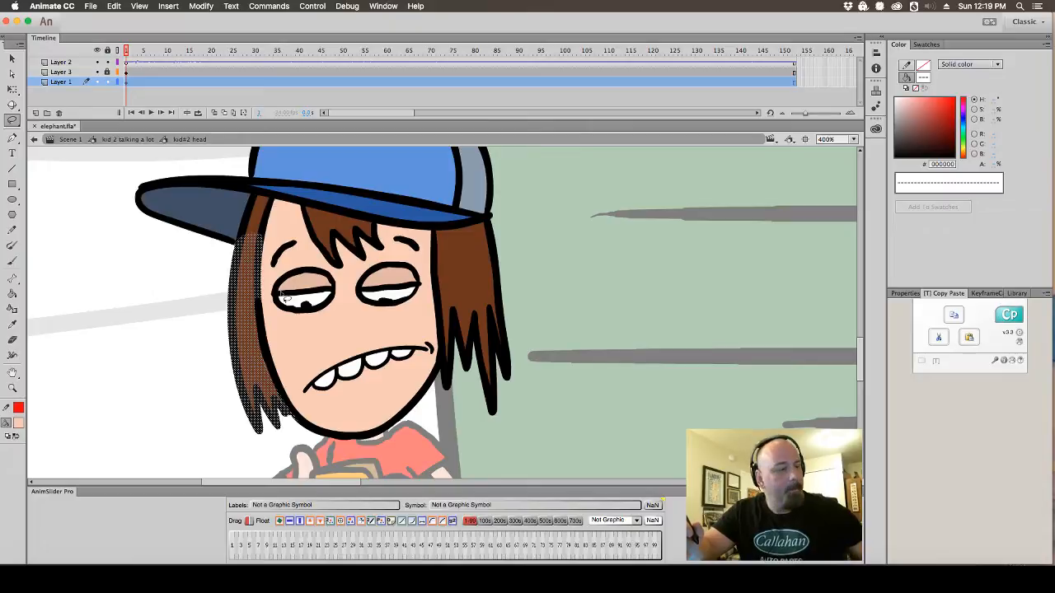
{"action": "key", "text": "ctrl+x"}
Create a new layer beneath Layer 1 and paste the cut hair lock in place on it
{"action": "left_click", "coordinate": [36, 113]}
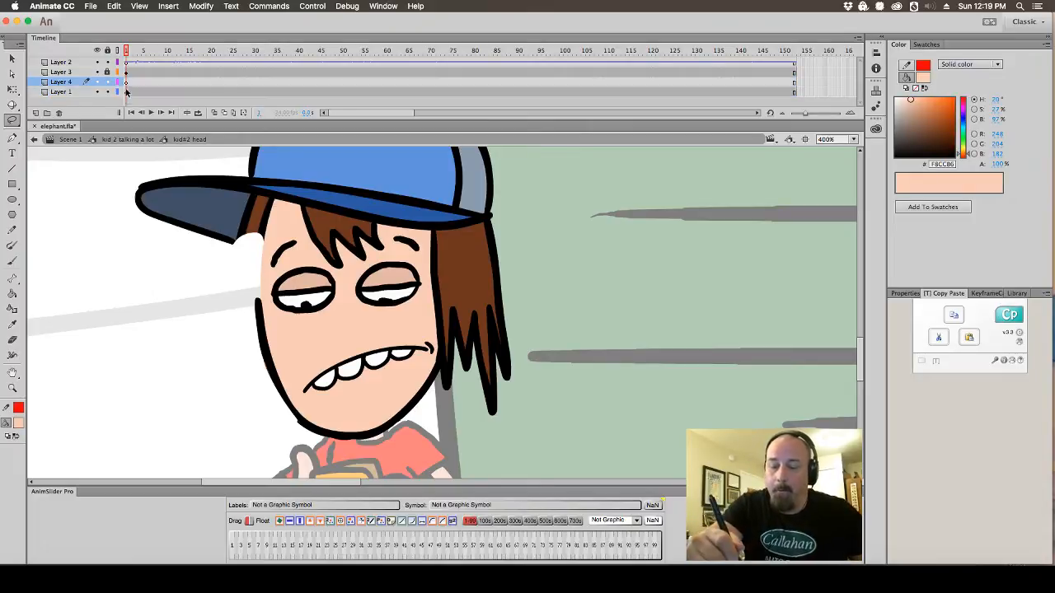
{"action": "left_click_drag", "start_coordinate": [91, 83], "coordinate": [76, 99]}
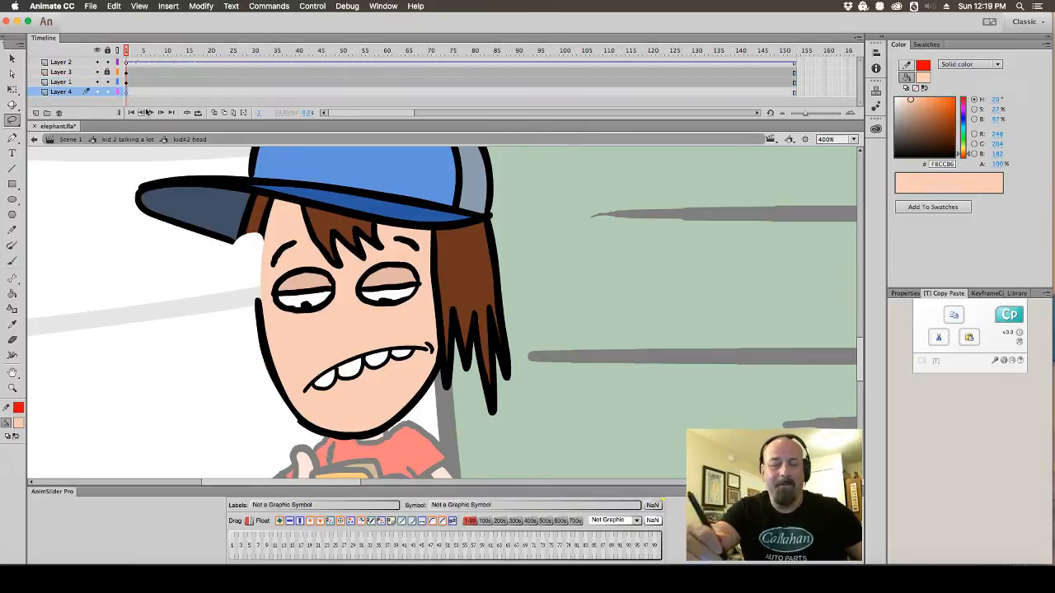
{"action": "key", "text": "ctrl+shift+v"}
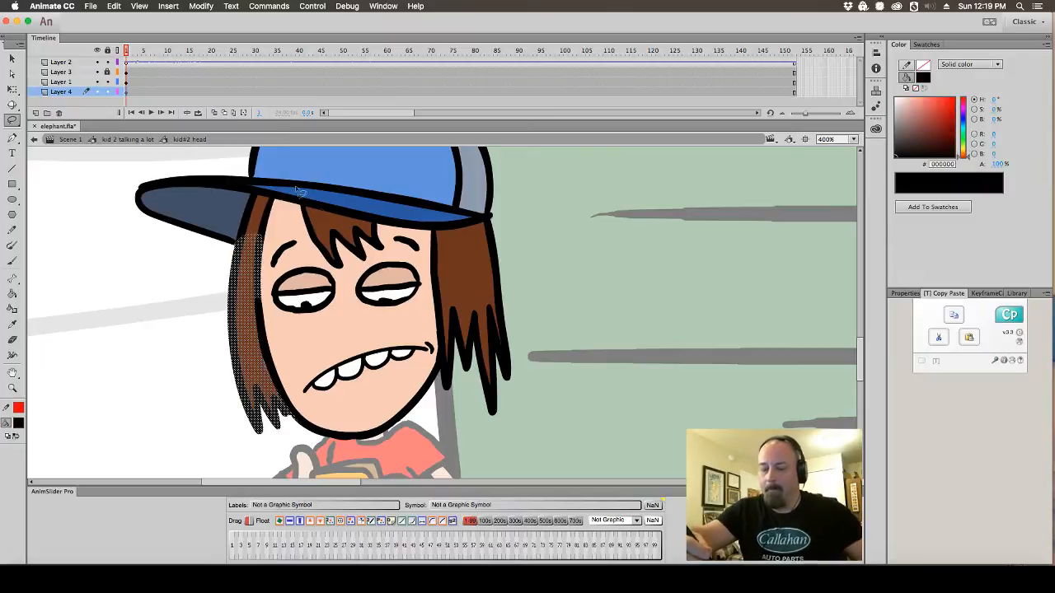
Hide Layers 1 and 3 and brush a black outline on Layer 4 extending the hair lock inward with jagged tips behind the jaw
{"action": "left_click", "coordinate": [97, 82]}
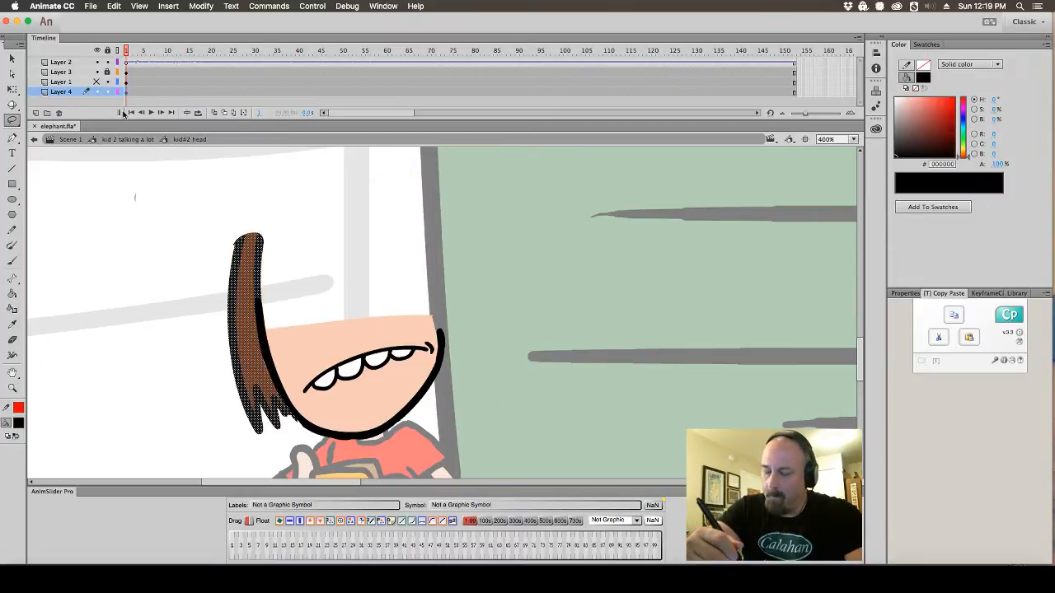
{"action": "left_click", "coordinate": [276, 216]}
{"action": "left_click", "coordinate": [11, 260]}
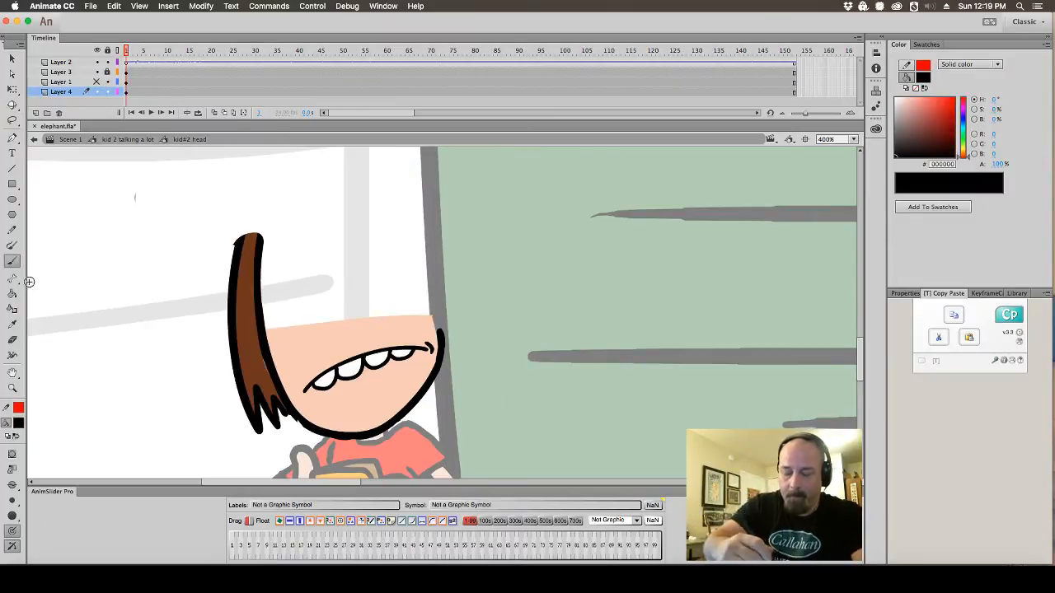
{"action": "left_click", "coordinate": [19, 422]}
{"action": "left_click", "coordinate": [257, 254]}
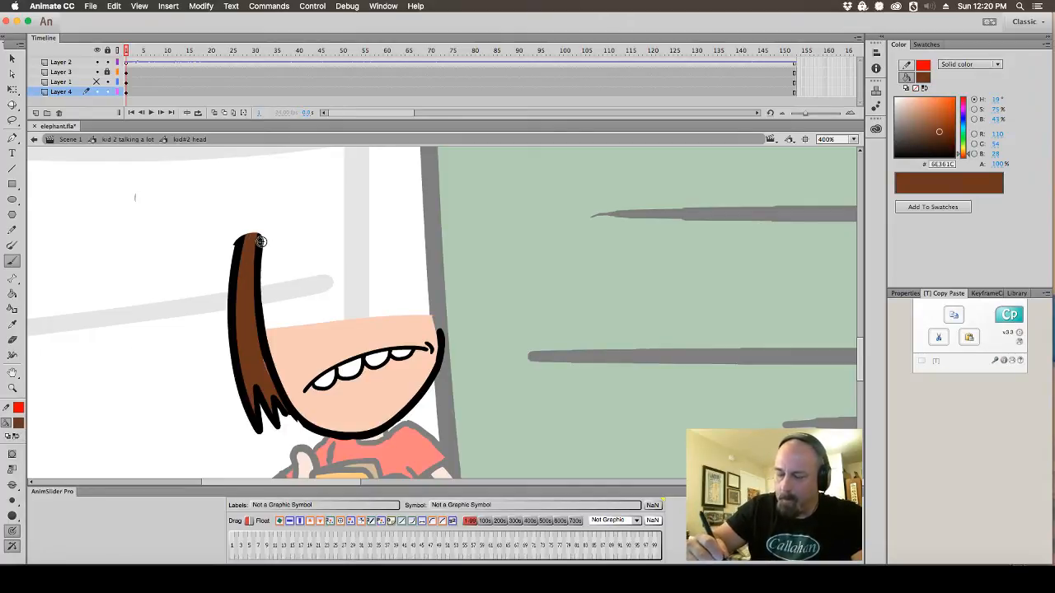
{"action": "left_click", "coordinate": [18, 422]}
{"action": "left_click", "coordinate": [54, 459]}
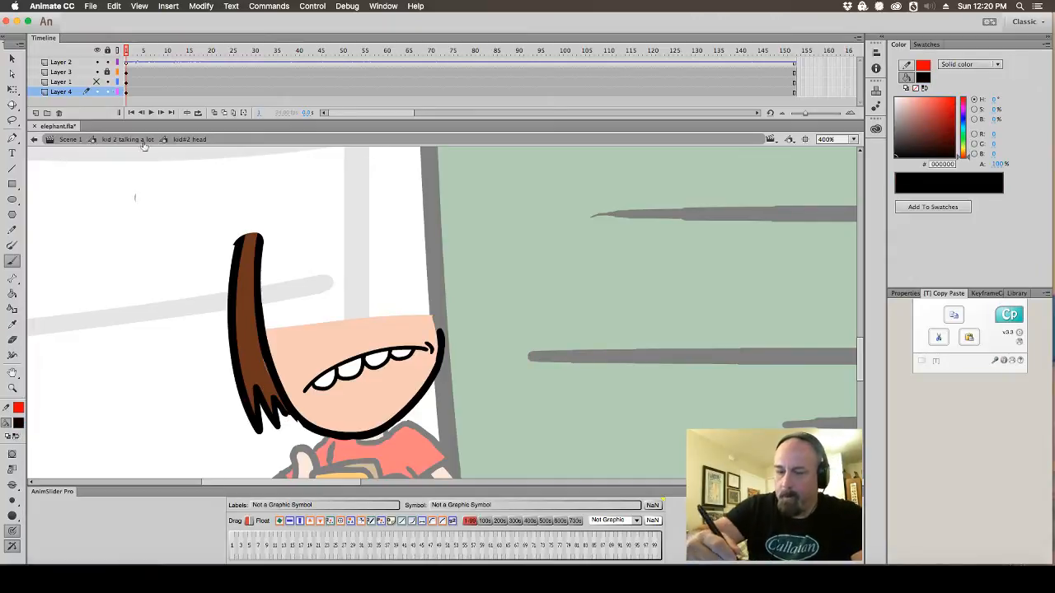
{"action": "left_click", "coordinate": [97, 72]}
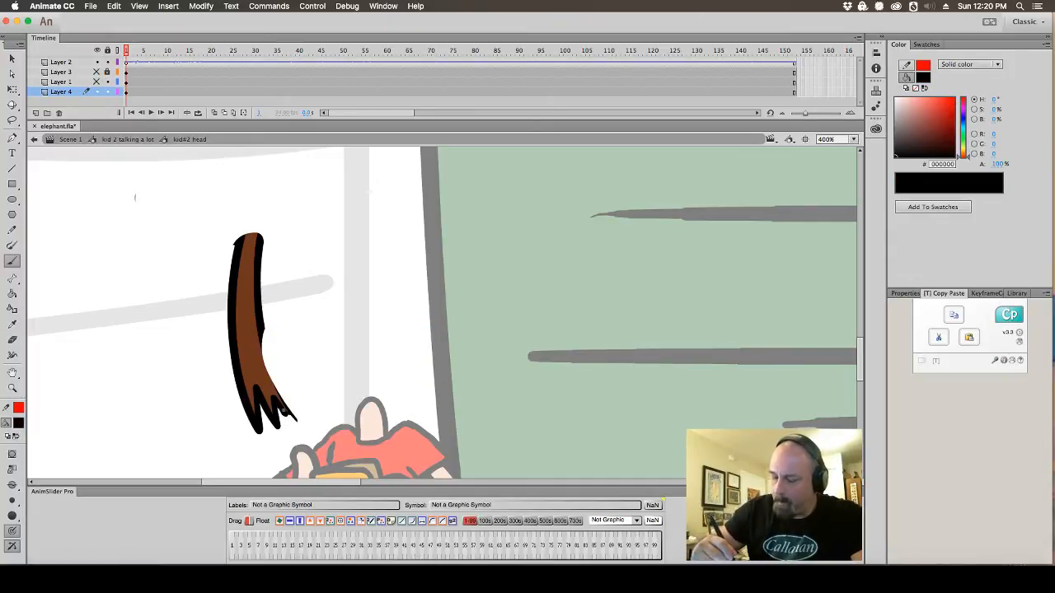
{"action": "mouse_move", "coordinate": [297, 425]}
{"action": "left_mouse_down"}
{"action": "mouse_move", "coordinate": [293, 396]}
{"action": "mouse_move", "coordinate": [306, 406]}
{"action": "mouse_move", "coordinate": [302, 382]}
{"action": "mouse_move", "coordinate": [313, 391]}
{"action": "mouse_move", "coordinate": [256, 235]}
{"action": "left_mouse_up"}
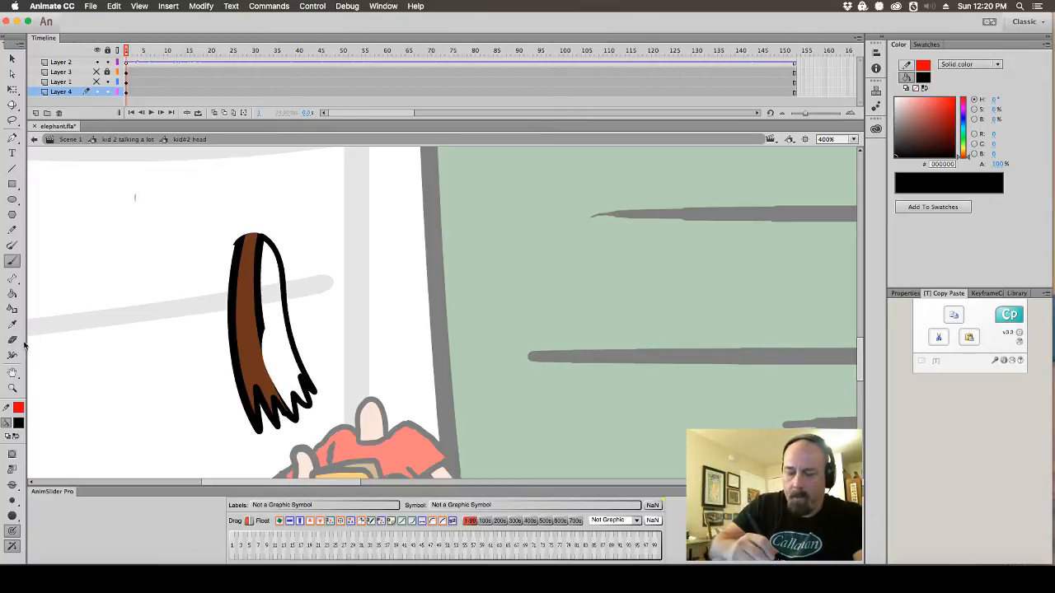
Sample the hair's brown, brush over the lock's old inner outline on Layer 4, and fill the rest of the lock brown
{"action": "left_click", "coordinate": [13, 293]}
{"action": "left_click", "coordinate": [18, 423]}
{"action": "left_click", "coordinate": [256, 280]}
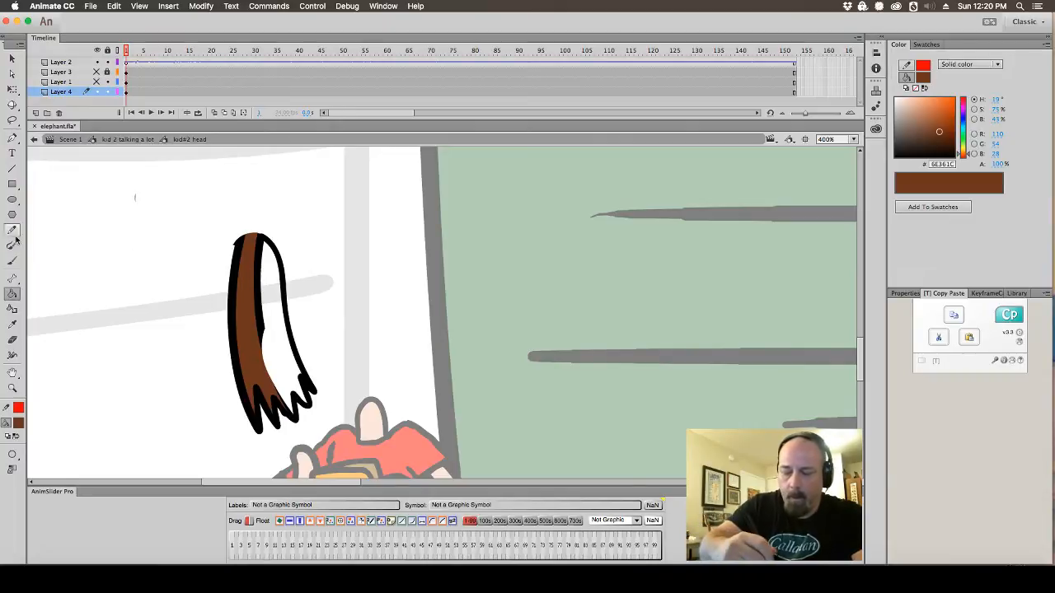
{"action": "left_click", "coordinate": [12, 261]}
{"action": "mouse_move", "coordinate": [255, 252]}
{"action": "left_mouse_down"}
{"action": "mouse_move", "coordinate": [262, 245]}
{"action": "mouse_move", "coordinate": [270, 379]}
{"action": "mouse_move", "coordinate": [265, 358]}
{"action": "left_mouse_up"}
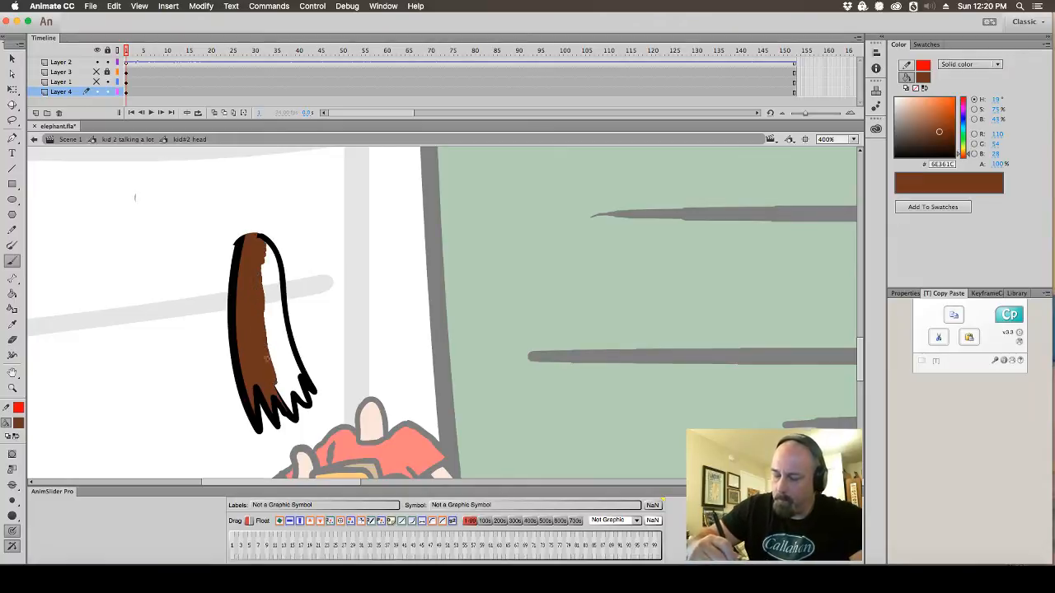
{"action": "left_click_drag", "start_coordinate": [256, 266], "coordinate": [257, 245]}
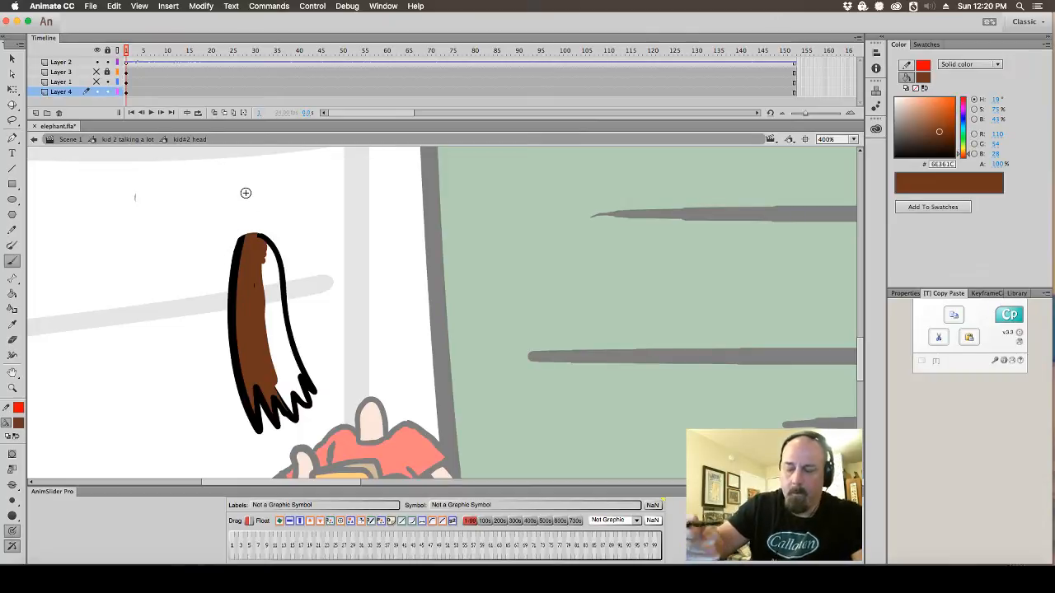
{"action": "key", "text": "k"}
{"action": "left_click", "coordinate": [283, 348]}
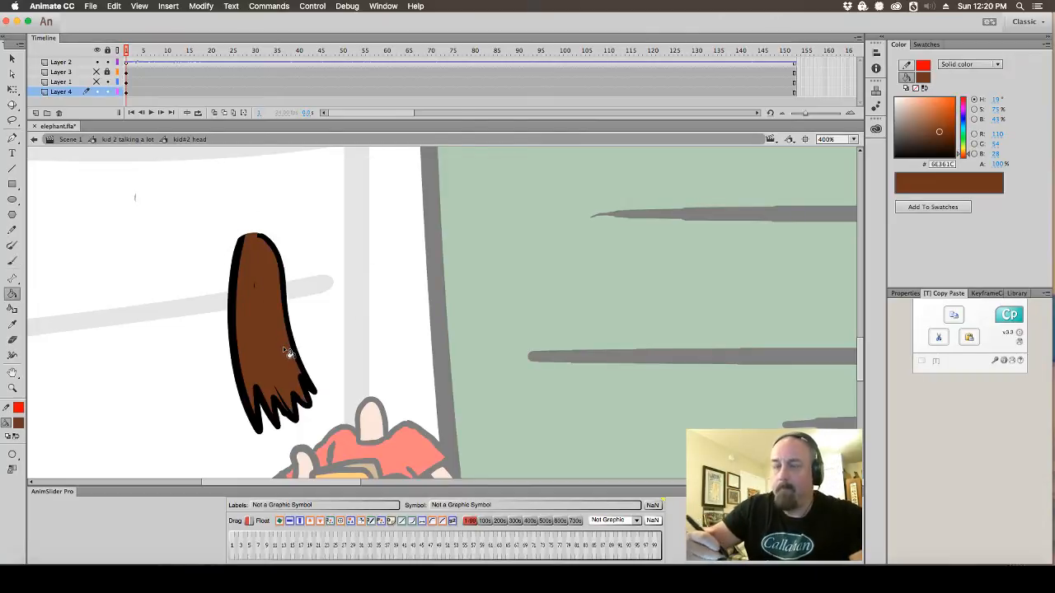
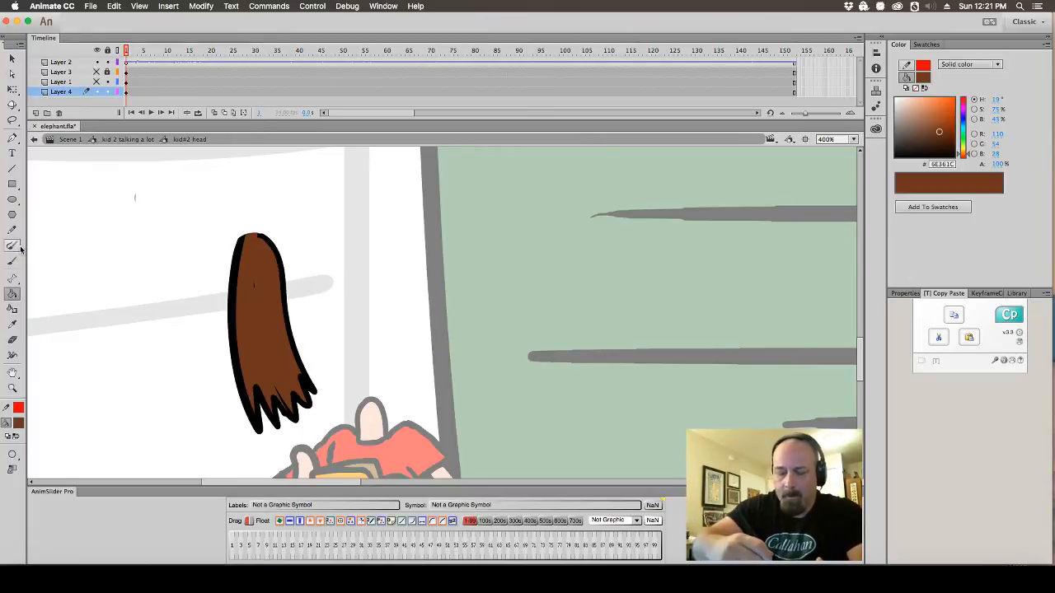
Touch up the hair lock's jagged tips with the black brush and show Layers 1 and 3 again
{"action": "key", "text": "b"}
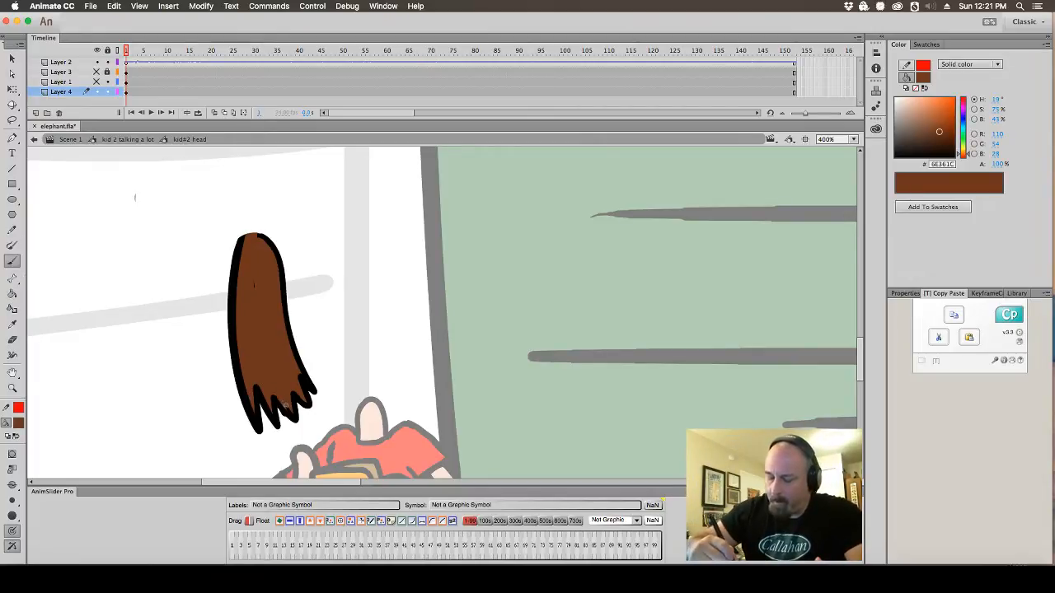
{"action": "left_click", "coordinate": [20, 424]}
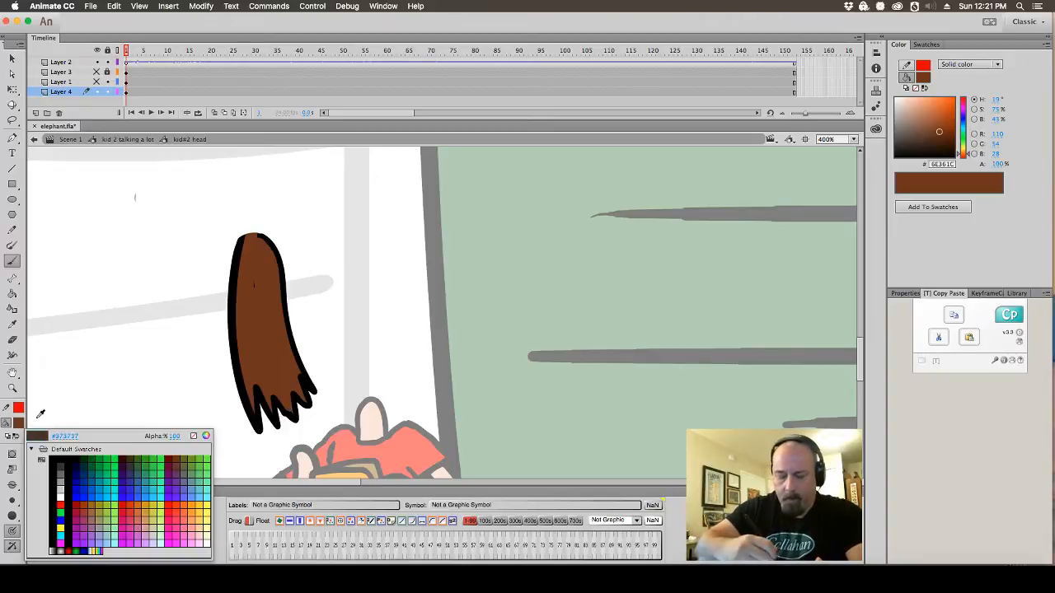
{"action": "left_click", "coordinate": [60, 458]}
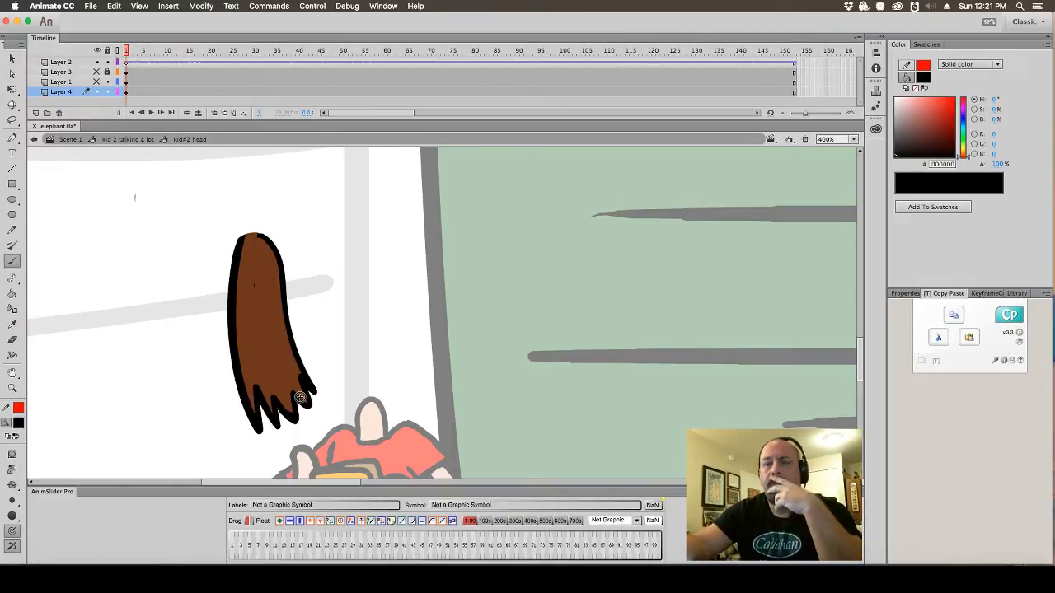
{"action": "left_click", "coordinate": [96, 81]}
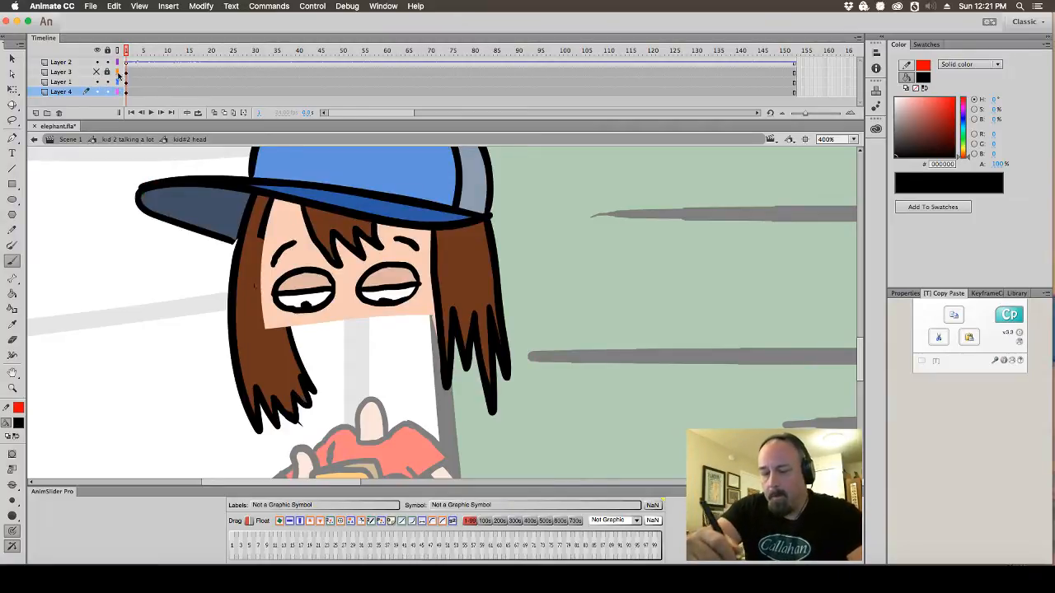
{"action": "left_click", "coordinate": [97, 73]}
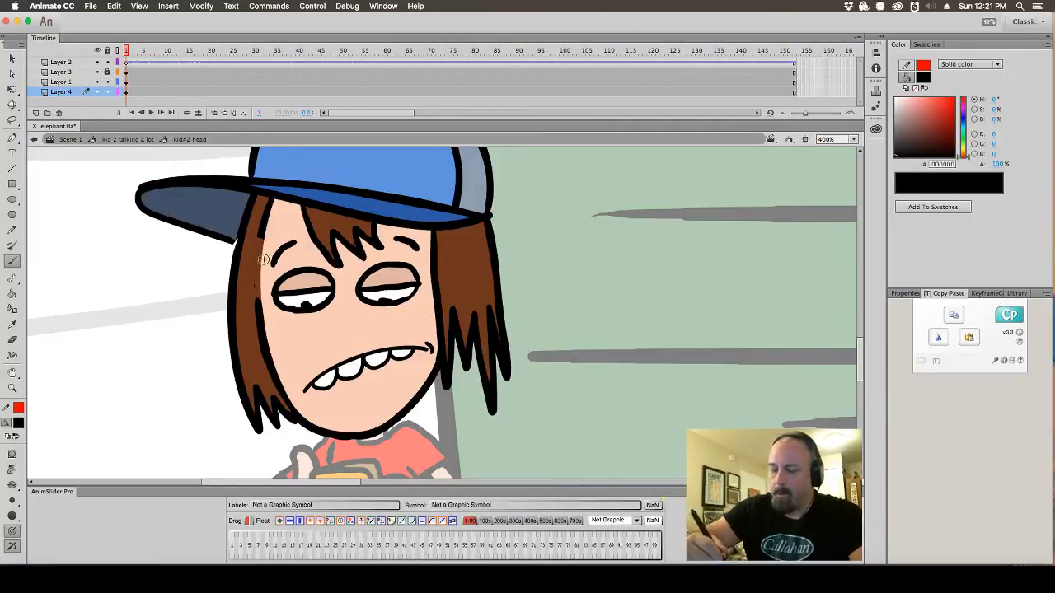
On Layer 1, brush a black line between the face and the left hair lock to close the gap in the outline
{"action": "left_click", "coordinate": [262, 315]}
{"action": "key", "text": "Escape"}
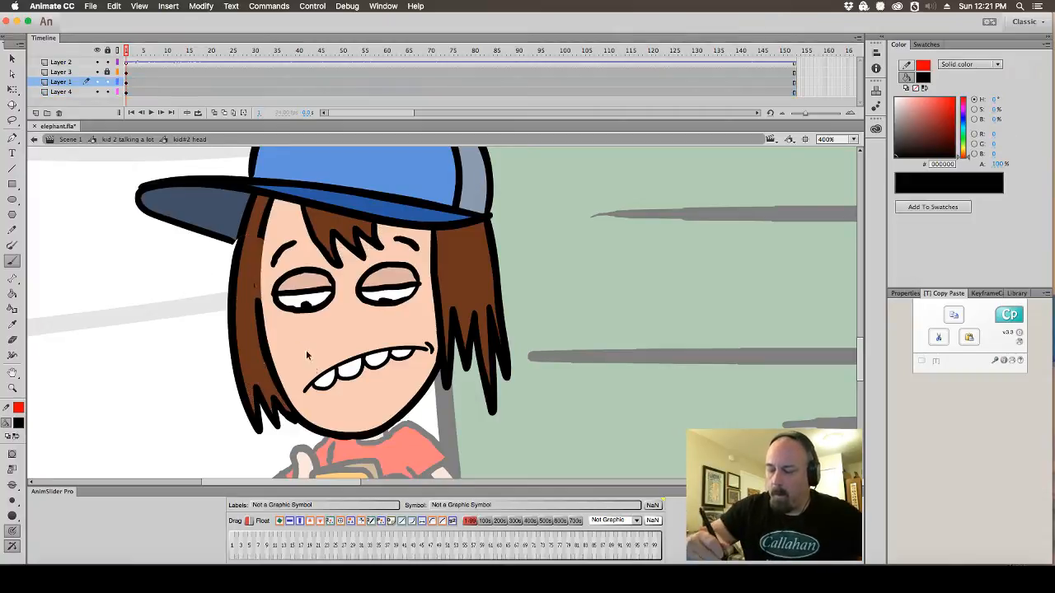
{"action": "left_click", "coordinate": [19, 423]}
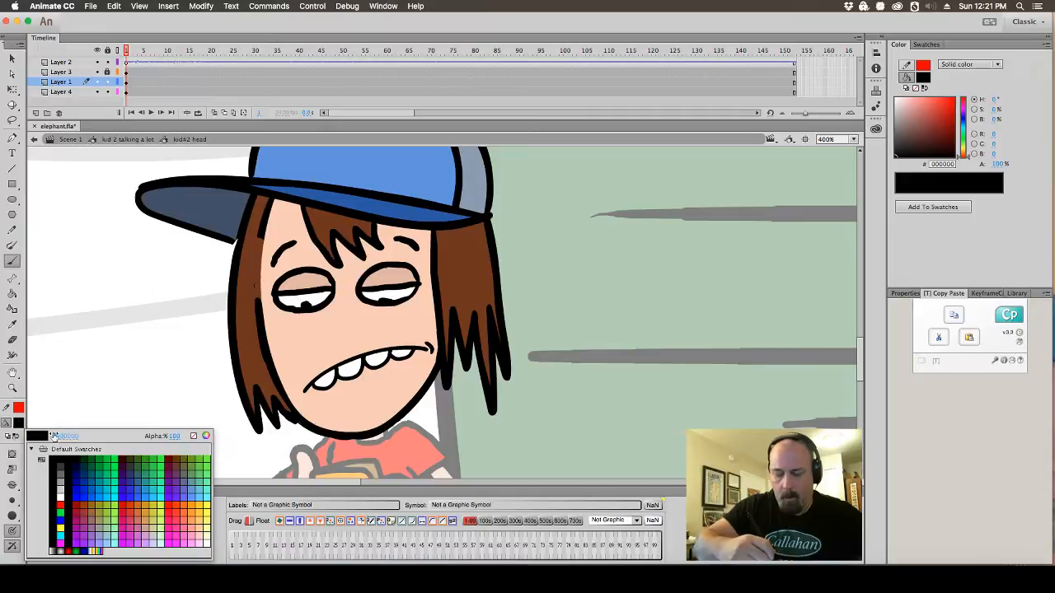
{"action": "left_click", "coordinate": [55, 457]}
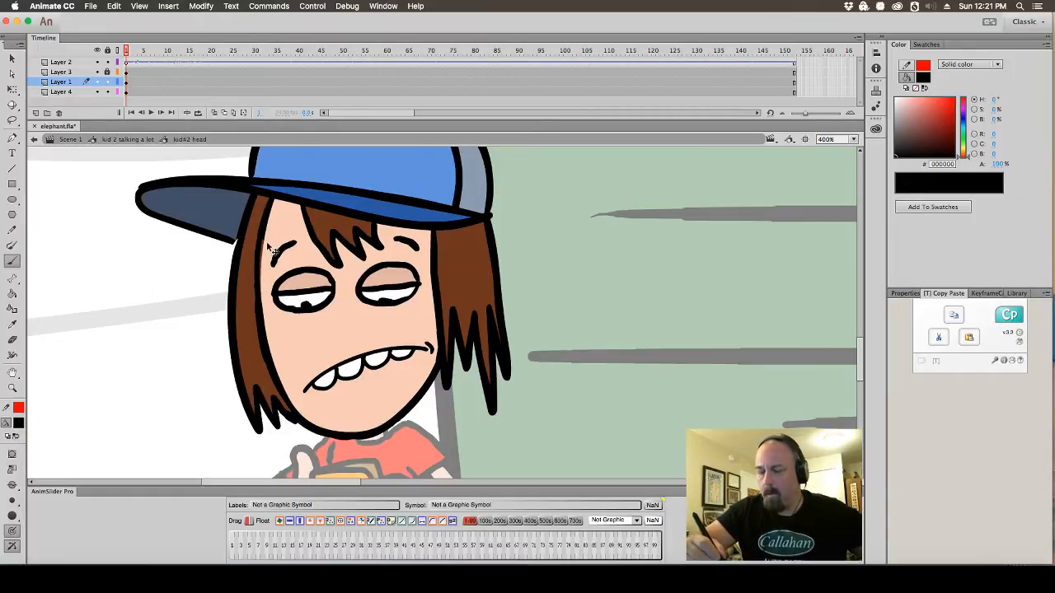
{"action": "left_click_drag", "start_coordinate": [265, 220], "coordinate": [259, 310]}
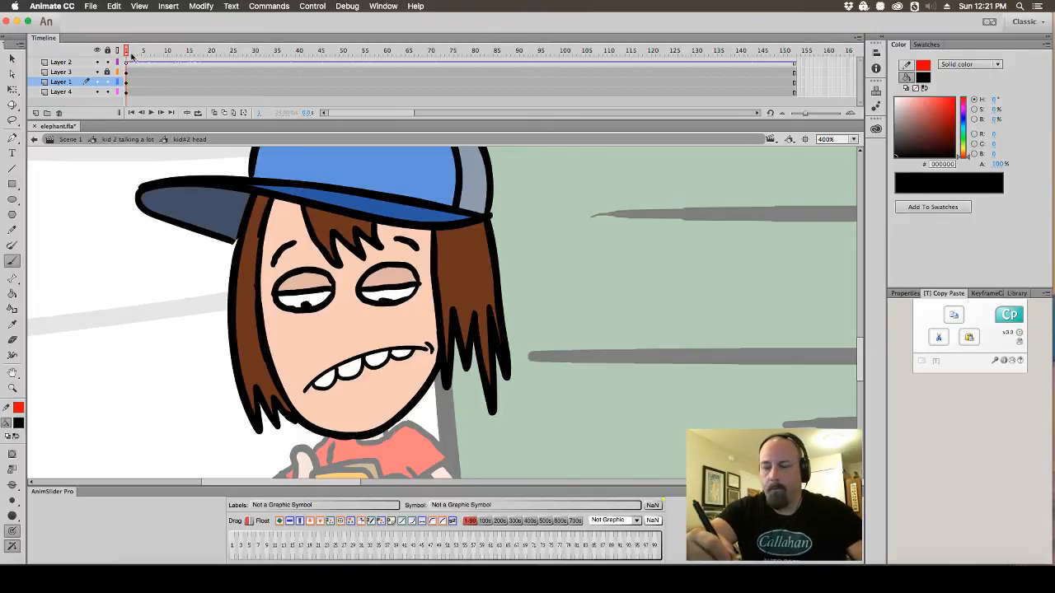
Set the jaw and mouth symbol on Layer 3 to Loop and scrub to frame 3
{"action": "key", "text": "v"}
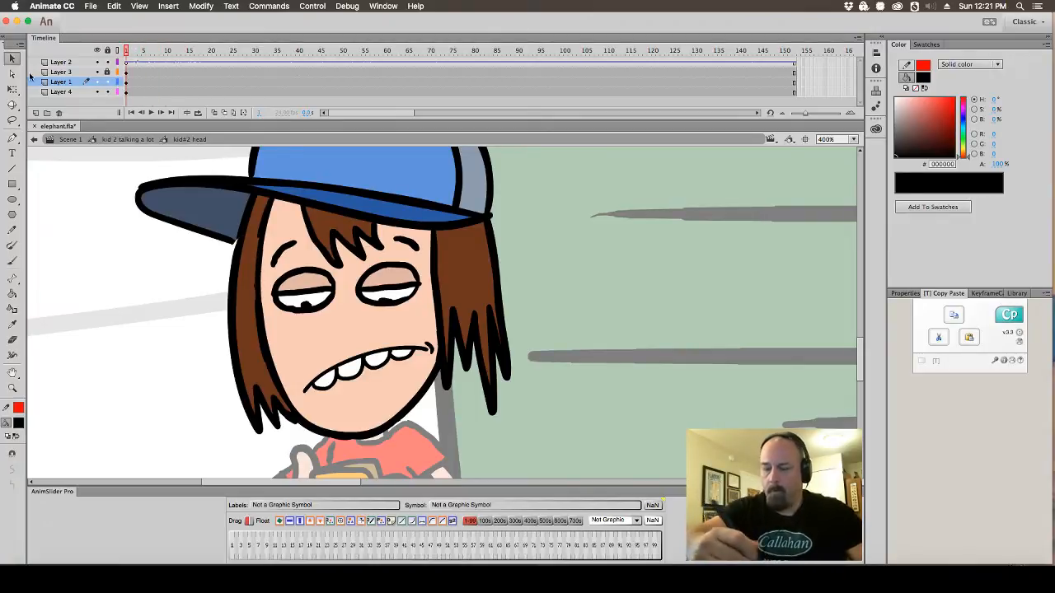
{"action": "left_click", "coordinate": [430, 356]}
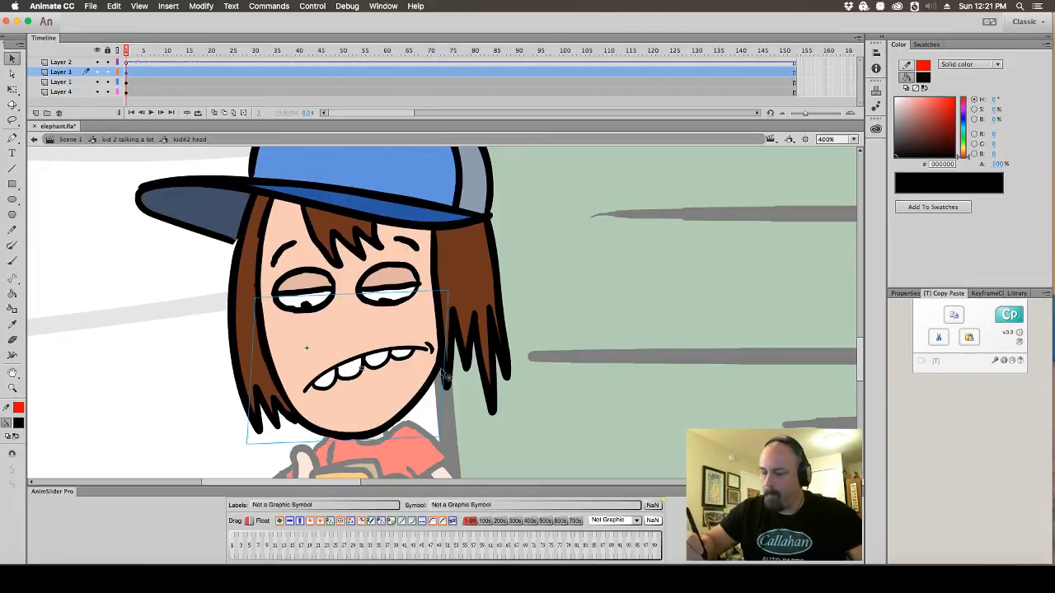
{"action": "left_click", "coordinate": [637, 521]}
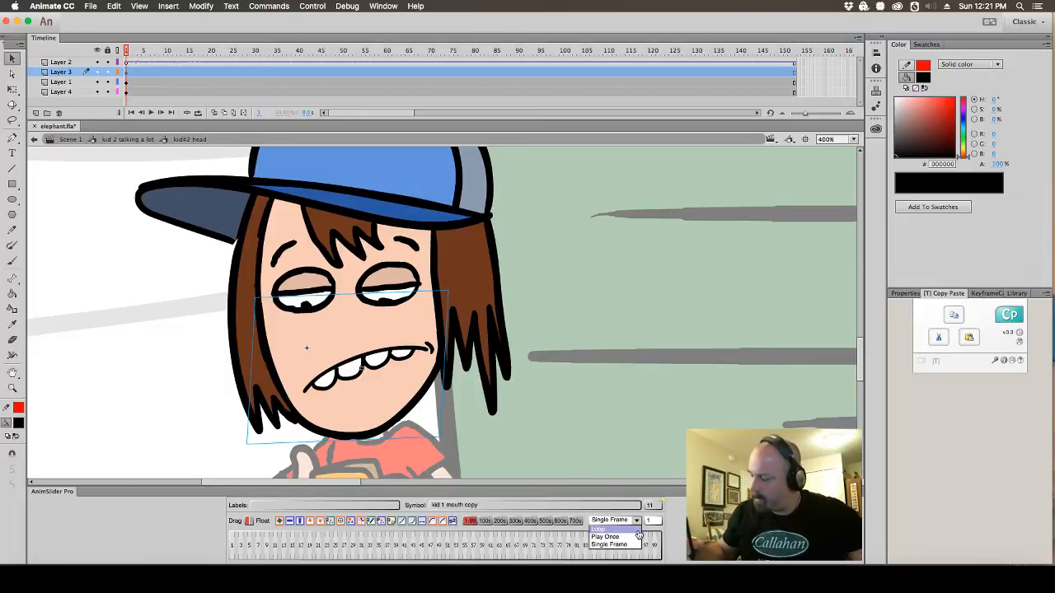
{"action": "left_click", "coordinate": [612, 524]}
{"action": "left_click_drag", "start_coordinate": [128, 56], "coordinate": [135, 66]}
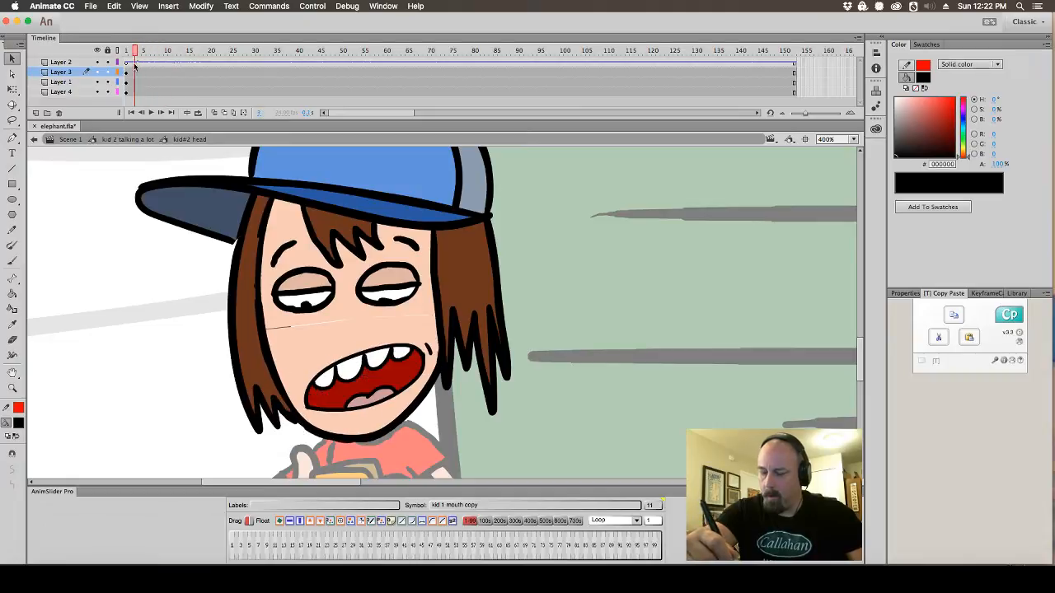
Inside the mouth symbol at frame 3, bend the jaw skin's upper edge upward to cover the seam, and go back to frame 1
{"action": "left_click", "coordinate": [393, 323]}
{"action": "double_click", "coordinate": [393, 323]}
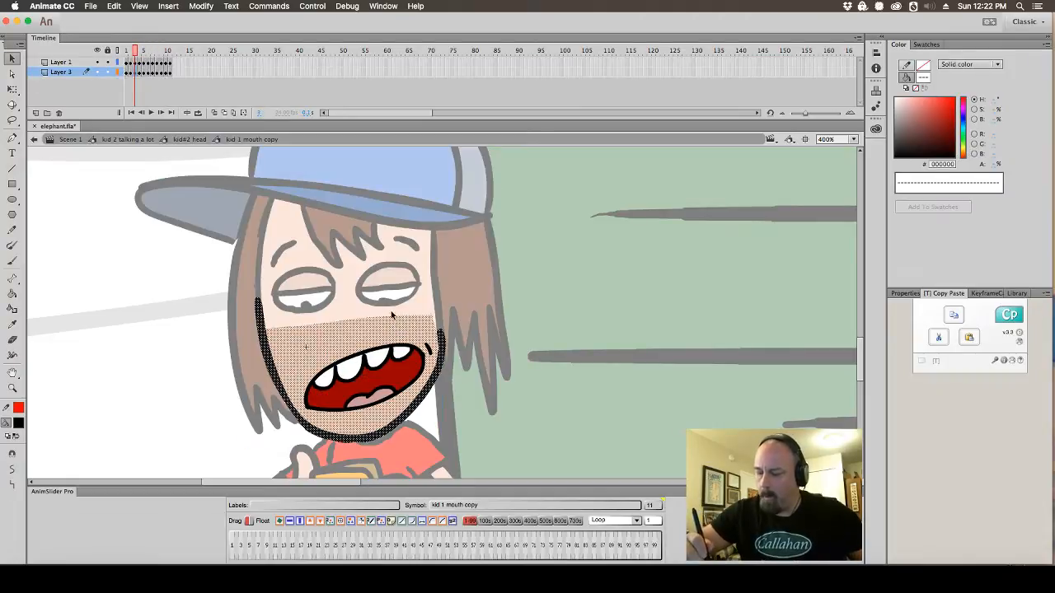
{"action": "left_click", "coordinate": [293, 330]}
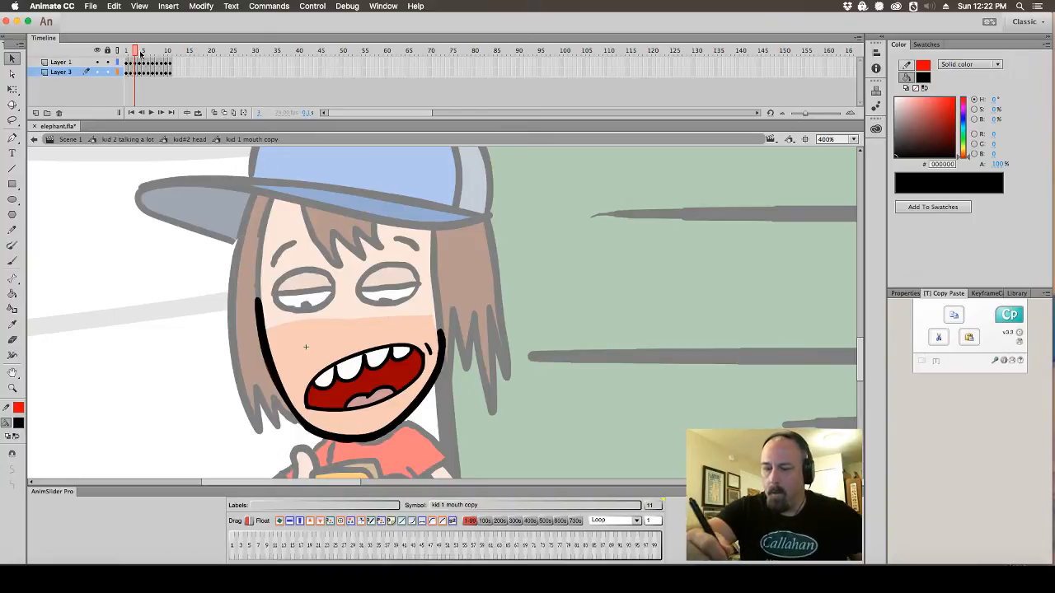
{"action": "left_click", "coordinate": [126, 55]}
{"action": "mouse_move", "coordinate": [126, 58]}
{"action": "left_mouse_down"}
{"action": "mouse_move", "coordinate": [183, 59]}
{"action": "mouse_move", "coordinate": [126, 56]}
{"action": "left_mouse_up"}
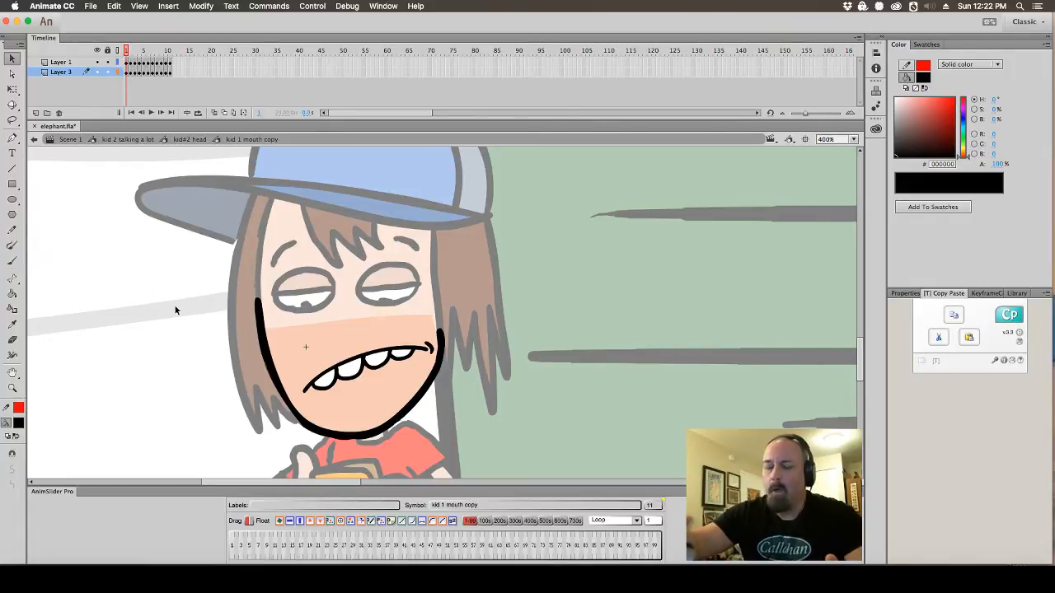
Return to the kid#2 head symbol and clean up the cap brim's lower corner on Layer 1 with black and the brim's slate blue
{"action": "double_click", "coordinate": [204, 176]}
{"action": "left_click", "coordinate": [232, 247]}
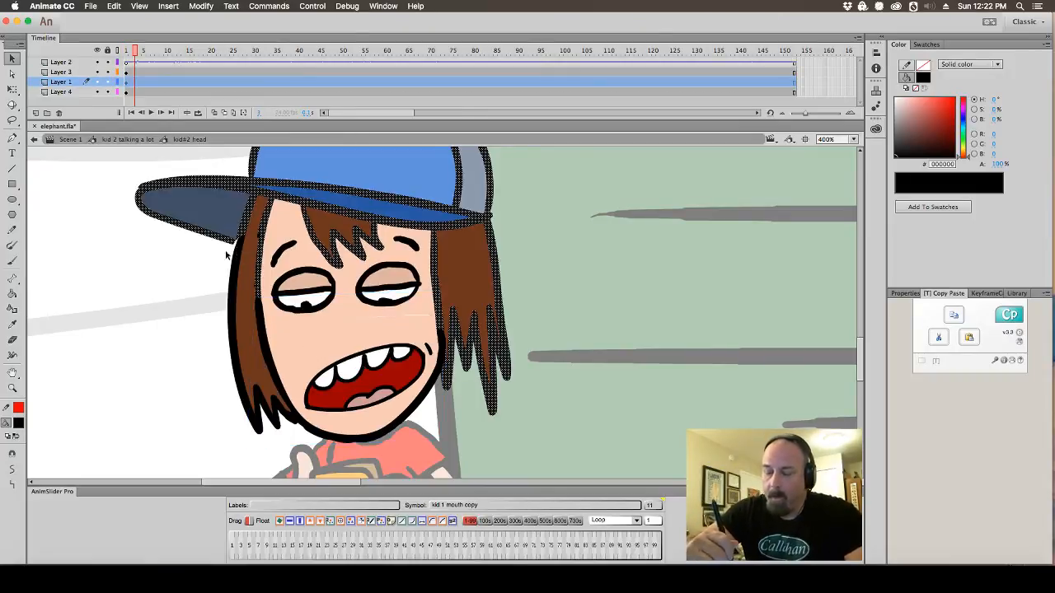
{"action": "left_click", "coordinate": [14, 262]}
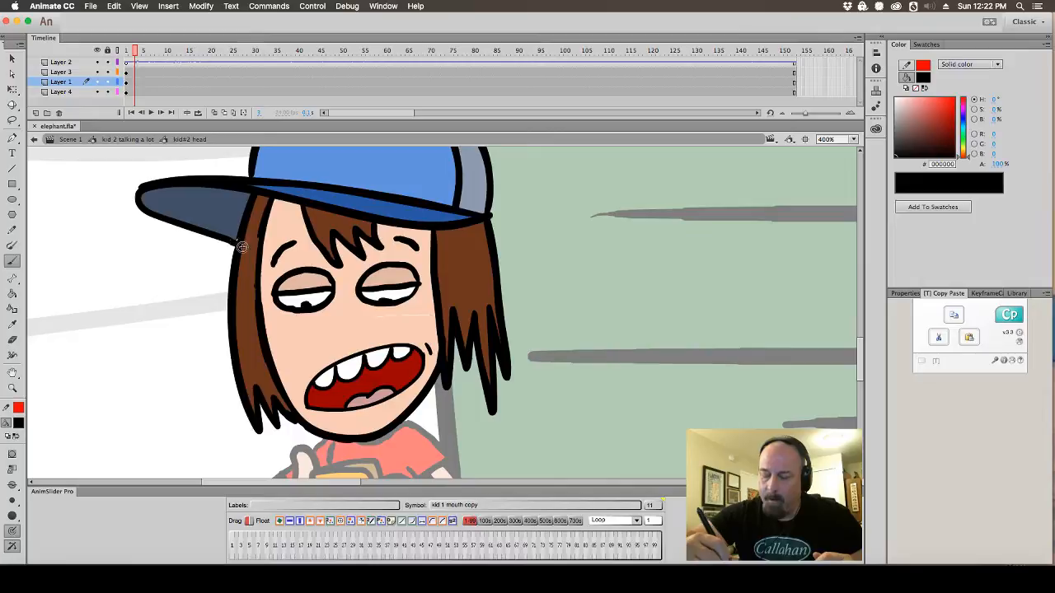
{"action": "left_click", "coordinate": [18, 423]}
{"action": "left_click", "coordinate": [220, 221]}
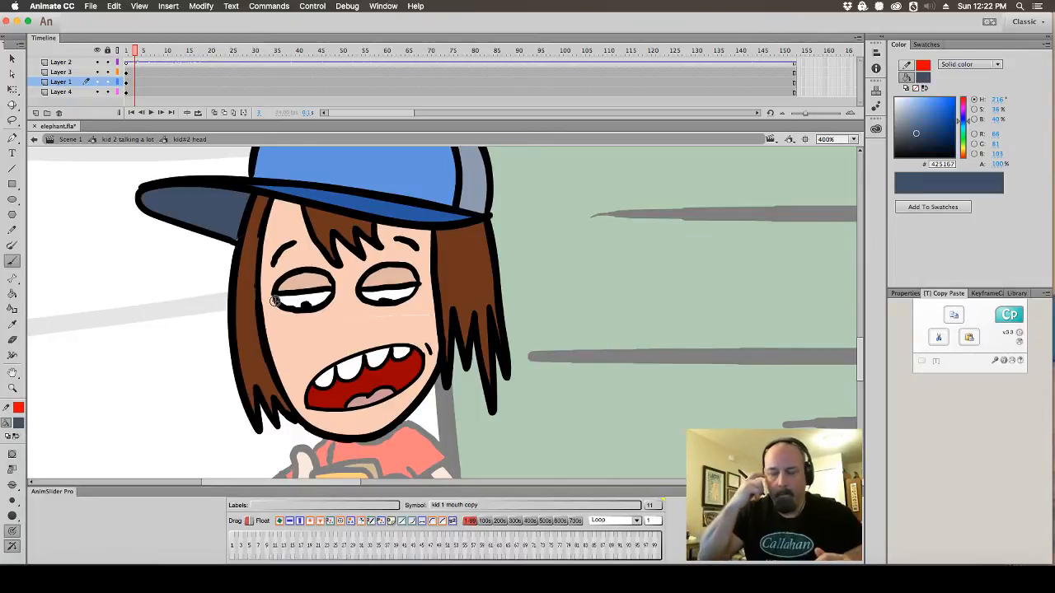
Switch the brush to Paint Behind and smooth the black outline where the cap meets the hair on the right side
{"action": "left_click", "coordinate": [13, 485]}
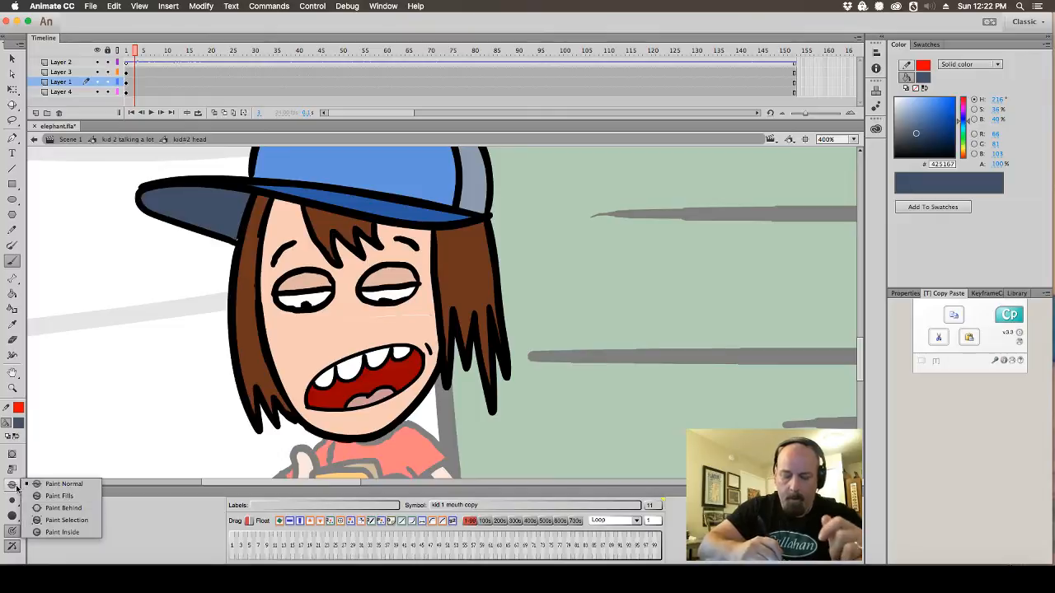
{"action": "left_click", "coordinate": [74, 520]}
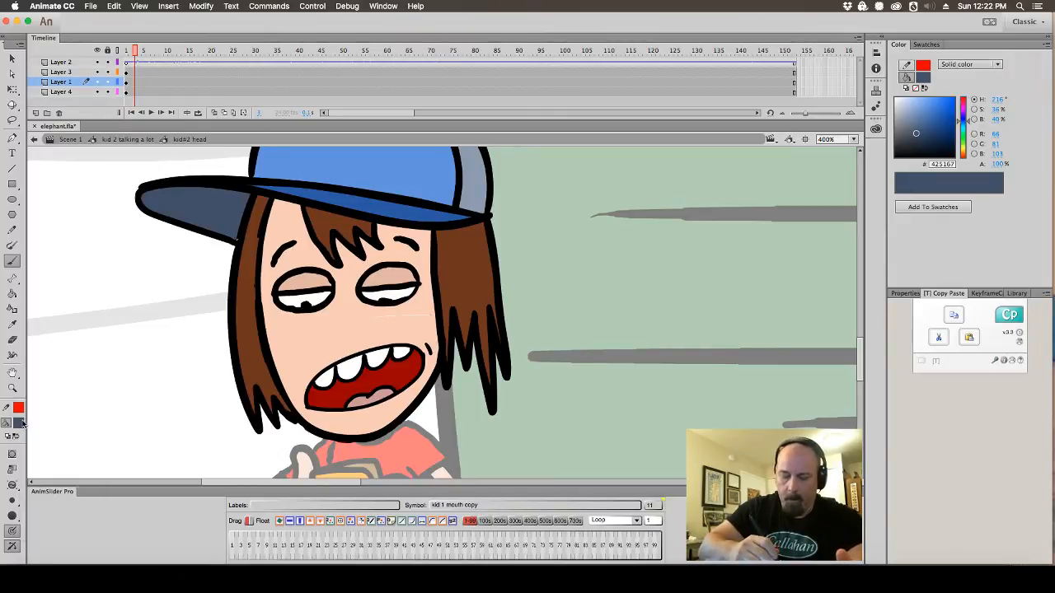
{"action": "left_click", "coordinate": [13, 485]}
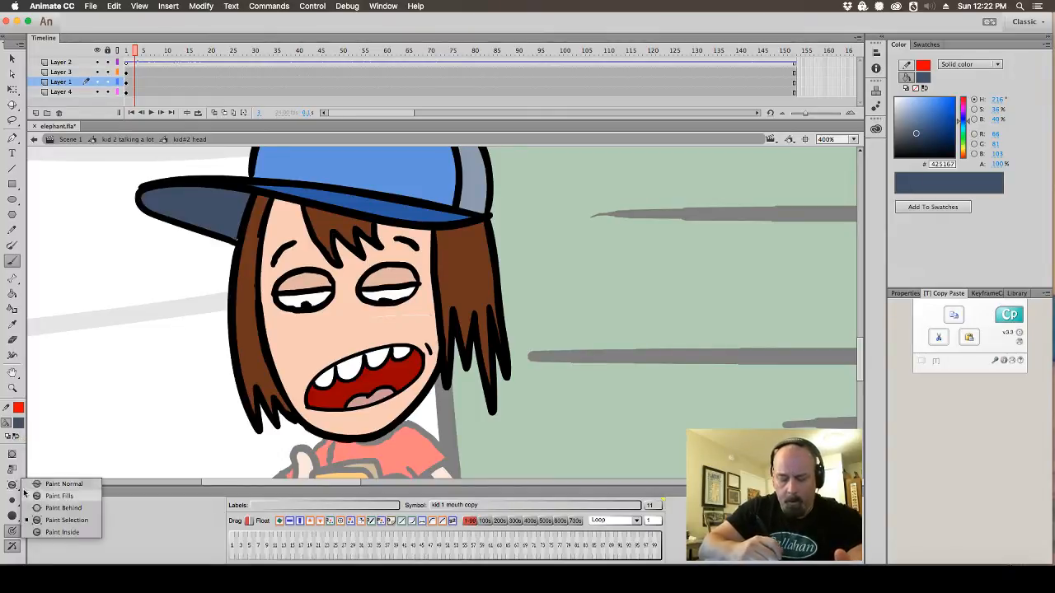
{"action": "left_click", "coordinate": [76, 509]}
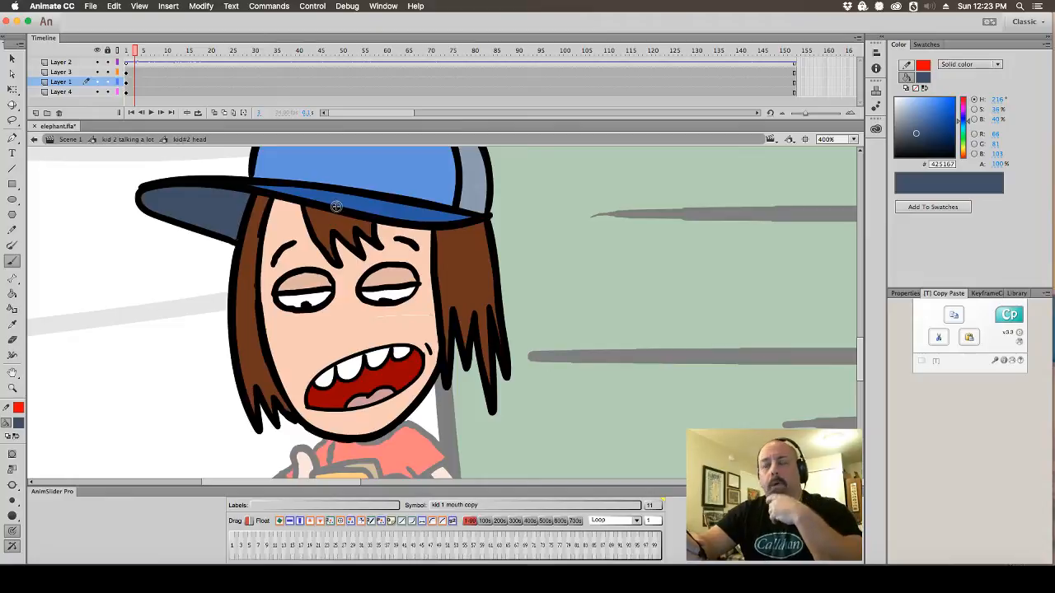
{"action": "left_click", "coordinate": [19, 423]}
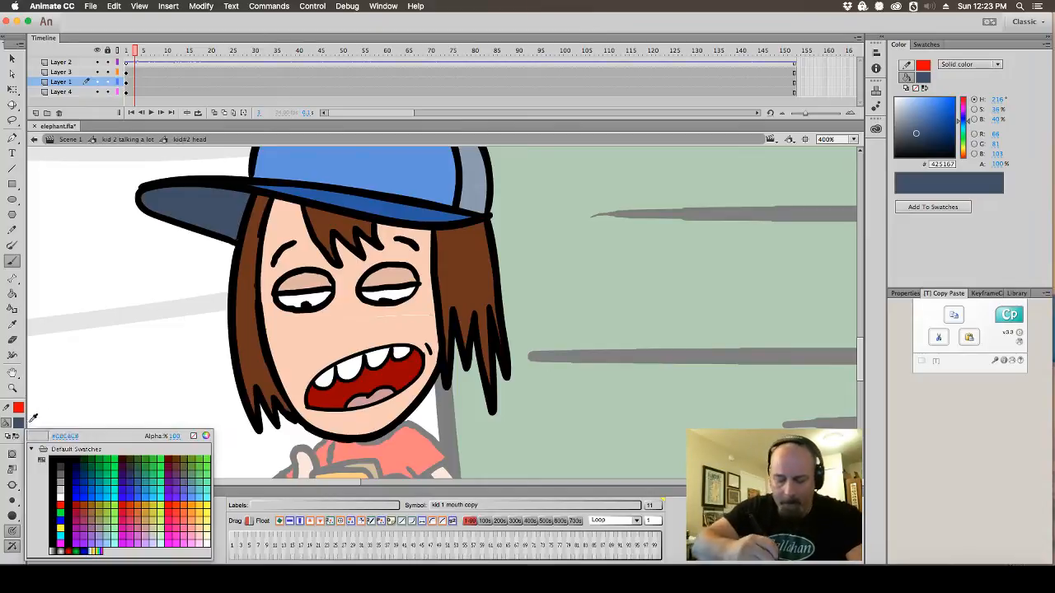
{"action": "left_click", "coordinate": [60, 461]}
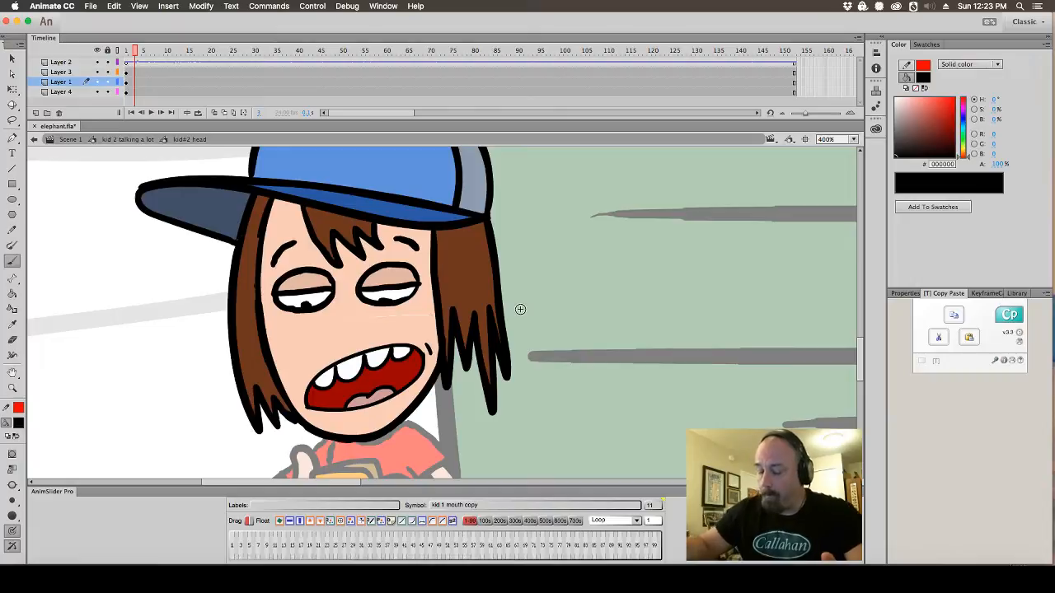
Inside the mouth symbol at frame 2, bend the jaw skin's upper edge upward to cover the seam across the face
{"action": "left_click_drag", "start_coordinate": [137, 51], "coordinate": [130, 59]}
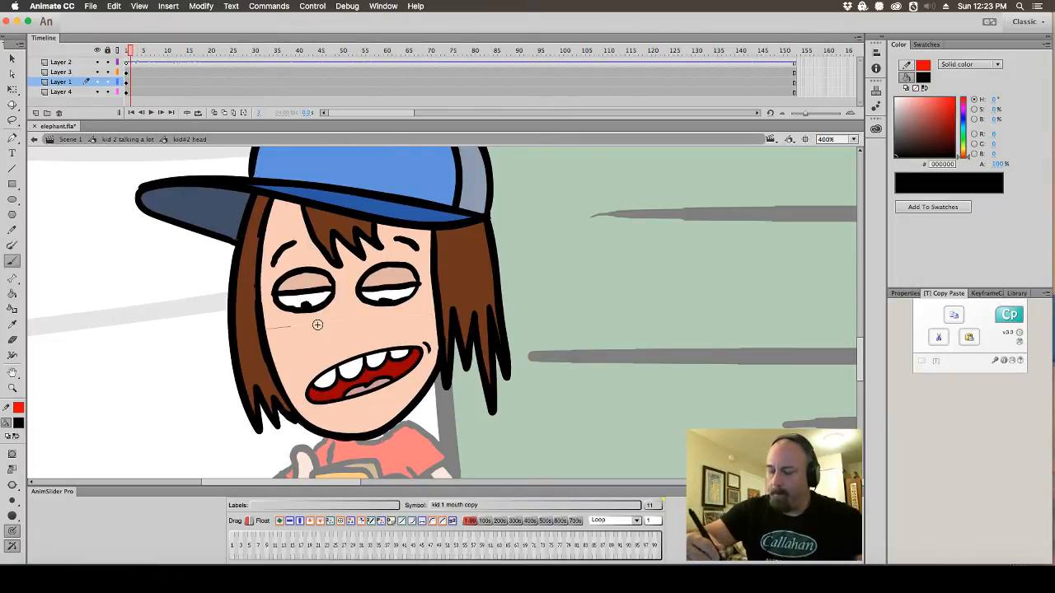
{"action": "key", "text": "v"}
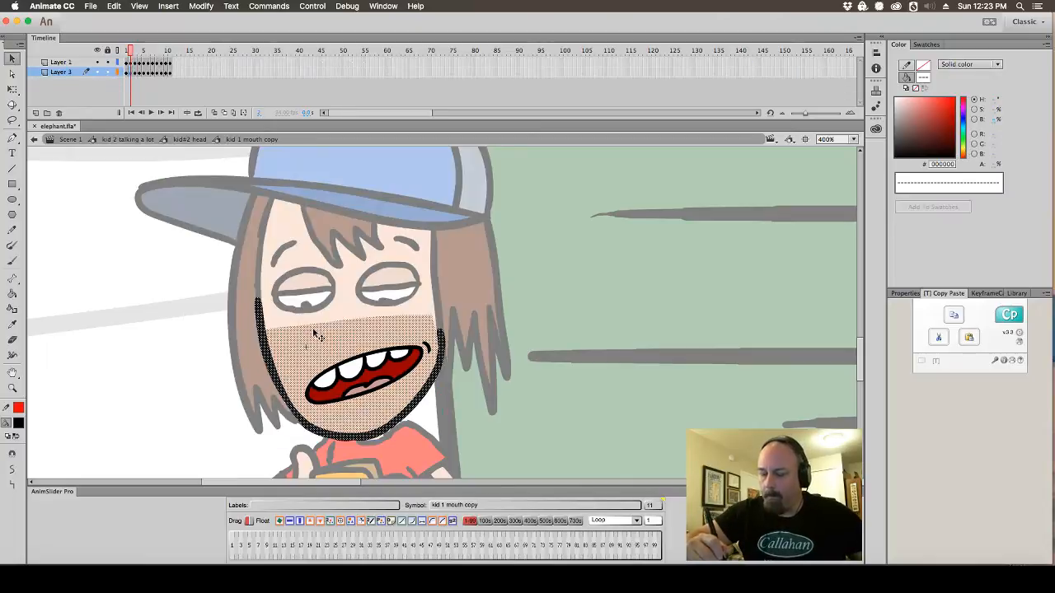
{"action": "double_click", "coordinate": [315, 334]}
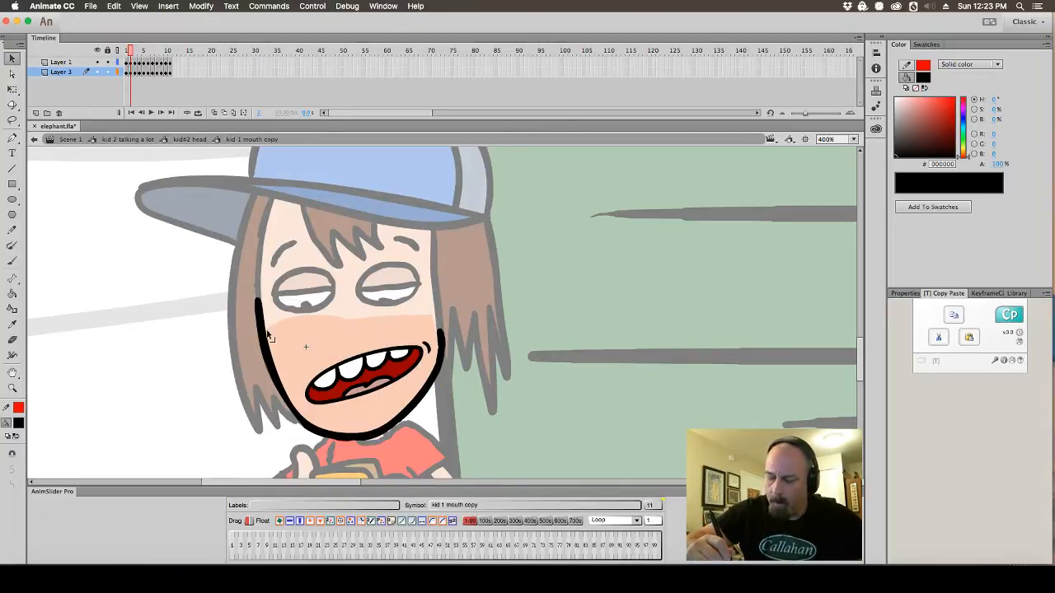
{"action": "left_click", "coordinate": [310, 319]}
{"action": "left_click", "coordinate": [499, 294]}
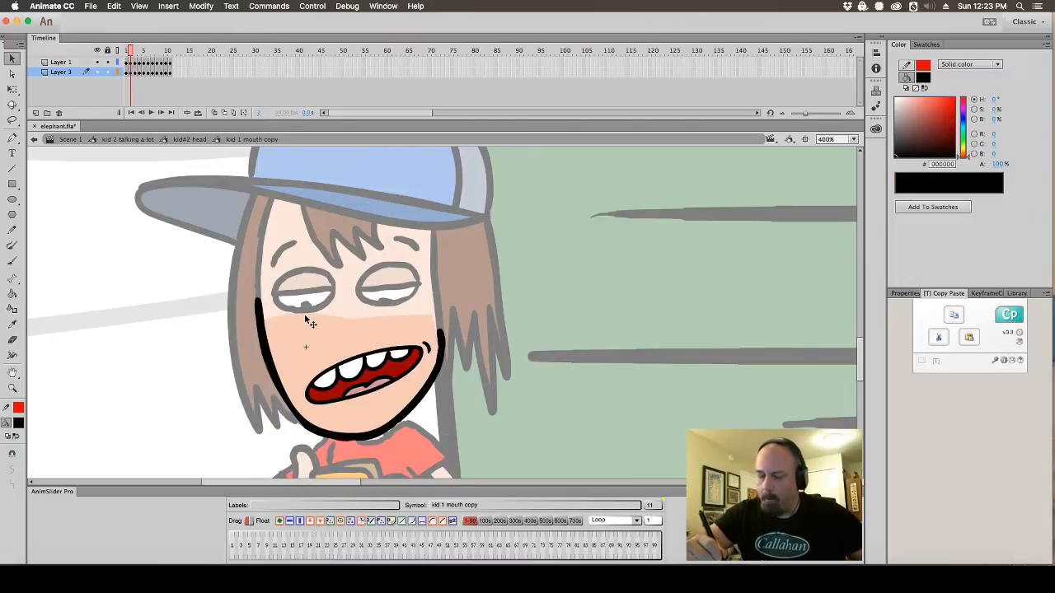
{"action": "left_click", "coordinate": [309, 319]}
{"action": "left_click", "coordinate": [319, 311]}
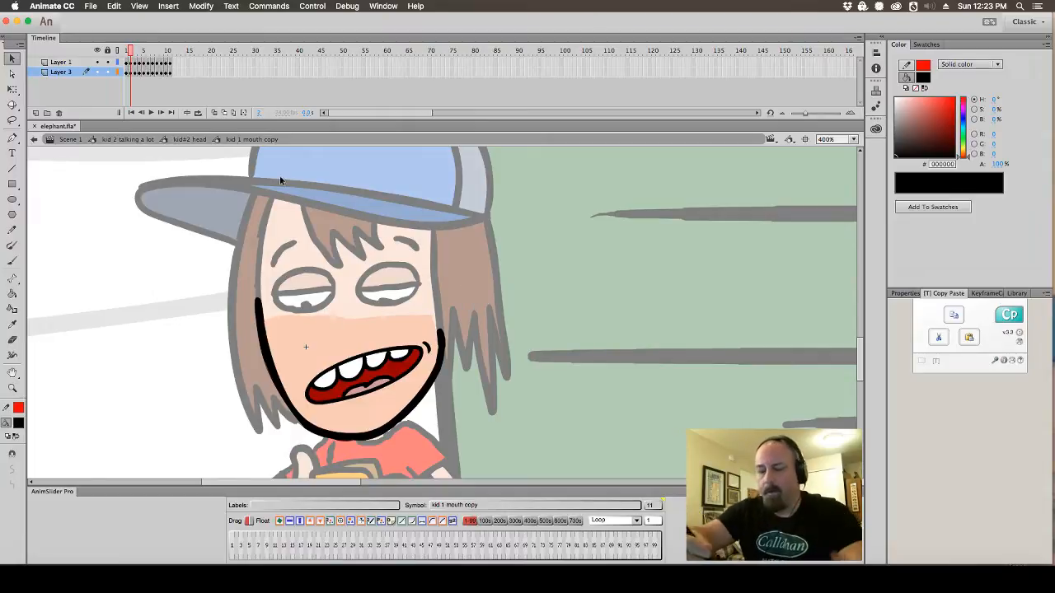
Examine the jaw and mouth drawing on each frame of the mouth symbol through frame 11, and go back to frame 1
{"action": "mouse_move", "coordinate": [141, 61]}
{"action": "left_mouse_down"}
{"action": "mouse_move", "coordinate": [129, 56]}
{"action": "mouse_move", "coordinate": [152, 62]}
{"action": "mouse_move", "coordinate": [145, 83]}
{"action": "mouse_move", "coordinate": [145, 55]}
{"action": "left_mouse_up"}
{"action": "key", "text": "comma"}
{"action": "left_click", "coordinate": [161, 114]}
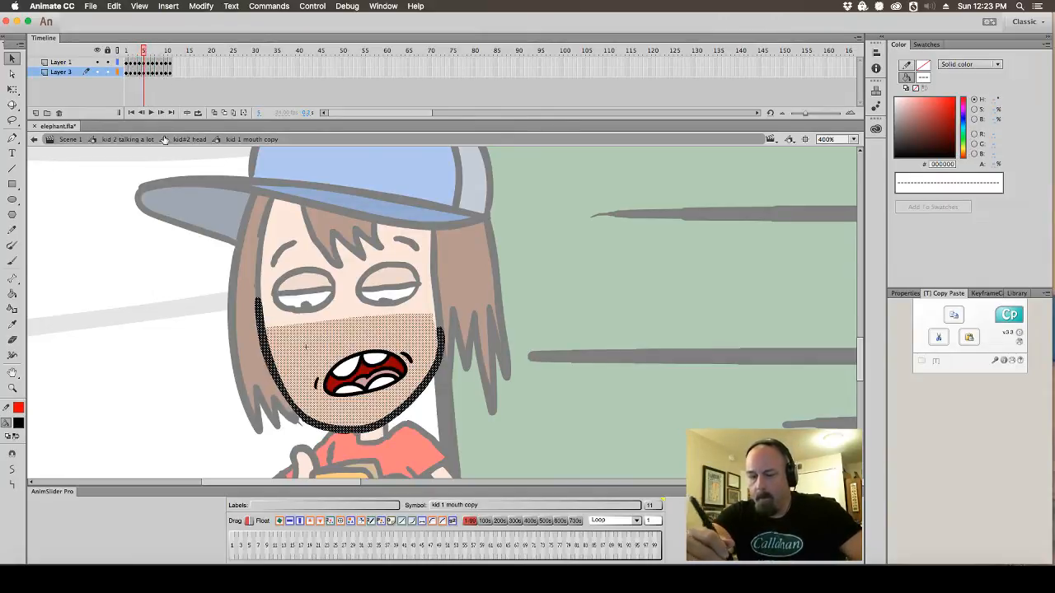
{"action": "left_click", "coordinate": [167, 184]}
{"action": "key", "text": "period"}
{"action": "left_click", "coordinate": [185, 196]}
{"action": "key", "text": "period"}
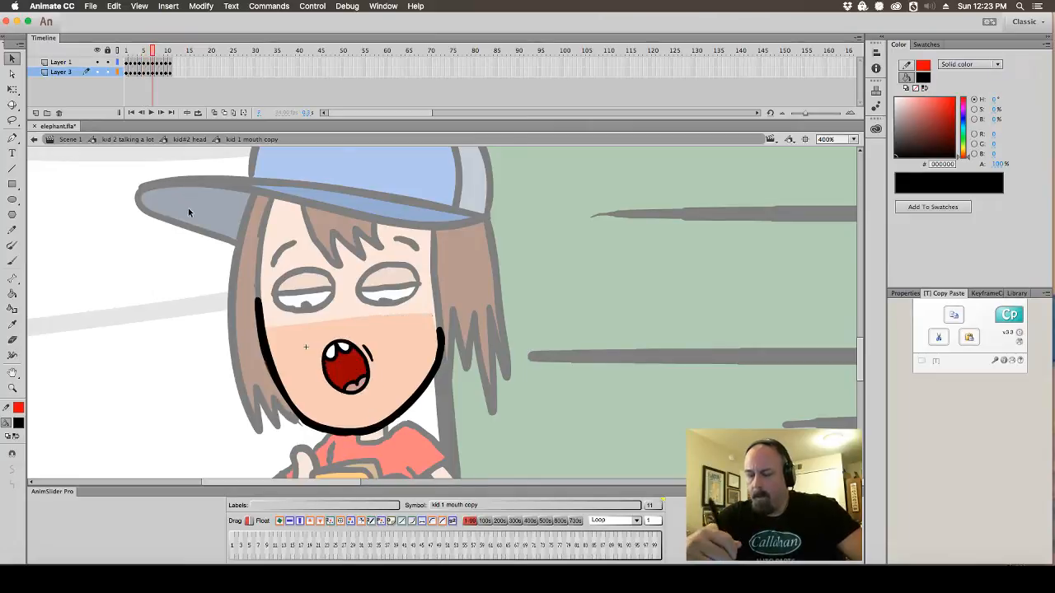
{"action": "key", "text": "period"}
{"action": "left_click", "coordinate": [190, 200]}
{"action": "key", "text": "period"}
{"action": "left_click", "coordinate": [190, 206]}
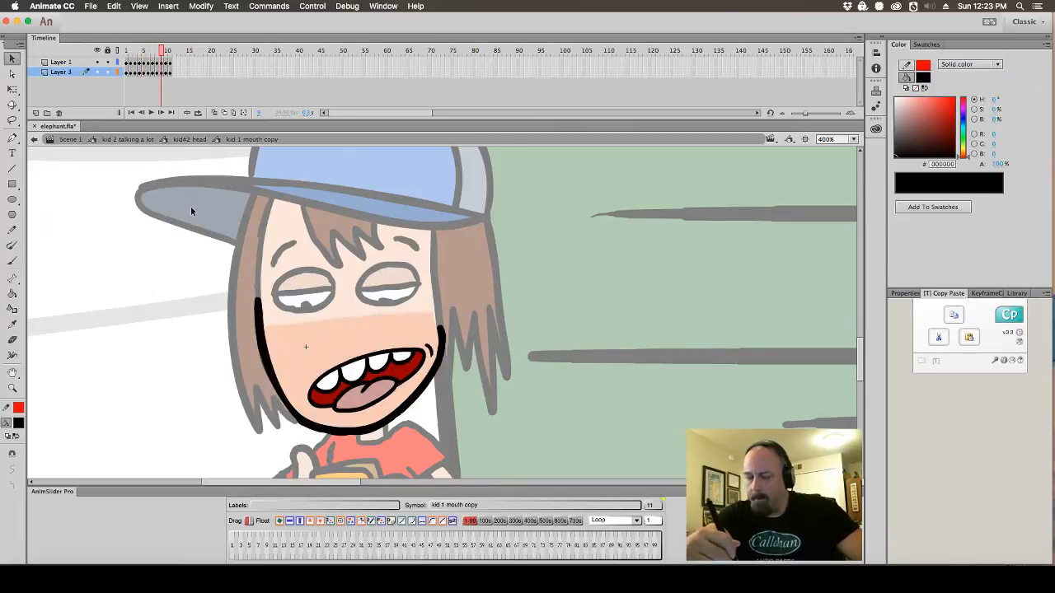
{"action": "key", "text": "period"}
{"action": "left_click", "coordinate": [190, 203]}
{"action": "key", "text": "period"}
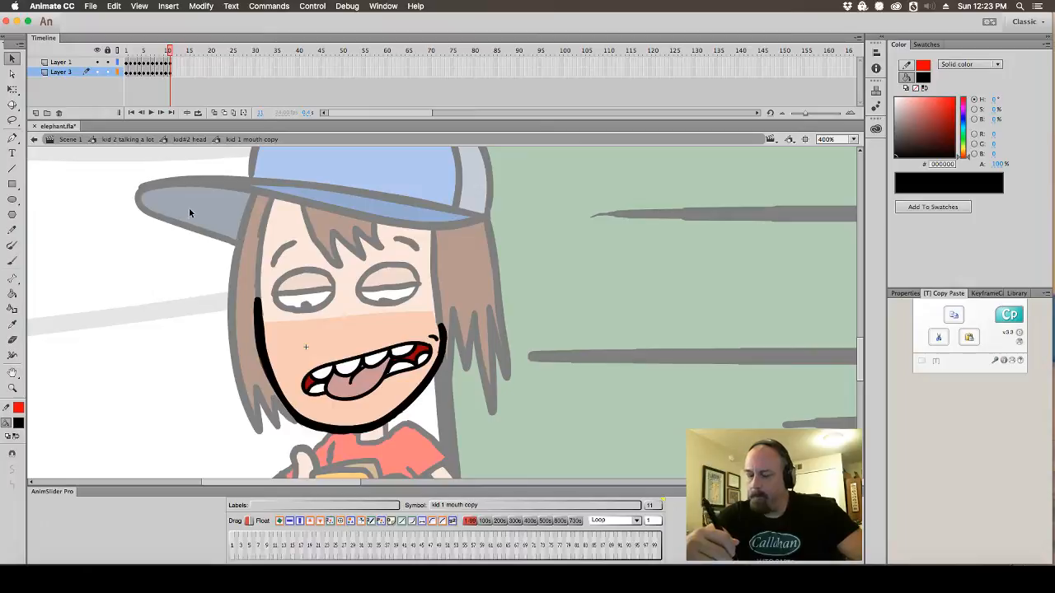
{"action": "left_click_drag", "start_coordinate": [173, 60], "coordinate": [122, 62]}
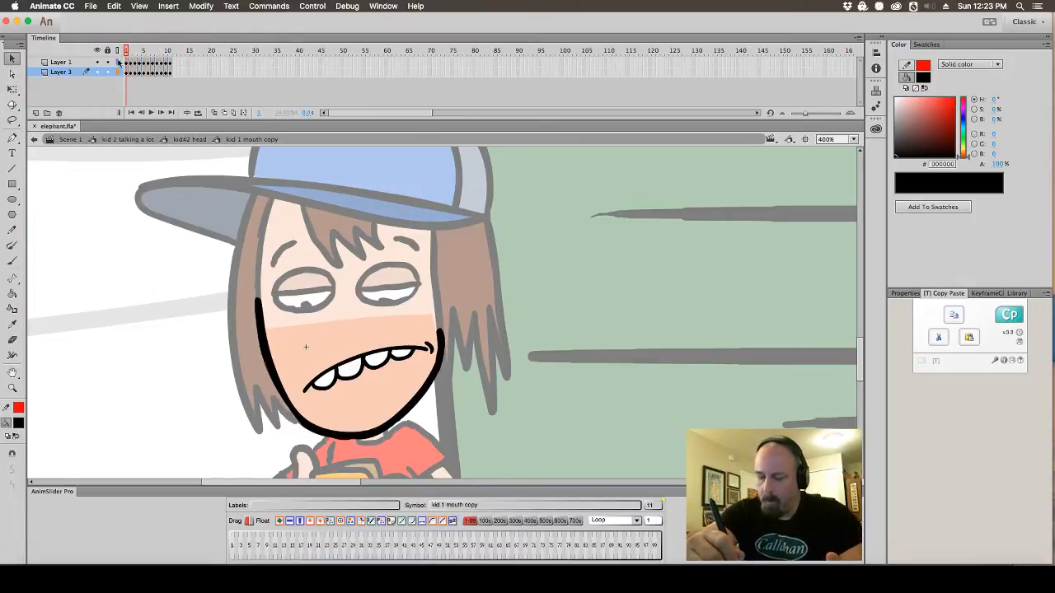
Check the jaw seam on frame 1 in the kid#2 head symbol and again inside the mouth symbol
{"action": "left_click", "coordinate": [190, 139]}
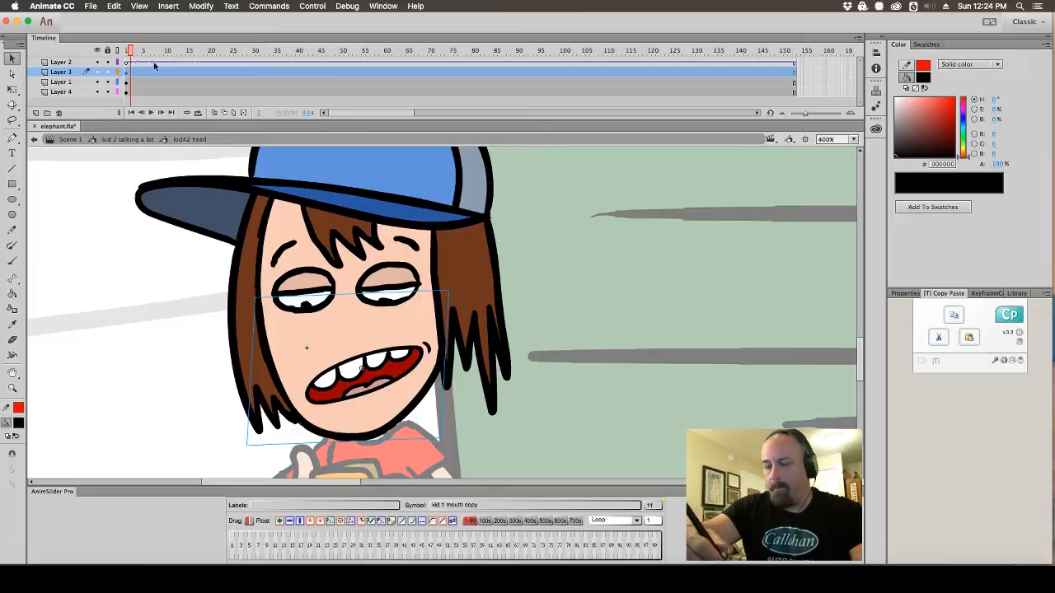
{"action": "left_click", "coordinate": [128, 52]}
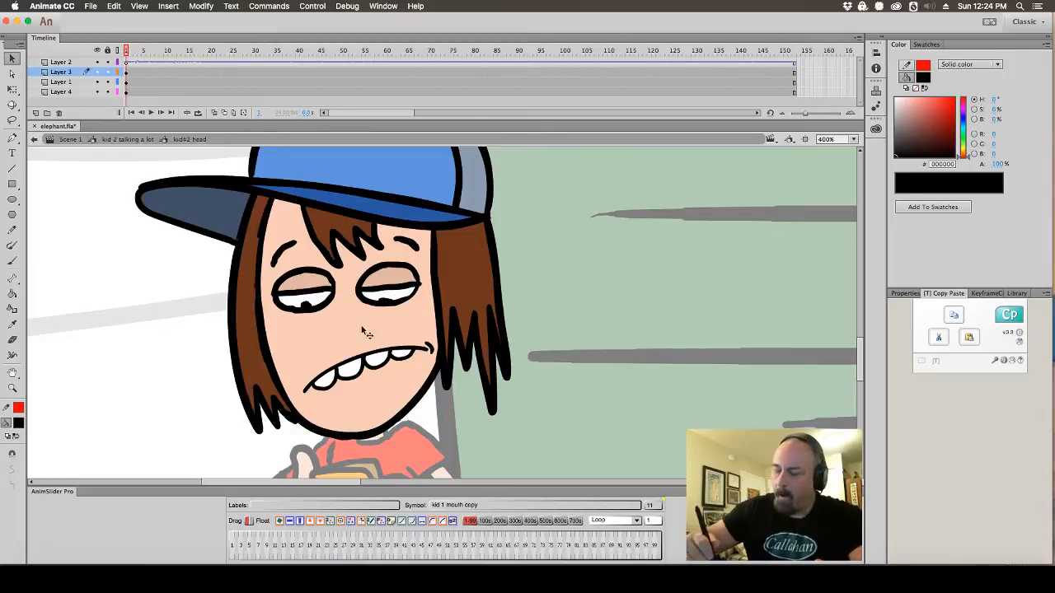
{"action": "left_click", "coordinate": [417, 358]}
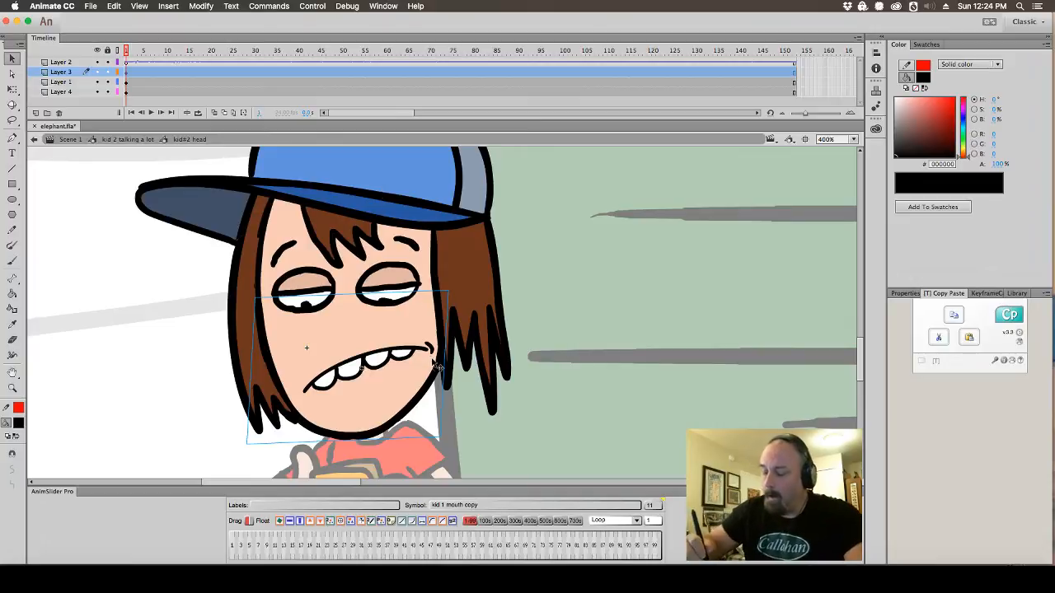
{"action": "double_click", "coordinate": [438, 386]}
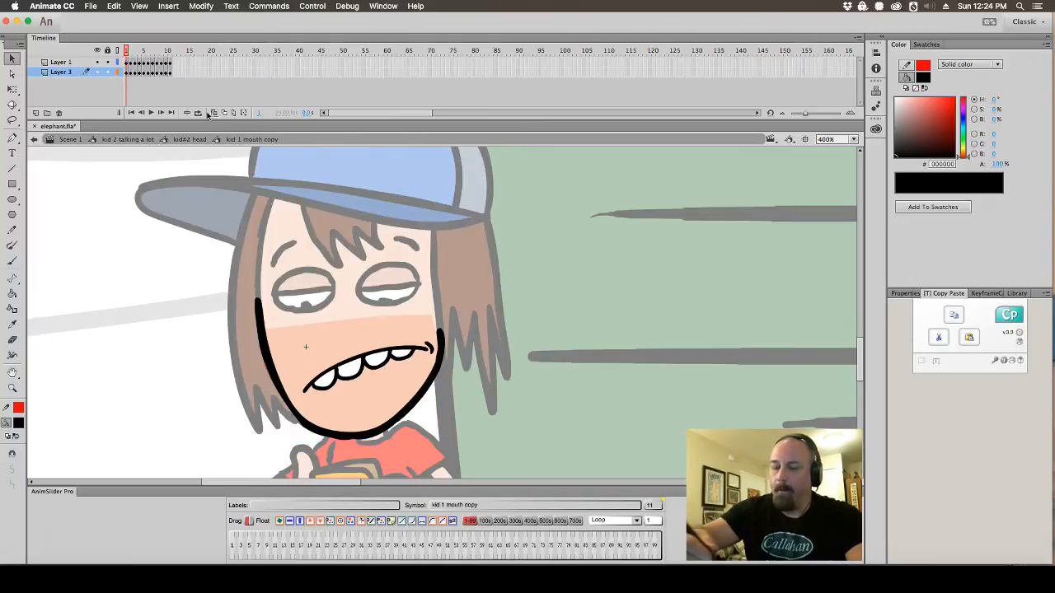
{"action": "mouse_move", "coordinate": [125, 52]}
{"action": "left_mouse_down"}
{"action": "mouse_move", "coordinate": [150, 54]}
{"action": "mouse_move", "coordinate": [125, 55]}
{"action": "left_mouse_up"}
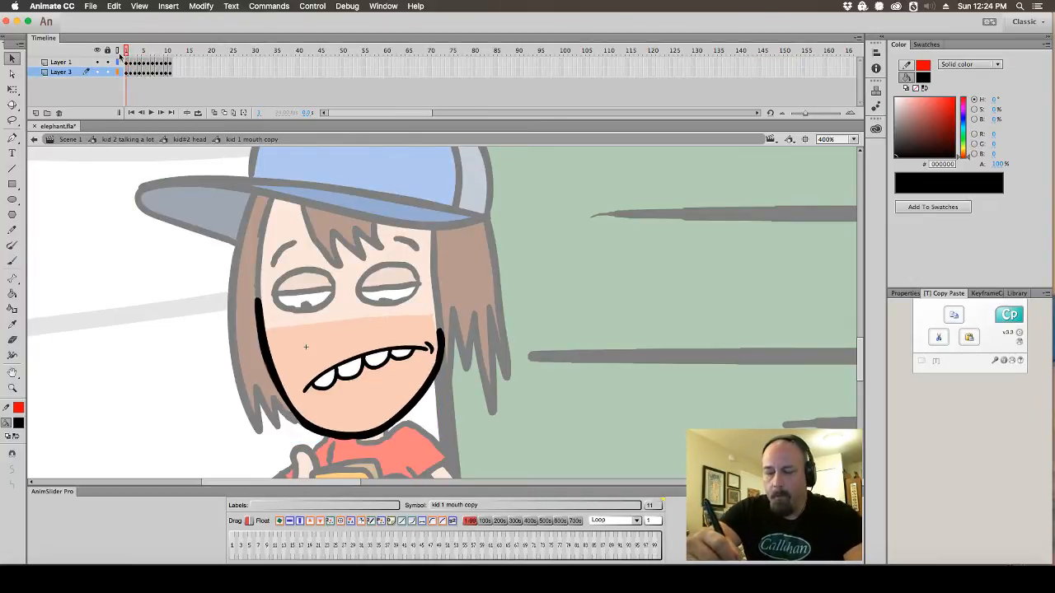
Return to the kid#2 head symbol, load the mouth symbol's frame thumbnails in KeyframeCaddy, and save the file
{"action": "left_click", "coordinate": [207, 142]}
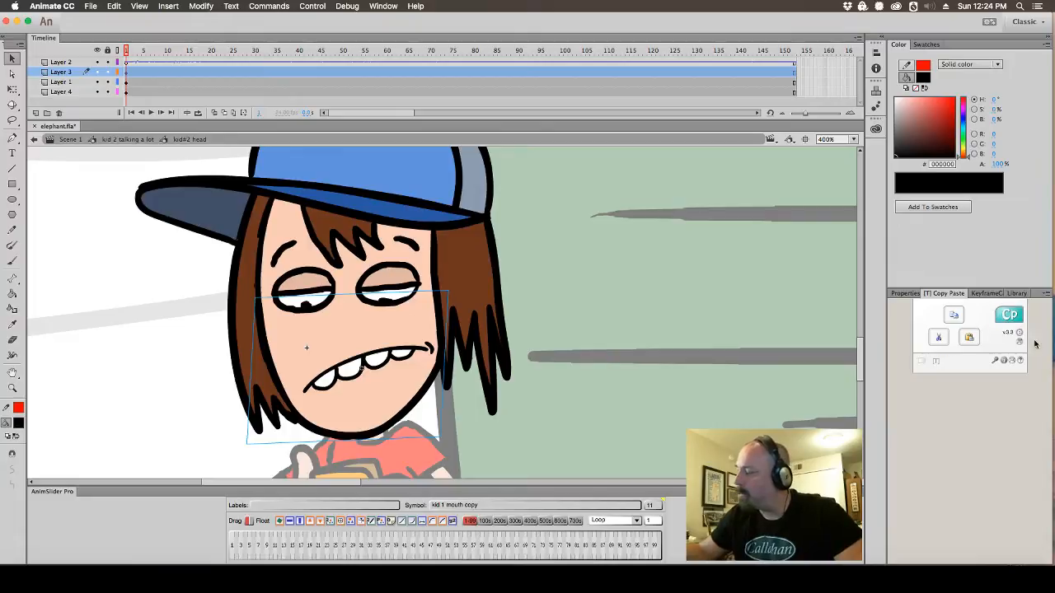
{"action": "double_click", "coordinate": [994, 297]}
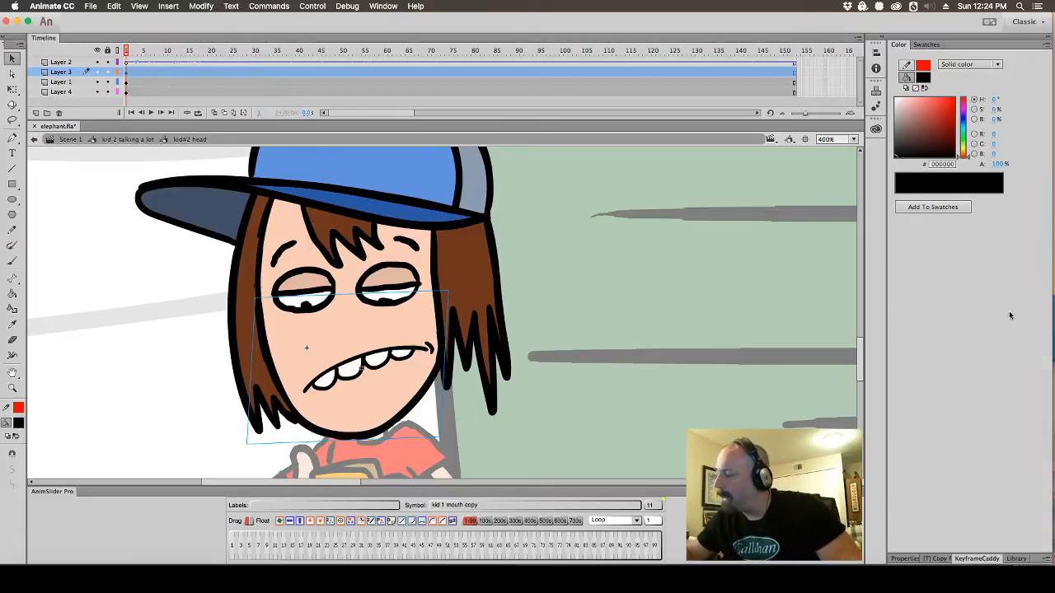
{"action": "double_click", "coordinate": [1035, 559]}
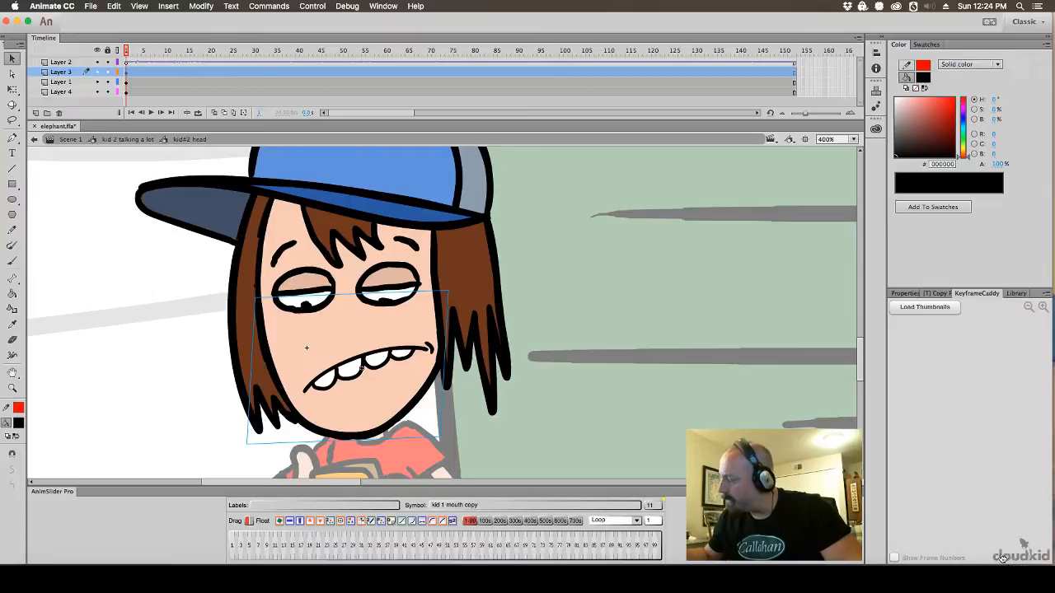
{"action": "left_click", "coordinate": [925, 307]}
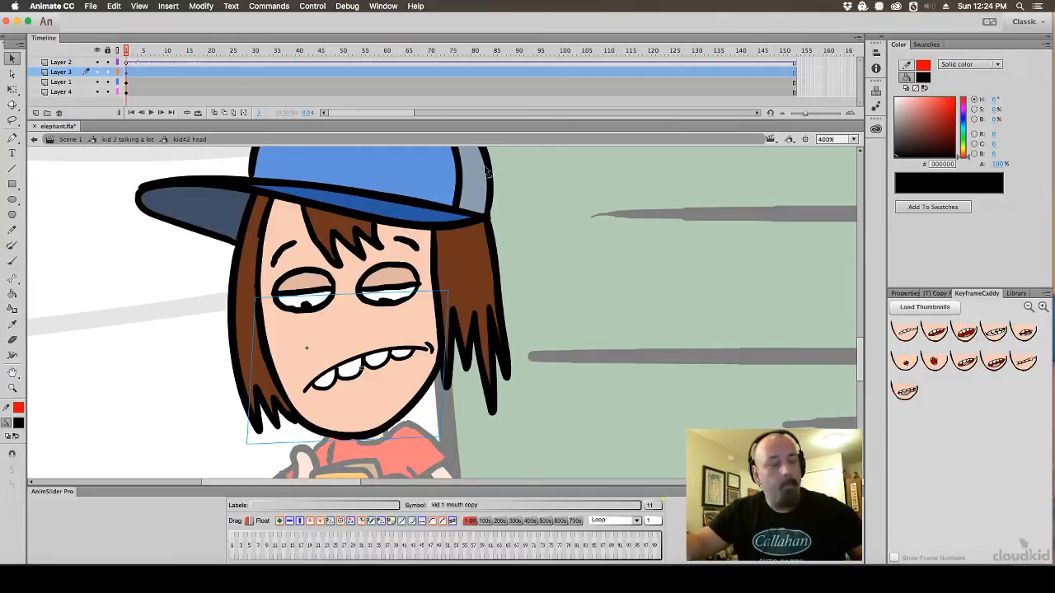
{"action": "key", "text": "super+s"}
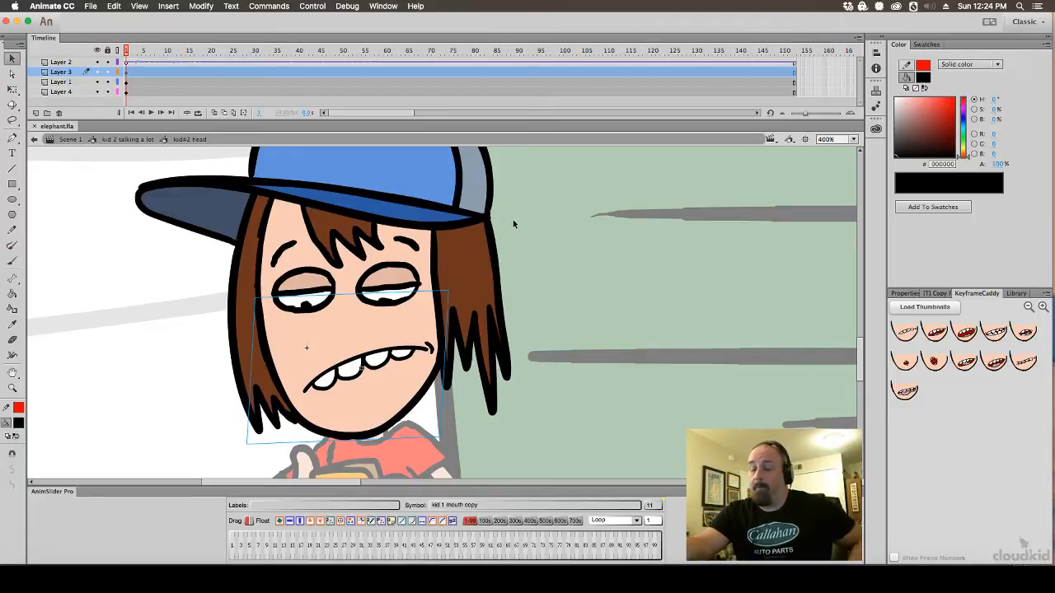
{"action": "left_click", "coordinate": [527, 253]}
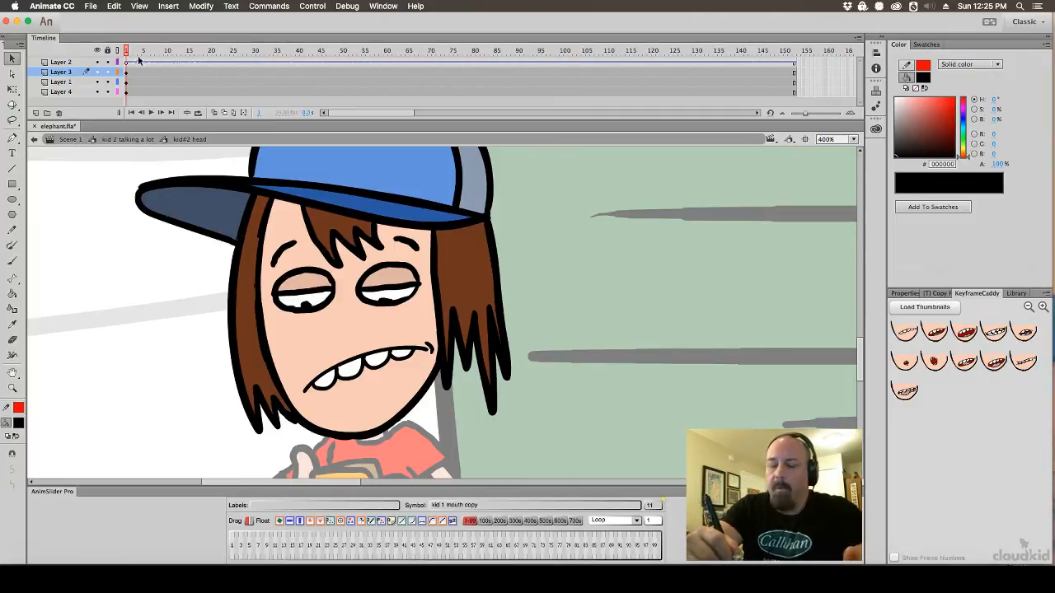
Try black S-shaped brush strokes on the background beside the head and undo them
{"action": "left_click", "coordinate": [13, 260]}
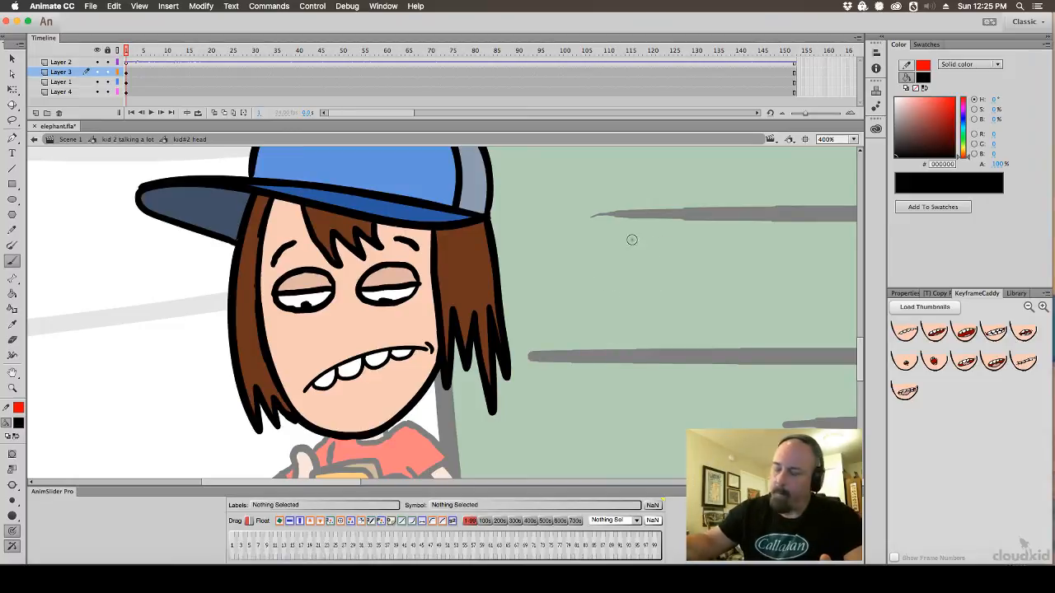
{"action": "mouse_move", "coordinate": [616, 246]}
{"action": "left_mouse_down"}
{"action": "mouse_move", "coordinate": [589, 270]}
{"action": "mouse_move", "coordinate": [606, 316]}
{"action": "mouse_move", "coordinate": [659, 313]}
{"action": "mouse_move", "coordinate": [684, 218]}
{"action": "mouse_move", "coordinate": [717, 211]}
{"action": "mouse_move", "coordinate": [731, 249]}
{"action": "mouse_move", "coordinate": [709, 262]}
{"action": "left_mouse_up"}
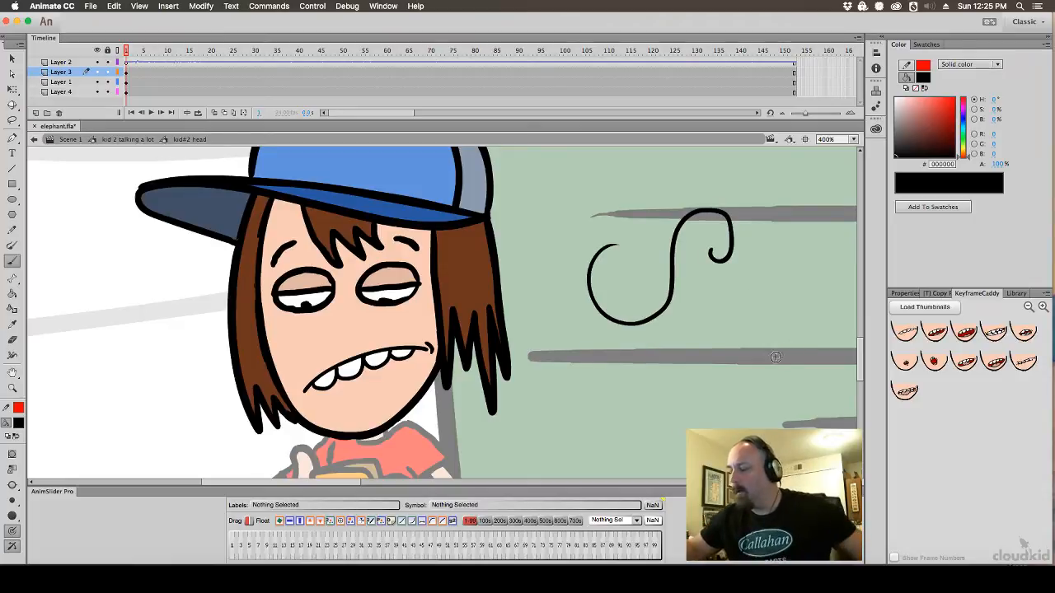
{"action": "key", "text": "super+z"}
{"action": "left_click_drag", "start_coordinate": [663, 194], "coordinate": [616, 350]}
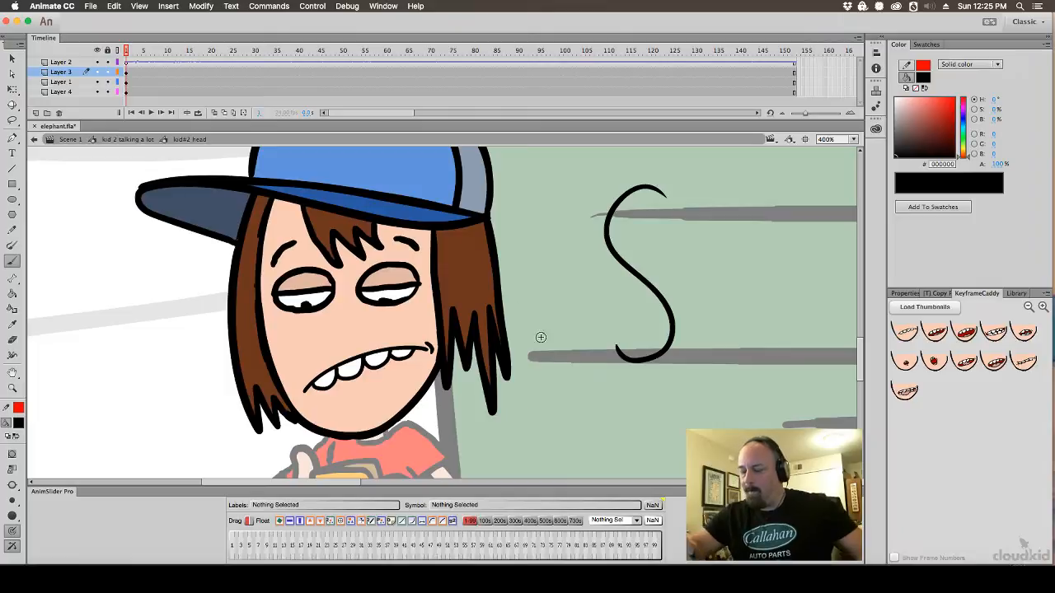
{"action": "key", "text": "super+z"}
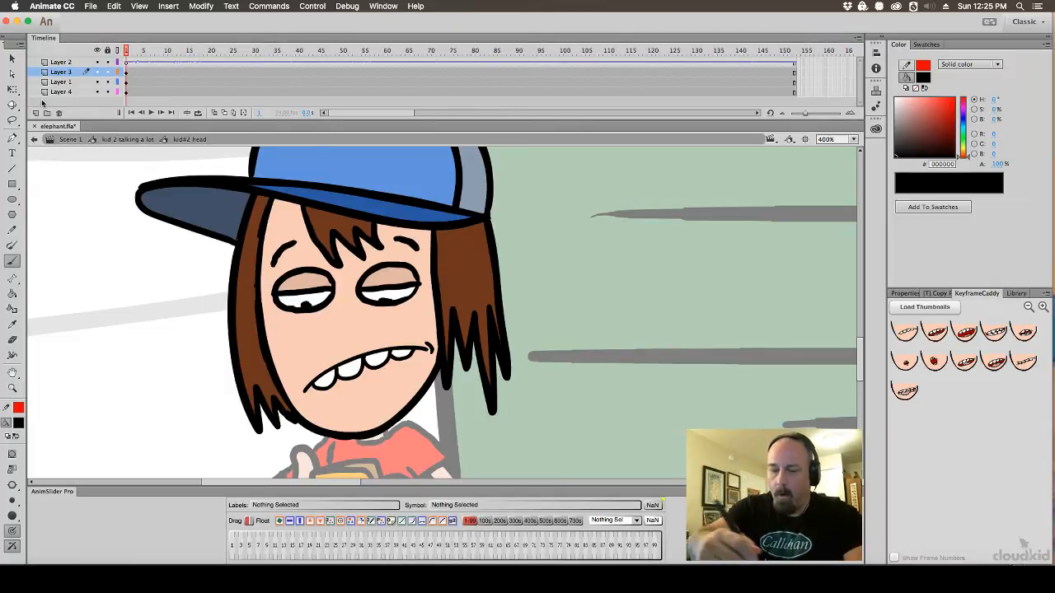
Set the mouth symbol instance on frame 1 of Layer 3 to Single Frame playback
{"action": "left_click", "coordinate": [13, 59]}
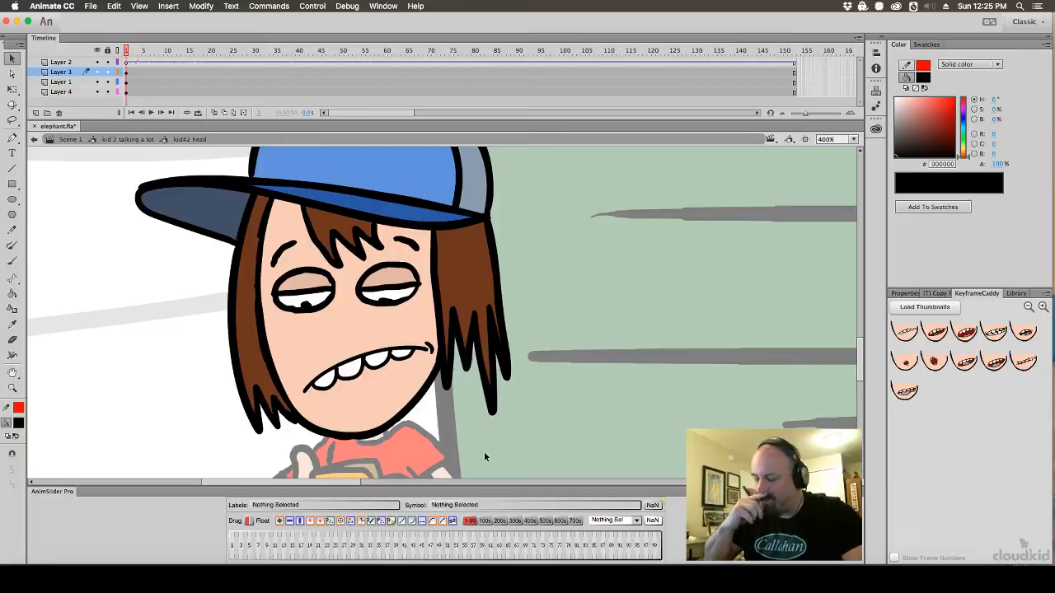
{"action": "mouse_move", "coordinate": [127, 52]}
{"action": "left_mouse_down"}
{"action": "mouse_move", "coordinate": [140, 51]}
{"action": "mouse_move", "coordinate": [127, 52]}
{"action": "left_mouse_up"}
{"action": "left_click", "coordinate": [404, 363]}
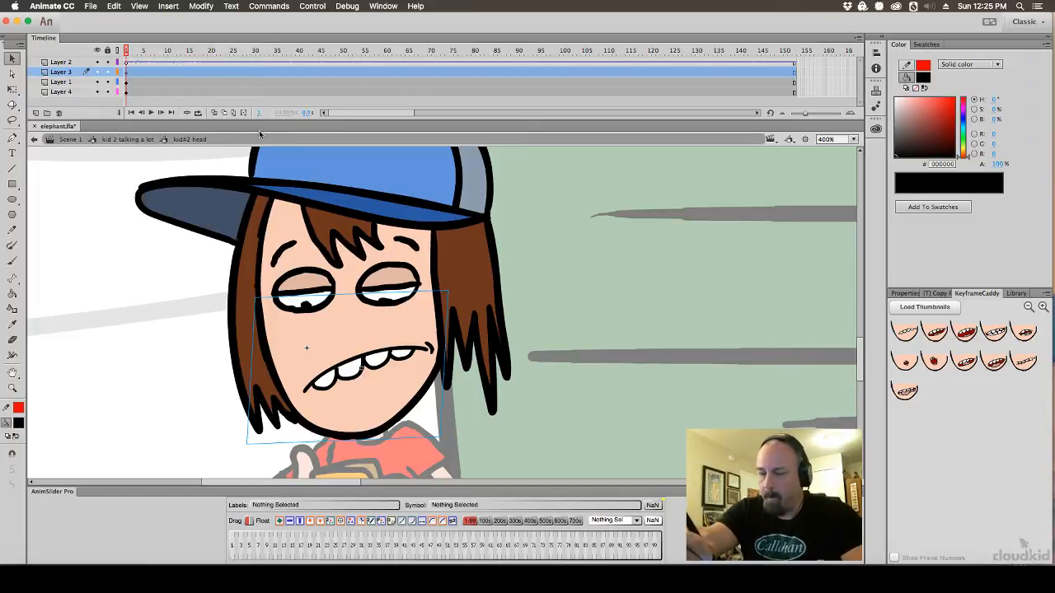
{"action": "left_click", "coordinate": [640, 521]}
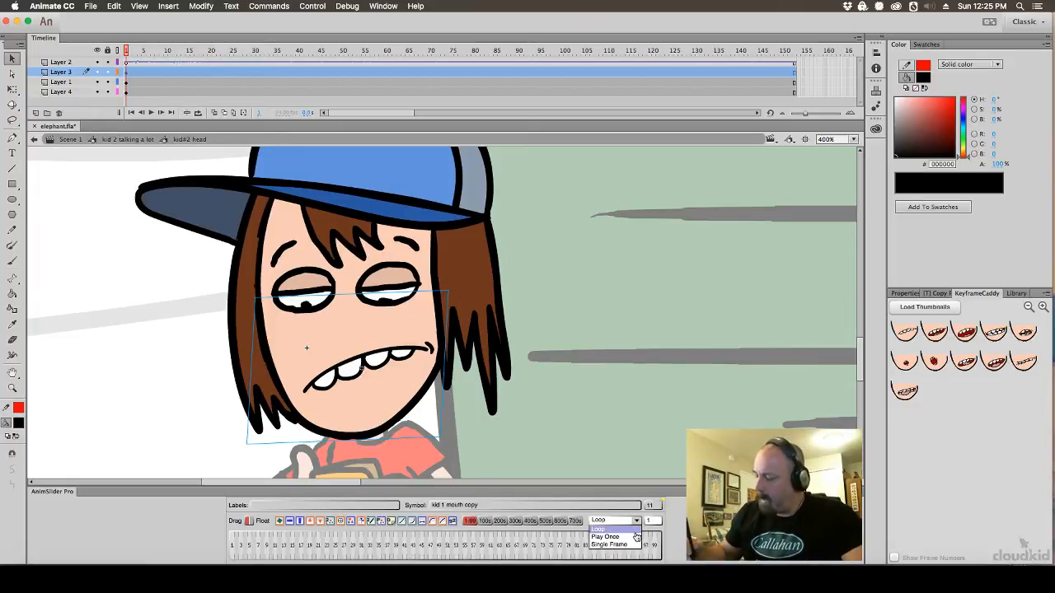
{"action": "left_click", "coordinate": [626, 549]}
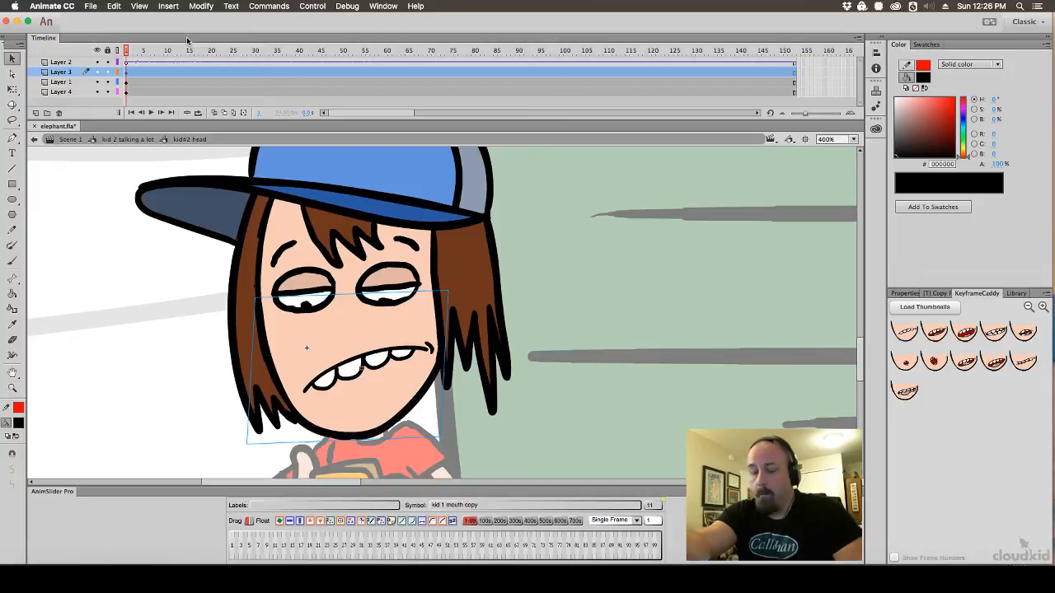
{"action": "left_click", "coordinate": [128, 81]}
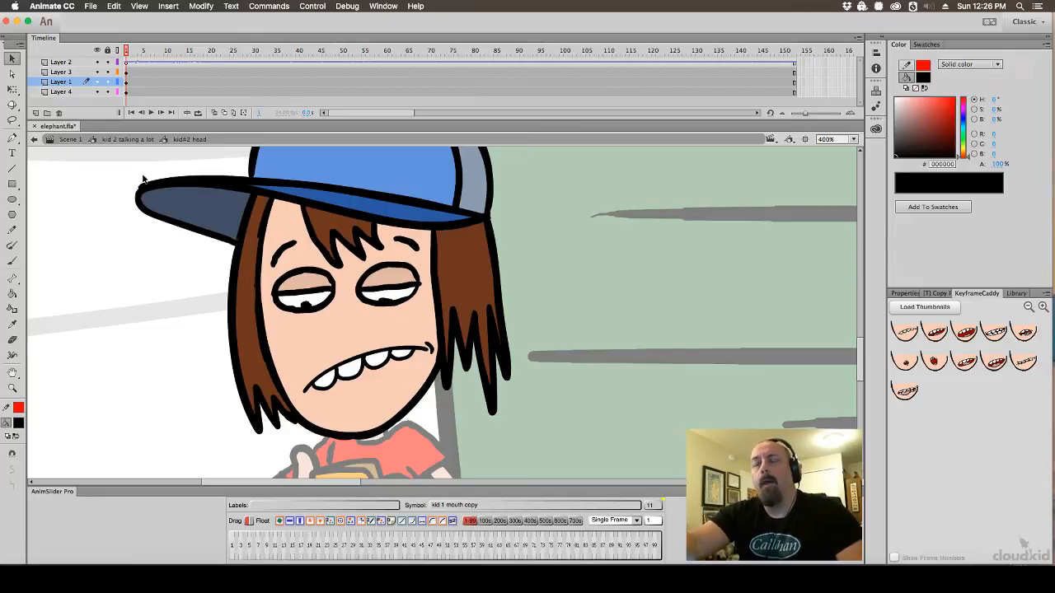
{"action": "mouse_move", "coordinate": [129, 58]}
{"action": "left_mouse_down"}
{"action": "mouse_move", "coordinate": [202, 56]}
{"action": "mouse_move", "coordinate": [126, 57]}
{"action": "left_mouse_up"}
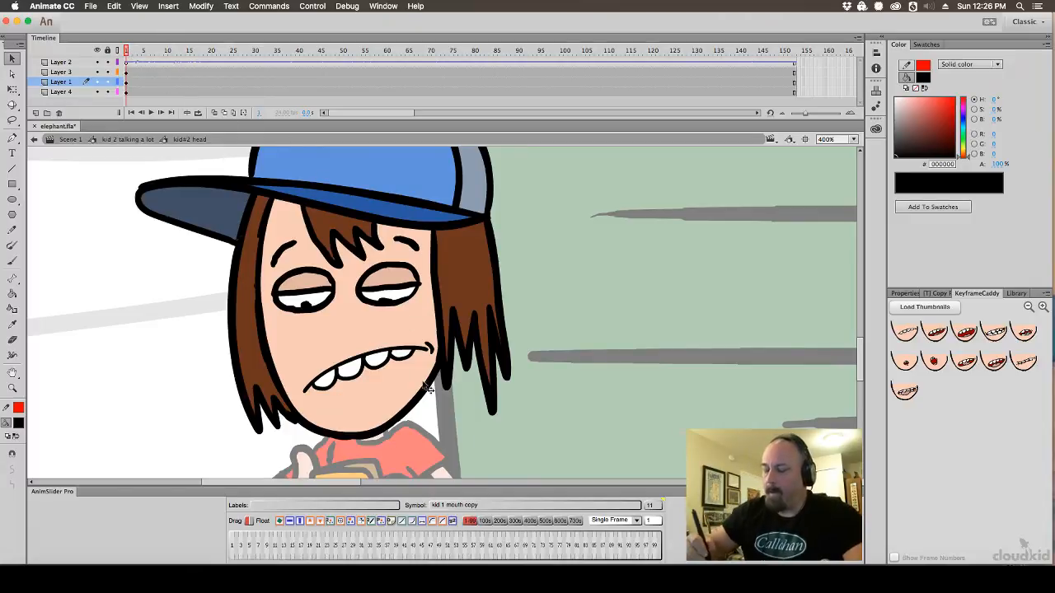
{"action": "left_click", "coordinate": [61, 71]}
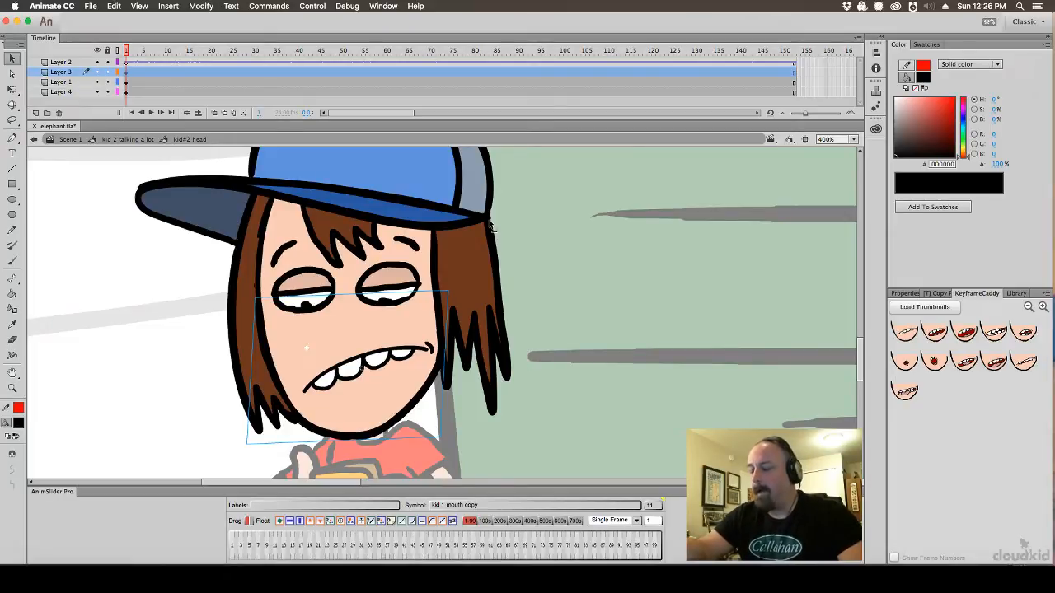
{"action": "left_click", "coordinate": [543, 228]}
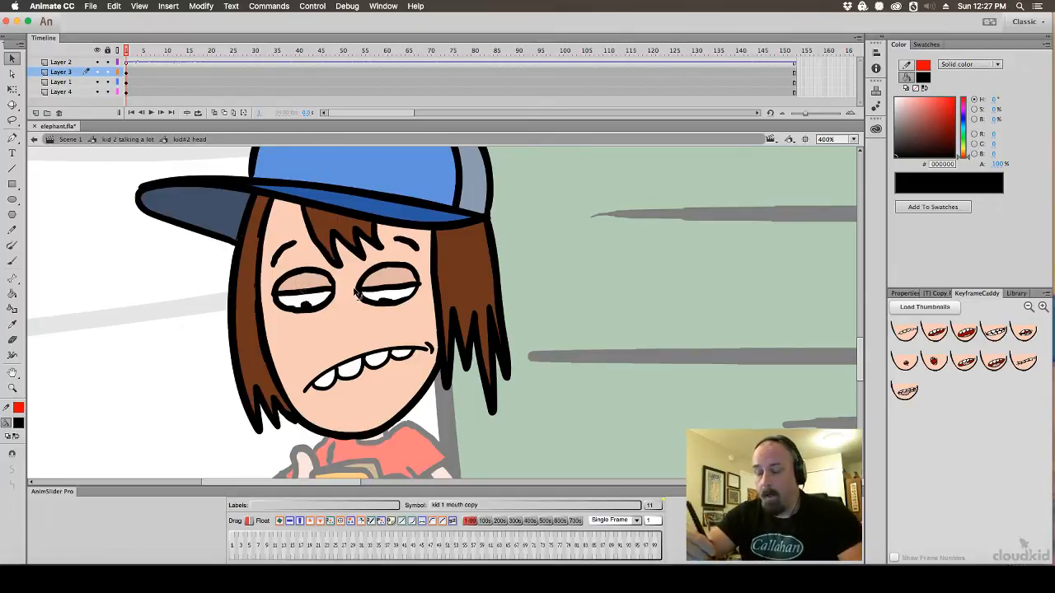
Set the fill colour to white (FFFFFF) for retouching the kid's eyes on Layer 1
{"action": "left_click", "coordinate": [330, 307]}
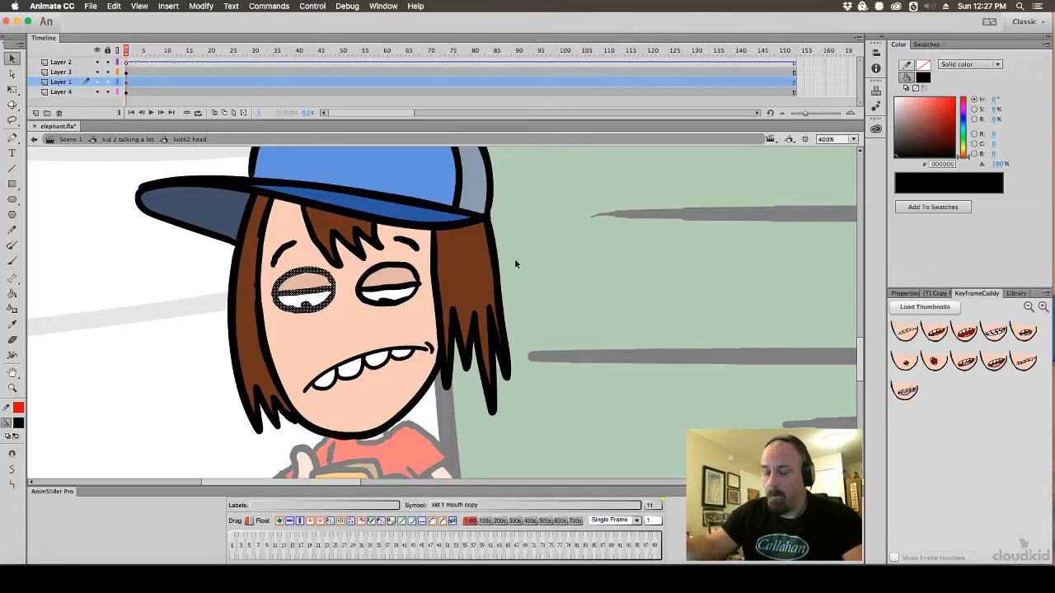
{"action": "left_click", "coordinate": [515, 258]}
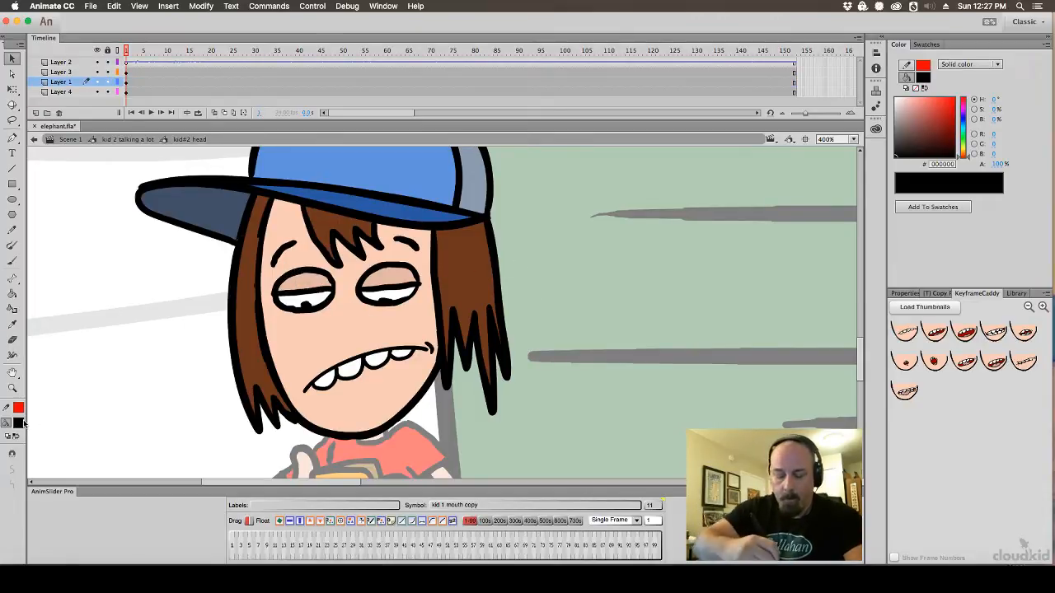
{"action": "left_click", "coordinate": [329, 300], "text": "super"}
{"action": "left_click_drag", "start_coordinate": [237, 331], "coordinate": [100, 275]}
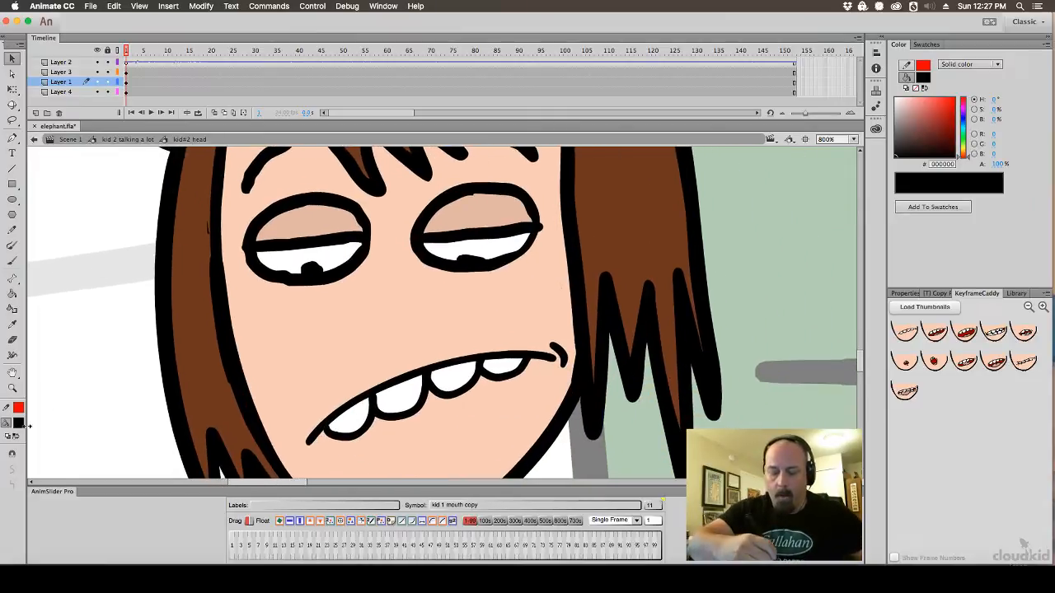
{"action": "left_click", "coordinate": [19, 423]}
{"action": "left_click", "coordinate": [294, 256]}
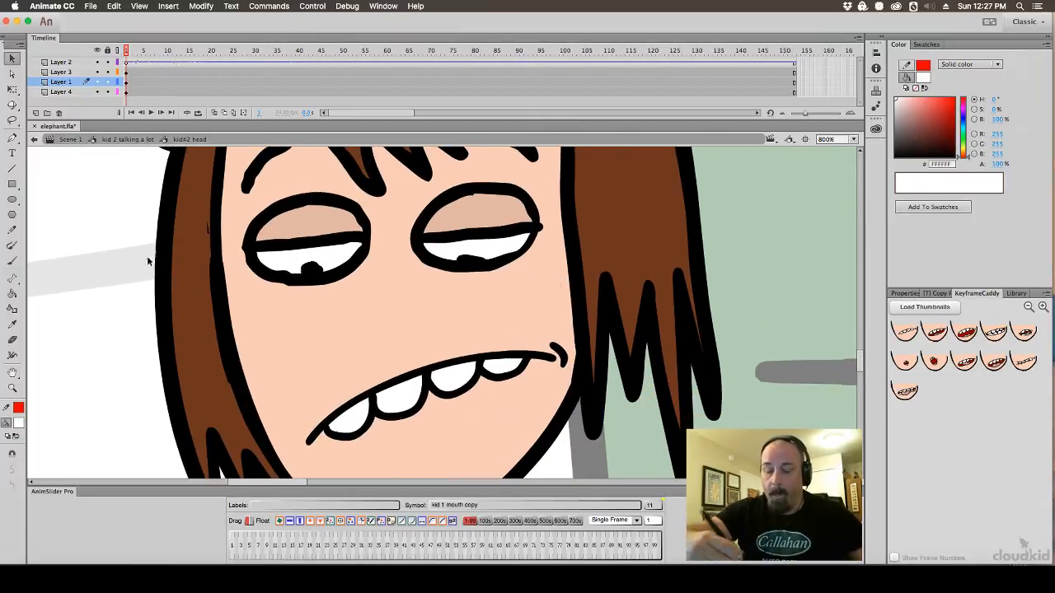
Try a white brush stroke beside the pupil of the left eye, and switch the brush out of Paint Behind mode
{"action": "left_click", "coordinate": [13, 261]}
{"action": "mouse_move", "coordinate": [306, 273]}
{"action": "left_mouse_down"}
{"action": "mouse_move", "coordinate": [258, 258]}
{"action": "mouse_move", "coordinate": [278, 270]}
{"action": "left_mouse_up"}
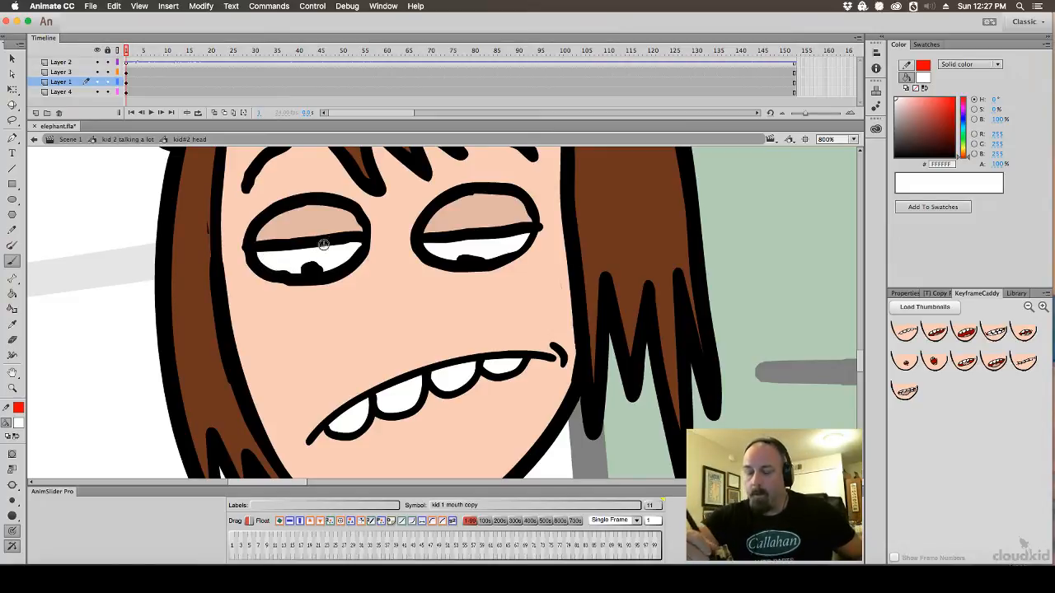
{"action": "left_click", "coordinate": [15, 487]}
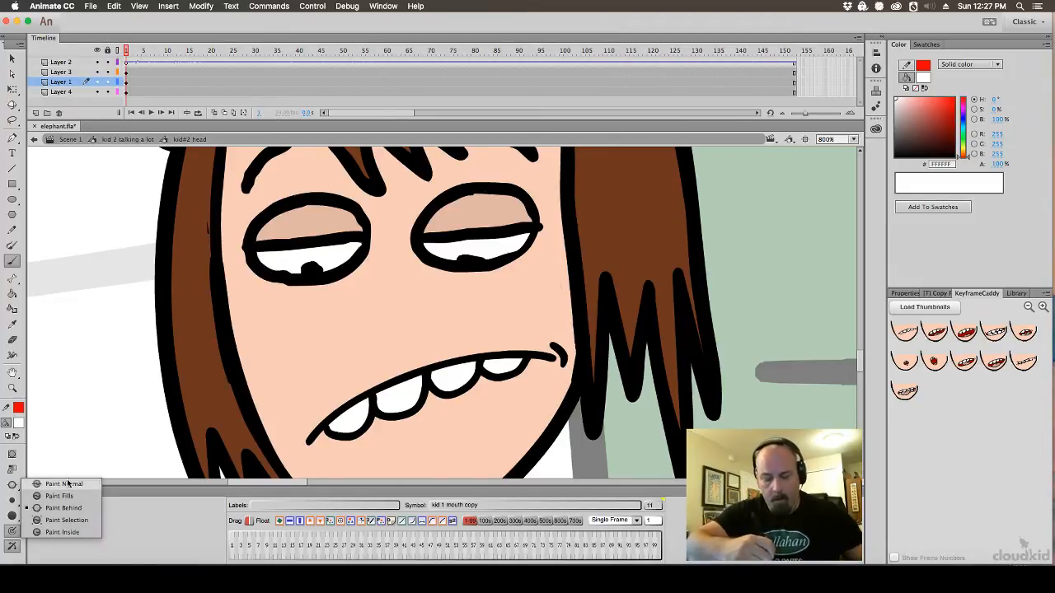
{"action": "left_click", "coordinate": [49, 492]}
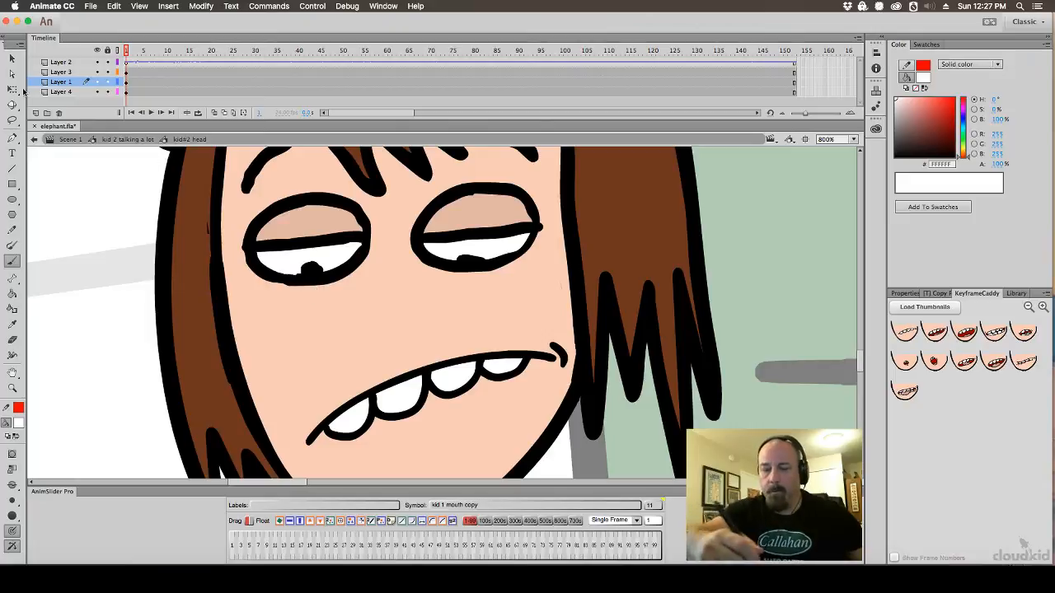
Convert the left eye's black outline, white and eyelid into a graphic symbol named "kid eye"
{"action": "key", "text": "v"}
{"action": "left_click", "coordinate": [370, 246]}
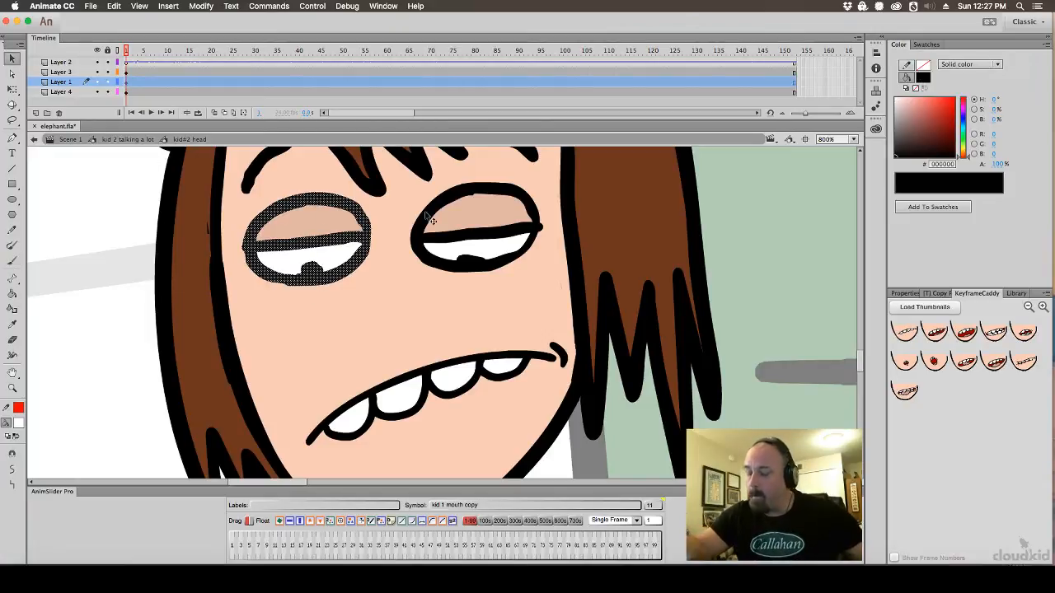
{"action": "left_click", "coordinate": [350, 258], "text": "shift"}
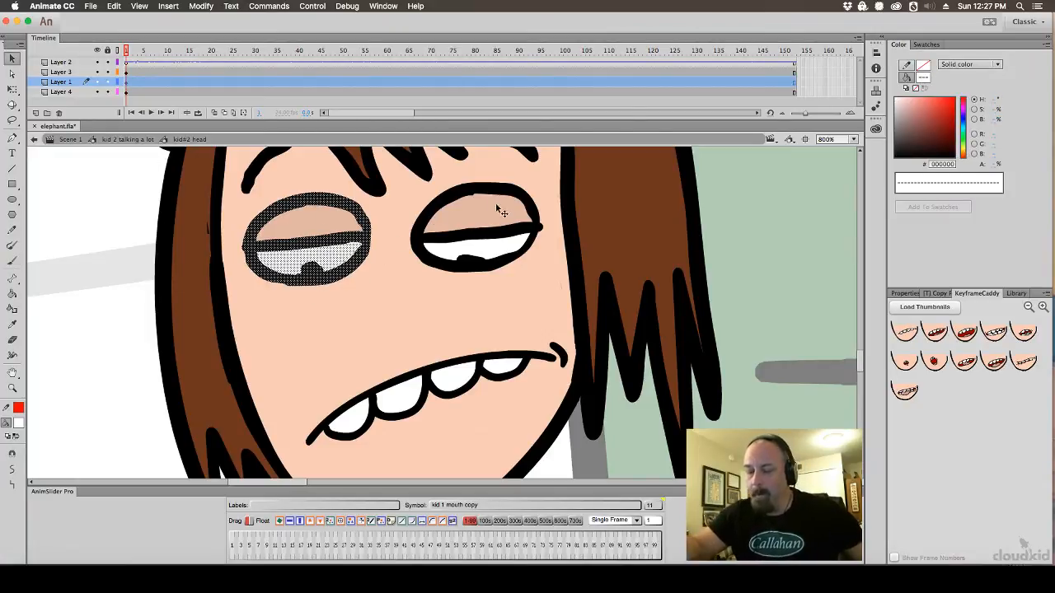
{"action": "left_click", "coordinate": [342, 241], "text": "shift"}
{"action": "key", "text": "F8"}
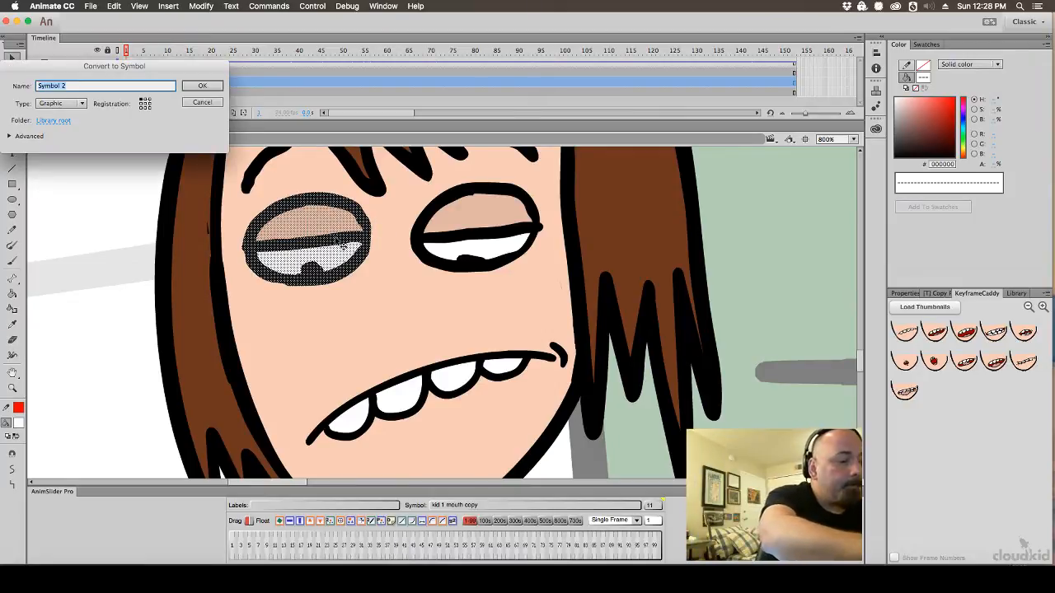
{"action": "type", "text": "kid e"}
{"action": "type", "text": "ye"}
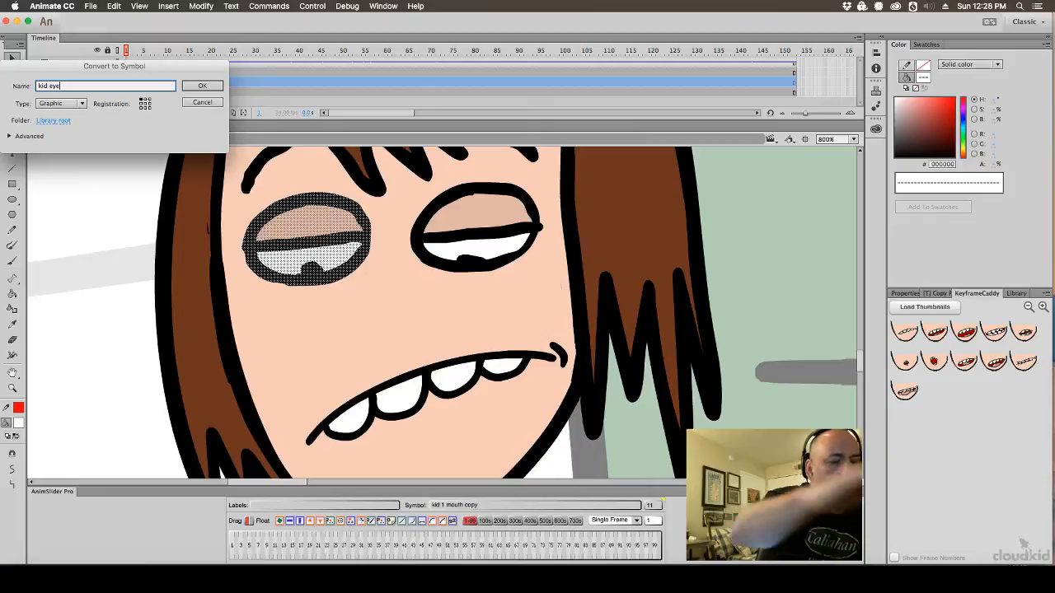
{"action": "key", "text": "Return"}
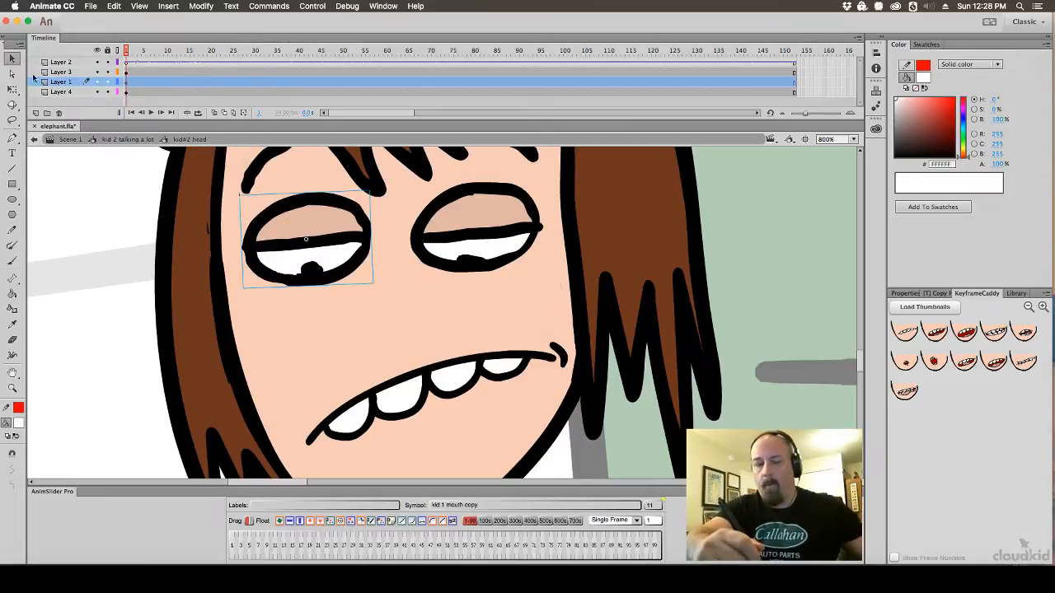
Recolour the right eye's outline, eyelid and white together with the pale skin tone FBE5DB to merge them into one patch
{"action": "double_click", "coordinate": [510, 198]}
{"action": "left_click", "coordinate": [512, 219]}
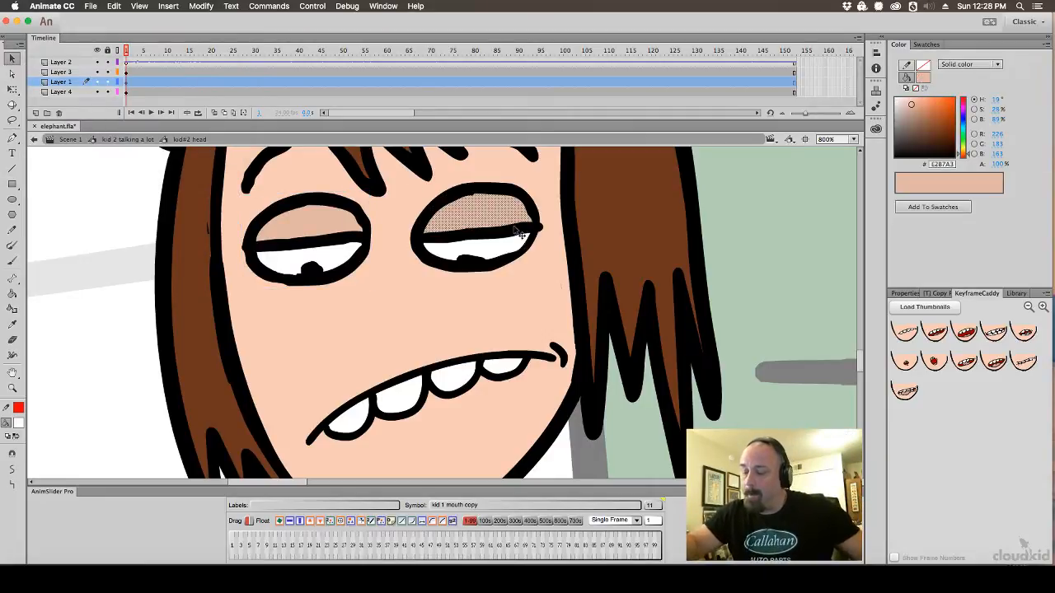
{"action": "left_click", "coordinate": [512, 246]}
{"action": "left_click", "coordinate": [530, 222]}
{"action": "left_click", "coordinate": [512, 221], "text": "shift"}
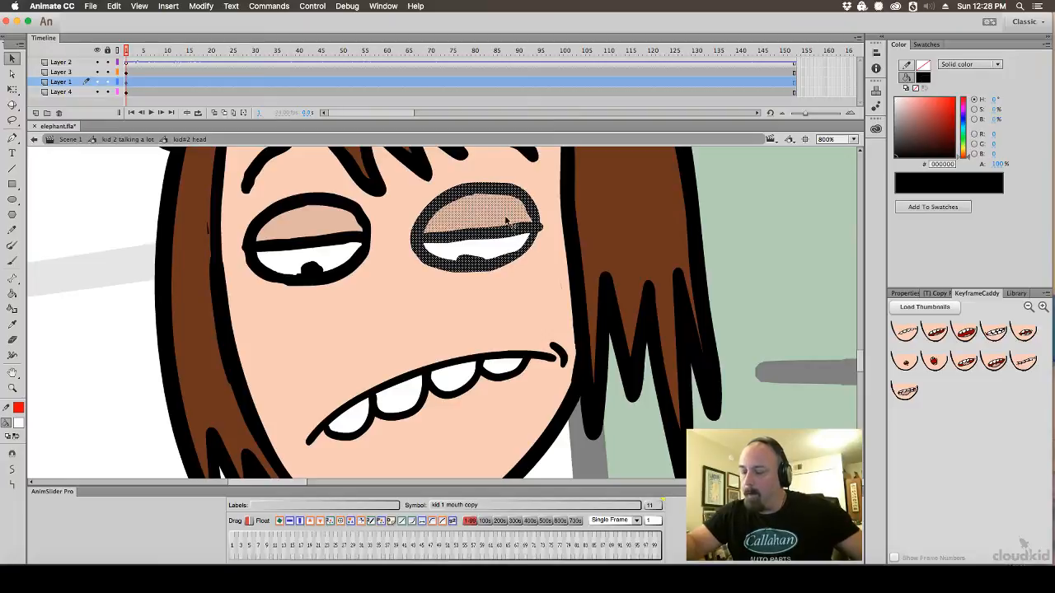
{"action": "left_click", "coordinate": [513, 248], "text": "shift"}
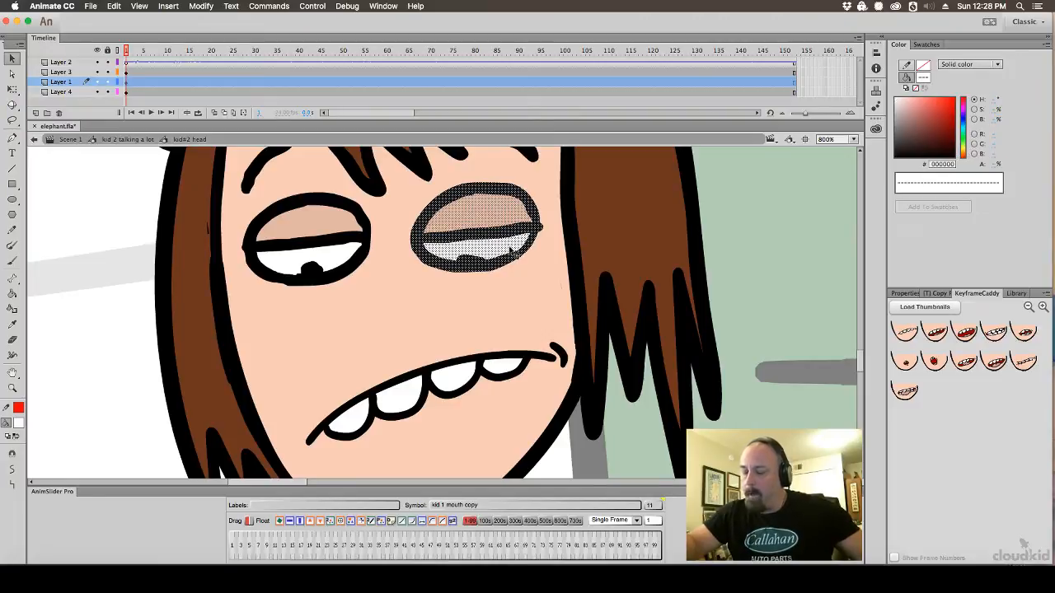
{"action": "left_click", "coordinate": [19, 424]}
{"action": "left_click", "coordinate": [20, 450]}
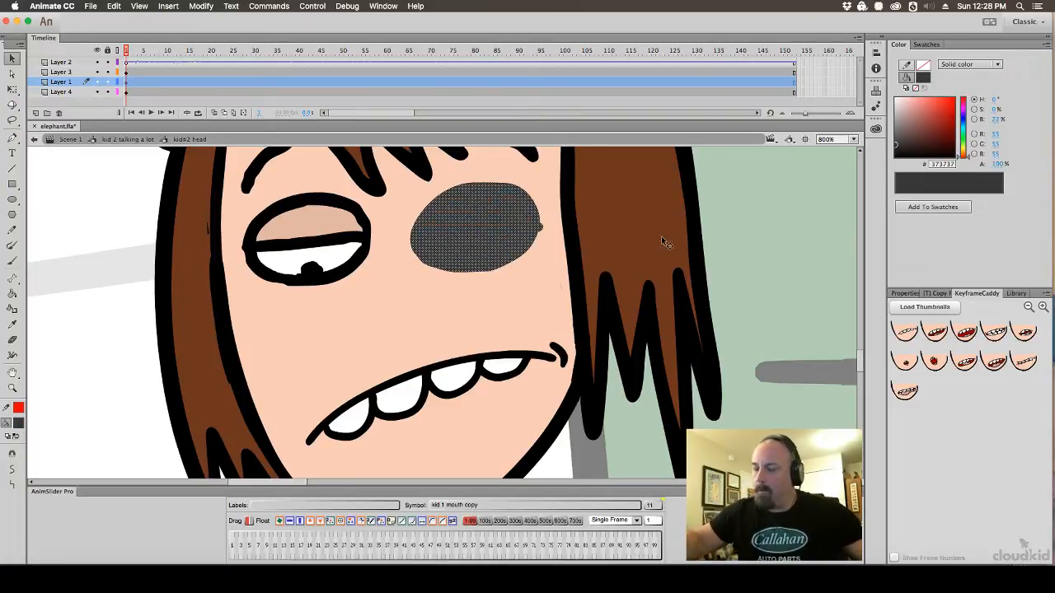
{"action": "left_click", "coordinate": [20, 424]}
{"action": "left_click", "coordinate": [417, 293]}
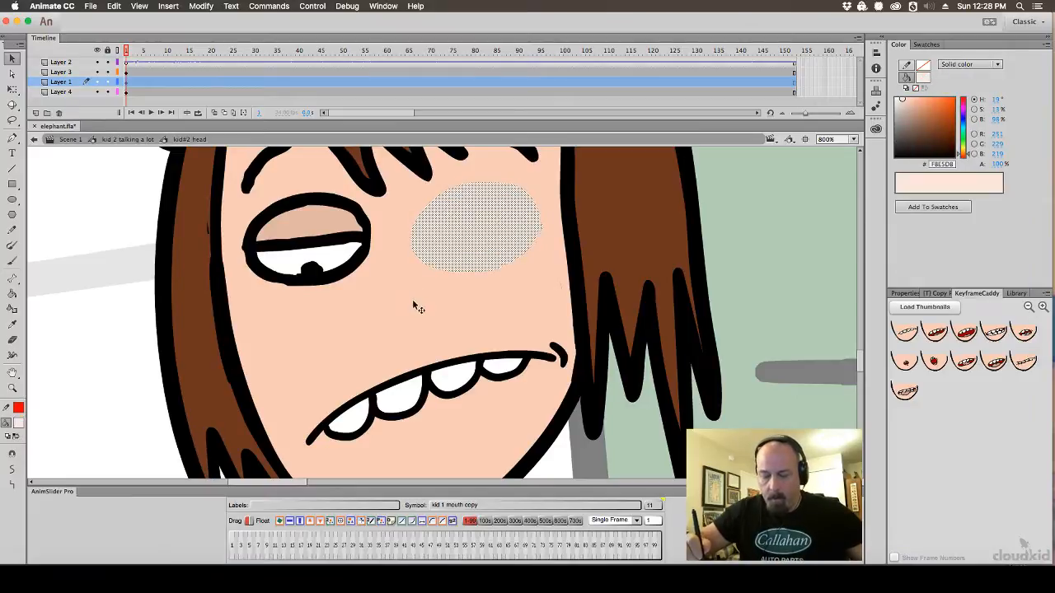
{"action": "left_click", "coordinate": [676, 225]}
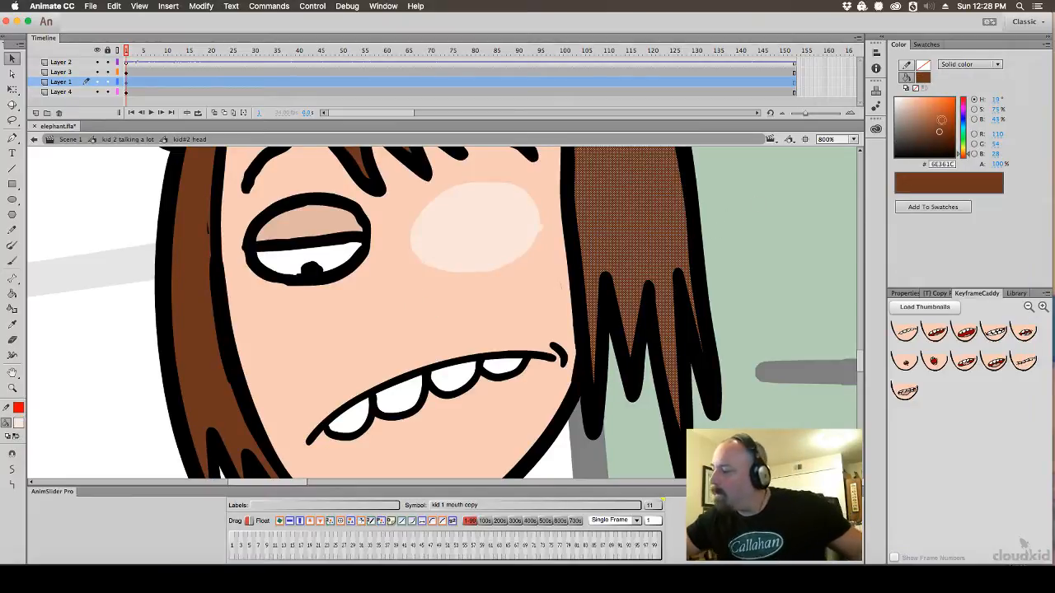
{"action": "left_click", "coordinate": [923, 77]}
{"action": "left_click", "coordinate": [551, 272]}
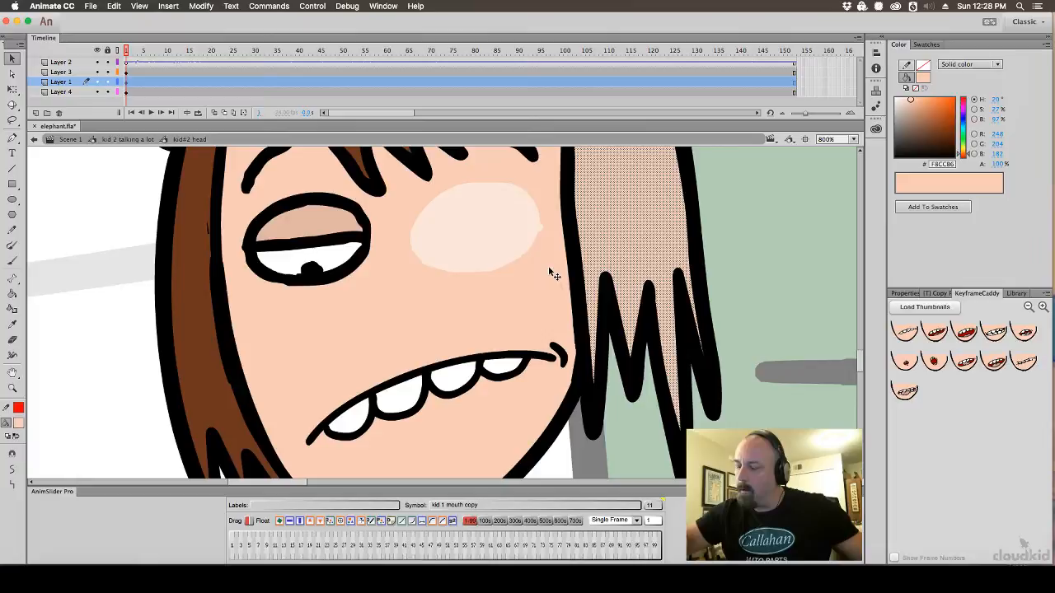
{"action": "key", "text": "ctrl+z"}
Sample the face's skin colour (F8CCB6) as the fill and flood the pale patch with it using the Paint Bucket
{"action": "left_click", "coordinate": [746, 241]}
{"action": "left_click", "coordinate": [923, 76]}
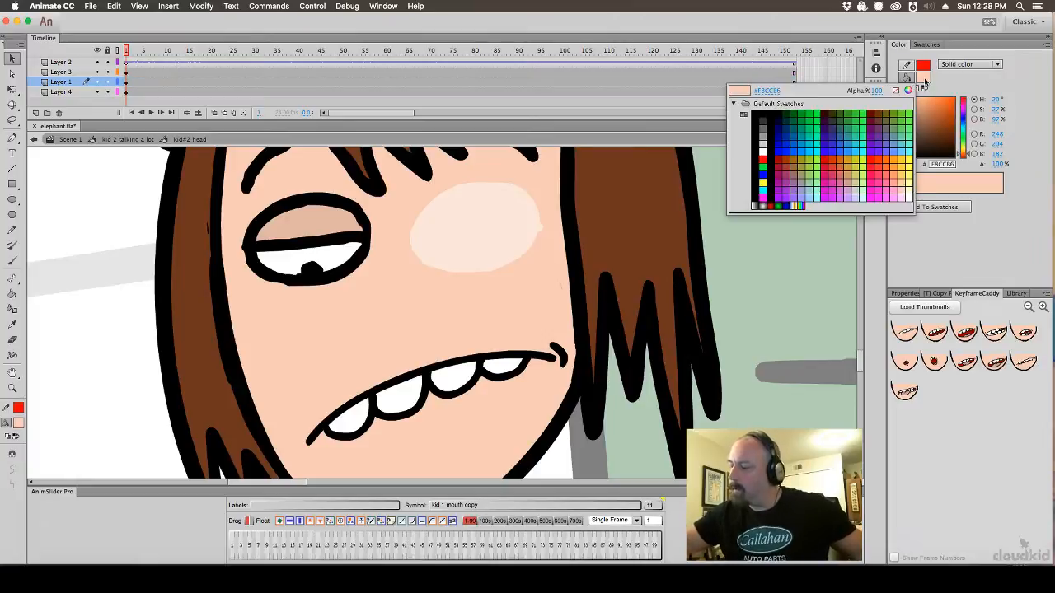
{"action": "left_click", "coordinate": [555, 274]}
{"action": "left_click", "coordinate": [13, 294]}
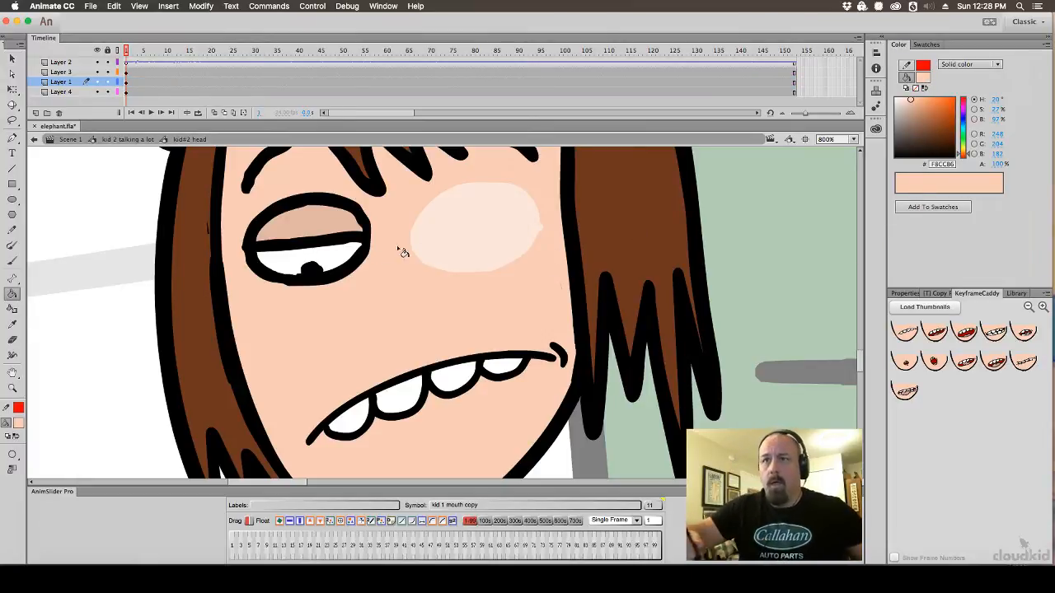
{"action": "left_click", "coordinate": [451, 242]}
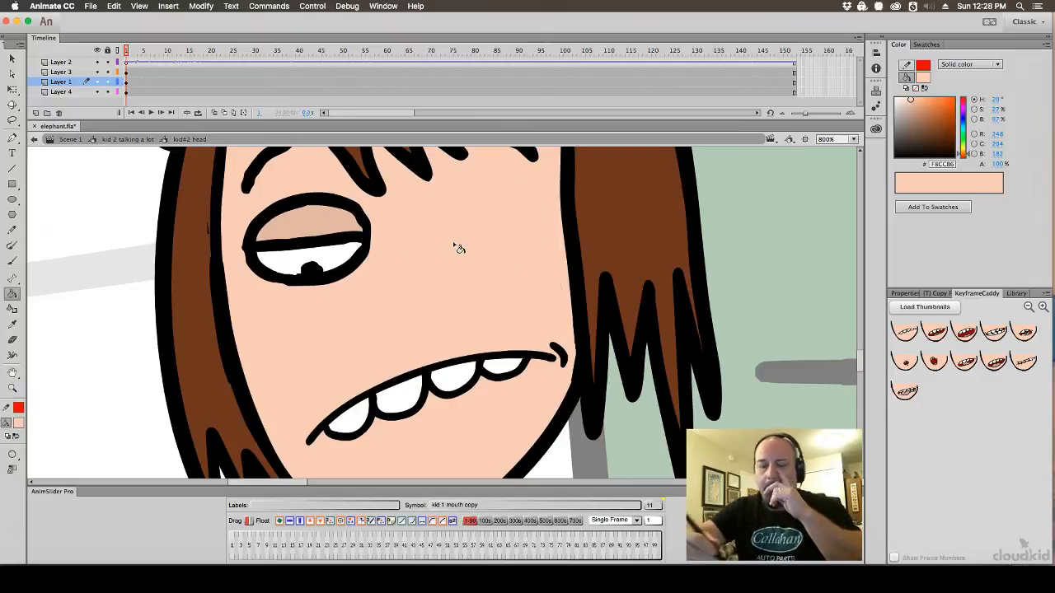
Open the kid eye symbol for editing and smooth the shapes of the eye artwork
{"action": "left_click", "coordinate": [13, 60]}
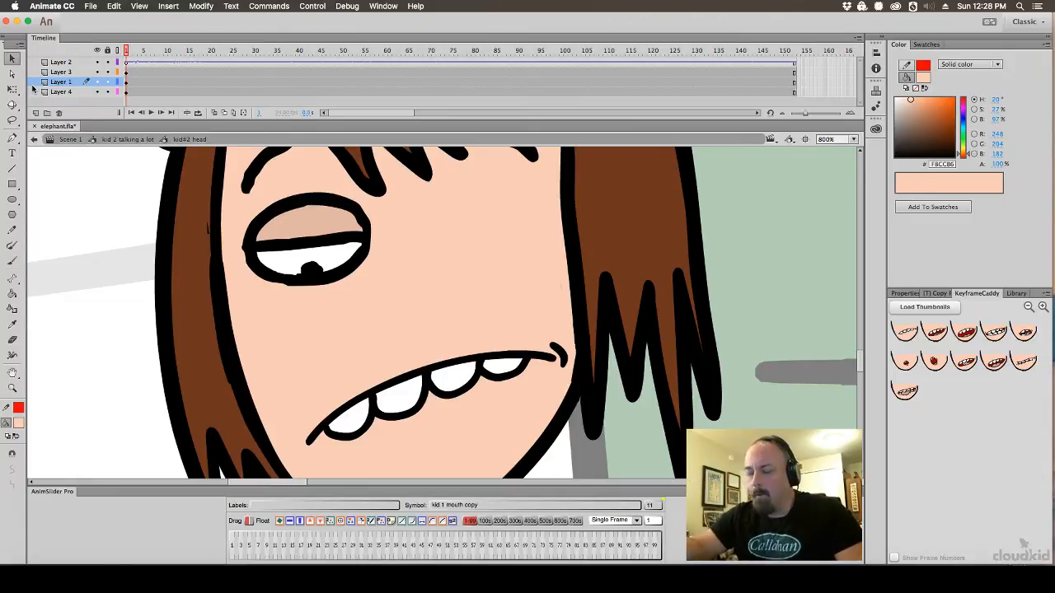
{"action": "double_click", "coordinate": [373, 249]}
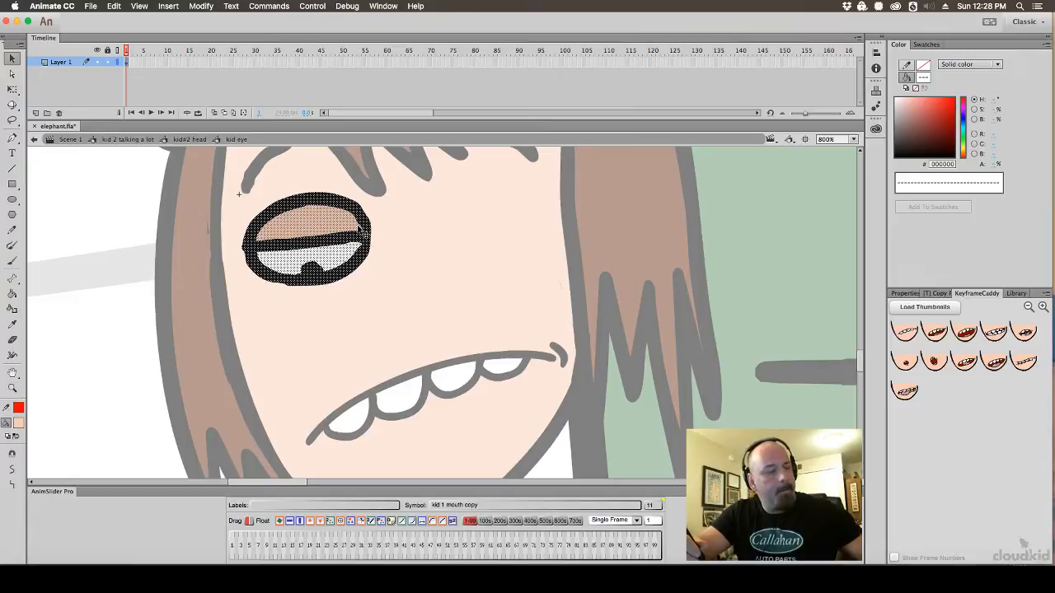
{"action": "left_click", "coordinate": [373, 241]}
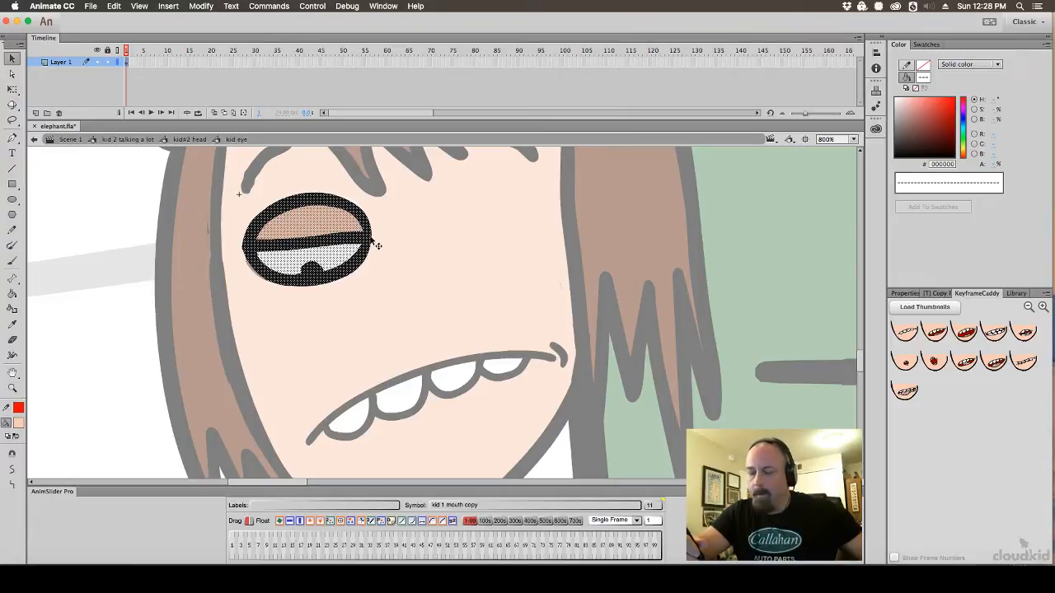
{"action": "left_click", "coordinate": [142, 279]}
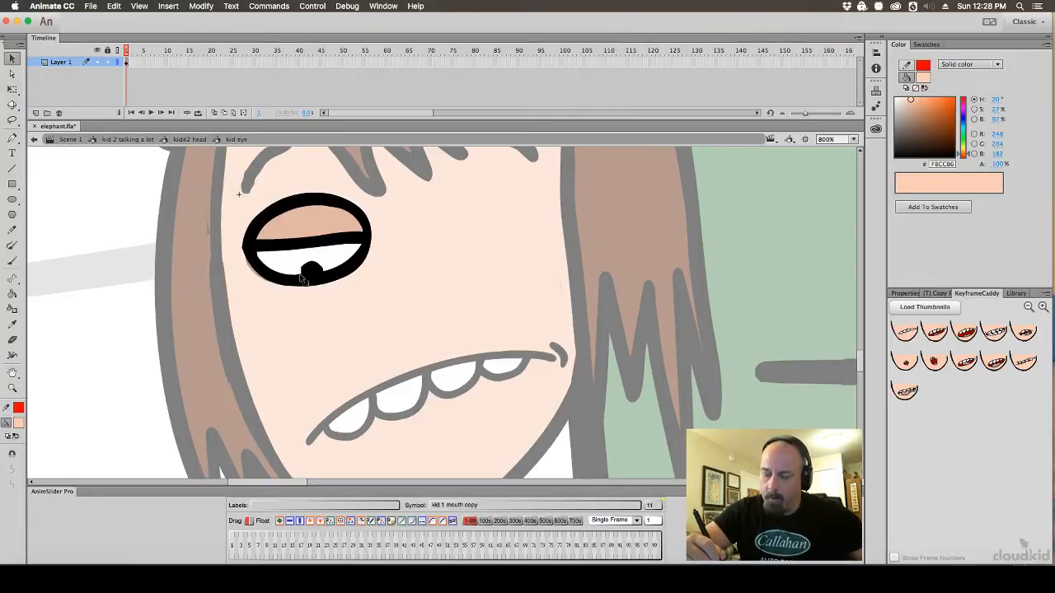
Set the fill colour to black (000000) and brush the pupil wider at the eye's lower rim
{"action": "left_click", "coordinate": [18, 422]}
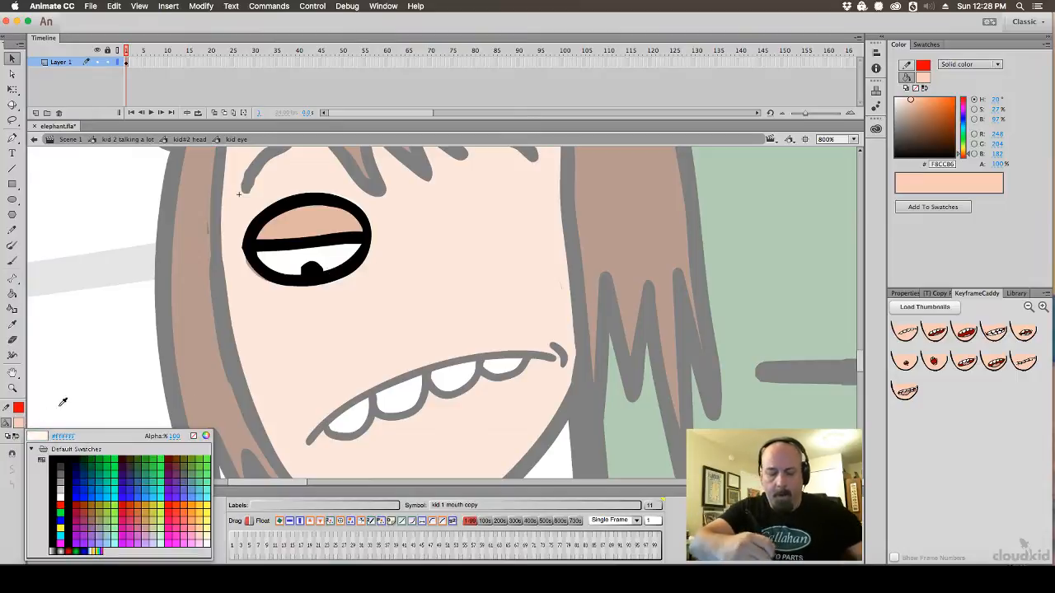
{"action": "left_click", "coordinate": [35, 447]}
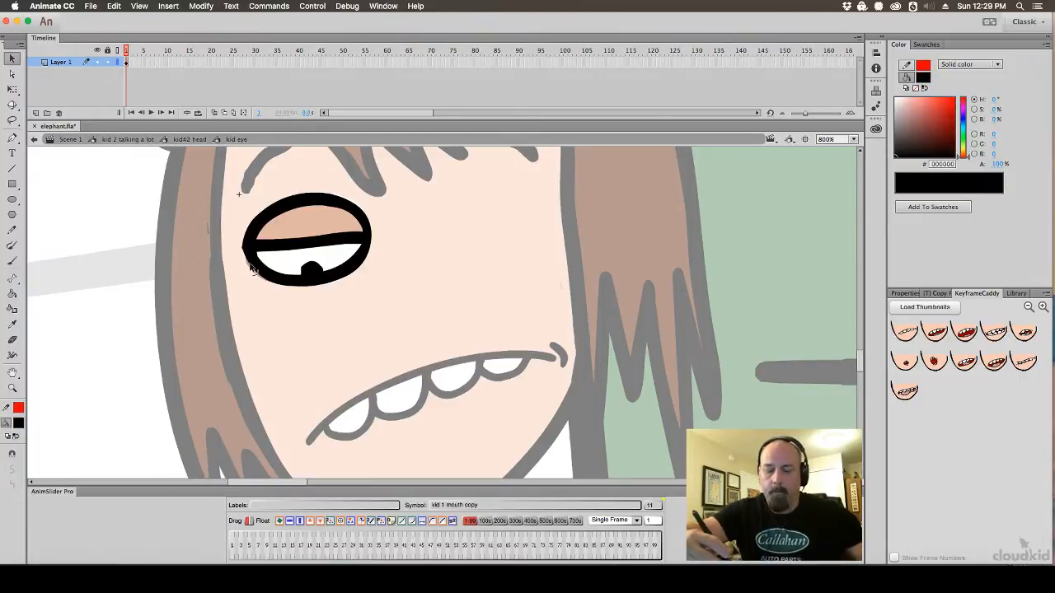
{"action": "left_click", "coordinate": [12, 261]}
{"action": "mouse_move", "coordinate": [308, 276]}
{"action": "left_mouse_down"}
{"action": "mouse_move", "coordinate": [302, 264]}
{"action": "mouse_move", "coordinate": [321, 274]}
{"action": "left_mouse_up"}
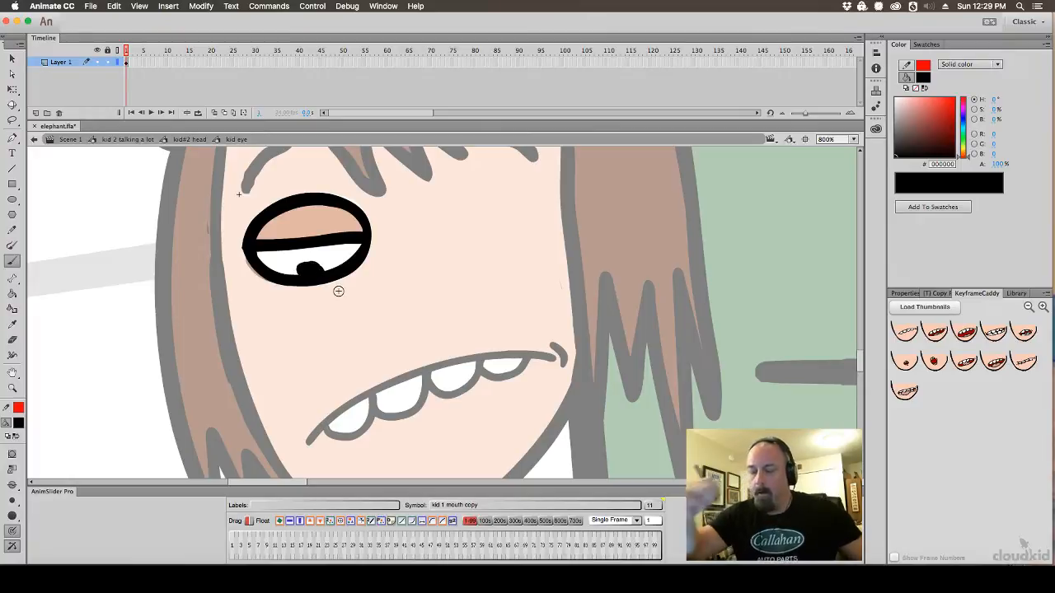
{"action": "key", "text": "v"}
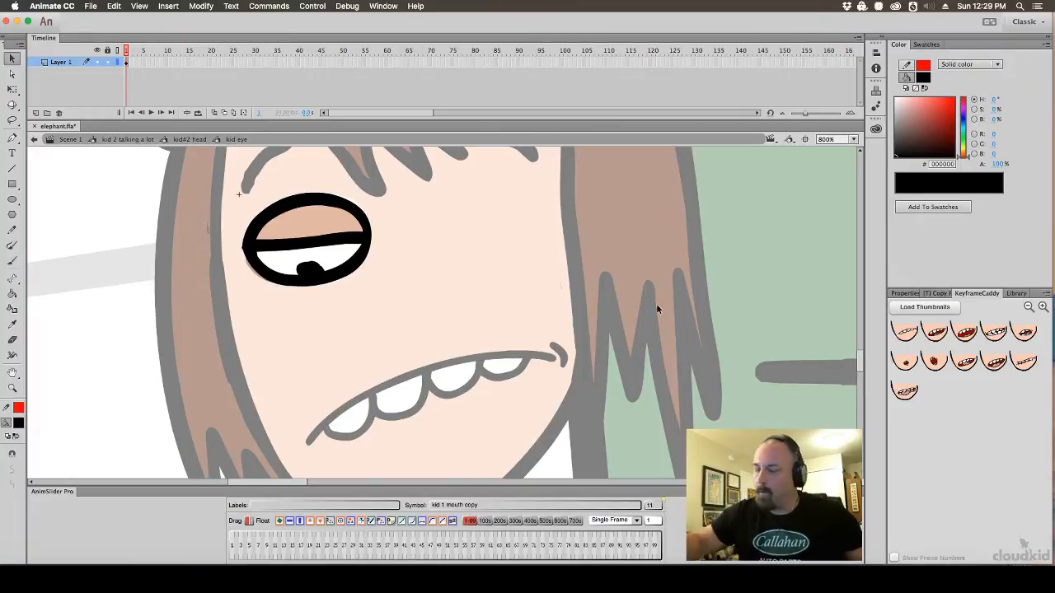
Insert a keyframe on frame 2 of the kid eye symbol and ready the Brush tool for retouching its eye
{"action": "key", "text": "F6"}
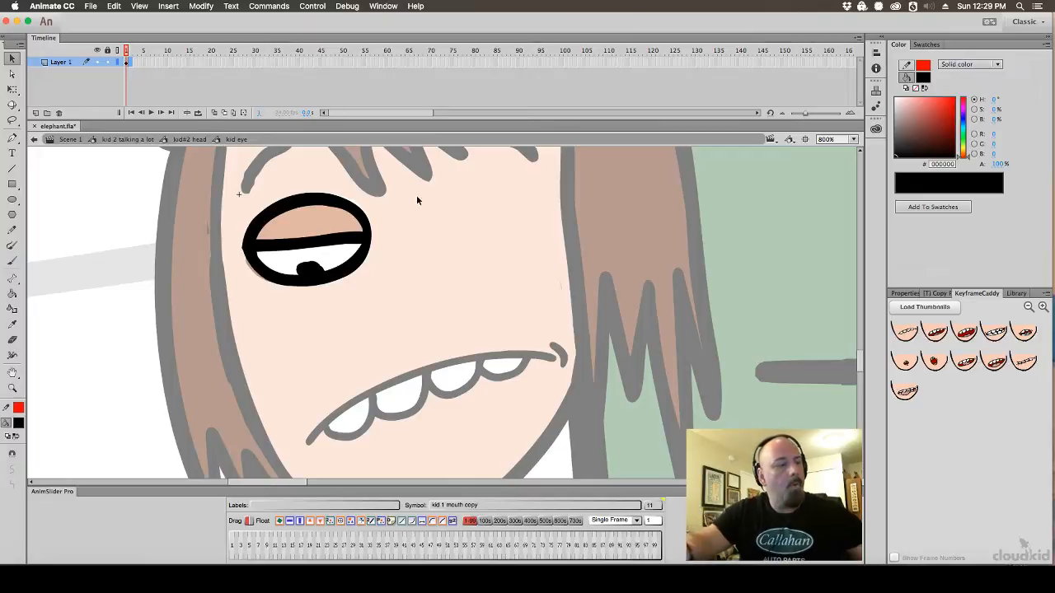
{"action": "key", "text": "super+a"}
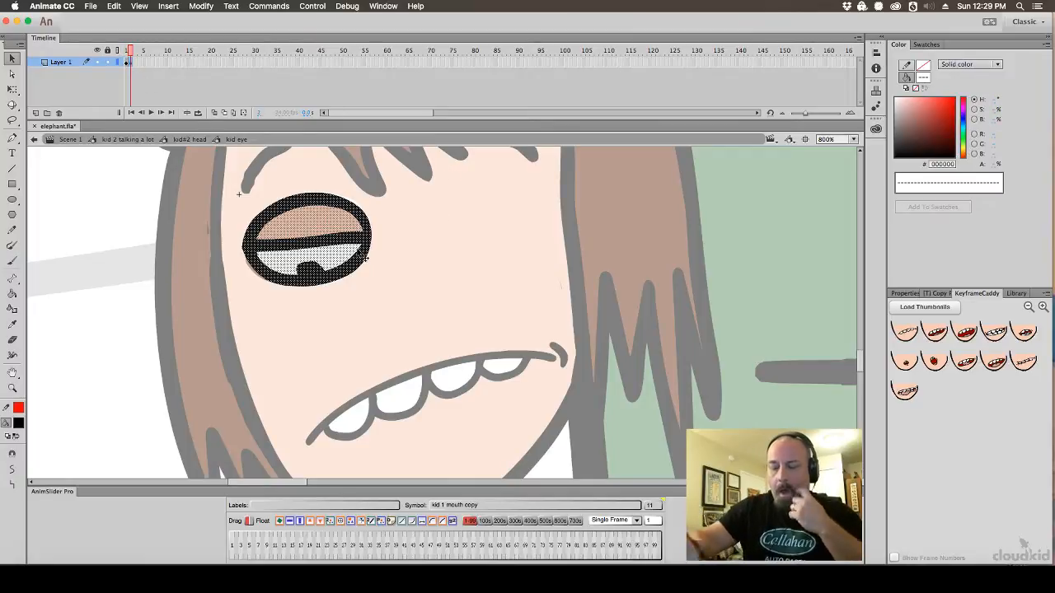
{"action": "left_click", "coordinate": [104, 244]}
{"action": "left_click", "coordinate": [12, 262]}
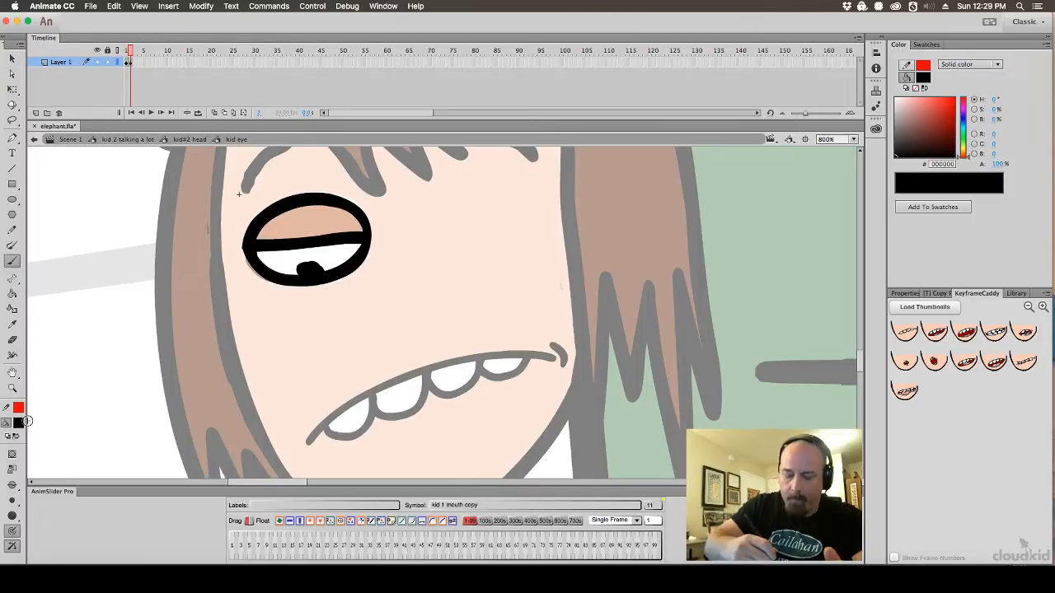
Cover the lid line, pupil and white of the eye on frame 2 with the sampled eyelid colour E2B7A3
{"action": "left_click", "coordinate": [18, 422]}
{"action": "left_click", "coordinate": [324, 231]}
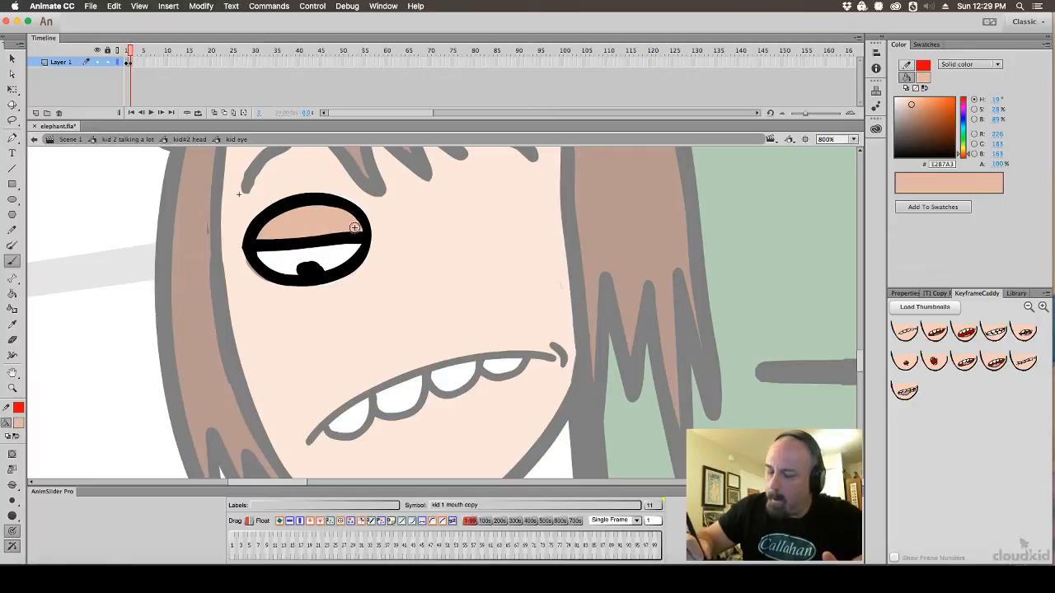
{"action": "mouse_move", "coordinate": [356, 238]}
{"action": "left_mouse_down"}
{"action": "mouse_move", "coordinate": [336, 225]}
{"action": "mouse_move", "coordinate": [323, 240]}
{"action": "mouse_move", "coordinate": [325, 224]}
{"action": "mouse_move", "coordinate": [287, 256]}
{"action": "mouse_move", "coordinate": [264, 233]}
{"action": "left_mouse_up"}
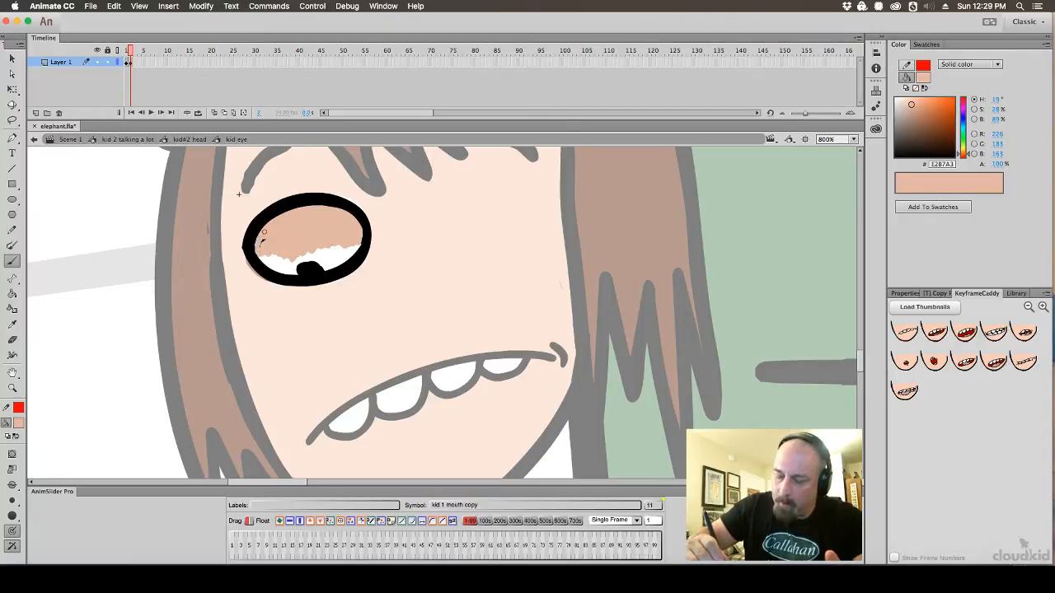
{"action": "mouse_move", "coordinate": [313, 267]}
{"action": "left_mouse_down"}
{"action": "mouse_move", "coordinate": [297, 270]}
{"action": "mouse_move", "coordinate": [328, 269]}
{"action": "mouse_move", "coordinate": [297, 264]}
{"action": "mouse_move", "coordinate": [317, 259]}
{"action": "mouse_move", "coordinate": [334, 267]}
{"action": "left_mouse_up"}
{"action": "left_click", "coordinate": [12, 293]}
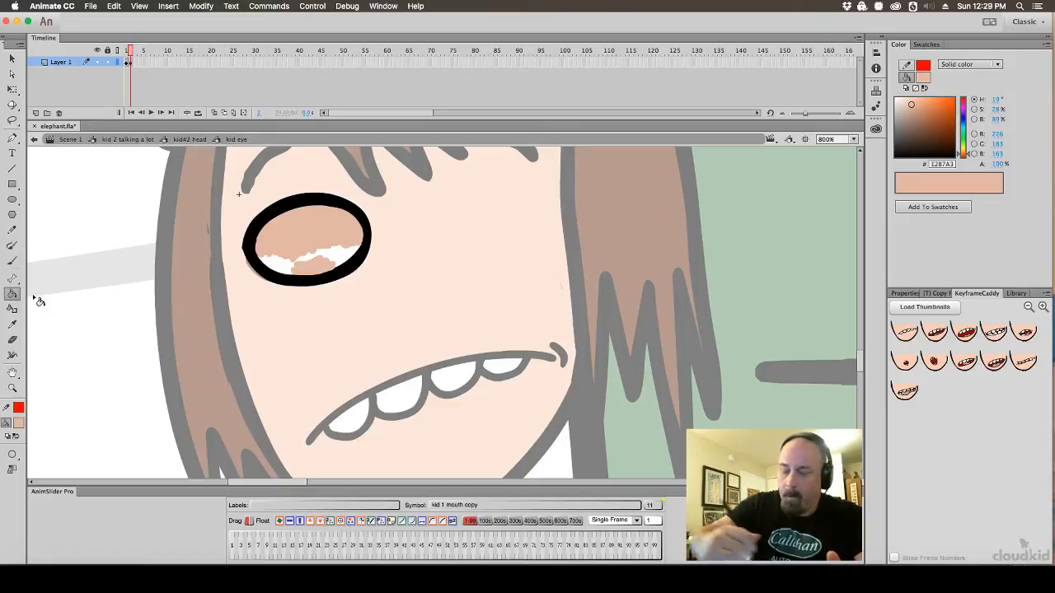
{"action": "left_click", "coordinate": [346, 264]}
Brush a thick black, slightly curved closed-lid line low across the inside of the eye
{"action": "left_click", "coordinate": [13, 260]}
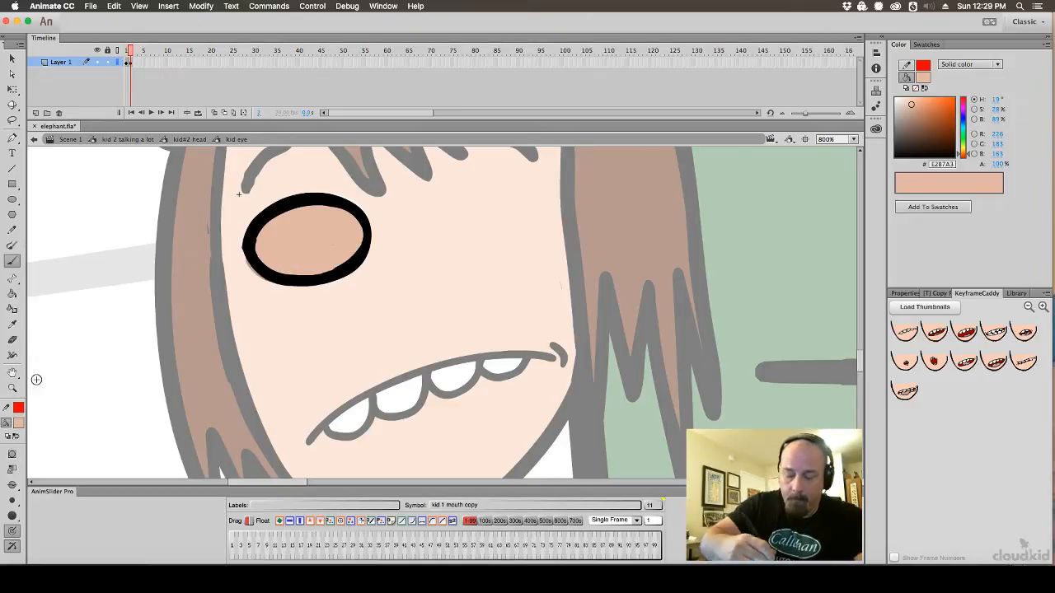
{"action": "left_click", "coordinate": [18, 423]}
{"action": "left_click", "coordinate": [59, 454]}
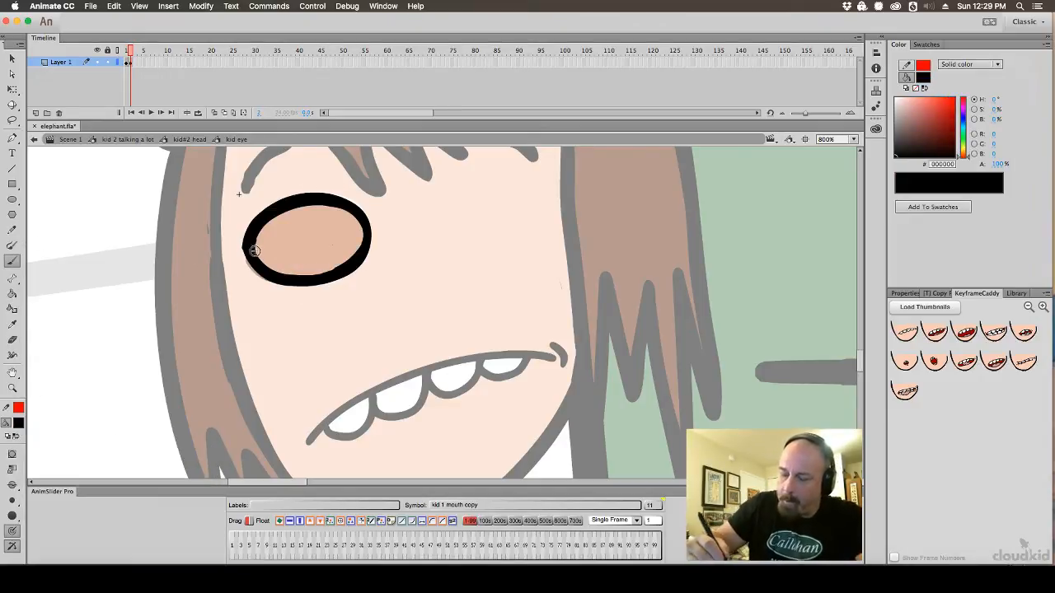
{"action": "mouse_move", "coordinate": [242, 256]}
{"action": "left_mouse_down"}
{"action": "mouse_move", "coordinate": [329, 256]}
{"action": "mouse_move", "coordinate": [367, 236]}
{"action": "mouse_move", "coordinate": [252, 258]}
{"action": "left_mouse_up"}
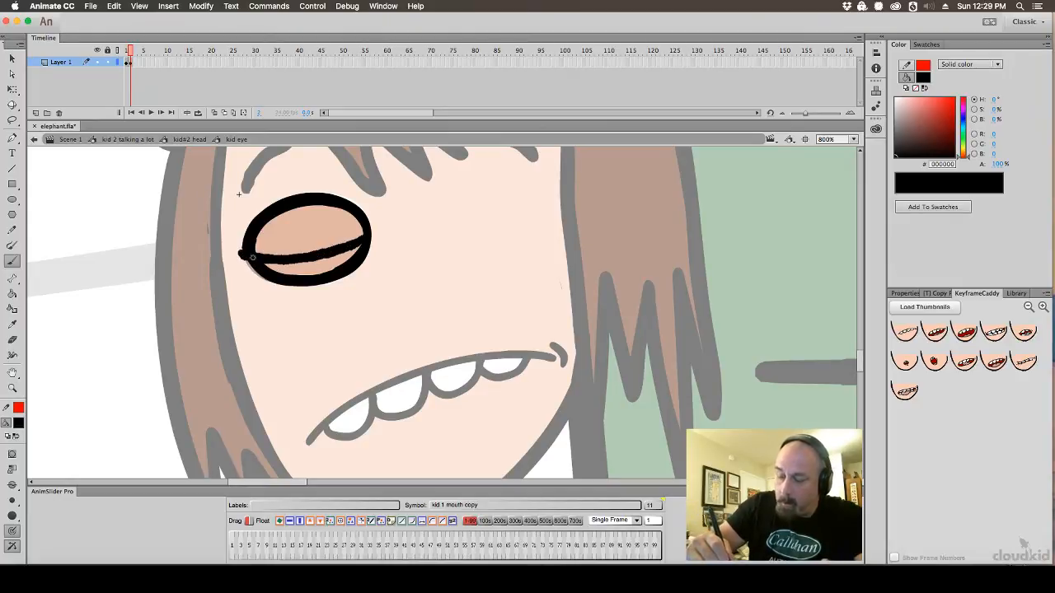
{"action": "left_click_drag", "start_coordinate": [321, 257], "coordinate": [363, 238]}
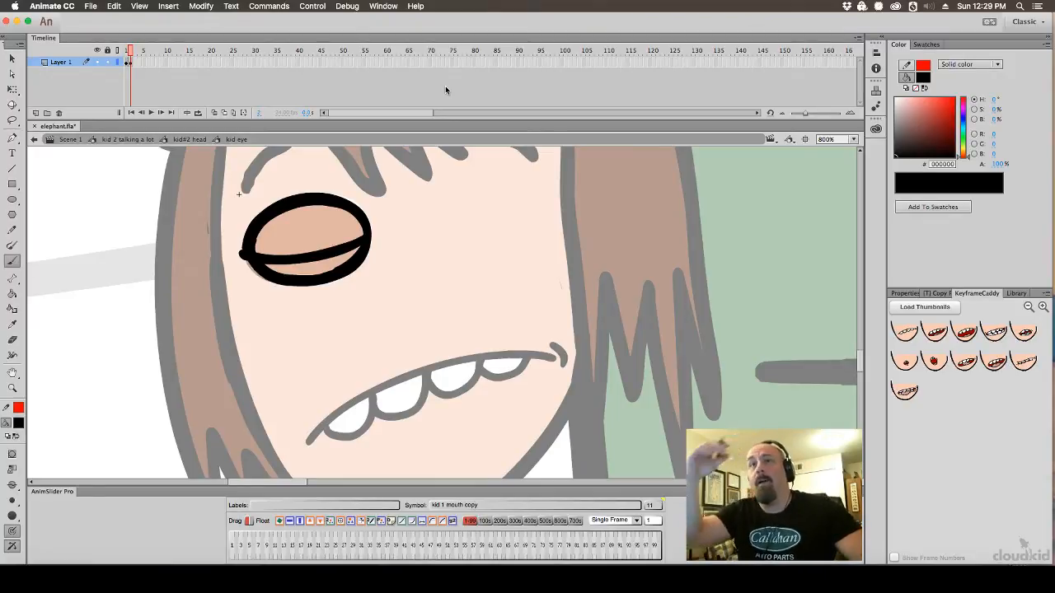
{"action": "key", "text": "Return"}
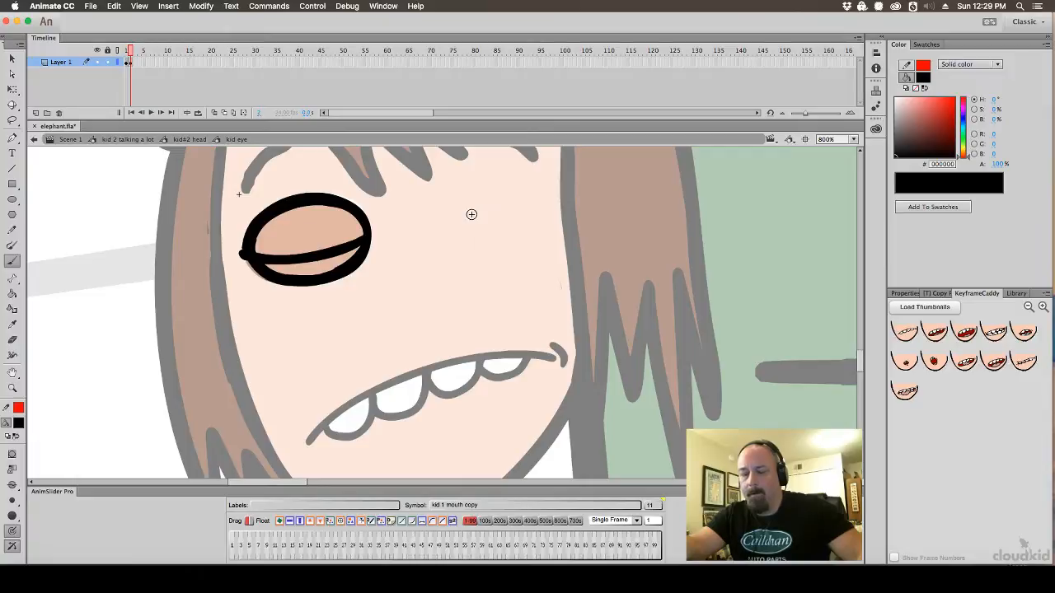
Return to the kid#2 head symbol and cut the eye from Layer 1
{"action": "left_click", "coordinate": [190, 140]}
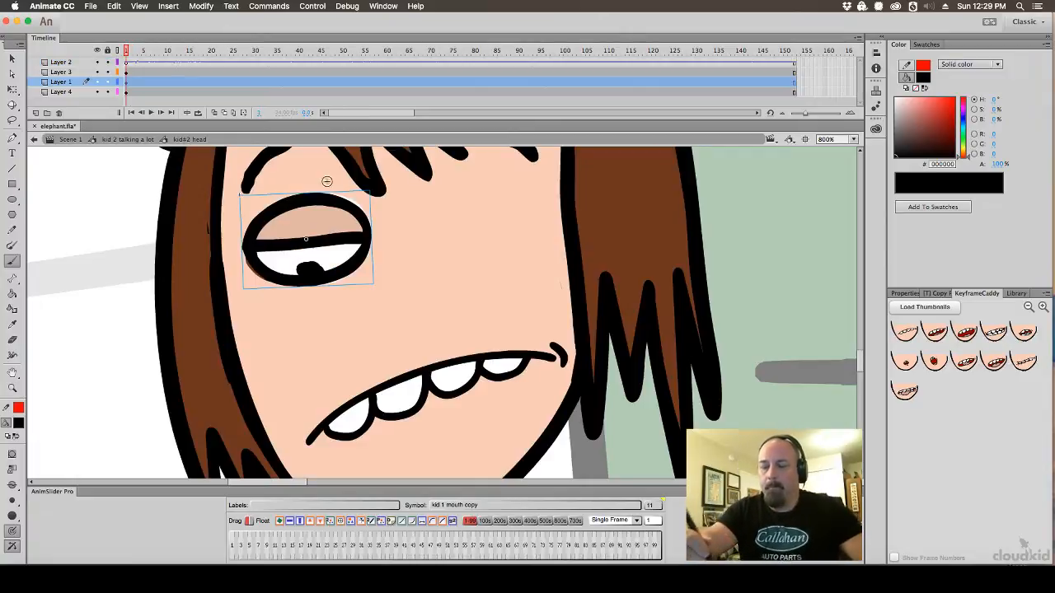
{"action": "left_click", "coordinate": [383, 272], "text": "alt"}
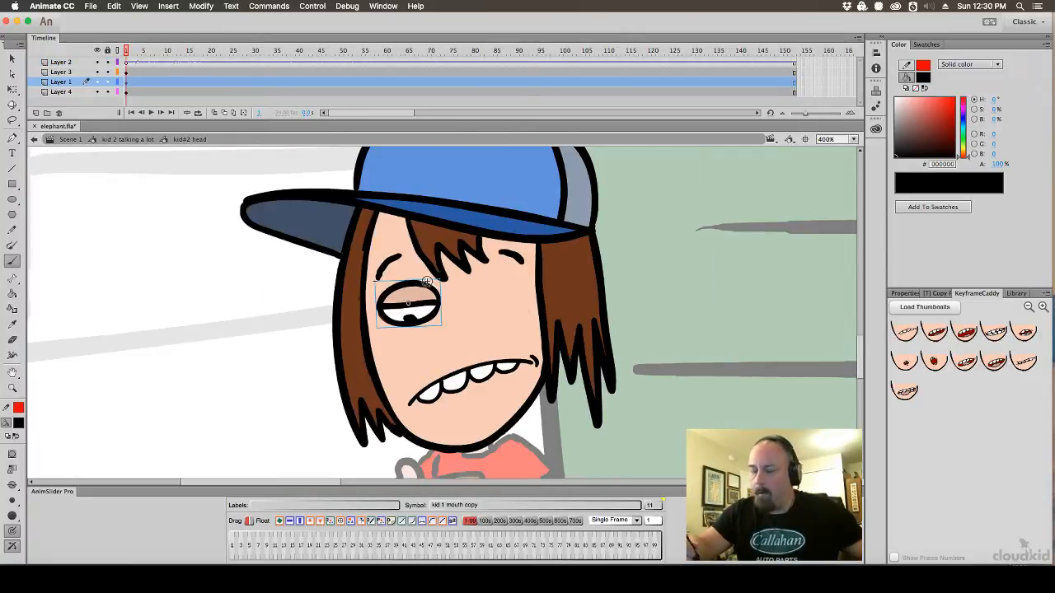
{"action": "left_click", "coordinate": [127, 84]}
{"action": "key", "text": "Escape"}
{"action": "key", "text": "v"}
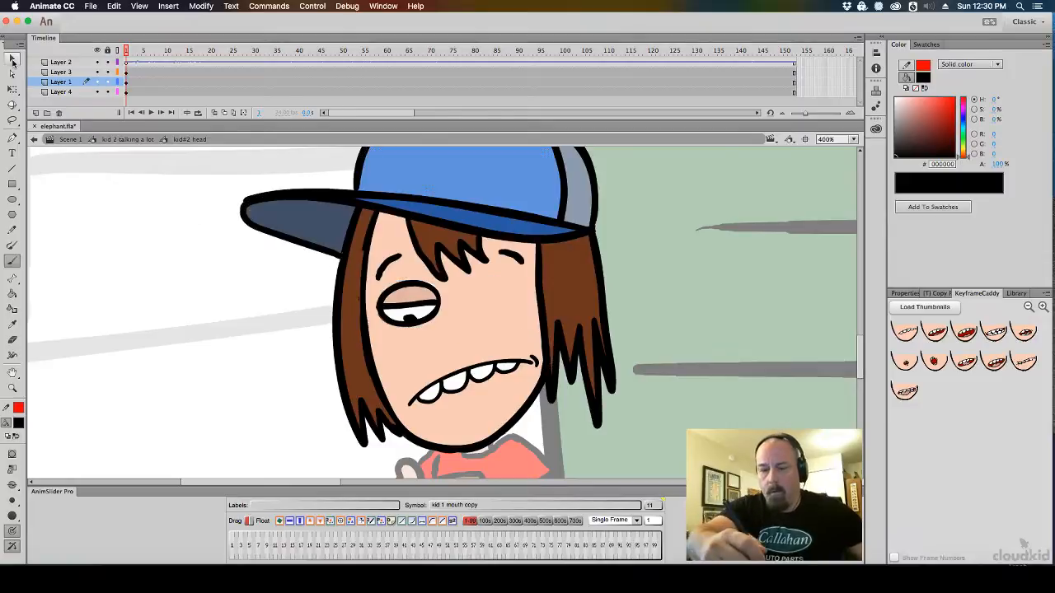
{"action": "left_click", "coordinate": [432, 311]}
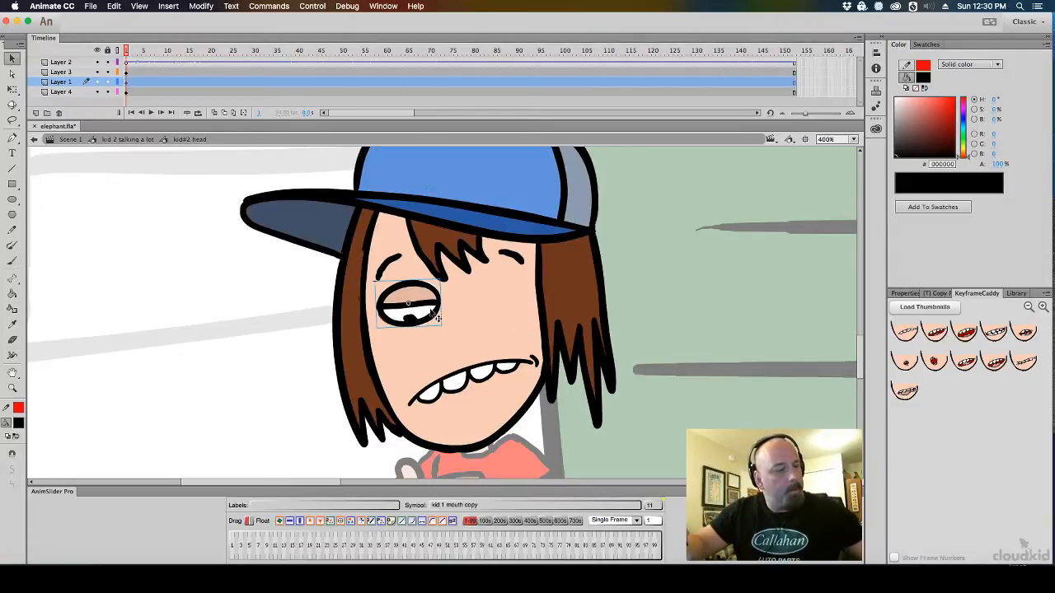
{"action": "key", "text": "Delete"}
Fill the hole left in the face with the sampled skin colour F8CCB6
{"action": "left_click", "coordinate": [18, 423]}
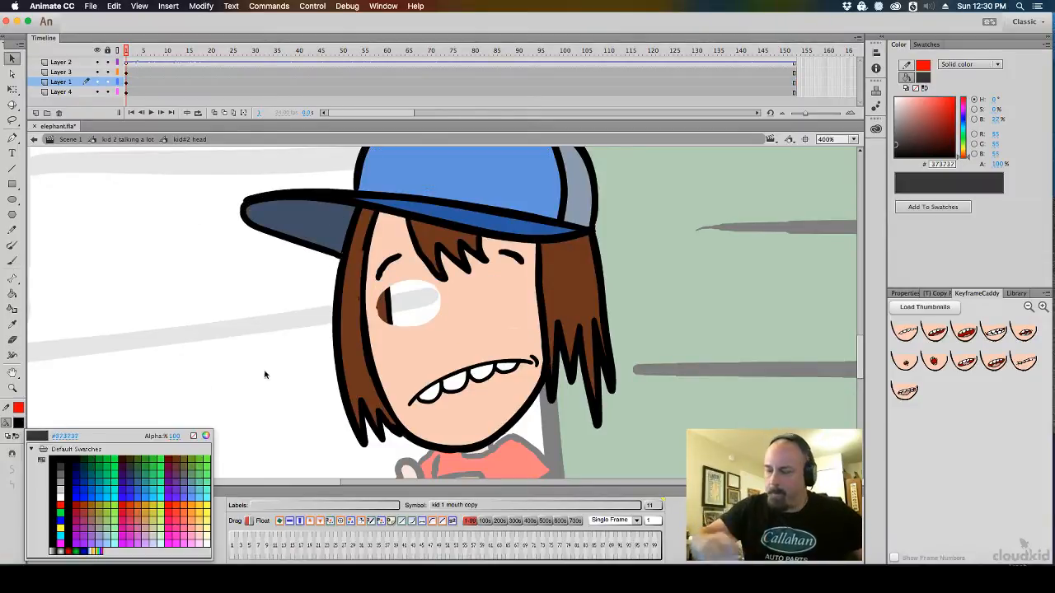
{"action": "left_click", "coordinate": [452, 300]}
{"action": "key", "text": "b"}
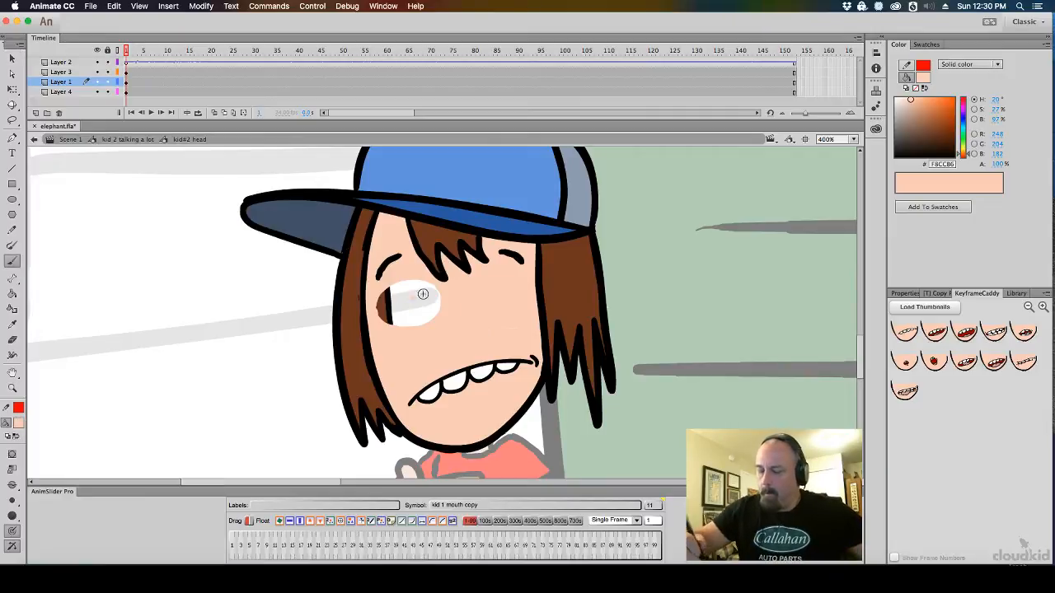
{"action": "left_click", "coordinate": [11, 293]}
{"action": "left_click", "coordinate": [426, 312]}
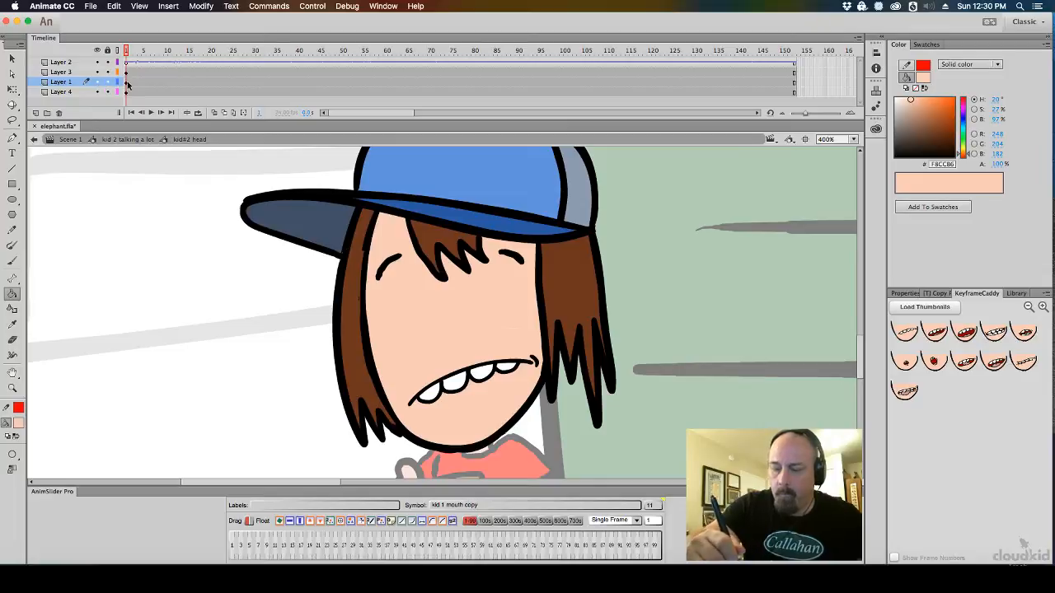
Add a new layer above Layer 3 and paste the cut eye in place on it
{"action": "left_click", "coordinate": [127, 83]}
{"action": "left_click", "coordinate": [81, 73]}
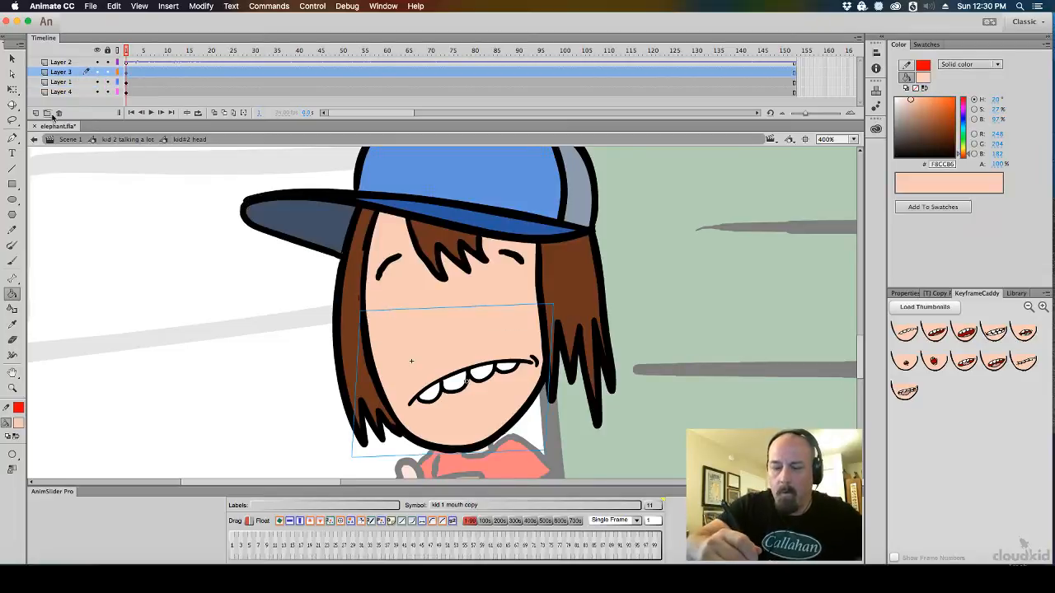
{"action": "left_click", "coordinate": [36, 114]}
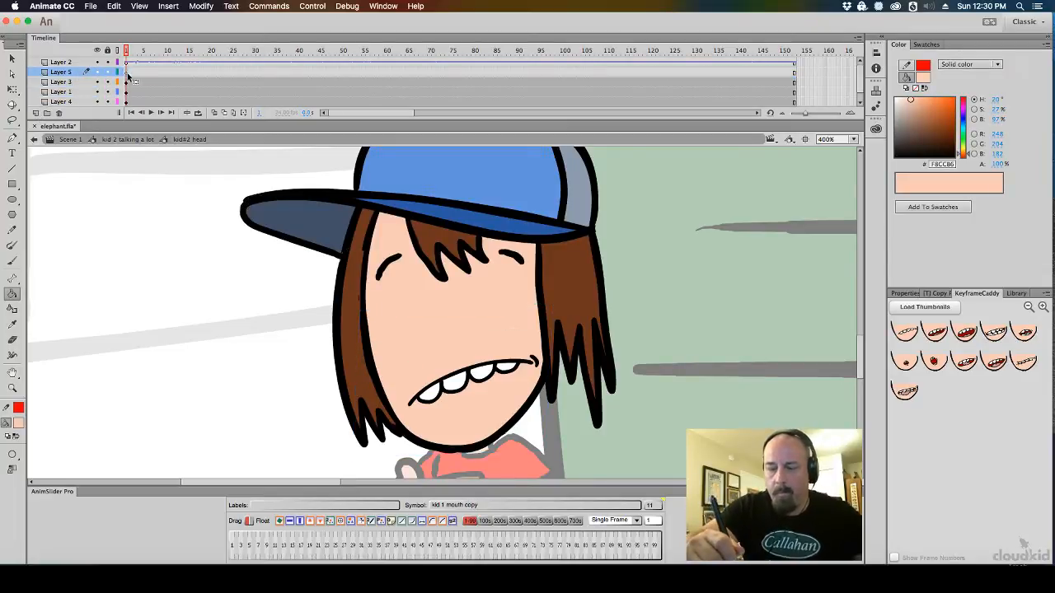
{"action": "key", "text": "super+shift+v"}
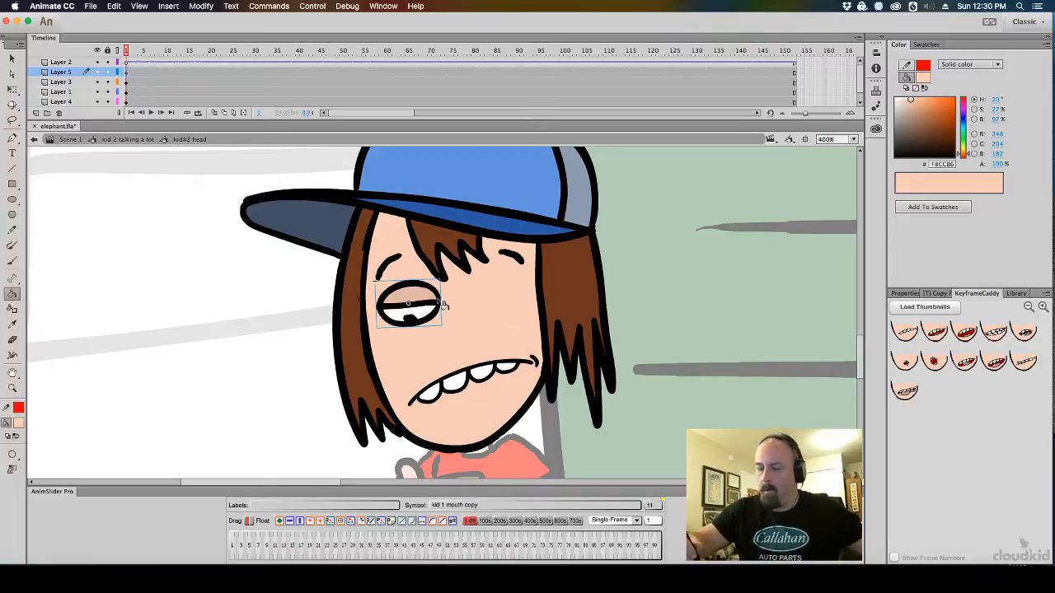
Paste a second copy of the eye and place it level with the first, under the other eyebrow
{"action": "left_click", "coordinate": [14, 90]}
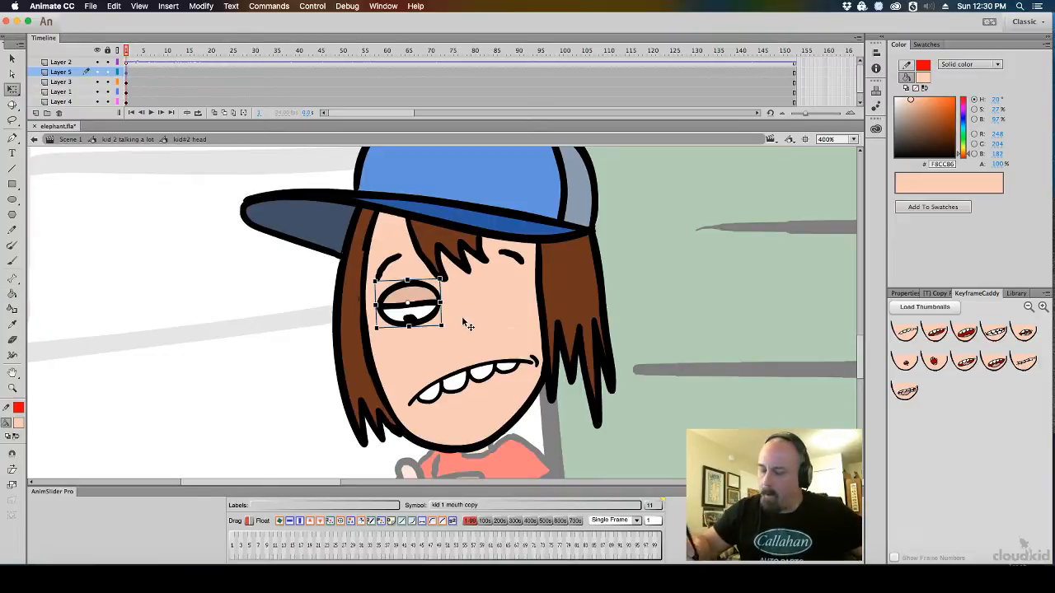
{"action": "left_click_drag", "start_coordinate": [432, 314], "coordinate": [533, 317]}
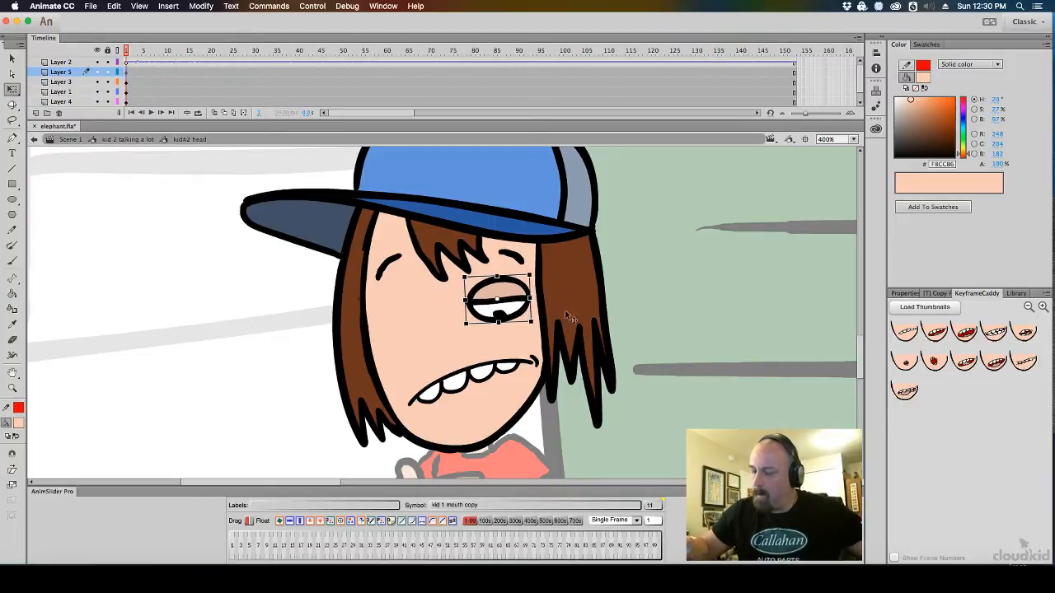
{"action": "key", "text": "super+z"}
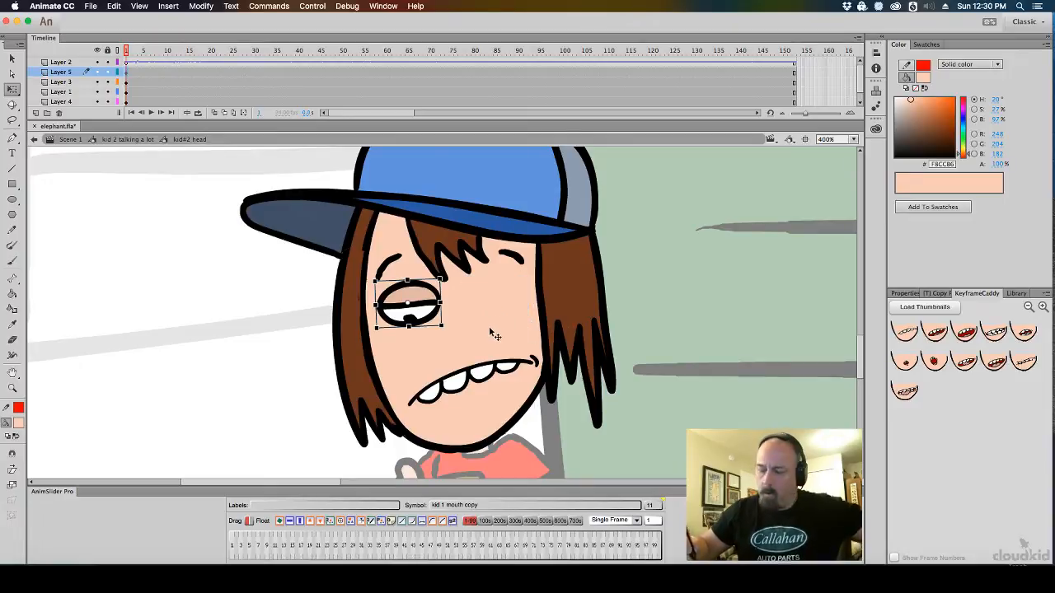
{"action": "key", "text": "super+v"}
{"action": "left_click_drag", "start_coordinate": [465, 311], "coordinate": [519, 297]}
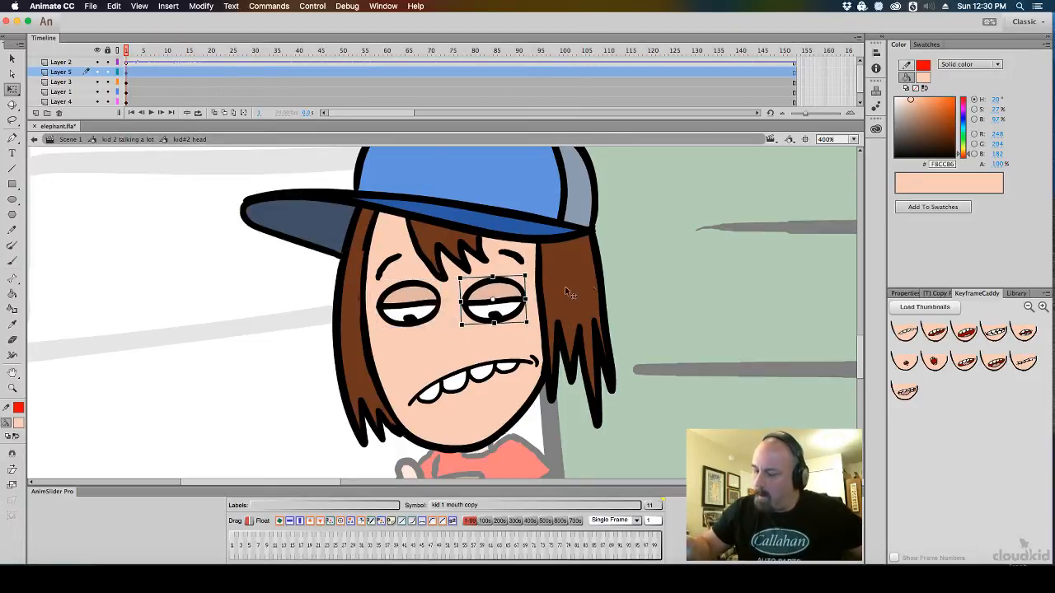
{"action": "left_click", "coordinate": [631, 285]}
Scrub the opening frames and select both eyes to check how they sit on the whole head
{"action": "left_click", "coordinate": [167, 58]}
{"action": "left_click_drag", "start_coordinate": [167, 58], "coordinate": [125, 57]}
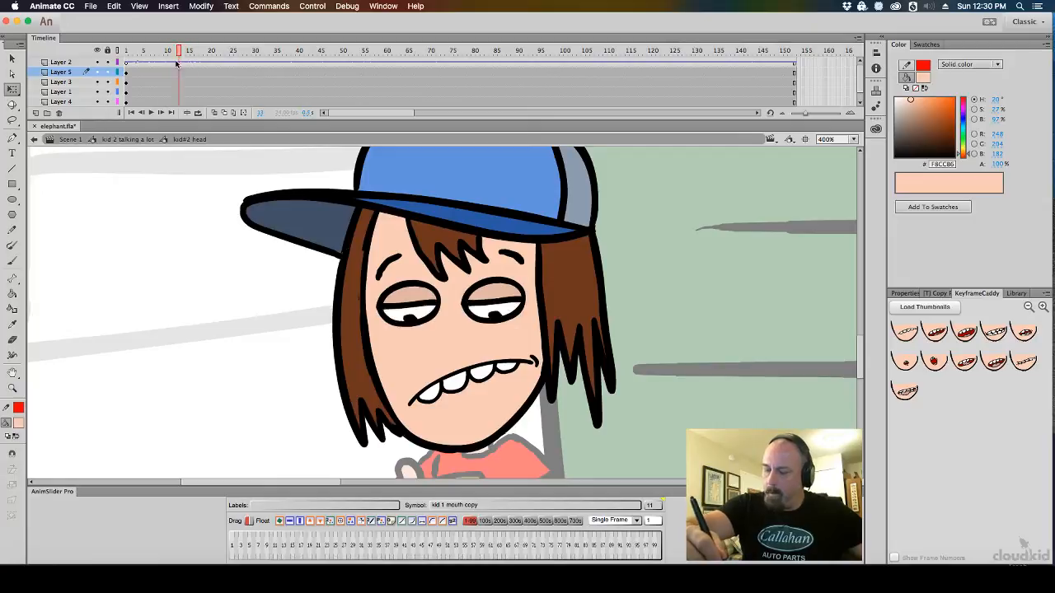
{"action": "left_click", "coordinate": [493, 310]}
{"action": "left_click", "coordinate": [422, 308], "text": "shift"}
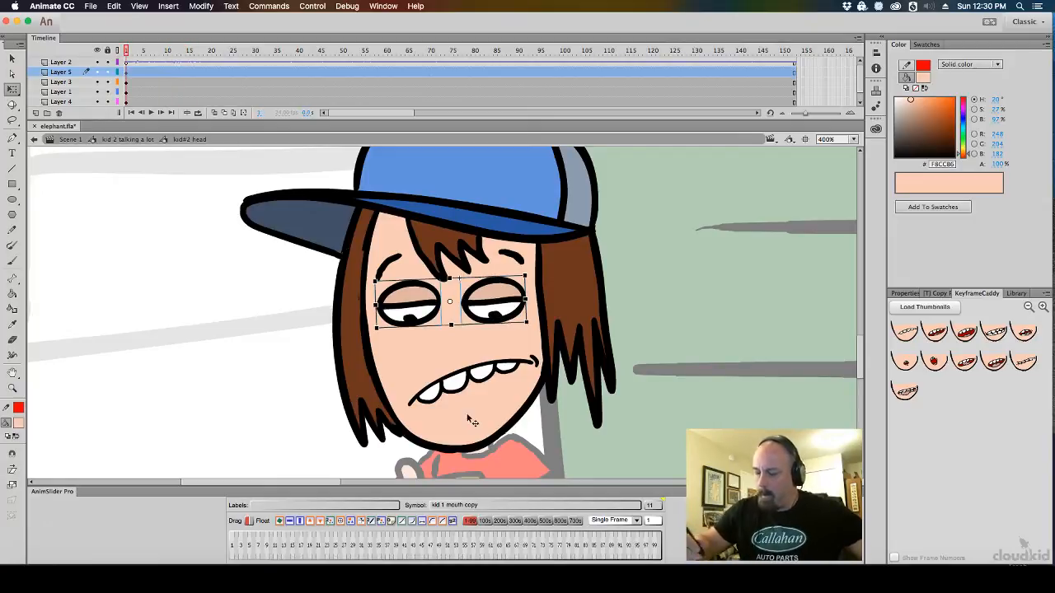
{"action": "left_click", "coordinate": [675, 344]}
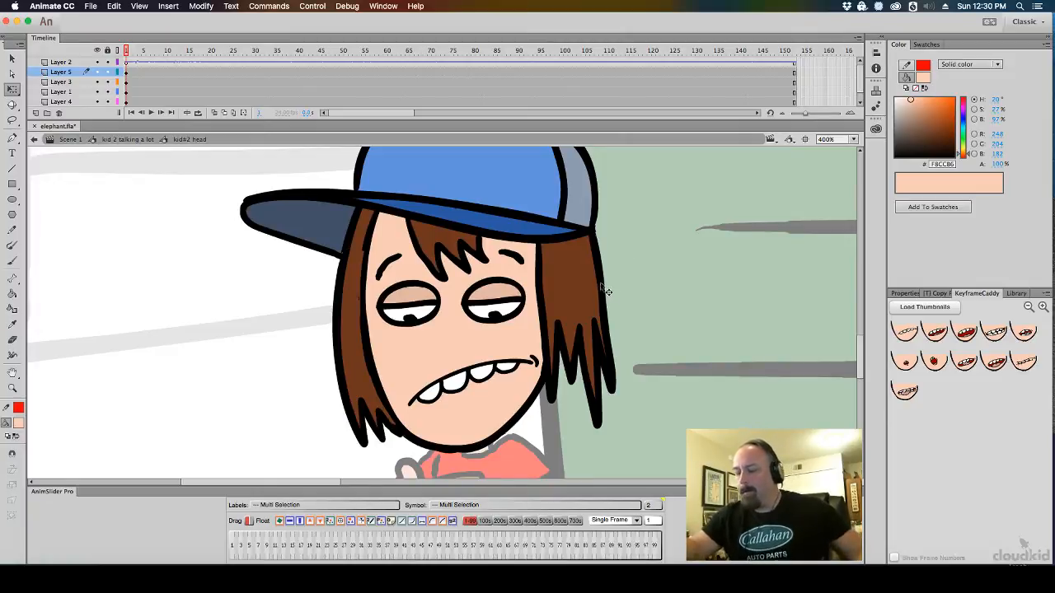
{"action": "key", "text": "super+minus"}
{"action": "scroll", "coordinate": [608, 276], "scroll_direction": "down", "scroll_amount": 2}
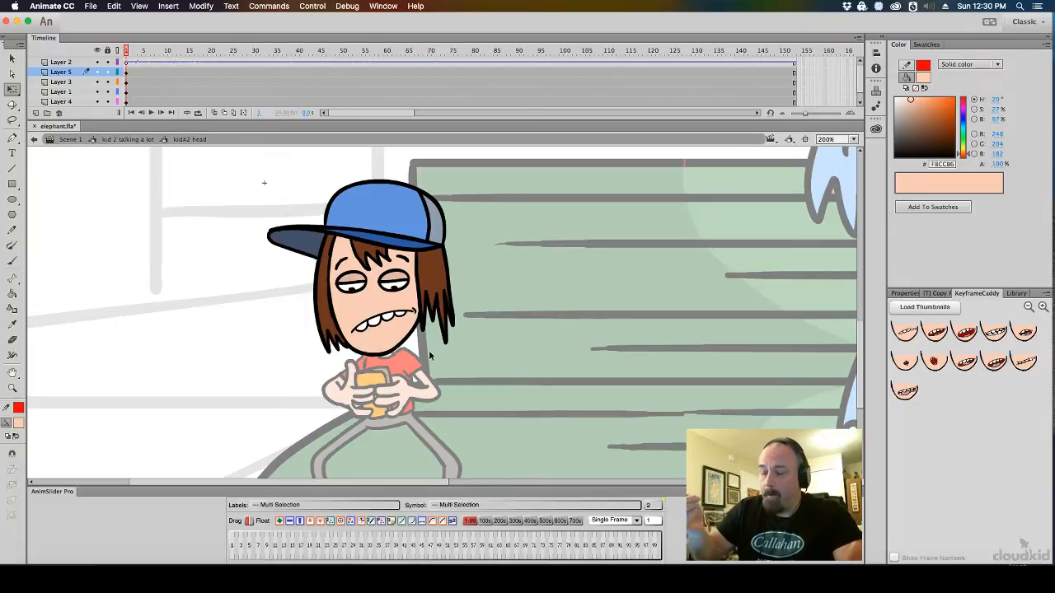
{"action": "mouse_move", "coordinate": [128, 51]}
{"action": "left_mouse_down"}
{"action": "mouse_move", "coordinate": [189, 51]}
{"action": "mouse_move", "coordinate": [118, 63]}
{"action": "left_mouse_up"}
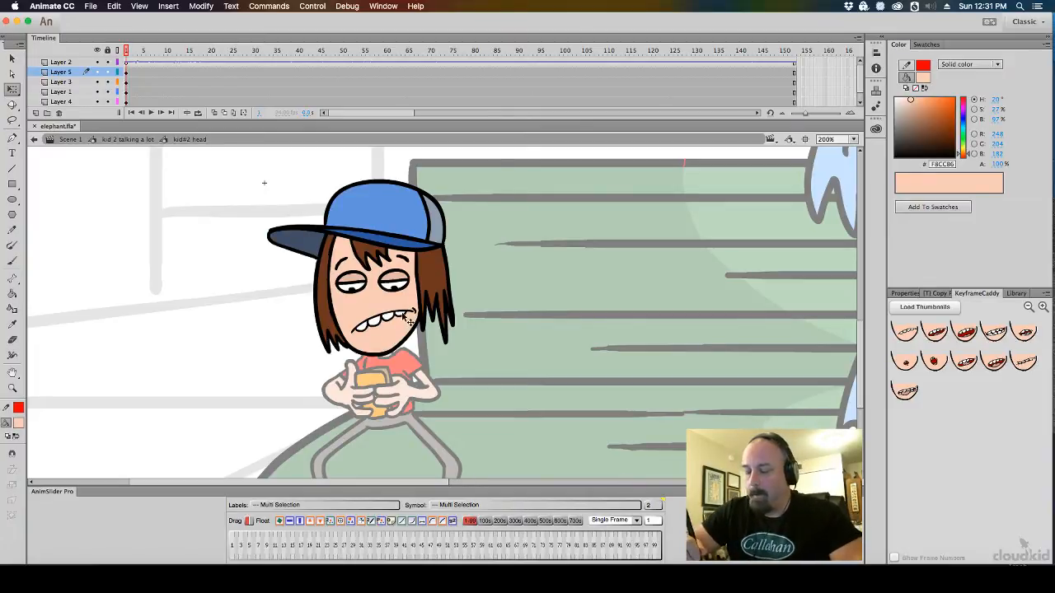
Switch the mouth on Layer 3 to the clenched-teeth shape from the KeyframeCaddy thumbnails at frame 3
{"action": "left_click", "coordinate": [413, 317]}
{"action": "left_click", "coordinate": [411, 307], "text": "super"}
{"action": "left_click_drag", "start_coordinate": [513, 274], "coordinate": [504, 249]}
{"action": "left_click", "coordinate": [561, 236]}
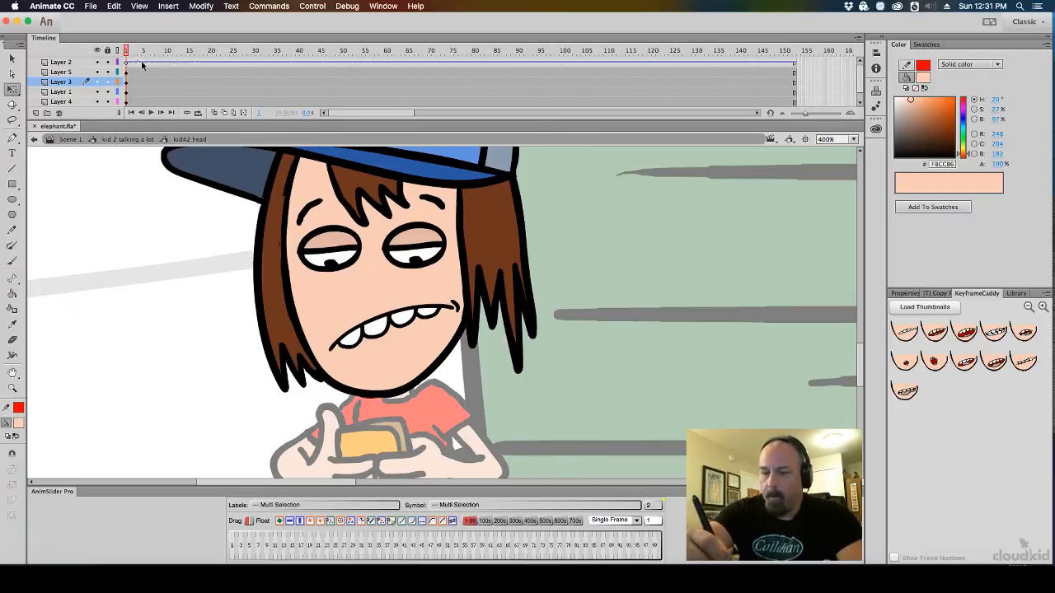
{"action": "mouse_move", "coordinate": [126, 51]}
{"action": "left_mouse_down"}
{"action": "mouse_move", "coordinate": [165, 53]}
{"action": "mouse_move", "coordinate": [134, 57]}
{"action": "left_mouse_up"}
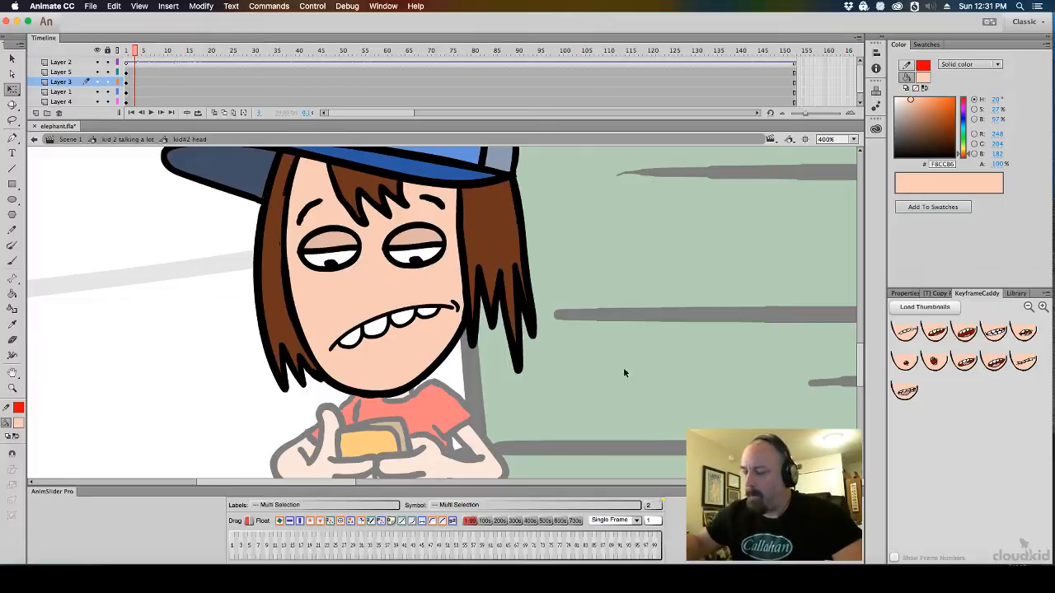
{"action": "left_click", "coordinate": [448, 326]}
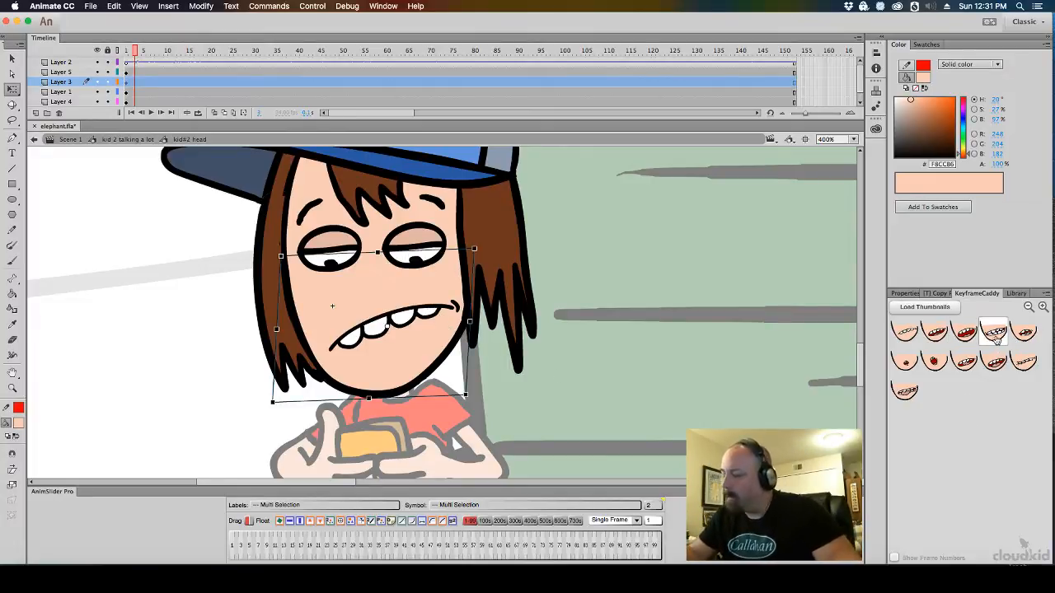
{"action": "left_click", "coordinate": [996, 334]}
Scrub back and forth between frames 1 and 7 to check the mouth change against the dialogue
{"action": "left_click", "coordinate": [123, 56]}
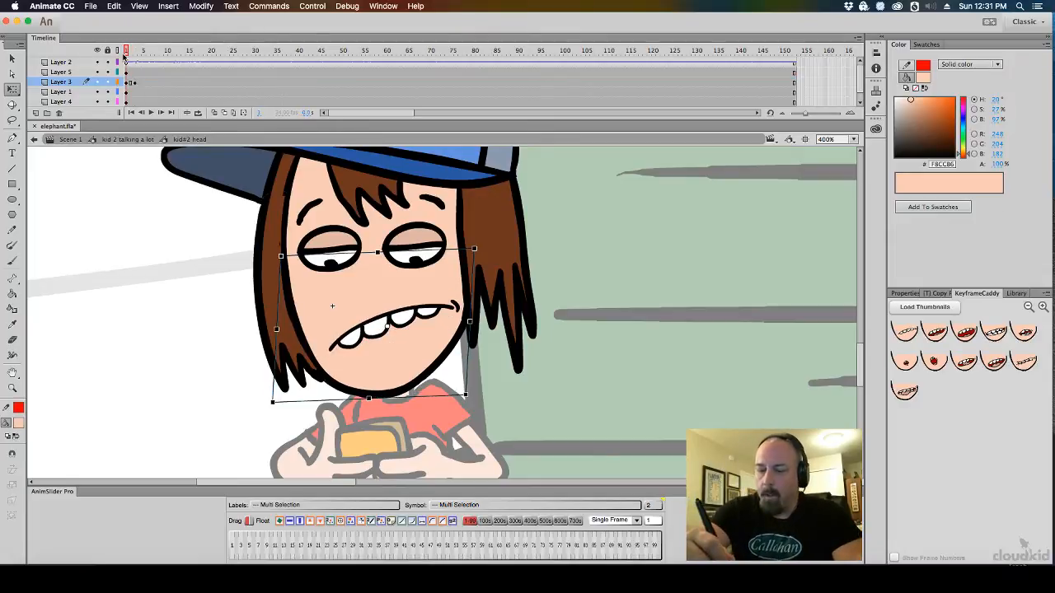
{"action": "left_click_drag", "start_coordinate": [123, 56], "coordinate": [147, 61]}
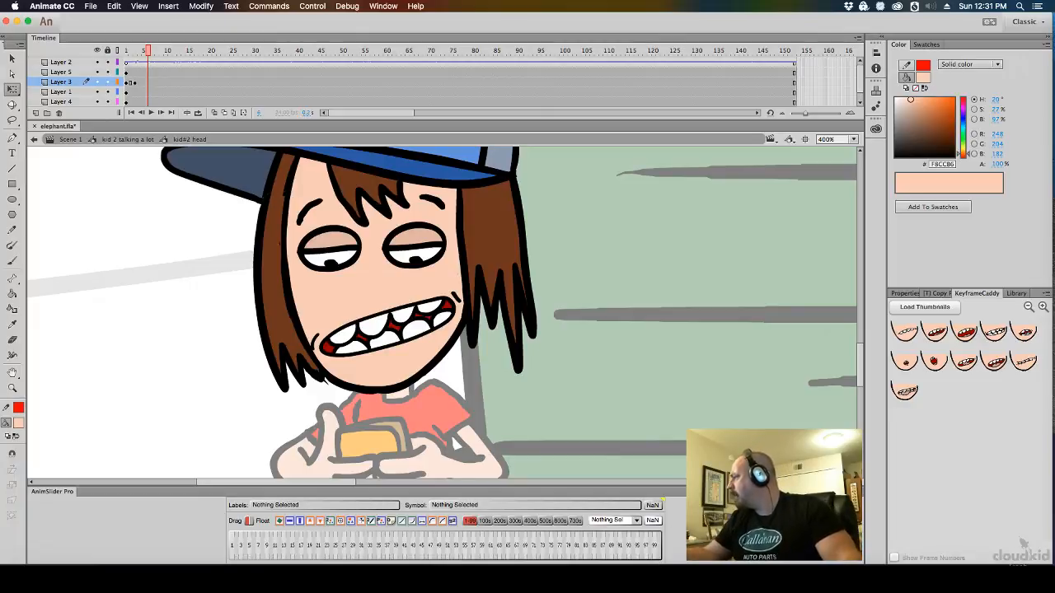
{"action": "key", "text": "super+Tab"}
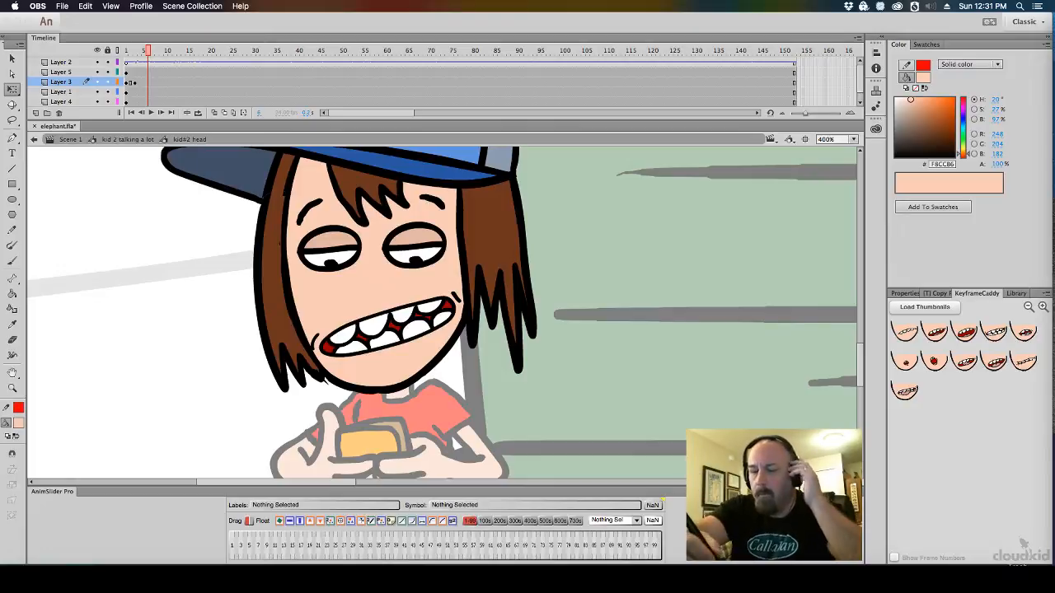
{"action": "left_click", "coordinate": [150, 54]}
{"action": "mouse_move", "coordinate": [148, 55]}
{"action": "left_mouse_down"}
{"action": "mouse_move", "coordinate": [126, 62]}
{"action": "mouse_move", "coordinate": [215, 77]}
{"action": "mouse_move", "coordinate": [126, 76]}
{"action": "left_mouse_up"}
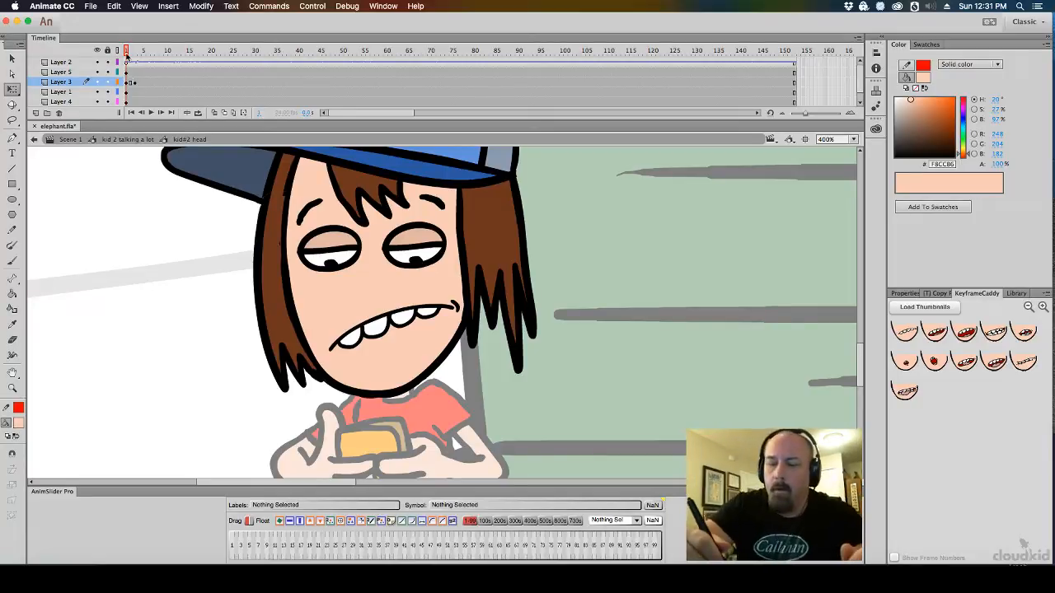
{"action": "mouse_move", "coordinate": [127, 53]}
{"action": "left_mouse_down"}
{"action": "mouse_move", "coordinate": [192, 54]}
{"action": "mouse_move", "coordinate": [111, 60]}
{"action": "mouse_move", "coordinate": [140, 58]}
{"action": "mouse_move", "coordinate": [130, 66]}
{"action": "mouse_move", "coordinate": [152, 73]}
{"action": "left_mouse_up"}
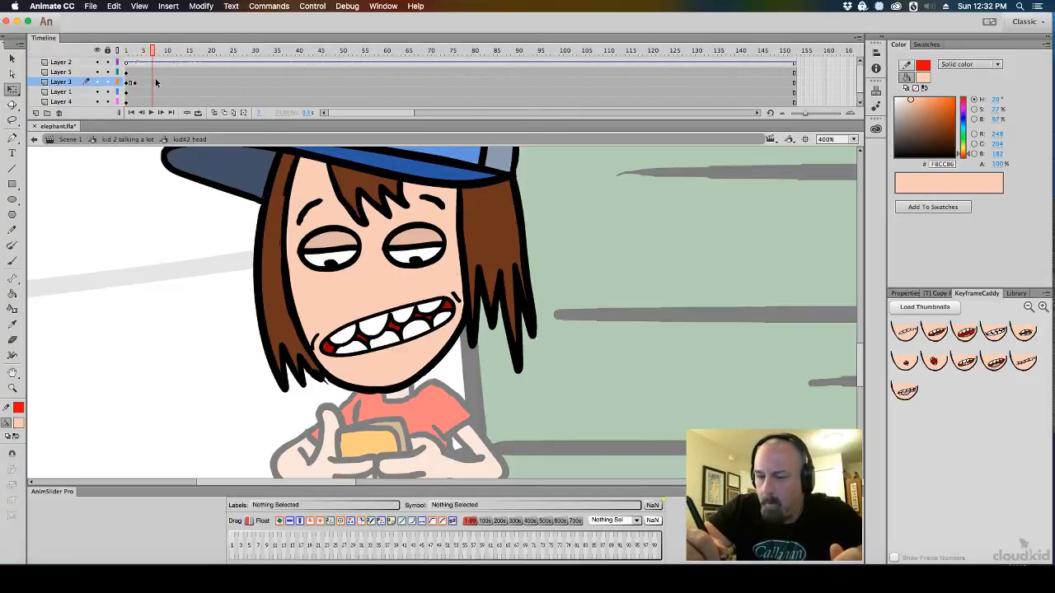
Switch the Layer 3 mouth to the smaller open shape with both rows of teeth at frame 7 and scrub back to check it
{"action": "left_click", "coordinate": [154, 82]}
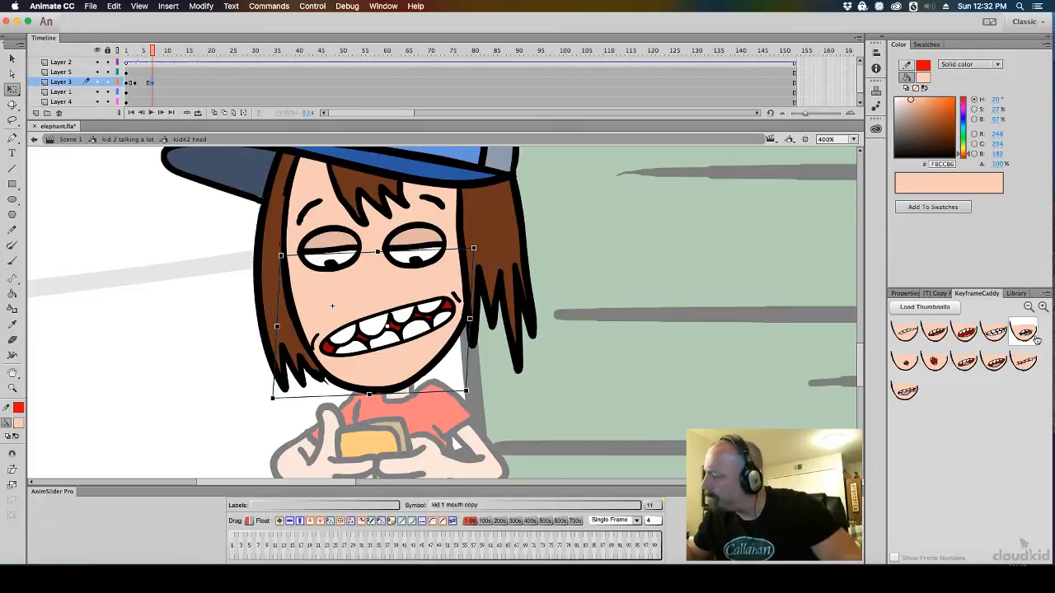
{"action": "left_click", "coordinate": [966, 331]}
{"action": "left_click", "coordinate": [162, 51]}
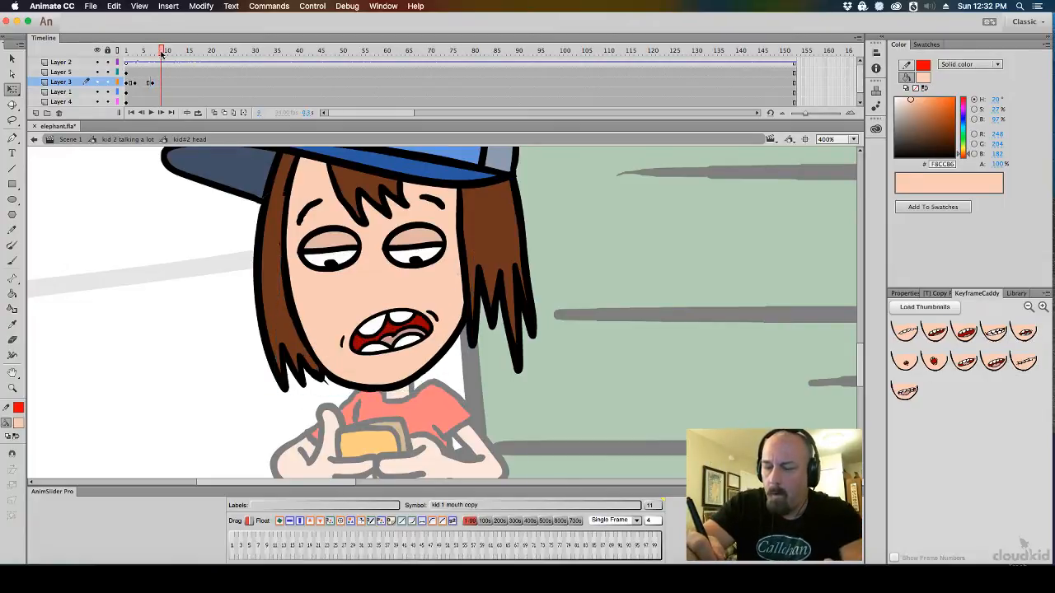
{"action": "mouse_move", "coordinate": [162, 51]}
{"action": "left_mouse_down"}
{"action": "mouse_move", "coordinate": [130, 53]}
{"action": "mouse_move", "coordinate": [160, 53]}
{"action": "mouse_move", "coordinate": [146, 65]}
{"action": "left_mouse_up"}
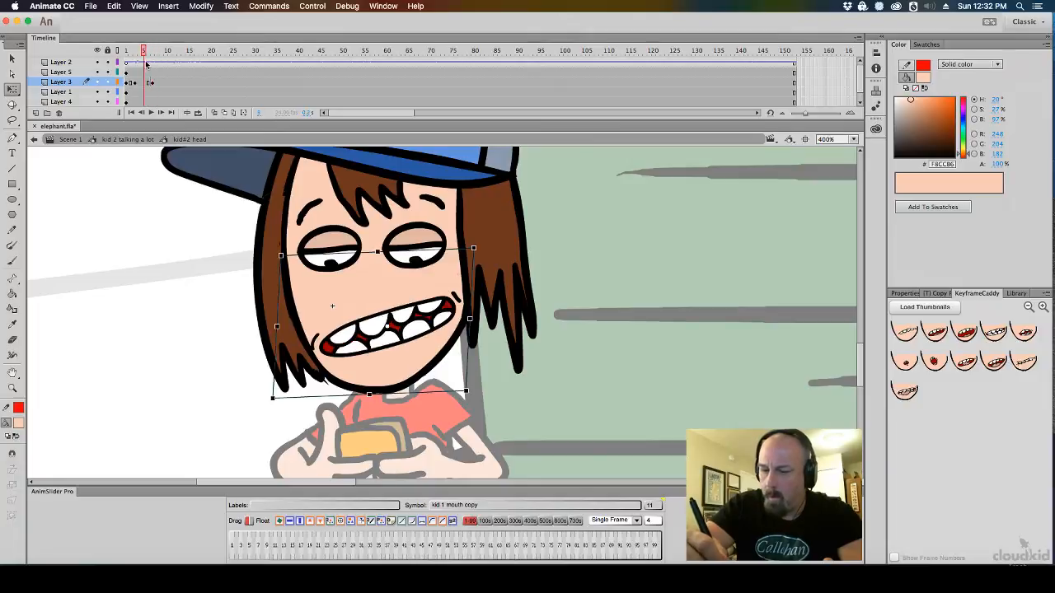
Switch the Layer 3 mouth to the small round open shape at frame 6
{"action": "left_click", "coordinate": [152, 83]}
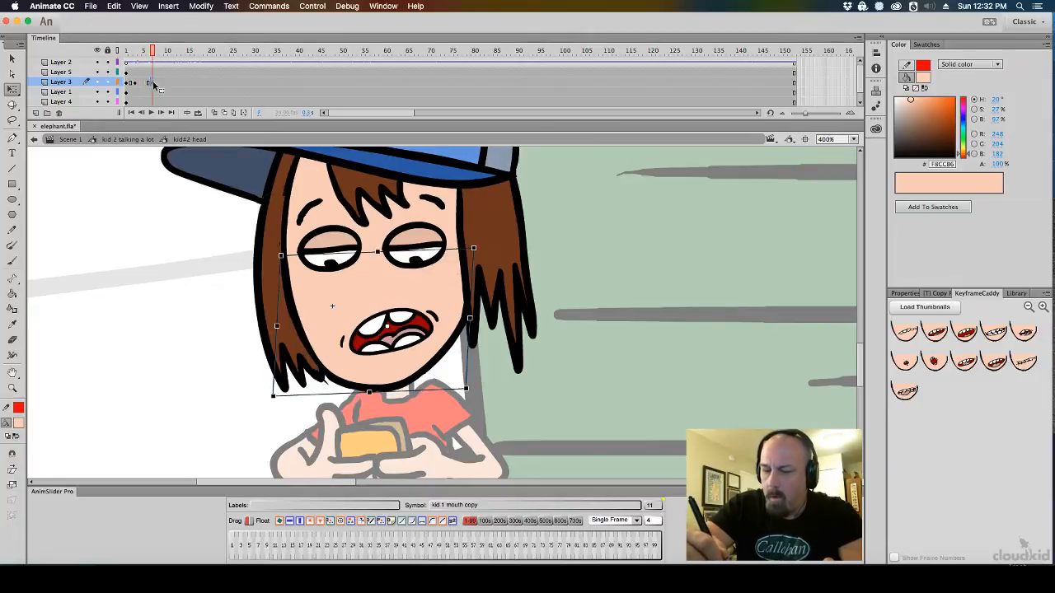
{"action": "left_click", "coordinate": [147, 83]}
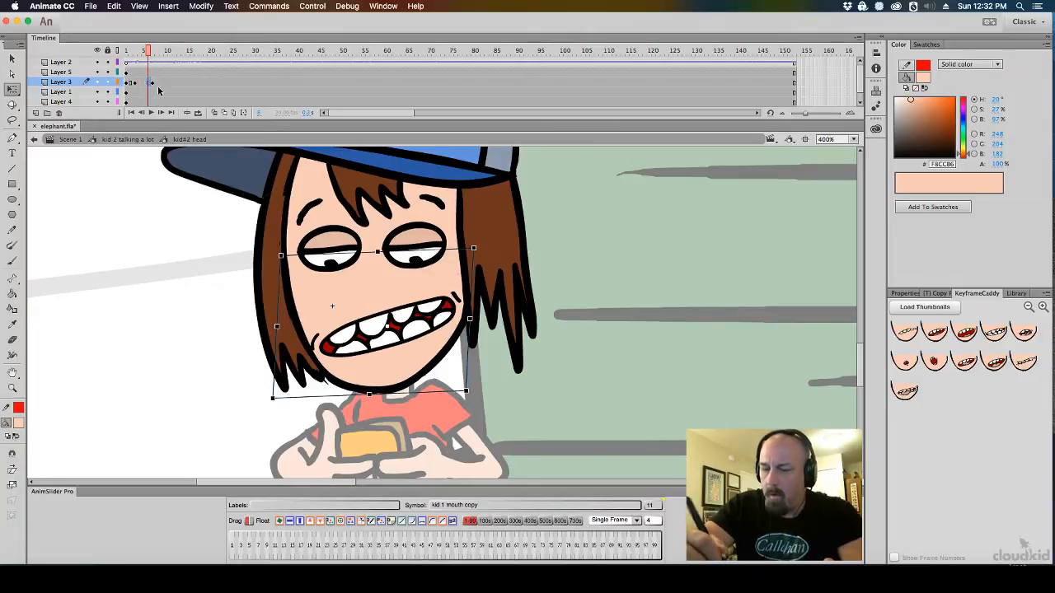
{"action": "left_click", "coordinate": [916, 368]}
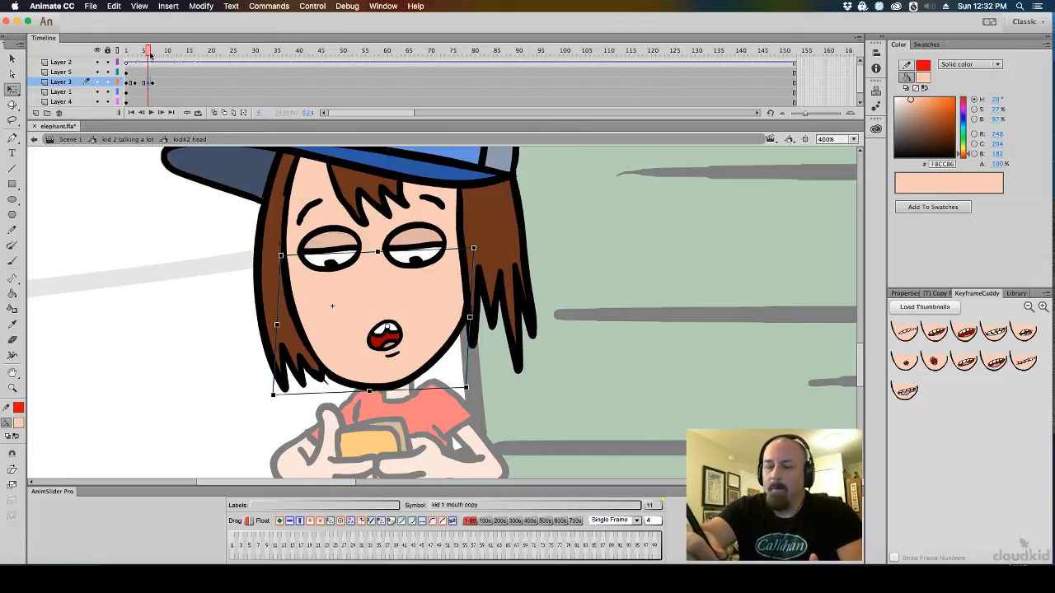
Set the Layer 3 mouth to the open shape with upper teeth at frame 10 and to clenched teeth at frame 14
{"action": "left_click", "coordinate": [141, 52]}
{"action": "left_click_drag", "start_coordinate": [141, 52], "coordinate": [167, 68]}
{"action": "left_click", "coordinate": [167, 82]}
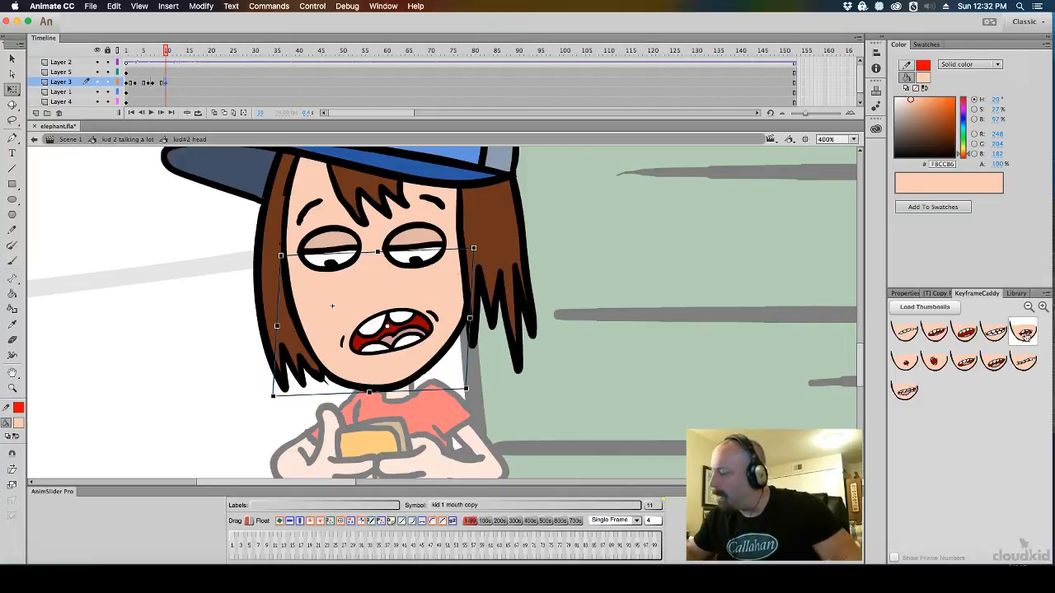
{"action": "left_click", "coordinate": [937, 353]}
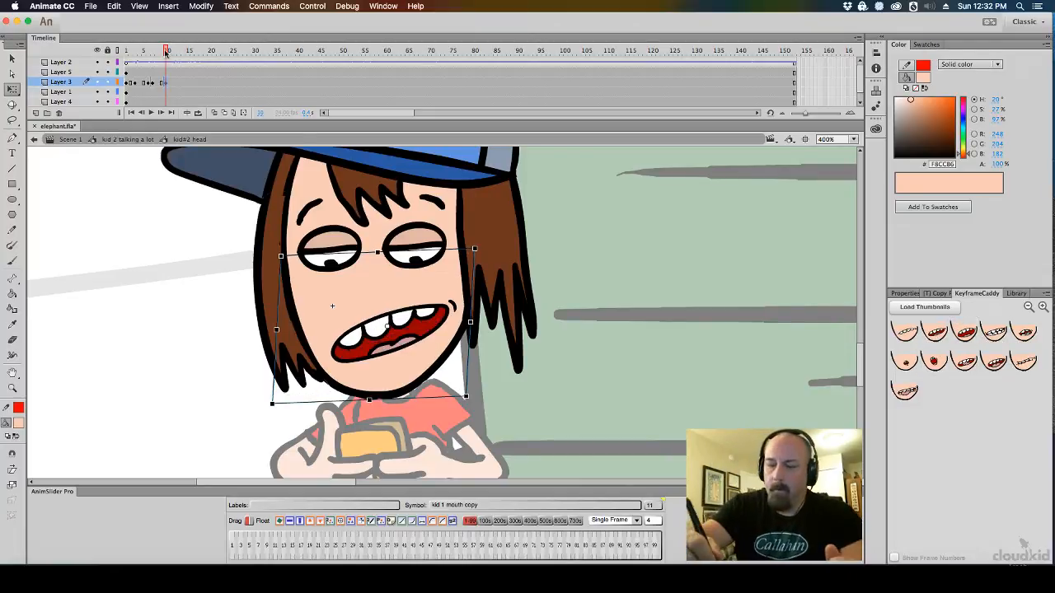
{"action": "left_click_drag", "start_coordinate": [167, 55], "coordinate": [185, 70]}
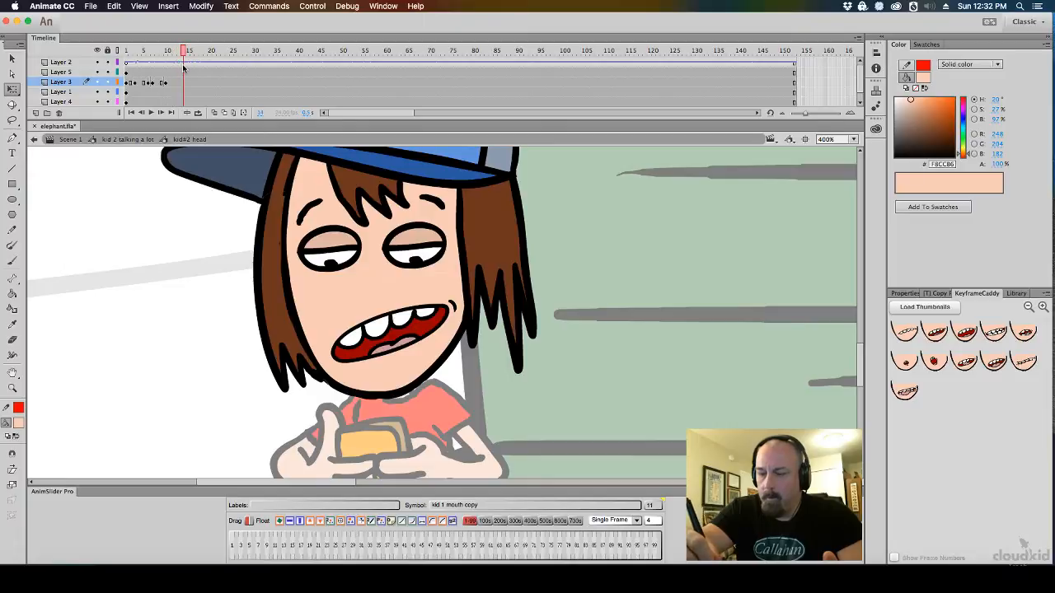
{"action": "left_click", "coordinate": [994, 333]}
Scrub on to frame 19 and switch the Layer 3 mouth to the closed shape with only upper teeth showing
{"action": "left_click_drag", "start_coordinate": [187, 66], "coordinate": [206, 82]}
{"action": "key", "text": "Return"}
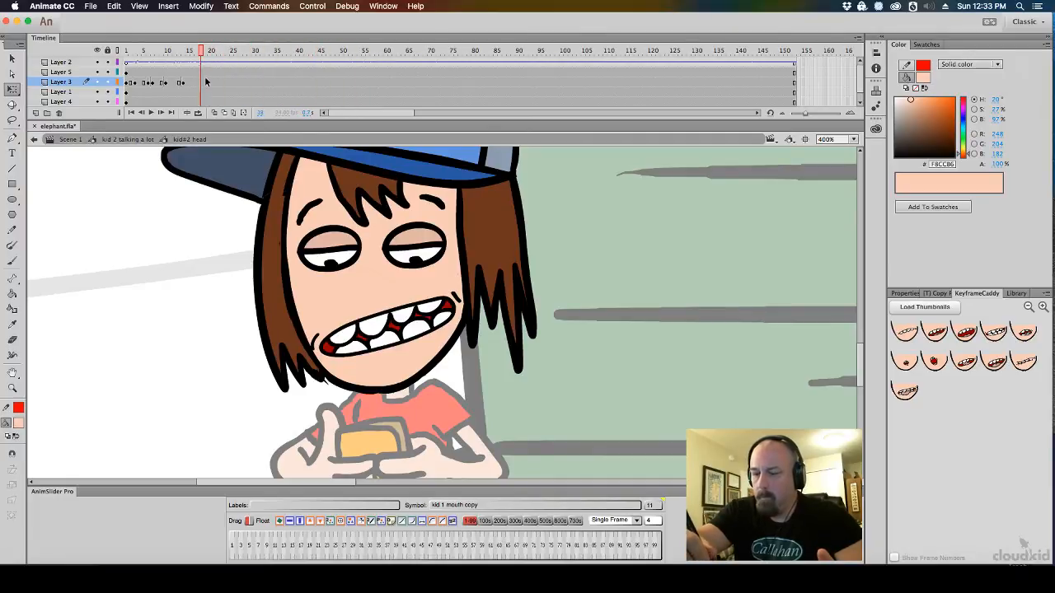
{"action": "left_click", "coordinate": [202, 83]}
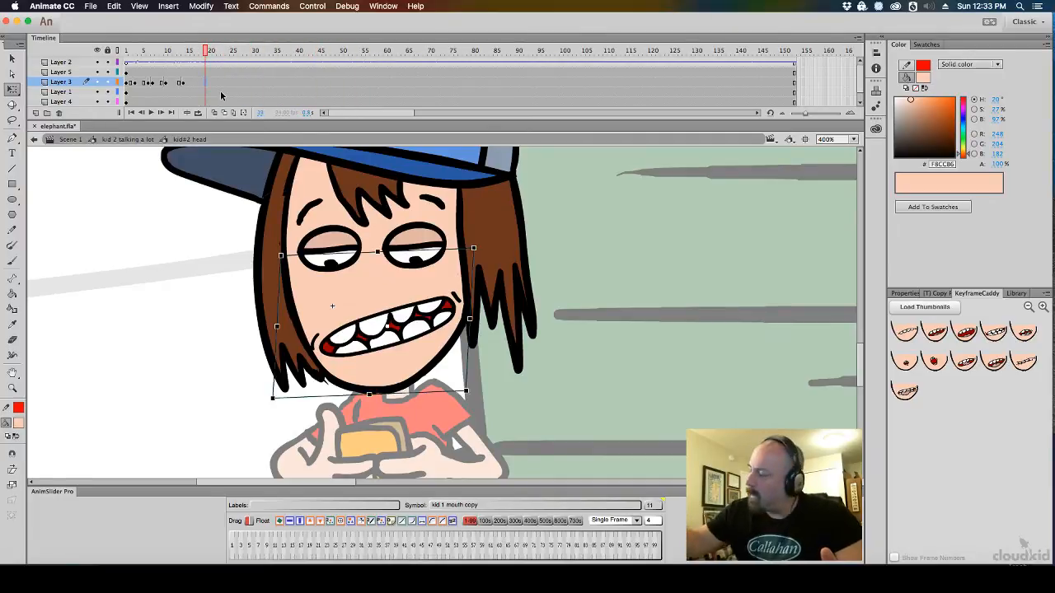
{"action": "left_click", "coordinate": [905, 331]}
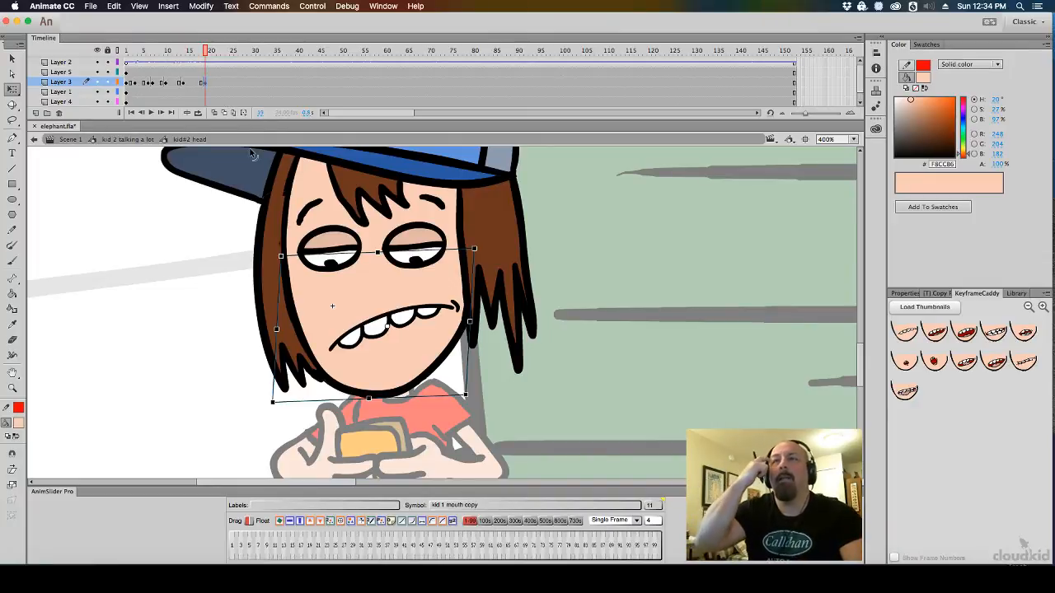
Add a keyframe on Layer 3 at frame 40 and switch the mouth to the clenched-teeth shape
{"action": "left_click_drag", "start_coordinate": [203, 58], "coordinate": [299, 108]}
{"action": "left_click", "coordinate": [297, 82]}
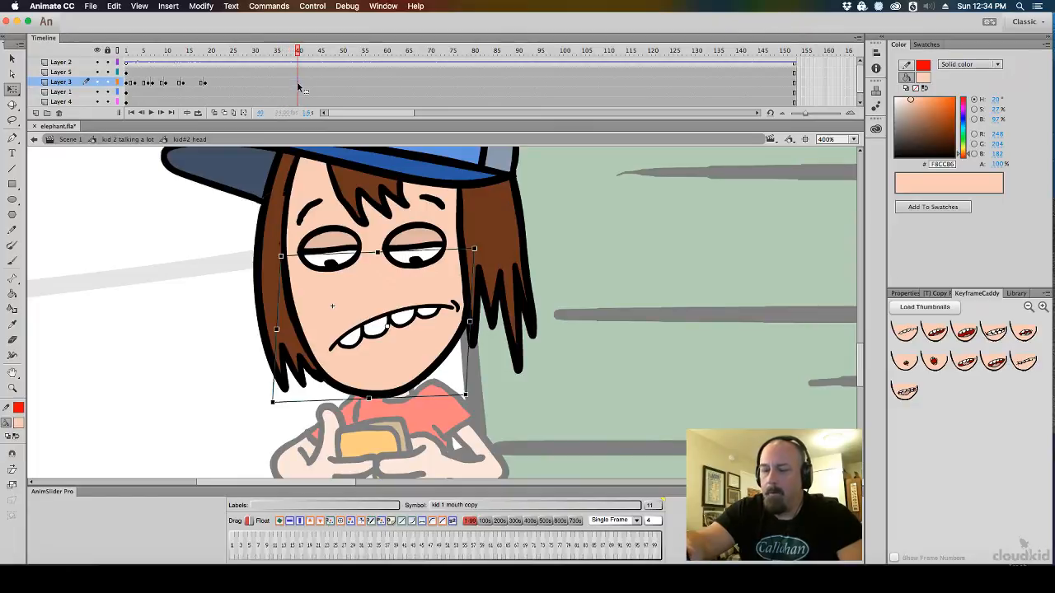
{"action": "key", "text": "F6"}
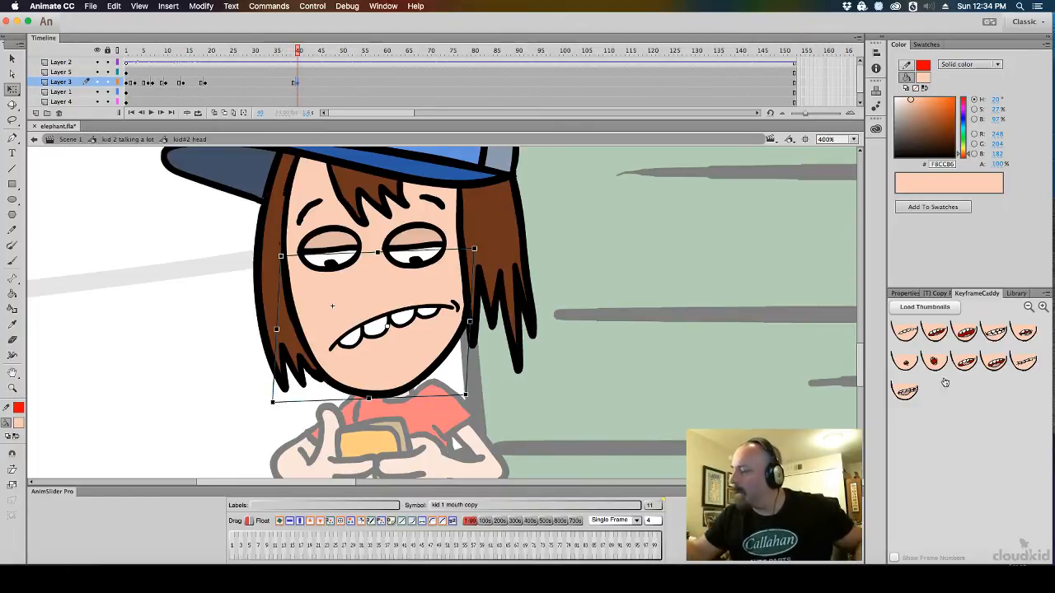
{"action": "left_click", "coordinate": [995, 332]}
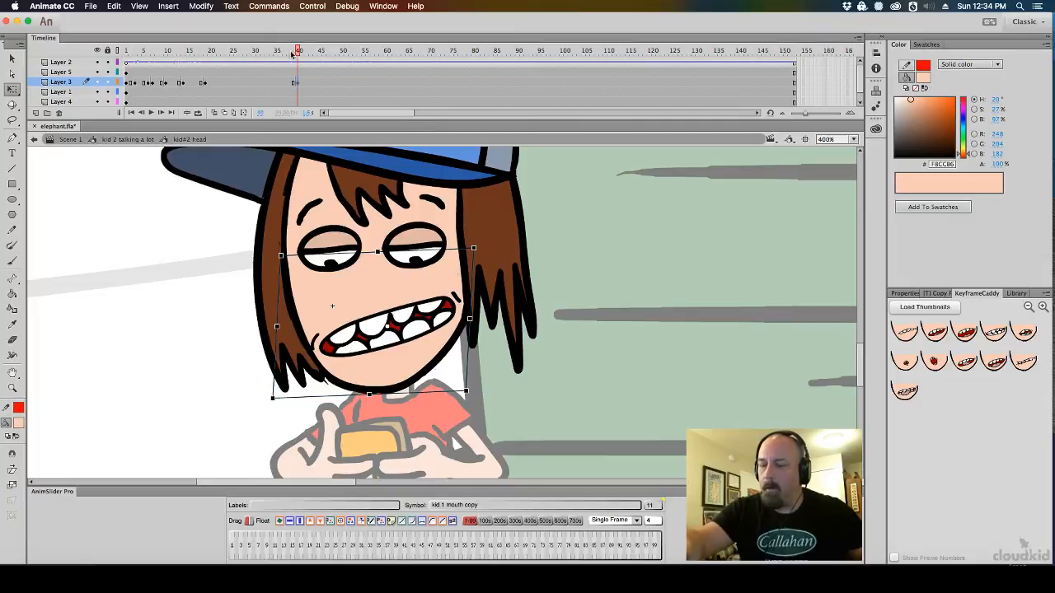
Set the Layer 3 mouth to the medium open shape at frame 46 and the widest open shape at frame 47
{"action": "left_click_drag", "start_coordinate": [294, 53], "coordinate": [350, 69]}
{"action": "left_click", "coordinate": [964, 331]}
{"action": "left_click", "coordinate": [934, 332]}
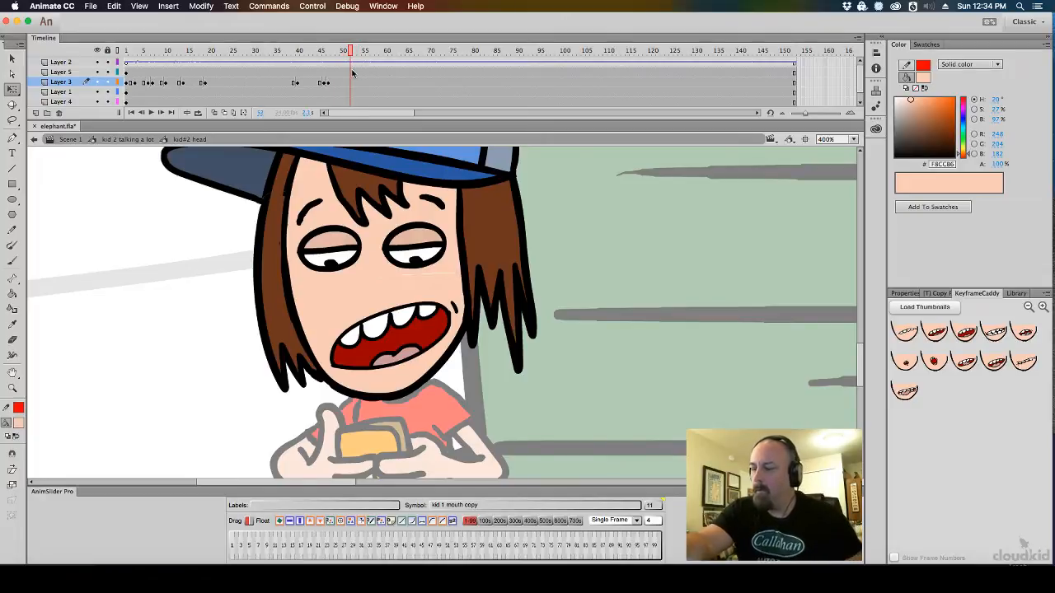
Switch the Layer 3 mouth to clenched teeth at frame 52 and to the small puckered shape at frame 58
{"action": "left_click", "coordinate": [989, 345]}
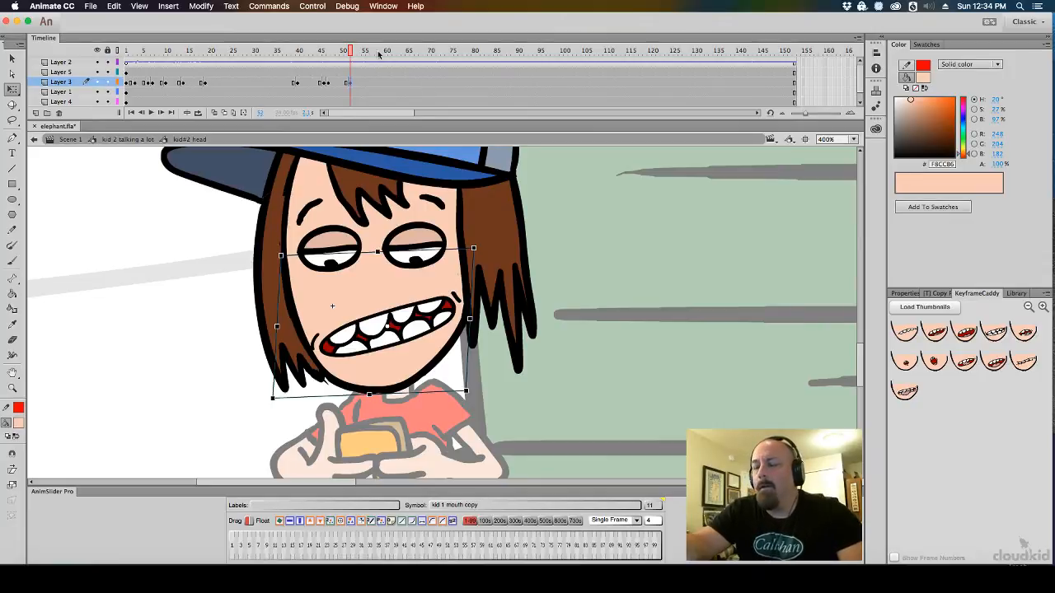
{"action": "mouse_move", "coordinate": [354, 52]}
{"action": "left_mouse_down"}
{"action": "mouse_move", "coordinate": [258, 74]}
{"action": "mouse_move", "coordinate": [377, 87]}
{"action": "left_mouse_up"}
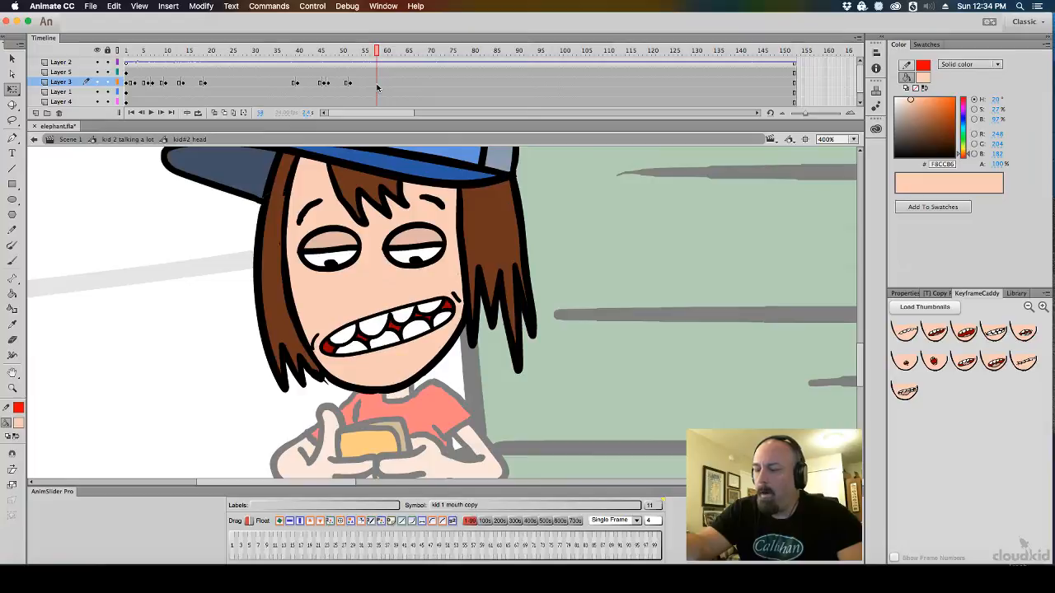
{"action": "left_click", "coordinate": [905, 361]}
Return to frame 1, select the eye on Layer 5 and load its open and closed thumbnails in KeyframeCaddy
{"action": "mouse_move", "coordinate": [368, 51]}
{"action": "left_mouse_down"}
{"action": "mouse_move", "coordinate": [336, 66]}
{"action": "mouse_move", "coordinate": [131, 79]}
{"action": "mouse_move", "coordinate": [453, 111]}
{"action": "mouse_move", "coordinate": [125, 104]}
{"action": "left_mouse_up"}
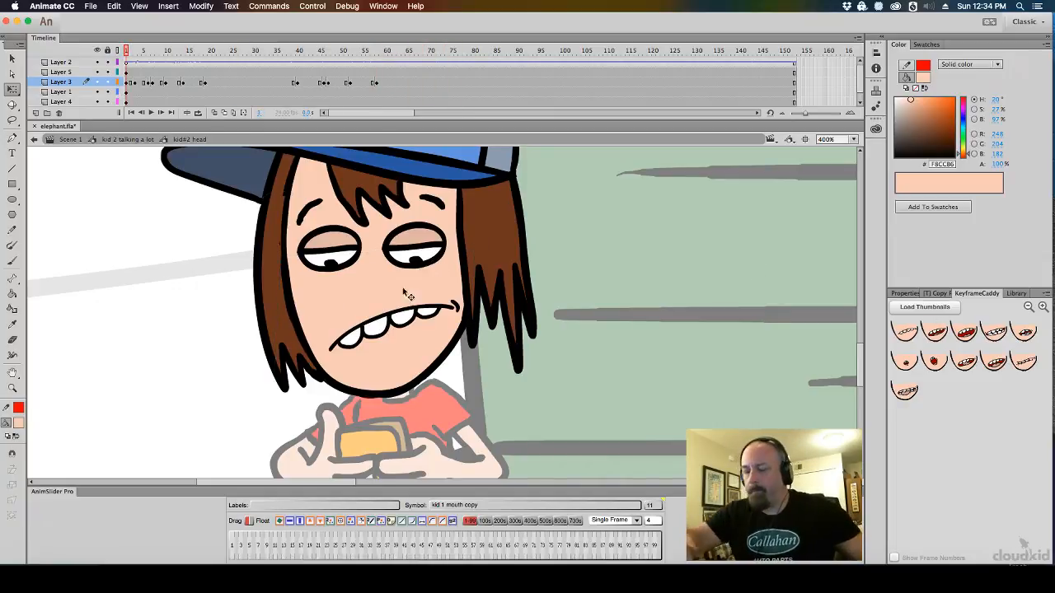
{"action": "left_click", "coordinate": [340, 244]}
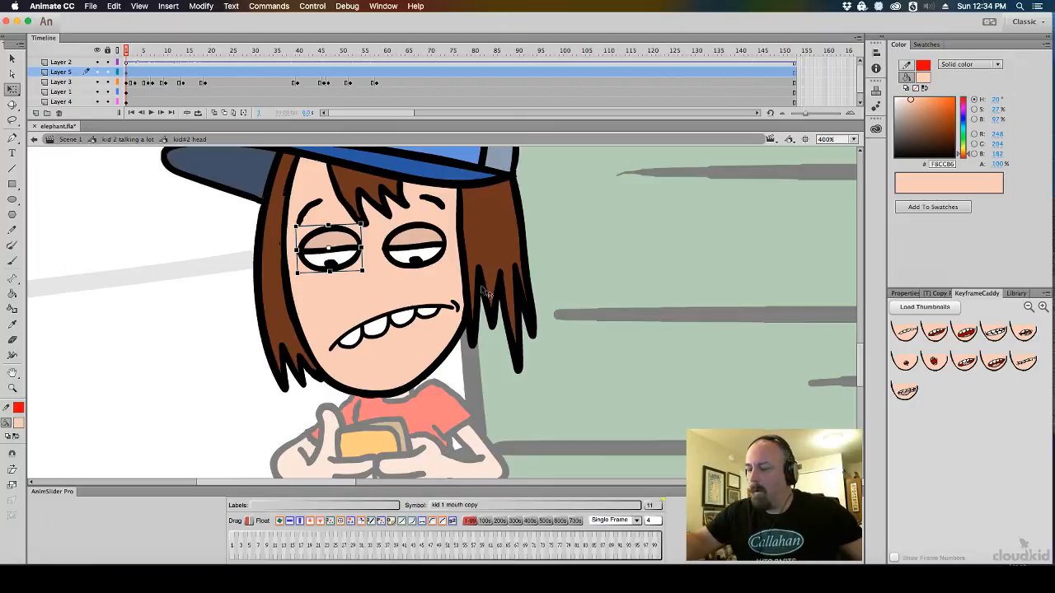
{"action": "left_click", "coordinate": [928, 307]}
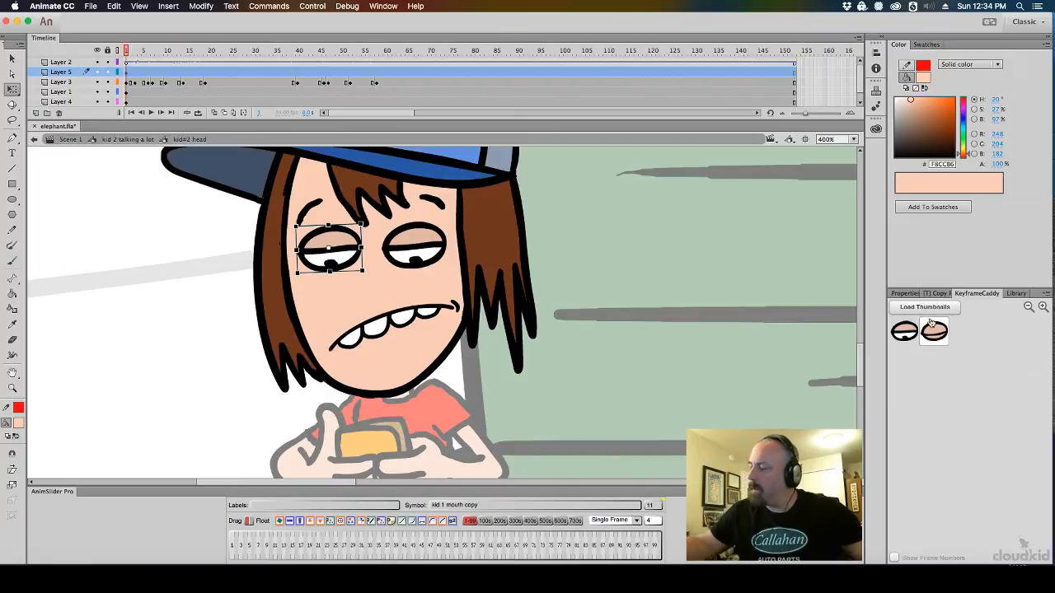
Try to start a blink on Layer 5 at frame 8 by switching the eyes to the closed shape
{"action": "mouse_move", "coordinate": [128, 55]}
{"action": "left_mouse_down"}
{"action": "mouse_move", "coordinate": [202, 55]}
{"action": "mouse_move", "coordinate": [129, 56]}
{"action": "mouse_move", "coordinate": [156, 71]}
{"action": "left_mouse_up"}
{"action": "left_click", "coordinate": [157, 72]}
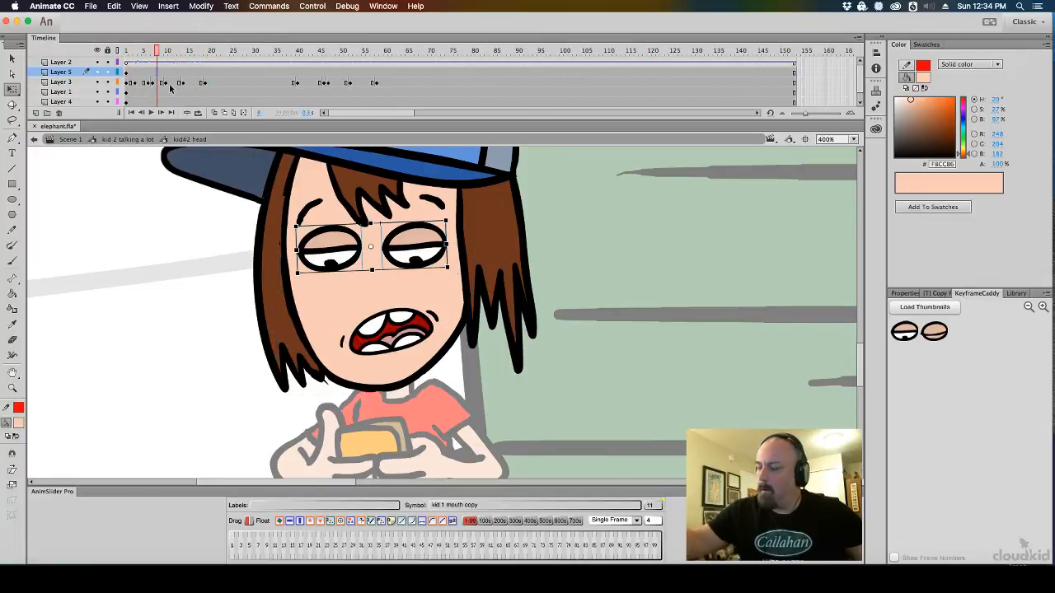
{"action": "left_click", "coordinate": [929, 339]}
{"action": "left_click", "coordinate": [424, 250]}
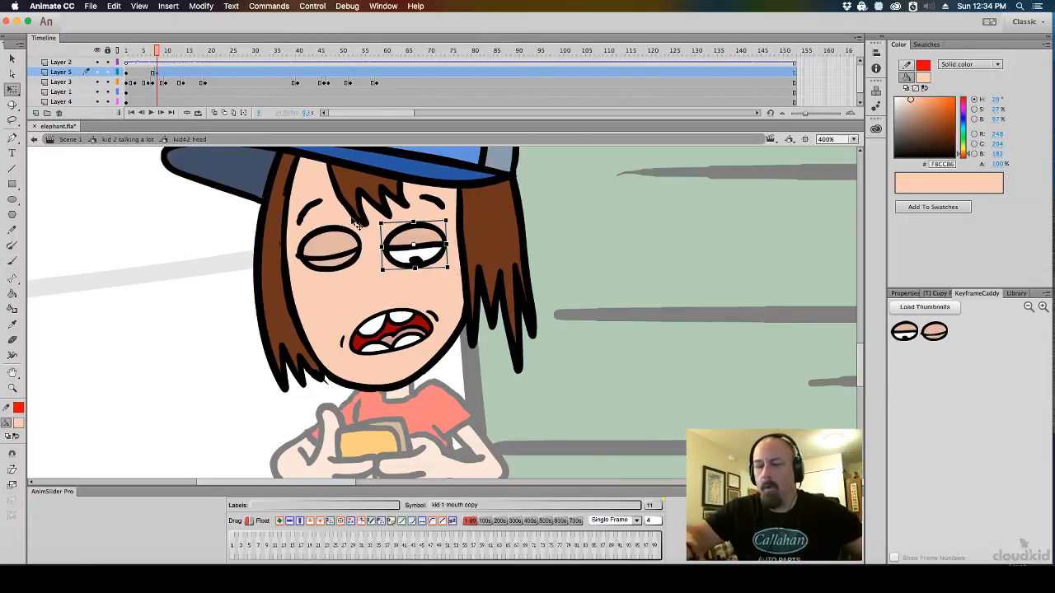
Undo the closed-eye change and the new keyframe on Layer 5, and deselect the eyes
{"action": "left_click", "coordinate": [169, 83]}
{"action": "key", "text": "super+z"}
{"action": "key", "text": "super+z"}
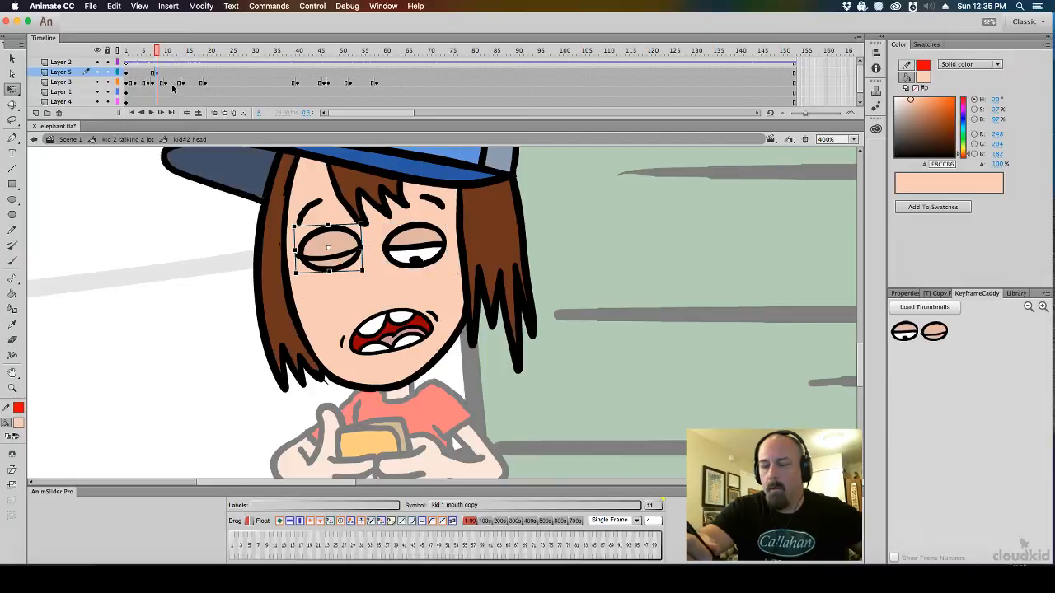
{"action": "left_click", "coordinate": [571, 254]}
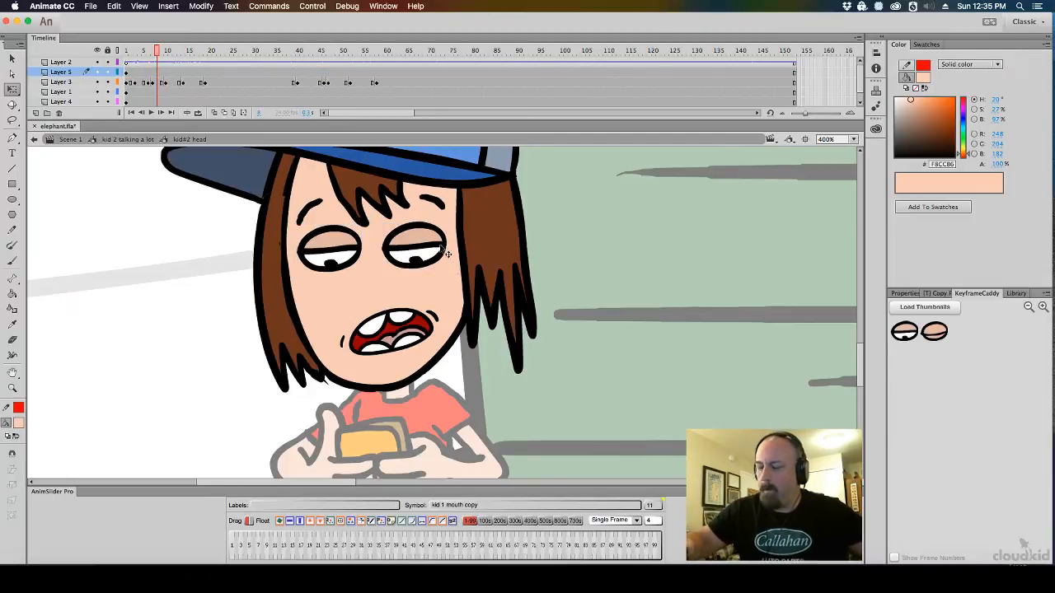
Cut the eye on the right side of the face from Layer 5 and paste it in place on a new layer at frame 1
{"action": "left_click", "coordinate": [442, 249]}
{"action": "key", "text": "super+x"}
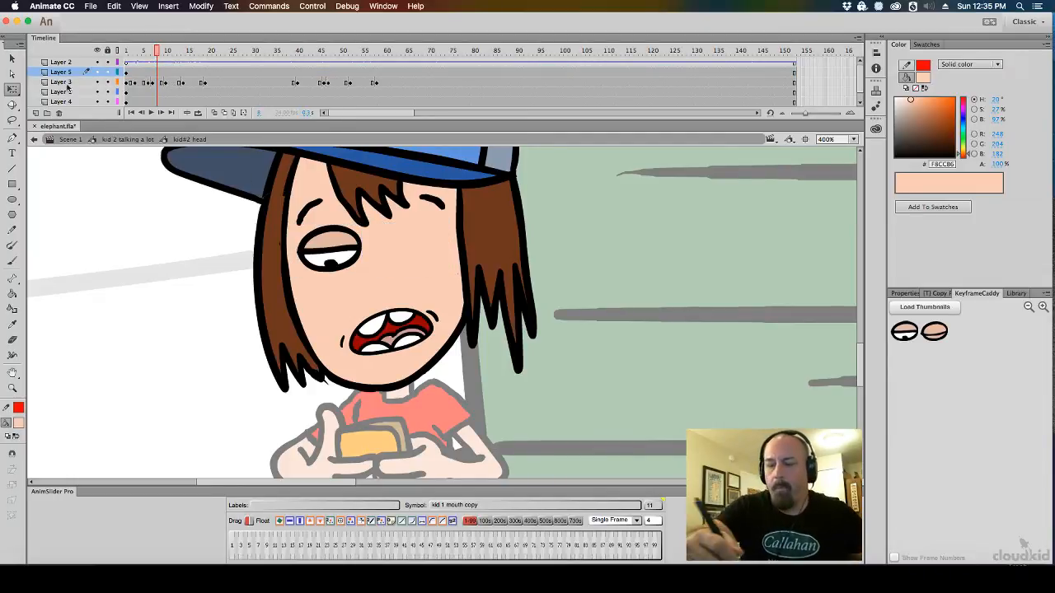
{"action": "left_click", "coordinate": [36, 113]}
{"action": "left_click", "coordinate": [129, 73]}
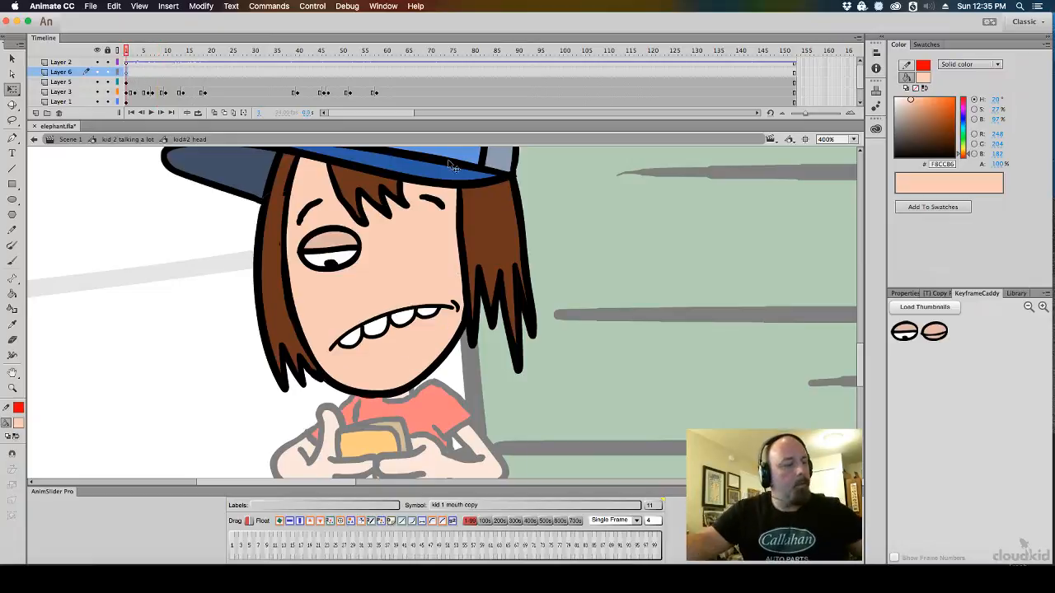
{"action": "key", "text": "super+shift+v"}
{"action": "left_click", "coordinate": [564, 179]}
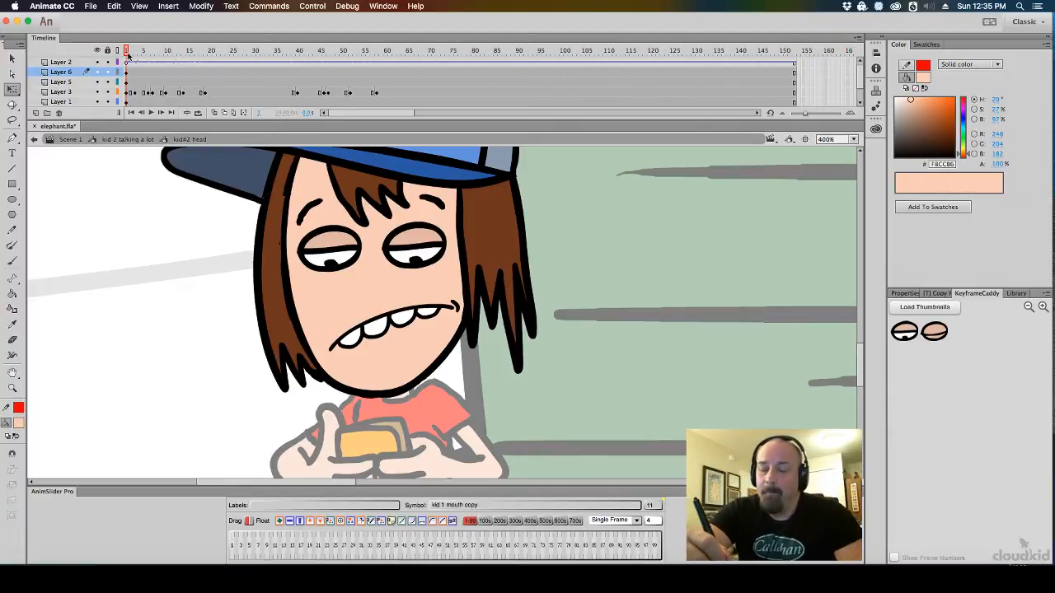
Go to frame 5 and examine where the mouth symbol's jaw line meets the hair
{"action": "left_click_drag", "start_coordinate": [128, 54], "coordinate": [144, 68]}
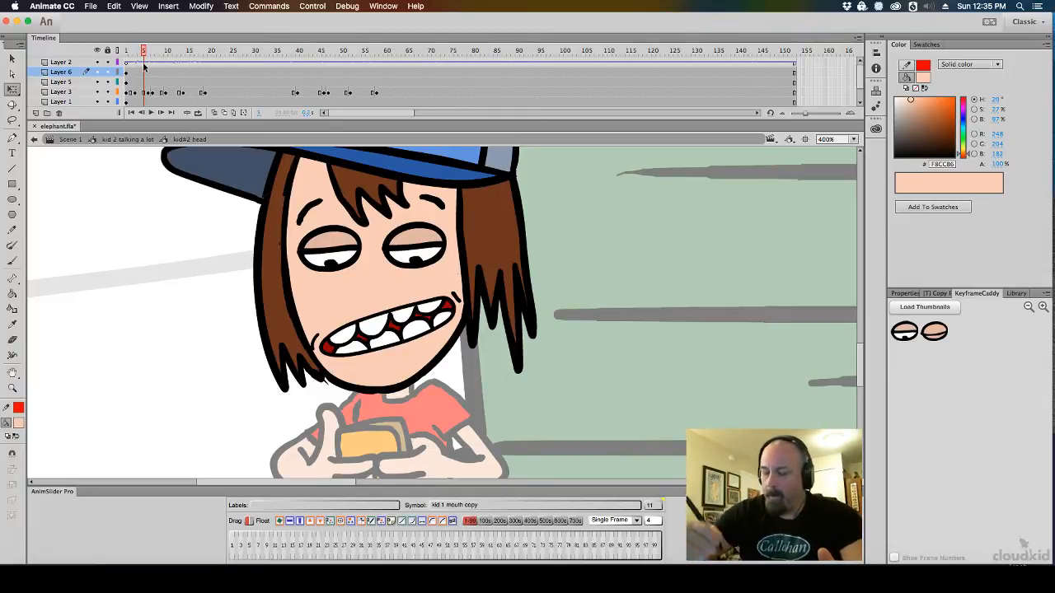
{"action": "left_click", "coordinate": [325, 381]}
{"action": "left_click", "coordinate": [333, 401]}
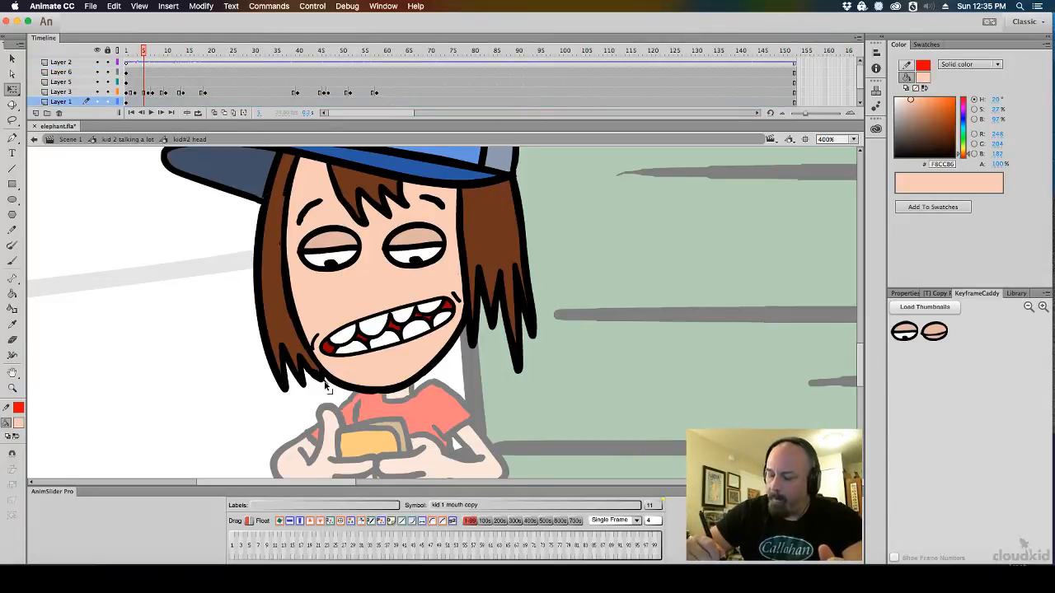
{"action": "left_click", "coordinate": [326, 385]}
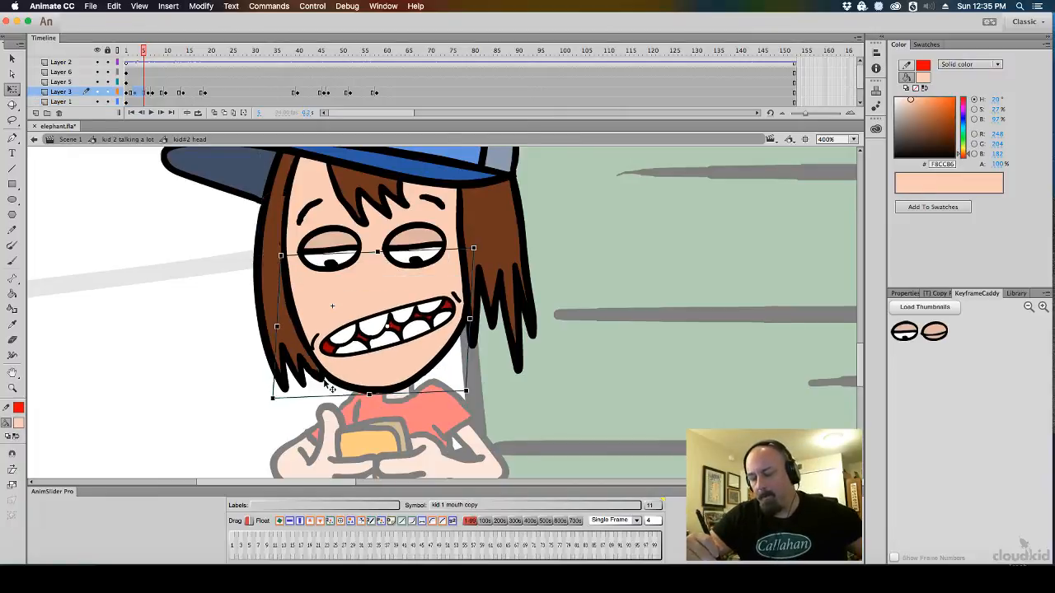
{"action": "left_click", "coordinate": [326, 407]}
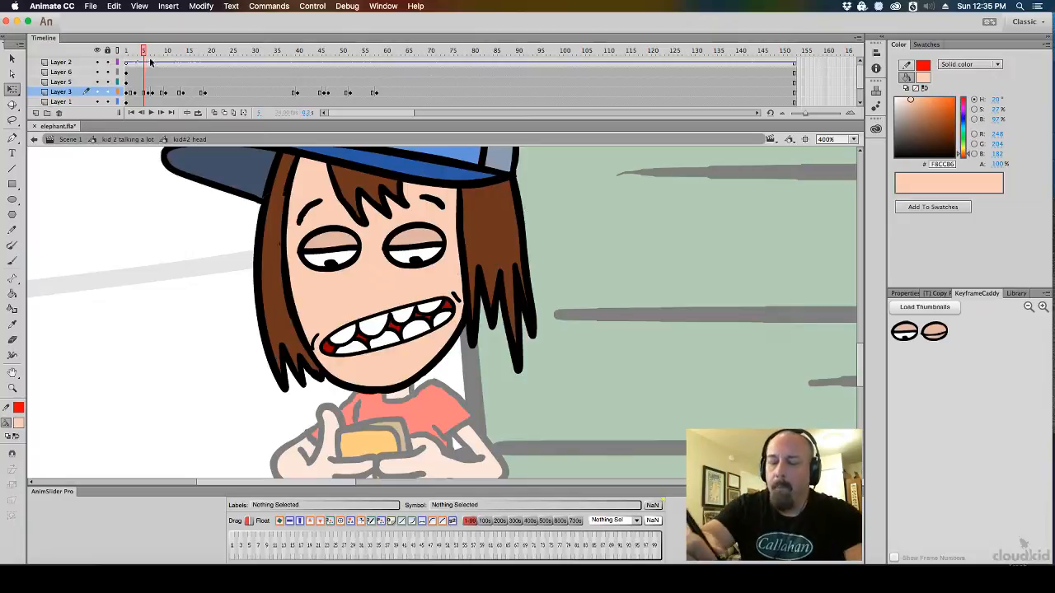
Scrub through the timeline up to frame 46 to review the mouth changes against the dialogue
{"action": "mouse_move", "coordinate": [143, 52]}
{"action": "left_mouse_down"}
{"action": "mouse_move", "coordinate": [125, 58]}
{"action": "mouse_move", "coordinate": [221, 52]}
{"action": "mouse_move", "coordinate": [291, 71]}
{"action": "left_mouse_up"}
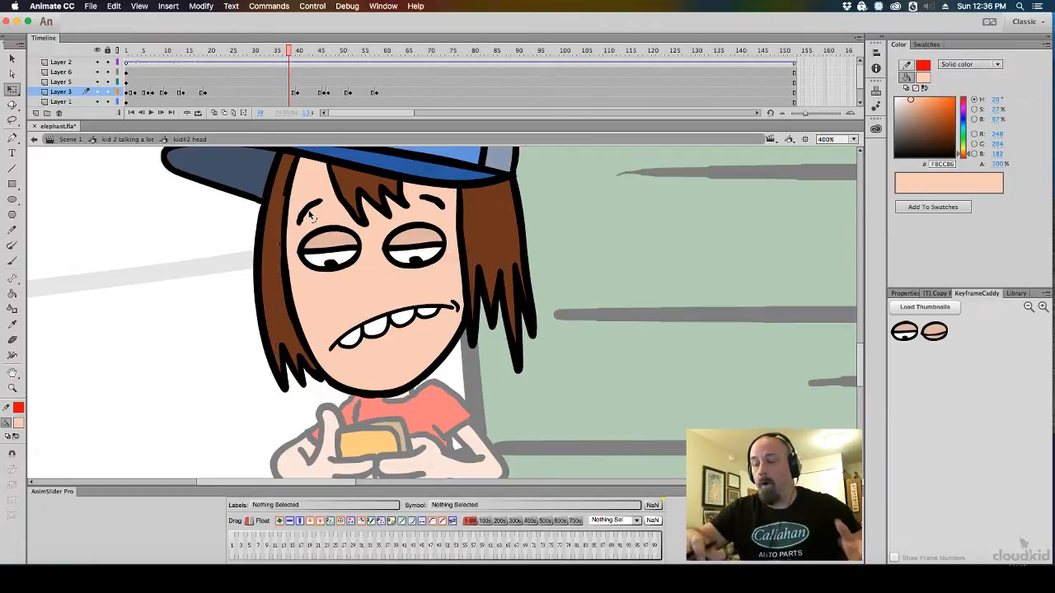
{"action": "left_click", "coordinate": [279, 53]}
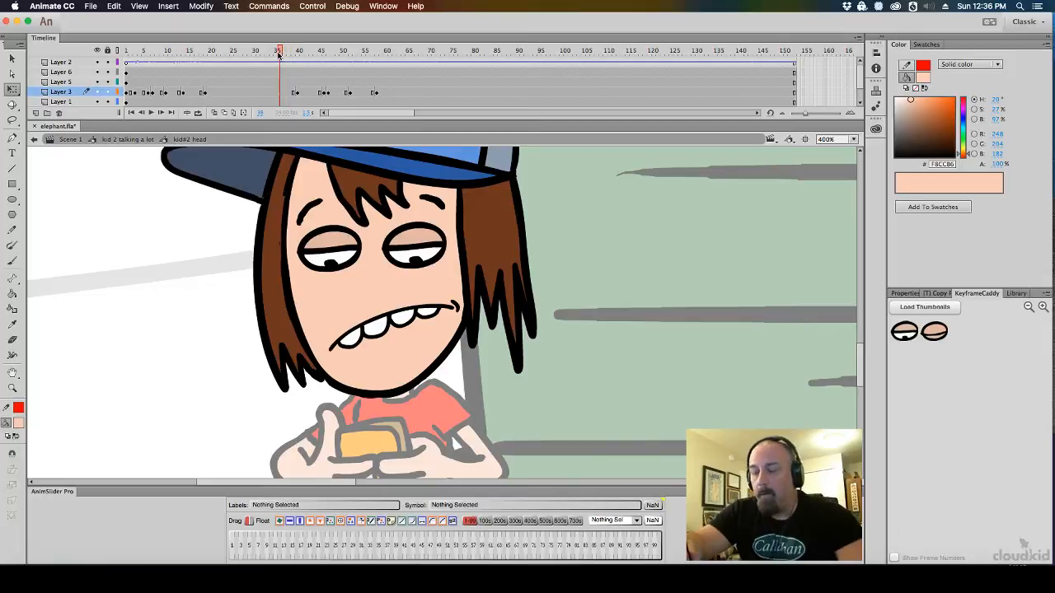
{"action": "left_click_drag", "start_coordinate": [279, 53], "coordinate": [324, 55]}
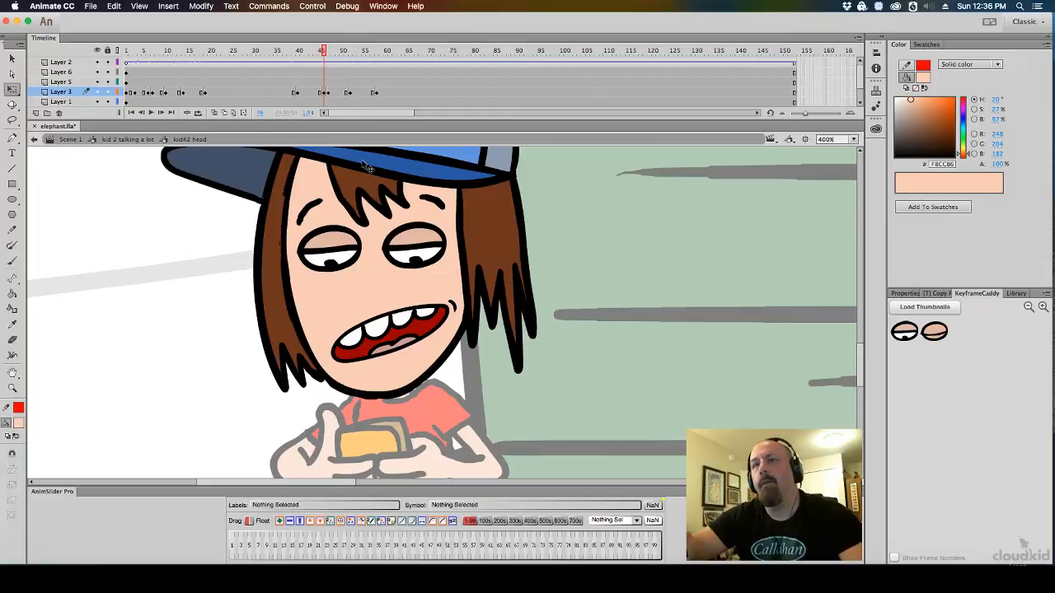
Go to frame 19 and switch both eyes, on Layers 5 and 6, to the closed-eye drawing
{"action": "mouse_move", "coordinate": [327, 56]}
{"action": "left_mouse_down"}
{"action": "mouse_move", "coordinate": [310, 57]}
{"action": "mouse_move", "coordinate": [362, 64]}
{"action": "mouse_move", "coordinate": [137, 69]}
{"action": "mouse_move", "coordinate": [205, 69]}
{"action": "left_mouse_up"}
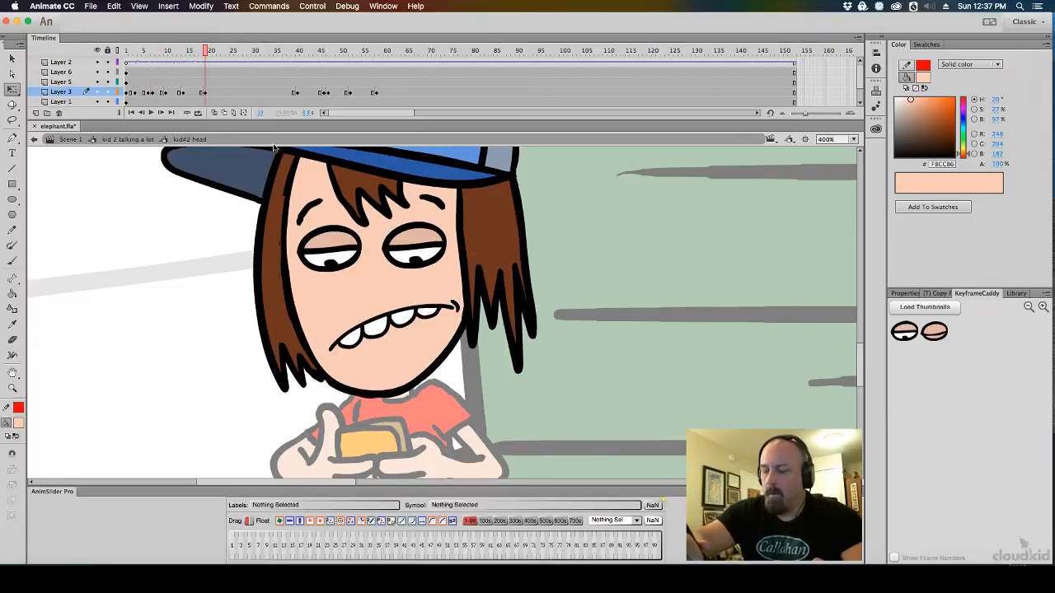
{"action": "left_click", "coordinate": [356, 252]}
{"action": "left_click", "coordinate": [941, 340]}
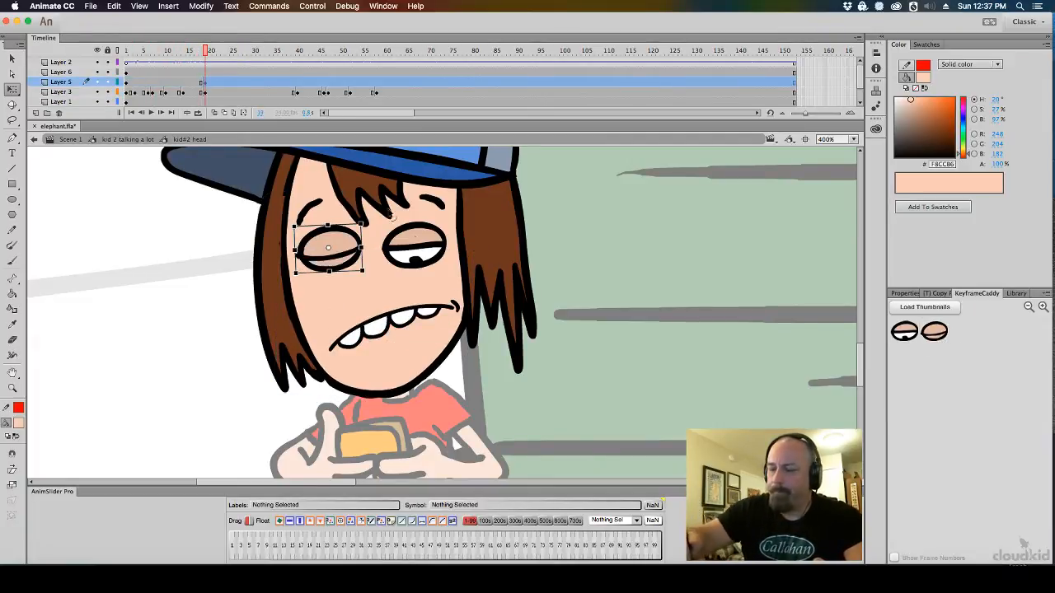
{"action": "left_click", "coordinate": [428, 252]}
{"action": "left_click", "coordinate": [936, 334]}
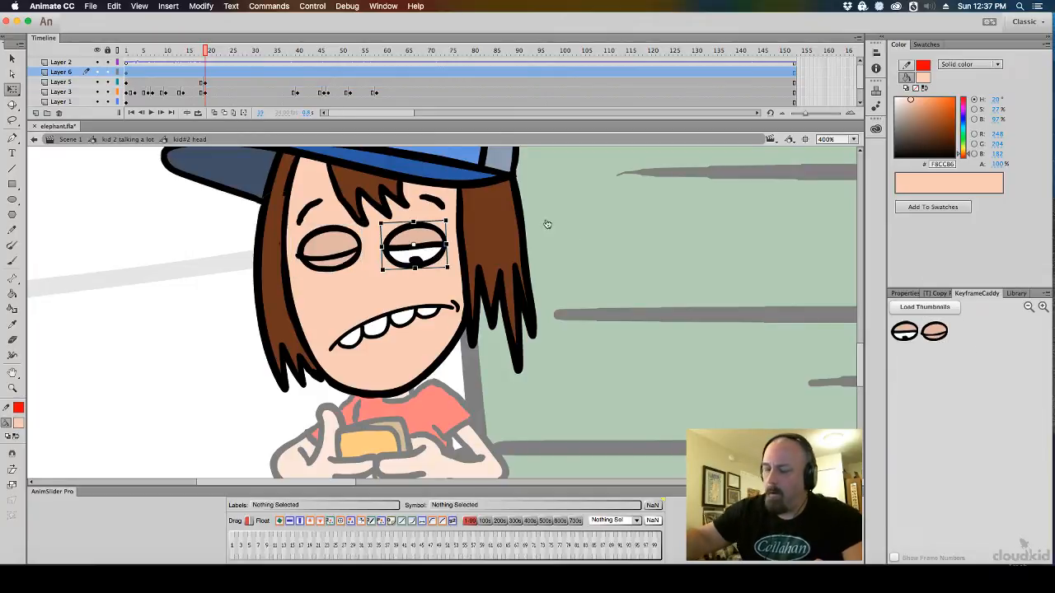
At frame 24, switch both eyes on Layers 6 and 5 back to the half-open drawing
{"action": "mouse_move", "coordinate": [217, 56]}
{"action": "left_mouse_down"}
{"action": "mouse_move", "coordinate": [174, 59]}
{"action": "mouse_move", "coordinate": [297, 73]}
{"action": "mouse_move", "coordinate": [228, 73]}
{"action": "left_mouse_up"}
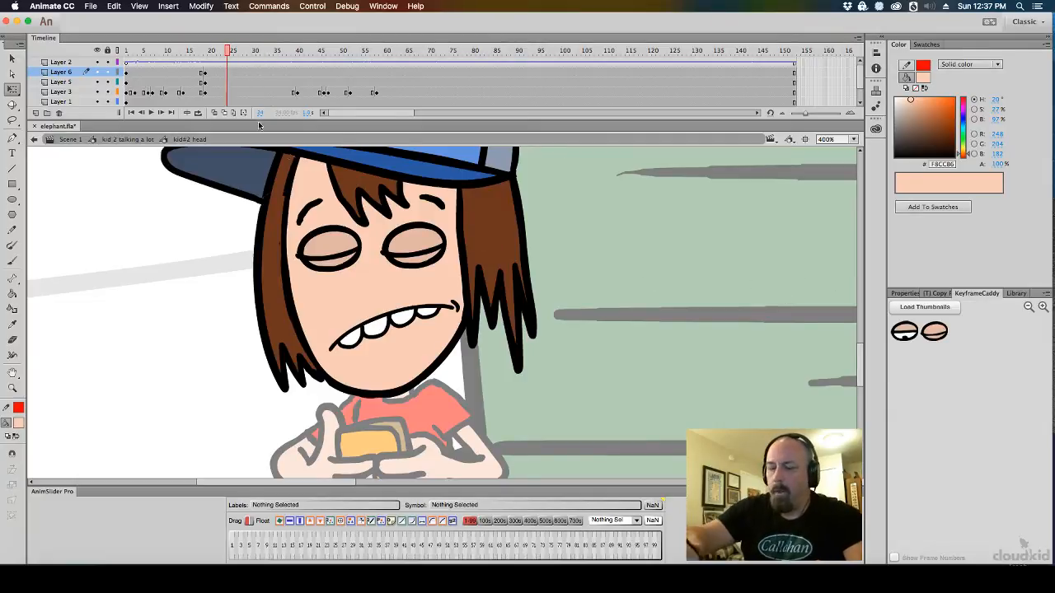
{"action": "left_click", "coordinate": [904, 332]}
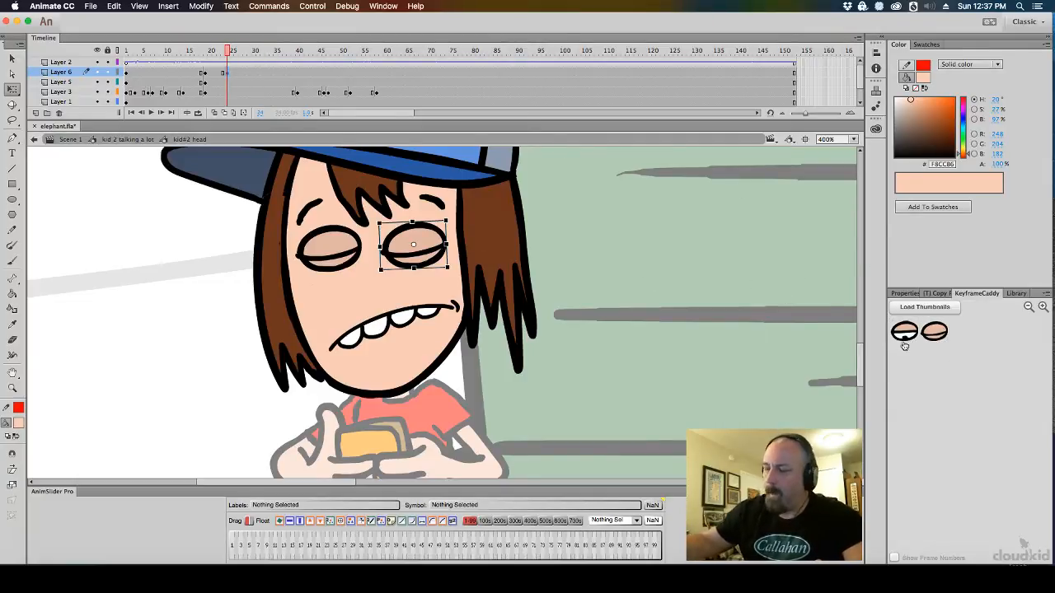
{"action": "left_click", "coordinate": [229, 82]}
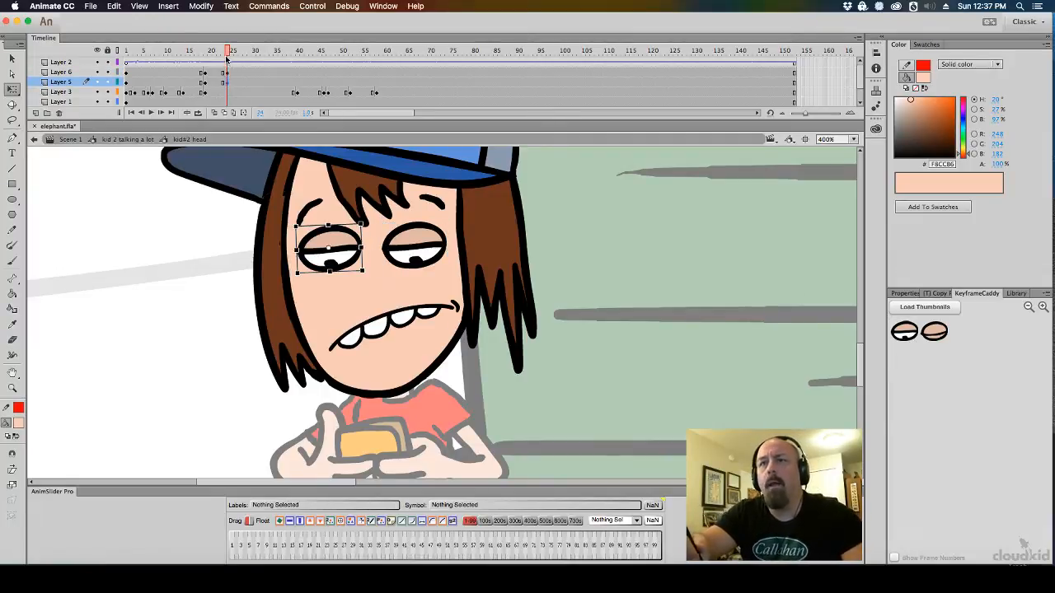
At frame 47, open the kid eye symbol and paste frame 1's half-open eye in place on a blank keyframe at frame 3
{"action": "left_click_drag", "start_coordinate": [228, 57], "coordinate": [338, 93]}
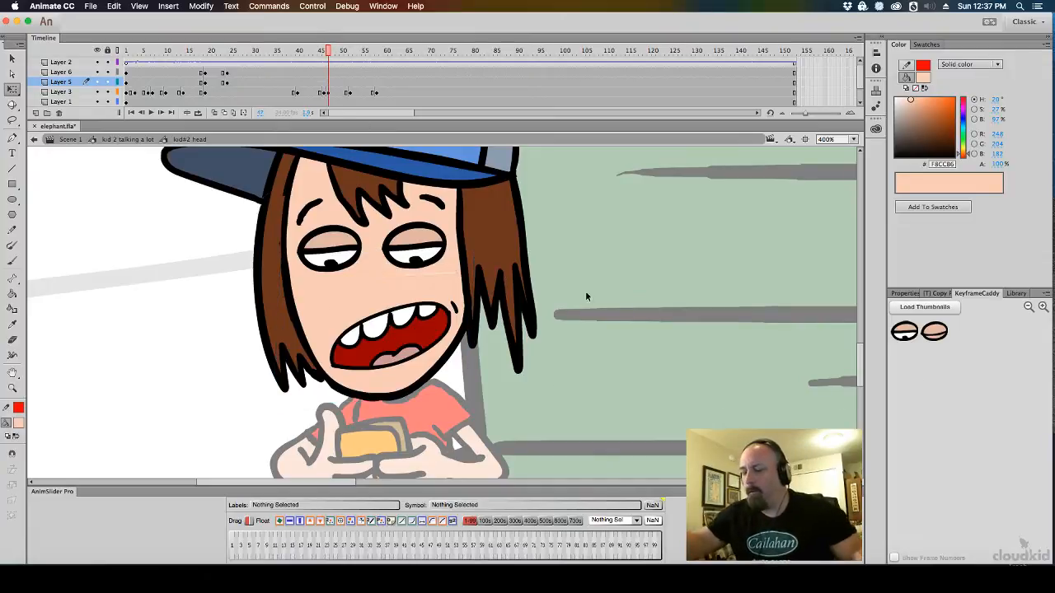
{"action": "double_click", "coordinate": [449, 246]}
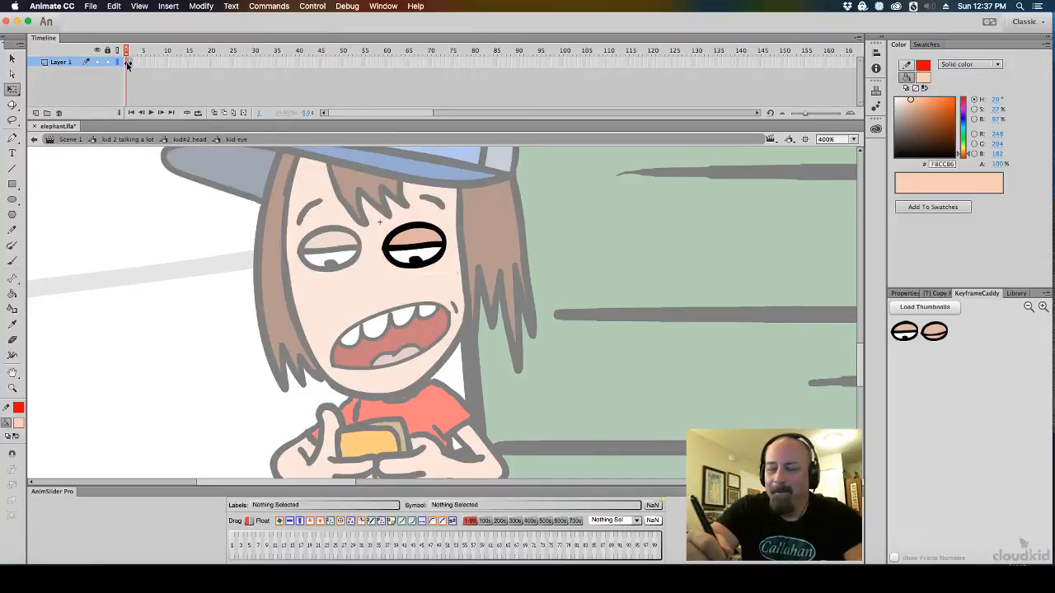
{"action": "left_click_drag", "start_coordinate": [130, 52], "coordinate": [127, 52]}
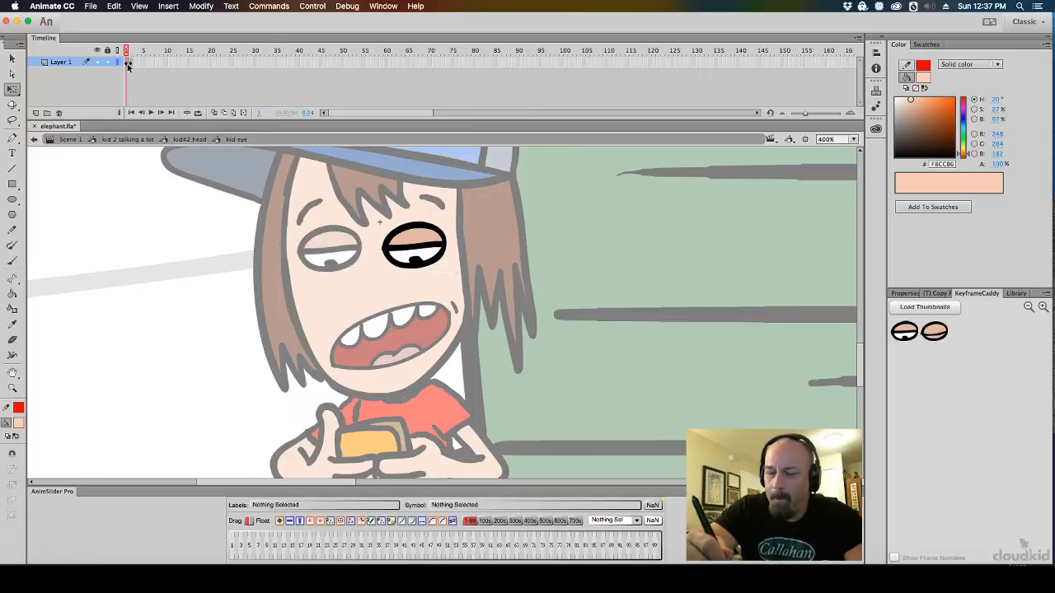
{"action": "left_click", "coordinate": [127, 63]}
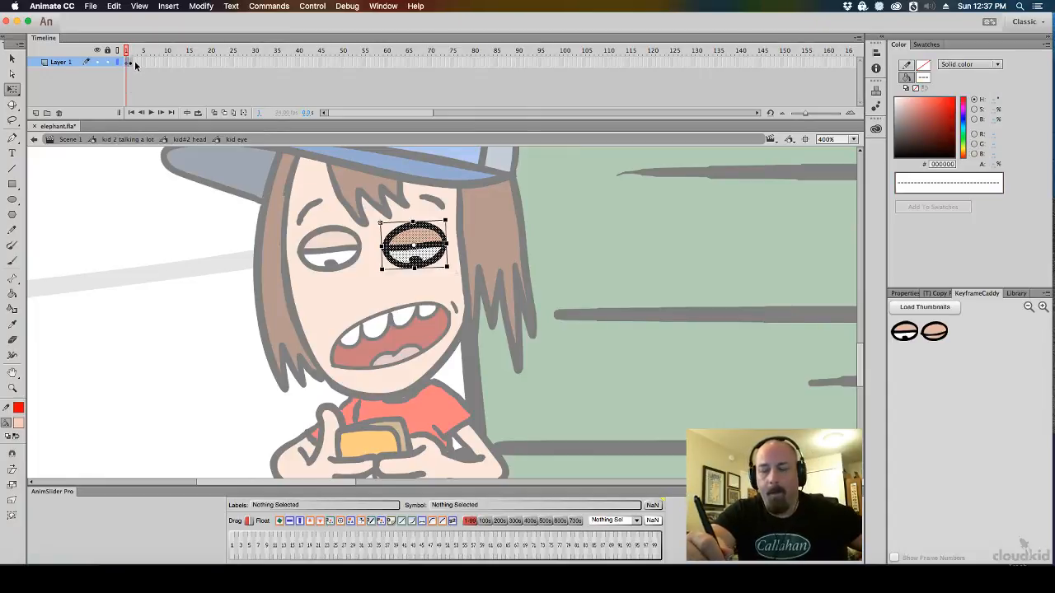
{"action": "left_click", "coordinate": [135, 63]}
{"action": "key", "text": "F7"}
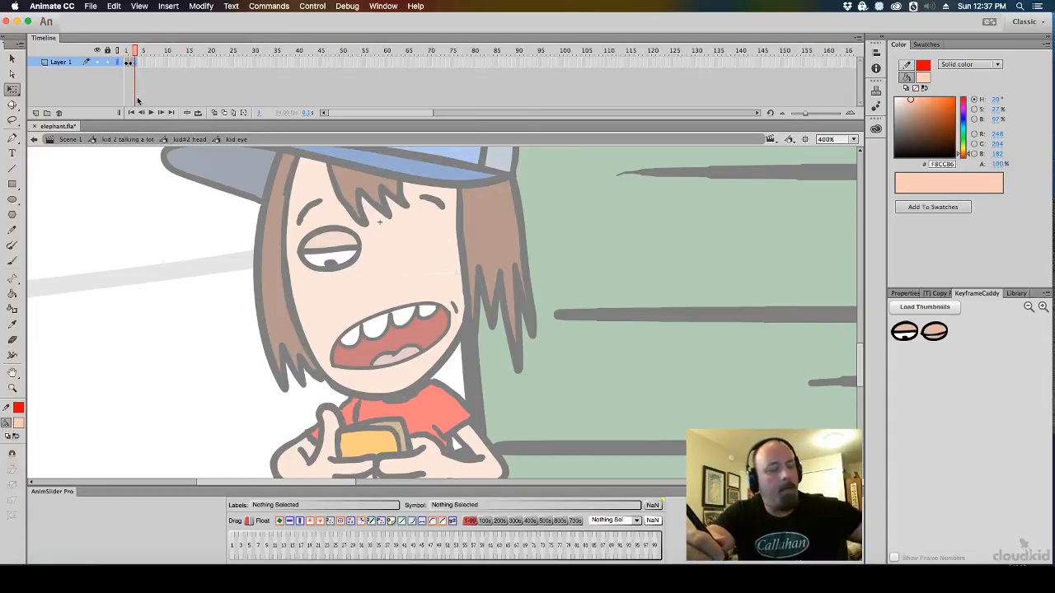
{"action": "key", "text": "super+shift+v"}
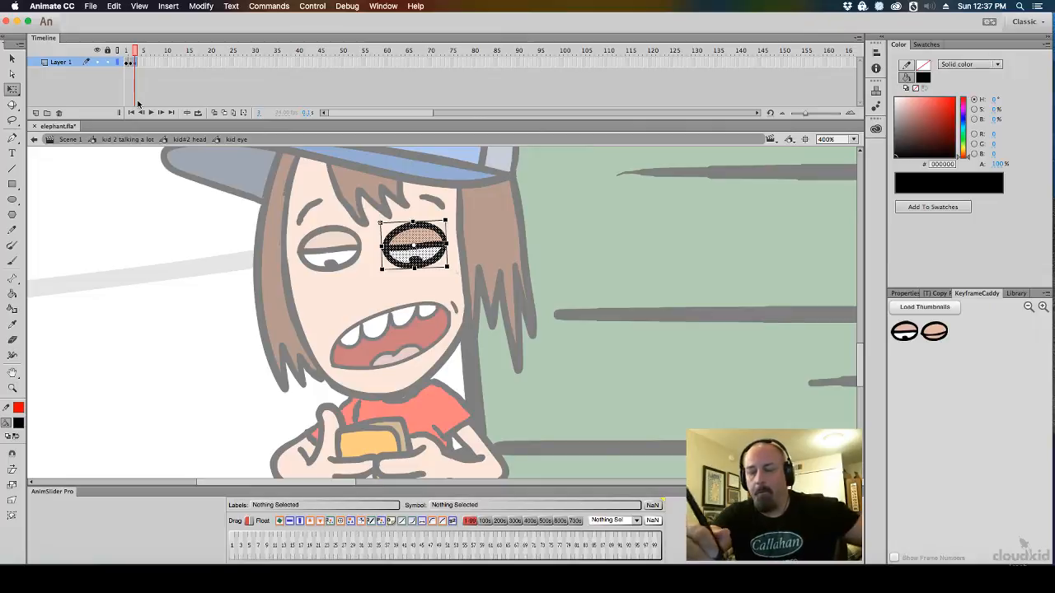
Sample the eye's white as the fill colour and brush over both ends of the eyelid line
{"action": "left_click", "coordinate": [460, 245], "text": "super"}
{"action": "left_click_drag", "start_coordinate": [486, 259], "coordinate": [463, 215]}
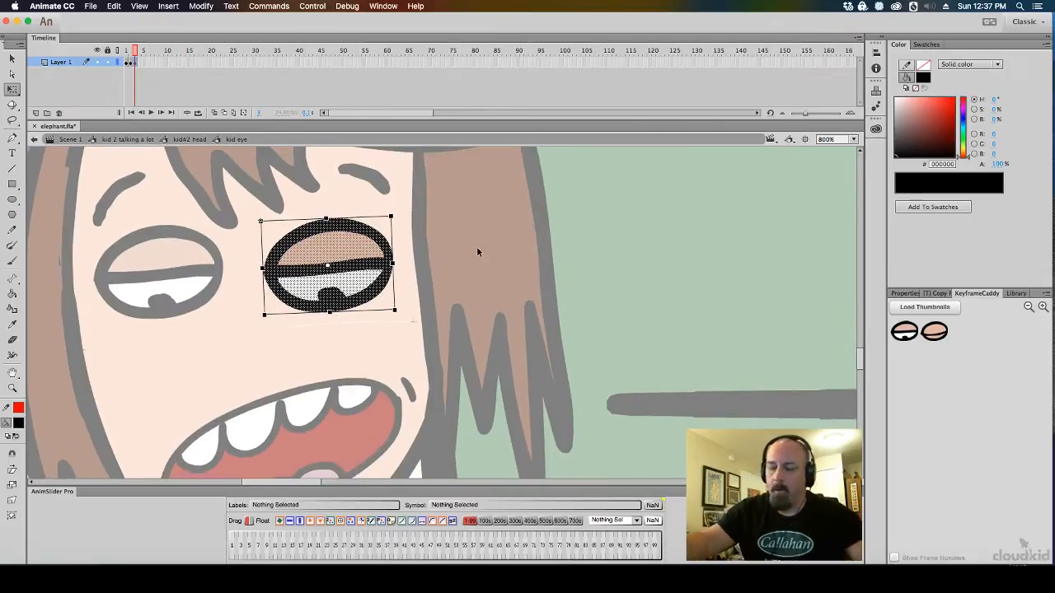
{"action": "left_click", "coordinate": [217, 368]}
{"action": "left_click", "coordinate": [18, 423]}
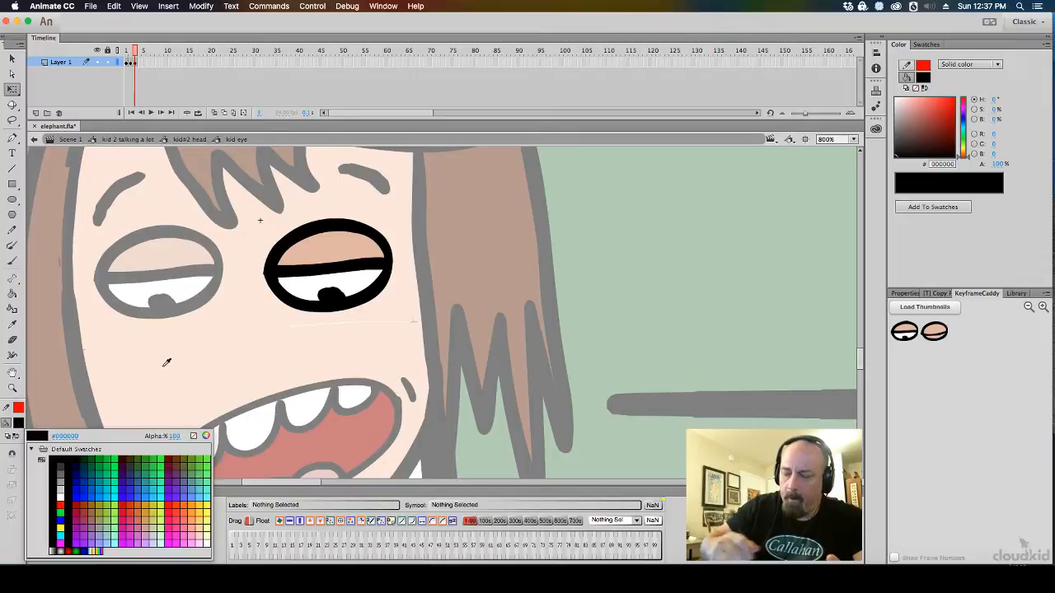
{"action": "left_click", "coordinate": [301, 288]}
{"action": "key", "text": "b"}
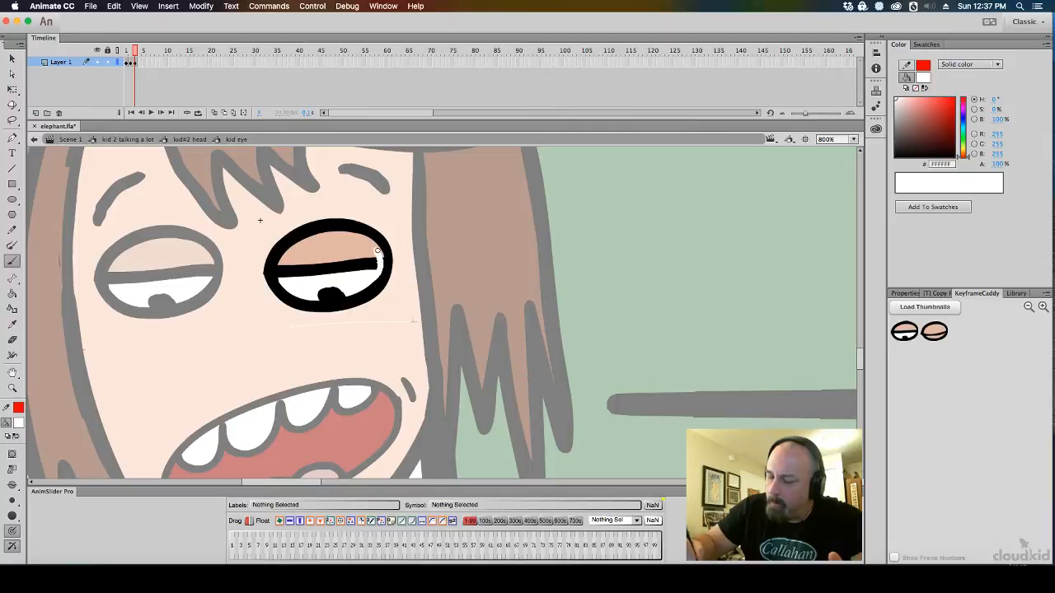
{"action": "left_click_drag", "start_coordinate": [376, 248], "coordinate": [379, 265]}
{"action": "mouse_move", "coordinate": [284, 286]}
{"action": "left_mouse_down"}
{"action": "mouse_move", "coordinate": [286, 255]}
{"action": "mouse_move", "coordinate": [306, 283]}
{"action": "left_mouse_up"}
Fill the eyelid and its line with white to make a wide-open eye, and return to the kid#2 head symbol
{"action": "key", "text": "k"}
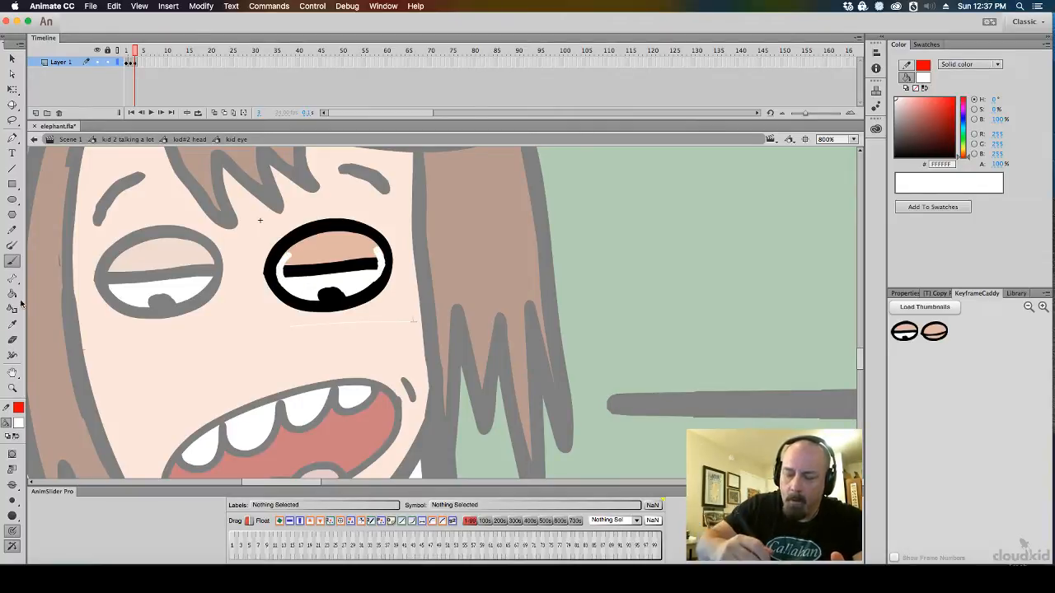
{"action": "left_click", "coordinate": [359, 270]}
{"action": "left_click", "coordinate": [367, 258]}
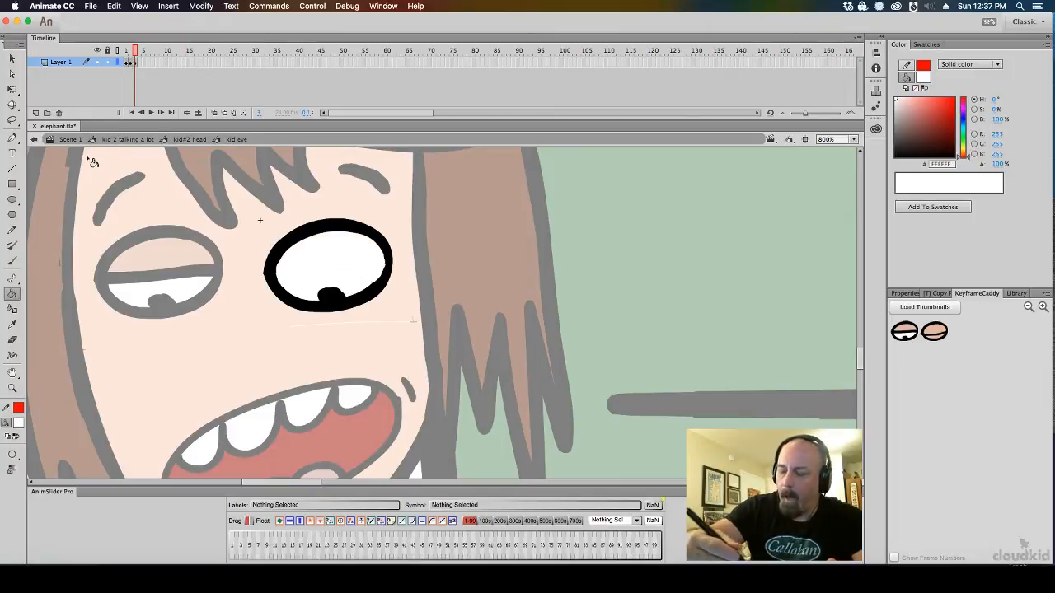
{"action": "left_click", "coordinate": [12, 89]}
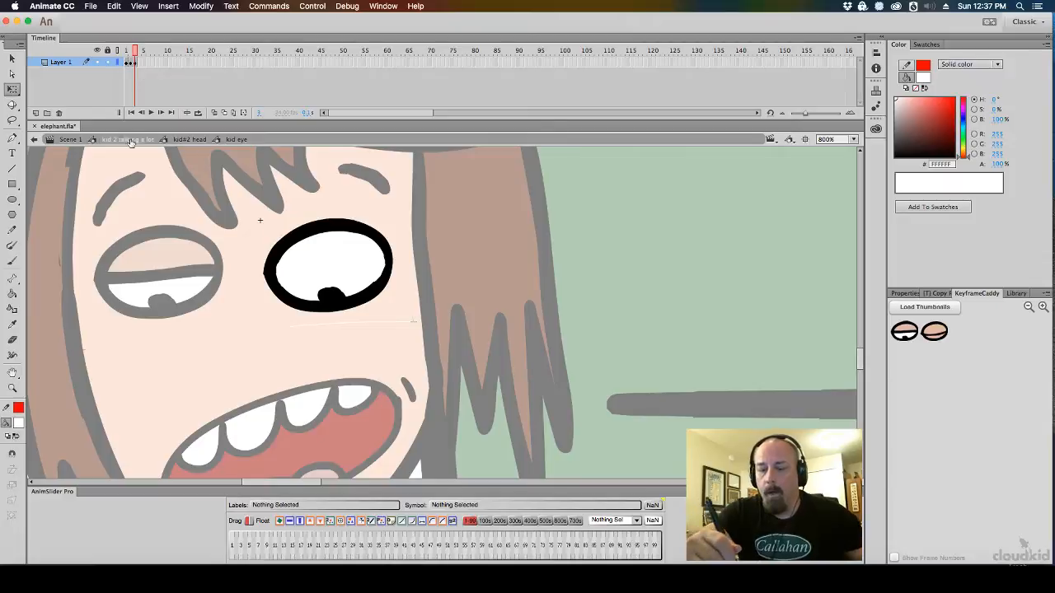
{"action": "left_click", "coordinate": [197, 140]}
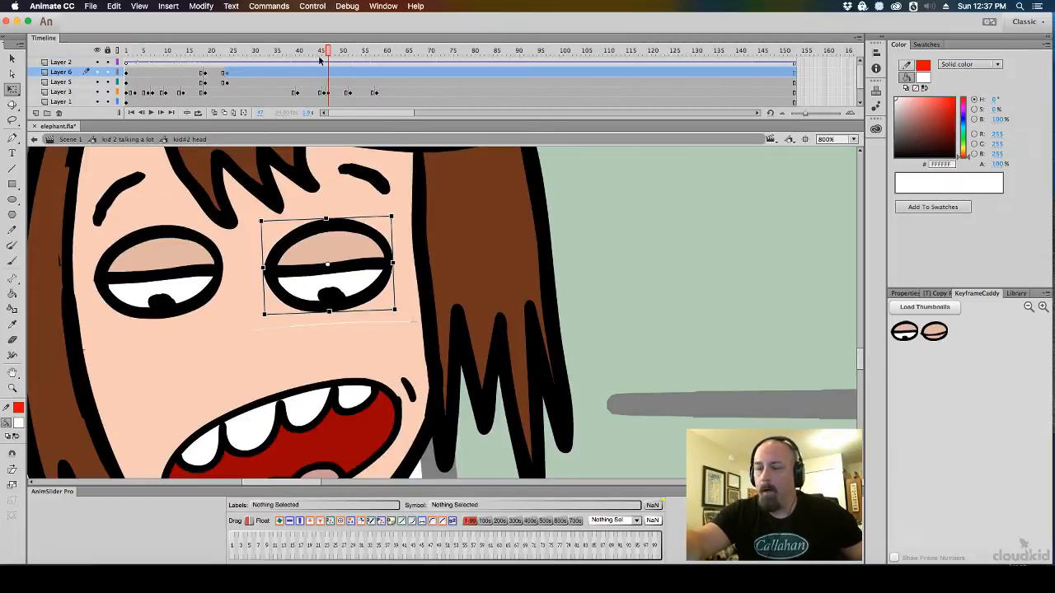
At frame 49, open the mouth symbol and bend the upper edge of its skin fill upward below the eye, then return to the head
{"action": "mouse_move", "coordinate": [321, 51]}
{"action": "left_mouse_down"}
{"action": "mouse_move", "coordinate": [239, 51]}
{"action": "mouse_move", "coordinate": [267, 64]}
{"action": "mouse_move", "coordinate": [337, 64]}
{"action": "left_mouse_up"}
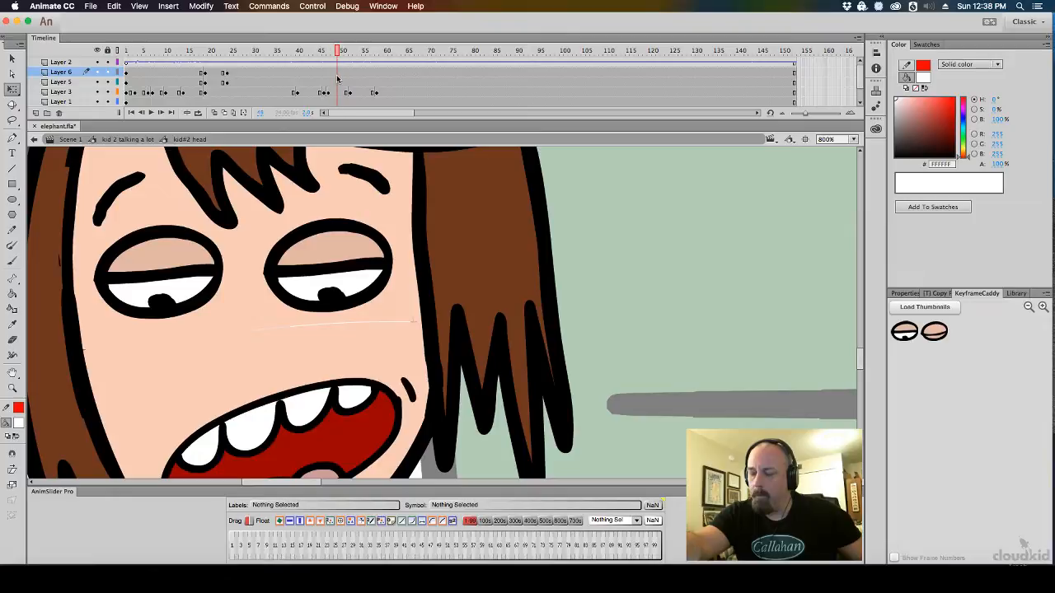
{"action": "double_click", "coordinate": [412, 335]}
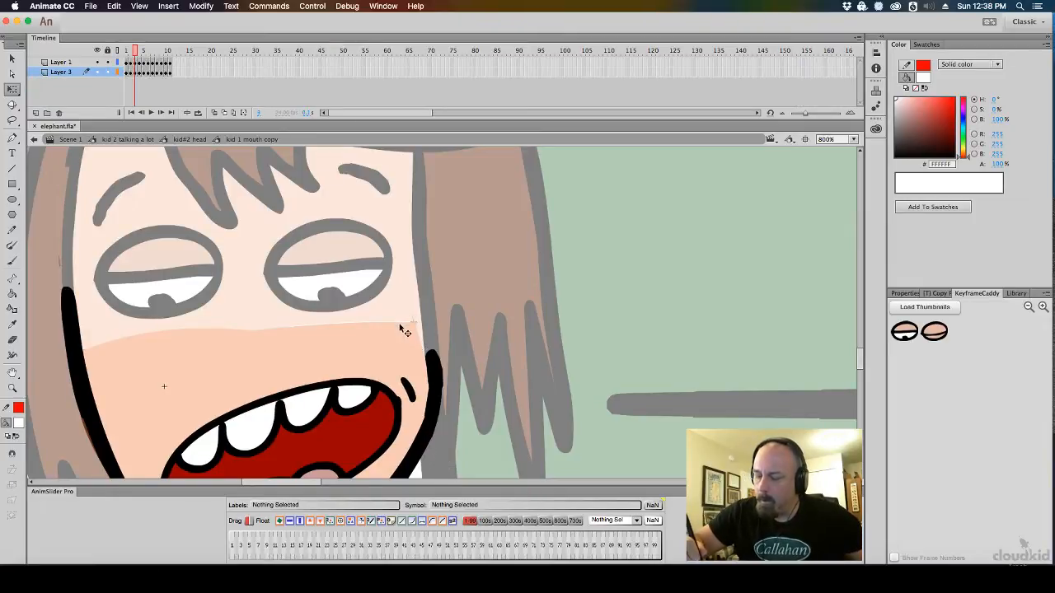
{"action": "left_click_drag", "start_coordinate": [400, 324], "coordinate": [401, 312]}
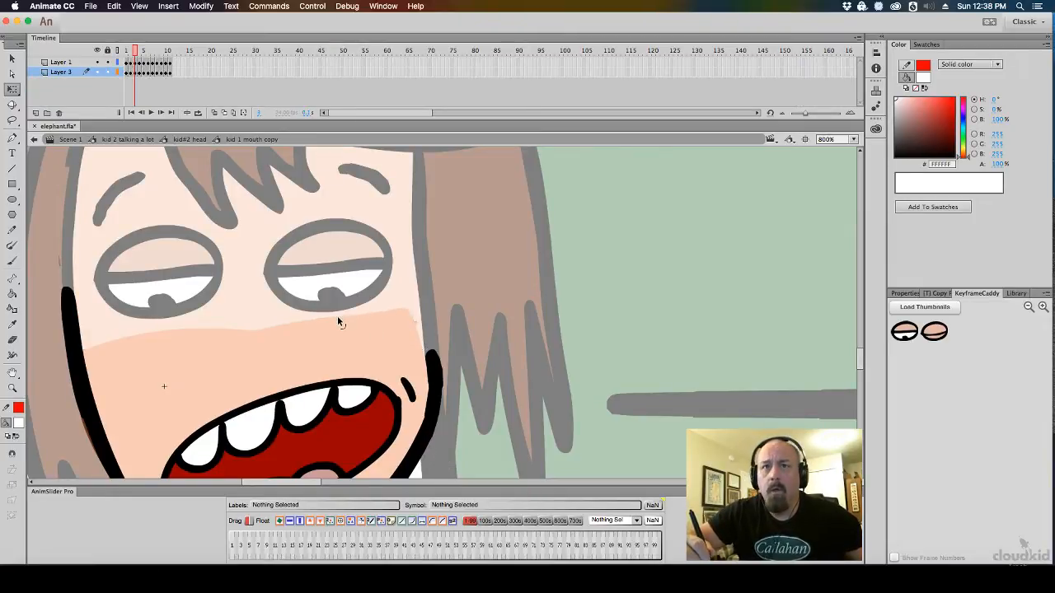
{"action": "double_click", "coordinate": [580, 242]}
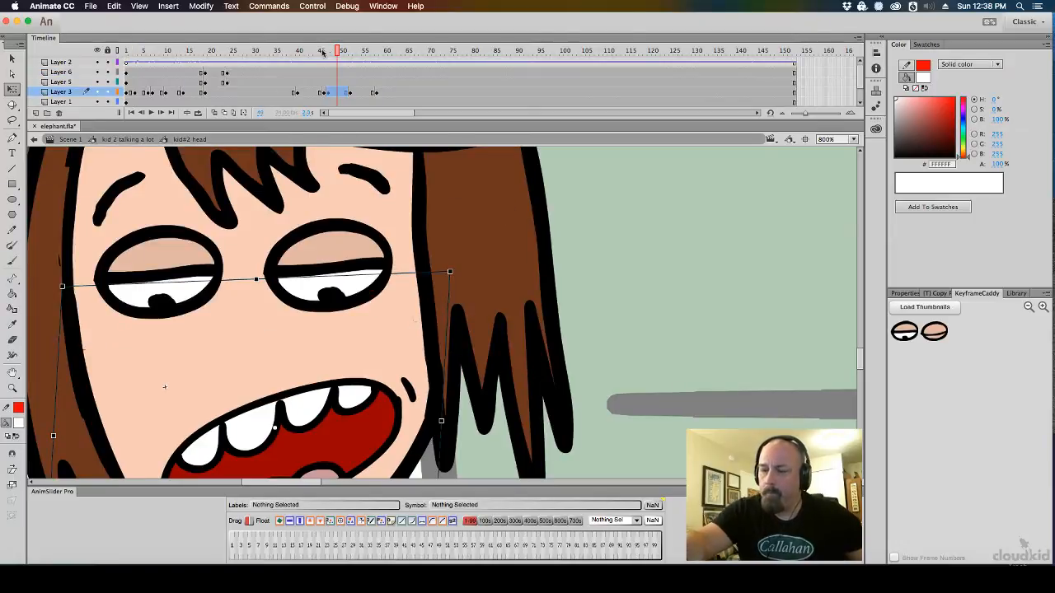
Add keyframes for both eyes at frame 47 on Layers 6 and 5
{"action": "mouse_move", "coordinate": [323, 51]}
{"action": "left_mouse_down"}
{"action": "mouse_move", "coordinate": [300, 51]}
{"action": "mouse_move", "coordinate": [325, 51]}
{"action": "mouse_move", "coordinate": [334, 66]}
{"action": "left_mouse_up"}
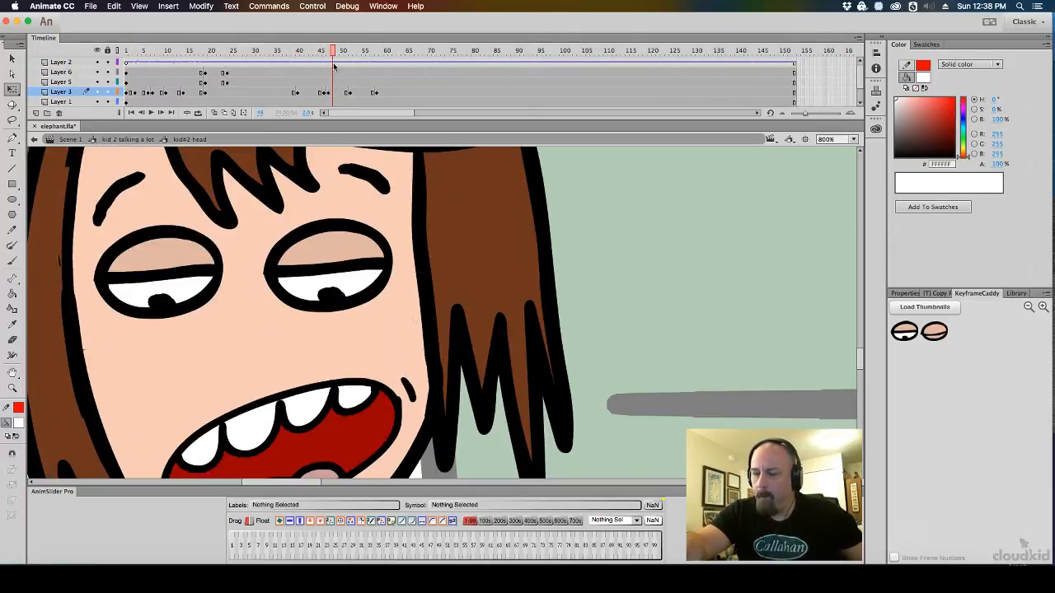
{"action": "left_click", "coordinate": [358, 244]}
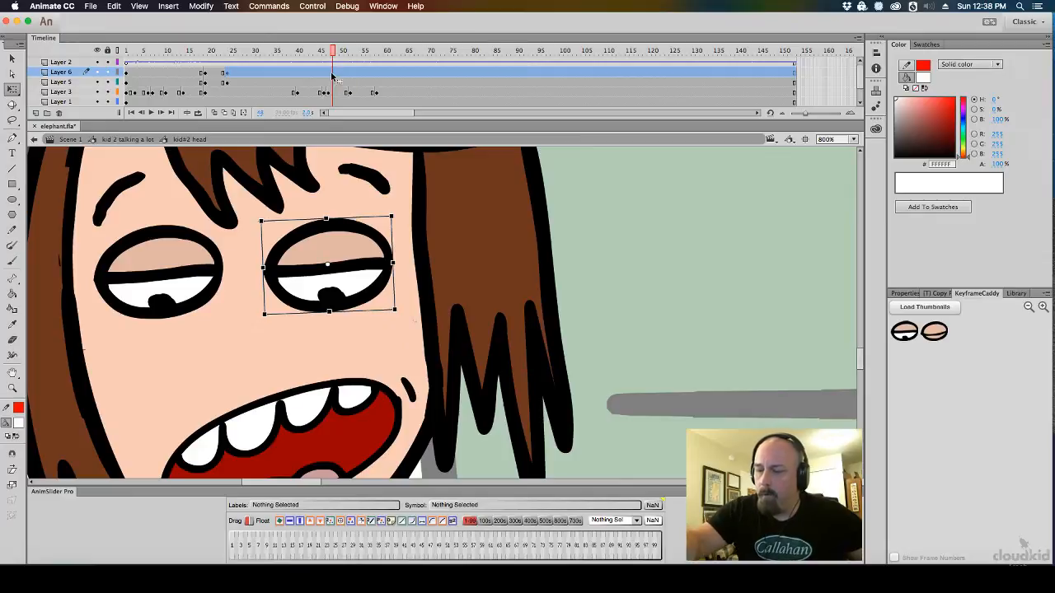
{"action": "left_click", "coordinate": [329, 73]}
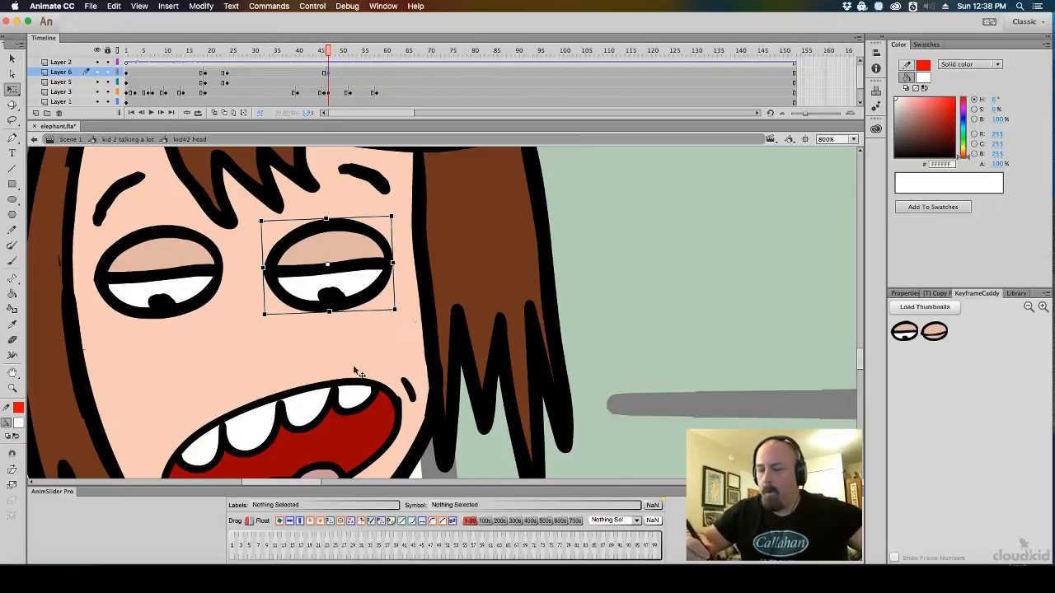
{"action": "left_click", "coordinate": [221, 274]}
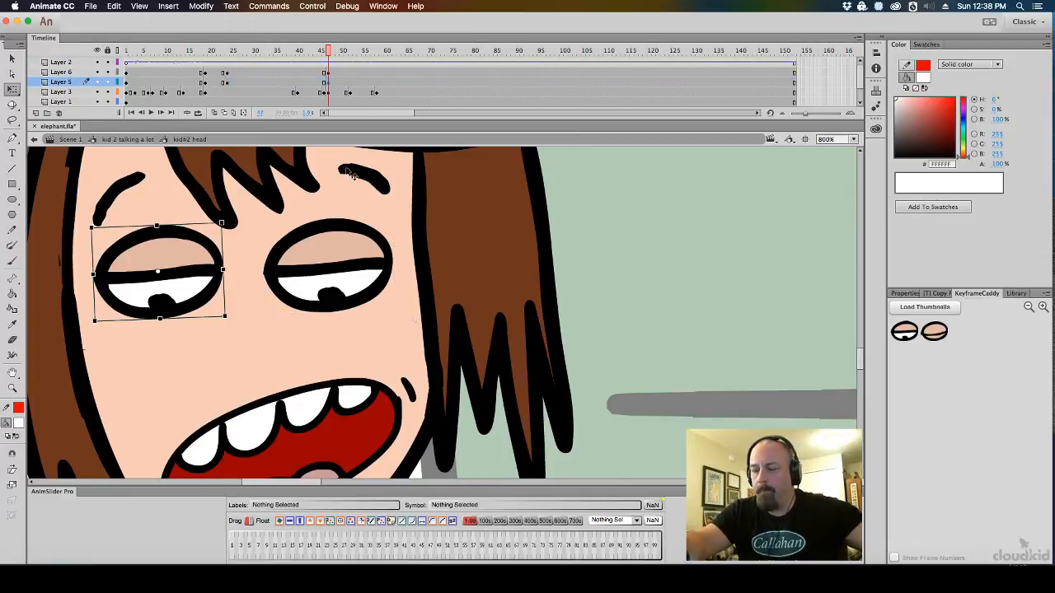
Reload the eye thumbnails in KeyframeCaddy and switch both eyes at frame 47 to the wide-open drawing
{"action": "left_click", "coordinate": [391, 266]}
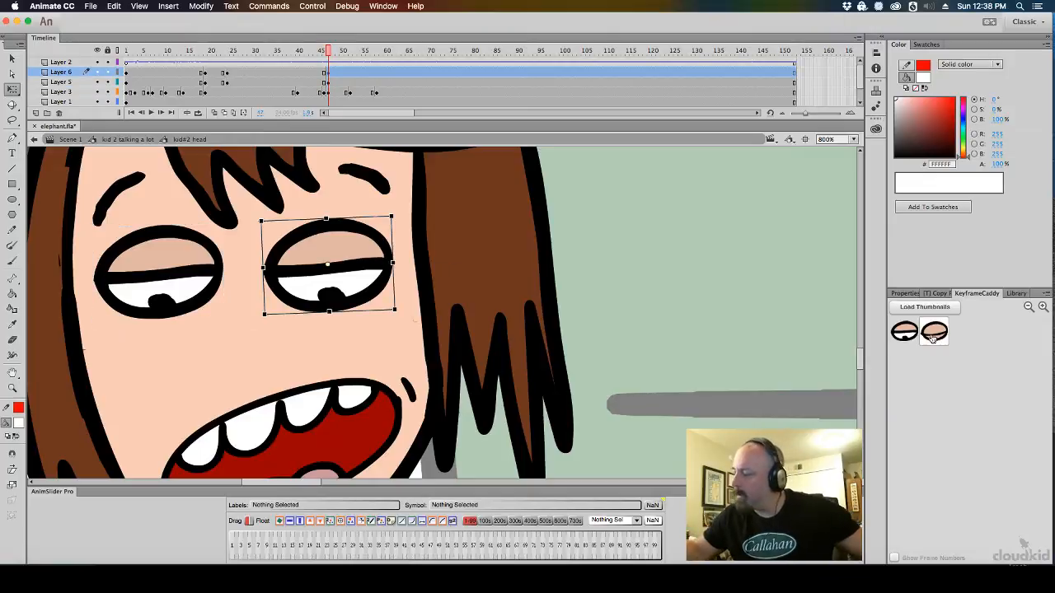
{"action": "left_click", "coordinate": [941, 309]}
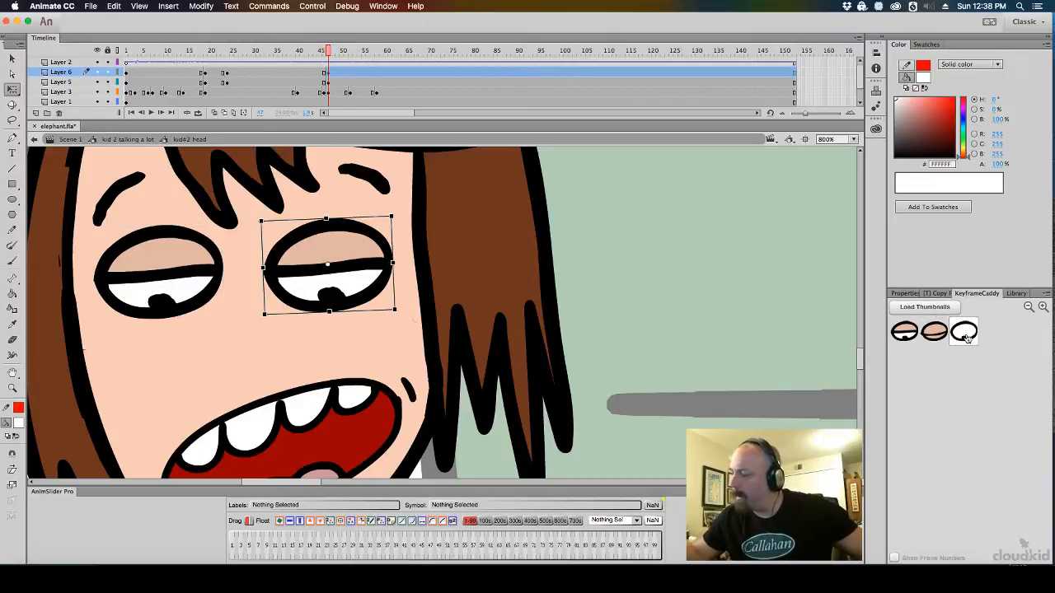
{"action": "left_click", "coordinate": [963, 332]}
{"action": "left_click", "coordinate": [219, 274]}
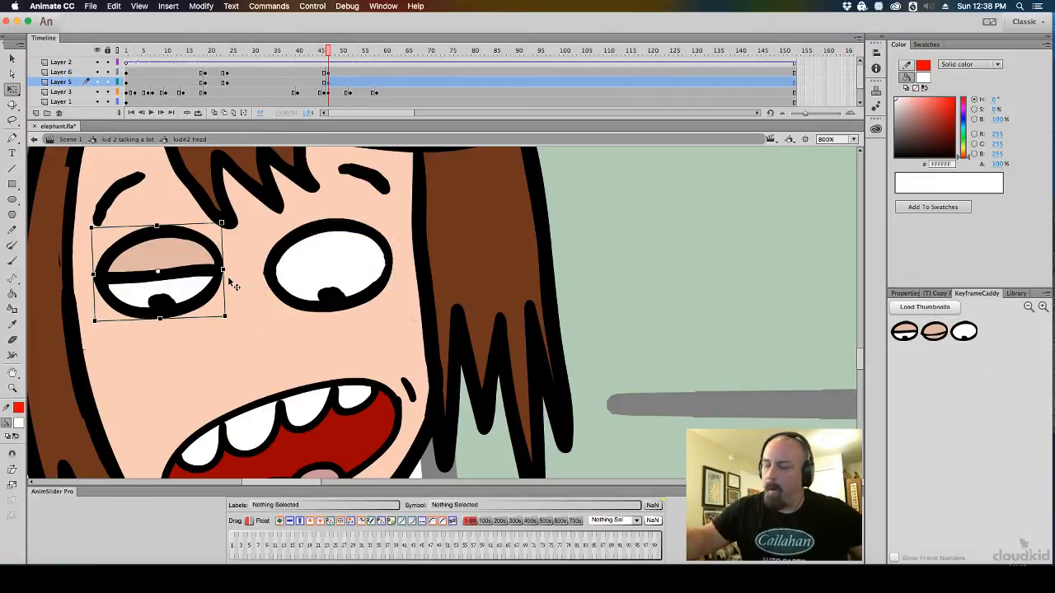
{"action": "left_click", "coordinate": [964, 331]}
At frame 44, switch both eyes on Layers 5 and 6 to the closed drawing and scrub over the blink
{"action": "mouse_move", "coordinate": [327, 53]}
{"action": "left_mouse_down"}
{"action": "mouse_move", "coordinate": [298, 56]}
{"action": "mouse_move", "coordinate": [338, 66]}
{"action": "mouse_move", "coordinate": [302, 67]}
{"action": "mouse_move", "coordinate": [318, 73]}
{"action": "left_mouse_up"}
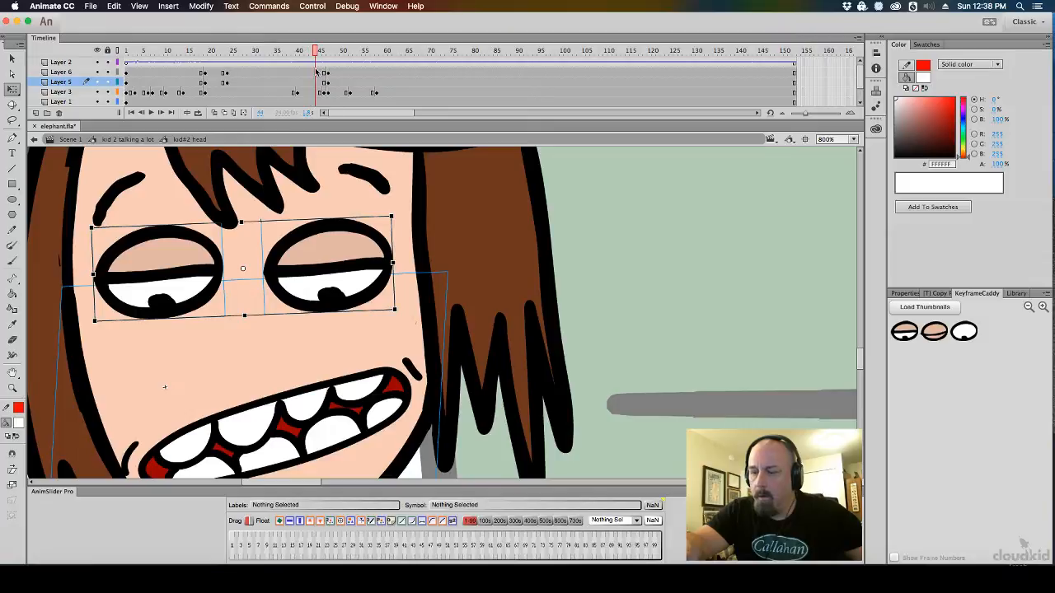
{"action": "left_click", "coordinate": [320, 83]}
{"action": "left_click", "coordinate": [940, 338]}
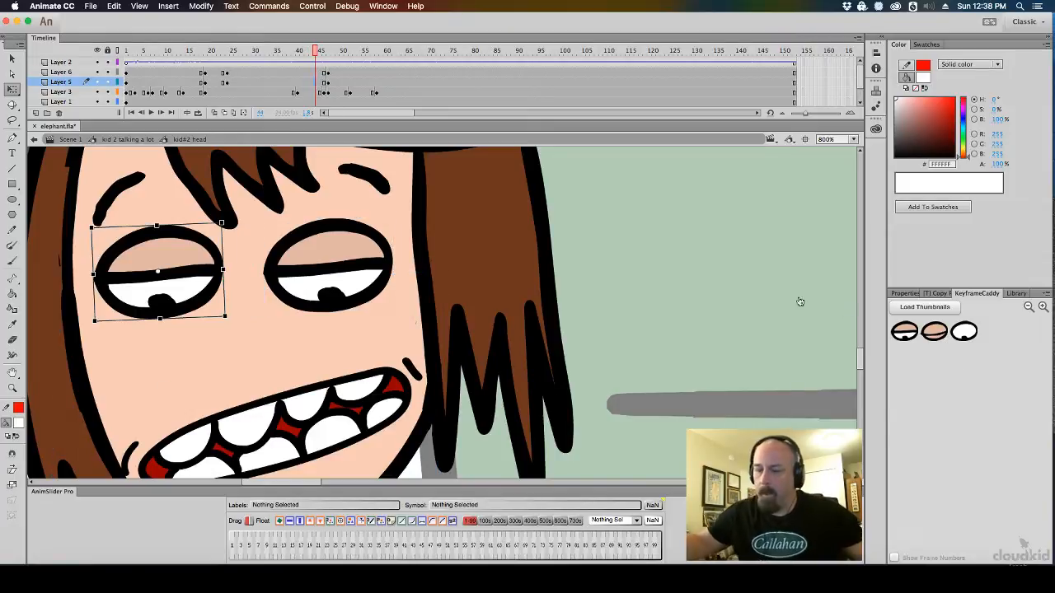
{"action": "left_click", "coordinate": [362, 241]}
{"action": "left_click", "coordinate": [317, 74]}
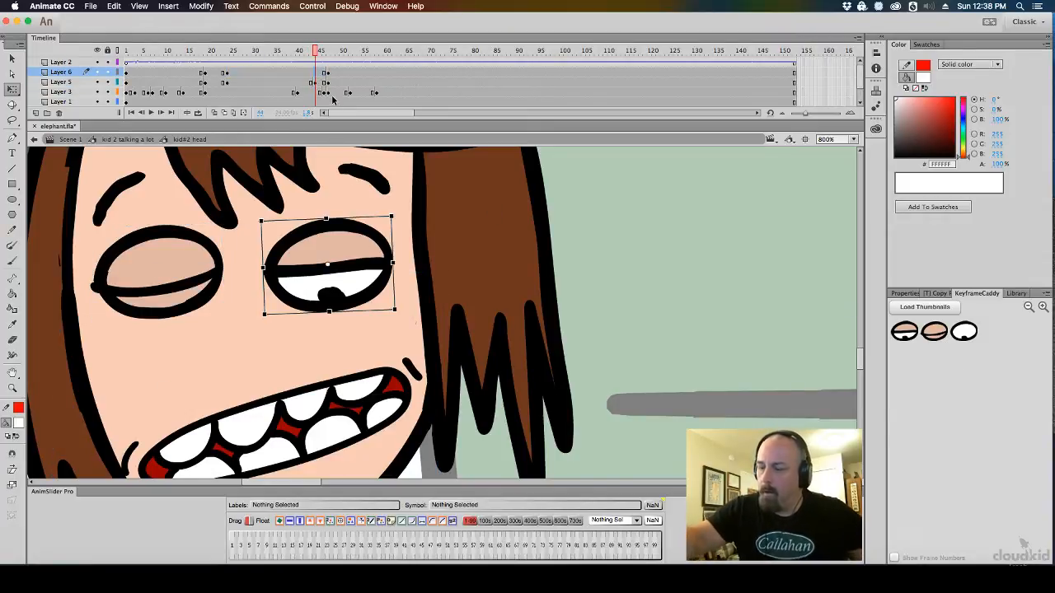
{"action": "left_click", "coordinate": [936, 342]}
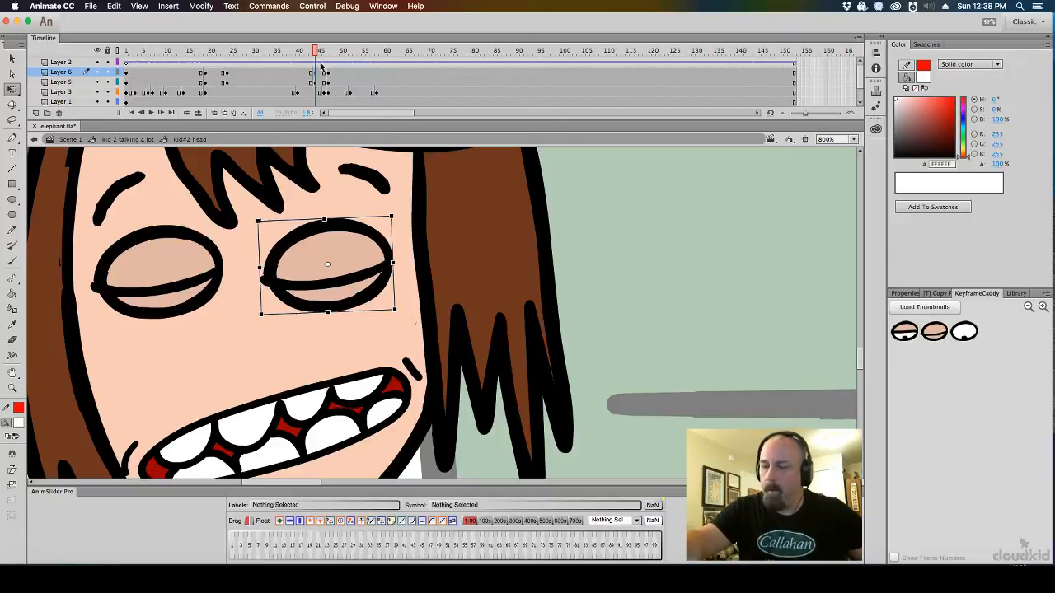
{"action": "mouse_move", "coordinate": [313, 52]}
{"action": "left_mouse_down"}
{"action": "mouse_move", "coordinate": [274, 55]}
{"action": "mouse_move", "coordinate": [287, 66]}
{"action": "mouse_move", "coordinate": [332, 53]}
{"action": "mouse_move", "coordinate": [308, 52]}
{"action": "mouse_move", "coordinate": [318, 53]}
{"action": "left_mouse_up"}
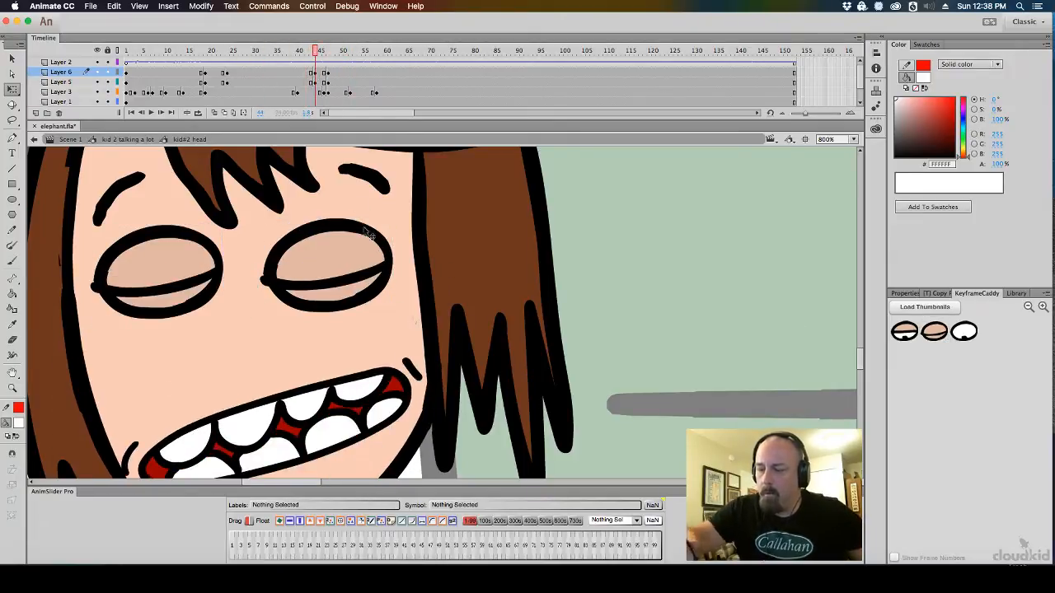
Inside the kid eye symbol, stretch the wide-open drawing on frame 3 taller from its upper edge, then return to the head
{"action": "left_click", "coordinate": [388, 251]}
{"action": "double_click", "coordinate": [387, 252]}
{"action": "key", "text": "super+a"}
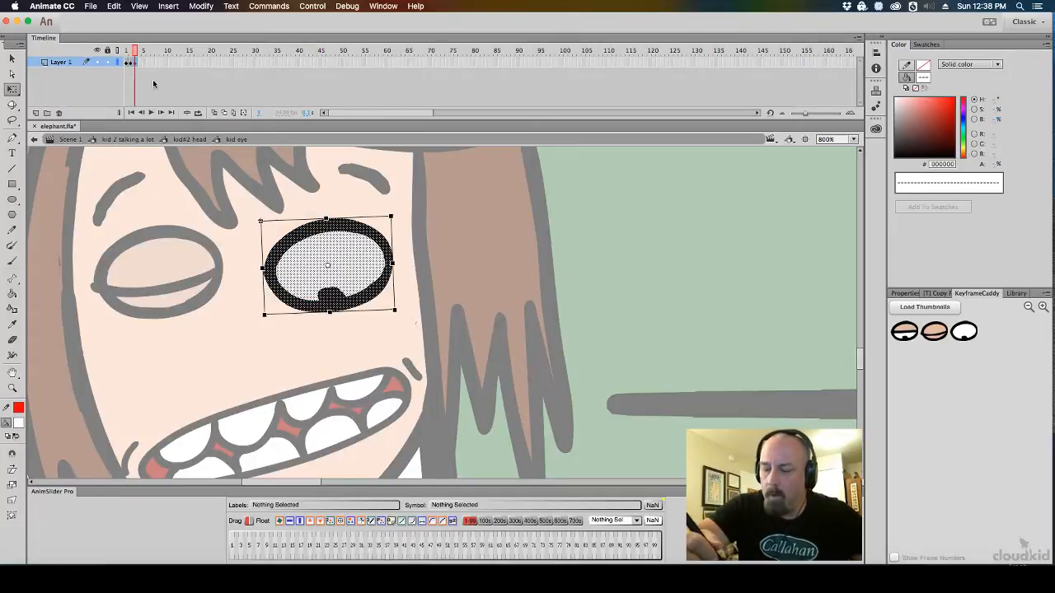
{"action": "left_click_drag", "start_coordinate": [326, 217], "coordinate": [330, 205]}
{"action": "key", "text": "super+shift+a"}
{"action": "left_click", "coordinate": [190, 139]}
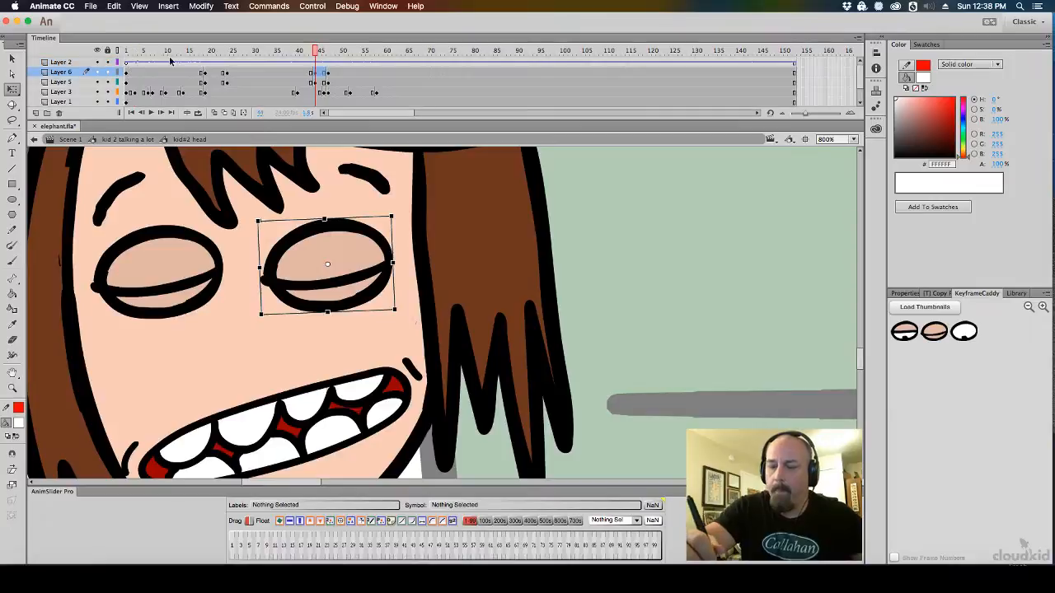
From frame 45, open the kid eye symbol and squash the closed drawing on frame 2 slightly, then return to the head
{"action": "left_click_drag", "start_coordinate": [319, 52], "coordinate": [319, 86]}
{"action": "left_click", "coordinate": [389, 257]}
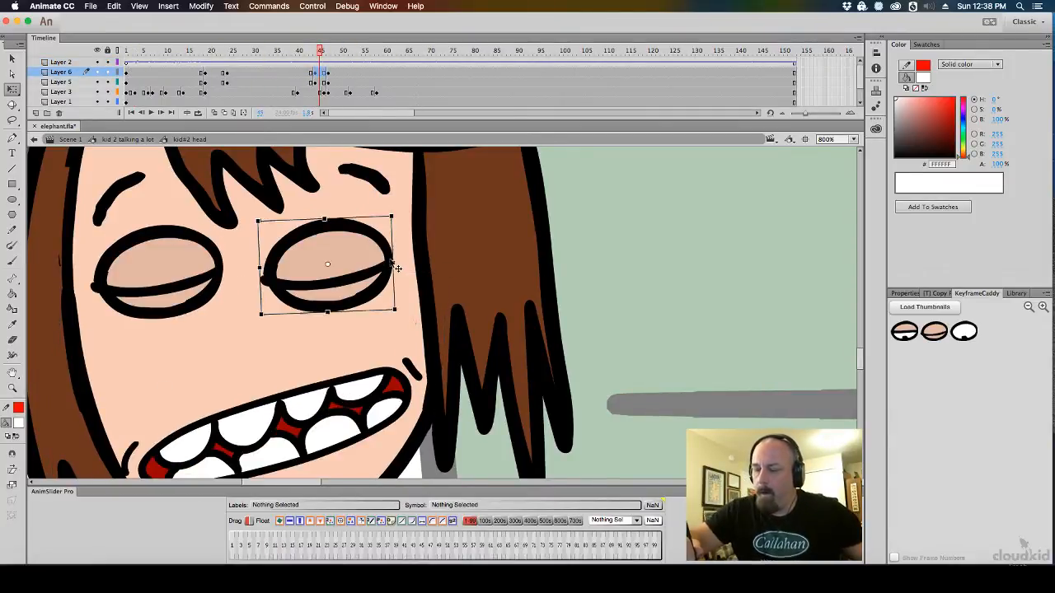
{"action": "double_click", "coordinate": [389, 252]}
{"action": "key", "text": "ctrl+a"}
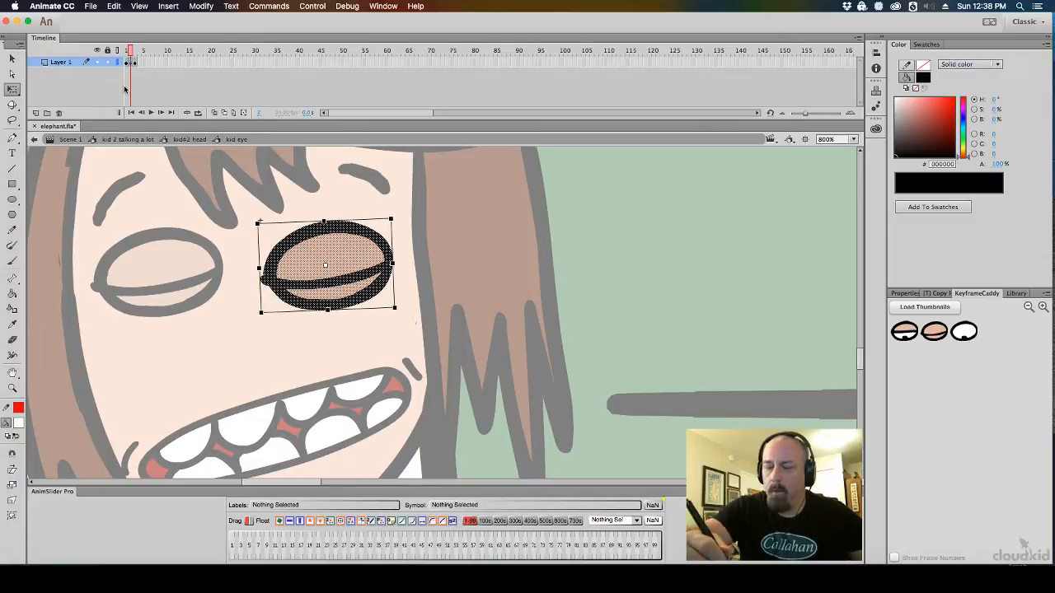
{"action": "left_click", "coordinate": [198, 139]}
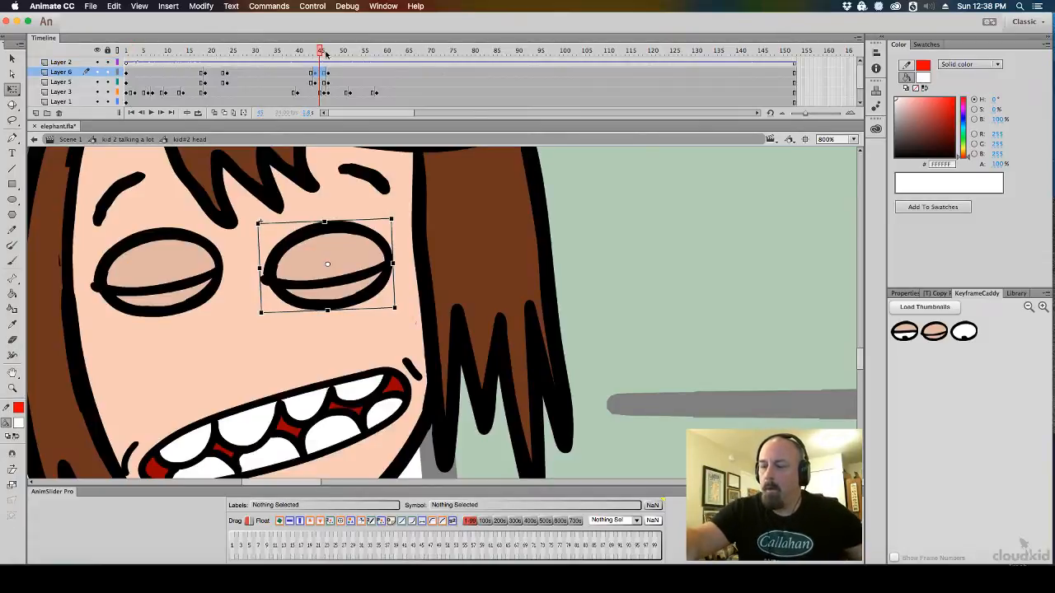
Add keyframes at frame 58 for both eyes on Layers 6 and 5 and switch them to the closed drawing
{"action": "left_click", "coordinate": [288, 52]}
{"action": "left_click_drag", "start_coordinate": [288, 55], "coordinate": [377, 85]}
{"action": "left_click", "coordinate": [437, 255], "text": "alt+super"}
{"action": "key", "text": "F6"}
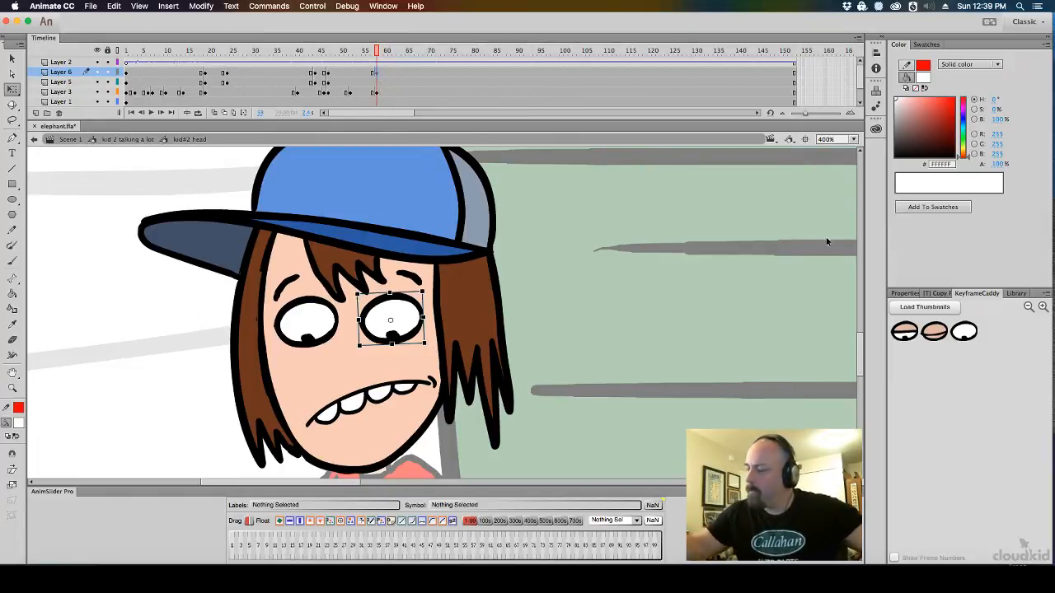
{"action": "left_click", "coordinate": [934, 343]}
{"action": "left_click", "coordinate": [375, 82]}
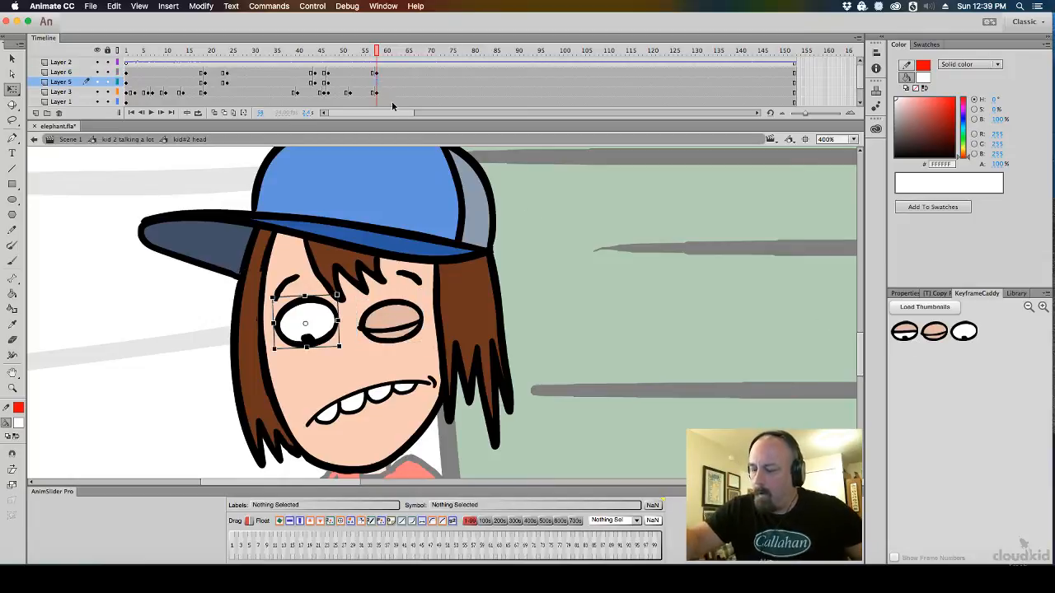
{"action": "left_click", "coordinate": [930, 341]}
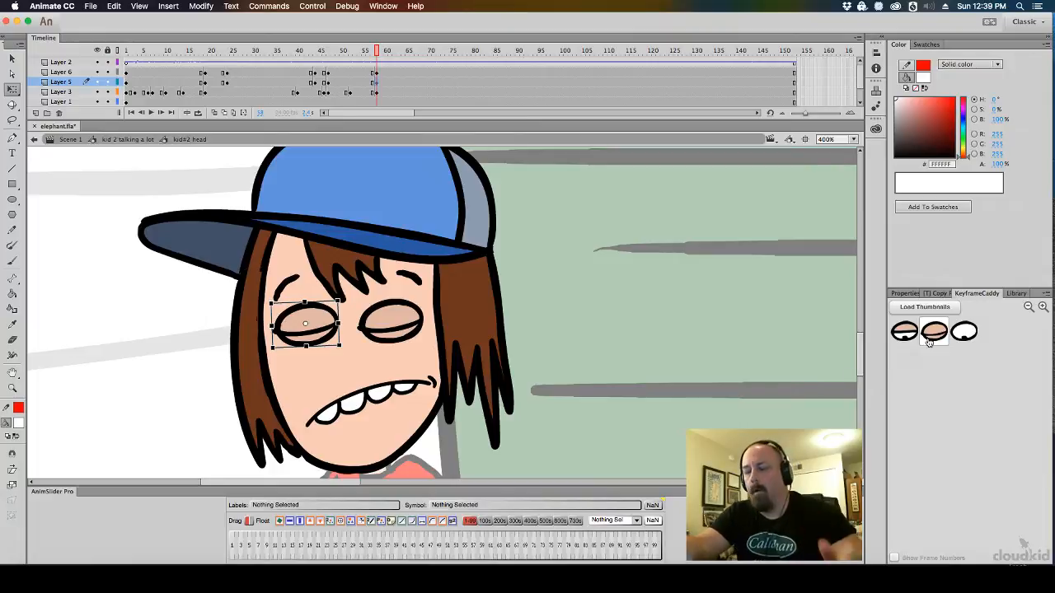
At frame 61, switch both eyes on Layers 6 and 5 to the half-closed drawing and scrub over the blink
{"action": "left_click_drag", "start_coordinate": [379, 58], "coordinate": [392, 75]}
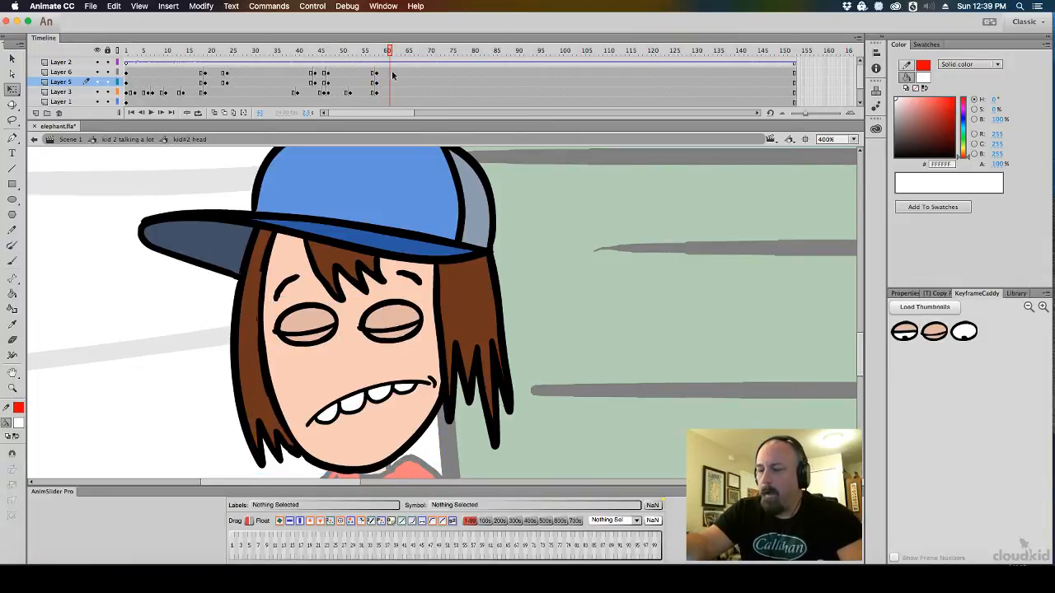
{"action": "left_click", "coordinate": [417, 323]}
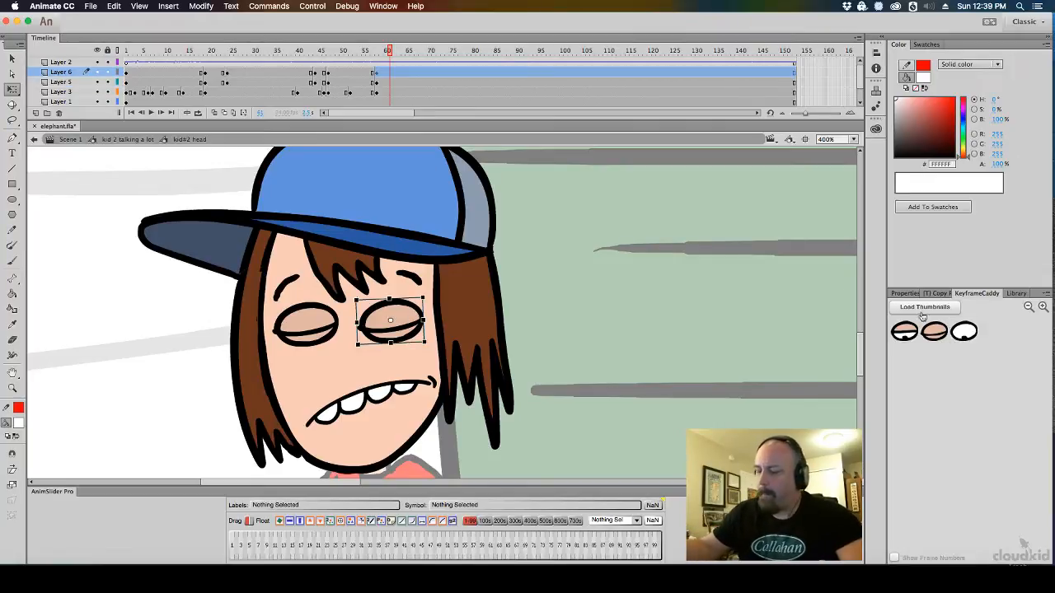
{"action": "left_click", "coordinate": [964, 331]}
{"action": "left_click", "coordinate": [934, 331]}
{"action": "left_click", "coordinate": [904, 333]}
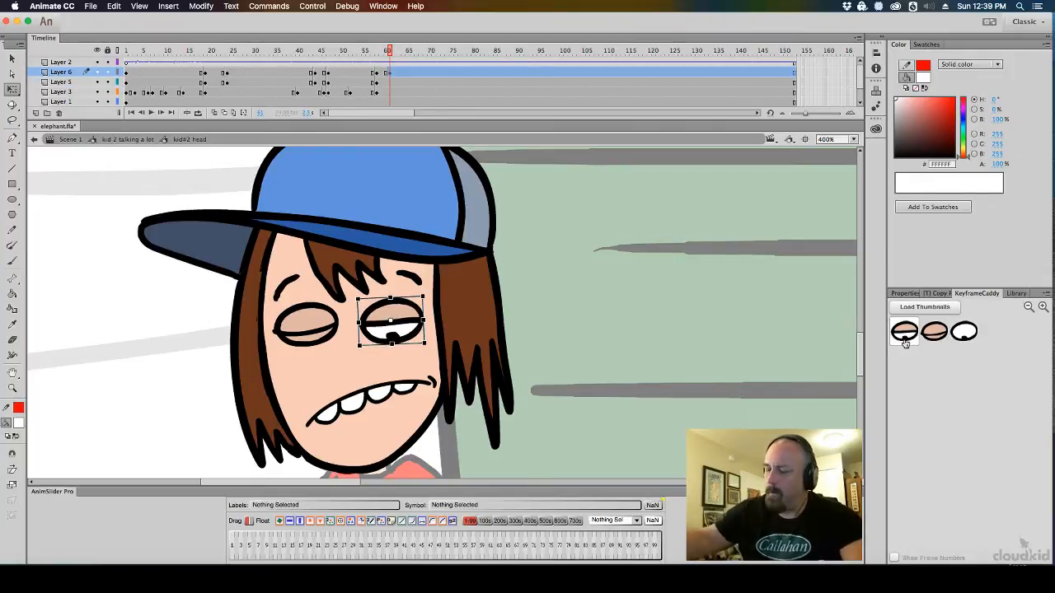
{"action": "left_click", "coordinate": [305, 330]}
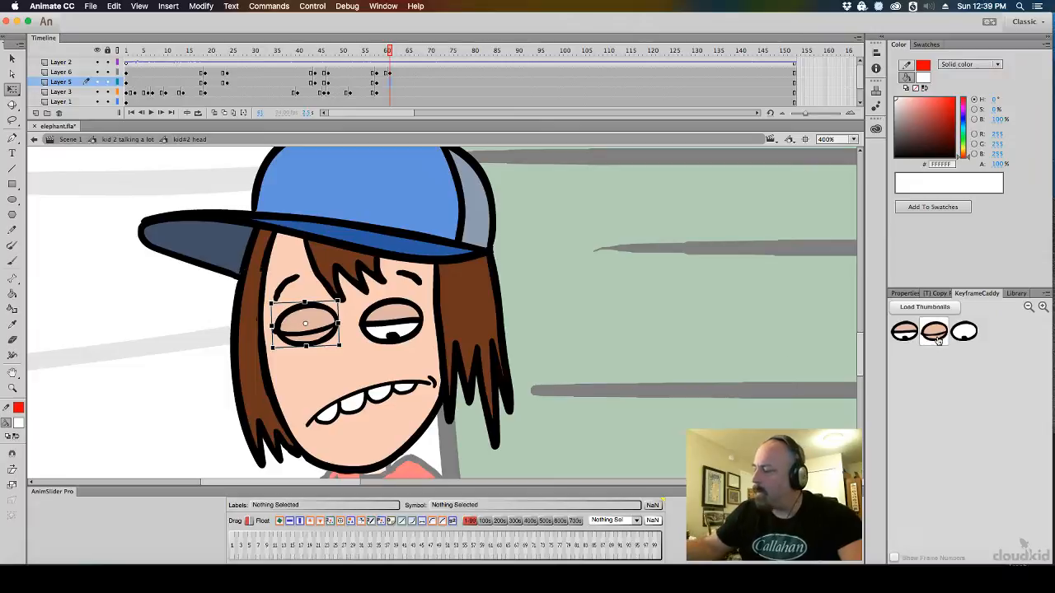
{"action": "left_click", "coordinate": [905, 333]}
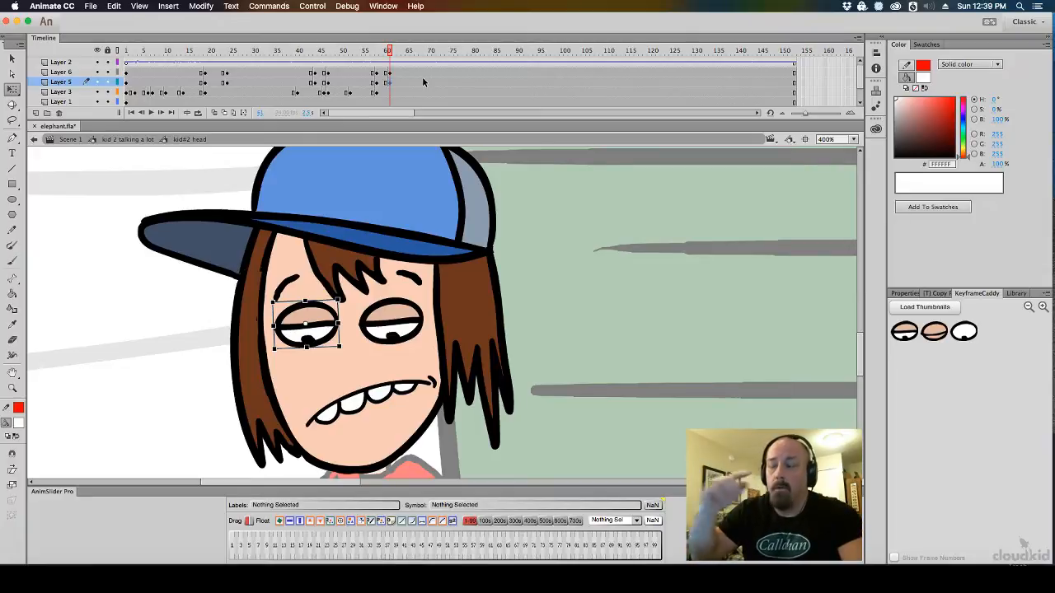
{"action": "left_click_drag", "start_coordinate": [390, 52], "coordinate": [433, 83]}
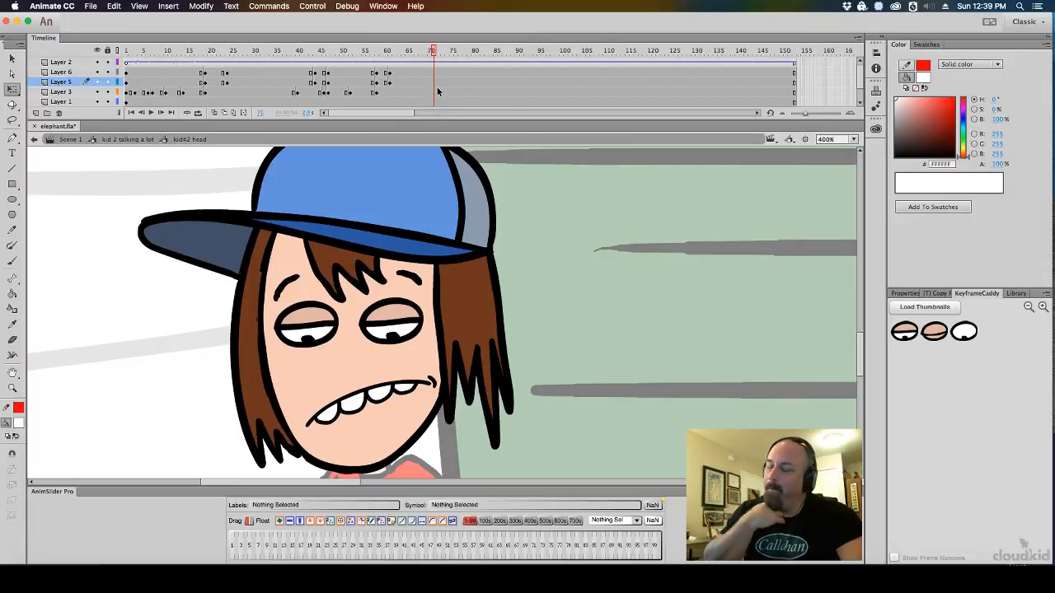
{"action": "left_click_drag", "start_coordinate": [432, 54], "coordinate": [381, 105]}
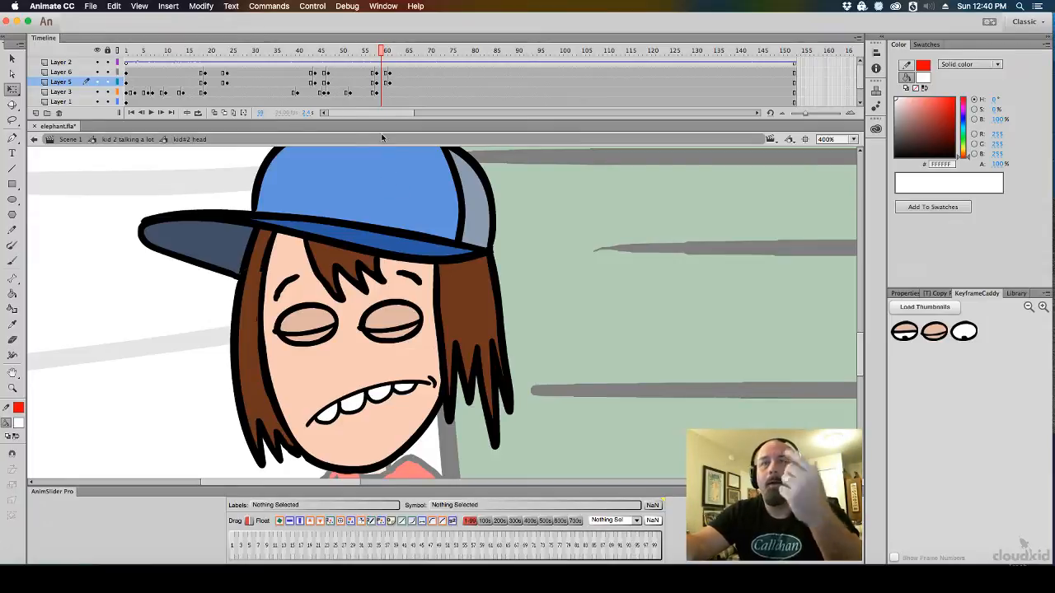
Check the whole kid in the kid 2 talking a lot symbol, then reopen the head and copy Layer 2's sound frame at frame 1
{"action": "double_click", "coordinate": [147, 151]}
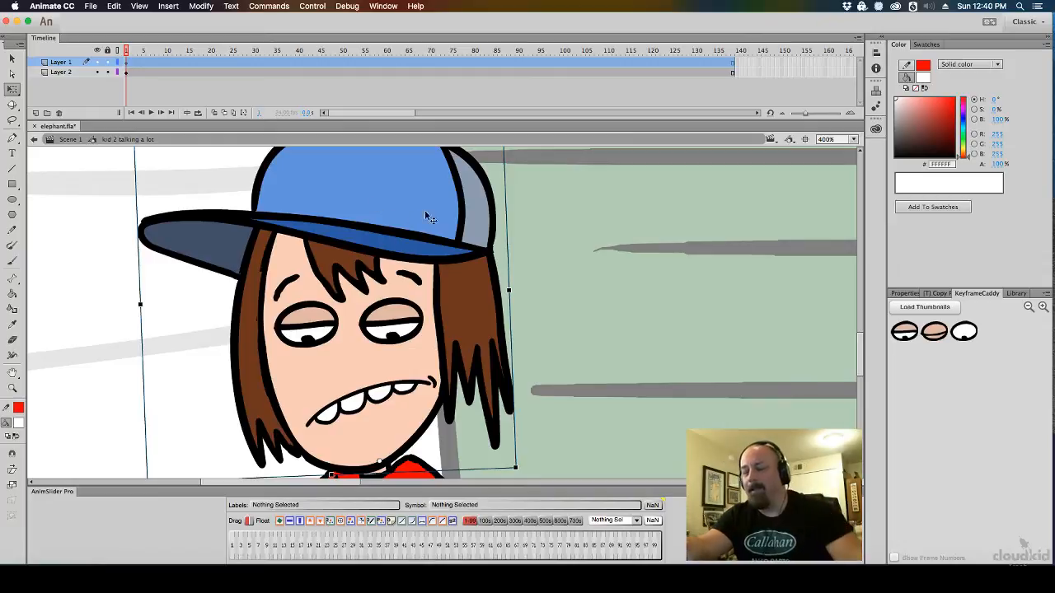
{"action": "left_click", "coordinate": [498, 304]}
{"action": "key", "text": "super+minus"}
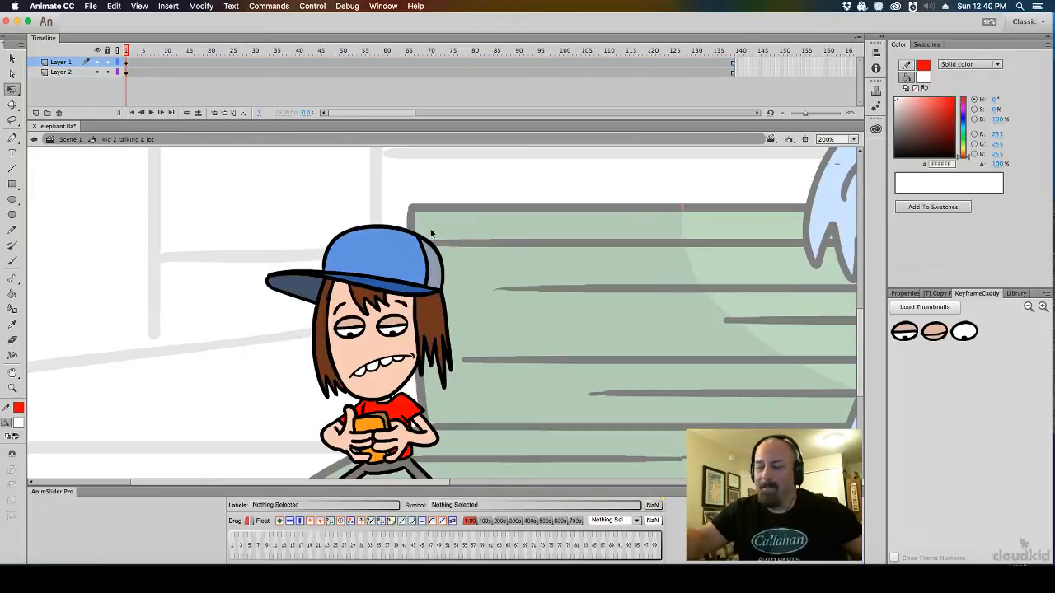
{"action": "mouse_move", "coordinate": [127, 52]}
{"action": "left_mouse_down"}
{"action": "mouse_move", "coordinate": [186, 53]}
{"action": "mouse_move", "coordinate": [120, 52]}
{"action": "left_mouse_up"}
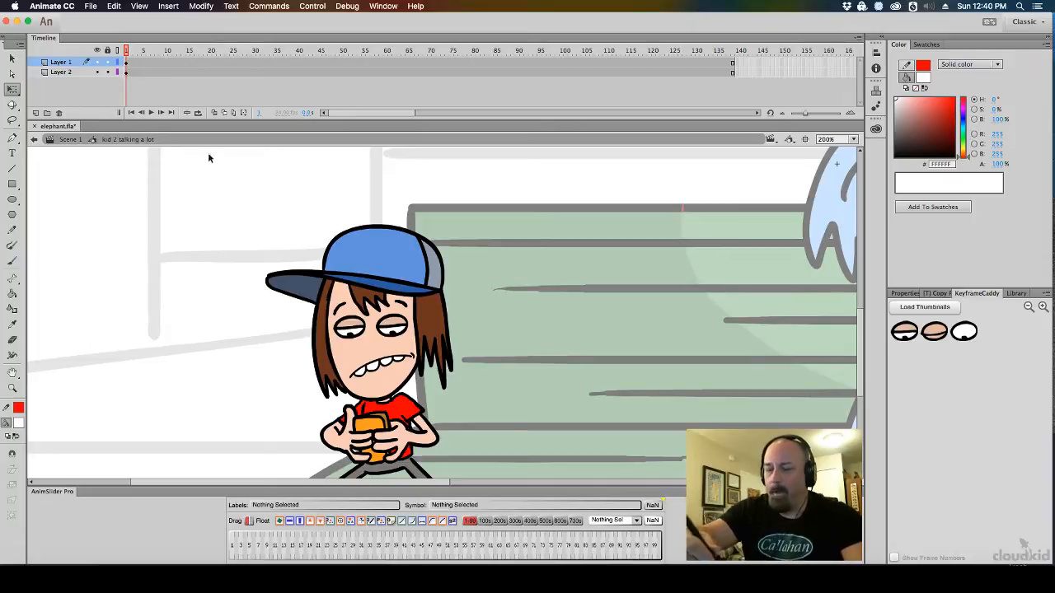
{"action": "double_click", "coordinate": [384, 269]}
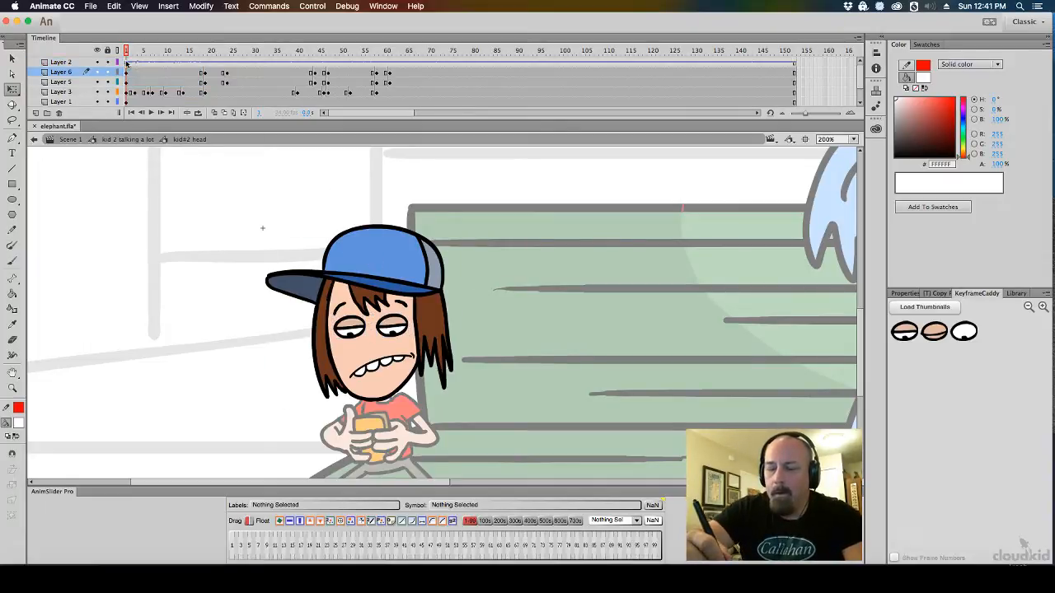
{"action": "right_click", "coordinate": [129, 65]}
{"action": "left_click", "coordinate": [201, 218]}
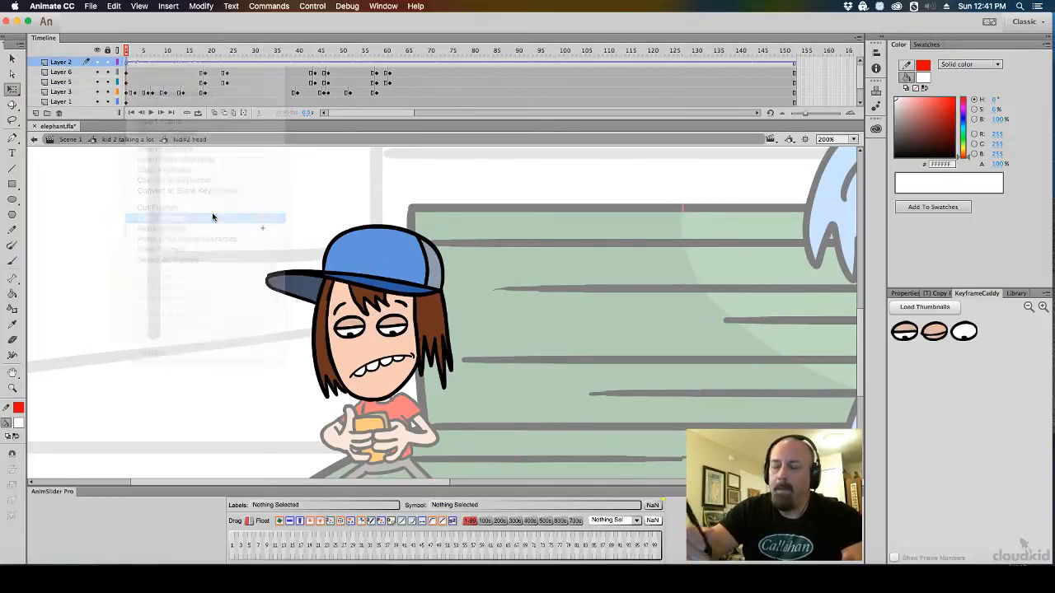
Back in the kid 2 talking a lot symbol, add a new layer and paste the copied sound frame at frame 1
{"action": "double_click", "coordinate": [259, 228]}
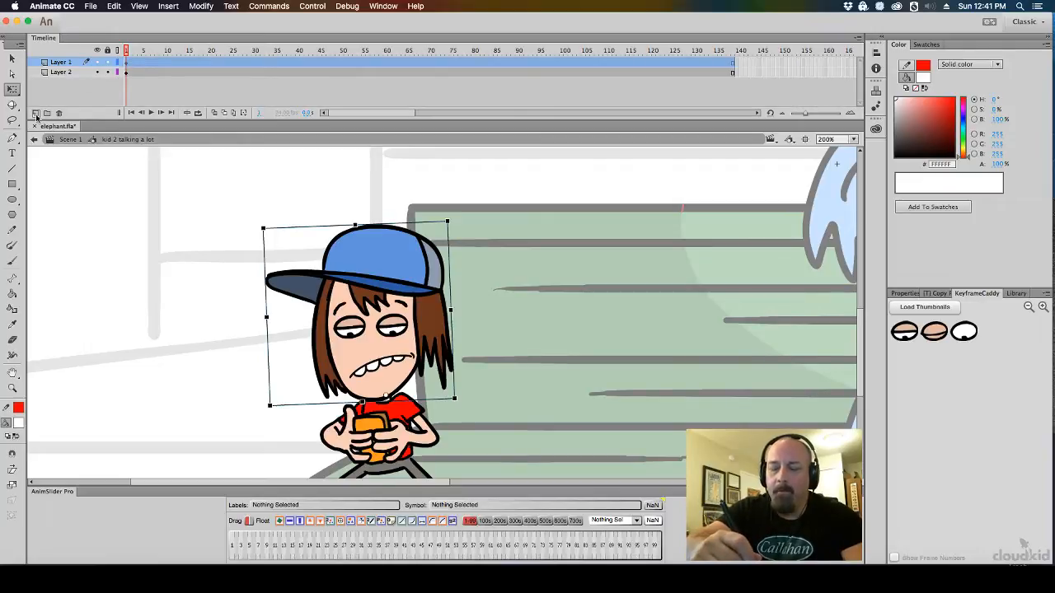
{"action": "left_click", "coordinate": [36, 113]}
{"action": "right_click", "coordinate": [126, 66]}
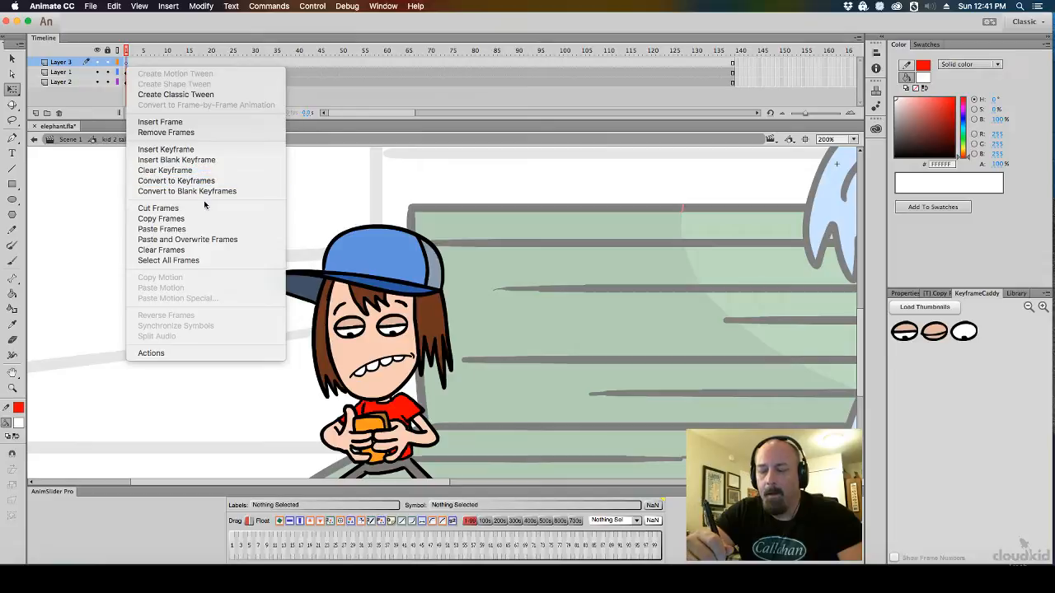
{"action": "left_click", "coordinate": [205, 229]}
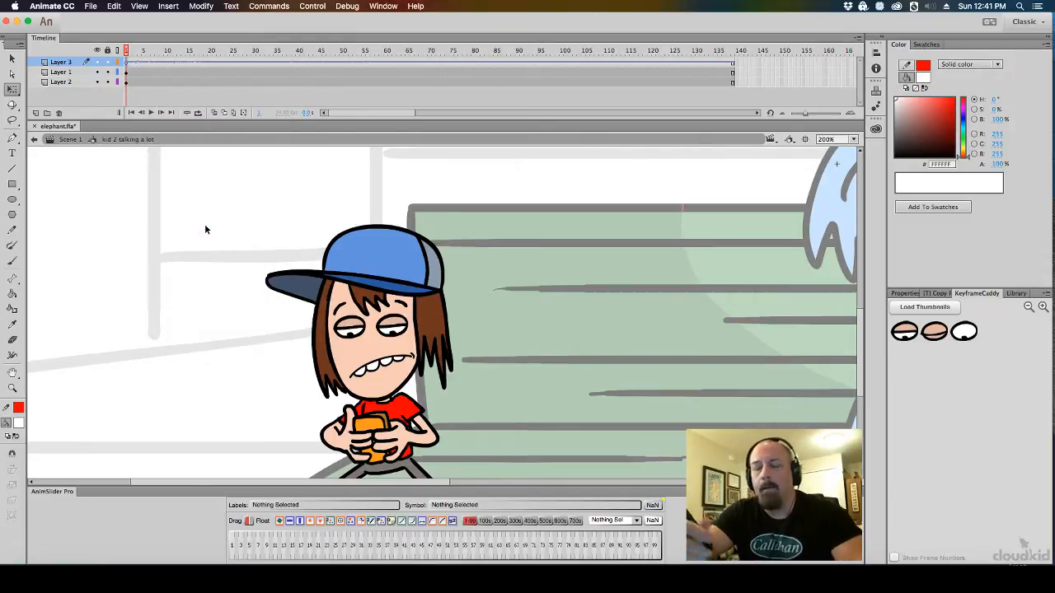
{"action": "left_click", "coordinate": [149, 60]}
{"action": "left_click_drag", "start_coordinate": [148, 60], "coordinate": [125, 61]}
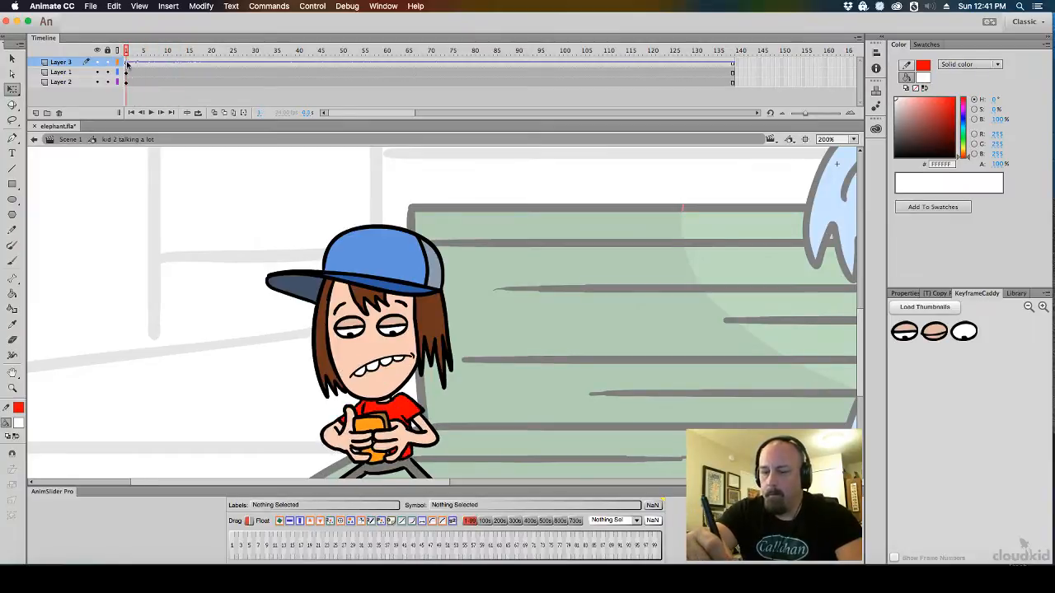
Create a classic tween for the head on Layer 1, starting at frame 1
{"action": "left_click", "coordinate": [127, 72]}
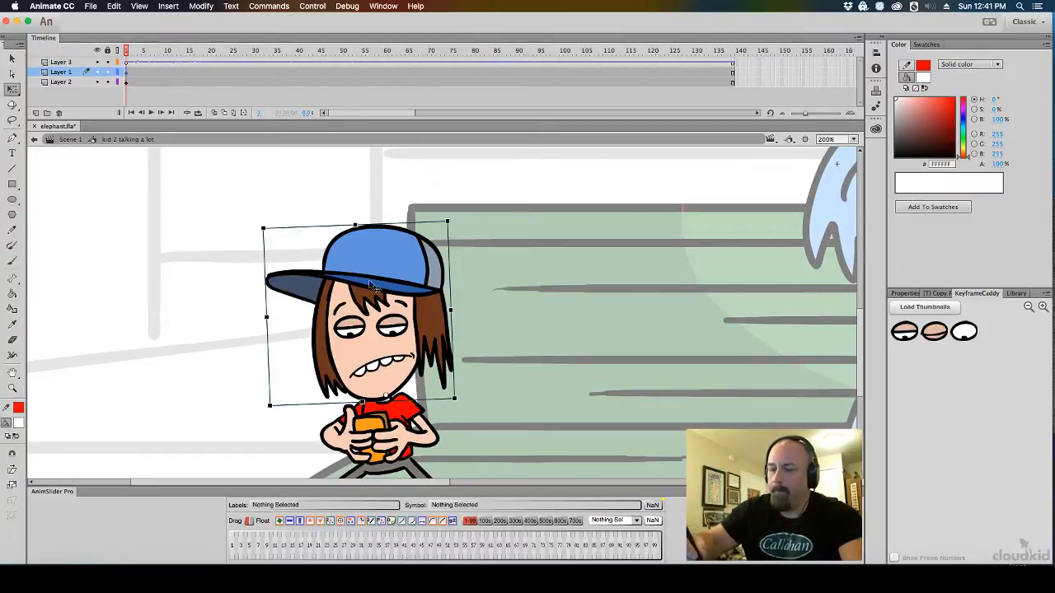
{"action": "right_click", "coordinate": [128, 72]}
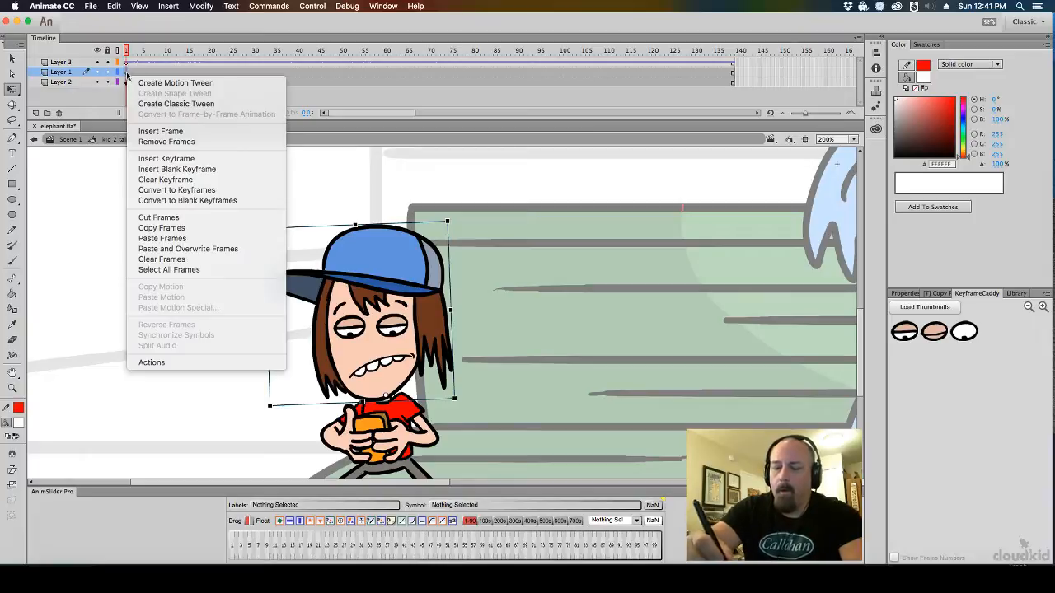
{"action": "left_click", "coordinate": [210, 103]}
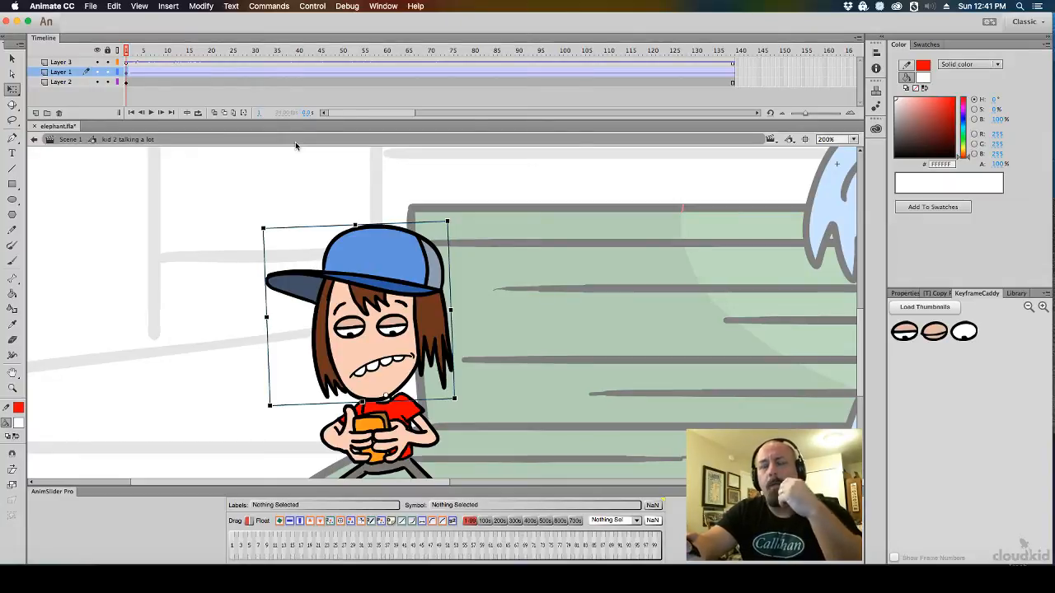
Insert head keyframes on Layer 1 at frames 5, 7 and 10
{"action": "mouse_move", "coordinate": [130, 62]}
{"action": "left_mouse_down"}
{"action": "mouse_move", "coordinate": [190, 64]}
{"action": "mouse_move", "coordinate": [130, 53]}
{"action": "mouse_move", "coordinate": [158, 52]}
{"action": "mouse_move", "coordinate": [136, 52]}
{"action": "mouse_move", "coordinate": [145, 53]}
{"action": "left_mouse_up"}
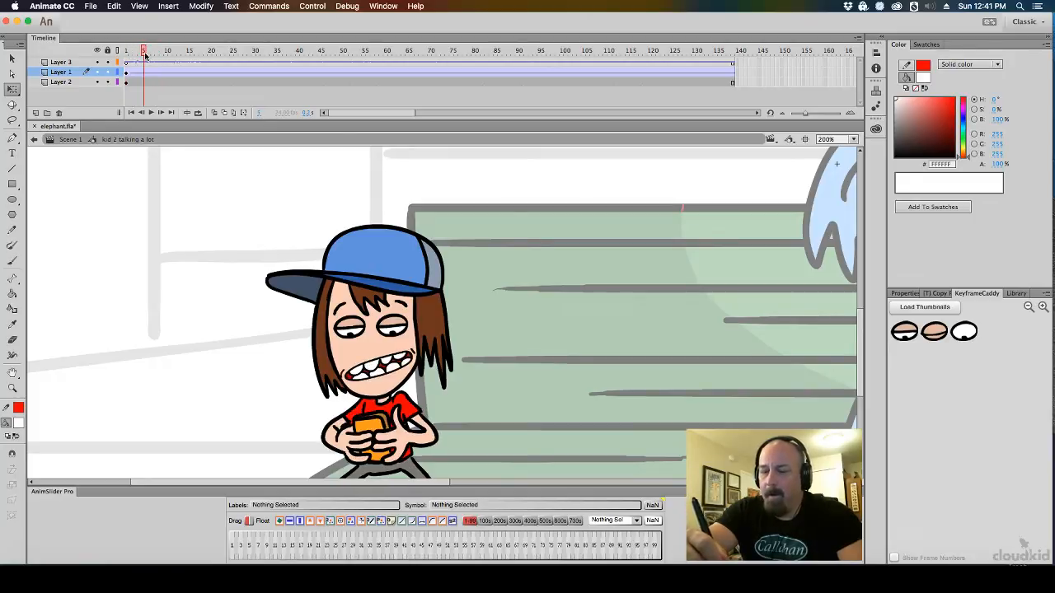
{"action": "key", "text": "F6"}
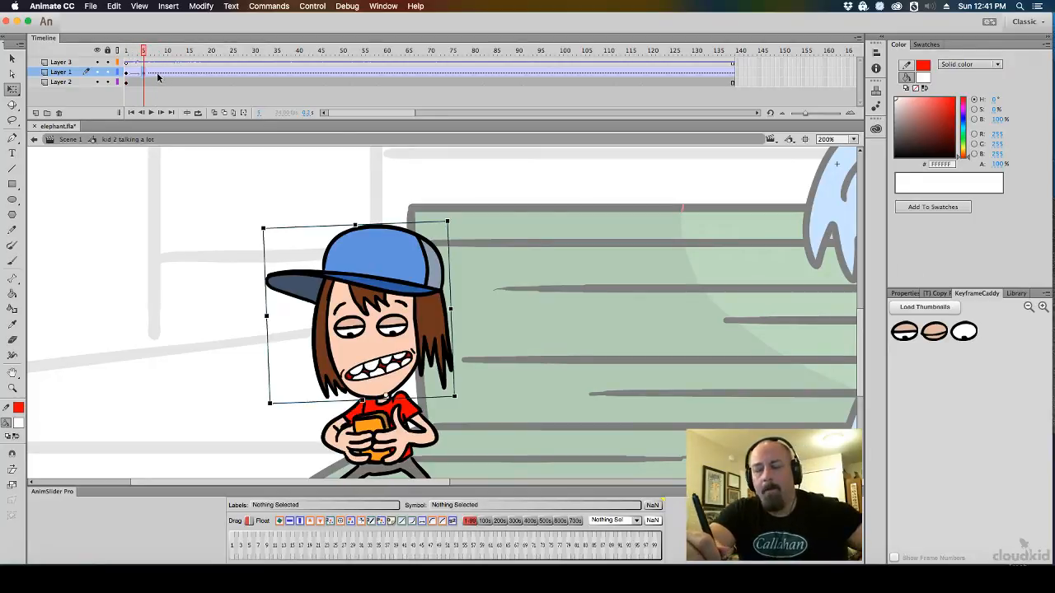
{"action": "left_click", "coordinate": [154, 74]}
{"action": "key", "text": "F6"}
{"action": "left_click", "coordinate": [164, 74]}
{"action": "key", "text": "F6"}
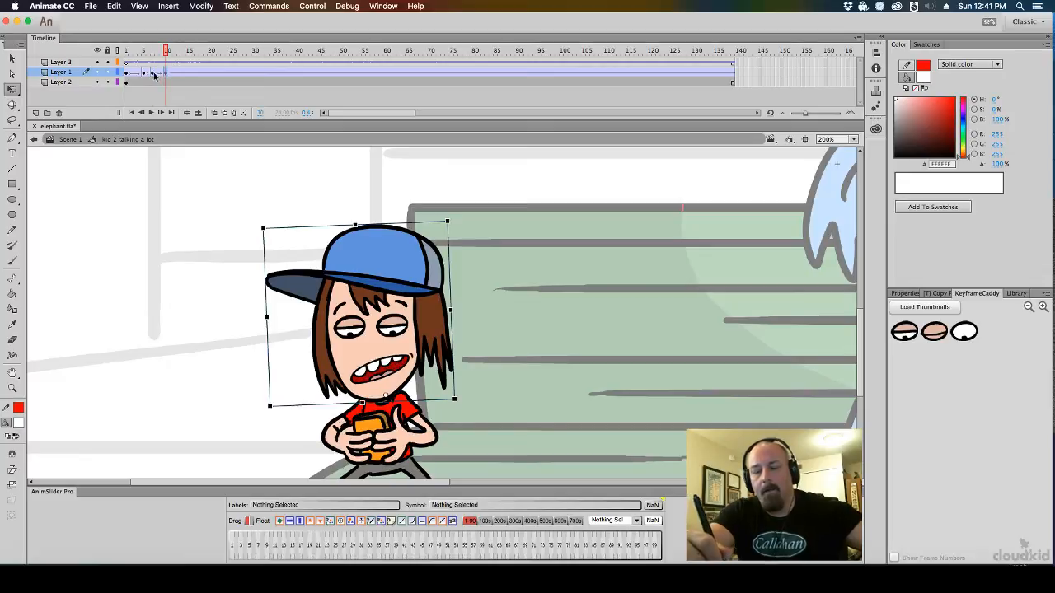
At frame 7, skew and rotate the head slightly so it tips forward and down toward the cap's brim
{"action": "left_click", "coordinate": [151, 74]}
{"action": "left_click_drag", "start_coordinate": [356, 224], "coordinate": [440, 231]}
{"action": "left_click_drag", "start_coordinate": [413, 293], "coordinate": [412, 295]}
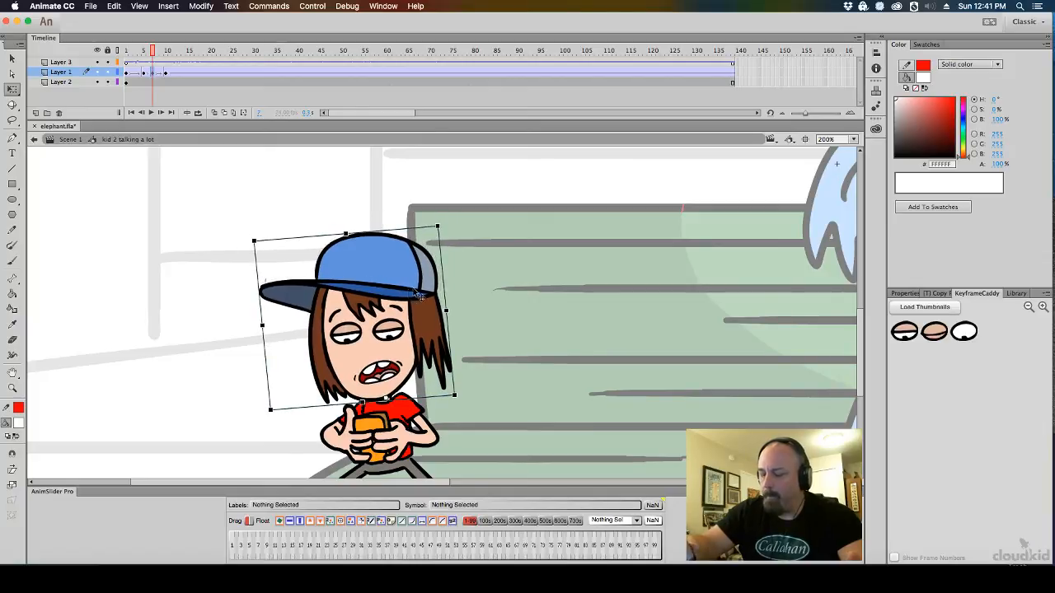
Scrub over the head nod and insert further head keyframes on Layer 1 at frames 12 and 14
{"action": "mouse_move", "coordinate": [152, 51]}
{"action": "left_mouse_down"}
{"action": "mouse_move", "coordinate": [132, 52]}
{"action": "mouse_move", "coordinate": [173, 53]}
{"action": "left_mouse_up"}
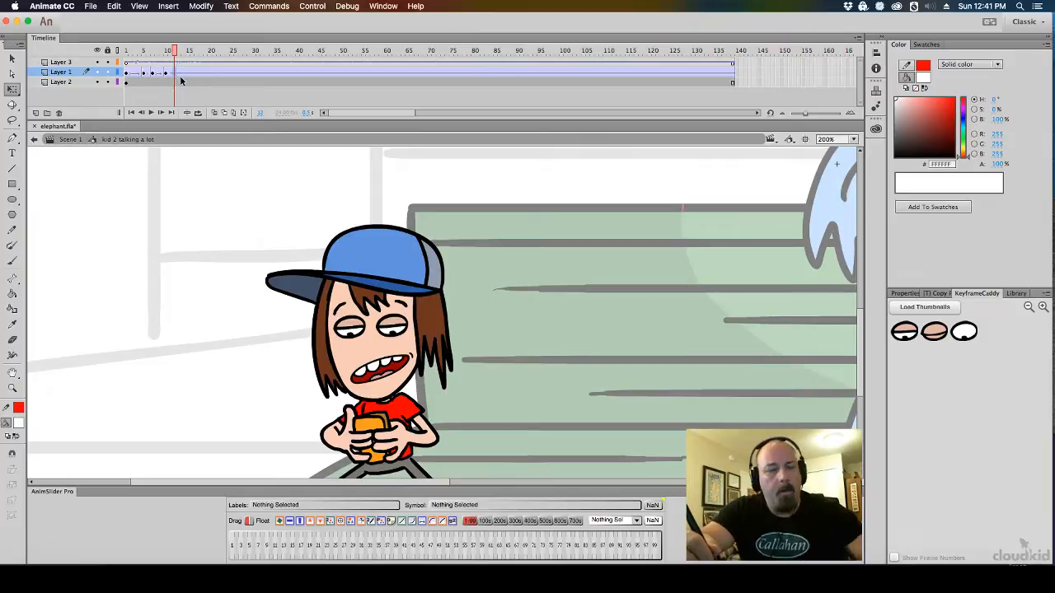
{"action": "key", "text": "F6"}
{"action": "left_click", "coordinate": [183, 74]}
{"action": "key", "text": "F6"}
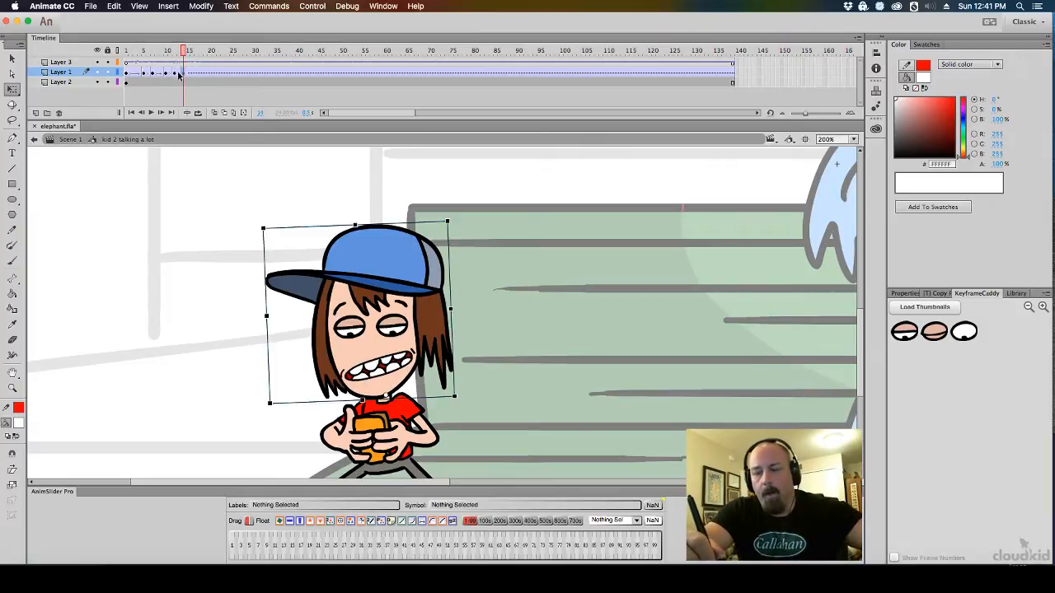
At frame 12, stretch the head slightly upward and tilt it back, away from the cap's brim, then deselect it
{"action": "left_click", "coordinate": [175, 74]}
{"action": "left_click_drag", "start_coordinate": [356, 225], "coordinate": [377, 219]}
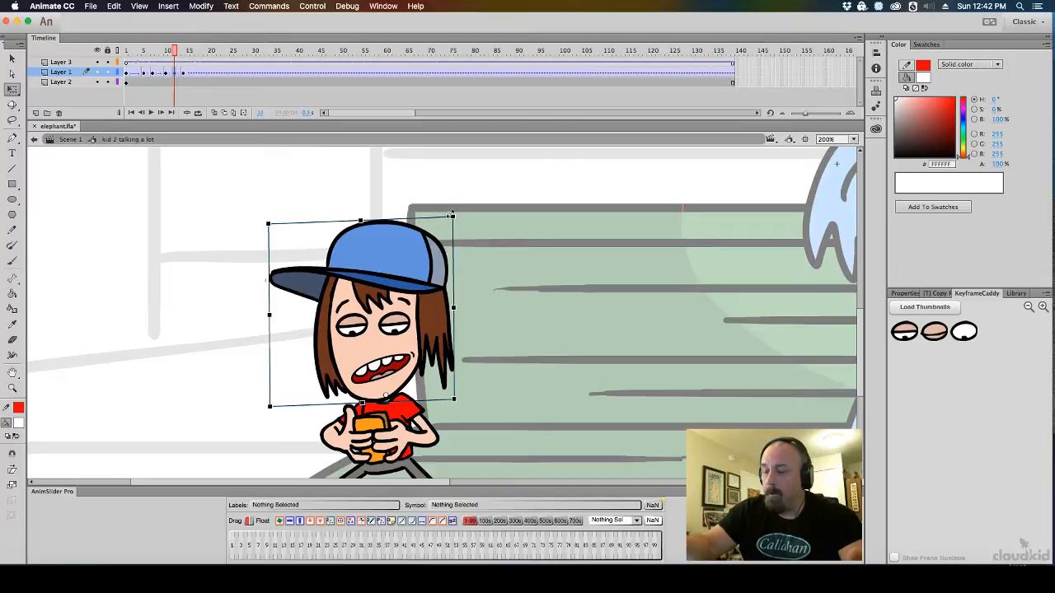
{"action": "left_click_drag", "start_coordinate": [464, 224], "coordinate": [467, 227]}
{"action": "left_click", "coordinate": [472, 217]}
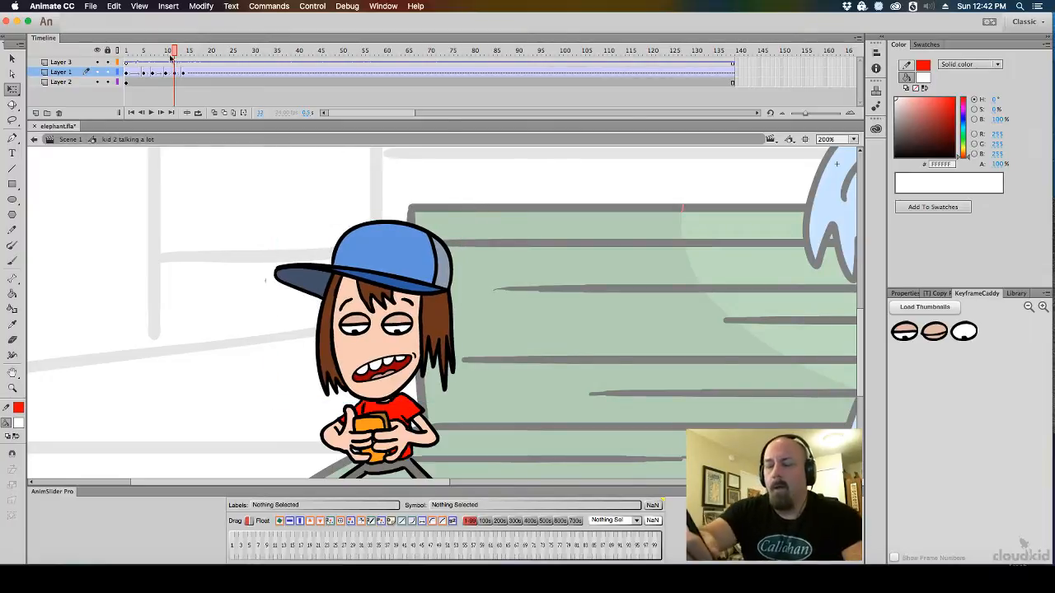
Insert head keyframes on Layer 1 at frames 22, 24 and 26, and at frame 24 squash the head slightly and tilt it forward
{"action": "left_click_drag", "start_coordinate": [173, 55], "coordinate": [236, 76]}
{"action": "left_click", "coordinate": [236, 76]}
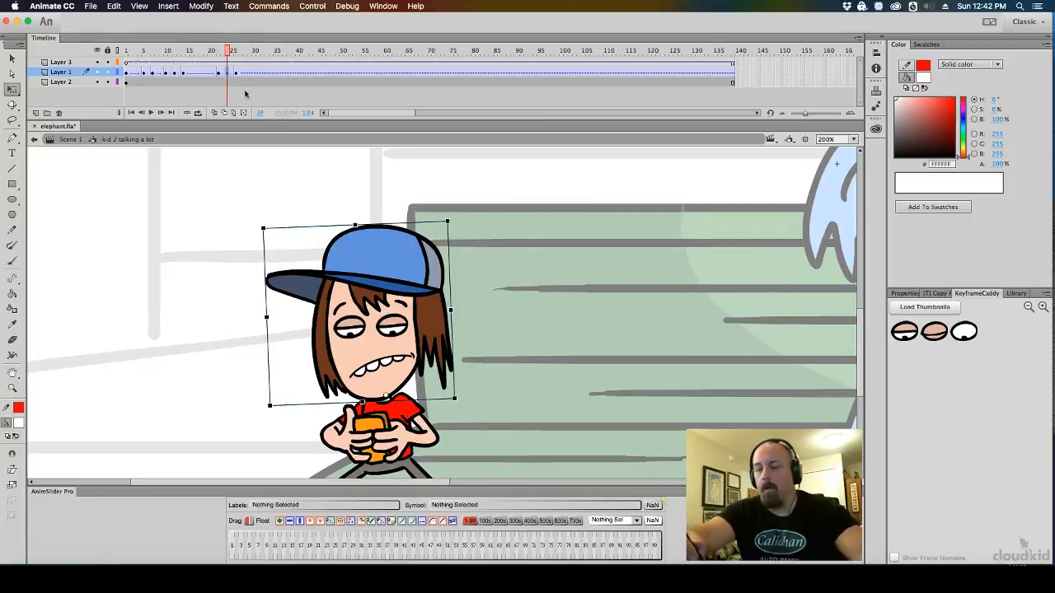
{"action": "left_click_drag", "start_coordinate": [356, 225], "coordinate": [355, 229]}
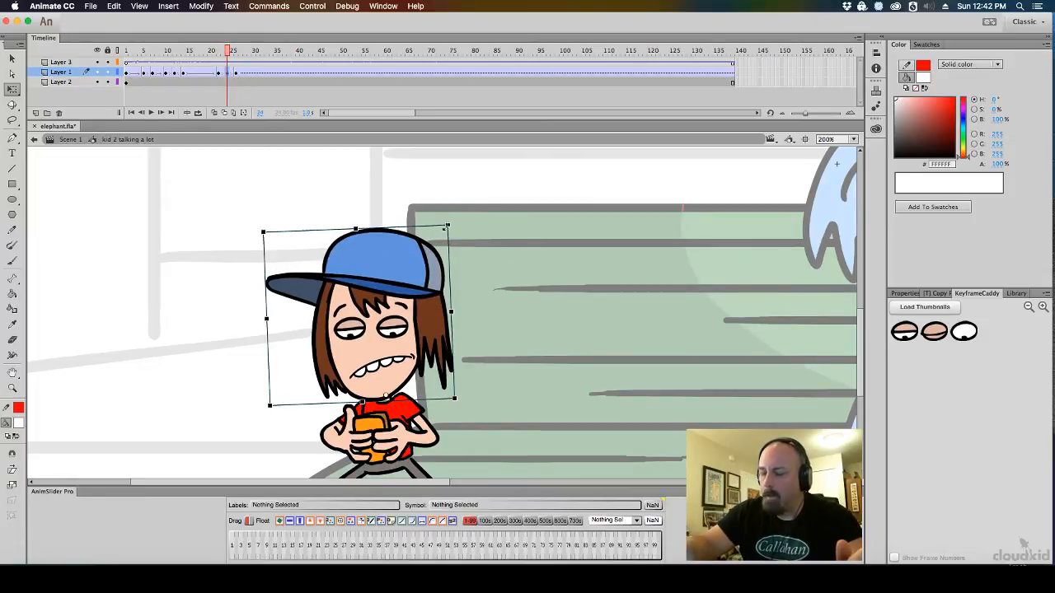
{"action": "left_click_drag", "start_coordinate": [453, 226], "coordinate": [449, 225]}
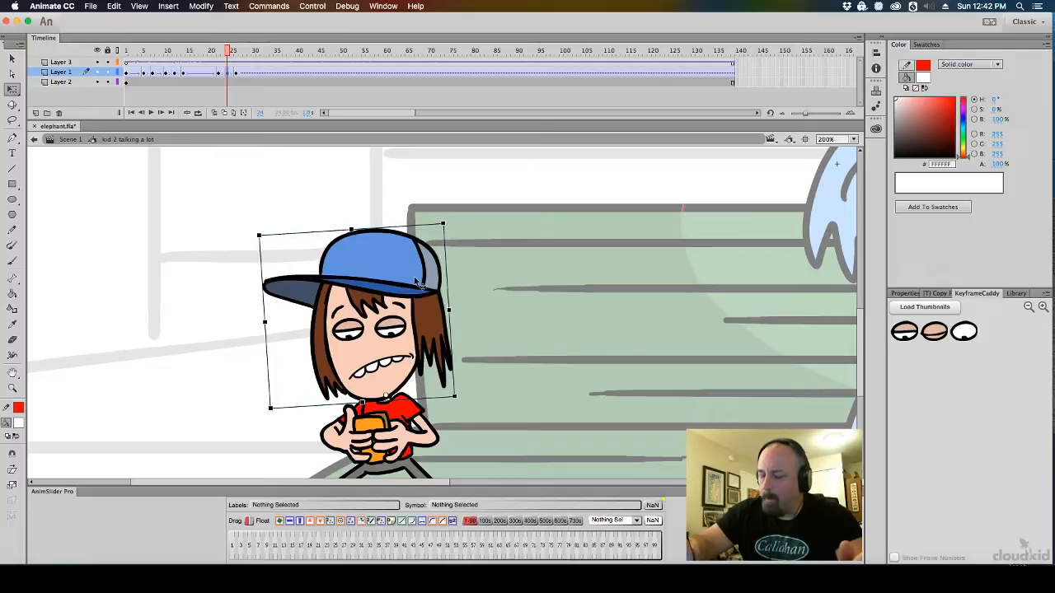
{"action": "left_click_drag", "start_coordinate": [416, 277], "coordinate": [415, 279]}
Insert head keyframes on Layer 1 at frames 44, 47 and 49 for the next nod
{"action": "left_click_drag", "start_coordinate": [229, 55], "coordinate": [316, 61]}
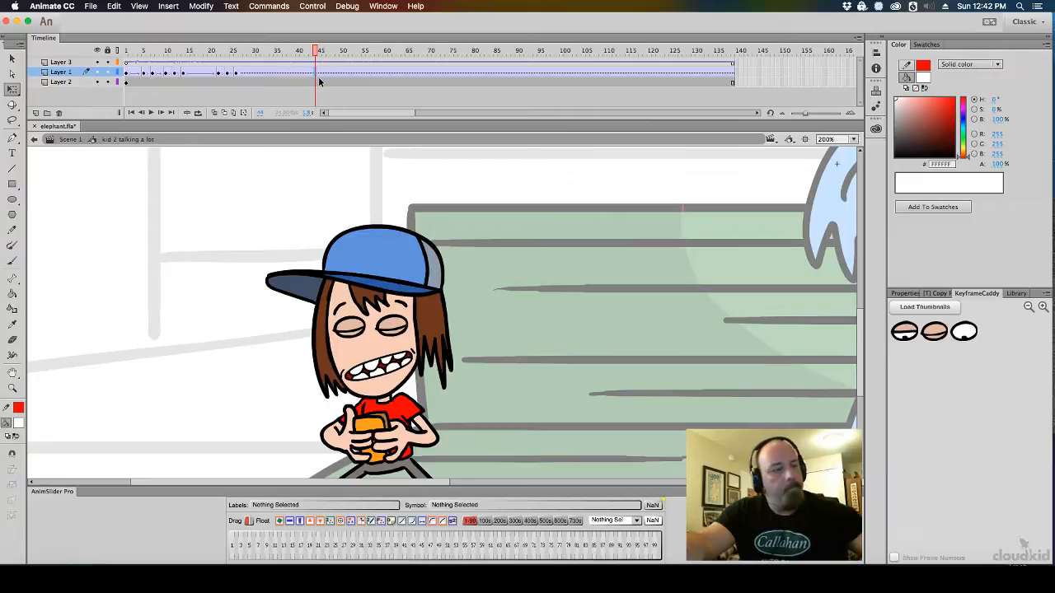
{"action": "key", "text": "F6"}
{"action": "left_click", "coordinate": [330, 74]}
{"action": "key", "text": "F6"}
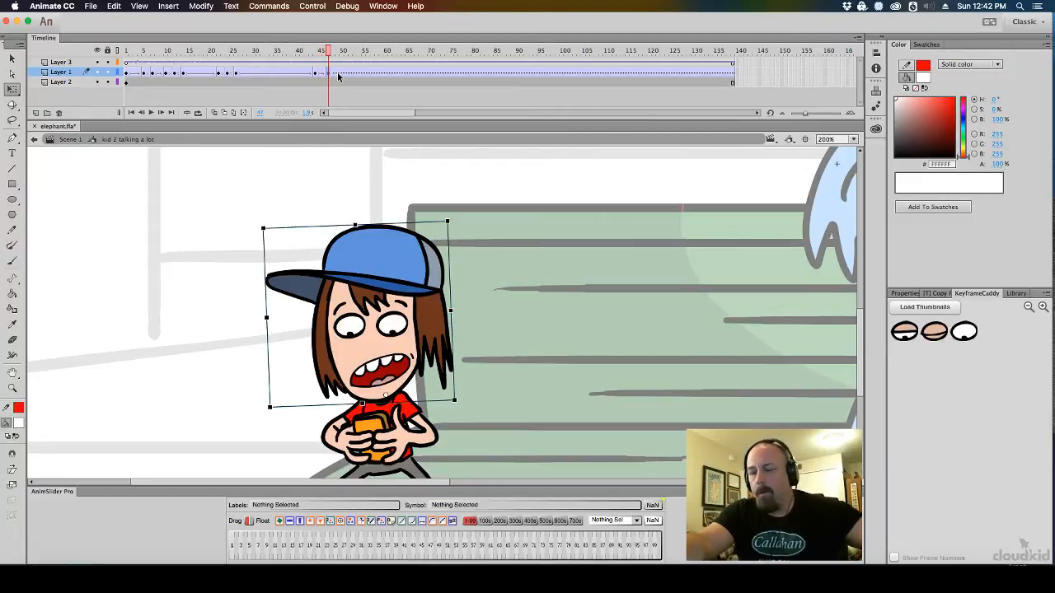
{"action": "left_click", "coordinate": [339, 75]}
{"action": "left_click", "coordinate": [329, 74]}
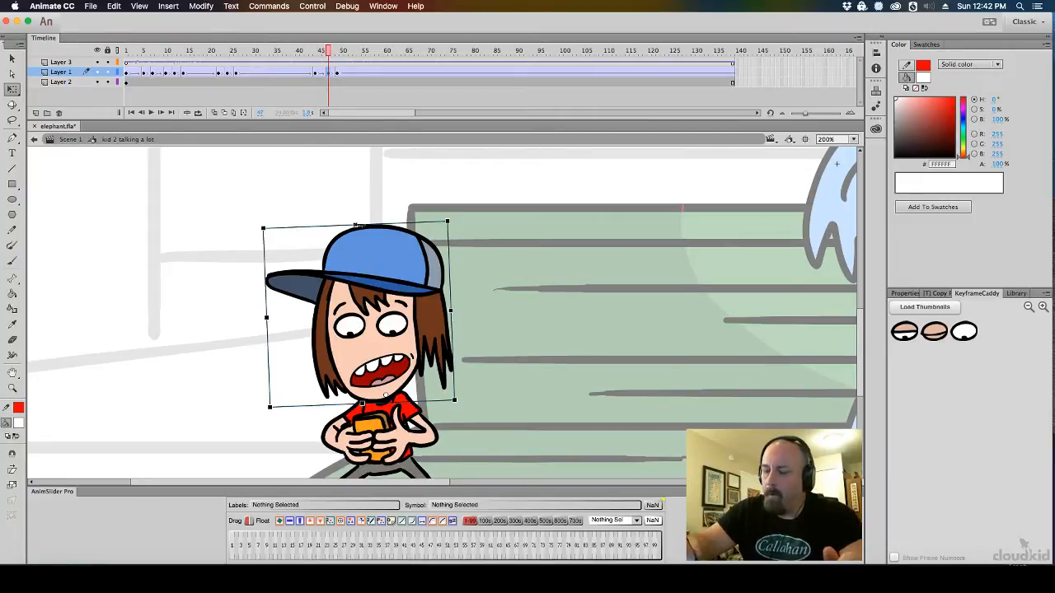
At frame 47, skew and rotate the head back away from the cap's brim and stretch it slightly upward
{"action": "left_click_drag", "start_coordinate": [357, 225], "coordinate": [378, 220]}
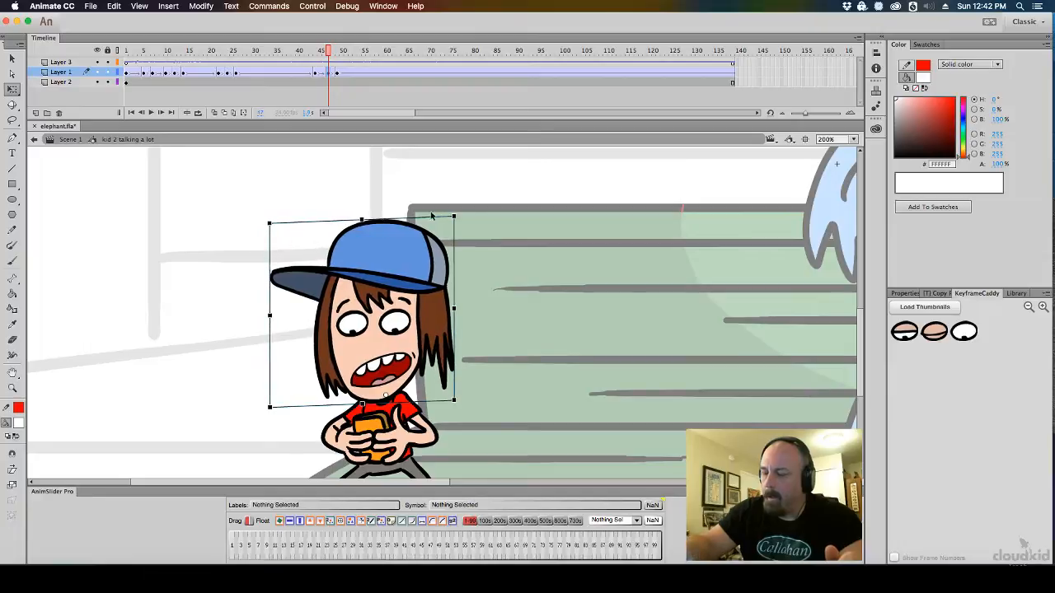
{"action": "left_click_drag", "start_coordinate": [462, 223], "coordinate": [460, 224]}
{"action": "left_click_drag", "start_coordinate": [370, 219], "coordinate": [370, 212]}
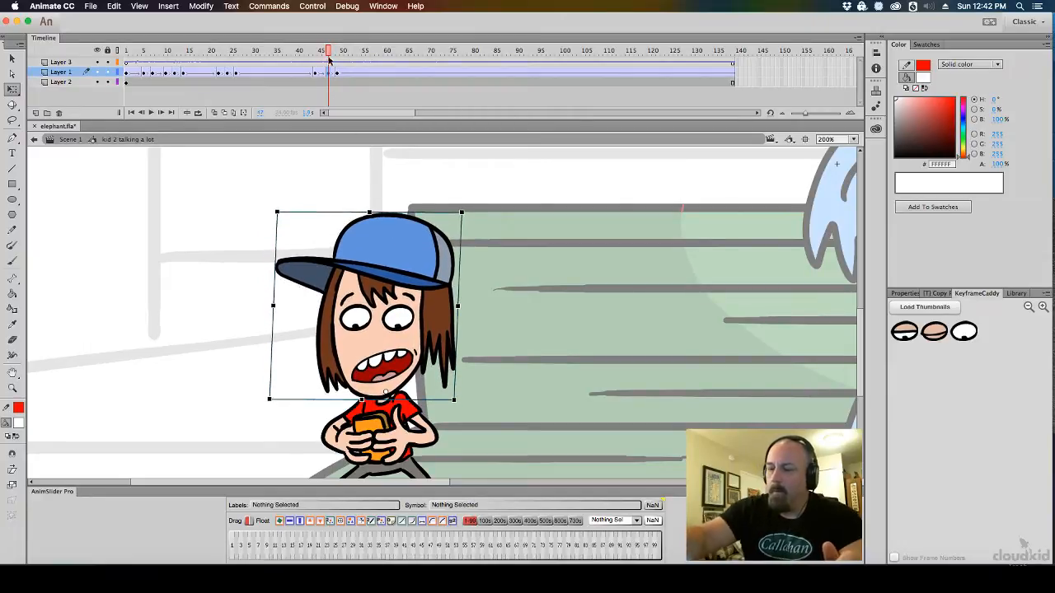
Insert head keyframes on Layer 1 at frames 51 and 53, and try tilting the head slightly forward at frame 51
{"action": "mouse_move", "coordinate": [328, 51]}
{"action": "left_mouse_down"}
{"action": "mouse_move", "coordinate": [271, 51]}
{"action": "mouse_move", "coordinate": [323, 51]}
{"action": "left_mouse_up"}
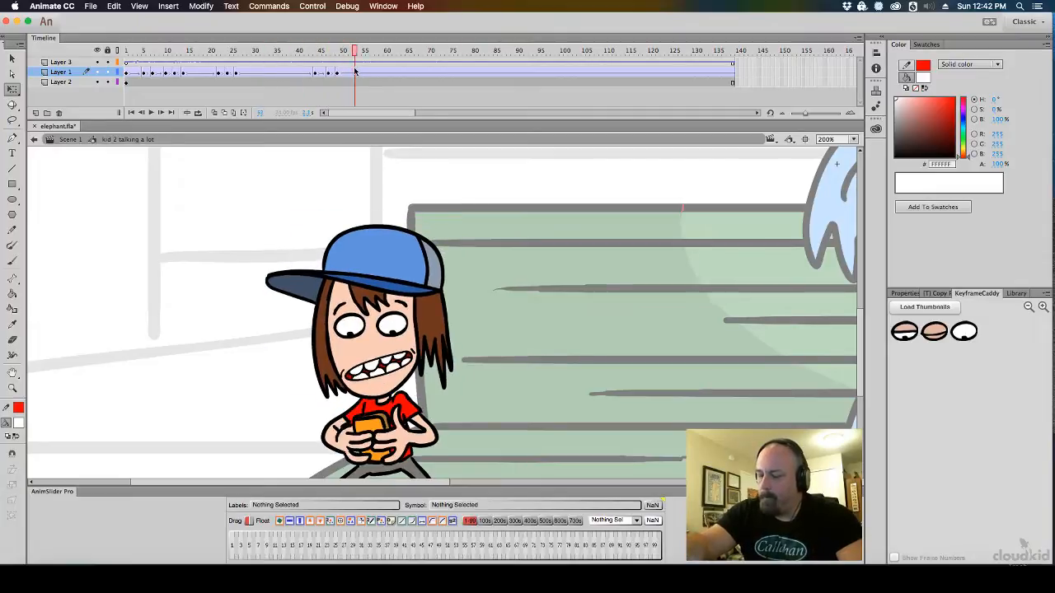
{"action": "left_click", "coordinate": [349, 79]}
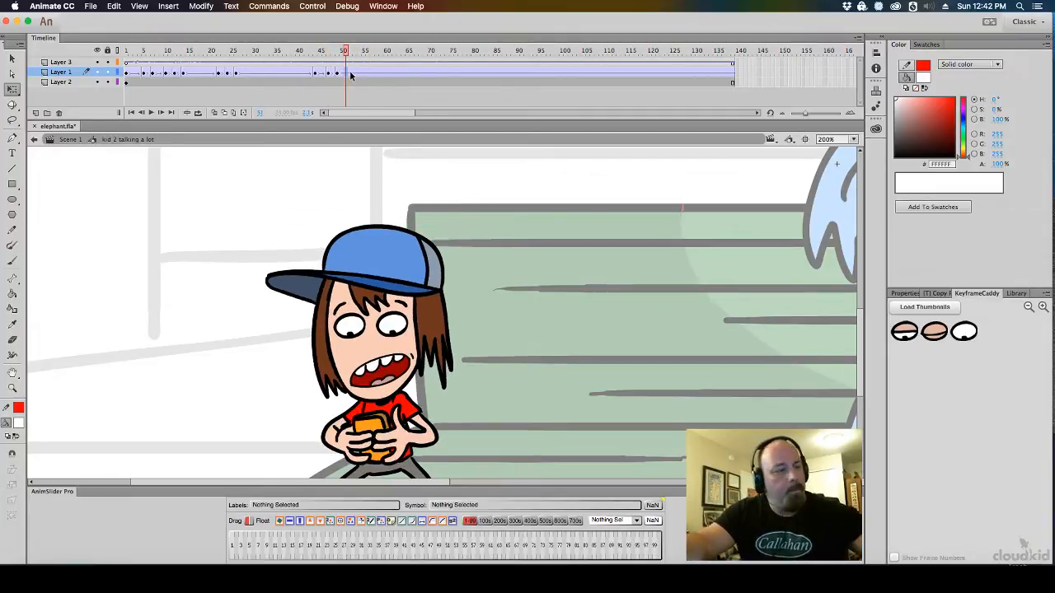
{"action": "left_click", "coordinate": [350, 75]}
{"action": "left_click", "coordinate": [355, 75]}
{"action": "left_click", "coordinate": [355, 75]}
{"action": "left_click", "coordinate": [344, 75]}
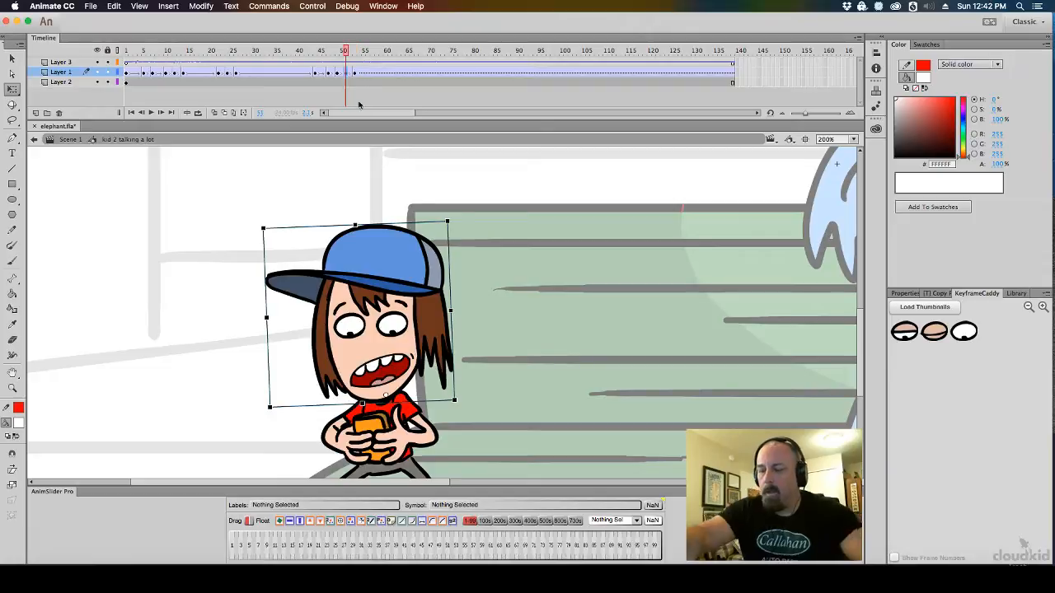
{"action": "left_click_drag", "start_coordinate": [453, 224], "coordinate": [443, 218]}
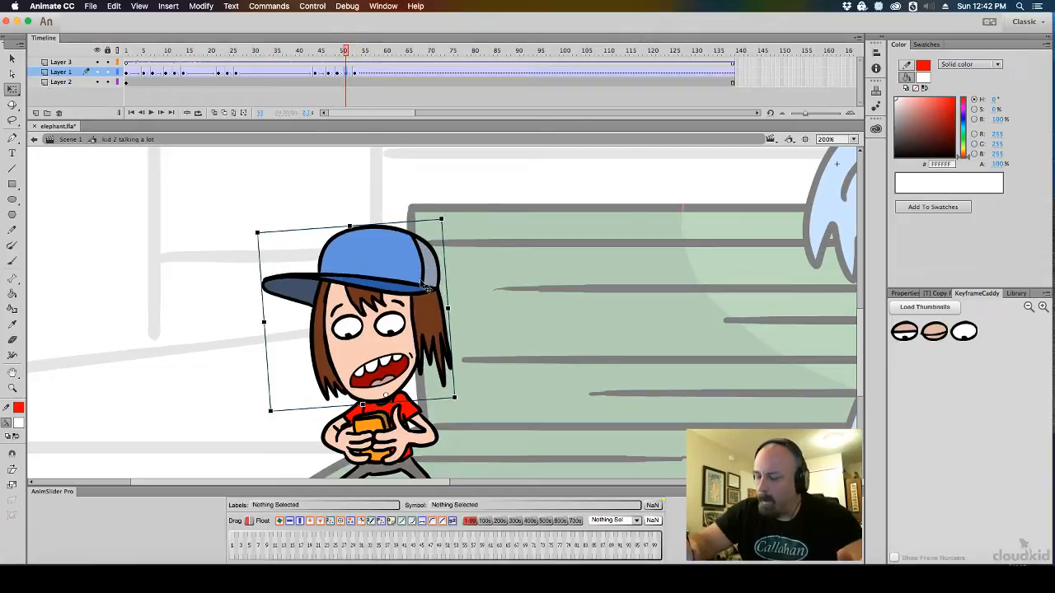
{"action": "key", "text": "super+z"}
Scrub through the head nods, then leave the kid 2 talking a lot symbol for Scene 1
{"action": "left_click", "coordinate": [352, 59]}
{"action": "left_click", "coordinate": [245, 69]}
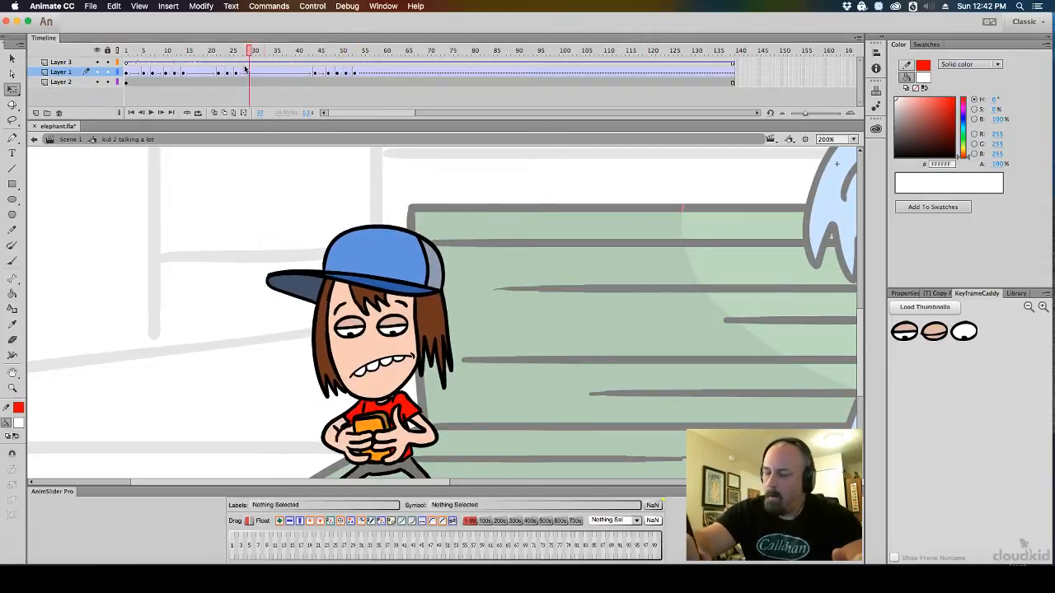
{"action": "left_click_drag", "start_coordinate": [245, 69], "coordinate": [474, 66]}
{"action": "left_click", "coordinate": [91, 142]}
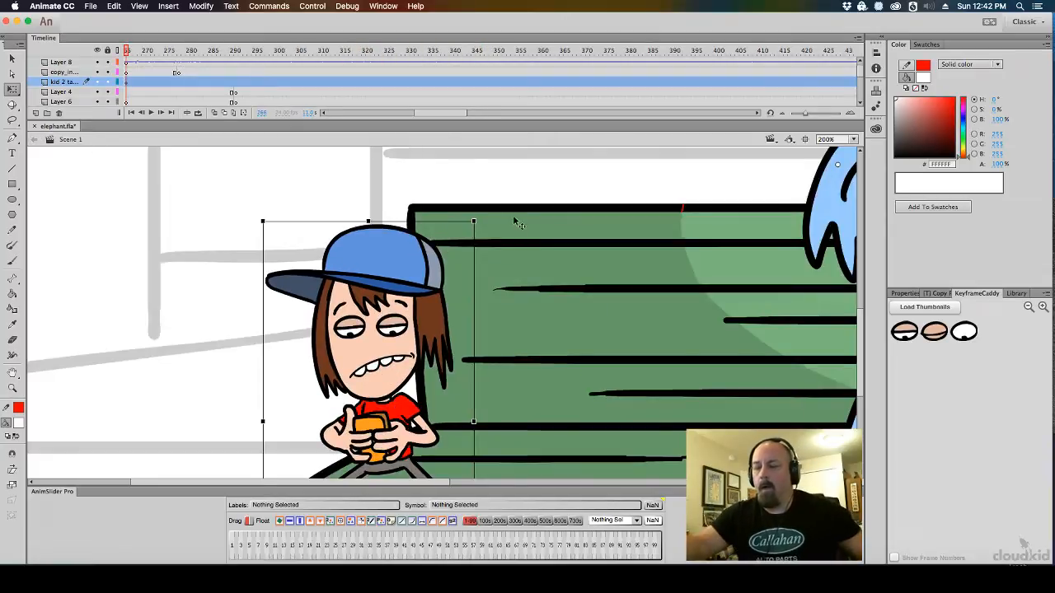
{"action": "key", "text": "super+minus"}
{"action": "key", "text": "super+minus"}
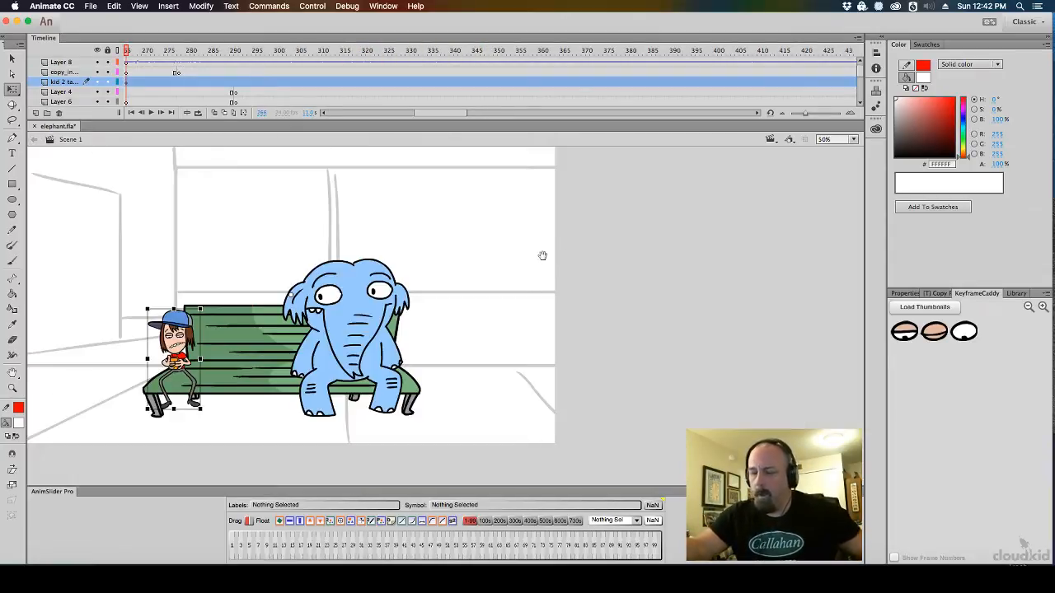
Clear the blank keyframe at frame 266 on Layer 5 so the kid in the green beanie stays on the bench
{"action": "left_click_drag", "start_coordinate": [126, 52], "coordinate": [495, 90]}
{"action": "left_click", "coordinate": [257, 352]}
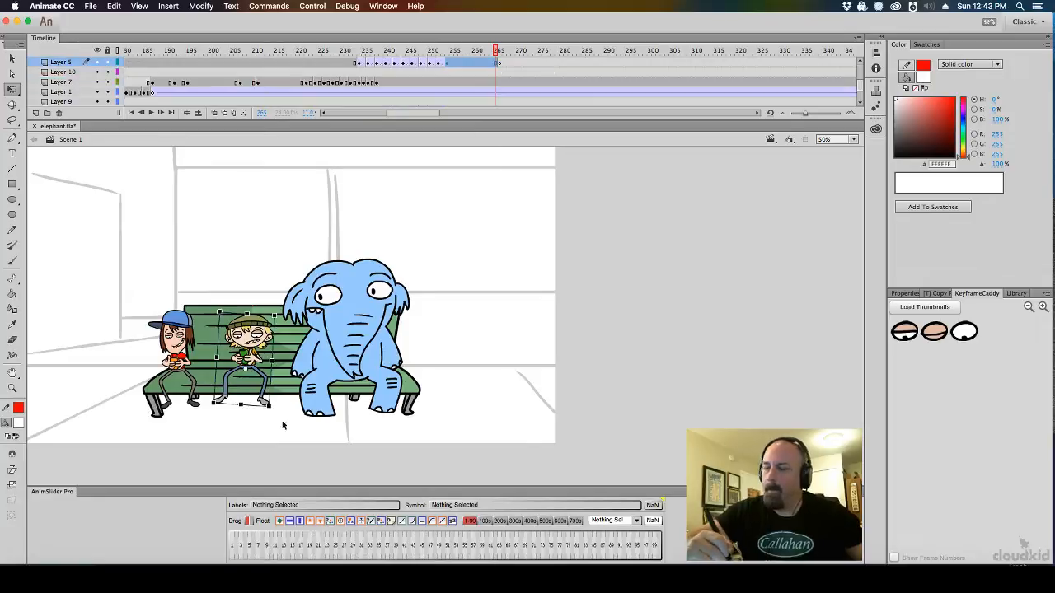
{"action": "left_click", "coordinate": [500, 65]}
{"action": "right_click", "coordinate": [500, 65]}
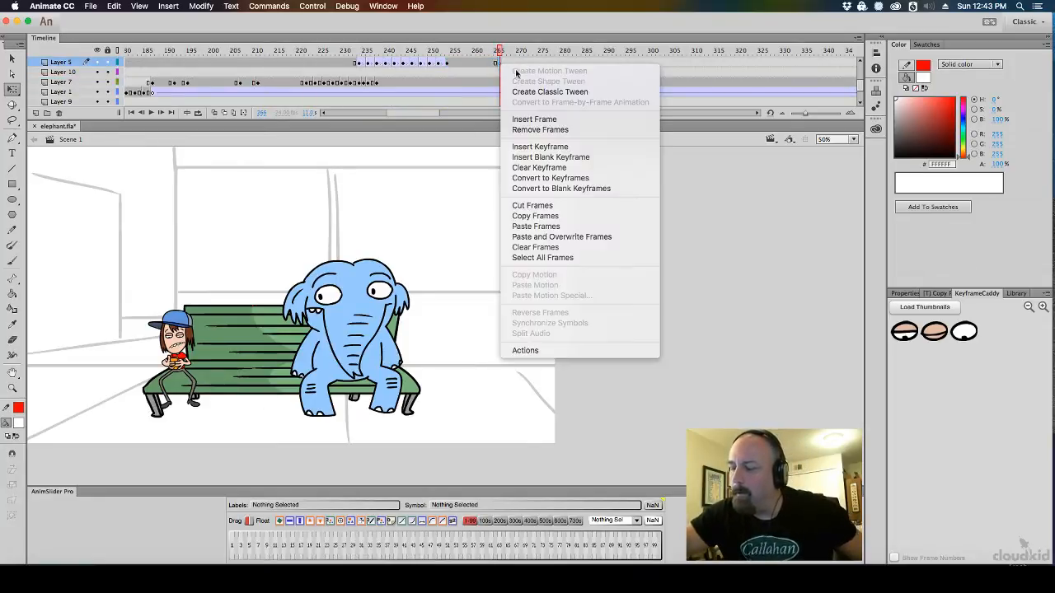
{"action": "left_click", "coordinate": [576, 168]}
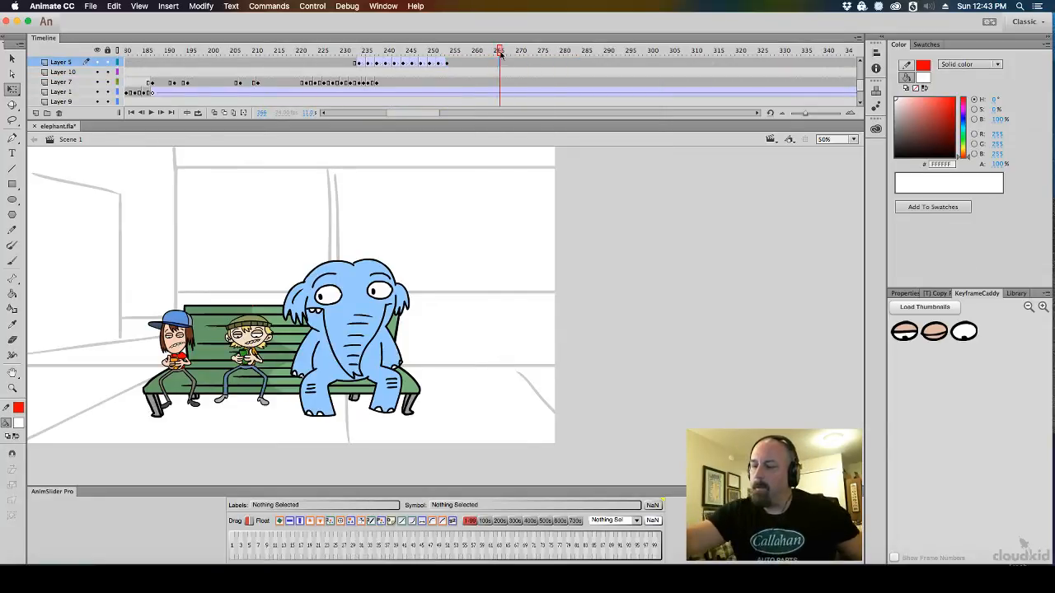
{"action": "mouse_move", "coordinate": [498, 76]}
{"action": "left_mouse_down"}
{"action": "mouse_move", "coordinate": [345, 74]}
{"action": "mouse_move", "coordinate": [772, 76]}
{"action": "mouse_move", "coordinate": [504, 75]}
{"action": "left_mouse_up"}
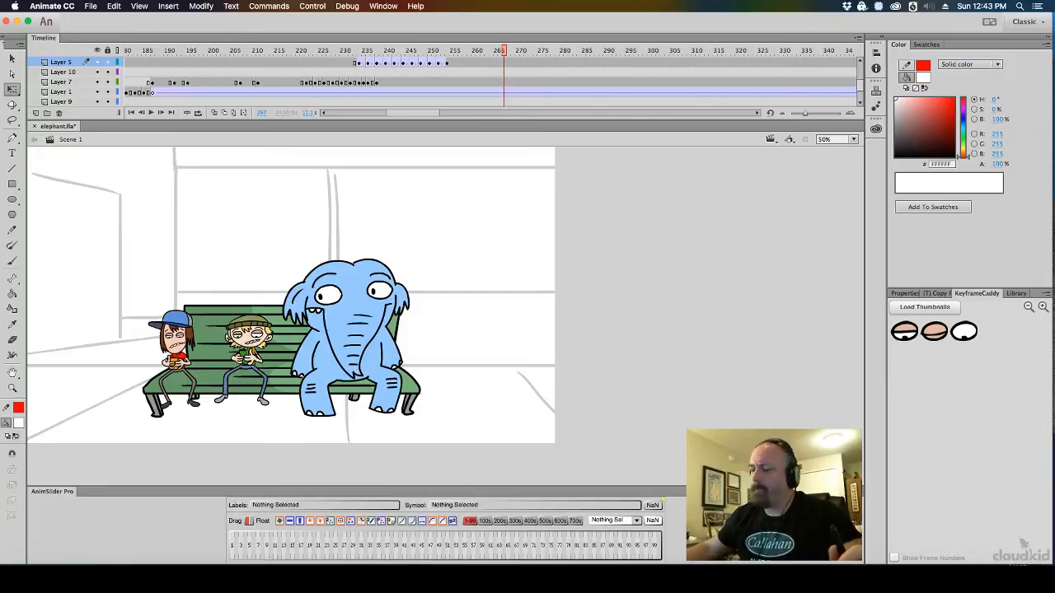
{"action": "key", "text": "super+Tab"}
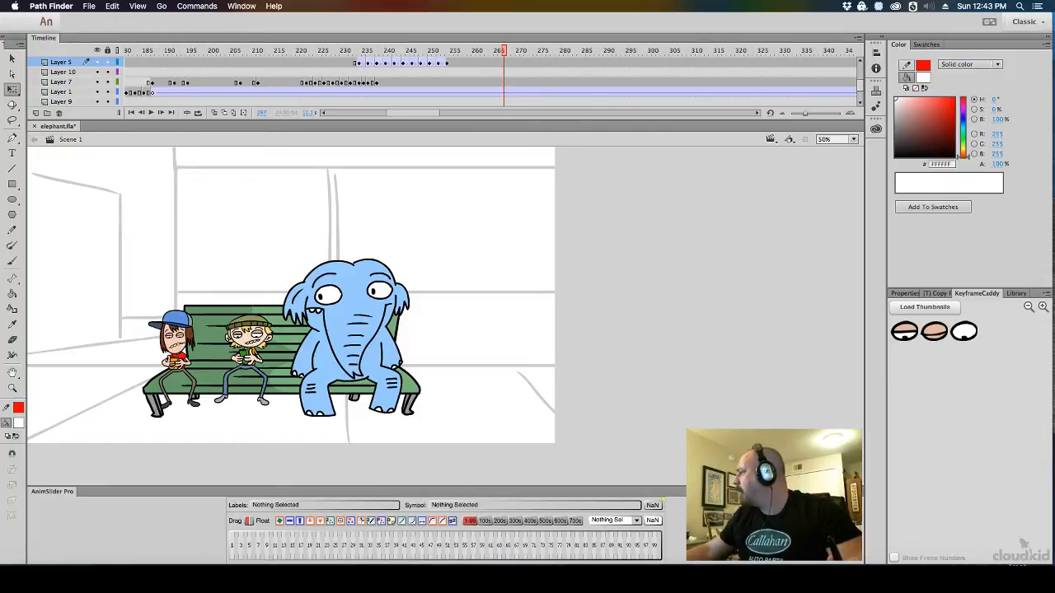
{"action": "key", "text": "super+Tab"}
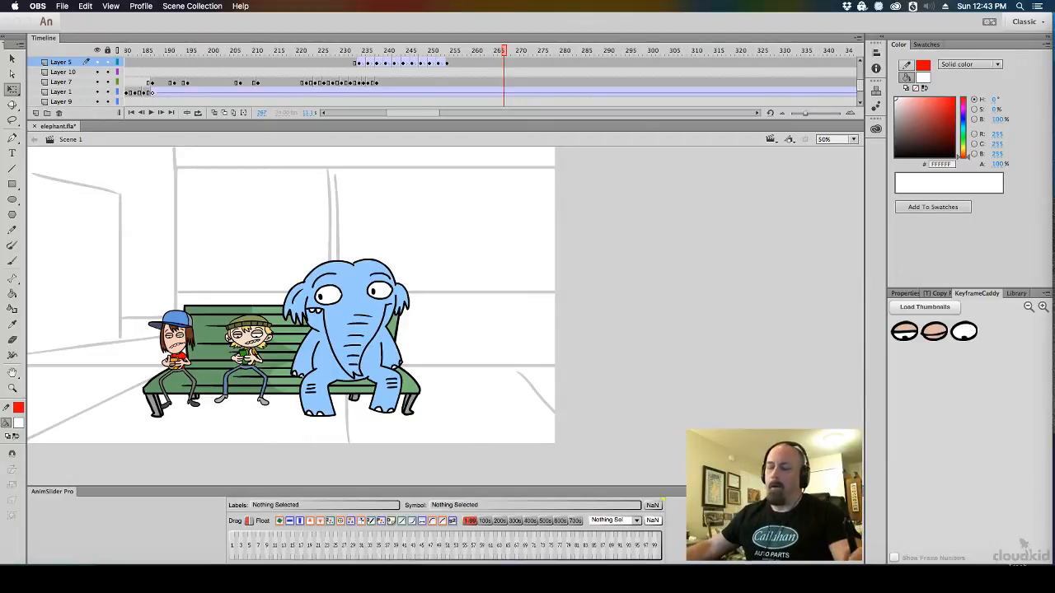
Rewind Scene 1 to frame 1 and play the animation to review it
{"action": "left_click", "coordinate": [502, 56]}
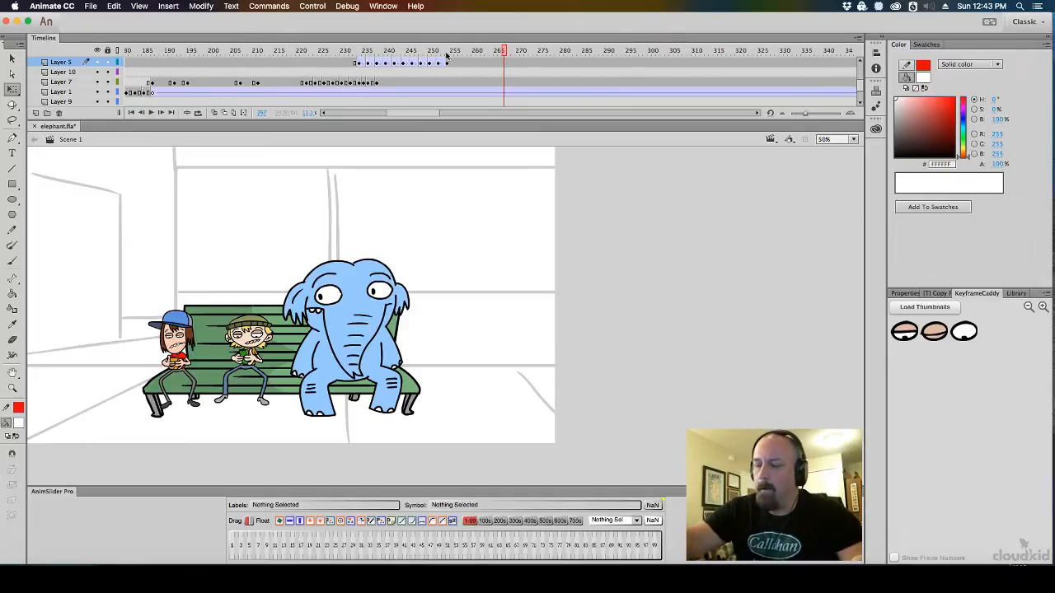
{"action": "left_click_drag", "start_coordinate": [502, 55], "coordinate": [121, 79]}
{"action": "left_click_drag", "start_coordinate": [422, 113], "coordinate": [298, 120]}
{"action": "left_click", "coordinate": [124, 53]}
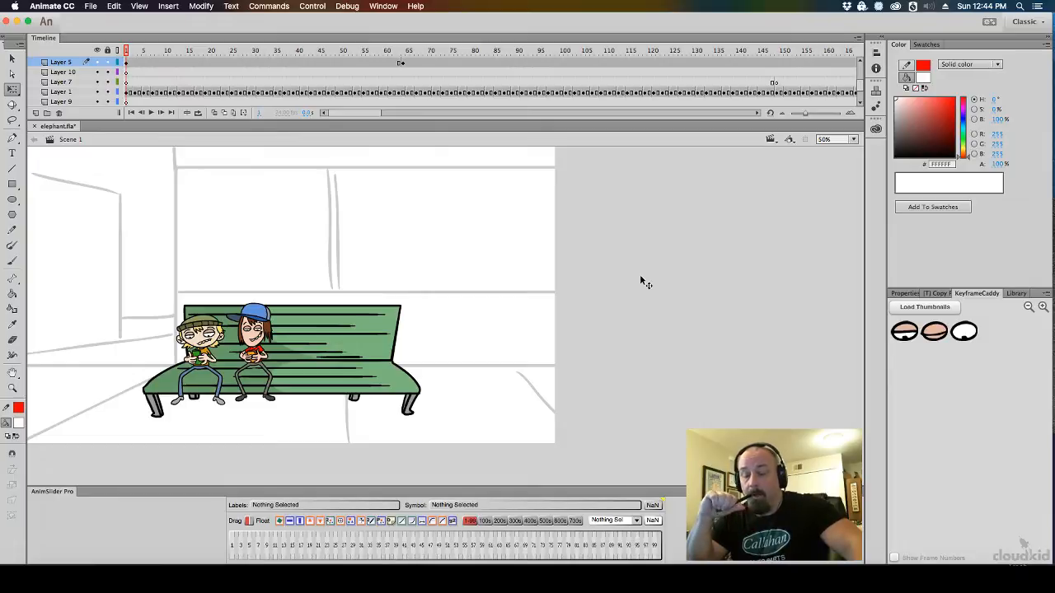
{"action": "key", "text": "Return"}
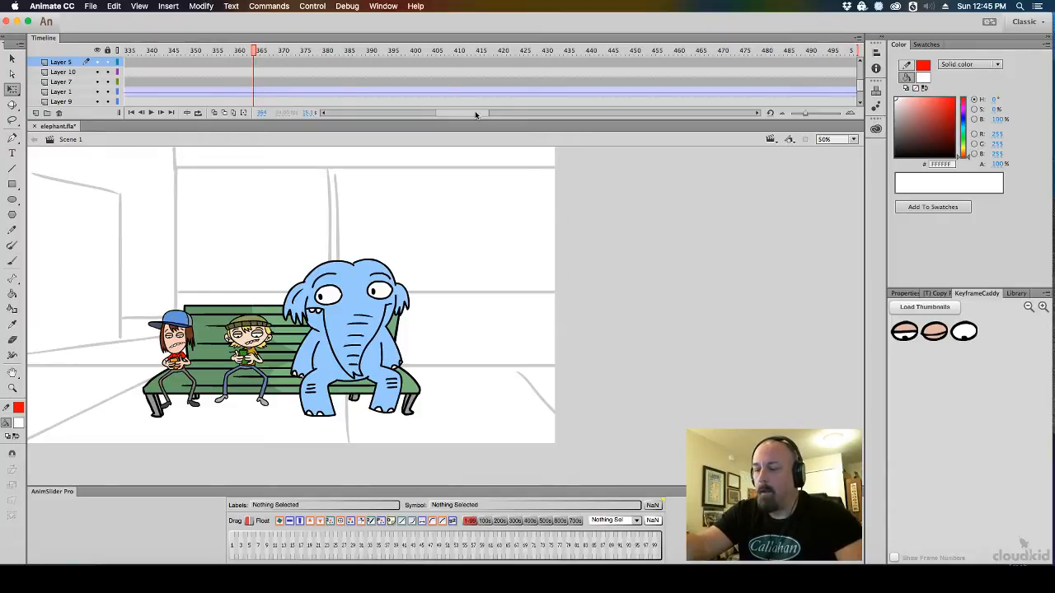
Return the timeline to frame 1 and save elephant.fla
{"action": "left_click_drag", "start_coordinate": [476, 115], "coordinate": [369, 115]}
{"action": "left_click", "coordinate": [125, 54]}
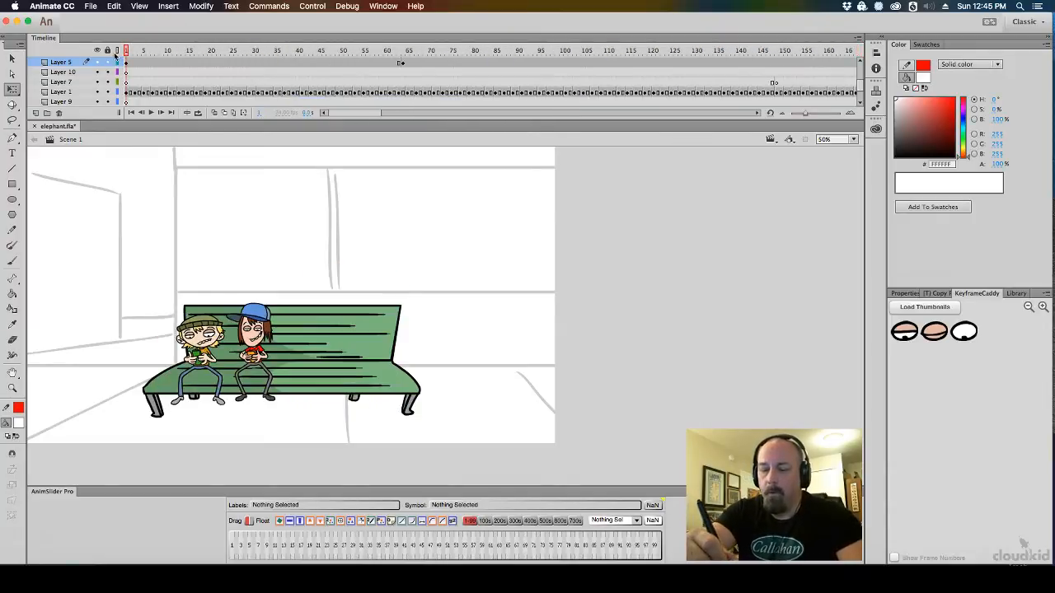
{"action": "mouse_move", "coordinate": [127, 53]}
{"action": "left_mouse_down"}
{"action": "mouse_move", "coordinate": [199, 65]}
{"action": "mouse_move", "coordinate": [126, 72]}
{"action": "left_mouse_up"}
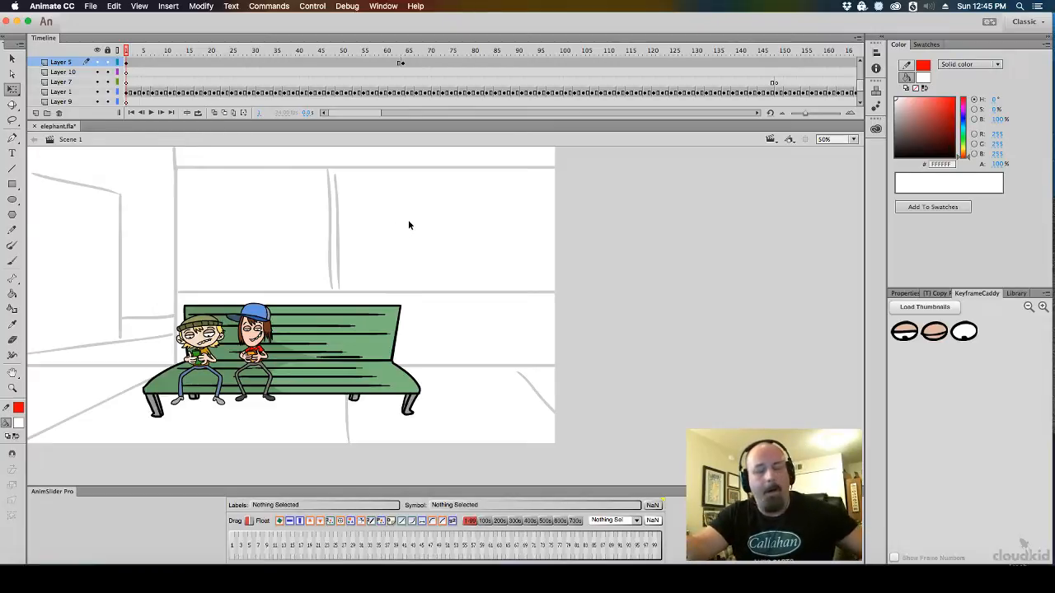
{"action": "key", "text": "super+s"}
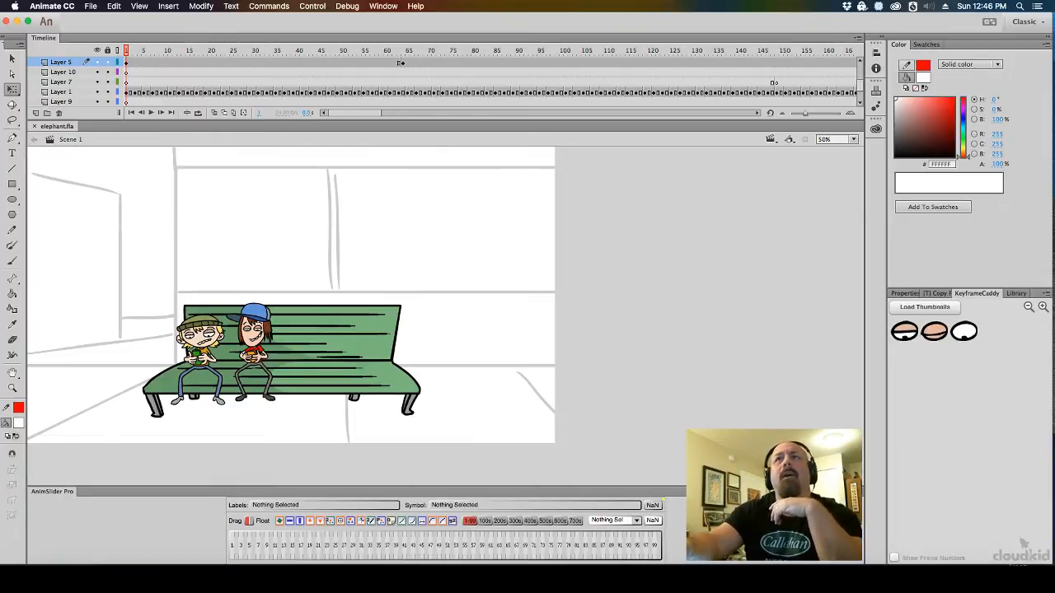
{"action": "key", "text": "super+Tab"}
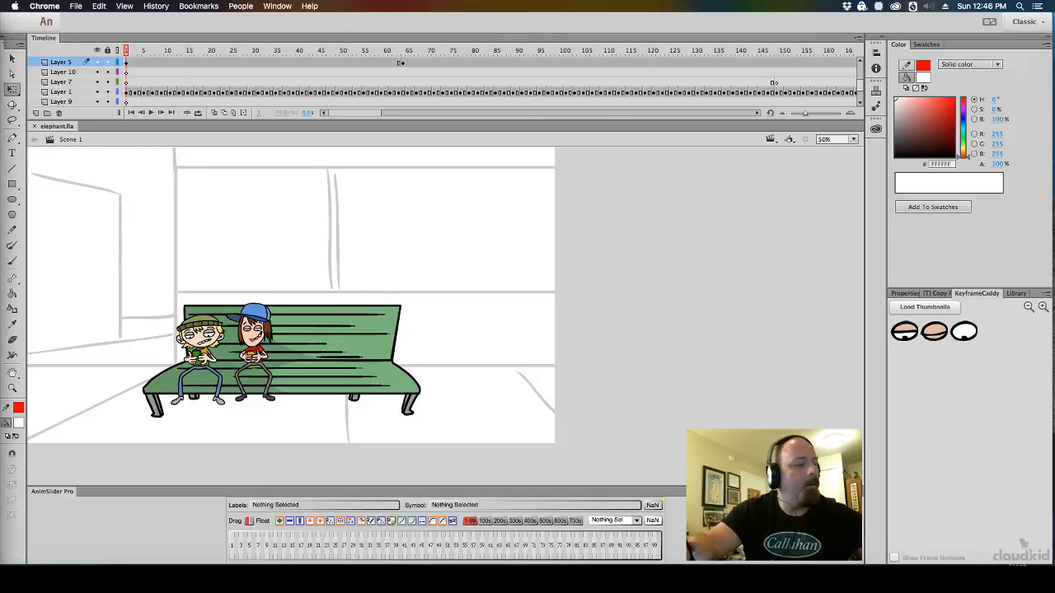
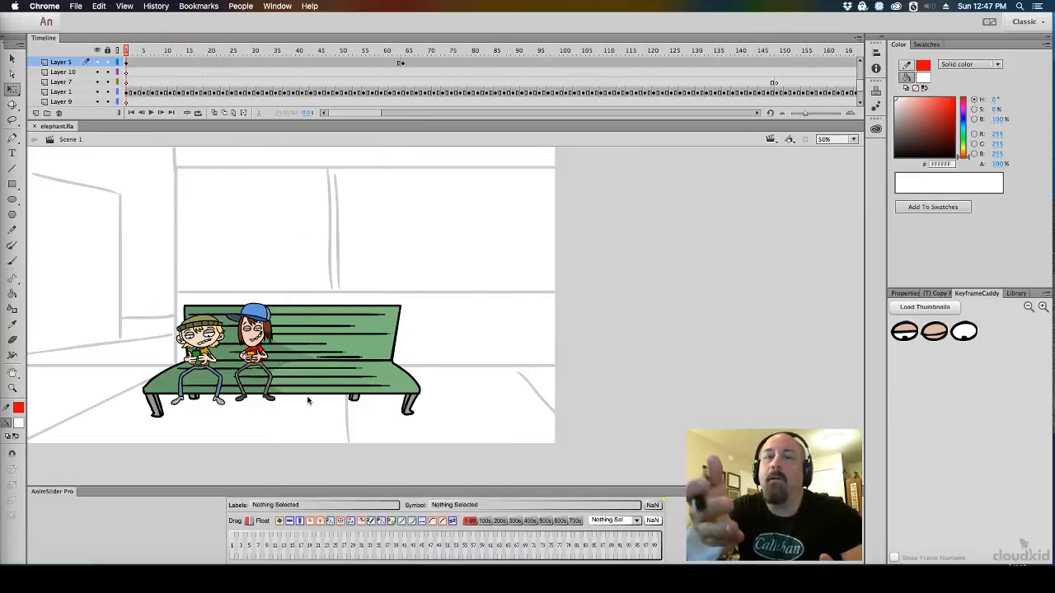
{"action": "left_click", "coordinate": [186, 34]}
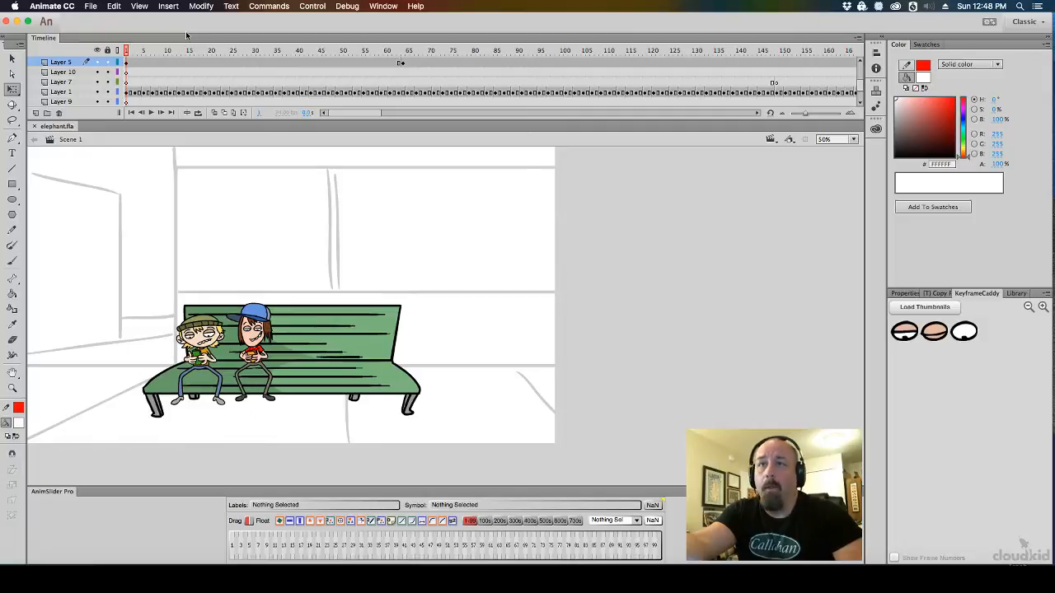
Create a new ActionScript 3.0 document at 1920 × 1080 px and 24 fps
{"action": "left_click", "coordinate": [90, 6]}
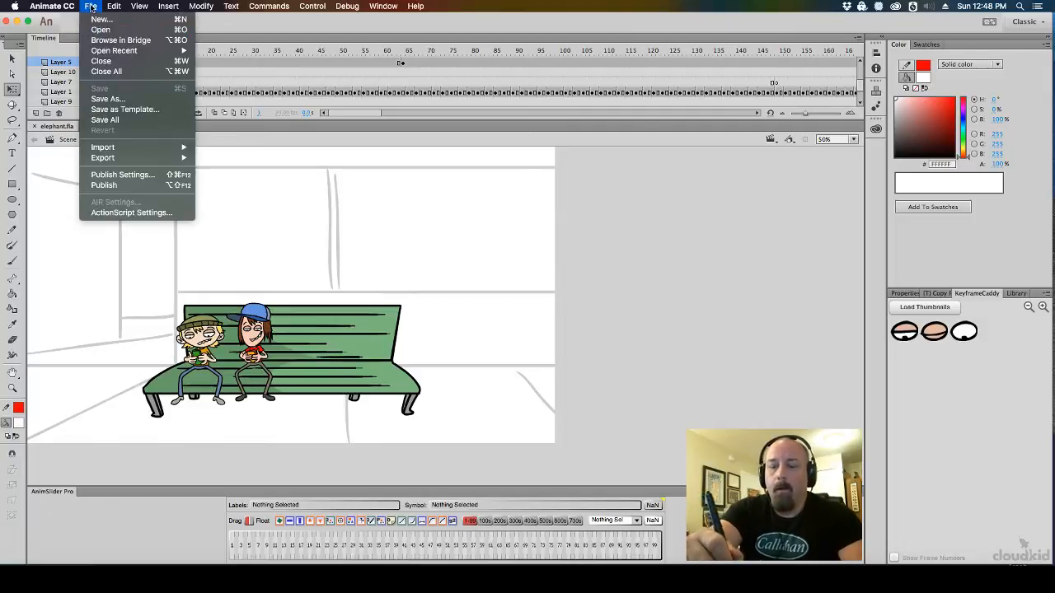
{"action": "left_click", "coordinate": [128, 29]}
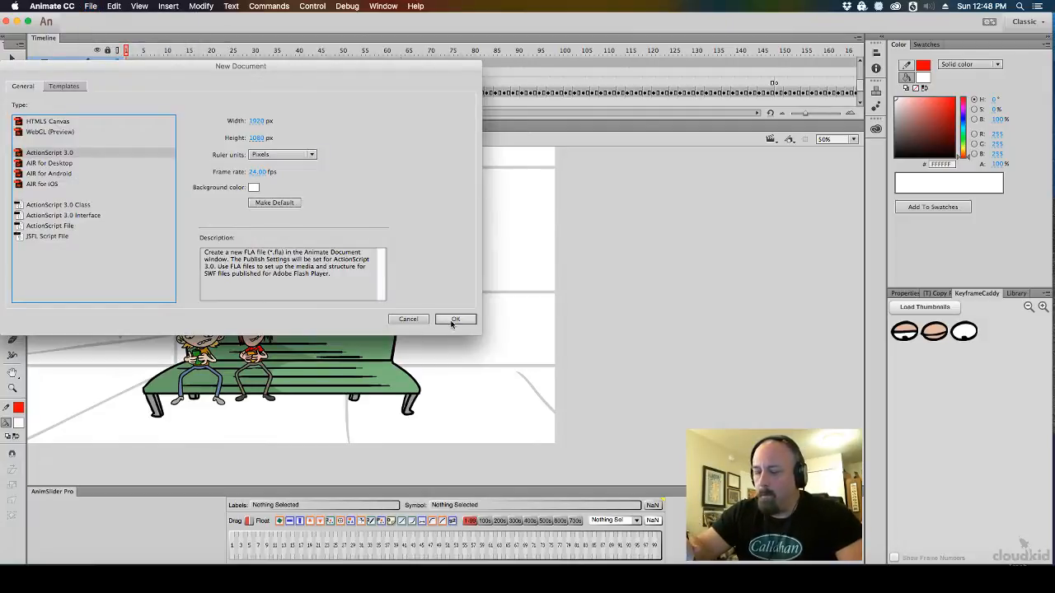
{"action": "left_click", "coordinate": [454, 319]}
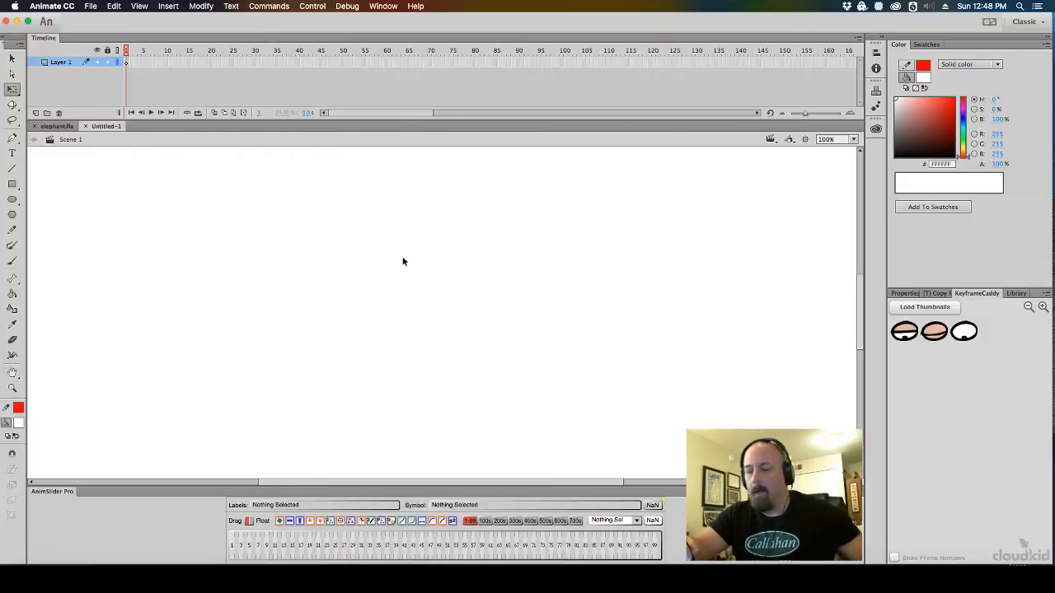
Set the fill color to #99CCFF and choose the Brush tool for sketching on the stage
{"action": "left_click", "coordinate": [420, 255], "text": "alt+super"}
{"action": "left_click_drag", "start_coordinate": [489, 253], "coordinate": [423, 213]}
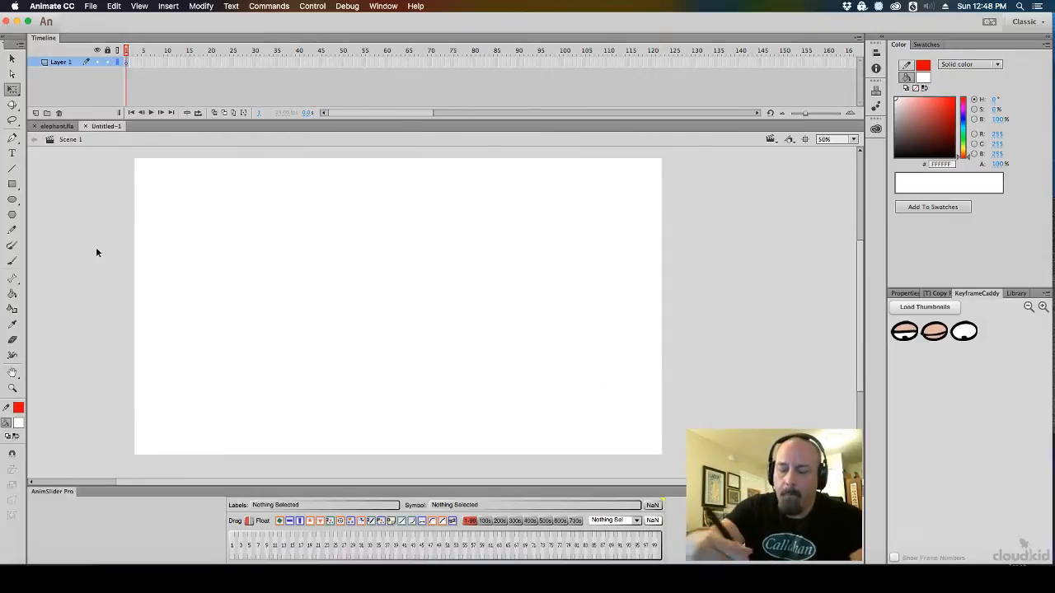
{"action": "left_click", "coordinate": [18, 423]}
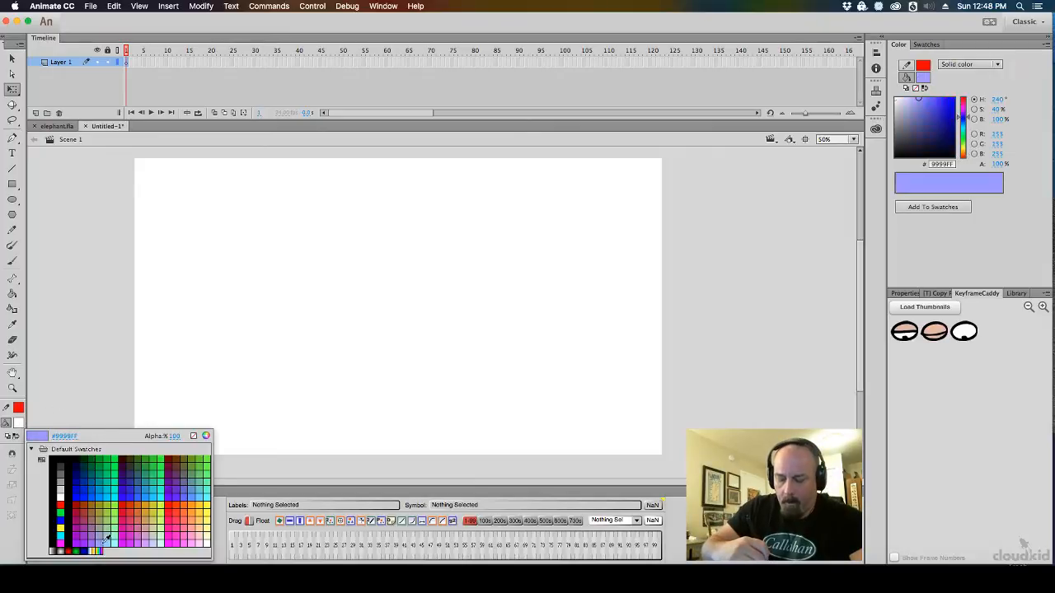
{"action": "left_click", "coordinate": [107, 537]}
{"action": "left_click", "coordinate": [12, 261]}
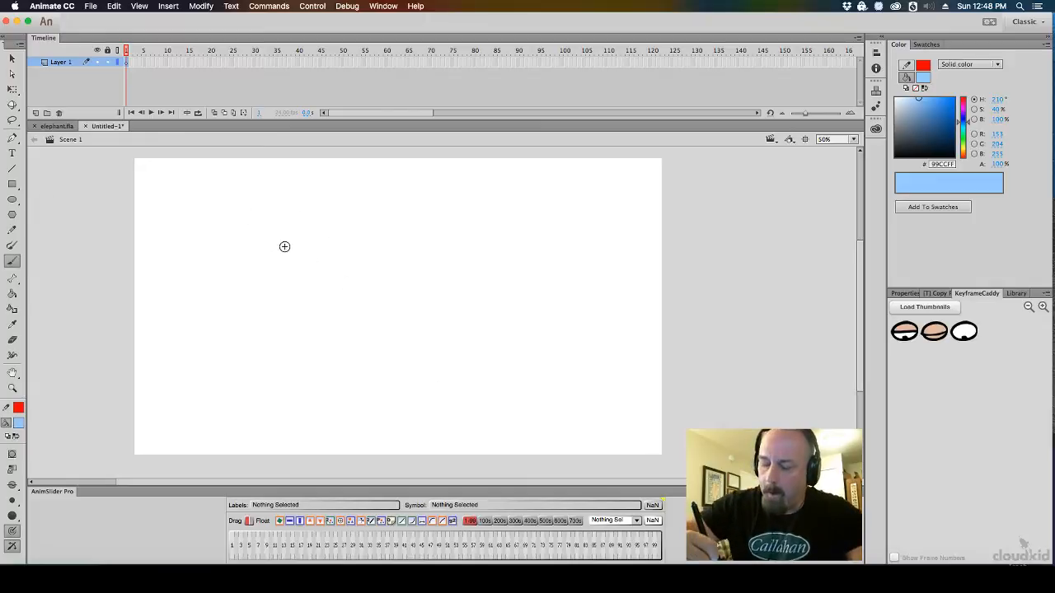
Sketch the edges of a four-sided light blue panel just left of the stage's center
{"action": "left_click_drag", "start_coordinate": [265, 202], "coordinate": [266, 343]}
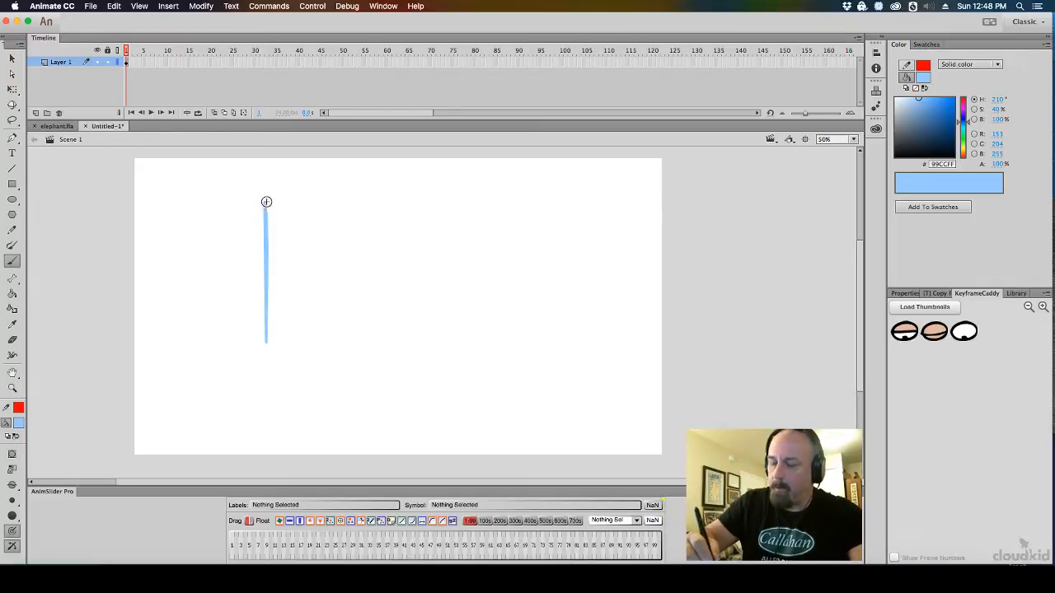
{"action": "left_click_drag", "start_coordinate": [265, 201], "coordinate": [379, 206]}
{"action": "left_click_drag", "start_coordinate": [266, 342], "coordinate": [420, 364]}
{"action": "left_click_drag", "start_coordinate": [416, 209], "coordinate": [422, 367]}
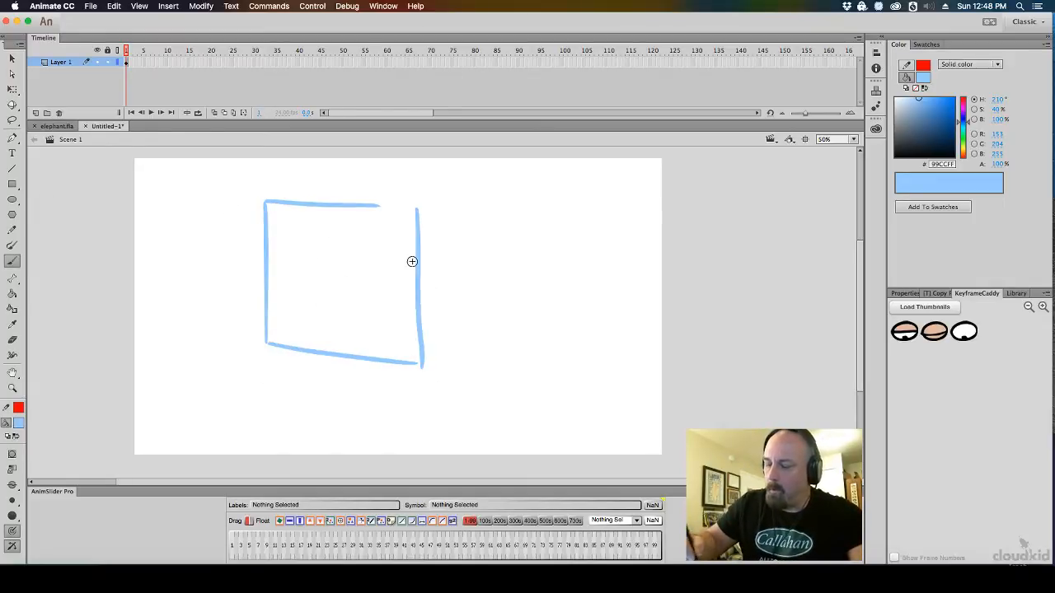
{"action": "mouse_move", "coordinate": [384, 205]}
{"action": "left_mouse_down"}
{"action": "mouse_move", "coordinate": [413, 207]}
{"action": "mouse_move", "coordinate": [438, 322]}
{"action": "mouse_move", "coordinate": [613, 317]}
{"action": "left_mouse_up"}
{"action": "mouse_move", "coordinate": [428, 206]}
{"action": "left_mouse_down"}
{"action": "mouse_move", "coordinate": [606, 182]}
{"action": "mouse_move", "coordinate": [599, 308]}
{"action": "left_mouse_up"}
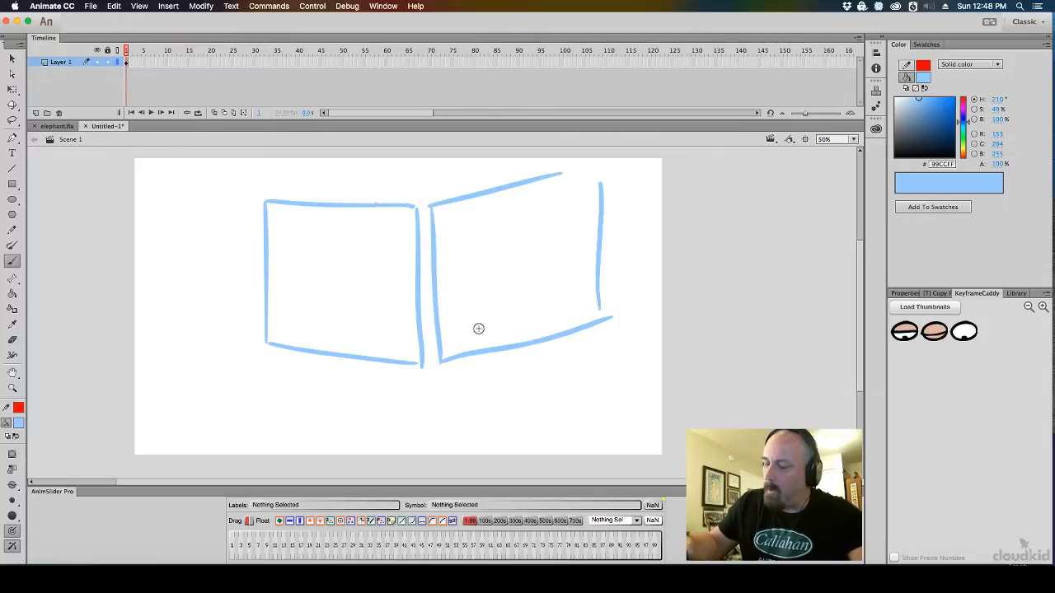
{"action": "key", "text": "super+z"}
{"action": "key", "text": "super+z"}
{"action": "key", "text": "super+z"}
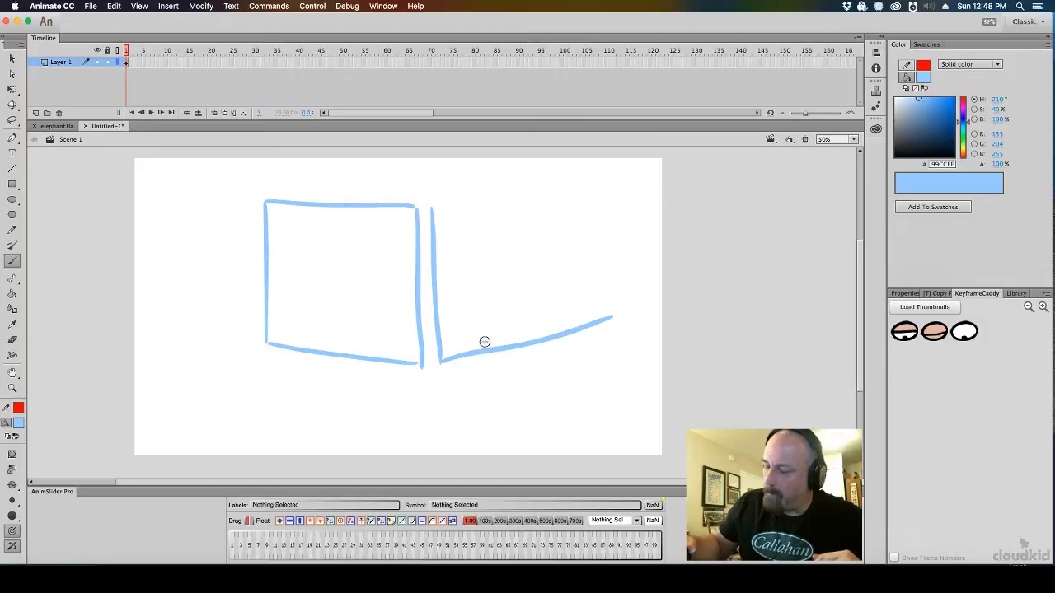
{"action": "key", "text": "super+z"}
{"action": "key", "text": "super+z"}
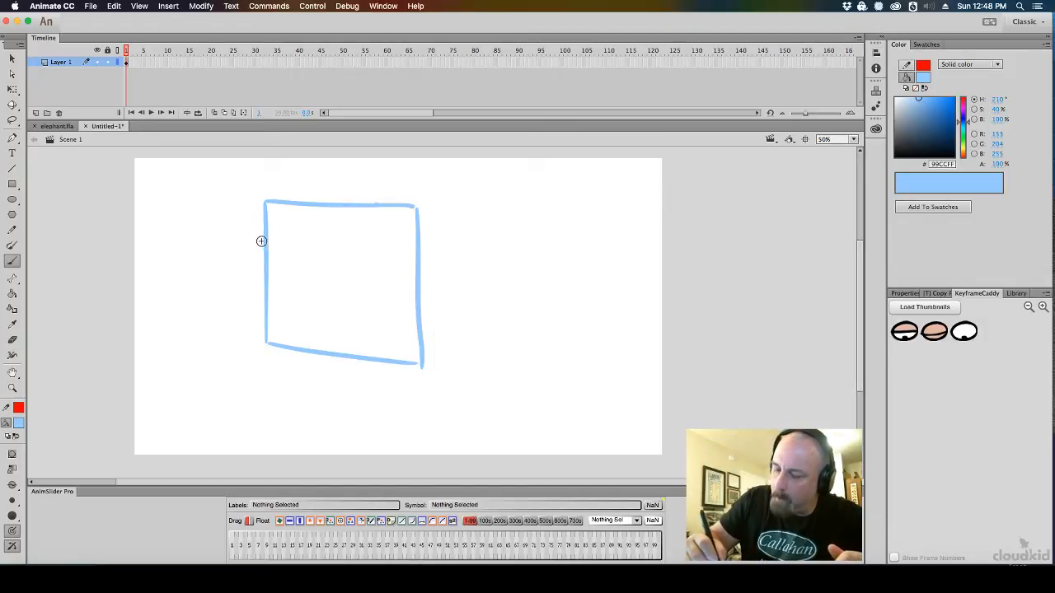
Add horizontal strokes inside the panel near its top edge, across its middle and along its bottom edge
{"action": "left_click_drag", "start_coordinate": [265, 206], "coordinate": [421, 214]}
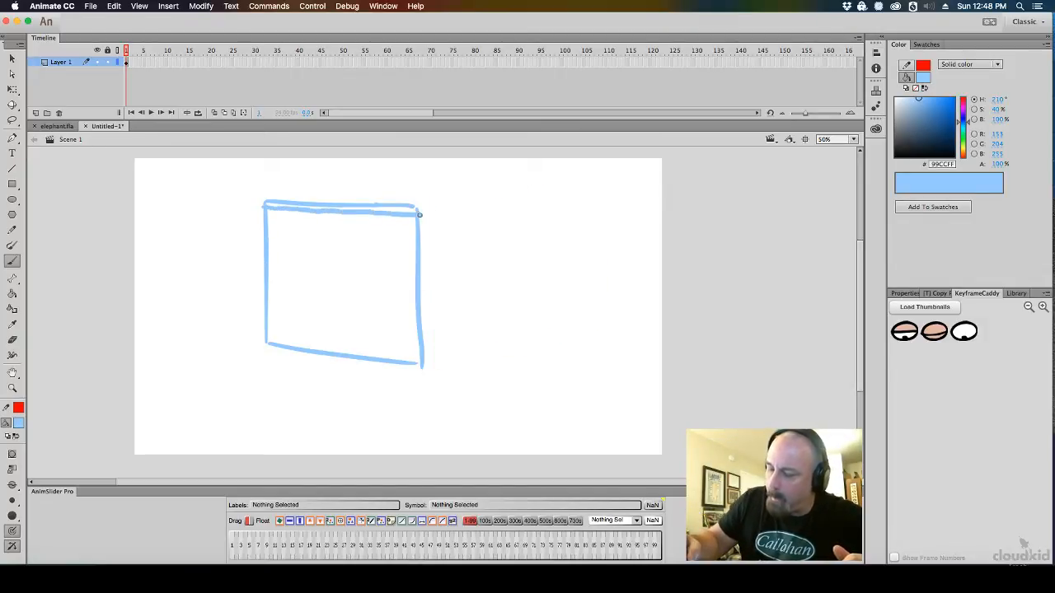
{"action": "left_click_drag", "start_coordinate": [265, 269], "coordinate": [415, 290]}
{"action": "left_click_drag", "start_coordinate": [271, 335], "coordinate": [422, 363]}
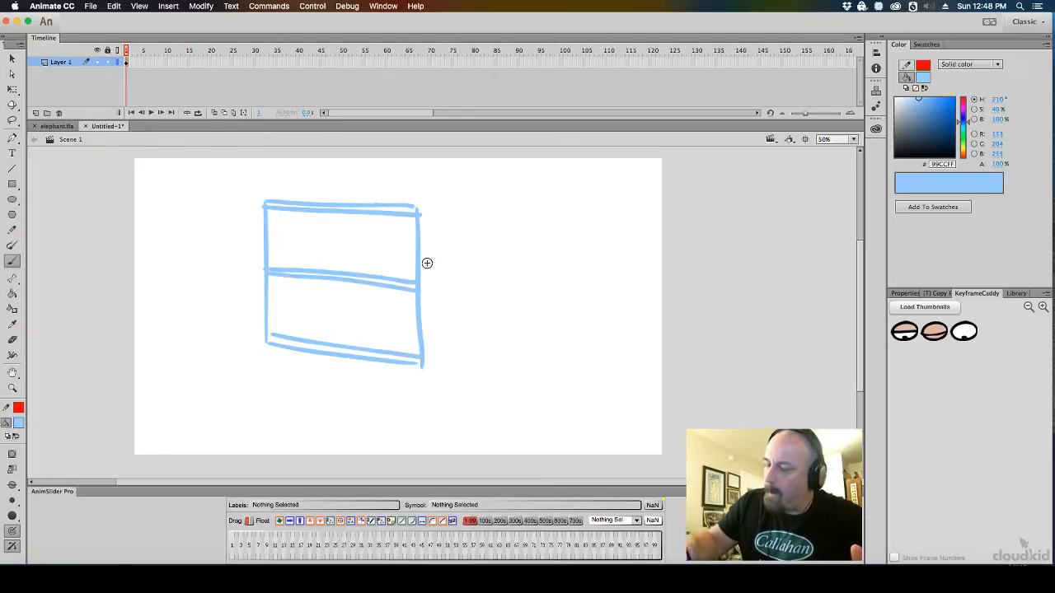
Sketch a second four-sided panel beside the first one, with three double-line bands crossing its upper, middle and lower parts
{"action": "mouse_move", "coordinate": [437, 209]}
{"action": "left_mouse_down"}
{"action": "mouse_move", "coordinate": [444, 370]}
{"action": "mouse_move", "coordinate": [579, 403]}
{"action": "mouse_move", "coordinate": [579, 208]}
{"action": "mouse_move", "coordinate": [582, 379]}
{"action": "left_mouse_up"}
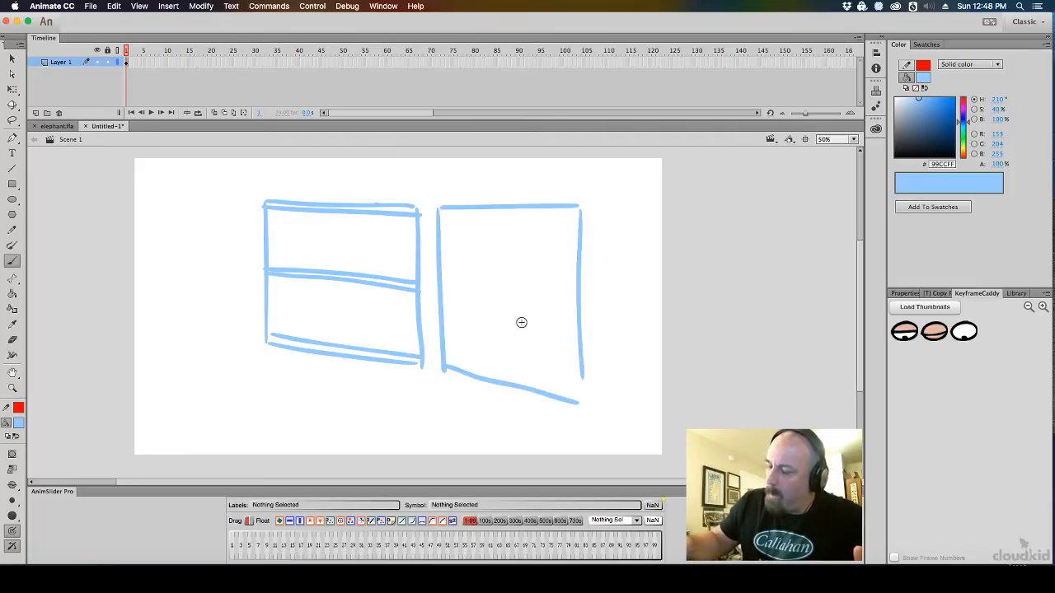
{"action": "mouse_move", "coordinate": [437, 222]}
{"action": "left_mouse_down"}
{"action": "mouse_move", "coordinate": [584, 227]}
{"action": "mouse_move", "coordinate": [435, 230]}
{"action": "left_mouse_up"}
{"action": "mouse_move", "coordinate": [434, 295]}
{"action": "left_mouse_down"}
{"action": "mouse_move", "coordinate": [592, 304]}
{"action": "mouse_move", "coordinate": [569, 313]}
{"action": "mouse_move", "coordinate": [429, 298]}
{"action": "left_mouse_up"}
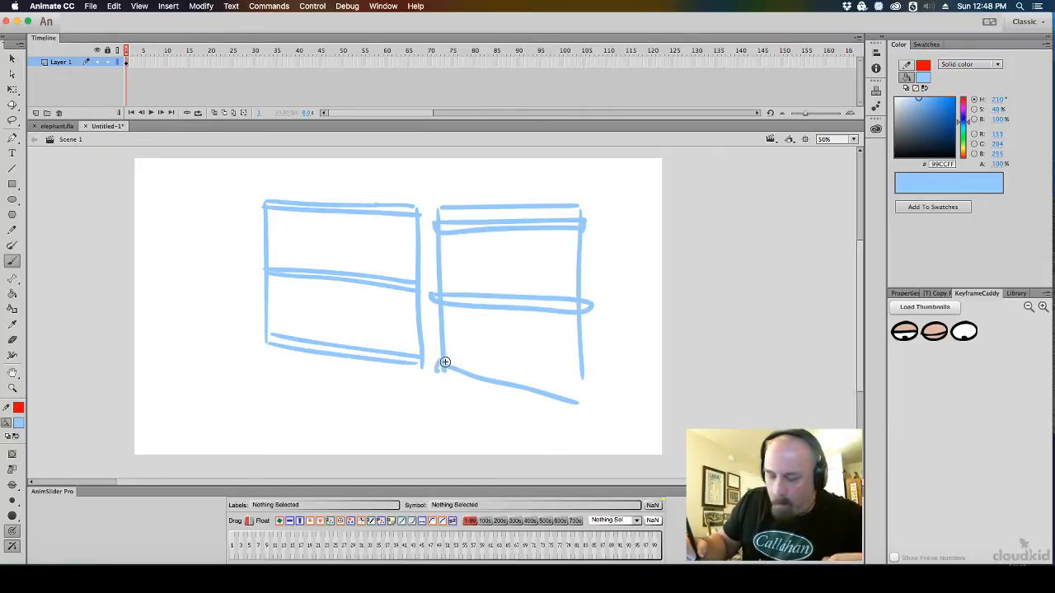
{"action": "mouse_move", "coordinate": [441, 355]}
{"action": "left_mouse_down"}
{"action": "mouse_move", "coordinate": [591, 382]}
{"action": "mouse_move", "coordinate": [439, 350]}
{"action": "left_mouse_up"}
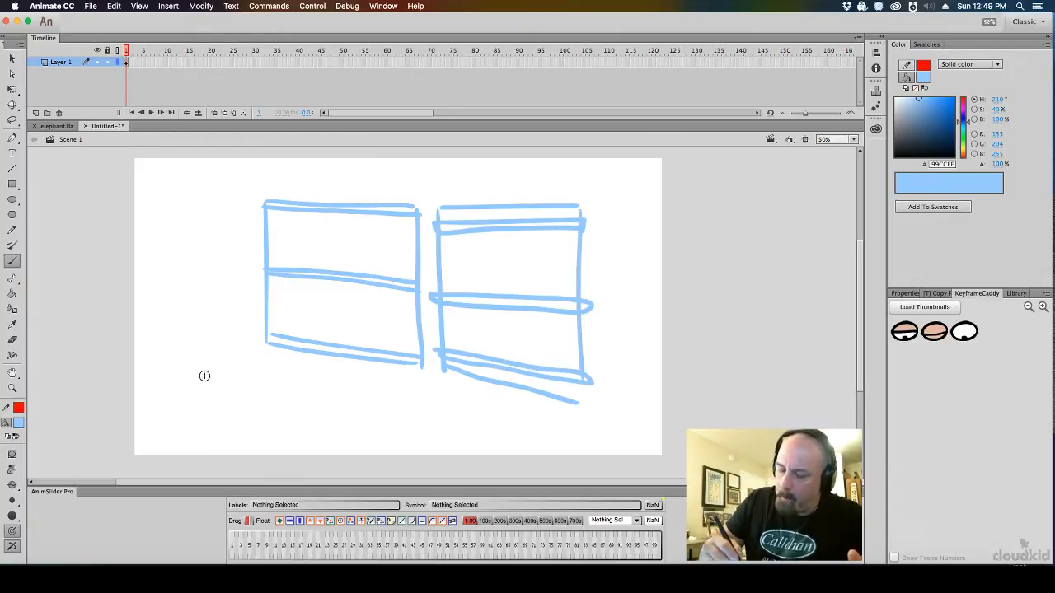
Sketch a small ring-topped post on the stage to the lower left of the two panels
{"action": "left_click_drag", "start_coordinate": [207, 403], "coordinate": [204, 336]}
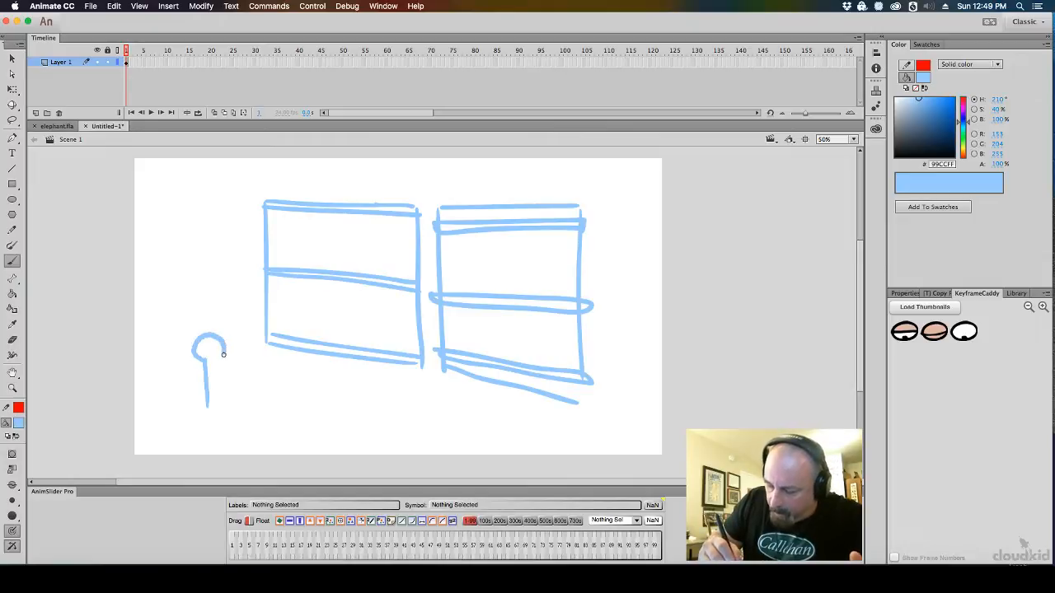
{"action": "left_click_drag", "start_coordinate": [212, 375], "coordinate": [210, 409]}
{"action": "left_click_drag", "start_coordinate": [205, 344], "coordinate": [210, 352]}
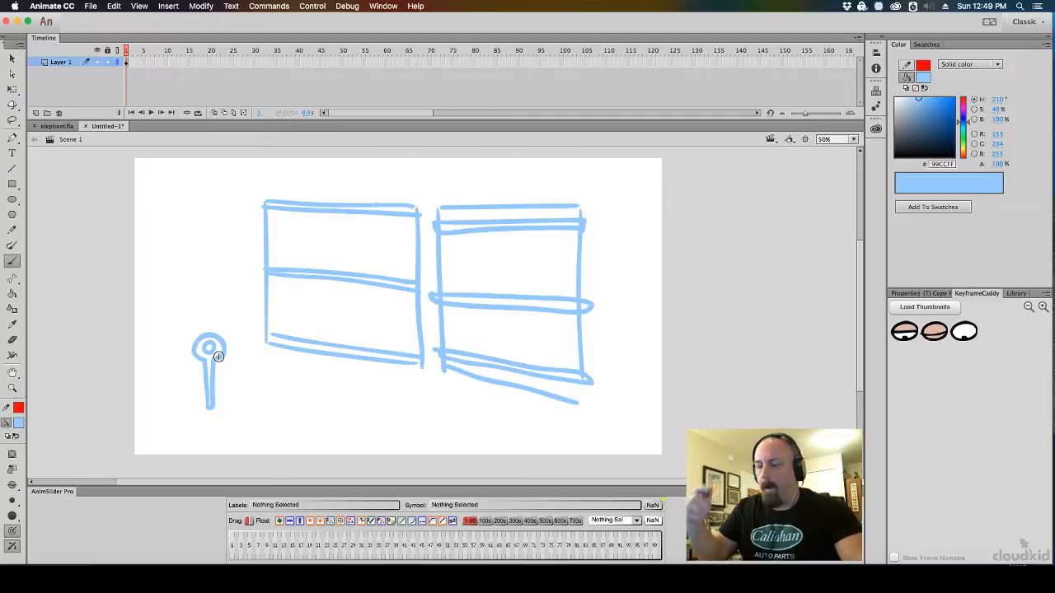
Delete all the artwork on frame 1 of Layer 1 and return to the Brush tool
{"action": "left_click", "coordinate": [13, 58]}
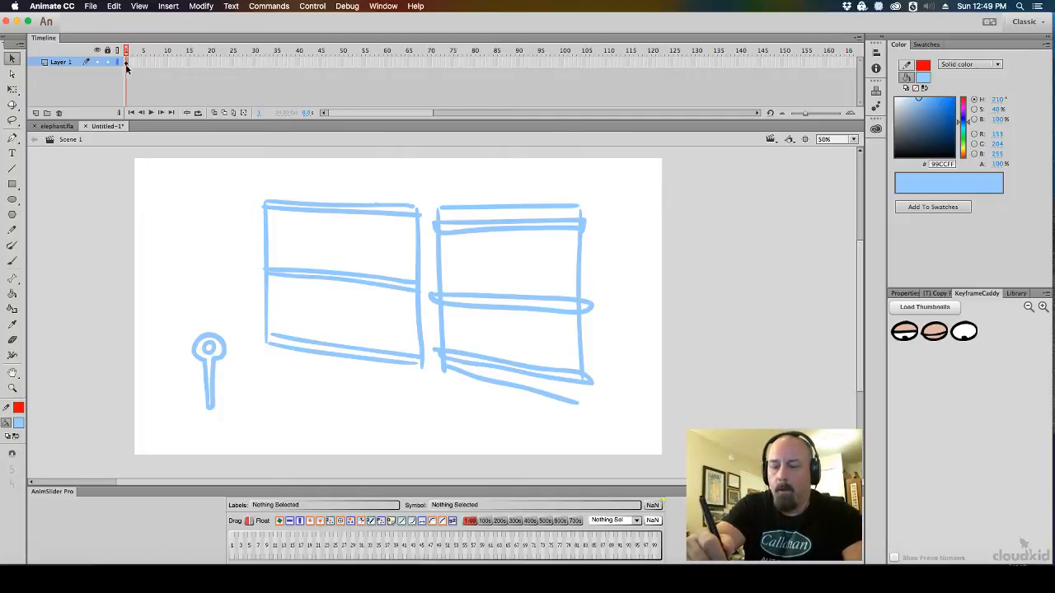
{"action": "left_click", "coordinate": [126, 64]}
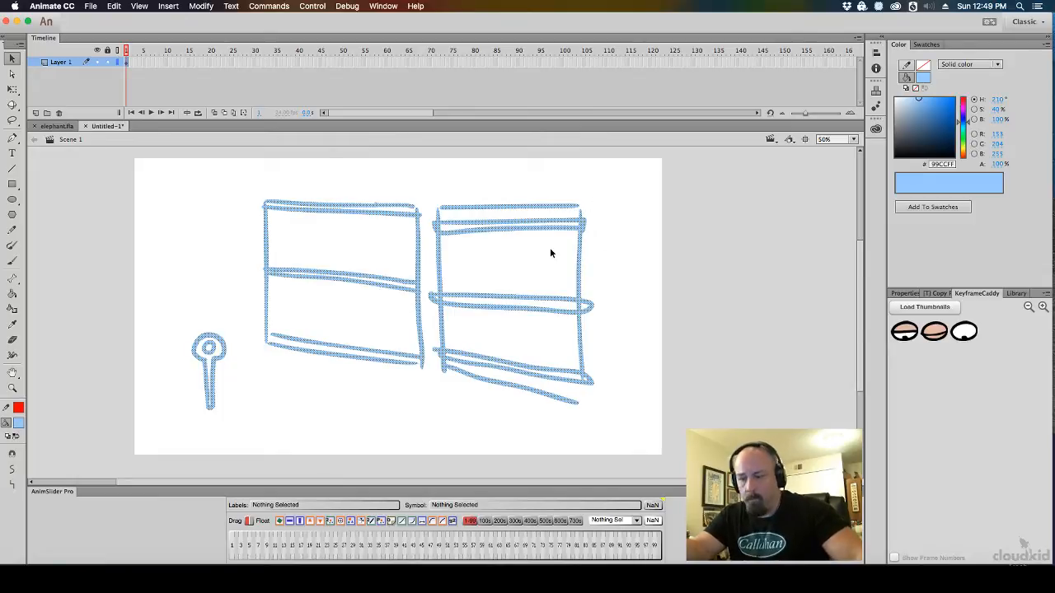
{"action": "key", "text": "Delete"}
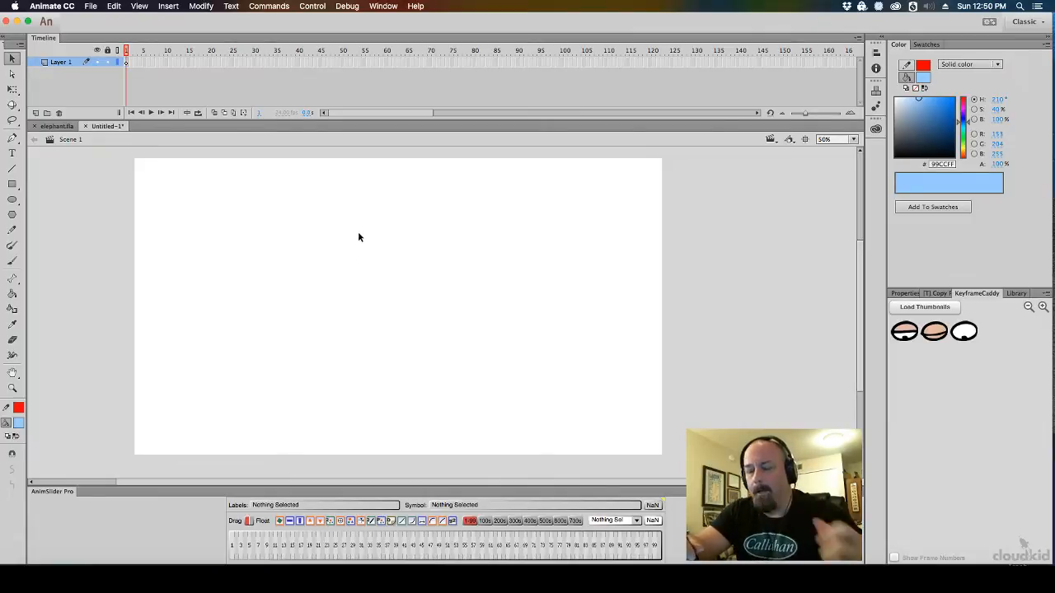
{"action": "left_click", "coordinate": [12, 261]}
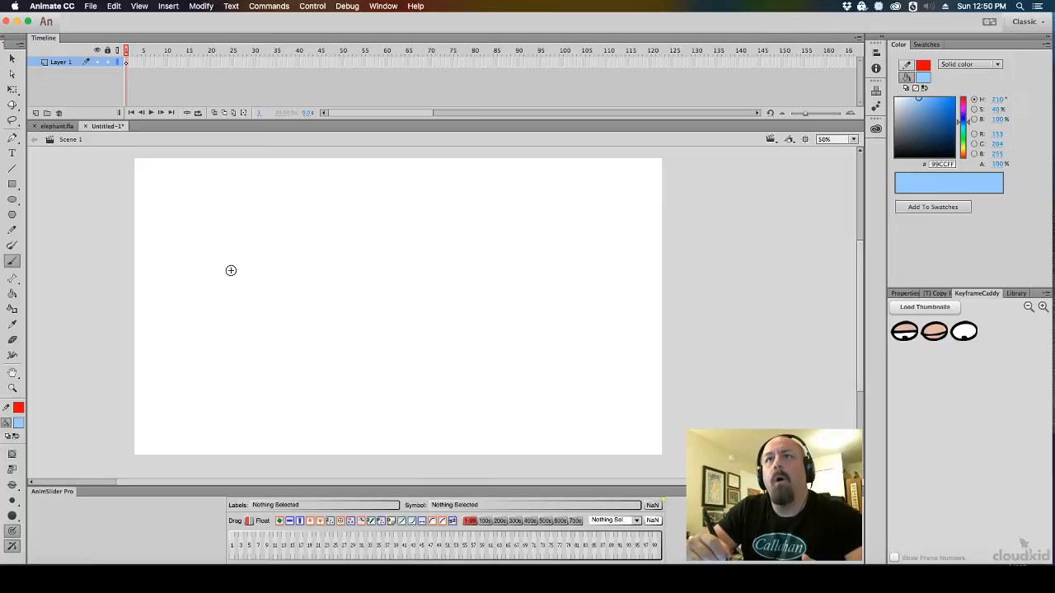
{"action": "mouse_move", "coordinate": [221, 285]}
{"action": "left_mouse_down"}
{"action": "mouse_move", "coordinate": [219, 219]}
{"action": "mouse_move", "coordinate": [239, 210]}
{"action": "mouse_move", "coordinate": [263, 301]}
{"action": "mouse_move", "coordinate": [224, 290]}
{"action": "left_mouse_up"}
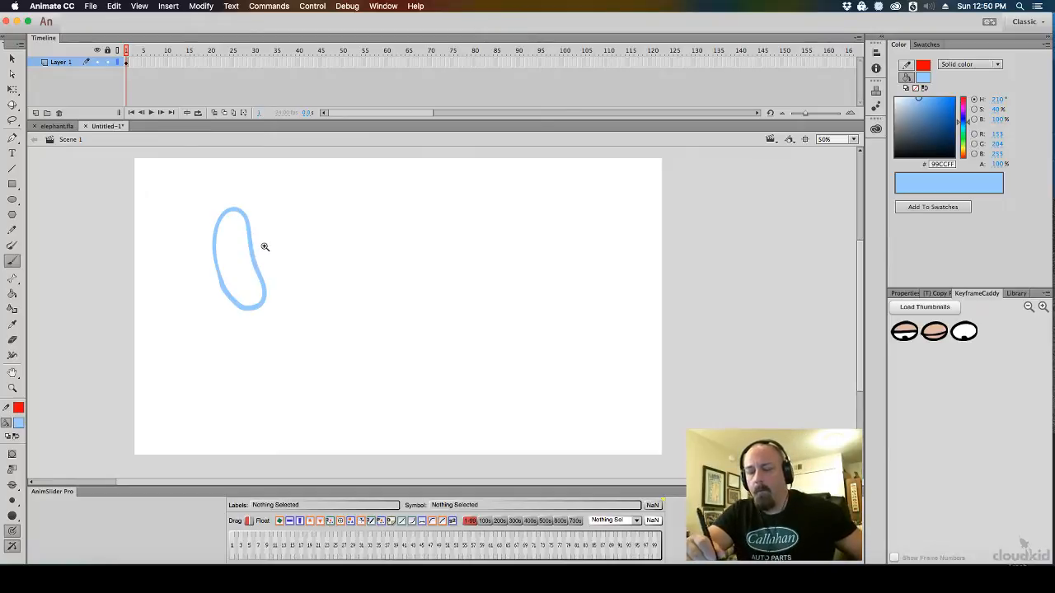
{"action": "left_click", "coordinate": [264, 247]}
{"action": "left_click_drag", "start_coordinate": [469, 292], "coordinate": [336, 256]}
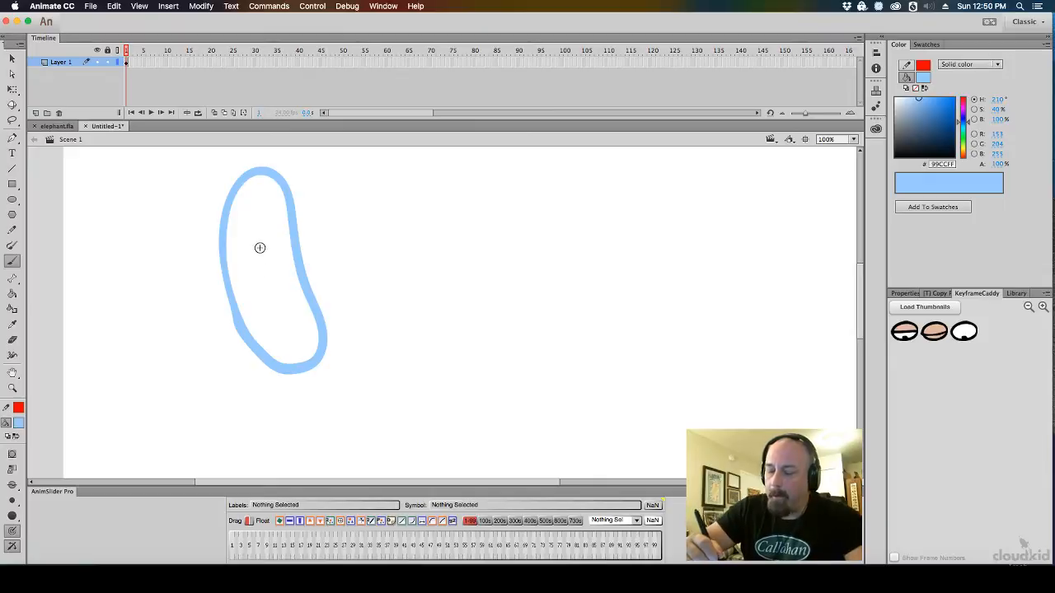
{"action": "key", "text": "super+z"}
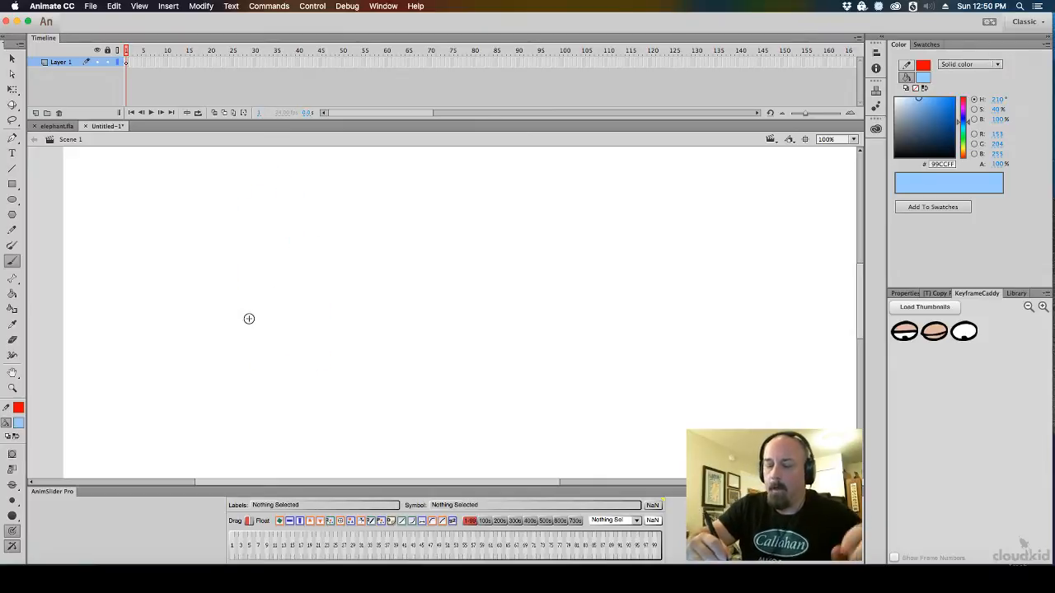
Sketch a bean-shaped character head with a large nose, eye outlines and a brimmed hat with a creased crown
{"action": "mouse_move", "coordinate": [237, 344]}
{"action": "left_mouse_down"}
{"action": "mouse_move", "coordinate": [225, 289]}
{"action": "mouse_move", "coordinate": [241, 211]}
{"action": "mouse_move", "coordinate": [287, 211]}
{"action": "mouse_move", "coordinate": [294, 358]}
{"action": "mouse_move", "coordinate": [268, 365]}
{"action": "mouse_move", "coordinate": [234, 337]}
{"action": "left_mouse_up"}
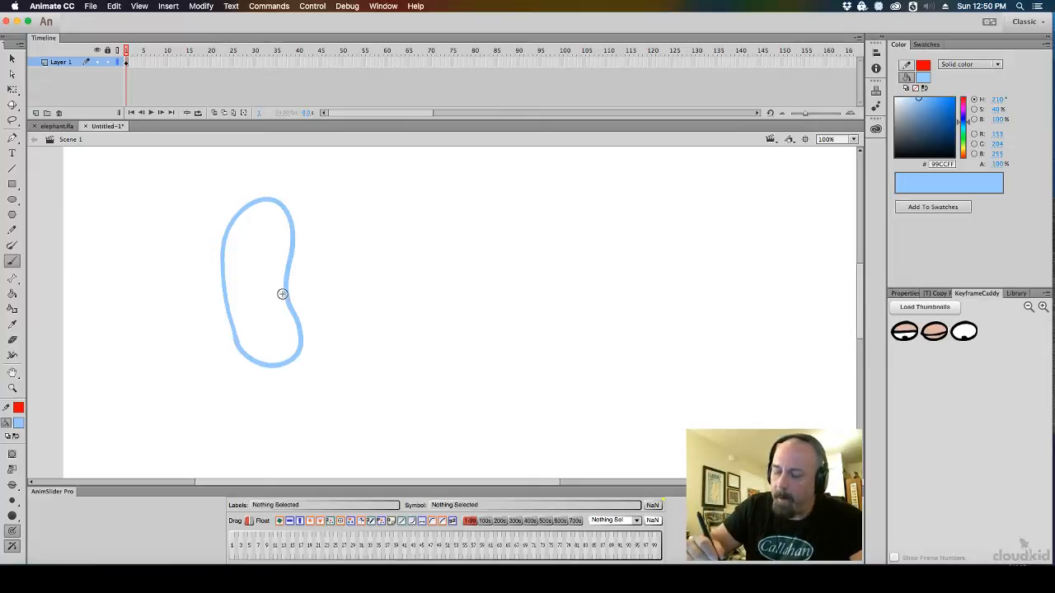
{"action": "mouse_move", "coordinate": [269, 284]}
{"action": "left_mouse_down"}
{"action": "mouse_move", "coordinate": [307, 285]}
{"action": "mouse_move", "coordinate": [320, 309]}
{"action": "mouse_move", "coordinate": [281, 309]}
{"action": "mouse_move", "coordinate": [298, 276]}
{"action": "mouse_move", "coordinate": [321, 295]}
{"action": "mouse_move", "coordinate": [296, 309]}
{"action": "mouse_move", "coordinate": [259, 298]}
{"action": "mouse_move", "coordinate": [268, 290]}
{"action": "mouse_move", "coordinate": [254, 256]}
{"action": "mouse_move", "coordinate": [259, 272]}
{"action": "mouse_move", "coordinate": [290, 262]}
{"action": "left_mouse_up"}
{"action": "key", "text": "super+z"}
{"action": "mouse_move", "coordinate": [221, 242]}
{"action": "left_mouse_down"}
{"action": "mouse_move", "coordinate": [309, 233]}
{"action": "mouse_move", "coordinate": [218, 231]}
{"action": "mouse_move", "coordinate": [325, 221]}
{"action": "mouse_move", "coordinate": [311, 233]}
{"action": "left_mouse_up"}
{"action": "mouse_move", "coordinate": [232, 219]}
{"action": "left_mouse_down"}
{"action": "mouse_move", "coordinate": [248, 183]}
{"action": "mouse_move", "coordinate": [252, 192]}
{"action": "mouse_move", "coordinate": [275, 176]}
{"action": "mouse_move", "coordinate": [286, 213]}
{"action": "left_mouse_up"}
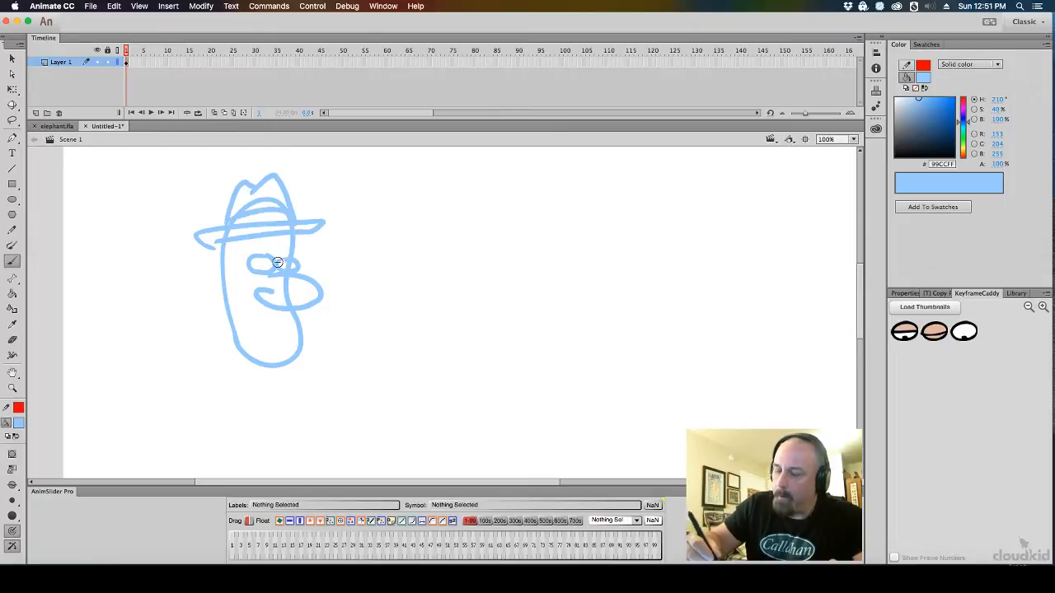
Add half-closed eyelids, eyebrows, a mouth, an ear and a sideburn to the hatted head
{"action": "mouse_move", "coordinate": [263, 260]}
{"action": "left_mouse_down"}
{"action": "mouse_move", "coordinate": [296, 264]}
{"action": "mouse_move", "coordinate": [290, 271]}
{"action": "left_mouse_up"}
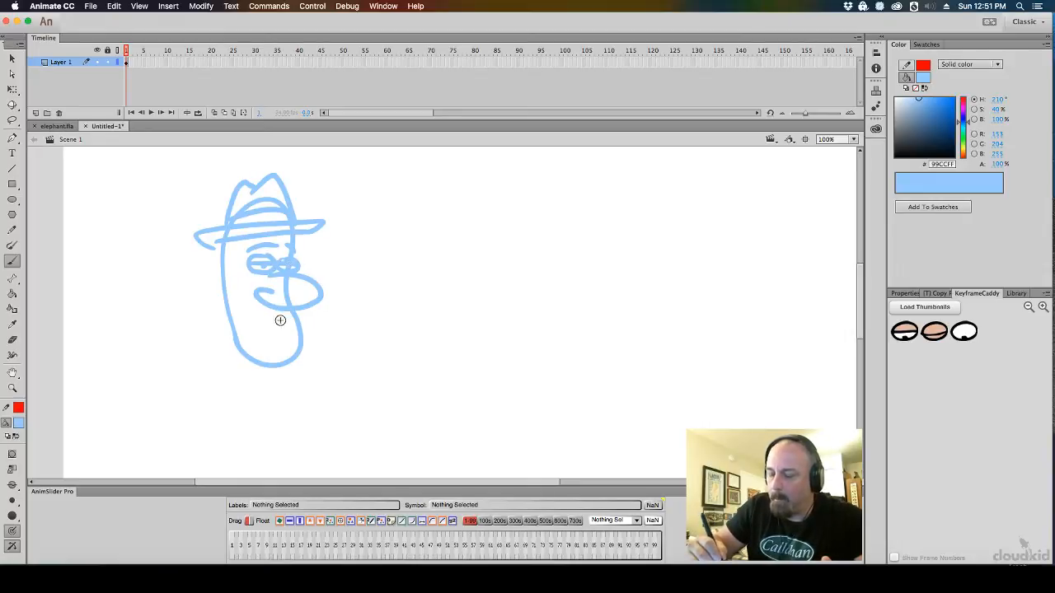
{"action": "left_click_drag", "start_coordinate": [283, 319], "coordinate": [256, 315]}
{"action": "mouse_move", "coordinate": [223, 275]}
{"action": "left_mouse_down"}
{"action": "mouse_move", "coordinate": [228, 302]}
{"action": "mouse_move", "coordinate": [231, 277]}
{"action": "mouse_move", "coordinate": [217, 292]}
{"action": "mouse_move", "coordinate": [247, 238]}
{"action": "left_mouse_up"}
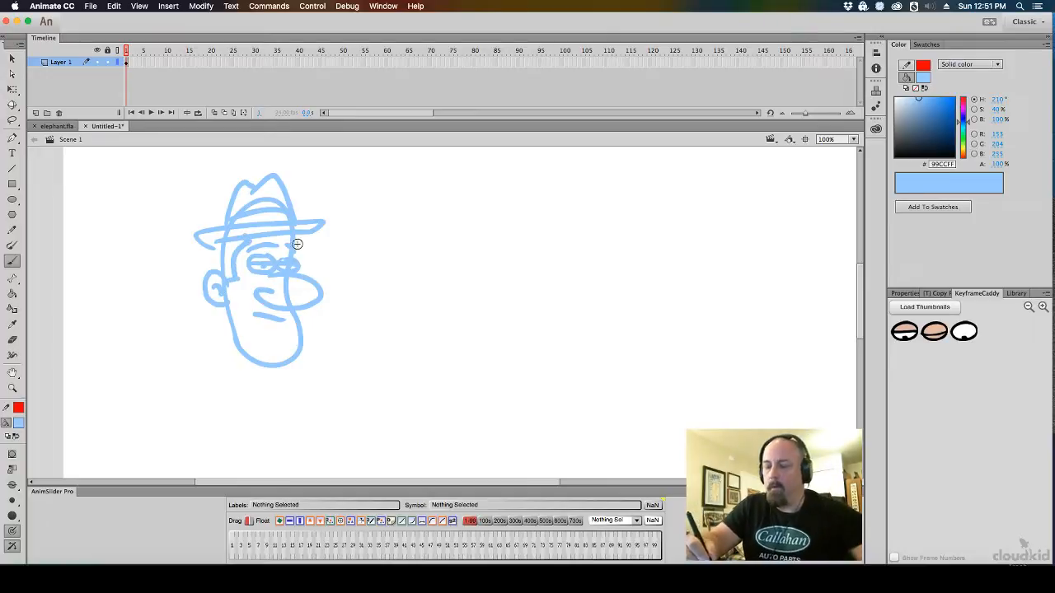
Sketch a collar and a long, curved body closed off at its lower end beneath the hatted head
{"action": "left_click_drag", "start_coordinate": [458, 334], "coordinate": [455, 252]}
{"action": "mouse_move", "coordinate": [228, 231]}
{"action": "left_mouse_down"}
{"action": "mouse_move", "coordinate": [208, 260]}
{"action": "mouse_move", "coordinate": [213, 234]}
{"action": "mouse_move", "coordinate": [198, 327]}
{"action": "mouse_move", "coordinate": [208, 384]}
{"action": "left_mouse_up"}
{"action": "left_click_drag", "start_coordinate": [229, 272], "coordinate": [285, 412]}
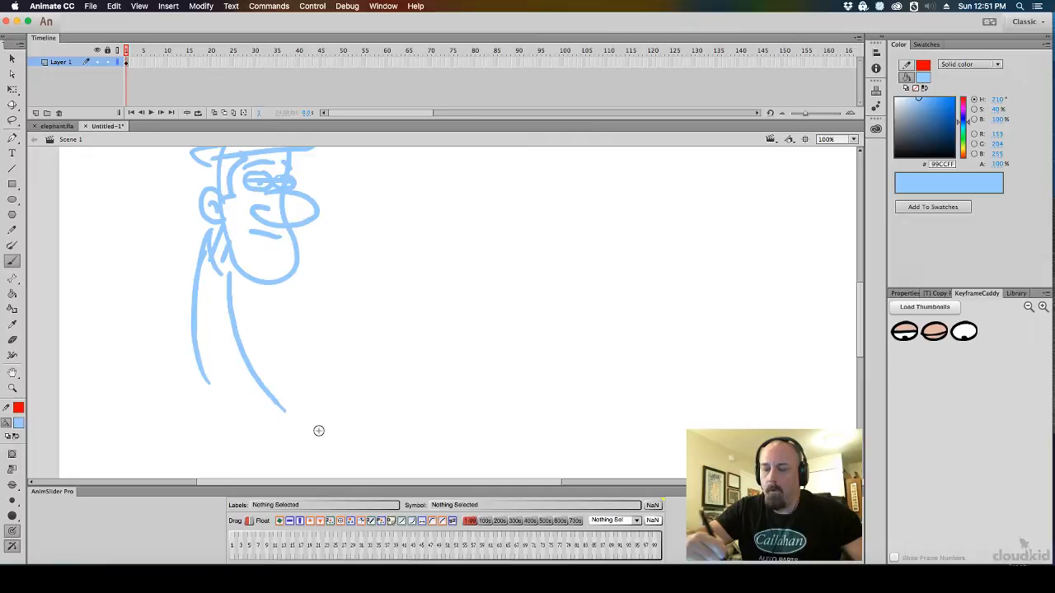
{"action": "left_click", "coordinate": [402, 339], "text": "alt+super"}
{"action": "left_click", "coordinate": [351, 302], "text": "super"}
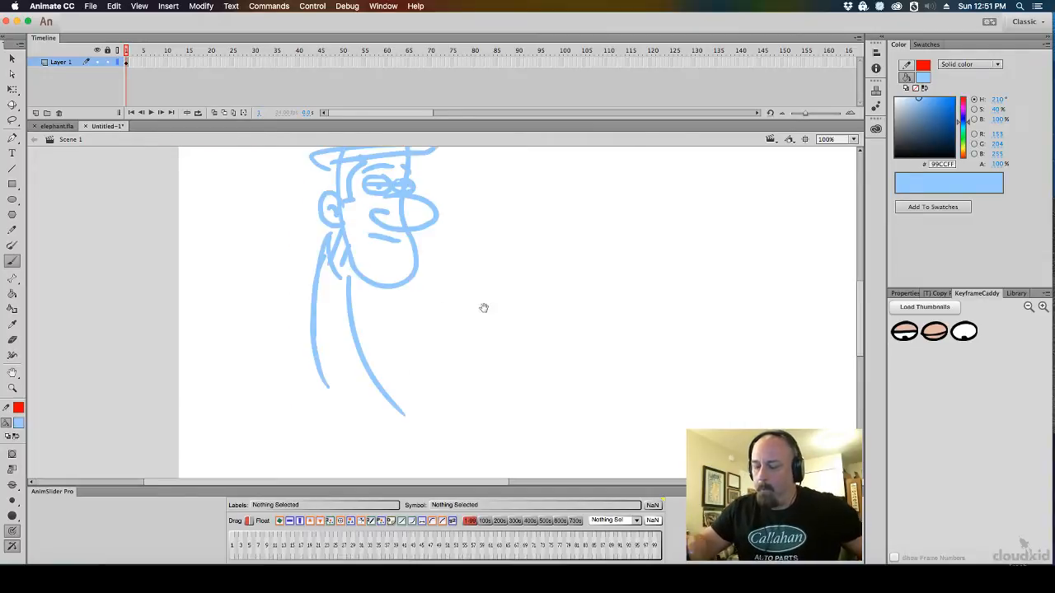
{"action": "mouse_move", "coordinate": [483, 307]}
{"action": "left_mouse_down"}
{"action": "mouse_move", "coordinate": [467, 260]}
{"action": "mouse_move", "coordinate": [427, 308]}
{"action": "left_mouse_up"}
{"action": "left_click_drag", "start_coordinate": [317, 355], "coordinate": [384, 372]}
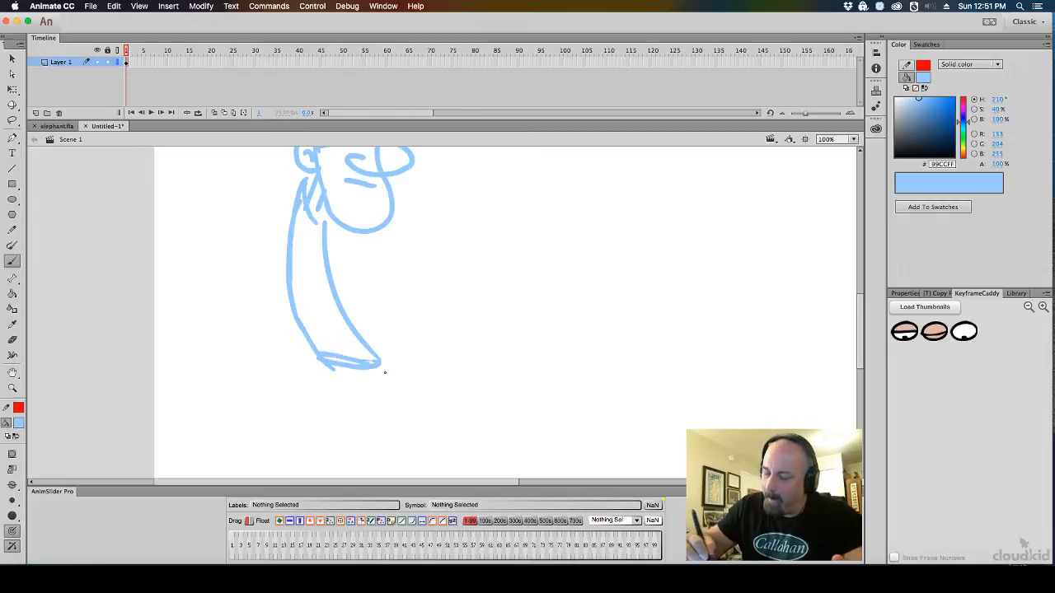
Delete the entire hatted character sketch from frame 1 of Layer 1
{"action": "left_click_drag", "start_coordinate": [533, 379], "coordinate": [531, 375]}
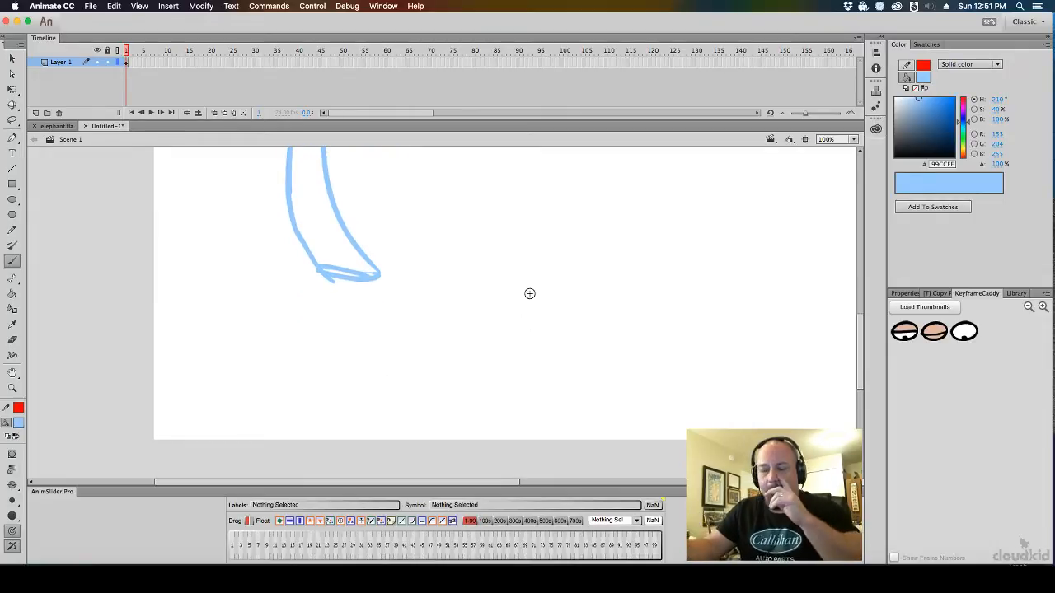
{"action": "scroll", "coordinate": [549, 280], "scroll_direction": "up", "scroll_amount": 3}
{"action": "left_click", "coordinate": [127, 65]}
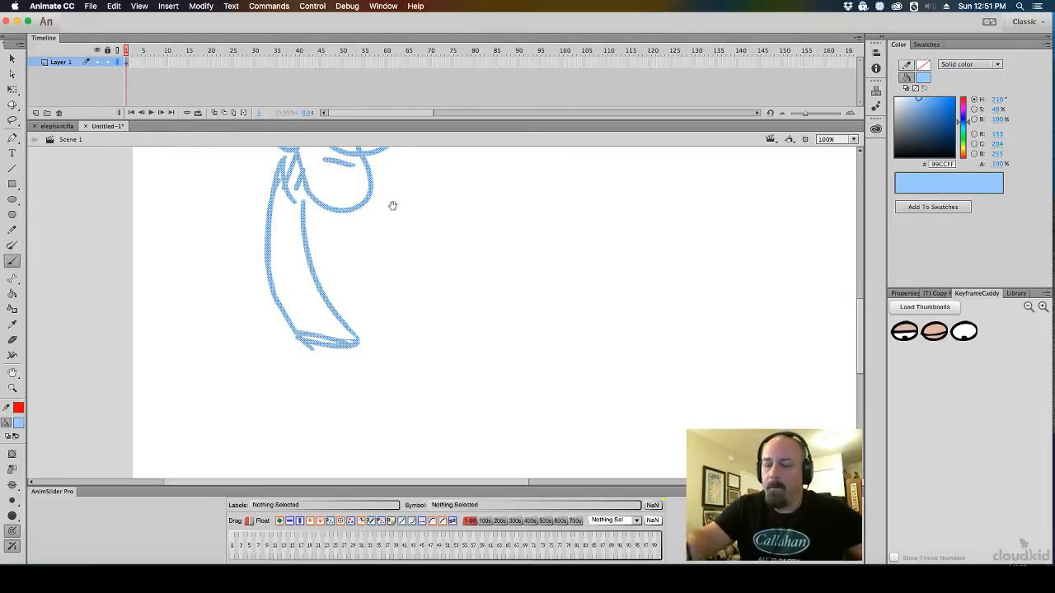
{"action": "left_click_drag", "start_coordinate": [394, 205], "coordinate": [375, 324]}
{"action": "key", "text": "Delete"}
Sketch a new character with a round head overlapping a short, barrel-shaped body
{"action": "left_click_drag", "start_coordinate": [551, 314], "coordinate": [560, 263]}
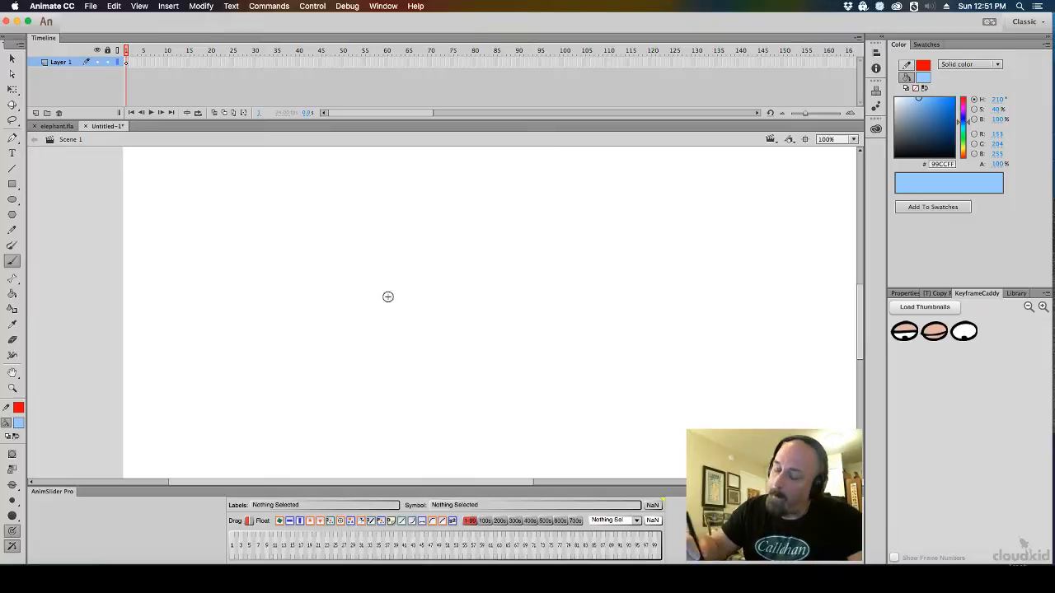
{"action": "mouse_move", "coordinate": [403, 248]}
{"action": "left_mouse_down"}
{"action": "mouse_move", "coordinate": [344, 297]}
{"action": "mouse_move", "coordinate": [407, 259]}
{"action": "mouse_move", "coordinate": [363, 304]}
{"action": "mouse_move", "coordinate": [373, 361]}
{"action": "left_mouse_up"}
{"action": "mouse_move", "coordinate": [414, 276]}
{"action": "left_mouse_down"}
{"action": "mouse_move", "coordinate": [414, 333]}
{"action": "mouse_move", "coordinate": [393, 357]}
{"action": "left_mouse_up"}
{"action": "left_click_drag", "start_coordinate": [336, 353], "coordinate": [410, 343]}
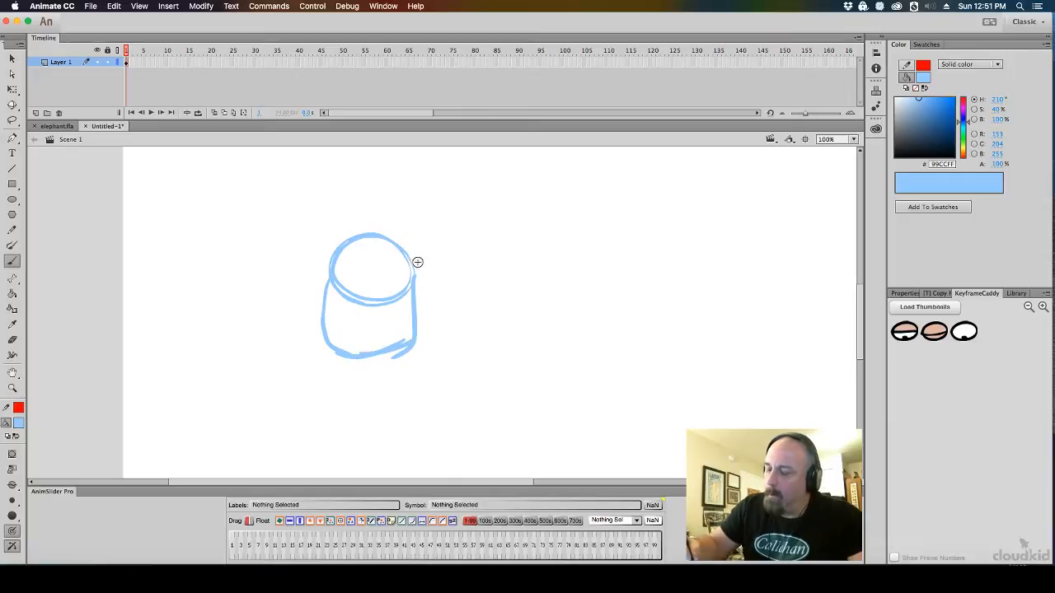
Add tall pointed ears, a widow's peak hairline, half-closed eyes, eyebrows and a wide smile to the round head
{"action": "mouse_move", "coordinate": [417, 261]}
{"action": "left_mouse_down"}
{"action": "mouse_move", "coordinate": [433, 223]}
{"action": "mouse_move", "coordinate": [419, 287]}
{"action": "left_mouse_up"}
{"action": "left_click_drag", "start_coordinate": [332, 243], "coordinate": [322, 269]}
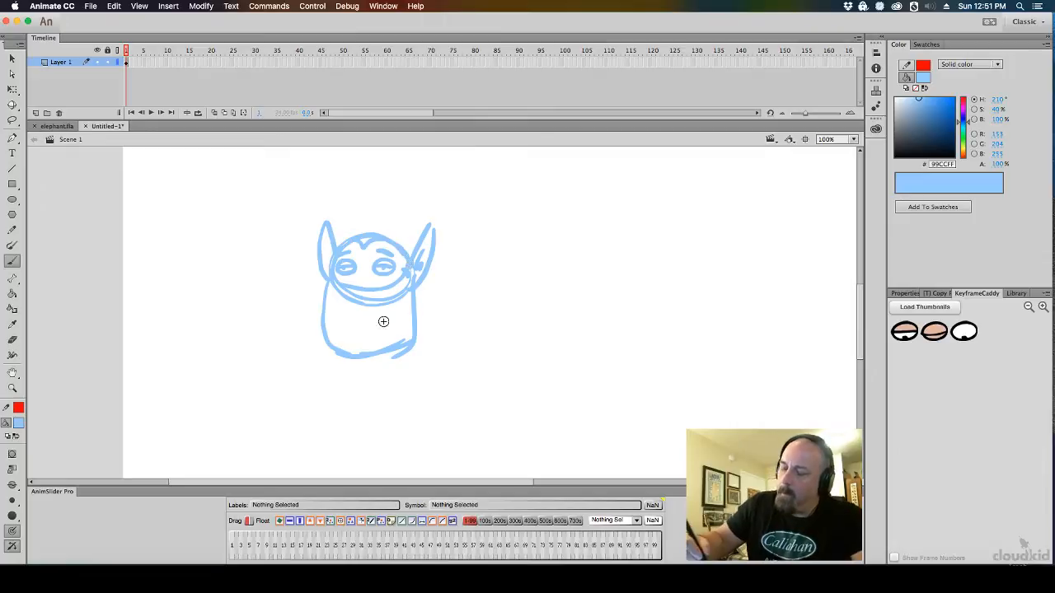
{"action": "mouse_move", "coordinate": [328, 298]}
{"action": "left_mouse_down"}
{"action": "mouse_move", "coordinate": [376, 328]}
{"action": "mouse_move", "coordinate": [415, 291]}
{"action": "left_mouse_up"}
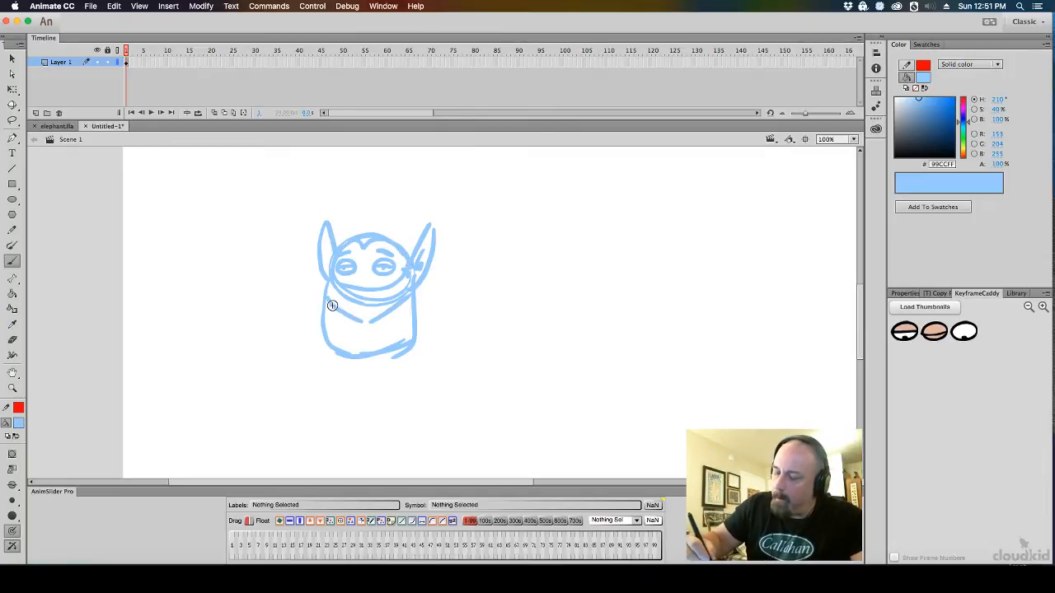
{"action": "mouse_move", "coordinate": [332, 305]}
{"action": "left_mouse_down"}
{"action": "mouse_move", "coordinate": [371, 327]}
{"action": "mouse_move", "coordinate": [414, 300]}
{"action": "left_mouse_up"}
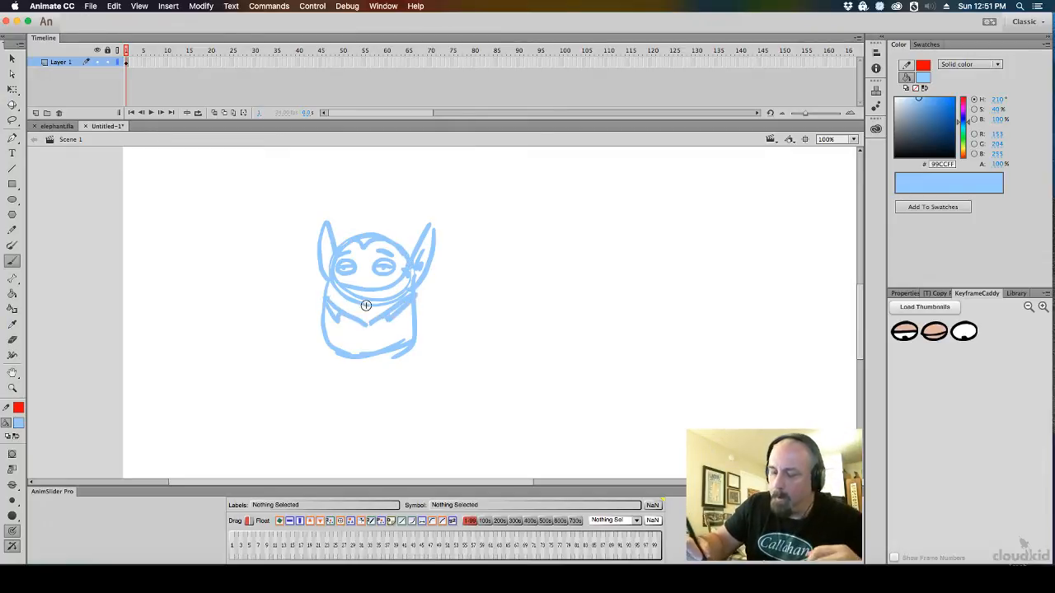
{"action": "key", "text": "super+z"}
{"action": "key", "text": "super+z"}
{"action": "key", "text": "super+z"}
{"action": "key", "text": "super+z"}
{"action": "left_click_drag", "start_coordinate": [328, 295], "coordinate": [411, 300]}
{"action": "key", "text": "super+z"}
Sketch a curved collar with a small necktie and a V-shaped neckline across the torso
{"action": "mouse_move", "coordinate": [323, 297]}
{"action": "left_mouse_down"}
{"action": "mouse_move", "coordinate": [352, 309]}
{"action": "mouse_move", "coordinate": [412, 299]}
{"action": "mouse_move", "coordinate": [323, 301]}
{"action": "mouse_move", "coordinate": [377, 317]}
{"action": "mouse_move", "coordinate": [412, 304]}
{"action": "left_mouse_up"}
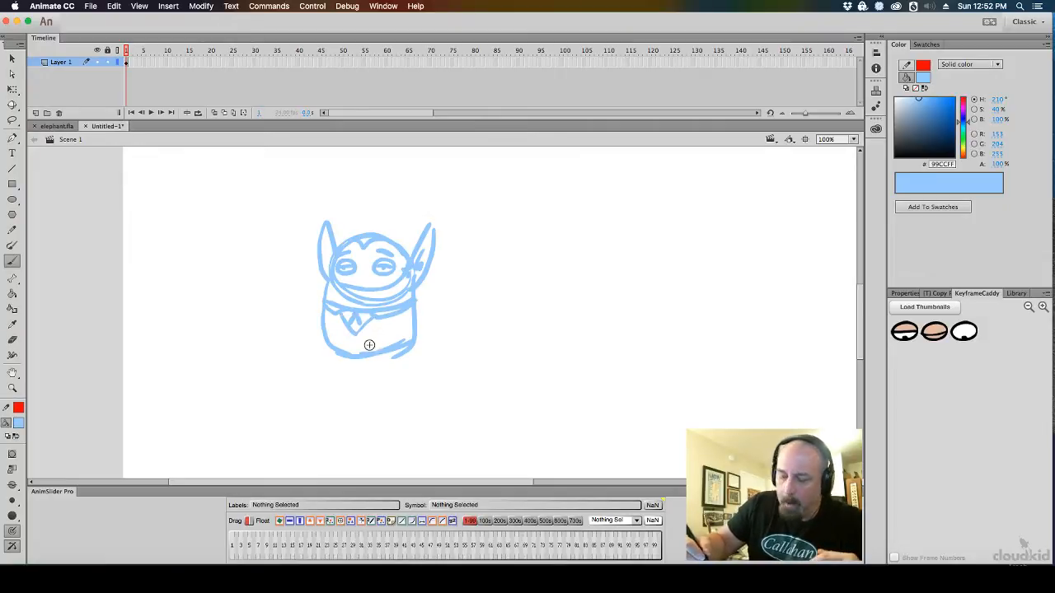
{"action": "key", "text": "super+z"}
{"action": "left_click_drag", "start_coordinate": [323, 303], "coordinate": [357, 334]}
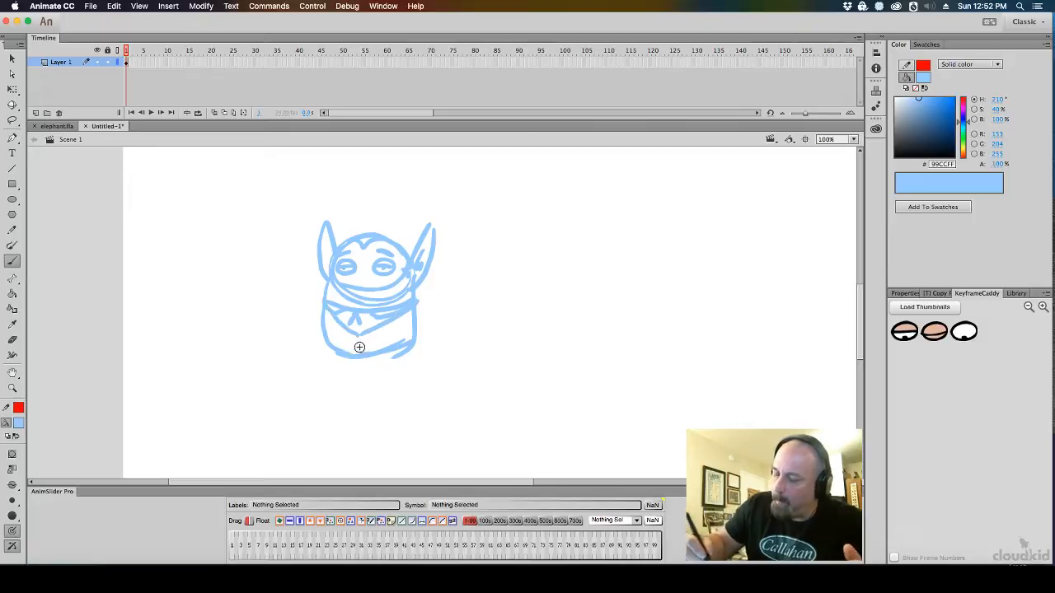
Add two short legs with pointed shoes and flared collar points on both sides of the neck
{"action": "mouse_move", "coordinate": [338, 362]}
{"action": "left_mouse_down"}
{"action": "mouse_move", "coordinate": [330, 384]}
{"action": "mouse_move", "coordinate": [303, 384]}
{"action": "mouse_move", "coordinate": [338, 384]}
{"action": "left_mouse_up"}
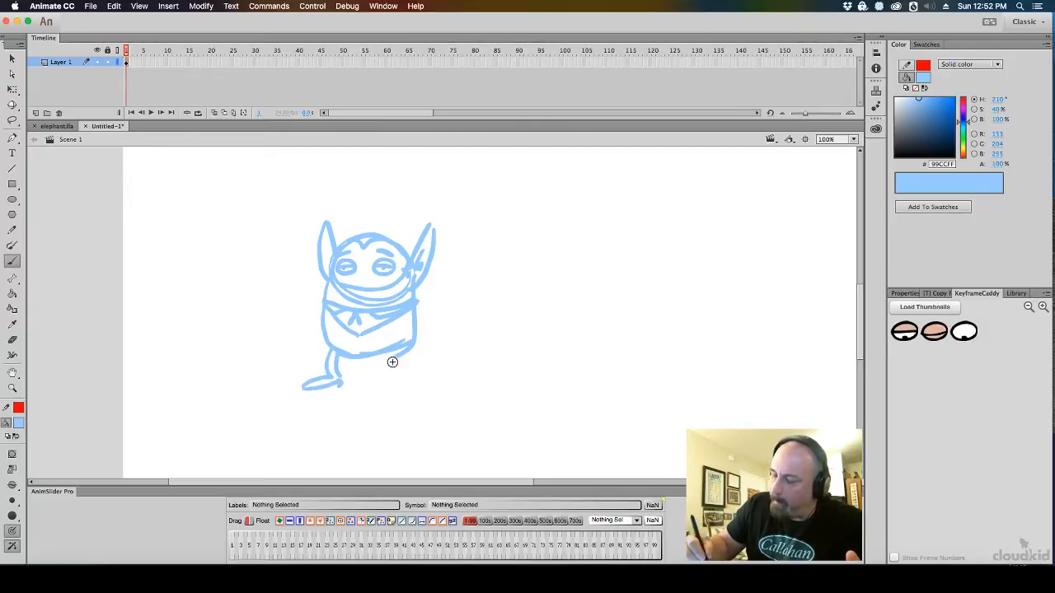
{"action": "left_click_drag", "start_coordinate": [394, 346], "coordinate": [399, 380]}
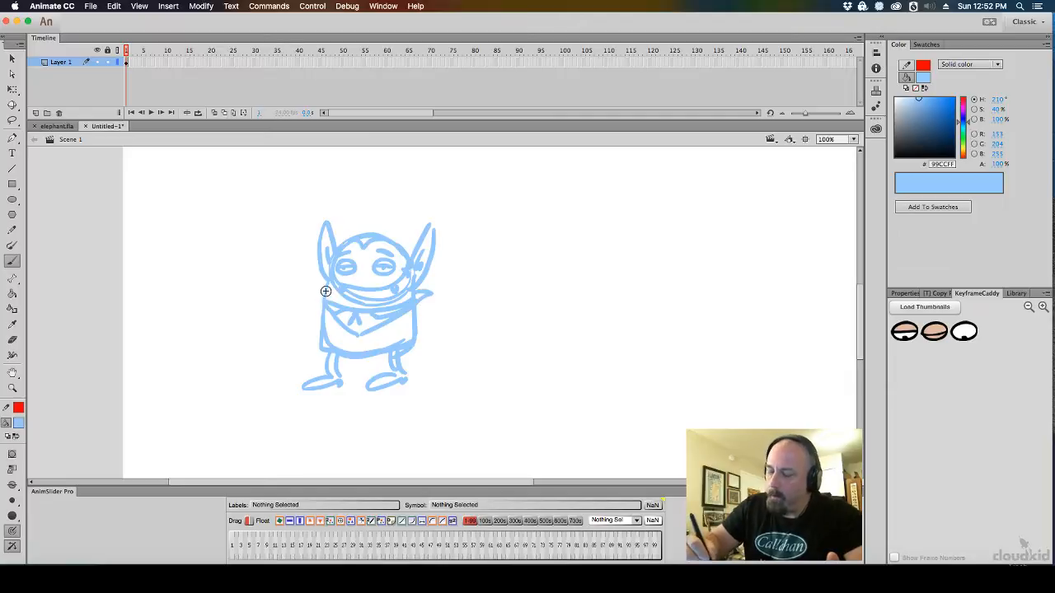
{"action": "left_click_drag", "start_coordinate": [325, 292], "coordinate": [320, 304]}
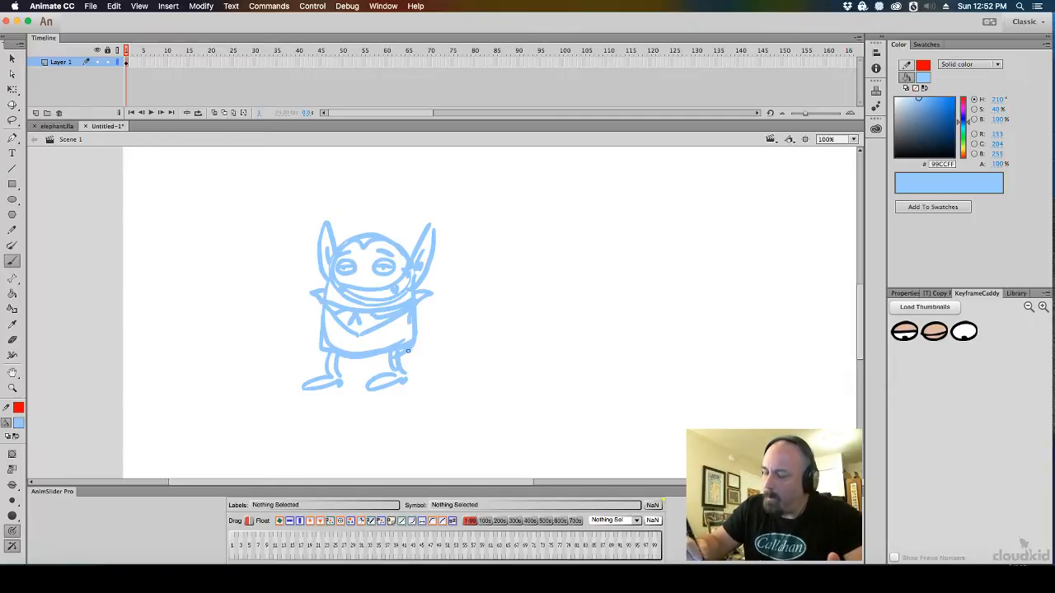
Sketch a cape hanging down both sides of the body and arm lines along the torso
{"action": "left_click_drag", "start_coordinate": [409, 320], "coordinate": [433, 358]}
{"action": "left_click_drag", "start_coordinate": [426, 313], "coordinate": [431, 361]}
{"action": "left_click_drag", "start_coordinate": [321, 305], "coordinate": [329, 363]}
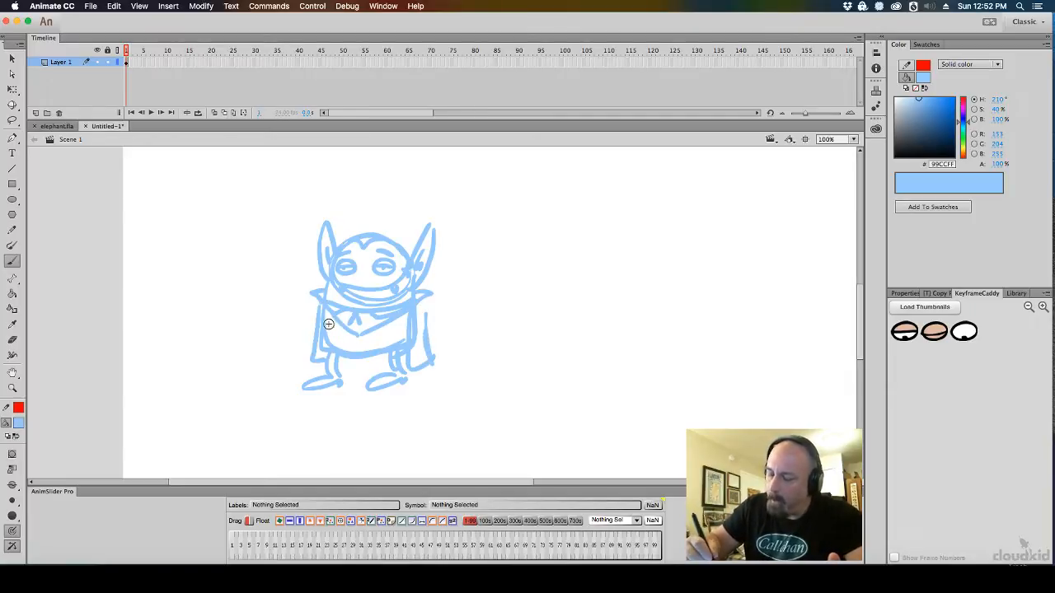
{"action": "left_click_drag", "start_coordinate": [327, 315], "coordinate": [327, 339]}
{"action": "left_click_drag", "start_coordinate": [404, 315], "coordinate": [404, 341]}
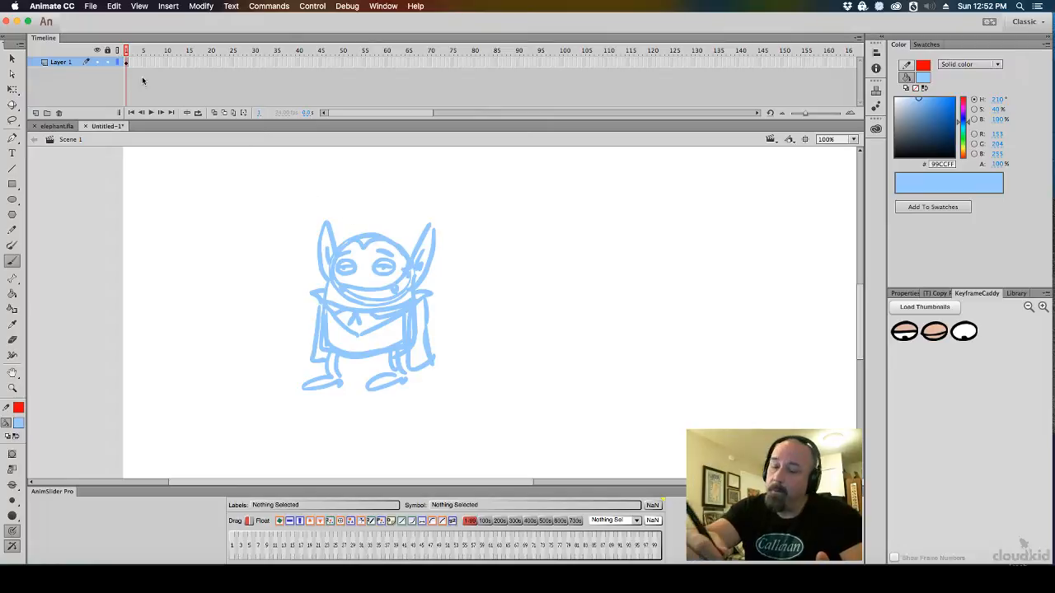
Lock Layer 1 and add a new layer above it for the clean line drawing
{"action": "left_click", "coordinate": [108, 61]}
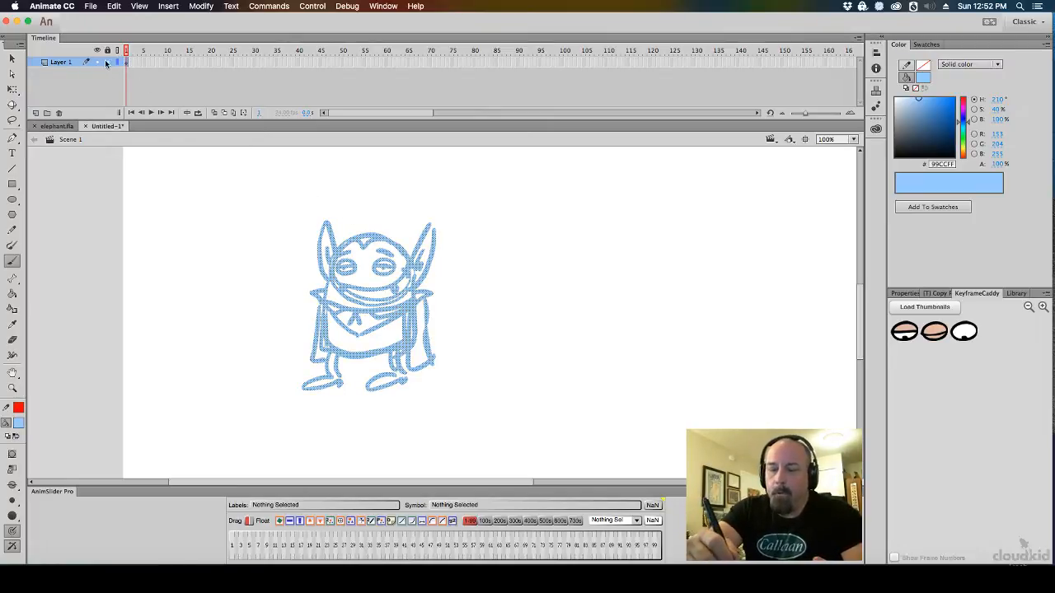
{"action": "left_click", "coordinate": [35, 113]}
{"action": "left_click", "coordinate": [18, 423]}
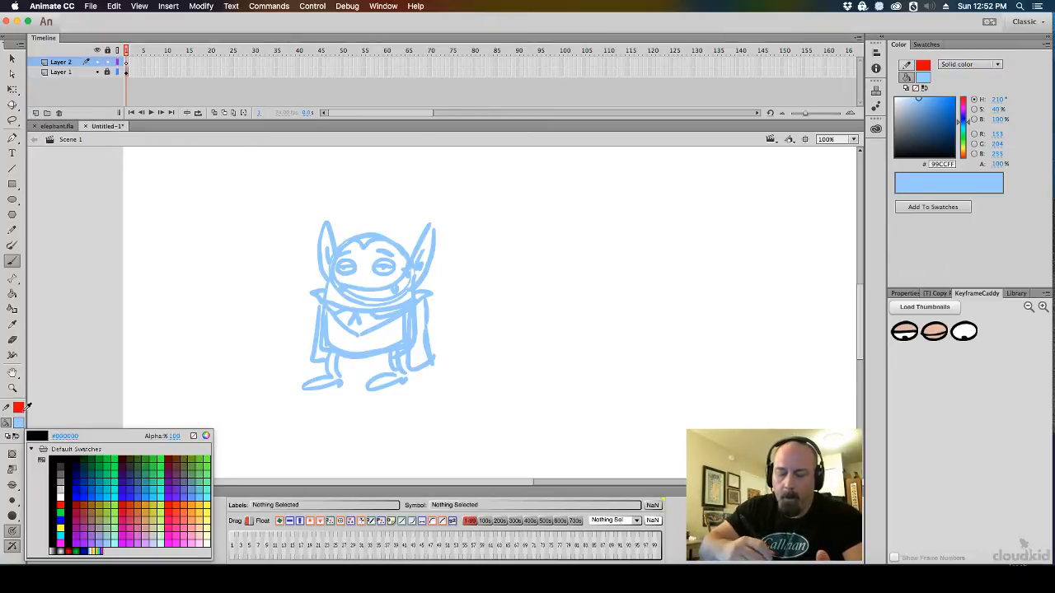
{"action": "left_click", "coordinate": [173, 527]}
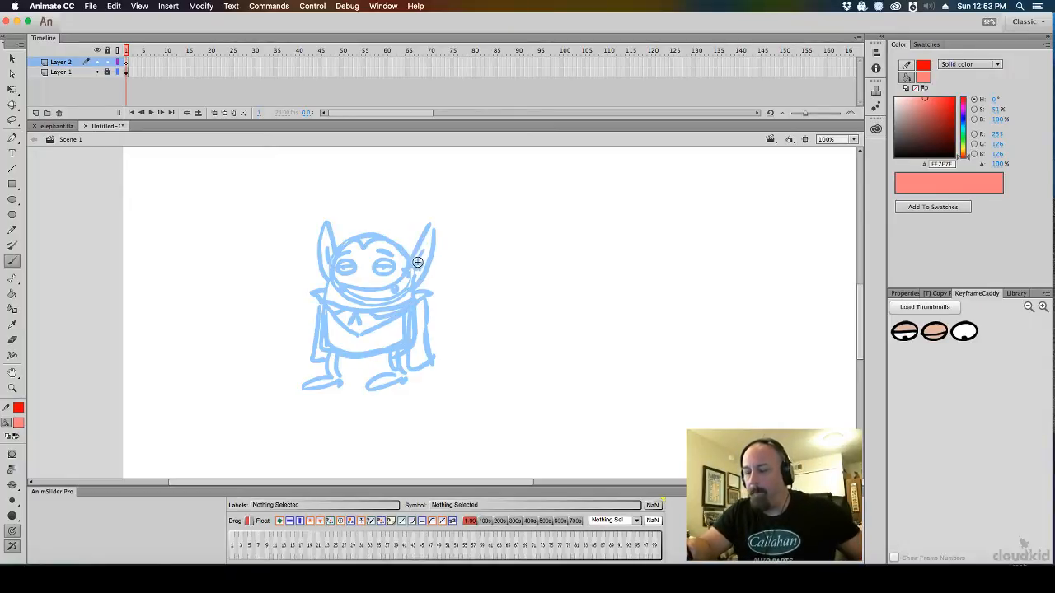
{"action": "left_click_drag", "start_coordinate": [427, 248], "coordinate": [407, 275]}
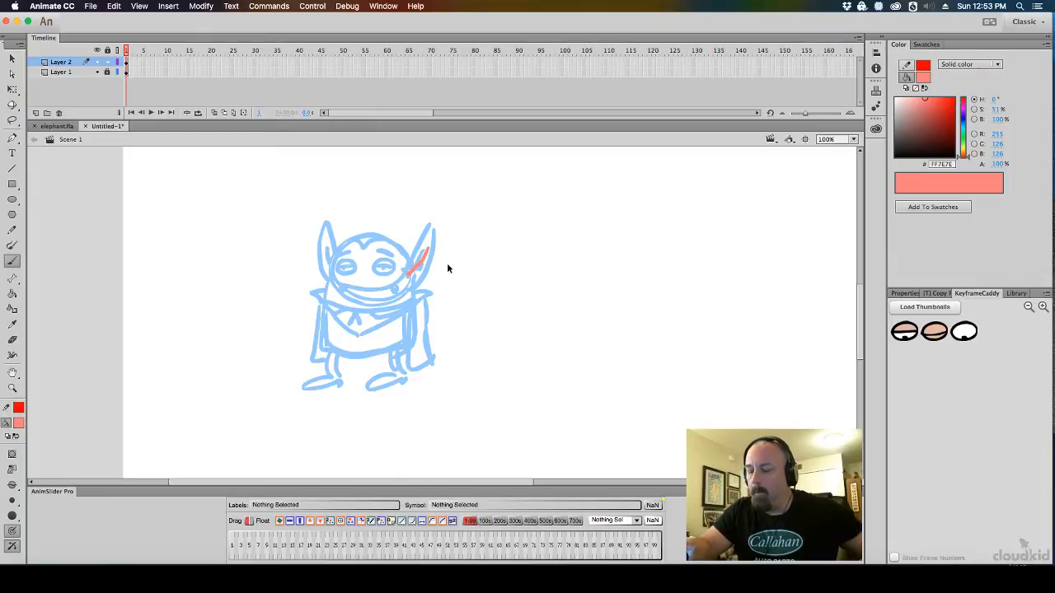
{"action": "key", "text": "super+z"}
{"action": "left_click", "coordinate": [435, 258]}
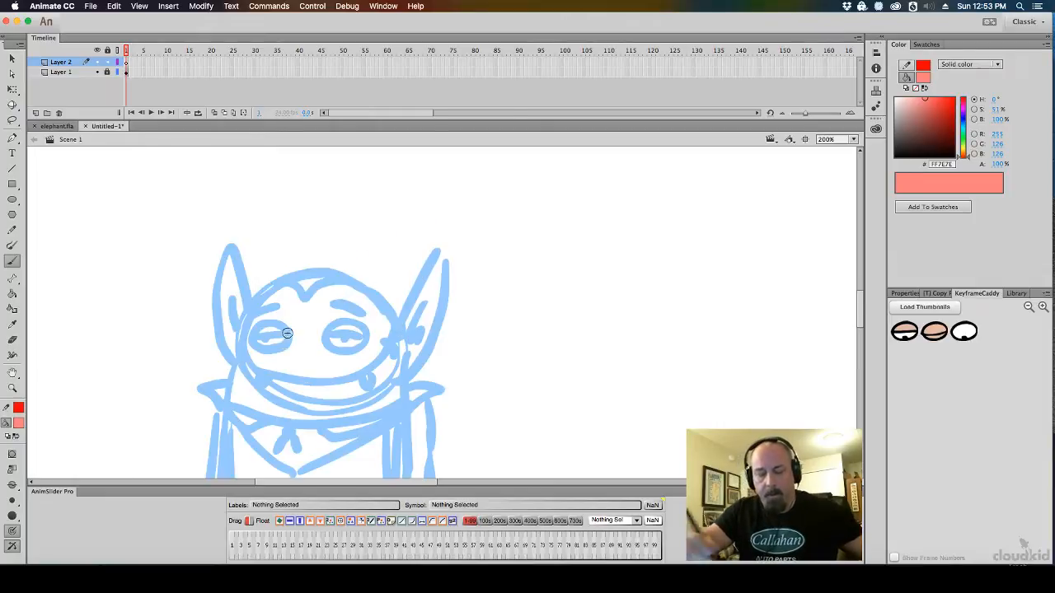
{"action": "left_click", "coordinate": [18, 423]}
{"action": "key", "text": "Escape"}
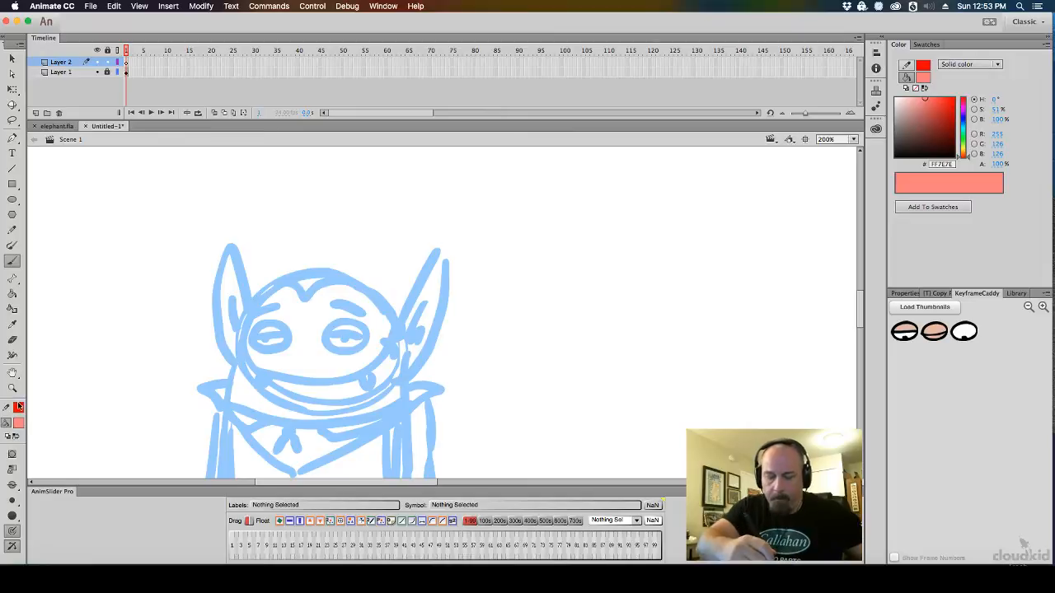
Set the fill colour to #FF0000 and trace both ears and the upper head outline on Layer 2
{"action": "left_click", "coordinate": [18, 423]}
{"action": "left_click", "coordinate": [70, 501]}
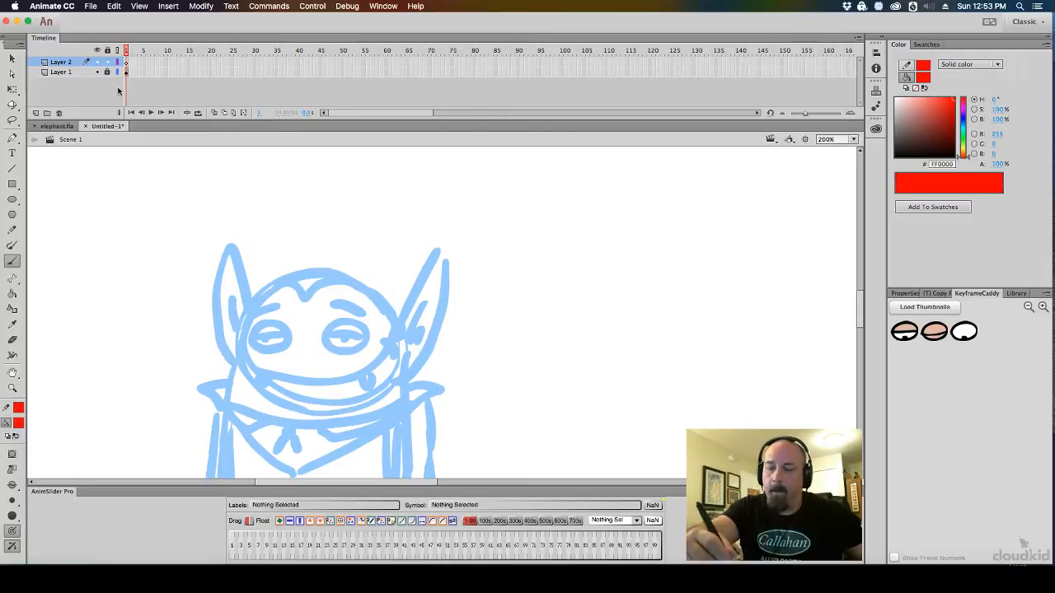
{"action": "left_click_drag", "start_coordinate": [509, 308], "coordinate": [519, 259]}
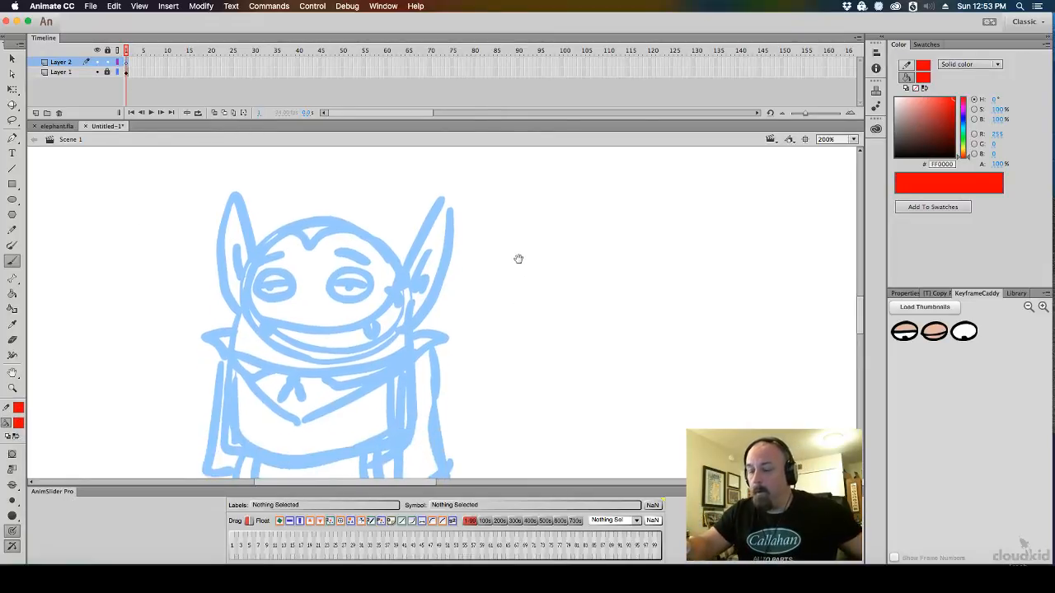
{"action": "mouse_move", "coordinate": [395, 277]}
{"action": "left_mouse_down"}
{"action": "mouse_move", "coordinate": [438, 200]}
{"action": "mouse_move", "coordinate": [441, 261]}
{"action": "mouse_move", "coordinate": [418, 314]}
{"action": "left_mouse_up"}
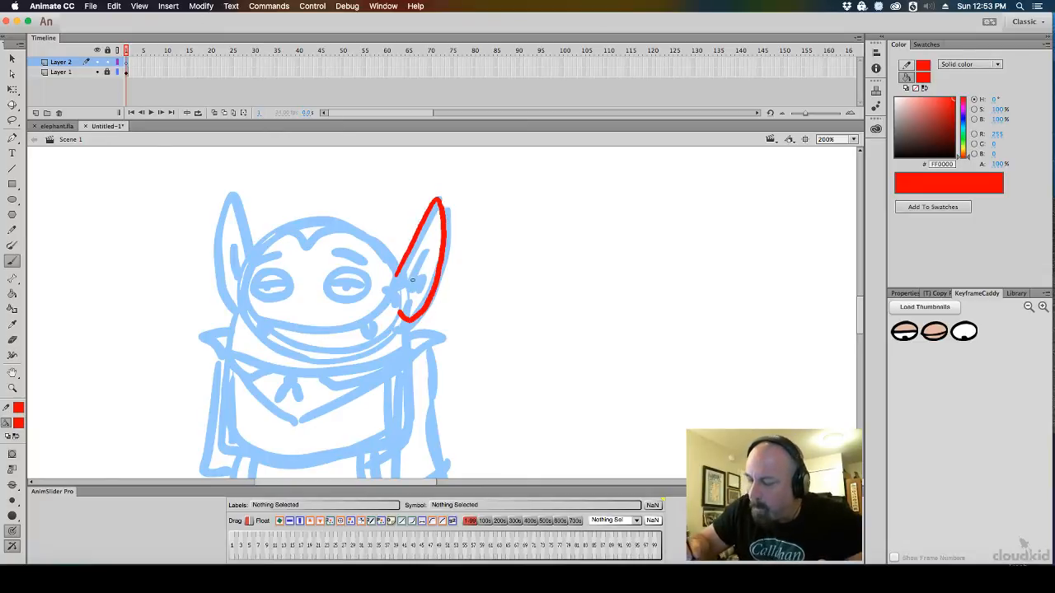
{"action": "mouse_move", "coordinate": [422, 254]}
{"action": "left_mouse_down"}
{"action": "mouse_move", "coordinate": [415, 295]}
{"action": "mouse_move", "coordinate": [367, 228]}
{"action": "mouse_move", "coordinate": [307, 215]}
{"action": "mouse_move", "coordinate": [265, 239]}
{"action": "mouse_move", "coordinate": [235, 305]}
{"action": "mouse_move", "coordinate": [234, 353]}
{"action": "left_mouse_up"}
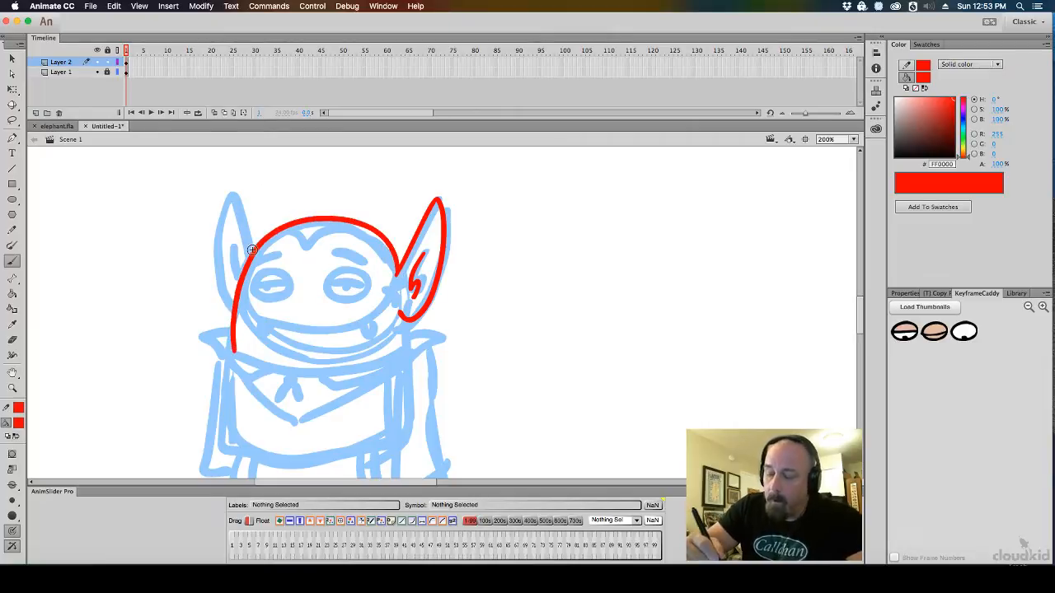
{"action": "mouse_move", "coordinate": [252, 249]}
{"action": "left_mouse_down"}
{"action": "mouse_move", "coordinate": [237, 196]}
{"action": "mouse_move", "coordinate": [214, 261]}
{"action": "mouse_move", "coordinate": [233, 306]}
{"action": "mouse_move", "coordinate": [234, 261]}
{"action": "mouse_move", "coordinate": [238, 285]}
{"action": "left_mouse_up"}
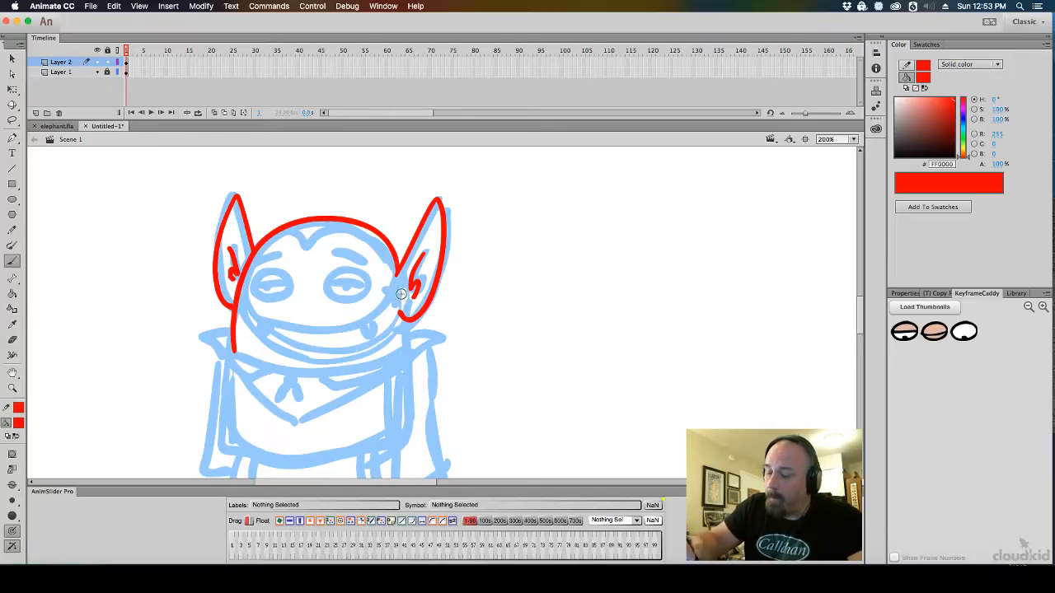
Trace the face in red with the widow's peak, fanged smile, jawline, oval eye outlines and thick eyebrows
{"action": "mouse_move", "coordinate": [244, 314]}
{"action": "left_mouse_down"}
{"action": "mouse_move", "coordinate": [324, 331]}
{"action": "mouse_move", "coordinate": [356, 323]}
{"action": "mouse_move", "coordinate": [380, 291]}
{"action": "mouse_move", "coordinate": [385, 298]}
{"action": "mouse_move", "coordinate": [356, 235]}
{"action": "mouse_move", "coordinate": [295, 235]}
{"action": "left_mouse_up"}
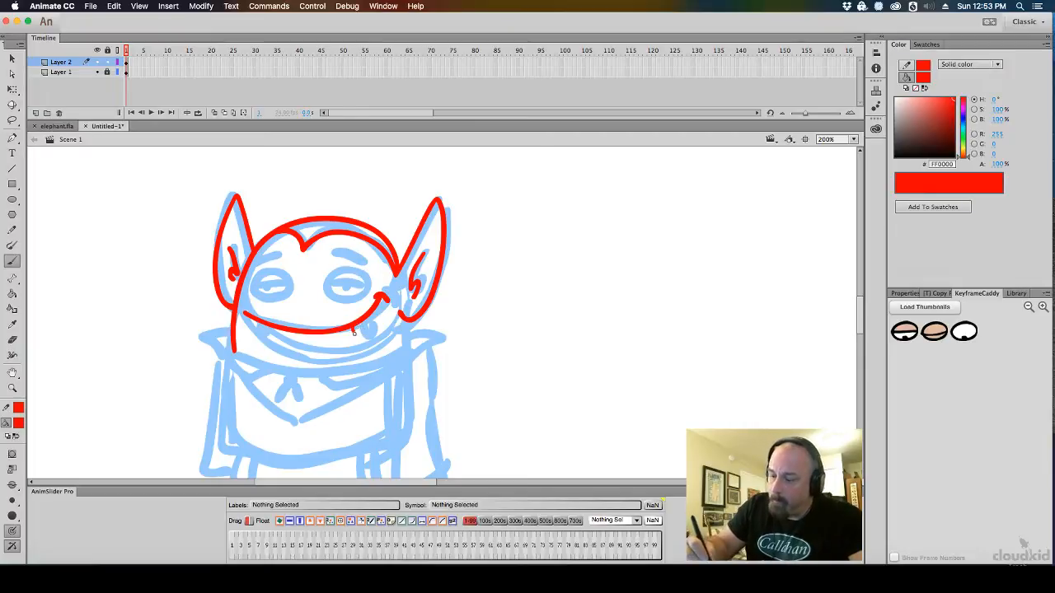
{"action": "left_click_drag", "start_coordinate": [246, 316], "coordinate": [256, 327]}
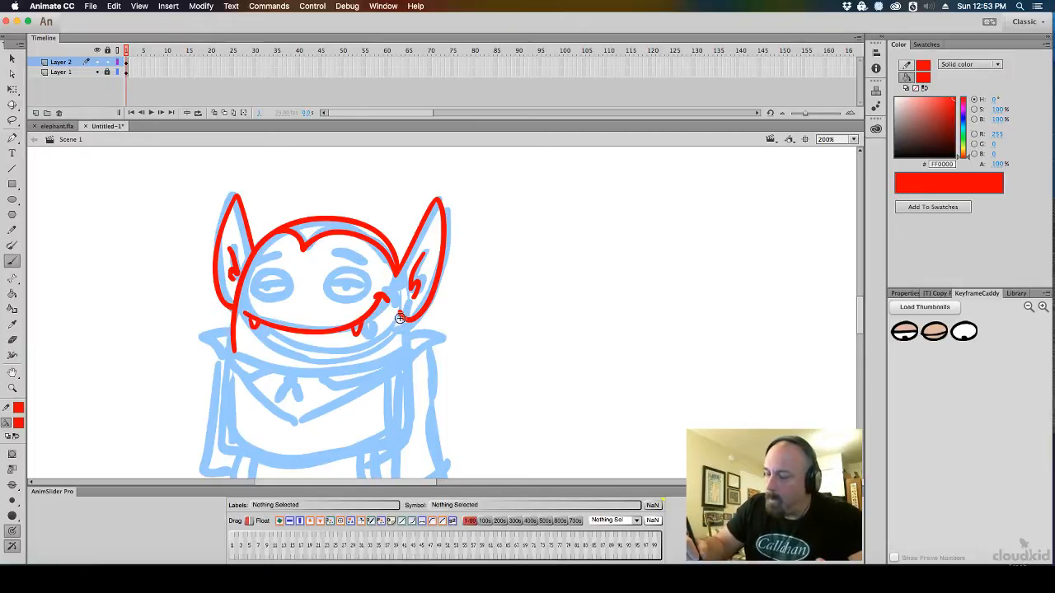
{"action": "mouse_move", "coordinate": [399, 310]}
{"action": "left_mouse_down"}
{"action": "mouse_move", "coordinate": [399, 357]}
{"action": "mouse_move", "coordinate": [403, 349]}
{"action": "mouse_move", "coordinate": [304, 369]}
{"action": "mouse_move", "coordinate": [234, 347]}
{"action": "left_mouse_up"}
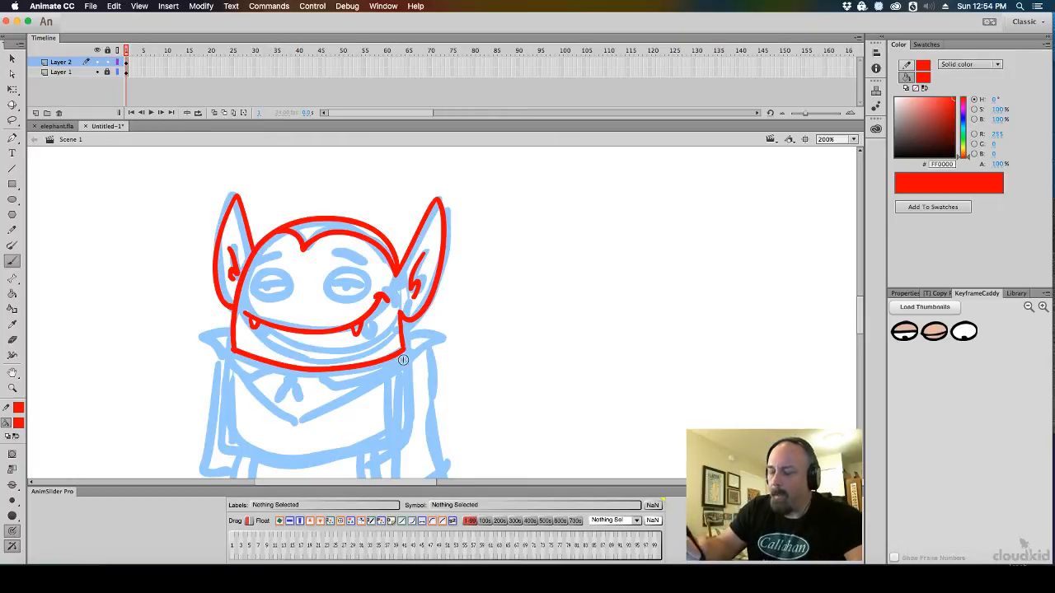
{"action": "mouse_move", "coordinate": [364, 277]}
{"action": "left_mouse_down"}
{"action": "mouse_move", "coordinate": [337, 272]}
{"action": "mouse_move", "coordinate": [331, 288]}
{"action": "mouse_move", "coordinate": [357, 301]}
{"action": "mouse_move", "coordinate": [369, 282]}
{"action": "mouse_move", "coordinate": [281, 272]}
{"action": "mouse_move", "coordinate": [258, 278]}
{"action": "mouse_move", "coordinate": [272, 302]}
{"action": "left_mouse_up"}
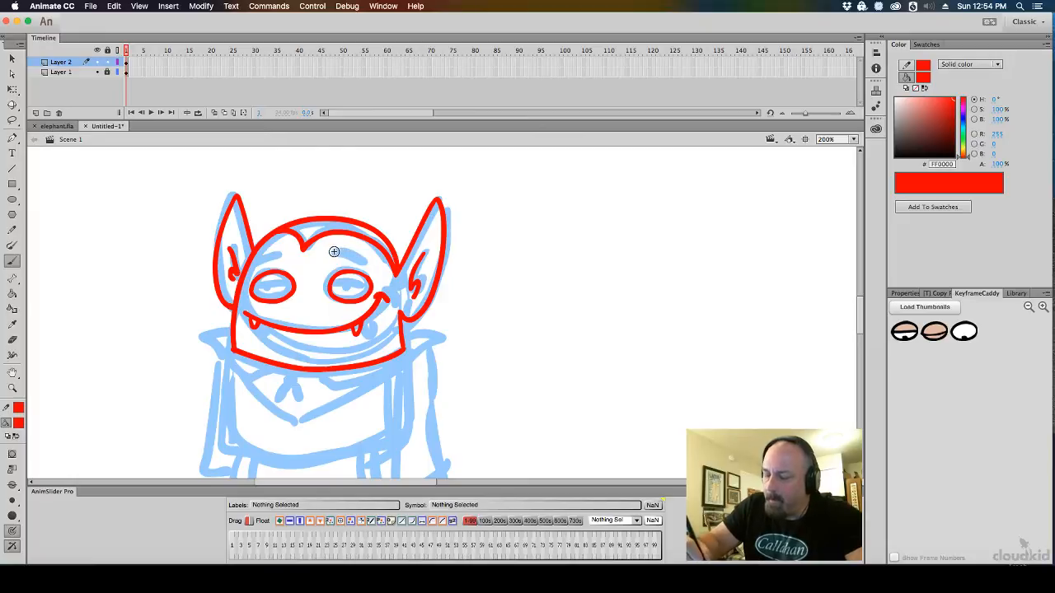
{"action": "left_click_drag", "start_coordinate": [348, 248], "coordinate": [370, 263]}
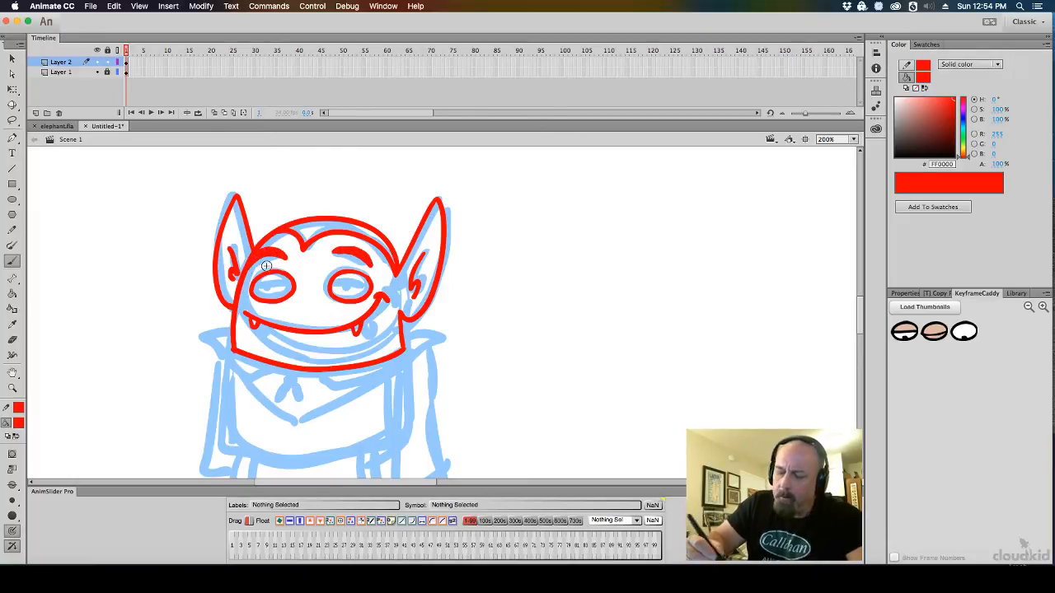
Trace the flared collar points, V-shaped neckline, shirt collar and knotted necktie in red
{"action": "scroll", "coordinate": [544, 374], "scroll_direction": "down", "scroll_amount": 5}
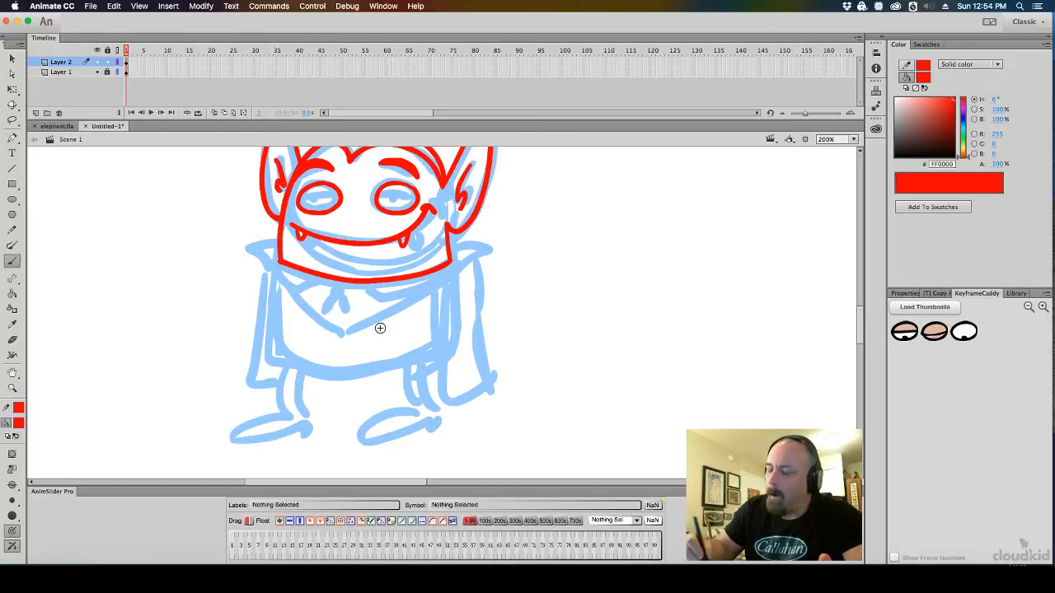
{"action": "mouse_move", "coordinate": [342, 334]}
{"action": "left_mouse_down"}
{"action": "mouse_move", "coordinate": [435, 281]}
{"action": "mouse_move", "coordinate": [472, 247]}
{"action": "mouse_move", "coordinate": [463, 248]}
{"action": "mouse_move", "coordinate": [487, 246]}
{"action": "mouse_move", "coordinate": [458, 266]}
{"action": "left_mouse_up"}
{"action": "mouse_move", "coordinate": [280, 239]}
{"action": "left_mouse_down"}
{"action": "mouse_move", "coordinate": [269, 244]}
{"action": "mouse_move", "coordinate": [270, 274]}
{"action": "mouse_move", "coordinate": [336, 335]}
{"action": "left_mouse_up"}
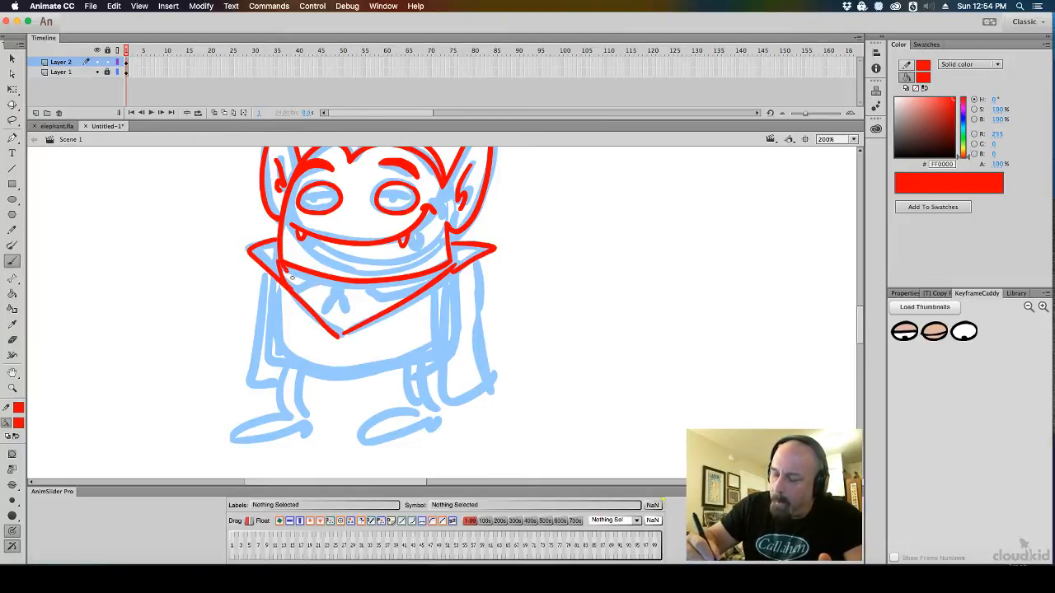
{"action": "mouse_move", "coordinate": [282, 267]}
{"action": "left_mouse_down"}
{"action": "mouse_move", "coordinate": [338, 281]}
{"action": "mouse_move", "coordinate": [386, 301]}
{"action": "mouse_move", "coordinate": [369, 283]}
{"action": "mouse_move", "coordinate": [380, 295]}
{"action": "mouse_move", "coordinate": [453, 263]}
{"action": "left_mouse_up"}
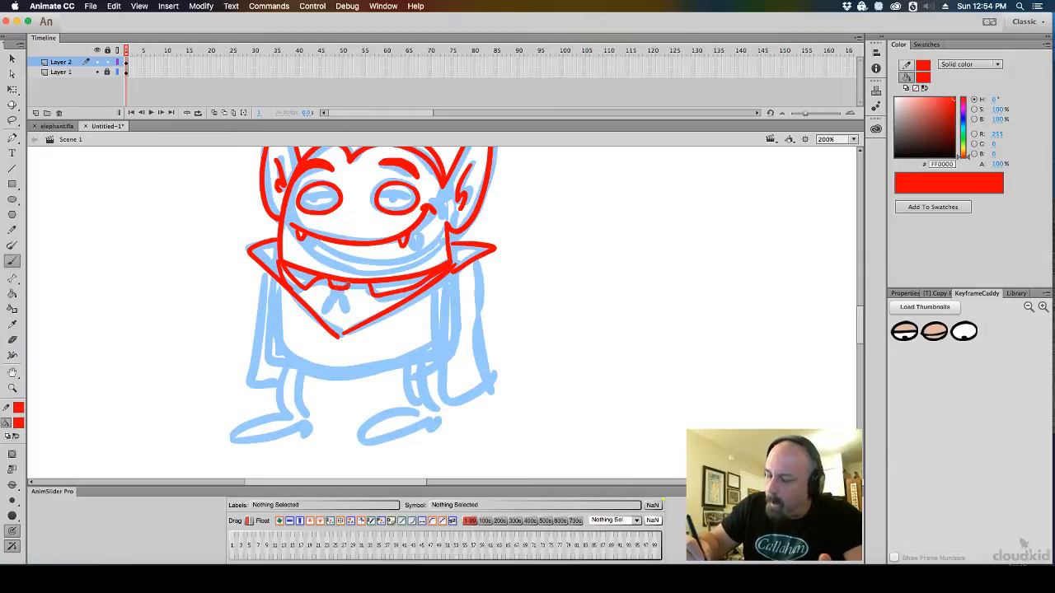
{"action": "mouse_move", "coordinate": [331, 290]}
{"action": "left_mouse_down"}
{"action": "mouse_move", "coordinate": [326, 317]}
{"action": "mouse_move", "coordinate": [349, 313]}
{"action": "mouse_move", "coordinate": [354, 289]}
{"action": "left_mouse_up"}
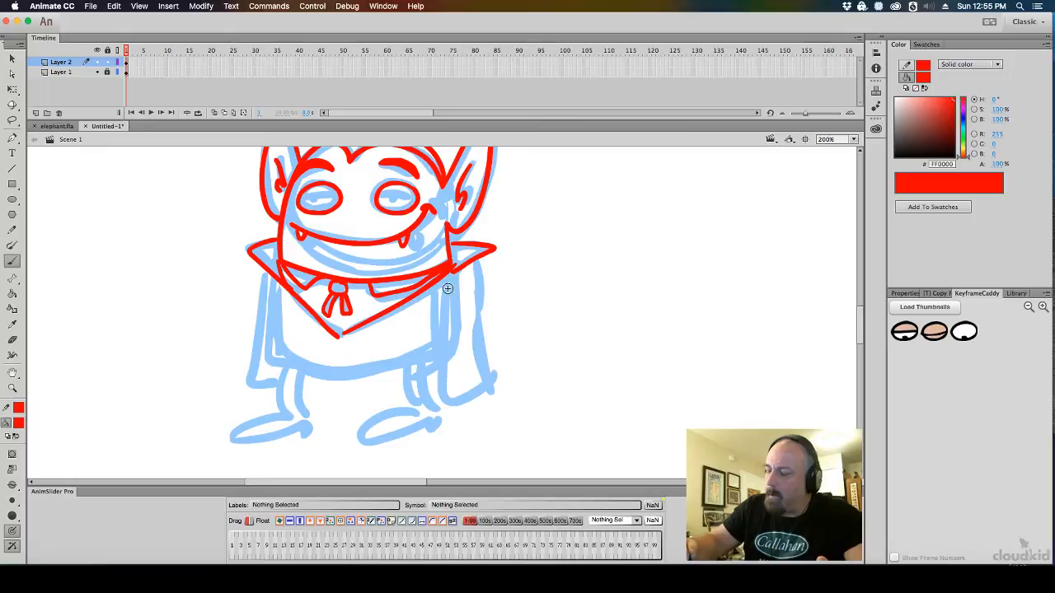
Trace the cape and the arm on the character's right-hand side of the picture, plus the pointed vest hem and a button
{"action": "mouse_move", "coordinate": [444, 277]}
{"action": "left_mouse_down"}
{"action": "mouse_move", "coordinate": [440, 399]}
{"action": "mouse_move", "coordinate": [486, 380]}
{"action": "left_mouse_up"}
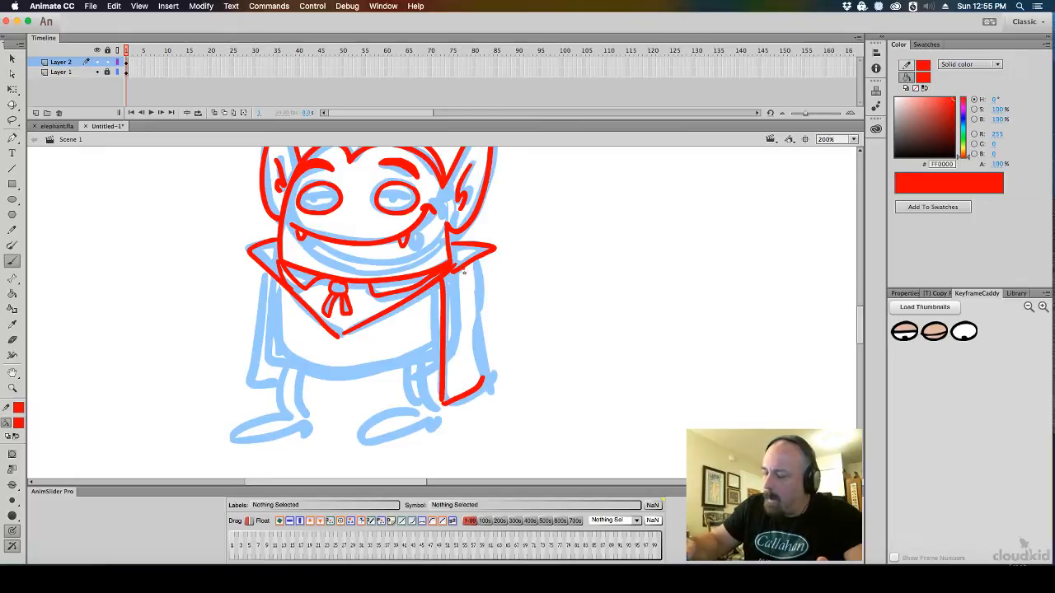
{"action": "left_click_drag", "start_coordinate": [465, 270], "coordinate": [484, 382]}
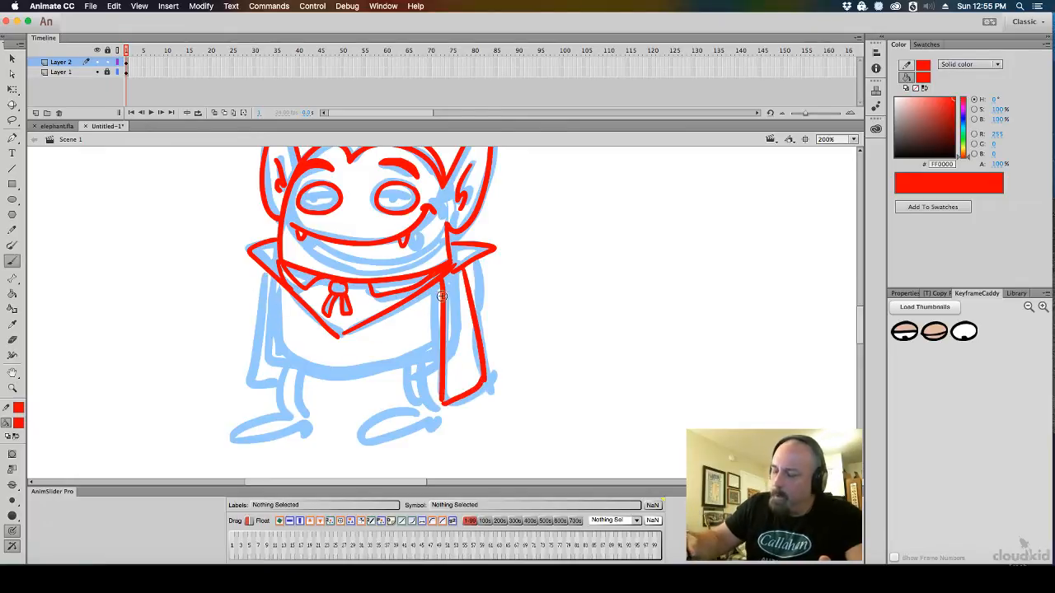
{"action": "mouse_move", "coordinate": [432, 280]}
{"action": "left_mouse_down"}
{"action": "mouse_move", "coordinate": [433, 359]}
{"action": "mouse_move", "coordinate": [449, 347]}
{"action": "mouse_move", "coordinate": [391, 378]}
{"action": "mouse_move", "coordinate": [351, 364]}
{"action": "mouse_move", "coordinate": [307, 378]}
{"action": "mouse_move", "coordinate": [284, 361]}
{"action": "mouse_move", "coordinate": [287, 283]}
{"action": "left_mouse_up"}
{"action": "key", "text": "super+z"}
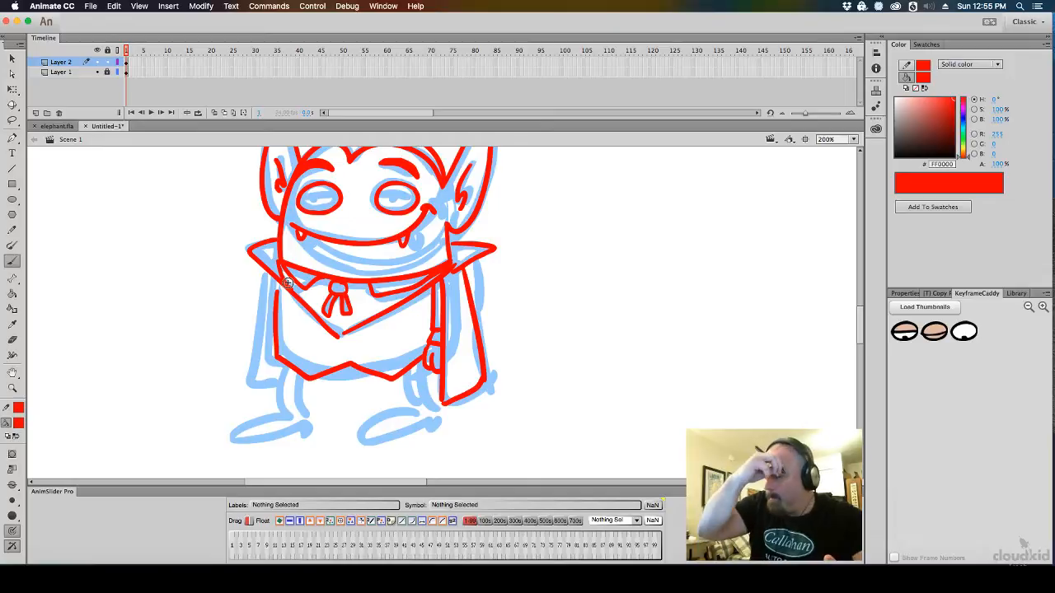
{"action": "left_click_drag", "start_coordinate": [339, 352], "coordinate": [344, 350]}
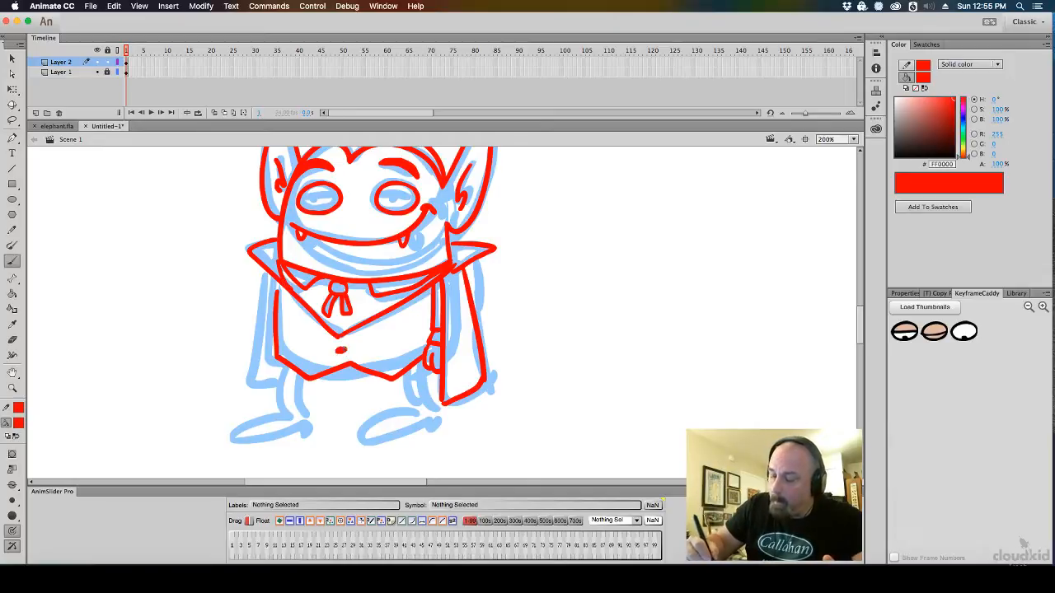
Trace the arm, hand, leg and pointed shoe on the left-hand side of the picture in red
{"action": "left_click_drag", "start_coordinate": [273, 281], "coordinate": [280, 367]}
{"action": "mouse_move", "coordinate": [272, 278]}
{"action": "left_mouse_down"}
{"action": "mouse_move", "coordinate": [246, 384]}
{"action": "mouse_move", "coordinate": [268, 395]}
{"action": "mouse_move", "coordinate": [267, 375]}
{"action": "mouse_move", "coordinate": [283, 379]}
{"action": "mouse_move", "coordinate": [288, 410]}
{"action": "mouse_move", "coordinate": [312, 415]}
{"action": "mouse_move", "coordinate": [279, 415]}
{"action": "mouse_move", "coordinate": [307, 415]}
{"action": "mouse_move", "coordinate": [239, 440]}
{"action": "mouse_move", "coordinate": [310, 422]}
{"action": "left_mouse_up"}
{"action": "key", "text": "cmd+z"}
{"action": "key", "text": "super+z"}
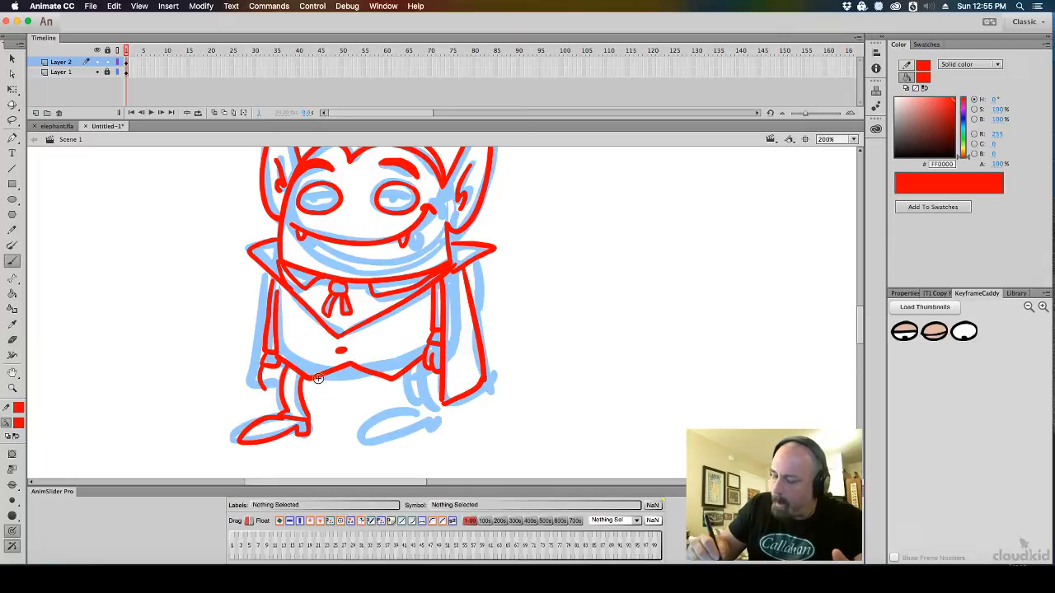
Trace the lower body curve and the remaining leg and pointed shoe in red, plus sleepy eyelids, pupils and bags under the eyes
{"action": "mouse_move", "coordinate": [314, 378]}
{"action": "left_mouse_down"}
{"action": "mouse_move", "coordinate": [395, 388]}
{"action": "mouse_move", "coordinate": [397, 376]}
{"action": "mouse_move", "coordinate": [401, 414]}
{"action": "left_mouse_up"}
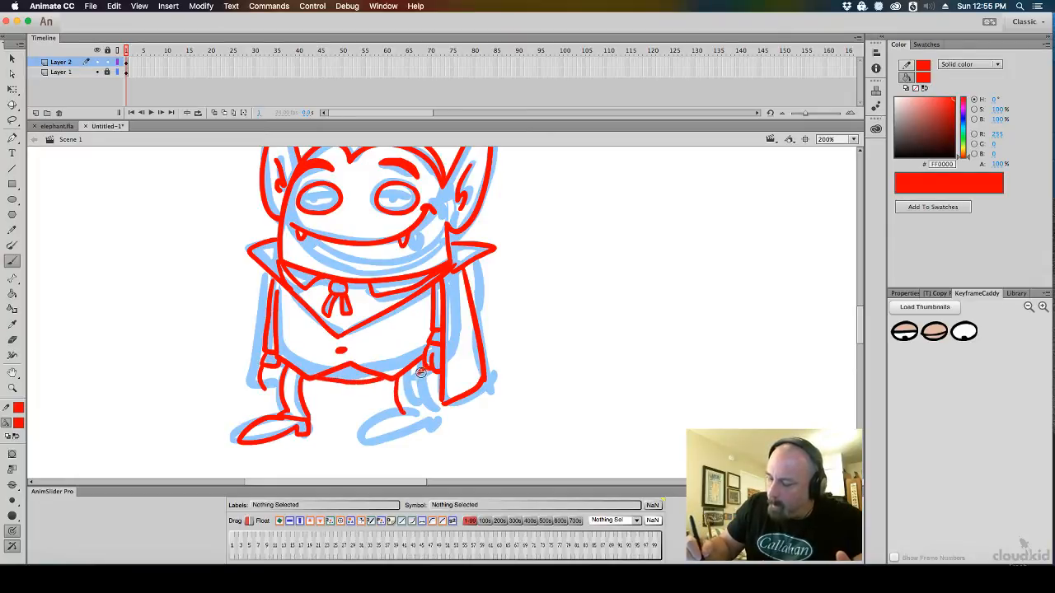
{"action": "mouse_move", "coordinate": [421, 373]}
{"action": "left_mouse_down"}
{"action": "mouse_move", "coordinate": [421, 411]}
{"action": "mouse_move", "coordinate": [402, 428]}
{"action": "mouse_move", "coordinate": [412, 417]}
{"action": "mouse_move", "coordinate": [376, 418]}
{"action": "mouse_move", "coordinate": [354, 439]}
{"action": "mouse_move", "coordinate": [425, 423]}
{"action": "left_mouse_up"}
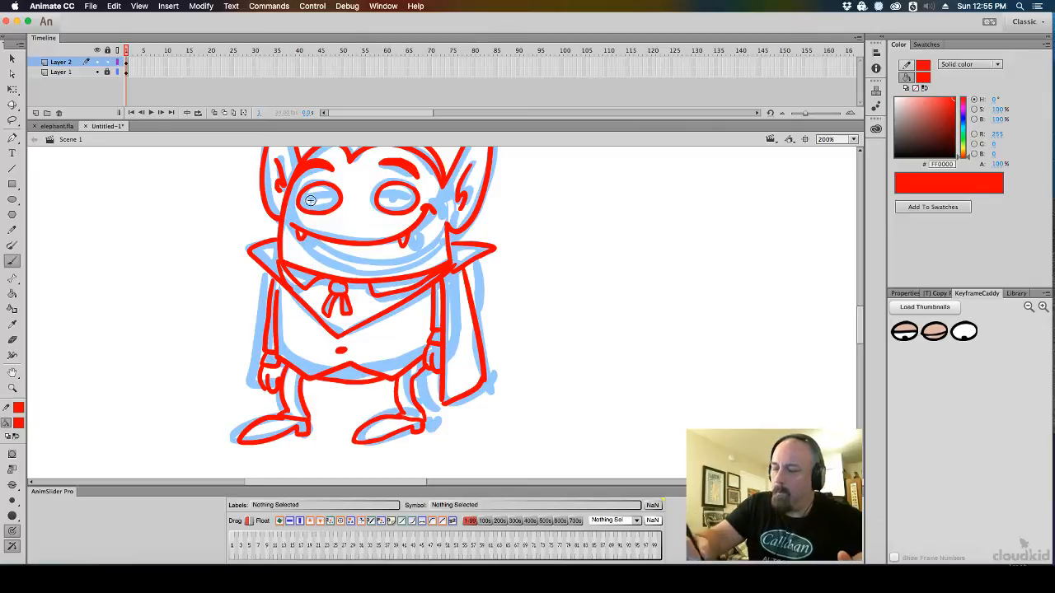
{"action": "mouse_move", "coordinate": [297, 201]}
{"action": "left_mouse_down"}
{"action": "mouse_move", "coordinate": [419, 198]}
{"action": "mouse_move", "coordinate": [317, 199]}
{"action": "left_mouse_up"}
{"action": "left_click_drag", "start_coordinate": [393, 198], "coordinate": [401, 197]}
{"action": "left_click_drag", "start_coordinate": [305, 219], "coordinate": [402, 215]}
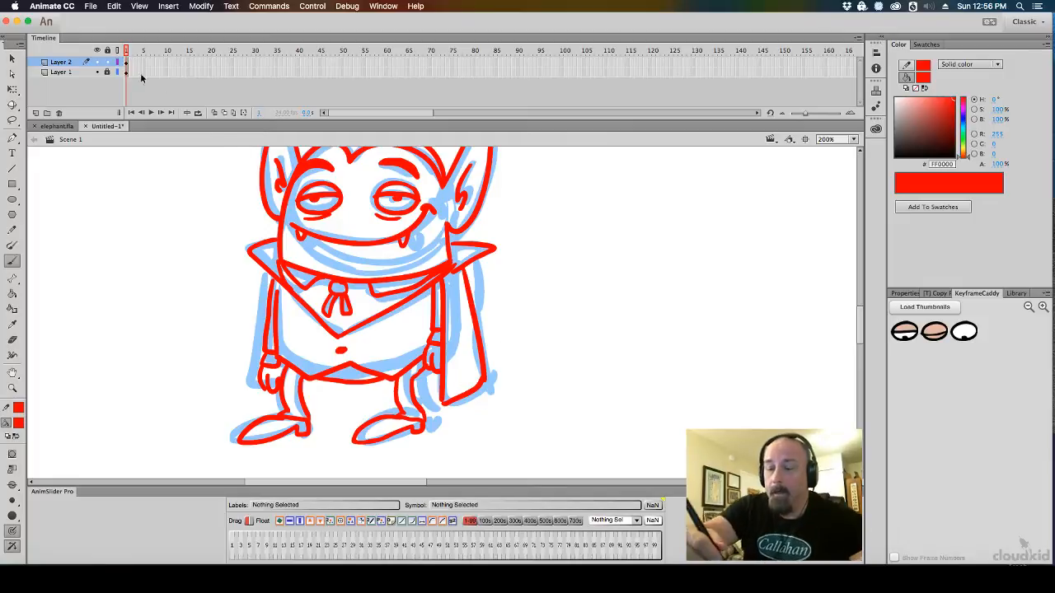
Delete Layer 1 with the blue sketch and show the red drawing at 100%
{"action": "left_click", "coordinate": [89, 73]}
{"action": "left_click", "coordinate": [59, 113]}
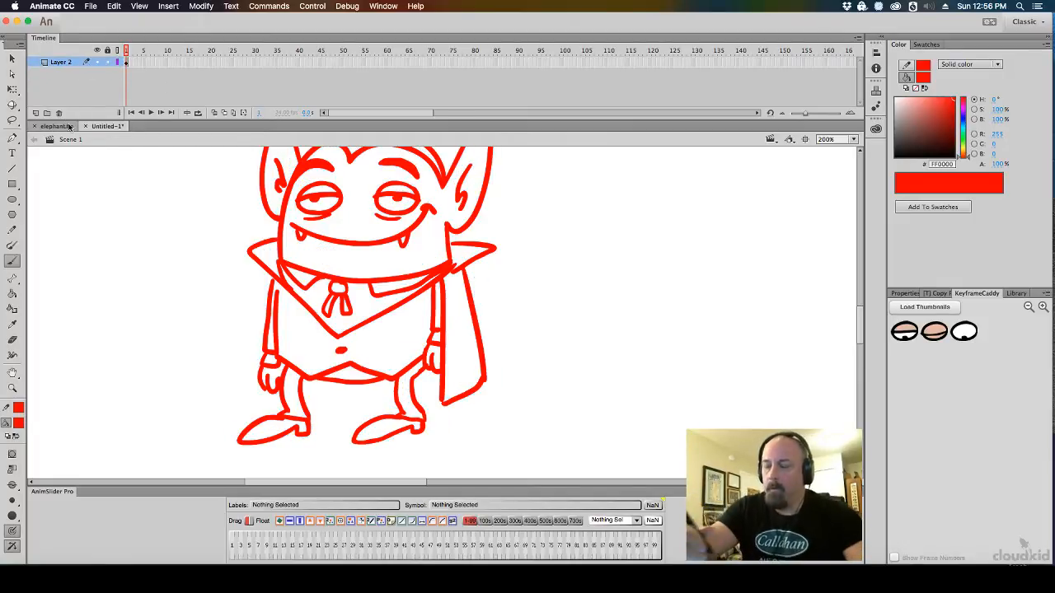
{"action": "key", "text": "super+1"}
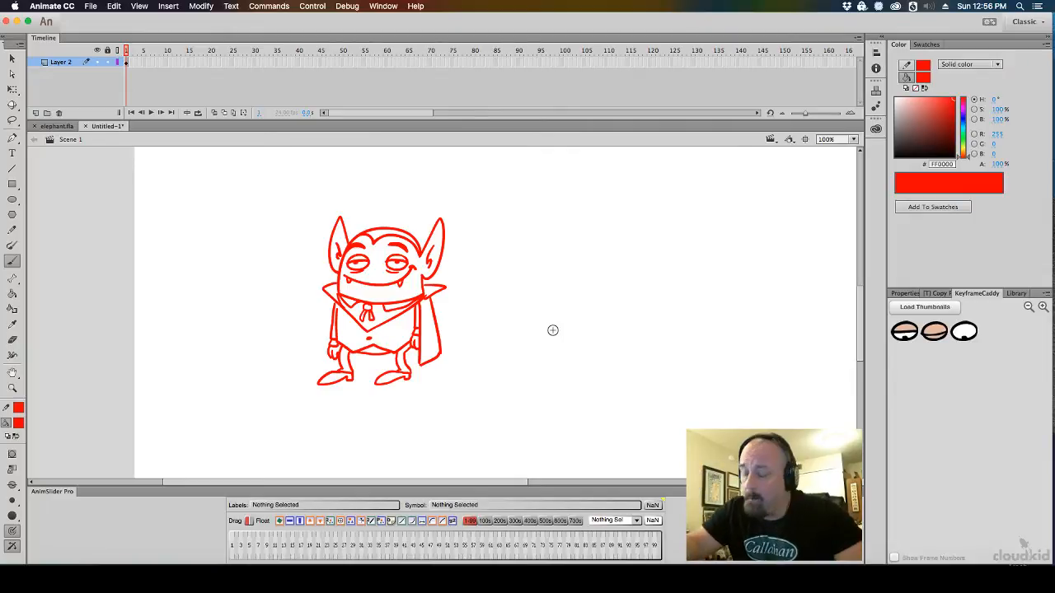
Lasso the leg and shoe on the left-hand side of the picture and shorten them slightly upward with Free Transform
{"action": "key", "text": "l"}
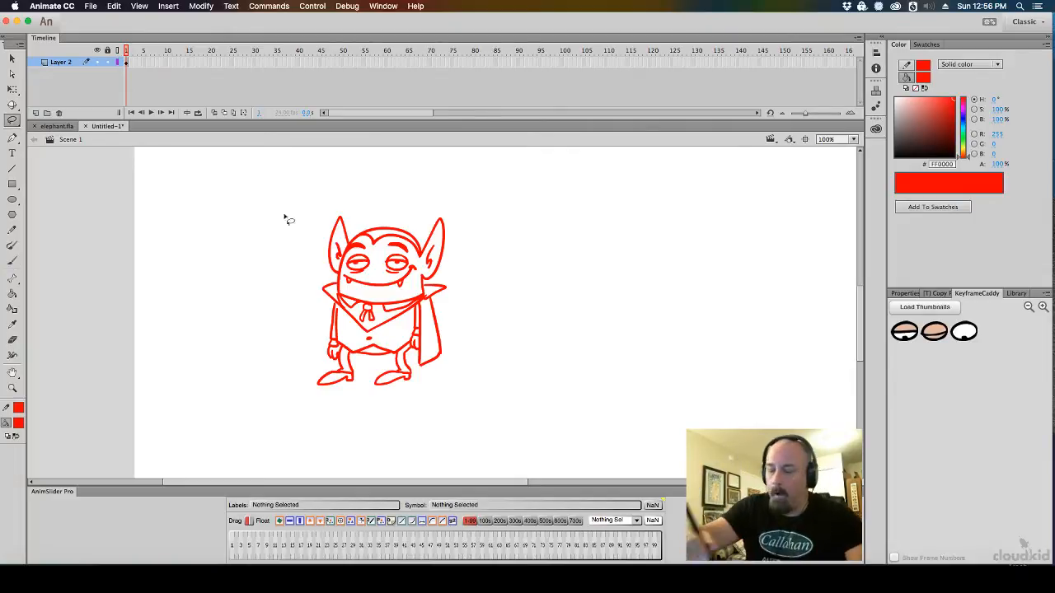
{"action": "key", "text": "super+equal"}
{"action": "left_click_drag", "start_coordinate": [484, 343], "coordinate": [485, 366]}
{"action": "mouse_move", "coordinate": [369, 425]}
{"action": "left_mouse_down"}
{"action": "mouse_move", "coordinate": [371, 377]}
{"action": "mouse_move", "coordinate": [334, 346]}
{"action": "mouse_move", "coordinate": [282, 444]}
{"action": "mouse_move", "coordinate": [388, 430]}
{"action": "left_mouse_up"}
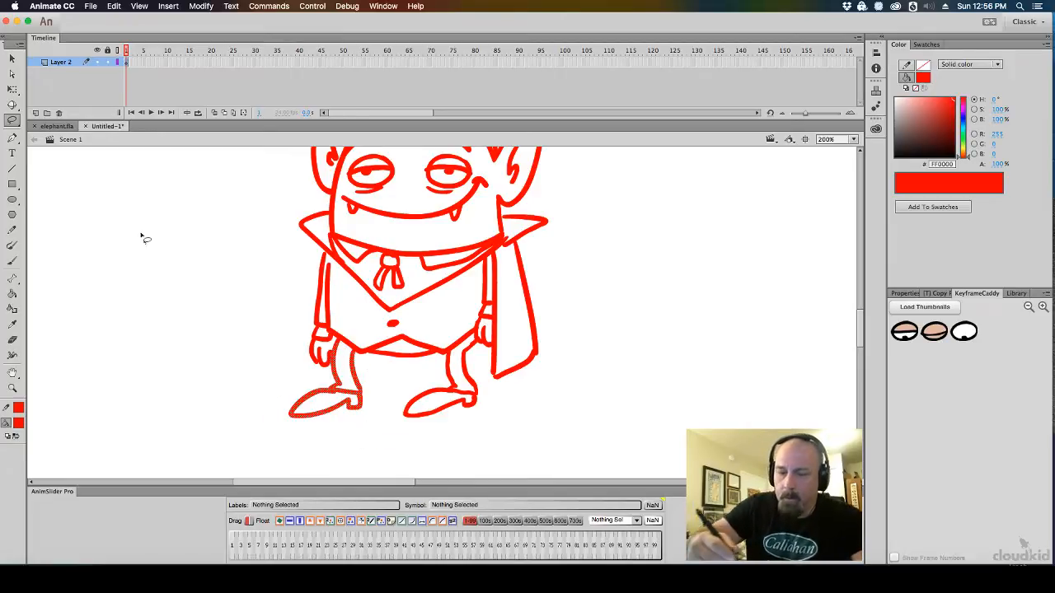
{"action": "key", "text": "q"}
{"action": "left_click_drag", "start_coordinate": [325, 418], "coordinate": [324, 407]}
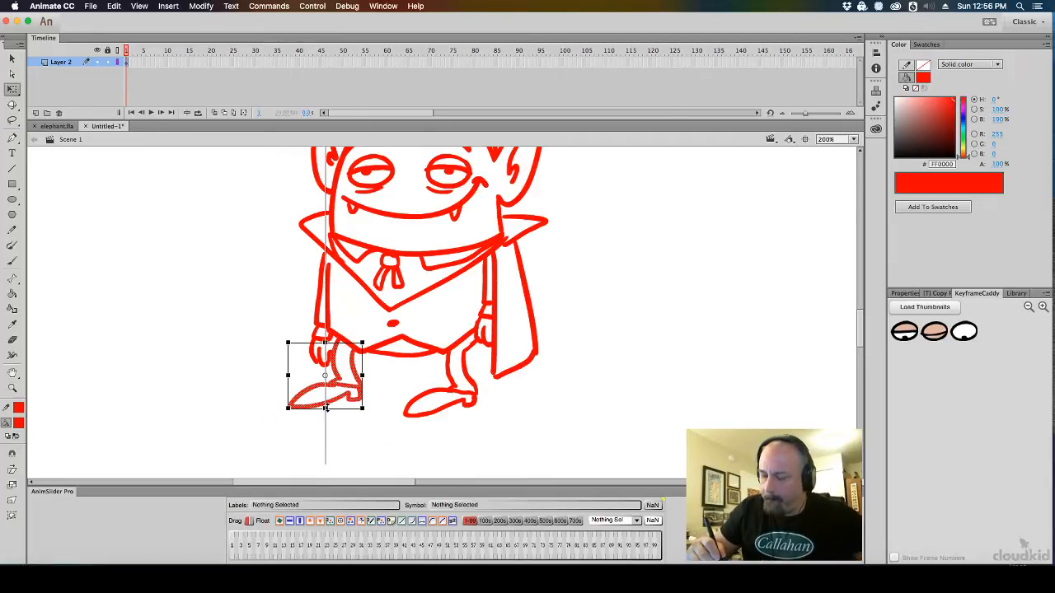
{"action": "left_click", "coordinate": [391, 401]}
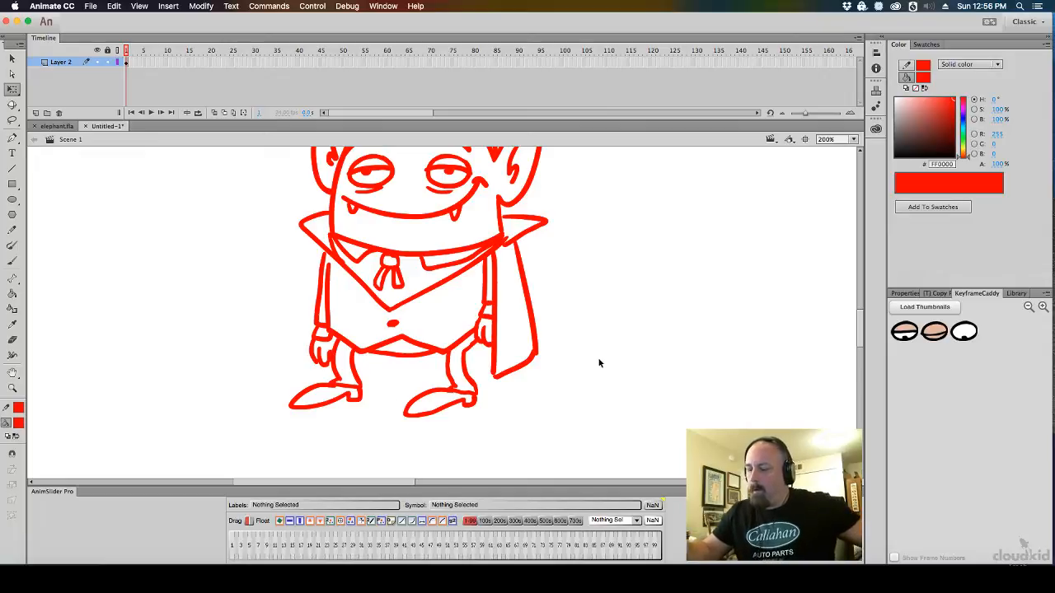
Select the whole vampire drawing and convert it to a graphic symbol named Stoke
{"action": "key", "text": "super+1"}
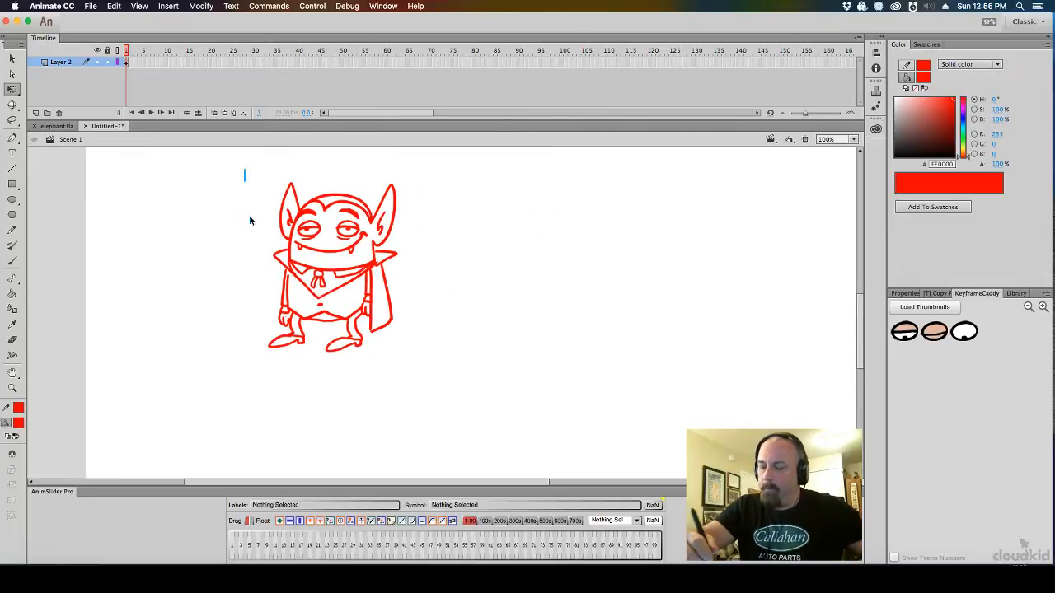
{"action": "left_click_drag", "start_coordinate": [244, 175], "coordinate": [519, 425]}
{"action": "left_click", "coordinate": [413, 238]}
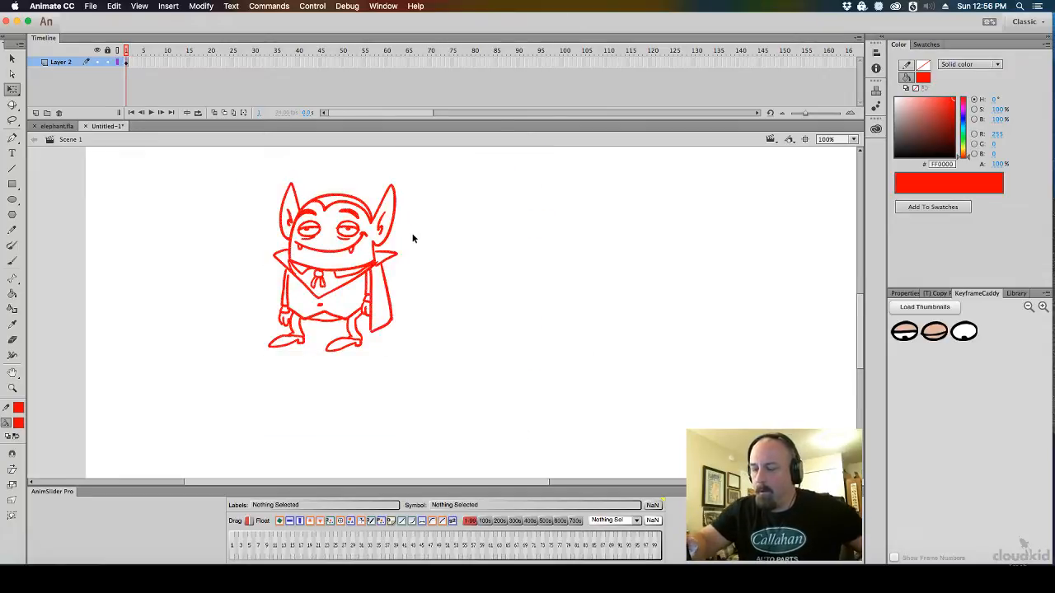
{"action": "left_click_drag", "start_coordinate": [239, 161], "coordinate": [482, 431]}
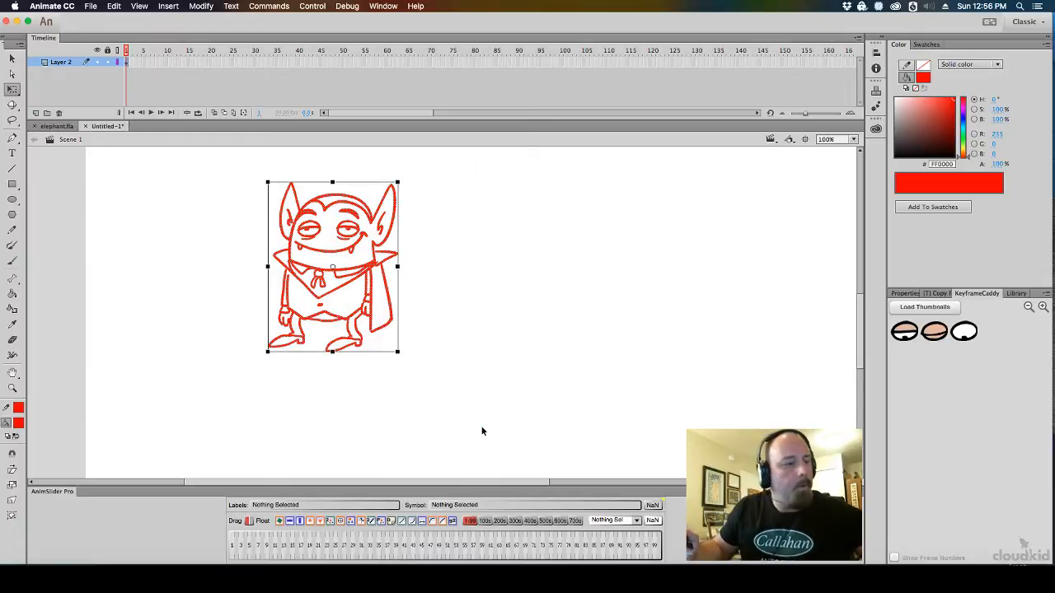
{"action": "key", "text": "F8"}
{"action": "type", "text": "S"}
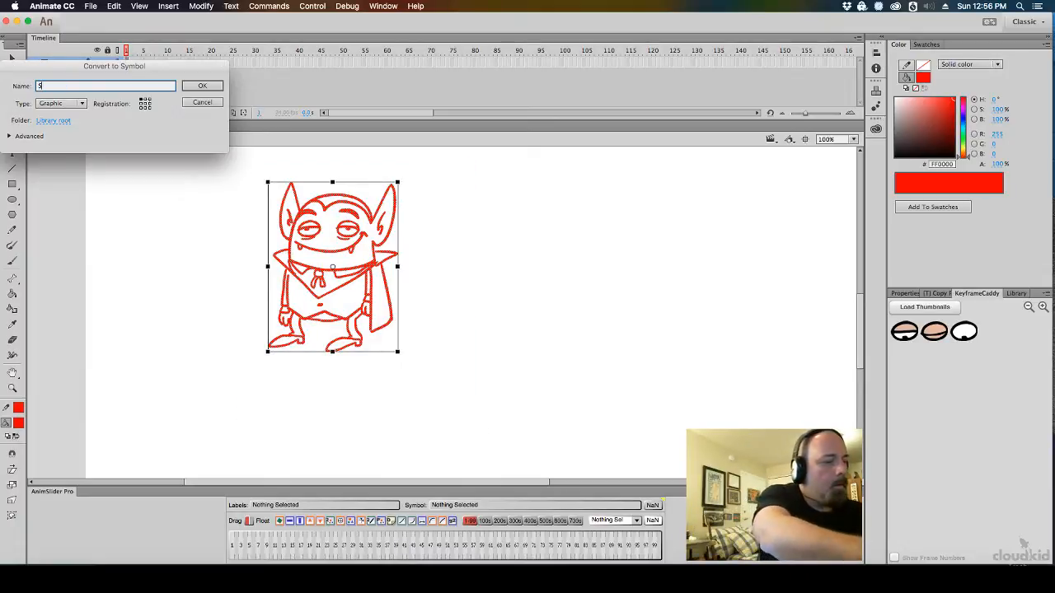
{"action": "type", "text": "tand"}
{"action": "key", "text": "Return"}
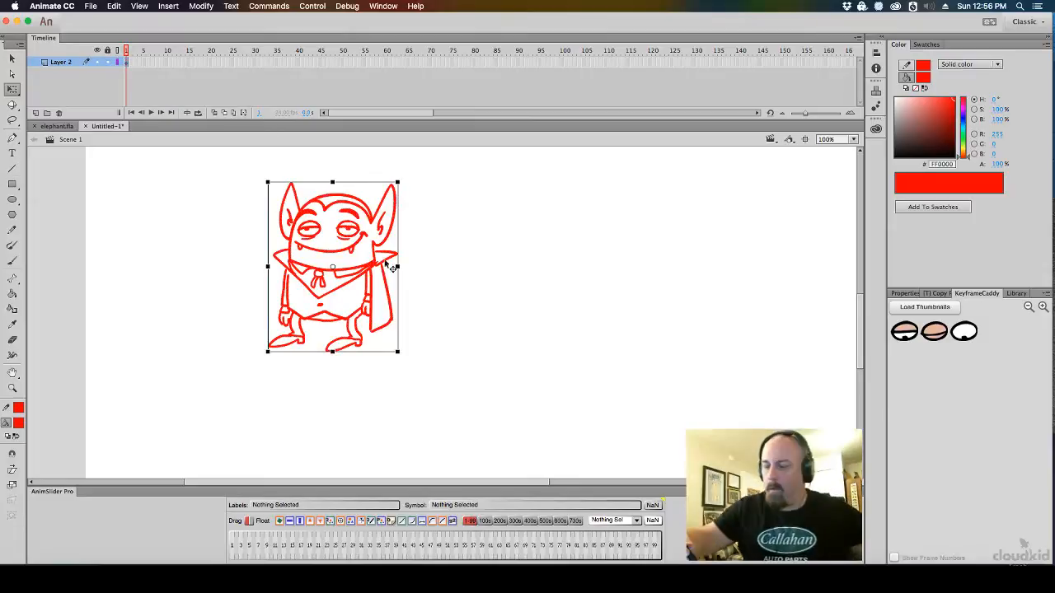
Move the vampire symbol off the stage, just beyond its right-hand edge near the bottom
{"action": "left_click_drag", "start_coordinate": [394, 288], "coordinate": [844, 380]}
{"action": "key", "text": "super+minus"}
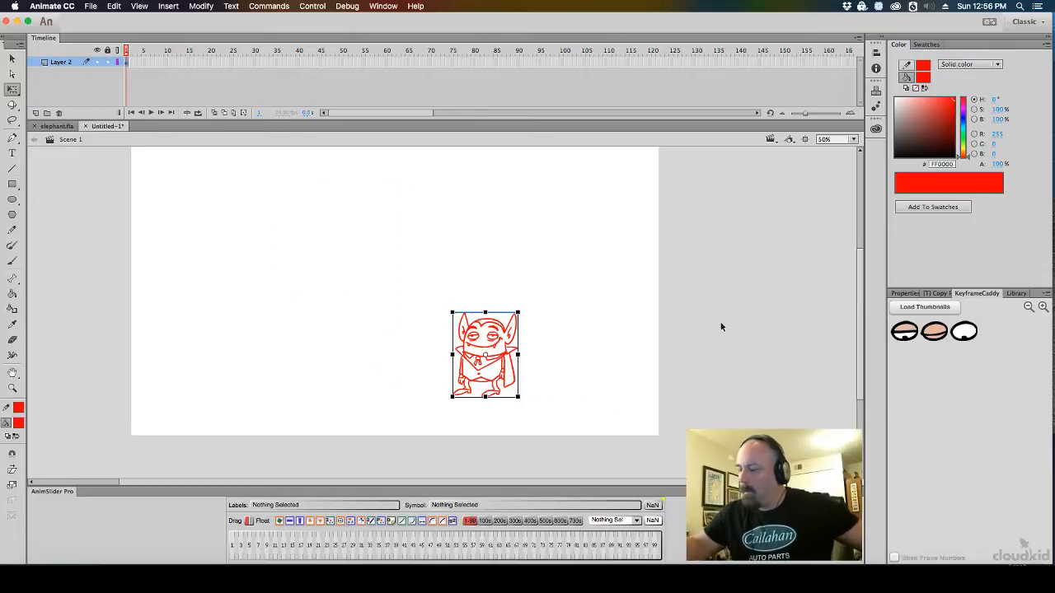
{"action": "left_click_drag", "start_coordinate": [511, 342], "coordinate": [733, 338]}
{"action": "left_click", "coordinate": [749, 300]}
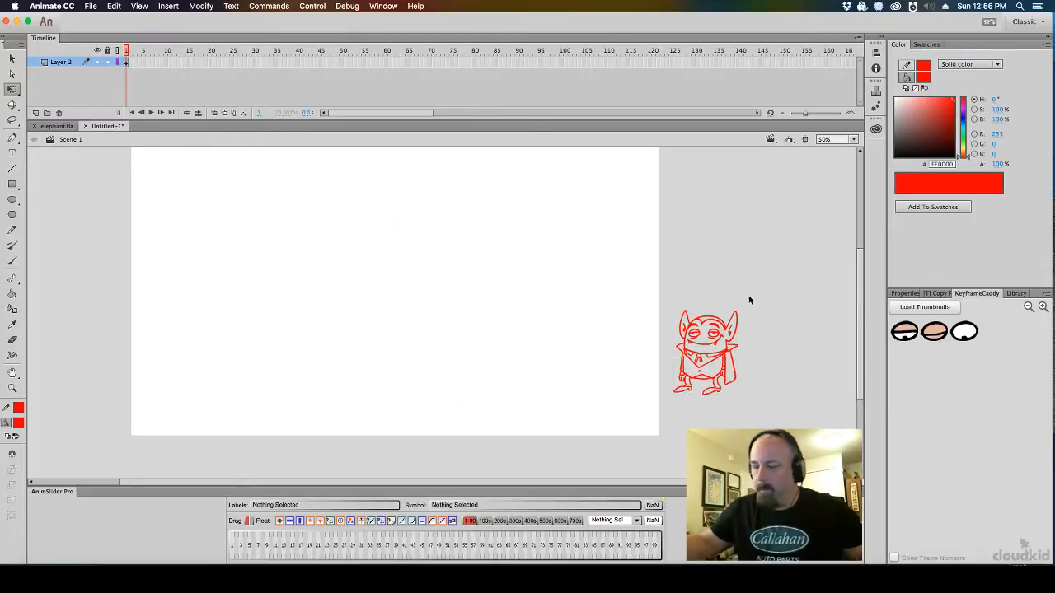
Add a new layer above Layer 2 and lock Layer 2
{"action": "left_click", "coordinate": [36, 113]}
{"action": "left_click", "coordinate": [107, 71]}
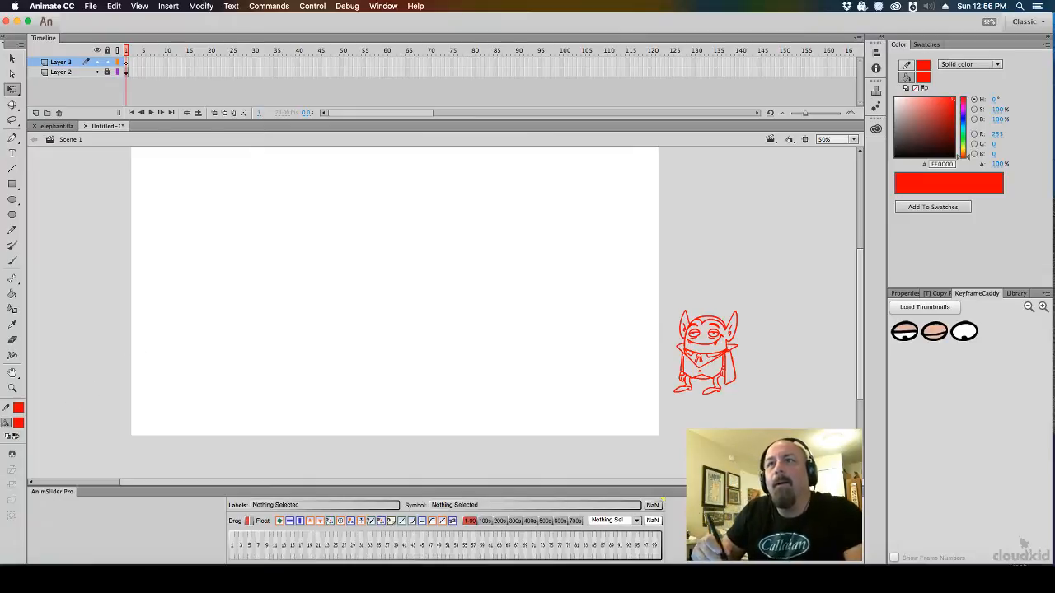
{"action": "key", "text": "super+Tab"}
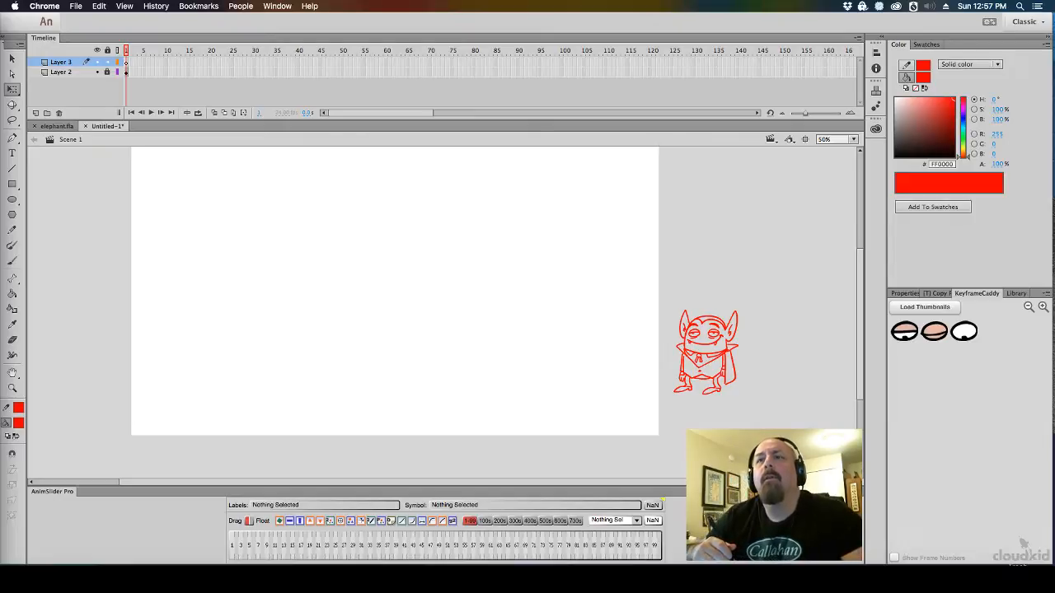
Unlock Layer 2, brush the missing left-hand side of the cape inside the vampire symbol, and return to Scene 1
{"action": "left_click", "coordinate": [729, 381]}
{"action": "left_click", "coordinate": [721, 377]}
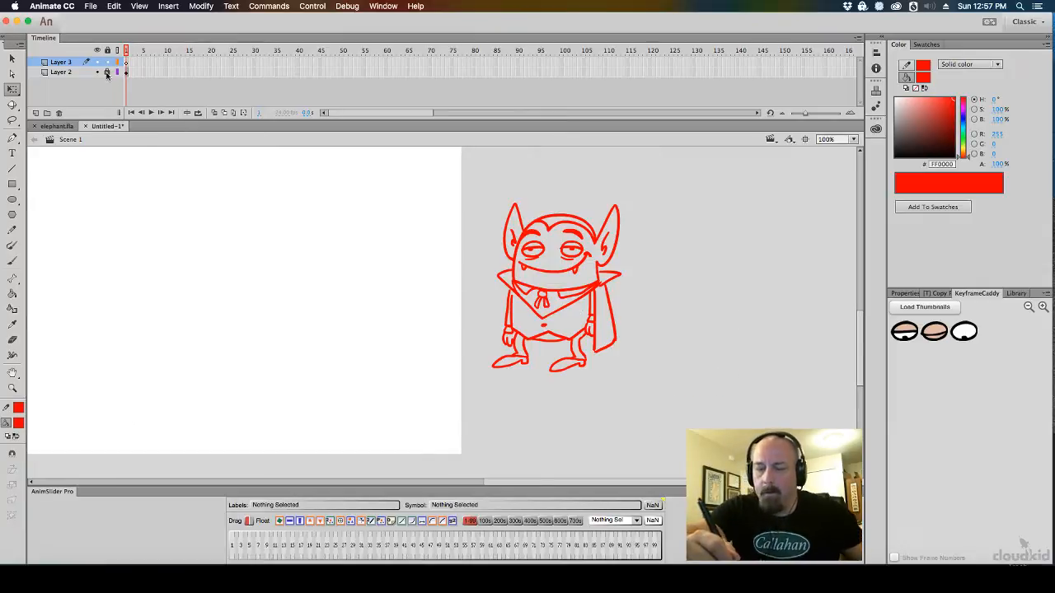
{"action": "double_click", "coordinate": [602, 330]}
{"action": "left_click", "coordinate": [632, 313]}
{"action": "left_click", "coordinate": [631, 308]}
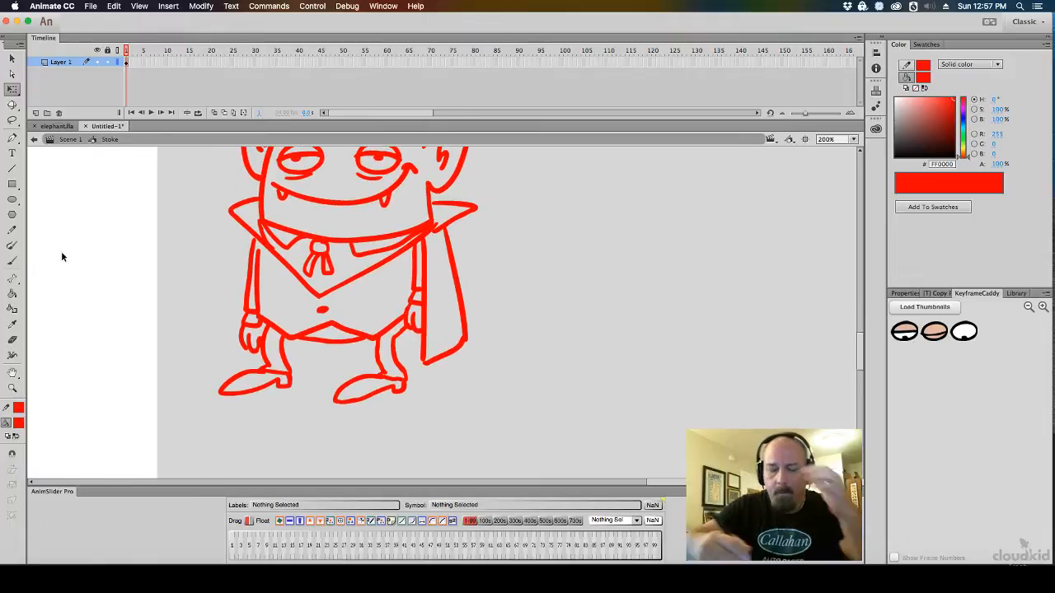
{"action": "left_click", "coordinate": [12, 260]}
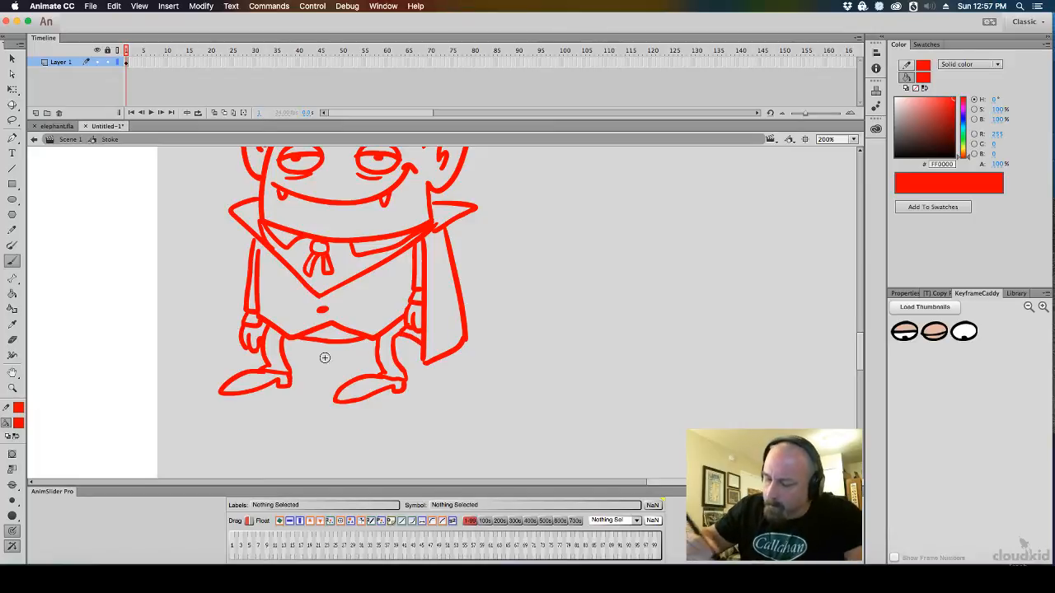
{"action": "mouse_move", "coordinate": [250, 238]}
{"action": "left_mouse_down"}
{"action": "mouse_move", "coordinate": [224, 346]}
{"action": "mouse_move", "coordinate": [247, 258]}
{"action": "left_mouse_up"}
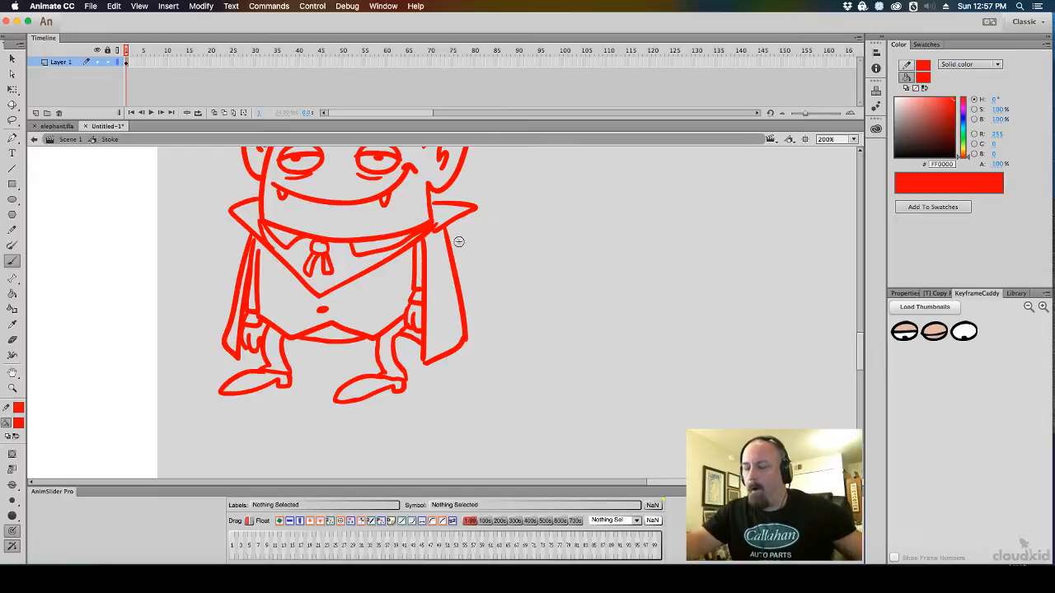
{"action": "key", "text": "super+minus"}
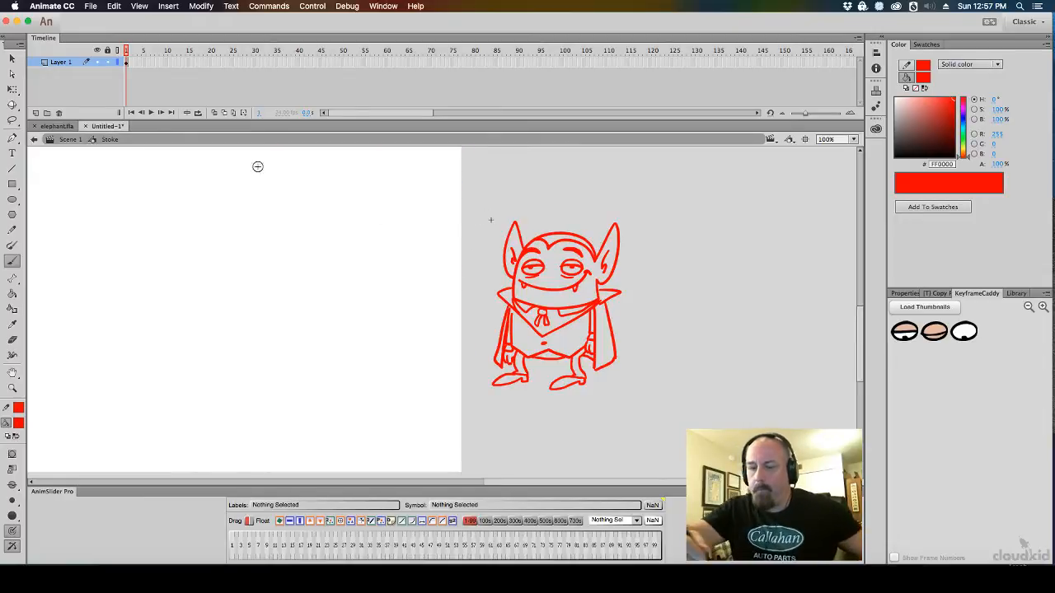
{"action": "left_click", "coordinate": [70, 139]}
On Layer 3, brush a sloping roof line, a gently curved ground line across the stage and a vertical wall line joining them
{"action": "key", "text": "super+minus"}
{"action": "left_click_drag", "start_coordinate": [640, 342], "coordinate": [651, 364]}
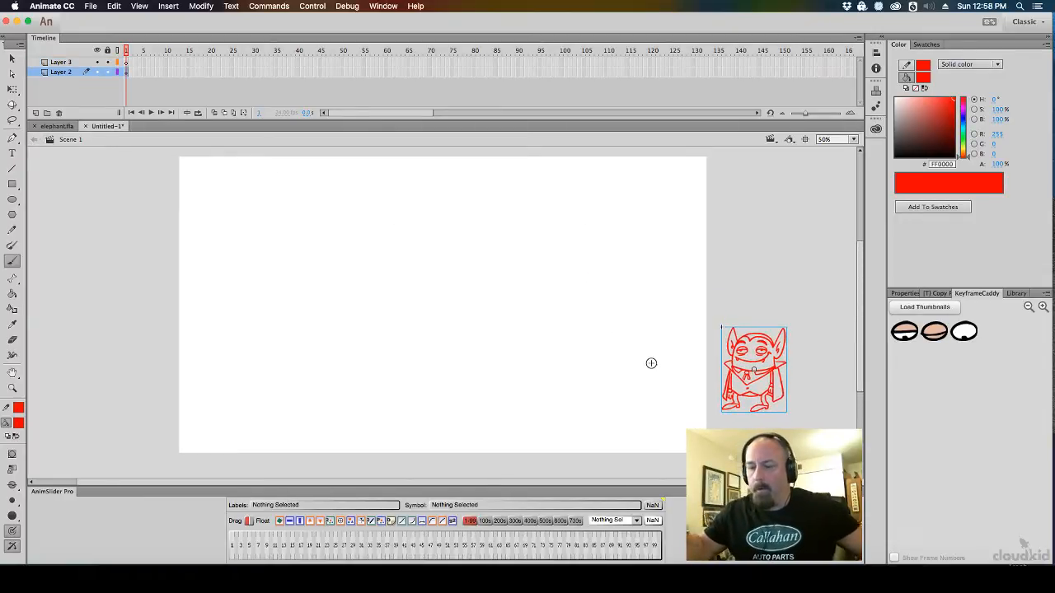
{"action": "left_click", "coordinate": [126, 63]}
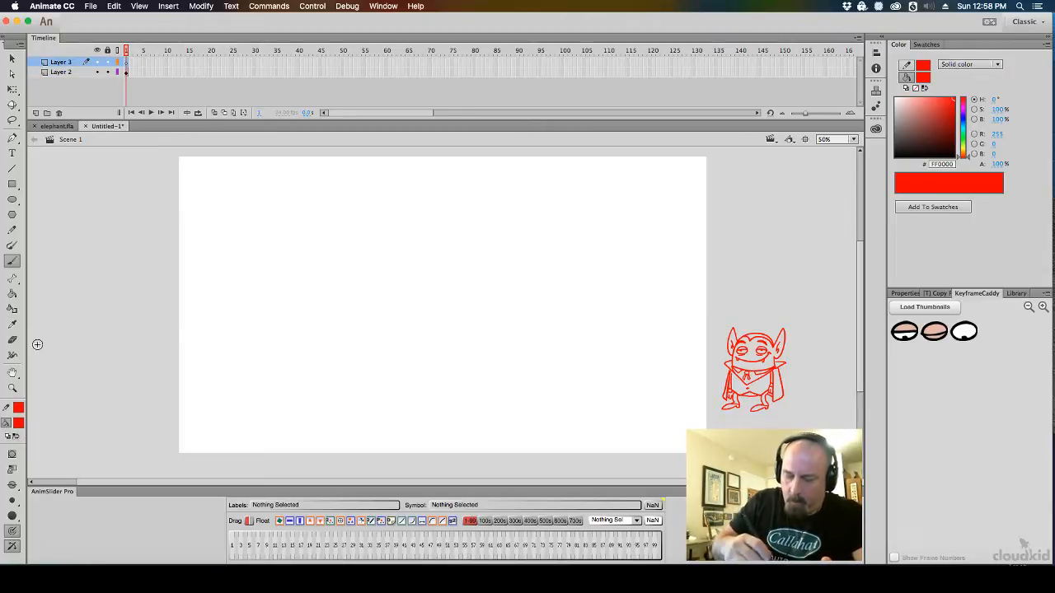
{"action": "left_click_drag", "start_coordinate": [188, 152], "coordinate": [353, 267]}
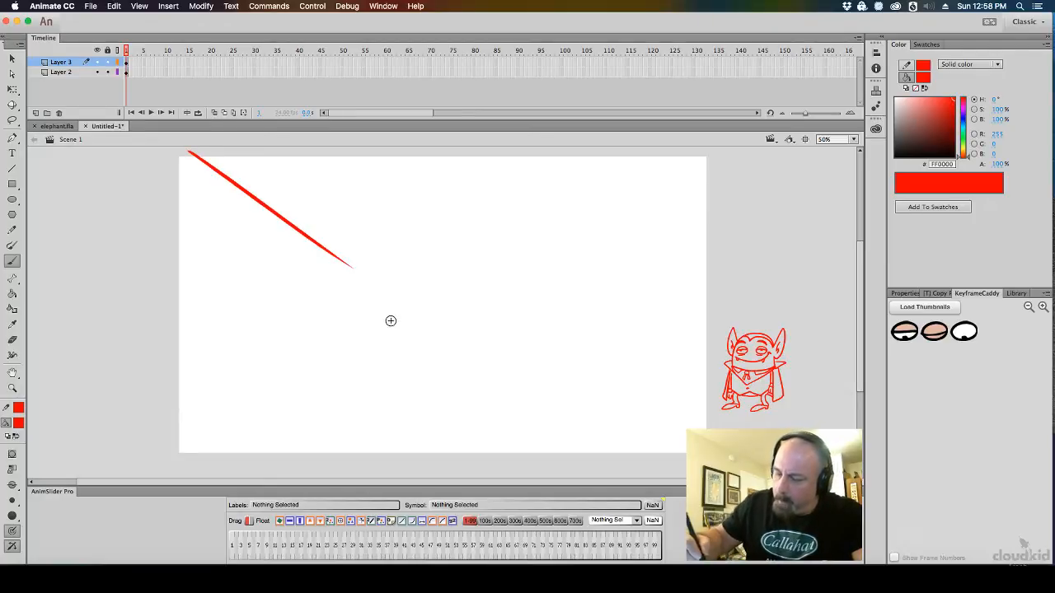
{"action": "mouse_move", "coordinate": [159, 450]}
{"action": "left_mouse_down"}
{"action": "mouse_move", "coordinate": [190, 436]}
{"action": "mouse_move", "coordinate": [697, 433]}
{"action": "left_mouse_up"}
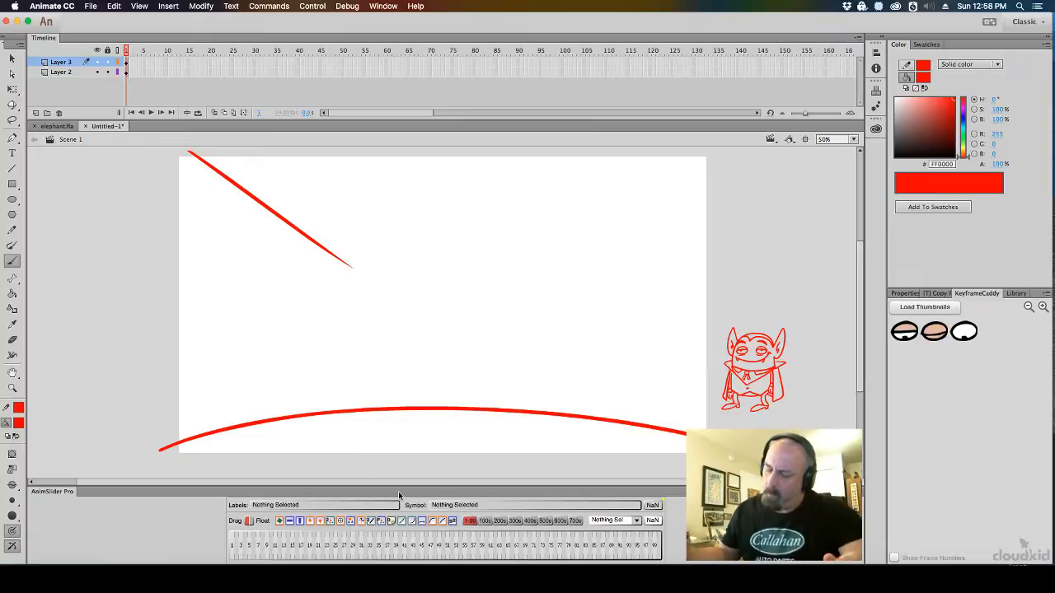
{"action": "left_click_drag", "start_coordinate": [355, 270], "coordinate": [361, 409]}
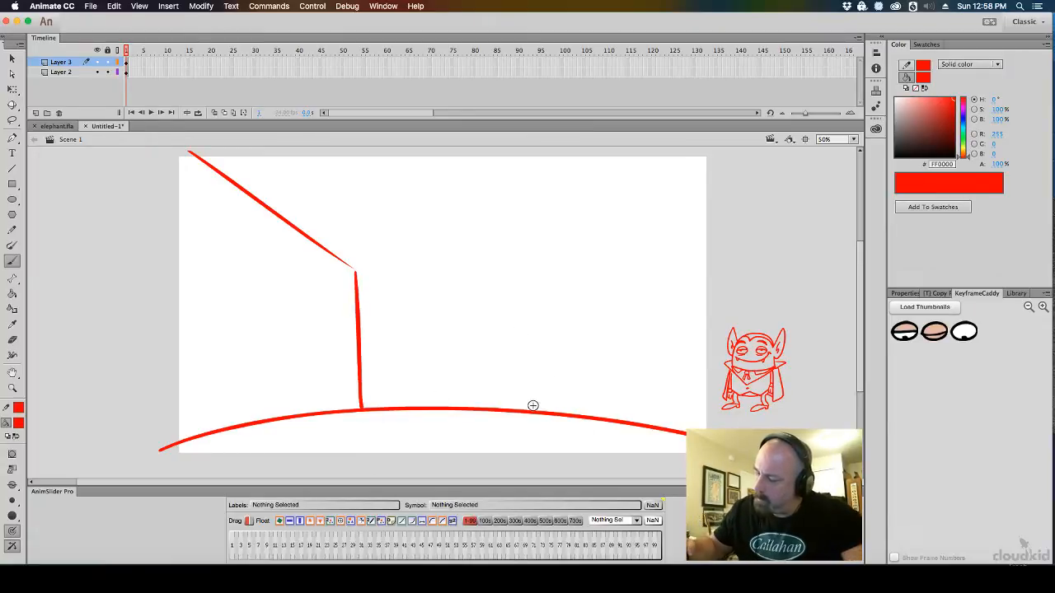
Brush a bumpy bush outline rising to the stage's right-hand edge, then add the roof's second edge, rounded end and upper vertical line
{"action": "mouse_move", "coordinate": [522, 407]}
{"action": "left_mouse_down"}
{"action": "mouse_move", "coordinate": [594, 342]}
{"action": "mouse_move", "coordinate": [627, 281]}
{"action": "mouse_move", "coordinate": [711, 264]}
{"action": "mouse_move", "coordinate": [661, 258]}
{"action": "mouse_move", "coordinate": [646, 294]}
{"action": "mouse_move", "coordinate": [613, 298]}
{"action": "mouse_move", "coordinate": [578, 325]}
{"action": "mouse_move", "coordinate": [587, 344]}
{"action": "mouse_move", "coordinate": [544, 410]}
{"action": "left_mouse_up"}
{"action": "key", "text": "ctrl+z"}
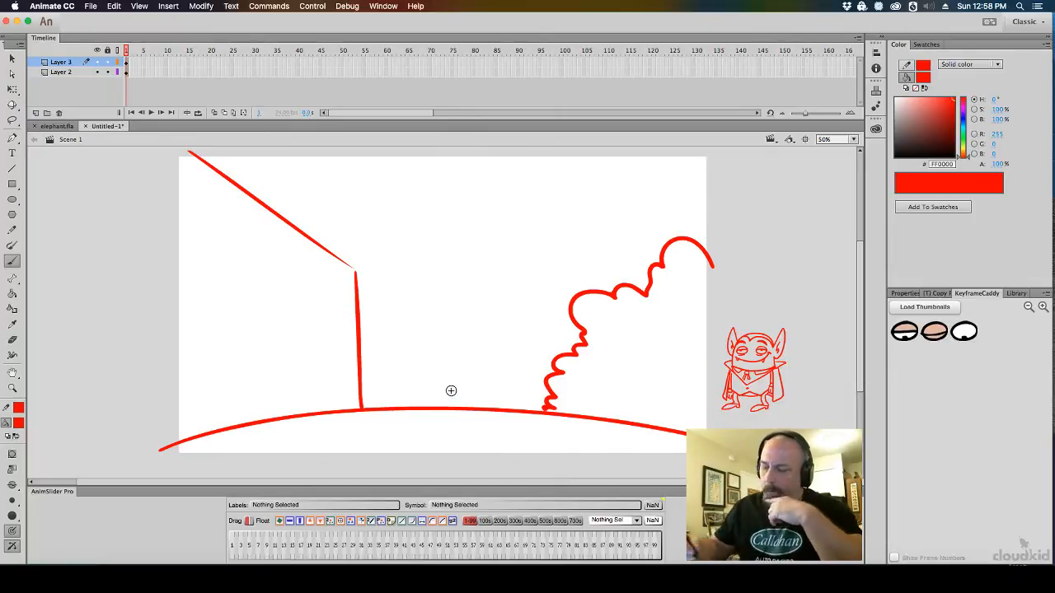
{"action": "left_click_drag", "start_coordinate": [419, 264], "coordinate": [437, 324]}
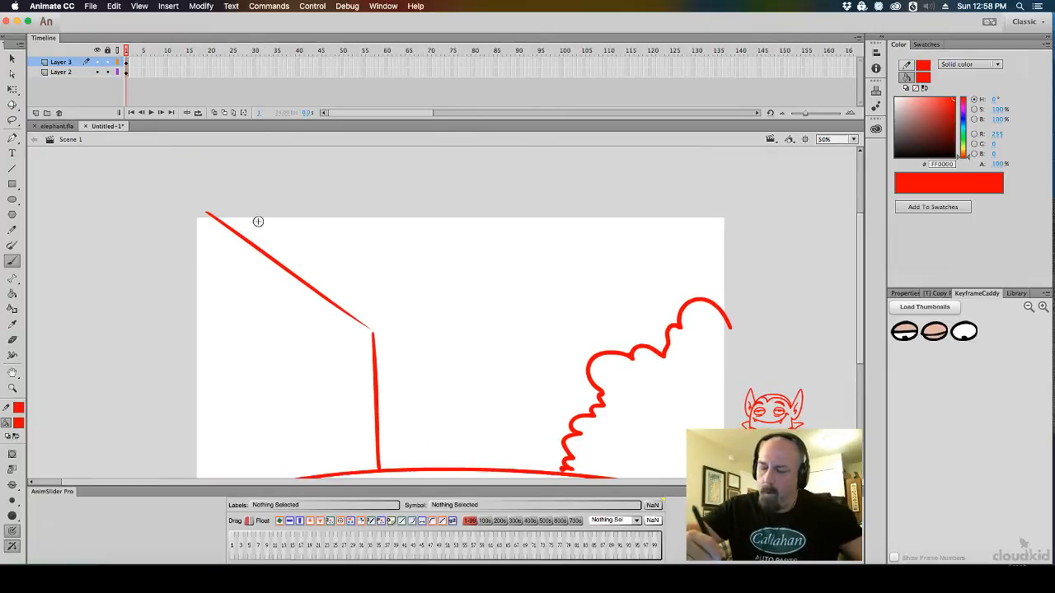
{"action": "mouse_move", "coordinate": [224, 206]}
{"action": "left_mouse_down"}
{"action": "mouse_move", "coordinate": [376, 328]}
{"action": "mouse_move", "coordinate": [371, 202]}
{"action": "left_mouse_up"}
{"action": "mouse_move", "coordinate": [491, 341]}
{"action": "left_mouse_down"}
{"action": "mouse_move", "coordinate": [457, 246]}
{"action": "mouse_move", "coordinate": [446, 279]}
{"action": "left_mouse_up"}
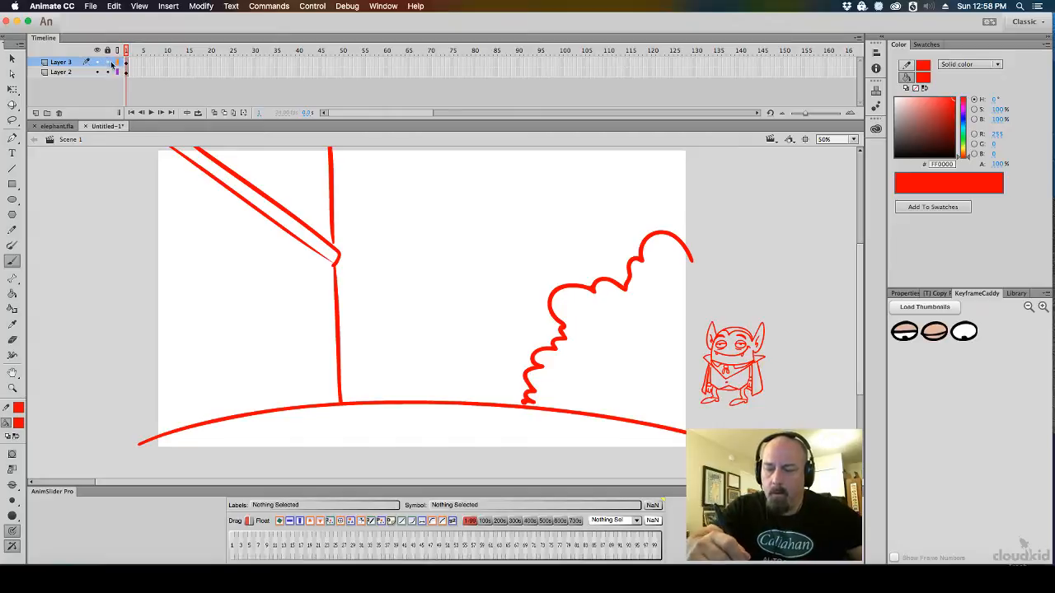
Recolour all the background lines on Layer 3 light grey, #CCCCCC
{"action": "left_click", "coordinate": [127, 74]}
{"action": "left_click", "coordinate": [20, 426]}
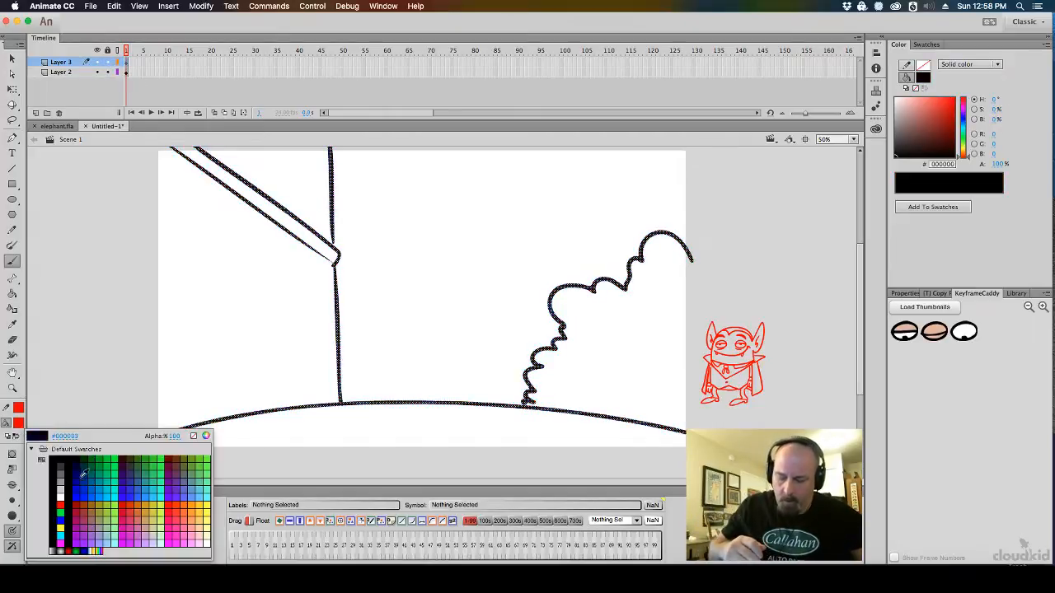
{"action": "left_click", "coordinate": [70, 493]}
Lock Layer 3 and add a new layer above it
{"action": "left_click", "coordinate": [107, 62]}
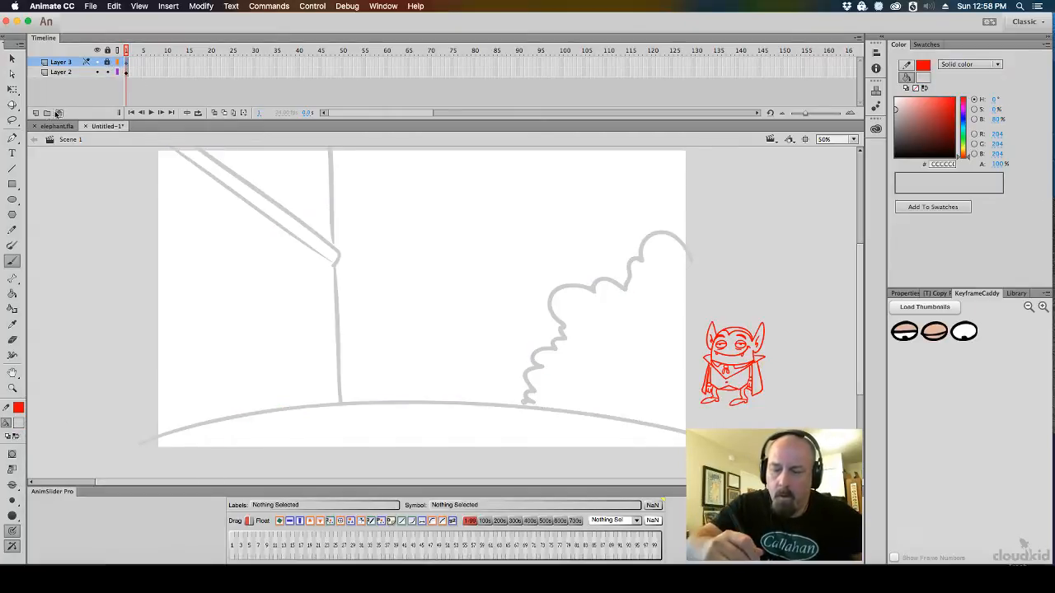
{"action": "left_click", "coordinate": [36, 113]}
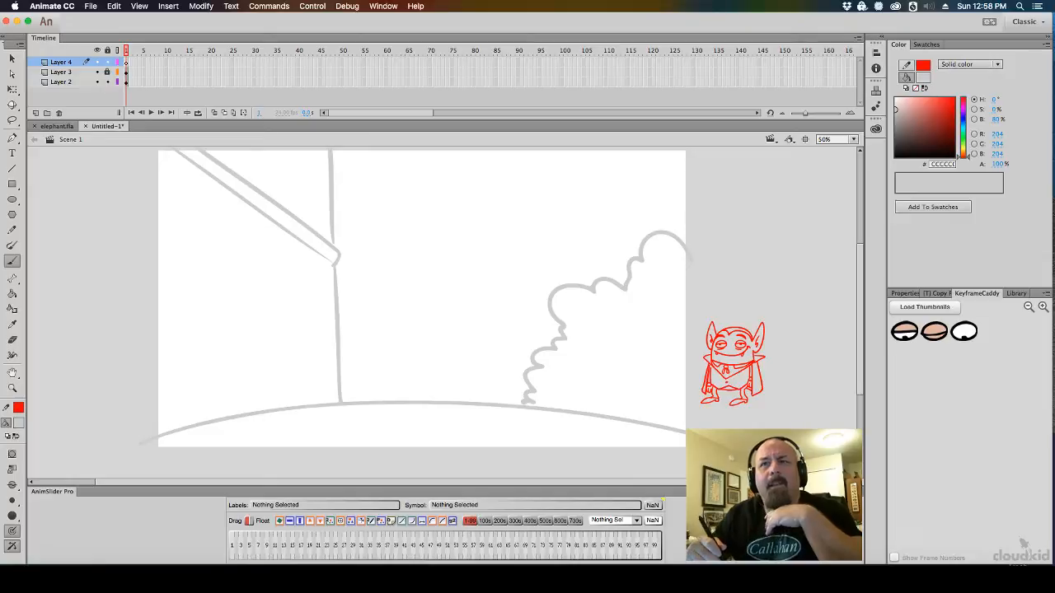
{"action": "key", "text": "super+Tab"}
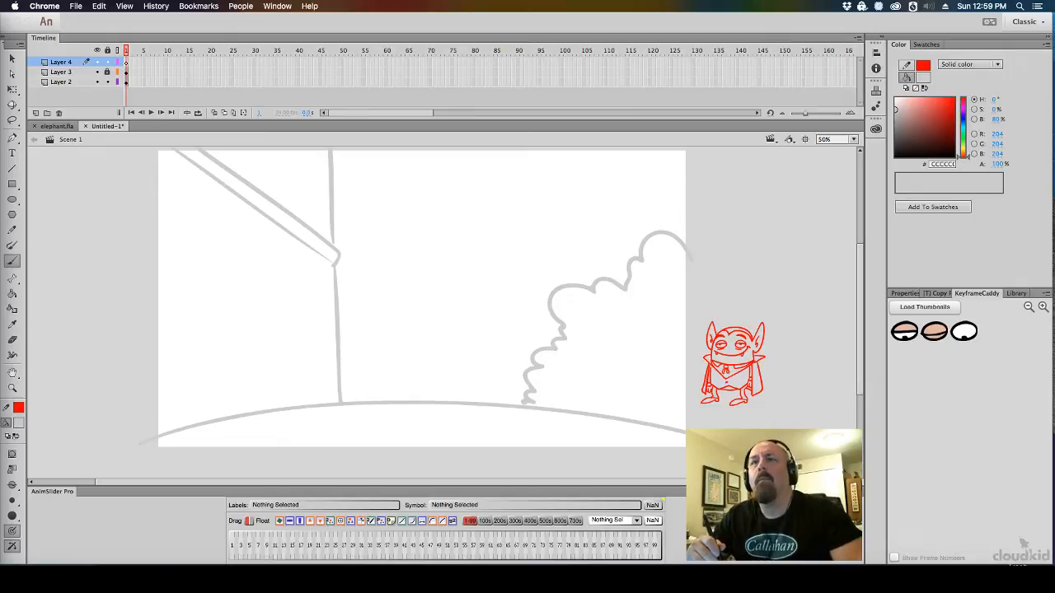
Unlock Layer 3 and brush a few short brick marks on the wall below the roof's end
{"action": "left_click", "coordinate": [365, 267]}
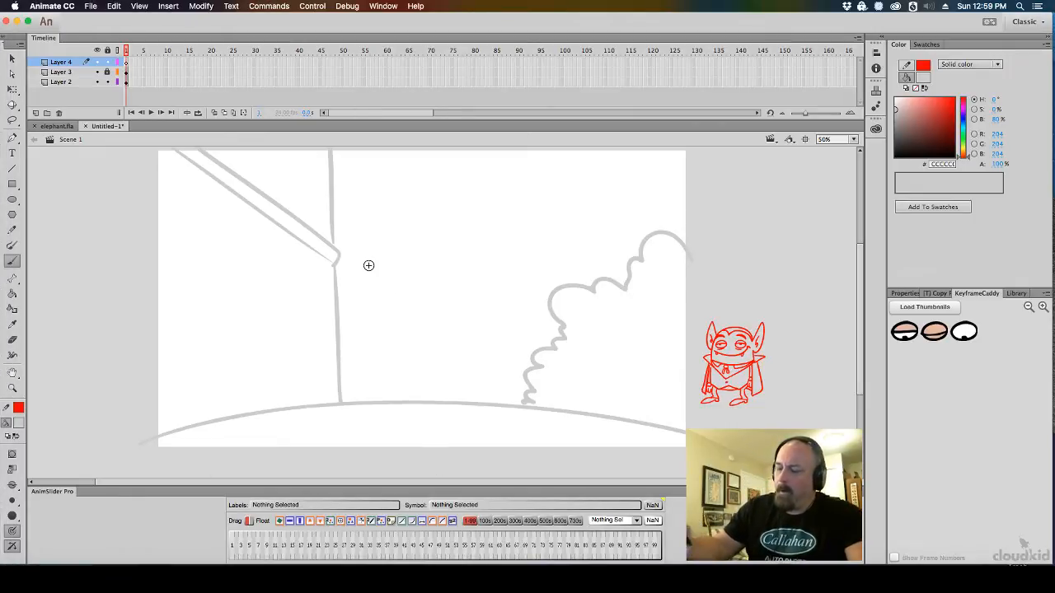
{"action": "left_click", "coordinate": [107, 72]}
{"action": "left_click", "coordinate": [62, 72]}
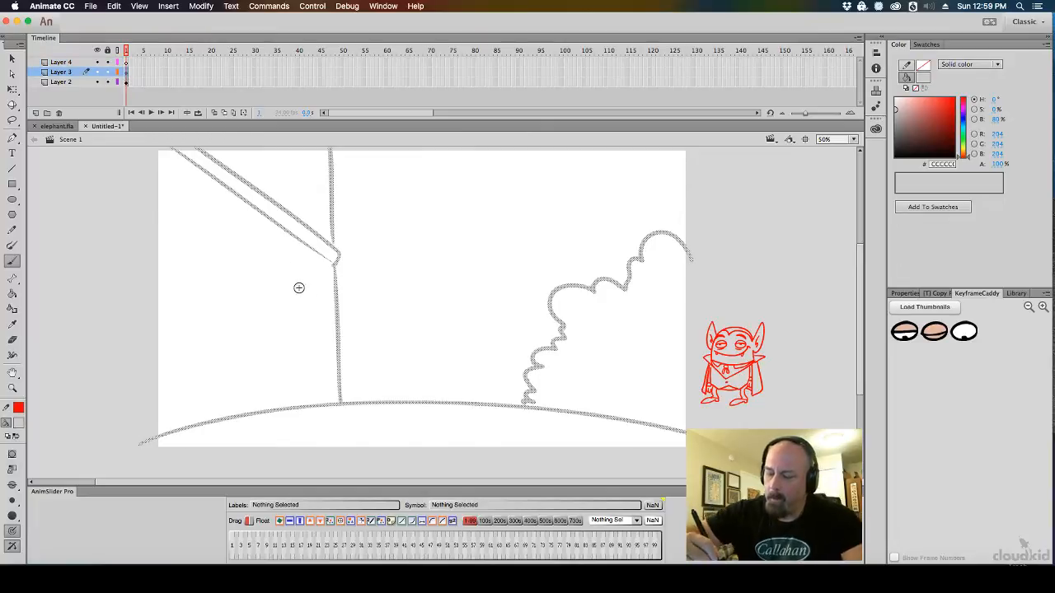
{"action": "mouse_move", "coordinate": [296, 276]}
{"action": "left_mouse_down"}
{"action": "mouse_move", "coordinate": [309, 283]}
{"action": "mouse_move", "coordinate": [304, 292]}
{"action": "left_mouse_up"}
{"action": "left_click_drag", "start_coordinate": [312, 306], "coordinate": [326, 314]}
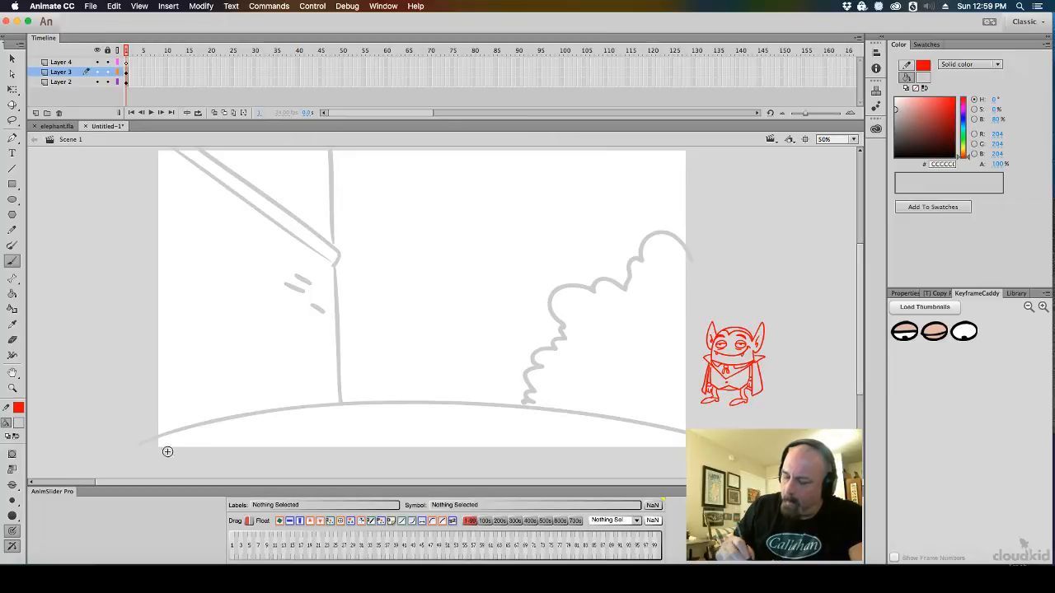
Brush a wheeled bin at the stage's left edge, with two upright edges, a slanted base, a small wheel and an overhanging lid
{"action": "mouse_move", "coordinate": [162, 445]}
{"action": "left_mouse_down"}
{"action": "mouse_move", "coordinate": [244, 428]}
{"action": "mouse_move", "coordinate": [252, 319]}
{"action": "left_mouse_up"}
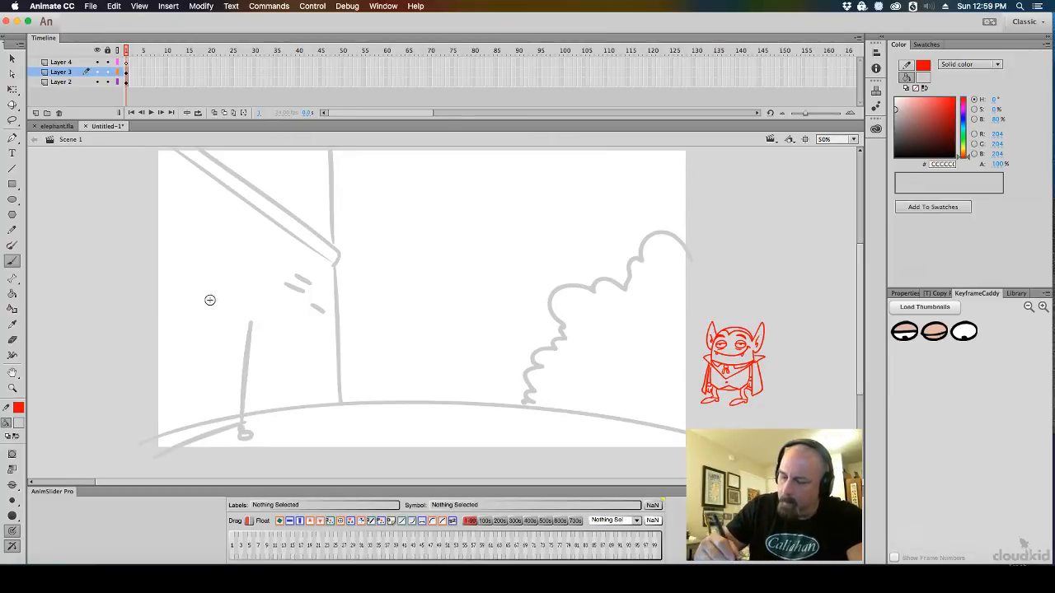
{"action": "left_click_drag", "start_coordinate": [151, 292], "coordinate": [247, 310]}
{"action": "left_click_drag", "start_coordinate": [150, 281], "coordinate": [251, 306]}
{"action": "left_click_drag", "start_coordinate": [252, 308], "coordinate": [255, 316]}
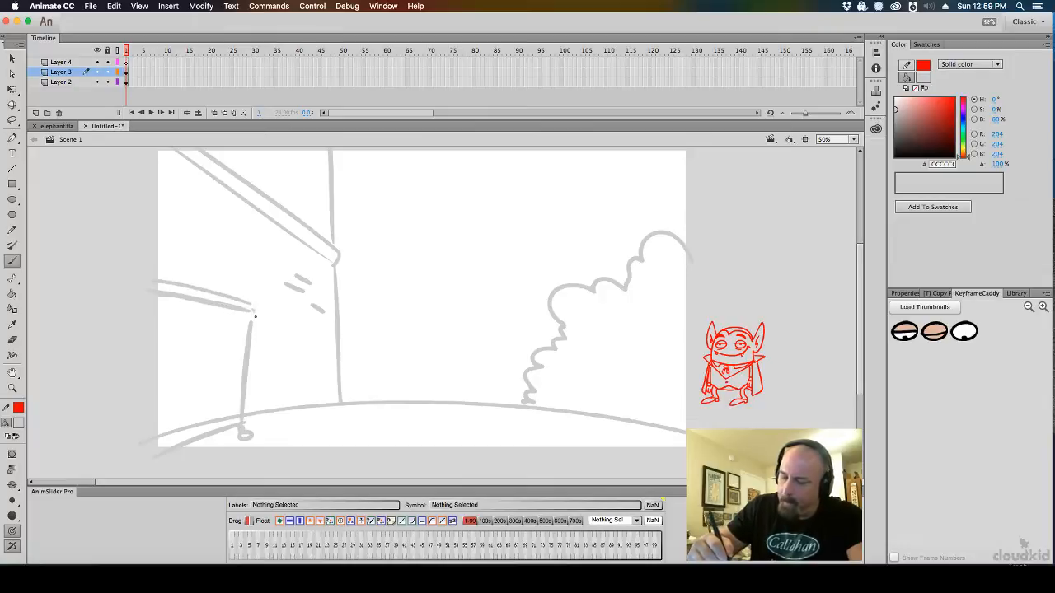
{"action": "left_click_drag", "start_coordinate": [180, 303], "coordinate": [169, 437]}
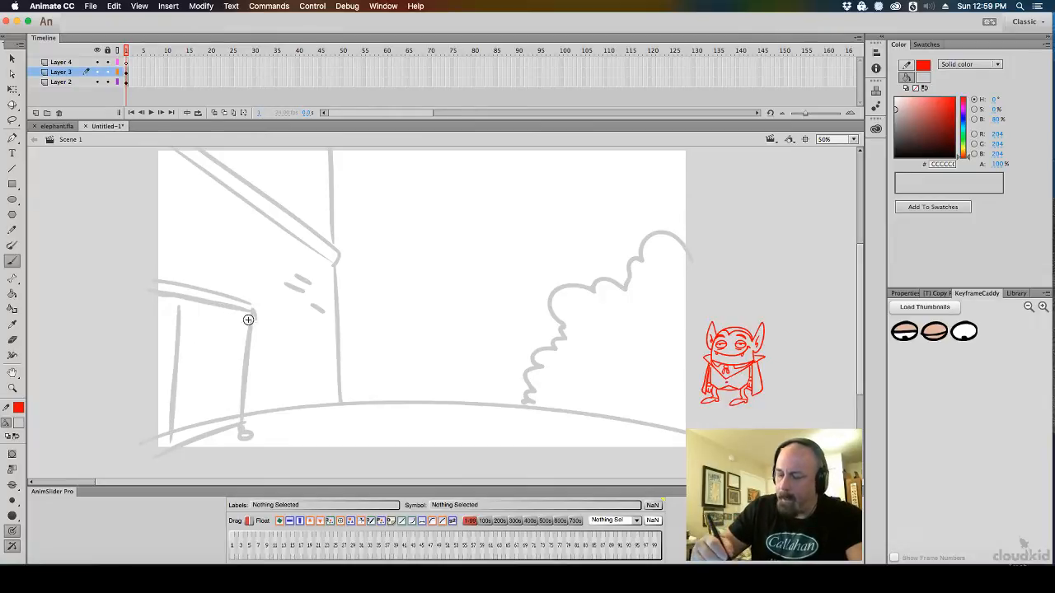
{"action": "mouse_move", "coordinate": [156, 292]}
{"action": "left_mouse_down"}
{"action": "mouse_move", "coordinate": [261, 325]}
{"action": "mouse_move", "coordinate": [257, 310]}
{"action": "mouse_move", "coordinate": [165, 280]}
{"action": "left_mouse_up"}
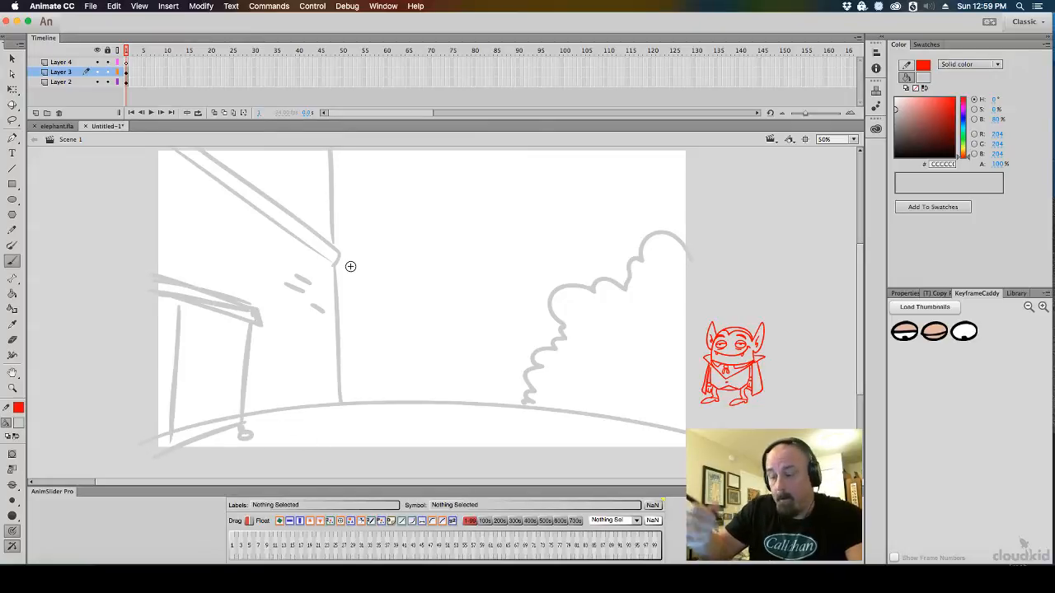
Delete the pieces of the ground line that cross the lower part of the wheeled bin
{"action": "key", "text": "v"}
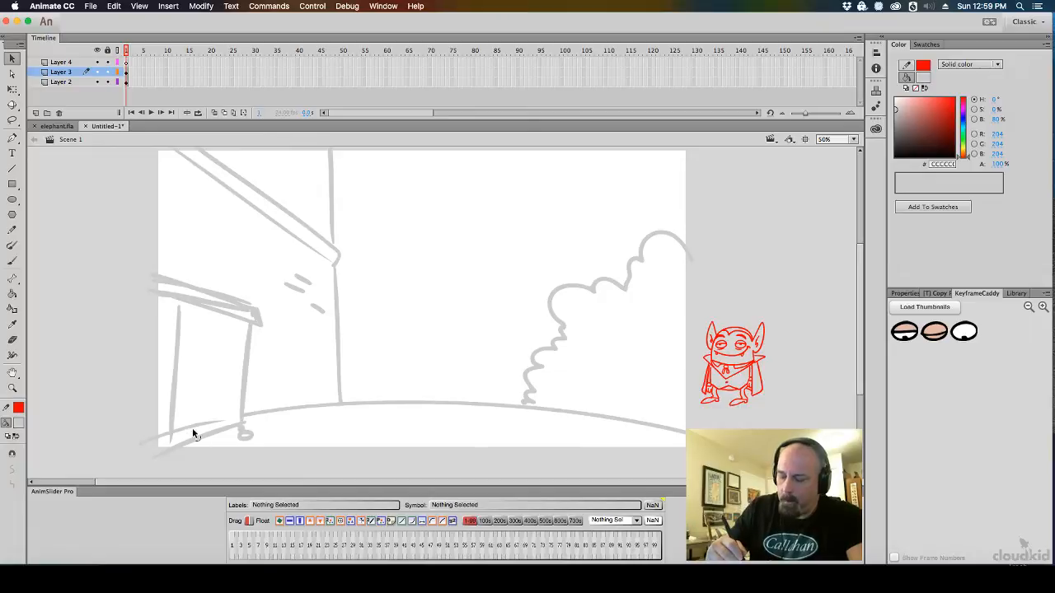
{"action": "left_click", "coordinate": [198, 427]}
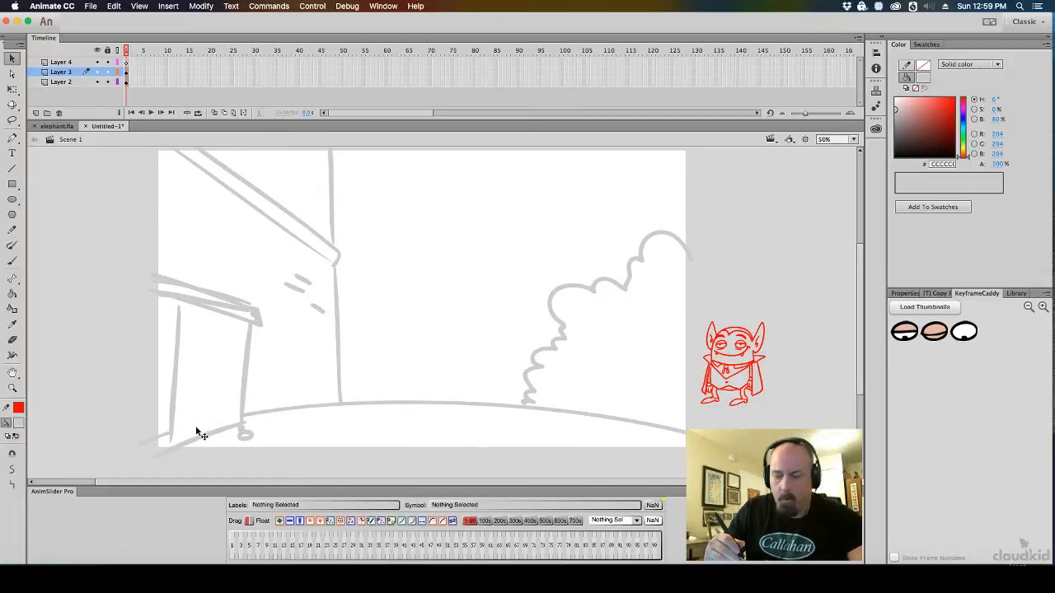
{"action": "left_click", "coordinate": [167, 441]}
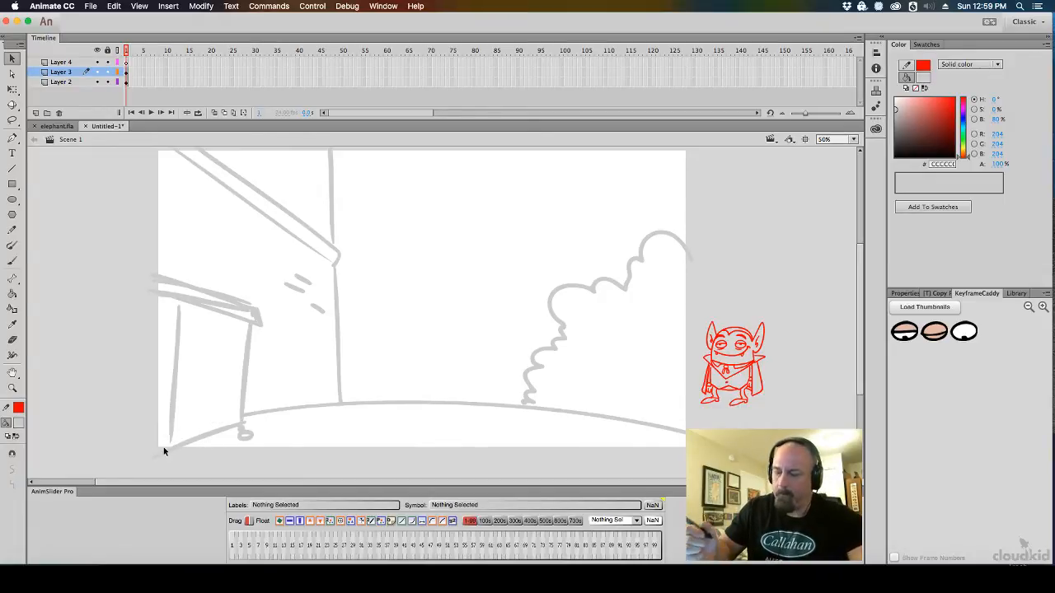
Lock Layer 3, make Layer 4 active and set the brush's fill colour to red, #FF0000
{"action": "left_click", "coordinate": [126, 62]}
{"action": "left_click", "coordinate": [20, 423]}
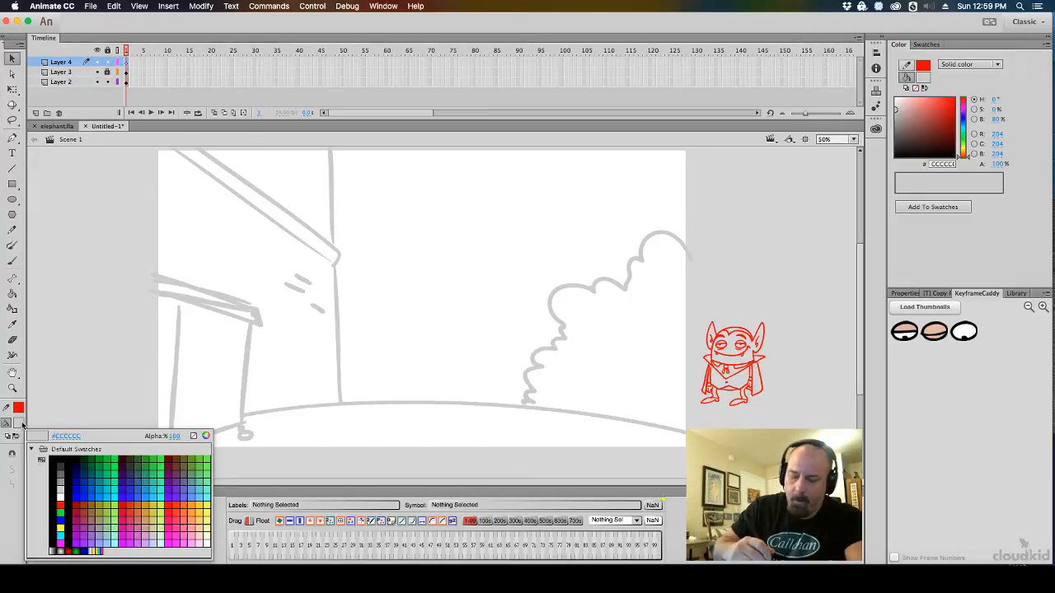
{"action": "key", "text": "Escape"}
{"action": "key", "text": "b"}
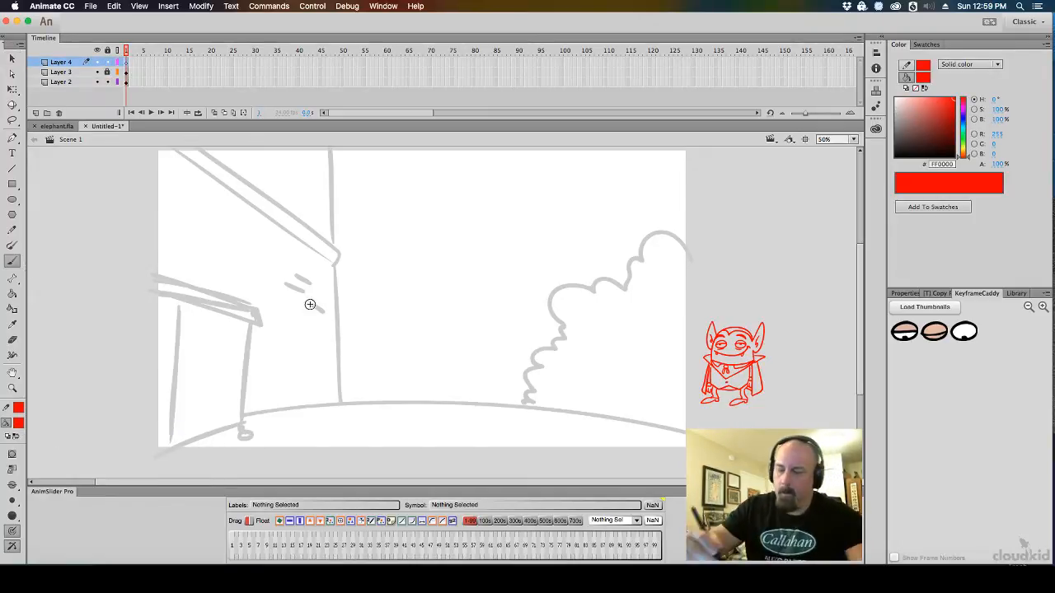
{"action": "left_click", "coordinate": [346, 305]}
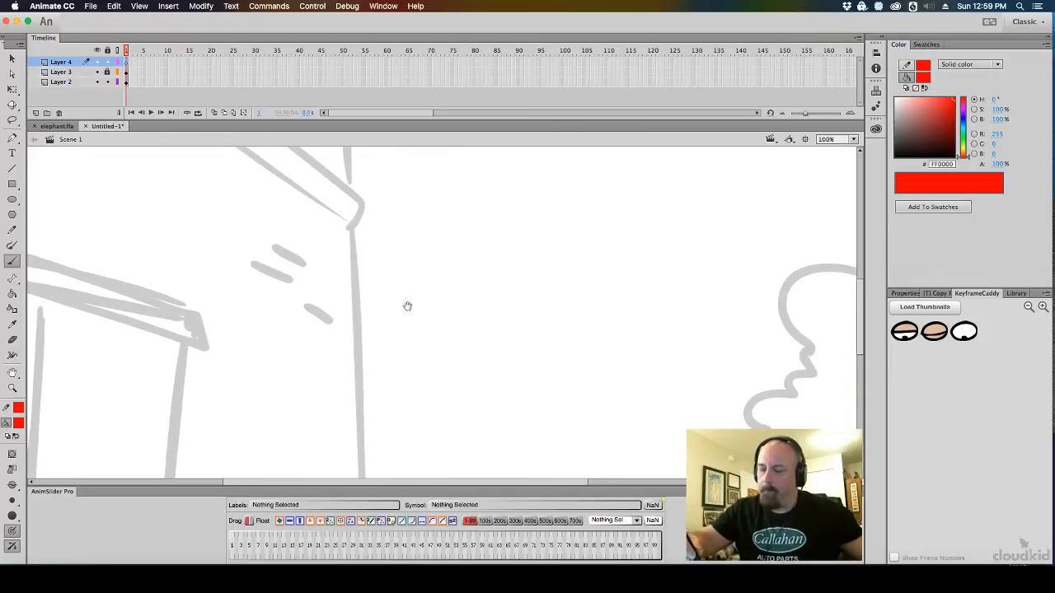
{"action": "left_click_drag", "start_coordinate": [293, 195], "coordinate": [293, 309]}
{"action": "left_click_drag", "start_coordinate": [264, 248], "coordinate": [297, 272]}
{"action": "left_click_drag", "start_coordinate": [297, 189], "coordinate": [289, 313]}
{"action": "mouse_move", "coordinate": [334, 223]}
{"action": "left_mouse_down"}
{"action": "mouse_move", "coordinate": [291, 306]}
{"action": "mouse_move", "coordinate": [322, 184]}
{"action": "mouse_move", "coordinate": [316, 306]}
{"action": "mouse_move", "coordinate": [326, 284]}
{"action": "mouse_move", "coordinate": [335, 347]}
{"action": "left_mouse_up"}
{"action": "key", "text": "super+z"}
{"action": "key", "text": "super+z"}
{"action": "key", "text": "super+z"}
{"action": "key", "text": "super+z"}
On Layer 4, brush a tall oval head in front of the wall with a large drooping nose and two half-closed eyes
{"action": "left_click_drag", "start_coordinate": [258, 285], "coordinate": [331, 356]}
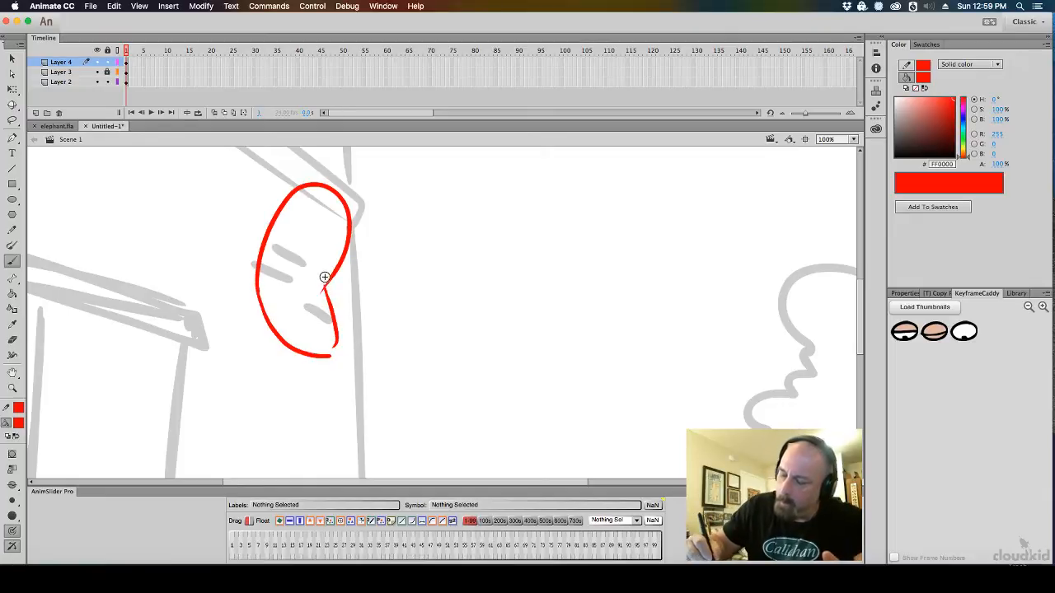
{"action": "mouse_move", "coordinate": [325, 278]}
{"action": "left_mouse_down"}
{"action": "mouse_move", "coordinate": [322, 312]}
{"action": "mouse_move", "coordinate": [294, 292]}
{"action": "left_mouse_up"}
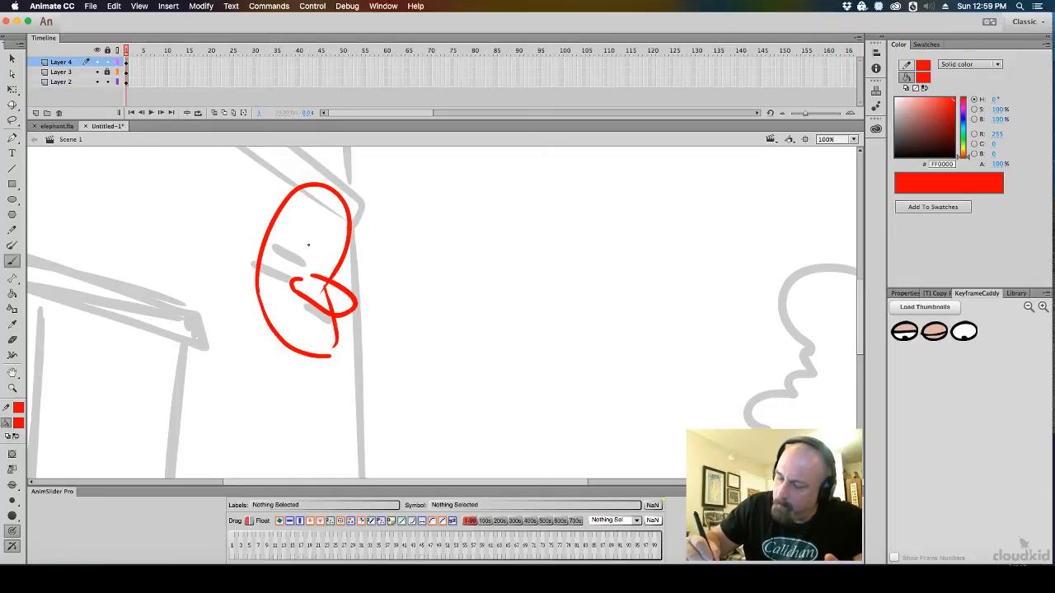
{"action": "mouse_move", "coordinate": [308, 245]}
{"action": "left_mouse_down"}
{"action": "mouse_move", "coordinate": [337, 268]}
{"action": "mouse_move", "coordinate": [321, 249]}
{"action": "mouse_move", "coordinate": [310, 254]}
{"action": "mouse_move", "coordinate": [333, 261]}
{"action": "mouse_move", "coordinate": [316, 260]}
{"action": "mouse_move", "coordinate": [320, 234]}
{"action": "left_mouse_up"}
{"action": "key", "text": "super+z"}
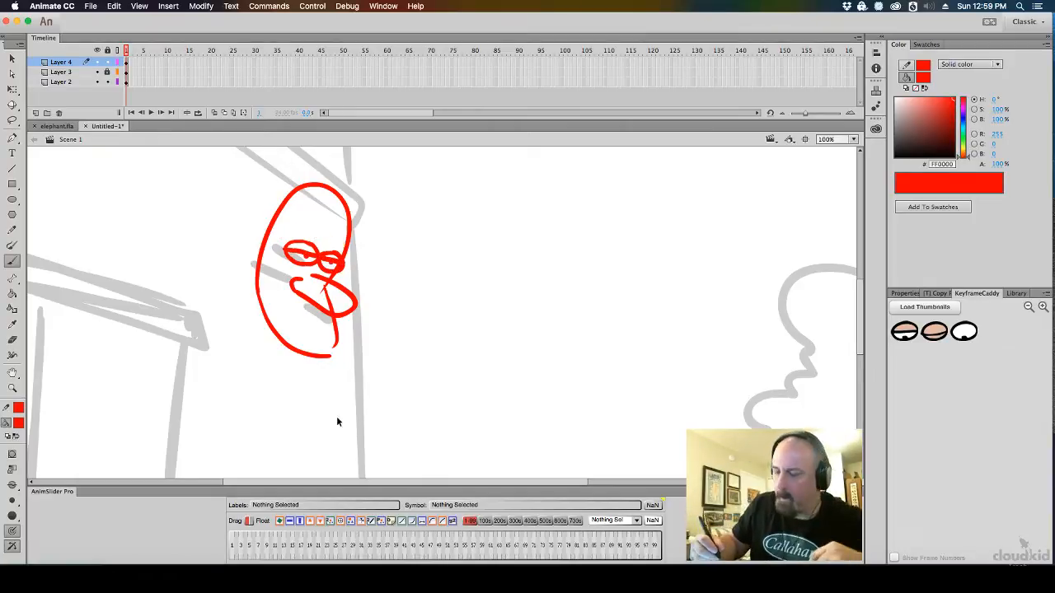
{"action": "key", "text": "super+z"}
{"action": "key", "text": "super+z"}
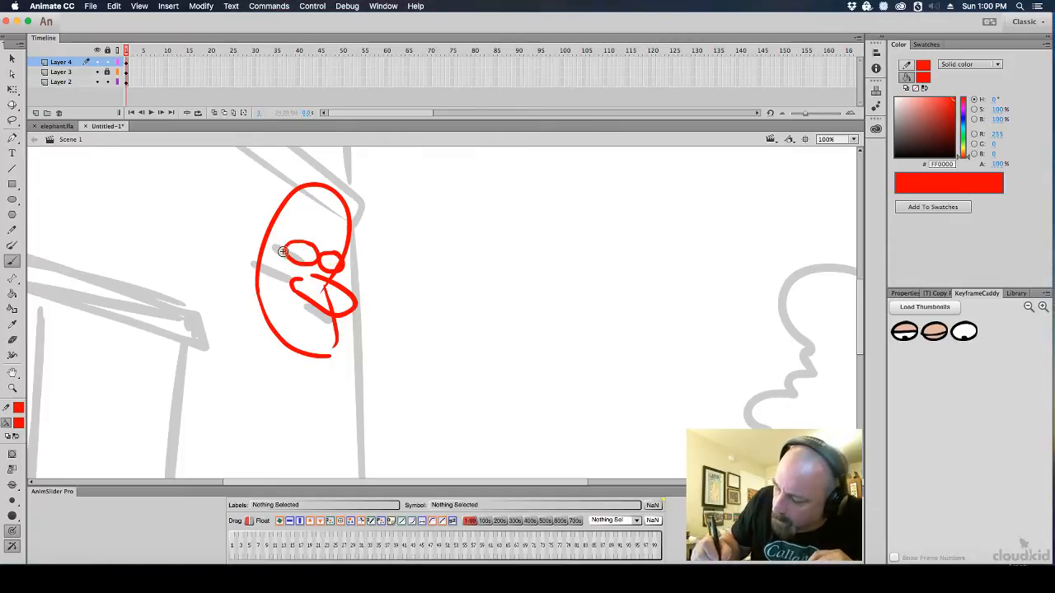
{"action": "left_click_drag", "start_coordinate": [313, 258], "coordinate": [298, 255]}
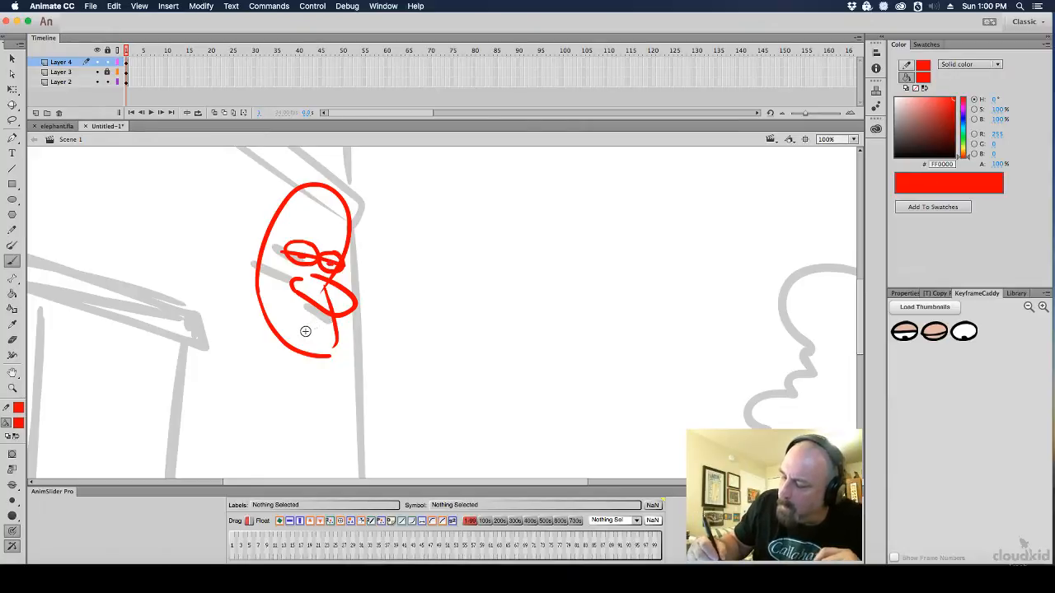
Brush a wide curved smile from beneath the nose up the cheek and add eyebrows above both eyes
{"action": "left_click_drag", "start_coordinate": [305, 330], "coordinate": [322, 325]}
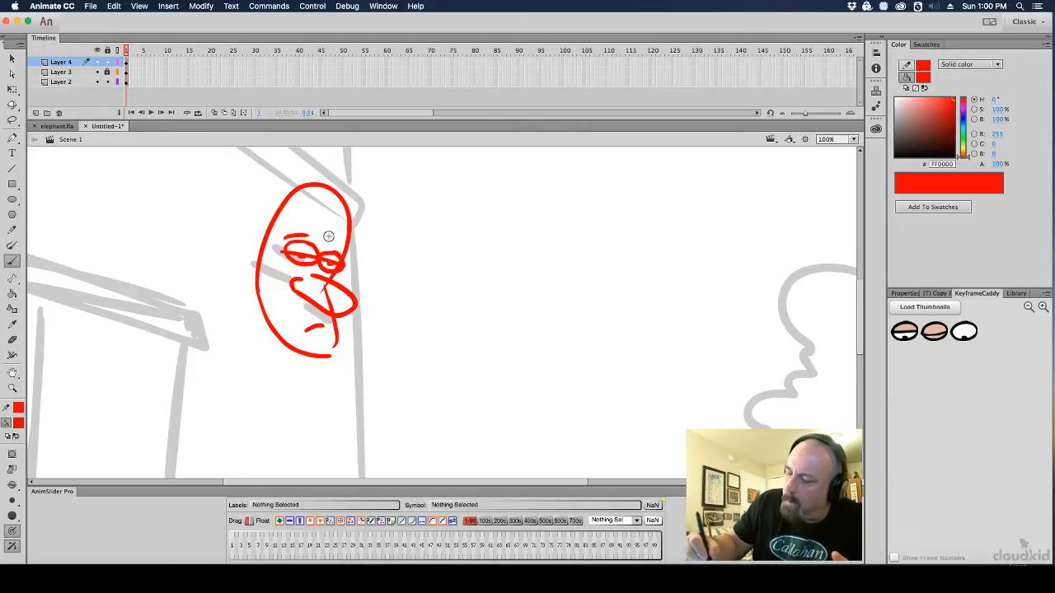
{"action": "key", "text": "super+z"}
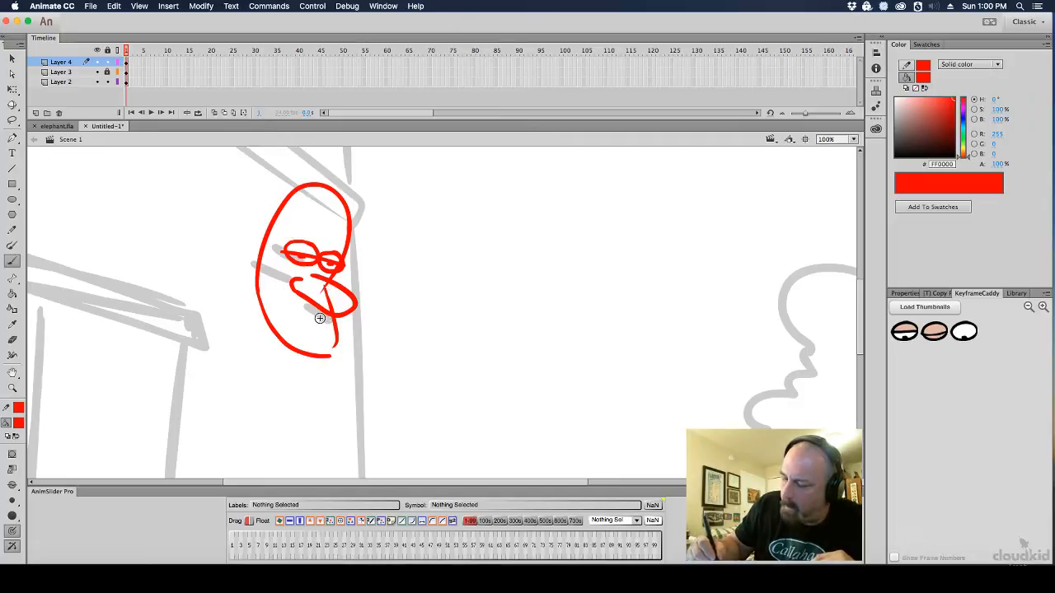
{"action": "left_click_drag", "start_coordinate": [320, 318], "coordinate": [295, 308]}
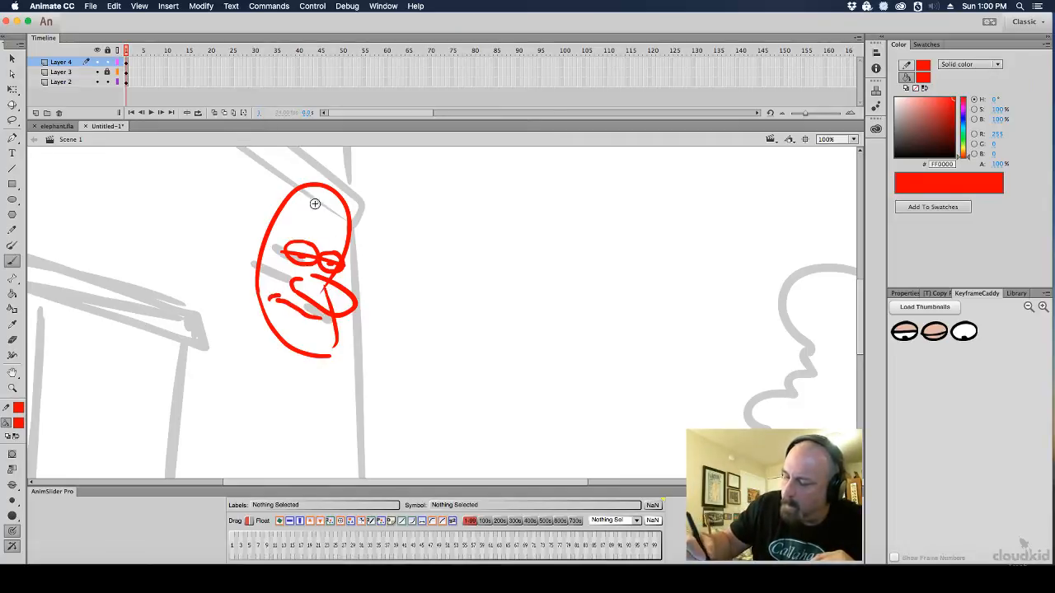
{"action": "key", "text": "super+z"}
{"action": "left_click_drag", "start_coordinate": [317, 317], "coordinate": [279, 288]}
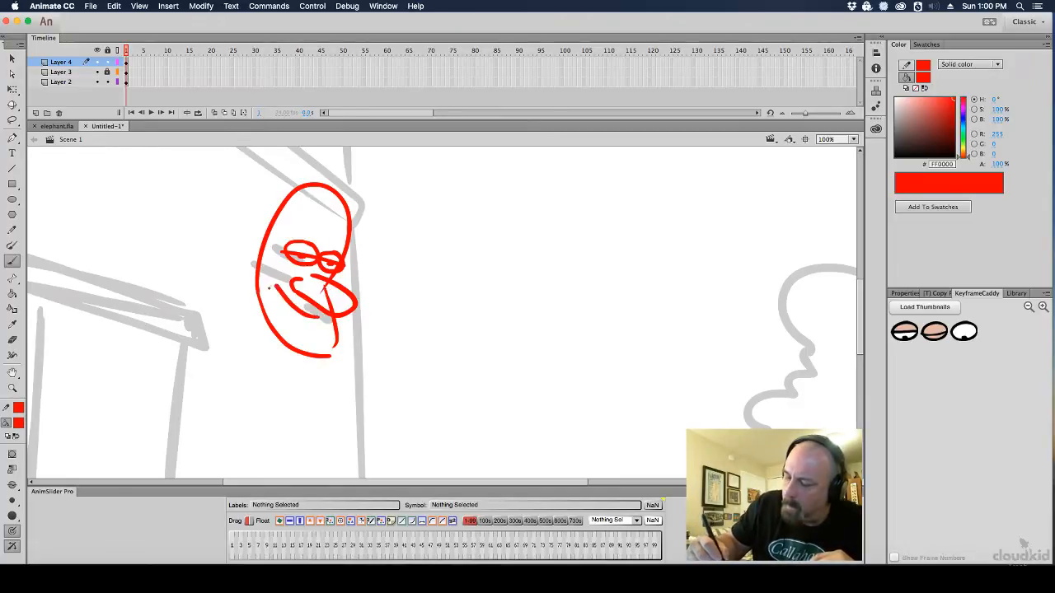
{"action": "left_click_drag", "start_coordinate": [282, 240], "coordinate": [334, 243]}
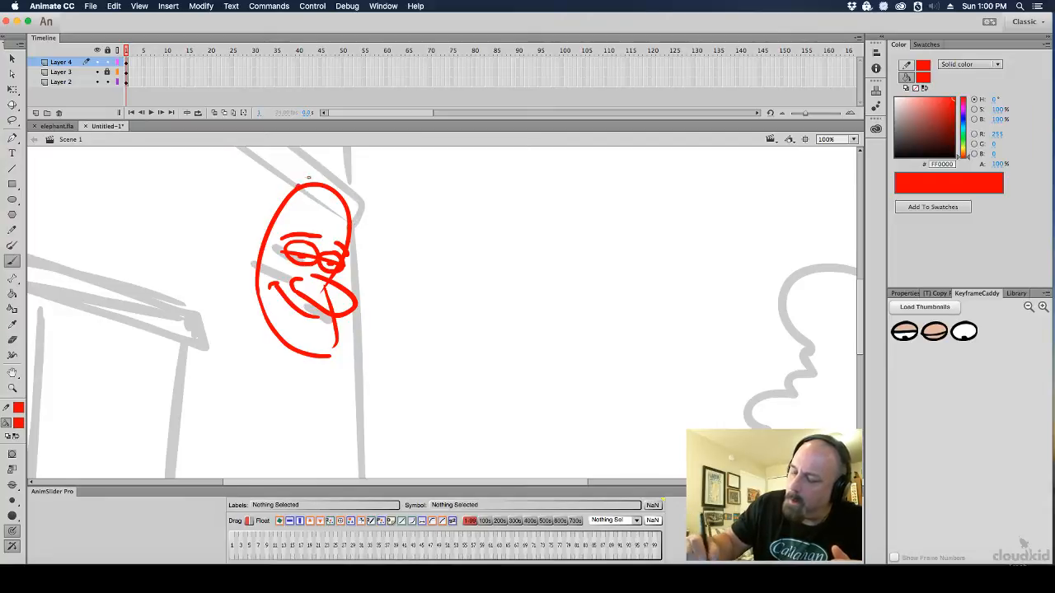
{"action": "mouse_move", "coordinate": [302, 187]}
{"action": "left_mouse_down"}
{"action": "mouse_move", "coordinate": [387, 198]}
{"action": "mouse_move", "coordinate": [369, 196]}
{"action": "mouse_move", "coordinate": [367, 215]}
{"action": "mouse_move", "coordinate": [342, 226]}
{"action": "mouse_move", "coordinate": [309, 224]}
{"action": "left_mouse_up"}
{"action": "mouse_move", "coordinate": [298, 183]}
{"action": "left_mouse_down"}
{"action": "mouse_move", "coordinate": [280, 178]}
{"action": "mouse_move", "coordinate": [253, 227]}
{"action": "left_mouse_up"}
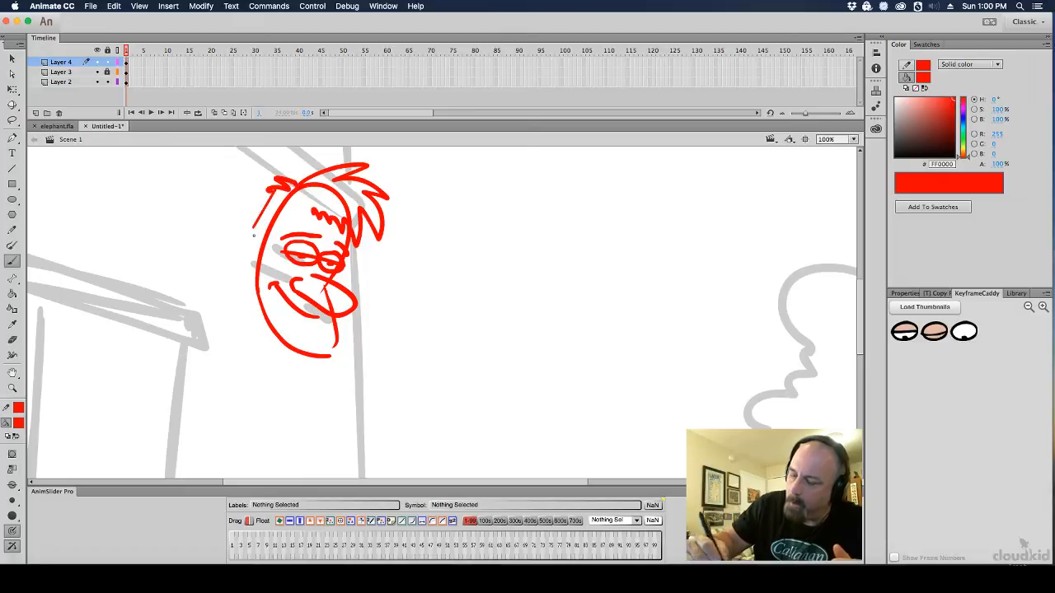
{"action": "key", "text": "super+z"}
{"action": "key", "text": "super+z"}
{"action": "key", "text": "super+z"}
{"action": "key", "text": "super+z"}
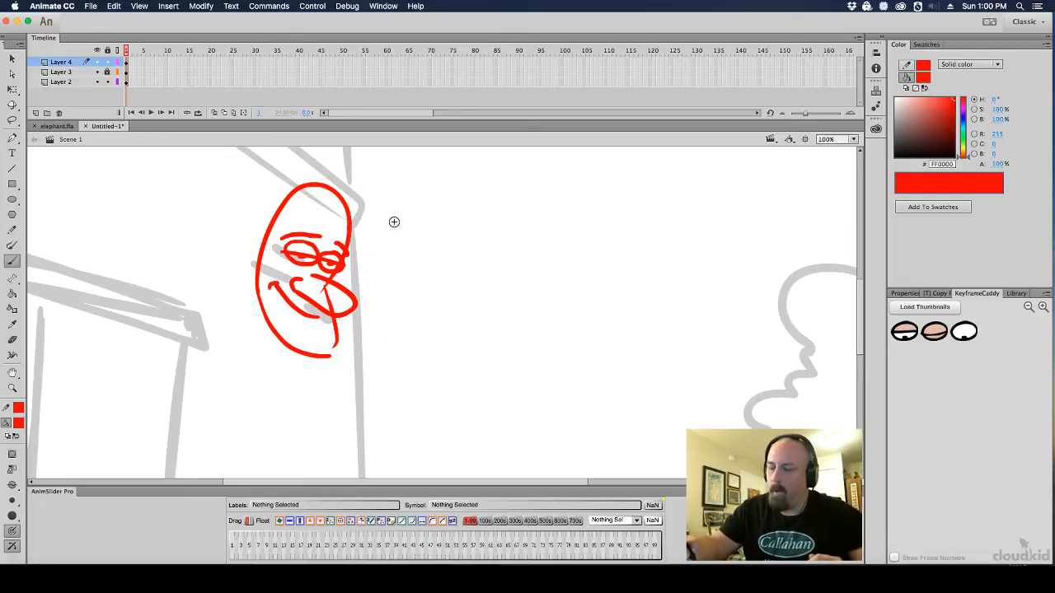
Brush a jagged fringe and an ear on the head, plus a curved hat line across the forehead
{"action": "mouse_move", "coordinate": [409, 235]}
{"action": "left_mouse_down"}
{"action": "mouse_move", "coordinate": [462, 323]}
{"action": "mouse_move", "coordinate": [476, 300]}
{"action": "left_mouse_up"}
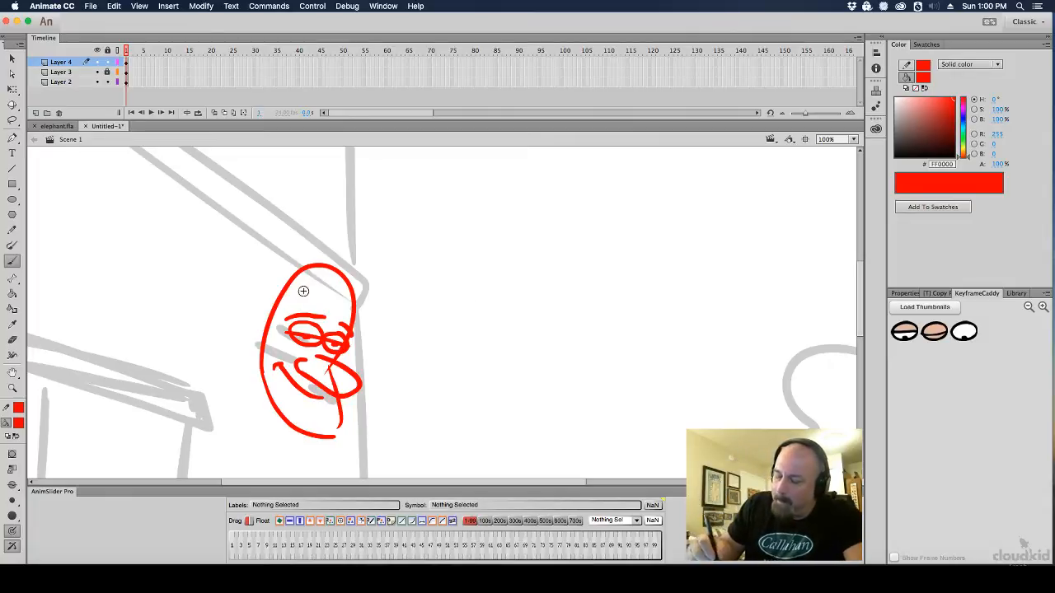
{"action": "mouse_move", "coordinate": [351, 302]}
{"action": "left_mouse_down"}
{"action": "mouse_move", "coordinate": [324, 313]}
{"action": "mouse_move", "coordinate": [287, 306]}
{"action": "mouse_move", "coordinate": [261, 327]}
{"action": "left_mouse_up"}
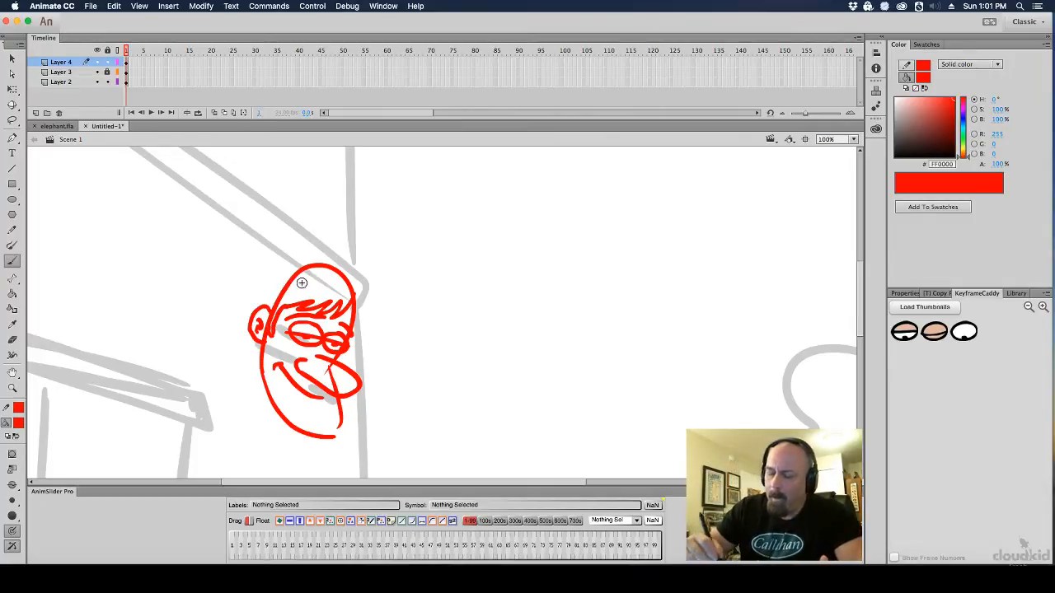
{"action": "left_click_drag", "start_coordinate": [272, 296], "coordinate": [361, 302]}
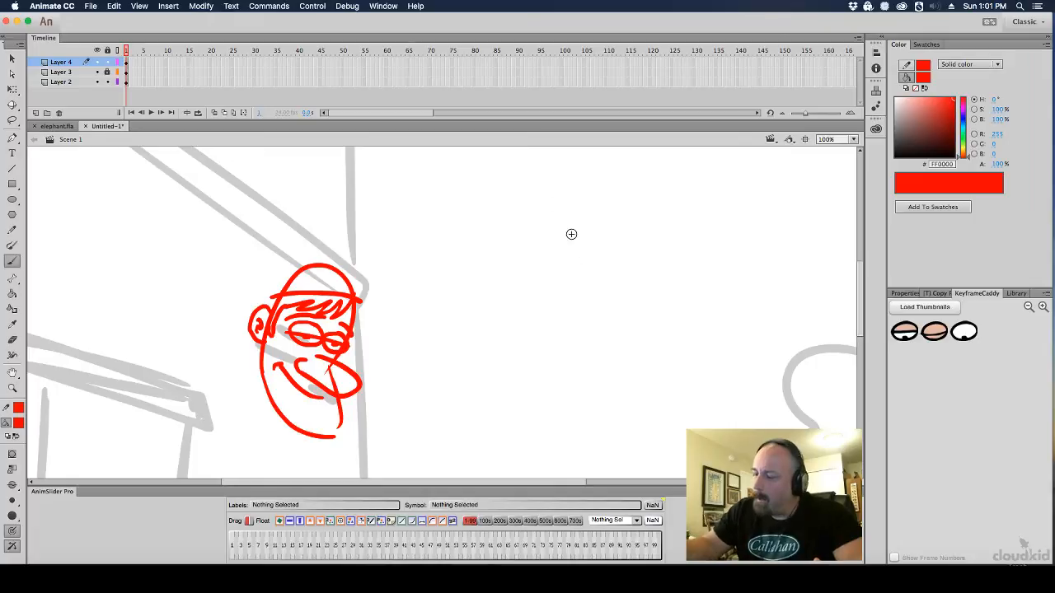
{"action": "mouse_move", "coordinate": [573, 225]}
{"action": "left_mouse_down"}
{"action": "mouse_move", "coordinate": [515, 267]}
{"action": "mouse_move", "coordinate": [548, 303]}
{"action": "mouse_move", "coordinate": [589, 284]}
{"action": "mouse_move", "coordinate": [594, 253]}
{"action": "mouse_move", "coordinate": [576, 223]}
{"action": "left_mouse_up"}
{"action": "mouse_move", "coordinate": [493, 203]}
{"action": "left_mouse_down"}
{"action": "mouse_move", "coordinate": [482, 216]}
{"action": "mouse_move", "coordinate": [494, 203]}
{"action": "mouse_move", "coordinate": [492, 226]}
{"action": "left_mouse_up"}
{"action": "mouse_move", "coordinate": [709, 204]}
{"action": "left_mouse_down"}
{"action": "mouse_move", "coordinate": [734, 221]}
{"action": "mouse_move", "coordinate": [715, 189]}
{"action": "left_mouse_up"}
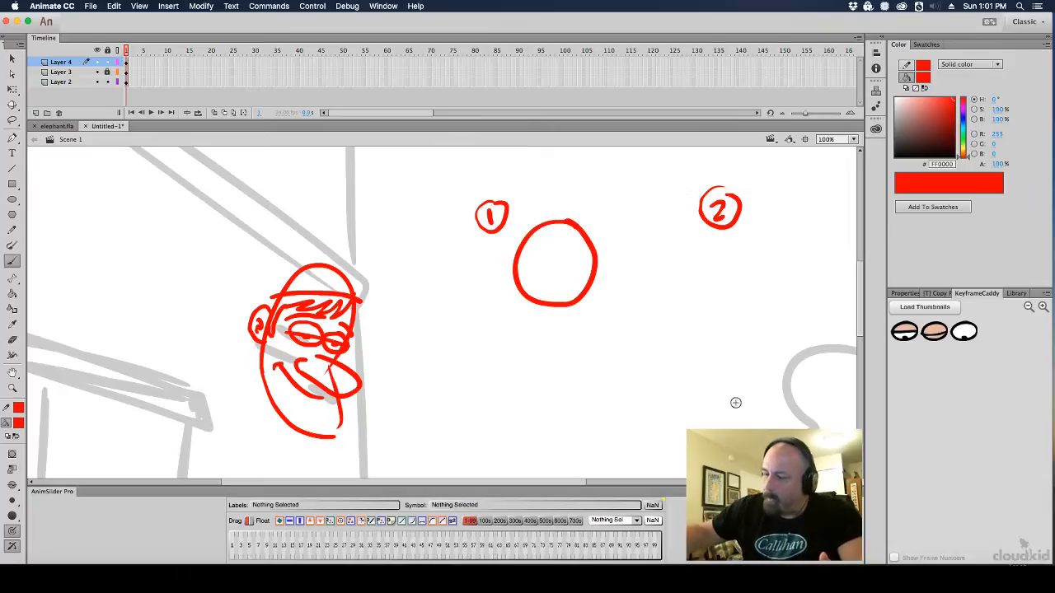
{"action": "key", "text": "super+z"}
{"action": "key", "text": "super+z"}
{"action": "key", "text": "super+z"}
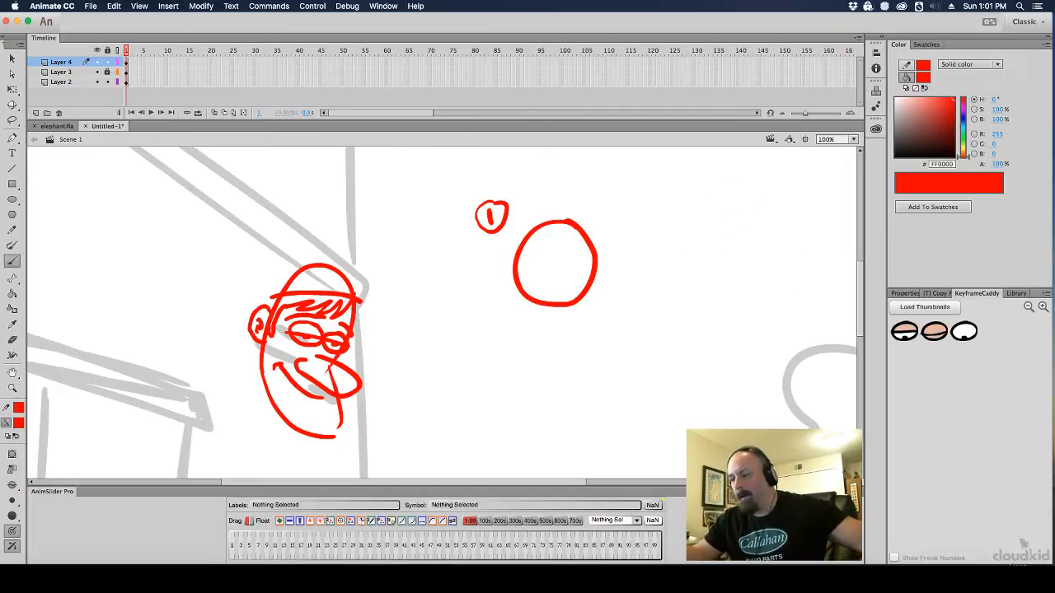
{"action": "key", "text": "super+z"}
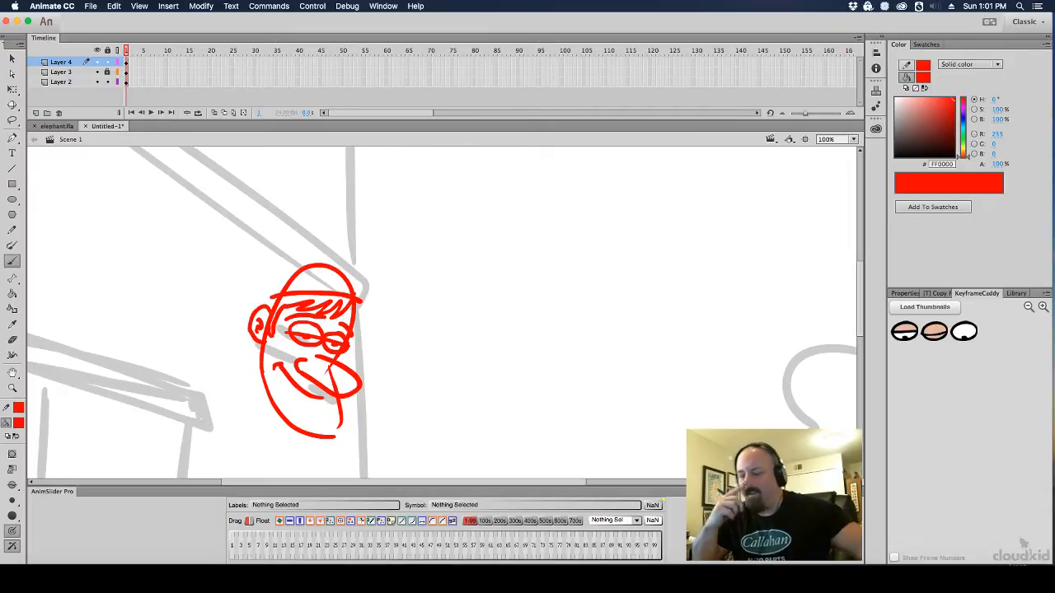
Brush a hat on the head with a wide oval brim, a band and a dented crown
{"action": "mouse_move", "coordinate": [262, 302]}
{"action": "left_mouse_down"}
{"action": "mouse_move", "coordinate": [247, 290]}
{"action": "mouse_move", "coordinate": [353, 284]}
{"action": "mouse_move", "coordinate": [381, 307]}
{"action": "mouse_move", "coordinate": [356, 313]}
{"action": "mouse_move", "coordinate": [350, 247]}
{"action": "mouse_move", "coordinate": [318, 262]}
{"action": "left_mouse_up"}
{"action": "mouse_move", "coordinate": [306, 244]}
{"action": "left_mouse_down"}
{"action": "mouse_move", "coordinate": [276, 284]}
{"action": "mouse_move", "coordinate": [337, 269]}
{"action": "mouse_move", "coordinate": [353, 277]}
{"action": "left_mouse_up"}
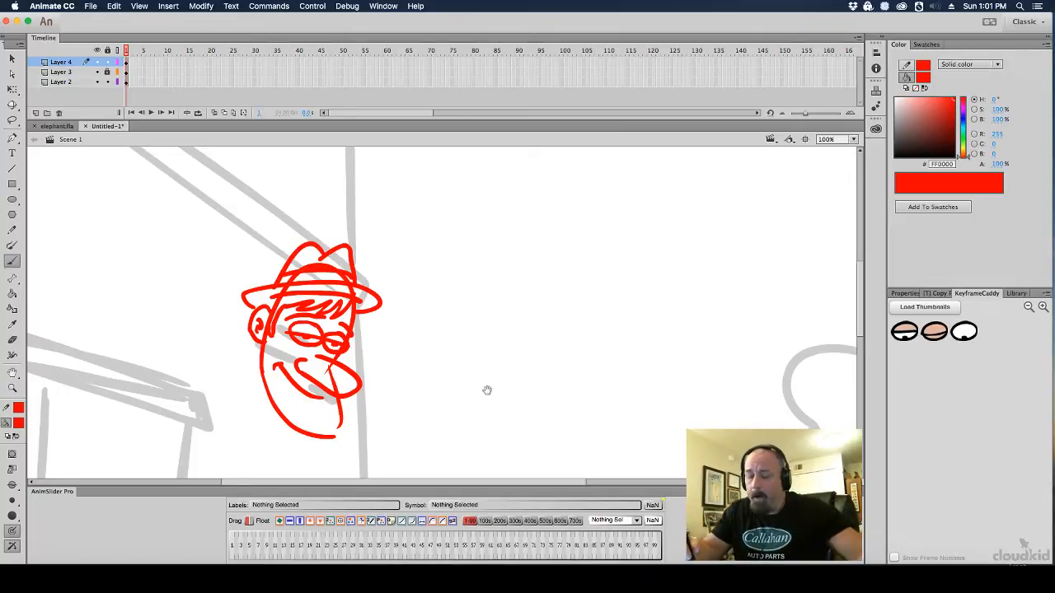
Brush the character's long leaning coat below the head, with curved back and front edges and a closed hem
{"action": "scroll", "coordinate": [487, 388], "scroll_direction": "down", "scroll_amount": 5}
{"action": "left_click_drag", "start_coordinate": [242, 221], "coordinate": [202, 351]}
{"action": "left_click_drag", "start_coordinate": [268, 301], "coordinate": [291, 399]}
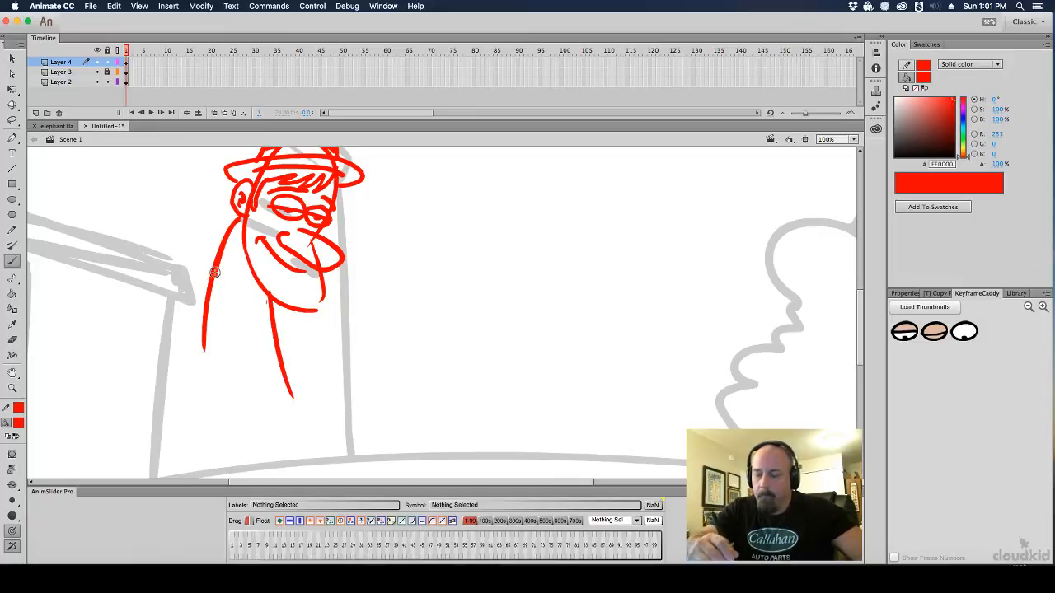
{"action": "left_click_drag", "start_coordinate": [216, 284], "coordinate": [208, 395]}
{"action": "scroll", "coordinate": [351, 391], "scroll_direction": "down", "scroll_amount": 3}
{"action": "mouse_move", "coordinate": [234, 237]}
{"action": "left_mouse_down"}
{"action": "mouse_move", "coordinate": [244, 369]}
{"action": "mouse_move", "coordinate": [330, 354]}
{"action": "left_mouse_up"}
Brush two thin slanting legs below the coat's hem, each ending in a long flat shoe on the ground
{"action": "left_click_drag", "start_coordinate": [257, 367], "coordinate": [303, 441]}
{"action": "left_click_drag", "start_coordinate": [274, 369], "coordinate": [313, 437]}
{"action": "left_click_drag", "start_coordinate": [316, 366], "coordinate": [343, 435]}
{"action": "mouse_move", "coordinate": [325, 368]}
{"action": "left_mouse_down"}
{"action": "mouse_move", "coordinate": [345, 454]}
{"action": "mouse_move", "coordinate": [381, 458]}
{"action": "mouse_move", "coordinate": [403, 444]}
{"action": "left_mouse_up"}
Brush a straight arm hanging along the coat's back, finished with a cuff and short fingers
{"action": "left_click_drag", "start_coordinate": [242, 191], "coordinate": [213, 363]}
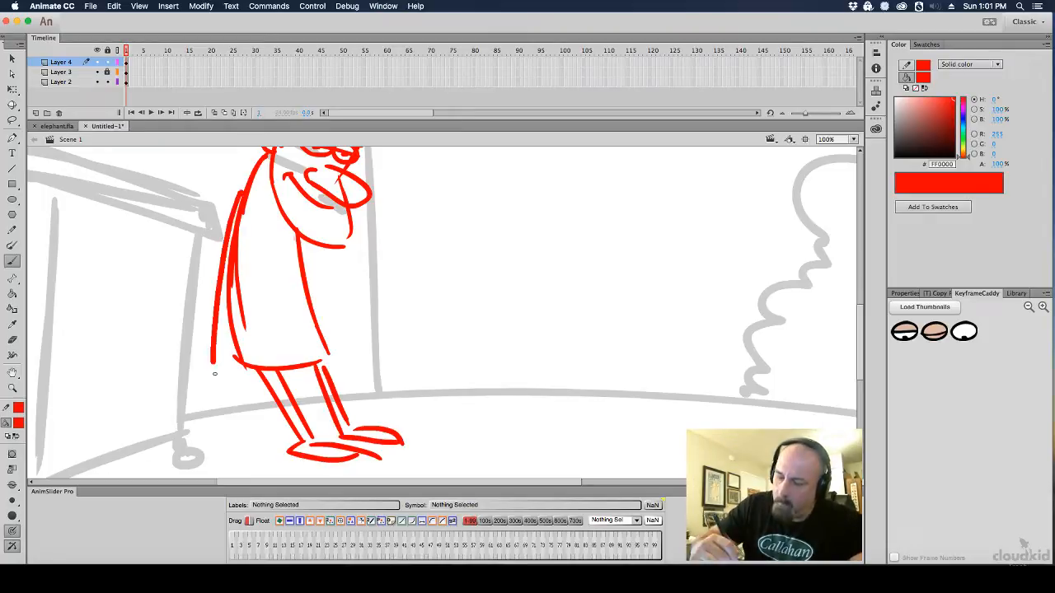
{"action": "left_click_drag", "start_coordinate": [244, 209], "coordinate": [220, 322]}
{"action": "mouse_move", "coordinate": [241, 218]}
{"action": "left_mouse_down"}
{"action": "mouse_move", "coordinate": [236, 388]}
{"action": "mouse_move", "coordinate": [225, 355]}
{"action": "mouse_move", "coordinate": [222, 384]}
{"action": "left_mouse_up"}
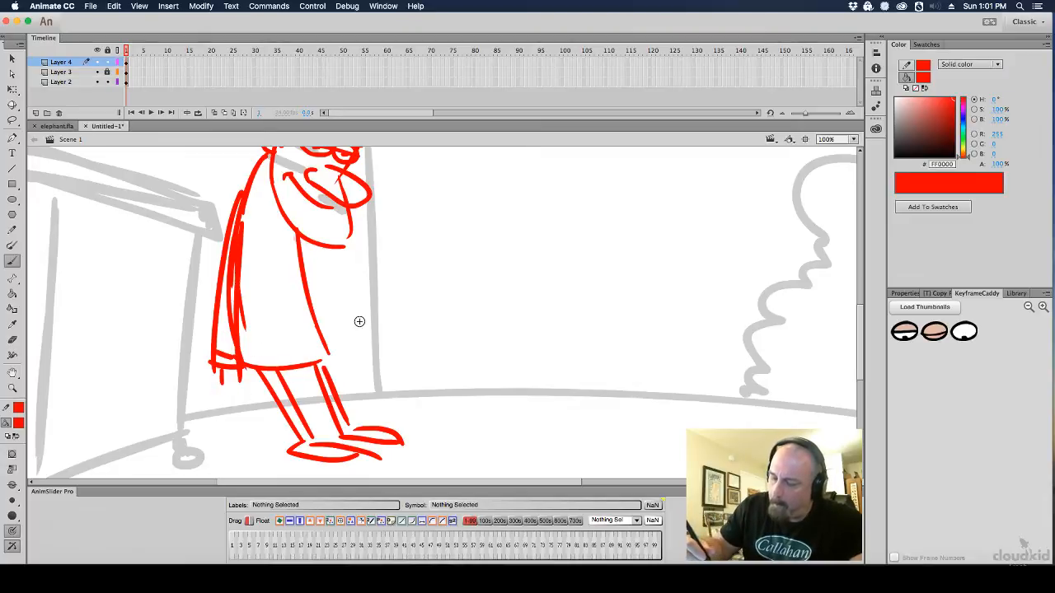
Brush the character's front arm with a hand holding a bottle, the coat's front opening and a pointed lapel at the neck
{"action": "mouse_move", "coordinate": [308, 242]}
{"action": "left_mouse_down"}
{"action": "mouse_move", "coordinate": [355, 347]}
{"action": "mouse_move", "coordinate": [343, 350]}
{"action": "mouse_move", "coordinate": [384, 337]}
{"action": "mouse_move", "coordinate": [389, 355]}
{"action": "mouse_move", "coordinate": [350, 380]}
{"action": "left_mouse_up"}
{"action": "mouse_move", "coordinate": [270, 160]}
{"action": "left_mouse_down"}
{"action": "mouse_move", "coordinate": [276, 249]}
{"action": "mouse_move", "coordinate": [291, 234]}
{"action": "mouse_move", "coordinate": [294, 368]}
{"action": "left_mouse_up"}
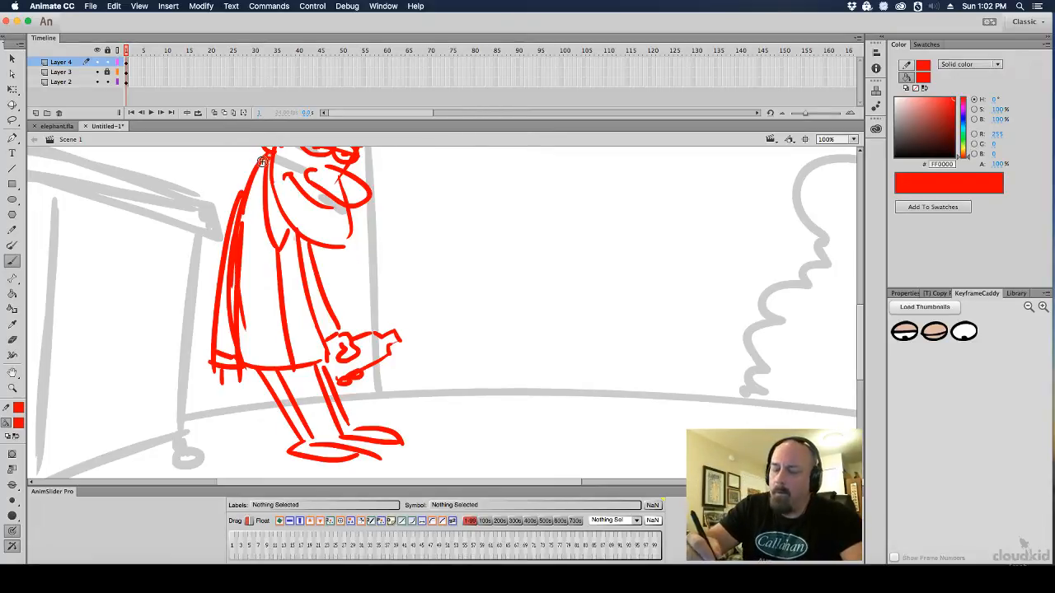
{"action": "mouse_move", "coordinate": [264, 154]}
{"action": "left_mouse_down"}
{"action": "mouse_move", "coordinate": [256, 191]}
{"action": "mouse_move", "coordinate": [277, 261]}
{"action": "mouse_move", "coordinate": [296, 235]}
{"action": "mouse_move", "coordinate": [280, 211]}
{"action": "mouse_move", "coordinate": [279, 234]}
{"action": "left_mouse_up"}
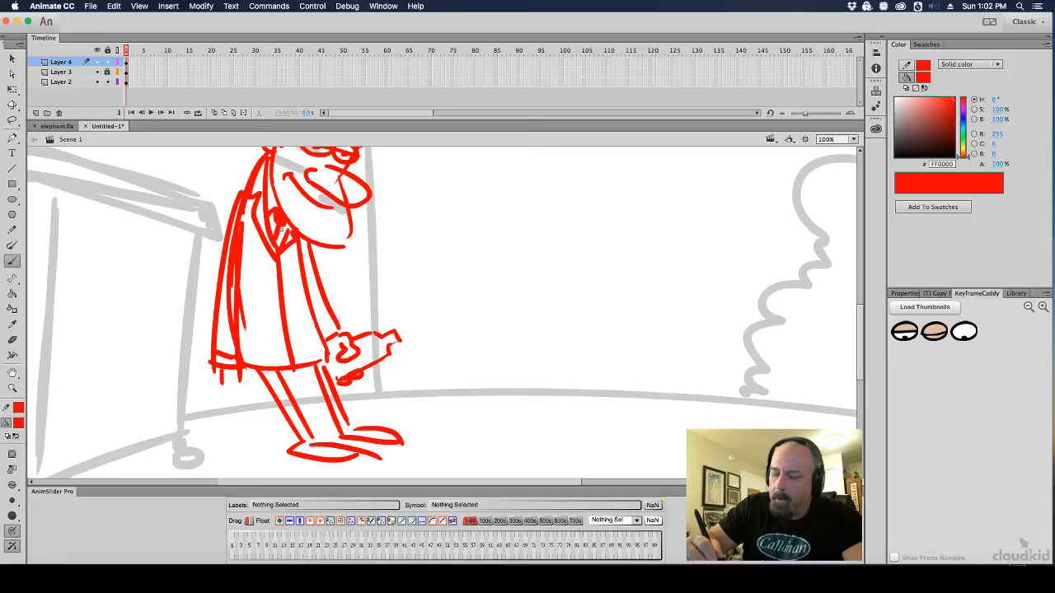
Brush a pocket line on the coat, longer fingers on the hanging hand, and sole lines on both shoes
{"action": "left_click_drag", "start_coordinate": [247, 329], "coordinate": [269, 333]}
{"action": "mouse_move", "coordinate": [217, 366]}
{"action": "left_mouse_down"}
{"action": "mouse_move", "coordinate": [206, 404]}
{"action": "mouse_move", "coordinate": [223, 385]}
{"action": "mouse_move", "coordinate": [225, 419]}
{"action": "mouse_move", "coordinate": [240, 378]}
{"action": "left_mouse_up"}
{"action": "mouse_move", "coordinate": [303, 438]}
{"action": "left_mouse_down"}
{"action": "mouse_move", "coordinate": [293, 442]}
{"action": "mouse_move", "coordinate": [373, 427]}
{"action": "left_mouse_up"}
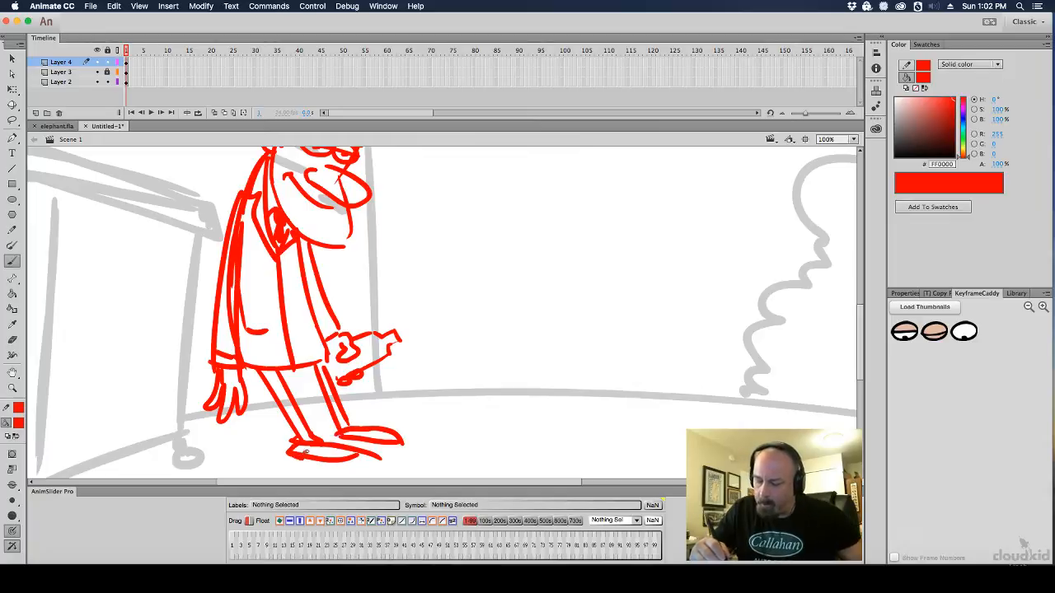
{"action": "mouse_move", "coordinate": [306, 452]}
{"action": "left_mouse_down"}
{"action": "mouse_move", "coordinate": [355, 462]}
{"action": "mouse_move", "coordinate": [378, 442]}
{"action": "mouse_move", "coordinate": [353, 443]}
{"action": "left_mouse_up"}
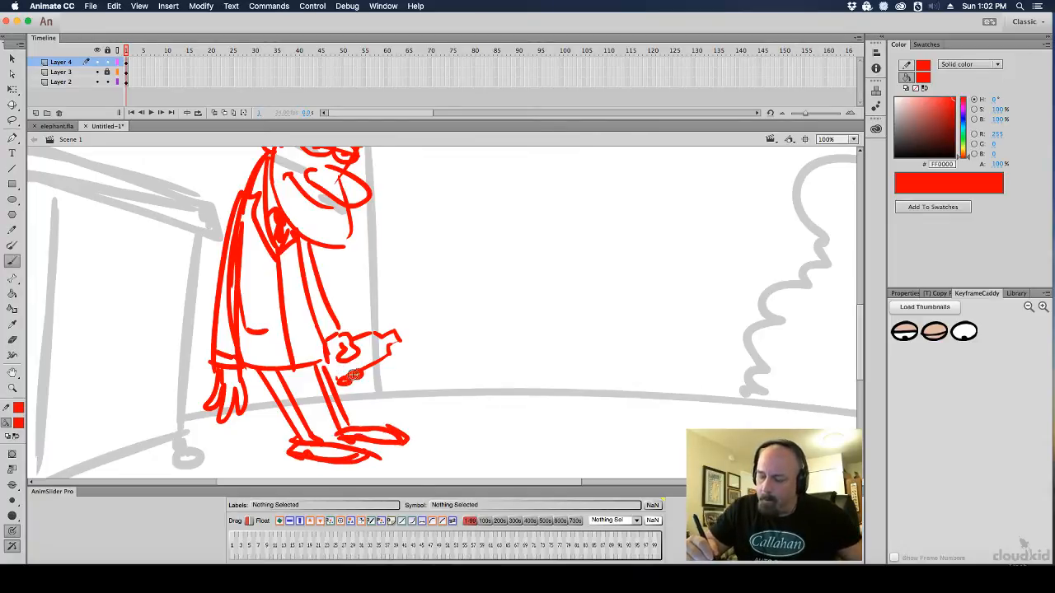
Brush label lines and gripping fingers on the bottle, and refine the necktie and chin strokes
{"action": "mouse_move", "coordinate": [366, 340]}
{"action": "left_mouse_down"}
{"action": "mouse_move", "coordinate": [340, 368]}
{"action": "mouse_move", "coordinate": [343, 382]}
{"action": "left_mouse_up"}
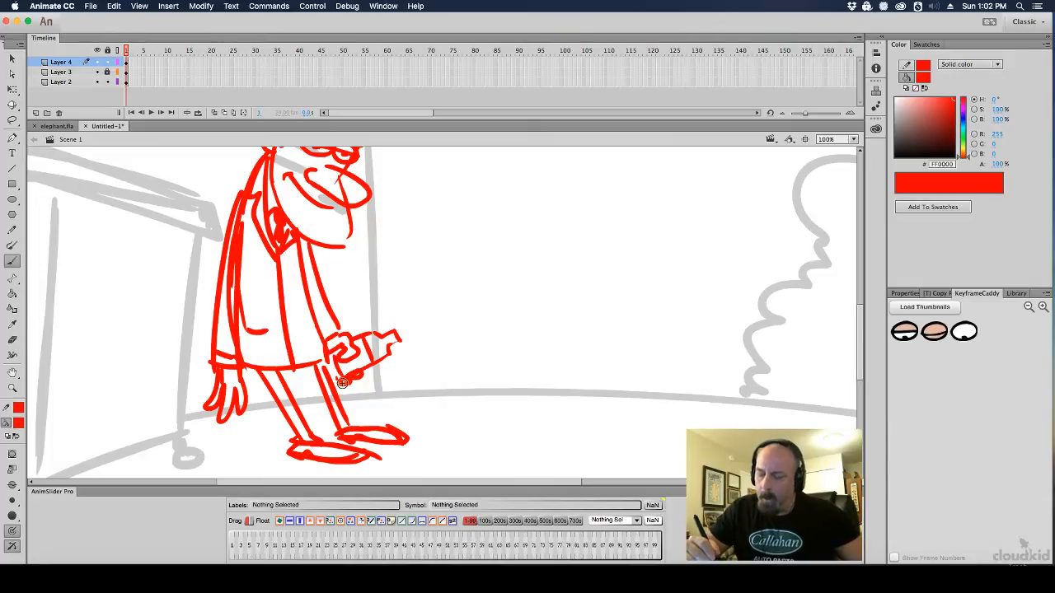
{"action": "left_click_drag", "start_coordinate": [502, 316], "coordinate": [497, 420]}
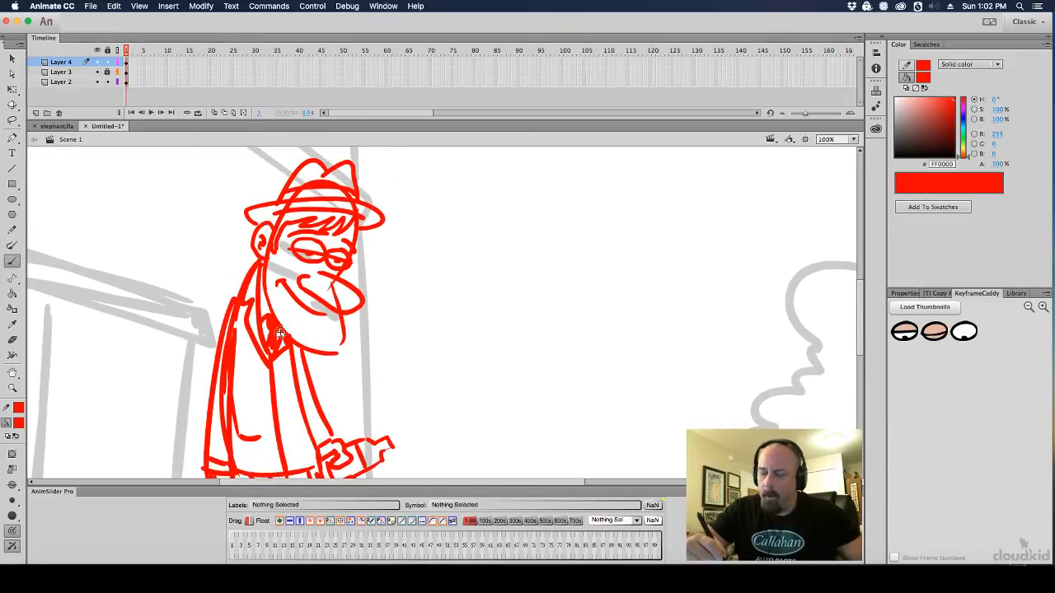
{"action": "mouse_move", "coordinate": [281, 333]}
{"action": "left_mouse_down"}
{"action": "mouse_move", "coordinate": [334, 349]}
{"action": "mouse_move", "coordinate": [346, 324]}
{"action": "left_mouse_up"}
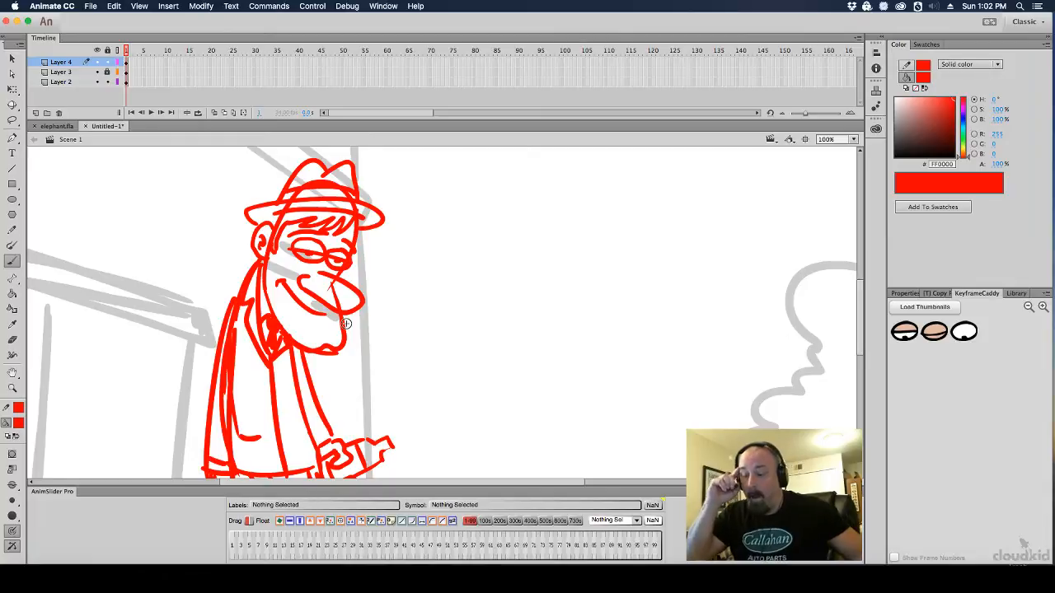
Scale the whole character down slightly, move it against the wall corner and rotate it slightly clockwise
{"action": "left_click", "coordinate": [489, 360], "text": "alt"}
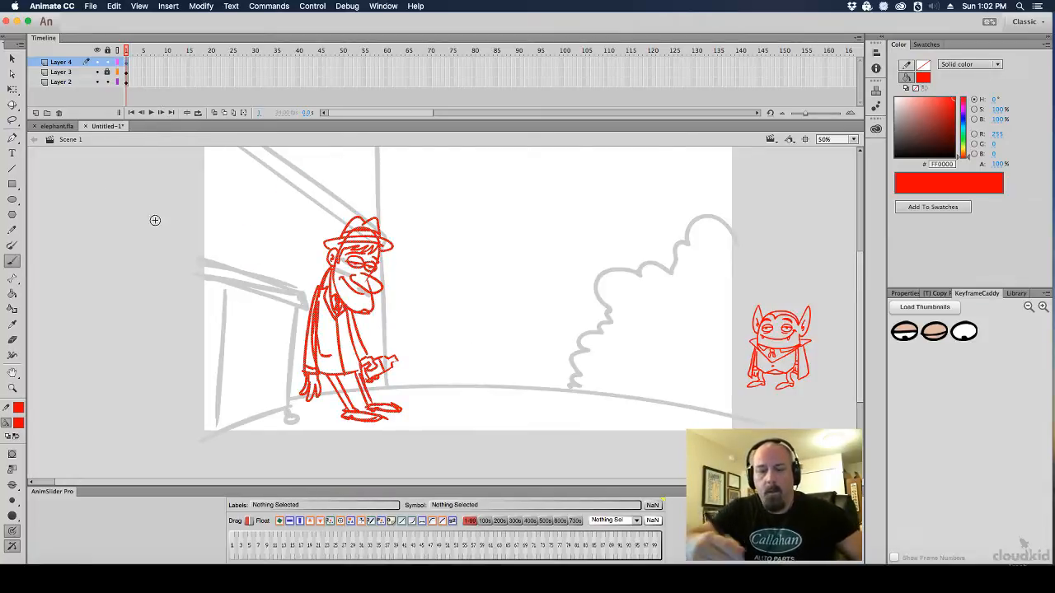
{"action": "left_click", "coordinate": [12, 89]}
{"action": "key", "text": "ctrl+a"}
{"action": "left_click_drag", "start_coordinate": [404, 214], "coordinate": [396, 228]}
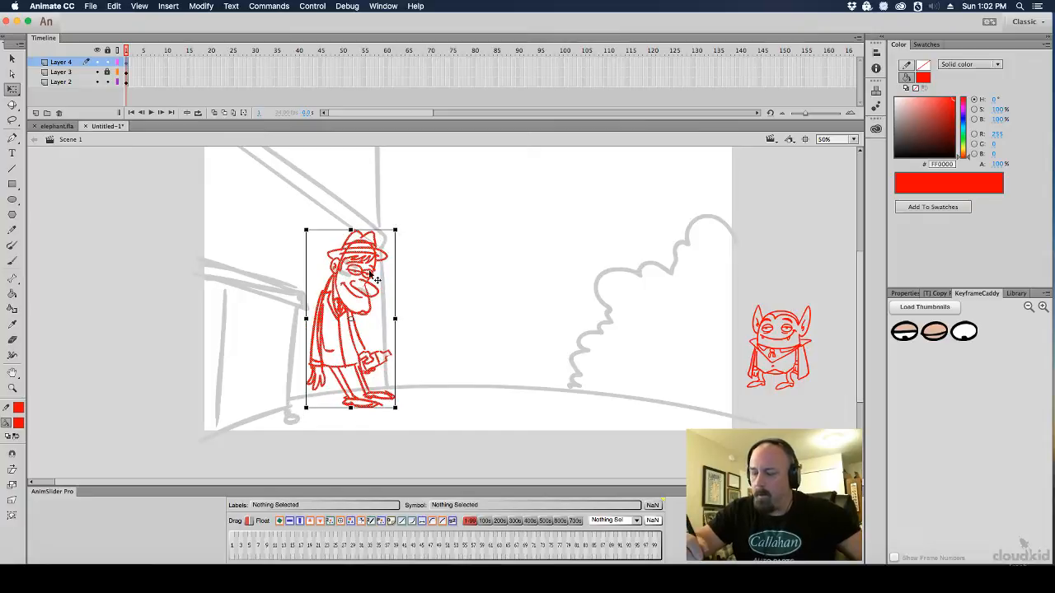
{"action": "left_click_drag", "start_coordinate": [375, 282], "coordinate": [400, 271]}
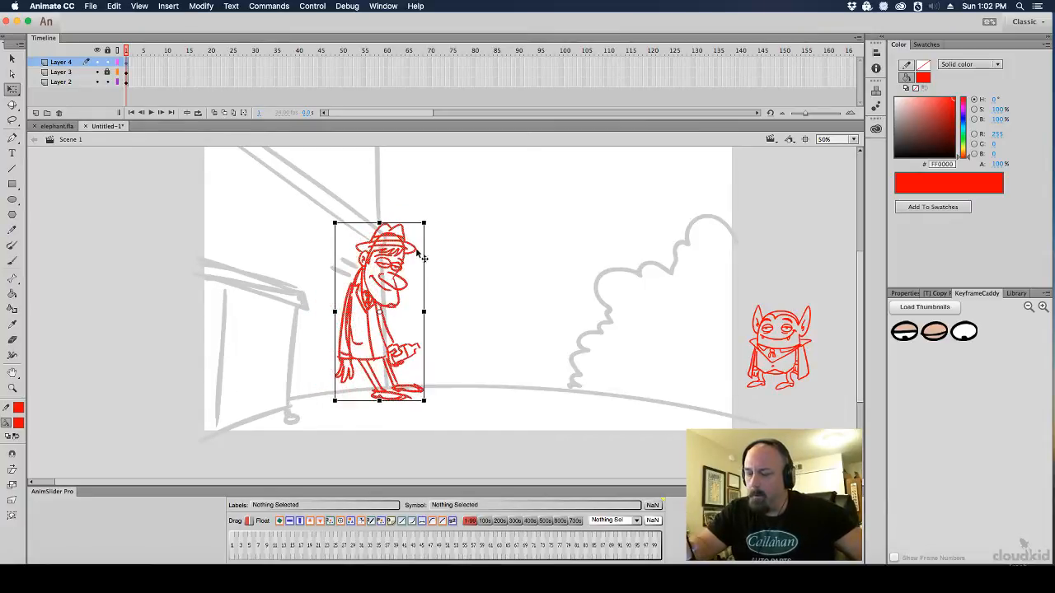
{"action": "mouse_move", "coordinate": [411, 223]}
{"action": "left_mouse_down"}
{"action": "mouse_move", "coordinate": [436, 231]}
{"action": "mouse_move", "coordinate": [428, 239]}
{"action": "mouse_move", "coordinate": [425, 225]}
{"action": "left_mouse_up"}
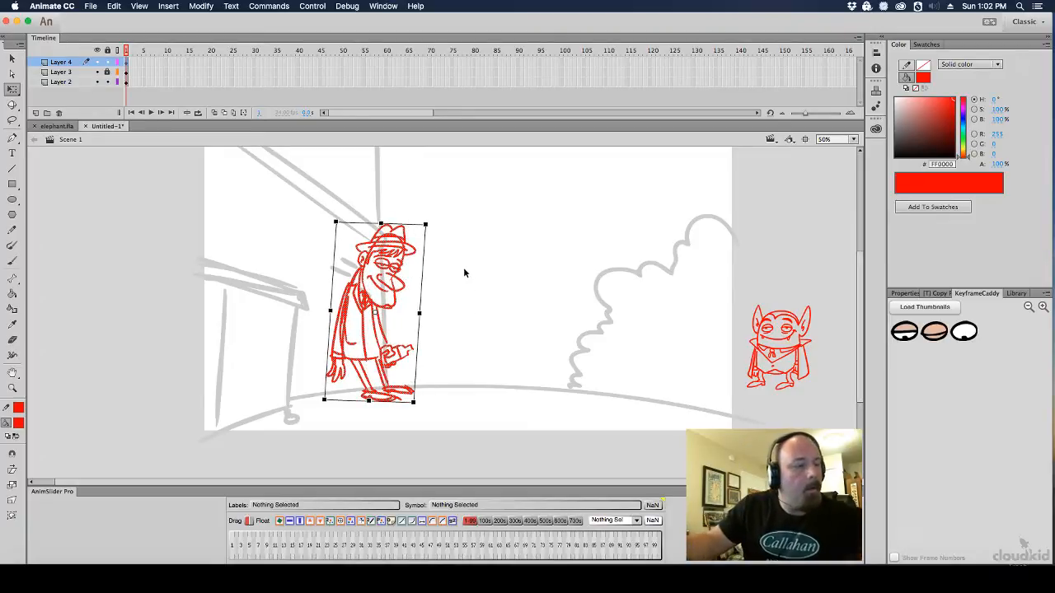
Convert the character to a graphic symbol named "drinky drink"
{"action": "key", "text": "F8"}
{"action": "type", "text": "dru"}
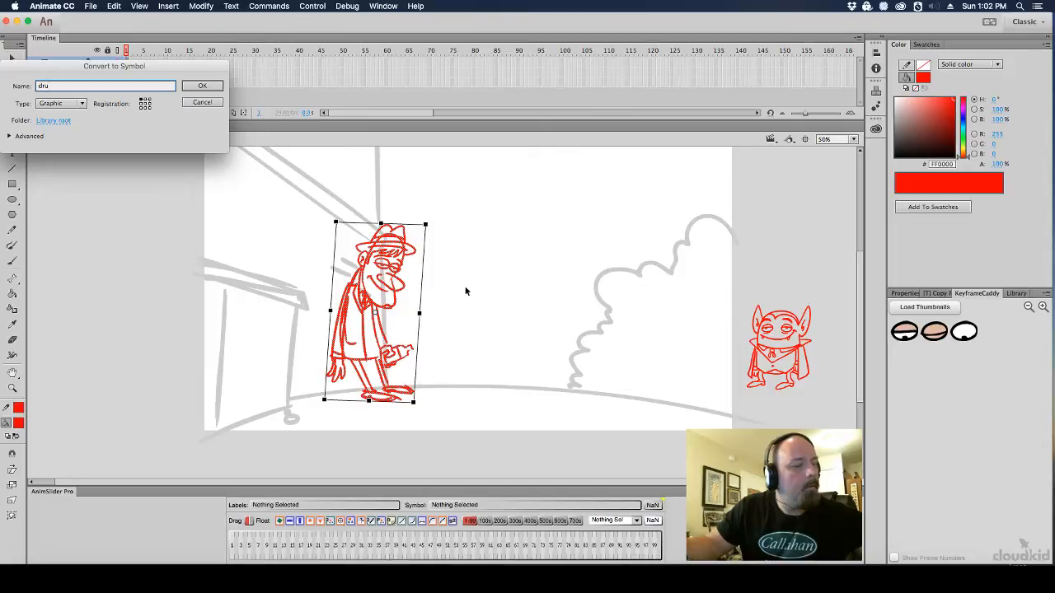
{"action": "key", "text": "BackSpace"}
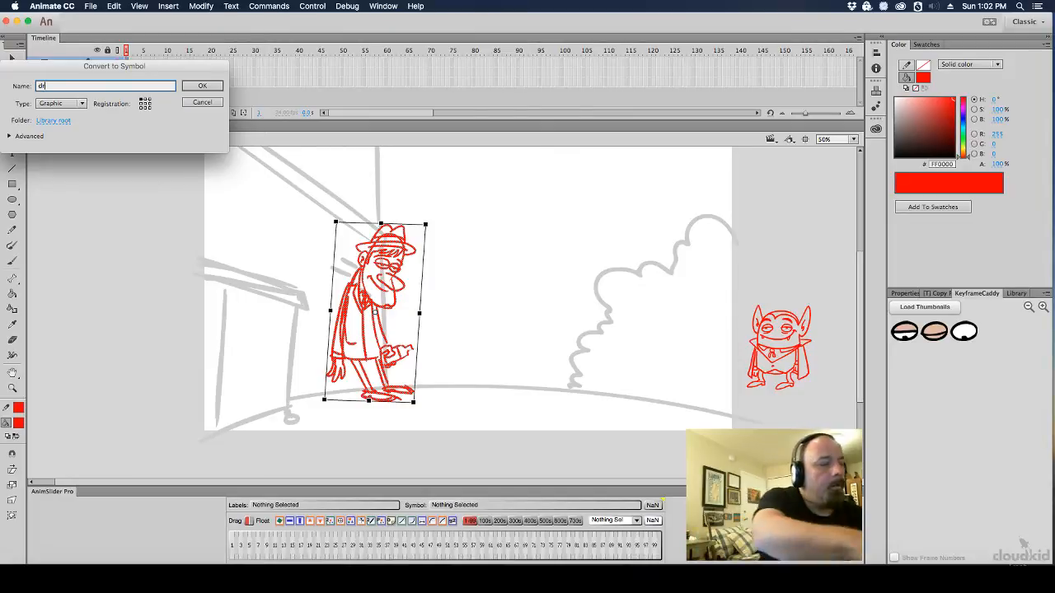
{"action": "type", "text": "inky dr"}
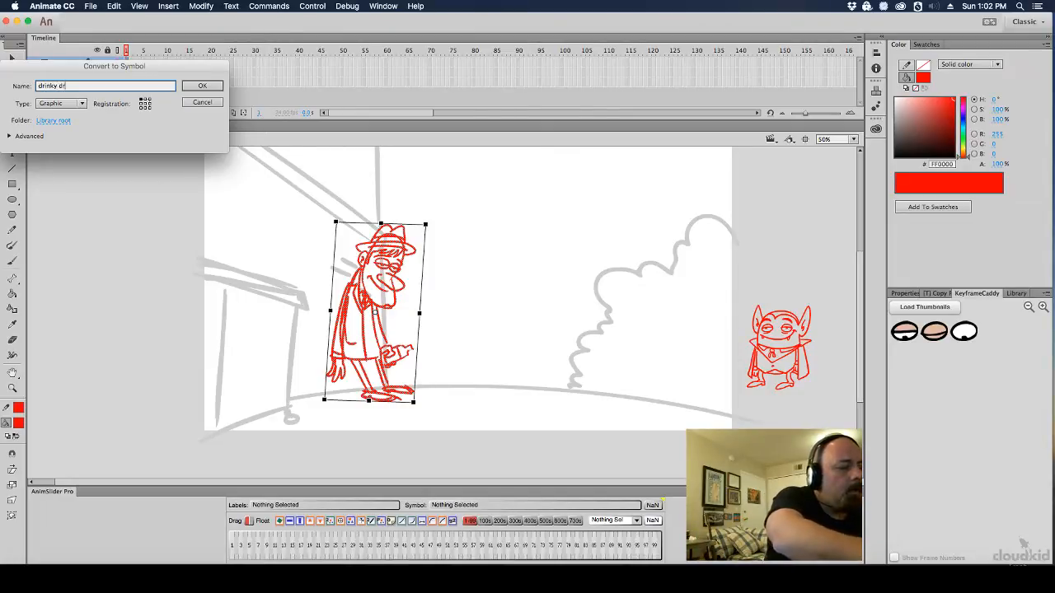
{"action": "type", "text": "ink"}
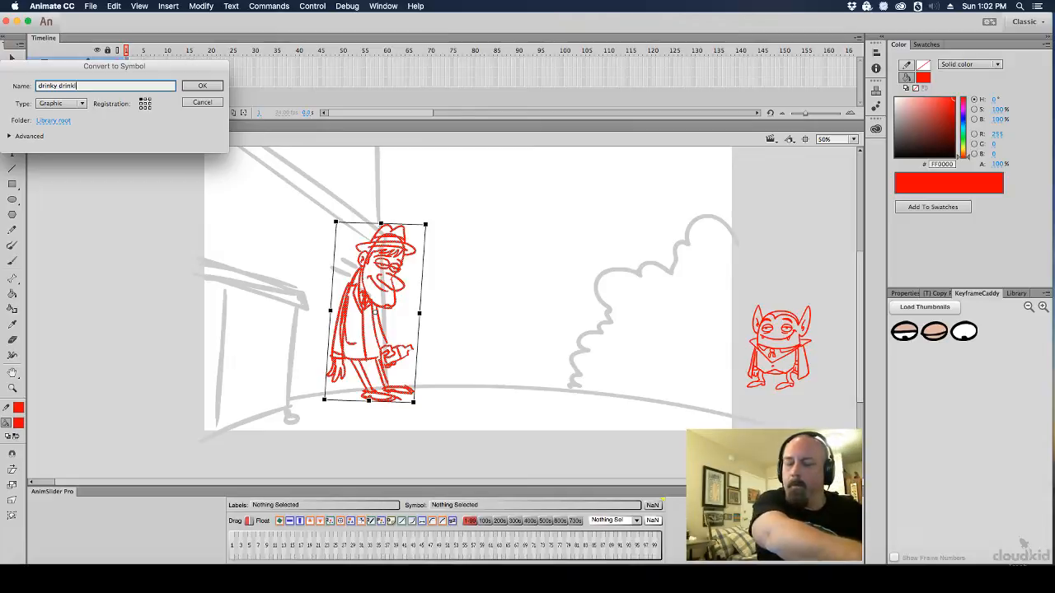
{"action": "key", "text": "Return"}
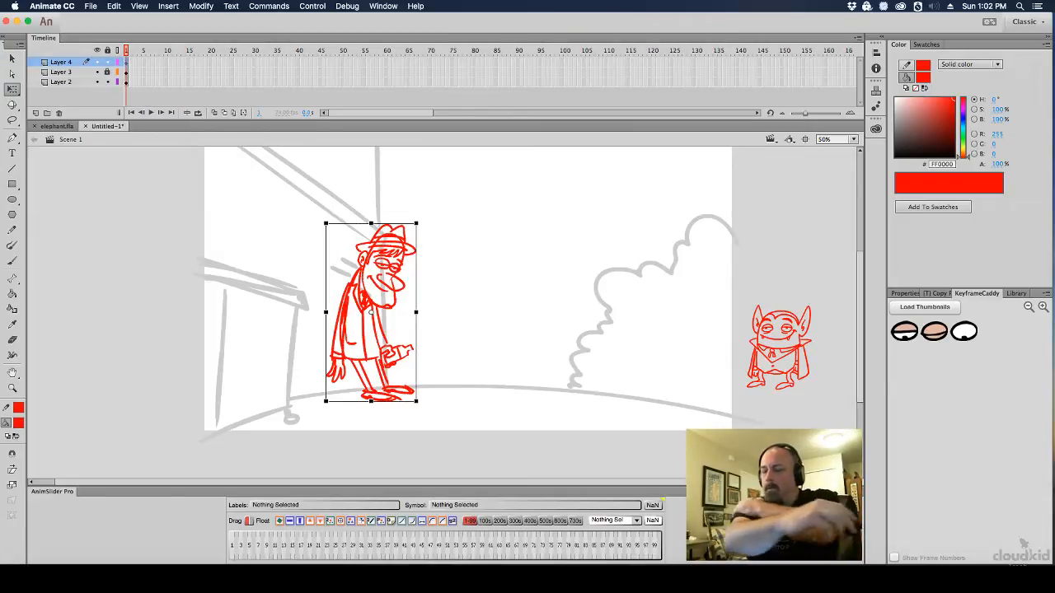
Open the drinky drink symbol for editing and distort the character so its hat and head sit slightly lower
{"action": "double_click", "coordinate": [405, 265]}
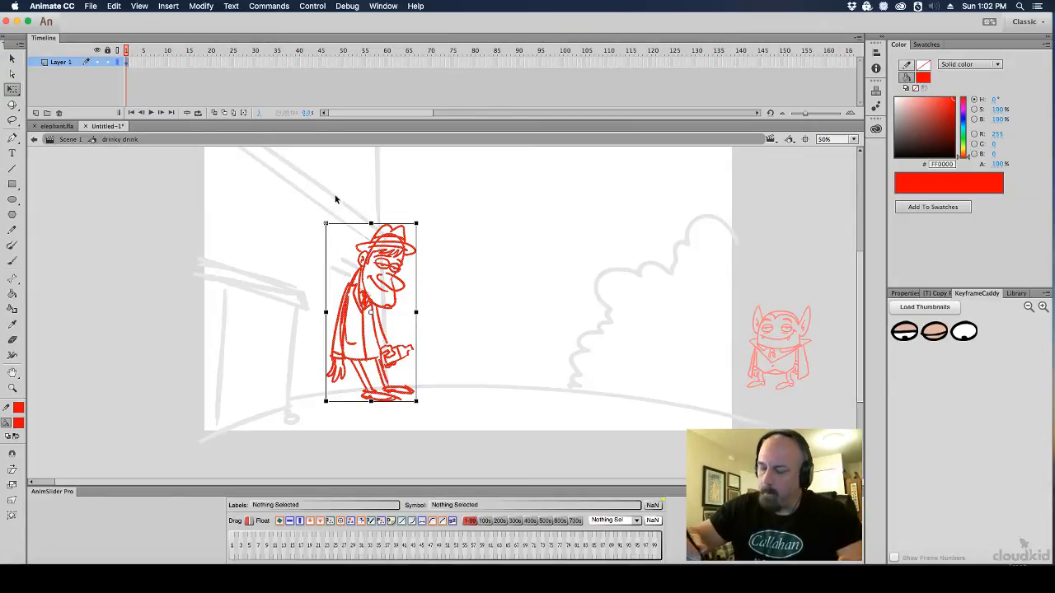
{"action": "left_click_drag", "start_coordinate": [315, 194], "coordinate": [471, 458]}
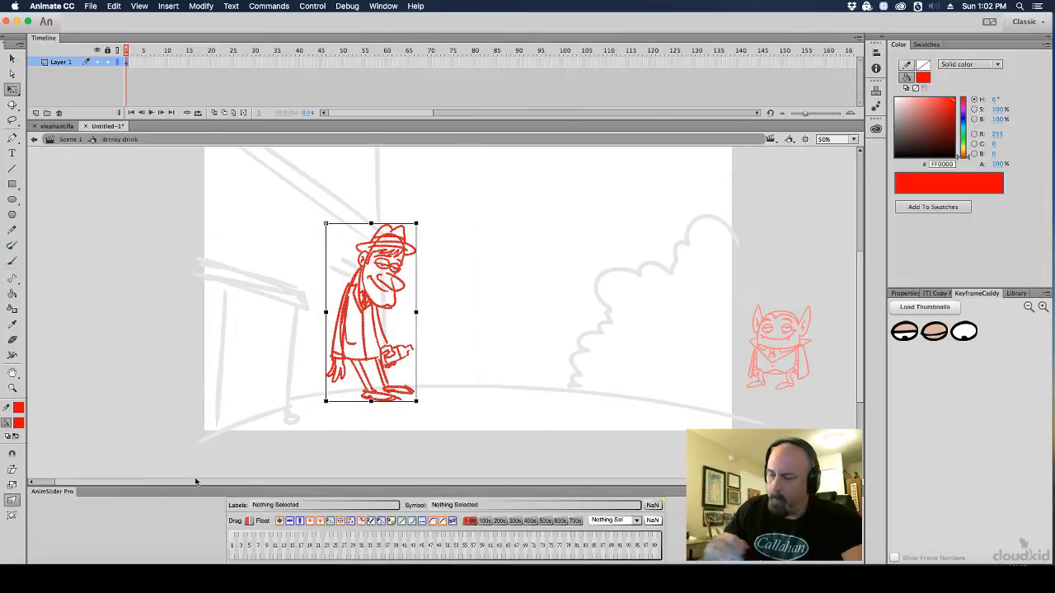
{"action": "left_click_drag", "start_coordinate": [417, 226], "coordinate": [327, 221]}
{"action": "left_click", "coordinate": [444, 248]}
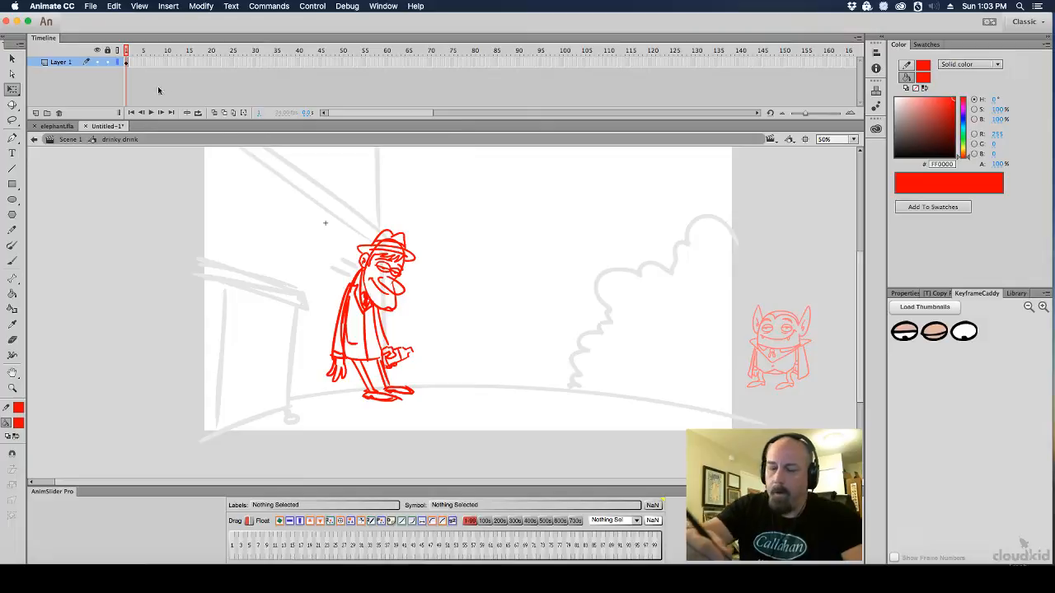
Add a layer above the character inside the symbol and recolor the sketch on Layer 1 light blue (#99CCFF)
{"action": "left_click", "coordinate": [126, 63]}
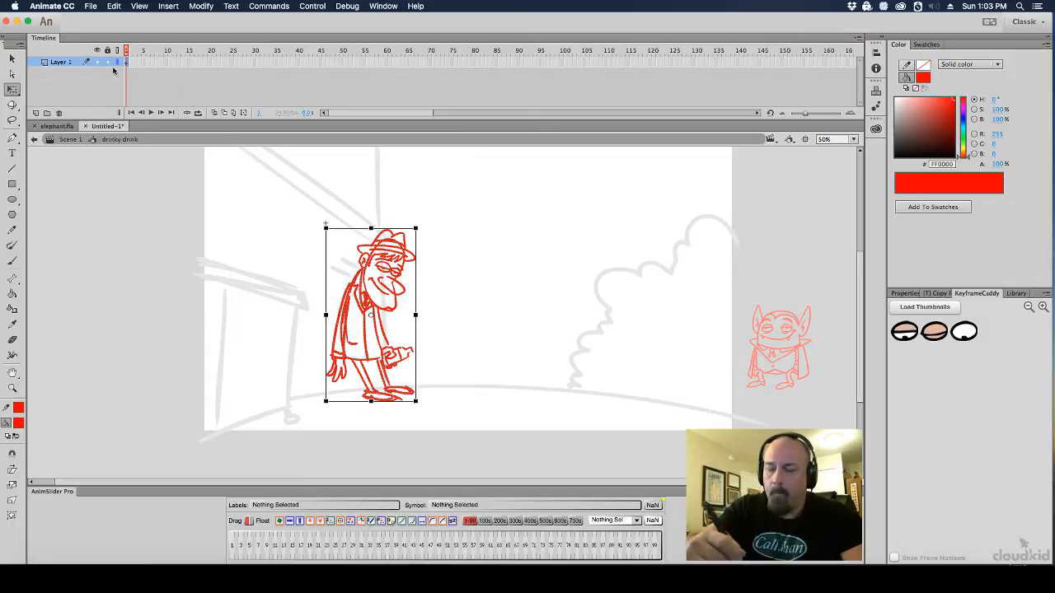
{"action": "left_click", "coordinate": [35, 113]}
{"action": "left_click", "coordinate": [126, 73]}
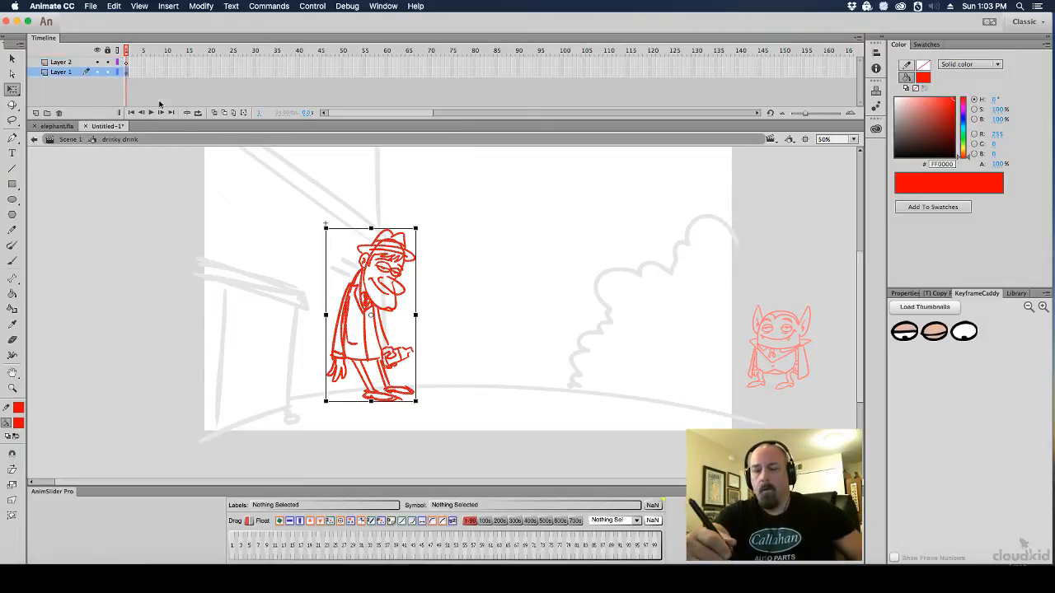
{"action": "left_click", "coordinate": [467, 262]}
{"action": "scroll", "coordinate": [494, 189], "scroll_direction": "down", "scroll_amount": 2}
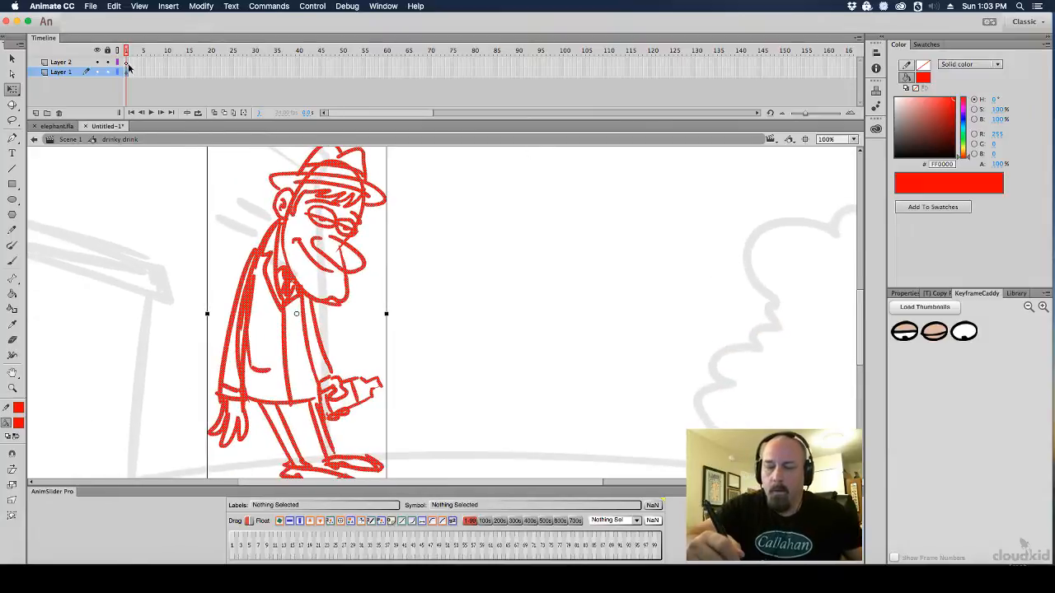
{"action": "left_click", "coordinate": [126, 63]}
{"action": "left_click", "coordinate": [126, 72]}
{"action": "left_click", "coordinate": [18, 423]}
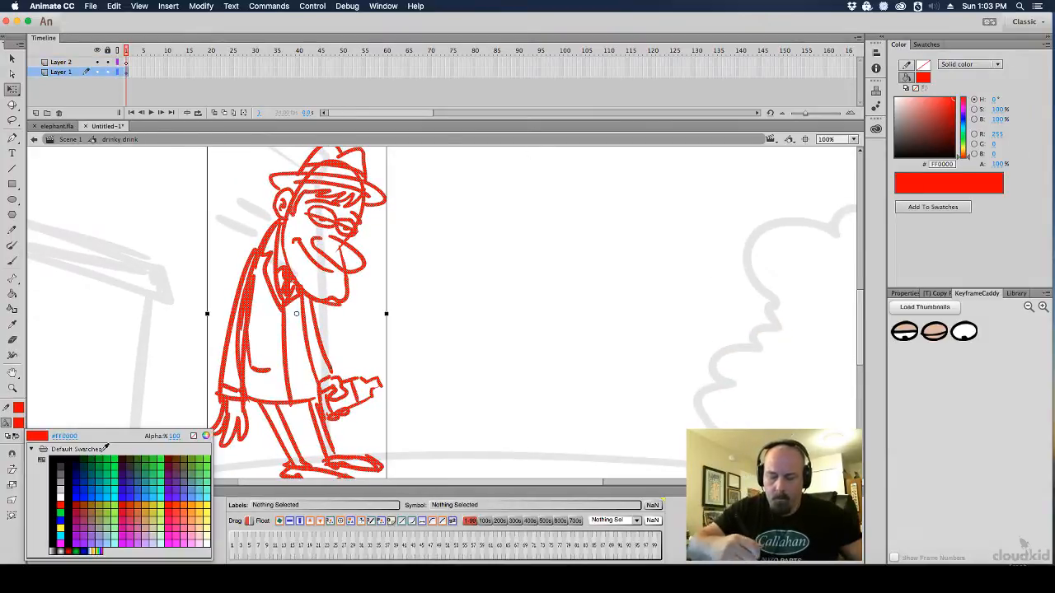
{"action": "left_click", "coordinate": [91, 513]}
Lock the blue sketch layer and ready the Brush with a red #FF0000 fill on the empty Layer 2
{"action": "left_click", "coordinate": [122, 63]}
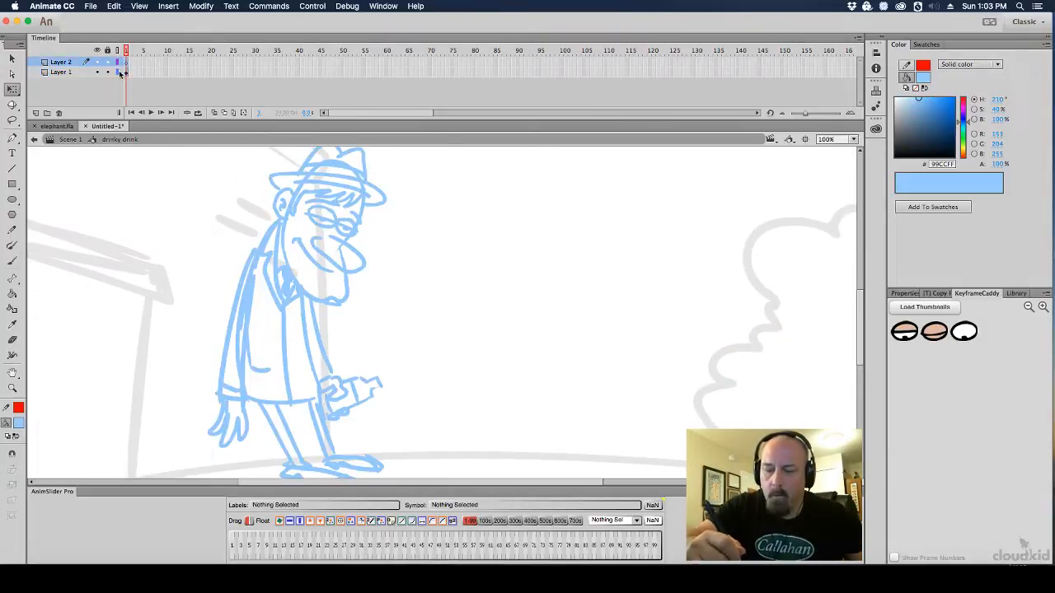
{"action": "left_click", "coordinate": [107, 73]}
{"action": "left_click", "coordinate": [19, 423]}
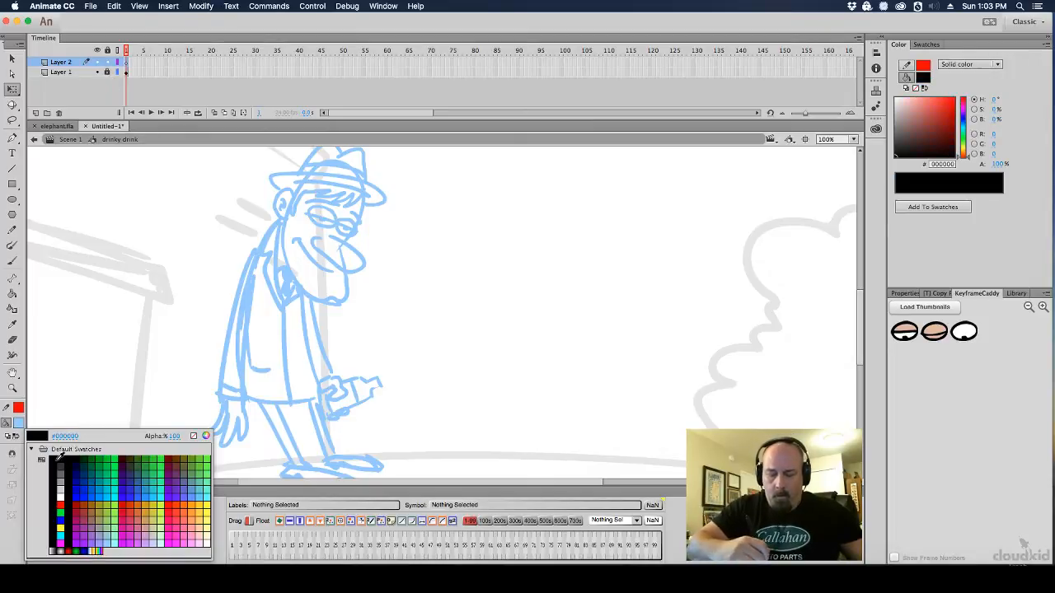
{"action": "left_click", "coordinate": [59, 505]}
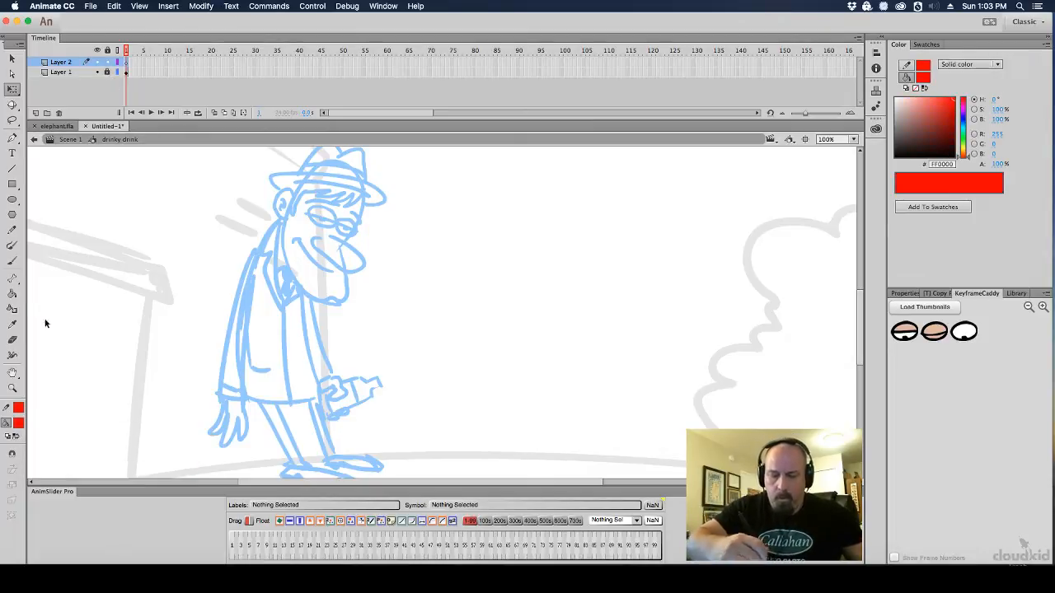
{"action": "left_click", "coordinate": [13, 261]}
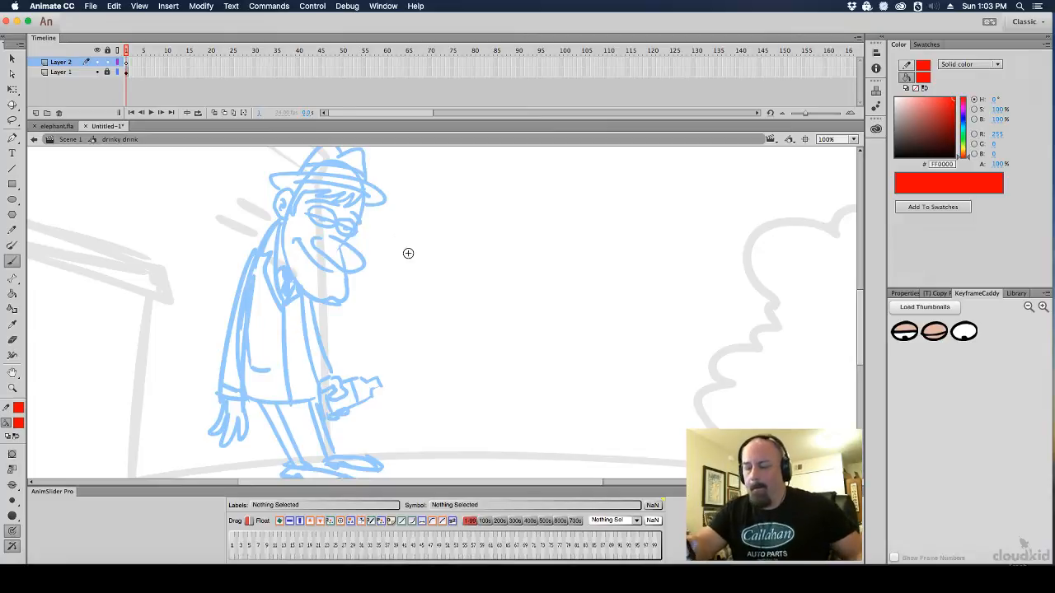
Shorten the timeline to enlarge the stage area, framing the blue character from hat to shoes
{"action": "scroll", "coordinate": [426, 233], "scroll_direction": "right", "scroll_amount": 3}
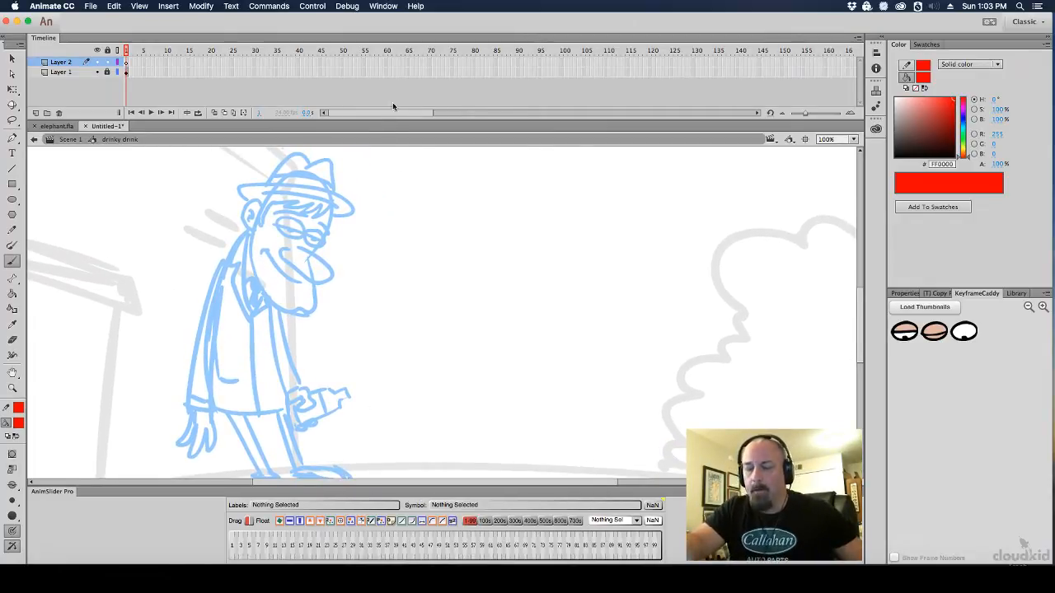
{"action": "left_click_drag", "start_coordinate": [396, 116], "coordinate": [396, 100]}
{"action": "scroll", "coordinate": [436, 189], "scroll_direction": "right", "scroll_amount": 2}
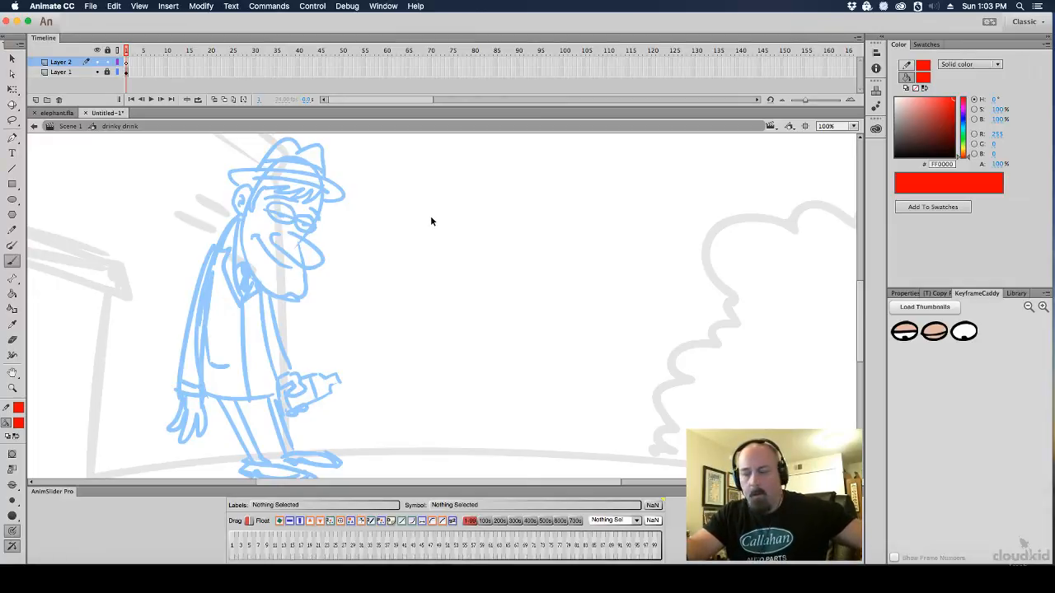
Save the document as "bake and stoke1.fla" in the Stream stuff folder, in Animate Document format
{"action": "key", "text": "super+s"}
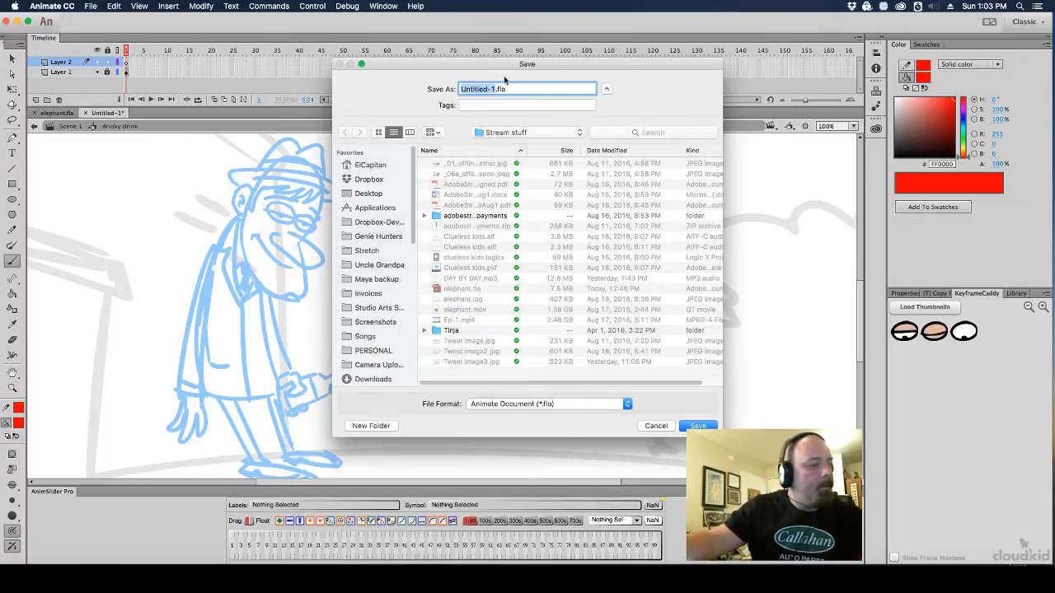
{"action": "type", "text": "ba"}
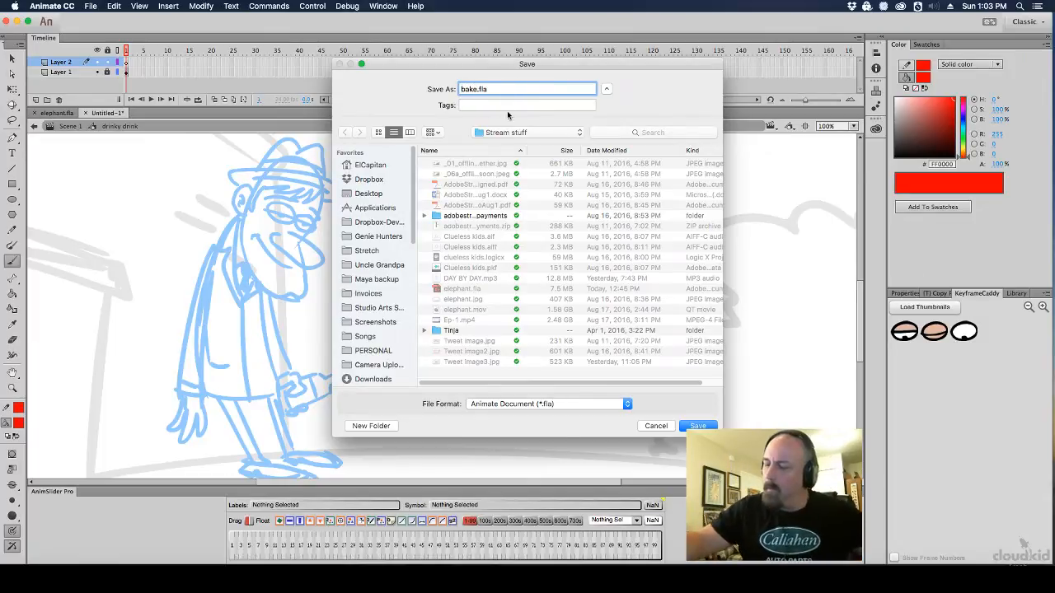
{"action": "type", "text": "ke a"}
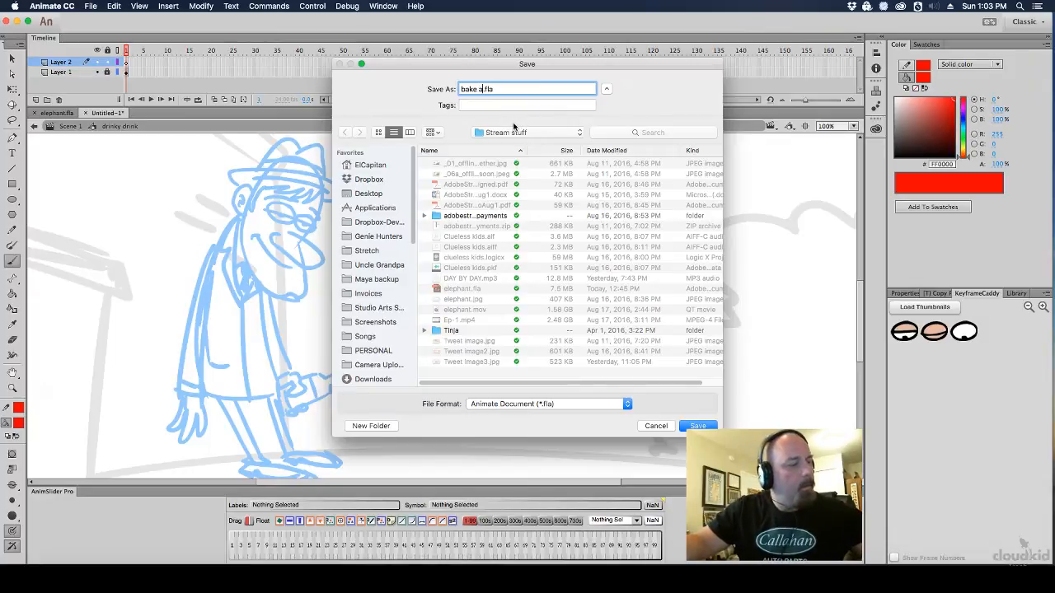
{"action": "type", "text": "nd sto"}
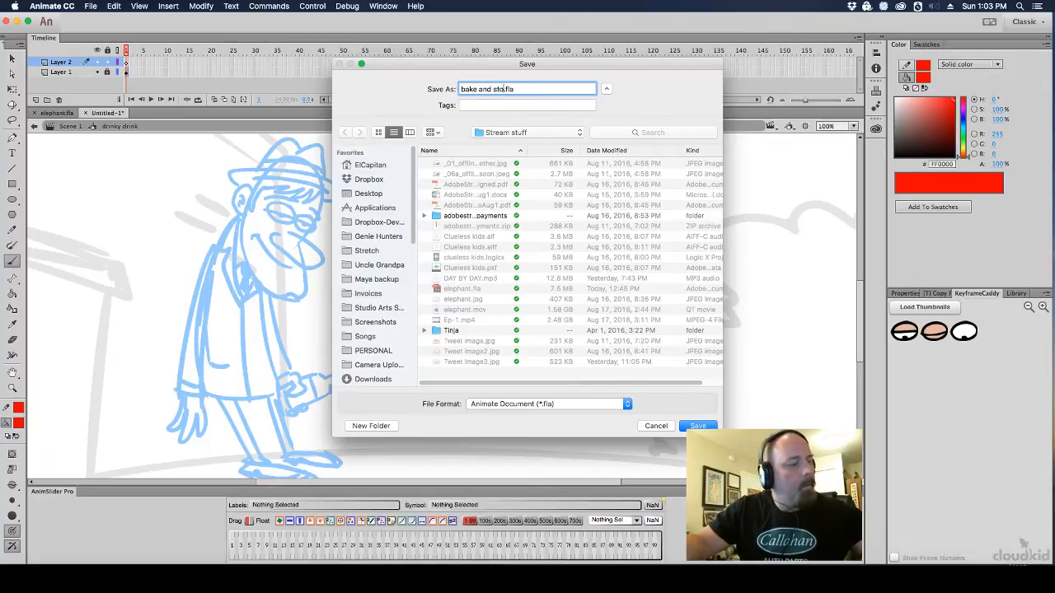
{"action": "type", "text": "ke"}
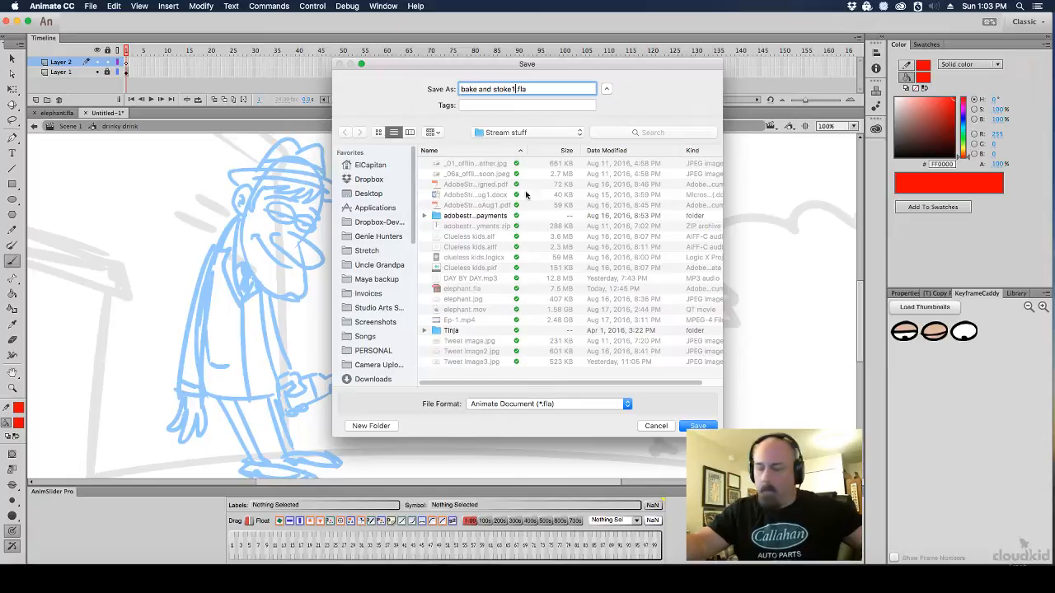
{"action": "type", "text": "1"}
{"action": "left_click", "coordinate": [694, 423]}
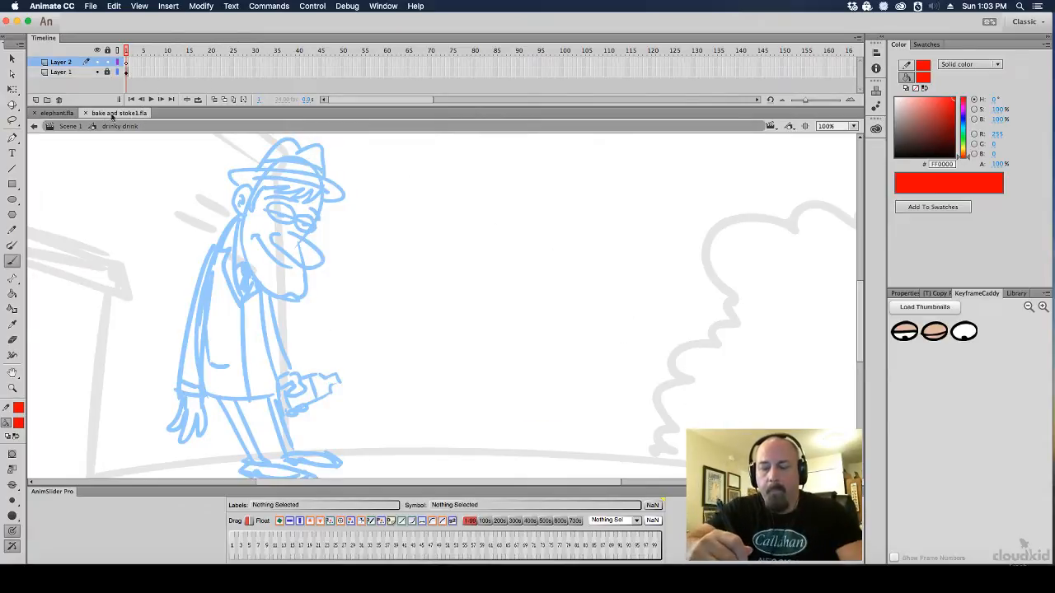
Close bake and stoke1.fla and elephant.fla, and create a new blank document with its whole stage in view
{"action": "left_click", "coordinate": [85, 113]}
{"action": "left_click", "coordinate": [36, 112]}
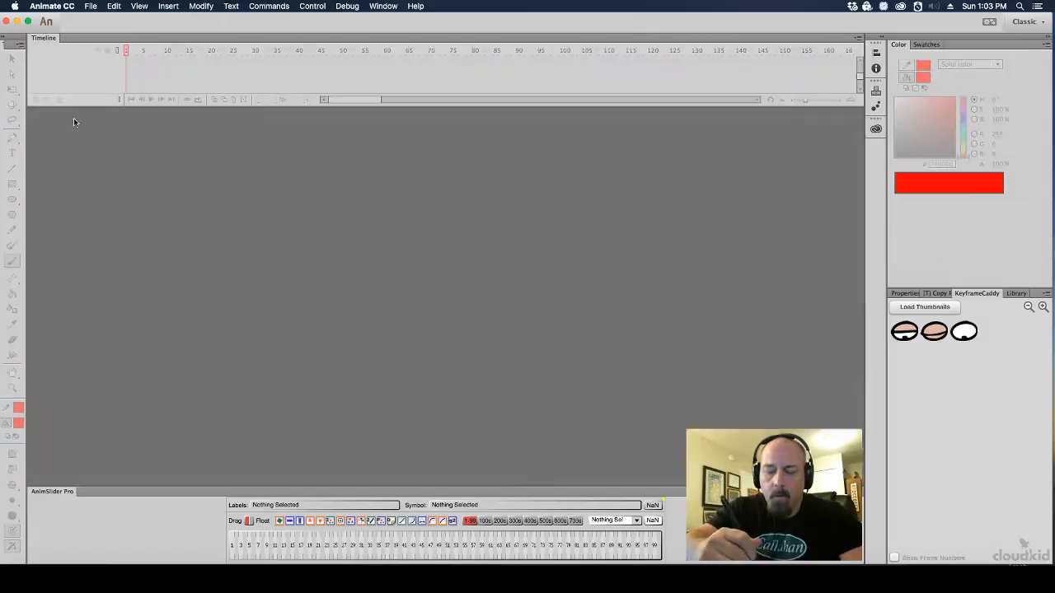
{"action": "left_click", "coordinate": [90, 6]}
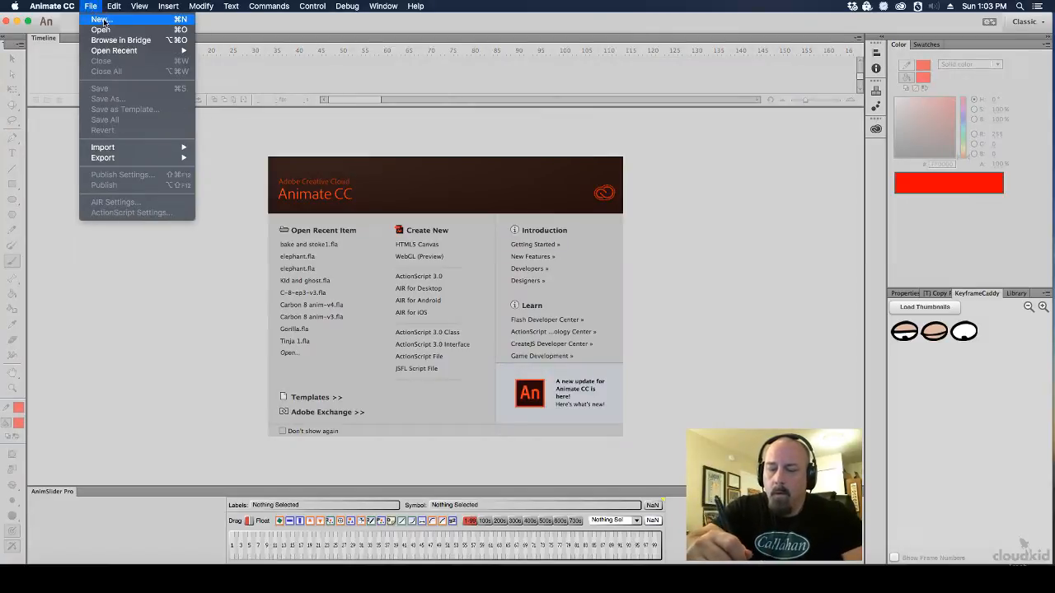
{"action": "left_click", "coordinate": [100, 18]}
{"action": "left_click", "coordinate": [455, 320]}
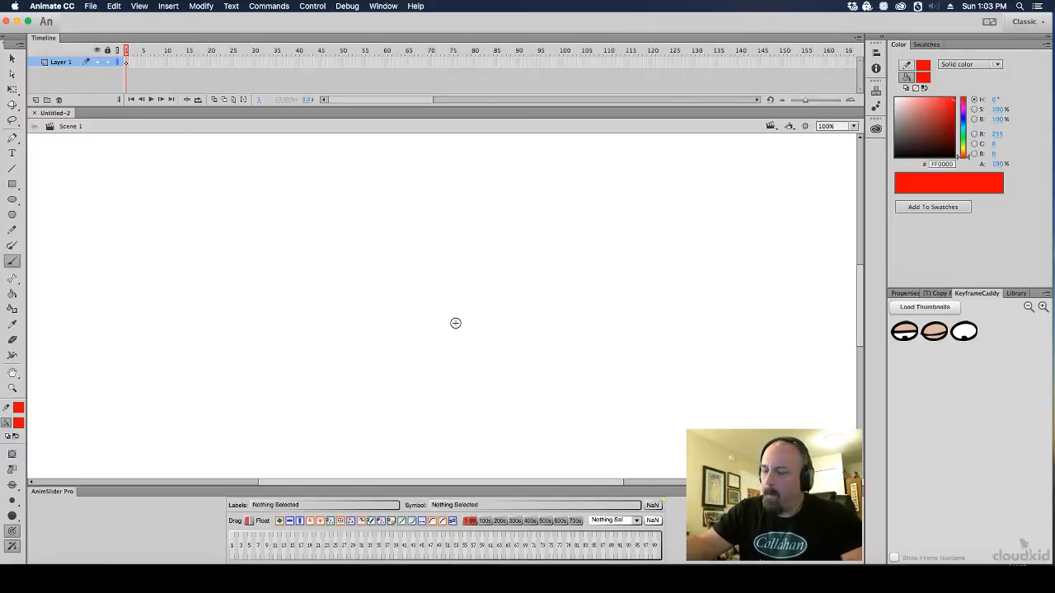
{"action": "left_click", "coordinate": [447, 271], "text": "alt+super"}
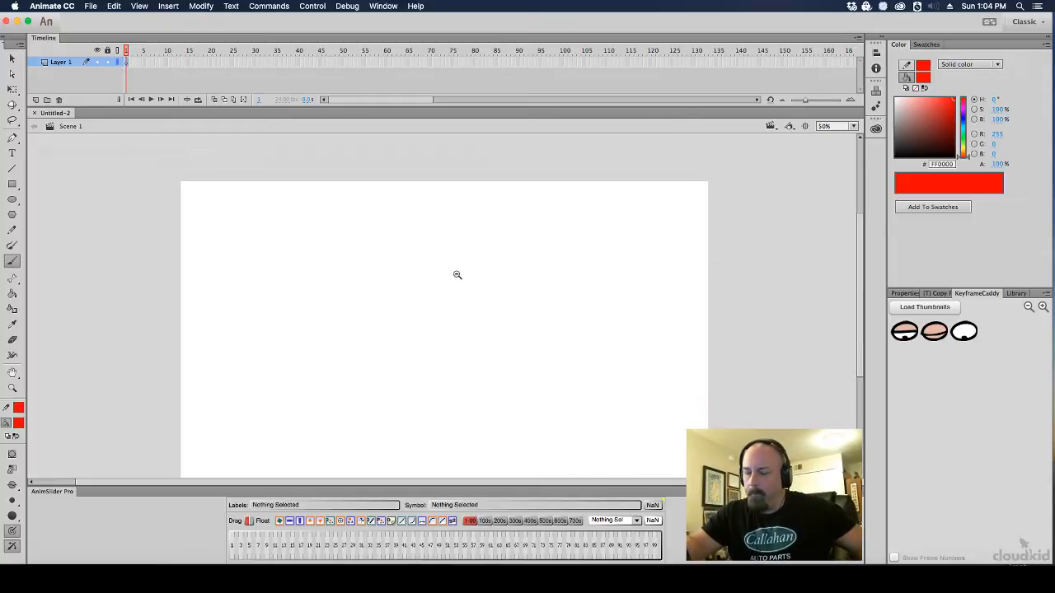
{"action": "left_click_drag", "start_coordinate": [493, 267], "coordinate": [448, 244]}
{"action": "left_click", "coordinate": [91, 7]}
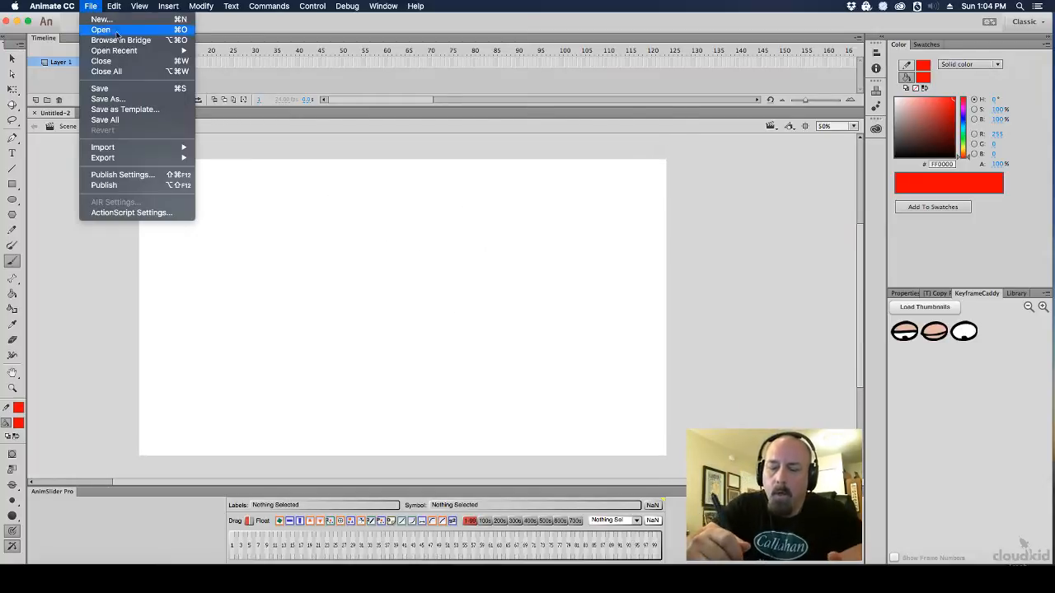
{"action": "left_click", "coordinate": [129, 32]}
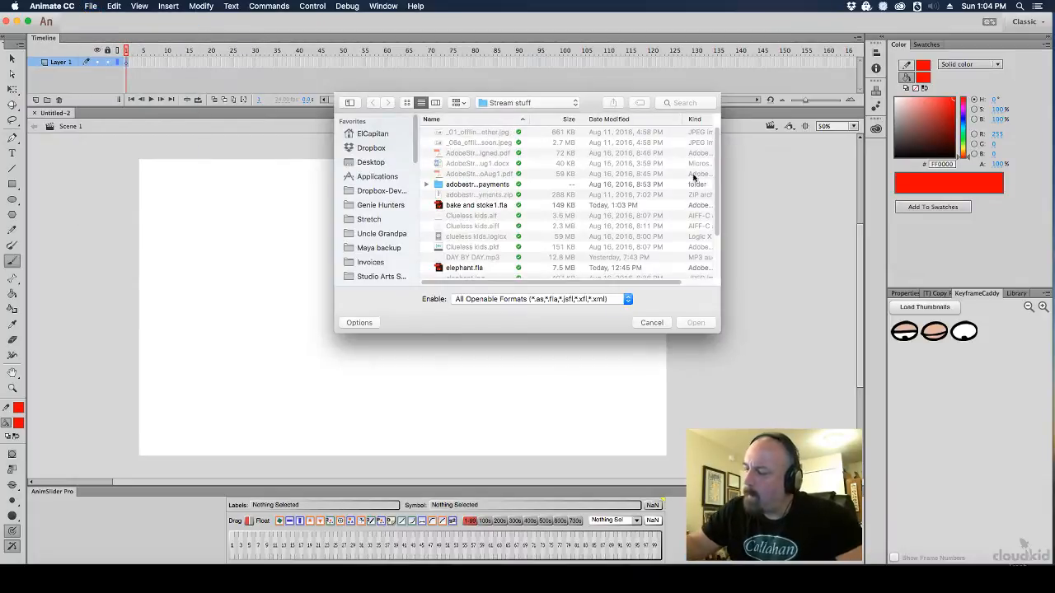
{"action": "scroll", "coordinate": [692, 190], "scroll_direction": "down", "scroll_amount": 3}
{"action": "double_click", "coordinate": [450, 246]}
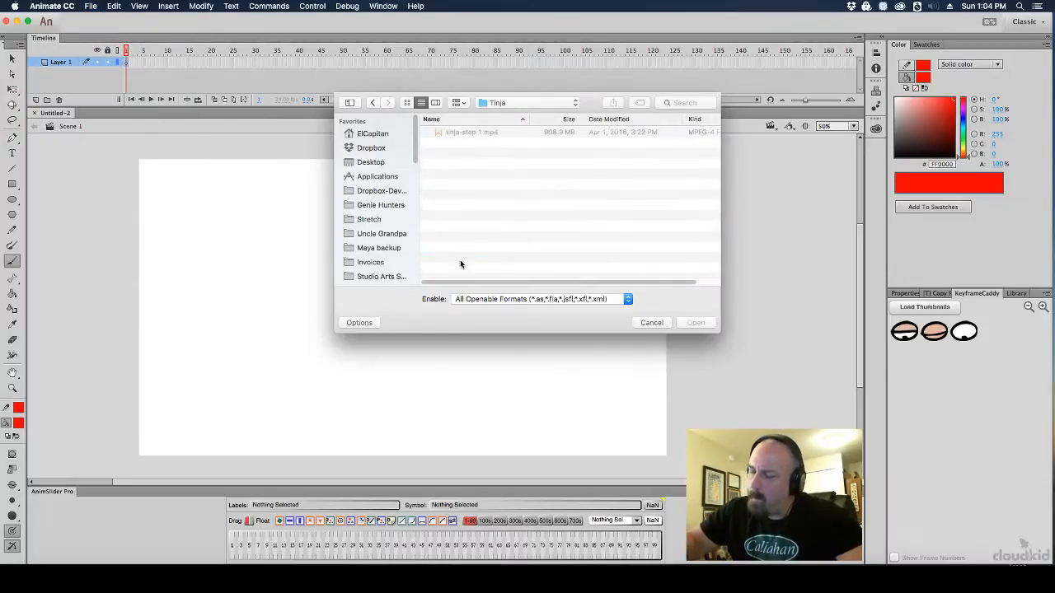
{"action": "left_click", "coordinate": [652, 324]}
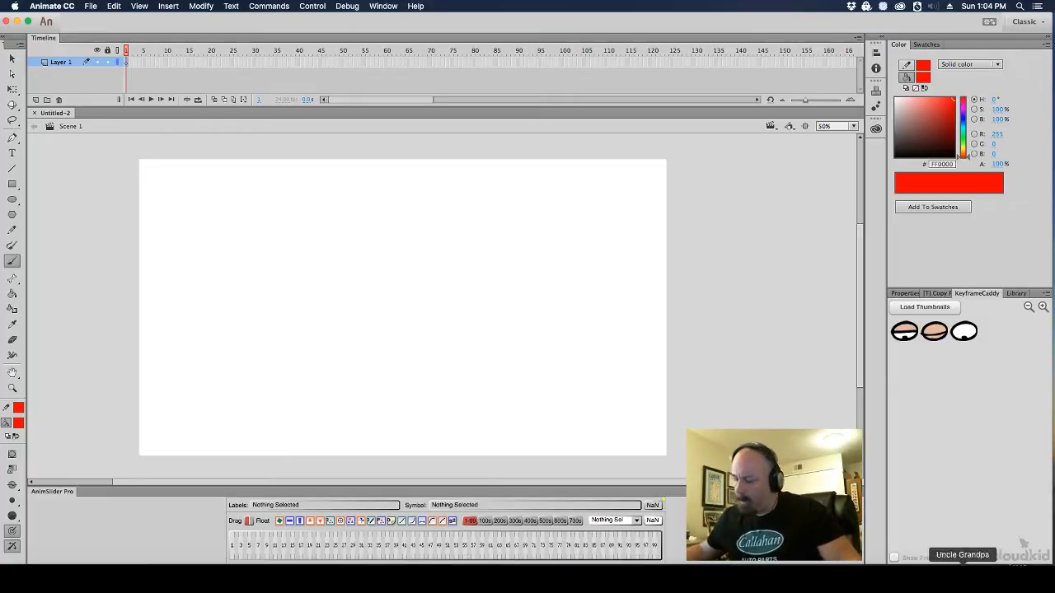
Switch to Finder and bring the Tinja robot artwork from there onto the new document's stage
{"action": "left_click", "coordinate": [11, 546]}
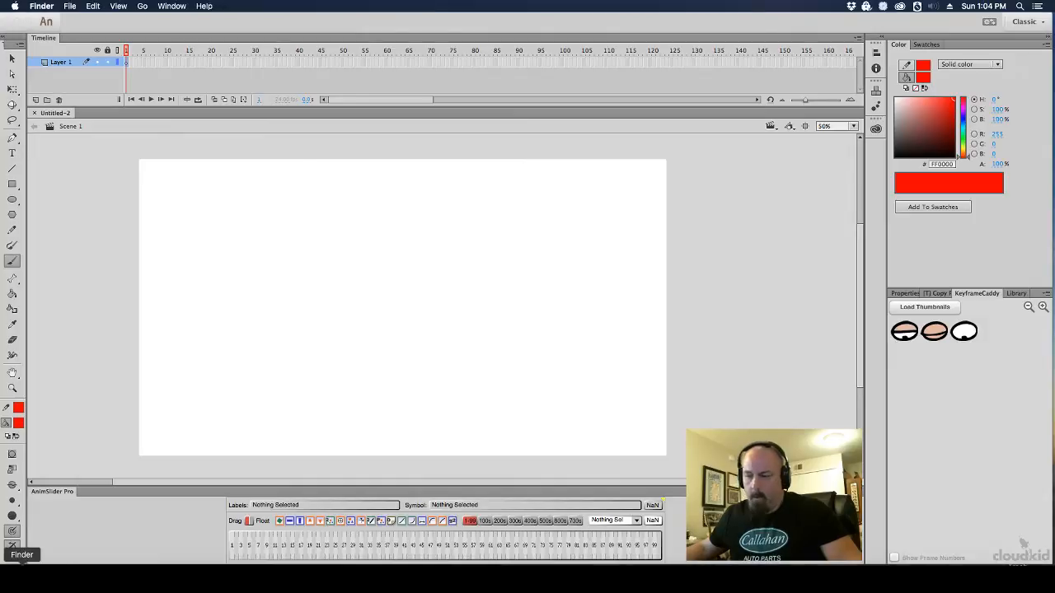
{"action": "left_click_drag", "start_coordinate": [500, 33], "coordinate": [1054, 33]}
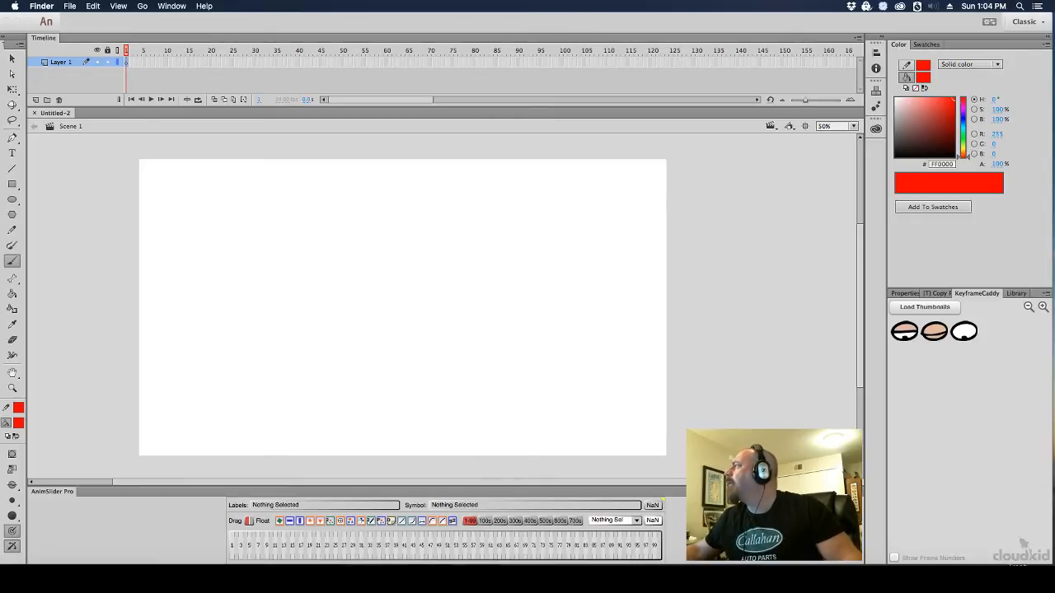
{"action": "left_click_drag", "start_coordinate": [1054, 184], "coordinate": [350, 290]}
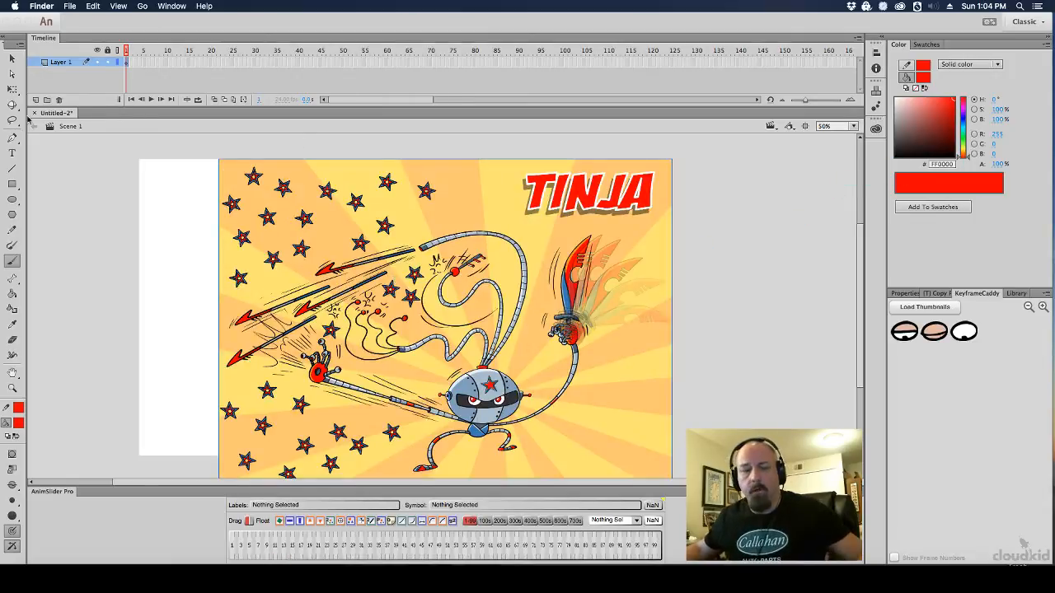
Scale the Tinja image down with Free Transform so it fits within the stage's height
{"action": "left_click", "coordinate": [10, 85]}
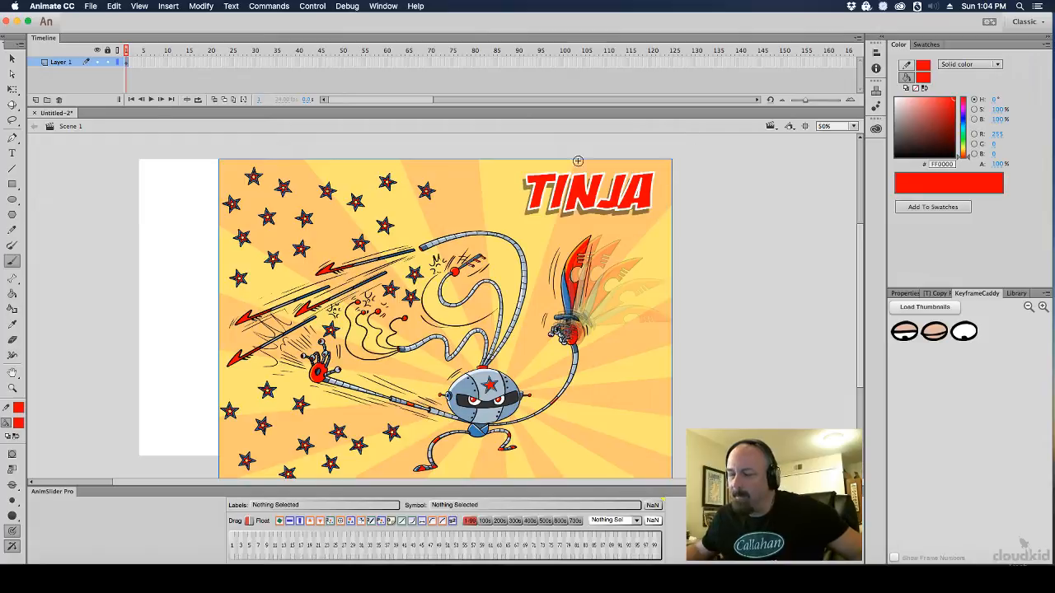
{"action": "left_click", "coordinate": [13, 89]}
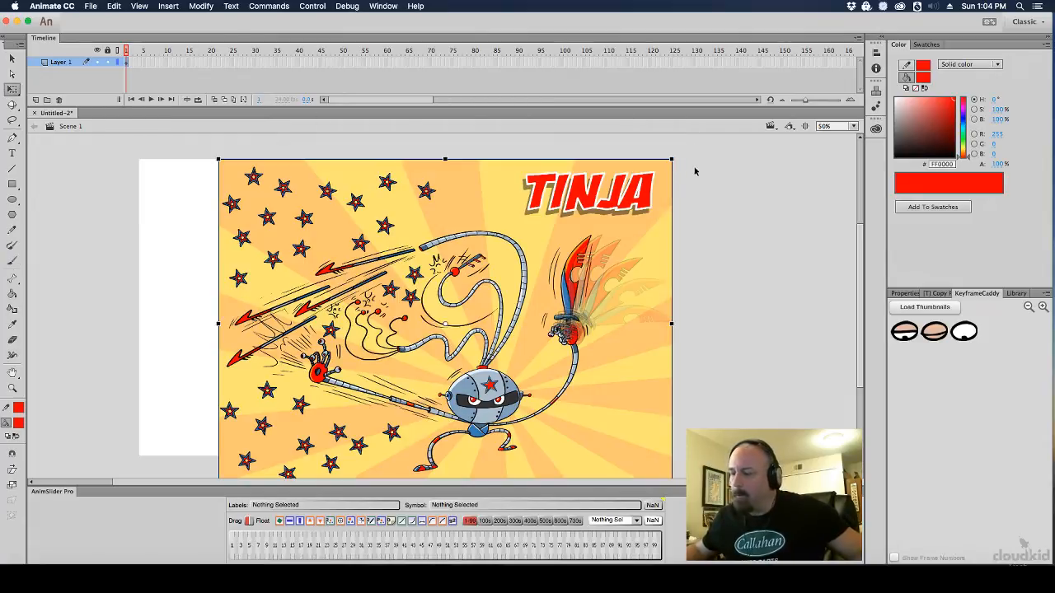
{"action": "left_click_drag", "start_coordinate": [672, 159], "coordinate": [607, 205]}
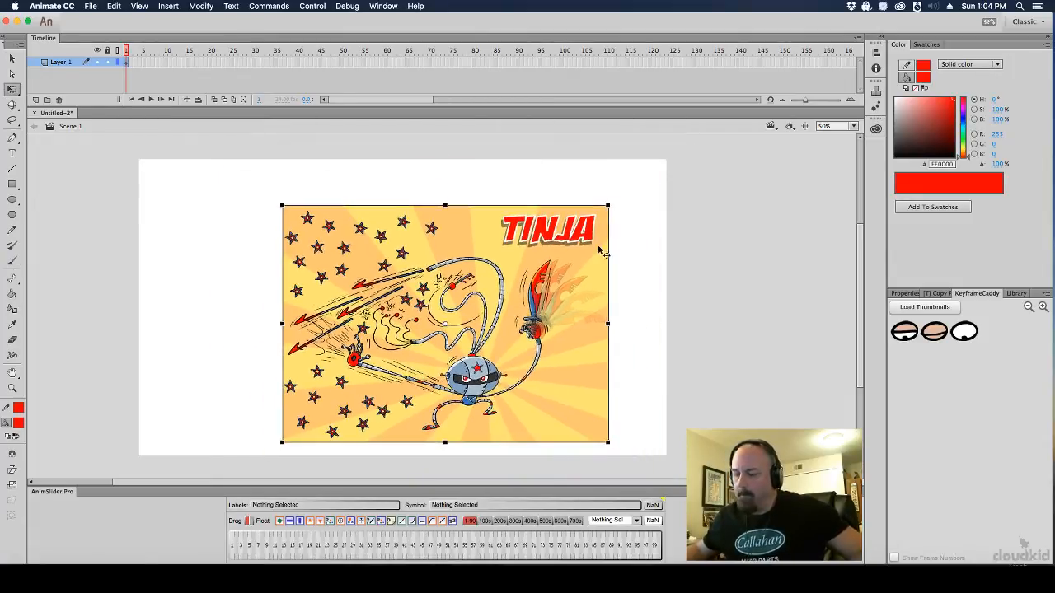
{"action": "left_click_drag", "start_coordinate": [550, 316], "coordinate": [527, 284]}
{"action": "left_click_drag", "start_coordinate": [584, 172], "coordinate": [592, 163]}
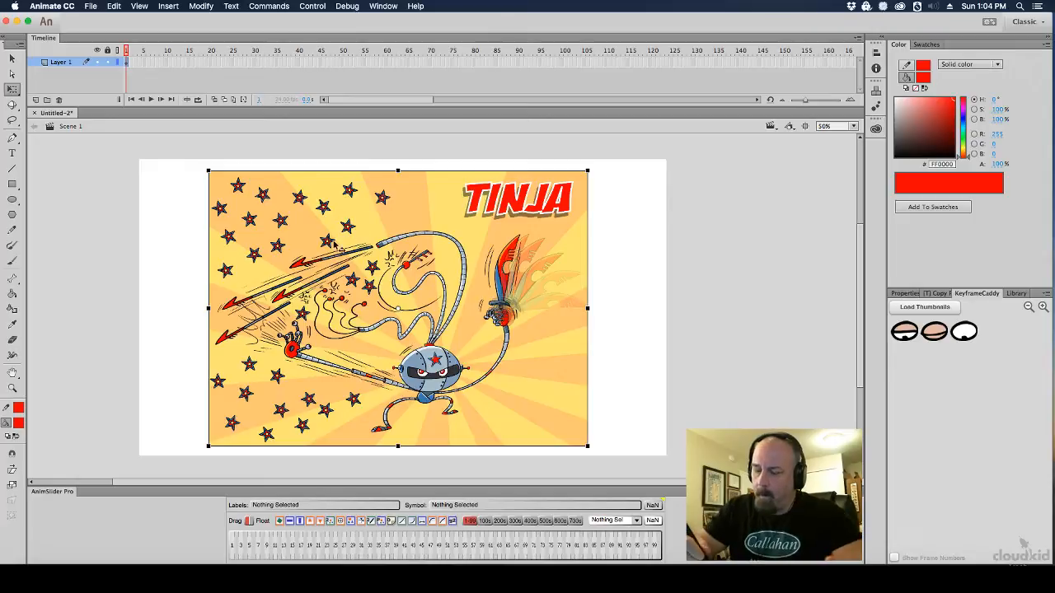
Move the Tinja image off the stage to its right side, lock its layer and add a new layer above
{"action": "left_click_drag", "start_coordinate": [356, 251], "coordinate": [763, 268]}
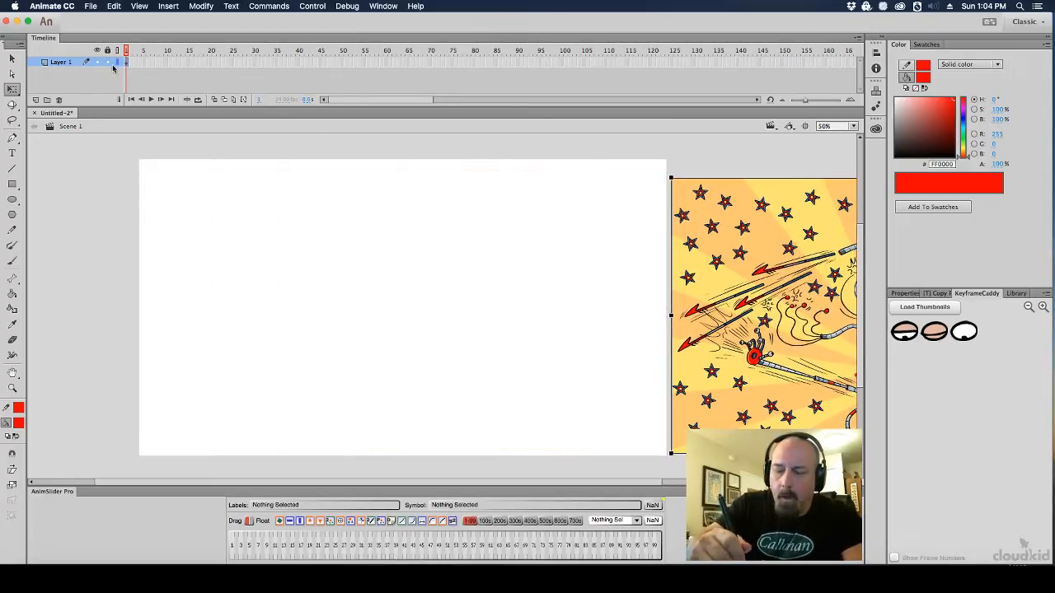
{"action": "left_click", "coordinate": [108, 73]}
{"action": "left_click", "coordinate": [35, 100]}
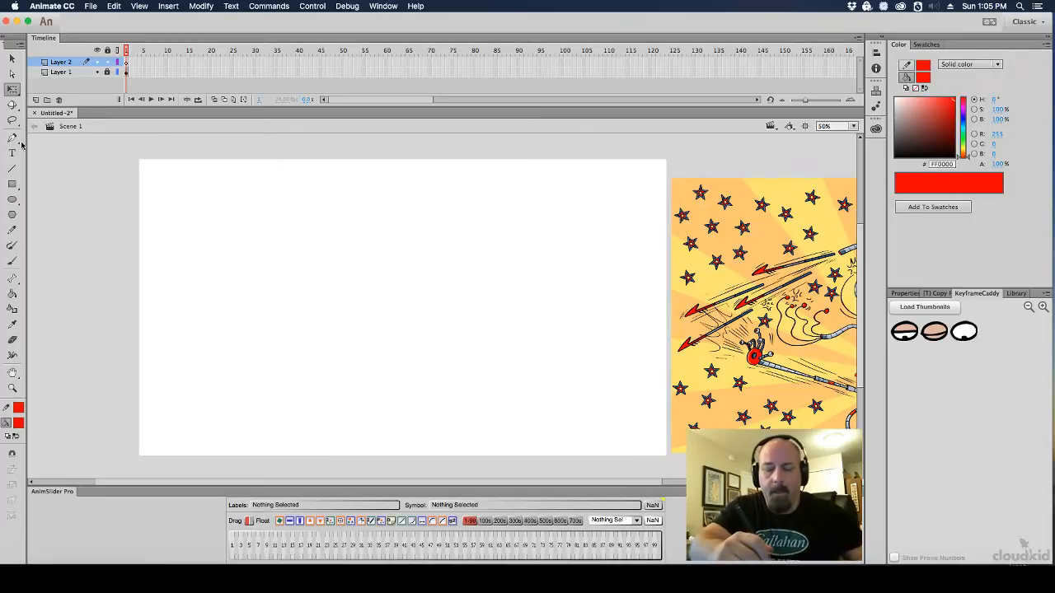
Sketch a red oval for the character's head near the middle of the stage with the Brush tool on Layer 2
{"action": "left_click", "coordinate": [12, 260]}
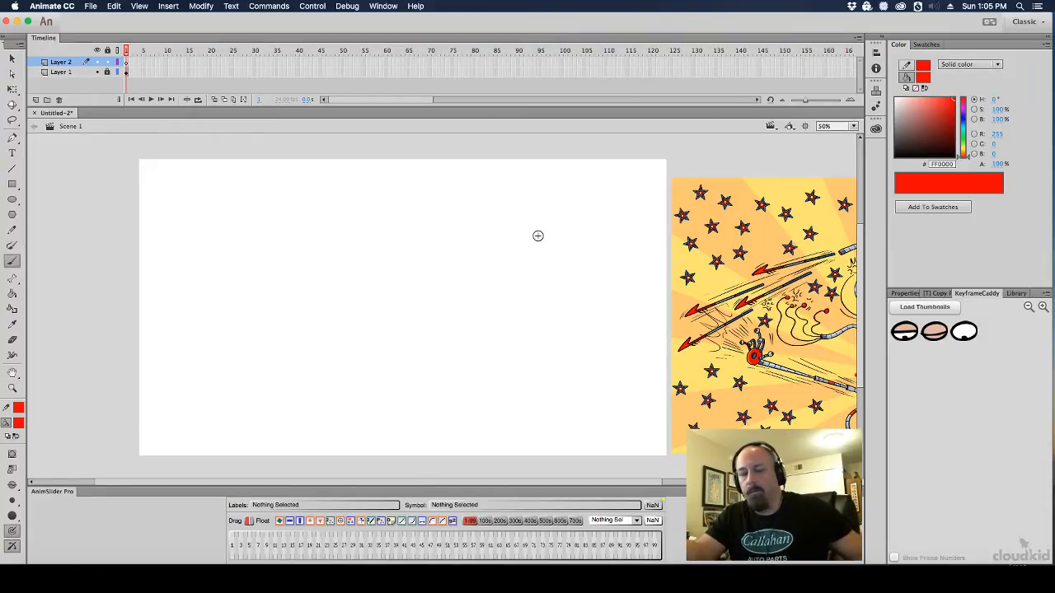
{"action": "left_click_drag", "start_coordinate": [562, 353], "coordinate": [756, 280]}
{"action": "left_click", "coordinate": [465, 301], "text": "super"}
{"action": "left_click", "coordinate": [657, 297], "text": "alt+super"}
{"action": "left_click_drag", "start_coordinate": [672, 379], "coordinate": [676, 376]}
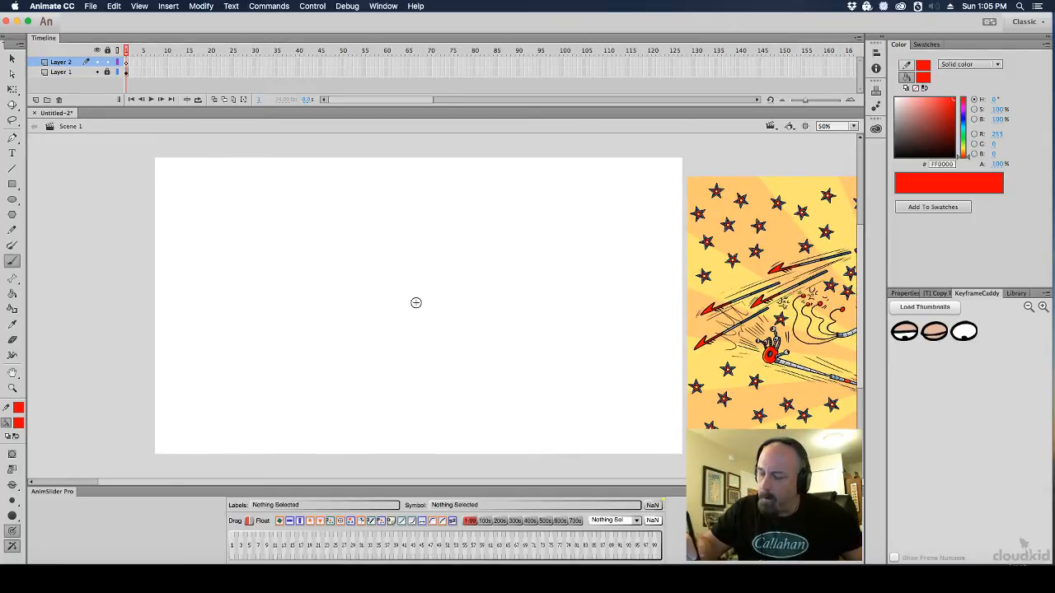
{"action": "mouse_move", "coordinate": [386, 283]}
{"action": "left_mouse_down"}
{"action": "mouse_move", "coordinate": [363, 312]}
{"action": "mouse_move", "coordinate": [464, 322]}
{"action": "left_mouse_up"}
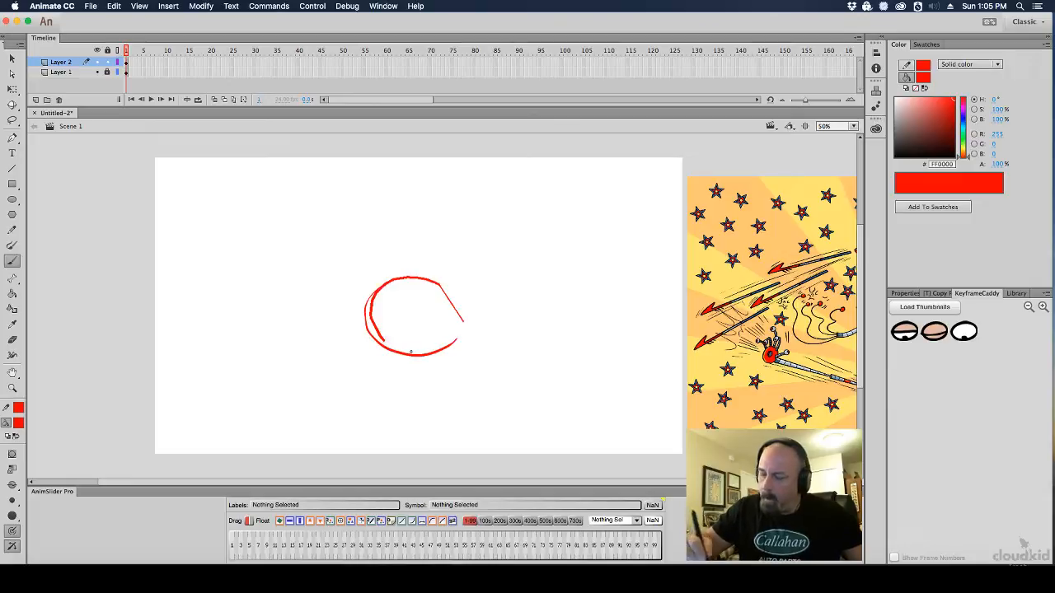
{"action": "mouse_move", "coordinate": [411, 352]}
{"action": "left_mouse_down"}
{"action": "mouse_move", "coordinate": [371, 317]}
{"action": "mouse_move", "coordinate": [412, 357]}
{"action": "mouse_move", "coordinate": [404, 365]}
{"action": "left_mouse_up"}
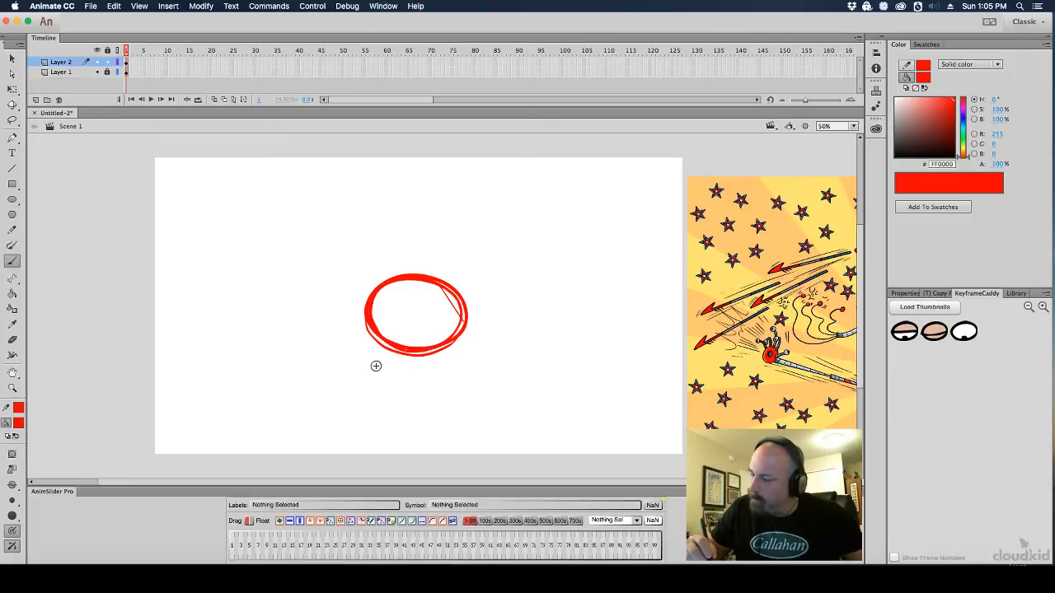
Unlock Layer 1, shrink the Tinja reference image into the stage's upper-right corner, and lock the layer again
{"action": "scroll", "coordinate": [520, 412], "scroll_direction": "right", "scroll_amount": 2}
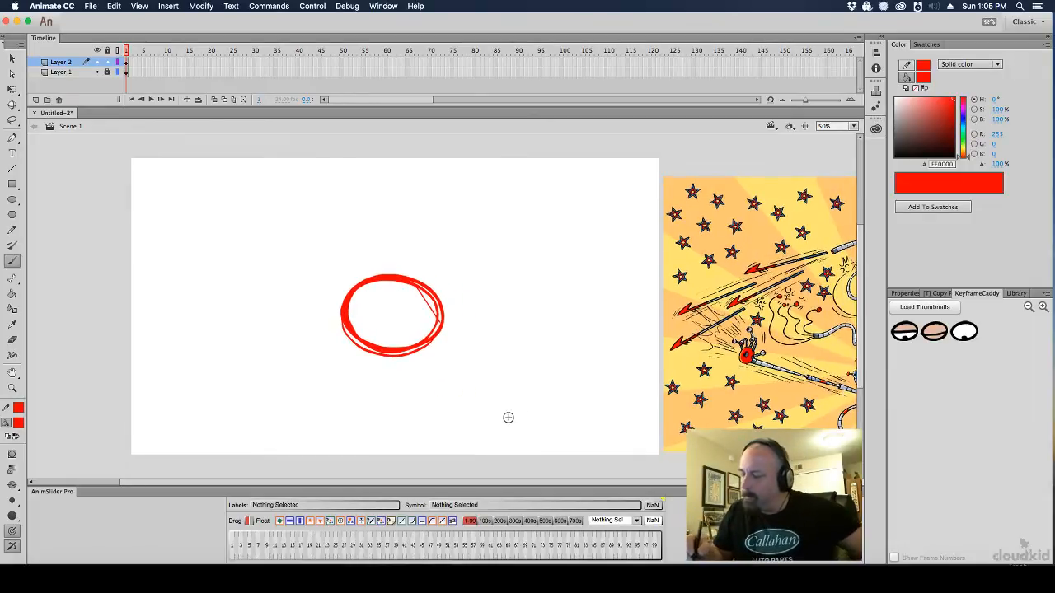
{"action": "scroll", "coordinate": [607, 412], "scroll_direction": "up", "scroll_amount": 2}
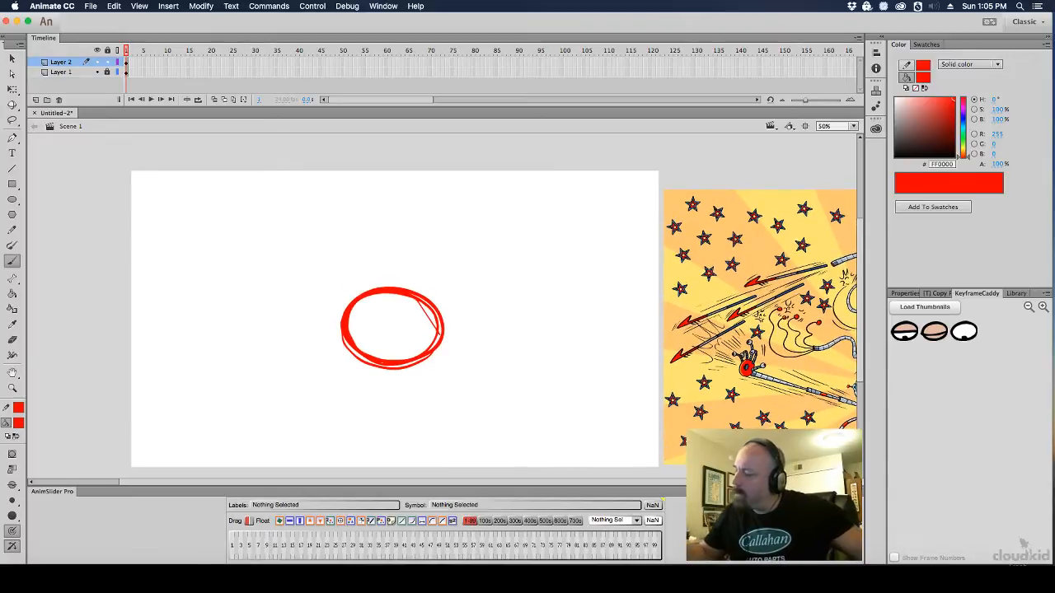
{"action": "left_click", "coordinate": [107, 73]}
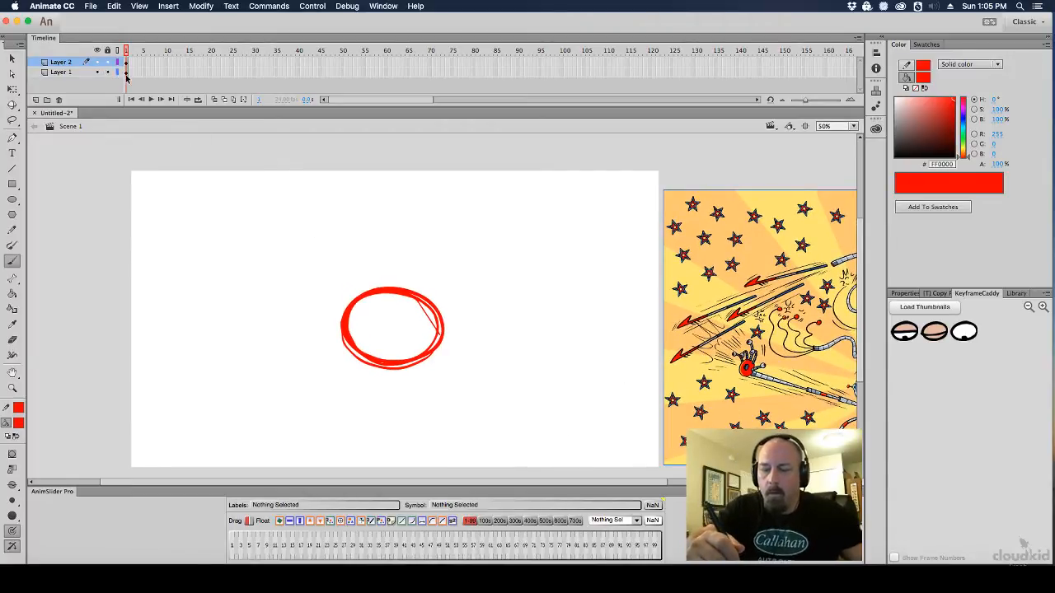
{"action": "left_click", "coordinate": [129, 76]}
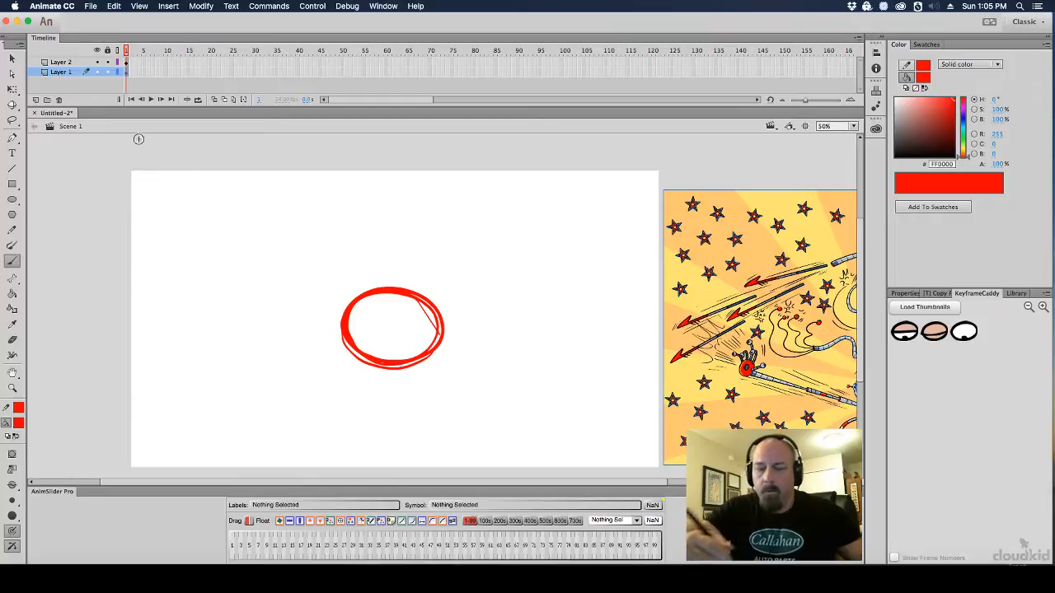
{"action": "key", "text": "q"}
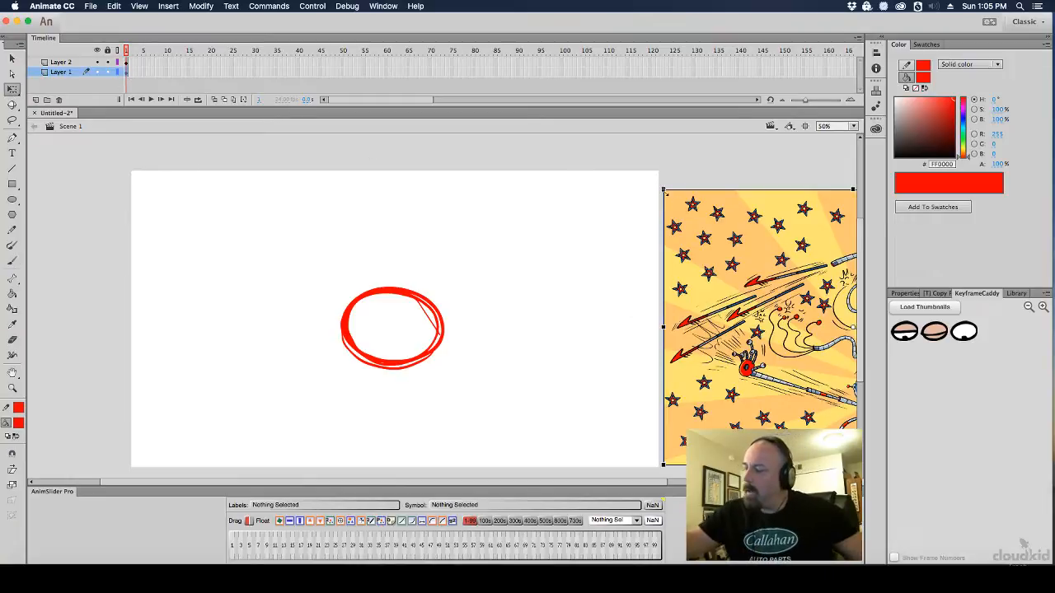
{"action": "left_click_drag", "start_coordinate": [664, 190], "coordinate": [768, 264]}
{"action": "left_click_drag", "start_coordinate": [824, 306], "coordinate": [543, 219]}
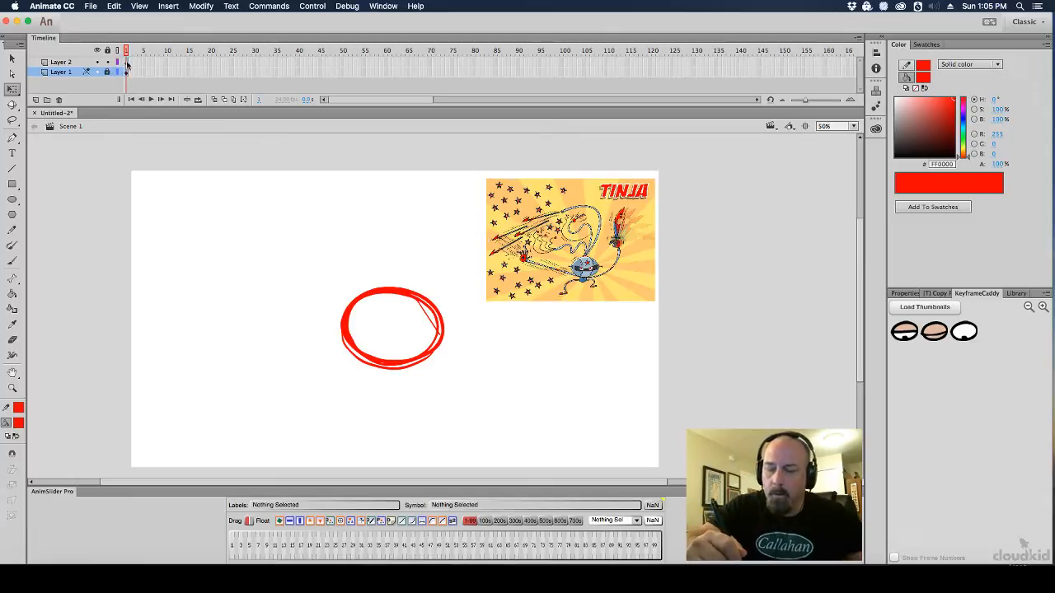
Brush a small rounded pelvis directly beneath the head oval on Layer 2
{"action": "left_click", "coordinate": [127, 63]}
{"action": "left_click", "coordinate": [544, 353], "text": "super"}
{"action": "left_click_drag", "start_coordinate": [666, 371], "coordinate": [751, 380]}
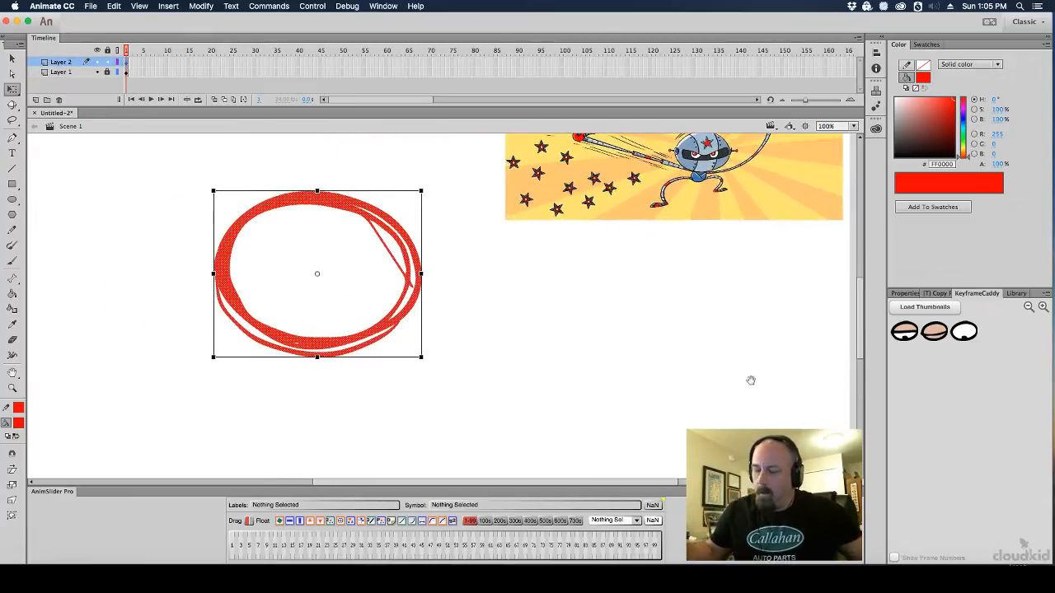
{"action": "left_click", "coordinate": [12, 260]}
{"action": "mouse_move", "coordinate": [265, 355]}
{"action": "left_mouse_down"}
{"action": "mouse_move", "coordinate": [302, 367]}
{"action": "mouse_move", "coordinate": [317, 355]}
{"action": "mouse_move", "coordinate": [307, 371]}
{"action": "left_mouse_up"}
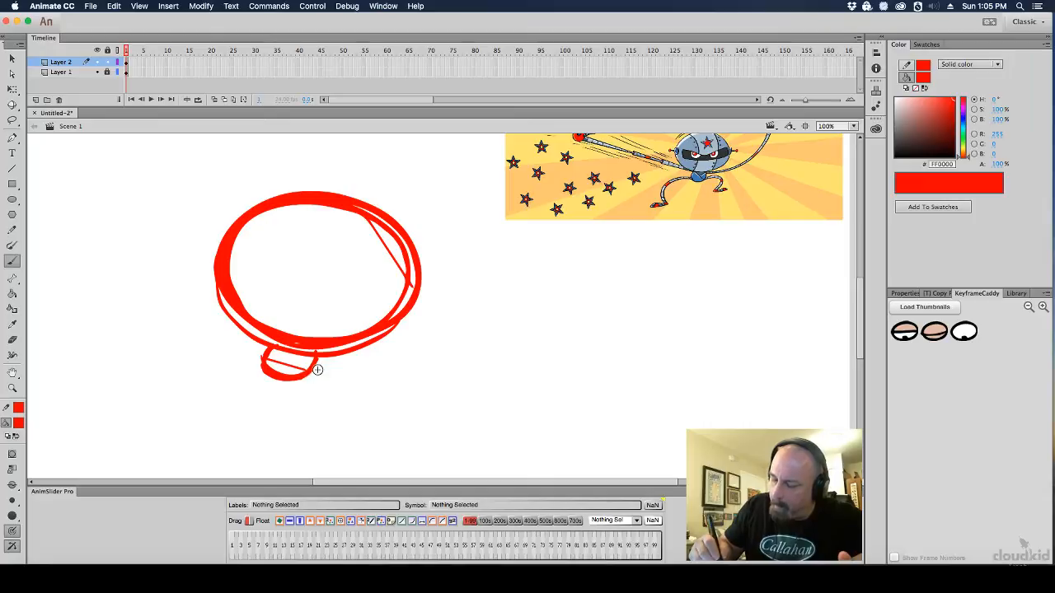
Draw two curved legs with feet from the pelvis, the left one bent and the right one stretched outward
{"action": "mouse_move", "coordinate": [311, 370]}
{"action": "left_mouse_down"}
{"action": "mouse_move", "coordinate": [408, 391]}
{"action": "mouse_move", "coordinate": [443, 444]}
{"action": "left_mouse_up"}
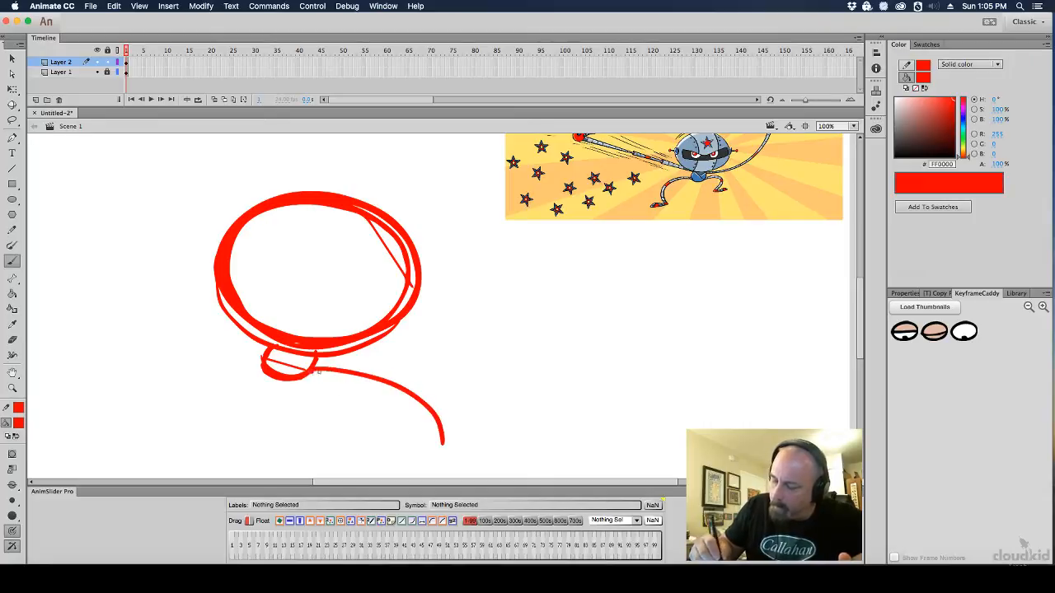
{"action": "mouse_move", "coordinate": [315, 374]}
{"action": "left_mouse_down"}
{"action": "mouse_move", "coordinate": [416, 409]}
{"action": "mouse_move", "coordinate": [443, 446]}
{"action": "left_mouse_up"}
{"action": "mouse_move", "coordinate": [259, 363]}
{"action": "left_mouse_down"}
{"action": "mouse_move", "coordinate": [204, 398]}
{"action": "mouse_move", "coordinate": [218, 376]}
{"action": "mouse_move", "coordinate": [225, 399]}
{"action": "mouse_move", "coordinate": [250, 407]}
{"action": "left_mouse_up"}
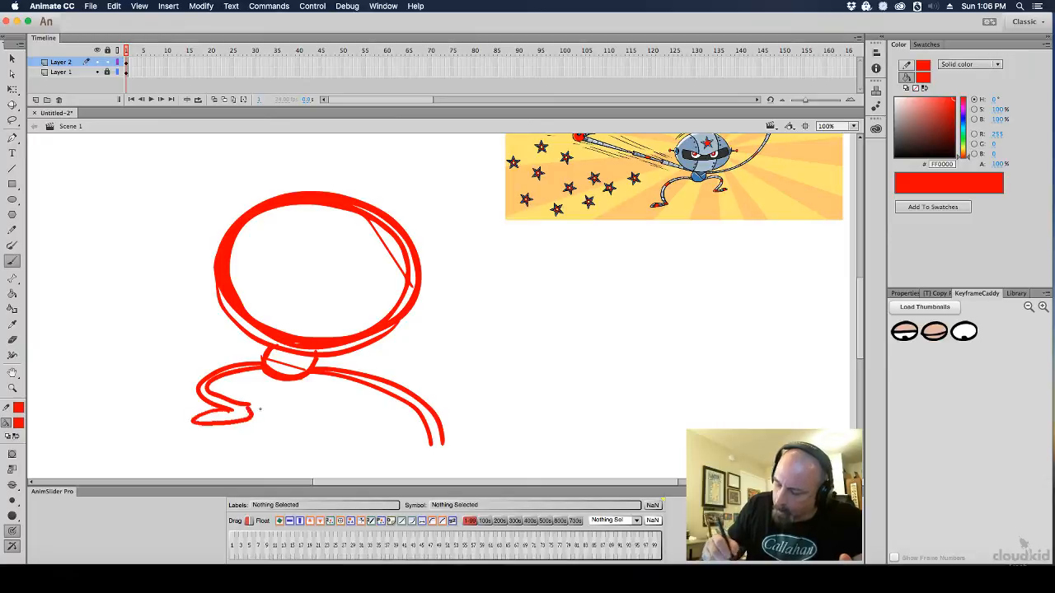
{"action": "left_click_drag", "start_coordinate": [426, 449], "coordinate": [493, 465]}
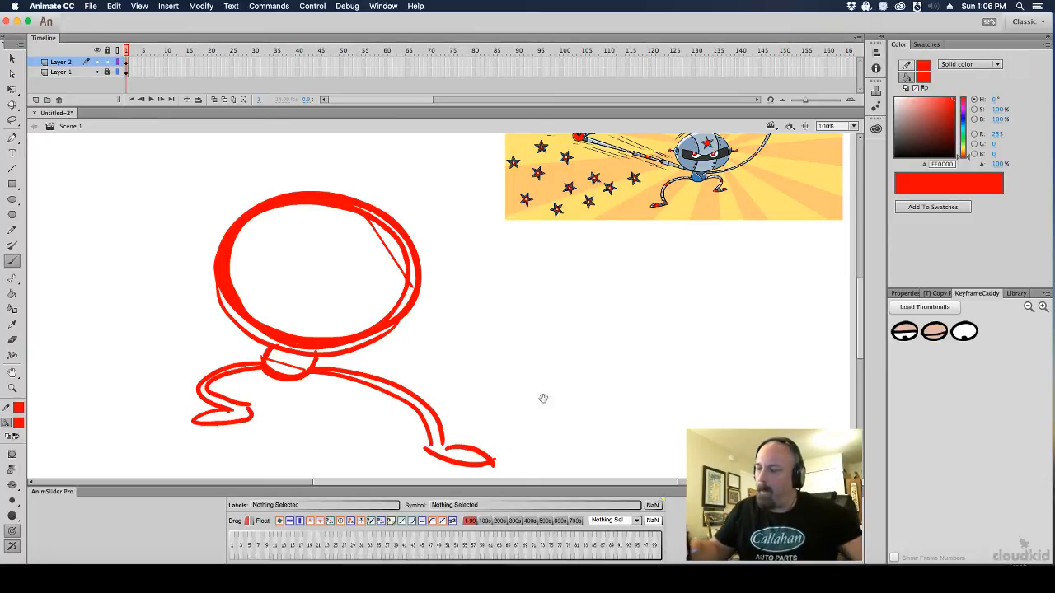
Draw a raised arm with an open hand up from the head's left side, undoing the unwanted last strokes
{"action": "scroll", "coordinate": [541, 398], "scroll_direction": "up", "scroll_amount": 3}
{"action": "scroll", "coordinate": [542, 398], "scroll_direction": "left", "scroll_amount": 4}
{"action": "mouse_move", "coordinate": [278, 308]}
{"action": "left_mouse_down"}
{"action": "mouse_move", "coordinate": [279, 194]}
{"action": "mouse_move", "coordinate": [298, 145]}
{"action": "left_mouse_up"}
{"action": "scroll", "coordinate": [405, 239], "scroll_direction": "up", "scroll_amount": 5}
{"action": "scroll", "coordinate": [405, 238], "scroll_direction": "left", "scroll_amount": 1}
{"action": "mouse_move", "coordinate": [308, 217]}
{"action": "left_mouse_down"}
{"action": "mouse_move", "coordinate": [370, 221]}
{"action": "mouse_move", "coordinate": [345, 215]}
{"action": "mouse_move", "coordinate": [332, 261]}
{"action": "mouse_move", "coordinate": [309, 239]}
{"action": "mouse_move", "coordinate": [343, 228]}
{"action": "mouse_move", "coordinate": [385, 253]}
{"action": "mouse_move", "coordinate": [313, 233]}
{"action": "mouse_move", "coordinate": [367, 248]}
{"action": "mouse_move", "coordinate": [379, 210]}
{"action": "mouse_move", "coordinate": [386, 236]}
{"action": "mouse_move", "coordinate": [307, 241]}
{"action": "mouse_move", "coordinate": [312, 324]}
{"action": "left_mouse_up"}
{"action": "key", "text": "super+z"}
{"action": "key", "text": "super+z"}
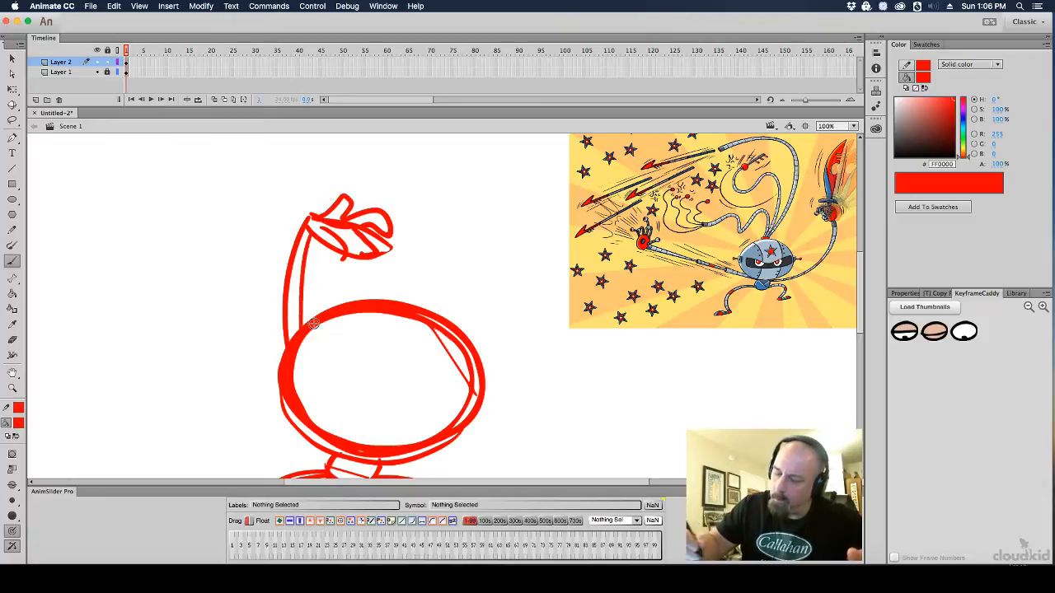
Draw a straight arm extending right from under the head, with wrist bands and an upright open hand
{"action": "left_click_drag", "start_coordinate": [589, 405], "coordinate": [530, 279]}
{"action": "left_click_drag", "start_coordinate": [338, 346], "coordinate": [499, 356]}
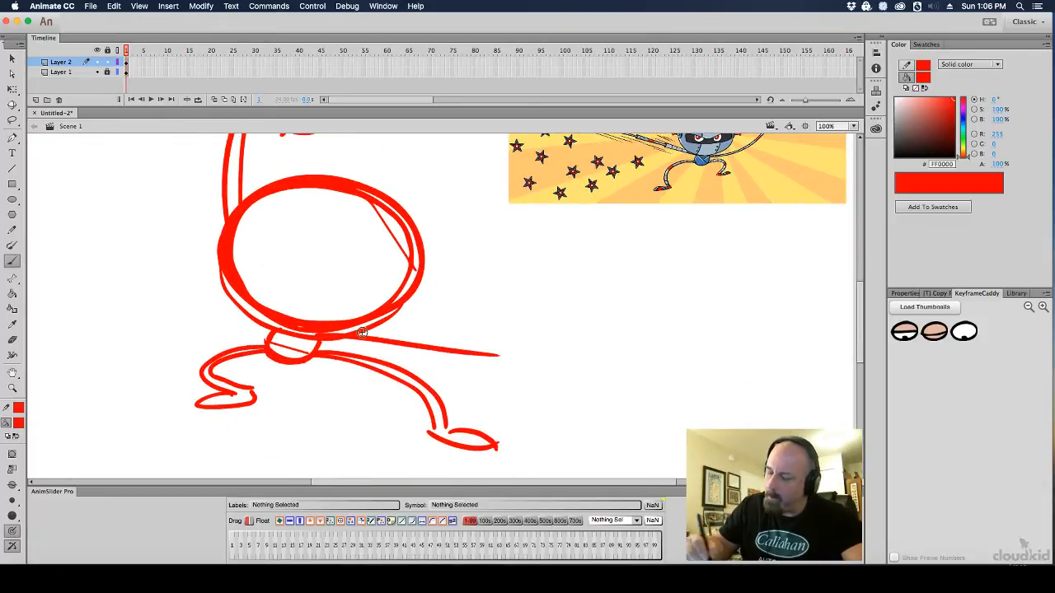
{"action": "mouse_move", "coordinate": [313, 334]}
{"action": "left_mouse_down"}
{"action": "mouse_move", "coordinate": [523, 338]}
{"action": "mouse_move", "coordinate": [533, 288]}
{"action": "mouse_move", "coordinate": [521, 307]}
{"action": "mouse_move", "coordinate": [544, 309]}
{"action": "mouse_move", "coordinate": [528, 331]}
{"action": "mouse_move", "coordinate": [554, 286]}
{"action": "mouse_move", "coordinate": [534, 328]}
{"action": "left_mouse_up"}
{"action": "mouse_move", "coordinate": [521, 355]}
{"action": "left_mouse_down"}
{"action": "mouse_move", "coordinate": [518, 347]}
{"action": "mouse_move", "coordinate": [535, 348]}
{"action": "mouse_move", "coordinate": [506, 368]}
{"action": "left_mouse_up"}
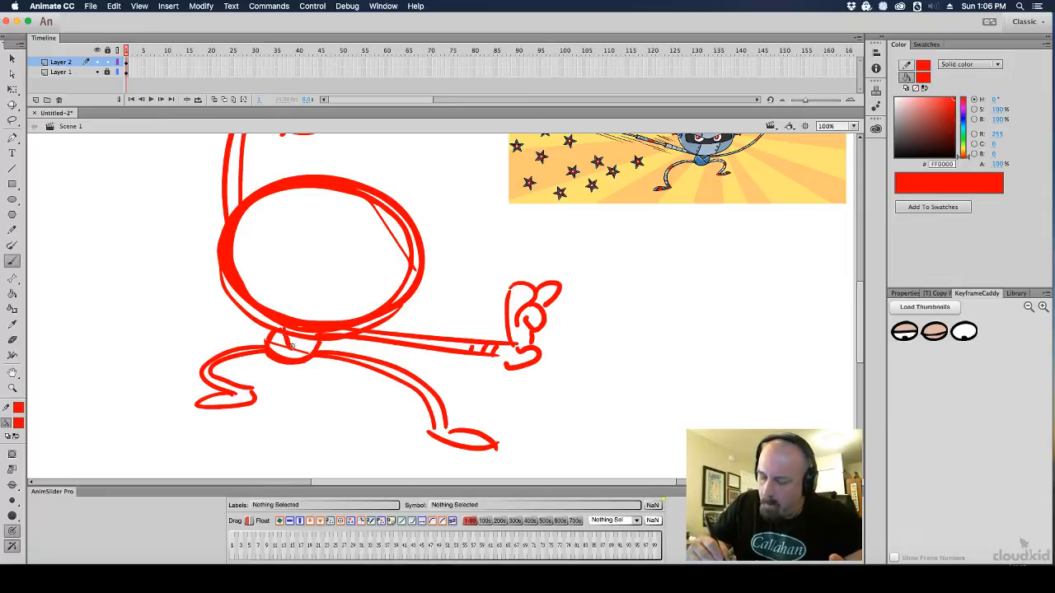
Sketch curved vertical and horizontal face guidelines across the head and add two slanted, angry eyes with pupils
{"action": "scroll", "coordinate": [636, 335], "scroll_direction": "up", "scroll_amount": 3}
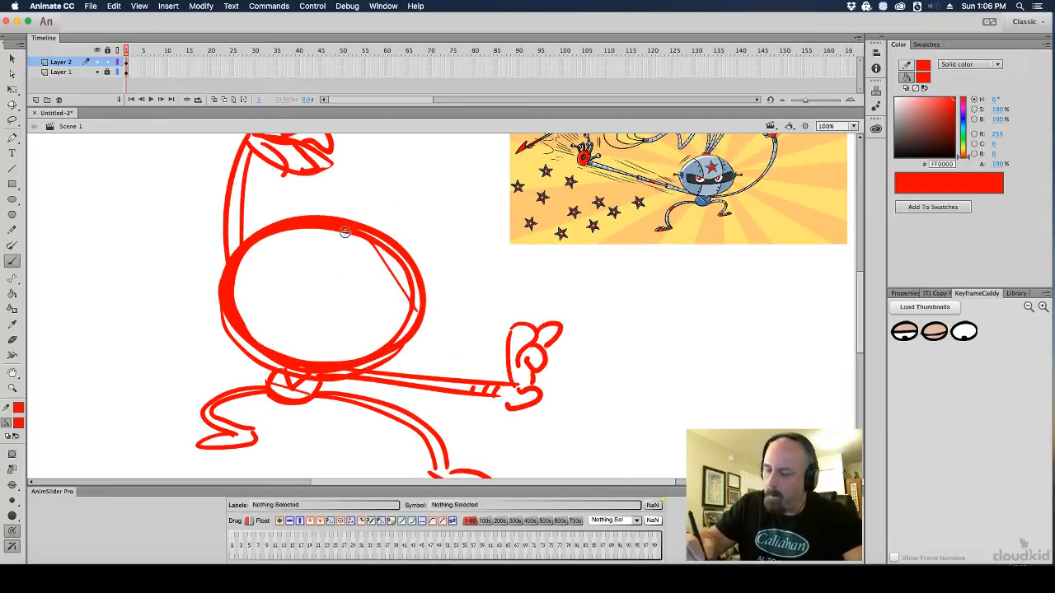
{"action": "left_click_drag", "start_coordinate": [346, 233], "coordinate": [316, 363]}
{"action": "left_click_drag", "start_coordinate": [239, 266], "coordinate": [414, 319]}
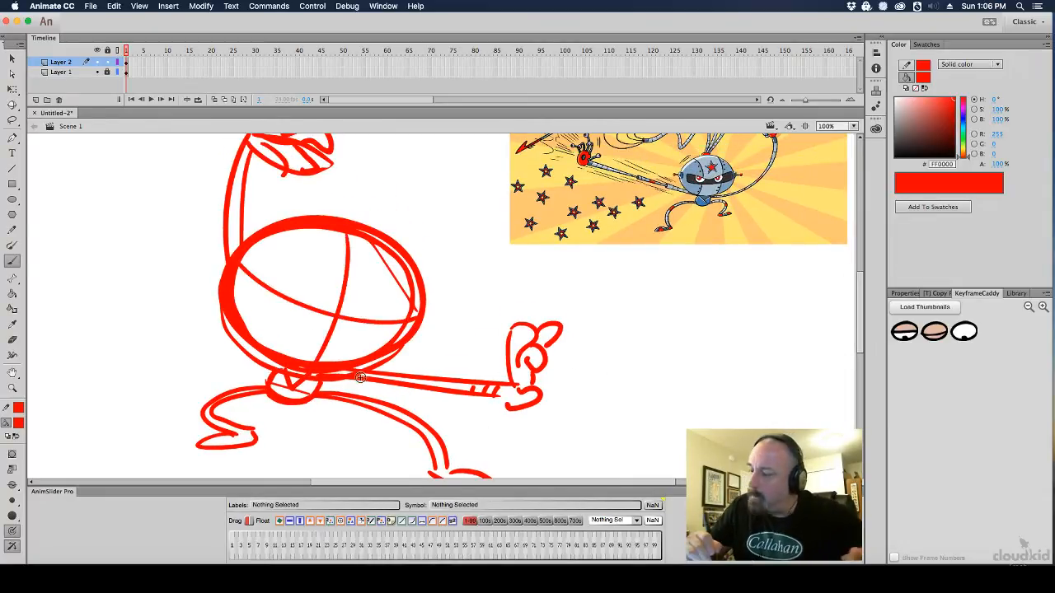
{"action": "mouse_move", "coordinate": [246, 255]}
{"action": "left_mouse_down"}
{"action": "mouse_move", "coordinate": [329, 309]}
{"action": "mouse_move", "coordinate": [416, 295]}
{"action": "left_mouse_up"}
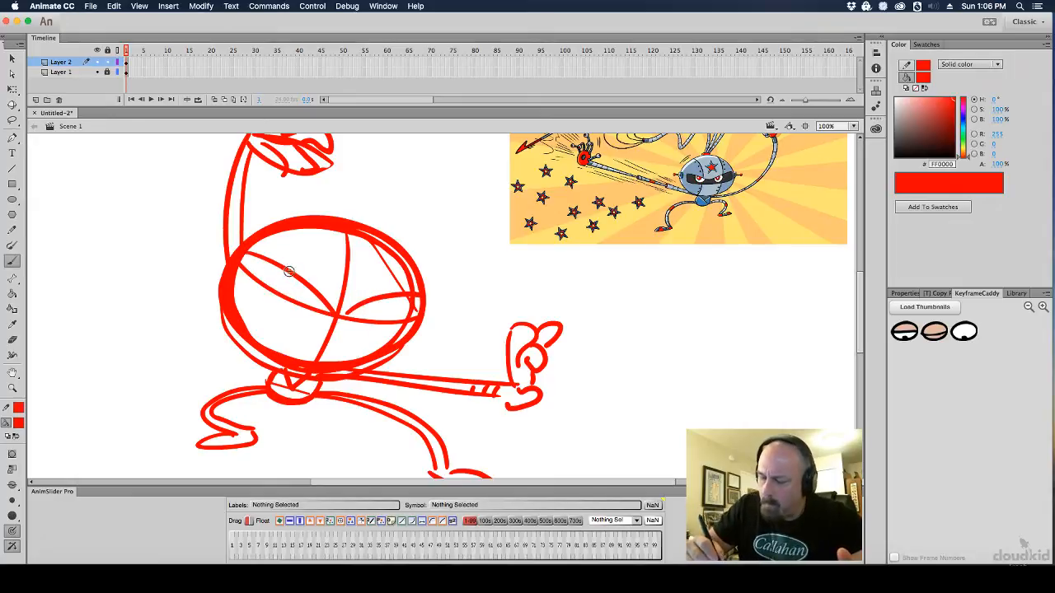
{"action": "left_click_drag", "start_coordinate": [282, 297], "coordinate": [310, 295]}
{"action": "mouse_move", "coordinate": [367, 304]}
{"action": "left_mouse_down"}
{"action": "mouse_move", "coordinate": [361, 317]}
{"action": "mouse_move", "coordinate": [391, 318]}
{"action": "mouse_move", "coordinate": [380, 312]}
{"action": "left_mouse_up"}
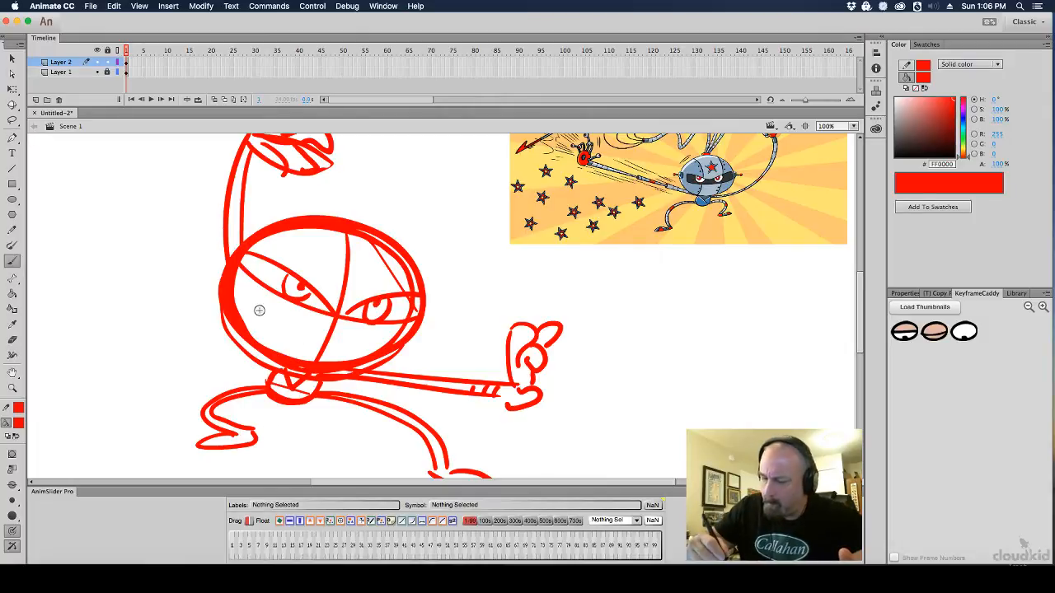
Draw a slanted, jagged-toothed grin on the lower left of the face and two curved seam lines on the forehead
{"action": "mouse_move", "coordinate": [236, 290]}
{"action": "left_mouse_down"}
{"action": "mouse_move", "coordinate": [266, 302]}
{"action": "mouse_move", "coordinate": [361, 363]}
{"action": "left_mouse_up"}
{"action": "left_click_drag", "start_coordinate": [237, 295], "coordinate": [344, 353]}
{"action": "left_click_drag", "start_coordinate": [240, 325], "coordinate": [331, 361]}
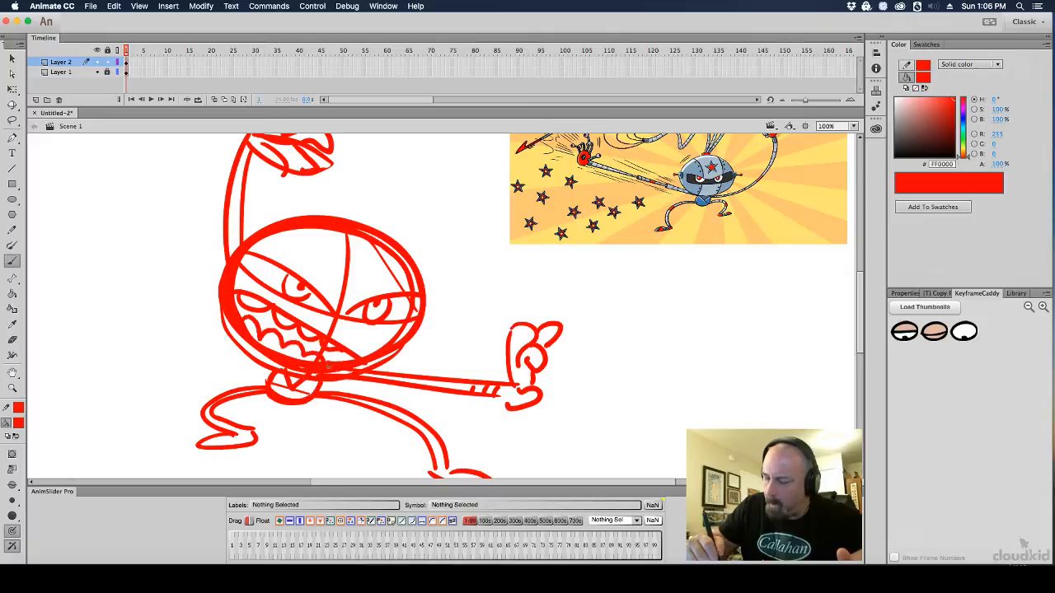
{"action": "left_click_drag", "start_coordinate": [309, 231], "coordinate": [302, 281]}
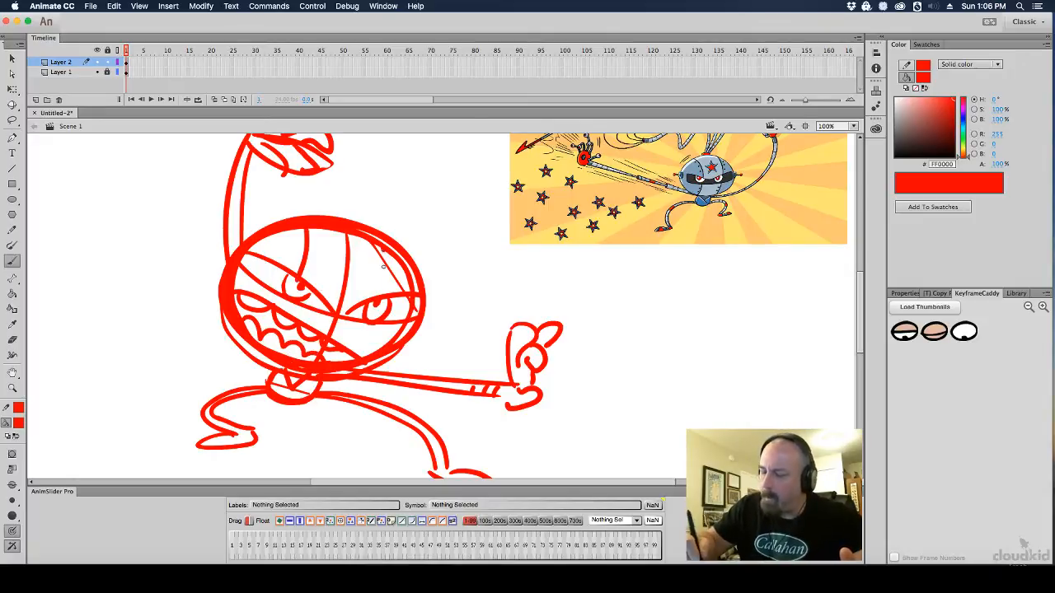
{"action": "left_click_drag", "start_coordinate": [378, 247], "coordinate": [384, 297]}
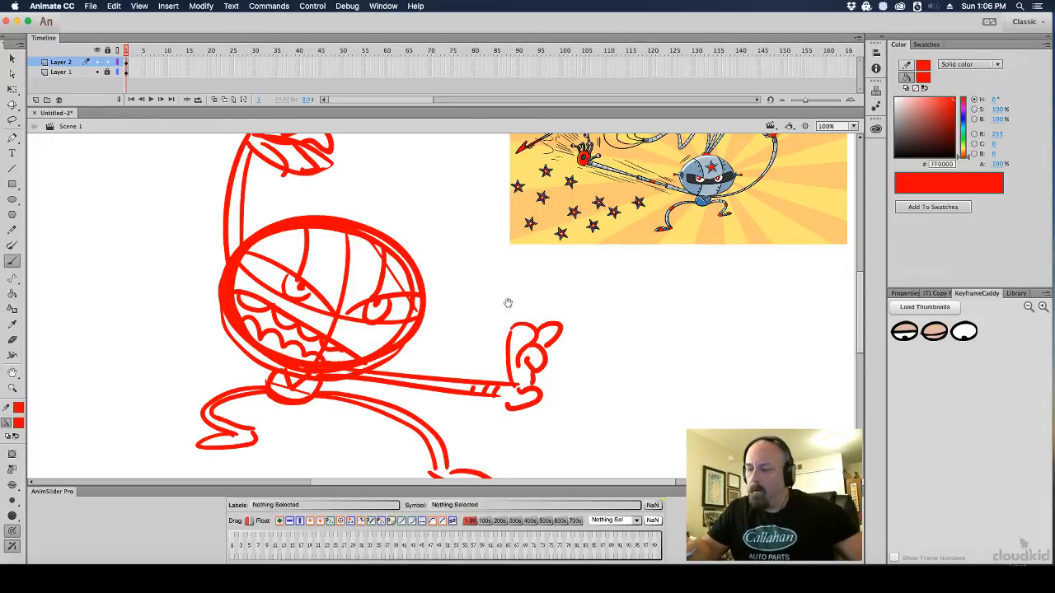
Draw a small cap on top of the head with three curved, double-lined tentacles rising from it
{"action": "left_click_drag", "start_coordinate": [508, 302], "coordinate": [492, 370]}
{"action": "mouse_move", "coordinate": [324, 285]}
{"action": "left_mouse_down"}
{"action": "mouse_move", "coordinate": [330, 270]}
{"action": "mouse_move", "coordinate": [359, 292]}
{"action": "left_mouse_up"}
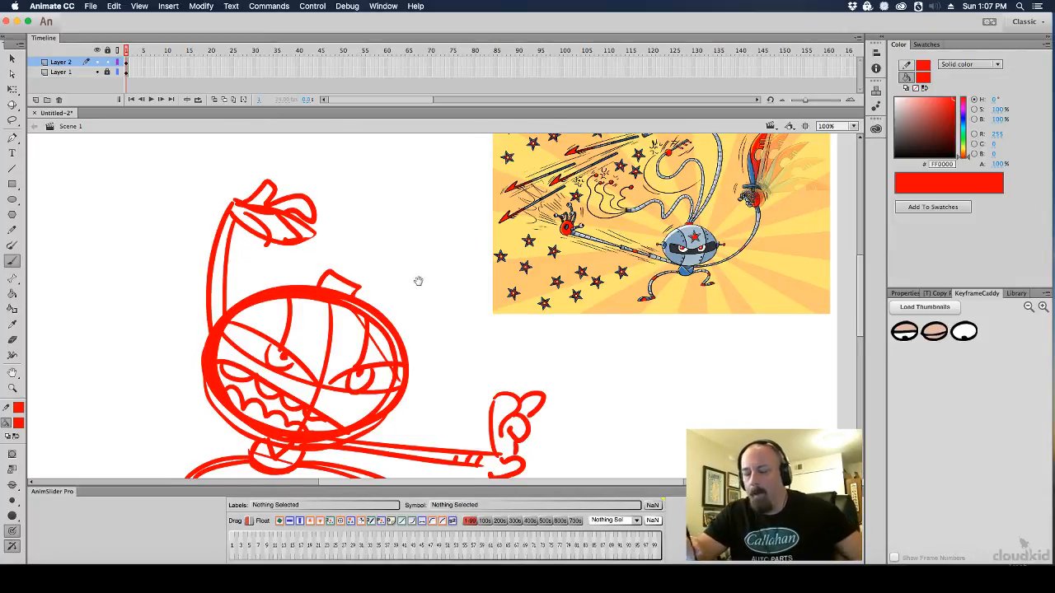
{"action": "mouse_move", "coordinate": [418, 281]}
{"action": "left_mouse_down"}
{"action": "mouse_move", "coordinate": [376, 311]}
{"action": "mouse_move", "coordinate": [347, 292]}
{"action": "left_mouse_up"}
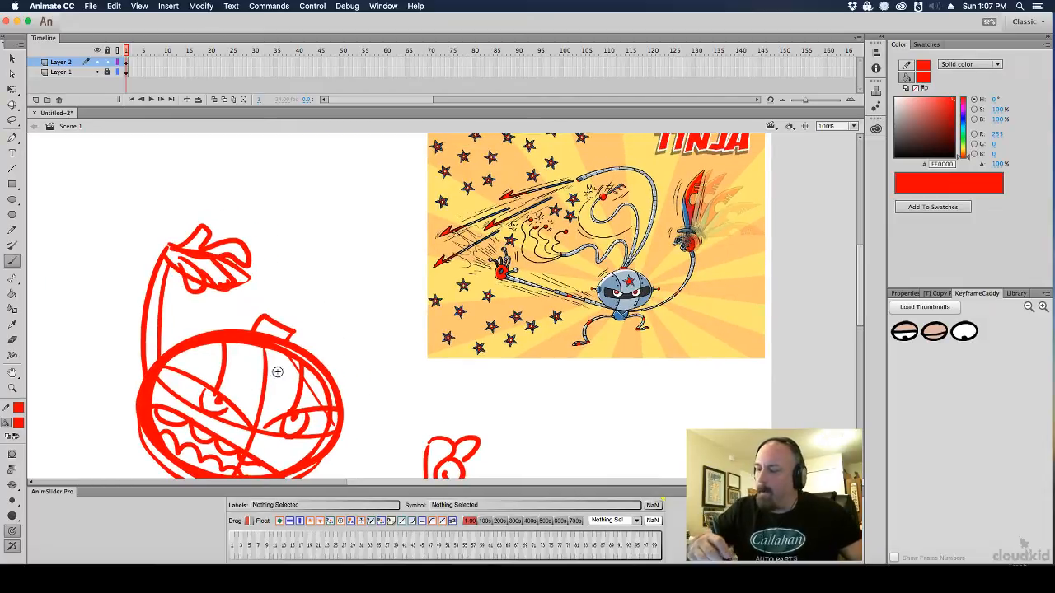
{"action": "scroll", "coordinate": [288, 295], "scroll_direction": "down", "scroll_amount": 3}
{"action": "scroll", "coordinate": [288, 295], "scroll_direction": "right", "scroll_amount": 2}
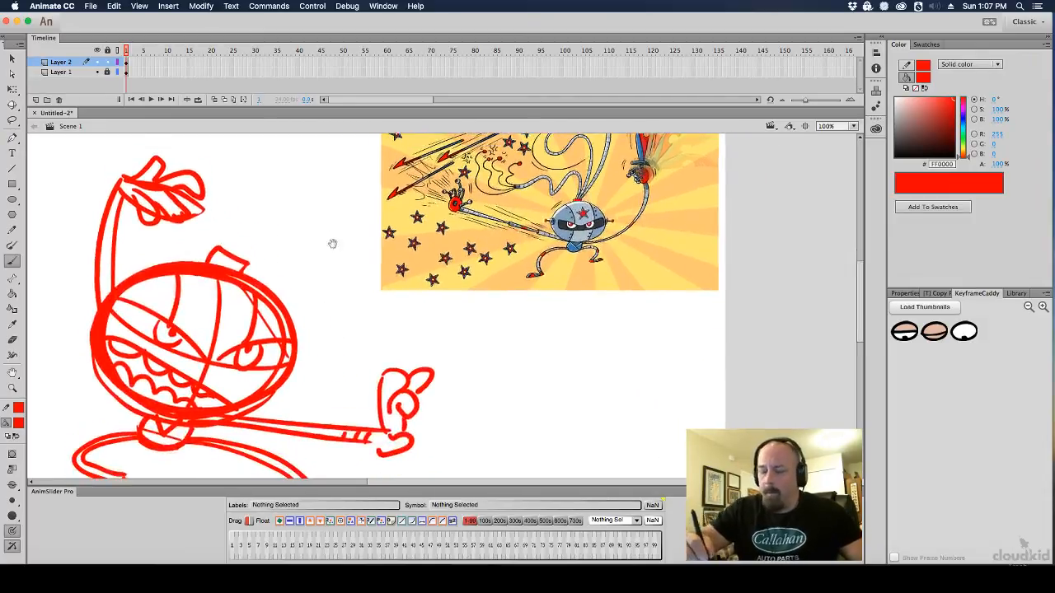
{"action": "scroll", "coordinate": [337, 294], "scroll_direction": "up", "scroll_amount": 2}
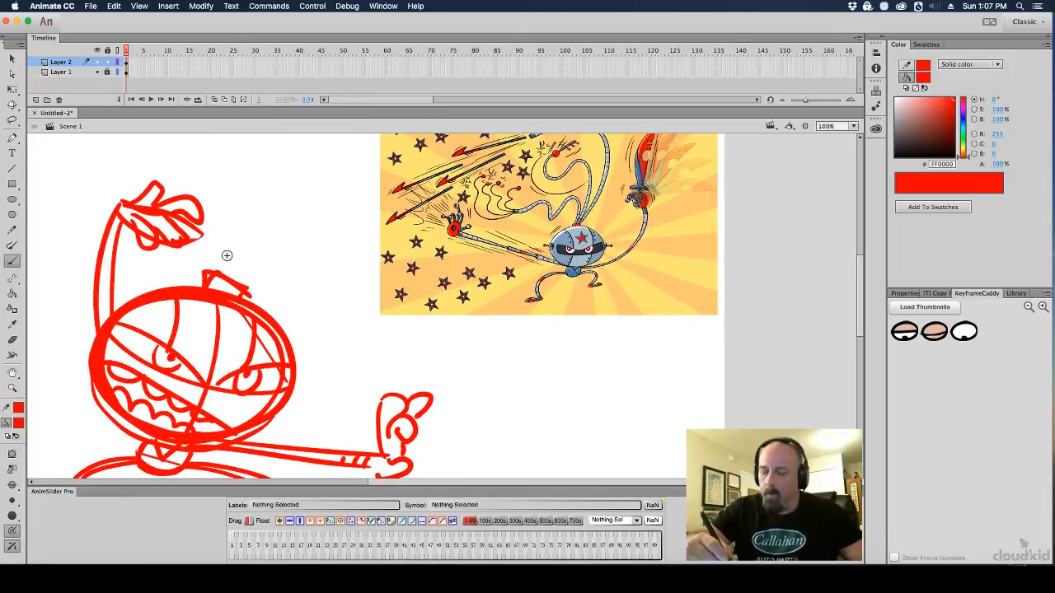
{"action": "mouse_move", "coordinate": [258, 253]}
{"action": "left_mouse_down"}
{"action": "mouse_move", "coordinate": [324, 225]}
{"action": "mouse_move", "coordinate": [381, 259]}
{"action": "mouse_move", "coordinate": [379, 321]}
{"action": "left_mouse_up"}
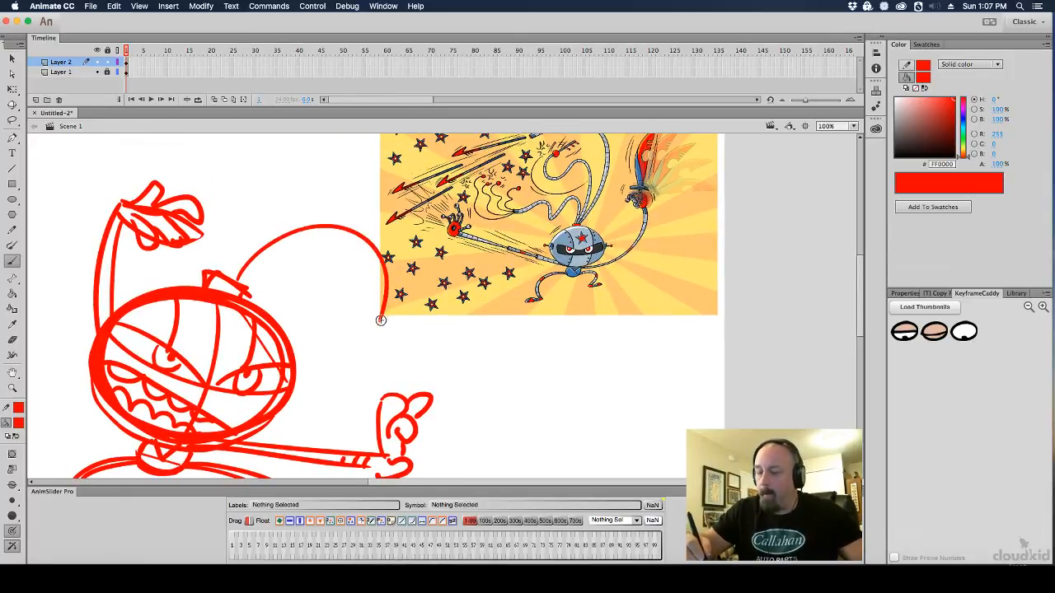
{"action": "key", "text": "super+z"}
{"action": "mouse_move", "coordinate": [238, 279]}
{"action": "left_mouse_down"}
{"action": "mouse_move", "coordinate": [257, 256]}
{"action": "mouse_move", "coordinate": [322, 237]}
{"action": "mouse_move", "coordinate": [352, 284]}
{"action": "mouse_move", "coordinate": [348, 297]}
{"action": "mouse_move", "coordinate": [334, 297]}
{"action": "mouse_move", "coordinate": [341, 264]}
{"action": "mouse_move", "coordinate": [324, 245]}
{"action": "mouse_move", "coordinate": [293, 245]}
{"action": "mouse_move", "coordinate": [244, 284]}
{"action": "mouse_move", "coordinate": [265, 232]}
{"action": "mouse_move", "coordinate": [310, 211]}
{"action": "mouse_move", "coordinate": [353, 221]}
{"action": "left_mouse_up"}
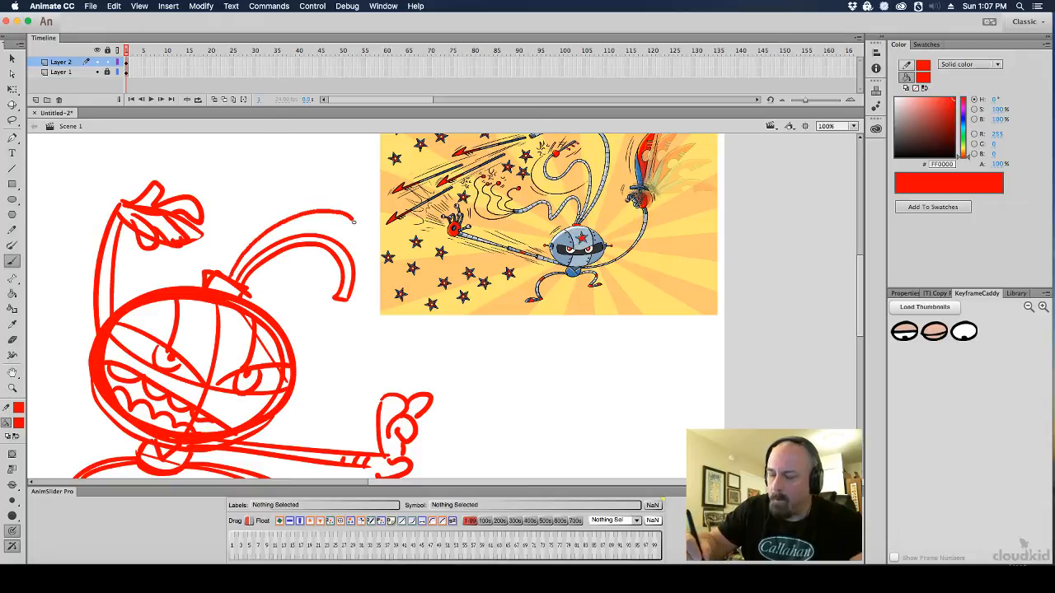
{"action": "mouse_move", "coordinate": [225, 274]}
{"action": "left_mouse_down"}
{"action": "mouse_move", "coordinate": [196, 175]}
{"action": "mouse_move", "coordinate": [241, 255]}
{"action": "mouse_move", "coordinate": [237, 275]}
{"action": "left_mouse_up"}
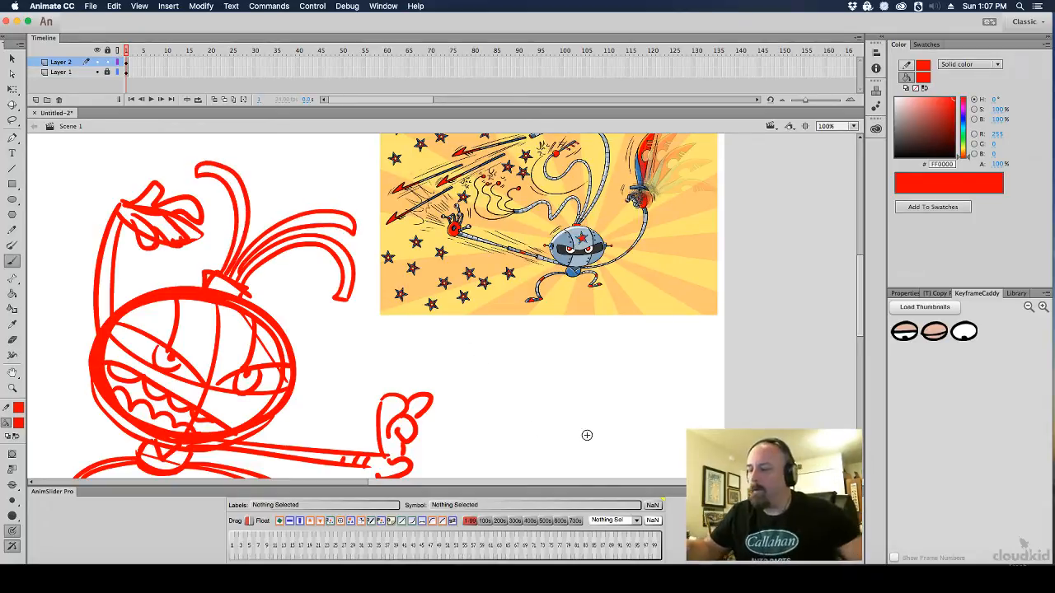
Add round balls to the tips of the three head tentacles
{"action": "left_click_drag", "start_coordinate": [629, 371], "coordinate": [682, 387]}
{"action": "left_click_drag", "start_coordinate": [402, 316], "coordinate": [401, 330]}
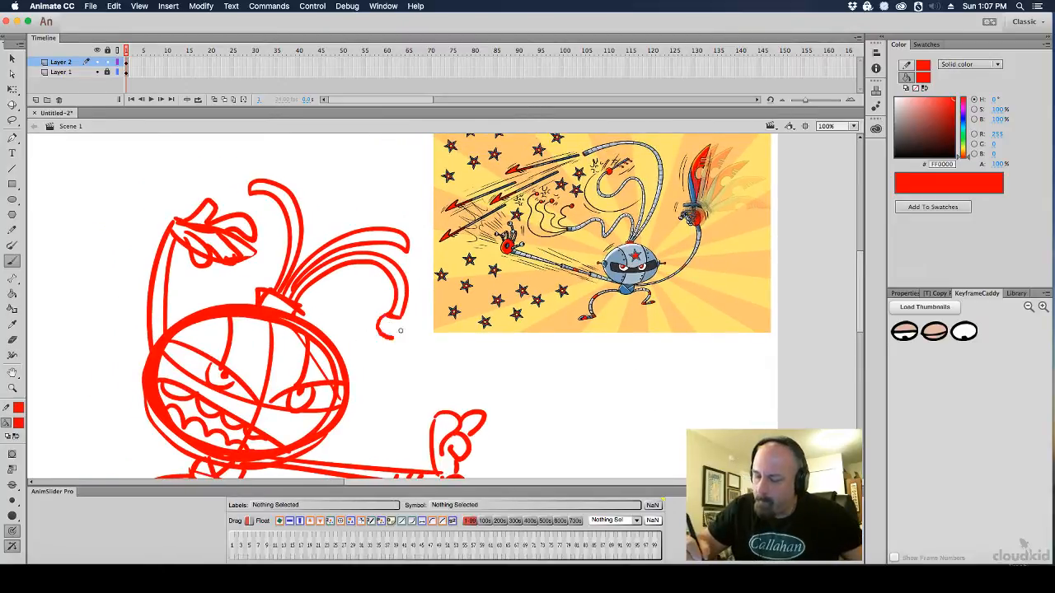
{"action": "left_click_drag", "start_coordinate": [411, 241], "coordinate": [409, 244]}
{"action": "left_click_drag", "start_coordinate": [244, 184], "coordinate": [245, 199]}
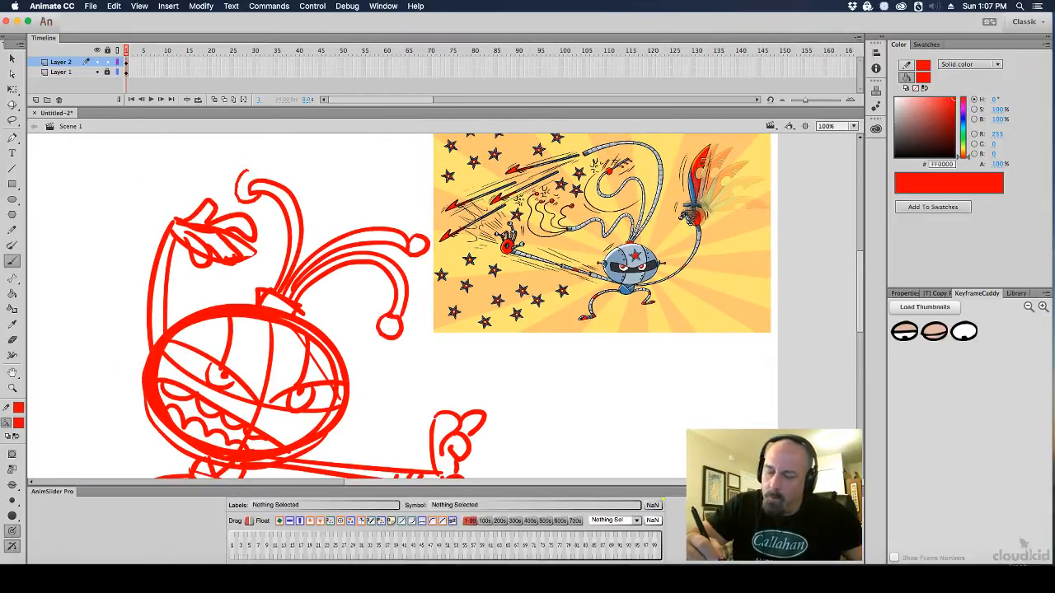
{"action": "scroll", "coordinate": [272, 239], "scroll_direction": "down", "scroll_amount": 4}
{"action": "scroll", "coordinate": [272, 239], "scroll_direction": "left", "scroll_amount": 5}
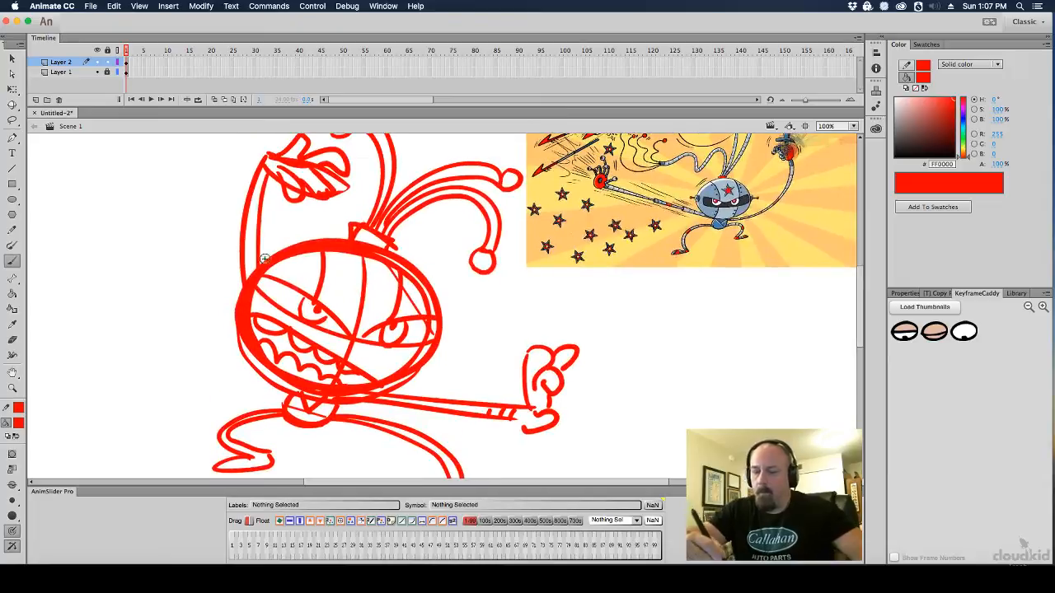
Hide the reference artwork on Layer 1
{"action": "scroll", "coordinate": [523, 229], "scroll_direction": "down", "scroll_amount": 3}
{"action": "scroll", "coordinate": [537, 240], "scroll_direction": "up", "scroll_amount": 1}
{"action": "scroll", "coordinate": [537, 240], "scroll_direction": "left", "scroll_amount": 2}
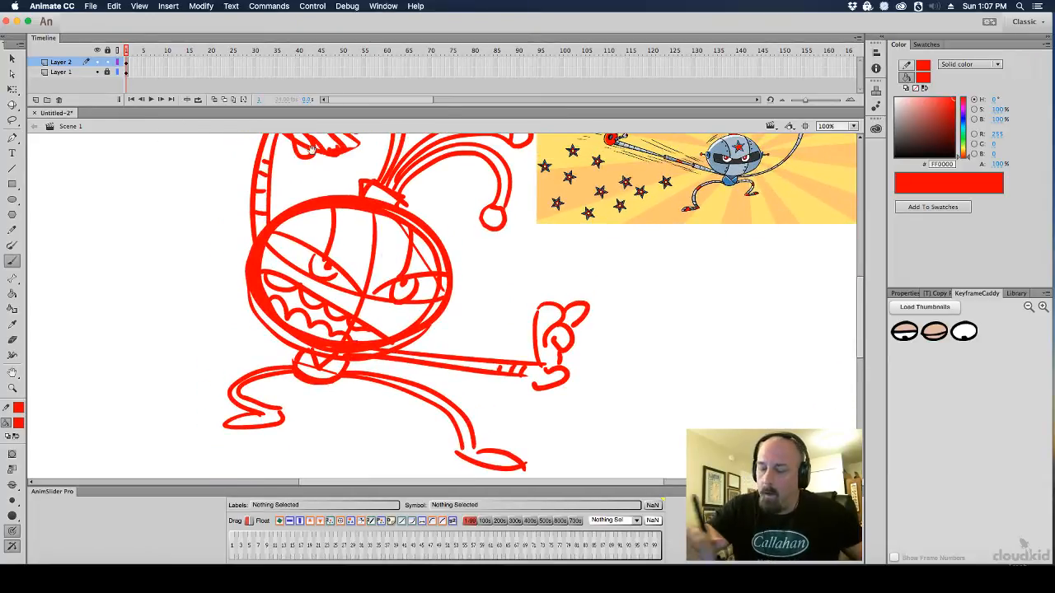
{"action": "left_click", "coordinate": [97, 72]}
{"action": "scroll", "coordinate": [214, 207], "scroll_direction": "up", "scroll_amount": 3}
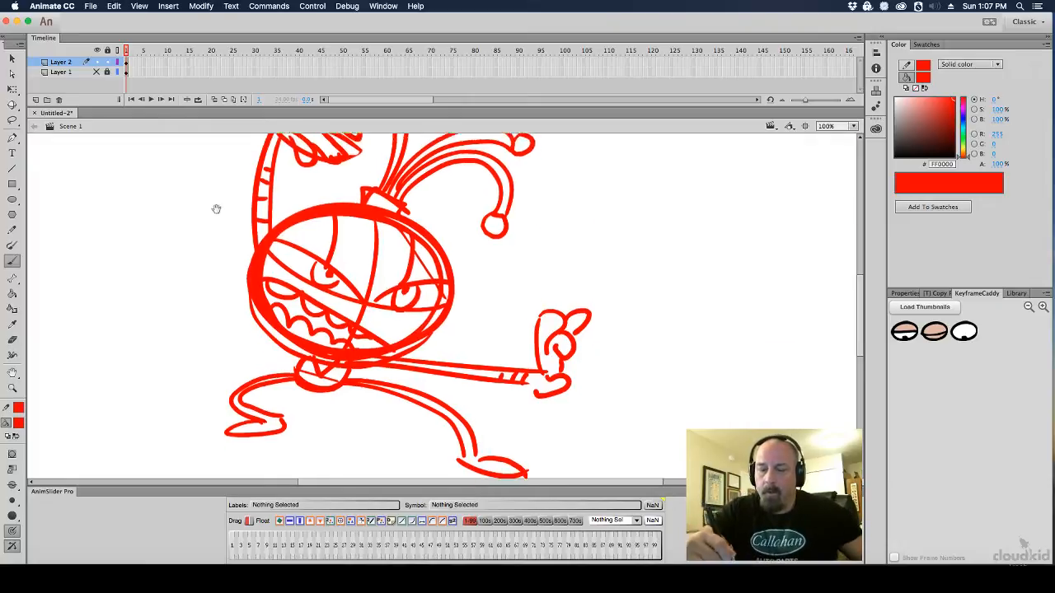
Move the finished pose's keyframe on Layer 2 to frame 2, leaving frame 1 blank, and turn on onion skinning
{"action": "left_click", "coordinate": [125, 62]}
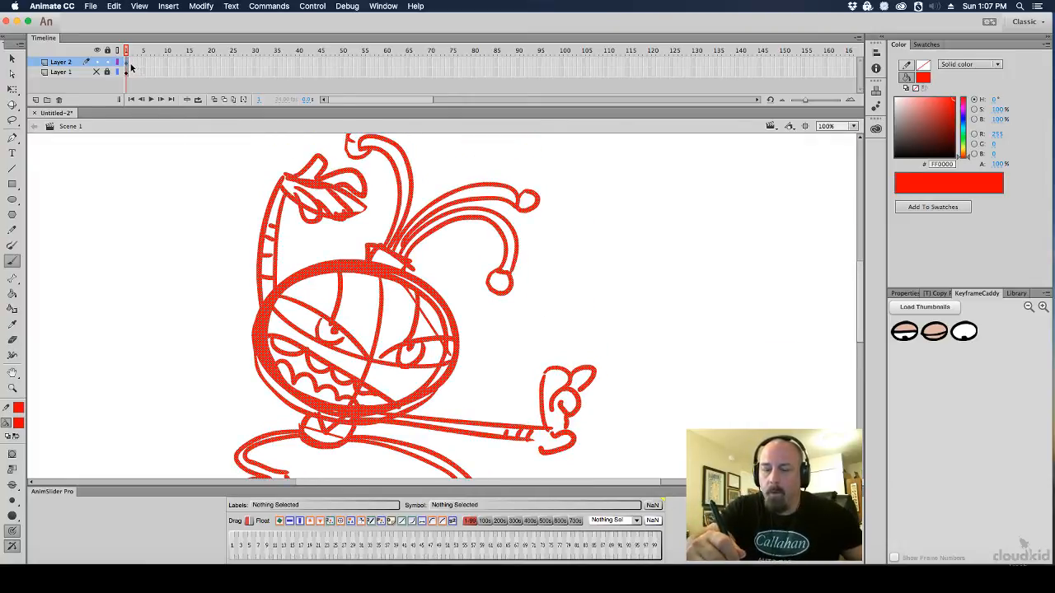
{"action": "left_click_drag", "start_coordinate": [126, 63], "coordinate": [131, 64]}
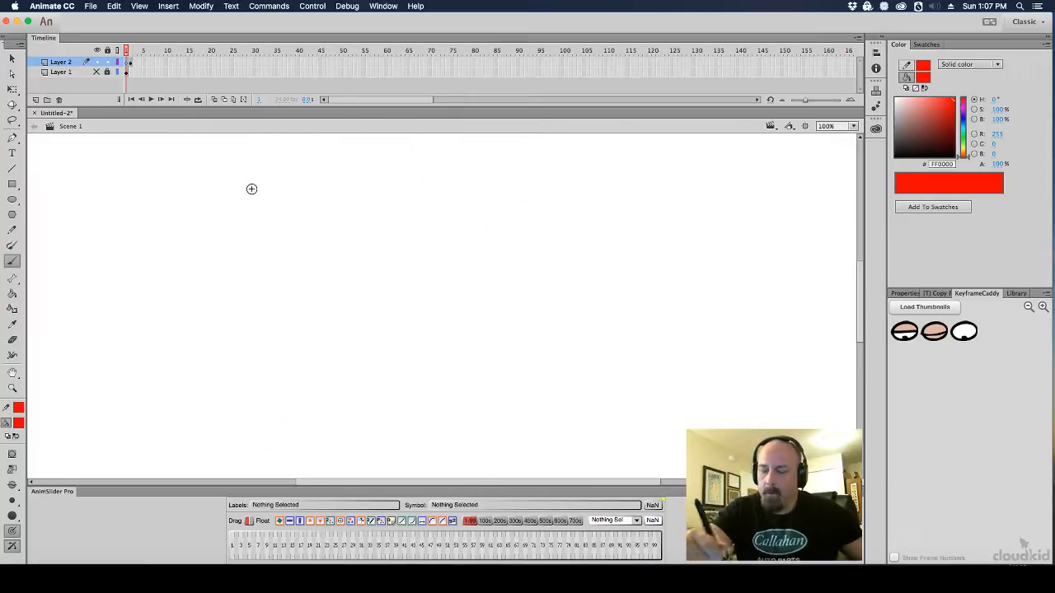
{"action": "left_click", "coordinate": [437, 254], "text": "alt+super"}
{"action": "left_click", "coordinate": [213, 99]}
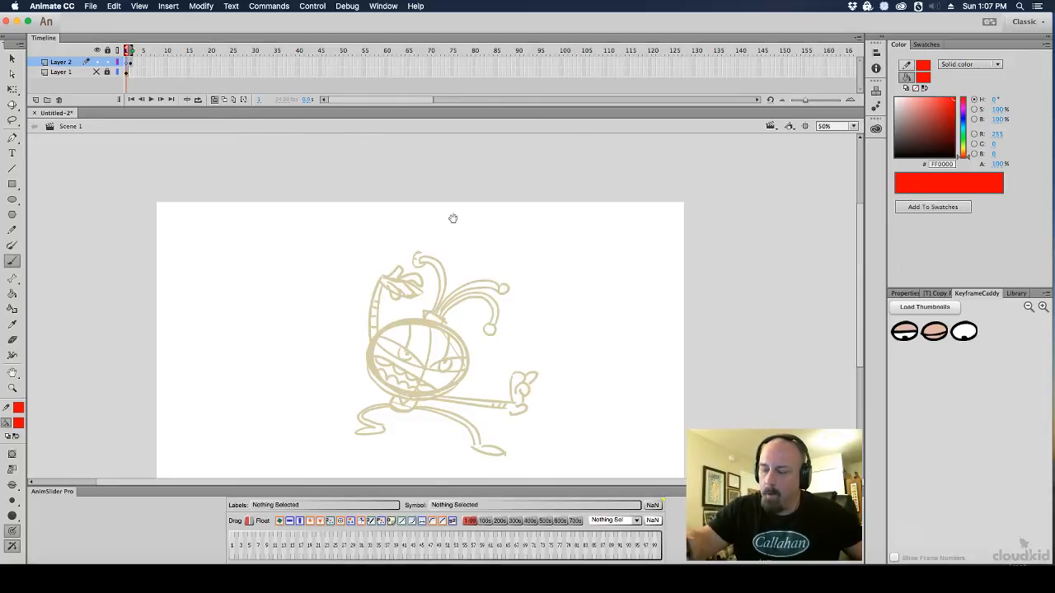
{"action": "mouse_move", "coordinate": [455, 216]}
{"action": "left_mouse_down"}
{"action": "mouse_move", "coordinate": [489, 240]}
{"action": "mouse_move", "coordinate": [415, 298]}
{"action": "mouse_move", "coordinate": [439, 306]}
{"action": "left_mouse_up"}
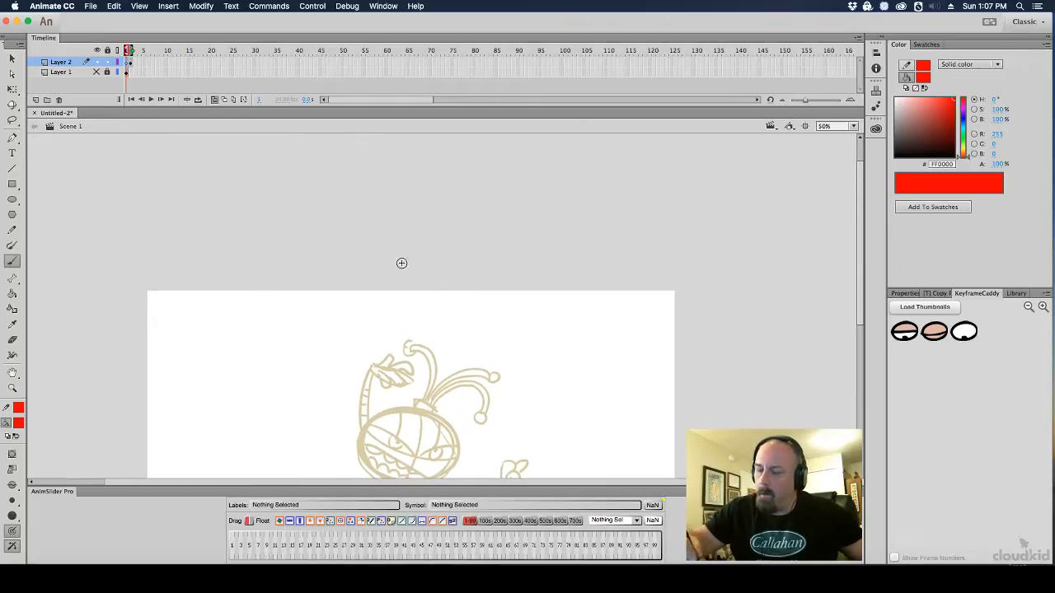
{"action": "mouse_move", "coordinate": [416, 185]}
{"action": "left_mouse_down"}
{"action": "mouse_move", "coordinate": [449, 196]}
{"action": "mouse_move", "coordinate": [387, 210]}
{"action": "left_mouse_up"}
{"action": "mouse_move", "coordinate": [385, 261]}
{"action": "left_mouse_down"}
{"action": "mouse_move", "coordinate": [399, 280]}
{"action": "mouse_move", "coordinate": [416, 258]}
{"action": "mouse_move", "coordinate": [384, 363]}
{"action": "left_mouse_up"}
{"action": "left_click_drag", "start_coordinate": [386, 278], "coordinate": [391, 364]}
{"action": "mouse_move", "coordinate": [417, 282]}
{"action": "left_mouse_down"}
{"action": "mouse_move", "coordinate": [436, 251]}
{"action": "mouse_move", "coordinate": [422, 276]}
{"action": "mouse_move", "coordinate": [450, 273]}
{"action": "left_mouse_up"}
{"action": "scroll", "coordinate": [402, 208], "scroll_direction": "up", "scroll_amount": 2}
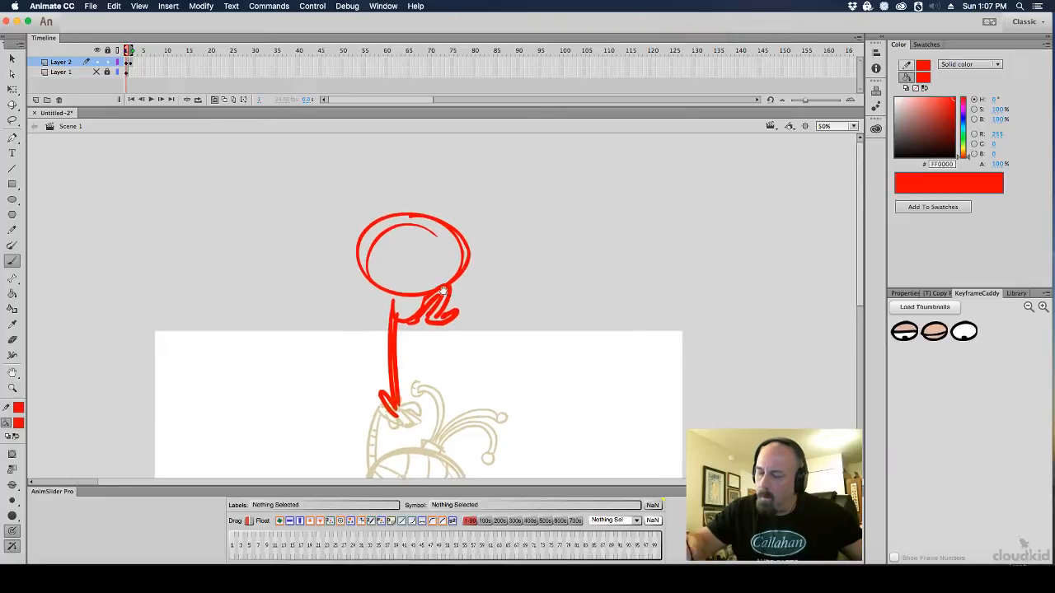
{"action": "left_click_drag", "start_coordinate": [348, 186], "coordinate": [381, 290]}
{"action": "key", "text": "super+z"}
{"action": "mouse_move", "coordinate": [387, 213]}
{"action": "left_mouse_down"}
{"action": "mouse_move", "coordinate": [382, 158]}
{"action": "mouse_move", "coordinate": [343, 179]}
{"action": "mouse_move", "coordinate": [380, 216]}
{"action": "mouse_move", "coordinate": [466, 176]}
{"action": "left_mouse_up"}
Choose a smaller brush size and delete the rough sketch on frame 1
{"action": "left_click", "coordinate": [11, 500]}
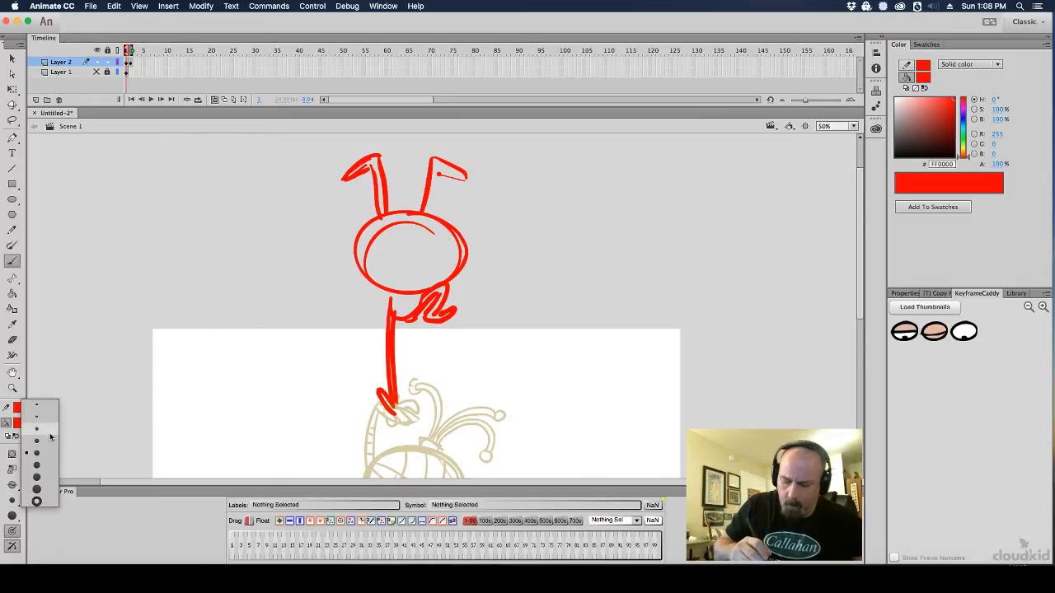
{"action": "left_click", "coordinate": [49, 435]}
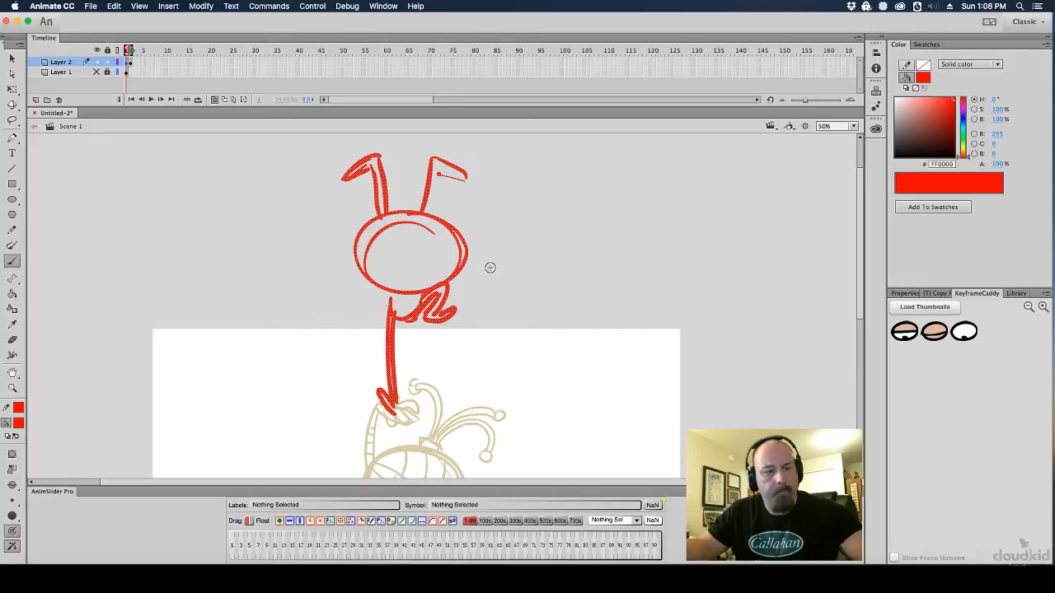
{"action": "key", "text": "Delete"}
Sketch a falling pose above the stage on frame 1 with oval head, small body, one straight and one tucked leg, raised arms and angry mask lines
{"action": "mouse_move", "coordinate": [387, 263]}
{"action": "left_mouse_down"}
{"action": "mouse_move", "coordinate": [456, 262]}
{"action": "mouse_move", "coordinate": [363, 264]}
{"action": "mouse_move", "coordinate": [475, 275]}
{"action": "left_mouse_up"}
{"action": "mouse_move", "coordinate": [394, 282]}
{"action": "left_mouse_down"}
{"action": "mouse_move", "coordinate": [412, 286]}
{"action": "mouse_move", "coordinate": [387, 293]}
{"action": "mouse_move", "coordinate": [393, 377]}
{"action": "left_mouse_up"}
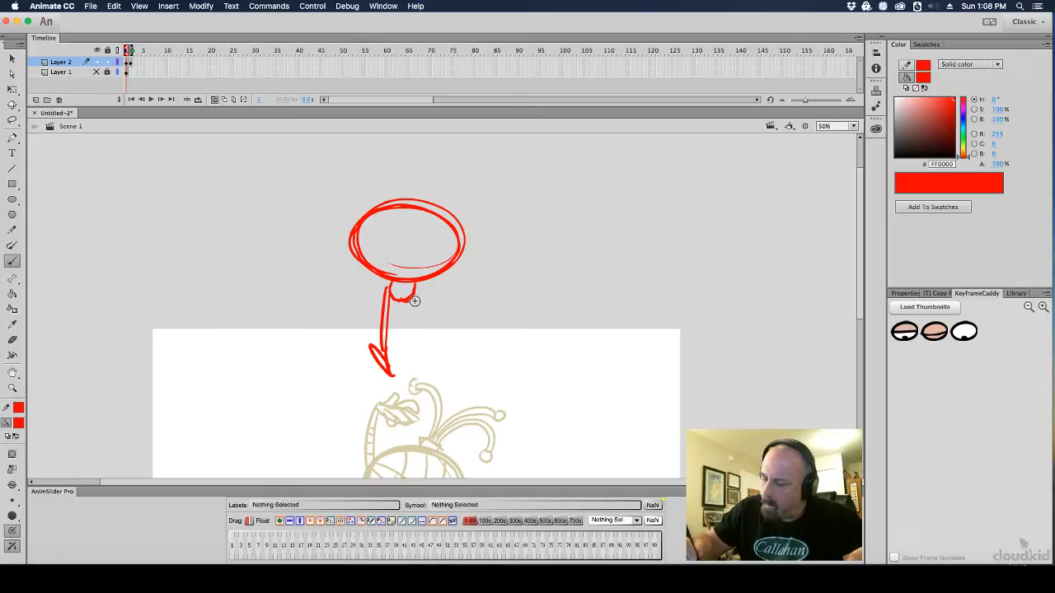
{"action": "left_click_drag", "start_coordinate": [445, 282], "coordinate": [435, 298]}
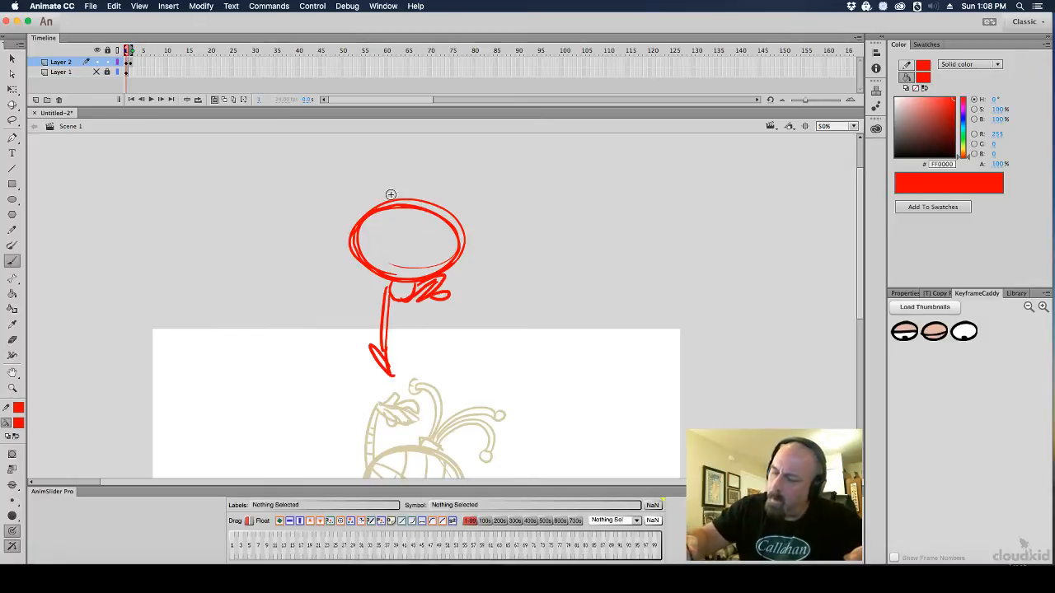
{"action": "mouse_move", "coordinate": [390, 202]}
{"action": "left_mouse_down"}
{"action": "mouse_move", "coordinate": [395, 148]}
{"action": "mouse_move", "coordinate": [357, 162]}
{"action": "left_mouse_up"}
{"action": "left_click_drag", "start_coordinate": [414, 199], "coordinate": [449, 151]}
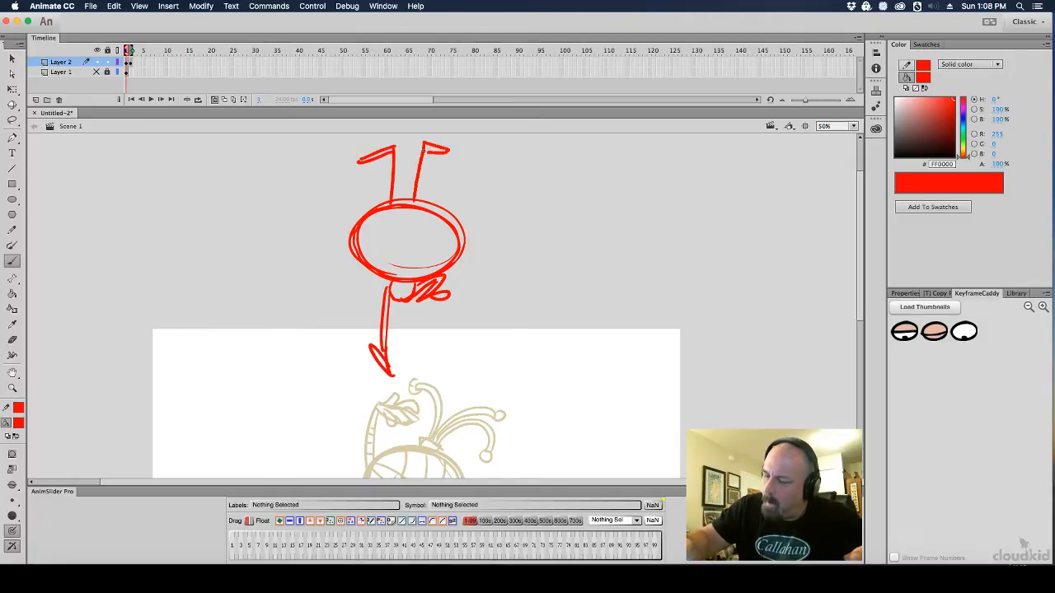
{"action": "mouse_move", "coordinate": [356, 234]}
{"action": "left_mouse_down"}
{"action": "mouse_move", "coordinate": [420, 253]}
{"action": "mouse_move", "coordinate": [455, 233]}
{"action": "mouse_move", "coordinate": [464, 254]}
{"action": "left_mouse_up"}
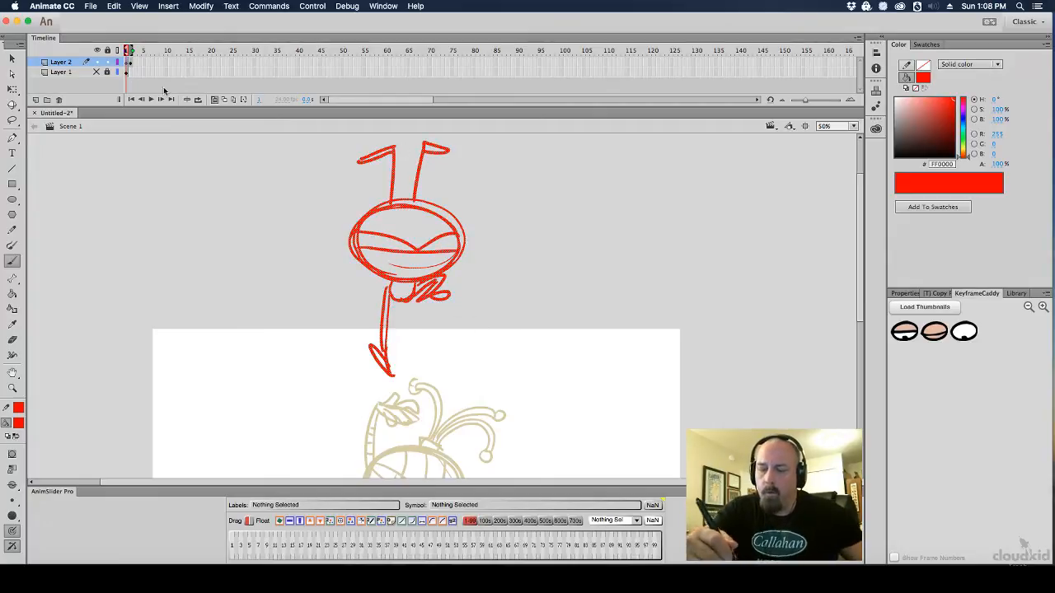
Insert a blank keyframe at frame 2 of Layer 2, between the falling pose and the final pose
{"action": "key", "text": "."}
{"action": "left_click", "coordinate": [131, 65]}
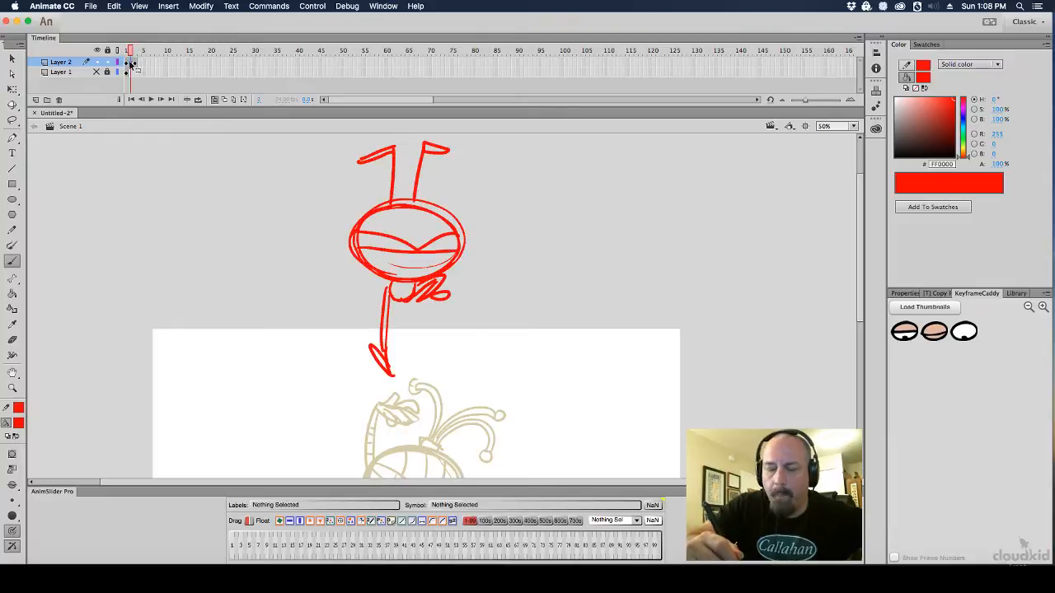
{"action": "key", "text": "F7"}
{"action": "left_click_drag", "start_coordinate": [542, 320], "coordinate": [543, 268]}
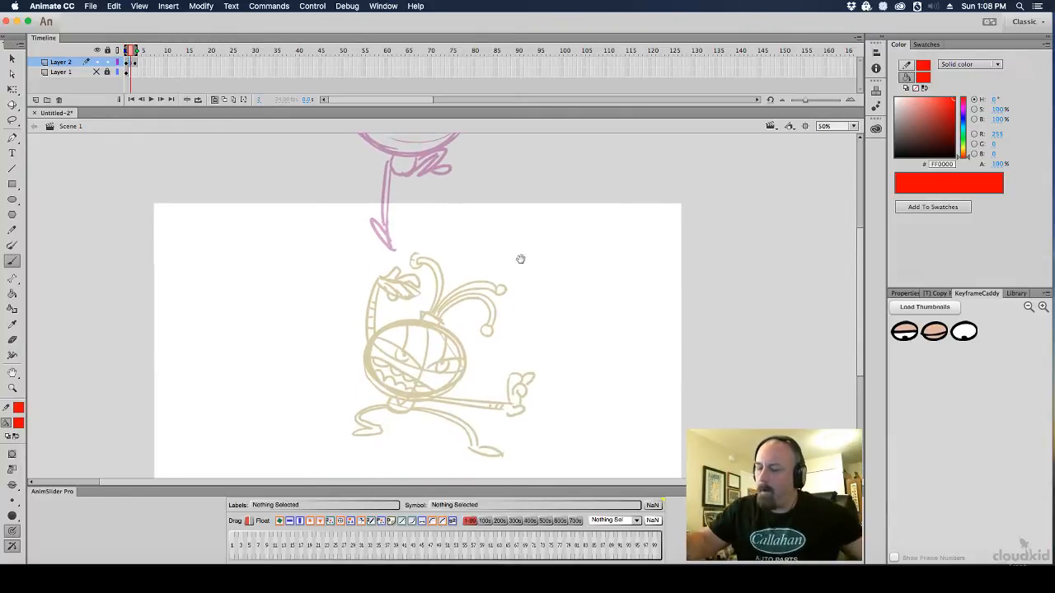
Sketch a lower falling pose on frame 2 with tilted oval head, small body, straight pointed leg, tucked leg and two raised, bent arms
{"action": "mouse_move", "coordinate": [408, 224]}
{"action": "left_mouse_down"}
{"action": "mouse_move", "coordinate": [474, 272]}
{"action": "mouse_move", "coordinate": [446, 294]}
{"action": "left_mouse_up"}
{"action": "mouse_move", "coordinate": [381, 291]}
{"action": "left_mouse_down"}
{"action": "mouse_move", "coordinate": [424, 304]}
{"action": "mouse_move", "coordinate": [414, 347]}
{"action": "mouse_move", "coordinate": [399, 315]}
{"action": "mouse_move", "coordinate": [430, 316]}
{"action": "mouse_move", "coordinate": [404, 328]}
{"action": "mouse_move", "coordinate": [389, 396]}
{"action": "mouse_move", "coordinate": [380, 372]}
{"action": "left_mouse_up"}
{"action": "key", "text": "super+z"}
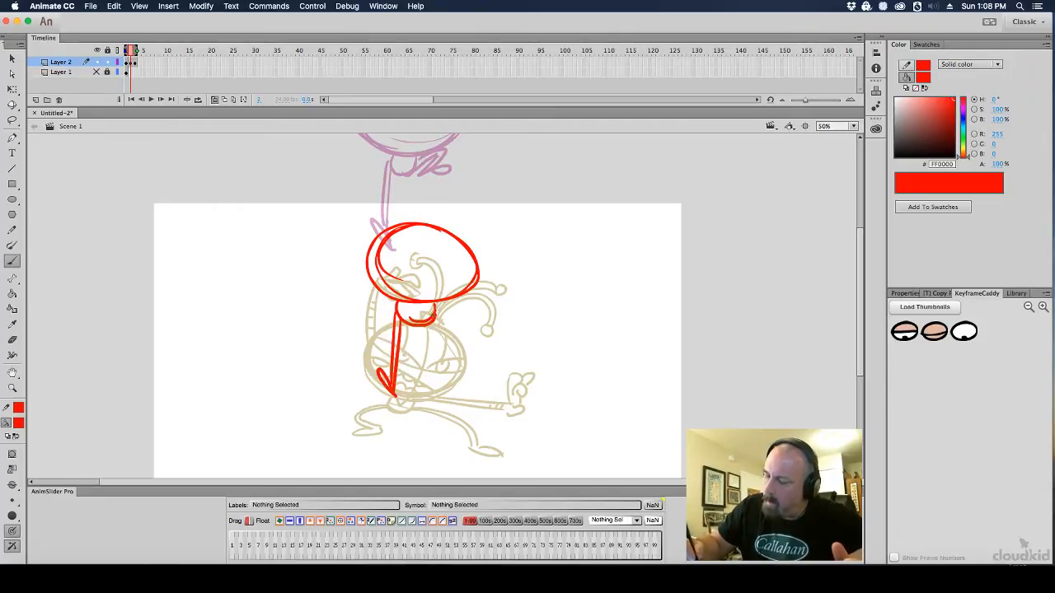
{"action": "mouse_move", "coordinate": [432, 307]}
{"action": "left_mouse_down"}
{"action": "mouse_move", "coordinate": [452, 301]}
{"action": "mouse_move", "coordinate": [435, 321]}
{"action": "mouse_move", "coordinate": [458, 323]}
{"action": "left_mouse_up"}
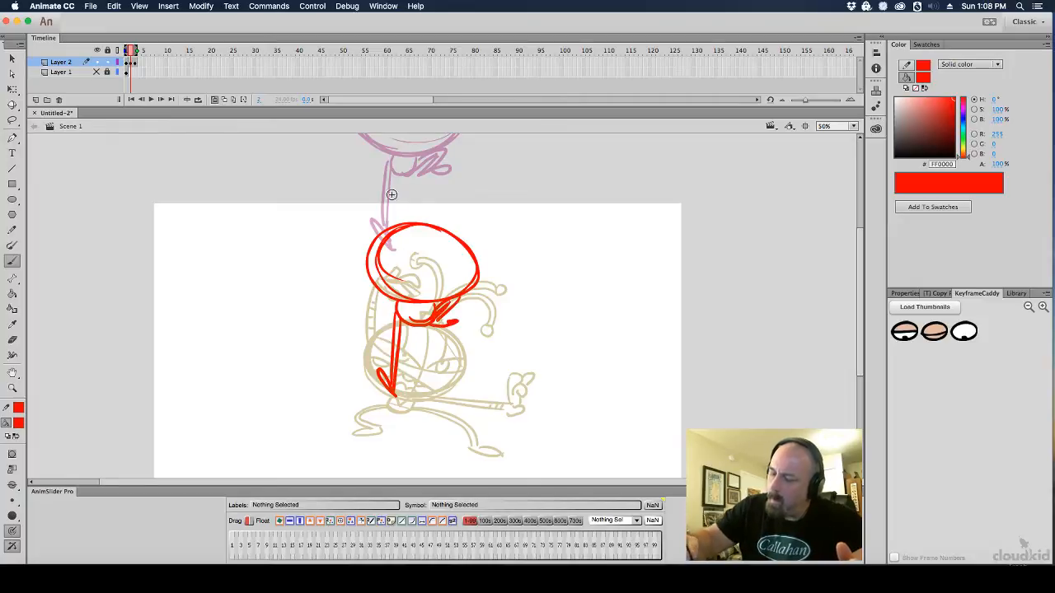
{"action": "mouse_move", "coordinate": [399, 221]}
{"action": "left_mouse_down"}
{"action": "mouse_move", "coordinate": [400, 185]}
{"action": "mouse_move", "coordinate": [358, 185]}
{"action": "mouse_move", "coordinate": [402, 173]}
{"action": "mouse_move", "coordinate": [404, 222]}
{"action": "left_mouse_up"}
{"action": "mouse_move", "coordinate": [438, 212]}
{"action": "left_mouse_down"}
{"action": "mouse_move", "coordinate": [437, 224]}
{"action": "mouse_move", "coordinate": [485, 168]}
{"action": "mouse_move", "coordinate": [441, 227]}
{"action": "left_mouse_up"}
Add angry brows, eyes with pupils and a jagged mouth to the frame 2 head, plus upright tentacle lines between the arms
{"action": "mouse_move", "coordinate": [381, 258]}
{"action": "left_mouse_down"}
{"action": "mouse_move", "coordinate": [428, 273]}
{"action": "mouse_move", "coordinate": [474, 262]}
{"action": "left_mouse_up"}
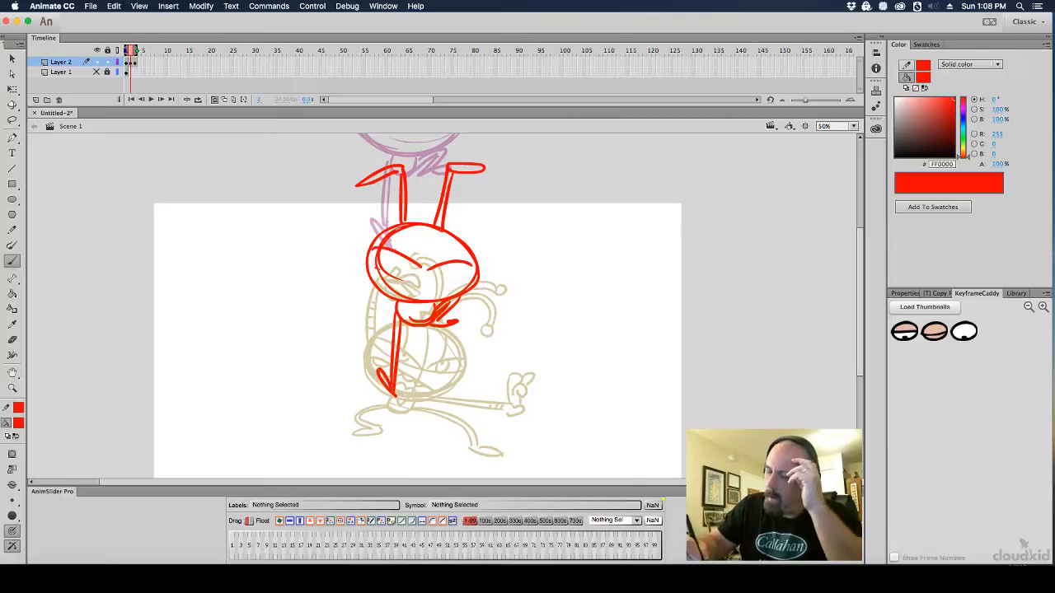
{"action": "left_click_drag", "start_coordinate": [376, 267], "coordinate": [426, 276]}
{"action": "mouse_move", "coordinate": [433, 277]}
{"action": "left_mouse_down"}
{"action": "mouse_move", "coordinate": [468, 282]}
{"action": "mouse_move", "coordinate": [463, 272]}
{"action": "mouse_move", "coordinate": [455, 280]}
{"action": "left_mouse_up"}
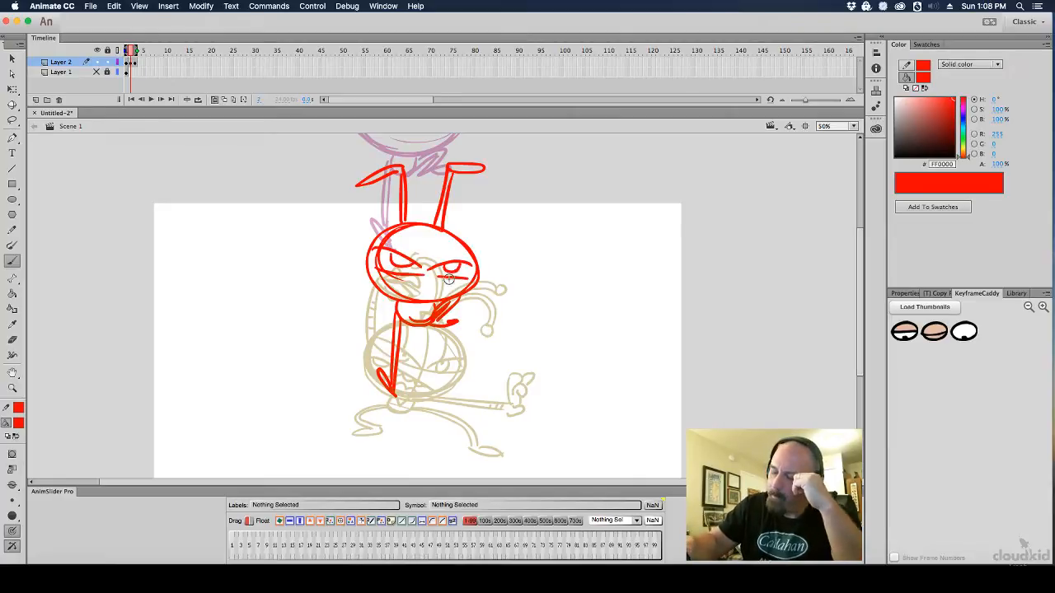
{"action": "left_click_drag", "start_coordinate": [403, 261], "coordinate": [407, 267]}
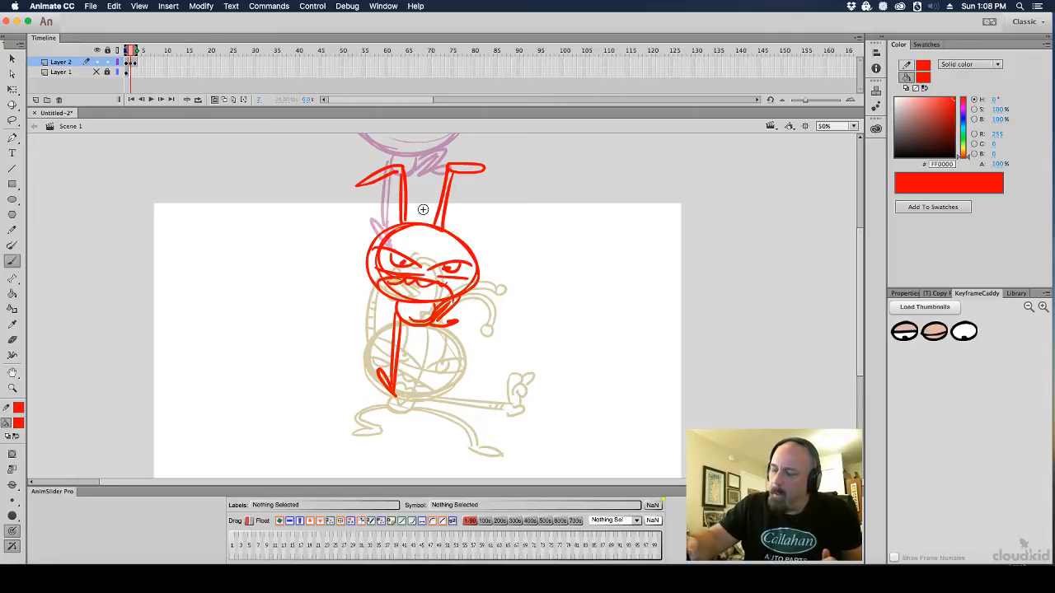
{"action": "left_click_drag", "start_coordinate": [418, 164], "coordinate": [420, 224]}
{"action": "left_click_drag", "start_coordinate": [428, 175], "coordinate": [429, 224]}
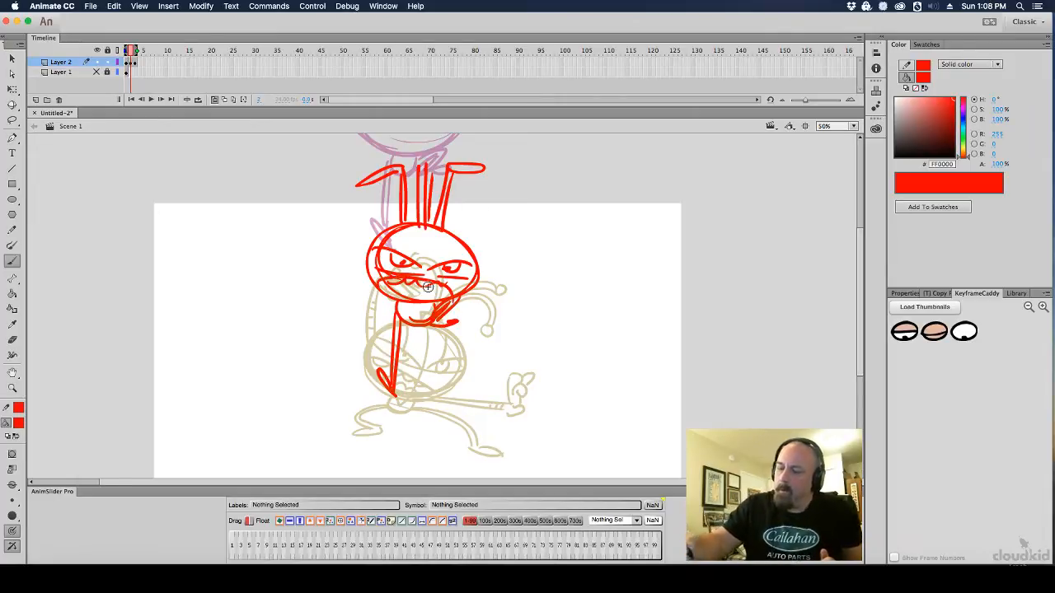
Insert a blank keyframe at frame 3 of Layer 2, pushing the final pose to frame 4
{"action": "left_click", "coordinate": [132, 63]}
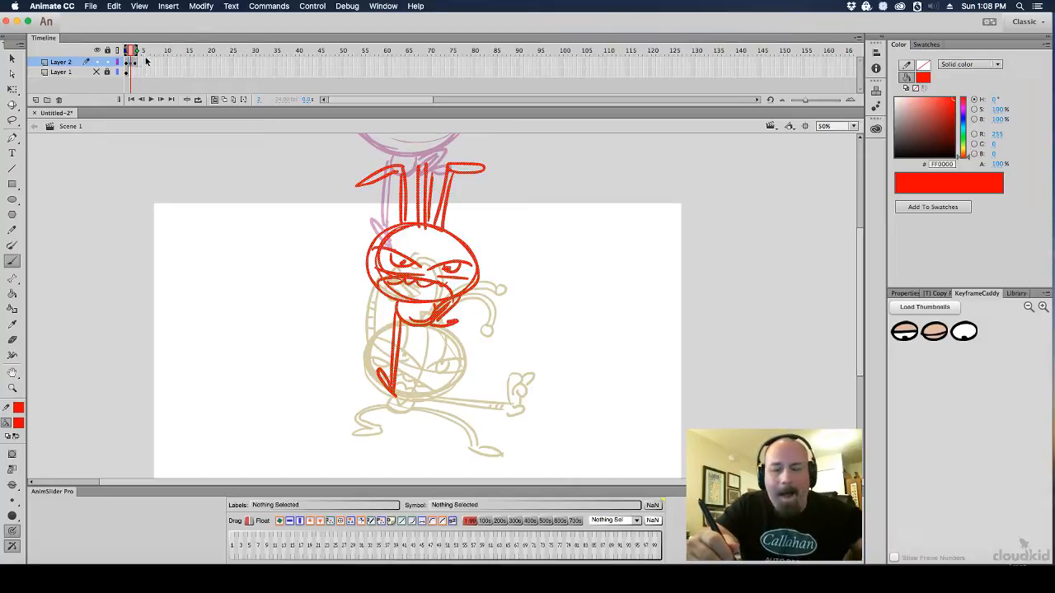
{"action": "key", "text": "F5"}
{"action": "left_click", "coordinate": [136, 64]}
{"action": "key", "text": "F7"}
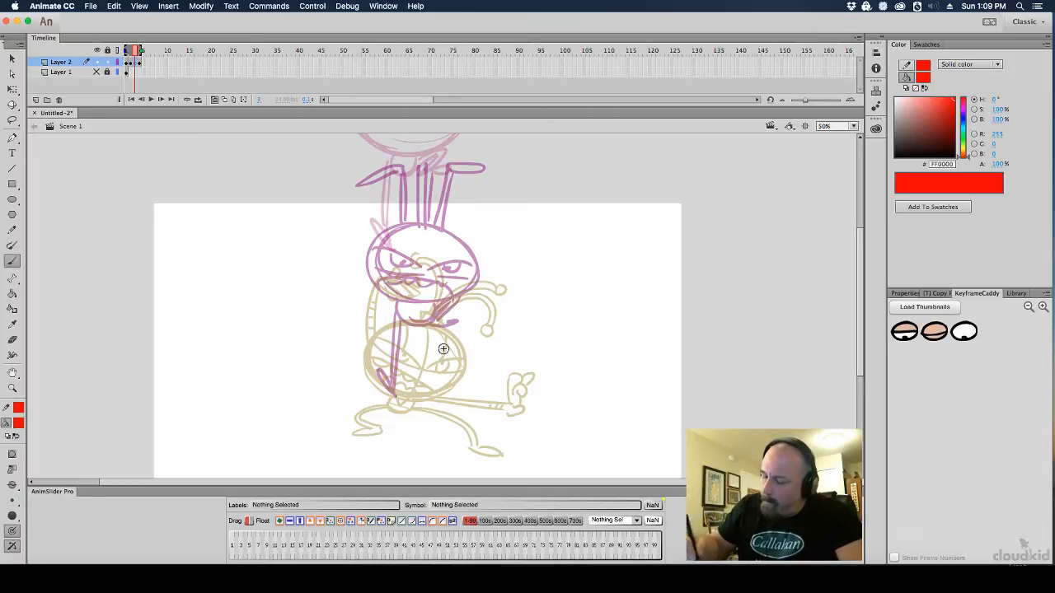
Sketch a crouched landing pose on frame 3 with a low, squashed head, small body, spread legs and both arms raised with open hands
{"action": "left_click_drag", "start_coordinate": [364, 369], "coordinate": [454, 364]}
{"action": "mouse_move", "coordinate": [375, 392]}
{"action": "left_mouse_down"}
{"action": "mouse_move", "coordinate": [461, 394]}
{"action": "mouse_move", "coordinate": [401, 423]}
{"action": "mouse_move", "coordinate": [372, 419]}
{"action": "mouse_move", "coordinate": [408, 412]}
{"action": "mouse_move", "coordinate": [338, 421]}
{"action": "mouse_move", "coordinate": [362, 431]}
{"action": "mouse_move", "coordinate": [381, 412]}
{"action": "mouse_move", "coordinate": [347, 422]}
{"action": "mouse_move", "coordinate": [380, 429]}
{"action": "mouse_move", "coordinate": [369, 433]}
{"action": "mouse_move", "coordinate": [470, 439]}
{"action": "left_mouse_up"}
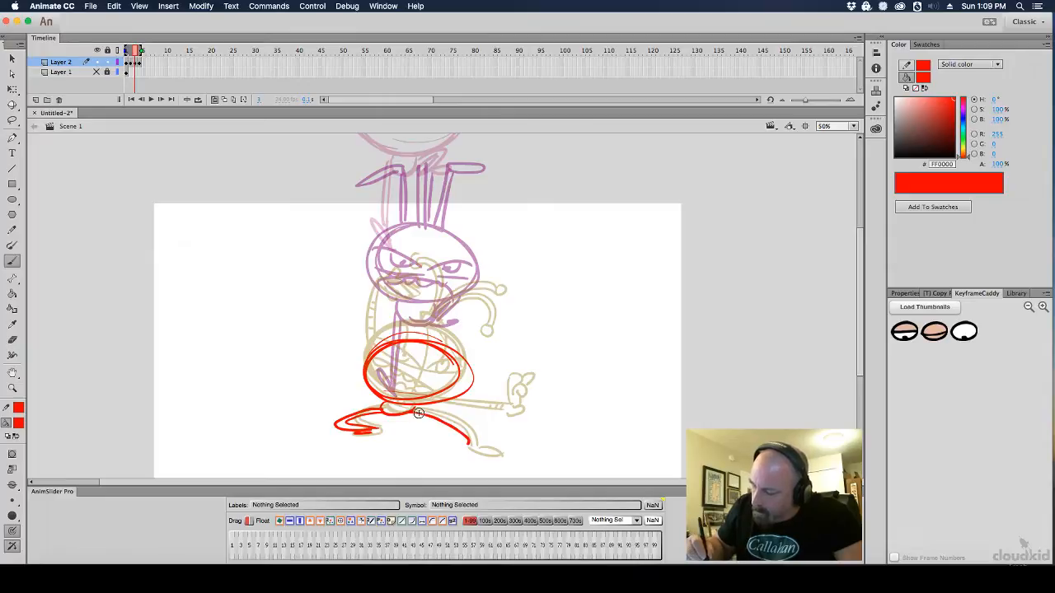
{"action": "left_click_drag", "start_coordinate": [414, 409], "coordinate": [510, 453]}
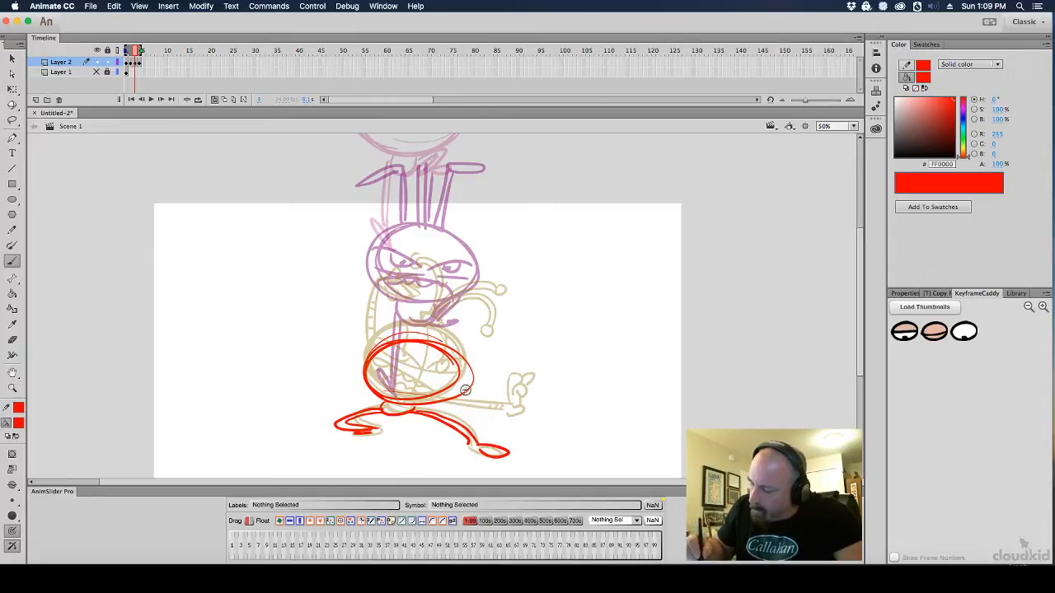
{"action": "mouse_move", "coordinate": [463, 393]}
{"action": "left_mouse_down"}
{"action": "mouse_move", "coordinate": [520, 353]}
{"action": "mouse_move", "coordinate": [524, 299]}
{"action": "left_mouse_up"}
{"action": "left_click_drag", "start_coordinate": [530, 337], "coordinate": [541, 309]}
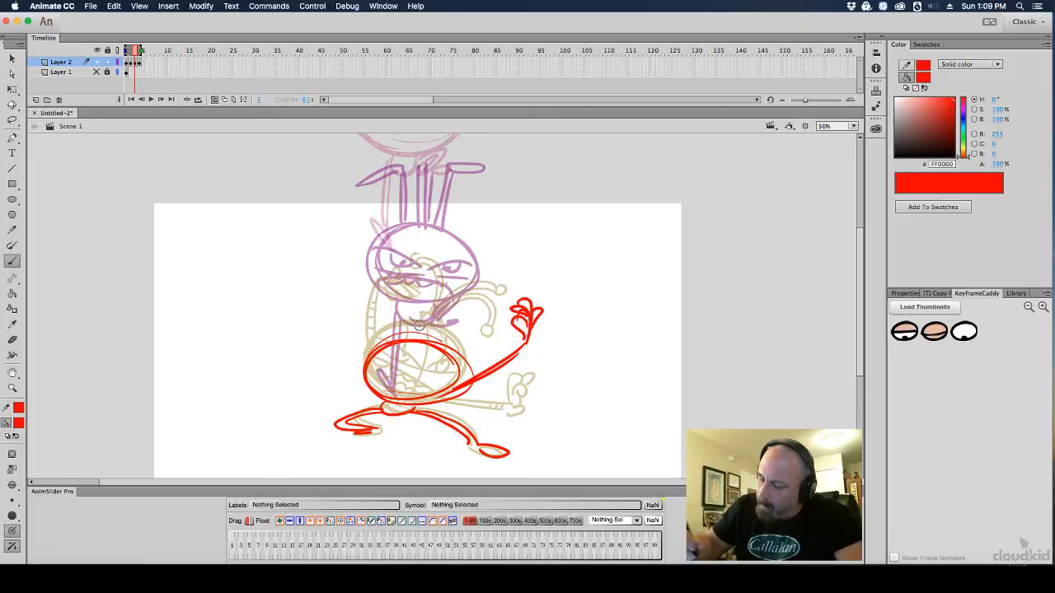
{"action": "mouse_move", "coordinate": [383, 401]}
{"action": "left_mouse_down"}
{"action": "mouse_move", "coordinate": [323, 363]}
{"action": "mouse_move", "coordinate": [321, 328]}
{"action": "mouse_move", "coordinate": [350, 294]}
{"action": "mouse_move", "coordinate": [353, 330]}
{"action": "mouse_move", "coordinate": [355, 290]}
{"action": "mouse_move", "coordinate": [334, 289]}
{"action": "left_mouse_up"}
Draw the angry mask lines across the frame 3 head and trailing tentacle lines shooting straight up from its top
{"action": "mouse_move", "coordinate": [342, 346]}
{"action": "left_mouse_down"}
{"action": "mouse_move", "coordinate": [366, 394]}
{"action": "mouse_move", "coordinate": [472, 379]}
{"action": "left_mouse_up"}
{"action": "left_click_drag", "start_coordinate": [376, 387], "coordinate": [443, 391]}
{"action": "left_click_drag", "start_coordinate": [417, 338], "coordinate": [398, 241]}
{"action": "mouse_move", "coordinate": [417, 338]}
{"action": "left_mouse_down"}
{"action": "mouse_move", "coordinate": [397, 243]}
{"action": "mouse_move", "coordinate": [412, 239]}
{"action": "mouse_move", "coordinate": [417, 320]}
{"action": "mouse_move", "coordinate": [419, 288]}
{"action": "left_mouse_up"}
{"action": "mouse_move", "coordinate": [426, 239]}
{"action": "left_mouse_down"}
{"action": "mouse_move", "coordinate": [437, 279]}
{"action": "mouse_move", "coordinate": [424, 328]}
{"action": "left_mouse_up"}
{"action": "left_click_drag", "start_coordinate": [439, 277], "coordinate": [422, 338]}
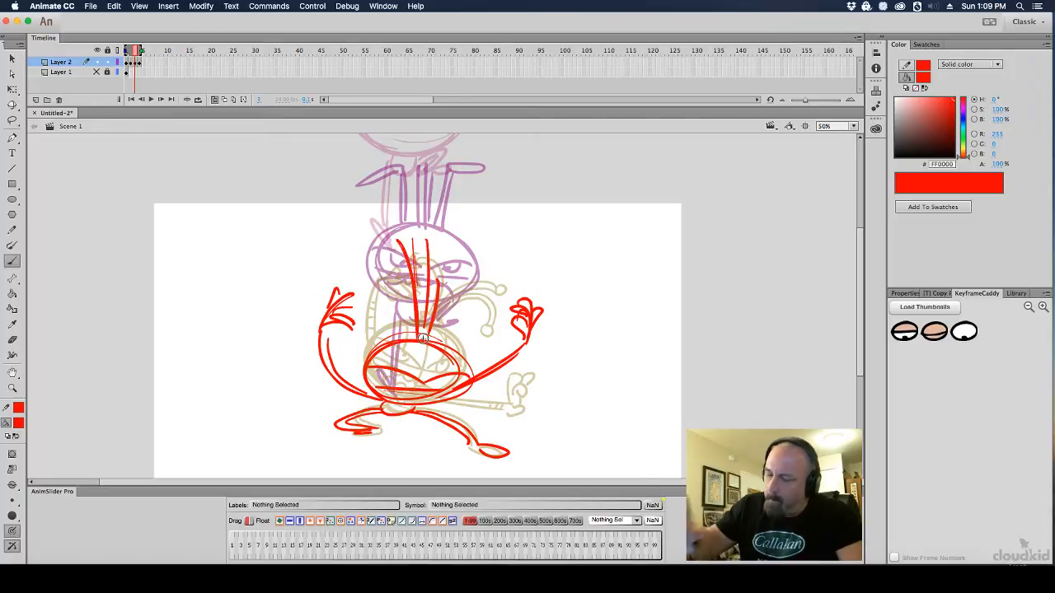
Turn off onion skinning and flip through frames 1 to 4 to check the motion
{"action": "left_click", "coordinate": [199, 100]}
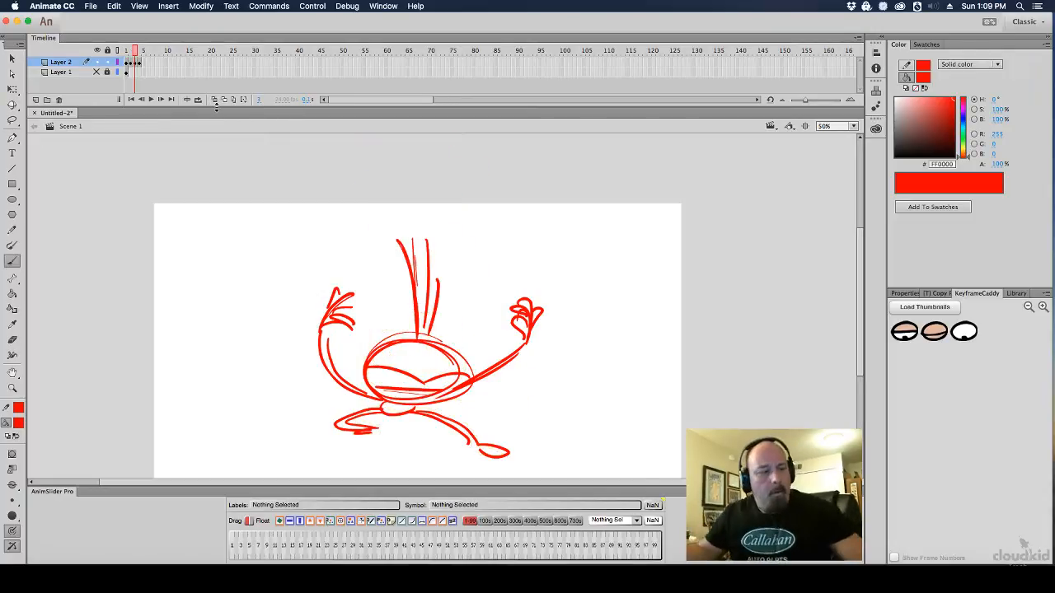
{"action": "key", "text": "comma"}
{"action": "key", "text": "comma"}
{"action": "key", "text": "period"}
{"action": "key", "text": "period"}
{"action": "key", "text": "period"}
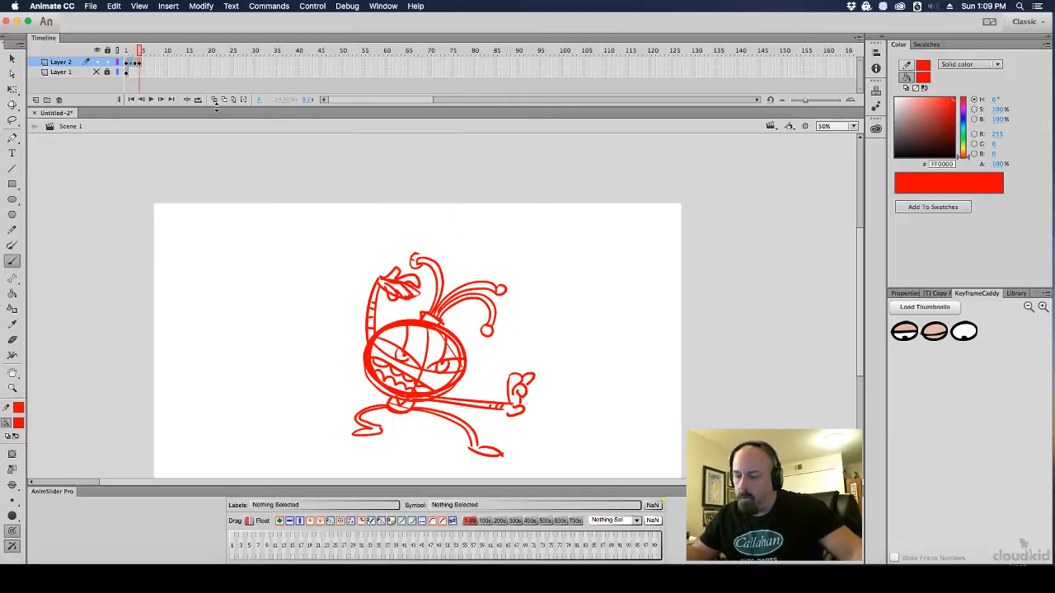
Compare frames 3 and 4, and draw eyes and a jagged mouth on the frame 3 landing pose
{"action": "key", "text": "comma"}
{"action": "key", "text": "period"}
{"action": "key", "text": "comma"}
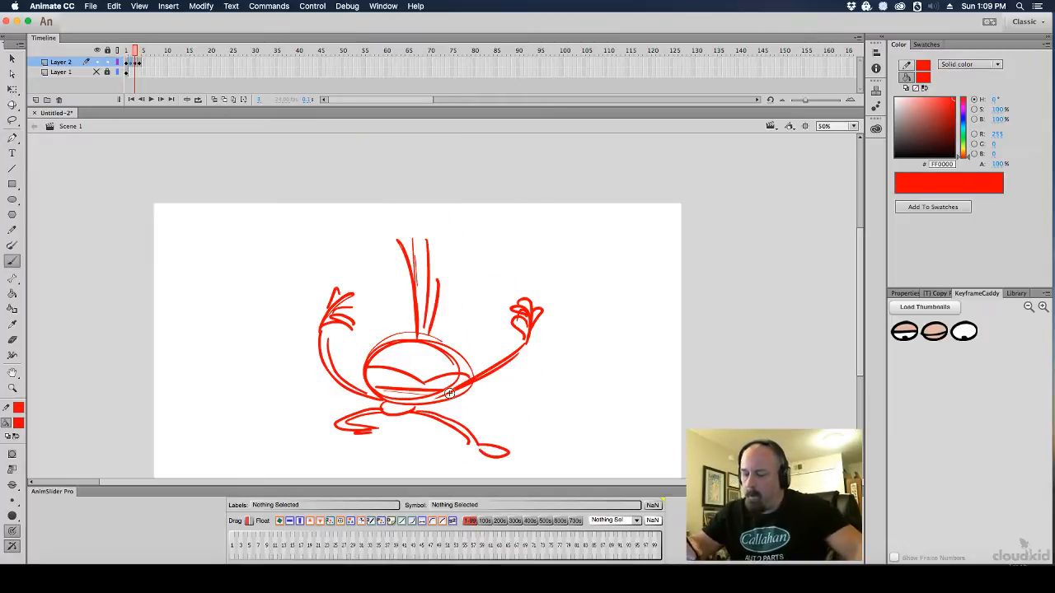
{"action": "mouse_move", "coordinate": [397, 375]}
{"action": "left_mouse_down"}
{"action": "mouse_move", "coordinate": [412, 386]}
{"action": "mouse_move", "coordinate": [402, 384]}
{"action": "mouse_move", "coordinate": [446, 372]}
{"action": "mouse_move", "coordinate": [402, 381]}
{"action": "mouse_move", "coordinate": [453, 387]}
{"action": "mouse_move", "coordinate": [396, 389]}
{"action": "mouse_move", "coordinate": [412, 380]}
{"action": "mouse_move", "coordinate": [414, 402]}
{"action": "left_mouse_up"}
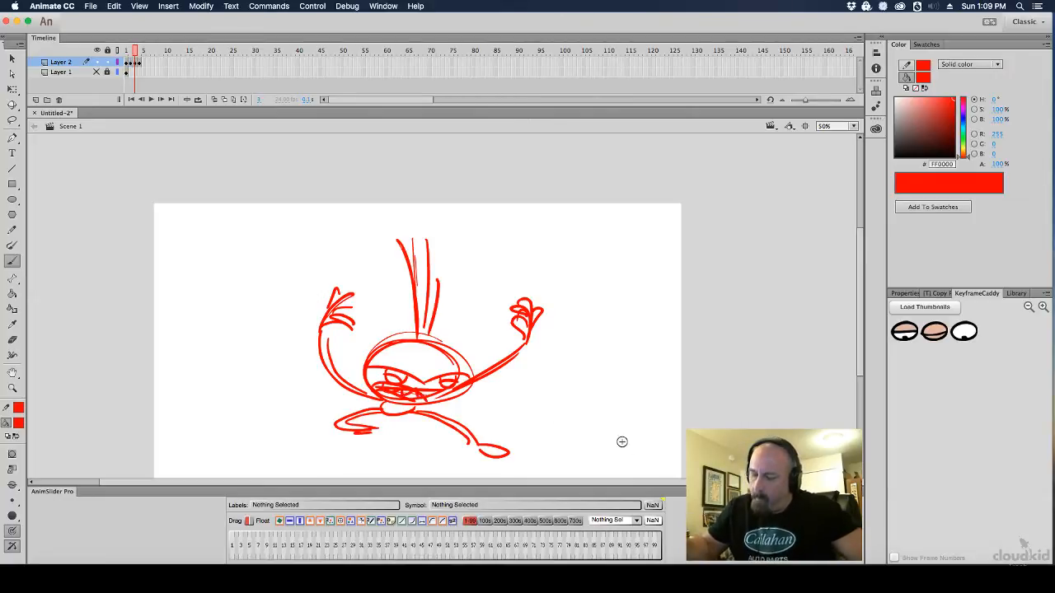
Flip back and forth between the rough poses to examine how the landing flows into the final pose on frame 4
{"action": "key", "text": "comma"}
{"action": "key", "text": "period"}
{"action": "key", "text": "period"}
{"action": "key", "text": "comma"}
{"action": "key", "text": "comma"}
{"action": "key", "text": "period"}
{"action": "key", "text": "comma"}
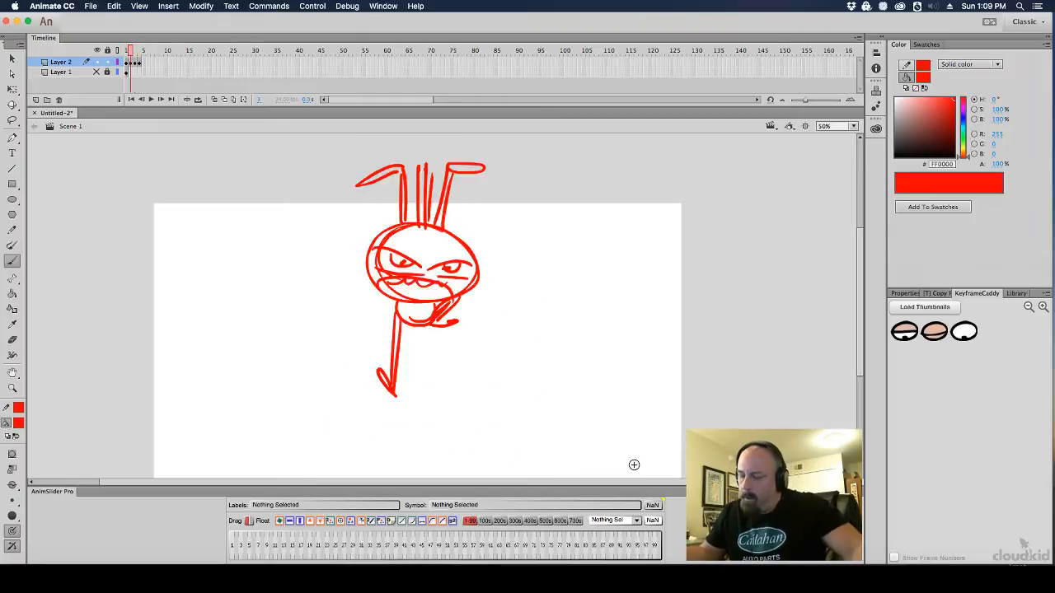
{"action": "key", "text": "period"}
{"action": "key", "text": "period"}
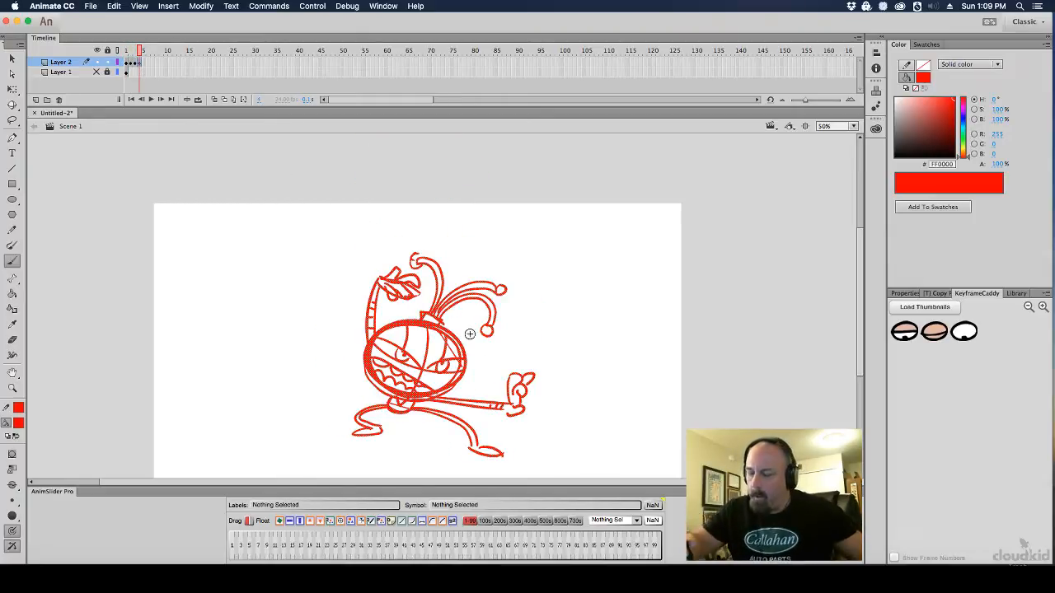
{"action": "left_click", "coordinate": [471, 335]}
{"action": "scroll", "coordinate": [600, 330], "scroll_direction": "left", "scroll_amount": 2}
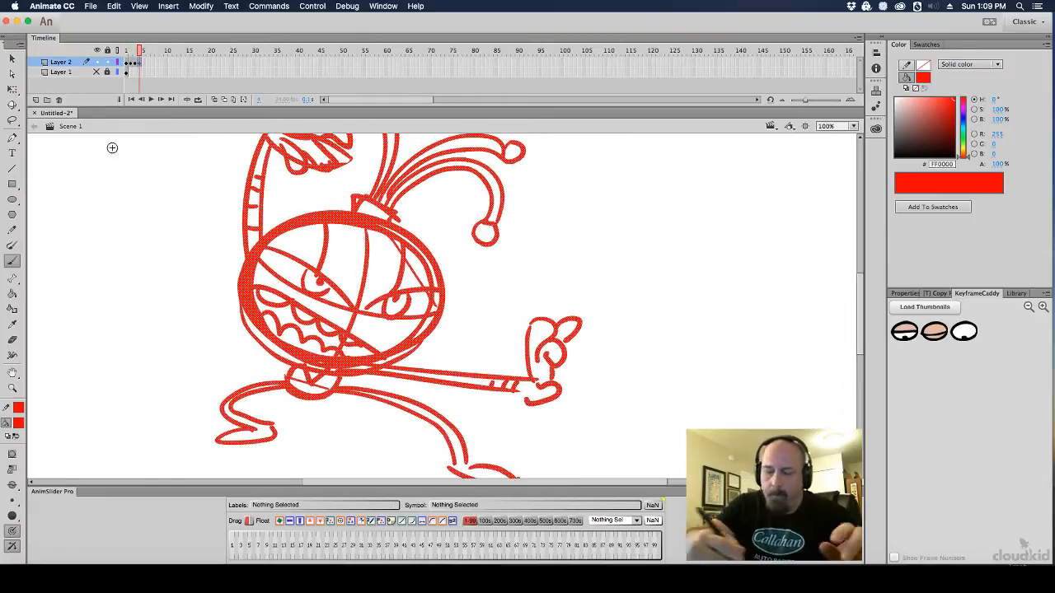
{"action": "left_click", "coordinate": [12, 120]}
{"action": "left_click", "coordinate": [470, 288]}
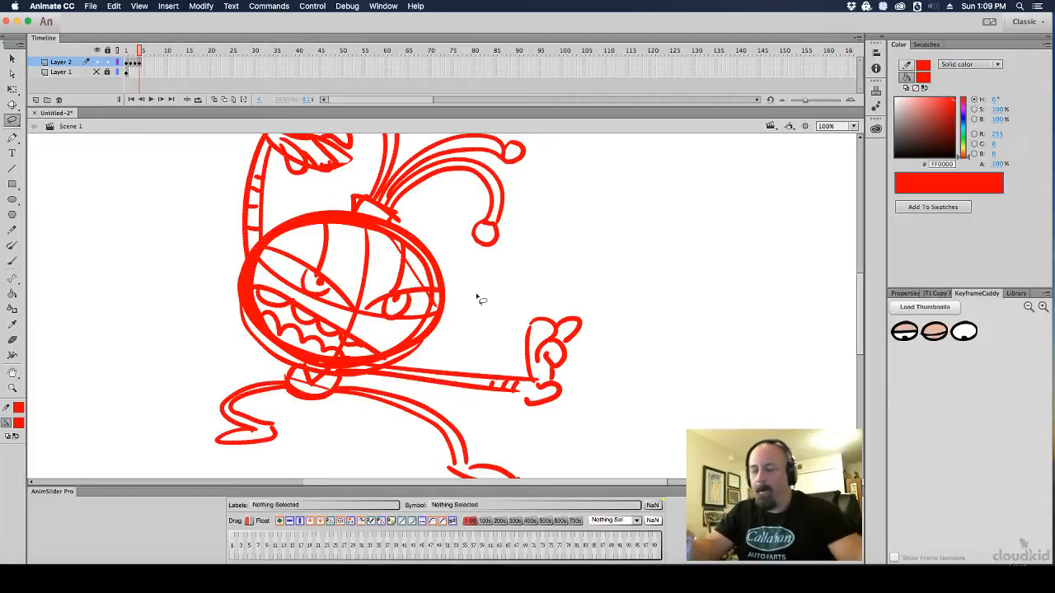
{"action": "key", "text": "super+minus"}
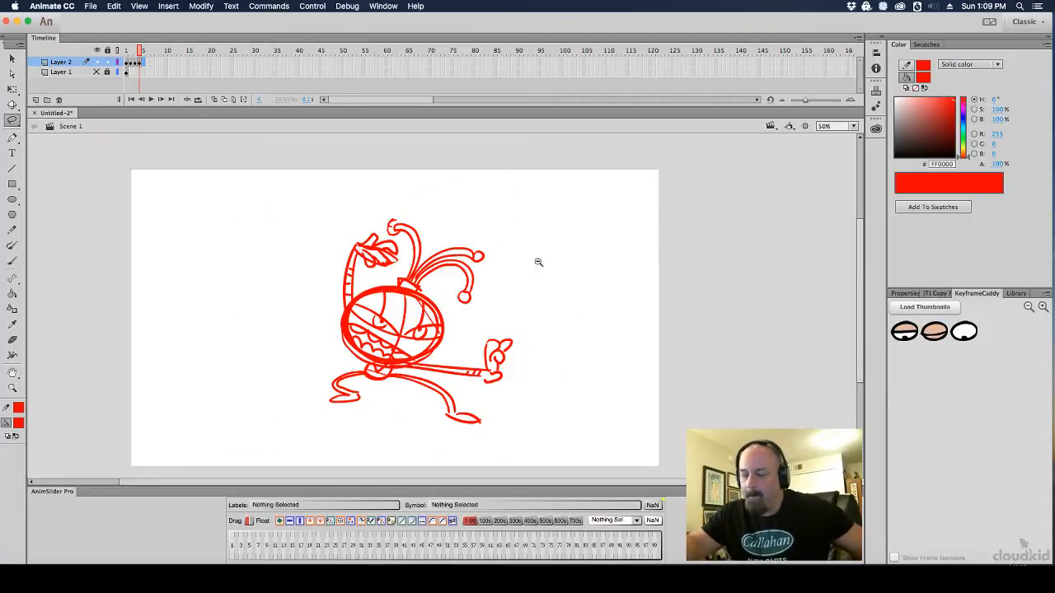
{"action": "scroll", "coordinate": [544, 260], "scroll_direction": "down", "scroll_amount": 1}
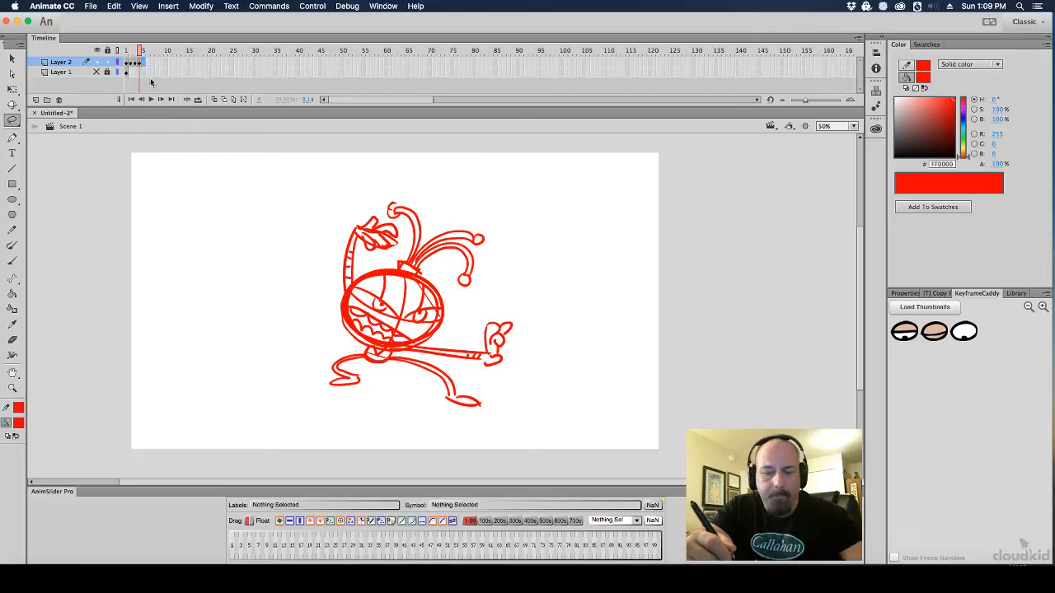
Insert a blank keyframe on frame 5 of Layer 2 and turn on onion skinning, ready for brush drawing
{"action": "key", "text": "F7"}
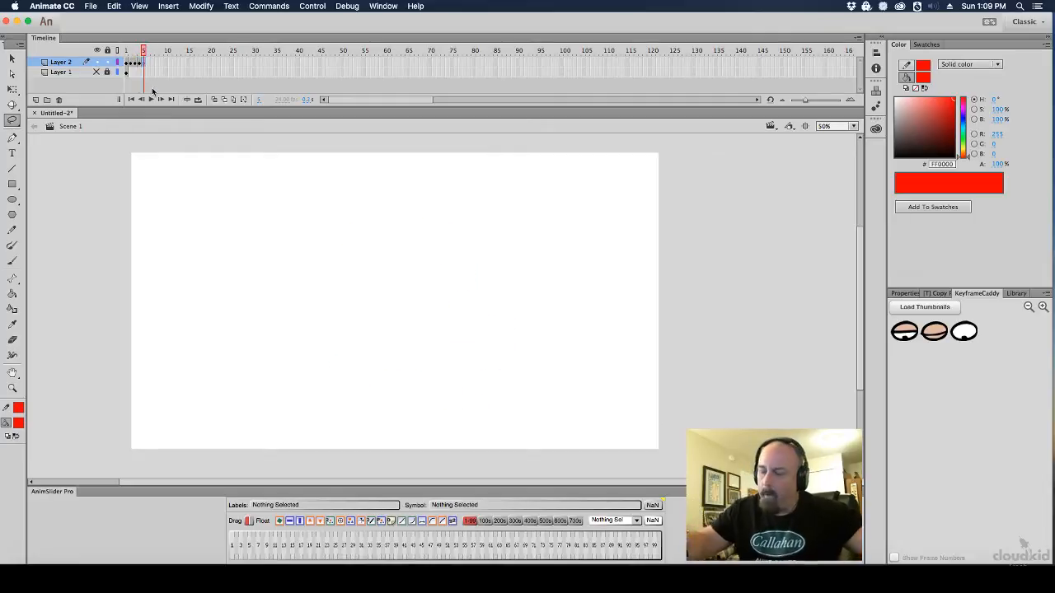
{"action": "left_click", "coordinate": [213, 98]}
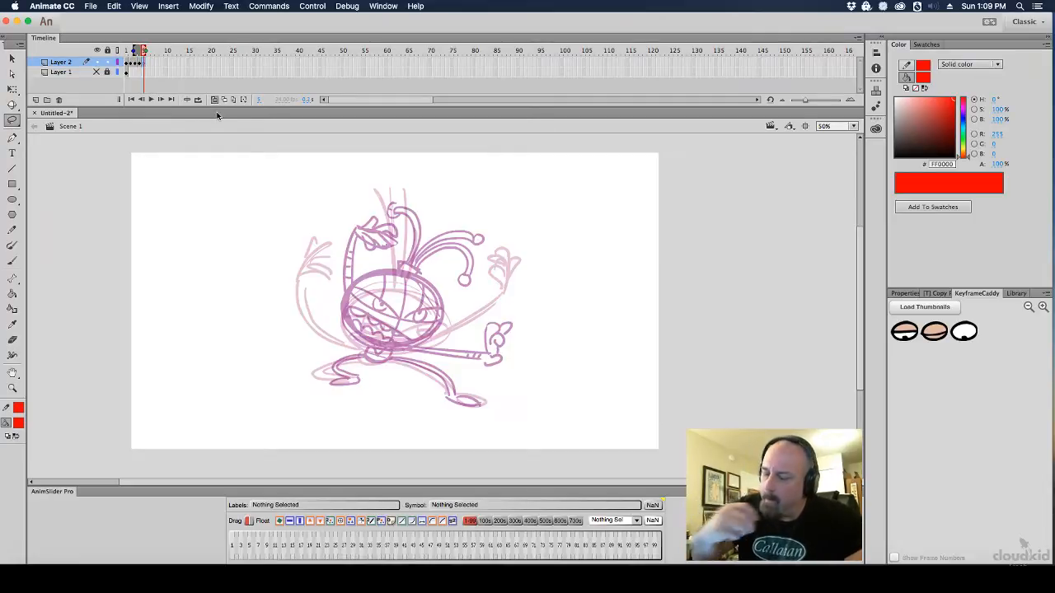
{"action": "left_click", "coordinate": [15, 257]}
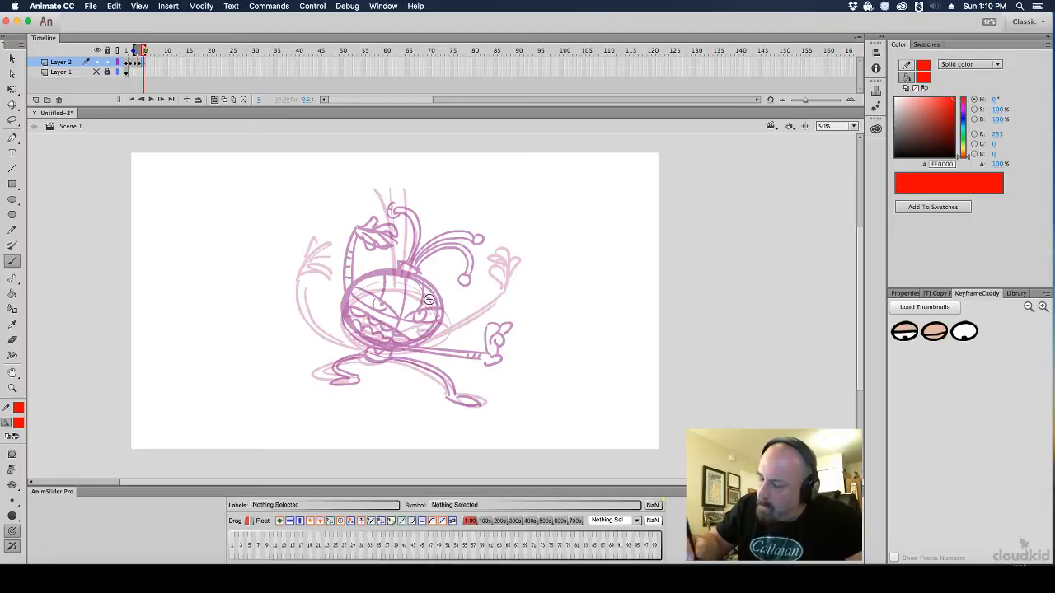
{"action": "mouse_move", "coordinate": [360, 294]}
{"action": "left_mouse_down"}
{"action": "mouse_move", "coordinate": [414, 279]}
{"action": "mouse_move", "coordinate": [385, 277]}
{"action": "mouse_move", "coordinate": [401, 344]}
{"action": "left_mouse_up"}
{"action": "key", "text": "super+z"}
{"action": "key", "text": "comma"}
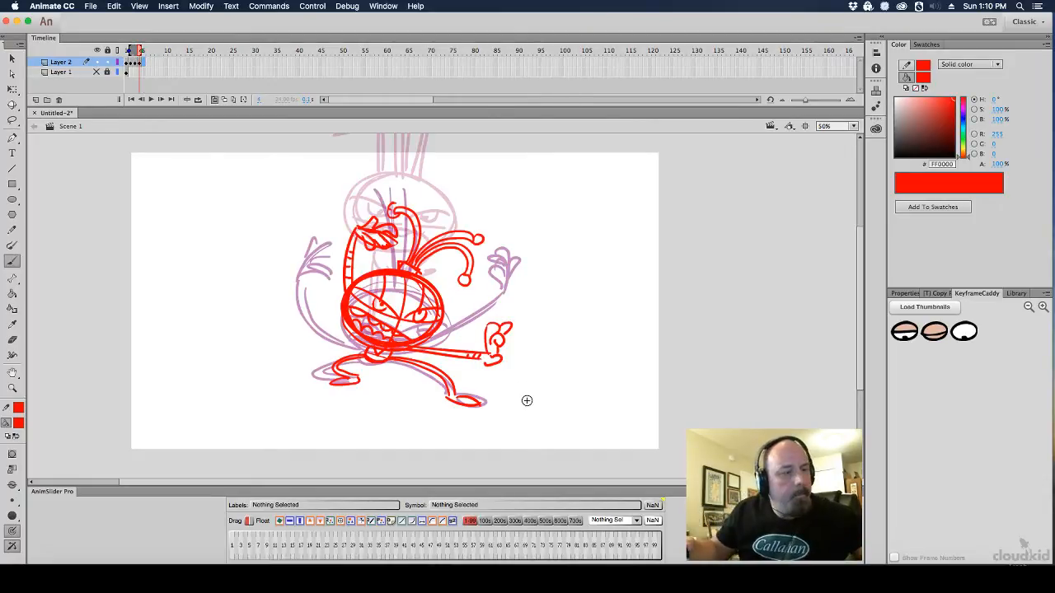
{"action": "key", "text": "period"}
Draw the round head, hips and straight extended leg on frame 5, and move the whole sketch right of the fighting pose
{"action": "mouse_move", "coordinate": [401, 272]}
{"action": "left_mouse_down"}
{"action": "mouse_move", "coordinate": [466, 326]}
{"action": "mouse_move", "coordinate": [371, 340]}
{"action": "mouse_move", "coordinate": [363, 328]}
{"action": "mouse_move", "coordinate": [272, 323]}
{"action": "mouse_move", "coordinate": [298, 297]}
{"action": "left_mouse_up"}
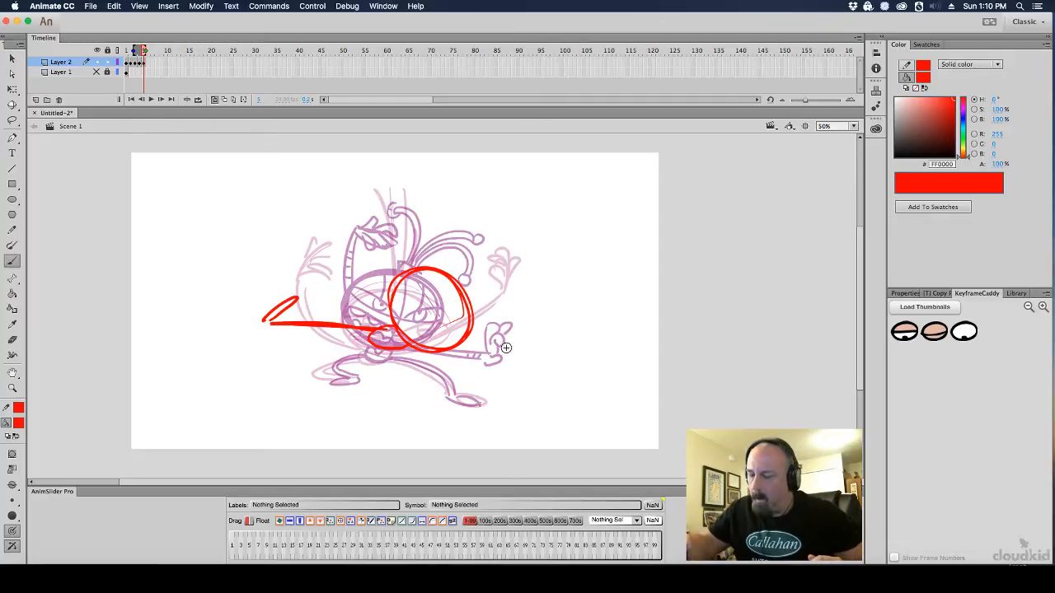
{"action": "left_click", "coordinate": [12, 58]}
{"action": "left_click_drag", "start_coordinate": [212, 206], "coordinate": [537, 398]}
{"action": "left_click_drag", "start_coordinate": [480, 334], "coordinate": [564, 352]}
{"action": "left_click", "coordinate": [572, 330]}
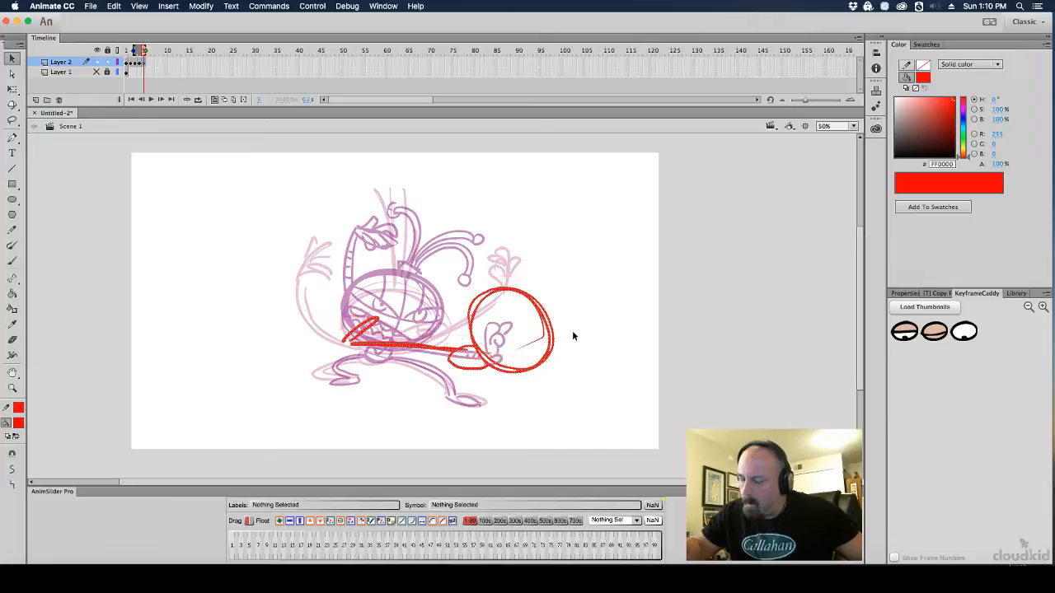
Brush in the bent supporting leg under the frame 5 hips and the limb planted beneath the head
{"action": "left_click", "coordinate": [12, 261]}
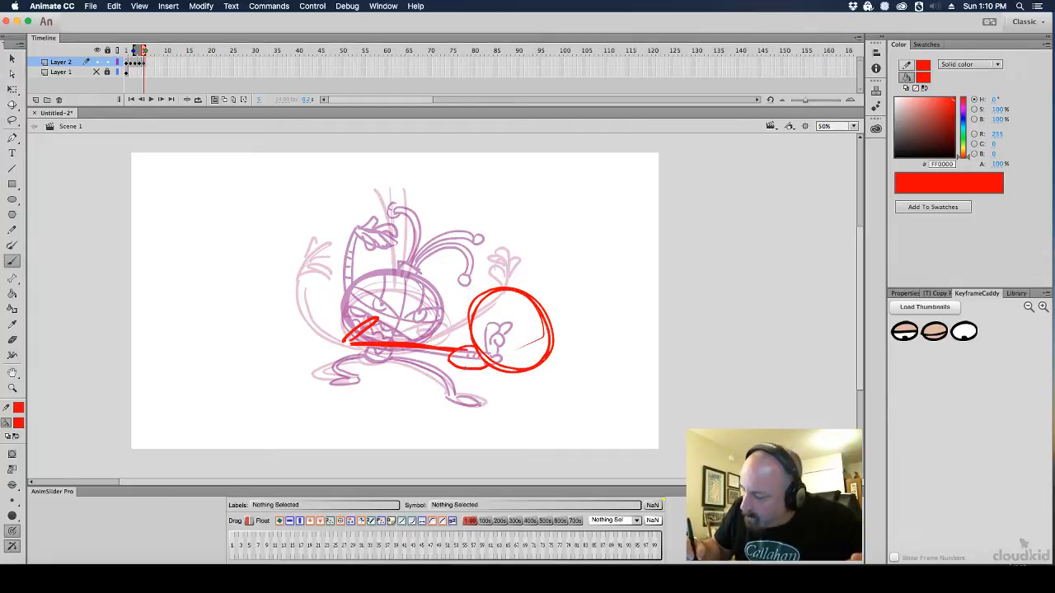
{"action": "mouse_move", "coordinate": [464, 370]}
{"action": "left_mouse_down"}
{"action": "mouse_move", "coordinate": [447, 395]}
{"action": "mouse_move", "coordinate": [481, 404]}
{"action": "left_mouse_up"}
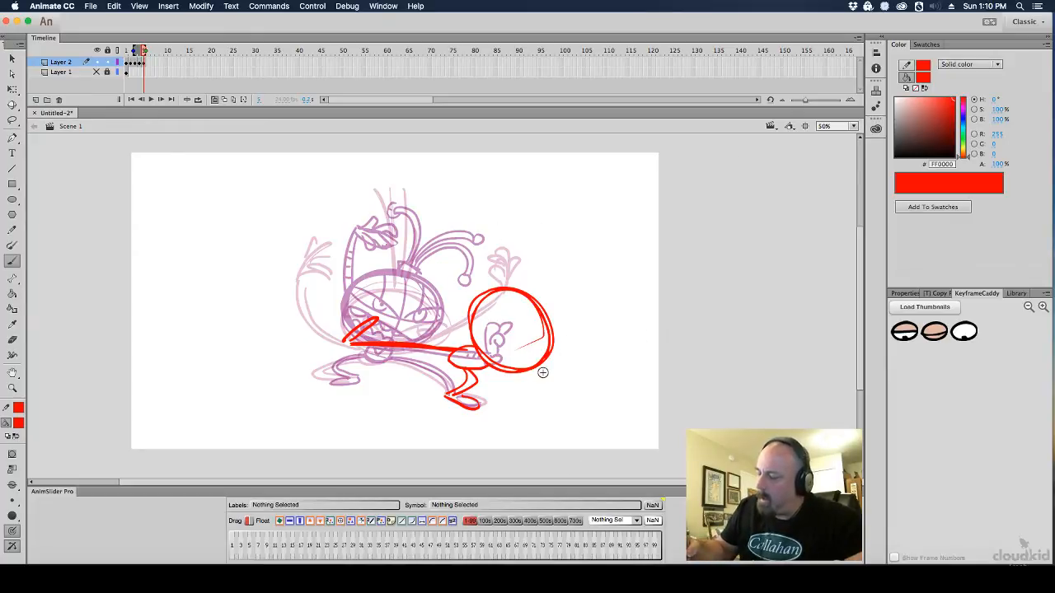
{"action": "left_click_drag", "start_coordinate": [516, 370], "coordinate": [525, 384]}
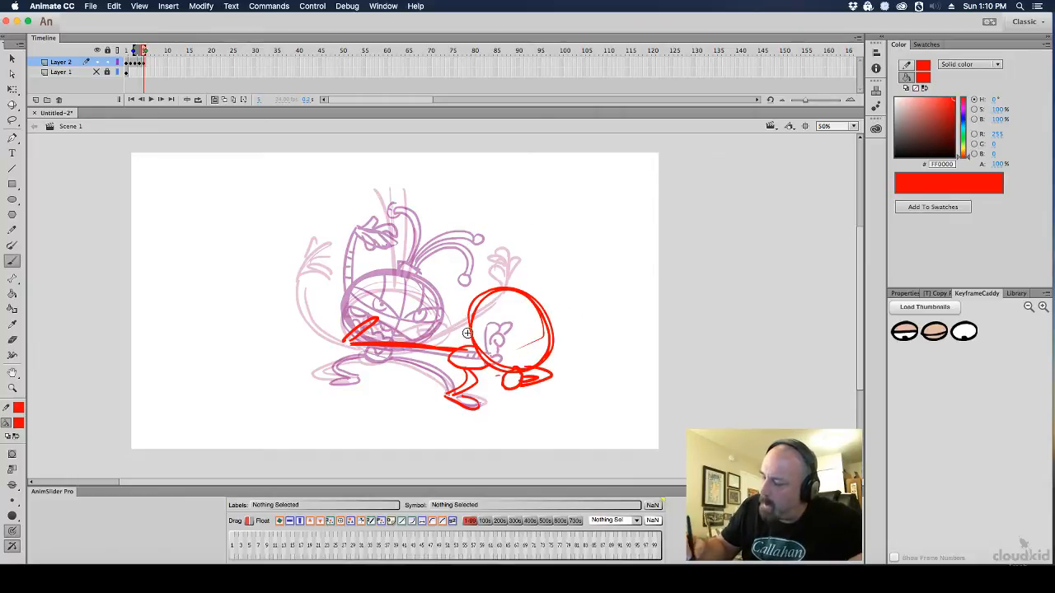
Draw the bent arm, jagged mouth, eyes and mask lines, and the trailing tentacles rising from the frame 5 head
{"action": "mouse_move", "coordinate": [467, 332]}
{"action": "left_mouse_down"}
{"action": "mouse_move", "coordinate": [438, 345]}
{"action": "mouse_move", "coordinate": [443, 332]}
{"action": "mouse_move", "coordinate": [500, 313]}
{"action": "mouse_move", "coordinate": [569, 241]}
{"action": "mouse_move", "coordinate": [551, 312]}
{"action": "left_mouse_up"}
{"action": "left_click_drag", "start_coordinate": [568, 263], "coordinate": [558, 236]}
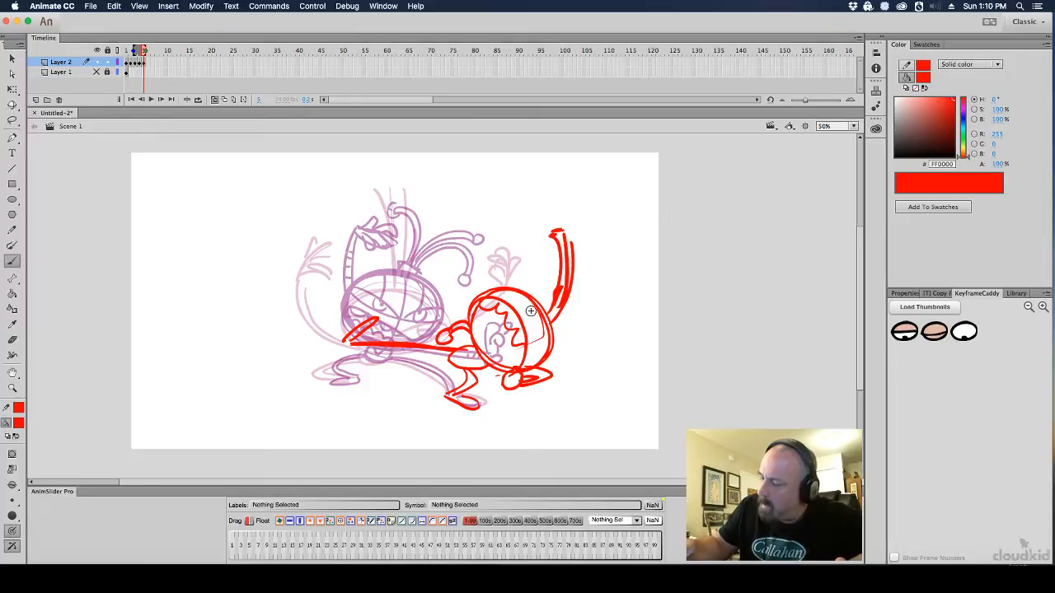
{"action": "left_click_drag", "start_coordinate": [523, 311], "coordinate": [539, 328]}
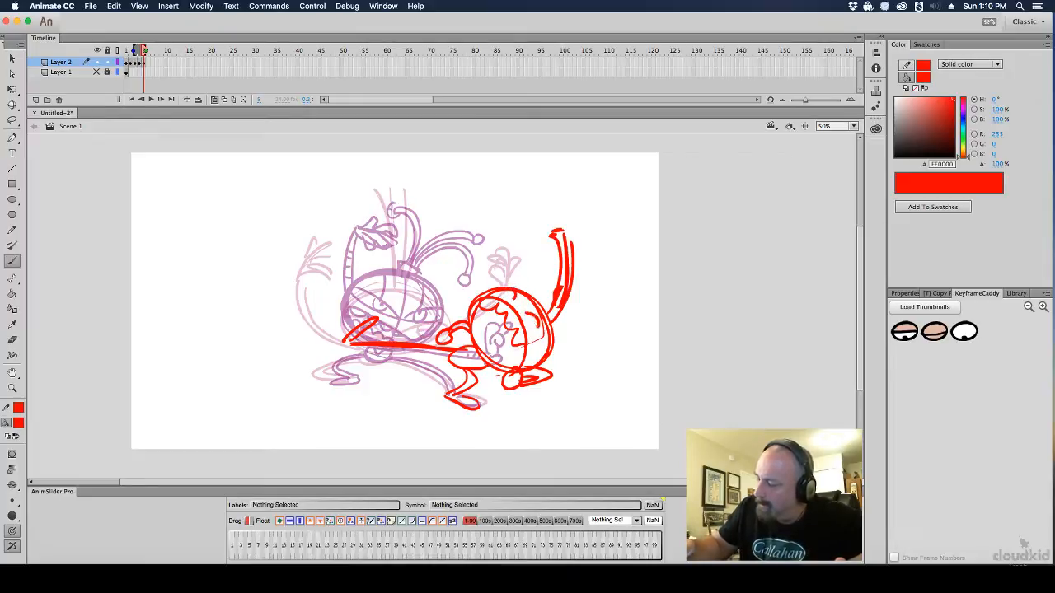
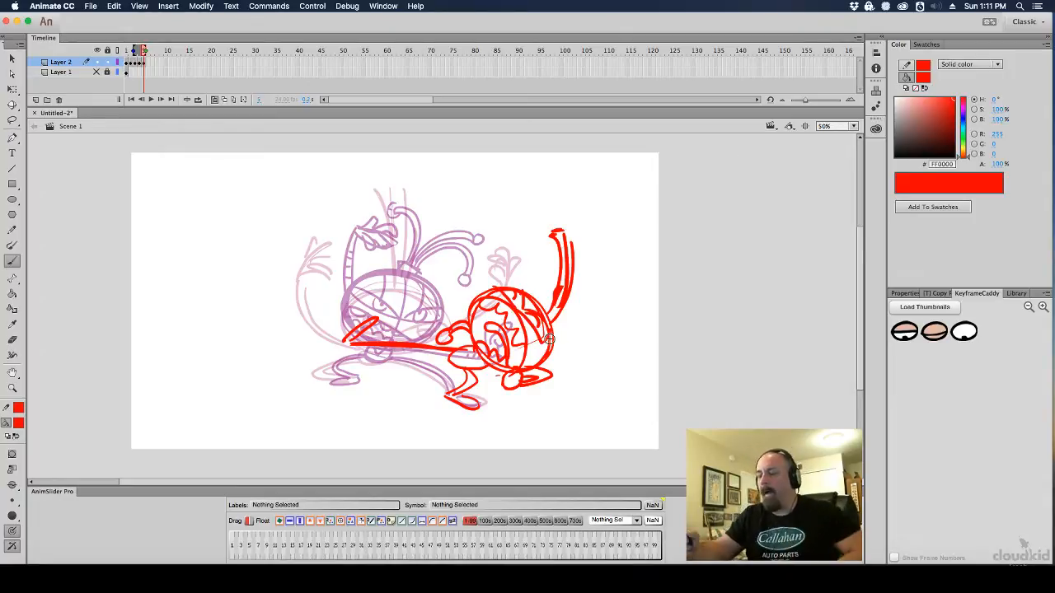
{"action": "left_click_drag", "start_coordinate": [564, 328], "coordinate": [585, 288]}
{"action": "left_click_drag", "start_coordinate": [592, 246], "coordinate": [561, 323]}
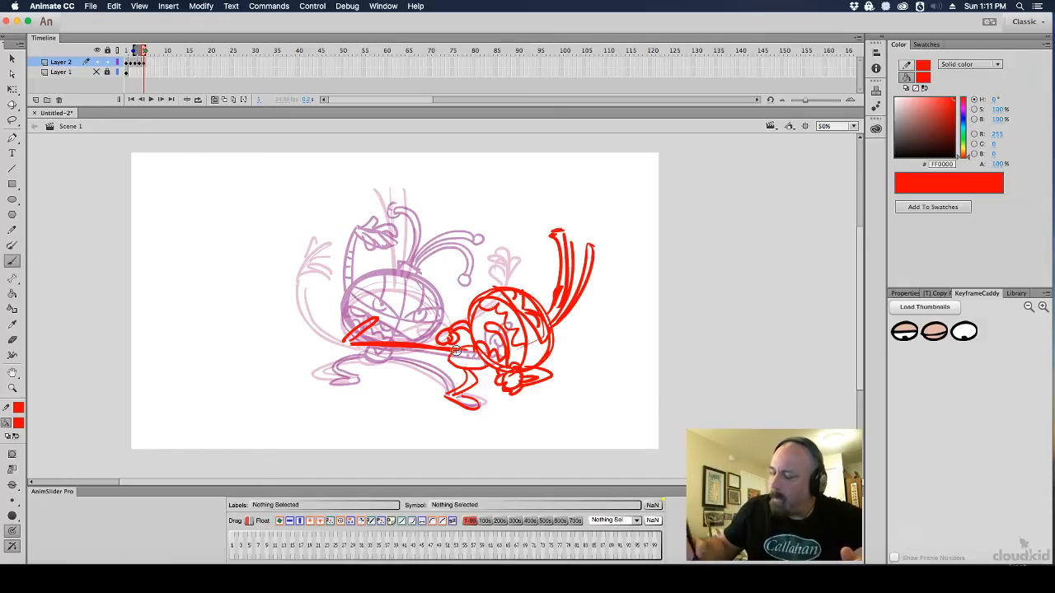
Lasso the extended kicking leg on frame 5 and shift it slightly down and to the left
{"action": "left_click", "coordinate": [14, 122]}
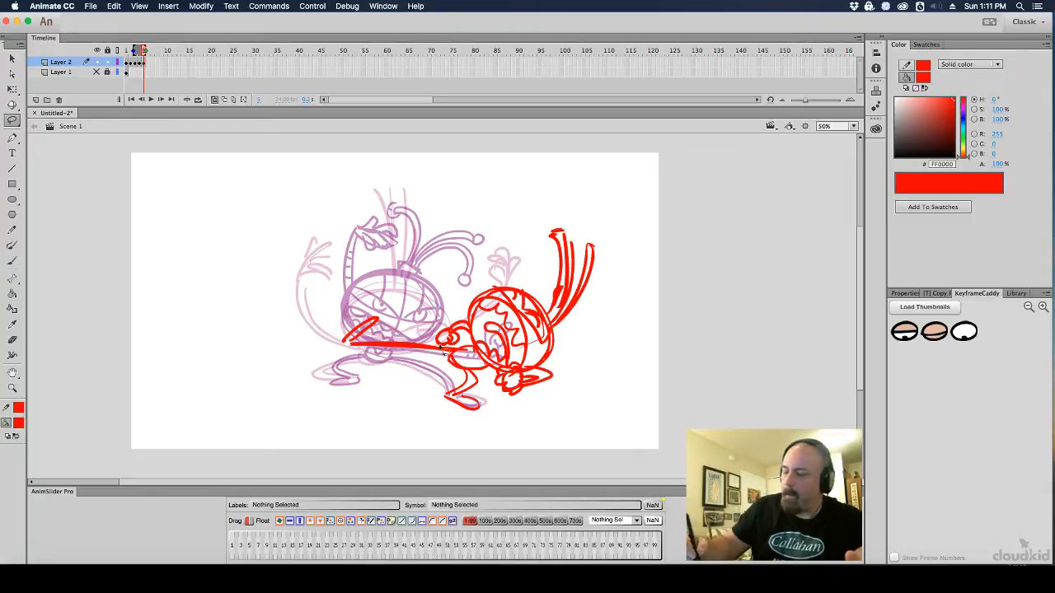
{"action": "mouse_move", "coordinate": [422, 347]}
{"action": "left_mouse_down"}
{"action": "mouse_move", "coordinate": [362, 379]}
{"action": "mouse_move", "coordinate": [456, 365]}
{"action": "mouse_move", "coordinate": [426, 355]}
{"action": "left_mouse_up"}
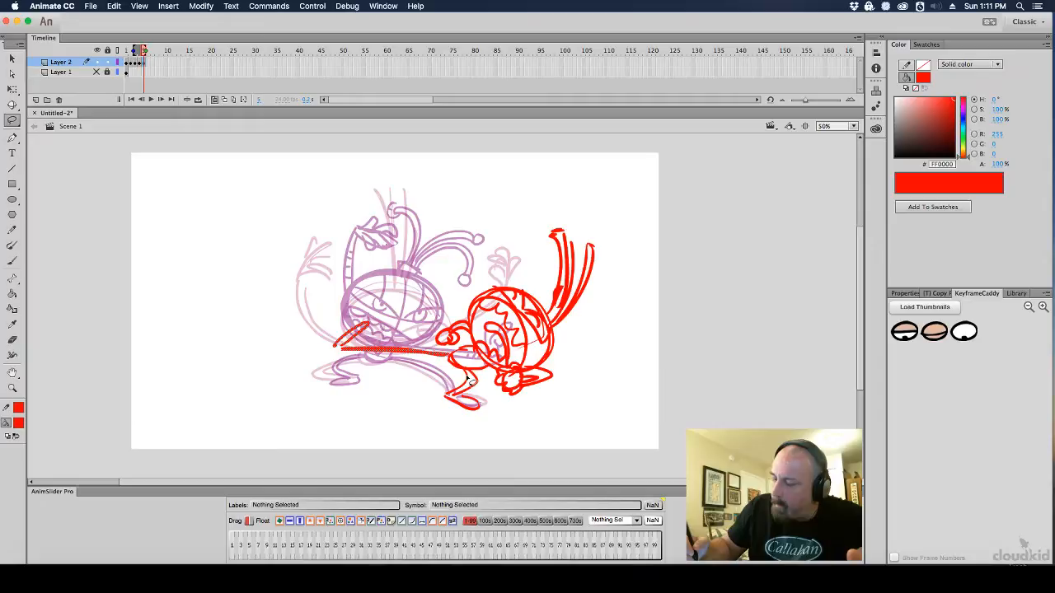
{"action": "left_click", "coordinate": [457, 282]}
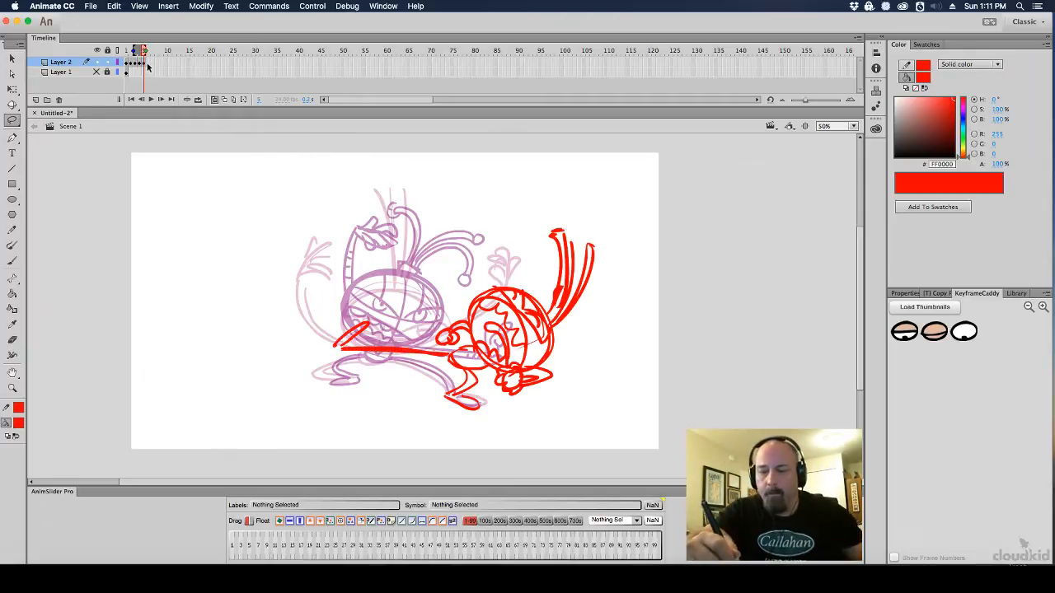
Insert a blank keyframe at frame 5 between the fighting and kick poses, and limit onion skinning to one preceding frame
{"action": "key", "text": "comma"}
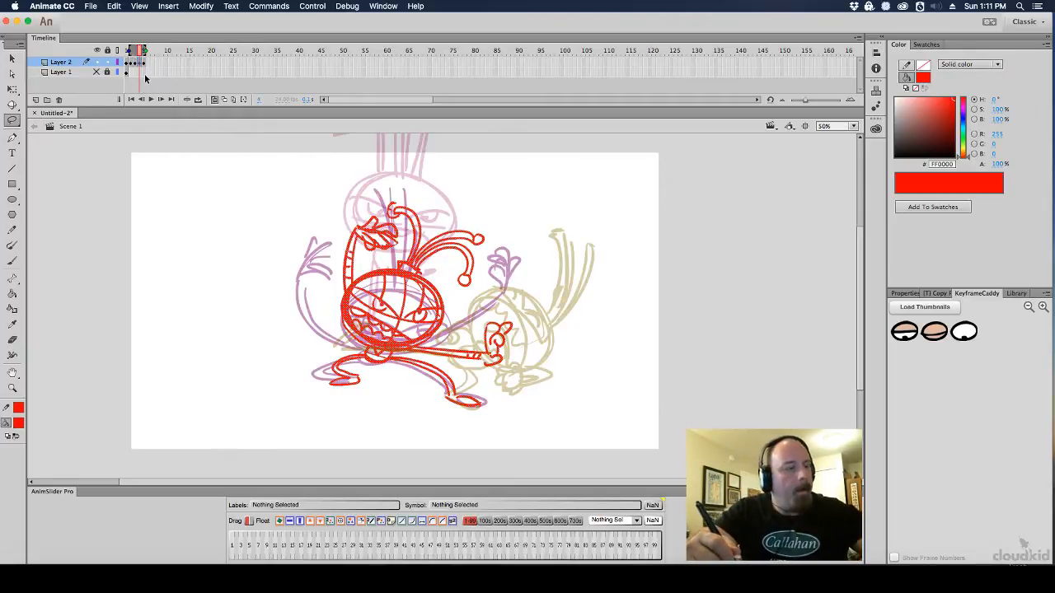
{"action": "key", "text": "F5"}
{"action": "left_click", "coordinate": [145, 65]}
{"action": "key", "text": "F7"}
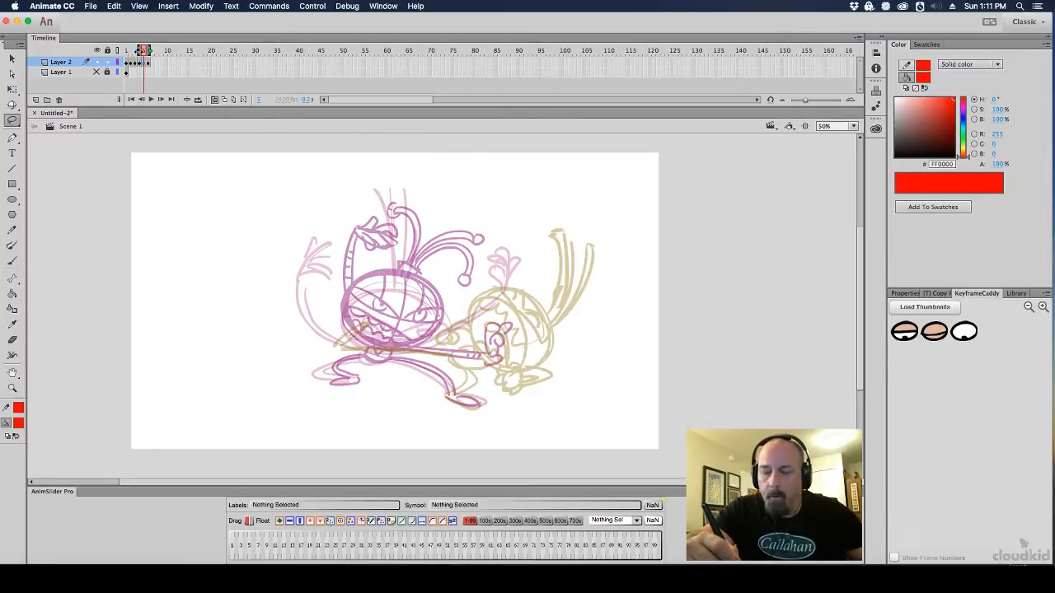
{"action": "left_click_drag", "start_coordinate": [138, 51], "coordinate": [142, 52]}
Draw a tilted oval head for the frame 5 in-between and move it right, closer to the kick pose
{"action": "left_click", "coordinate": [13, 261]}
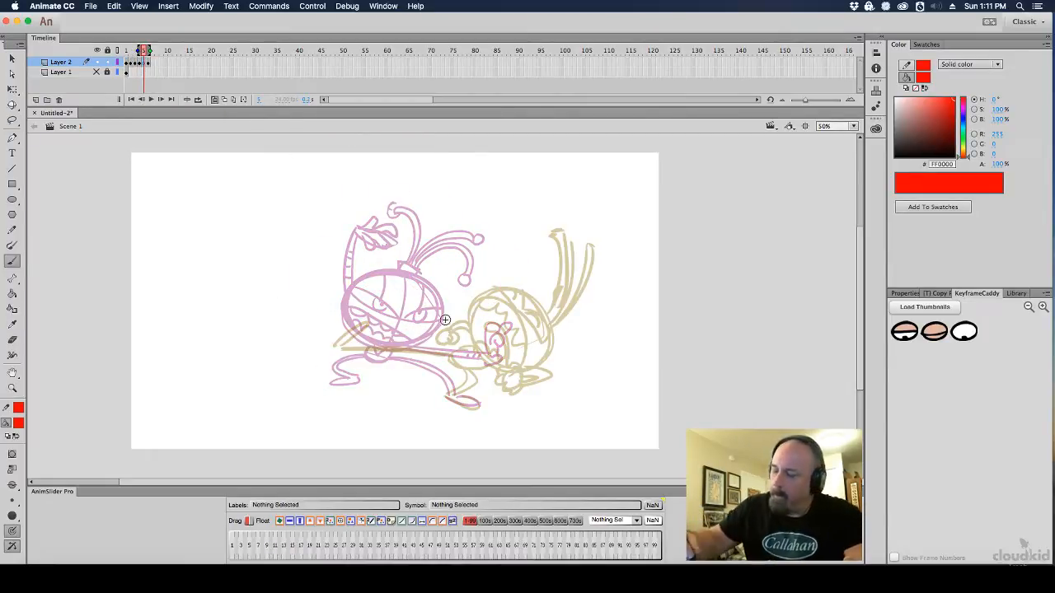
{"action": "mouse_move", "coordinate": [408, 311]}
{"action": "left_mouse_down"}
{"action": "mouse_move", "coordinate": [459, 315]}
{"action": "mouse_move", "coordinate": [403, 354]}
{"action": "mouse_move", "coordinate": [471, 352]}
{"action": "mouse_move", "coordinate": [461, 366]}
{"action": "left_mouse_up"}
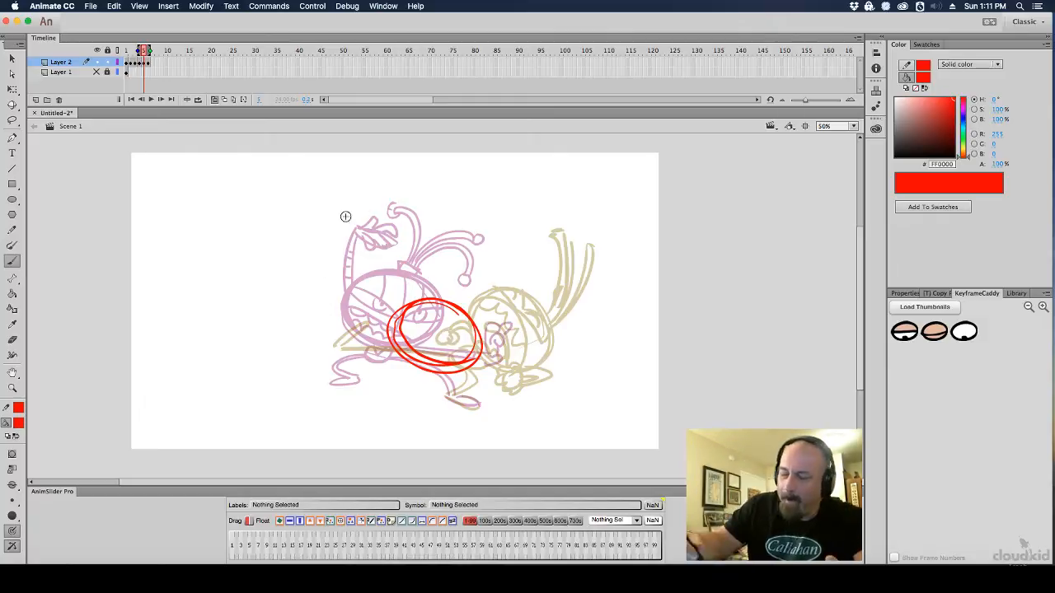
{"action": "left_click", "coordinate": [12, 89]}
{"action": "left_click_drag", "start_coordinate": [338, 243], "coordinate": [538, 422]}
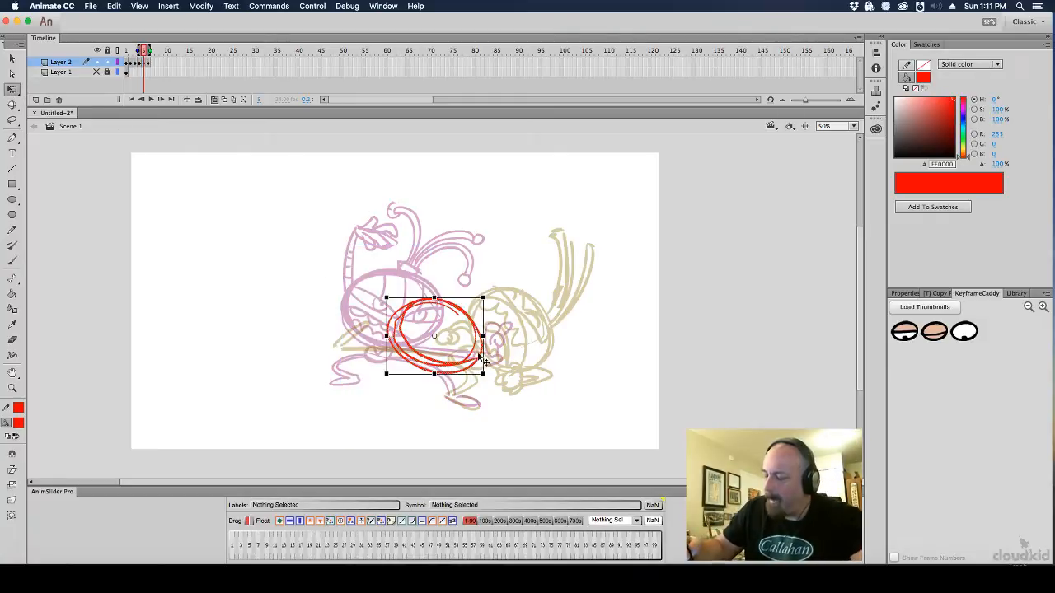
{"action": "left_click_drag", "start_coordinate": [487, 367], "coordinate": [522, 367]}
{"action": "left_click", "coordinate": [547, 349]}
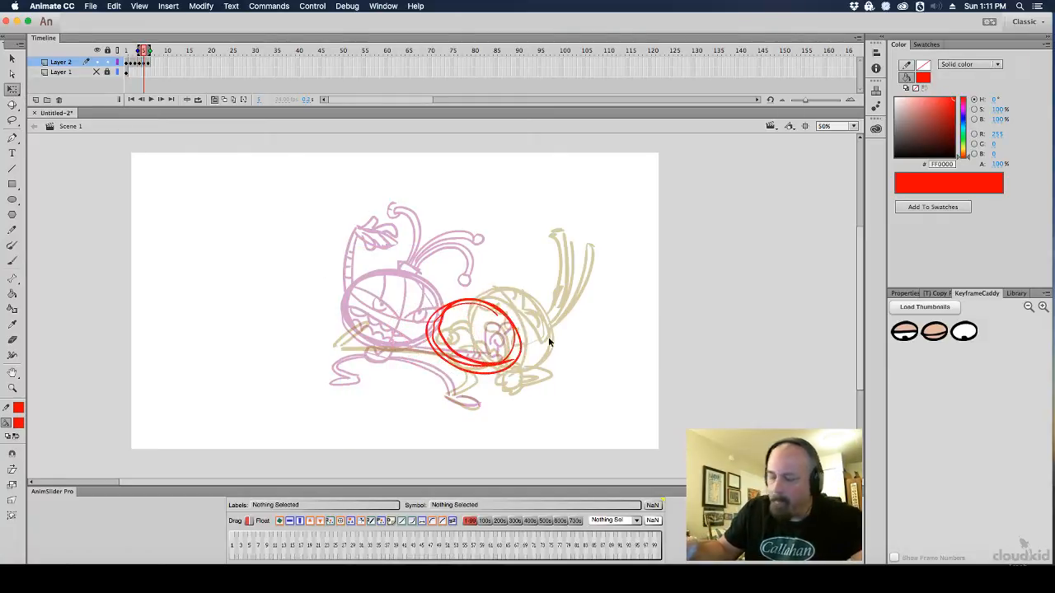
Draw the zigzag raised limb beside the frame 5 head and a bent supporting leg below it, redoing the leg strokes
{"action": "left_click", "coordinate": [13, 232]}
{"action": "left_click", "coordinate": [12, 262]}
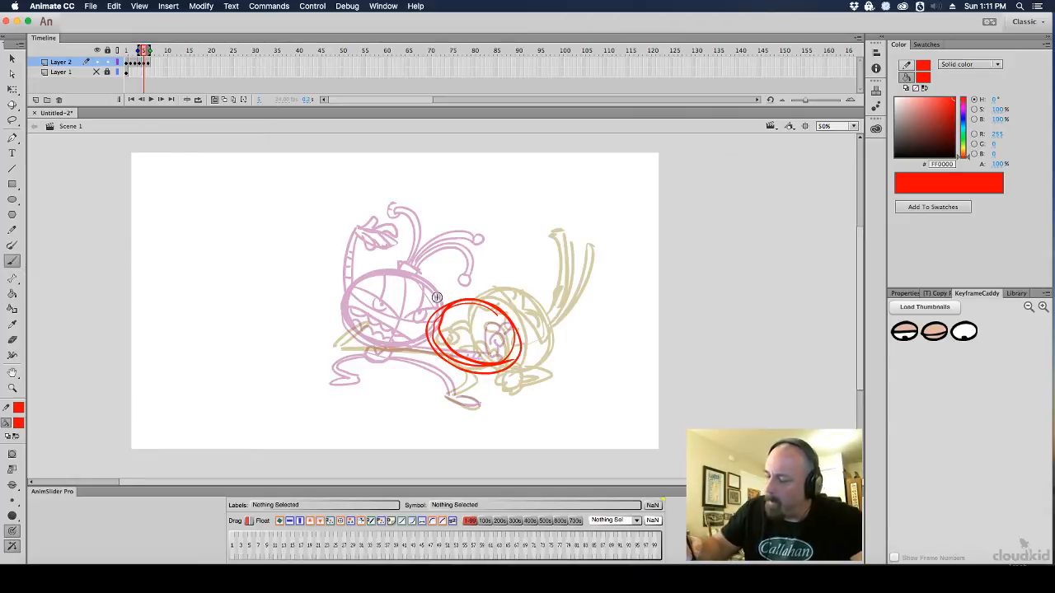
{"action": "mouse_move", "coordinate": [453, 306]}
{"action": "left_mouse_down"}
{"action": "mouse_move", "coordinate": [468, 260]}
{"action": "mouse_move", "coordinate": [427, 310]}
{"action": "left_mouse_up"}
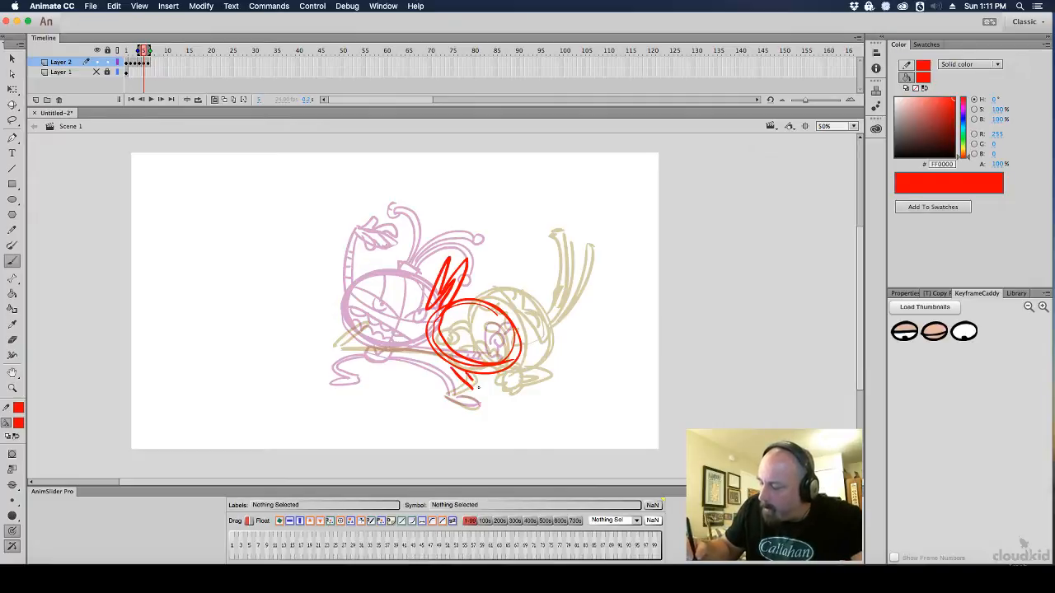
{"action": "left_click_drag", "start_coordinate": [478, 387], "coordinate": [445, 394]}
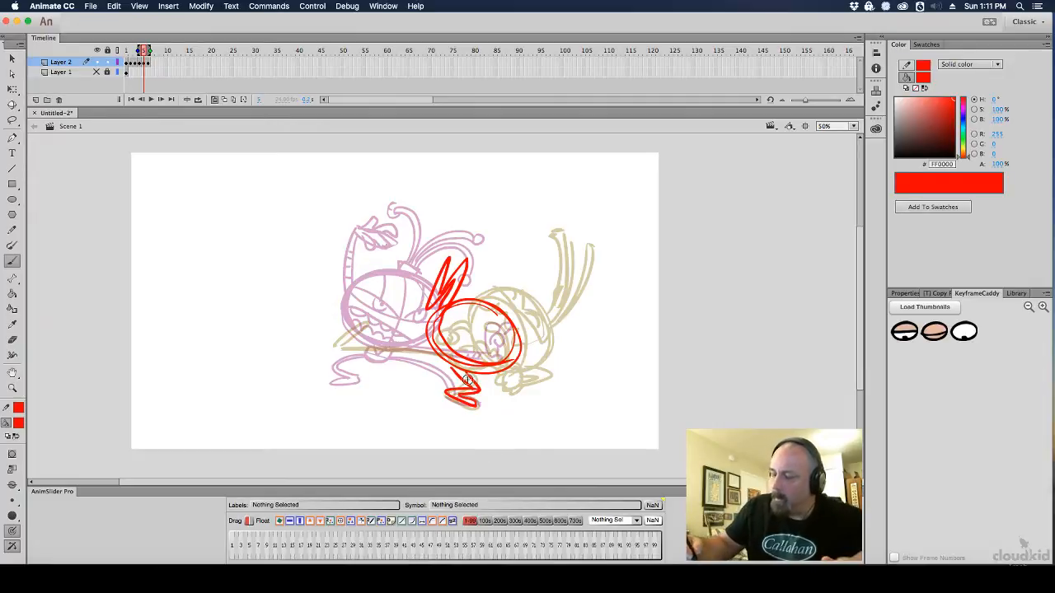
{"action": "key", "text": "super+z"}
{"action": "key", "text": "super+z"}
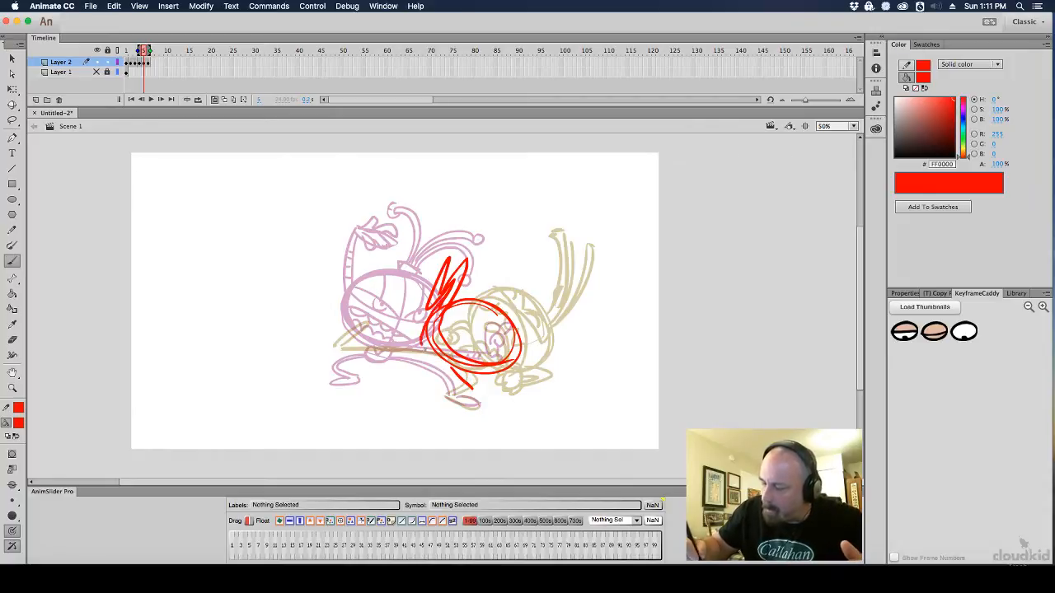
{"action": "mouse_move", "coordinate": [435, 357]}
{"action": "left_mouse_down"}
{"action": "mouse_move", "coordinate": [470, 389]}
{"action": "mouse_move", "coordinate": [444, 390]}
{"action": "mouse_move", "coordinate": [477, 404]}
{"action": "left_mouse_up"}
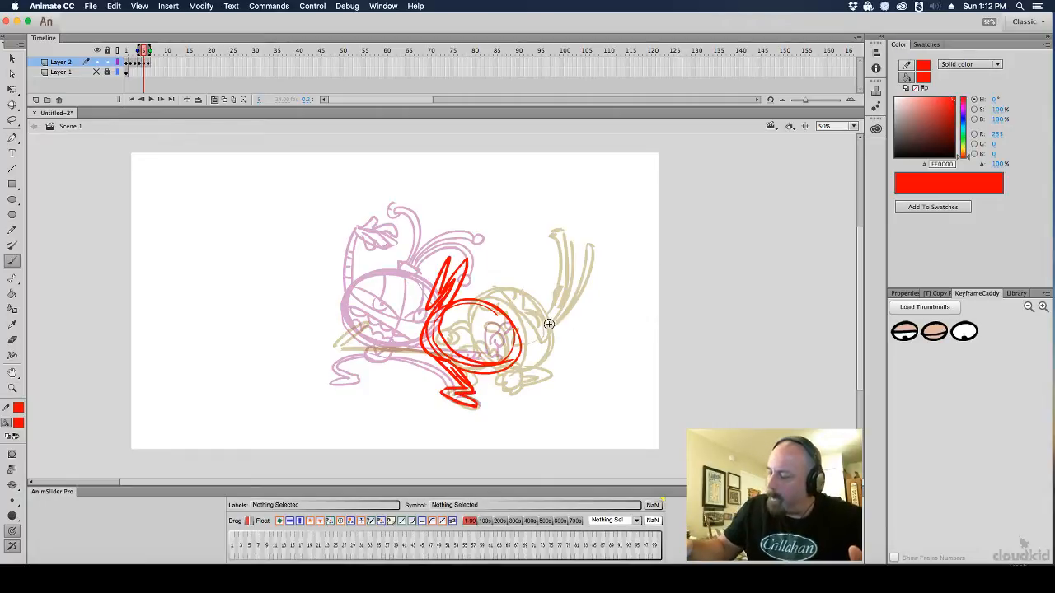
Add two curved tentacles trailing off the frame 5 head, and draw its mask lines, eyes and jagged mouth
{"action": "mouse_move", "coordinate": [498, 304]}
{"action": "left_mouse_down"}
{"action": "mouse_move", "coordinate": [535, 239]}
{"action": "mouse_move", "coordinate": [494, 307]}
{"action": "left_mouse_up"}
{"action": "mouse_move", "coordinate": [524, 341]}
{"action": "left_mouse_down"}
{"action": "mouse_move", "coordinate": [608, 344]}
{"action": "mouse_move", "coordinate": [592, 351]}
{"action": "left_mouse_up"}
{"action": "mouse_move", "coordinate": [464, 310]}
{"action": "left_mouse_down"}
{"action": "mouse_move", "coordinate": [462, 348]}
{"action": "mouse_move", "coordinate": [492, 360]}
{"action": "left_mouse_up"}
{"action": "left_click_drag", "start_coordinate": [453, 323], "coordinate": [480, 361]}
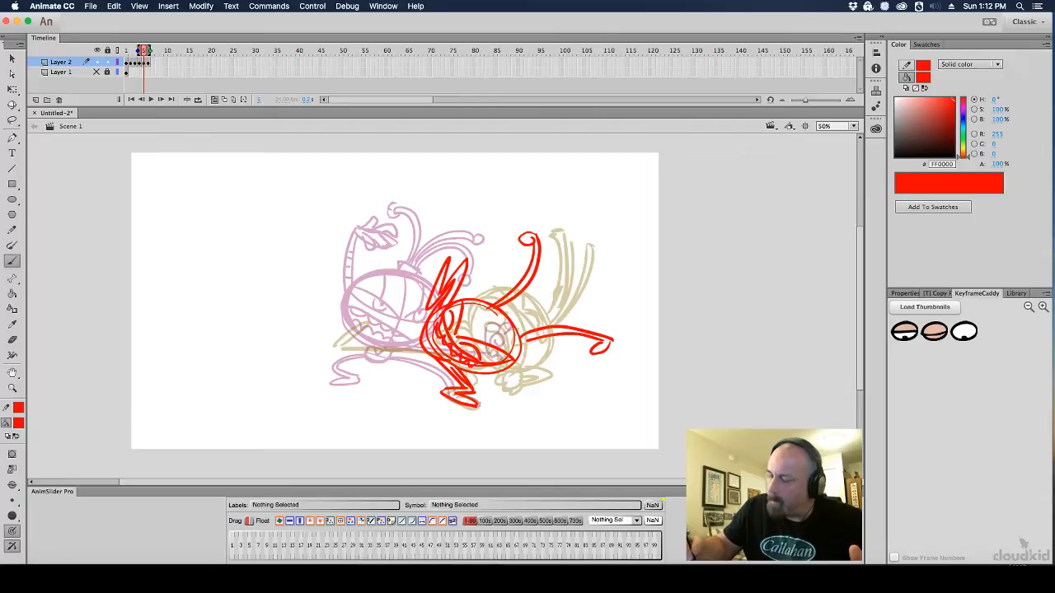
Turn off onion skinning and flip through frames 2 to 6 to check the motion into the kick pose
{"action": "left_click", "coordinate": [214, 99]}
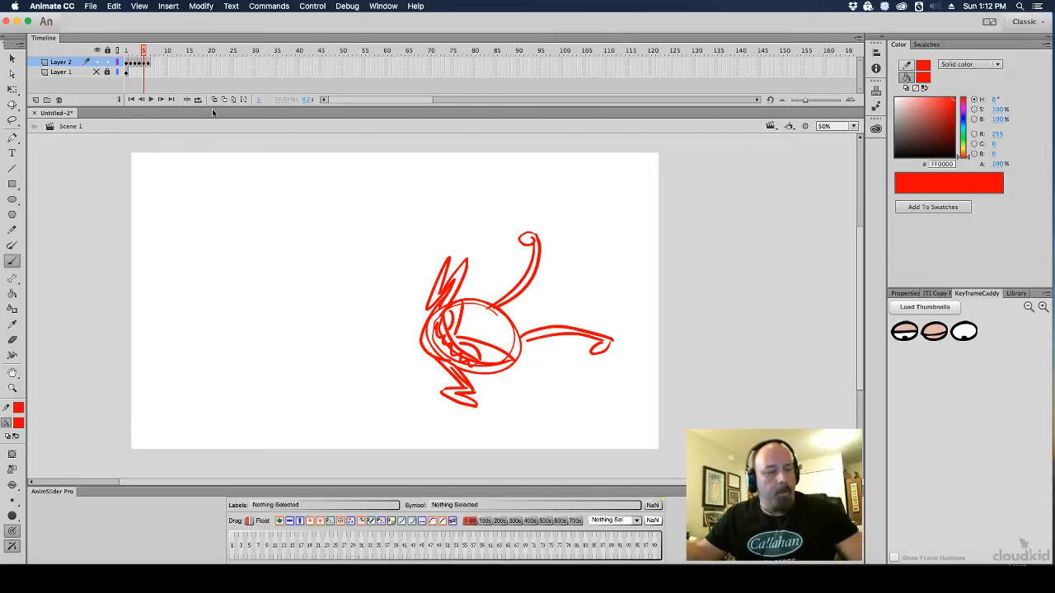
{"action": "key", "text": "comma"}
{"action": "key", "text": "comma"}
{"action": "key", "text": "comma"}
{"action": "key", "text": "period"}
{"action": "key", "text": "period"}
{"action": "key", "text": "period"}
{"action": "key", "text": "period"}
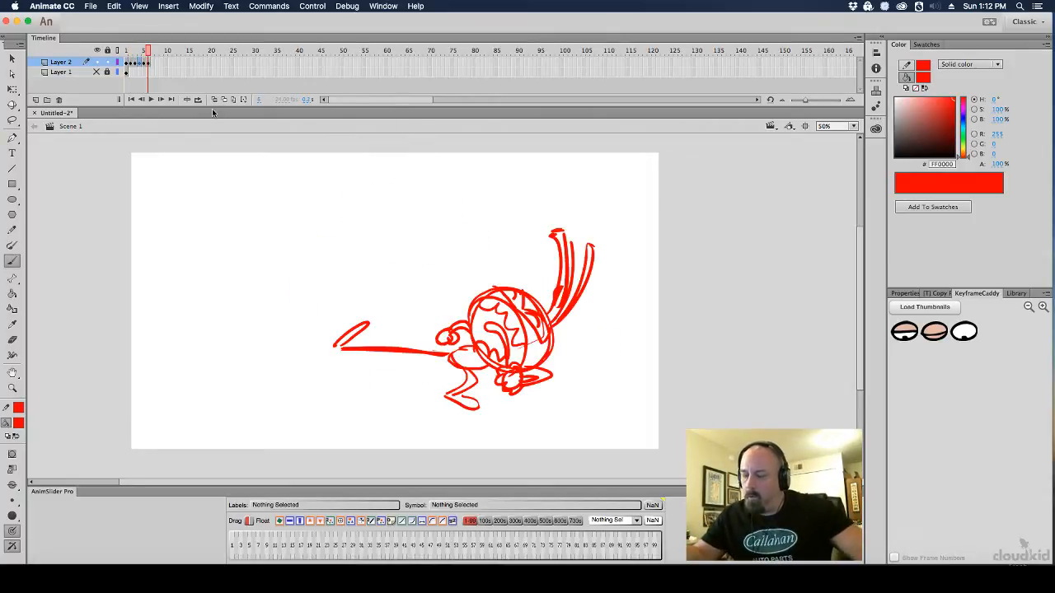
{"action": "key", "text": "comma"}
{"action": "key", "text": "period"}
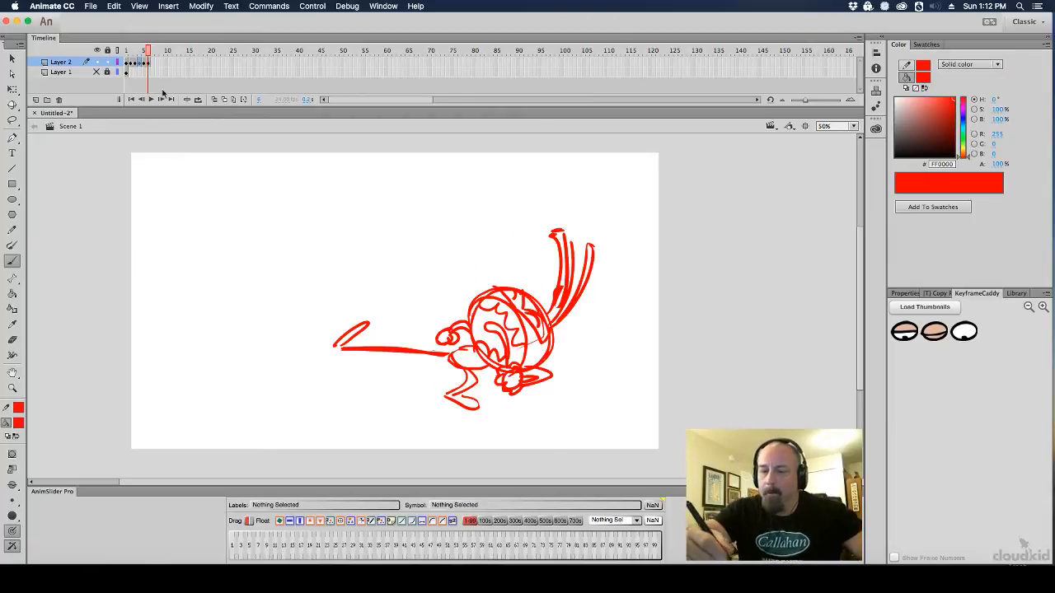
Turn on onion skinning in blank frame 7 and draw a flattened oval head lower than the frame 6 pose, with zigzag folded limbs beside it
{"action": "key", "text": "period"}
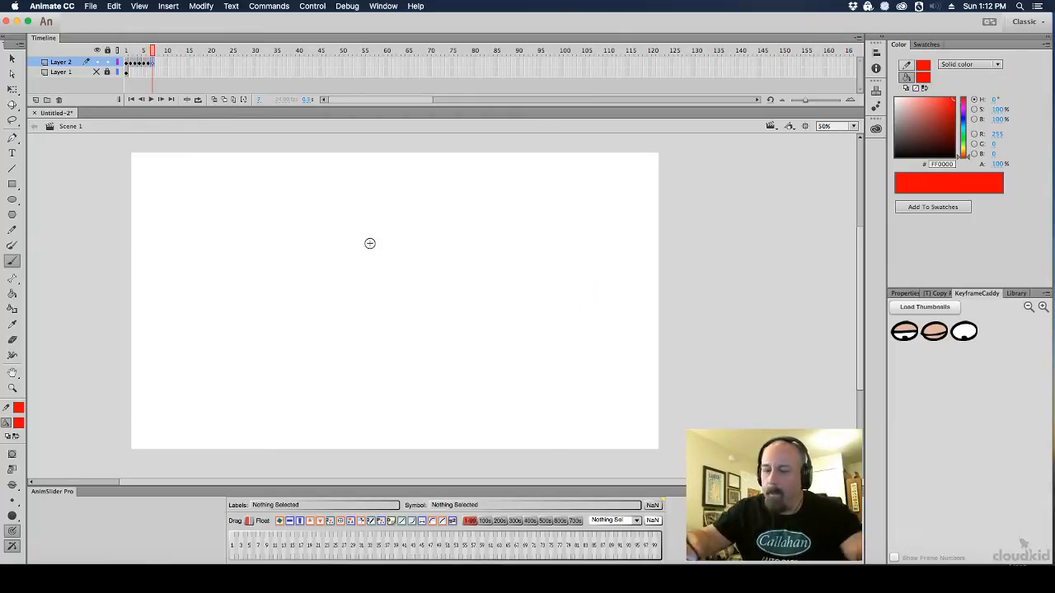
{"action": "left_click", "coordinate": [214, 99]}
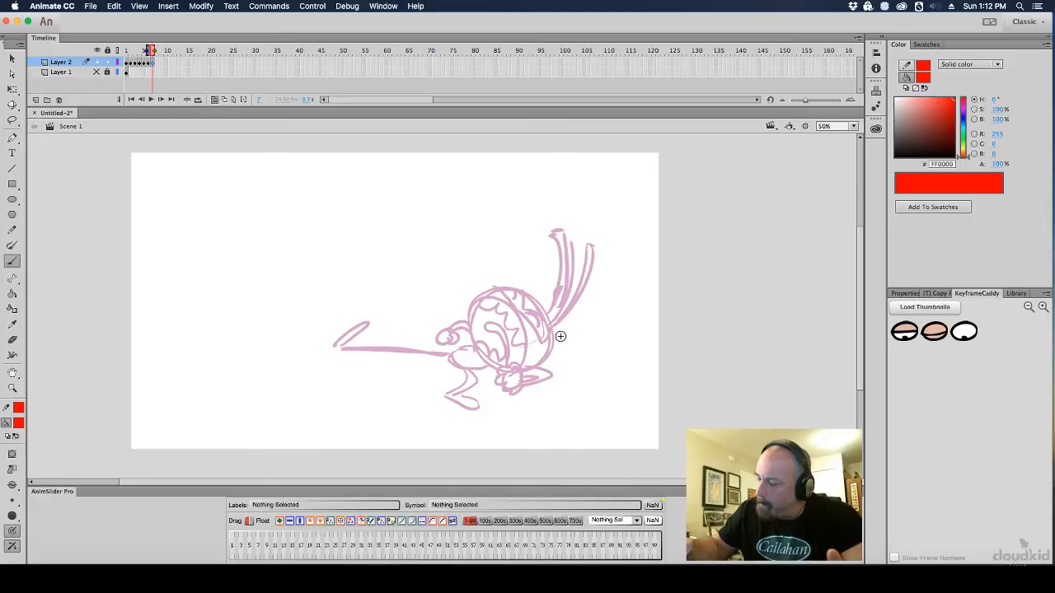
{"action": "mouse_move", "coordinate": [560, 338]}
{"action": "left_mouse_down"}
{"action": "mouse_move", "coordinate": [577, 339]}
{"action": "mouse_move", "coordinate": [568, 332]}
{"action": "left_mouse_up"}
{"action": "mouse_move", "coordinate": [489, 368]}
{"action": "left_mouse_down"}
{"action": "mouse_move", "coordinate": [475, 369]}
{"action": "mouse_move", "coordinate": [502, 389]}
{"action": "mouse_move", "coordinate": [466, 397]}
{"action": "mouse_move", "coordinate": [498, 402]}
{"action": "left_mouse_up"}
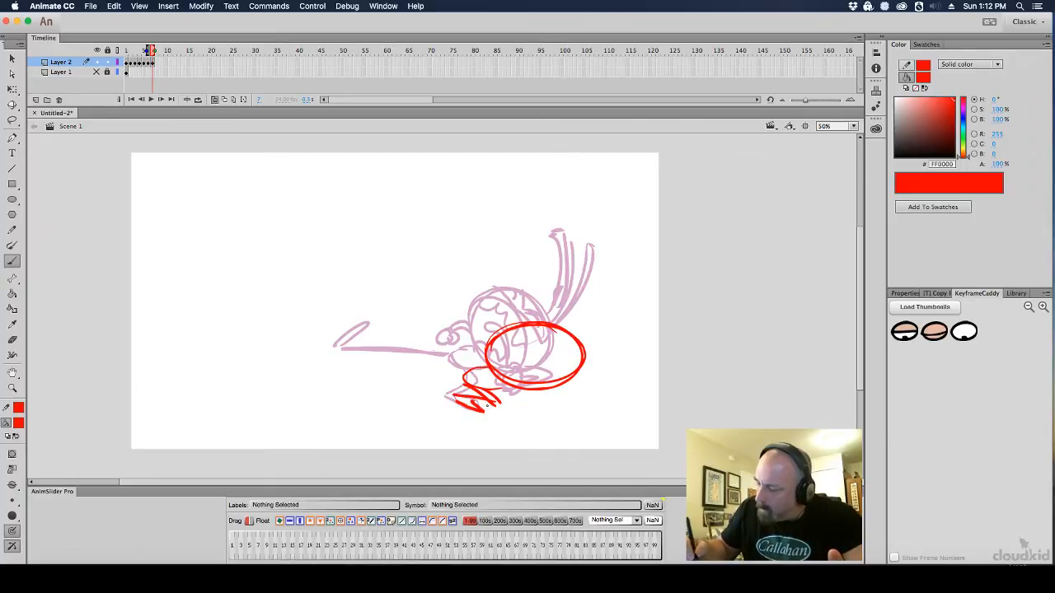
{"action": "mouse_move", "coordinate": [485, 357]}
{"action": "left_mouse_down"}
{"action": "mouse_move", "coordinate": [502, 310]}
{"action": "mouse_move", "coordinate": [472, 342]}
{"action": "mouse_move", "coordinate": [471, 319]}
{"action": "mouse_move", "coordinate": [483, 334]}
{"action": "mouse_move", "coordinate": [475, 362]}
{"action": "left_mouse_up"}
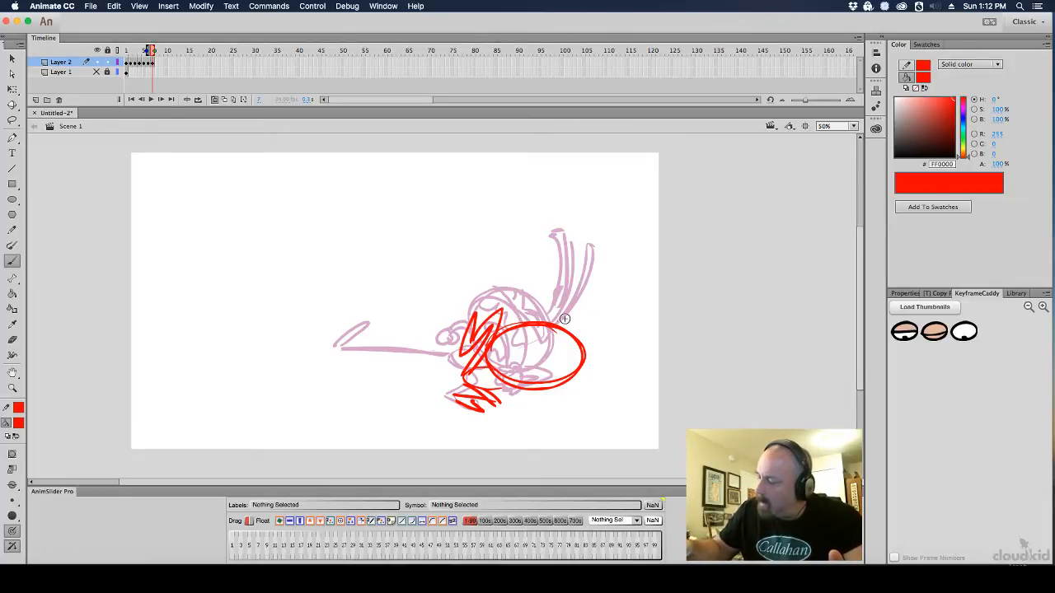
Add two curved tentacles trailing off the frame 7 head and draw its mask lines, angry eyes and wide mouth
{"action": "left_click_drag", "start_coordinate": [587, 352], "coordinate": [628, 381]}
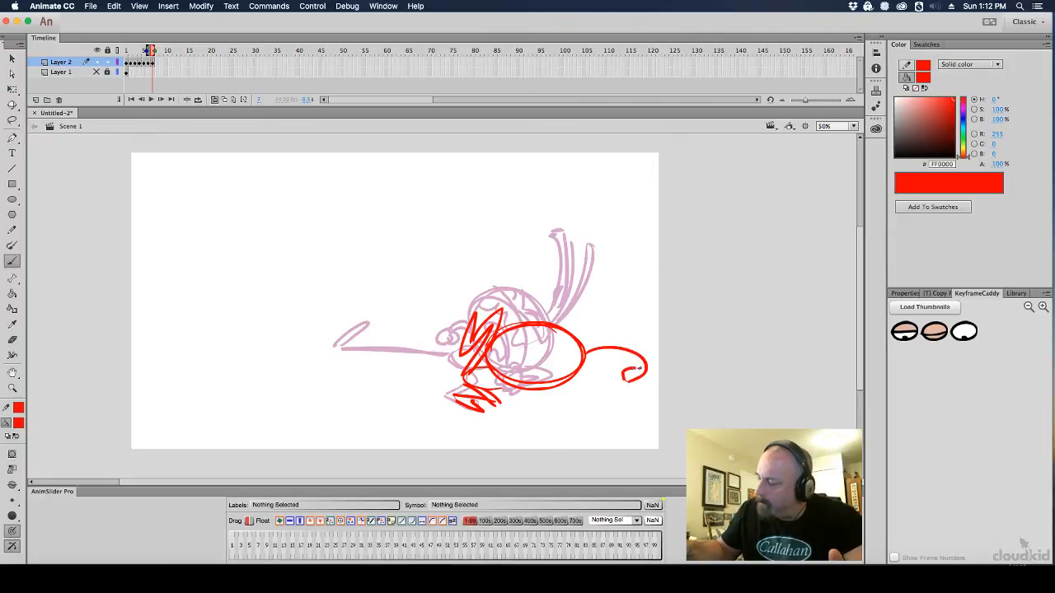
{"action": "mouse_move", "coordinate": [573, 330]}
{"action": "left_mouse_down"}
{"action": "mouse_move", "coordinate": [610, 276]}
{"action": "mouse_move", "coordinate": [604, 259]}
{"action": "mouse_move", "coordinate": [569, 330]}
{"action": "left_mouse_up"}
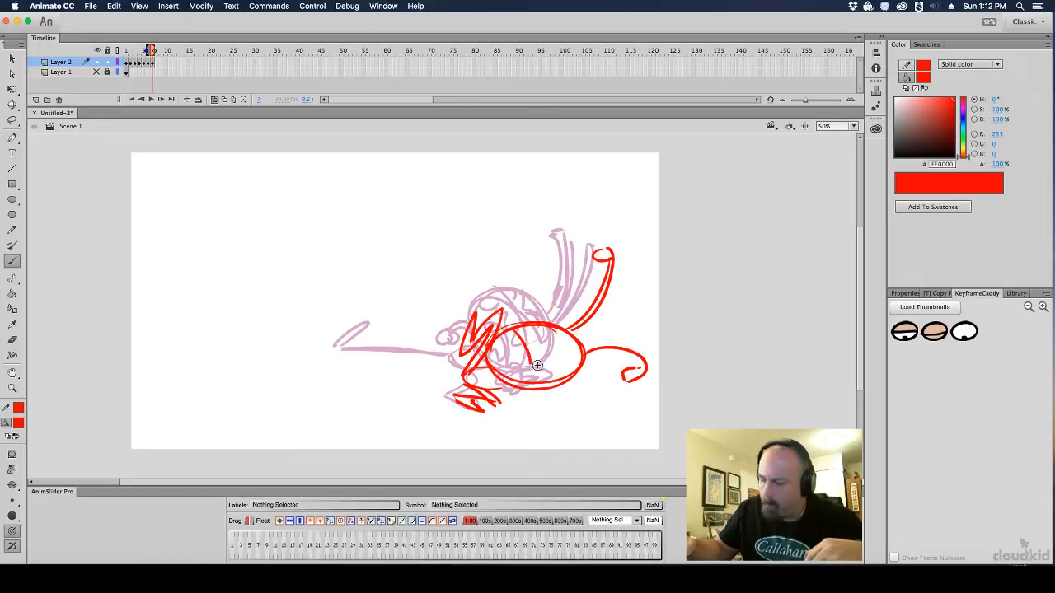
{"action": "mouse_move", "coordinate": [537, 366]}
{"action": "left_mouse_down"}
{"action": "mouse_move", "coordinate": [515, 375]}
{"action": "mouse_move", "coordinate": [500, 334]}
{"action": "mouse_move", "coordinate": [534, 362]}
{"action": "mouse_move", "coordinate": [523, 365]}
{"action": "mouse_move", "coordinate": [575, 369]}
{"action": "left_mouse_up"}
{"action": "mouse_move", "coordinate": [501, 344]}
{"action": "left_mouse_down"}
{"action": "mouse_move", "coordinate": [511, 358]}
{"action": "mouse_move", "coordinate": [571, 360]}
{"action": "mouse_move", "coordinate": [540, 380]}
{"action": "mouse_move", "coordinate": [495, 372]}
{"action": "mouse_move", "coordinate": [572, 376]}
{"action": "left_mouse_up"}
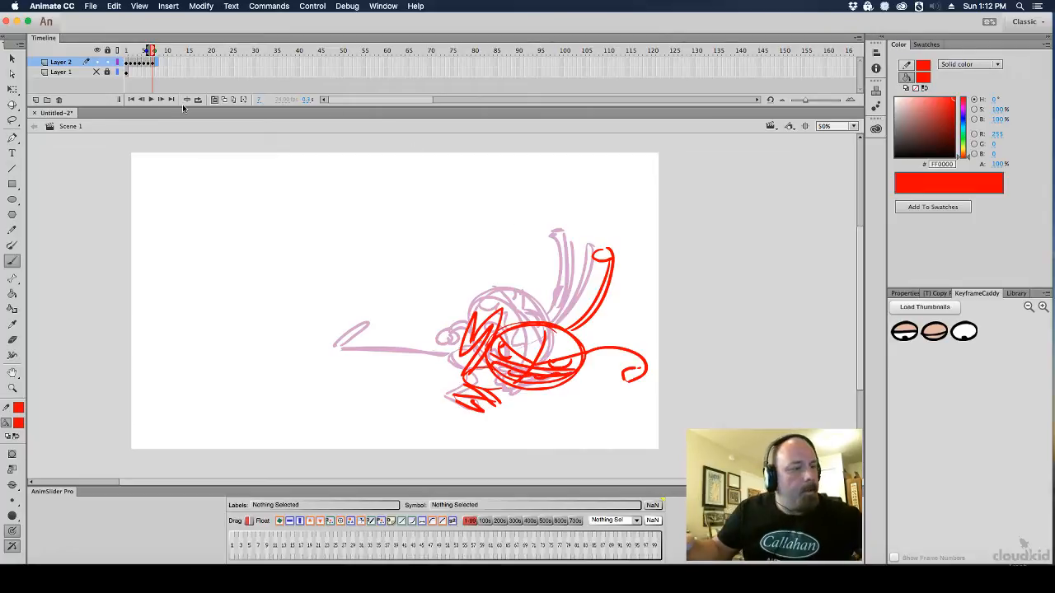
Start frame 8 with an oval head high above the crouch, a small body, one leg stretched down toward the crouch and a bent hanging limb
{"action": "key", "text": "F7"}
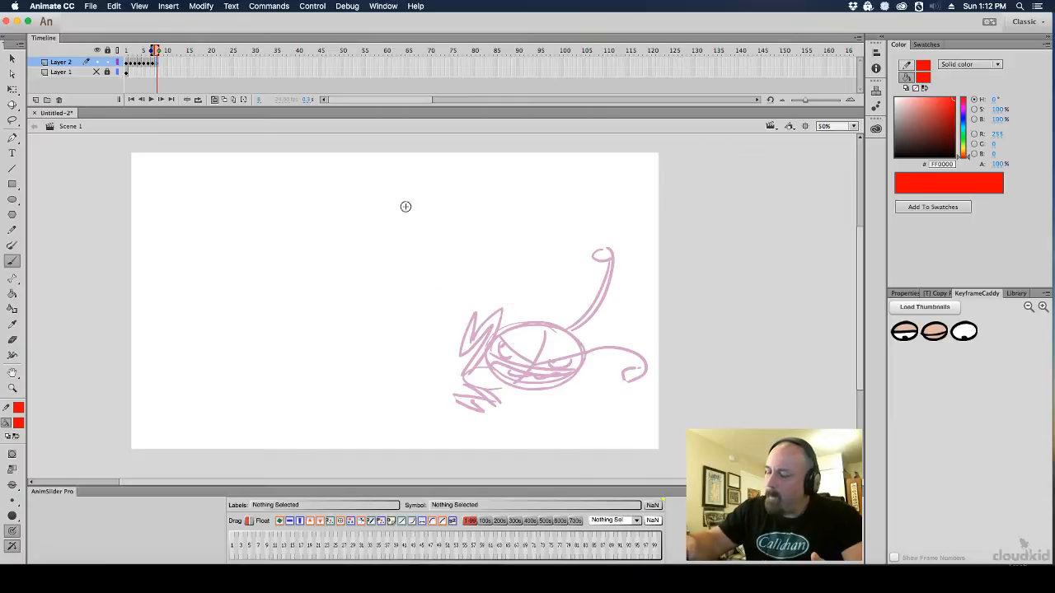
{"action": "mouse_move", "coordinate": [441, 204]}
{"action": "left_mouse_down"}
{"action": "mouse_move", "coordinate": [381, 221]}
{"action": "mouse_move", "coordinate": [380, 260]}
{"action": "mouse_move", "coordinate": [462, 263]}
{"action": "mouse_move", "coordinate": [428, 284]}
{"action": "mouse_move", "coordinate": [441, 313]}
{"action": "mouse_move", "coordinate": [462, 298]}
{"action": "mouse_move", "coordinate": [478, 367]}
{"action": "left_mouse_up"}
{"action": "left_click_drag", "start_coordinate": [460, 307], "coordinate": [480, 369]}
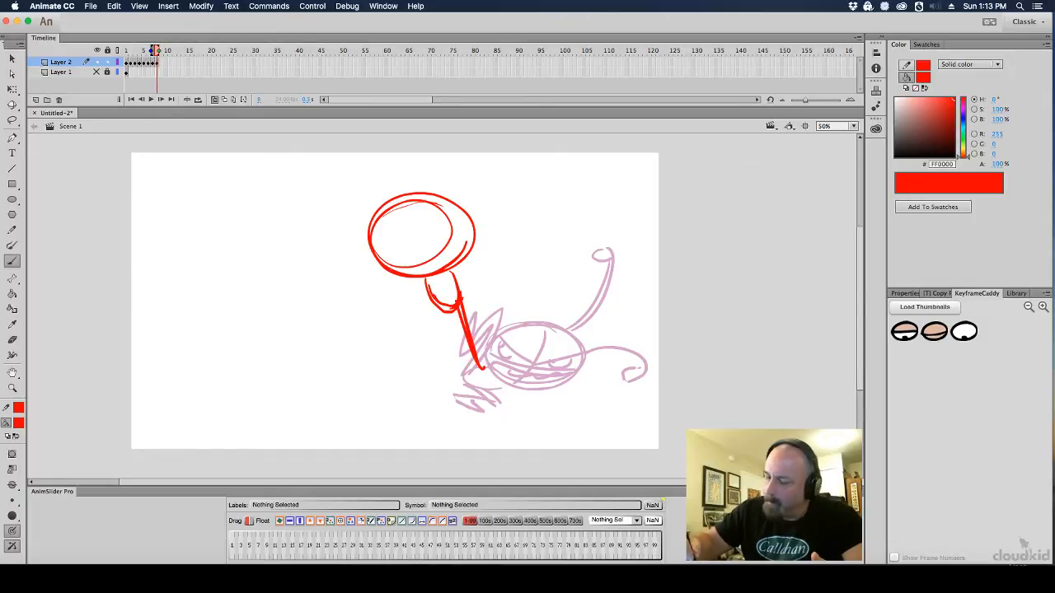
{"action": "mouse_move", "coordinate": [397, 275]}
{"action": "left_mouse_down"}
{"action": "mouse_move", "coordinate": [432, 318]}
{"action": "mouse_move", "coordinate": [429, 335]}
{"action": "mouse_move", "coordinate": [432, 304]}
{"action": "mouse_move", "coordinate": [529, 218]}
{"action": "mouse_move", "coordinate": [470, 262]}
{"action": "left_mouse_up"}
{"action": "left_click_drag", "start_coordinate": [527, 181], "coordinate": [467, 265]}
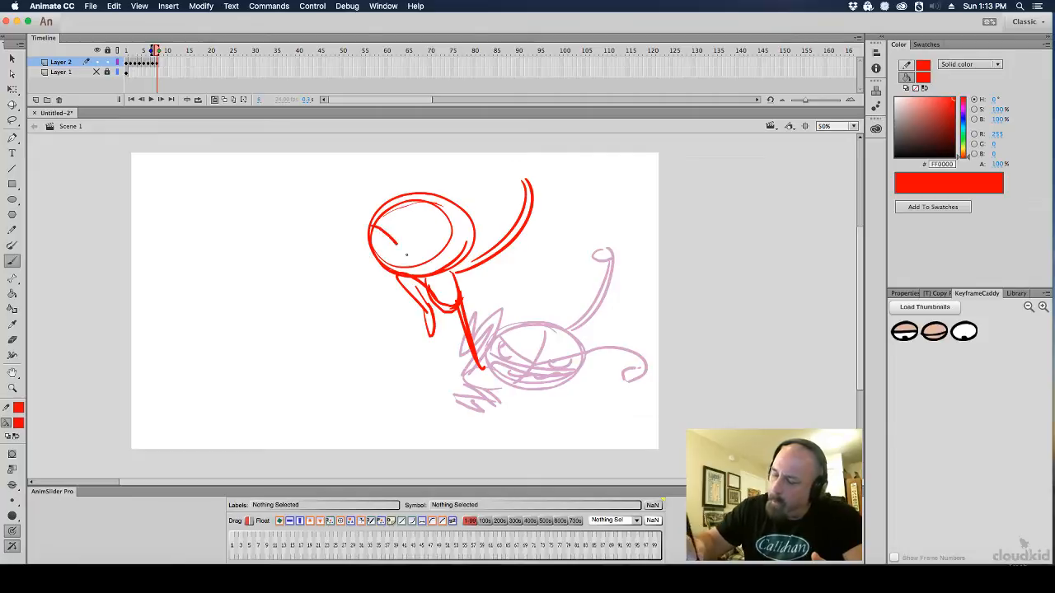
{"action": "mouse_move", "coordinate": [412, 249]}
{"action": "left_mouse_down"}
{"action": "mouse_move", "coordinate": [455, 256]}
{"action": "mouse_move", "coordinate": [373, 255]}
{"action": "mouse_move", "coordinate": [437, 261]}
{"action": "left_mouse_up"}
{"action": "left_click_drag", "start_coordinate": [389, 246], "coordinate": [384, 249]}
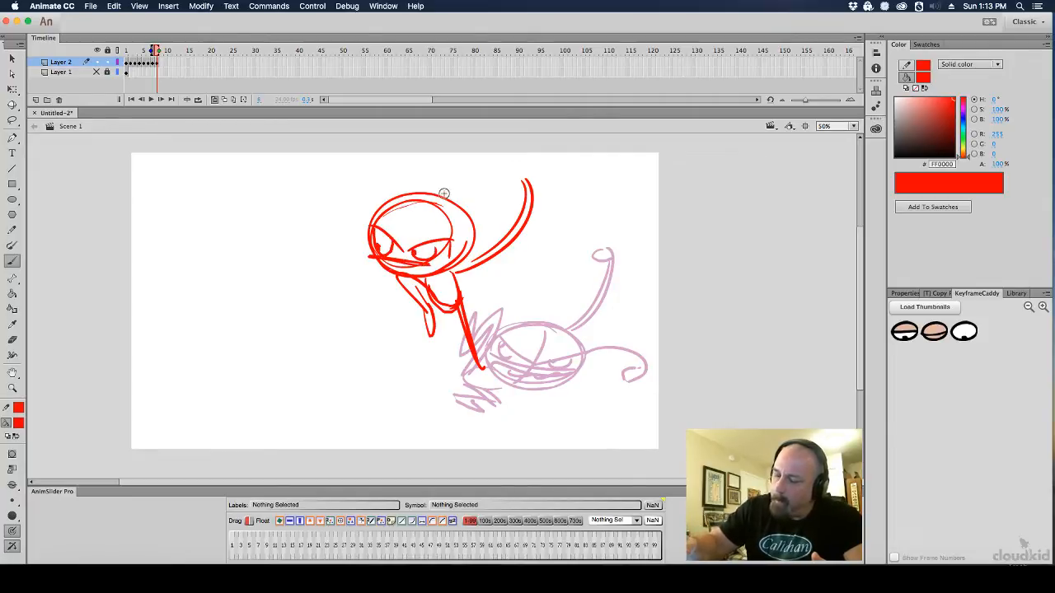
{"action": "mouse_move", "coordinate": [438, 198]}
{"action": "left_mouse_down"}
{"action": "mouse_move", "coordinate": [474, 177]}
{"action": "mouse_move", "coordinate": [430, 199]}
{"action": "mouse_move", "coordinate": [531, 202]}
{"action": "left_mouse_up"}
{"action": "left_click_drag", "start_coordinate": [531, 202], "coordinate": [466, 216]}
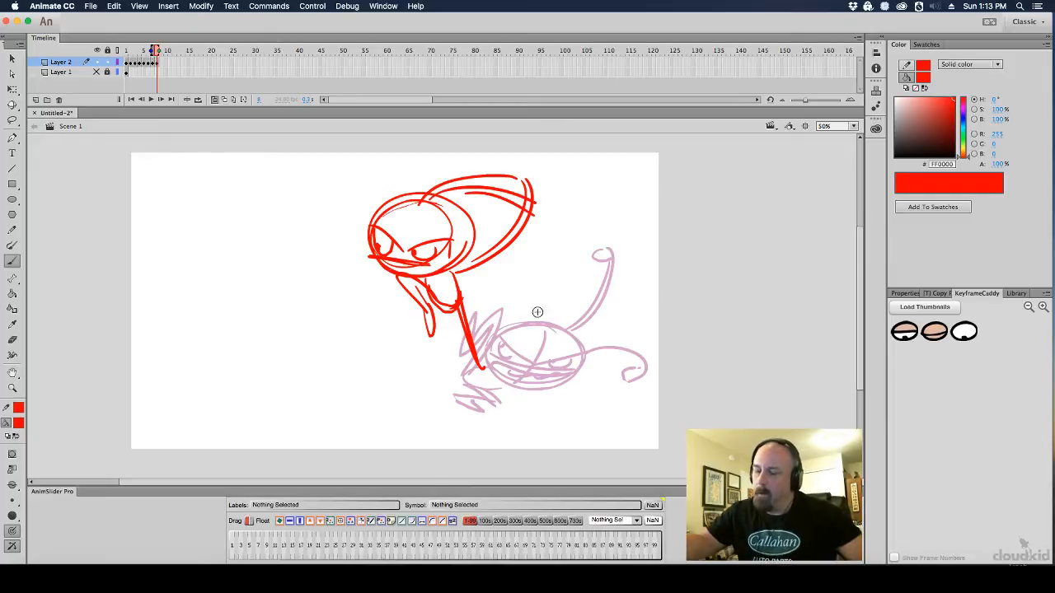
{"action": "mouse_move", "coordinate": [371, 203]}
{"action": "left_mouse_down"}
{"action": "mouse_move", "coordinate": [305, 213]}
{"action": "mouse_move", "coordinate": [292, 239]}
{"action": "mouse_move", "coordinate": [326, 234]}
{"action": "left_mouse_up"}
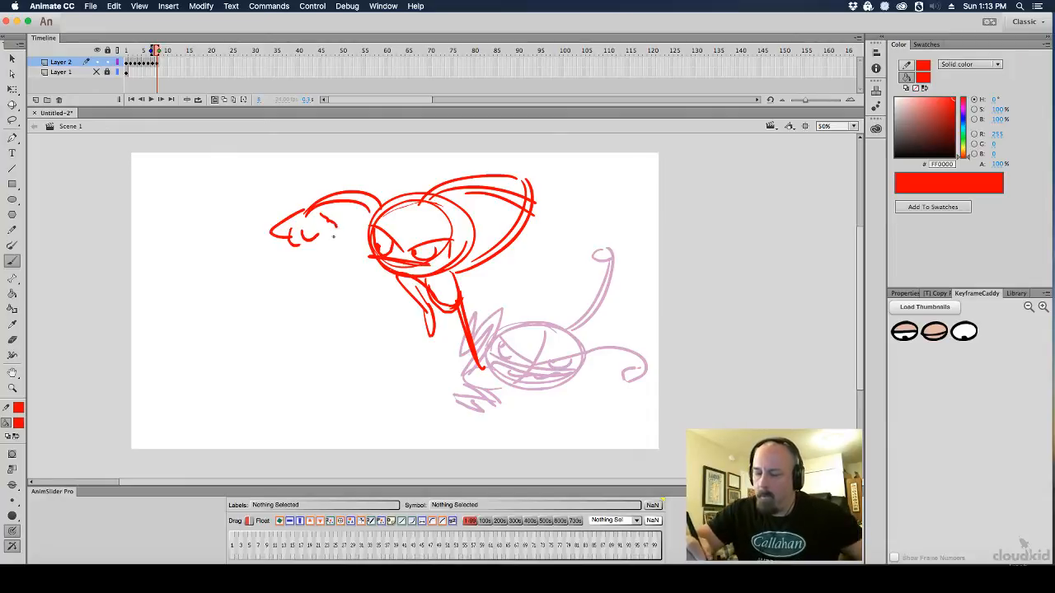
{"action": "key", "text": "super+z"}
{"action": "key", "text": "super+z"}
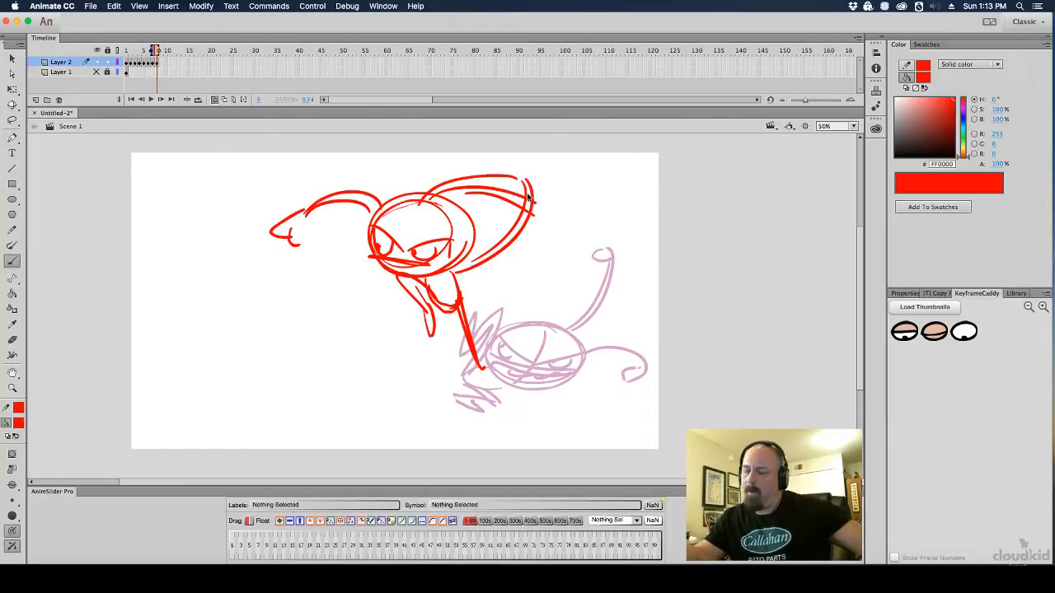
{"action": "key", "text": "super+z"}
{"action": "key", "text": "super+z"}
{"action": "key", "text": "super+z"}
{"action": "key", "text": "super+z"}
{"action": "key", "text": "super+z"}
{"action": "key", "text": "super+z"}
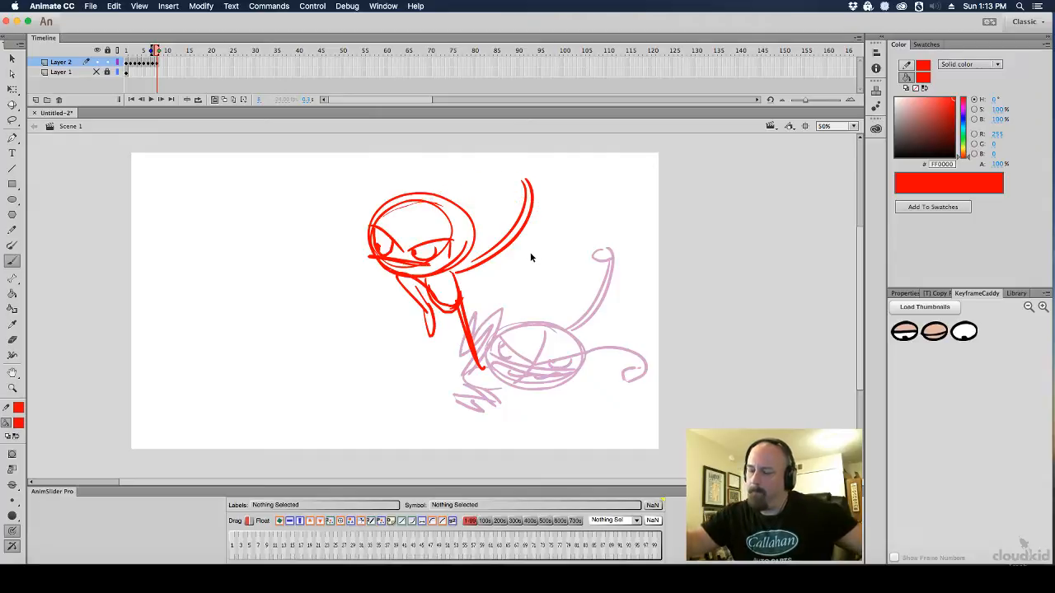
{"action": "key", "text": "super+z"}
{"action": "key", "text": "super+z"}
{"action": "key", "text": "super+z"}
{"action": "key", "text": "super+z"}
{"action": "key", "text": "super+z"}
{"action": "key", "text": "super+z"}
{"action": "key", "text": "super+z"}
{"action": "key", "text": "super+z"}
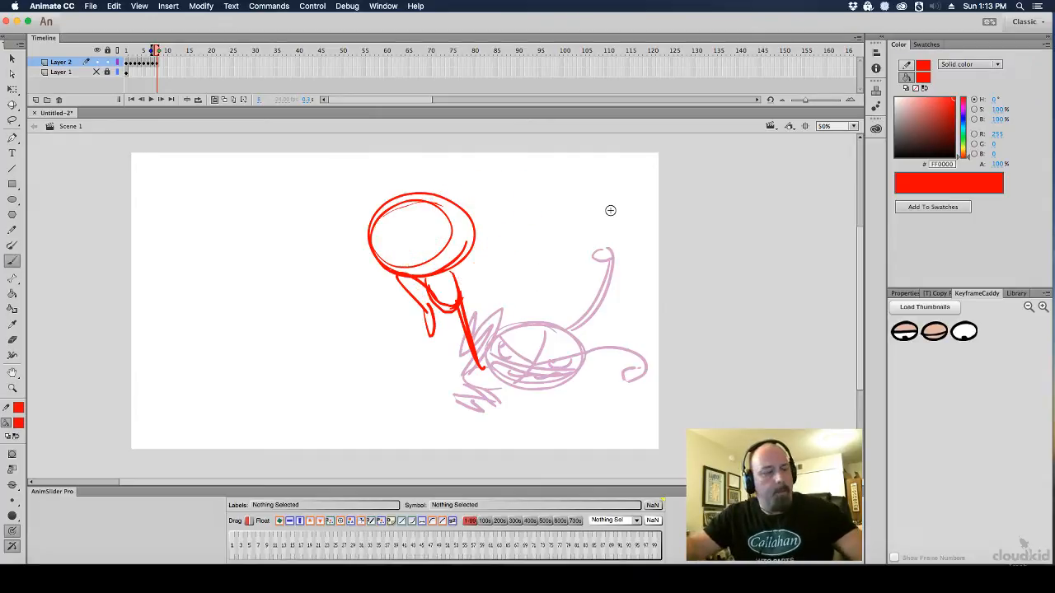
{"action": "key", "text": "Return"}
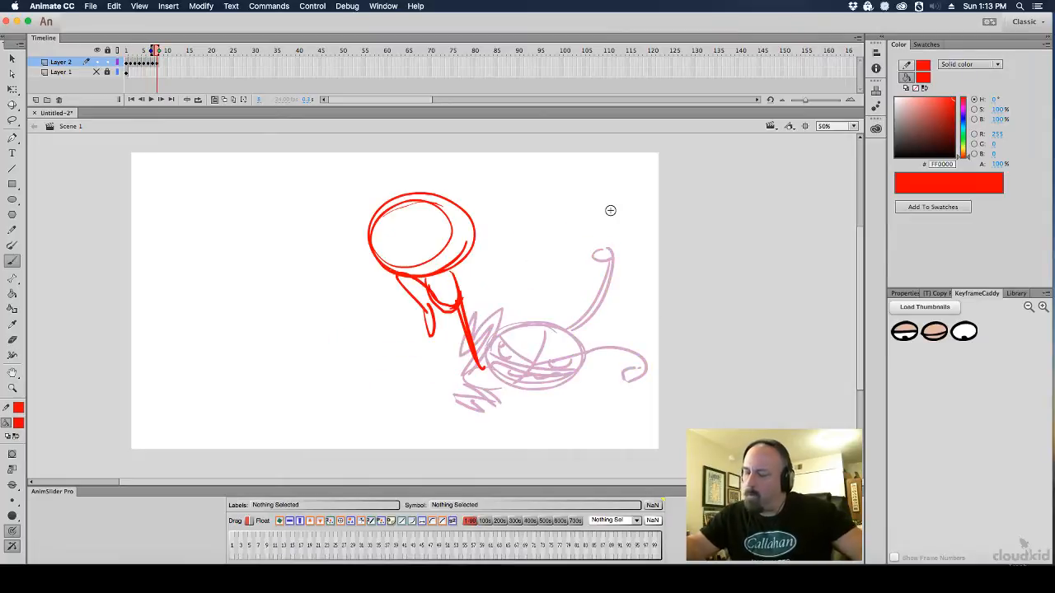
Draw a trailing limb and a second hanging limb below the frame 8 head, plus a curved tentacle sweeping back from its crown
{"action": "left_click_drag", "start_coordinate": [454, 272], "coordinate": [488, 319]}
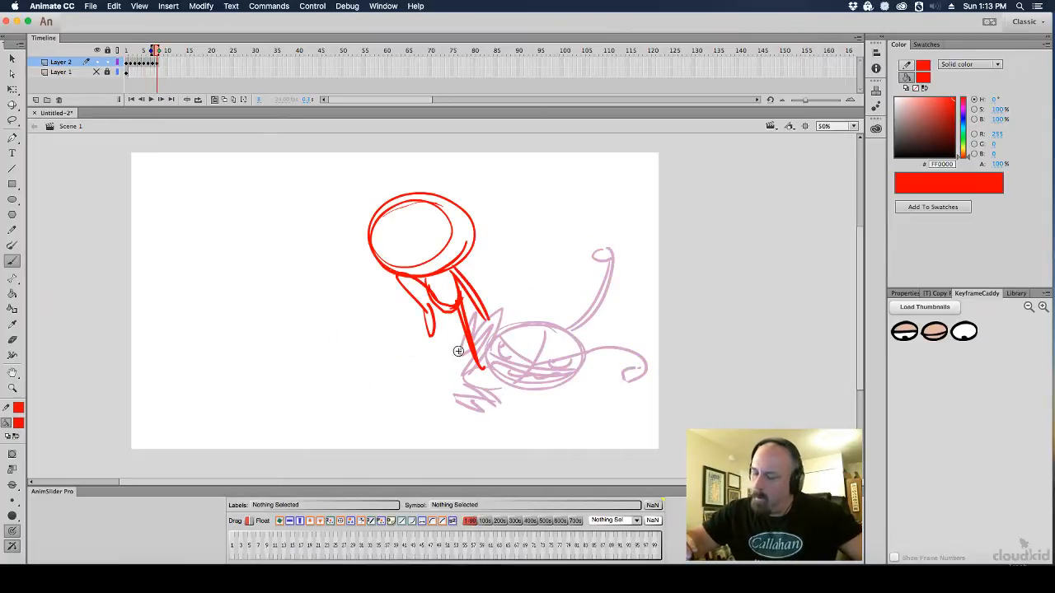
{"action": "mouse_move", "coordinate": [402, 282]}
{"action": "left_mouse_down"}
{"action": "mouse_move", "coordinate": [403, 328]}
{"action": "mouse_move", "coordinate": [419, 333]}
{"action": "left_mouse_up"}
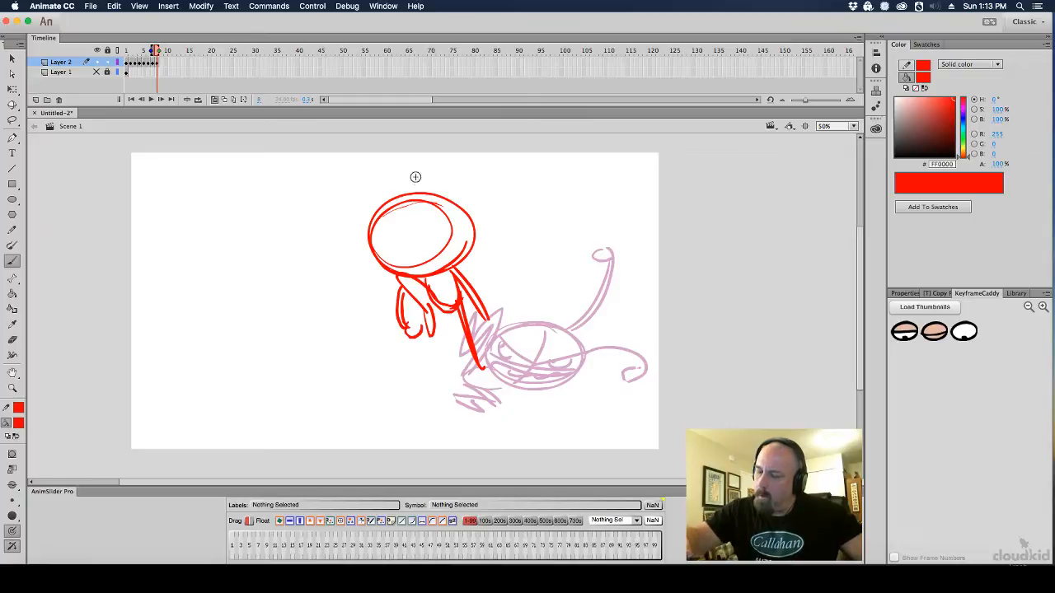
{"action": "mouse_move", "coordinate": [440, 193]}
{"action": "left_mouse_down"}
{"action": "mouse_move", "coordinate": [500, 211]}
{"action": "mouse_move", "coordinate": [500, 248]}
{"action": "left_mouse_up"}
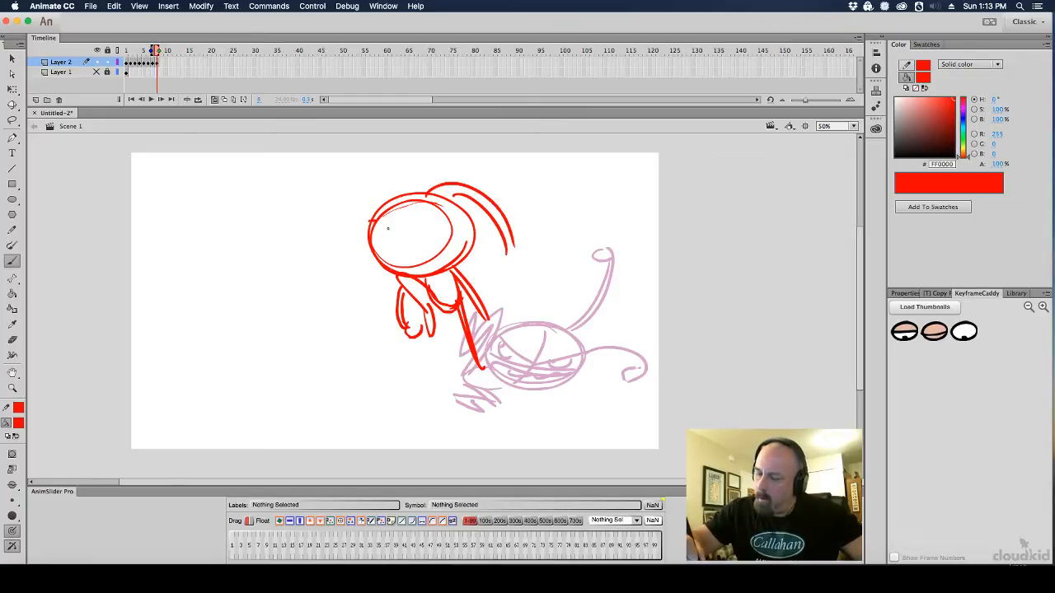
Draw the frame 8 mask lines, eyes and mouth, and add a small oval foot to the stretched leg
{"action": "left_click_drag", "start_coordinate": [388, 232], "coordinate": [465, 236]}
{"action": "left_click_drag", "start_coordinate": [377, 250], "coordinate": [454, 259]}
{"action": "mouse_move", "coordinate": [374, 229]}
{"action": "left_mouse_down"}
{"action": "mouse_move", "coordinate": [417, 249]}
{"action": "mouse_move", "coordinate": [386, 237]}
{"action": "mouse_move", "coordinate": [395, 262]}
{"action": "mouse_move", "coordinate": [438, 265]}
{"action": "left_mouse_up"}
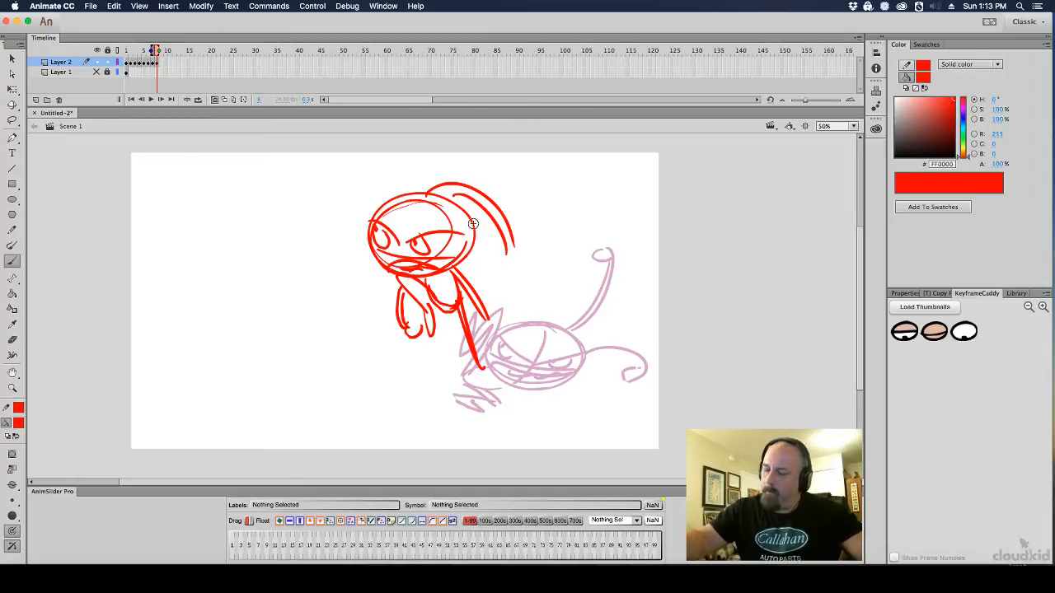
{"action": "left_click_drag", "start_coordinate": [484, 345], "coordinate": [487, 377]}
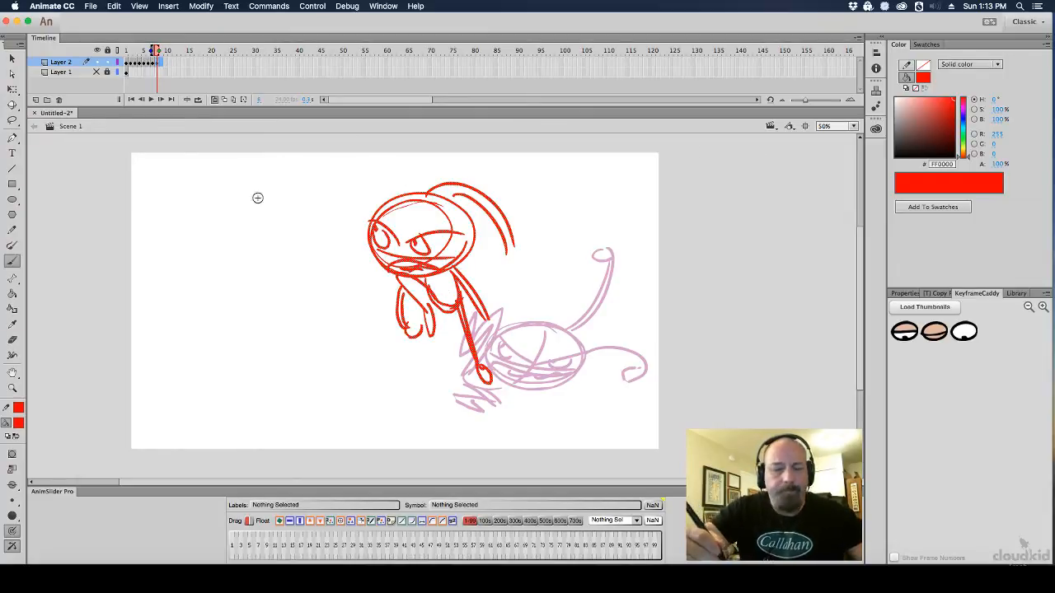
Draw a tilted round head and small body in frame 9, ahead of the frame 8 pose, with one trailing leg, a folded leg and two curved arms
{"action": "key", "text": "F7"}
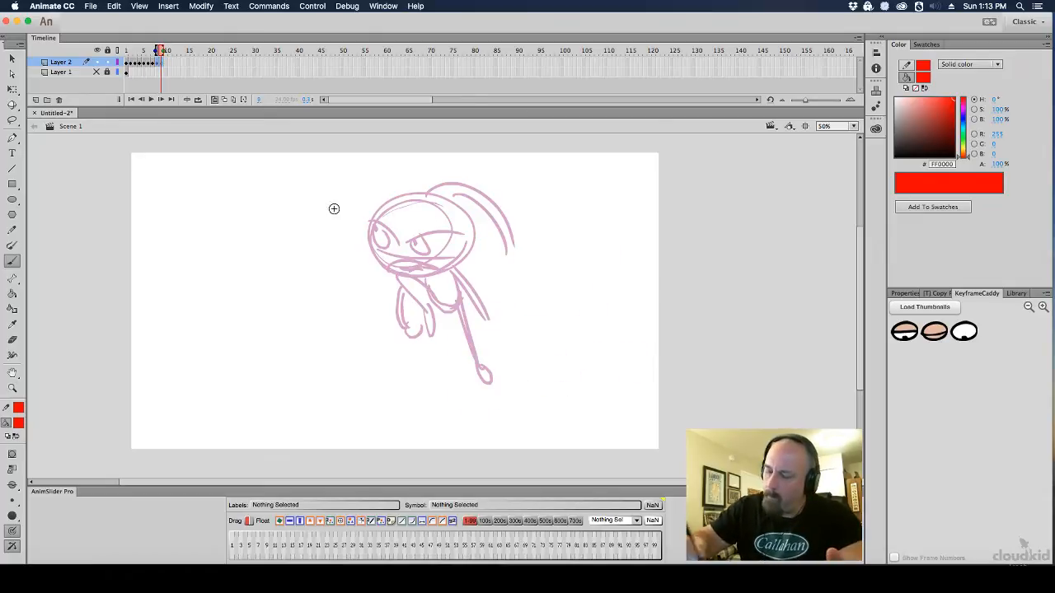
{"action": "mouse_move", "coordinate": [332, 207]}
{"action": "left_mouse_down"}
{"action": "mouse_move", "coordinate": [379, 248]}
{"action": "mouse_move", "coordinate": [326, 305]}
{"action": "mouse_move", "coordinate": [288, 289]}
{"action": "mouse_move", "coordinate": [309, 249]}
{"action": "mouse_move", "coordinate": [404, 215]}
{"action": "mouse_move", "coordinate": [381, 237]}
{"action": "left_mouse_up"}
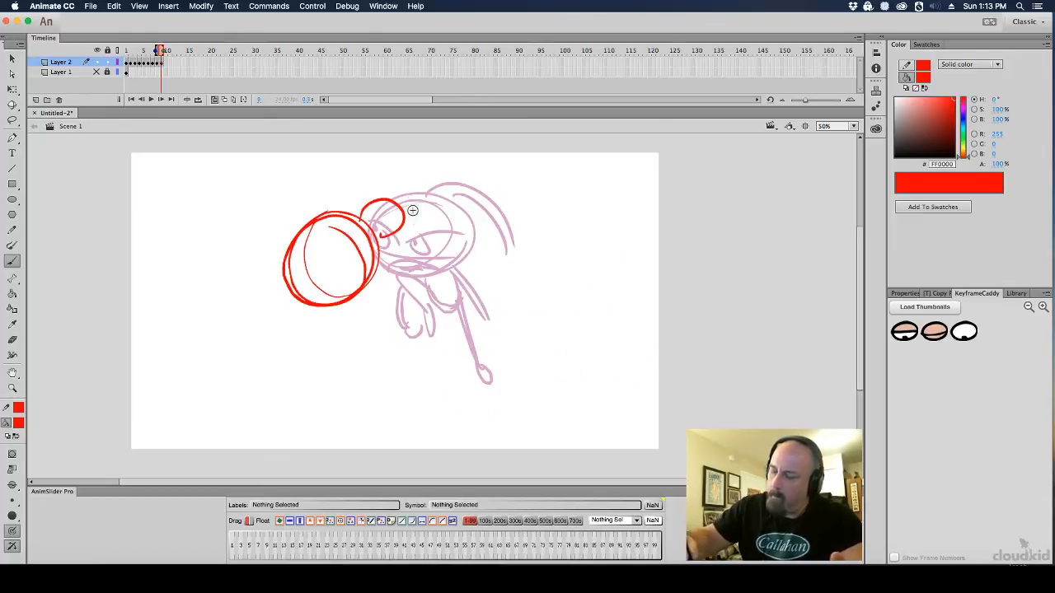
{"action": "left_click_drag", "start_coordinate": [404, 203], "coordinate": [437, 298]}
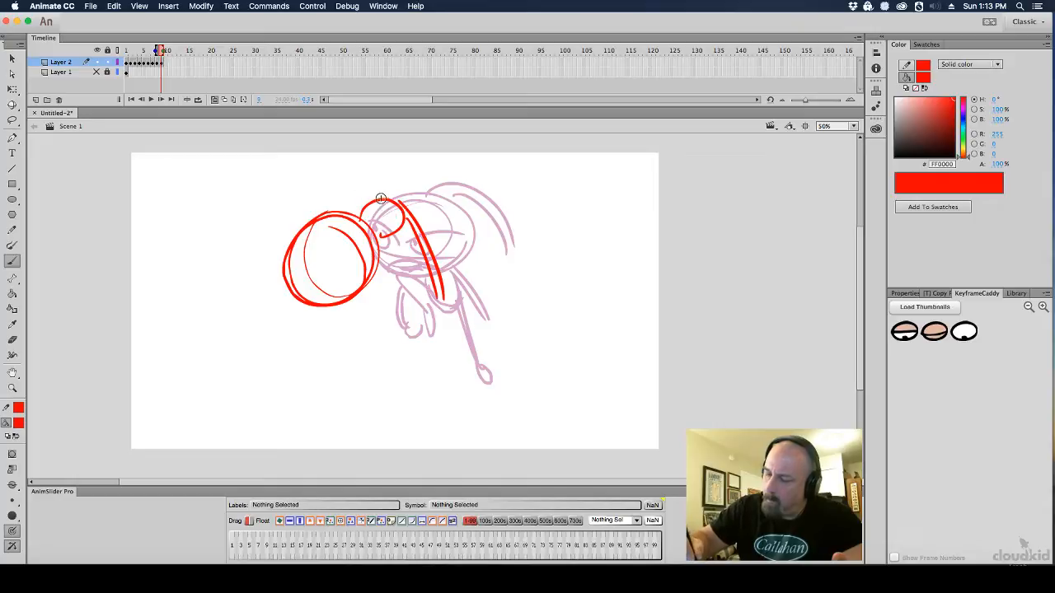
{"action": "mouse_move", "coordinate": [383, 198]}
{"action": "left_mouse_down"}
{"action": "mouse_move", "coordinate": [346, 185]}
{"action": "mouse_move", "coordinate": [358, 211]}
{"action": "left_mouse_up"}
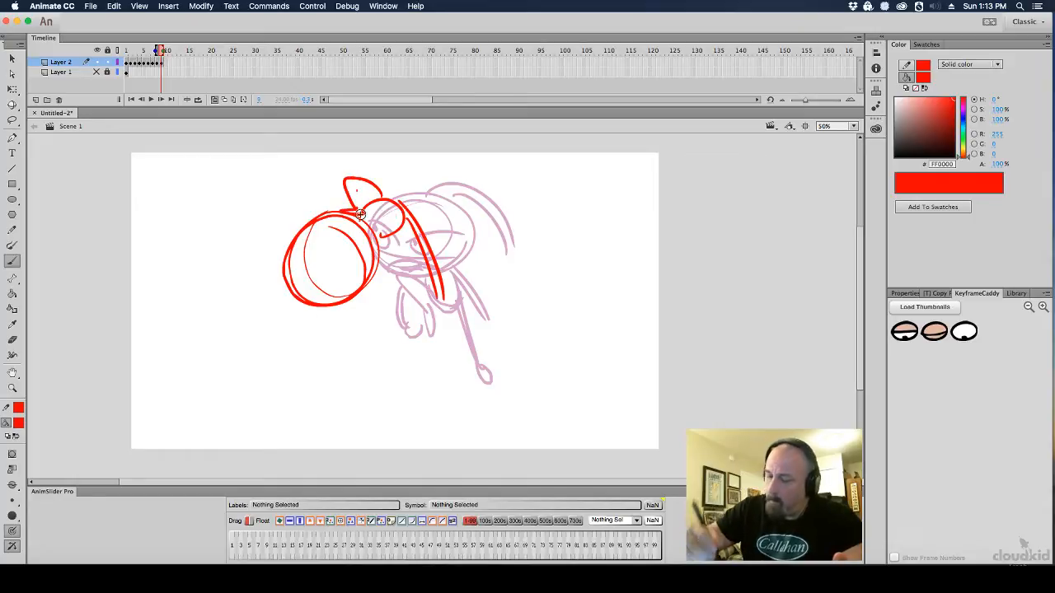
{"action": "mouse_move", "coordinate": [333, 310]}
{"action": "left_mouse_down"}
{"action": "mouse_move", "coordinate": [347, 331]}
{"action": "mouse_move", "coordinate": [410, 334]}
{"action": "left_mouse_up"}
{"action": "mouse_move", "coordinate": [369, 218]}
{"action": "left_mouse_down"}
{"action": "mouse_move", "coordinate": [433, 176]}
{"action": "mouse_move", "coordinate": [444, 310]}
{"action": "mouse_move", "coordinate": [455, 327]}
{"action": "left_mouse_up"}
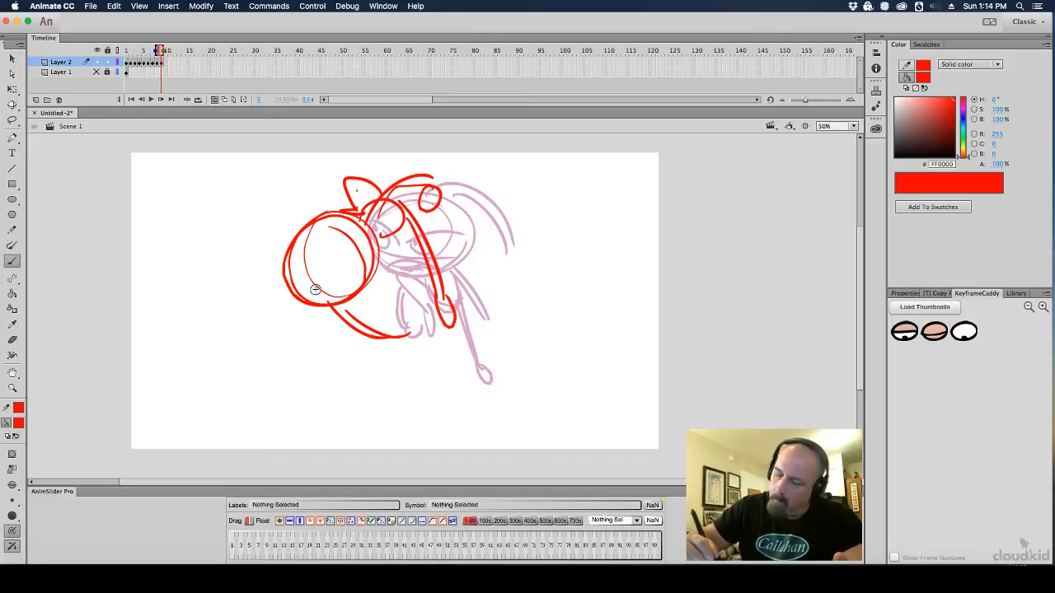
Detail frame 9 with mask lines, eyes, fists and a tentacle arcing over the body, plus two thin motion lines below the trailing leg
{"action": "mouse_move", "coordinate": [293, 291]}
{"action": "left_mouse_down"}
{"action": "mouse_move", "coordinate": [341, 286]}
{"action": "mouse_move", "coordinate": [368, 244]}
{"action": "left_mouse_up"}
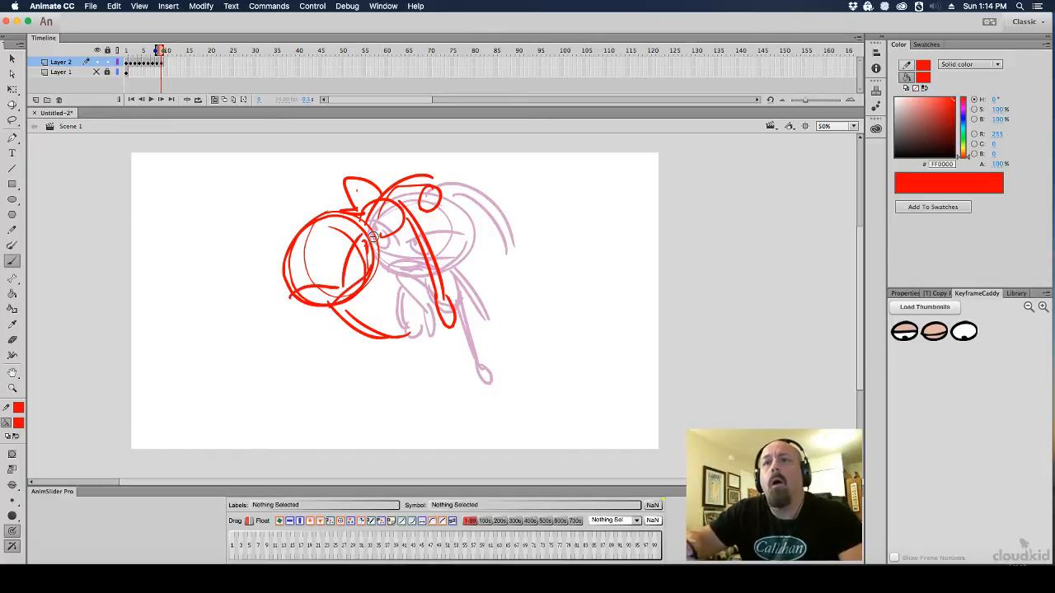
{"action": "mouse_move", "coordinate": [301, 295]}
{"action": "left_mouse_down"}
{"action": "mouse_move", "coordinate": [350, 273]}
{"action": "mouse_move", "coordinate": [331, 294]}
{"action": "mouse_move", "coordinate": [355, 286]}
{"action": "left_mouse_up"}
{"action": "mouse_move", "coordinate": [326, 218]}
{"action": "left_mouse_down"}
{"action": "mouse_move", "coordinate": [306, 234]}
{"action": "mouse_move", "coordinate": [402, 162]}
{"action": "mouse_move", "coordinate": [429, 175]}
{"action": "left_mouse_up"}
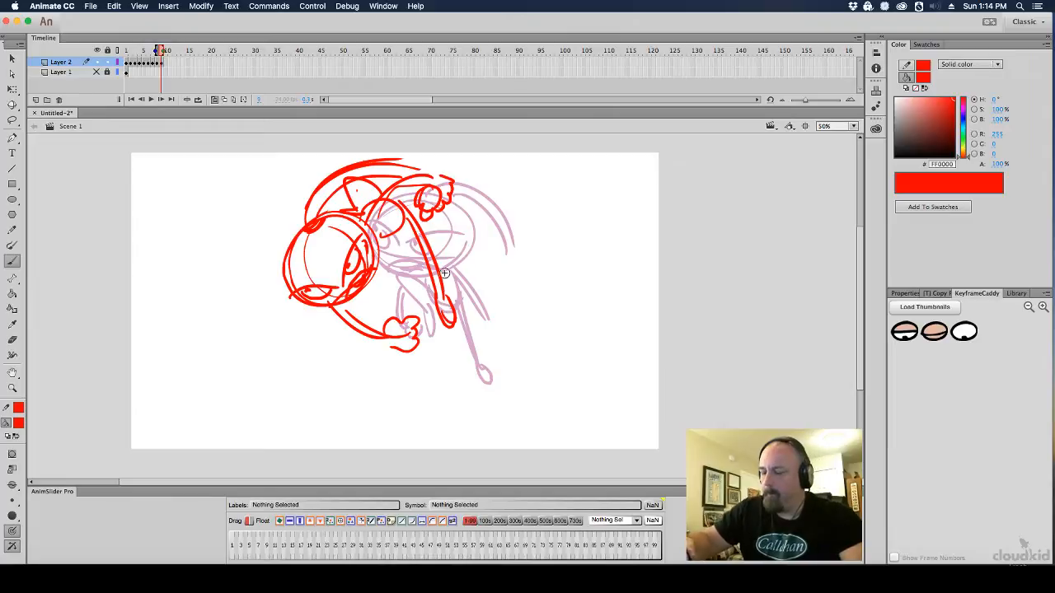
{"action": "left_click_drag", "start_coordinate": [463, 294], "coordinate": [479, 381]}
{"action": "left_click_drag", "start_coordinate": [464, 342], "coordinate": [466, 360]}
Add a blank keyframe at frame 10 and draw a round upside-down head below the frame 9 pose, with a small body, mask line and eyes
{"action": "left_click_drag", "start_coordinate": [160, 50], "coordinate": [160, 50]}
{"action": "key", "text": "F7"}
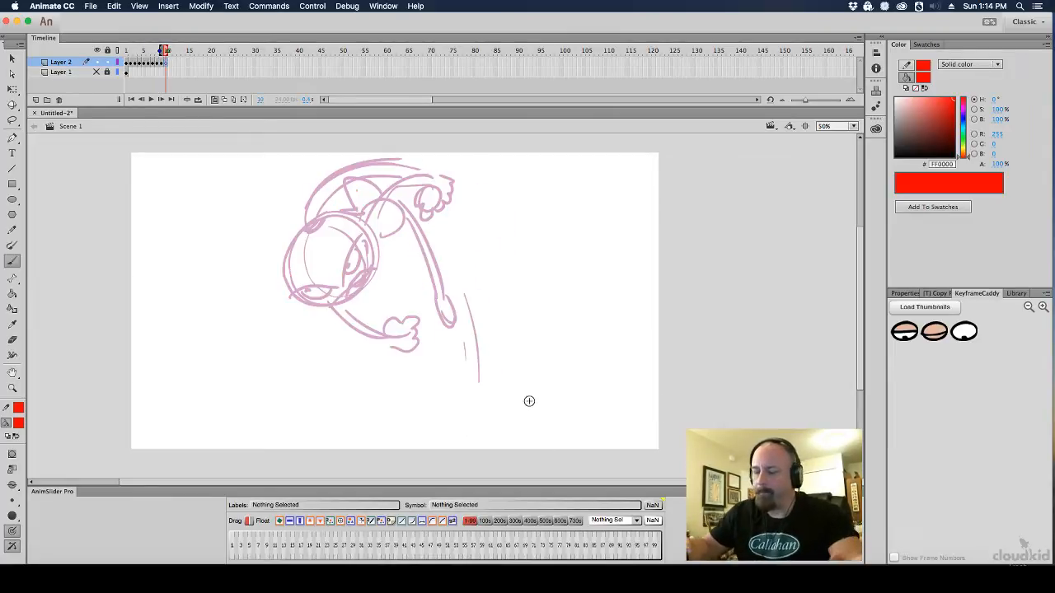
{"action": "mouse_move", "coordinate": [313, 269]}
{"action": "left_mouse_down"}
{"action": "mouse_move", "coordinate": [354, 341]}
{"action": "mouse_move", "coordinate": [368, 319]}
{"action": "left_mouse_up"}
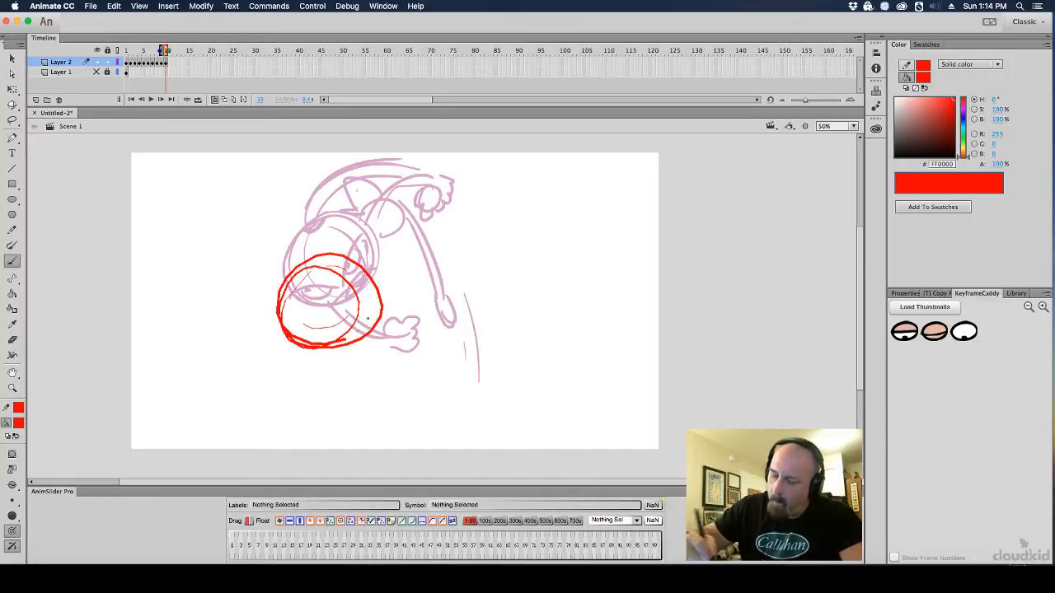
{"action": "mouse_move", "coordinate": [287, 323]}
{"action": "left_mouse_down"}
{"action": "mouse_move", "coordinate": [272, 280]}
{"action": "mouse_move", "coordinate": [306, 252]}
{"action": "left_mouse_up"}
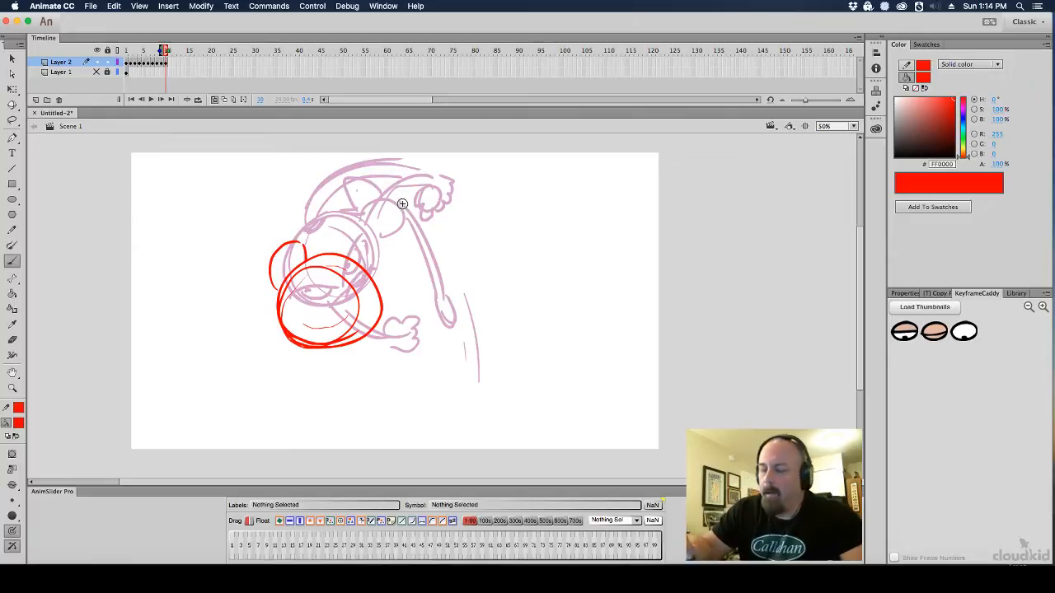
{"action": "left_click_drag", "start_coordinate": [338, 262], "coordinate": [375, 299]}
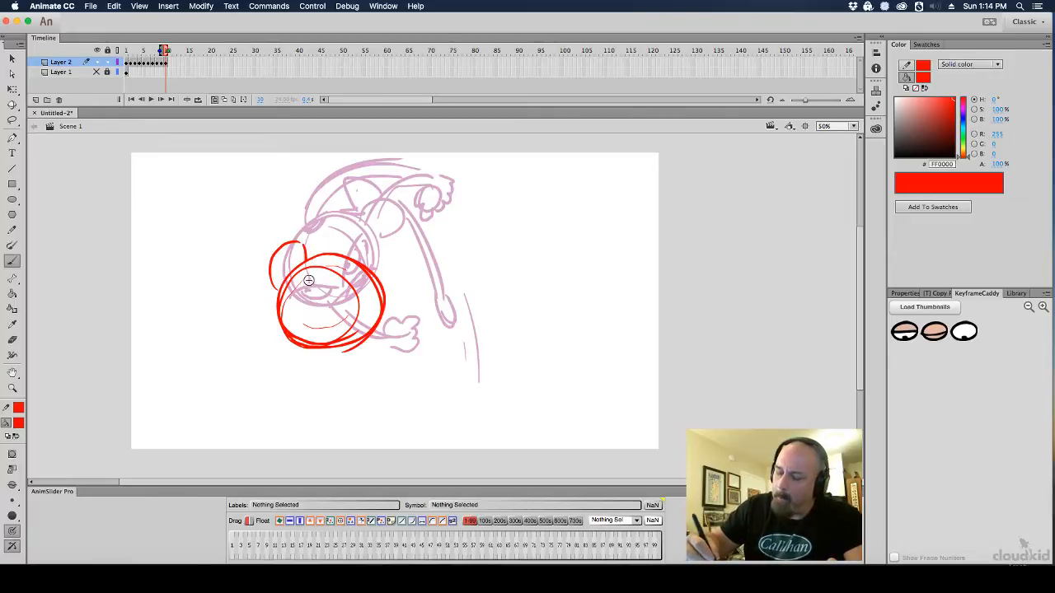
{"action": "mouse_move", "coordinate": [316, 344]}
{"action": "left_mouse_down"}
{"action": "mouse_move", "coordinate": [295, 334]}
{"action": "mouse_move", "coordinate": [377, 293]}
{"action": "left_mouse_up"}
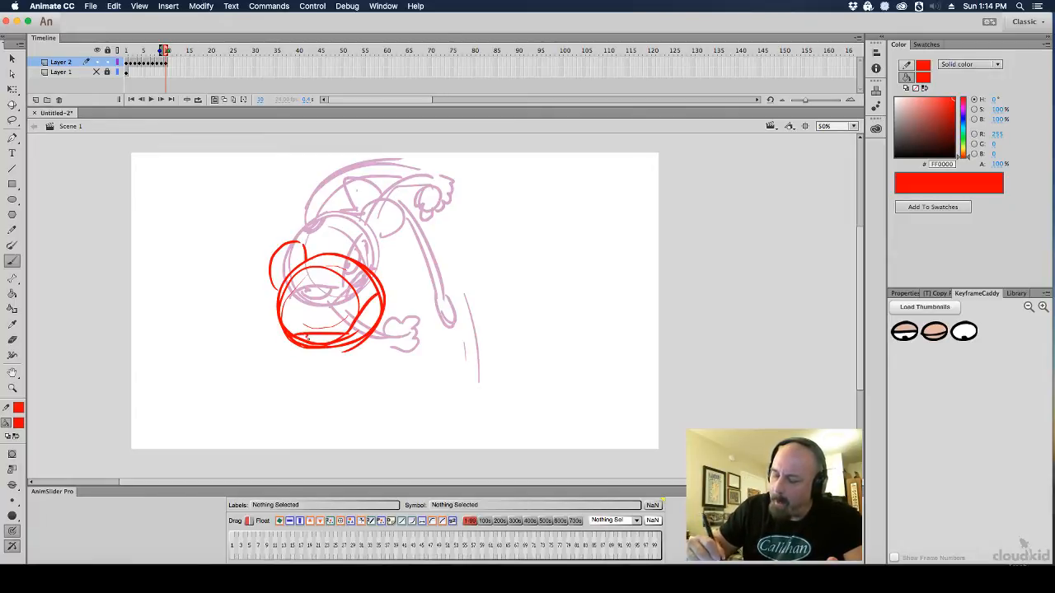
{"action": "left_click_drag", "start_coordinate": [307, 337], "coordinate": [362, 327]}
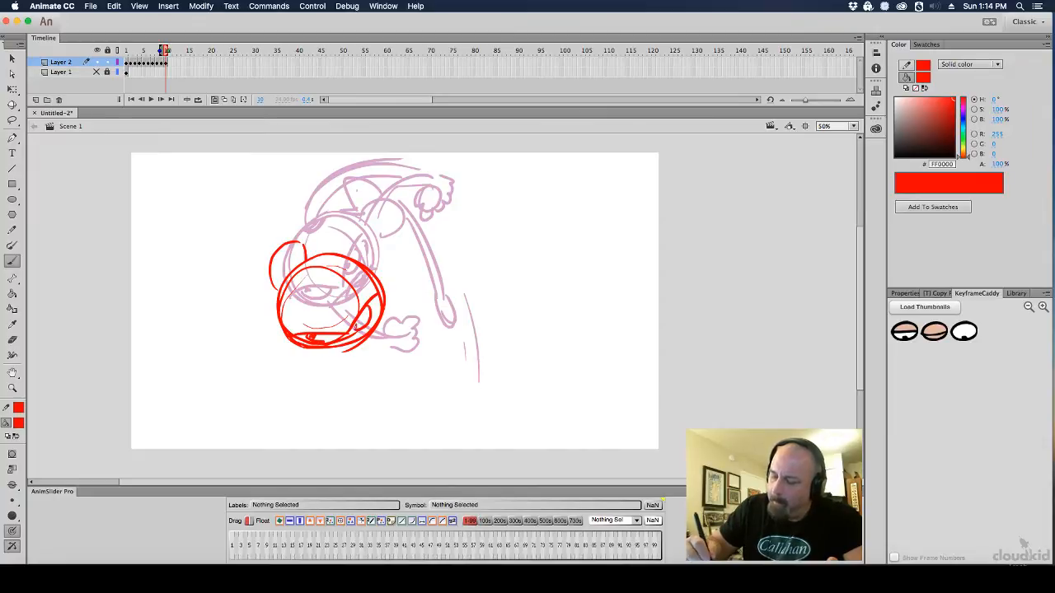
Draw a leg arching back over the frame 10 head, a pointed folded leg ahead of the body, and tentacles streaming back from the crown
{"action": "mouse_move", "coordinate": [298, 244]}
{"action": "left_mouse_down"}
{"action": "mouse_move", "coordinate": [412, 229]}
{"action": "mouse_move", "coordinate": [423, 247]}
{"action": "mouse_move", "coordinate": [425, 236]}
{"action": "left_mouse_up"}
{"action": "mouse_move", "coordinate": [298, 206]}
{"action": "left_mouse_down"}
{"action": "mouse_move", "coordinate": [262, 257]}
{"action": "mouse_move", "coordinate": [331, 210]}
{"action": "left_mouse_up"}
{"action": "key", "text": "super+z"}
{"action": "key", "text": "super+z"}
{"action": "key", "text": "super+z"}
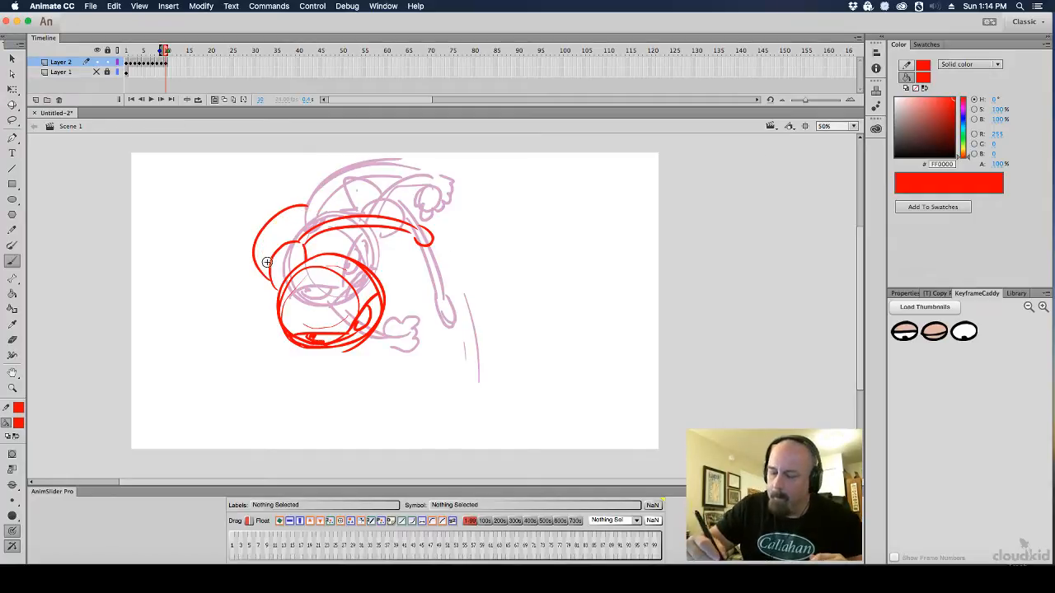
{"action": "mouse_move", "coordinate": [273, 252]}
{"action": "left_mouse_down"}
{"action": "mouse_move", "coordinate": [269, 285]}
{"action": "mouse_move", "coordinate": [272, 269]}
{"action": "mouse_move", "coordinate": [333, 284]}
{"action": "mouse_move", "coordinate": [342, 268]}
{"action": "mouse_move", "coordinate": [429, 245]}
{"action": "mouse_move", "coordinate": [492, 249]}
{"action": "left_mouse_up"}
{"action": "left_click_drag", "start_coordinate": [346, 264], "coordinate": [482, 281]}
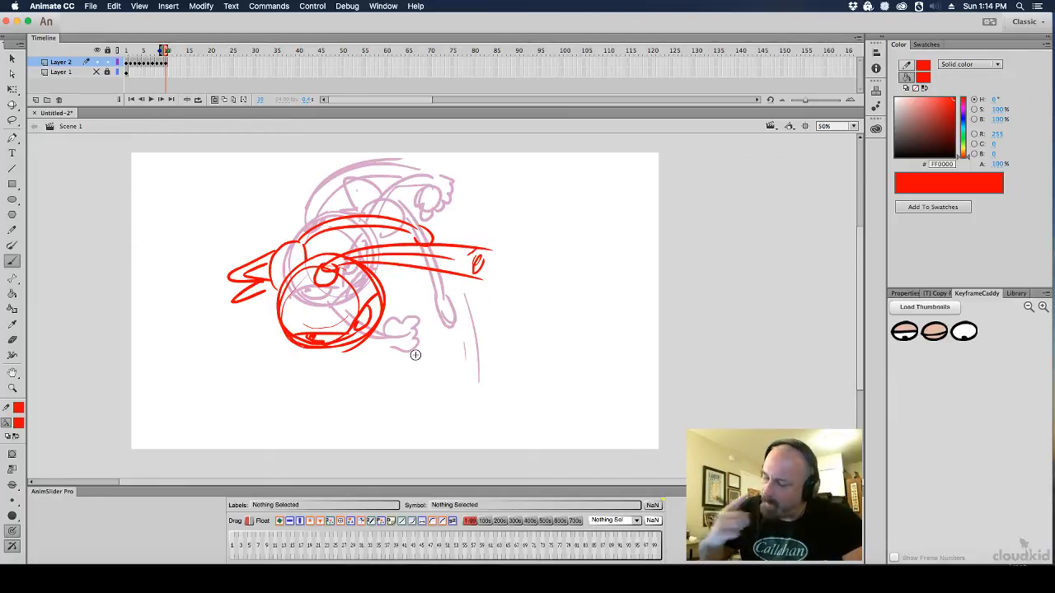
Try a short bent arm ahead of the frame 10 head and a second arm curving down behind it
{"action": "mouse_move", "coordinate": [277, 306]}
{"action": "left_mouse_down"}
{"action": "mouse_move", "coordinate": [250, 340]}
{"action": "mouse_move", "coordinate": [281, 333]}
{"action": "left_mouse_up"}
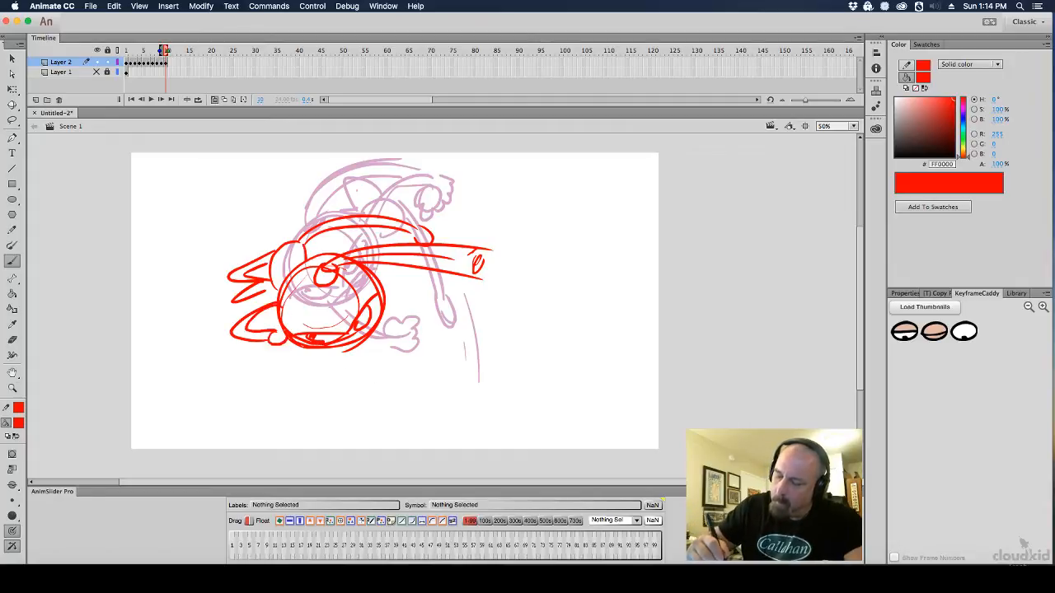
{"action": "mouse_move", "coordinate": [383, 281]}
{"action": "left_mouse_down"}
{"action": "mouse_move", "coordinate": [439, 297]}
{"action": "mouse_move", "coordinate": [452, 326]}
{"action": "left_mouse_up"}
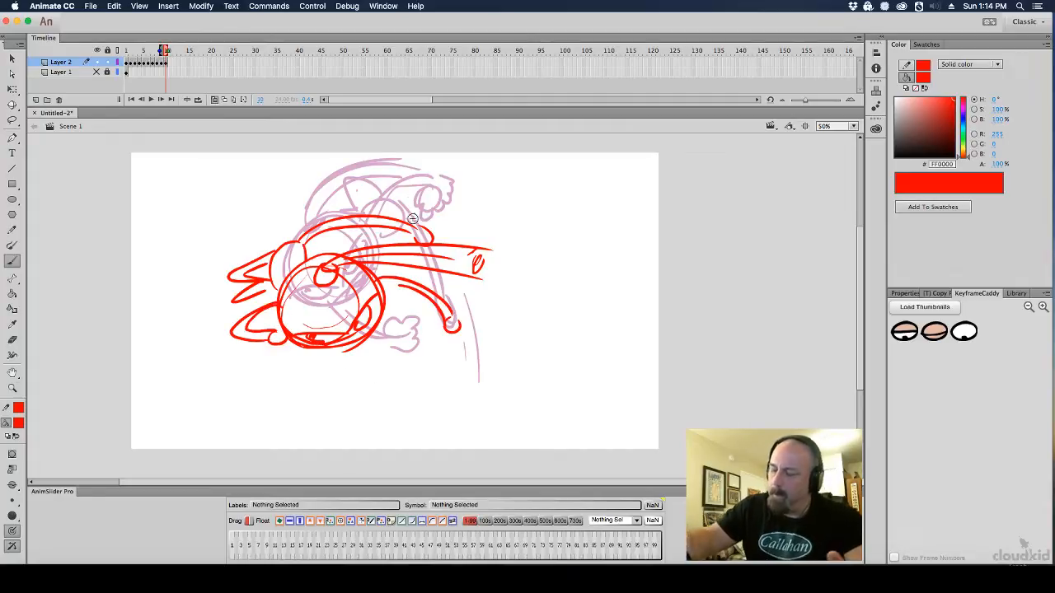
{"action": "key", "text": "super+z"}
{"action": "key", "text": "super+z"}
{"action": "key", "text": "super+z"}
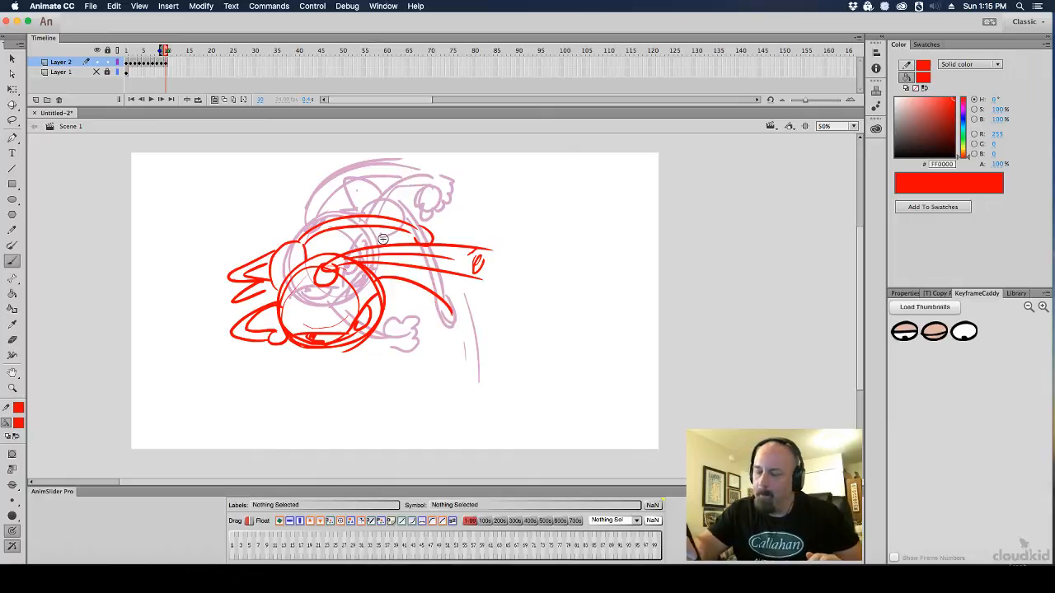
Draw a curved arm rising above the frame 10 head and ending in a round fist
{"action": "left_click_drag", "start_coordinate": [343, 254], "coordinate": [438, 188]}
{"action": "left_click_drag", "start_coordinate": [352, 250], "coordinate": [440, 197]}
{"action": "key", "text": "super+z"}
{"action": "key", "text": "super+z"}
{"action": "mouse_move", "coordinate": [343, 247]}
{"action": "left_mouse_down"}
{"action": "mouse_move", "coordinate": [337, 195]}
{"action": "mouse_move", "coordinate": [370, 190]}
{"action": "mouse_move", "coordinate": [375, 177]}
{"action": "mouse_move", "coordinate": [373, 206]}
{"action": "left_mouse_up"}
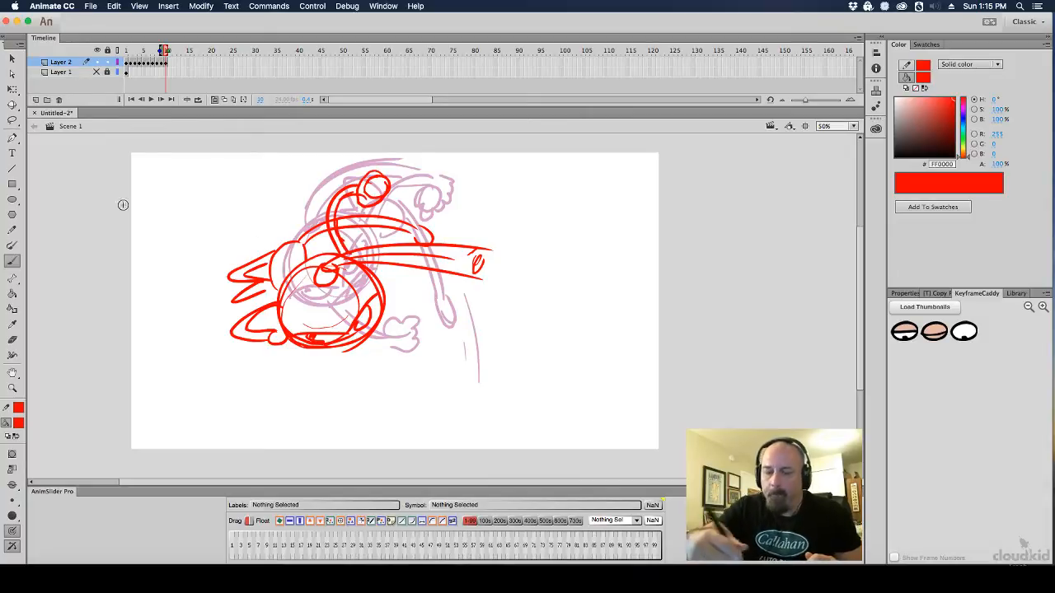
Replace the short bent arm ahead of the frame 10 head with one curling underneath it to an open, fingered hand
{"action": "key", "text": "l"}
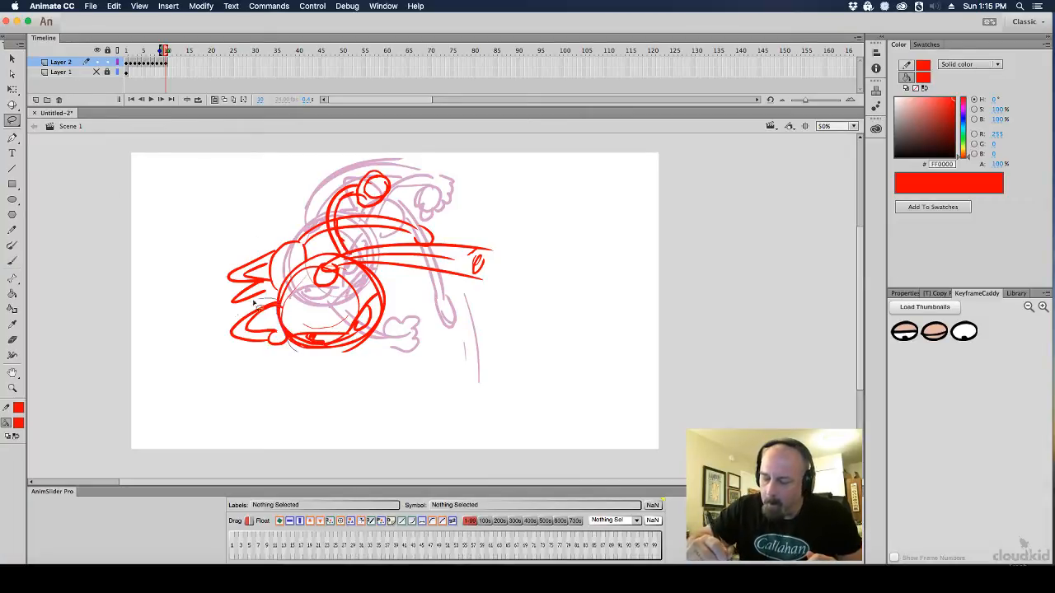
{"action": "left_click_drag", "start_coordinate": [254, 303], "coordinate": [271, 360]}
{"action": "key", "text": "Delete"}
{"action": "key", "text": "b"}
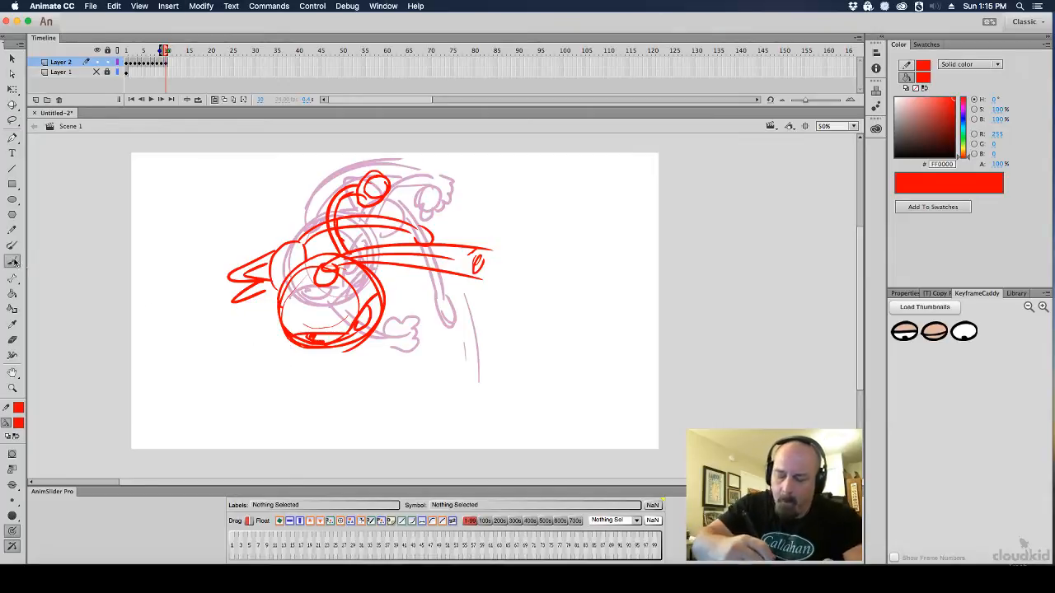
{"action": "mouse_move", "coordinate": [279, 318]}
{"action": "left_mouse_down"}
{"action": "mouse_move", "coordinate": [320, 372]}
{"action": "mouse_move", "coordinate": [373, 369]}
{"action": "mouse_move", "coordinate": [356, 363]}
{"action": "mouse_move", "coordinate": [384, 380]}
{"action": "left_mouse_up"}
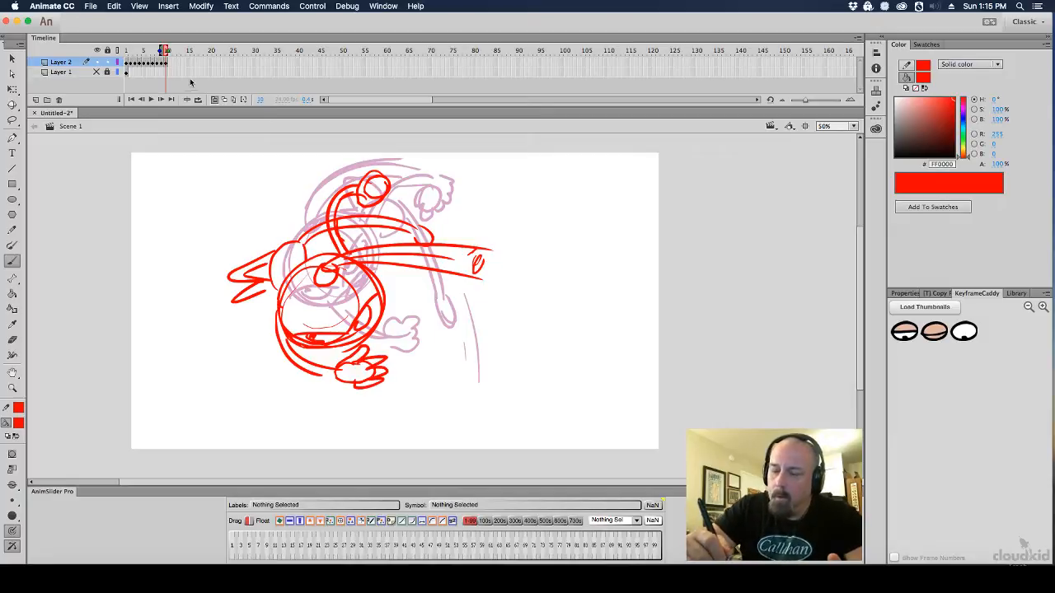
Add a blank keyframe at frame 11 and draw a low oval head, a small body, and a long straight leg stretched back with a foot
{"action": "key", "text": "."}
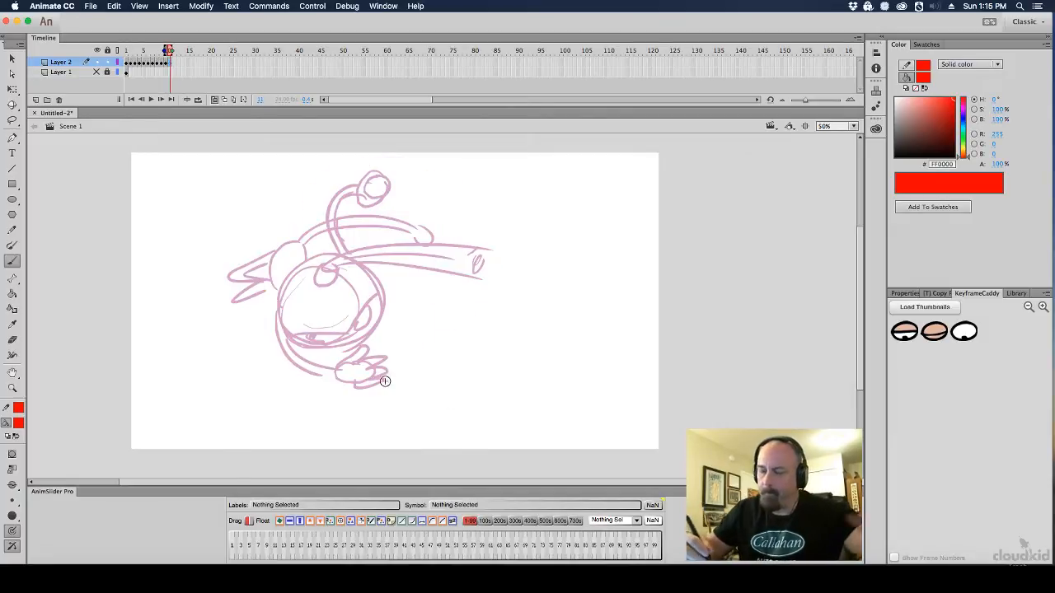
{"action": "mouse_move", "coordinate": [231, 338]}
{"action": "left_mouse_down"}
{"action": "mouse_move", "coordinate": [311, 367]}
{"action": "mouse_move", "coordinate": [317, 346]}
{"action": "mouse_move", "coordinate": [272, 395]}
{"action": "left_mouse_up"}
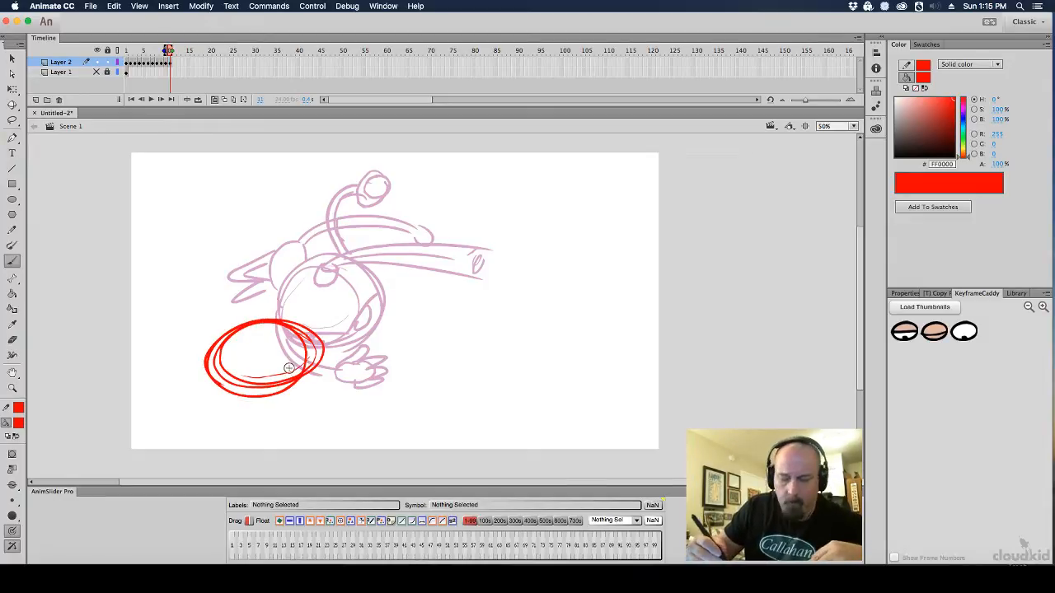
{"action": "key", "text": "super+z"}
{"action": "key", "text": "super+z"}
{"action": "mouse_move", "coordinate": [231, 304]}
{"action": "left_mouse_down"}
{"action": "mouse_move", "coordinate": [298, 336]}
{"action": "mouse_move", "coordinate": [185, 351]}
{"action": "mouse_move", "coordinate": [255, 293]}
{"action": "mouse_move", "coordinate": [244, 402]}
{"action": "left_mouse_up"}
{"action": "mouse_move", "coordinate": [219, 386]}
{"action": "left_mouse_down"}
{"action": "mouse_move", "coordinate": [249, 401]}
{"action": "mouse_move", "coordinate": [301, 387]}
{"action": "mouse_move", "coordinate": [379, 320]}
{"action": "left_mouse_up"}
{"action": "left_click_drag", "start_coordinate": [263, 391], "coordinate": [379, 320]}
{"action": "mouse_move", "coordinate": [375, 305]}
{"action": "left_mouse_down"}
{"action": "mouse_move", "coordinate": [354, 312]}
{"action": "mouse_move", "coordinate": [392, 313]}
{"action": "left_mouse_up"}
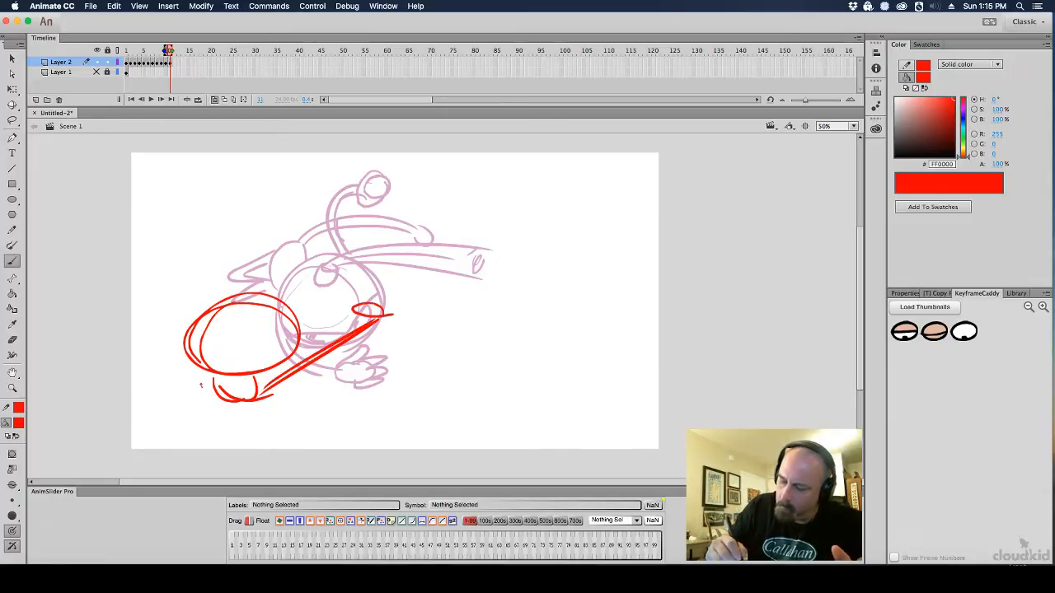
Add a tightly bent front leg, small arms with a fist, mask lines and angry eyes to the frame 11 pose
{"action": "mouse_move", "coordinate": [205, 384]}
{"action": "left_mouse_down"}
{"action": "mouse_move", "coordinate": [267, 376]}
{"action": "mouse_move", "coordinate": [263, 410]}
{"action": "mouse_move", "coordinate": [232, 416]}
{"action": "mouse_move", "coordinate": [214, 398]}
{"action": "mouse_move", "coordinate": [193, 414]}
{"action": "left_mouse_up"}
{"action": "mouse_move", "coordinate": [234, 400]}
{"action": "left_mouse_down"}
{"action": "mouse_move", "coordinate": [200, 409]}
{"action": "mouse_move", "coordinate": [233, 413]}
{"action": "left_mouse_up"}
{"action": "mouse_move", "coordinate": [231, 420]}
{"action": "left_mouse_down"}
{"action": "mouse_move", "coordinate": [195, 426]}
{"action": "mouse_move", "coordinate": [241, 422]}
{"action": "left_mouse_up"}
{"action": "mouse_move", "coordinate": [292, 316]}
{"action": "left_mouse_down"}
{"action": "mouse_move", "coordinate": [243, 346]}
{"action": "mouse_move", "coordinate": [296, 342]}
{"action": "left_mouse_up"}
{"action": "left_click_drag", "start_coordinate": [188, 356], "coordinate": [290, 343]}
{"action": "mouse_move", "coordinate": [215, 333]}
{"action": "left_mouse_down"}
{"action": "mouse_move", "coordinate": [240, 353]}
{"action": "mouse_move", "coordinate": [295, 346]}
{"action": "left_mouse_up"}
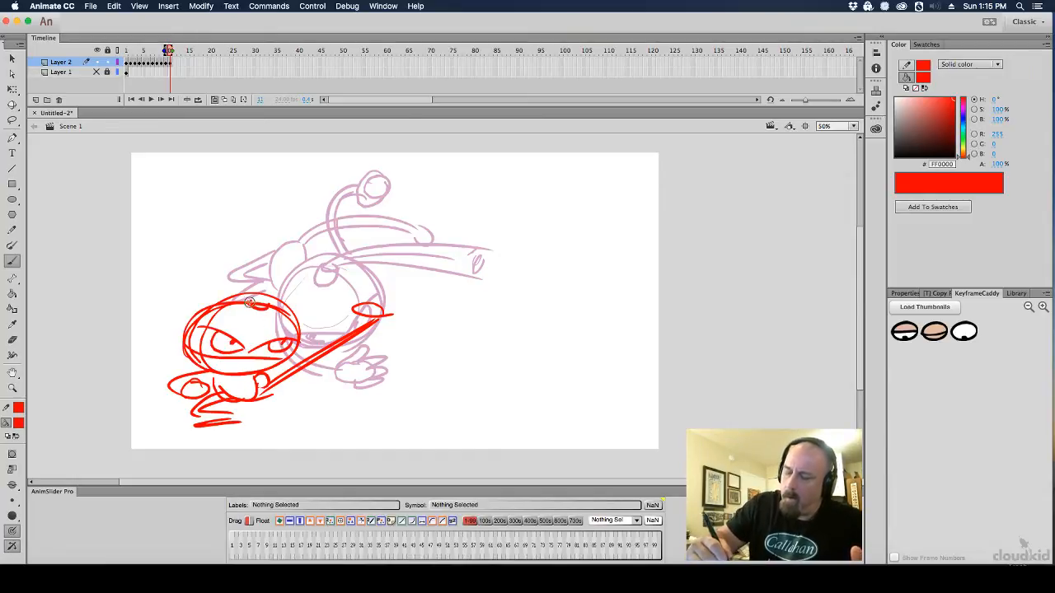
Draw a crown cap on the frame 11 head with several curved tentacles fanning upward from it
{"action": "mouse_move", "coordinate": [249, 303]}
{"action": "left_mouse_down"}
{"action": "mouse_move", "coordinate": [270, 303]}
{"action": "mouse_move", "coordinate": [231, 245]}
{"action": "mouse_move", "coordinate": [193, 250]}
{"action": "left_mouse_up"}
{"action": "left_click_drag", "start_coordinate": [193, 249], "coordinate": [253, 292]}
{"action": "left_click_drag", "start_coordinate": [231, 233], "coordinate": [261, 293]}
{"action": "left_click_drag", "start_coordinate": [257, 225], "coordinate": [267, 293]}
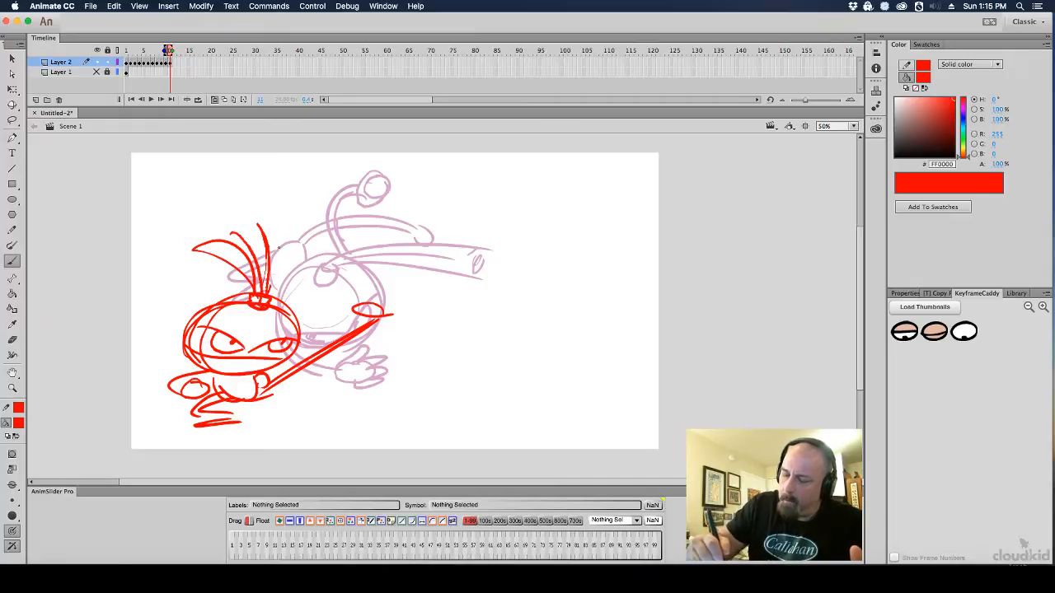
{"action": "mouse_move", "coordinate": [279, 211]}
{"action": "left_mouse_down"}
{"action": "mouse_move", "coordinate": [272, 286]}
{"action": "mouse_move", "coordinate": [249, 297]}
{"action": "left_mouse_up"}
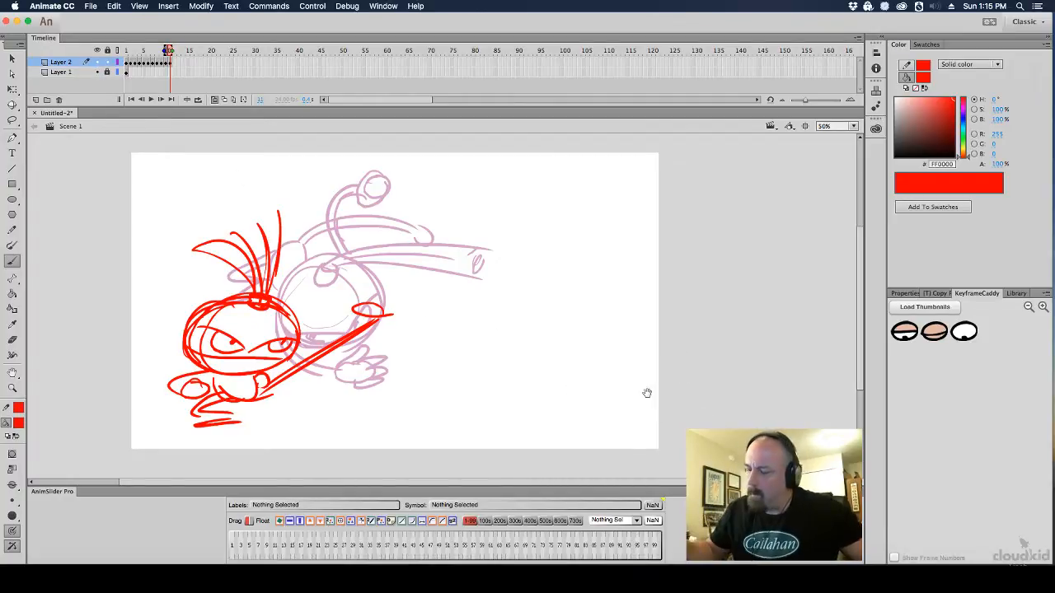
Examine the Tinja reference artwork on frame 1 up close and hide Layer 1
{"action": "mouse_move", "coordinate": [647, 393]}
{"action": "left_mouse_down"}
{"action": "mouse_move", "coordinate": [635, 438]}
{"action": "mouse_move", "coordinate": [644, 387]}
{"action": "left_mouse_up"}
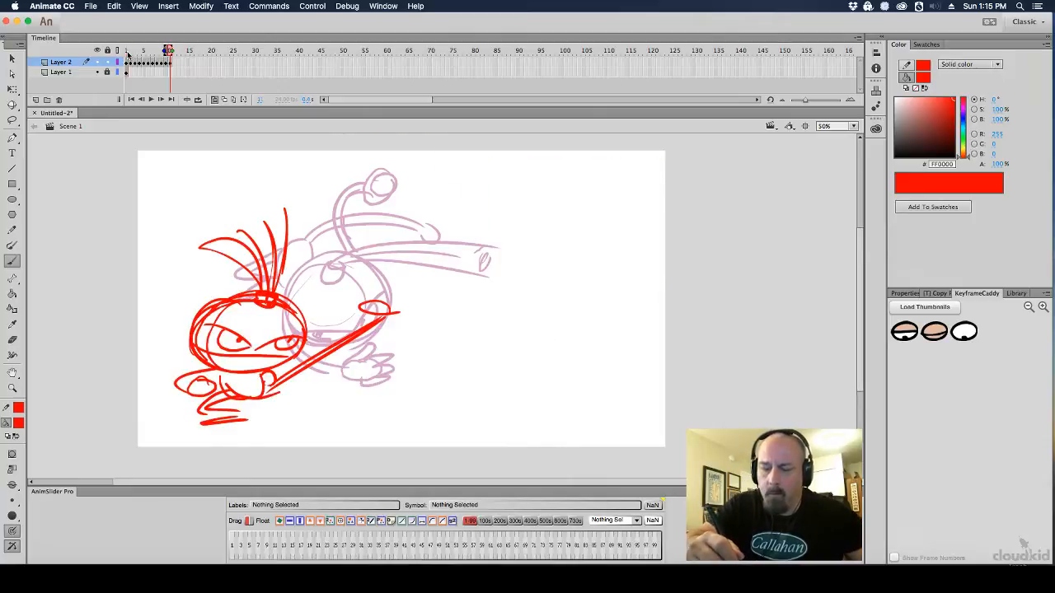
{"action": "left_click_drag", "start_coordinate": [127, 56], "coordinate": [136, 56]}
{"action": "left_click", "coordinate": [606, 245]}
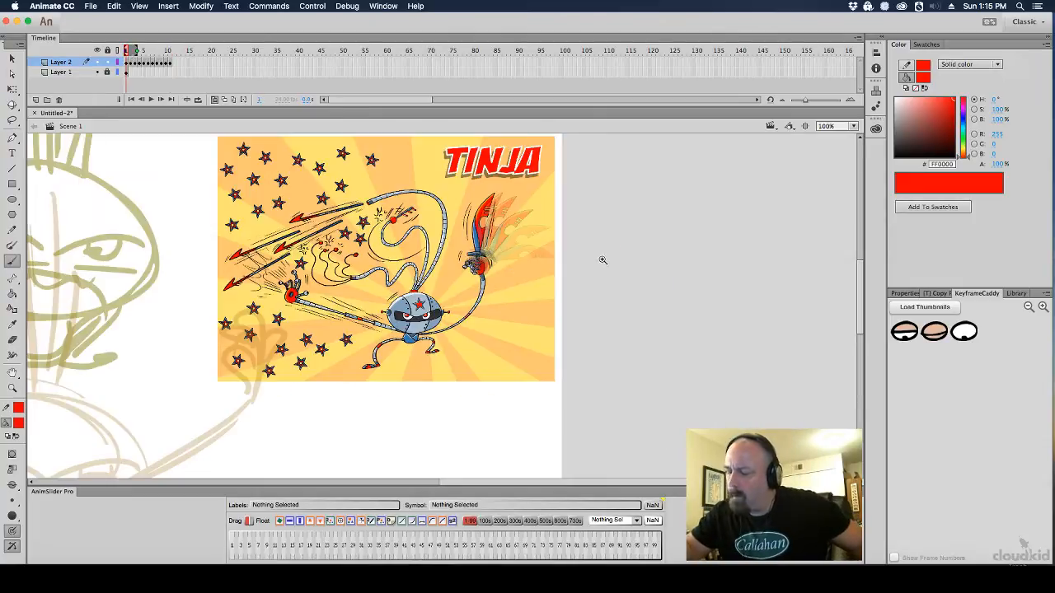
{"action": "left_click", "coordinate": [483, 312]}
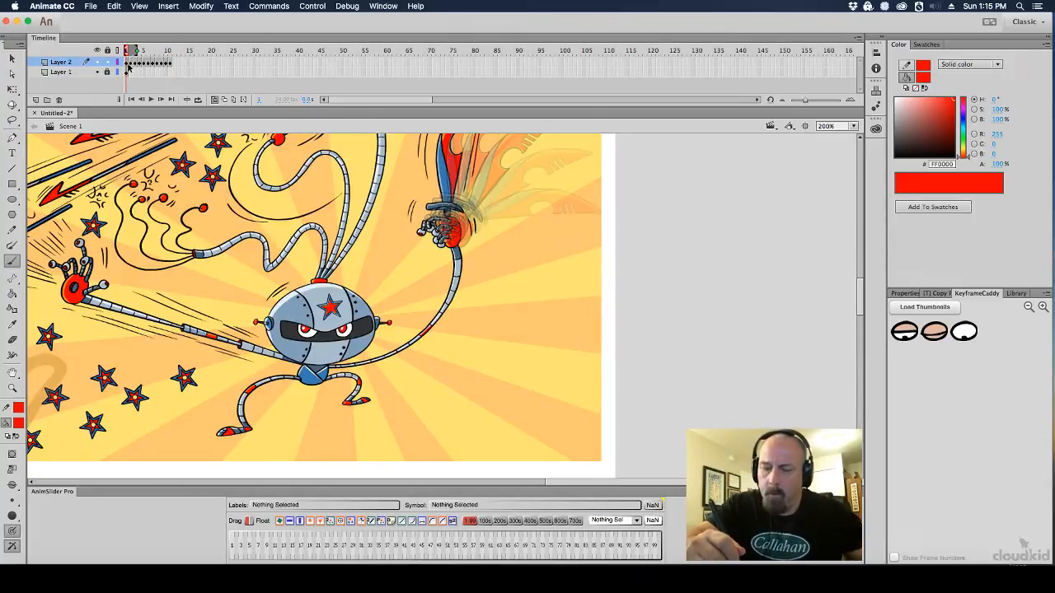
{"action": "left_click", "coordinate": [97, 72]}
Turn off onion skinning and play the rough animation from frame 1 at 50% zoom
{"action": "scroll", "coordinate": [688, 250], "scroll_direction": "left", "scroll_amount": 5}
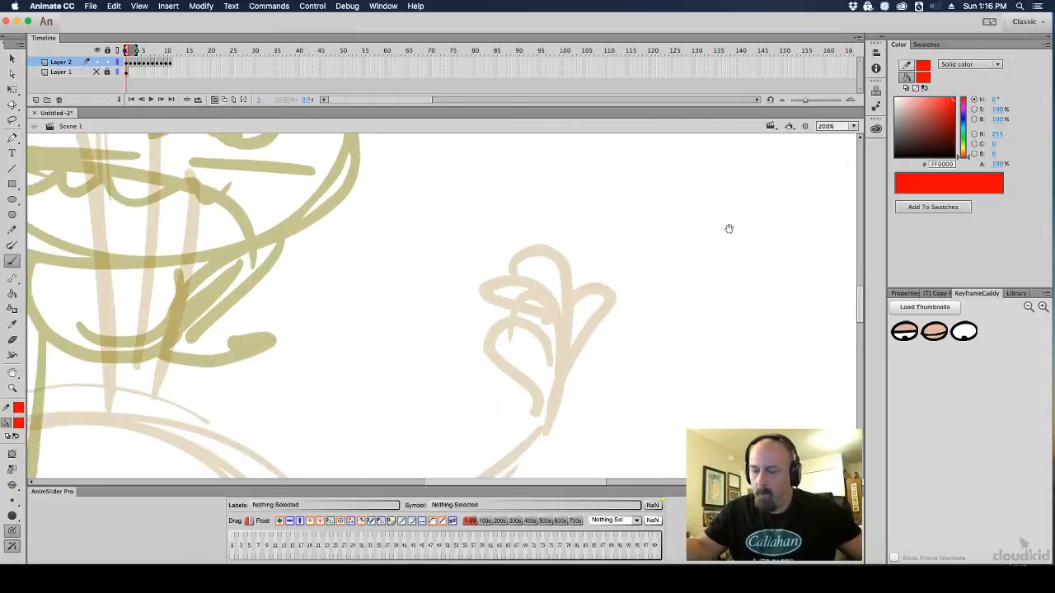
{"action": "left_click", "coordinate": [631, 297], "text": "alt"}
{"action": "left_click", "coordinate": [630, 298], "text": "alt"}
{"action": "scroll", "coordinate": [607, 326], "scroll_direction": "down", "scroll_amount": 2}
{"action": "scroll", "coordinate": [594, 301], "scroll_direction": "up", "scroll_amount": 3}
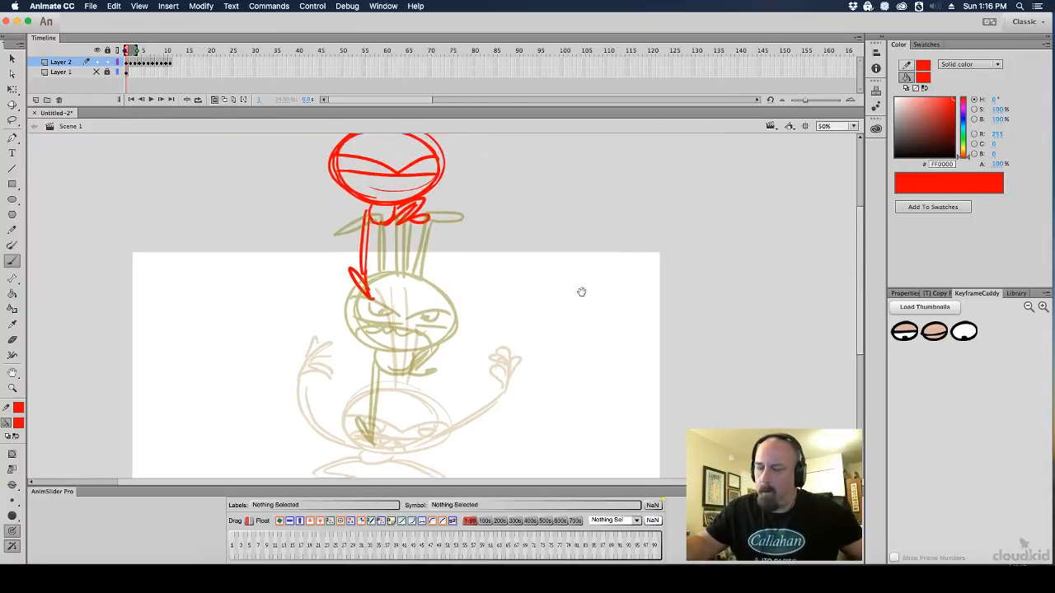
{"action": "scroll", "coordinate": [580, 291], "scroll_direction": "down", "scroll_amount": 2}
{"action": "left_click", "coordinate": [215, 100]}
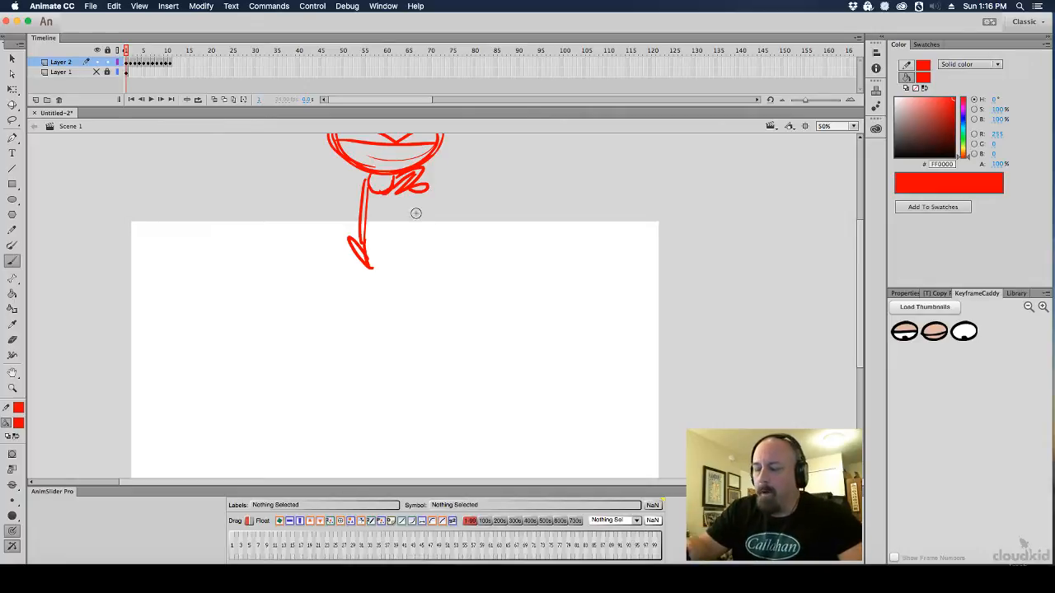
{"action": "mouse_move", "coordinate": [128, 53]}
{"action": "left_mouse_down"}
{"action": "mouse_move", "coordinate": [173, 58]}
{"action": "mouse_move", "coordinate": [126, 56]}
{"action": "left_mouse_up"}
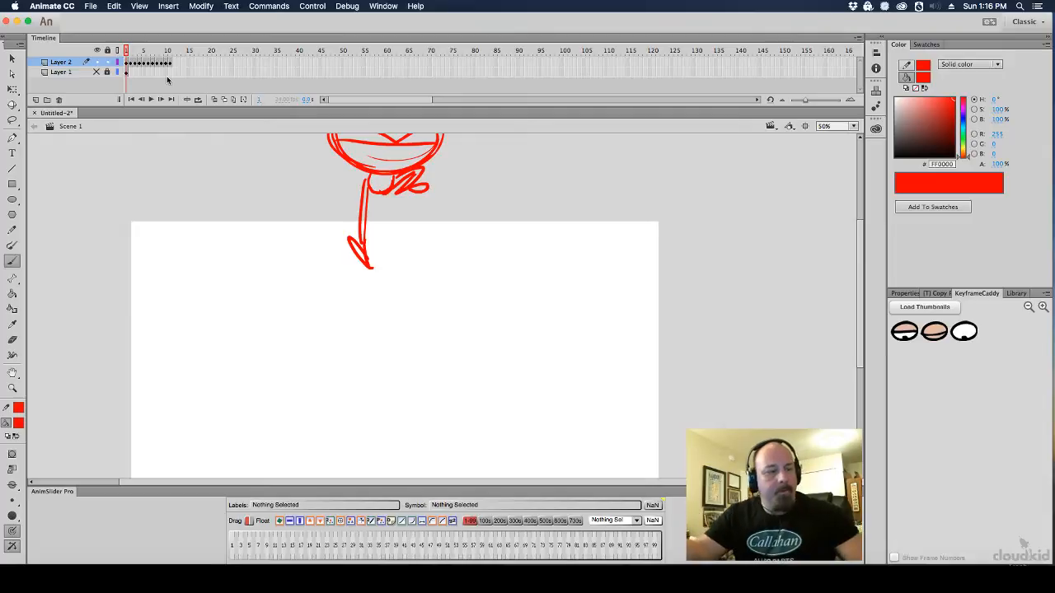
{"action": "key", "text": "Return"}
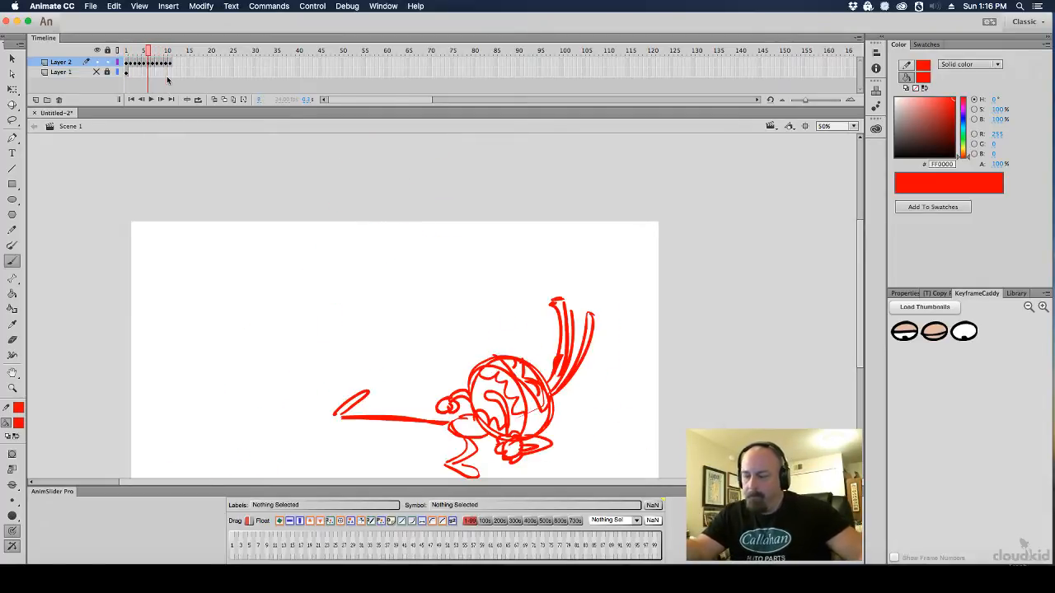
{"action": "key", "text": "v"}
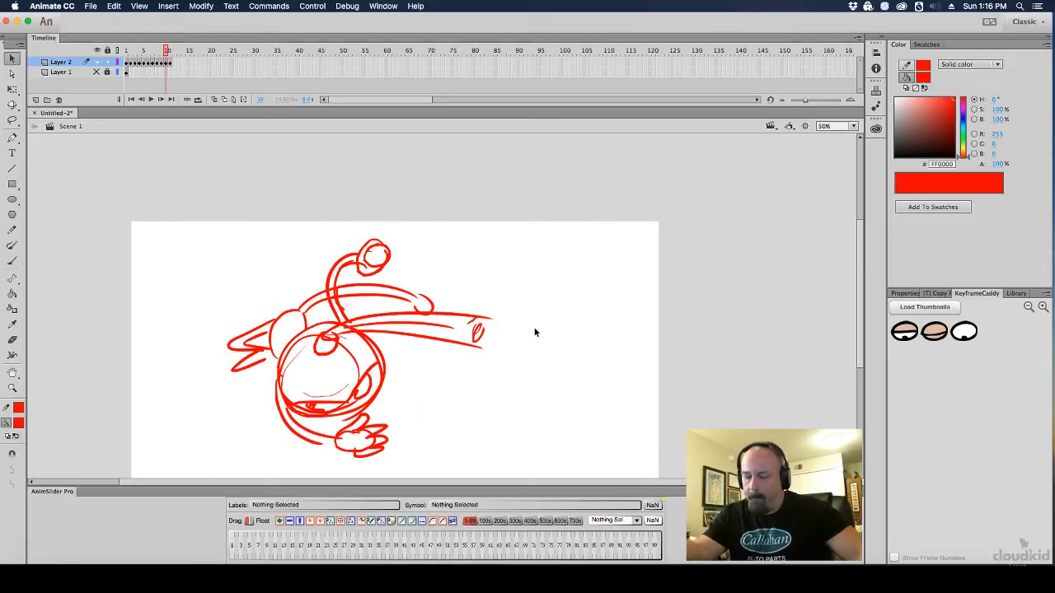
Insert a blank keyframe at frame 10 after the tumbling pose, turn on onion skinning, and ready the Brush tool there
{"action": "left_click", "coordinate": [165, 63]}
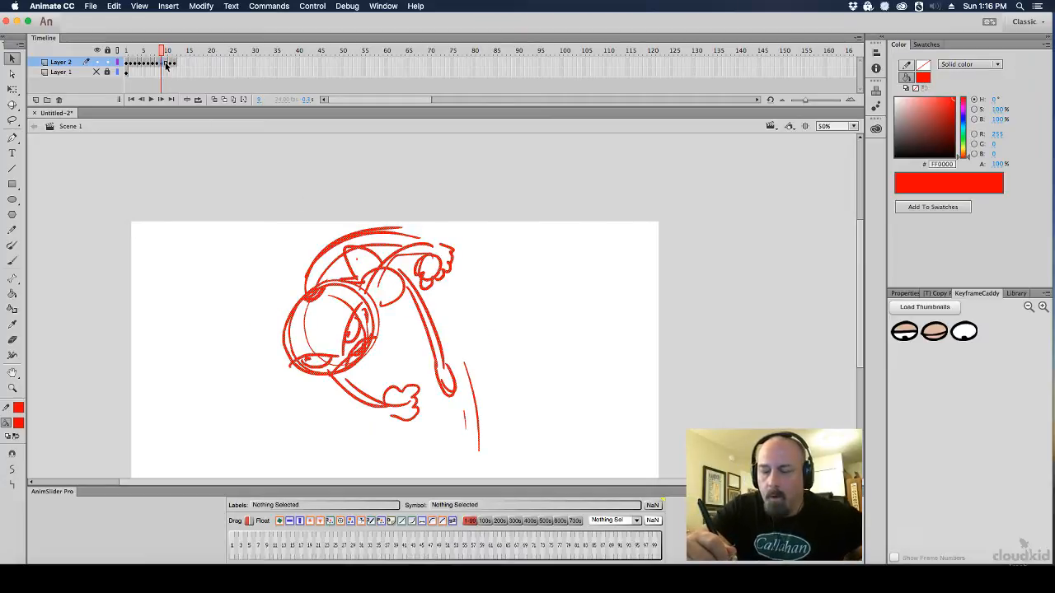
{"action": "left_click", "coordinate": [213, 99]}
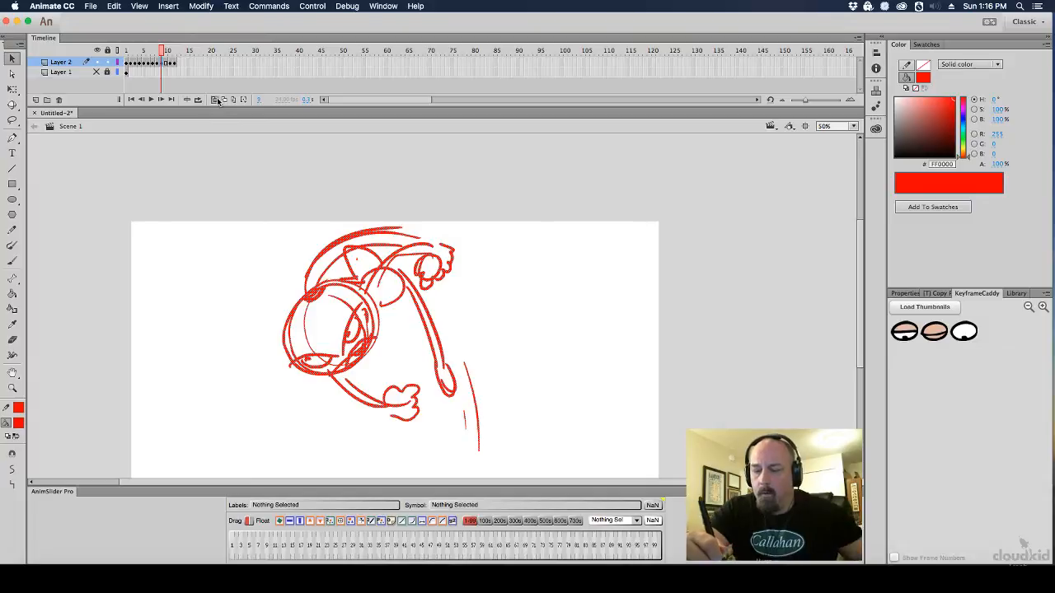
{"action": "scroll", "coordinate": [555, 236], "scroll_direction": "down", "scroll_amount": 3}
{"action": "scroll", "coordinate": [555, 236], "scroll_direction": "left", "scroll_amount": 2}
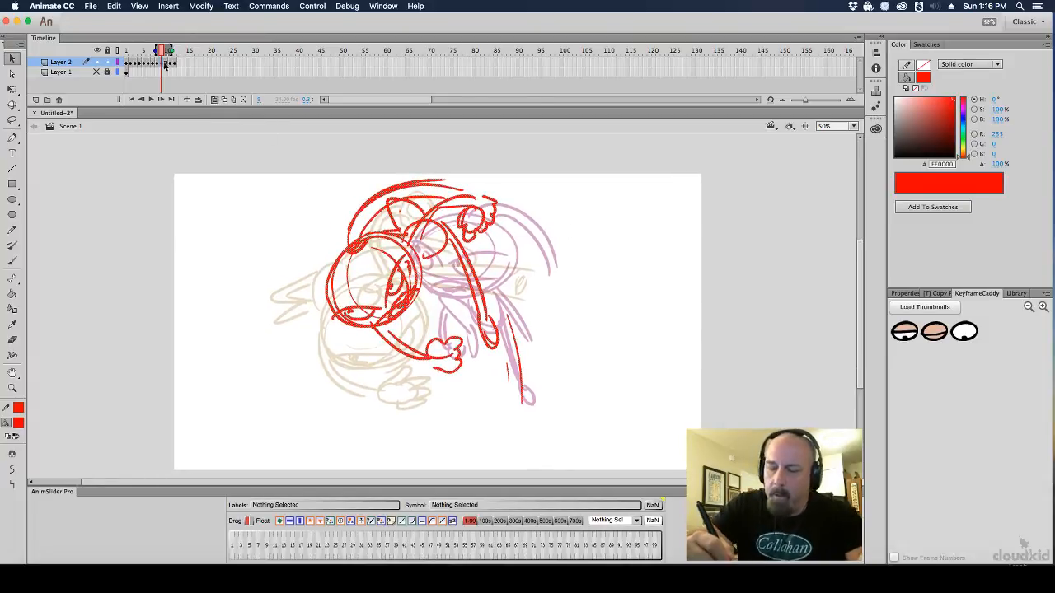
{"action": "key", "text": "period"}
{"action": "key", "text": "period"}
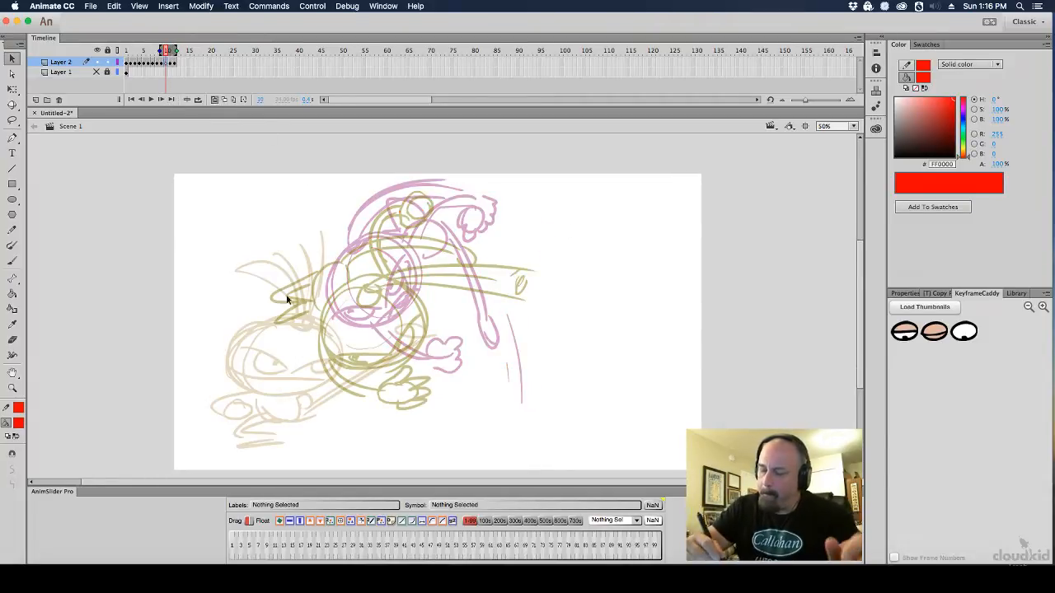
{"action": "left_click", "coordinate": [12, 260]}
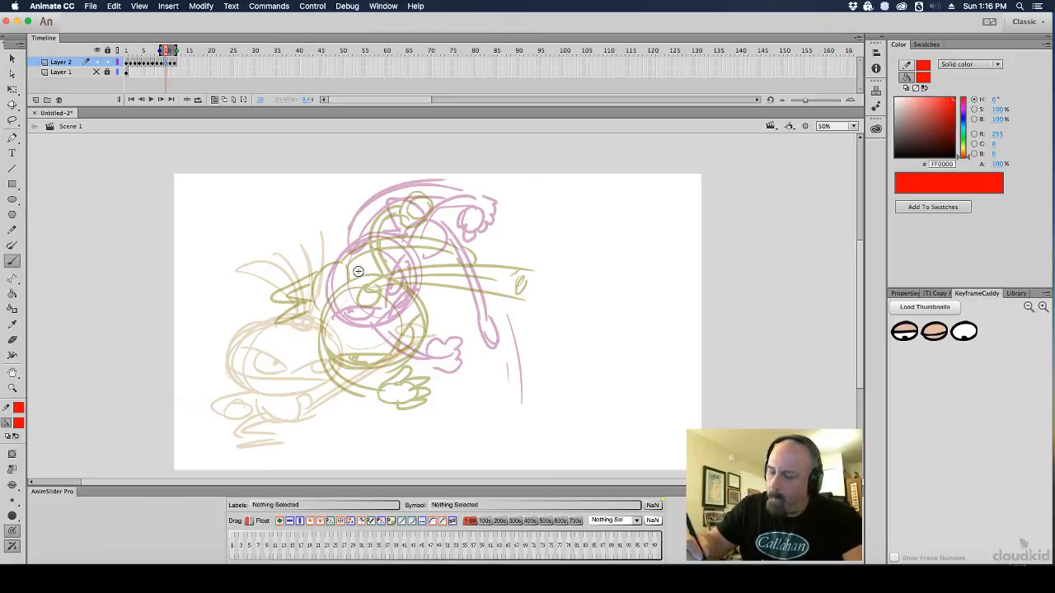
Sketch the tumbling robot on frame 10 with a round head, a small body behind it, curled arms and zigzag legs kicking upward
{"action": "mouse_move", "coordinate": [313, 249]}
{"action": "left_mouse_down"}
{"action": "mouse_move", "coordinate": [284, 276]}
{"action": "mouse_move", "coordinate": [336, 247]}
{"action": "mouse_move", "coordinate": [297, 317]}
{"action": "left_mouse_up"}
{"action": "left_click_drag", "start_coordinate": [305, 272], "coordinate": [288, 314]}
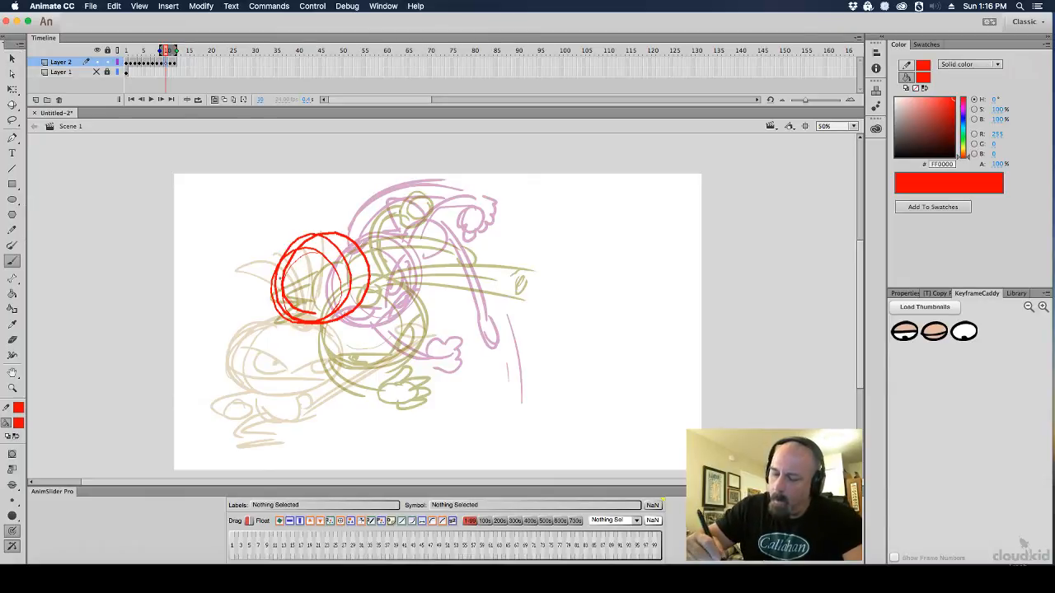
{"action": "left_click_drag", "start_coordinate": [284, 237], "coordinate": [256, 280]}
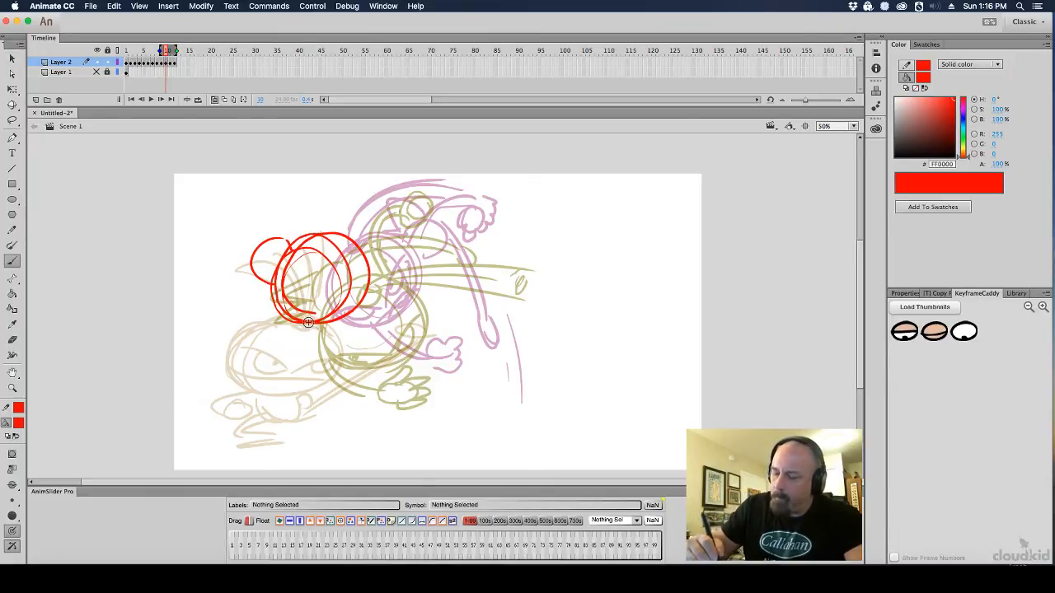
{"action": "mouse_move", "coordinate": [307, 320]}
{"action": "left_mouse_down"}
{"action": "mouse_move", "coordinate": [275, 349]}
{"action": "mouse_move", "coordinate": [289, 354]}
{"action": "mouse_move", "coordinate": [310, 334]}
{"action": "left_mouse_up"}
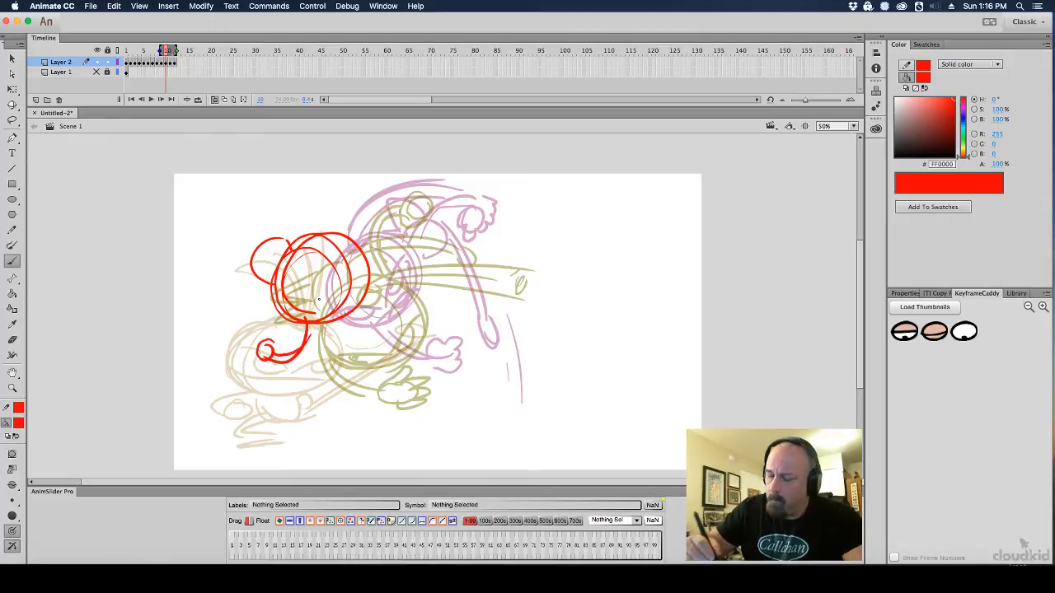
{"action": "mouse_move", "coordinate": [373, 262]}
{"action": "left_mouse_down"}
{"action": "mouse_move", "coordinate": [414, 221]}
{"action": "mouse_move", "coordinate": [396, 214]}
{"action": "left_mouse_up"}
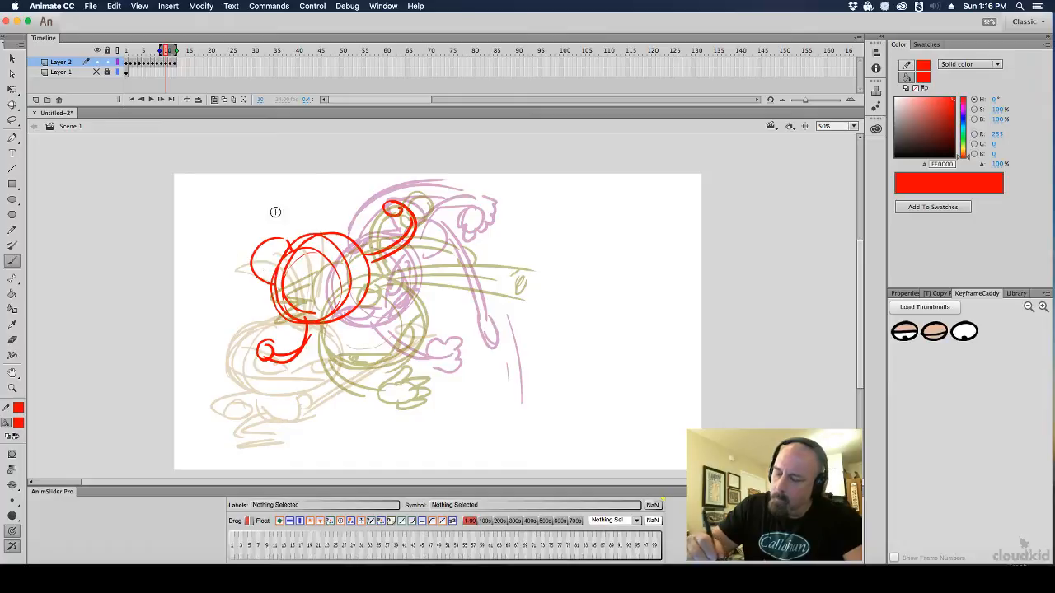
{"action": "mouse_move", "coordinate": [293, 244]}
{"action": "left_mouse_down"}
{"action": "mouse_move", "coordinate": [300, 198]}
{"action": "mouse_move", "coordinate": [284, 241]}
{"action": "mouse_move", "coordinate": [271, 239]}
{"action": "mouse_move", "coordinate": [295, 218]}
{"action": "left_mouse_up"}
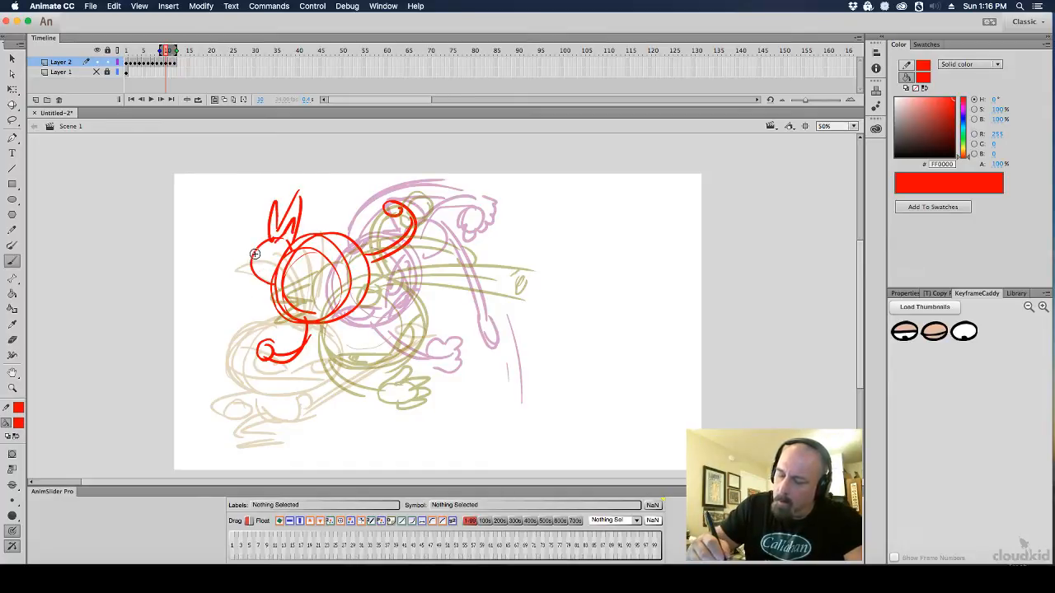
{"action": "mouse_move", "coordinate": [254, 247]}
{"action": "left_mouse_down"}
{"action": "mouse_move", "coordinate": [230, 252]}
{"action": "mouse_move", "coordinate": [223, 267]}
{"action": "mouse_move", "coordinate": [247, 262]}
{"action": "mouse_move", "coordinate": [275, 298]}
{"action": "mouse_move", "coordinate": [294, 240]}
{"action": "left_mouse_up"}
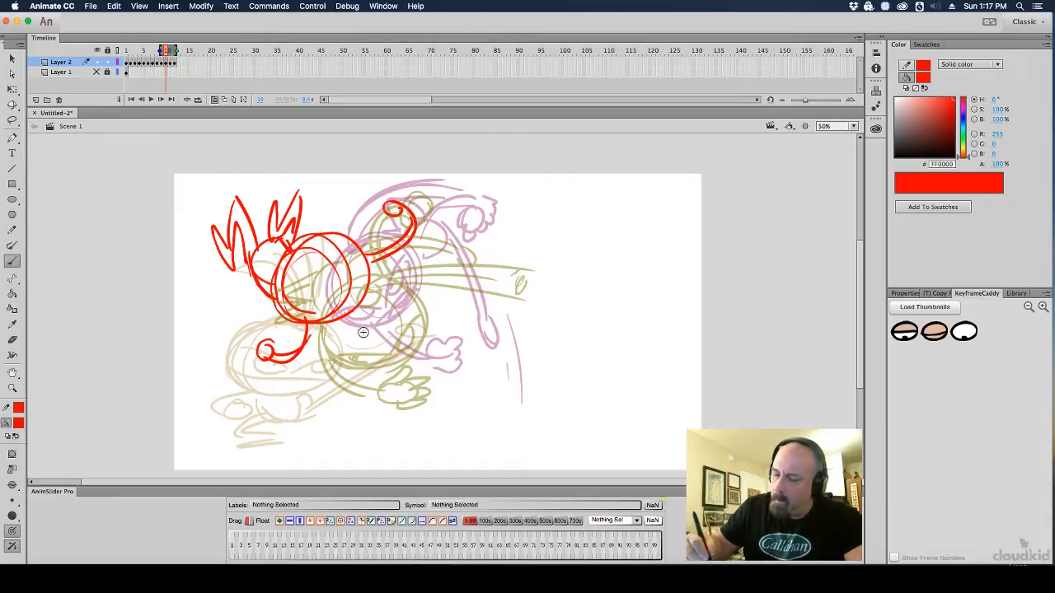
Add trailing tentacles, facial features and a crown cap to the frame 10 head
{"action": "mouse_move", "coordinate": [355, 309]}
{"action": "left_mouse_down"}
{"action": "mouse_move", "coordinate": [449, 247]}
{"action": "mouse_move", "coordinate": [445, 235]}
{"action": "left_mouse_up"}
{"action": "left_click_drag", "start_coordinate": [418, 270], "coordinate": [448, 236]}
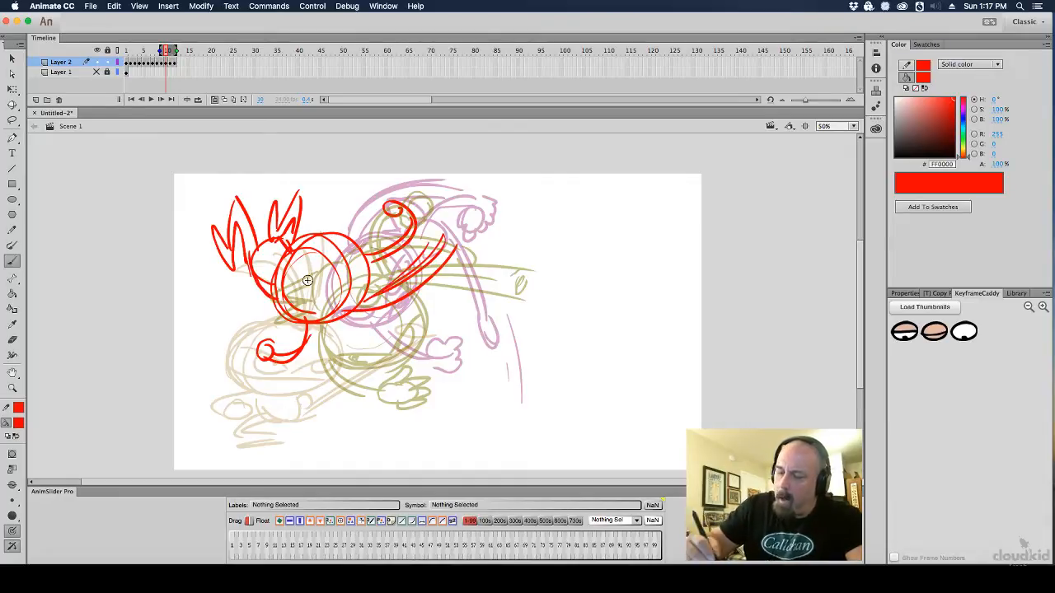
{"action": "mouse_move", "coordinate": [286, 262]}
{"action": "left_mouse_down"}
{"action": "mouse_move", "coordinate": [306, 298]}
{"action": "mouse_move", "coordinate": [305, 258]}
{"action": "left_mouse_up"}
{"action": "left_click_drag", "start_coordinate": [313, 244], "coordinate": [329, 237]}
Turn off onion skinning and flip between frames 9, 10 and 11 to check the tumbling motion
{"action": "left_click", "coordinate": [214, 99]}
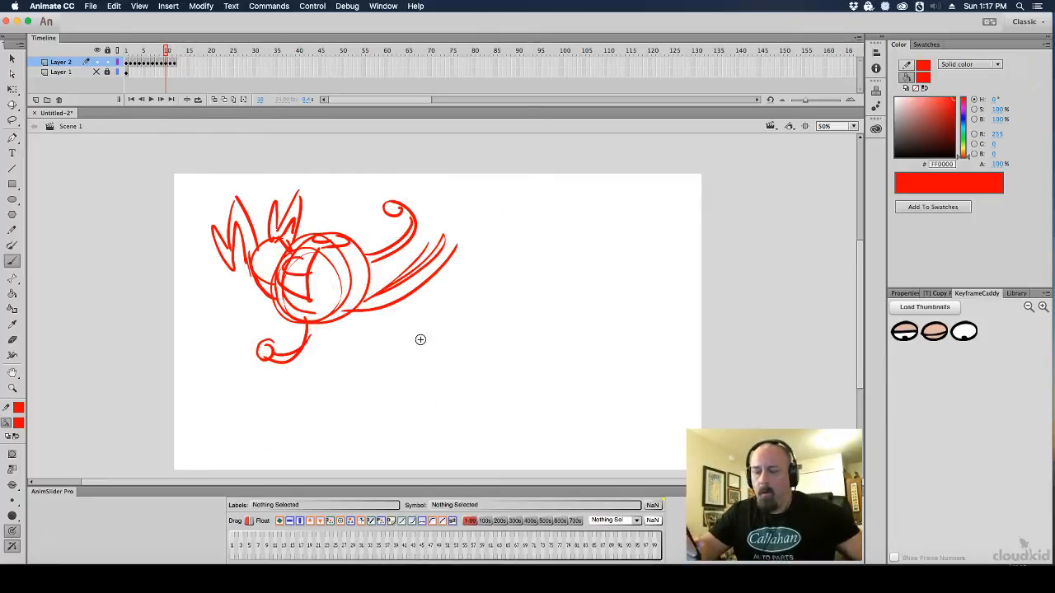
{"action": "key", "text": "comma"}
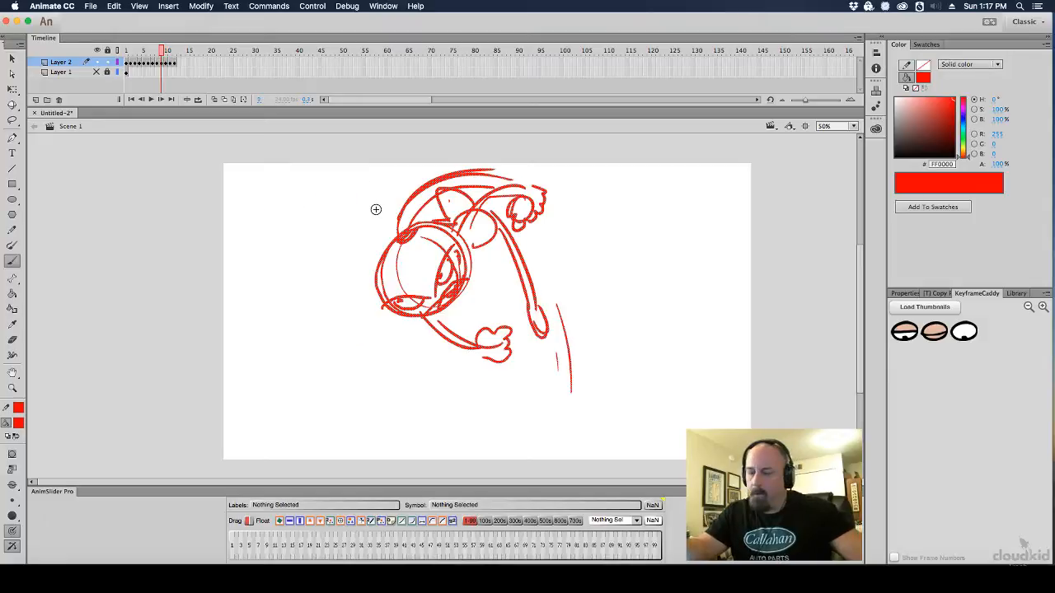
{"action": "key", "text": "period"}
{"action": "key", "text": "period"}
{"action": "key", "text": "comma"}
{"action": "key", "text": "period"}
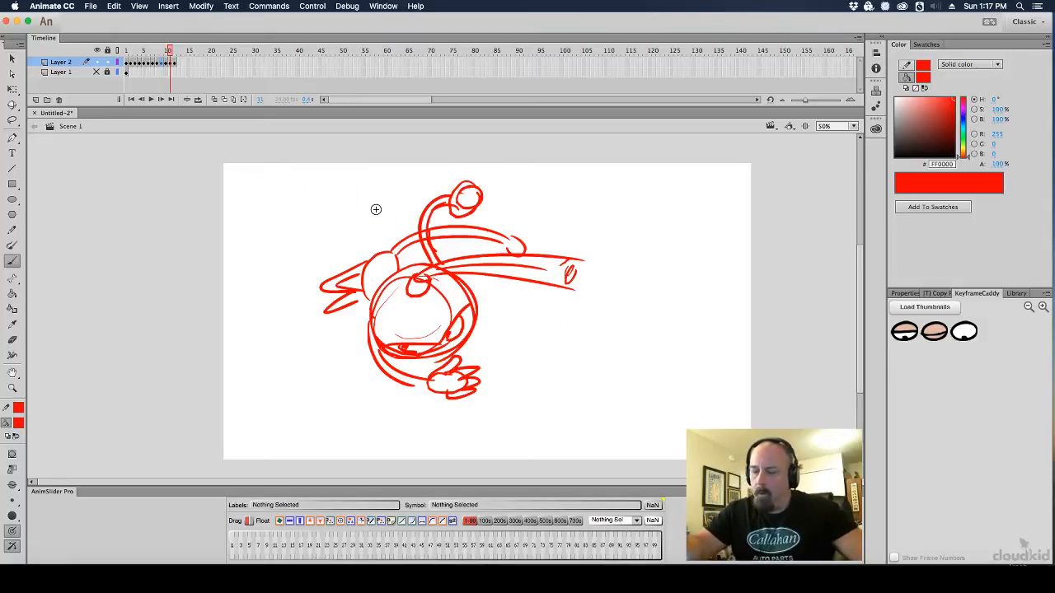
With onion skinning on, move the frame 11 pose left and down to overlap the stage edge, shrink it and rotate it counterclockwise
{"action": "left_click", "coordinate": [171, 65]}
{"action": "left_click", "coordinate": [226, 99]}
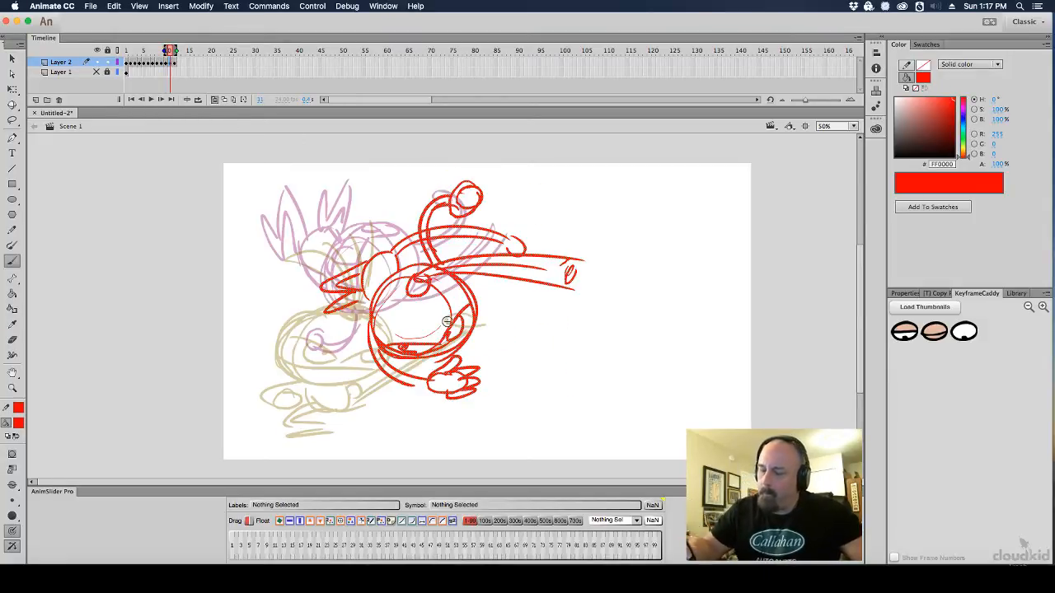
{"action": "left_click", "coordinate": [13, 89]}
{"action": "mouse_move", "coordinate": [474, 352]}
{"action": "left_mouse_down"}
{"action": "mouse_move", "coordinate": [462, 368]}
{"action": "mouse_move", "coordinate": [326, 381]}
{"action": "left_mouse_up"}
{"action": "left_click_drag", "start_coordinate": [438, 206], "coordinate": [414, 224]}
{"action": "left_click_drag", "start_coordinate": [395, 295], "coordinate": [374, 296]}
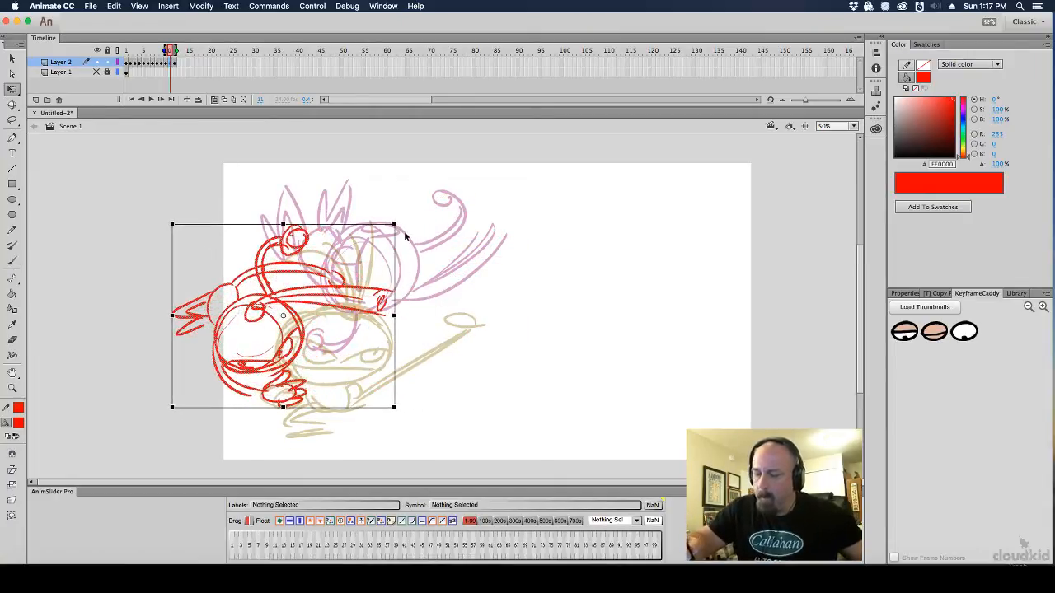
{"action": "left_click_drag", "start_coordinate": [405, 234], "coordinate": [375, 201]}
{"action": "left_click", "coordinate": [243, 136]}
Move the frame 12 landing pose left over the stage edge, shrink it slightly and skew it
{"action": "left_click", "coordinate": [175, 62]}
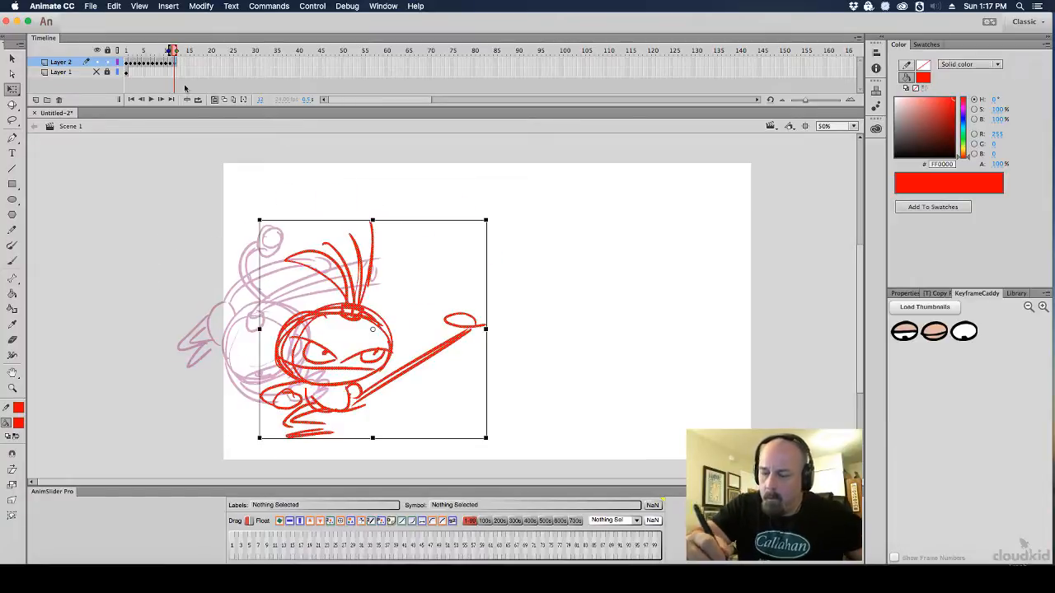
{"action": "left_click_drag", "start_coordinate": [373, 308], "coordinate": [260, 315]}
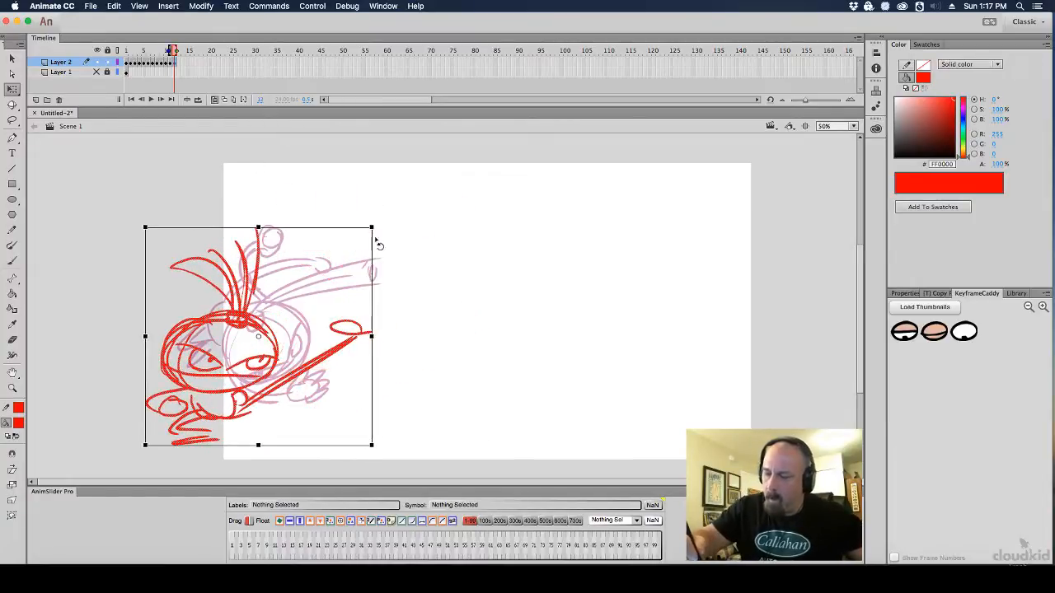
{"action": "left_click_drag", "start_coordinate": [376, 230], "coordinate": [305, 235]}
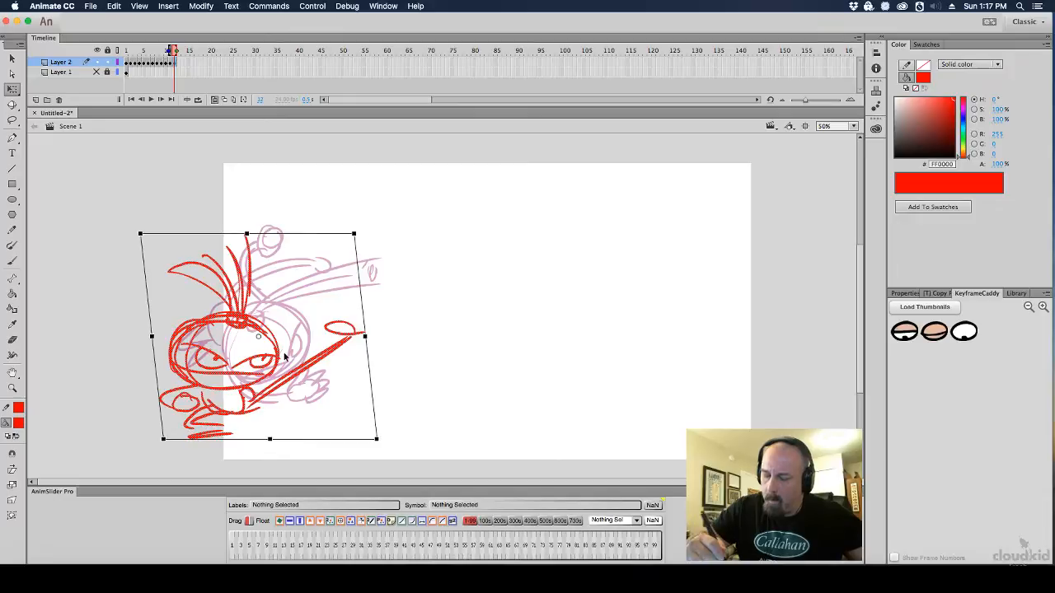
{"action": "left_click", "coordinate": [421, 278]}
Lasso and delete the eyes and mouth line, the crown cap and the upright tentacles from the frame 12 head
{"action": "key", "text": "l"}
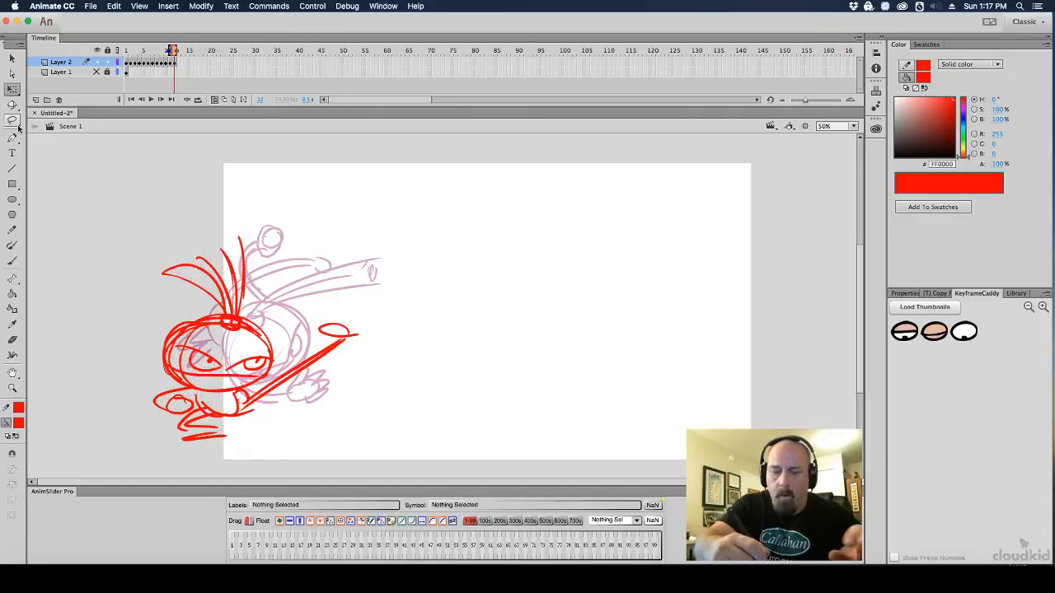
{"action": "mouse_move", "coordinate": [273, 361]}
{"action": "left_mouse_down"}
{"action": "mouse_move", "coordinate": [192, 386]}
{"action": "mouse_move", "coordinate": [177, 342]}
{"action": "mouse_move", "coordinate": [251, 331]}
{"action": "left_mouse_up"}
{"action": "key", "text": "Delete"}
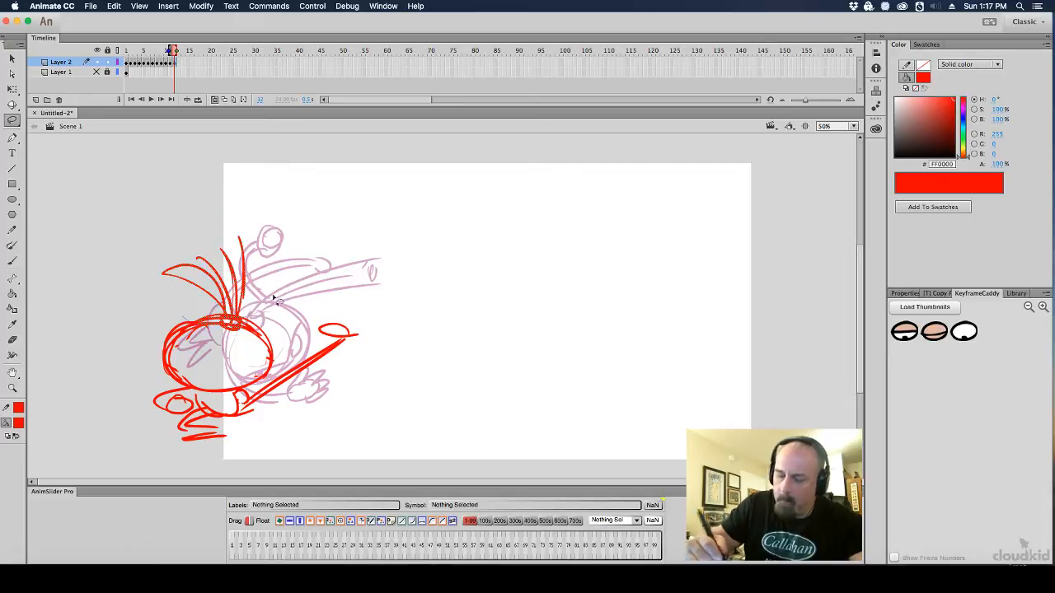
{"action": "key", "text": "Delete"}
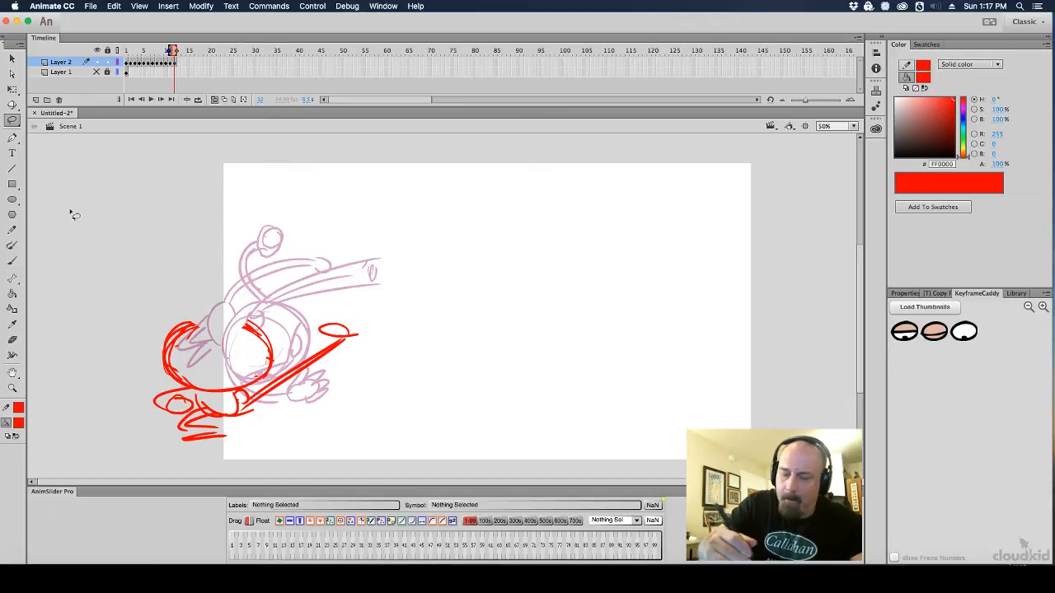
Redraw the frame 12 head with a wide-open toothed mouth, a tongue and tentacles drooping backward
{"action": "left_click", "coordinate": [12, 261]}
{"action": "mouse_move", "coordinate": [178, 354]}
{"action": "left_mouse_down"}
{"action": "mouse_move", "coordinate": [196, 341]}
{"action": "mouse_move", "coordinate": [251, 338]}
{"action": "mouse_move", "coordinate": [207, 325]}
{"action": "left_mouse_up"}
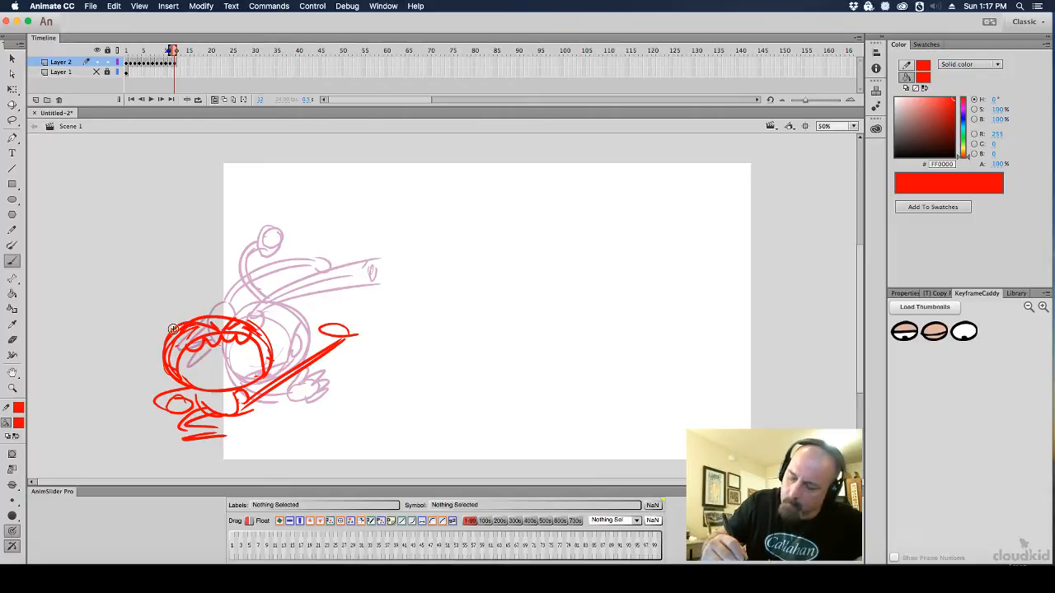
{"action": "mouse_move", "coordinate": [173, 322]}
{"action": "left_mouse_down"}
{"action": "mouse_move", "coordinate": [98, 354]}
{"action": "mouse_move", "coordinate": [116, 381]}
{"action": "mouse_move", "coordinate": [142, 384]}
{"action": "mouse_move", "coordinate": [115, 381]}
{"action": "left_mouse_up"}
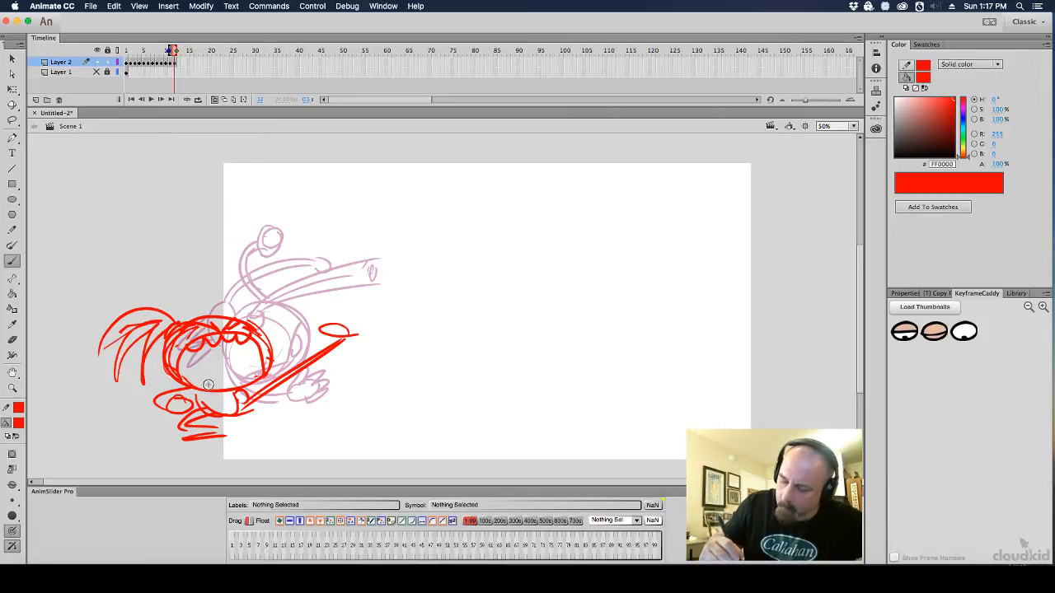
{"action": "left_click_drag", "start_coordinate": [213, 378], "coordinate": [232, 359]}
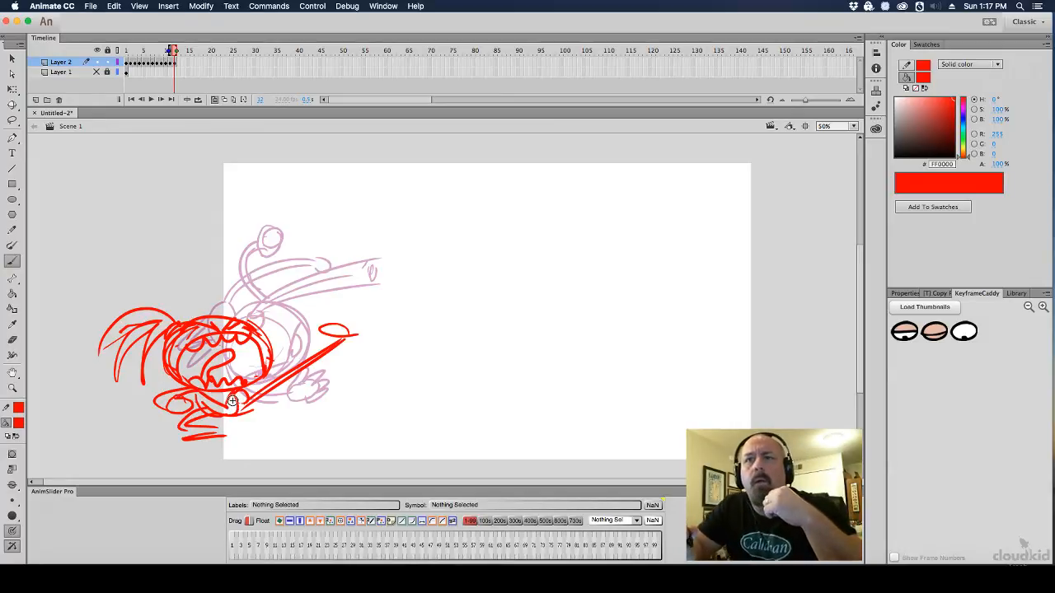
Insert a blank keyframe at frame 13 after the open-mouthed landing pose and show the previous drawing with onion skinning
{"action": "left_click", "coordinate": [214, 100]}
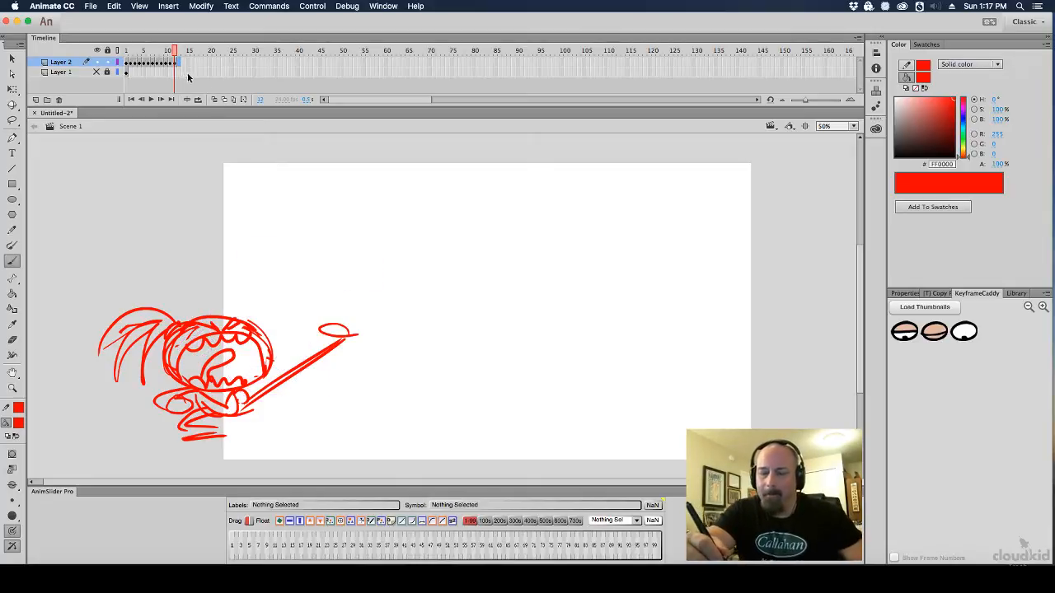
{"action": "left_click", "coordinate": [185, 73]}
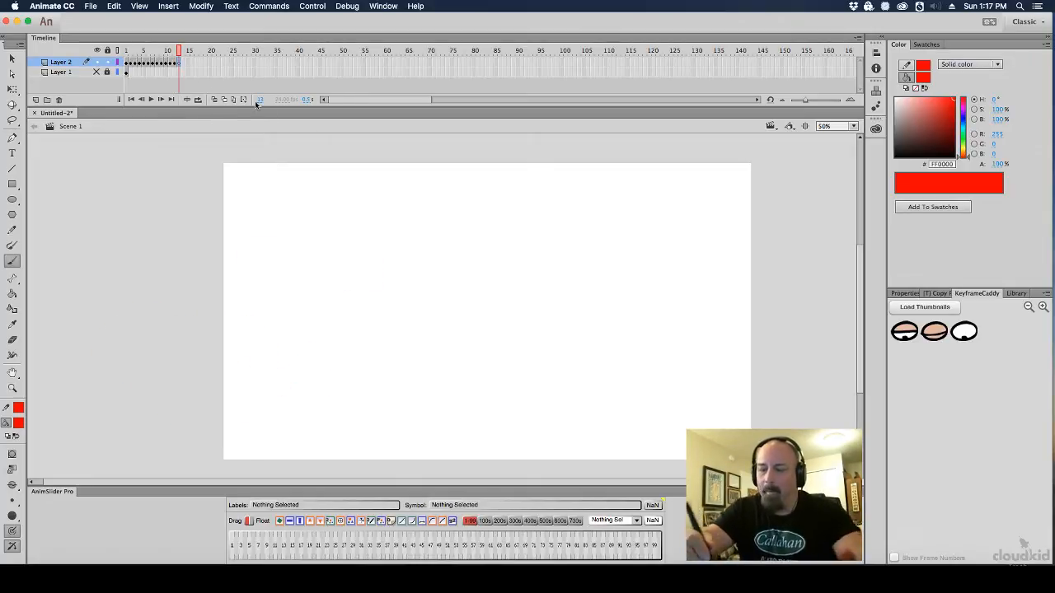
{"action": "left_click", "coordinate": [214, 100]}
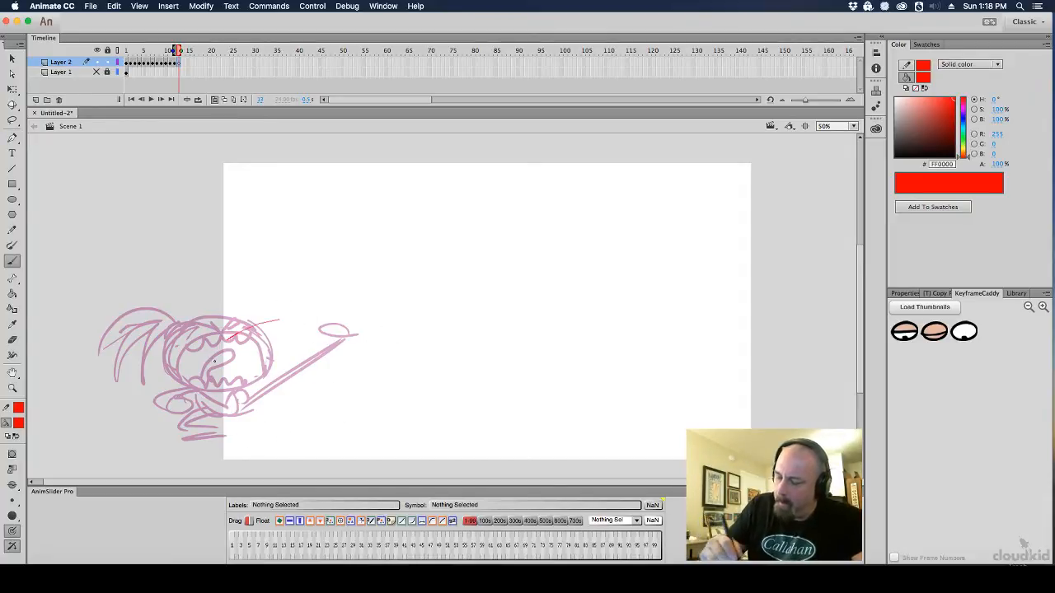
{"action": "mouse_move", "coordinate": [247, 329]}
{"action": "left_mouse_down"}
{"action": "mouse_move", "coordinate": [272, 320]}
{"action": "mouse_move", "coordinate": [231, 362]}
{"action": "mouse_move", "coordinate": [268, 409]}
{"action": "mouse_move", "coordinate": [227, 416]}
{"action": "left_mouse_up"}
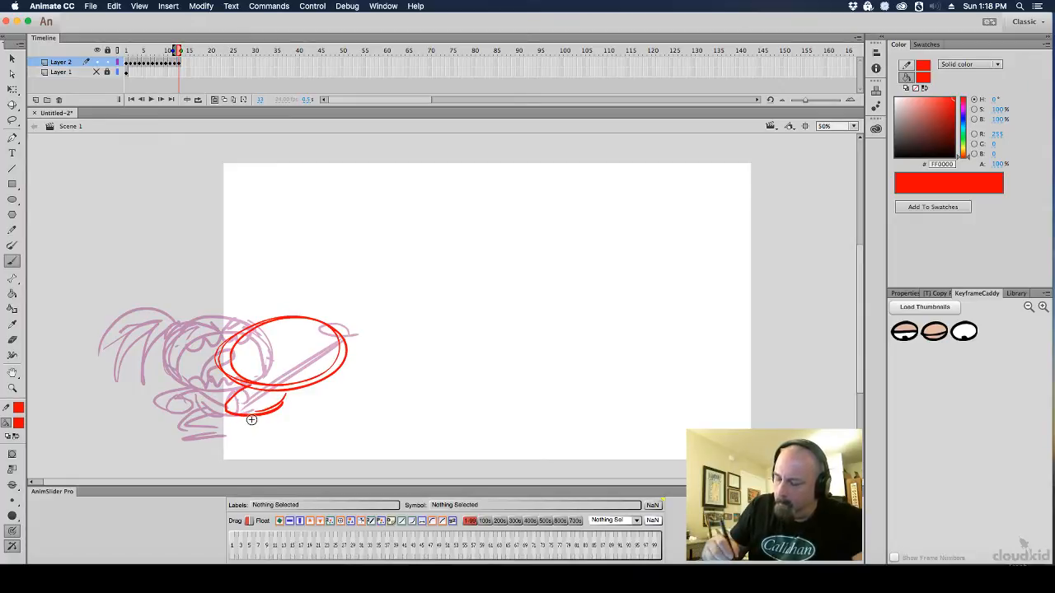
{"action": "mouse_move", "coordinate": [234, 415]}
{"action": "left_mouse_down"}
{"action": "mouse_move", "coordinate": [293, 430]}
{"action": "mouse_move", "coordinate": [262, 437]}
{"action": "left_mouse_up"}
{"action": "mouse_move", "coordinate": [224, 406]}
{"action": "left_mouse_down"}
{"action": "mouse_move", "coordinate": [135, 361]}
{"action": "mouse_move", "coordinate": [153, 367]}
{"action": "left_mouse_up"}
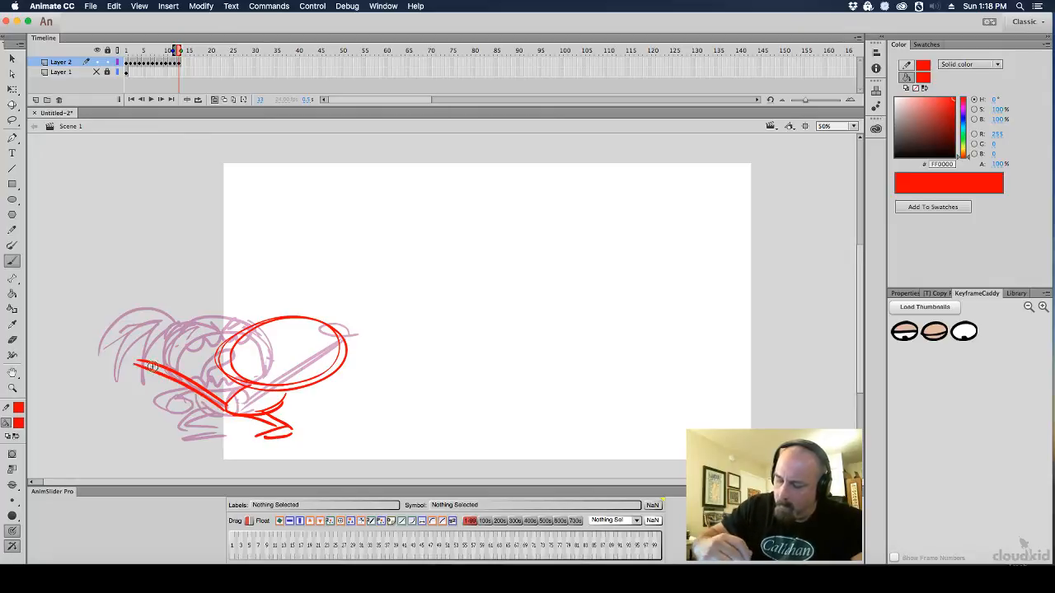
{"action": "key", "text": "super+z"}
{"action": "key", "text": "super+z"}
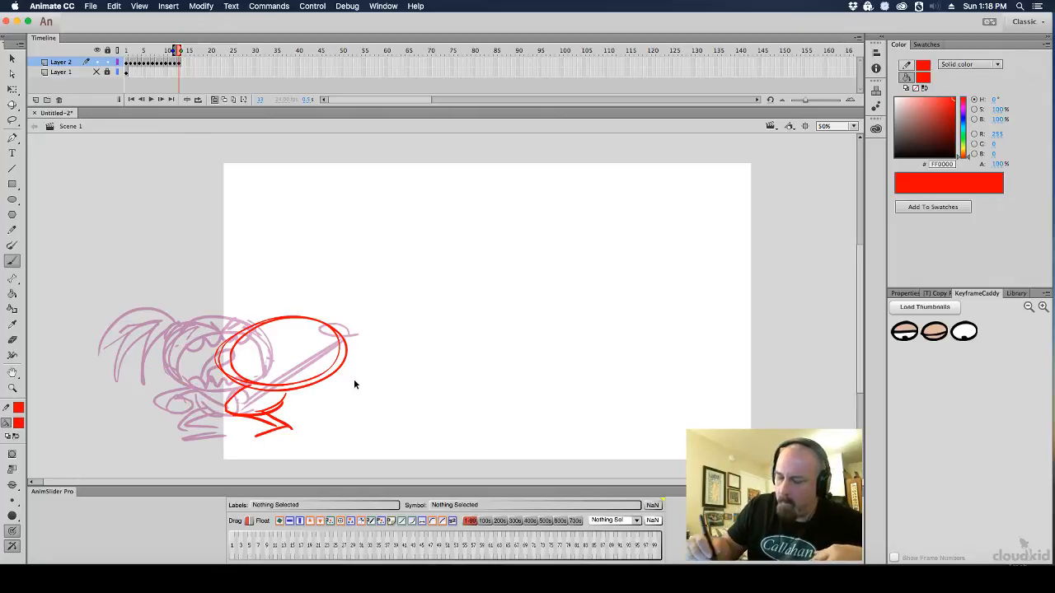
{"action": "key", "text": "comma"}
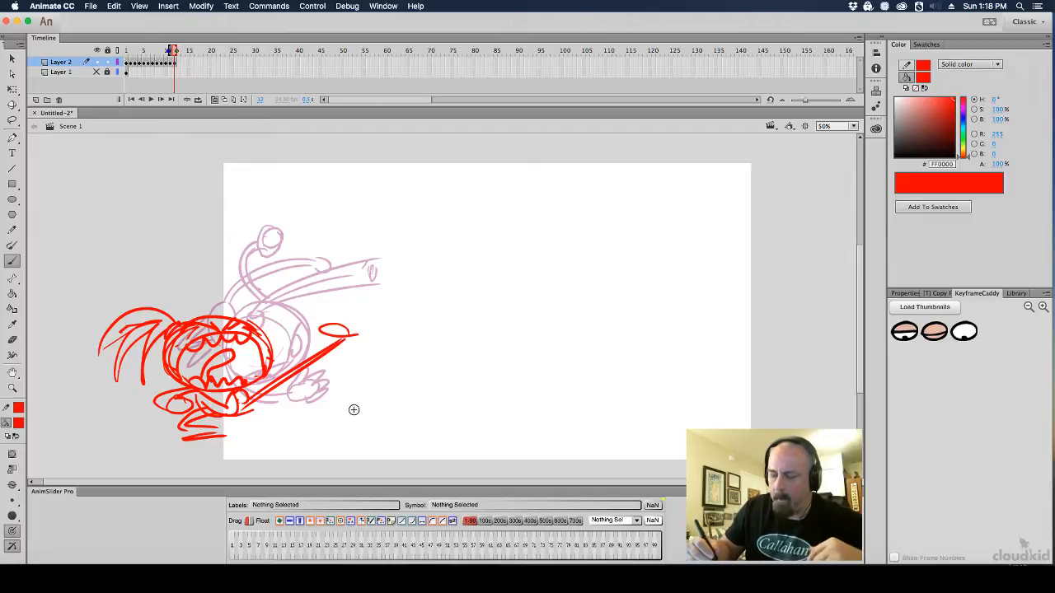
{"action": "key", "text": "period"}
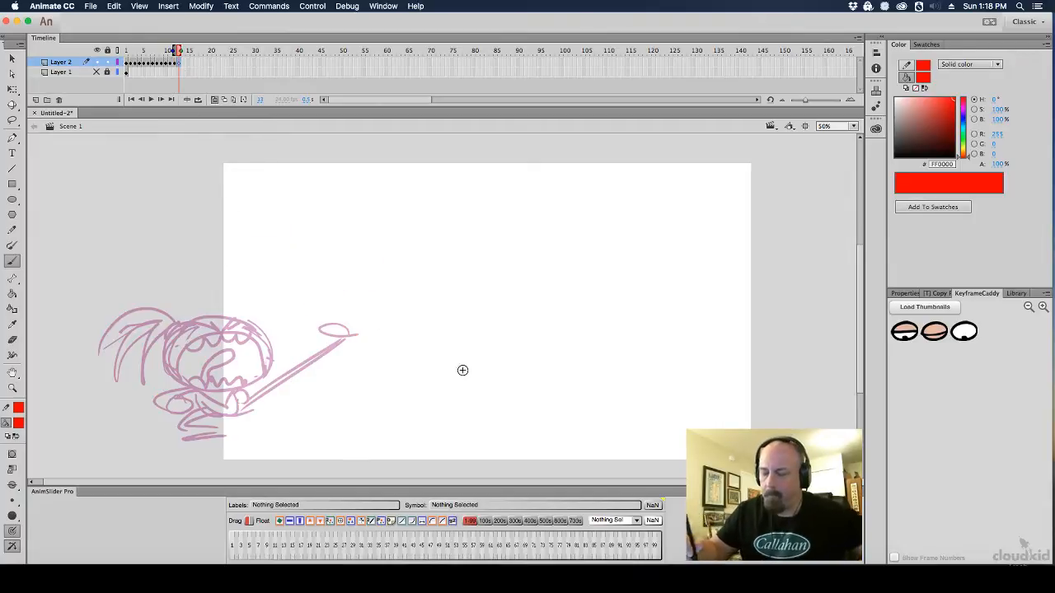
Sketch an oval head, a small body and a long outstretched arm with an open three-fingered hand on frame 13
{"action": "scroll", "coordinate": [697, 363], "scroll_direction": "down", "scroll_amount": 1}
{"action": "mouse_move", "coordinate": [235, 353]}
{"action": "left_mouse_down"}
{"action": "mouse_move", "coordinate": [267, 367]}
{"action": "mouse_move", "coordinate": [186, 329]}
{"action": "mouse_move", "coordinate": [222, 369]}
{"action": "mouse_move", "coordinate": [121, 364]}
{"action": "mouse_move", "coordinate": [85, 377]}
{"action": "mouse_move", "coordinate": [118, 375]}
{"action": "mouse_move", "coordinate": [105, 319]}
{"action": "mouse_move", "coordinate": [91, 364]}
{"action": "mouse_move", "coordinate": [124, 377]}
{"action": "mouse_move", "coordinate": [207, 371]}
{"action": "left_mouse_up"}
{"action": "mouse_move", "coordinate": [127, 369]}
{"action": "left_mouse_down"}
{"action": "mouse_move", "coordinate": [216, 367]}
{"action": "mouse_move", "coordinate": [183, 392]}
{"action": "mouse_move", "coordinate": [250, 373]}
{"action": "left_mouse_up"}
{"action": "key", "text": "super+z"}
{"action": "key", "text": "super+z"}
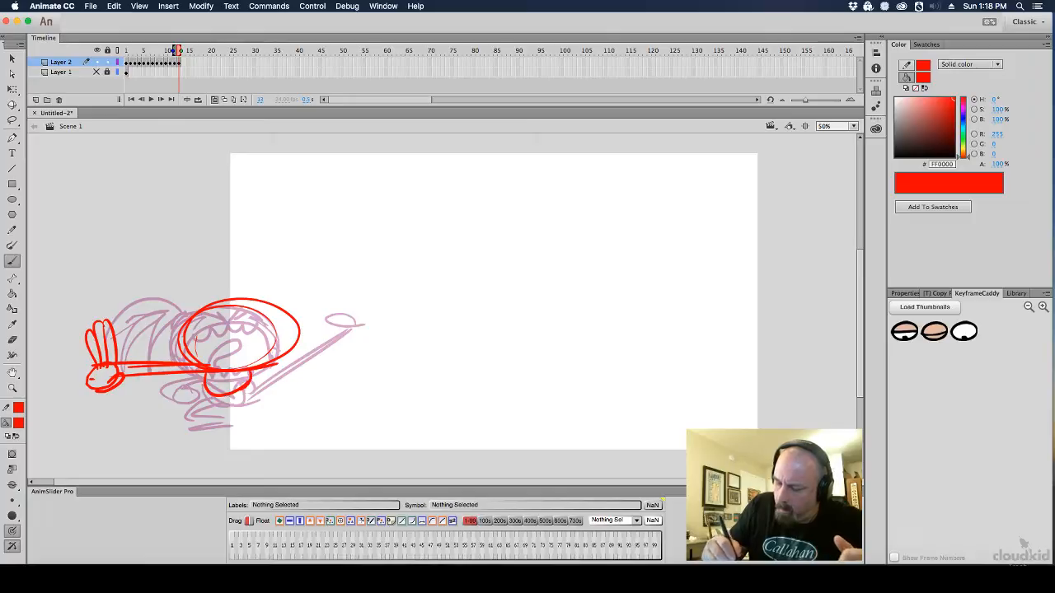
Draw the bent front leg with its foot, the folded rear leg and a short second arm with a fist on frame 13
{"action": "left_click_drag", "start_coordinate": [179, 410], "coordinate": [170, 423]}
{"action": "mouse_move", "coordinate": [214, 395]}
{"action": "left_mouse_down"}
{"action": "mouse_move", "coordinate": [204, 400]}
{"action": "mouse_move", "coordinate": [217, 423]}
{"action": "mouse_move", "coordinate": [196, 425]}
{"action": "left_mouse_up"}
{"action": "left_click_drag", "start_coordinate": [181, 431], "coordinate": [216, 431]}
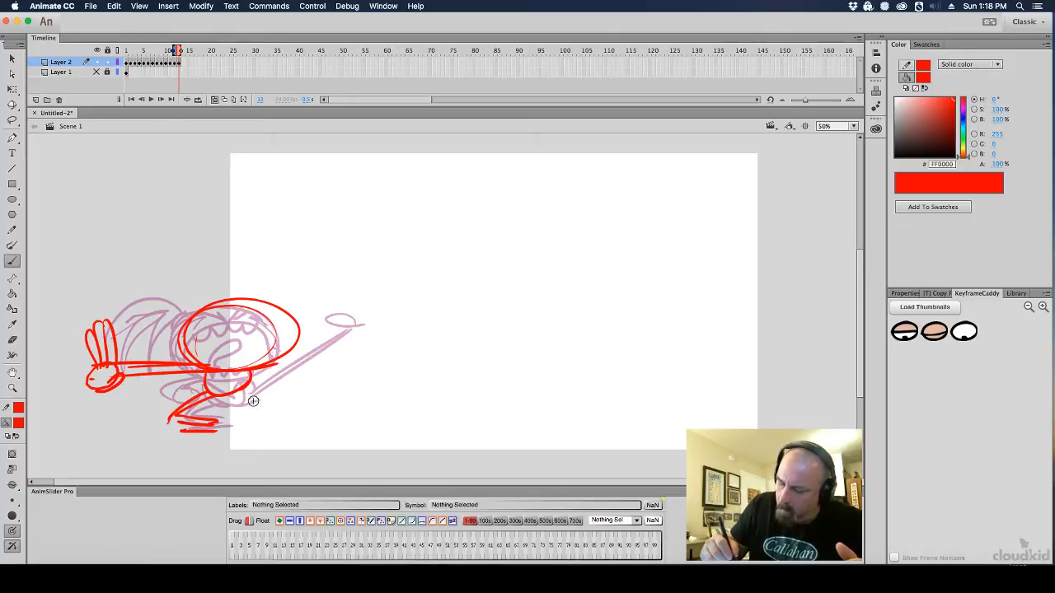
{"action": "mouse_move", "coordinate": [242, 385]}
{"action": "left_mouse_down"}
{"action": "mouse_move", "coordinate": [291, 397]}
{"action": "mouse_move", "coordinate": [233, 404]}
{"action": "mouse_move", "coordinate": [253, 407]}
{"action": "left_mouse_up"}
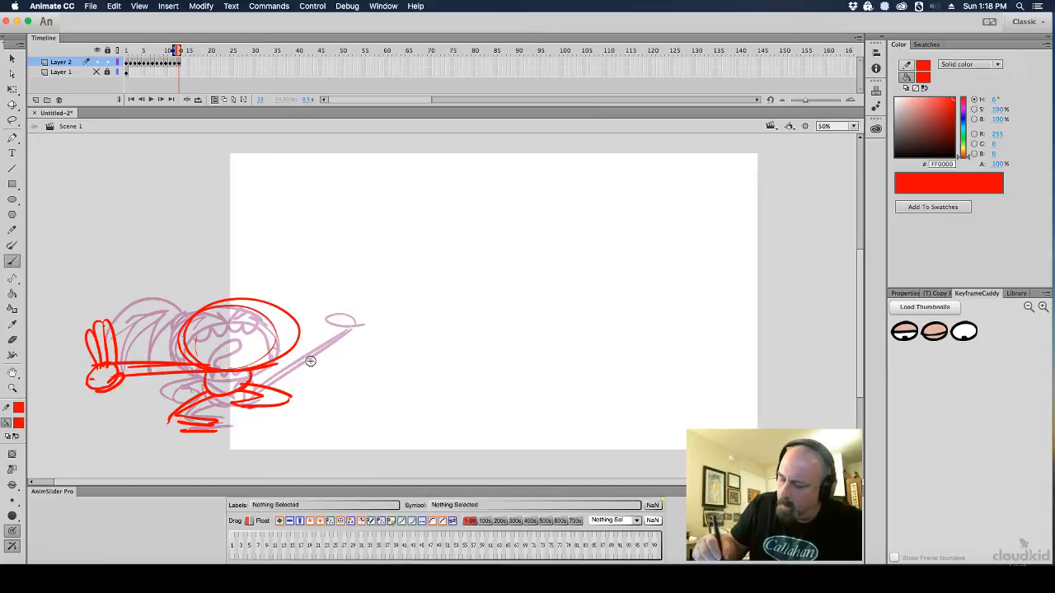
{"action": "mouse_move", "coordinate": [292, 368]}
{"action": "left_mouse_down"}
{"action": "mouse_move", "coordinate": [288, 380]}
{"action": "mouse_move", "coordinate": [313, 361]}
{"action": "left_mouse_up"}
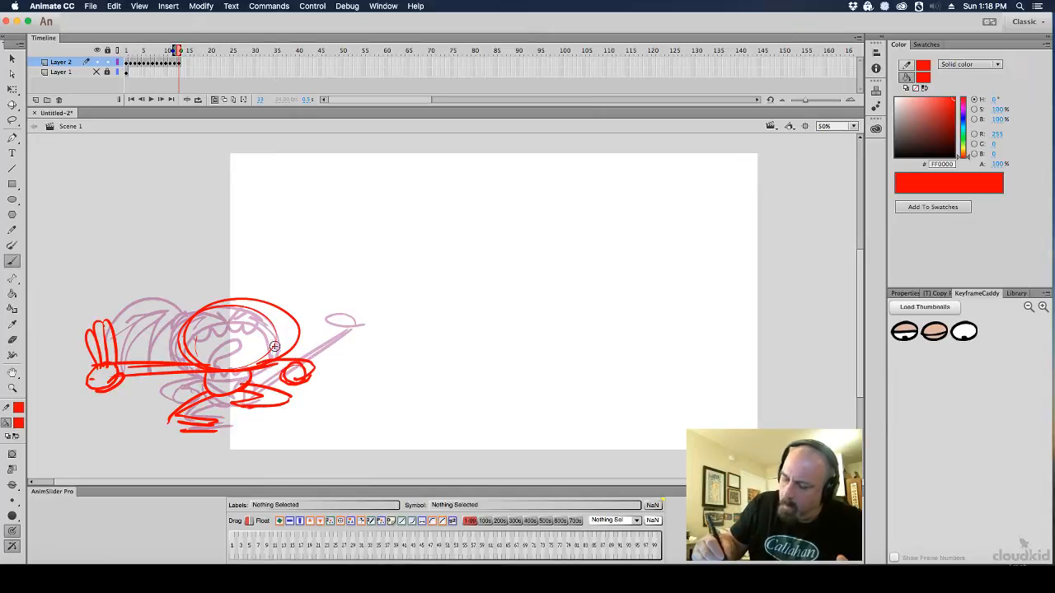
Outline the frame 13 head more firmly with a curved centre line and add angry eyes, an ear circle and a wavy mouth
{"action": "mouse_move", "coordinate": [202, 369]}
{"action": "left_mouse_down"}
{"action": "mouse_move", "coordinate": [289, 309]}
{"action": "mouse_move", "coordinate": [211, 345]}
{"action": "mouse_move", "coordinate": [216, 363]}
{"action": "left_mouse_up"}
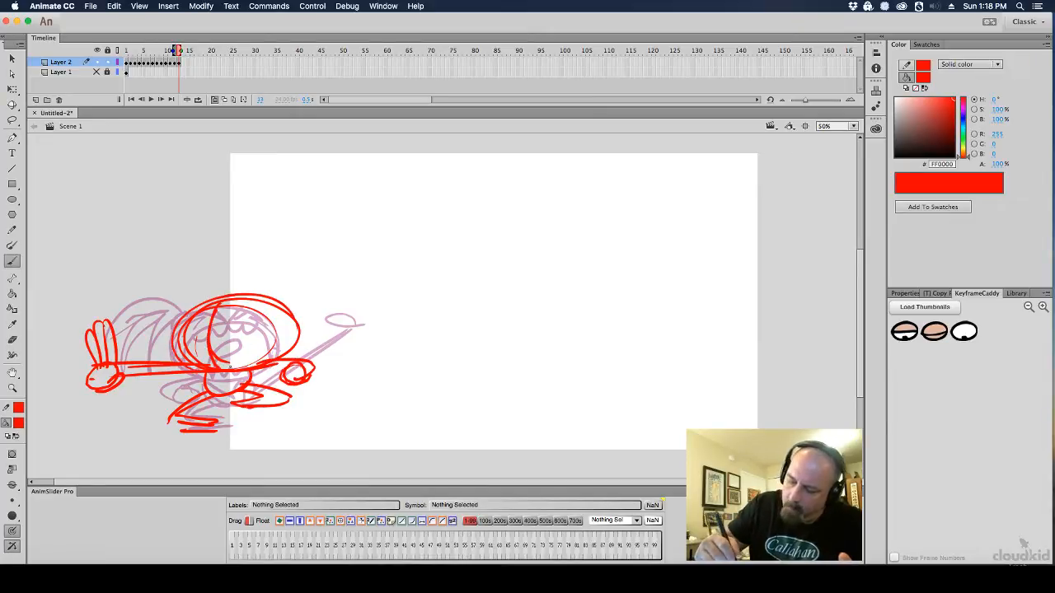
{"action": "mouse_move", "coordinate": [179, 327]}
{"action": "left_mouse_down"}
{"action": "mouse_move", "coordinate": [205, 341]}
{"action": "mouse_move", "coordinate": [292, 315]}
{"action": "left_mouse_up"}
{"action": "mouse_move", "coordinate": [181, 347]}
{"action": "left_mouse_down"}
{"action": "mouse_move", "coordinate": [268, 343]}
{"action": "mouse_move", "coordinate": [246, 324]}
{"action": "mouse_move", "coordinate": [285, 337]}
{"action": "mouse_move", "coordinate": [257, 349]}
{"action": "left_mouse_up"}
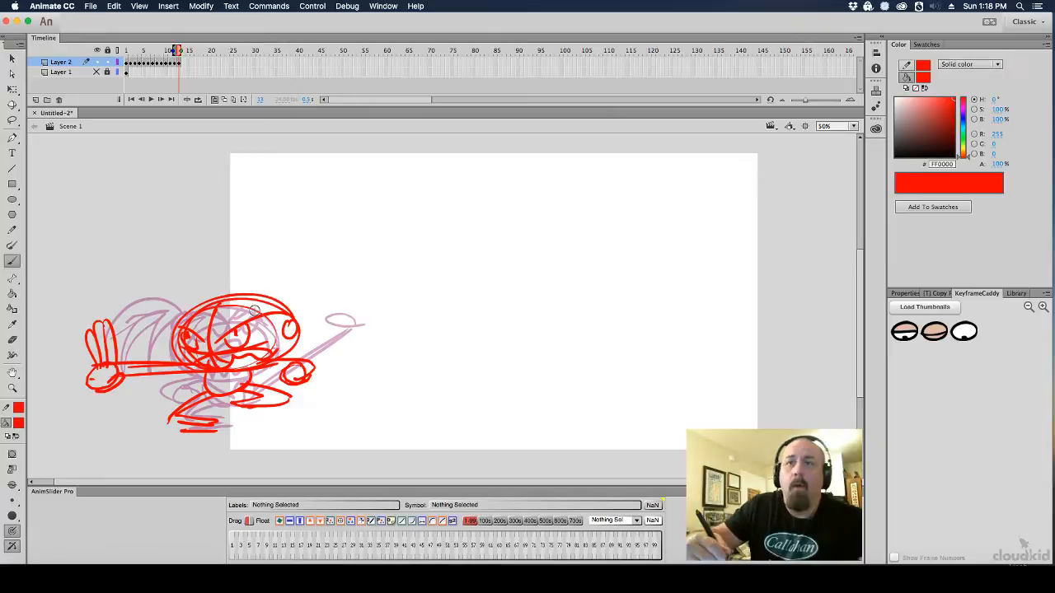
Add a topknot band, a knobbed bolt on each side of the head and a curved ponytail arching overhead on frame 13
{"action": "left_click_drag", "start_coordinate": [224, 298], "coordinate": [227, 286]}
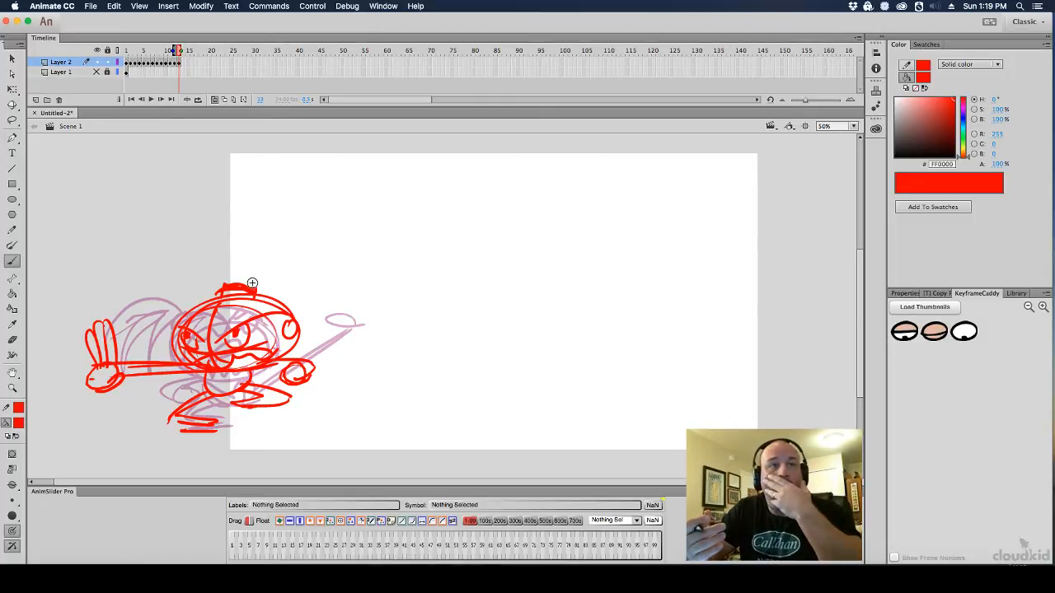
{"action": "left_click_drag", "start_coordinate": [253, 288], "coordinate": [219, 295]}
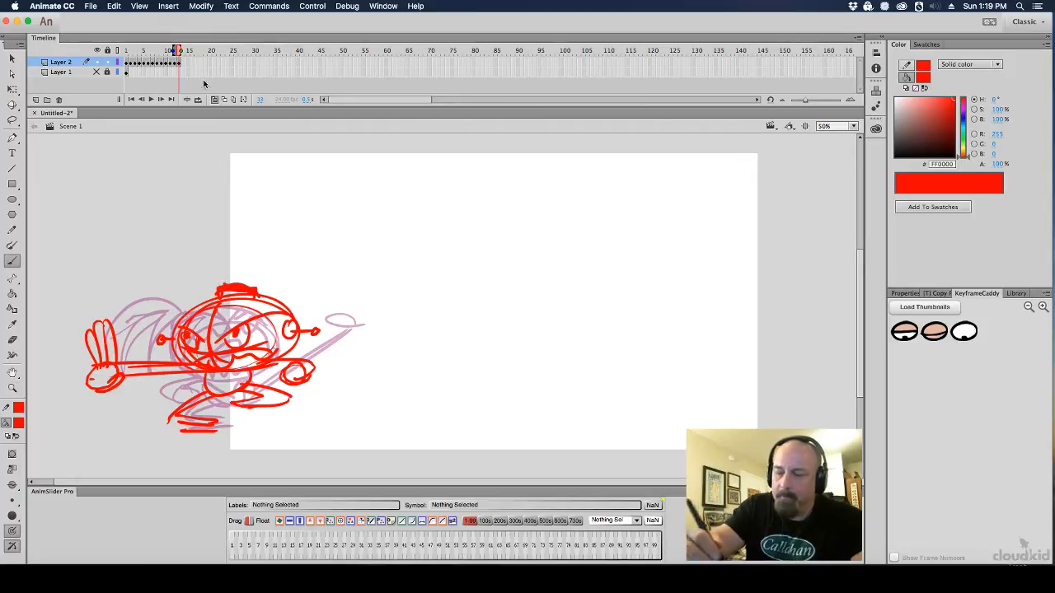
{"action": "left_click", "coordinate": [180, 64]}
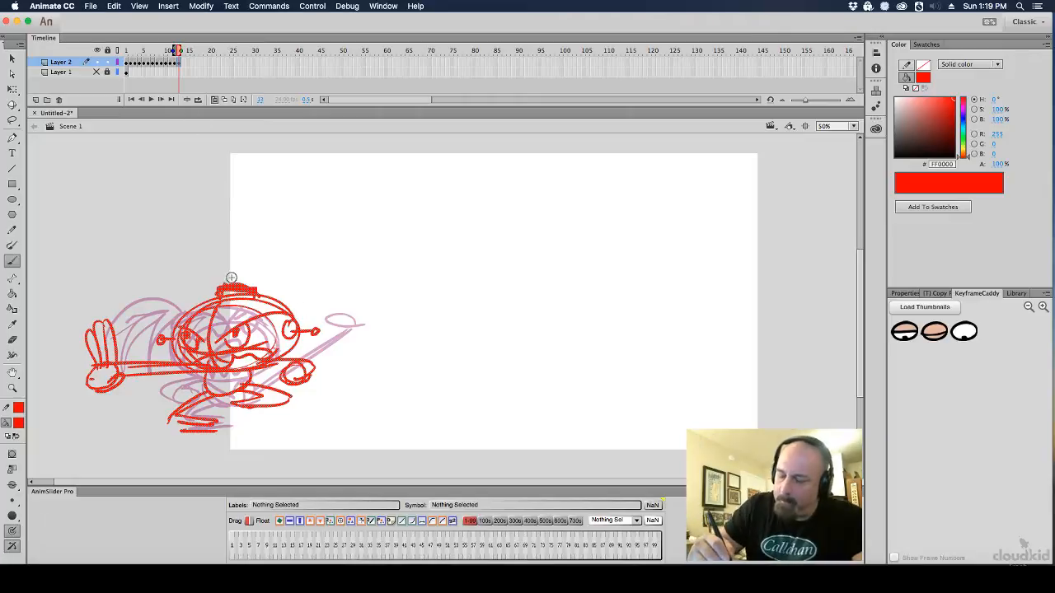
{"action": "mouse_move", "coordinate": [160, 277]}
{"action": "left_mouse_down"}
{"action": "mouse_move", "coordinate": [216, 234]}
{"action": "mouse_move", "coordinate": [242, 273]}
{"action": "left_mouse_up"}
{"action": "left_click_drag", "start_coordinate": [236, 216], "coordinate": [241, 288]}
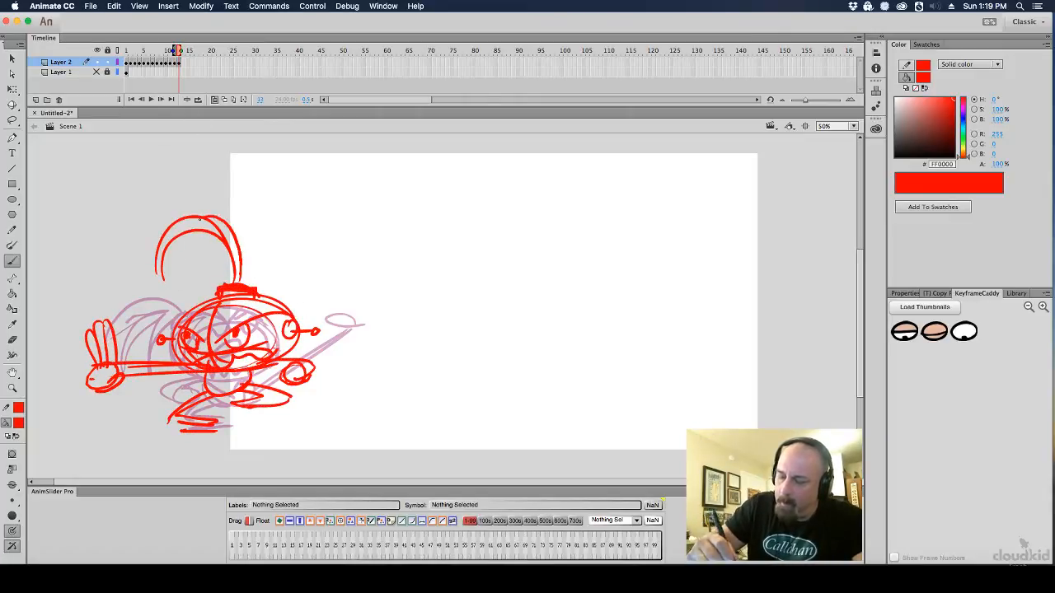
{"action": "left_click_drag", "start_coordinate": [244, 237], "coordinate": [247, 282]}
{"action": "left_click_drag", "start_coordinate": [164, 275], "coordinate": [176, 273]}
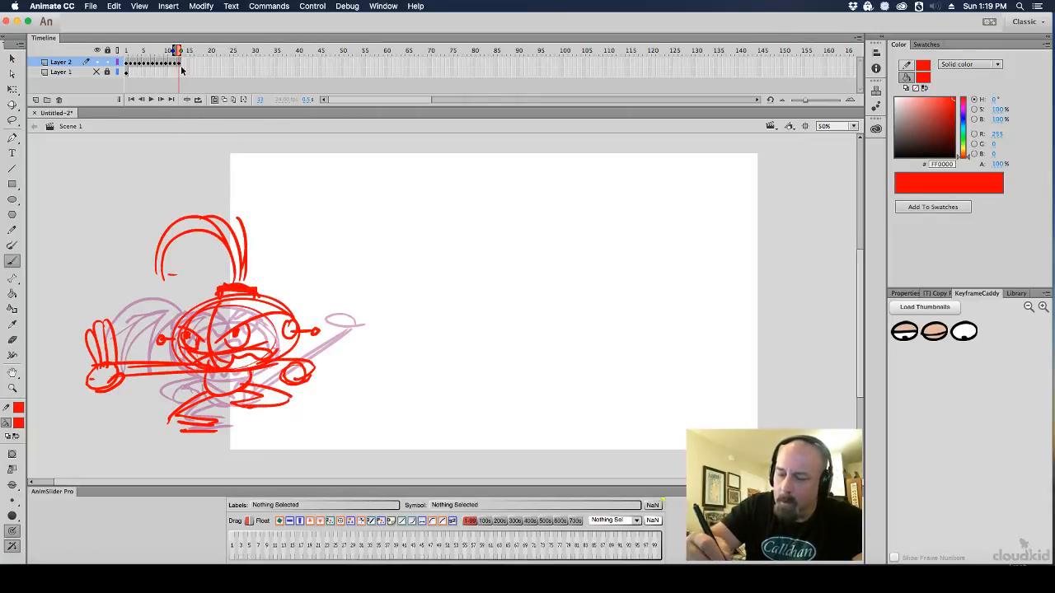
Insert a blank keyframe at frame 14 and sketch a tilted oval head and an outstretched arm with a drooping fingered hand
{"action": "key", "text": "F7"}
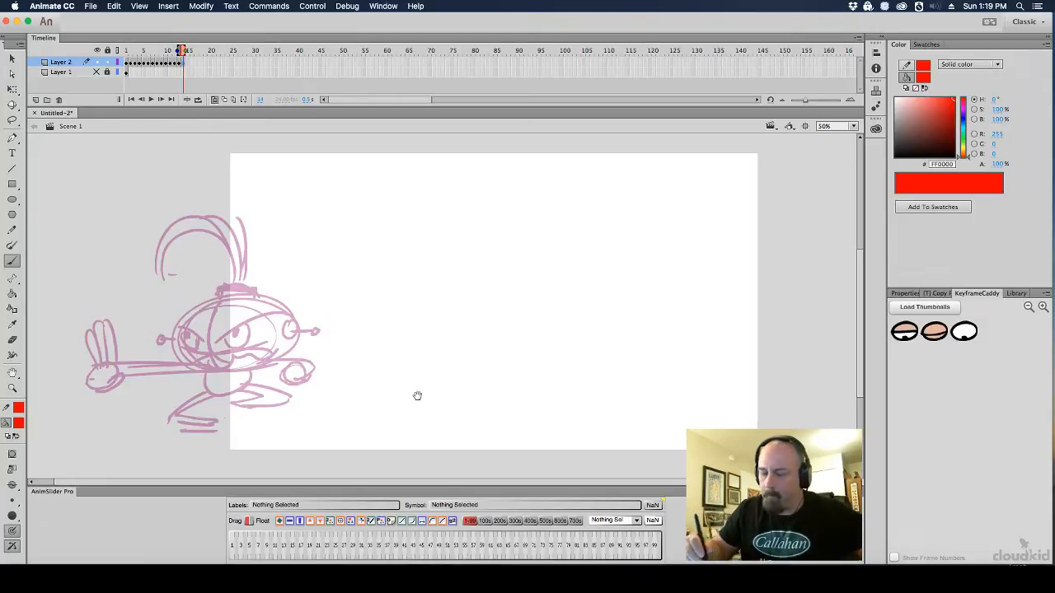
{"action": "mouse_move", "coordinate": [671, 364]}
{"action": "left_mouse_down"}
{"action": "mouse_move", "coordinate": [693, 344]}
{"action": "mouse_move", "coordinate": [691, 355]}
{"action": "left_mouse_up"}
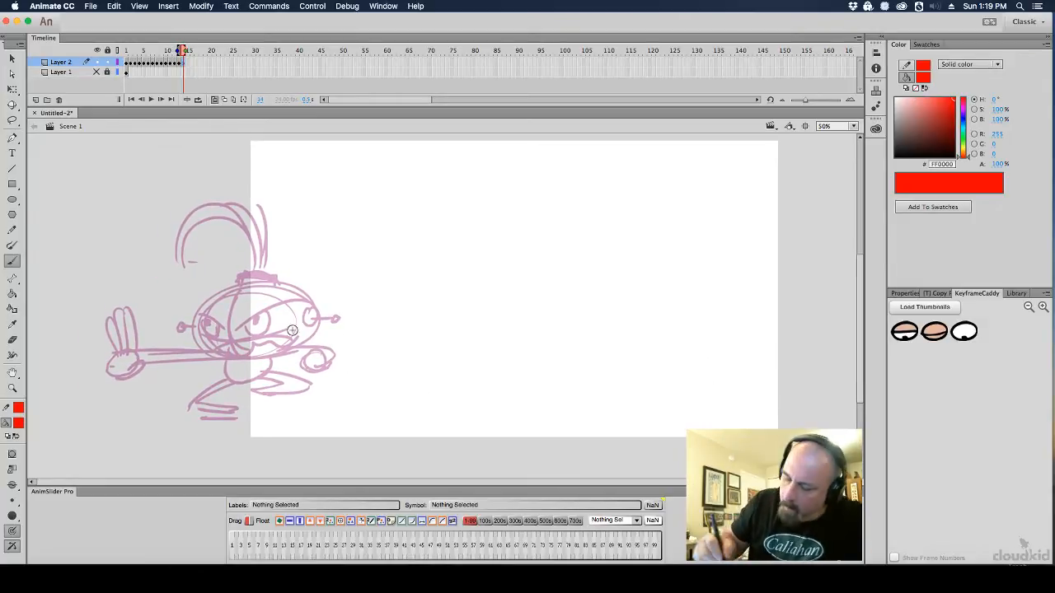
{"action": "mouse_move", "coordinate": [198, 309]}
{"action": "left_mouse_down"}
{"action": "mouse_move", "coordinate": [247, 284]}
{"action": "mouse_move", "coordinate": [272, 288]}
{"action": "mouse_move", "coordinate": [301, 326]}
{"action": "left_mouse_up"}
{"action": "left_click_drag", "start_coordinate": [521, 374], "coordinate": [521, 375]}
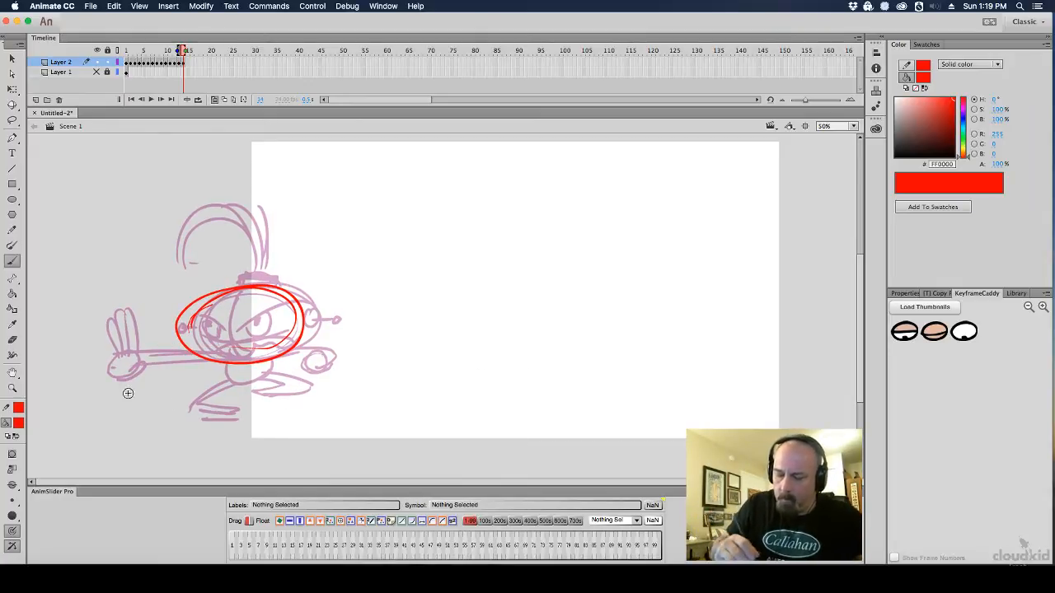
{"action": "mouse_move", "coordinate": [216, 361]}
{"action": "left_mouse_down"}
{"action": "mouse_move", "coordinate": [107, 362]}
{"action": "mouse_move", "coordinate": [105, 375]}
{"action": "left_mouse_up"}
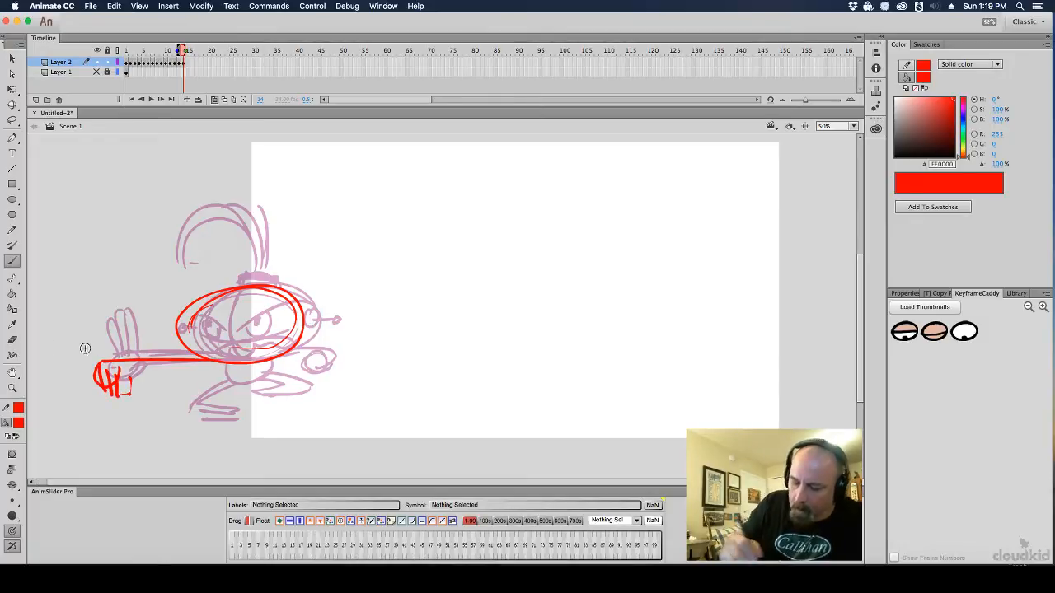
Draw a long horizontal line below the figure on frame 14 and shift it sideways away from the figure
{"action": "left_click_drag", "start_coordinate": [435, 378], "coordinate": [40, 405]}
{"action": "scroll", "coordinate": [442, 378], "scroll_direction": "down", "scroll_amount": 5}
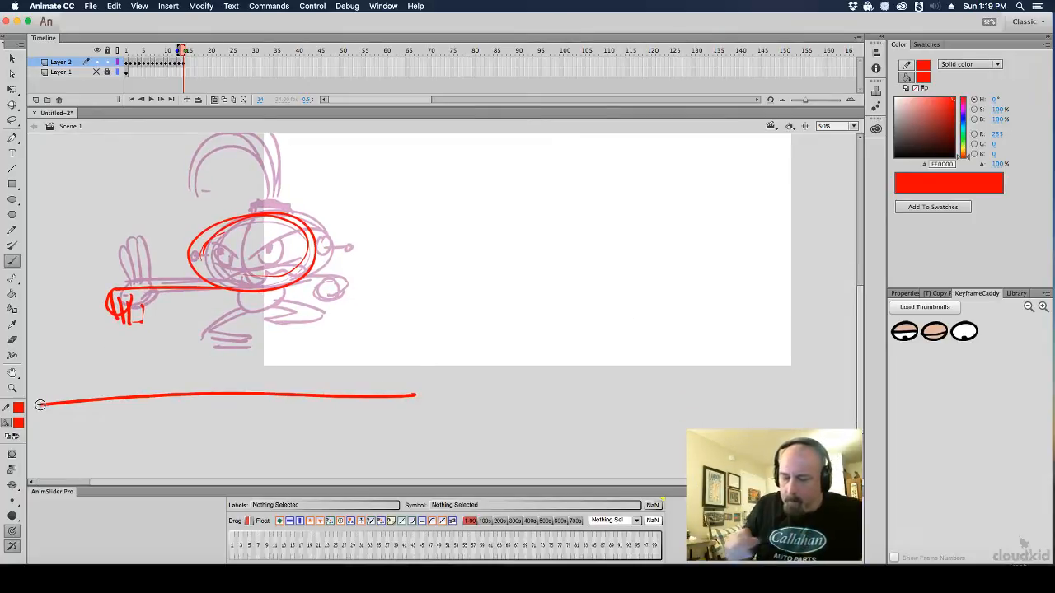
{"action": "scroll", "coordinate": [555, 426], "scroll_direction": "left", "scroll_amount": 3}
{"action": "scroll", "coordinate": [682, 441], "scroll_direction": "up", "scroll_amount": 2}
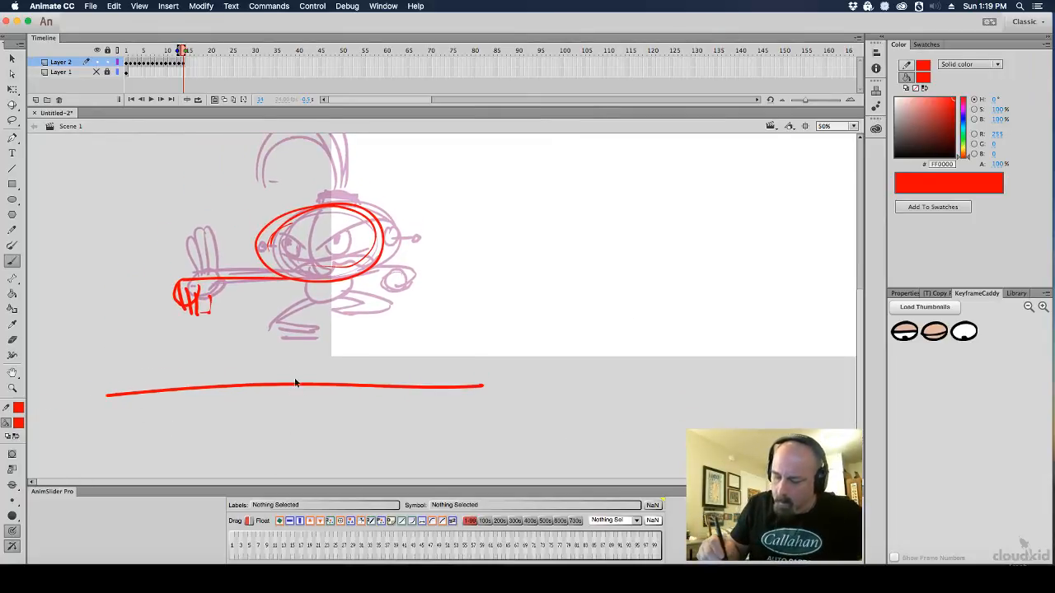
{"action": "left_click_drag", "start_coordinate": [289, 363], "coordinate": [386, 438]}
{"action": "left_click_drag", "start_coordinate": [94, 355], "coordinate": [579, 456]}
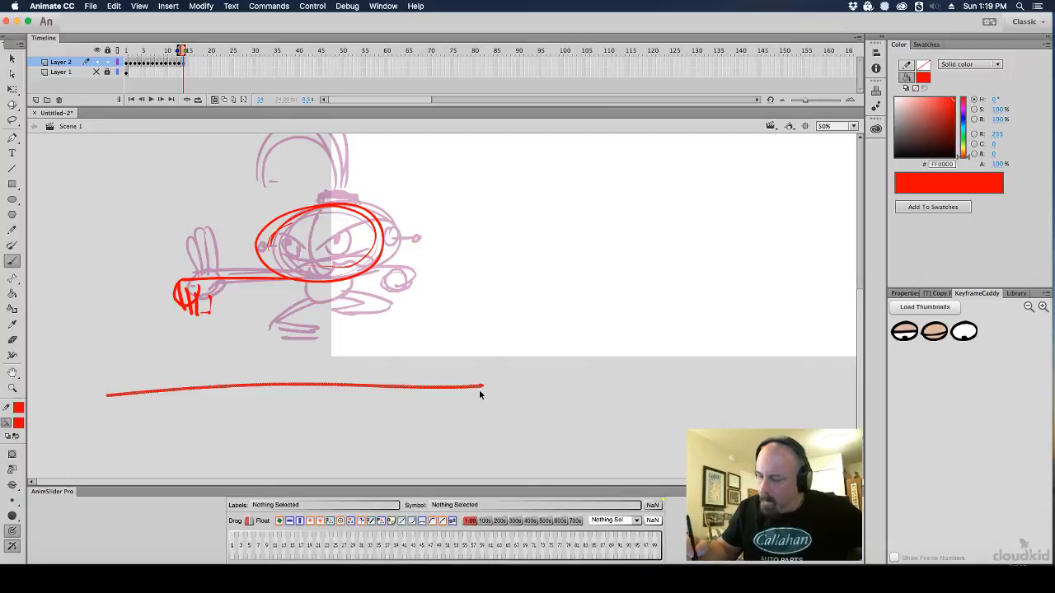
{"action": "left_click_drag", "start_coordinate": [483, 389], "coordinate": [91, 401]}
{"action": "left_click", "coordinate": [202, 420]}
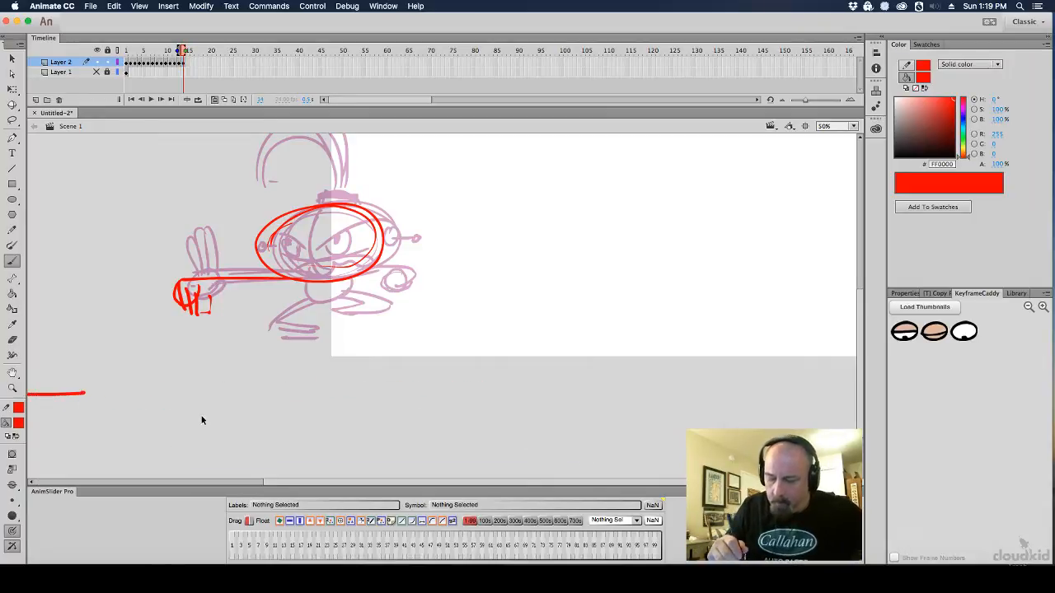
Complete the frame 14 hand with its last finger and palm edge, and draw the underside of the outstretched arm
{"action": "left_click_drag", "start_coordinate": [342, 404], "coordinate": [485, 455]}
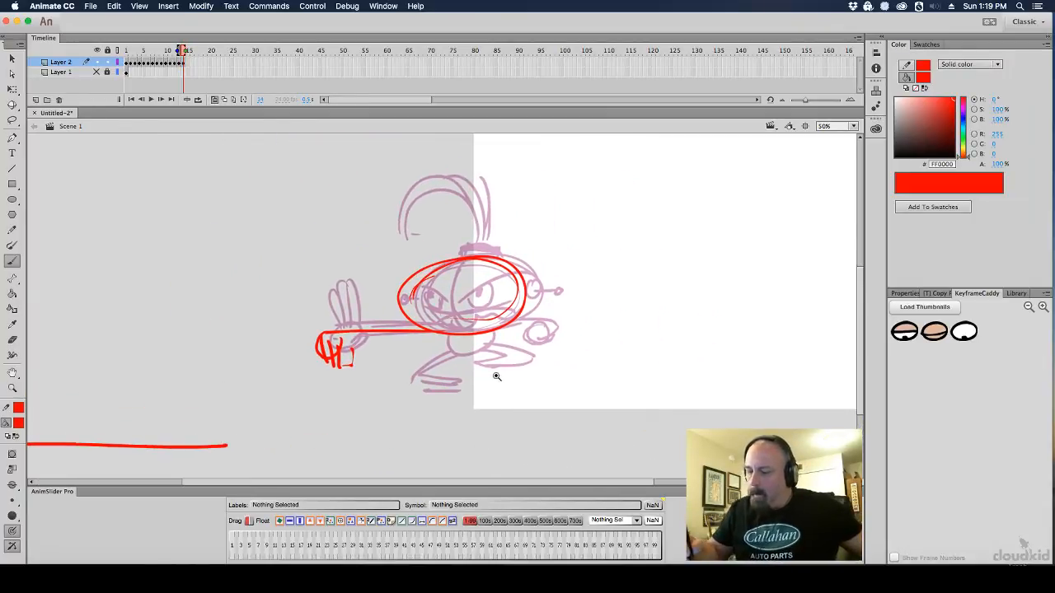
{"action": "left_click", "coordinate": [498, 365], "text": "super"}
{"action": "left_click_drag", "start_coordinate": [529, 381], "coordinate": [623, 431]}
{"action": "left_click_drag", "start_coordinate": [239, 351], "coordinate": [249, 359]}
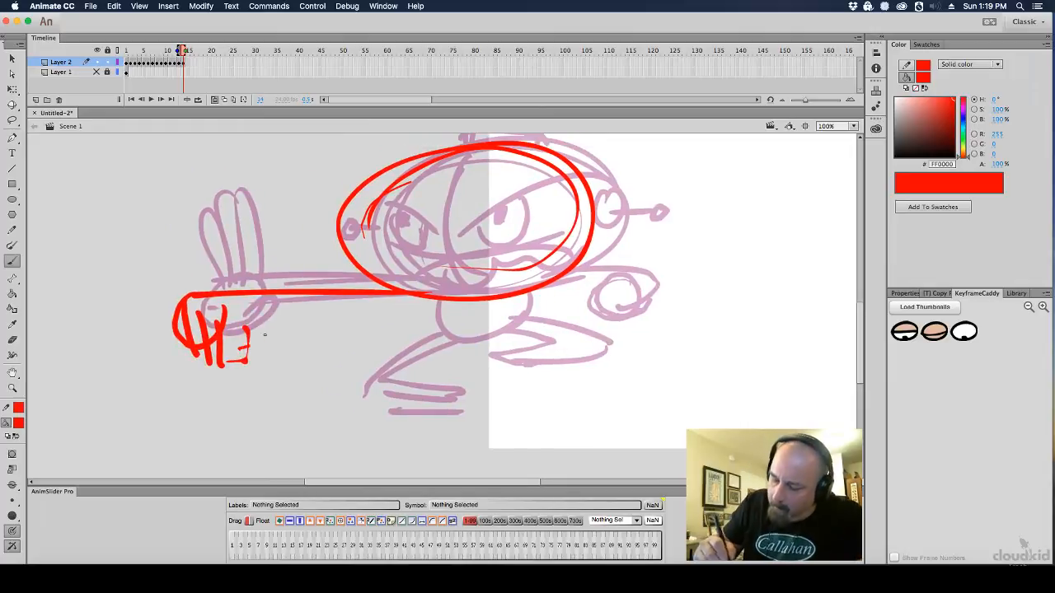
{"action": "left_click_drag", "start_coordinate": [265, 307], "coordinate": [269, 345]}
{"action": "mouse_move", "coordinate": [485, 305]}
{"action": "left_mouse_down"}
{"action": "mouse_move", "coordinate": [257, 308]}
{"action": "mouse_move", "coordinate": [511, 309]}
{"action": "left_mouse_up"}
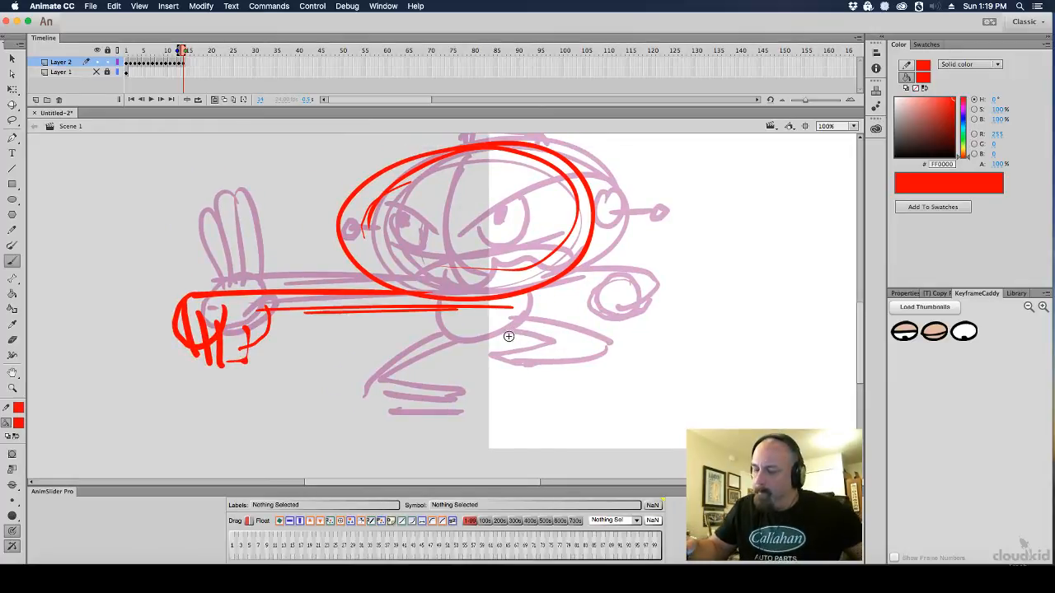
Draw the small body, a raised bent arm with a curled hand, a jagged open mouth, angry brows and an ear circle on frame 14
{"action": "left_click", "coordinate": [518, 328], "text": "alt+super"}
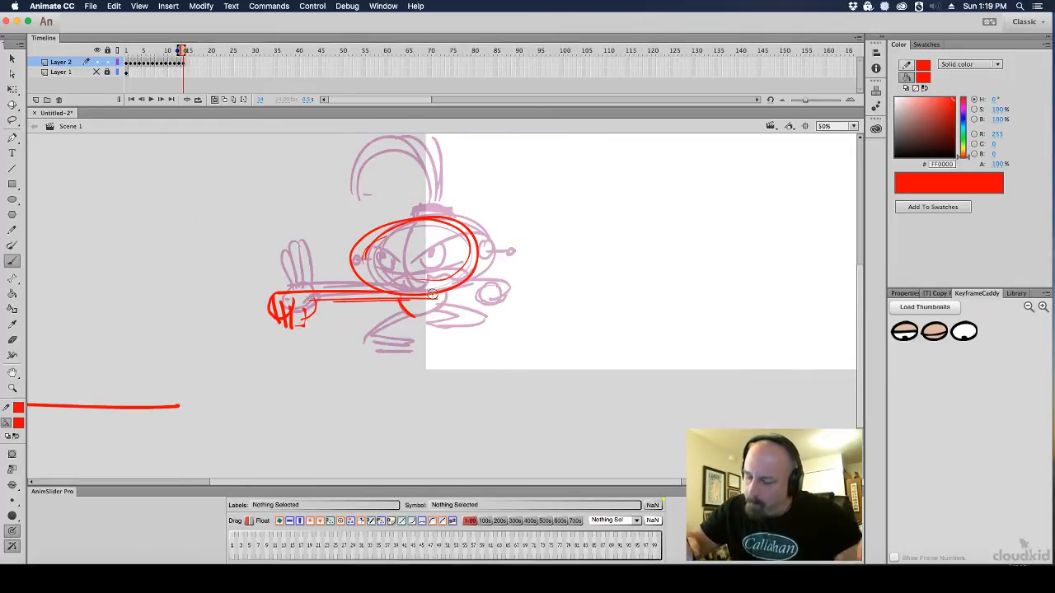
{"action": "mouse_move", "coordinate": [465, 228]}
{"action": "left_mouse_down"}
{"action": "mouse_move", "coordinate": [472, 164]}
{"action": "mouse_move", "coordinate": [434, 169]}
{"action": "mouse_move", "coordinate": [432, 182]}
{"action": "mouse_move", "coordinate": [445, 190]}
{"action": "mouse_move", "coordinate": [462, 180]}
{"action": "mouse_move", "coordinate": [452, 190]}
{"action": "mouse_move", "coordinate": [464, 171]}
{"action": "mouse_move", "coordinate": [467, 218]}
{"action": "left_mouse_up"}
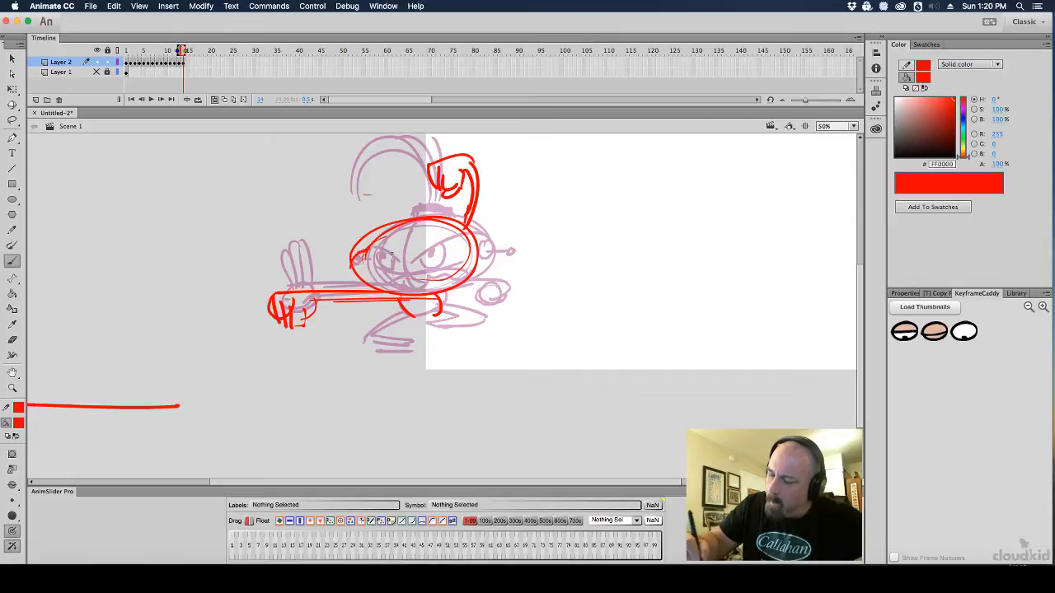
{"action": "mouse_move", "coordinate": [360, 257]}
{"action": "left_mouse_down"}
{"action": "mouse_move", "coordinate": [419, 290]}
{"action": "mouse_move", "coordinate": [394, 266]}
{"action": "left_mouse_up"}
{"action": "mouse_move", "coordinate": [402, 227]}
{"action": "left_mouse_down"}
{"action": "mouse_move", "coordinate": [388, 240]}
{"action": "mouse_move", "coordinate": [450, 240]}
{"action": "mouse_move", "coordinate": [456, 274]}
{"action": "left_mouse_up"}
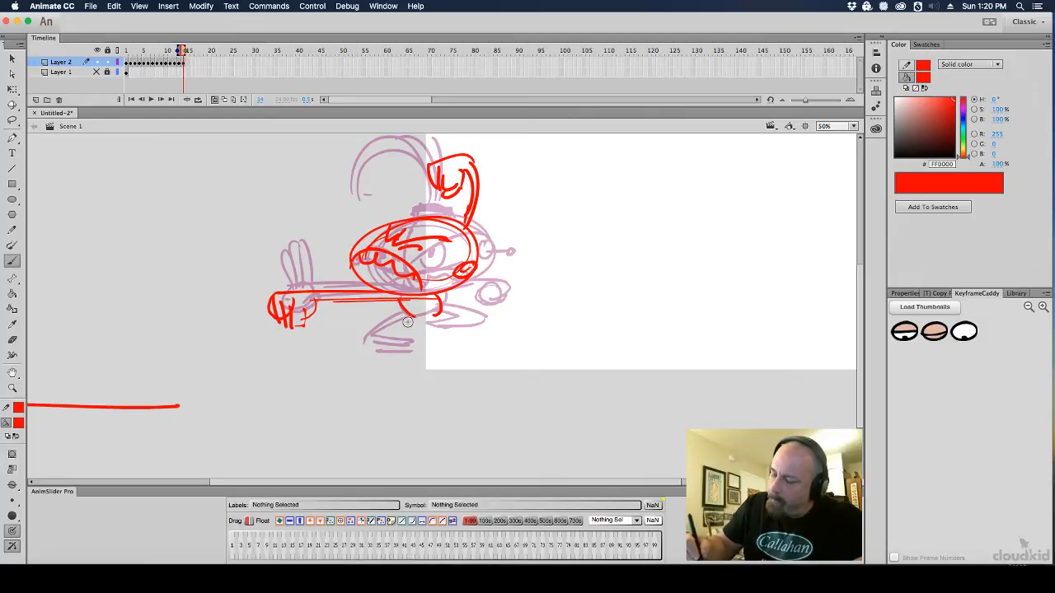
Draw two bent, spread legs with feet and a ponytail trailing behind the head on frame 14
{"action": "mouse_move", "coordinate": [404, 315]}
{"action": "left_mouse_down"}
{"action": "mouse_move", "coordinate": [358, 346]}
{"action": "mouse_move", "coordinate": [373, 349]}
{"action": "mouse_move", "coordinate": [342, 361]}
{"action": "left_mouse_up"}
{"action": "left_click_drag", "start_coordinate": [480, 323], "coordinate": [480, 348]}
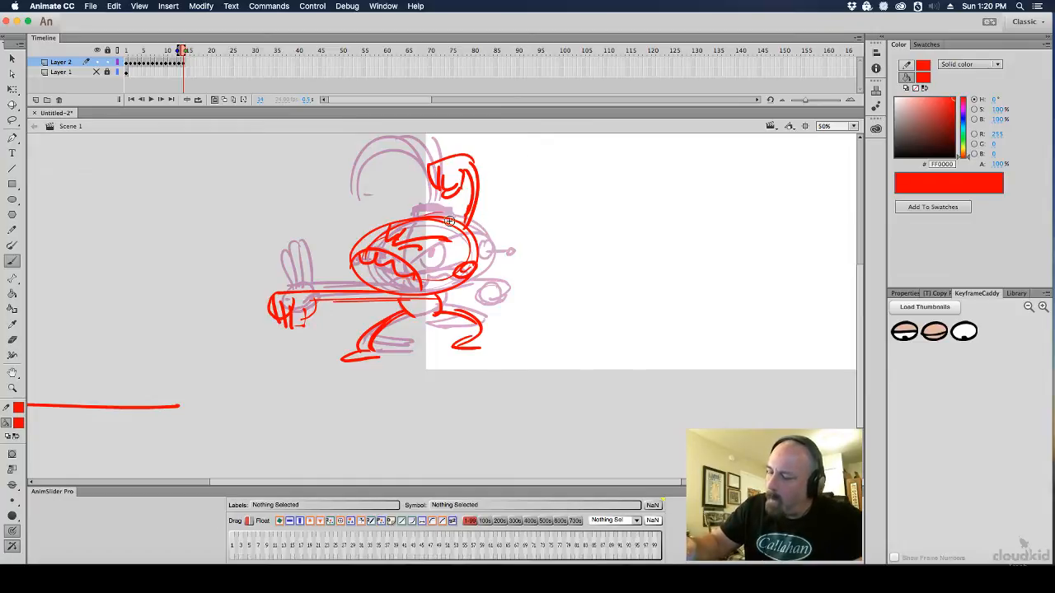
{"action": "mouse_move", "coordinate": [462, 239]}
{"action": "left_mouse_down"}
{"action": "mouse_move", "coordinate": [475, 218]}
{"action": "mouse_move", "coordinate": [488, 243]}
{"action": "mouse_move", "coordinate": [542, 257]}
{"action": "mouse_move", "coordinate": [527, 290]}
{"action": "left_mouse_up"}
Delete the stray horizontal line from the frame 14 drawing
{"action": "left_click", "coordinate": [214, 99]}
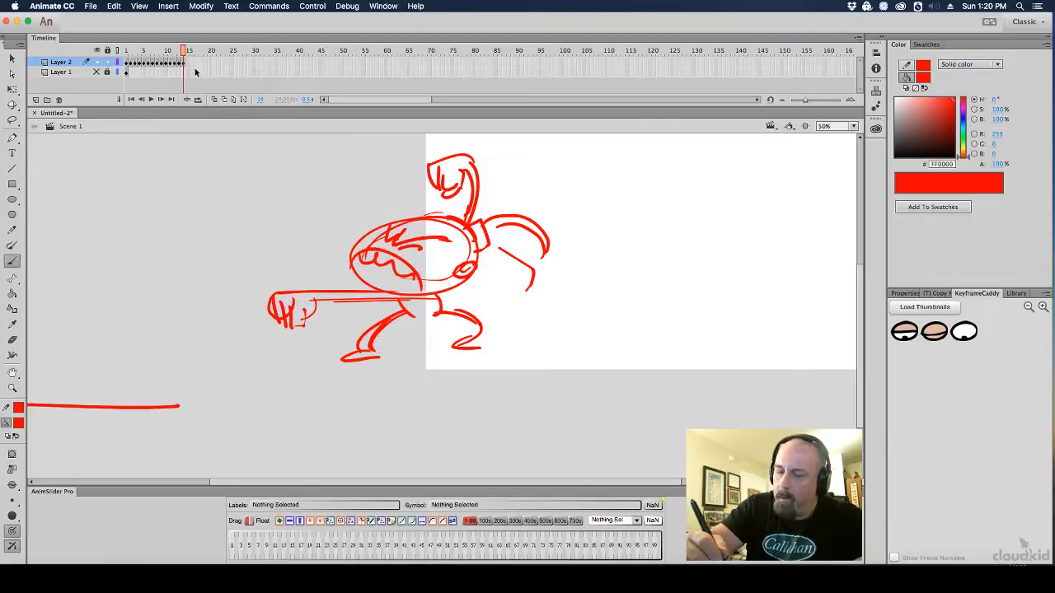
{"action": "key", "text": "q"}
{"action": "key", "text": "super+a"}
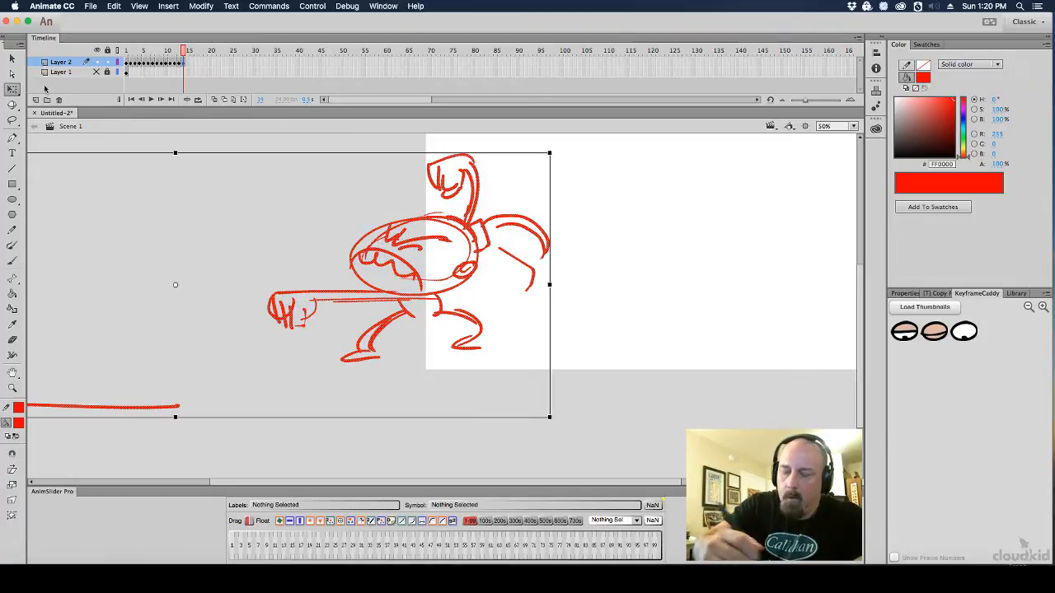
{"action": "left_click", "coordinate": [214, 99]}
{"action": "left_click", "coordinate": [568, 286]}
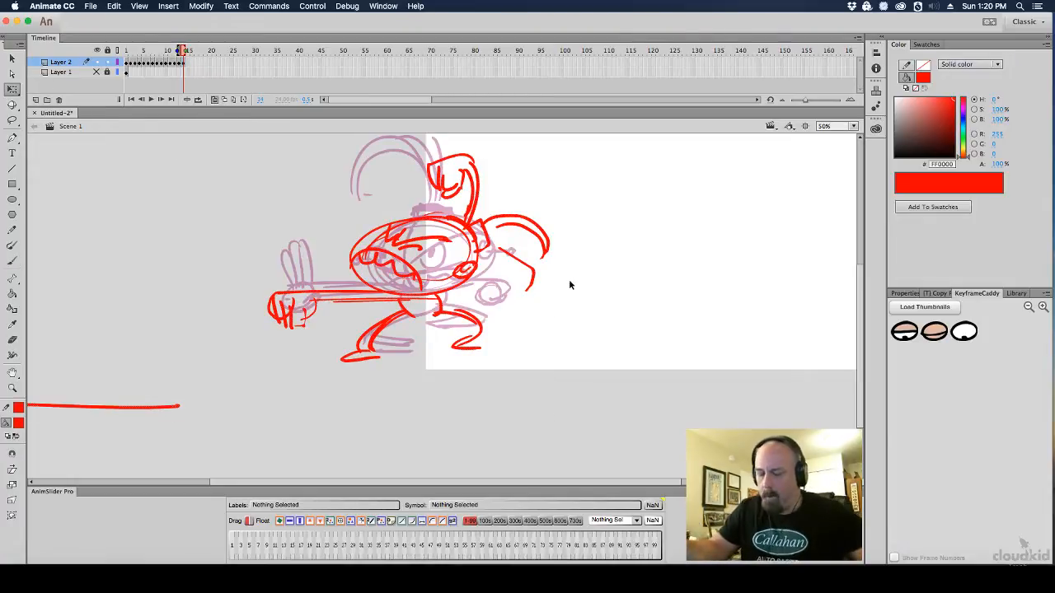
{"action": "left_click", "coordinate": [179, 408]}
{"action": "key", "text": "Delete"}
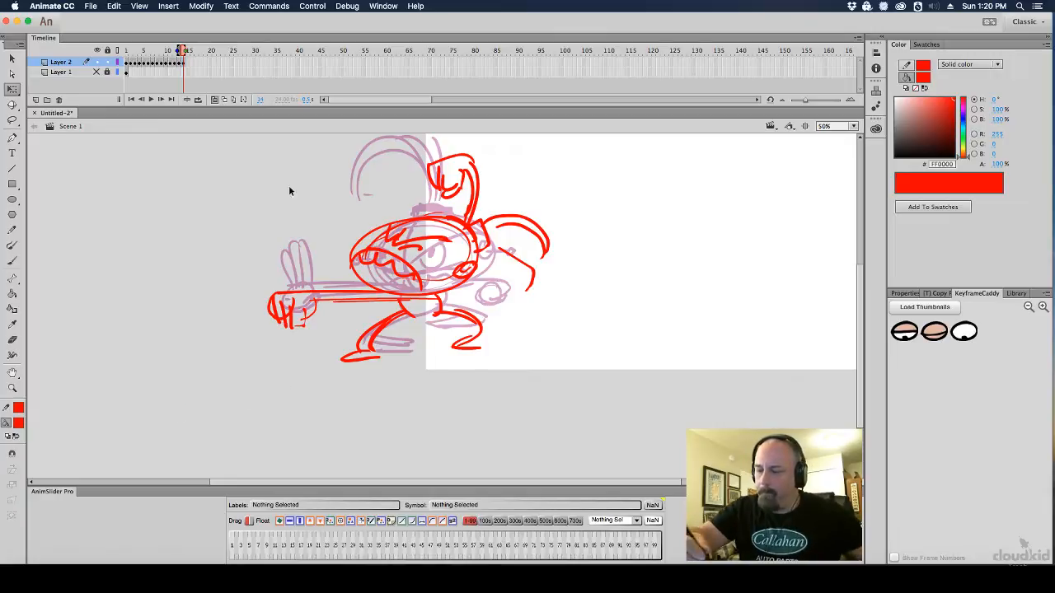
Move the whole frame 14 figure slightly up and toward the stage, and turn off onion skinning
{"action": "mouse_move", "coordinate": [238, 138]}
{"action": "left_mouse_down"}
{"action": "mouse_move", "coordinate": [400, 365]}
{"action": "mouse_move", "coordinate": [607, 419]}
{"action": "mouse_move", "coordinate": [631, 453]}
{"action": "left_mouse_up"}
{"action": "mouse_move", "coordinate": [481, 265]}
{"action": "left_mouse_down"}
{"action": "mouse_move", "coordinate": [449, 262]}
{"action": "mouse_move", "coordinate": [509, 259]}
{"action": "left_mouse_up"}
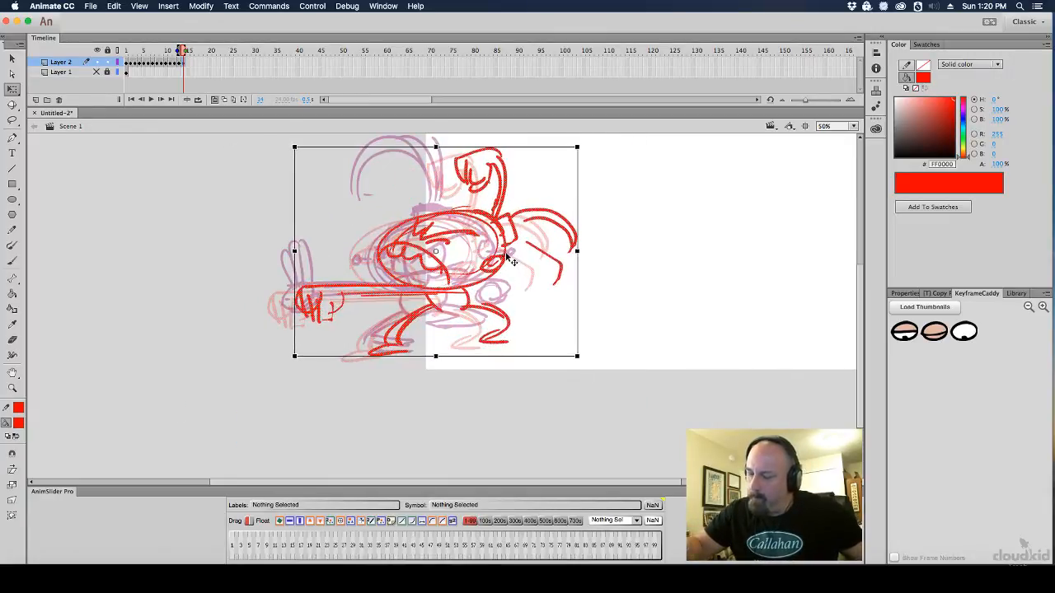
{"action": "left_click", "coordinate": [621, 235]}
{"action": "left_click", "coordinate": [206, 99]}
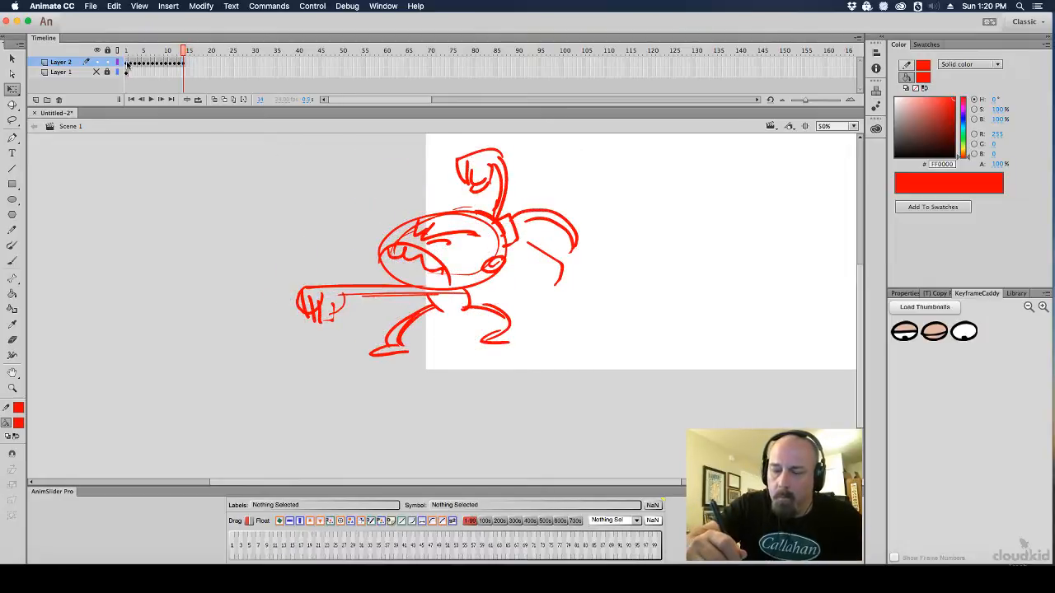
Cut frames 1 to 14 of Layer 2
{"action": "left_click_drag", "start_coordinate": [126, 65], "coordinate": [186, 70]}
{"action": "right_click", "coordinate": [170, 64]}
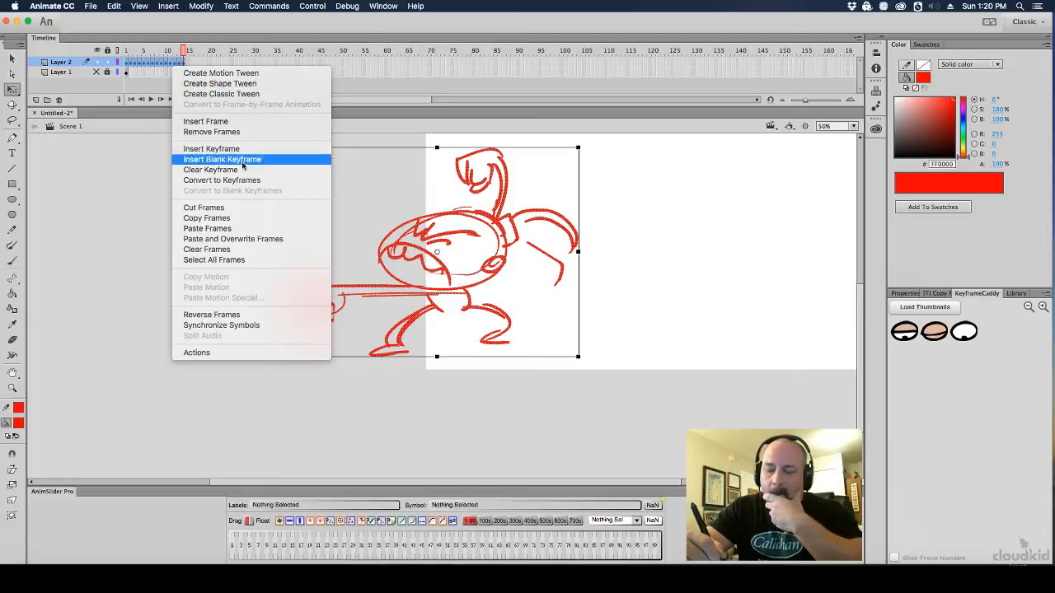
{"action": "left_click", "coordinate": [239, 211]}
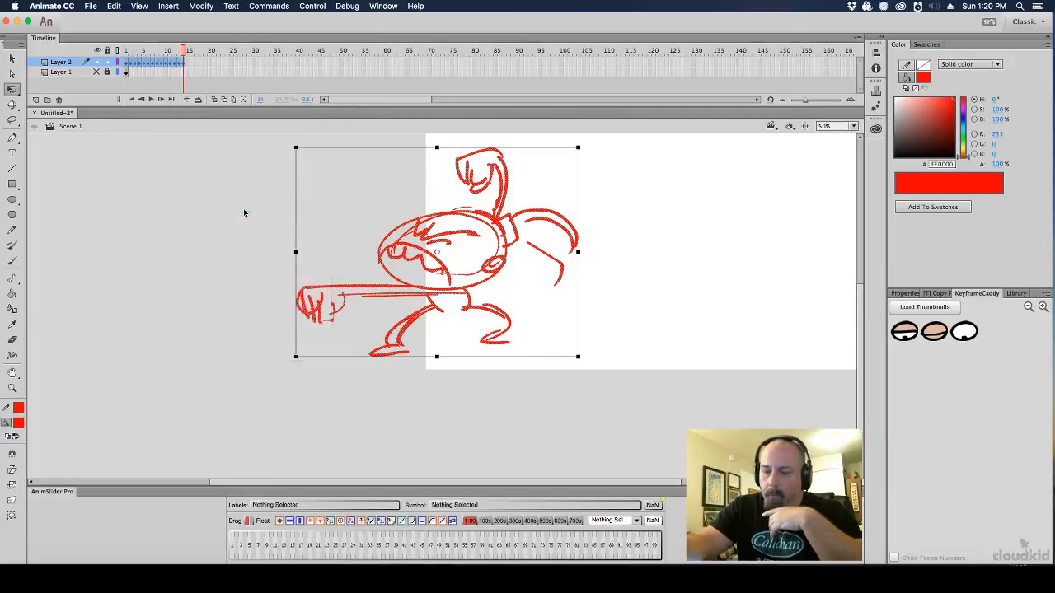
Create a new graphic symbol named tinja
{"action": "left_click", "coordinate": [168, 6]}
{"action": "left_click", "coordinate": [216, 17]}
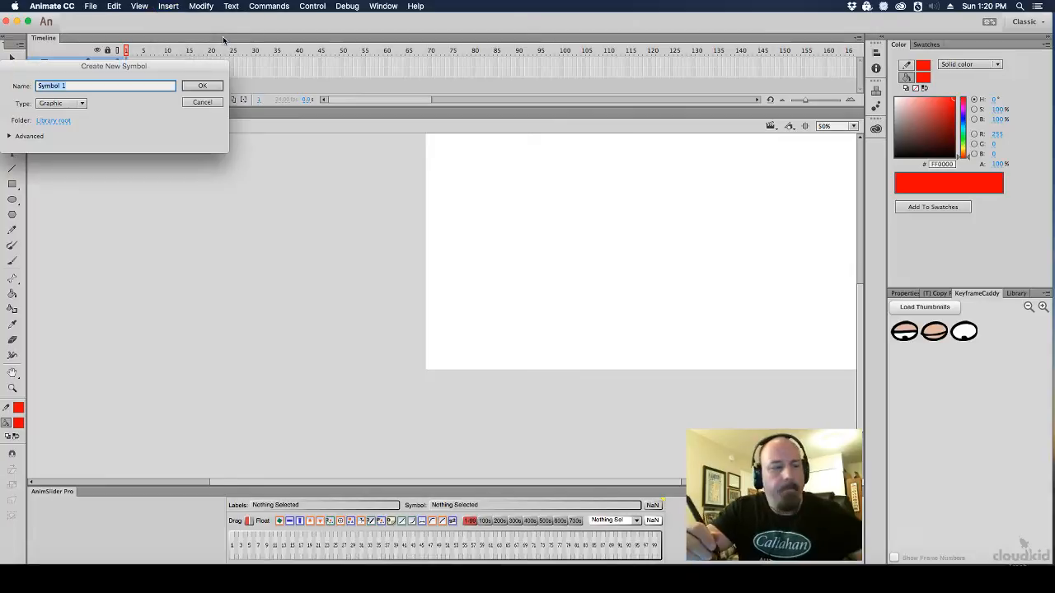
{"action": "type", "text": "t"}
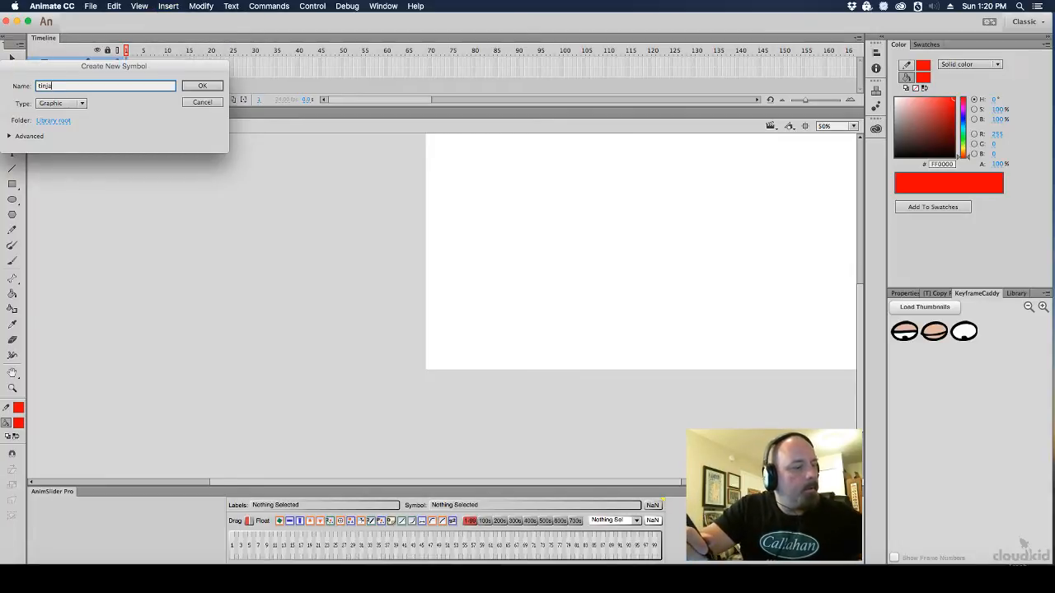
{"action": "type", "text": "inja"}
{"action": "key", "text": "Return"}
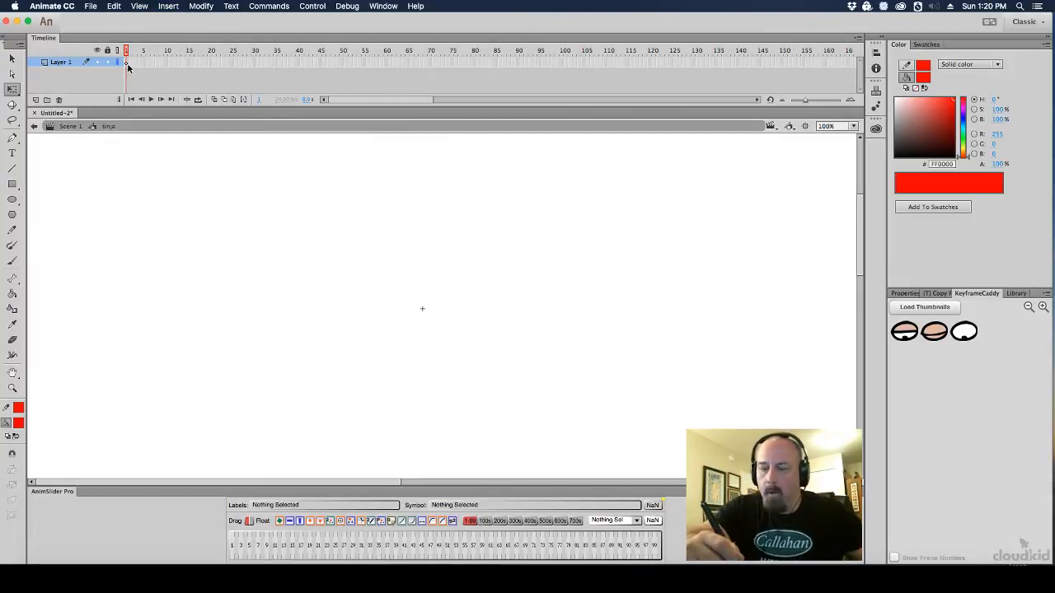
Paste the cut frames into frame 1 of the tinja symbol's Layer 1 and return to Scene 1
{"action": "right_click", "coordinate": [127, 63]}
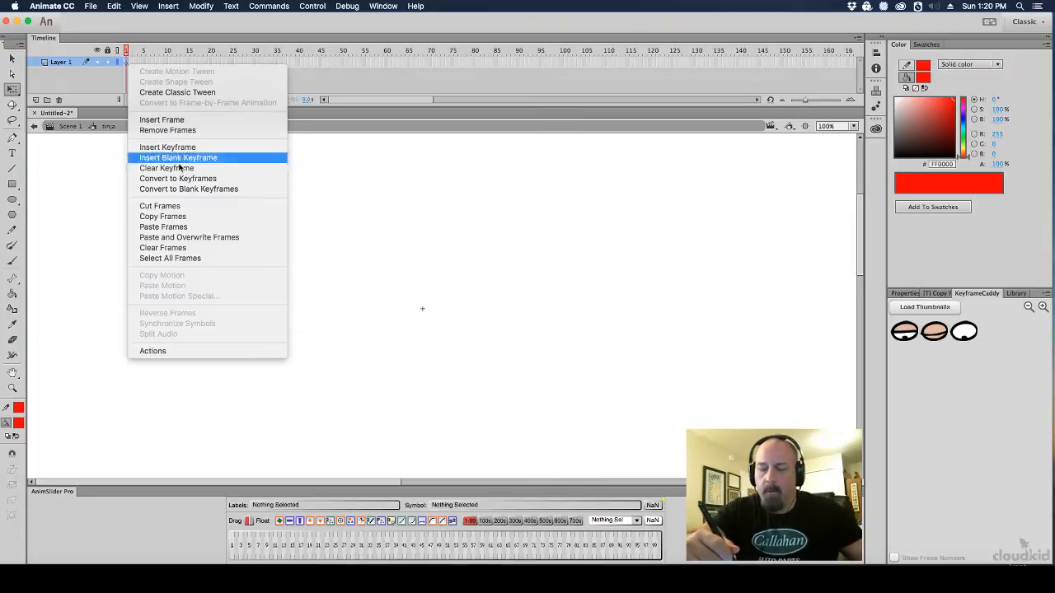
{"action": "left_click", "coordinate": [201, 224]}
{"action": "left_click", "coordinate": [78, 126]}
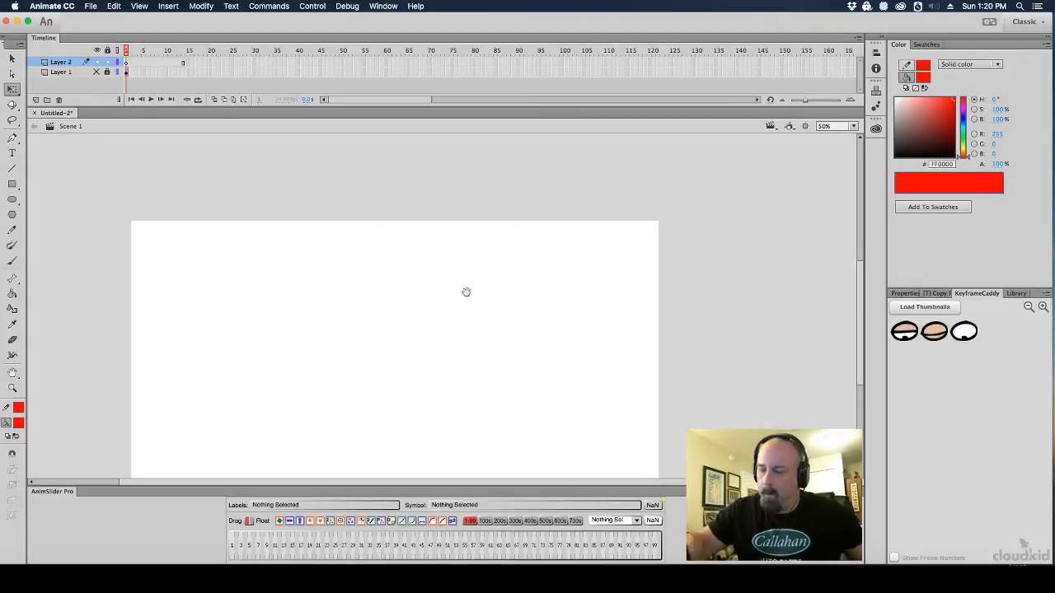
Place an instance of the tinja symbol on the stage in Layer 2, adjust its position slightly, and play the animation
{"action": "left_click", "coordinate": [619, 357], "text": "alt+super"}
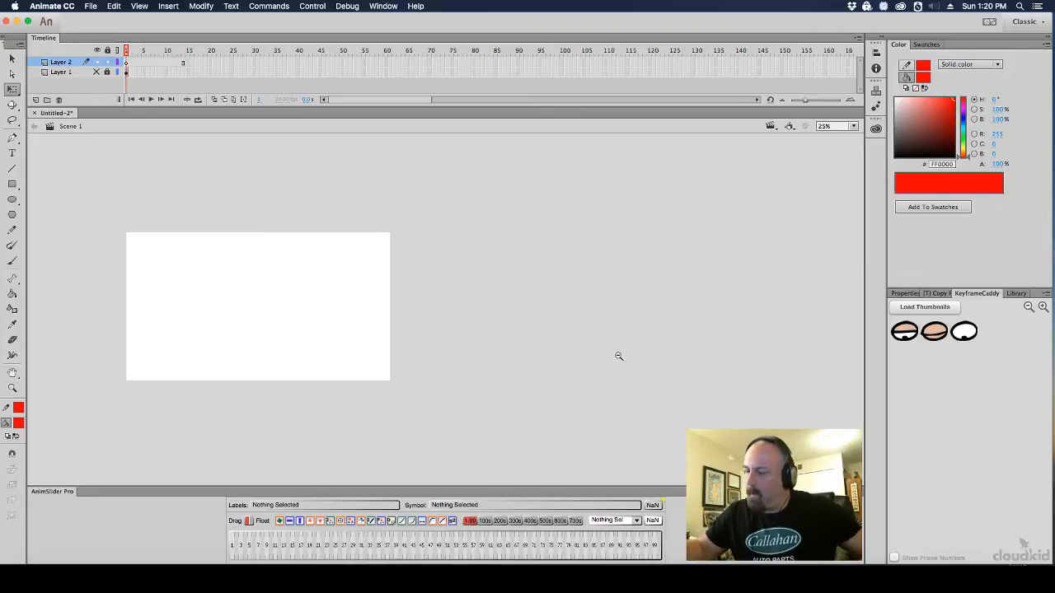
{"action": "left_click", "coordinate": [1016, 294]}
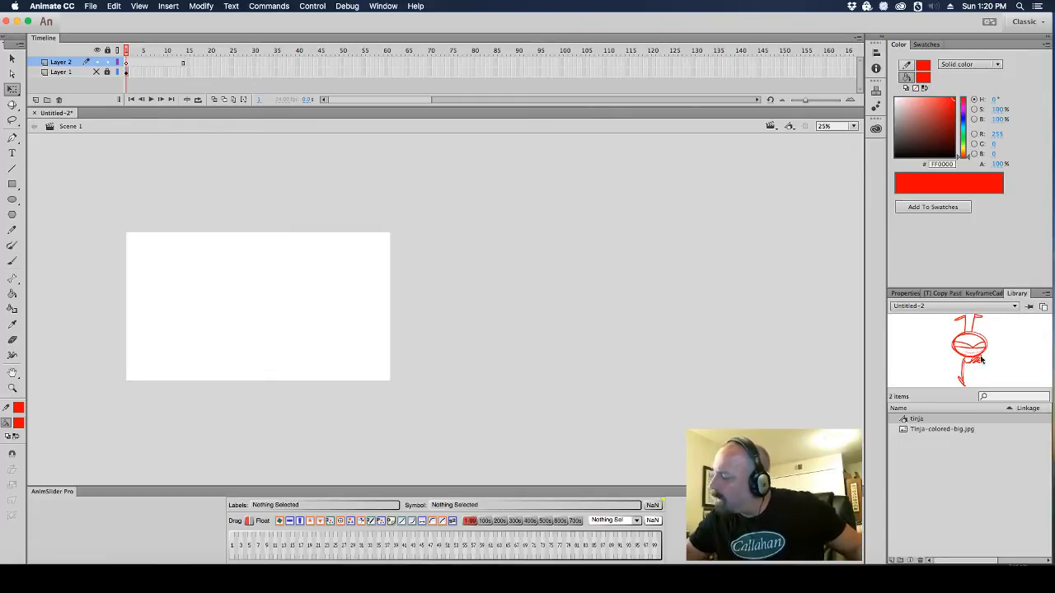
{"action": "left_click_drag", "start_coordinate": [915, 419], "coordinate": [307, 328]}
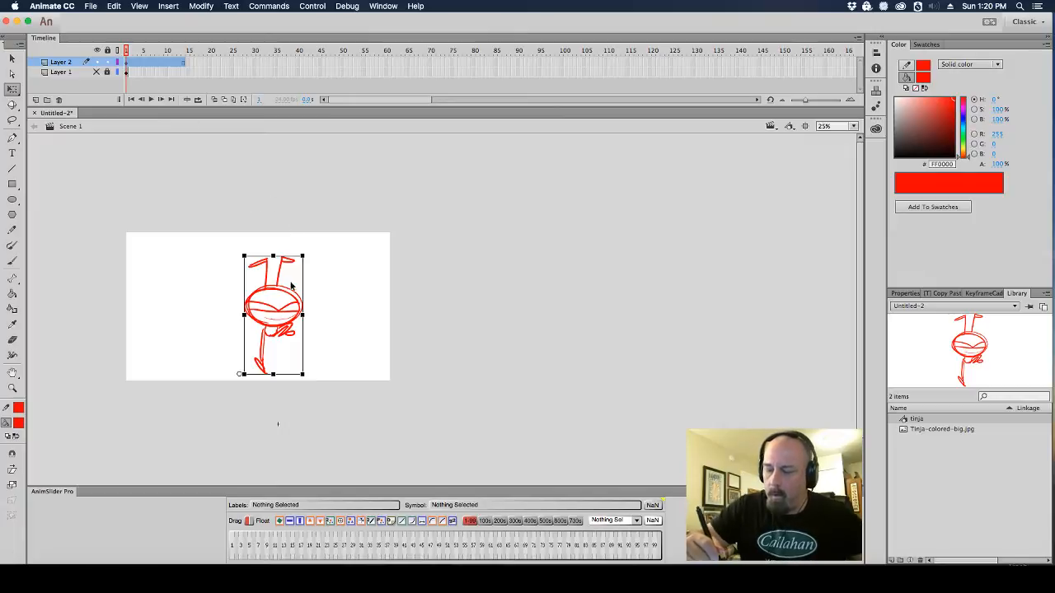
{"action": "left_click_drag", "start_coordinate": [291, 286], "coordinate": [274, 269]}
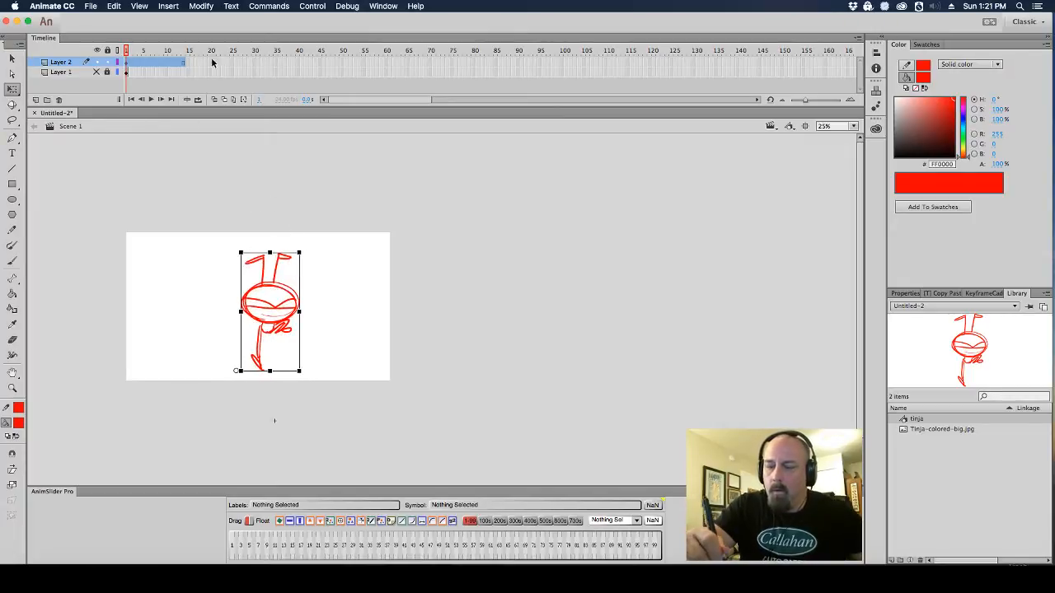
{"action": "key", "text": "Return"}
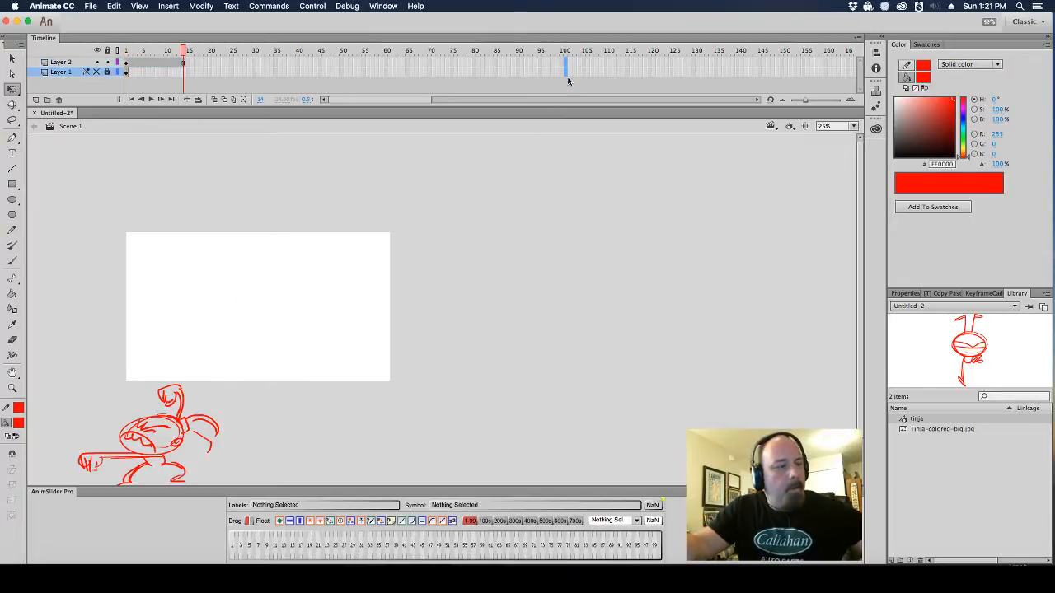
Extend Layer 1 and Layer 2 to frame 100, and move the tinja instance up onto the stage with frame 7 showing
{"action": "left_click", "coordinate": [566, 82]}
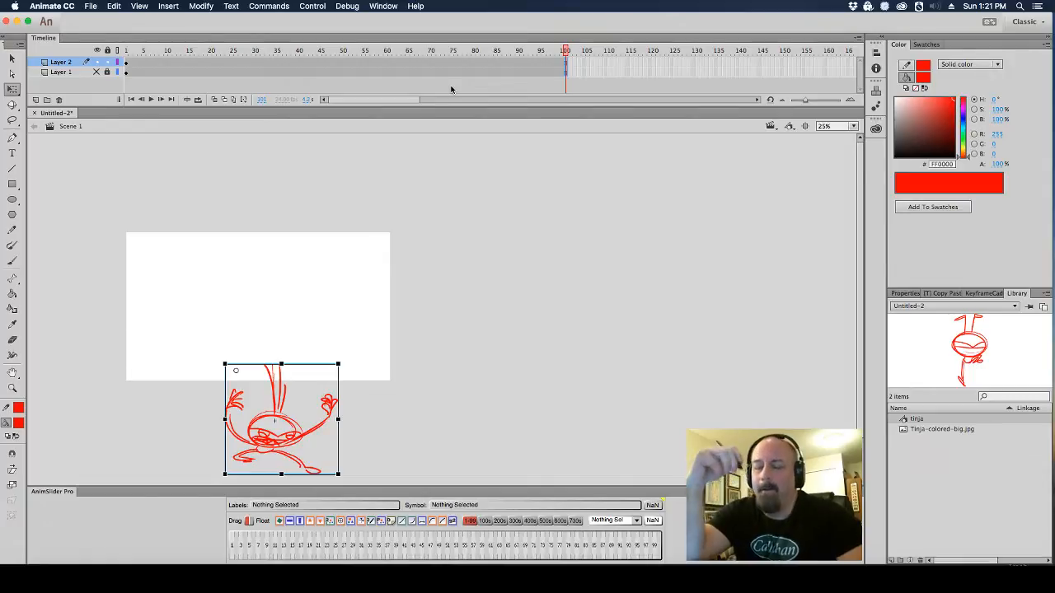
{"action": "left_click", "coordinate": [125, 52]}
{"action": "left_click_drag", "start_coordinate": [125, 51], "coordinate": [154, 53]}
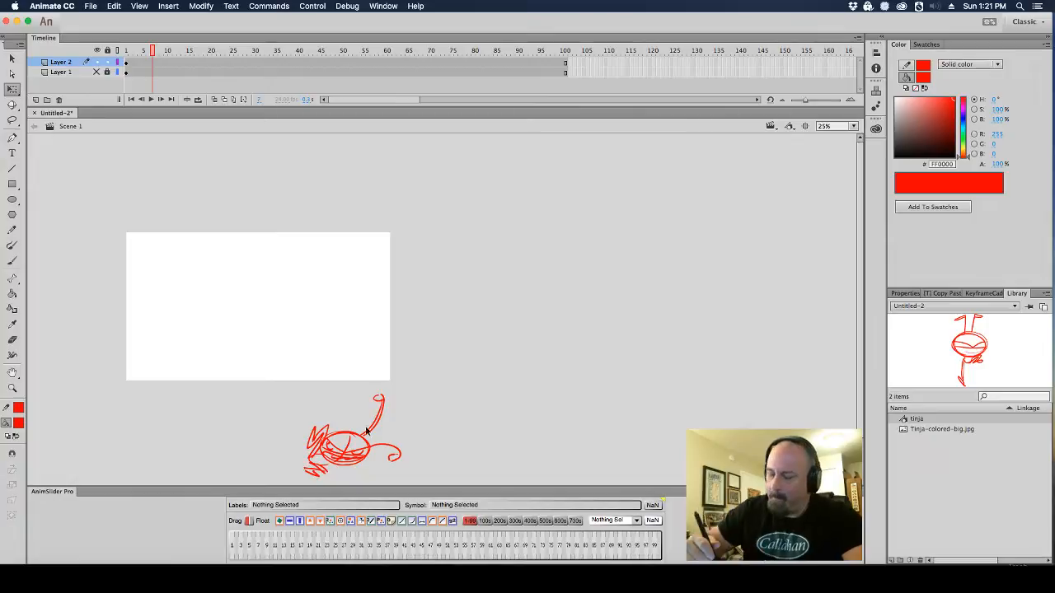
{"action": "left_click_drag", "start_coordinate": [361, 422], "coordinate": [297, 302]}
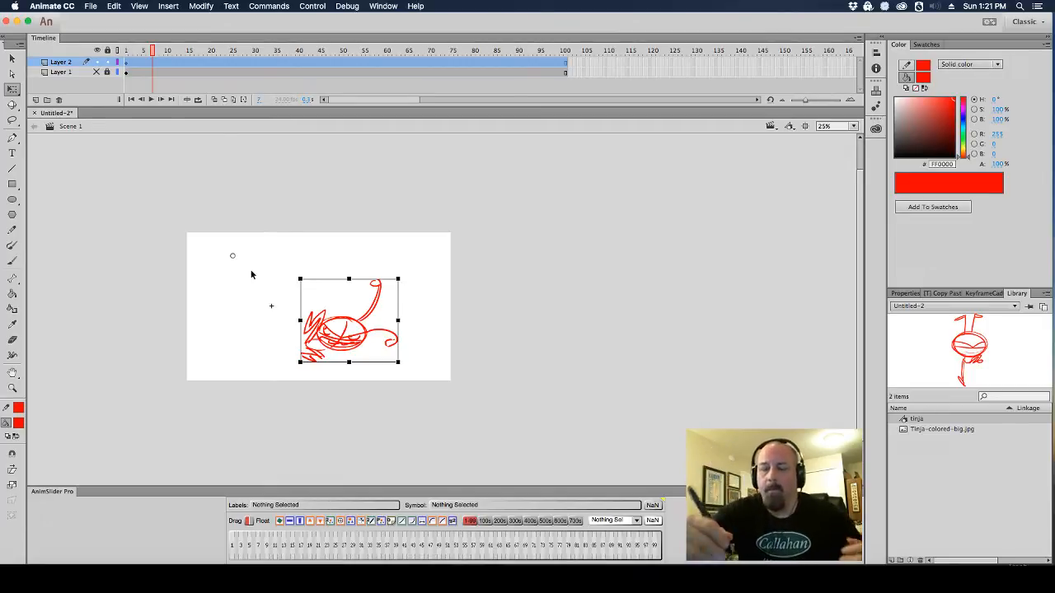
{"action": "left_click_drag", "start_coordinate": [153, 53], "coordinate": [174, 56]}
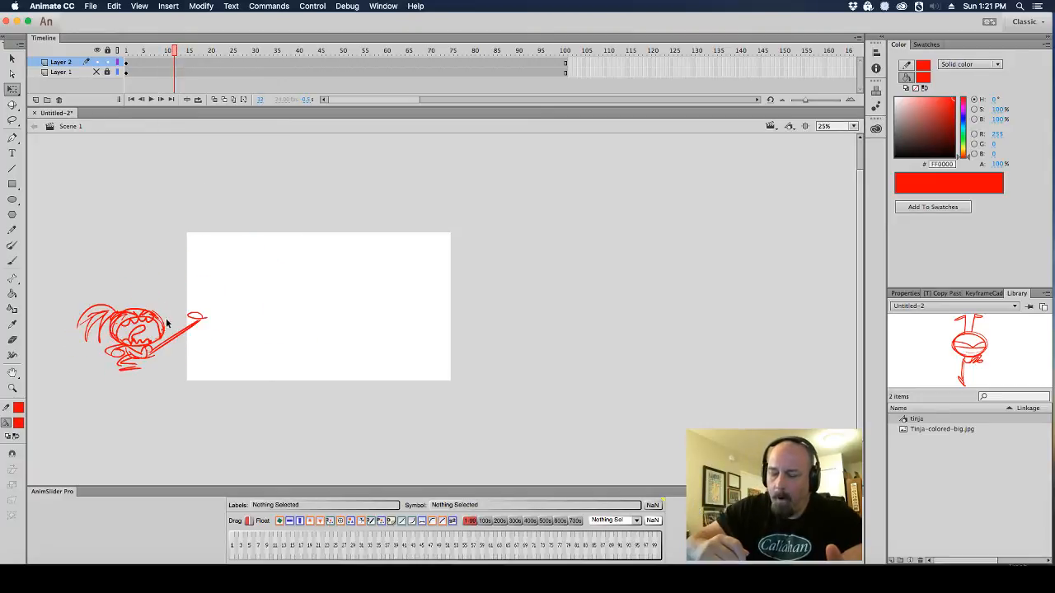
{"action": "left_click", "coordinate": [174, 347]}
{"action": "left_click_drag", "start_coordinate": [175, 326], "coordinate": [354, 320]}
{"action": "key", "text": "super+z"}
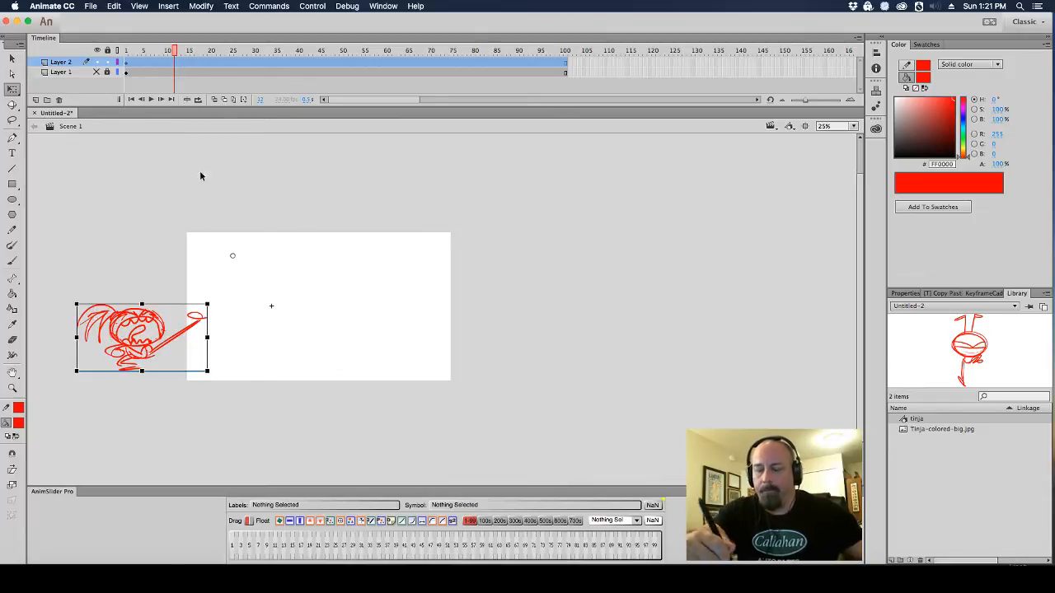
Open the tinja symbol for editing and insert a blank keyframe as frame 12, directly after the tumbling pose in frame 11
{"action": "double_click", "coordinate": [201, 324]}
{"action": "left_click", "coordinate": [232, 307]}
{"action": "left_click_drag", "start_coordinate": [431, 290], "coordinate": [479, 209]}
{"action": "left_click", "coordinate": [181, 63]}
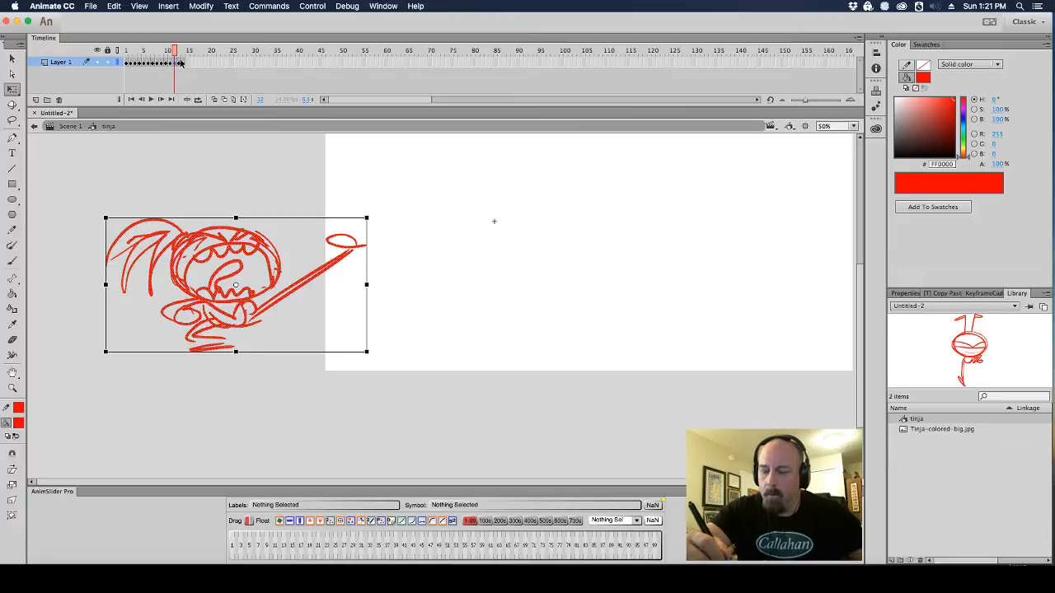
{"action": "key", "text": "comma"}
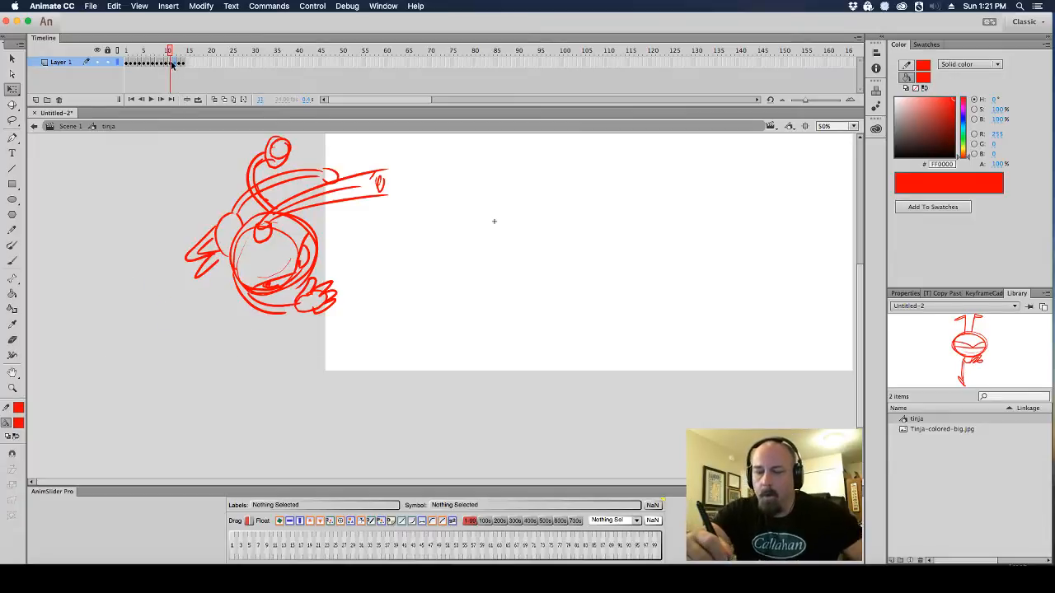
{"action": "left_click", "coordinate": [172, 63]}
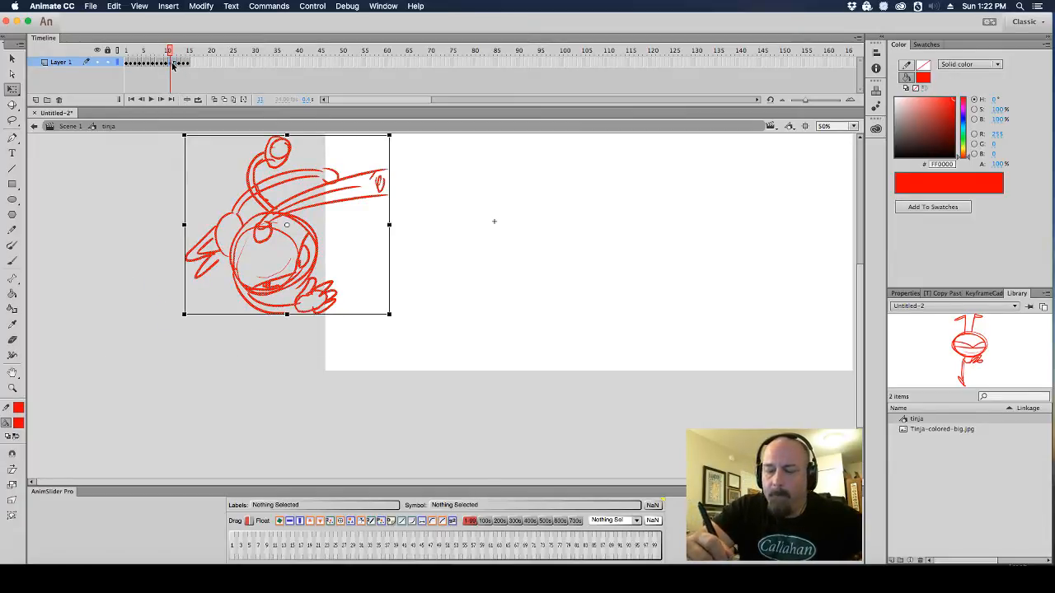
{"action": "key", "text": "period"}
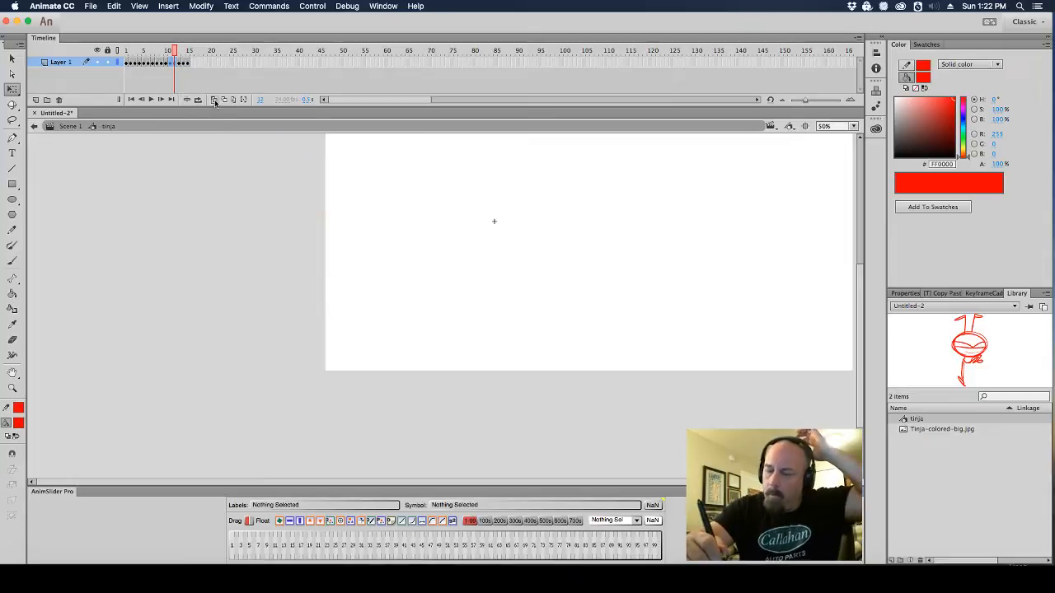
Turn on onion skinning and narrow its range to one frame on either side of frame 12
{"action": "left_click", "coordinate": [215, 100]}
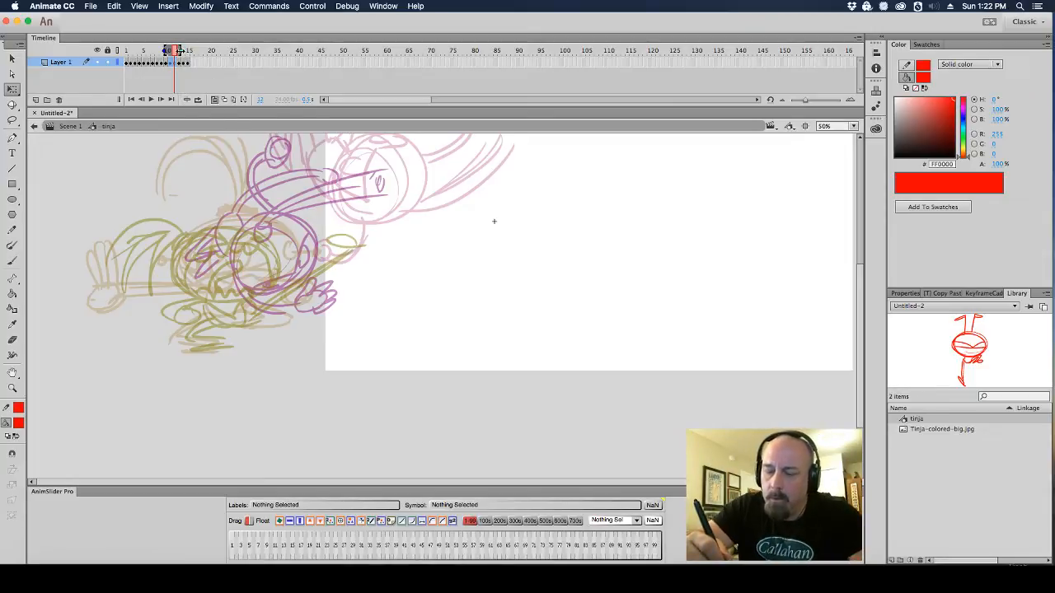
{"action": "left_click_drag", "start_coordinate": [164, 51], "coordinate": [168, 52]}
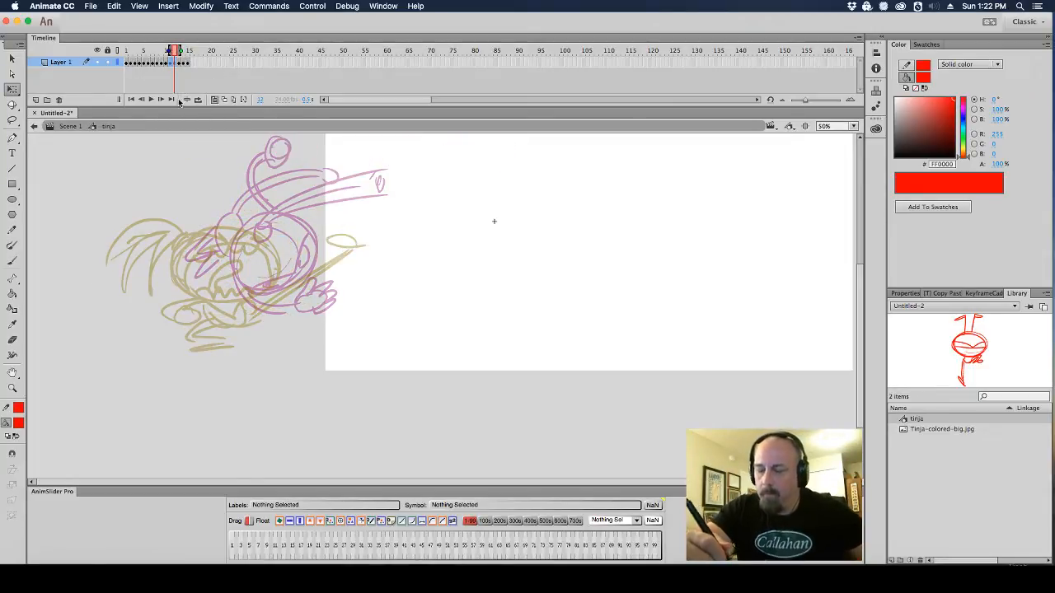
{"action": "scroll", "coordinate": [346, 267], "scroll_direction": "up", "scroll_amount": 3}
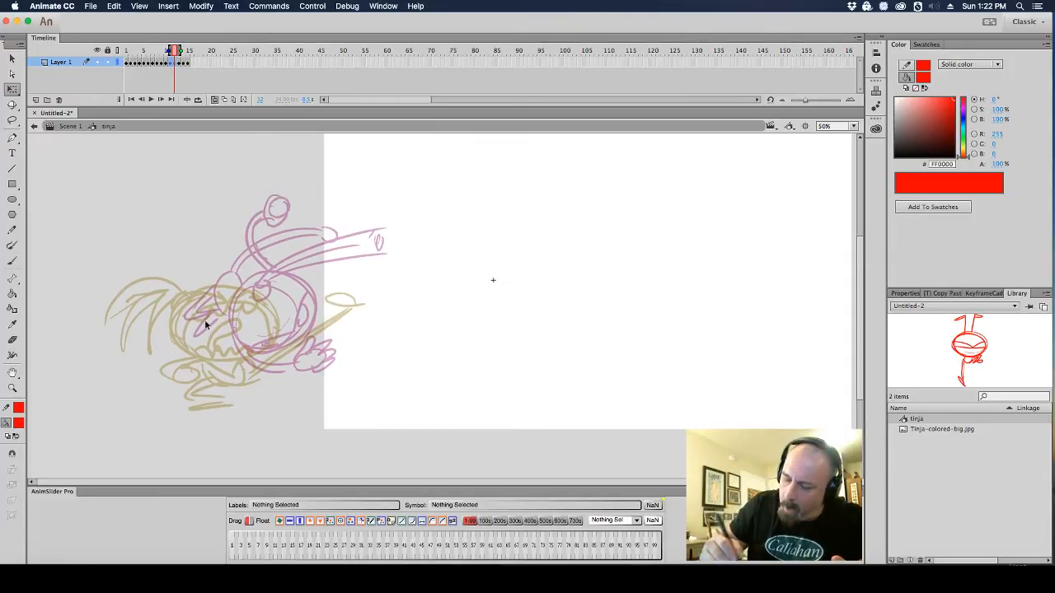
{"action": "key", "text": "b"}
{"action": "mouse_move", "coordinate": [182, 324]}
{"action": "left_mouse_down"}
{"action": "mouse_move", "coordinate": [155, 331]}
{"action": "mouse_move", "coordinate": [128, 380]}
{"action": "mouse_move", "coordinate": [173, 385]}
{"action": "left_mouse_up"}
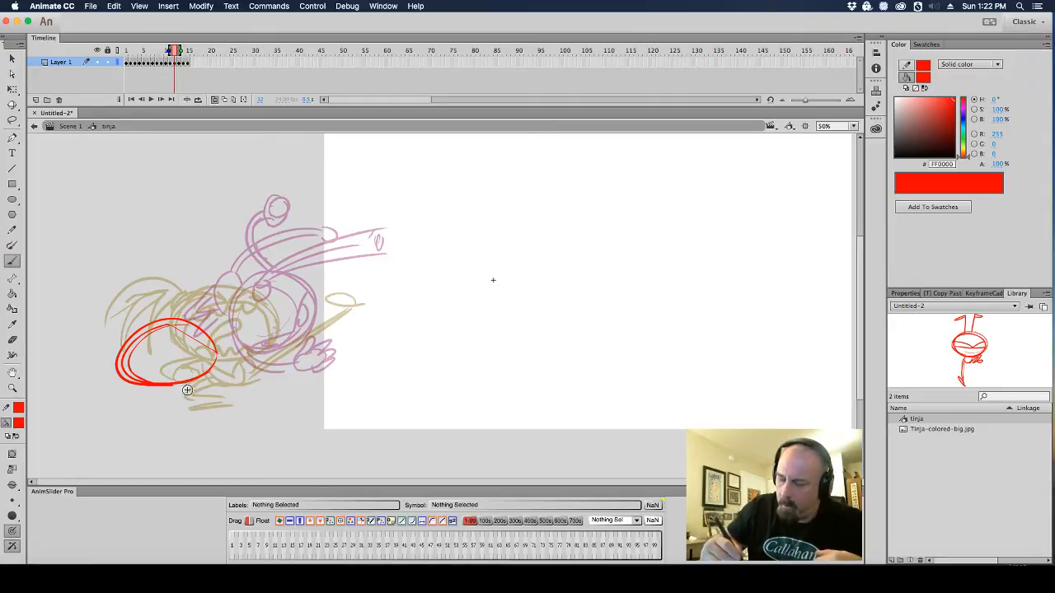
{"action": "left_click_drag", "start_coordinate": [159, 386], "coordinate": [213, 385]}
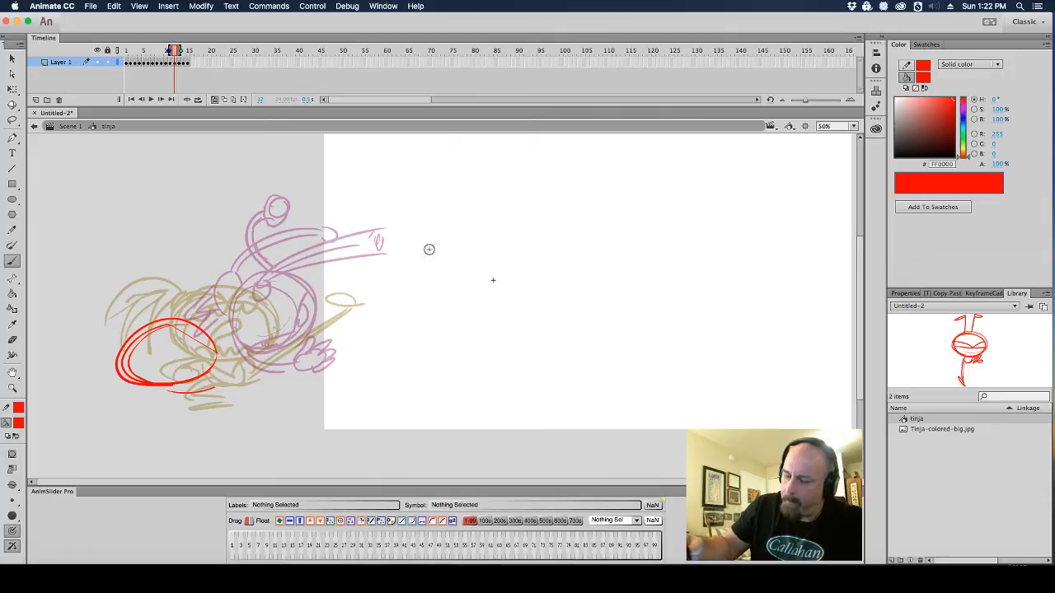
{"action": "key", "text": "v"}
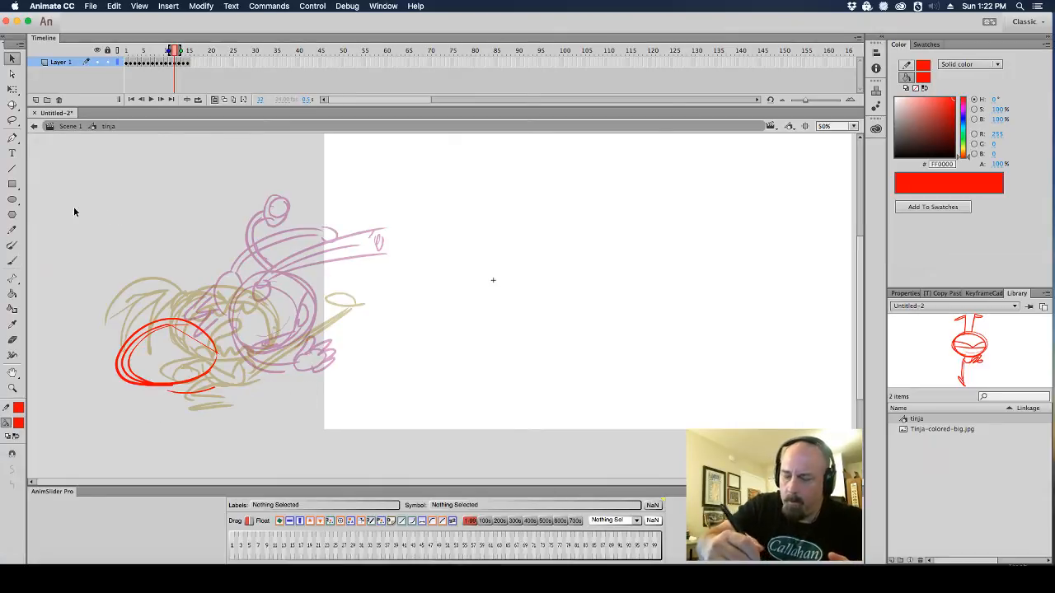
{"action": "left_click_drag", "start_coordinate": [100, 278], "coordinate": [278, 444]}
{"action": "key", "text": "Delete"}
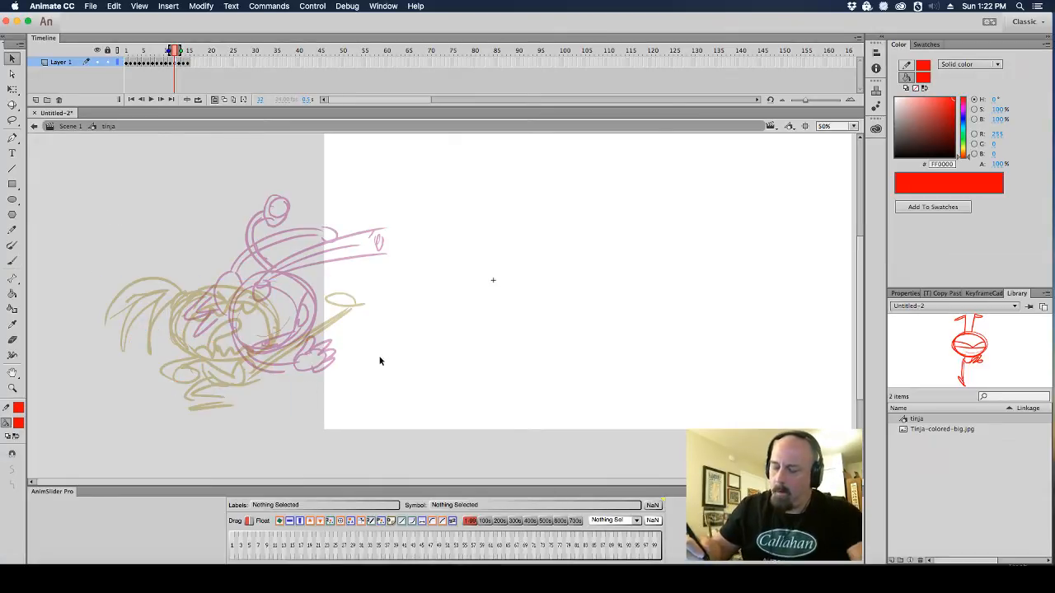
Brush the frame 12 landing pose over the onion skins: oval head with angry face, one arm thrust left, one fist raised, hips and bent legs
{"action": "left_click", "coordinate": [12, 260]}
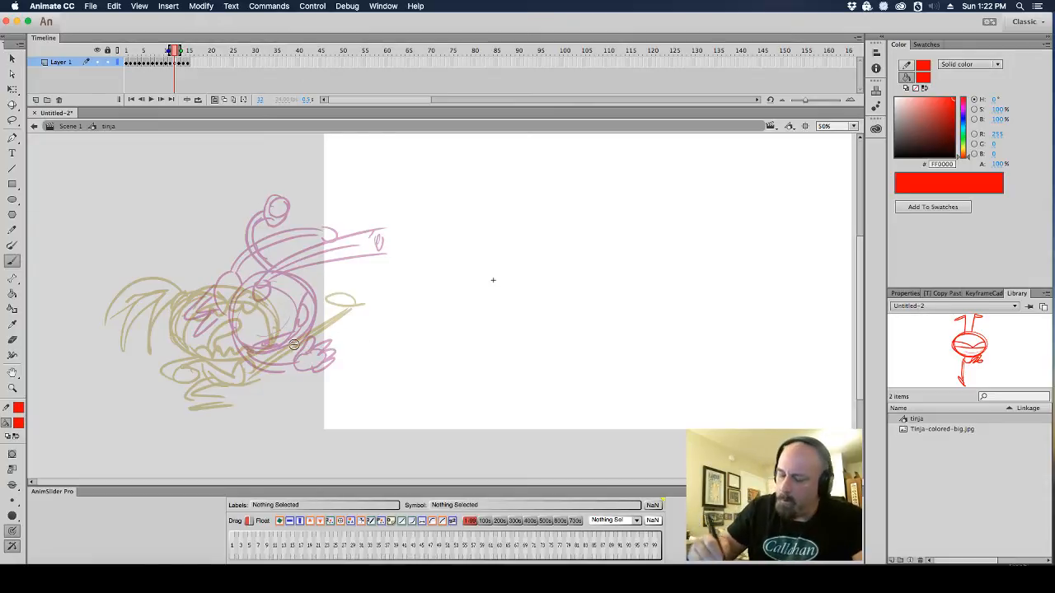
{"action": "mouse_move", "coordinate": [239, 288]}
{"action": "left_mouse_down"}
{"action": "mouse_move", "coordinate": [247, 353]}
{"action": "mouse_move", "coordinate": [272, 296]}
{"action": "mouse_move", "coordinate": [188, 363]}
{"action": "mouse_move", "coordinate": [106, 342]}
{"action": "mouse_move", "coordinate": [97, 371]}
{"action": "mouse_move", "coordinate": [264, 358]}
{"action": "left_mouse_up"}
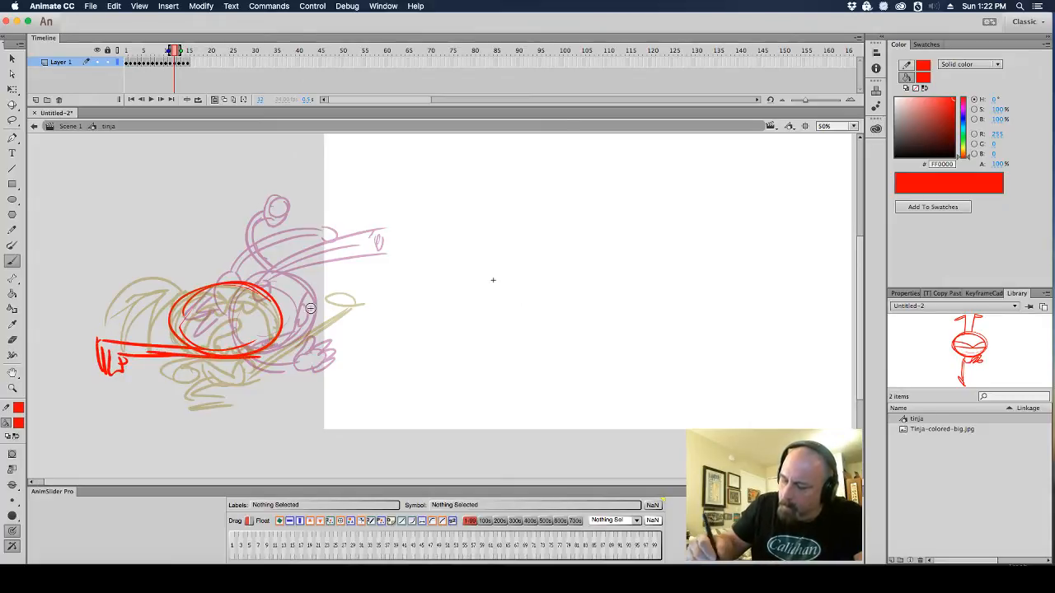
{"action": "mouse_move", "coordinate": [284, 320]}
{"action": "left_mouse_down"}
{"action": "mouse_move", "coordinate": [338, 264]}
{"action": "mouse_move", "coordinate": [299, 305]}
{"action": "mouse_move", "coordinate": [323, 267]}
{"action": "mouse_move", "coordinate": [297, 245]}
{"action": "mouse_move", "coordinate": [289, 259]}
{"action": "mouse_move", "coordinate": [314, 277]}
{"action": "left_mouse_up"}
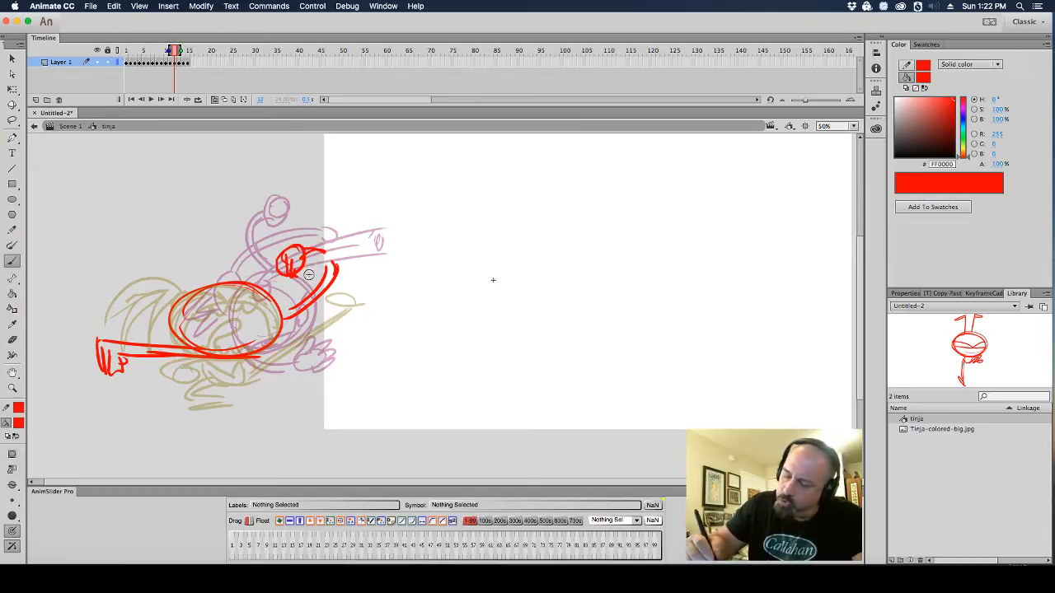
{"action": "mouse_move", "coordinate": [217, 291]}
{"action": "left_mouse_down"}
{"action": "mouse_move", "coordinate": [177, 312]}
{"action": "mouse_move", "coordinate": [228, 319]}
{"action": "left_mouse_up"}
{"action": "mouse_move", "coordinate": [209, 331]}
{"action": "left_mouse_down"}
{"action": "mouse_move", "coordinate": [177, 339]}
{"action": "mouse_move", "coordinate": [191, 318]}
{"action": "mouse_move", "coordinate": [269, 350]}
{"action": "left_mouse_up"}
{"action": "mouse_move", "coordinate": [193, 350]}
{"action": "left_mouse_down"}
{"action": "mouse_move", "coordinate": [241, 354]}
{"action": "mouse_move", "coordinate": [241, 364]}
{"action": "left_mouse_up"}
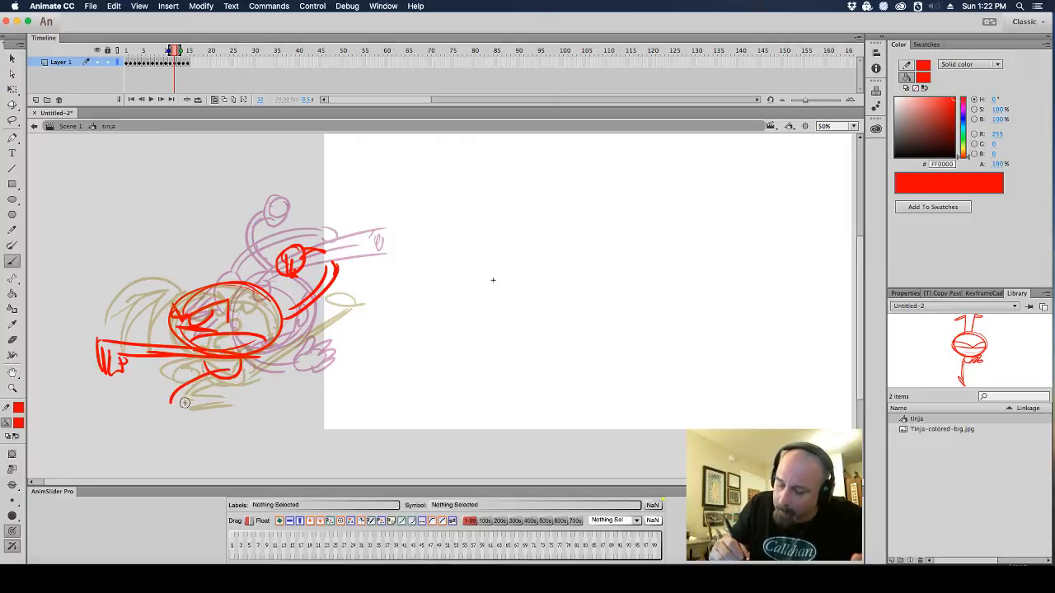
{"action": "mouse_move", "coordinate": [232, 373]}
{"action": "left_mouse_down"}
{"action": "mouse_move", "coordinate": [174, 413]}
{"action": "mouse_move", "coordinate": [211, 417]}
{"action": "left_mouse_up"}
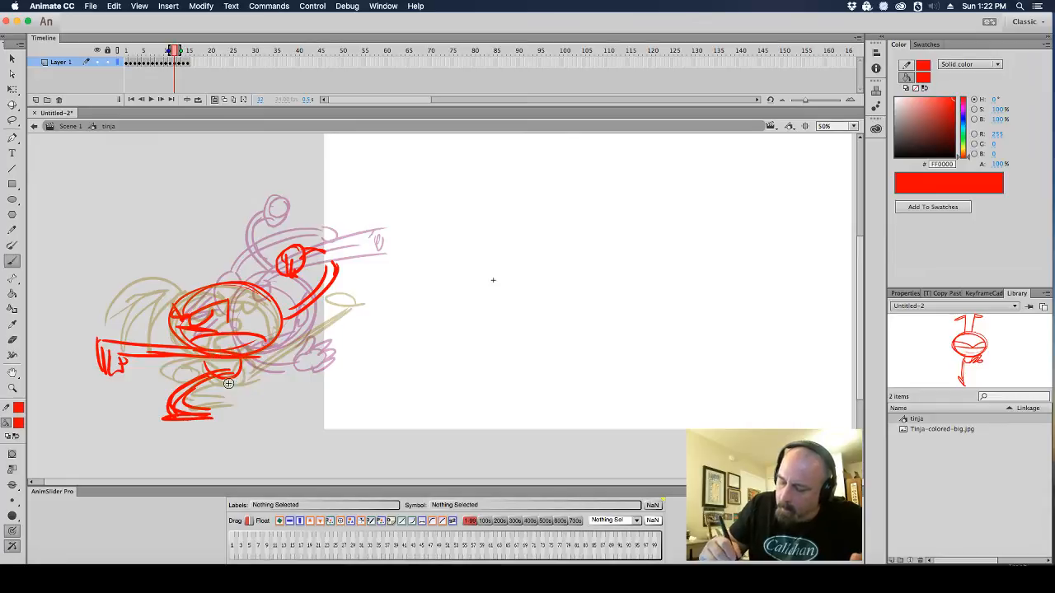
{"action": "mouse_move", "coordinate": [233, 376]}
{"action": "left_mouse_down"}
{"action": "mouse_move", "coordinate": [224, 396]}
{"action": "mouse_move", "coordinate": [262, 408]}
{"action": "left_mouse_up"}
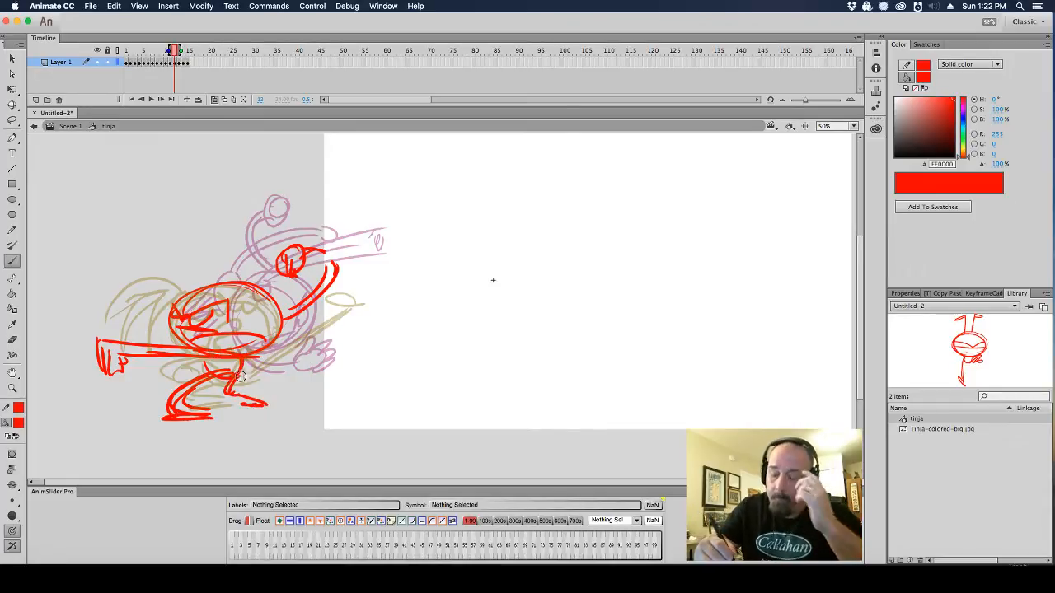
Lasso the head and arms of the frame 12 figure, shift them slightly left, and rotate them a little counterclockwise
{"action": "key", "text": "l"}
{"action": "mouse_move", "coordinate": [358, 262]}
{"action": "left_mouse_down"}
{"action": "mouse_move", "coordinate": [306, 342]}
{"action": "mouse_move", "coordinate": [261, 357]}
{"action": "mouse_move", "coordinate": [81, 371]}
{"action": "mouse_move", "coordinate": [252, 193]}
{"action": "mouse_move", "coordinate": [362, 297]}
{"action": "left_mouse_up"}
{"action": "left_click_drag", "start_coordinate": [287, 333], "coordinate": [272, 329]}
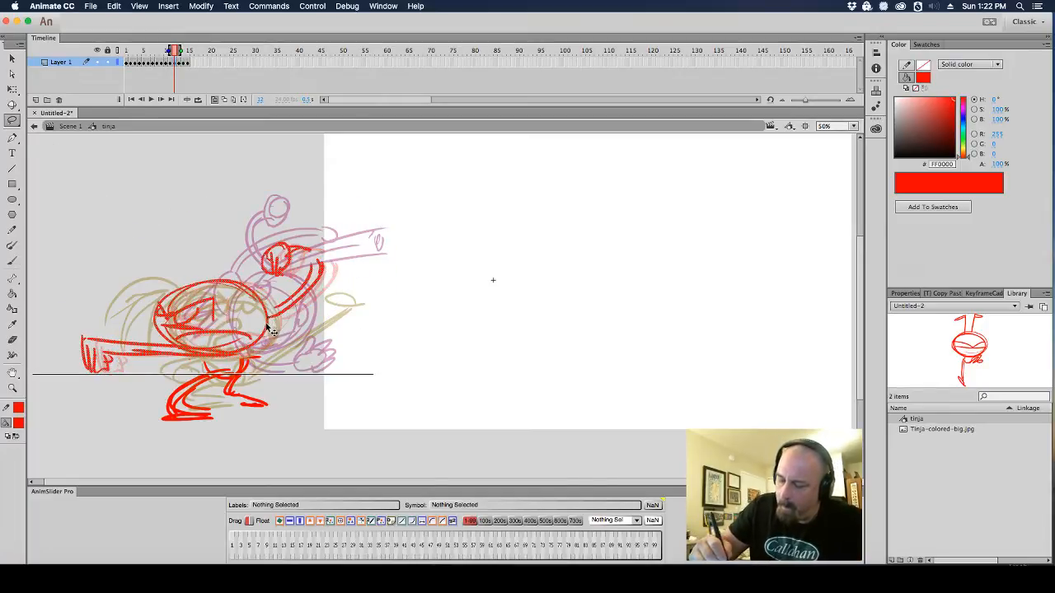
{"action": "key", "text": "q"}
{"action": "mouse_move", "coordinate": [329, 251]}
{"action": "left_mouse_down"}
{"action": "mouse_move", "coordinate": [326, 239]}
{"action": "mouse_move", "coordinate": [331, 249]}
{"action": "left_mouse_up"}
{"action": "left_click", "coordinate": [347, 310]}
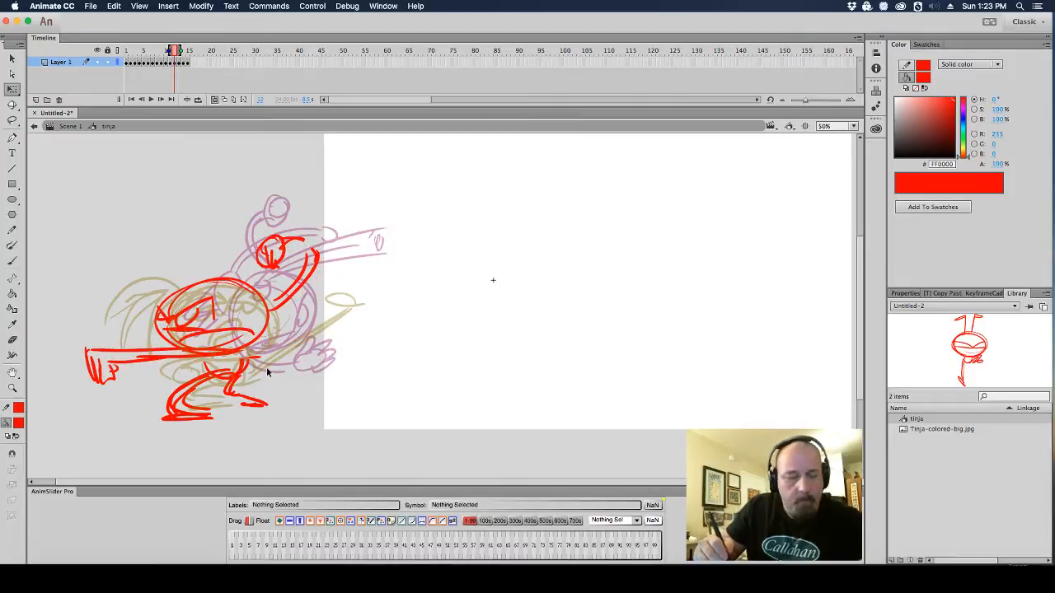
Erase the hips and delete both legs of the frame 12 figure, keeping the head and arms
{"action": "left_click", "coordinate": [12, 339]}
{"action": "mouse_move", "coordinate": [238, 370]}
{"action": "left_mouse_down"}
{"action": "mouse_move", "coordinate": [244, 360]}
{"action": "mouse_move", "coordinate": [197, 368]}
{"action": "left_mouse_up"}
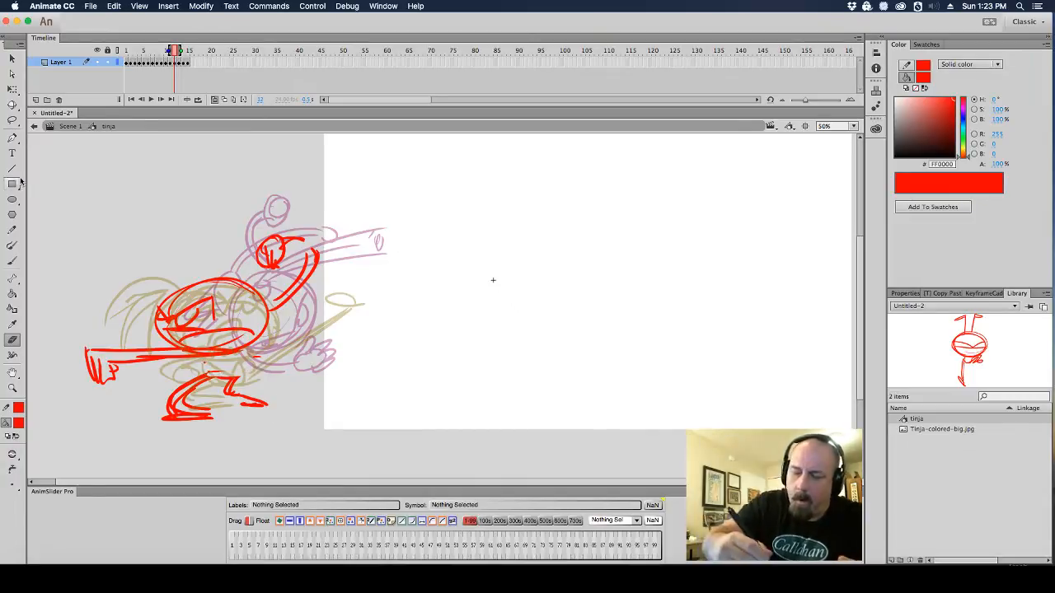
{"action": "left_click", "coordinate": [12, 260]}
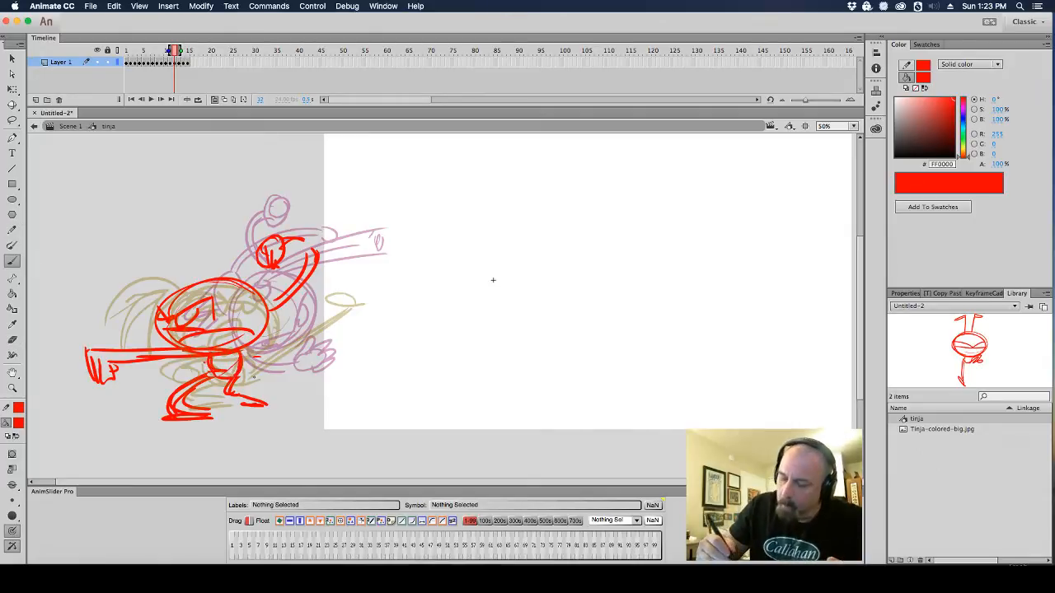
{"action": "left_click", "coordinate": [13, 120]}
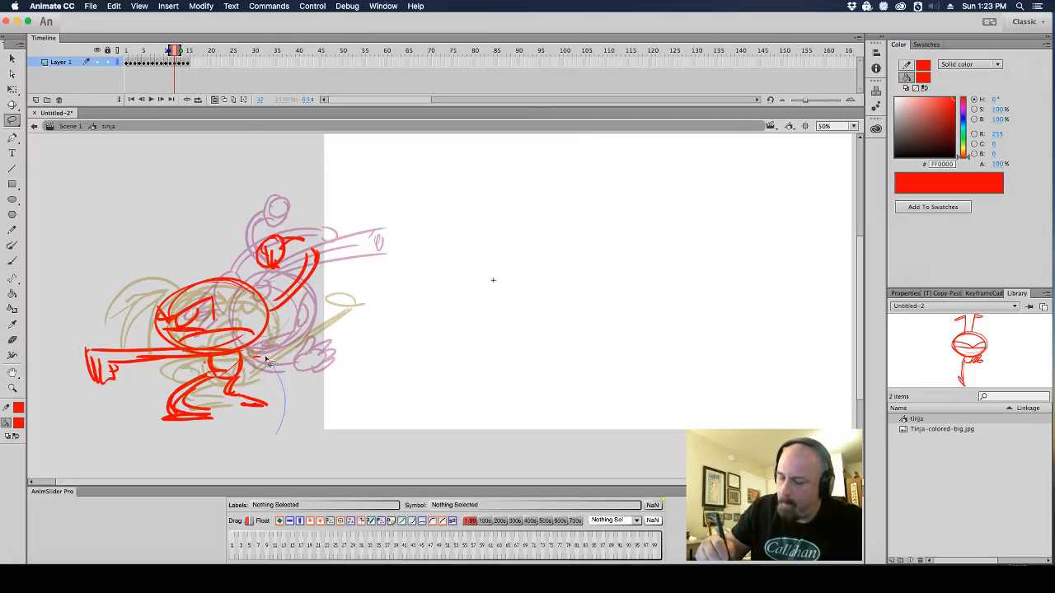
{"action": "key", "text": "Delete"}
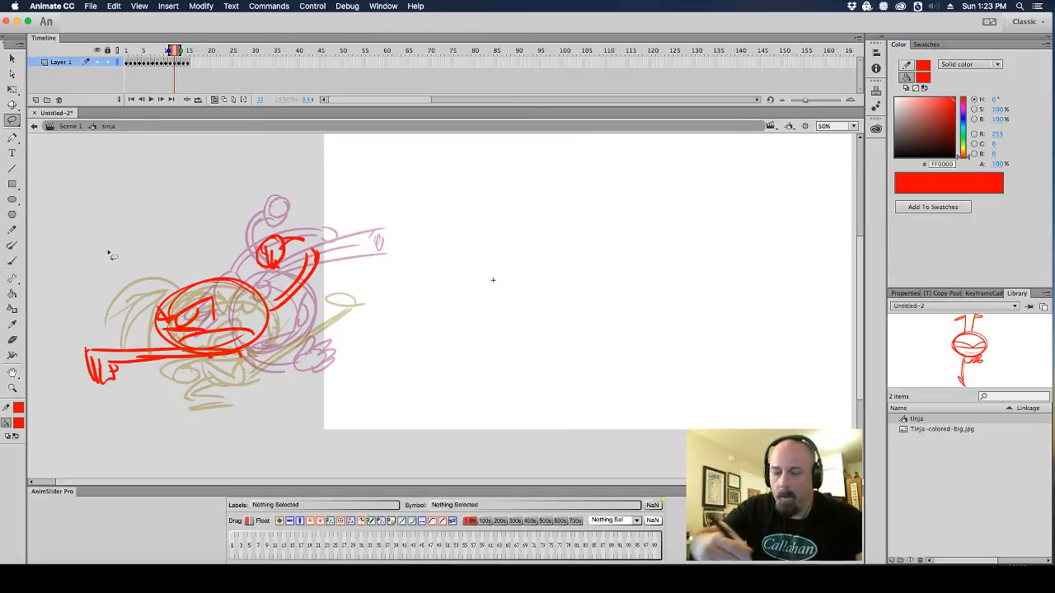
Redraw the frame 12 figure's hips and legs with the Brush as a low, wide crouch with the rear leg bent out to the right
{"action": "left_click", "coordinate": [12, 260]}
{"action": "left_click_drag", "start_coordinate": [211, 358], "coordinate": [244, 369]}
{"action": "mouse_move", "coordinate": [241, 350]}
{"action": "left_mouse_down"}
{"action": "mouse_move", "coordinate": [245, 368]}
{"action": "mouse_move", "coordinate": [197, 406]}
{"action": "left_mouse_up"}
{"action": "mouse_move", "coordinate": [224, 370]}
{"action": "left_mouse_down"}
{"action": "mouse_move", "coordinate": [198, 398]}
{"action": "mouse_move", "coordinate": [221, 402]}
{"action": "left_mouse_up"}
{"action": "left_click_drag", "start_coordinate": [188, 407], "coordinate": [217, 408]}
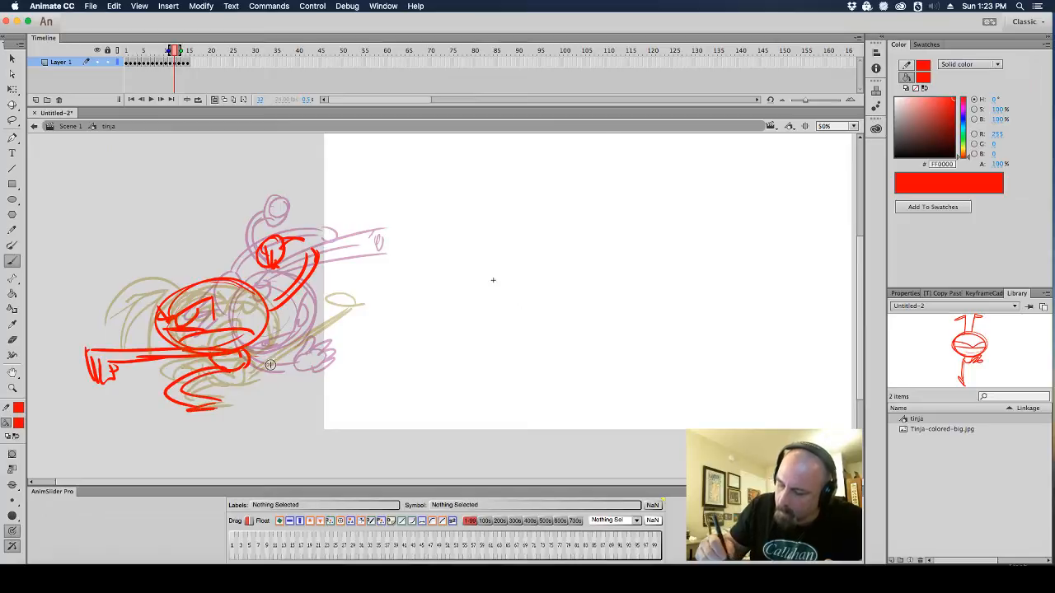
{"action": "left_click_drag", "start_coordinate": [251, 362], "coordinate": [289, 385]}
{"action": "left_click_drag", "start_coordinate": [255, 365], "coordinate": [295, 400]}
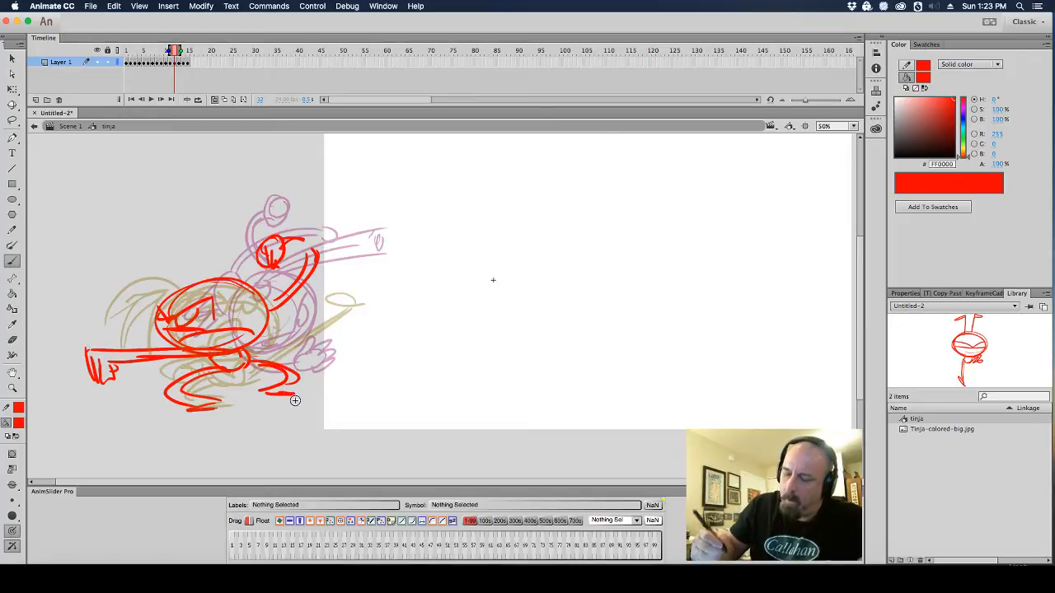
Undo the frame 12 figure's crouching leg strokes and brush new legs, one long stretched down-left and one short down-right
{"action": "key", "text": "super+z"}
{"action": "key", "text": "super+z"}
{"action": "key", "text": "super+z"}
{"action": "key", "text": "super+z"}
{"action": "key", "text": "super+z"}
{"action": "key", "text": "super+z"}
{"action": "key", "text": "super+z"}
{"action": "key", "text": "super+z"}
{"action": "key", "text": "super+z"}
{"action": "key", "text": "super+z"}
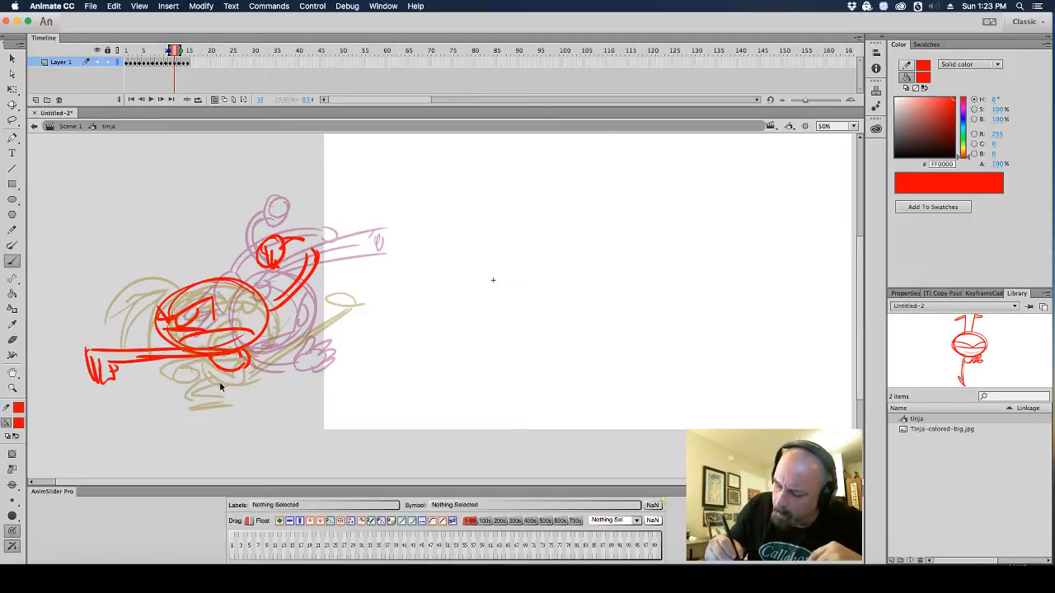
{"action": "mouse_move", "coordinate": [246, 361]}
{"action": "left_mouse_down"}
{"action": "mouse_move", "coordinate": [161, 402]}
{"action": "mouse_move", "coordinate": [169, 414]}
{"action": "mouse_move", "coordinate": [132, 422]}
{"action": "left_mouse_up"}
{"action": "mouse_move", "coordinate": [249, 365]}
{"action": "left_mouse_down"}
{"action": "mouse_move", "coordinate": [213, 374]}
{"action": "mouse_move", "coordinate": [285, 393]}
{"action": "left_mouse_up"}
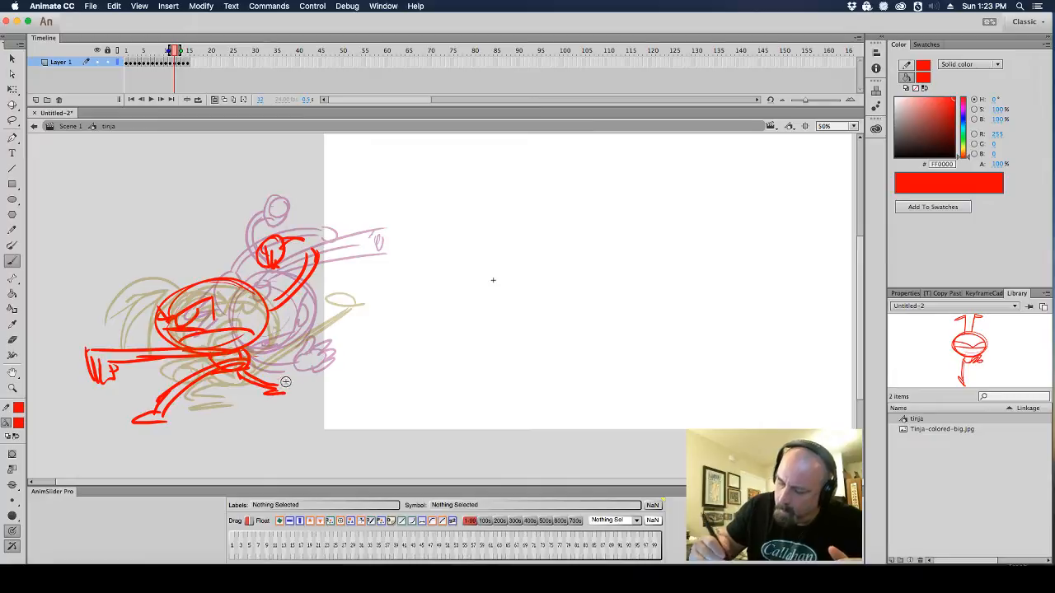
Select the whole frame 12 figure and move it right and slightly up, over the frame 11 onion skin
{"action": "left_click", "coordinate": [12, 88]}
{"action": "mouse_move", "coordinate": [71, 185]}
{"action": "left_mouse_down"}
{"action": "mouse_move", "coordinate": [346, 475]}
{"action": "mouse_move", "coordinate": [429, 480]}
{"action": "left_mouse_up"}
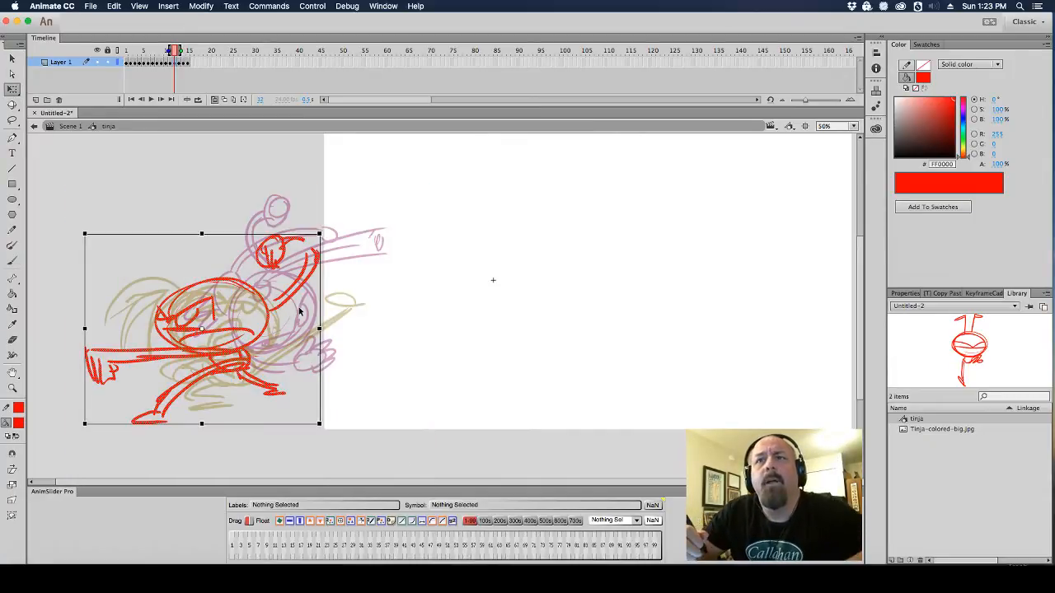
{"action": "mouse_move", "coordinate": [287, 317]}
{"action": "left_mouse_down"}
{"action": "mouse_move", "coordinate": [412, 275]}
{"action": "mouse_move", "coordinate": [354, 297]}
{"action": "left_mouse_up"}
{"action": "left_click", "coordinate": [424, 259]}
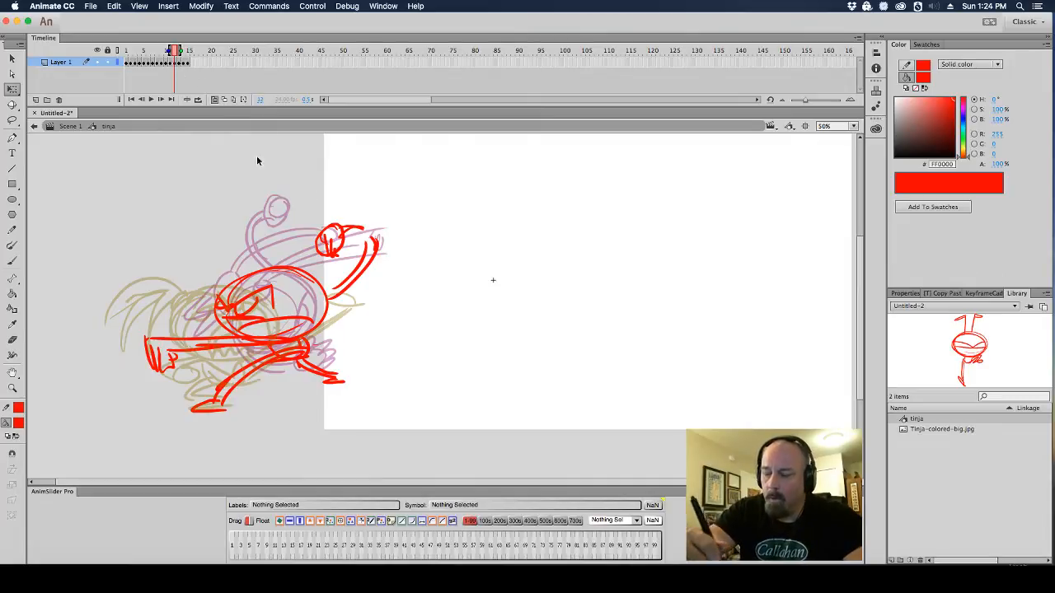
Brush the raised fist and bent forearm on the frame 12 figure and add the hair tuft sweeping left from the head
{"action": "left_click", "coordinate": [14, 262]}
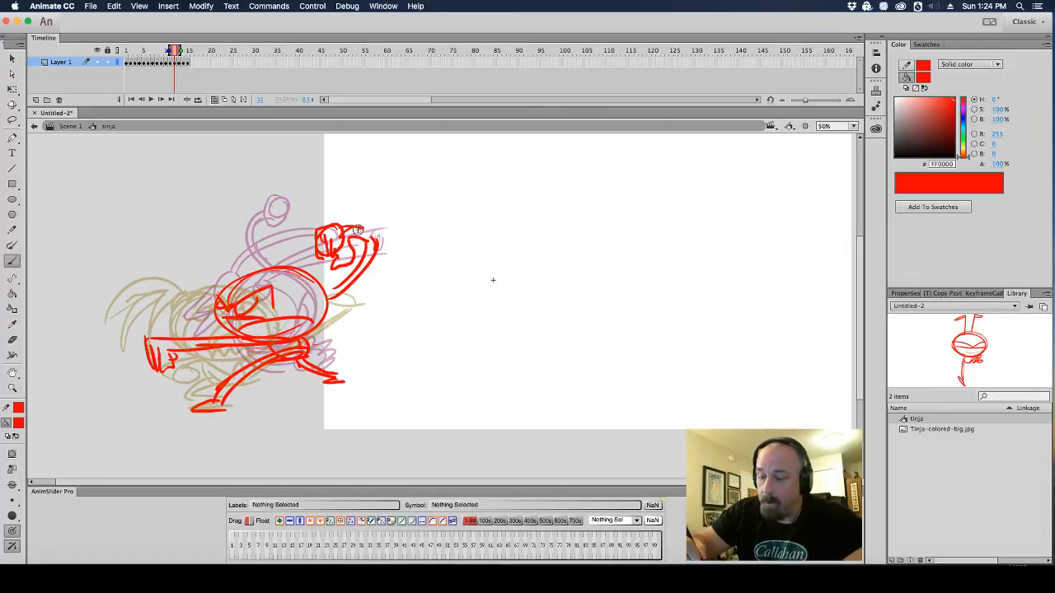
{"action": "left_click_drag", "start_coordinate": [363, 231], "coordinate": [378, 254]}
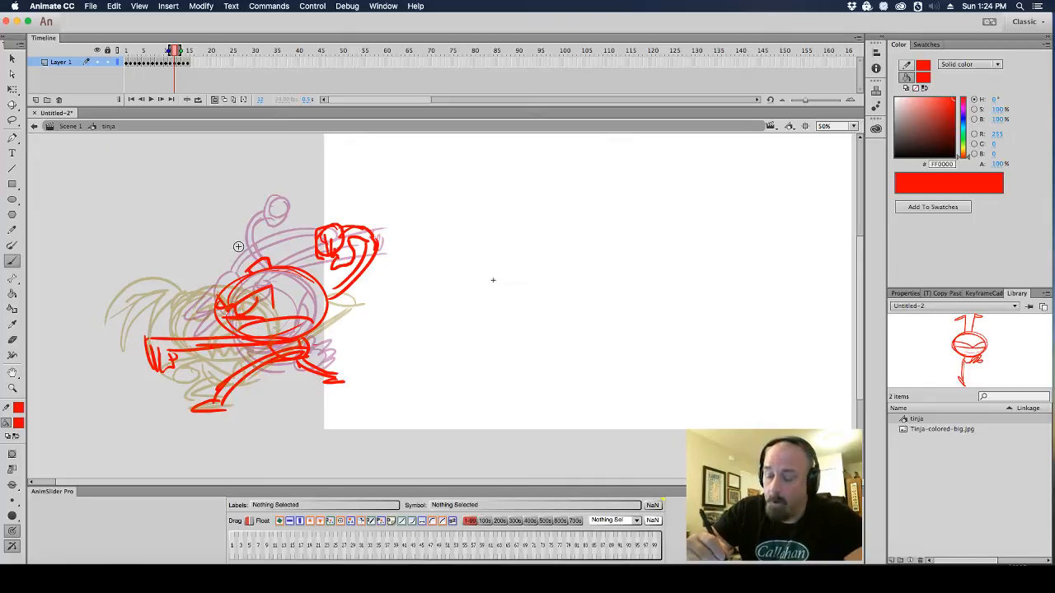
{"action": "mouse_move", "coordinate": [247, 257]}
{"action": "left_mouse_down"}
{"action": "mouse_move", "coordinate": [206, 247]}
{"action": "mouse_move", "coordinate": [189, 295]}
{"action": "left_mouse_up"}
{"action": "mouse_move", "coordinate": [210, 256]}
{"action": "left_mouse_down"}
{"action": "mouse_move", "coordinate": [253, 263]}
{"action": "mouse_move", "coordinate": [243, 248]}
{"action": "mouse_move", "coordinate": [209, 279]}
{"action": "left_mouse_up"}
{"action": "mouse_move", "coordinate": [261, 257]}
{"action": "left_mouse_down"}
{"action": "mouse_move", "coordinate": [224, 234]}
{"action": "mouse_move", "coordinate": [251, 246]}
{"action": "mouse_move", "coordinate": [206, 246]}
{"action": "left_mouse_up"}
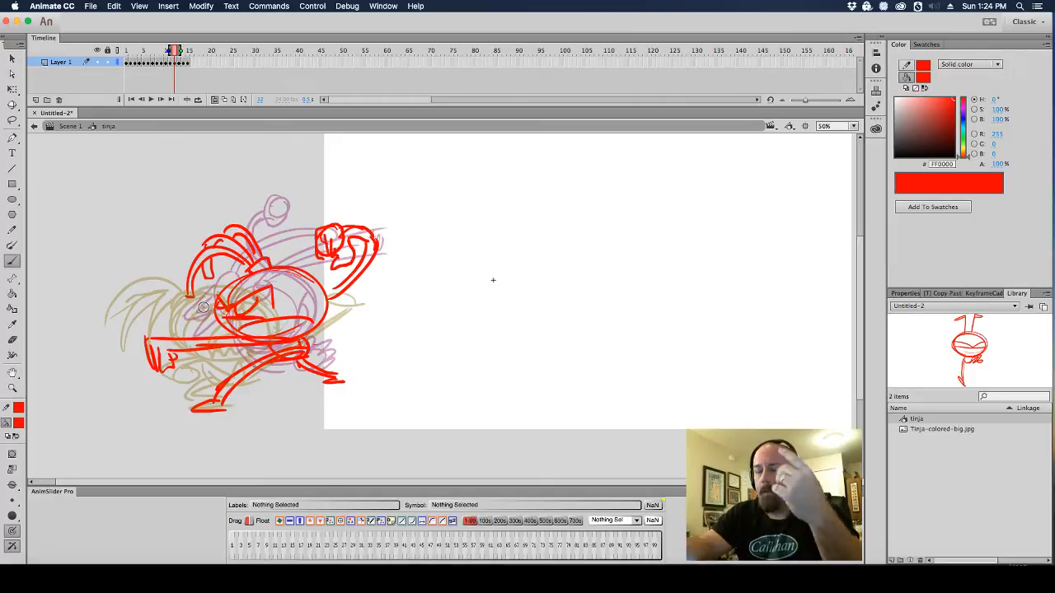
Review the Export Video settings, including the Adobe Media Encoder conversion option, and cancel without exporting
{"action": "left_click", "coordinate": [91, 6]}
{"action": "mouse_move", "coordinate": [157, 158]}
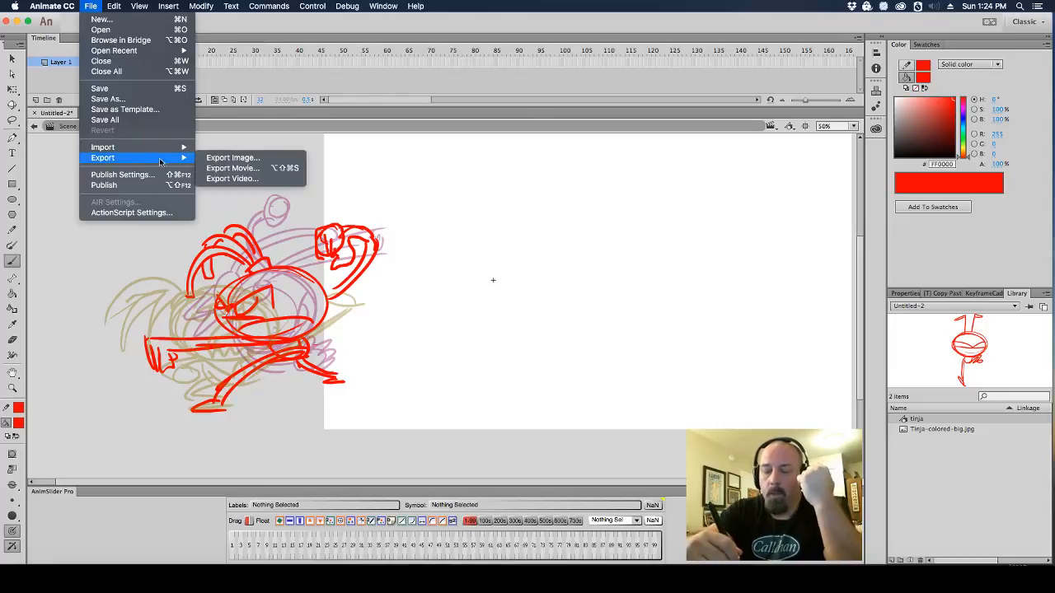
{"action": "left_click", "coordinate": [254, 180]}
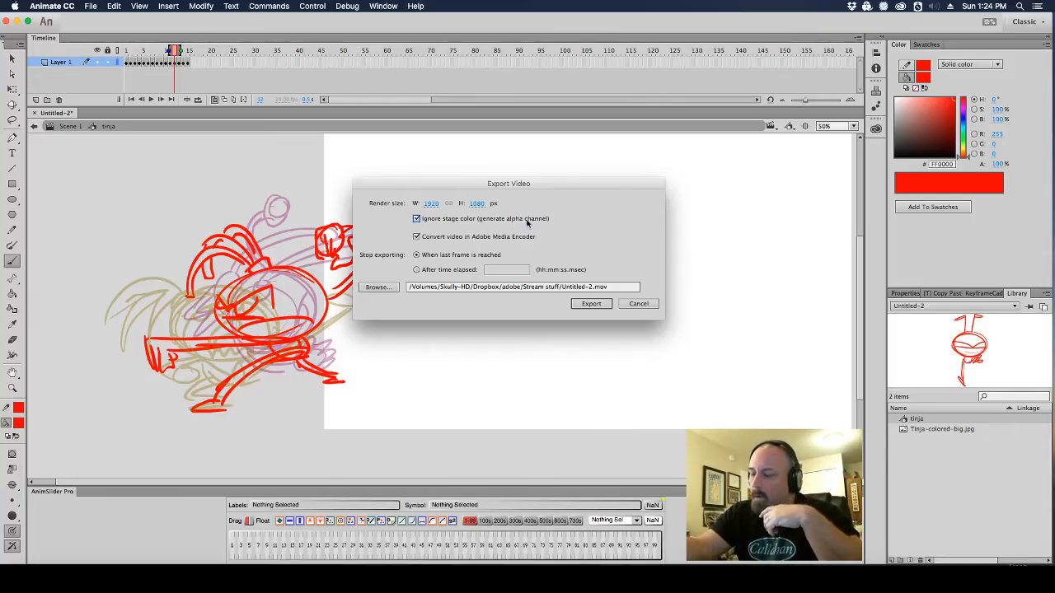
{"action": "left_click", "coordinate": [416, 237]}
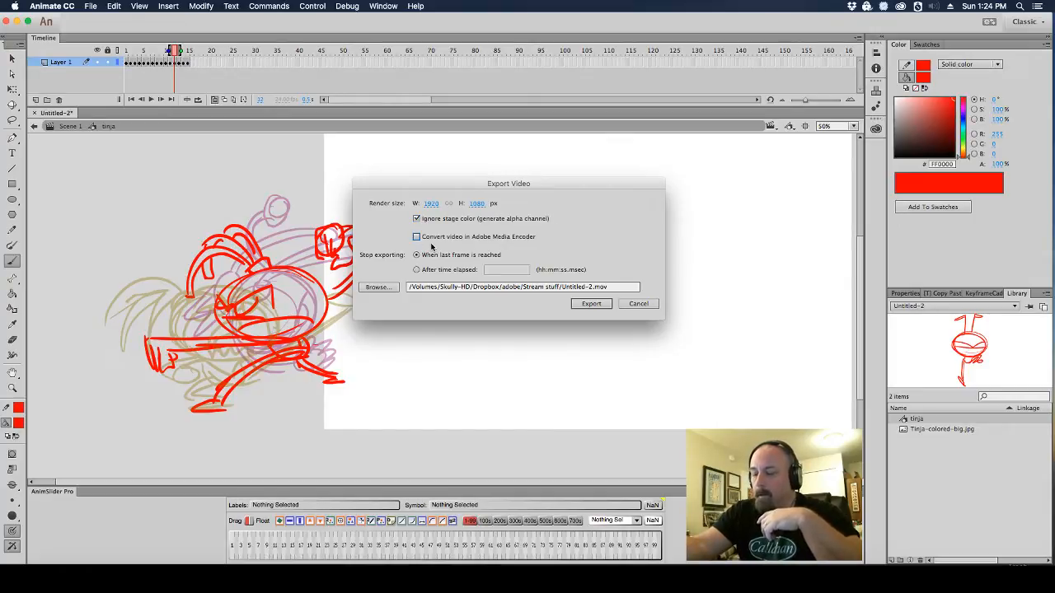
{"action": "left_click", "coordinate": [417, 238]}
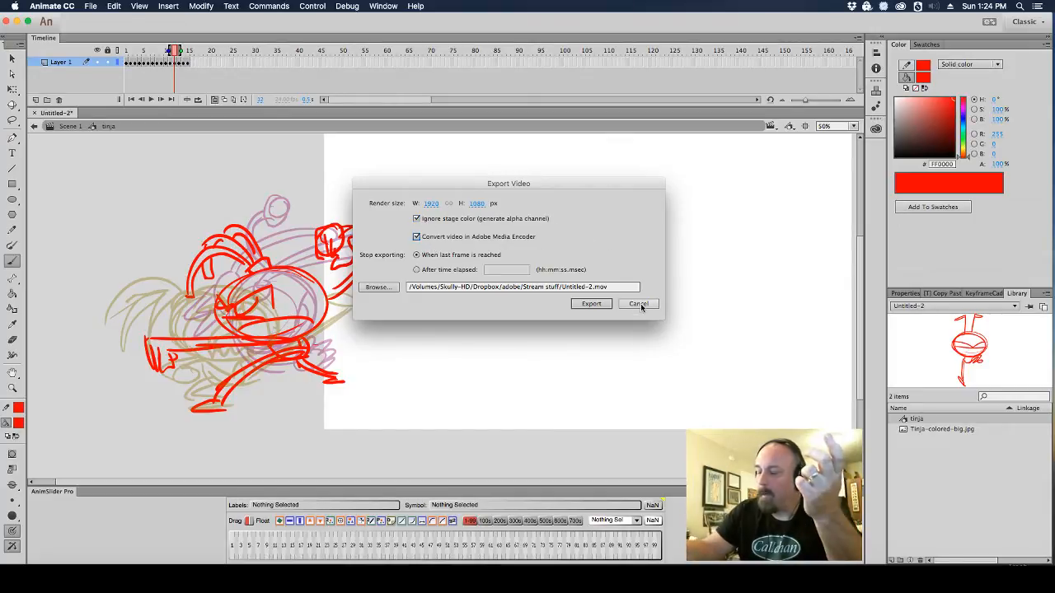
{"action": "left_click", "coordinate": [639, 304]}
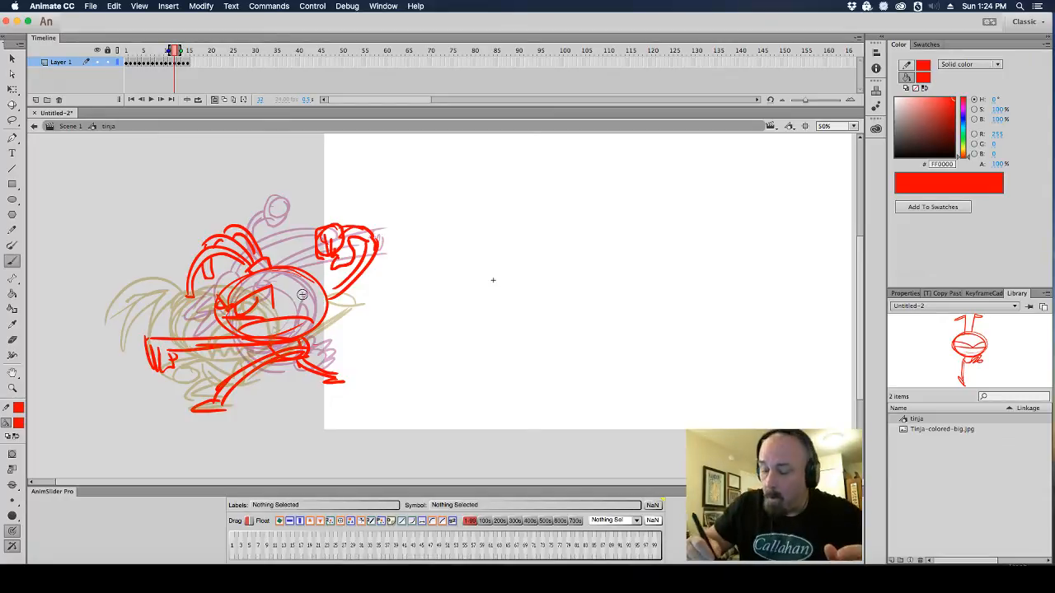
Brush the ear bolt, zigzag teeth and outstretched hand's fingers on the frame 12 landing pose
{"action": "mouse_move", "coordinate": [308, 289]}
{"action": "left_mouse_down"}
{"action": "mouse_move", "coordinate": [313, 304]}
{"action": "mouse_move", "coordinate": [342, 305]}
{"action": "left_mouse_up"}
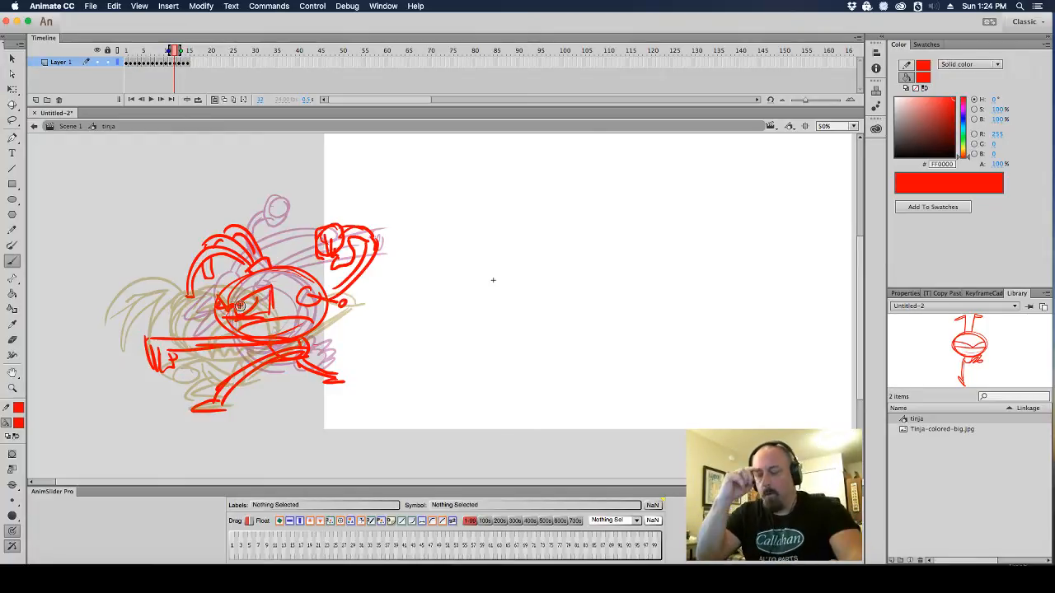
{"action": "left_click_drag", "start_coordinate": [240, 327], "coordinate": [312, 327]}
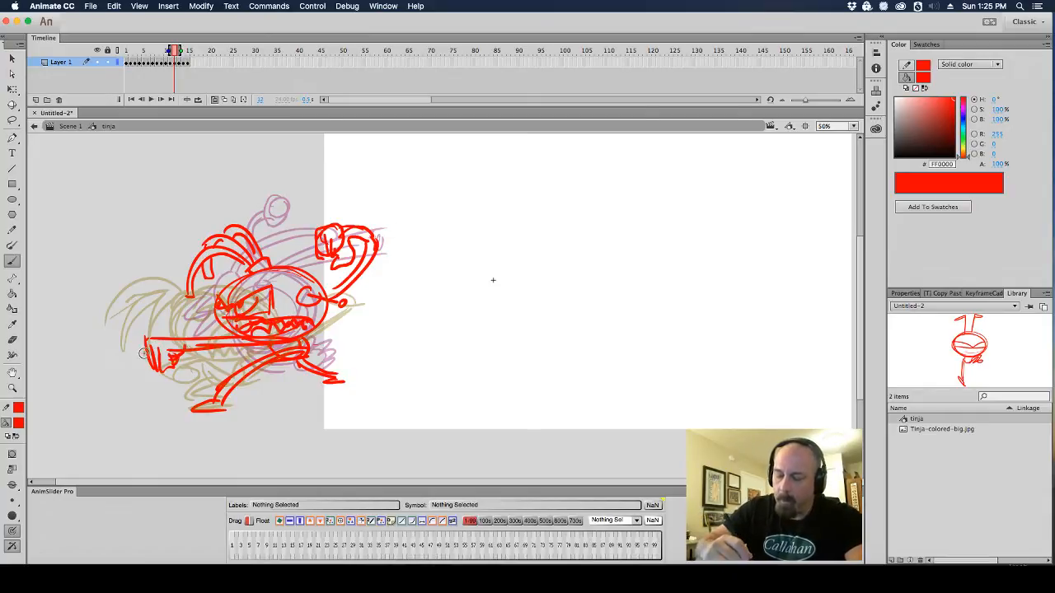
{"action": "mouse_move", "coordinate": [143, 352]}
{"action": "left_mouse_down"}
{"action": "mouse_move", "coordinate": [141, 370]}
{"action": "mouse_move", "coordinate": [163, 364]}
{"action": "left_mouse_up"}
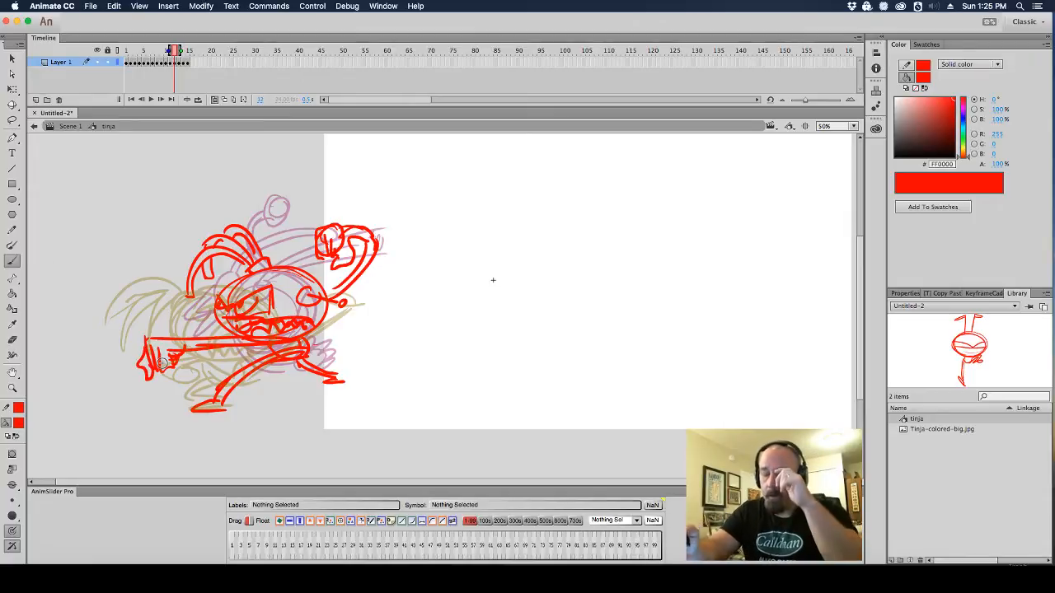
Insert a blank keyframe at frame 12, between the tumbling and landing poses, with onion skinning shown
{"action": "left_click", "coordinate": [186, 66]}
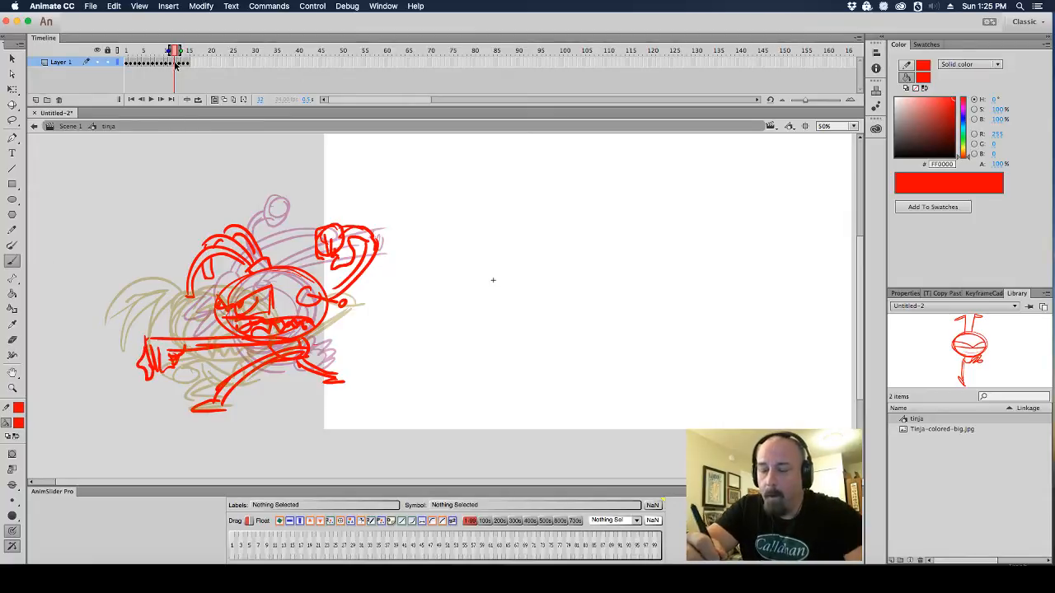
{"action": "left_click", "coordinate": [214, 99]}
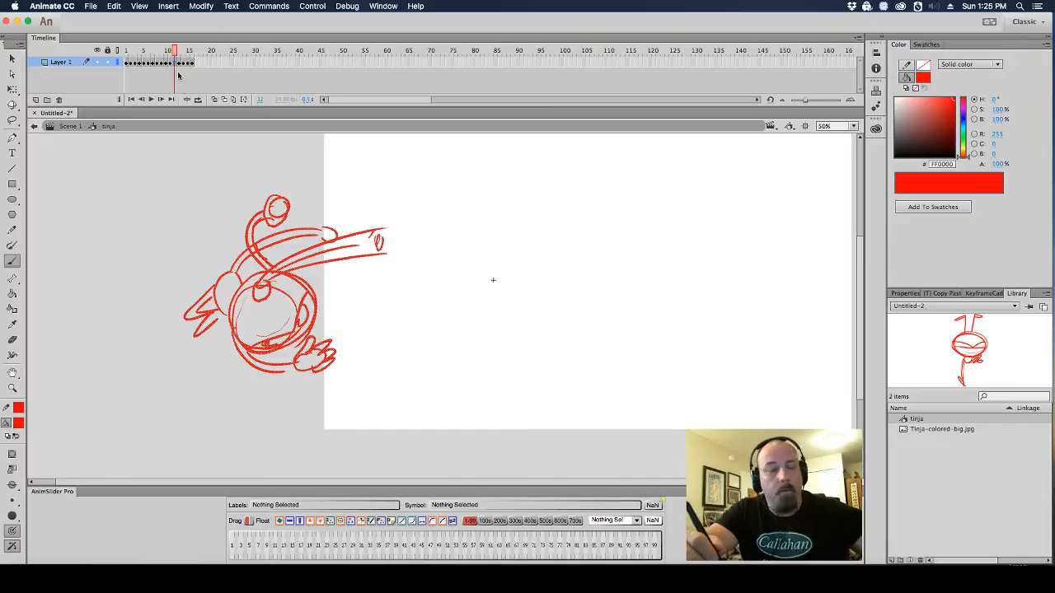
{"action": "left_click", "coordinate": [215, 99]}
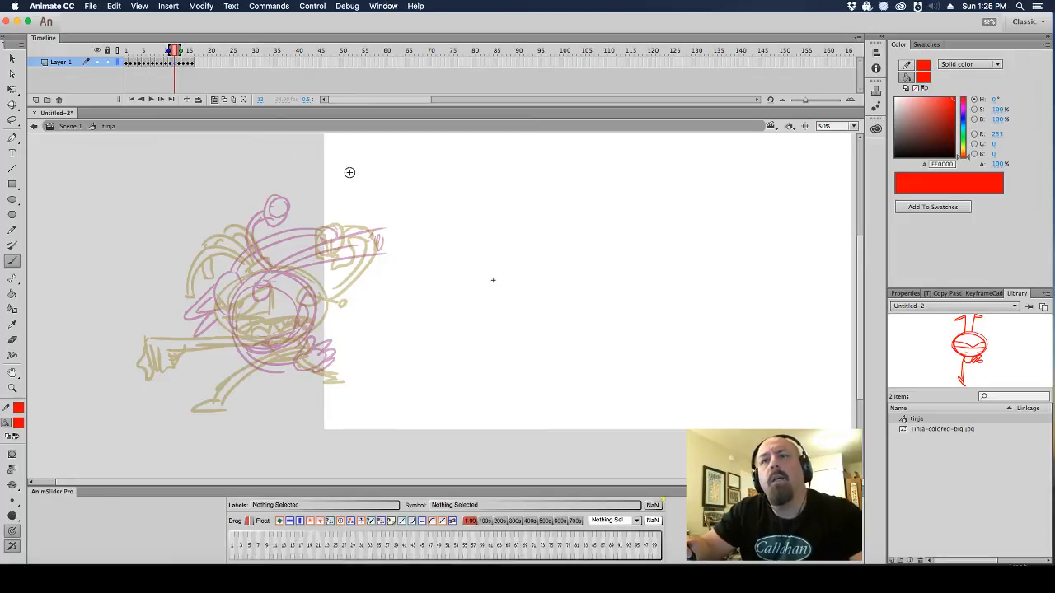
Look over the Export Video settings again and dismiss them without exporting
{"action": "left_click", "coordinate": [94, 7]}
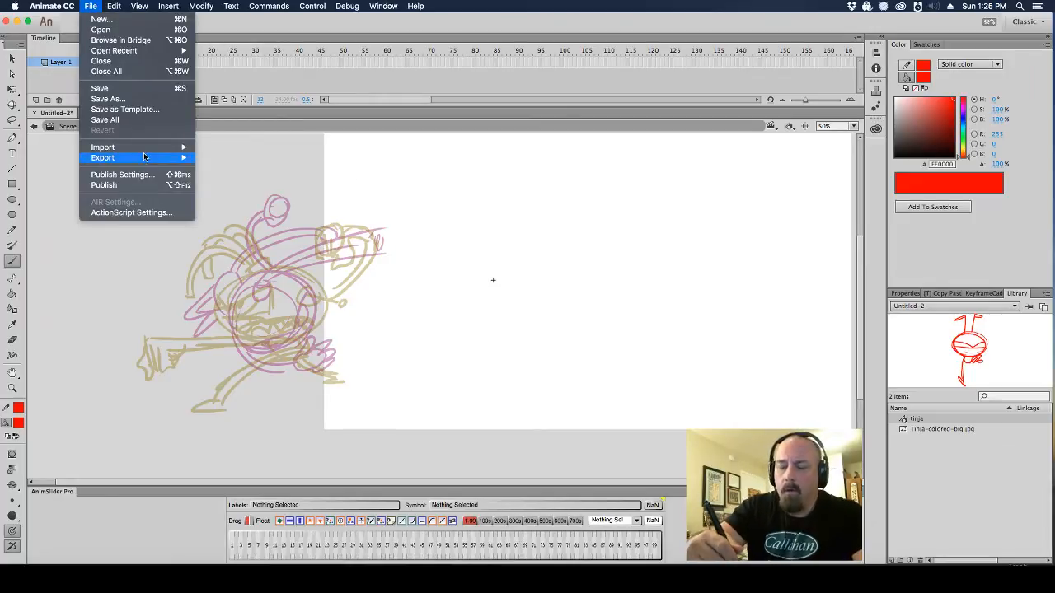
{"action": "mouse_move", "coordinate": [187, 158]}
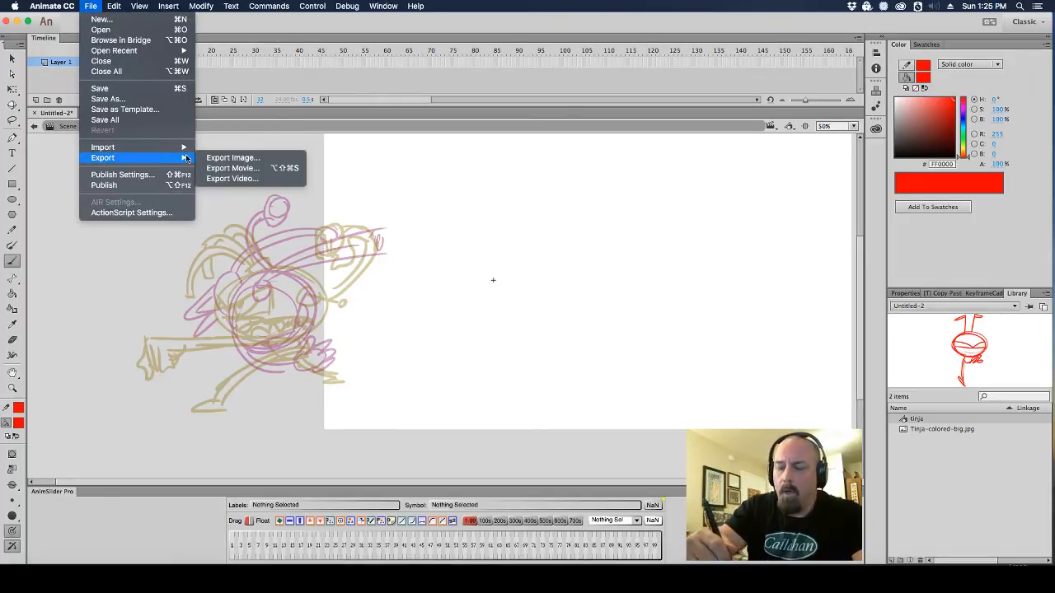
{"action": "left_click", "coordinate": [272, 179]}
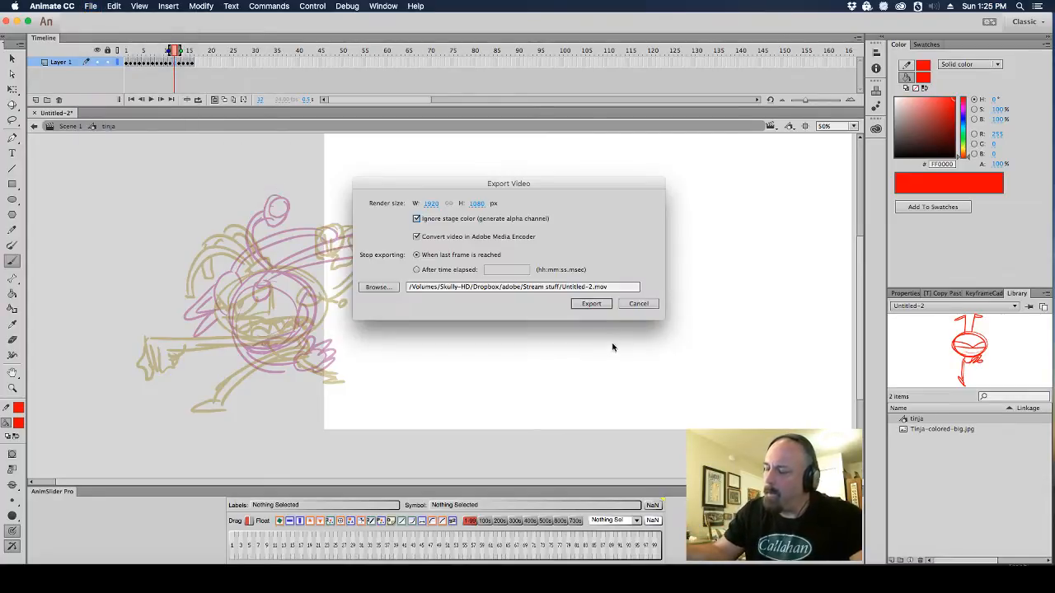
{"action": "left_click", "coordinate": [639, 304]}
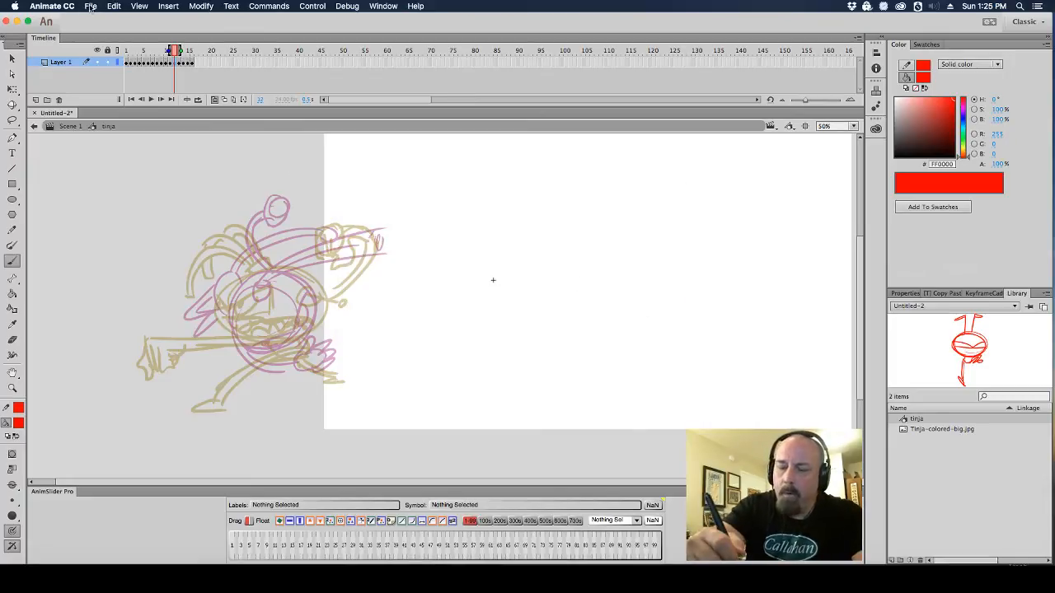
Look through the Export Movie file formats, try PNG Sequence, and cancel the export
{"action": "left_click", "coordinate": [91, 6]}
{"action": "mouse_move", "coordinate": [155, 160]}
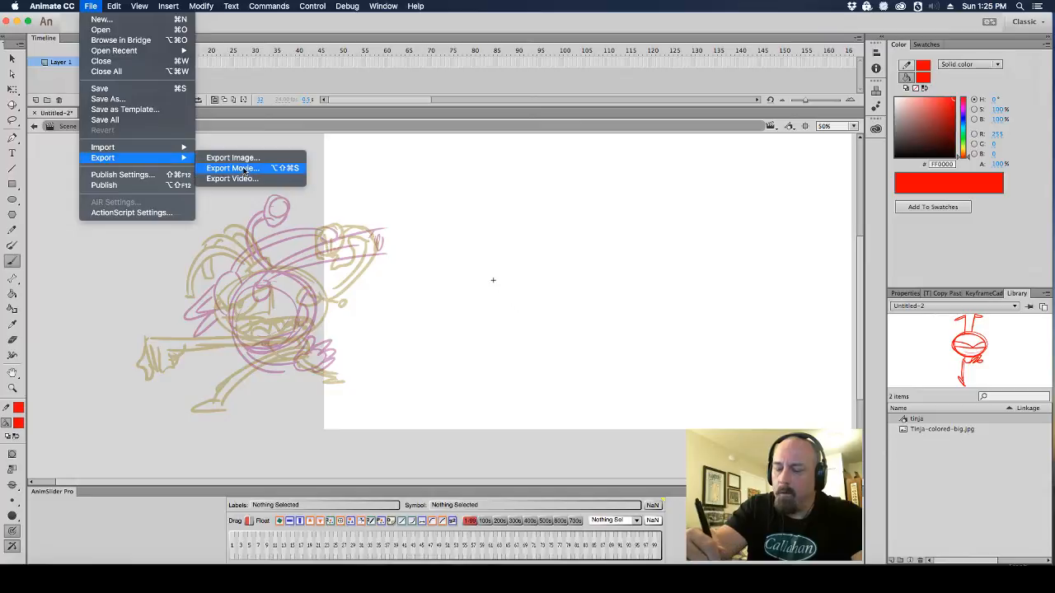
{"action": "left_click", "coordinate": [249, 173]}
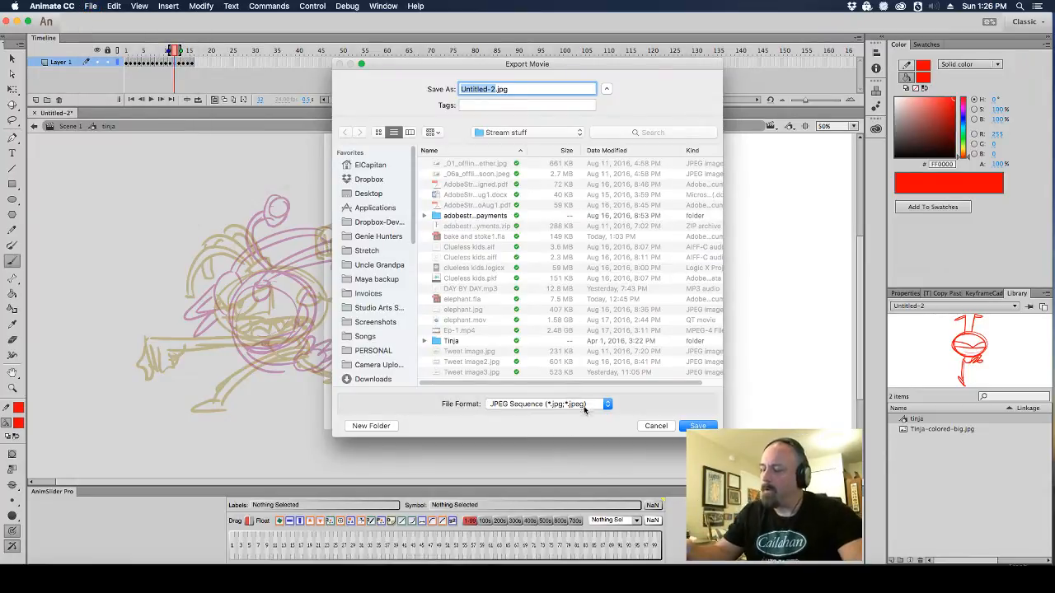
{"action": "left_click", "coordinate": [571, 407]}
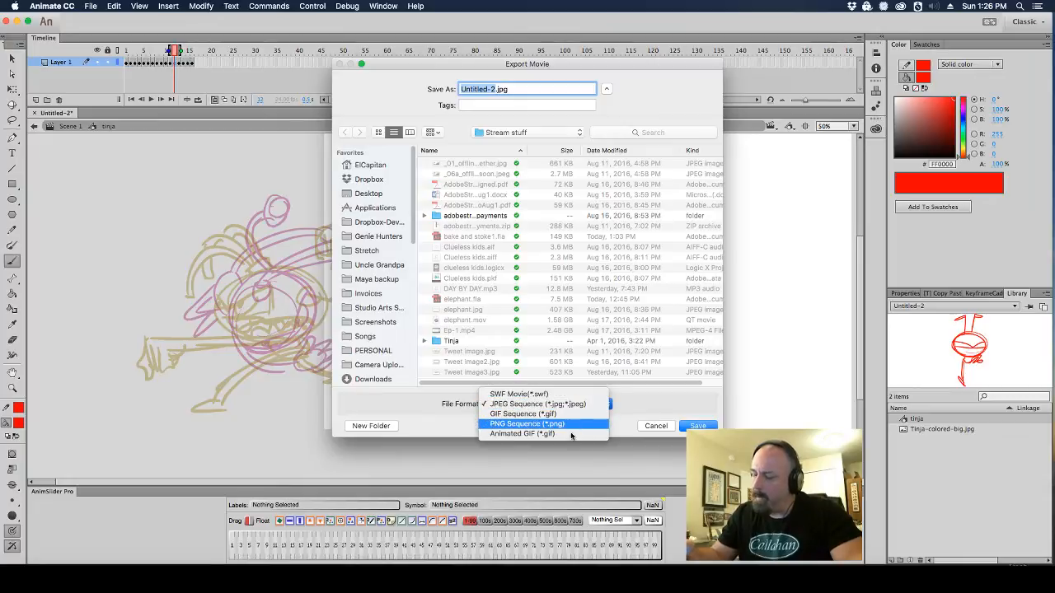
{"action": "left_click", "coordinate": [573, 421]}
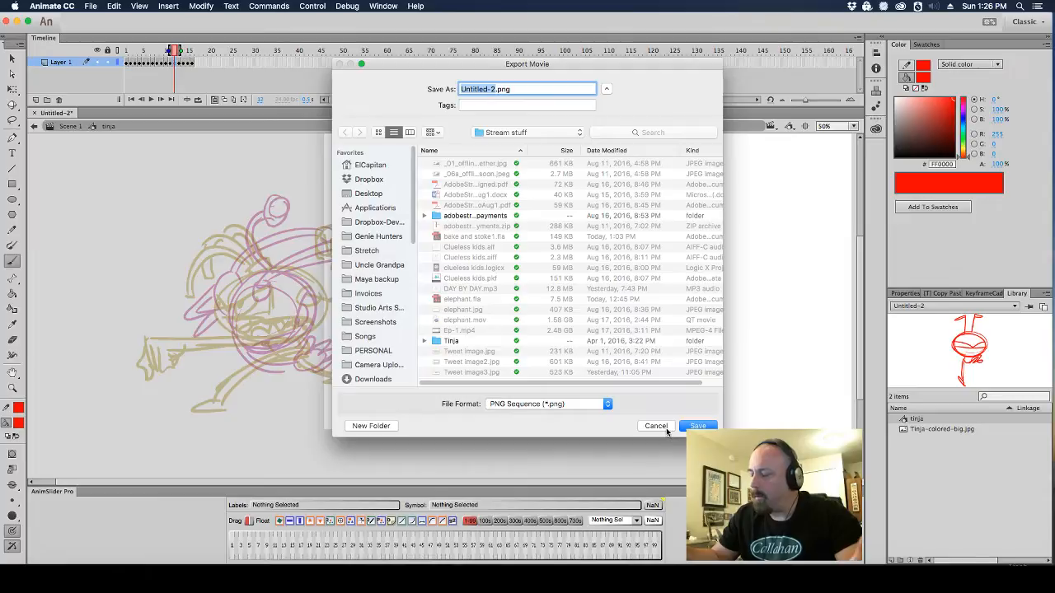
{"action": "left_click", "coordinate": [666, 429]}
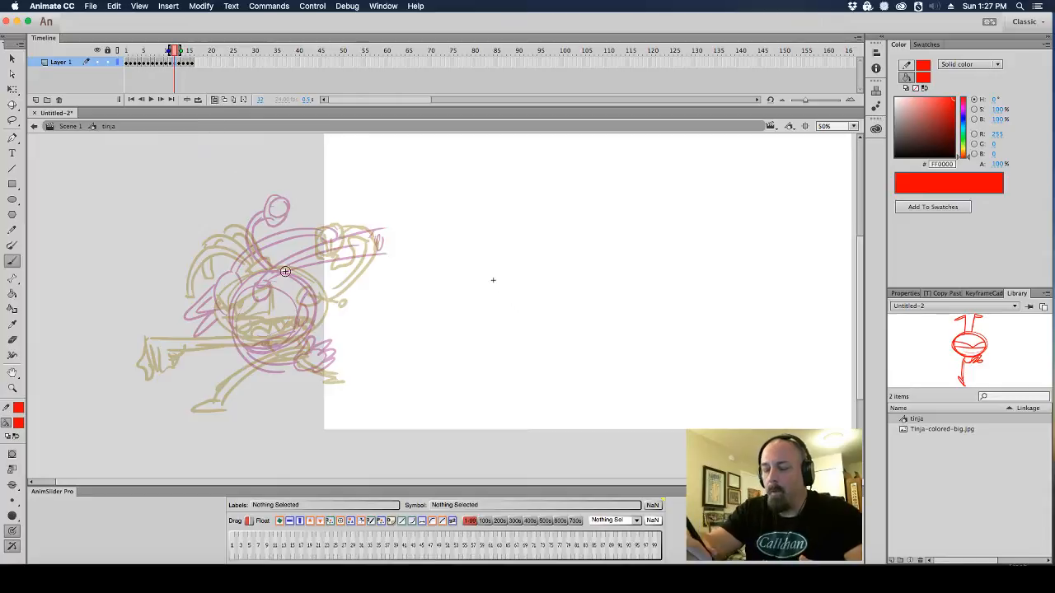
Brush fingers onto the curled arm's round fist in the frame 11 tumbling pose and return to blank frame 12
{"action": "left_click", "coordinate": [172, 64]}
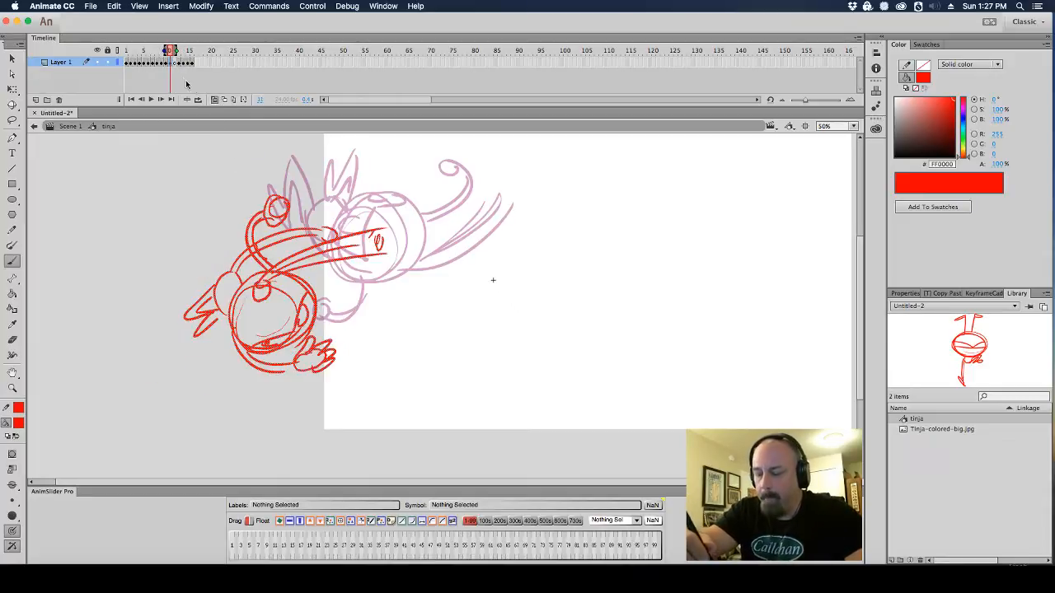
{"action": "left_click", "coordinate": [177, 66]}
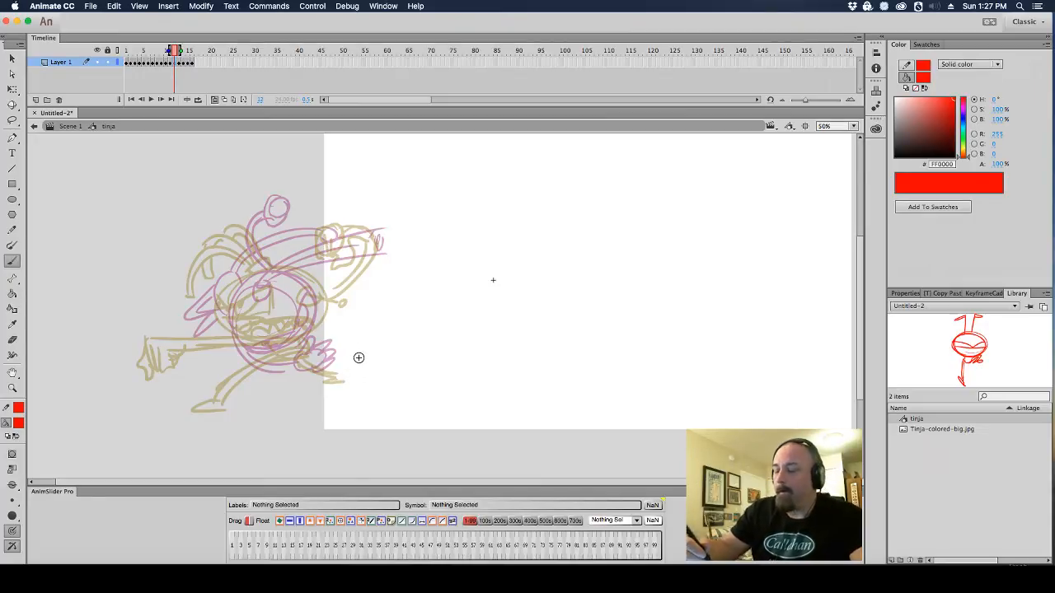
{"action": "left_click", "coordinate": [170, 51]}
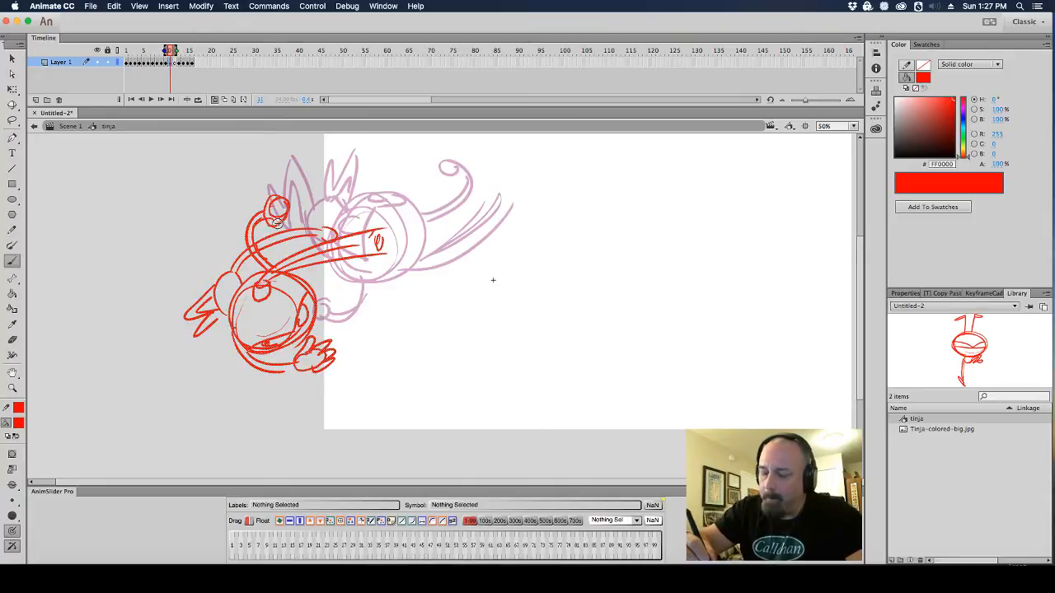
{"action": "mouse_move", "coordinate": [287, 210]}
{"action": "left_mouse_down"}
{"action": "mouse_move", "coordinate": [297, 198]}
{"action": "mouse_move", "coordinate": [300, 218]}
{"action": "left_mouse_up"}
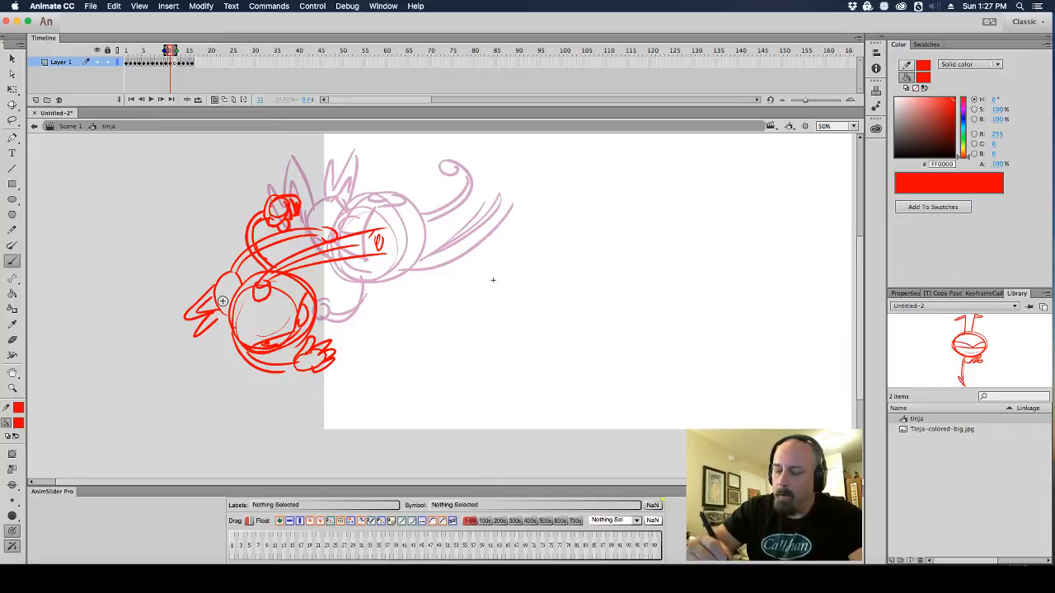
{"action": "left_click", "coordinate": [174, 62]}
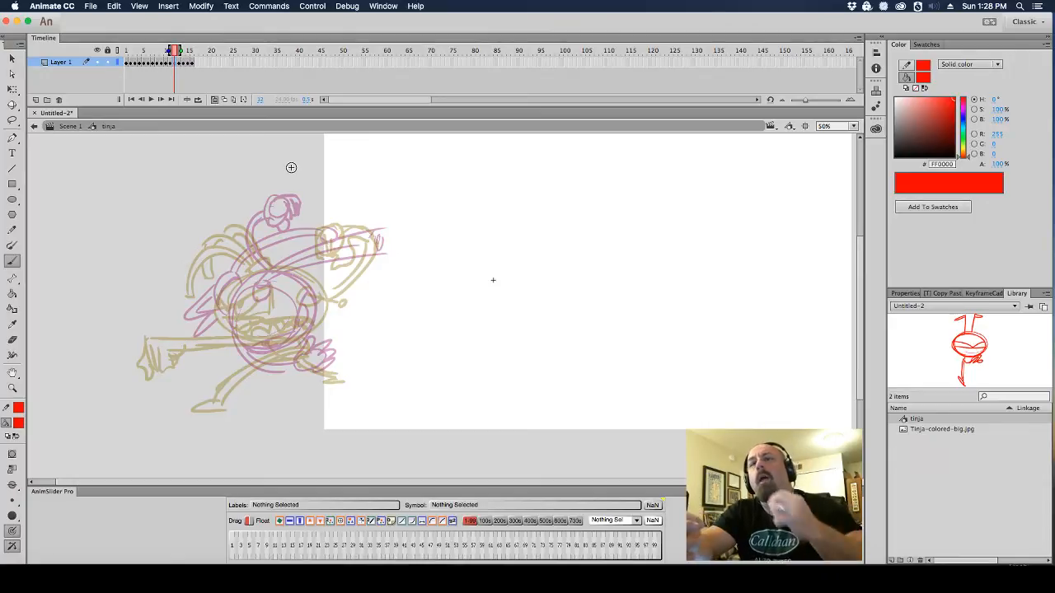
{"action": "key", "text": "."}
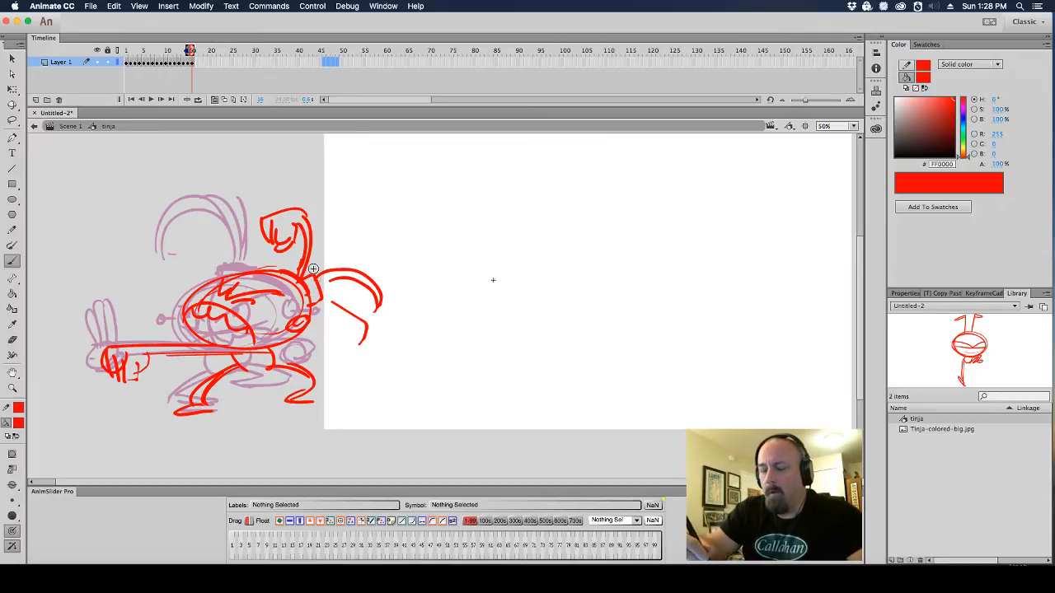
{"action": "left_click", "coordinate": [256, 63]}
{"action": "left_click", "coordinate": [255, 73]}
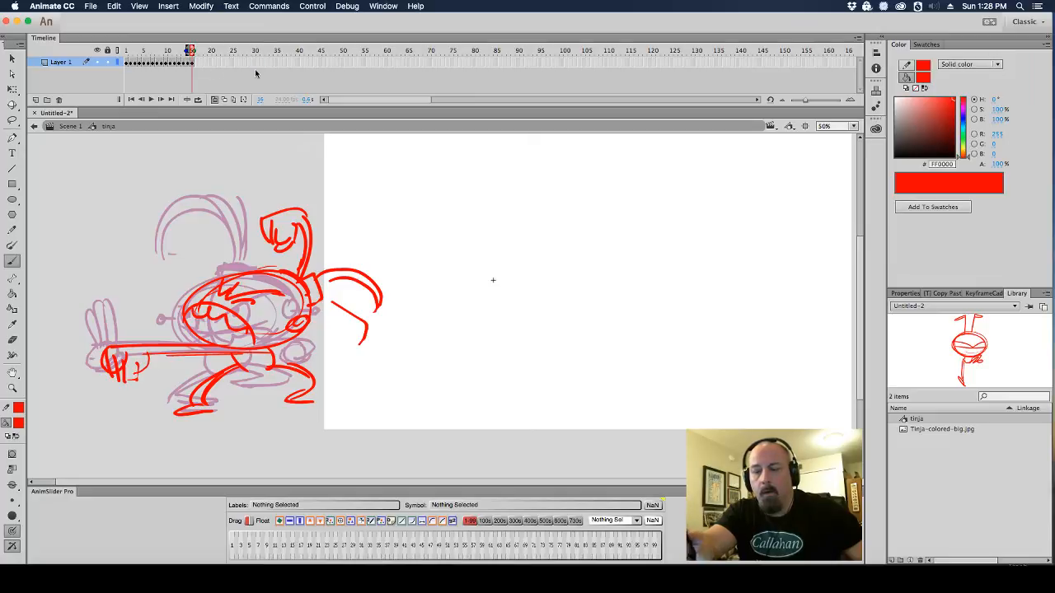
{"action": "left_click", "coordinate": [276, 62]}
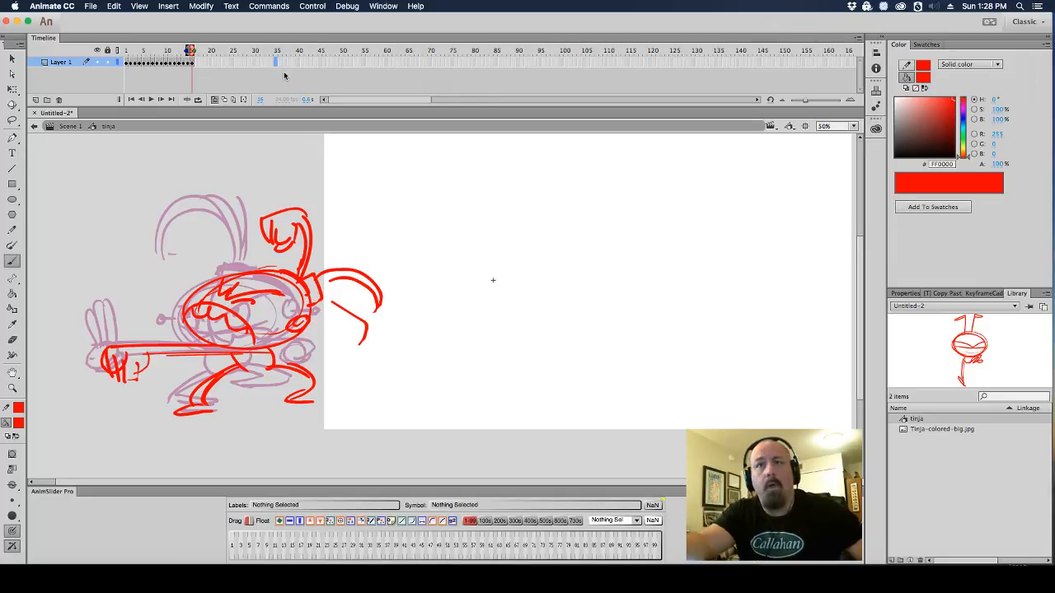
With onion skinning hidden, delete the stray brush line from frame 12 to leave the in-between frame blank
{"action": "key", "text": "comma"}
{"action": "key", "text": "comma"}
{"action": "key", "text": "comma"}
{"action": "key", "text": "comma"}
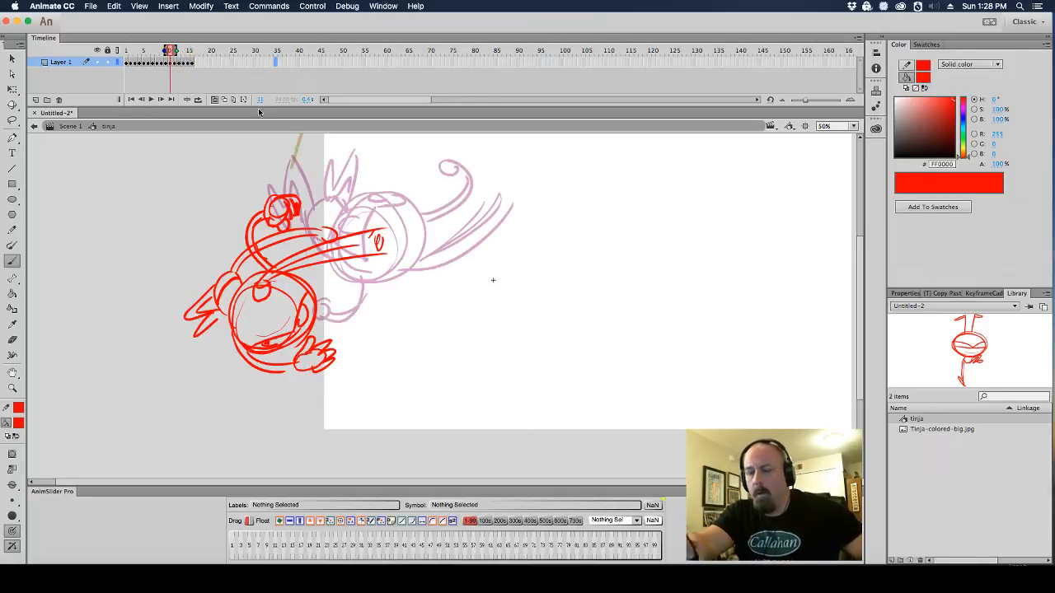
{"action": "left_click", "coordinate": [215, 100]}
{"action": "key", "text": "period"}
{"action": "key", "text": "period"}
{"action": "key", "text": "comma"}
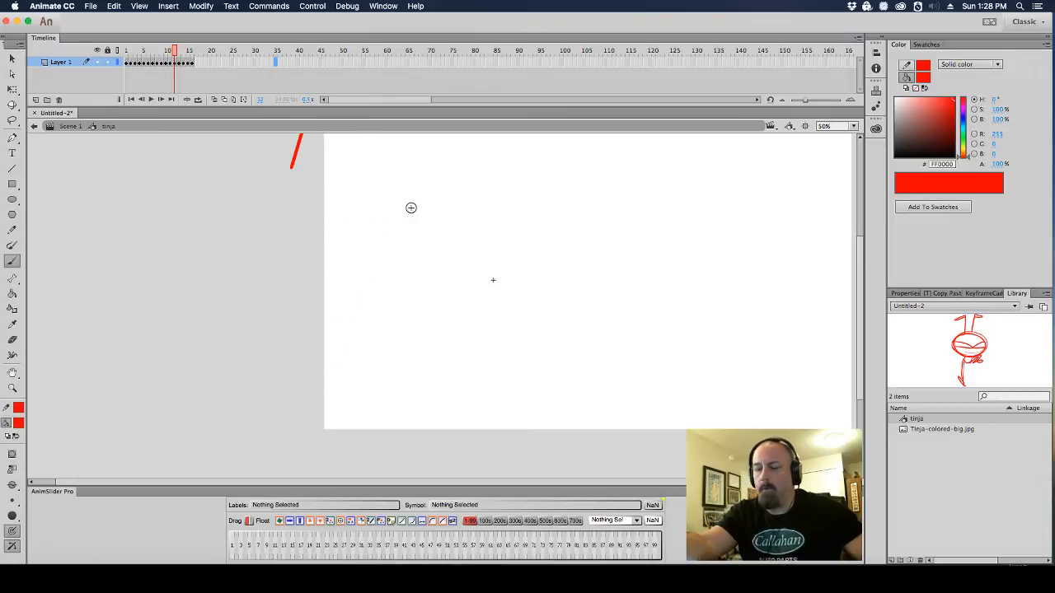
{"action": "mouse_move", "coordinate": [428, 221]}
{"action": "left_mouse_down"}
{"action": "mouse_move", "coordinate": [431, 310]}
{"action": "mouse_move", "coordinate": [428, 259]}
{"action": "left_mouse_up"}
{"action": "left_click_drag", "start_coordinate": [272, 169], "coordinate": [376, 296]}
{"action": "key", "text": "Delete"}
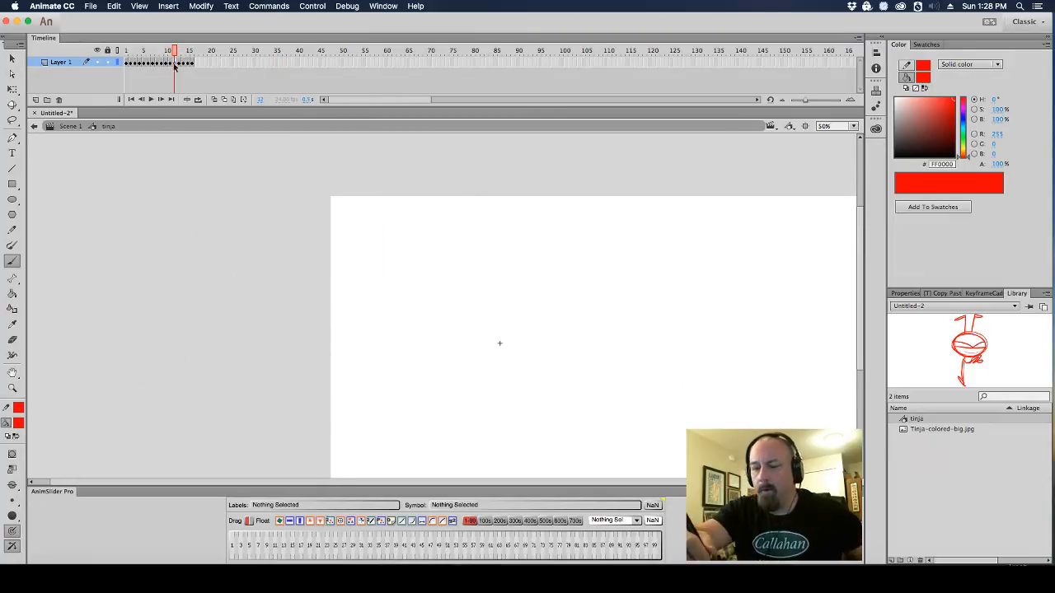
Show onion skins and shift the whole frame 13 landing pose farther left and slightly down, ahead of the tumbling pose
{"action": "left_click", "coordinate": [215, 99]}
{"action": "scroll", "coordinate": [443, 280], "scroll_direction": "down", "scroll_amount": 5}
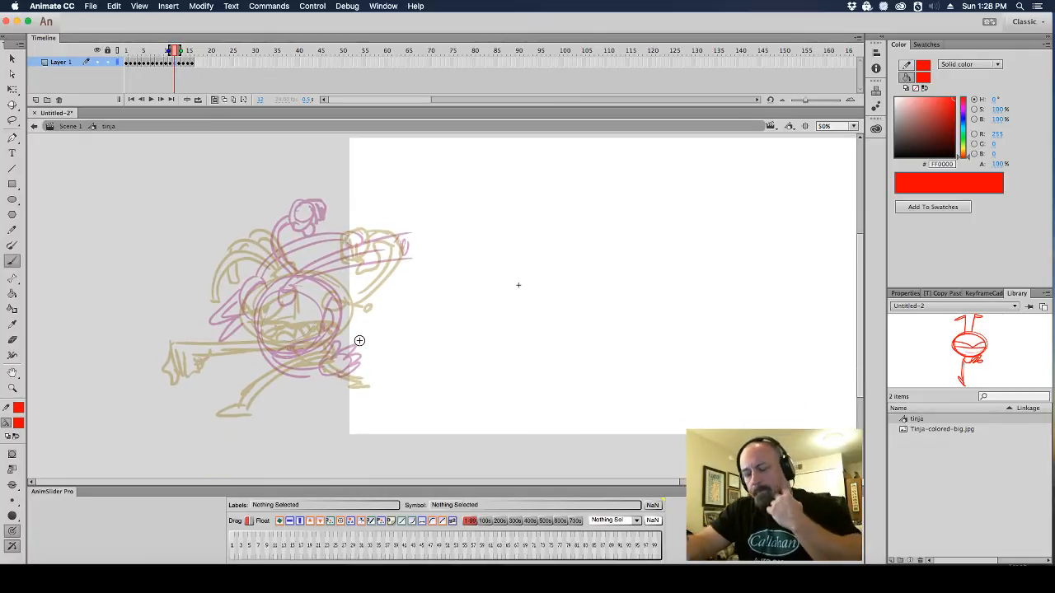
{"action": "left_click", "coordinate": [180, 63]}
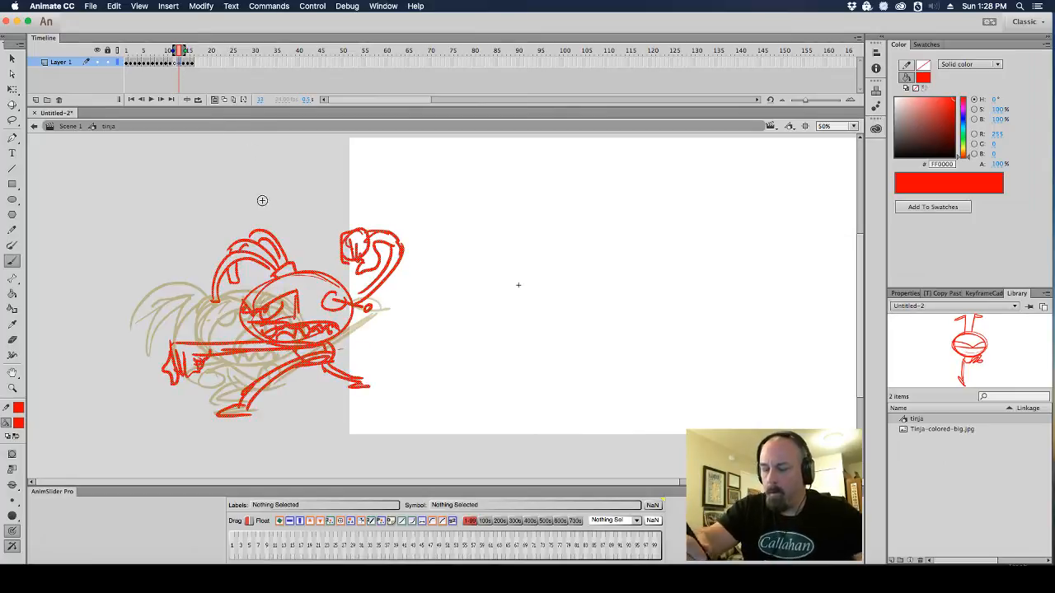
{"action": "key", "text": "q"}
{"action": "mouse_move", "coordinate": [314, 283]}
{"action": "left_mouse_down"}
{"action": "mouse_move", "coordinate": [230, 279]}
{"action": "mouse_move", "coordinate": [251, 300]}
{"action": "left_mouse_up"}
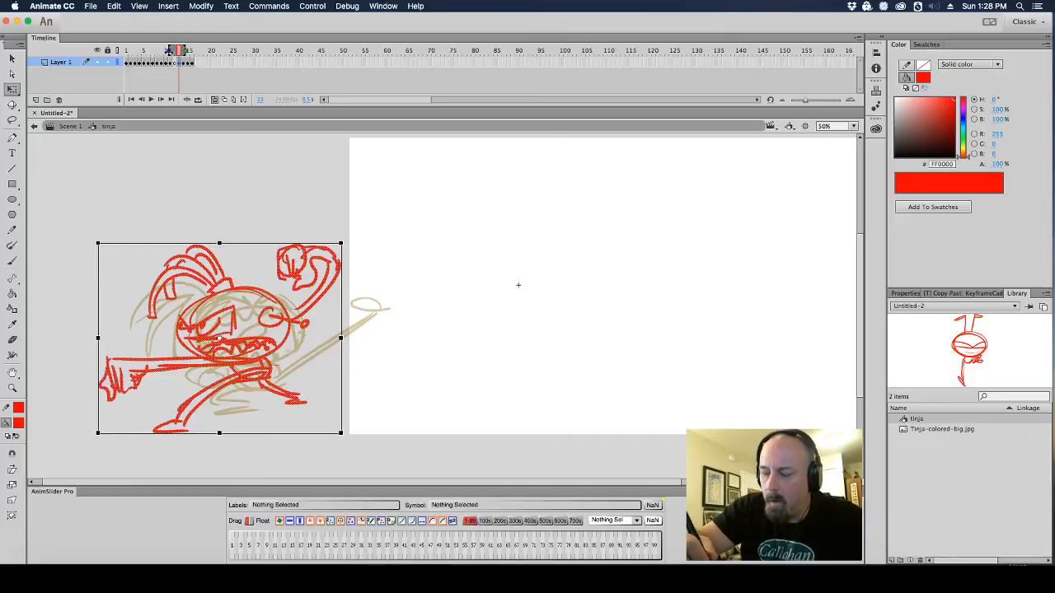
{"action": "left_click", "coordinate": [213, 99]}
{"action": "mouse_move", "coordinate": [299, 343]}
{"action": "left_mouse_down"}
{"action": "mouse_move", "coordinate": [371, 234]}
{"action": "mouse_move", "coordinate": [276, 316]}
{"action": "mouse_move", "coordinate": [272, 335]}
{"action": "mouse_move", "coordinate": [242, 343]}
{"action": "left_mouse_up"}
{"action": "left_click", "coordinate": [348, 243]}
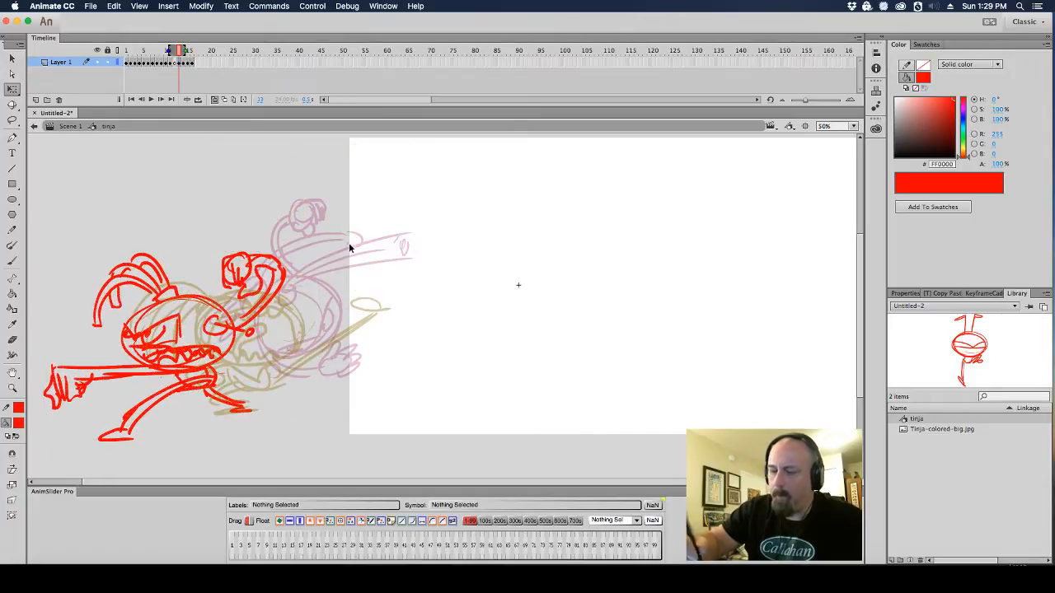
Move the entire frame 11 tumbling pose left toward the landing pose, checking the spacing with onion skins
{"action": "left_click", "coordinate": [214, 100]}
{"action": "left_click_drag", "start_coordinate": [180, 51], "coordinate": [170, 54]}
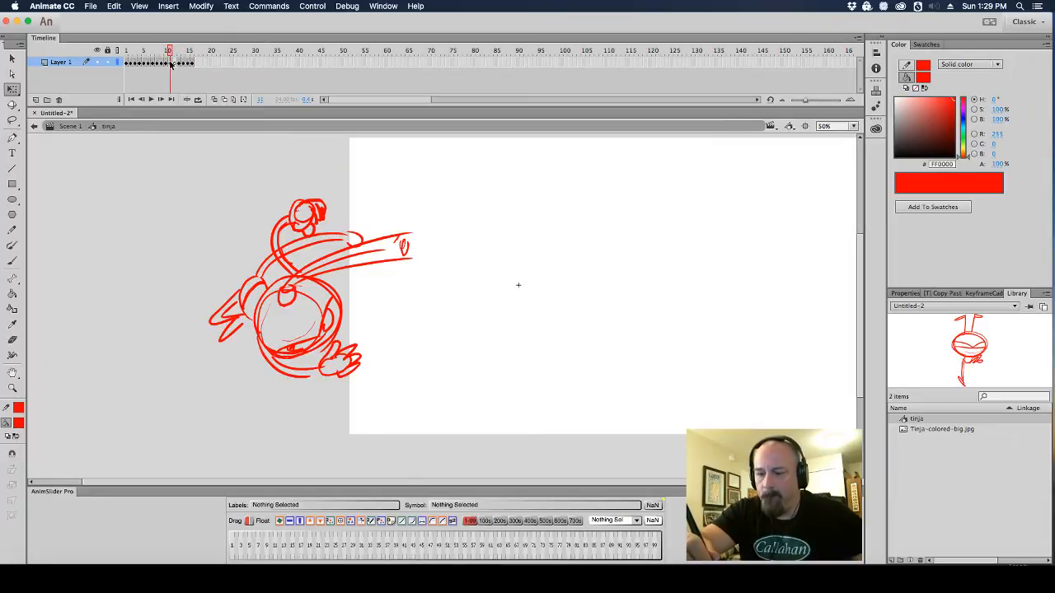
{"action": "left_click", "coordinate": [166, 64]}
{"action": "left_click", "coordinate": [170, 66]}
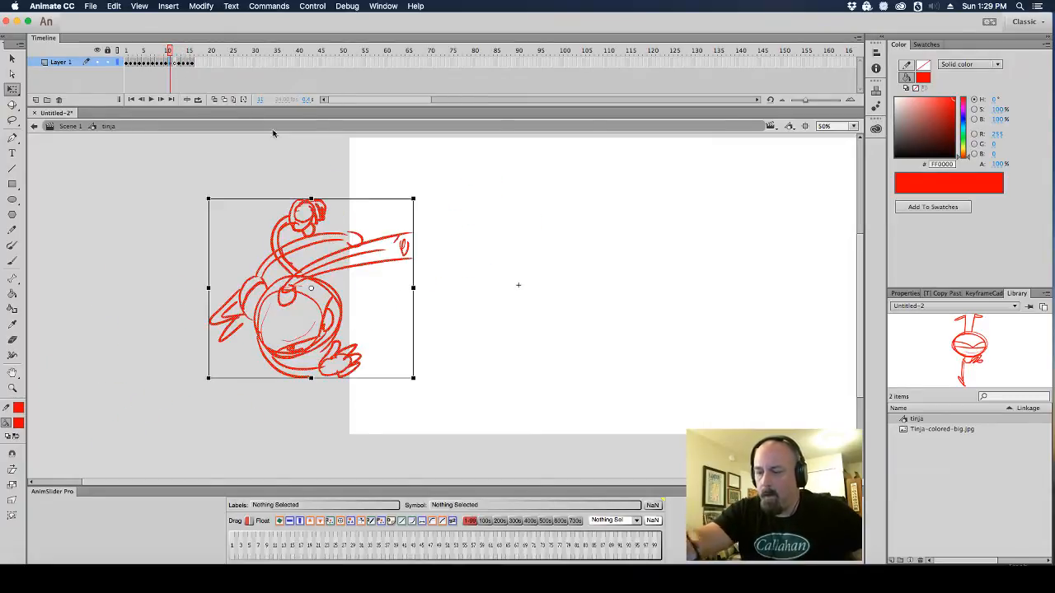
{"action": "left_click_drag", "start_coordinate": [384, 246], "coordinate": [328, 254]}
{"action": "left_click", "coordinate": [216, 99]}
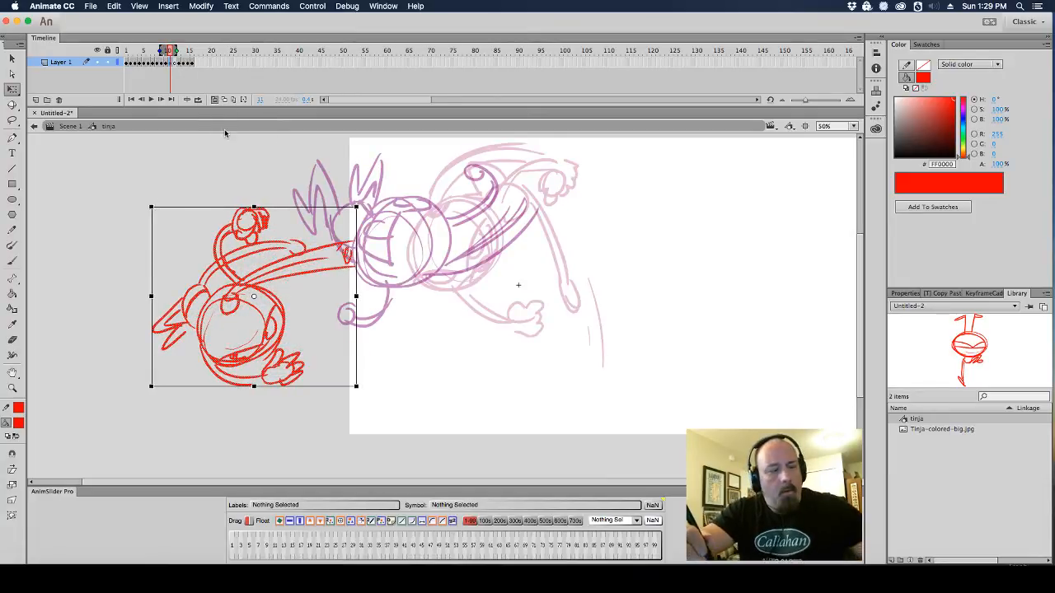
On blank frame 12, brush the round head and small pelvis between the onion-skinned tumbling and landing poses
{"action": "key", "text": "period"}
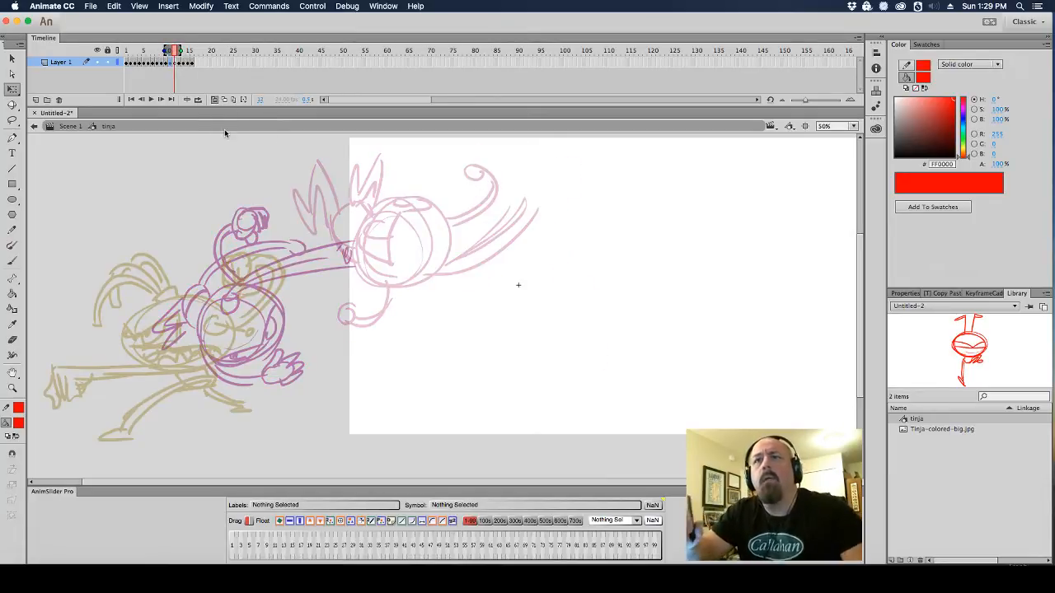
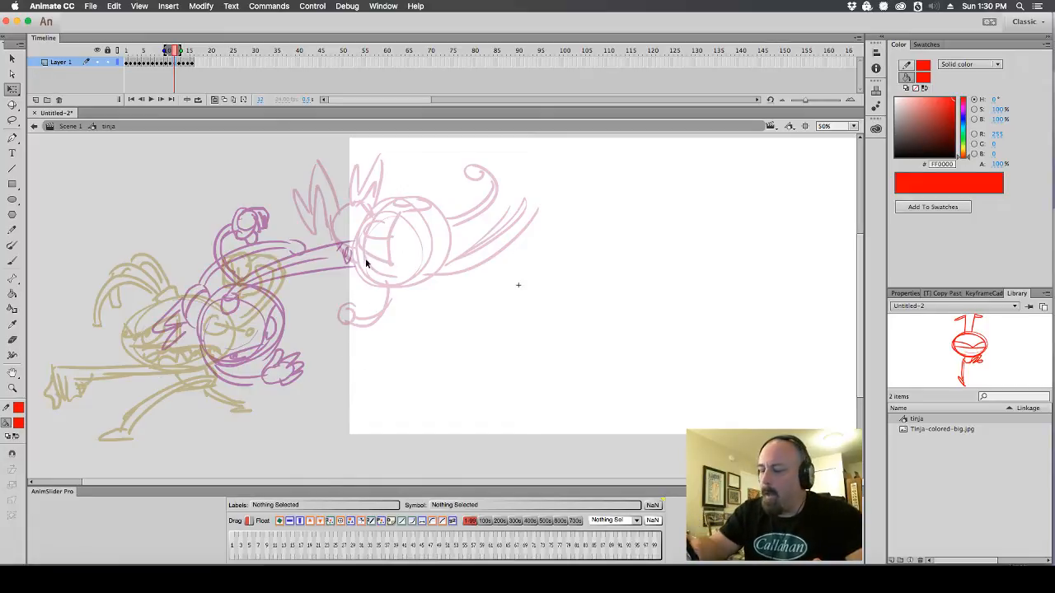
{"action": "left_click_drag", "start_coordinate": [426, 308], "coordinate": [586, 308]}
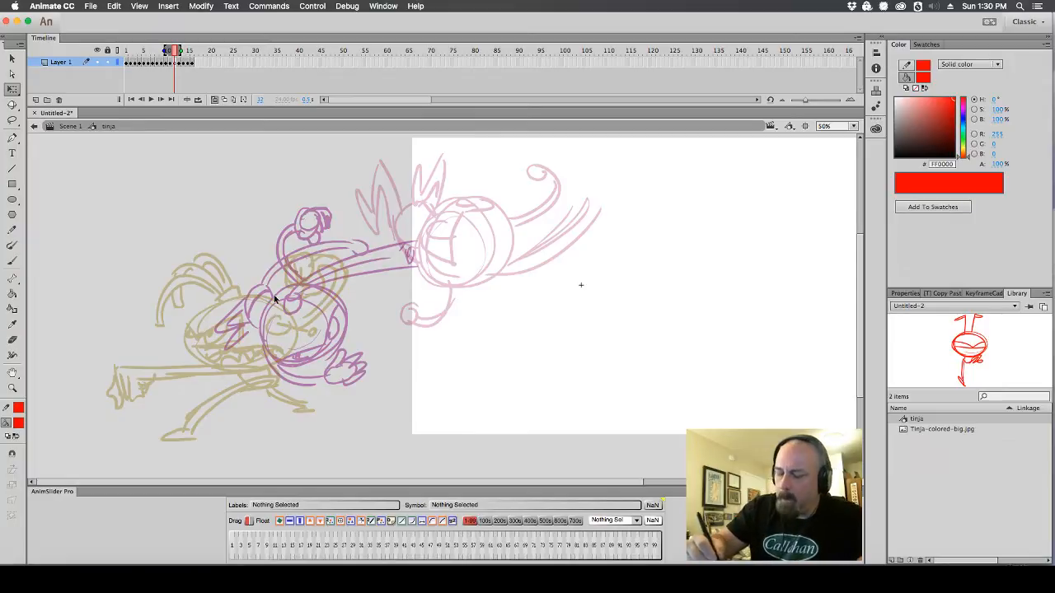
{"action": "left_click", "coordinate": [14, 263]}
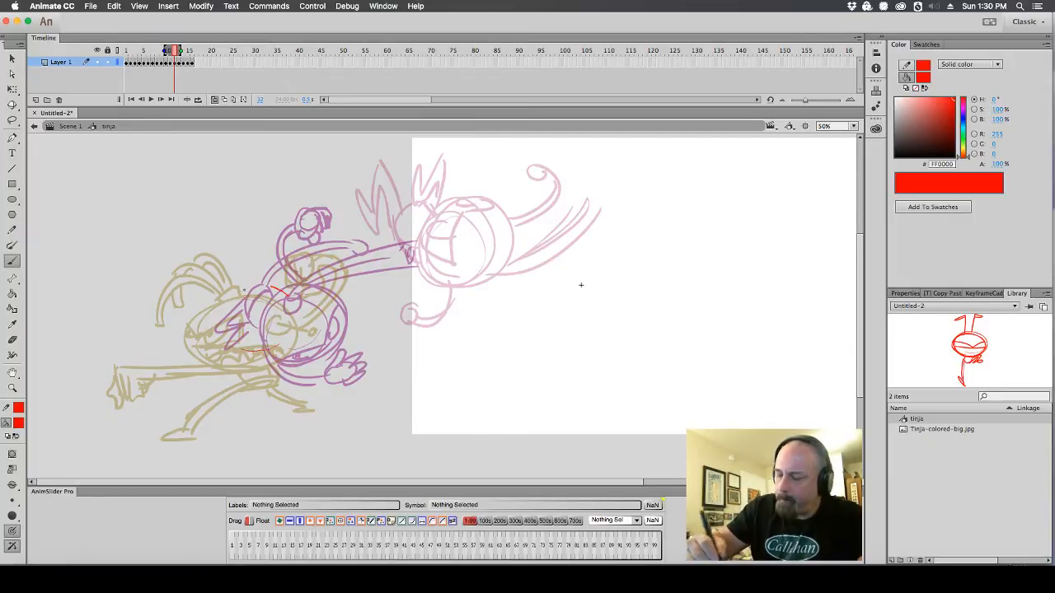
{"action": "mouse_move", "coordinate": [272, 350]}
{"action": "left_mouse_down"}
{"action": "mouse_move", "coordinate": [315, 307]}
{"action": "mouse_move", "coordinate": [216, 341]}
{"action": "mouse_move", "coordinate": [233, 383]}
{"action": "mouse_move", "coordinate": [302, 357]}
{"action": "left_mouse_up"}
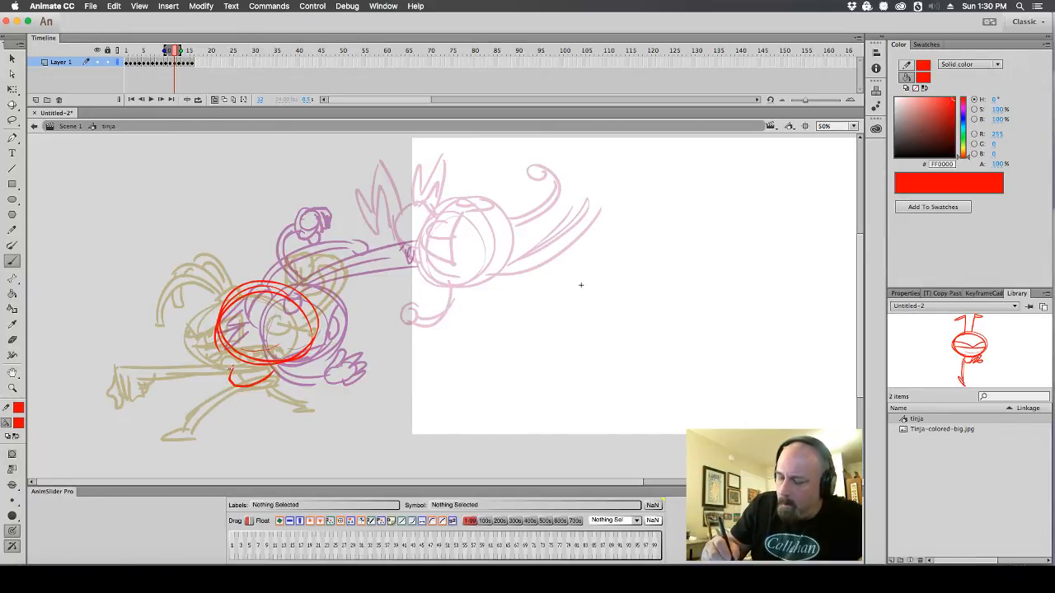
Brush the frame 12 legs, with the front leg reaching down to a pointed foot and the back leg tucked behind
{"action": "left_click_drag", "start_coordinate": [231, 369], "coordinate": [196, 420]}
{"action": "key", "text": "super+z"}
{"action": "left_click_drag", "start_coordinate": [230, 368], "coordinate": [196, 417]}
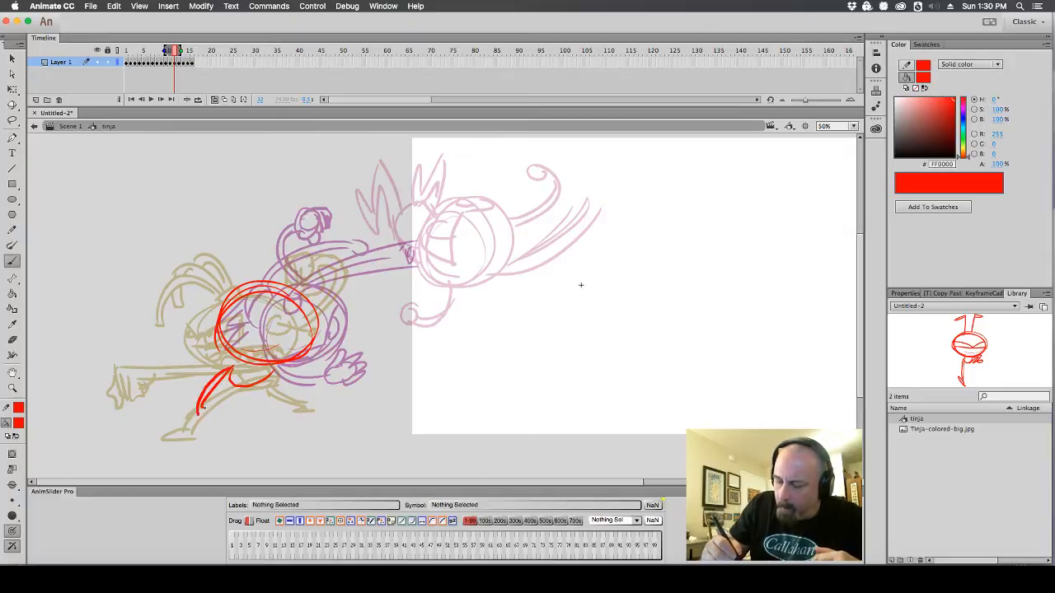
{"action": "key", "text": "super+z"}
{"action": "key", "text": "super+z"}
{"action": "mouse_move", "coordinate": [230, 368]}
{"action": "left_mouse_down"}
{"action": "mouse_move", "coordinate": [194, 437]}
{"action": "mouse_move", "coordinate": [273, 375]}
{"action": "mouse_move", "coordinate": [313, 365]}
{"action": "mouse_move", "coordinate": [269, 388]}
{"action": "mouse_move", "coordinate": [299, 379]}
{"action": "left_mouse_up"}
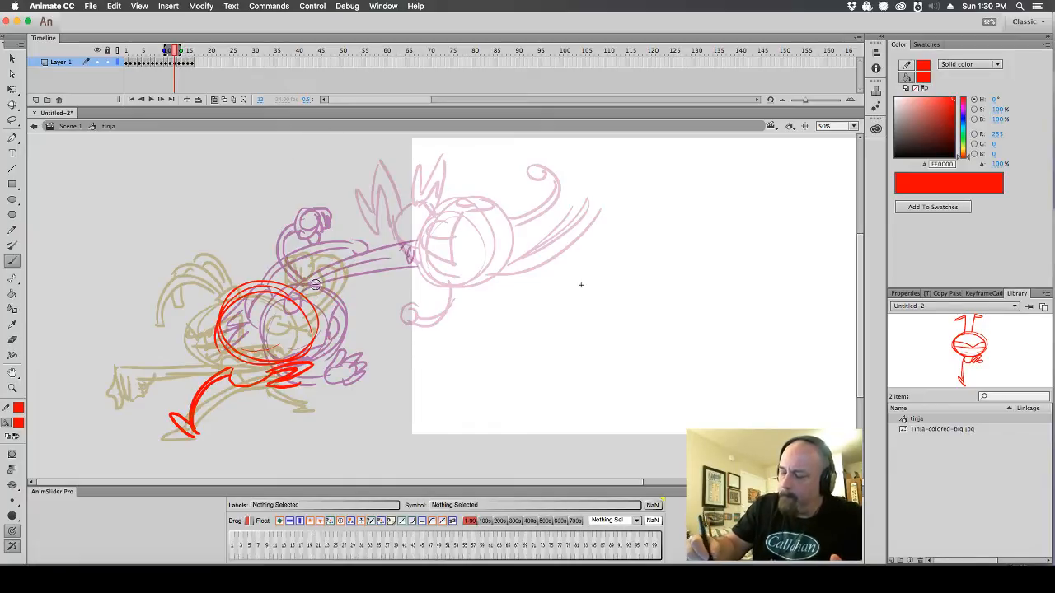
Brush one arm curling above the head, the other stretched behind with a round fist, and the slanted eyes in frame 12
{"action": "mouse_move", "coordinate": [285, 285]}
{"action": "left_mouse_down"}
{"action": "mouse_move", "coordinate": [280, 249]}
{"action": "mouse_move", "coordinate": [320, 260]}
{"action": "mouse_move", "coordinate": [310, 244]}
{"action": "left_mouse_up"}
{"action": "mouse_move", "coordinate": [310, 239]}
{"action": "left_mouse_down"}
{"action": "mouse_move", "coordinate": [319, 254]}
{"action": "mouse_move", "coordinate": [311, 234]}
{"action": "mouse_move", "coordinate": [285, 282]}
{"action": "left_mouse_up"}
{"action": "mouse_move", "coordinate": [248, 363]}
{"action": "left_mouse_down"}
{"action": "mouse_move", "coordinate": [330, 363]}
{"action": "mouse_move", "coordinate": [350, 334]}
{"action": "mouse_move", "coordinate": [363, 350]}
{"action": "left_mouse_up"}
{"action": "left_click_drag", "start_coordinate": [217, 315], "coordinate": [241, 352]}
{"action": "mouse_move", "coordinate": [248, 350]}
{"action": "left_mouse_down"}
{"action": "mouse_move", "coordinate": [311, 347]}
{"action": "mouse_move", "coordinate": [271, 345]}
{"action": "left_mouse_up"}
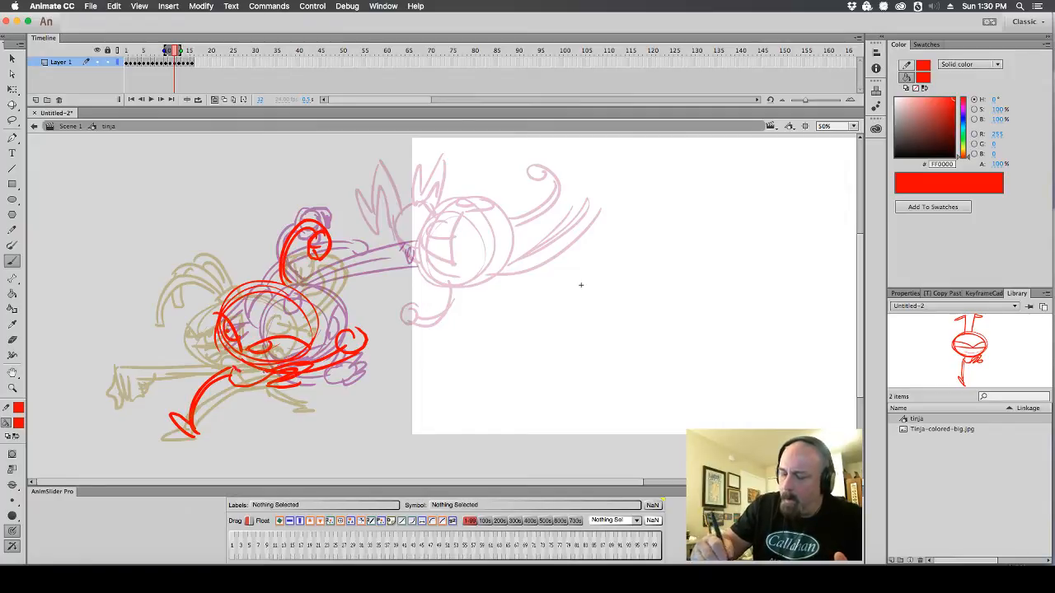
Lasso and delete the bent front leg in frame 12 and redraw it as a straight leg extended toward the landing spot
{"action": "key", "text": "l"}
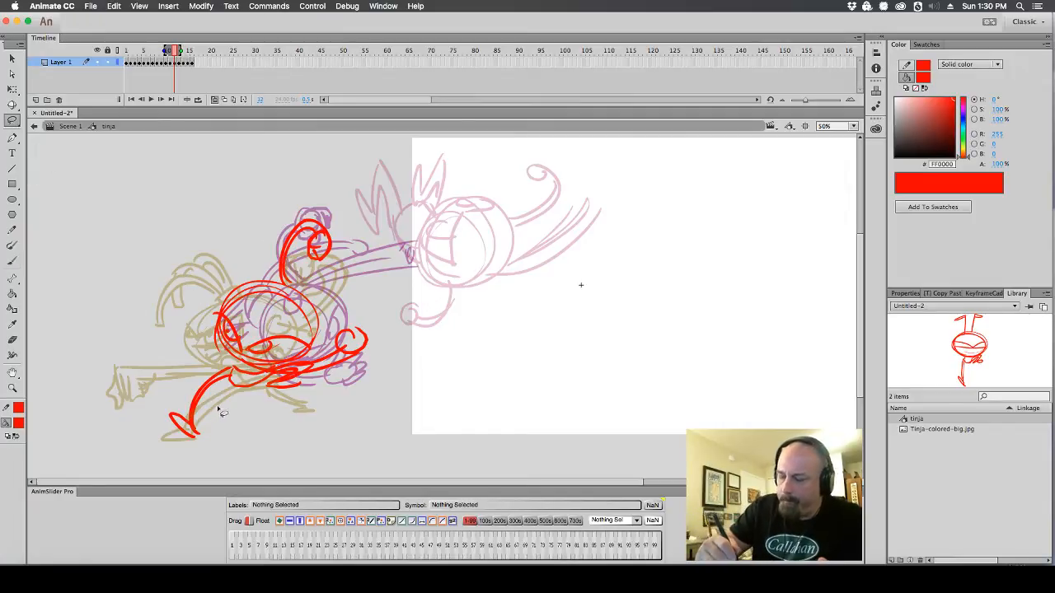
{"action": "left_click_drag", "start_coordinate": [219, 363], "coordinate": [231, 443]}
{"action": "key", "text": "Delete"}
{"action": "key", "text": "b"}
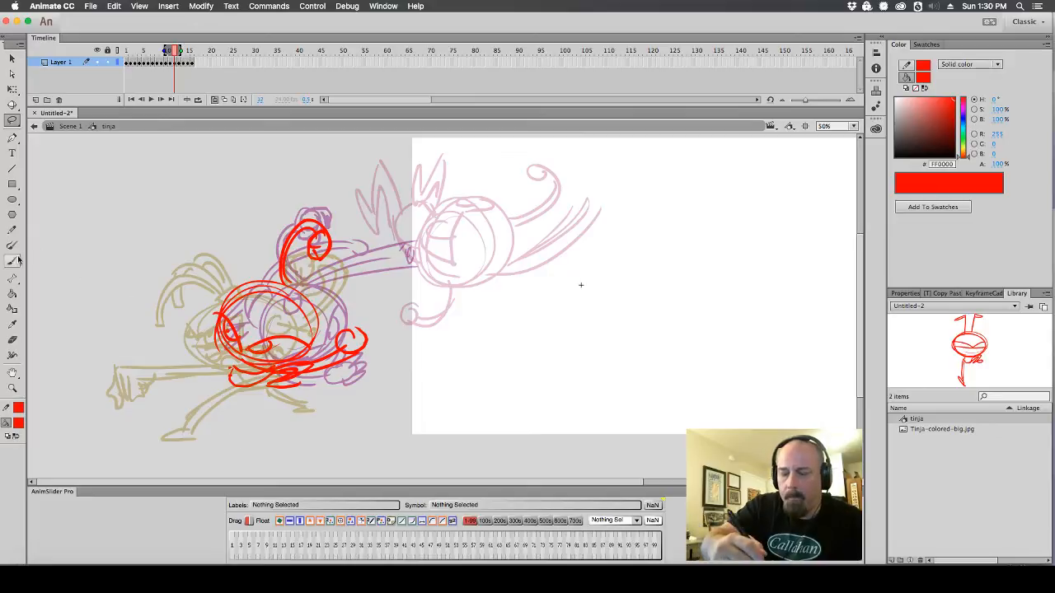
{"action": "mouse_move", "coordinate": [232, 373]}
{"action": "left_mouse_down"}
{"action": "mouse_move", "coordinate": [180, 447]}
{"action": "mouse_move", "coordinate": [235, 384]}
{"action": "left_mouse_up"}
{"action": "key", "text": "super+z"}
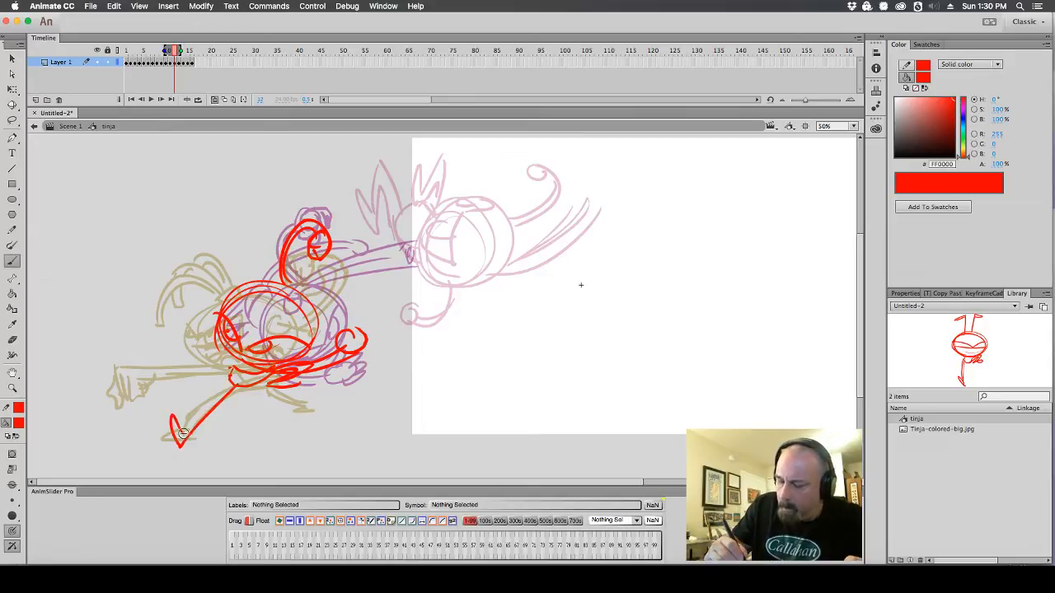
{"action": "left_click_drag", "start_coordinate": [182, 436], "coordinate": [234, 378]}
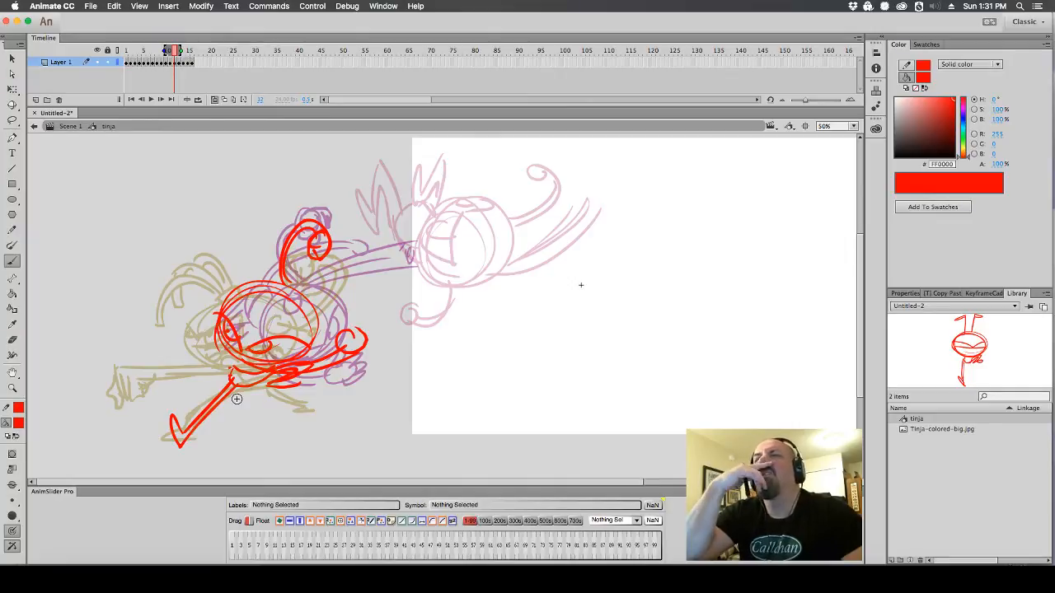
Hide onion skins and brush the hair knot and trailing ponytail onto the top of the frame 12 head
{"action": "left_click", "coordinate": [215, 100]}
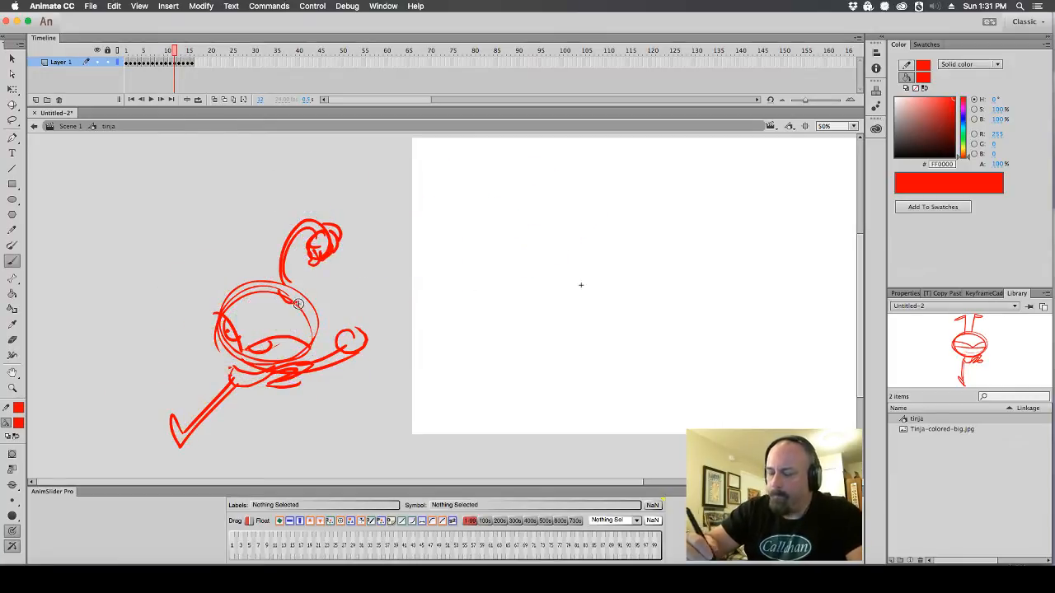
{"action": "mouse_move", "coordinate": [284, 284]}
{"action": "left_mouse_down"}
{"action": "mouse_move", "coordinate": [299, 266]}
{"action": "mouse_move", "coordinate": [311, 282]}
{"action": "mouse_move", "coordinate": [365, 263]}
{"action": "mouse_move", "coordinate": [379, 307]}
{"action": "left_mouse_up"}
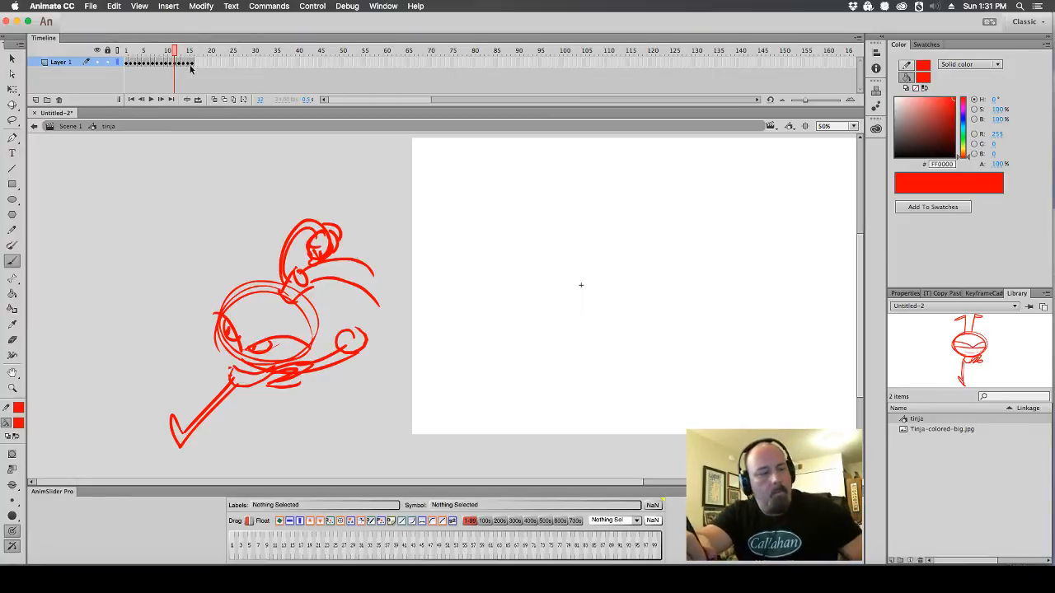
Flip between frame 12 and the preceding tumbling frames to check how the new pose reads in motion
{"action": "key", "text": "comma"}
{"action": "key", "text": "period"}
{"action": "key", "text": "comma"}
{"action": "key", "text": "comma"}
{"action": "key", "text": "period"}
{"action": "key", "text": "period"}
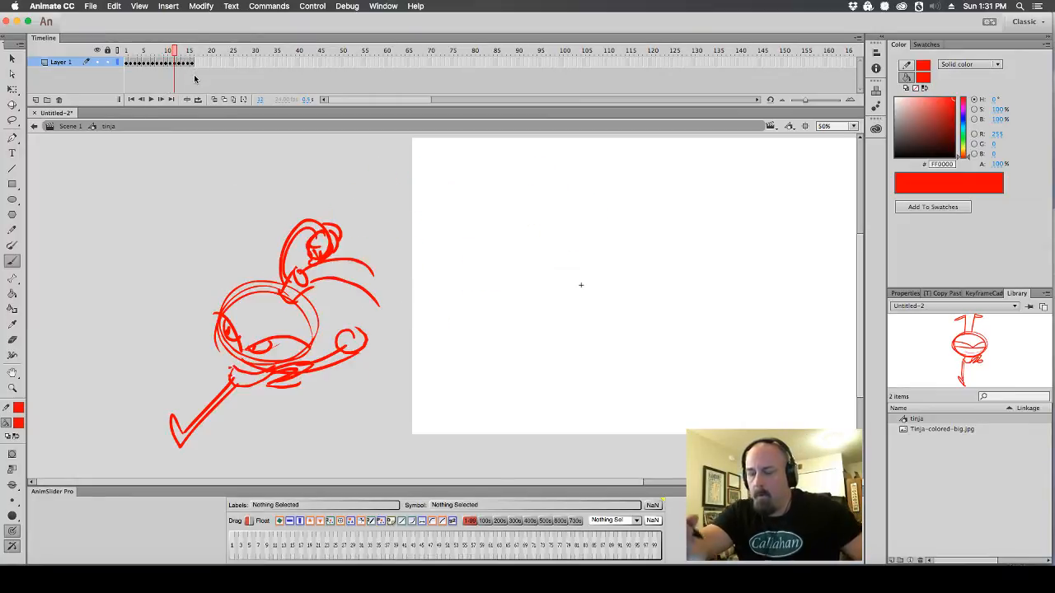
{"action": "key", "text": "comma"}
{"action": "key", "text": "period"}
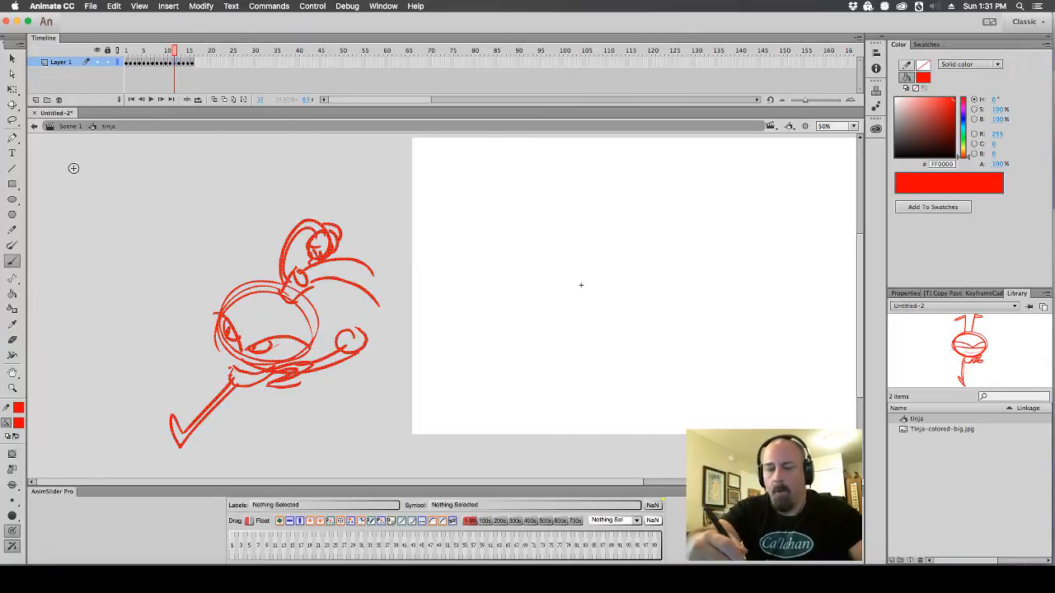
Erase the frame 12 eyes with a larger round eraser and redraw them as an angry, front-facing pair with pupils
{"action": "left_click", "coordinate": [13, 339]}
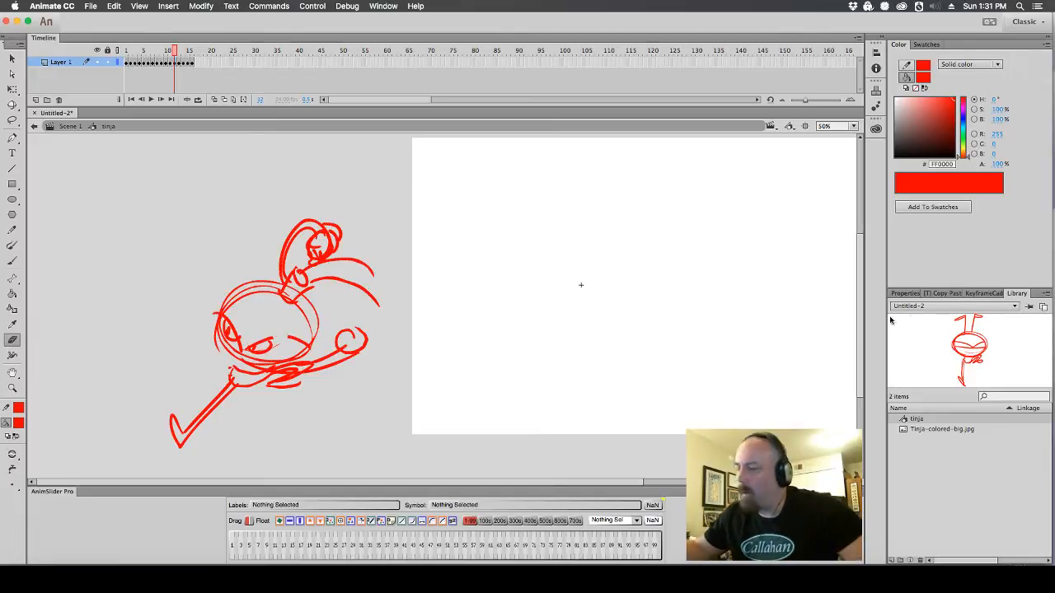
{"action": "left_click", "coordinate": [12, 487]}
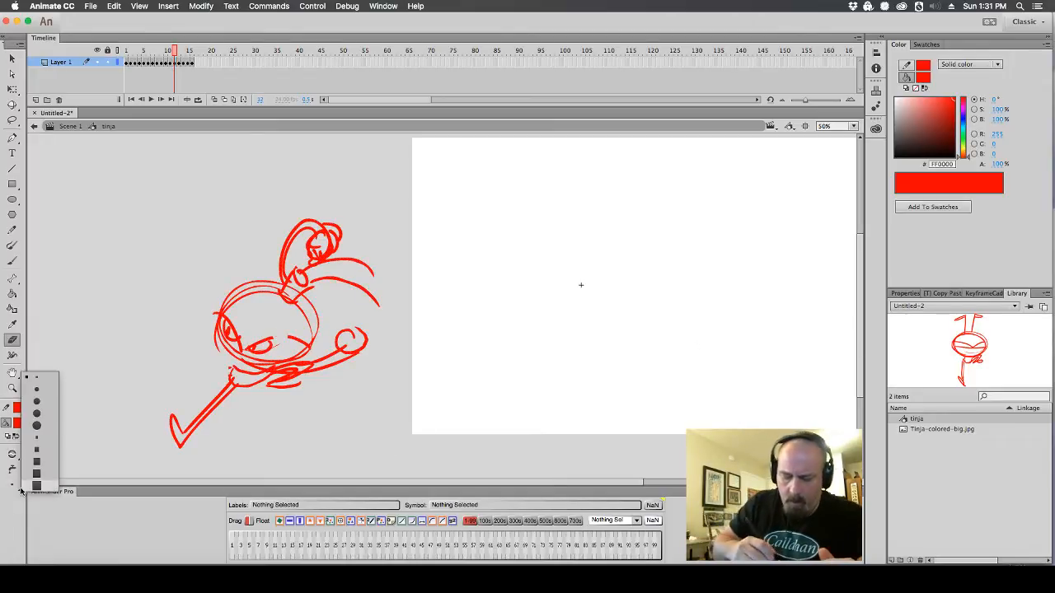
{"action": "left_click", "coordinate": [39, 417]}
{"action": "mouse_move", "coordinate": [270, 355]}
{"action": "left_mouse_down"}
{"action": "mouse_move", "coordinate": [289, 329]}
{"action": "mouse_move", "coordinate": [266, 329]}
{"action": "mouse_move", "coordinate": [265, 345]}
{"action": "mouse_move", "coordinate": [251, 324]}
{"action": "mouse_move", "coordinate": [236, 344]}
{"action": "mouse_move", "coordinate": [284, 343]}
{"action": "mouse_move", "coordinate": [293, 331]}
{"action": "mouse_move", "coordinate": [276, 353]}
{"action": "left_mouse_up"}
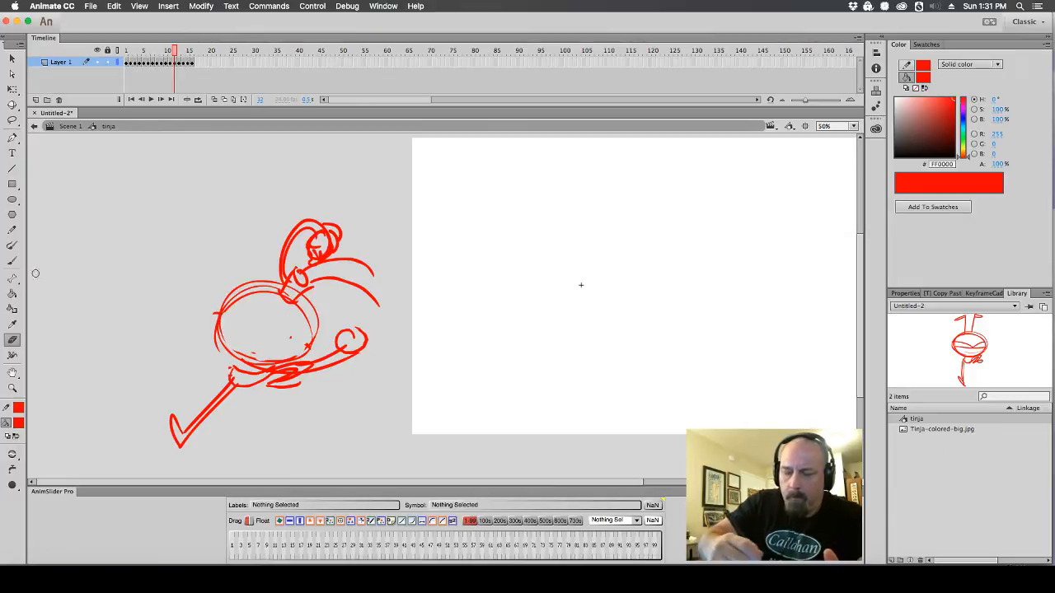
{"action": "key", "text": "b"}
{"action": "mouse_move", "coordinate": [221, 331]}
{"action": "left_mouse_down"}
{"action": "mouse_move", "coordinate": [273, 354]}
{"action": "mouse_move", "coordinate": [288, 335]}
{"action": "mouse_move", "coordinate": [292, 345]}
{"action": "mouse_move", "coordinate": [231, 339]}
{"action": "mouse_move", "coordinate": [294, 349]}
{"action": "mouse_move", "coordinate": [237, 341]}
{"action": "mouse_move", "coordinate": [285, 344]}
{"action": "left_mouse_up"}
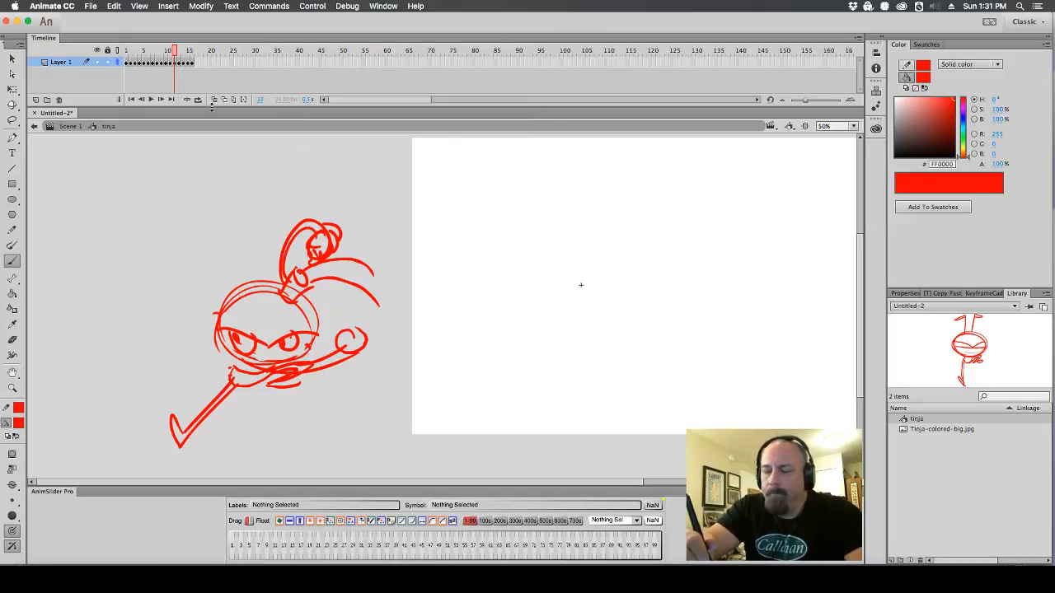
Brush extra ponytail strands, fingers on the trailing fist, and the forehead marking between the eyes in frame 12
{"action": "mouse_move", "coordinate": [311, 276]}
{"action": "left_mouse_down"}
{"action": "mouse_move", "coordinate": [383, 310]}
{"action": "mouse_move", "coordinate": [332, 272]}
{"action": "mouse_move", "coordinate": [382, 298]}
{"action": "mouse_move", "coordinate": [328, 295]}
{"action": "mouse_move", "coordinate": [355, 317]}
{"action": "mouse_move", "coordinate": [334, 288]}
{"action": "mouse_move", "coordinate": [374, 319]}
{"action": "mouse_move", "coordinate": [353, 338]}
{"action": "left_mouse_up"}
{"action": "left_click_drag", "start_coordinate": [358, 329], "coordinate": [360, 340]}
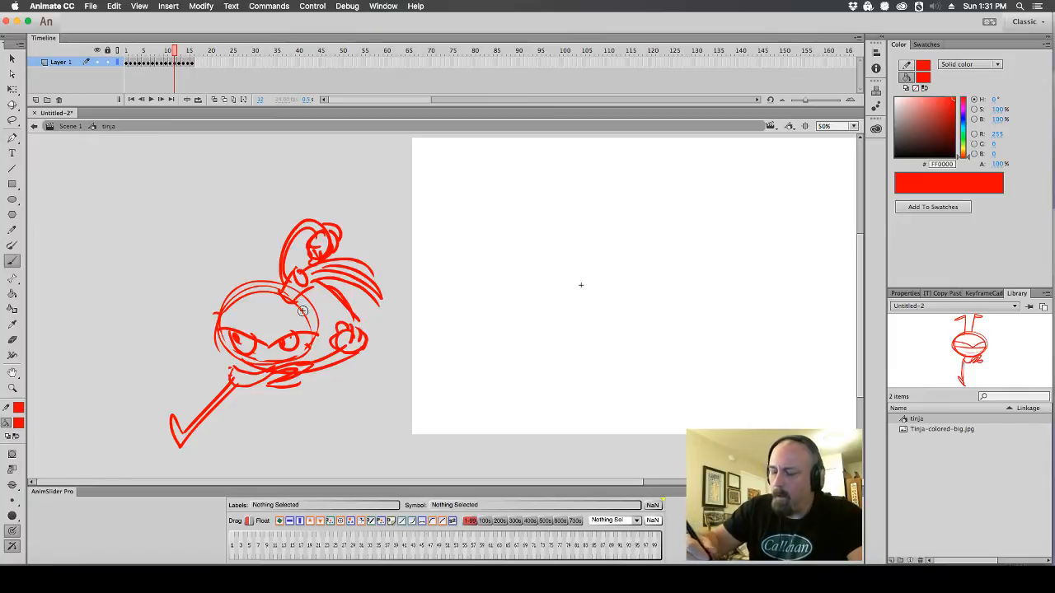
{"action": "left_click_drag", "start_coordinate": [261, 291], "coordinate": [266, 340]}
{"action": "mouse_move", "coordinate": [277, 298]}
{"action": "left_mouse_down"}
{"action": "mouse_move", "coordinate": [272, 341]}
{"action": "mouse_move", "coordinate": [285, 324]}
{"action": "mouse_move", "coordinate": [273, 341]}
{"action": "left_mouse_up"}
{"action": "left_click_drag", "start_coordinate": [298, 295], "coordinate": [272, 342]}
Show onion skins and move the frame 13 landing pose left and down so its rear foot meets frame 12's extended foot
{"action": "left_click", "coordinate": [215, 100]}
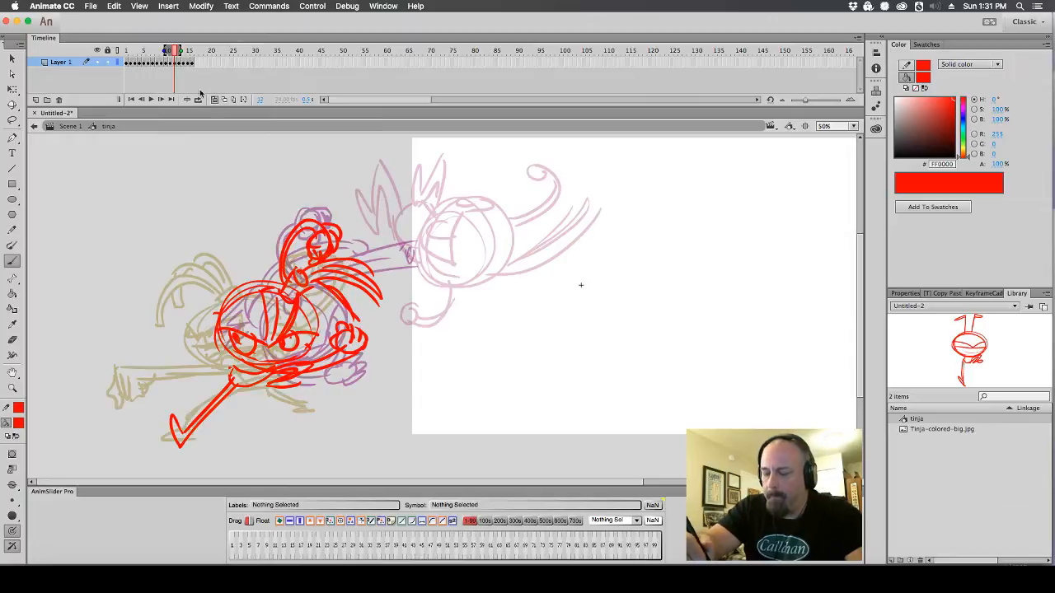
{"action": "left_click", "coordinate": [179, 64]}
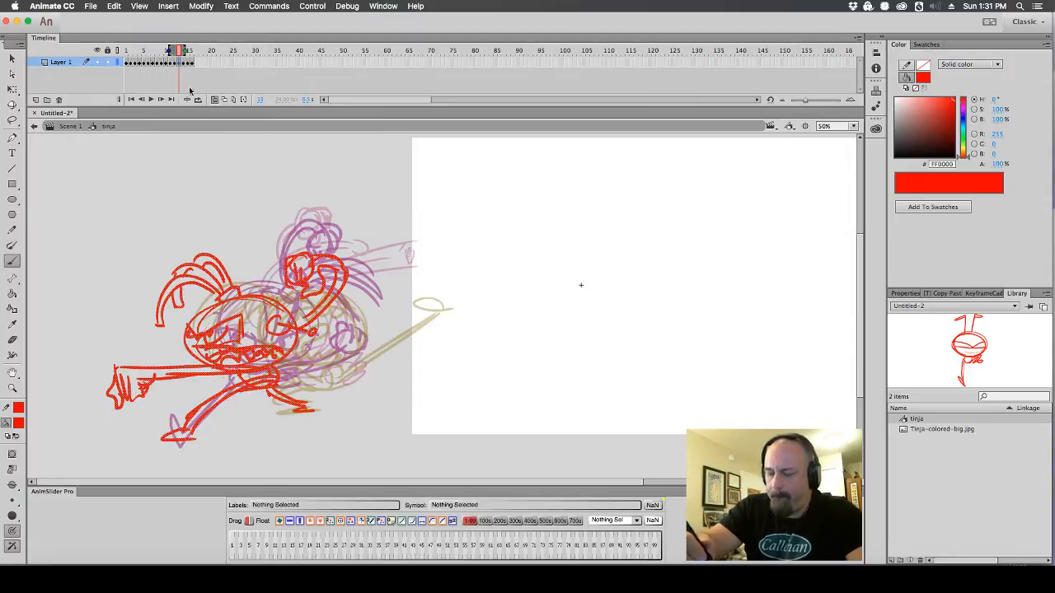
{"action": "key", "text": "q"}
{"action": "mouse_move", "coordinate": [284, 385]}
{"action": "left_mouse_down"}
{"action": "mouse_move", "coordinate": [182, 346]}
{"action": "mouse_move", "coordinate": [169, 439]}
{"action": "left_mouse_up"}
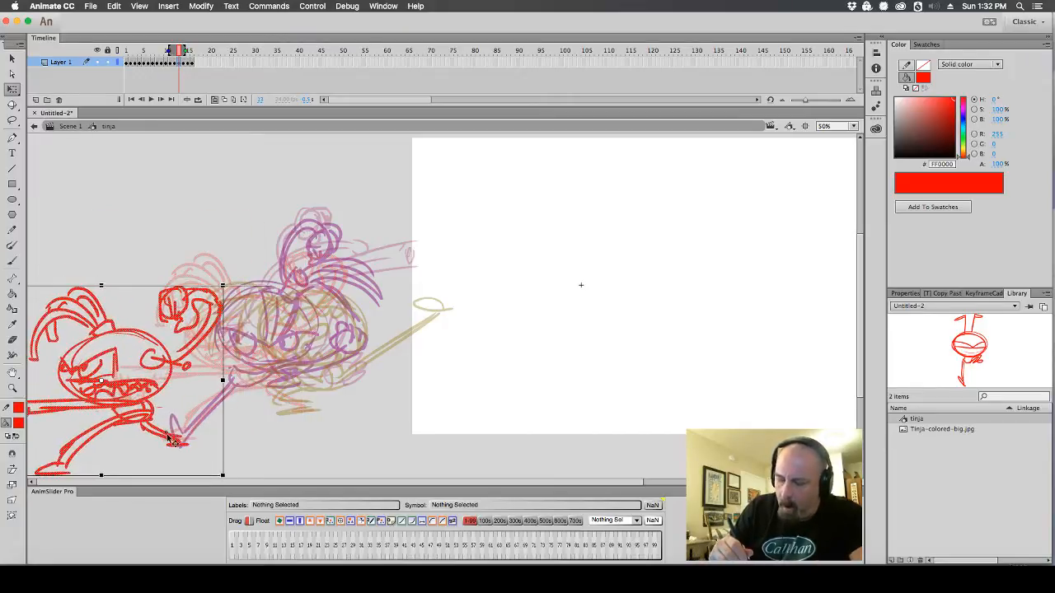
Move the drawings on frames 14, 15 and 16 left and down to line up with the frame 13 landing pose, and hide onion skins
{"action": "left_click", "coordinate": [185, 65]}
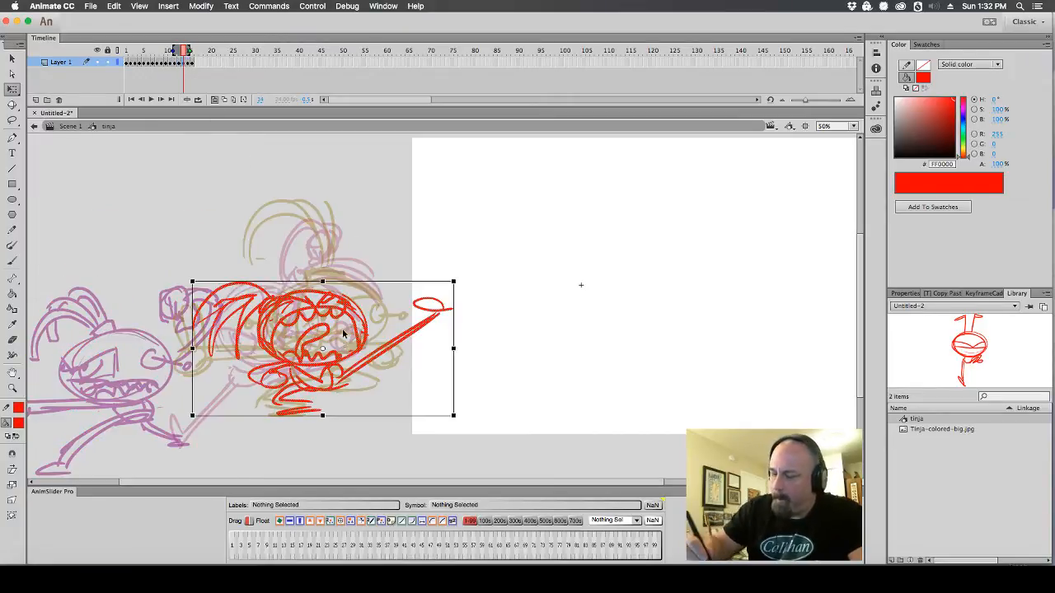
{"action": "mouse_move", "coordinate": [361, 358]}
{"action": "left_mouse_down"}
{"action": "mouse_move", "coordinate": [238, 373]}
{"action": "mouse_move", "coordinate": [237, 390]}
{"action": "left_mouse_up"}
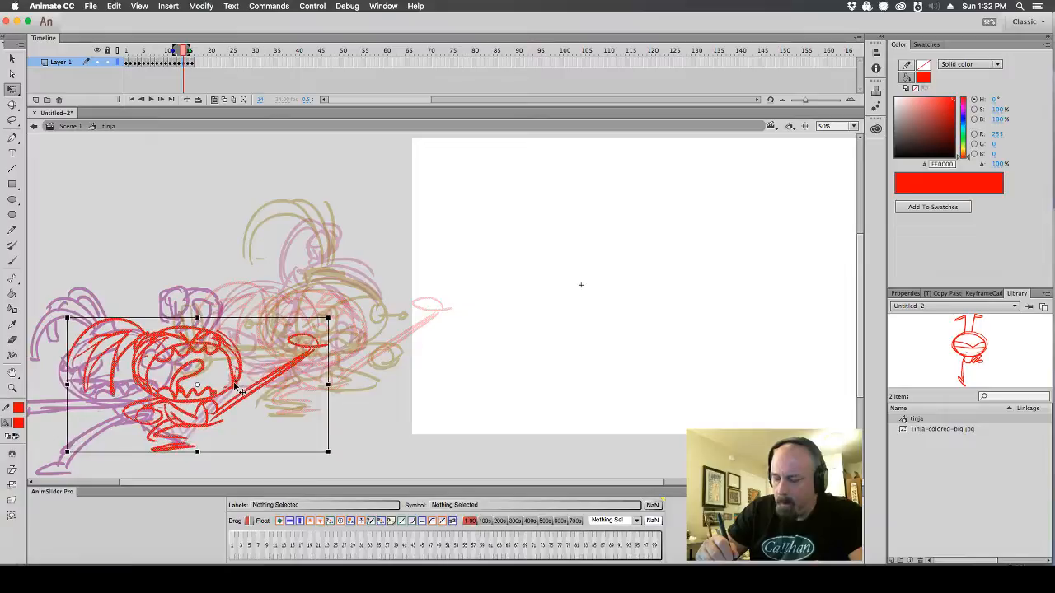
{"action": "left_click", "coordinate": [187, 64]}
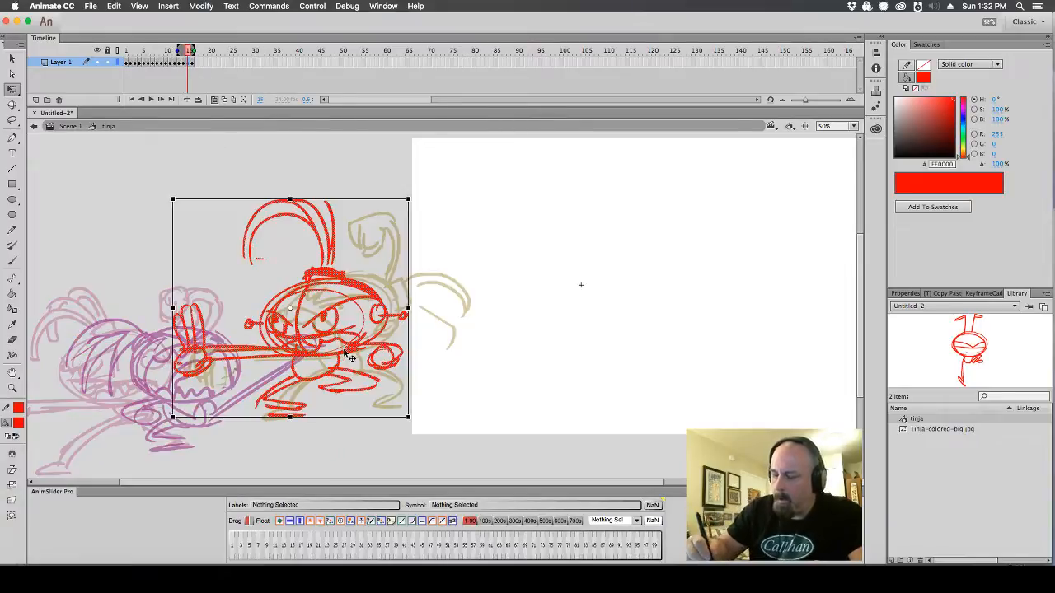
{"action": "mouse_move", "coordinate": [350, 353]}
{"action": "left_mouse_down"}
{"action": "mouse_move", "coordinate": [215, 353]}
{"action": "mouse_move", "coordinate": [236, 392]}
{"action": "left_mouse_up"}
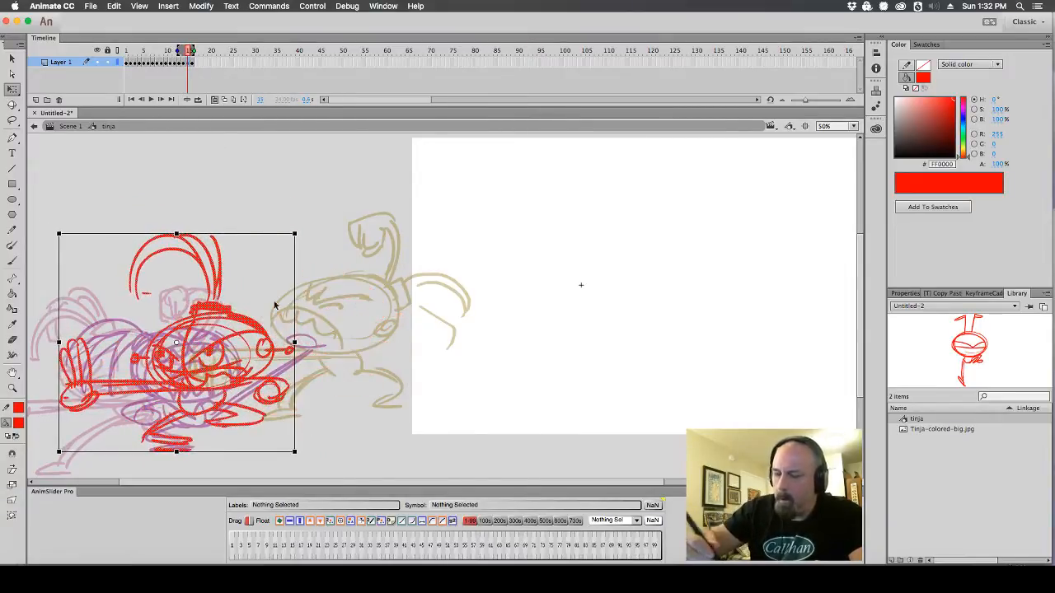
{"action": "left_click", "coordinate": [192, 62]}
{"action": "mouse_move", "coordinate": [370, 358]}
{"action": "left_mouse_down"}
{"action": "mouse_move", "coordinate": [218, 366]}
{"action": "mouse_move", "coordinate": [266, 394]}
{"action": "left_mouse_up"}
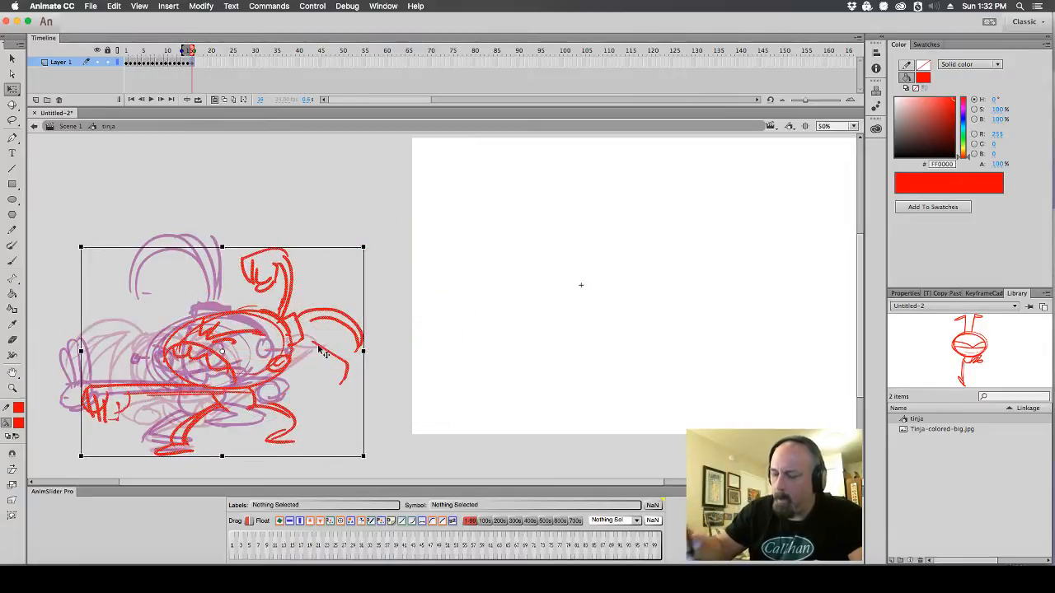
{"action": "left_click", "coordinate": [259, 157]}
{"action": "left_click", "coordinate": [214, 100]}
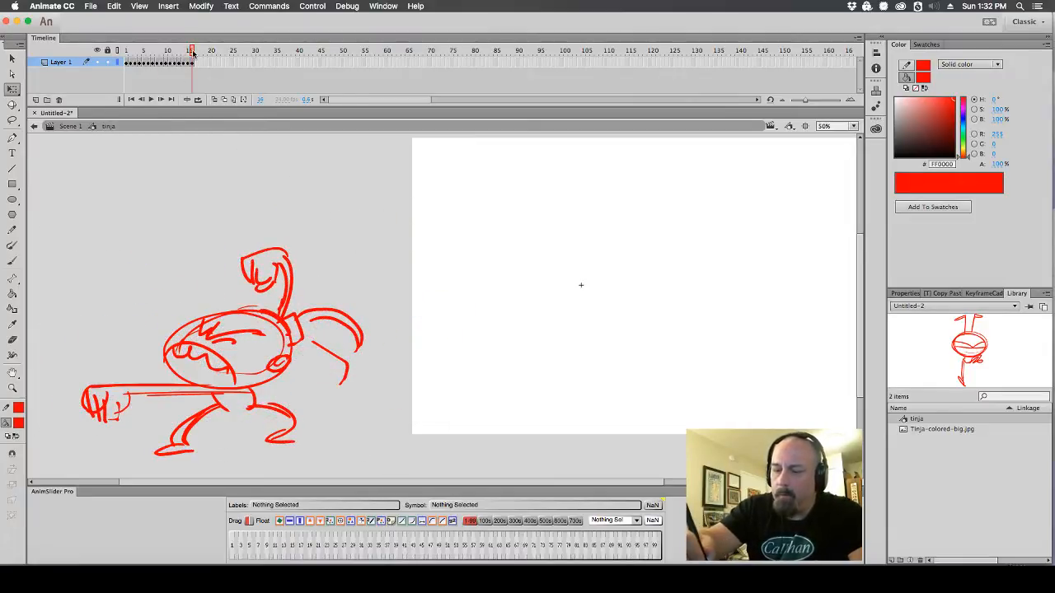
Scrub through the animation from frame 1 to frame 12 to check the motion and the figure's position
{"action": "left_click_drag", "start_coordinate": [193, 53], "coordinate": [114, 59]}
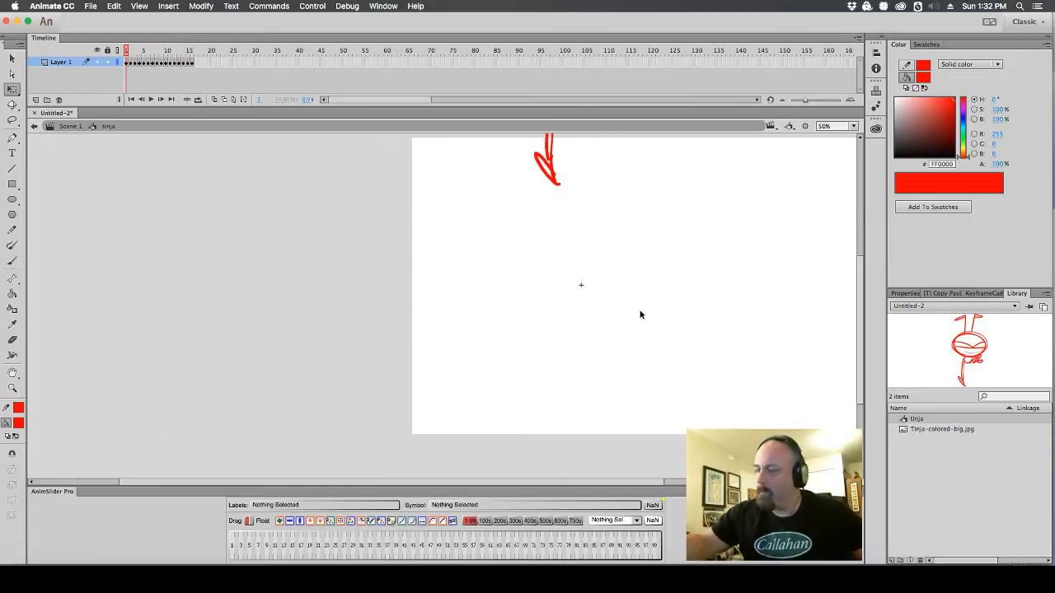
{"action": "key", "text": "super+minus"}
{"action": "left_click_drag", "start_coordinate": [662, 315], "coordinate": [600, 341]}
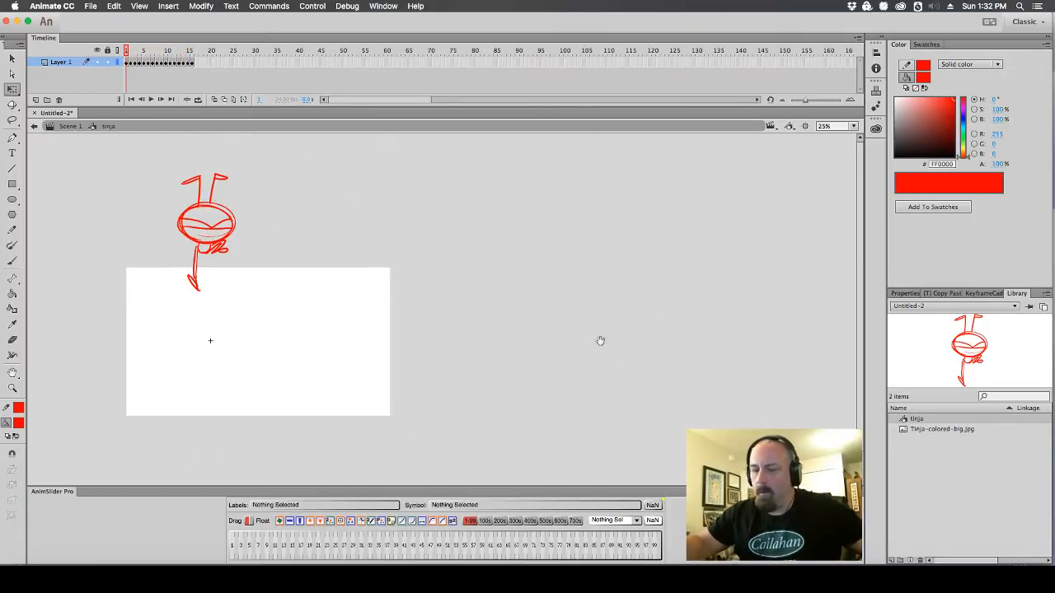
{"action": "left_click", "coordinate": [136, 55]}
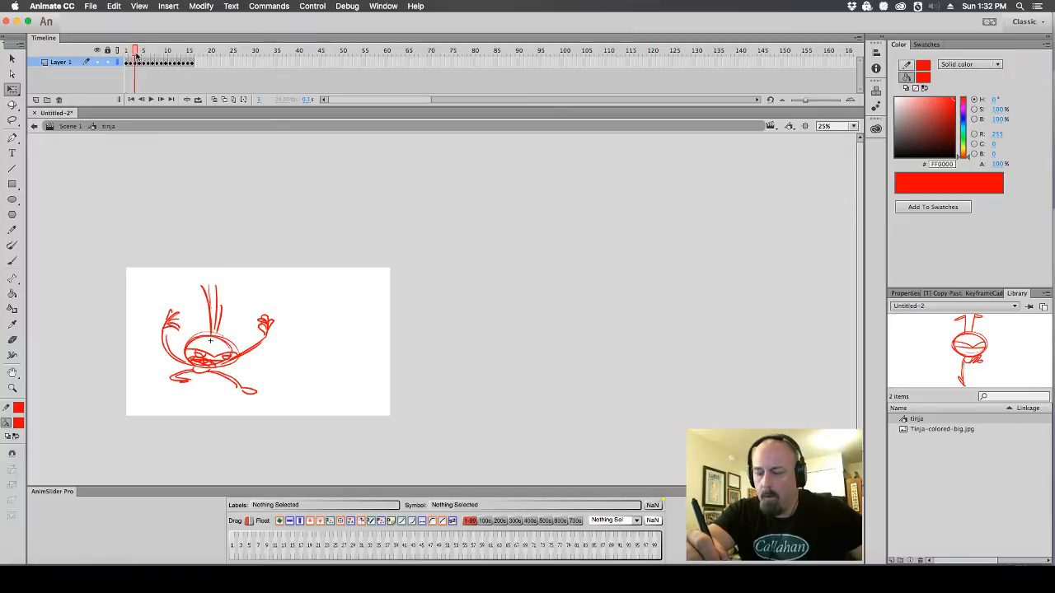
{"action": "mouse_move", "coordinate": [136, 55]}
{"action": "left_mouse_down"}
{"action": "mouse_move", "coordinate": [163, 55]}
{"action": "mouse_move", "coordinate": [124, 55]}
{"action": "mouse_move", "coordinate": [188, 58]}
{"action": "mouse_move", "coordinate": [174, 56]}
{"action": "left_mouse_up"}
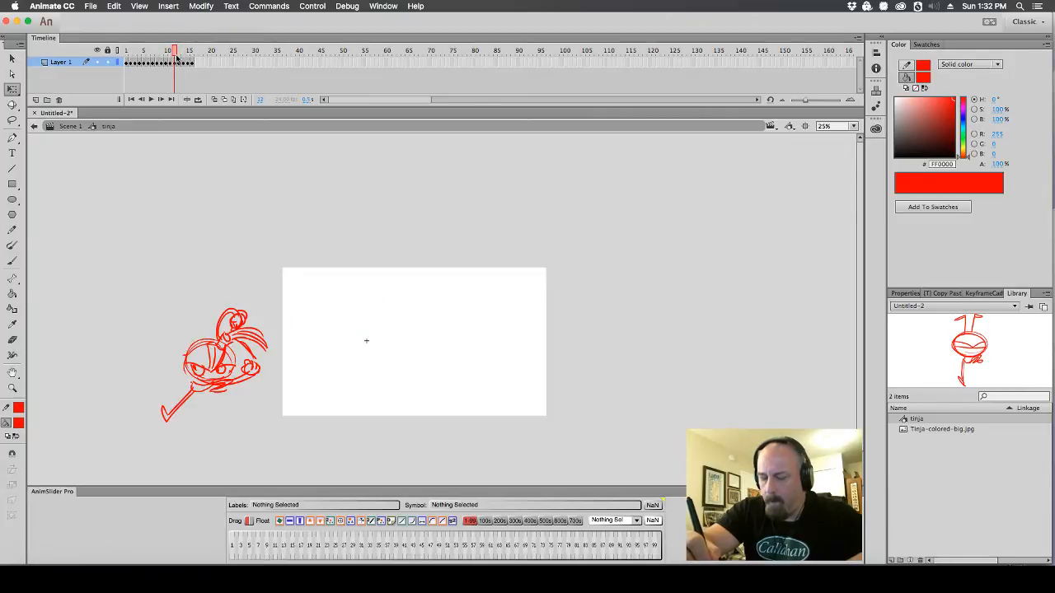
Show onion skins and move the frame 12 drawing left, rotating it counterclockwise with its foot near frame 13's rear foot
{"action": "left_click", "coordinate": [174, 63]}
{"action": "left_click", "coordinate": [214, 100]}
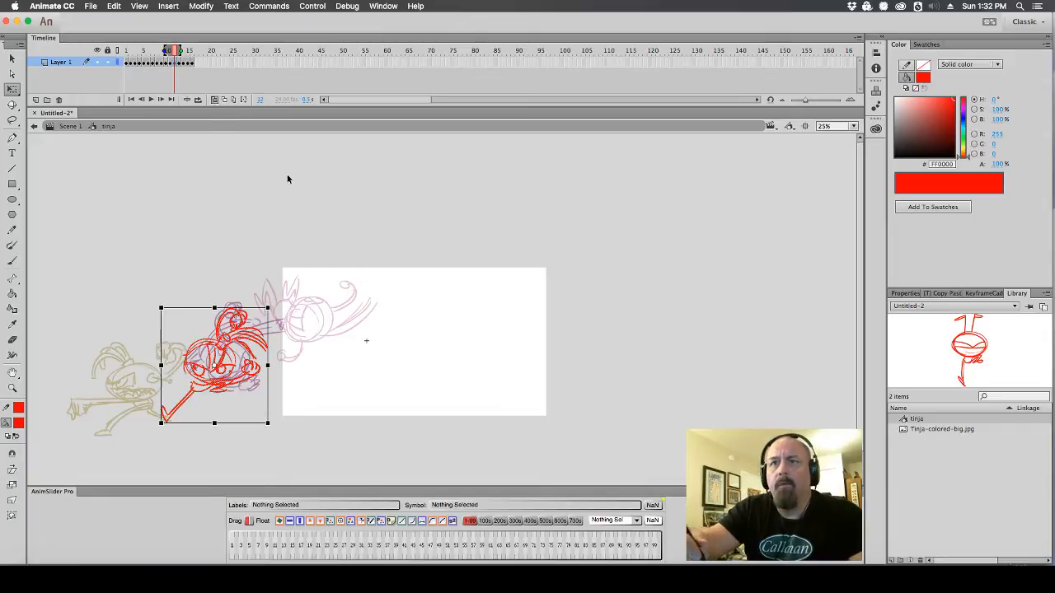
{"action": "mouse_move", "coordinate": [280, 317]}
{"action": "left_mouse_down"}
{"action": "mouse_move", "coordinate": [259, 284]}
{"action": "mouse_move", "coordinate": [232, 289]}
{"action": "mouse_move", "coordinate": [229, 318]}
{"action": "left_mouse_up"}
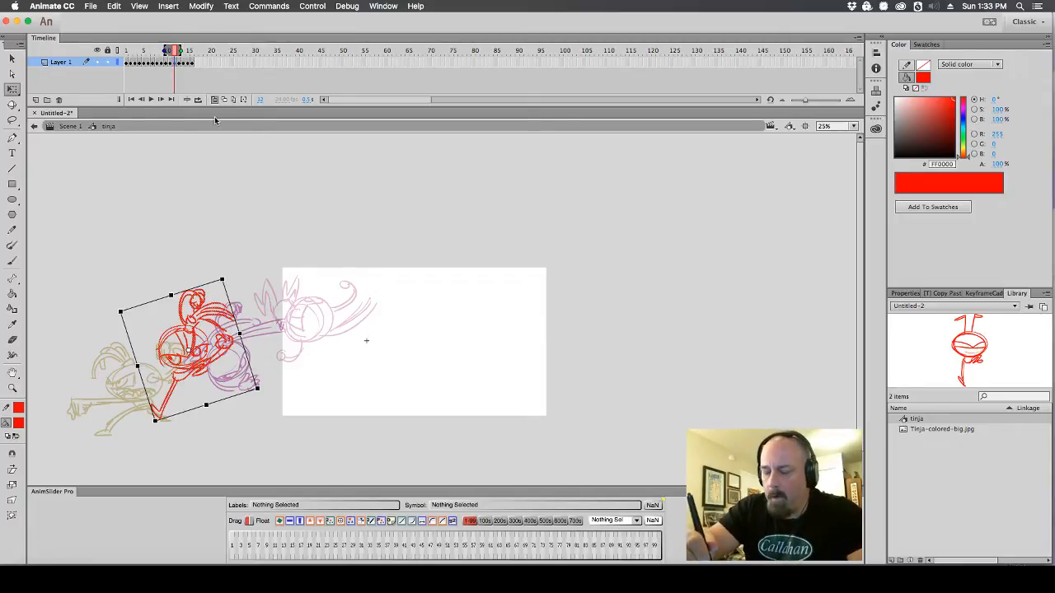
{"action": "mouse_move", "coordinate": [230, 283]}
{"action": "left_mouse_down"}
{"action": "mouse_move", "coordinate": [211, 285]}
{"action": "mouse_move", "coordinate": [180, 321]}
{"action": "mouse_move", "coordinate": [215, 322]}
{"action": "left_mouse_up"}
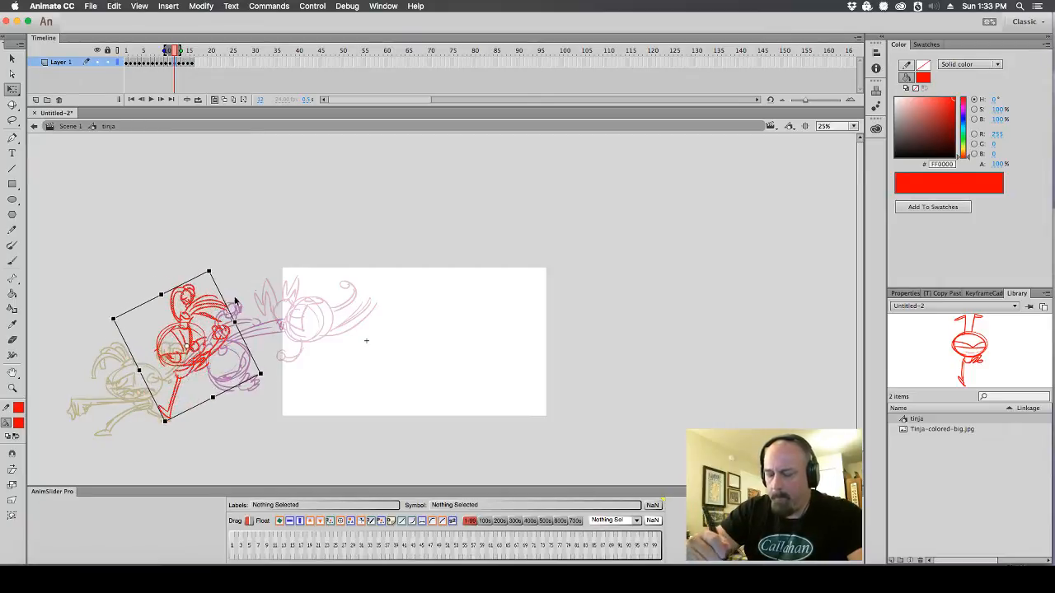
{"action": "left_click", "coordinate": [256, 285]}
{"action": "left_click", "coordinate": [220, 313]}
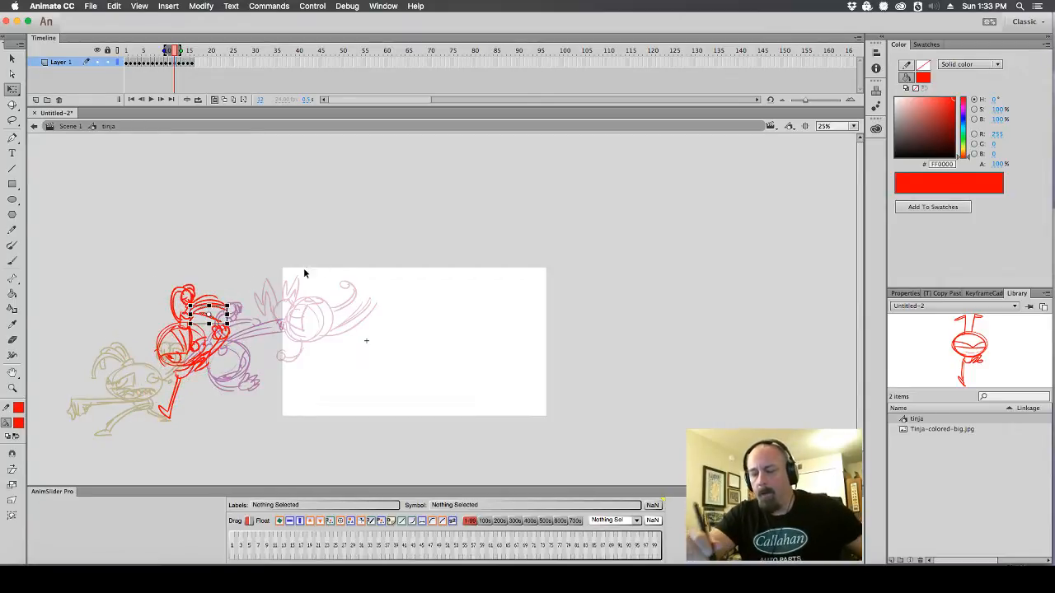
{"action": "left_click", "coordinate": [262, 275]}
Erase the straight leg in frame 12 above the foot and brush a curved leg connecting the hips to the foot
{"action": "scroll", "coordinate": [377, 259], "scroll_direction": "down", "scroll_amount": 5}
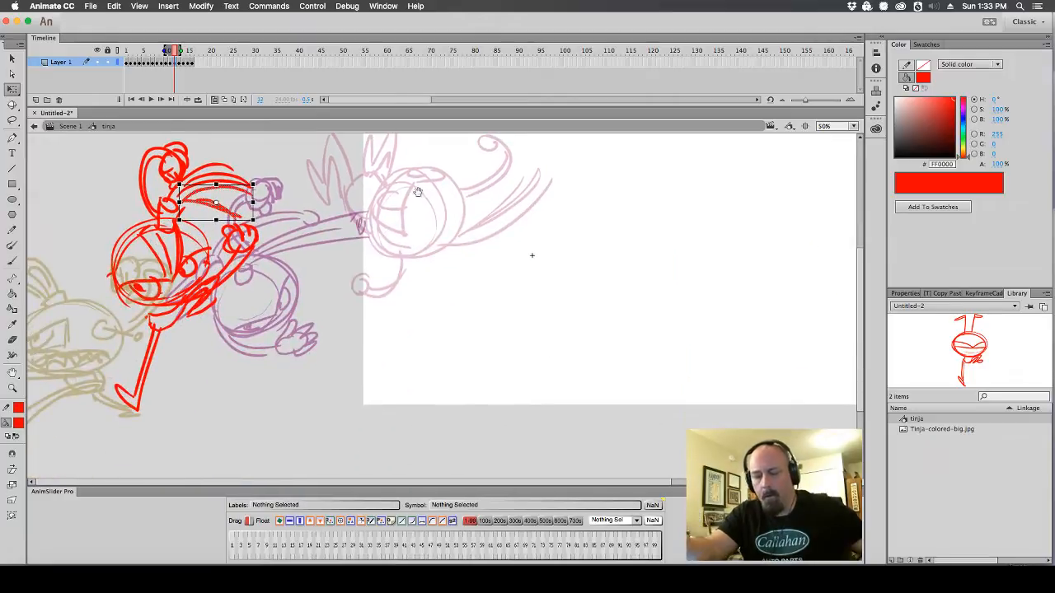
{"action": "left_click", "coordinate": [13, 338]}
{"action": "mouse_move", "coordinate": [169, 345]}
{"action": "left_mouse_down"}
{"action": "mouse_move", "coordinate": [136, 340]}
{"action": "mouse_move", "coordinate": [160, 386]}
{"action": "mouse_move", "coordinate": [141, 407]}
{"action": "left_mouse_up"}
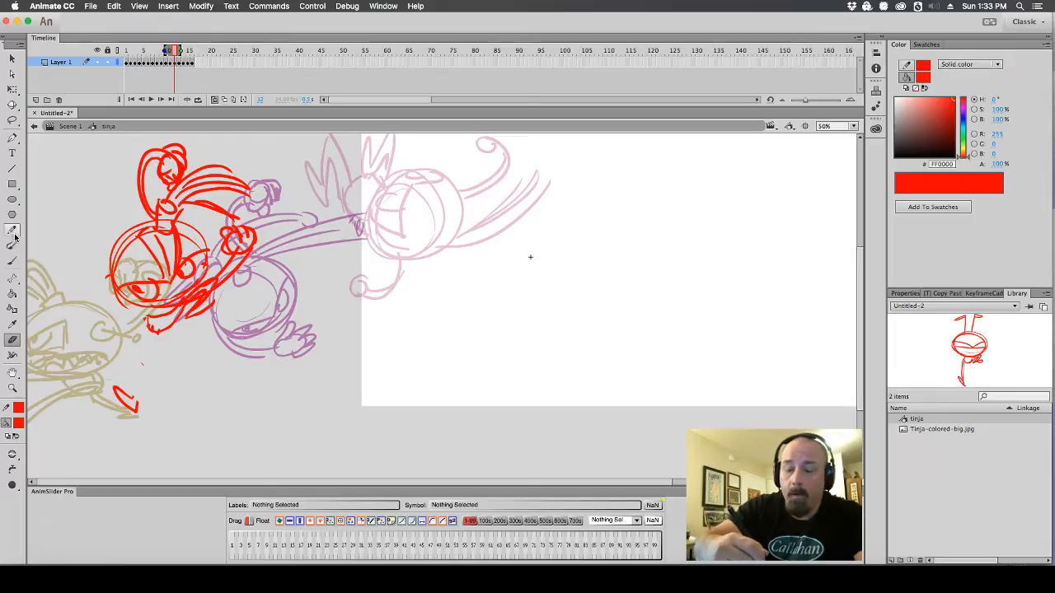
{"action": "left_click", "coordinate": [13, 261]}
{"action": "mouse_move", "coordinate": [149, 328]}
{"action": "left_mouse_down"}
{"action": "mouse_move", "coordinate": [132, 394]}
{"action": "mouse_move", "coordinate": [157, 336]}
{"action": "left_mouse_up"}
{"action": "key", "text": "super+z"}
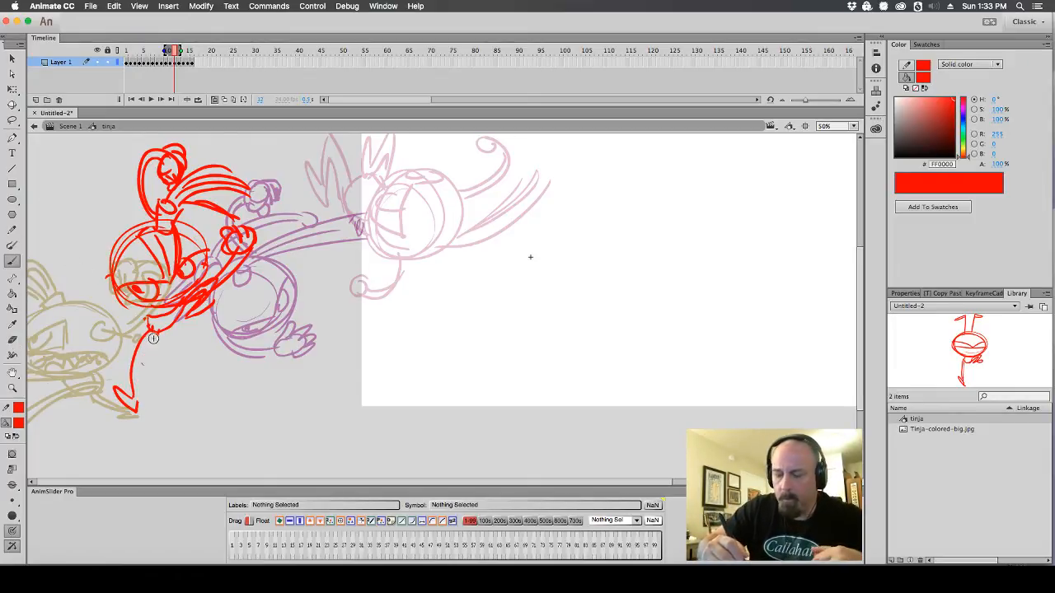
{"action": "left_click_drag", "start_coordinate": [137, 400], "coordinate": [155, 334]}
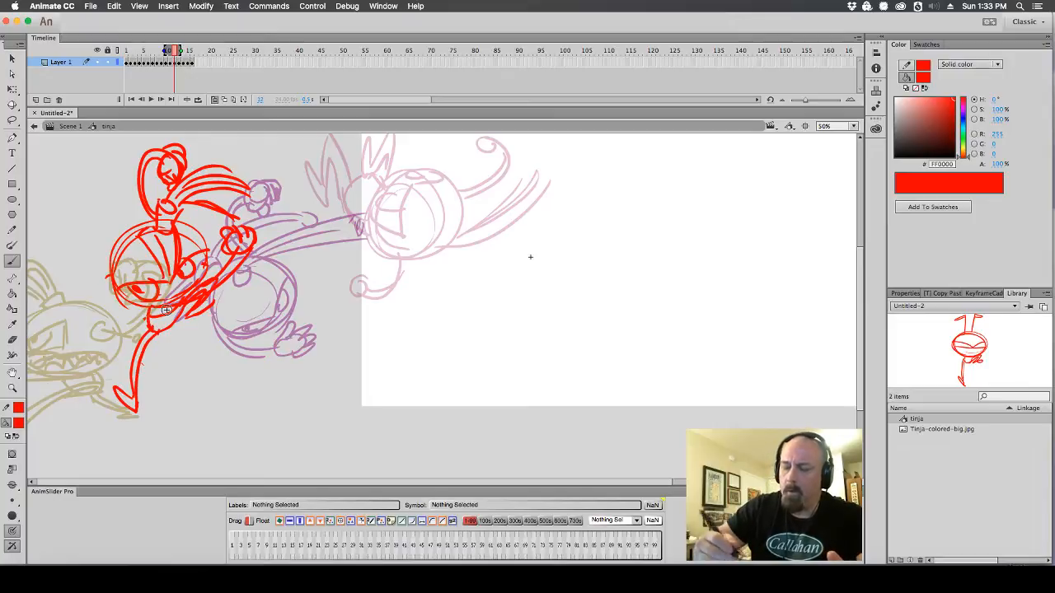
Hide onion skins and play through the tumbling frames to check how the revised frame 12 reads in motion
{"action": "left_click", "coordinate": [213, 100]}
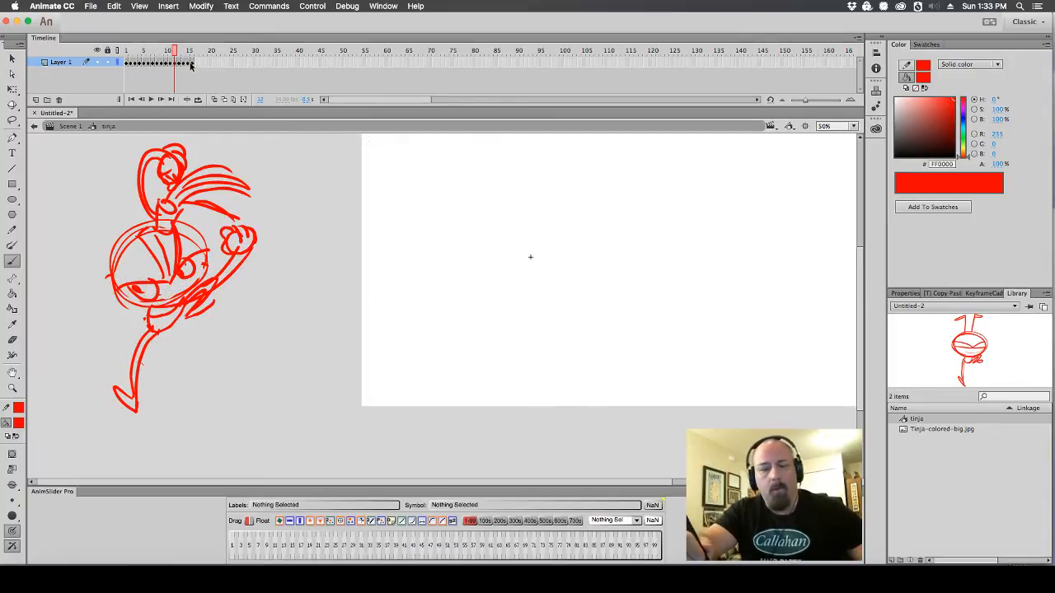
{"action": "key", "text": "Return"}
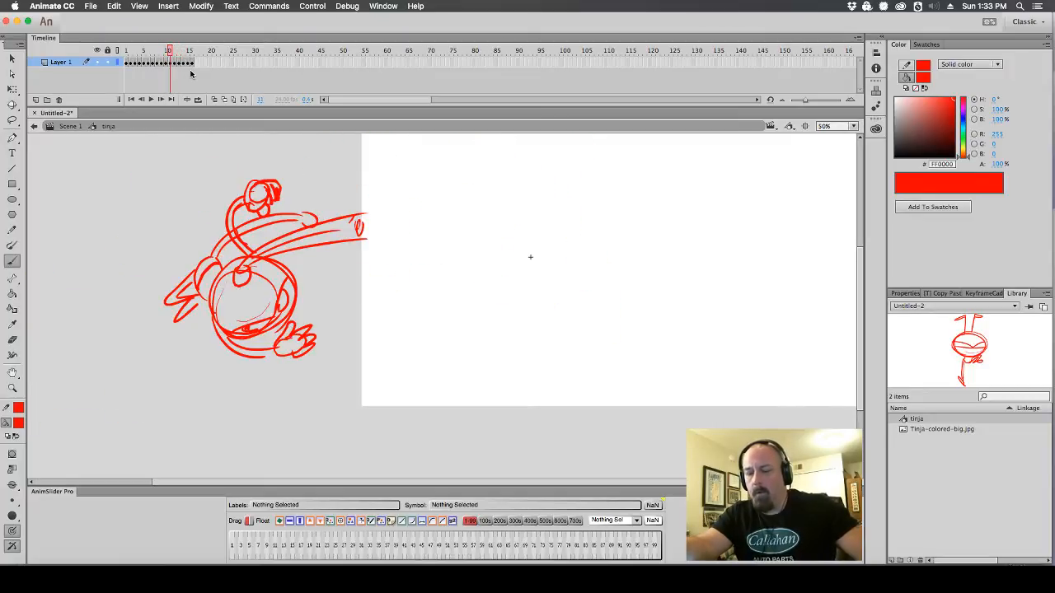
{"action": "key", "text": "Return"}
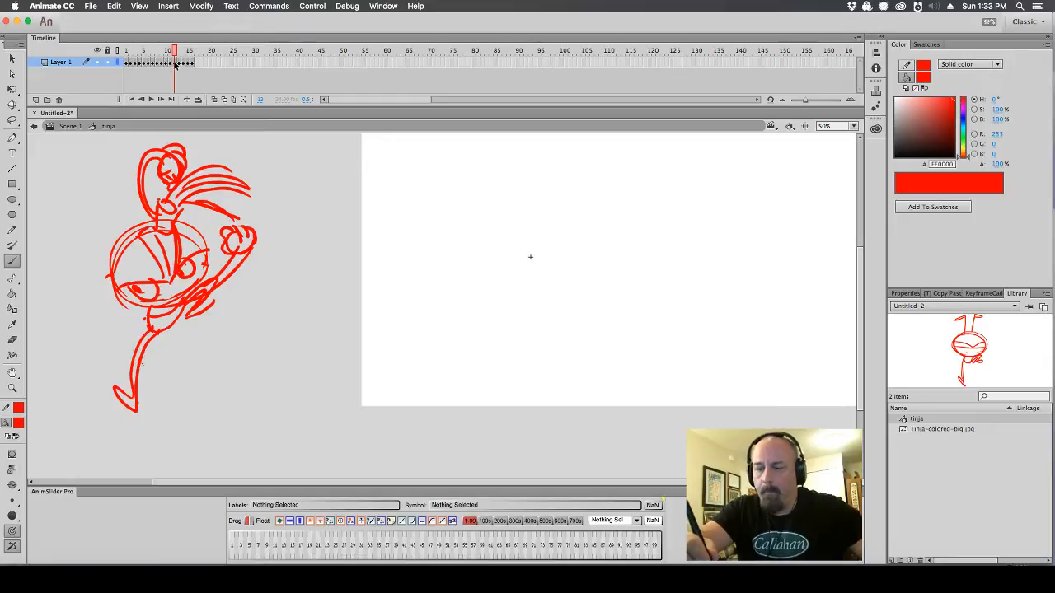
Show onion skins, then squash the frame 12 drawing slightly in height and shift it down toward the landing pose
{"action": "left_click", "coordinate": [213, 99]}
{"action": "scroll", "coordinate": [697, 250], "scroll_direction": "left", "scroll_amount": 5}
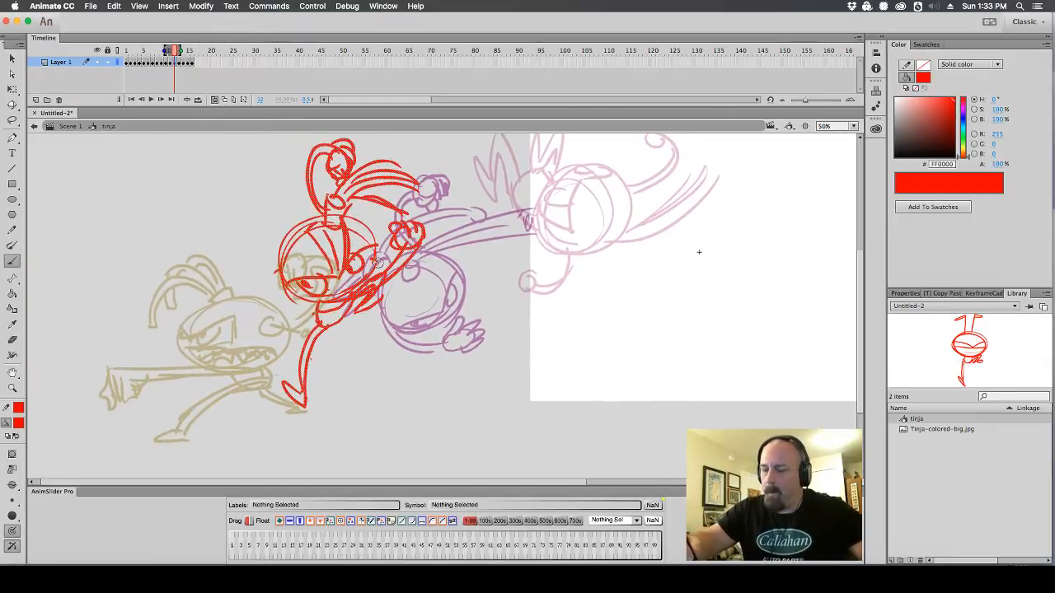
{"action": "key", "text": "q"}
{"action": "left_click", "coordinate": [338, 262]}
{"action": "mouse_move", "coordinate": [375, 271]}
{"action": "left_mouse_down"}
{"action": "mouse_move", "coordinate": [351, 276]}
{"action": "mouse_move", "coordinate": [374, 280]}
{"action": "left_mouse_up"}
{"action": "left_click_drag", "start_coordinate": [347, 147], "coordinate": [347, 157]}
{"action": "left_click_drag", "start_coordinate": [369, 261], "coordinate": [374, 269]}
{"action": "left_click", "coordinate": [473, 227]}
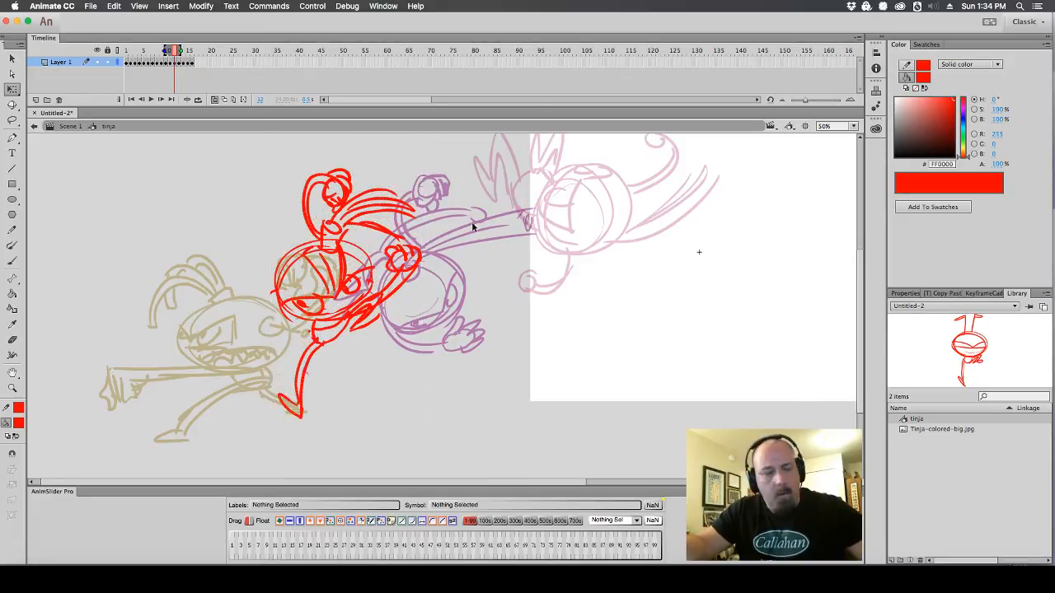
Rotate the frame 11 character drawing clockwise with Free Transform and move it right, across the stage's edge
{"action": "key", "text": "comma"}
{"action": "key", "text": "period"}
{"action": "key", "text": "comma"}
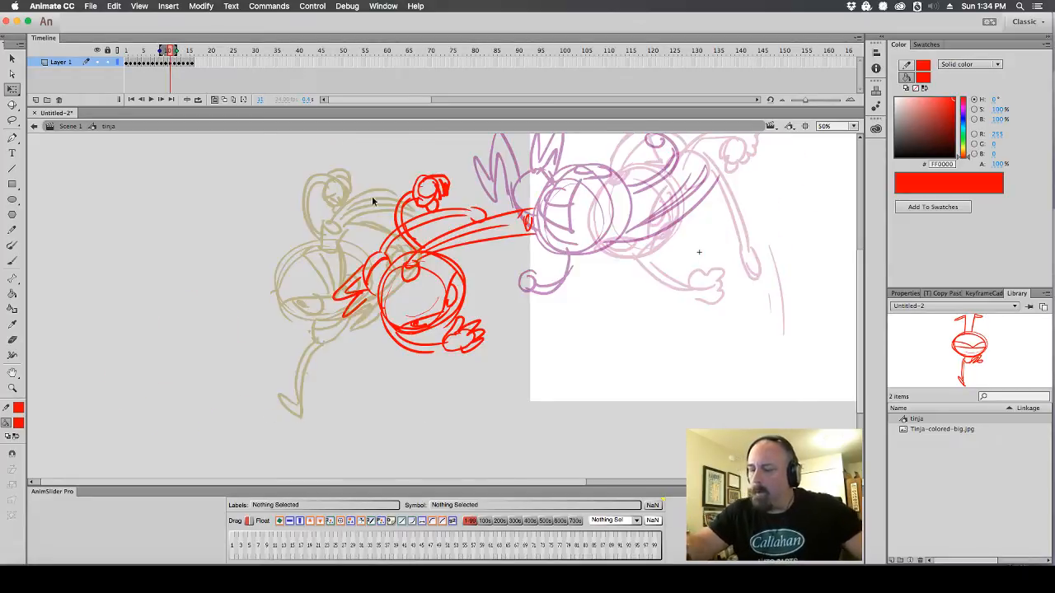
{"action": "mouse_move", "coordinate": [315, 166]}
{"action": "left_mouse_down"}
{"action": "mouse_move", "coordinate": [501, 397]}
{"action": "mouse_move", "coordinate": [619, 446]}
{"action": "left_mouse_up"}
{"action": "mouse_move", "coordinate": [525, 217]}
{"action": "left_mouse_down"}
{"action": "mouse_move", "coordinate": [593, 176]}
{"action": "mouse_move", "coordinate": [624, 200]}
{"action": "mouse_move", "coordinate": [605, 243]}
{"action": "mouse_move", "coordinate": [660, 198]}
{"action": "mouse_move", "coordinate": [682, 198]}
{"action": "left_mouse_up"}
{"action": "scroll", "coordinate": [607, 181], "scroll_direction": "up", "scroll_amount": 3}
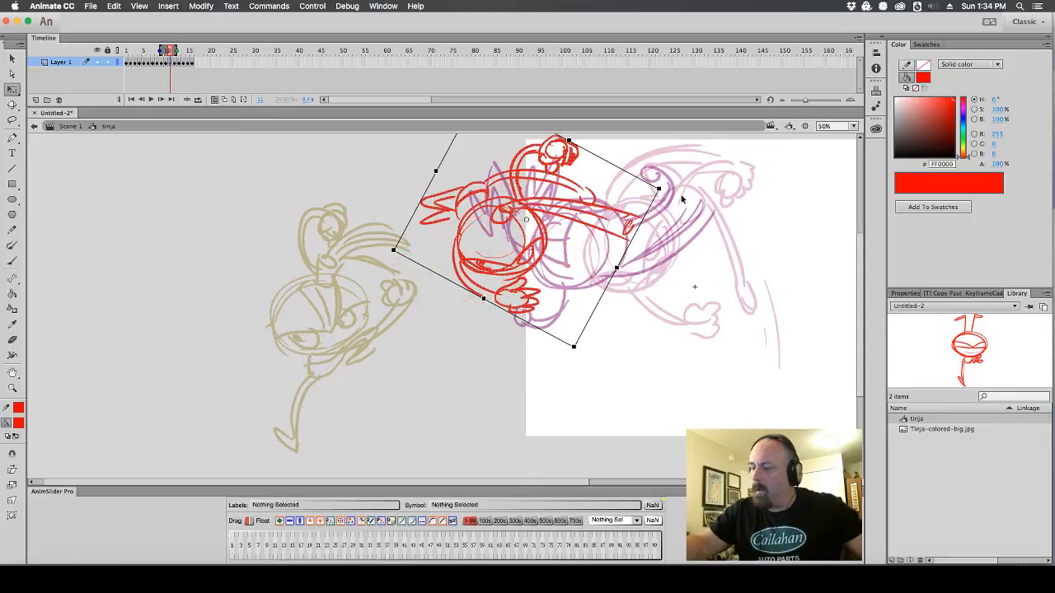
{"action": "left_click", "coordinate": [682, 198]}
Extend the frame 11 drawing by one frame and make frame 12 a blank keyframe
{"action": "left_click", "coordinate": [172, 64]}
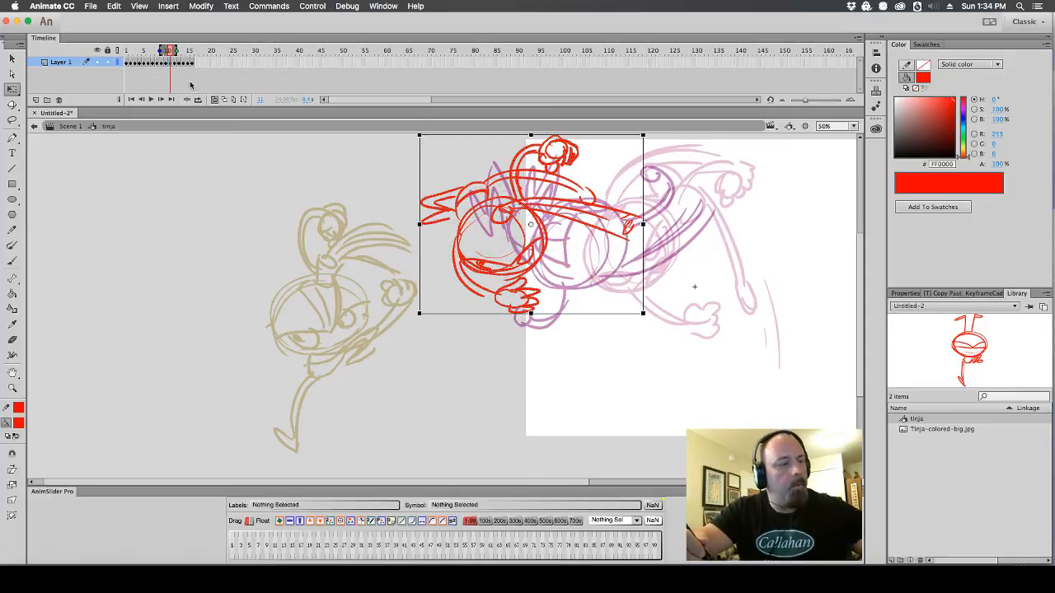
{"action": "key", "text": "F5"}
{"action": "left_click", "coordinate": [175, 65]}
{"action": "key", "text": "F7"}
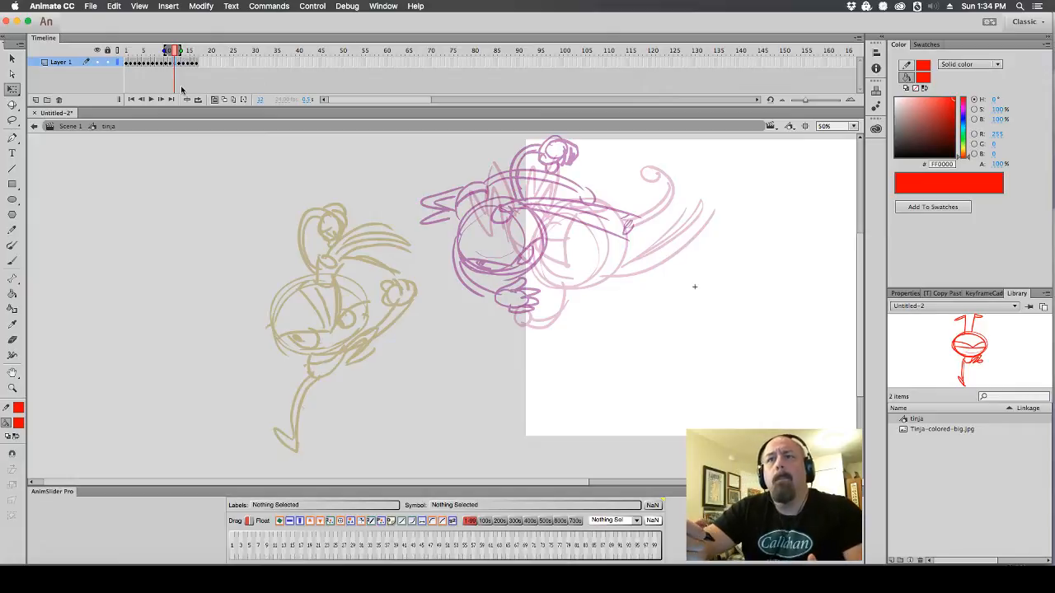
Brush the leaping pose's round head, body, legs and reaching arm with an open hand on frame 12
{"action": "left_click", "coordinate": [13, 261]}
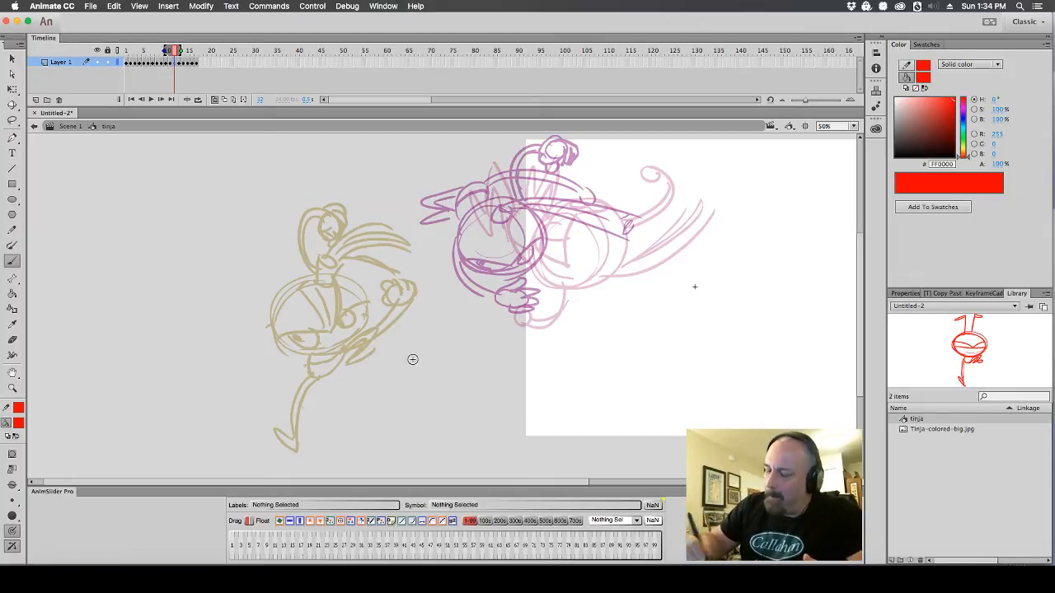
{"action": "mouse_move", "coordinate": [434, 313]}
{"action": "left_mouse_down"}
{"action": "mouse_move", "coordinate": [376, 273]}
{"action": "mouse_move", "coordinate": [439, 277]}
{"action": "mouse_move", "coordinate": [445, 332]}
{"action": "left_mouse_up"}
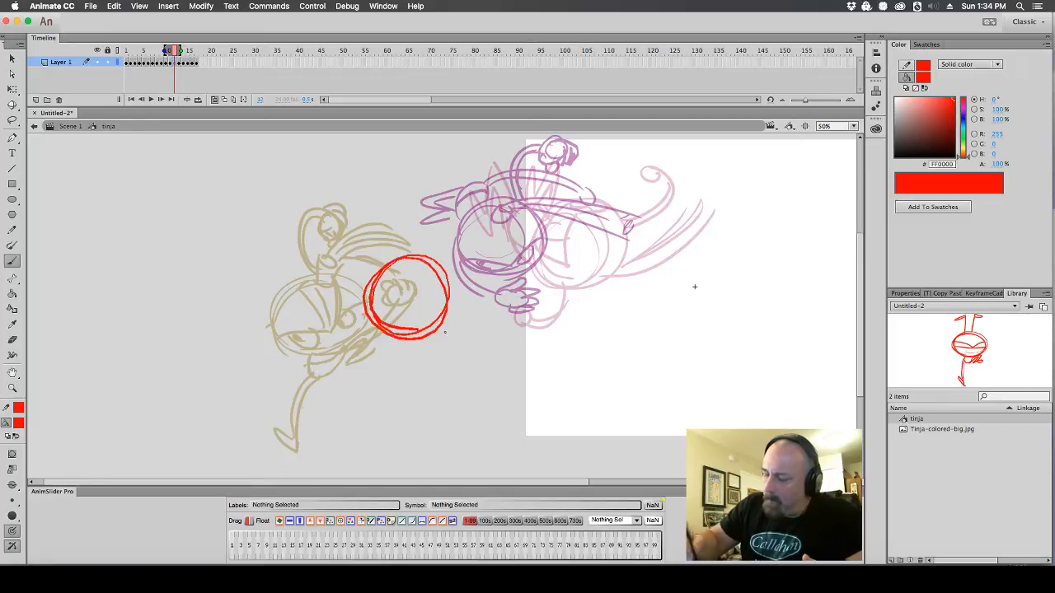
{"action": "mouse_move", "coordinate": [379, 330]}
{"action": "left_mouse_down"}
{"action": "mouse_move", "coordinate": [401, 344]}
{"action": "mouse_move", "coordinate": [366, 356]}
{"action": "mouse_move", "coordinate": [305, 451]}
{"action": "left_mouse_up"}
{"action": "mouse_move", "coordinate": [362, 367]}
{"action": "left_mouse_down"}
{"action": "mouse_move", "coordinate": [455, 328]}
{"action": "mouse_move", "coordinate": [442, 323]}
{"action": "mouse_move", "coordinate": [465, 345]}
{"action": "left_mouse_up"}
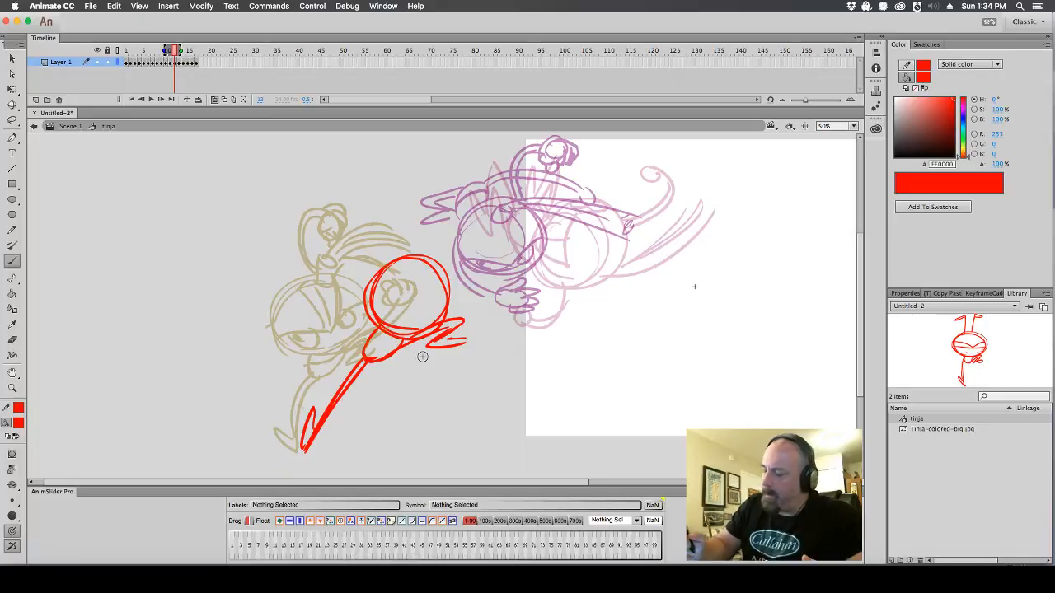
{"action": "mouse_move", "coordinate": [447, 318]}
{"action": "left_mouse_down"}
{"action": "mouse_move", "coordinate": [489, 279]}
{"action": "mouse_move", "coordinate": [477, 256]}
{"action": "mouse_move", "coordinate": [488, 274]}
{"action": "left_mouse_up"}
{"action": "left_click_drag", "start_coordinate": [492, 236], "coordinate": [495, 270]}
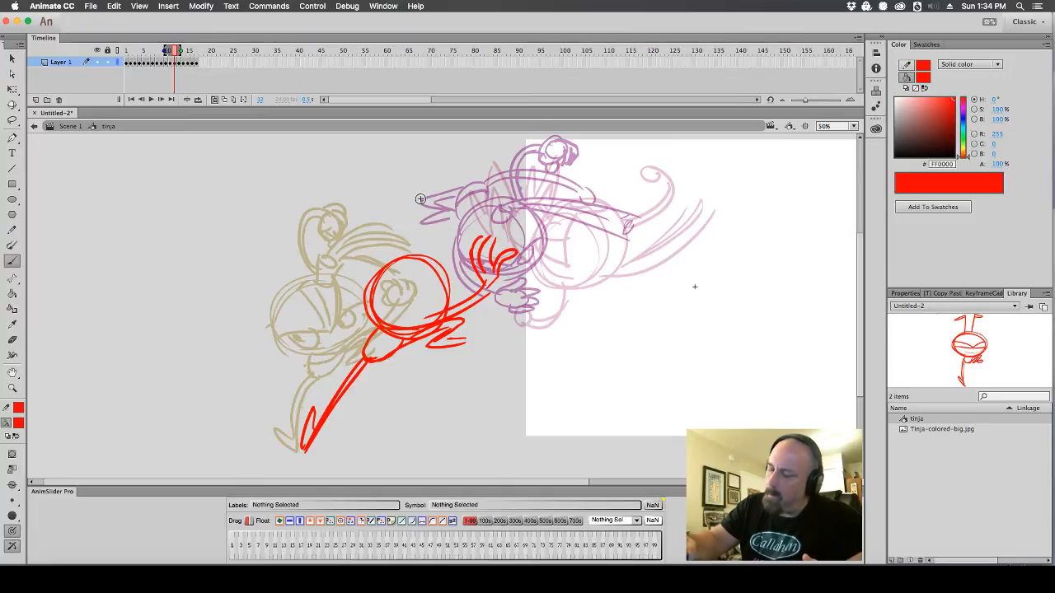
Brush the arched tentacle with its claw, the curved face guides, the slanted brow line and the trailing tentacles above the head
{"action": "mouse_move", "coordinate": [402, 249]}
{"action": "left_mouse_down"}
{"action": "mouse_move", "coordinate": [475, 178]}
{"action": "mouse_move", "coordinate": [493, 186]}
{"action": "mouse_move", "coordinate": [498, 136]}
{"action": "mouse_move", "coordinate": [481, 157]}
{"action": "mouse_move", "coordinate": [490, 195]}
{"action": "mouse_move", "coordinate": [506, 198]}
{"action": "left_mouse_up"}
{"action": "left_click_drag", "start_coordinate": [409, 254], "coordinate": [455, 305]}
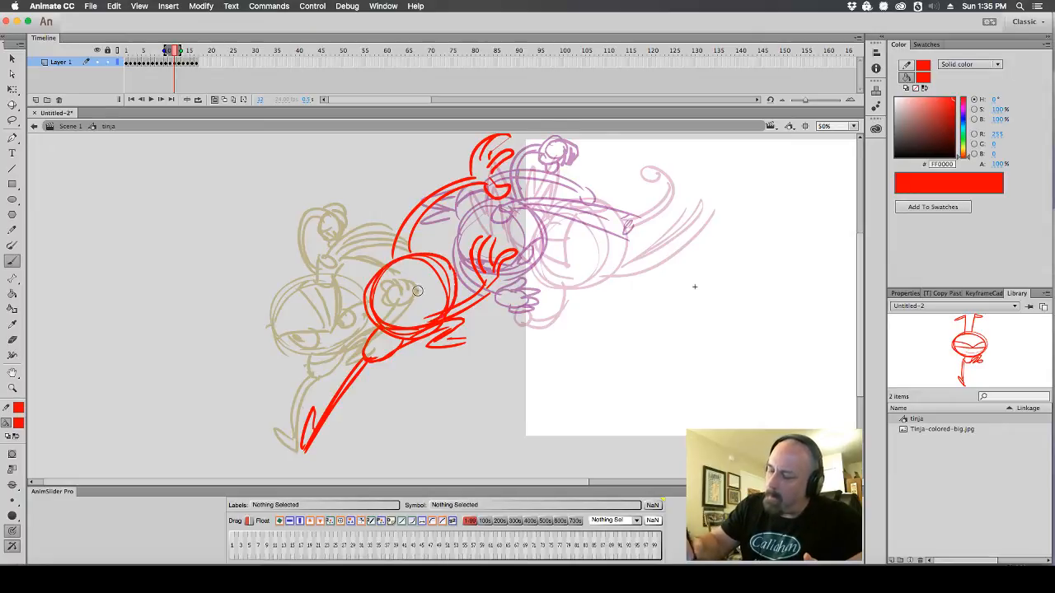
{"action": "mouse_move", "coordinate": [449, 267]}
{"action": "left_mouse_down"}
{"action": "mouse_move", "coordinate": [401, 319]}
{"action": "mouse_move", "coordinate": [379, 326]}
{"action": "mouse_move", "coordinate": [380, 311]}
{"action": "left_mouse_up"}
{"action": "left_click_drag", "start_coordinate": [431, 287], "coordinate": [393, 305]}
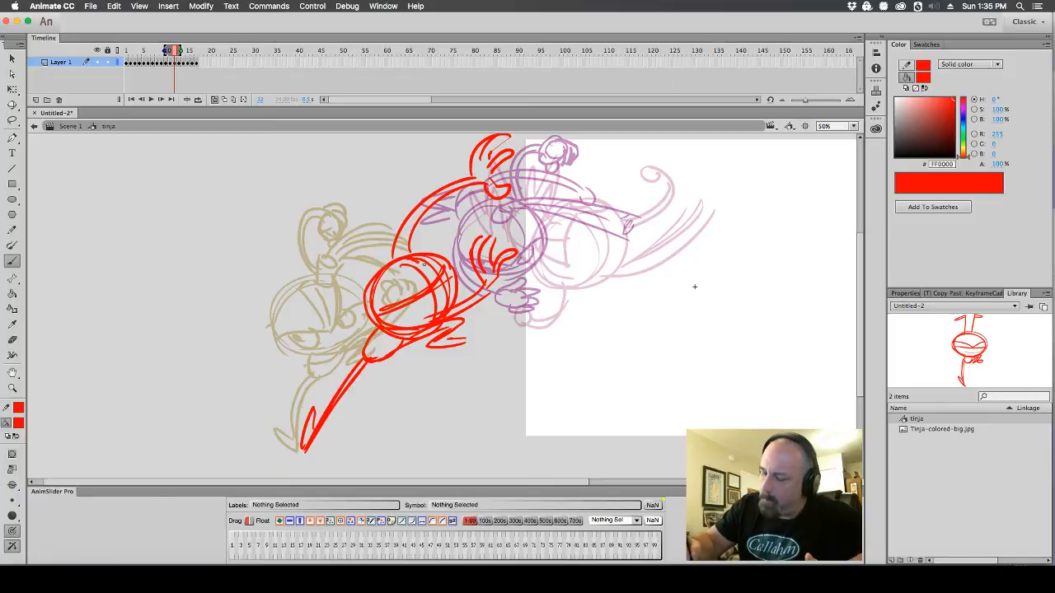
{"action": "mouse_move", "coordinate": [412, 247]}
{"action": "left_mouse_down"}
{"action": "mouse_move", "coordinate": [487, 210]}
{"action": "mouse_move", "coordinate": [537, 237]}
{"action": "mouse_move", "coordinate": [439, 223]}
{"action": "left_mouse_up"}
Draw the scowling eyes and side antenna on the frame 12 head, compare adjacent frames, and leave onion skinning off
{"action": "left_click", "coordinate": [215, 99]}
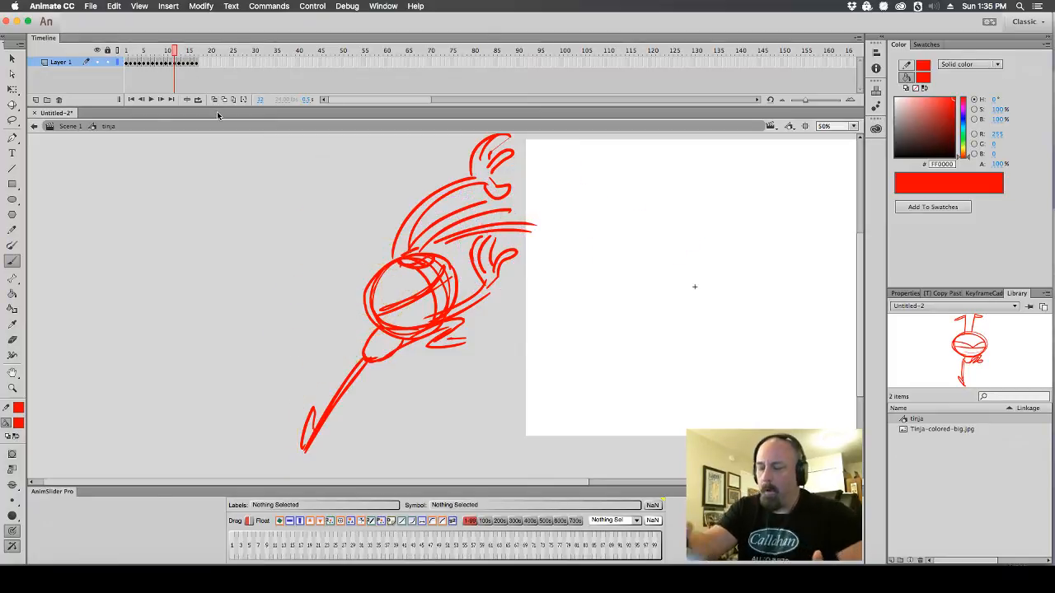
{"action": "left_click_drag", "start_coordinate": [388, 312], "coordinate": [450, 277]}
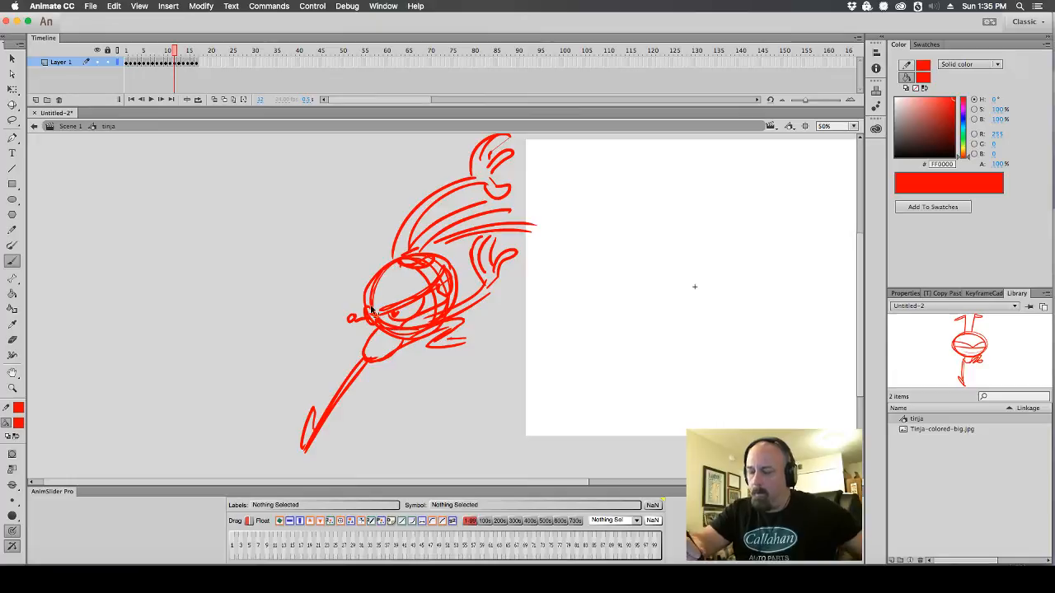
{"action": "left_click", "coordinate": [213, 100]}
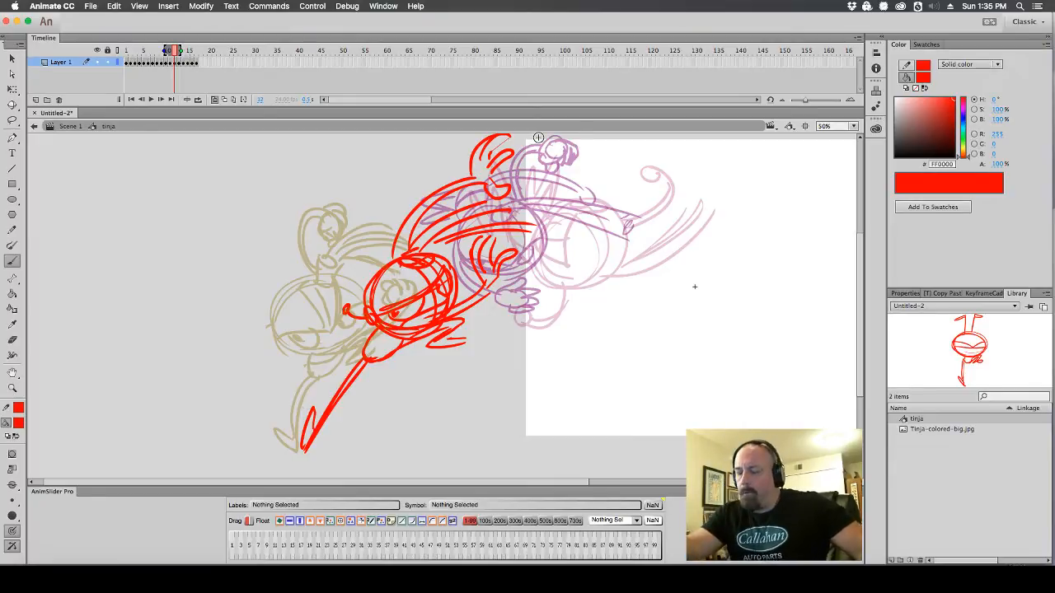
{"action": "key", "text": "period"}
{"action": "key", "text": "comma"}
{"action": "left_click", "coordinate": [214, 100]}
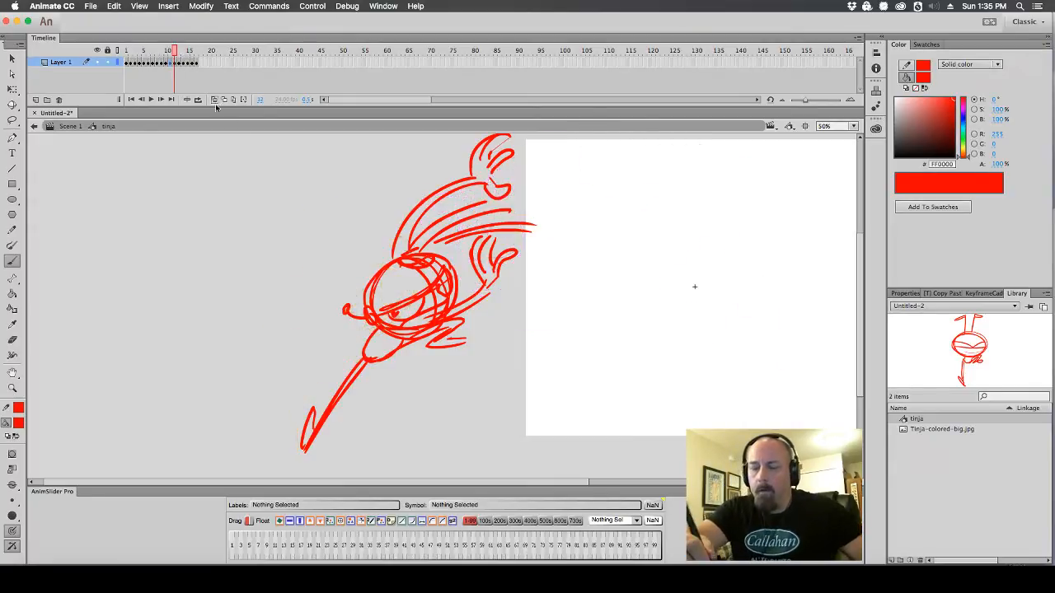
Return to Scene 1, show Layer 1, and examine the Tinja reference artwork up close
{"action": "left_click", "coordinate": [71, 126]}
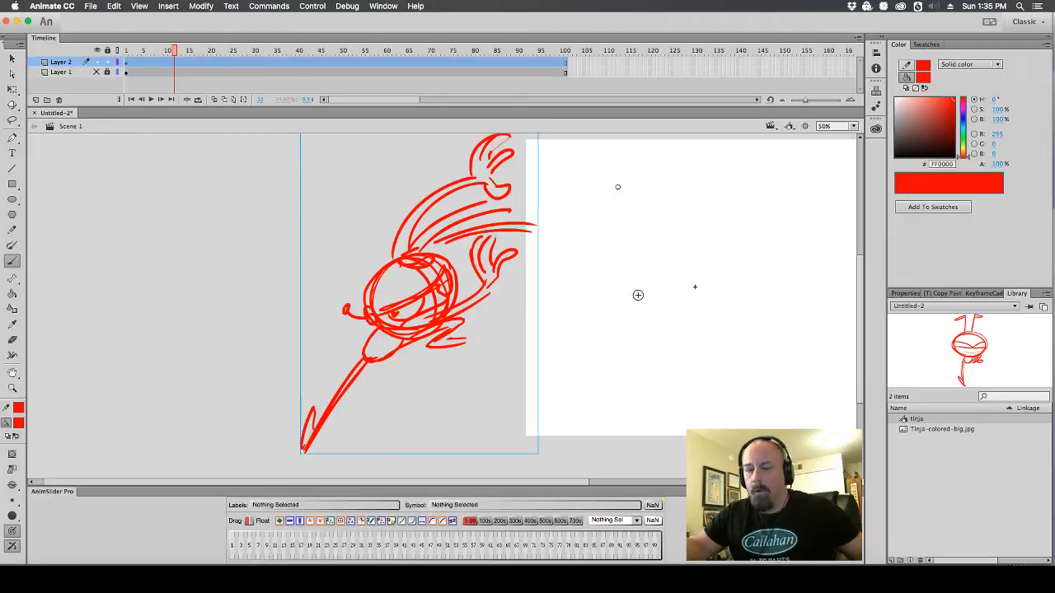
{"action": "left_click_drag", "start_coordinate": [702, 353], "coordinate": [308, 373]}
{"action": "left_click_drag", "start_coordinate": [610, 337], "coordinate": [610, 384]}
{"action": "left_click", "coordinate": [607, 298], "text": "super"}
{"action": "left_click", "coordinate": [608, 304], "text": "super"}
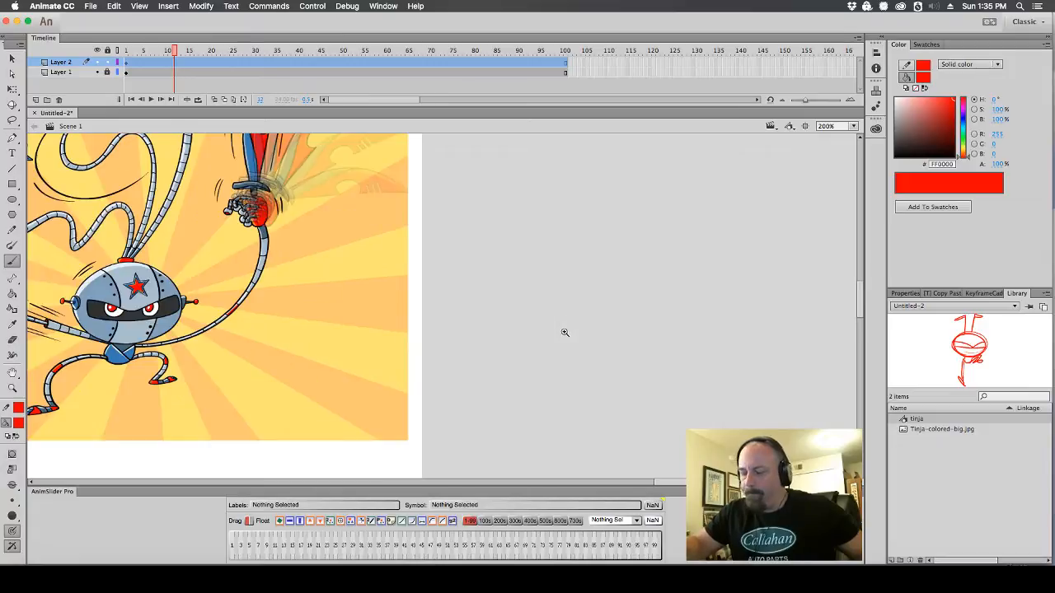
{"action": "left_click_drag", "start_coordinate": [563, 329], "coordinate": [804, 413]}
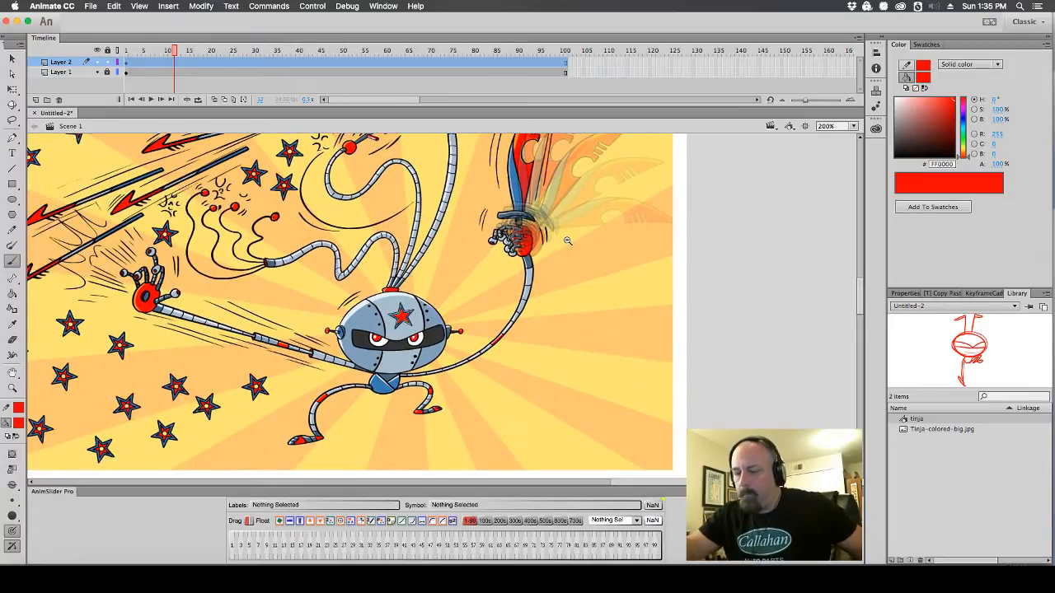
{"action": "key", "text": "super+minus"}
{"action": "left_click_drag", "start_coordinate": [575, 242], "coordinate": [812, 238]}
{"action": "left_click_drag", "start_coordinate": [602, 281], "coordinate": [816, 277]}
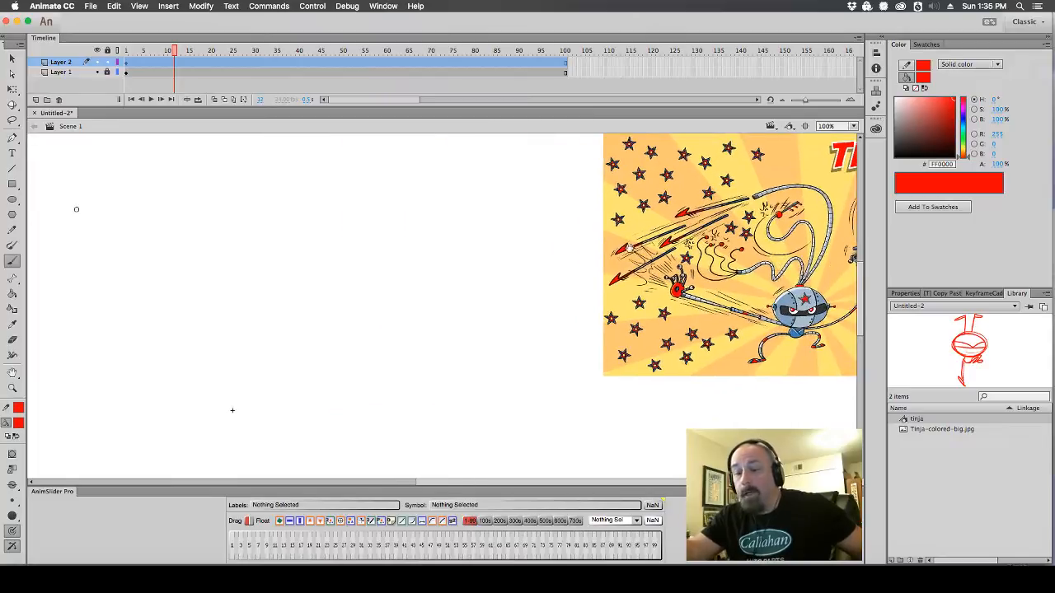
{"action": "mouse_move", "coordinate": [74, 206]}
{"action": "left_mouse_down"}
{"action": "mouse_move", "coordinate": [308, 198]}
{"action": "mouse_move", "coordinate": [601, 220]}
{"action": "mouse_move", "coordinate": [730, 193]}
{"action": "mouse_move", "coordinate": [732, 151]}
{"action": "left_mouse_up"}
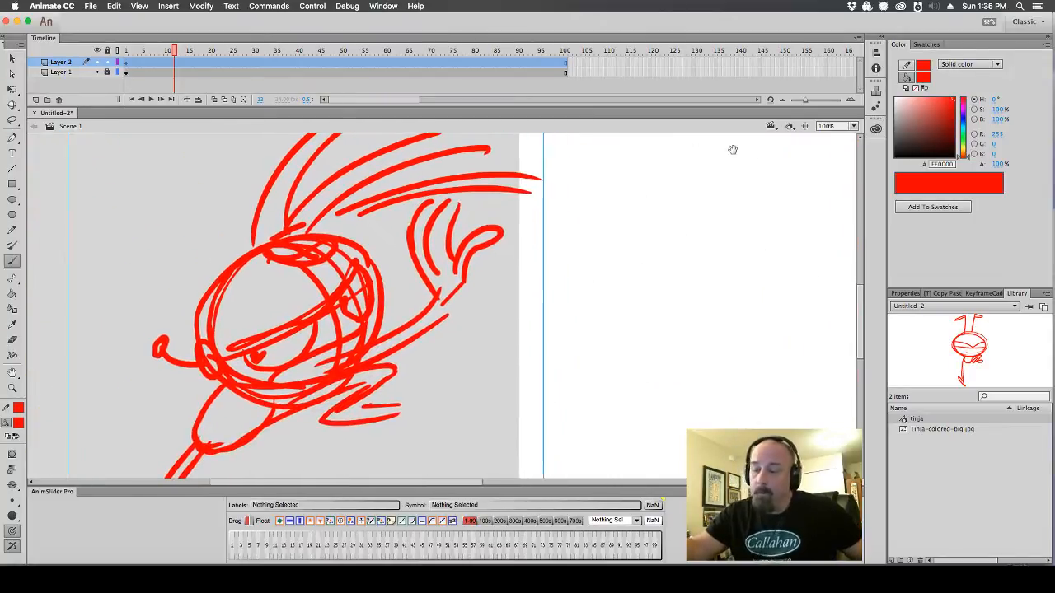
Reopen the tinja symbol for editing in place and go to its frame 1
{"action": "key", "text": "v"}
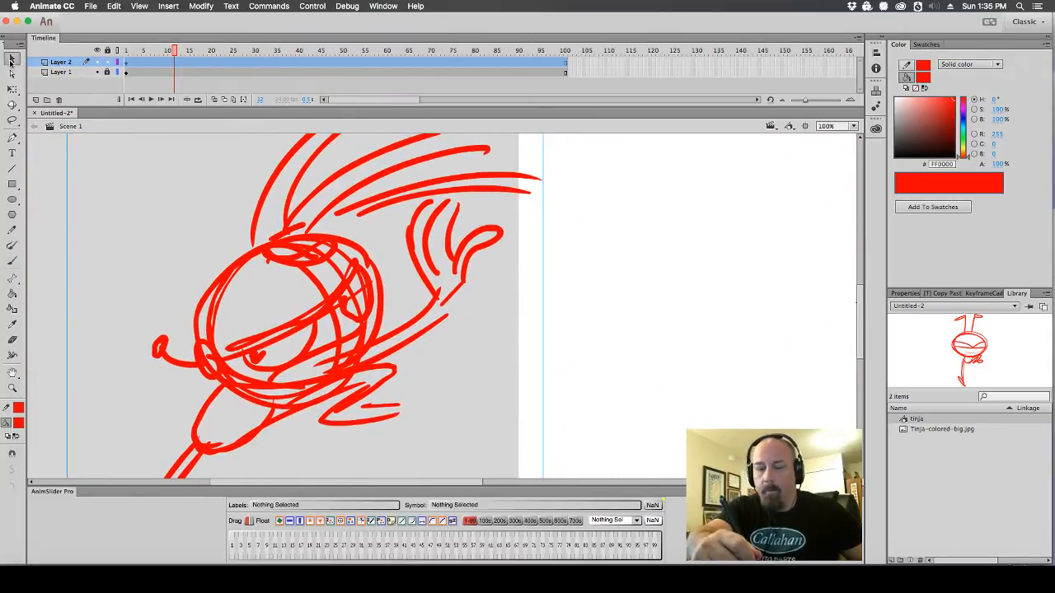
{"action": "double_click", "coordinate": [363, 212]}
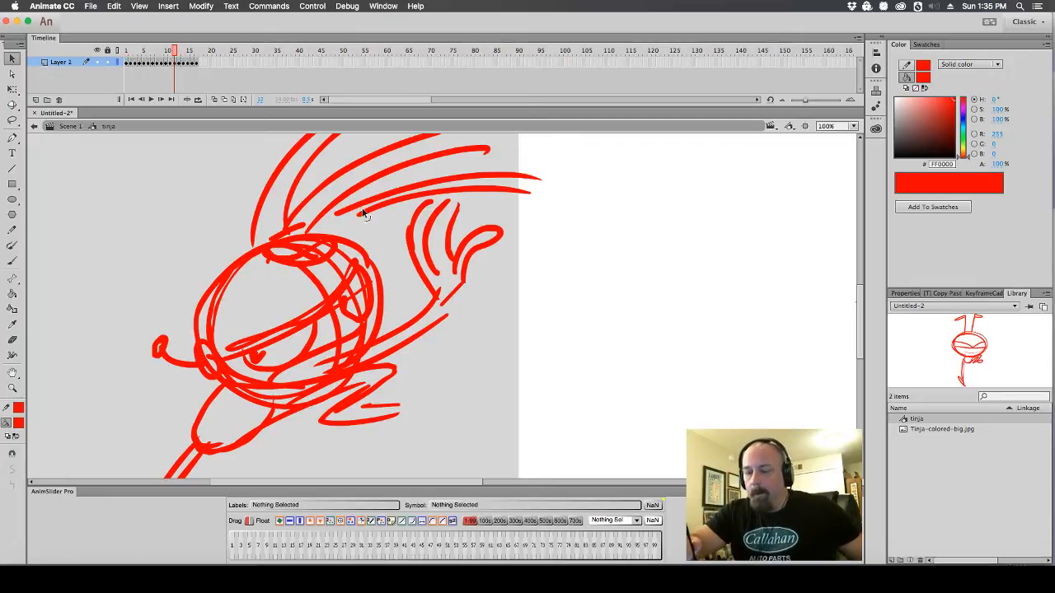
{"action": "key", "text": "super+minus"}
{"action": "left_click_drag", "start_coordinate": [497, 240], "coordinate": [536, 176]}
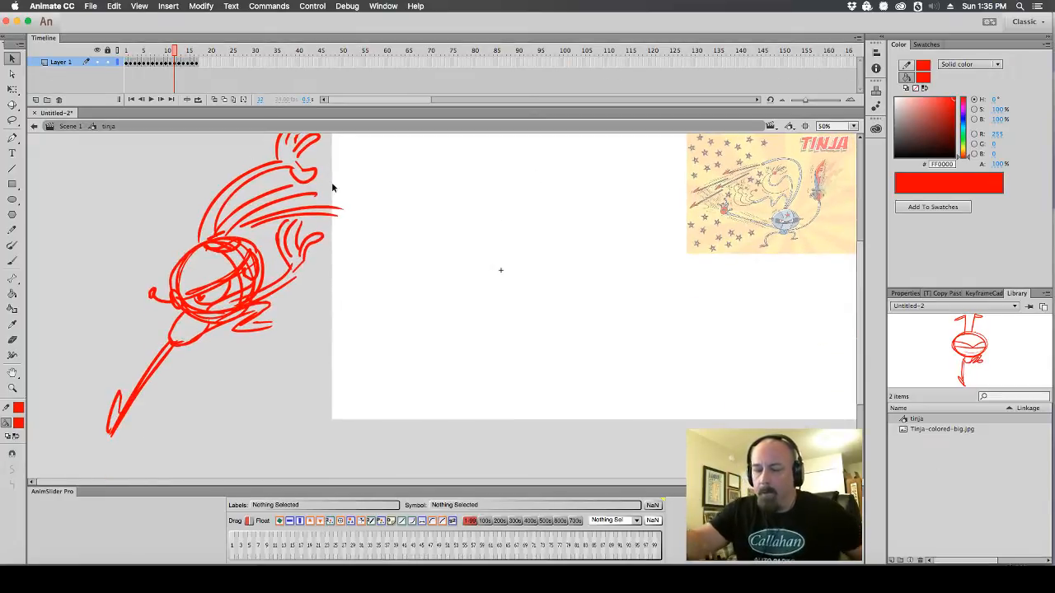
{"action": "left_click_drag", "start_coordinate": [172, 59], "coordinate": [101, 63]}
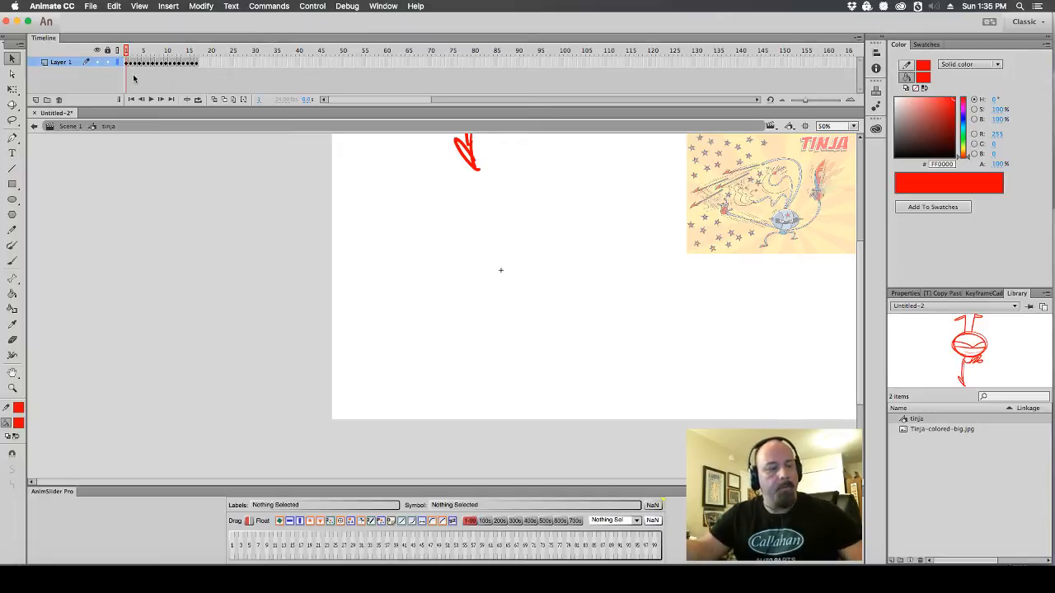
{"action": "left_click_drag", "start_coordinate": [699, 355], "coordinate": [663, 401]}
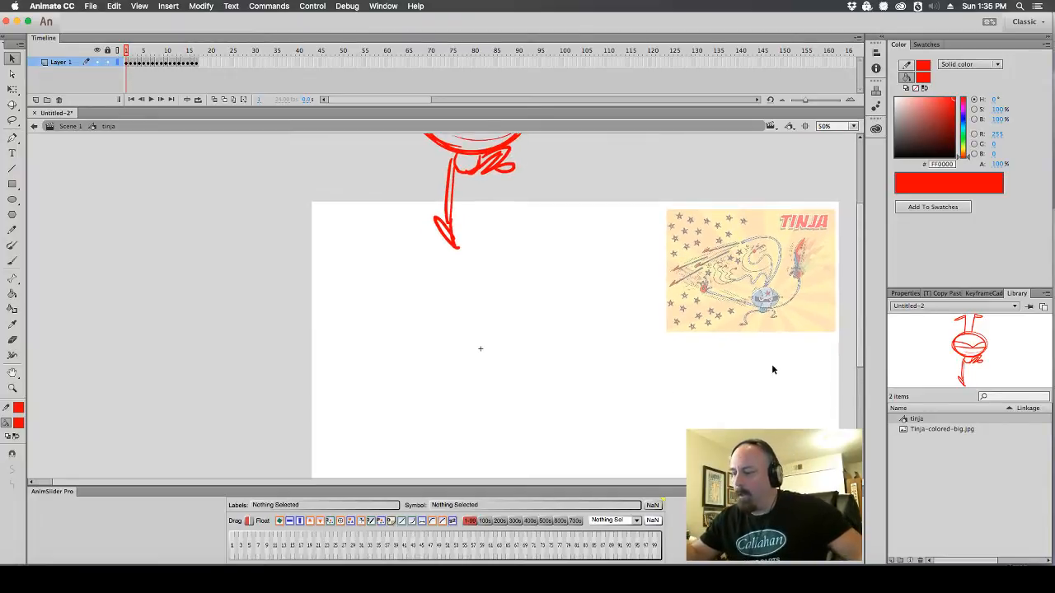
Return to Scene 1, hide the reference artwork on Layer 1, and go to frame 1
{"action": "left_click", "coordinate": [69, 126]}
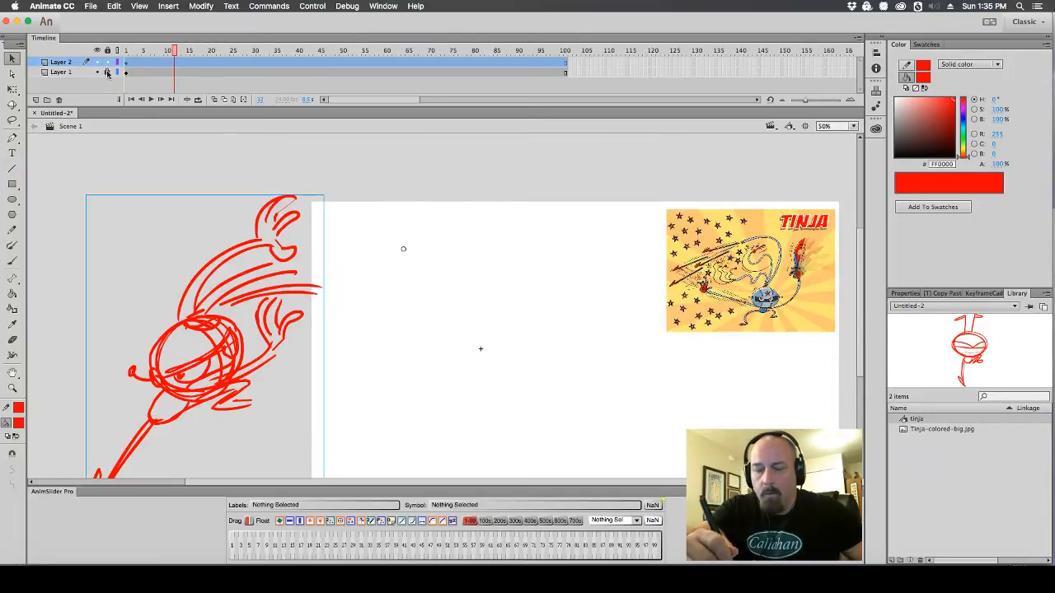
{"action": "left_click", "coordinate": [98, 71]}
{"action": "left_click_drag", "start_coordinate": [174, 52], "coordinate": [117, 56]}
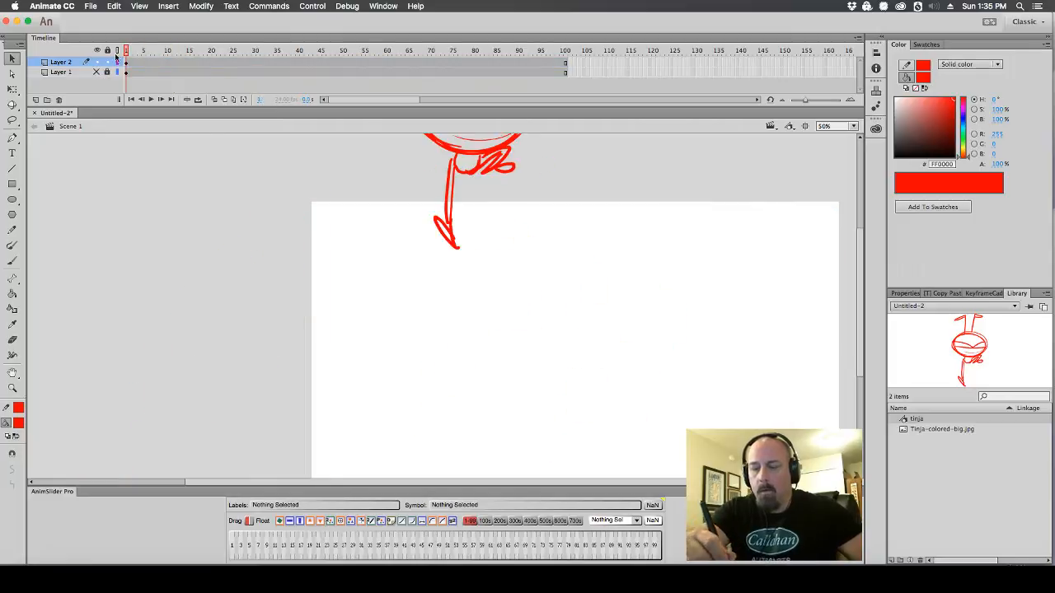
Step through the rough animation frame by frame from frame 1, with the whole stage in view, to check the motion
{"action": "left_click", "coordinate": [582, 248], "text": "alt+super"}
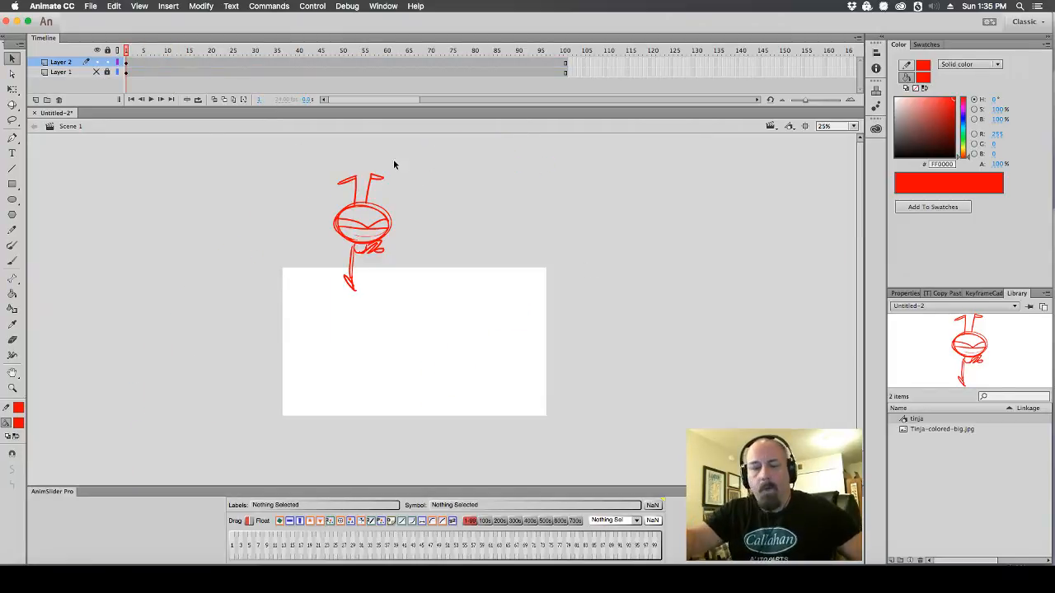
{"action": "key", "text": "period"}
{"action": "key", "text": "period"}
{"action": "key", "text": "period"}
{"action": "key", "text": "period"}
{"action": "key", "text": "period"}
{"action": "key", "text": "period"}
{"action": "key", "text": "period"}
{"action": "key", "text": "period"}
{"action": "key", "text": "period"}
{"action": "key", "text": "period"}
{"action": "key", "text": "period"}
{"action": "key", "text": "period"}
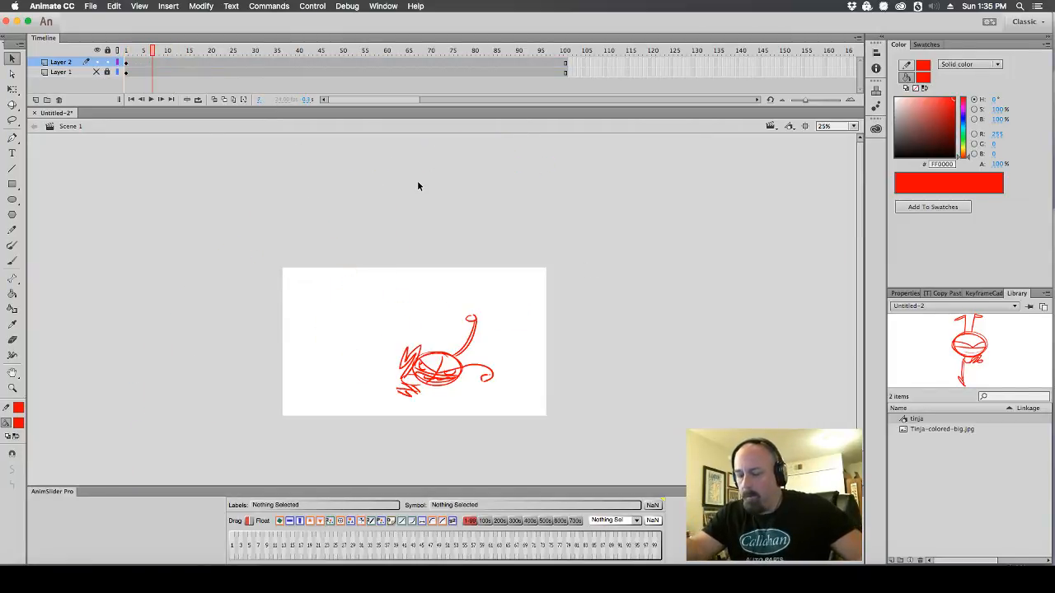
{"action": "key", "text": "period"}
{"action": "key", "text": "period"}
{"action": "key", "text": "period"}
{"action": "key", "text": "period"}
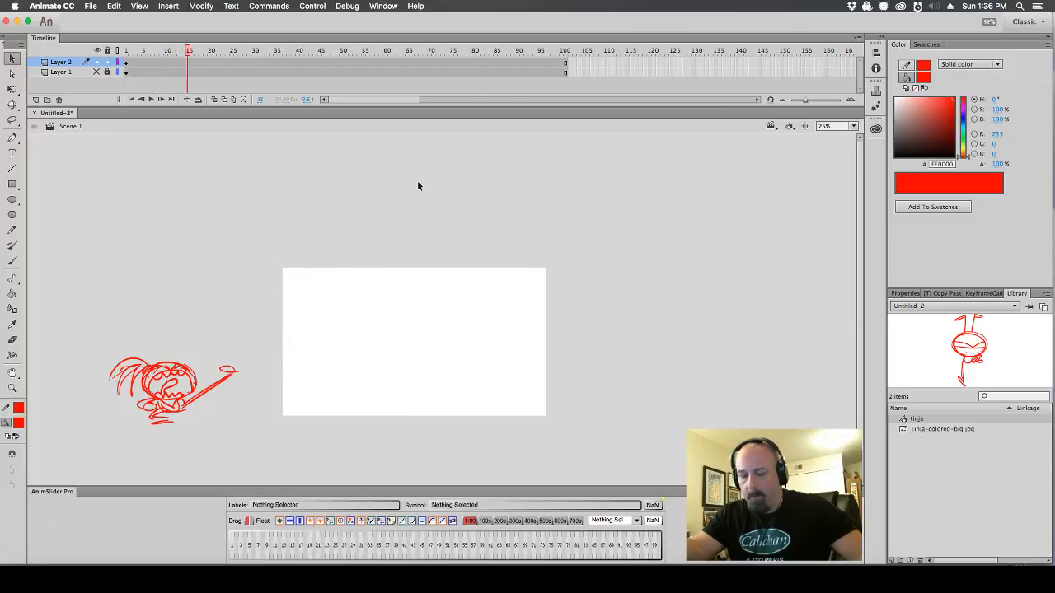
Move the tinja symbol right on frame 1 so its starting pose sits near the stage's horizontal centre
{"action": "left_click", "coordinate": [126, 61]}
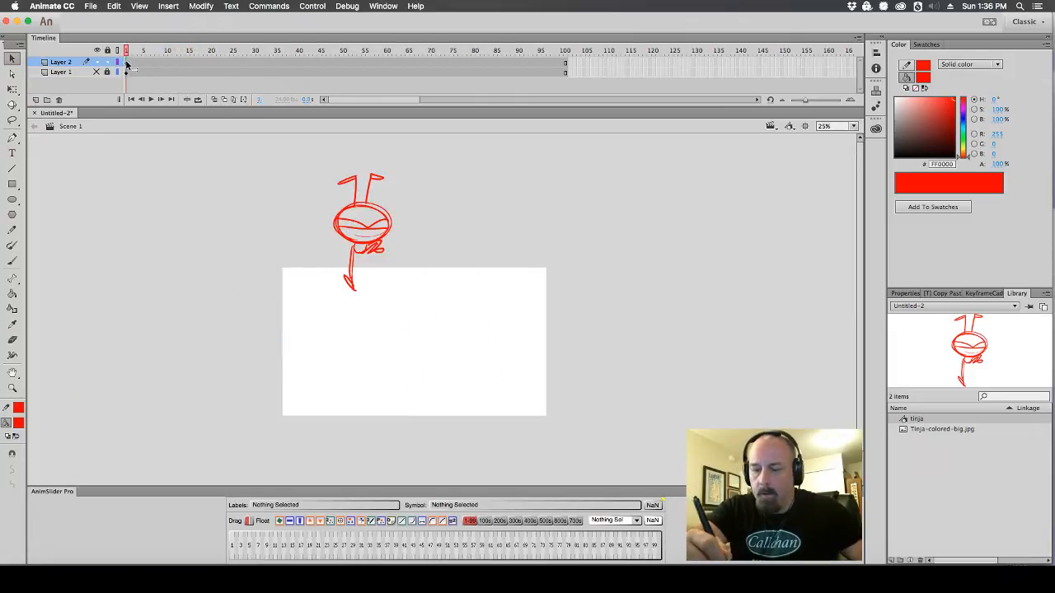
{"action": "left_click", "coordinate": [383, 241]}
{"action": "left_click_drag", "start_coordinate": [383, 240], "coordinate": [451, 245]}
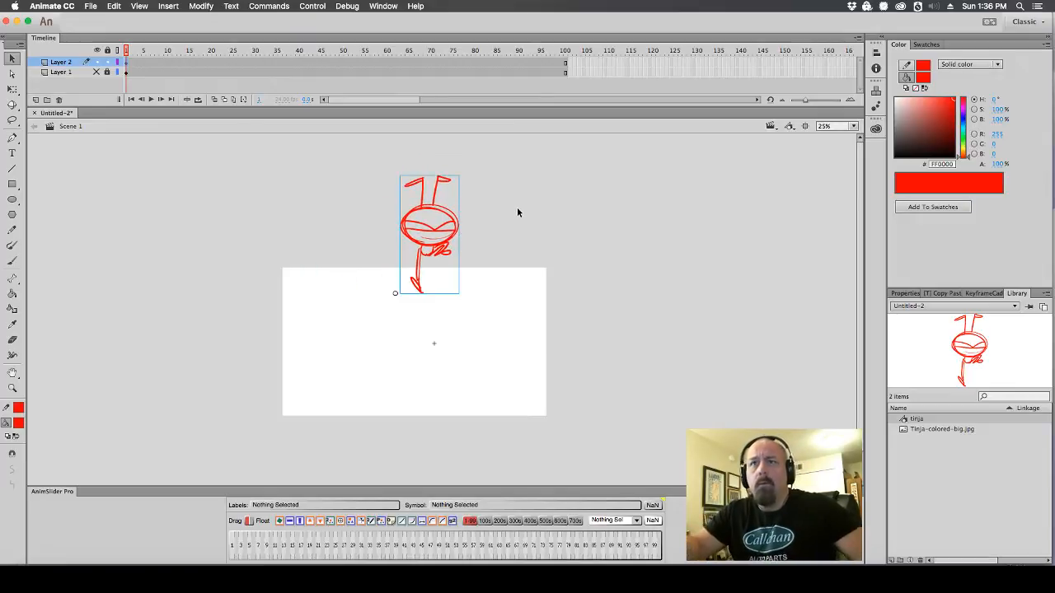
{"action": "left_click", "coordinate": [512, 222]}
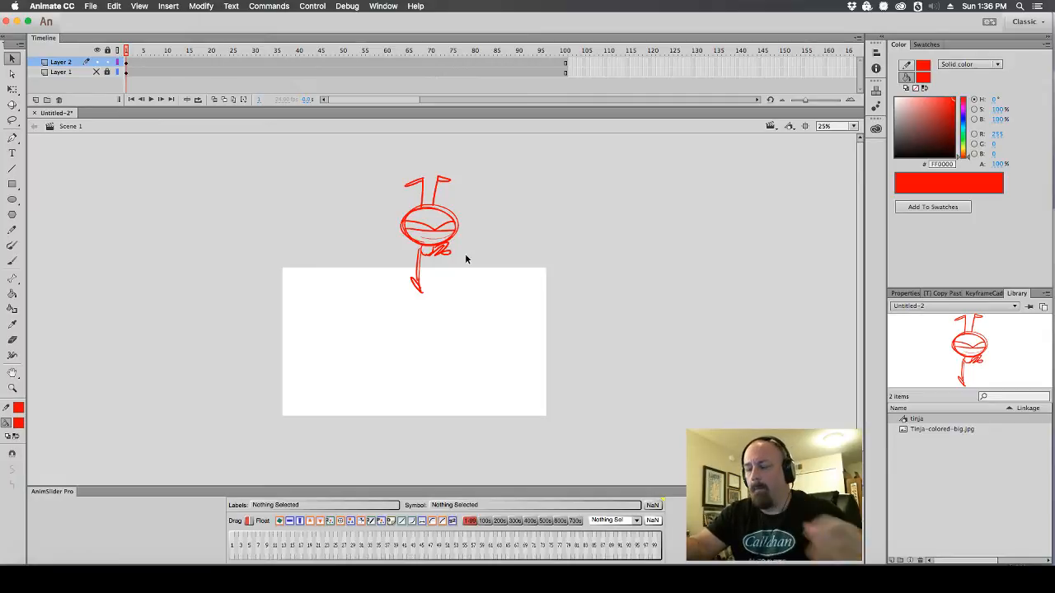
Reopen the tinja symbol and scrub through its frames up to the final pose to check where the action lands relative to the stage
{"action": "double_click", "coordinate": [454, 222]}
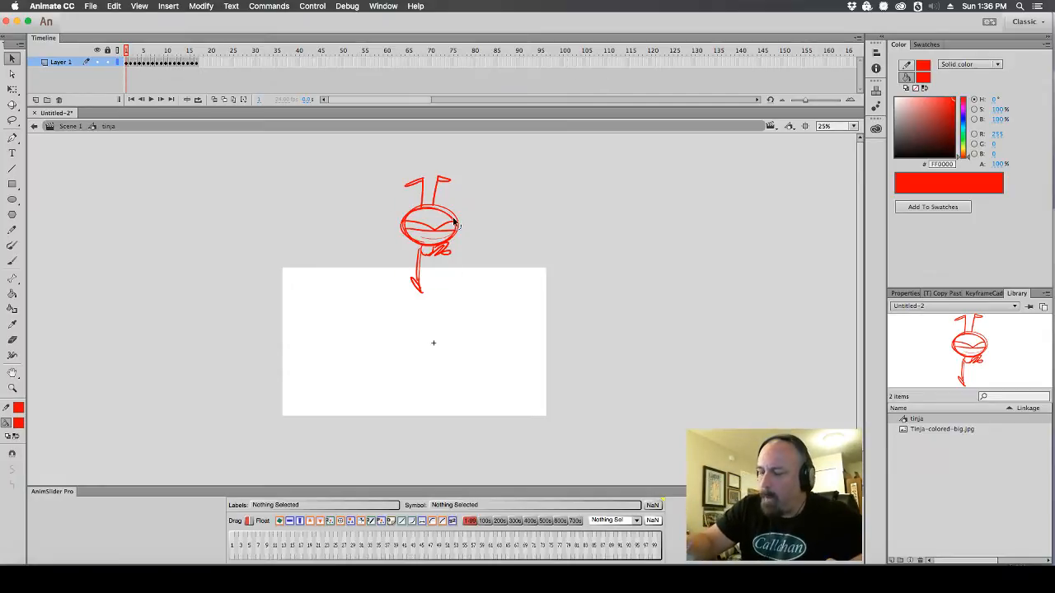
{"action": "scroll", "coordinate": [461, 283], "scroll_direction": "up", "scroll_amount": 3}
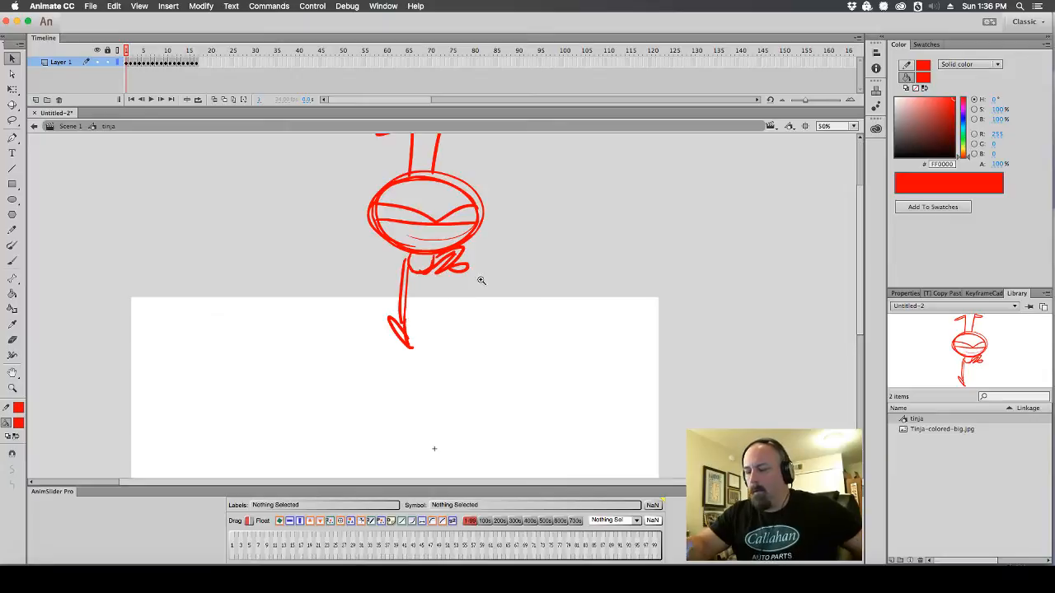
{"action": "scroll", "coordinate": [694, 244], "scroll_direction": "left", "scroll_amount": 2}
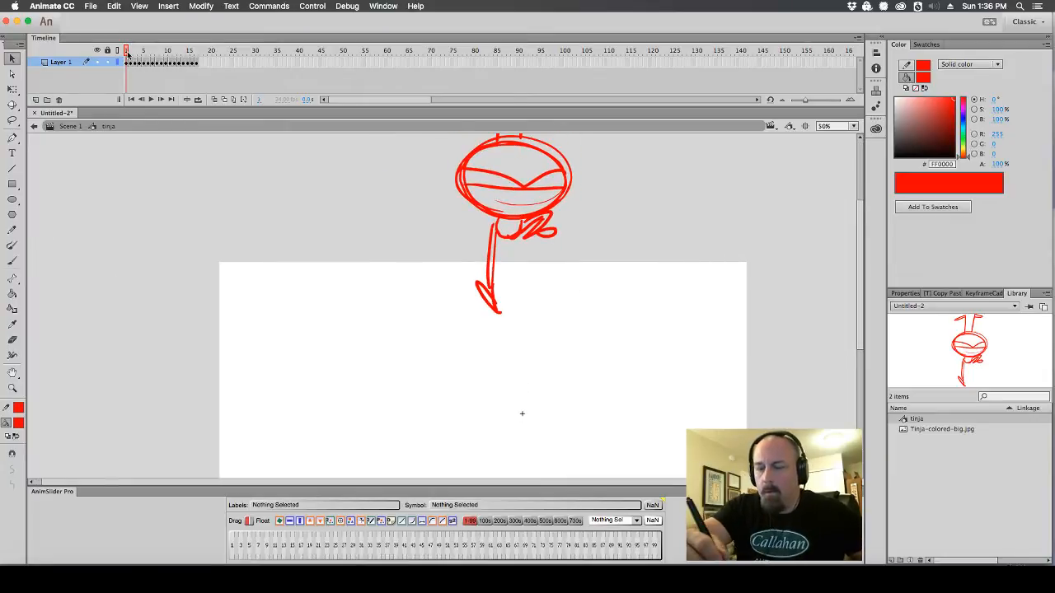
{"action": "left_click_drag", "start_coordinate": [128, 54], "coordinate": [209, 56]}
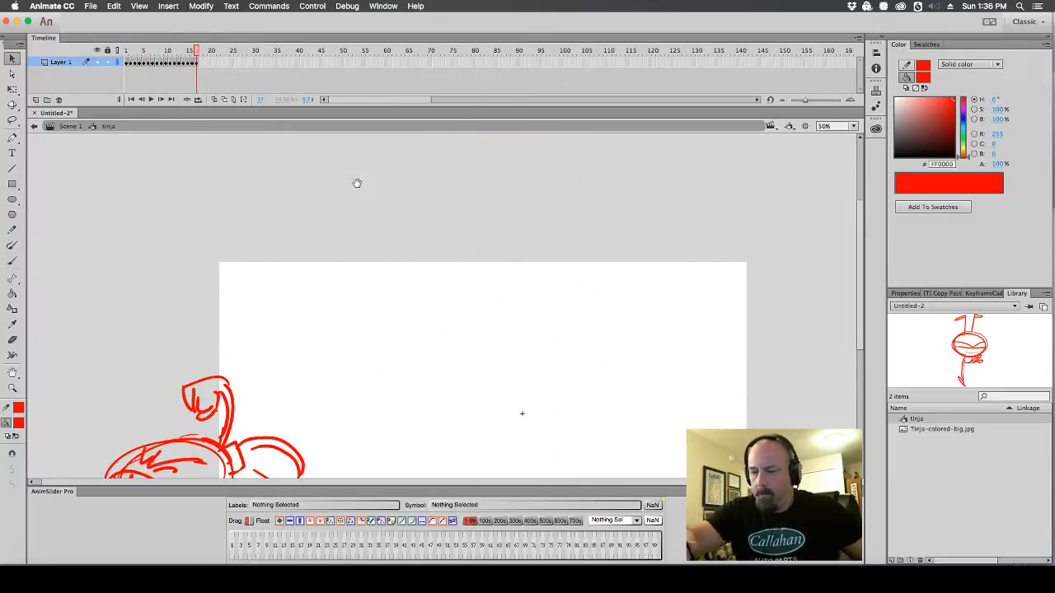
{"action": "scroll", "coordinate": [512, 310], "scroll_direction": "down", "scroll_amount": 5}
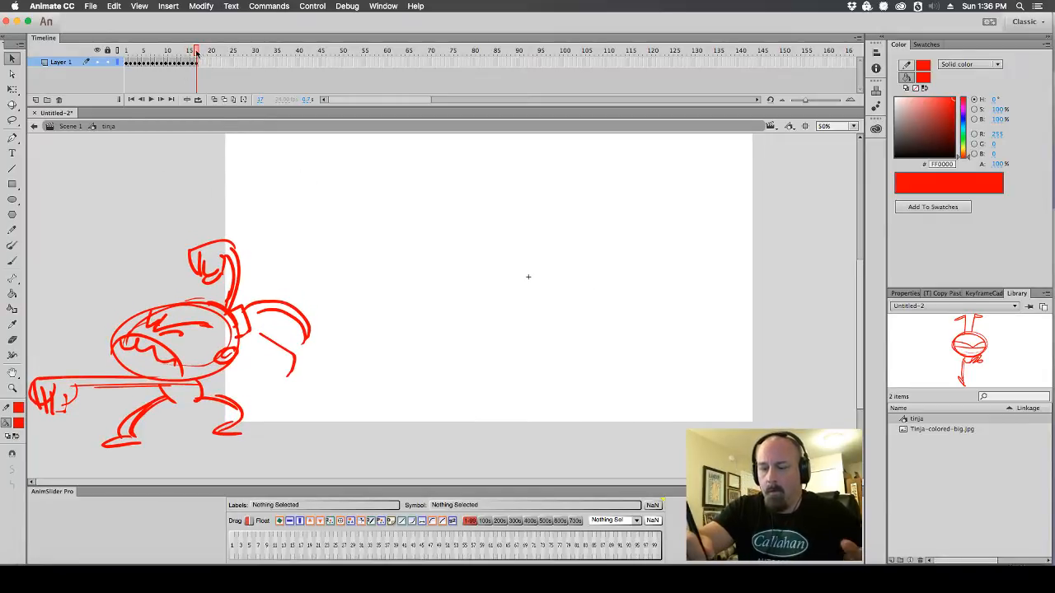
{"action": "left_click_drag", "start_coordinate": [196, 52], "coordinate": [192, 51]}
{"action": "key", "text": "Return"}
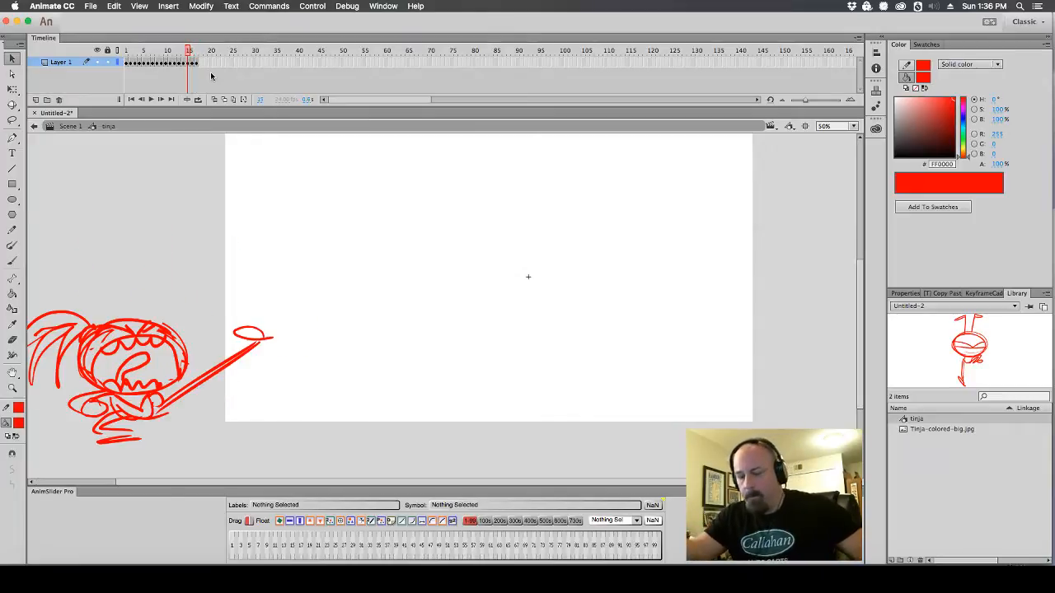
Return to Scene 1 and move the tinja symbol right on frame 1 so its starting pose sits near the stage's right edge
{"action": "left_click", "coordinate": [70, 126]}
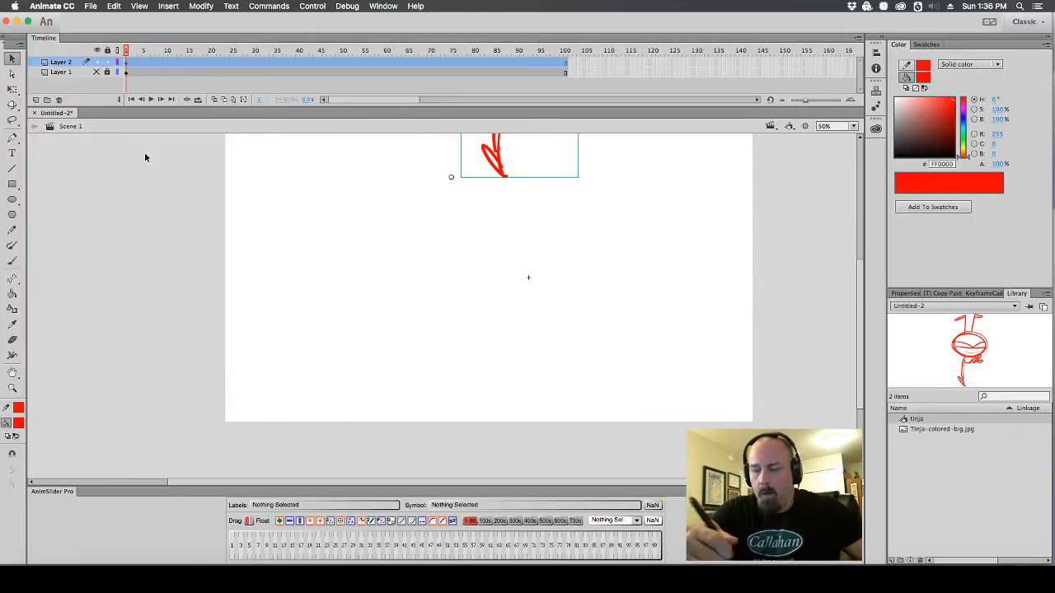
{"action": "left_click", "coordinate": [384, 196], "text": "alt"}
{"action": "key", "text": "q"}
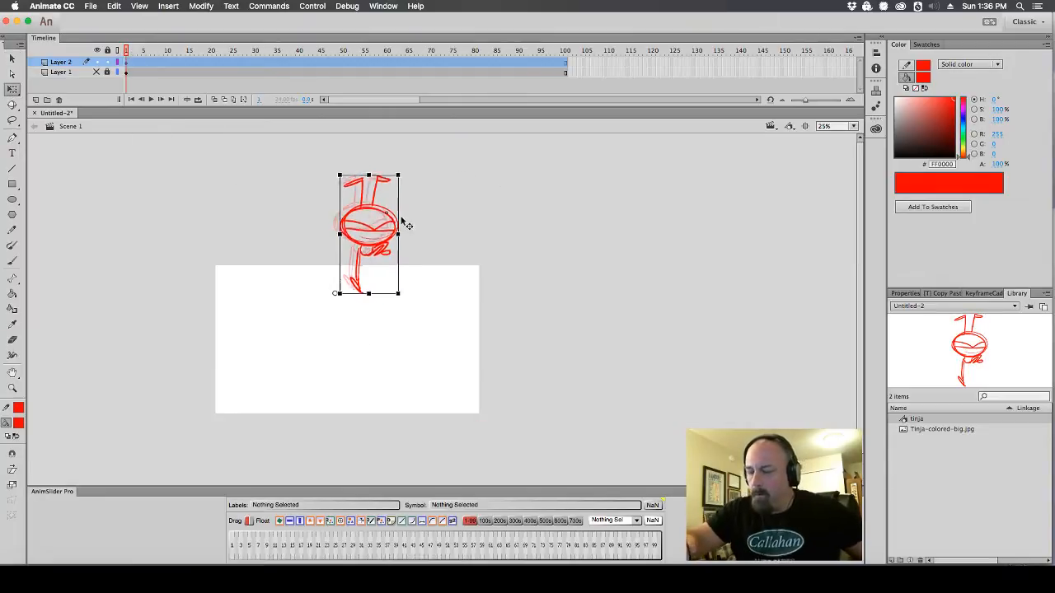
{"action": "left_click_drag", "start_coordinate": [404, 225], "coordinate": [498, 228]}
{"action": "left_click", "coordinate": [523, 216]}
Open the tinja symbol in place, add a new layer, and place it beneath Layer 1
{"action": "double_click", "coordinate": [495, 235]}
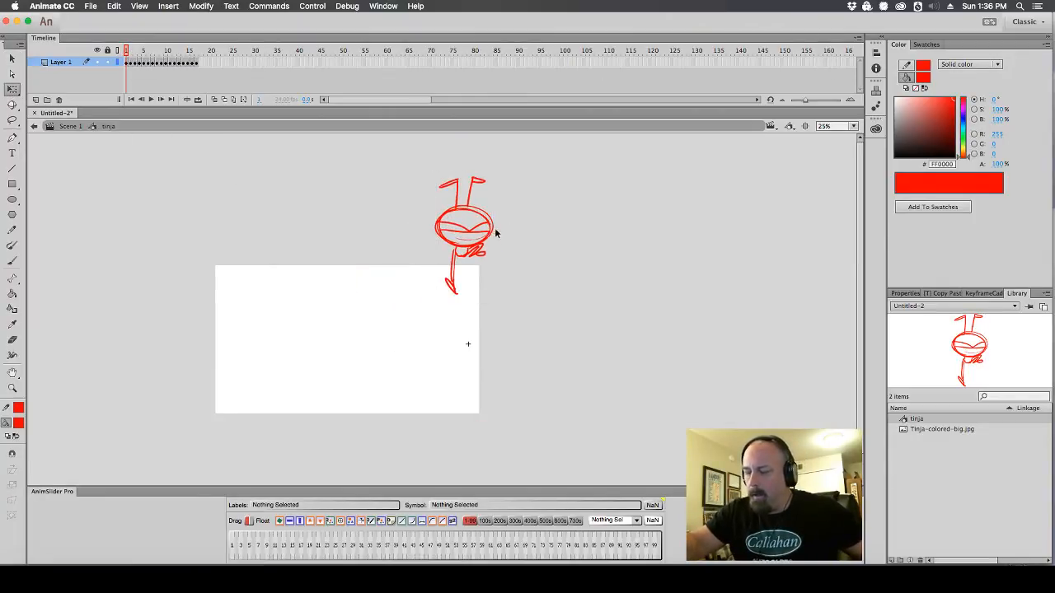
{"action": "left_click", "coordinate": [36, 99]}
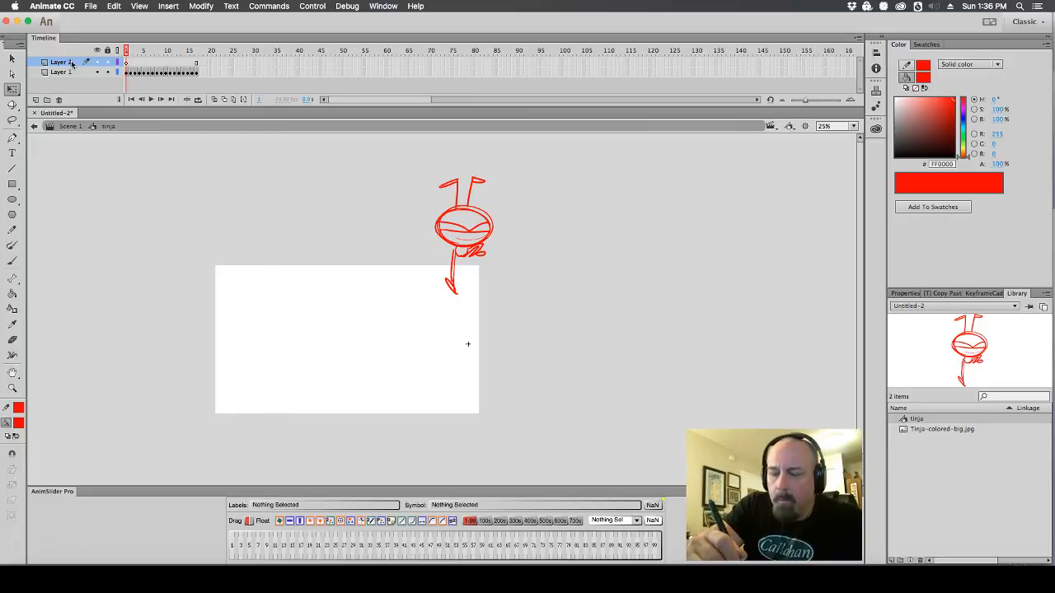
{"action": "left_click_drag", "start_coordinate": [72, 63], "coordinate": [74, 80]}
Brush a rough gray #999999 background on Layer 2: a large curved-roof building right of the stage, a smaller one left, and a ground line extending past both
{"action": "left_click", "coordinate": [22, 425]}
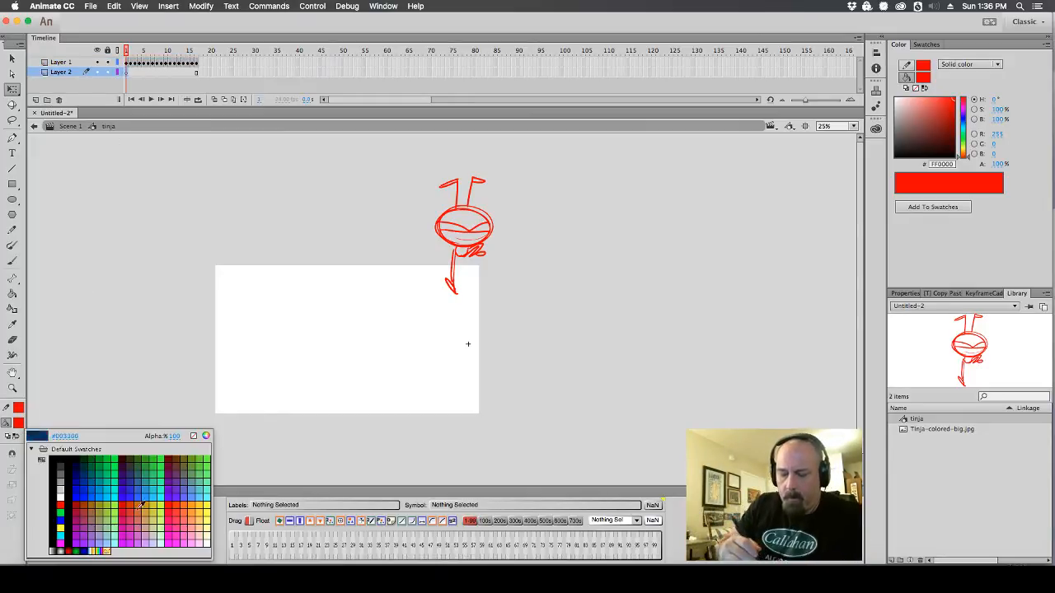
{"action": "left_click", "coordinate": [65, 482]}
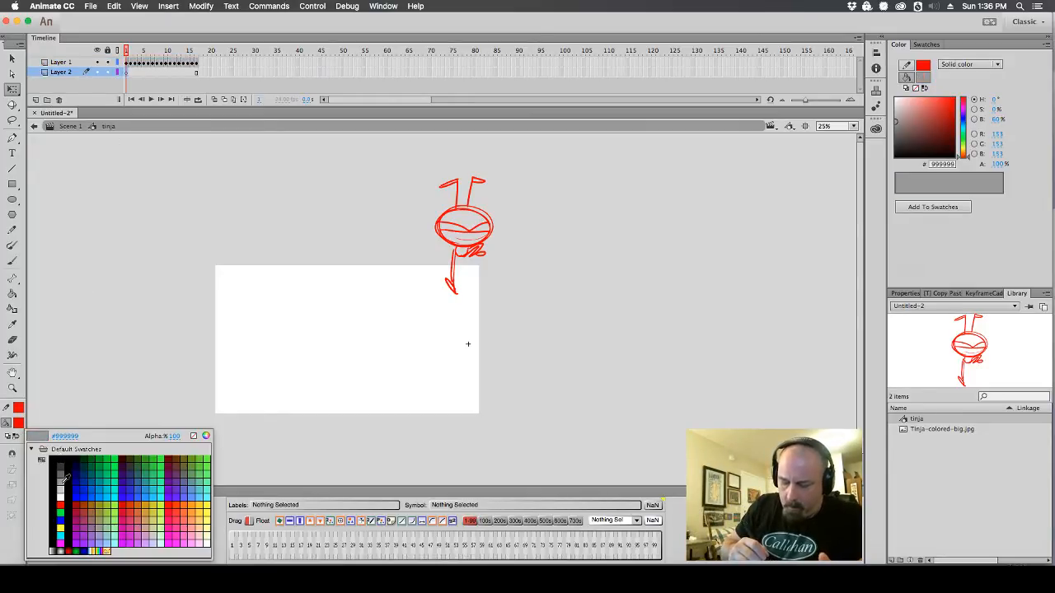
{"action": "left_click", "coordinate": [13, 260]}
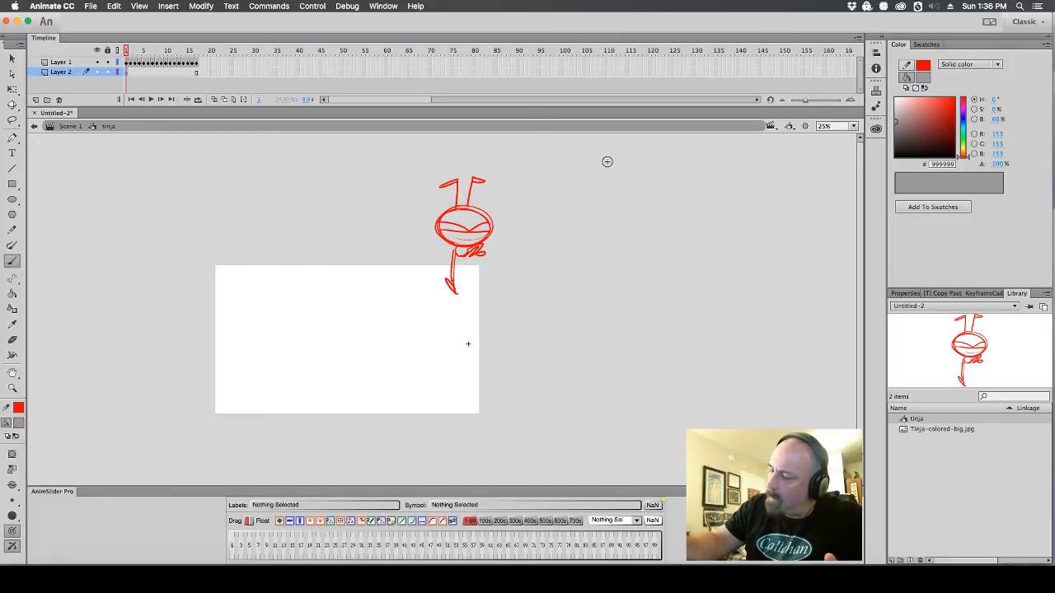
{"action": "mouse_move", "coordinate": [607, 162]}
{"action": "left_mouse_down"}
{"action": "mouse_move", "coordinate": [554, 231]}
{"action": "mouse_move", "coordinate": [522, 243]}
{"action": "mouse_move", "coordinate": [522, 266]}
{"action": "mouse_move", "coordinate": [600, 242]}
{"action": "mouse_move", "coordinate": [568, 257]}
{"action": "mouse_move", "coordinate": [570, 404]}
{"action": "mouse_move", "coordinate": [153, 401]}
{"action": "mouse_move", "coordinate": [179, 330]}
{"action": "left_mouse_up"}
{"action": "mouse_move", "coordinate": [149, 255]}
{"action": "left_mouse_down"}
{"action": "mouse_move", "coordinate": [203, 322]}
{"action": "mouse_move", "coordinate": [170, 323]}
{"action": "left_mouse_up"}
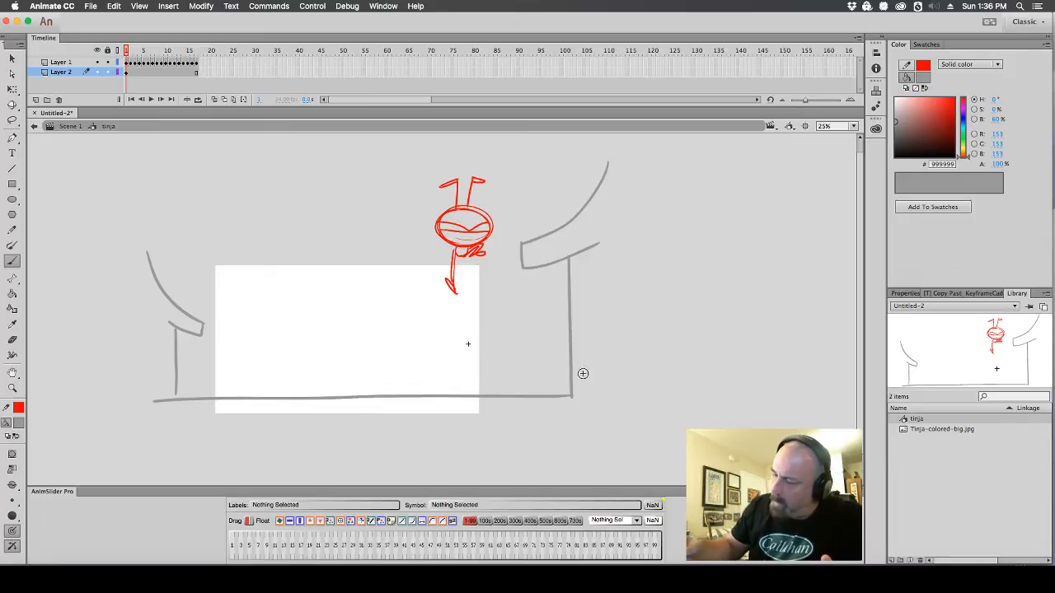
{"action": "left_click_drag", "start_coordinate": [131, 403], "coordinate": [120, 404]}
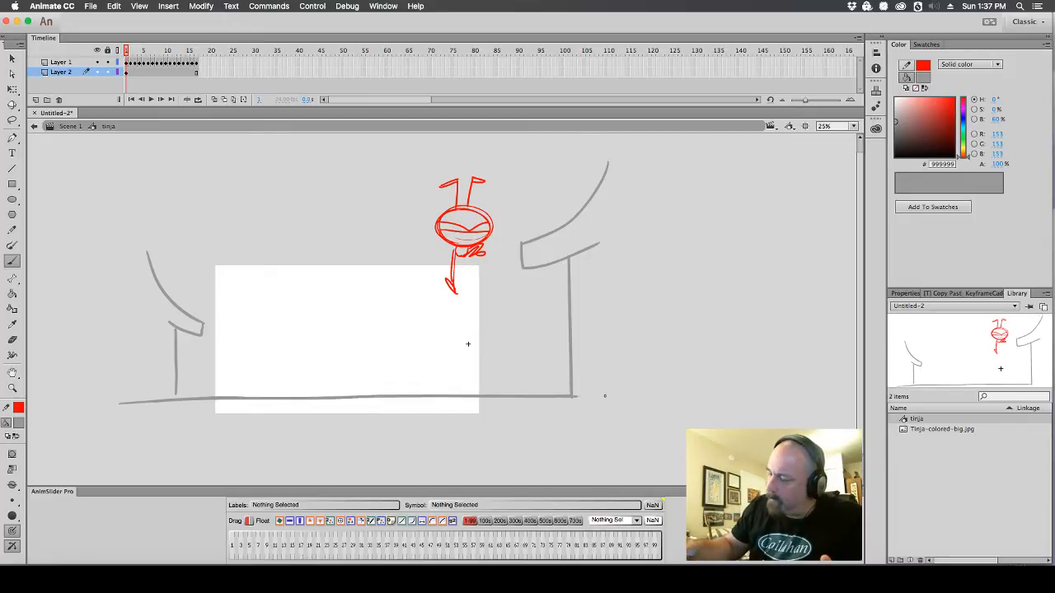
{"action": "left_click_drag", "start_coordinate": [604, 395], "coordinate": [726, 404]}
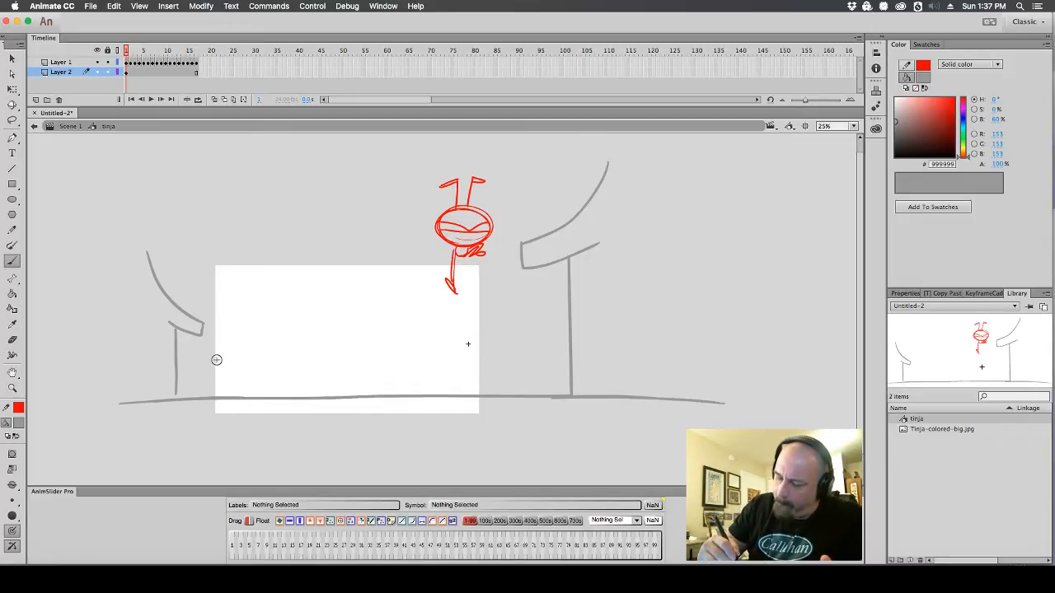
Brush a small peaked-roof hut on the ground line beside the left building, and lock Layer 2
{"action": "mouse_move", "coordinate": [216, 401]}
{"action": "left_mouse_down"}
{"action": "mouse_move", "coordinate": [220, 331]}
{"action": "mouse_move", "coordinate": [261, 347]}
{"action": "left_mouse_up"}
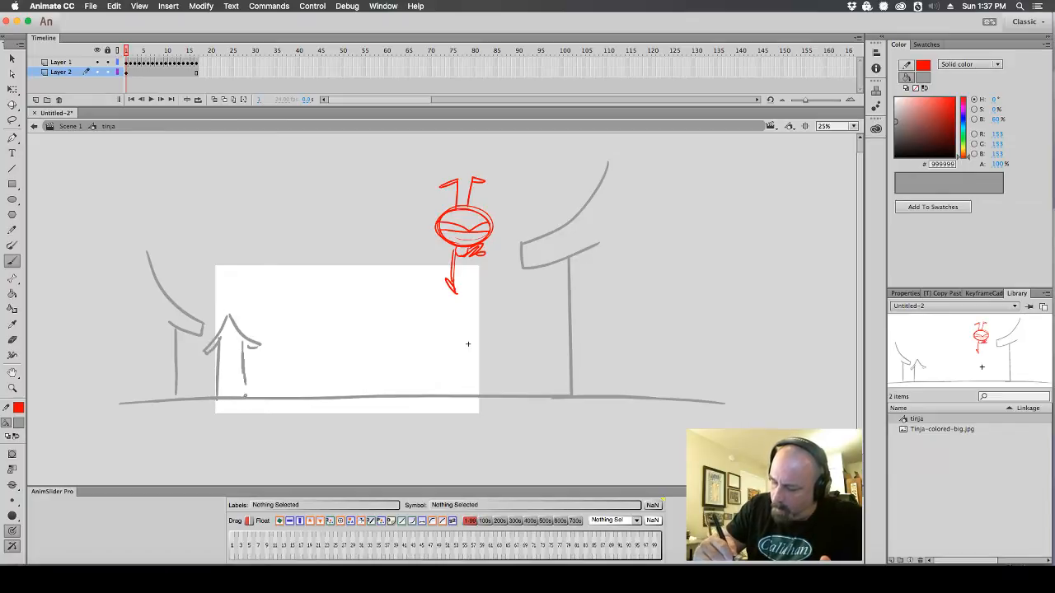
{"action": "left_click_drag", "start_coordinate": [244, 396], "coordinate": [244, 398]}
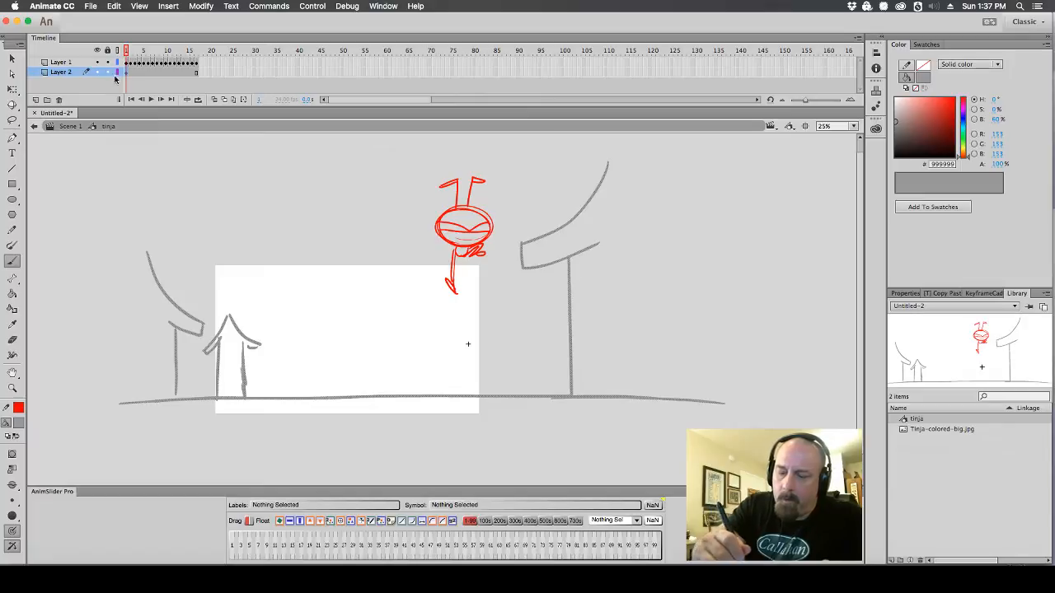
{"action": "left_click", "coordinate": [107, 72]}
Return to Scene 1 and move the tinja symbol left on frame 1 so the starting pose sits near the stage's horizontal centre
{"action": "left_click", "coordinate": [83, 126]}
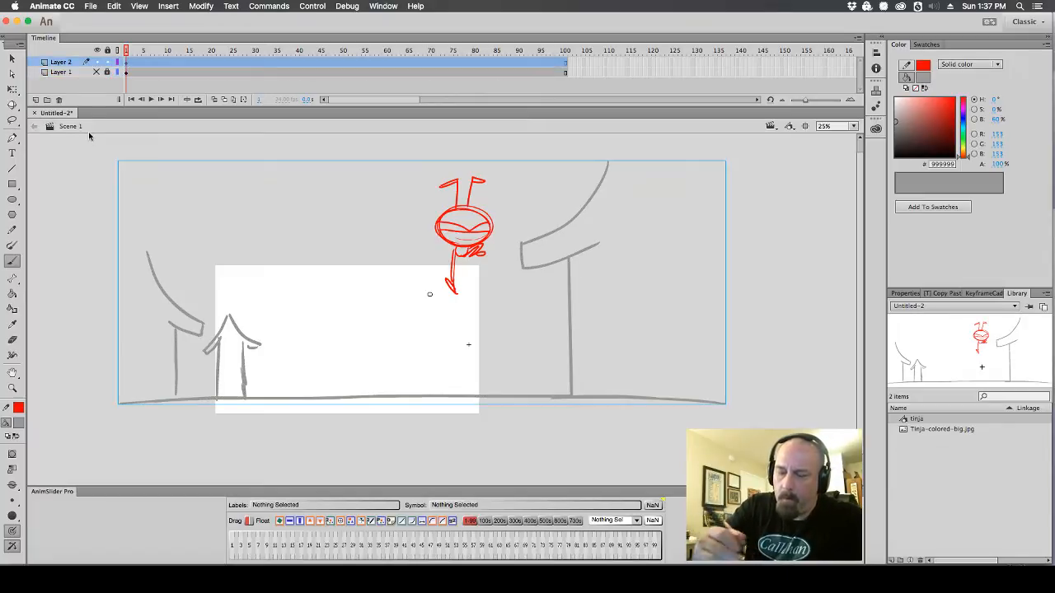
{"action": "key", "text": "q"}
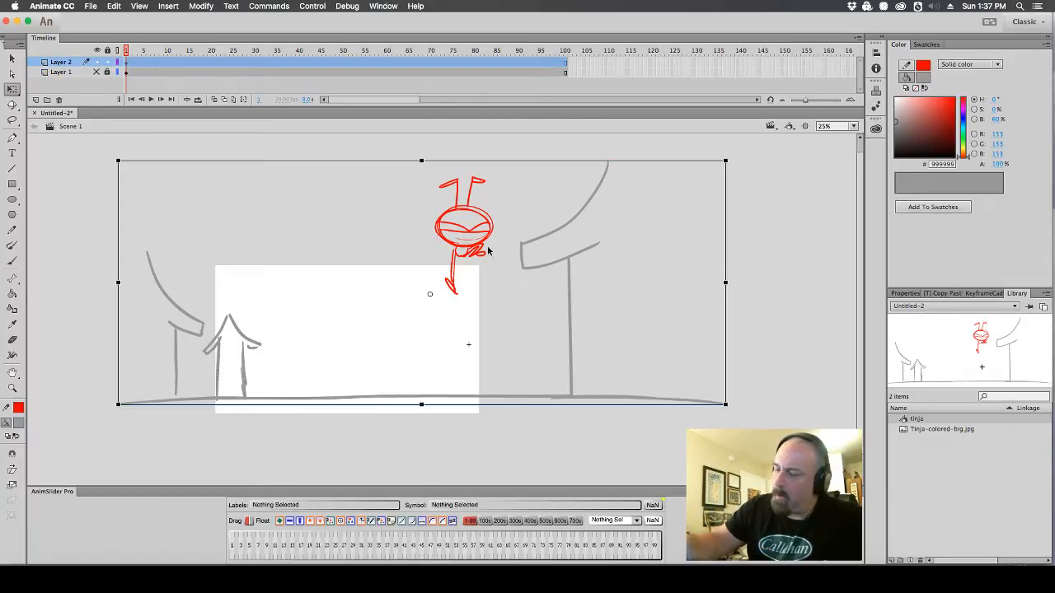
{"action": "left_click_drag", "start_coordinate": [485, 253], "coordinate": [410, 254]}
Insert a keyframe at frame 12 of Layer 2 and create a classic tween from it
{"action": "left_click_drag", "start_coordinate": [127, 51], "coordinate": [173, 54]}
{"action": "left_click", "coordinate": [176, 69]}
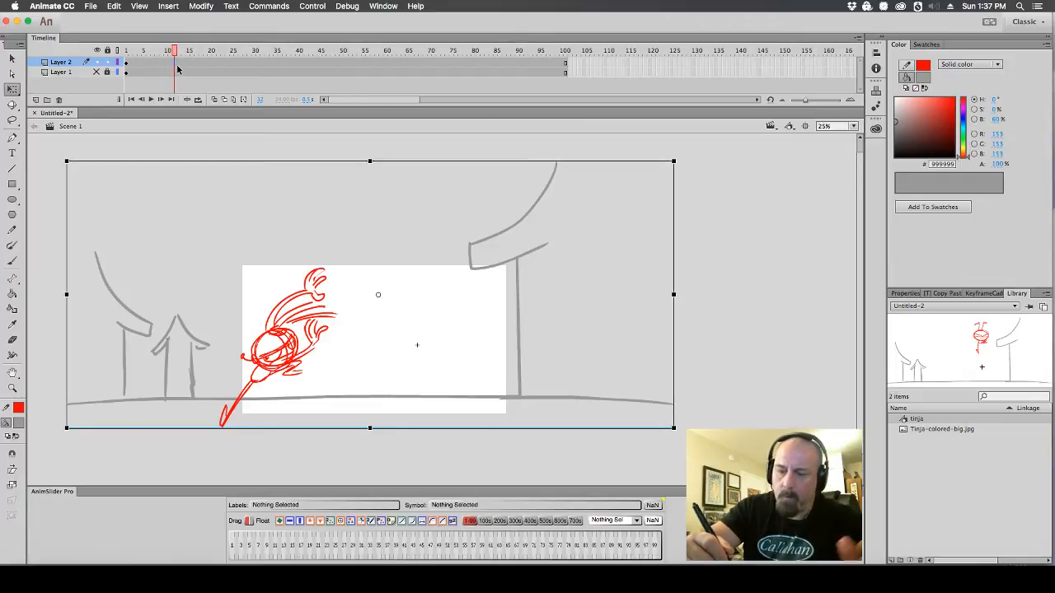
{"action": "right_click", "coordinate": [176, 65]}
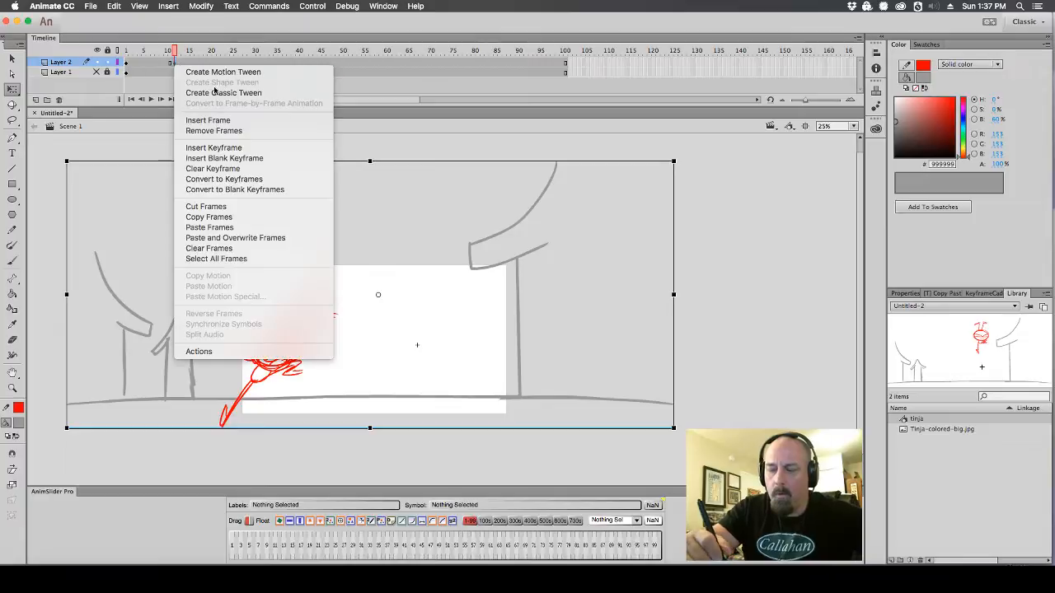
{"action": "left_click", "coordinate": [218, 91]}
At frame 15, move the tinja symbol right and slightly up so the crouched pose sits inside the stage
{"action": "left_click_drag", "start_coordinate": [176, 51], "coordinate": [188, 51]}
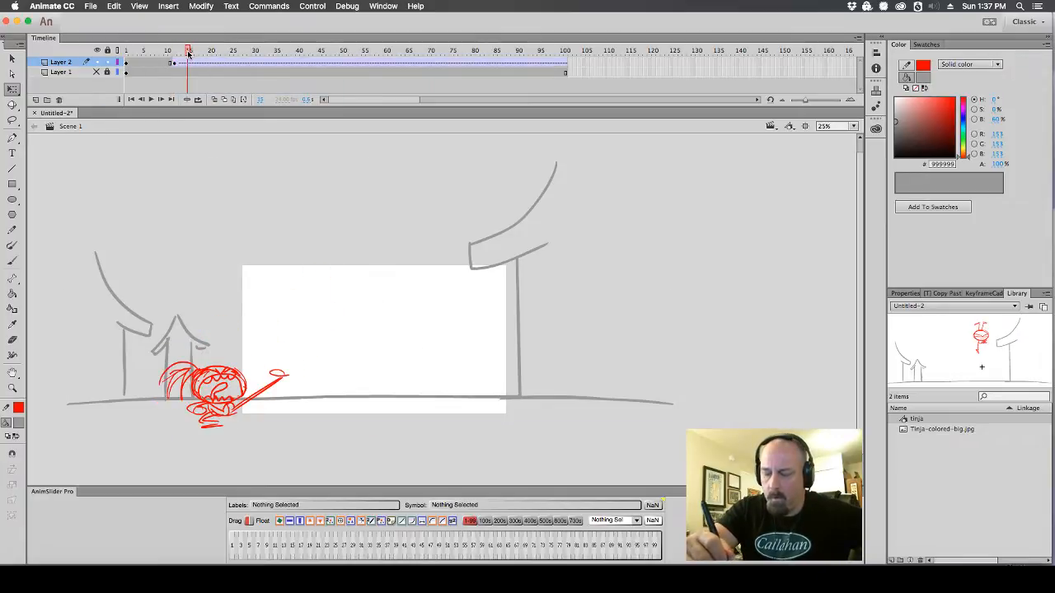
{"action": "left_click_drag", "start_coordinate": [247, 391], "coordinate": [375, 367]}
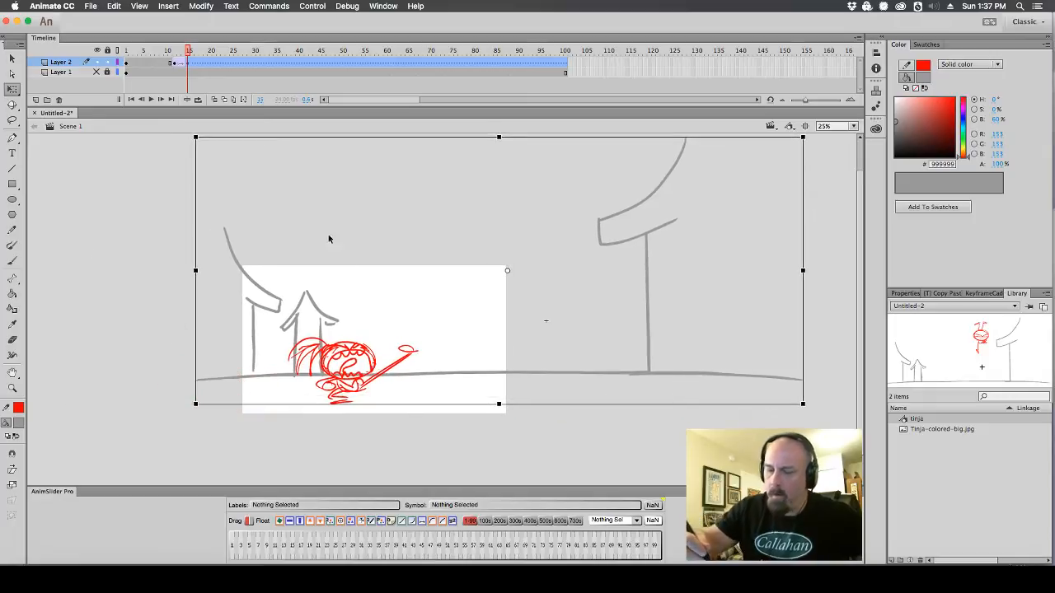
{"action": "mouse_move", "coordinate": [188, 51]}
{"action": "left_mouse_down"}
{"action": "mouse_move", "coordinate": [155, 51]}
{"action": "mouse_move", "coordinate": [205, 53]}
{"action": "mouse_move", "coordinate": [187, 51]}
{"action": "left_mouse_up"}
Add a keyframe at frame 16 of Layer 2 and remove the classic tween that follows it
{"action": "left_click", "coordinate": [190, 63]}
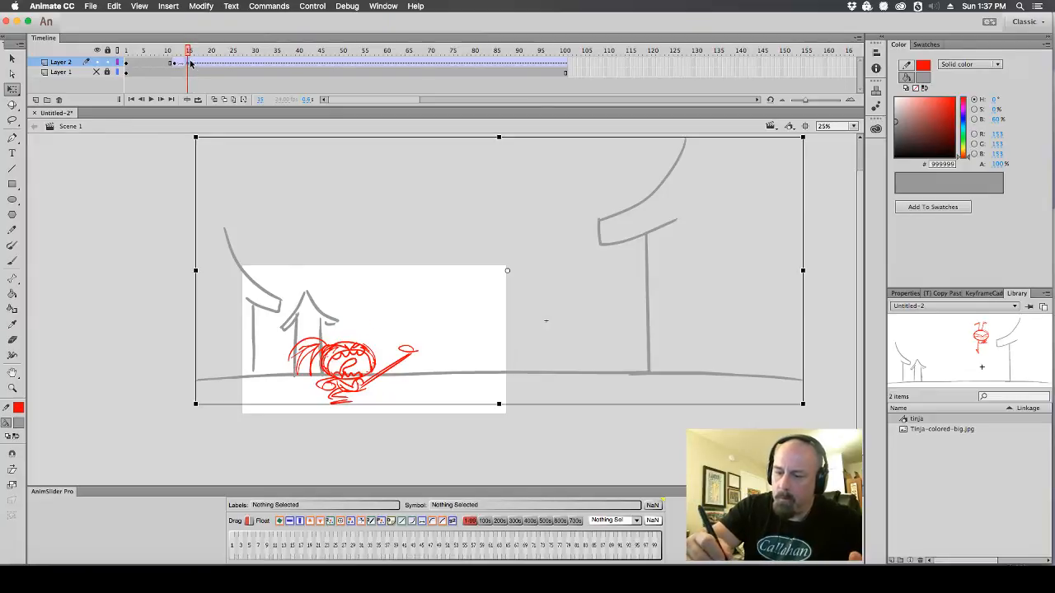
{"action": "left_click", "coordinate": [194, 65]}
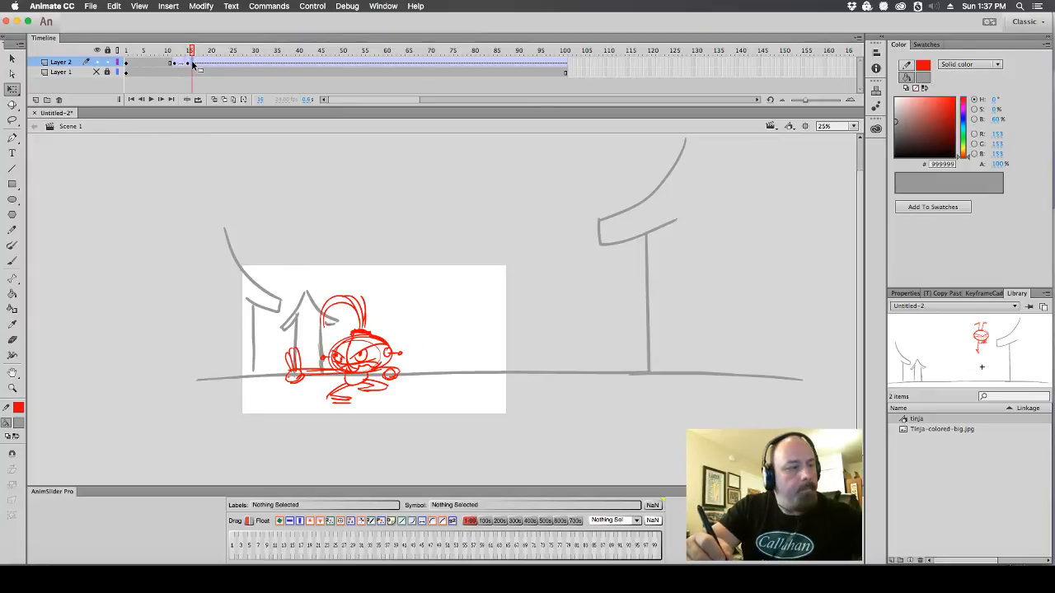
{"action": "left_click", "coordinate": [192, 65]}
{"action": "right_click", "coordinate": [193, 65]}
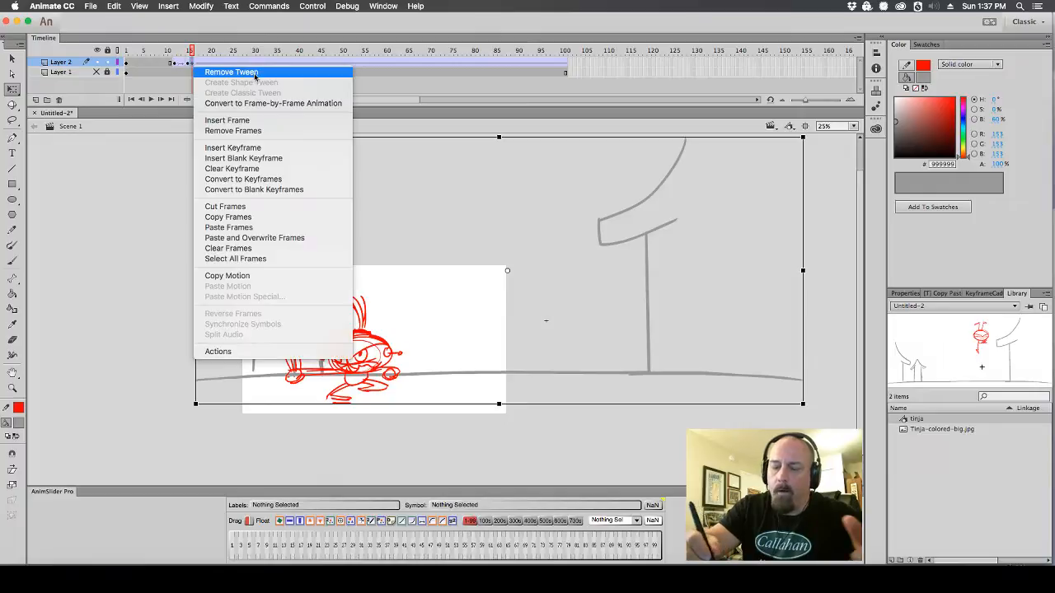
Reopen the tinja symbol in place, view its last pose on frame 17 closer up, and set the fill colour to black
{"action": "left_click", "coordinate": [386, 351]}
{"action": "double_click", "coordinate": [389, 352]}
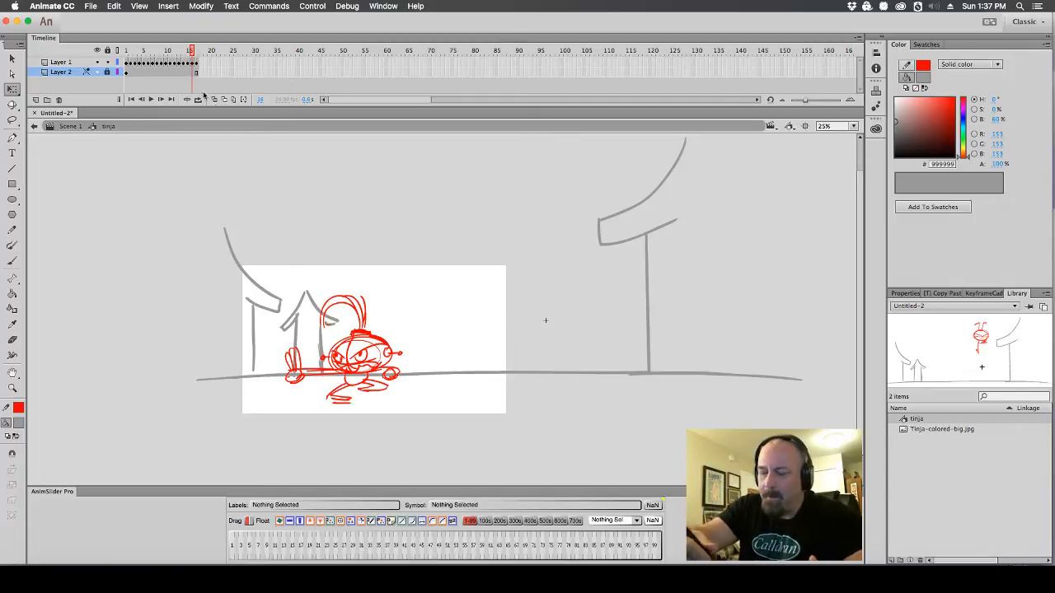
{"action": "left_click", "coordinate": [197, 50]}
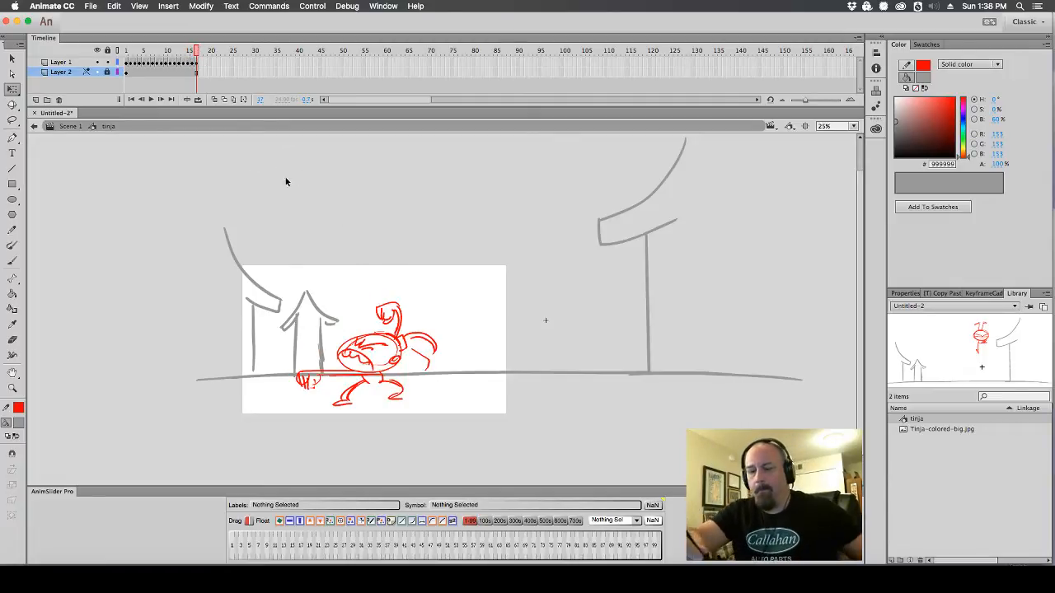
{"action": "left_click", "coordinate": [412, 271]}
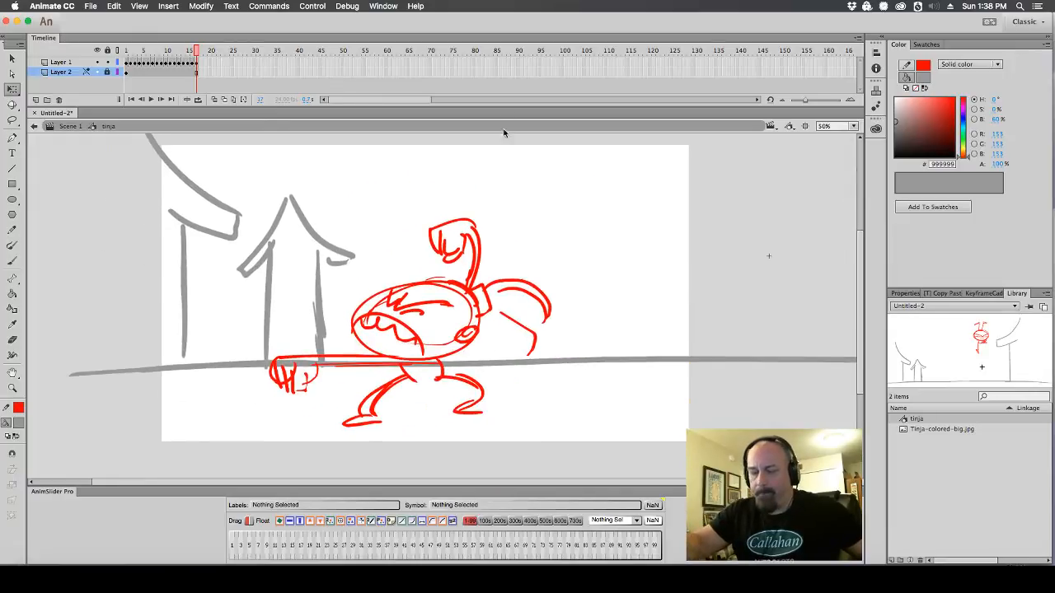
{"action": "left_click", "coordinate": [21, 418]}
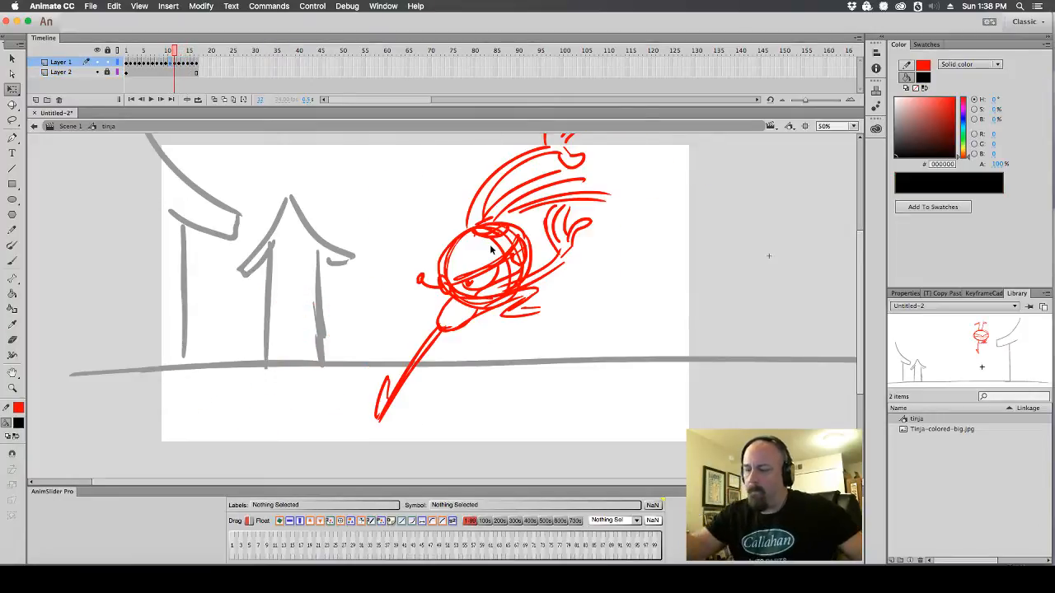
Delete the drawing on frame 13 of Layer 1 and turn on onion skinning to show the neighbouring poses
{"action": "left_click", "coordinate": [175, 68]}
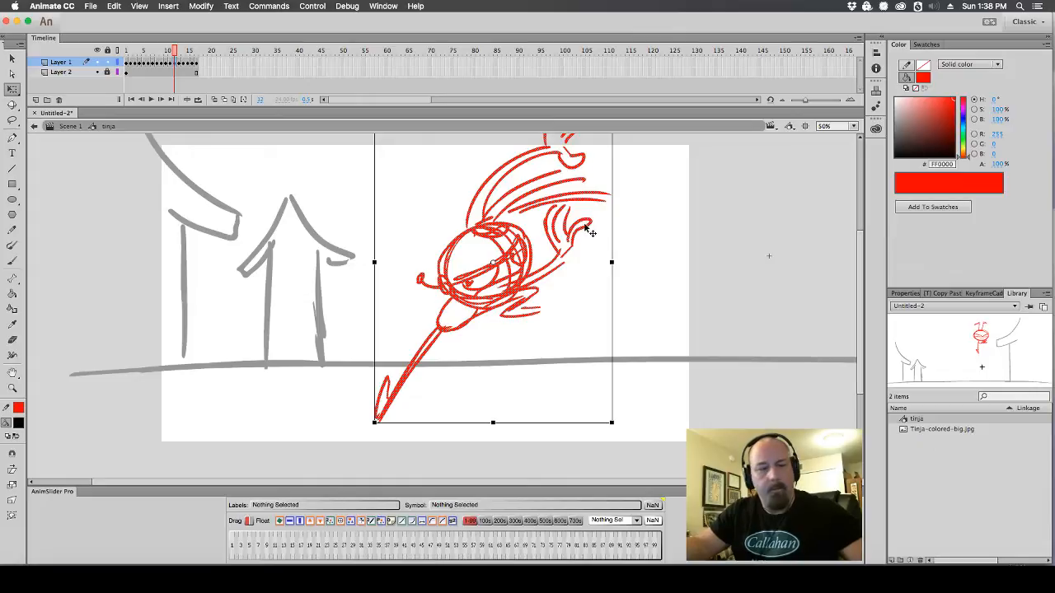
{"action": "left_click", "coordinate": [181, 70]}
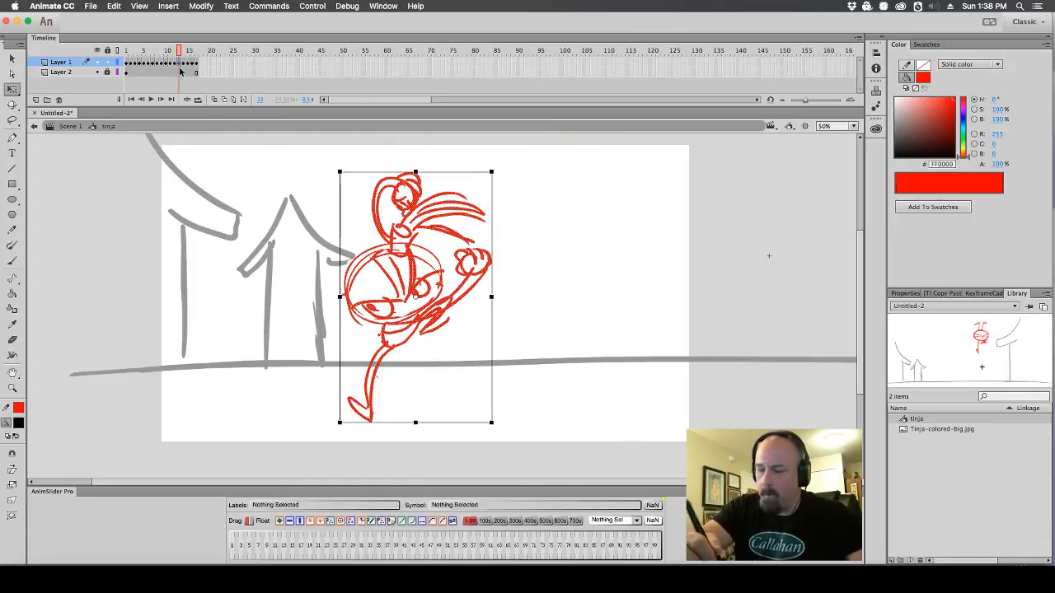
{"action": "key", "text": "Delete"}
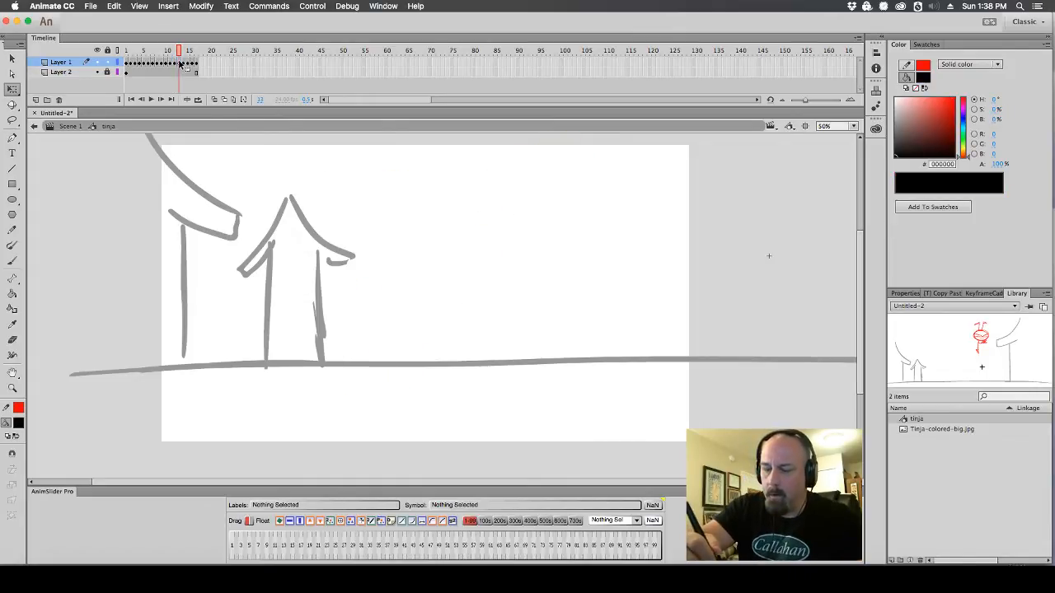
{"action": "left_click", "coordinate": [214, 100]}
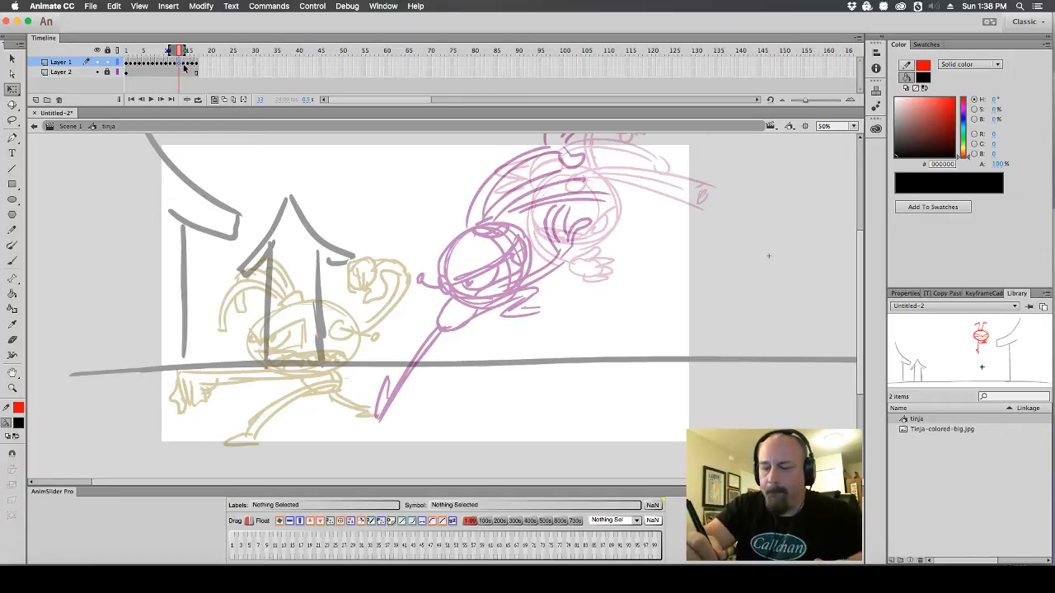
Choose the Brush tool with a black fill and flip through the poses around frame 13 to compare the drawings
{"action": "left_click", "coordinate": [19, 422]}
{"action": "left_click", "coordinate": [99, 469]}
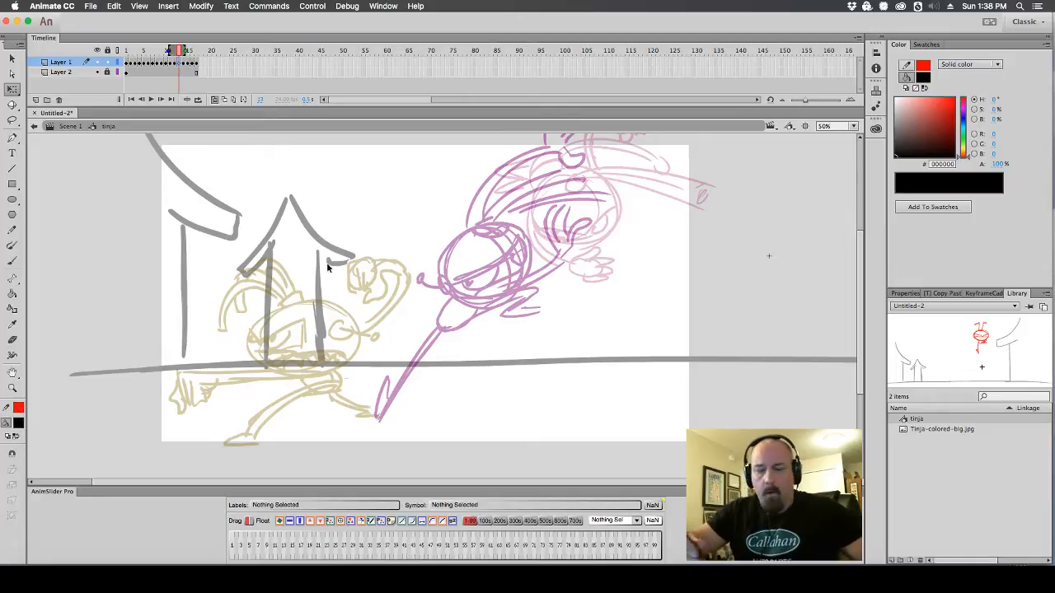
{"action": "left_click", "coordinate": [12, 260]}
{"action": "key", "text": "period"}
{"action": "key", "text": "comma"}
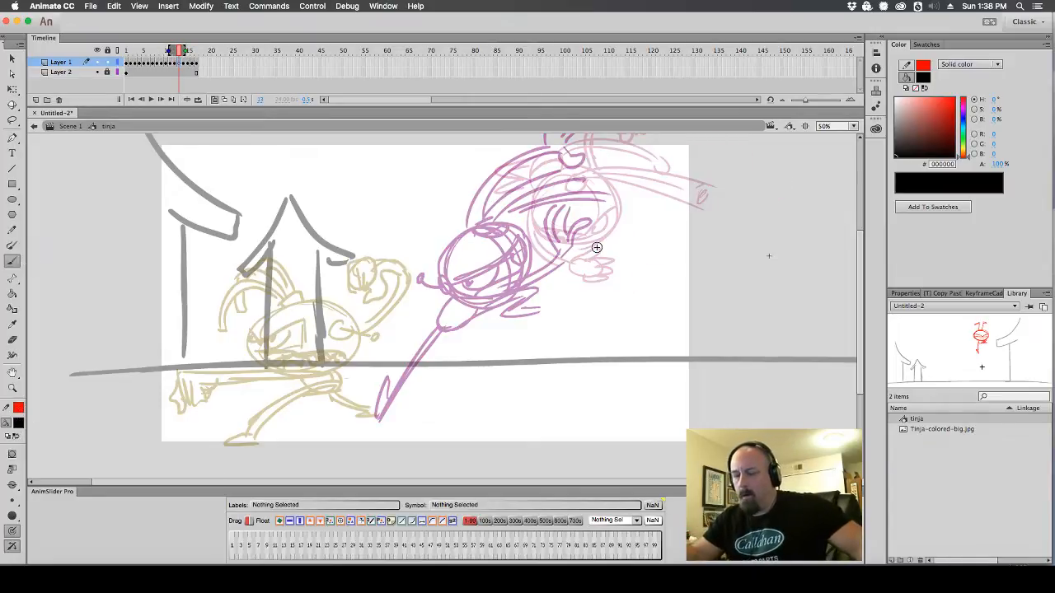
{"action": "key", "text": "period"}
{"action": "key", "text": "comma"}
{"action": "key", "text": "comma"}
{"action": "key", "text": "comma"}
{"action": "key", "text": "period"}
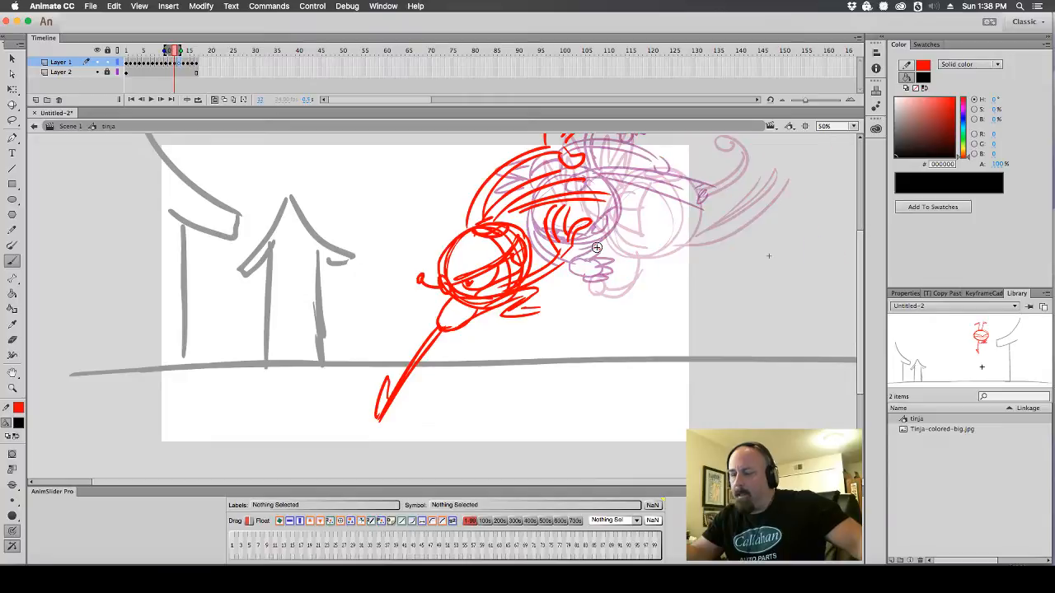
Rotate the diving pose on frame 12 slightly with Free Transform and check it against its neighbours without and with onion skinning
{"action": "left_click", "coordinate": [176, 64]}
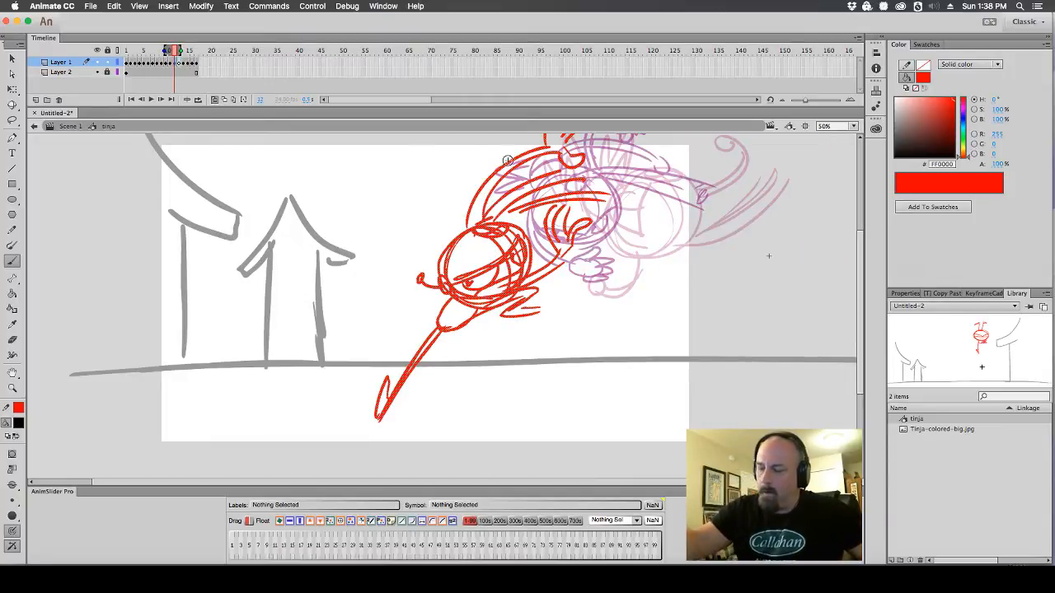
{"action": "key", "text": "q"}
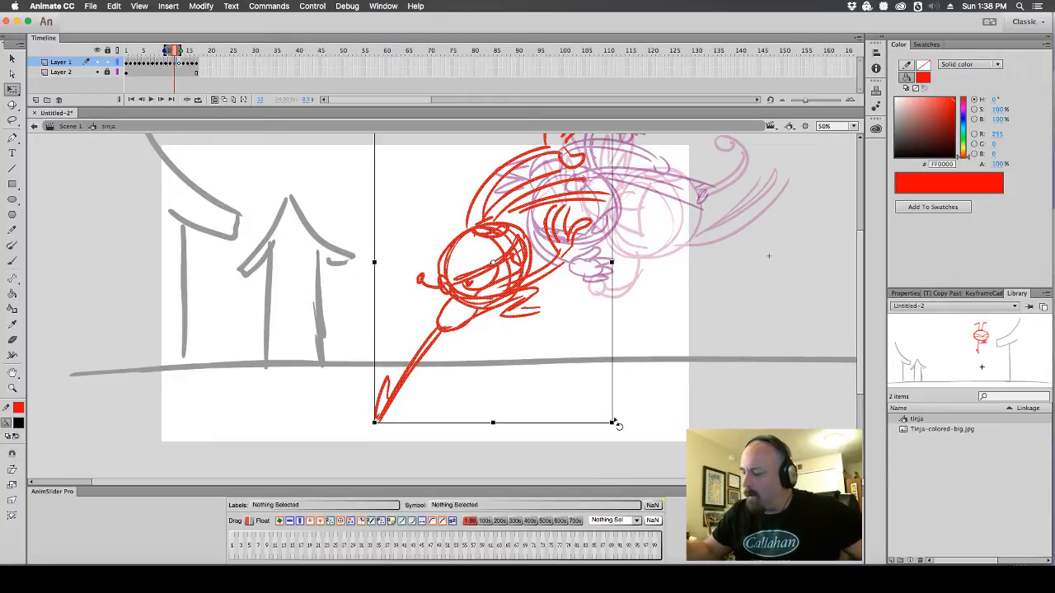
{"action": "mouse_move", "coordinate": [621, 421]}
{"action": "left_mouse_down"}
{"action": "mouse_move", "coordinate": [633, 405]}
{"action": "mouse_move", "coordinate": [592, 401]}
{"action": "left_mouse_up"}
{"action": "left_click", "coordinate": [215, 100]}
{"action": "key", "text": "comma"}
{"action": "key", "text": "period"}
{"action": "key", "text": "period"}
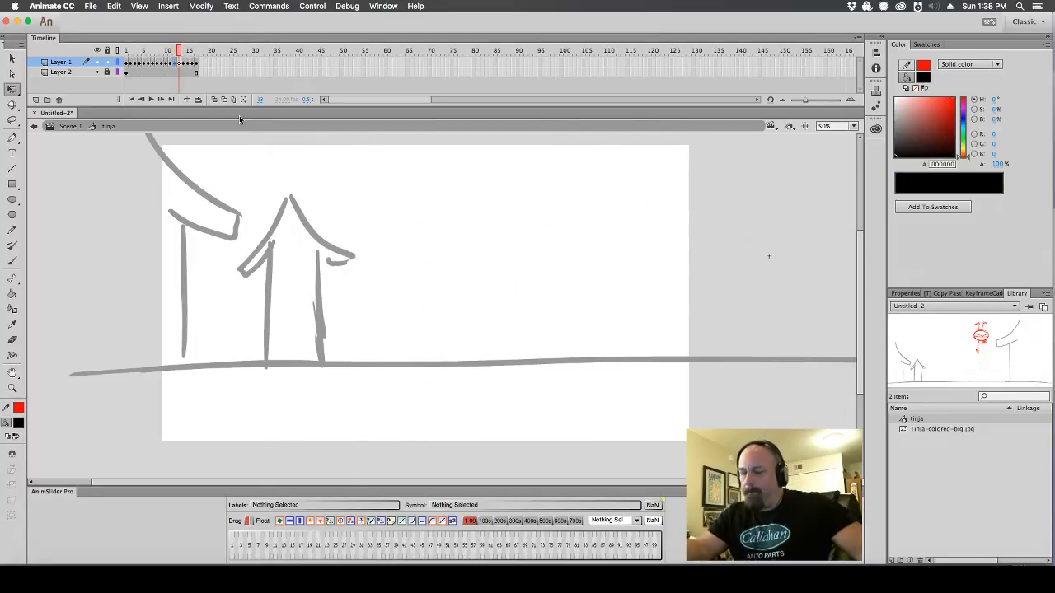
{"action": "key", "text": "comma"}
{"action": "key", "text": "period"}
{"action": "left_click", "coordinate": [214, 99]}
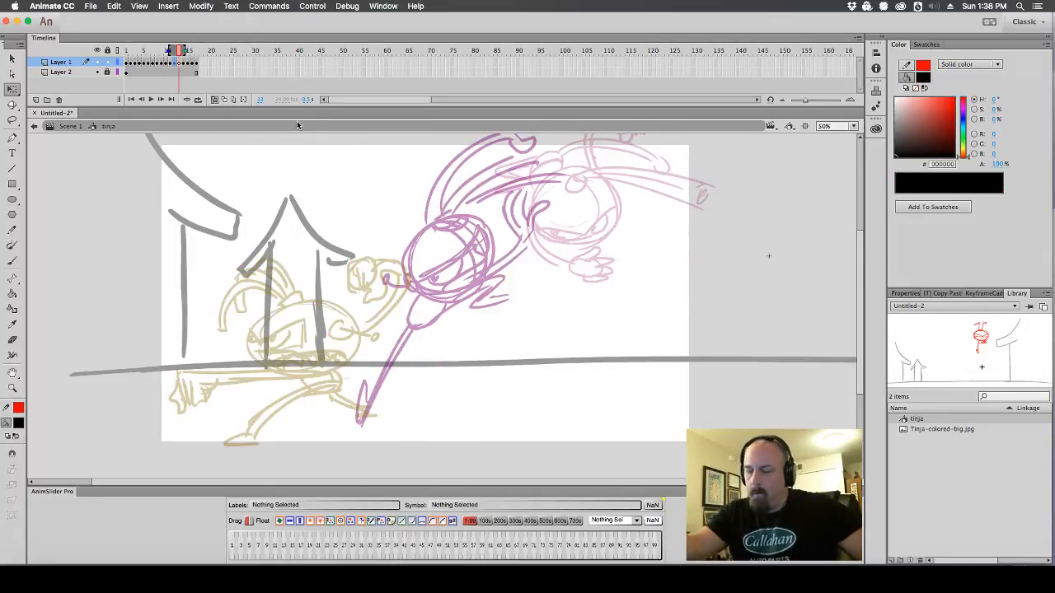
Undo the black body outline brushed on frame 13 and set the brush fill to red
{"action": "key", "text": "b"}
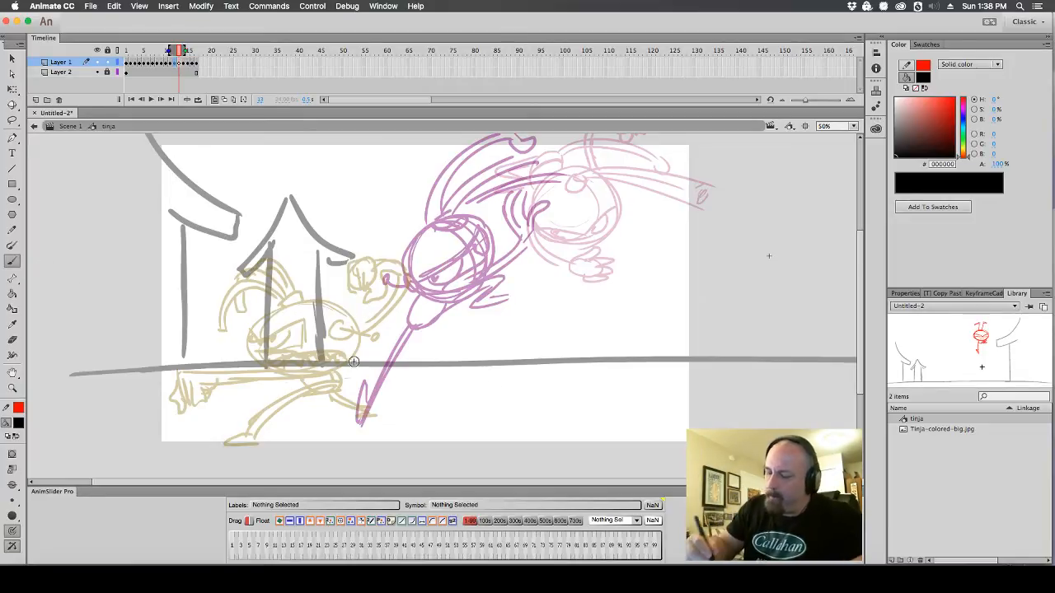
{"action": "mouse_move", "coordinate": [312, 285]}
{"action": "left_mouse_down"}
{"action": "mouse_move", "coordinate": [363, 303]}
{"action": "mouse_move", "coordinate": [322, 285]}
{"action": "left_mouse_up"}
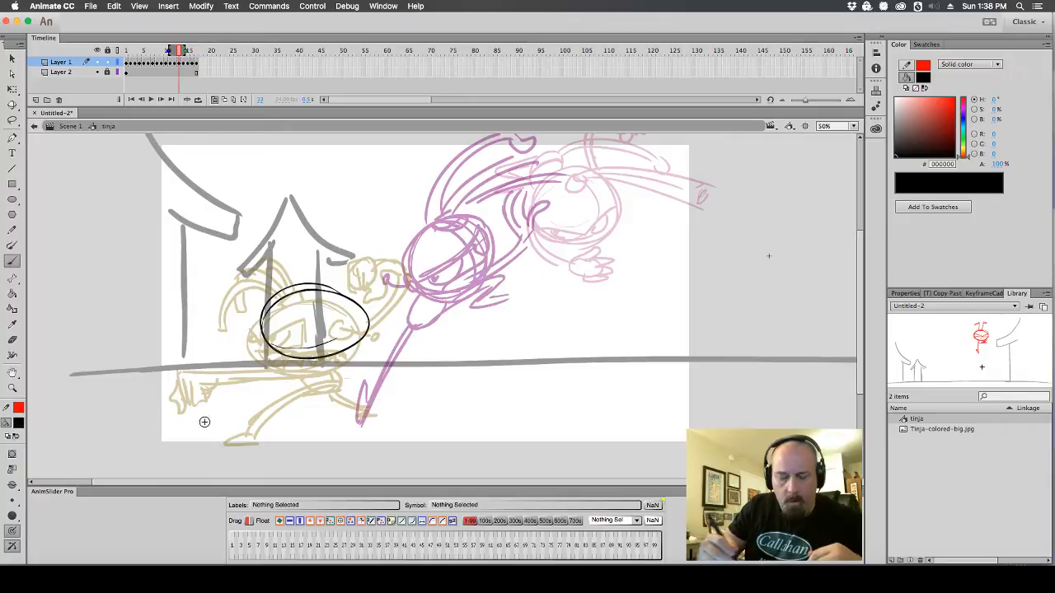
{"action": "key", "text": "super+z"}
{"action": "left_click", "coordinate": [18, 422]}
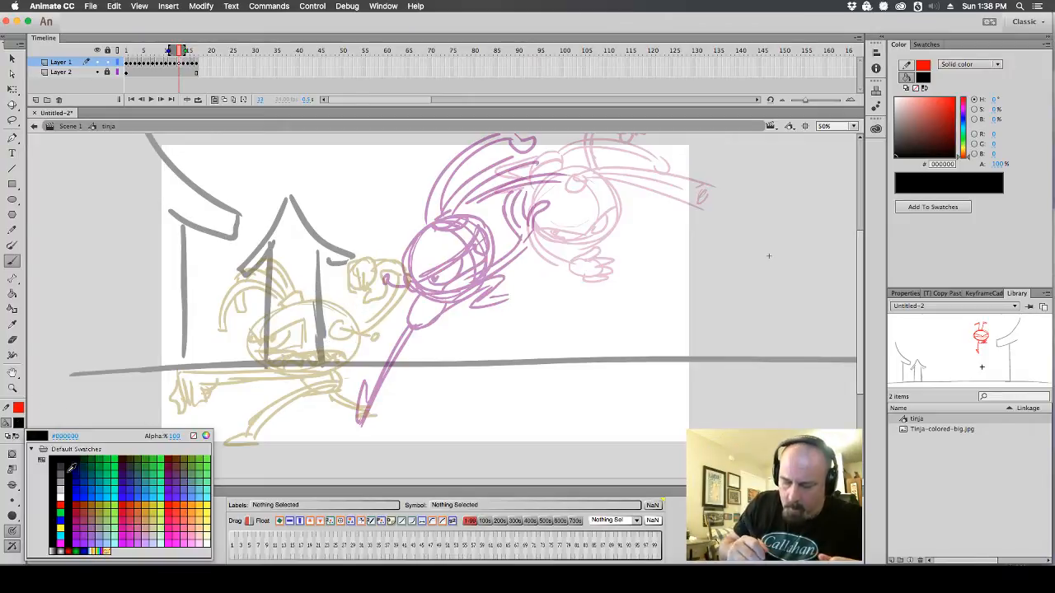
{"action": "left_click", "coordinate": [72, 493]}
Rough in the landing pose on frame 13 with an oval body, bent legs, and one raised and one lowered arm
{"action": "mouse_move", "coordinate": [320, 311]}
{"action": "left_mouse_down"}
{"action": "mouse_move", "coordinate": [381, 317]}
{"action": "mouse_move", "coordinate": [290, 350]}
{"action": "mouse_move", "coordinate": [359, 300]}
{"action": "left_mouse_up"}
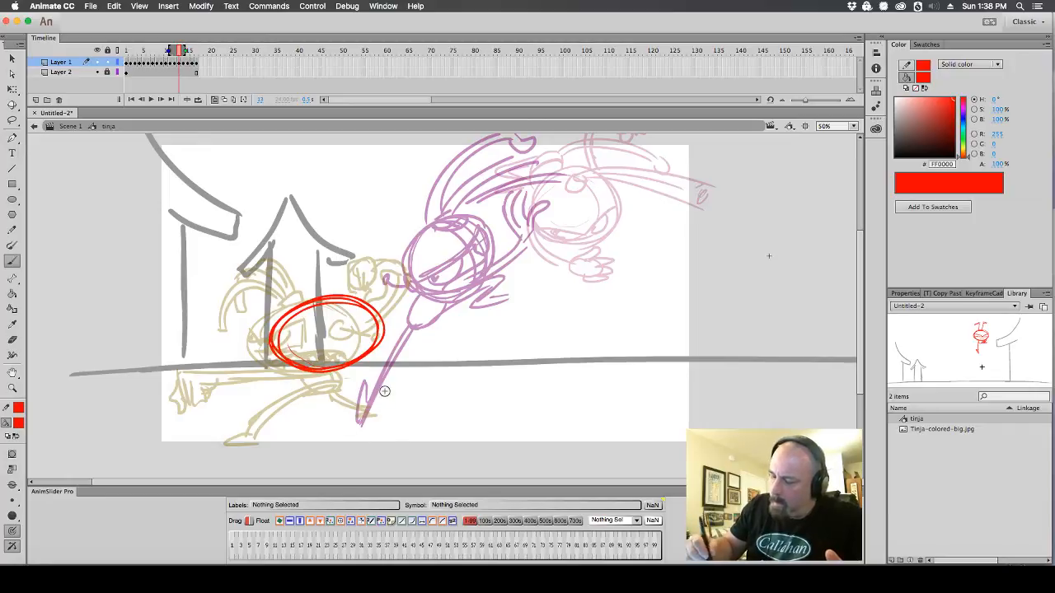
{"action": "left_click_drag", "start_coordinate": [323, 373], "coordinate": [350, 377]}
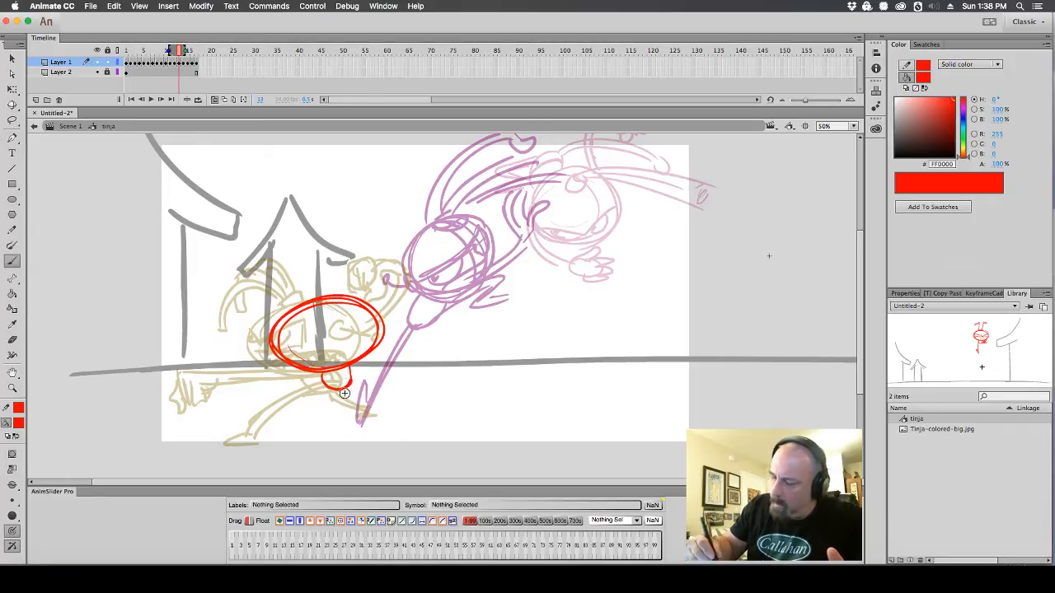
{"action": "mouse_move", "coordinate": [322, 326]}
{"action": "left_mouse_down"}
{"action": "mouse_move", "coordinate": [330, 379]}
{"action": "mouse_move", "coordinate": [312, 397]}
{"action": "mouse_move", "coordinate": [334, 389]}
{"action": "mouse_move", "coordinate": [348, 412]}
{"action": "mouse_move", "coordinate": [340, 380]}
{"action": "mouse_move", "coordinate": [370, 407]}
{"action": "left_mouse_up"}
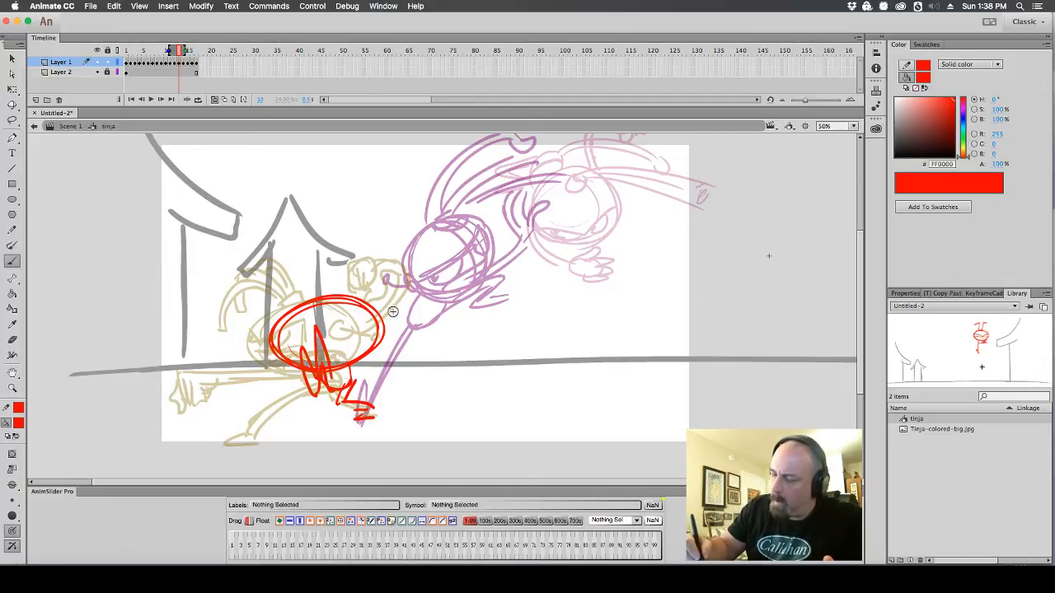
{"action": "mouse_move", "coordinate": [404, 316]}
{"action": "left_mouse_down"}
{"action": "mouse_move", "coordinate": [429, 322]}
{"action": "mouse_move", "coordinate": [355, 257]}
{"action": "left_mouse_up"}
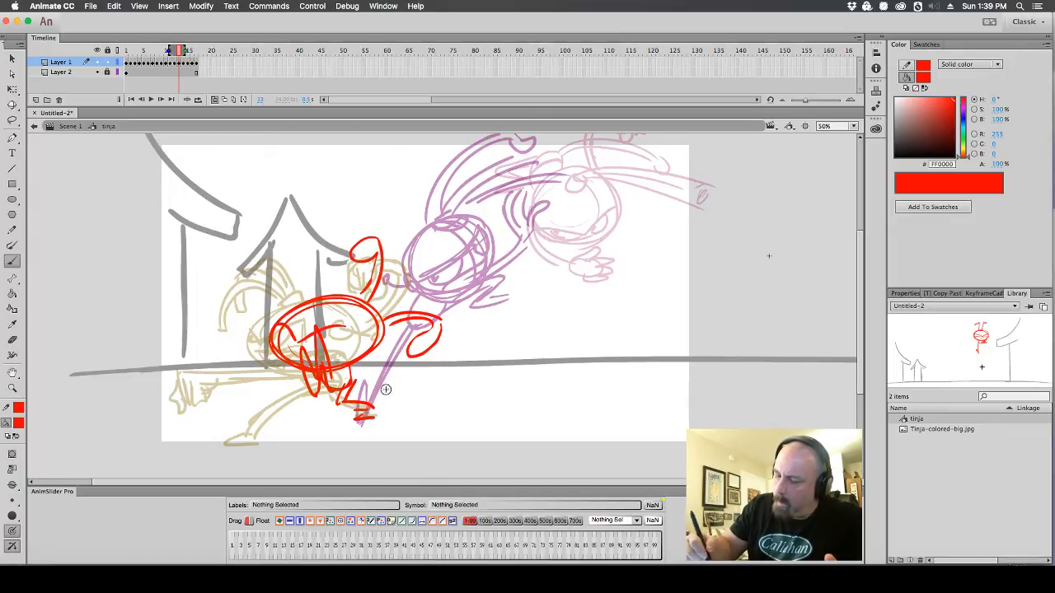
Insert an extra frame after frame 13 on Layer 1 and make frame 14 a blank keyframe
{"action": "left_click", "coordinate": [181, 65]}
{"action": "key", "text": "F5"}
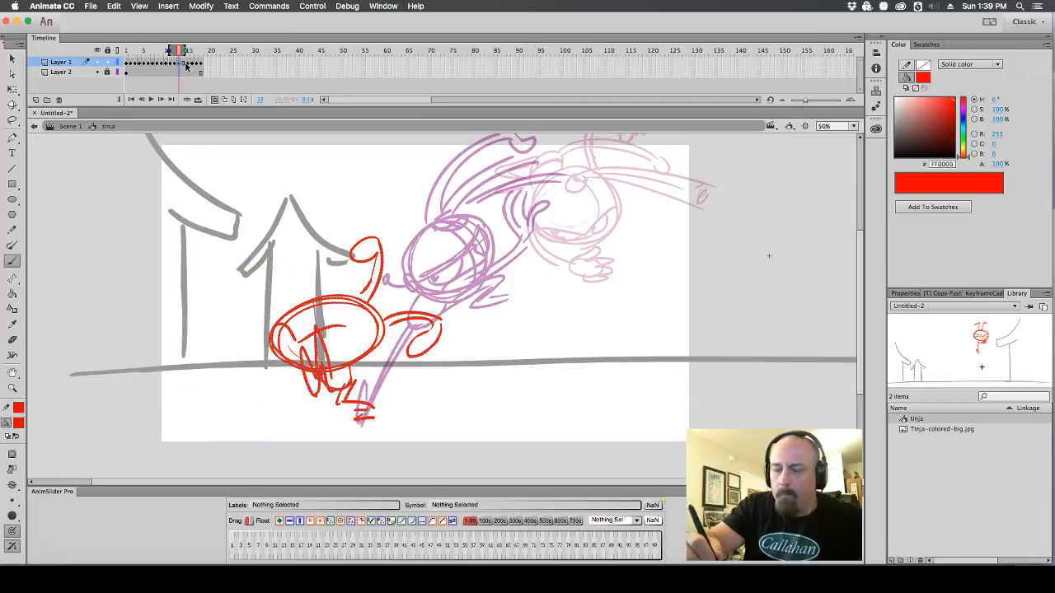
{"action": "left_click", "coordinate": [186, 65]}
{"action": "key", "text": "F7"}
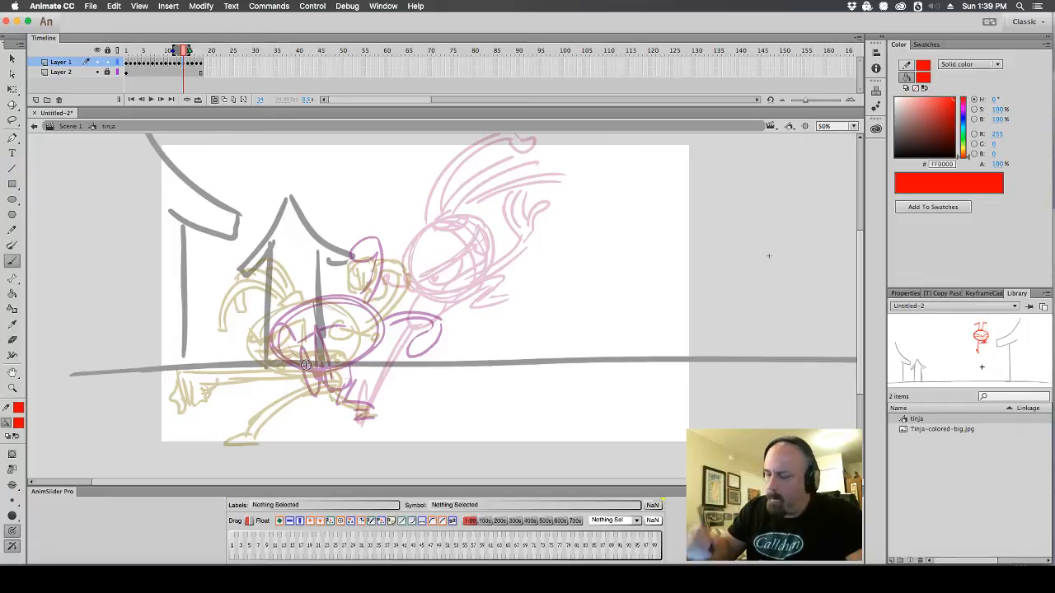
Sketch the next pose on frame 14 with the body further back, one leg stretched forward, arms behind and a jagged mouth
{"action": "mouse_move", "coordinate": [398, 350]}
{"action": "left_mouse_down"}
{"action": "mouse_move", "coordinate": [339, 316]}
{"action": "mouse_move", "coordinate": [423, 309]}
{"action": "mouse_move", "coordinate": [408, 298]}
{"action": "mouse_move", "coordinate": [408, 371]}
{"action": "mouse_move", "coordinate": [356, 384]}
{"action": "mouse_move", "coordinate": [364, 365]}
{"action": "mouse_move", "coordinate": [351, 384]}
{"action": "mouse_move", "coordinate": [355, 413]}
{"action": "mouse_move", "coordinate": [355, 400]}
{"action": "mouse_move", "coordinate": [346, 407]}
{"action": "mouse_move", "coordinate": [375, 410]}
{"action": "mouse_move", "coordinate": [338, 375]}
{"action": "mouse_move", "coordinate": [362, 376]}
{"action": "mouse_move", "coordinate": [268, 376]}
{"action": "mouse_move", "coordinate": [287, 350]}
{"action": "left_mouse_up"}
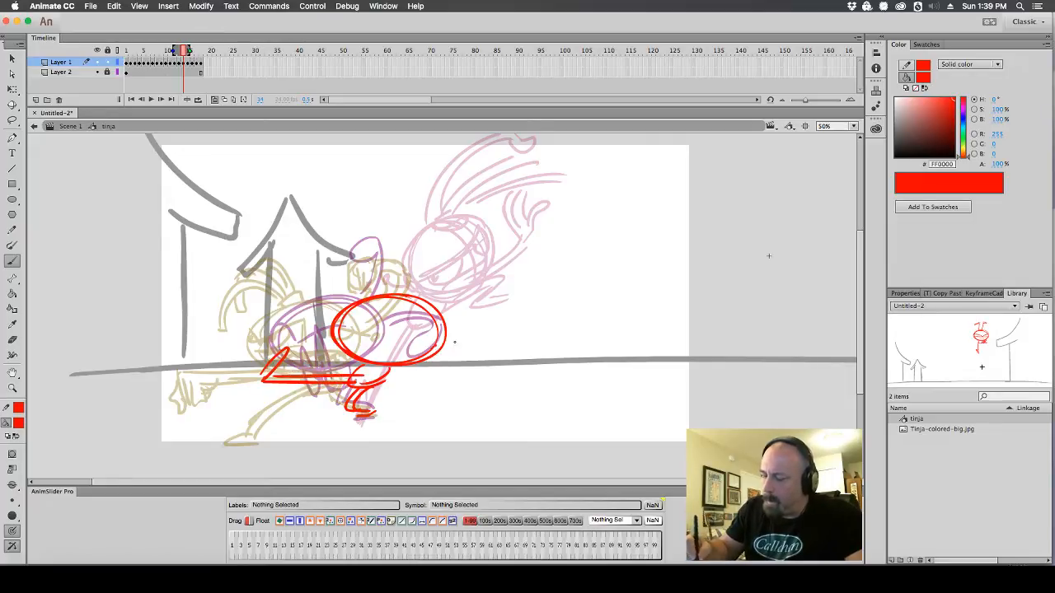
{"action": "mouse_move", "coordinate": [455, 341]}
{"action": "left_mouse_down"}
{"action": "mouse_move", "coordinate": [474, 363]}
{"action": "mouse_move", "coordinate": [445, 375]}
{"action": "mouse_move", "coordinate": [442, 247]}
{"action": "mouse_move", "coordinate": [407, 261]}
{"action": "mouse_move", "coordinate": [435, 274]}
{"action": "left_mouse_up"}
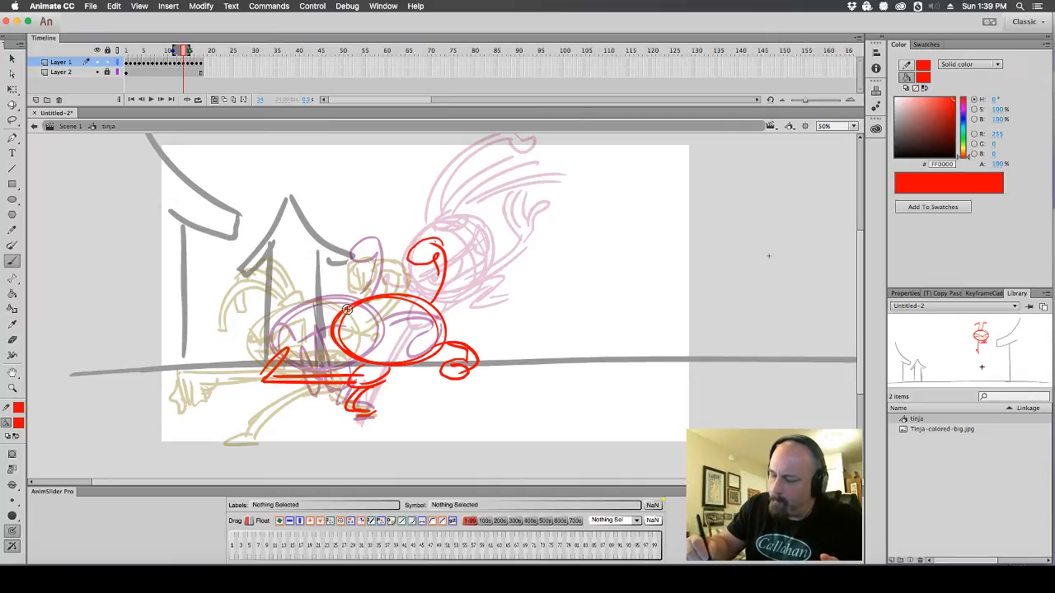
{"action": "mouse_move", "coordinate": [345, 336]}
{"action": "left_mouse_down"}
{"action": "mouse_move", "coordinate": [387, 330]}
{"action": "mouse_move", "coordinate": [386, 348]}
{"action": "left_mouse_up"}
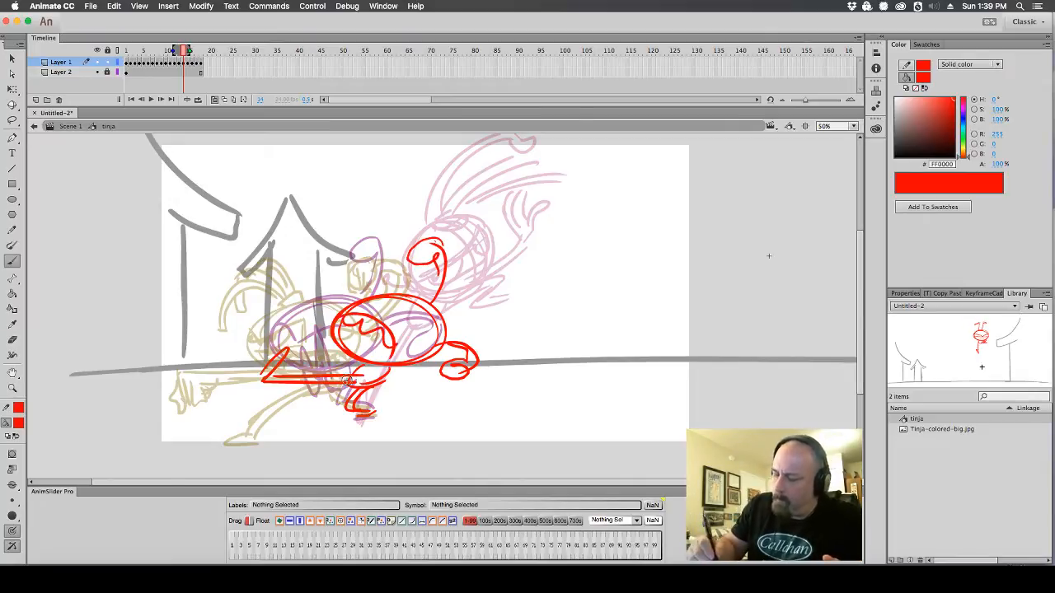
{"action": "left_click_drag", "start_coordinate": [348, 379], "coordinate": [372, 368]}
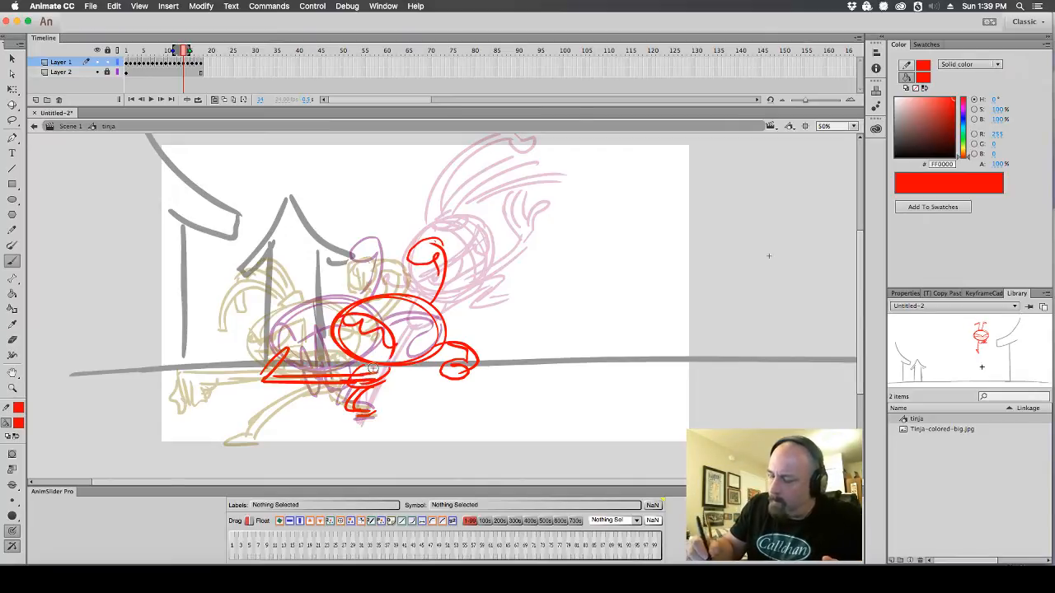
Turn off onion skinning and detail the frame 14 pose with a brow, eye, fingers on both hands and trailing headband tails
{"action": "left_click", "coordinate": [214, 100]}
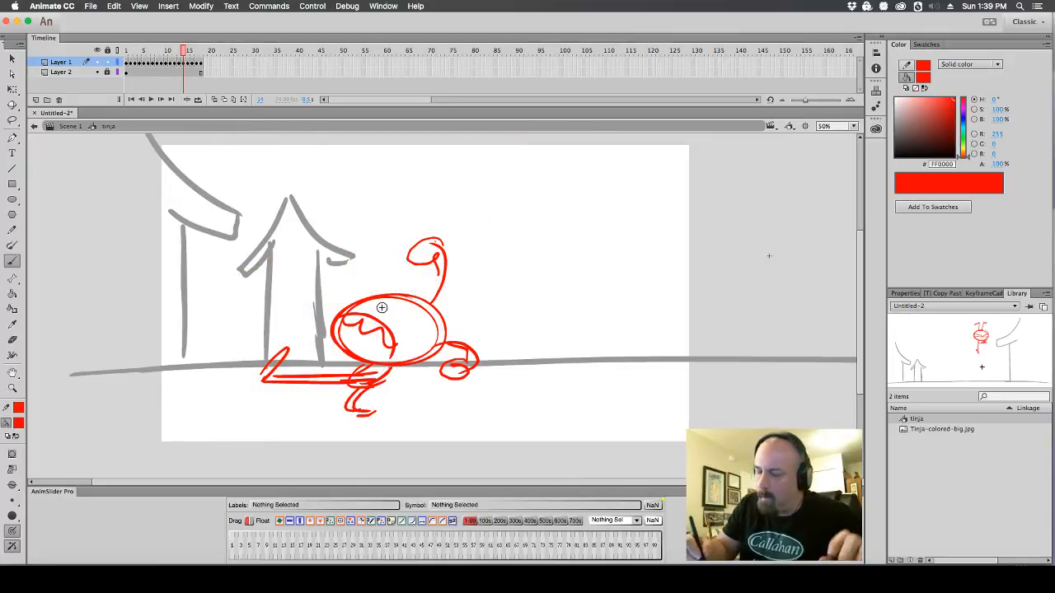
{"action": "mouse_move", "coordinate": [380, 296]}
{"action": "left_mouse_down"}
{"action": "mouse_move", "coordinate": [371, 308]}
{"action": "mouse_move", "coordinate": [444, 318]}
{"action": "left_mouse_up"}
{"action": "left_click_drag", "start_coordinate": [379, 317], "coordinate": [402, 322]}
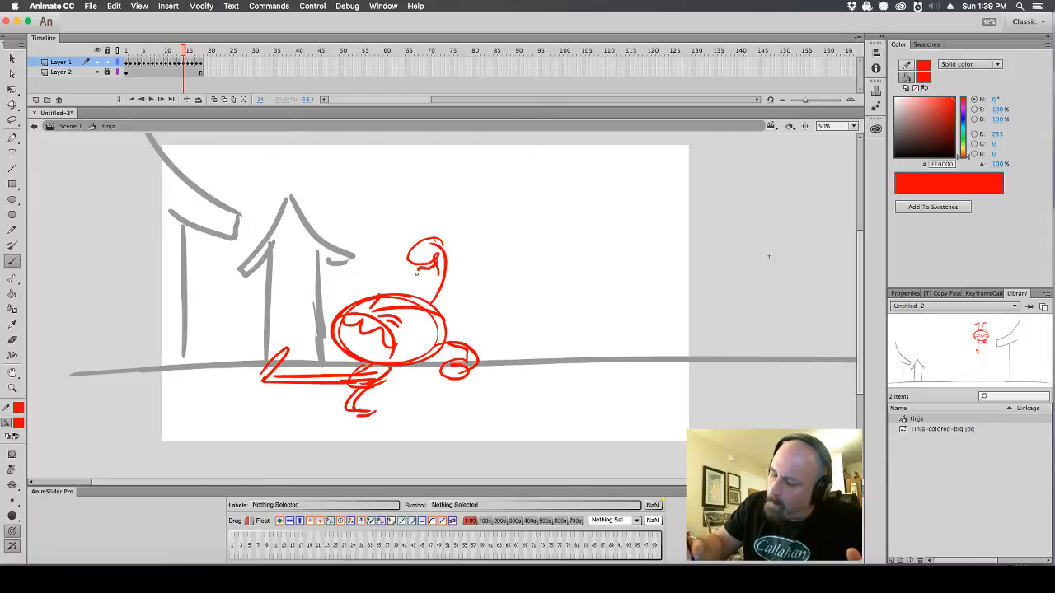
{"action": "mouse_move", "coordinate": [416, 274]}
{"action": "left_mouse_down"}
{"action": "mouse_move", "coordinate": [411, 259]}
{"action": "mouse_move", "coordinate": [435, 237]}
{"action": "left_mouse_up"}
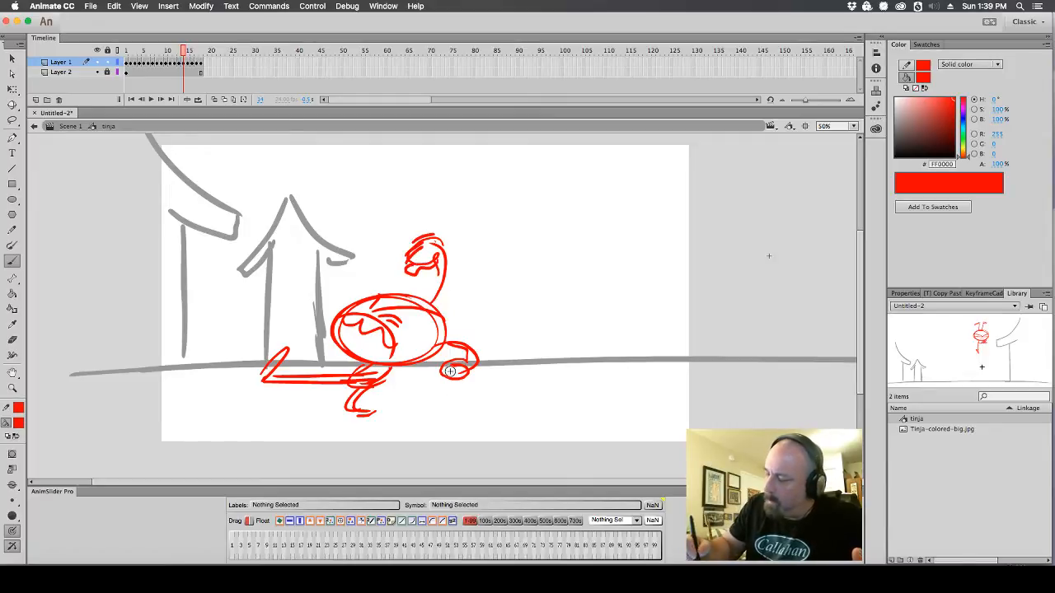
{"action": "mouse_move", "coordinate": [430, 381]}
{"action": "left_mouse_down"}
{"action": "mouse_move", "coordinate": [452, 356]}
{"action": "mouse_move", "coordinate": [445, 373]}
{"action": "left_mouse_up"}
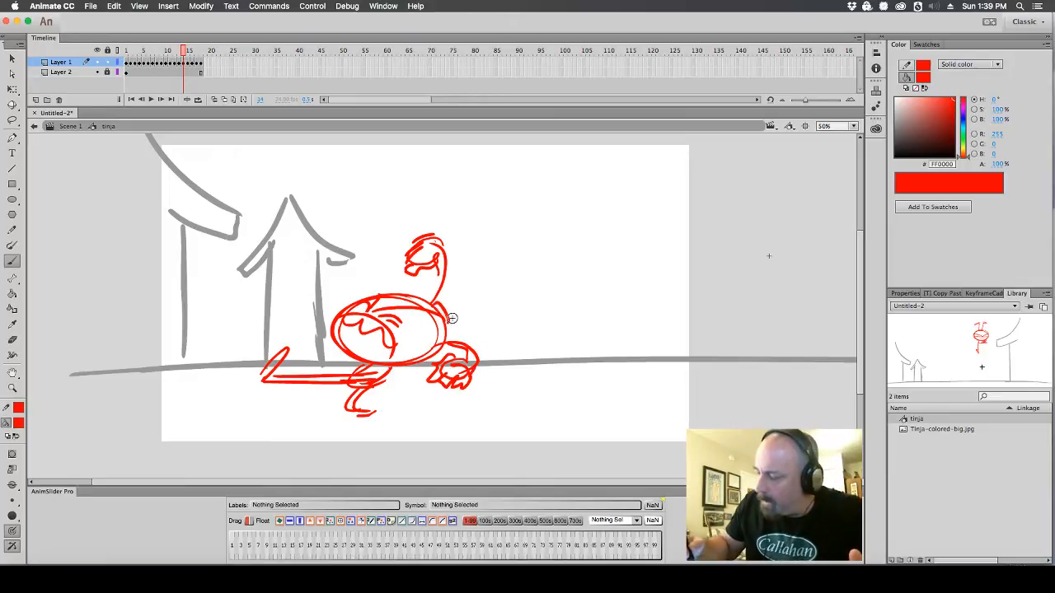
{"action": "mouse_move", "coordinate": [450, 318]}
{"action": "left_mouse_down"}
{"action": "mouse_move", "coordinate": [517, 344]}
{"action": "mouse_move", "coordinate": [477, 307]}
{"action": "mouse_move", "coordinate": [490, 331]}
{"action": "mouse_move", "coordinate": [521, 316]}
{"action": "left_mouse_up"}
{"action": "left_click_drag", "start_coordinate": [455, 306], "coordinate": [518, 297]}
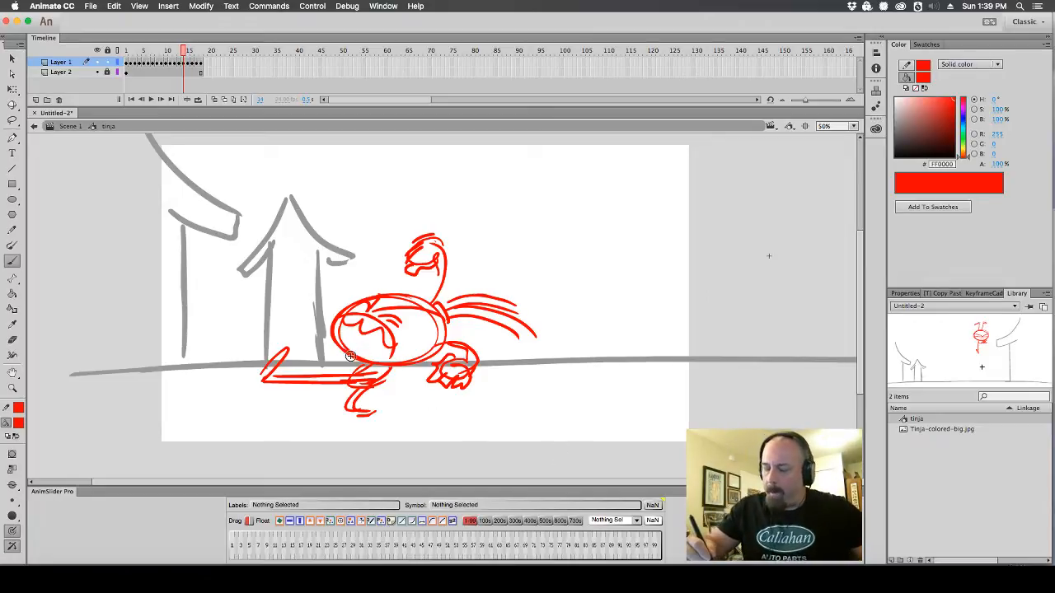
{"action": "left_click_drag", "start_coordinate": [373, 354], "coordinate": [389, 360]}
On frame 13, add the eye, headband knot, fingers on both hands and the hip to the landing pose
{"action": "key", "text": "Return"}
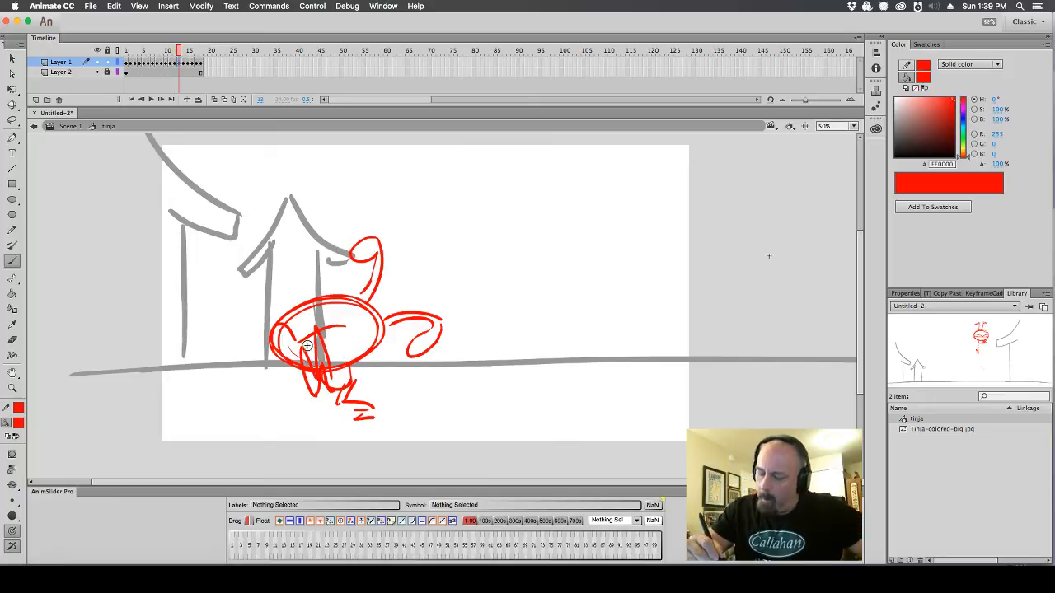
{"action": "left_click_drag", "start_coordinate": [348, 328], "coordinate": [340, 343]}
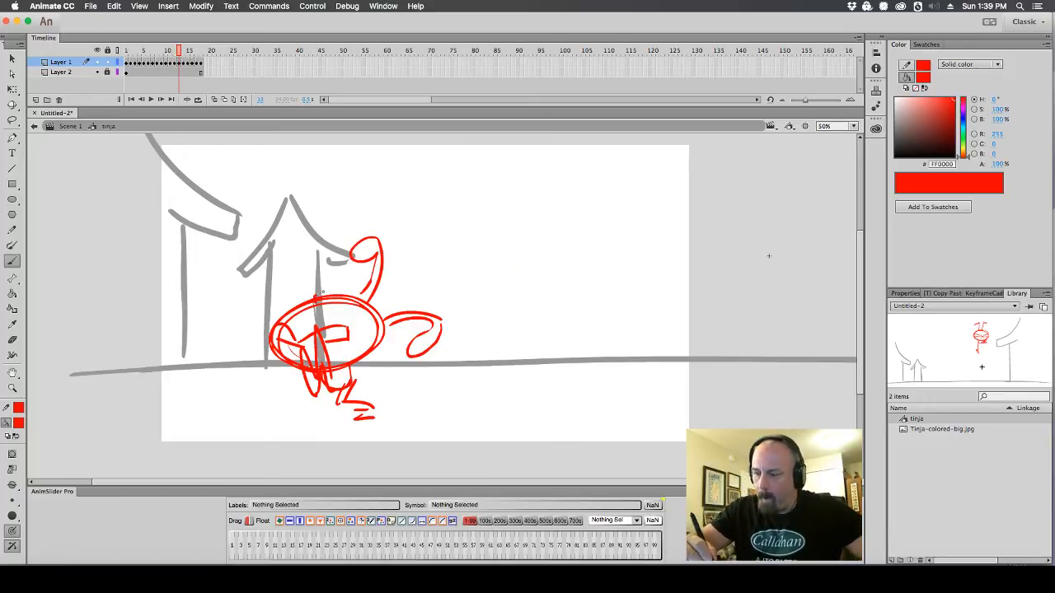
{"action": "left_click_drag", "start_coordinate": [315, 299], "coordinate": [339, 292]}
{"action": "left_click_drag", "start_coordinate": [348, 248], "coordinate": [381, 240]}
{"action": "mouse_move", "coordinate": [418, 335]}
{"action": "left_mouse_down"}
{"action": "mouse_move", "coordinate": [398, 358]}
{"action": "mouse_move", "coordinate": [435, 356]}
{"action": "left_mouse_up"}
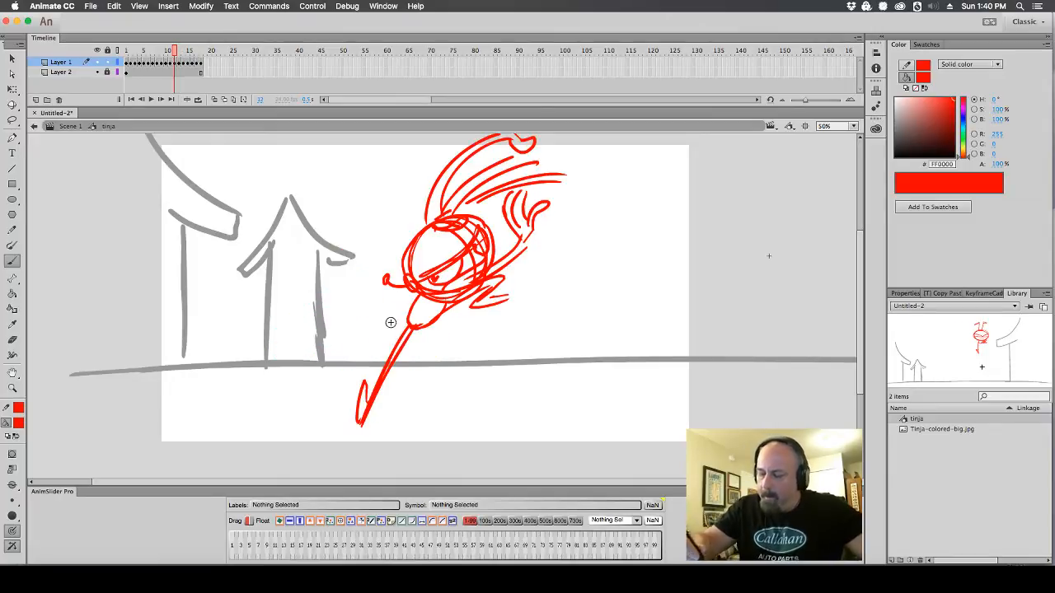
{"action": "key", "text": "."}
{"action": "mouse_move", "coordinate": [361, 364]}
{"action": "left_mouse_down"}
{"action": "mouse_move", "coordinate": [349, 389]}
{"action": "mouse_move", "coordinate": [338, 371]}
{"action": "left_mouse_up"}
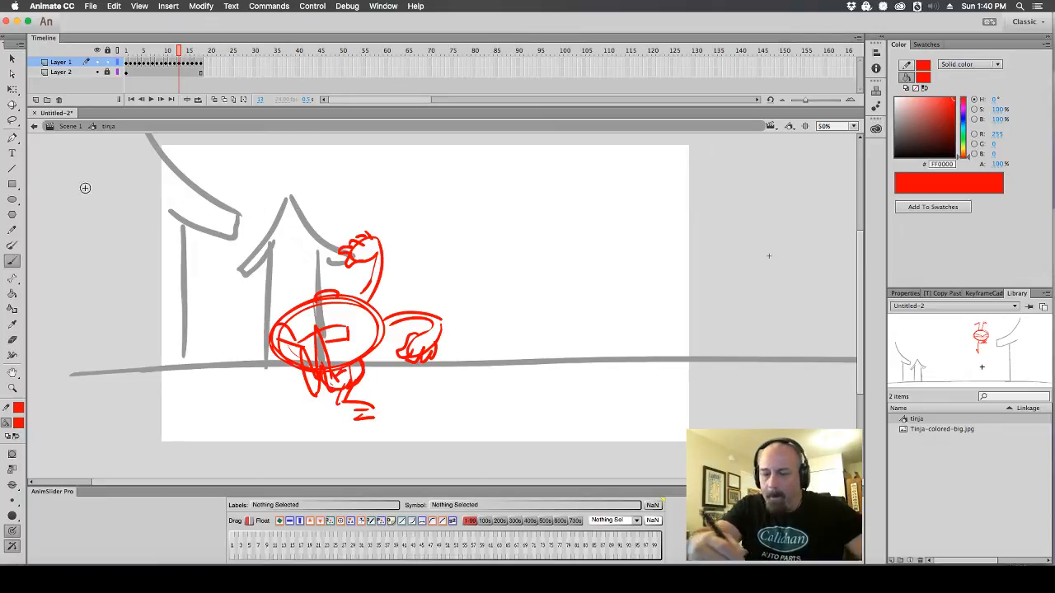
Lasso and delete the front leg on frame 13, then redraw it bent in front of the body and restore the lower body outline
{"action": "left_click", "coordinate": [12, 120]}
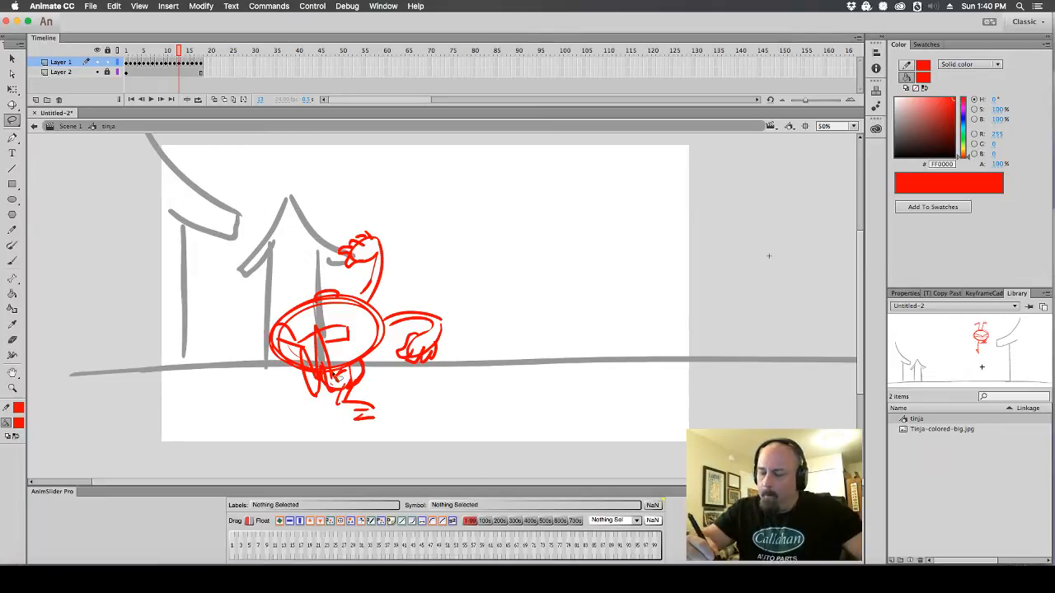
{"action": "mouse_move", "coordinate": [336, 375]}
{"action": "left_mouse_down"}
{"action": "mouse_move", "coordinate": [317, 325]}
{"action": "mouse_move", "coordinate": [300, 362]}
{"action": "mouse_move", "coordinate": [338, 403]}
{"action": "left_mouse_up"}
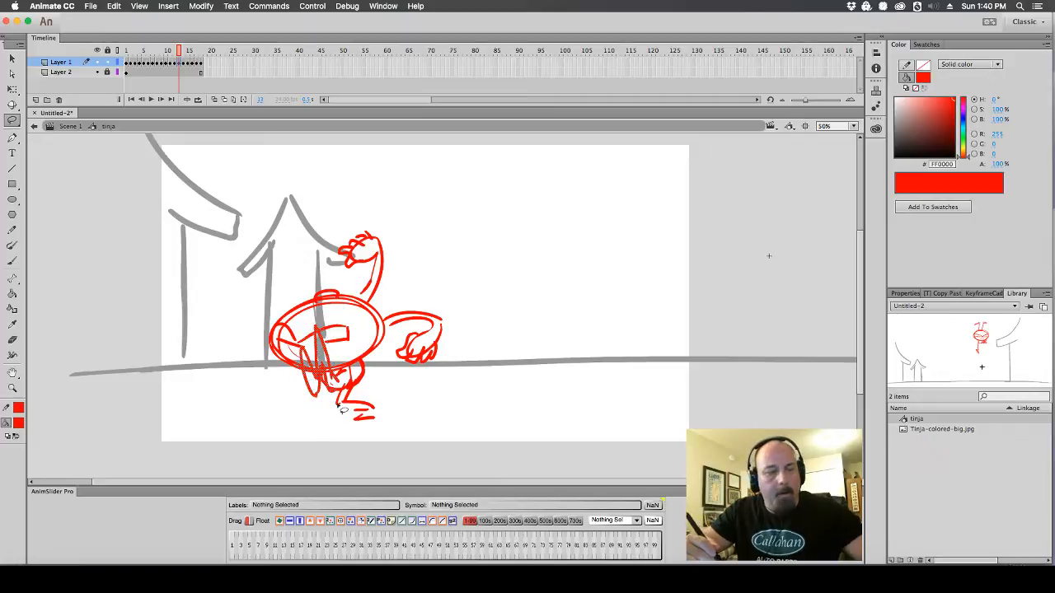
{"action": "key", "text": "Delete"}
{"action": "left_click", "coordinate": [11, 261]}
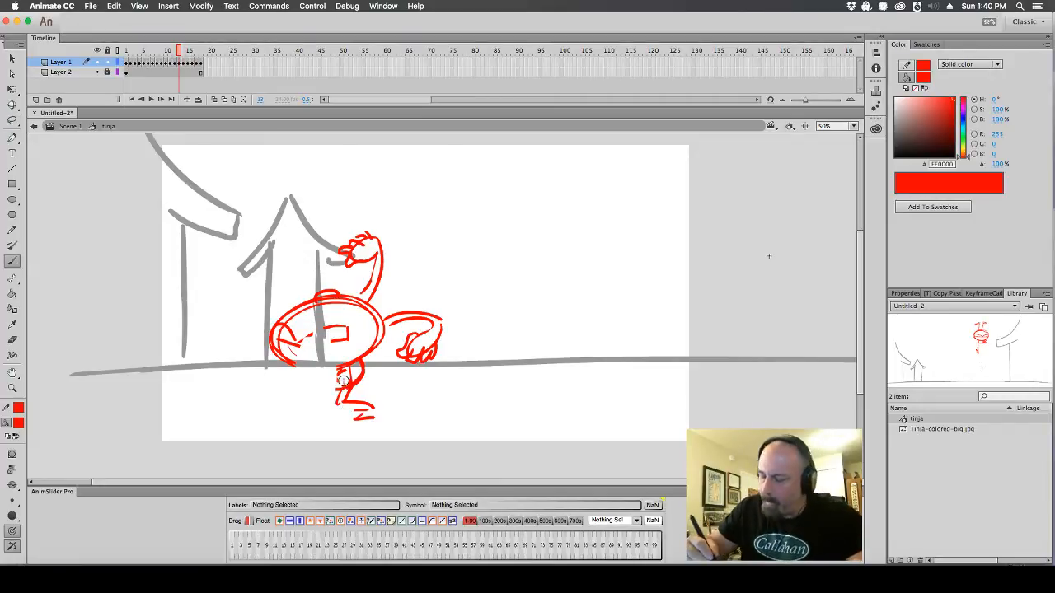
{"action": "mouse_move", "coordinate": [330, 330]}
{"action": "left_mouse_down"}
{"action": "mouse_move", "coordinate": [312, 370]}
{"action": "mouse_move", "coordinate": [341, 389]}
{"action": "left_mouse_up"}
{"action": "left_click_drag", "start_coordinate": [293, 360], "coordinate": [305, 370]}
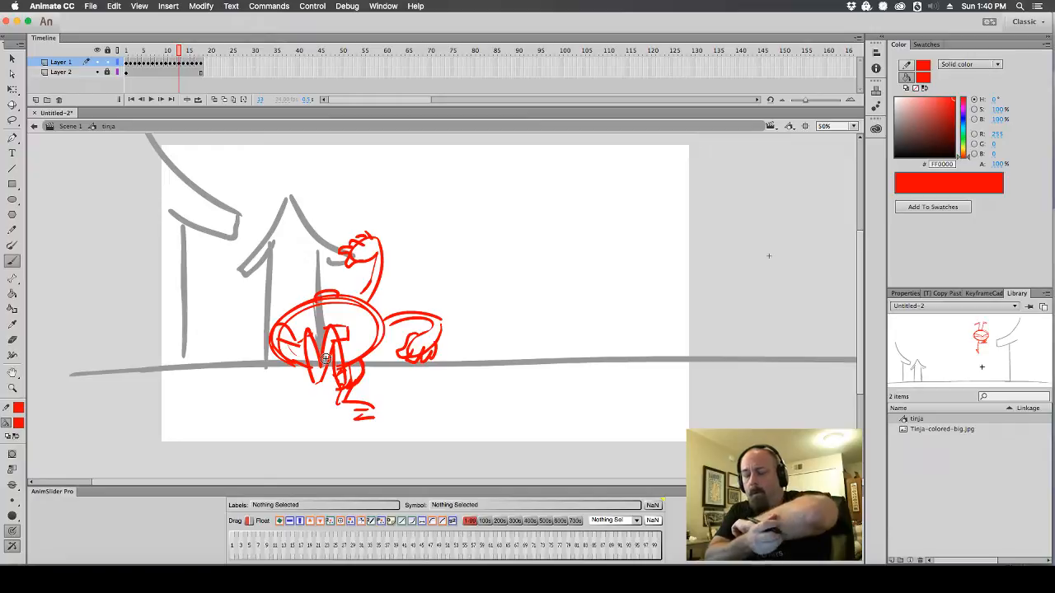
Compare with frame 12 and draw the headband tails sweeping up from the head on frame 13
{"action": "key", "text": "comma"}
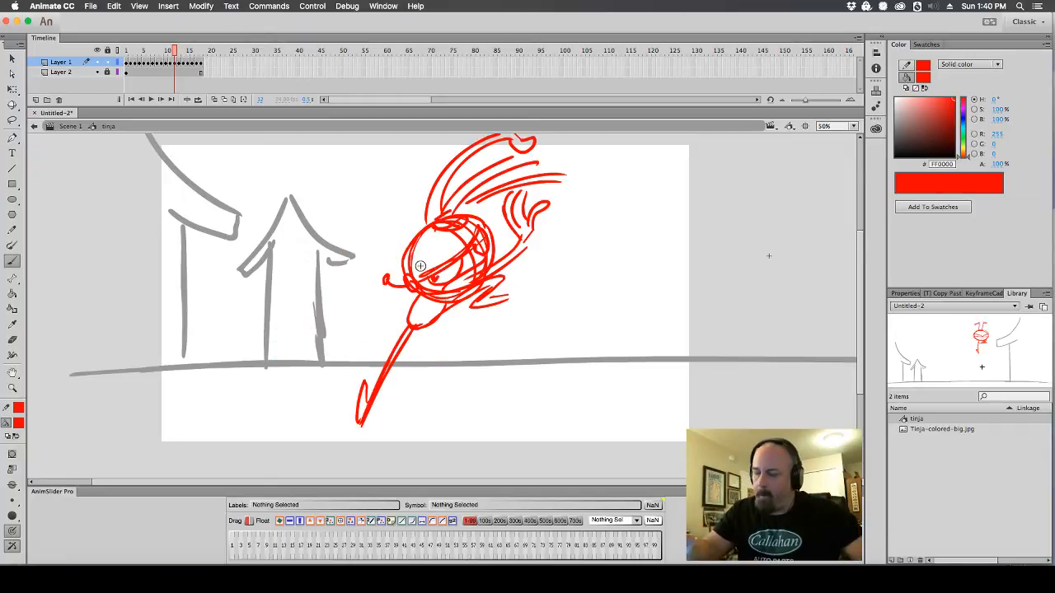
{"action": "key", "text": "period"}
{"action": "mouse_move", "coordinate": [317, 295]}
{"action": "left_mouse_down"}
{"action": "mouse_move", "coordinate": [238, 267]}
{"action": "mouse_move", "coordinate": [318, 289]}
{"action": "mouse_move", "coordinate": [318, 244]}
{"action": "left_mouse_up"}
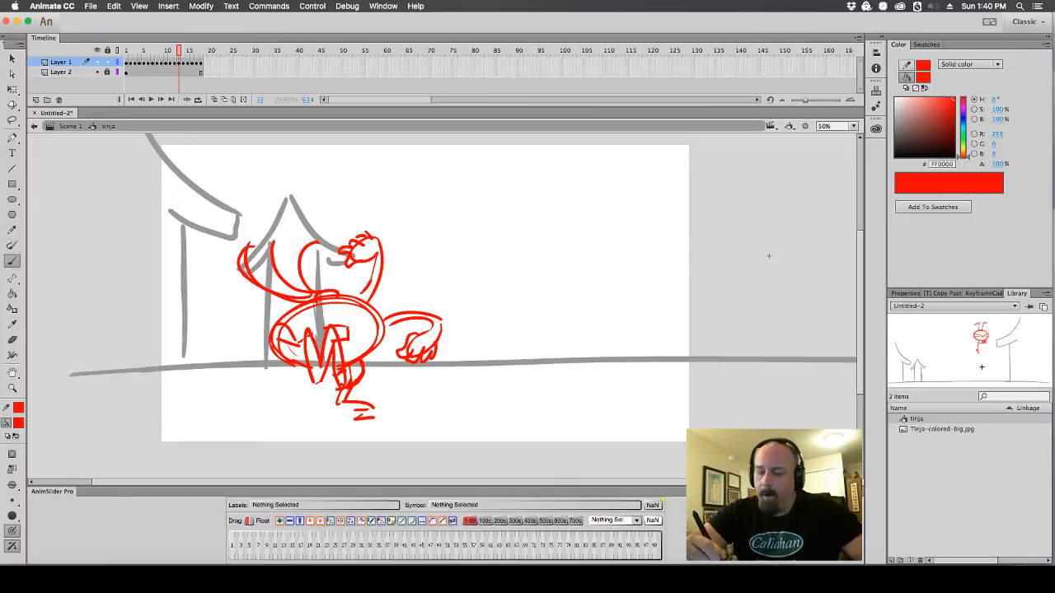
Thicken the upswept headband tails on frame 13 and flip through frames 10 to 14 to check the motion
{"action": "mouse_move", "coordinate": [249, 246]}
{"action": "left_mouse_down"}
{"action": "mouse_move", "coordinate": [266, 287]}
{"action": "mouse_move", "coordinate": [290, 294]}
{"action": "mouse_move", "coordinate": [320, 241]}
{"action": "mouse_move", "coordinate": [316, 290]}
{"action": "left_mouse_up"}
{"action": "left_click_drag", "start_coordinate": [312, 238], "coordinate": [303, 284]}
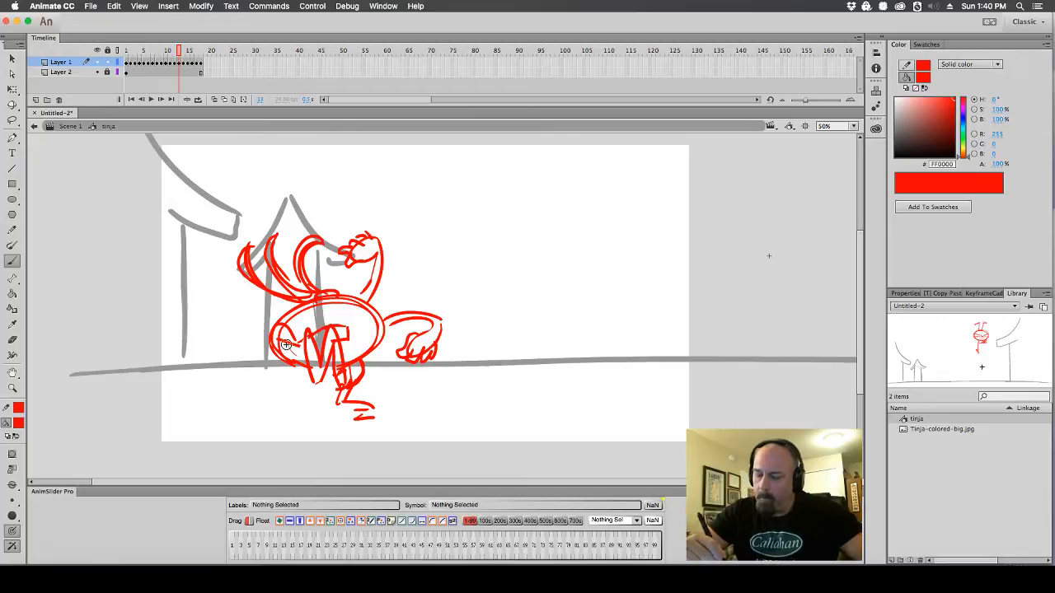
{"action": "key", "text": "."}
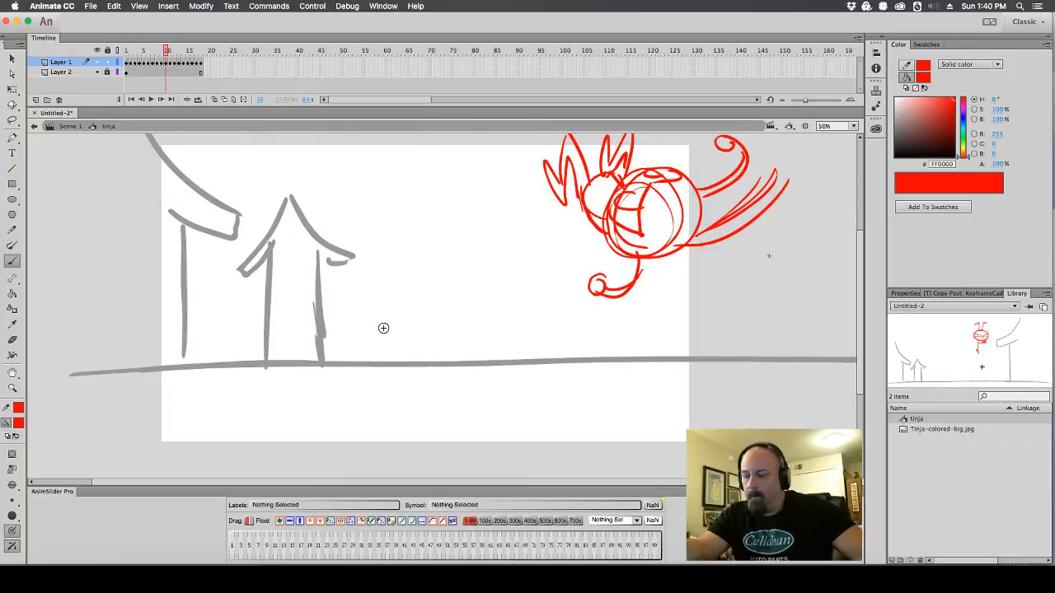
{"action": "key", "text": "."}
{"action": "key", "text": "."}
{"action": "key", "text": "."}
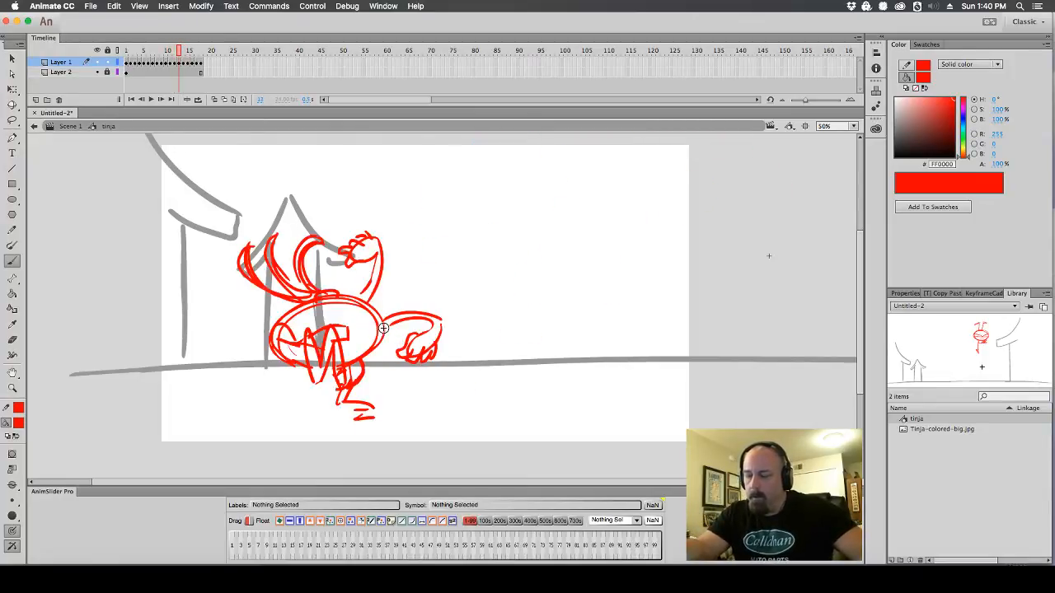
{"action": "key", "text": "."}
{"action": "key", "text": "."}
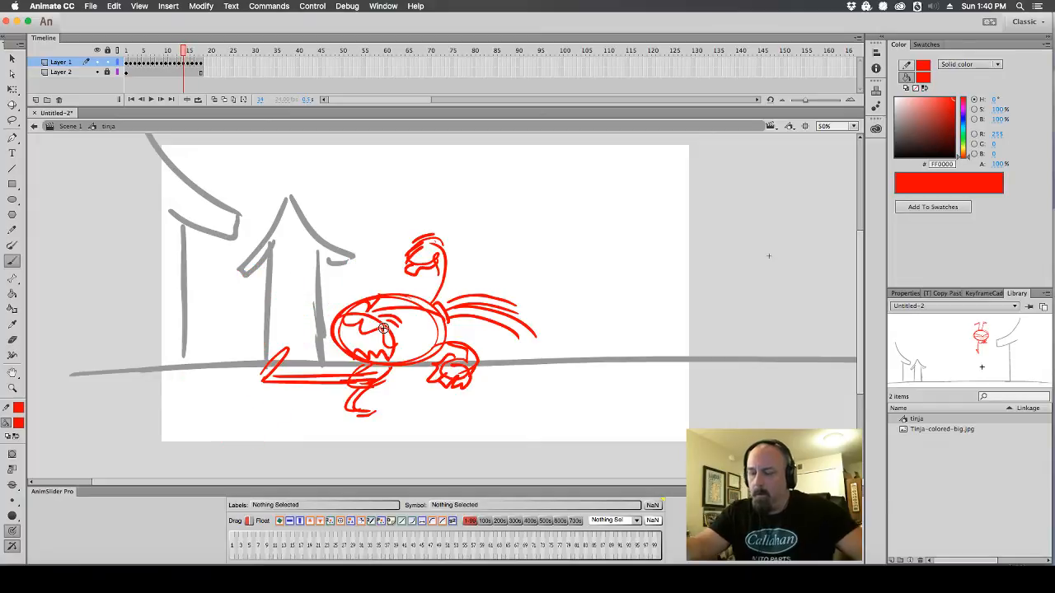
Insert a frame after frame 14, clear frame 15 to an empty drawing, and limit onion skinning to the adjacent frames
{"action": "left_click", "coordinate": [185, 64]}
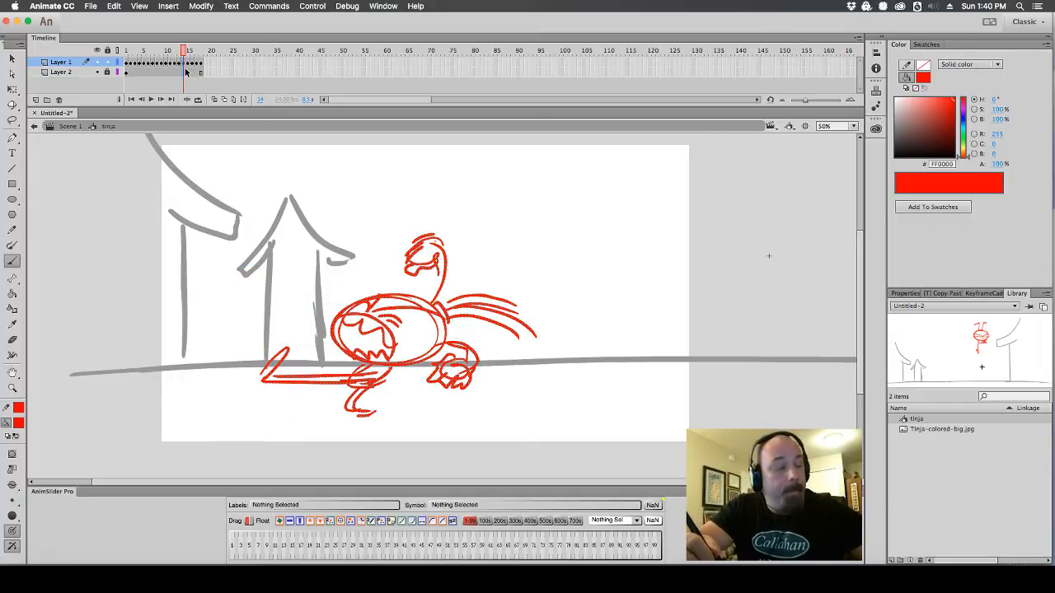
{"action": "key", "text": "F5"}
{"action": "left_click", "coordinate": [189, 65]}
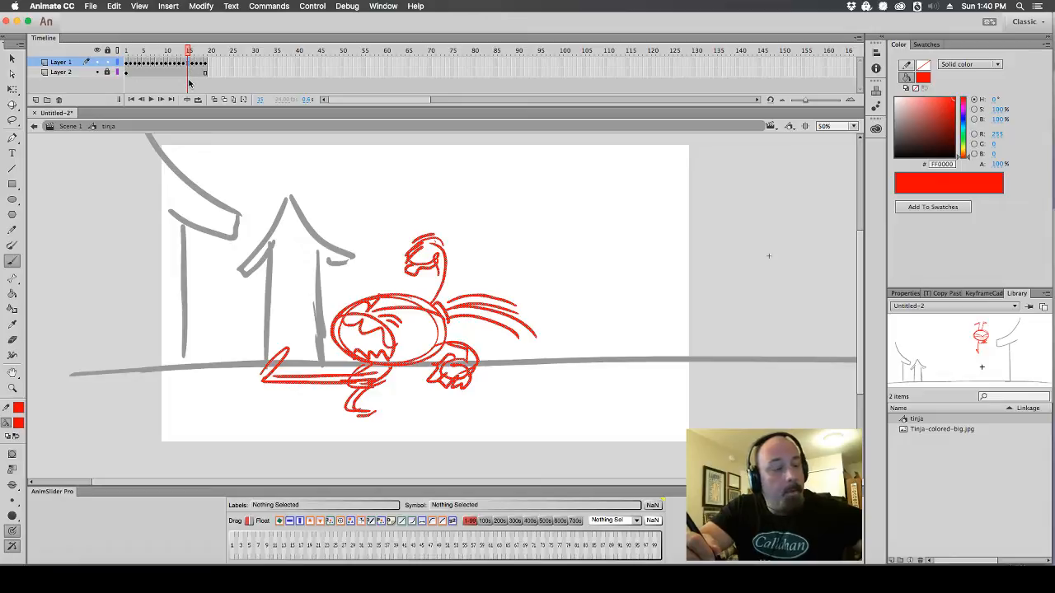
{"action": "key", "text": "Delete"}
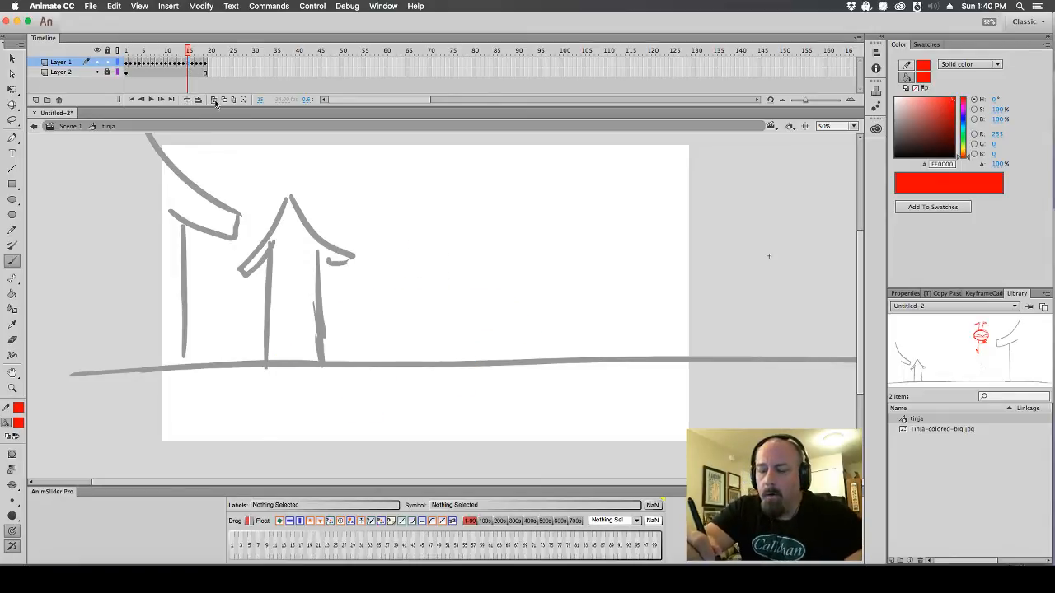
{"action": "left_click", "coordinate": [213, 99]}
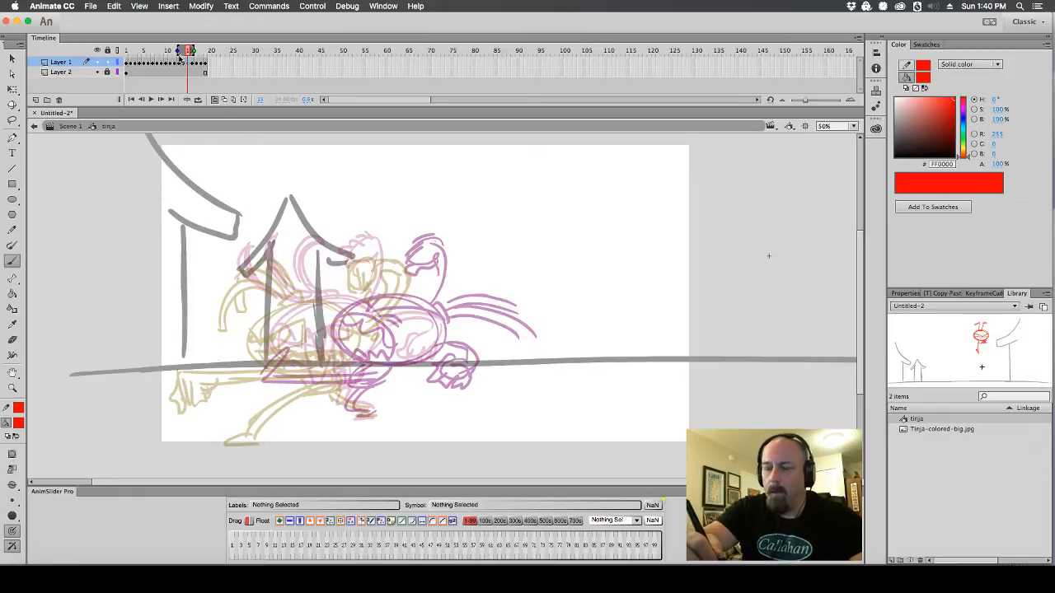
{"action": "left_click_drag", "start_coordinate": [178, 51], "coordinate": [184, 52]}
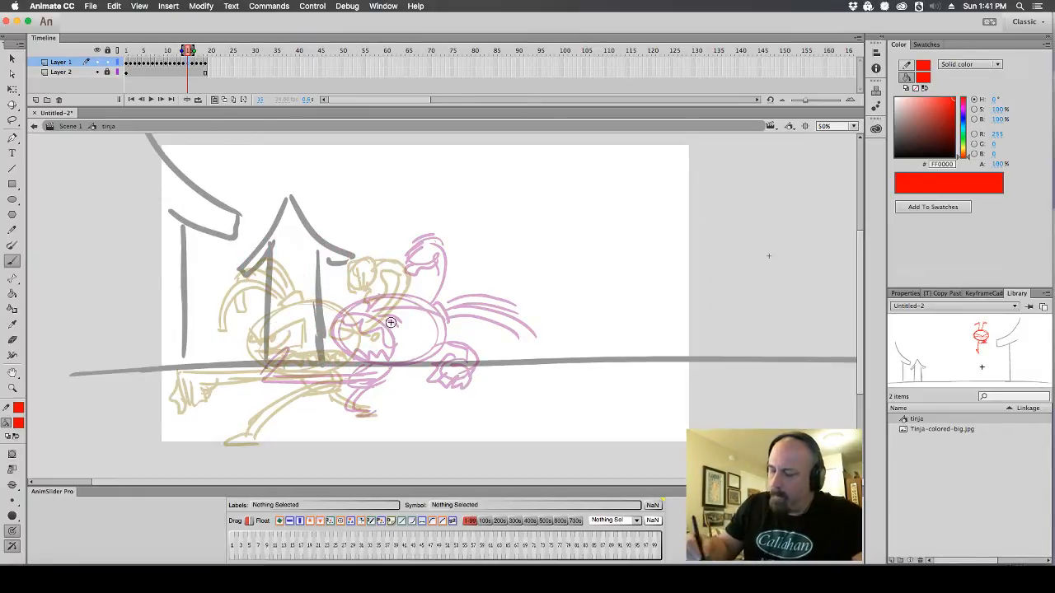
Return to Scene 1, turn off onion skinning and clear the Layer 2 keyframes around frame 15
{"action": "left_click", "coordinate": [75, 130]}
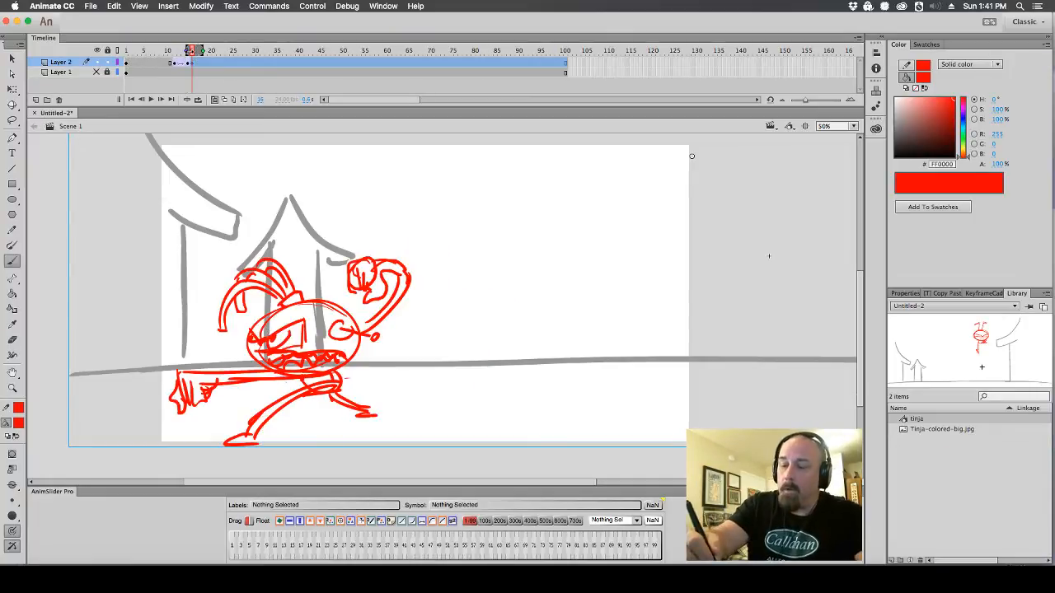
{"action": "mouse_move", "coordinate": [193, 51]}
{"action": "left_mouse_down"}
{"action": "mouse_move", "coordinate": [165, 51]}
{"action": "mouse_move", "coordinate": [193, 56]}
{"action": "left_mouse_up"}
{"action": "left_click", "coordinate": [190, 65]}
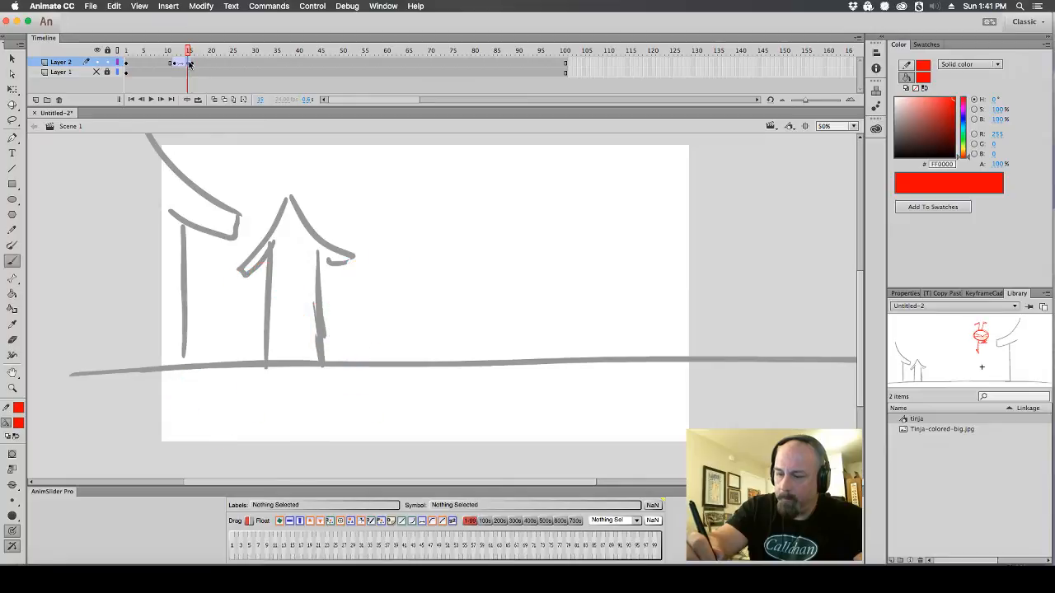
{"action": "right_click", "coordinate": [191, 65]}
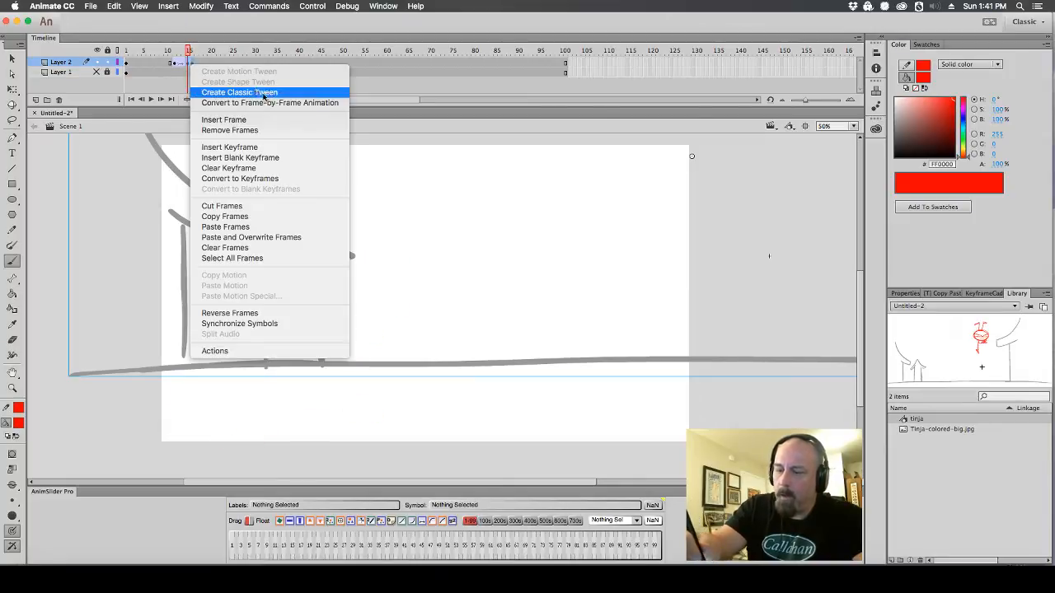
{"action": "left_click", "coordinate": [277, 168]}
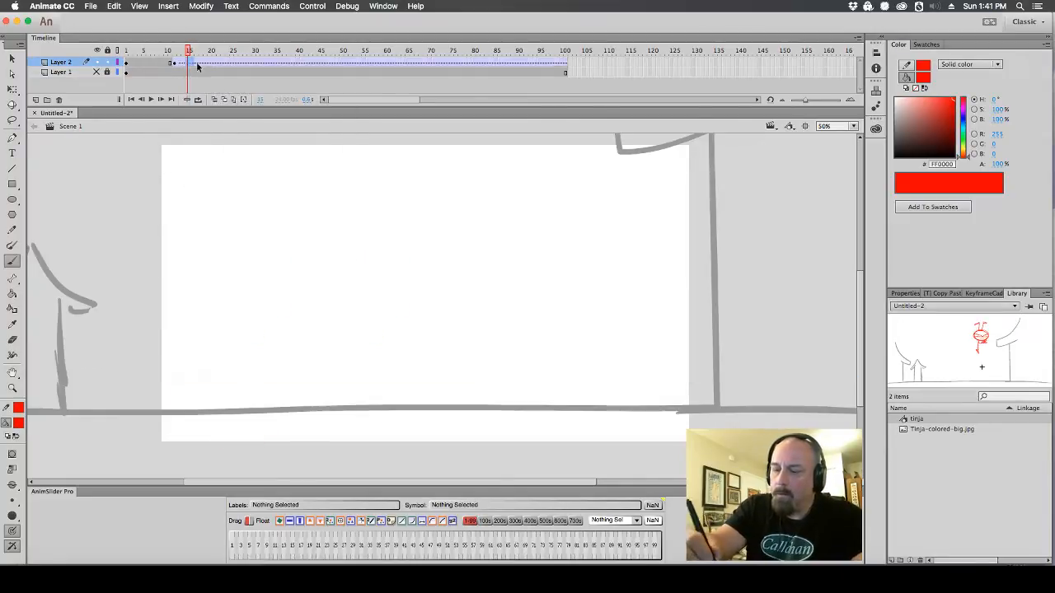
Reposition the tinja symbol at frame 18 to bring the character back on stage, and nudge it upward at frame 15
{"action": "left_click", "coordinate": [201, 65]}
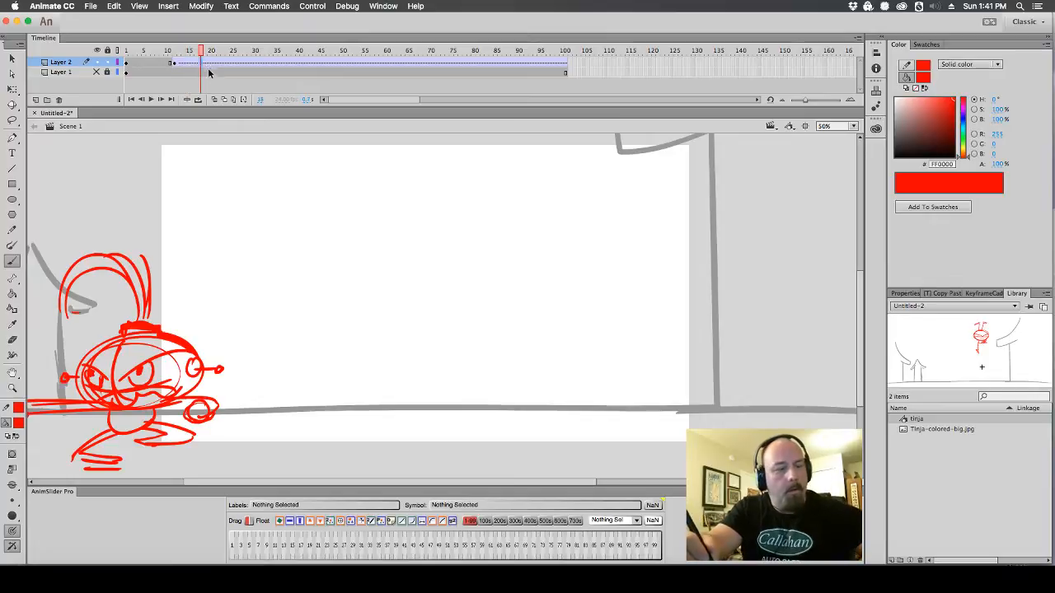
{"action": "key", "text": "super+a"}
{"action": "key", "text": "q"}
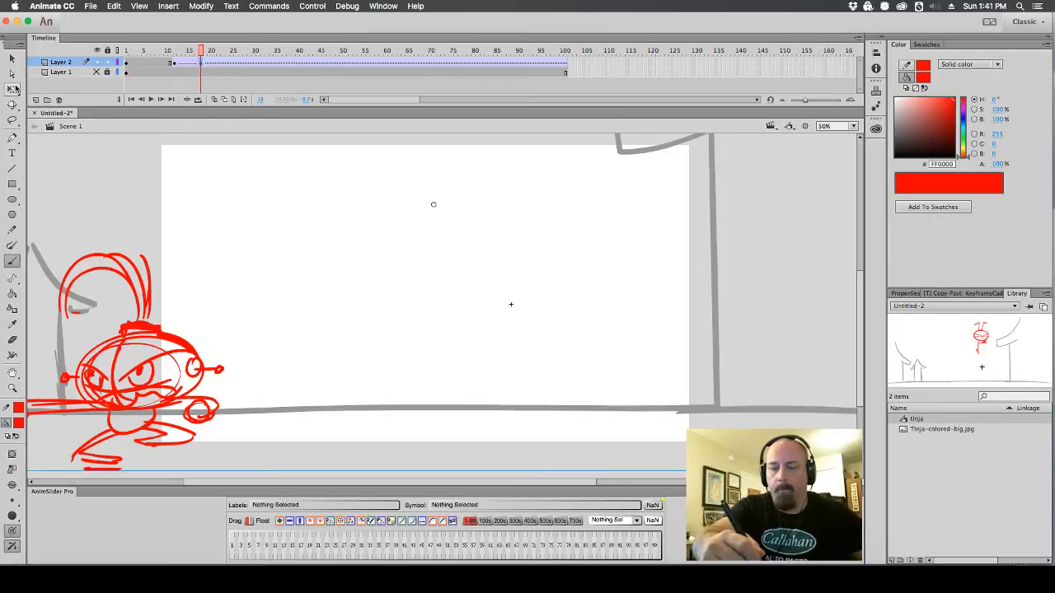
{"action": "left_click_drag", "start_coordinate": [196, 353], "coordinate": [430, 307]}
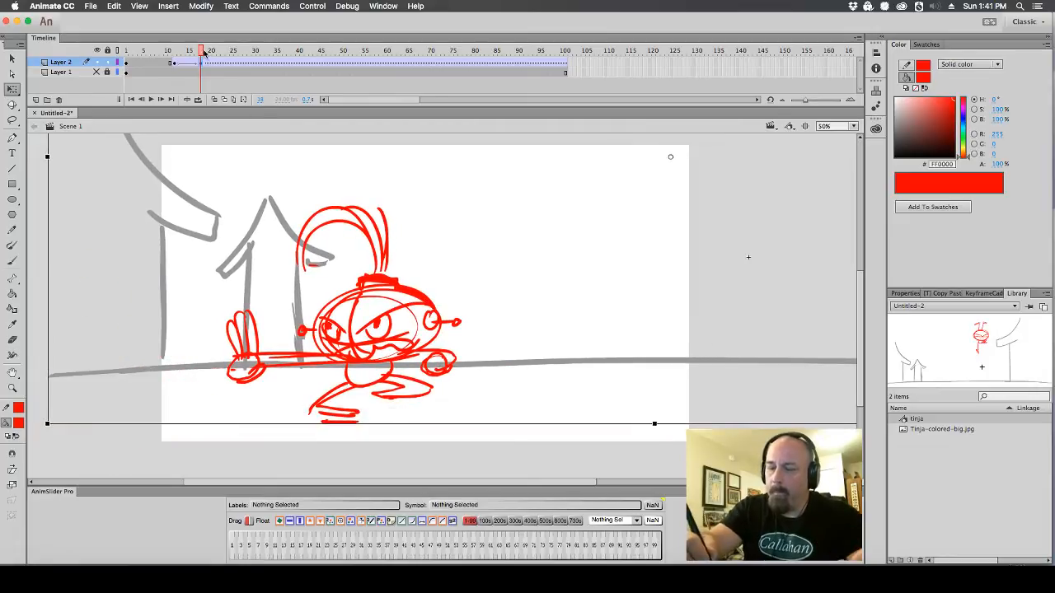
{"action": "mouse_move", "coordinate": [203, 51]}
{"action": "left_mouse_down"}
{"action": "mouse_move", "coordinate": [171, 52]}
{"action": "mouse_move", "coordinate": [197, 52]}
{"action": "mouse_move", "coordinate": [188, 52]}
{"action": "left_mouse_up"}
{"action": "left_click_drag", "start_coordinate": [315, 387], "coordinate": [327, 373]}
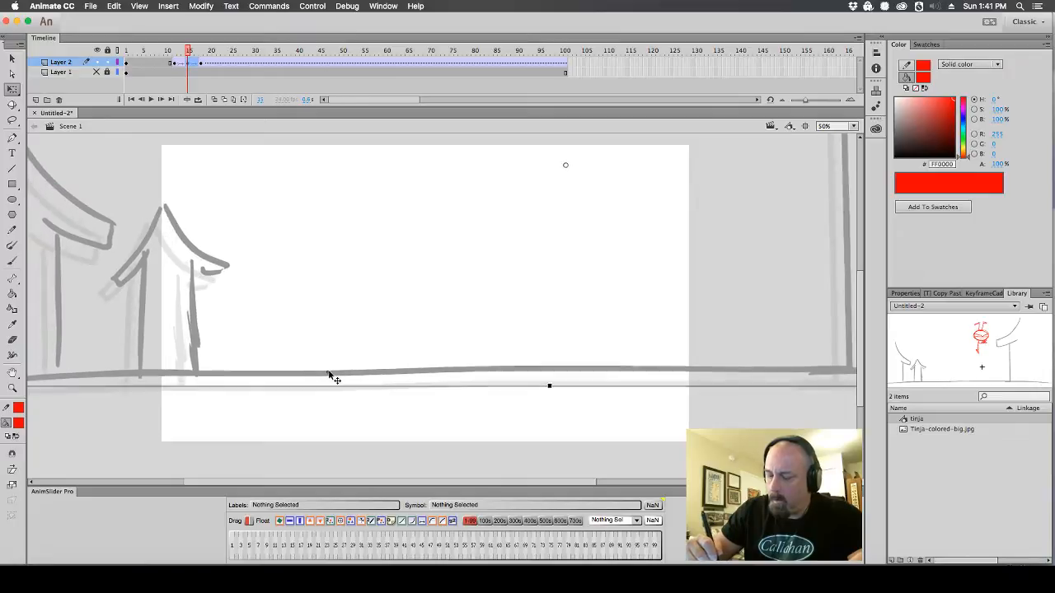
{"action": "mouse_move", "coordinate": [189, 50]}
{"action": "left_mouse_down"}
{"action": "mouse_move", "coordinate": [163, 56]}
{"action": "mouse_move", "coordinate": [205, 56]}
{"action": "mouse_move", "coordinate": [201, 64]}
{"action": "left_mouse_up"}
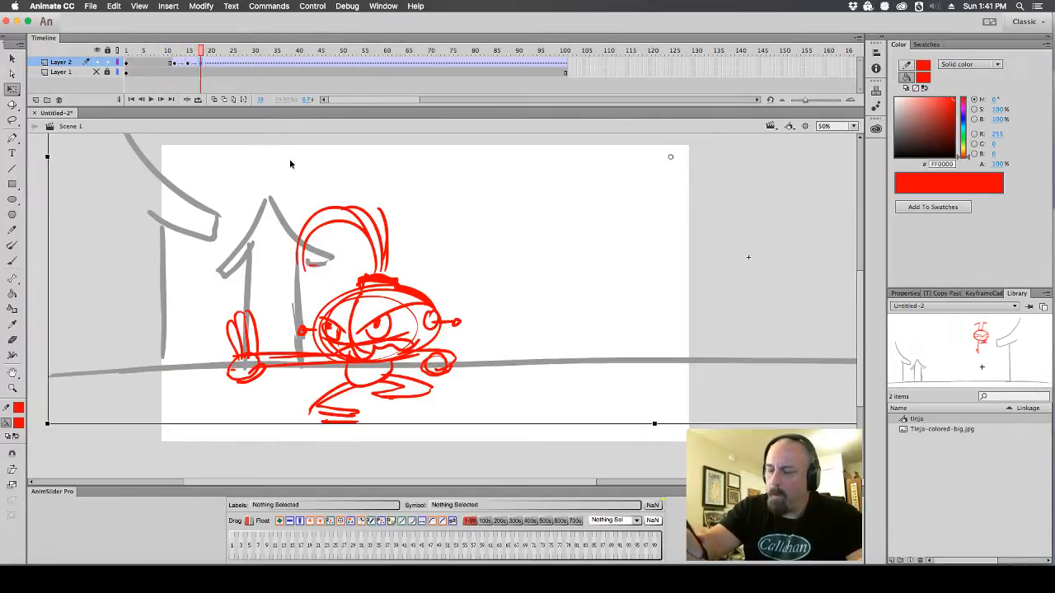
Inside the tinja symbol, turn on onion skinning at frame 15 and brush the body oval and outstretched front arm
{"action": "double_click", "coordinate": [404, 290]}
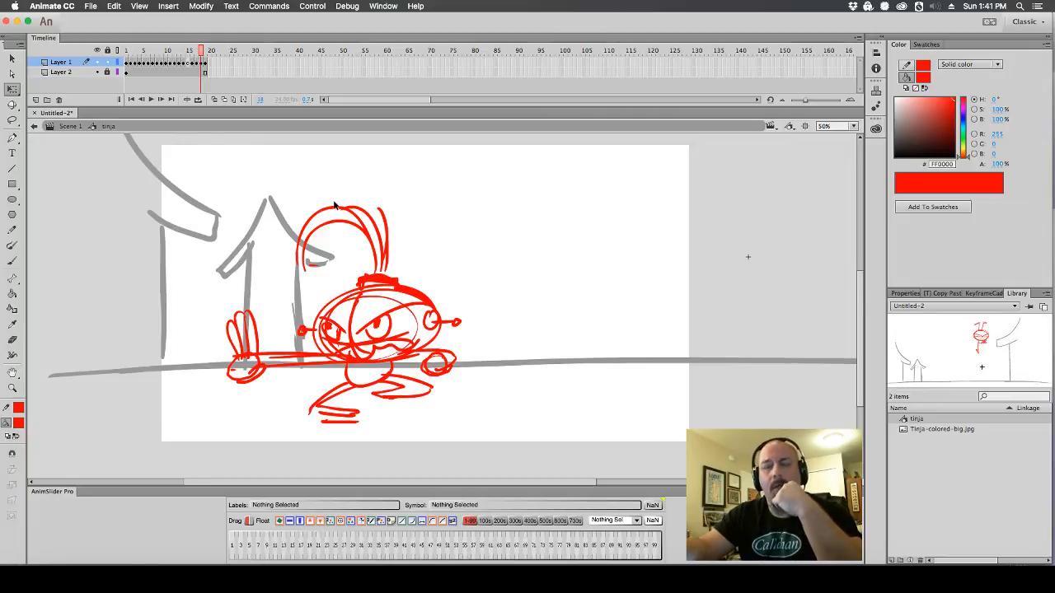
{"action": "left_click", "coordinate": [203, 53]}
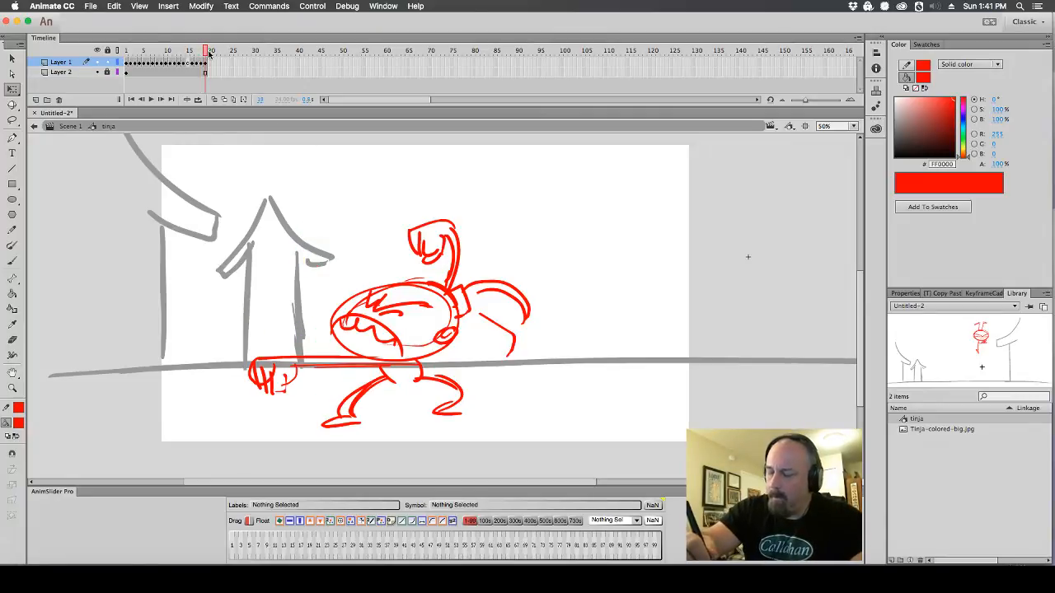
{"action": "mouse_move", "coordinate": [212, 62]}
{"action": "left_mouse_down"}
{"action": "mouse_move", "coordinate": [191, 55]}
{"action": "mouse_move", "coordinate": [190, 63]}
{"action": "left_mouse_up"}
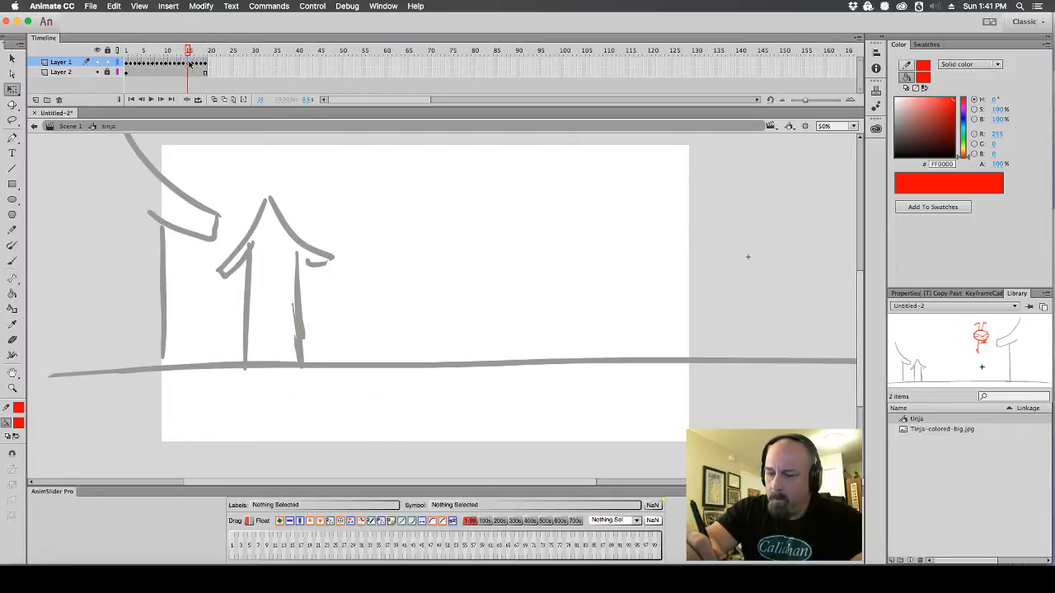
{"action": "left_click", "coordinate": [216, 99]}
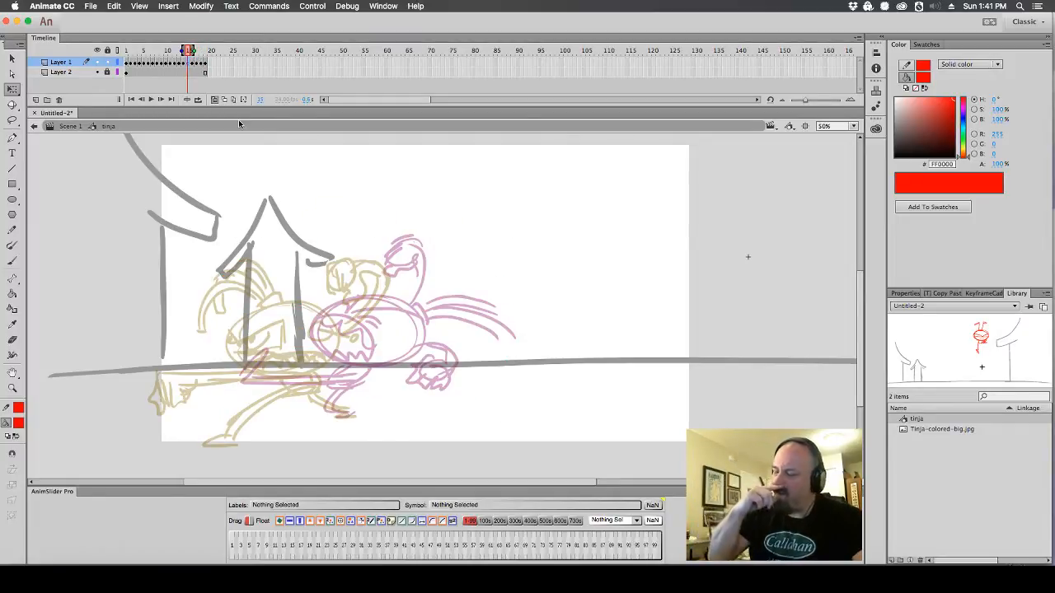
{"action": "left_click", "coordinate": [14, 262]}
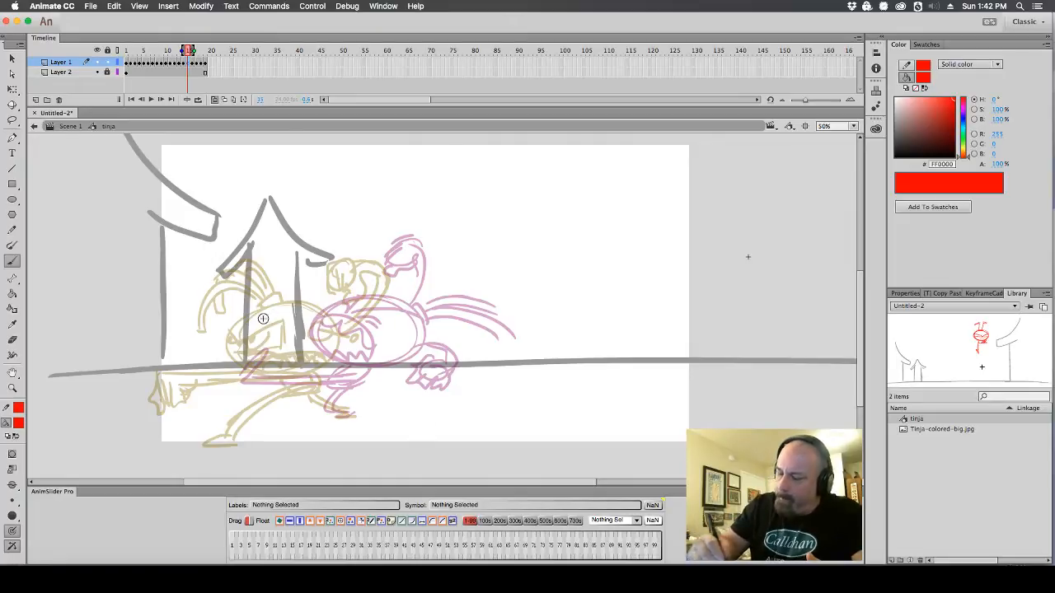
{"action": "mouse_move", "coordinate": [321, 357]}
{"action": "left_mouse_down"}
{"action": "mouse_move", "coordinate": [346, 326]}
{"action": "mouse_move", "coordinate": [272, 371]}
{"action": "mouse_move", "coordinate": [235, 346]}
{"action": "mouse_move", "coordinate": [147, 355]}
{"action": "mouse_move", "coordinate": [155, 375]}
{"action": "mouse_move", "coordinate": [179, 363]}
{"action": "mouse_move", "coordinate": [169, 386]}
{"action": "mouse_move", "coordinate": [191, 389]}
{"action": "mouse_move", "coordinate": [175, 378]}
{"action": "mouse_move", "coordinate": [181, 367]}
{"action": "mouse_move", "coordinate": [169, 381]}
{"action": "mouse_move", "coordinate": [161, 372]}
{"action": "mouse_move", "coordinate": [252, 350]}
{"action": "left_mouse_up"}
Try several lines for the rear arm on frame 15, undo the poor ones, and draw it arching back with a drooping hand
{"action": "left_click_drag", "start_coordinate": [363, 346], "coordinate": [419, 347]}
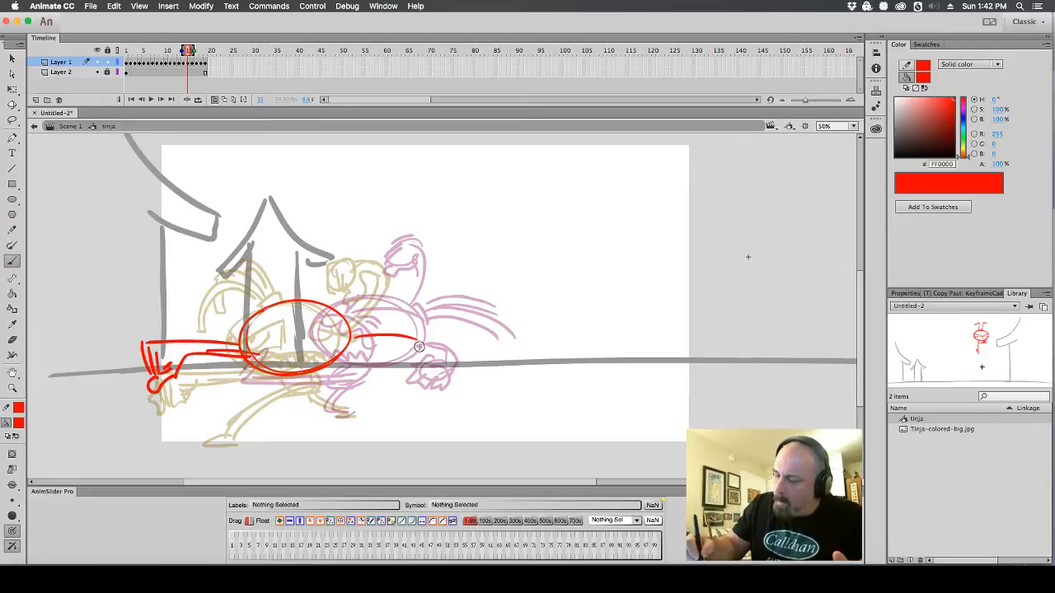
{"action": "key", "text": "super+z"}
{"action": "mouse_move", "coordinate": [348, 318]}
{"action": "left_mouse_down"}
{"action": "mouse_move", "coordinate": [407, 283]}
{"action": "mouse_move", "coordinate": [411, 334]}
{"action": "left_mouse_up"}
{"action": "key", "text": "super+z"}
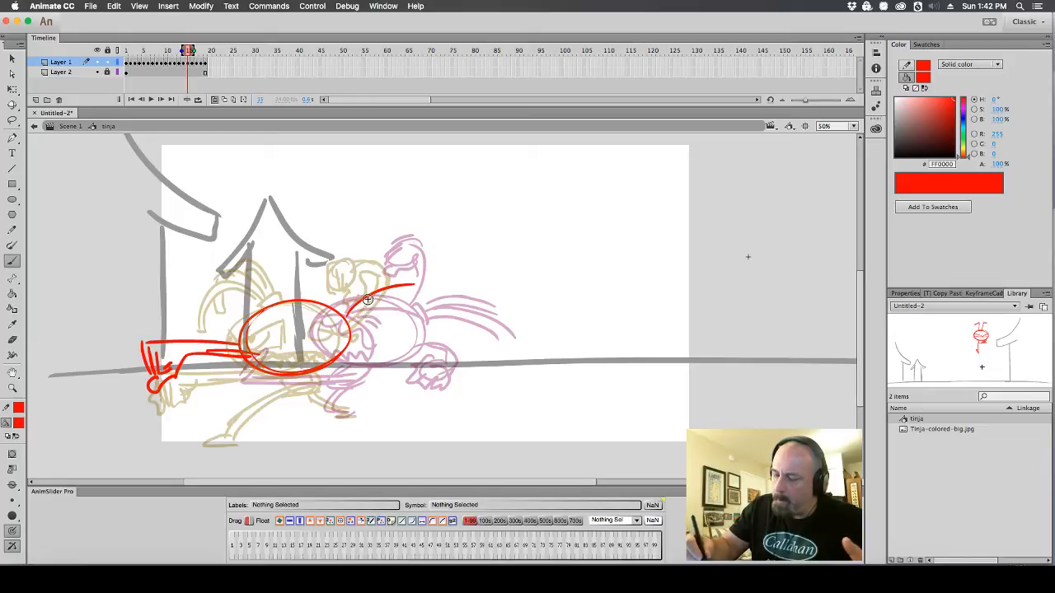
{"action": "mouse_move", "coordinate": [367, 295]}
{"action": "left_mouse_down"}
{"action": "mouse_move", "coordinate": [423, 301]}
{"action": "mouse_move", "coordinate": [406, 314]}
{"action": "mouse_move", "coordinate": [407, 337]}
{"action": "mouse_move", "coordinate": [418, 308]}
{"action": "left_mouse_up"}
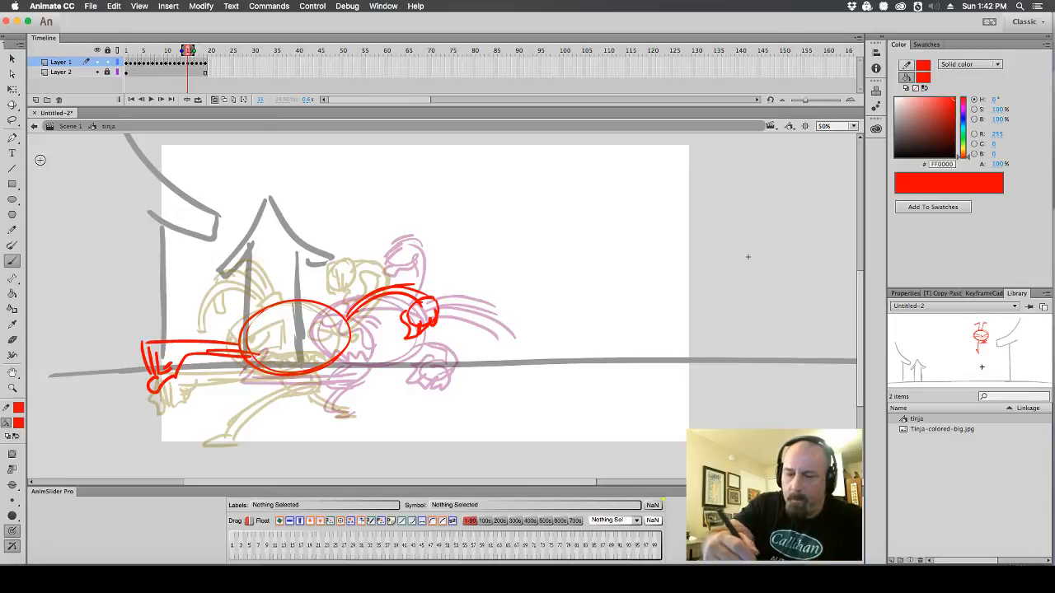
Lasso the front forearm and hand on frame 15 and move them farther from the body to lengthen the reach
{"action": "key", "text": "l"}
{"action": "mouse_move", "coordinate": [169, 293]}
{"action": "left_mouse_down"}
{"action": "mouse_move", "coordinate": [200, 406]}
{"action": "mouse_move", "coordinate": [207, 355]}
{"action": "mouse_move", "coordinate": [183, 359]}
{"action": "mouse_move", "coordinate": [225, 365]}
{"action": "mouse_move", "coordinate": [204, 357]}
{"action": "mouse_move", "coordinate": [244, 359]}
{"action": "left_mouse_up"}
{"action": "key", "text": "b"}
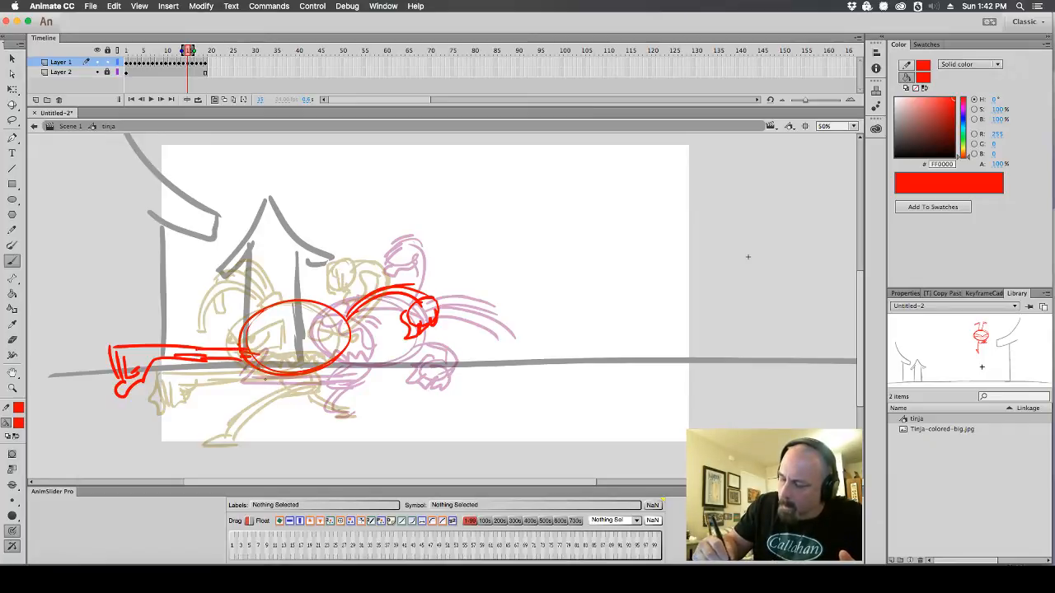
Draw the hip and both bent legs on frame 15, reinforce the body outline, and add the angry eyes and headband knot
{"action": "mouse_move", "coordinate": [306, 377]}
{"action": "left_mouse_down"}
{"action": "mouse_move", "coordinate": [262, 412]}
{"action": "mouse_move", "coordinate": [221, 402]}
{"action": "mouse_move", "coordinate": [212, 431]}
{"action": "left_mouse_up"}
{"action": "mouse_move", "coordinate": [278, 387]}
{"action": "left_mouse_down"}
{"action": "mouse_move", "coordinate": [236, 438]}
{"action": "mouse_move", "coordinate": [303, 390]}
{"action": "mouse_move", "coordinate": [355, 416]}
{"action": "left_mouse_up"}
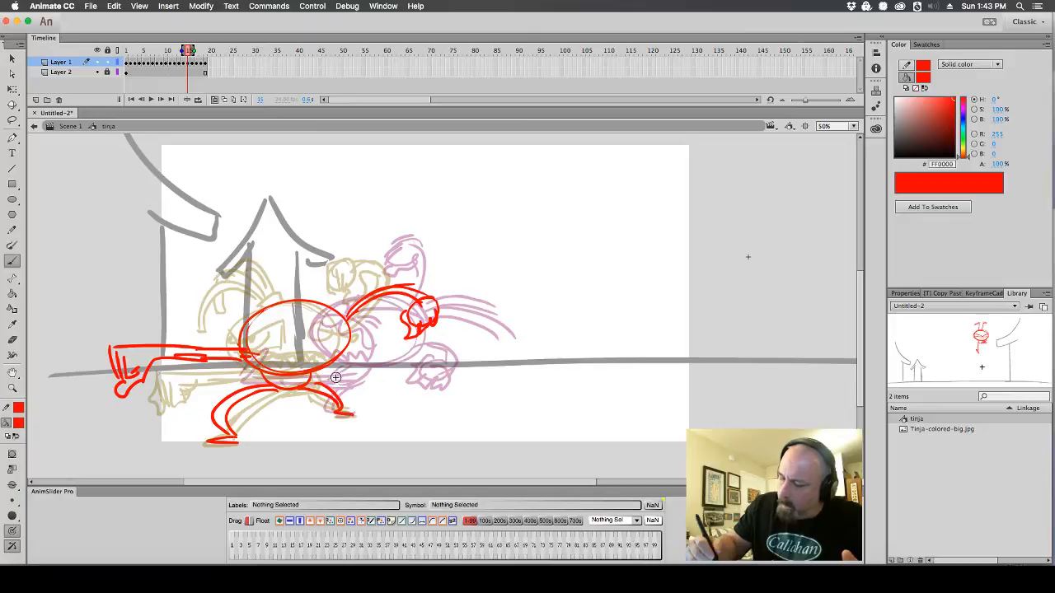
{"action": "left_click_drag", "start_coordinate": [240, 362], "coordinate": [333, 313]}
{"action": "mouse_move", "coordinate": [239, 342]}
{"action": "left_mouse_down"}
{"action": "mouse_move", "coordinate": [342, 375]}
{"action": "mouse_move", "coordinate": [249, 366]}
{"action": "mouse_move", "coordinate": [313, 379]}
{"action": "left_mouse_up"}
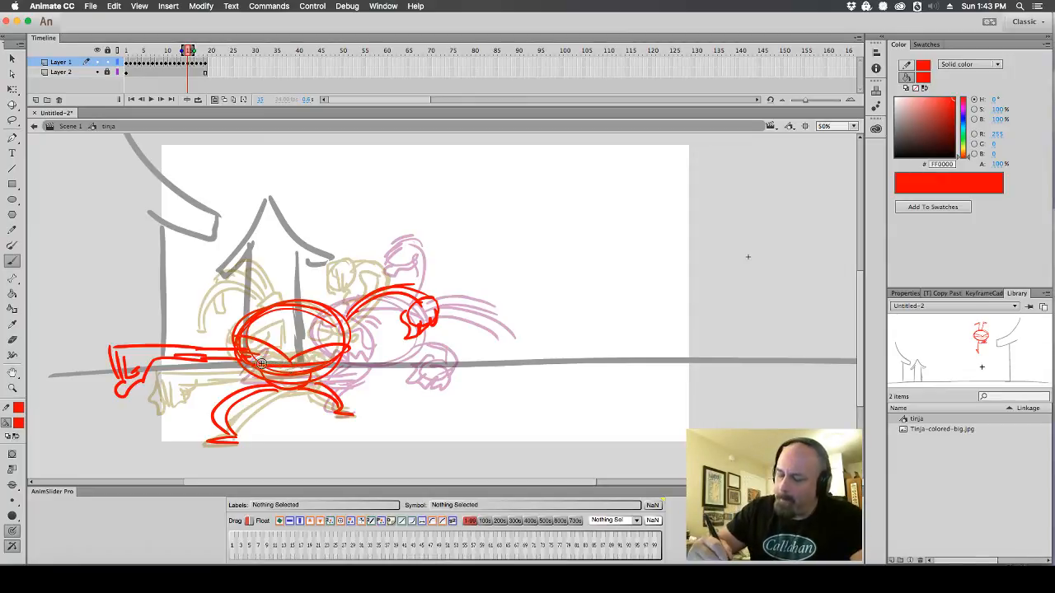
{"action": "mouse_move", "coordinate": [261, 339]}
{"action": "left_mouse_down"}
{"action": "mouse_move", "coordinate": [255, 359]}
{"action": "mouse_move", "coordinate": [310, 356]}
{"action": "left_mouse_up"}
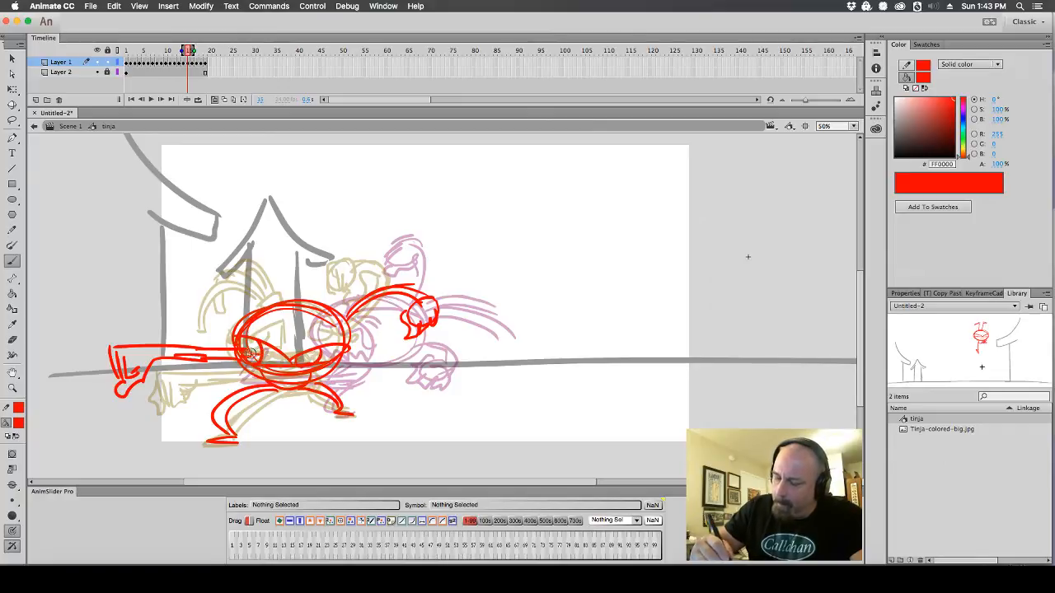
{"action": "left_click_drag", "start_coordinate": [278, 314], "coordinate": [313, 308]}
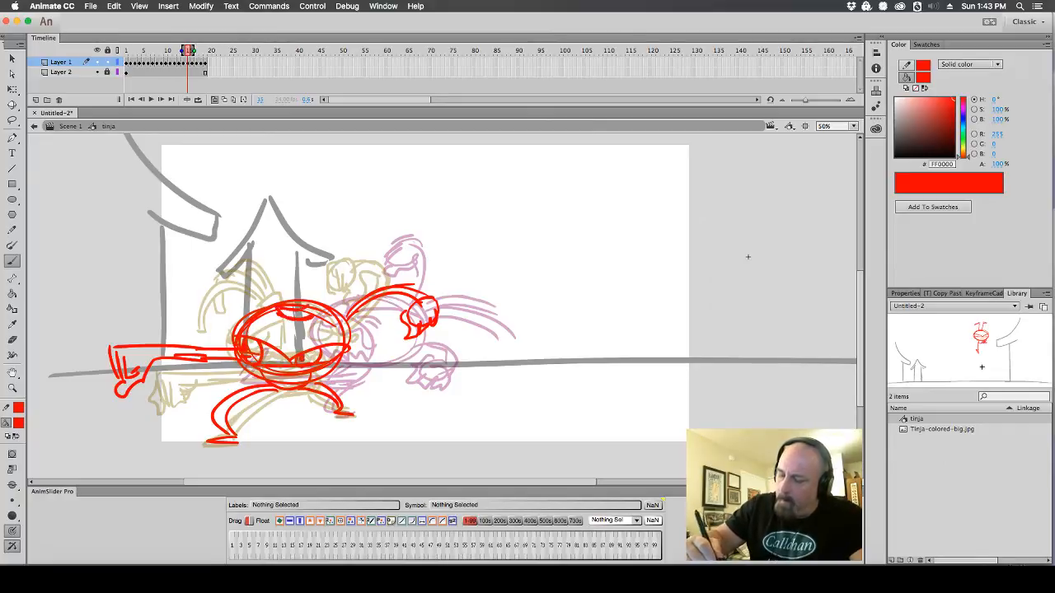
Turn off onion skinning and flip between frame 15 and its neighbouring frames to check the new in-between
{"action": "left_click", "coordinate": [216, 100]}
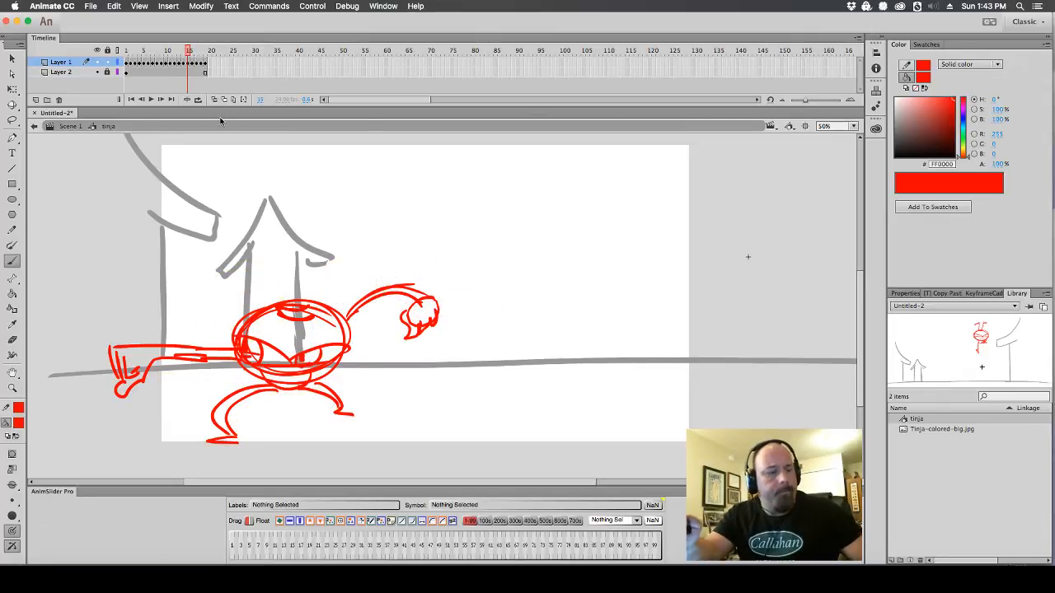
{"action": "key", "text": "comma"}
{"action": "key", "text": "comma"}
{"action": "key", "text": "period"}
{"action": "key", "text": "period"}
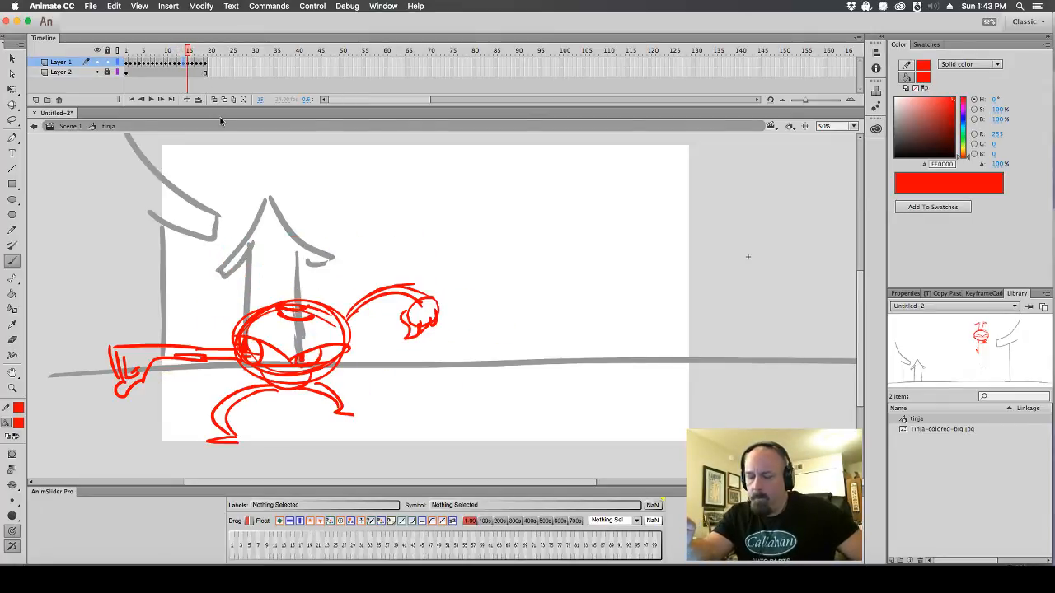
{"action": "key", "text": "comma"}
{"action": "key", "text": "period"}
Delete the existing landing pose drawing from frame 16 of Layer 1
{"action": "key", "text": "period"}
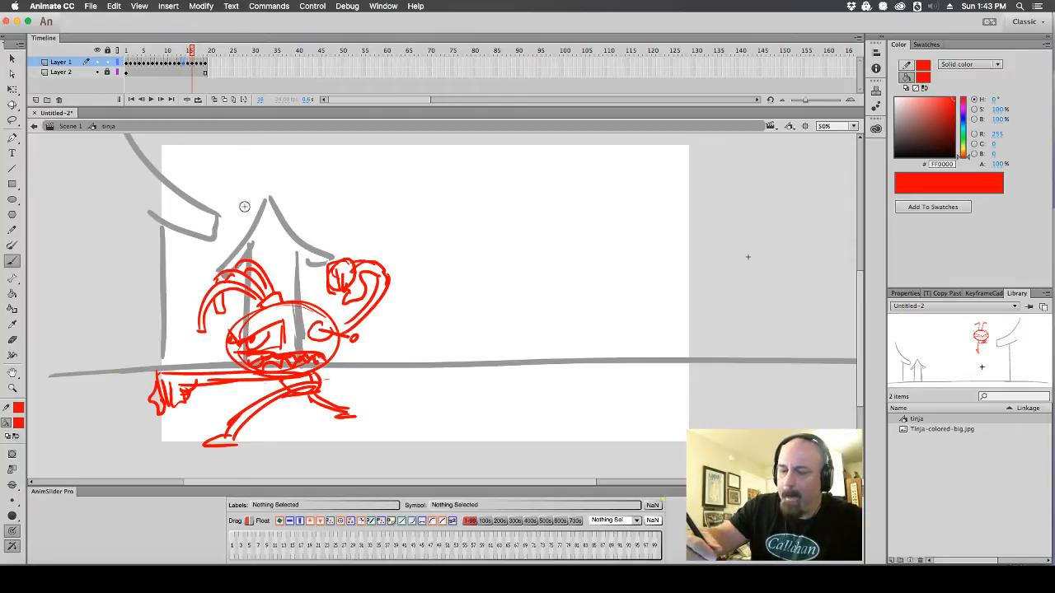
{"action": "left_click", "coordinate": [193, 64]}
{"action": "key", "text": "Delete"}
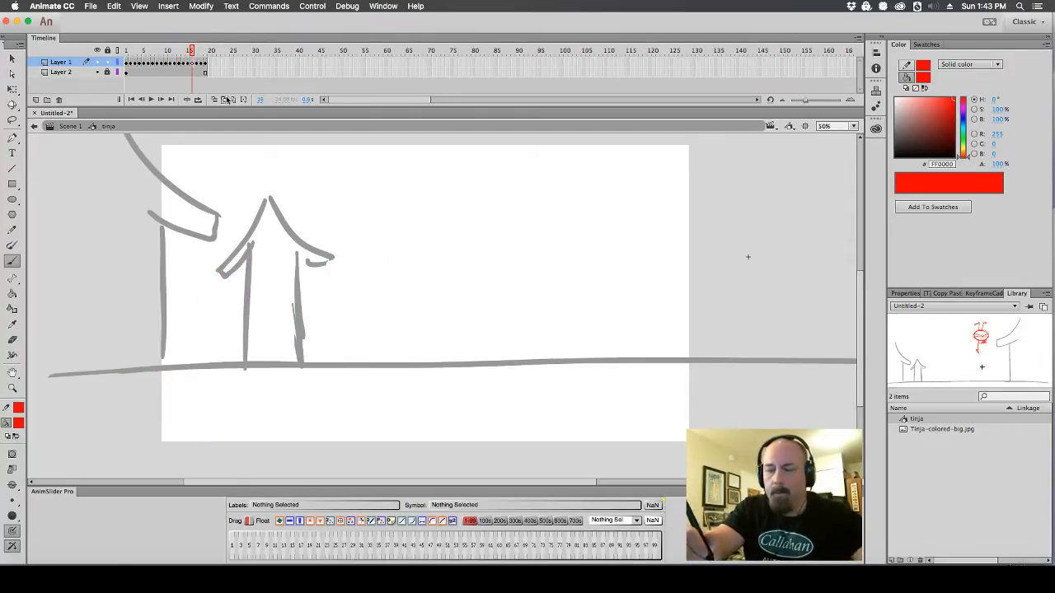
Turn on onion skinning around frame 16 to show the poses on the neighbouring frames
{"action": "left_click", "coordinate": [213, 99]}
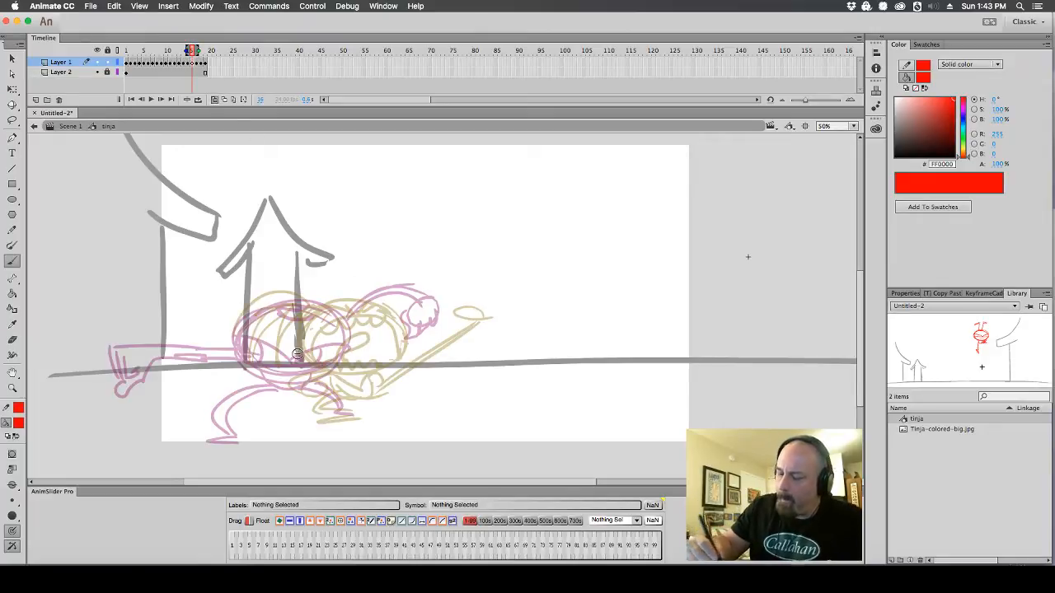
Sketch the body oval with a raised arm and hand on frame 16 and move the drawing higher above the ground
{"action": "mouse_move", "coordinate": [252, 285]}
{"action": "left_mouse_down"}
{"action": "mouse_move", "coordinate": [303, 280]}
{"action": "mouse_move", "coordinate": [328, 338]}
{"action": "mouse_move", "coordinate": [226, 328]}
{"action": "mouse_move", "coordinate": [249, 346]}
{"action": "mouse_move", "coordinate": [230, 180]}
{"action": "mouse_move", "coordinate": [257, 199]}
{"action": "left_mouse_up"}
{"action": "mouse_move", "coordinate": [237, 188]}
{"action": "left_mouse_down"}
{"action": "mouse_move", "coordinate": [258, 220]}
{"action": "mouse_move", "coordinate": [231, 212]}
{"action": "mouse_move", "coordinate": [227, 317]}
{"action": "mouse_move", "coordinate": [248, 348]}
{"action": "mouse_move", "coordinate": [272, 347]}
{"action": "left_mouse_up"}
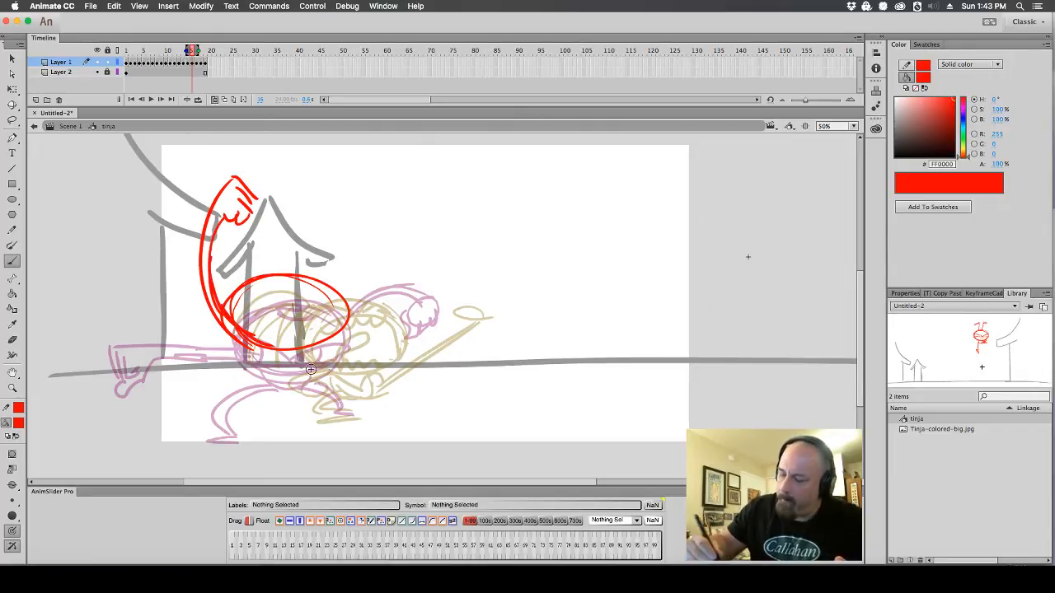
{"action": "left_click", "coordinate": [12, 89]}
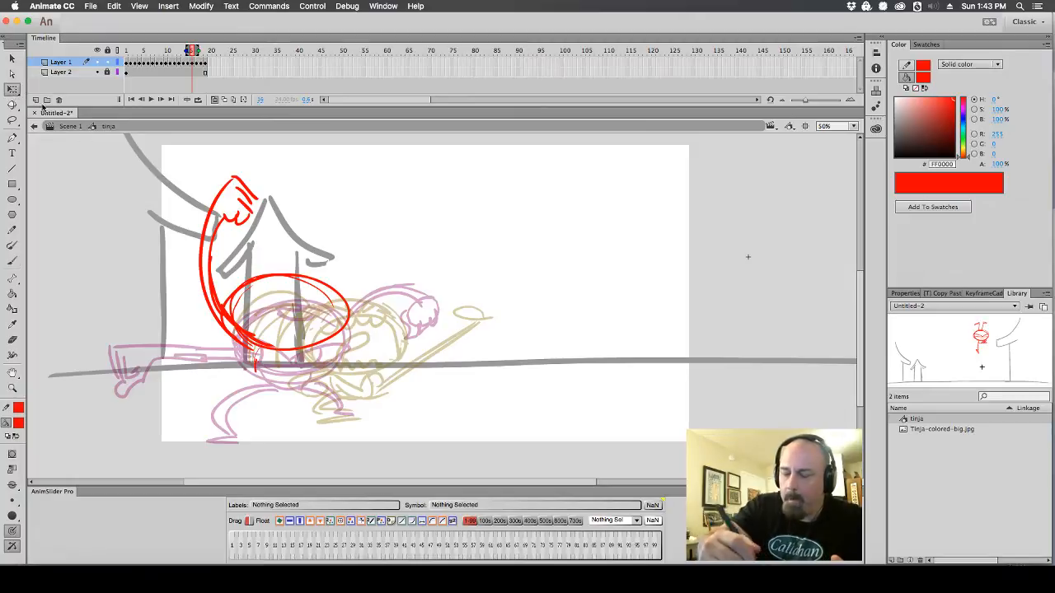
{"action": "mouse_move", "coordinate": [184, 159]}
{"action": "left_mouse_down"}
{"action": "mouse_move", "coordinate": [186, 212]}
{"action": "mouse_move", "coordinate": [381, 414]}
{"action": "left_mouse_up"}
{"action": "mouse_move", "coordinate": [346, 306]}
{"action": "left_mouse_down"}
{"action": "mouse_move", "coordinate": [350, 271]}
{"action": "mouse_move", "coordinate": [336, 266]}
{"action": "left_mouse_up"}
{"action": "left_click", "coordinate": [376, 279]}
{"action": "left_click", "coordinate": [12, 260]}
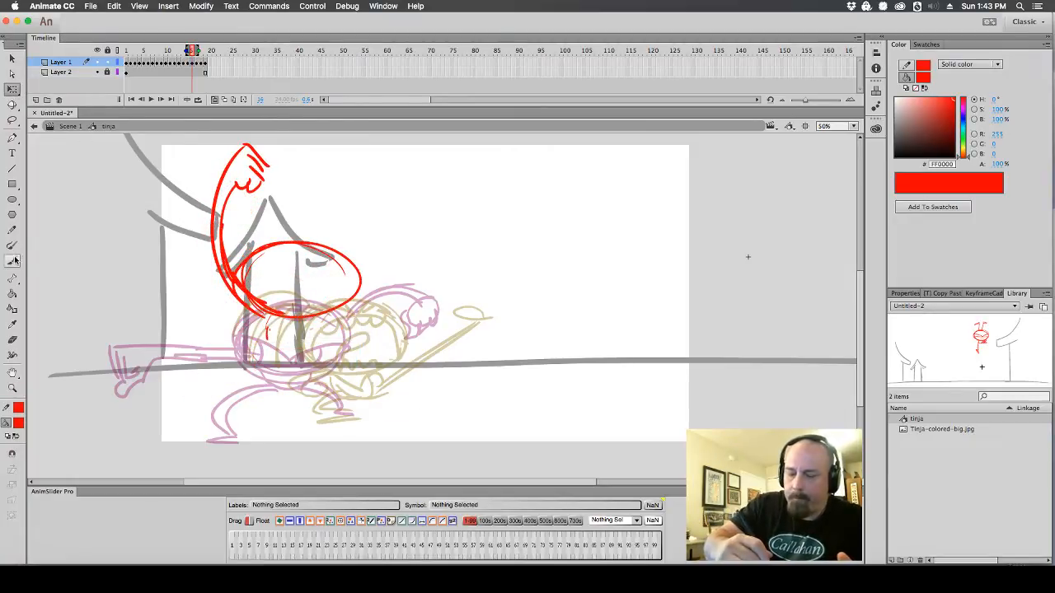
Draw the narrow lower torso and both spread legs beneath the raised body on frame 16
{"action": "mouse_move", "coordinate": [269, 308]}
{"action": "left_mouse_down"}
{"action": "mouse_move", "coordinate": [261, 359]}
{"action": "mouse_move", "coordinate": [275, 379]}
{"action": "left_mouse_up"}
{"action": "left_click_drag", "start_coordinate": [281, 322], "coordinate": [297, 372]}
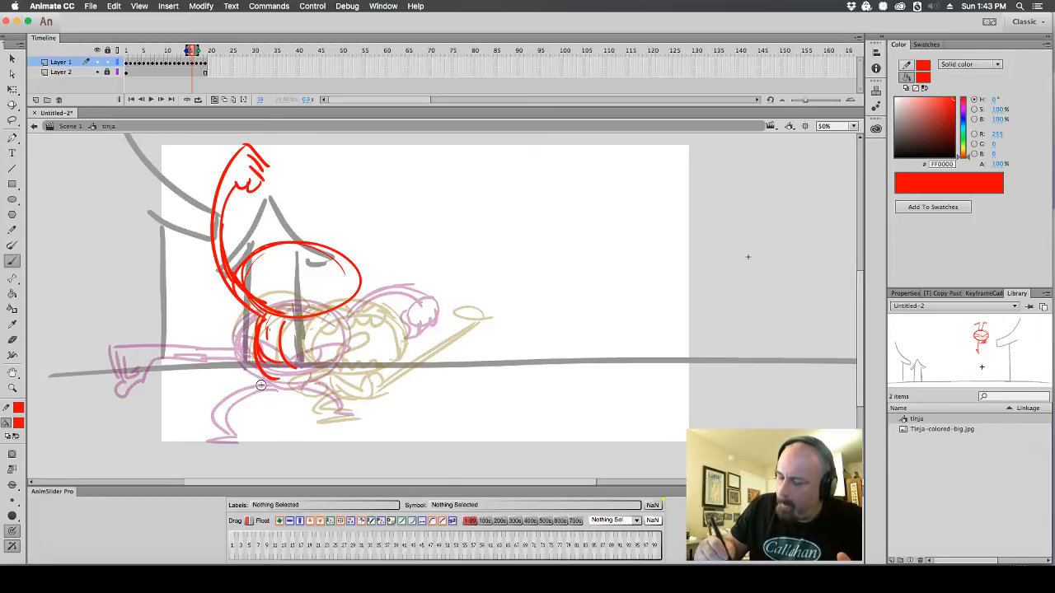
{"action": "left_click_drag", "start_coordinate": [272, 352], "coordinate": [224, 433]}
{"action": "key", "text": "super+z"}
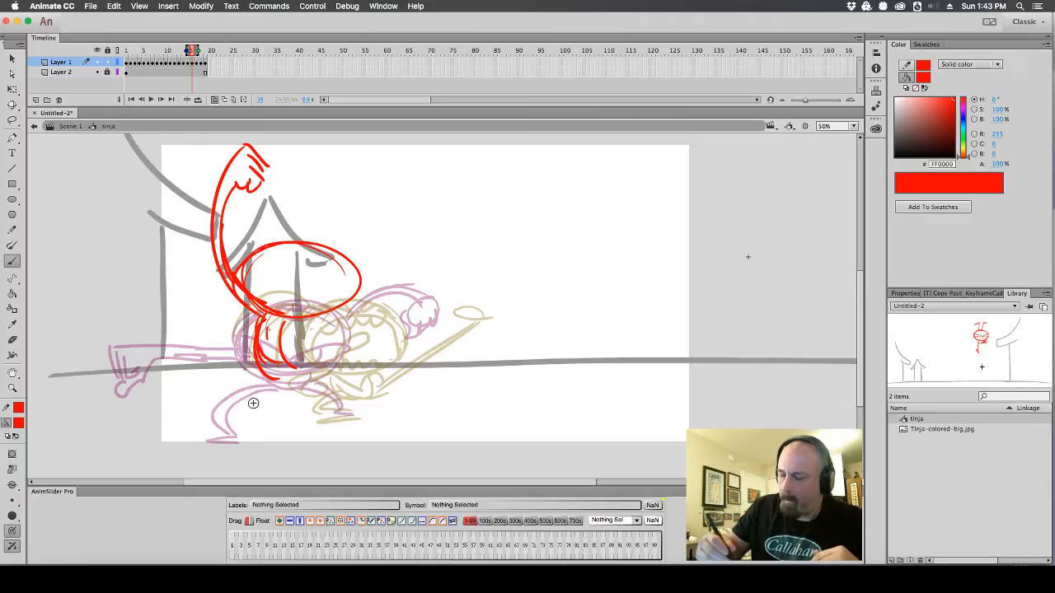
{"action": "mouse_move", "coordinate": [258, 354]}
{"action": "left_mouse_down"}
{"action": "mouse_move", "coordinate": [218, 424]}
{"action": "mouse_move", "coordinate": [230, 436]}
{"action": "left_mouse_up"}
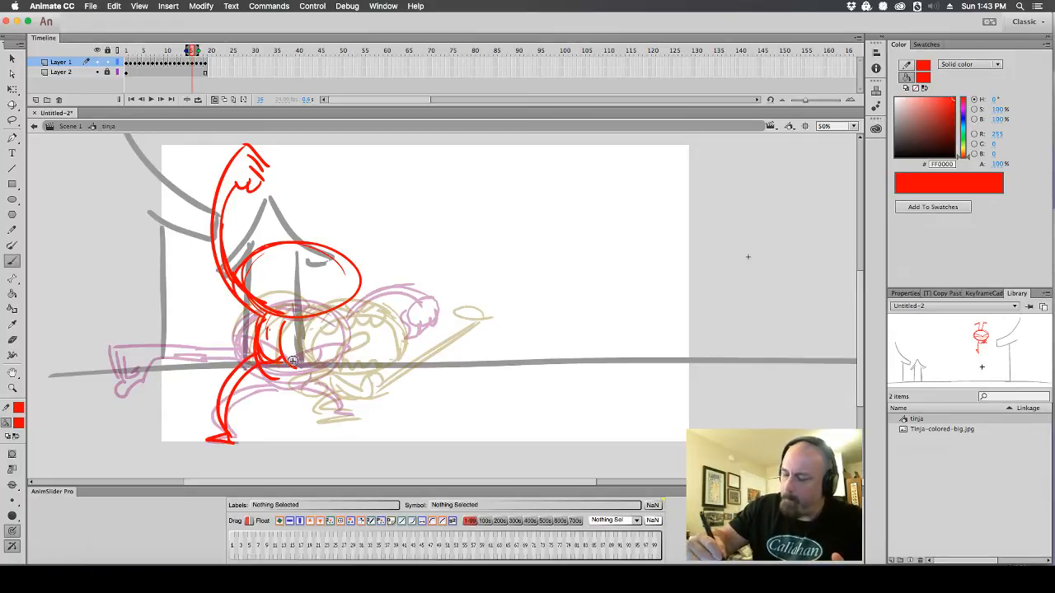
{"action": "mouse_move", "coordinate": [284, 356]}
{"action": "left_mouse_down"}
{"action": "mouse_move", "coordinate": [343, 406]}
{"action": "mouse_move", "coordinate": [341, 422]}
{"action": "left_mouse_up"}
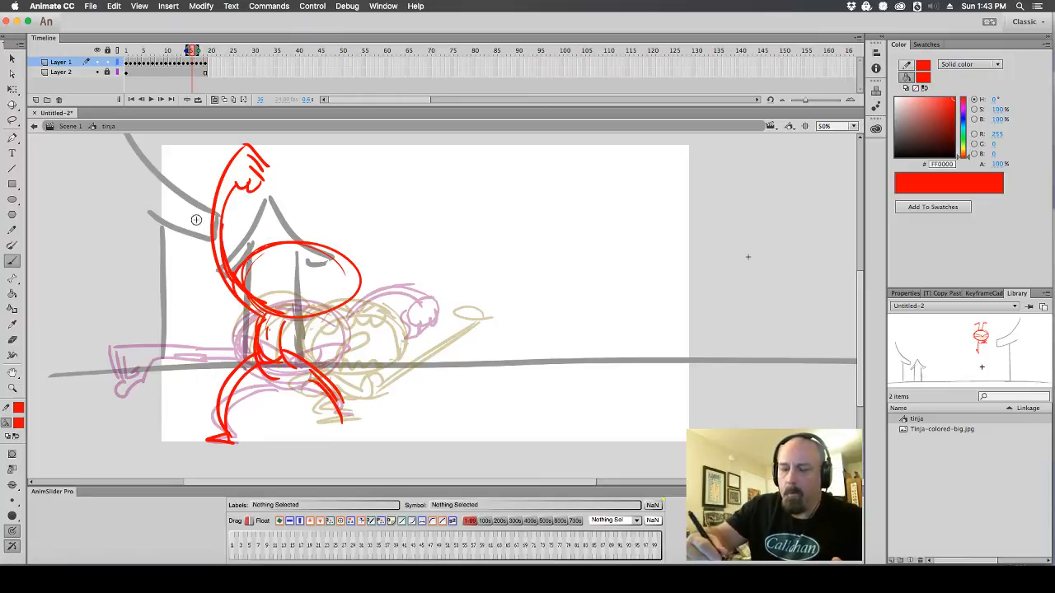
Delete the whole newly sketched raised-arm pose from frame 16
{"action": "left_click", "coordinate": [13, 59]}
{"action": "left_click_drag", "start_coordinate": [168, 141], "coordinate": [382, 474]}
{"action": "key", "text": "BackSpace"}
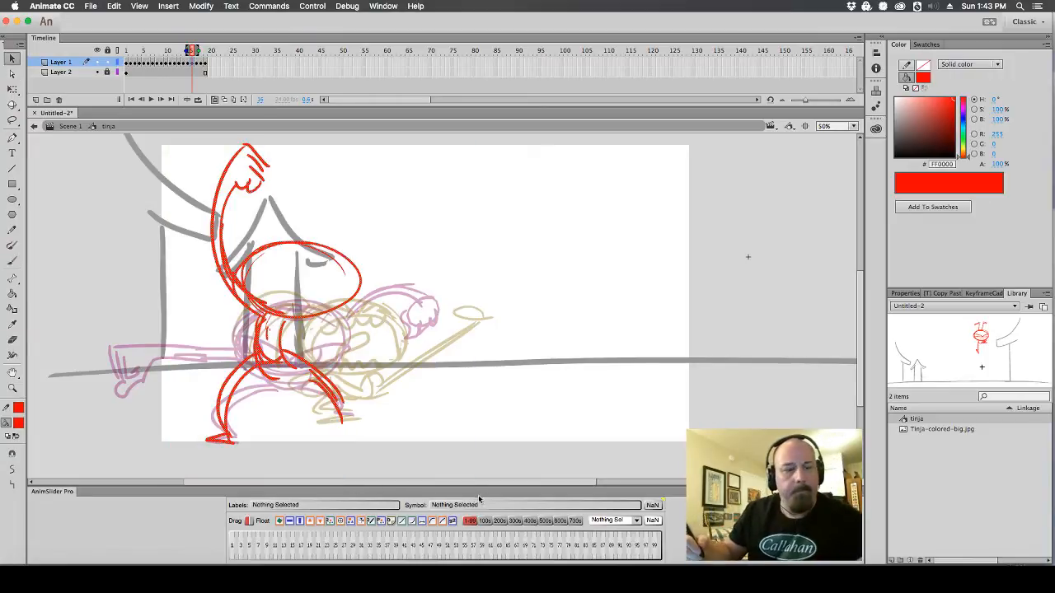
Redraw the pose on frame 16 with a body oval, a short torso and two legs planted apart
{"action": "key", "text": "b"}
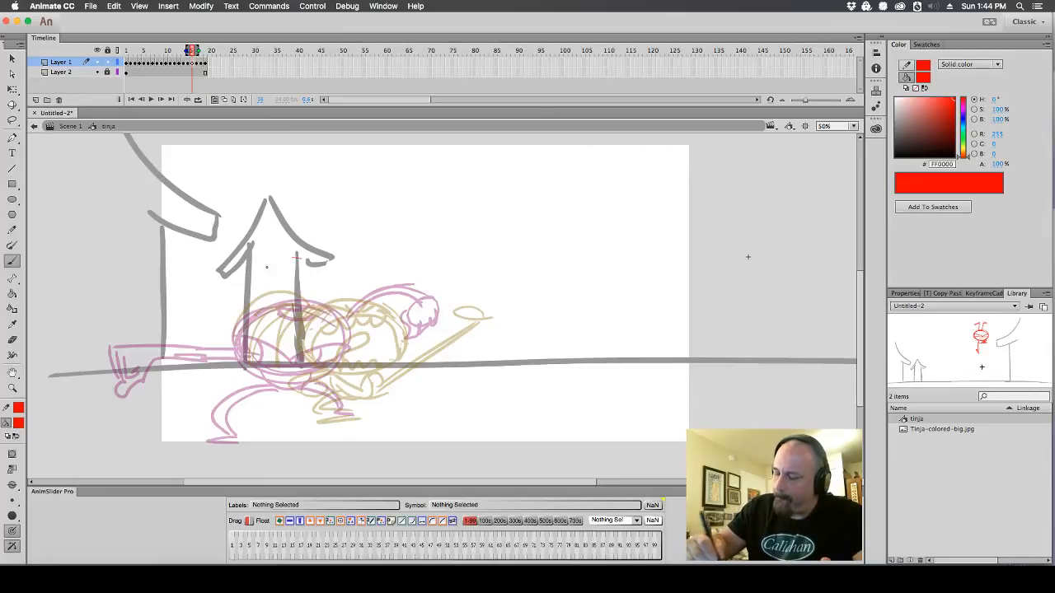
{"action": "mouse_move", "coordinate": [269, 266]}
{"action": "left_mouse_down"}
{"action": "mouse_move", "coordinate": [338, 292]}
{"action": "mouse_move", "coordinate": [311, 234]}
{"action": "mouse_move", "coordinate": [270, 304]}
{"action": "mouse_move", "coordinate": [265, 350]}
{"action": "mouse_move", "coordinate": [282, 352]}
{"action": "left_mouse_up"}
{"action": "left_click_drag", "start_coordinate": [296, 321], "coordinate": [224, 437]}
{"action": "mouse_move", "coordinate": [269, 352]}
{"action": "left_mouse_down"}
{"action": "mouse_move", "coordinate": [230, 436]}
{"action": "mouse_move", "coordinate": [328, 412]}
{"action": "left_mouse_up"}
{"action": "left_click_drag", "start_coordinate": [307, 357], "coordinate": [329, 411]}
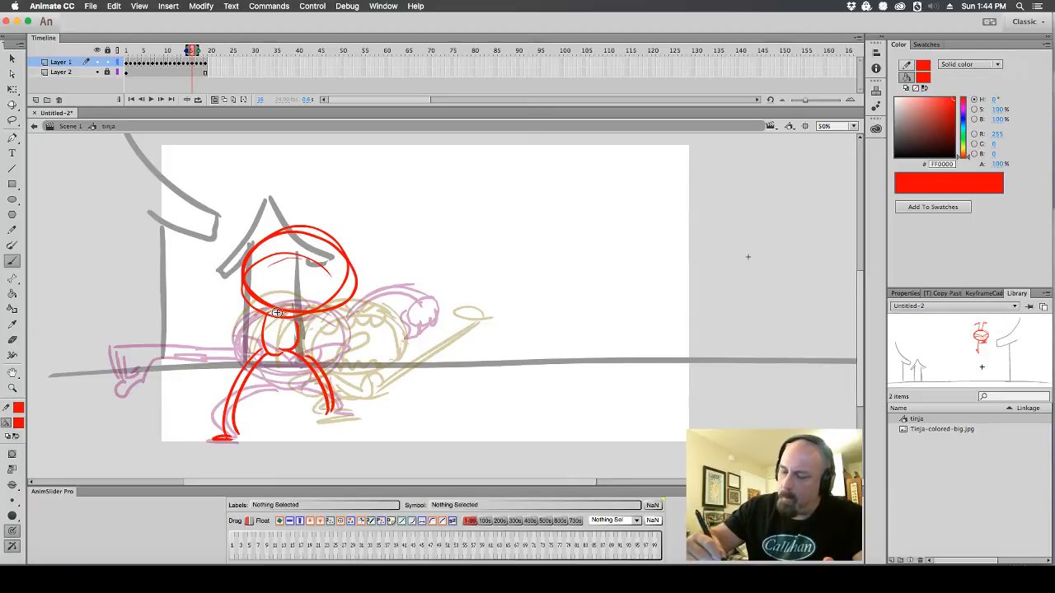
Add an arm raised straight up and a bent front arm with a fist, and reinforce the torso lines
{"action": "mouse_move", "coordinate": [239, 273]}
{"action": "left_mouse_down"}
{"action": "mouse_move", "coordinate": [252, 174]}
{"action": "mouse_move", "coordinate": [276, 193]}
{"action": "mouse_move", "coordinate": [275, 221]}
{"action": "mouse_move", "coordinate": [256, 209]}
{"action": "mouse_move", "coordinate": [247, 262]}
{"action": "mouse_move", "coordinate": [290, 322]}
{"action": "mouse_move", "coordinate": [329, 328]}
{"action": "mouse_move", "coordinate": [359, 355]}
{"action": "left_mouse_up"}
{"action": "left_click_drag", "start_coordinate": [314, 320], "coordinate": [363, 375]}
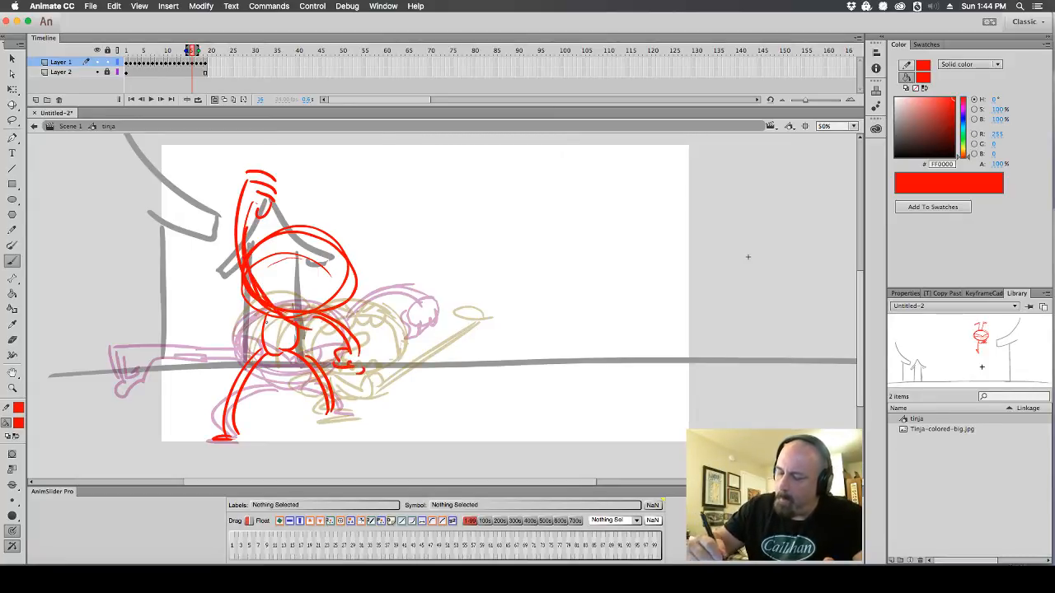
{"action": "left_click_drag", "start_coordinate": [272, 310], "coordinate": [268, 347]}
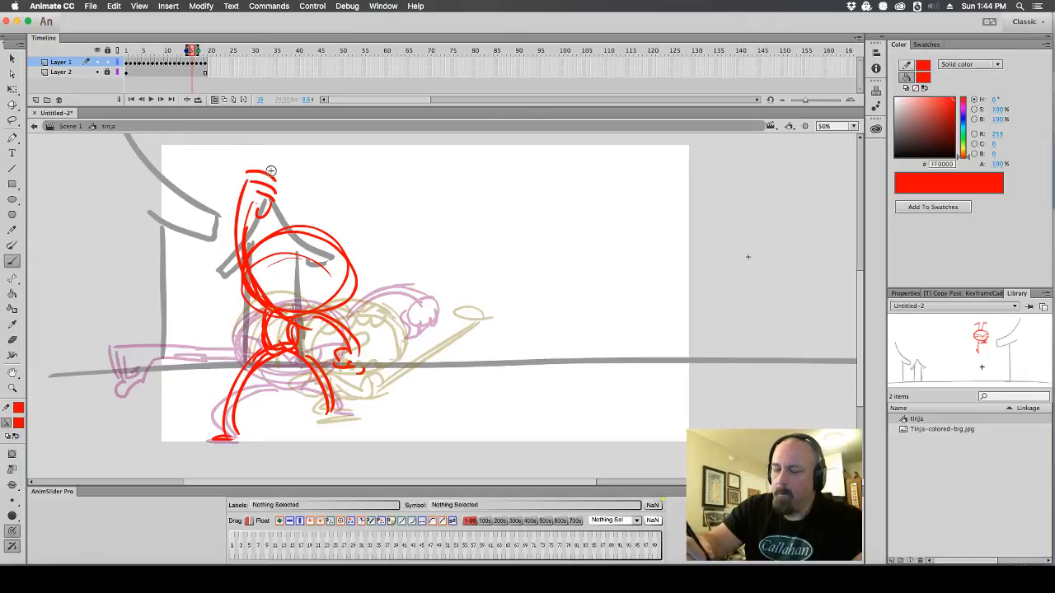
Lasso and delete the raised arm, then redraw it leaning further forward over the body and darken the torso
{"action": "left_click", "coordinate": [12, 120]}
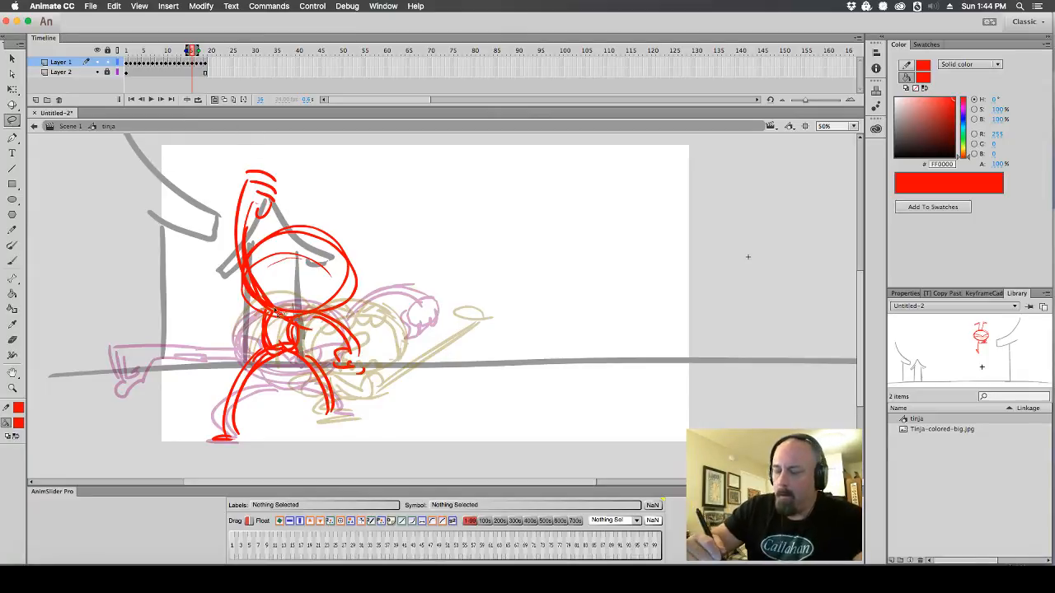
{"action": "mouse_move", "coordinate": [268, 297]}
{"action": "left_mouse_down"}
{"action": "mouse_move", "coordinate": [260, 234]}
{"action": "mouse_move", "coordinate": [282, 160]}
{"action": "mouse_move", "coordinate": [211, 219]}
{"action": "mouse_move", "coordinate": [255, 335]}
{"action": "mouse_move", "coordinate": [275, 171]}
{"action": "left_mouse_up"}
{"action": "key", "text": "Delete"}
{"action": "left_click", "coordinate": [12, 260]}
{"action": "mouse_move", "coordinate": [280, 159]}
{"action": "left_mouse_down"}
{"action": "mouse_move", "coordinate": [307, 183]}
{"action": "mouse_move", "coordinate": [269, 288]}
{"action": "left_mouse_up"}
{"action": "left_click_drag", "start_coordinate": [271, 338], "coordinate": [299, 319]}
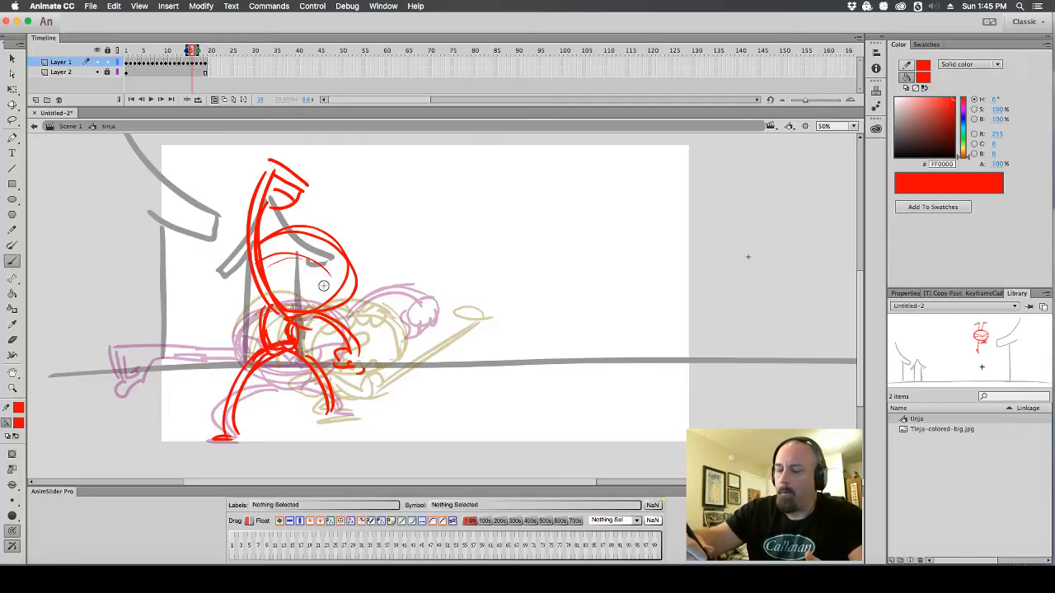
Delete the raised arm again and redraw it arching forward above the body with a detailed hand
{"action": "key", "text": "l"}
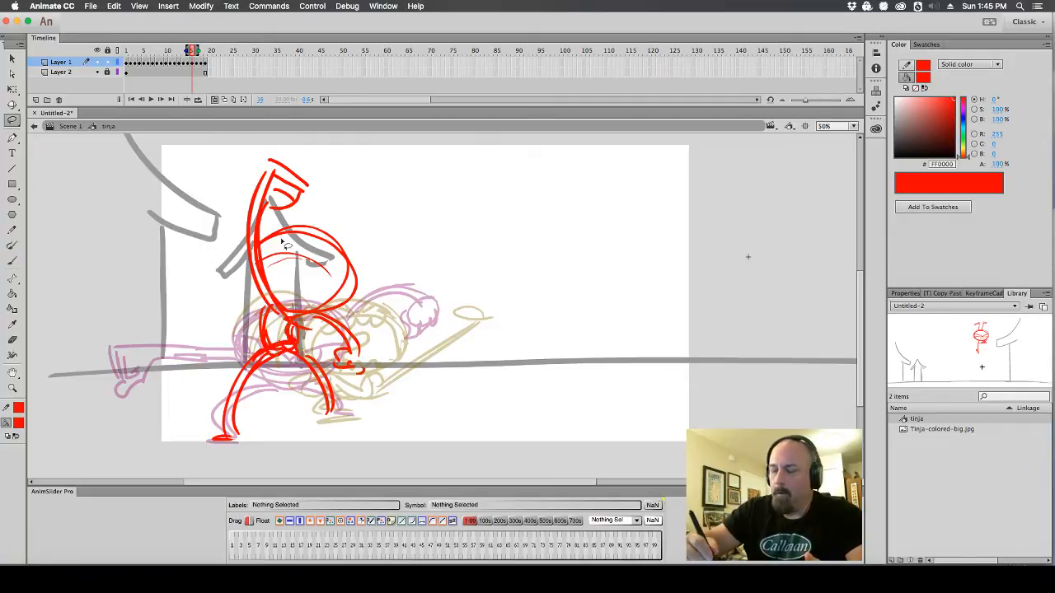
{"action": "mouse_move", "coordinate": [322, 184]}
{"action": "left_mouse_down"}
{"action": "mouse_move", "coordinate": [272, 223]}
{"action": "mouse_move", "coordinate": [270, 269]}
{"action": "mouse_move", "coordinate": [288, 312]}
{"action": "mouse_move", "coordinate": [259, 308]}
{"action": "mouse_move", "coordinate": [220, 192]}
{"action": "mouse_move", "coordinate": [329, 166]}
{"action": "mouse_move", "coordinate": [330, 198]}
{"action": "left_mouse_up"}
{"action": "key", "text": "Delete"}
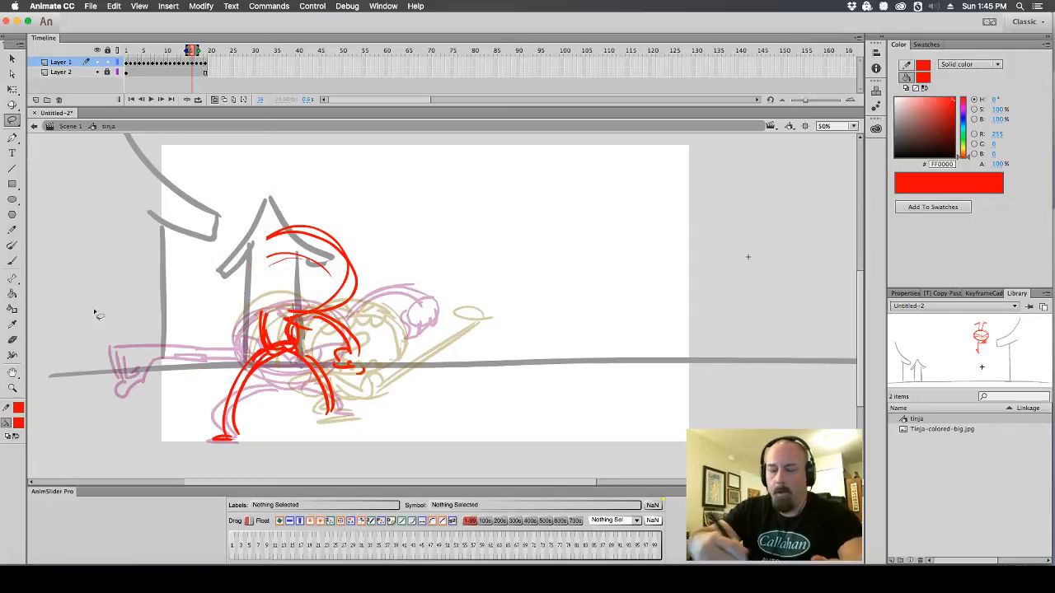
{"action": "left_click", "coordinate": [12, 260]}
{"action": "mouse_move", "coordinate": [271, 314]}
{"action": "left_mouse_down"}
{"action": "mouse_move", "coordinate": [337, 156]}
{"action": "mouse_move", "coordinate": [354, 193]}
{"action": "left_mouse_up"}
{"action": "left_click_drag", "start_coordinate": [336, 178], "coordinate": [347, 201]}
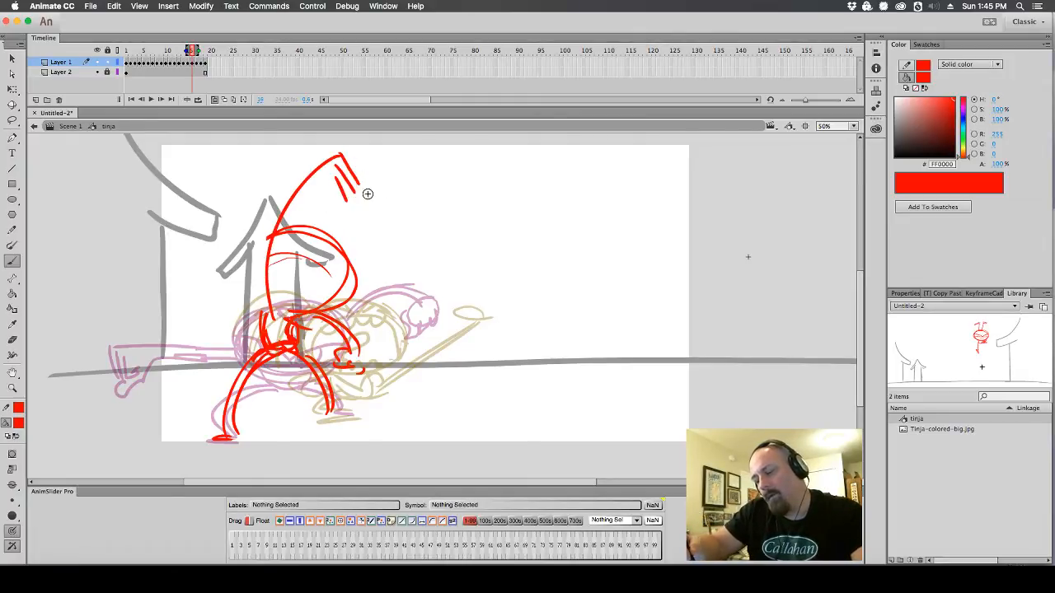
{"action": "mouse_move", "coordinate": [344, 176]}
{"action": "left_mouse_down"}
{"action": "mouse_move", "coordinate": [365, 169]}
{"action": "mouse_move", "coordinate": [371, 186]}
{"action": "mouse_move", "coordinate": [305, 195]}
{"action": "mouse_move", "coordinate": [284, 316]}
{"action": "left_mouse_up"}
Redraw the back of the body outline behind the raised arm and add the angry eyes
{"action": "mouse_move", "coordinate": [274, 230]}
{"action": "left_mouse_down"}
{"action": "mouse_move", "coordinate": [265, 297]}
{"action": "mouse_move", "coordinate": [254, 290]}
{"action": "mouse_move", "coordinate": [316, 308]}
{"action": "left_mouse_up"}
{"action": "left_click_drag", "start_coordinate": [283, 256], "coordinate": [300, 262]}
{"action": "left_click_drag", "start_coordinate": [302, 262], "coordinate": [319, 272]}
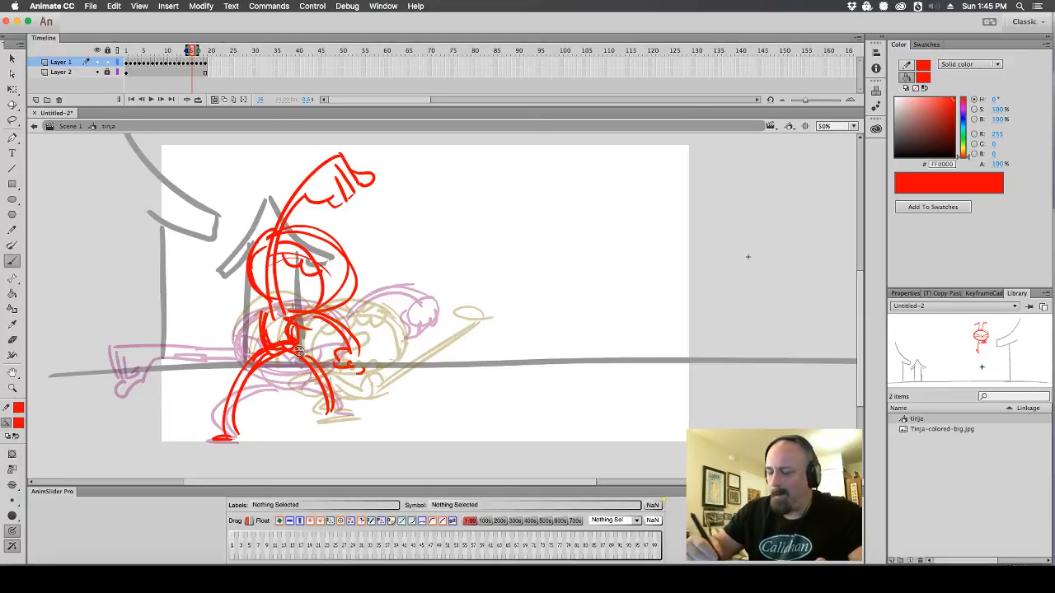
Erase both legs, try redrawing the back leg and hips, and undo the new strokes
{"action": "left_click", "coordinate": [12, 338]}
{"action": "mouse_move", "coordinate": [288, 342]}
{"action": "left_mouse_down"}
{"action": "mouse_move", "coordinate": [238, 371]}
{"action": "mouse_move", "coordinate": [245, 402]}
{"action": "mouse_move", "coordinate": [220, 449]}
{"action": "mouse_move", "coordinate": [248, 379]}
{"action": "mouse_move", "coordinate": [274, 386]}
{"action": "mouse_move", "coordinate": [316, 356]}
{"action": "mouse_move", "coordinate": [297, 382]}
{"action": "mouse_move", "coordinate": [307, 363]}
{"action": "mouse_move", "coordinate": [338, 394]}
{"action": "left_mouse_up"}
{"action": "left_click", "coordinate": [12, 261]}
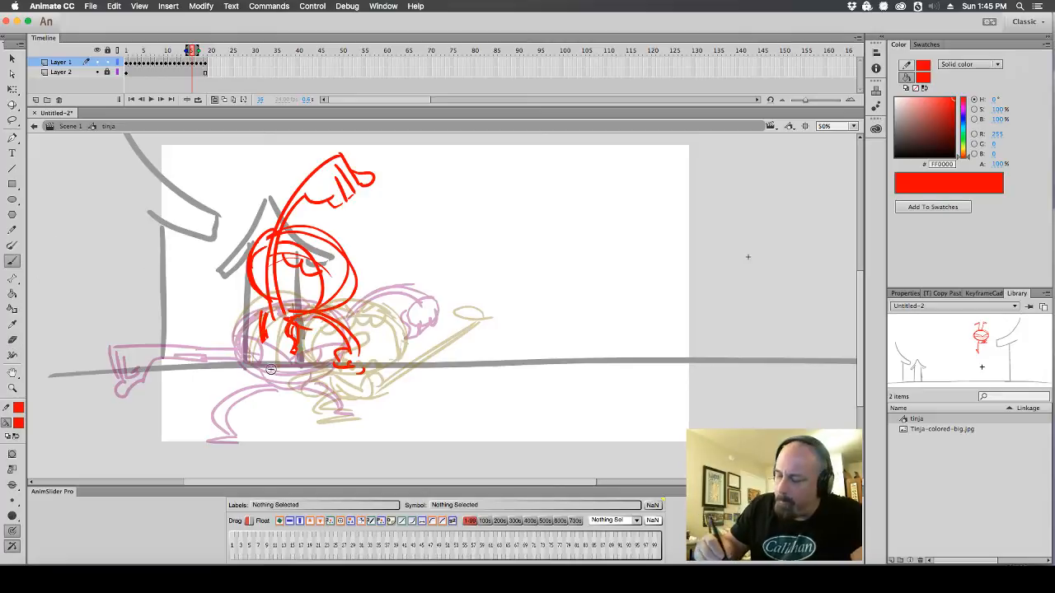
{"action": "mouse_move", "coordinate": [287, 343]}
{"action": "left_mouse_down"}
{"action": "mouse_move", "coordinate": [241, 388]}
{"action": "mouse_move", "coordinate": [228, 435]}
{"action": "mouse_move", "coordinate": [235, 438]}
{"action": "left_mouse_up"}
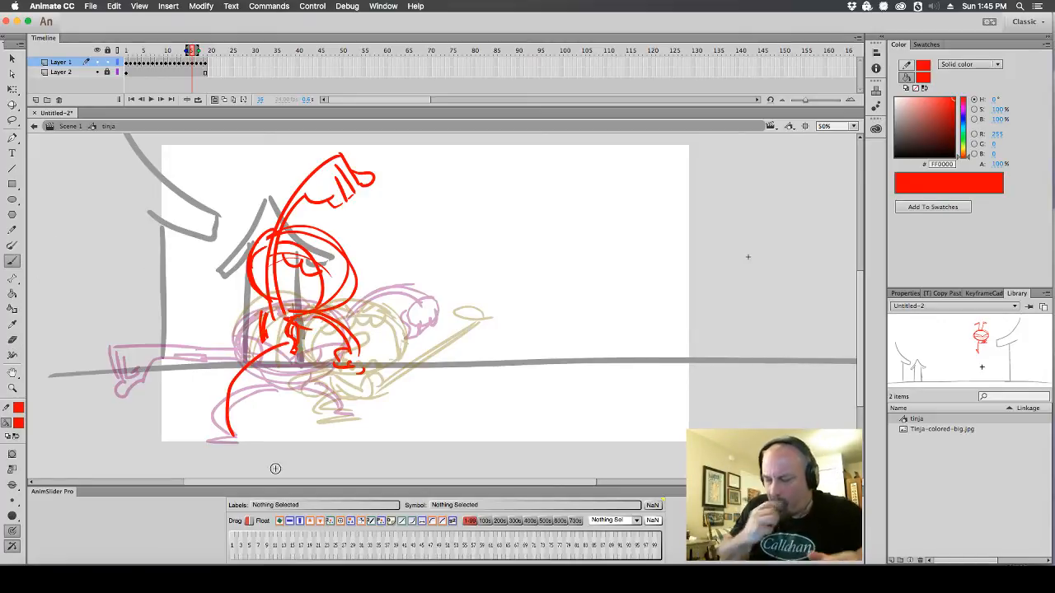
{"action": "key", "text": "super+z"}
{"action": "mouse_move", "coordinate": [257, 345]}
{"action": "left_mouse_down"}
{"action": "mouse_move", "coordinate": [213, 394]}
{"action": "mouse_move", "coordinate": [233, 434]}
{"action": "mouse_move", "coordinate": [220, 438]}
{"action": "mouse_move", "coordinate": [280, 355]}
{"action": "mouse_move", "coordinate": [307, 364]}
{"action": "left_mouse_up"}
{"action": "key", "text": "super+z"}
{"action": "key", "text": "super+z"}
{"action": "key", "text": "super+z"}
{"action": "key", "text": "super+z"}
{"action": "key", "text": "super+z"}
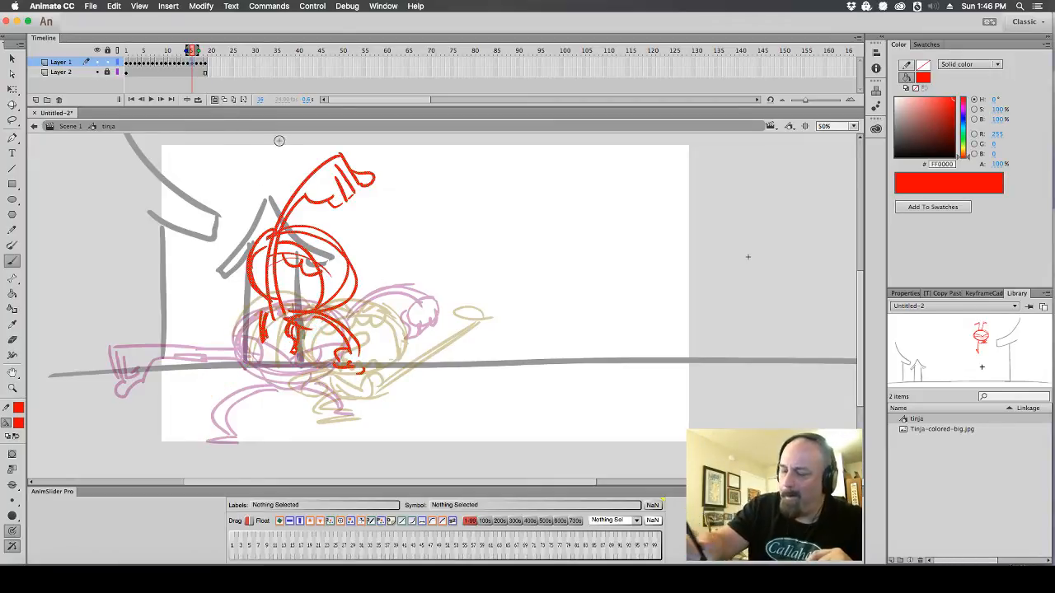
Rotate the legless figure slightly backward with Free Transform, then delete it from frame 16
{"action": "key", "text": "q"}
{"action": "key", "text": "super+a"}
{"action": "left_click_drag", "start_coordinate": [385, 162], "coordinate": [361, 142]}
{"action": "key", "text": "super+shift+a"}
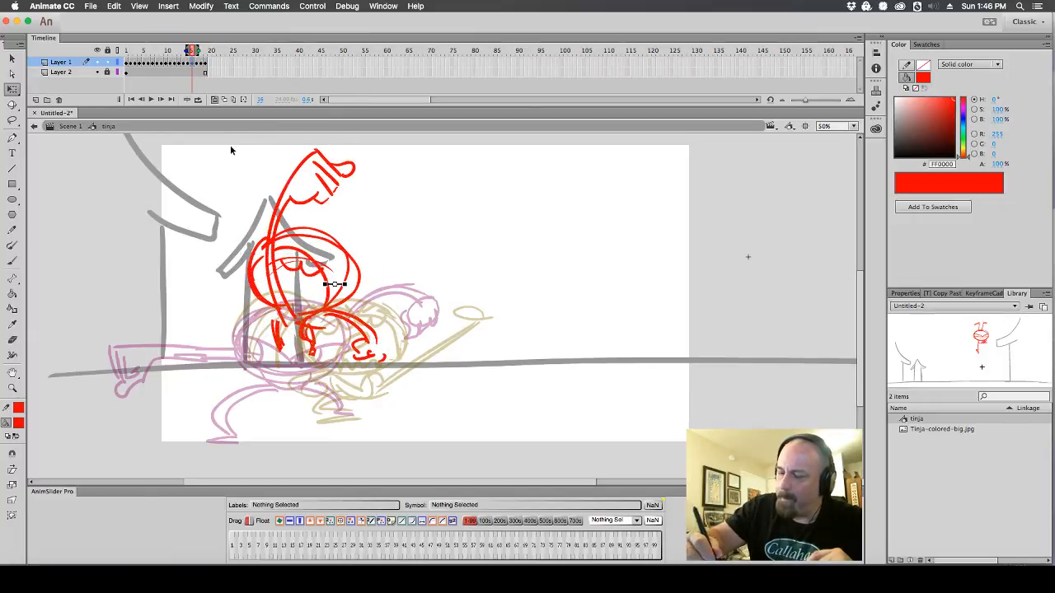
{"action": "mouse_move", "coordinate": [230, 144]}
{"action": "left_mouse_down"}
{"action": "mouse_move", "coordinate": [426, 416]}
{"action": "mouse_move", "coordinate": [451, 431]}
{"action": "left_mouse_up"}
{"action": "key", "text": "Delete"}
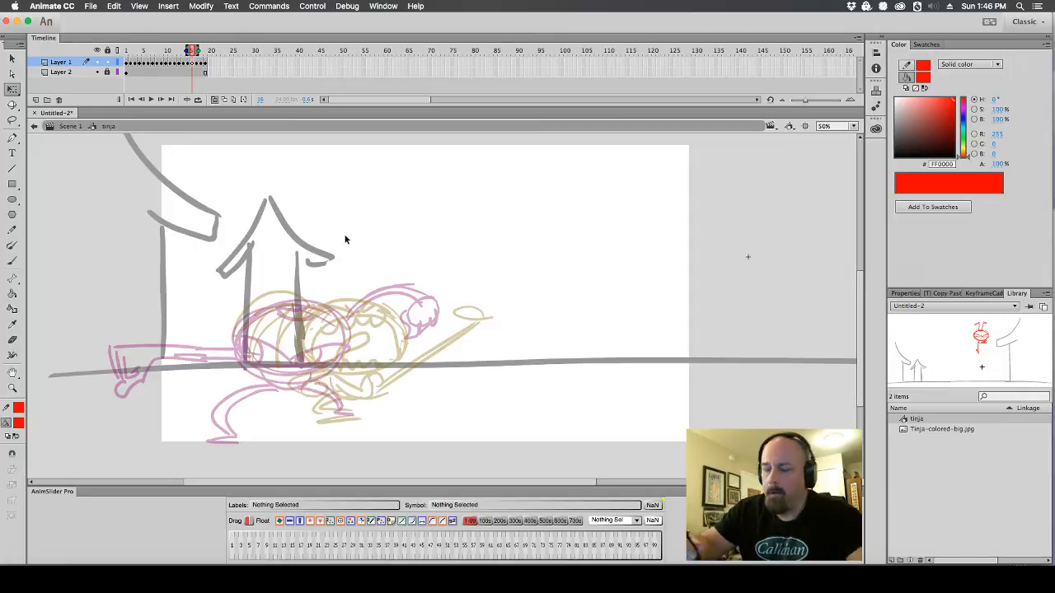
Draw a low lunging stance on frame 16 with a bent back leg, an extended front leg, feet and a curved torso
{"action": "key", "text": "b"}
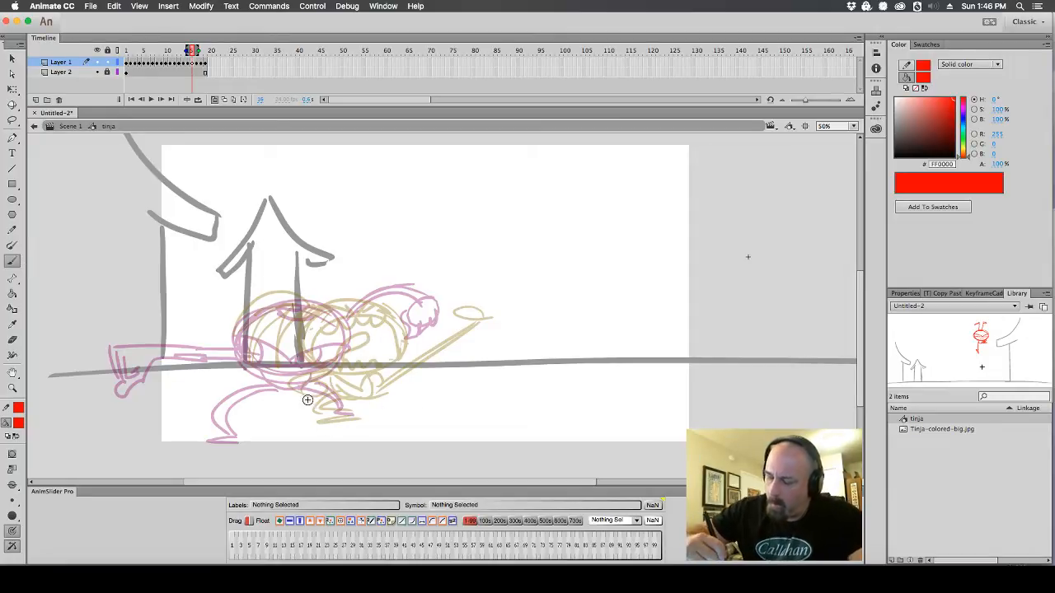
{"action": "left_click_drag", "start_coordinate": [268, 373], "coordinate": [345, 407]}
{"action": "mouse_move", "coordinate": [247, 372]}
{"action": "left_mouse_down"}
{"action": "mouse_move", "coordinate": [215, 435]}
{"action": "mouse_move", "coordinate": [240, 311]}
{"action": "mouse_move", "coordinate": [255, 324]}
{"action": "mouse_move", "coordinate": [245, 346]}
{"action": "mouse_move", "coordinate": [253, 321]}
{"action": "mouse_move", "coordinate": [284, 364]}
{"action": "left_mouse_up"}
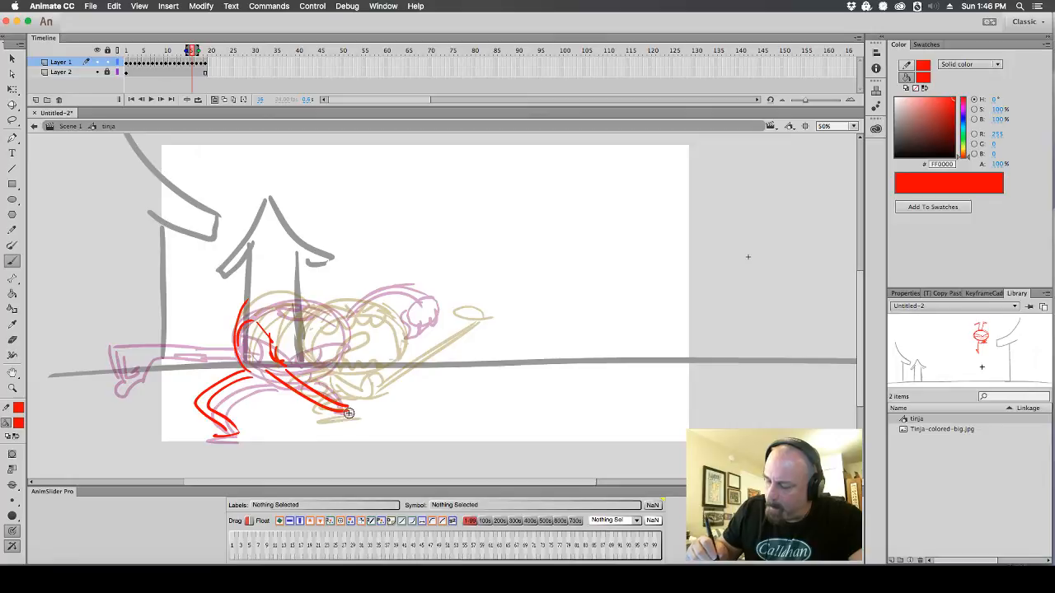
{"action": "left_click_drag", "start_coordinate": [346, 412], "coordinate": [327, 424]}
Draw the tilted body oval, an arm arching over it to a round fist, and a small fist behind the hip
{"action": "mouse_move", "coordinate": [257, 290]}
{"action": "left_mouse_down"}
{"action": "mouse_move", "coordinate": [284, 239]}
{"action": "mouse_move", "coordinate": [313, 331]}
{"action": "mouse_move", "coordinate": [239, 272]}
{"action": "mouse_move", "coordinate": [324, 293]}
{"action": "left_mouse_up"}
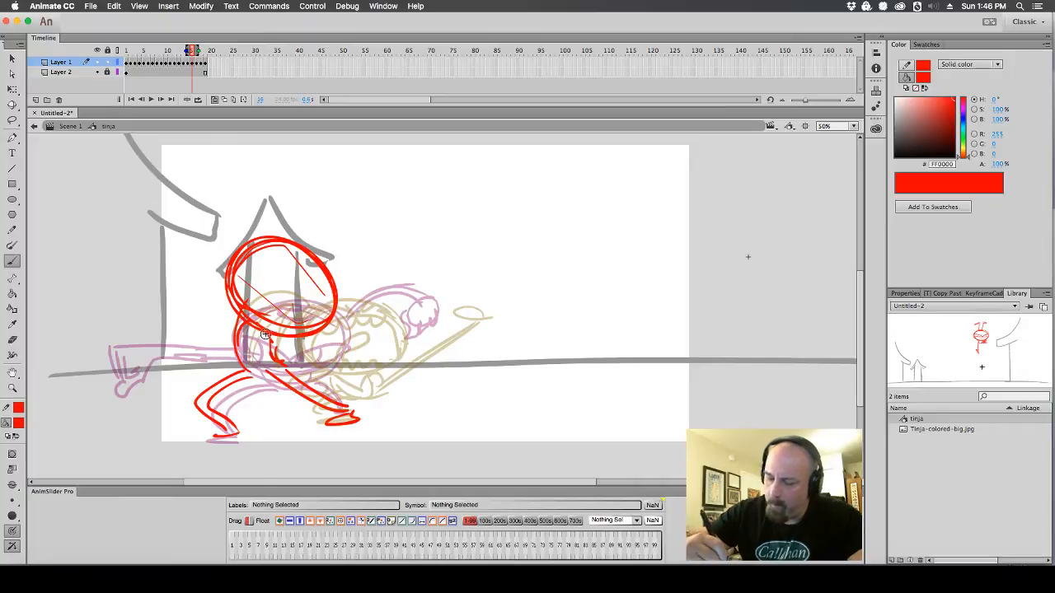
{"action": "left_click_drag", "start_coordinate": [239, 317], "coordinate": [279, 167]}
{"action": "key", "text": "cmd+z"}
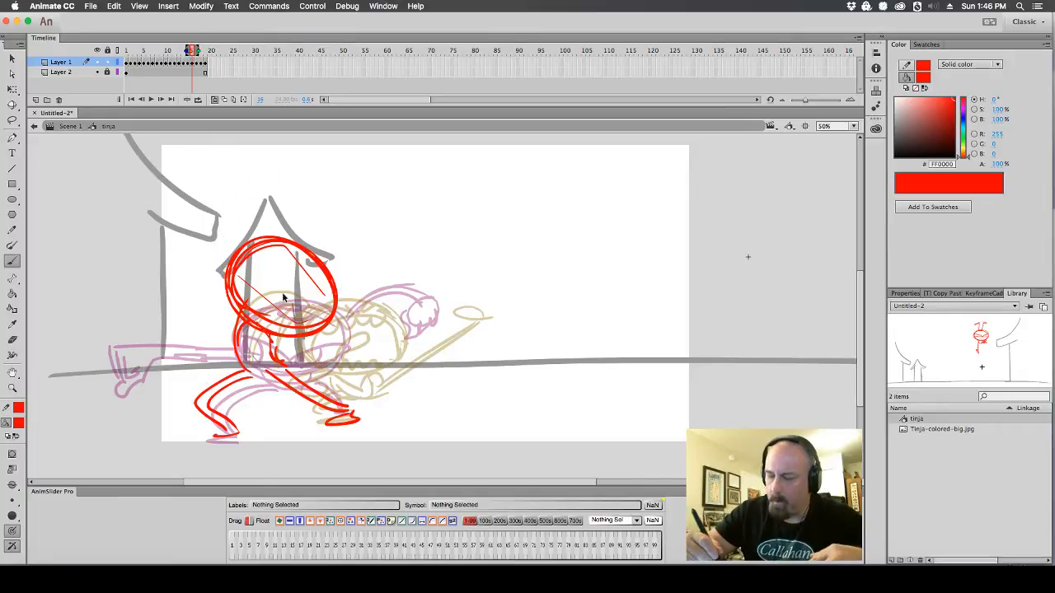
{"action": "mouse_move", "coordinate": [226, 276]}
{"action": "left_mouse_down"}
{"action": "mouse_move", "coordinate": [295, 191]}
{"action": "mouse_move", "coordinate": [324, 195]}
{"action": "mouse_move", "coordinate": [292, 183]}
{"action": "left_mouse_up"}
{"action": "left_click_drag", "start_coordinate": [290, 199], "coordinate": [238, 247]}
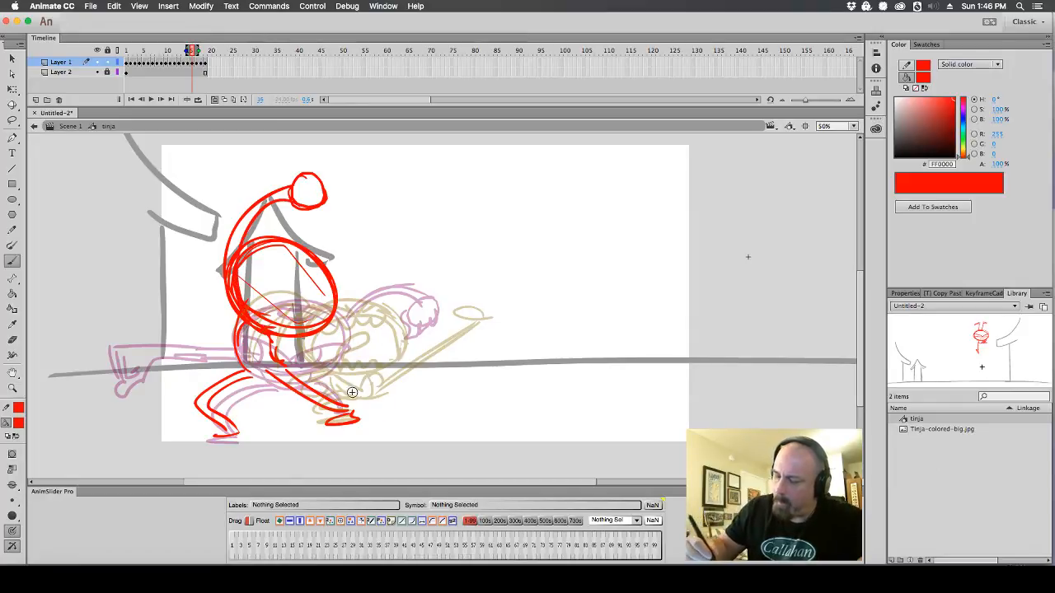
{"action": "left_click_drag", "start_coordinate": [224, 346], "coordinate": [237, 364]}
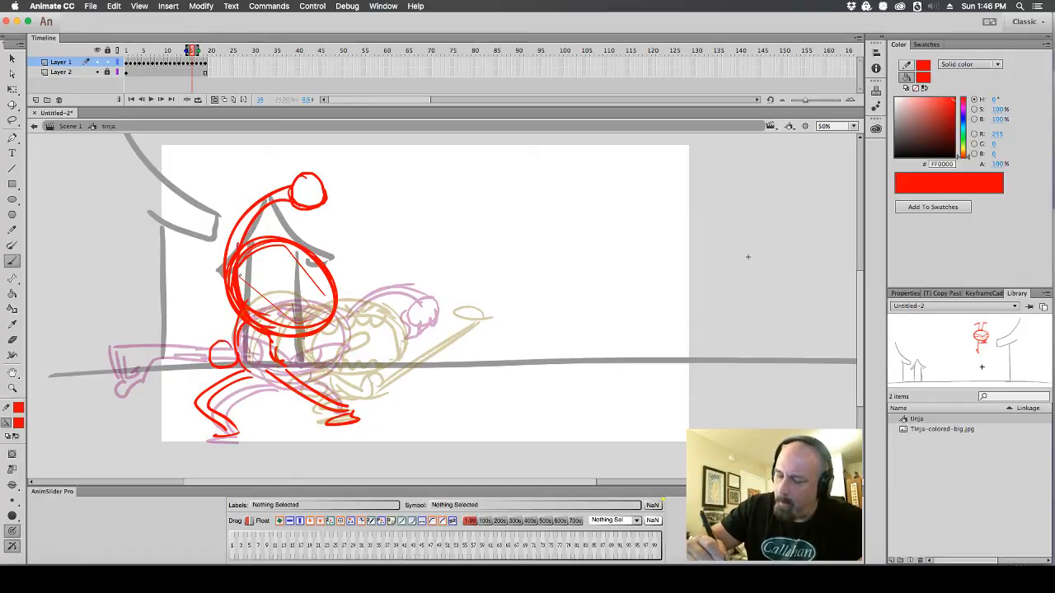
Add the face details inside the body oval and the headband knot with its tails curving upward
{"action": "left_click_drag", "start_coordinate": [246, 265], "coordinate": [269, 322]}
{"action": "mouse_move", "coordinate": [251, 256]}
{"action": "left_mouse_down"}
{"action": "mouse_move", "coordinate": [280, 320]}
{"action": "mouse_move", "coordinate": [266, 251]}
{"action": "mouse_move", "coordinate": [306, 261]}
{"action": "mouse_move", "coordinate": [307, 284]}
{"action": "mouse_move", "coordinate": [330, 302]}
{"action": "mouse_move", "coordinate": [317, 340]}
{"action": "left_mouse_up"}
{"action": "mouse_move", "coordinate": [328, 267]}
{"action": "left_mouse_down"}
{"action": "mouse_move", "coordinate": [347, 285]}
{"action": "mouse_move", "coordinate": [384, 246]}
{"action": "mouse_move", "coordinate": [359, 185]}
{"action": "mouse_move", "coordinate": [347, 282]}
{"action": "left_mouse_up"}
{"action": "left_click_drag", "start_coordinate": [366, 221], "coordinate": [332, 282]}
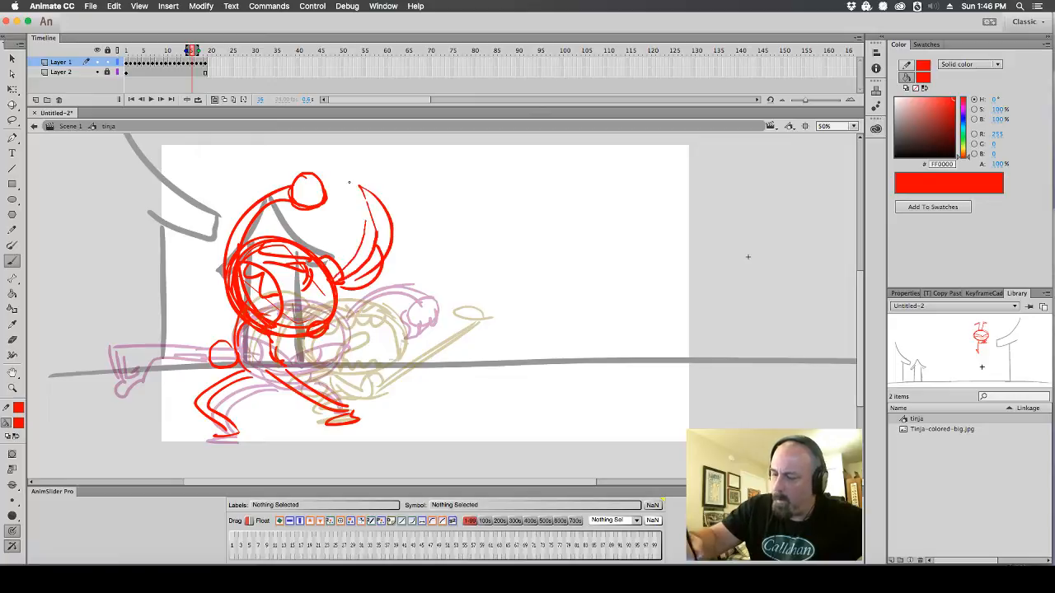
Draw the thumb and fingers on the lower and raised fists, and turn off onion skinning
{"action": "left_click_drag", "start_coordinate": [204, 325], "coordinate": [201, 362]}
{"action": "left_click_drag", "start_coordinate": [211, 333], "coordinate": [216, 363]}
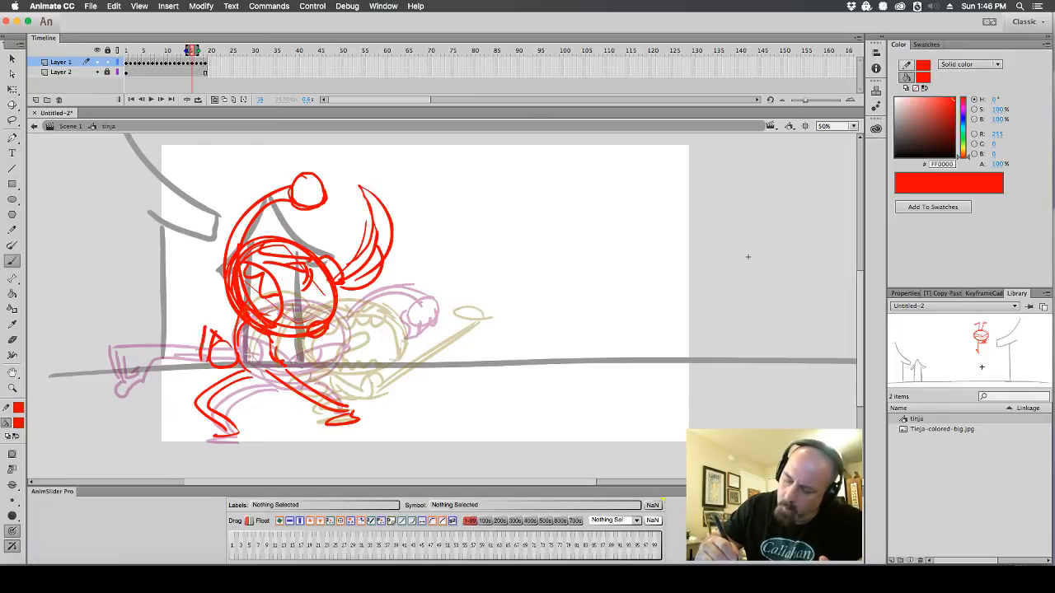
{"action": "key", "text": "ctrl+z"}
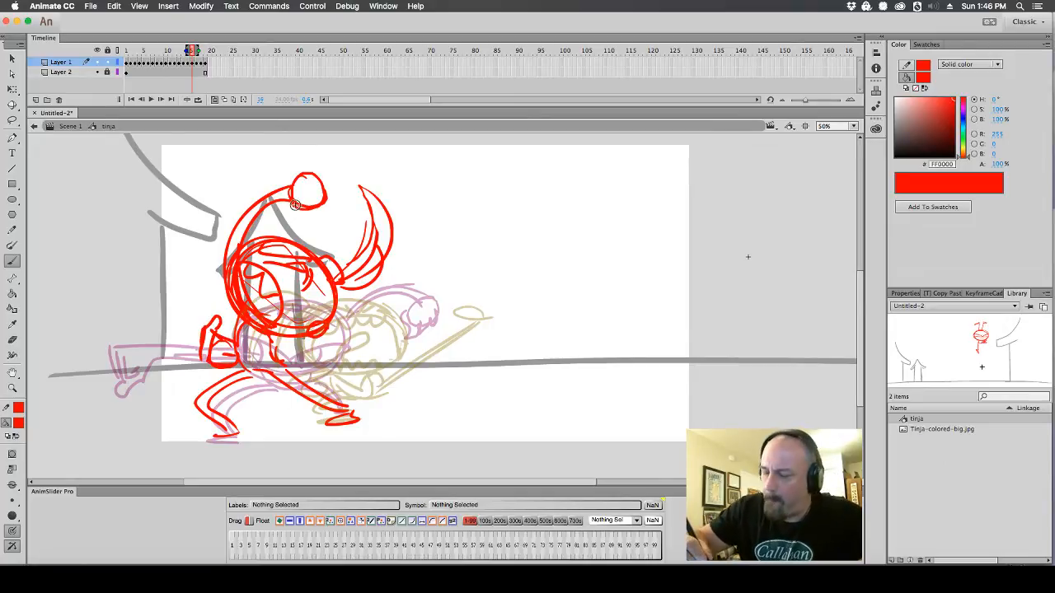
{"action": "mouse_move", "coordinate": [293, 201]}
{"action": "left_mouse_down"}
{"action": "mouse_move", "coordinate": [297, 216]}
{"action": "mouse_move", "coordinate": [325, 225]}
{"action": "mouse_move", "coordinate": [321, 183]}
{"action": "left_mouse_up"}
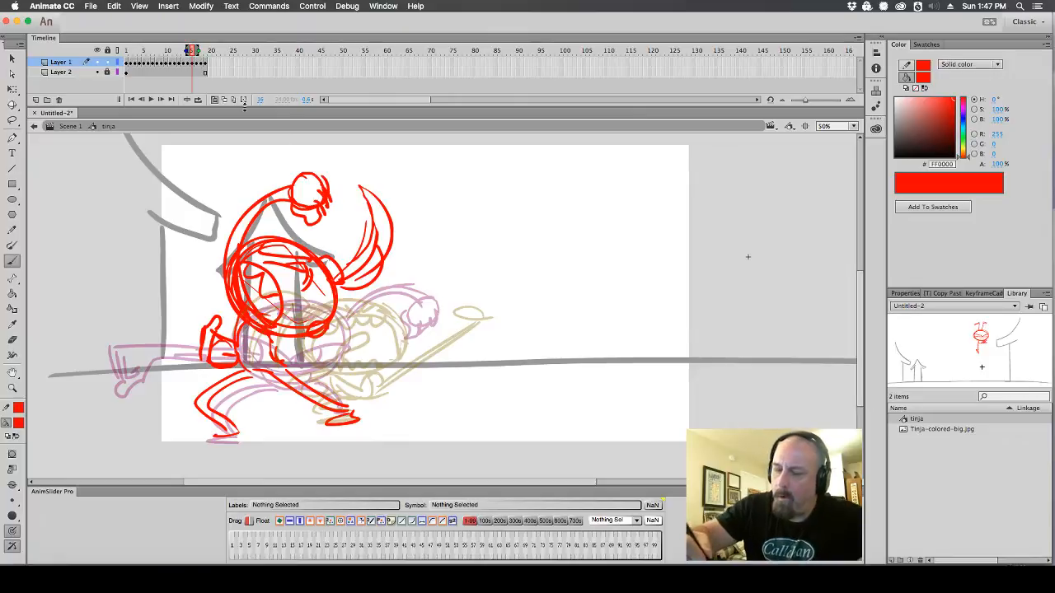
{"action": "left_click", "coordinate": [214, 99]}
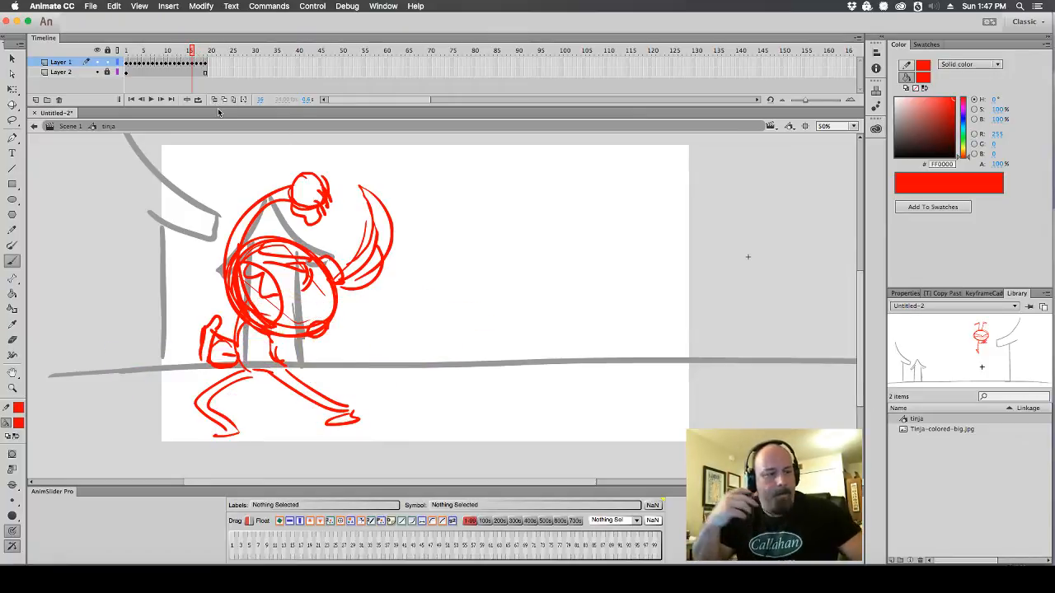
Scale the frame 16 lunge drawing down slightly and shift it down to the previous pose's foot level with onion skinning on
{"action": "key", "text": "comma"}
{"action": "key", "text": "period"}
{"action": "key", "text": "comma"}
{"action": "key", "text": "comma"}
{"action": "key", "text": "period"}
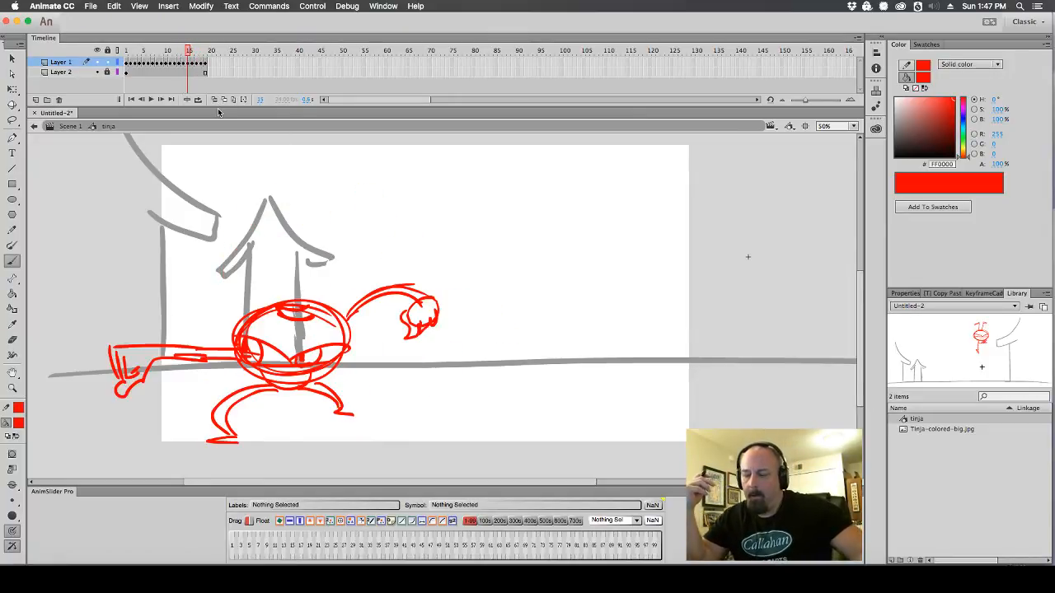
{"action": "key", "text": "period"}
{"action": "left_click", "coordinate": [195, 64]}
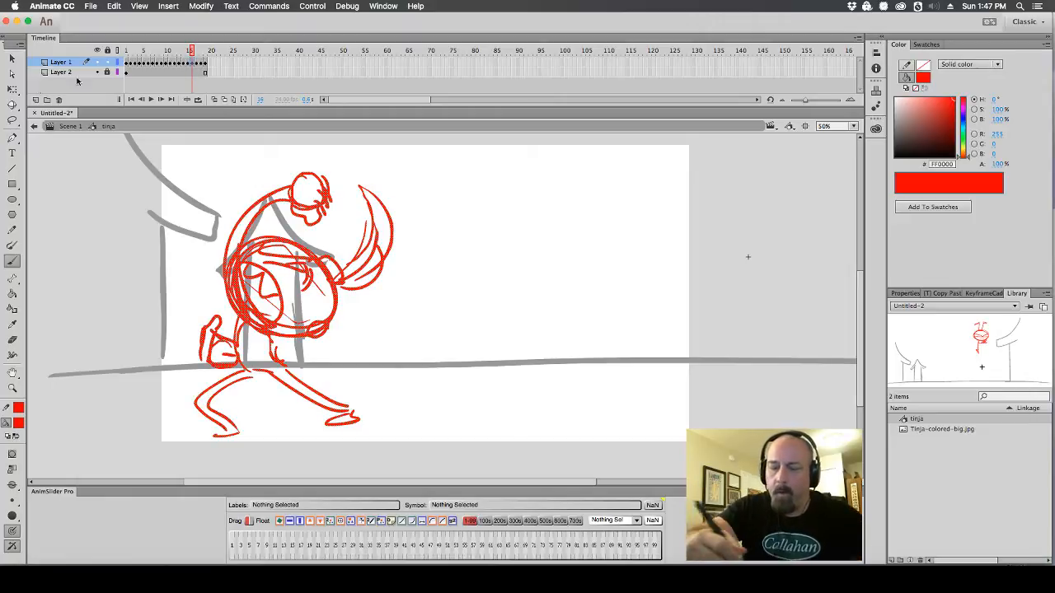
{"action": "key", "text": "q"}
{"action": "left_click", "coordinate": [213, 99]}
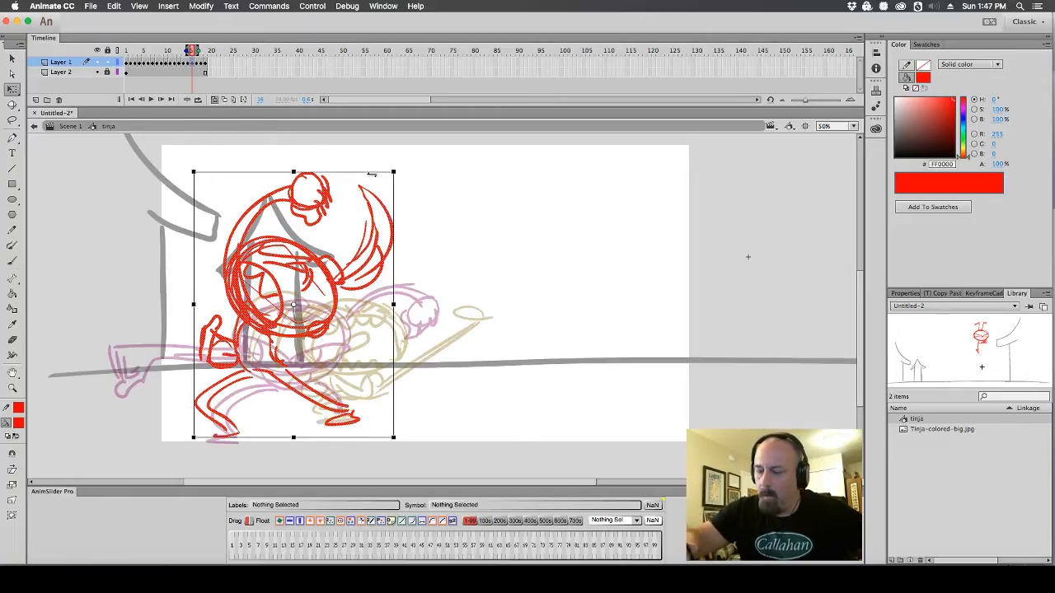
{"action": "mouse_move", "coordinate": [392, 174]}
{"action": "left_mouse_down"}
{"action": "mouse_move", "coordinate": [379, 193]}
{"action": "mouse_move", "coordinate": [384, 184]}
{"action": "left_mouse_up"}
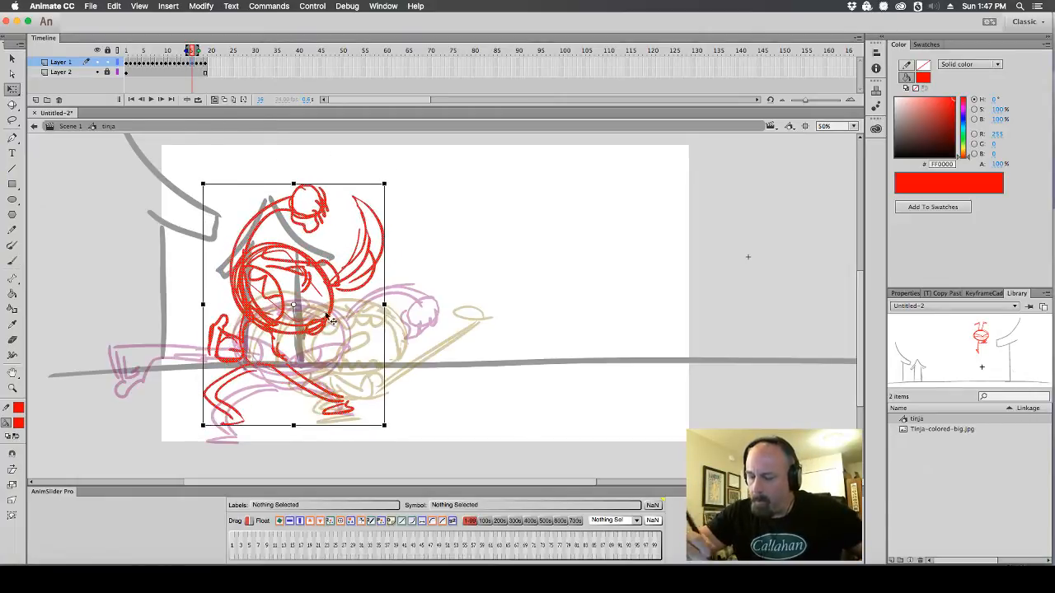
{"action": "left_click_drag", "start_coordinate": [328, 315], "coordinate": [332, 333]}
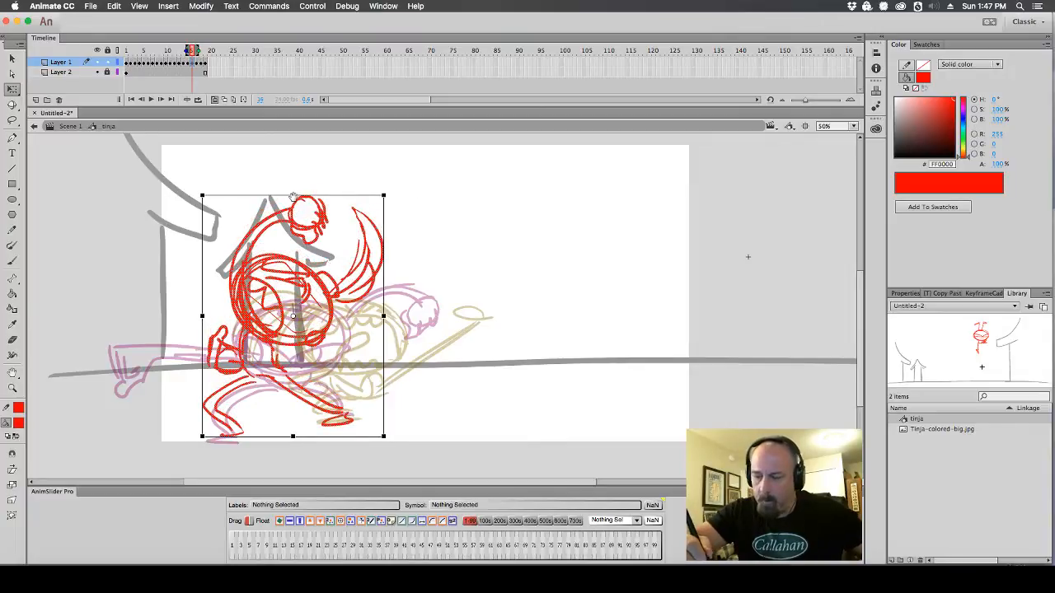
Squash the frame 16 drawing's height, nudge it into place over the onion-skinned poses, and turn off onion skinning
{"action": "left_click_drag", "start_coordinate": [293, 198], "coordinate": [295, 219]}
{"action": "left_click_drag", "start_coordinate": [317, 348], "coordinate": [322, 354]}
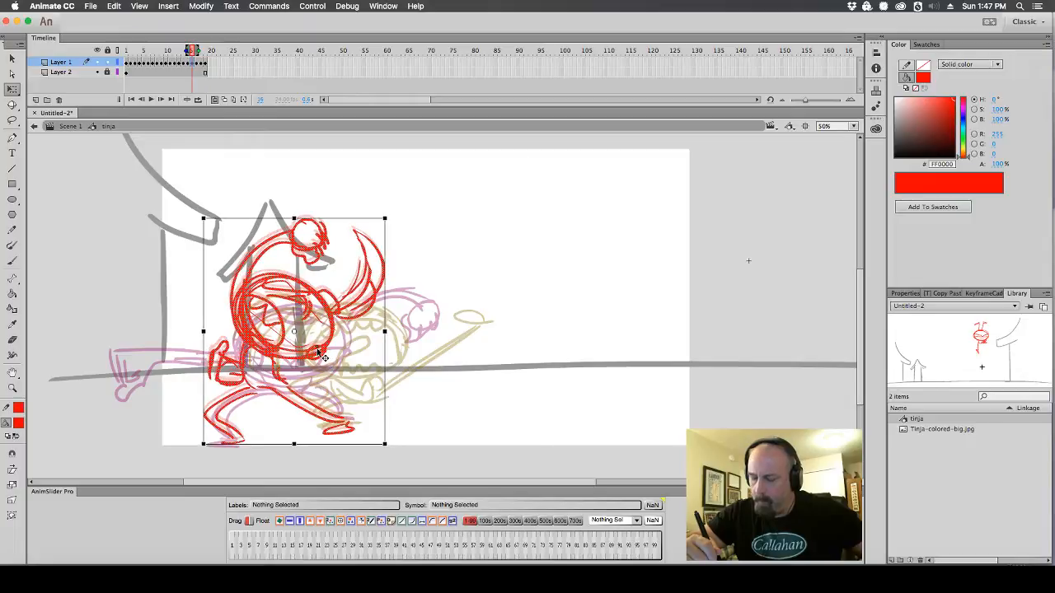
{"action": "left_click", "coordinate": [214, 100]}
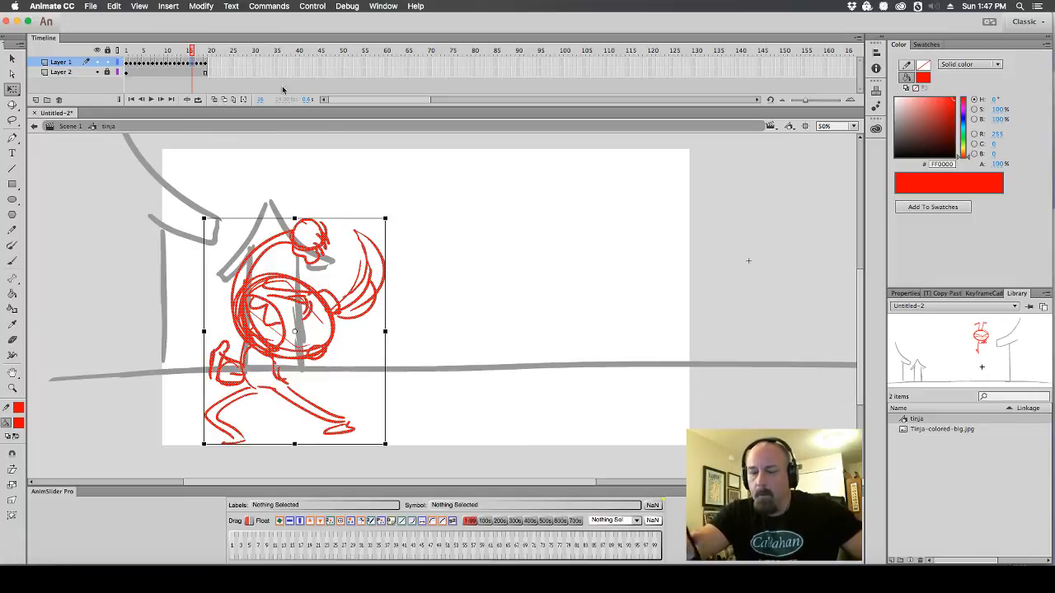
Move the frame 17 open-mouthed crouch back and down so it lines up beneath the frame 16 pose, using onion skinning
{"action": "key", "text": "period"}
{"action": "key", "text": "comma"}
{"action": "key", "text": "period"}
{"action": "key", "text": "comma"}
{"action": "key", "text": "period"}
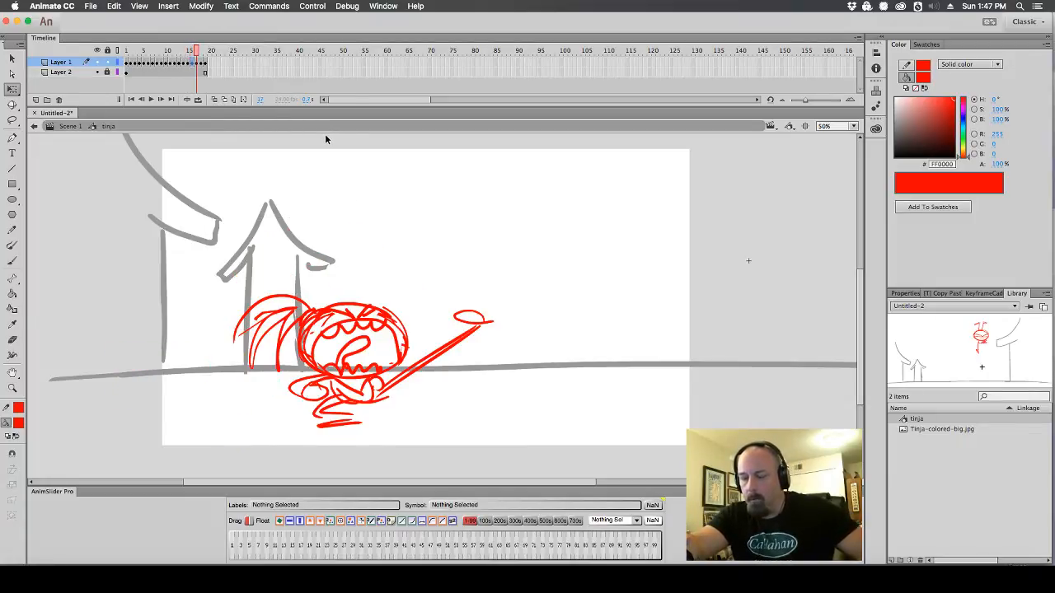
{"action": "key", "text": "comma"}
{"action": "key", "text": "period"}
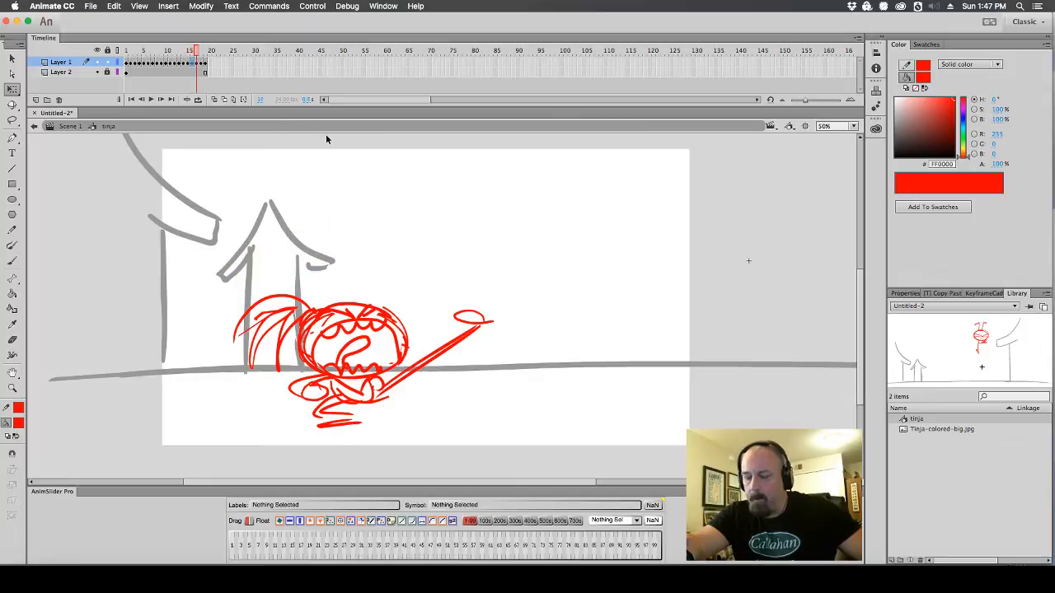
{"action": "left_click", "coordinate": [198, 64]}
{"action": "left_click", "coordinate": [214, 100]}
{"action": "left_click_drag", "start_coordinate": [406, 336], "coordinate": [299, 355]}
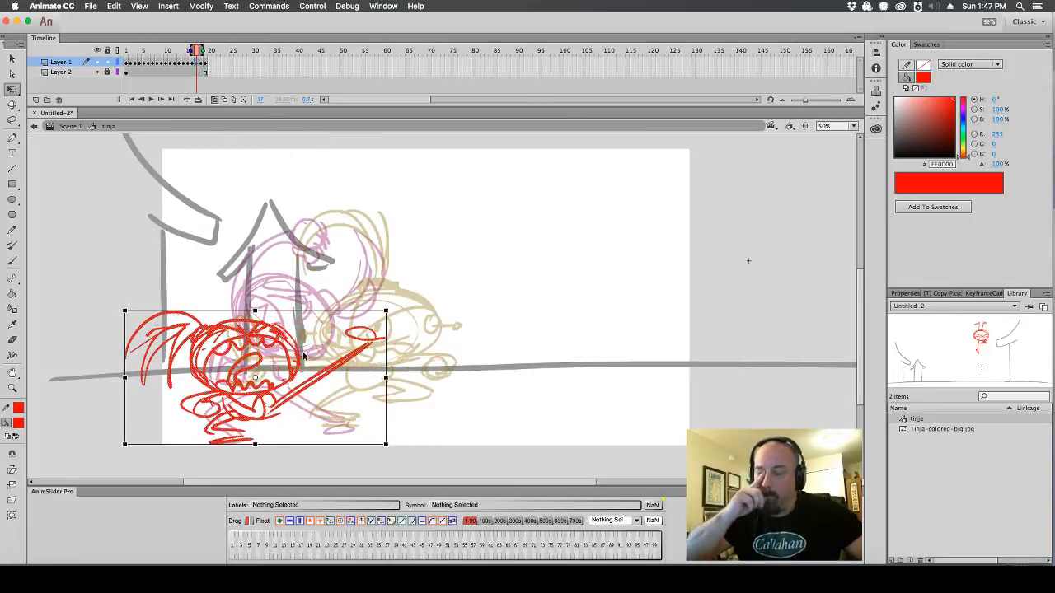
{"action": "left_click", "coordinate": [214, 100]}
Move the frame 18 drawing with the outstretched arm over the onion-skinned frame 17 crouch
{"action": "left_click", "coordinate": [201, 63]}
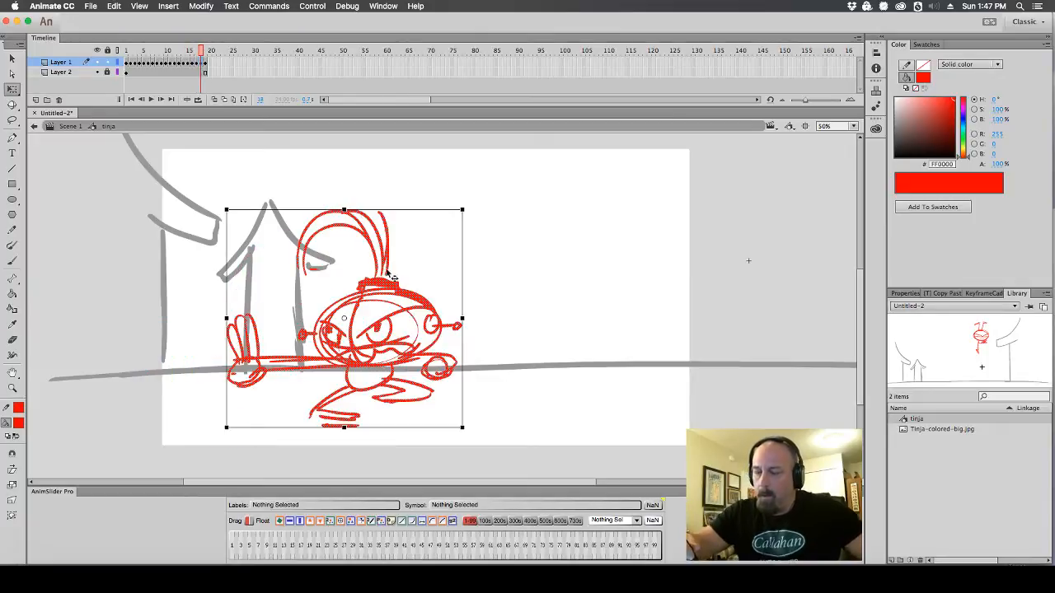
{"action": "left_click", "coordinate": [215, 101]}
{"action": "mouse_move", "coordinate": [394, 267]}
{"action": "left_mouse_down"}
{"action": "mouse_move", "coordinate": [278, 274]}
{"action": "mouse_move", "coordinate": [277, 286]}
{"action": "left_mouse_up"}
{"action": "left_click", "coordinate": [357, 210]}
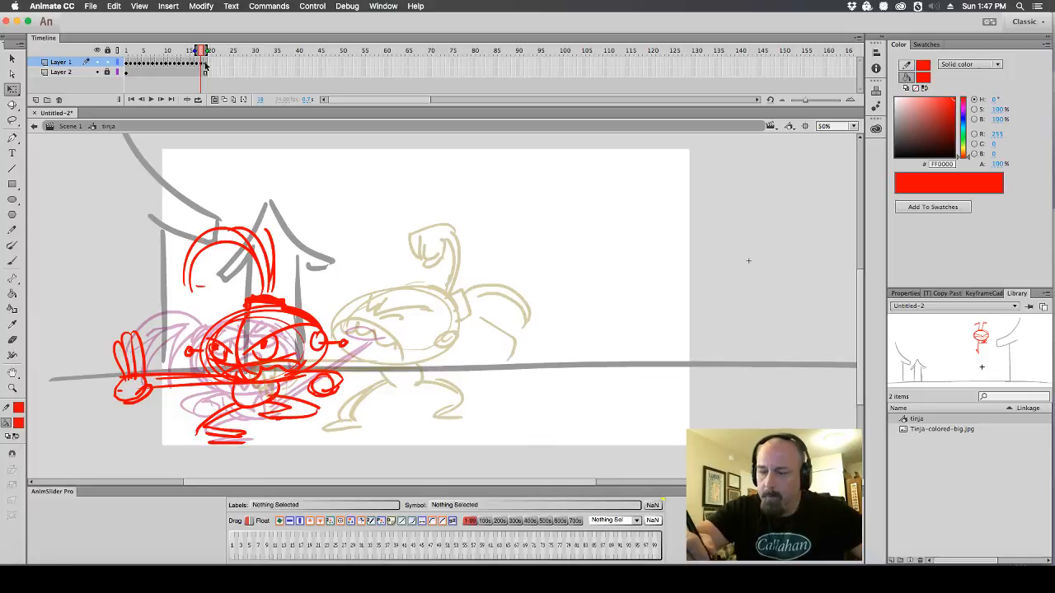
Move the frame 19 drawing back and slightly down to follow the repositioned poses, and turn off onion skinning
{"action": "key", "text": "."}
{"action": "mouse_move", "coordinate": [445, 360]}
{"action": "left_mouse_down"}
{"action": "mouse_move", "coordinate": [327, 362]}
{"action": "mouse_move", "coordinate": [325, 376]}
{"action": "left_mouse_up"}
{"action": "key", "text": "comma"}
{"action": "key", "text": "comma"}
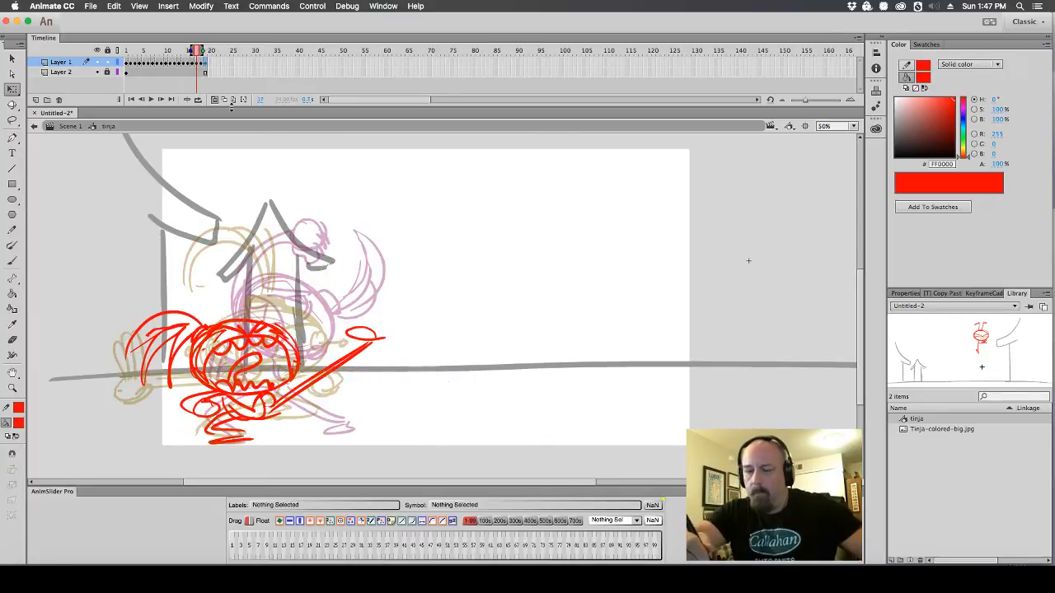
{"action": "left_click", "coordinate": [216, 100]}
Play back the animation and check the opening frames' poses against the ground line
{"action": "key", "text": "Return"}
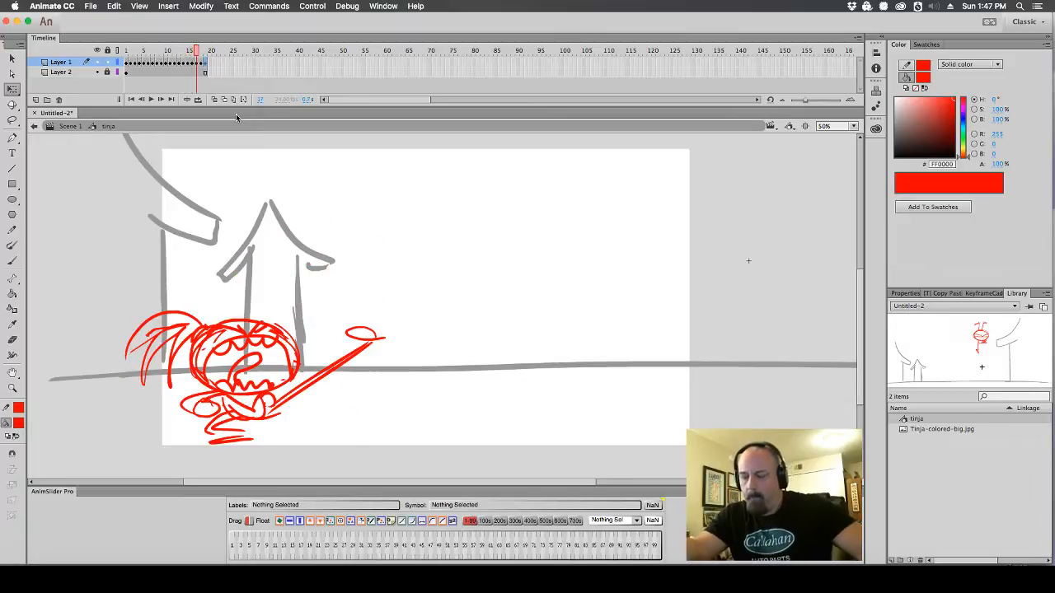
{"action": "key", "text": "period"}
{"action": "key", "text": "Return"}
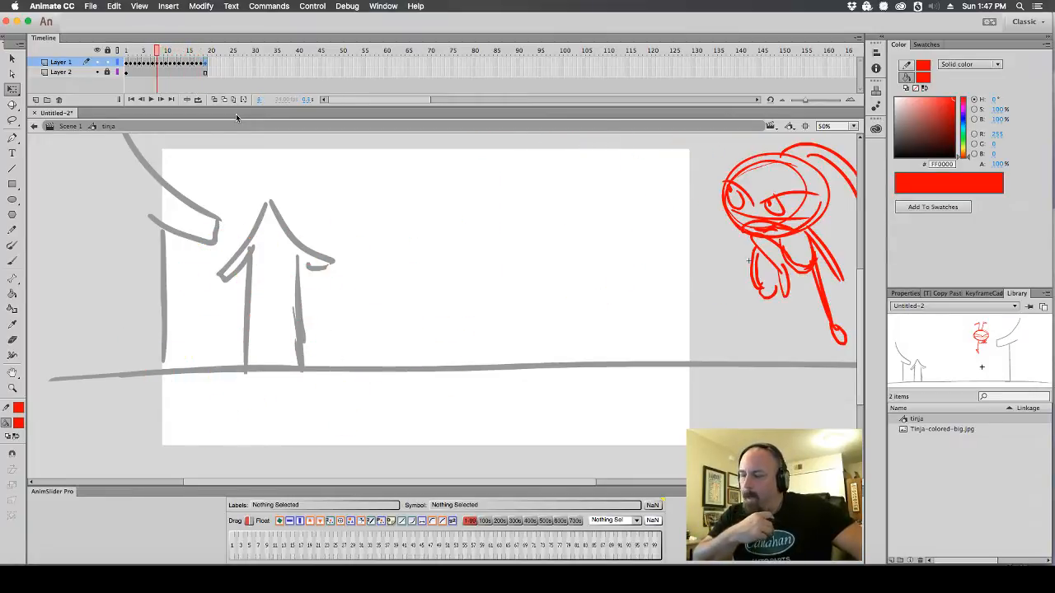
{"action": "scroll", "coordinate": [615, 406], "scroll_direction": "right", "scroll_amount": 5}
{"action": "scroll", "coordinate": [615, 406], "scroll_direction": "down", "scroll_amount": 2}
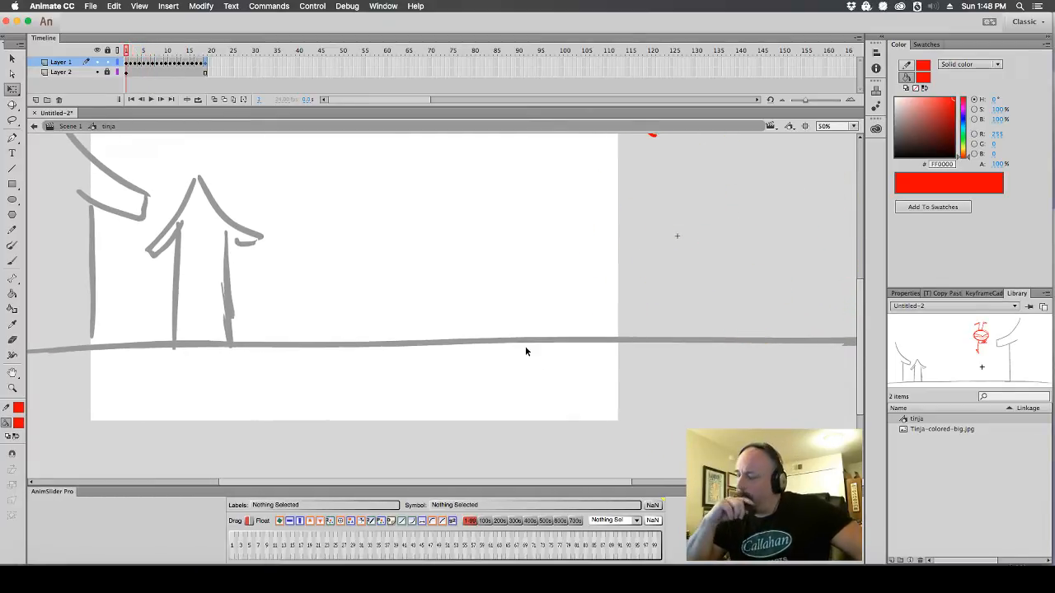
{"action": "key", "text": "comma"}
{"action": "key", "text": "comma"}
{"action": "key", "text": "comma"}
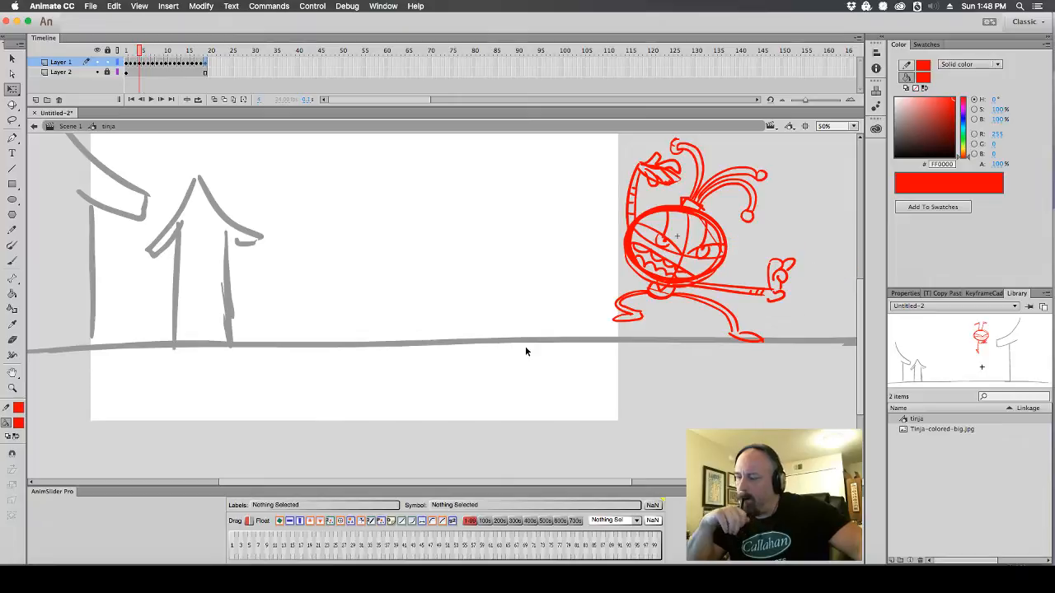
{"action": "key", "text": "period"}
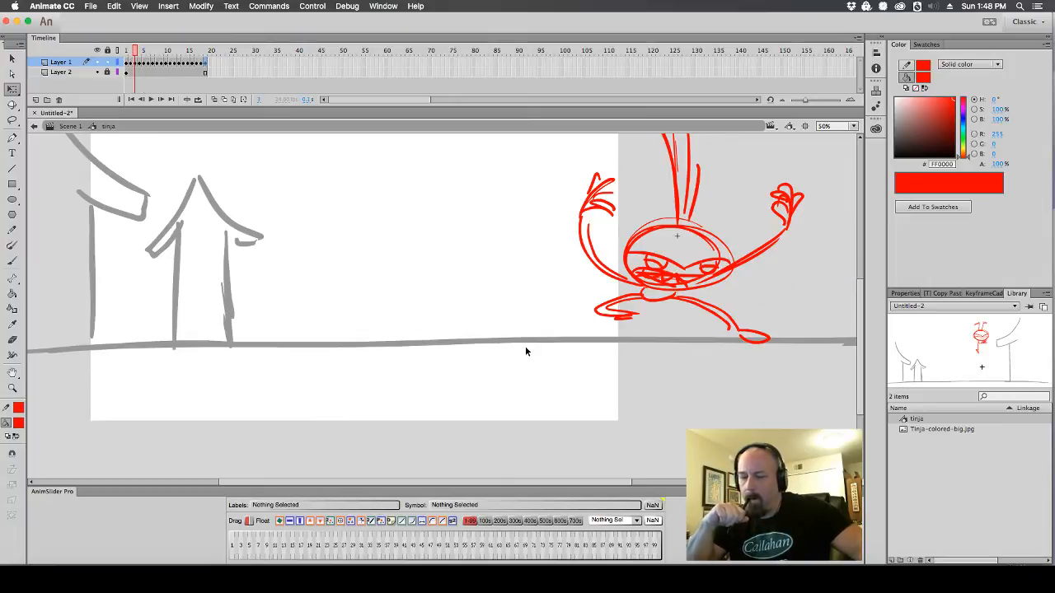
Raise the sketched background on Layer 2 so the ground line meets the first pose's foot, and lock the layer
{"action": "left_click", "coordinate": [122, 73]}
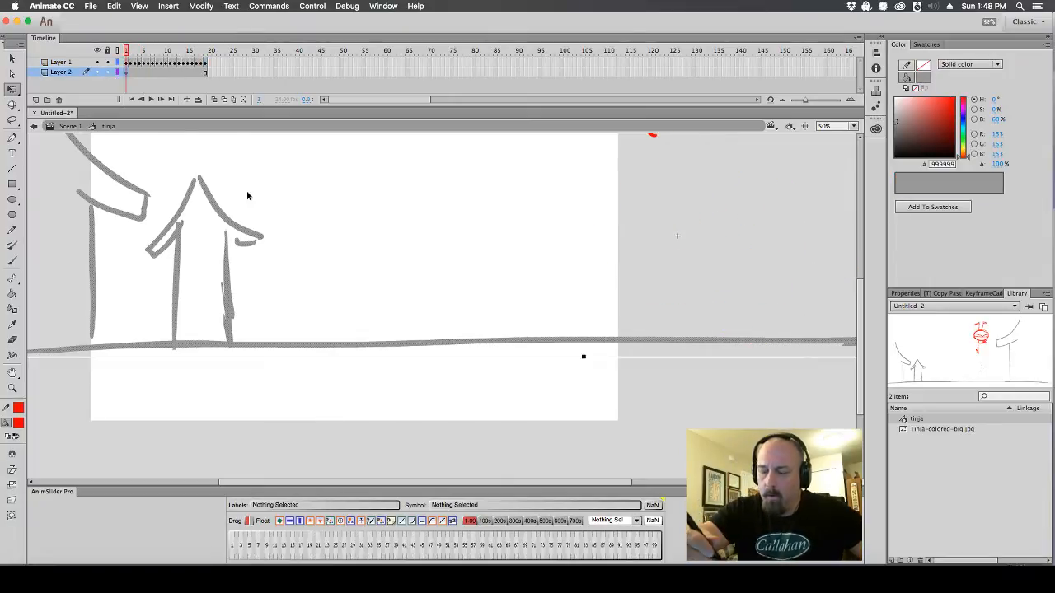
{"action": "left_click_drag", "start_coordinate": [418, 351], "coordinate": [421, 285]}
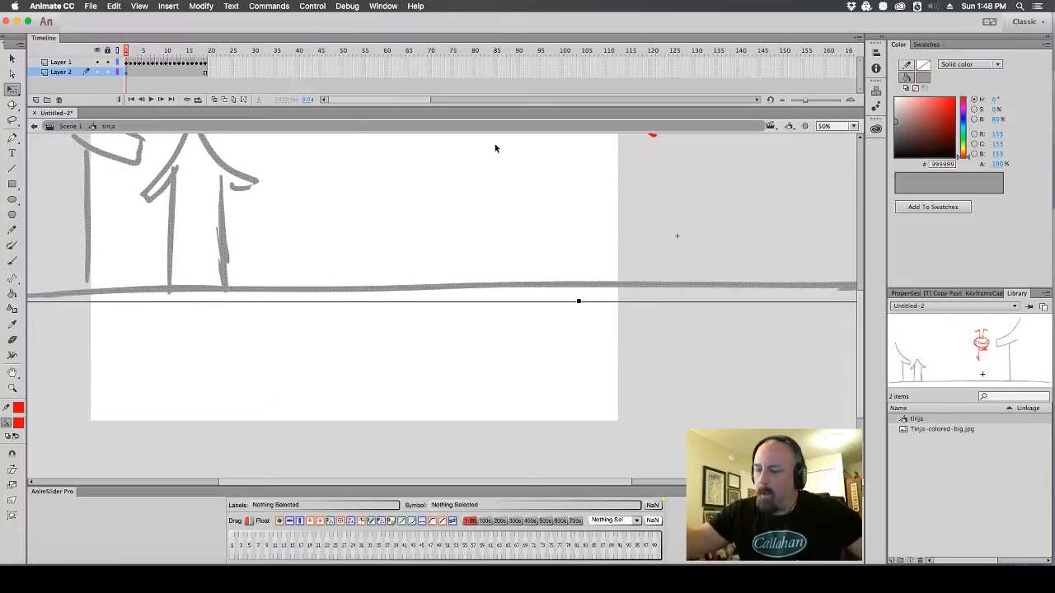
{"action": "left_click", "coordinate": [108, 72]}
Flip forward and back through the whole sequence to examine the leap and landing against the repositioned background
{"action": "key", "text": "period"}
{"action": "key", "text": "period"}
{"action": "key", "text": "period"}
{"action": "key", "text": "period"}
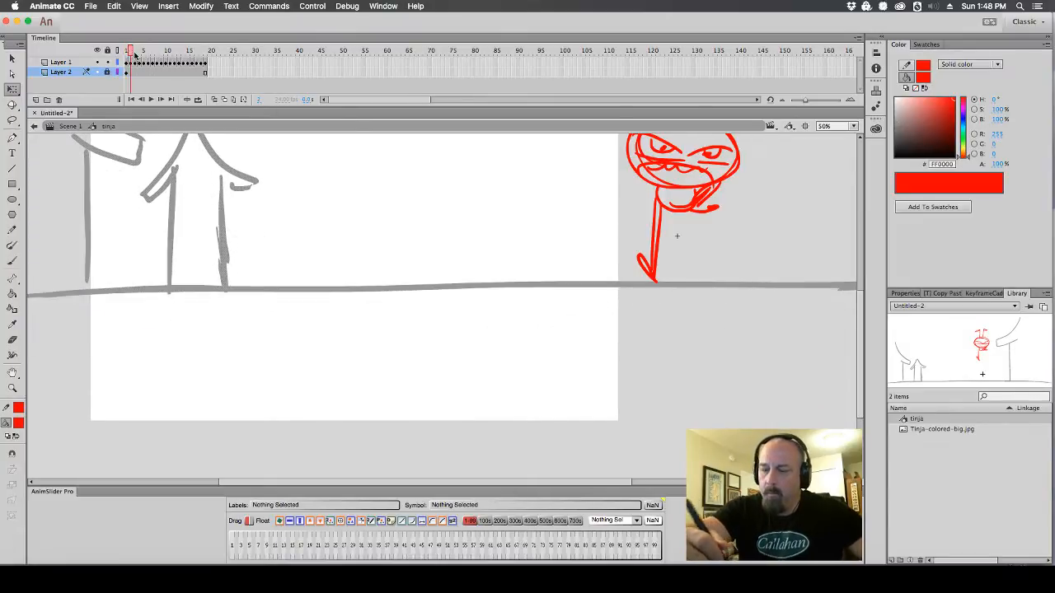
{"action": "key", "text": "period"}
{"action": "key", "text": "period"}
{"action": "key", "text": "period"}
{"action": "key", "text": "period"}
{"action": "key", "text": "period"}
{"action": "key", "text": "period"}
{"action": "key", "text": "period"}
{"action": "key", "text": "period"}
{"action": "key", "text": "period"}
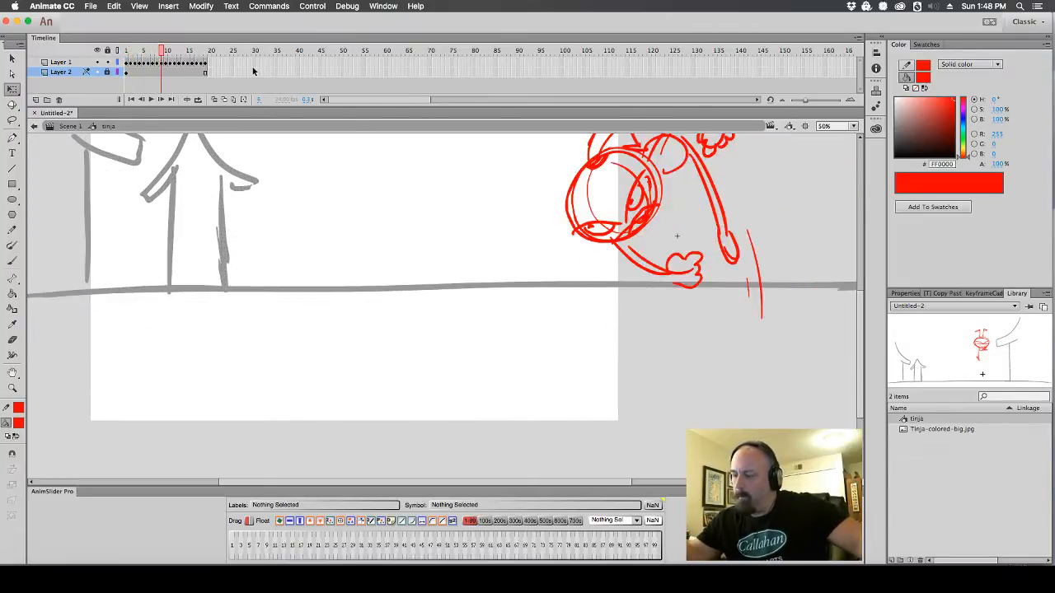
{"action": "key", "text": "period"}
{"action": "key", "text": "period"}
{"action": "key", "text": "period"}
{"action": "key", "text": "period"}
{"action": "key", "text": "period"}
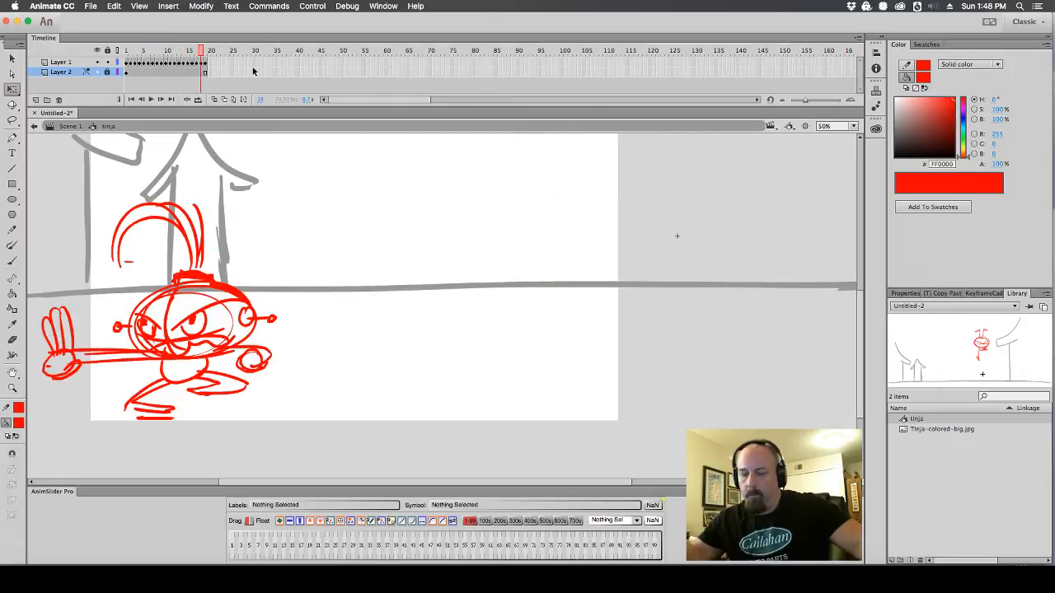
{"action": "key", "text": "comma"}
{"action": "key", "text": "comma"}
{"action": "key", "text": "comma"}
{"action": "key", "text": "comma"}
{"action": "key", "text": "comma"}
{"action": "key", "text": "comma"}
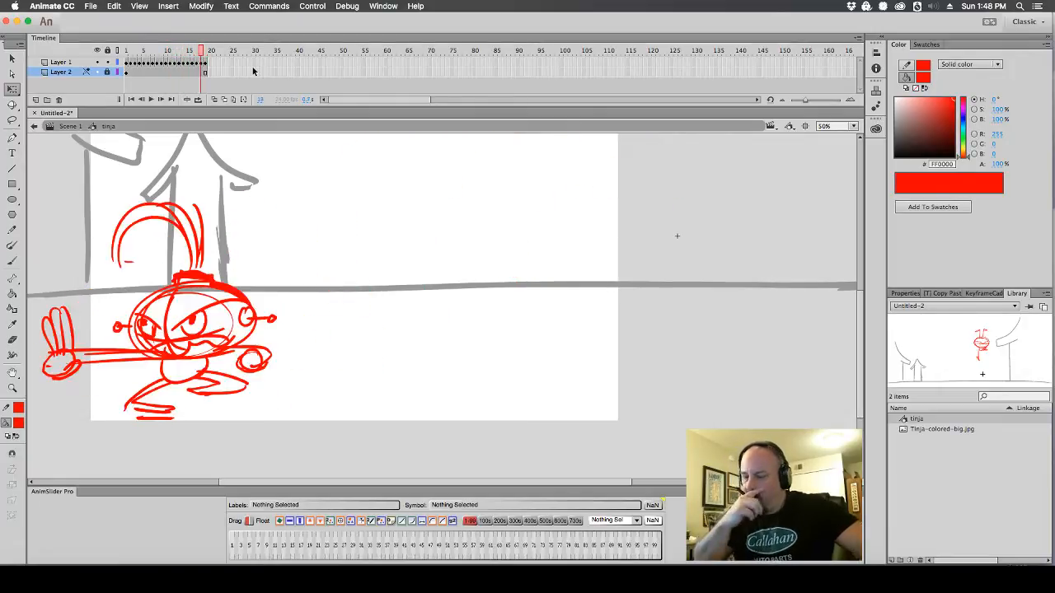
{"action": "key", "text": "period"}
{"action": "key", "text": "period"}
{"action": "key", "text": "period"}
{"action": "key", "text": "comma"}
{"action": "key", "text": "comma"}
{"action": "key", "text": "comma"}
{"action": "key", "text": "comma"}
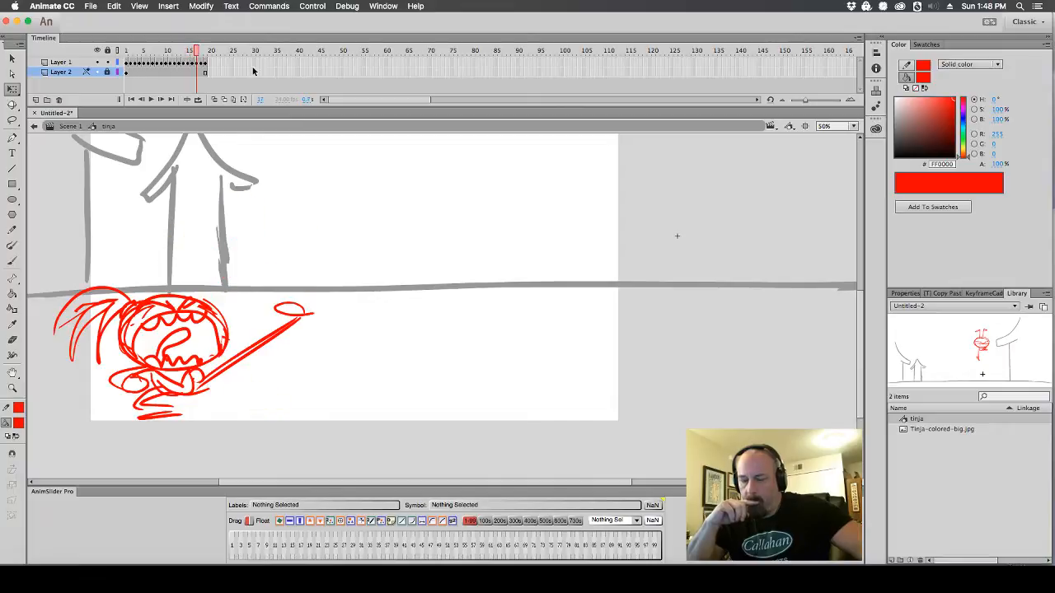
{"action": "key", "text": "comma"}
{"action": "key", "text": "comma"}
{"action": "key", "text": "comma"}
{"action": "key", "text": "comma"}
{"action": "key", "text": "comma"}
{"action": "key", "text": "comma"}
{"action": "key", "text": "comma"}
{"action": "key", "text": "comma"}
{"action": "key", "text": "comma"}
{"action": "key", "text": "comma"}
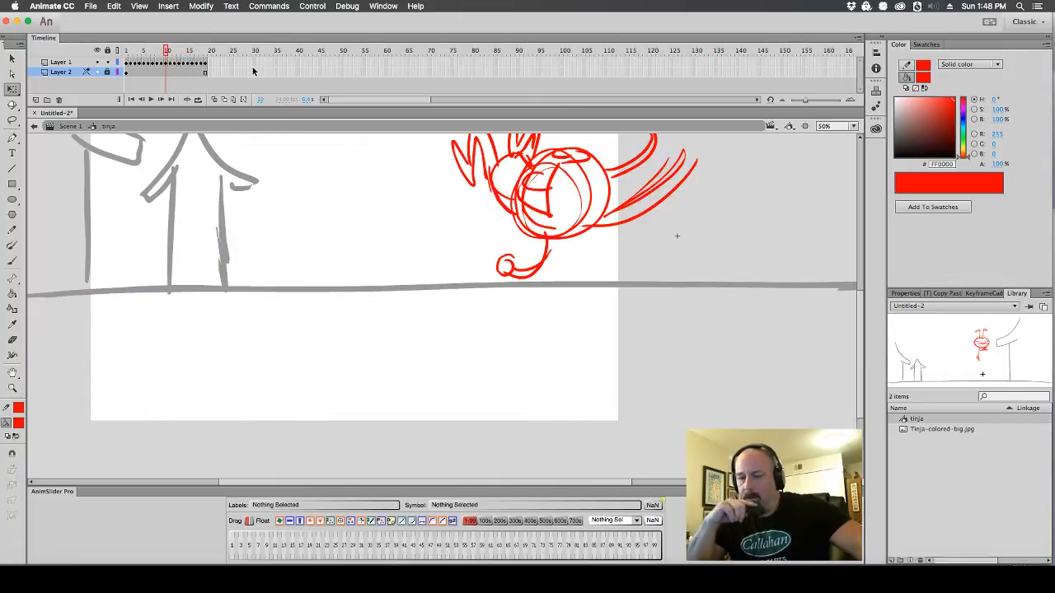
{"action": "key", "text": "period"}
{"action": "key", "text": "period"}
{"action": "key", "text": "period"}
{"action": "key", "text": "period"}
{"action": "key", "text": "period"}
{"action": "key", "text": "period"}
{"action": "key", "text": "period"}
{"action": "key", "text": "period"}
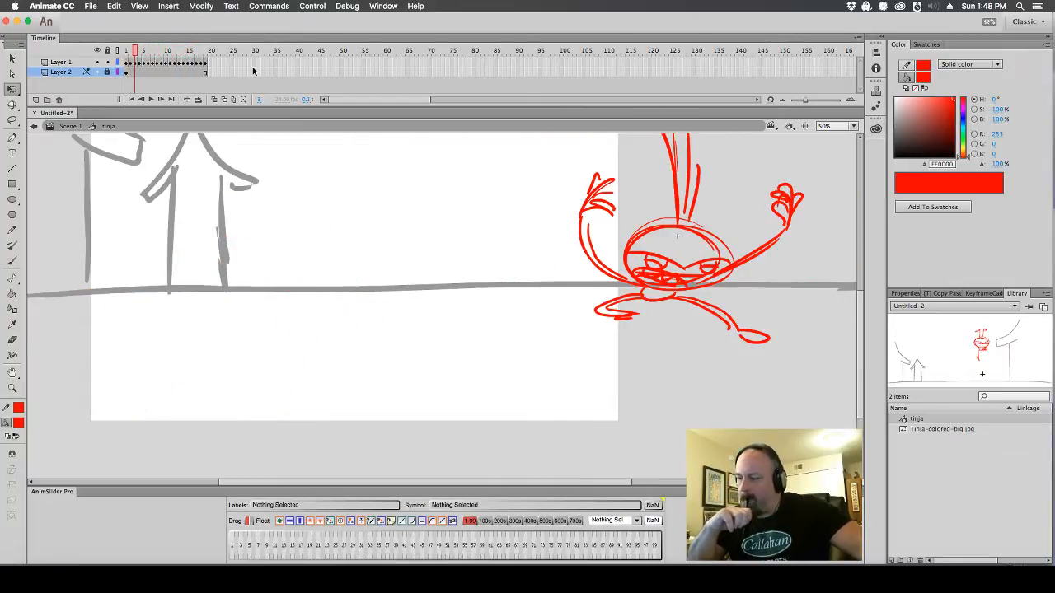
{"action": "key", "text": "period"}
{"action": "key", "text": "period"}
{"action": "key", "text": "period"}
{"action": "key", "text": "period"}
{"action": "key", "text": "period"}
{"action": "key", "text": "period"}
{"action": "key", "text": "period"}
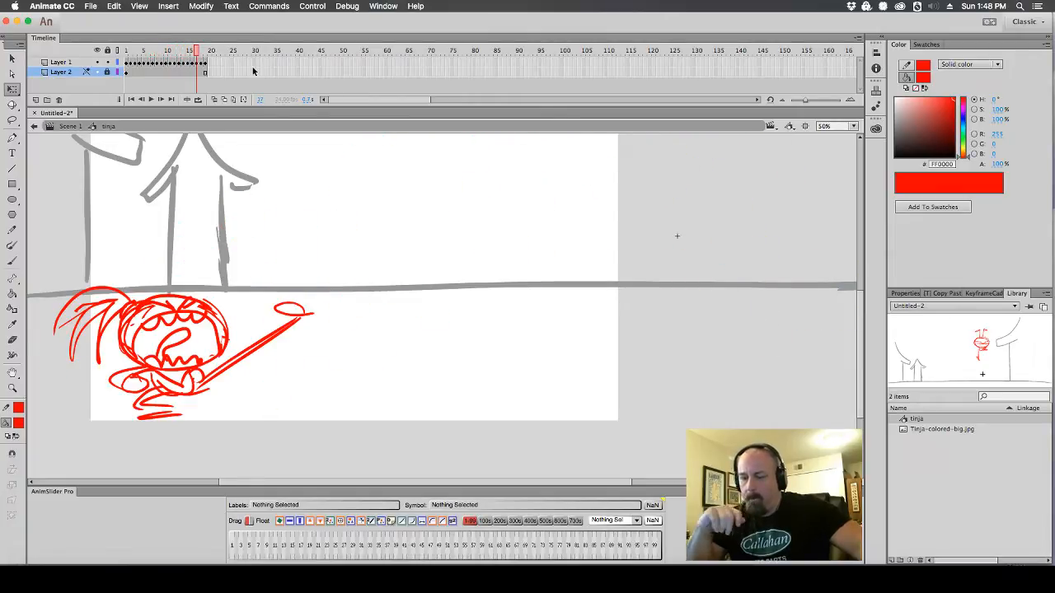
{"action": "key", "text": "period"}
{"action": "key", "text": "comma"}
{"action": "key", "text": "comma"}
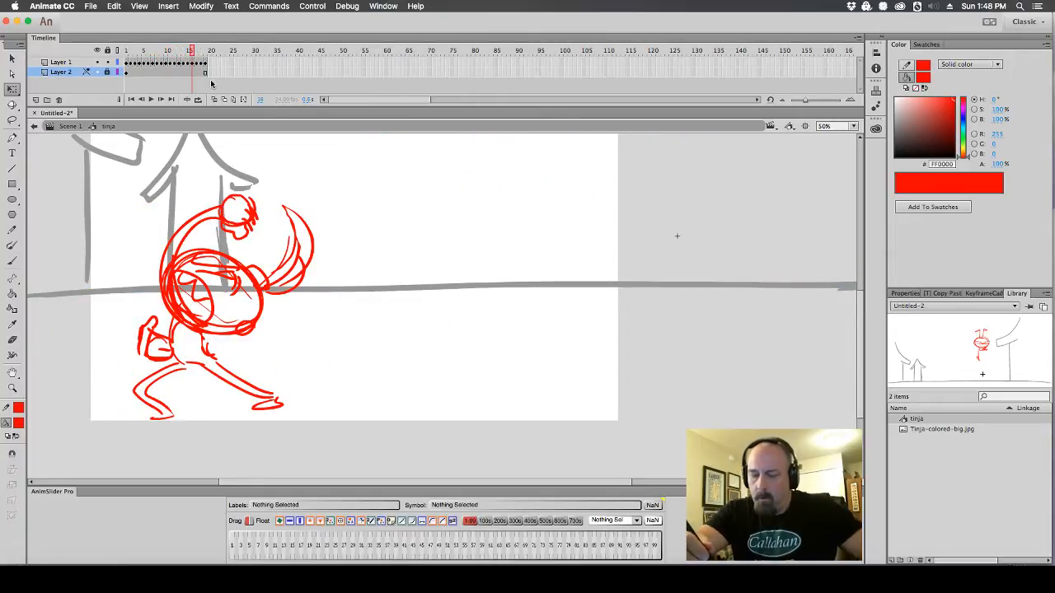
Insert a new keyframe at frame 18 on Layer 1, clear its drawing, and turn on onion skinning
{"action": "key", "text": "period"}
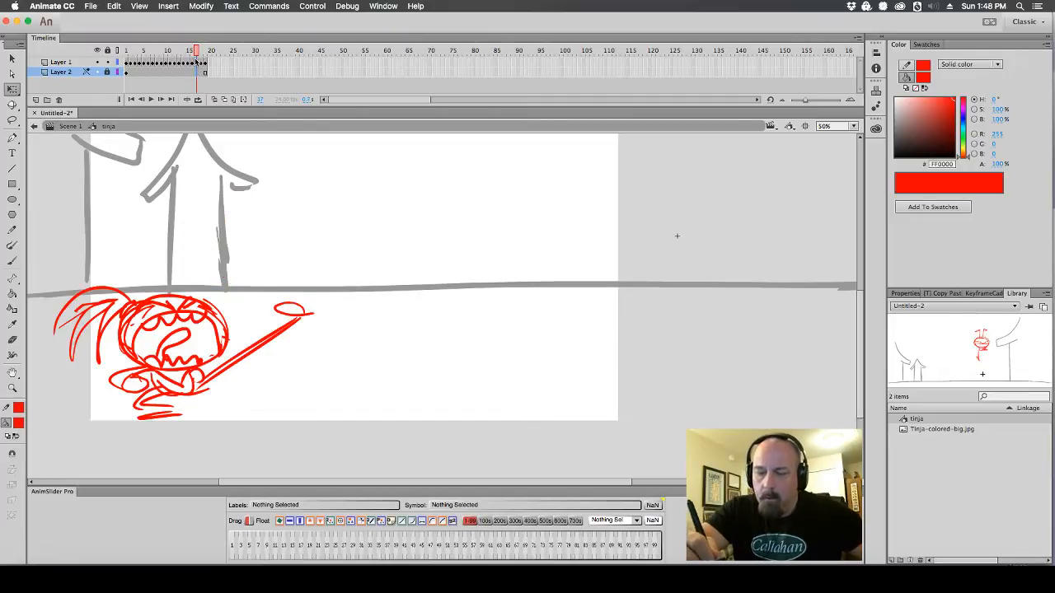
{"action": "left_click", "coordinate": [199, 64]}
{"action": "left_click", "coordinate": [200, 64]}
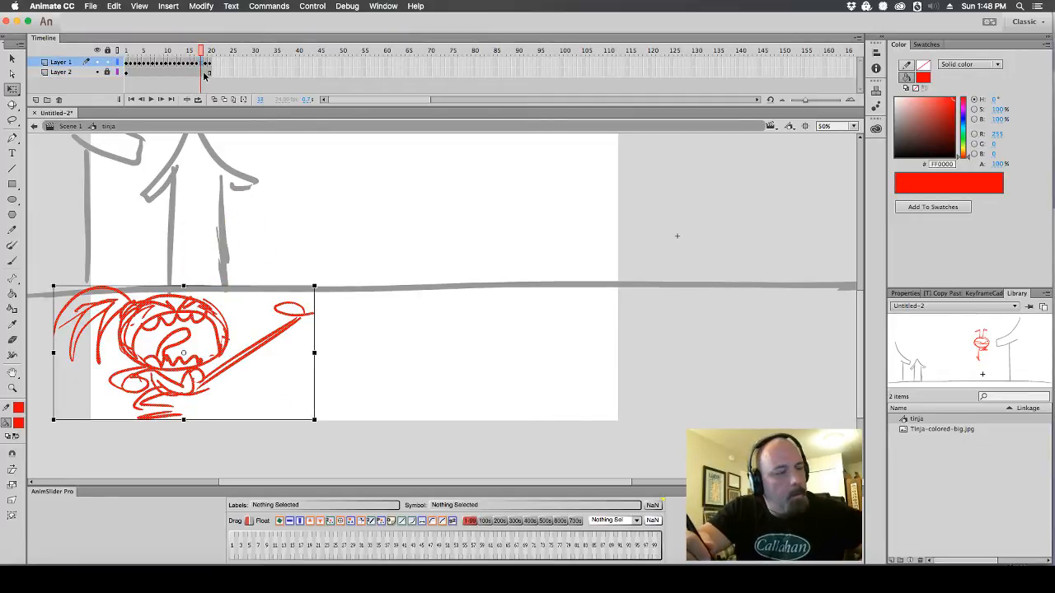
{"action": "key", "text": "Delete"}
{"action": "left_click", "coordinate": [214, 99]}
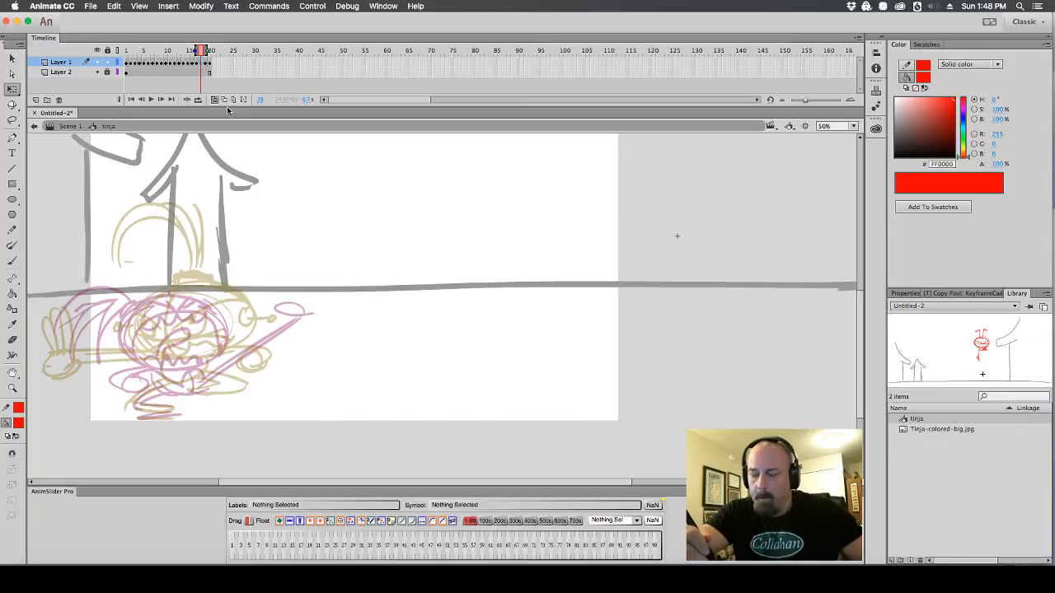
Sketch the body oval, hips and both bent legs of the crouching landing pose on Layer 1's frame 18 with the Brush
{"action": "key", "text": "comma"}
{"action": "key", "text": "comma"}
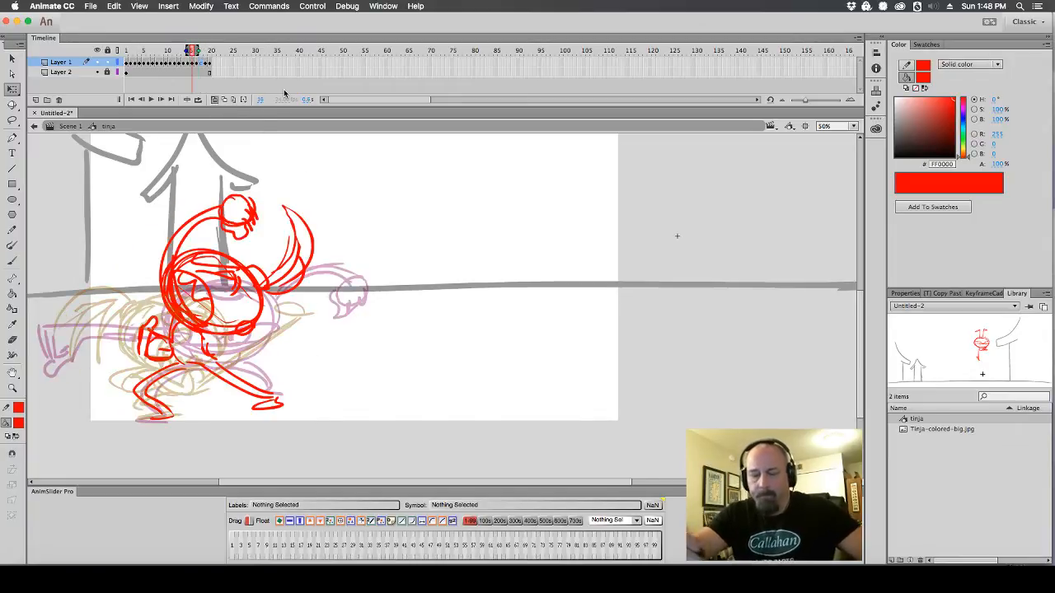
{"action": "key", "text": "period"}
{"action": "left_click", "coordinate": [12, 262]}
{"action": "key", "text": "period"}
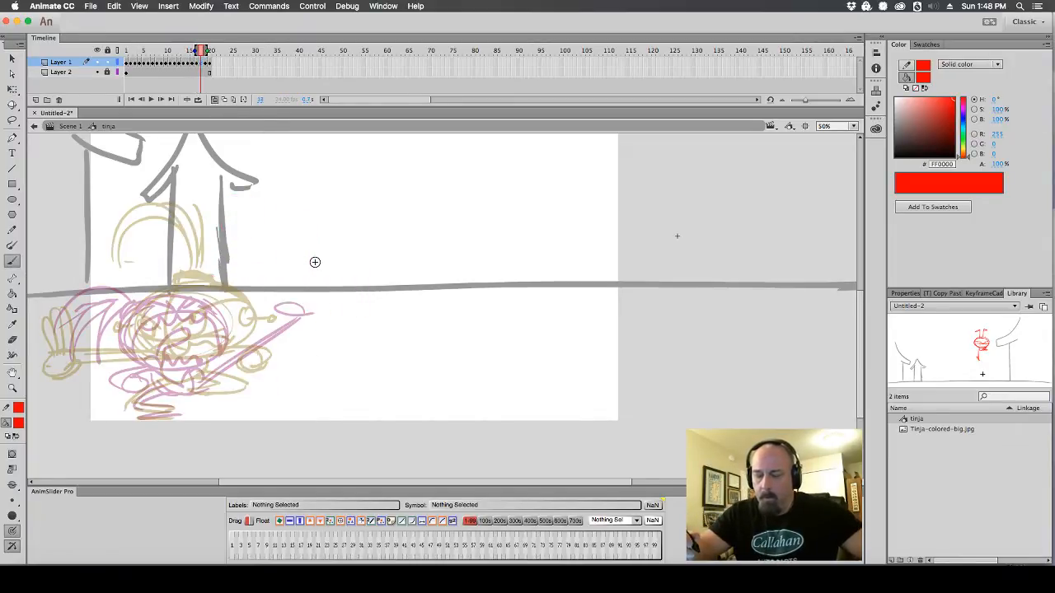
{"action": "key", "text": "comma"}
{"action": "key", "text": "period"}
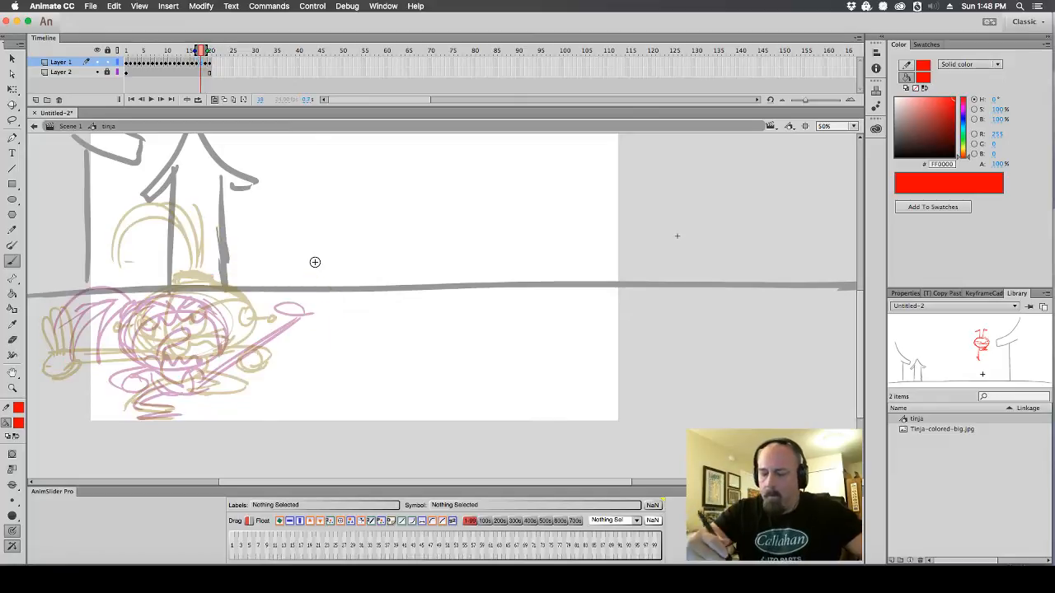
{"action": "mouse_move", "coordinate": [248, 307]}
{"action": "left_mouse_down"}
{"action": "mouse_move", "coordinate": [153, 338]}
{"action": "mouse_move", "coordinate": [251, 309]}
{"action": "mouse_move", "coordinate": [239, 358]}
{"action": "mouse_move", "coordinate": [247, 305]}
{"action": "left_mouse_up"}
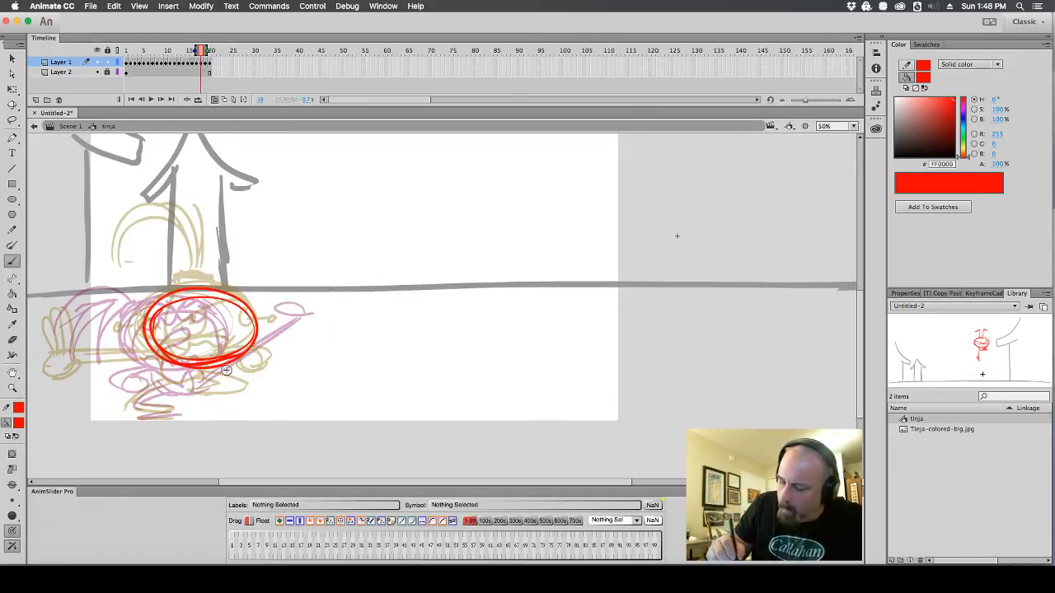
{"action": "mouse_move", "coordinate": [226, 370]}
{"action": "left_mouse_down"}
{"action": "mouse_move", "coordinate": [204, 383]}
{"action": "mouse_move", "coordinate": [222, 372]}
{"action": "mouse_move", "coordinate": [243, 379]}
{"action": "mouse_move", "coordinate": [251, 393]}
{"action": "mouse_move", "coordinate": [218, 381]}
{"action": "mouse_move", "coordinate": [257, 394]}
{"action": "mouse_move", "coordinate": [232, 401]}
{"action": "mouse_move", "coordinate": [272, 412]}
{"action": "left_mouse_up"}
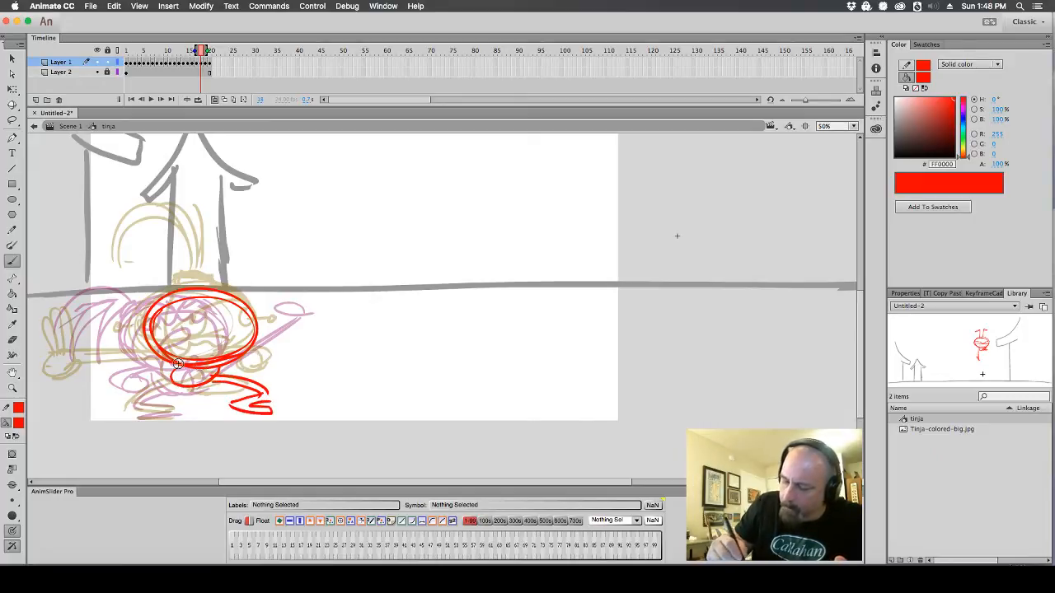
{"action": "mouse_move", "coordinate": [169, 385]}
{"action": "left_mouse_down"}
{"action": "mouse_move", "coordinate": [155, 409]}
{"action": "mouse_move", "coordinate": [179, 417]}
{"action": "left_mouse_up"}
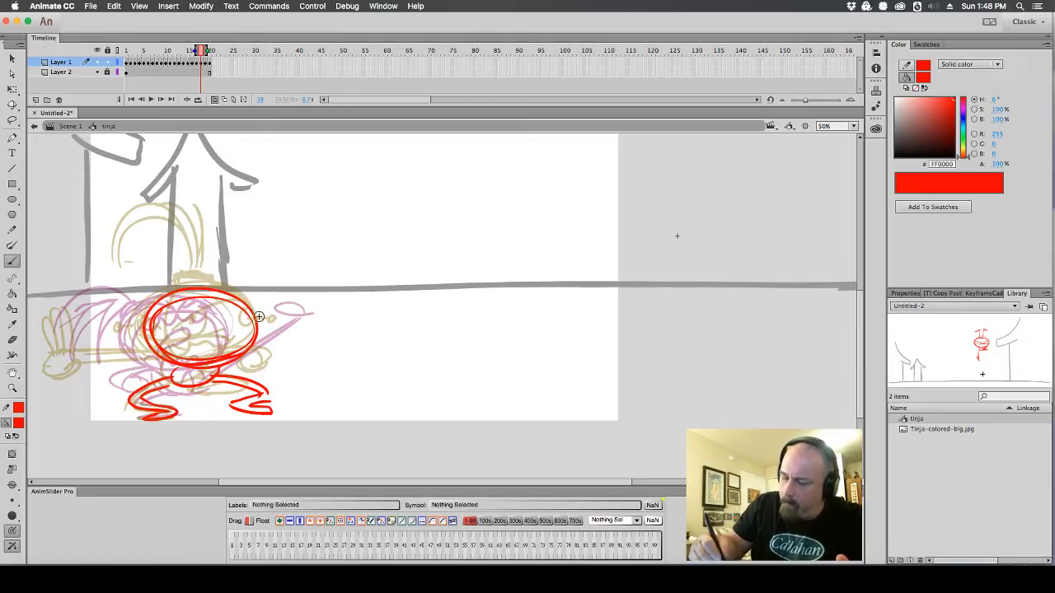
Draw frame 18's arms, one raised with an open hand above the body and one reaching down and forward with spread fingers
{"action": "mouse_move", "coordinate": [239, 295]}
{"action": "left_mouse_down"}
{"action": "mouse_move", "coordinate": [242, 248]}
{"action": "mouse_move", "coordinate": [224, 207]}
{"action": "mouse_move", "coordinate": [231, 244]}
{"action": "left_mouse_up"}
{"action": "mouse_move", "coordinate": [229, 242]}
{"action": "left_mouse_down"}
{"action": "mouse_move", "coordinate": [216, 207]}
{"action": "mouse_move", "coordinate": [224, 258]}
{"action": "left_mouse_up"}
{"action": "left_click_drag", "start_coordinate": [206, 214], "coordinate": [226, 305]}
{"action": "mouse_move", "coordinate": [234, 253]}
{"action": "left_mouse_down"}
{"action": "mouse_move", "coordinate": [258, 272]}
{"action": "mouse_move", "coordinate": [234, 292]}
{"action": "left_mouse_up"}
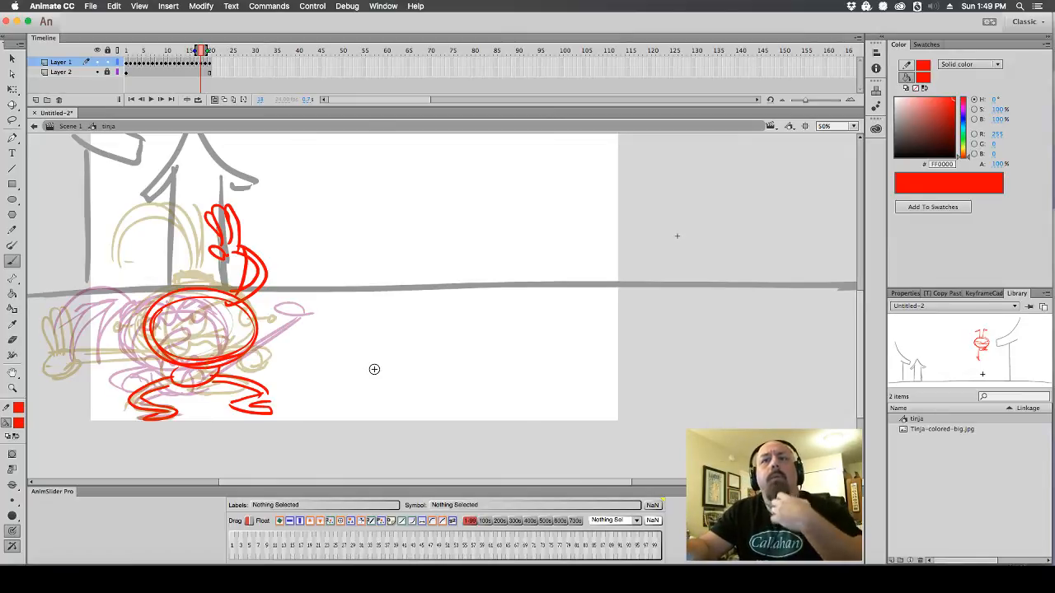
{"action": "key", "text": "comma"}
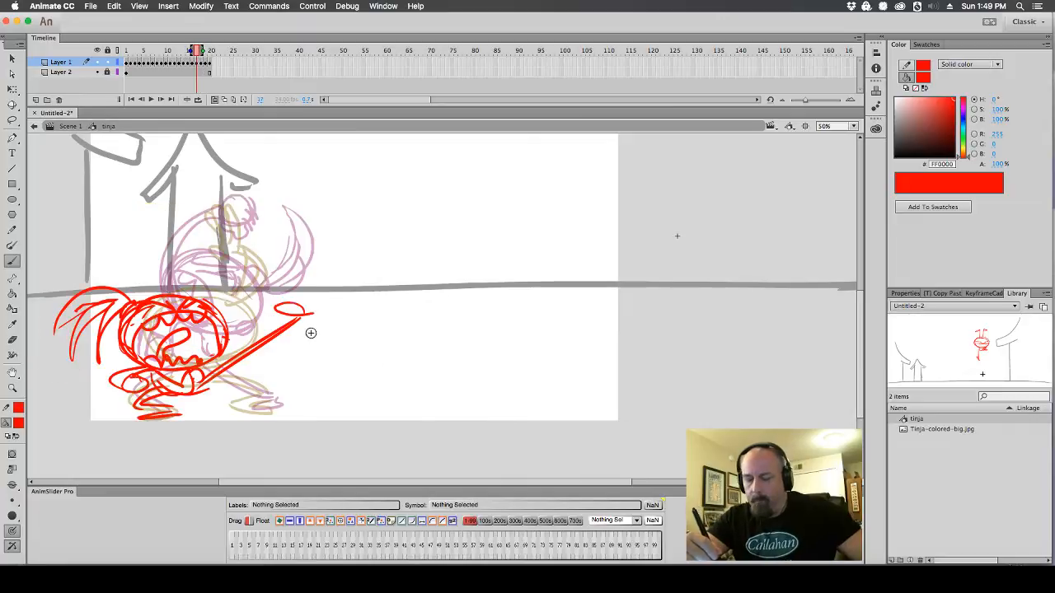
{"action": "key", "text": "period"}
{"action": "mouse_move", "coordinate": [251, 343]}
{"action": "left_mouse_down"}
{"action": "mouse_move", "coordinate": [309, 350]}
{"action": "mouse_move", "coordinate": [284, 379]}
{"action": "mouse_move", "coordinate": [301, 396]}
{"action": "mouse_move", "coordinate": [320, 375]}
{"action": "left_mouse_up"}
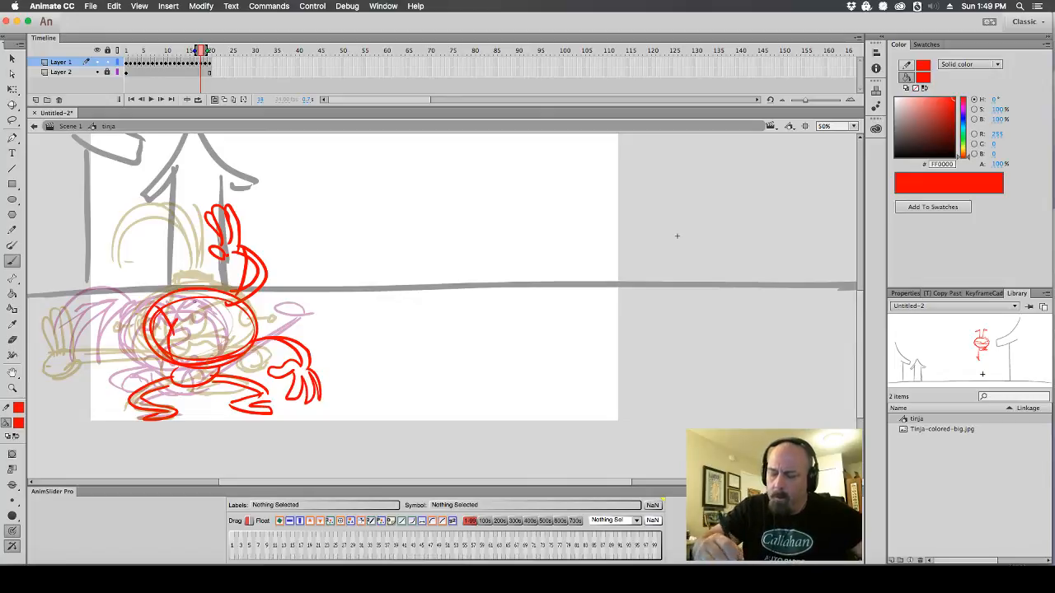
Add the eyes and face band inside frame 18's body oval, and compare the pose with the previous frame
{"action": "mouse_move", "coordinate": [169, 311]}
{"action": "left_mouse_down"}
{"action": "mouse_move", "coordinate": [191, 337]}
{"action": "mouse_move", "coordinate": [237, 351]}
{"action": "left_mouse_up"}
{"action": "left_click_drag", "start_coordinate": [173, 341], "coordinate": [158, 313]}
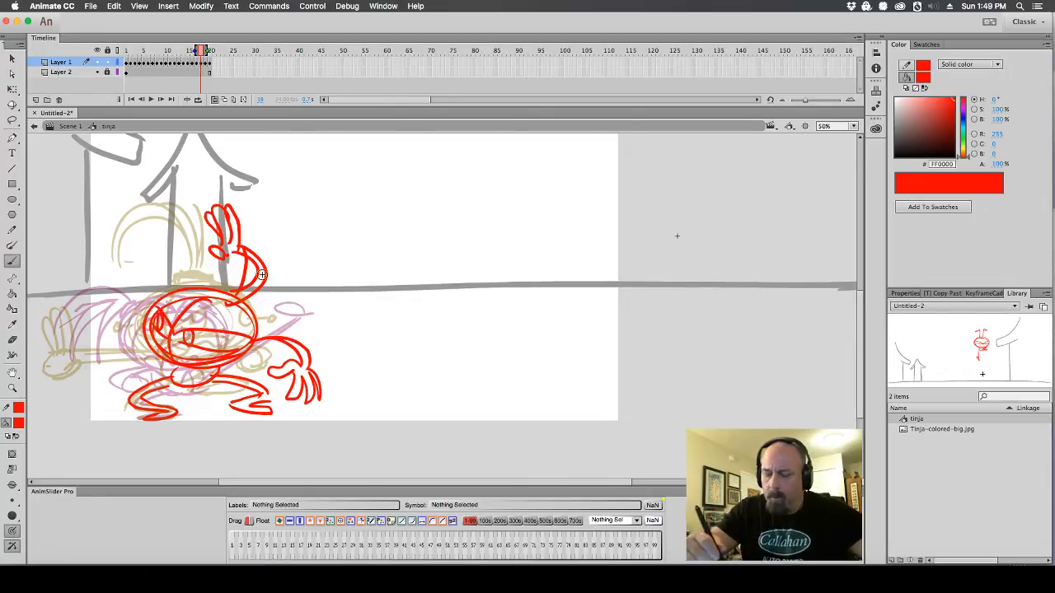
{"action": "key", "text": "comma"}
{"action": "key", "text": "period"}
On frame 16, erase part of the fist at the hip and redraw it as an angular hand beside the body
{"action": "key", "text": "comma"}
{"action": "key", "text": "comma"}
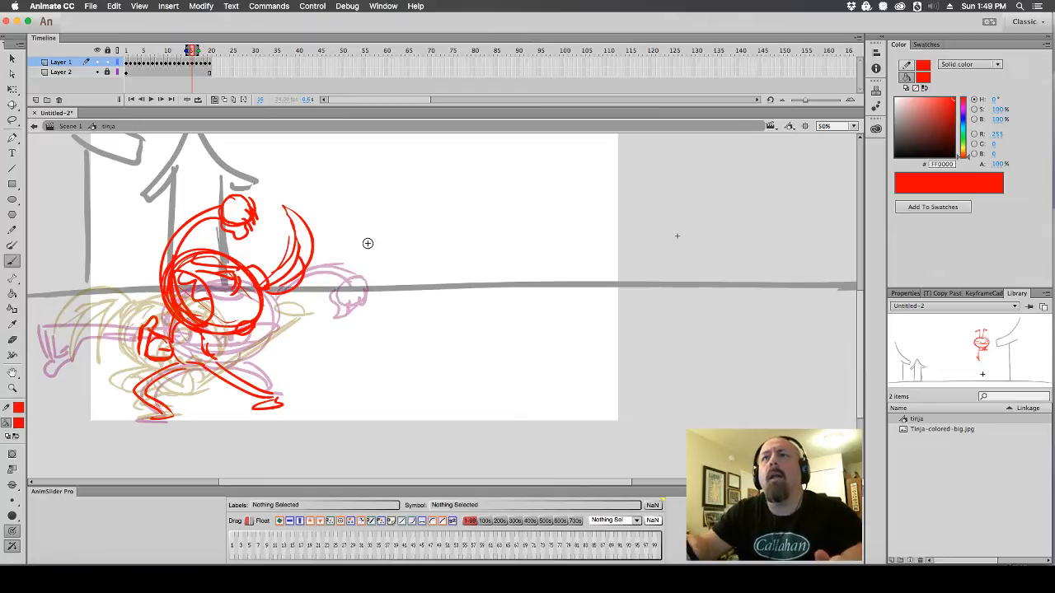
{"action": "key", "text": "super+Tab"}
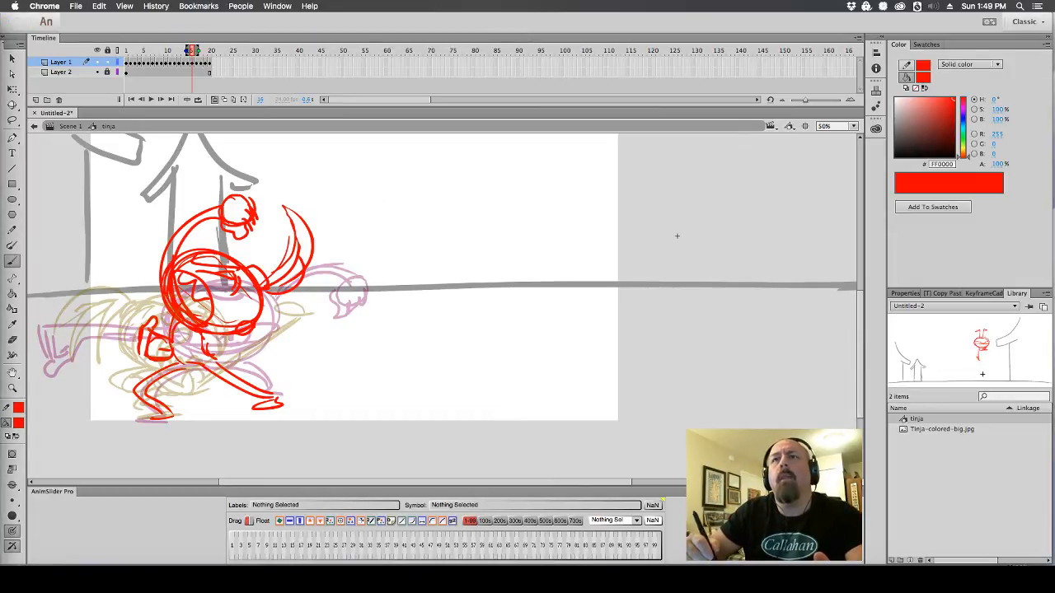
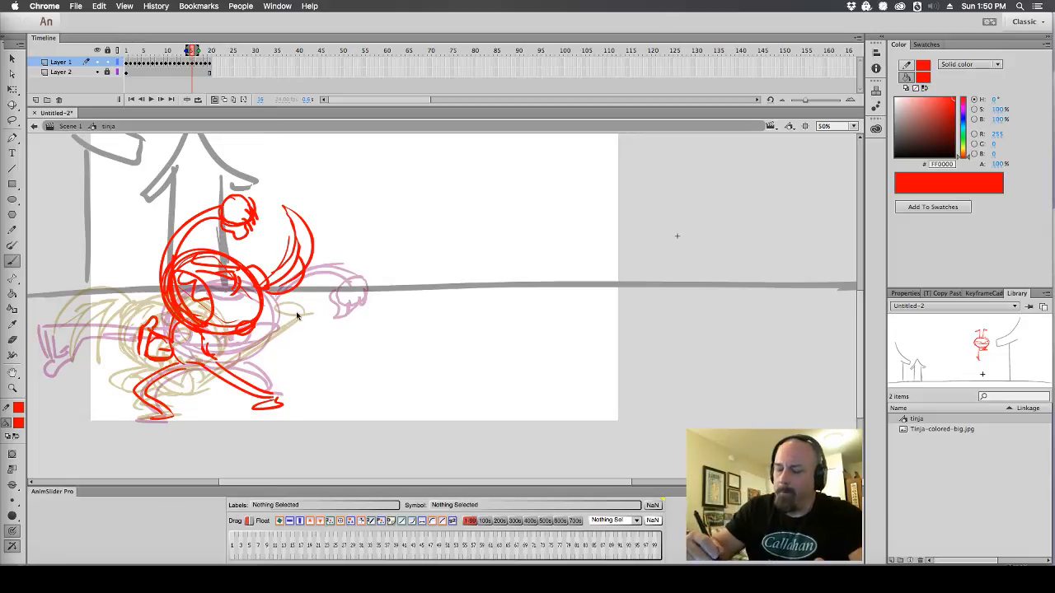
{"action": "left_click", "coordinate": [22, 327]}
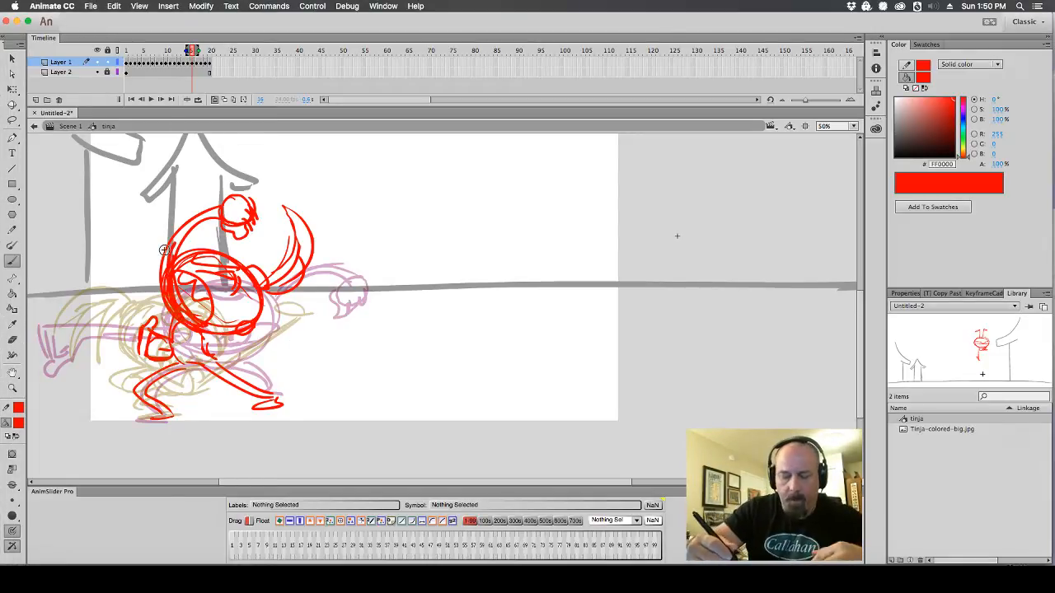
{"action": "key", "text": "e"}
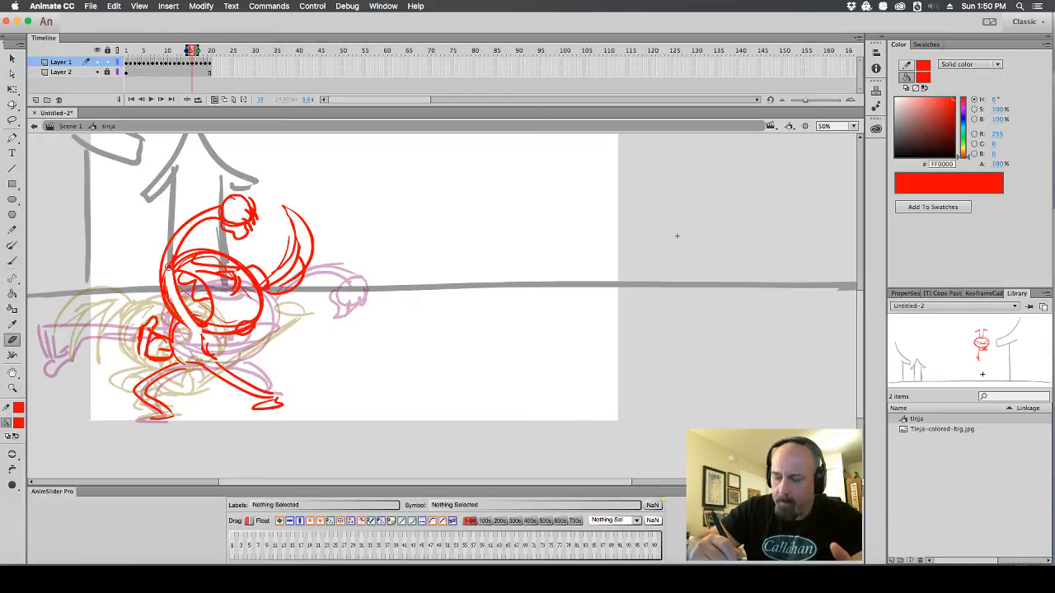
{"action": "key", "text": "b"}
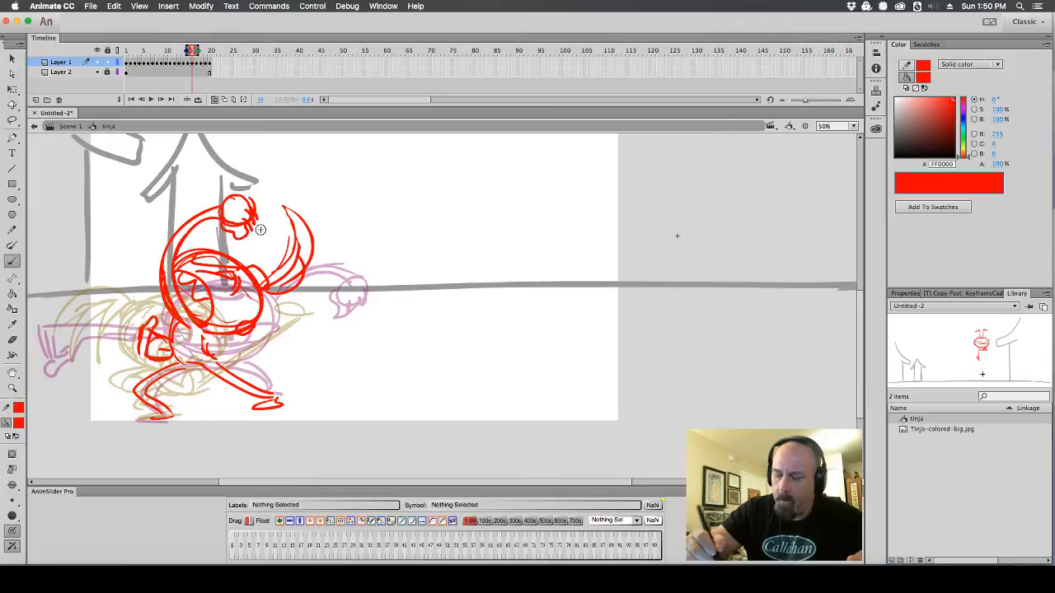
{"action": "left_click", "coordinate": [12, 339]}
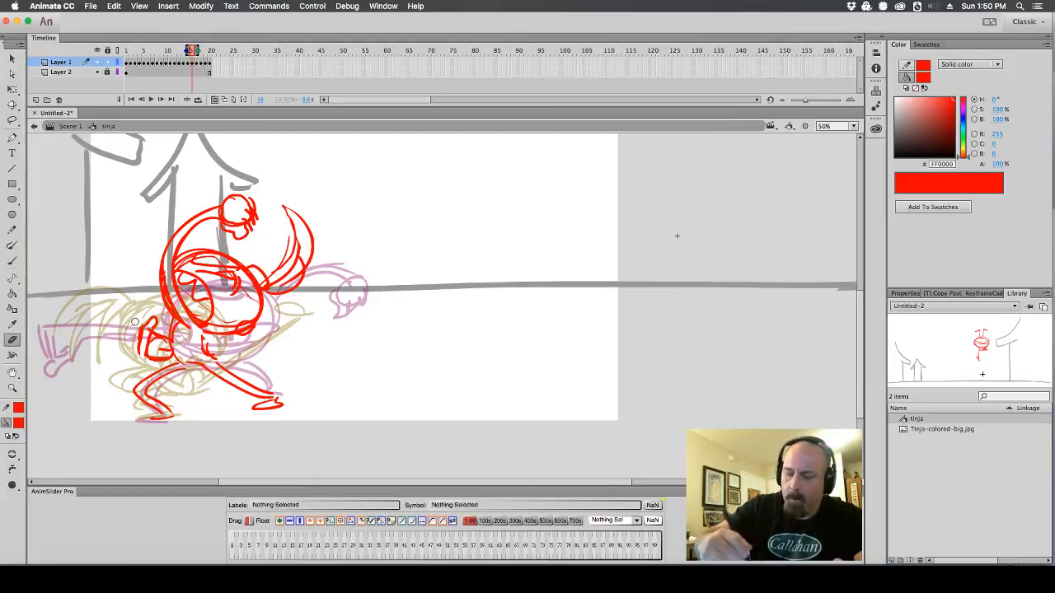
{"action": "mouse_move", "coordinate": [136, 320]}
{"action": "left_mouse_down"}
{"action": "mouse_move", "coordinate": [140, 353]}
{"action": "mouse_move", "coordinate": [152, 321]}
{"action": "mouse_move", "coordinate": [150, 356]}
{"action": "mouse_move", "coordinate": [164, 338]}
{"action": "mouse_move", "coordinate": [165, 354]}
{"action": "mouse_move", "coordinate": [140, 331]}
{"action": "mouse_move", "coordinate": [155, 318]}
{"action": "mouse_move", "coordinate": [153, 331]}
{"action": "mouse_move", "coordinate": [136, 299]}
{"action": "mouse_move", "coordinate": [170, 328]}
{"action": "left_mouse_up"}
{"action": "left_click", "coordinate": [12, 261]}
{"action": "mouse_move", "coordinate": [131, 356]}
{"action": "left_mouse_down"}
{"action": "mouse_move", "coordinate": [160, 332]}
{"action": "mouse_move", "coordinate": [209, 327]}
{"action": "left_mouse_up"}
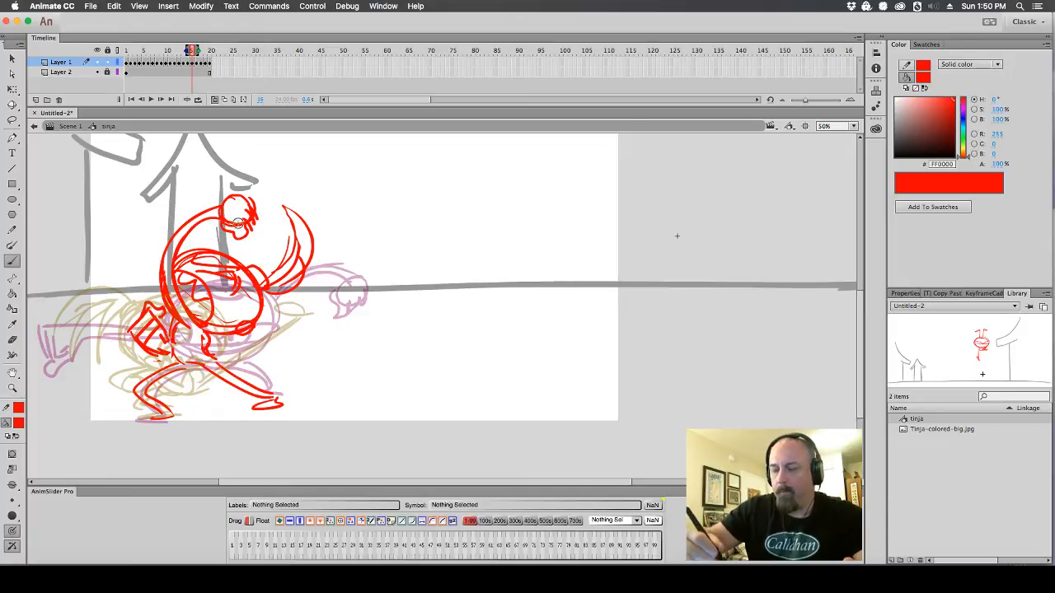
Erase frame 16's raised fist and redraw it as a hand with fingers curling downward at the end of the arm
{"action": "left_click_drag", "start_coordinate": [192, 216], "coordinate": [247, 203]}
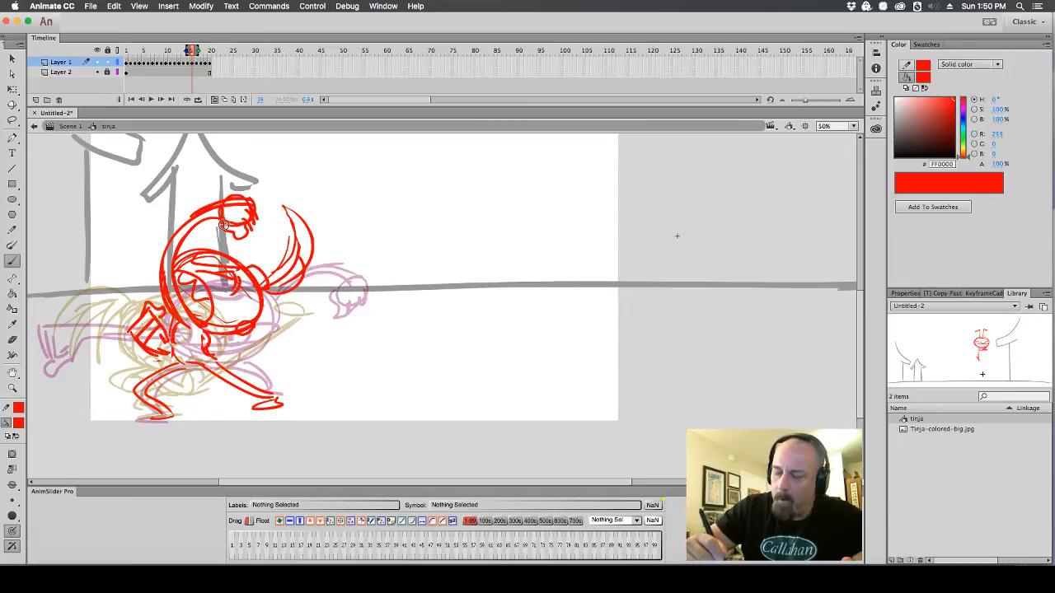
{"action": "left_click", "coordinate": [12, 339]}
{"action": "mouse_move", "coordinate": [253, 208]}
{"action": "left_mouse_down"}
{"action": "mouse_move", "coordinate": [213, 219]}
{"action": "mouse_move", "coordinate": [240, 195]}
{"action": "mouse_move", "coordinate": [254, 217]}
{"action": "mouse_move", "coordinate": [230, 237]}
{"action": "mouse_move", "coordinate": [223, 205]}
{"action": "mouse_move", "coordinate": [211, 205]}
{"action": "mouse_move", "coordinate": [258, 207]}
{"action": "mouse_move", "coordinate": [236, 225]}
{"action": "left_mouse_up"}
{"action": "left_click", "coordinate": [13, 260]}
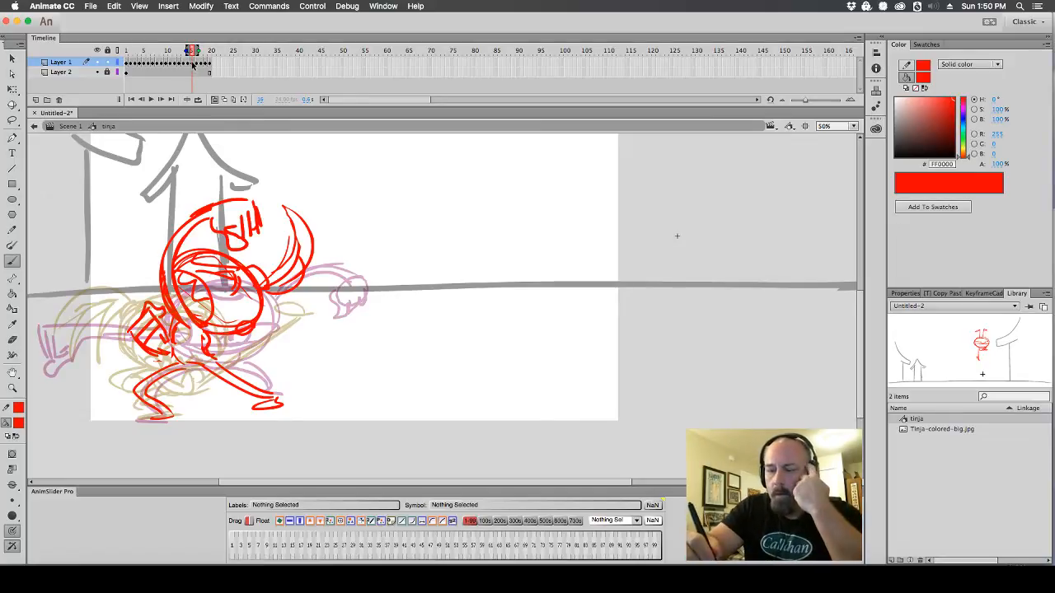
Add a layer above Layer 1 with a blank keyframe at frame 16, and set the brush colour to blue #0000FF
{"action": "left_click", "coordinate": [36, 99]}
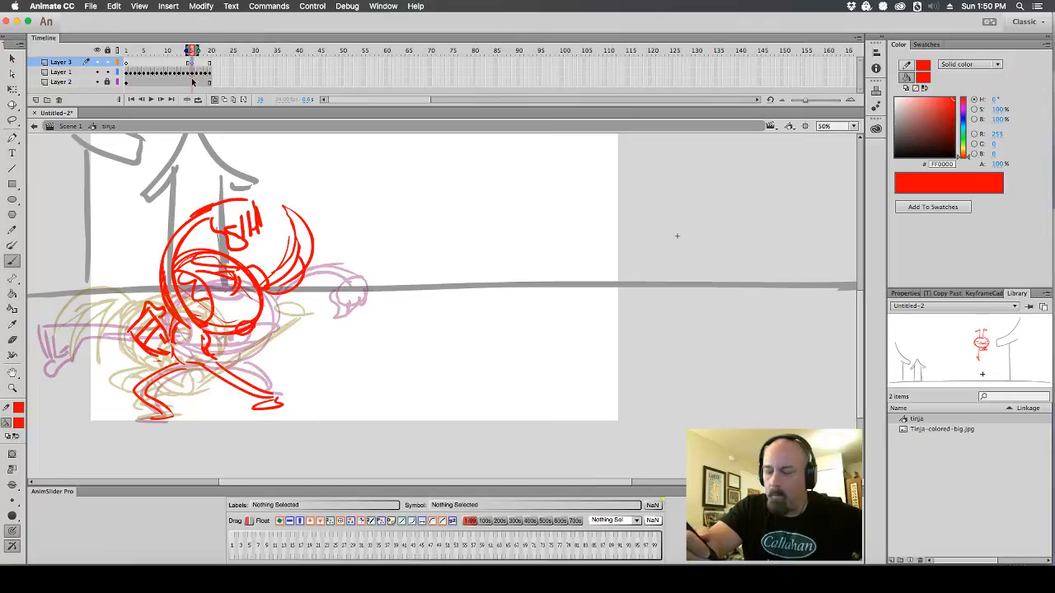
{"action": "left_click", "coordinate": [18, 423]}
{"action": "left_click", "coordinate": [32, 527]}
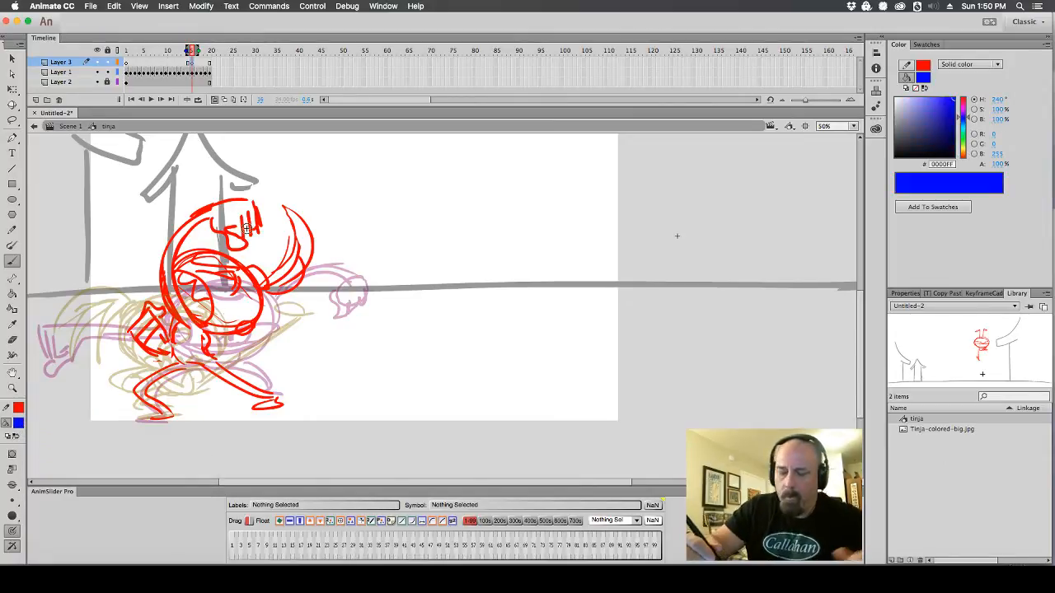
{"action": "key", "text": "."}
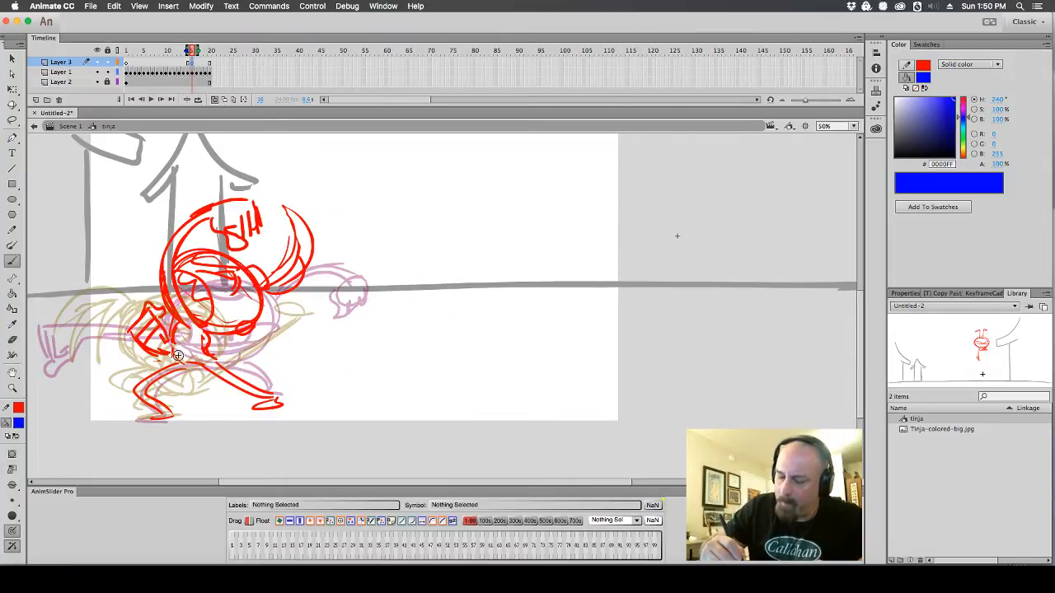
Sketch the next pose's upper body in blue on Layer 3, with one arm swung forward, the round head, eyes and hip hand
{"action": "mouse_move", "coordinate": [178, 326]}
{"action": "left_mouse_down"}
{"action": "mouse_move", "coordinate": [175, 359]}
{"action": "mouse_move", "coordinate": [203, 354]}
{"action": "mouse_move", "coordinate": [359, 197]}
{"action": "left_mouse_up"}
{"action": "mouse_move", "coordinate": [211, 328]}
{"action": "left_mouse_down"}
{"action": "mouse_move", "coordinate": [271, 248]}
{"action": "mouse_move", "coordinate": [353, 248]}
{"action": "mouse_move", "coordinate": [327, 238]}
{"action": "mouse_move", "coordinate": [336, 253]}
{"action": "mouse_move", "coordinate": [366, 237]}
{"action": "left_mouse_up"}
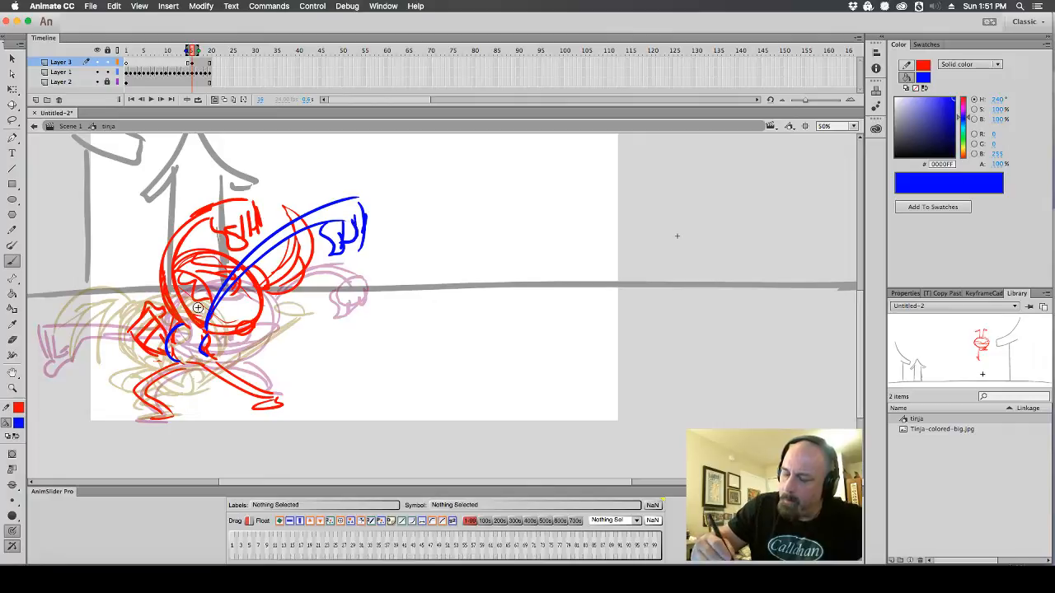
{"action": "mouse_move", "coordinate": [198, 308]}
{"action": "left_mouse_down"}
{"action": "mouse_move", "coordinate": [175, 330]}
{"action": "mouse_move", "coordinate": [196, 259]}
{"action": "mouse_move", "coordinate": [235, 263]}
{"action": "mouse_move", "coordinate": [259, 299]}
{"action": "left_mouse_up"}
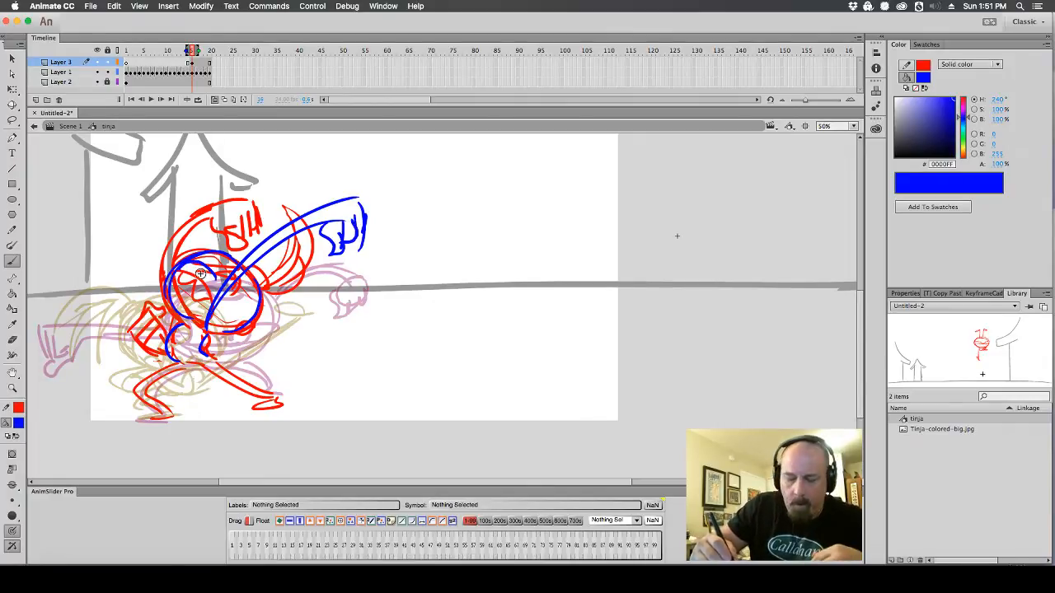
{"action": "mouse_move", "coordinate": [200, 273]}
{"action": "left_mouse_down"}
{"action": "mouse_move", "coordinate": [186, 268]}
{"action": "mouse_move", "coordinate": [231, 297]}
{"action": "mouse_move", "coordinate": [198, 275]}
{"action": "mouse_move", "coordinate": [222, 278]}
{"action": "left_mouse_up"}
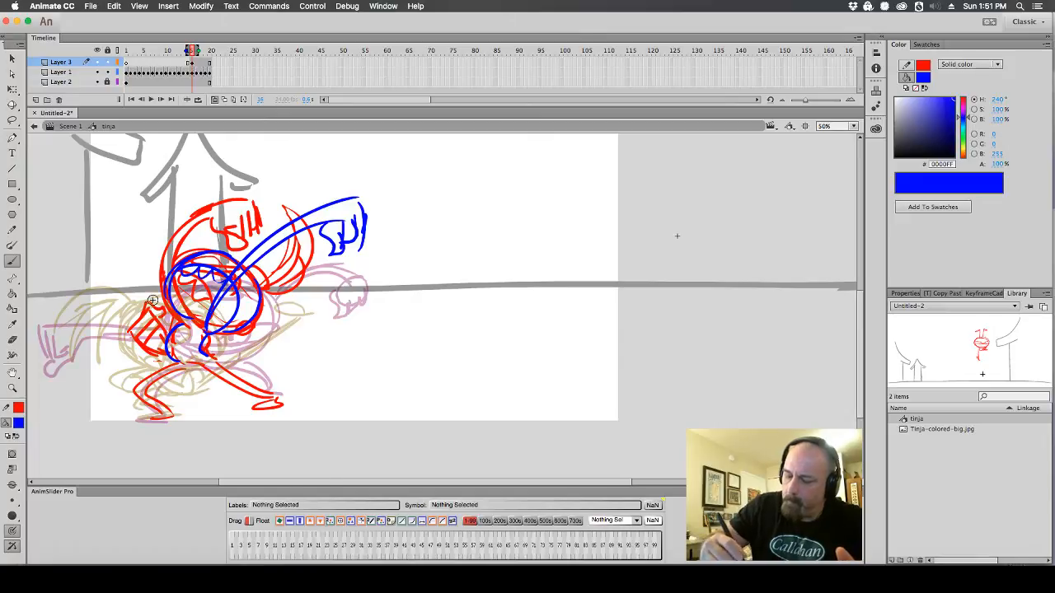
{"action": "mouse_move", "coordinate": [153, 300]}
{"action": "left_mouse_down"}
{"action": "mouse_move", "coordinate": [165, 338]}
{"action": "mouse_move", "coordinate": [147, 315]}
{"action": "mouse_move", "coordinate": [162, 328]}
{"action": "mouse_move", "coordinate": [159, 310]}
{"action": "left_mouse_up"}
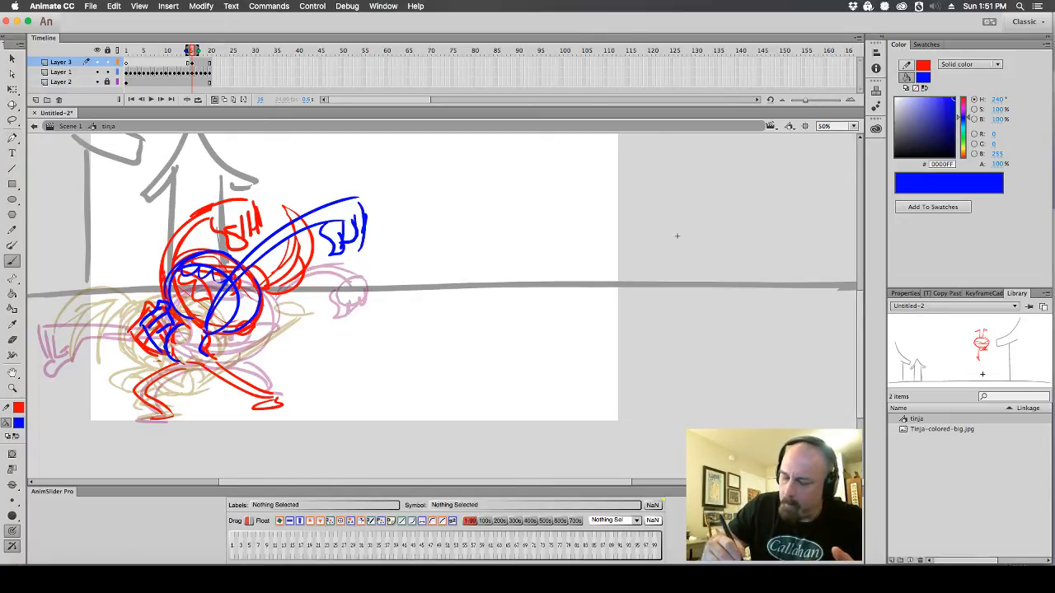
Draw both bent legs of the blue pose over the red ones, and add the far arm hanging beside the body
{"action": "mouse_move", "coordinate": [168, 362]}
{"action": "left_mouse_down"}
{"action": "mouse_move", "coordinate": [134, 378]}
{"action": "mouse_move", "coordinate": [139, 406]}
{"action": "mouse_move", "coordinate": [180, 367]}
{"action": "mouse_move", "coordinate": [184, 414]}
{"action": "left_mouse_up"}
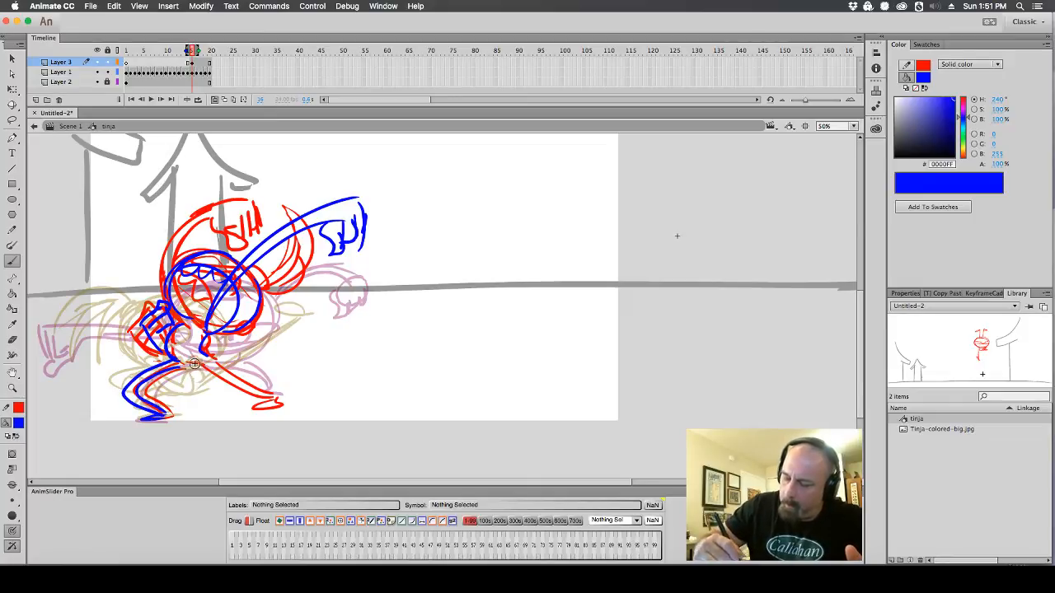
{"action": "left_click_drag", "start_coordinate": [201, 358], "coordinate": [281, 409]}
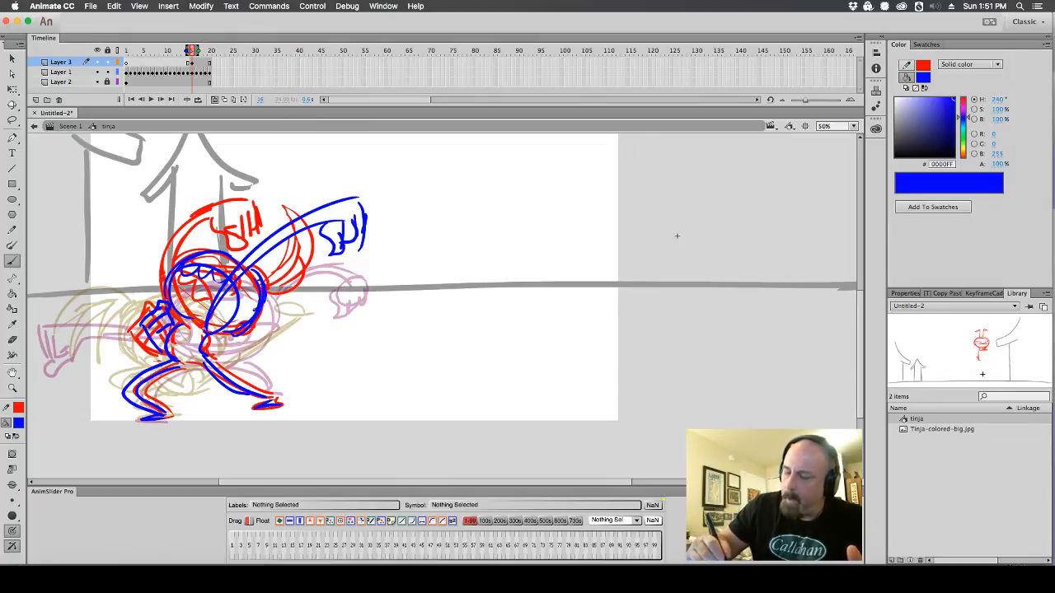
{"action": "left_click_drag", "start_coordinate": [265, 297], "coordinate": [280, 363]}
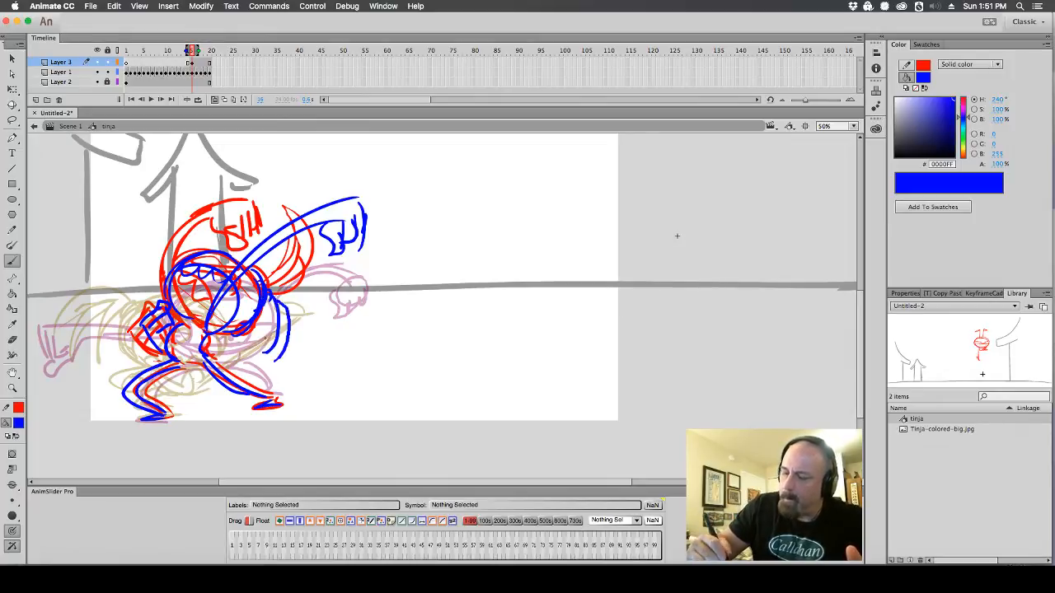
Turn off onion skinning and insert one frame after frame 16 across all layers
{"action": "left_click", "coordinate": [214, 99]}
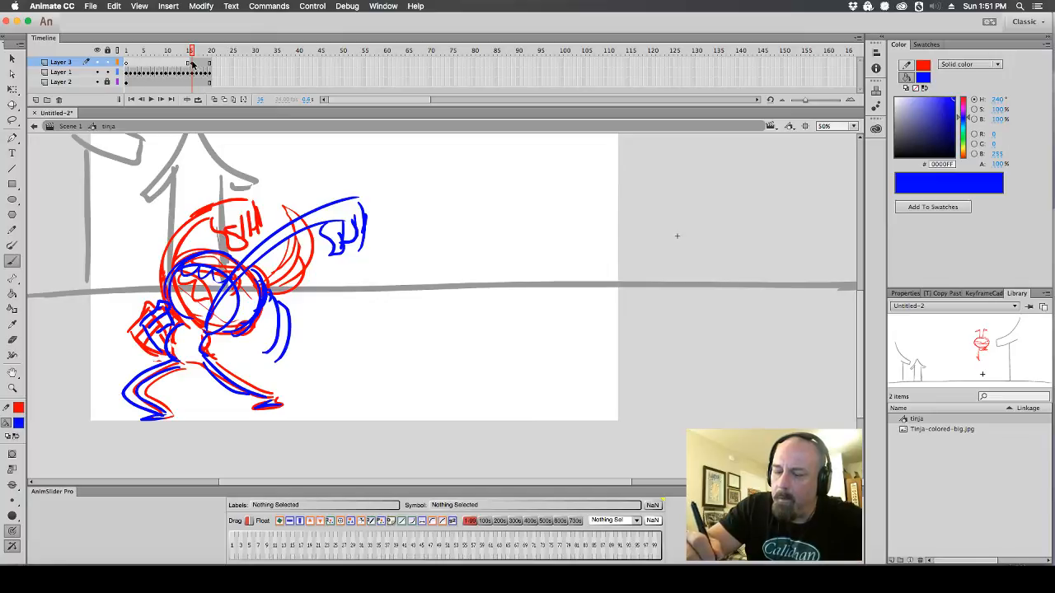
{"action": "left_click", "coordinate": [192, 65]}
{"action": "left_click_drag", "start_coordinate": [192, 64], "coordinate": [195, 75]}
{"action": "key", "text": "F5"}
{"action": "left_click", "coordinate": [196, 74]}
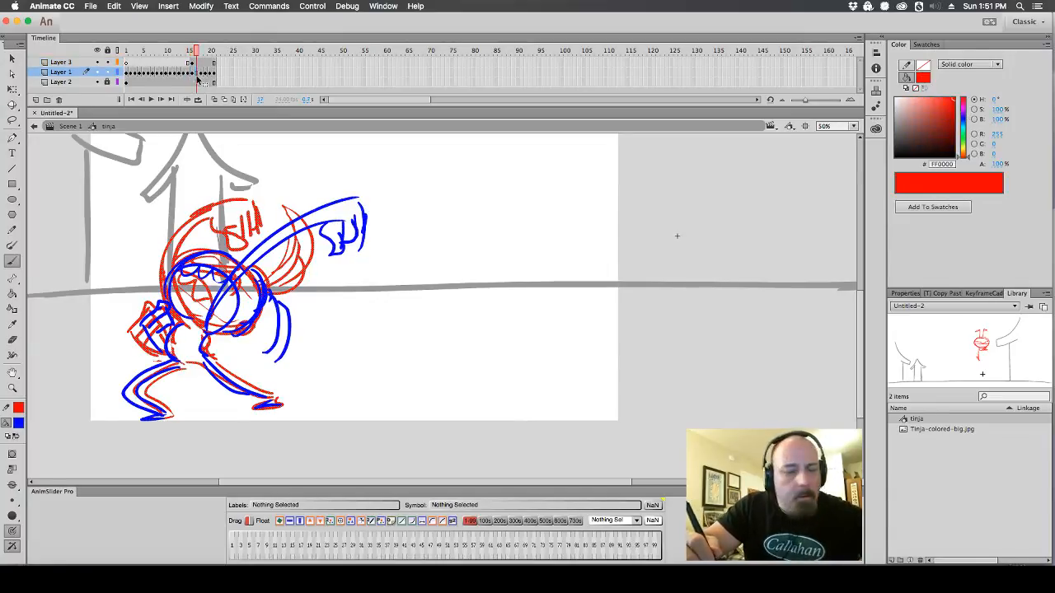
Insert a blank keyframe at frame 17 on Layer 1 and move the blue drawing from Layer 3 into it
{"action": "key", "text": "F7"}
{"action": "left_click", "coordinate": [193, 65]}
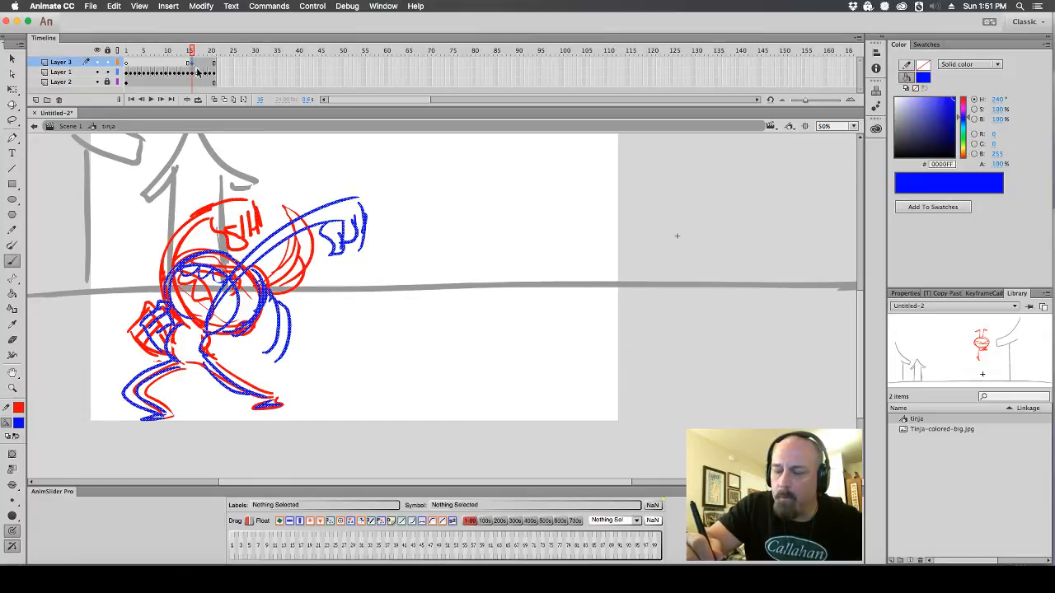
{"action": "left_click", "coordinate": [196, 74]}
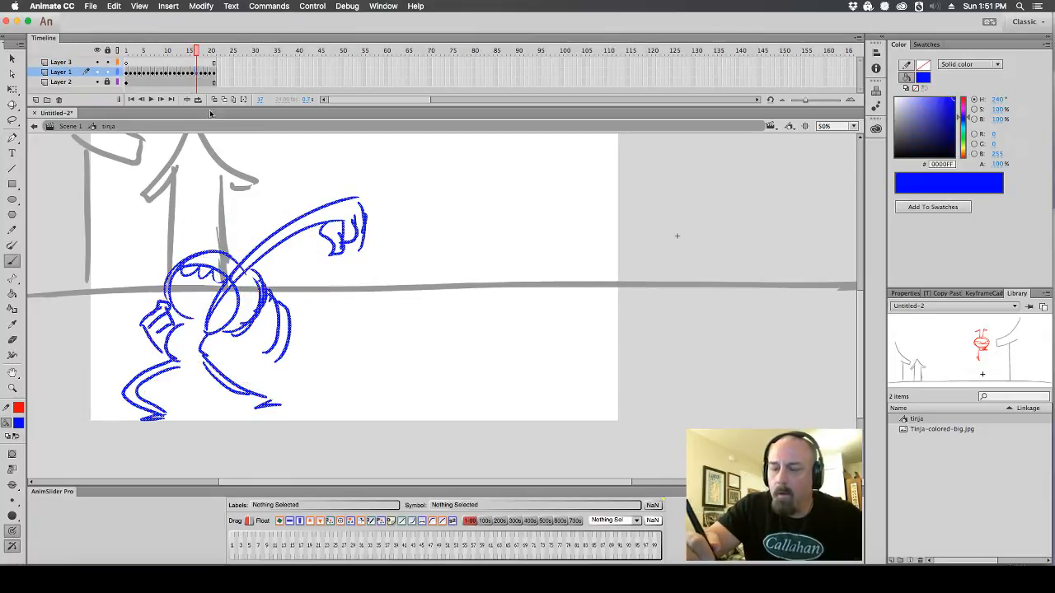
Recolour the blue pose on frame 17 red (FF0000) and squash its rear leg vertically so the foot sits higher
{"action": "left_click", "coordinate": [18, 423]}
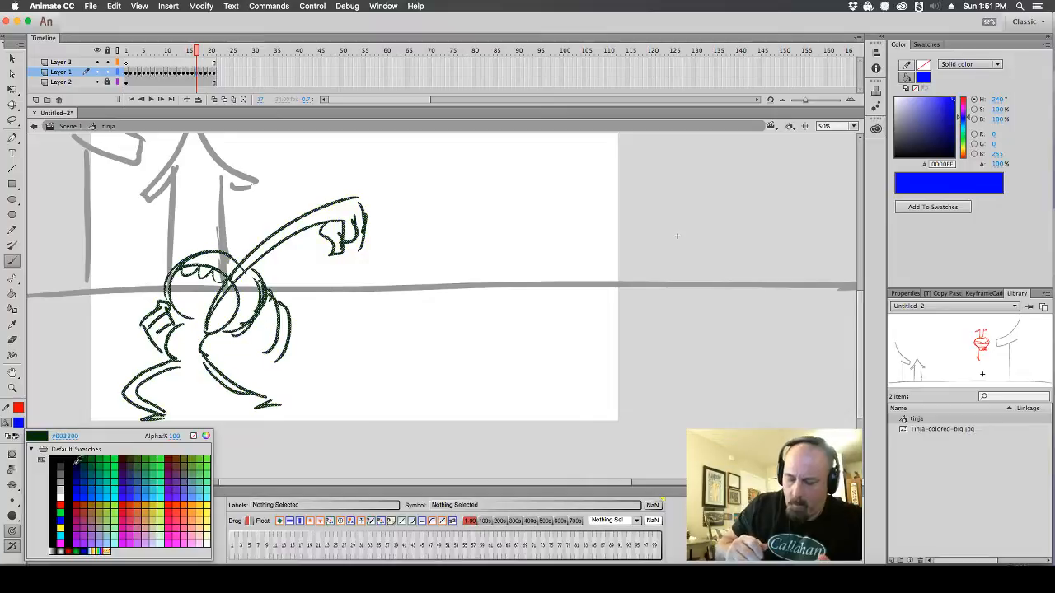
{"action": "left_click", "coordinate": [77, 516]}
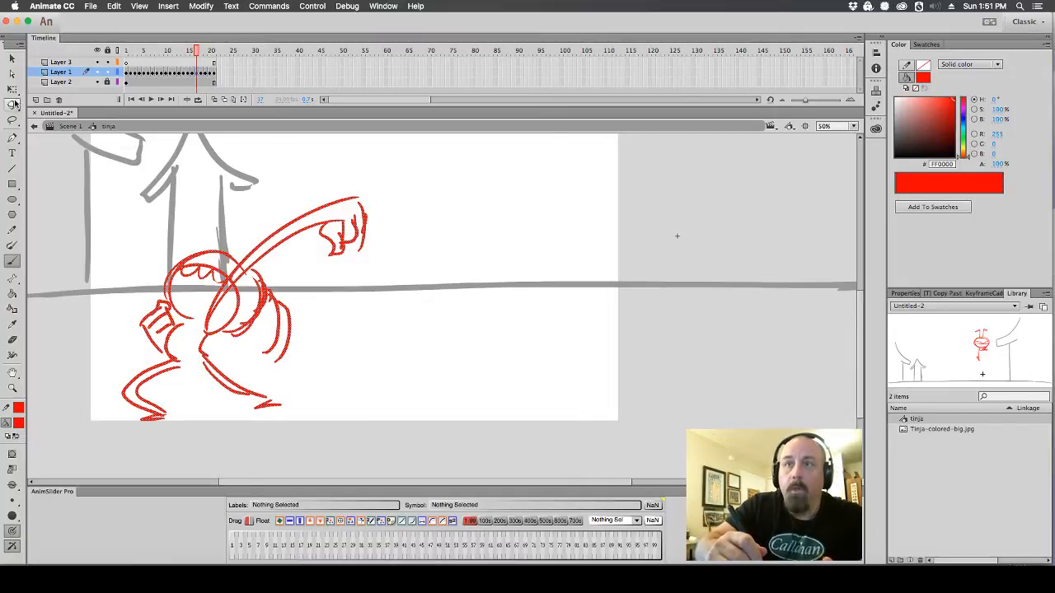
{"action": "left_click", "coordinate": [12, 105]}
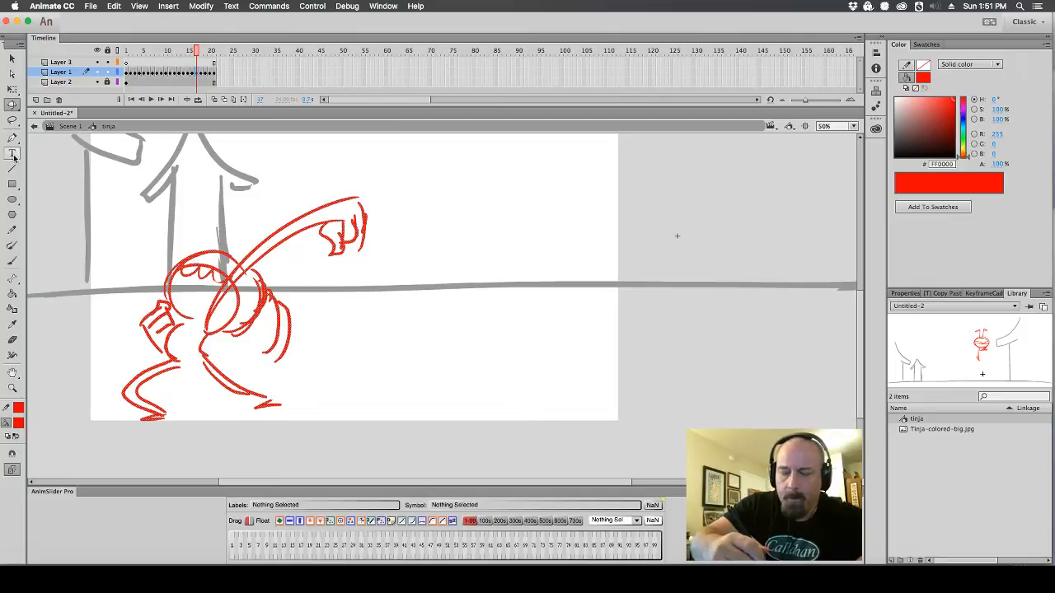
{"action": "left_click", "coordinate": [12, 120]}
{"action": "mouse_move", "coordinate": [194, 421]}
{"action": "left_mouse_down"}
{"action": "mouse_move", "coordinate": [120, 375]}
{"action": "mouse_move", "coordinate": [140, 356]}
{"action": "left_mouse_up"}
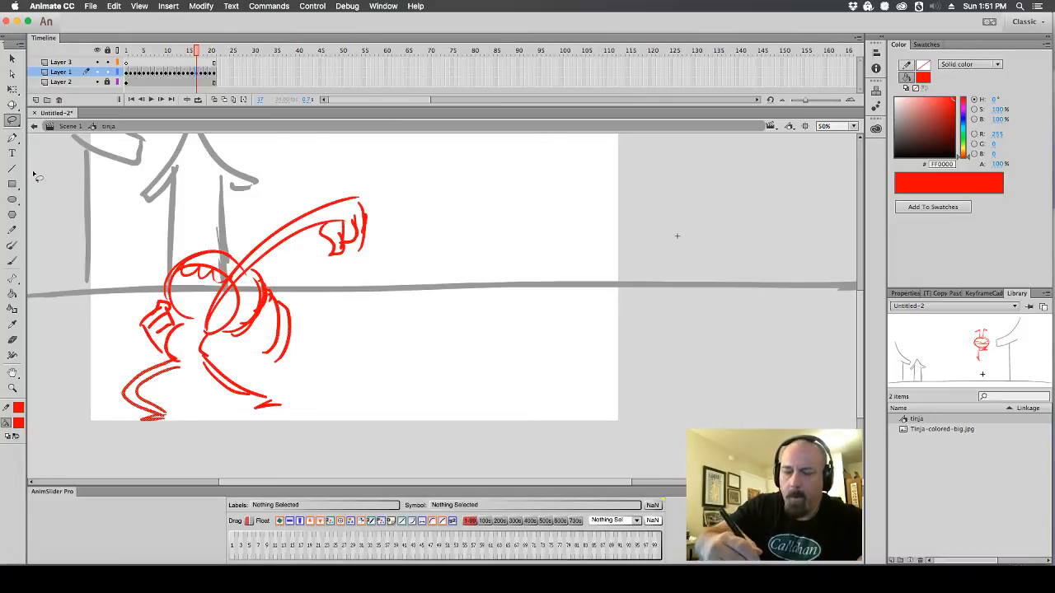
{"action": "left_click", "coordinate": [12, 88]}
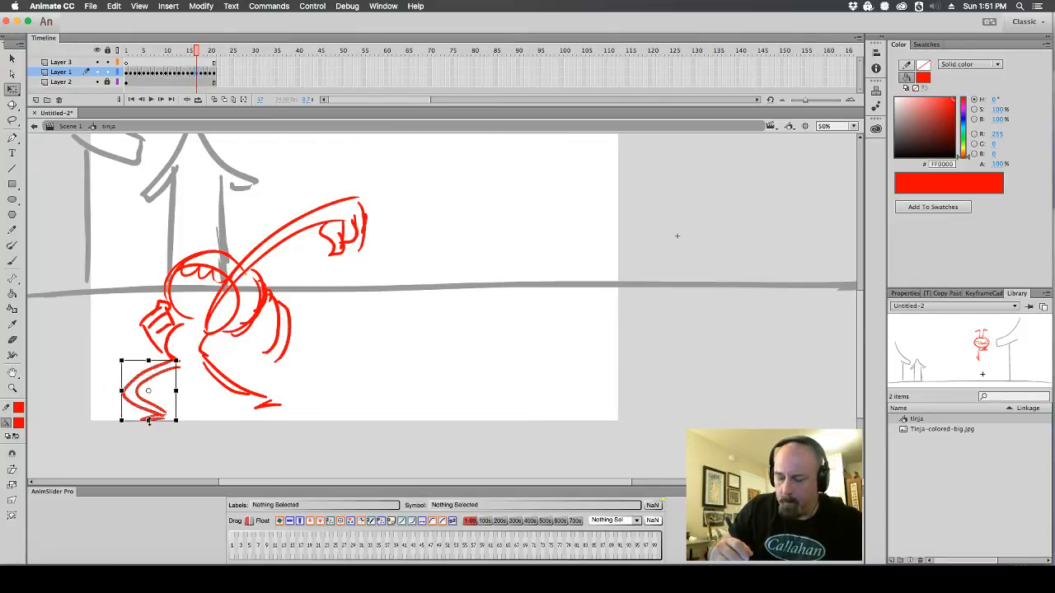
{"action": "left_click_drag", "start_coordinate": [149, 421], "coordinate": [149, 409]}
{"action": "left_click", "coordinate": [305, 365]}
Brush in the pose's missing details: the torso, headband, shouting mouth with teeth, and belt line at the waist
{"action": "left_click", "coordinate": [12, 261]}
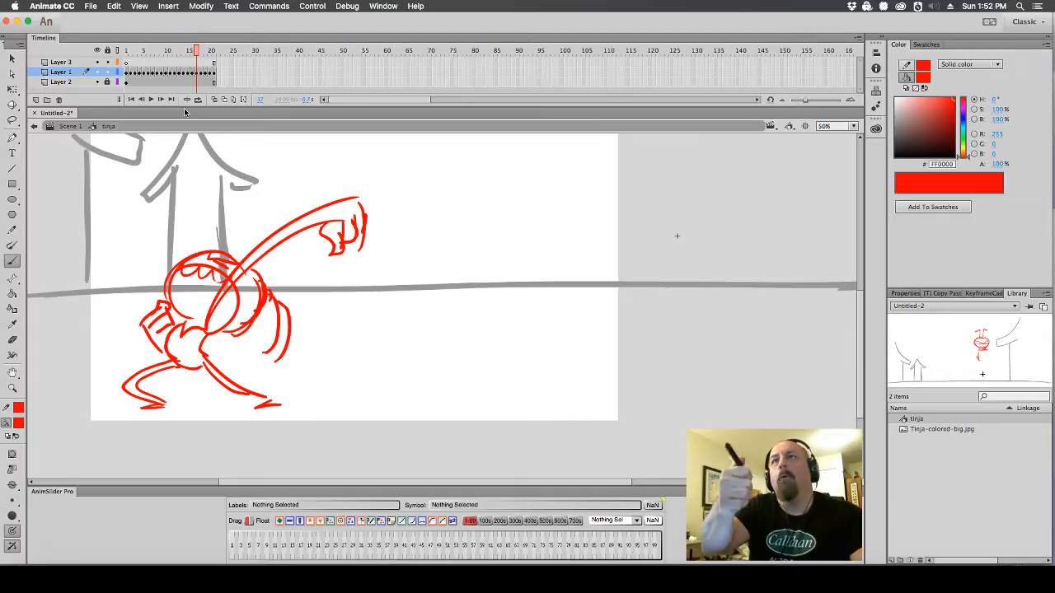
{"action": "key", "text": "q"}
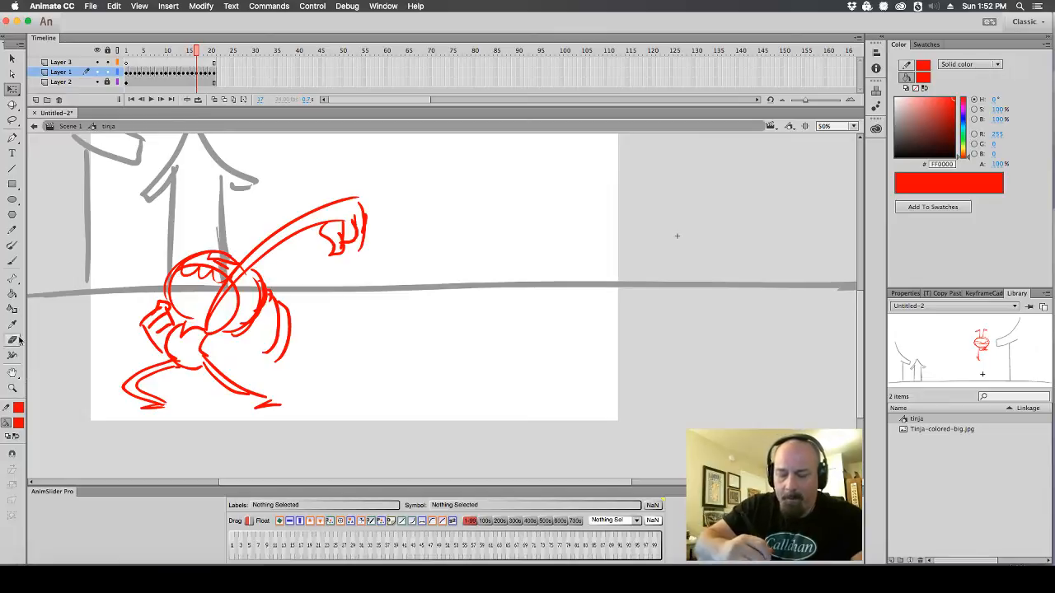
{"action": "left_click", "coordinate": [13, 261]}
{"action": "mouse_move", "coordinate": [196, 313]}
{"action": "left_mouse_down"}
{"action": "mouse_move", "coordinate": [180, 317]}
{"action": "mouse_move", "coordinate": [206, 303]}
{"action": "mouse_move", "coordinate": [205, 282]}
{"action": "mouse_move", "coordinate": [208, 315]}
{"action": "mouse_move", "coordinate": [224, 301]}
{"action": "left_mouse_up"}
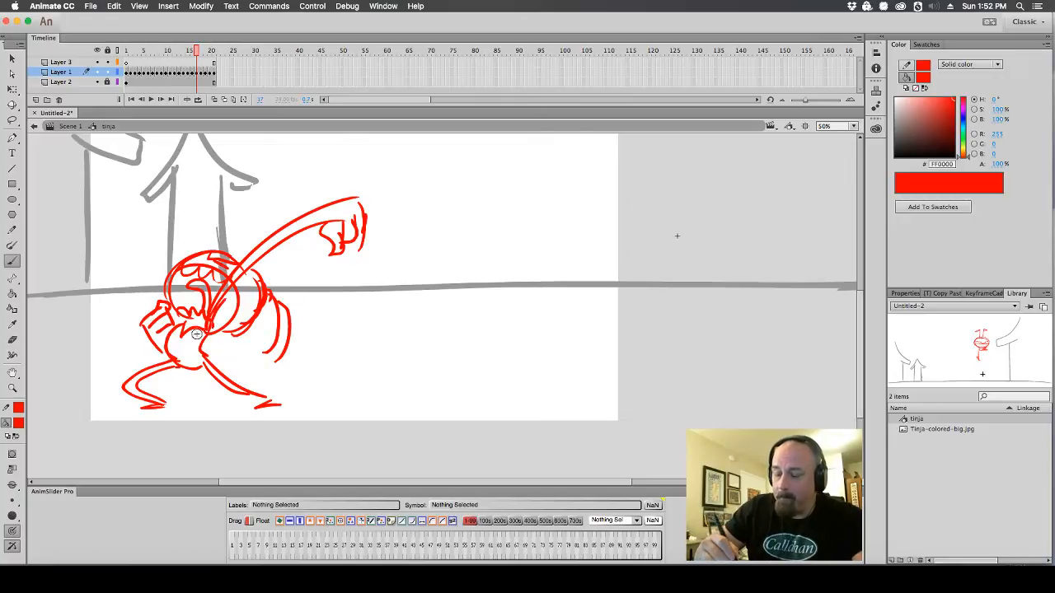
{"action": "left_click_drag", "start_coordinate": [169, 349], "coordinate": [202, 354]}
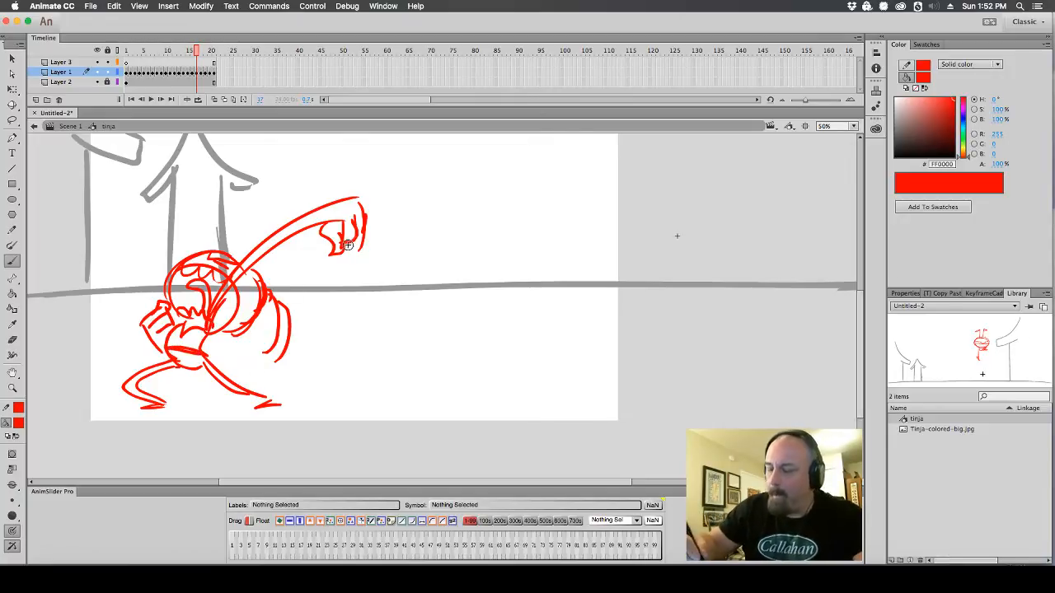
Delete the hand and outer end of the raised arm, and switch back to the Brush tool
{"action": "left_click", "coordinate": [12, 120]}
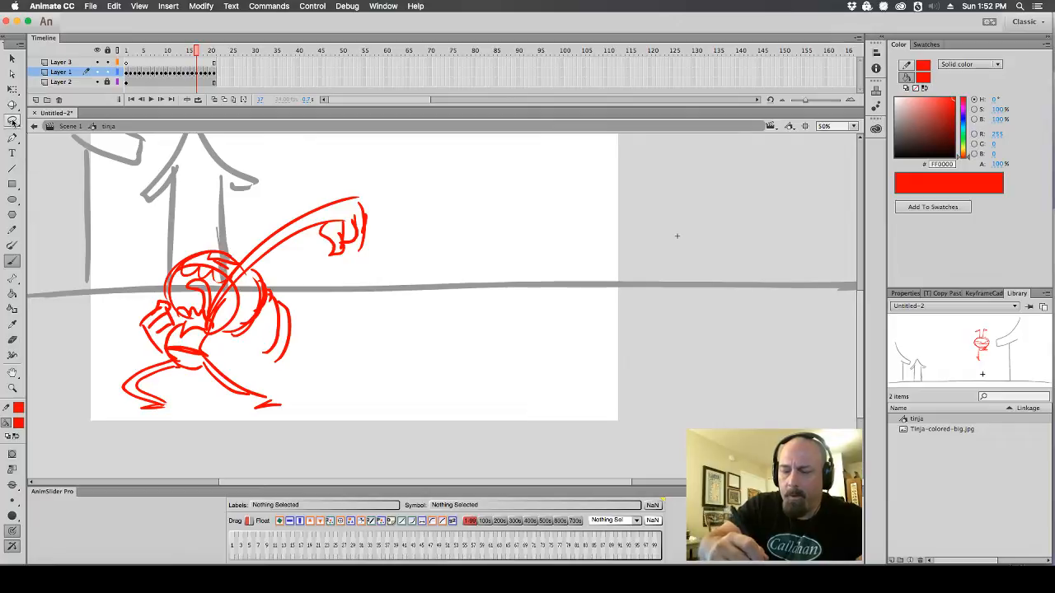
{"action": "mouse_move", "coordinate": [377, 264]}
{"action": "left_mouse_down"}
{"action": "mouse_move", "coordinate": [373, 188]}
{"action": "mouse_move", "coordinate": [329, 280]}
{"action": "mouse_move", "coordinate": [377, 264]}
{"action": "left_mouse_up"}
{"action": "key", "text": "Delete"}
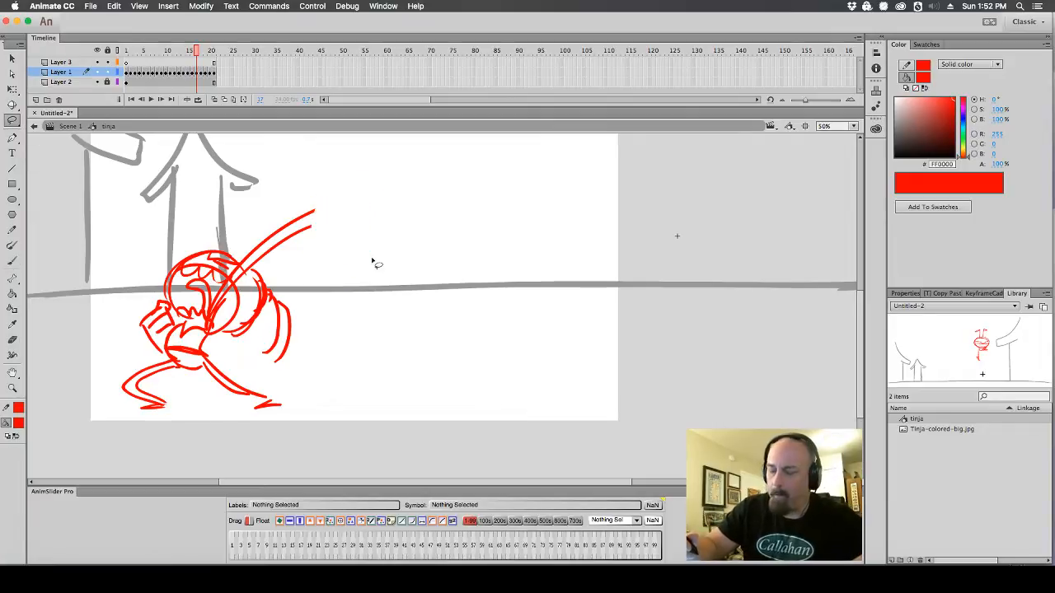
{"action": "left_click", "coordinate": [12, 260]}
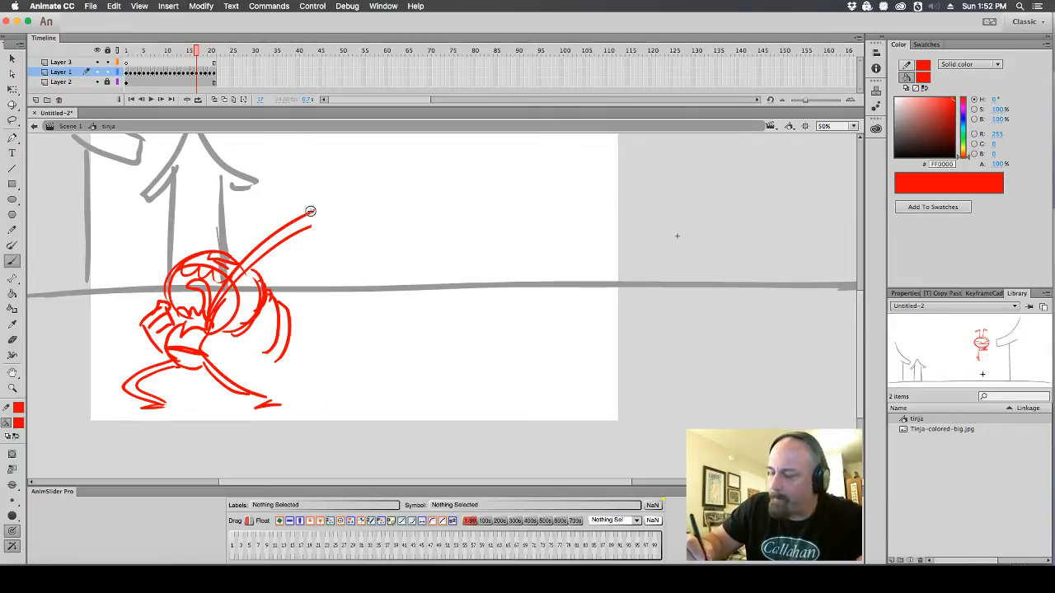
{"action": "mouse_move", "coordinate": [308, 212]}
{"action": "left_mouse_down"}
{"action": "mouse_move", "coordinate": [335, 202]}
{"action": "mouse_move", "coordinate": [341, 234]}
{"action": "mouse_move", "coordinate": [351, 212]}
{"action": "mouse_move", "coordinate": [335, 201]}
{"action": "left_mouse_up"}
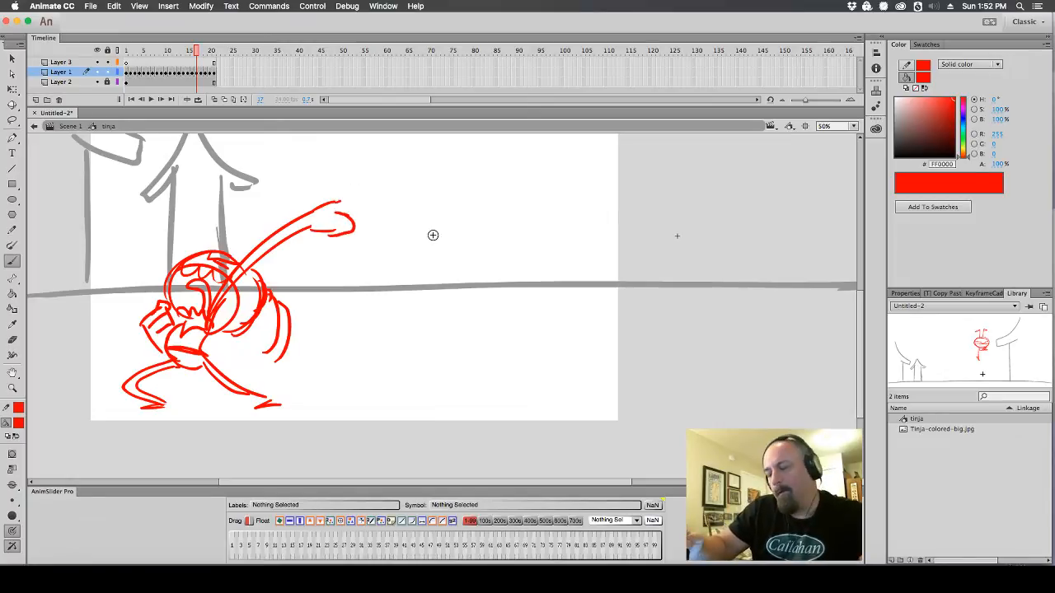
{"action": "key", "text": "super+z"}
{"action": "key", "text": "super+z"}
{"action": "key", "text": "super+z"}
{"action": "key", "text": "super+z"}
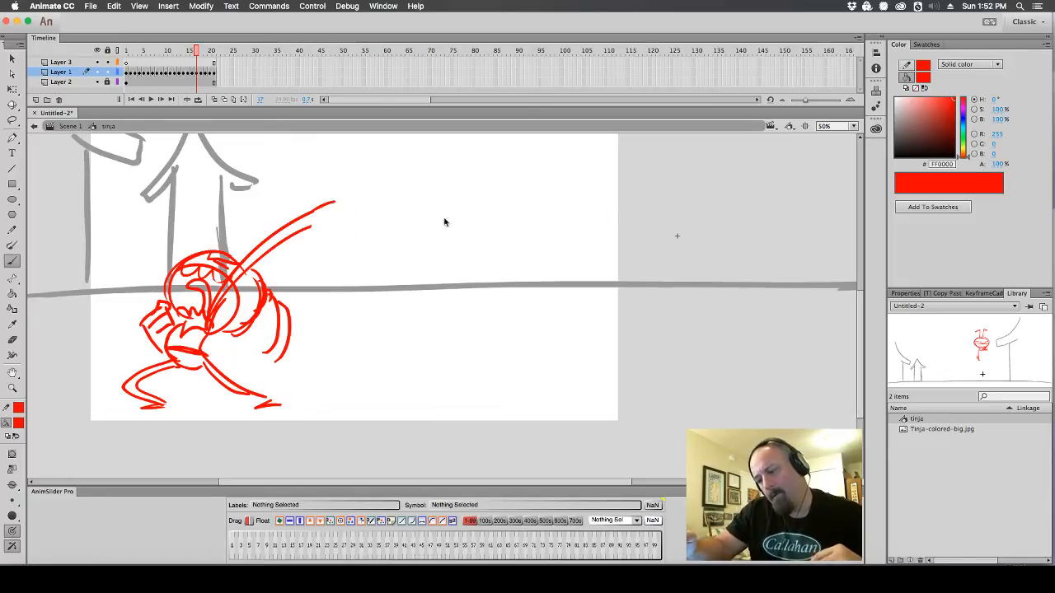
{"action": "key", "text": "super+z"}
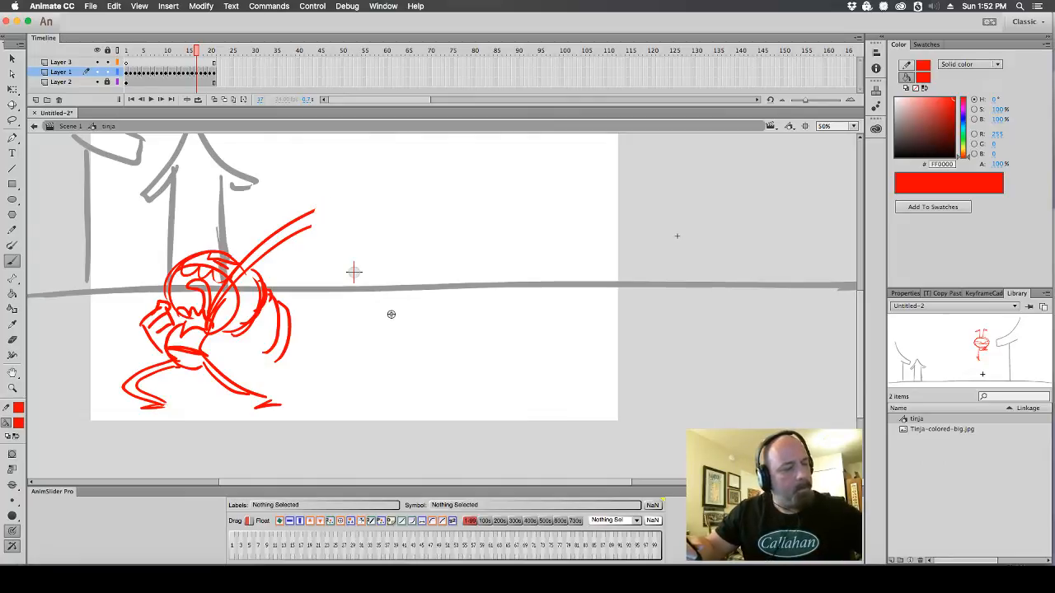
Draw a round fist with an angular back of the hand and a thumb at the end of the raised arm
{"action": "mouse_move", "coordinate": [393, 297]}
{"action": "left_mouse_down"}
{"action": "mouse_move", "coordinate": [413, 294]}
{"action": "mouse_move", "coordinate": [433, 248]}
{"action": "mouse_move", "coordinate": [417, 195]}
{"action": "left_mouse_up"}
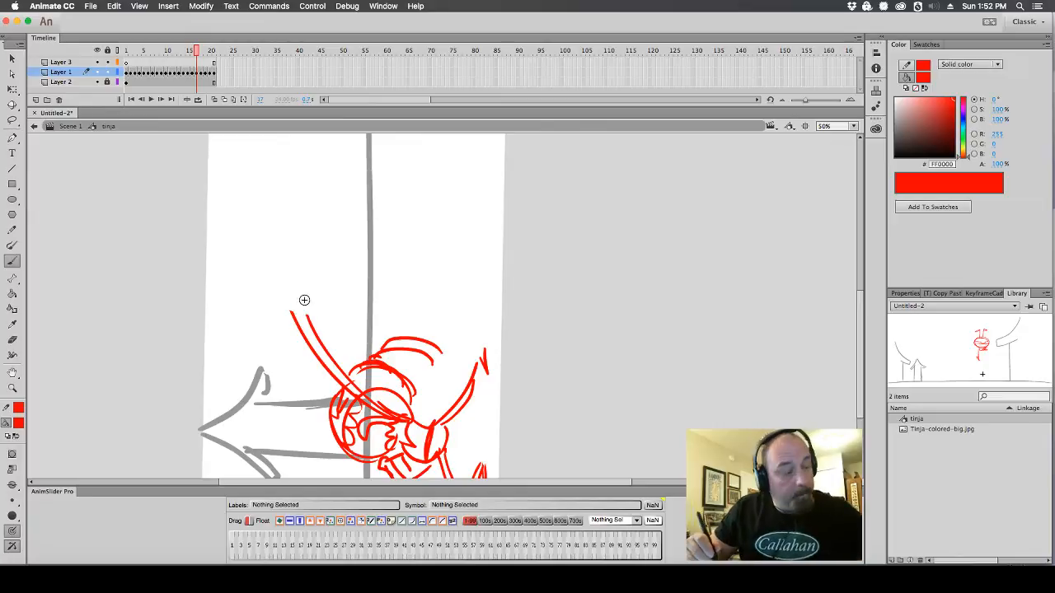
{"action": "key", "text": "shift+space"}
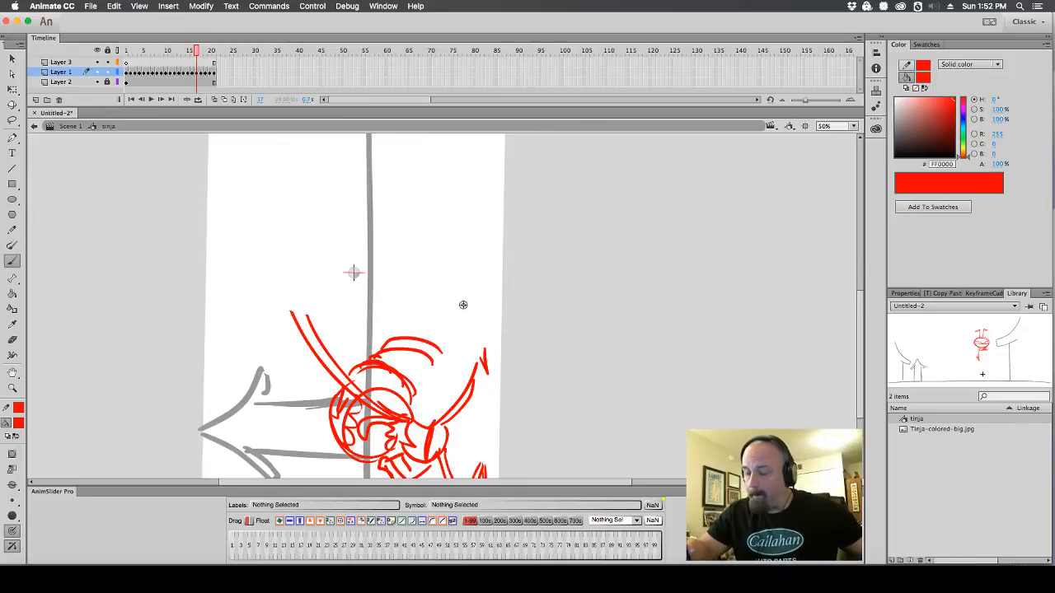
{"action": "left_click_drag", "start_coordinate": [462, 302], "coordinate": [484, 265]}
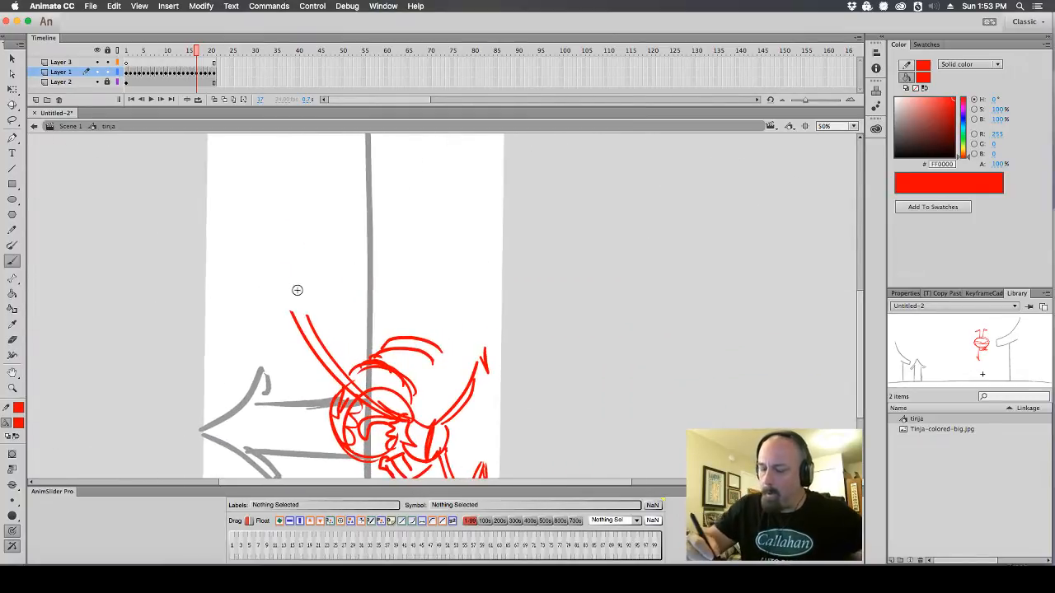
{"action": "mouse_move", "coordinate": [288, 305]}
{"action": "left_mouse_down"}
{"action": "mouse_move", "coordinate": [331, 277]}
{"action": "mouse_move", "coordinate": [334, 286]}
{"action": "mouse_move", "coordinate": [306, 273]}
{"action": "mouse_move", "coordinate": [279, 286]}
{"action": "mouse_move", "coordinate": [323, 271]}
{"action": "mouse_move", "coordinate": [333, 299]}
{"action": "mouse_move", "coordinate": [314, 317]}
{"action": "mouse_move", "coordinate": [333, 277]}
{"action": "left_mouse_up"}
{"action": "key", "text": "super+z"}
{"action": "key", "text": "super+z"}
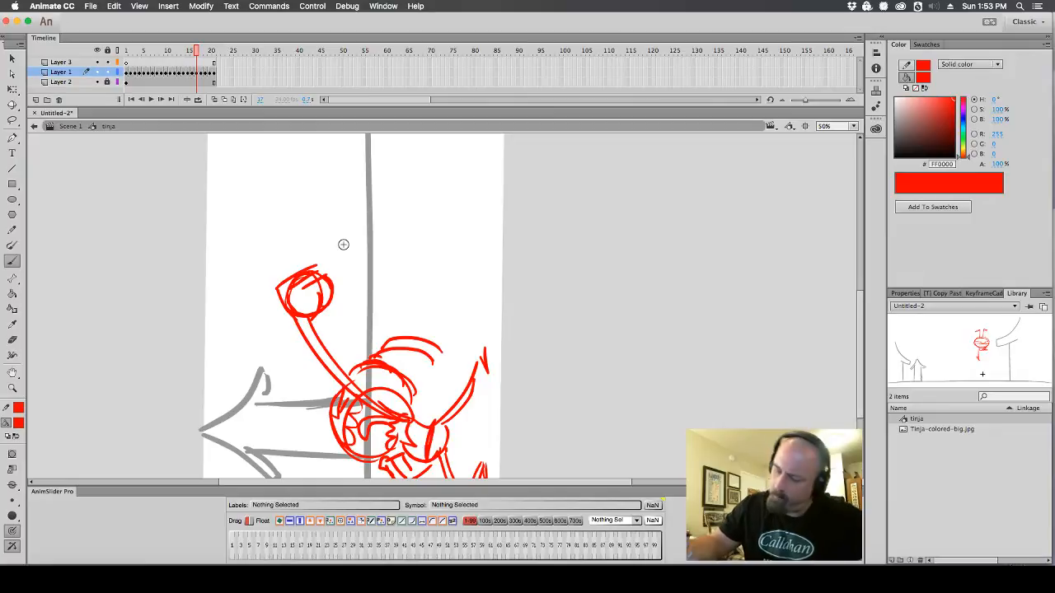
{"action": "mouse_move", "coordinate": [290, 278]}
{"action": "left_mouse_down"}
{"action": "mouse_move", "coordinate": [298, 257]}
{"action": "mouse_move", "coordinate": [311, 270]}
{"action": "left_mouse_up"}
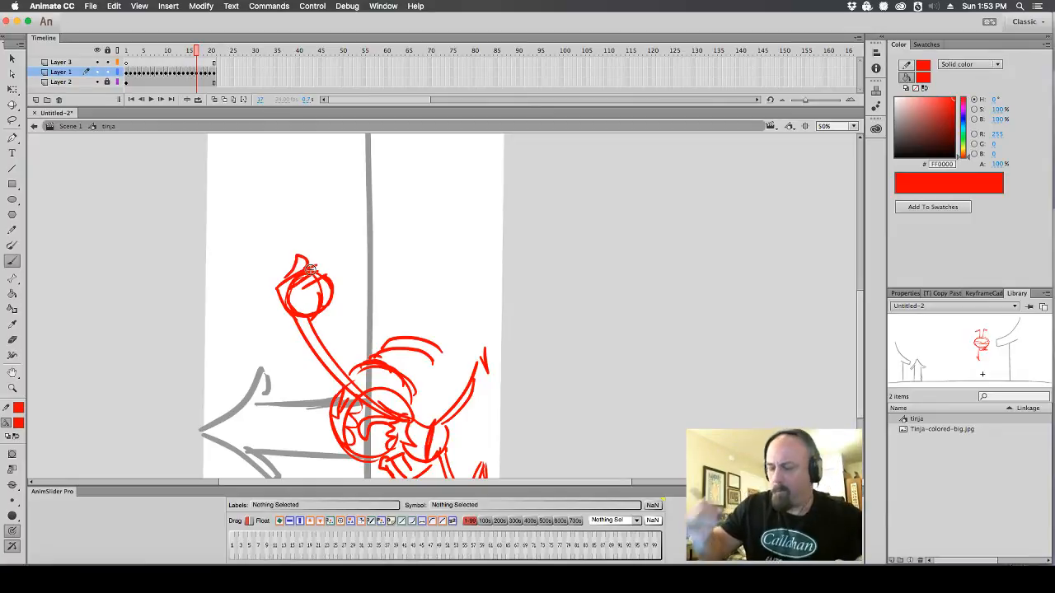
{"action": "key", "text": "super+z"}
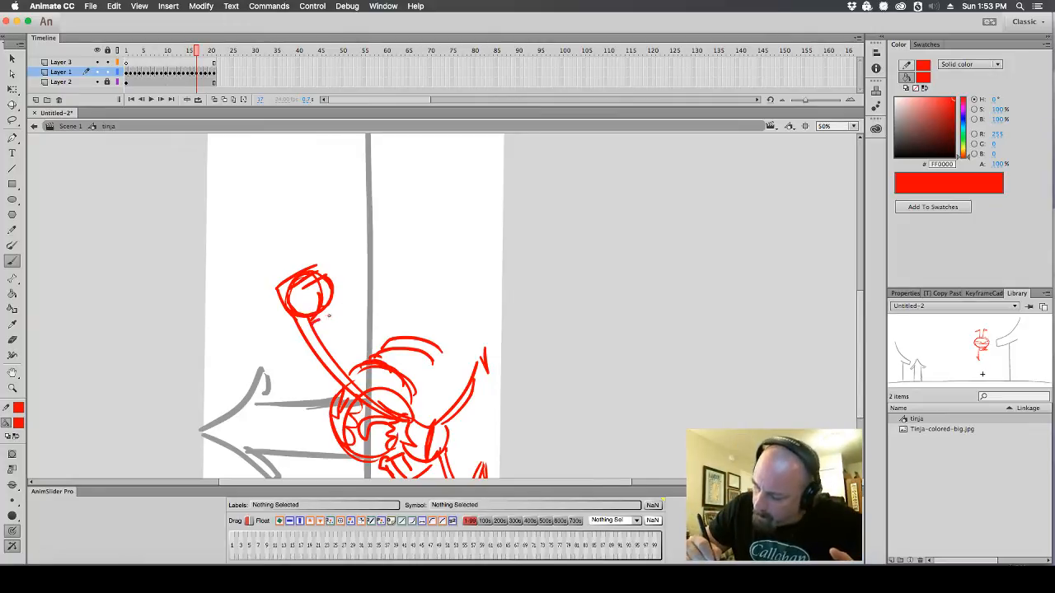
{"action": "mouse_move", "coordinate": [320, 320]}
{"action": "left_mouse_down"}
{"action": "mouse_move", "coordinate": [342, 270]}
{"action": "mouse_move", "coordinate": [326, 271]}
{"action": "left_mouse_up"}
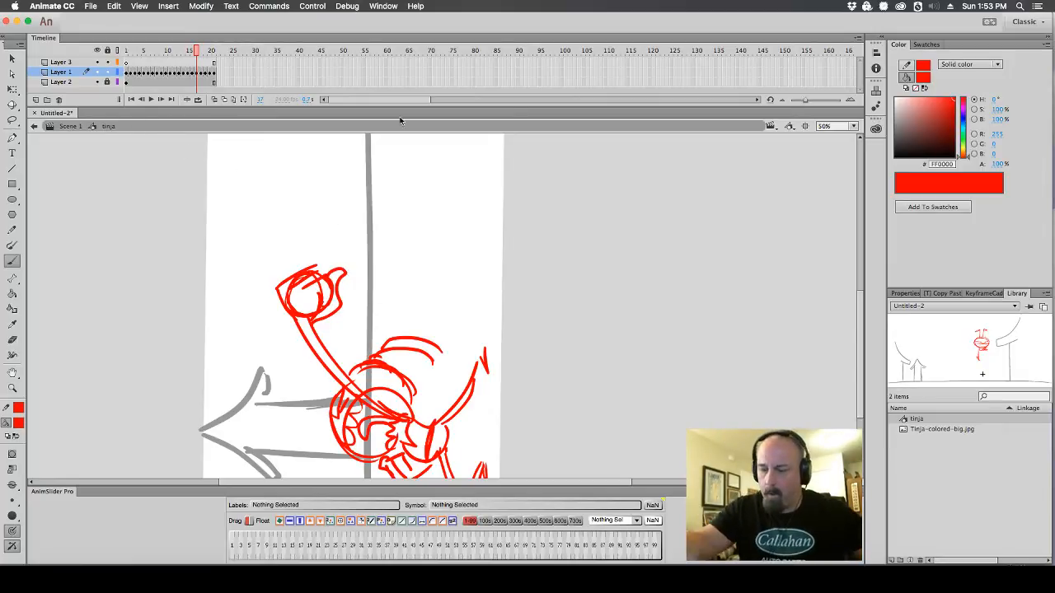
{"action": "left_click", "coordinate": [806, 126]}
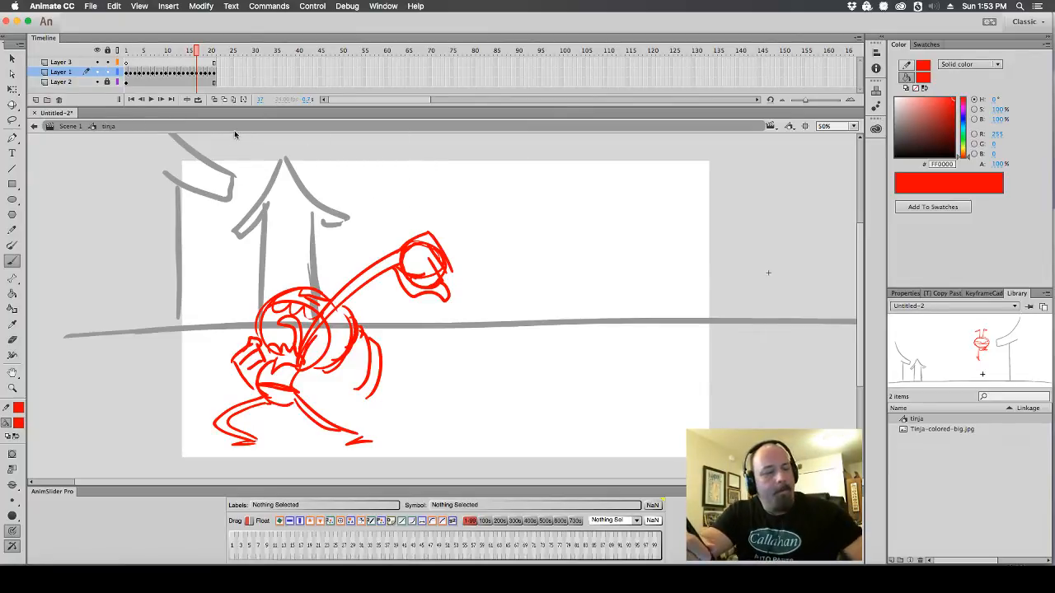
Step back and forth through frames 13 to 17 to check the motion leading into the new arm-swing pose
{"action": "key", "text": "comma"}
{"action": "key", "text": "period"}
{"action": "key", "text": "comma"}
{"action": "key", "text": "comma"}
{"action": "key", "text": "comma"}
{"action": "key", "text": "period"}
{"action": "key", "text": "period"}
{"action": "key", "text": "period"}
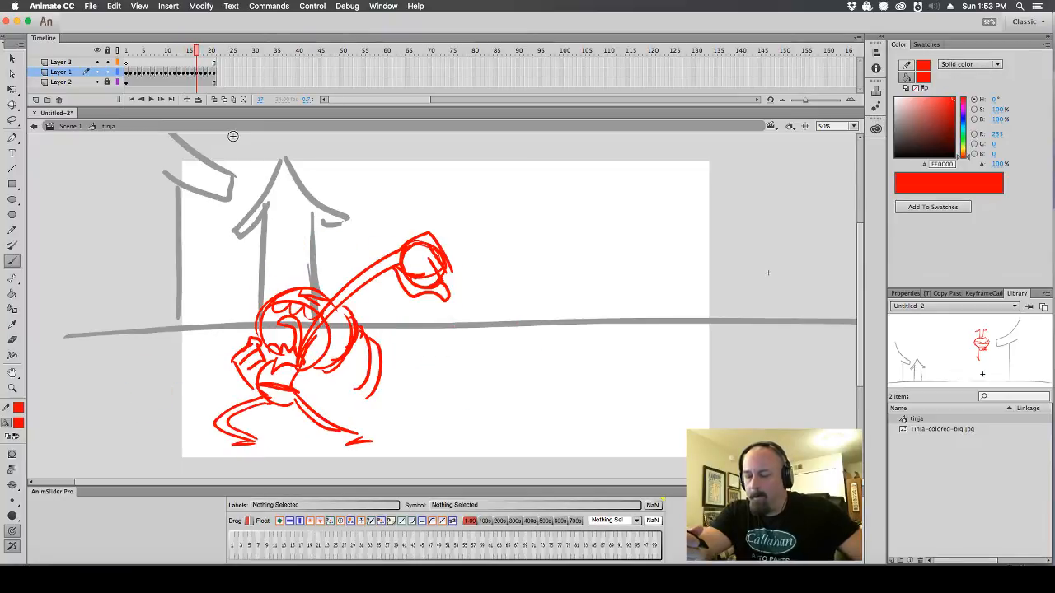
{"action": "key", "text": "comma"}
{"action": "key", "text": "comma"}
{"action": "key", "text": "comma"}
{"action": "key", "text": "comma"}
{"action": "key", "text": "period"}
{"action": "key", "text": "period"}
{"action": "key", "text": "period"}
{"action": "key", "text": "period"}
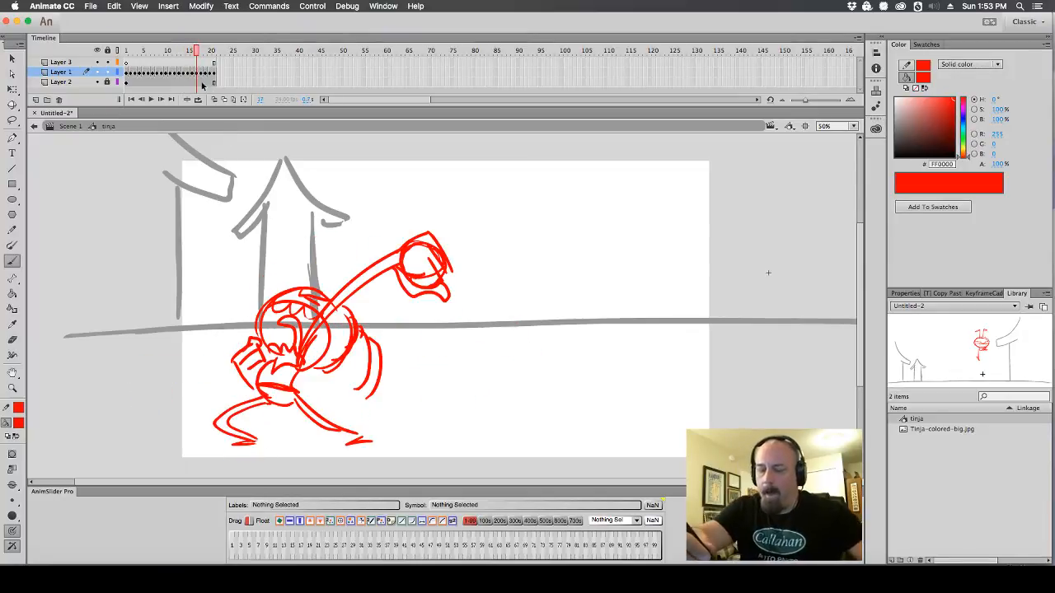
{"action": "key", "text": "comma"}
{"action": "key", "text": "comma"}
Remove frame 16, which holds the wind-up pose, from all layers
{"action": "left_click", "coordinate": [194, 73]}
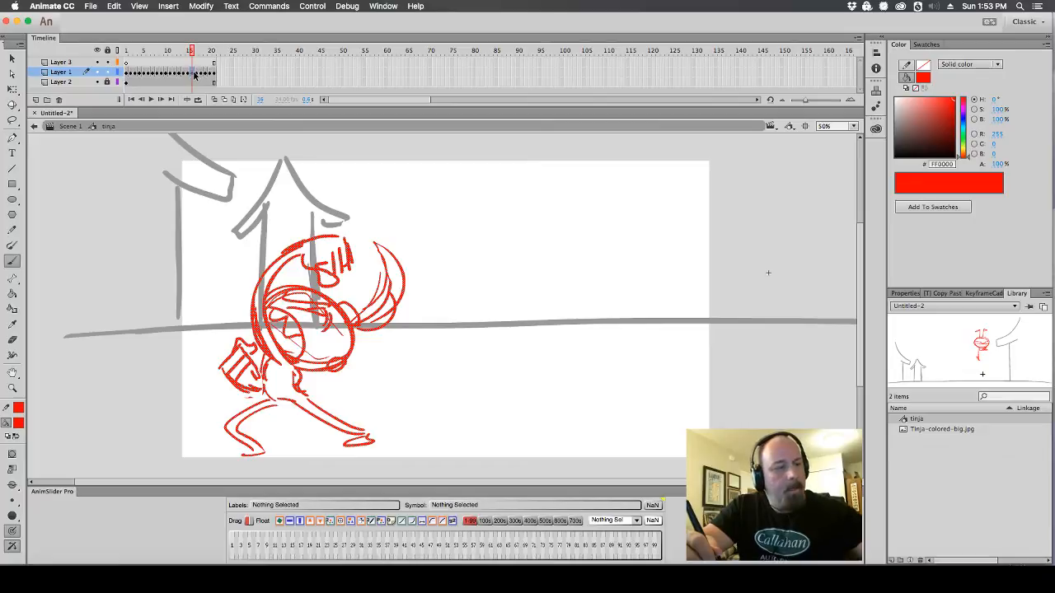
{"action": "left_click", "coordinate": [195, 63]}
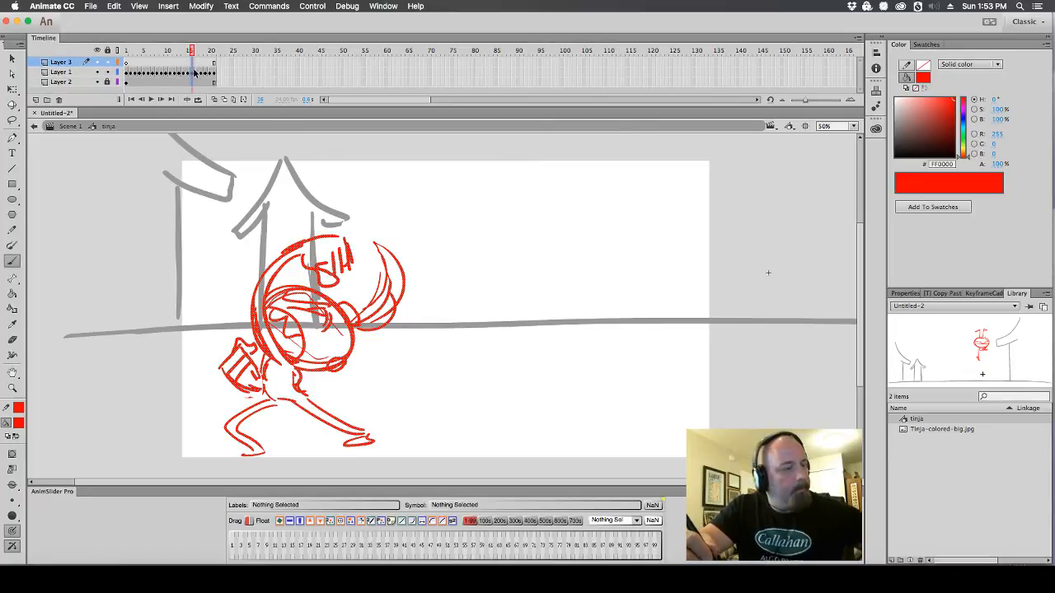
{"action": "key", "text": "shift+F5"}
{"action": "left_click", "coordinate": [192, 54]}
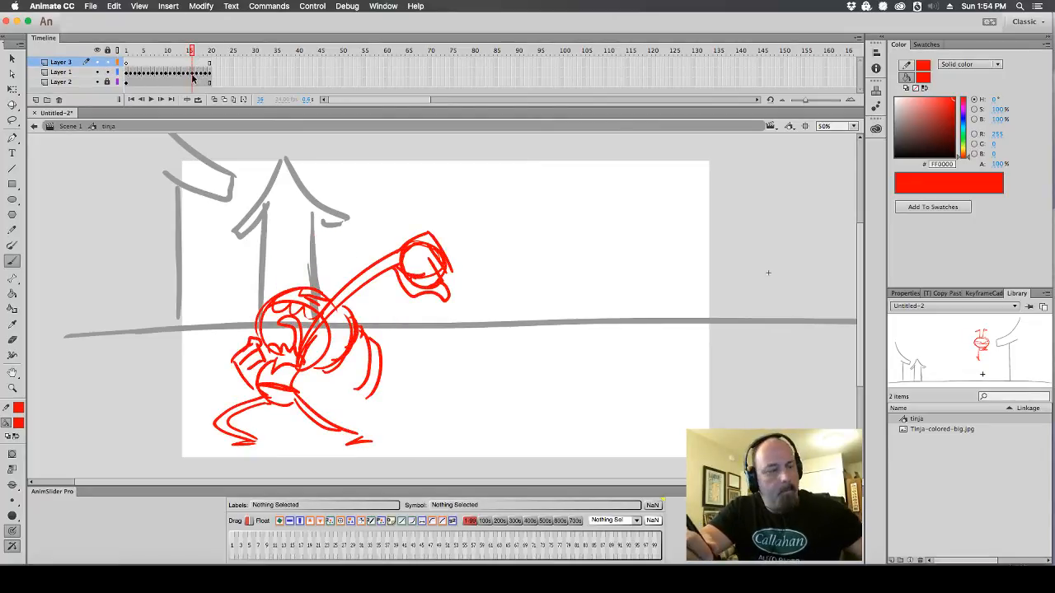
Flip through frames 13 to 17 to examine how the poses around the arm swing connect
{"action": "key", "text": "comma"}
{"action": "key", "text": "comma"}
{"action": "key", "text": "comma"}
{"action": "key", "text": "period"}
{"action": "key", "text": "period"}
{"action": "key", "text": "period"}
{"action": "key", "text": "period"}
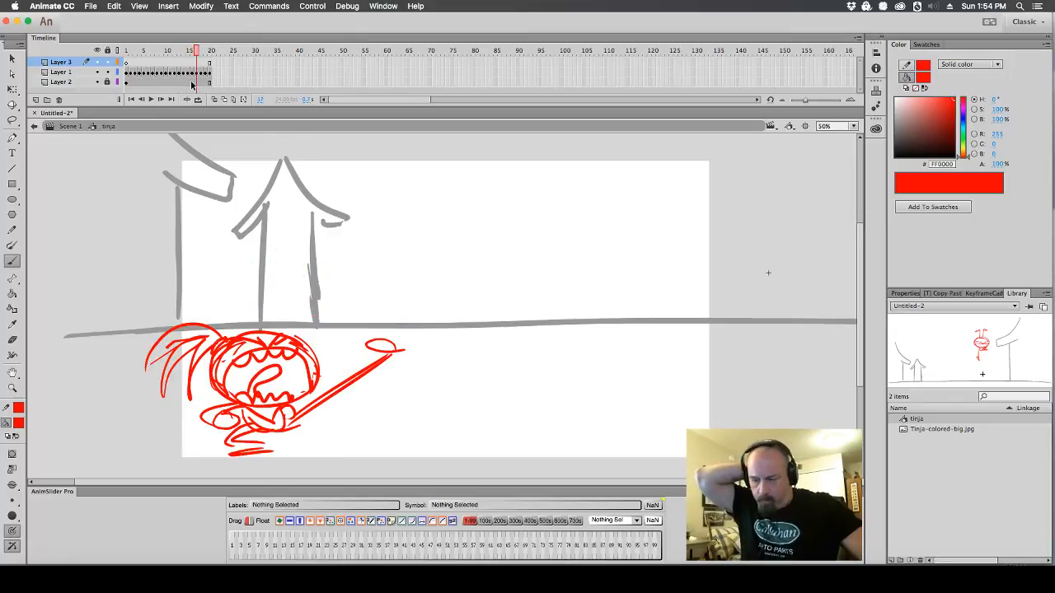
{"action": "key", "text": "comma"}
{"action": "key", "text": "comma"}
{"action": "key", "text": "comma"}
{"action": "key", "text": "period"}
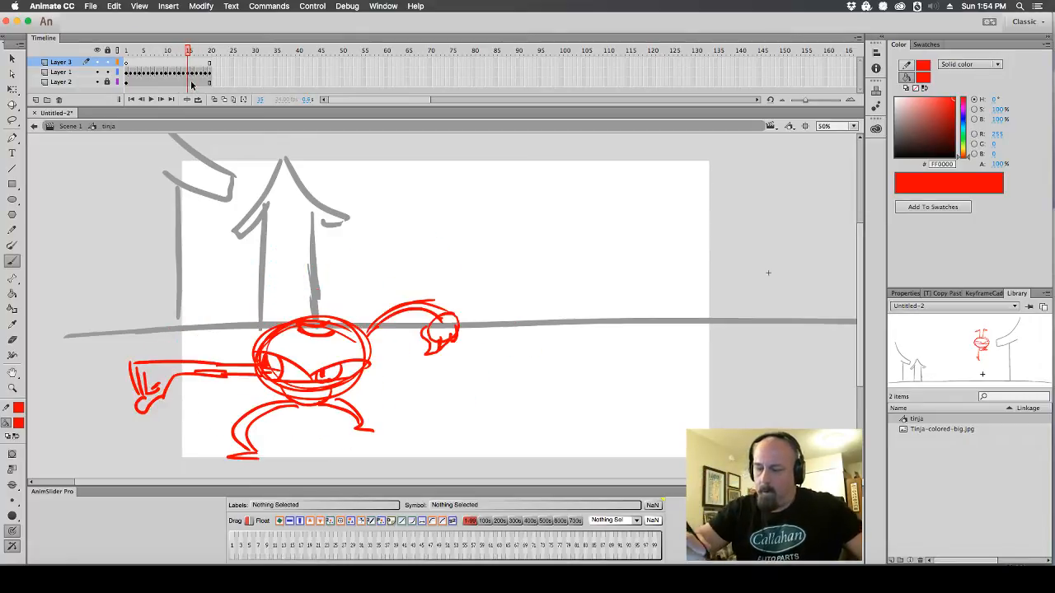
{"action": "key", "text": "period"}
Sketch loose curved action lines on Layer 3 over frame 16, following the arm's forward swing and the body
{"action": "left_click_drag", "start_coordinate": [267, 354], "coordinate": [404, 236]}
{"action": "left_click_drag", "start_coordinate": [276, 294], "coordinate": [356, 247]}
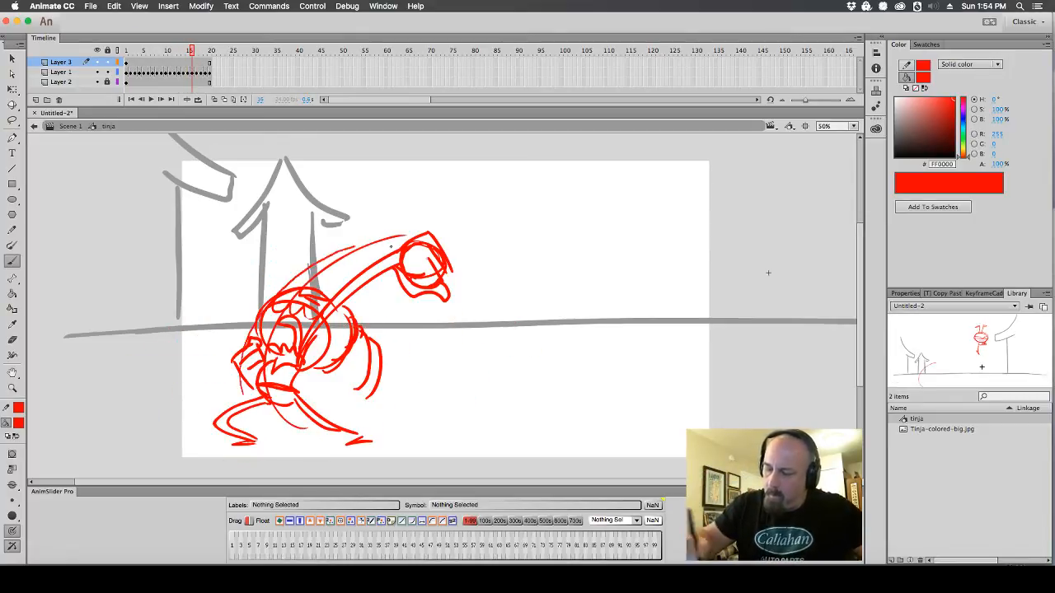
{"action": "key", "text": "period"}
{"action": "key", "text": "comma"}
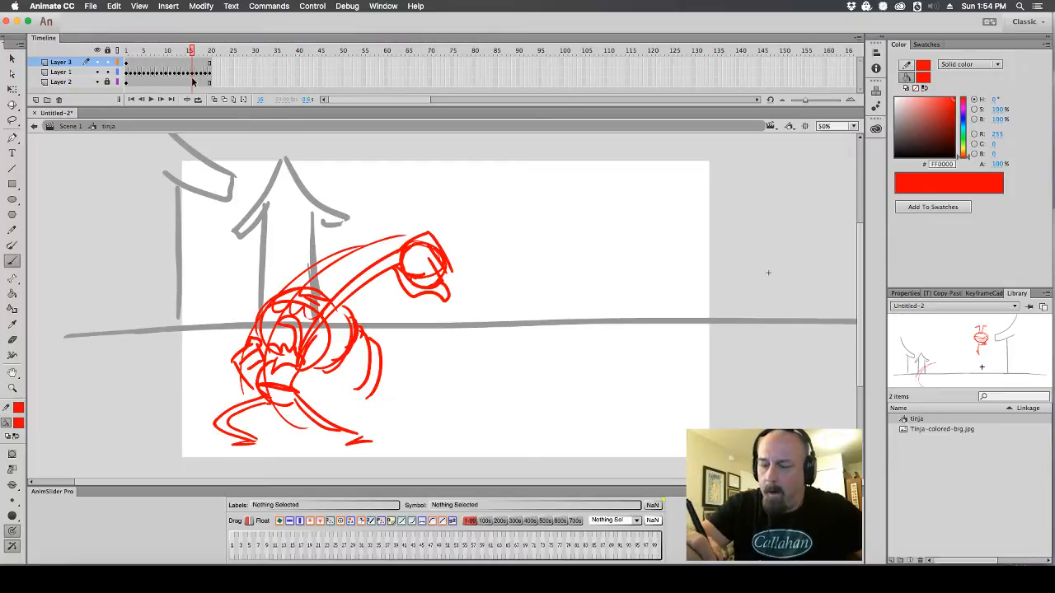
Add one frame across all layers at frame 16 and make frame 16 a blank keyframe on Layer 1
{"action": "left_click_drag", "start_coordinate": [193, 62], "coordinate": [195, 69]}
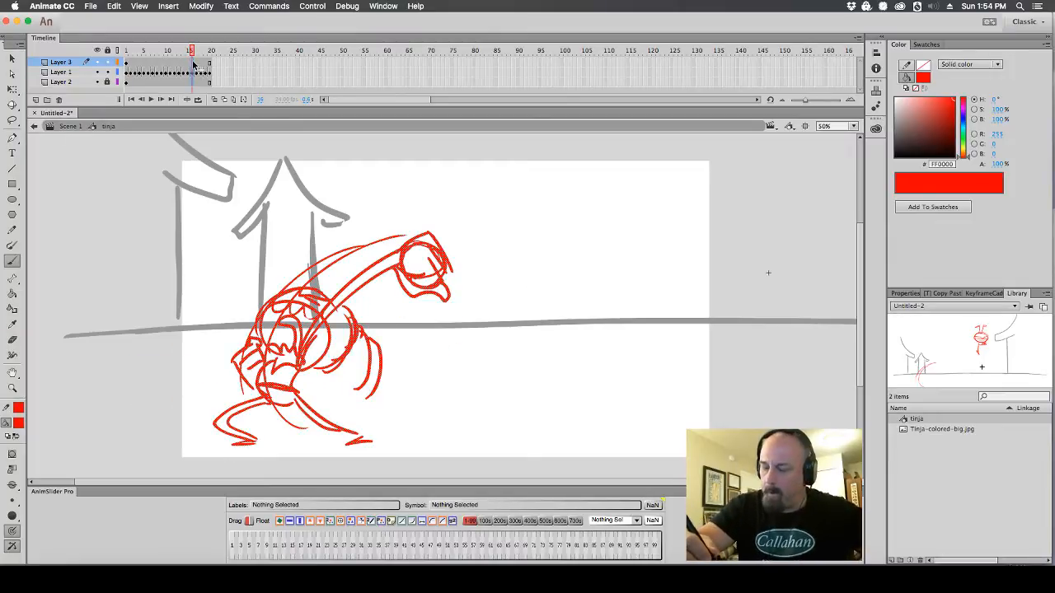
{"action": "key", "text": "F5"}
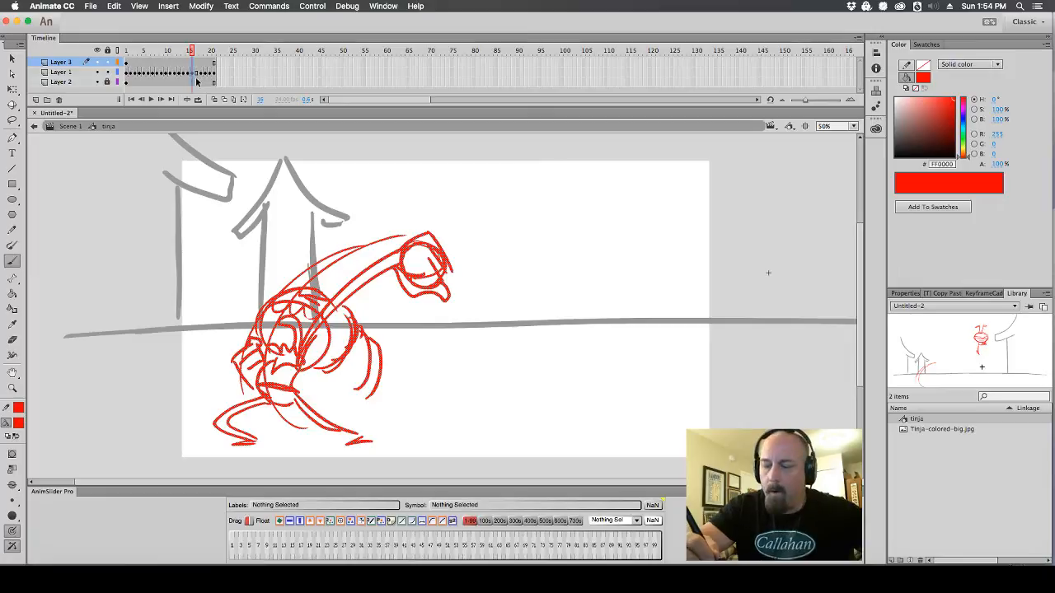
{"action": "left_click", "coordinate": [194, 74]}
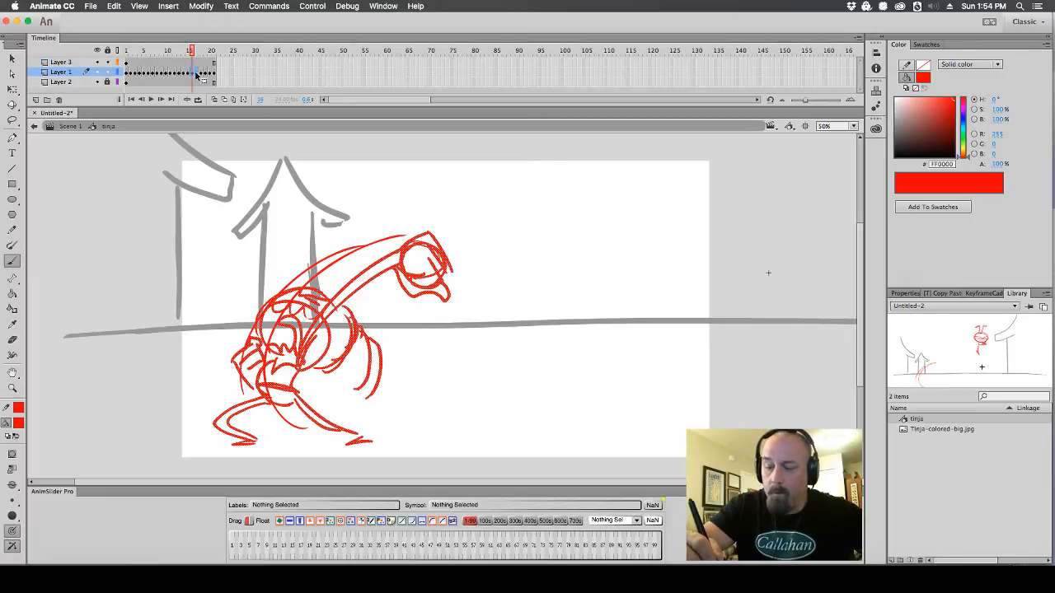
{"action": "left_click_drag", "start_coordinate": [196, 75], "coordinate": [197, 75]}
{"action": "left_click", "coordinate": [192, 77]}
{"action": "key", "text": "F7"}
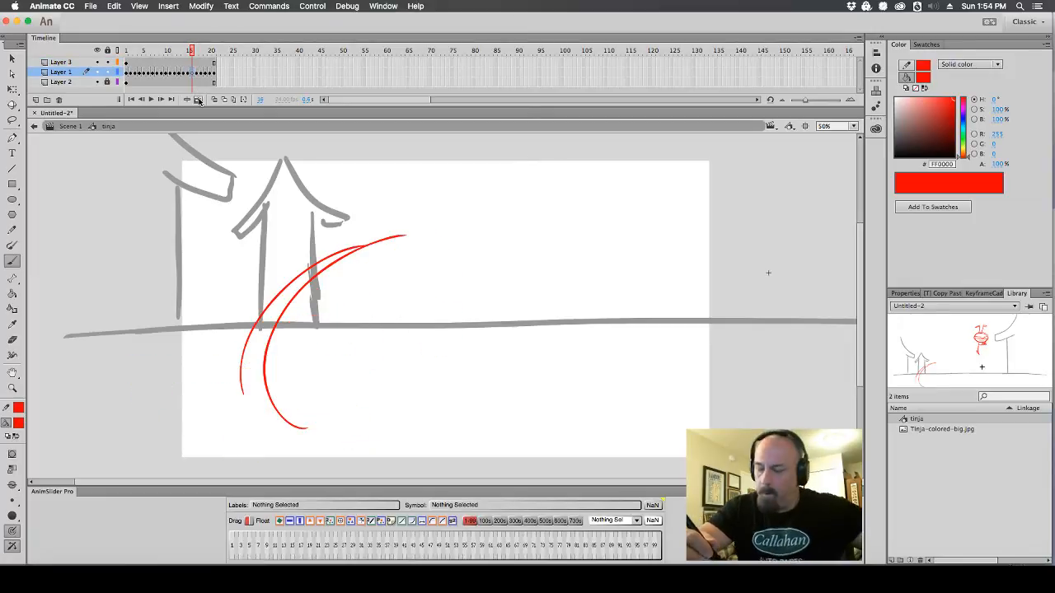
Clear the curved action lines from Layer 3 and turn on onion skinning around frame 16
{"action": "left_click", "coordinate": [193, 66]}
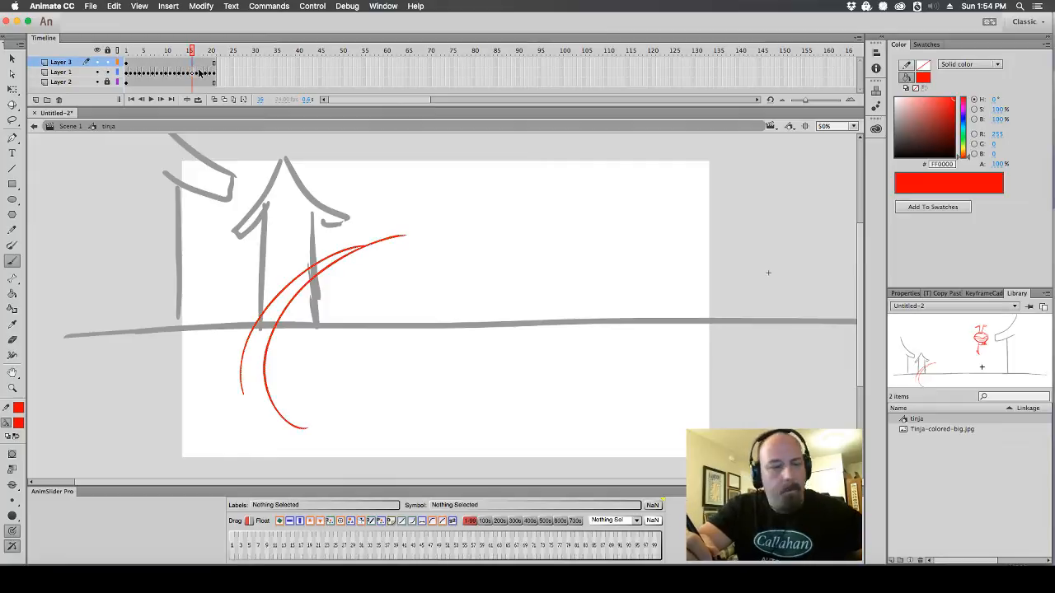
{"action": "key", "text": "super+z"}
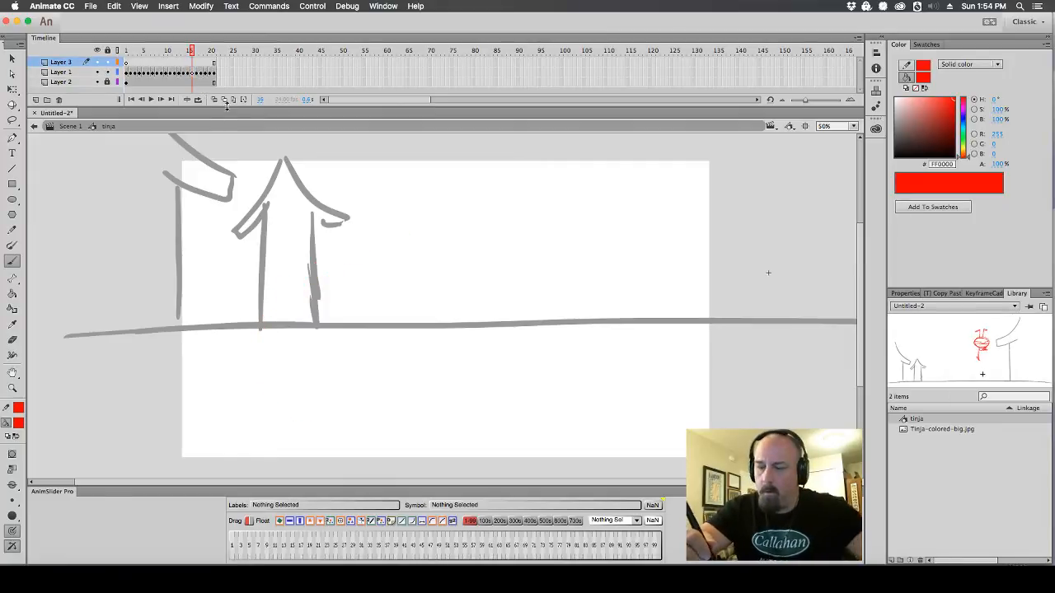
{"action": "left_click", "coordinate": [214, 99]}
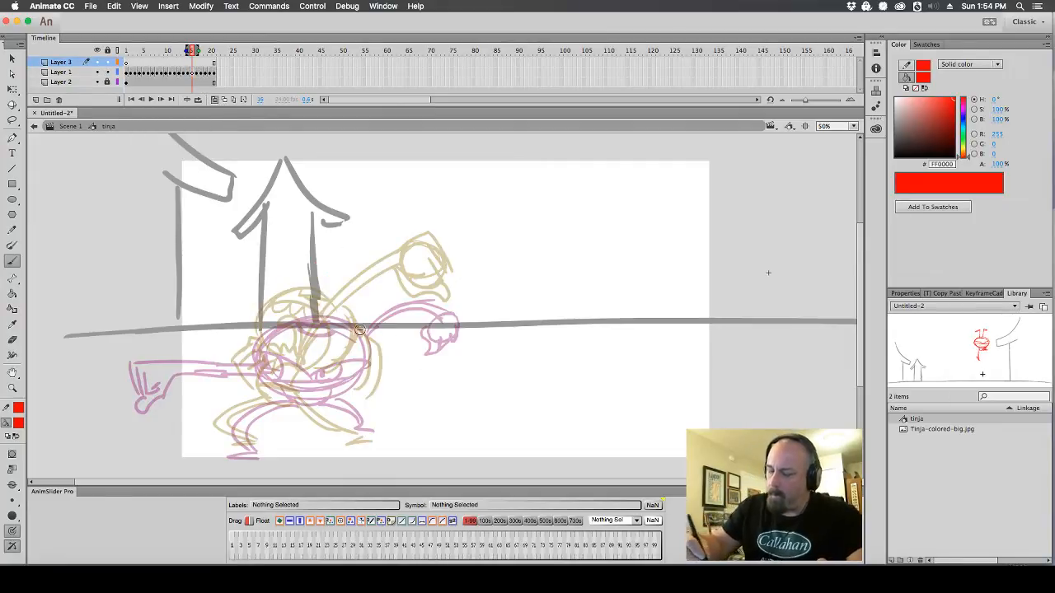
Rough in a head circle, two arcing swing lines and the hips on Layer 3 over frame 16
{"action": "mouse_move", "coordinate": [350, 331]}
{"action": "left_mouse_down"}
{"action": "mouse_move", "coordinate": [259, 363]}
{"action": "mouse_move", "coordinate": [334, 377]}
{"action": "left_mouse_up"}
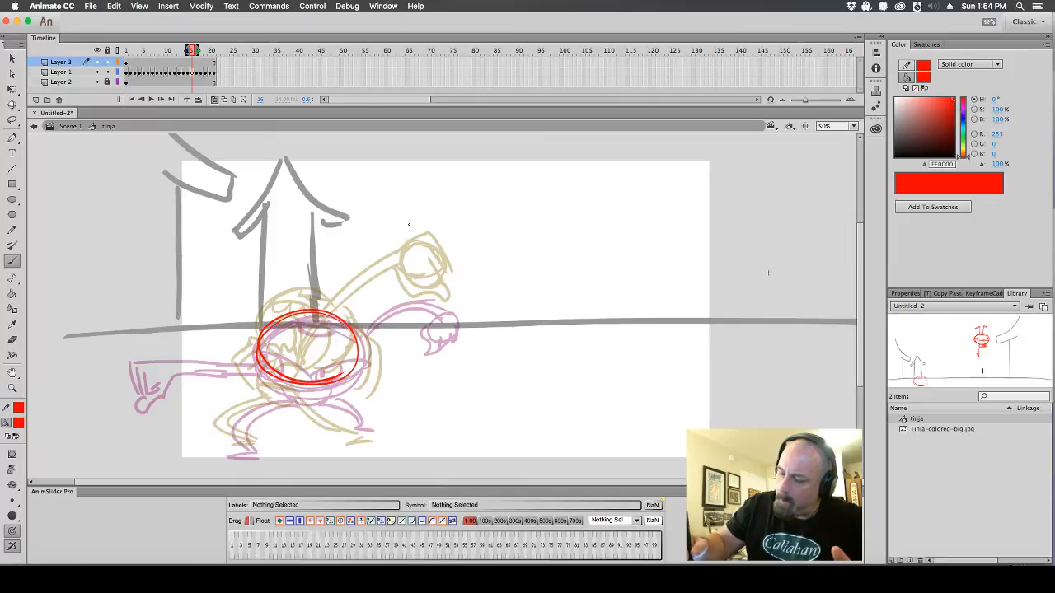
{"action": "mouse_move", "coordinate": [410, 223]}
{"action": "left_mouse_down"}
{"action": "mouse_move", "coordinate": [266, 334]}
{"action": "mouse_move", "coordinate": [262, 350]}
{"action": "mouse_move", "coordinate": [372, 256]}
{"action": "left_mouse_up"}
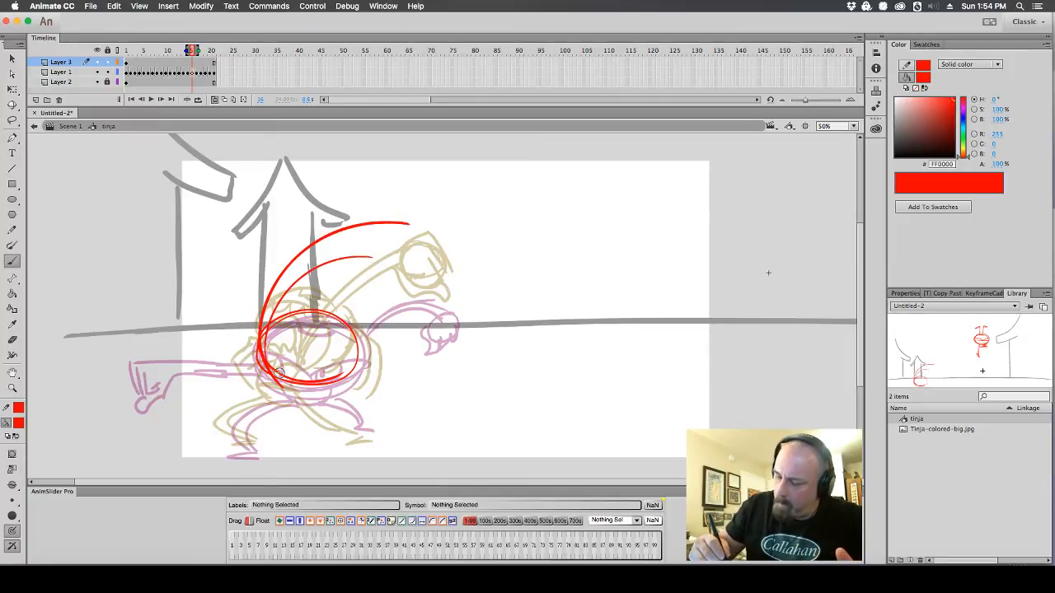
{"action": "left_click_drag", "start_coordinate": [265, 387], "coordinate": [310, 381]}
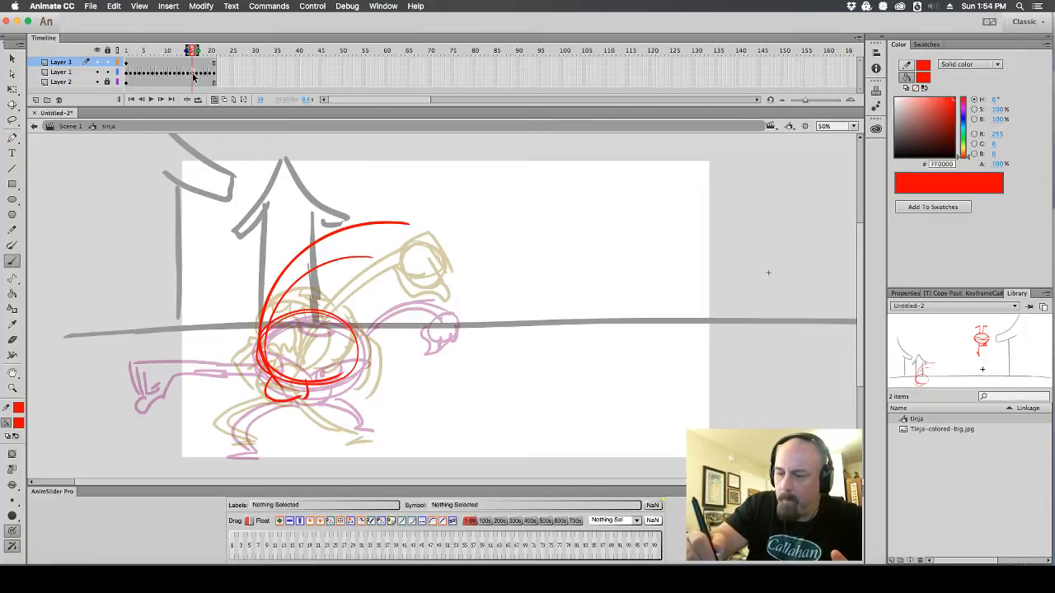
Delete Layer 3 together with its rough sketch
{"action": "key", "text": "F8"}
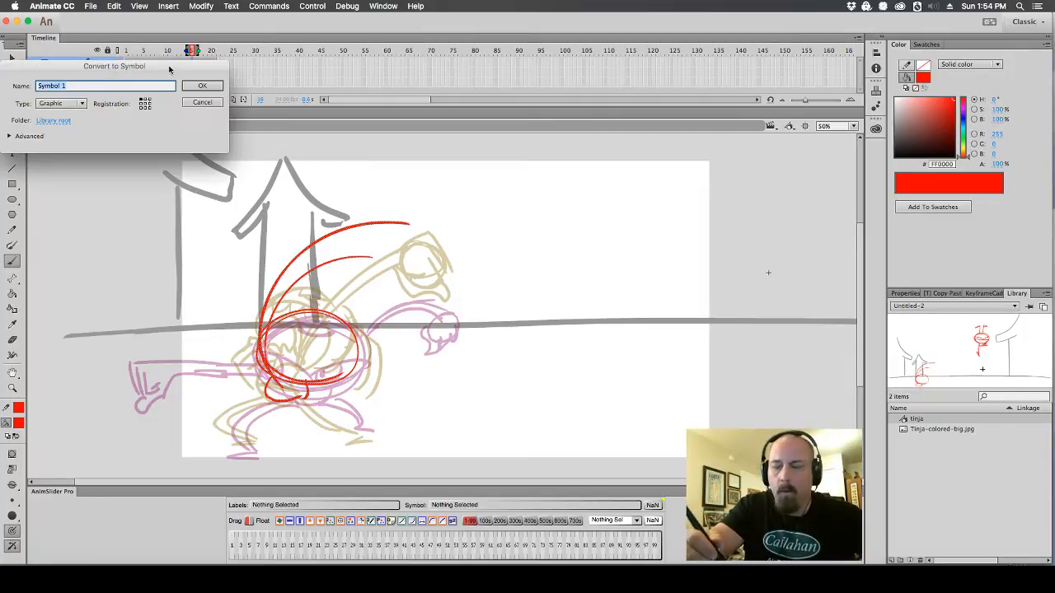
{"action": "left_click", "coordinate": [202, 96]}
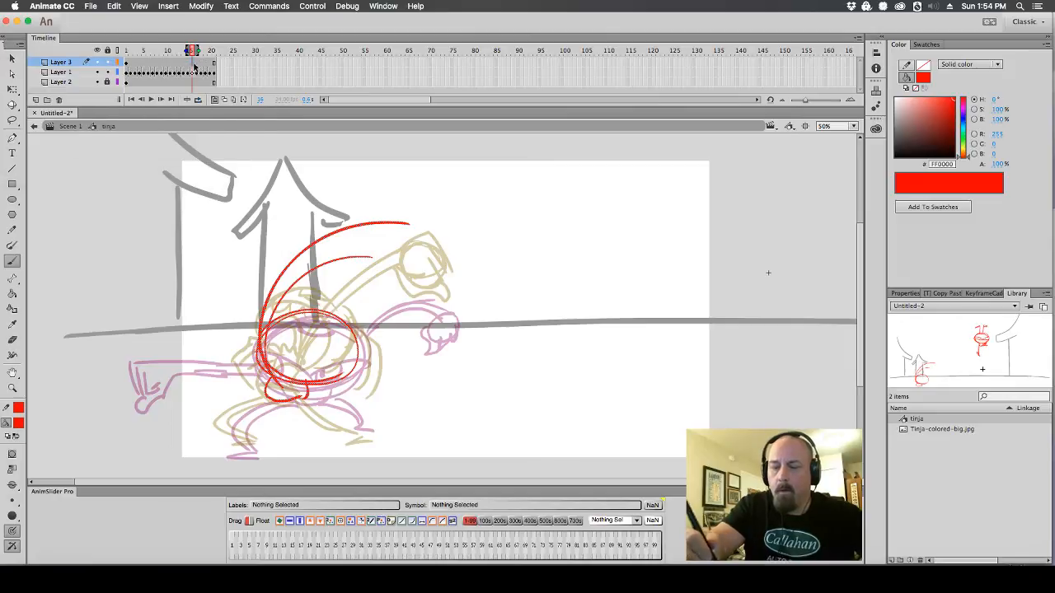
{"action": "left_click", "coordinate": [58, 99]}
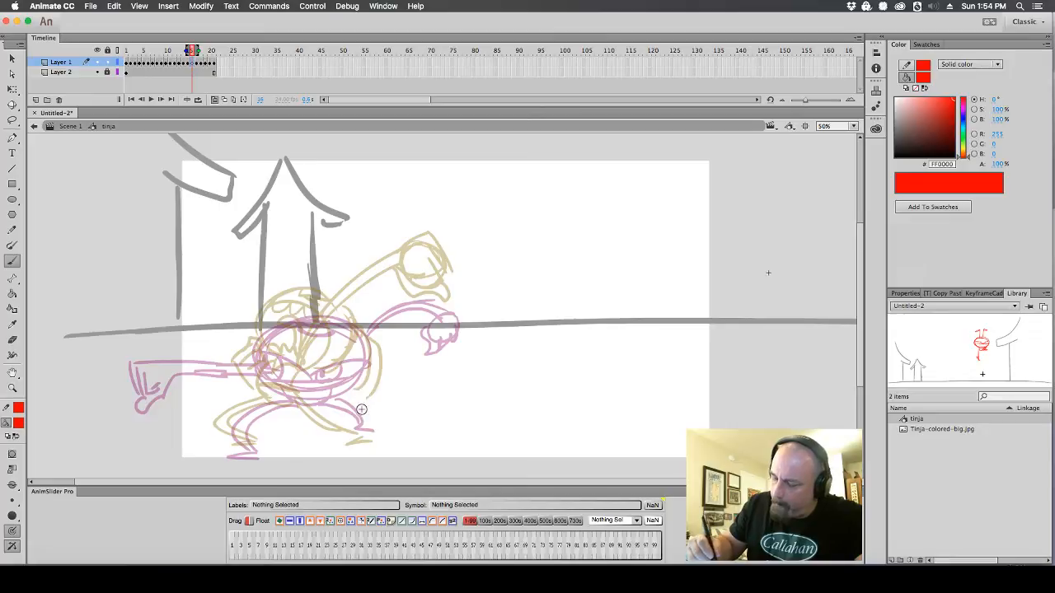
Sketch a bent leg at frame 16 and shift the whole frame 17 pose slightly down and to the right
{"action": "left_click_drag", "start_coordinate": [262, 402], "coordinate": [251, 437]}
{"action": "left_click", "coordinate": [197, 67]}
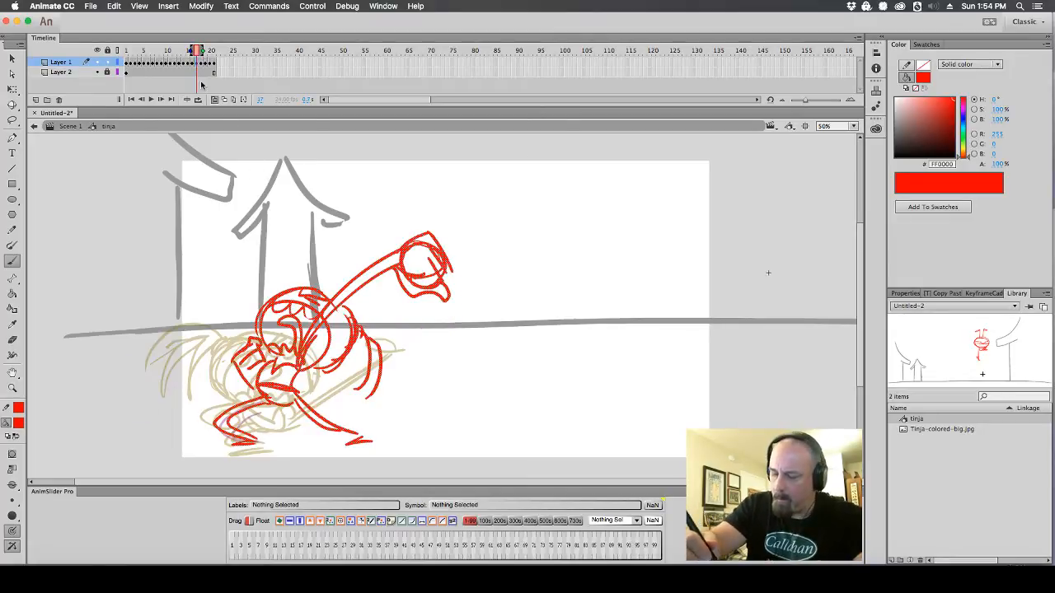
{"action": "key", "text": "q"}
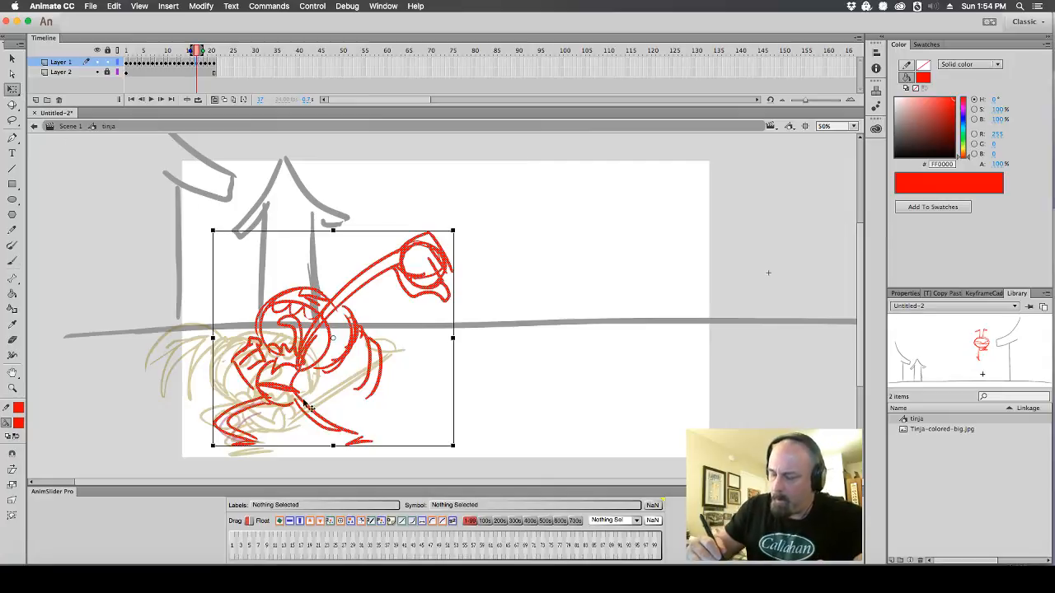
{"action": "left_click_drag", "start_coordinate": [305, 404], "coordinate": [310, 411]}
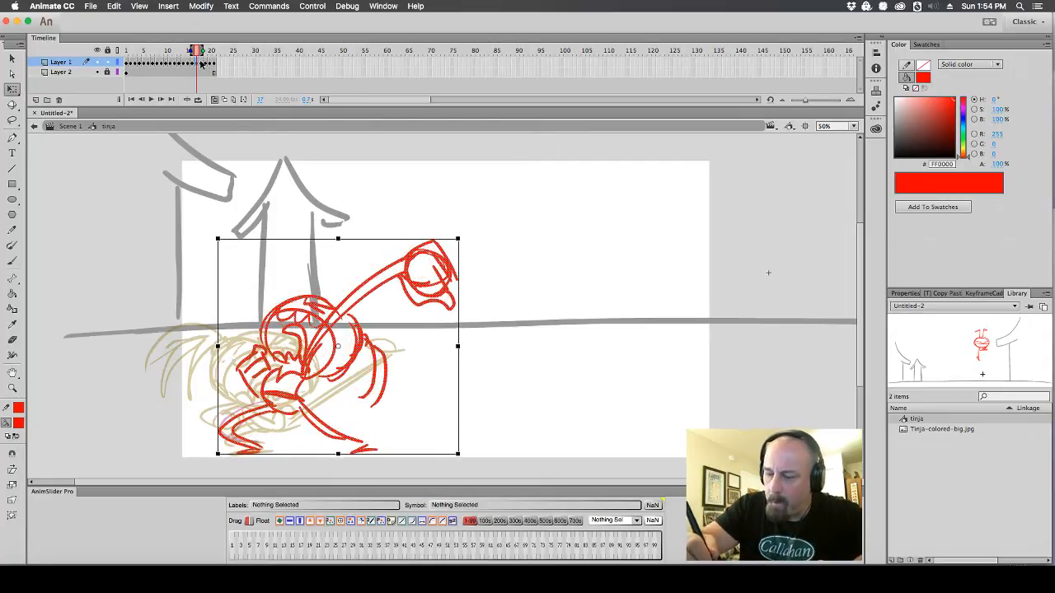
{"action": "left_click", "coordinate": [203, 67]}
{"action": "left_click", "coordinate": [198, 66]}
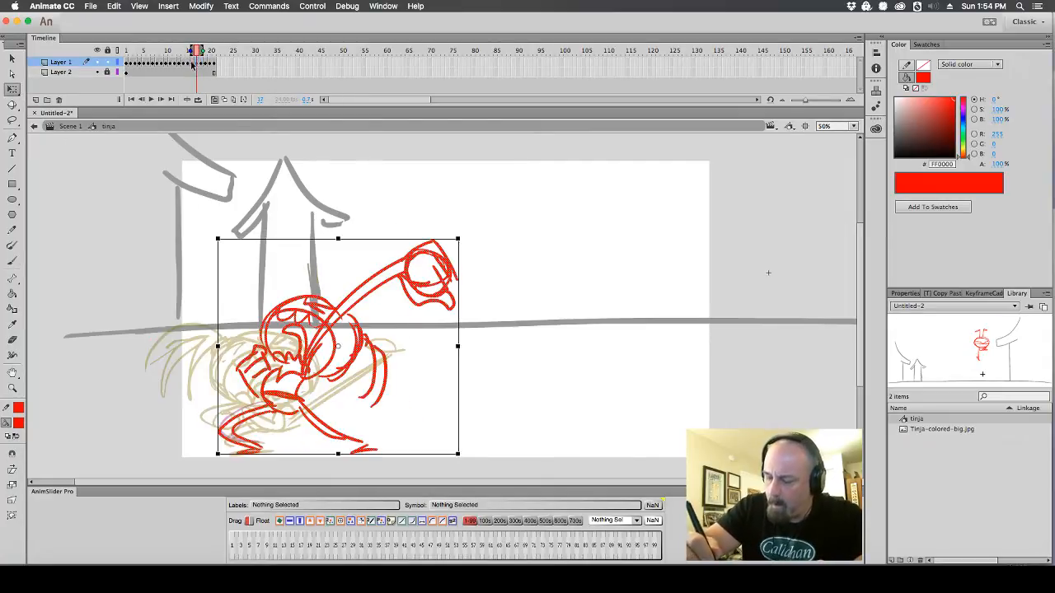
Remove the leg strokes from frame 16 and brush in the head circle, hips, fist and both bent legs on Layer 1
{"action": "left_click", "coordinate": [194, 69]}
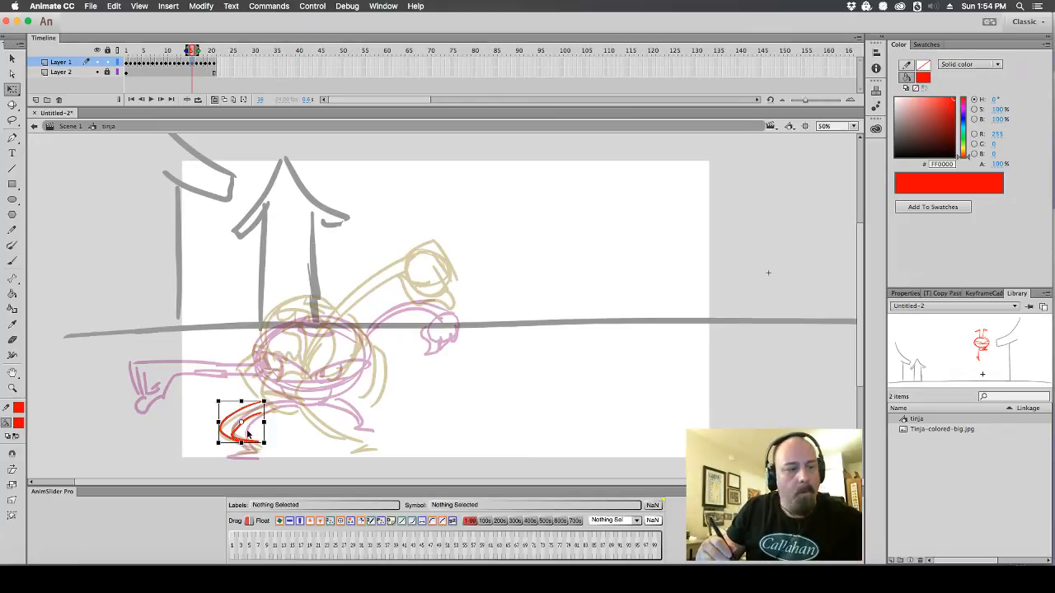
{"action": "key", "text": "Delete"}
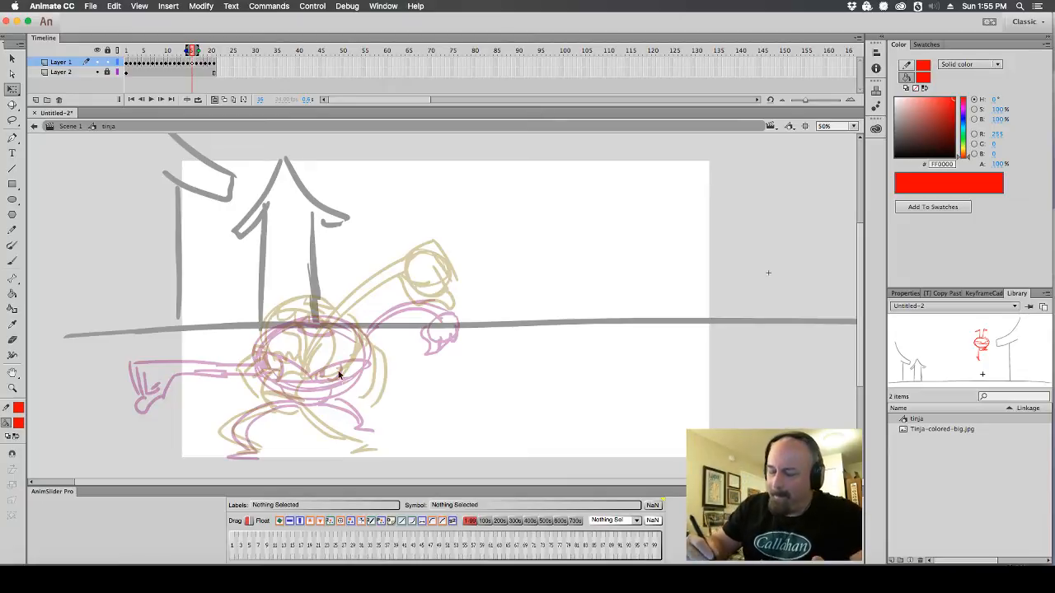
{"action": "left_click", "coordinate": [14, 262]}
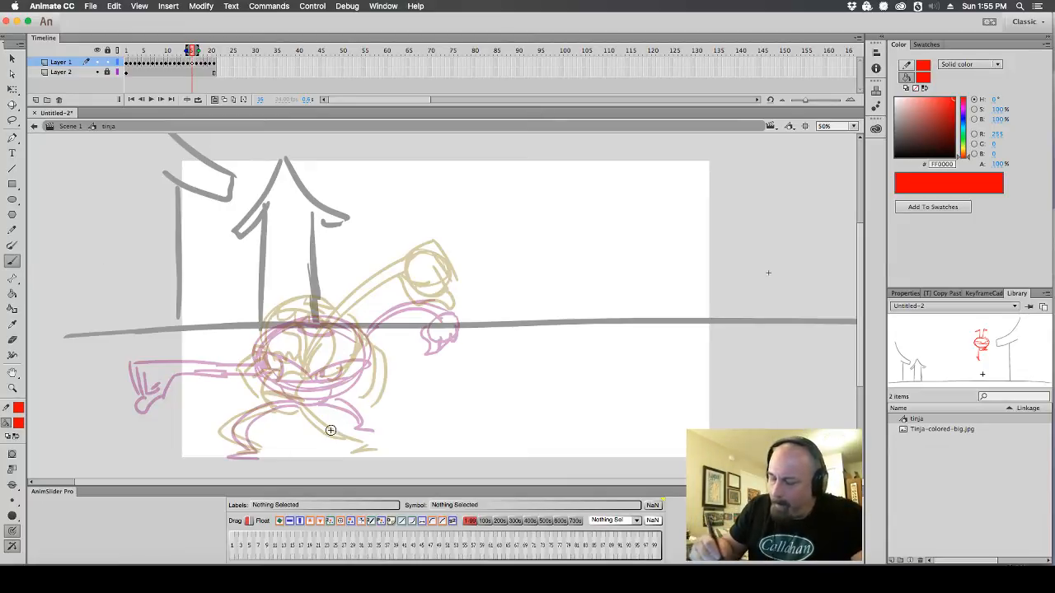
{"action": "mouse_move", "coordinate": [316, 336]}
{"action": "left_mouse_down"}
{"action": "mouse_move", "coordinate": [350, 375]}
{"action": "mouse_move", "coordinate": [241, 375]}
{"action": "mouse_move", "coordinate": [259, 400]}
{"action": "mouse_move", "coordinate": [306, 412]}
{"action": "mouse_move", "coordinate": [224, 437]}
{"action": "mouse_move", "coordinate": [235, 452]}
{"action": "mouse_move", "coordinate": [274, 454]}
{"action": "left_mouse_up"}
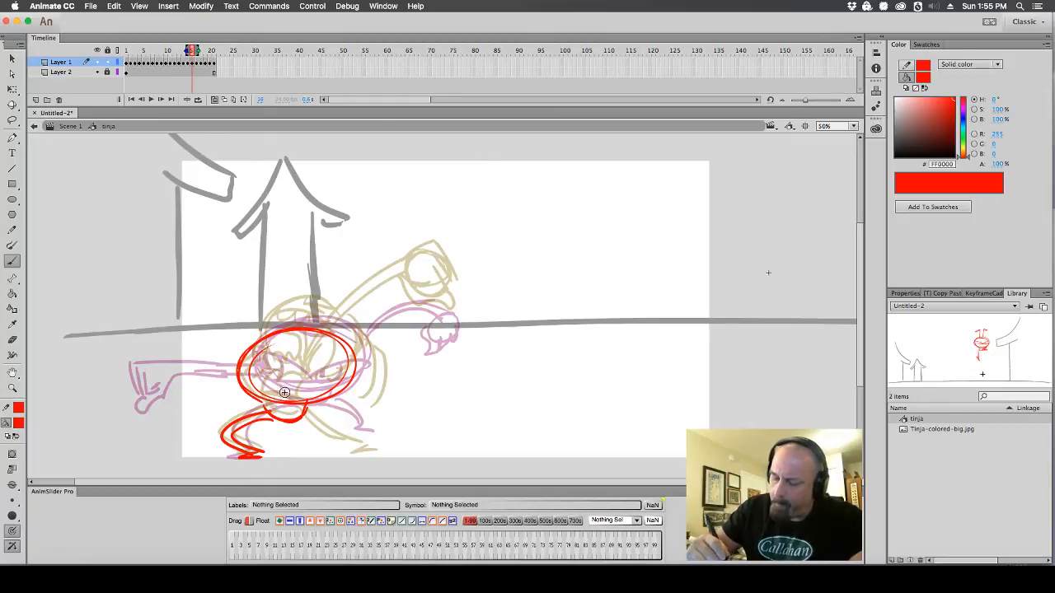
{"action": "mouse_move", "coordinate": [303, 404]}
{"action": "left_mouse_down"}
{"action": "mouse_move", "coordinate": [218, 317]}
{"action": "mouse_move", "coordinate": [244, 292]}
{"action": "mouse_move", "coordinate": [272, 310]}
{"action": "mouse_move", "coordinate": [266, 328]}
{"action": "mouse_move", "coordinate": [253, 323]}
{"action": "mouse_move", "coordinate": [223, 349]}
{"action": "mouse_move", "coordinate": [221, 386]}
{"action": "mouse_move", "coordinate": [287, 401]}
{"action": "left_mouse_up"}
{"action": "mouse_move", "coordinate": [357, 385]}
{"action": "left_mouse_down"}
{"action": "mouse_move", "coordinate": [372, 403]}
{"action": "mouse_move", "coordinate": [342, 408]}
{"action": "mouse_move", "coordinate": [363, 439]}
{"action": "left_mouse_up"}
{"action": "left_click_drag", "start_coordinate": [309, 418], "coordinate": [375, 449]}
Sketch the facial lines and the raised arm curving up behind the head, undoing the unwanted hand strokes
{"action": "mouse_move", "coordinate": [248, 364]}
{"action": "left_mouse_down"}
{"action": "mouse_move", "coordinate": [279, 402]}
{"action": "mouse_move", "coordinate": [343, 353]}
{"action": "left_mouse_up"}
{"action": "left_click_drag", "start_coordinate": [343, 352], "coordinate": [328, 383]}
{"action": "mouse_move", "coordinate": [209, 345]}
{"action": "left_mouse_down"}
{"action": "mouse_move", "coordinate": [249, 406]}
{"action": "mouse_move", "coordinate": [212, 352]}
{"action": "mouse_move", "coordinate": [251, 366]}
{"action": "left_mouse_up"}
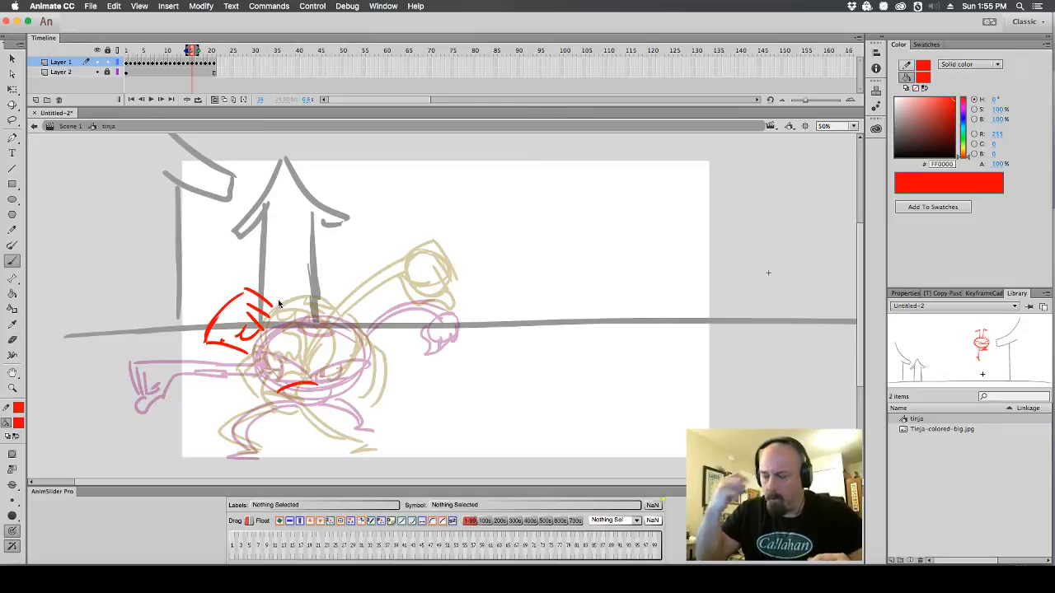
{"action": "key", "text": "super+z"}
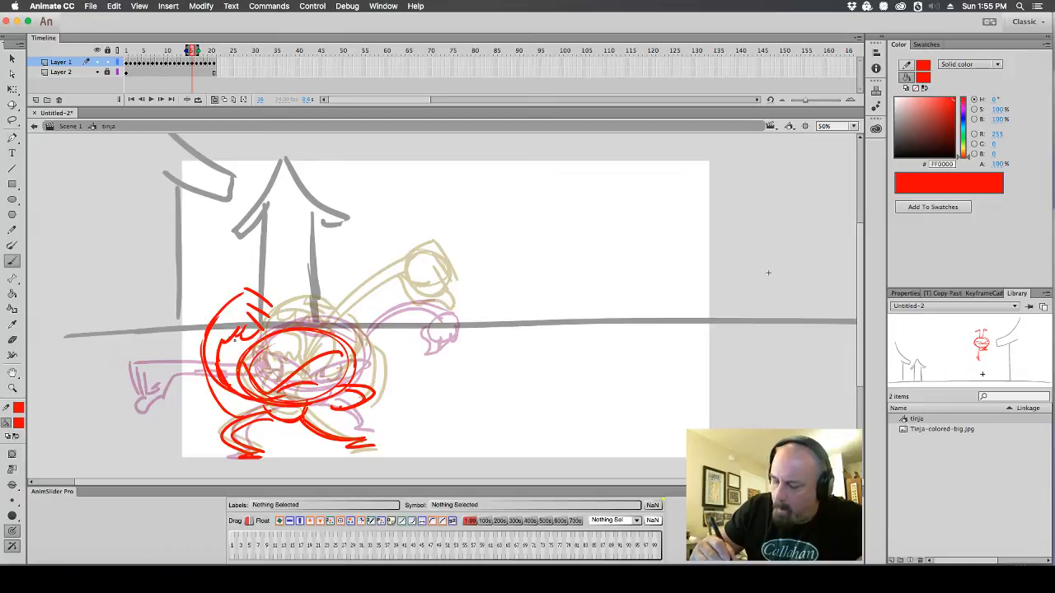
{"action": "left_click", "coordinate": [13, 340]}
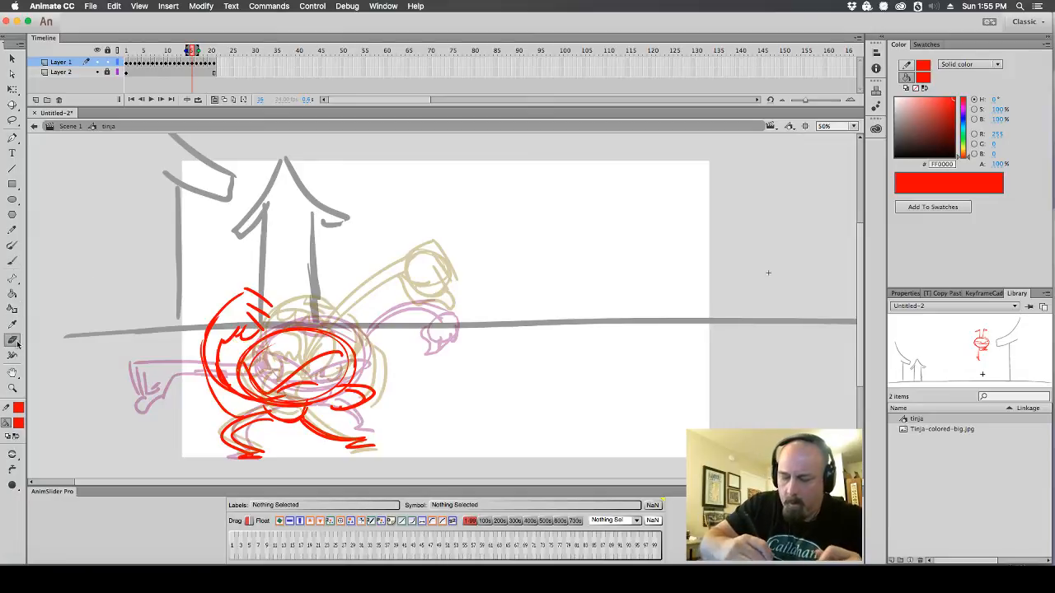
{"action": "left_click", "coordinate": [12, 293]}
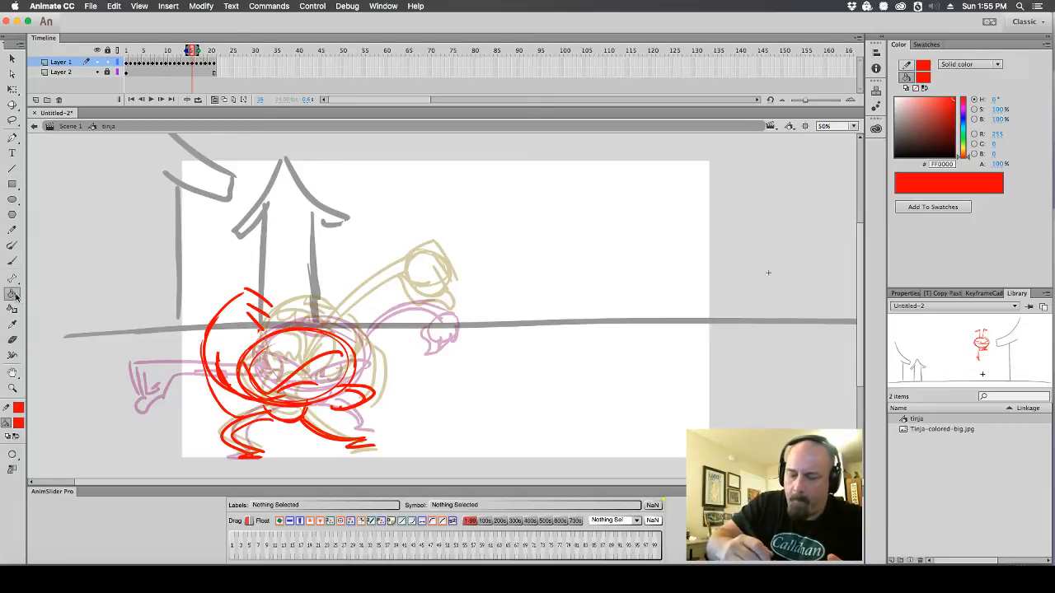
{"action": "left_click", "coordinate": [13, 262]}
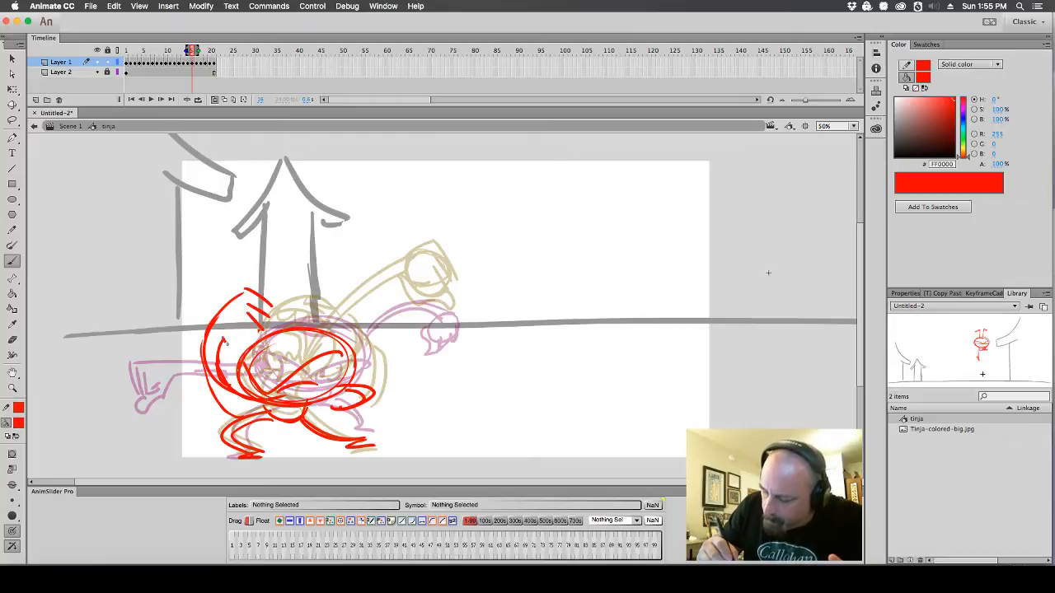
Redraw the hand strokes and add long arcs with short cross strokes sweeping forward over the head on frame 16
{"action": "mouse_move", "coordinate": [261, 331]}
{"action": "left_mouse_down"}
{"action": "mouse_move", "coordinate": [276, 332]}
{"action": "mouse_move", "coordinate": [270, 398]}
{"action": "left_mouse_up"}
{"action": "left_click_drag", "start_coordinate": [255, 279], "coordinate": [288, 309]}
{"action": "mouse_move", "coordinate": [275, 265]}
{"action": "left_mouse_down"}
{"action": "mouse_move", "coordinate": [298, 304]}
{"action": "mouse_move", "coordinate": [411, 274]}
{"action": "left_mouse_up"}
{"action": "left_click_drag", "start_coordinate": [294, 282], "coordinate": [413, 265]}
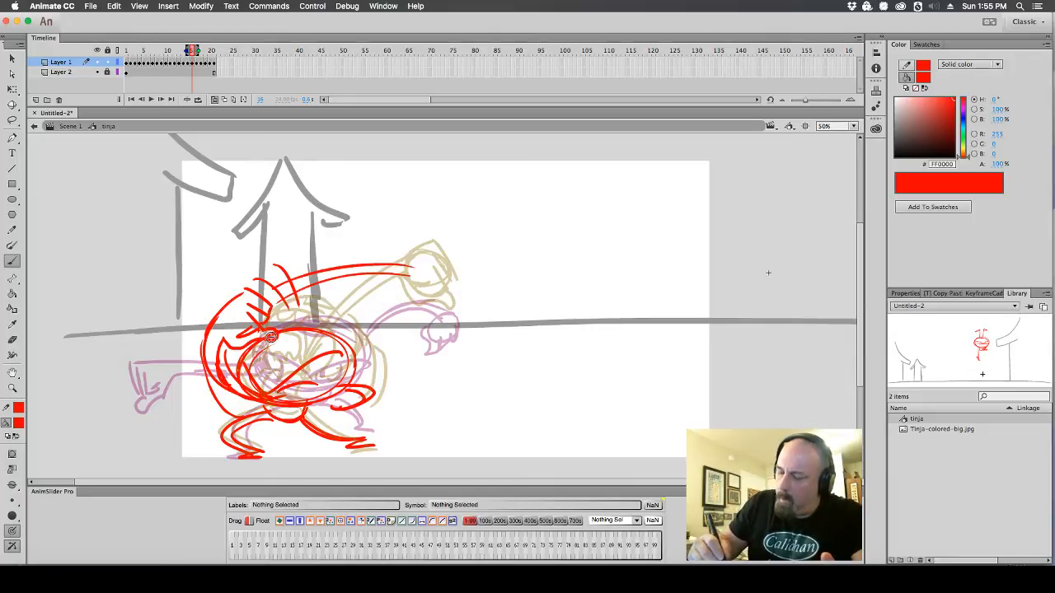
{"action": "mouse_move", "coordinate": [270, 336]}
{"action": "left_mouse_down"}
{"action": "mouse_move", "coordinate": [257, 391]}
{"action": "mouse_move", "coordinate": [346, 294]}
{"action": "left_mouse_up"}
{"action": "mouse_move", "coordinate": [259, 312]}
{"action": "left_mouse_down"}
{"action": "mouse_move", "coordinate": [348, 255]}
{"action": "mouse_move", "coordinate": [375, 283]}
{"action": "mouse_move", "coordinate": [341, 313]}
{"action": "mouse_move", "coordinate": [363, 320]}
{"action": "left_mouse_up"}
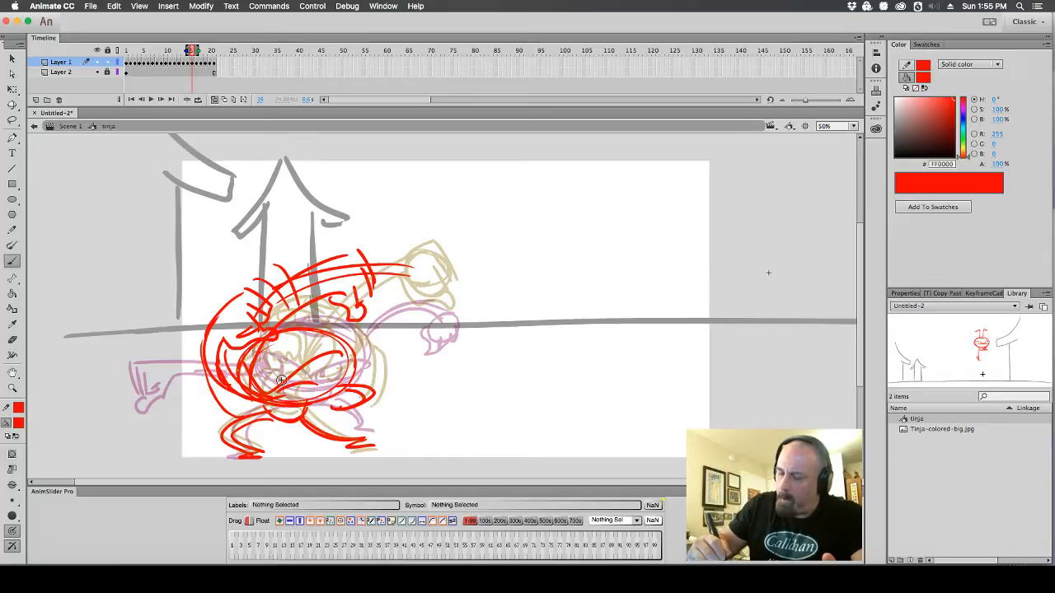
Check frames 17 and 18, insert a blank keyframe at frame 18 on Layer 1, and show its neighbours with onion skinning
{"action": "left_click", "coordinate": [214, 100]}
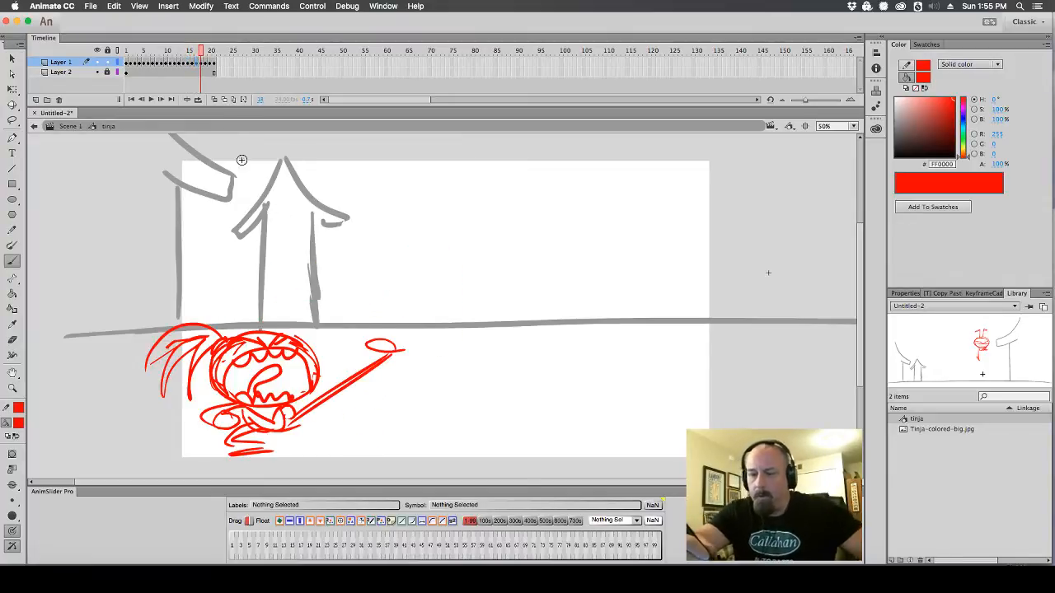
{"action": "left_click", "coordinate": [197, 64]}
{"action": "left_click", "coordinate": [202, 66]}
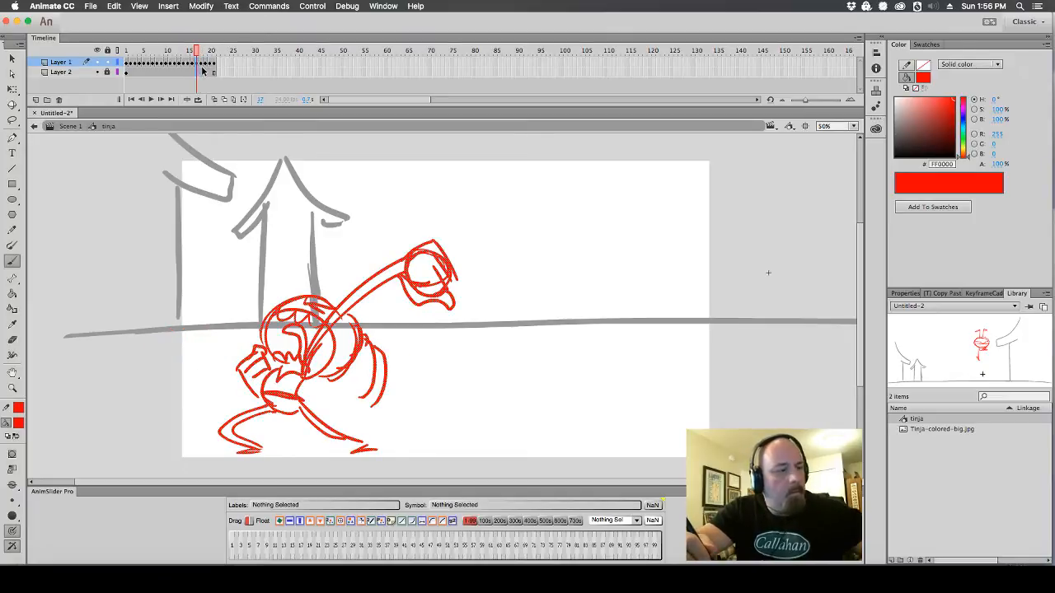
{"action": "key", "text": "F7"}
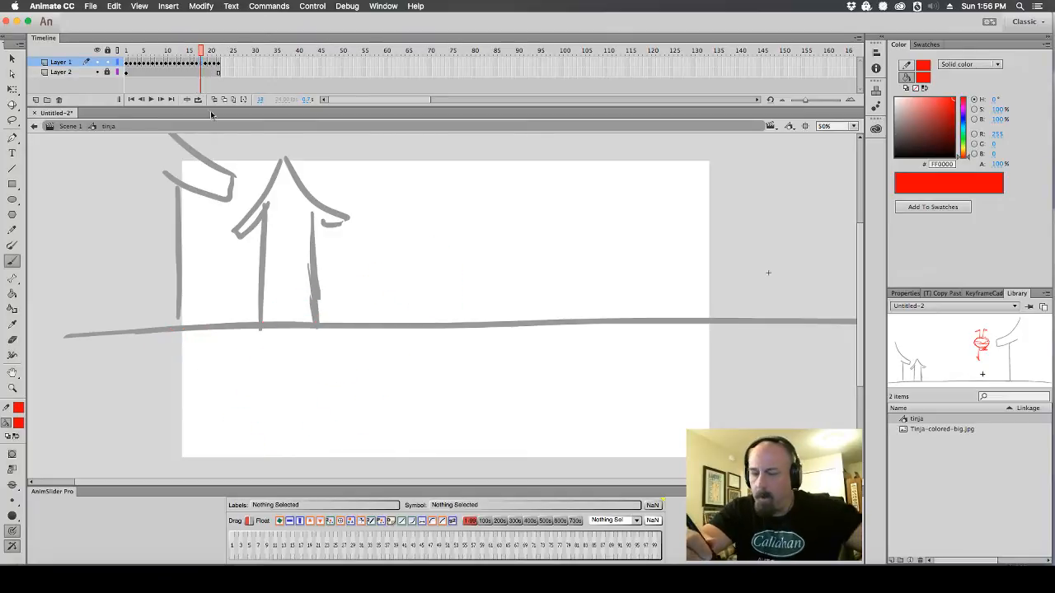
{"action": "left_click", "coordinate": [215, 99]}
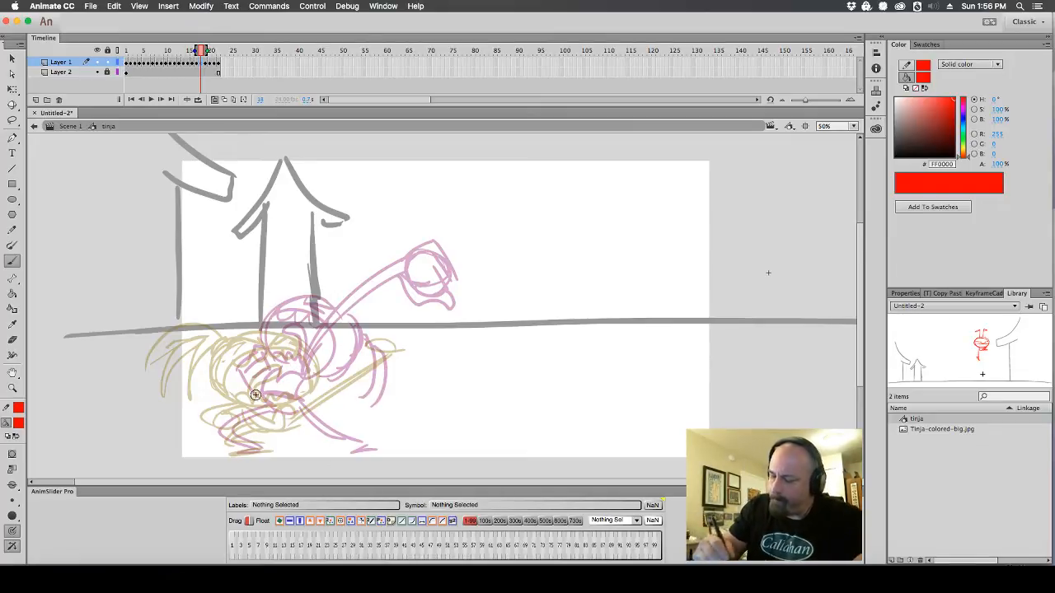
Brush a red head circle, hips, a planted bent leg and a lifted leg on frame 18 of Layer 1
{"action": "mouse_move", "coordinate": [229, 380]}
{"action": "left_mouse_down"}
{"action": "mouse_move", "coordinate": [306, 350]}
{"action": "mouse_move", "coordinate": [247, 400]}
{"action": "mouse_move", "coordinate": [280, 402]}
{"action": "mouse_move", "coordinate": [272, 422]}
{"action": "mouse_move", "coordinate": [289, 408]}
{"action": "left_mouse_up"}
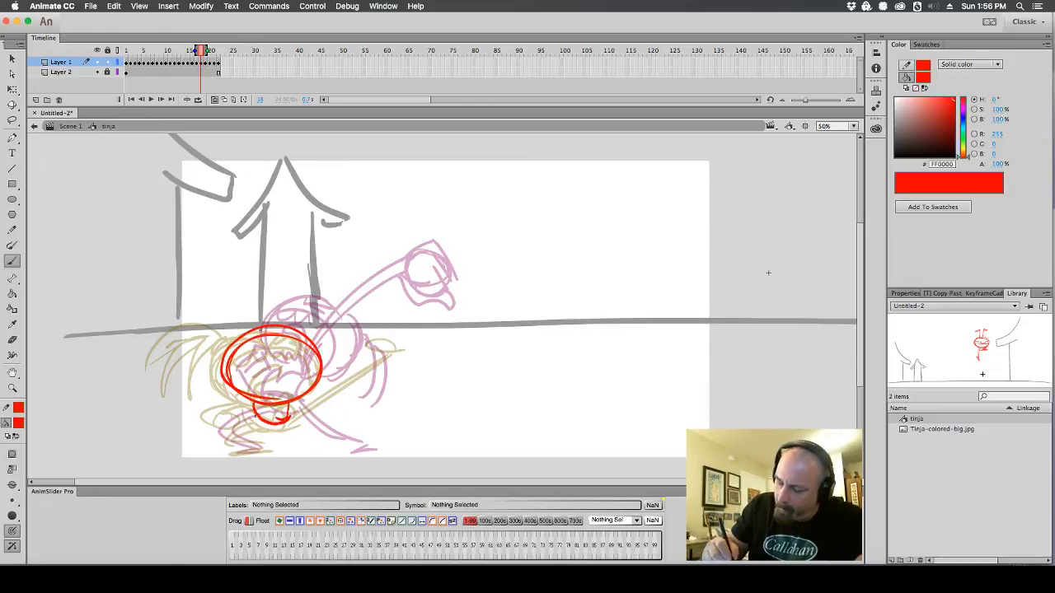
{"action": "left_click_drag", "start_coordinate": [253, 450], "coordinate": [264, 449]}
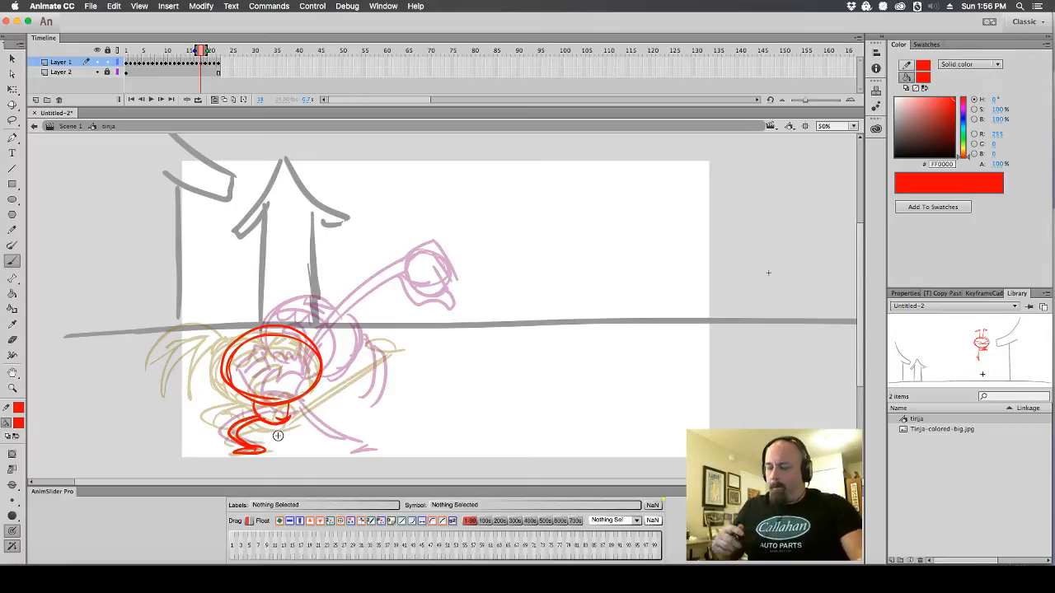
{"action": "mouse_move", "coordinate": [297, 412]}
{"action": "left_mouse_down"}
{"action": "mouse_move", "coordinate": [333, 399]}
{"action": "mouse_move", "coordinate": [307, 414]}
{"action": "mouse_move", "coordinate": [331, 409]}
{"action": "mouse_move", "coordinate": [316, 423]}
{"action": "left_mouse_up"}
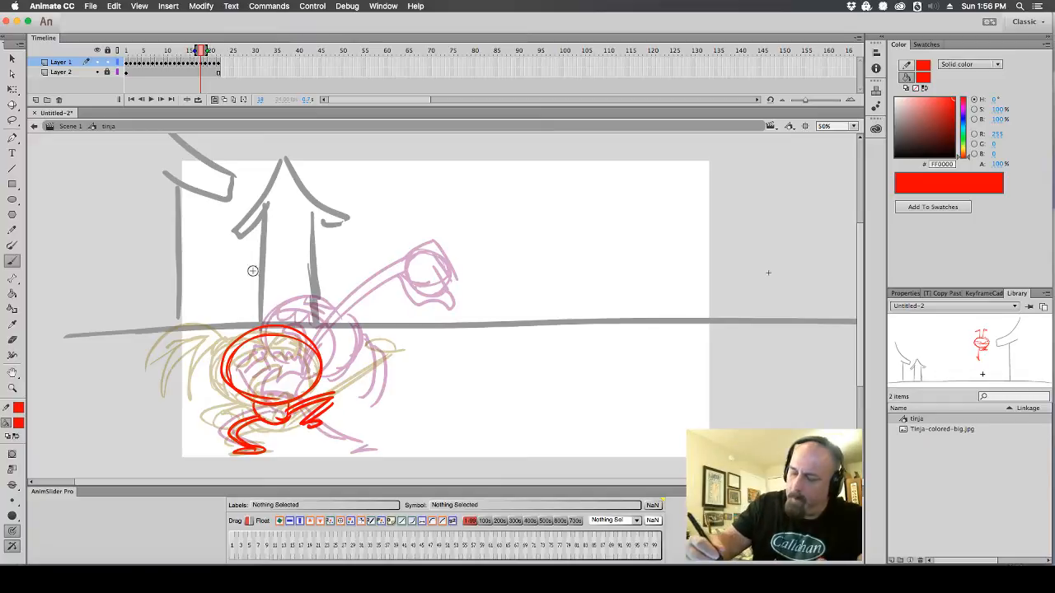
Remove the lifted leg's foot strokes and rotate the rough figure counterclockwise so it leans back
{"action": "key", "text": "l"}
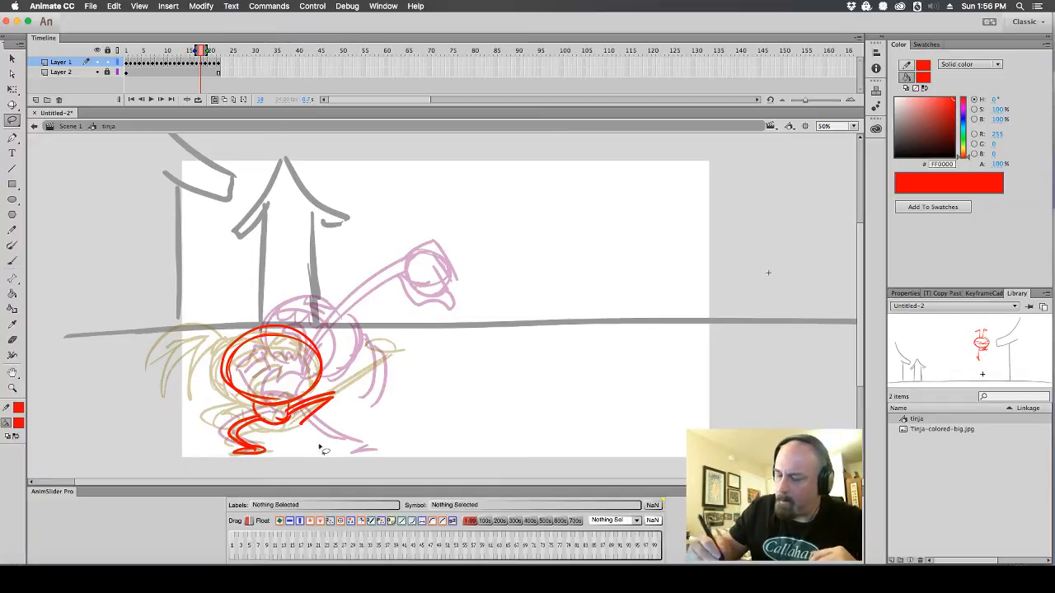
{"action": "mouse_move", "coordinate": [324, 449]}
{"action": "left_mouse_down"}
{"action": "mouse_move", "coordinate": [231, 482]}
{"action": "mouse_move", "coordinate": [193, 457]}
{"action": "left_mouse_up"}
{"action": "key", "text": "q"}
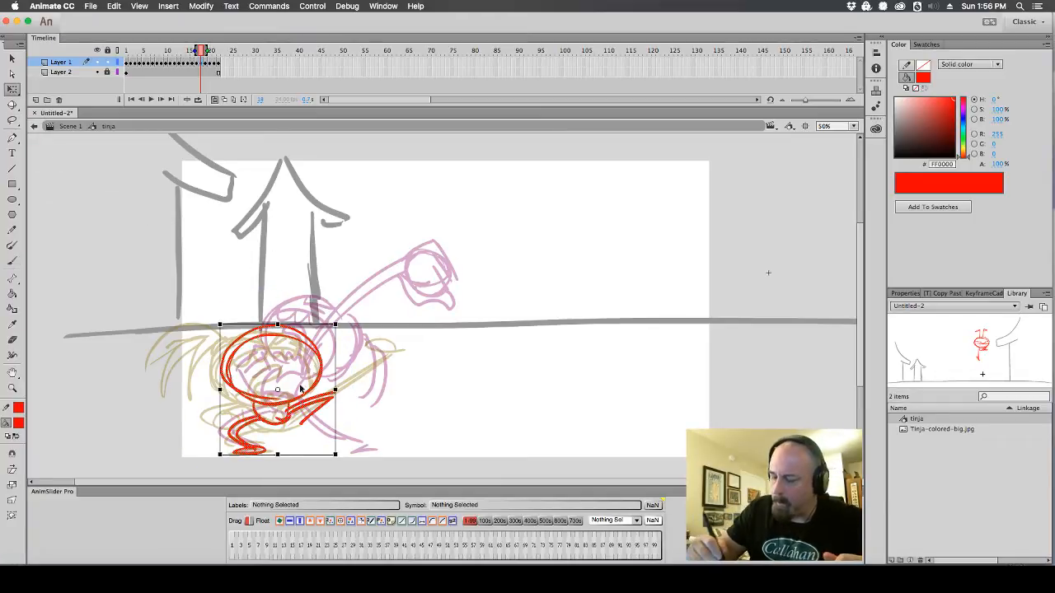
{"action": "left_click_drag", "start_coordinate": [345, 339], "coordinate": [318, 314]}
{"action": "left_click", "coordinate": [357, 357]}
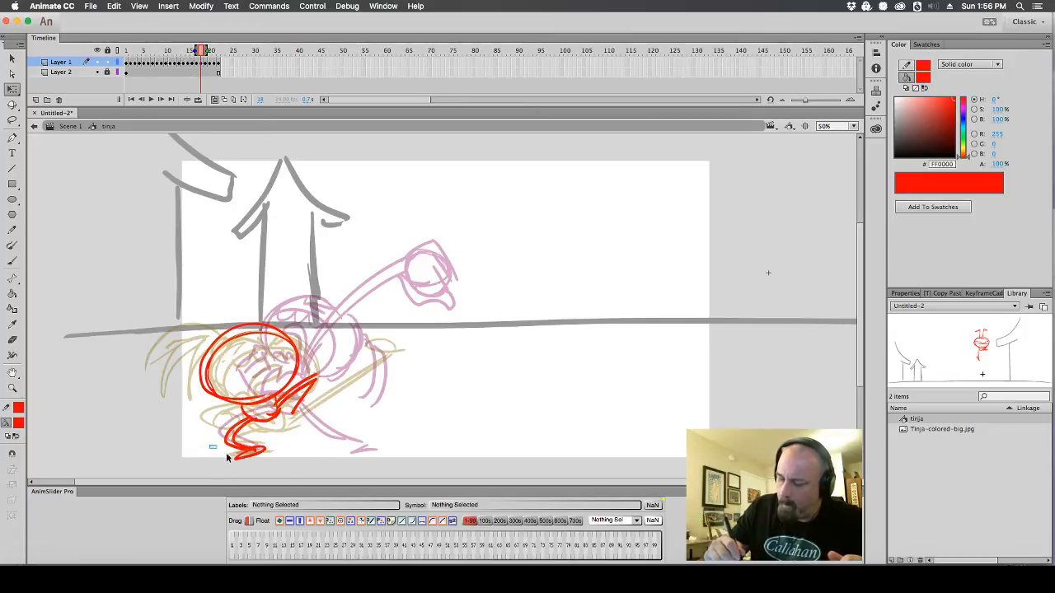
Clean up the planted foot so it sits flat and redraw the lifted foot with zigzag strokes
{"action": "mouse_move", "coordinate": [210, 445]}
{"action": "left_mouse_down"}
{"action": "mouse_move", "coordinate": [295, 478]}
{"action": "mouse_move", "coordinate": [235, 445]}
{"action": "left_mouse_up"}
{"action": "key", "text": "Delete"}
{"action": "left_click", "coordinate": [12, 262]}
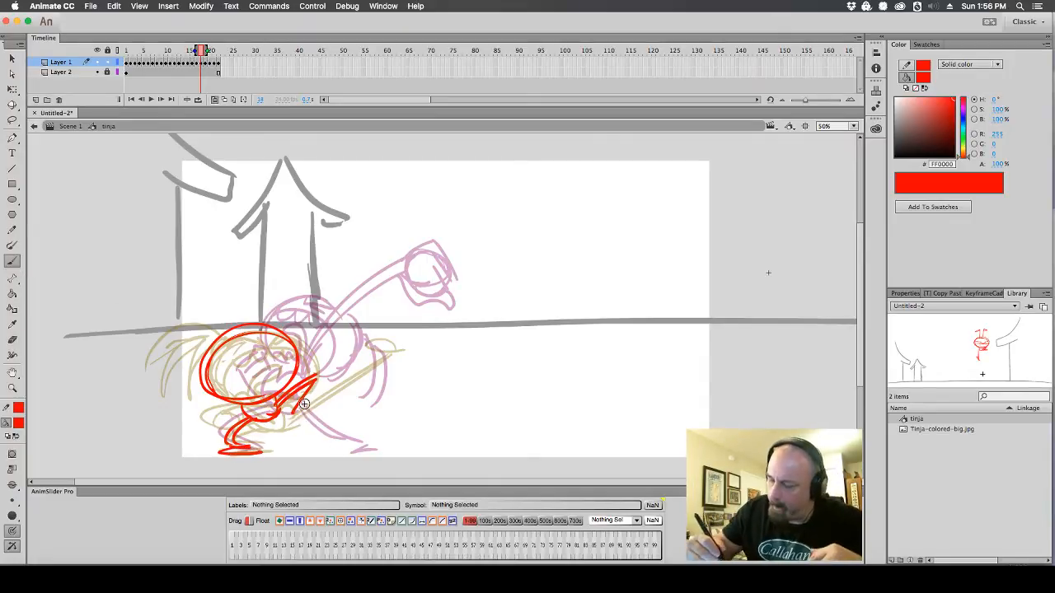
{"action": "left_click_drag", "start_coordinate": [295, 414], "coordinate": [329, 387]}
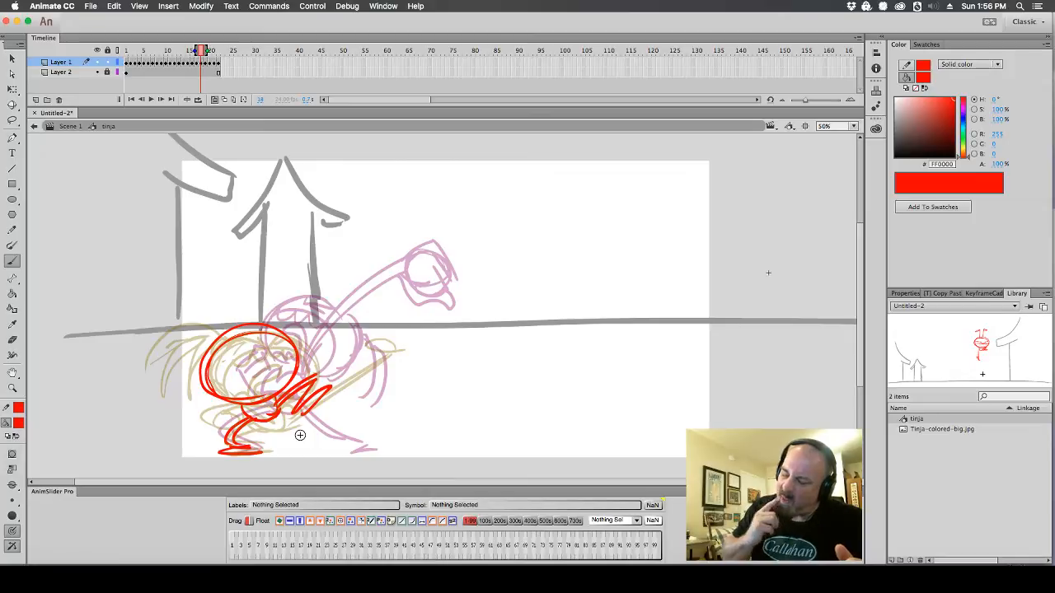
Try a lowered arm with a fist and a long raised-arm arc on frame 18, and delete both
{"action": "mouse_move", "coordinate": [192, 389]}
{"action": "left_mouse_down"}
{"action": "mouse_move", "coordinate": [155, 402]}
{"action": "mouse_move", "coordinate": [198, 379]}
{"action": "mouse_move", "coordinate": [179, 414]}
{"action": "mouse_move", "coordinate": [199, 402]}
{"action": "mouse_move", "coordinate": [173, 429]}
{"action": "mouse_move", "coordinate": [208, 412]}
{"action": "mouse_move", "coordinate": [186, 396]}
{"action": "mouse_move", "coordinate": [200, 423]}
{"action": "left_mouse_up"}
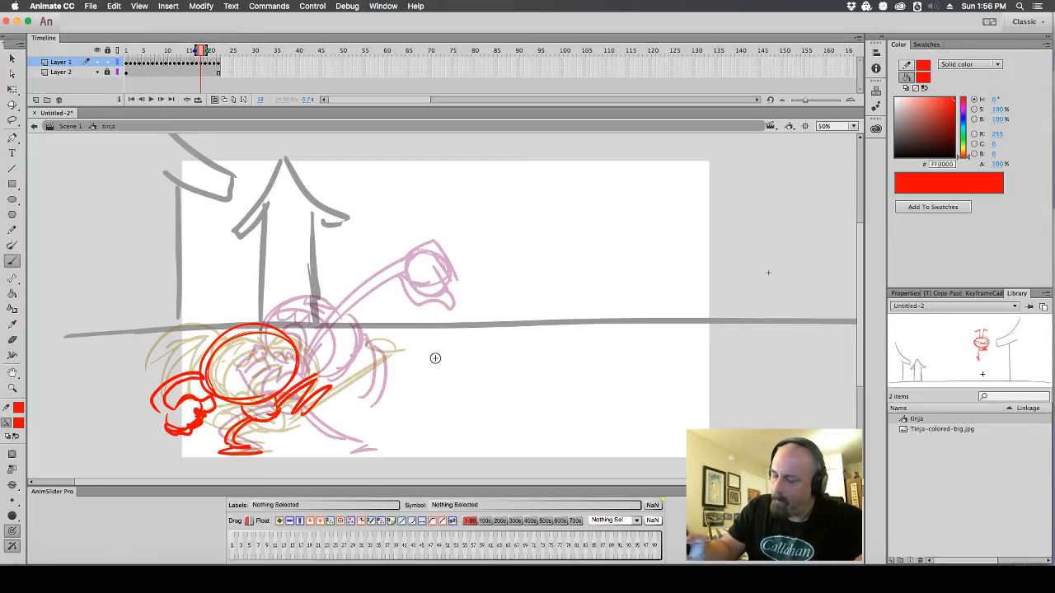
{"action": "mouse_move", "coordinate": [295, 334]}
{"action": "left_mouse_down"}
{"action": "mouse_move", "coordinate": [367, 276]}
{"action": "mouse_move", "coordinate": [379, 317]}
{"action": "mouse_move", "coordinate": [389, 294]}
{"action": "left_mouse_up"}
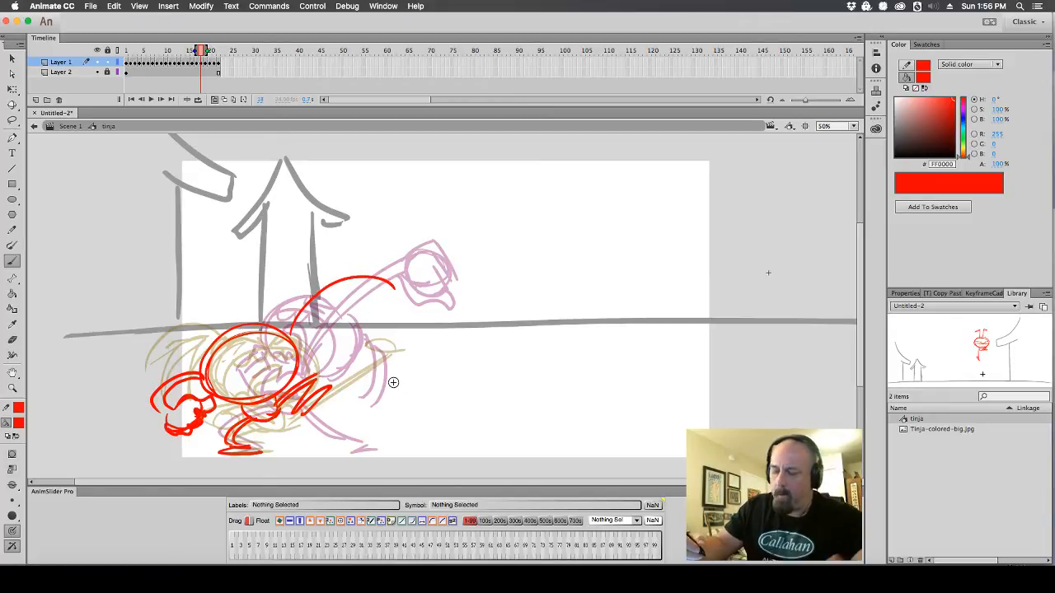
{"action": "left_click", "coordinate": [12, 119]}
{"action": "left_click_drag", "start_coordinate": [202, 375], "coordinate": [177, 443]}
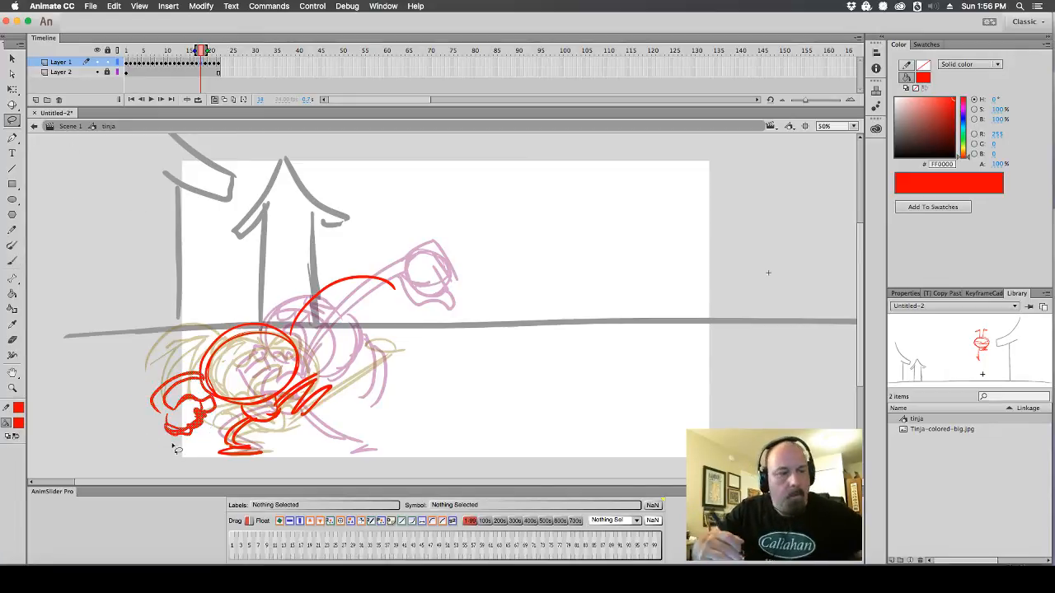
{"action": "key", "text": "Delete"}
{"action": "mouse_move", "coordinate": [412, 312]}
{"action": "left_mouse_down"}
{"action": "mouse_move", "coordinate": [312, 253]}
{"action": "mouse_move", "coordinate": [295, 335]}
{"action": "left_mouse_up"}
{"action": "key", "text": "Delete"}
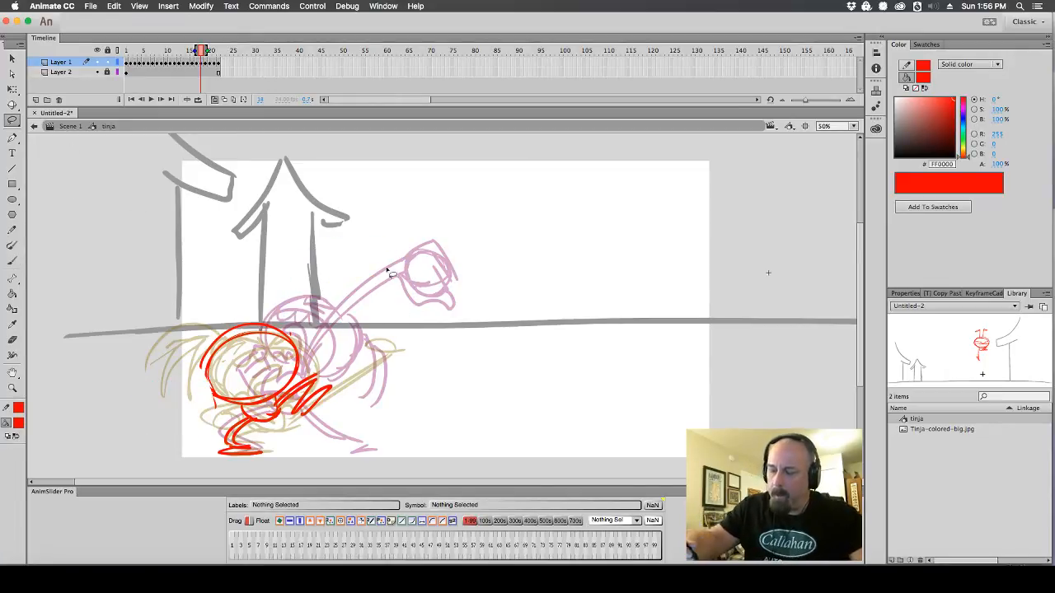
Sketch a small red crouching figure with head, bent legs and a hand in the empty area beside the pose
{"action": "left_click", "coordinate": [12, 261]}
{"action": "mouse_move", "coordinate": [624, 265]}
{"action": "left_mouse_down"}
{"action": "mouse_move", "coordinate": [640, 303]}
{"action": "mouse_move", "coordinate": [637, 264]}
{"action": "left_mouse_up"}
{"action": "mouse_move", "coordinate": [617, 328]}
{"action": "left_mouse_down"}
{"action": "mouse_move", "coordinate": [608, 333]}
{"action": "mouse_move", "coordinate": [644, 341]}
{"action": "mouse_move", "coordinate": [582, 387]}
{"action": "mouse_move", "coordinate": [616, 392]}
{"action": "left_mouse_up"}
{"action": "mouse_move", "coordinate": [648, 340]}
{"action": "left_mouse_down"}
{"action": "mouse_move", "coordinate": [668, 373]}
{"action": "mouse_move", "coordinate": [676, 364]}
{"action": "mouse_move", "coordinate": [651, 380]}
{"action": "left_mouse_up"}
{"action": "mouse_move", "coordinate": [646, 366]}
{"action": "left_mouse_down"}
{"action": "mouse_move", "coordinate": [619, 338]}
{"action": "mouse_move", "coordinate": [632, 361]}
{"action": "left_mouse_up"}
{"action": "left_click_drag", "start_coordinate": [611, 331], "coordinate": [636, 358]}
{"action": "left_click_drag", "start_coordinate": [600, 327], "coordinate": [624, 361]}
{"action": "left_click_drag", "start_coordinate": [649, 320], "coordinate": [642, 361]}
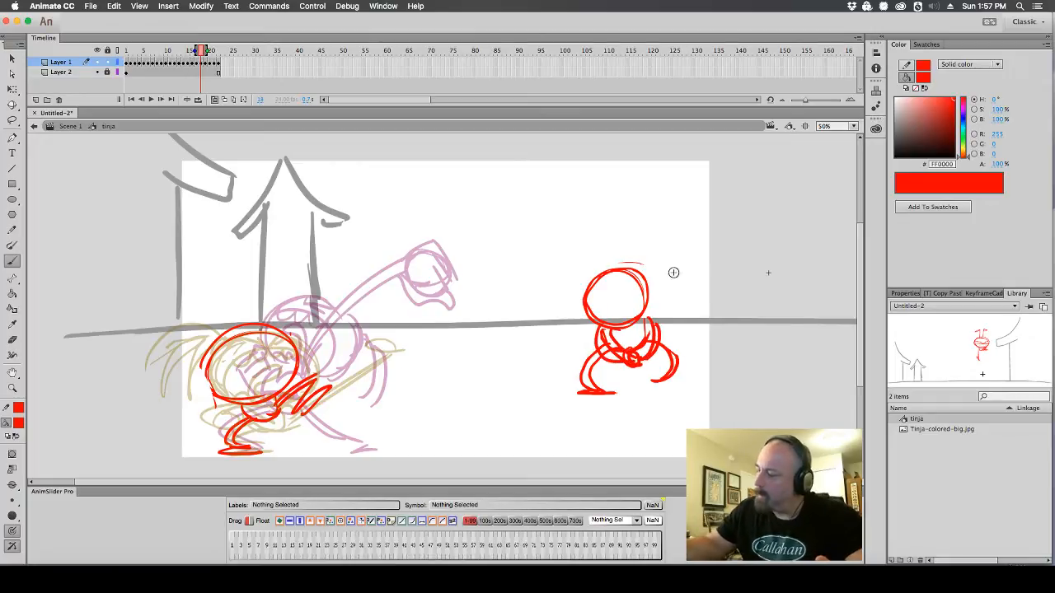
Set the brush fill to blue (#0000FF) and sketch a leaning figure with one arm raised beside the red crouch
{"action": "left_click", "coordinate": [19, 423]}
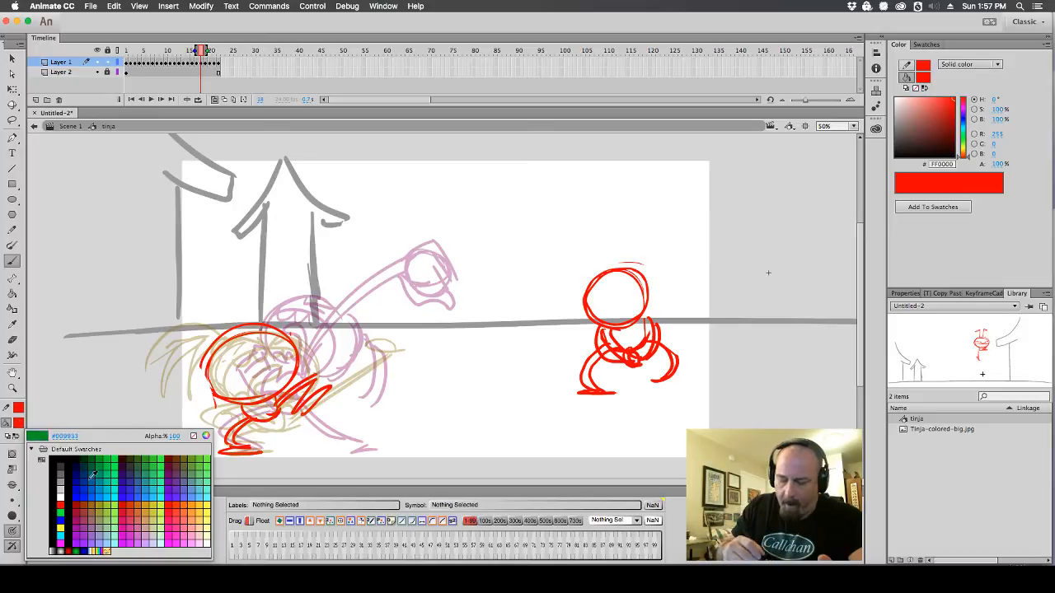
{"action": "left_click", "coordinate": [60, 520]}
{"action": "mouse_move", "coordinate": [781, 260]}
{"action": "left_mouse_down"}
{"action": "mouse_move", "coordinate": [746, 288]}
{"action": "mouse_move", "coordinate": [783, 257]}
{"action": "left_mouse_up"}
{"action": "left_click_drag", "start_coordinate": [717, 360], "coordinate": [667, 385]}
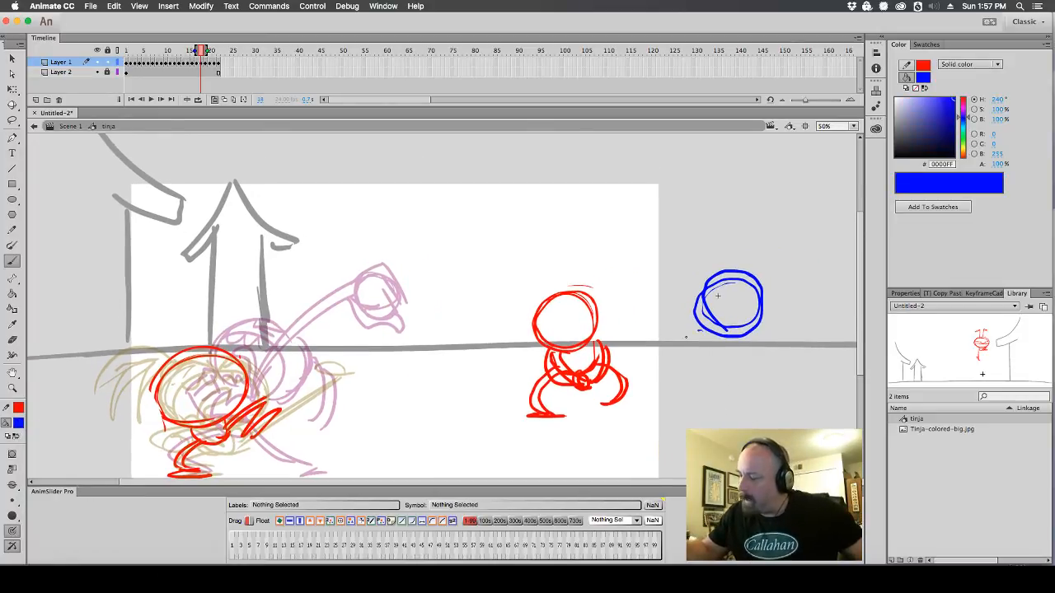
{"action": "mouse_move", "coordinate": [697, 333]}
{"action": "left_mouse_down"}
{"action": "mouse_move", "coordinate": [698, 363]}
{"action": "mouse_move", "coordinate": [713, 341]}
{"action": "mouse_move", "coordinate": [626, 349]}
{"action": "mouse_move", "coordinate": [702, 333]}
{"action": "mouse_move", "coordinate": [822, 278]}
{"action": "left_mouse_up"}
{"action": "left_click_drag", "start_coordinate": [771, 313], "coordinate": [829, 247]}
Sketch a second blue figure below with a round head, a long outstretched arm and bent legs
{"action": "mouse_move", "coordinate": [678, 362]}
{"action": "left_mouse_down"}
{"action": "mouse_move", "coordinate": [700, 349]}
{"action": "mouse_move", "coordinate": [678, 368]}
{"action": "mouse_move", "coordinate": [699, 326]}
{"action": "mouse_move", "coordinate": [671, 398]}
{"action": "mouse_move", "coordinate": [707, 407]}
{"action": "mouse_move", "coordinate": [657, 310]}
{"action": "mouse_move", "coordinate": [689, 313]}
{"action": "mouse_move", "coordinate": [725, 362]}
{"action": "mouse_move", "coordinate": [519, 397]}
{"action": "mouse_move", "coordinate": [519, 413]}
{"action": "mouse_move", "coordinate": [674, 359]}
{"action": "left_mouse_up"}
{"action": "mouse_move", "coordinate": [742, 334]}
{"action": "left_mouse_down"}
{"action": "mouse_move", "coordinate": [825, 355]}
{"action": "mouse_move", "coordinate": [817, 344]}
{"action": "mouse_move", "coordinate": [742, 367]}
{"action": "mouse_move", "coordinate": [675, 433]}
{"action": "left_mouse_up"}
{"action": "left_click_drag", "start_coordinate": [712, 377], "coordinate": [654, 435]}
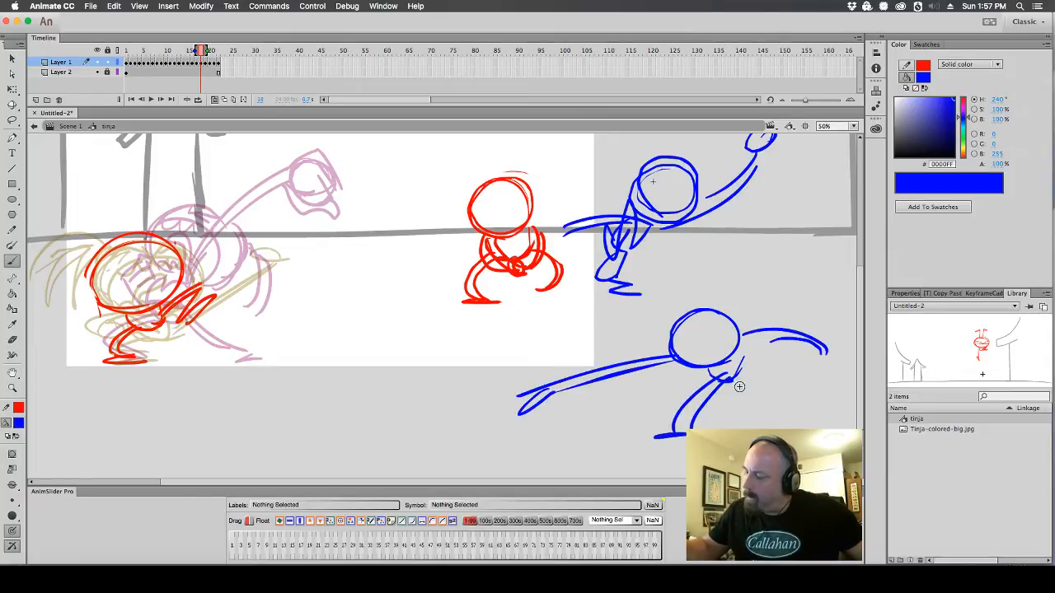
{"action": "mouse_move", "coordinate": [739, 378]}
{"action": "left_mouse_down"}
{"action": "mouse_move", "coordinate": [776, 401]}
{"action": "mouse_move", "coordinate": [744, 379]}
{"action": "left_mouse_up"}
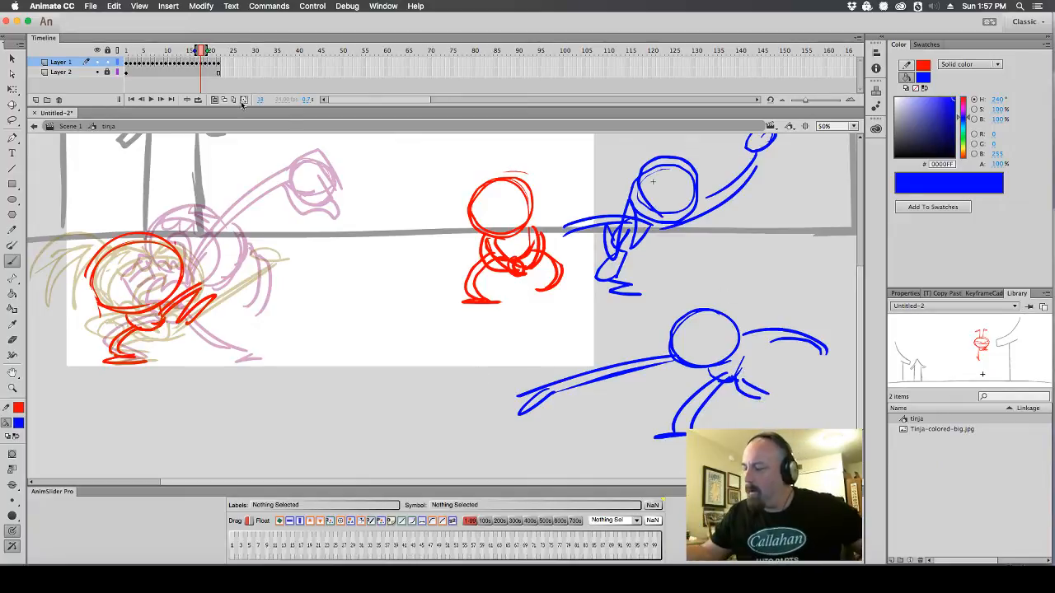
Undo all the blue and red side sketches, keeping only the armless main figure on frame 18
{"action": "key", "text": "super+z"}
{"action": "key", "text": "super+z"}
{"action": "key", "text": "super+z"}
{"action": "key", "text": "super+z"}
{"action": "key", "text": "super+z"}
{"action": "key", "text": "super+z"}
{"action": "key", "text": "super+z"}
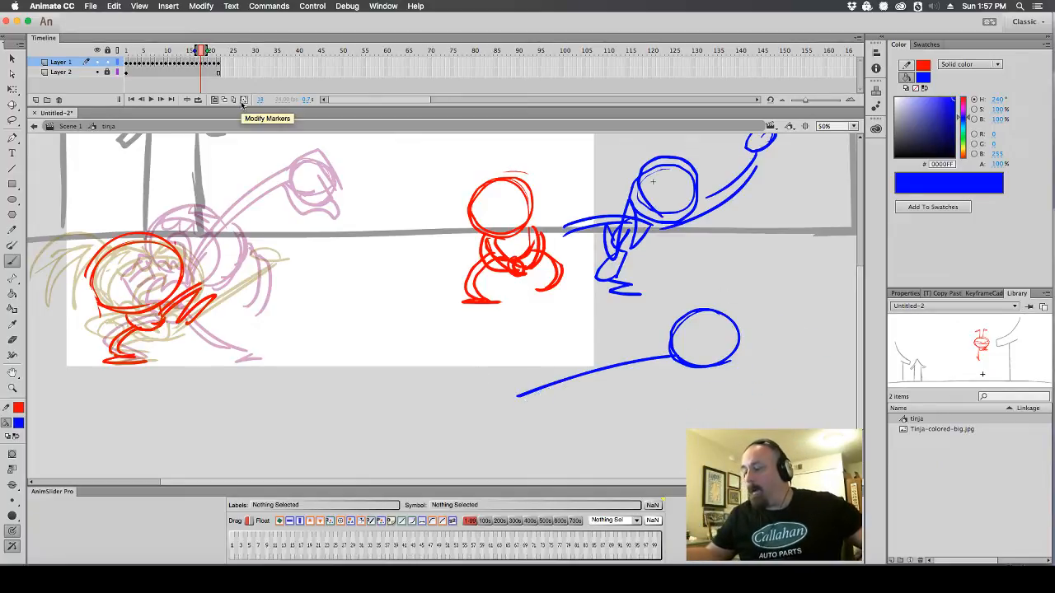
{"action": "key", "text": "super+z"}
{"action": "key", "text": "super+z"}
{"action": "key", "text": "super+z"}
{"action": "key", "text": "super+z"}
{"action": "key", "text": "super+z"}
{"action": "key", "text": "super+z"}
{"action": "key", "text": "super+z"}
{"action": "key", "text": "super+z"}
{"action": "key", "text": "super+z"}
{"action": "key", "text": "super+z"}
{"action": "key", "text": "super+z"}
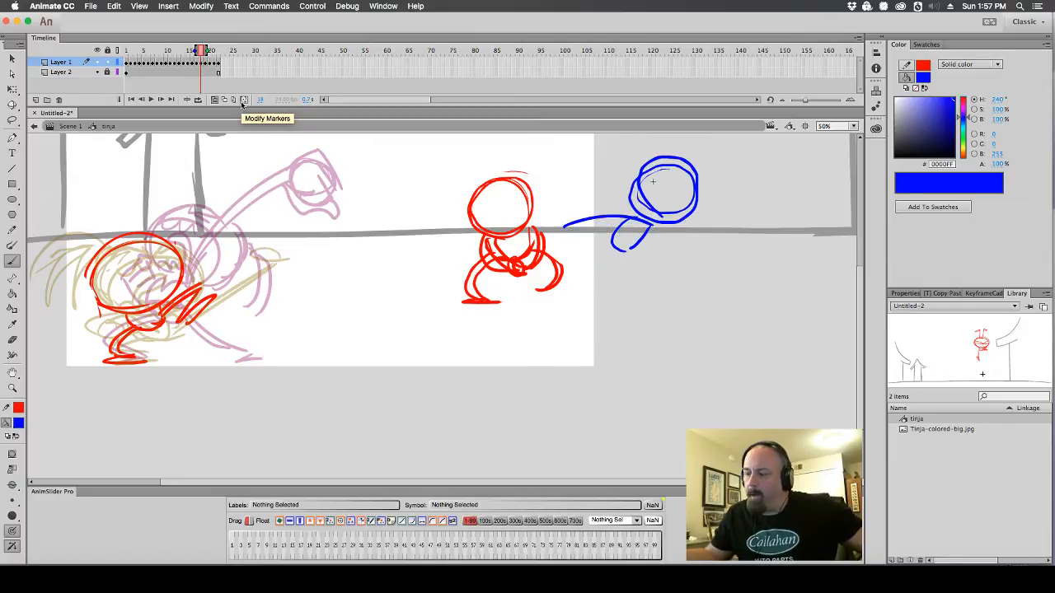
{"action": "key", "text": "super+z"}
{"action": "key", "text": "super+z"}
{"action": "key", "text": "super+z"}
{"action": "key", "text": "super+z"}
{"action": "key", "text": "super+z"}
{"action": "key", "text": "super+z"}
{"action": "key", "text": "super+z"}
{"action": "key", "text": "super+z"}
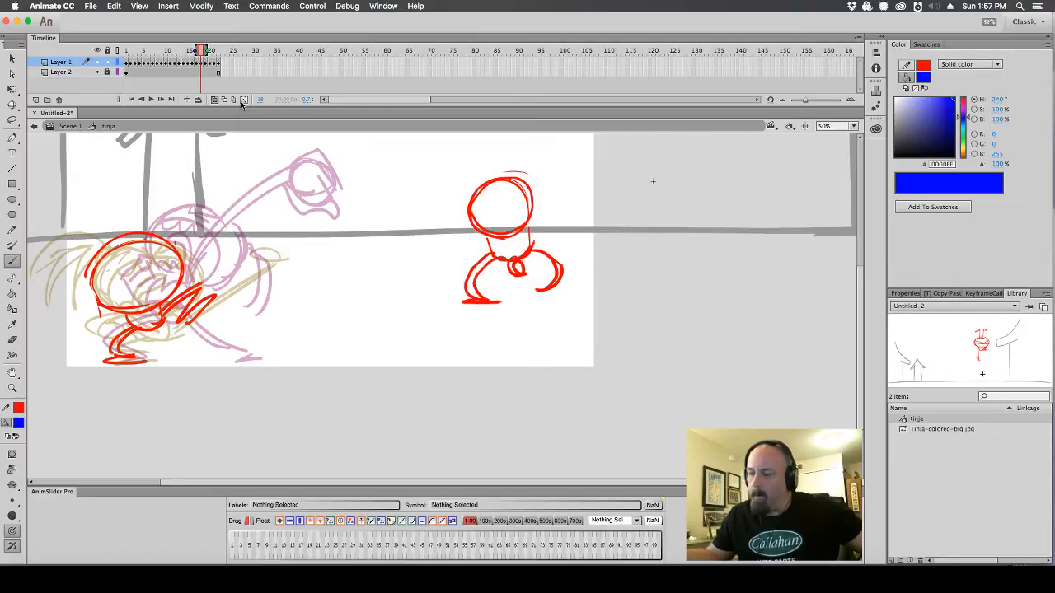
{"action": "key", "text": "super+z"}
{"action": "key", "text": "super+z"}
{"action": "key", "text": "super+z"}
{"action": "key", "text": "super+z"}
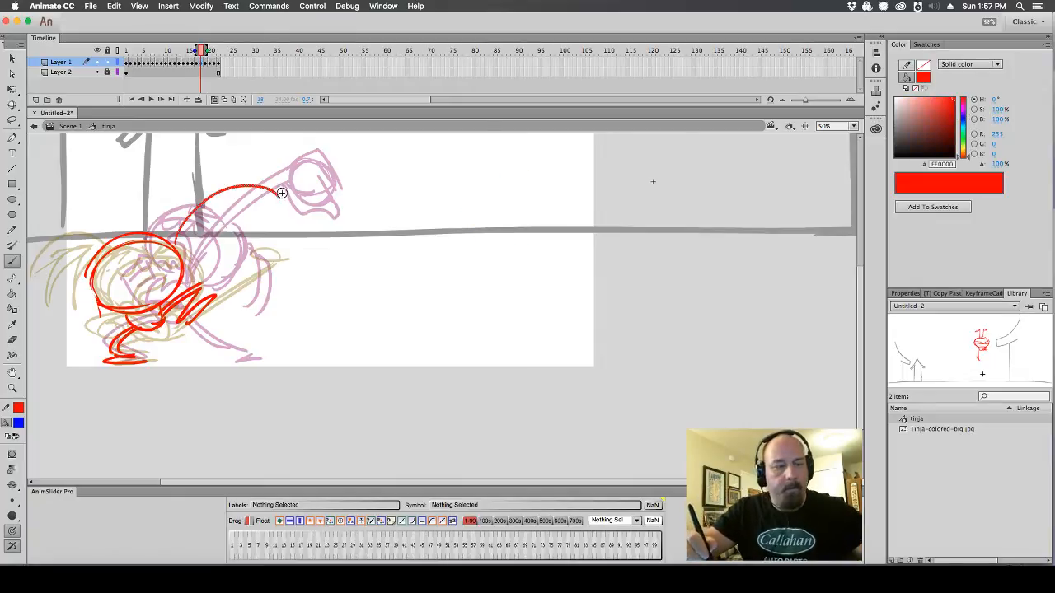
{"action": "key", "text": "super+z"}
{"action": "left_click_drag", "start_coordinate": [419, 242], "coordinate": [577, 269]}
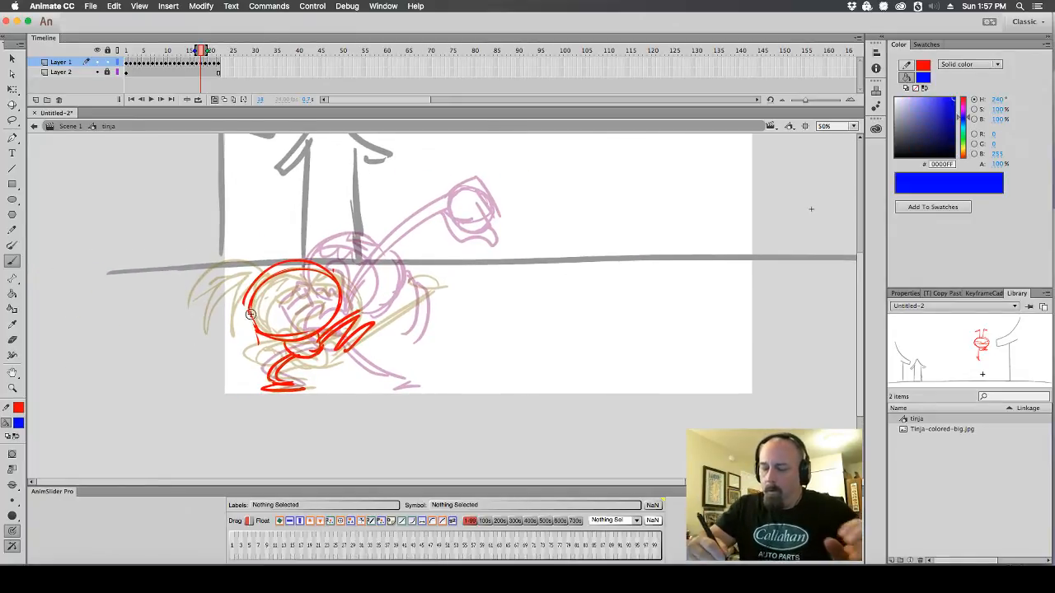
{"action": "left_click_drag", "start_coordinate": [251, 314], "coordinate": [272, 338]}
{"action": "key", "text": "super+z"}
{"action": "left_click", "coordinate": [18, 423]}
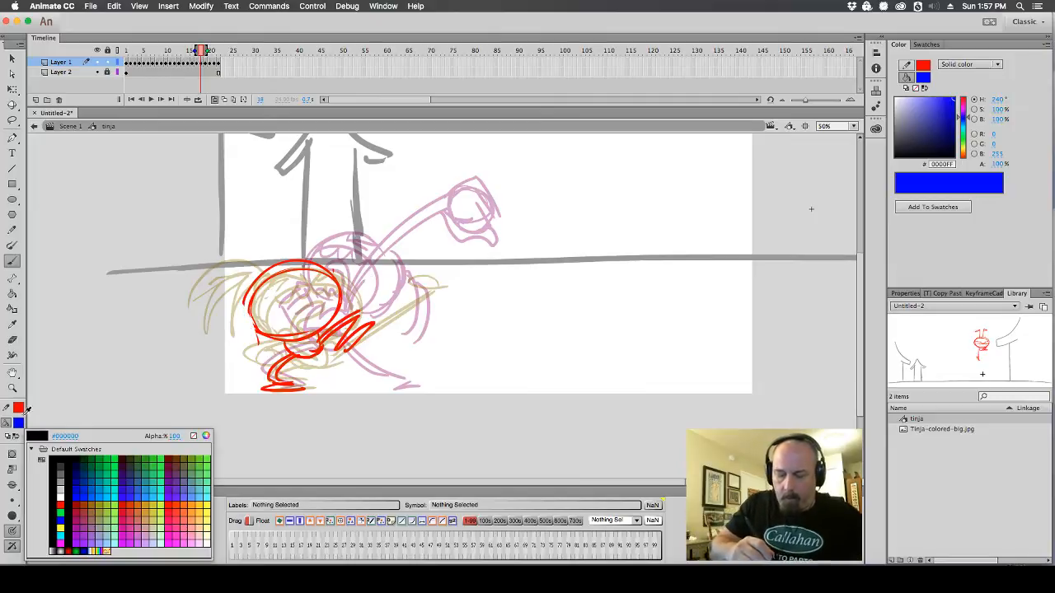
{"action": "left_click", "coordinate": [33, 438]}
{"action": "left_click_drag", "start_coordinate": [244, 298], "coordinate": [273, 338]}
{"action": "key", "text": "super+z"}
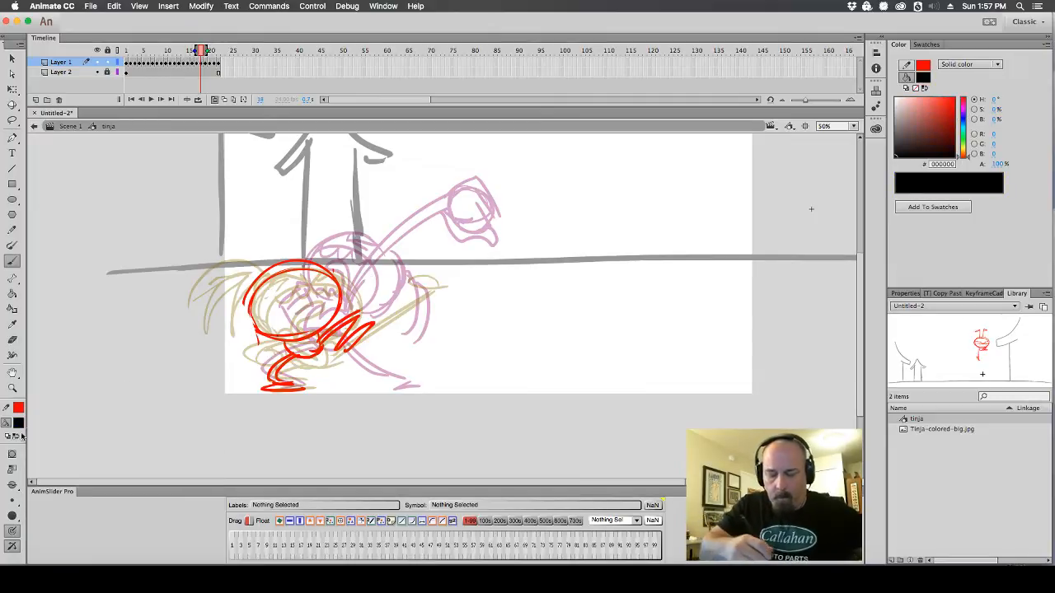
Set the brush fill to red (#FF0000) and draw a raised arm with a fist above the head on frame 18, checking frame 17
{"action": "left_click", "coordinate": [19, 423]}
{"action": "left_click", "coordinate": [62, 506]}
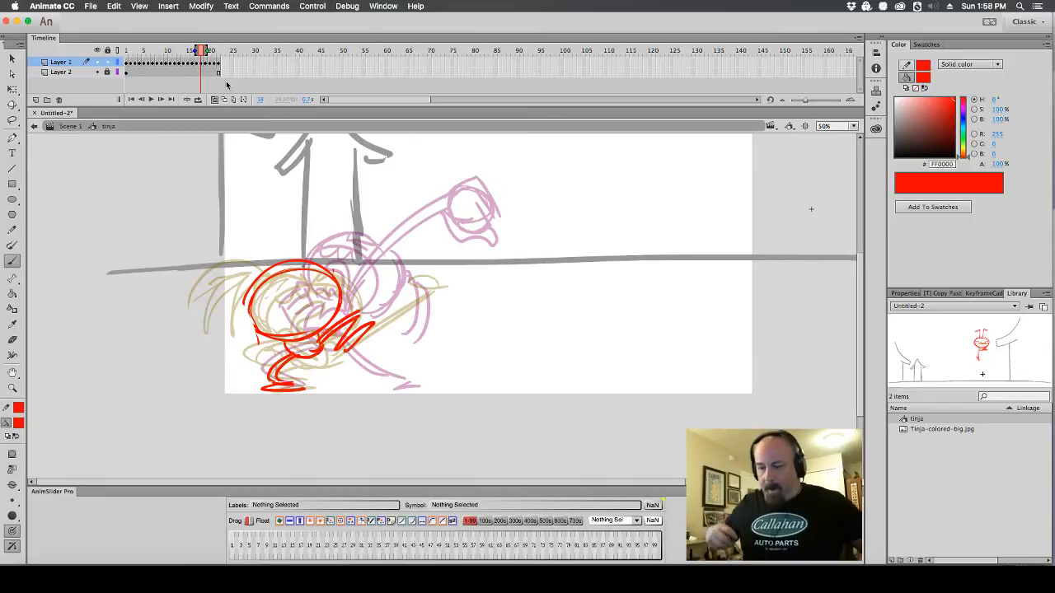
{"action": "key", "text": "comma"}
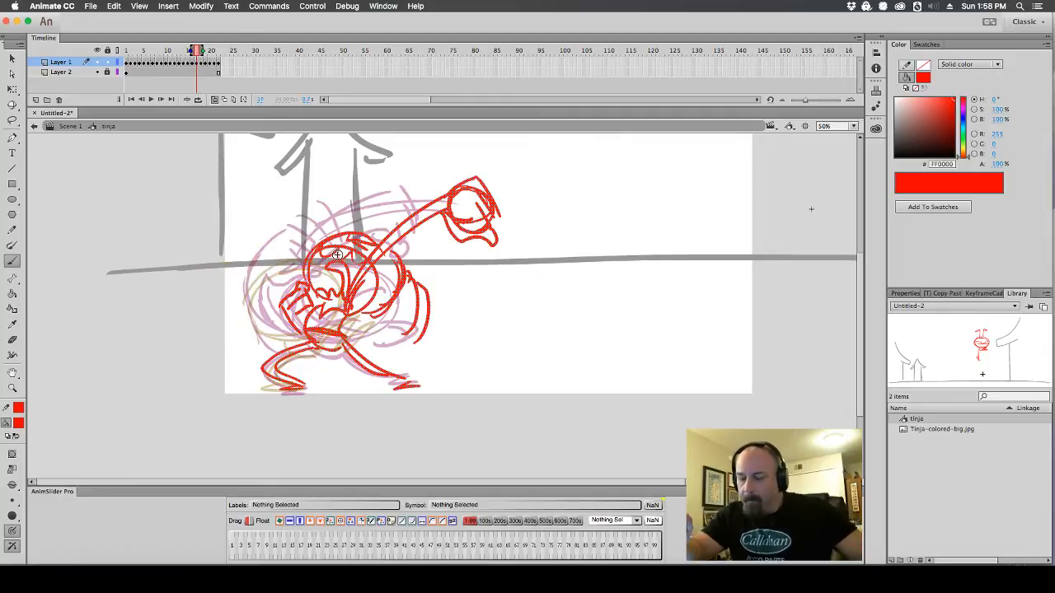
{"action": "key", "text": "period"}
{"action": "key", "text": "period"}
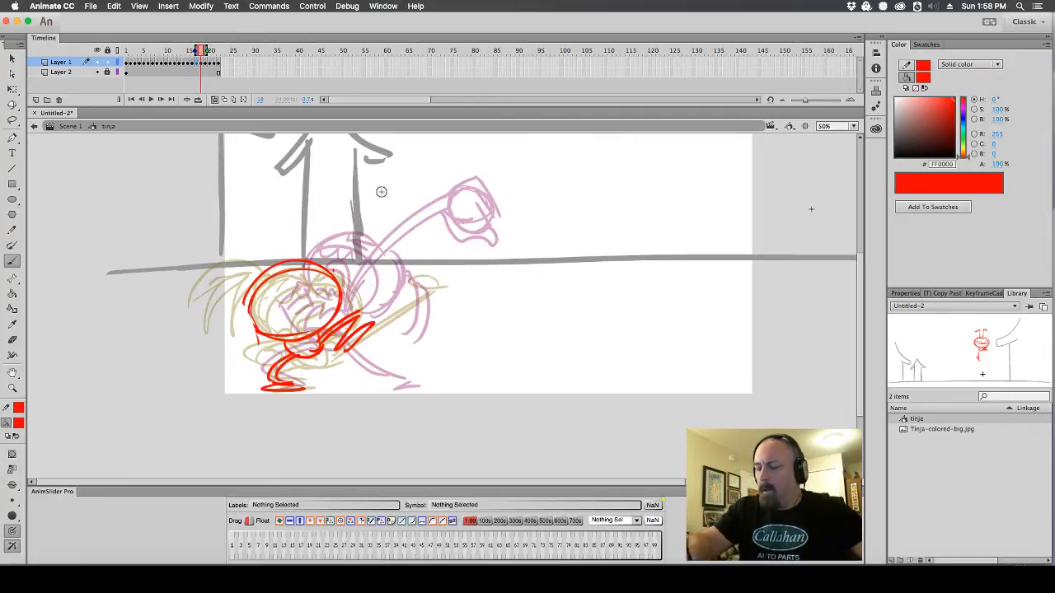
{"action": "mouse_move", "coordinate": [334, 219]}
{"action": "left_mouse_down"}
{"action": "mouse_move", "coordinate": [321, 219]}
{"action": "mouse_move", "coordinate": [337, 193]}
{"action": "mouse_move", "coordinate": [334, 186]}
{"action": "mouse_move", "coordinate": [327, 201]}
{"action": "mouse_move", "coordinate": [326, 192]}
{"action": "mouse_move", "coordinate": [362, 191]}
{"action": "mouse_move", "coordinate": [368, 236]}
{"action": "mouse_move", "coordinate": [356, 213]}
{"action": "mouse_move", "coordinate": [362, 257]}
{"action": "mouse_move", "coordinate": [346, 307]}
{"action": "left_mouse_up"}
{"action": "key", "text": "comma"}
{"action": "key", "text": "period"}
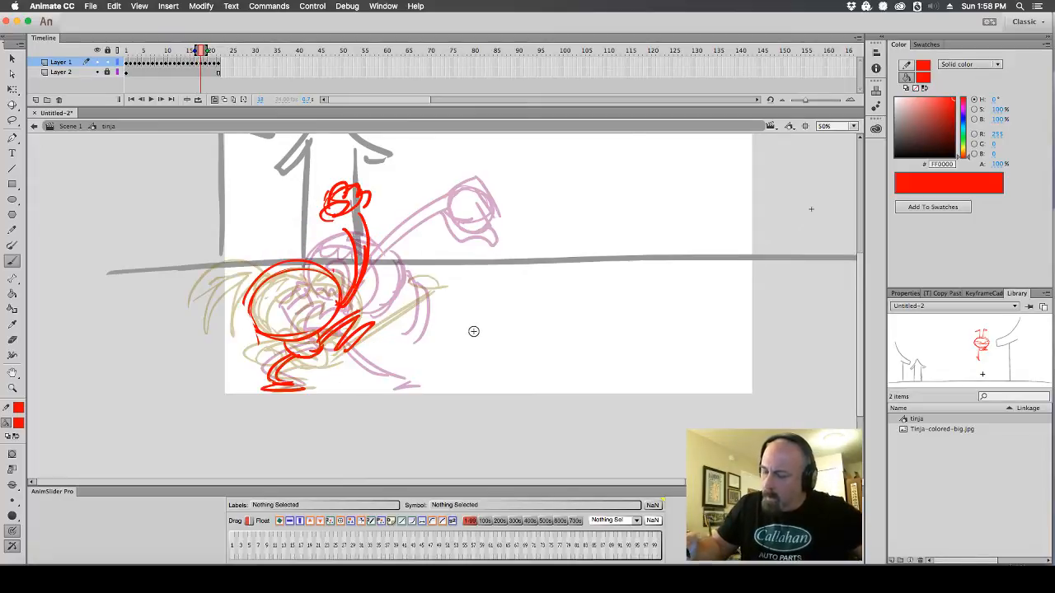
Draw the lowered arm with its fist, and add the facial guide lines and eye strokes to the head
{"action": "mouse_move", "coordinate": [265, 334]}
{"action": "left_mouse_down"}
{"action": "mouse_move", "coordinate": [211, 342]}
{"action": "mouse_move", "coordinate": [251, 355]}
{"action": "left_mouse_up"}
{"action": "mouse_move", "coordinate": [224, 354]}
{"action": "left_mouse_down"}
{"action": "mouse_move", "coordinate": [221, 338]}
{"action": "mouse_move", "coordinate": [288, 338]}
{"action": "left_mouse_up"}
{"action": "mouse_move", "coordinate": [250, 292]}
{"action": "left_mouse_down"}
{"action": "mouse_move", "coordinate": [284, 333]}
{"action": "mouse_move", "coordinate": [255, 311]}
{"action": "mouse_move", "coordinate": [331, 290]}
{"action": "left_mouse_up"}
{"action": "mouse_move", "coordinate": [280, 314]}
{"action": "left_mouse_down"}
{"action": "mouse_move", "coordinate": [260, 327]}
{"action": "mouse_move", "coordinate": [328, 299]}
{"action": "mouse_move", "coordinate": [292, 317]}
{"action": "left_mouse_up"}
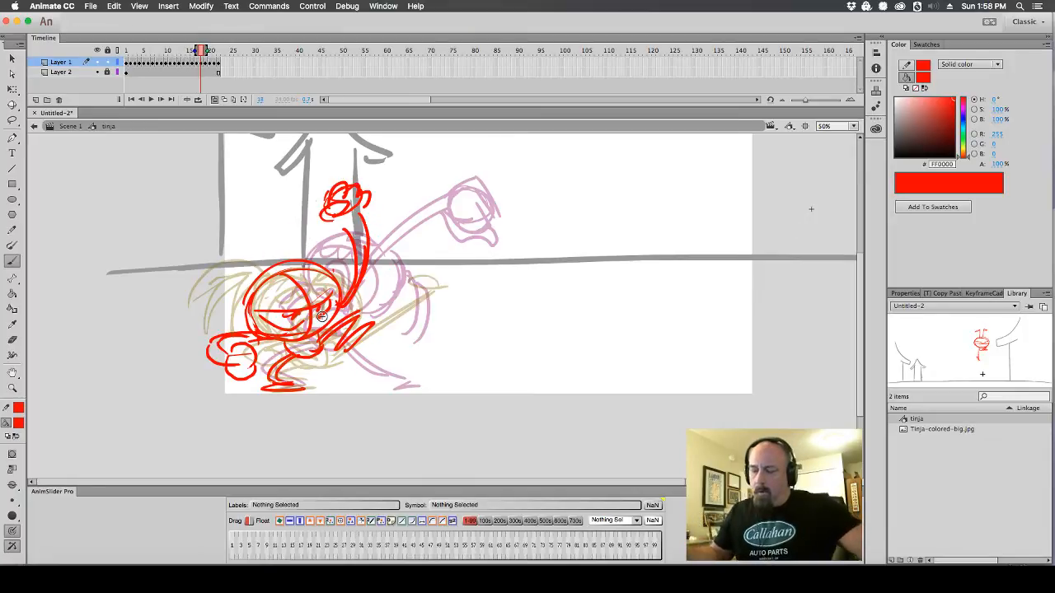
Delete the old drawing from frame 19 on Layer 1 and turn on onion skinning
{"action": "key", "text": "Return"}
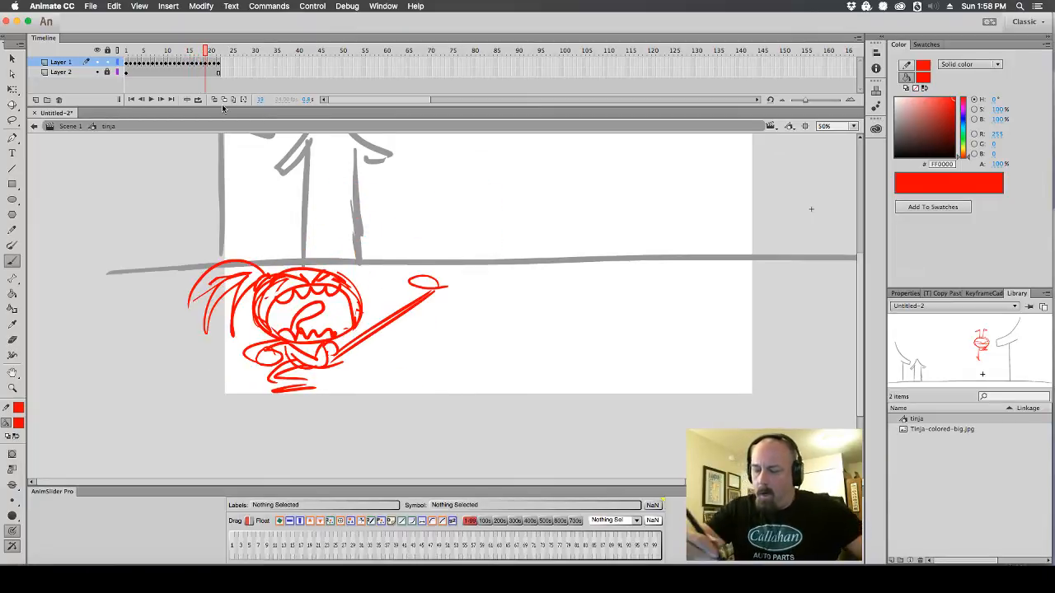
{"action": "key", "text": "q"}
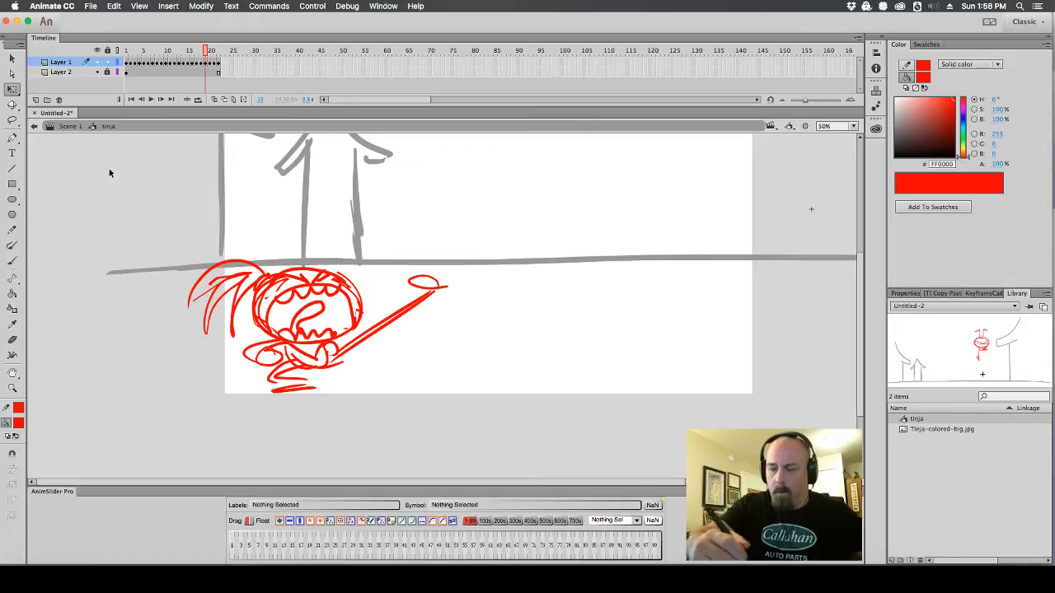
{"action": "mouse_move", "coordinate": [160, 201]}
{"action": "left_mouse_down"}
{"action": "mouse_move", "coordinate": [476, 448]}
{"action": "mouse_move", "coordinate": [565, 467]}
{"action": "left_mouse_up"}
{"action": "key", "text": "Delete"}
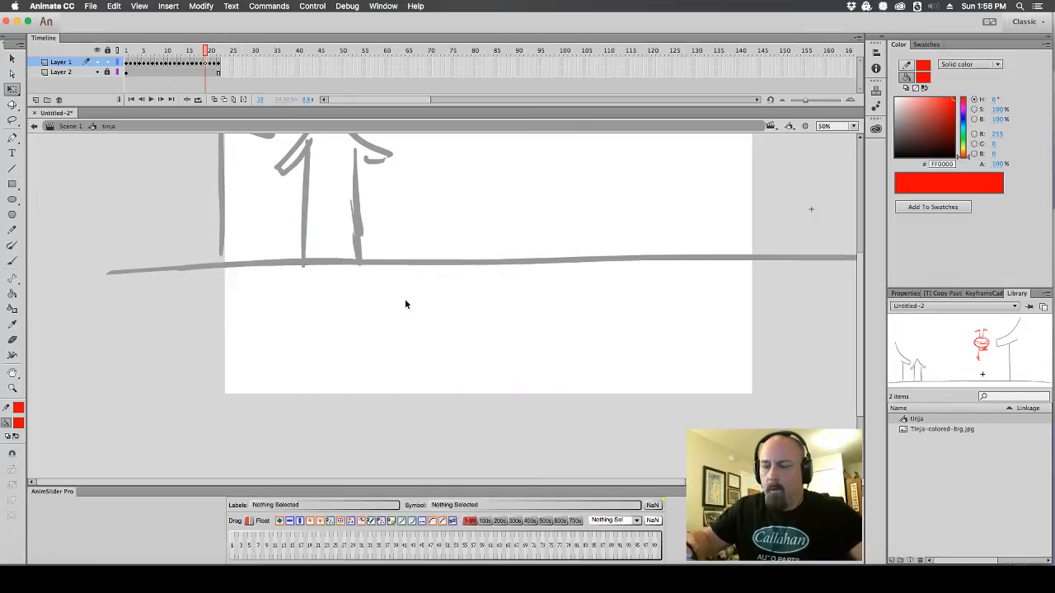
{"action": "left_click", "coordinate": [214, 100]}
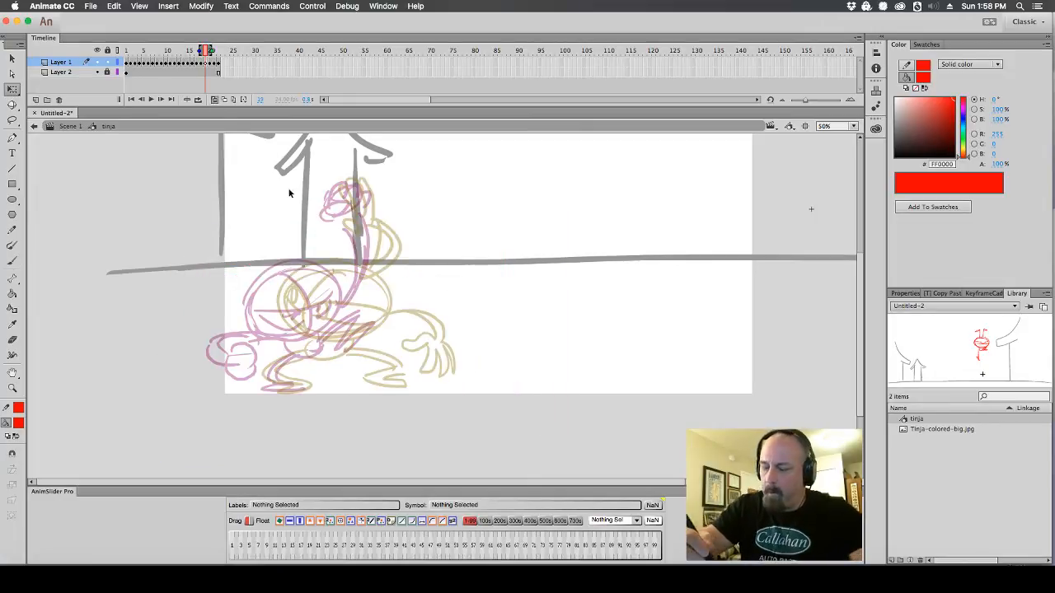
Brush a large head circle and a long straight arm thrust forward with an open hand on frame 19
{"action": "left_click", "coordinate": [14, 262]}
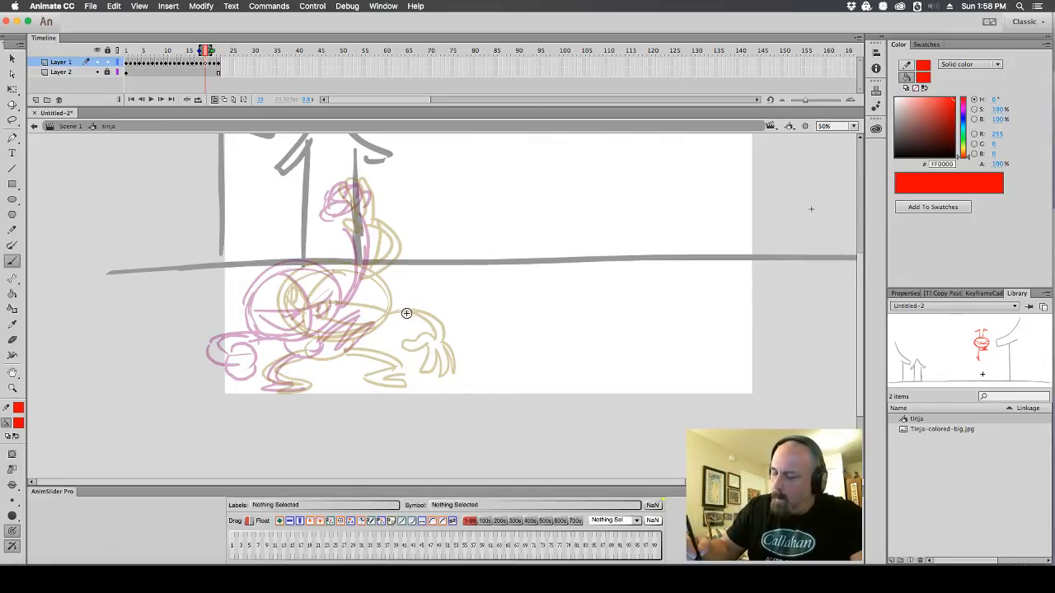
{"action": "mouse_move", "coordinate": [422, 259]}
{"action": "left_mouse_down"}
{"action": "mouse_move", "coordinate": [449, 321]}
{"action": "mouse_move", "coordinate": [420, 258]}
{"action": "mouse_move", "coordinate": [420, 331]}
{"action": "mouse_move", "coordinate": [397, 346]}
{"action": "mouse_move", "coordinate": [403, 332]}
{"action": "mouse_move", "coordinate": [594, 315]}
{"action": "left_mouse_up"}
{"action": "mouse_move", "coordinate": [404, 338]}
{"action": "left_mouse_down"}
{"action": "mouse_move", "coordinate": [587, 322]}
{"action": "mouse_move", "coordinate": [564, 271]}
{"action": "mouse_move", "coordinate": [578, 265]}
{"action": "left_mouse_up"}
{"action": "mouse_move", "coordinate": [580, 264]}
{"action": "left_mouse_down"}
{"action": "mouse_move", "coordinate": [572, 294]}
{"action": "mouse_move", "coordinate": [590, 258]}
{"action": "left_mouse_up"}
{"action": "left_click_drag", "start_coordinate": [598, 265], "coordinate": [588, 302]}
{"action": "mouse_move", "coordinate": [592, 292]}
{"action": "left_mouse_down"}
{"action": "mouse_move", "coordinate": [605, 279]}
{"action": "mouse_move", "coordinate": [597, 307]}
{"action": "mouse_move", "coordinate": [612, 286]}
{"action": "mouse_move", "coordinate": [599, 298]}
{"action": "left_mouse_up"}
{"action": "mouse_move", "coordinate": [592, 307]}
{"action": "left_mouse_down"}
{"action": "mouse_move", "coordinate": [582, 319]}
{"action": "mouse_move", "coordinate": [547, 295]}
{"action": "mouse_move", "coordinate": [558, 290]}
{"action": "left_mouse_up"}
Add the hips and both bent legs with feet beneath the head on frame 19
{"action": "mouse_move", "coordinate": [422, 335]}
{"action": "left_mouse_down"}
{"action": "mouse_move", "coordinate": [355, 336]}
{"action": "mouse_move", "coordinate": [374, 331]}
{"action": "mouse_move", "coordinate": [351, 345]}
{"action": "mouse_move", "coordinate": [421, 361]}
{"action": "left_mouse_up"}
{"action": "mouse_move", "coordinate": [373, 357]}
{"action": "left_mouse_down"}
{"action": "mouse_move", "coordinate": [418, 368]}
{"action": "mouse_move", "coordinate": [377, 379]}
{"action": "left_mouse_up"}
{"action": "left_click_drag", "start_coordinate": [417, 369], "coordinate": [399, 382]}
{"action": "mouse_move", "coordinate": [350, 344]}
{"action": "left_mouse_down"}
{"action": "mouse_move", "coordinate": [273, 385]}
{"action": "mouse_move", "coordinate": [346, 352]}
{"action": "mouse_move", "coordinate": [310, 384]}
{"action": "left_mouse_up"}
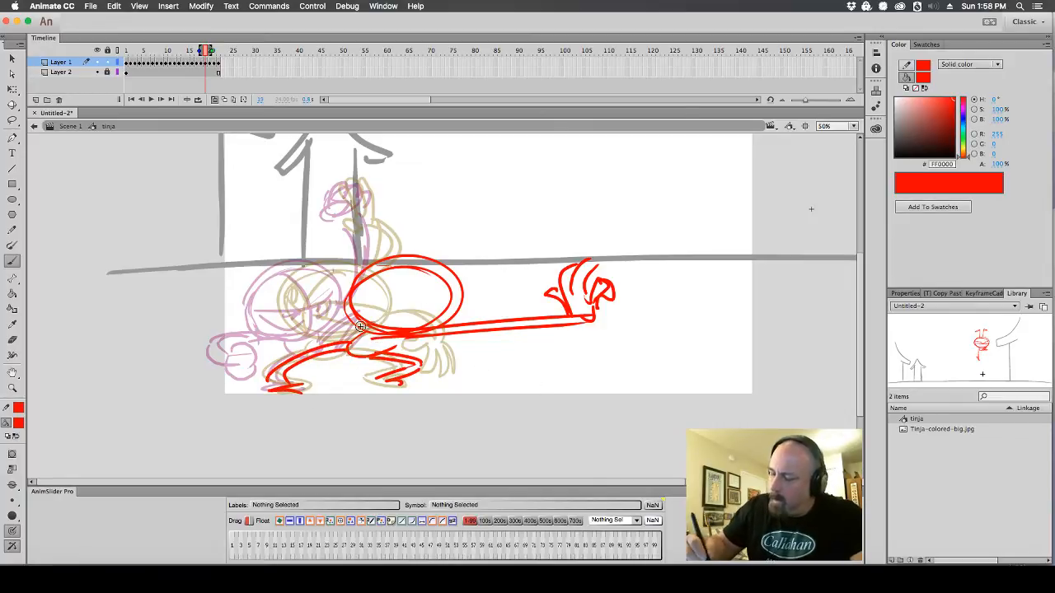
{"action": "mouse_move", "coordinate": [361, 330]}
{"action": "left_mouse_down"}
{"action": "mouse_move", "coordinate": [323, 286]}
{"action": "mouse_move", "coordinate": [316, 291]}
{"action": "mouse_move", "coordinate": [312, 262]}
{"action": "mouse_move", "coordinate": [331, 283]}
{"action": "left_mouse_up"}
{"action": "key", "text": "super+z"}
{"action": "key", "text": "super+z"}
{"action": "key", "text": "super+z"}
{"action": "key", "text": "super+z"}
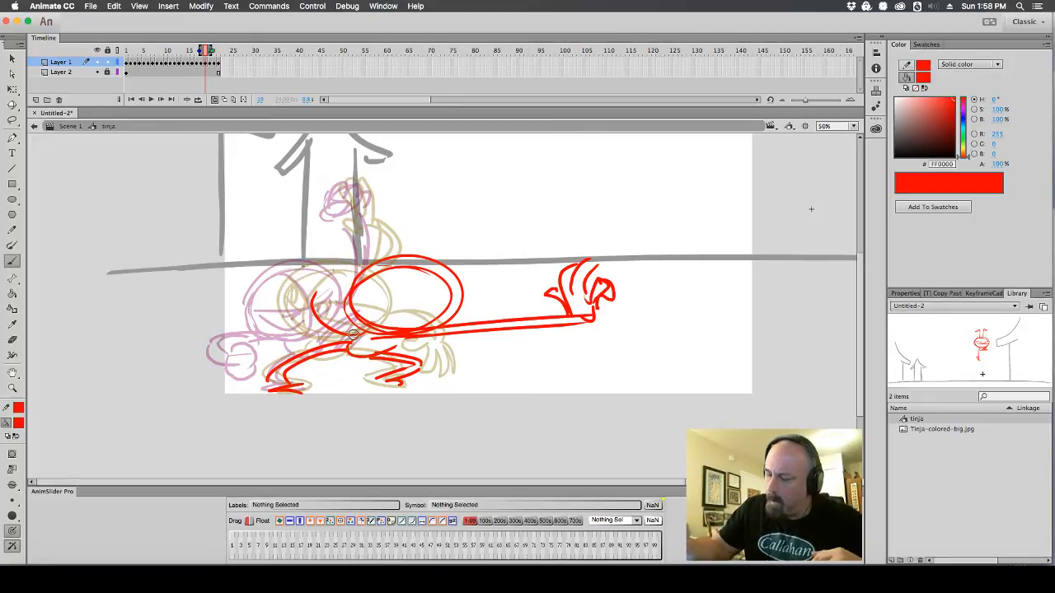
Brush the raised back arm with its curled hand, and add the large eye with pupil and the dark patch atop the head
{"action": "mouse_move", "coordinate": [365, 333]}
{"action": "left_mouse_down"}
{"action": "mouse_move", "coordinate": [314, 289]}
{"action": "mouse_move", "coordinate": [318, 273]}
{"action": "mouse_move", "coordinate": [297, 271]}
{"action": "left_mouse_up"}
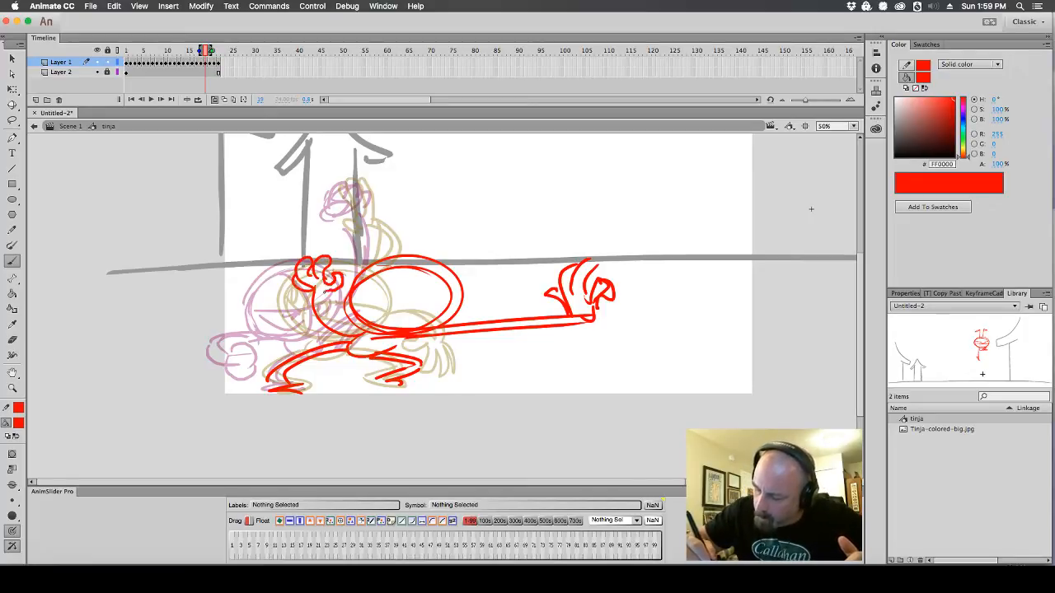
{"action": "left_click_drag", "start_coordinate": [355, 328], "coordinate": [359, 331]}
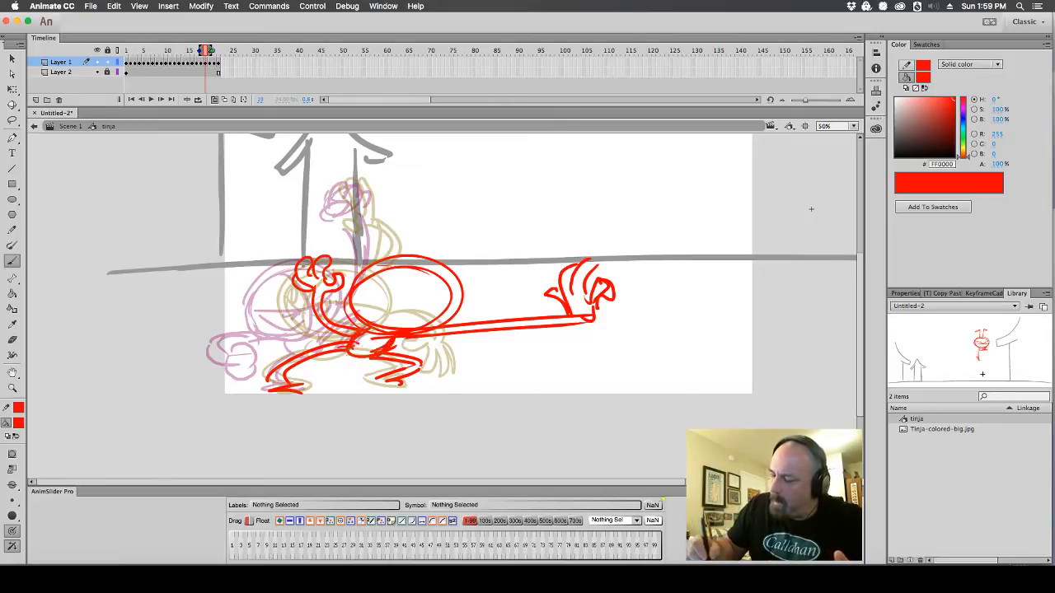
{"action": "mouse_move", "coordinate": [404, 312]}
{"action": "left_mouse_down"}
{"action": "mouse_move", "coordinate": [437, 299]}
{"action": "mouse_move", "coordinate": [404, 293]}
{"action": "mouse_move", "coordinate": [411, 315]}
{"action": "mouse_move", "coordinate": [433, 314]}
{"action": "mouse_move", "coordinate": [419, 295]}
{"action": "mouse_move", "coordinate": [451, 279]}
{"action": "left_mouse_up"}
{"action": "mouse_move", "coordinate": [392, 261]}
{"action": "left_mouse_down"}
{"action": "mouse_move", "coordinate": [431, 264]}
{"action": "mouse_move", "coordinate": [404, 260]}
{"action": "left_mouse_up"}
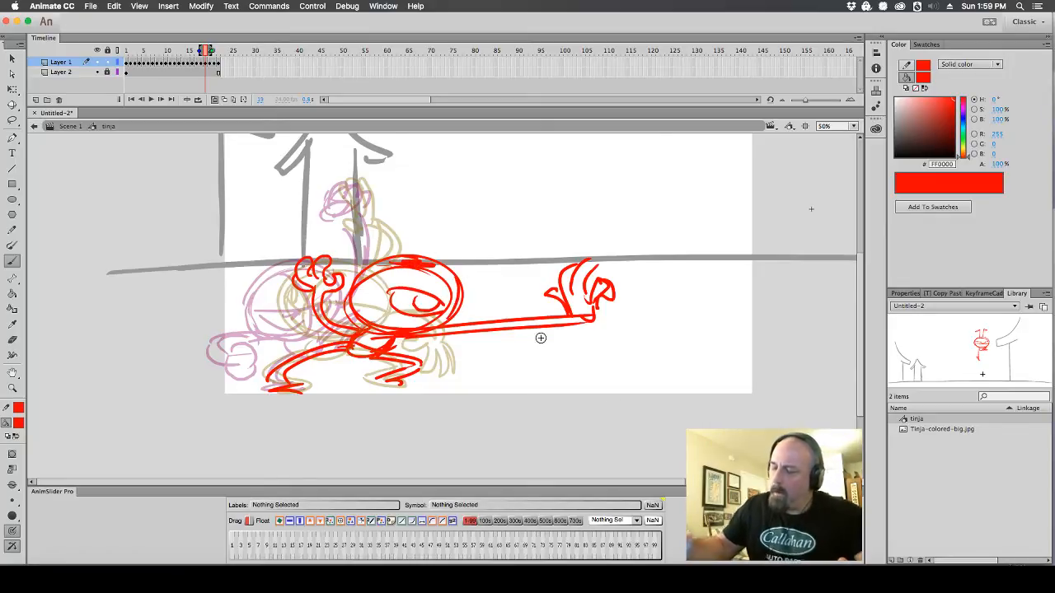
{"action": "left_click_drag", "start_coordinate": [431, 303], "coordinate": [446, 304]}
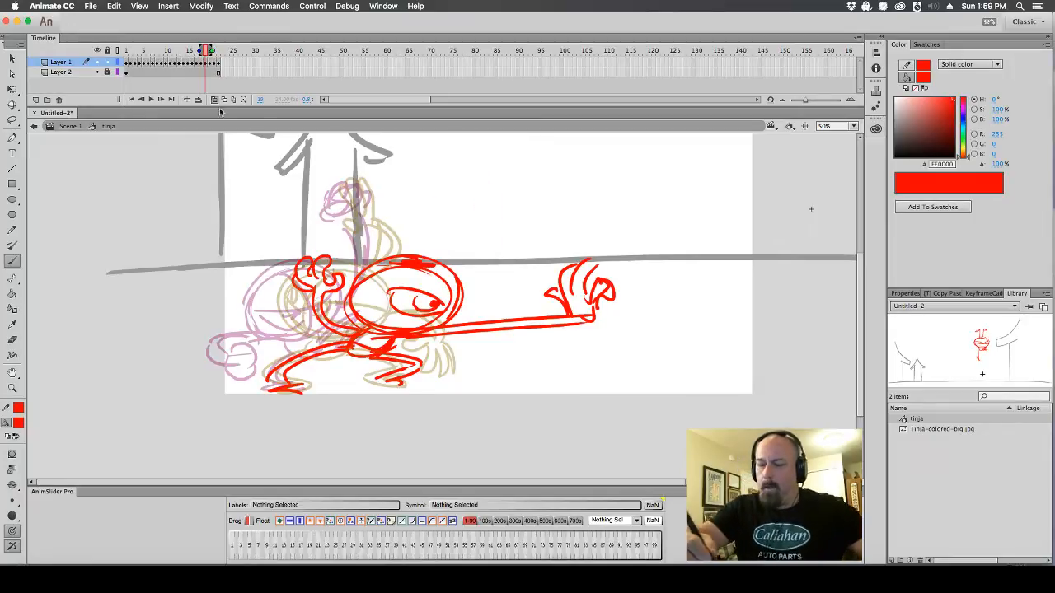
Turn off onion skinning and brush long speed lines streaming forward from the outstretched hand on frame 19
{"action": "key", "text": "Return"}
{"action": "left_click_drag", "start_coordinate": [632, 417], "coordinate": [459, 428]}
{"action": "left_click_drag", "start_coordinate": [435, 332], "coordinate": [778, 284]}
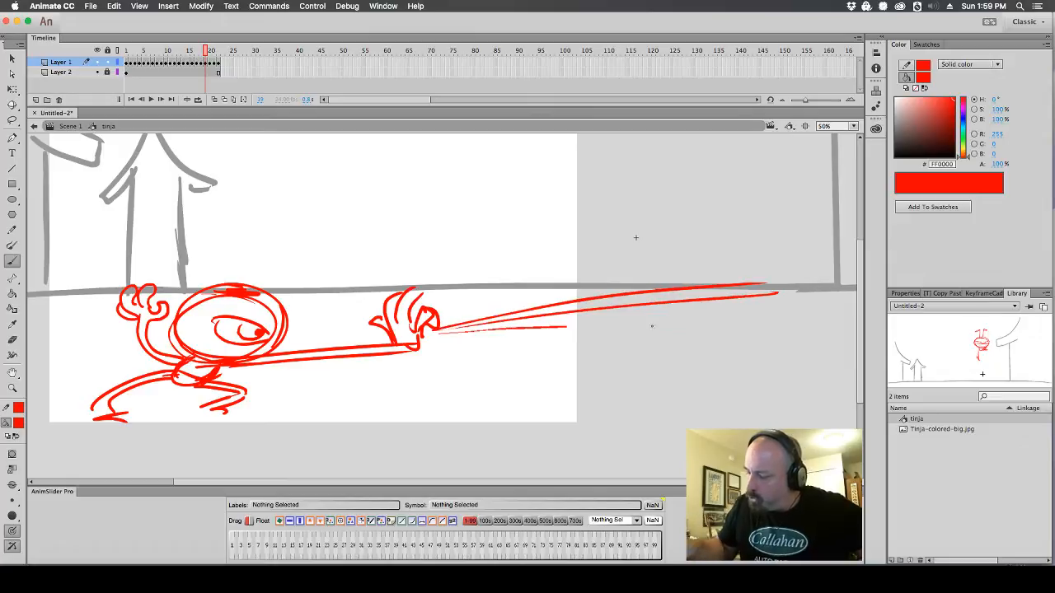
{"action": "left_click_drag", "start_coordinate": [652, 327], "coordinate": [749, 328]}
{"action": "mouse_move", "coordinate": [448, 344]}
{"action": "left_mouse_down"}
{"action": "mouse_move", "coordinate": [790, 350]}
{"action": "mouse_move", "coordinate": [505, 316]}
{"action": "mouse_move", "coordinate": [699, 294]}
{"action": "left_mouse_up"}
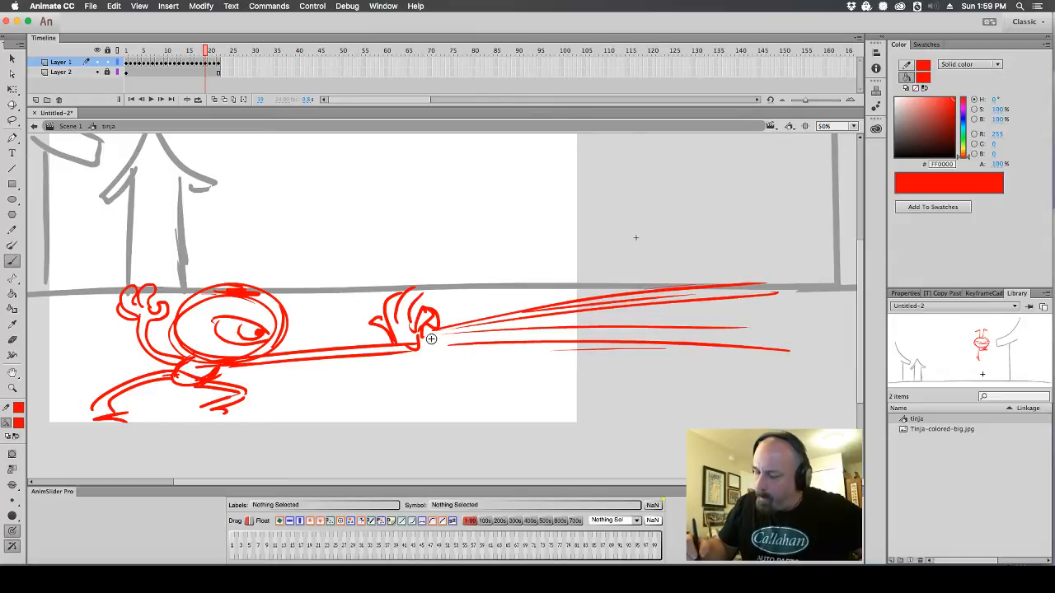
Add widening curved swirls around the speed lines and wavy outer strokes above and below the blast
{"action": "left_click_drag", "start_coordinate": [458, 350], "coordinate": [495, 307]}
{"action": "left_click_drag", "start_coordinate": [417, 349], "coordinate": [485, 353]}
{"action": "left_click_drag", "start_coordinate": [495, 311], "coordinate": [458, 346]}
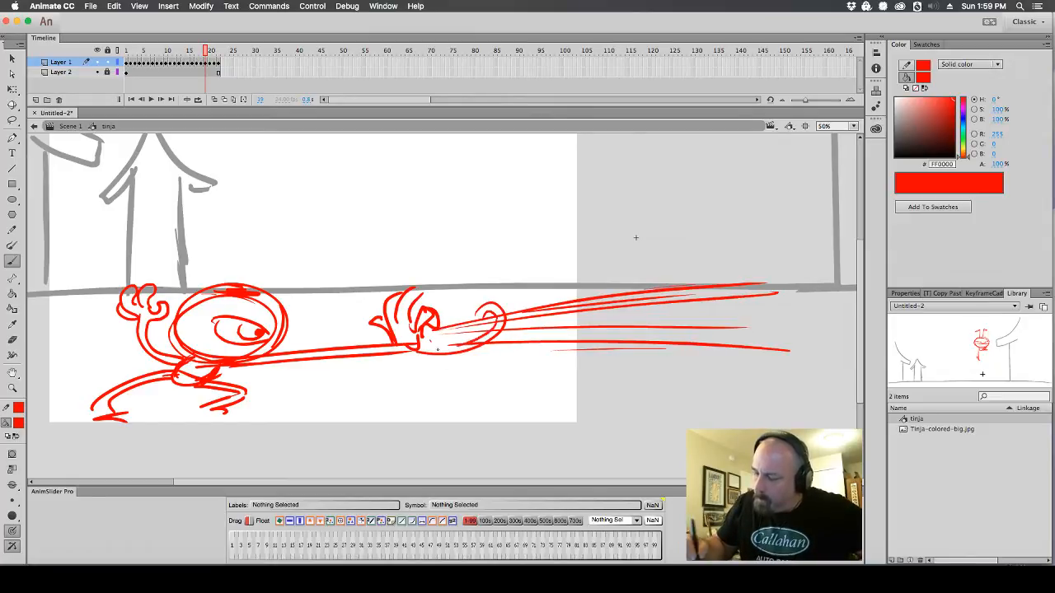
{"action": "mouse_move", "coordinate": [529, 335]}
{"action": "left_mouse_down"}
{"action": "mouse_move", "coordinate": [549, 349]}
{"action": "mouse_move", "coordinate": [587, 302]}
{"action": "mouse_move", "coordinate": [544, 286]}
{"action": "mouse_move", "coordinate": [519, 346]}
{"action": "left_mouse_up"}
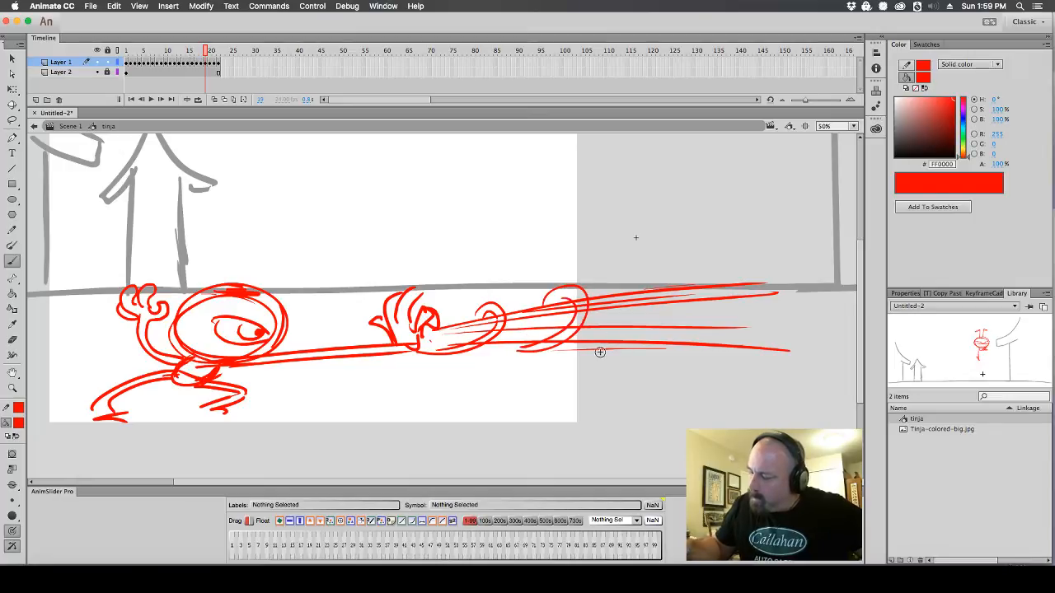
{"action": "mouse_move", "coordinate": [600, 351]}
{"action": "left_mouse_down"}
{"action": "mouse_move", "coordinate": [631, 278]}
{"action": "mouse_move", "coordinate": [620, 339]}
{"action": "left_mouse_up"}
{"action": "mouse_move", "coordinate": [488, 299]}
{"action": "left_mouse_down"}
{"action": "mouse_move", "coordinate": [541, 275]}
{"action": "mouse_move", "coordinate": [691, 256]}
{"action": "left_mouse_up"}
{"action": "left_click_drag", "start_coordinate": [410, 367], "coordinate": [703, 360]}
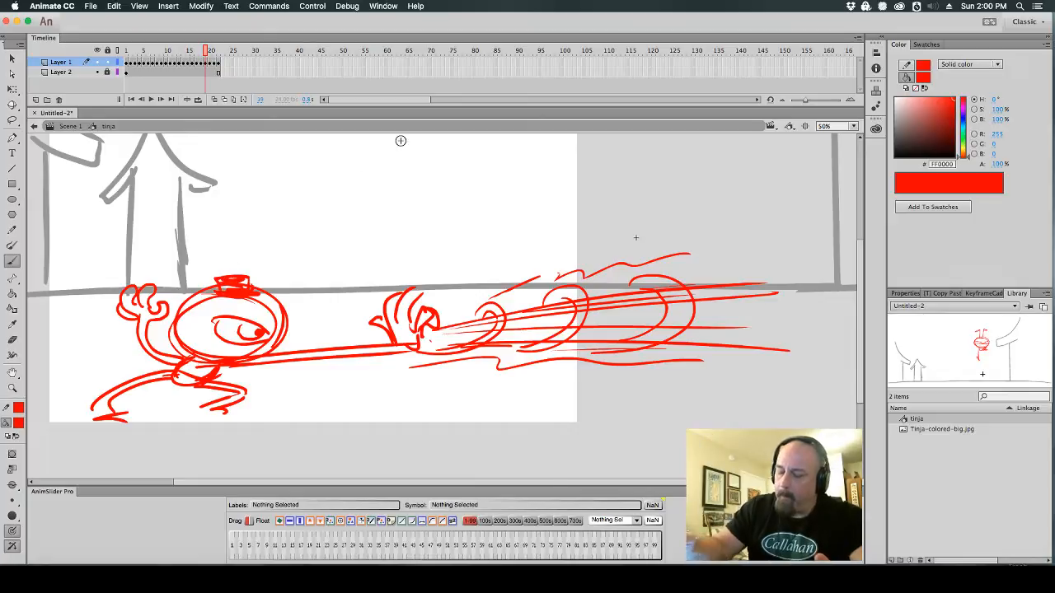
Draw three curved hair strands rising from the topknot and a second round eye on the head's far side
{"action": "mouse_move", "coordinate": [216, 278]}
{"action": "left_mouse_down"}
{"action": "mouse_move", "coordinate": [169, 221]}
{"action": "mouse_move", "coordinate": [212, 280]}
{"action": "left_mouse_up"}
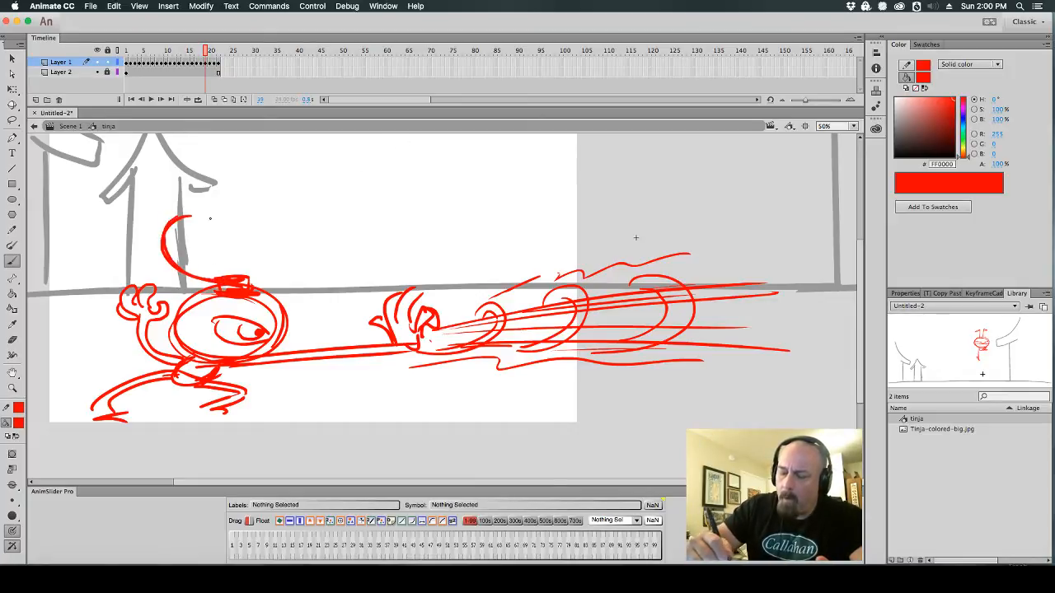
{"action": "mouse_move", "coordinate": [192, 220]}
{"action": "left_mouse_down"}
{"action": "mouse_move", "coordinate": [221, 280]}
{"action": "mouse_move", "coordinate": [213, 206]}
{"action": "mouse_move", "coordinate": [244, 211]}
{"action": "left_mouse_up"}
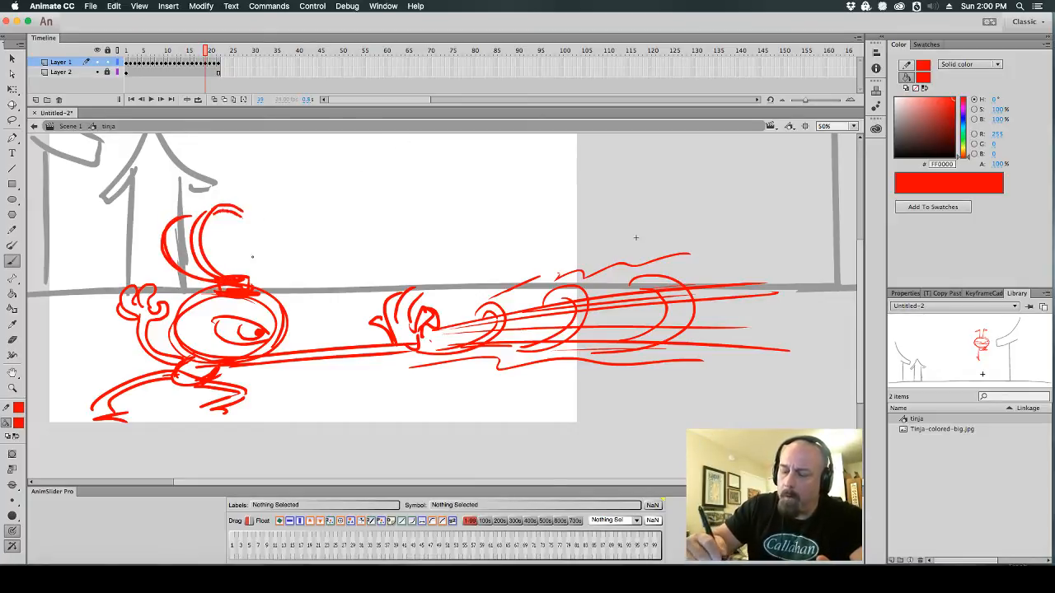
{"action": "mouse_move", "coordinate": [235, 280]}
{"action": "left_mouse_down"}
{"action": "mouse_move", "coordinate": [262, 224]}
{"action": "mouse_move", "coordinate": [289, 247]}
{"action": "mouse_move", "coordinate": [277, 234]}
{"action": "mouse_move", "coordinate": [251, 288]}
{"action": "left_mouse_up"}
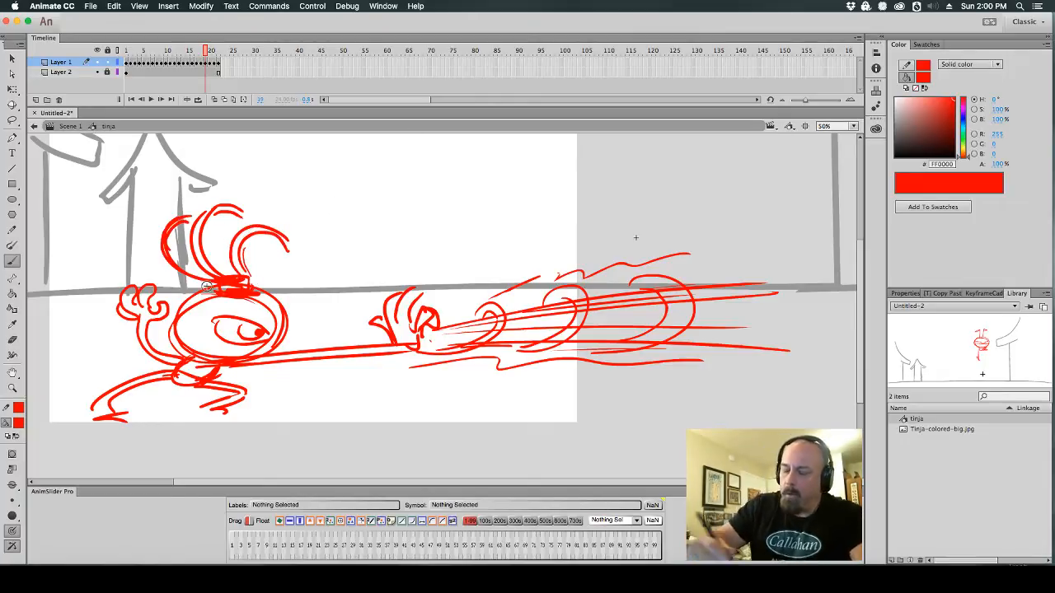
{"action": "mouse_move", "coordinate": [191, 330]}
{"action": "left_mouse_down"}
{"action": "mouse_move", "coordinate": [203, 316]}
{"action": "mouse_move", "coordinate": [180, 323]}
{"action": "left_mouse_up"}
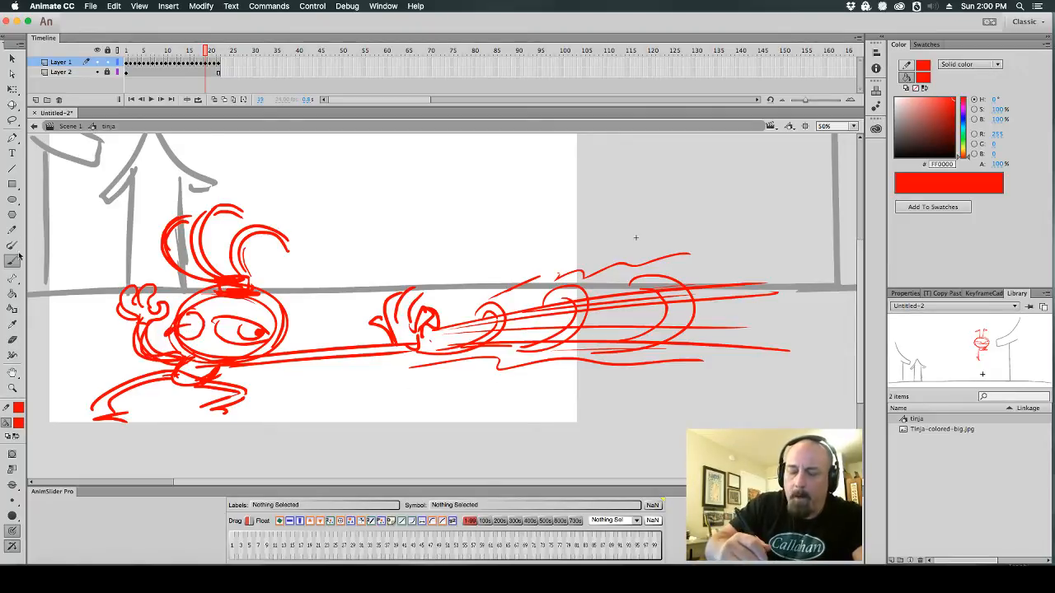
Erase the hips, brush in short torso lines beneath the head, and erase the rear leg down to its foot
{"action": "left_click", "coordinate": [14, 340]}
{"action": "mouse_move", "coordinate": [216, 372]}
{"action": "left_mouse_down"}
{"action": "mouse_move", "coordinate": [183, 365]}
{"action": "mouse_move", "coordinate": [188, 385]}
{"action": "mouse_move", "coordinate": [215, 378]}
{"action": "mouse_move", "coordinate": [169, 372]}
{"action": "mouse_move", "coordinate": [146, 383]}
{"action": "mouse_move", "coordinate": [181, 378]}
{"action": "left_mouse_up"}
{"action": "left_click", "coordinate": [13, 261]}
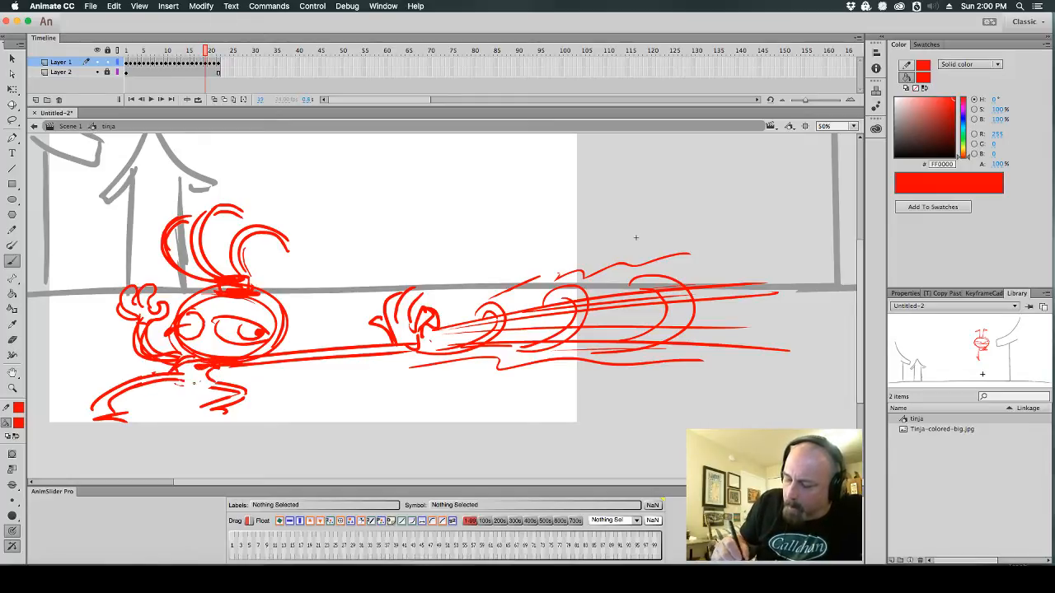
{"action": "mouse_move", "coordinate": [175, 374]}
{"action": "left_mouse_down"}
{"action": "mouse_move", "coordinate": [105, 412]}
{"action": "mouse_move", "coordinate": [124, 420]}
{"action": "mouse_move", "coordinate": [93, 402]}
{"action": "mouse_move", "coordinate": [110, 396]}
{"action": "left_mouse_up"}
{"action": "left_click", "coordinate": [12, 338]}
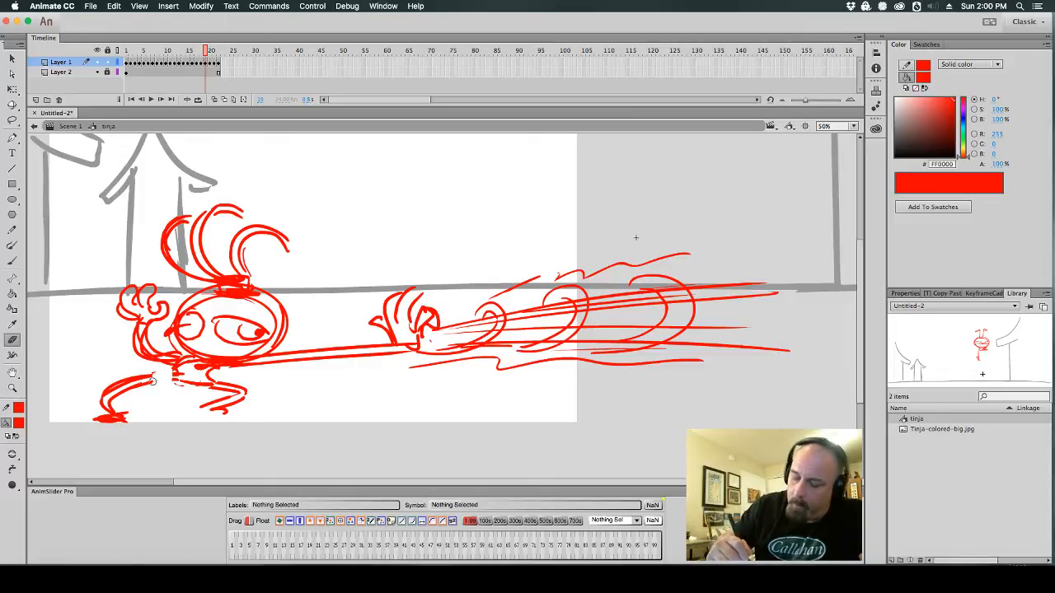
{"action": "mouse_move", "coordinate": [152, 380]}
{"action": "left_mouse_down"}
{"action": "mouse_move", "coordinate": [136, 400]}
{"action": "mouse_move", "coordinate": [128, 384]}
{"action": "mouse_move", "coordinate": [106, 392]}
{"action": "left_mouse_up"}
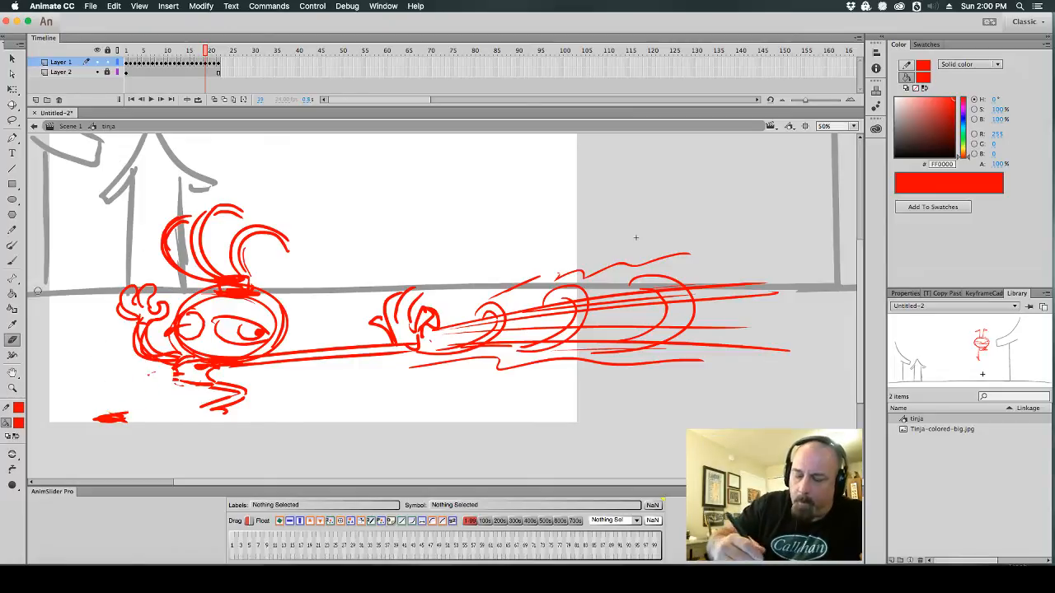
Redraw the bent rear leg from the hips down to the existing foot
{"action": "key", "text": "b"}
{"action": "mouse_move", "coordinate": [171, 375]}
{"action": "left_mouse_down"}
{"action": "mouse_move", "coordinate": [141, 380]}
{"action": "mouse_move", "coordinate": [121, 415]}
{"action": "left_mouse_up"}
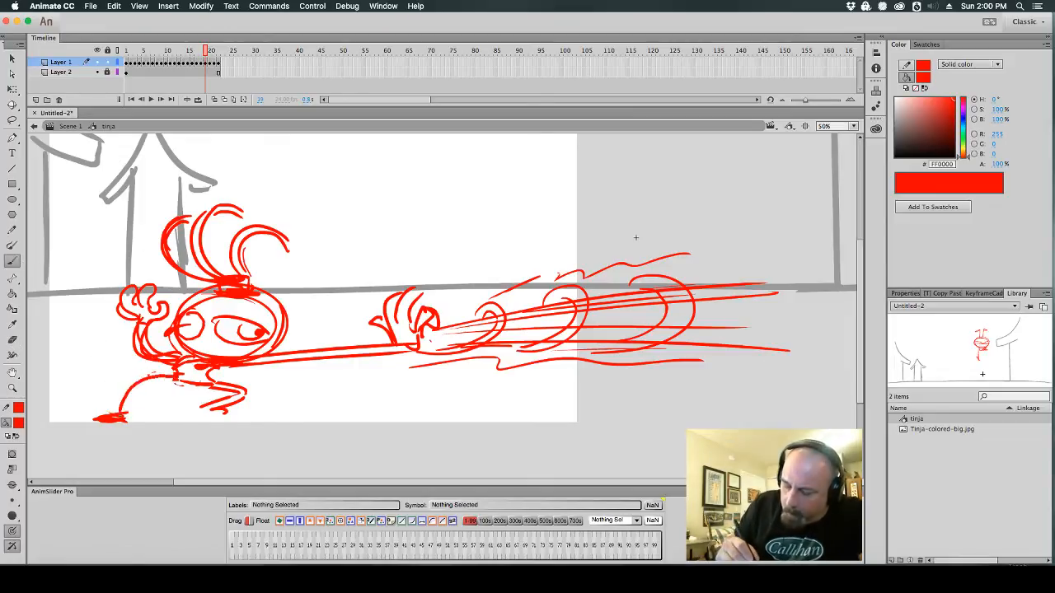
{"action": "key", "text": "ctrl+z"}
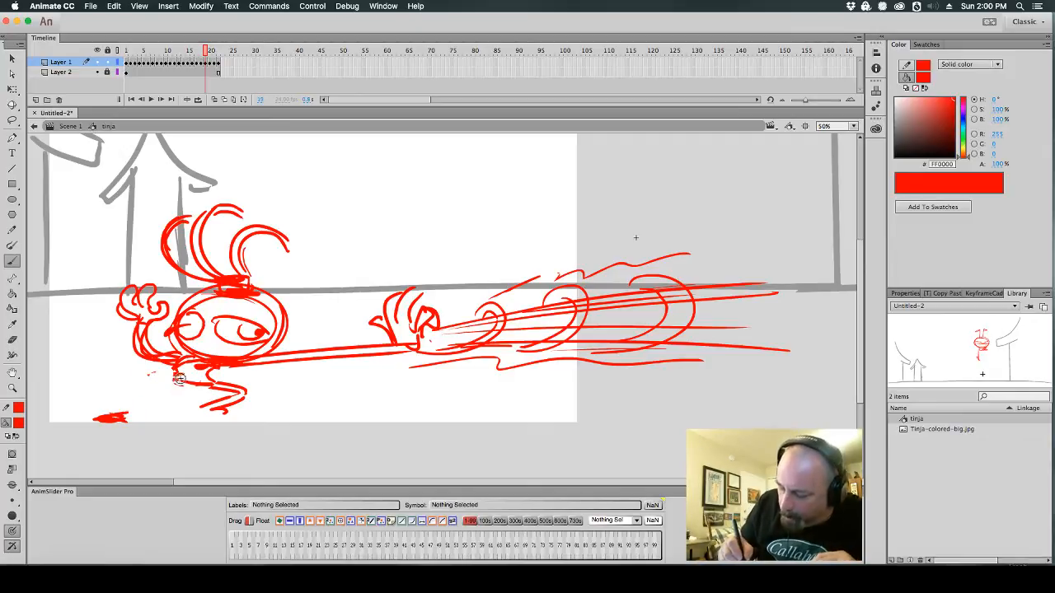
{"action": "mouse_move", "coordinate": [177, 376]}
{"action": "left_mouse_down"}
{"action": "mouse_move", "coordinate": [133, 387]}
{"action": "mouse_move", "coordinate": [121, 412]}
{"action": "left_mouse_up"}
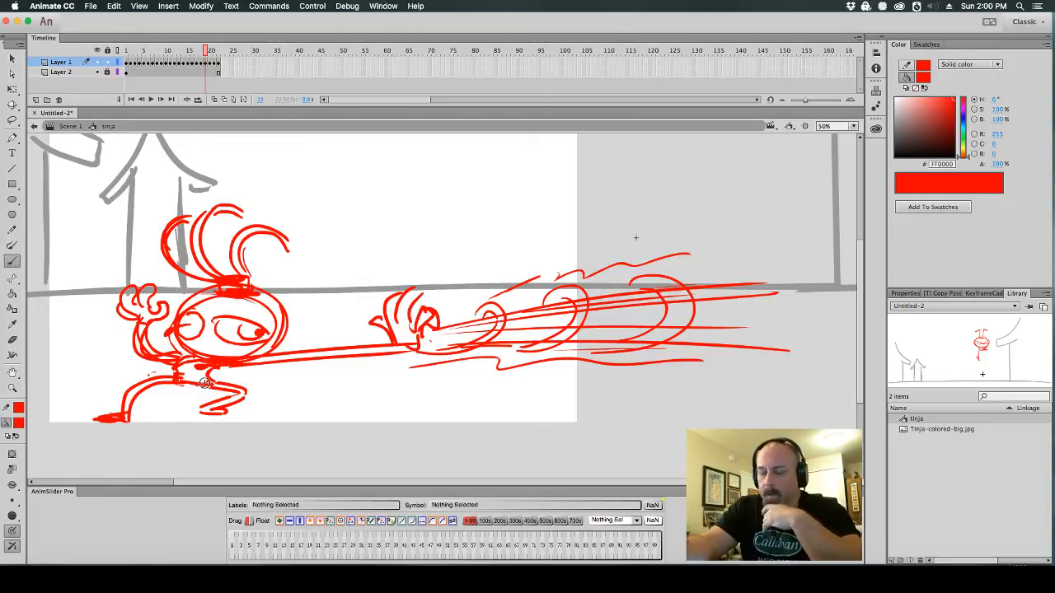
Lasso the outstretched arm with its blast, shift it slightly closer to the body, and brush its shoulder end back onto the torso
{"action": "left_click", "coordinate": [12, 120]}
{"action": "mouse_move", "coordinate": [550, 410]}
{"action": "left_mouse_down"}
{"action": "mouse_move", "coordinate": [783, 369]}
{"action": "mouse_move", "coordinate": [470, 217]}
{"action": "mouse_move", "coordinate": [357, 402]}
{"action": "mouse_move", "coordinate": [423, 356]}
{"action": "mouse_move", "coordinate": [404, 354]}
{"action": "left_mouse_up"}
{"action": "left_click", "coordinate": [399, 402]}
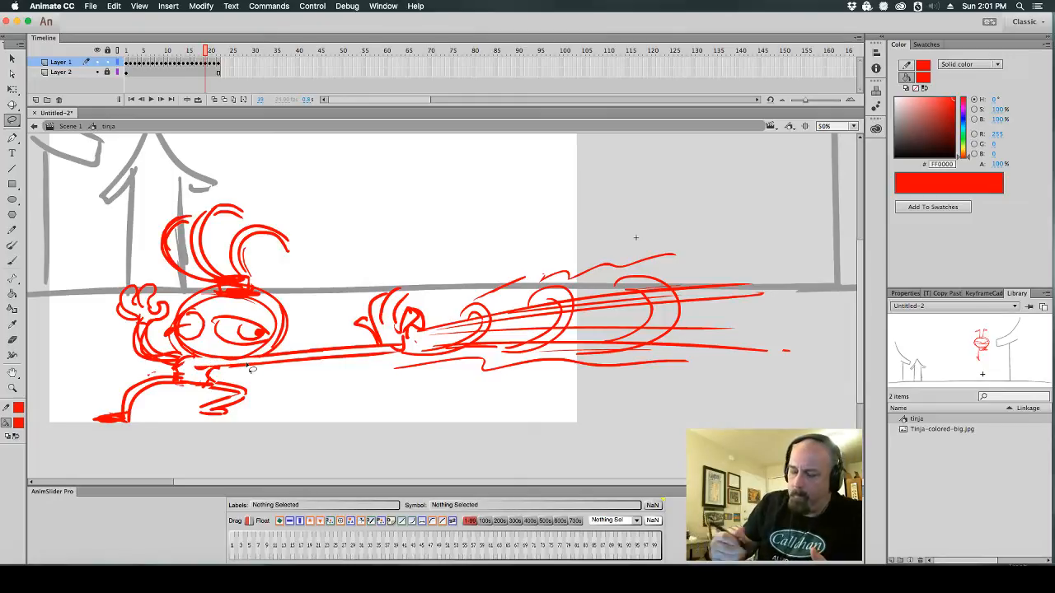
{"action": "key", "text": "b"}
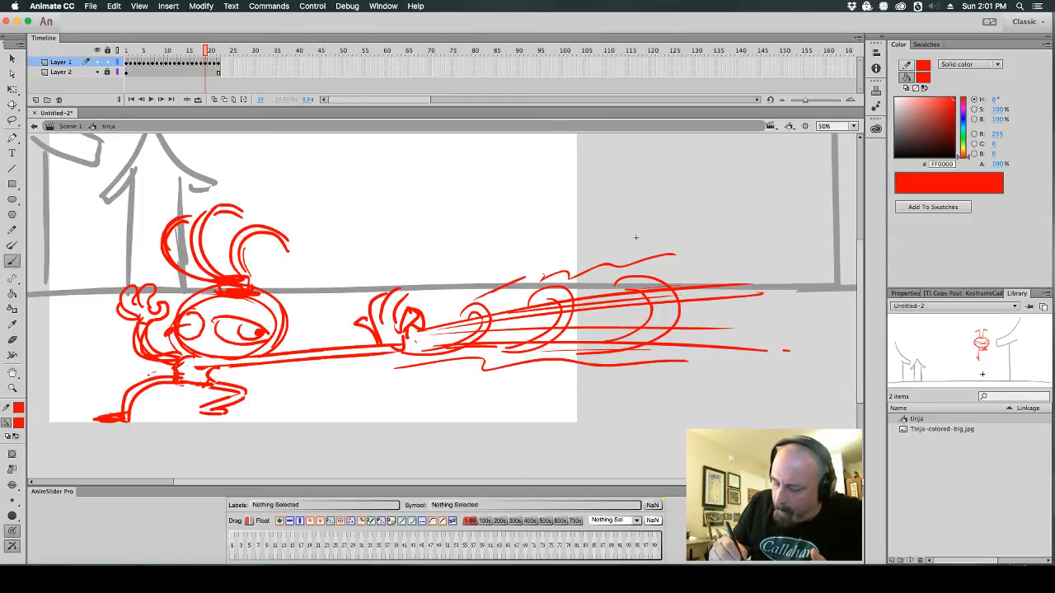
{"action": "mouse_move", "coordinate": [251, 358]}
{"action": "left_mouse_down"}
{"action": "mouse_move", "coordinate": [187, 363]}
{"action": "mouse_move", "coordinate": [216, 373]}
{"action": "left_mouse_up"}
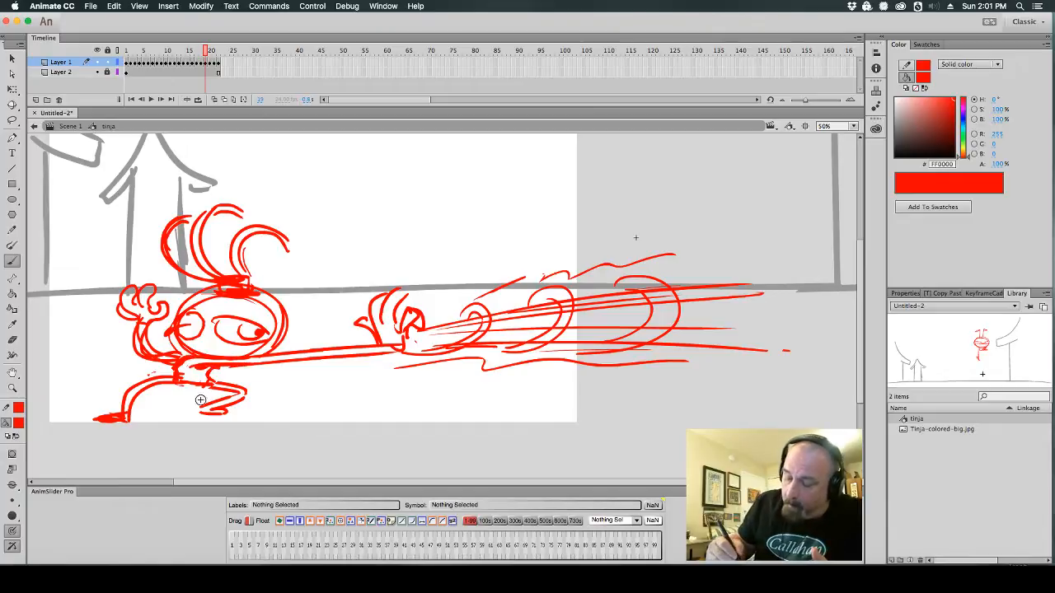
Select the bent rear leg and its foot with the Lasso tool
{"action": "left_click", "coordinate": [13, 120]}
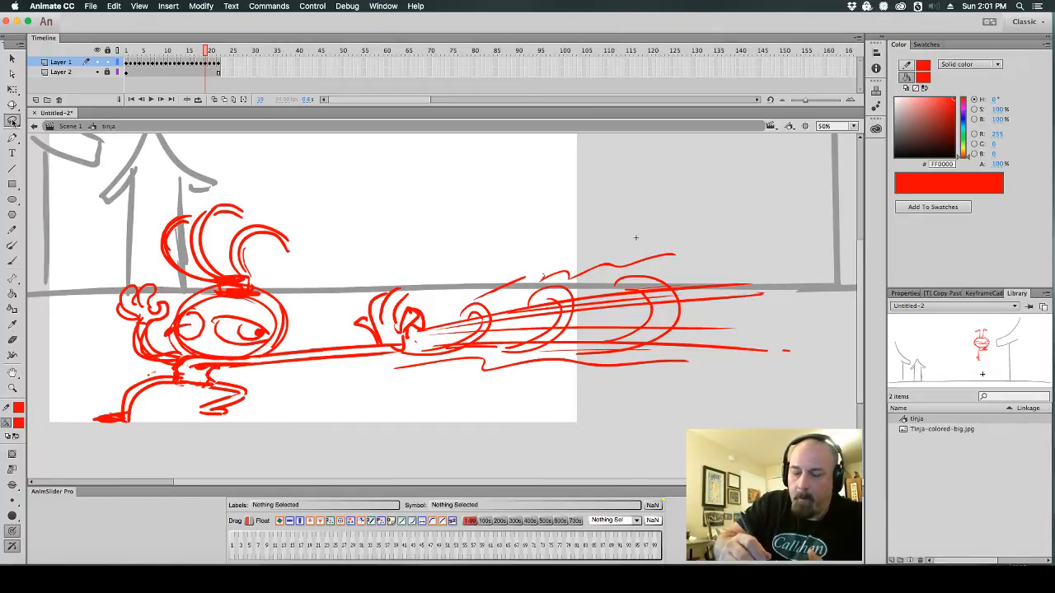
{"action": "mouse_move", "coordinate": [141, 412]}
{"action": "left_mouse_down"}
{"action": "mouse_move", "coordinate": [175, 379]}
{"action": "mouse_move", "coordinate": [116, 407]}
{"action": "mouse_move", "coordinate": [149, 424]}
{"action": "left_mouse_up"}
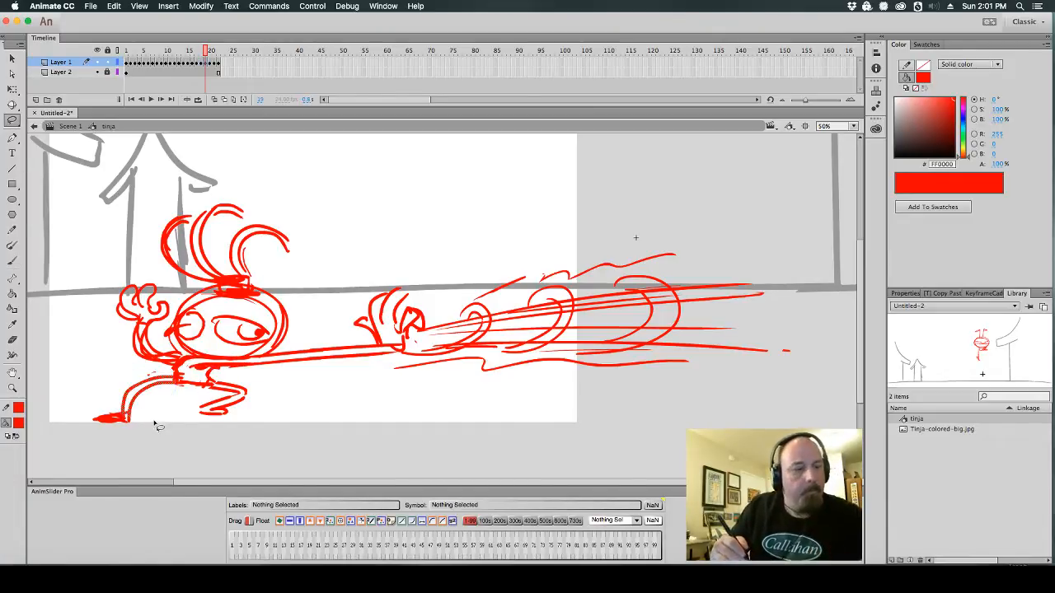
Delete the back leg's lines above the foot on frame 19 and brush in a new curved leg in their place
{"action": "key", "text": "Delete"}
{"action": "left_click", "coordinate": [13, 260]}
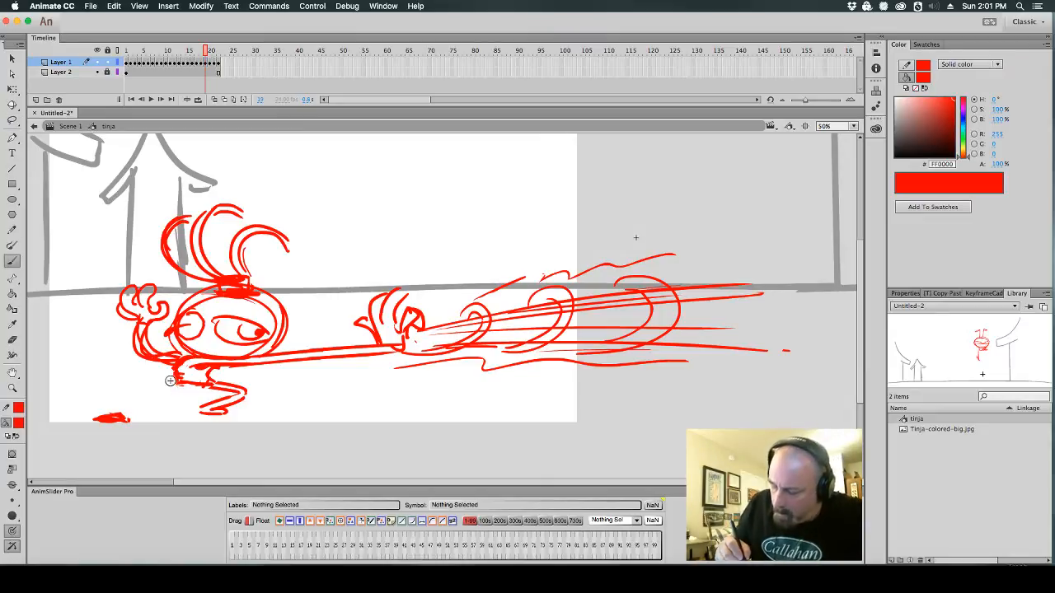
{"action": "left_click_drag", "start_coordinate": [173, 381], "coordinate": [99, 419]}
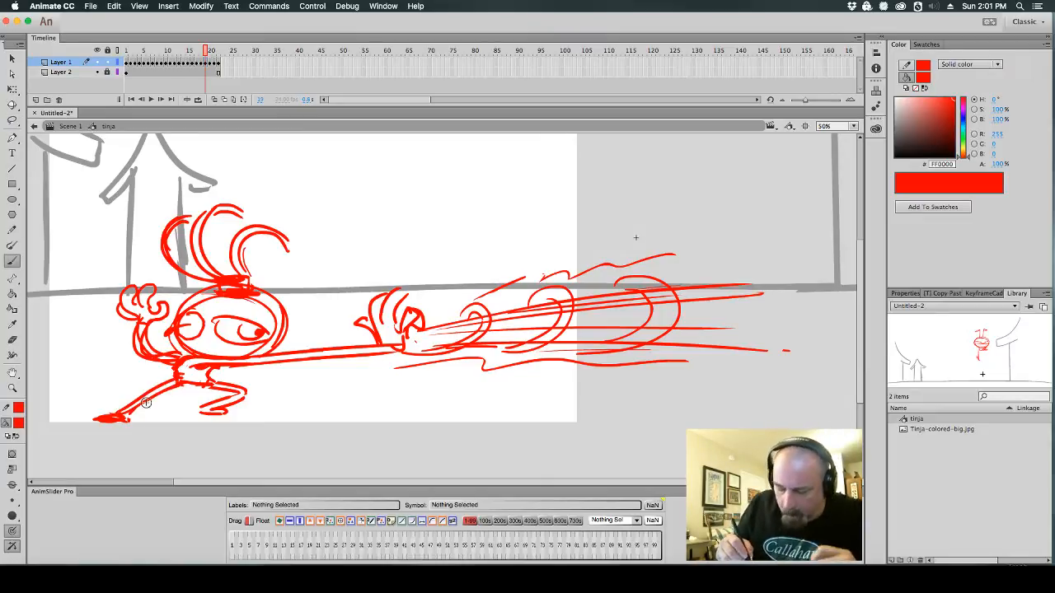
{"action": "key", "text": "super+z"}
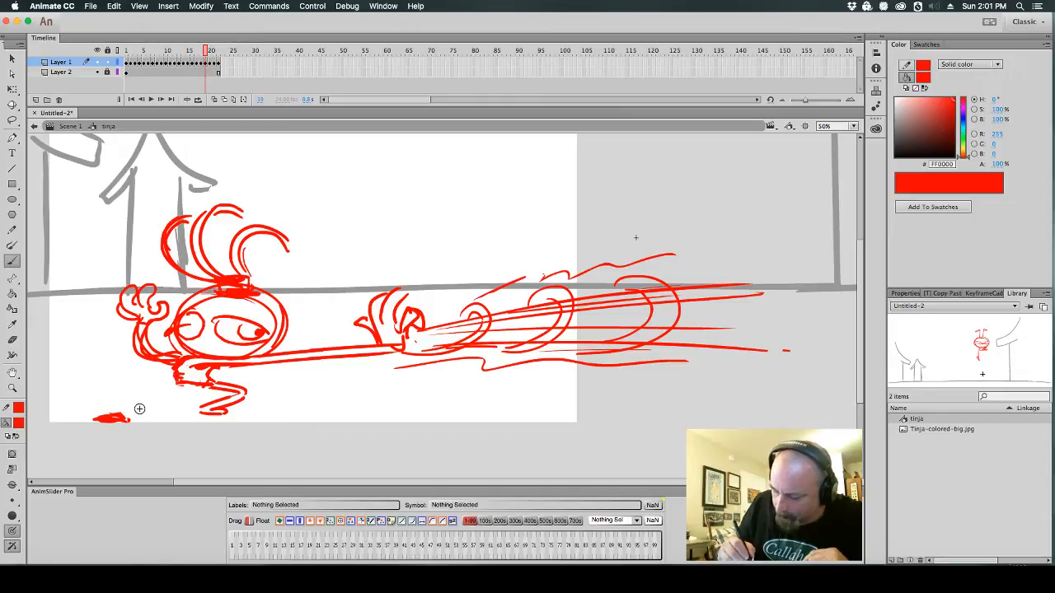
{"action": "key", "text": "."}
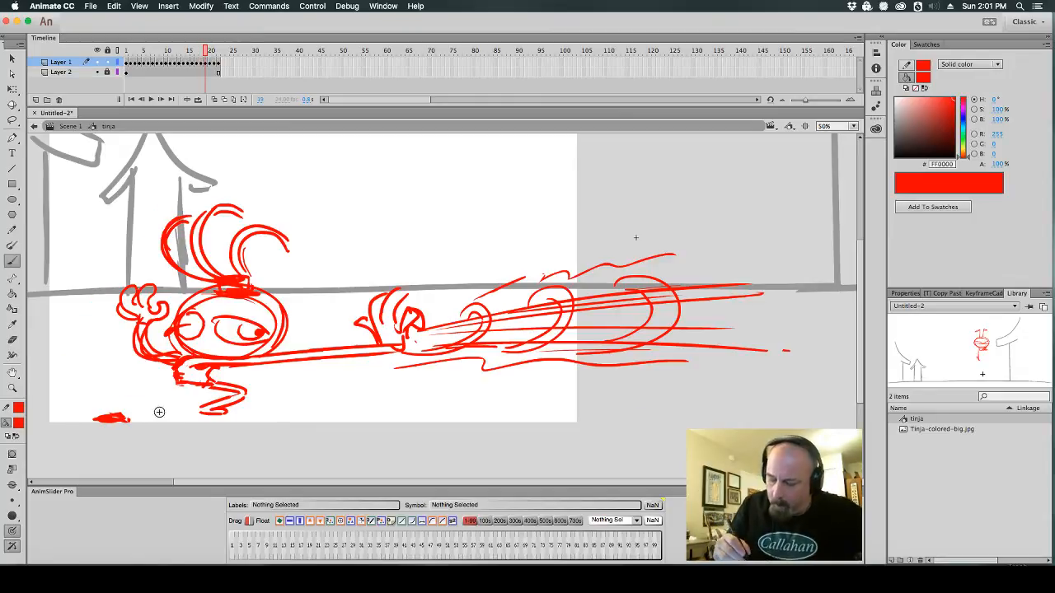
{"action": "mouse_move", "coordinate": [172, 380]}
{"action": "left_mouse_down"}
{"action": "mouse_move", "coordinate": [134, 397]}
{"action": "mouse_move", "coordinate": [124, 418]}
{"action": "left_mouse_up"}
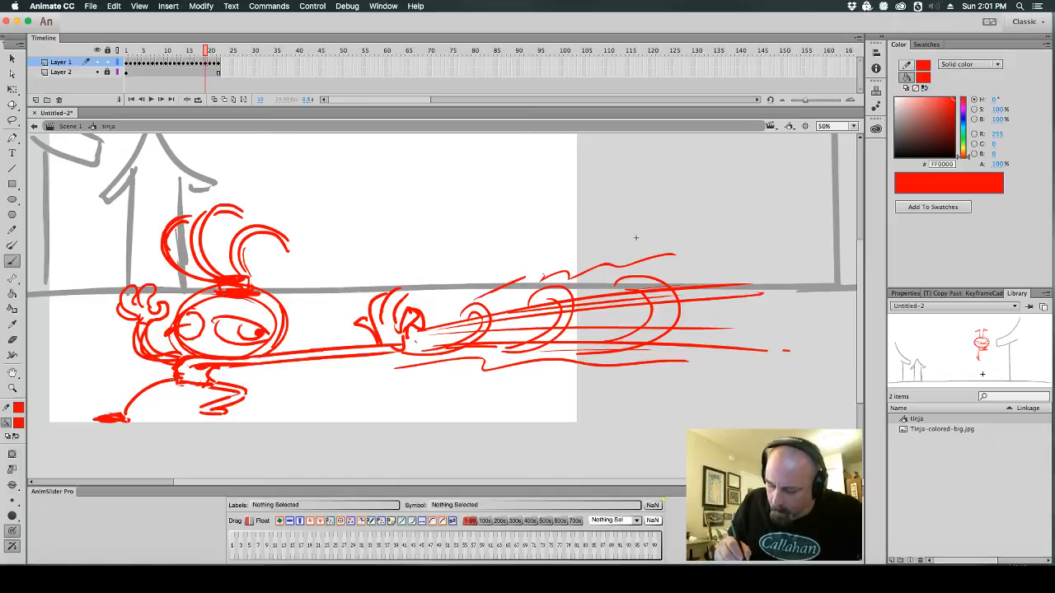
{"action": "mouse_move", "coordinate": [175, 382]}
{"action": "left_mouse_down"}
{"action": "mouse_move", "coordinate": [128, 409]}
{"action": "mouse_move", "coordinate": [180, 383]}
{"action": "left_mouse_up"}
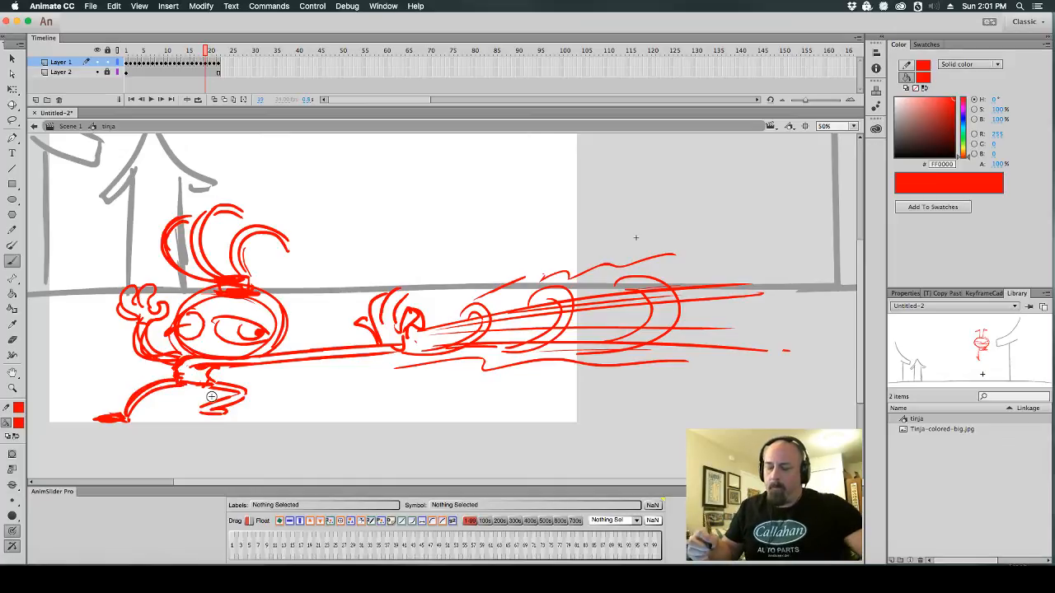
Erase the torso, the back leg and its foot from the punching pose on frame 19
{"action": "key", "text": "l"}
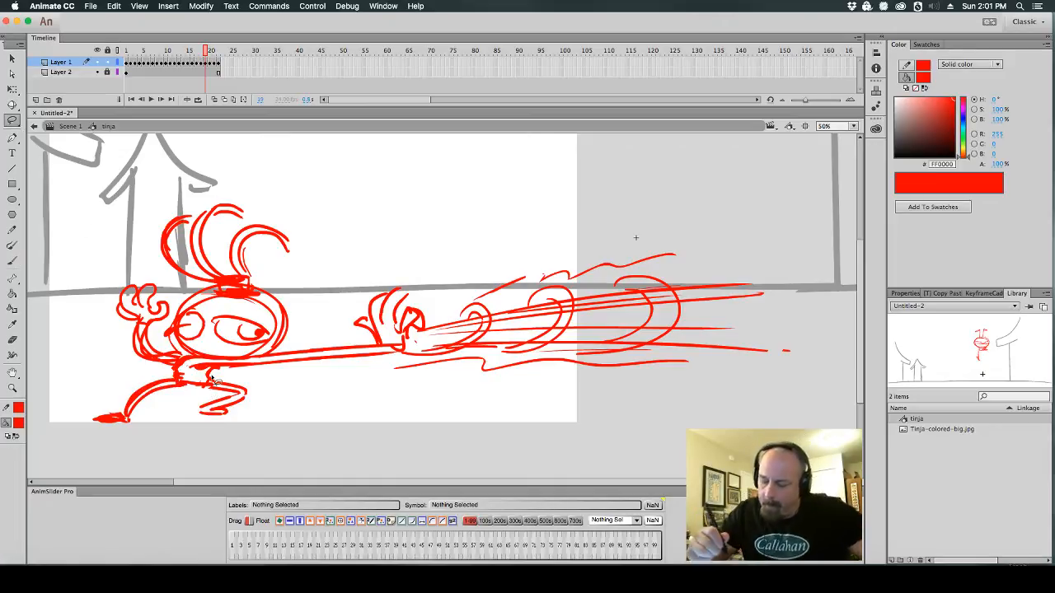
{"action": "left_click", "coordinate": [13, 340]}
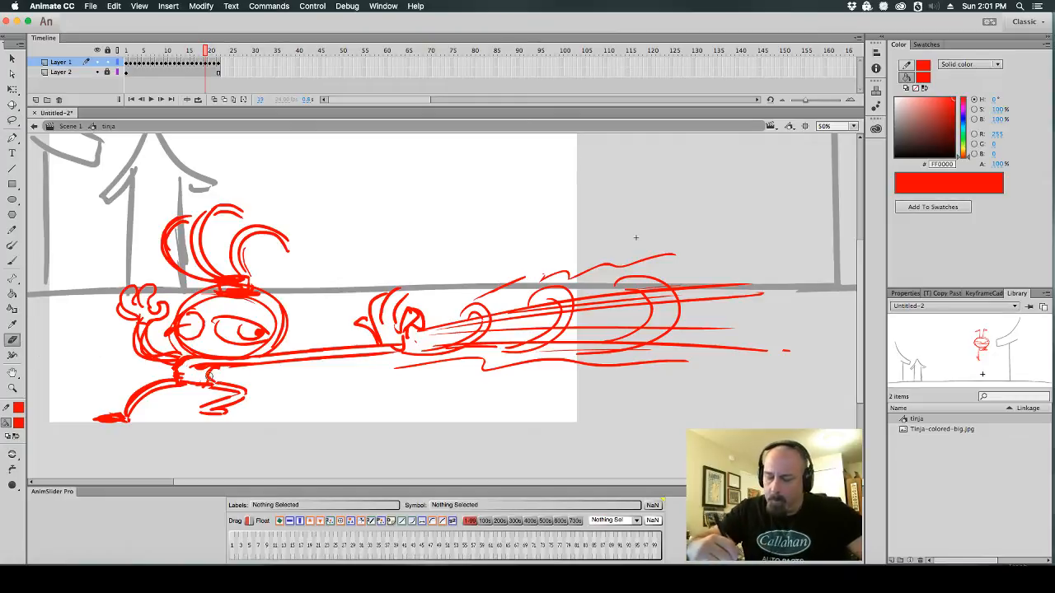
{"action": "mouse_move", "coordinate": [208, 373]}
{"action": "left_mouse_down"}
{"action": "mouse_move", "coordinate": [174, 374]}
{"action": "mouse_move", "coordinate": [195, 381]}
{"action": "left_mouse_up"}
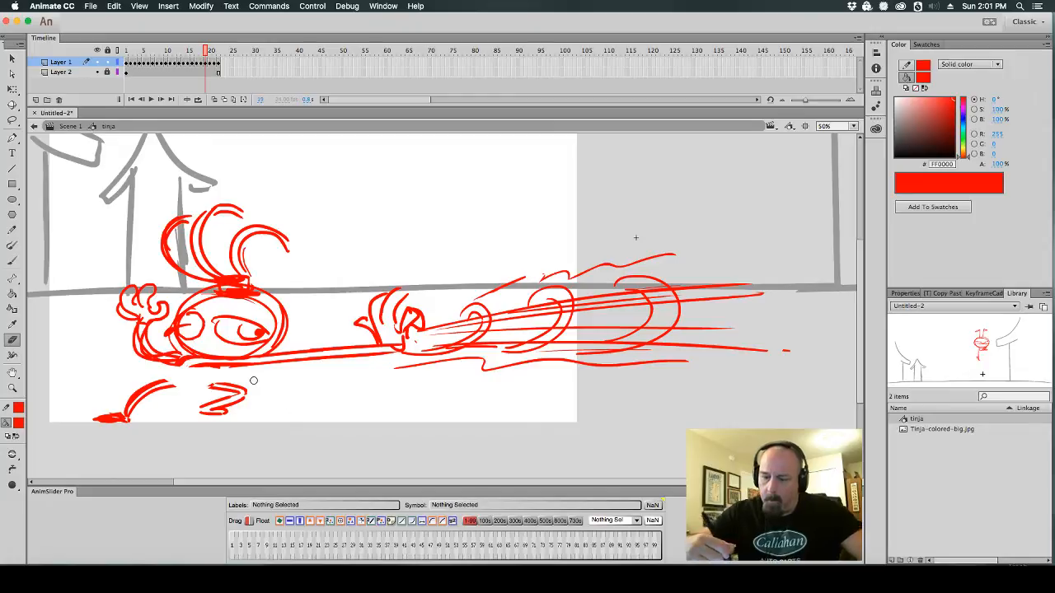
{"action": "mouse_move", "coordinate": [170, 387]}
{"action": "left_mouse_down"}
{"action": "mouse_move", "coordinate": [142, 385]}
{"action": "mouse_move", "coordinate": [128, 420]}
{"action": "mouse_move", "coordinate": [99, 410]}
{"action": "left_mouse_up"}
Brush in a rounder torso and a curved back leg with a foot, using onion skinning to check the neighbouring frames
{"action": "key", "text": "b"}
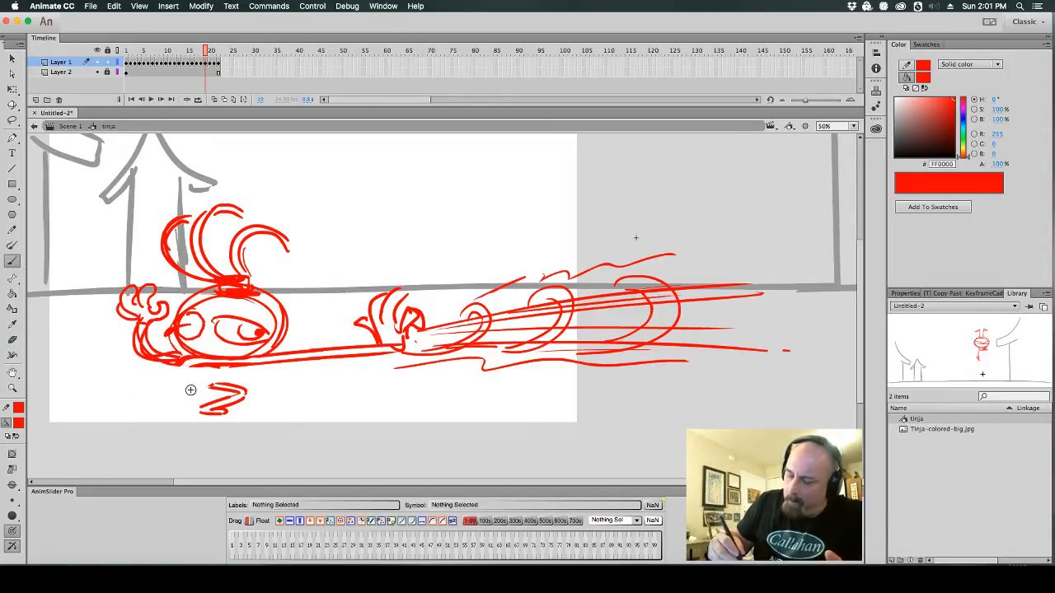
{"action": "mouse_move", "coordinate": [175, 363]}
{"action": "left_mouse_down"}
{"action": "mouse_move", "coordinate": [173, 383]}
{"action": "mouse_move", "coordinate": [211, 388]}
{"action": "mouse_move", "coordinate": [145, 417]}
{"action": "left_mouse_up"}
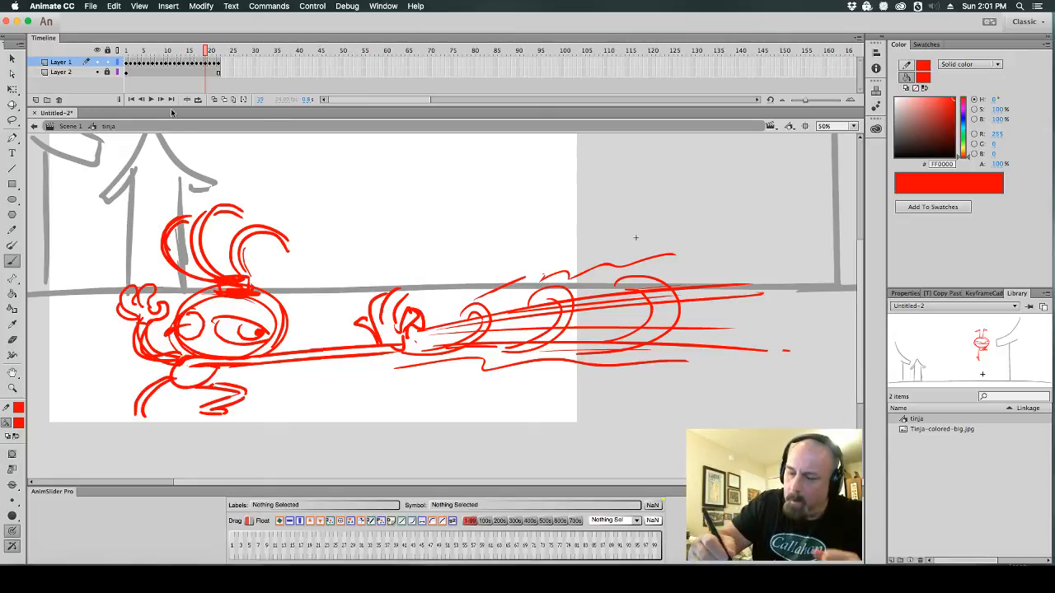
{"action": "left_click", "coordinate": [214, 100]}
{"action": "key", "text": "super+z"}
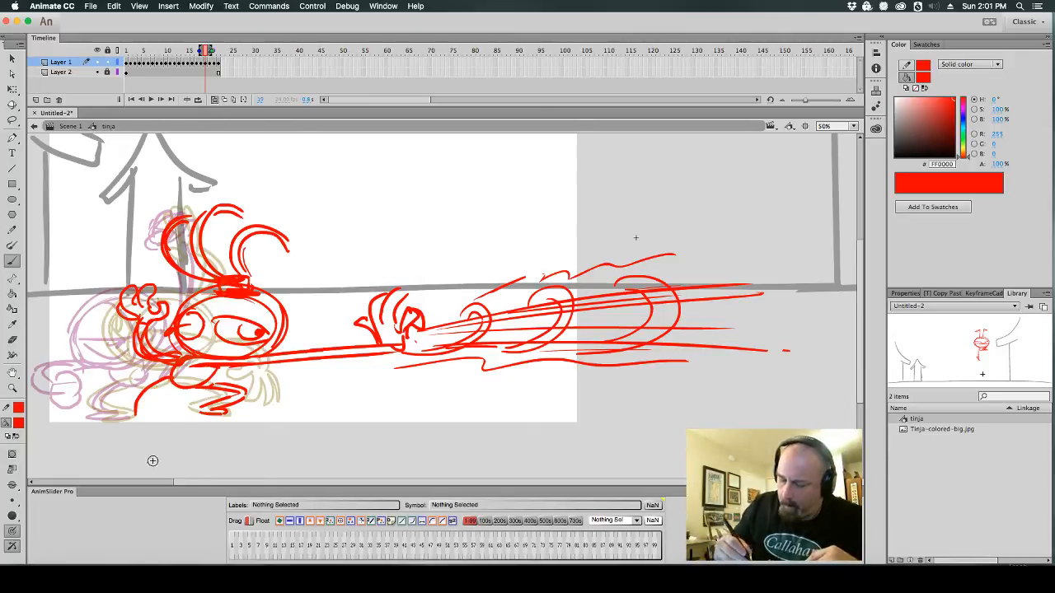
{"action": "mouse_move", "coordinate": [132, 414]}
{"action": "left_mouse_down"}
{"action": "mouse_move", "coordinate": [145, 379]}
{"action": "mouse_move", "coordinate": [173, 383]}
{"action": "left_mouse_up"}
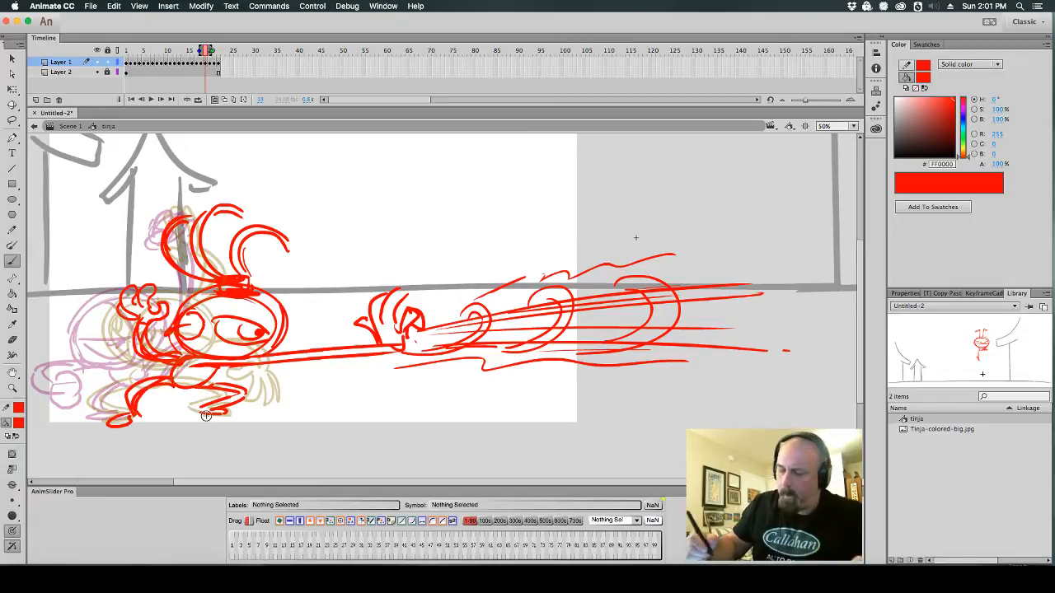
{"action": "left_click", "coordinate": [214, 100]}
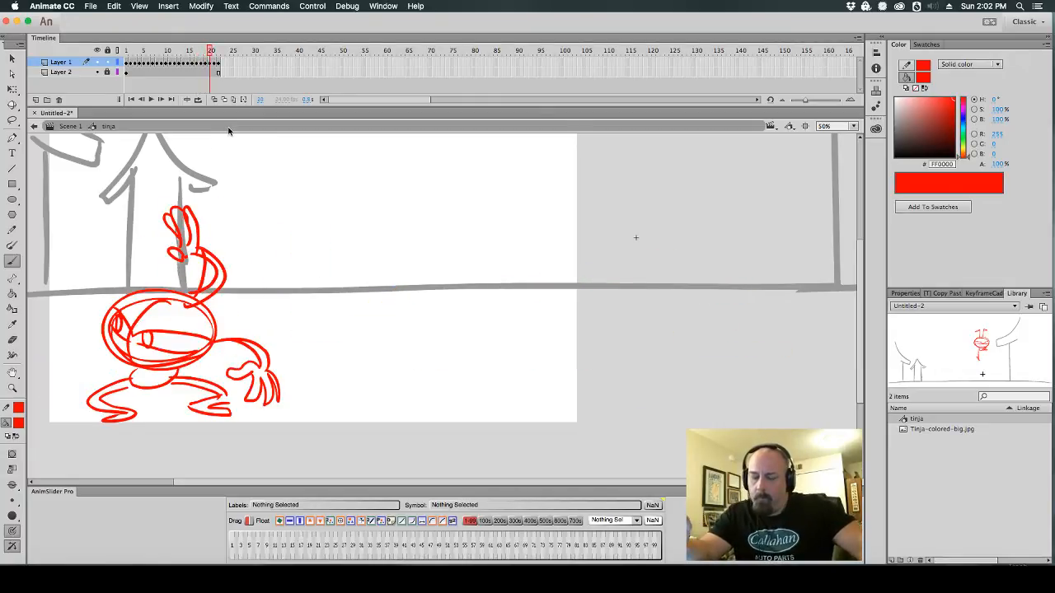
On frame 21, shift the outstretched hand farther left and brush in the missing forearm lines to lengthen the arm
{"action": "scroll", "coordinate": [376, 304], "scroll_direction": "left", "scroll_amount": 5}
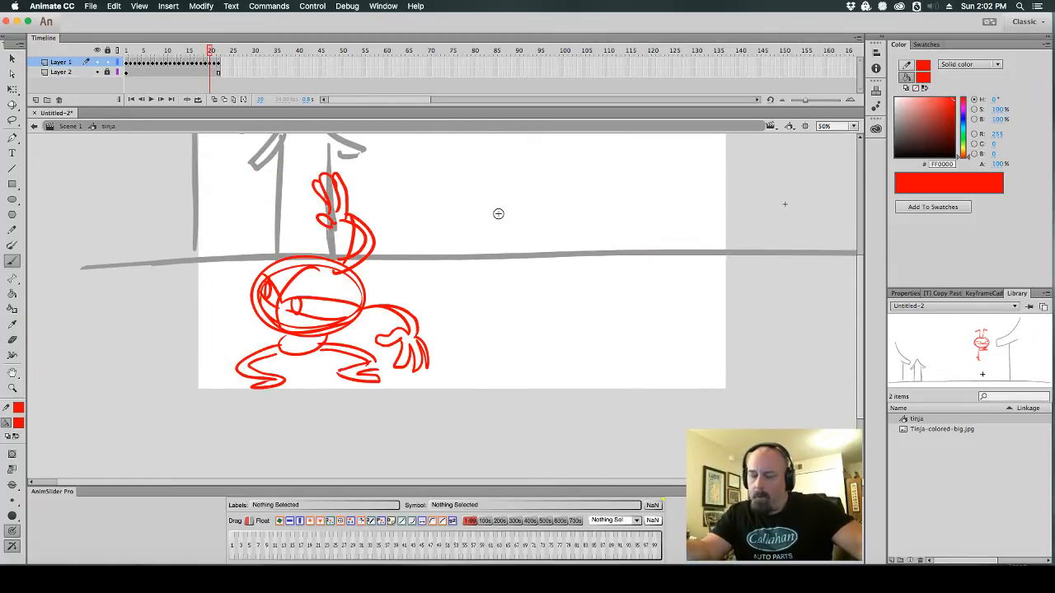
{"action": "left_click", "coordinate": [13, 119]}
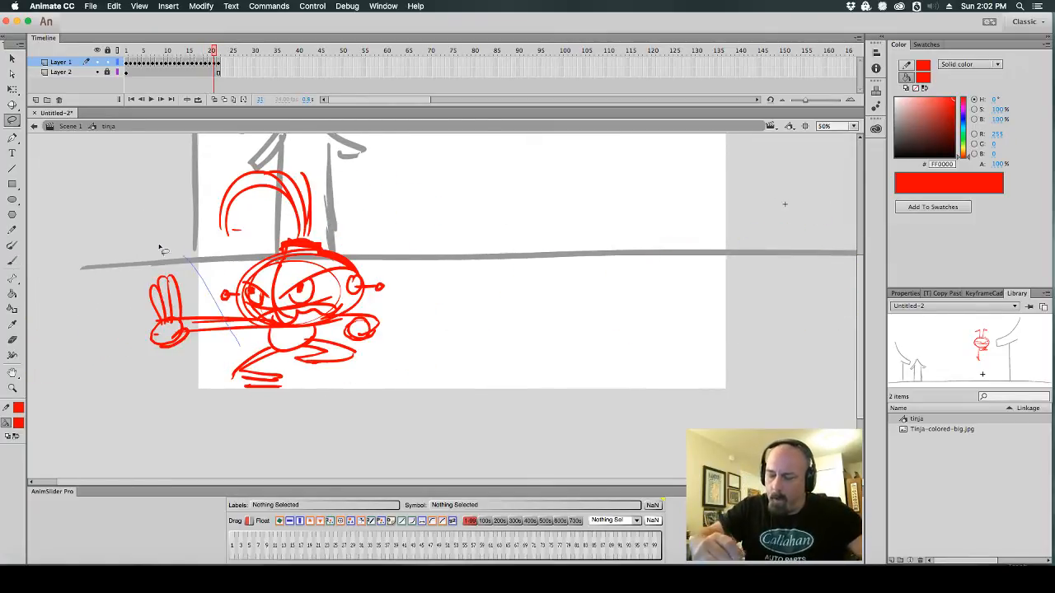
{"action": "key", "text": "b"}
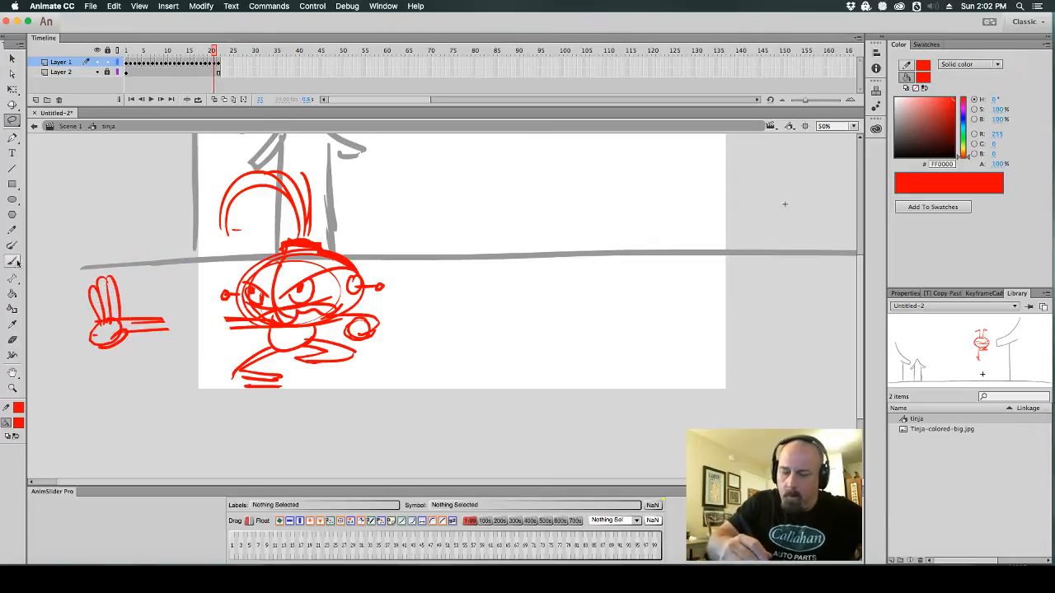
{"action": "left_click_drag", "start_coordinate": [153, 321], "coordinate": [244, 326]}
Copy the speed lines around the thrust hand on frame 19 into frame 21, mirrored horizontally
{"action": "key", "text": "space"}
{"action": "mouse_move", "coordinate": [584, 373]}
{"action": "left_mouse_down"}
{"action": "mouse_move", "coordinate": [613, 371]}
{"action": "mouse_move", "coordinate": [611, 389]}
{"action": "left_mouse_up"}
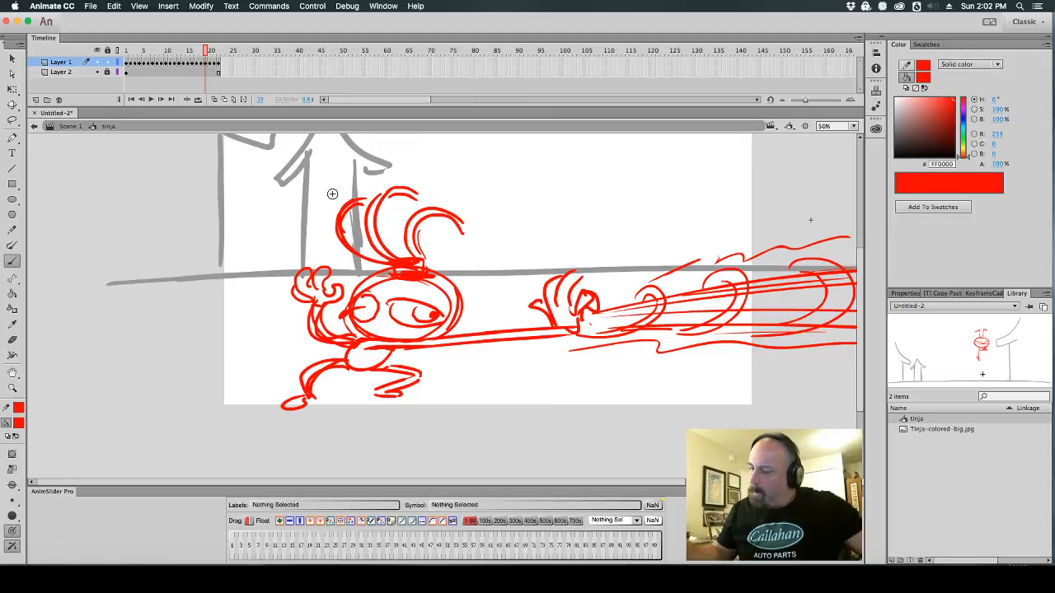
{"action": "key", "text": "space"}
{"action": "left_click_drag", "start_coordinate": [333, 194], "coordinate": [124, 198]}
{"action": "key", "text": "l"}
{"action": "mouse_move", "coordinate": [669, 425]}
{"action": "left_mouse_down"}
{"action": "mouse_move", "coordinate": [782, 319]}
{"action": "mouse_move", "coordinate": [440, 263]}
{"action": "mouse_move", "coordinate": [518, 426]}
{"action": "mouse_move", "coordinate": [709, 431]}
{"action": "left_mouse_up"}
{"action": "key", "text": "."}
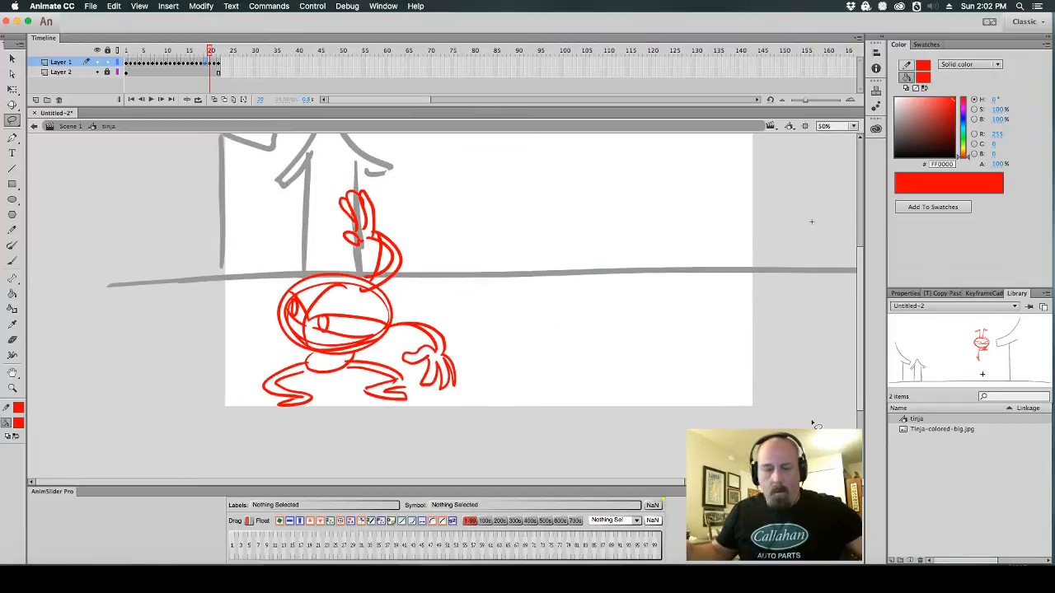
{"action": "key", "text": "."}
{"action": "key", "text": "super+shift+v"}
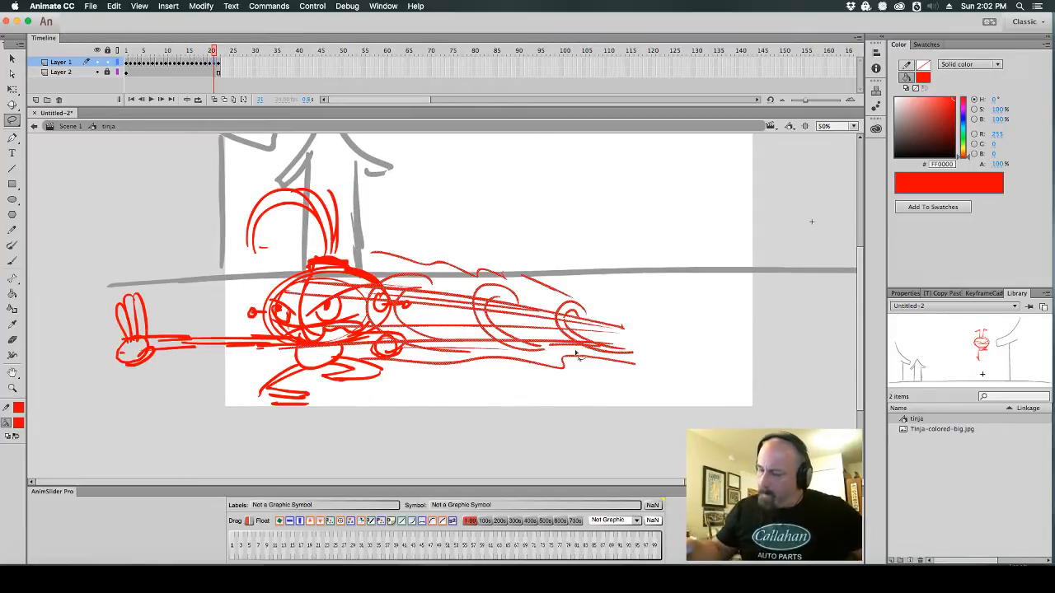
Move the mirrored speed lines so they extend left from the outstretched hand and touch up the palm with the brush
{"action": "left_click_drag", "start_coordinate": [577, 355], "coordinate": [100, 357]}
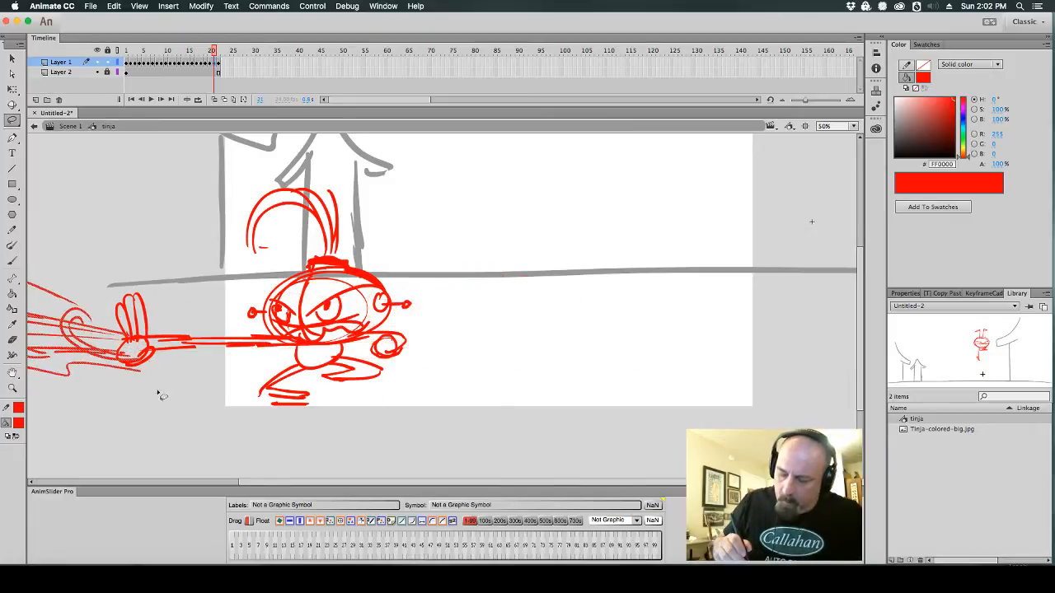
{"action": "left_click", "coordinate": [165, 395]}
{"action": "key", "text": "b"}
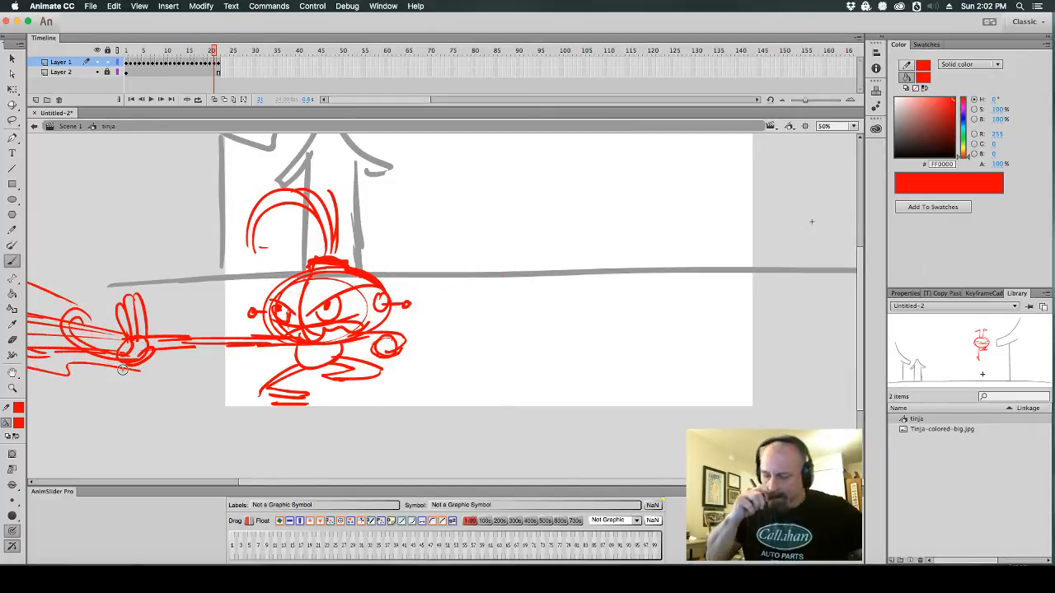
{"action": "left_click_drag", "start_coordinate": [494, 401], "coordinate": [544, 365]}
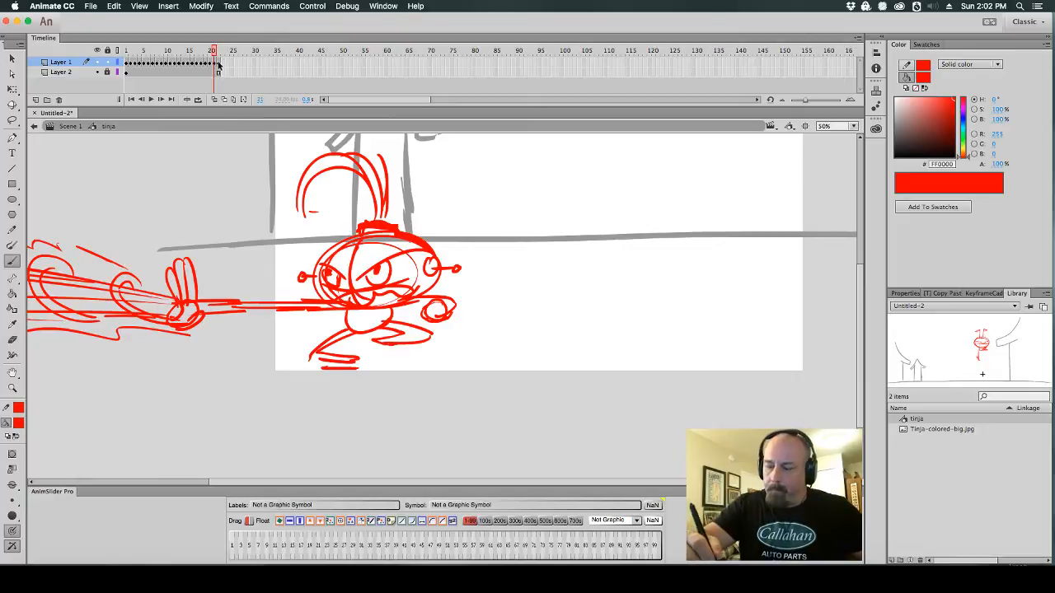
On empty frame 22, turn on onion skinning and sketch the character's oval head, round torso and two bent legs in red
{"action": "key", "text": "."}
{"action": "key", "text": "F7"}
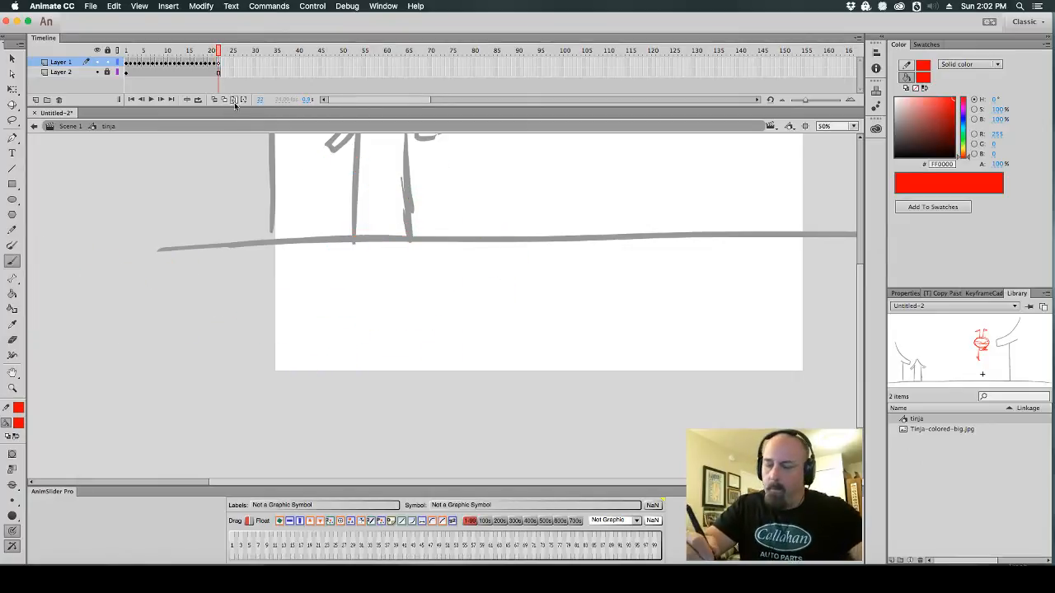
{"action": "left_click", "coordinate": [214, 100]}
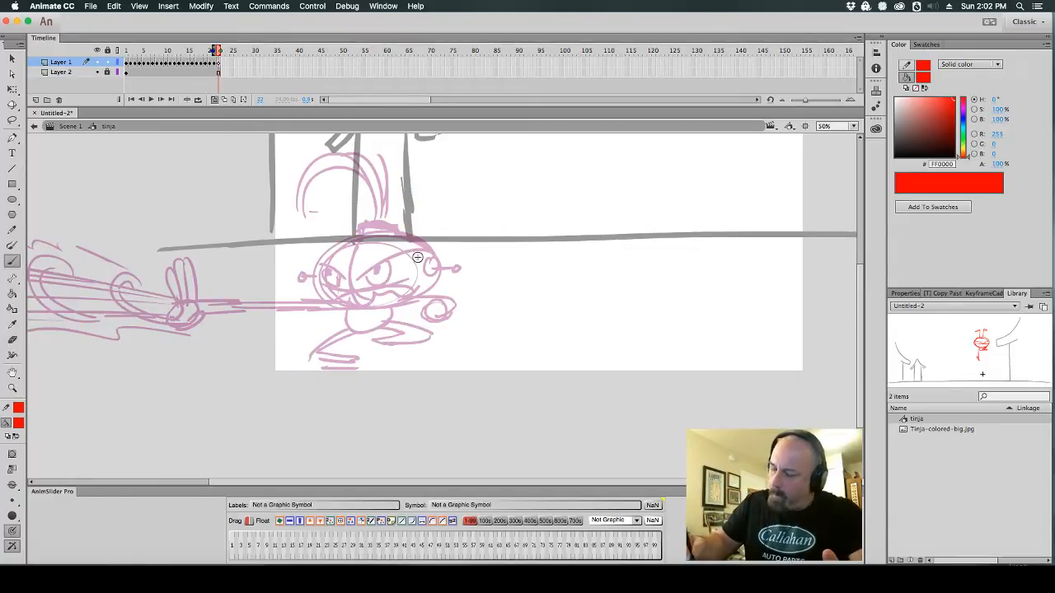
{"action": "mouse_move", "coordinate": [411, 252]}
{"action": "left_mouse_down"}
{"action": "mouse_move", "coordinate": [429, 262]}
{"action": "mouse_move", "coordinate": [333, 280]}
{"action": "mouse_move", "coordinate": [429, 247]}
{"action": "mouse_move", "coordinate": [362, 334]}
{"action": "mouse_move", "coordinate": [395, 330]}
{"action": "mouse_move", "coordinate": [391, 384]}
{"action": "left_mouse_up"}
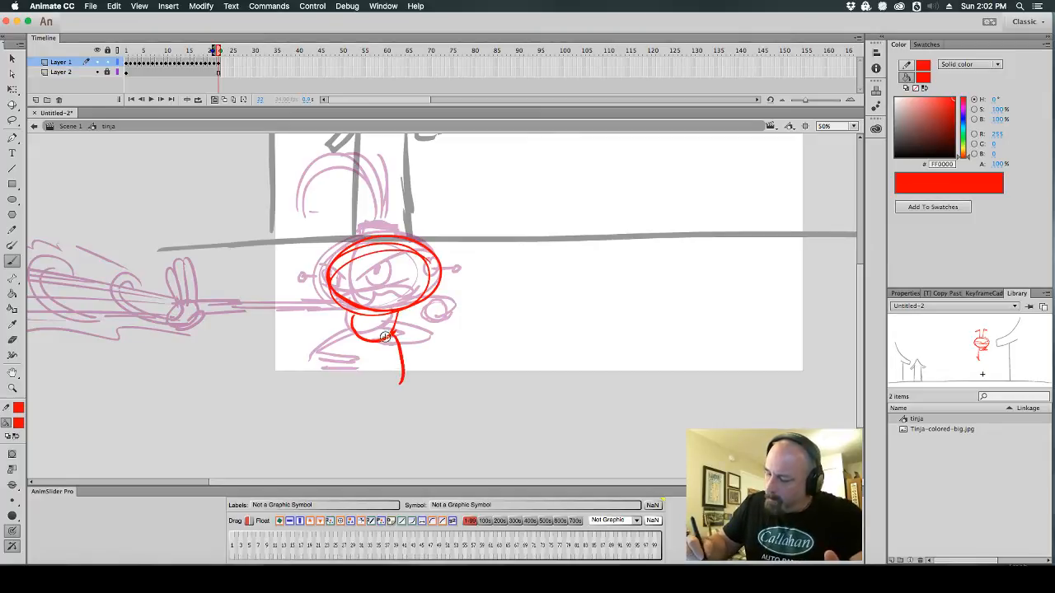
{"action": "mouse_move", "coordinate": [394, 333]}
{"action": "left_mouse_down"}
{"action": "mouse_move", "coordinate": [380, 396]}
{"action": "mouse_move", "coordinate": [431, 376]}
{"action": "left_mouse_up"}
{"action": "mouse_move", "coordinate": [319, 356]}
{"action": "left_mouse_down"}
{"action": "mouse_move", "coordinate": [352, 340]}
{"action": "mouse_move", "coordinate": [330, 361]}
{"action": "mouse_move", "coordinate": [346, 363]}
{"action": "left_mouse_up"}
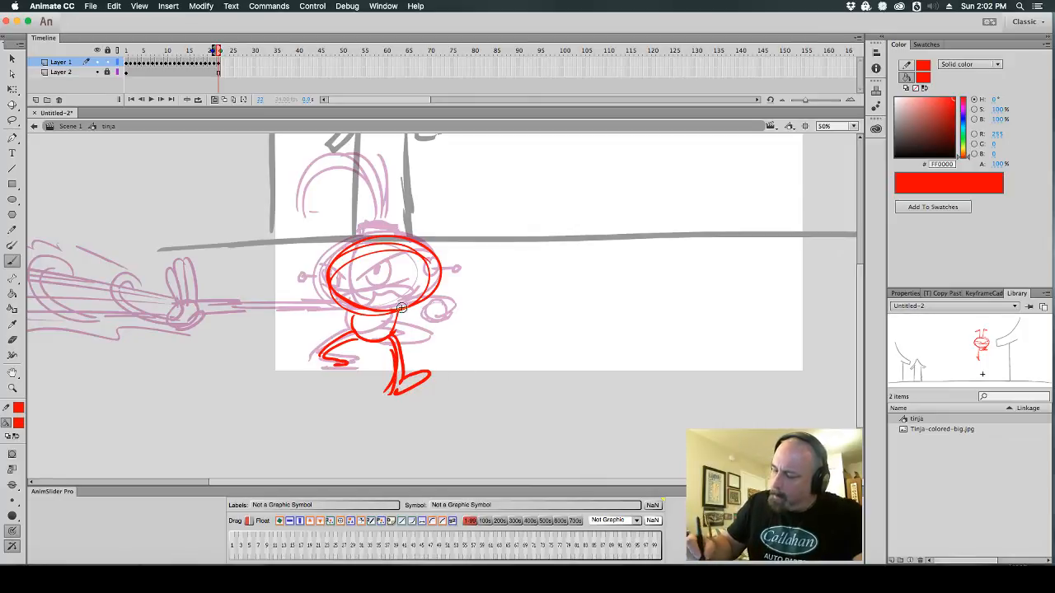
Sketch an arm and hand thrust to the left and add mirrored speed lines extending from the hand
{"action": "mouse_move", "coordinate": [400, 309]}
{"action": "left_mouse_down"}
{"action": "mouse_move", "coordinate": [252, 324]}
{"action": "mouse_move", "coordinate": [265, 296]}
{"action": "mouse_move", "coordinate": [244, 301]}
{"action": "mouse_move", "coordinate": [264, 323]}
{"action": "mouse_move", "coordinate": [290, 291]}
{"action": "mouse_move", "coordinate": [233, 338]}
{"action": "mouse_move", "coordinate": [281, 330]}
{"action": "mouse_move", "coordinate": [487, 380]}
{"action": "left_mouse_up"}
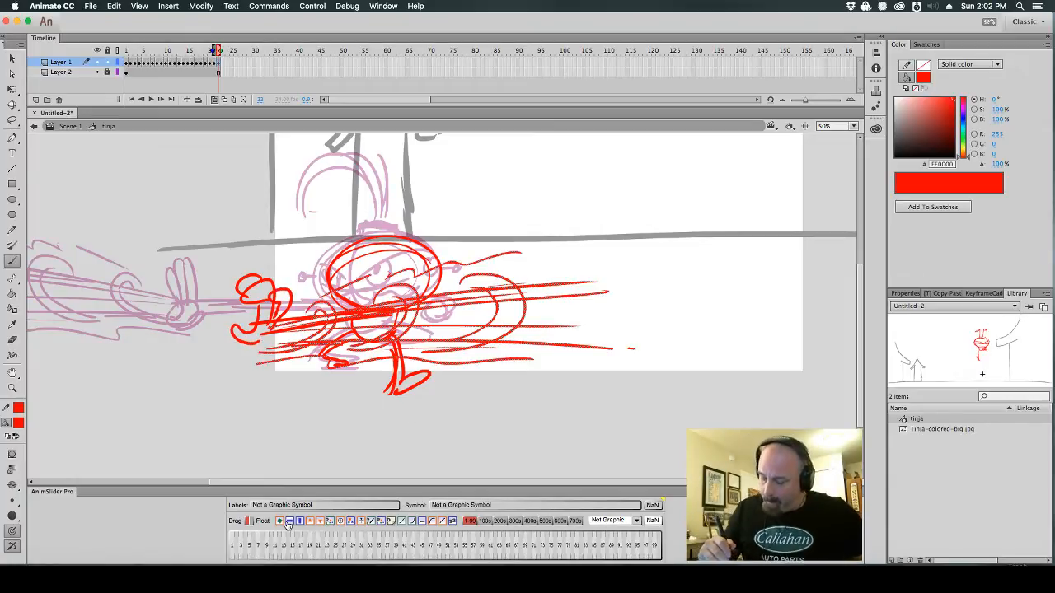
{"action": "mouse_move", "coordinate": [449, 272]}
{"action": "left_mouse_down"}
{"action": "mouse_move", "coordinate": [630, 354]}
{"action": "mouse_move", "coordinate": [260, 327]}
{"action": "left_mouse_up"}
{"action": "left_click", "coordinate": [13, 89]}
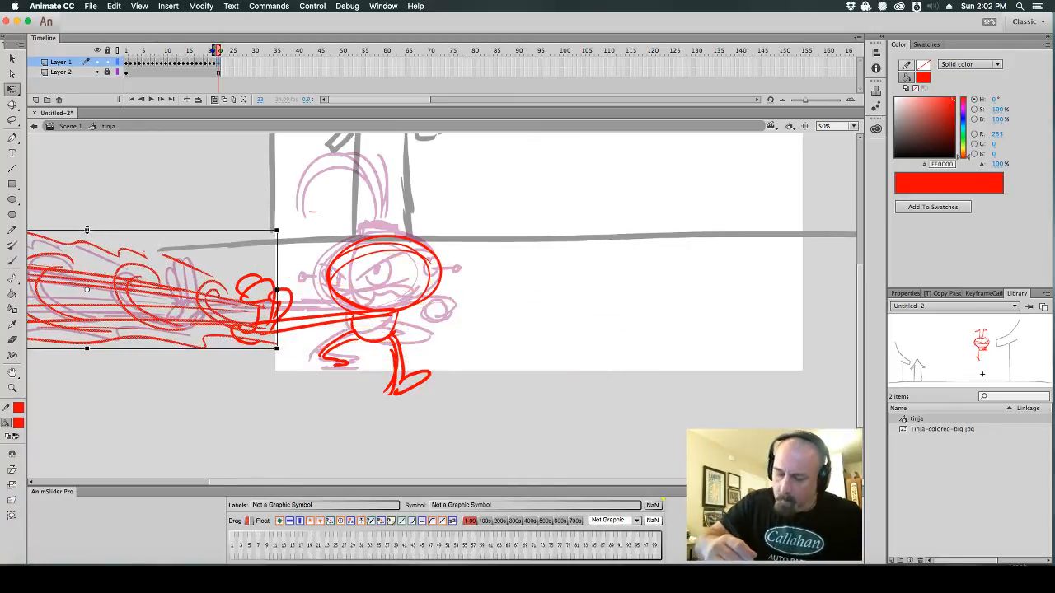
{"action": "left_click", "coordinate": [281, 212]}
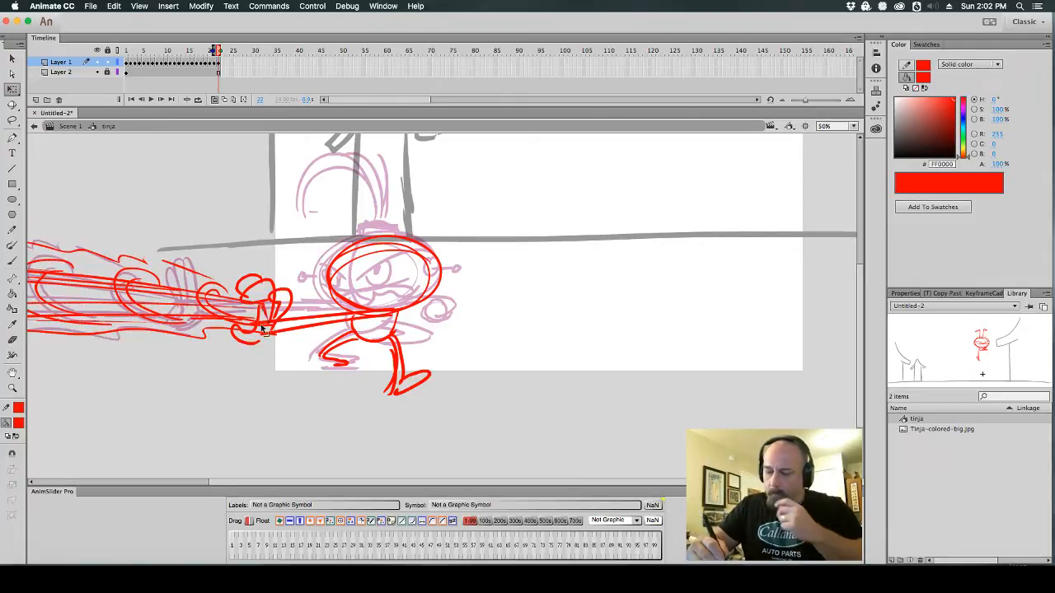
Draw the angry eyes, face details and raised rear arm with an open hand, and turn off onion skinning
{"action": "left_click", "coordinate": [13, 260]}
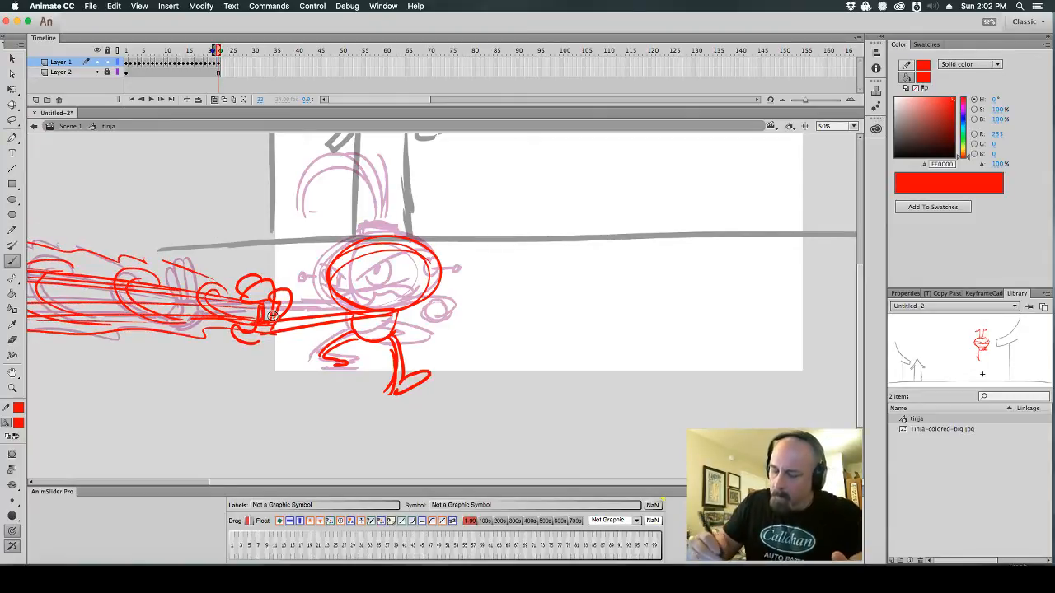
{"action": "mouse_move", "coordinate": [427, 292]}
{"action": "left_mouse_down"}
{"action": "mouse_move", "coordinate": [434, 202]}
{"action": "mouse_move", "coordinate": [412, 160]}
{"action": "mouse_move", "coordinate": [400, 176]}
{"action": "mouse_move", "coordinate": [424, 203]}
{"action": "mouse_move", "coordinate": [412, 216]}
{"action": "mouse_move", "coordinate": [440, 287]}
{"action": "mouse_move", "coordinate": [344, 280]}
{"action": "mouse_move", "coordinate": [347, 302]}
{"action": "left_mouse_up"}
{"action": "mouse_move", "coordinate": [385, 271]}
{"action": "left_mouse_down"}
{"action": "mouse_move", "coordinate": [345, 298]}
{"action": "mouse_move", "coordinate": [336, 285]}
{"action": "left_mouse_up"}
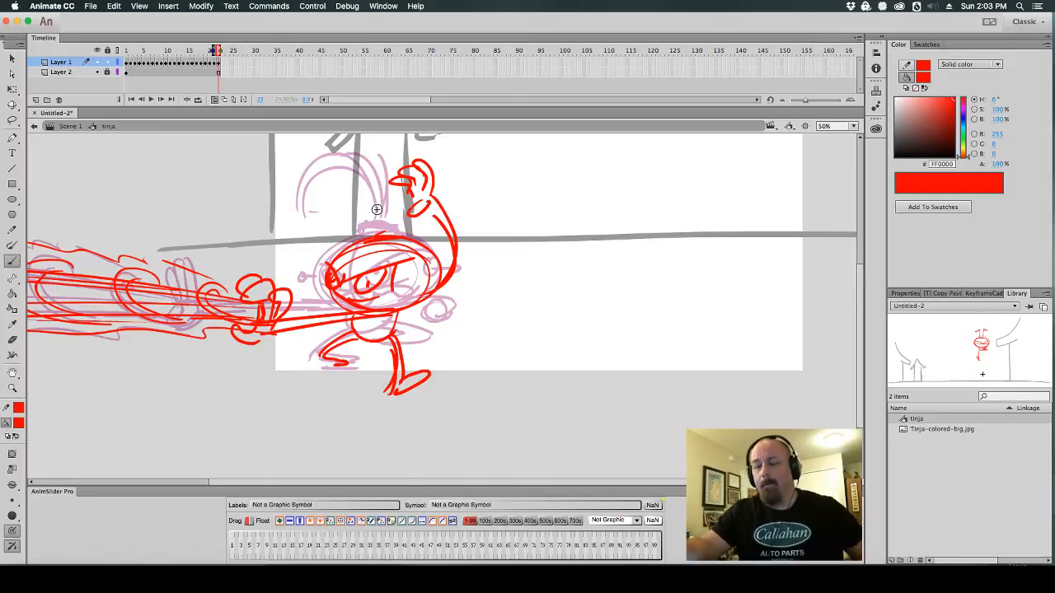
{"action": "left_click", "coordinate": [213, 99]}
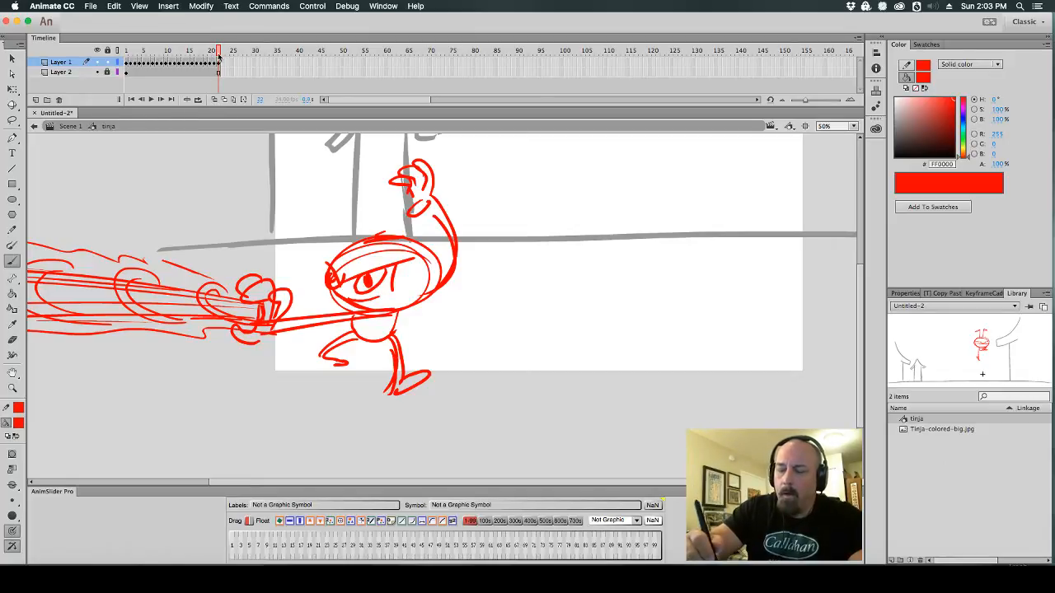
Return from the character symbol to Scene 1 and show the scene at 25% zoom
{"action": "left_click", "coordinate": [70, 126]}
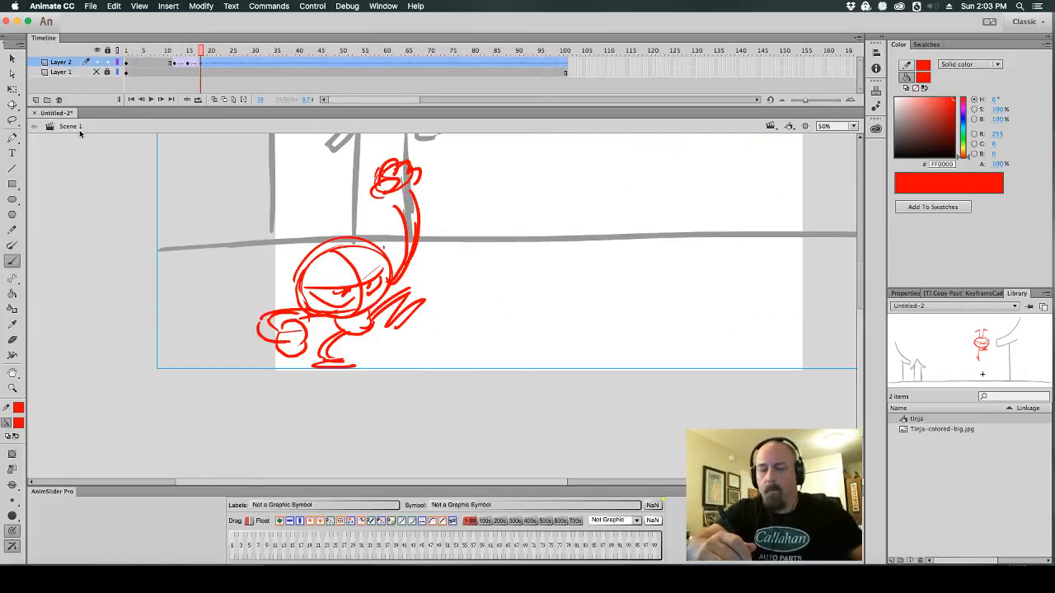
{"action": "key", "text": "super+minus"}
{"action": "left_click_drag", "start_coordinate": [495, 298], "coordinate": [457, 276]}
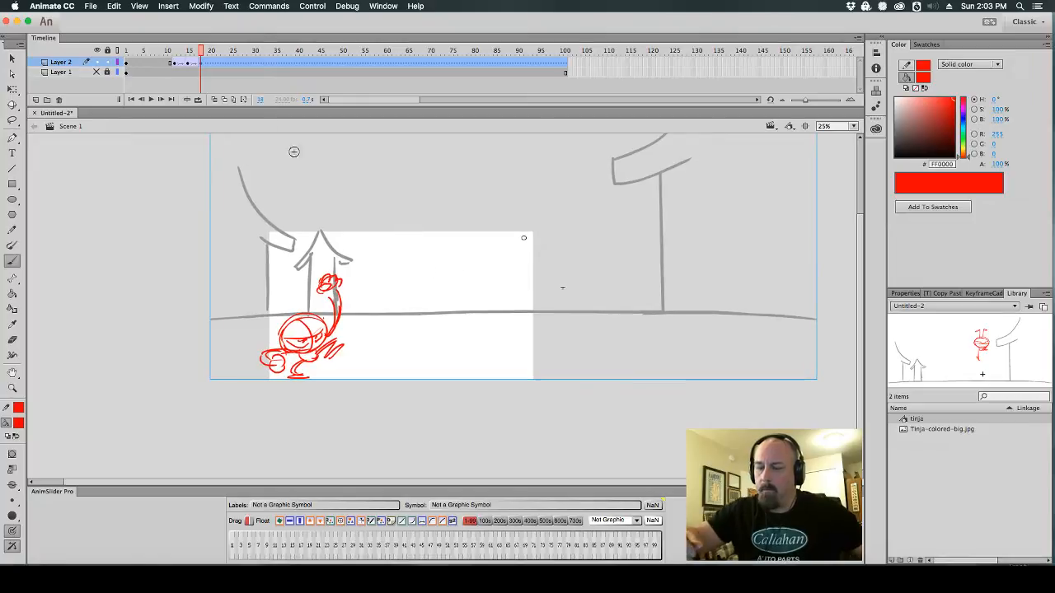
Scrub through Scene 1's opening frames from frame 1 and stop at frame 15 to review the character's motion
{"action": "left_click", "coordinate": [197, 54]}
{"action": "left_click_drag", "start_coordinate": [197, 54], "coordinate": [126, 54]}
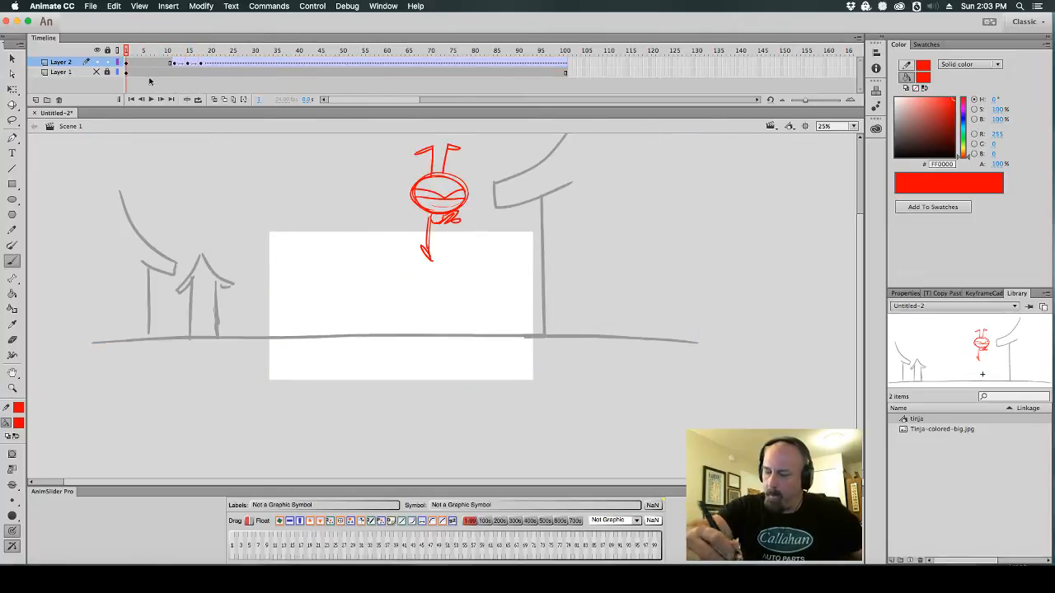
{"action": "key", "text": "super+1"}
{"action": "key", "text": "super+minus"}
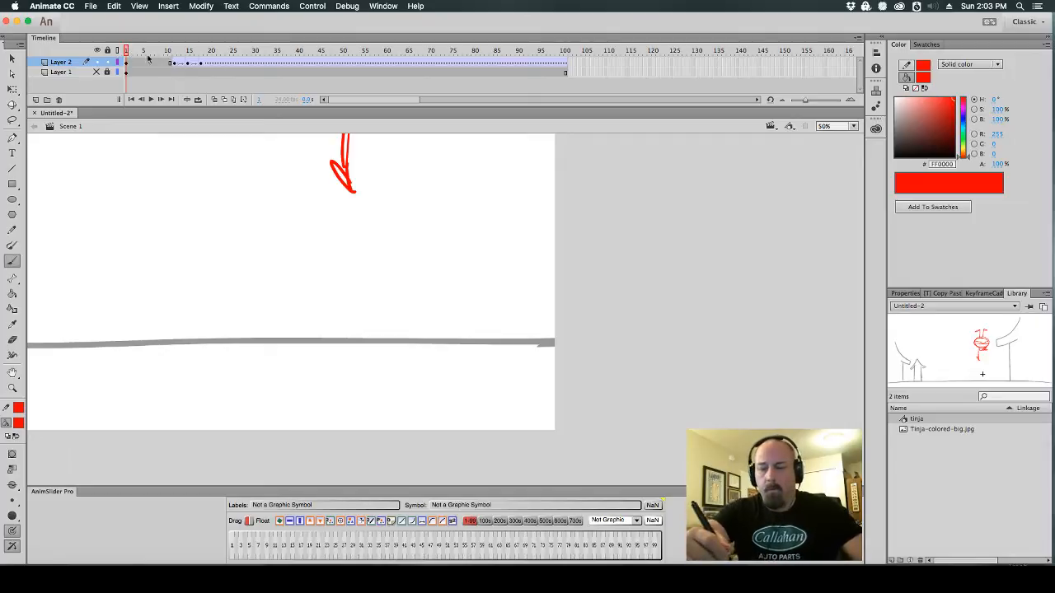
{"action": "left_click_drag", "start_coordinate": [128, 58], "coordinate": [195, 69]}
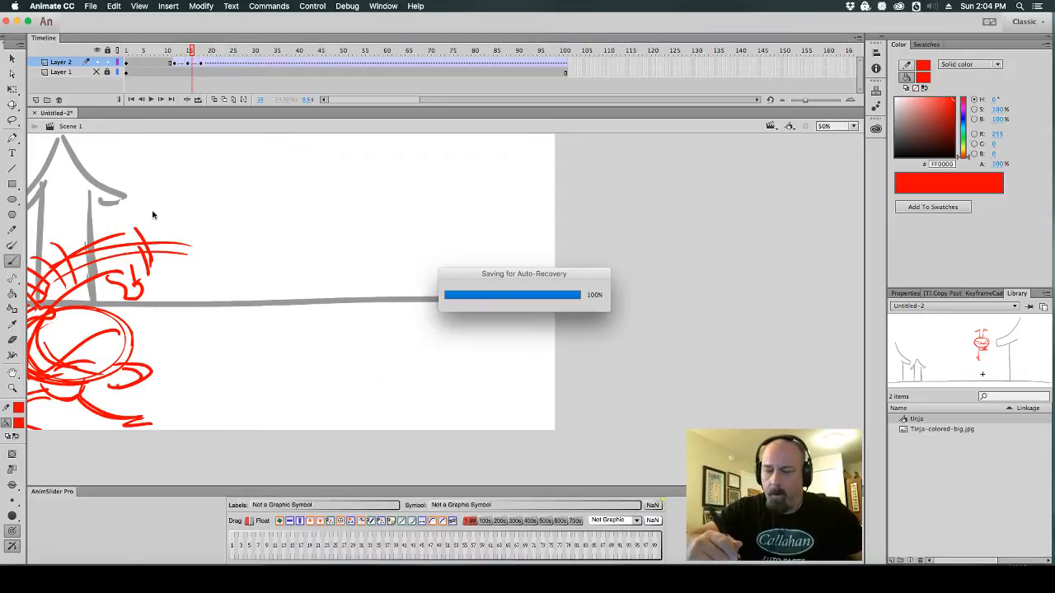
{"action": "left_click", "coordinate": [188, 64]}
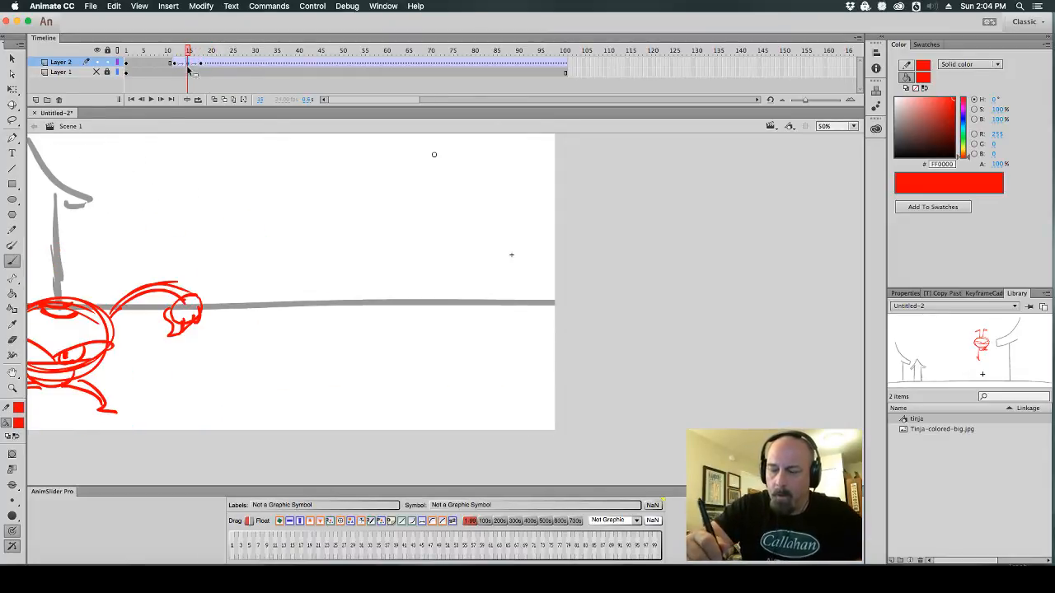
Open the tinja symbol for editing from frame 15 of Scene 1
{"action": "double_click", "coordinate": [183, 296]}
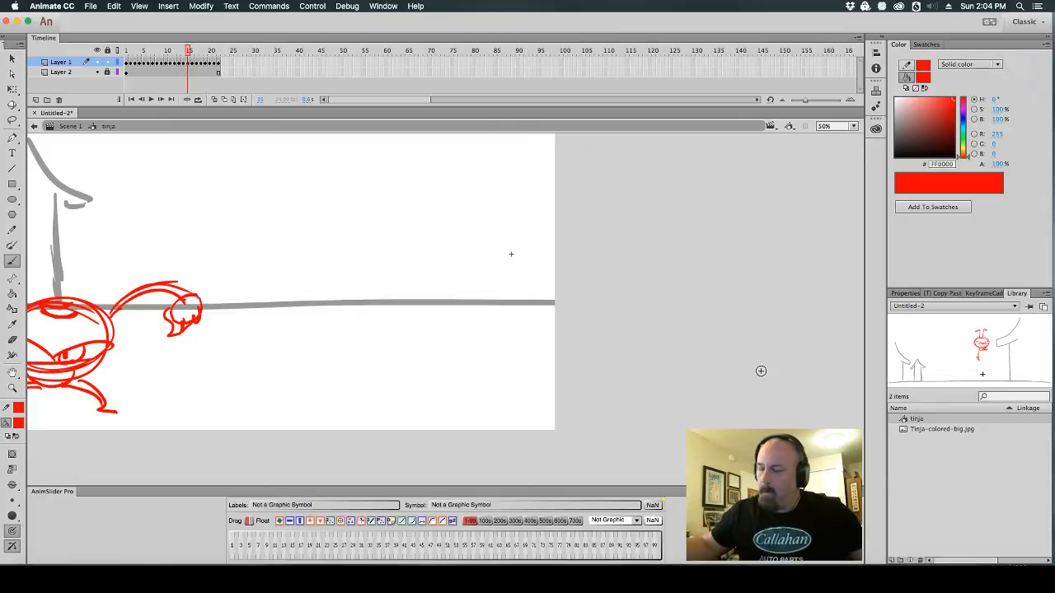
{"action": "key", "text": "shift+super+w"}
{"action": "left_click", "coordinate": [455, 309], "text": "alt+super"}
{"action": "left_click_drag", "start_coordinate": [465, 305], "coordinate": [466, 278]}
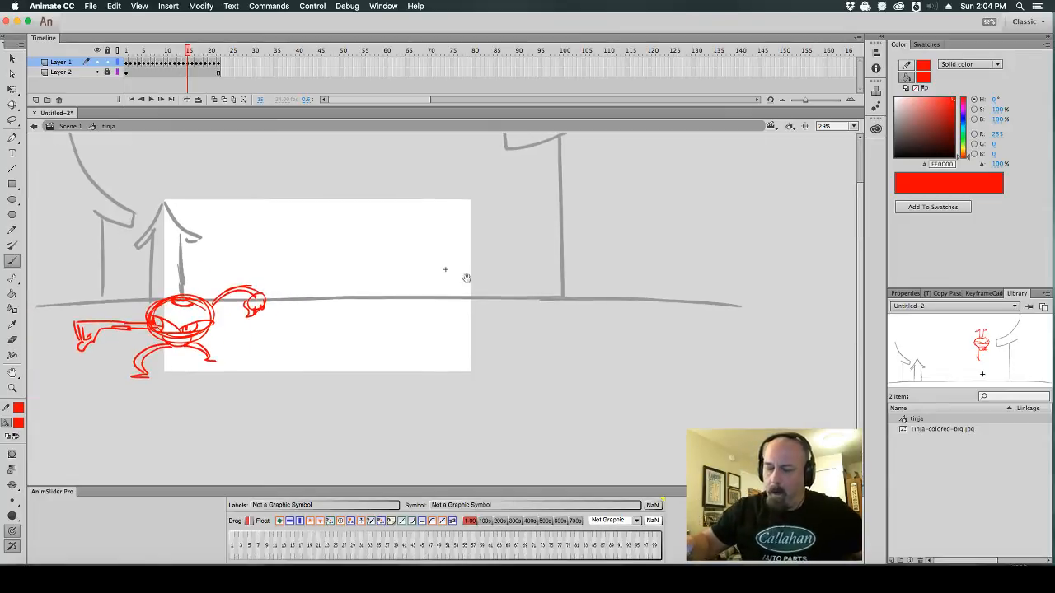
Step forward through the tinja symbol's drawings from frame 1 to frame 22 to examine the whole action
{"action": "left_click_drag", "start_coordinate": [188, 56], "coordinate": [123, 63]}
{"action": "key", "text": "period"}
{"action": "key", "text": "period"}
{"action": "key", "text": "period"}
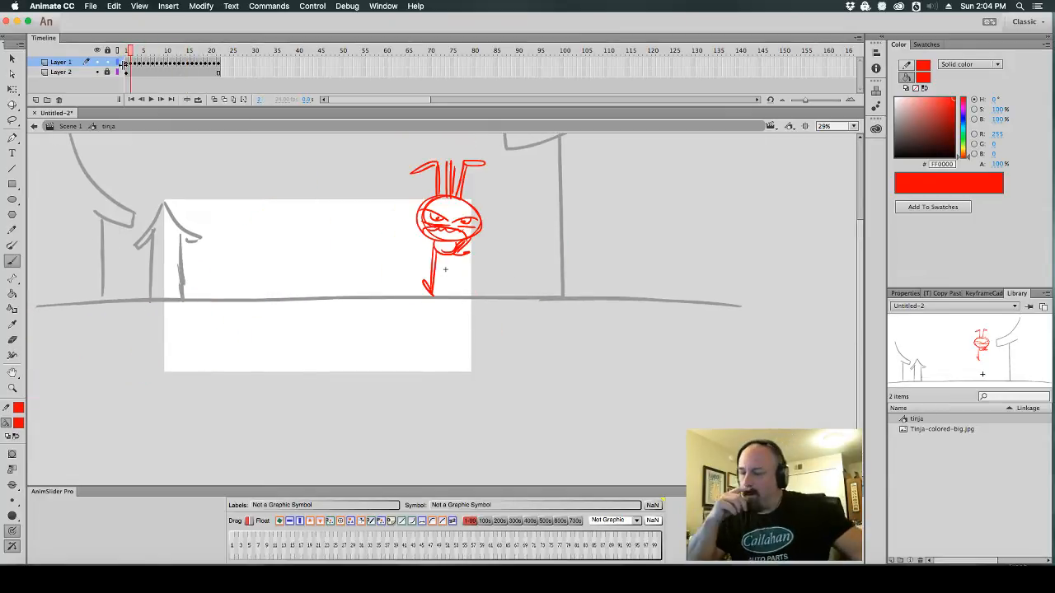
{"action": "key", "text": "period"}
{"action": "key", "text": "period"}
{"action": "key", "text": "period"}
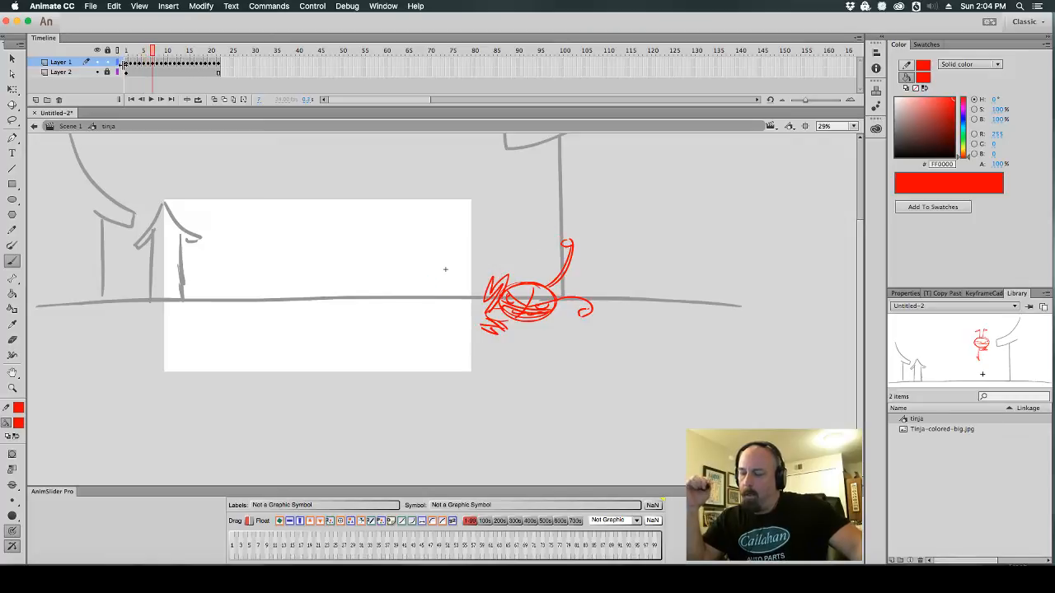
{"action": "key", "text": "period"}
{"action": "key", "text": "period"}
{"action": "key", "text": "period"}
{"action": "key", "text": "period"}
{"action": "key", "text": "period"}
{"action": "key", "text": "period"}
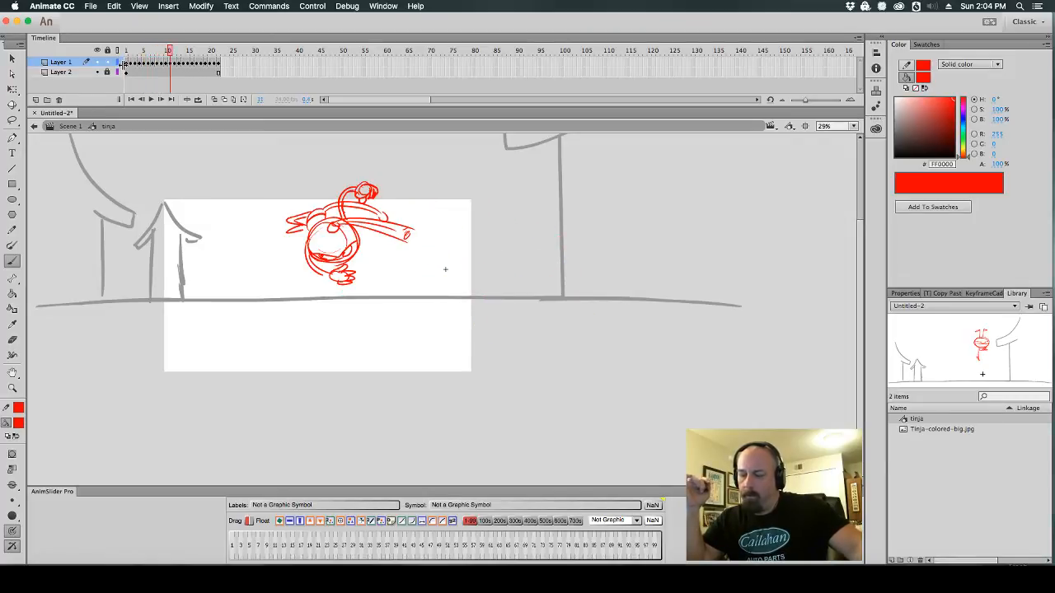
{"action": "key", "text": "period"}
{"action": "key", "text": "period"}
{"action": "key", "text": "period"}
{"action": "key", "text": "period"}
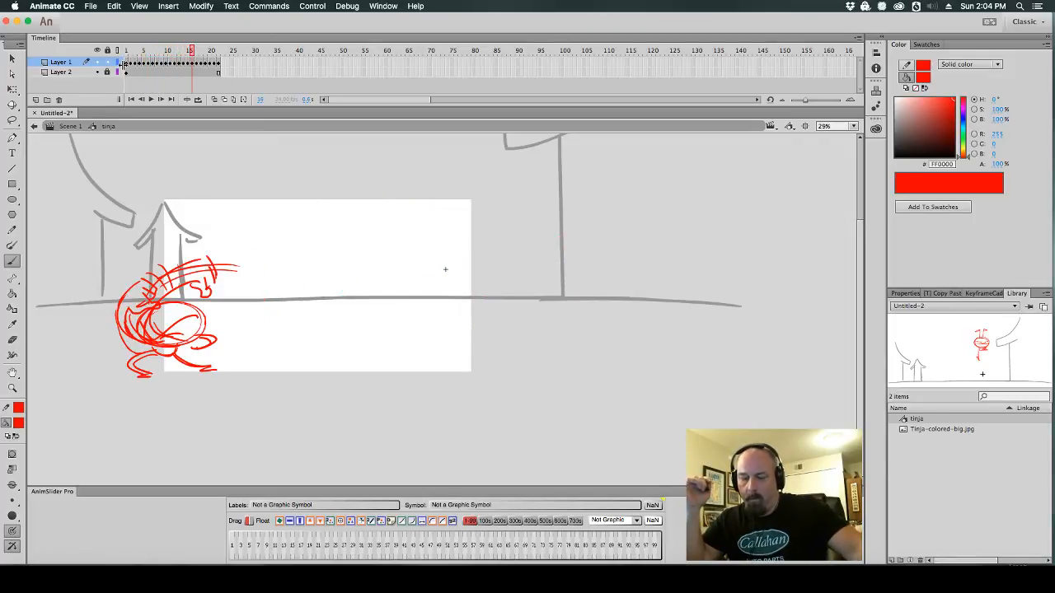
{"action": "key", "text": "period"}
{"action": "key", "text": "period"}
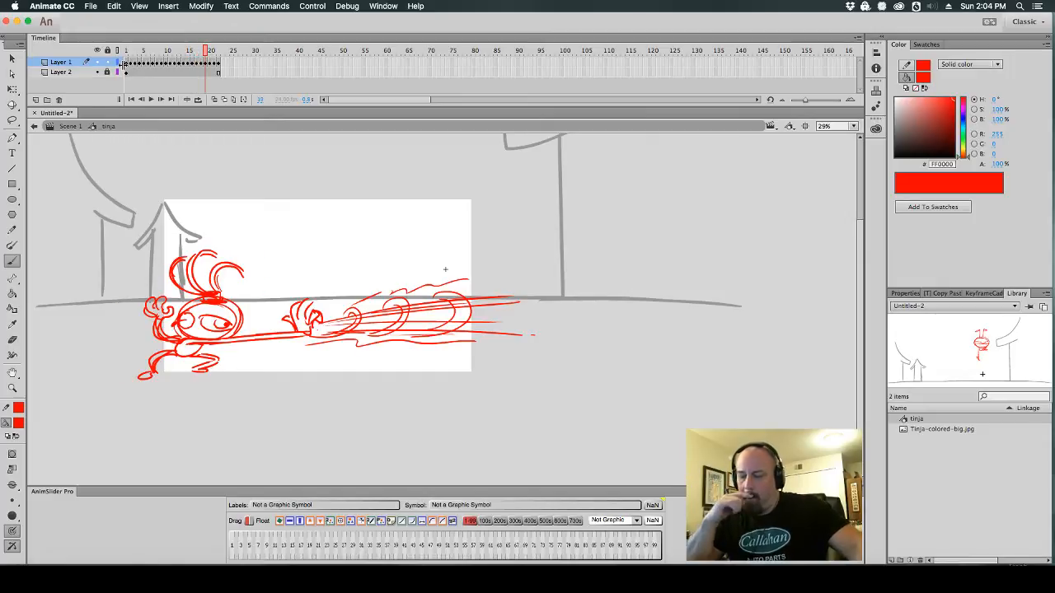
{"action": "key", "text": "period"}
{"action": "left_click_drag", "start_coordinate": [445, 269], "coordinate": [662, 269]}
{"action": "key", "text": "period"}
{"action": "key", "text": "period"}
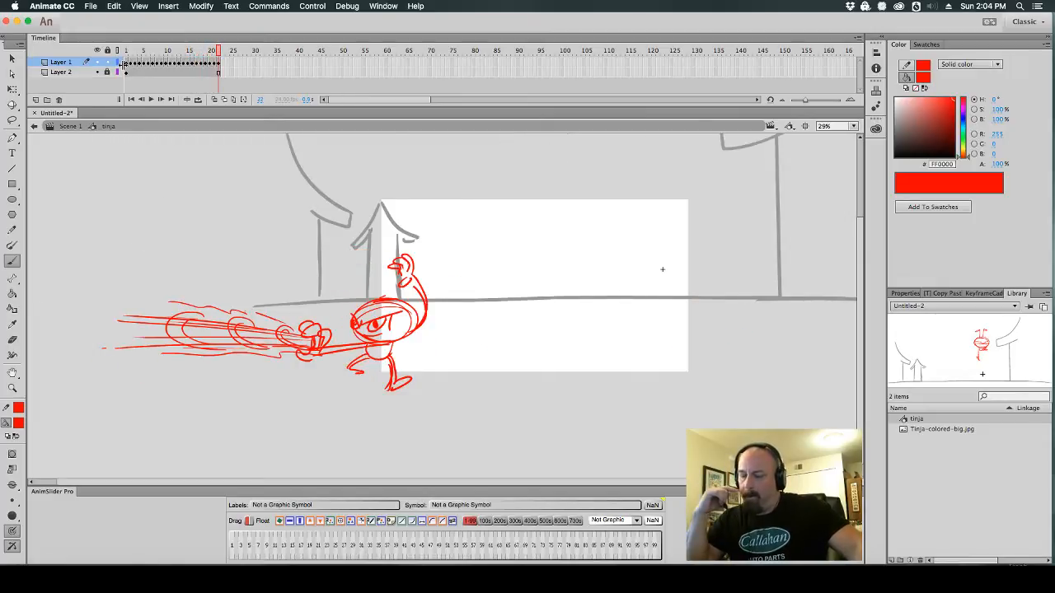
Flip back and forth between frames 21 and 22 to compare the two left-hand strike poses
{"action": "key", "text": "comma"}
{"action": "key", "text": "period"}
{"action": "key", "text": "comma"}
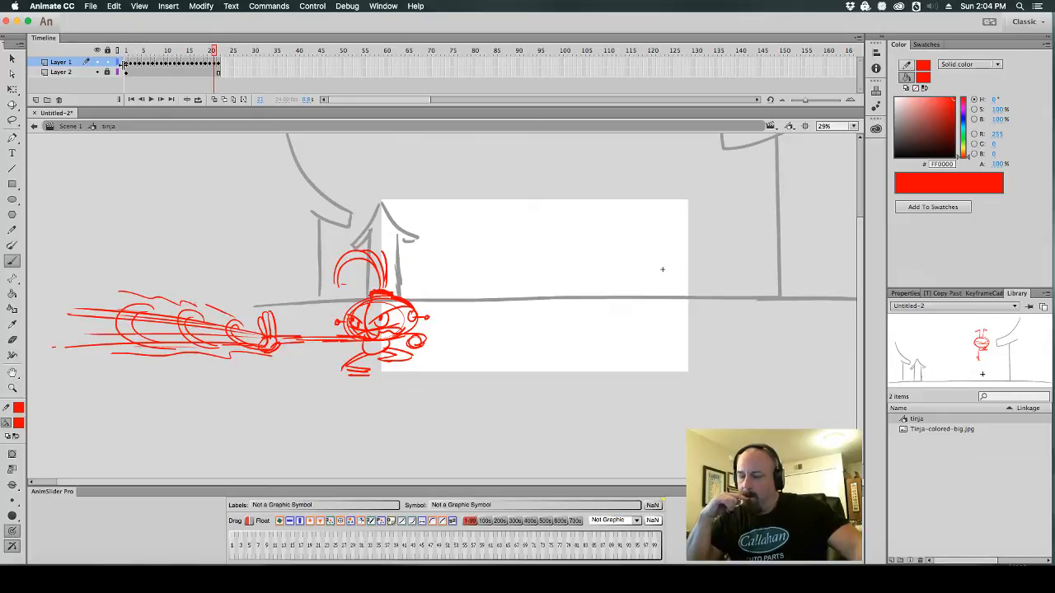
{"action": "key", "text": "period"}
Step backward through the drawings from frame 22 to frame 1 to examine the poses in reverse
{"action": "key", "text": "comma"}
{"action": "key", "text": "comma"}
{"action": "key", "text": "comma"}
{"action": "key", "text": "comma"}
{"action": "key", "text": "comma"}
{"action": "key", "text": "comma"}
{"action": "key", "text": "comma"}
{"action": "key", "text": "comma"}
{"action": "key", "text": "comma"}
{"action": "key", "text": "comma"}
{"action": "key", "text": "comma"}
{"action": "key", "text": "comma"}
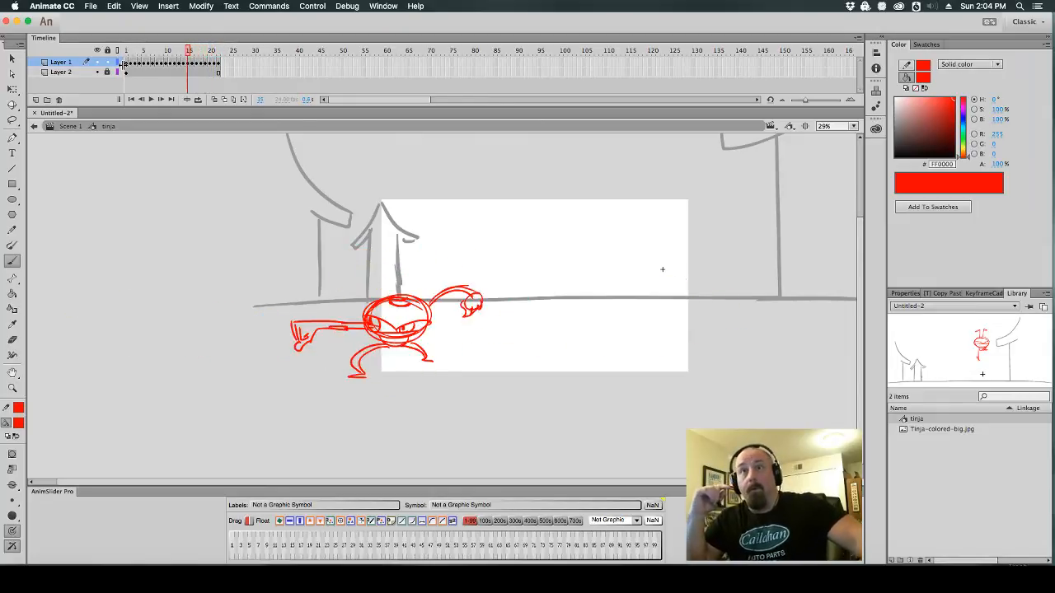
{"action": "key", "text": "comma"}
{"action": "key", "text": "comma"}
{"action": "key", "text": "comma"}
{"action": "key", "text": "comma"}
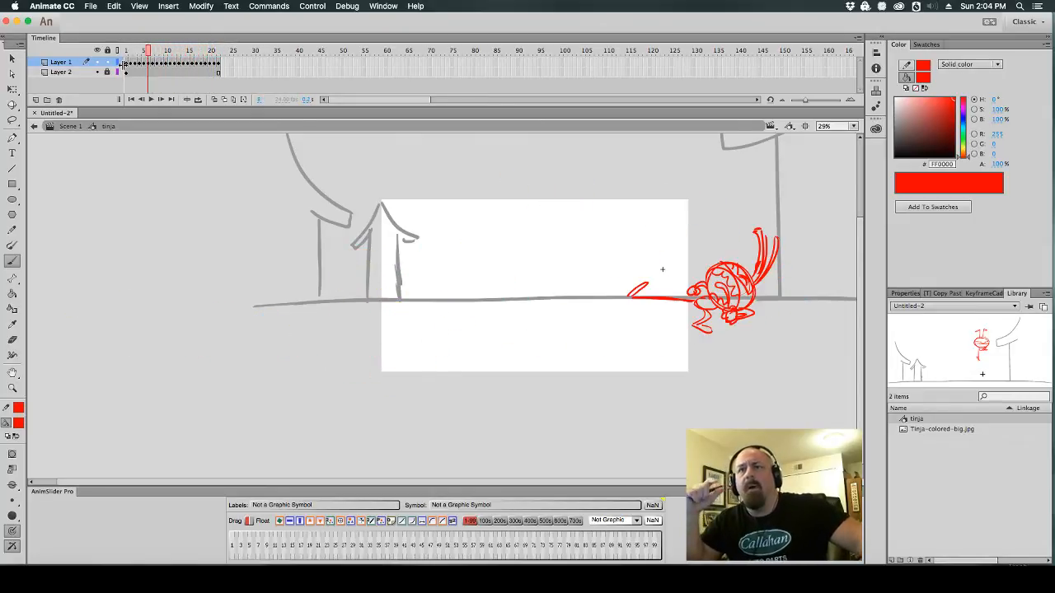
{"action": "key", "text": "comma"}
{"action": "key", "text": "comma"}
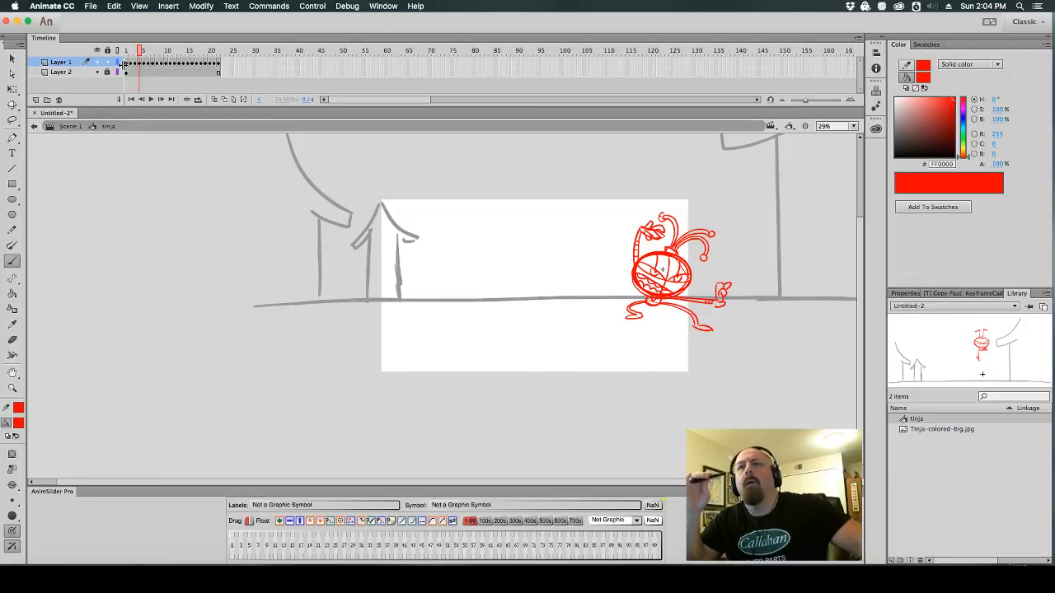
{"action": "key", "text": "comma"}
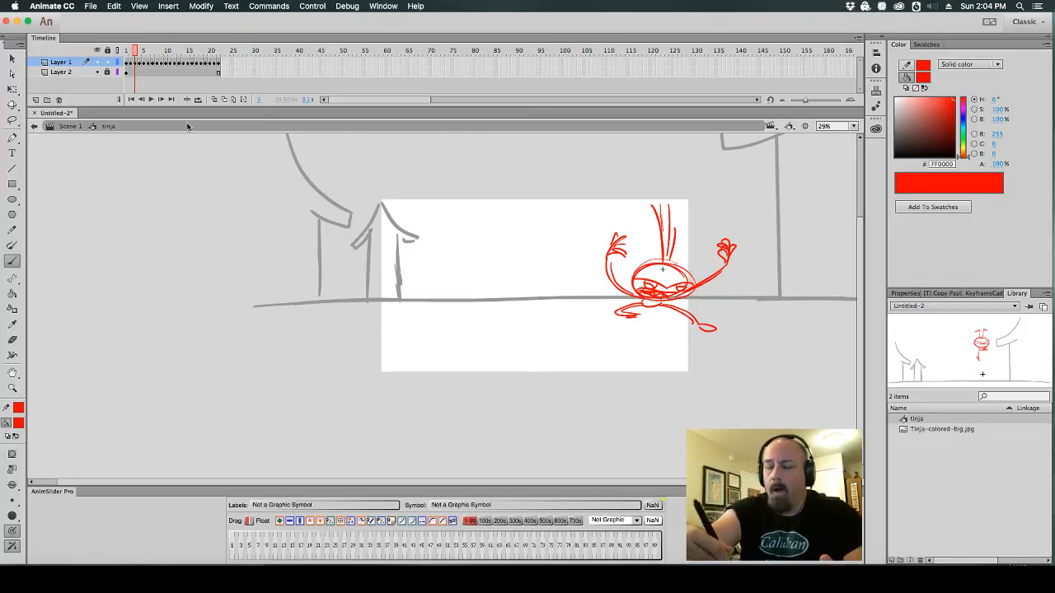
{"action": "left_click", "coordinate": [340, 233]}
{"action": "key", "text": "comma"}
{"action": "key", "text": "comma"}
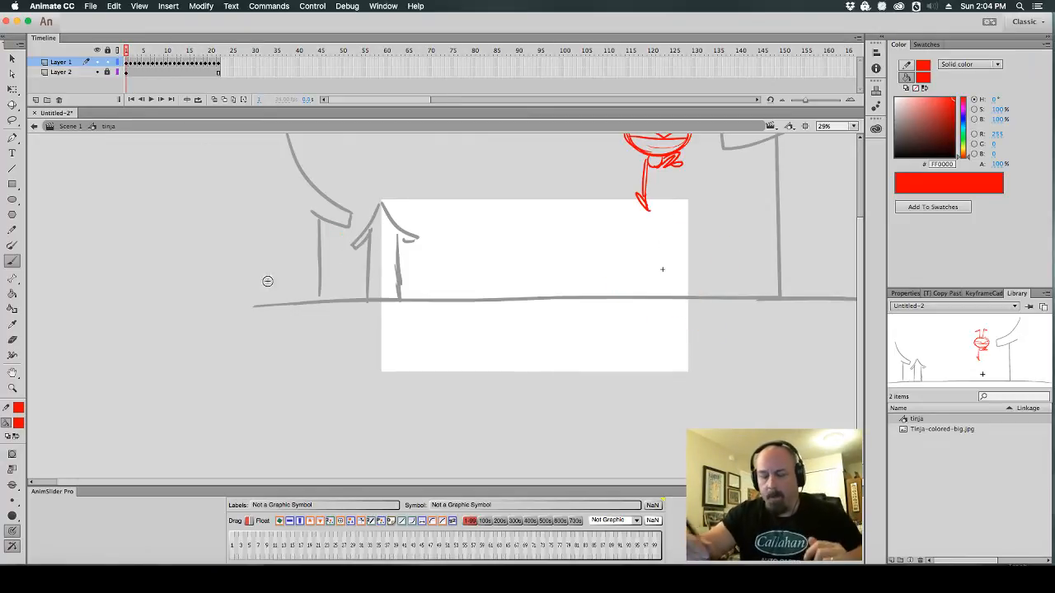
Try a rough oval in black (#000000) beside the huts on frame 1, and undo it
{"action": "left_click", "coordinate": [18, 423]}
{"action": "left_click", "coordinate": [55, 458]}
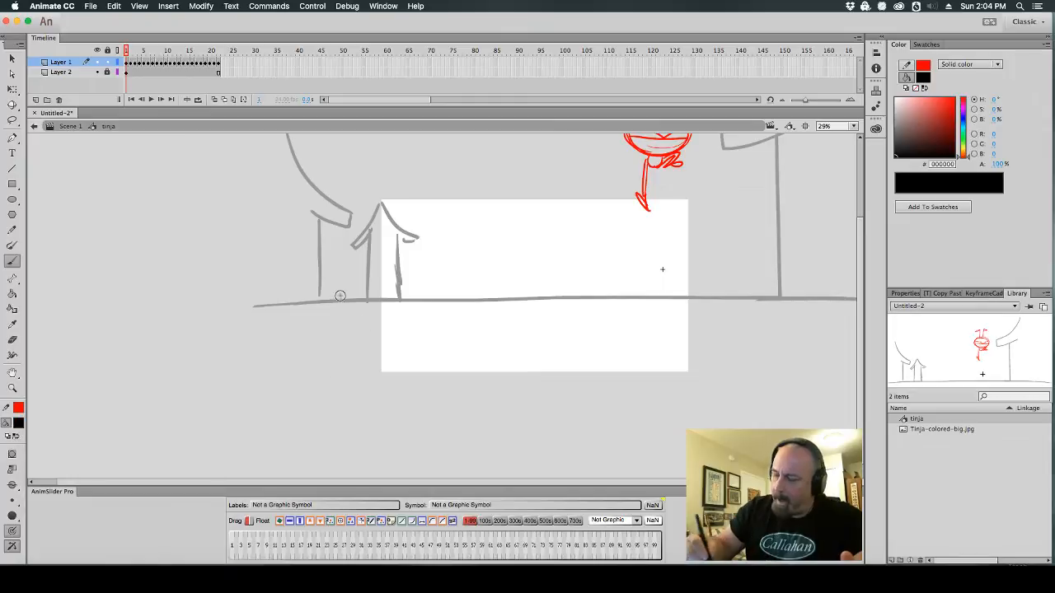
{"action": "mouse_move", "coordinate": [341, 294]}
{"action": "left_mouse_down"}
{"action": "mouse_move", "coordinate": [377, 346]}
{"action": "mouse_move", "coordinate": [330, 285]}
{"action": "mouse_move", "coordinate": [272, 346]}
{"action": "left_mouse_up"}
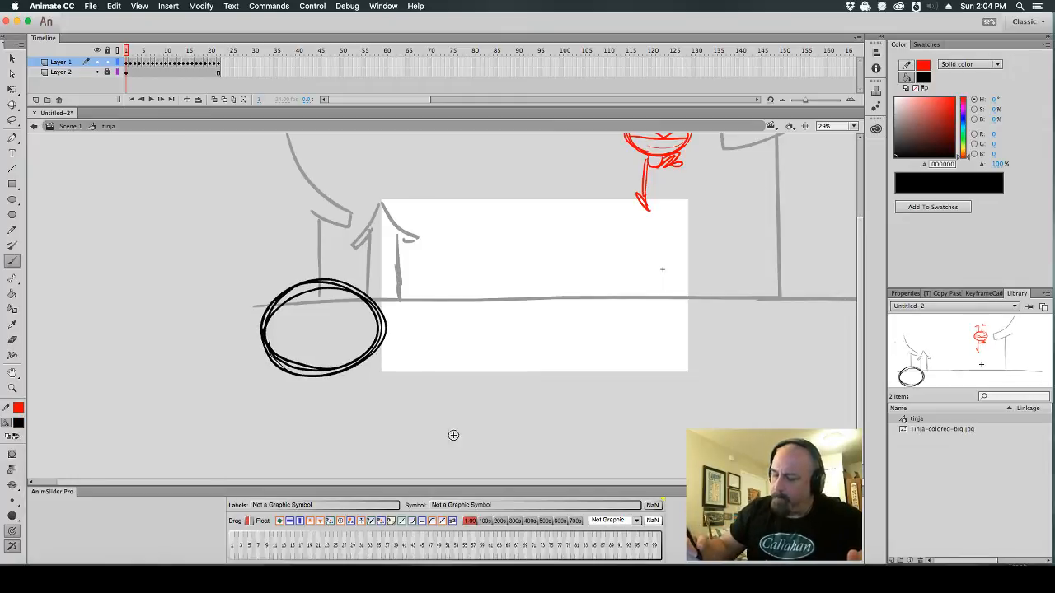
{"action": "key", "text": "super+z"}
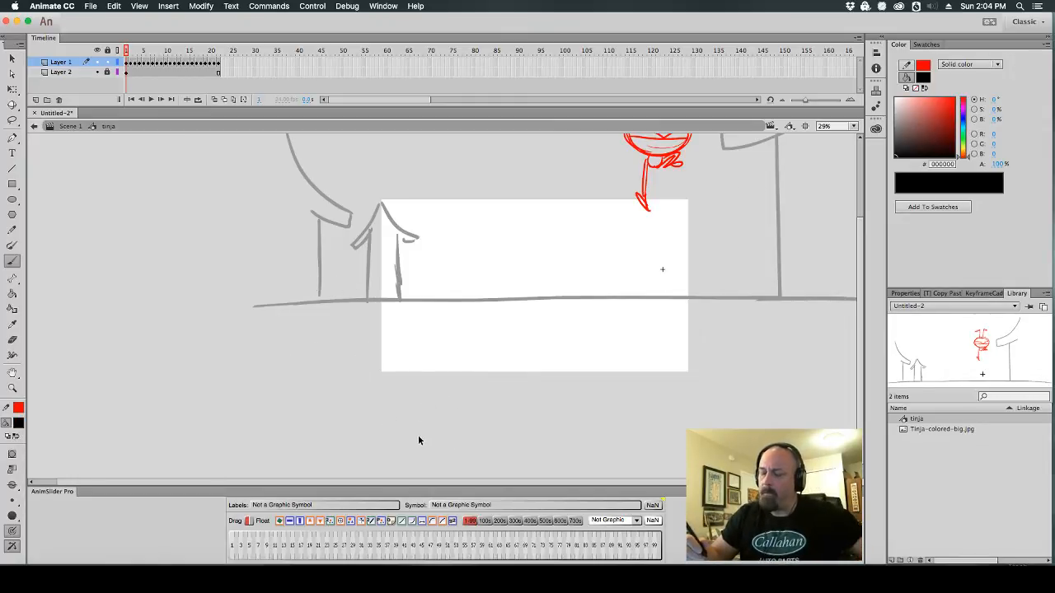
Try a rough oval in light blue (#99CCFF) beside the huts, undo it and restore the red (#FF0000) fill
{"action": "scroll", "coordinate": [412, 454], "scroll_direction": "up", "scroll_amount": 2}
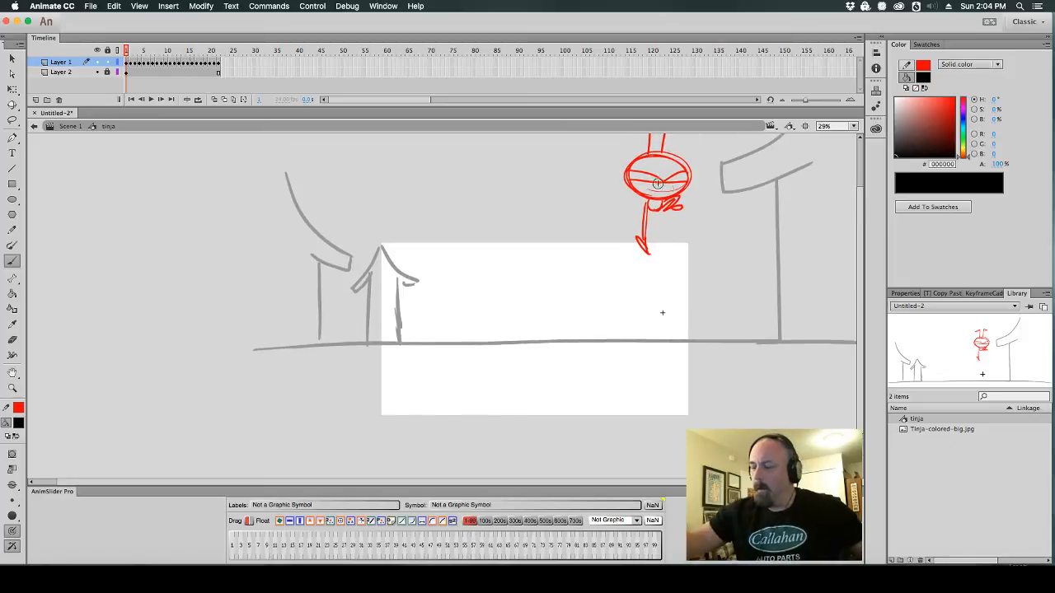
{"action": "left_click", "coordinate": [18, 424]}
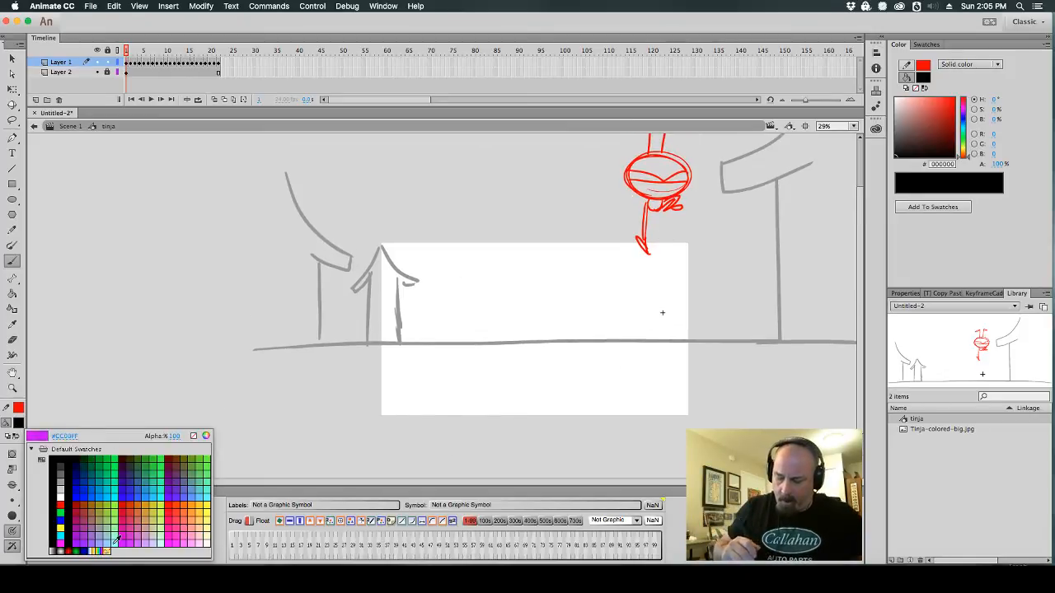
{"action": "left_click", "coordinate": [115, 537]}
{"action": "mouse_move", "coordinate": [268, 271]}
{"action": "left_mouse_down"}
{"action": "mouse_move", "coordinate": [239, 304]}
{"action": "mouse_move", "coordinate": [247, 321]}
{"action": "left_mouse_up"}
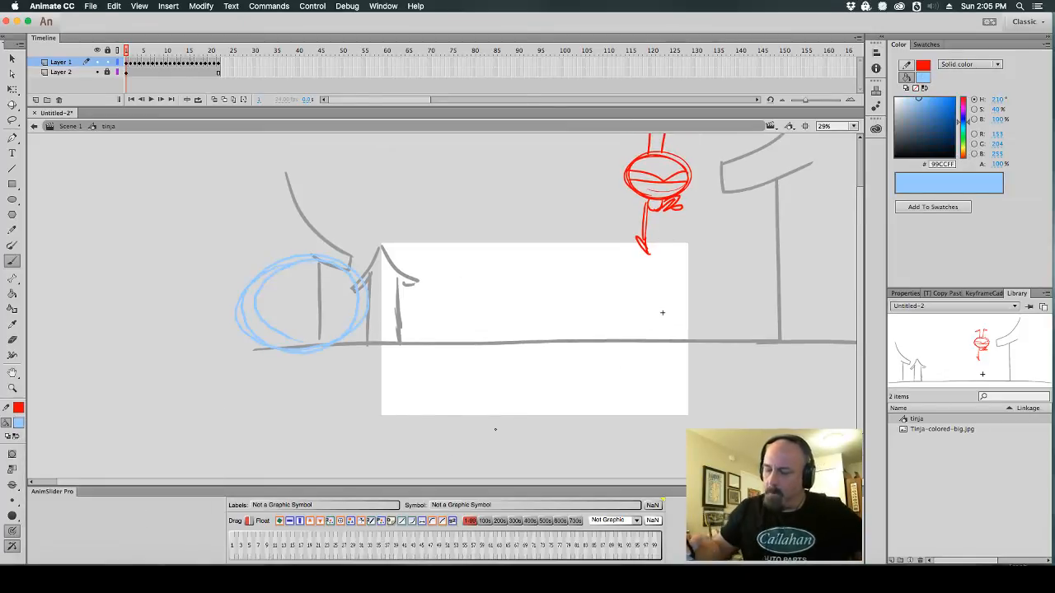
{"action": "key", "text": "super+z"}
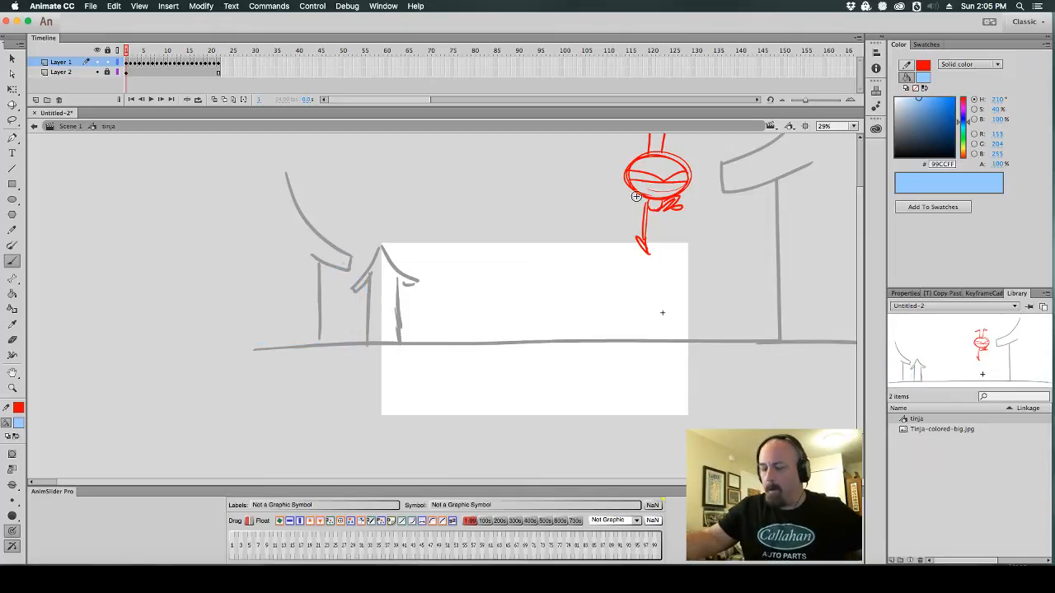
{"action": "left_click", "coordinate": [18, 424]}
{"action": "left_click", "coordinate": [65, 514]}
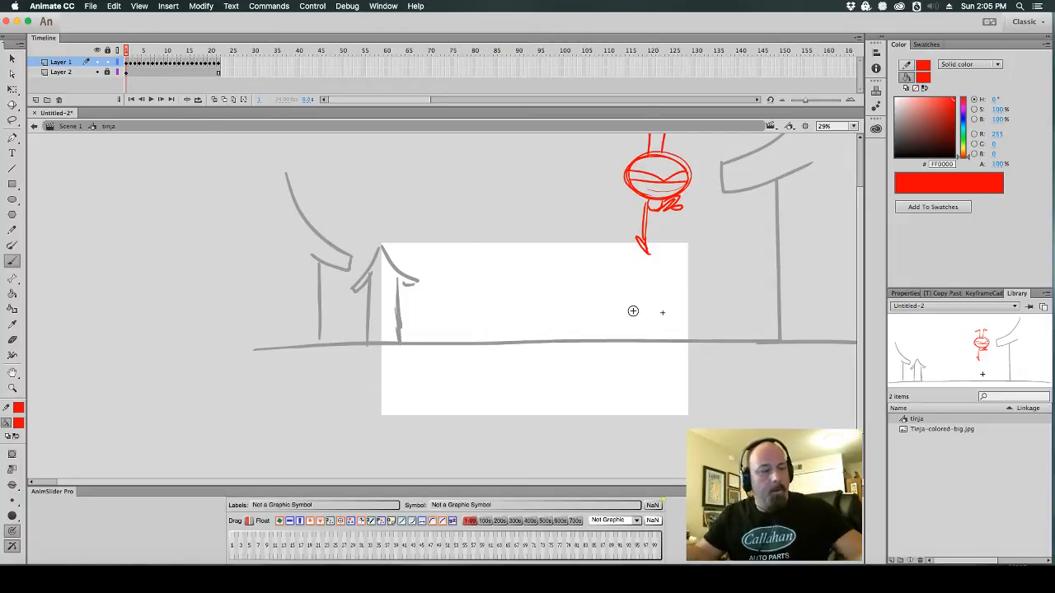
Go to frame 9 and add a short red brush stroke inside the character's head
{"action": "key", "text": "Return"}
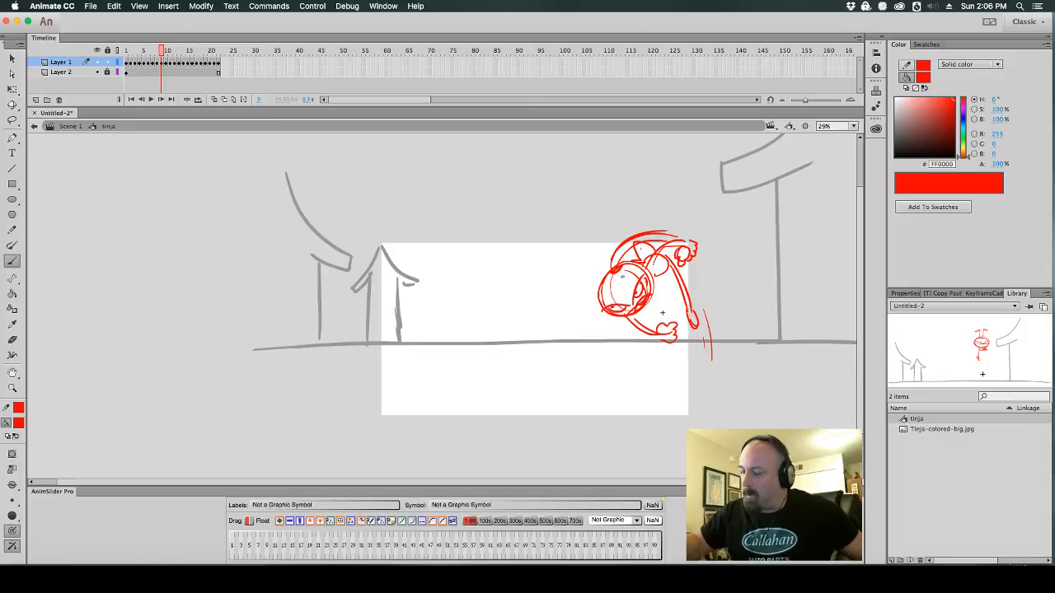
{"action": "left_click", "coordinate": [639, 280], "text": "ctrl"}
{"action": "scroll", "coordinate": [639, 280], "scroll_direction": "down", "scroll_amount": 3}
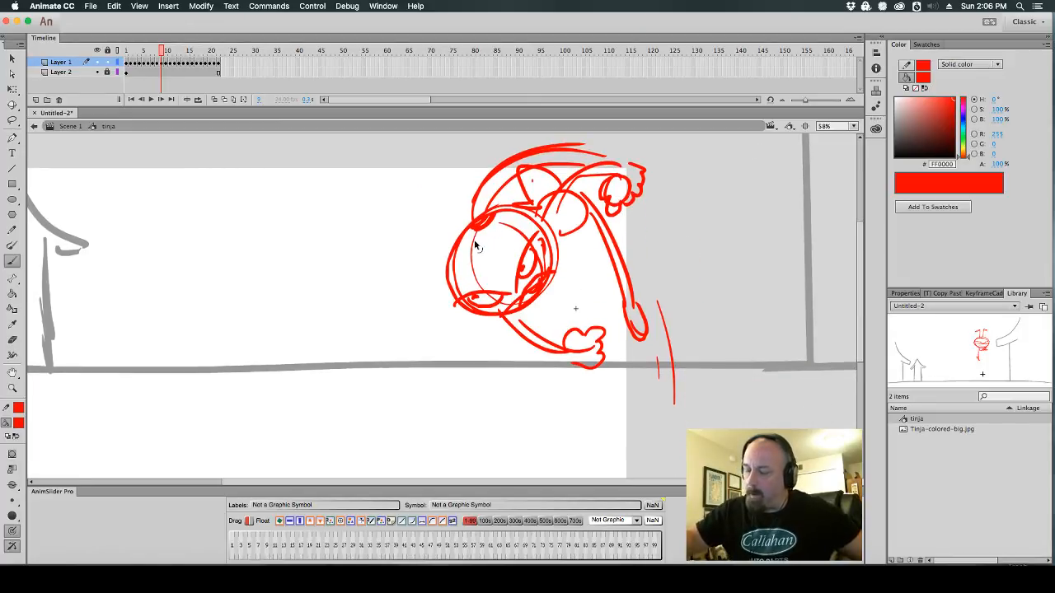
{"action": "left_click_drag", "start_coordinate": [511, 258], "coordinate": [521, 262]}
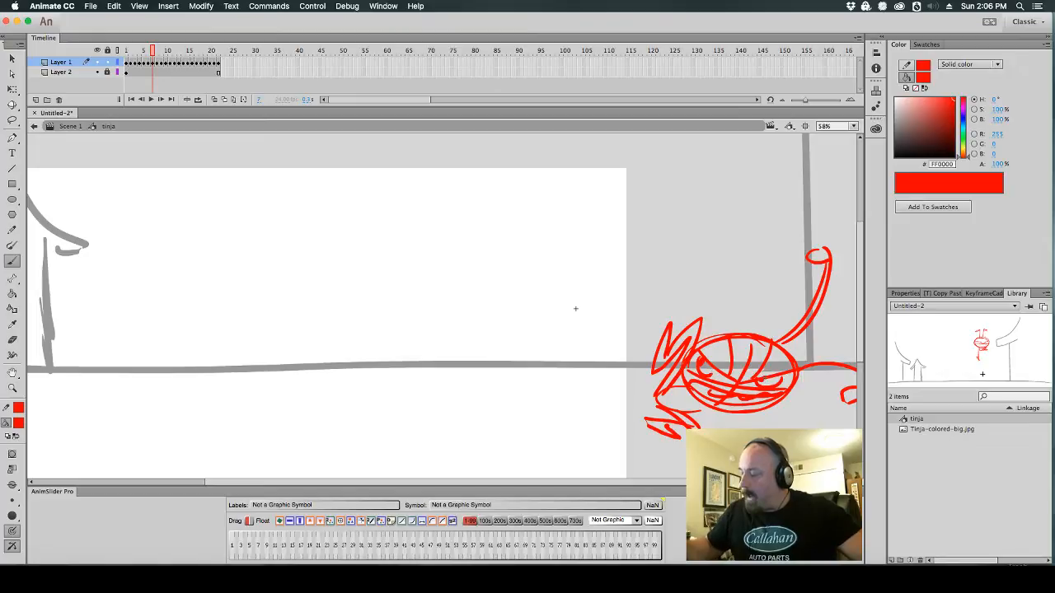
Compare frame 7 with frame 6 and sketch the trailing hair strands behind the head on frame 7
{"action": "key", "text": "."}
{"action": "key", "text": "comma"}
{"action": "key", "text": "comma"}
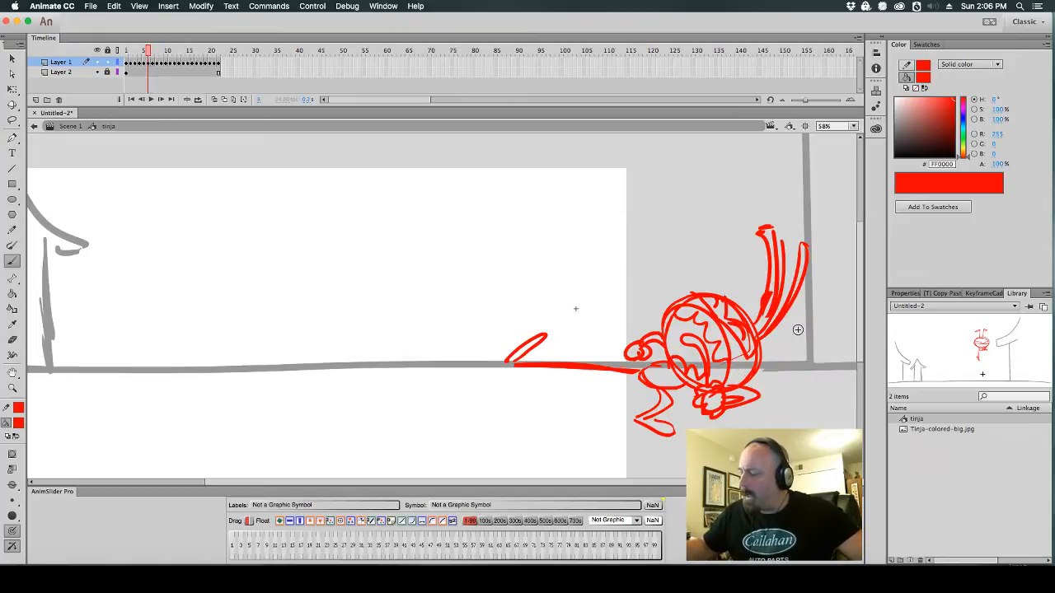
{"action": "key", "text": "period"}
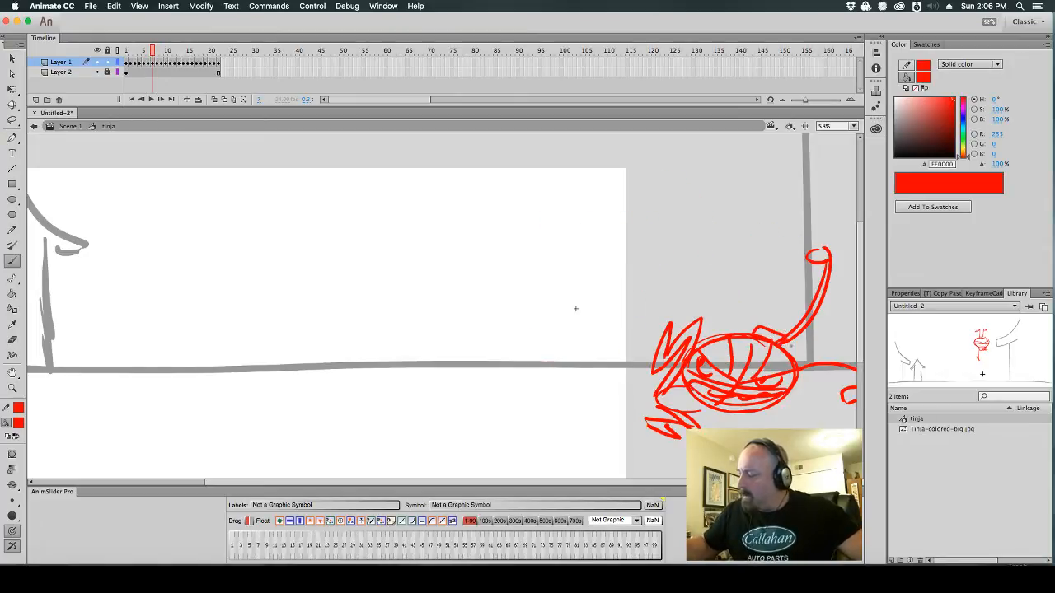
{"action": "left_click_drag", "start_coordinate": [760, 328], "coordinate": [839, 298]}
{"action": "mouse_move", "coordinate": [799, 338]}
{"action": "left_mouse_down"}
{"action": "mouse_move", "coordinate": [844, 301]}
{"action": "mouse_move", "coordinate": [846, 322]}
{"action": "mouse_move", "coordinate": [849, 310]}
{"action": "left_mouse_up"}
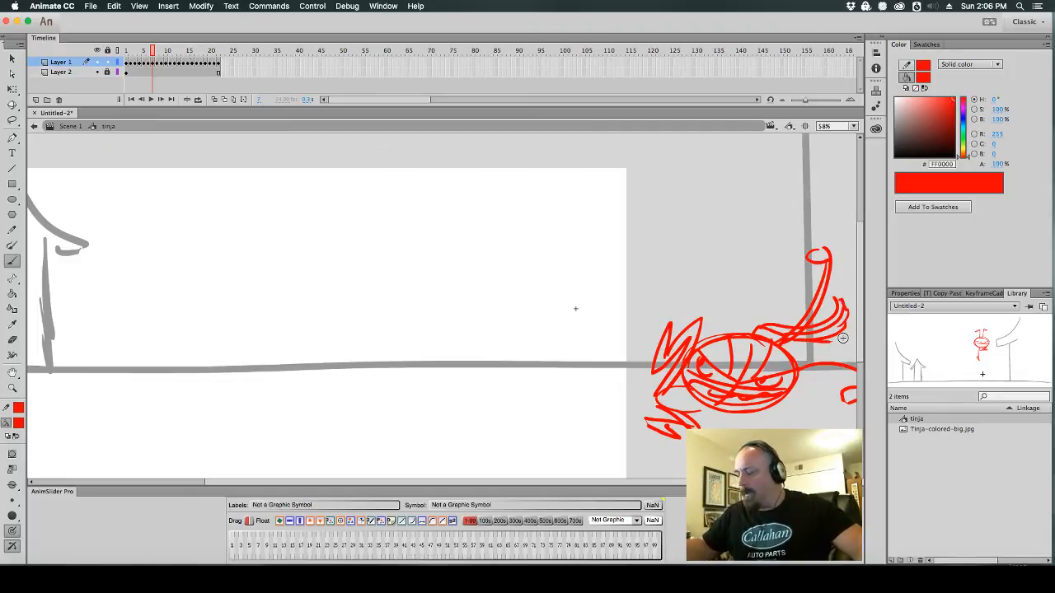
Advance to frame 12 and sketch a curved red contour line inside the character's head
{"action": "key", "text": "period"}
{"action": "key", "text": "period"}
{"action": "key", "text": "period"}
{"action": "key", "text": "period"}
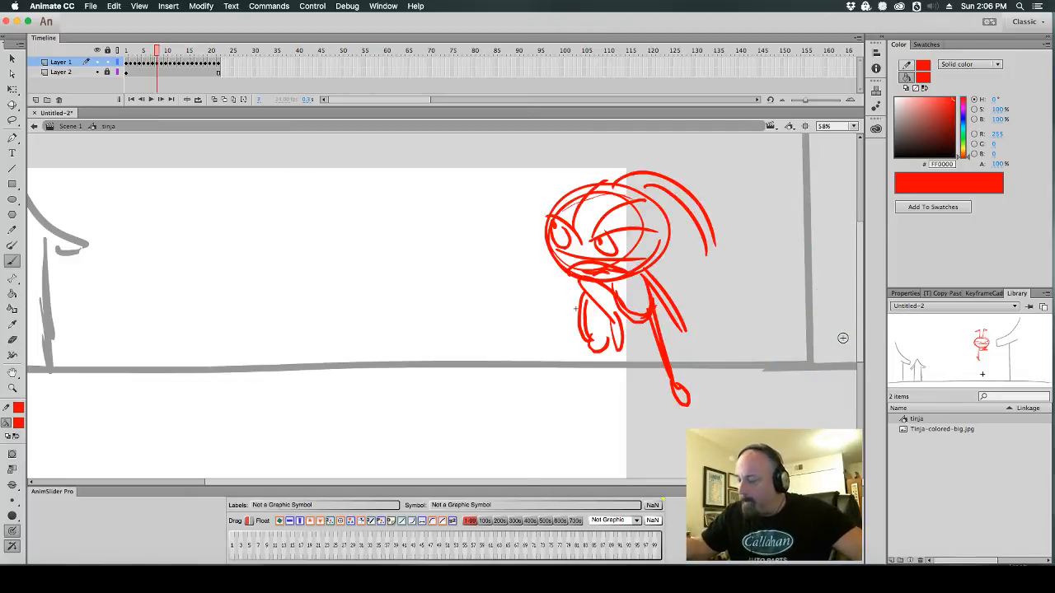
{"action": "key", "text": "period"}
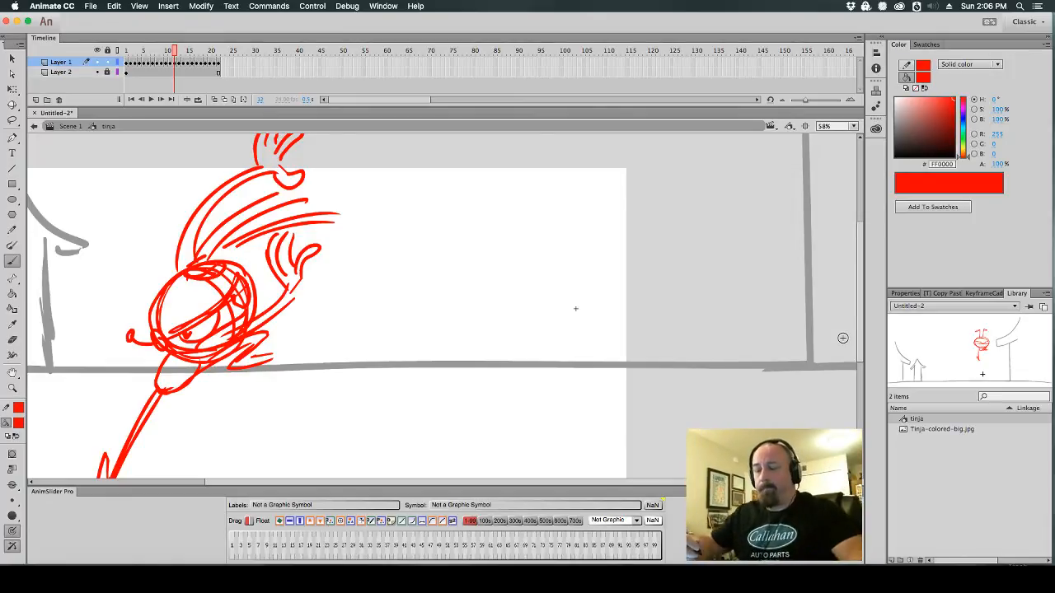
{"action": "left_click_drag", "start_coordinate": [171, 290], "coordinate": [215, 305]}
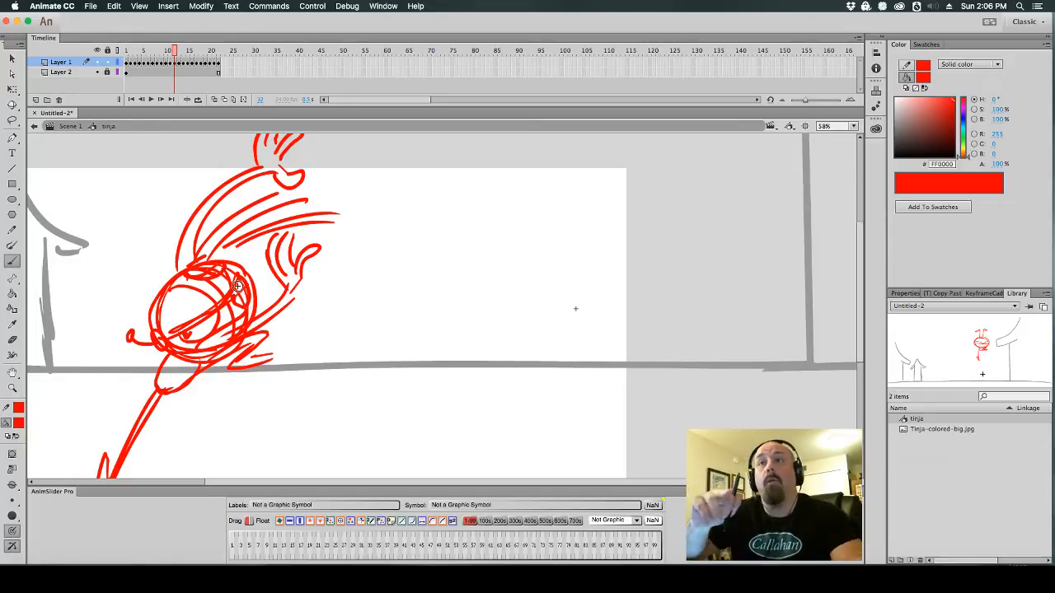
Add a curved red brush stroke across the lower part of the character's head on frame 12
{"action": "left_click_drag", "start_coordinate": [400, 299], "coordinate": [558, 236]}
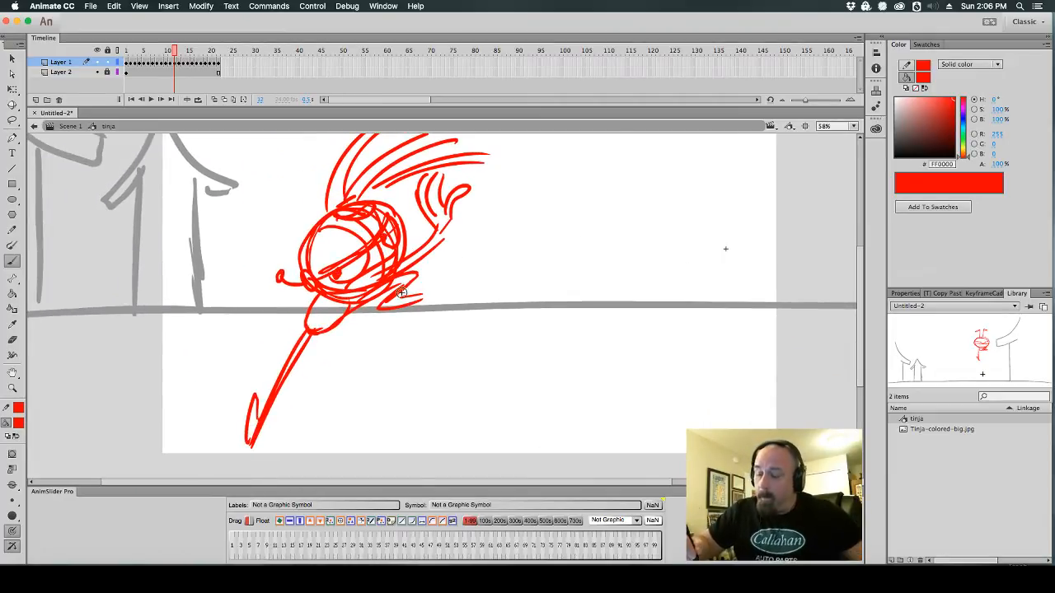
{"action": "left_click_drag", "start_coordinate": [348, 282], "coordinate": [410, 259]}
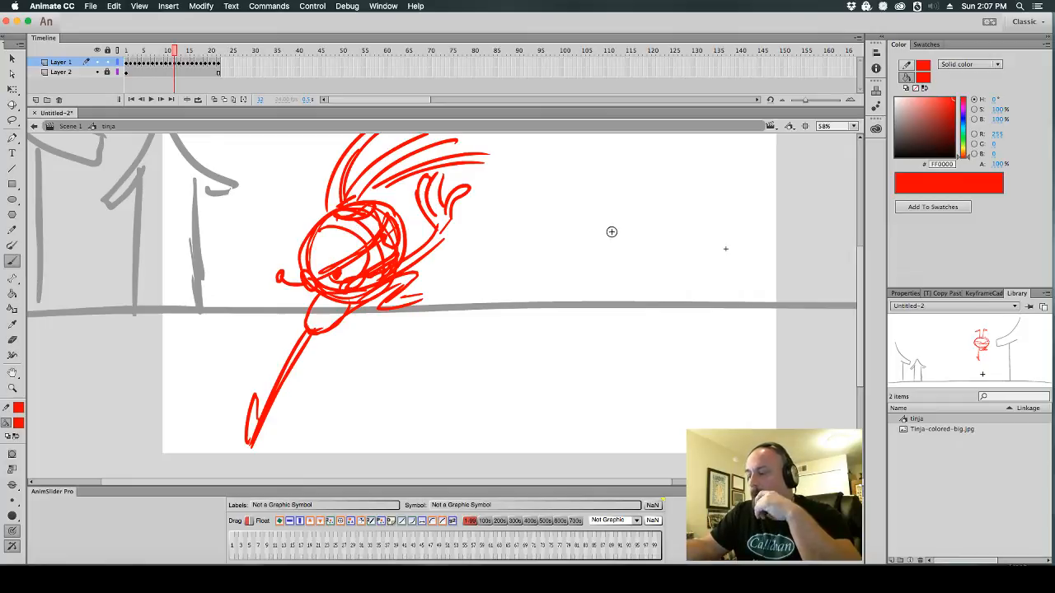
Handwrite the note "MOTION COMPUTING LE1600 $100" in red in the empty area beside the character
{"action": "mouse_move", "coordinate": [535, 211]}
{"action": "left_mouse_down"}
{"action": "mouse_move", "coordinate": [563, 244]}
{"action": "mouse_move", "coordinate": [587, 244]}
{"action": "mouse_move", "coordinate": [587, 211]}
{"action": "mouse_move", "coordinate": [606, 242]}
{"action": "left_mouse_up"}
{"action": "mouse_move", "coordinate": [644, 211]}
{"action": "left_mouse_down"}
{"action": "mouse_move", "coordinate": [634, 228]}
{"action": "mouse_move", "coordinate": [664, 208]}
{"action": "mouse_move", "coordinate": [694, 232]}
{"action": "mouse_move", "coordinate": [705, 212]}
{"action": "left_mouse_up"}
{"action": "key", "text": "super+z"}
{"action": "left_click_drag", "start_coordinate": [708, 275], "coordinate": [699, 382]}
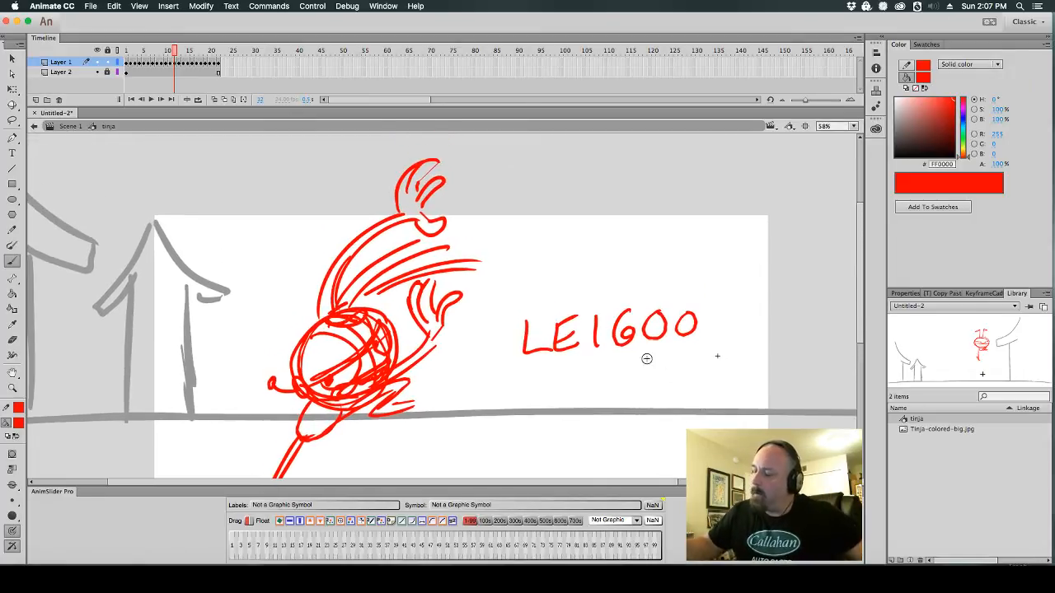
{"action": "mouse_move", "coordinate": [521, 285]}
{"action": "left_mouse_down"}
{"action": "mouse_move", "coordinate": [544, 257]}
{"action": "mouse_move", "coordinate": [548, 280]}
{"action": "left_mouse_up"}
{"action": "mouse_move", "coordinate": [557, 252]}
{"action": "left_mouse_down"}
{"action": "mouse_move", "coordinate": [579, 280]}
{"action": "mouse_move", "coordinate": [596, 261]}
{"action": "mouse_move", "coordinate": [712, 267]}
{"action": "mouse_move", "coordinate": [798, 255]}
{"action": "left_mouse_up"}
{"action": "left_click", "coordinate": [761, 236]}
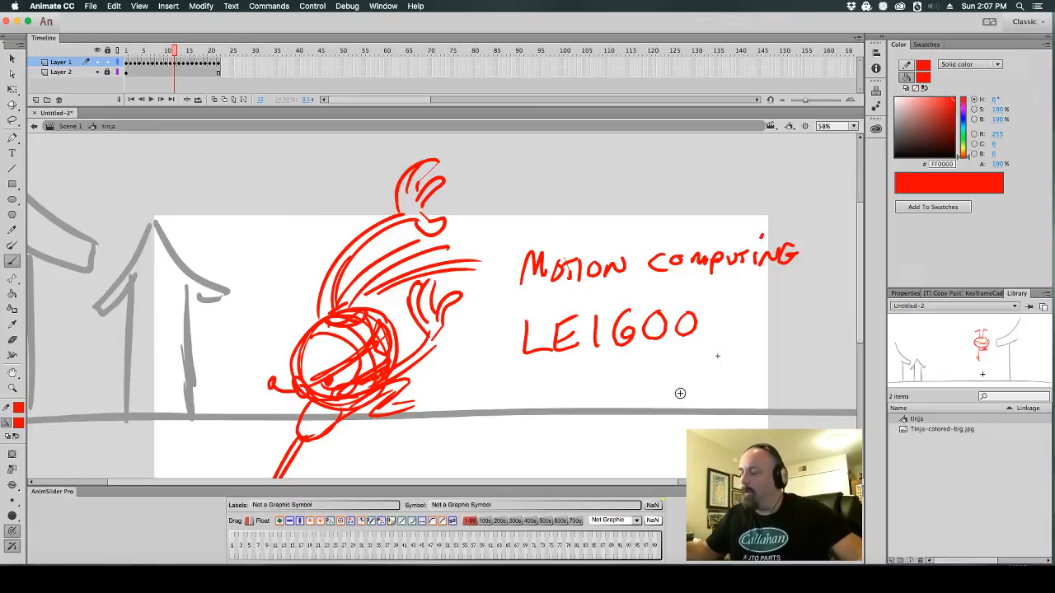
{"action": "left_click_drag", "start_coordinate": [716, 346], "coordinate": [569, 345]}
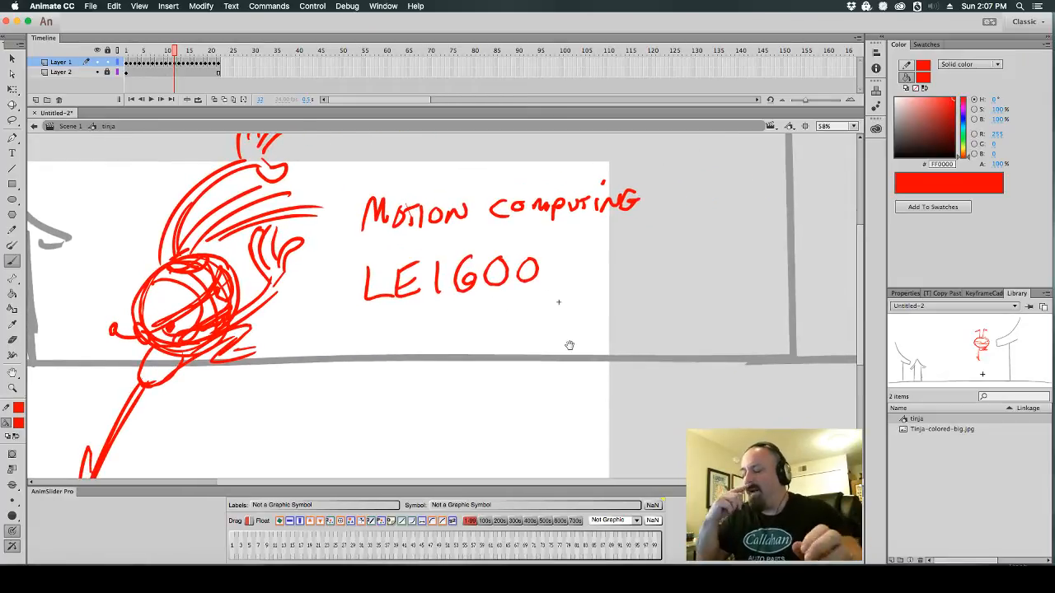
{"action": "mouse_move", "coordinate": [496, 324]}
{"action": "left_mouse_down"}
{"action": "mouse_move", "coordinate": [497, 374]}
{"action": "mouse_move", "coordinate": [523, 328]}
{"action": "mouse_move", "coordinate": [559, 352]}
{"action": "mouse_move", "coordinate": [460, 331]}
{"action": "mouse_move", "coordinate": [467, 310]}
{"action": "mouse_move", "coordinate": [479, 354]}
{"action": "left_mouse_up"}
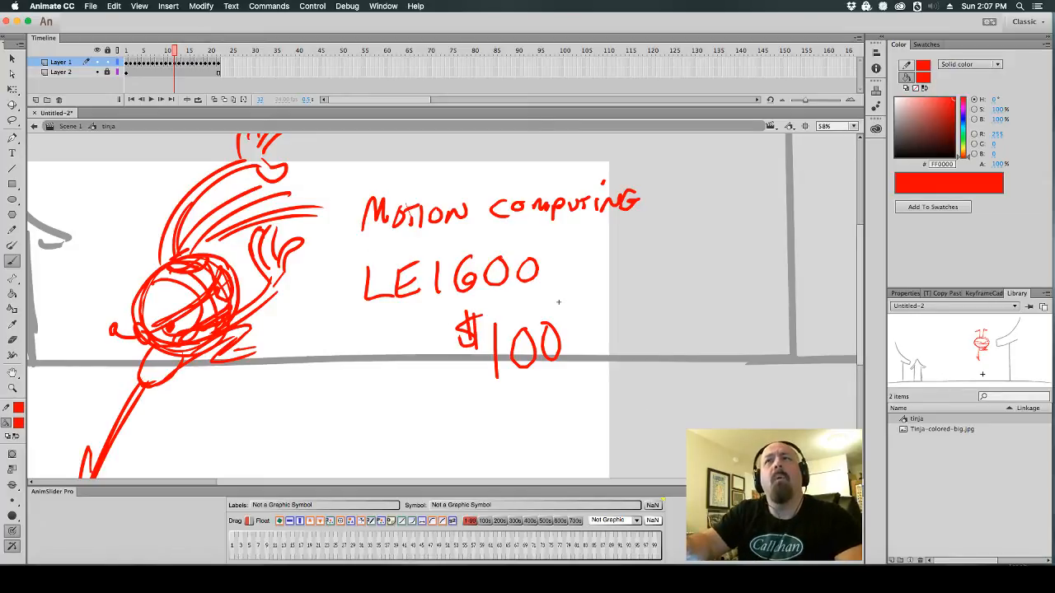
Select the whole handwritten note beside the character and delete it
{"action": "key", "text": "super+Tab"}
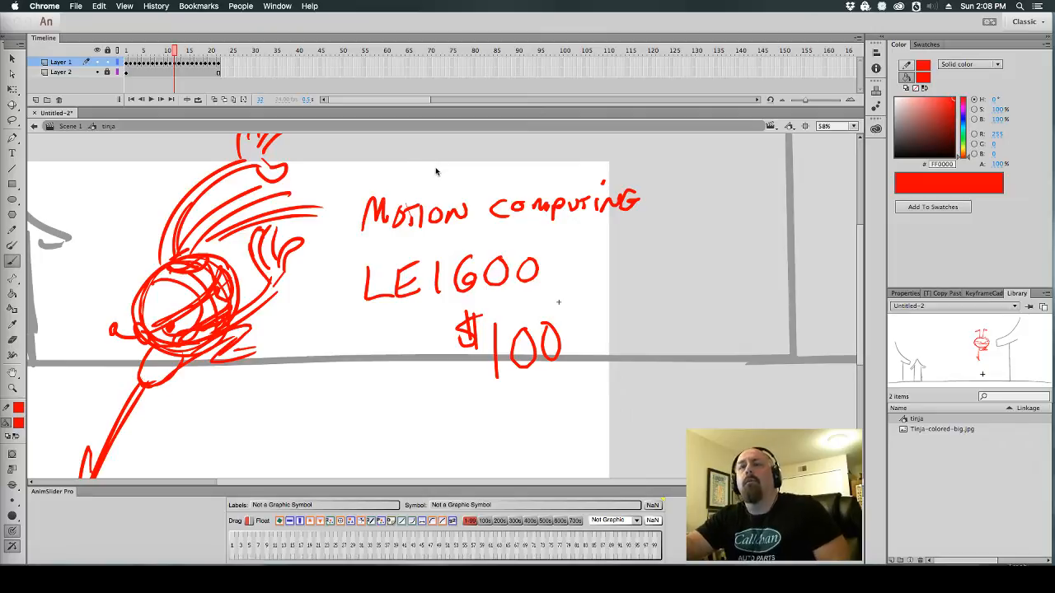
{"action": "left_click", "coordinate": [486, 243]}
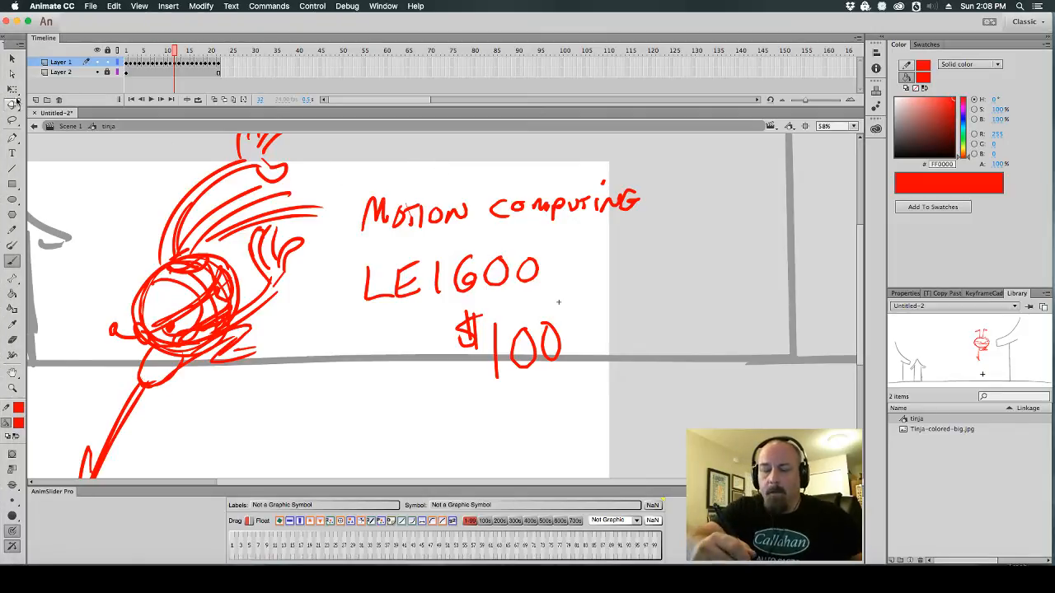
{"action": "left_click", "coordinate": [13, 59]}
{"action": "mouse_move", "coordinate": [343, 165]}
{"action": "left_mouse_down"}
{"action": "mouse_move", "coordinate": [466, 393]}
{"action": "mouse_move", "coordinate": [692, 426]}
{"action": "left_mouse_up"}
{"action": "key", "text": "Delete"}
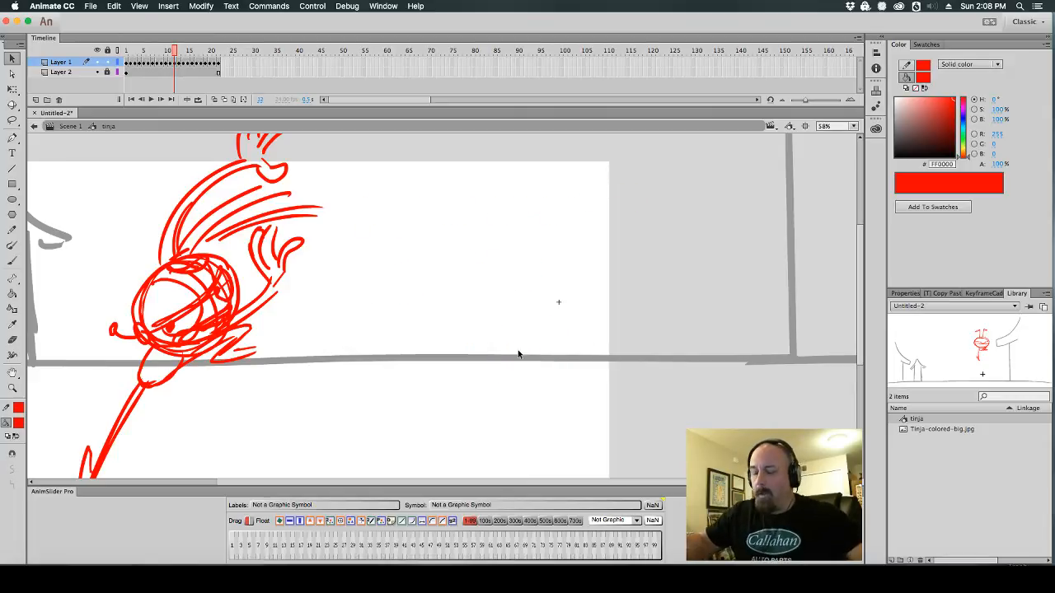
Return to the Brush tool and refine the lower body and the foot of the extended leg on frame 12
{"action": "scroll", "coordinate": [518, 353], "scroll_direction": "left", "scroll_amount": 10}
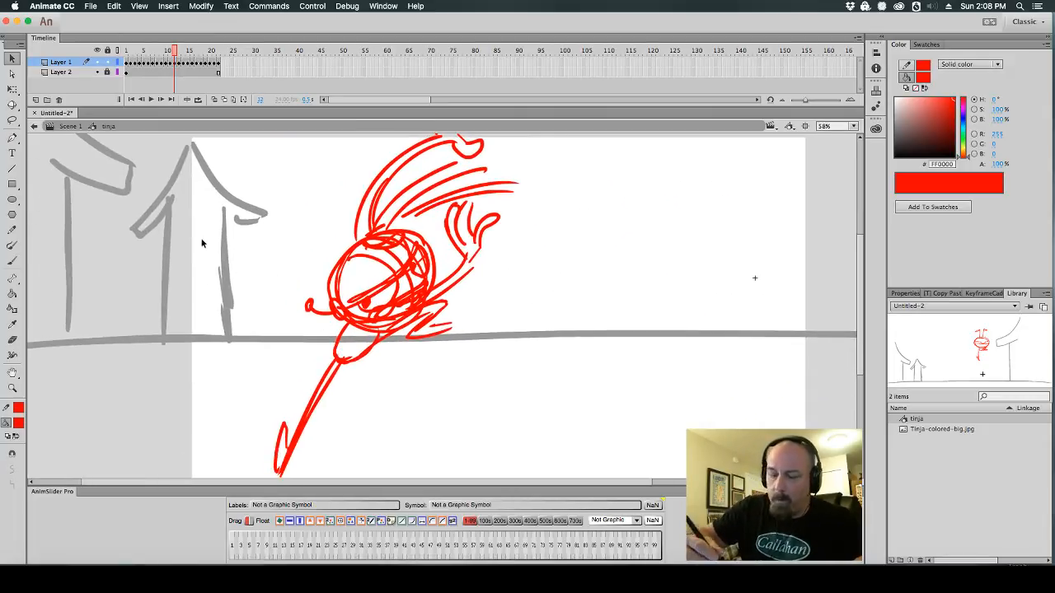
{"action": "left_click", "coordinate": [13, 261]}
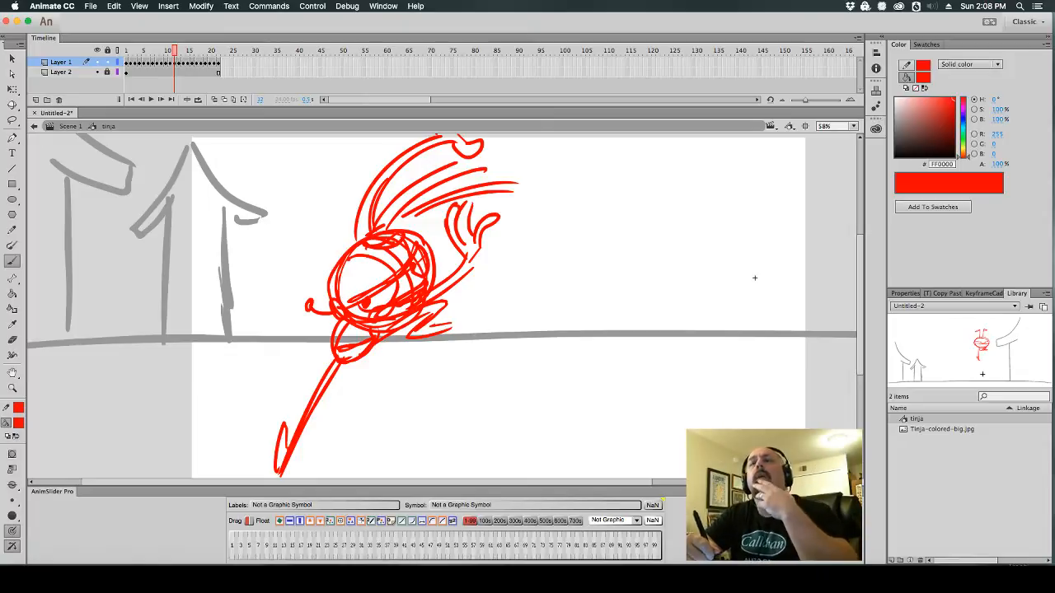
{"action": "key", "text": "super+Tab"}
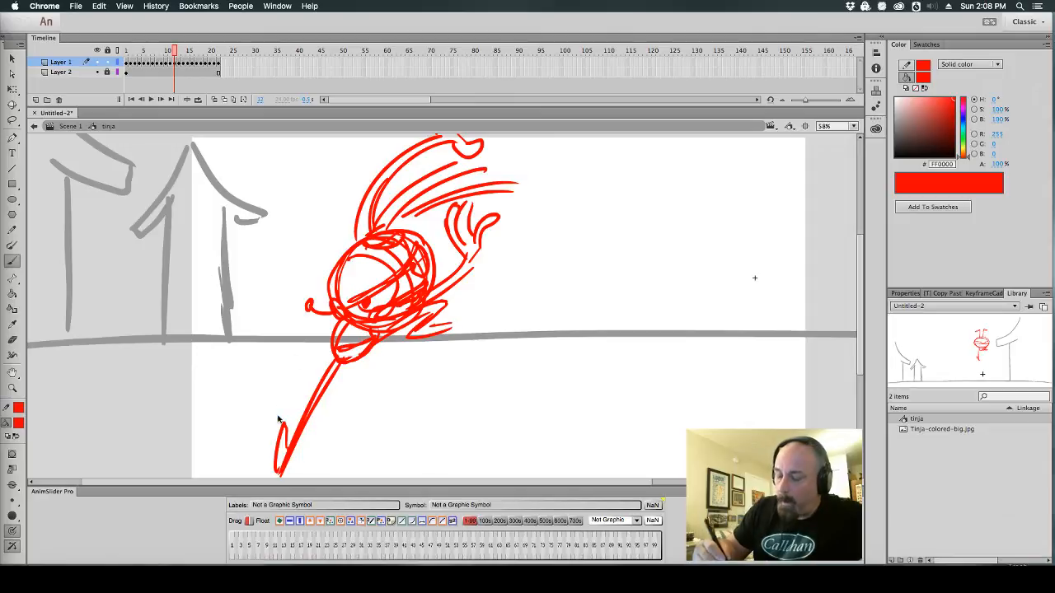
{"action": "left_click", "coordinate": [206, 367]}
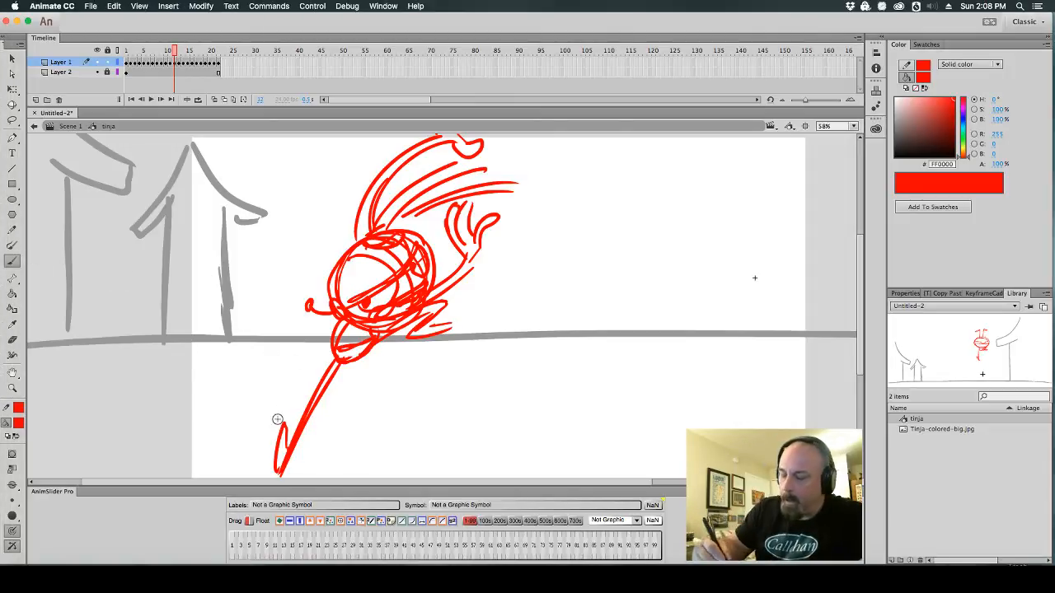
{"action": "left_click_drag", "start_coordinate": [284, 428], "coordinate": [278, 469]}
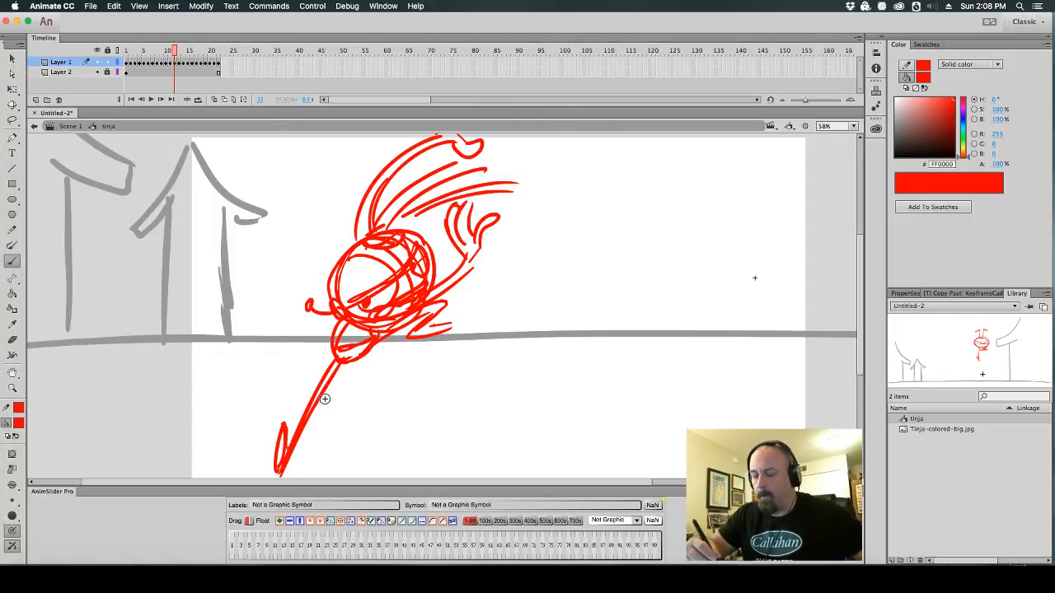
Flip back and forth through the frames around frame 12 to compare the neighbouring poses, ending on frame 12
{"action": "key", "text": "comma"}
{"action": "key", "text": "period"}
{"action": "key", "text": "comma"}
{"action": "key", "text": "comma"}
{"action": "key", "text": "comma"}
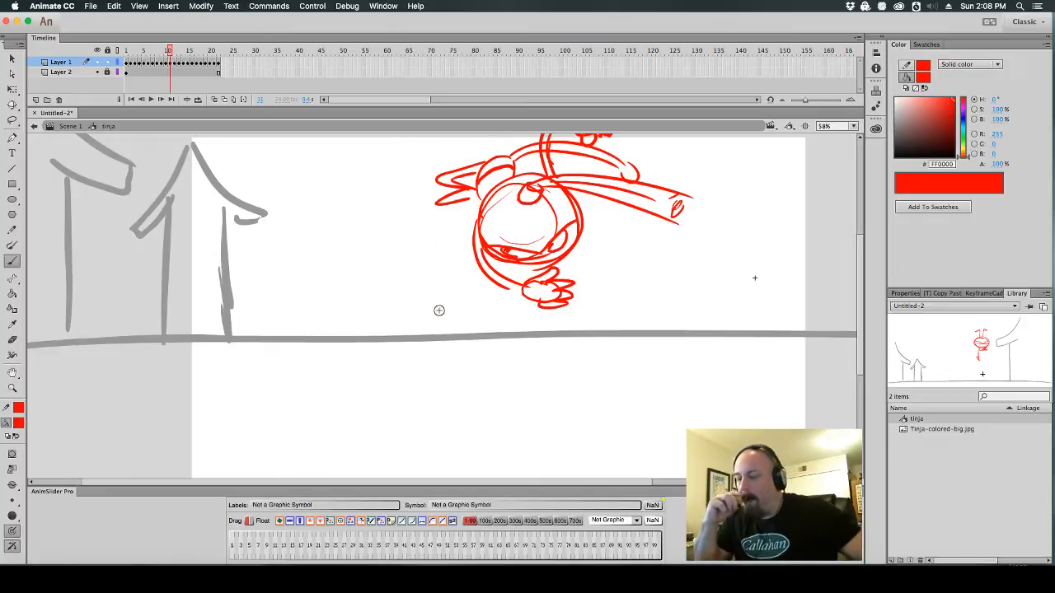
{"action": "key", "text": "period"}
{"action": "key", "text": "period"}
{"action": "key", "text": "period"}
{"action": "key", "text": "period"}
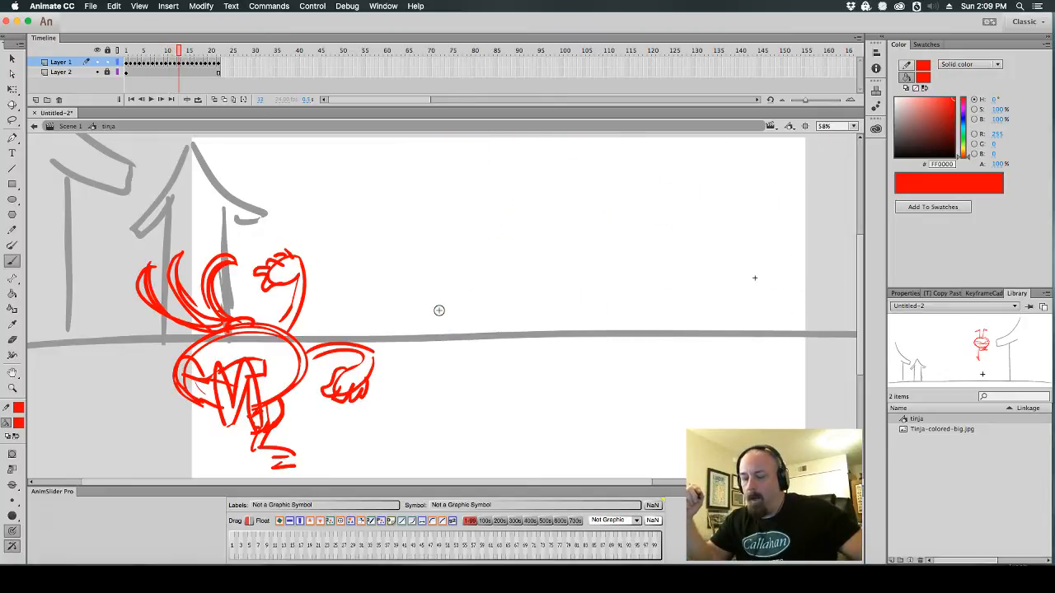
{"action": "key", "text": "comma"}
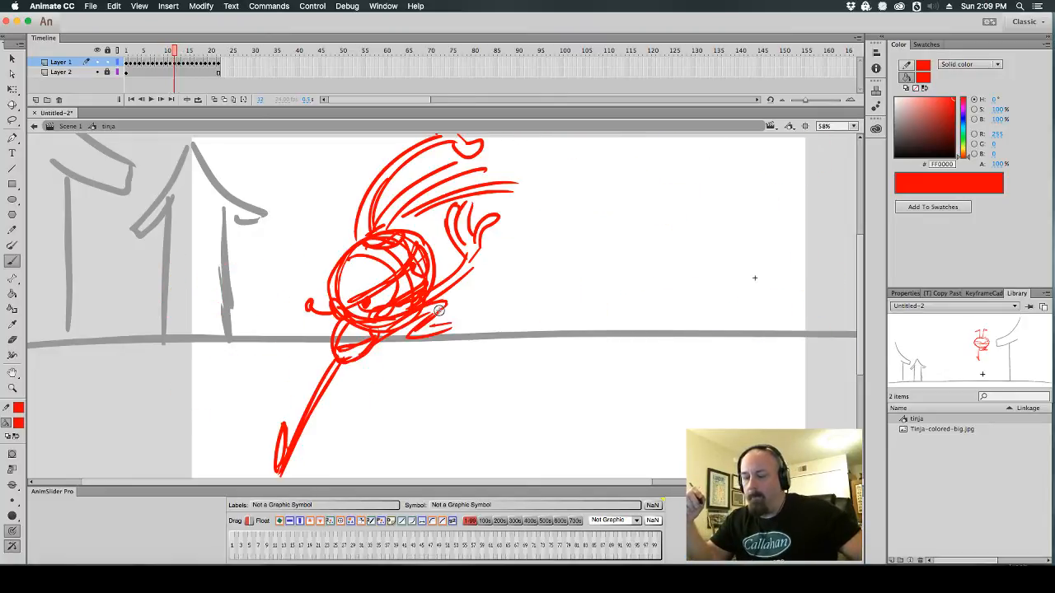
Insert a blank keyframe at frame 13 on Layer 1 and turn on onion skinning
{"action": "key", "text": "F7"}
{"action": "left_click", "coordinate": [179, 63]}
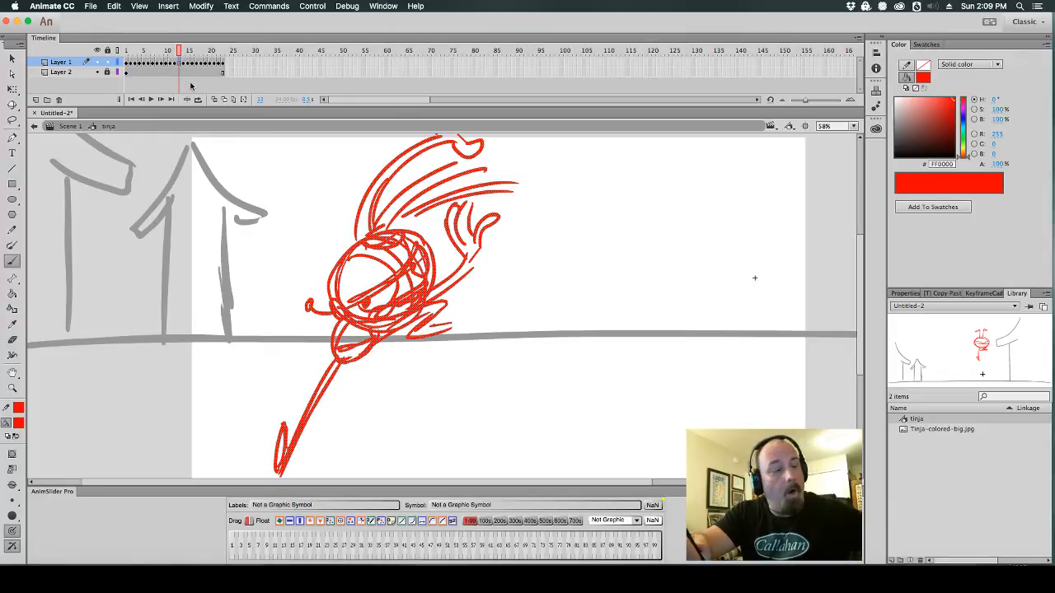
{"action": "left_click", "coordinate": [213, 99]}
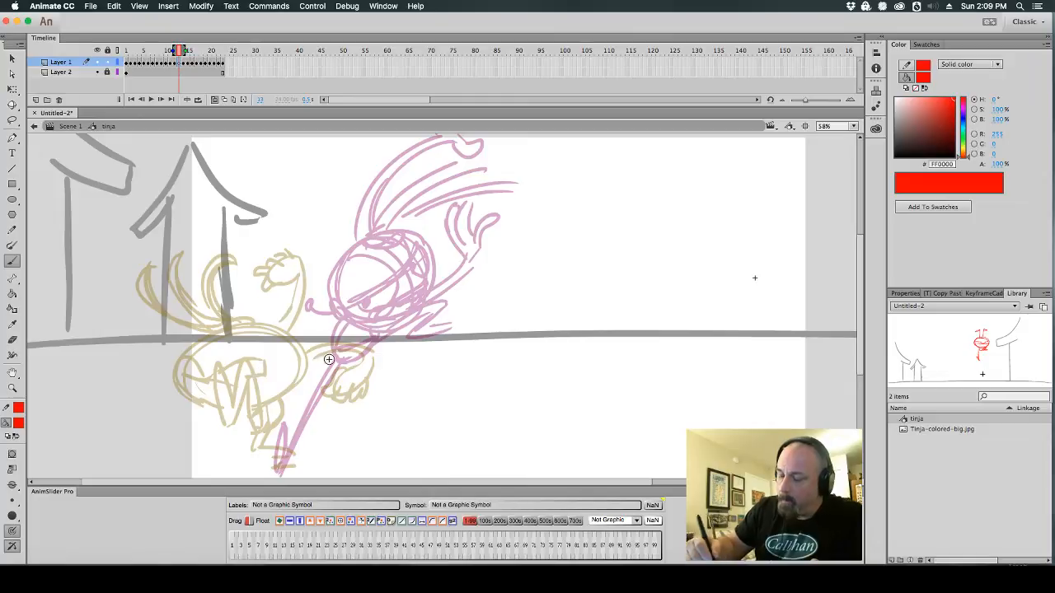
{"action": "scroll", "coordinate": [494, 355], "scroll_direction": "down", "scroll_amount": 2}
{"action": "mouse_move", "coordinate": [356, 290]}
{"action": "left_mouse_down"}
{"action": "mouse_move", "coordinate": [403, 329]}
{"action": "mouse_move", "coordinate": [303, 359]}
{"action": "mouse_move", "coordinate": [344, 299]}
{"action": "mouse_move", "coordinate": [407, 354]}
{"action": "mouse_move", "coordinate": [366, 356]}
{"action": "mouse_move", "coordinate": [323, 320]}
{"action": "mouse_move", "coordinate": [383, 298]}
{"action": "left_mouse_up"}
{"action": "key", "text": "super+z"}
{"action": "key", "text": "super+z"}
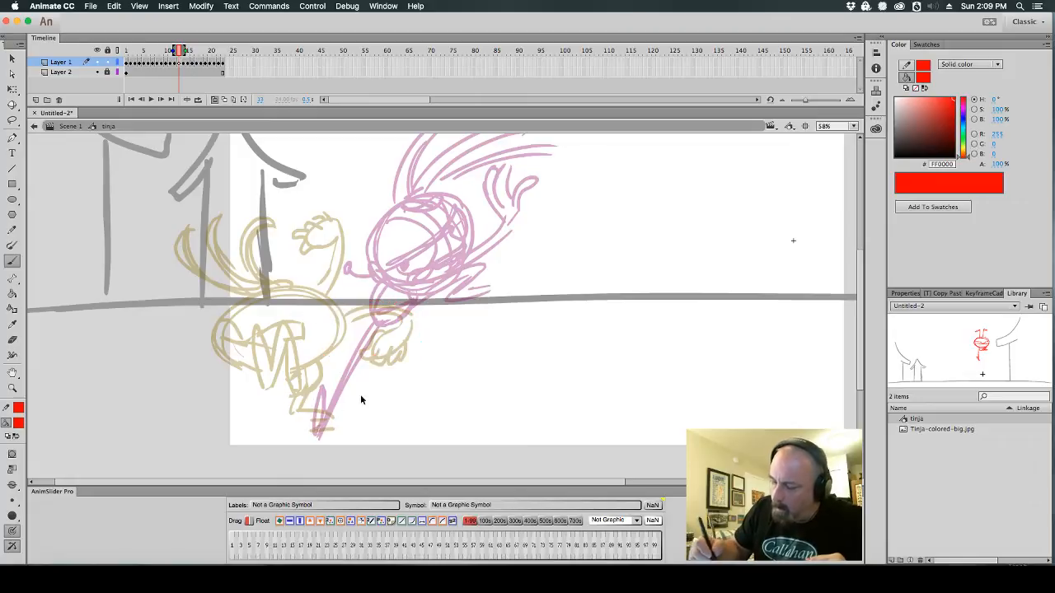
Rough out the crouching landing pose on frame 13 with an oval head, bent front leg, trailing leg and raised front arm
{"action": "mouse_move", "coordinate": [353, 347]}
{"action": "left_mouse_down"}
{"action": "mouse_move", "coordinate": [342, 383]}
{"action": "mouse_move", "coordinate": [431, 338]}
{"action": "mouse_move", "coordinate": [412, 367]}
{"action": "left_mouse_up"}
{"action": "mouse_move", "coordinate": [373, 325]}
{"action": "left_mouse_down"}
{"action": "mouse_move", "coordinate": [371, 407]}
{"action": "mouse_move", "coordinate": [305, 428]}
{"action": "left_mouse_up"}
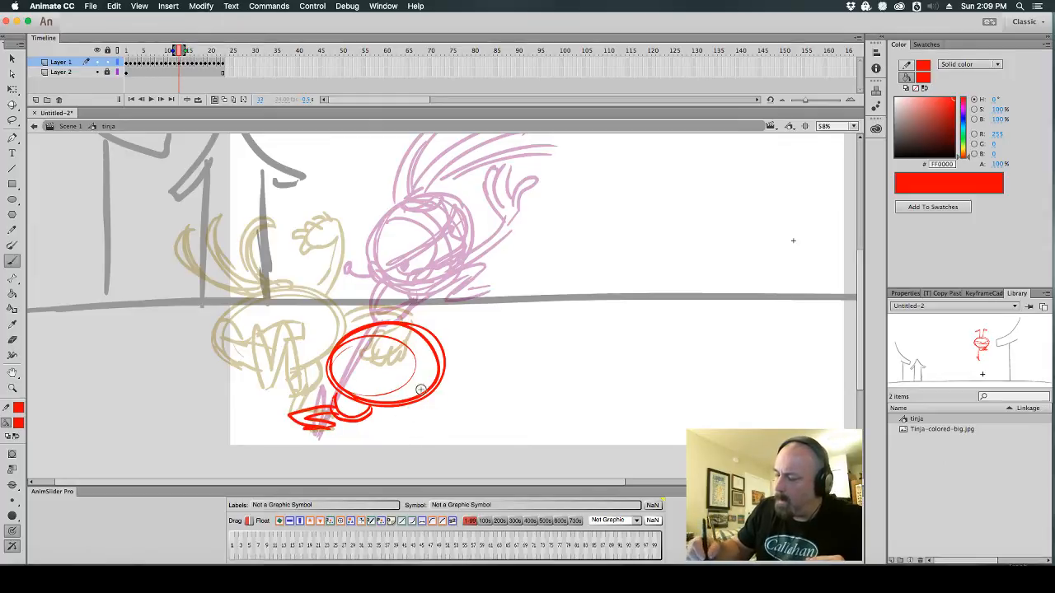
{"action": "mouse_move", "coordinate": [445, 365]}
{"action": "left_mouse_down"}
{"action": "mouse_move", "coordinate": [471, 359]}
{"action": "mouse_move", "coordinate": [488, 384]}
{"action": "left_mouse_up"}
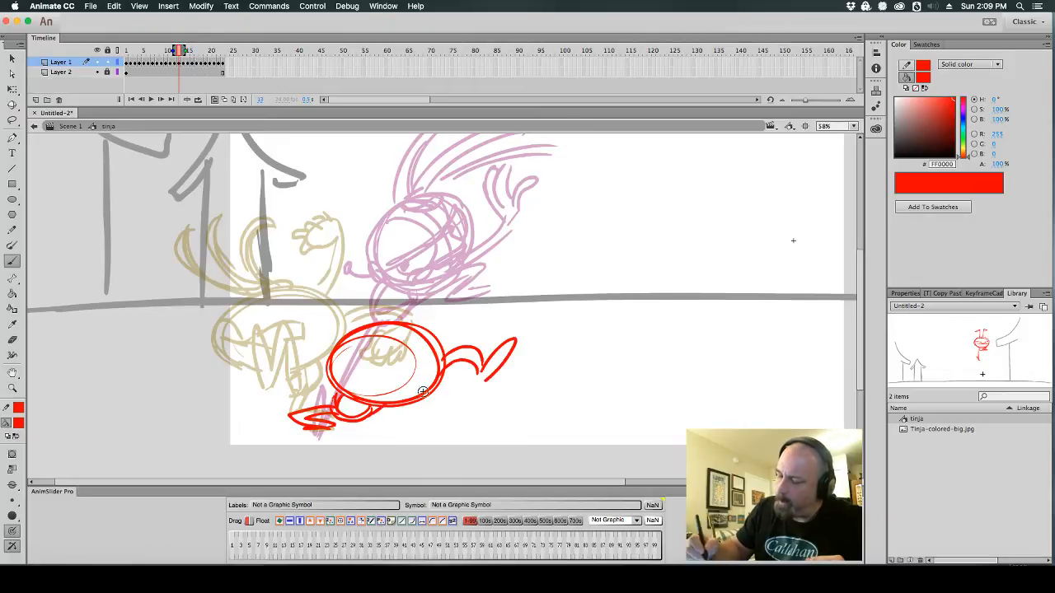
{"action": "mouse_move", "coordinate": [331, 351]}
{"action": "left_mouse_down"}
{"action": "mouse_move", "coordinate": [311, 295]}
{"action": "mouse_move", "coordinate": [268, 363]}
{"action": "left_mouse_up"}
{"action": "mouse_move", "coordinate": [287, 323]}
{"action": "left_mouse_down"}
{"action": "mouse_move", "coordinate": [289, 362]}
{"action": "mouse_move", "coordinate": [296, 343]}
{"action": "mouse_move", "coordinate": [283, 371]}
{"action": "mouse_move", "coordinate": [257, 370]}
{"action": "mouse_move", "coordinate": [292, 313]}
{"action": "mouse_move", "coordinate": [334, 336]}
{"action": "mouse_move", "coordinate": [381, 392]}
{"action": "left_mouse_up"}
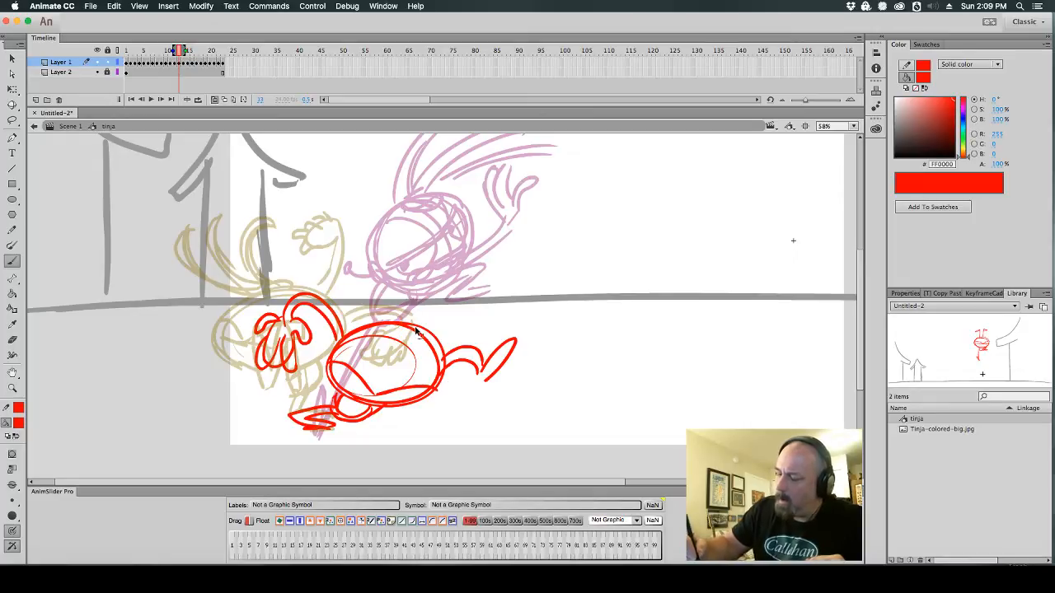
Sketch the hair on top of the frame 13 head and the eyes on the face, undoing rejected strokes
{"action": "left_click_drag", "start_coordinate": [330, 325], "coordinate": [352, 271]}
{"action": "key", "text": "cmd+z"}
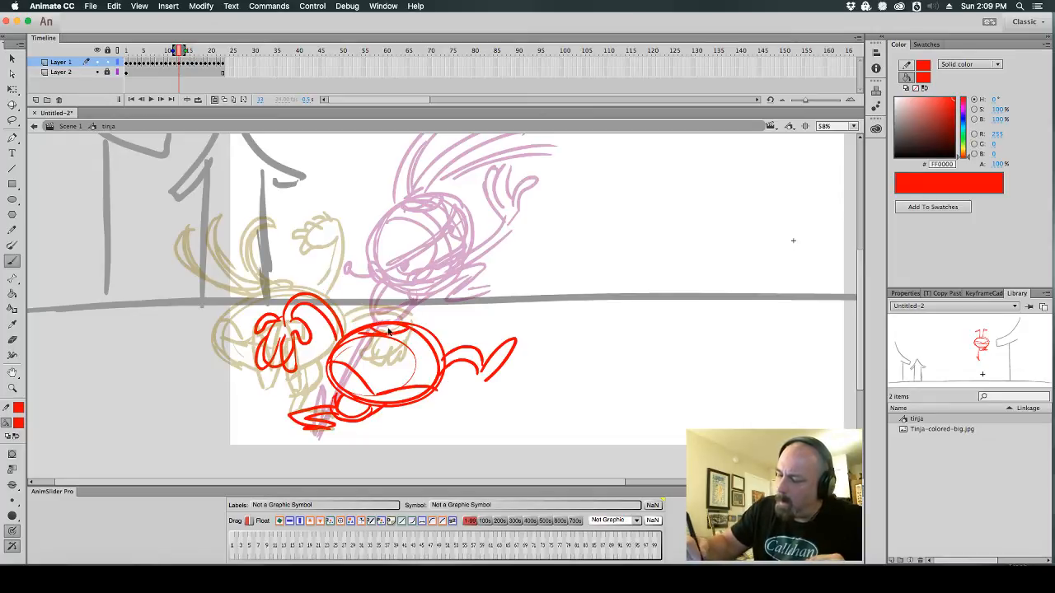
{"action": "mouse_move", "coordinate": [334, 328]}
{"action": "left_mouse_down"}
{"action": "mouse_move", "coordinate": [357, 294]}
{"action": "mouse_move", "coordinate": [394, 297]}
{"action": "left_mouse_up"}
{"action": "key", "text": "super+z"}
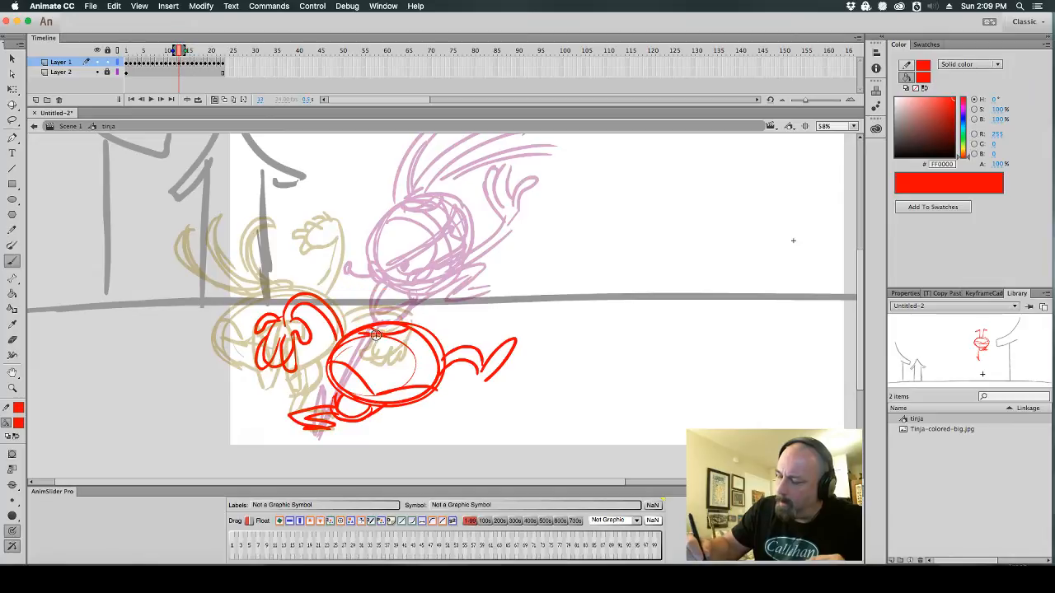
{"action": "mouse_move", "coordinate": [362, 330]}
{"action": "left_mouse_down"}
{"action": "mouse_move", "coordinate": [381, 308]}
{"action": "mouse_move", "coordinate": [404, 362]}
{"action": "mouse_move", "coordinate": [371, 318]}
{"action": "left_mouse_up"}
{"action": "key", "text": "super+z"}
{"action": "mouse_move", "coordinate": [377, 337]}
{"action": "left_mouse_down"}
{"action": "mouse_move", "coordinate": [423, 364]}
{"action": "mouse_move", "coordinate": [394, 338]}
{"action": "left_mouse_up"}
{"action": "left_click_drag", "start_coordinate": [391, 371], "coordinate": [432, 355]}
{"action": "mouse_move", "coordinate": [378, 327]}
{"action": "left_mouse_down"}
{"action": "mouse_move", "coordinate": [431, 339]}
{"action": "mouse_move", "coordinate": [428, 305]}
{"action": "mouse_move", "coordinate": [422, 320]}
{"action": "left_mouse_up"}
{"action": "left_click_drag", "start_coordinate": [373, 317], "coordinate": [388, 313]}
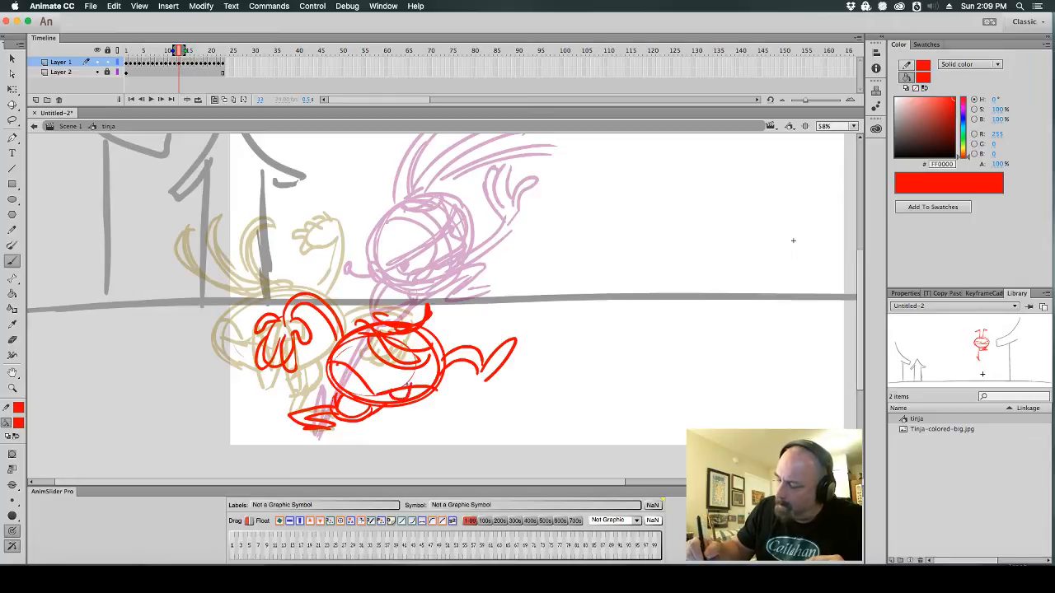
{"action": "mouse_move", "coordinate": [353, 367]}
{"action": "left_mouse_down"}
{"action": "mouse_move", "coordinate": [339, 387]}
{"action": "mouse_move", "coordinate": [360, 387]}
{"action": "left_mouse_up"}
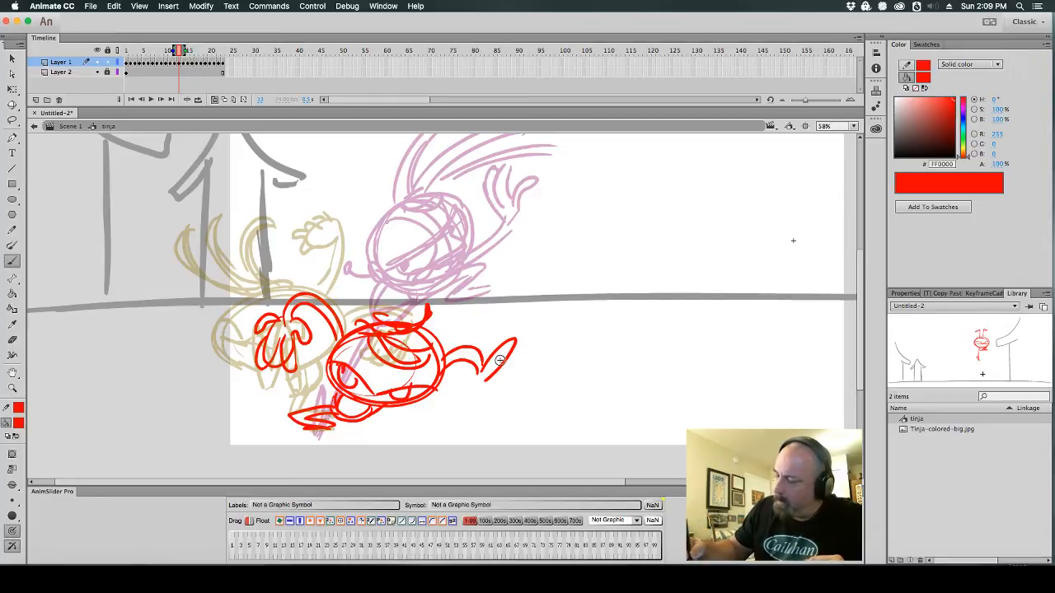
Add a line inside the trailing foot and draw the rear arm reaching back with a splayed hand
{"action": "left_click_drag", "start_coordinate": [501, 361], "coordinate": [491, 372]}
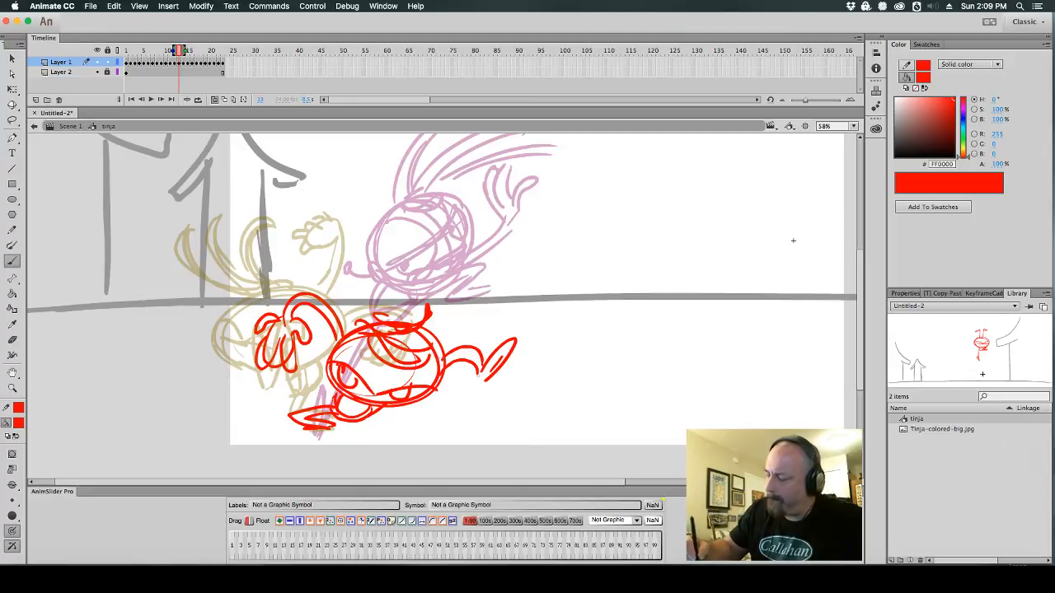
{"action": "mouse_move", "coordinate": [446, 359]}
{"action": "left_mouse_down"}
{"action": "mouse_move", "coordinate": [502, 406]}
{"action": "mouse_move", "coordinate": [487, 431]}
{"action": "mouse_move", "coordinate": [504, 415]}
{"action": "left_mouse_up"}
{"action": "mouse_move", "coordinate": [505, 415]}
{"action": "left_mouse_down"}
{"action": "mouse_move", "coordinate": [524, 439]}
{"action": "mouse_move", "coordinate": [540, 394]}
{"action": "left_mouse_up"}
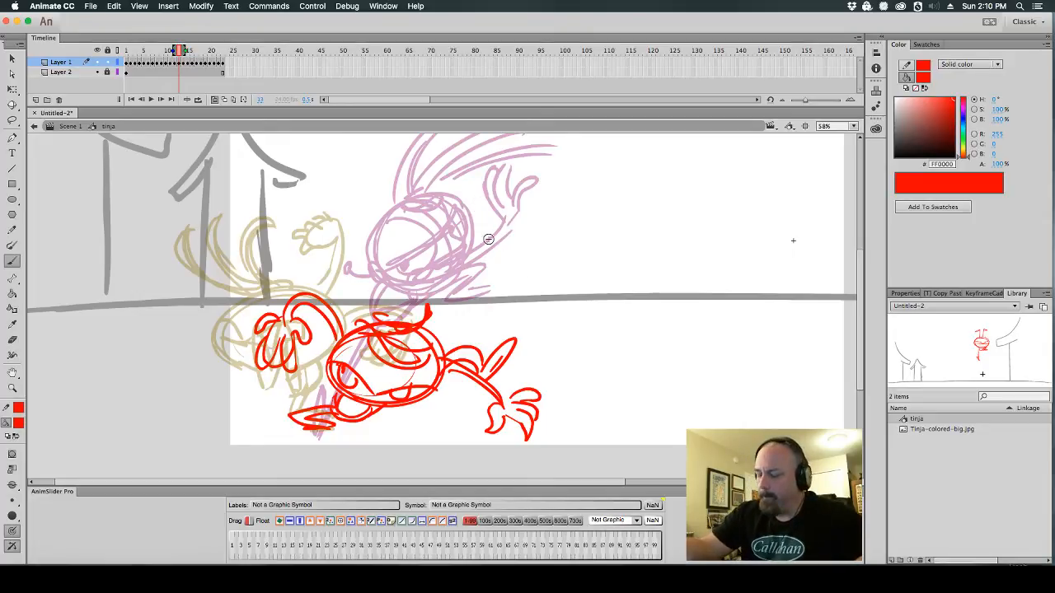
Turn off onion skinning and skew the whole frame 13 drawing slightly leftward at its top and upward on its right side
{"action": "left_click", "coordinate": [225, 99]}
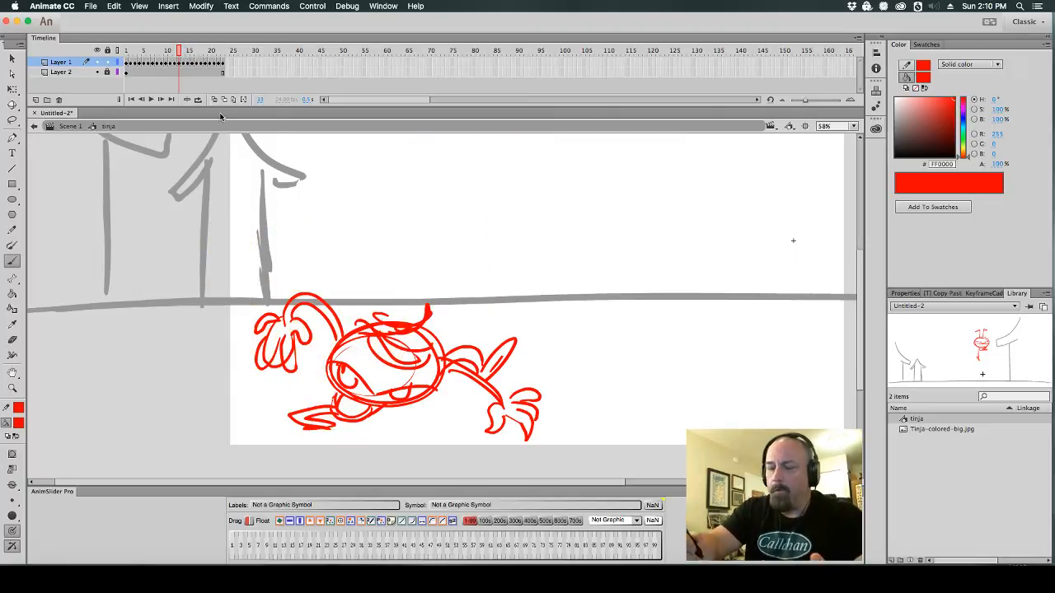
{"action": "key", "text": "q"}
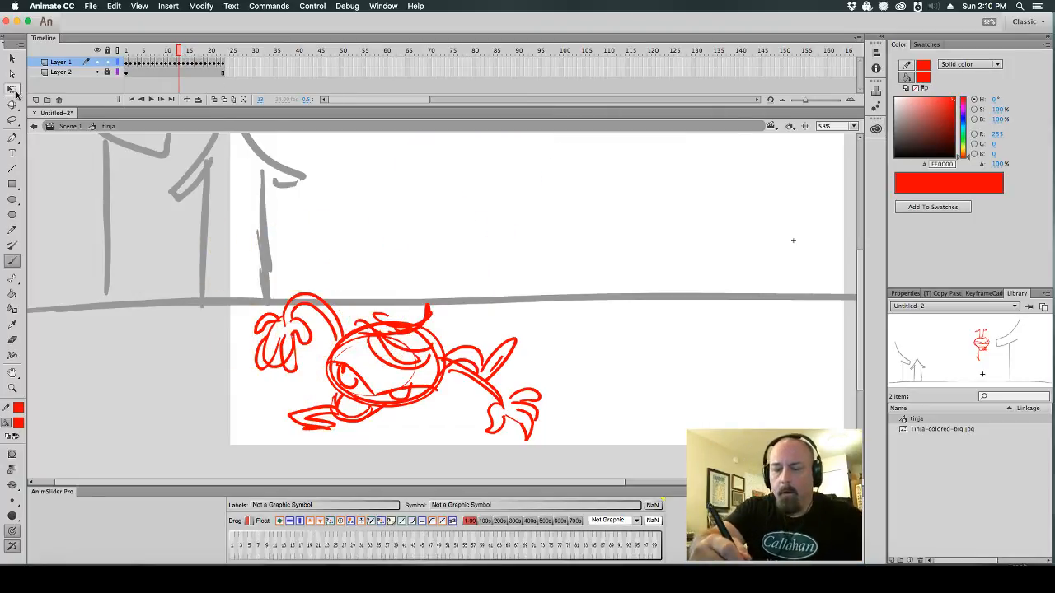
{"action": "mouse_move", "coordinate": [226, 246]}
{"action": "left_mouse_down"}
{"action": "mouse_move", "coordinate": [605, 476]}
{"action": "mouse_move", "coordinate": [651, 471]}
{"action": "left_mouse_up"}
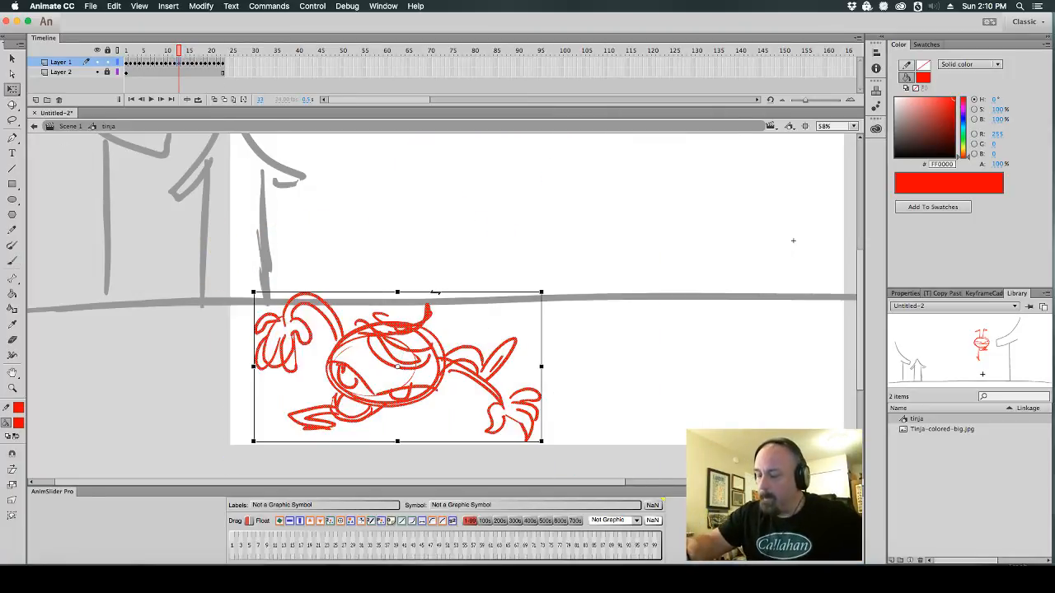
{"action": "left_click_drag", "start_coordinate": [434, 291], "coordinate": [424, 292]}
{"action": "left_click_drag", "start_coordinate": [541, 303], "coordinate": [537, 293]}
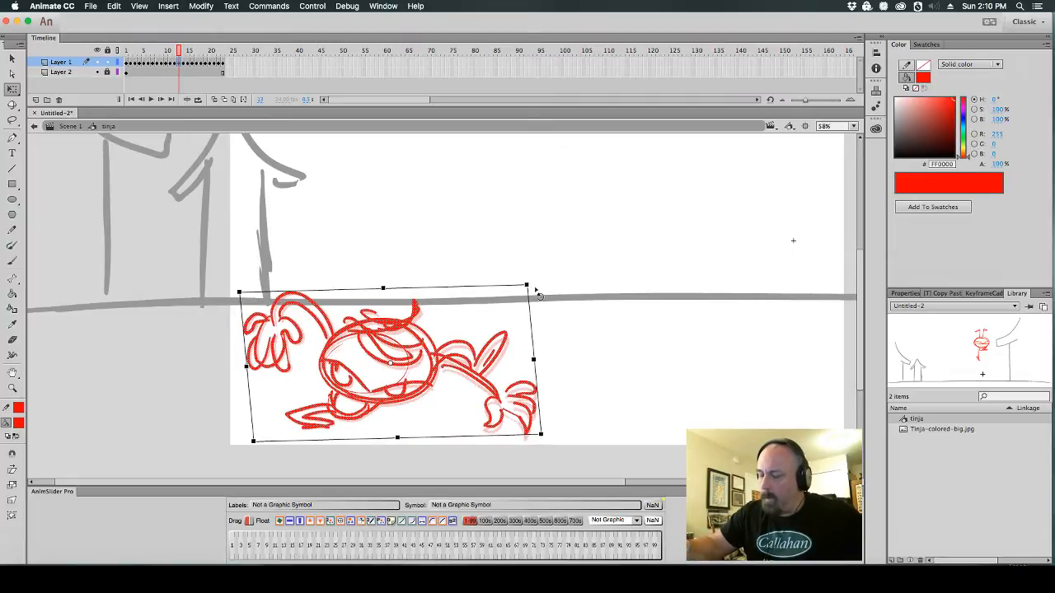
{"action": "left_click", "coordinate": [346, 231]}
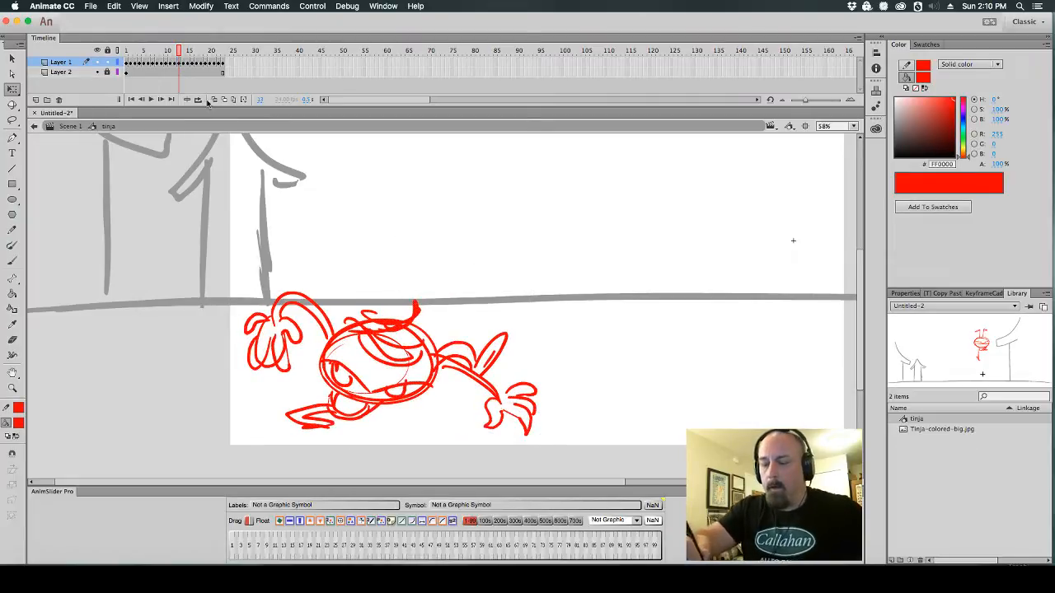
Flip between frames 12 and 13 to check how the new landing pose follows the previous one
{"action": "left_click", "coordinate": [175, 63]}
{"action": "key", "text": "period"}
{"action": "key", "text": "comma"}
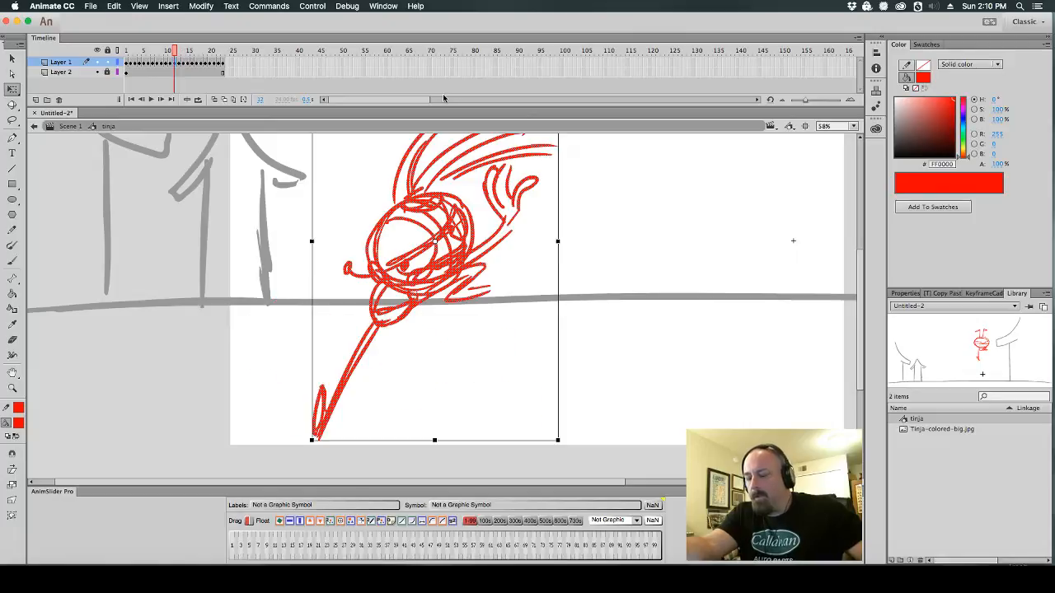
Go to the crouched landing pose on frame 13, turn on onion skinning and switch to the Brush tool
{"action": "key", "text": "period"}
{"action": "left_click", "coordinate": [214, 99]}
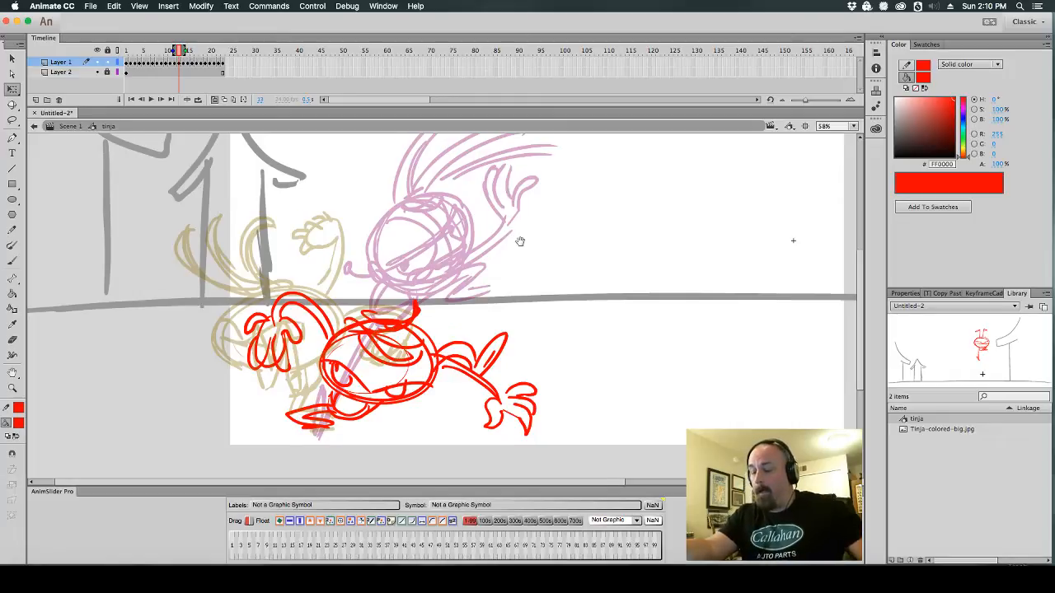
{"action": "scroll", "coordinate": [504, 228], "scroll_direction": "right", "scroll_amount": 2}
{"action": "scroll", "coordinate": [505, 228], "scroll_direction": "down", "scroll_amount": 1}
{"action": "left_click", "coordinate": [13, 261]}
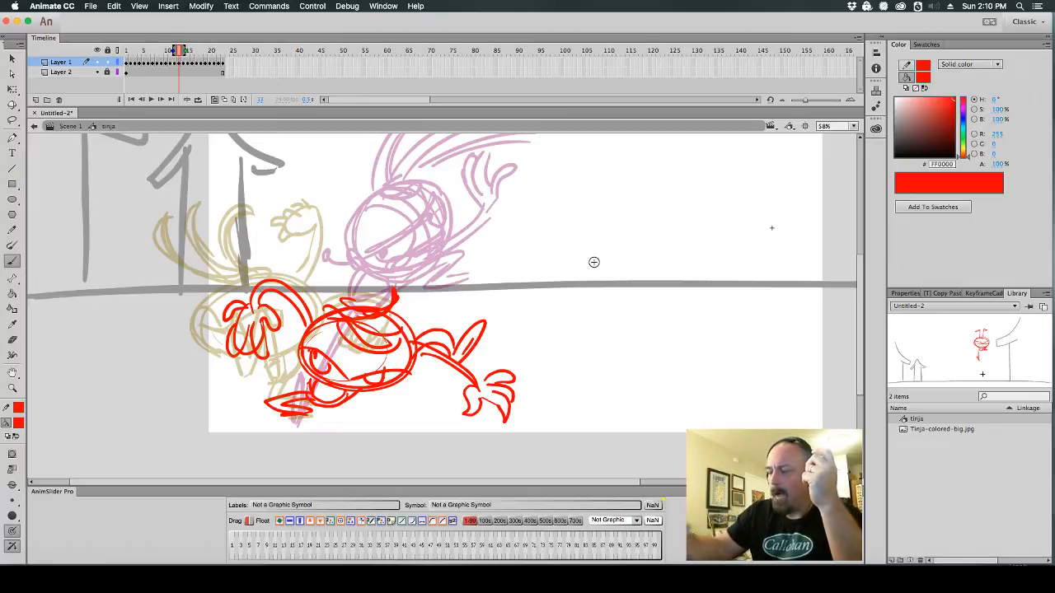
{"action": "mouse_move", "coordinate": [617, 212]}
{"action": "left_mouse_down"}
{"action": "mouse_move", "coordinate": [660, 408]}
{"action": "mouse_move", "coordinate": [785, 369]}
{"action": "left_mouse_up"}
{"action": "mouse_move", "coordinate": [723, 384]}
{"action": "left_mouse_down"}
{"action": "mouse_move", "coordinate": [744, 397]}
{"action": "mouse_move", "coordinate": [775, 392]}
{"action": "left_mouse_up"}
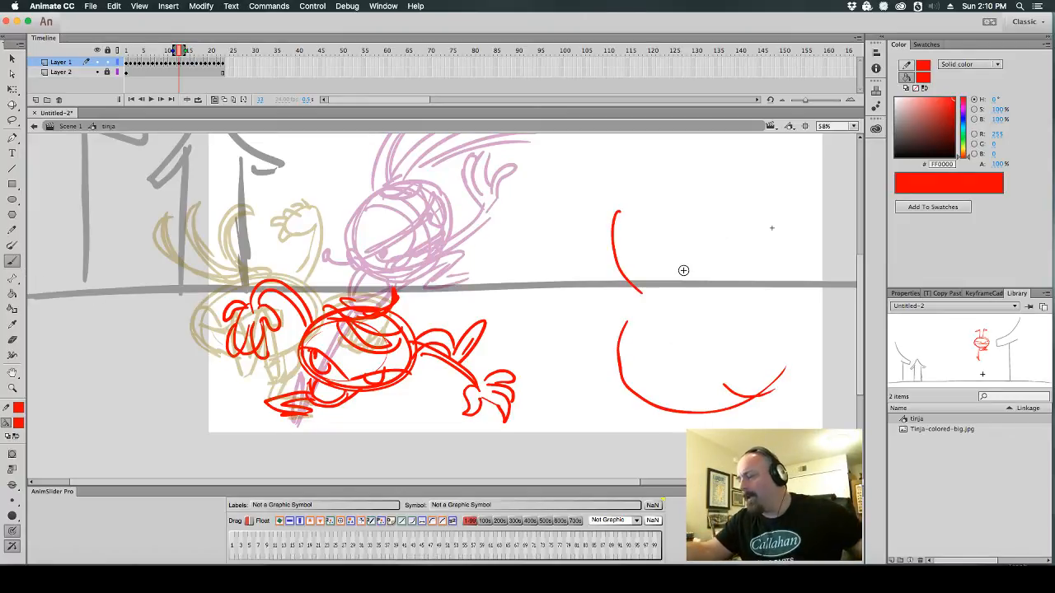
{"action": "key", "text": "super+z"}
{"action": "key", "text": "super+z"}
{"action": "key", "text": "super+z"}
{"action": "key", "text": "super+z"}
{"action": "key", "text": "super+z"}
Sketch a loose demonstration figure with head, torso and hips in the empty area beside the frame 13 ninja
{"action": "mouse_move", "coordinate": [613, 257]}
{"action": "left_mouse_down"}
{"action": "mouse_move", "coordinate": [712, 241]}
{"action": "mouse_move", "coordinate": [630, 332]}
{"action": "mouse_move", "coordinate": [631, 353]}
{"action": "mouse_move", "coordinate": [662, 326]}
{"action": "mouse_move", "coordinate": [700, 334]}
{"action": "mouse_move", "coordinate": [650, 382]}
{"action": "mouse_move", "coordinate": [661, 368]}
{"action": "mouse_move", "coordinate": [578, 338]}
{"action": "mouse_move", "coordinate": [589, 361]}
{"action": "left_mouse_up"}
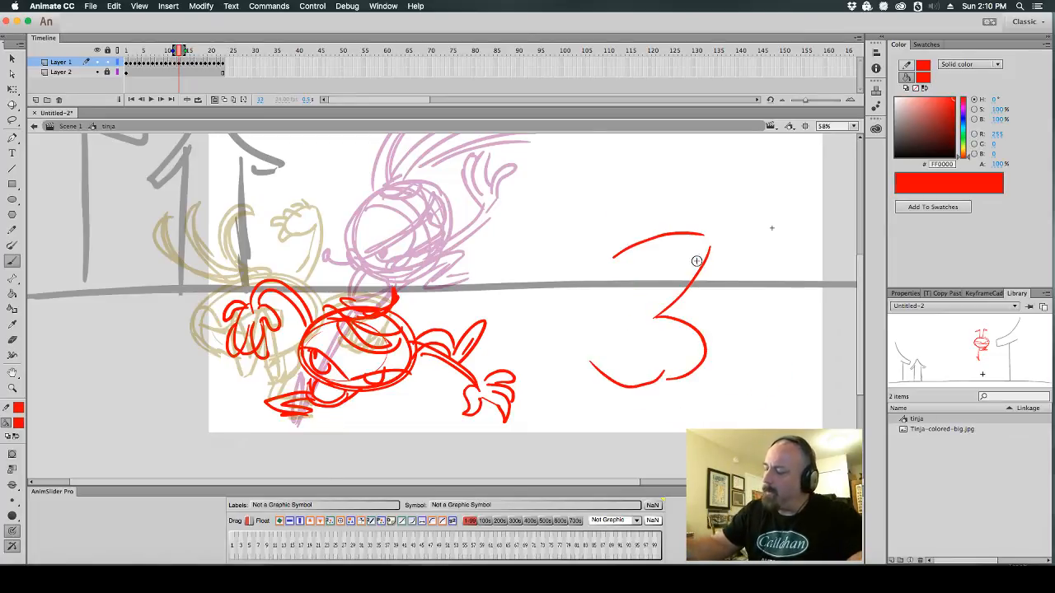
{"action": "mouse_move", "coordinate": [666, 235]}
{"action": "left_mouse_down"}
{"action": "mouse_move", "coordinate": [676, 161]}
{"action": "mouse_move", "coordinate": [664, 148]}
{"action": "mouse_move", "coordinate": [633, 223]}
{"action": "left_mouse_up"}
{"action": "mouse_move", "coordinate": [624, 270]}
{"action": "left_mouse_down"}
{"action": "mouse_move", "coordinate": [611, 334]}
{"action": "mouse_move", "coordinate": [543, 363]}
{"action": "mouse_move", "coordinate": [610, 388]}
{"action": "left_mouse_up"}
{"action": "left_click_drag", "start_coordinate": [674, 253], "coordinate": [668, 275]}
{"action": "left_click_drag", "start_coordinate": [636, 330], "coordinate": [650, 352]}
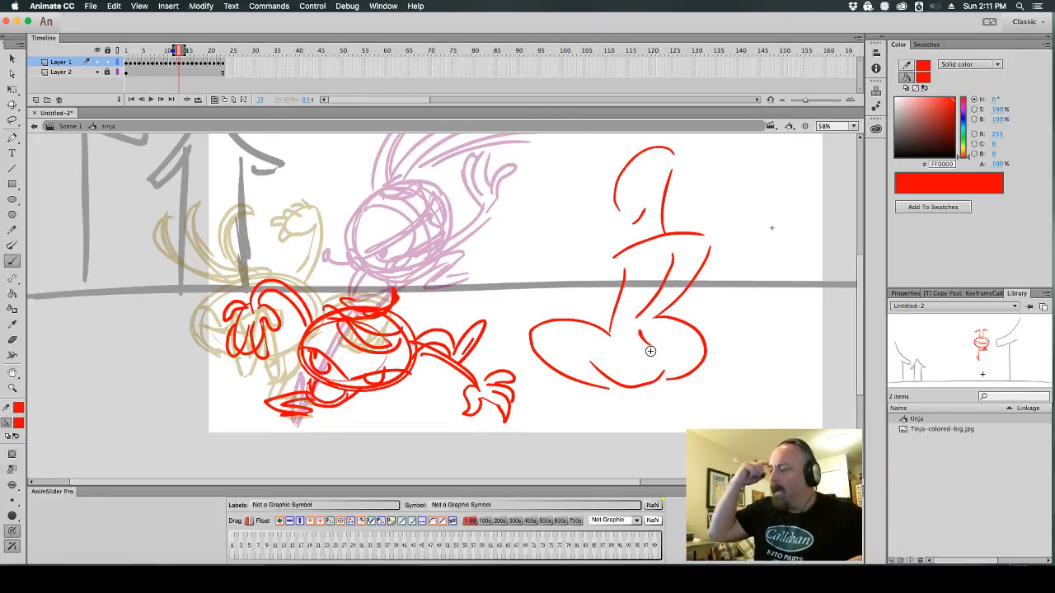
{"action": "mouse_move", "coordinate": [554, 326]}
{"action": "left_mouse_down"}
{"action": "mouse_move", "coordinate": [516, 334]}
{"action": "mouse_move", "coordinate": [619, 254]}
{"action": "mouse_move", "coordinate": [564, 320]}
{"action": "left_mouse_up"}
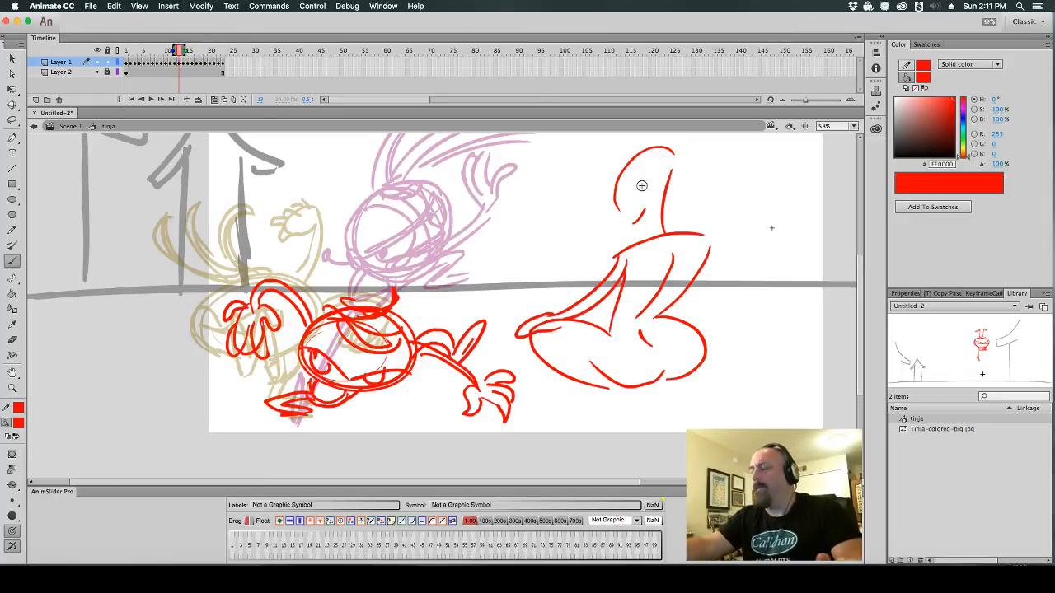
{"action": "left_click_drag", "start_coordinate": [625, 187], "coordinate": [632, 196]}
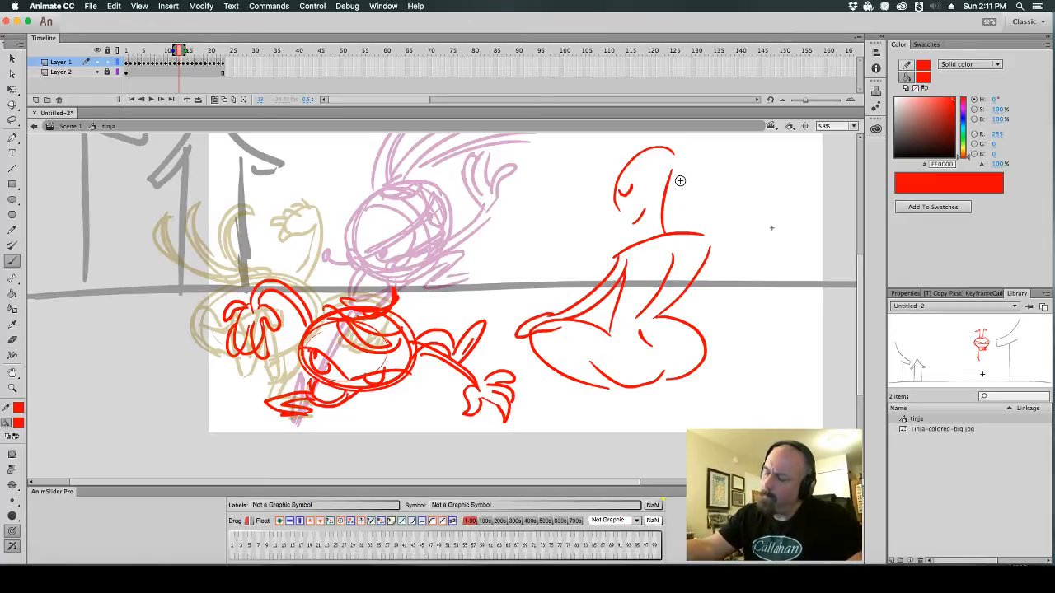
{"action": "mouse_move", "coordinate": [625, 159]}
{"action": "left_mouse_down"}
{"action": "mouse_move", "coordinate": [693, 146]}
{"action": "mouse_move", "coordinate": [691, 204]}
{"action": "mouse_move", "coordinate": [735, 206]}
{"action": "mouse_move", "coordinate": [680, 239]}
{"action": "left_mouse_up"}
{"action": "left_click_drag", "start_coordinate": [669, 178], "coordinate": [663, 231]}
{"action": "left_click_drag", "start_coordinate": [658, 169], "coordinate": [671, 195]}
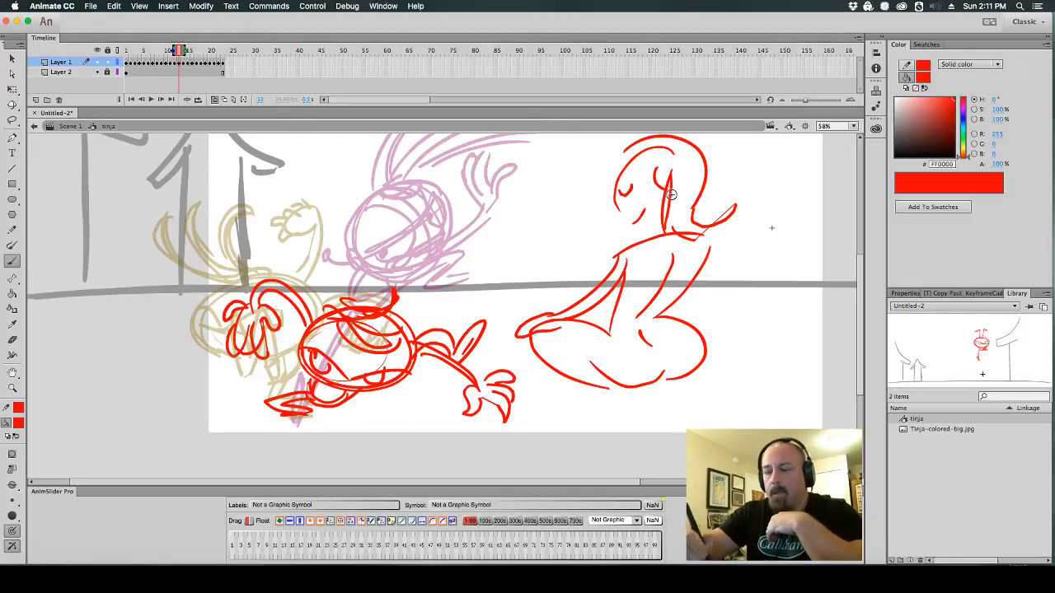
Turn off onion skinning, then lasso the demonstration figure beside the ninja and delete it
{"action": "left_click", "coordinate": [224, 100]}
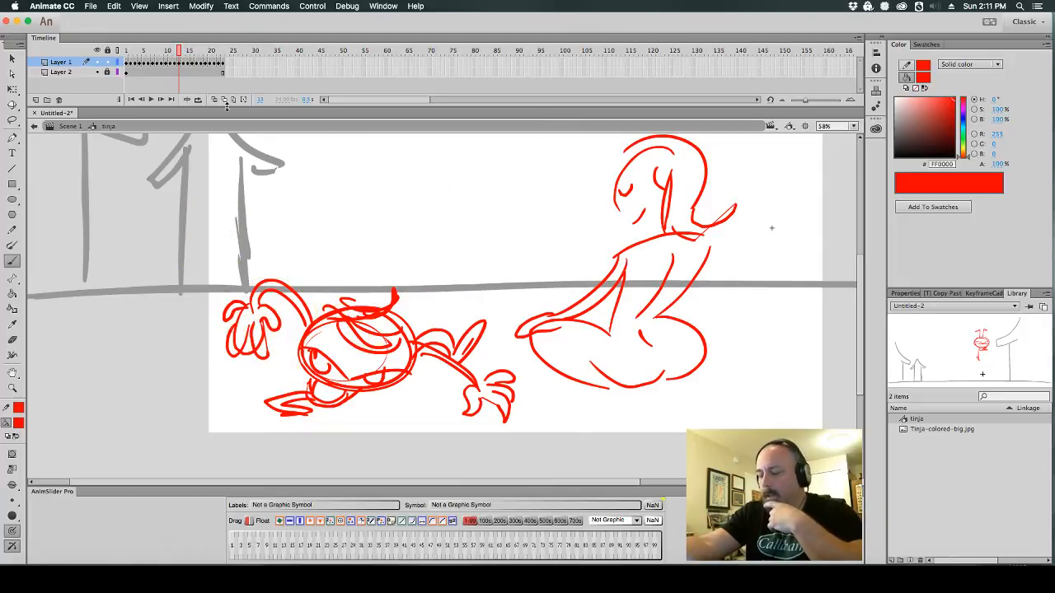
{"action": "left_click", "coordinate": [11, 120]}
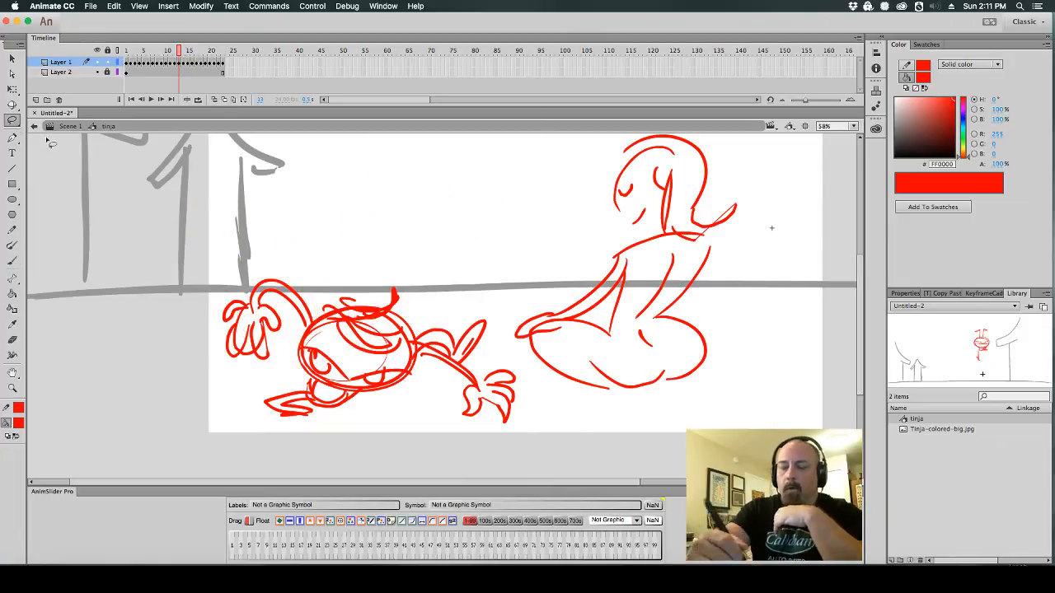
{"action": "scroll", "coordinate": [704, 387], "scroll_direction": "up", "scroll_amount": 2}
{"action": "scroll", "coordinate": [705, 387], "scroll_direction": "right", "scroll_amount": 2}
{"action": "mouse_move", "coordinate": [690, 410]}
{"action": "left_mouse_down"}
{"action": "mouse_move", "coordinate": [732, 247]}
{"action": "mouse_move", "coordinate": [451, 272]}
{"action": "mouse_move", "coordinate": [660, 492]}
{"action": "mouse_move", "coordinate": [680, 445]}
{"action": "left_mouse_up"}
{"action": "key", "text": "Delete"}
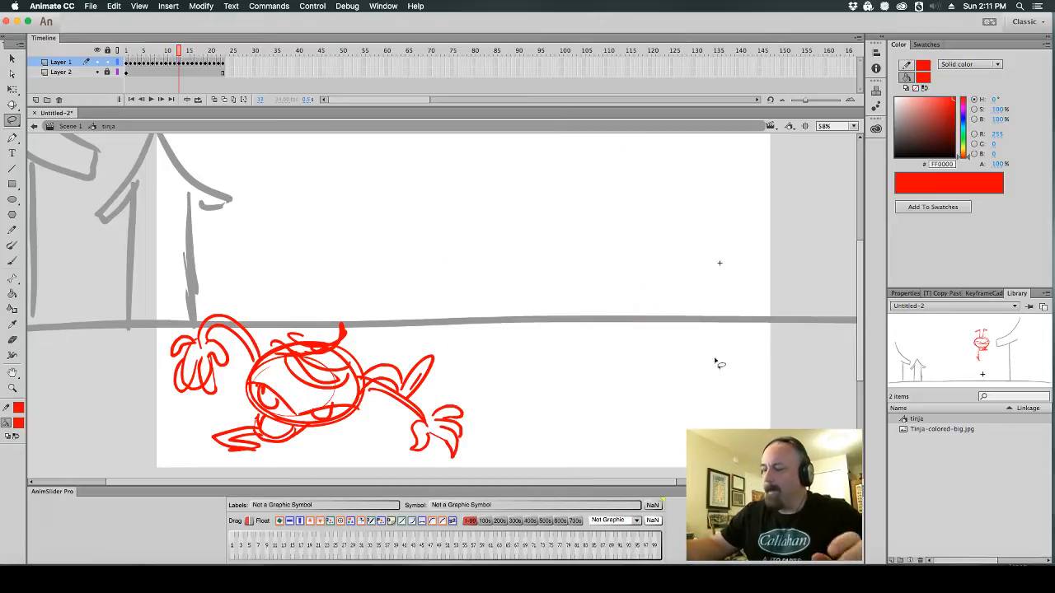
Compare the frame 13 landing pose with its neighbours using onion skinning, then flip between frames 13 and 14
{"action": "left_click", "coordinate": [13, 261]}
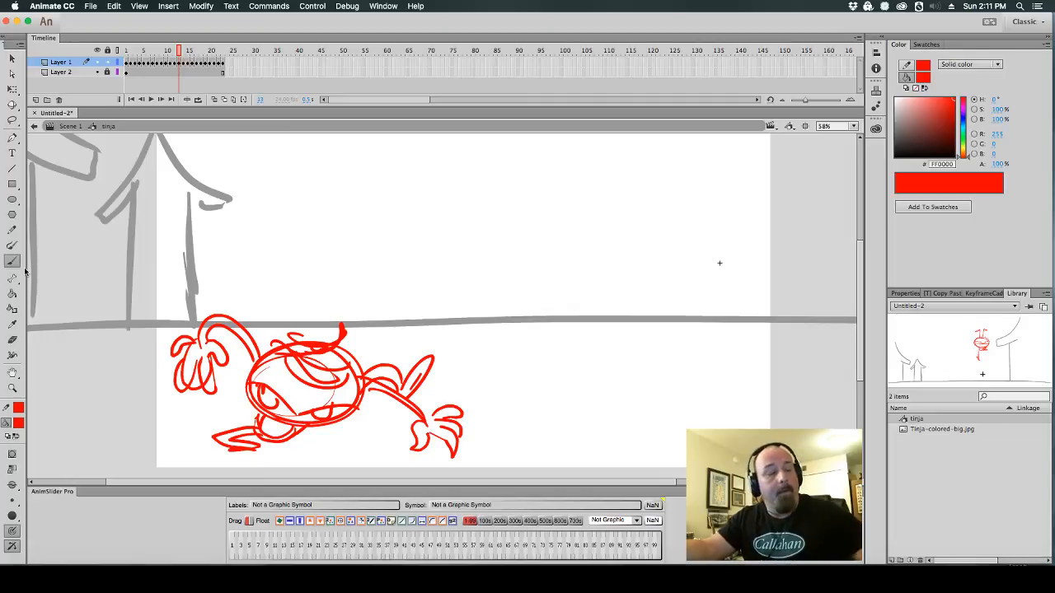
{"action": "left_click", "coordinate": [214, 99]}
{"action": "left_click_drag", "start_coordinate": [476, 330], "coordinate": [499, 287]}
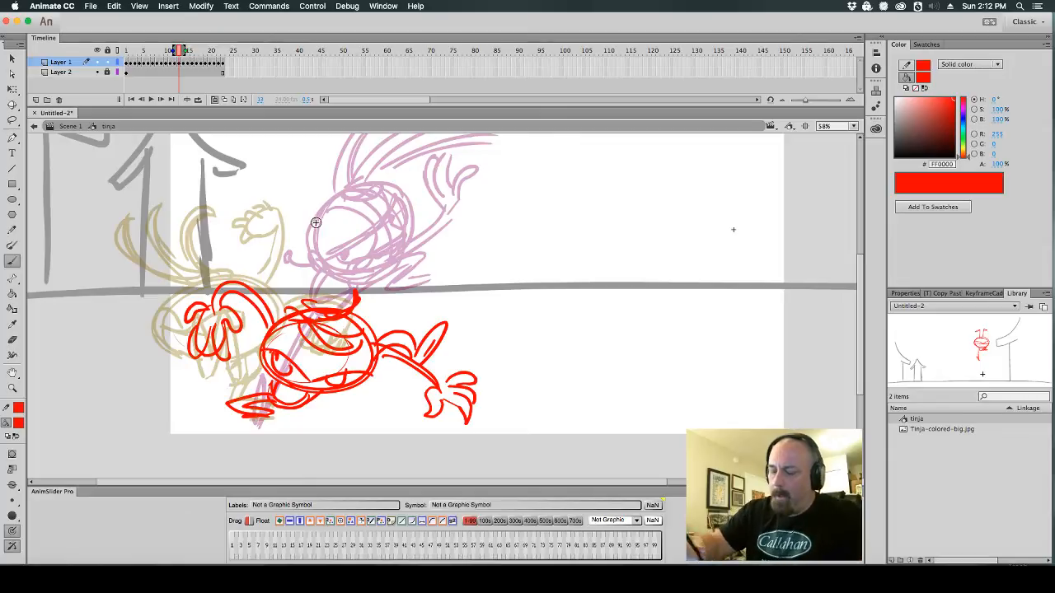
{"action": "left_click", "coordinate": [215, 100]}
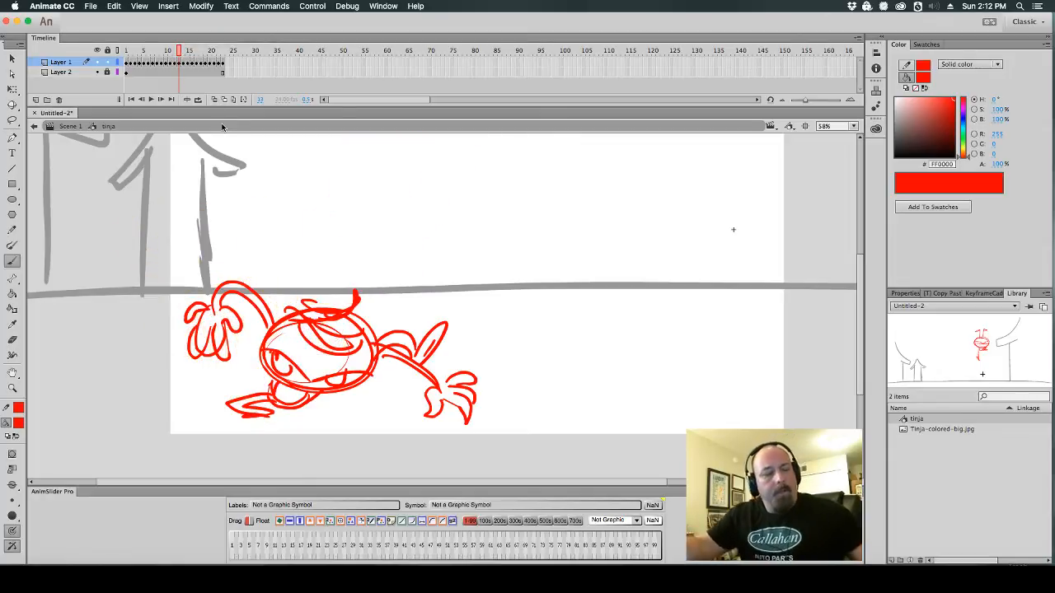
{"action": "key", "text": "period"}
{"action": "key", "text": "period"}
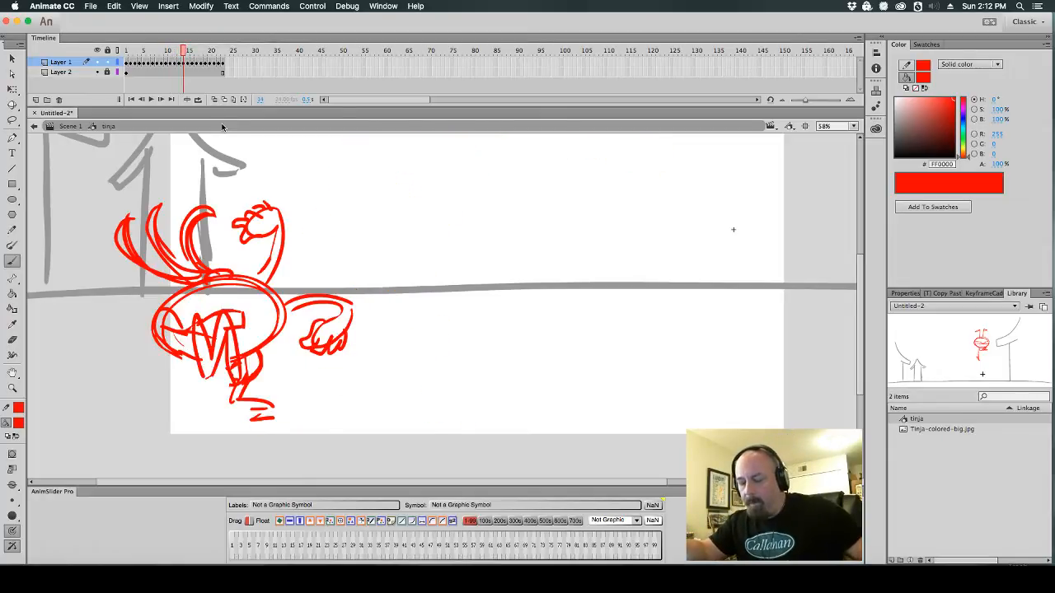
{"action": "key", "text": "comma"}
{"action": "key", "text": "comma"}
{"action": "key", "text": "period"}
{"action": "key", "text": "period"}
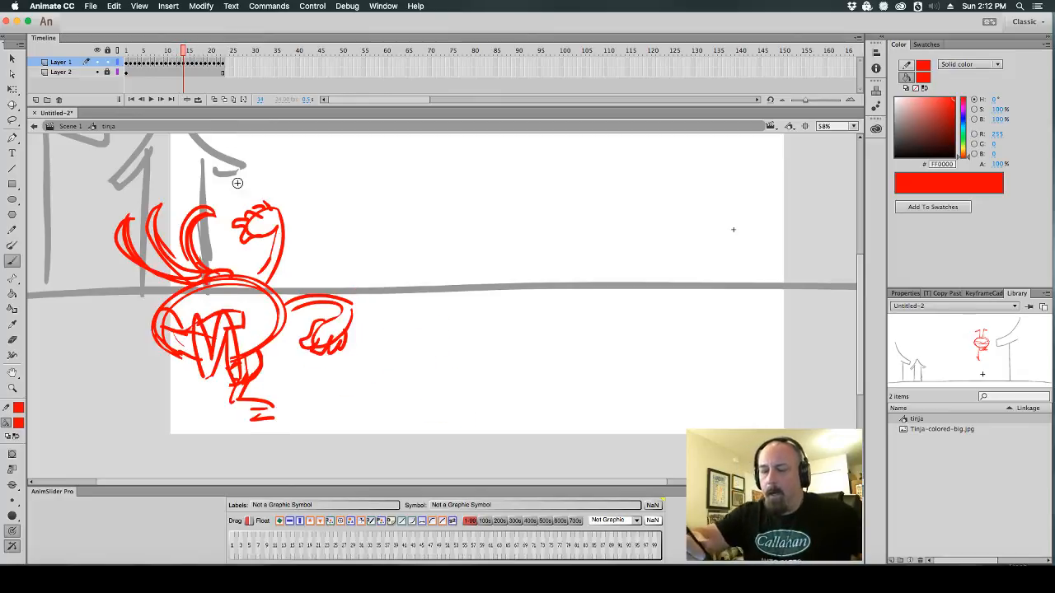
{"action": "key", "text": "comma"}
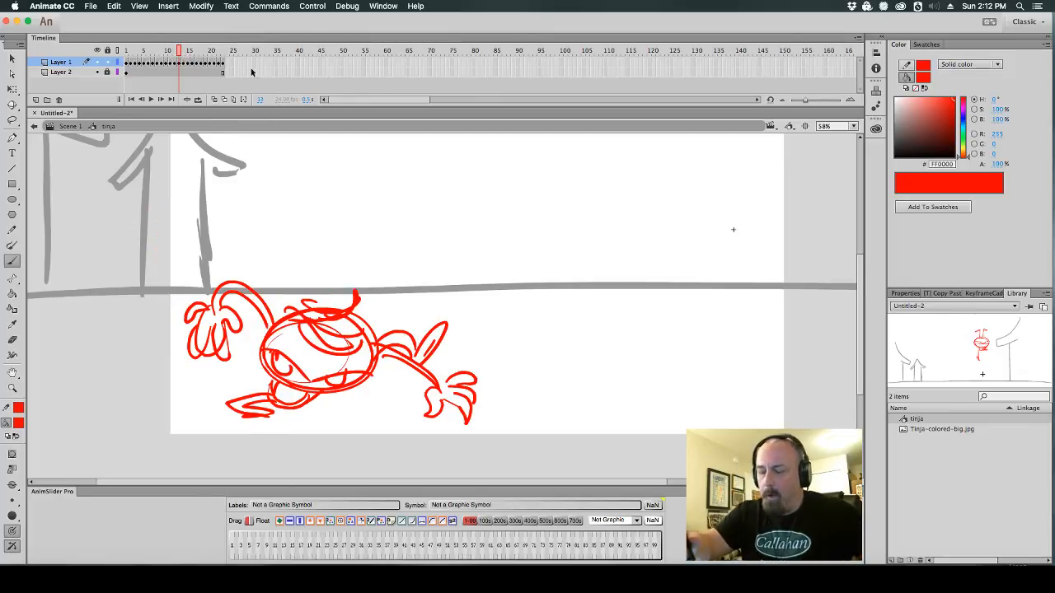
Insert a new frame after frame 13 on Layer 1, make it a blank keyframe and turn on onion skinning
{"action": "left_click", "coordinate": [182, 66]}
{"action": "key", "text": "F5"}
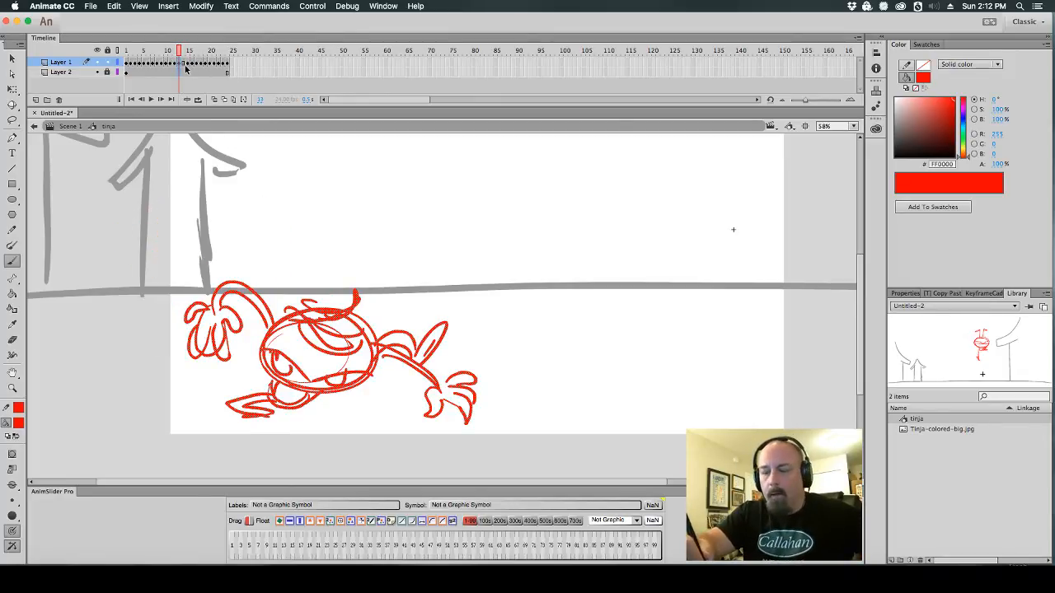
{"action": "left_click", "coordinate": [186, 71]}
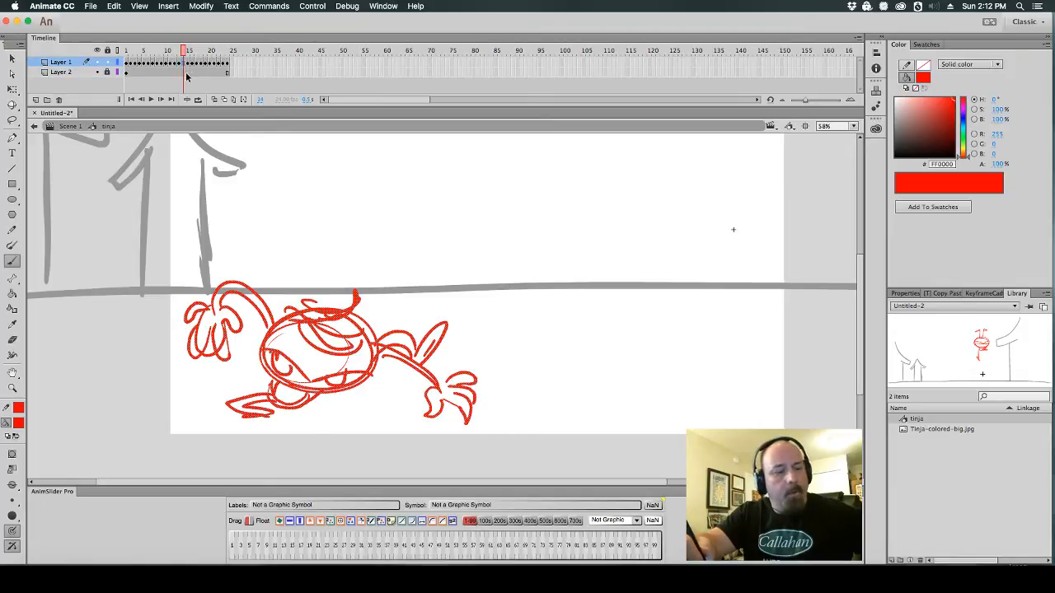
{"action": "key", "text": "F7"}
{"action": "left_click", "coordinate": [230, 98]}
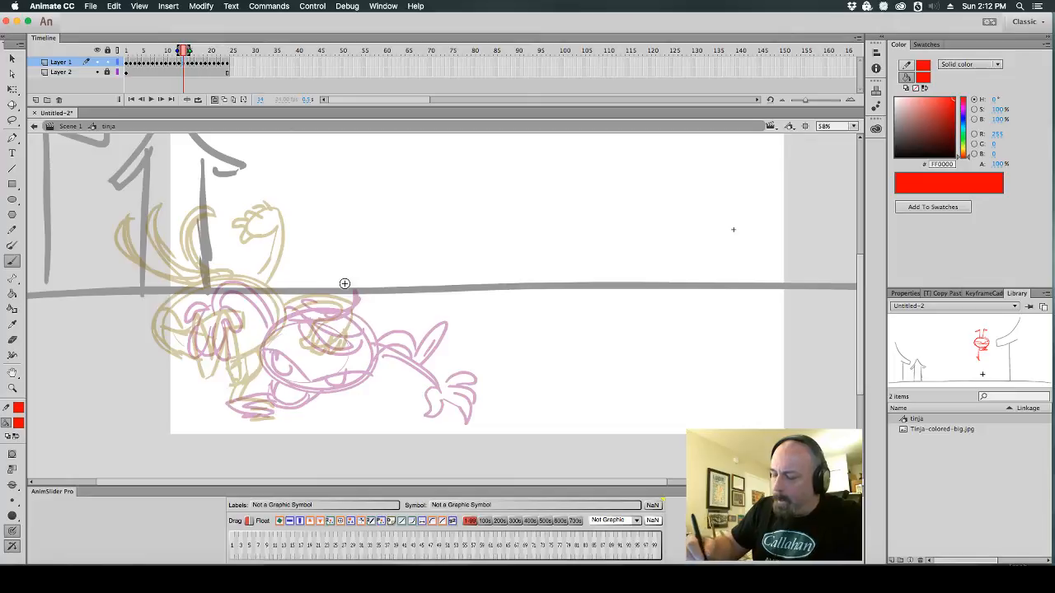
Sketch the frame 14 in-between pose's round head, the bent supporting leg with its foot, and the second leg crossing in front
{"action": "mouse_move", "coordinate": [351, 290]}
{"action": "left_mouse_down"}
{"action": "mouse_move", "coordinate": [358, 318]}
{"action": "mouse_move", "coordinate": [346, 347]}
{"action": "left_mouse_up"}
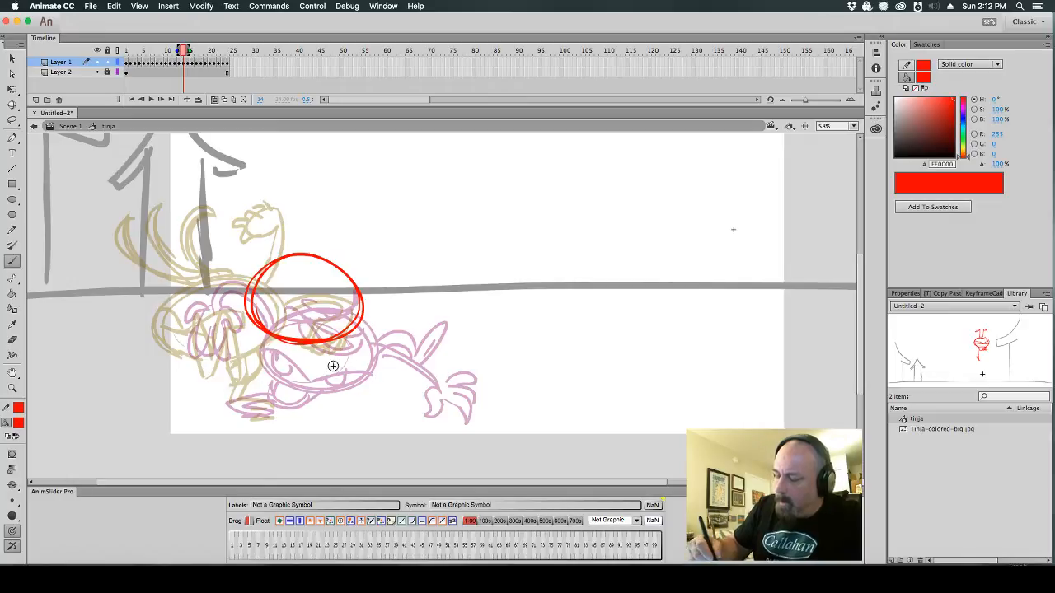
{"action": "mouse_move", "coordinate": [269, 340]}
{"action": "left_mouse_down"}
{"action": "mouse_move", "coordinate": [257, 377]}
{"action": "mouse_move", "coordinate": [296, 352]}
{"action": "mouse_move", "coordinate": [239, 405]}
{"action": "mouse_move", "coordinate": [275, 417]}
{"action": "left_mouse_up"}
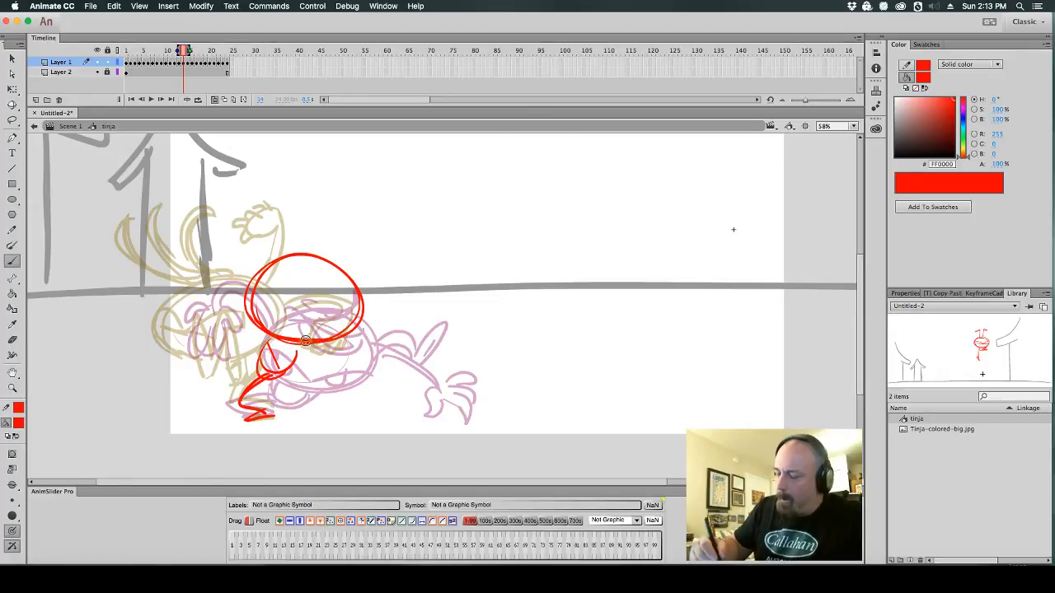
{"action": "mouse_move", "coordinate": [288, 364]}
{"action": "left_mouse_down"}
{"action": "mouse_move", "coordinate": [317, 321]}
{"action": "mouse_move", "coordinate": [287, 384]}
{"action": "left_mouse_up"}
{"action": "mouse_move", "coordinate": [302, 345]}
{"action": "left_mouse_down"}
{"action": "mouse_move", "coordinate": [293, 362]}
{"action": "mouse_move", "coordinate": [256, 340]}
{"action": "left_mouse_up"}
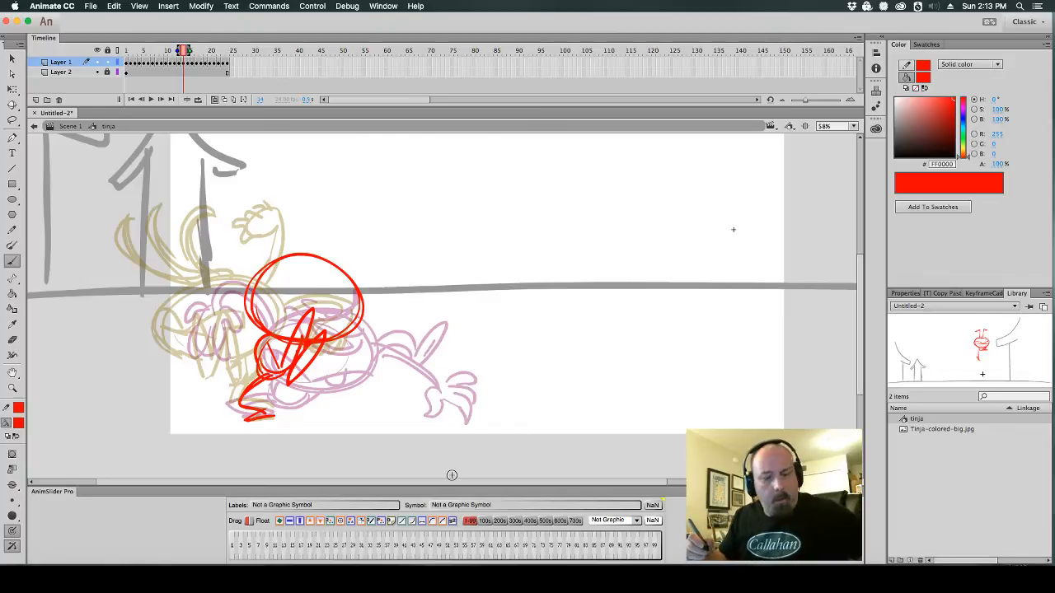
Flip through the neighbouring frames and draw the frame 14 rear arm bending down into a hanging hand
{"action": "key", "text": "comma"}
{"action": "key", "text": "period"}
{"action": "key", "text": "period"}
{"action": "key", "text": "comma"}
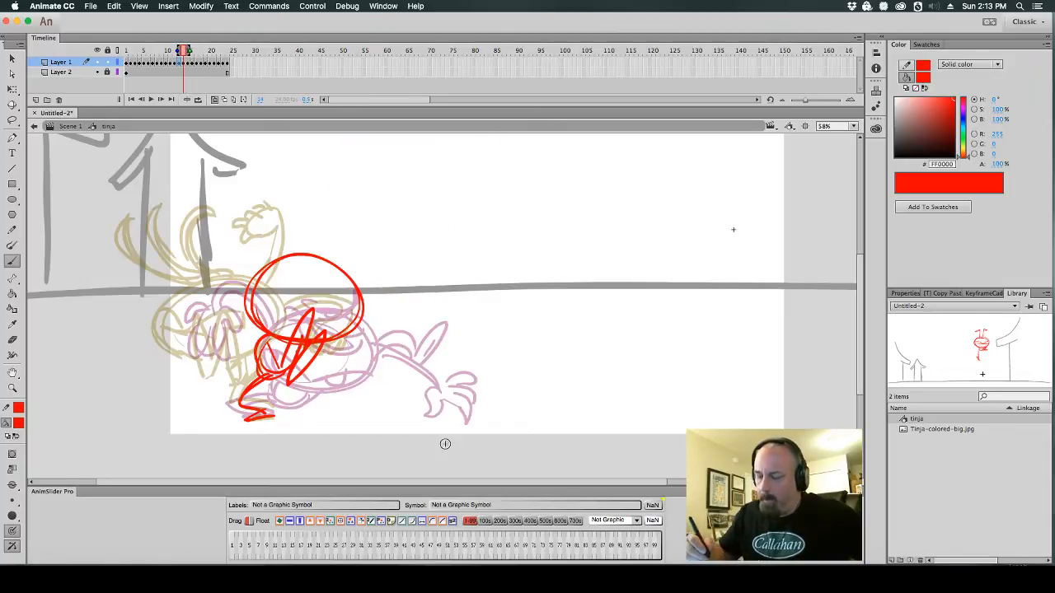
{"action": "mouse_move", "coordinate": [400, 349]}
{"action": "left_mouse_down"}
{"action": "mouse_move", "coordinate": [379, 345]}
{"action": "mouse_move", "coordinate": [363, 375]}
{"action": "mouse_move", "coordinate": [402, 376]}
{"action": "mouse_move", "coordinate": [409, 353]}
{"action": "left_mouse_up"}
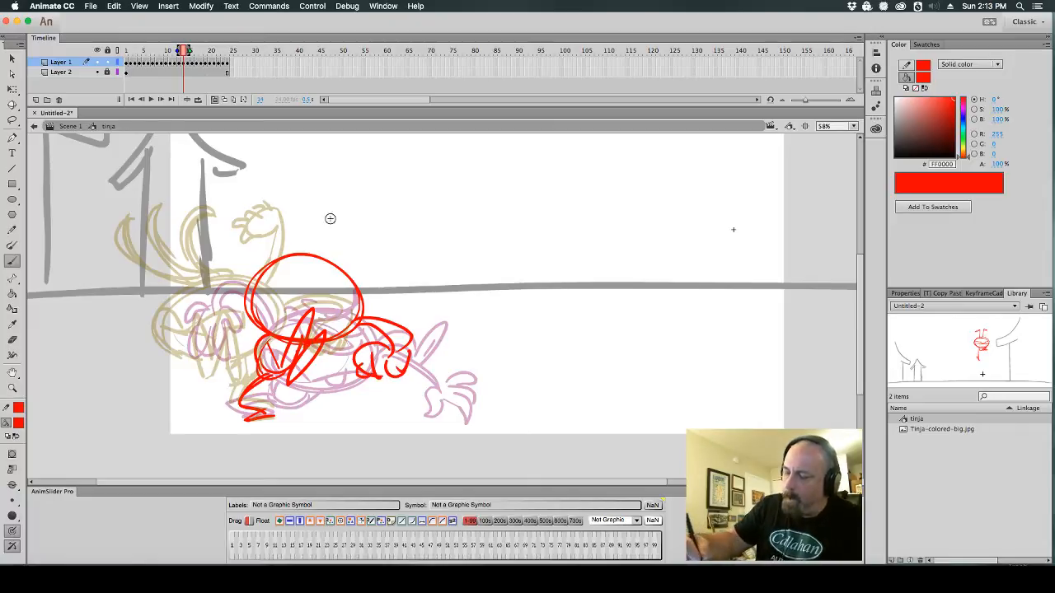
Draw the frame 14 raised arm with a curled hand, then add the mask line and angry eyes on the head
{"action": "key", "text": "comma"}
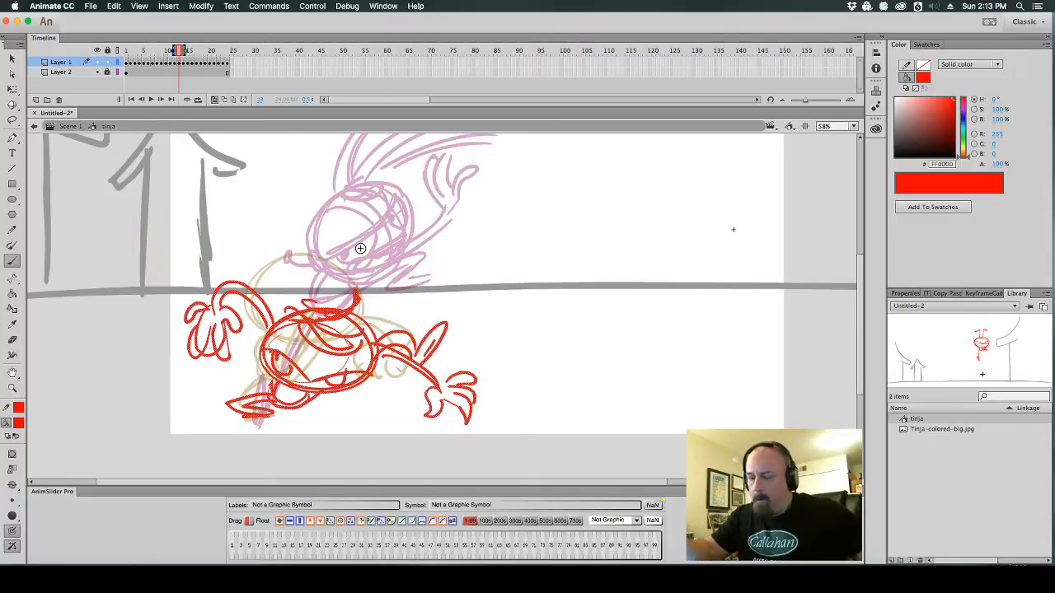
{"action": "key", "text": "period"}
{"action": "mouse_move", "coordinate": [350, 263]}
{"action": "left_mouse_down"}
{"action": "mouse_move", "coordinate": [325, 198]}
{"action": "mouse_move", "coordinate": [307, 213]}
{"action": "mouse_move", "coordinate": [345, 232]}
{"action": "mouse_move", "coordinate": [353, 264]}
{"action": "left_mouse_up"}
{"action": "mouse_move", "coordinate": [283, 259]}
{"action": "left_mouse_down"}
{"action": "mouse_move", "coordinate": [282, 292]}
{"action": "mouse_move", "coordinate": [358, 295]}
{"action": "left_mouse_up"}
{"action": "left_click_drag", "start_coordinate": [265, 281], "coordinate": [299, 311]}
{"action": "mouse_move", "coordinate": [279, 265]}
{"action": "left_mouse_down"}
{"action": "mouse_move", "coordinate": [303, 306]}
{"action": "mouse_move", "coordinate": [289, 293]}
{"action": "mouse_move", "coordinate": [282, 313]}
{"action": "mouse_move", "coordinate": [256, 310]}
{"action": "mouse_move", "coordinate": [332, 310]}
{"action": "left_mouse_up"}
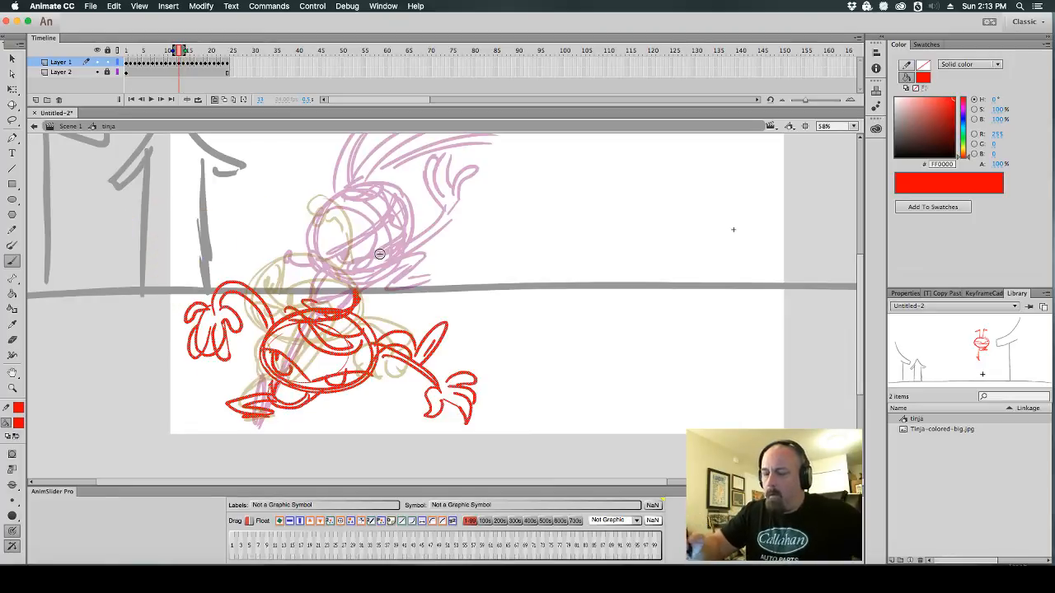
Draw long hair strands trailing back and down from the frame 14 head, and check them against frame 13
{"action": "key", "text": "."}
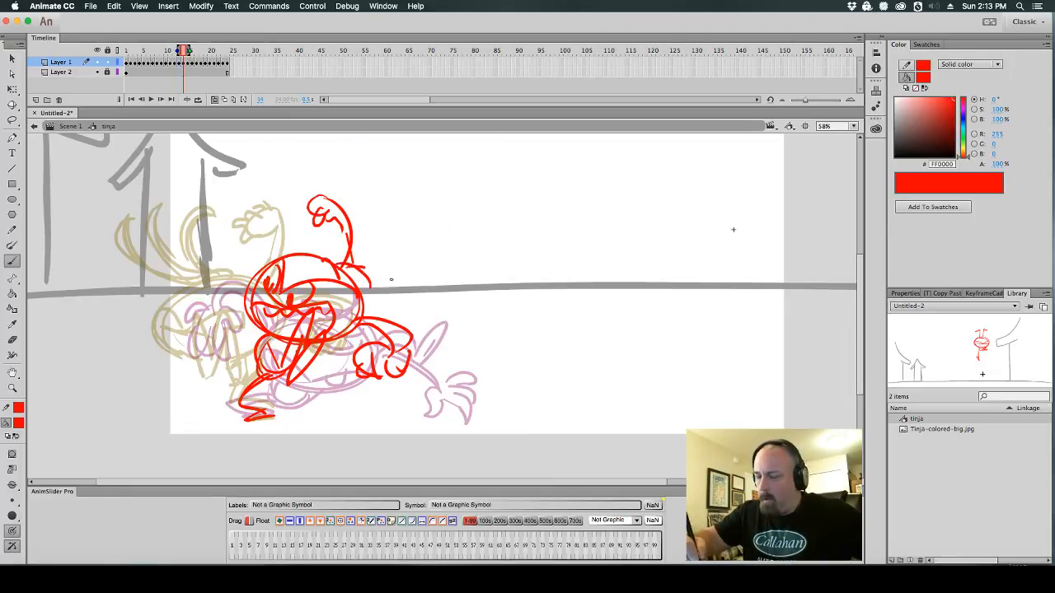
{"action": "left_click_drag", "start_coordinate": [361, 267], "coordinate": [430, 359]}
{"action": "mouse_move", "coordinate": [354, 260]}
{"action": "left_mouse_down"}
{"action": "mouse_move", "coordinate": [427, 299]}
{"action": "mouse_move", "coordinate": [435, 322]}
{"action": "left_mouse_up"}
{"action": "left_click_drag", "start_coordinate": [349, 252], "coordinate": [427, 322]}
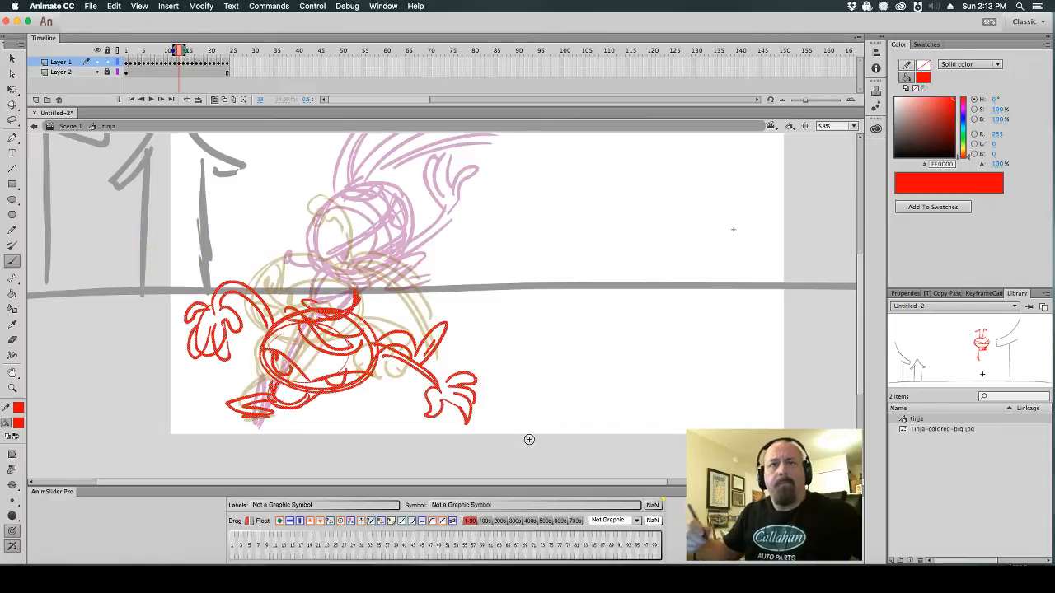
{"action": "key", "text": "."}
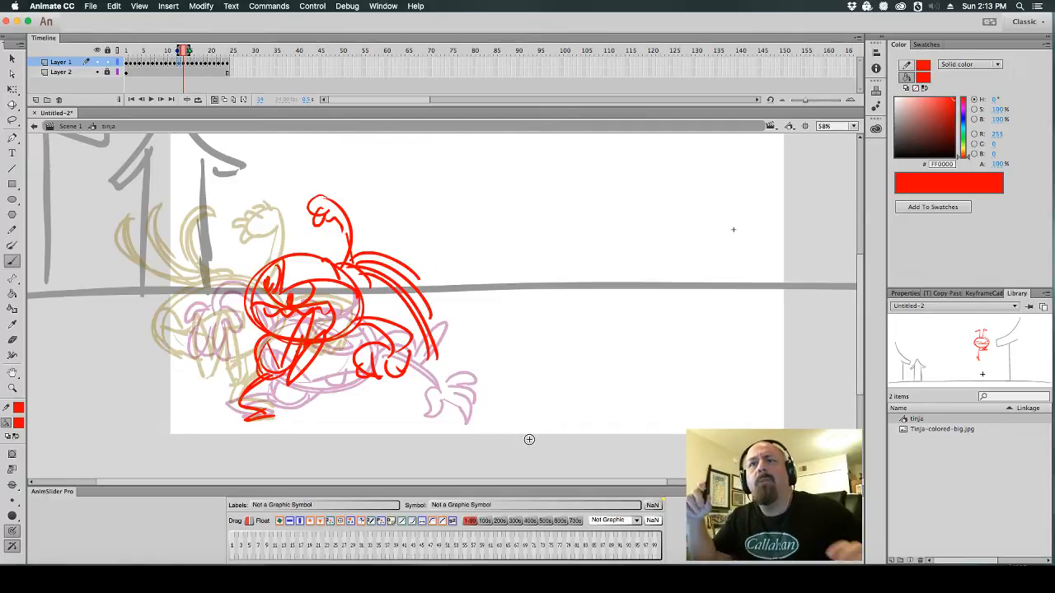
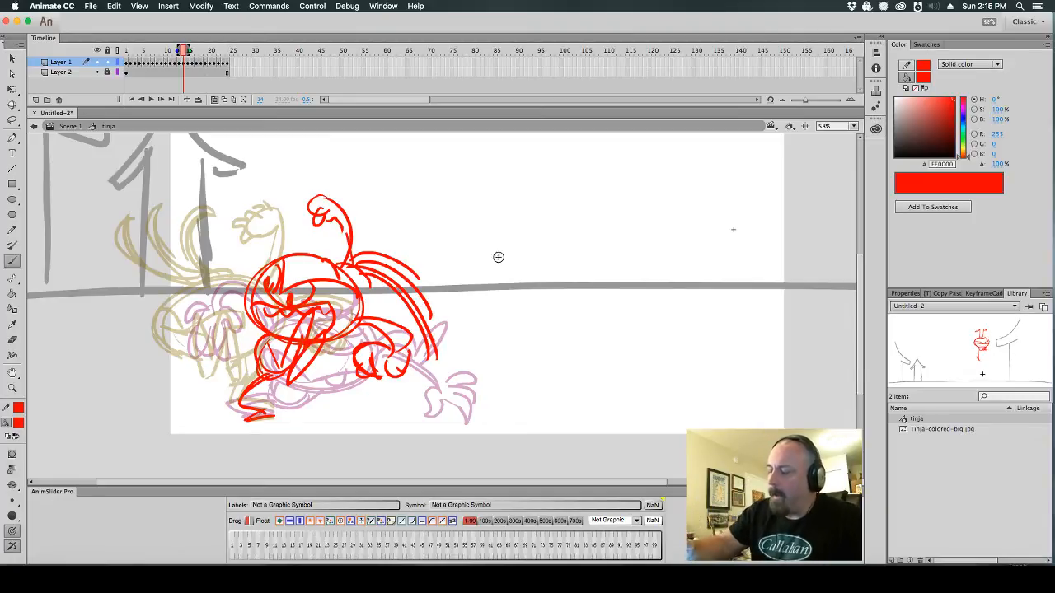
{"action": "left_click_drag", "start_coordinate": [645, 304], "coordinate": [647, 310]}
{"action": "left_click_drag", "start_coordinate": [637, 273], "coordinate": [643, 278]}
{"action": "left_click_drag", "start_coordinate": [609, 236], "coordinate": [613, 245]}
{"action": "left_click", "coordinate": [577, 295]}
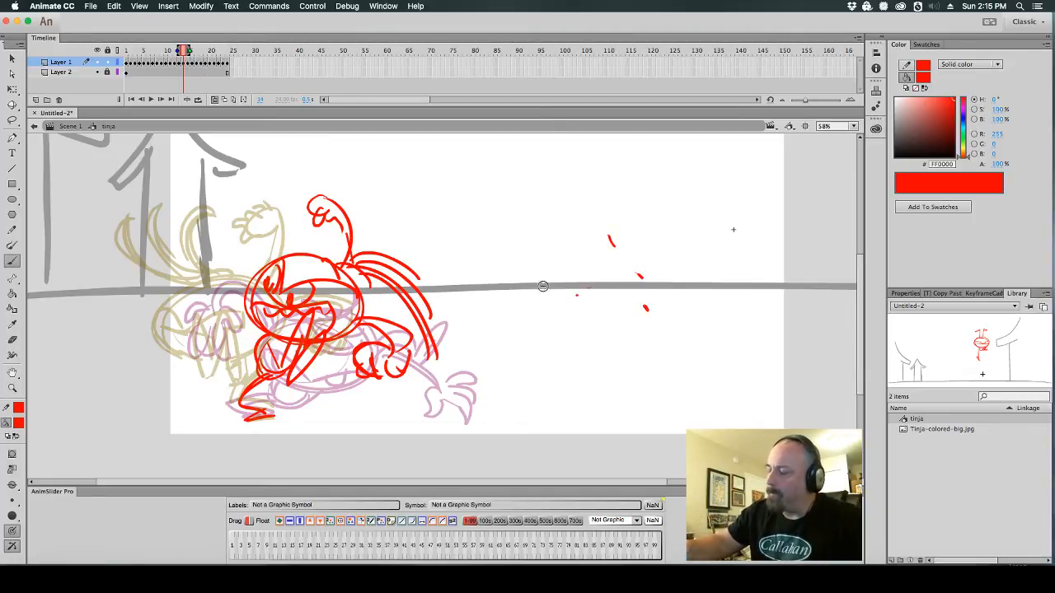
{"action": "left_click_drag", "start_coordinate": [514, 279], "coordinate": [519, 284]}
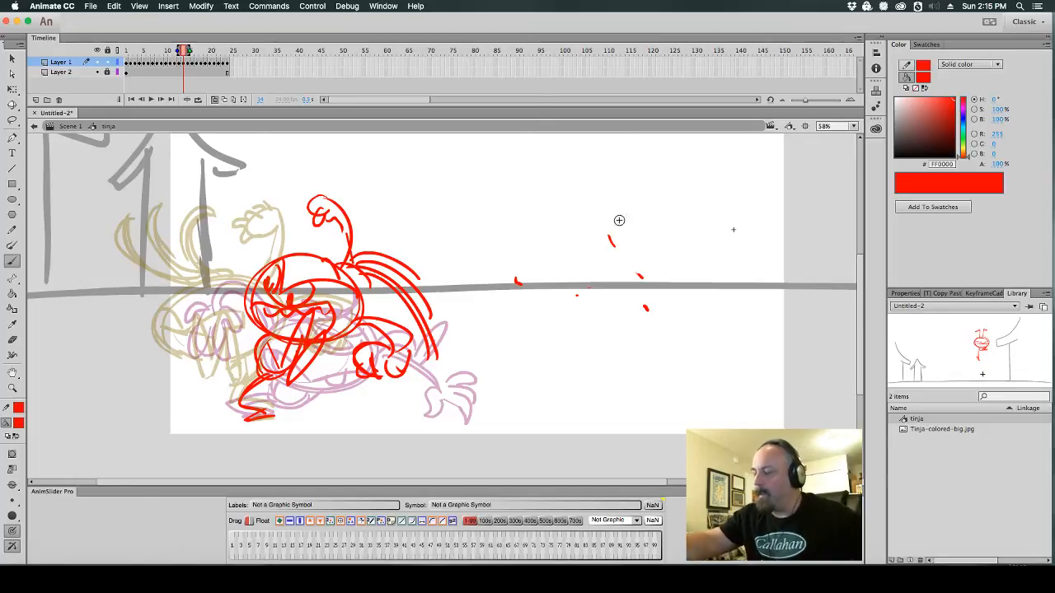
{"action": "key", "text": "super+z"}
{"action": "key", "text": "super+z"}
{"action": "key", "text": "super+z"}
{"action": "key", "text": "super+z"}
{"action": "key", "text": "super+z"}
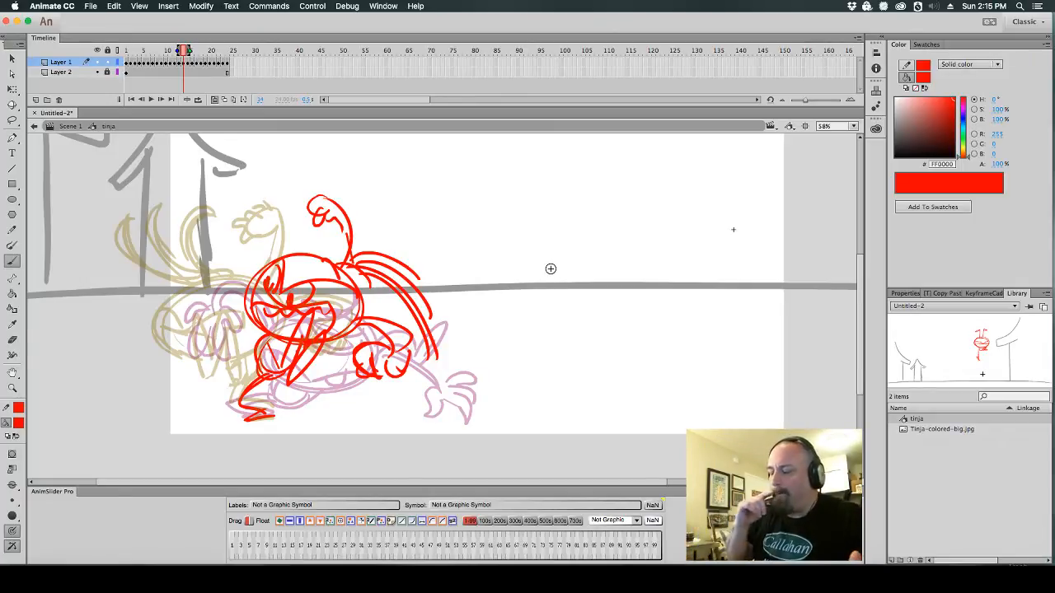
Add a jagged stroke for the mouth on the lower part of the frame 14 face
{"action": "left_click_drag", "start_coordinate": [265, 337], "coordinate": [290, 329]}
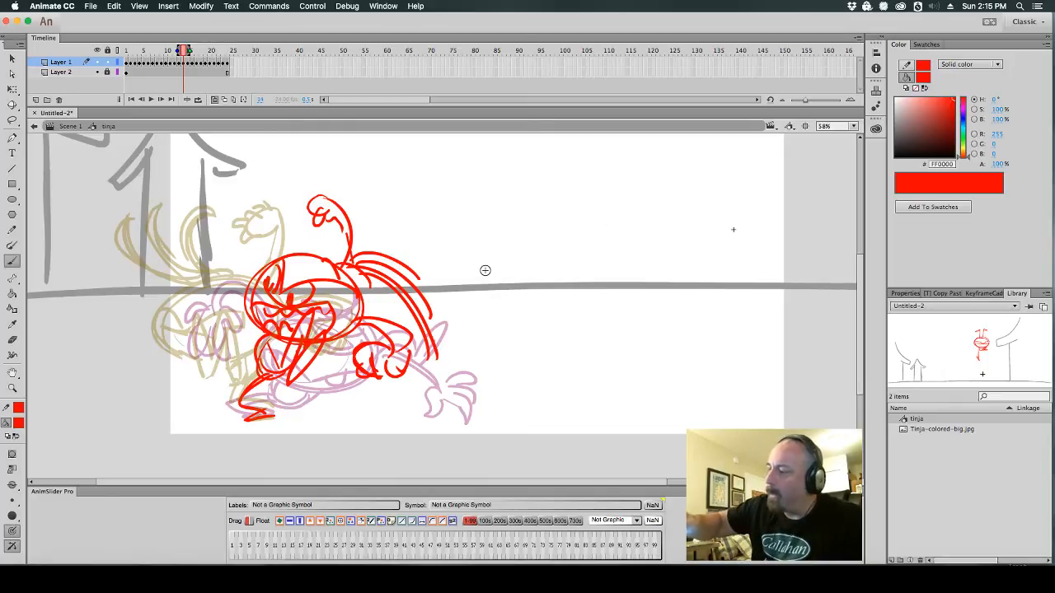
Turn off onion skinning and flip back and forth around frame 14, continuing back past frame 11, to check the motion into the landing
{"action": "left_click", "coordinate": [213, 100]}
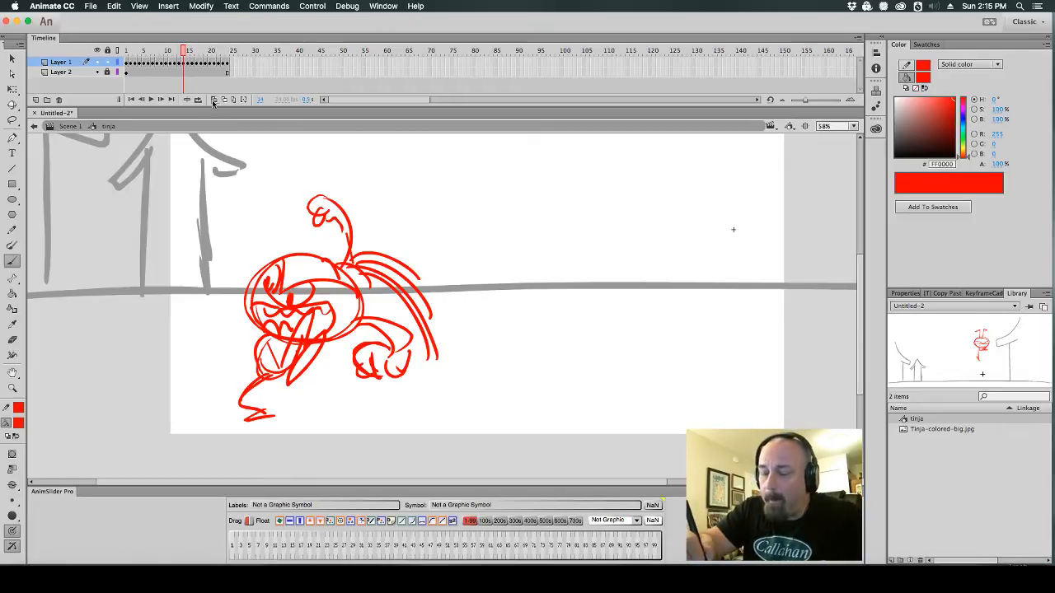
{"action": "left_click", "coordinate": [214, 100]}
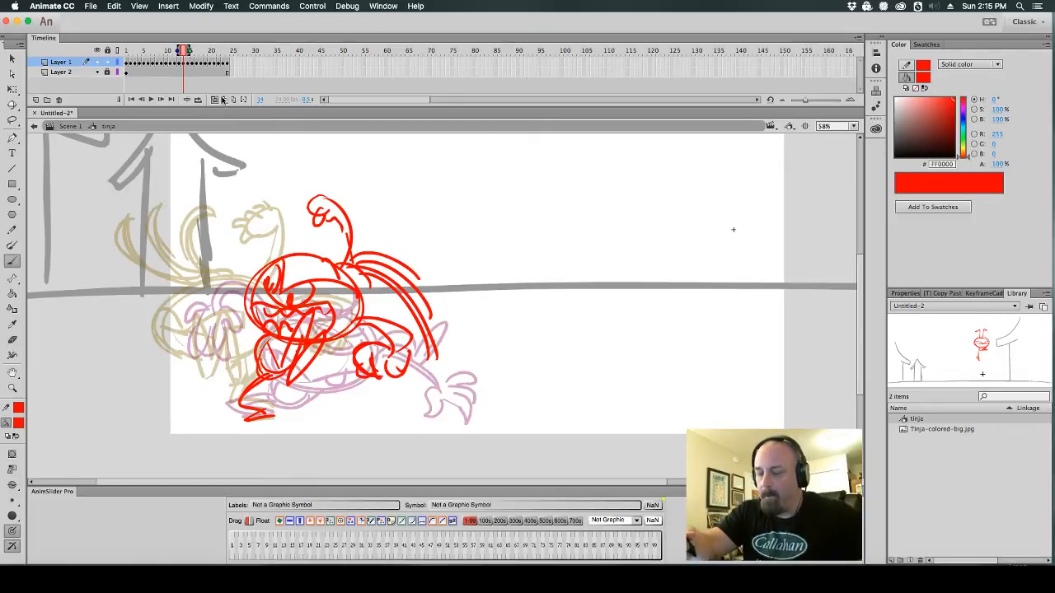
{"action": "left_click", "coordinate": [214, 100]}
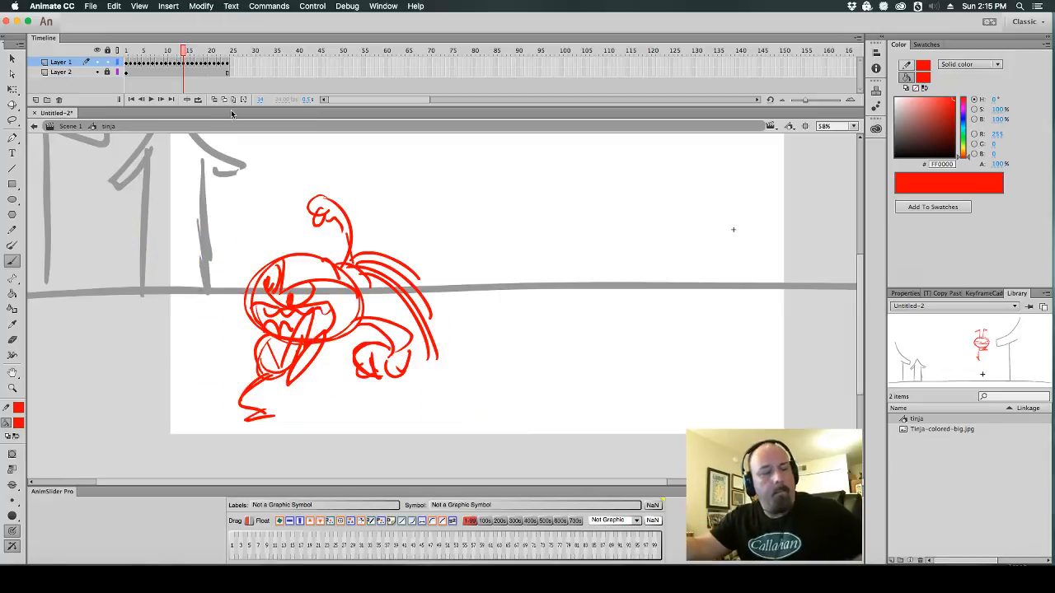
{"action": "key", "text": "comma"}
{"action": "key", "text": "period"}
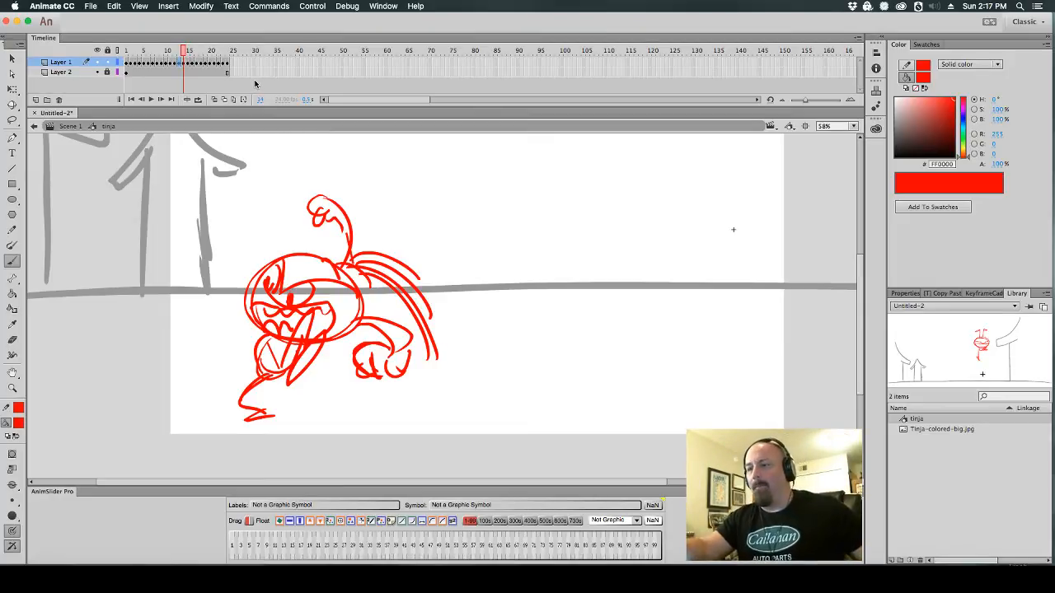
{"action": "key", "text": "period"}
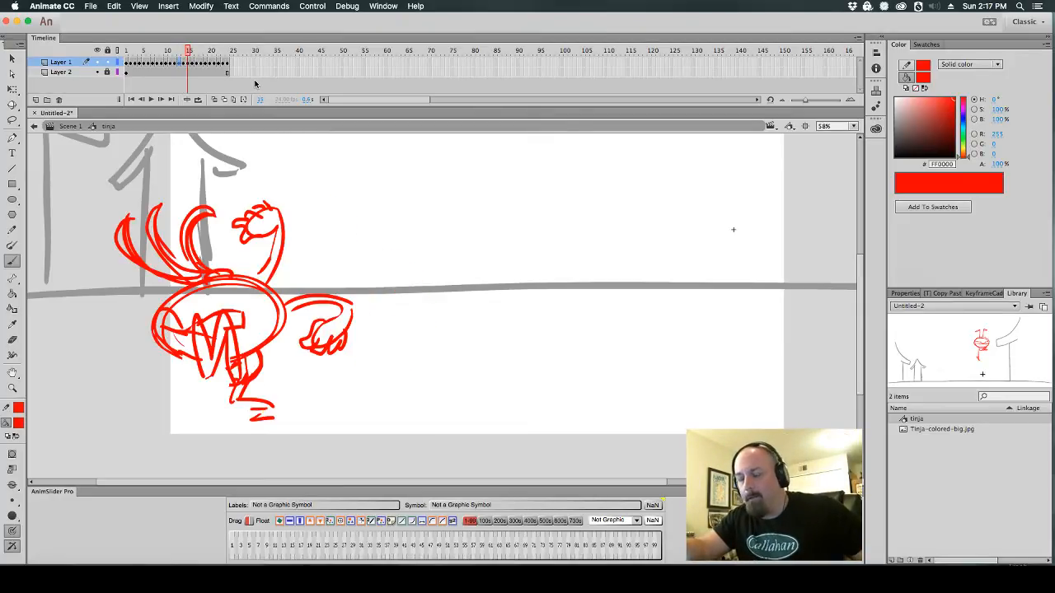
{"action": "key", "text": "comma"}
{"action": "key", "text": "comma"}
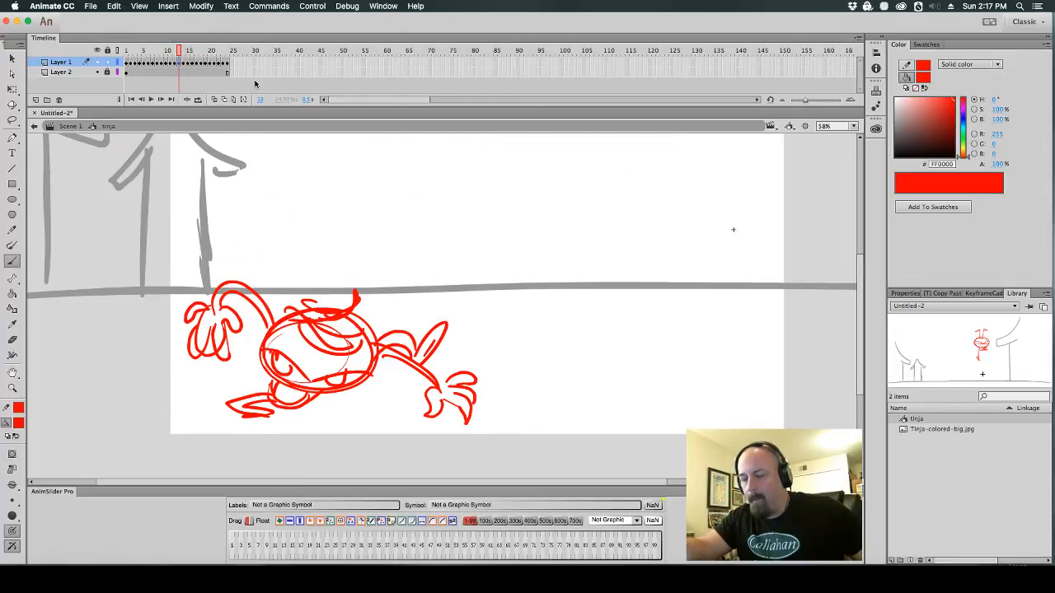
{"action": "key", "text": "period"}
{"action": "key", "text": "period"}
{"action": "key", "text": "period"}
{"action": "key", "text": "comma"}
{"action": "key", "text": "comma"}
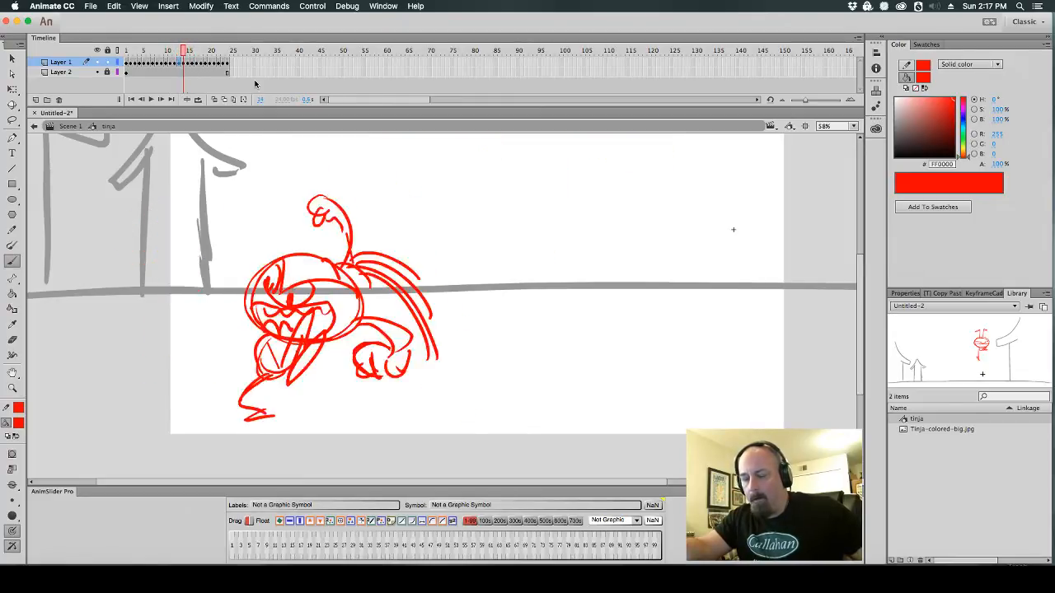
{"action": "key", "text": "comma"}
{"action": "key", "text": "period"}
{"action": "key", "text": "period"}
{"action": "key", "text": "period"}
{"action": "key", "text": "comma"}
{"action": "key", "text": "comma"}
{"action": "key", "text": "comma"}
{"action": "key", "text": "comma"}
{"action": "key", "text": "comma"}
{"action": "key", "text": "comma"}
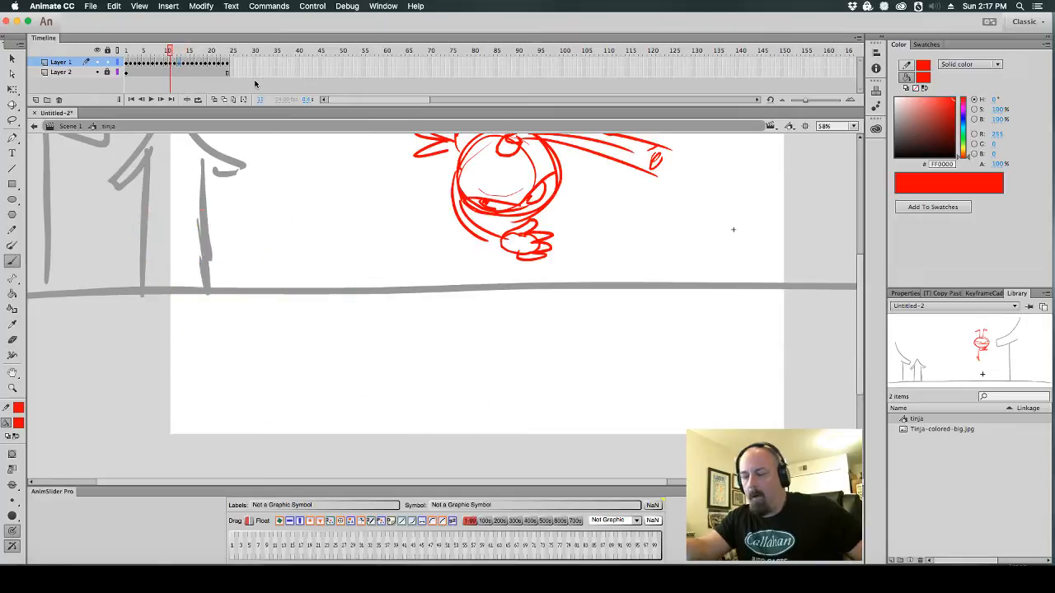
{"action": "key", "text": "comma"}
{"action": "key", "text": "period"}
{"action": "key", "text": "comma"}
{"action": "key", "text": "comma"}
Return to frame 1 and step through the first five frames to examine the initial drop and crouch poses
{"action": "left_click", "coordinate": [144, 55]}
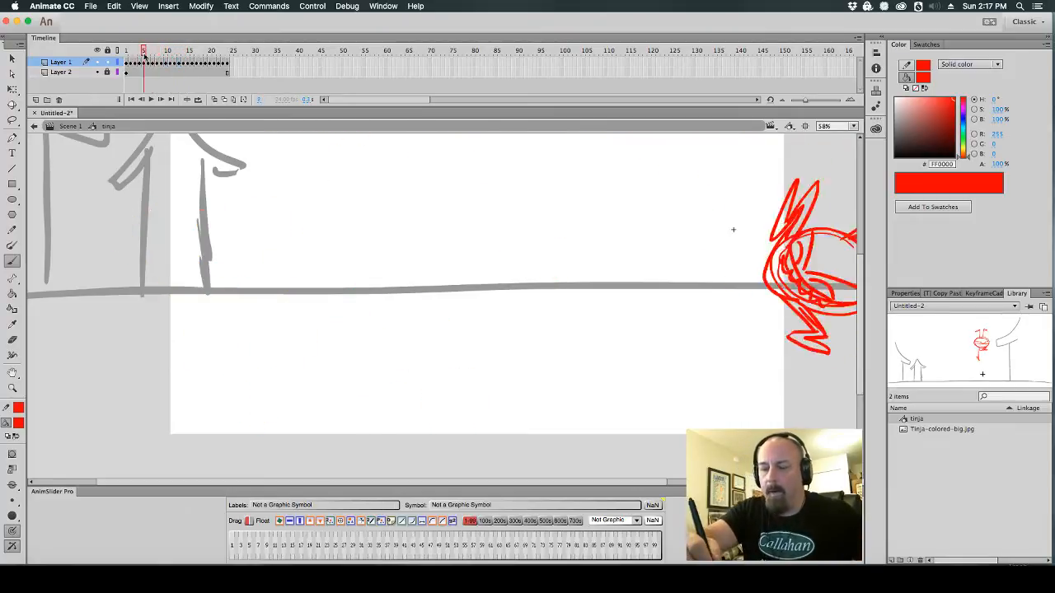
{"action": "left_click_drag", "start_coordinate": [144, 56], "coordinate": [123, 57]}
{"action": "left_click", "coordinate": [595, 269], "text": "alt+super"}
{"action": "left_click_drag", "start_coordinate": [631, 331], "coordinate": [634, 372]}
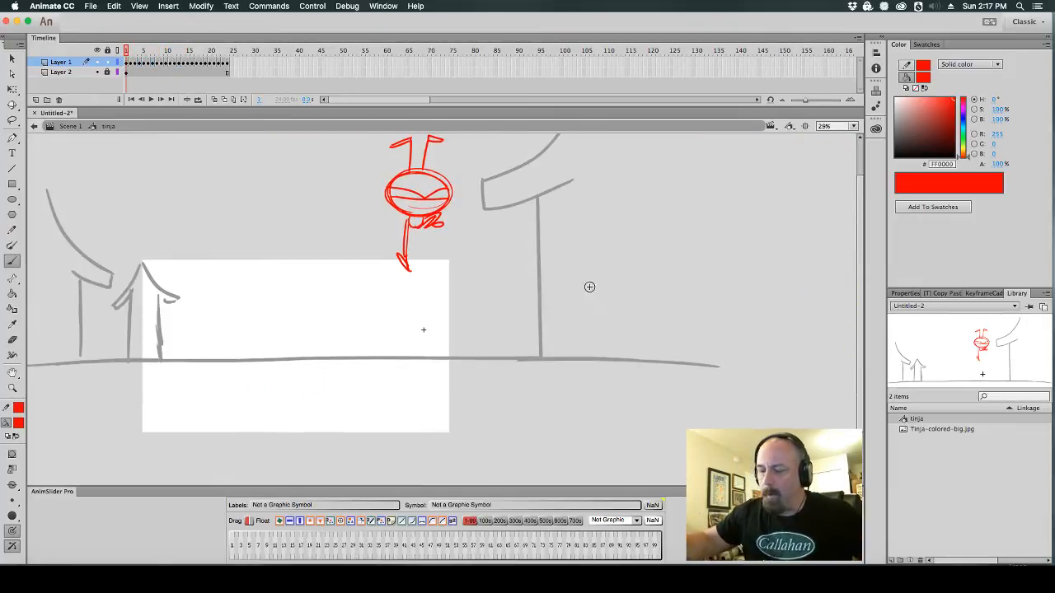
{"action": "key", "text": "period"}
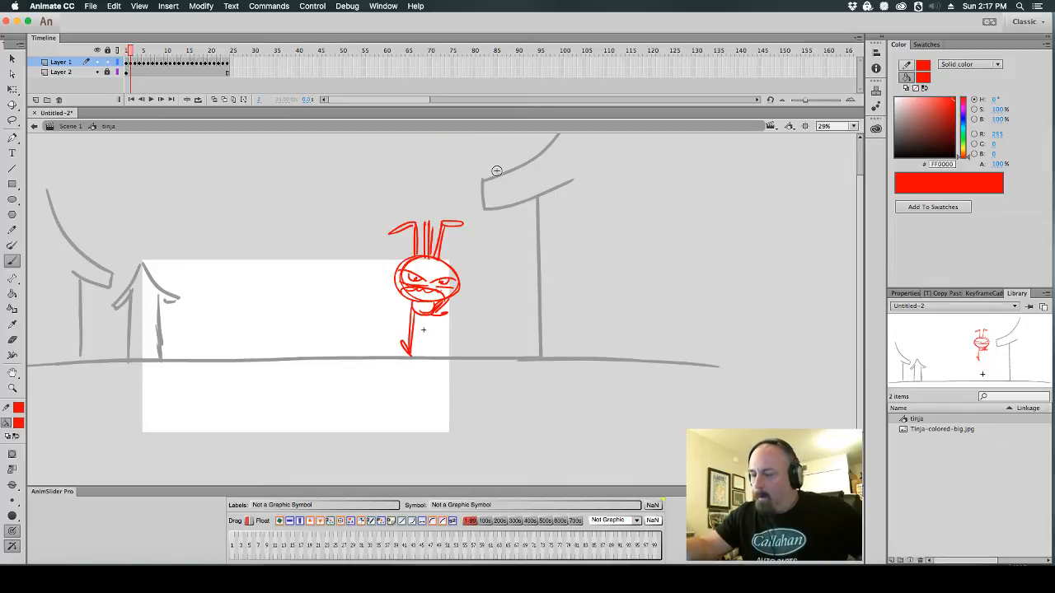
{"action": "key", "text": "period"}
{"action": "key", "text": "period"}
{"action": "key", "text": "period"}
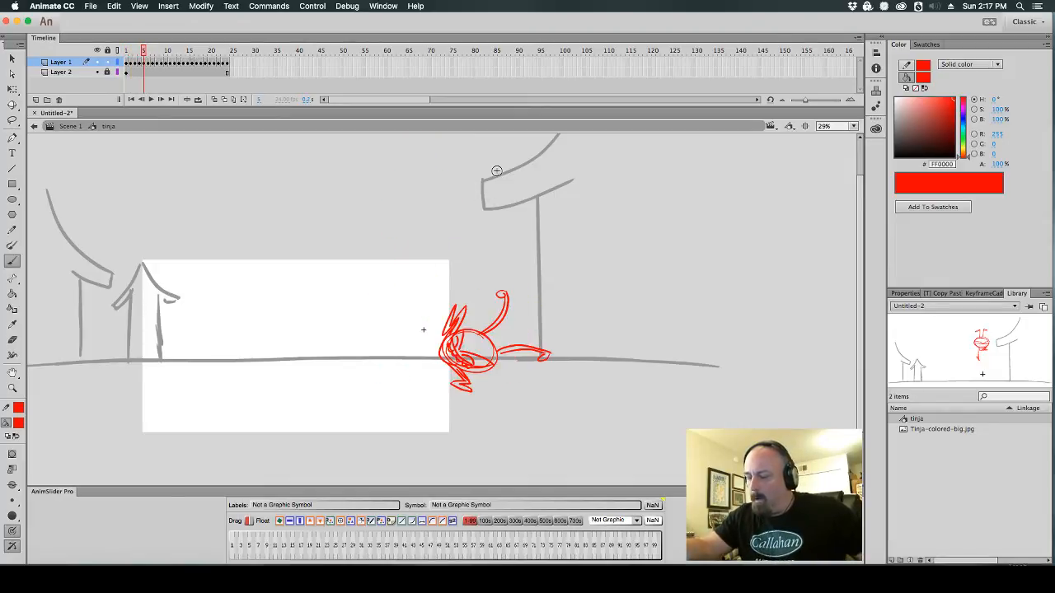
{"action": "key", "text": "comma"}
{"action": "key", "text": "comma"}
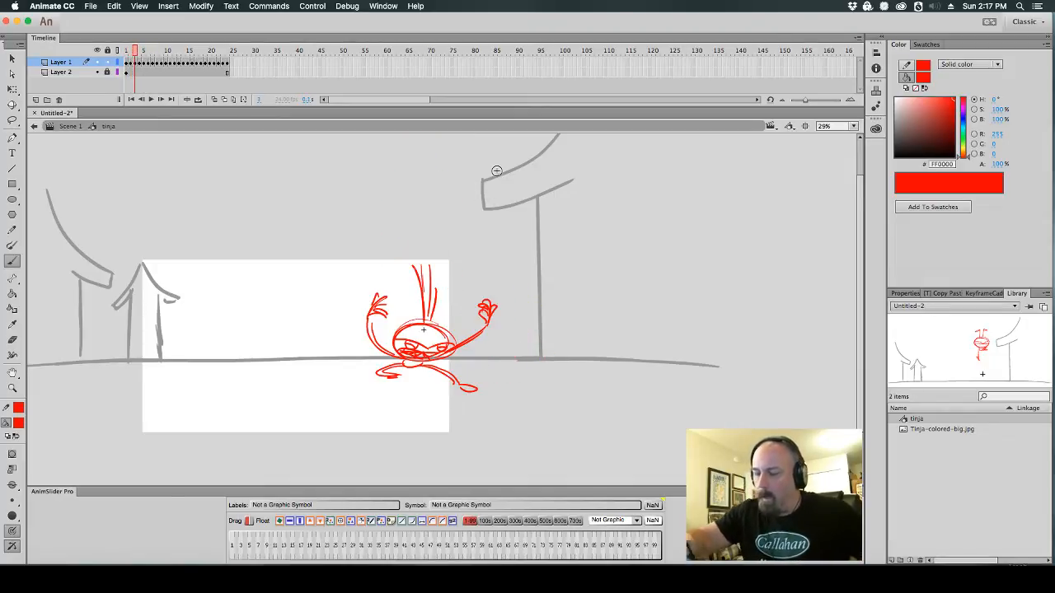
Insert an extra frame after frame 3, make frame 4 a blank keyframe, and turn on onion skinning
{"action": "left_click", "coordinate": [140, 71]}
{"action": "key", "text": "F5"}
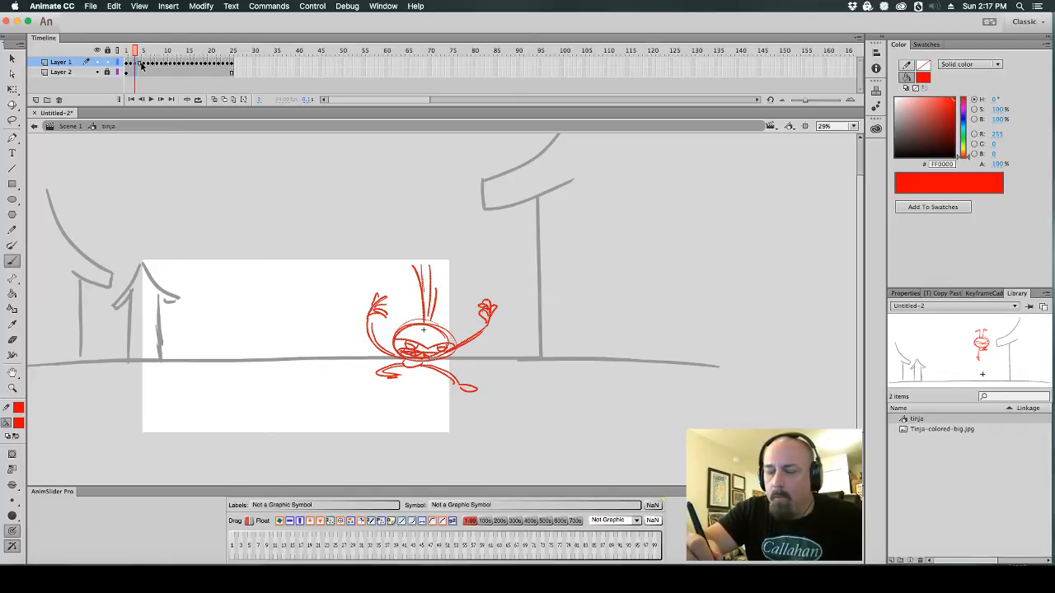
{"action": "key", "text": "period"}
{"action": "key", "text": "F7"}
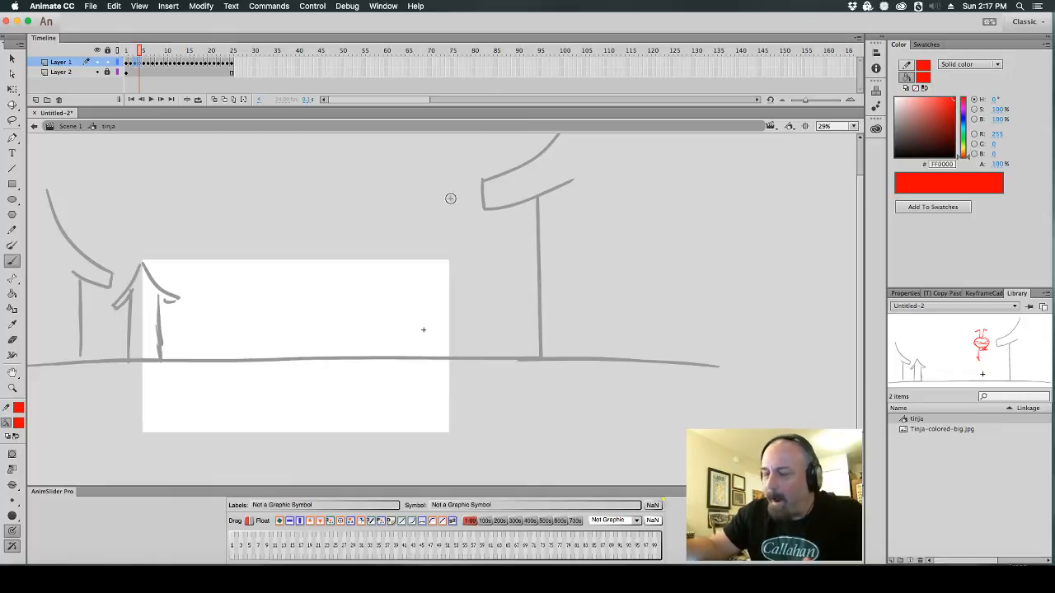
{"action": "left_click", "coordinate": [215, 100]}
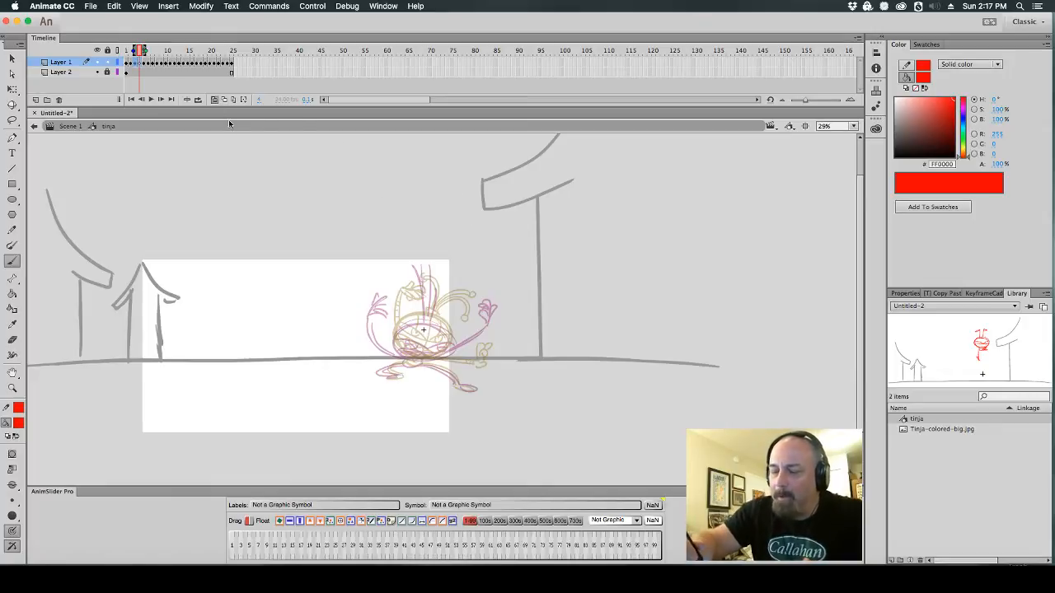
Draw a low, squashed oval head on frame 4 with the front arm curving up to a spread-fingered hand
{"action": "left_click", "coordinate": [469, 334], "text": "super"}
{"action": "scroll", "coordinate": [469, 334], "scroll_direction": "down", "scroll_amount": 1}
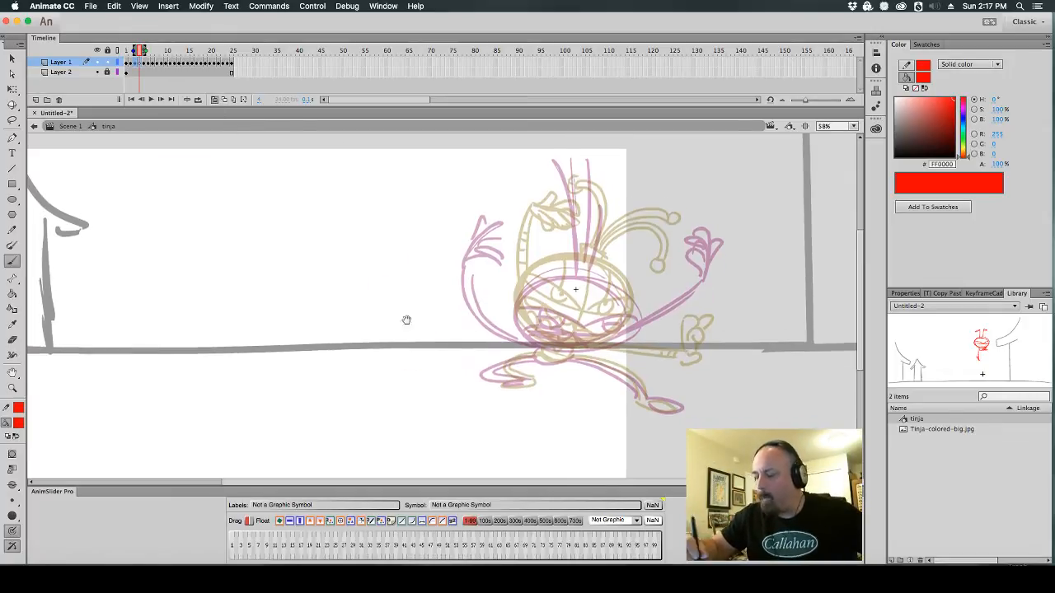
{"action": "scroll", "coordinate": [404, 321], "scroll_direction": "up", "scroll_amount": 2}
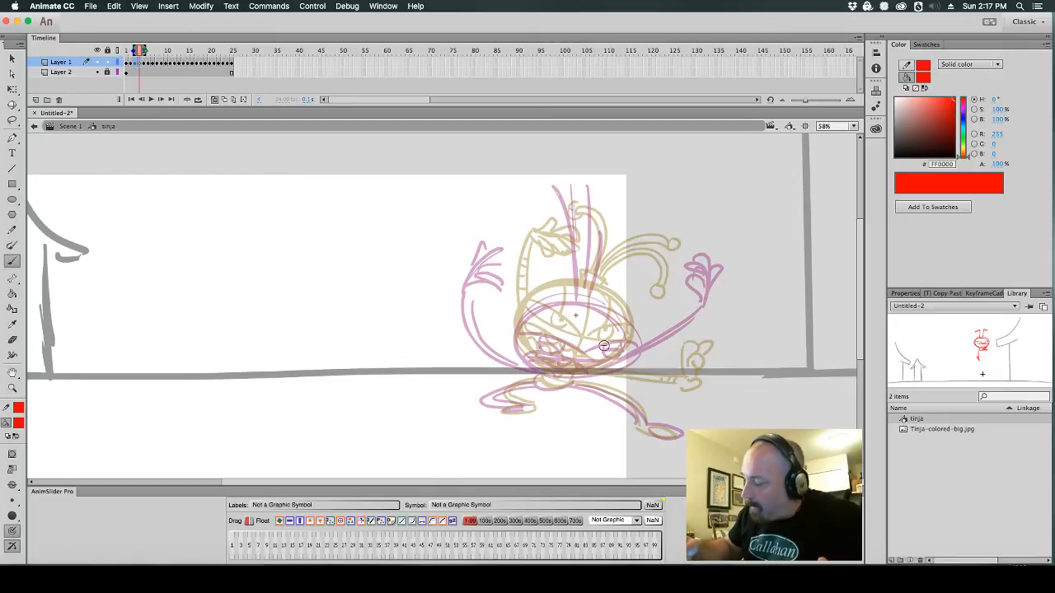
{"action": "mouse_move", "coordinate": [597, 340]}
{"action": "left_mouse_down"}
{"action": "mouse_move", "coordinate": [527, 366]}
{"action": "mouse_move", "coordinate": [626, 381]}
{"action": "mouse_move", "coordinate": [534, 390]}
{"action": "mouse_move", "coordinate": [422, 343]}
{"action": "left_mouse_up"}
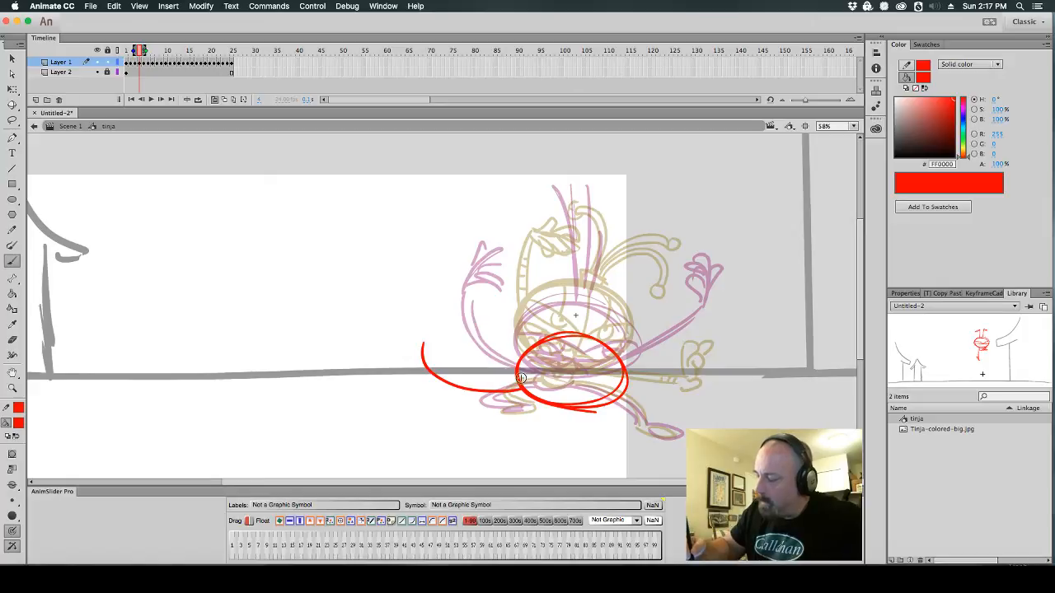
{"action": "mouse_move", "coordinate": [519, 380]}
{"action": "left_mouse_down"}
{"action": "mouse_move", "coordinate": [452, 376]}
{"action": "mouse_move", "coordinate": [436, 334]}
{"action": "mouse_move", "coordinate": [472, 305]}
{"action": "left_mouse_up"}
{"action": "mouse_move", "coordinate": [427, 340]}
{"action": "left_mouse_down"}
{"action": "mouse_move", "coordinate": [468, 320]}
{"action": "mouse_move", "coordinate": [426, 292]}
{"action": "mouse_move", "coordinate": [432, 335]}
{"action": "mouse_move", "coordinate": [453, 345]}
{"action": "mouse_move", "coordinate": [441, 331]}
{"action": "left_mouse_up"}
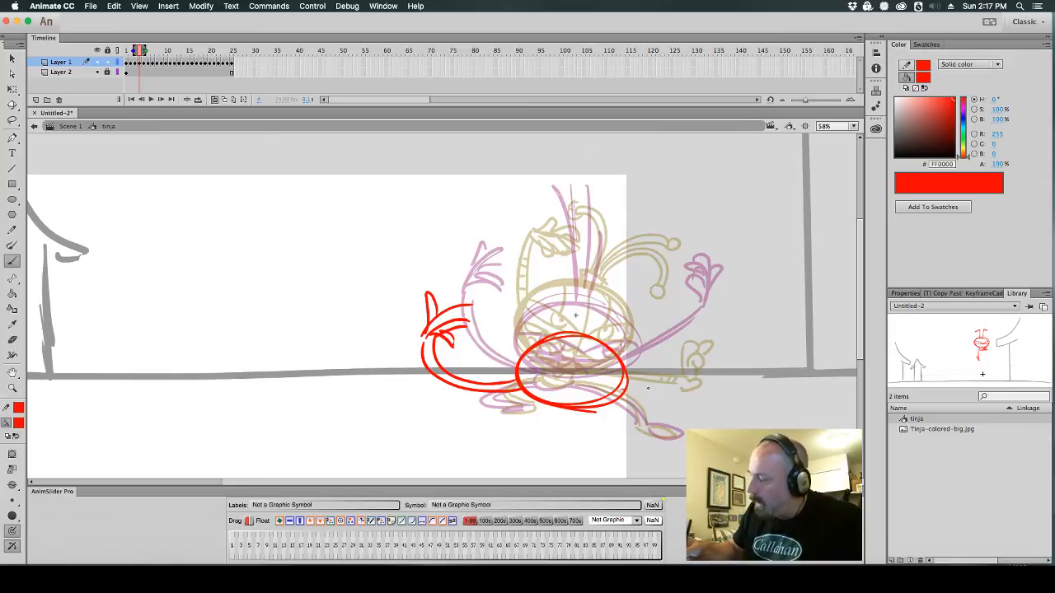
Draw the frame 4 rear arm stretched straight out to a raised hand, and add two folded legs with feet below the head
{"action": "mouse_move", "coordinate": [628, 384]}
{"action": "left_mouse_down"}
{"action": "mouse_move", "coordinate": [759, 378]}
{"action": "mouse_move", "coordinate": [767, 387]}
{"action": "mouse_move", "coordinate": [765, 347]}
{"action": "mouse_move", "coordinate": [755, 367]}
{"action": "mouse_move", "coordinate": [770, 347]}
{"action": "mouse_move", "coordinate": [762, 361]}
{"action": "mouse_move", "coordinate": [774, 350]}
{"action": "mouse_move", "coordinate": [778, 385]}
{"action": "left_mouse_up"}
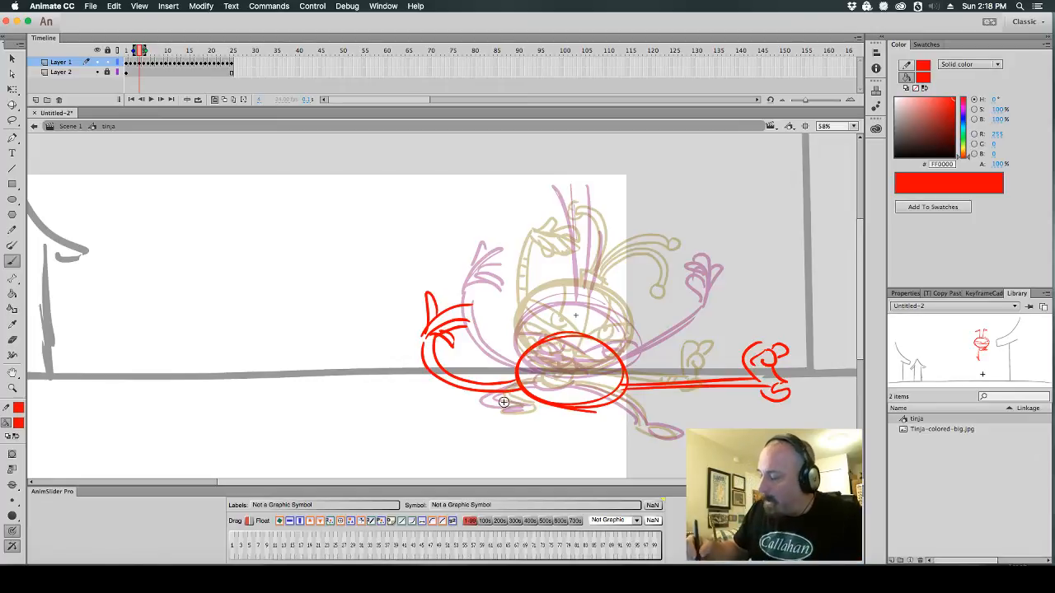
{"action": "mouse_move", "coordinate": [522, 394]}
{"action": "left_mouse_down"}
{"action": "mouse_move", "coordinate": [471, 402]}
{"action": "mouse_move", "coordinate": [519, 410]}
{"action": "left_mouse_up"}
{"action": "left_click_drag", "start_coordinate": [493, 402], "coordinate": [528, 412]}
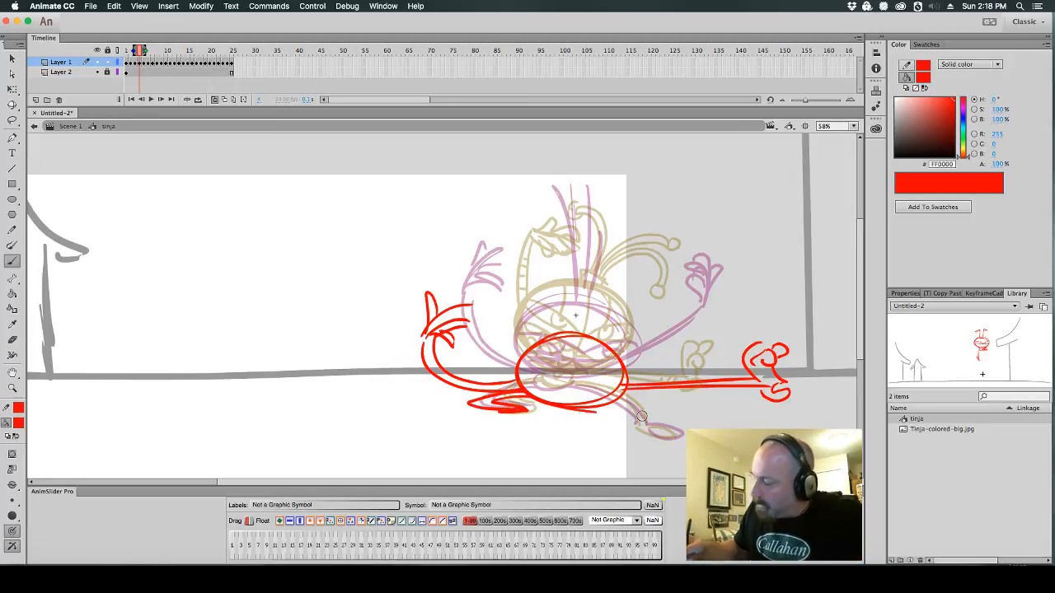
{"action": "mouse_move", "coordinate": [617, 394]}
{"action": "left_mouse_down"}
{"action": "mouse_move", "coordinate": [682, 409]}
{"action": "mouse_move", "coordinate": [634, 407]}
{"action": "mouse_move", "coordinate": [642, 424]}
{"action": "mouse_move", "coordinate": [681, 434]}
{"action": "left_mouse_up"}
Draw the V-shaped mask line and eyes low on the frame 4 head, then add the hair tie and upward-curling hair strands
{"action": "left_click_drag", "start_coordinate": [524, 369], "coordinate": [625, 384]}
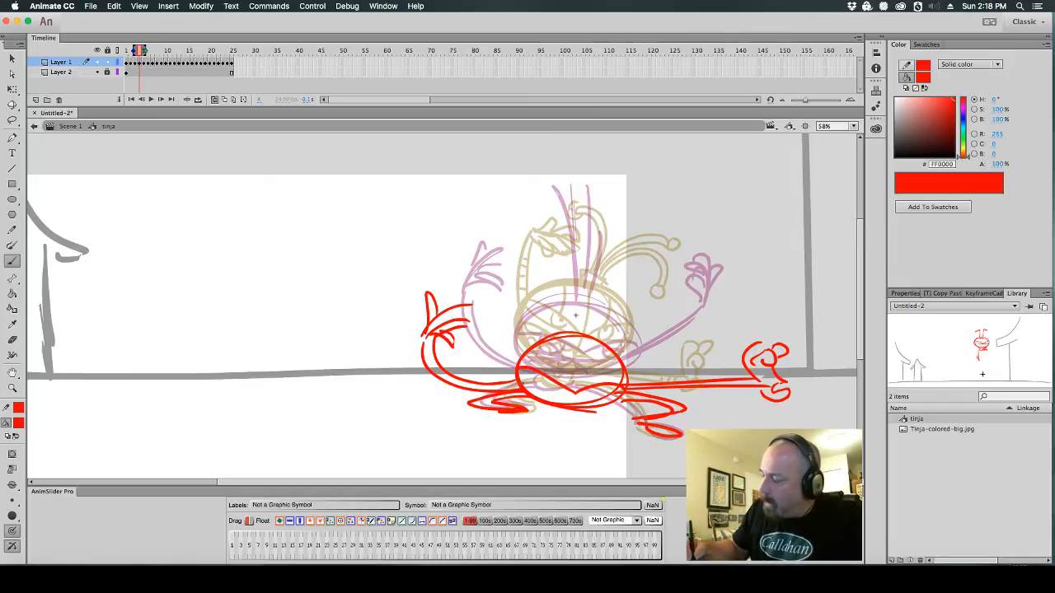
{"action": "mouse_move", "coordinate": [523, 384]}
{"action": "left_mouse_down"}
{"action": "mouse_move", "coordinate": [614, 392]}
{"action": "mouse_move", "coordinate": [595, 402]}
{"action": "mouse_move", "coordinate": [606, 386]}
{"action": "left_mouse_up"}
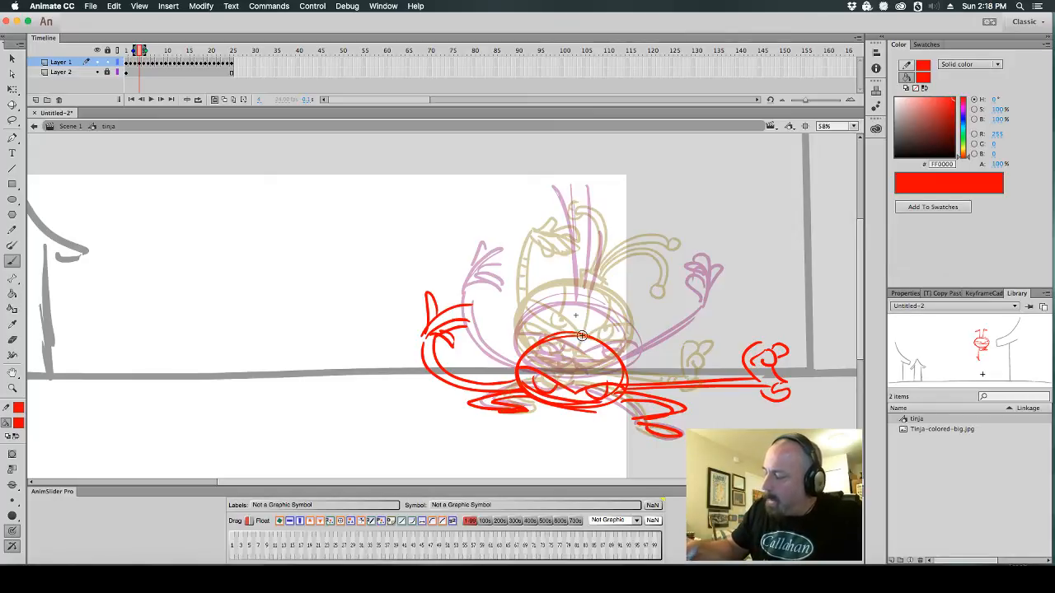
{"action": "mouse_move", "coordinate": [570, 344]}
{"action": "left_mouse_down"}
{"action": "mouse_move", "coordinate": [600, 338]}
{"action": "mouse_move", "coordinate": [597, 354]}
{"action": "left_mouse_up"}
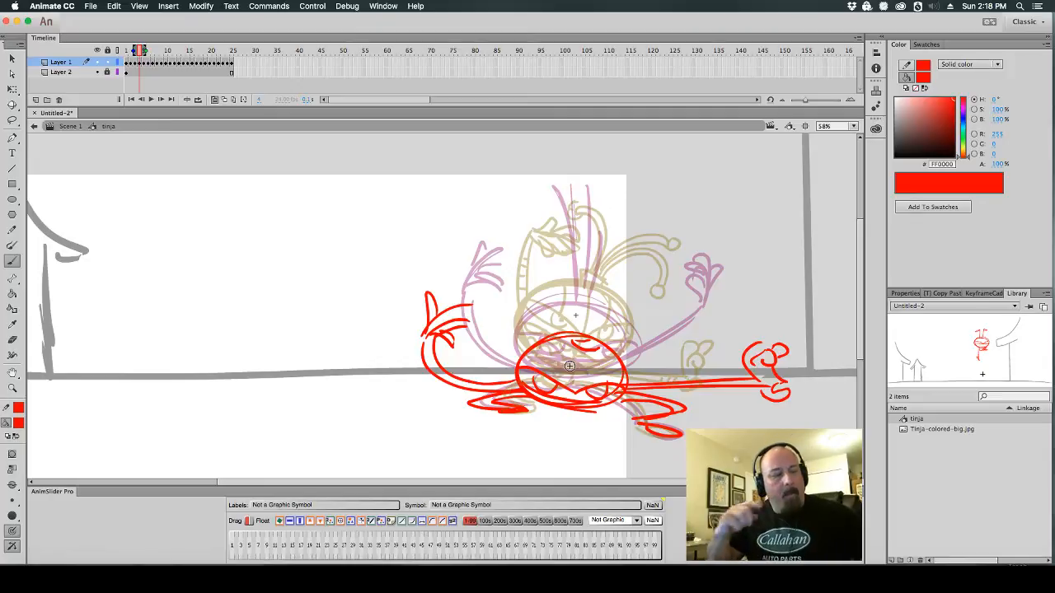
{"action": "key", "text": "."}
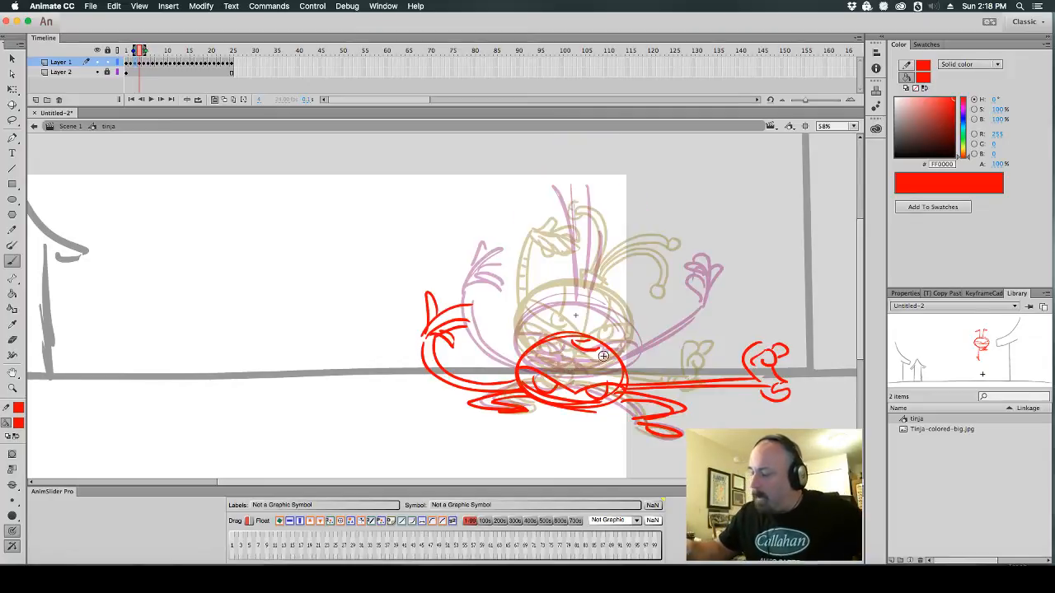
{"action": "mouse_move", "coordinate": [573, 349]}
{"action": "left_mouse_down"}
{"action": "mouse_move", "coordinate": [666, 340]}
{"action": "mouse_move", "coordinate": [669, 299]}
{"action": "left_mouse_up"}
{"action": "mouse_move", "coordinate": [626, 346]}
{"action": "left_mouse_down"}
{"action": "mouse_move", "coordinate": [655, 287]}
{"action": "mouse_move", "coordinate": [615, 334]}
{"action": "mouse_move", "coordinate": [641, 300]}
{"action": "left_mouse_up"}
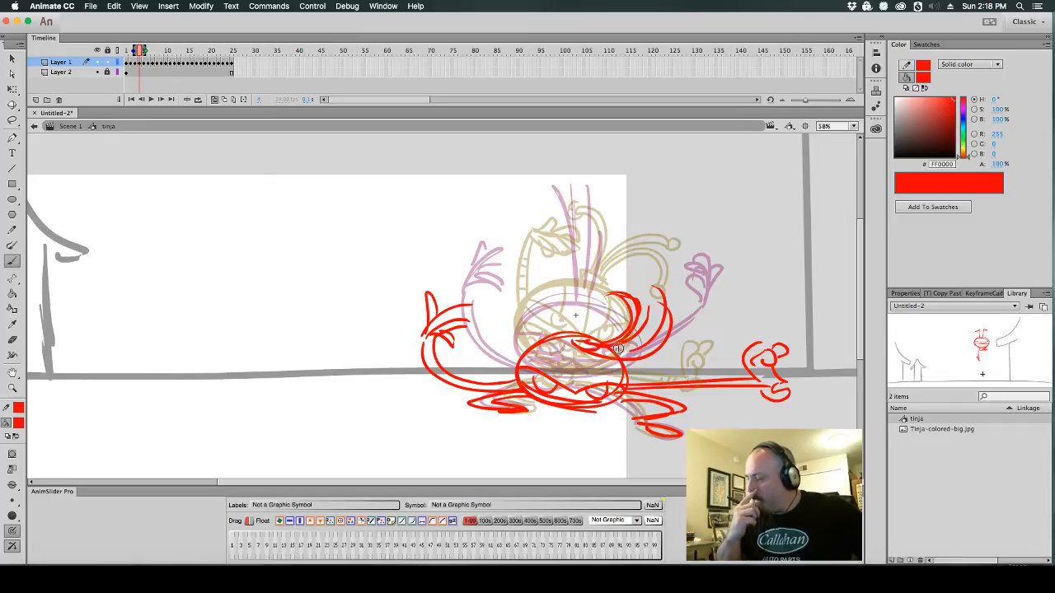
Add pupils to the frame 4 eyes and two curved contour lines running down the head to the mask
{"action": "left_click_drag", "start_coordinate": [541, 377], "coordinate": [607, 399]}
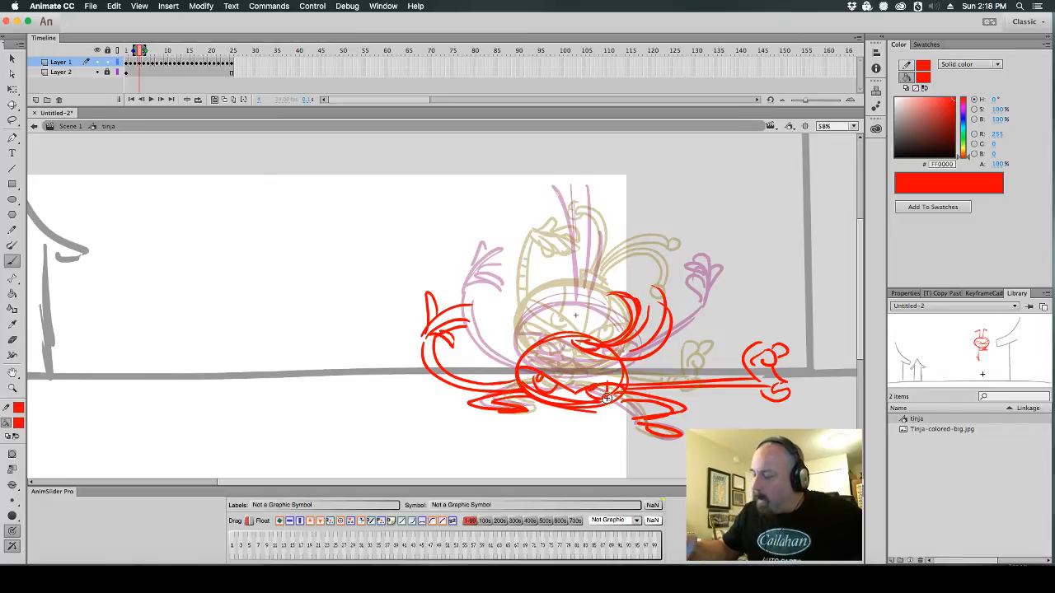
{"action": "left_click_drag", "start_coordinate": [557, 341], "coordinate": [568, 388]}
{"action": "left_click_drag", "start_coordinate": [605, 356], "coordinate": [586, 390]}
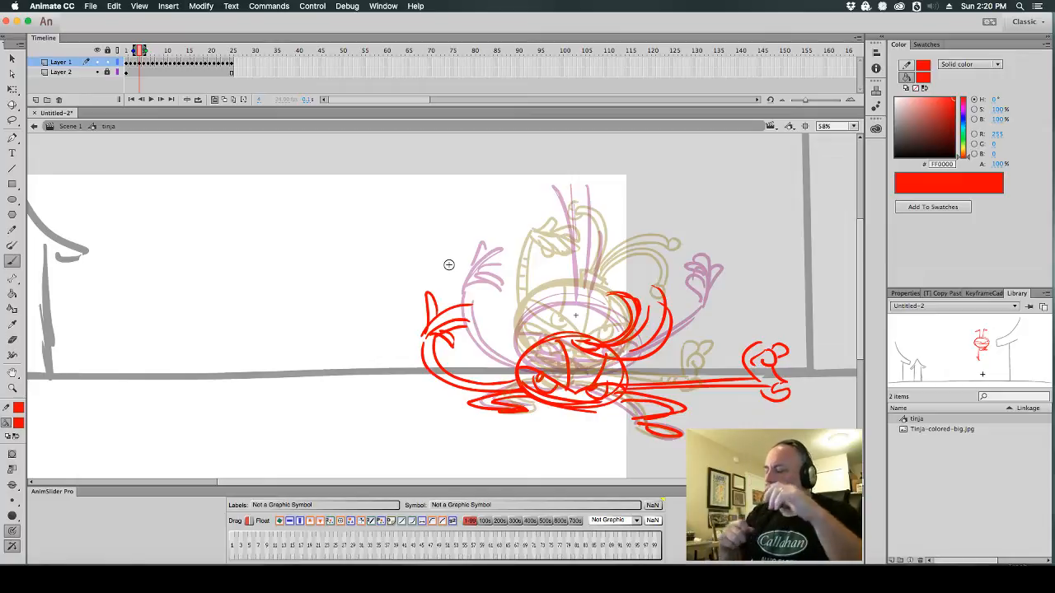
Turn off onion skinning and flip between frames 3, 4 and 5 to check the new squash pose
{"action": "left_click", "coordinate": [214, 99]}
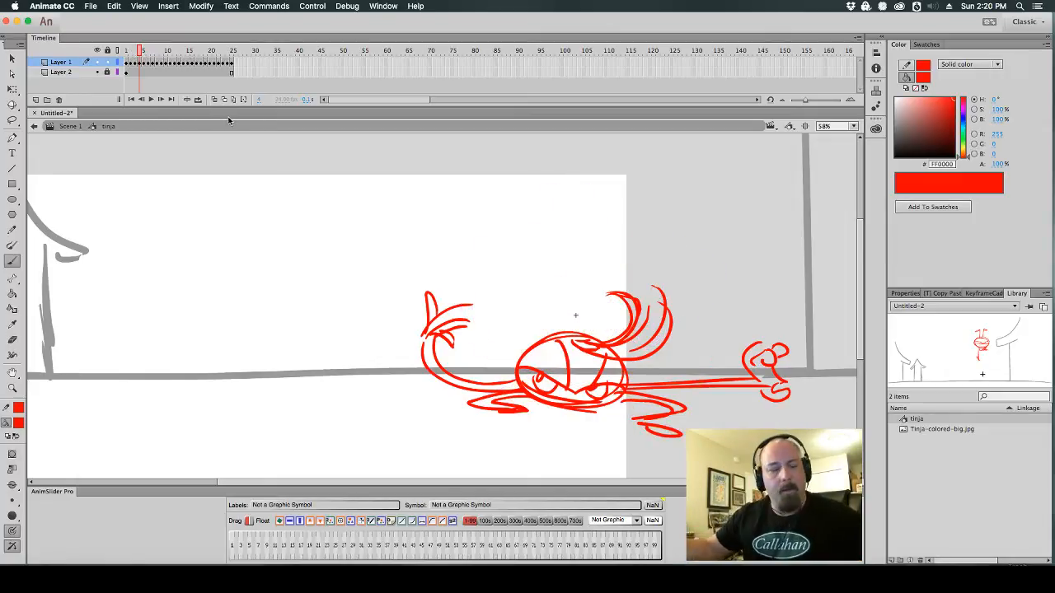
{"action": "key", "text": "comma"}
{"action": "key", "text": "period"}
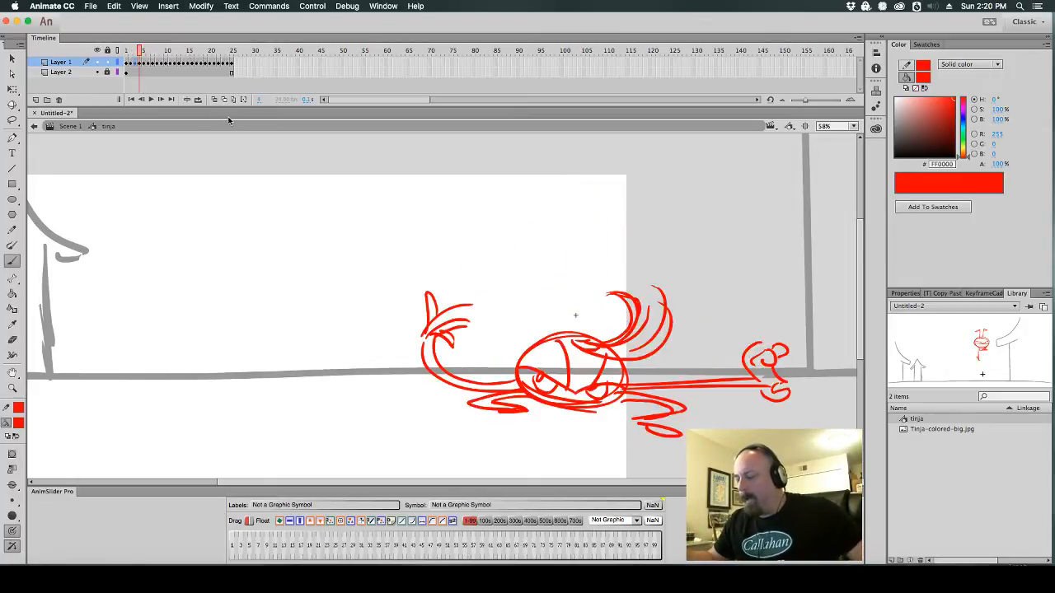
{"action": "key", "text": "period"}
{"action": "key", "text": "comma"}
{"action": "key", "text": "period"}
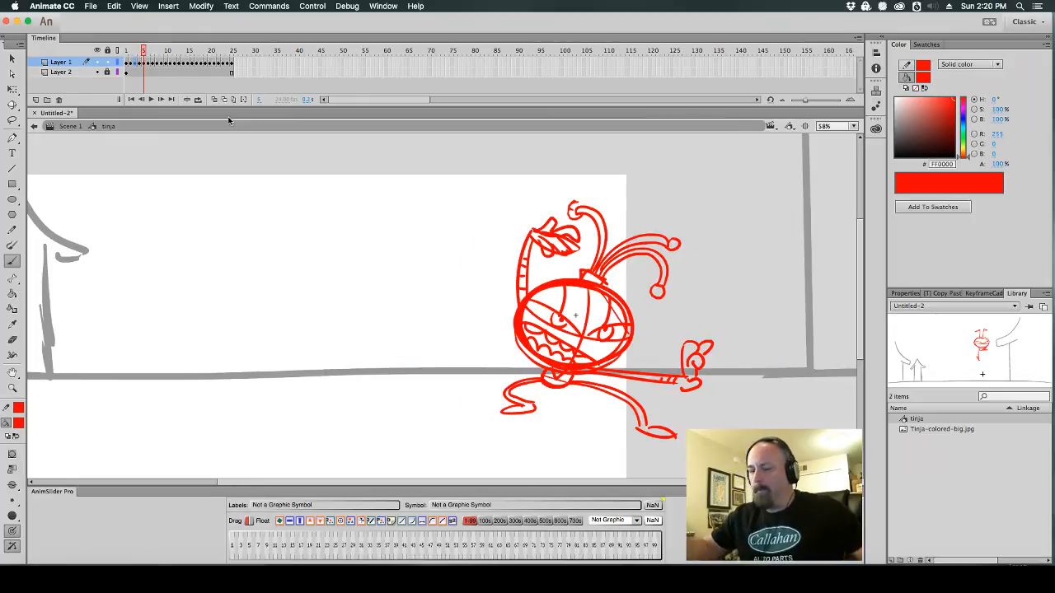
Insert an extra frame after frame 5 and make frame 6 a blank keyframe
{"action": "key", "text": "F5"}
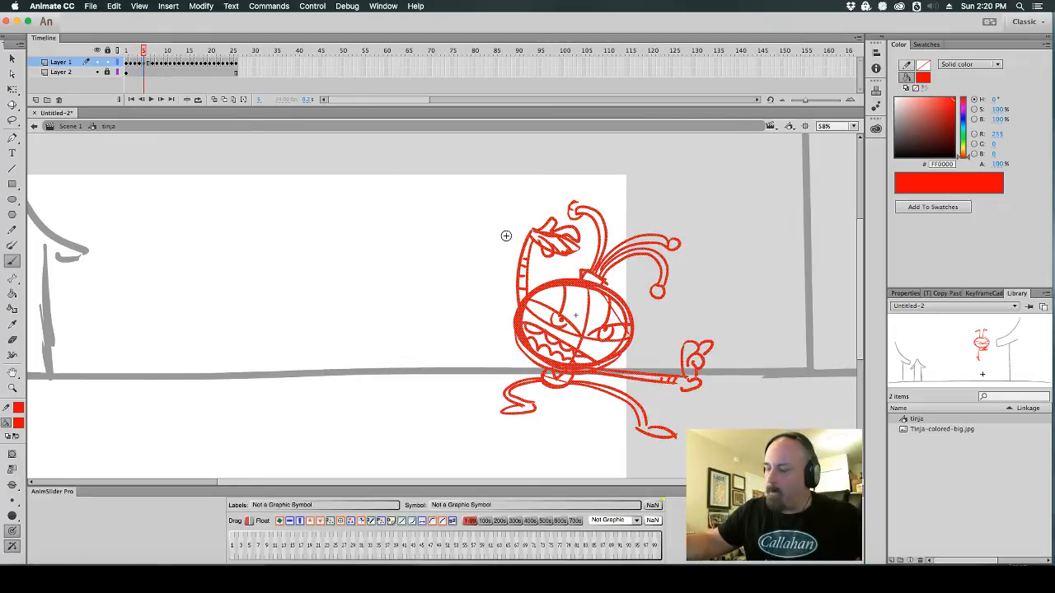
{"action": "key", "text": "period"}
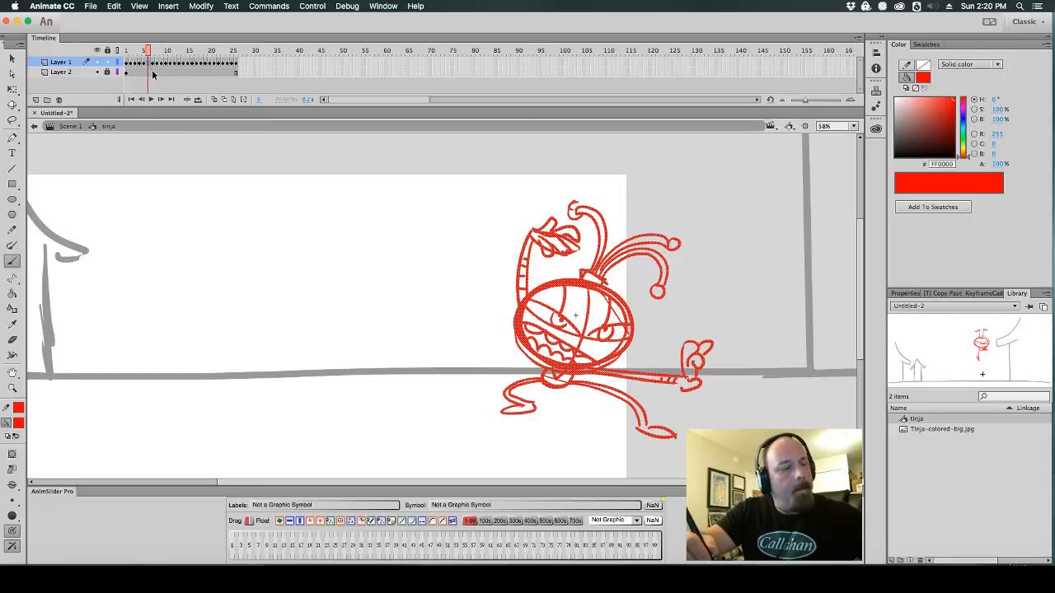
{"action": "key", "text": "F7"}
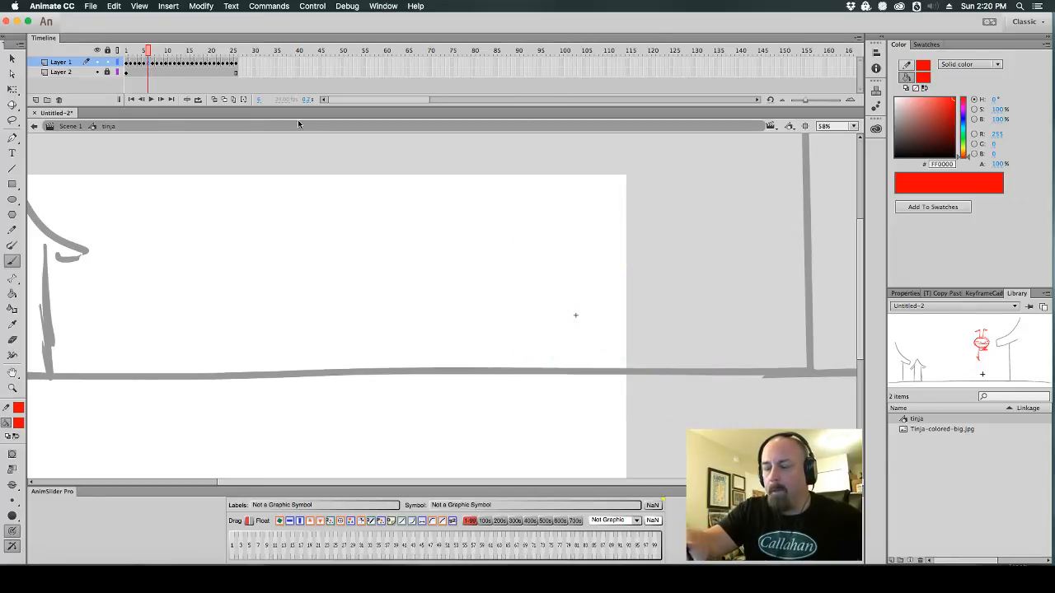
With onion skinning on, rough in the rising pose on frame 6: oval head, torso, spread legs, one raised arm and one outstretched arm
{"action": "left_click", "coordinate": [219, 99]}
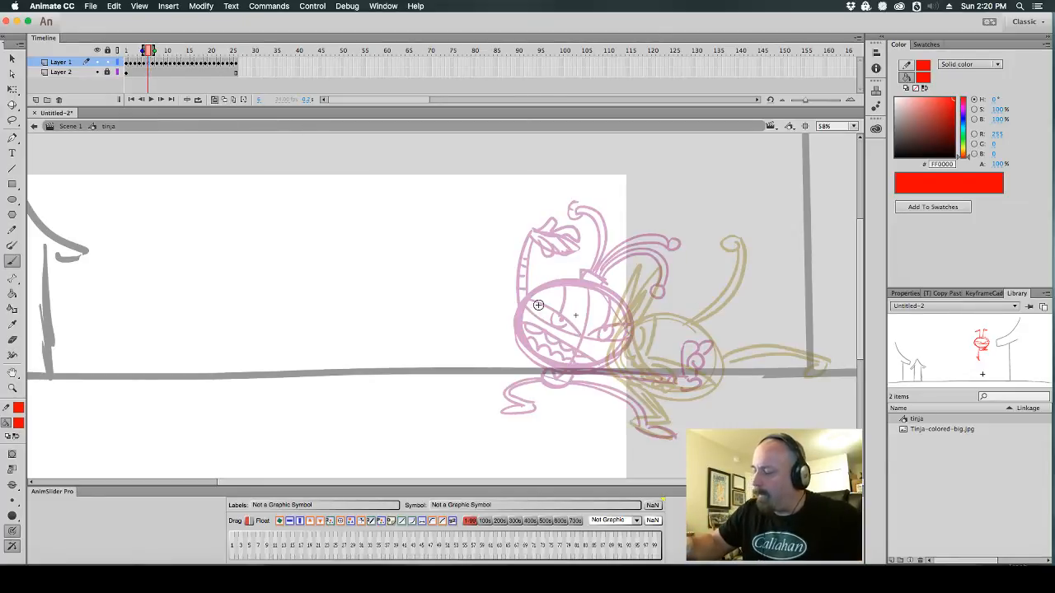
{"action": "mouse_move", "coordinate": [537, 303]}
{"action": "left_mouse_down"}
{"action": "mouse_move", "coordinate": [609, 332]}
{"action": "mouse_move", "coordinate": [536, 276]}
{"action": "mouse_move", "coordinate": [636, 283]}
{"action": "mouse_move", "coordinate": [552, 348]}
{"action": "mouse_move", "coordinate": [529, 410]}
{"action": "left_mouse_up"}
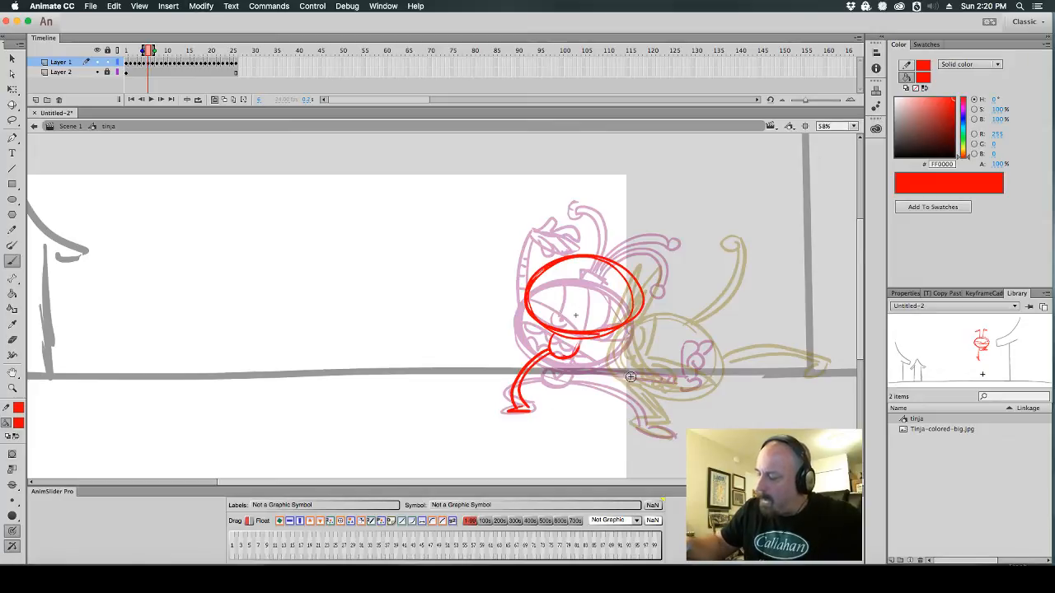
{"action": "mouse_move", "coordinate": [576, 354]}
{"action": "left_mouse_down"}
{"action": "mouse_move", "coordinate": [637, 396]}
{"action": "mouse_move", "coordinate": [619, 391]}
{"action": "mouse_move", "coordinate": [639, 429]}
{"action": "mouse_move", "coordinate": [669, 438]}
{"action": "left_mouse_up"}
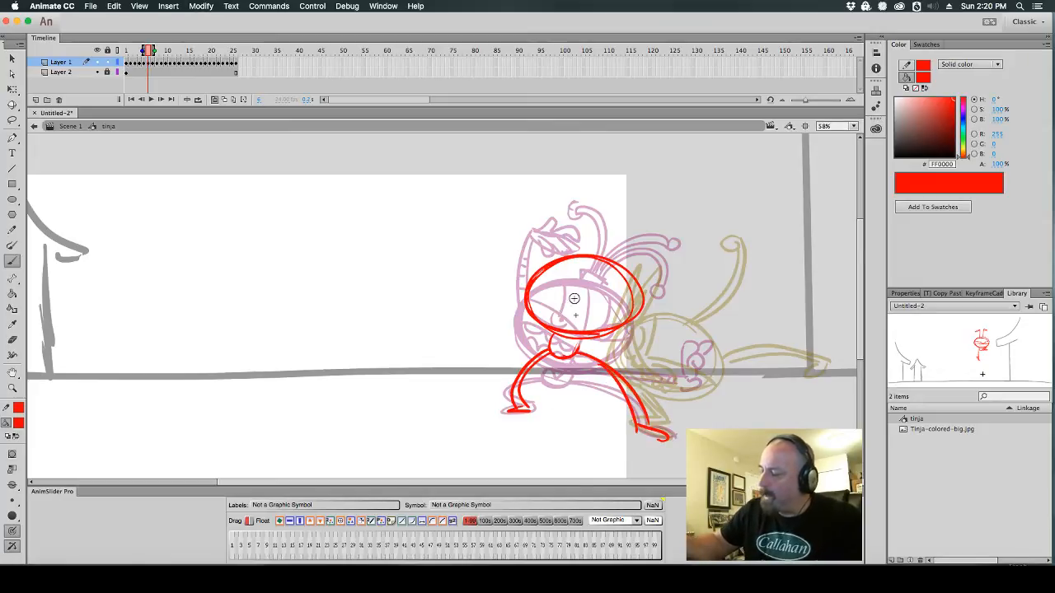
{"action": "mouse_move", "coordinate": [527, 329]}
{"action": "left_mouse_down"}
{"action": "mouse_move", "coordinate": [504, 263]}
{"action": "mouse_move", "coordinate": [513, 228]}
{"action": "mouse_move", "coordinate": [549, 230]}
{"action": "mouse_move", "coordinate": [540, 255]}
{"action": "mouse_move", "coordinate": [550, 216]}
{"action": "mouse_move", "coordinate": [544, 232]}
{"action": "left_mouse_up"}
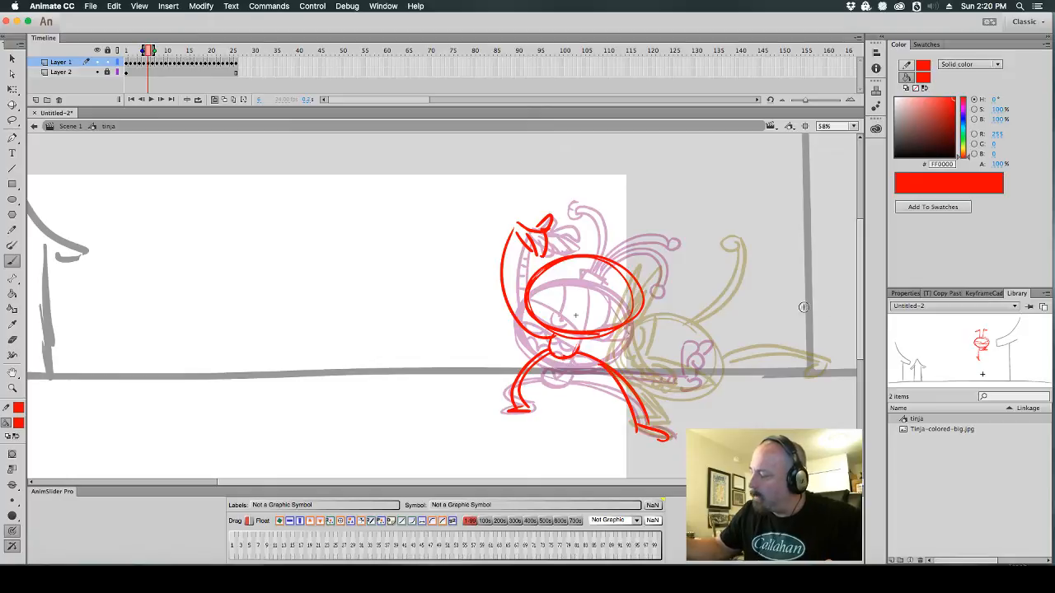
{"action": "mouse_move", "coordinate": [631, 323]}
{"action": "left_mouse_down"}
{"action": "mouse_move", "coordinate": [701, 344]}
{"action": "mouse_move", "coordinate": [740, 339]}
{"action": "mouse_move", "coordinate": [710, 355]}
{"action": "left_mouse_up"}
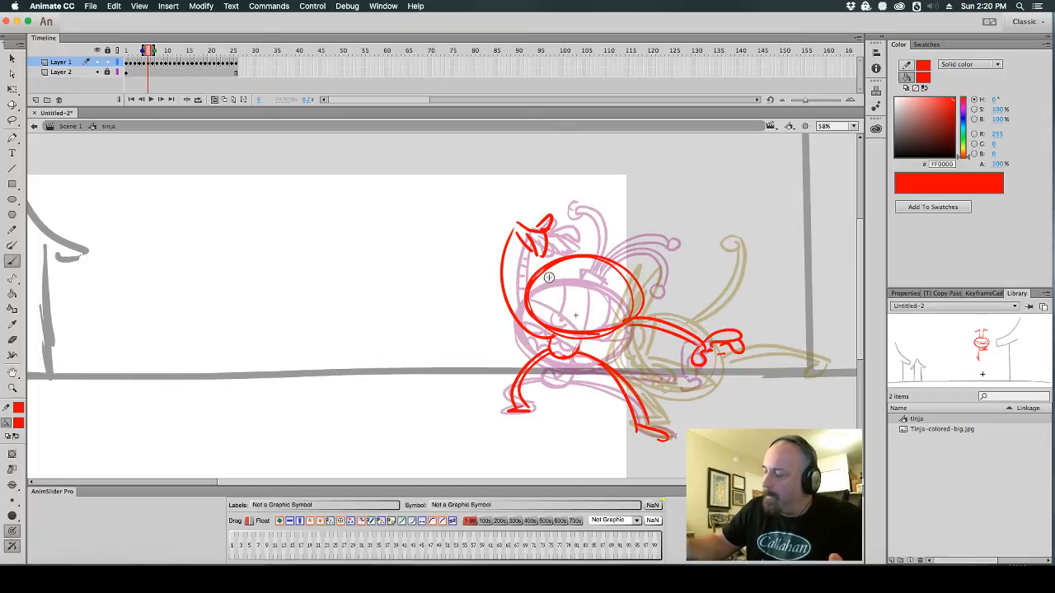
Add the frame 6 details: curved mask lines, angry eyes with pupils, backswept hair strands and a toothy open mouth
{"action": "mouse_move", "coordinate": [547, 276]}
{"action": "left_mouse_down"}
{"action": "mouse_move", "coordinate": [591, 301]}
{"action": "mouse_move", "coordinate": [648, 295]}
{"action": "left_mouse_up"}
{"action": "left_click_drag", "start_coordinate": [527, 300], "coordinate": [614, 322]}
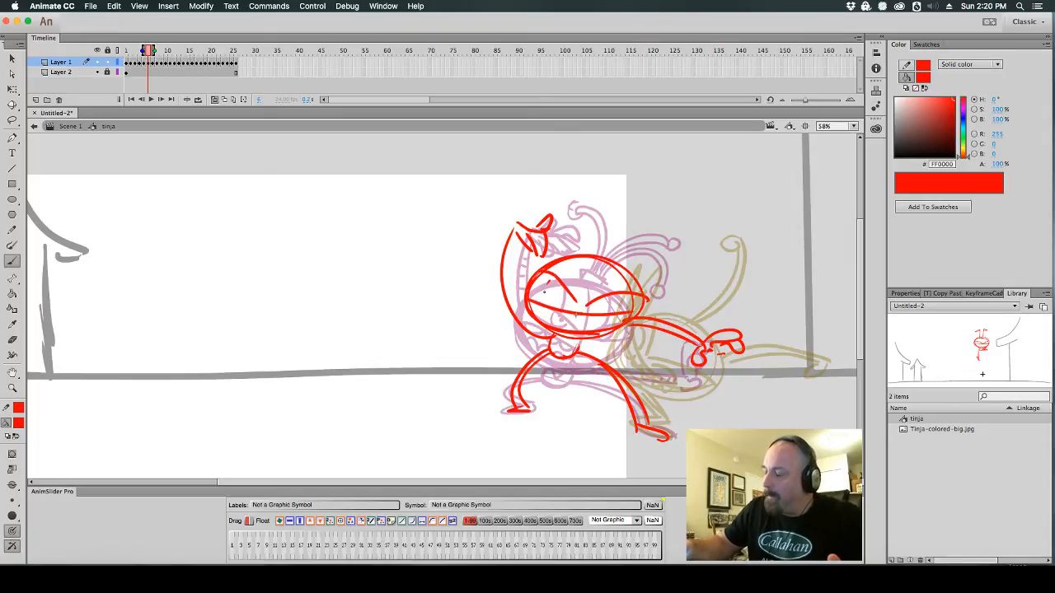
{"action": "mouse_move", "coordinate": [557, 285]}
{"action": "left_mouse_down"}
{"action": "mouse_move", "coordinate": [549, 312]}
{"action": "mouse_move", "coordinate": [621, 305]}
{"action": "mouse_move", "coordinate": [609, 307]}
{"action": "left_mouse_up"}
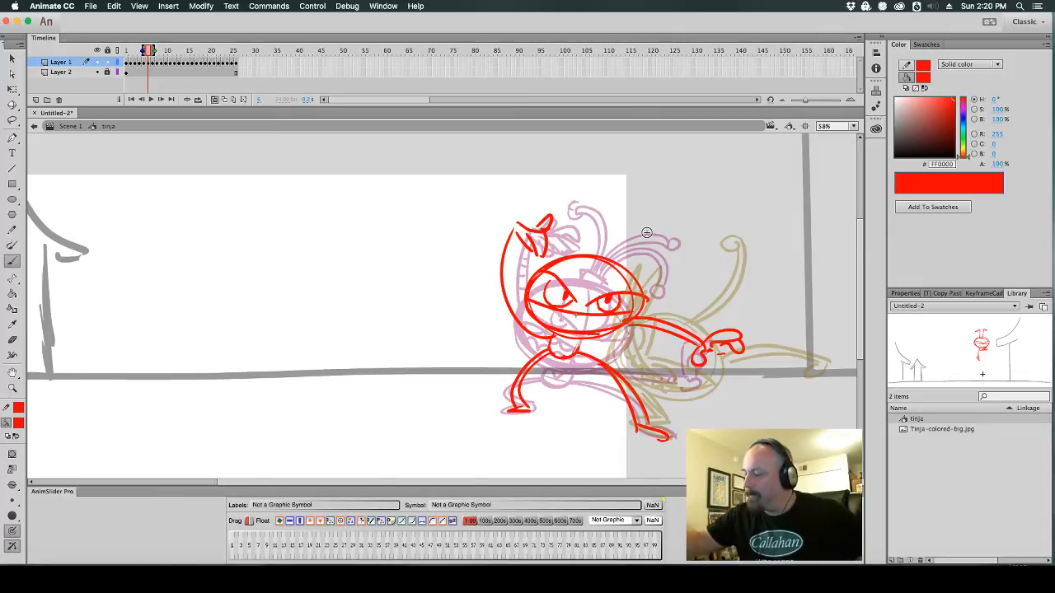
{"action": "mouse_move", "coordinate": [598, 251]}
{"action": "left_mouse_down"}
{"action": "mouse_move", "coordinate": [684, 287]}
{"action": "mouse_move", "coordinate": [672, 308]}
{"action": "left_mouse_up"}
{"action": "left_click_drag", "start_coordinate": [615, 252], "coordinate": [663, 326]}
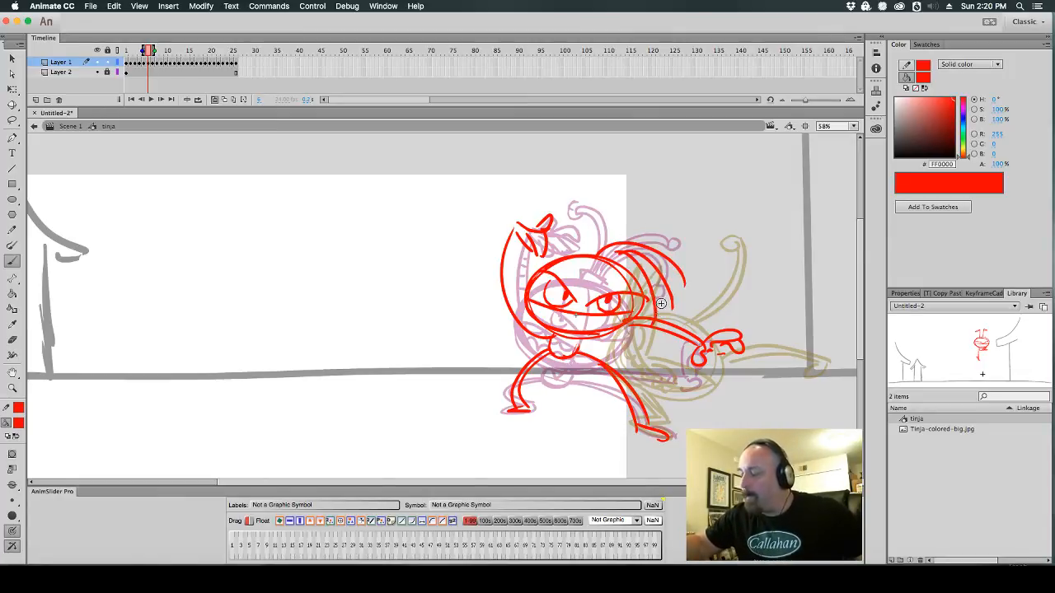
{"action": "left_click_drag", "start_coordinate": [538, 313], "coordinate": [605, 328]}
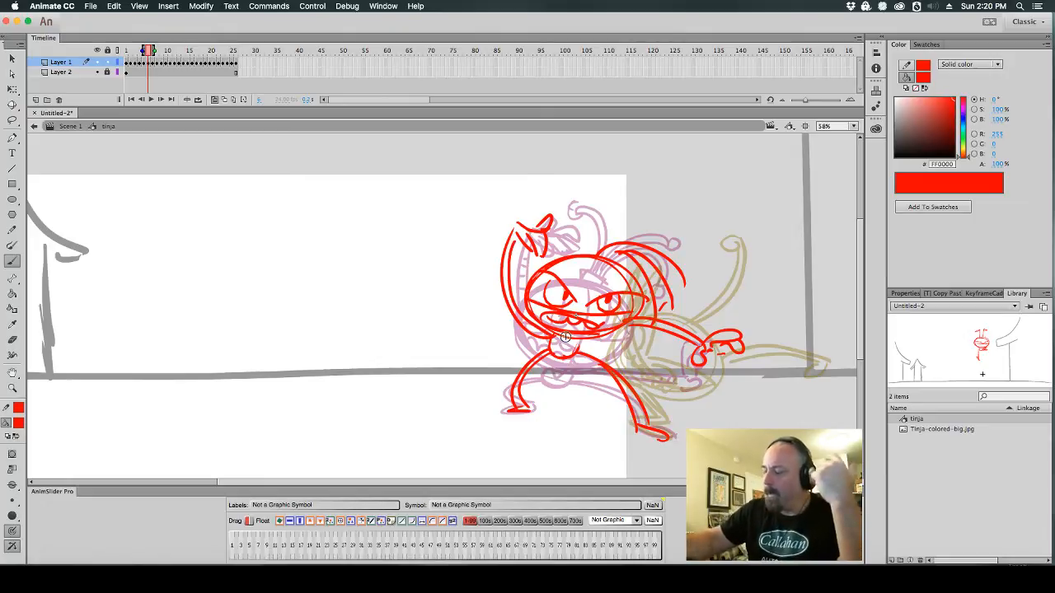
Turn off onion skinning and flip back and forth through frames 3 to 6 to check the new rising pose
{"action": "left_click", "coordinate": [214, 100]}
{"action": "key", "text": "comma"}
{"action": "key", "text": "comma"}
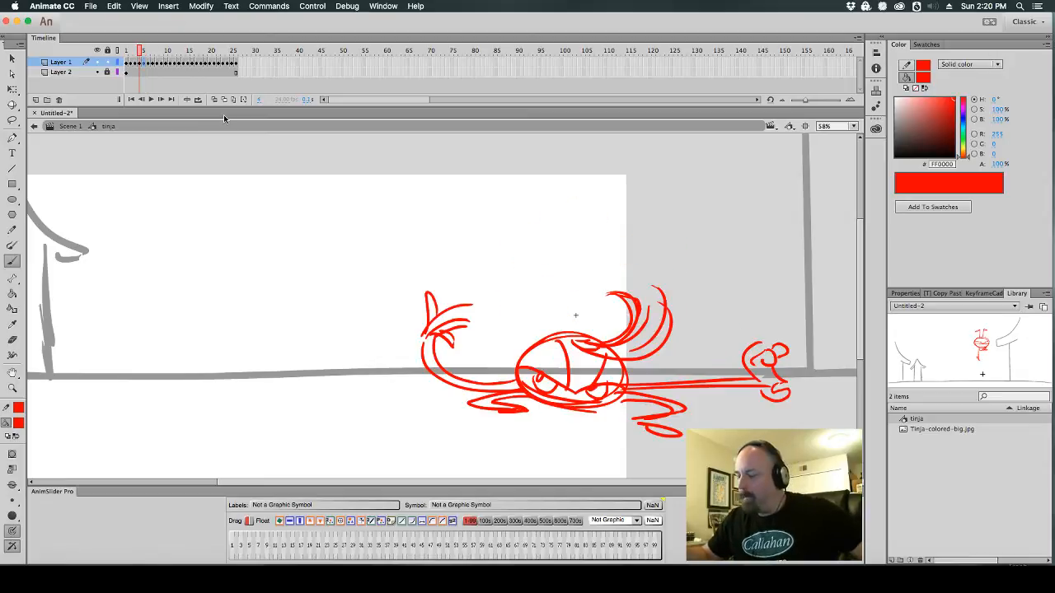
{"action": "key", "text": "comma"}
{"action": "key", "text": "period"}
{"action": "key", "text": "period"}
{"action": "key", "text": "comma"}
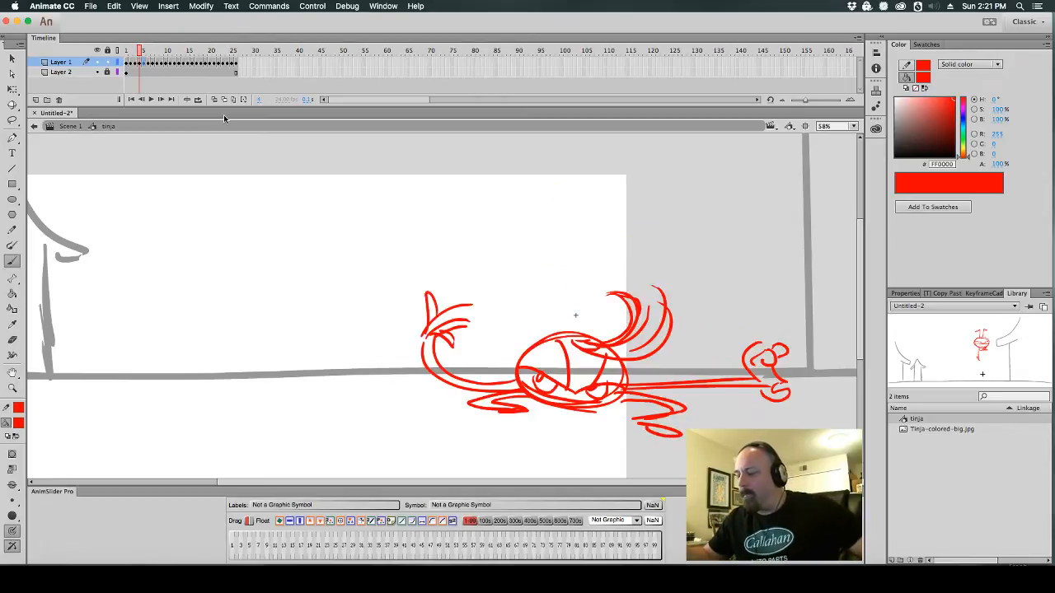
{"action": "key", "text": "period"}
{"action": "key", "text": "period"}
{"action": "key", "text": "comma"}
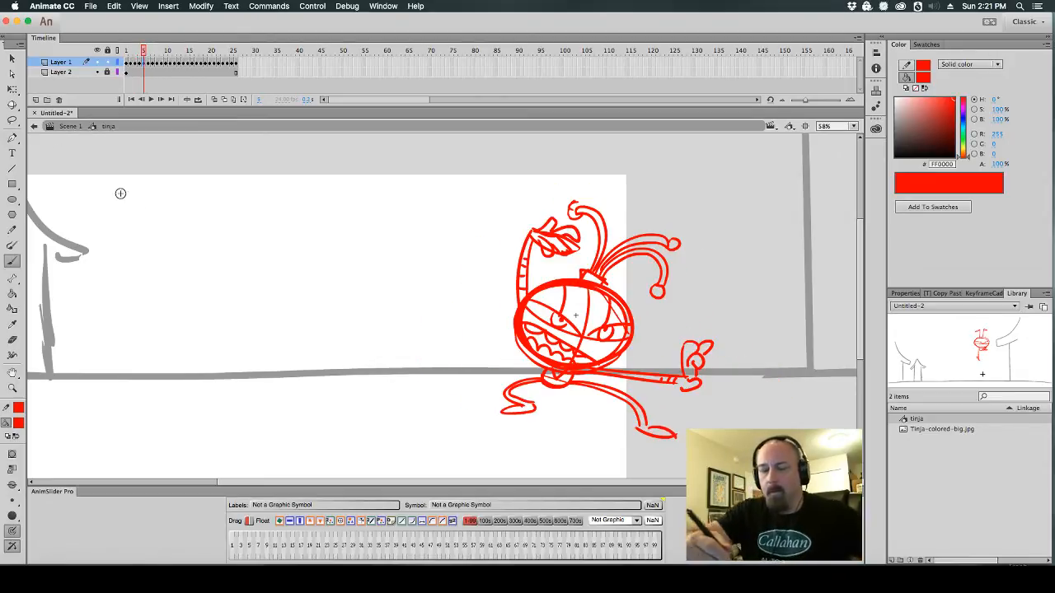
Lasso the ball-tipped hair strands above the frame 5 head and delete them
{"action": "key", "text": "l"}
{"action": "mouse_move", "coordinate": [674, 311]}
{"action": "left_mouse_down"}
{"action": "mouse_move", "coordinate": [617, 172]}
{"action": "mouse_move", "coordinate": [575, 221]}
{"action": "mouse_move", "coordinate": [587, 267]}
{"action": "mouse_move", "coordinate": [648, 318]}
{"action": "mouse_move", "coordinate": [688, 329]}
{"action": "left_mouse_up"}
{"action": "key", "text": "Delete"}
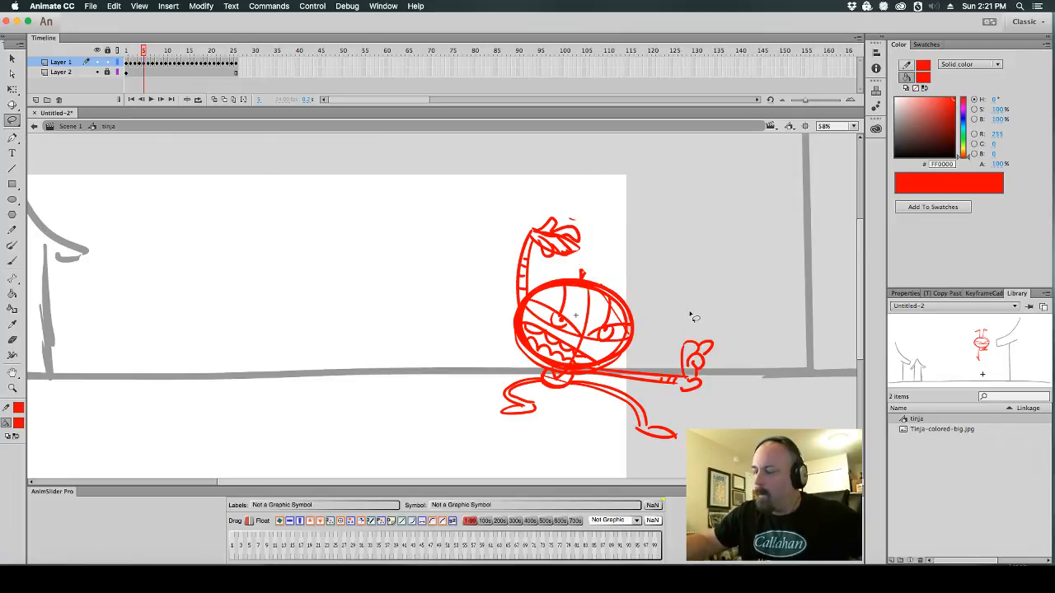
With onion skinning on, redraw the frame 5 hair as strands arching back and down behind the head
{"action": "left_click", "coordinate": [214, 99]}
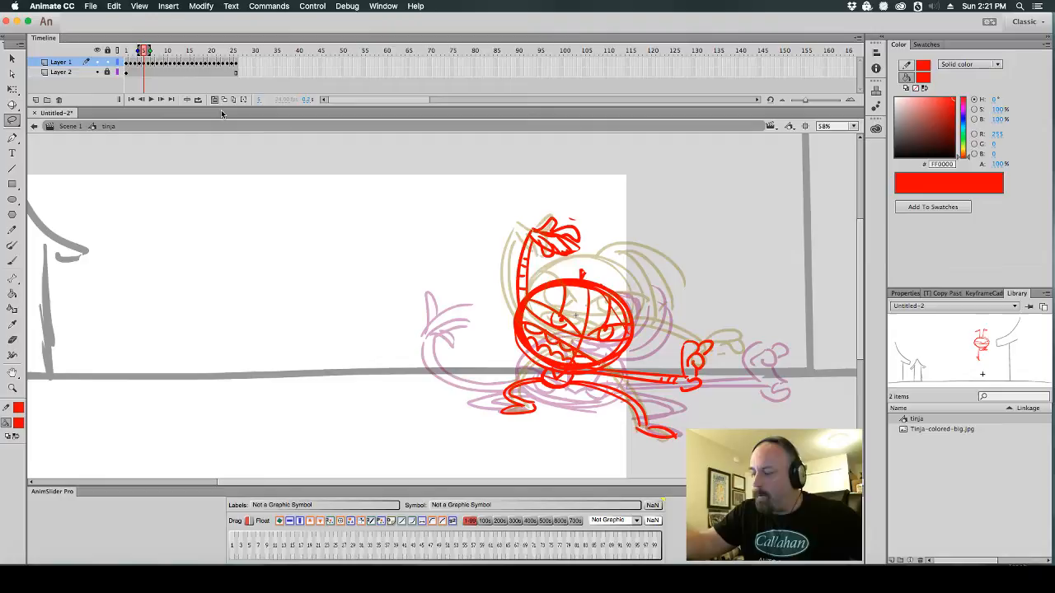
{"action": "left_click", "coordinate": [12, 261]}
{"action": "key", "text": "comma"}
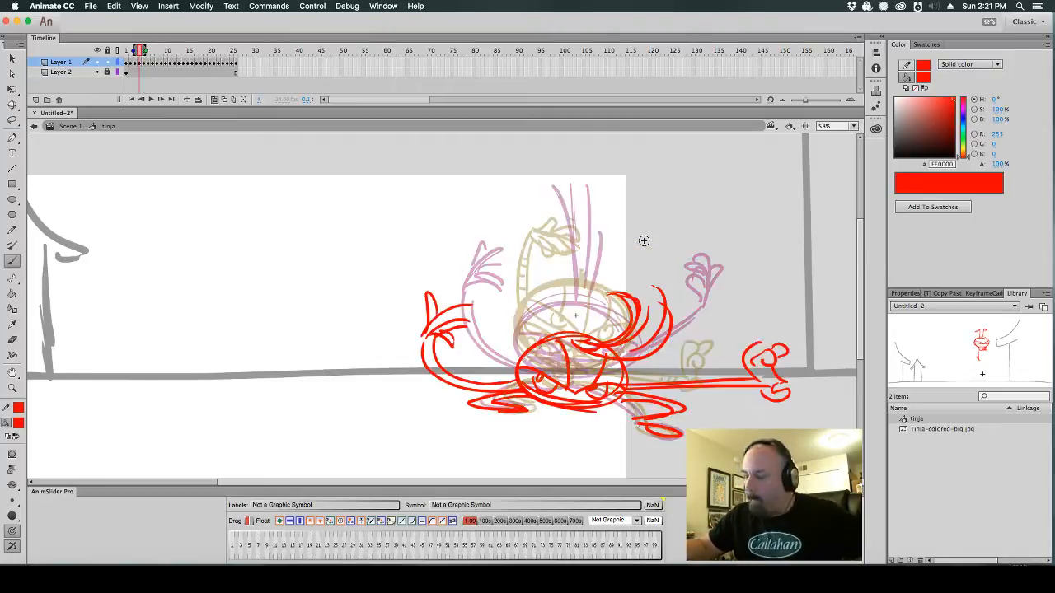
{"action": "key", "text": "period"}
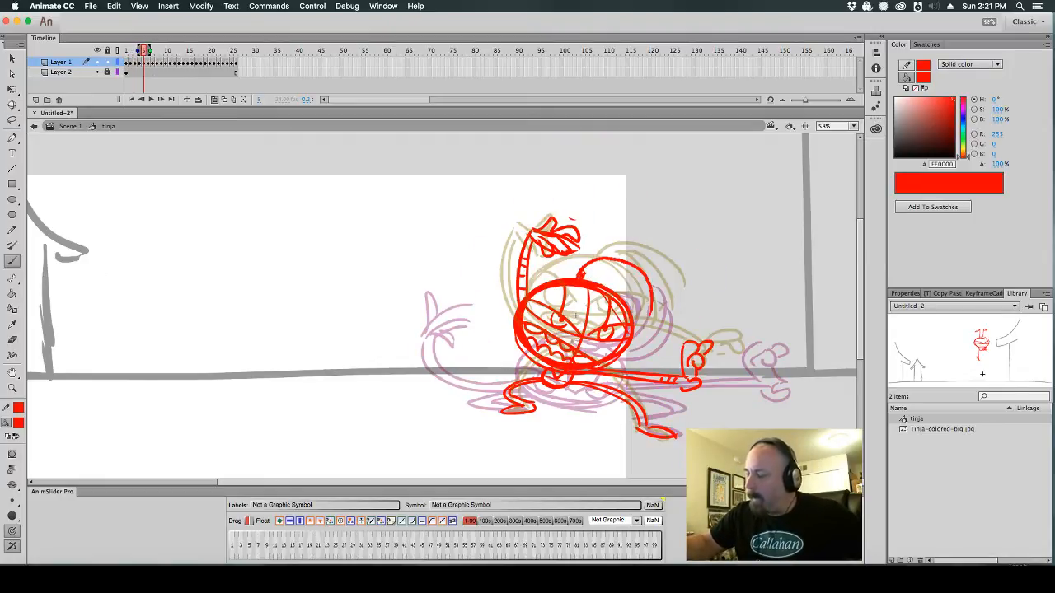
{"action": "mouse_move", "coordinate": [643, 272]}
{"action": "left_mouse_down"}
{"action": "mouse_move", "coordinate": [598, 321]}
{"action": "mouse_move", "coordinate": [626, 276]}
{"action": "mouse_move", "coordinate": [656, 280]}
{"action": "mouse_move", "coordinate": [639, 320]}
{"action": "left_mouse_up"}
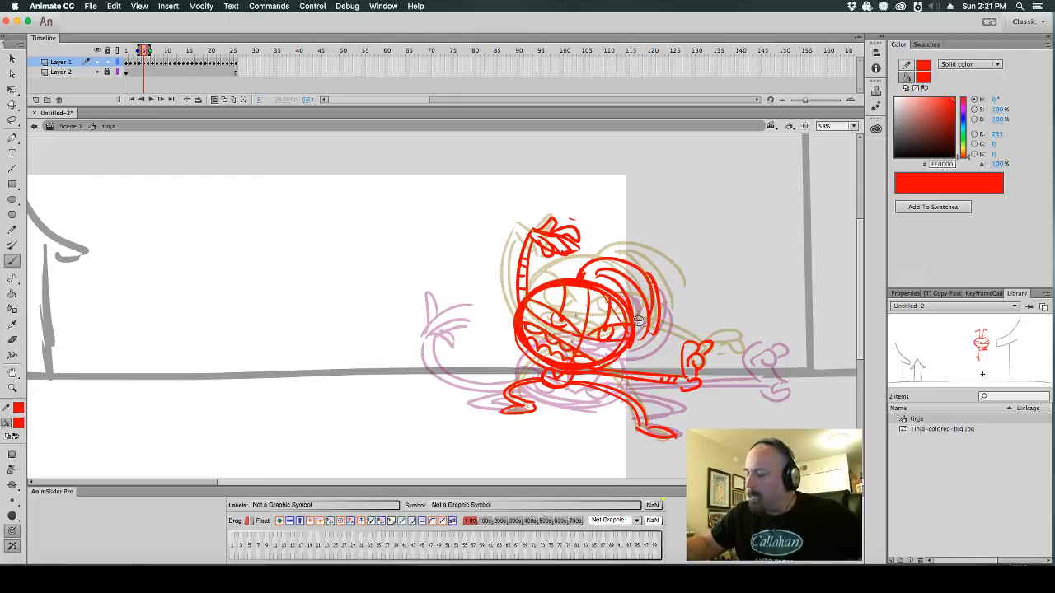
Flip repeatedly through frames 1 to 7 with onion skinning on to check how the new hair moves
{"action": "key", "text": "comma"}
{"action": "key", "text": "period"}
{"action": "key", "text": "period"}
{"action": "key", "text": "period"}
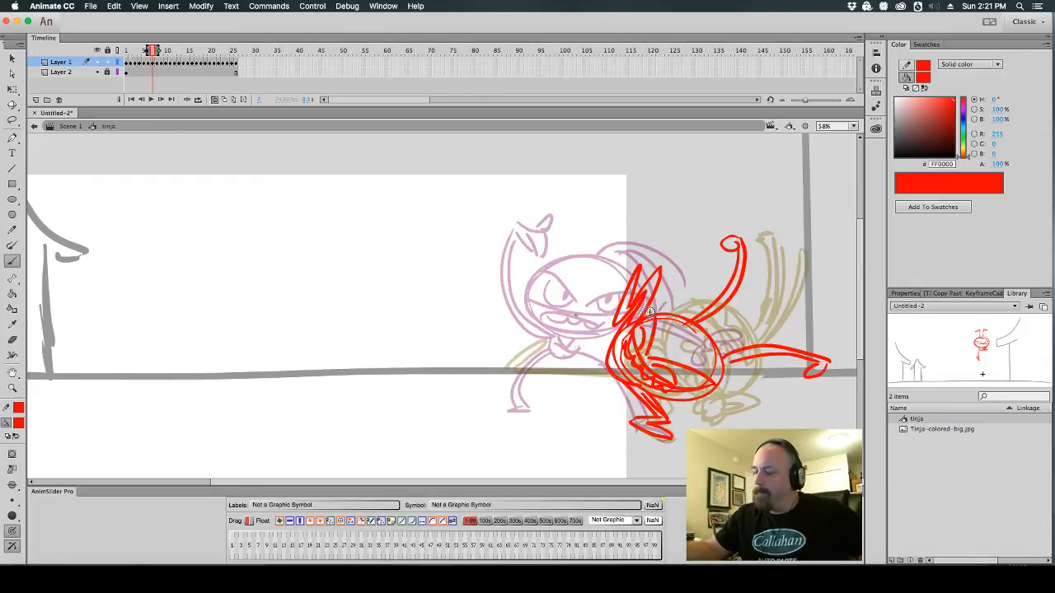
{"action": "key", "text": "comma"}
{"action": "key", "text": "comma"}
{"action": "key", "text": "comma"}
{"action": "key", "text": "period"}
{"action": "key", "text": "period"}
{"action": "key", "text": "period"}
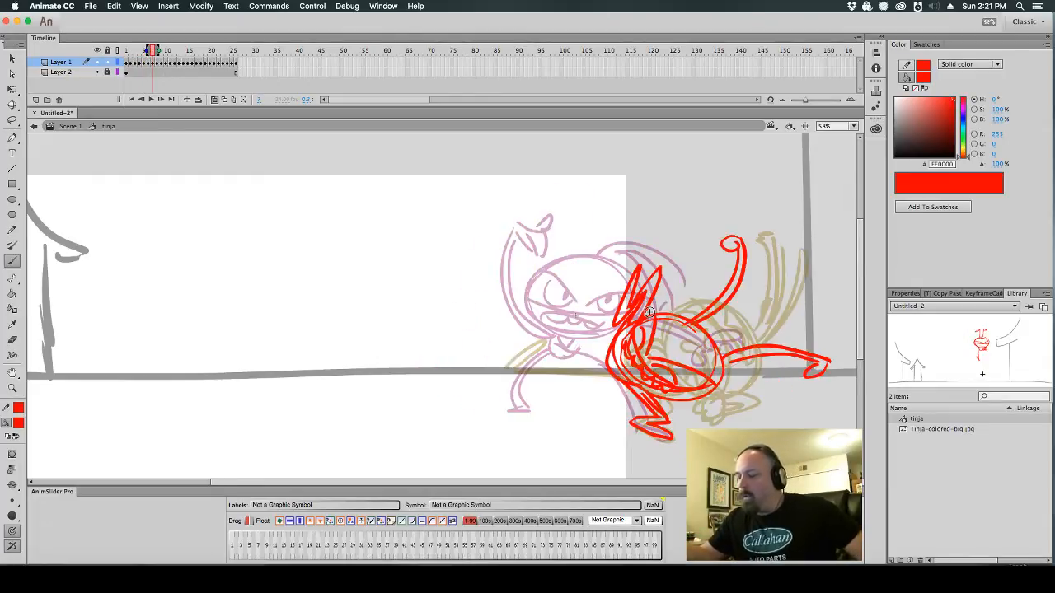
{"action": "key", "text": "comma"}
{"action": "key", "text": "comma"}
{"action": "key", "text": "comma"}
{"action": "key", "text": "comma"}
{"action": "key", "text": "comma"}
{"action": "key", "text": "comma"}
{"action": "key", "text": "period"}
{"action": "key", "text": "period"}
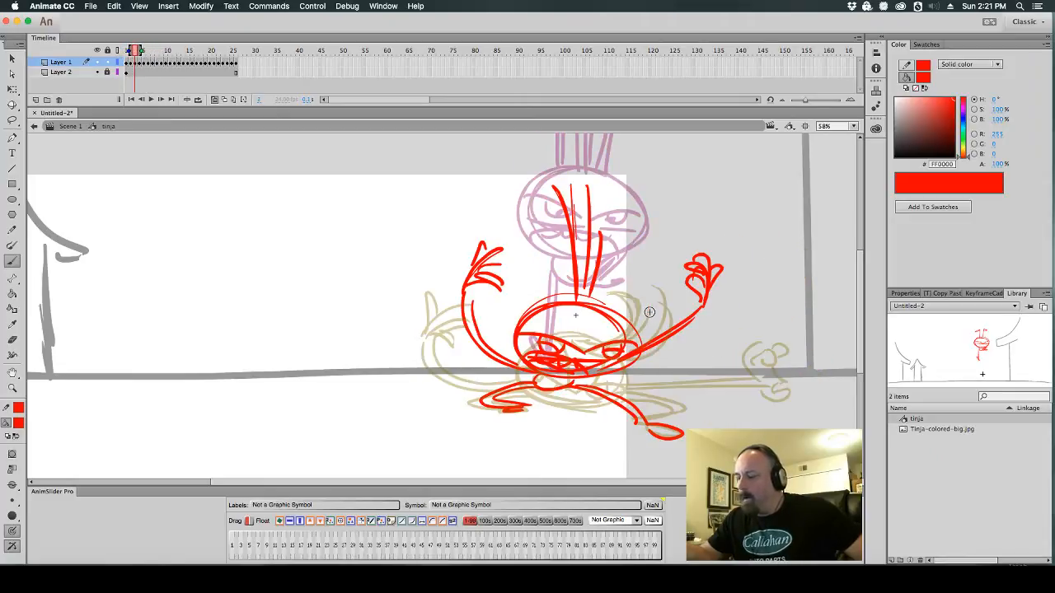
Without onion skinning, add finger details, a short ball-tipped strand beside the head, a mouth line and round hair tips to frame 4
{"action": "left_click", "coordinate": [215, 100]}
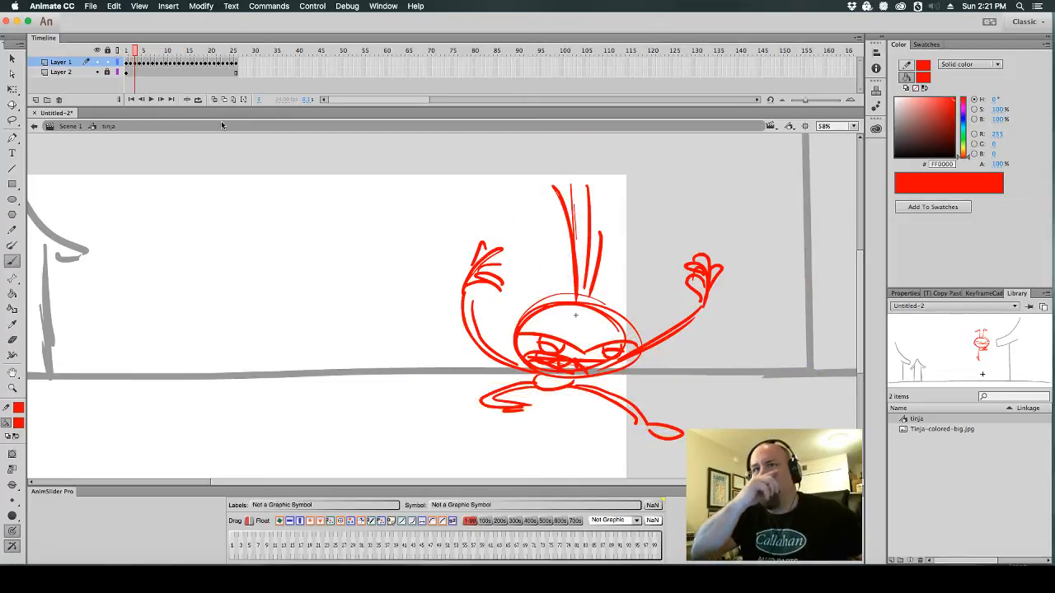
{"action": "key", "text": "comma"}
{"action": "key", "text": "Return"}
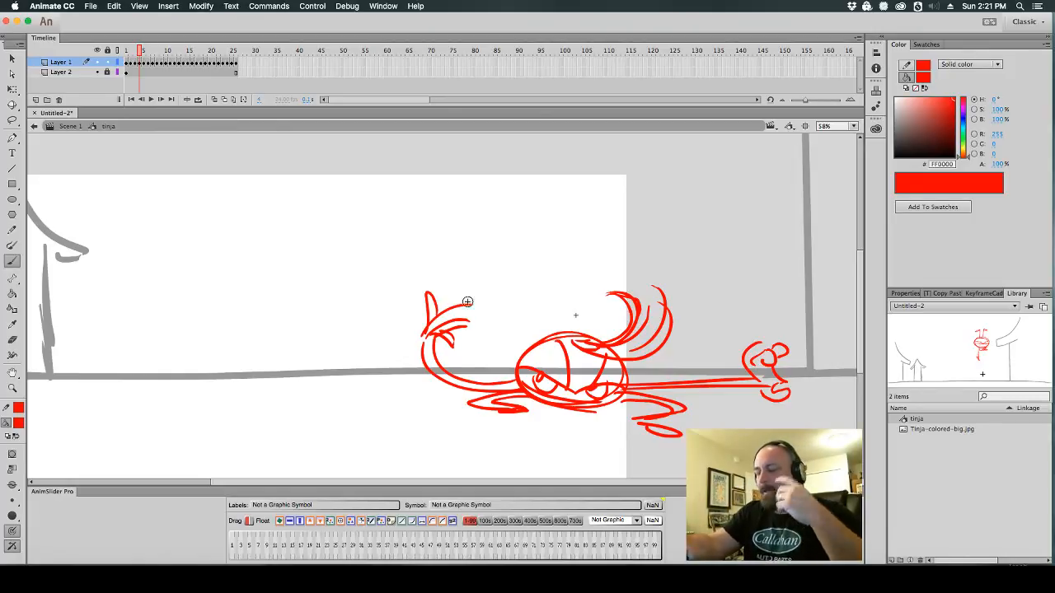
{"action": "mouse_move", "coordinate": [439, 325]}
{"action": "left_mouse_down"}
{"action": "mouse_move", "coordinate": [473, 306]}
{"action": "mouse_move", "coordinate": [470, 324]}
{"action": "mouse_move", "coordinate": [450, 333]}
{"action": "mouse_move", "coordinate": [458, 356]}
{"action": "mouse_move", "coordinate": [496, 355]}
{"action": "left_mouse_up"}
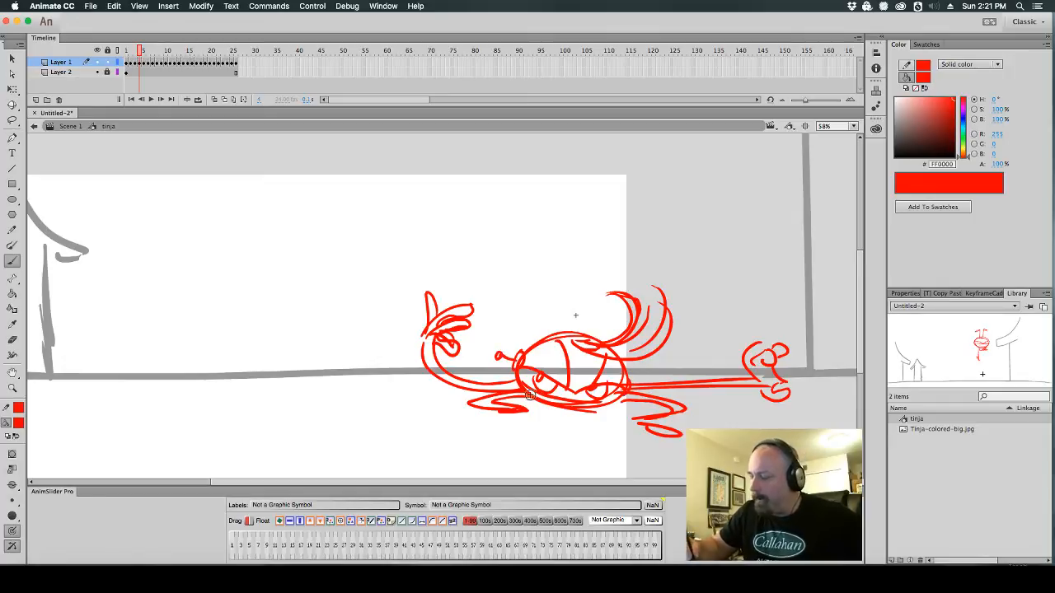
{"action": "left_click_drag", "start_coordinate": [534, 392], "coordinate": [564, 402]}
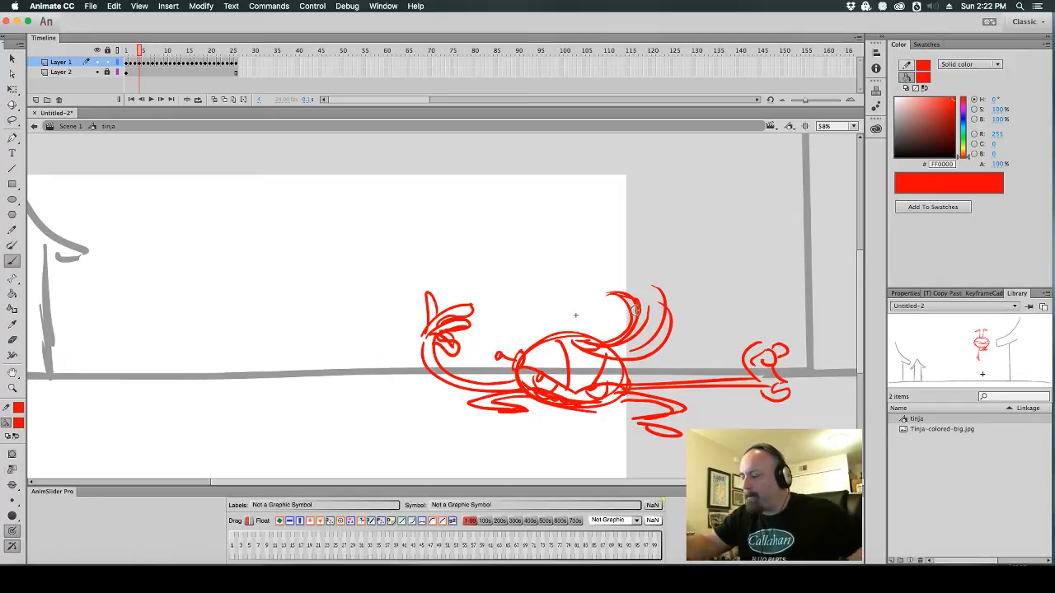
{"action": "mouse_move", "coordinate": [619, 294]}
{"action": "left_mouse_down"}
{"action": "mouse_move", "coordinate": [663, 286]}
{"action": "mouse_move", "coordinate": [669, 316]}
{"action": "left_mouse_up"}
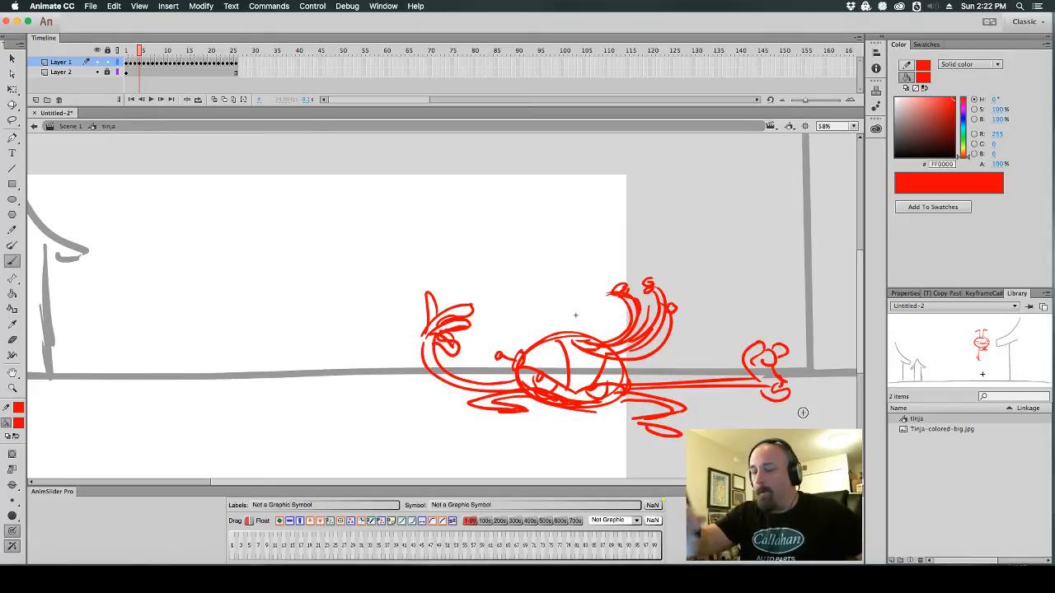
With onion skinning on, draw short drooping strands at the sides of the frame 5 head
{"action": "left_click", "coordinate": [214, 100]}
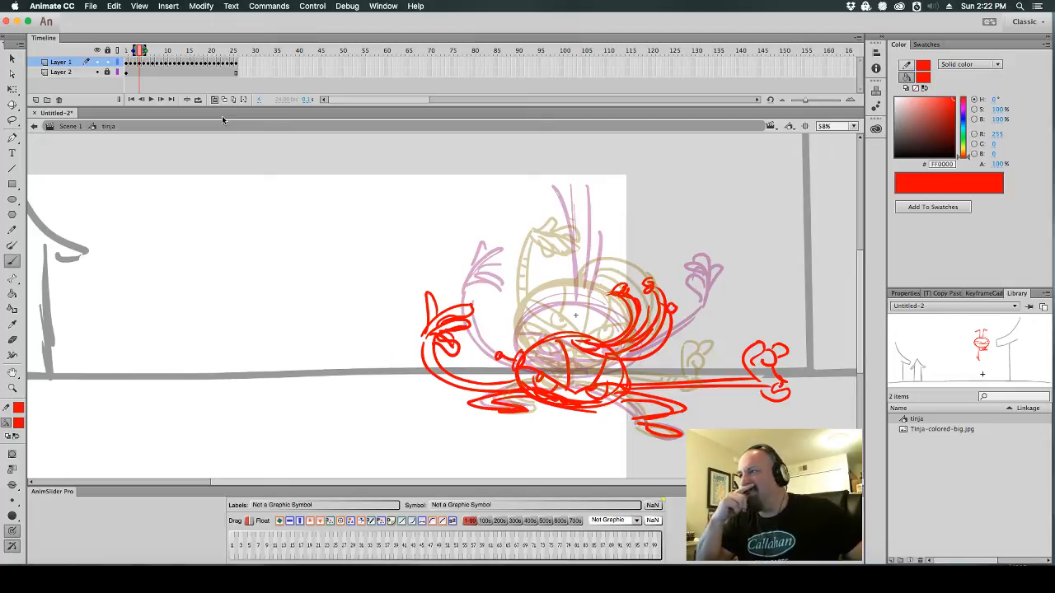
{"action": "key", "text": "period"}
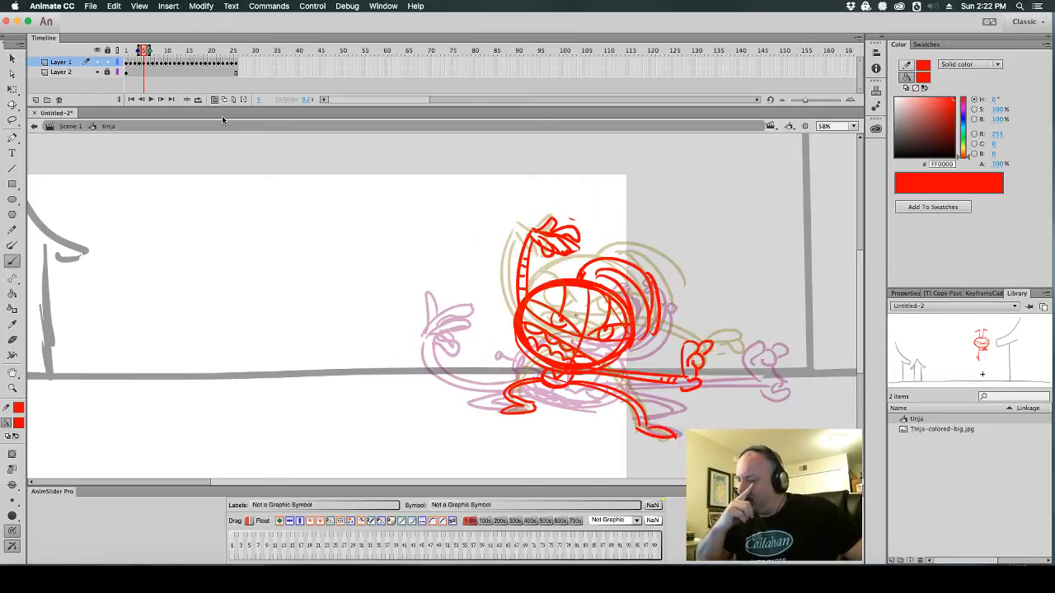
{"action": "left_click_drag", "start_coordinate": [502, 319], "coordinate": [496, 335]}
Flip between frames 4, 5 and 6 with onion skinning on to check the side strands against the neighbouring poses
{"action": "key", "text": "comma"}
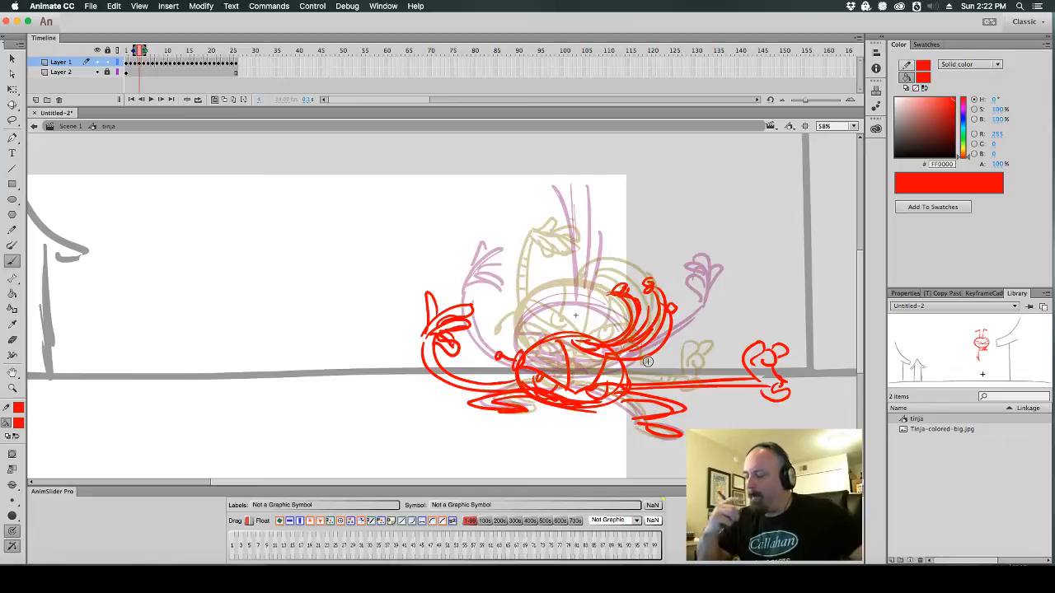
{"action": "key", "text": "period"}
{"action": "key", "text": "comma"}
{"action": "key", "text": "period"}
{"action": "key", "text": "period"}
{"action": "key", "text": "comma"}
{"action": "key", "text": "comma"}
{"action": "key", "text": "comma"}
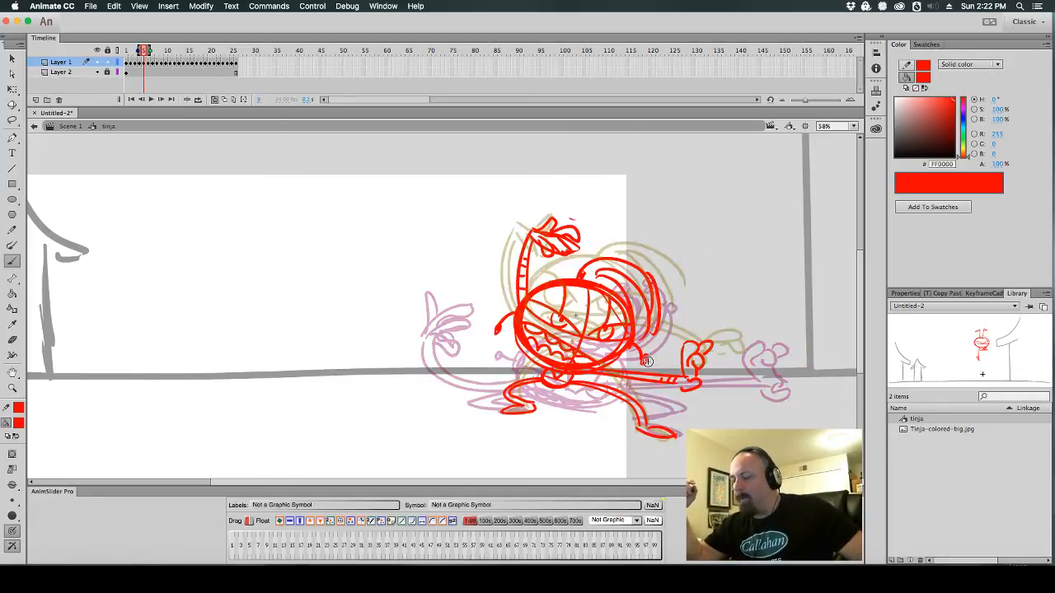
{"action": "key", "text": "period"}
{"action": "key", "text": "period"}
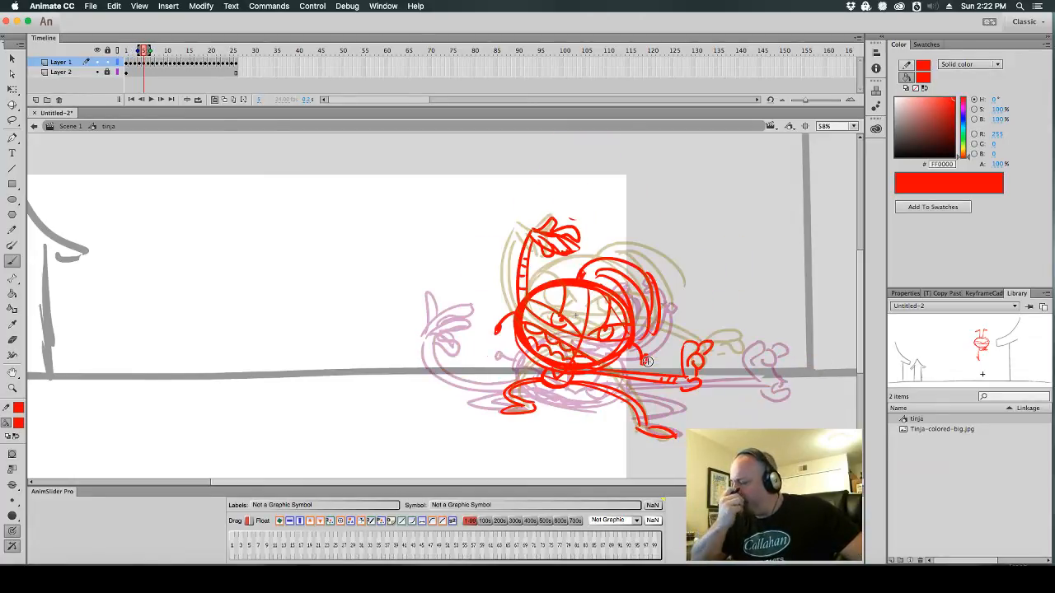
{"action": "key", "text": "period"}
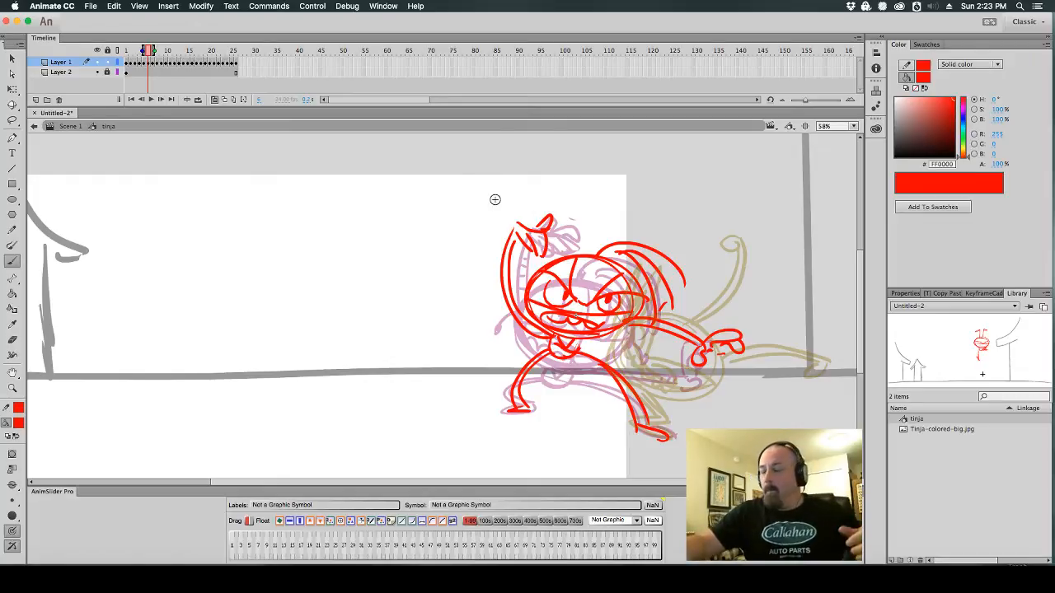
Turn off onion skinning and flip through the opening drop, squash and rise poses, ending on frame 1
{"action": "left_click", "coordinate": [213, 99]}
{"action": "key", "text": "comma"}
{"action": "key", "text": "period"}
{"action": "key", "text": "period"}
{"action": "key", "text": "period"}
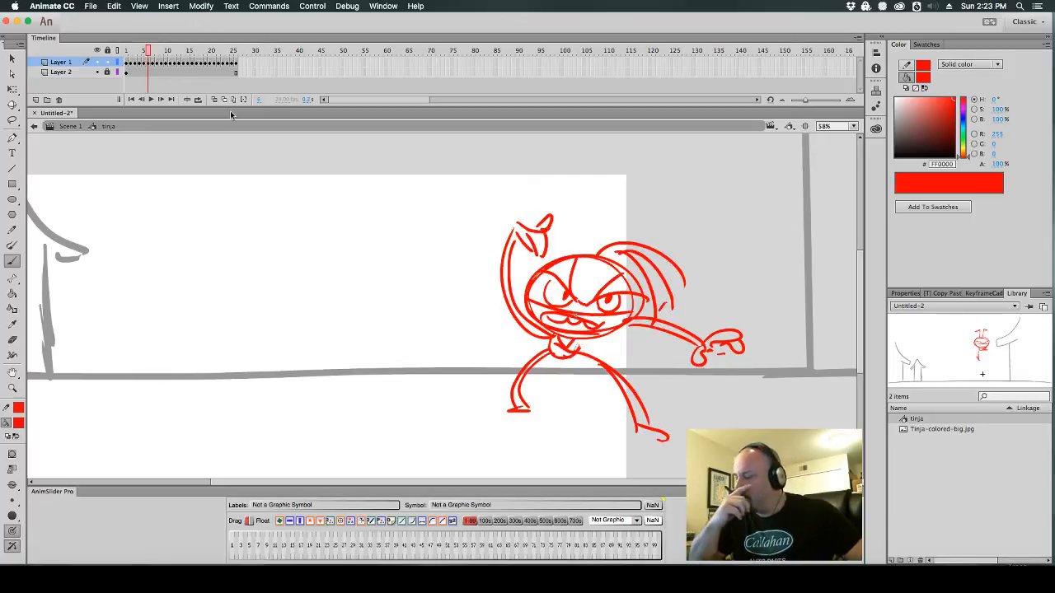
{"action": "key", "text": "comma"}
{"action": "key", "text": "comma"}
{"action": "key", "text": "comma"}
{"action": "key", "text": "comma"}
{"action": "key", "text": "comma"}
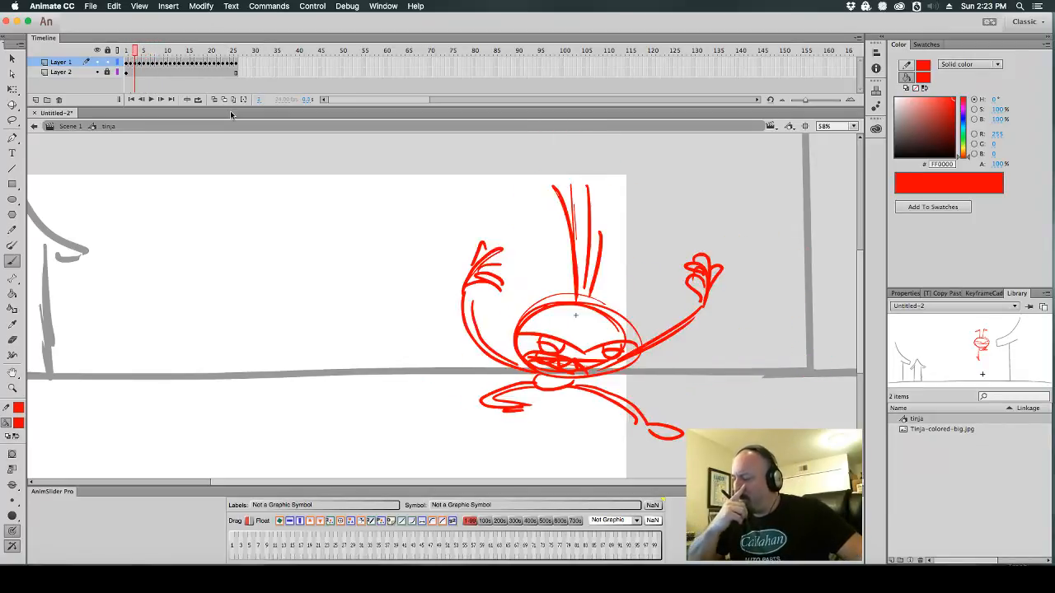
{"action": "key", "text": "period"}
{"action": "key", "text": "period"}
{"action": "key", "text": "period"}
{"action": "key", "text": "period"}
{"action": "key", "text": "comma"}
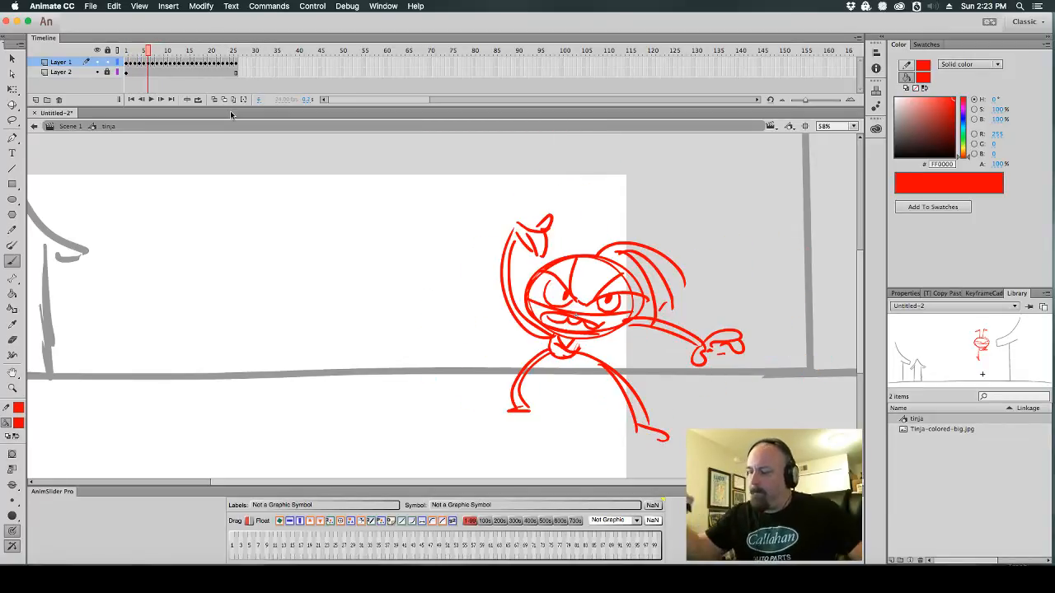
{"action": "key", "text": "comma"}
{"action": "key", "text": "comma"}
{"action": "key", "text": "comma"}
{"action": "key", "text": "comma"}
{"action": "key", "text": "comma"}
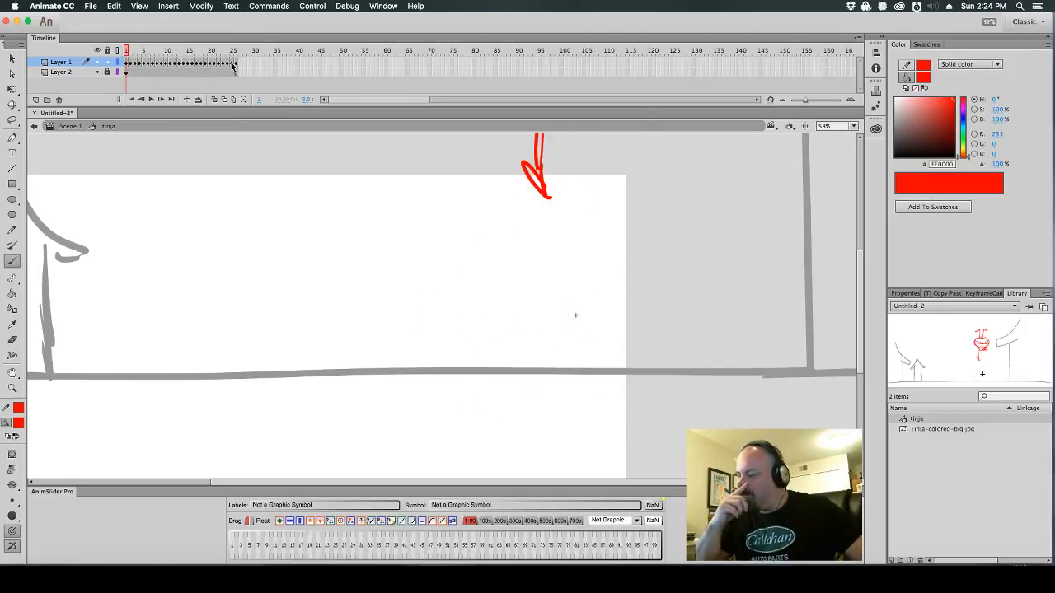
Step through the poses from frame 1 past the landing squash to the airborne roll around frame 12 to check the motion
{"action": "key", "text": "period"}
{"action": "key", "text": "period"}
{"action": "key", "text": "period"}
{"action": "key", "text": "period"}
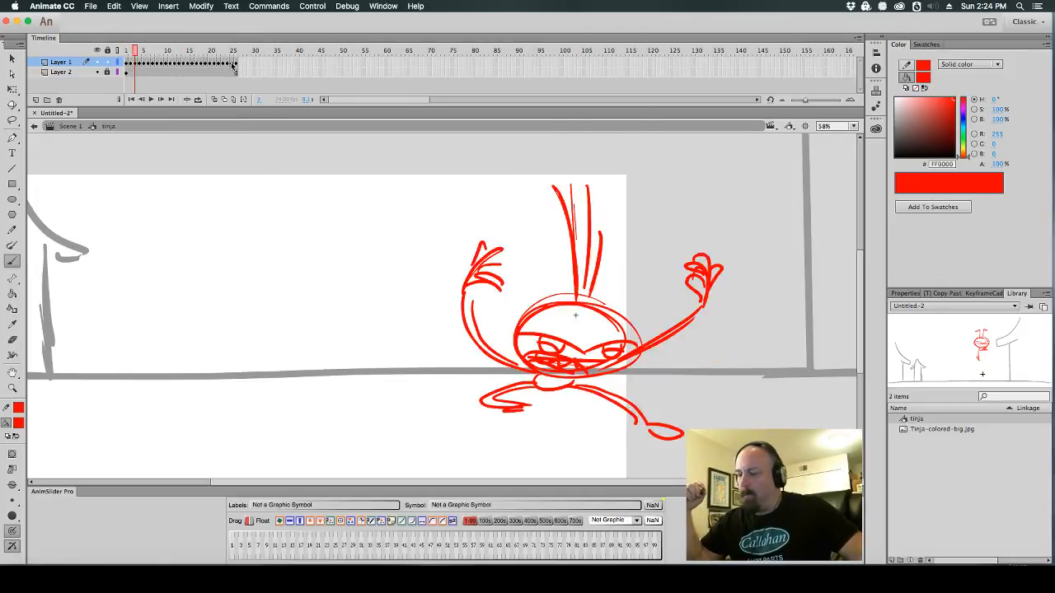
{"action": "key", "text": "period"}
{"action": "key", "text": "period"}
{"action": "key", "text": "period"}
{"action": "key", "text": "period"}
{"action": "key", "text": "period"}
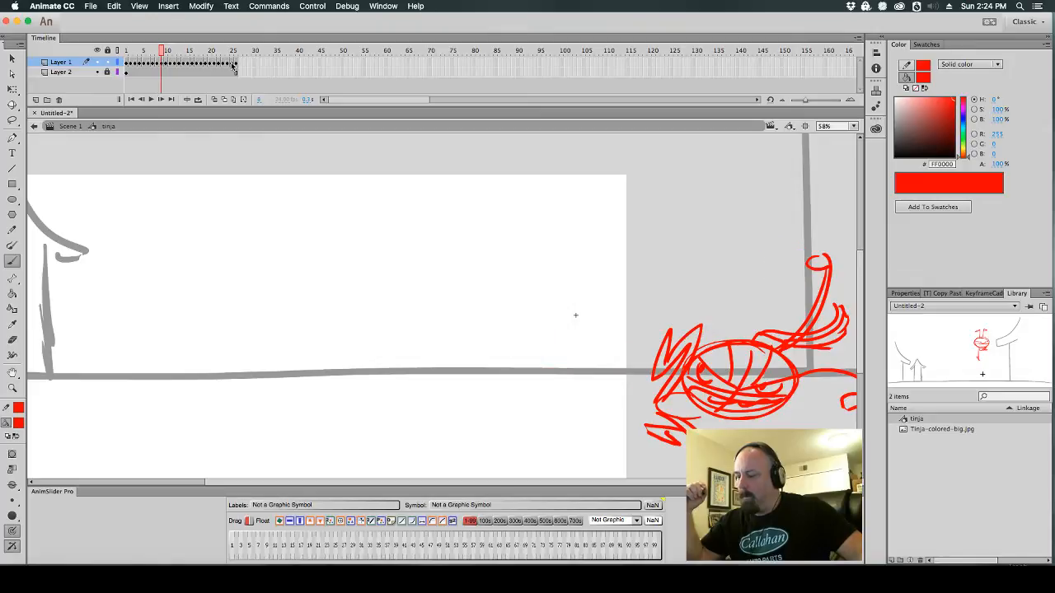
{"action": "key", "text": "period"}
{"action": "key", "text": "period"}
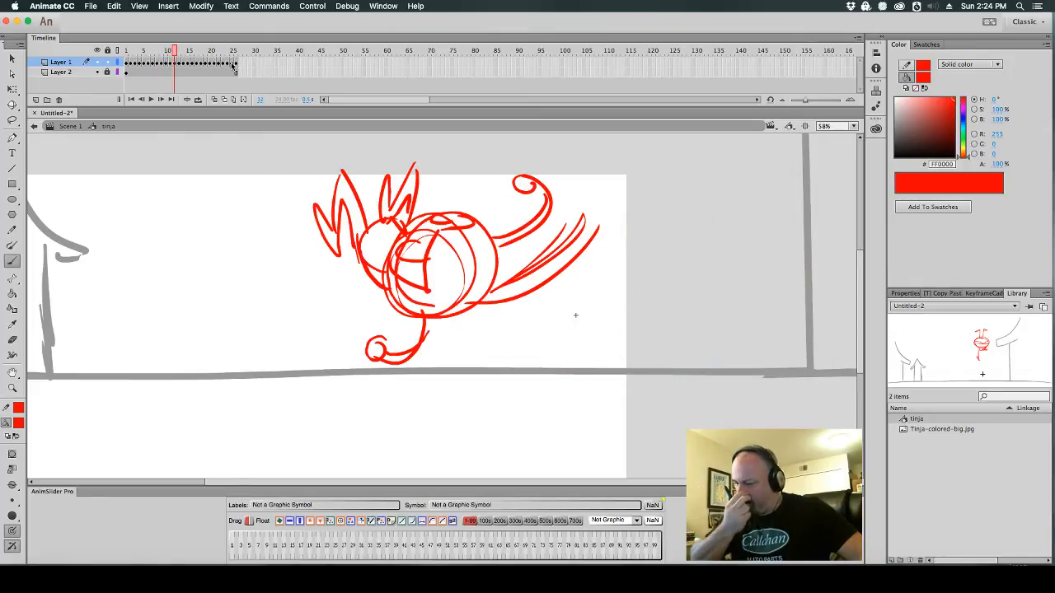
{"action": "key", "text": "period"}
{"action": "key", "text": "period"}
Insert a keyframe after frame 12, clear its artwork and, with onion skinning on, sketch a rough head circle between the neighbouring poses
{"action": "left_click_drag", "start_coordinate": [232, 65], "coordinate": [174, 64]}
{"action": "key", "text": "F6"}
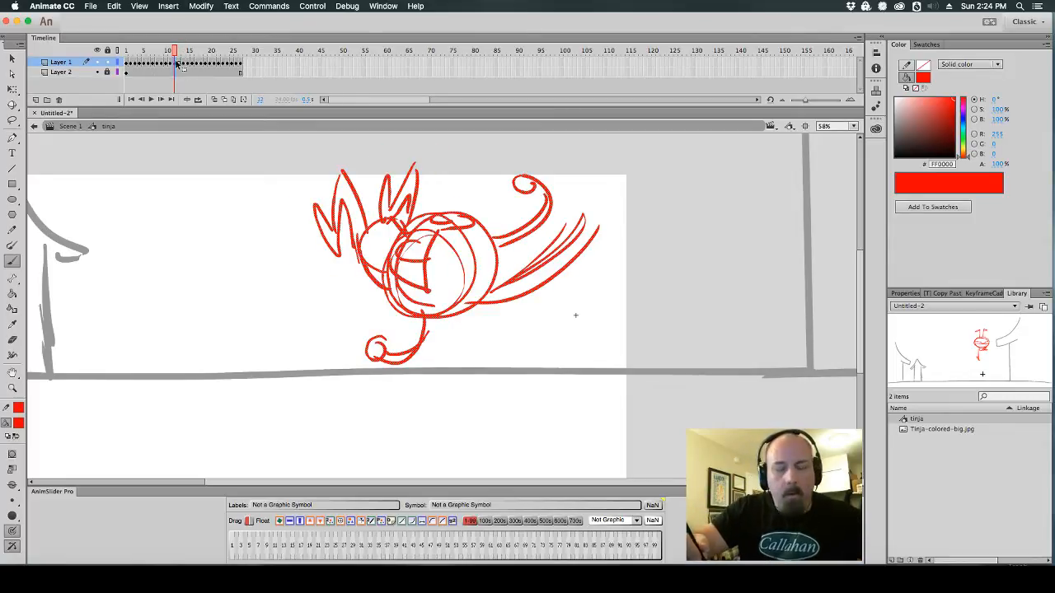
{"action": "key", "text": "Delete"}
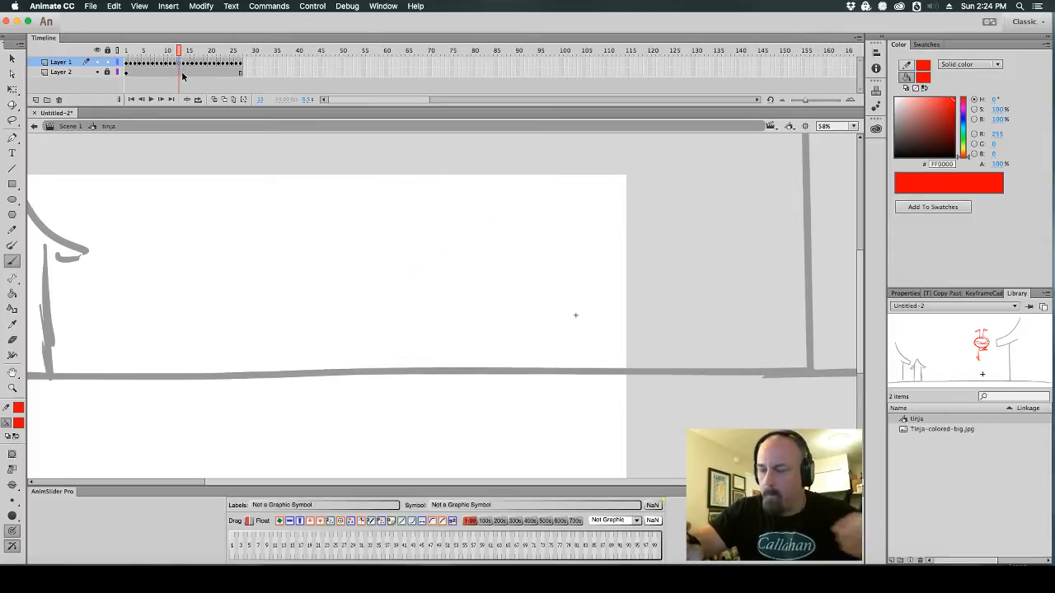
{"action": "left_click", "coordinate": [213, 100]}
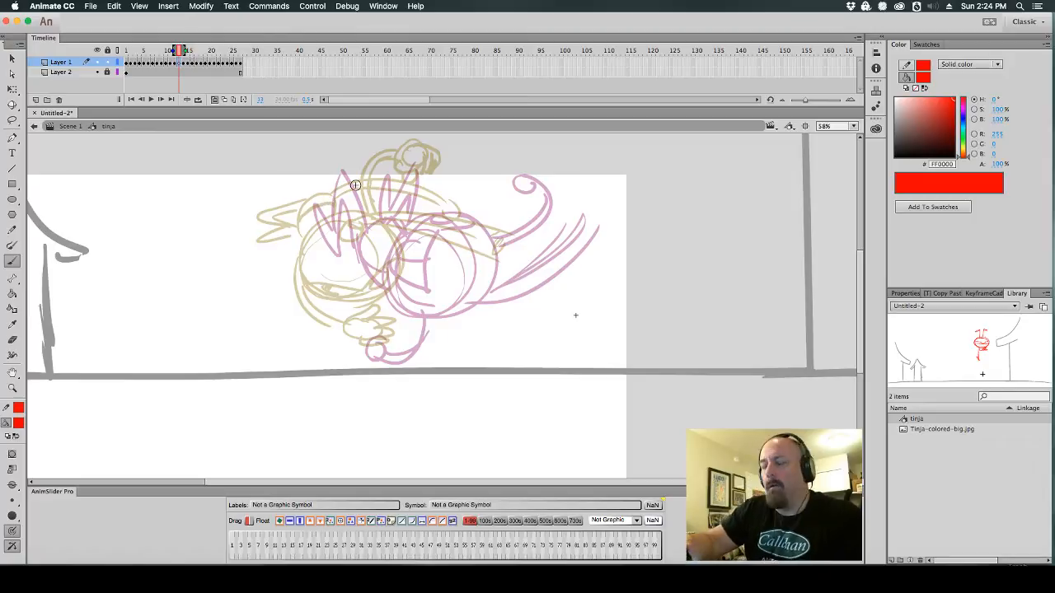
{"action": "mouse_move", "coordinate": [421, 283]}
{"action": "left_mouse_down"}
{"action": "mouse_move", "coordinate": [363, 247]}
{"action": "mouse_move", "coordinate": [449, 281]}
{"action": "mouse_move", "coordinate": [371, 280]}
{"action": "mouse_move", "coordinate": [443, 223]}
{"action": "left_mouse_up"}
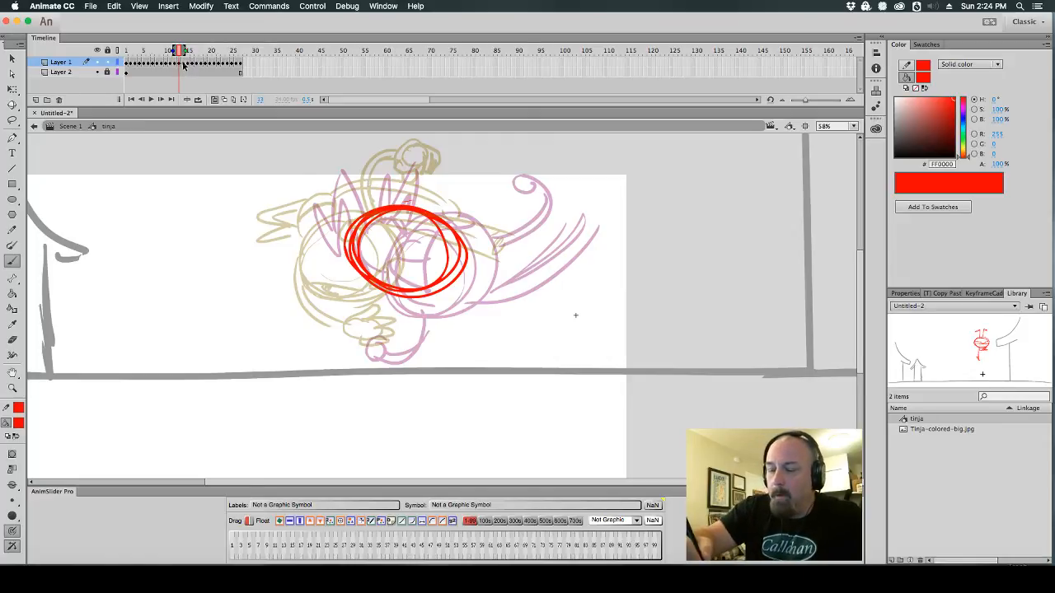
Rotate the frame 14 pose slightly counterclockwise and move it down and left toward the frame 15 pose, comparing without onion skinning
{"action": "left_click", "coordinate": [185, 63]}
{"action": "left_click", "coordinate": [12, 88]}
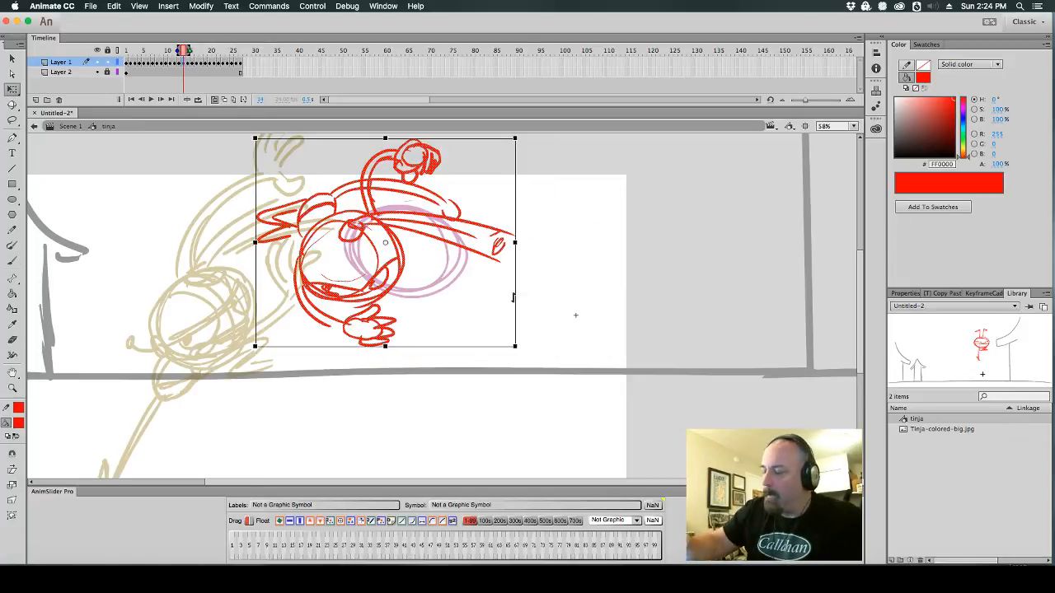
{"action": "left_click_drag", "start_coordinate": [524, 360], "coordinate": [536, 326]}
{"action": "left_click_drag", "start_coordinate": [415, 277], "coordinate": [369, 287]}
{"action": "left_click", "coordinate": [218, 98]}
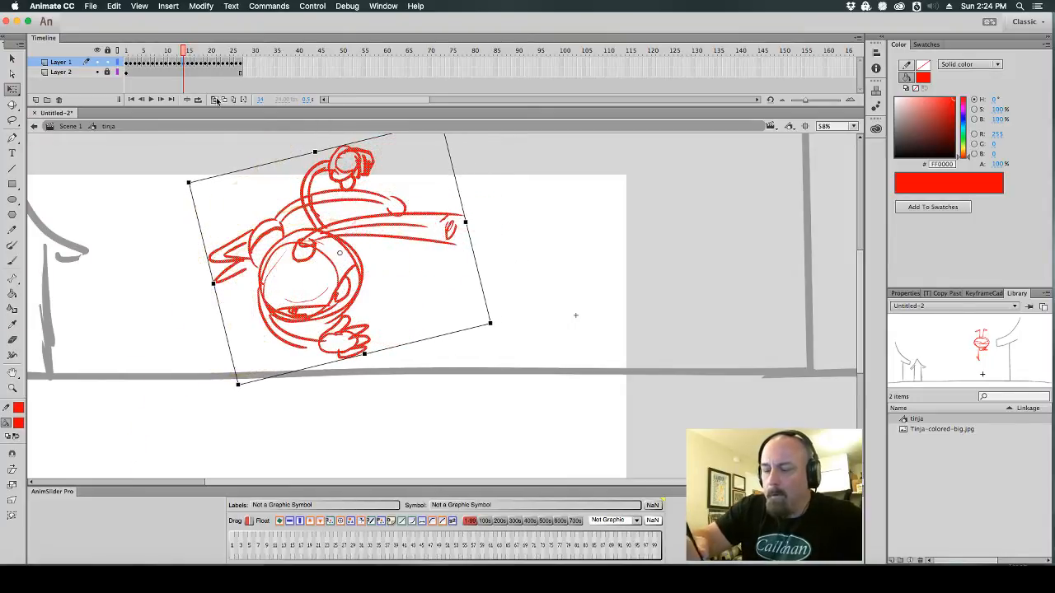
{"action": "left_click", "coordinate": [188, 65]}
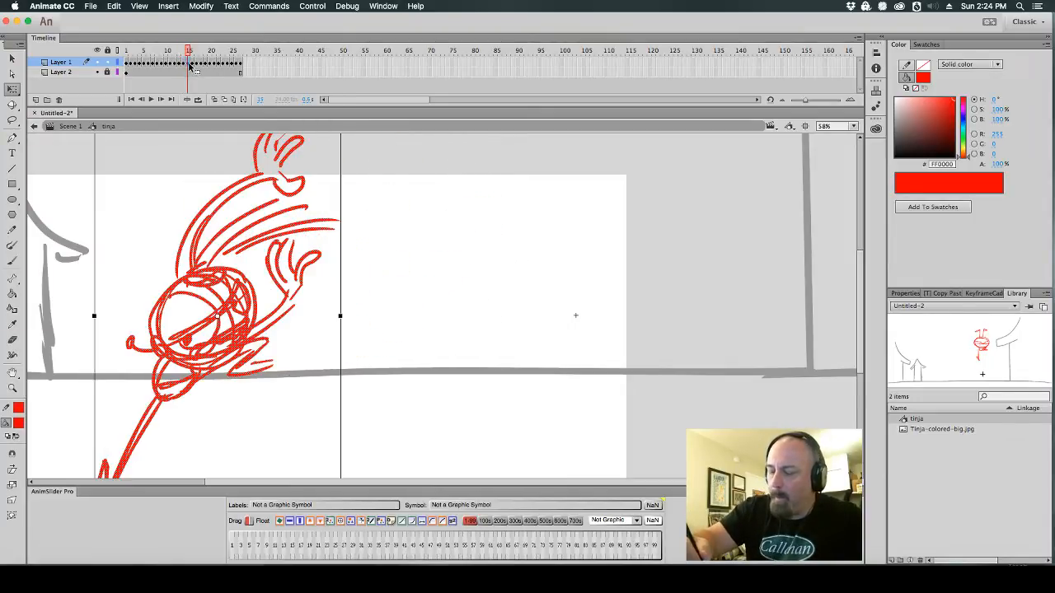
With onion skinning on, tilt the frame 13 head circle and nudge it left between the neighbouring poses
{"action": "left_click", "coordinate": [179, 65]}
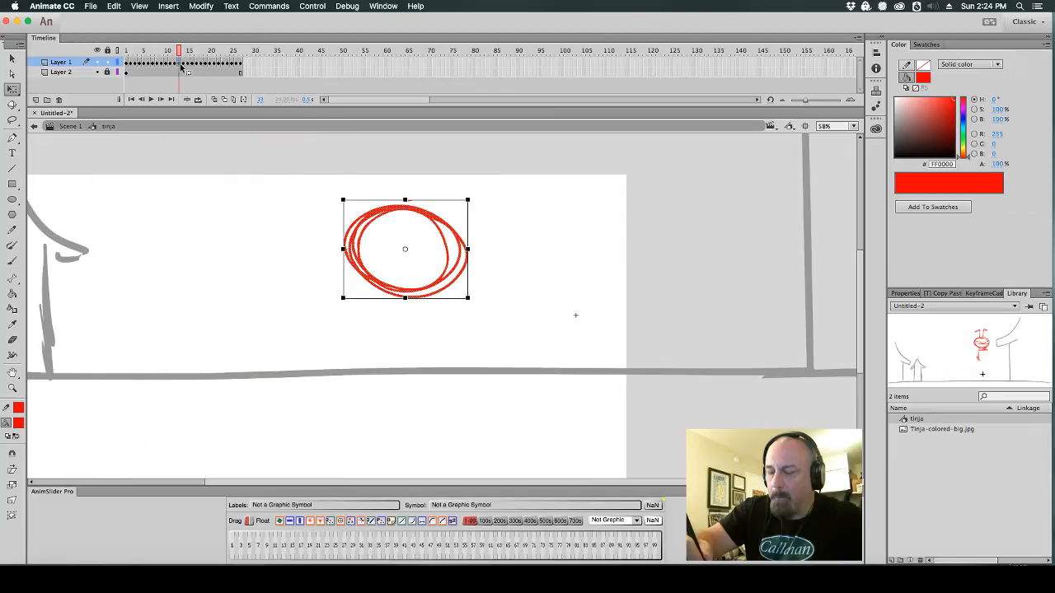
{"action": "left_click", "coordinate": [215, 99]}
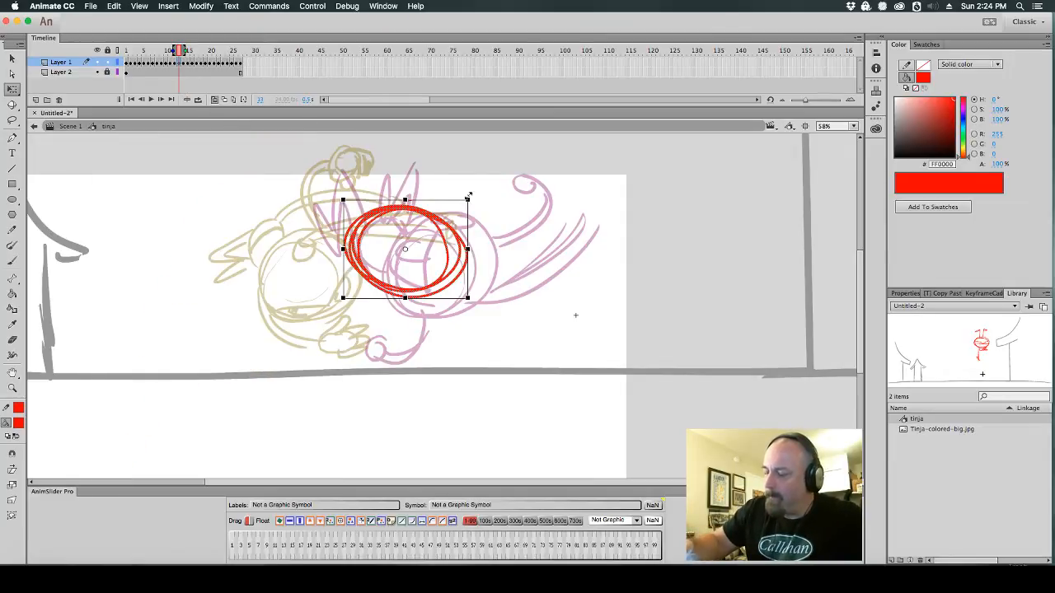
{"action": "left_click_drag", "start_coordinate": [468, 196], "coordinate": [454, 178]}
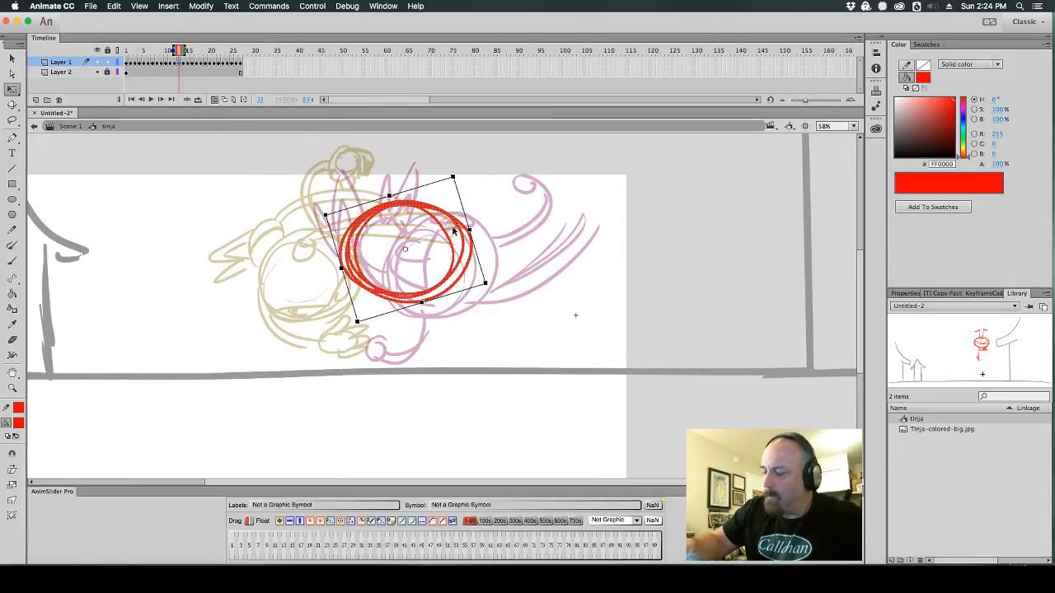
{"action": "left_click_drag", "start_coordinate": [452, 231], "coordinate": [445, 229]}
{"action": "left_click_drag", "start_coordinate": [455, 188], "coordinate": [461, 198]}
{"action": "left_click", "coordinate": [252, 223]}
Brush facial guides, an angry brow and eyes onto the frame 13 head, plus trailing hair strands and a small rounded body
{"action": "left_click", "coordinate": [19, 262]}
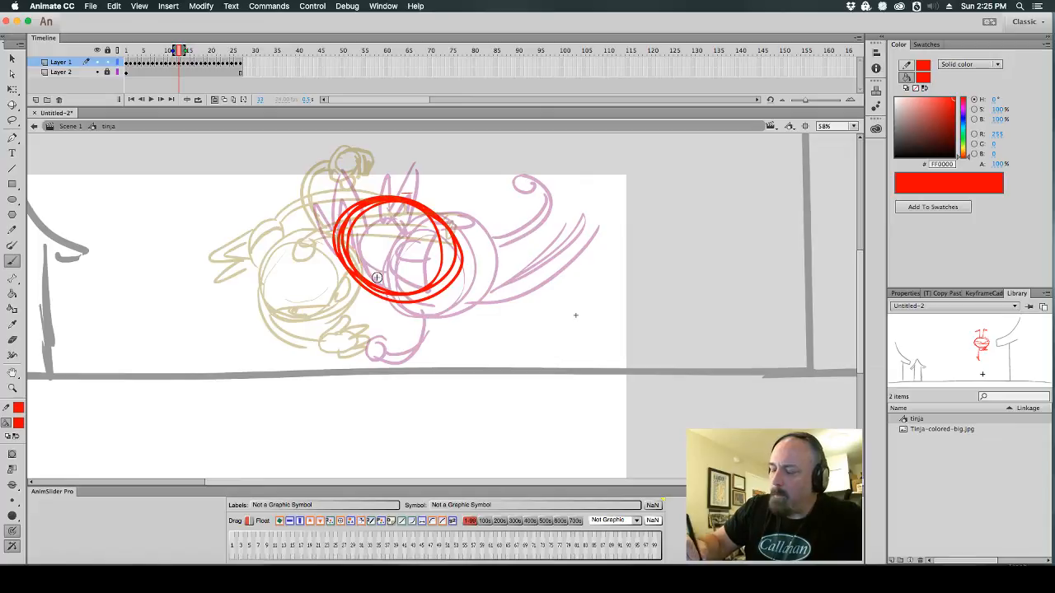
{"action": "mouse_move", "coordinate": [377, 278]}
{"action": "left_mouse_down"}
{"action": "mouse_move", "coordinate": [409, 222]}
{"action": "mouse_move", "coordinate": [371, 200]}
{"action": "mouse_move", "coordinate": [399, 251]}
{"action": "mouse_move", "coordinate": [409, 239]}
{"action": "mouse_move", "coordinate": [450, 255]}
{"action": "left_mouse_up"}
{"action": "left_click_drag", "start_coordinate": [354, 221], "coordinate": [424, 271]}
{"action": "mouse_move", "coordinate": [378, 205]}
{"action": "left_mouse_down"}
{"action": "mouse_move", "coordinate": [405, 249]}
{"action": "mouse_move", "coordinate": [415, 246]}
{"action": "mouse_move", "coordinate": [366, 224]}
{"action": "left_mouse_up"}
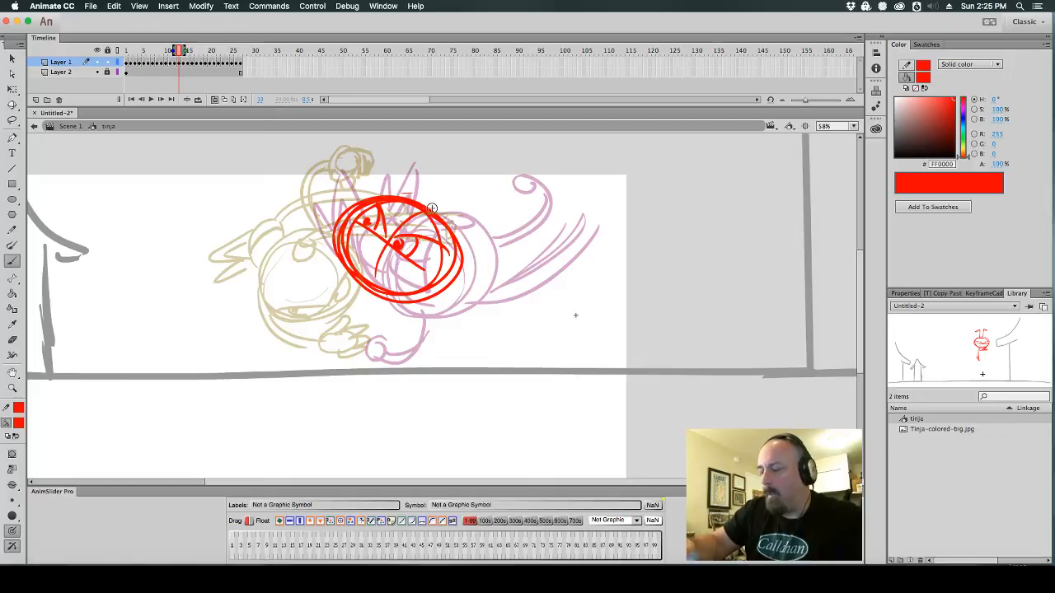
{"action": "mouse_move", "coordinate": [431, 203]}
{"action": "left_mouse_down"}
{"action": "mouse_move", "coordinate": [544, 224]}
{"action": "mouse_move", "coordinate": [555, 246]}
{"action": "left_mouse_up"}
{"action": "left_click_drag", "start_coordinate": [475, 217], "coordinate": [551, 247]}
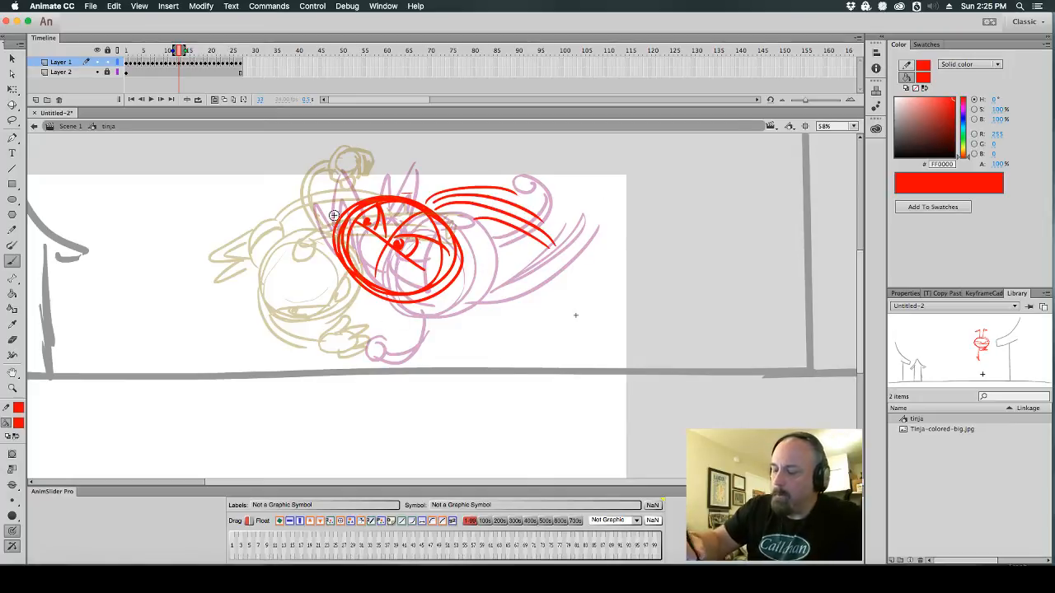
{"action": "left_click_drag", "start_coordinate": [339, 240], "coordinate": [332, 222]}
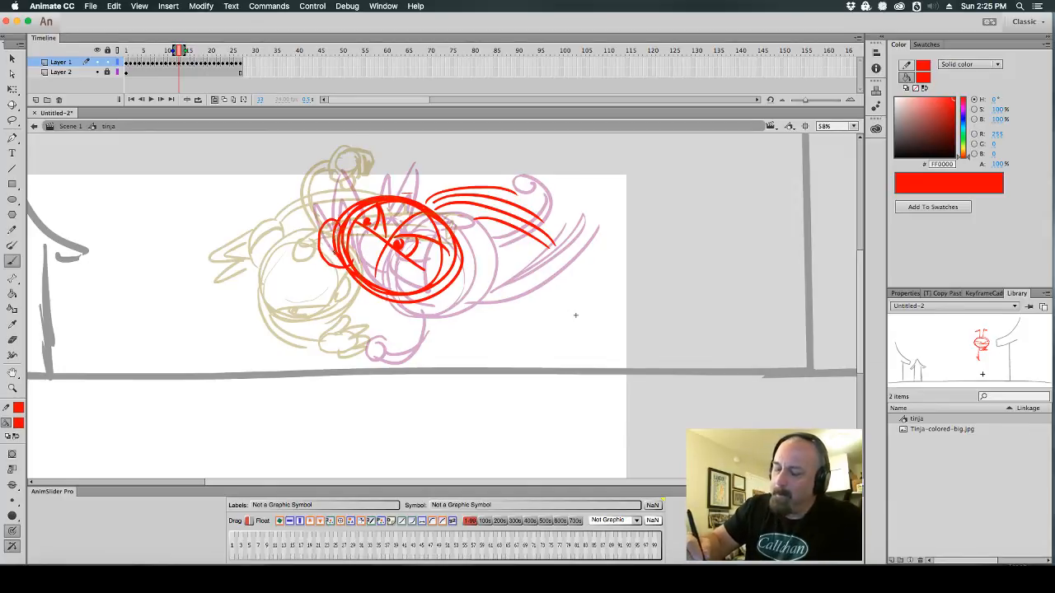
{"action": "mouse_move", "coordinate": [329, 237]}
{"action": "left_mouse_down"}
{"action": "mouse_move", "coordinate": [320, 280]}
{"action": "mouse_move", "coordinate": [306, 247]}
{"action": "mouse_move", "coordinate": [334, 292]}
{"action": "left_mouse_up"}
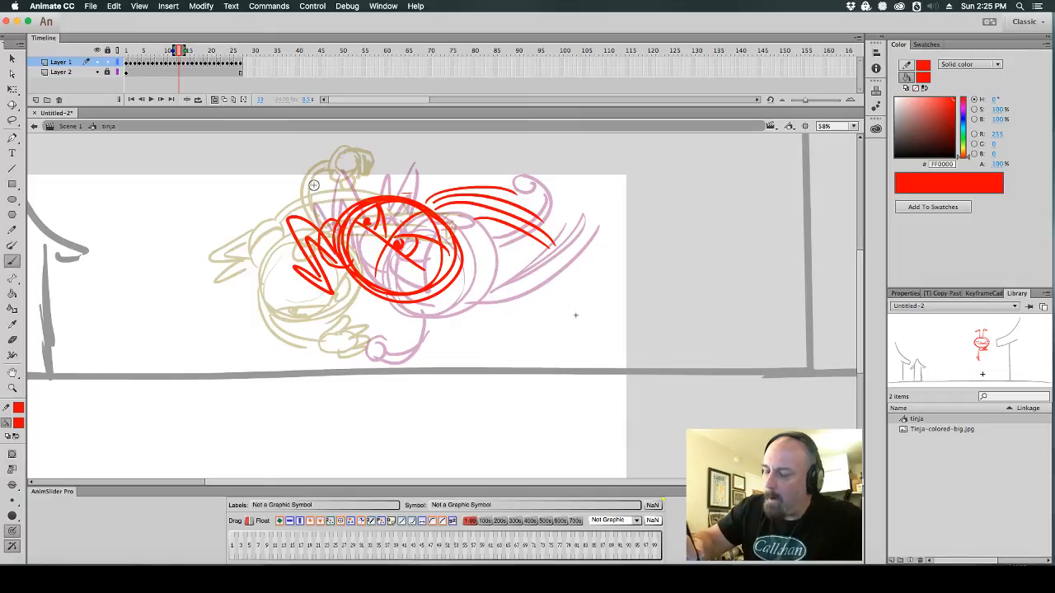
{"action": "key", "text": "super+z"}
{"action": "key", "text": "super+z"}
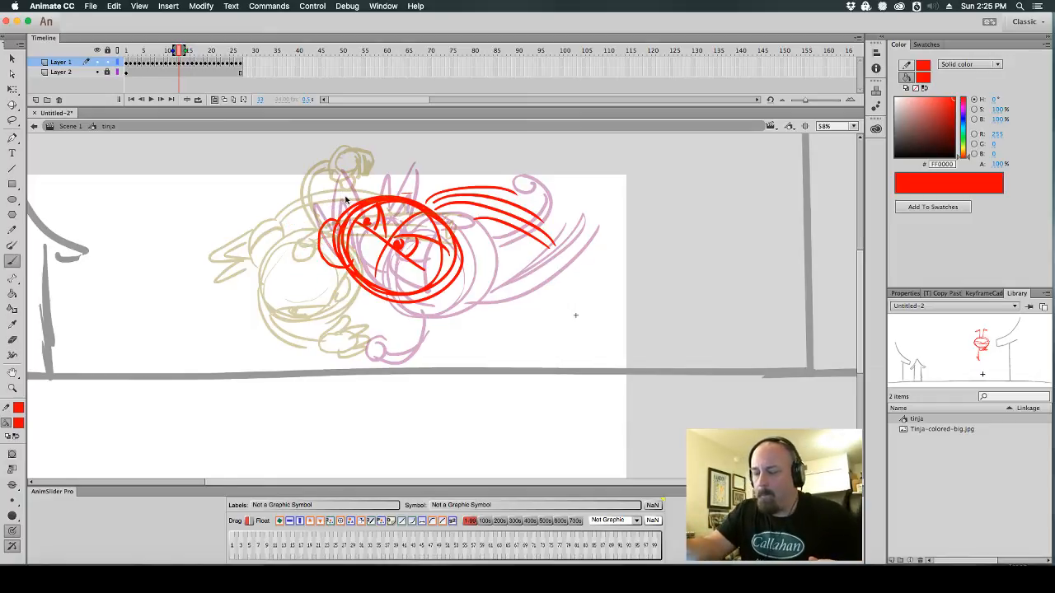
Delete the frame 14 pose and remove that frame from both layers so the diving pose directly follows frame 13
{"action": "left_click", "coordinate": [185, 64]}
{"action": "key", "text": "Delete"}
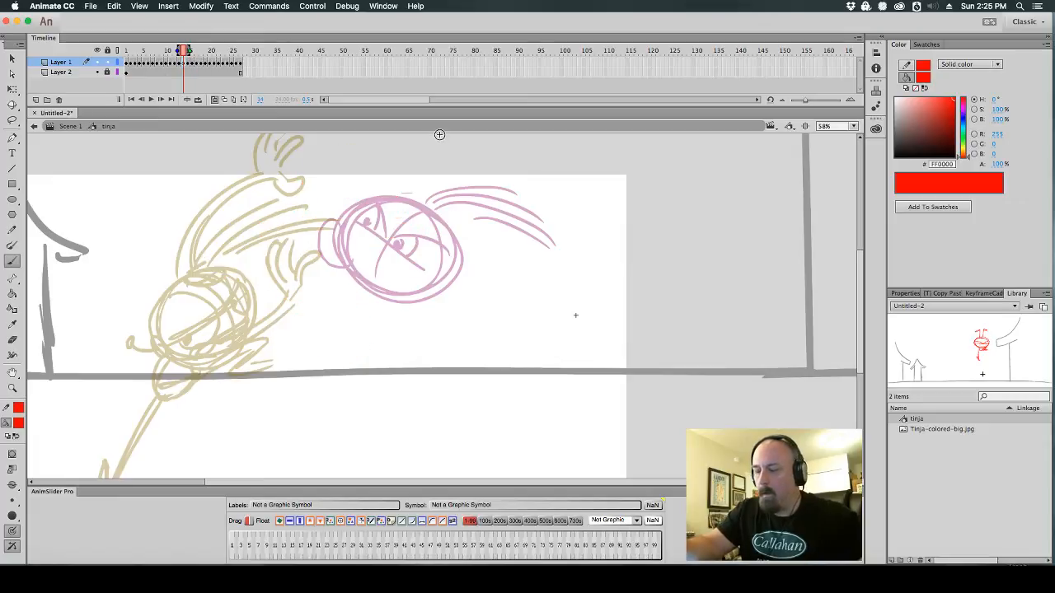
{"action": "left_click", "coordinate": [213, 99]}
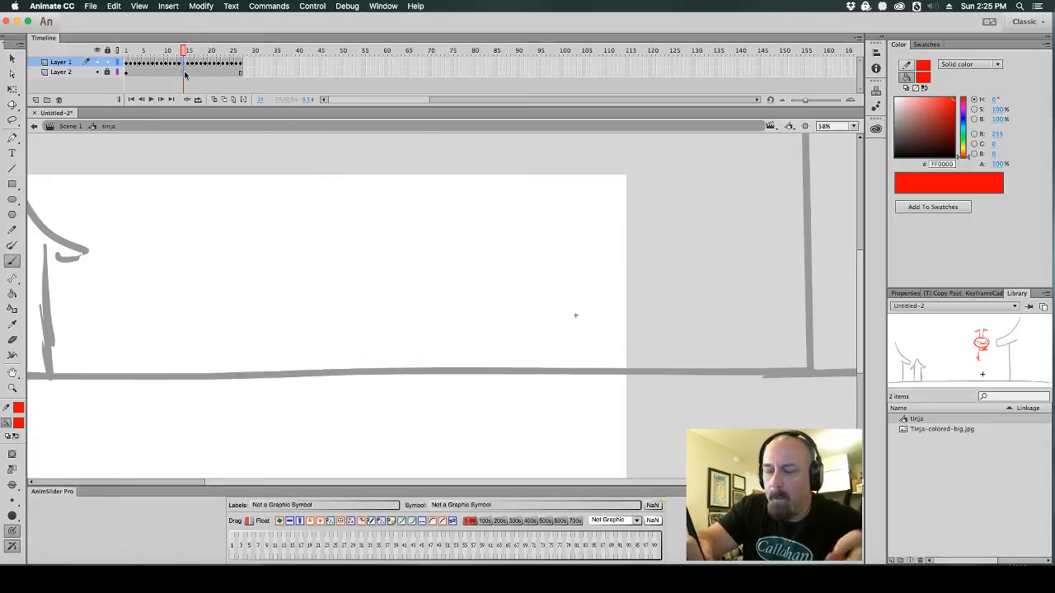
{"action": "left_click", "coordinate": [190, 72]}
{"action": "left_click", "coordinate": [214, 99]}
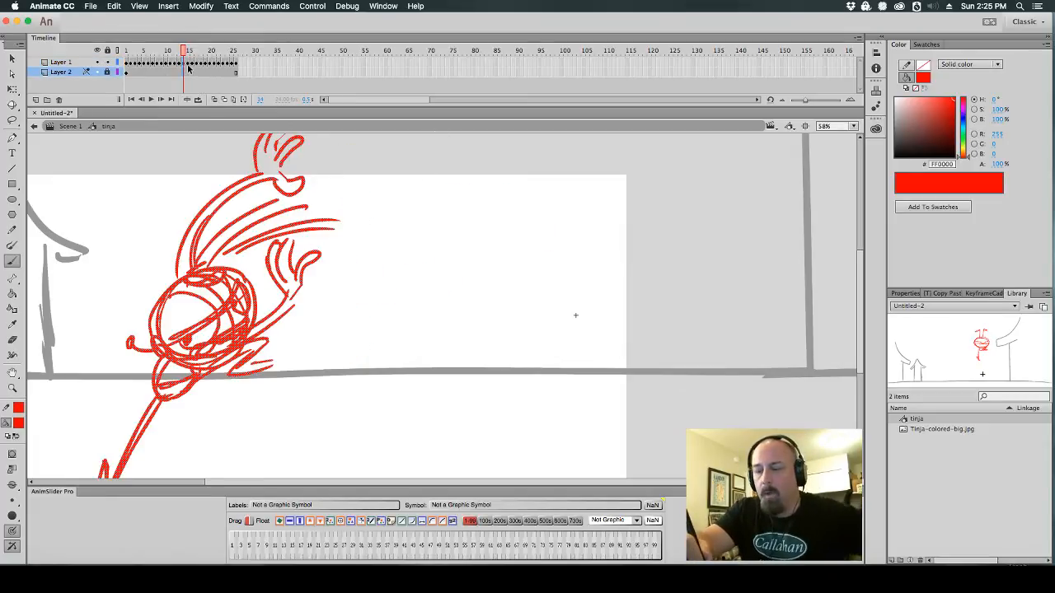
{"action": "left_click", "coordinate": [189, 64]}
With onion skinning on, reinforce the small body on frame 13 and draw two bent legs with pointed feet reaching left
{"action": "left_click", "coordinate": [179, 63]}
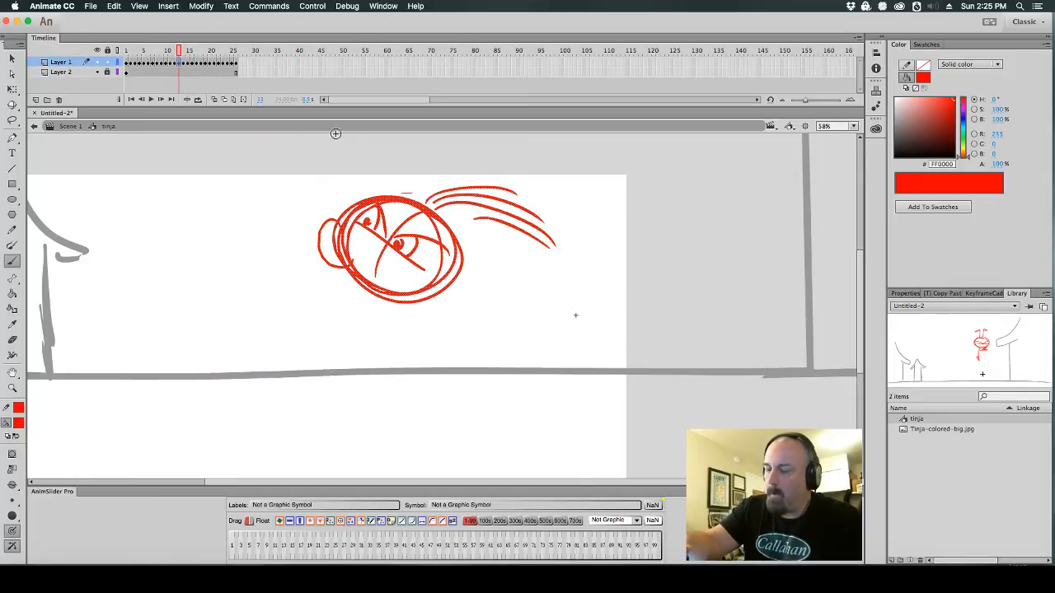
{"action": "left_click", "coordinate": [214, 99]}
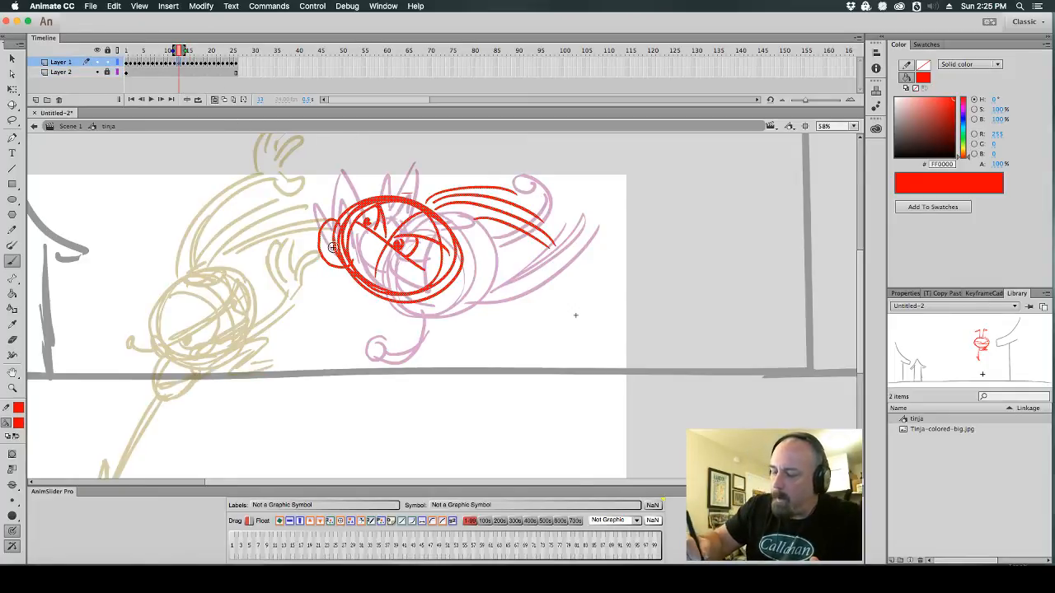
{"action": "mouse_move", "coordinate": [332, 246]}
{"action": "left_mouse_down"}
{"action": "mouse_move", "coordinate": [317, 210]}
{"action": "mouse_move", "coordinate": [322, 238]}
{"action": "mouse_move", "coordinate": [361, 221]}
{"action": "left_mouse_up"}
{"action": "mouse_move", "coordinate": [327, 251]}
{"action": "left_mouse_down"}
{"action": "mouse_move", "coordinate": [280, 221]}
{"action": "mouse_move", "coordinate": [303, 283]}
{"action": "left_mouse_up"}
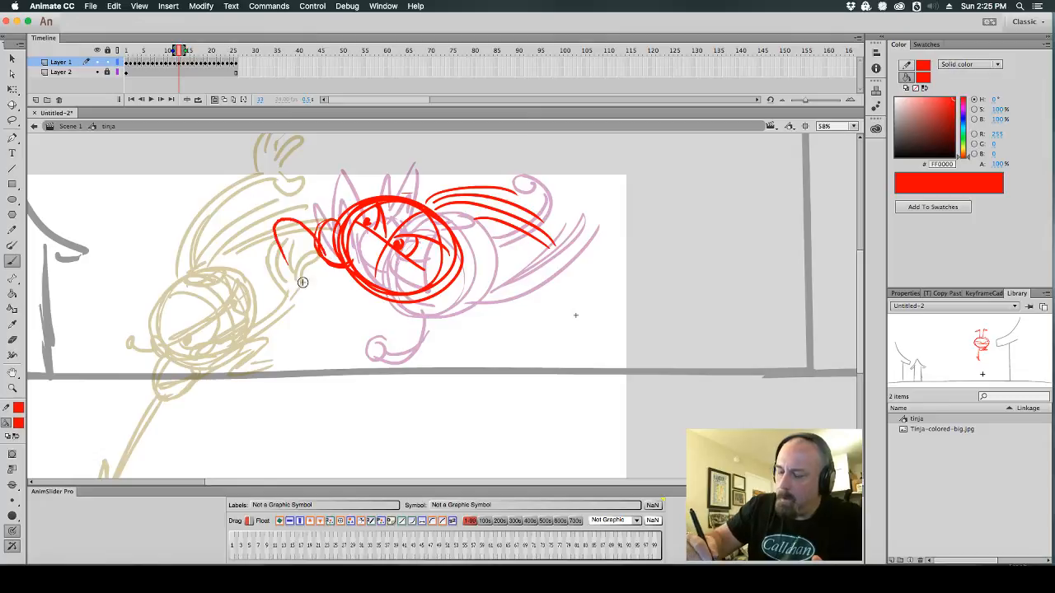
{"action": "left_click_drag", "start_coordinate": [319, 248], "coordinate": [300, 279]}
{"action": "left_click_drag", "start_coordinate": [278, 245], "coordinate": [304, 286]}
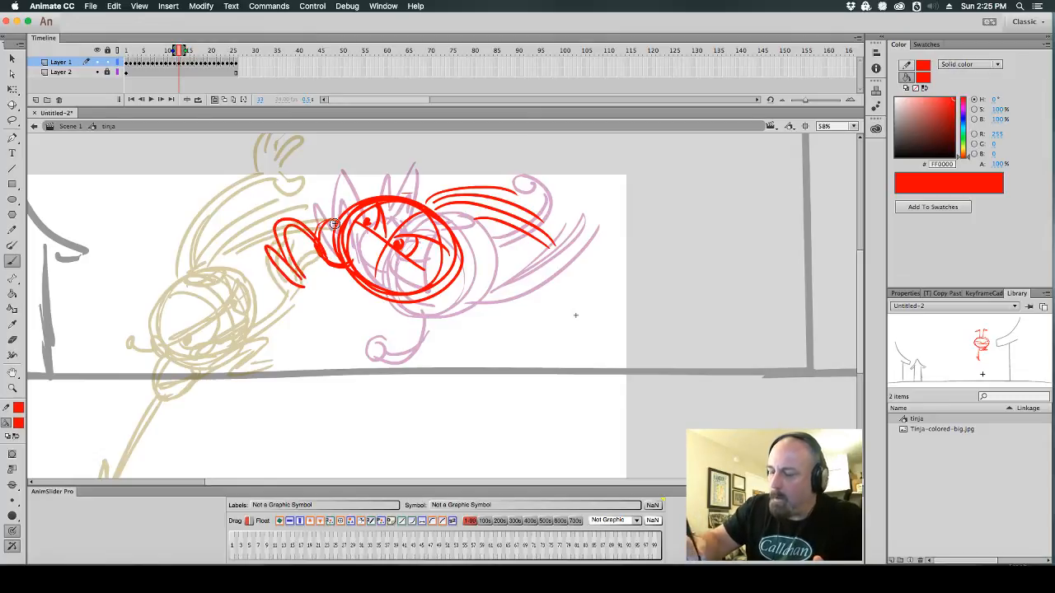
{"action": "mouse_move", "coordinate": [334, 224]}
{"action": "left_mouse_down"}
{"action": "mouse_move", "coordinate": [310, 155]}
{"action": "mouse_move", "coordinate": [302, 182]}
{"action": "mouse_move", "coordinate": [328, 219]}
{"action": "left_mouse_up"}
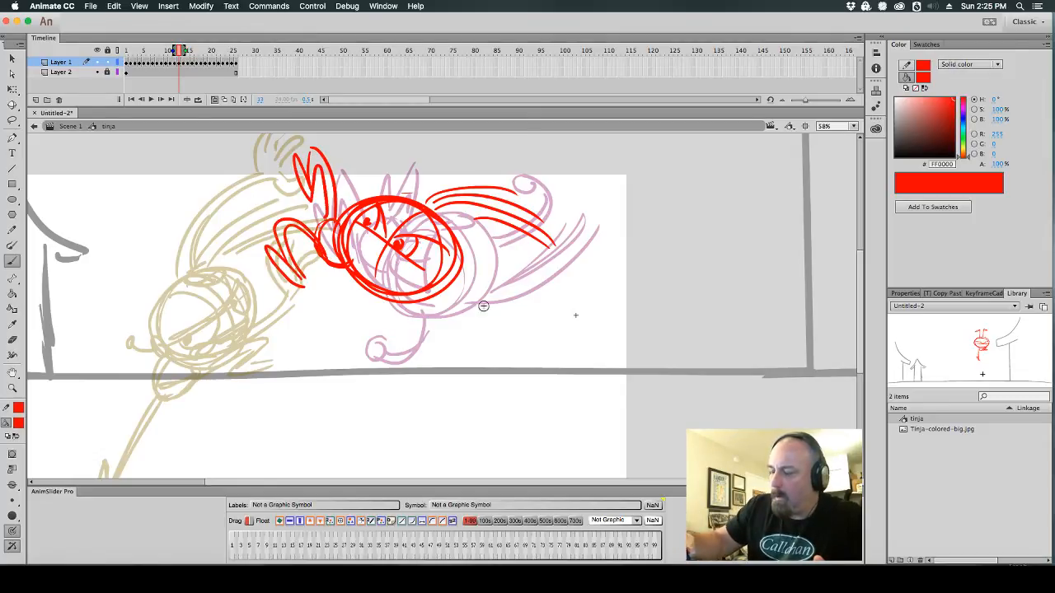
Draw the lower arm, the raised upper arm with open hands, and a jagged toothy mouth on the frame 13 ninja
{"action": "mouse_move", "coordinate": [417, 295]}
{"action": "left_mouse_down"}
{"action": "mouse_move", "coordinate": [440, 328]}
{"action": "mouse_move", "coordinate": [455, 326]}
{"action": "mouse_move", "coordinate": [453, 342]}
{"action": "mouse_move", "coordinate": [433, 340]}
{"action": "mouse_move", "coordinate": [473, 350]}
{"action": "left_mouse_up"}
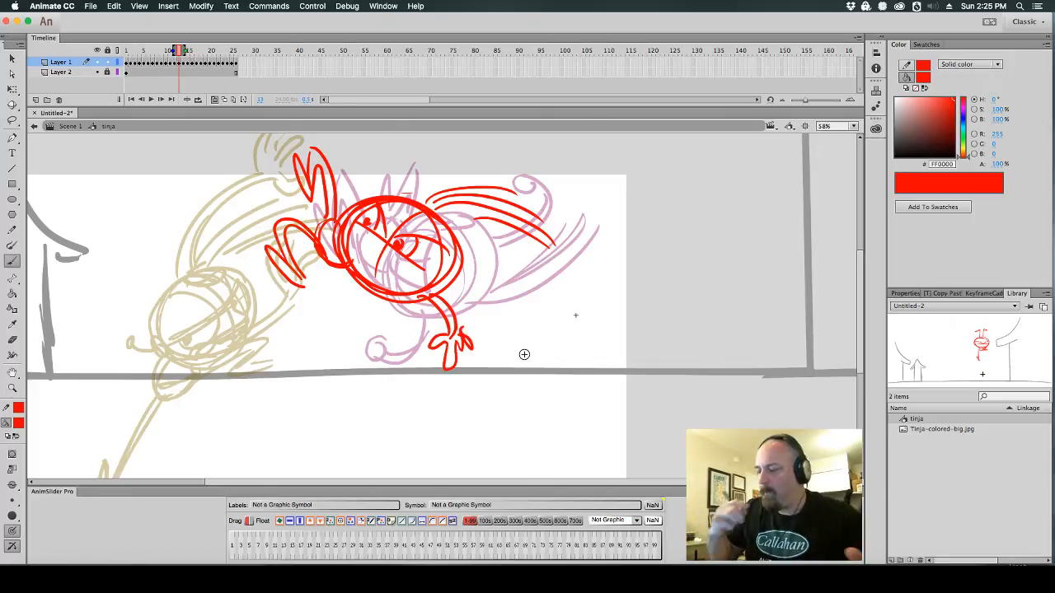
{"action": "scroll", "coordinate": [442, 172], "scroll_direction": "up", "scroll_amount": 2}
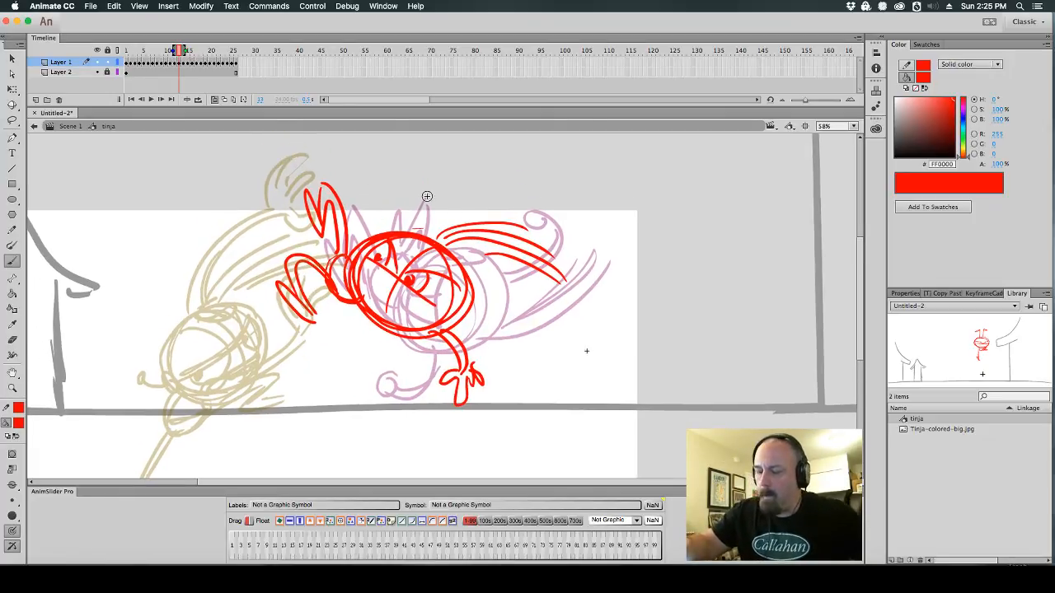
{"action": "mouse_move", "coordinate": [424, 227]}
{"action": "left_mouse_down"}
{"action": "mouse_move", "coordinate": [374, 162]}
{"action": "mouse_move", "coordinate": [363, 183]}
{"action": "mouse_move", "coordinate": [364, 165]}
{"action": "mouse_move", "coordinate": [333, 165]}
{"action": "mouse_move", "coordinate": [360, 137]}
{"action": "left_mouse_up"}
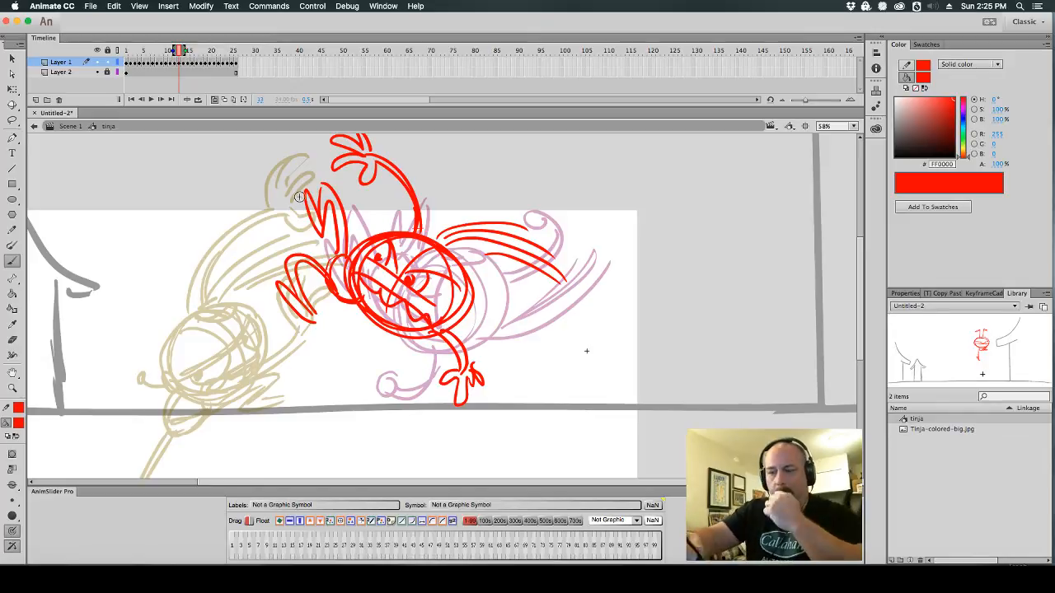
Turn off onion skinning and flip between frames 11 and 14 to check how the new frame 13 pose reads
{"action": "left_click", "coordinate": [214, 100]}
{"action": "key", "text": "comma"}
{"action": "key", "text": "comma"}
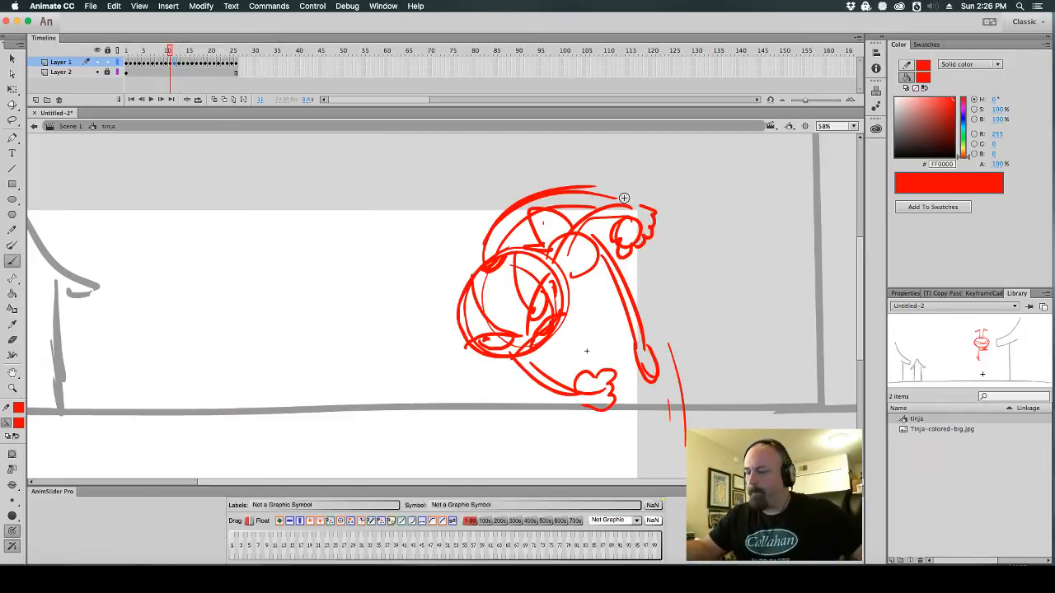
{"action": "key", "text": "period"}
{"action": "key", "text": "period"}
{"action": "key", "text": "period"}
{"action": "key", "text": "comma"}
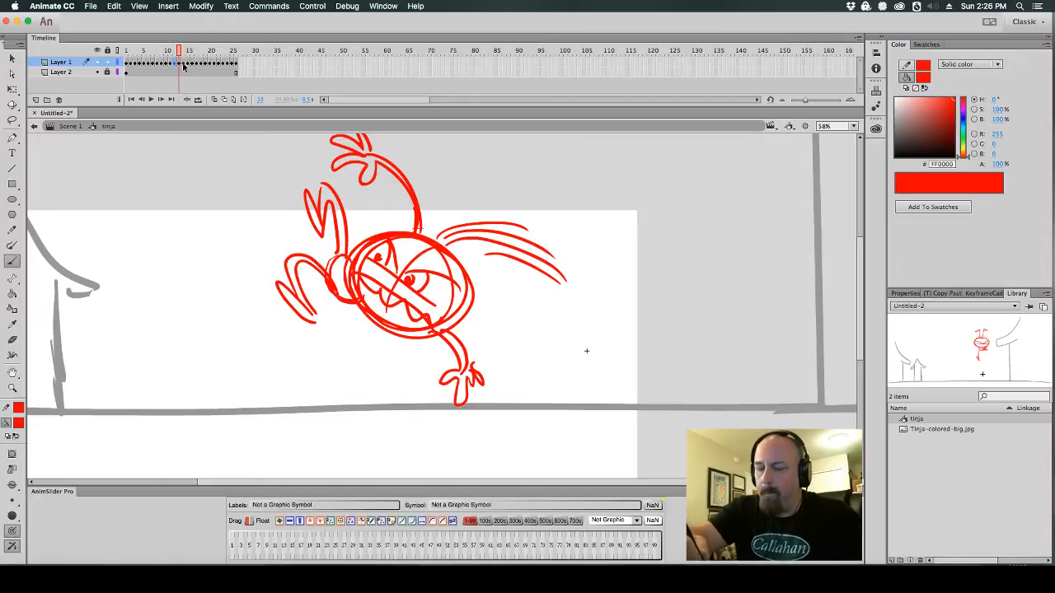
{"action": "left_click", "coordinate": [37, 100]}
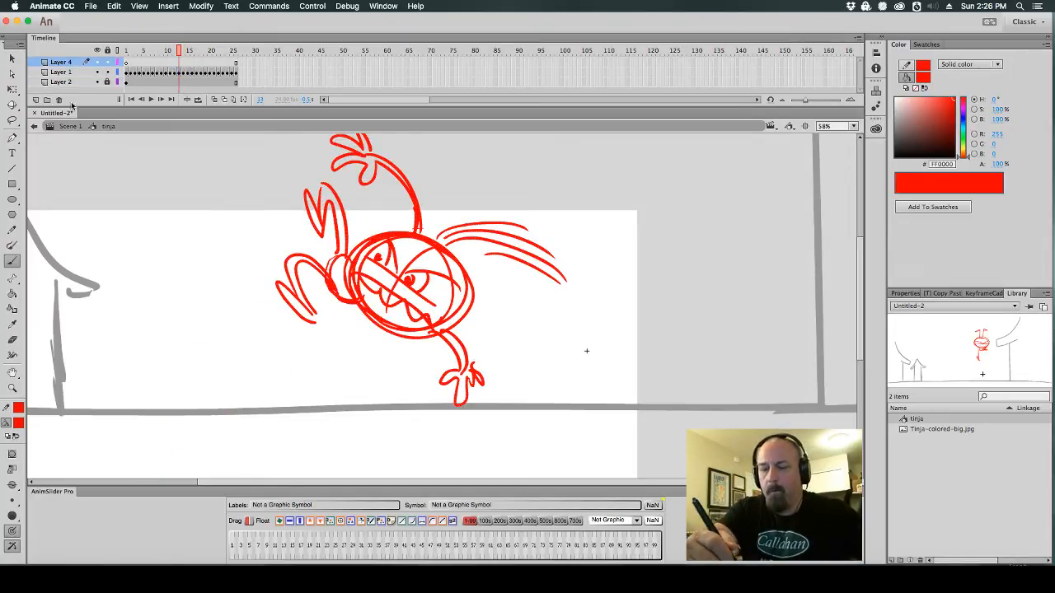
{"action": "key", "text": "ctrl+z"}
With onion skinning on, move the frame 13 ninja left between its neighbouring poses and rotate it slightly counterclockwise
{"action": "left_click", "coordinate": [216, 100]}
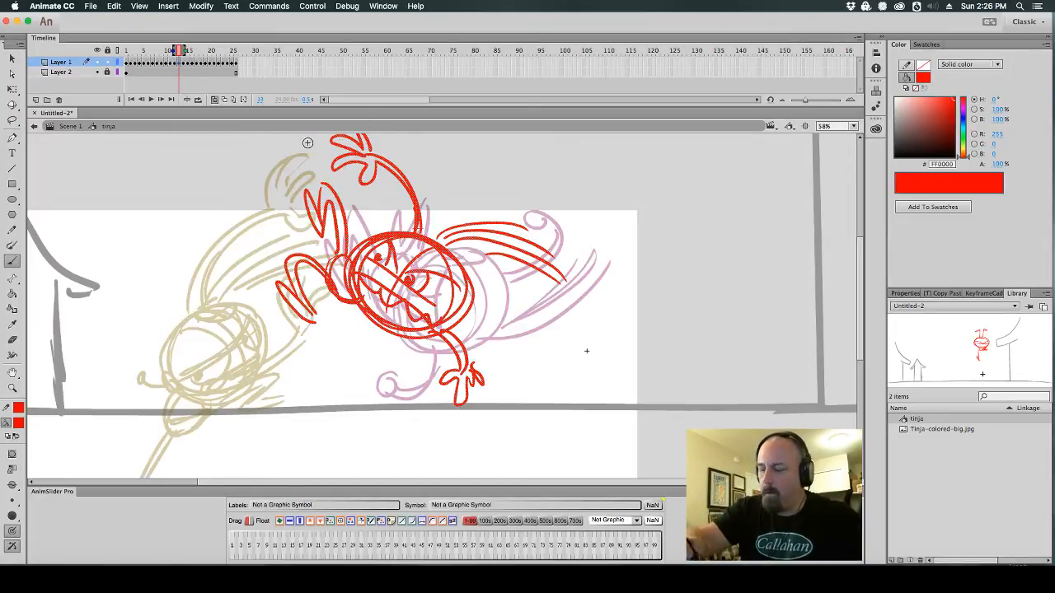
{"action": "key", "text": "q"}
{"action": "left_click", "coordinate": [421, 213]}
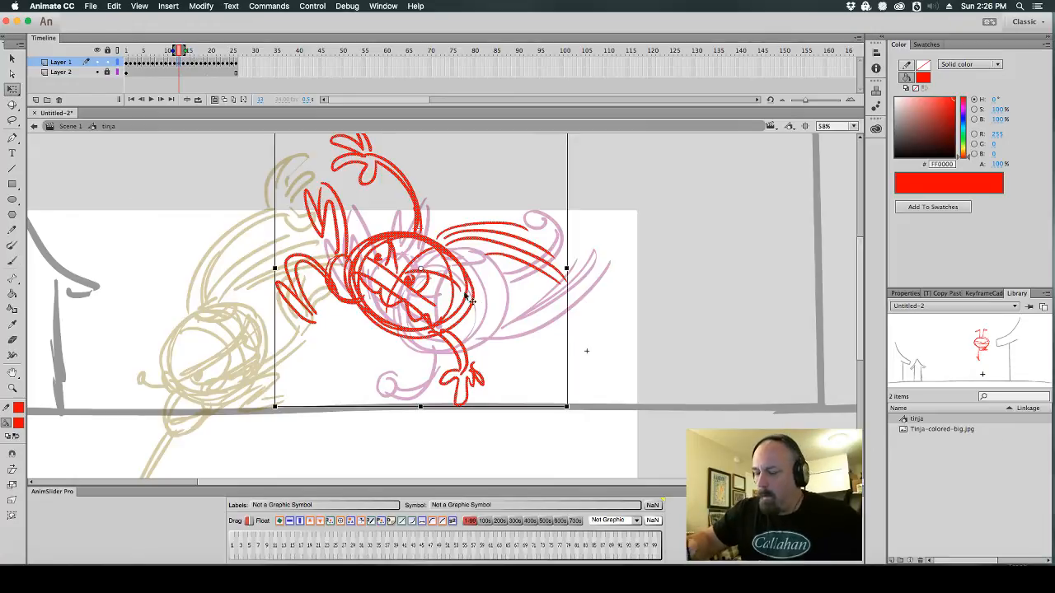
{"action": "left_click_drag", "start_coordinate": [472, 301], "coordinate": [407, 311]}
{"action": "mouse_move", "coordinate": [516, 417]}
{"action": "left_mouse_down"}
{"action": "mouse_move", "coordinate": [515, 320]}
{"action": "mouse_move", "coordinate": [519, 401]}
{"action": "left_mouse_up"}
{"action": "left_click", "coordinate": [546, 272]}
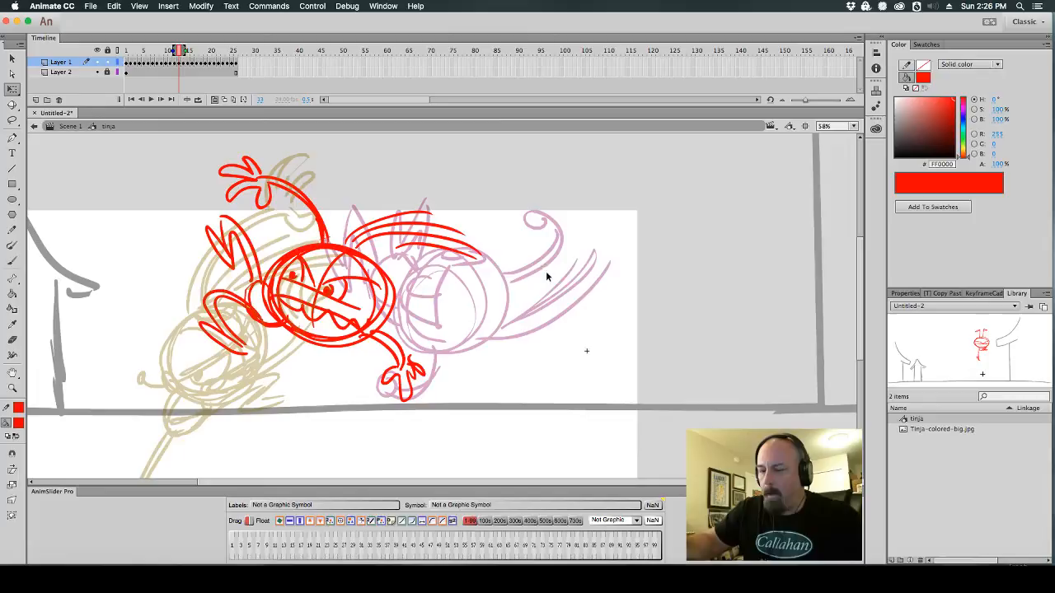
Turn off onion skinning and flip through the frames around frame 13 to check the repositioned pose in motion
{"action": "left_click", "coordinate": [214, 99]}
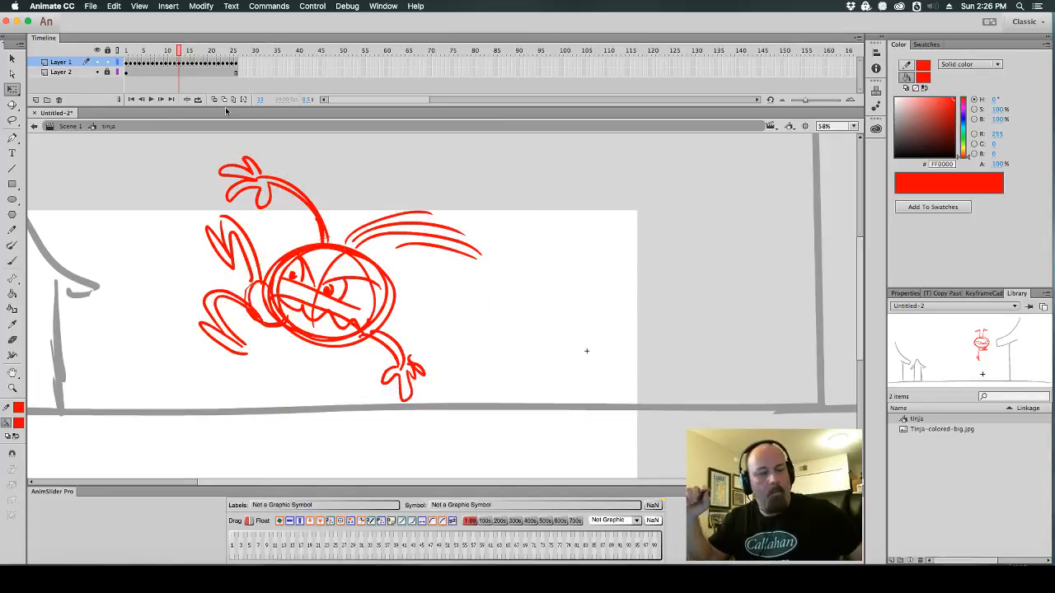
{"action": "key", "text": "period"}
{"action": "key", "text": "period"}
{"action": "key", "text": "period"}
{"action": "key", "text": "comma"}
{"action": "key", "text": "comma"}
{"action": "key", "text": "comma"}
{"action": "key", "text": "comma"}
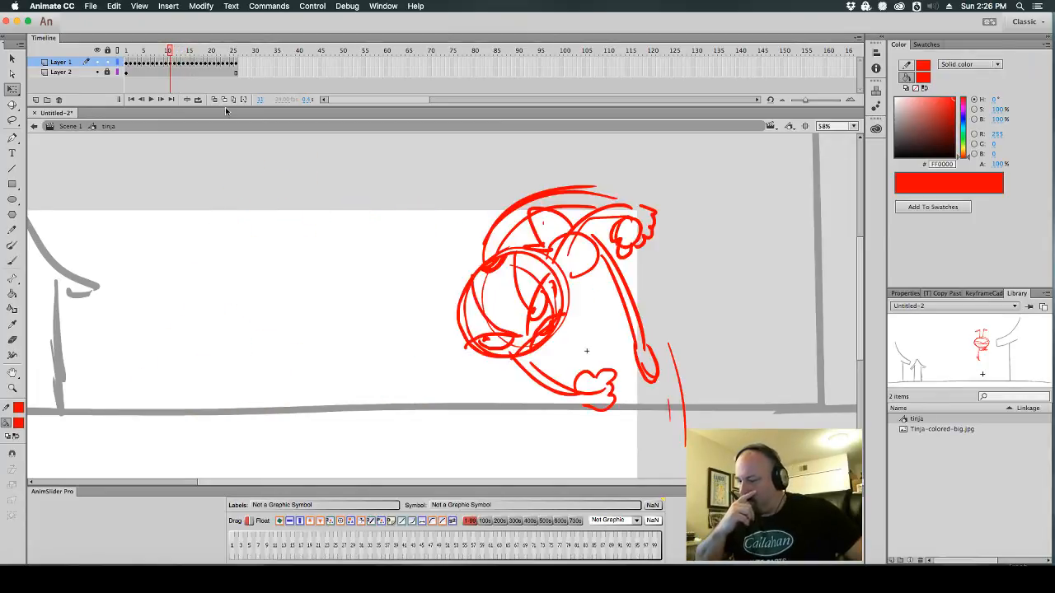
{"action": "key", "text": "comma"}
{"action": "key", "text": "period"}
{"action": "key", "text": "period"}
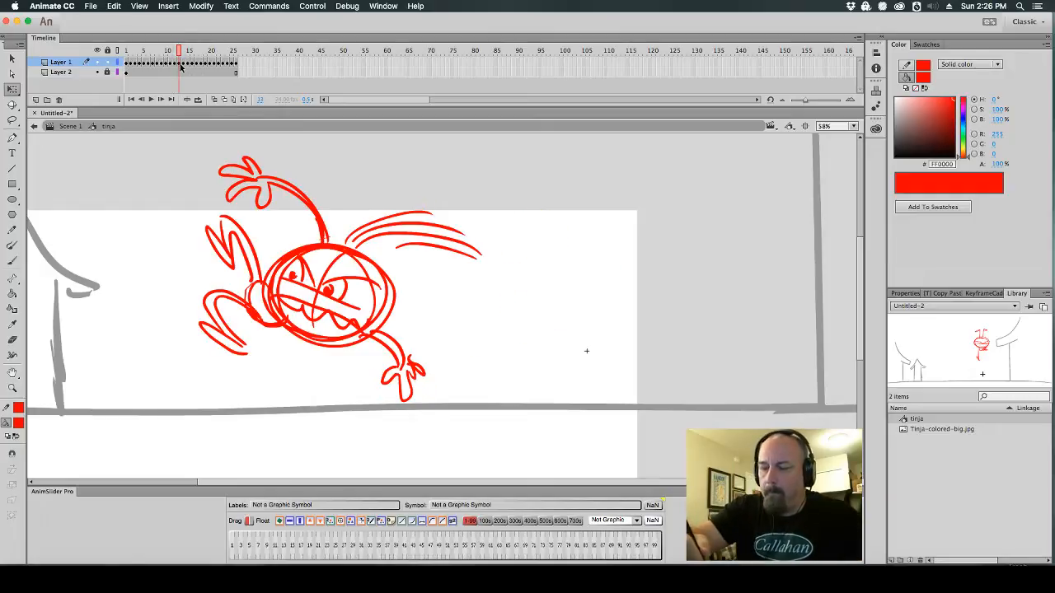
Raise the frame 13 ninja higher above the ground and, with onion skinning on, tilt it slightly more counterclockwise
{"action": "left_click", "coordinate": [320, 224]}
{"action": "left_click_drag", "start_coordinate": [351, 256], "coordinate": [352, 229]}
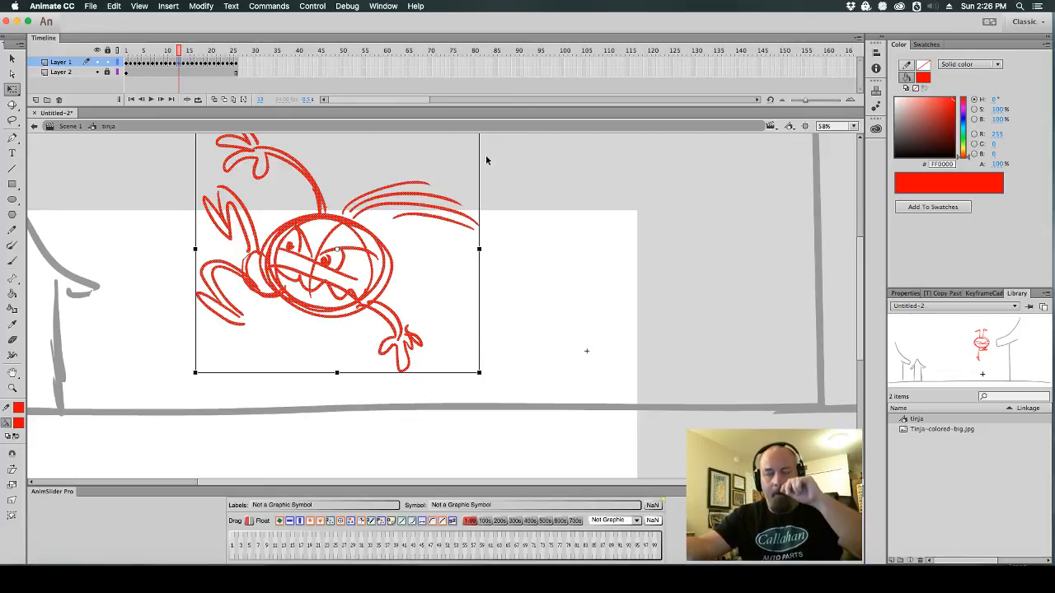
{"action": "left_click", "coordinate": [213, 99]}
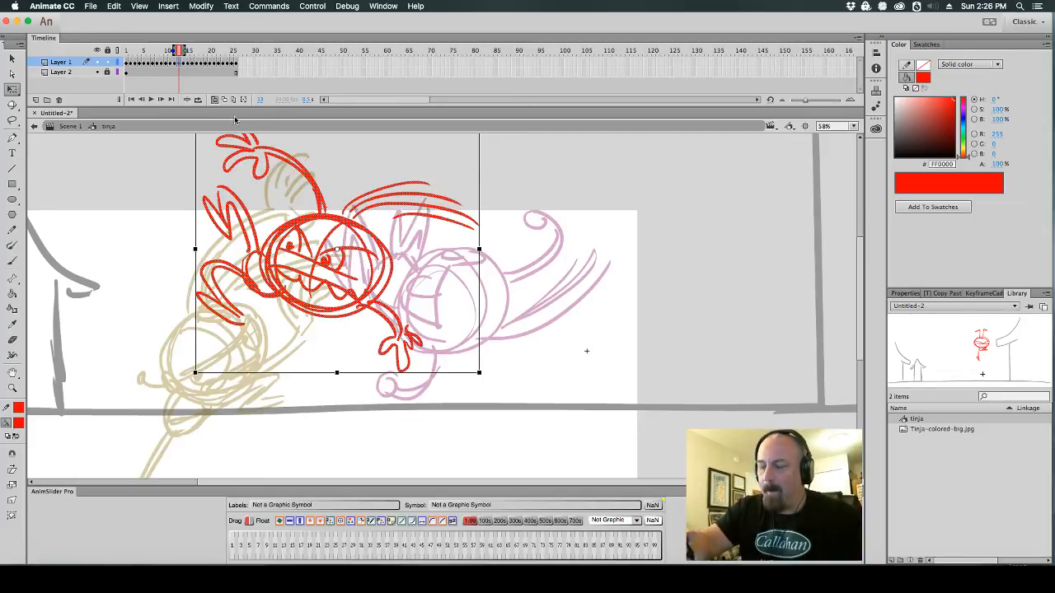
{"action": "left_click_drag", "start_coordinate": [552, 272], "coordinate": [609, 319]}
{"action": "left_click_drag", "start_coordinate": [545, 193], "coordinate": [519, 165]}
{"action": "left_click_drag", "start_coordinate": [456, 325], "coordinate": [448, 326]}
{"action": "left_click_drag", "start_coordinate": [585, 280], "coordinate": [563, 224]}
{"action": "left_click", "coordinate": [575, 243]}
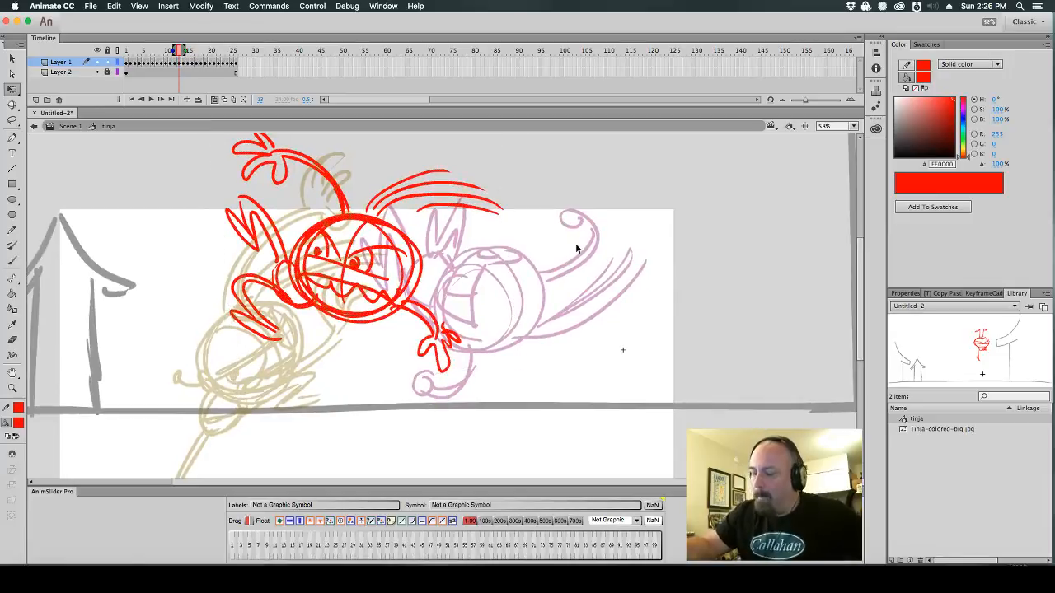
Draw a second, lower trailing band behind the frame 13 head and close off the ends of the trailing strands
{"action": "key", "text": "b"}
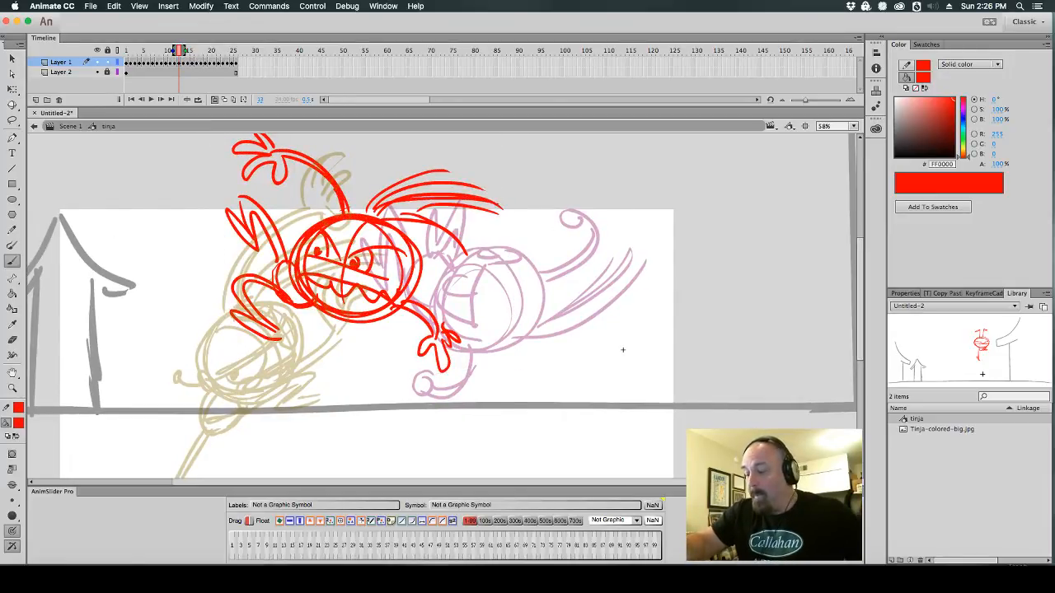
{"action": "key", "text": "e"}
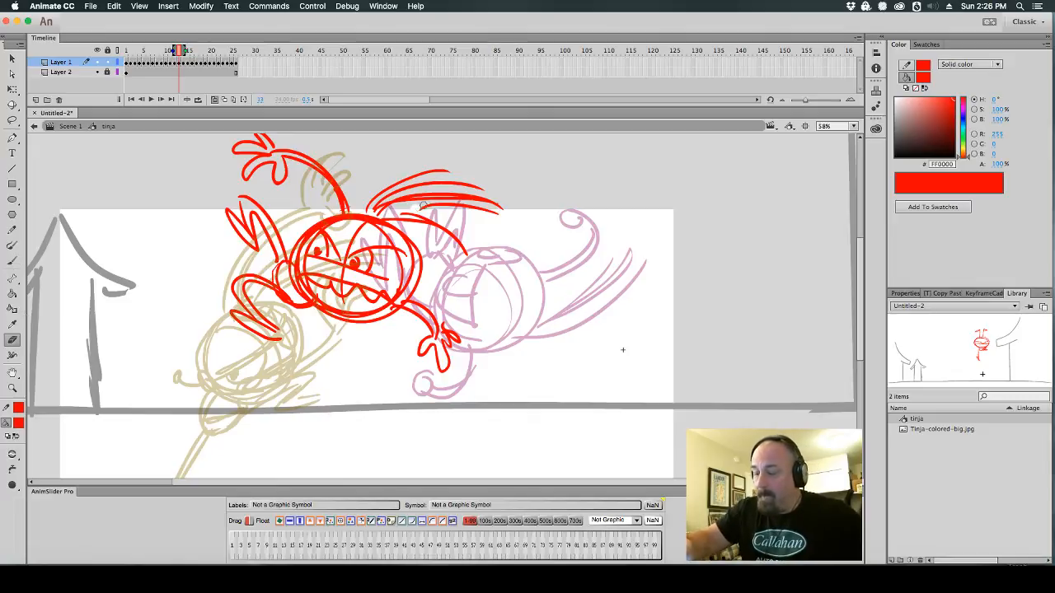
{"action": "mouse_move", "coordinate": [422, 205]}
{"action": "left_mouse_down"}
{"action": "mouse_move", "coordinate": [509, 219]}
{"action": "mouse_move", "coordinate": [499, 228]}
{"action": "mouse_move", "coordinate": [493, 202]}
{"action": "left_mouse_up"}
{"action": "key", "text": "ctrl+z"}
{"action": "key", "text": "b"}
{"action": "left_click_drag", "start_coordinate": [446, 170], "coordinate": [452, 176]}
{"action": "left_click_drag", "start_coordinate": [380, 220], "coordinate": [454, 263]}
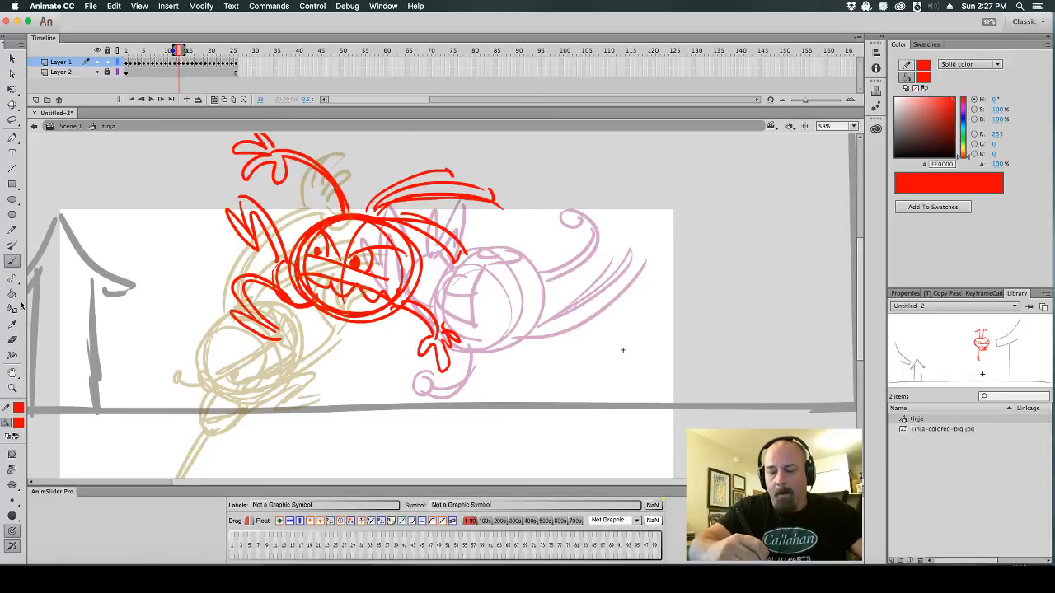
Erase the lower leg on frame 13 and redraw it reaching downward with a pointed foot
{"action": "left_click", "coordinate": [13, 339]}
{"action": "mouse_move", "coordinate": [280, 294]}
{"action": "left_mouse_down"}
{"action": "mouse_move", "coordinate": [244, 279]}
{"action": "mouse_move", "coordinate": [274, 327]}
{"action": "mouse_move", "coordinate": [235, 314]}
{"action": "left_mouse_up"}
{"action": "key", "text": "super+z"}
{"action": "left_click", "coordinate": [12, 261]}
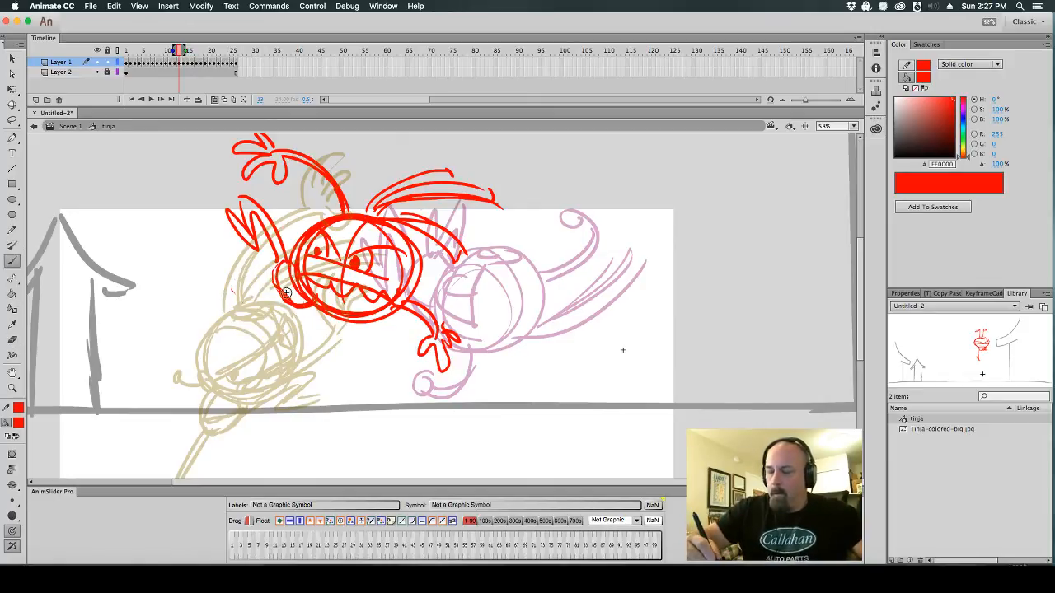
{"action": "left_click_drag", "start_coordinate": [274, 282], "coordinate": [309, 346]}
{"action": "left_click_drag", "start_coordinate": [298, 309], "coordinate": [315, 351]}
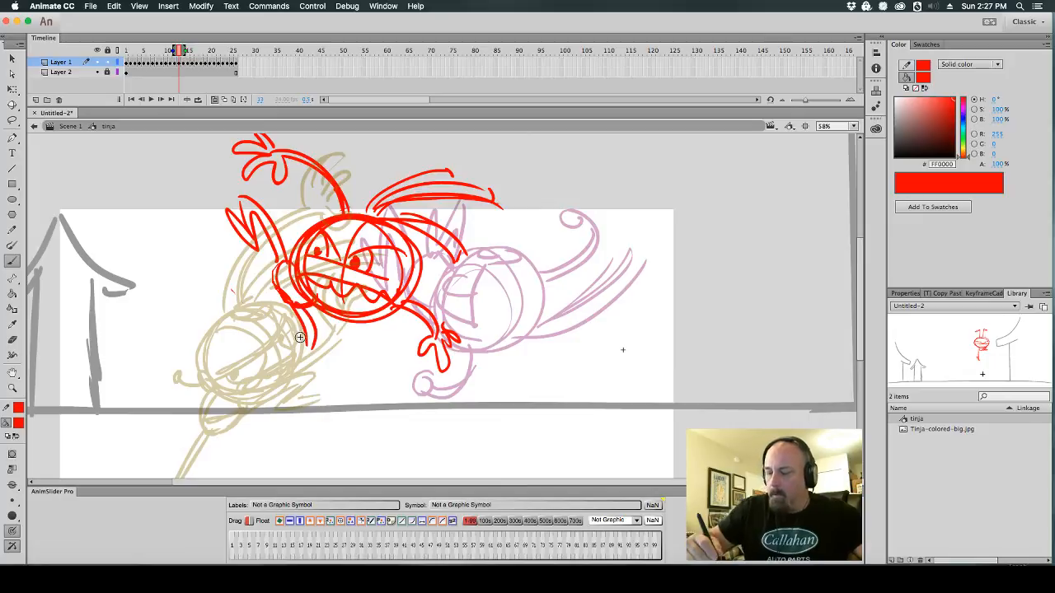
{"action": "left_click_drag", "start_coordinate": [289, 316], "coordinate": [313, 376]}
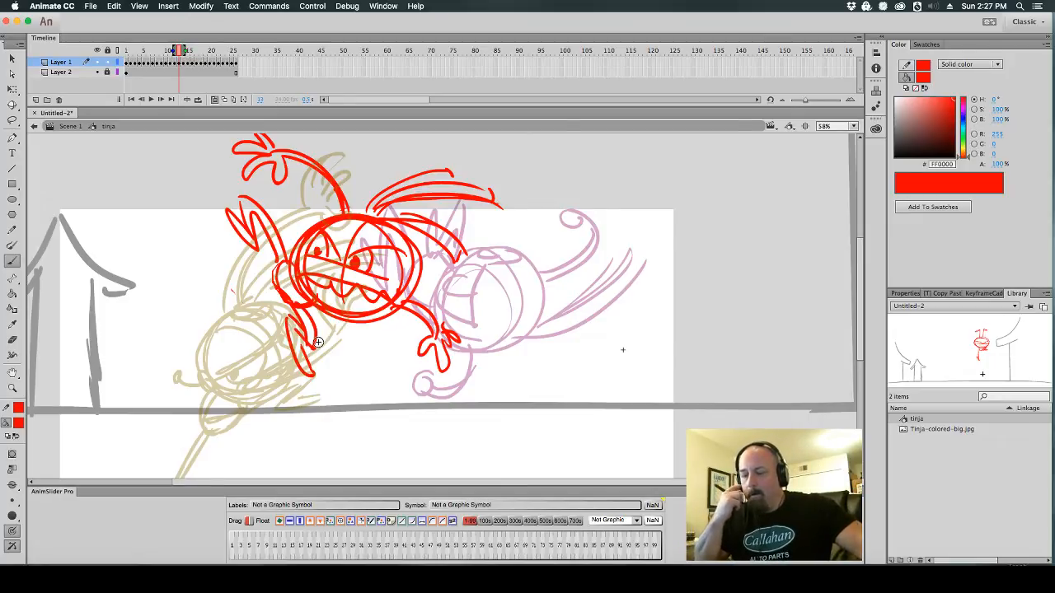
Flip between frames 12, 13 and 14 with onion skinning off to check how the revised pose leads into the dive
{"action": "key", "text": "."}
{"action": "key", "text": "."}
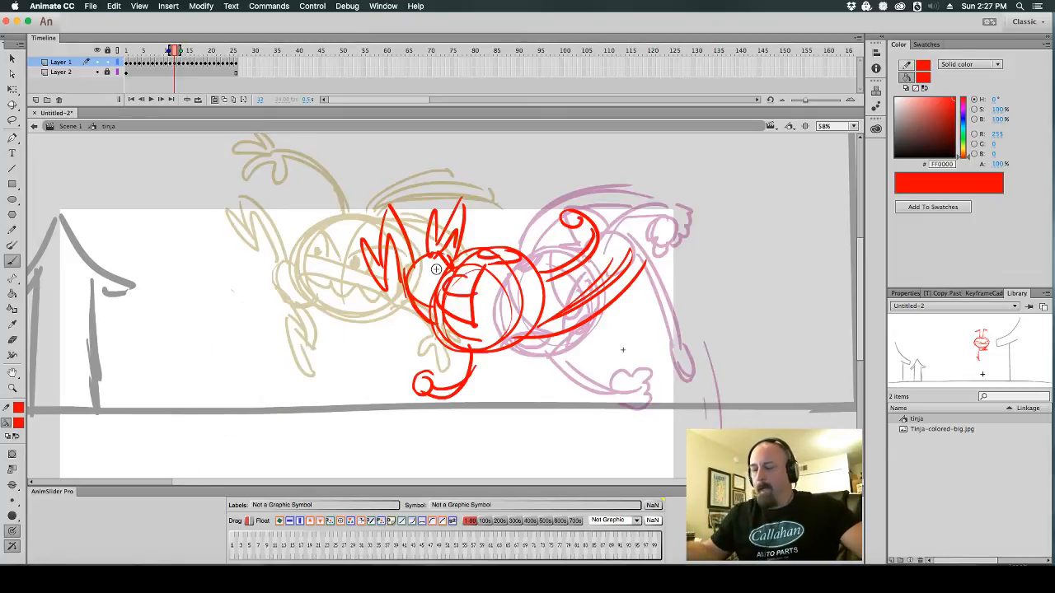
{"action": "left_click", "coordinate": [243, 100]}
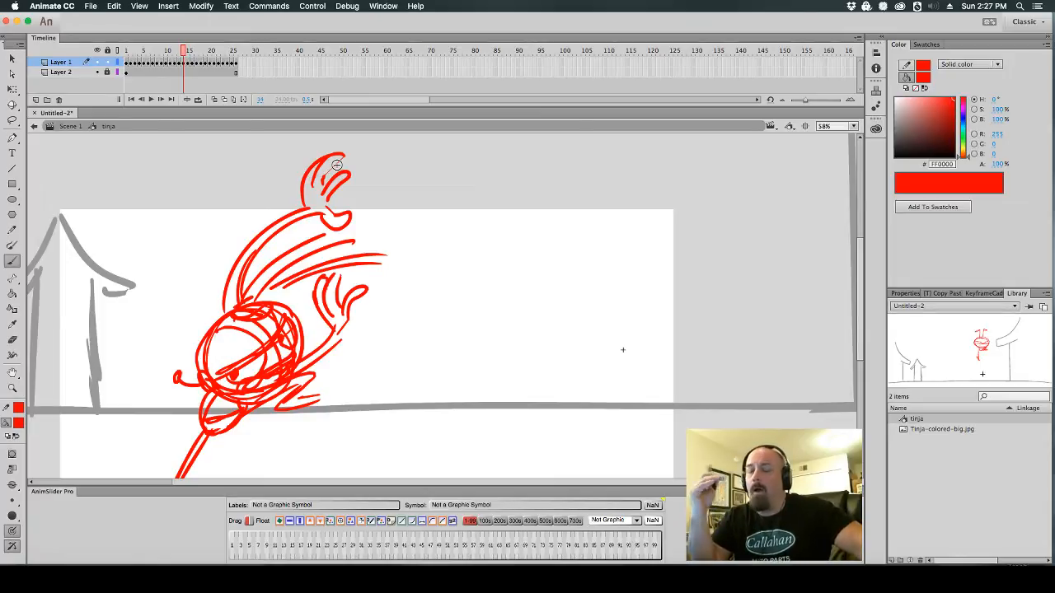
{"action": "key", "text": "comma"}
{"action": "key", "text": "period"}
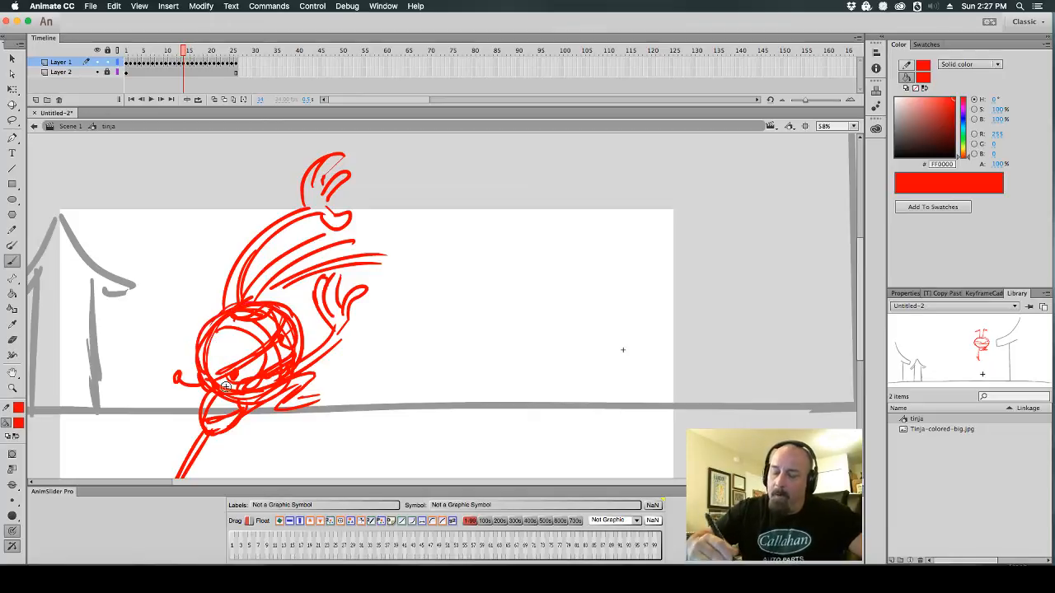
{"action": "key", "text": "comma"}
{"action": "key", "text": "period"}
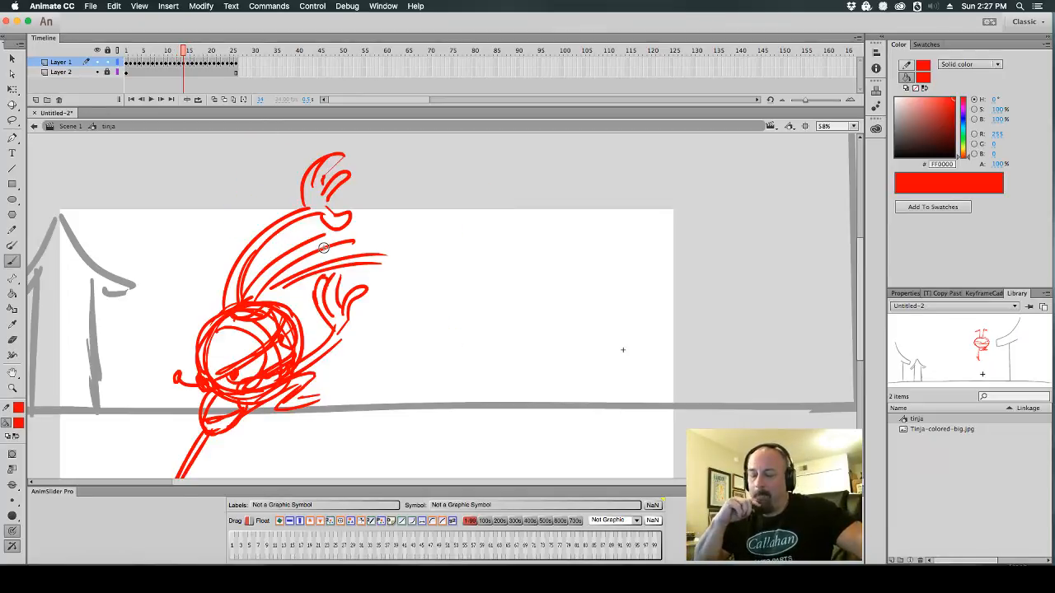
Turn onion skinning back on and clear the diving ninja drawing from frame 14
{"action": "left_click_drag", "start_coordinate": [529, 333], "coordinate": [598, 232]}
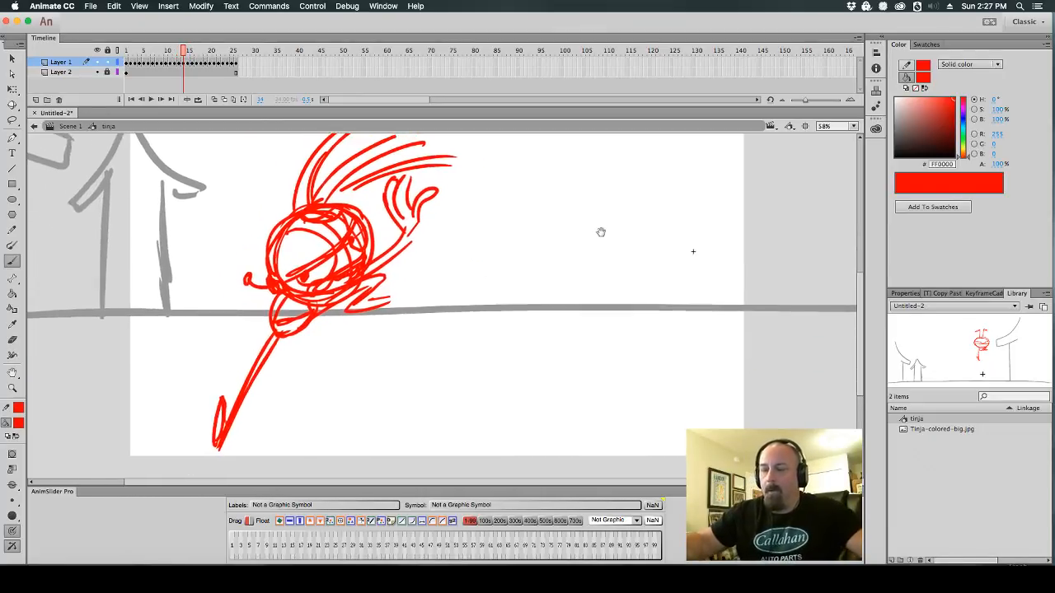
{"action": "left_click", "coordinate": [215, 99]}
{"action": "key", "text": "comma"}
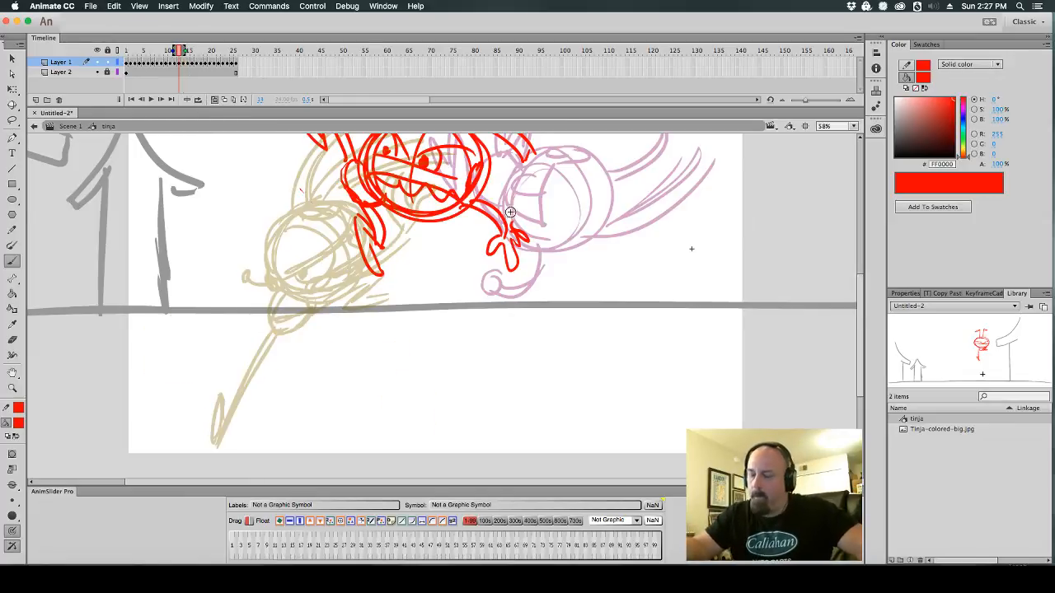
{"action": "key", "text": "period"}
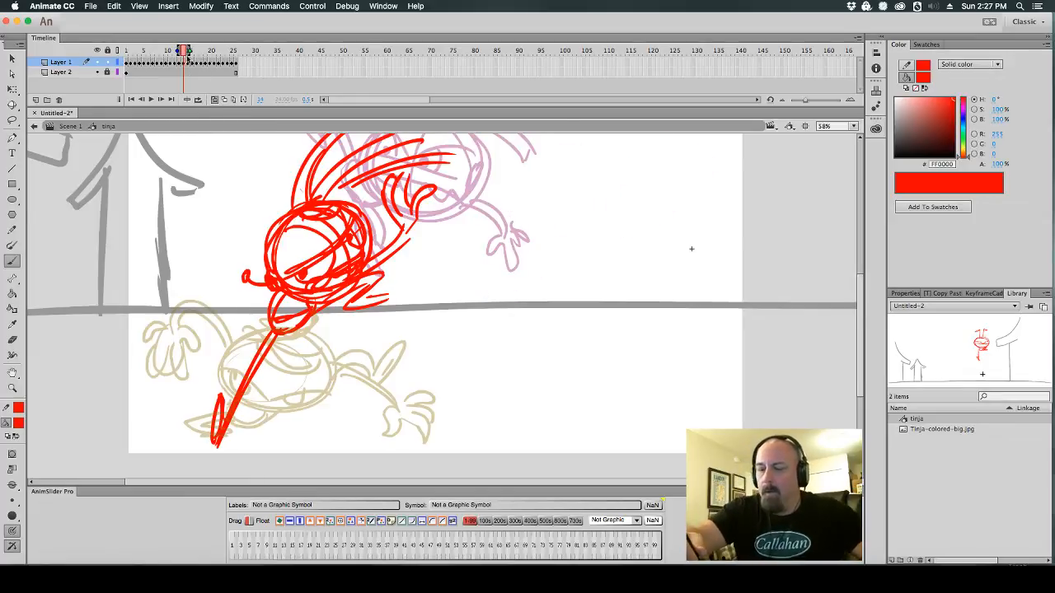
{"action": "key", "text": "super+a"}
{"action": "key", "text": "BackSpace"}
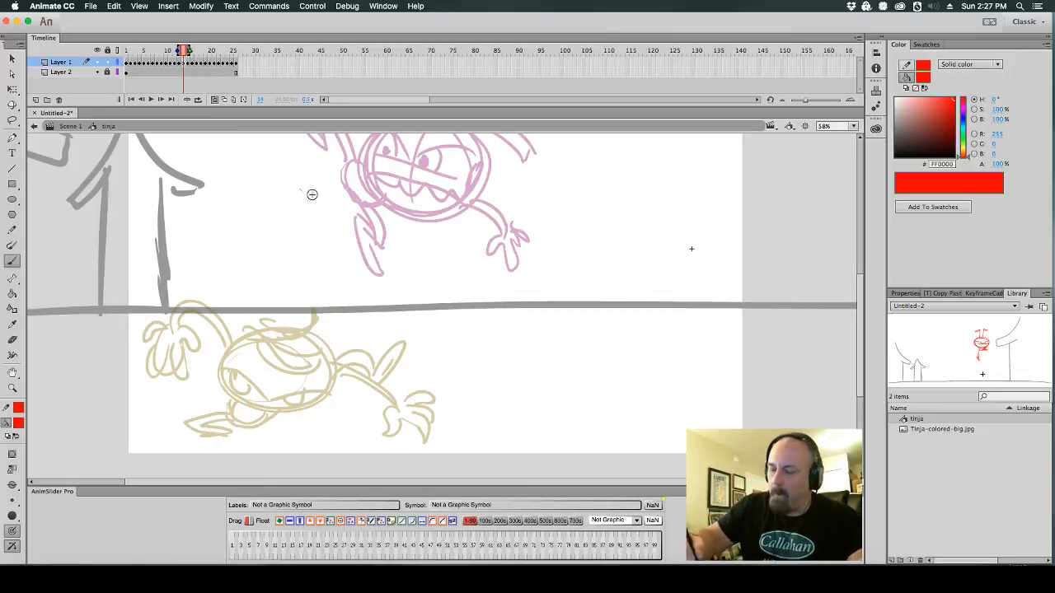
On frame 14, sketch a round head above the ground line with a small body, one leg stretched down and one bent up
{"action": "mouse_move", "coordinate": [282, 211]}
{"action": "left_mouse_down"}
{"action": "mouse_move", "coordinate": [242, 277]}
{"action": "mouse_move", "coordinate": [257, 284]}
{"action": "left_mouse_up"}
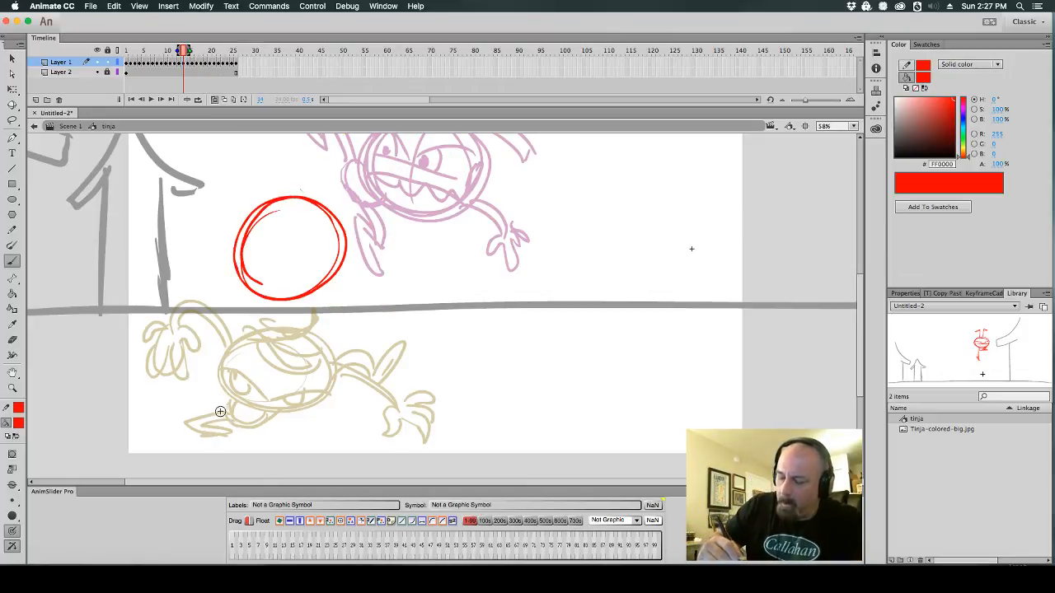
{"action": "mouse_move", "coordinate": [217, 421]}
{"action": "left_mouse_down"}
{"action": "mouse_move", "coordinate": [208, 412]}
{"action": "mouse_move", "coordinate": [220, 426]}
{"action": "mouse_move", "coordinate": [241, 313]}
{"action": "left_mouse_up"}
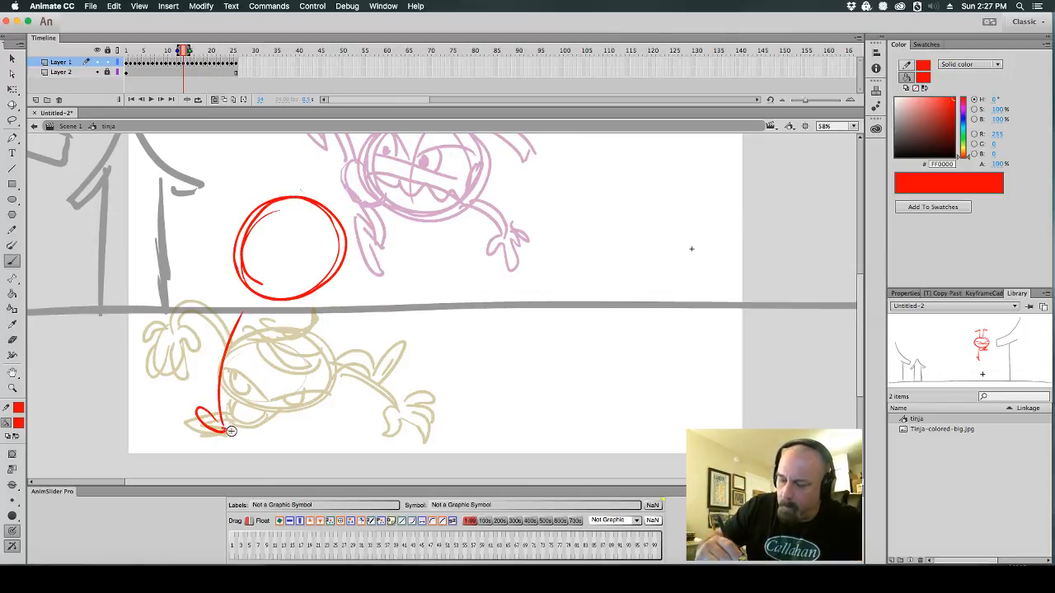
{"action": "mouse_move", "coordinate": [228, 432]}
{"action": "left_mouse_down"}
{"action": "mouse_move", "coordinate": [239, 350]}
{"action": "mouse_move", "coordinate": [268, 305]}
{"action": "mouse_move", "coordinate": [280, 312]}
{"action": "mouse_move", "coordinate": [340, 275]}
{"action": "mouse_move", "coordinate": [310, 313]}
{"action": "left_mouse_up"}
{"action": "left_click_drag", "start_coordinate": [315, 304], "coordinate": [320, 311]}
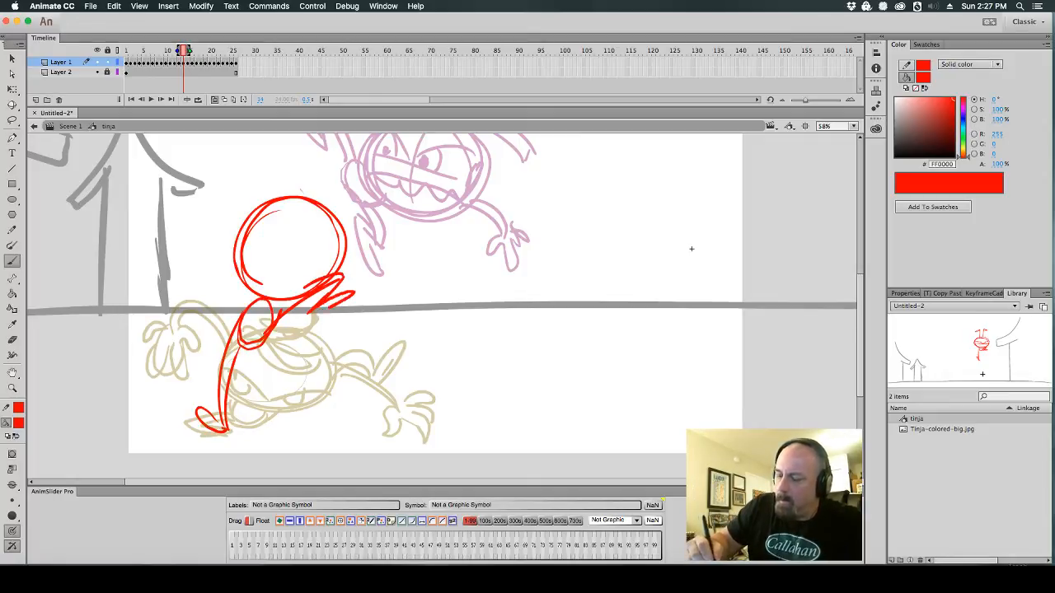
Draw the frame 14 face with a curved centre line, eye guideline, angry slanted brows and eyes
{"action": "mouse_move", "coordinate": [255, 288]}
{"action": "left_mouse_down"}
{"action": "mouse_move", "coordinate": [295, 203]}
{"action": "mouse_move", "coordinate": [290, 297]}
{"action": "left_mouse_up"}
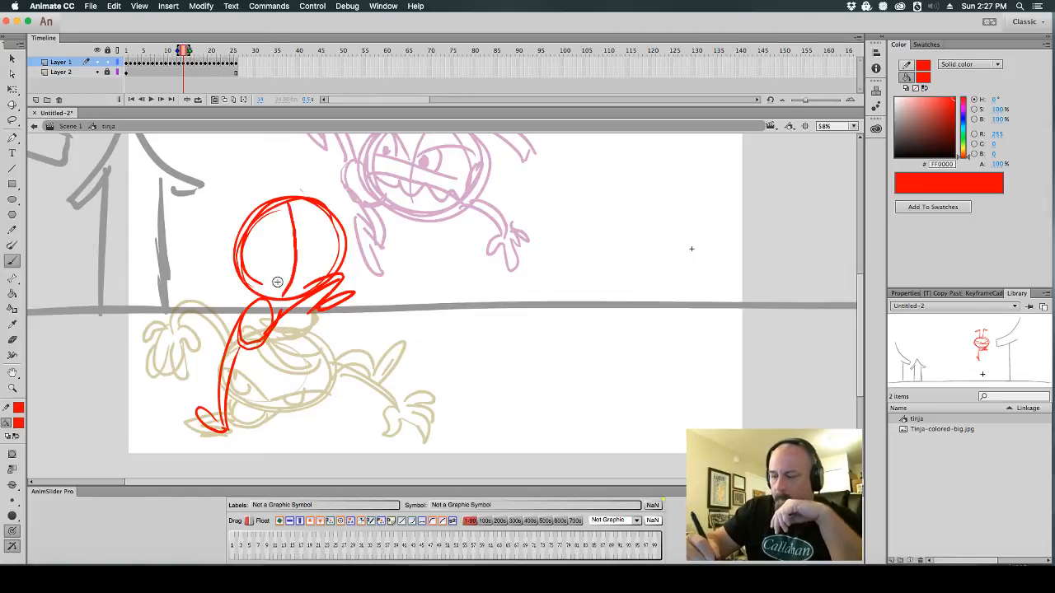
{"action": "left_click_drag", "start_coordinate": [245, 258], "coordinate": [333, 257]}
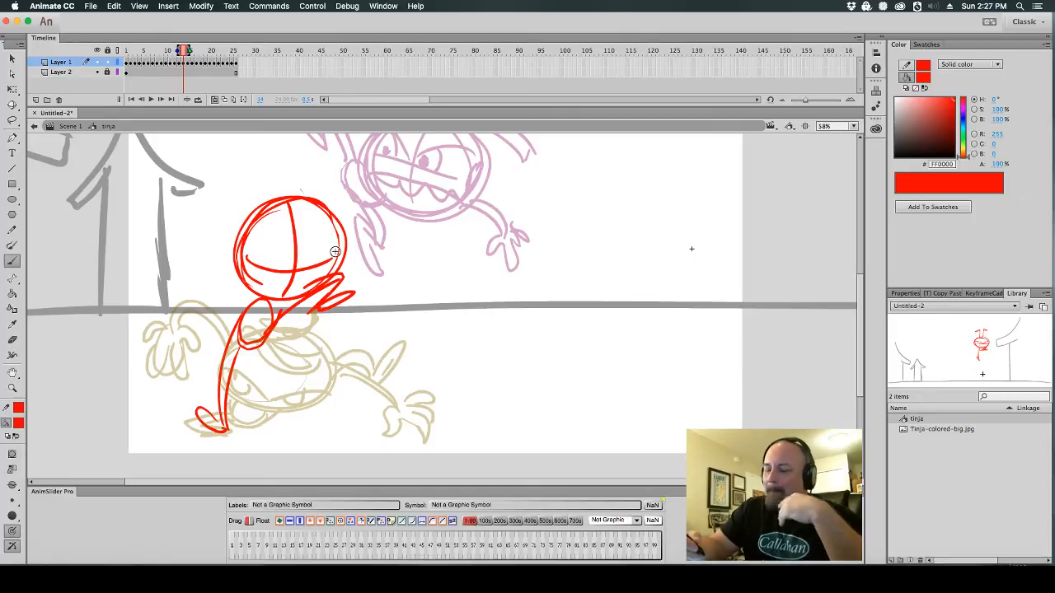
{"action": "left_click_drag", "start_coordinate": [246, 243], "coordinate": [294, 269]}
{"action": "left_click_drag", "start_coordinate": [295, 269], "coordinate": [347, 248]}
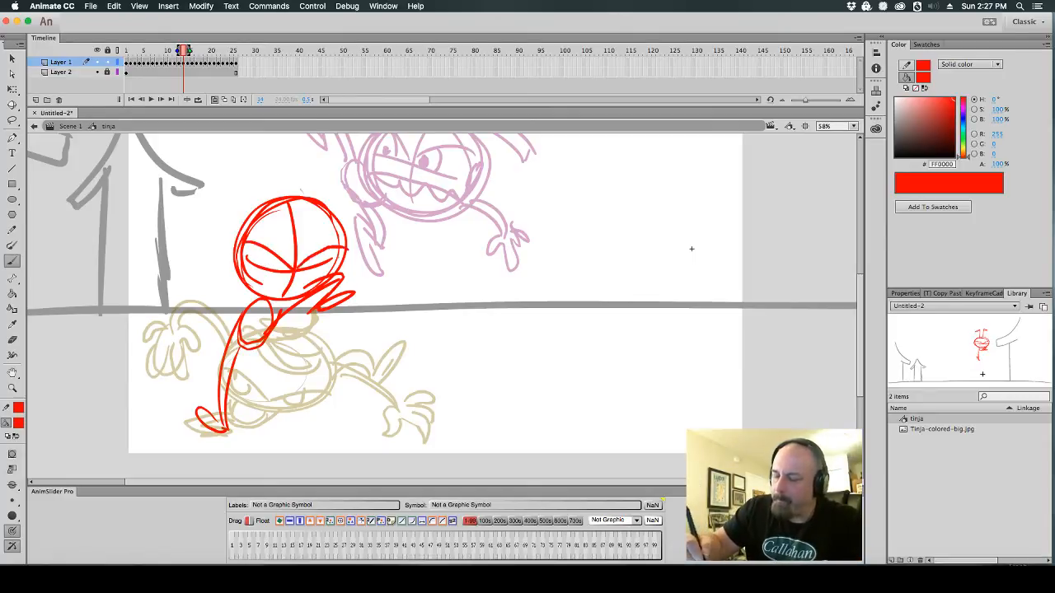
{"action": "mouse_move", "coordinate": [241, 258]}
{"action": "left_mouse_down"}
{"action": "mouse_move", "coordinate": [321, 272]}
{"action": "mouse_move", "coordinate": [273, 262]}
{"action": "mouse_move", "coordinate": [287, 278]}
{"action": "mouse_move", "coordinate": [323, 264]}
{"action": "left_mouse_up"}
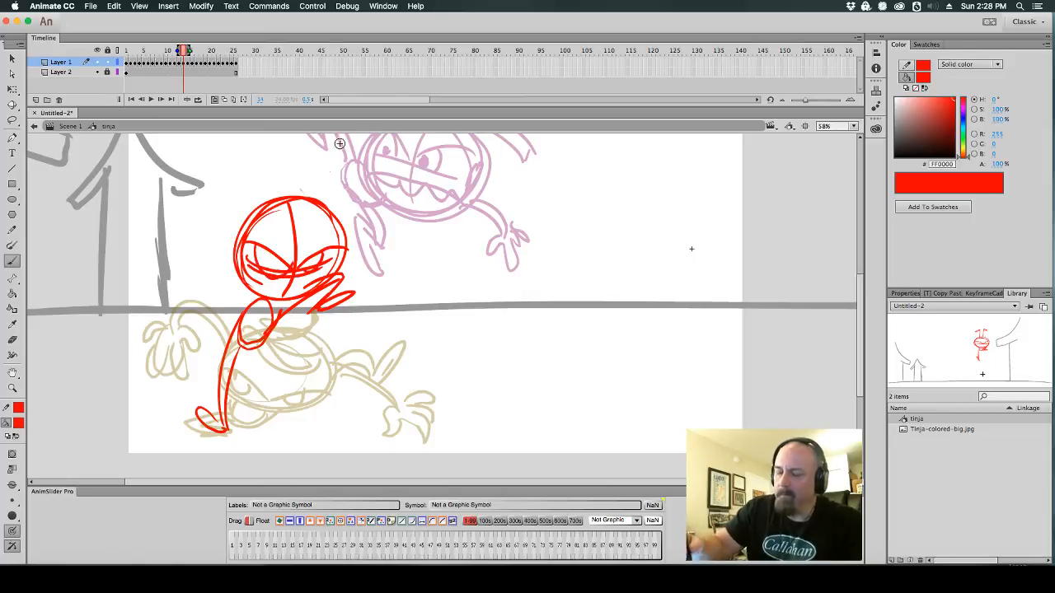
Draw both arms stretched outward with open, spread-fingered hands on the frame 14 ninja and add pupils to the eyes
{"action": "mouse_move", "coordinate": [239, 264]}
{"action": "left_mouse_down"}
{"action": "mouse_move", "coordinate": [177, 235]}
{"action": "mouse_move", "coordinate": [168, 257]}
{"action": "left_mouse_up"}
{"action": "mouse_move", "coordinate": [158, 262]}
{"action": "left_mouse_down"}
{"action": "mouse_move", "coordinate": [142, 292]}
{"action": "mouse_move", "coordinate": [161, 290]}
{"action": "left_mouse_up"}
{"action": "left_click_drag", "start_coordinate": [137, 247], "coordinate": [189, 276]}
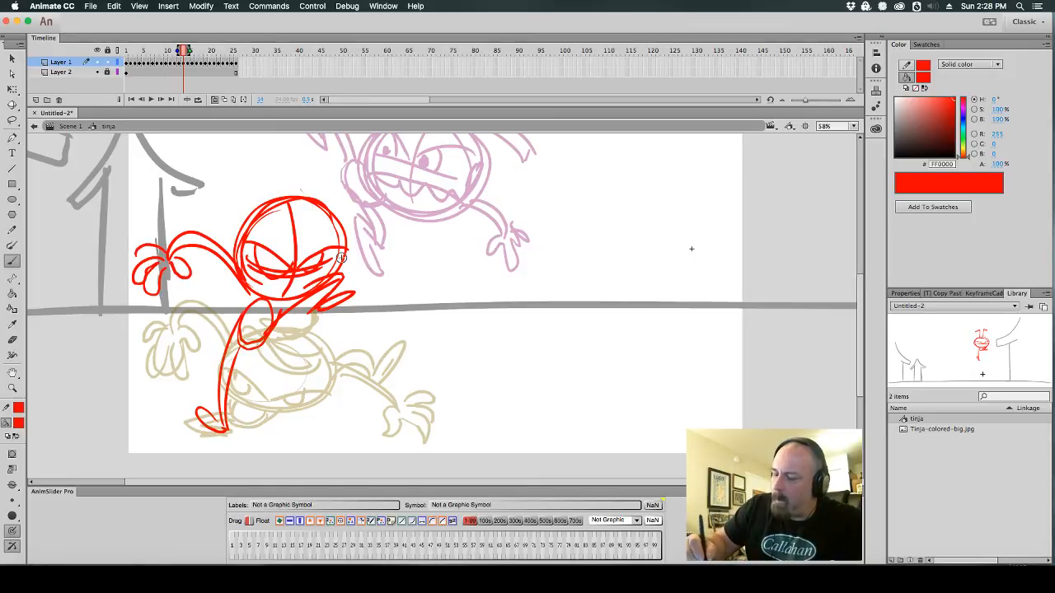
{"action": "mouse_move", "coordinate": [343, 259]}
{"action": "left_mouse_down"}
{"action": "mouse_move", "coordinate": [435, 227]}
{"action": "mouse_move", "coordinate": [464, 251]}
{"action": "mouse_move", "coordinate": [498, 224]}
{"action": "mouse_move", "coordinate": [465, 211]}
{"action": "mouse_move", "coordinate": [496, 199]}
{"action": "mouse_move", "coordinate": [472, 186]}
{"action": "left_mouse_up"}
{"action": "left_click_drag", "start_coordinate": [259, 252], "coordinate": [263, 262]}
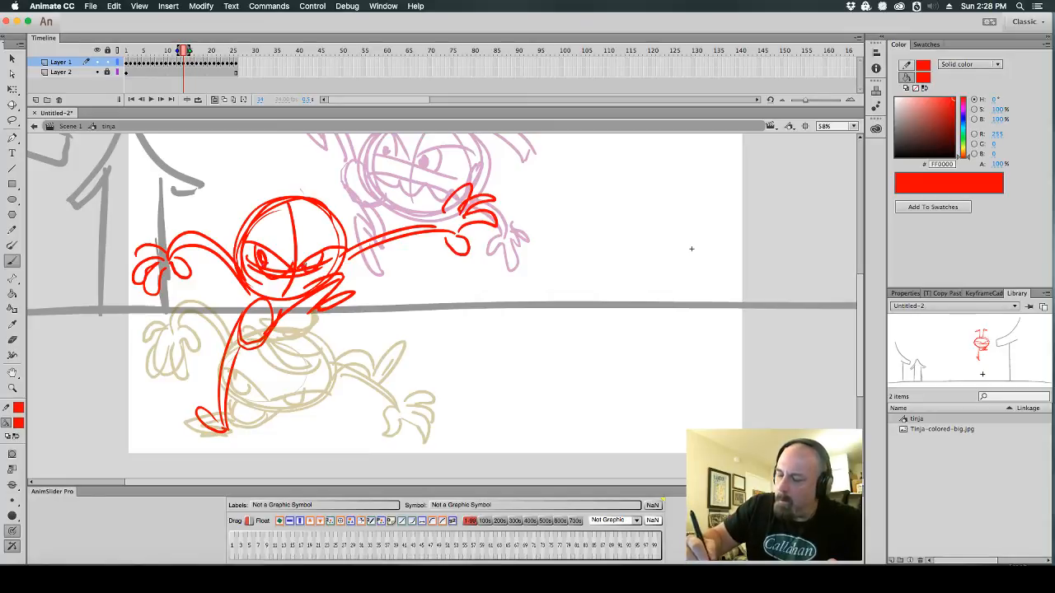
Draw long trailing strands sweeping up and right from the frame 14 head and add small curved marks at its sides
{"action": "left_click_drag", "start_coordinate": [527, 296], "coordinate": [516, 418]}
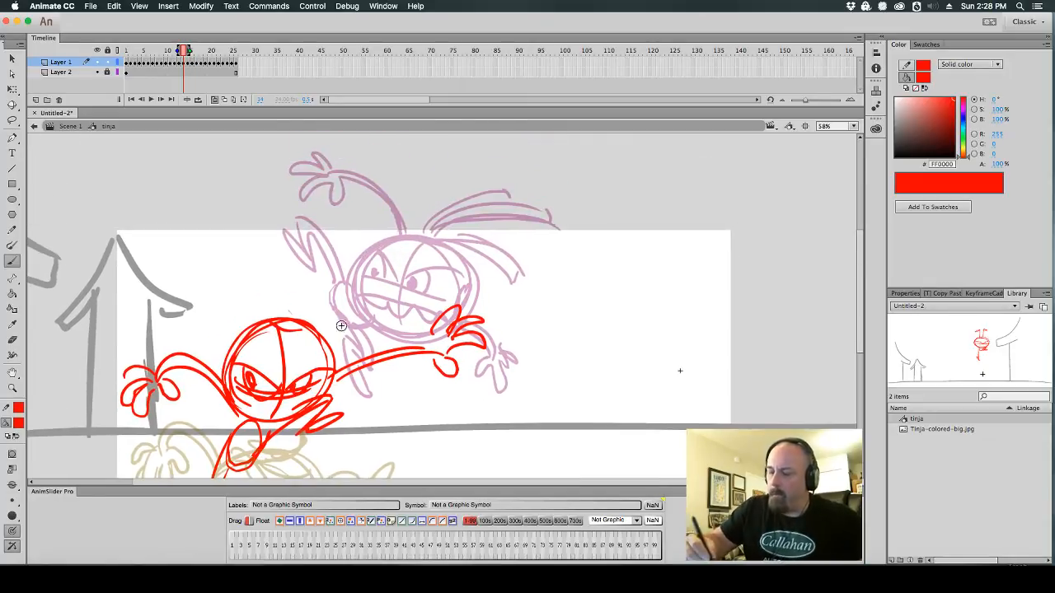
{"action": "mouse_move", "coordinate": [278, 318]}
{"action": "left_mouse_down"}
{"action": "mouse_move", "coordinate": [349, 239]}
{"action": "mouse_move", "coordinate": [380, 231]}
{"action": "left_mouse_up"}
{"action": "mouse_move", "coordinate": [287, 318]}
{"action": "left_mouse_down"}
{"action": "mouse_move", "coordinate": [417, 238]}
{"action": "mouse_move", "coordinate": [423, 260]}
{"action": "mouse_move", "coordinate": [374, 225]}
{"action": "left_mouse_up"}
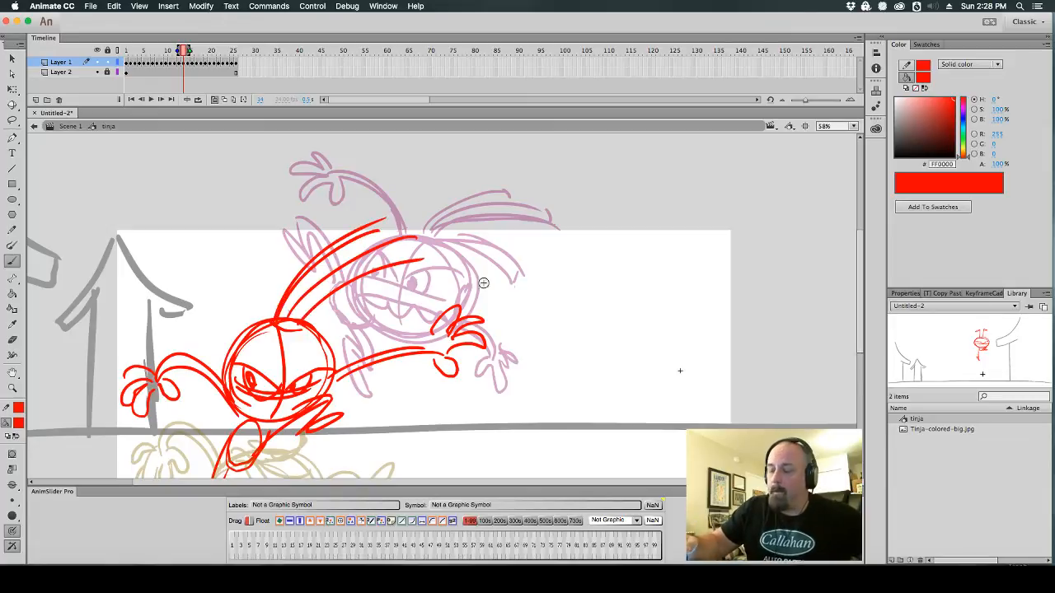
{"action": "left_click_drag", "start_coordinate": [546, 300], "coordinate": [663, 197]}
{"action": "left_click_drag", "start_coordinate": [347, 249], "coordinate": [340, 277]}
{"action": "left_click_drag", "start_coordinate": [451, 259], "coordinate": [448, 279]}
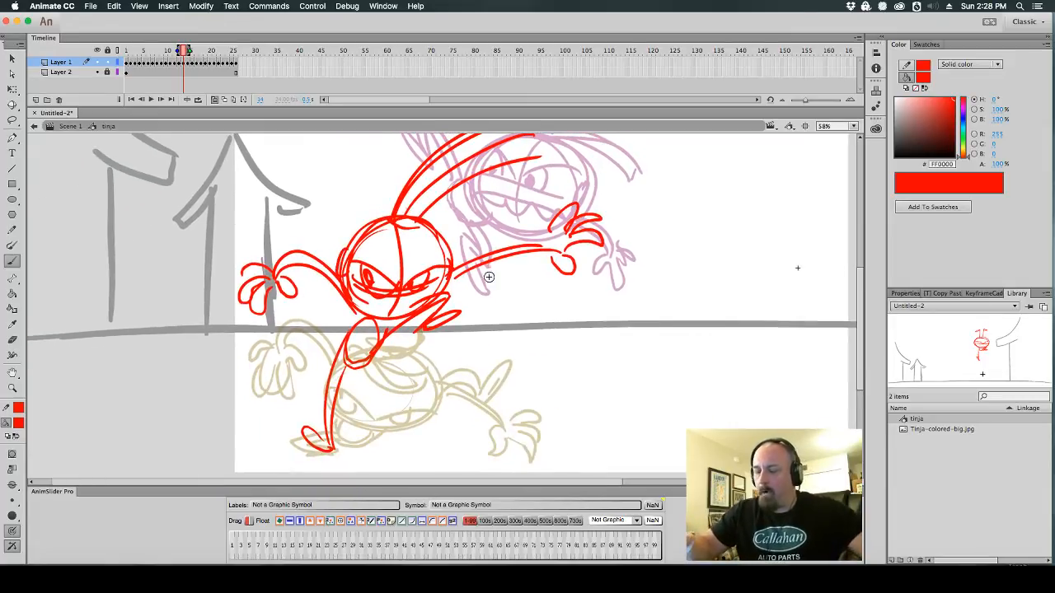
Draw a jagged row of teeth across the frame 14 ninja's mouth and turn off onion skinning
{"action": "left_click_drag", "start_coordinate": [354, 291], "coordinate": [422, 301]}
{"action": "left_click_drag", "start_coordinate": [355, 295], "coordinate": [418, 302]}
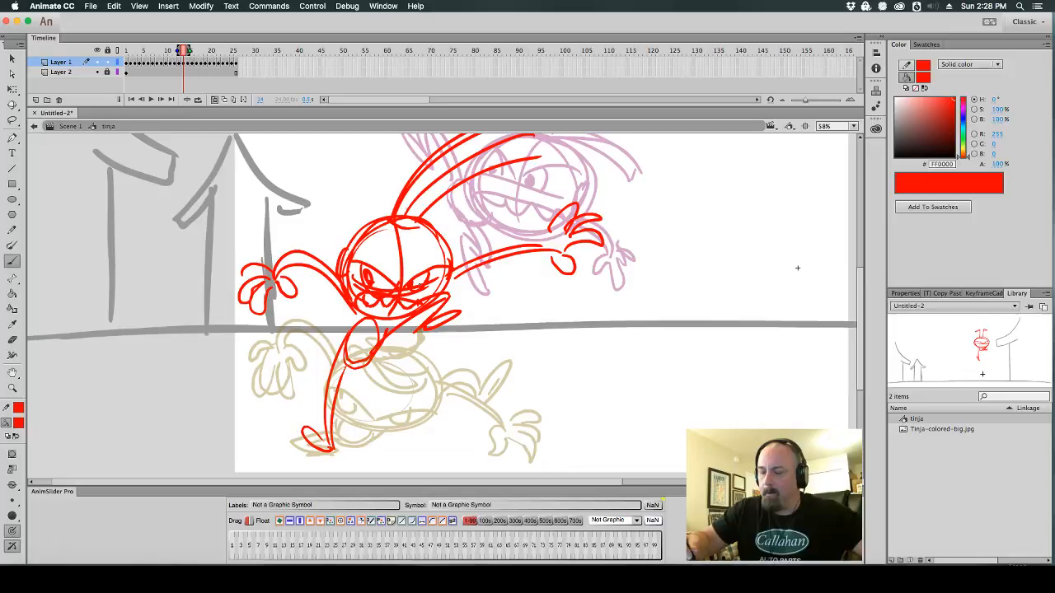
{"action": "left_click", "coordinate": [223, 99]}
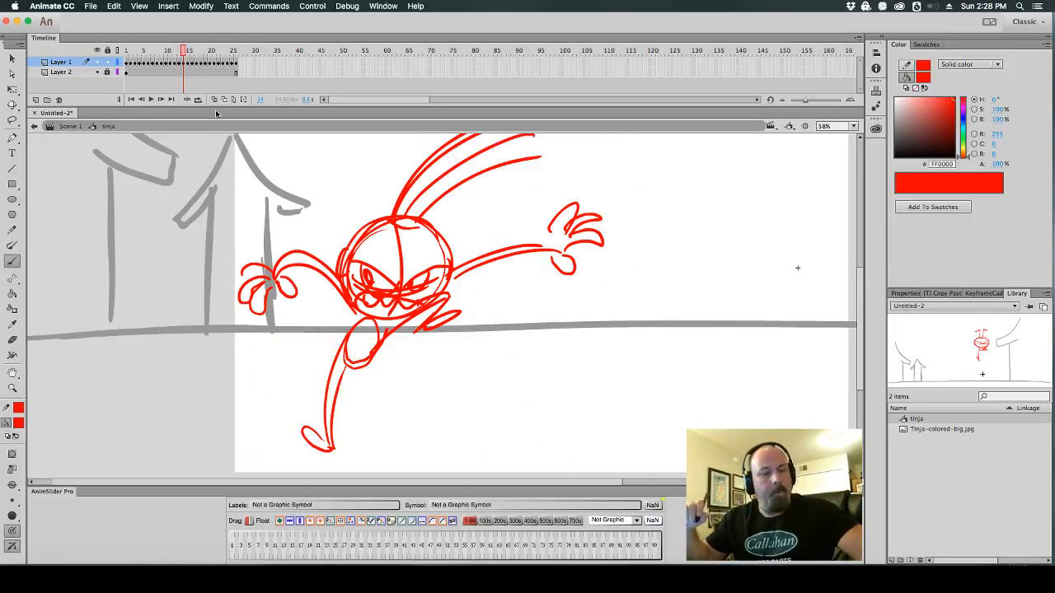
Step back and forth through the frames around frame 14 and on to frame 21 to check the roll and landing
{"action": "key", "text": "comma"}
{"action": "key", "text": "comma"}
{"action": "key", "text": "comma"}
{"action": "key", "text": "comma"}
{"action": "key", "text": "comma"}
{"action": "key", "text": "comma"}
{"action": "key", "text": "period"}
{"action": "key", "text": "period"}
{"action": "key", "text": "period"}
{"action": "key", "text": "period"}
{"action": "key", "text": "period"}
{"action": "key", "text": "period"}
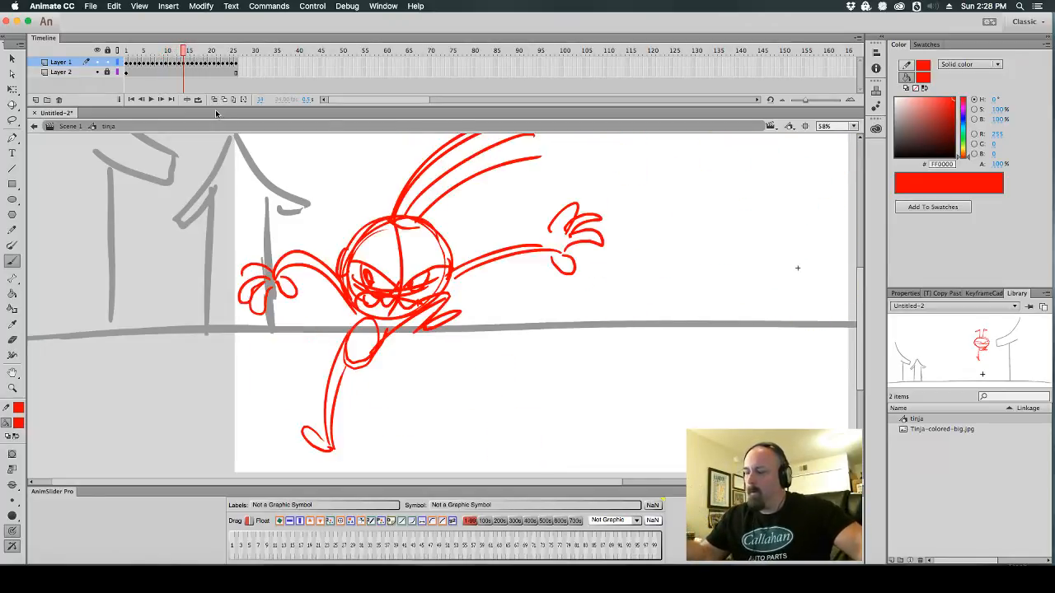
{"action": "key", "text": "period"}
{"action": "key", "text": "period"}
{"action": "key", "text": "period"}
{"action": "key", "text": "period"}
{"action": "key", "text": "period"}
{"action": "key", "text": "period"}
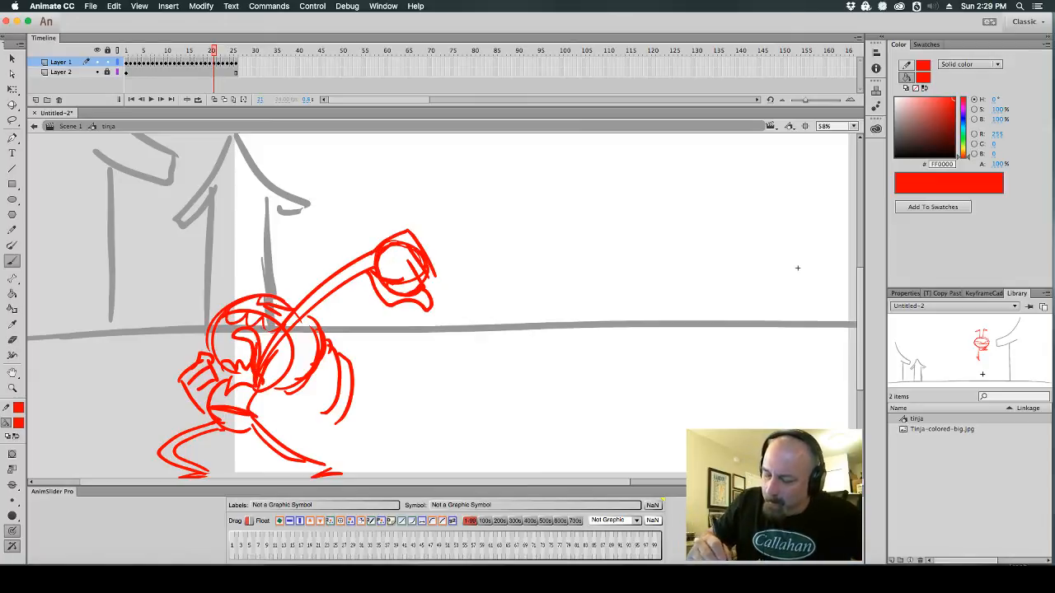
Reshape the frame 21 ninja's raised arm into a curved arc, erasing the straighter arm lines and redrawing the gaps
{"action": "mouse_move", "coordinate": [262, 336]}
{"action": "left_mouse_down"}
{"action": "mouse_move", "coordinate": [391, 237]}
{"action": "mouse_move", "coordinate": [293, 295]}
{"action": "left_mouse_up"}
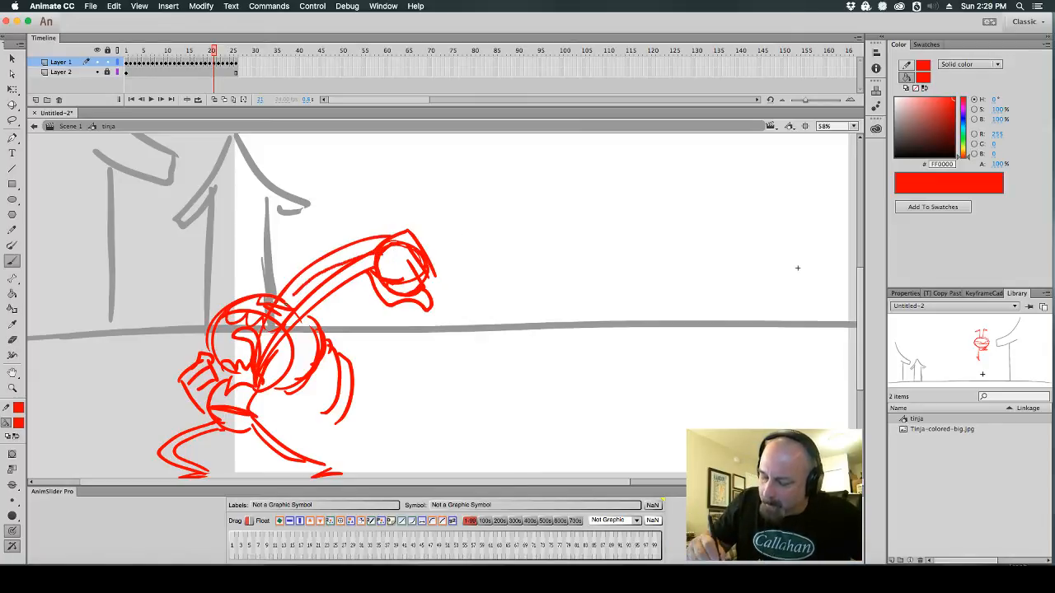
{"action": "left_click", "coordinate": [22, 342]}
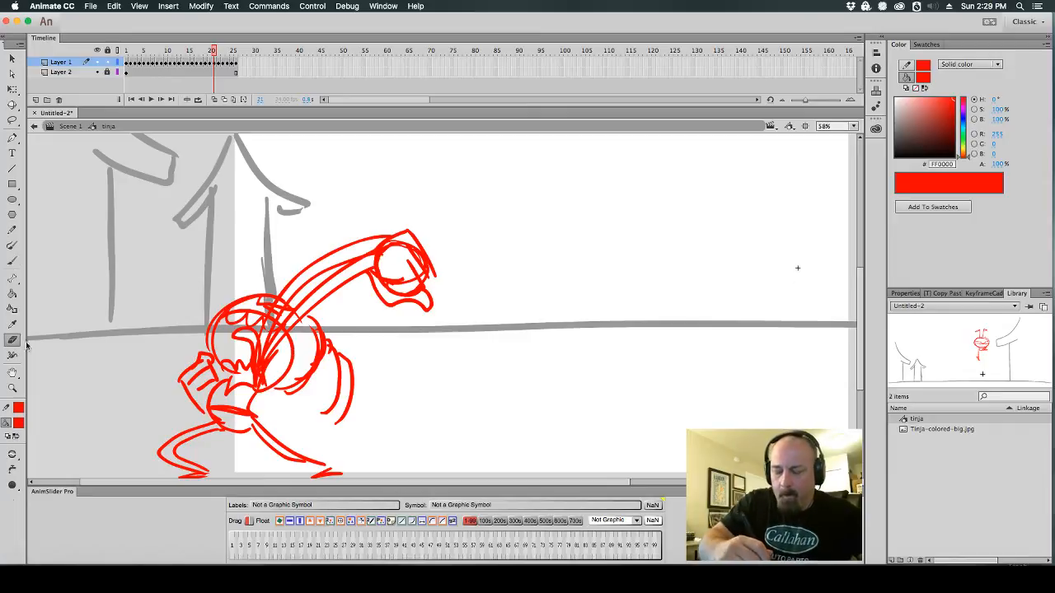
{"action": "mouse_move", "coordinate": [356, 267]}
{"action": "left_mouse_down"}
{"action": "mouse_move", "coordinate": [312, 293]}
{"action": "mouse_move", "coordinate": [345, 282]}
{"action": "mouse_move", "coordinate": [269, 365]}
{"action": "mouse_move", "coordinate": [299, 300]}
{"action": "mouse_move", "coordinate": [262, 357]}
{"action": "mouse_move", "coordinate": [266, 333]}
{"action": "mouse_move", "coordinate": [371, 242]}
{"action": "left_mouse_up"}
{"action": "left_click", "coordinate": [13, 262]}
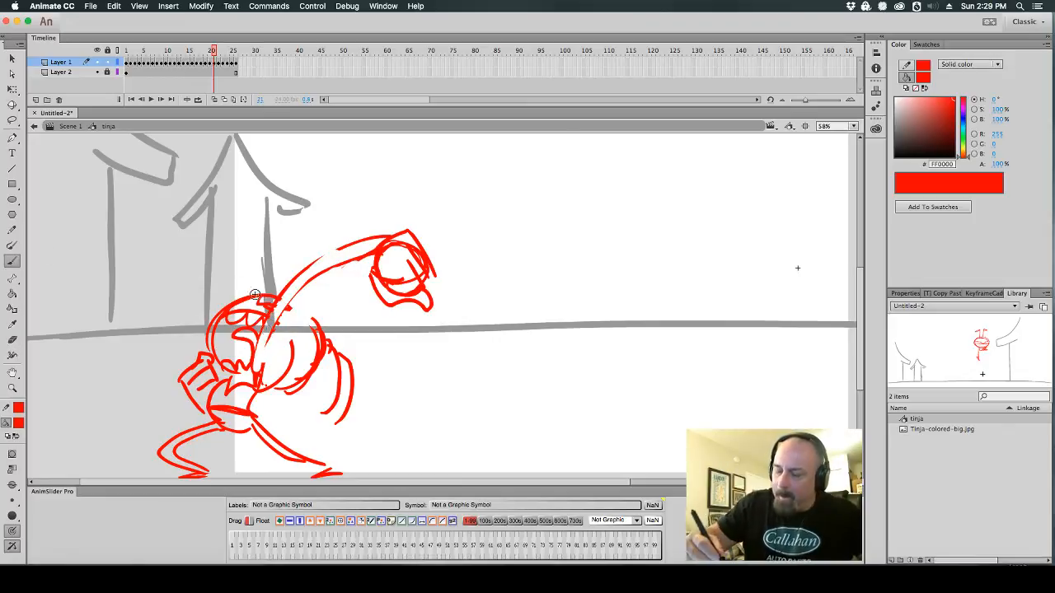
{"action": "left_click_drag", "start_coordinate": [285, 308], "coordinate": [373, 240]}
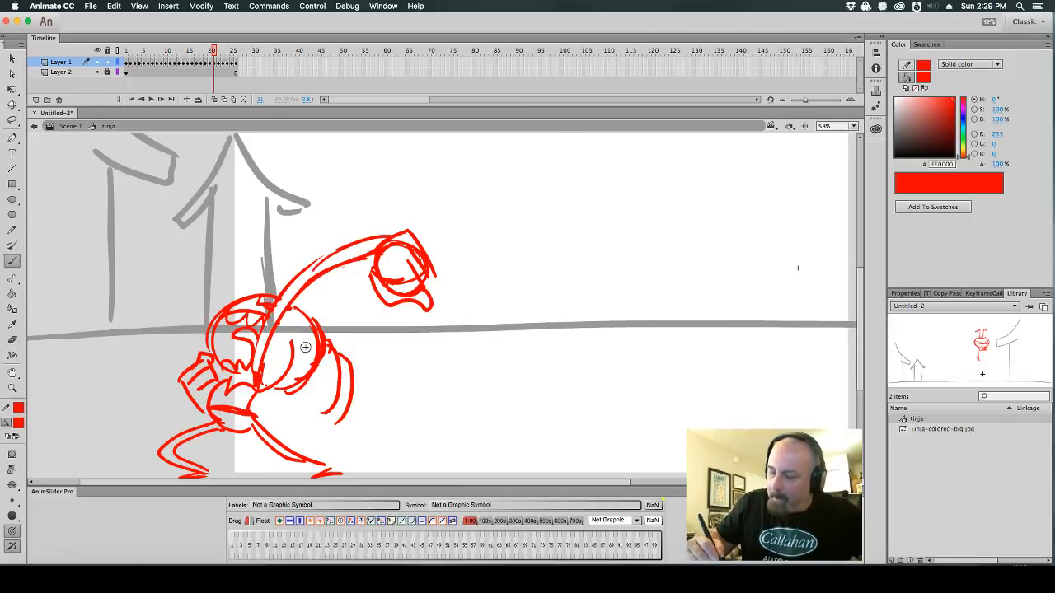
Compare the poses on neighbouring frames, add a blank keyframe at frame 22 and turn on onion skinning
{"action": "key", "text": "period"}
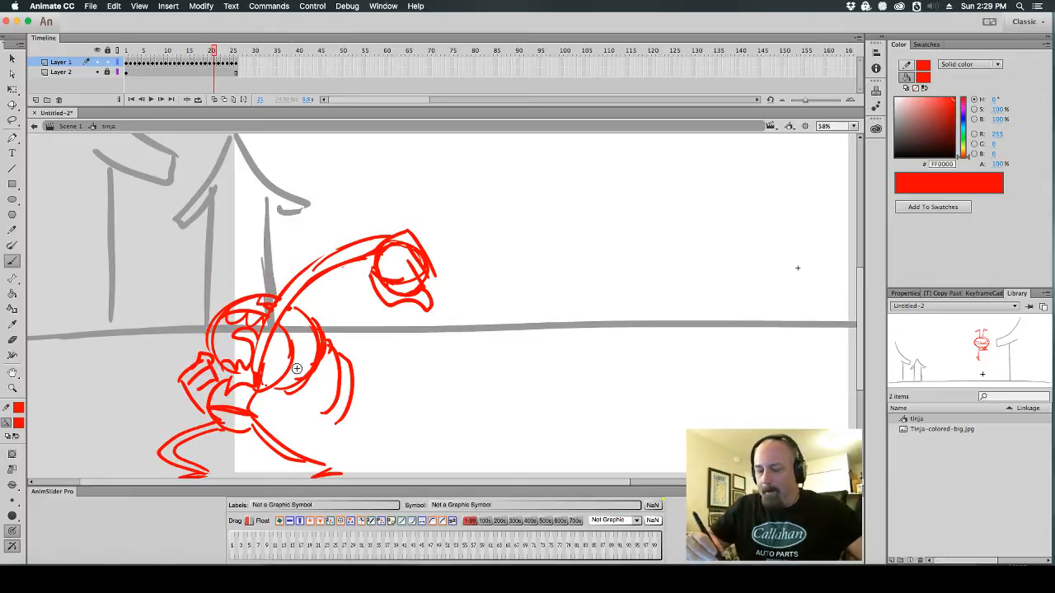
{"action": "key", "text": "comma"}
{"action": "key", "text": "period"}
{"action": "key", "text": "comma"}
{"action": "key", "text": "comma"}
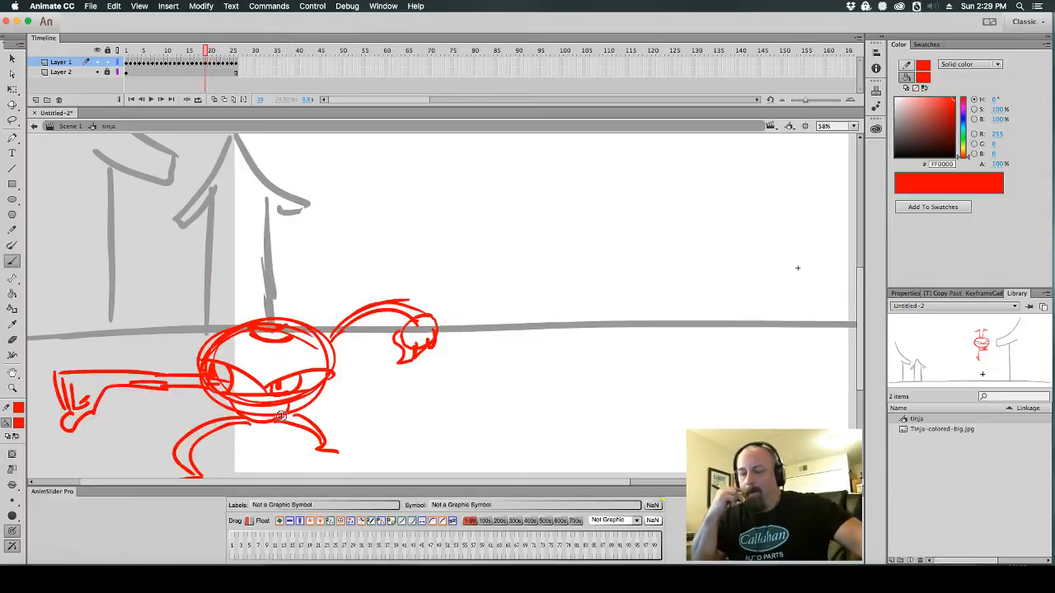
{"action": "key", "text": "period"}
{"action": "key", "text": "period"}
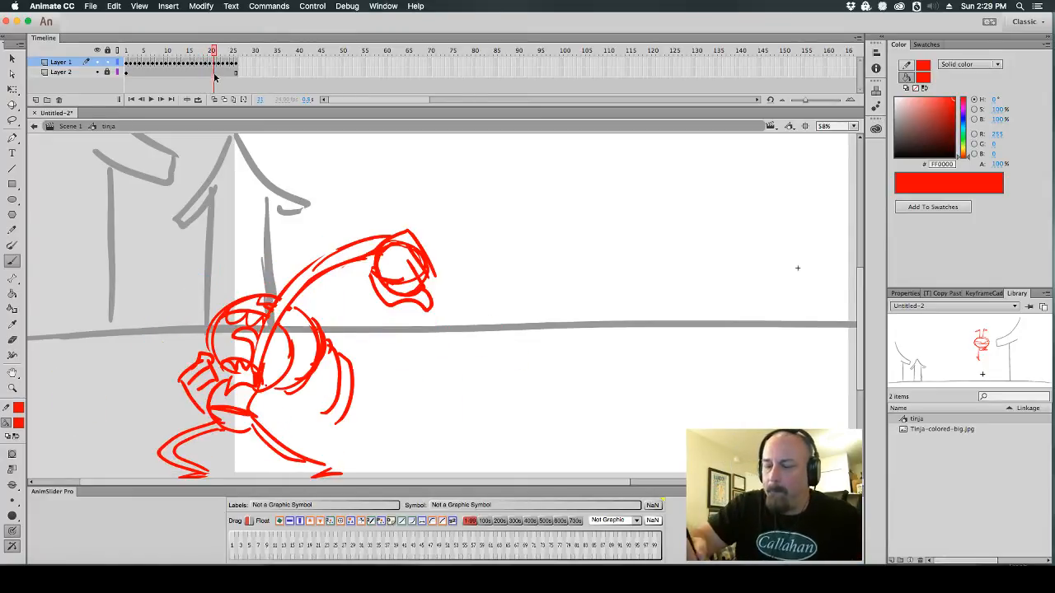
{"action": "key", "text": "F5"}
{"action": "key", "text": "period"}
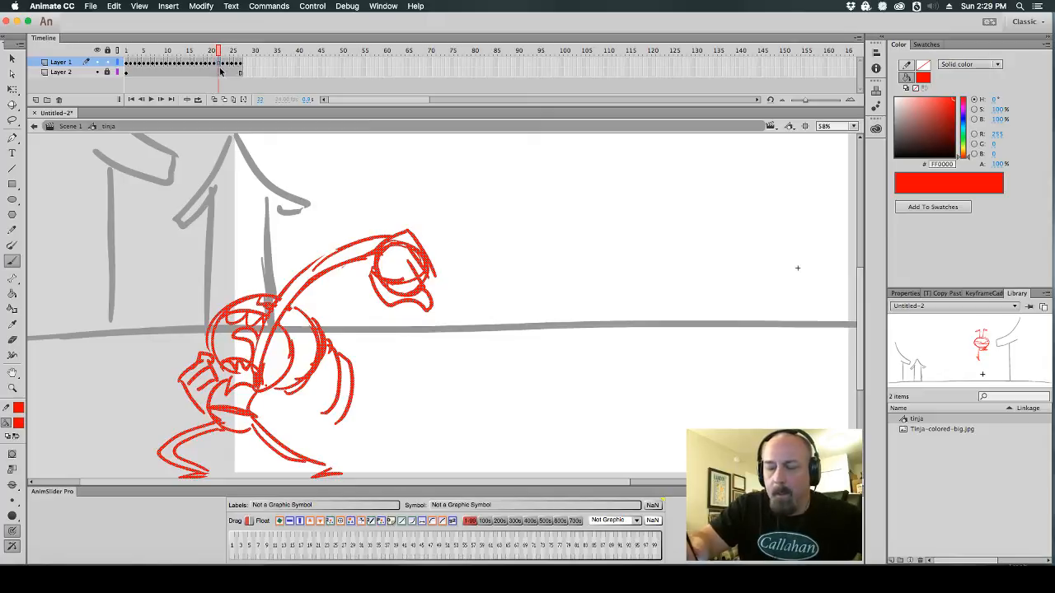
{"action": "key", "text": "F7"}
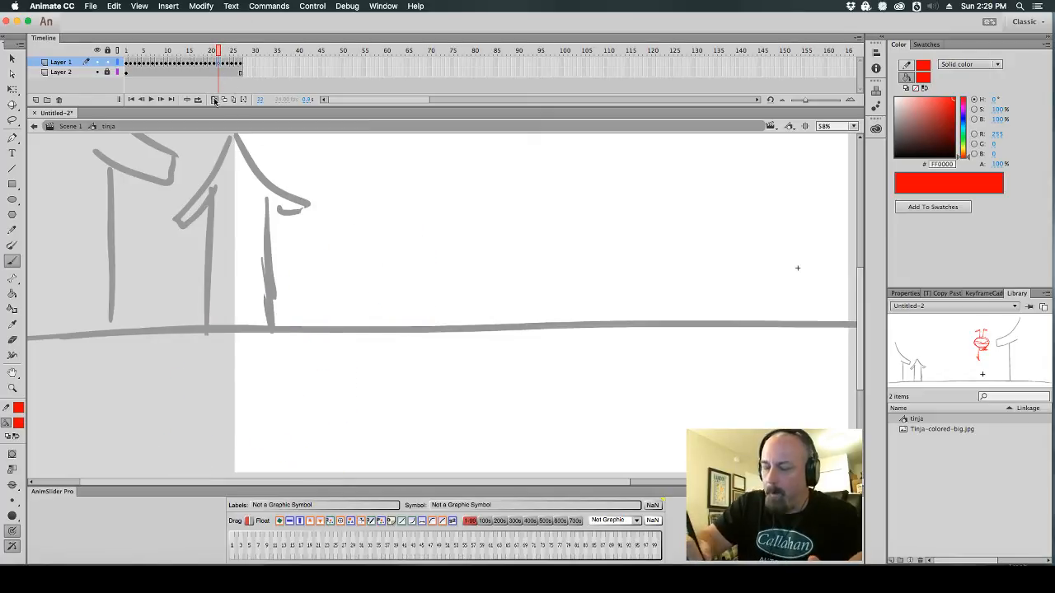
{"action": "left_click", "coordinate": [214, 100]}
On frame 22, sketch a tilted oval head with a curved face line and one arm arching down to an open hand
{"action": "mouse_move", "coordinate": [297, 367]}
{"action": "left_mouse_down"}
{"action": "mouse_move", "coordinate": [247, 375]}
{"action": "mouse_move", "coordinate": [305, 325]}
{"action": "mouse_move", "coordinate": [313, 347]}
{"action": "mouse_move", "coordinate": [471, 257]}
{"action": "mouse_move", "coordinate": [490, 262]}
{"action": "left_mouse_up"}
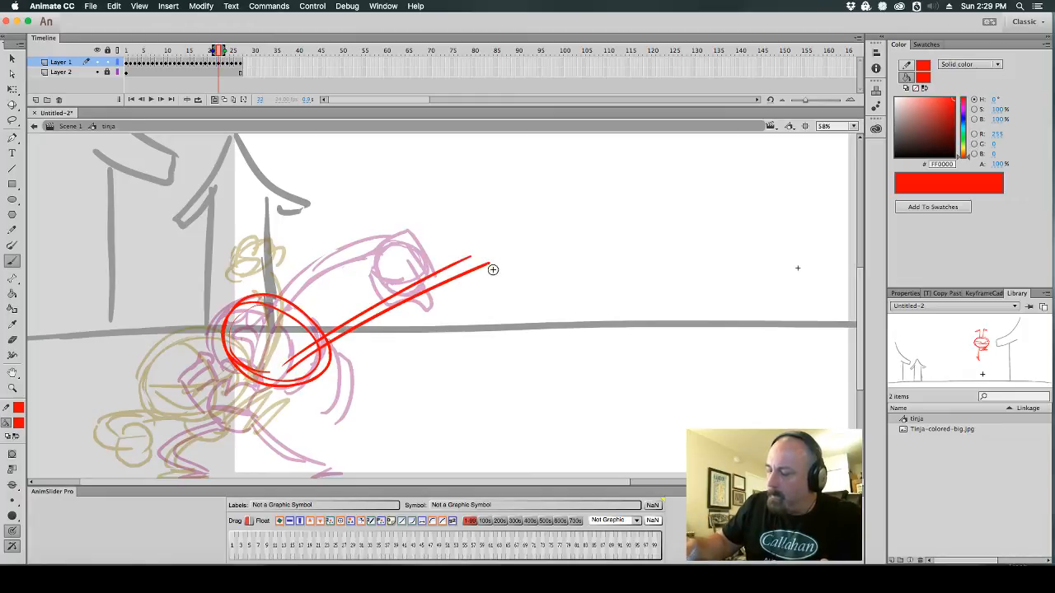
{"action": "key", "text": "super+z"}
{"action": "key", "text": "super+z"}
{"action": "mouse_move", "coordinate": [332, 349]}
{"action": "left_mouse_down"}
{"action": "mouse_move", "coordinate": [427, 396]}
{"action": "mouse_move", "coordinate": [373, 398]}
{"action": "mouse_move", "coordinate": [388, 412]}
{"action": "mouse_move", "coordinate": [389, 388]}
{"action": "mouse_move", "coordinate": [371, 423]}
{"action": "mouse_move", "coordinate": [393, 435]}
{"action": "mouse_move", "coordinate": [427, 422]}
{"action": "left_mouse_up"}
{"action": "left_click_drag", "start_coordinate": [275, 302], "coordinate": [295, 377]}
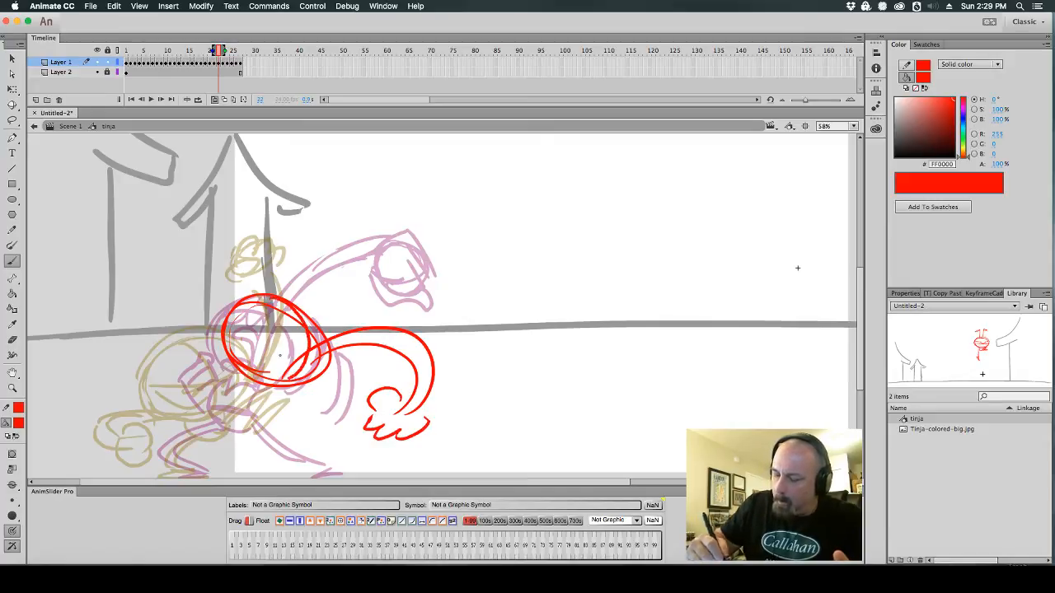
Draw the brow, narrow torso and two bent, wide-planted legs with feet on the frame 22 ninja
{"action": "mouse_move", "coordinate": [228, 320]}
{"action": "left_mouse_down"}
{"action": "mouse_move", "coordinate": [276, 369]}
{"action": "mouse_move", "coordinate": [300, 327]}
{"action": "mouse_move", "coordinate": [267, 387]}
{"action": "mouse_move", "coordinate": [208, 417]}
{"action": "left_mouse_up"}
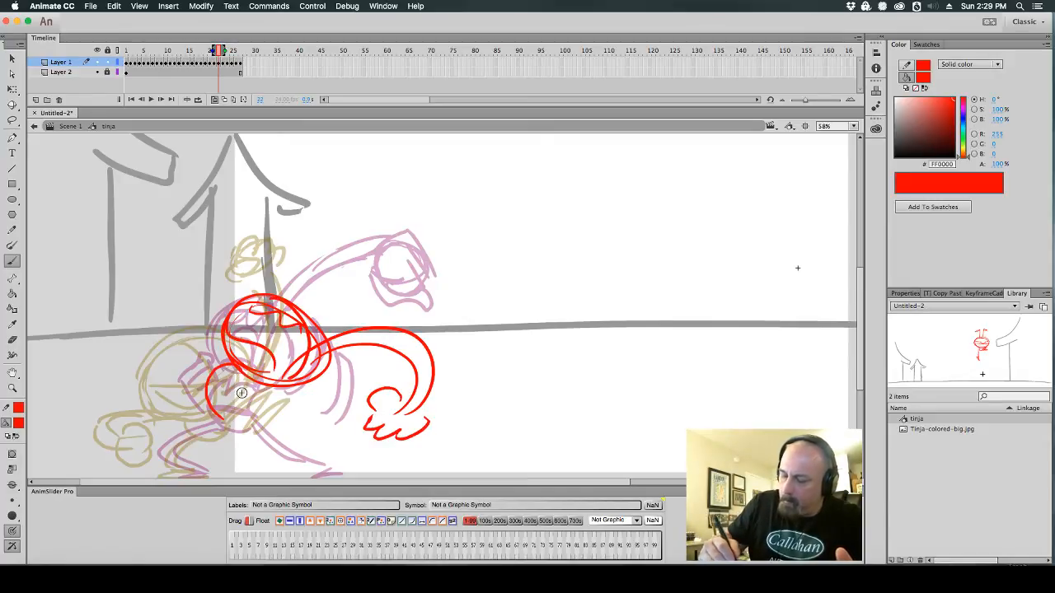
{"action": "left_click_drag", "start_coordinate": [239, 381], "coordinate": [260, 414]}
{"action": "scroll", "coordinate": [506, 261], "scroll_direction": "down", "scroll_amount": 5}
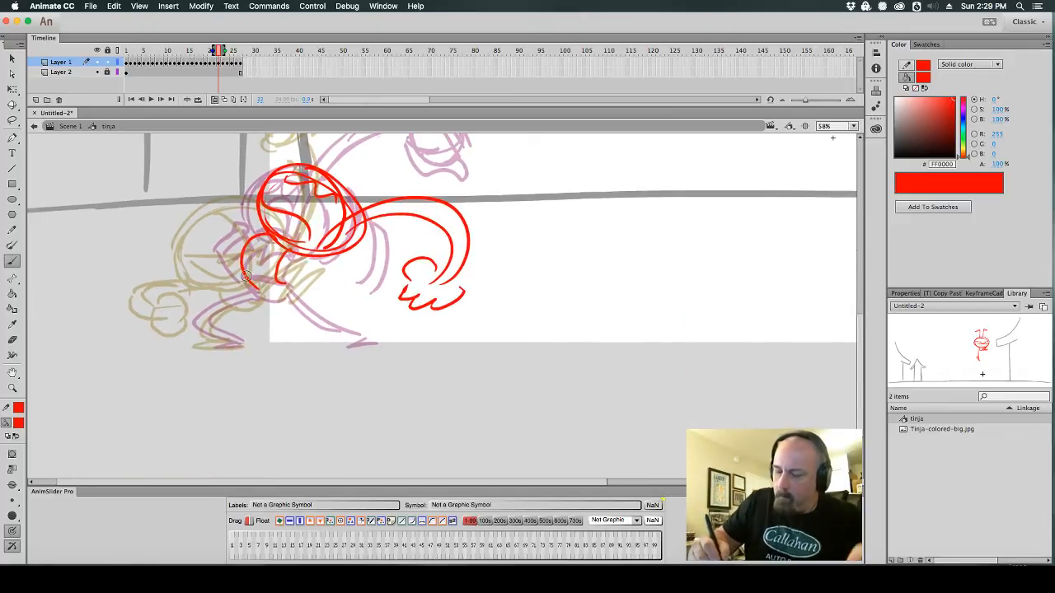
{"action": "mouse_move", "coordinate": [245, 276]}
{"action": "left_mouse_down"}
{"action": "mouse_move", "coordinate": [231, 334]}
{"action": "mouse_move", "coordinate": [216, 340]}
{"action": "mouse_move", "coordinate": [239, 347]}
{"action": "left_mouse_up"}
{"action": "left_click_drag", "start_coordinate": [280, 284], "coordinate": [353, 348]}
{"action": "scroll", "coordinate": [535, 247], "scroll_direction": "up", "scroll_amount": 3}
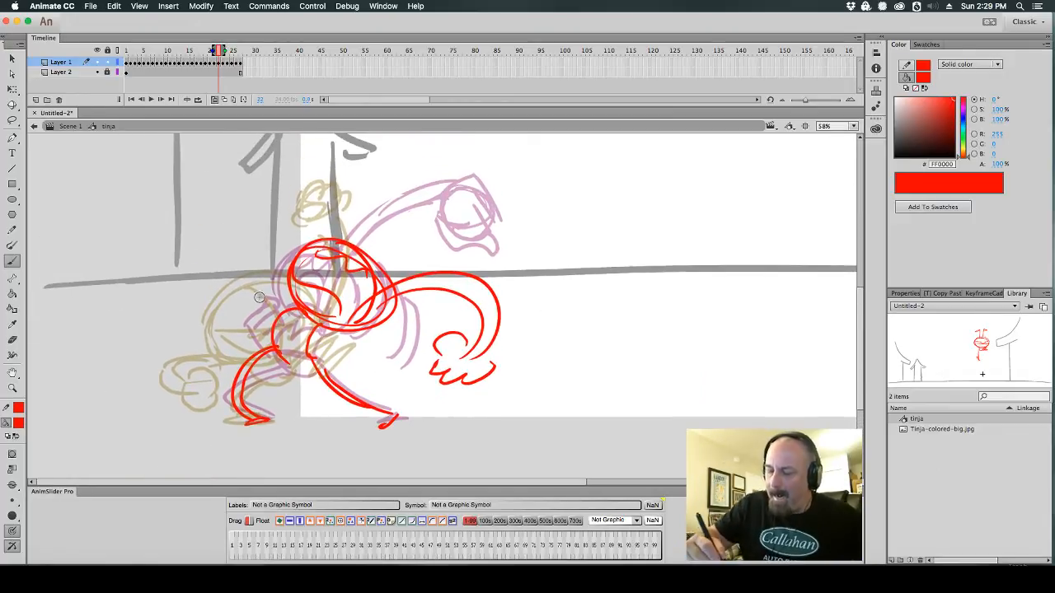
{"action": "left_click_drag", "start_coordinate": [271, 278], "coordinate": [259, 303]}
{"action": "key", "text": "ctrl+z"}
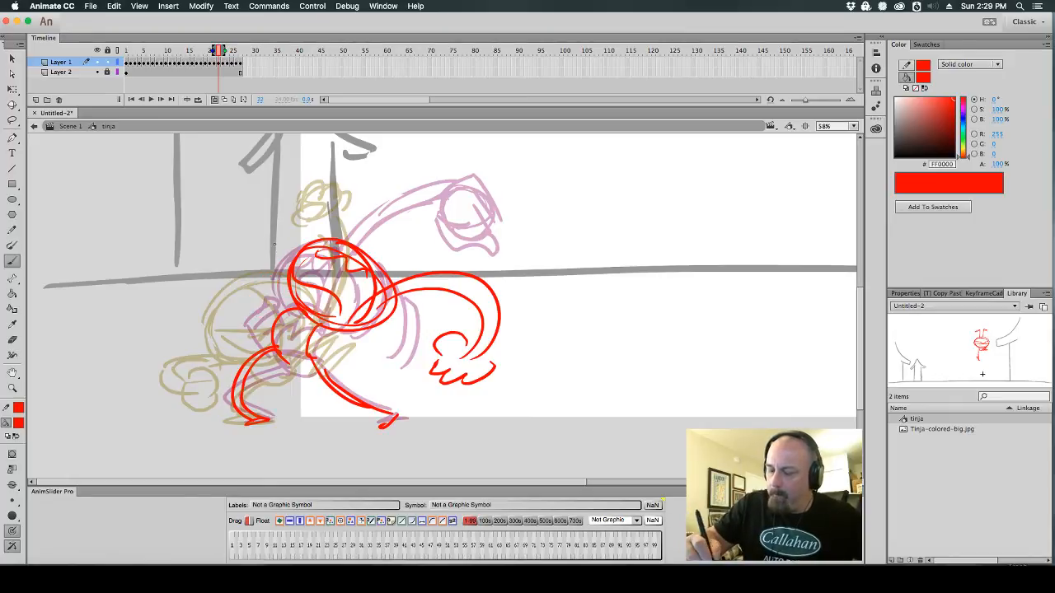
{"action": "left_click_drag", "start_coordinate": [262, 239], "coordinate": [266, 240]}
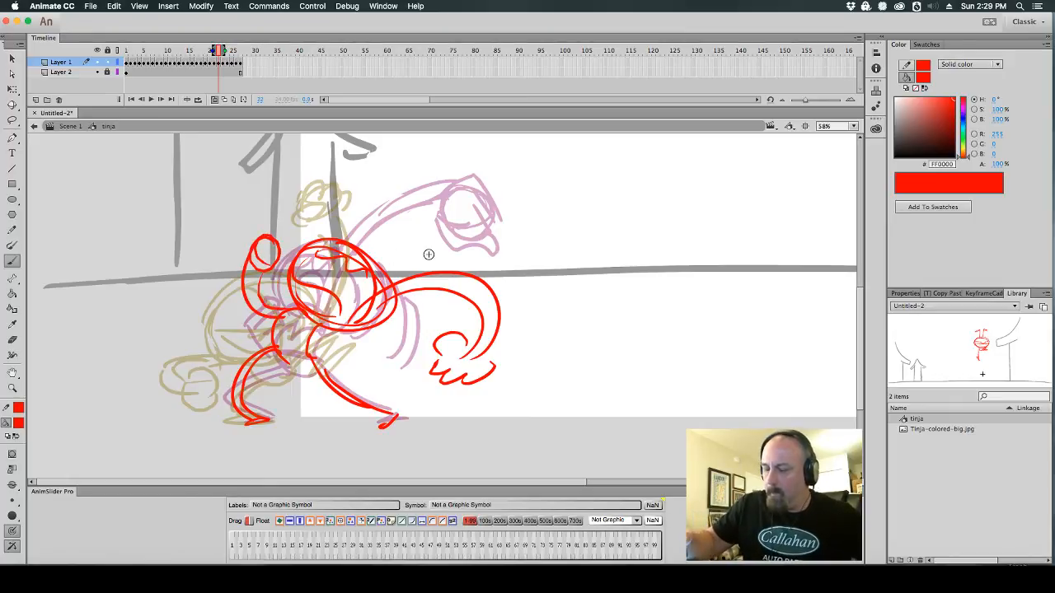
{"action": "key", "text": "ctrl+z"}
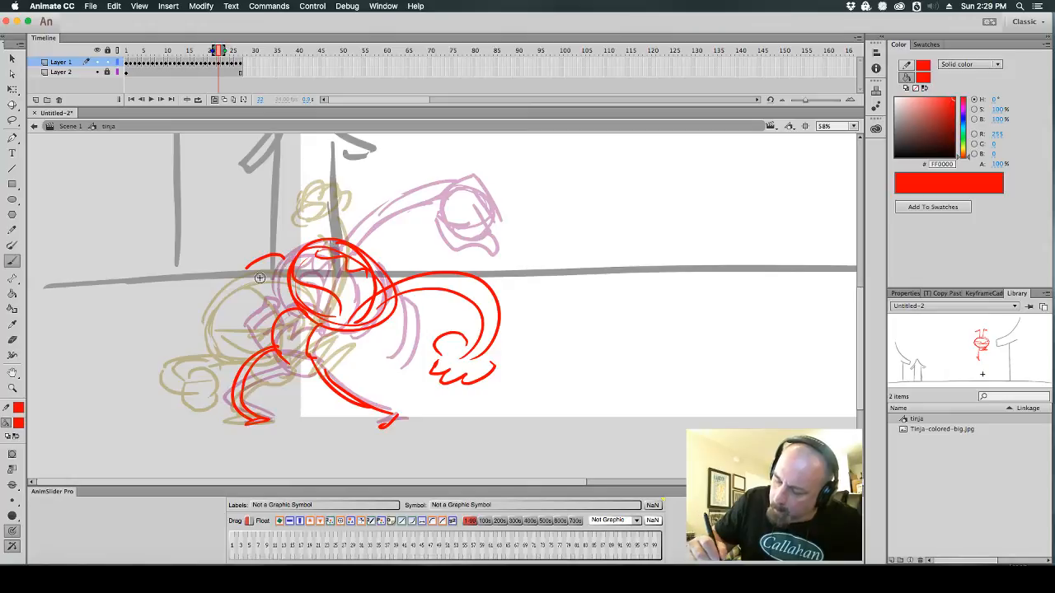
Draw the frame 22 ninja's other arm bent up to a fist beside the head and straight strands hanging behind the head
{"action": "left_click_drag", "start_coordinate": [285, 256], "coordinate": [262, 320]}
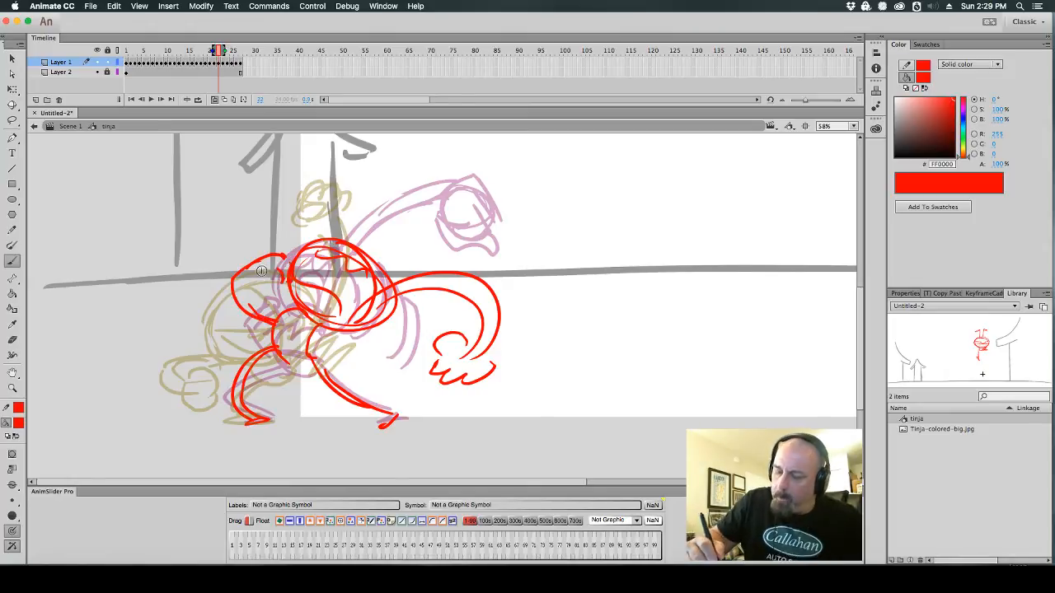
{"action": "mouse_move", "coordinate": [269, 257]}
{"action": "left_mouse_down"}
{"action": "mouse_move", "coordinate": [292, 262]}
{"action": "mouse_move", "coordinate": [259, 268]}
{"action": "mouse_move", "coordinate": [276, 320]}
{"action": "left_mouse_up"}
{"action": "left_click_drag", "start_coordinate": [245, 284], "coordinate": [301, 309]}
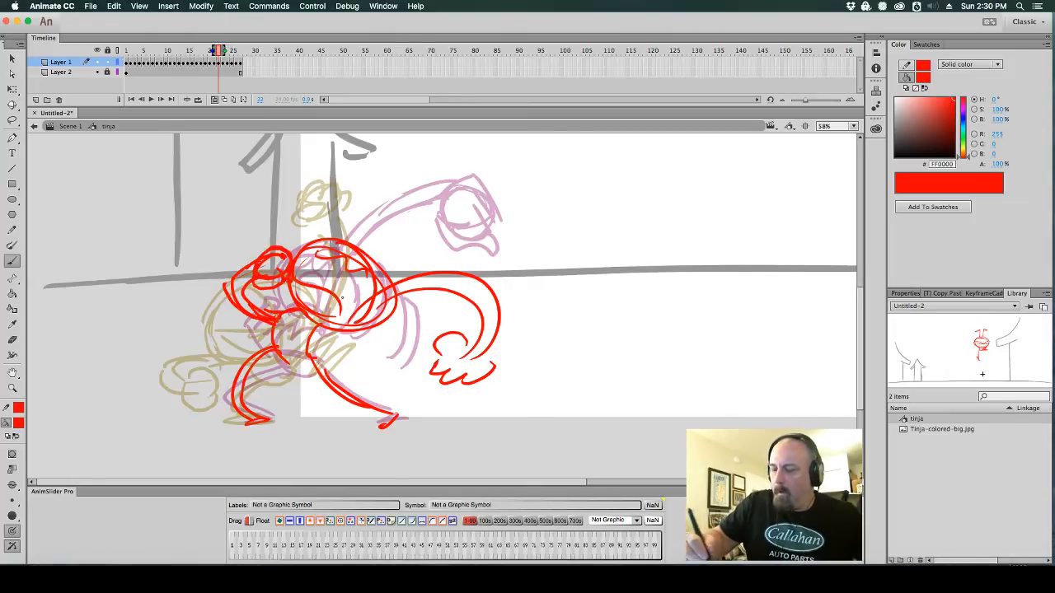
{"action": "left_click_drag", "start_coordinate": [382, 247], "coordinate": [391, 275]}
{"action": "left_click_drag", "start_coordinate": [391, 317], "coordinate": [375, 382]}
{"action": "left_click_drag", "start_coordinate": [402, 308], "coordinate": [405, 375]}
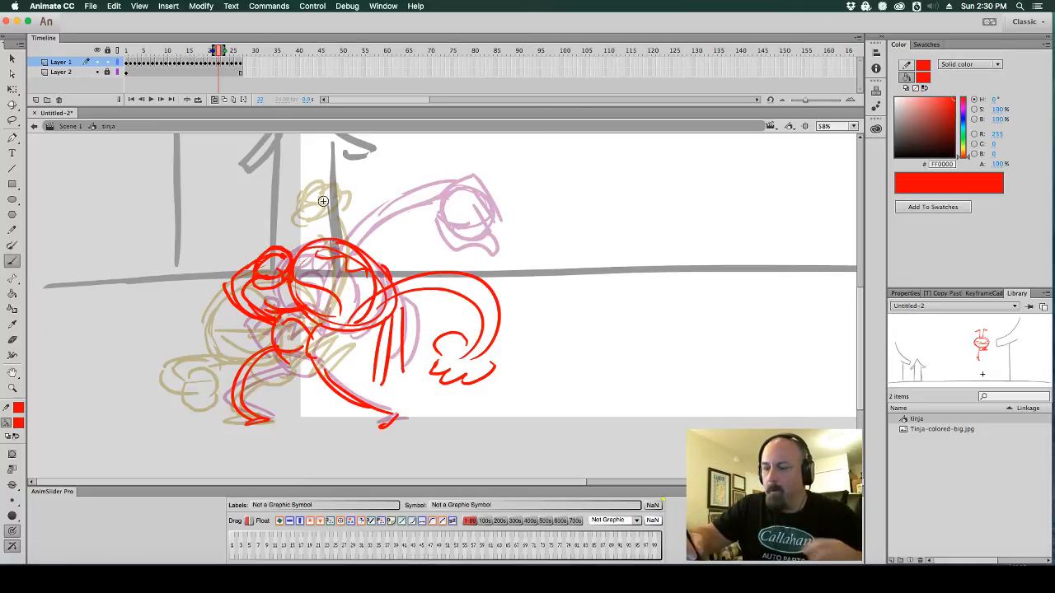
Play back the animation without onion skinning, clear the drawing on frame 20 and turn onion skinning back on
{"action": "left_click", "coordinate": [223, 99]}
{"action": "key", "text": "Return"}
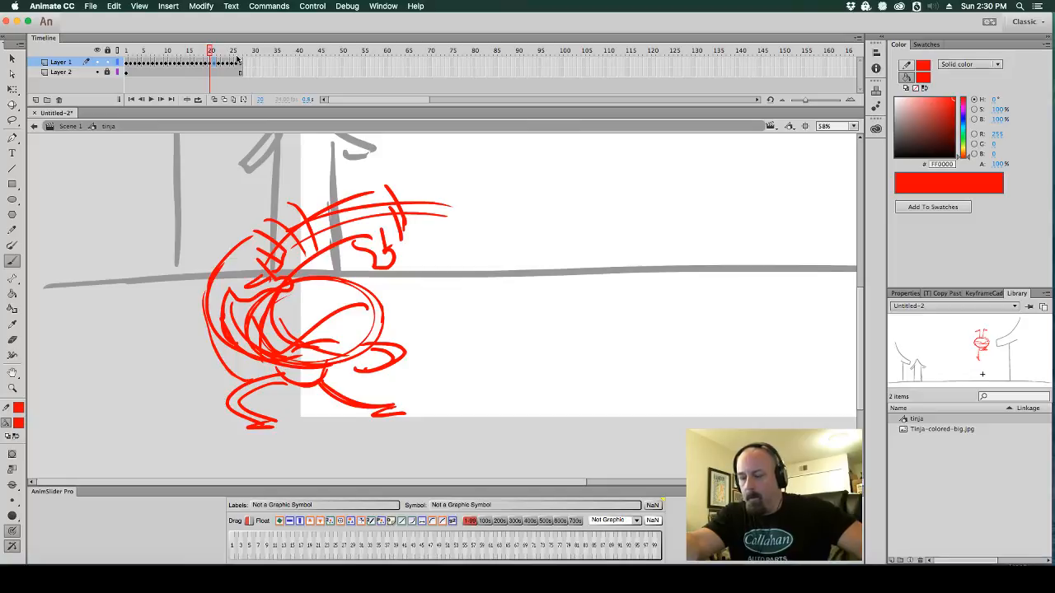
{"action": "left_click", "coordinate": [211, 66]}
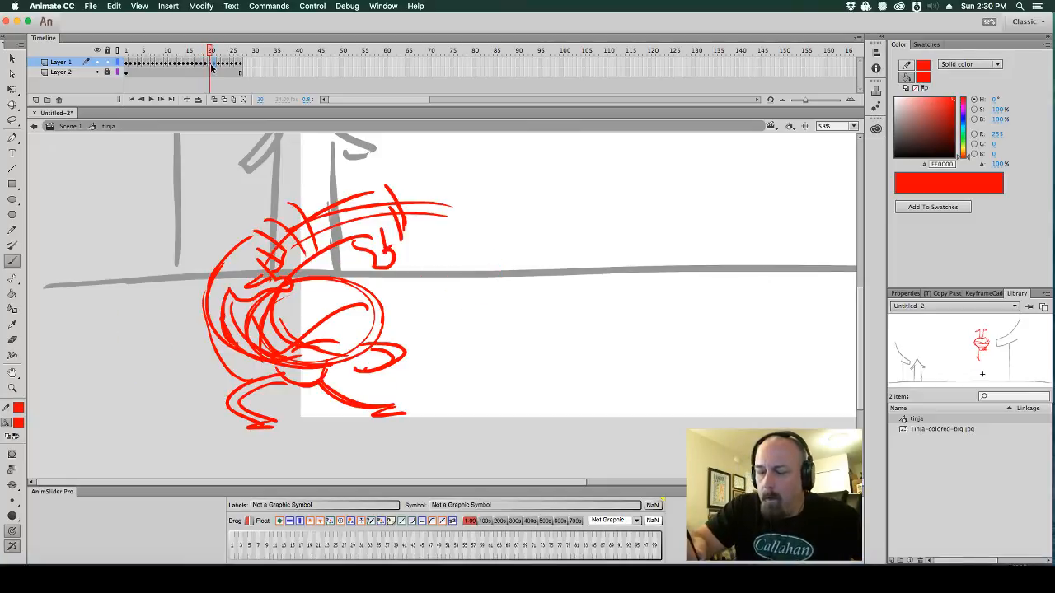
{"action": "key", "text": "Delete"}
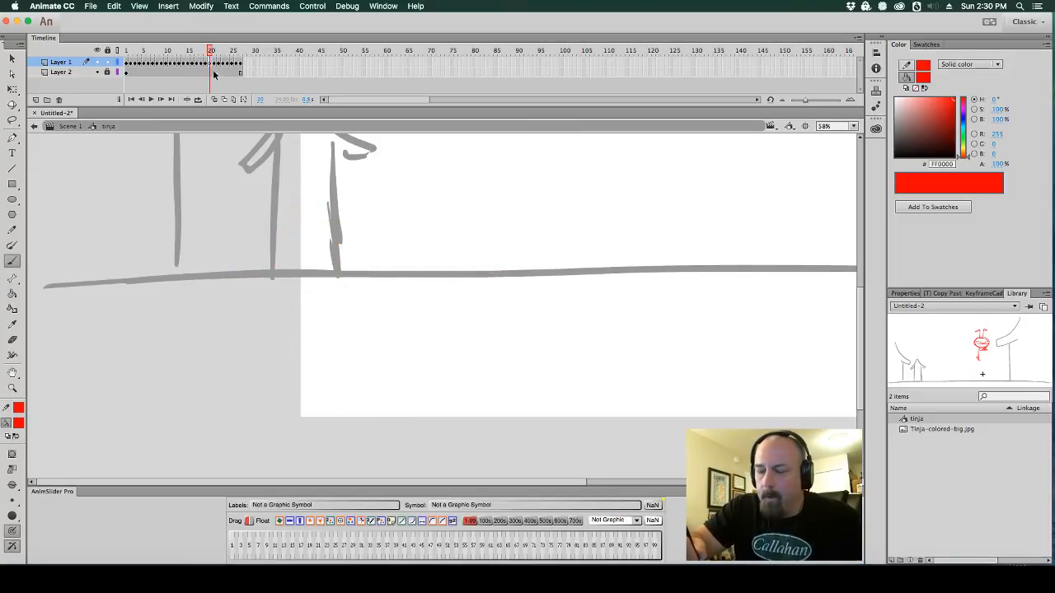
{"action": "left_click", "coordinate": [213, 99]}
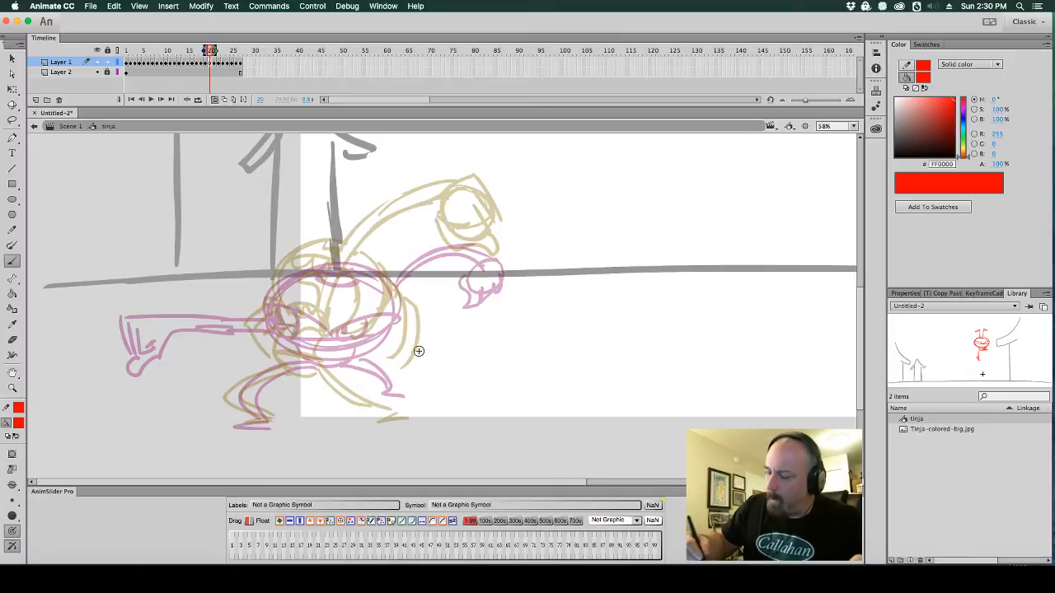
On frame 20, sketch a round head between the neighbouring poses and a large hand with curled fingers beside it
{"action": "mouse_move", "coordinate": [384, 271]}
{"action": "left_mouse_down"}
{"action": "mouse_move", "coordinate": [343, 355]}
{"action": "mouse_move", "coordinate": [278, 284]}
{"action": "mouse_move", "coordinate": [392, 312]}
{"action": "mouse_move", "coordinate": [325, 344]}
{"action": "left_mouse_up"}
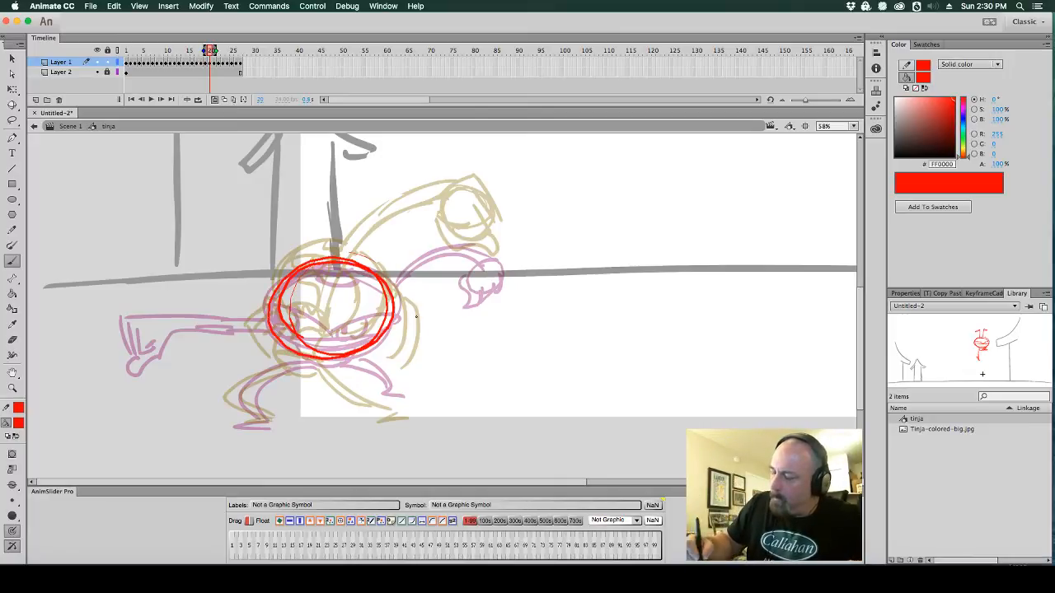
{"action": "mouse_move", "coordinate": [396, 318]}
{"action": "left_mouse_down"}
{"action": "mouse_move", "coordinate": [443, 328]}
{"action": "mouse_move", "coordinate": [417, 364]}
{"action": "mouse_move", "coordinate": [399, 330]}
{"action": "mouse_move", "coordinate": [387, 351]}
{"action": "mouse_move", "coordinate": [430, 349]}
{"action": "left_mouse_up"}
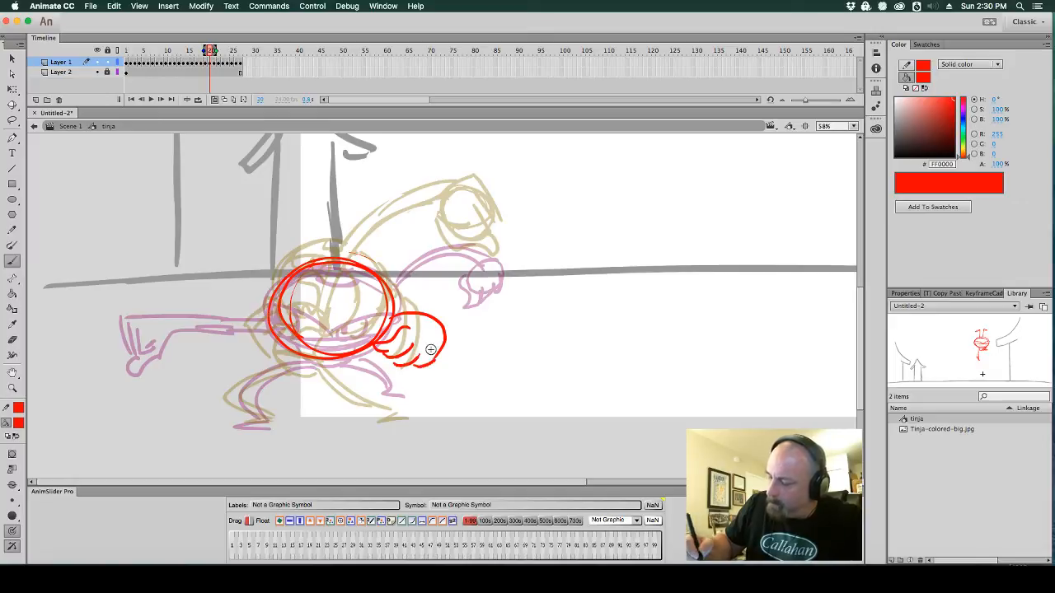
{"action": "key", "text": "super+z"}
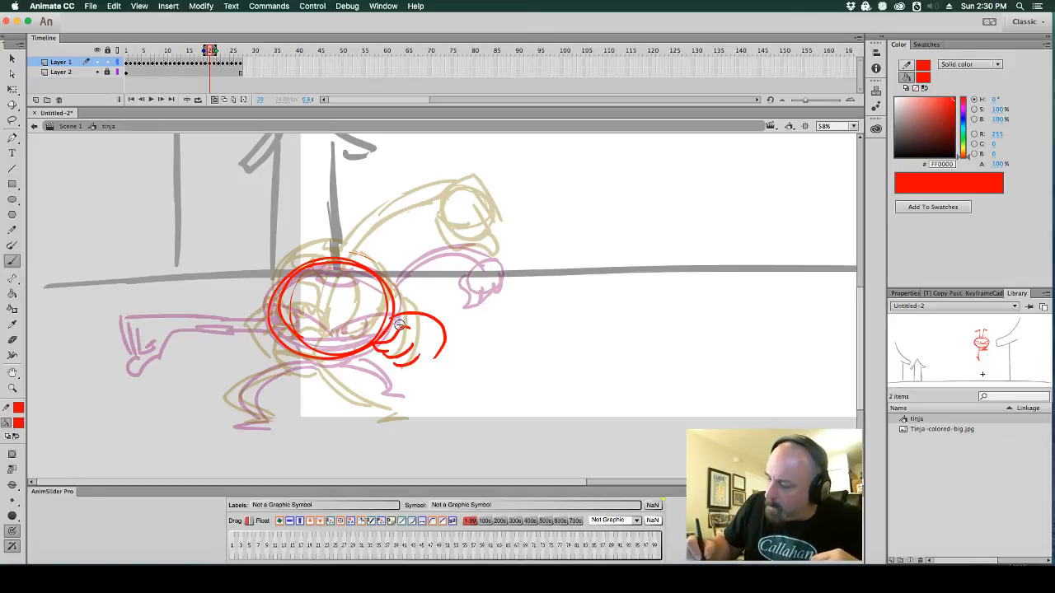
{"action": "key", "text": "super+z"}
{"action": "key", "text": "super+z"}
{"action": "key", "text": "super+z"}
{"action": "mouse_move", "coordinate": [376, 361]}
{"action": "left_mouse_down"}
{"action": "mouse_move", "coordinate": [397, 339]}
{"action": "mouse_move", "coordinate": [394, 366]}
{"action": "mouse_move", "coordinate": [412, 354]}
{"action": "mouse_move", "coordinate": [402, 374]}
{"action": "mouse_move", "coordinate": [434, 356]}
{"action": "left_mouse_up"}
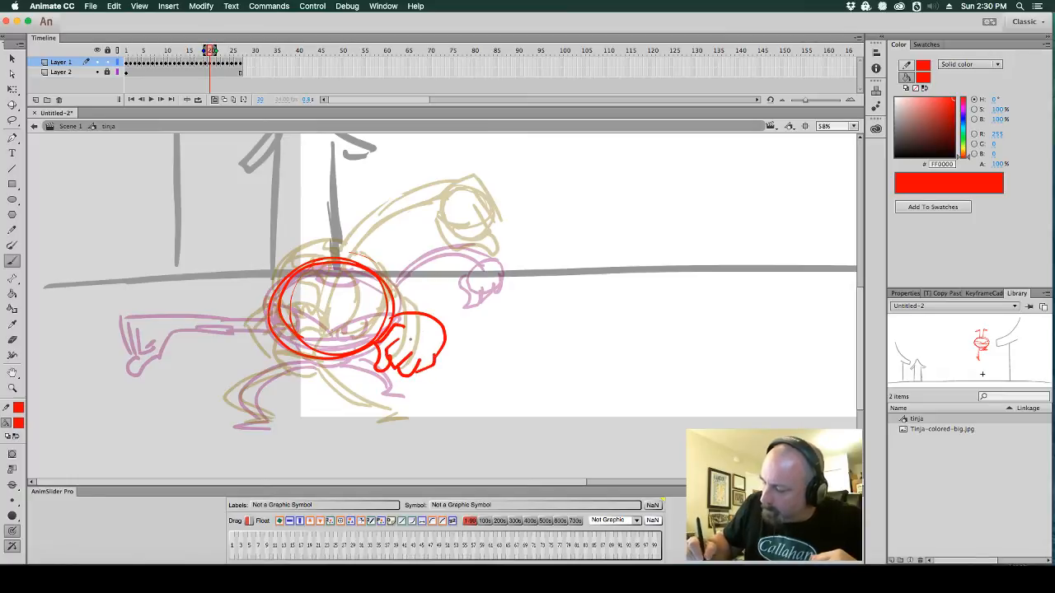
Add diagonal lines sweeping up from the frame 20 ninja's large hand and draw angry slanted brows on the face
{"action": "left_click_drag", "start_coordinate": [509, 264], "coordinate": [408, 343]}
{"action": "left_click_drag", "start_coordinate": [478, 278], "coordinate": [404, 334]}
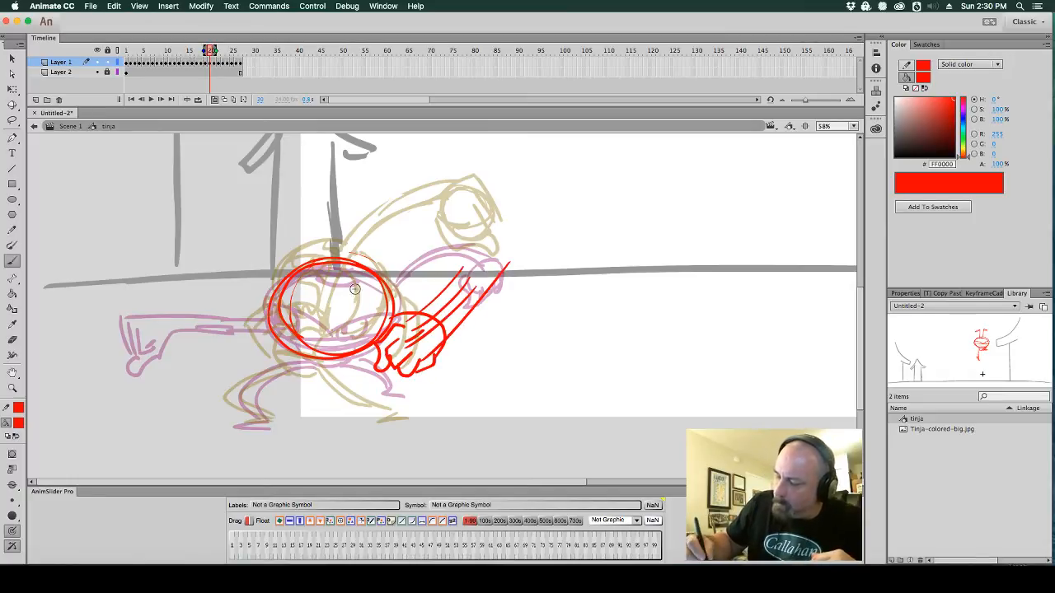
{"action": "mouse_move", "coordinate": [276, 303]}
{"action": "left_mouse_down"}
{"action": "mouse_move", "coordinate": [327, 340]}
{"action": "mouse_move", "coordinate": [384, 317]}
{"action": "mouse_move", "coordinate": [368, 350]}
{"action": "left_mouse_up"}
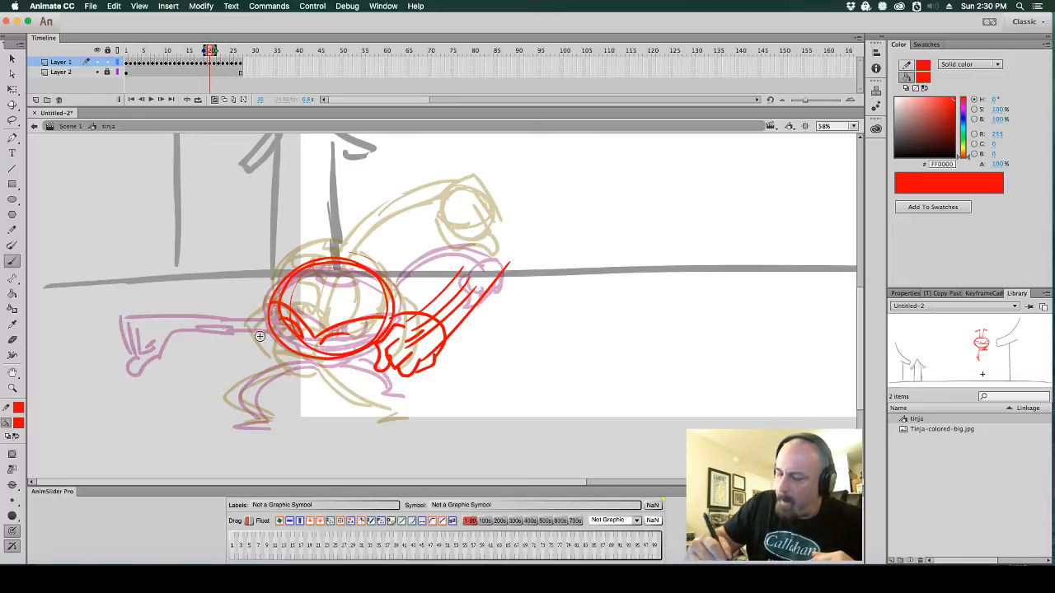
Draw the frame 20 ninja's other arm arching out to a fist and two bent legs below the head
{"action": "left_click_drag", "start_coordinate": [221, 296], "coordinate": [287, 269]}
{"action": "mouse_move", "coordinate": [222, 312]}
{"action": "left_mouse_down"}
{"action": "mouse_move", "coordinate": [202, 295]}
{"action": "mouse_move", "coordinate": [182, 326]}
{"action": "mouse_move", "coordinate": [192, 317]}
{"action": "mouse_move", "coordinate": [211, 332]}
{"action": "mouse_move", "coordinate": [226, 306]}
{"action": "mouse_move", "coordinate": [219, 335]}
{"action": "mouse_move", "coordinate": [240, 327]}
{"action": "mouse_move", "coordinate": [266, 418]}
{"action": "mouse_move", "coordinate": [272, 375]}
{"action": "mouse_move", "coordinate": [398, 367]}
{"action": "mouse_move", "coordinate": [340, 361]}
{"action": "mouse_move", "coordinate": [344, 376]}
{"action": "mouse_move", "coordinate": [329, 366]}
{"action": "mouse_move", "coordinate": [373, 399]}
{"action": "left_mouse_up"}
{"action": "key", "text": "super+z"}
{"action": "key", "text": "super+z"}
{"action": "mouse_move", "coordinate": [330, 365]}
{"action": "left_mouse_down"}
{"action": "mouse_move", "coordinate": [378, 399]}
{"action": "mouse_move", "coordinate": [340, 373]}
{"action": "mouse_move", "coordinate": [415, 404]}
{"action": "left_mouse_up"}
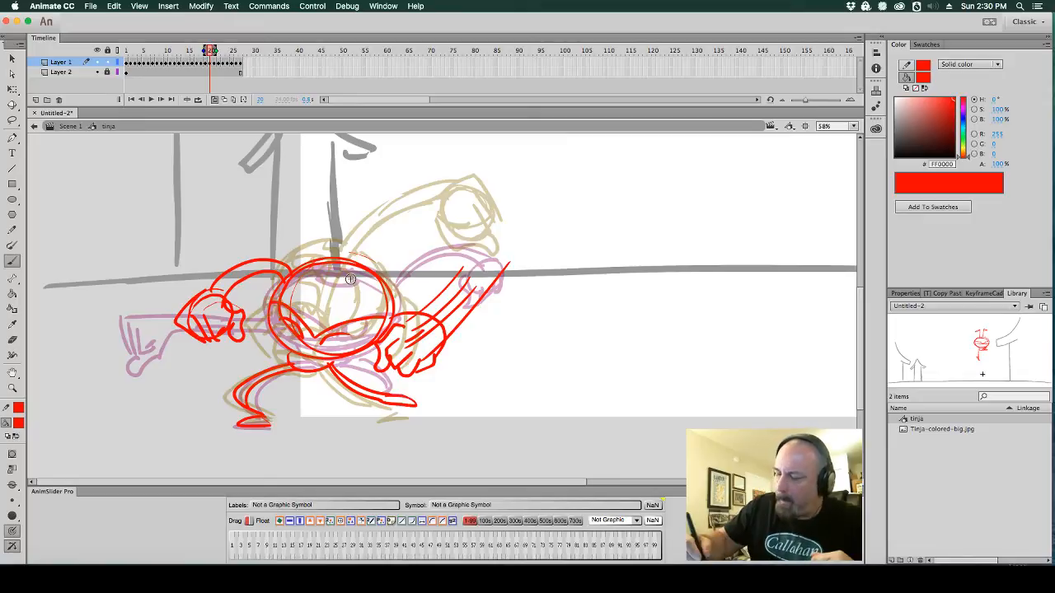
Turn off onion skinning and add curved lines across the frame 20 ninja's head and a jagged mouth under the brows
{"action": "left_click", "coordinate": [215, 100]}
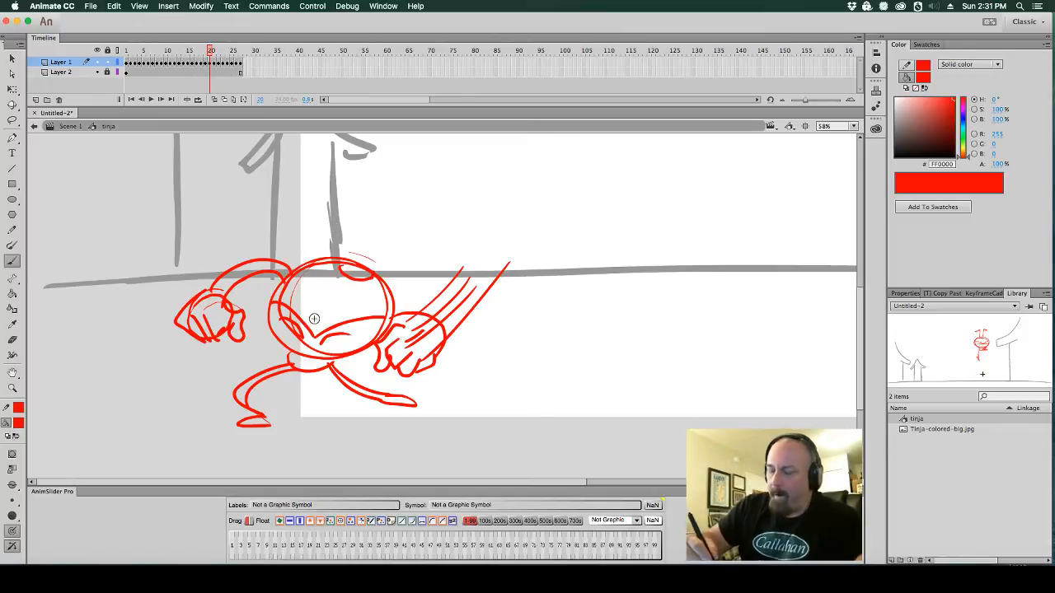
{"action": "mouse_move", "coordinate": [315, 329]}
{"action": "left_mouse_down"}
{"action": "mouse_move", "coordinate": [306, 270]}
{"action": "mouse_move", "coordinate": [380, 289]}
{"action": "left_mouse_up"}
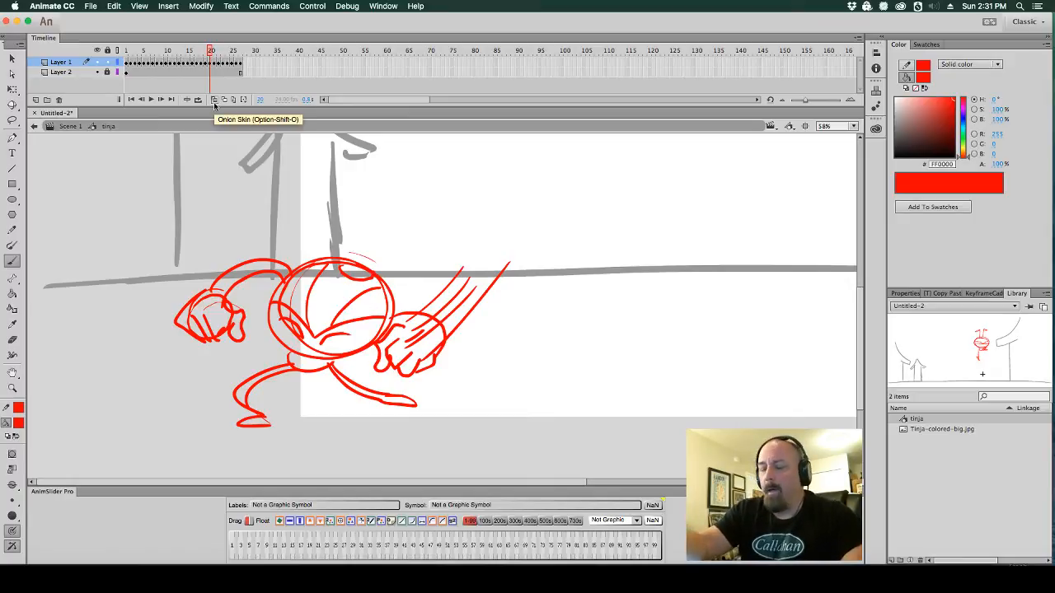
{"action": "left_click_drag", "start_coordinate": [278, 341], "coordinate": [372, 340]}
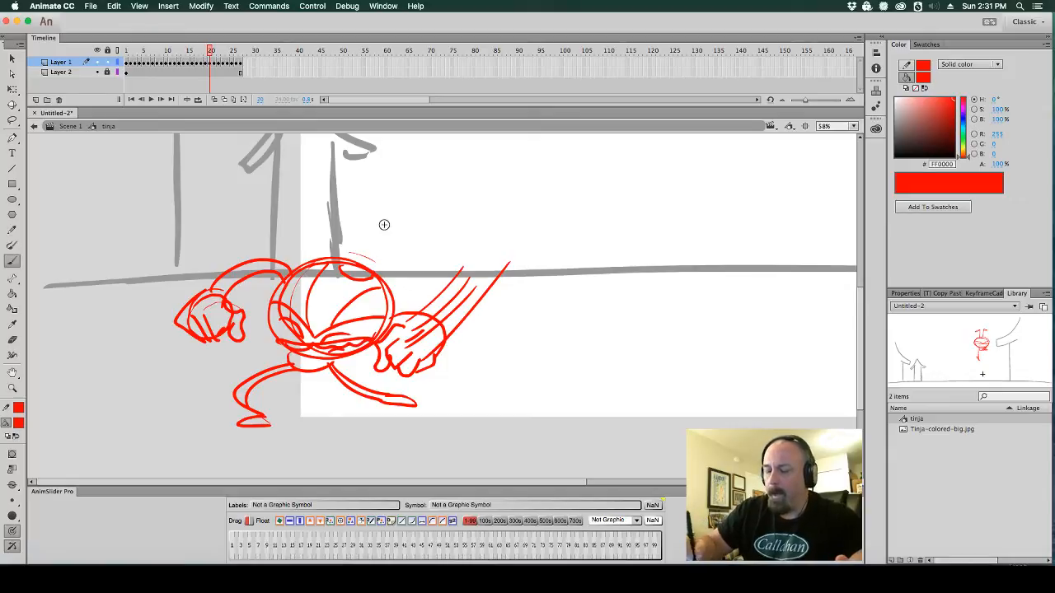
Play back the animation without onion skinning, first around the arm-swinging poses and again from frame 1 in a wider view
{"action": "left_click", "coordinate": [215, 100]}
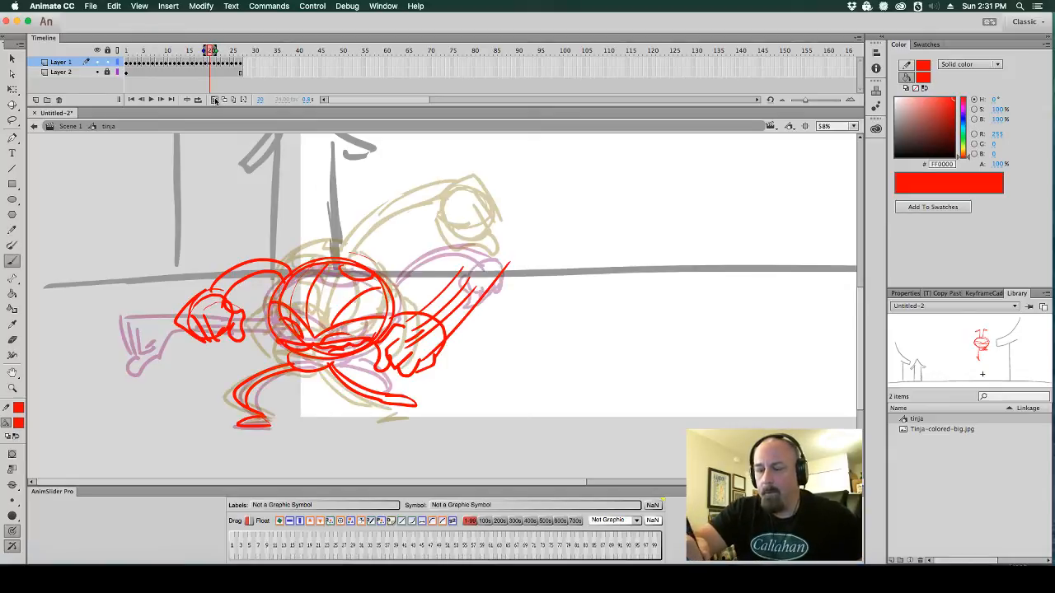
{"action": "key", "text": "Return"}
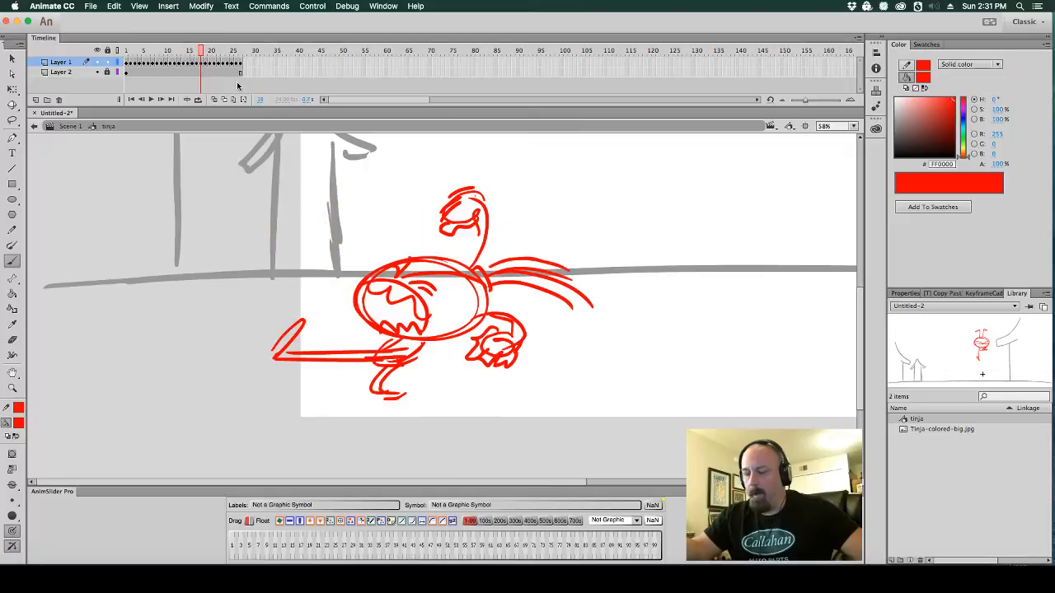
{"action": "key", "text": "Return"}
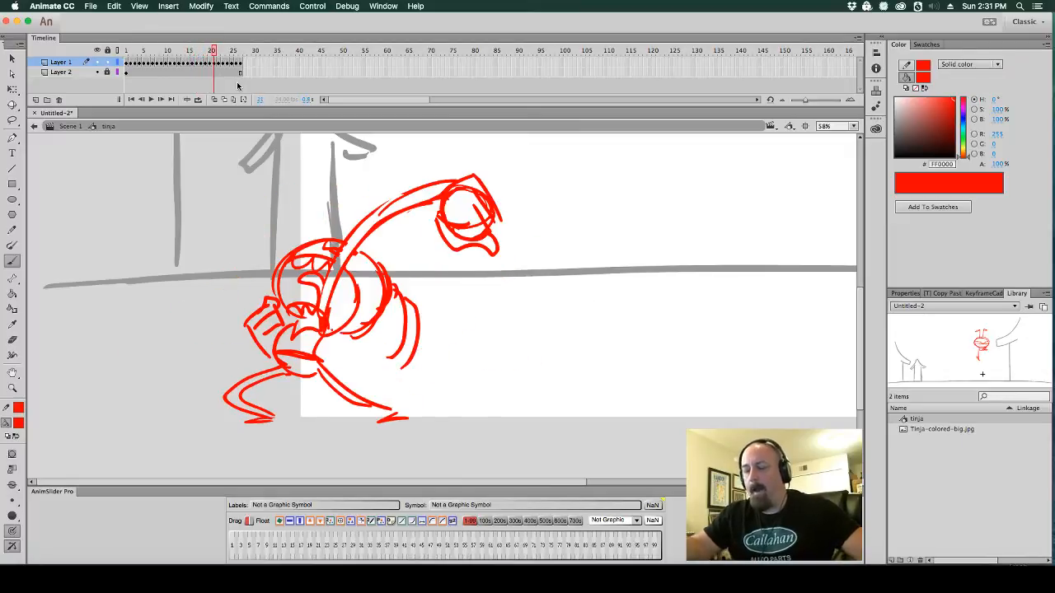
{"action": "mouse_move", "coordinate": [438, 176]}
{"action": "left_mouse_down"}
{"action": "mouse_move", "coordinate": [326, 239]}
{"action": "mouse_move", "coordinate": [454, 190]}
{"action": "left_mouse_up"}
{"action": "key", "text": "Return"}
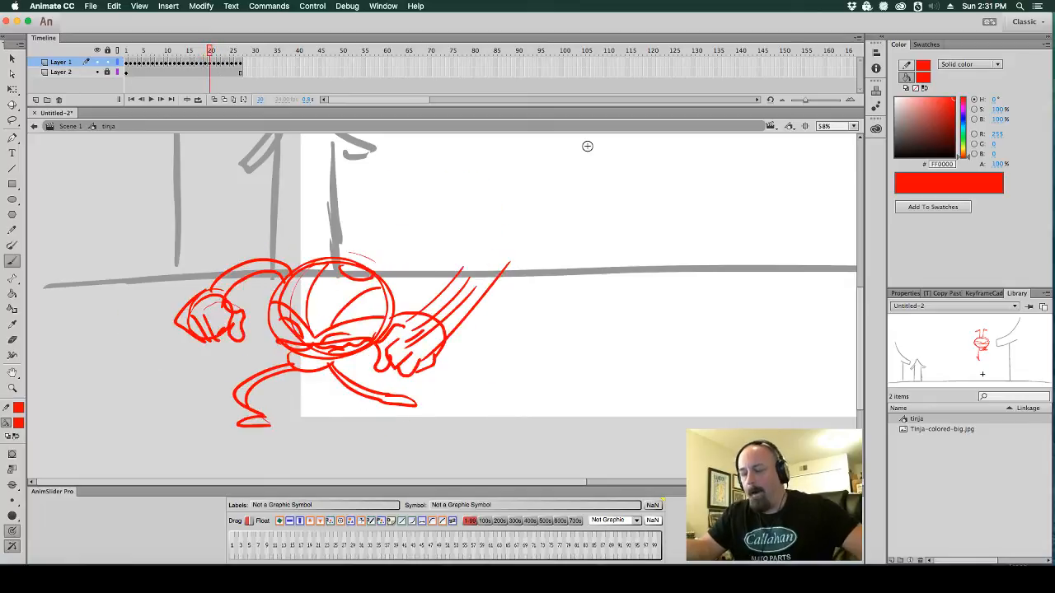
{"action": "key", "text": "Return"}
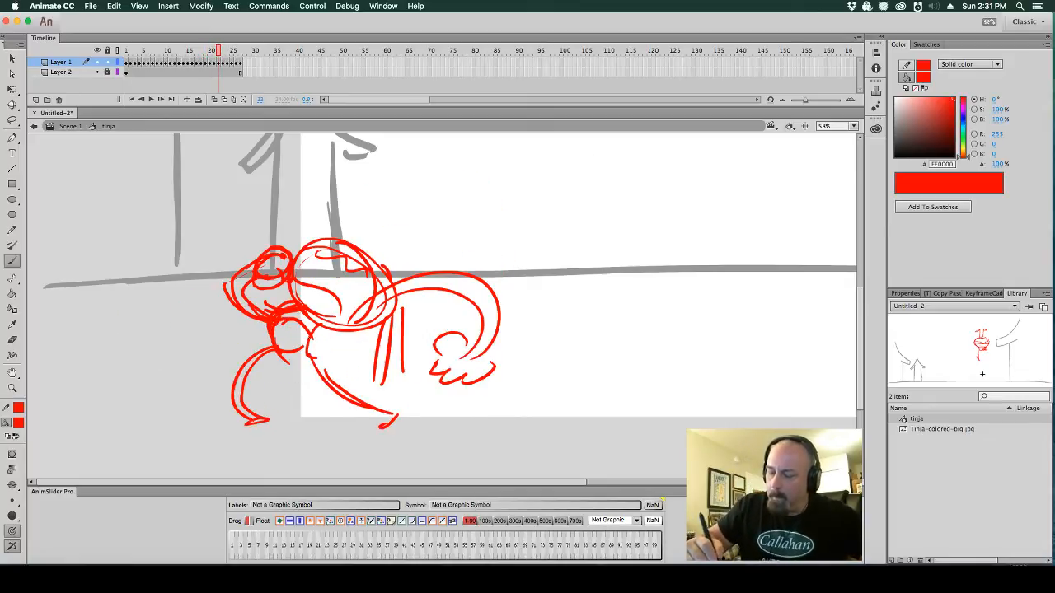
{"action": "left_click", "coordinate": [453, 259], "text": "alt+super"}
{"action": "left_click_drag", "start_coordinate": [478, 267], "coordinate": [528, 274]}
{"action": "left_click_drag", "start_coordinate": [220, 56], "coordinate": [126, 52]}
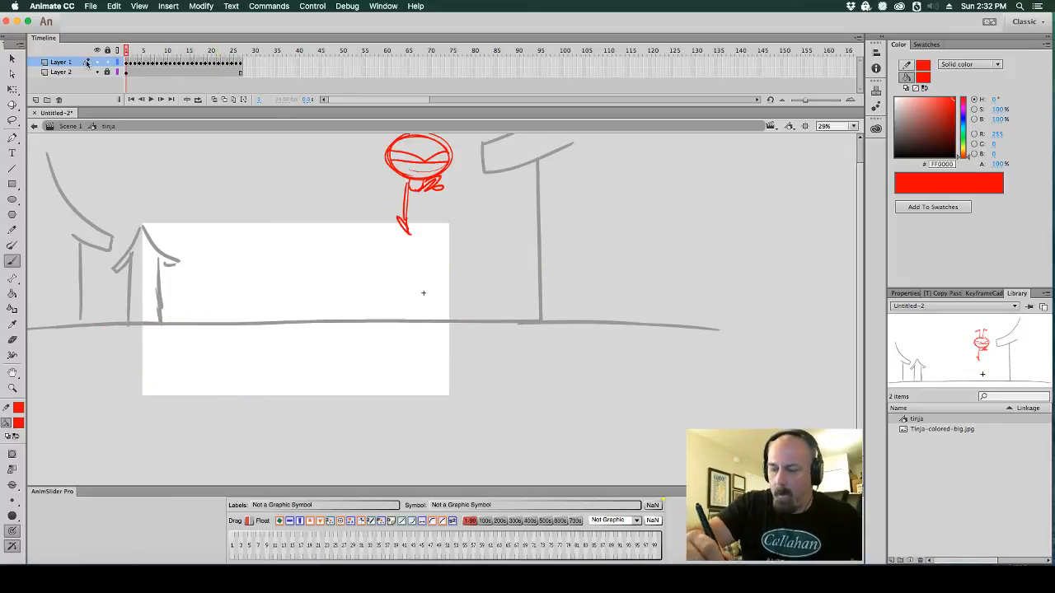
{"action": "key", "text": "Return"}
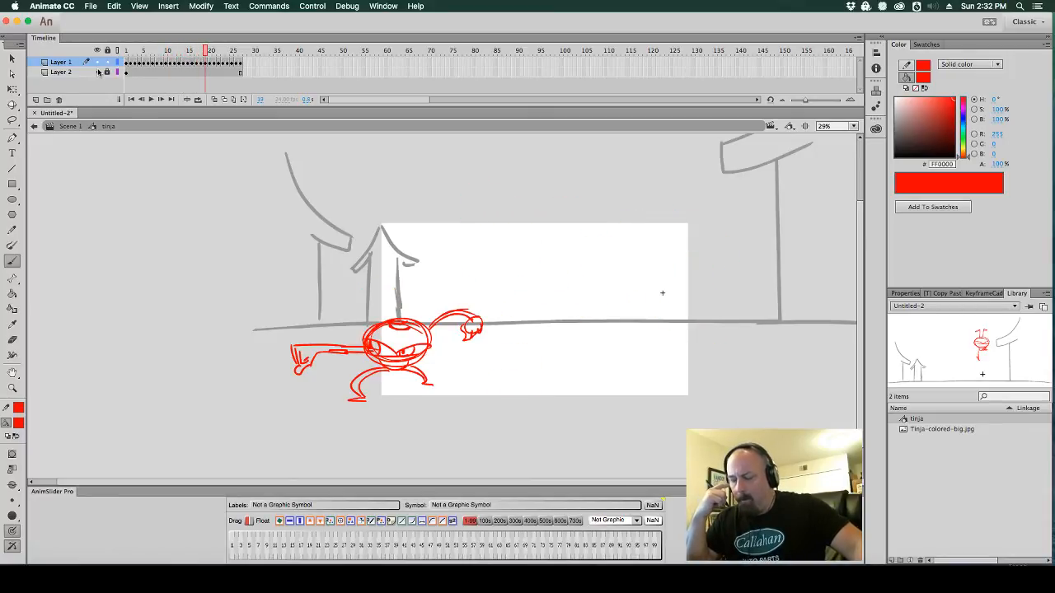
Insert an extra blank keyframe at frame 19 on Layer 1 and turn onion skinning on
{"action": "left_click", "coordinate": [207, 65]}
{"action": "key", "text": "F5"}
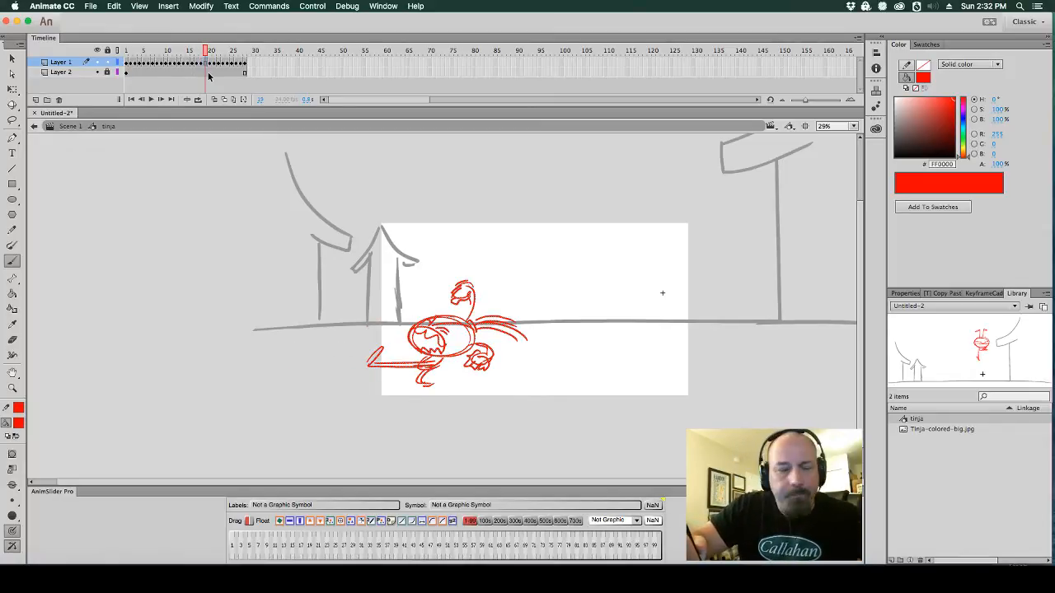
{"action": "key", "text": "F7"}
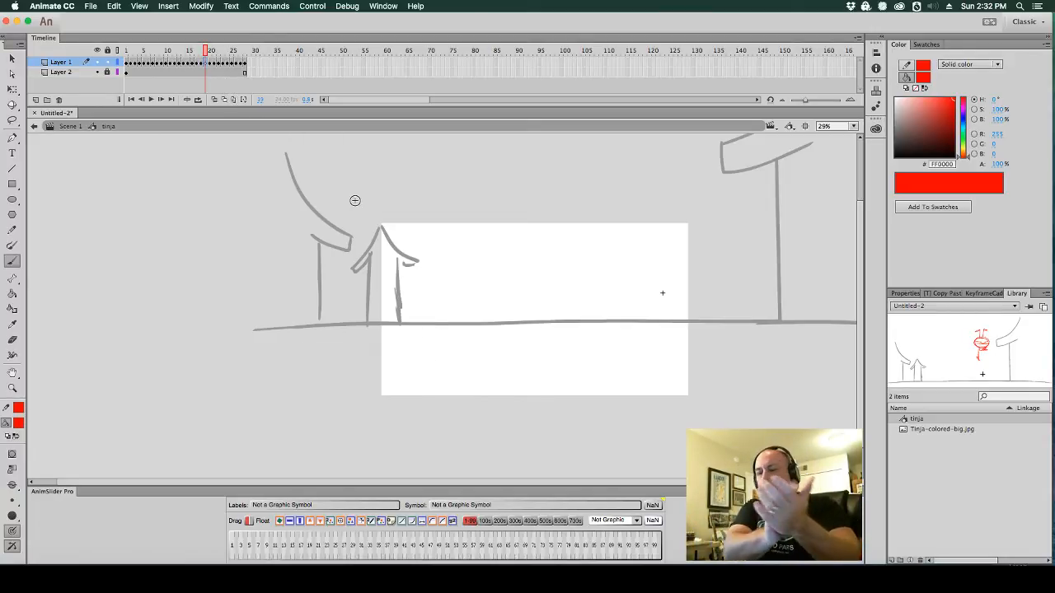
{"action": "left_click", "coordinate": [215, 99]}
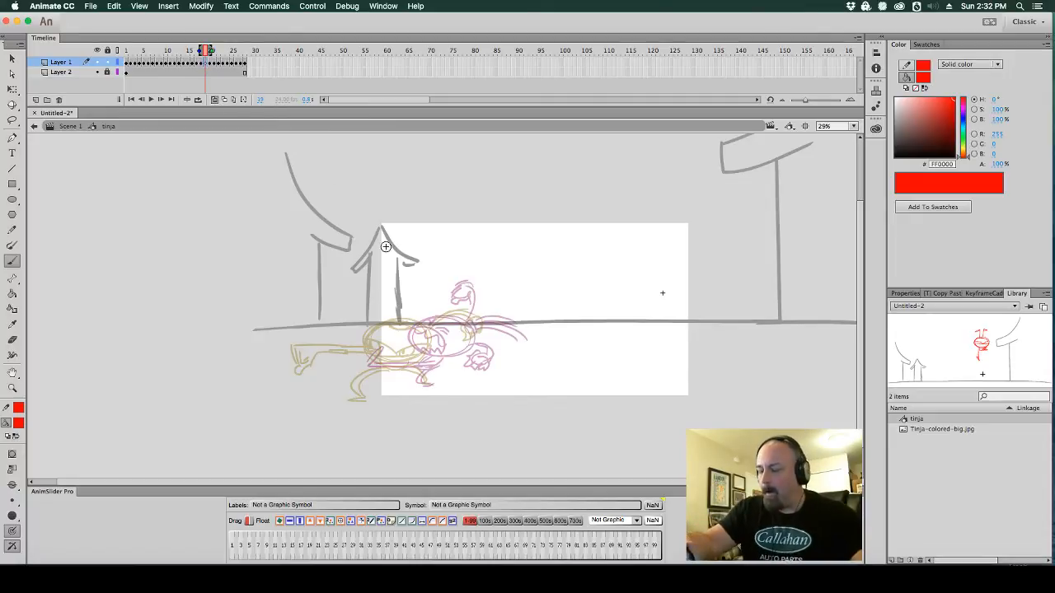
On frame 19, sketch an oval head between the two neighbouring poses and two bent legs spread below it
{"action": "left_click", "coordinate": [438, 306]}
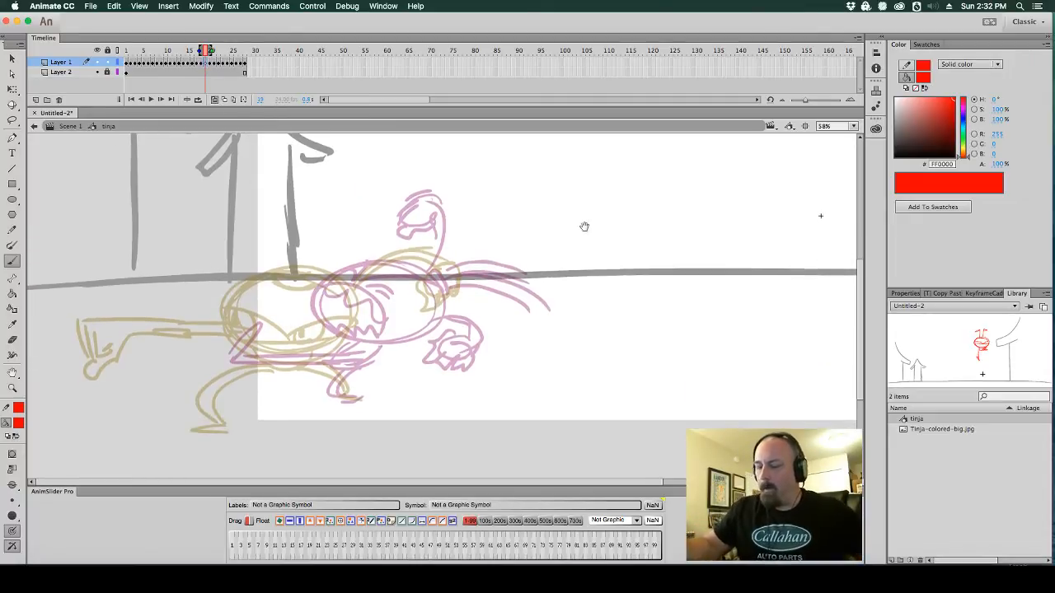
{"action": "mouse_move", "coordinate": [359, 276]}
{"action": "left_mouse_down"}
{"action": "mouse_move", "coordinate": [376, 314]}
{"action": "mouse_move", "coordinate": [284, 334]}
{"action": "mouse_move", "coordinate": [326, 256]}
{"action": "left_mouse_up"}
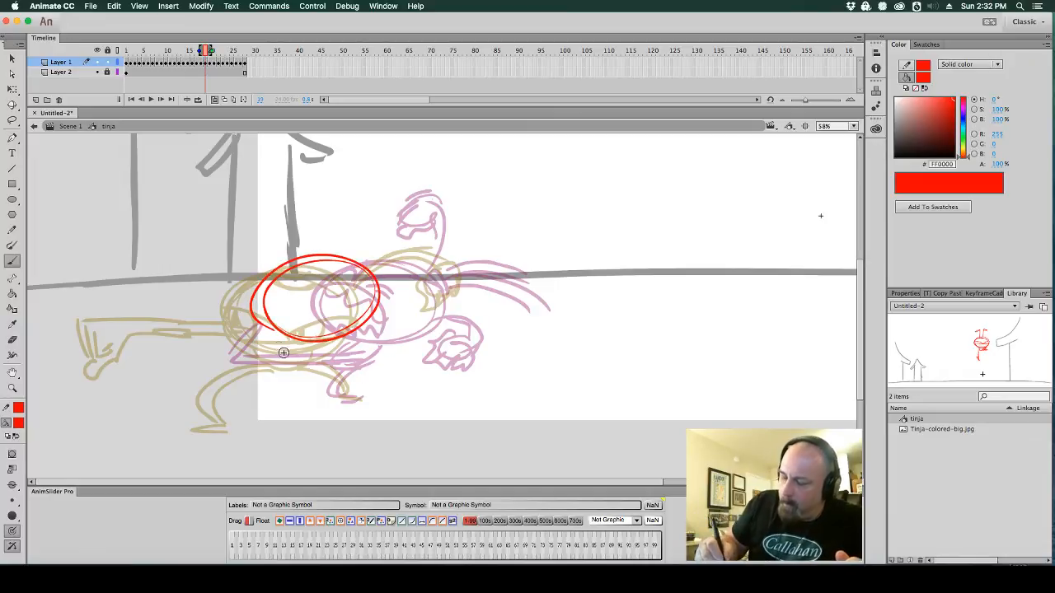
{"action": "mouse_move", "coordinate": [281, 350]}
{"action": "left_mouse_down"}
{"action": "mouse_move", "coordinate": [289, 361]}
{"action": "mouse_move", "coordinate": [272, 353]}
{"action": "mouse_move", "coordinate": [220, 416]}
{"action": "mouse_move", "coordinate": [223, 431]}
{"action": "mouse_move", "coordinate": [285, 361]}
{"action": "mouse_move", "coordinate": [338, 384]}
{"action": "mouse_move", "coordinate": [326, 398]}
{"action": "mouse_move", "coordinate": [349, 402]}
{"action": "left_mouse_up"}
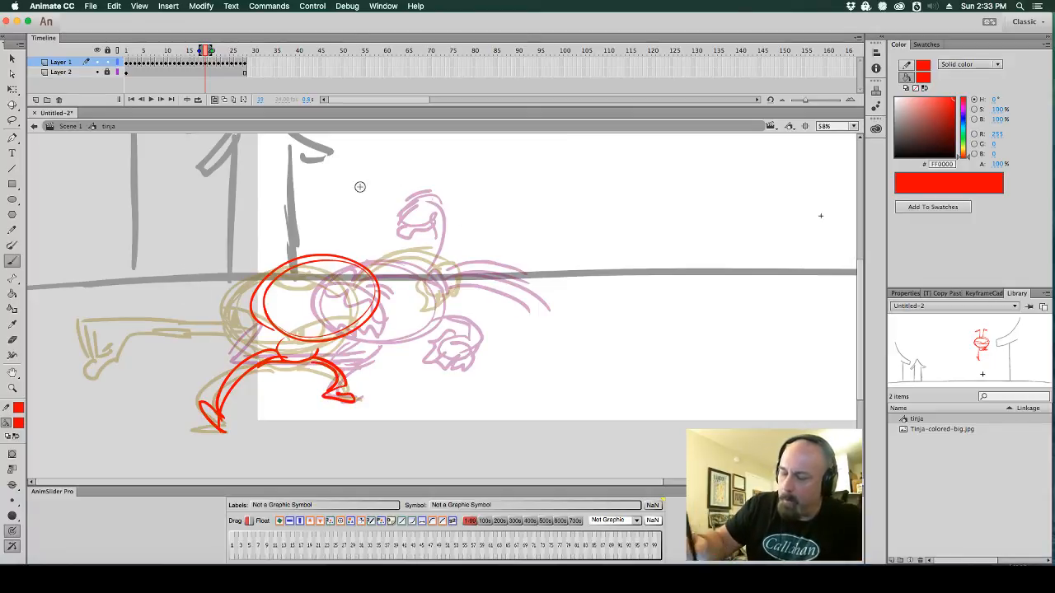
Draw the frame 19 ninja's arm arching over the head into a large hand with fingers, redoing the thumb strokes
{"action": "left_click_drag", "start_coordinate": [328, 250], "coordinate": [206, 260]}
{"action": "mouse_move", "coordinate": [265, 220]}
{"action": "left_mouse_down"}
{"action": "mouse_move", "coordinate": [165, 278]}
{"action": "mouse_move", "coordinate": [171, 313]}
{"action": "left_mouse_up"}
{"action": "mouse_move", "coordinate": [175, 276]}
{"action": "left_mouse_down"}
{"action": "mouse_move", "coordinate": [183, 320]}
{"action": "mouse_move", "coordinate": [196, 320]}
{"action": "left_mouse_up"}
{"action": "left_click_drag", "start_coordinate": [203, 307], "coordinate": [209, 322]}
{"action": "left_click_drag", "start_coordinate": [228, 280], "coordinate": [234, 328]}
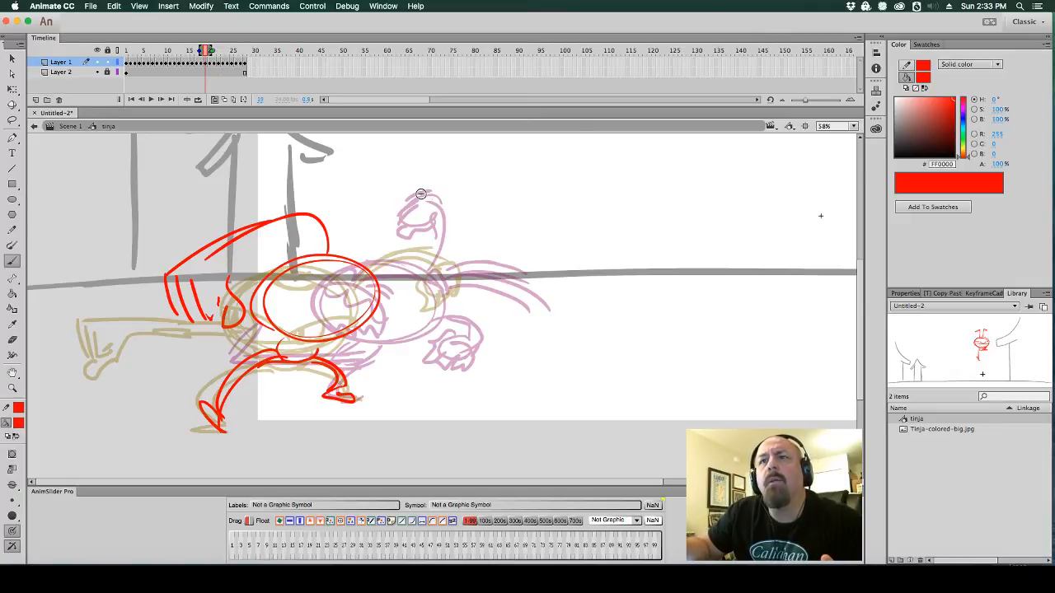
{"action": "key", "text": "super+z"}
{"action": "key", "text": "super+z"}
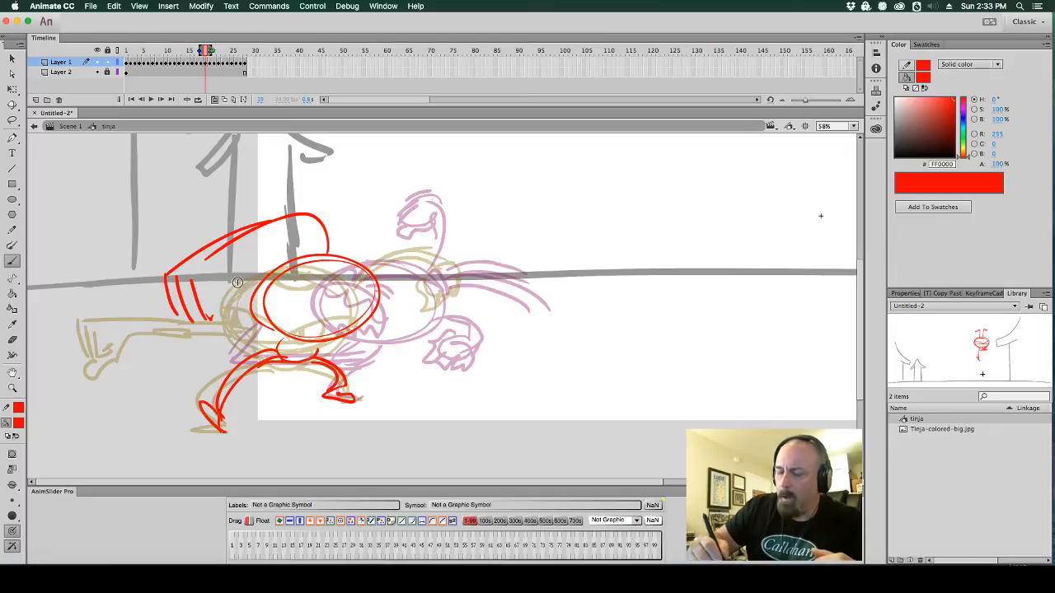
{"action": "mouse_move", "coordinate": [237, 260]}
{"action": "left_mouse_down"}
{"action": "mouse_move", "coordinate": [240, 299]}
{"action": "mouse_move", "coordinate": [220, 338]}
{"action": "left_mouse_up"}
{"action": "left_click_drag", "start_coordinate": [224, 285], "coordinate": [211, 313]}
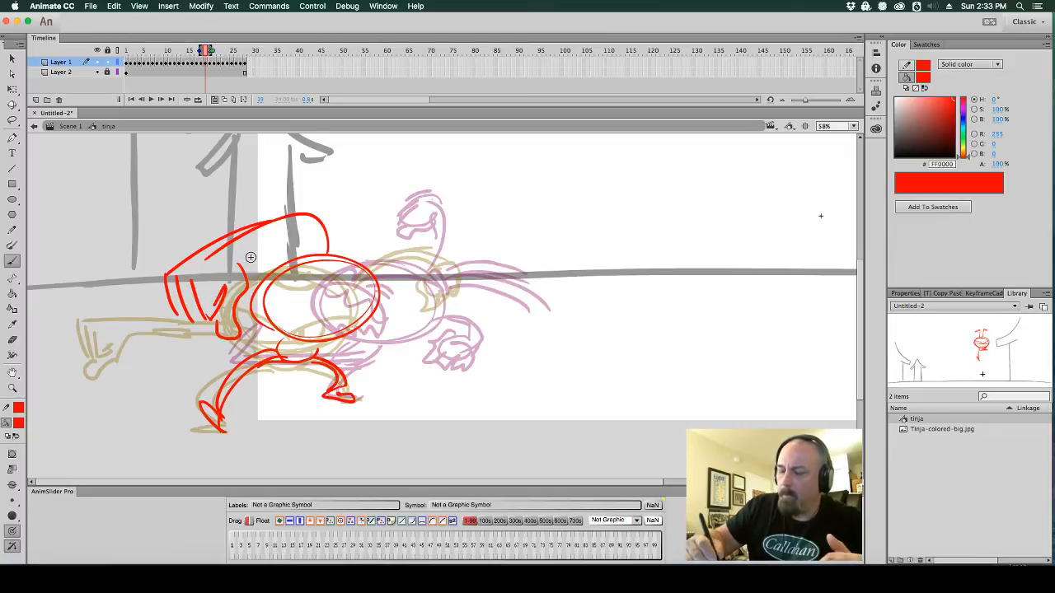
{"action": "mouse_move", "coordinate": [250, 257]}
{"action": "left_mouse_down"}
{"action": "mouse_move", "coordinate": [279, 228]}
{"action": "mouse_move", "coordinate": [317, 254]}
{"action": "left_mouse_up"}
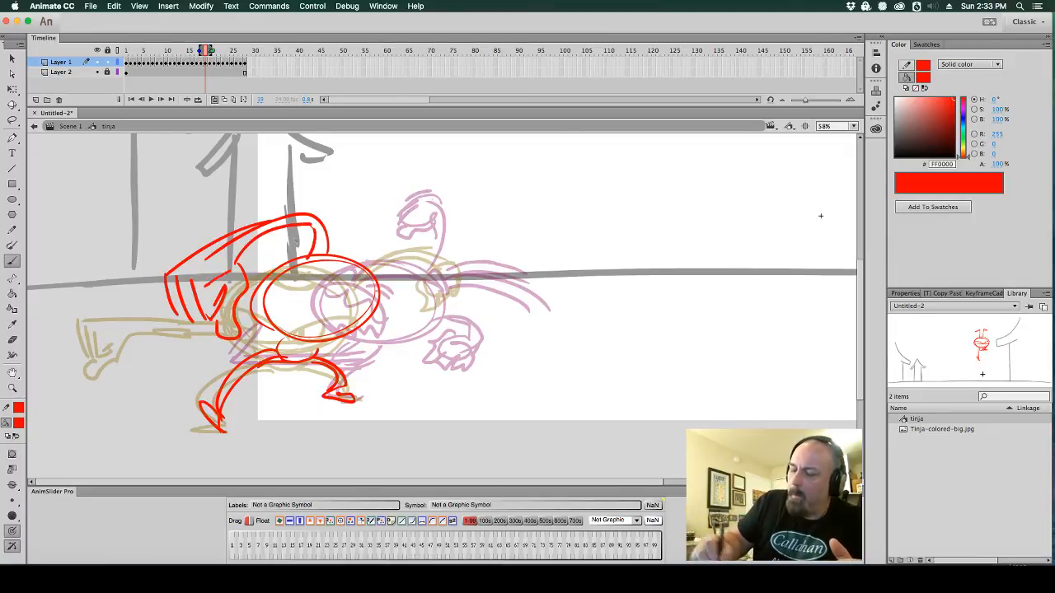
Add motion lines trailing from the frame 19 ninja's large hand and draw slanted brows, eyes and a mouth on the face
{"action": "left_click_drag", "start_coordinate": [235, 266], "coordinate": [449, 204]}
{"action": "left_click_drag", "start_coordinate": [240, 258], "coordinate": [387, 215]}
{"action": "left_click_drag", "start_coordinate": [206, 266], "coordinate": [425, 198]}
{"action": "left_click_drag", "start_coordinate": [188, 262], "coordinate": [356, 213]}
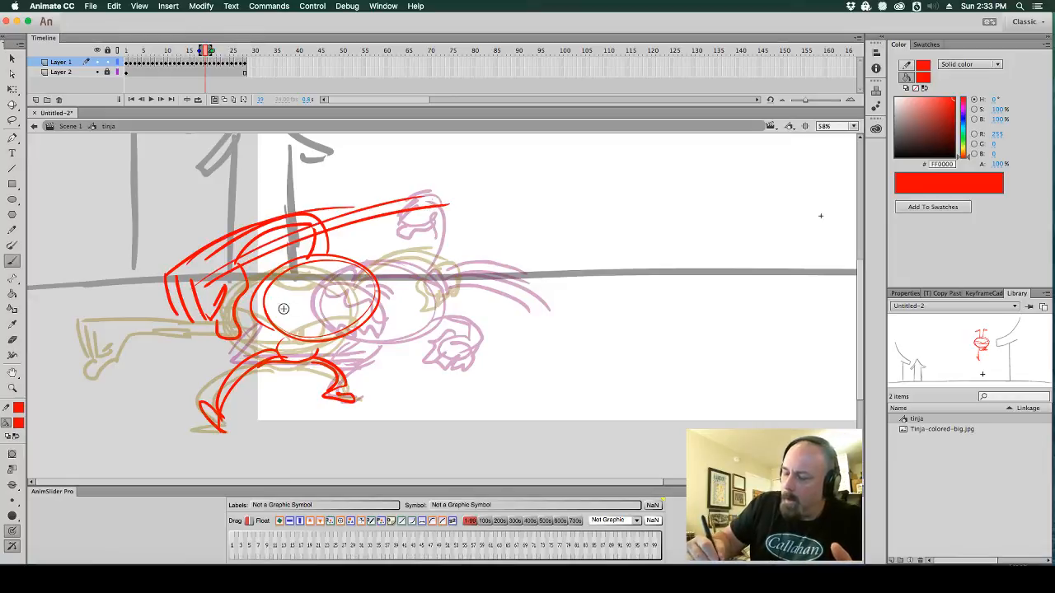
{"action": "mouse_move", "coordinate": [272, 285]}
{"action": "left_mouse_down"}
{"action": "mouse_move", "coordinate": [287, 327]}
{"action": "mouse_move", "coordinate": [340, 304]}
{"action": "left_mouse_up"}
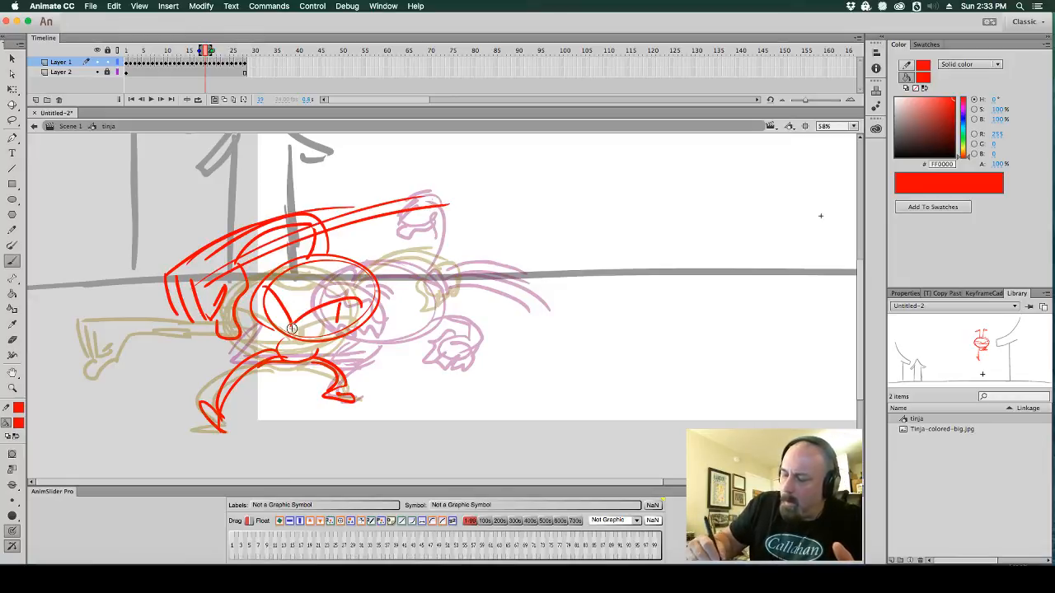
{"action": "mouse_move", "coordinate": [276, 305]}
{"action": "left_mouse_down"}
{"action": "mouse_move", "coordinate": [262, 324]}
{"action": "mouse_move", "coordinate": [329, 317]}
{"action": "mouse_move", "coordinate": [330, 335]}
{"action": "left_mouse_up"}
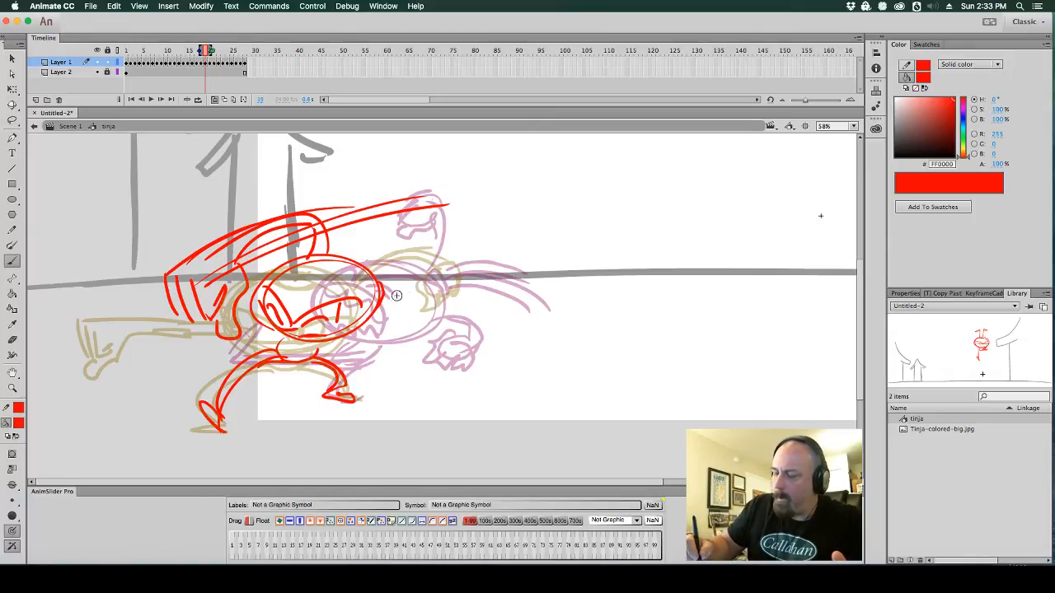
Draw the frame 19 ninja's other arm curving down to a round fist and add curved motion lines sweeping back above the head
{"action": "left_click_drag", "start_coordinate": [382, 295], "coordinate": [458, 313]}
{"action": "mouse_move", "coordinate": [419, 283]}
{"action": "left_mouse_down"}
{"action": "mouse_move", "coordinate": [387, 294]}
{"action": "mouse_move", "coordinate": [456, 318]}
{"action": "mouse_move", "coordinate": [436, 323]}
{"action": "mouse_move", "coordinate": [461, 351]}
{"action": "mouse_move", "coordinate": [448, 311]}
{"action": "mouse_move", "coordinate": [477, 351]}
{"action": "left_mouse_up"}
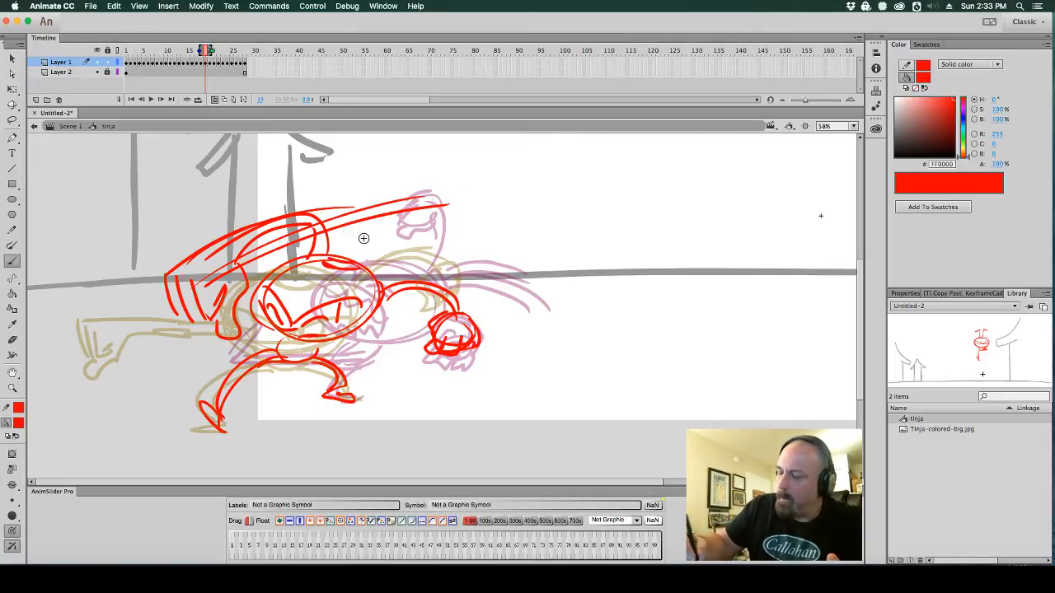
{"action": "mouse_move", "coordinate": [330, 262]}
{"action": "left_mouse_down"}
{"action": "mouse_move", "coordinate": [464, 219]}
{"action": "mouse_move", "coordinate": [521, 271]}
{"action": "left_mouse_up"}
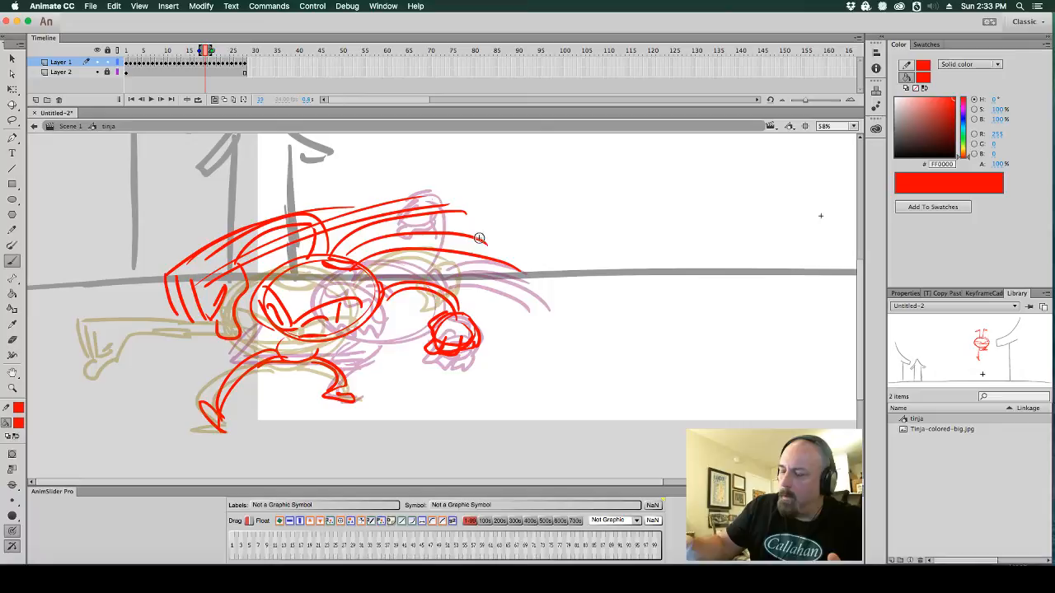
Turn off onion skinning and step back and forth through frames 18 to 21 to check how the new pose flows
{"action": "left_click", "coordinate": [224, 100]}
{"action": "key", "text": "comma"}
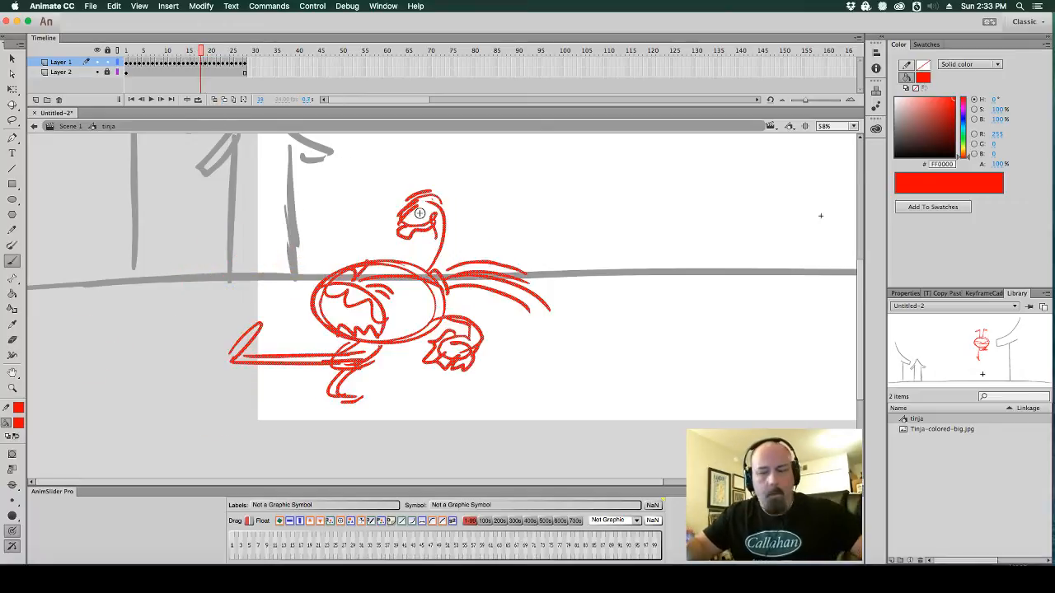
{"action": "key", "text": "period"}
{"action": "key", "text": "period"}
{"action": "key", "text": "period"}
{"action": "key", "text": "comma"}
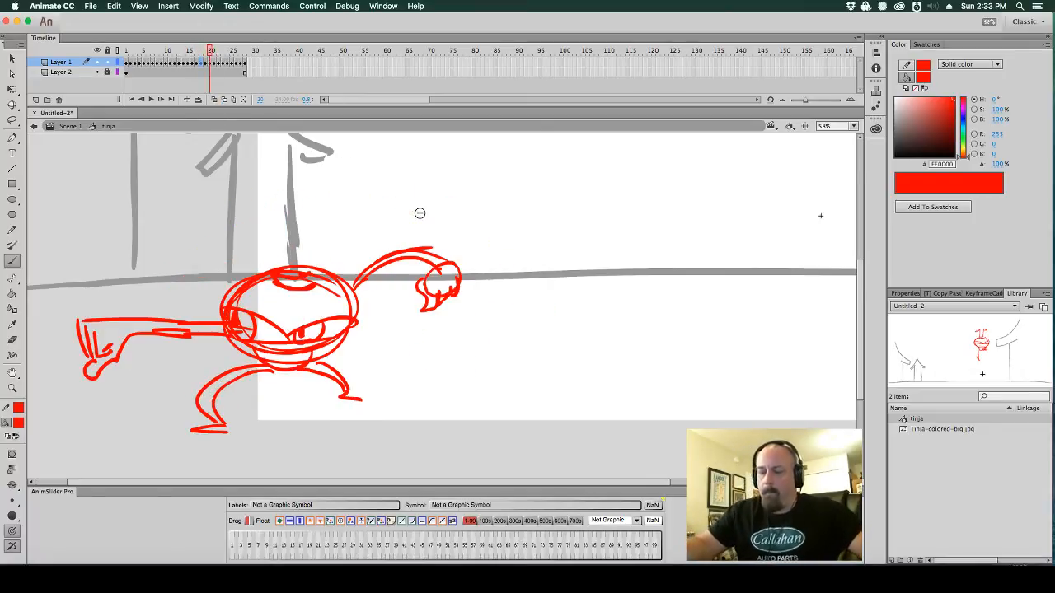
{"action": "key", "text": "comma"}
{"action": "key", "text": "comma"}
{"action": "key", "text": "period"}
{"action": "key", "text": "period"}
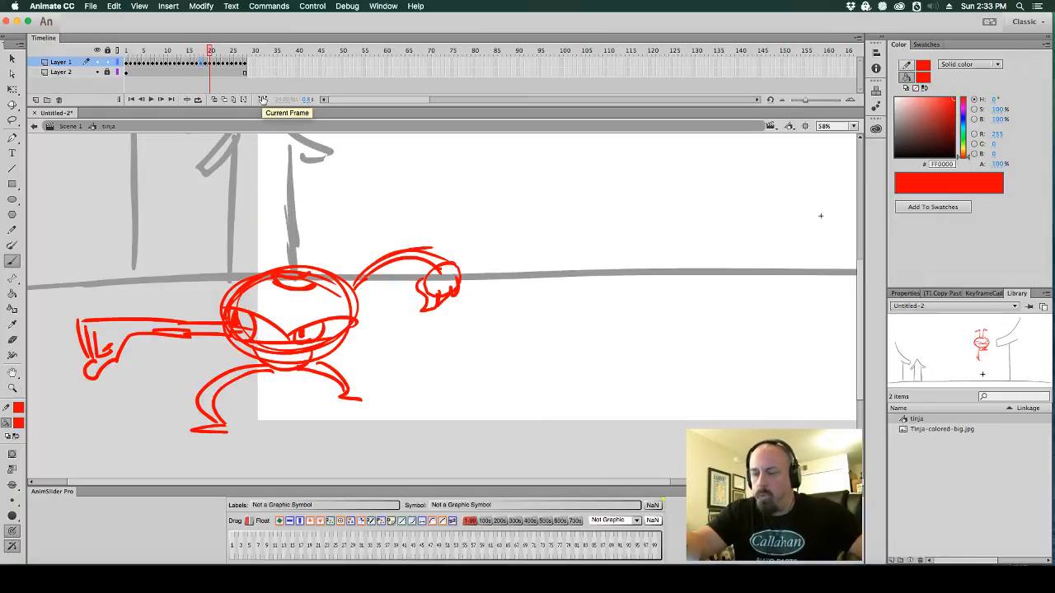
Insert another blank keyframe at frame 21 on Layer 1 and turn onion skinning back on
{"action": "left_click", "coordinate": [212, 65]}
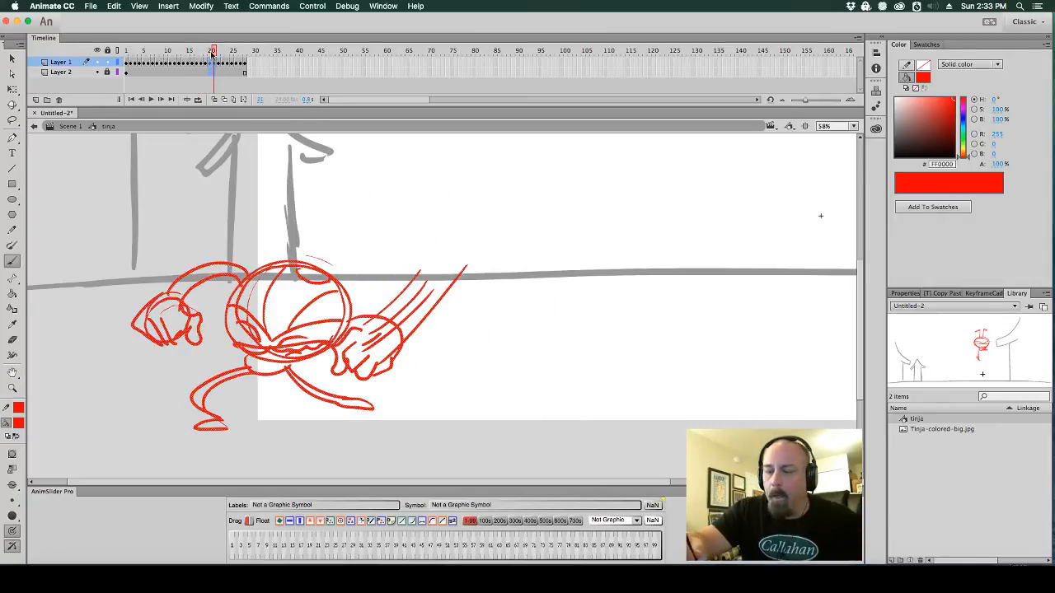
{"action": "left_click", "coordinate": [211, 53]}
{"action": "left_click", "coordinate": [212, 72]}
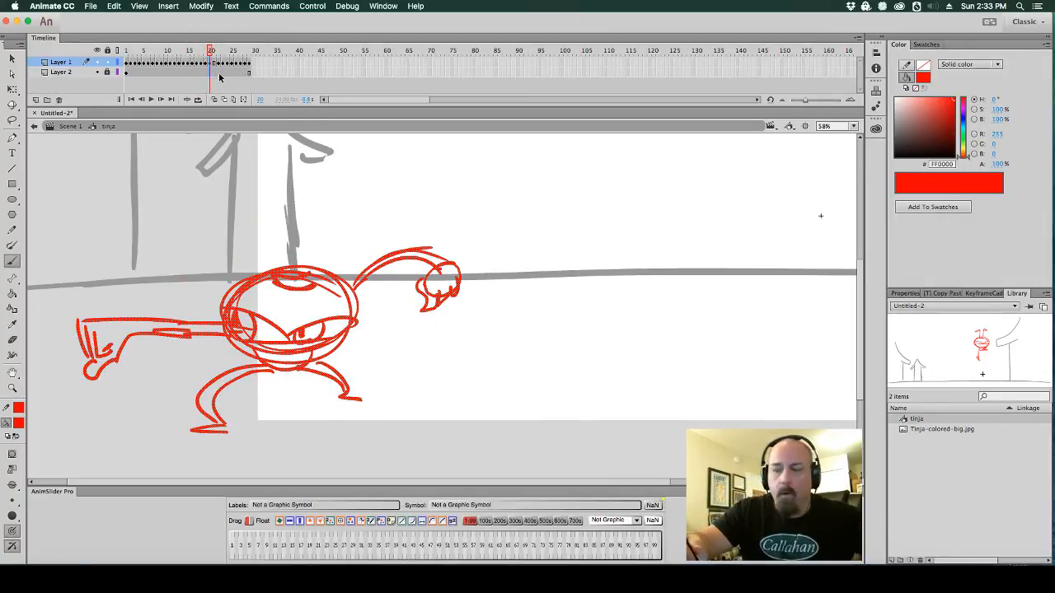
{"action": "left_click", "coordinate": [214, 66]}
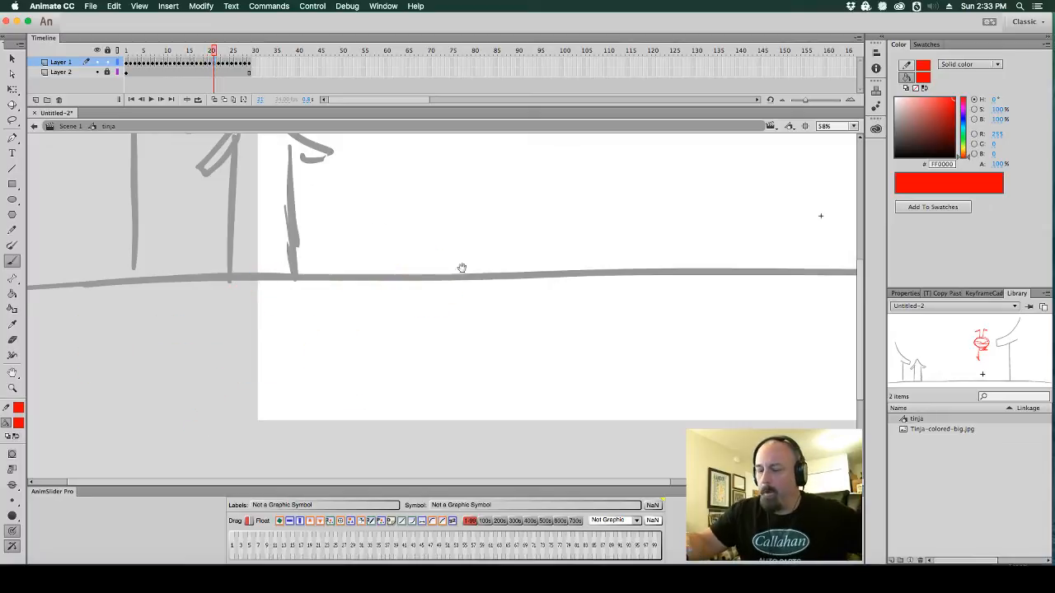
{"action": "left_click", "coordinate": [214, 99]}
On frame 21, draw a long arm stretched straight out past the neighbouring pose's hand, ending in a large hand
{"action": "scroll", "coordinate": [679, 255], "scroll_direction": "left", "scroll_amount": 2}
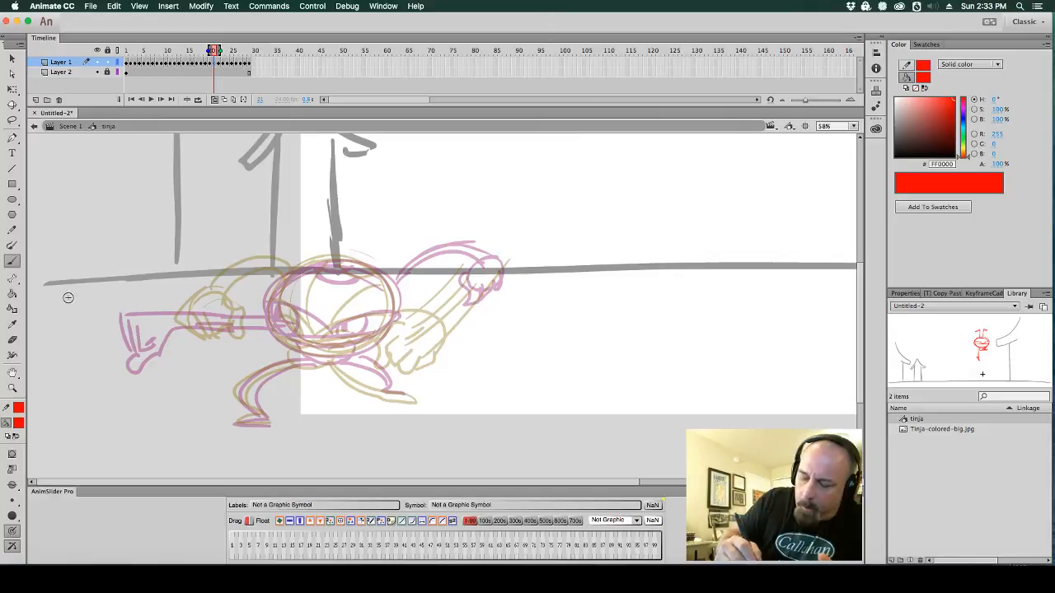
{"action": "mouse_move", "coordinate": [69, 302]}
{"action": "left_mouse_down"}
{"action": "mouse_move", "coordinate": [83, 316]}
{"action": "mouse_move", "coordinate": [39, 323]}
{"action": "mouse_move", "coordinate": [47, 361]}
{"action": "mouse_move", "coordinate": [87, 361]}
{"action": "mouse_move", "coordinate": [122, 314]}
{"action": "mouse_move", "coordinate": [270, 326]}
{"action": "left_mouse_up"}
{"action": "left_click_drag", "start_coordinate": [103, 318], "coordinate": [277, 322]}
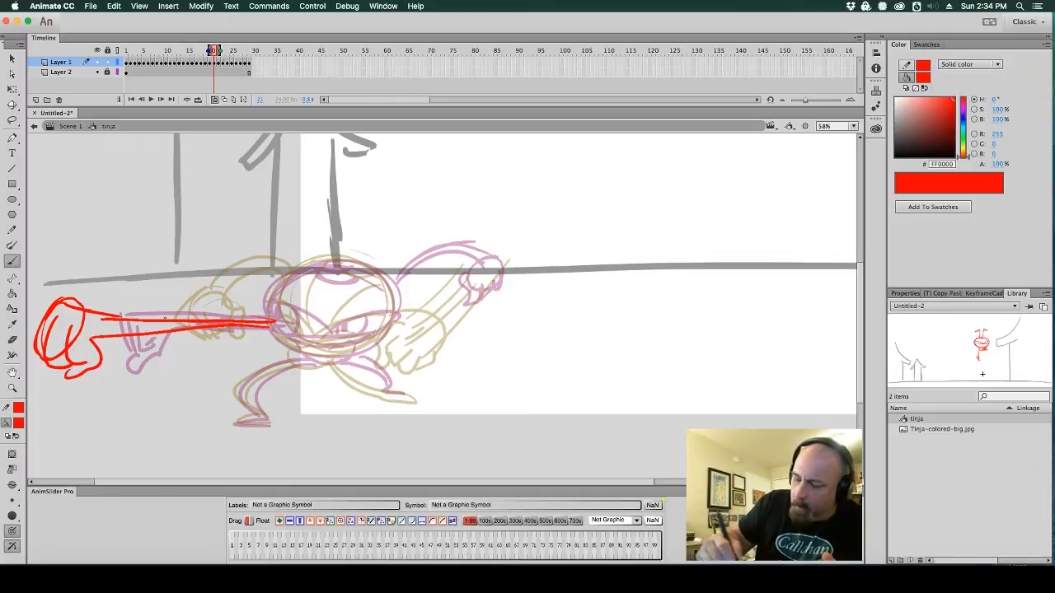
{"action": "left_click_drag", "start_coordinate": [140, 318], "coordinate": [245, 321]}
Sketch the frame 21 ninja's oval head leaning toward the outstretched arm, with hips and two bent legs below it
{"action": "mouse_move", "coordinate": [335, 285]}
{"action": "left_mouse_down"}
{"action": "mouse_move", "coordinate": [297, 326]}
{"action": "mouse_move", "coordinate": [276, 279]}
{"action": "mouse_move", "coordinate": [370, 309]}
{"action": "mouse_move", "coordinate": [293, 348]}
{"action": "mouse_move", "coordinate": [262, 338]}
{"action": "mouse_move", "coordinate": [273, 362]}
{"action": "mouse_move", "coordinate": [320, 336]}
{"action": "mouse_move", "coordinate": [263, 383]}
{"action": "mouse_move", "coordinate": [272, 366]}
{"action": "mouse_move", "coordinate": [266, 418]}
{"action": "left_mouse_up"}
{"action": "left_click_drag", "start_coordinate": [279, 372], "coordinate": [269, 422]}
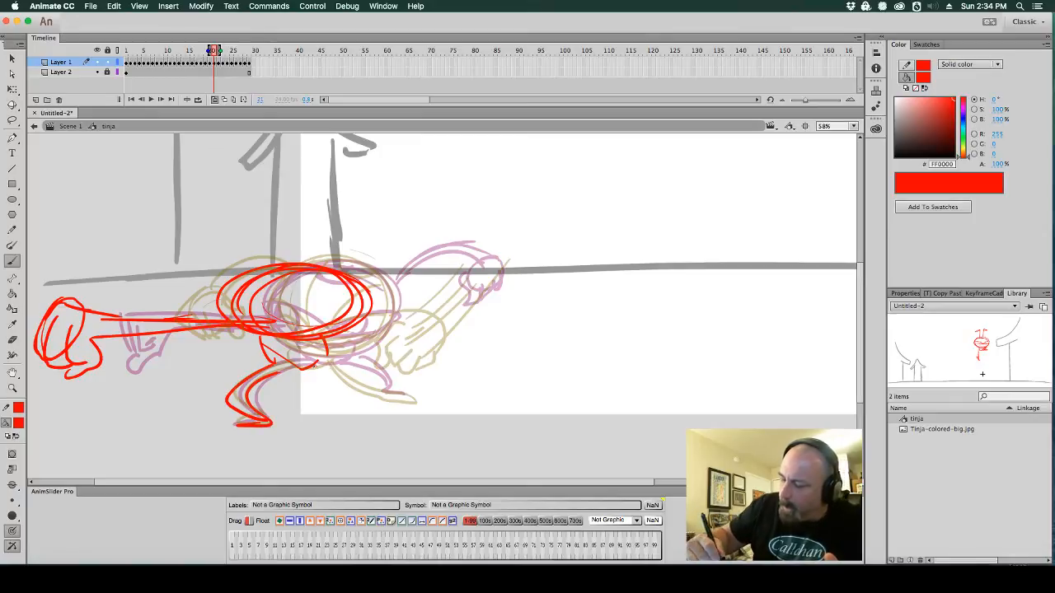
{"action": "left_click_drag", "start_coordinate": [313, 363], "coordinate": [412, 397]}
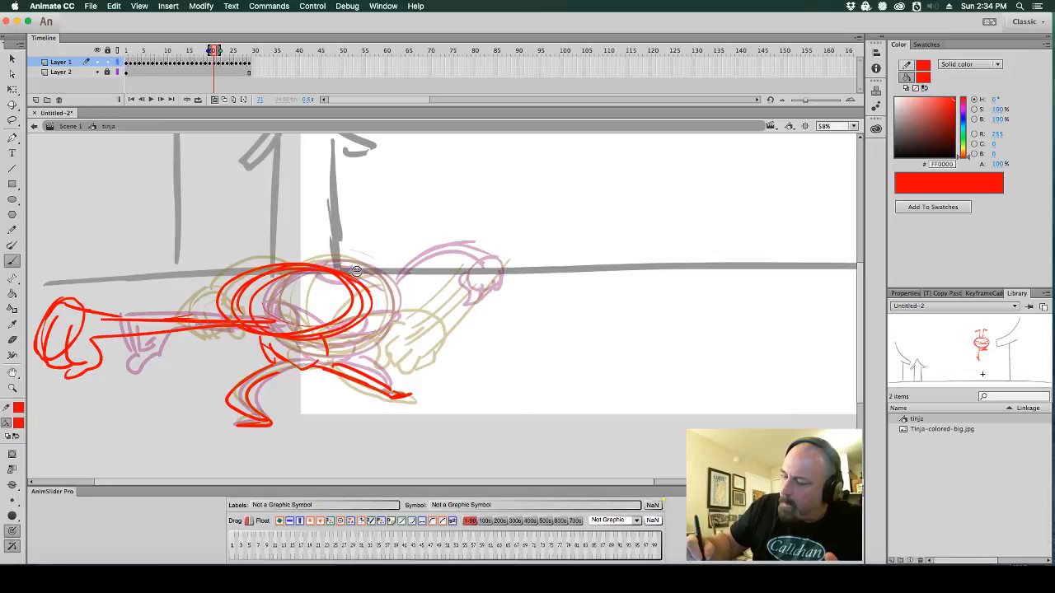
On frame 21, draw the ninja's other arm arching up and away behind the head, ending in a curled hand
{"action": "mouse_move", "coordinate": [353, 274]}
{"action": "left_mouse_down"}
{"action": "mouse_move", "coordinate": [387, 234]}
{"action": "mouse_move", "coordinate": [445, 224]}
{"action": "mouse_move", "coordinate": [441, 268]}
{"action": "left_mouse_up"}
{"action": "mouse_move", "coordinate": [416, 235]}
{"action": "left_mouse_down"}
{"action": "mouse_move", "coordinate": [359, 287]}
{"action": "mouse_move", "coordinate": [427, 266]}
{"action": "mouse_move", "coordinate": [421, 244]}
{"action": "mouse_move", "coordinate": [460, 270]}
{"action": "left_mouse_up"}
{"action": "left_click_drag", "start_coordinate": [461, 228], "coordinate": [458, 267]}
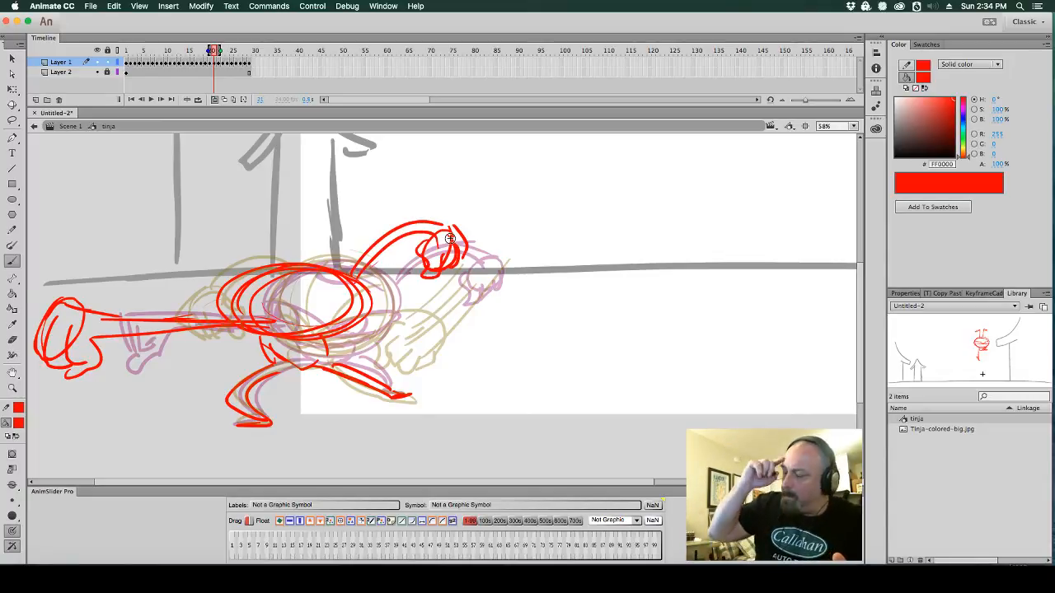
Sketch a simple side-view car beside the ninja on frame 21 and an onion-skinned, slightly stretched version of it on frame 22
{"action": "left_click_drag", "start_coordinate": [698, 310], "coordinate": [734, 331]}
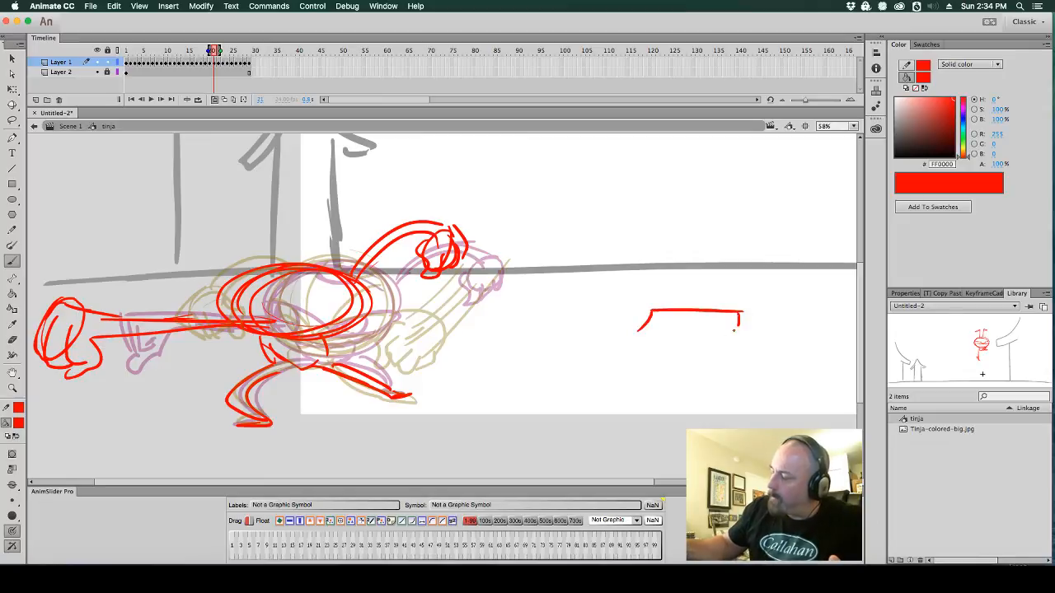
{"action": "mouse_move", "coordinate": [611, 331]}
{"action": "left_mouse_down"}
{"action": "mouse_move", "coordinate": [582, 362]}
{"action": "mouse_move", "coordinate": [629, 355]}
{"action": "mouse_move", "coordinate": [639, 371]}
{"action": "mouse_move", "coordinate": [734, 356]}
{"action": "mouse_move", "coordinate": [725, 361]}
{"action": "mouse_move", "coordinate": [777, 336]}
{"action": "mouse_move", "coordinate": [765, 358]}
{"action": "mouse_move", "coordinate": [738, 343]}
{"action": "left_mouse_up"}
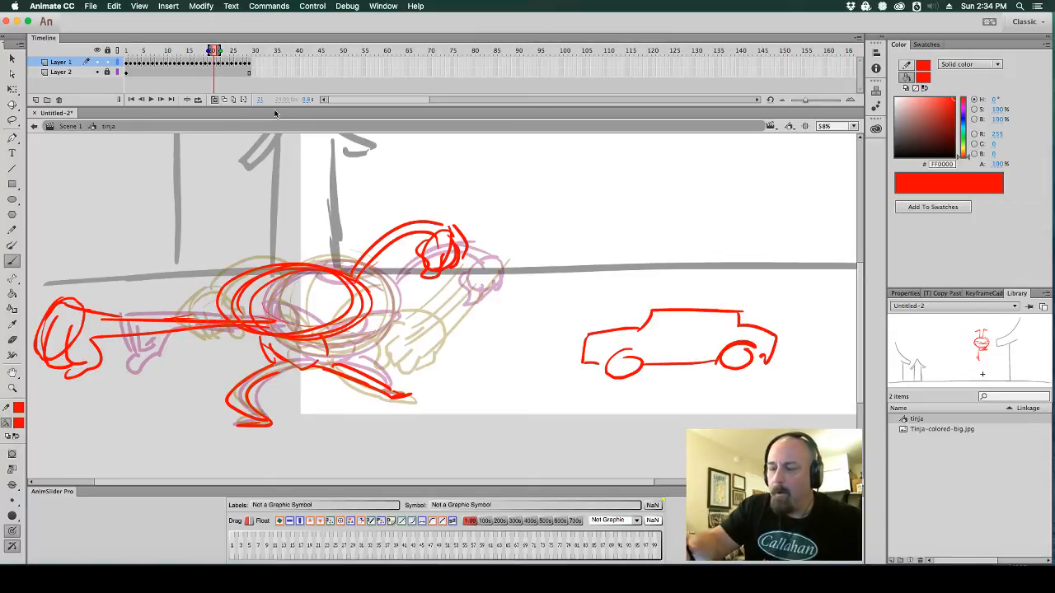
{"action": "left_click", "coordinate": [215, 100]}
{"action": "key", "text": "period"}
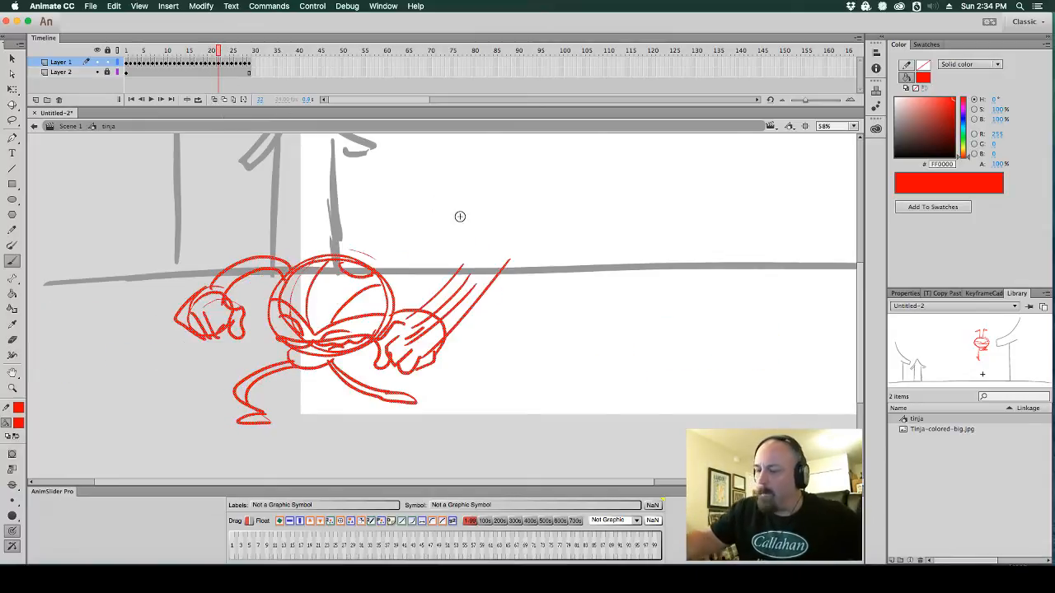
{"action": "left_click", "coordinate": [215, 100]}
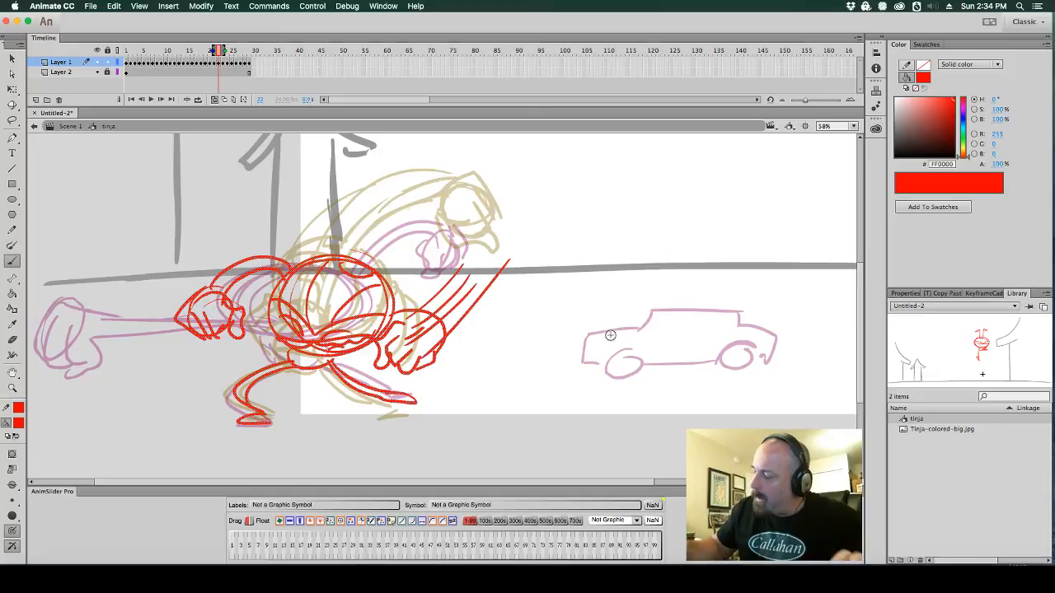
{"action": "mouse_move", "coordinate": [608, 334]}
{"action": "left_mouse_down"}
{"action": "mouse_move", "coordinate": [648, 309]}
{"action": "mouse_move", "coordinate": [738, 311]}
{"action": "mouse_move", "coordinate": [738, 331]}
{"action": "mouse_move", "coordinate": [560, 363]}
{"action": "mouse_move", "coordinate": [606, 363]}
{"action": "mouse_move", "coordinate": [612, 352]}
{"action": "mouse_move", "coordinate": [720, 360]}
{"action": "mouse_move", "coordinate": [740, 347]}
{"action": "mouse_move", "coordinate": [753, 355]}
{"action": "left_mouse_up"}
{"action": "key", "text": "."}
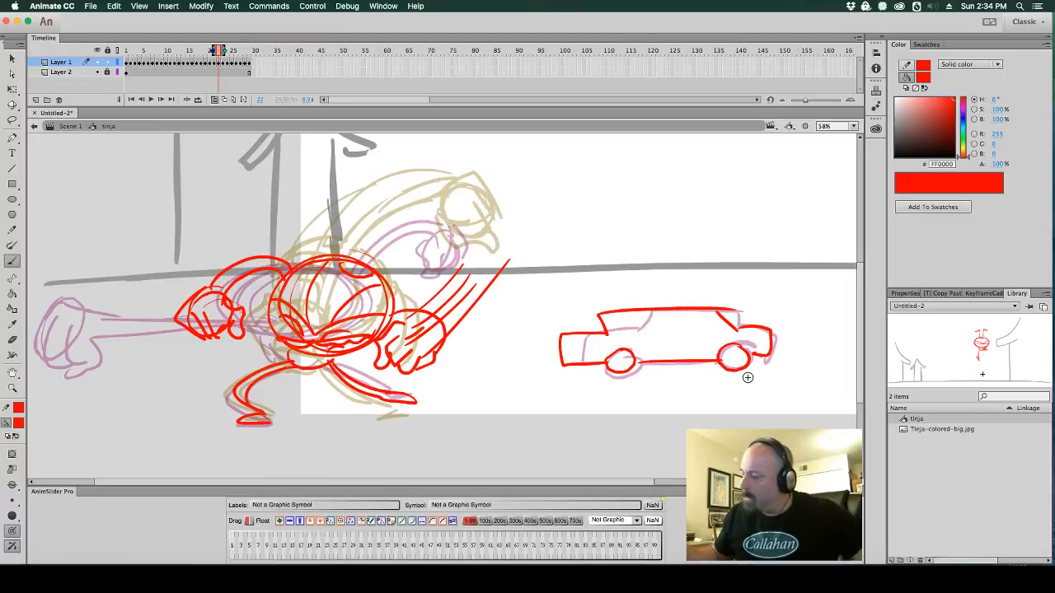
{"action": "key", "text": "Return"}
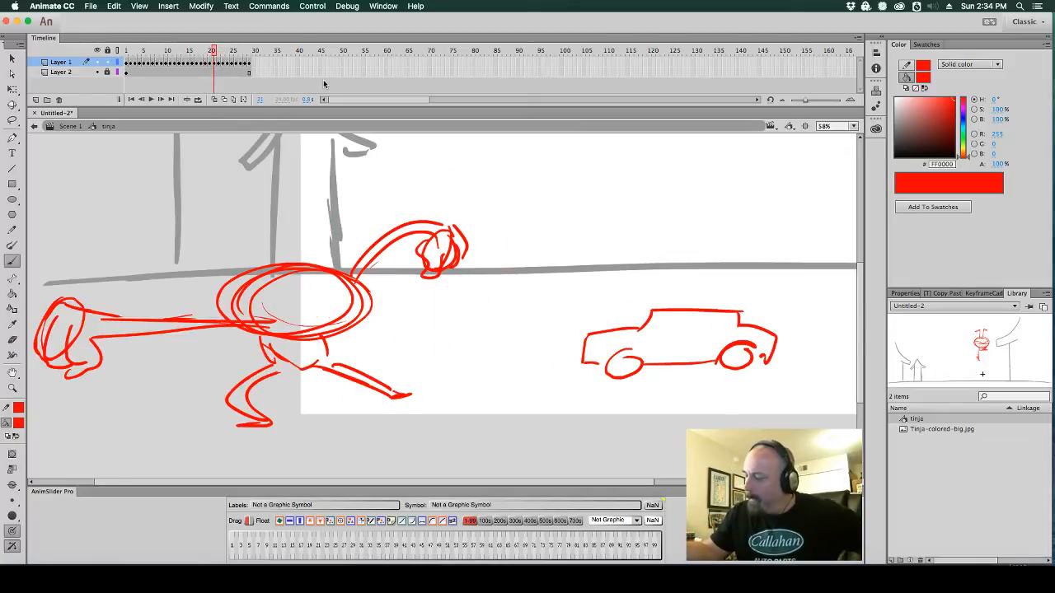
Undo the example car sketches on frames 22 and 21, keeping the ninja drawings
{"action": "key", "text": "super+z"}
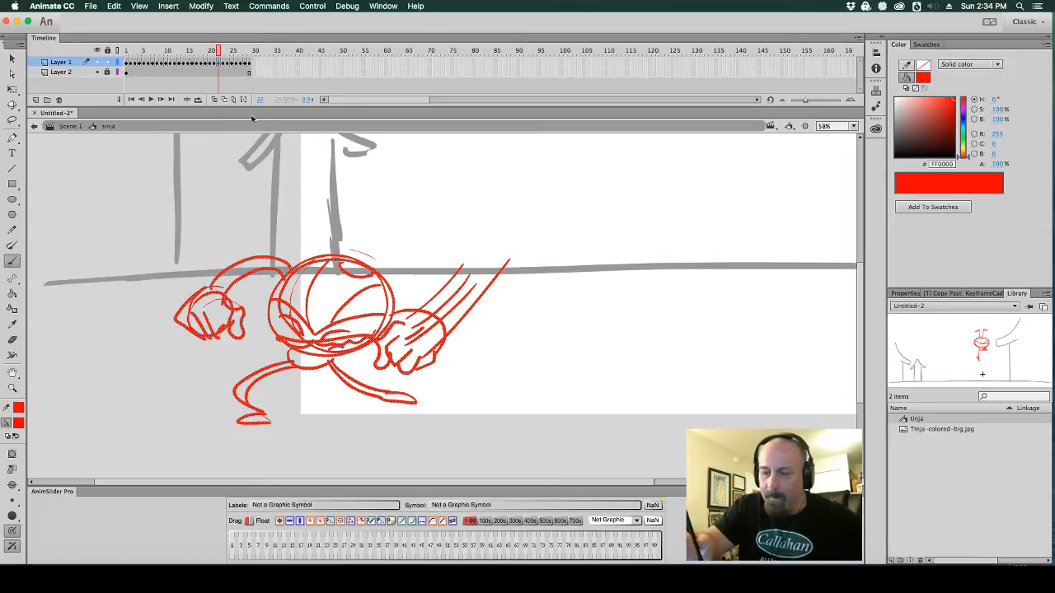
{"action": "key", "text": "comma"}
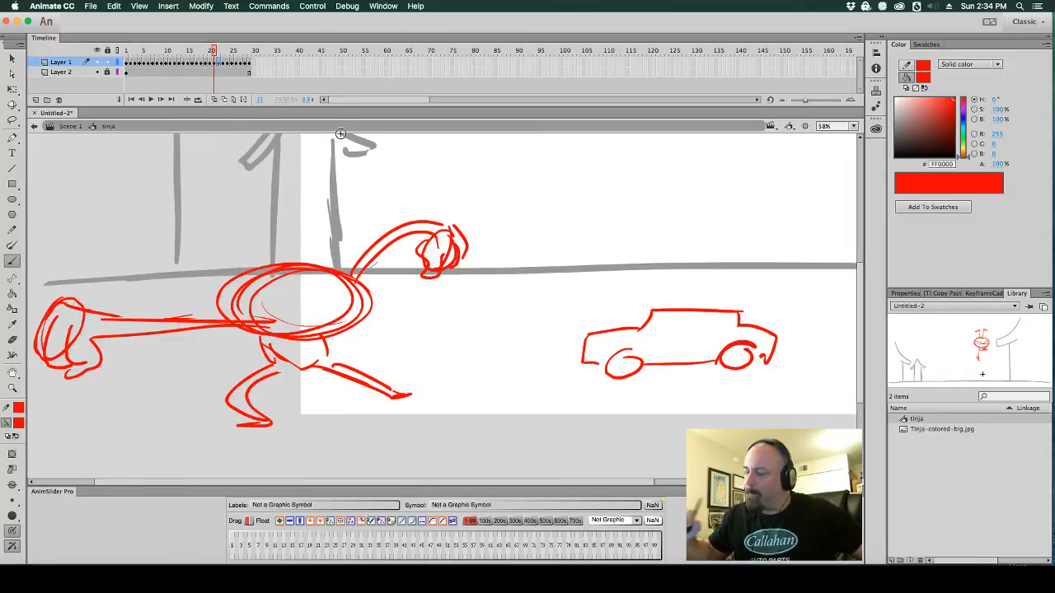
{"action": "key", "text": "super+z"}
{"action": "key", "text": "super+z"}
{"action": "key", "text": "super+z"}
{"action": "key", "text": "super+z"}
{"action": "key", "text": "super+z"}
{"action": "key", "text": "super+z"}
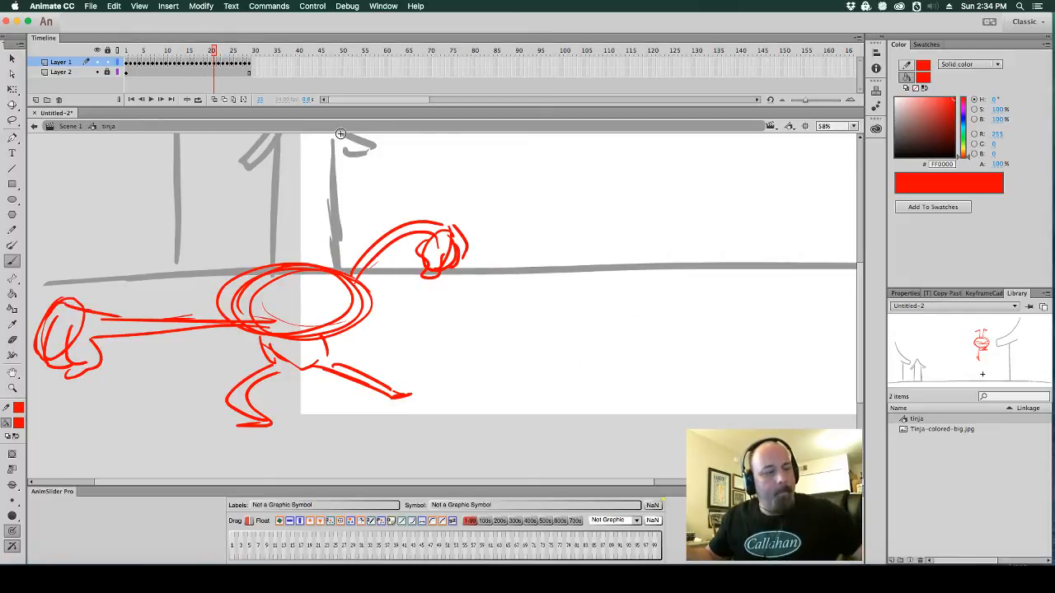
Step back and forth through frames 19 to 22 to check how the stretched-arm pose flows
{"action": "key", "text": "comma"}
{"action": "key", "text": "period"}
{"action": "key", "text": "comma"}
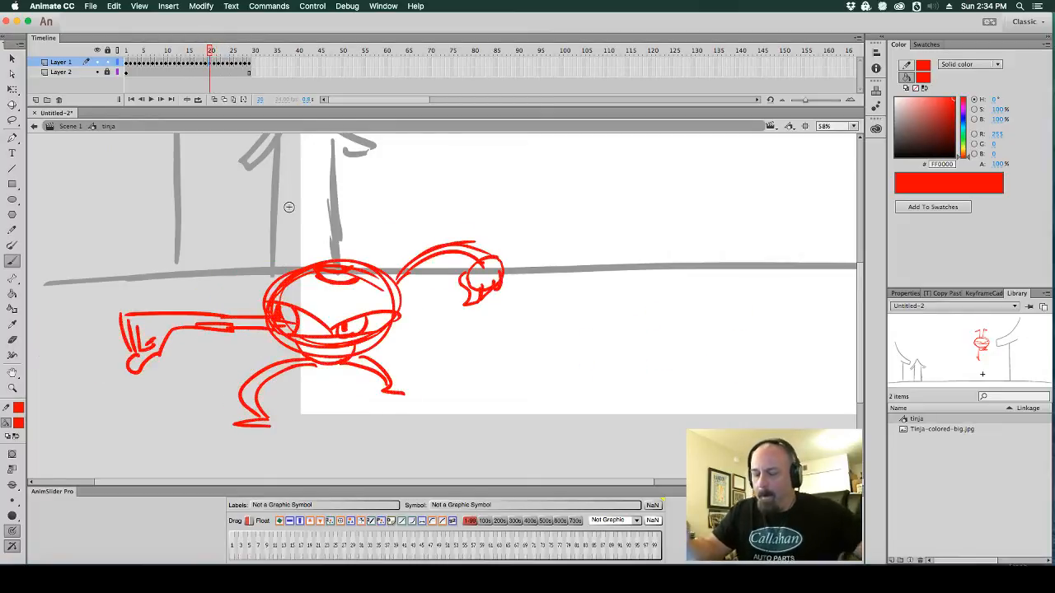
{"action": "key", "text": "comma"}
{"action": "key", "text": "period"}
{"action": "key", "text": "period"}
{"action": "key", "text": "period"}
{"action": "key", "text": "comma"}
{"action": "key", "text": "comma"}
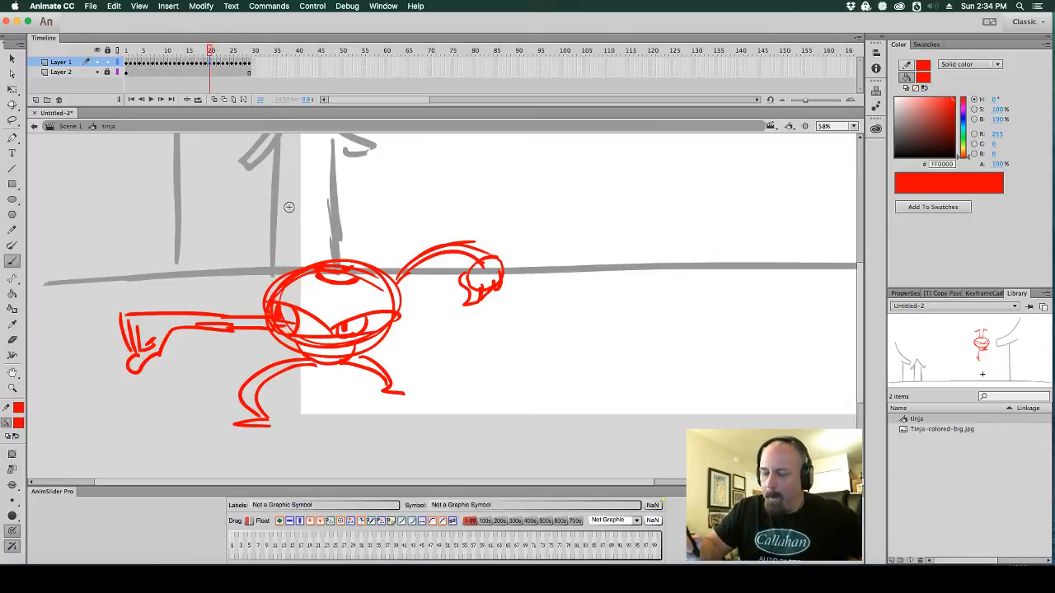
On frame 21, redraw the head as a firmer oval and, with onion skinning on, start sketching the eye lines inside it
{"action": "key", "text": "period"}
{"action": "mouse_move", "coordinate": [259, 270]}
{"action": "left_mouse_down"}
{"action": "mouse_move", "coordinate": [305, 271]}
{"action": "mouse_move", "coordinate": [233, 294]}
{"action": "left_mouse_up"}
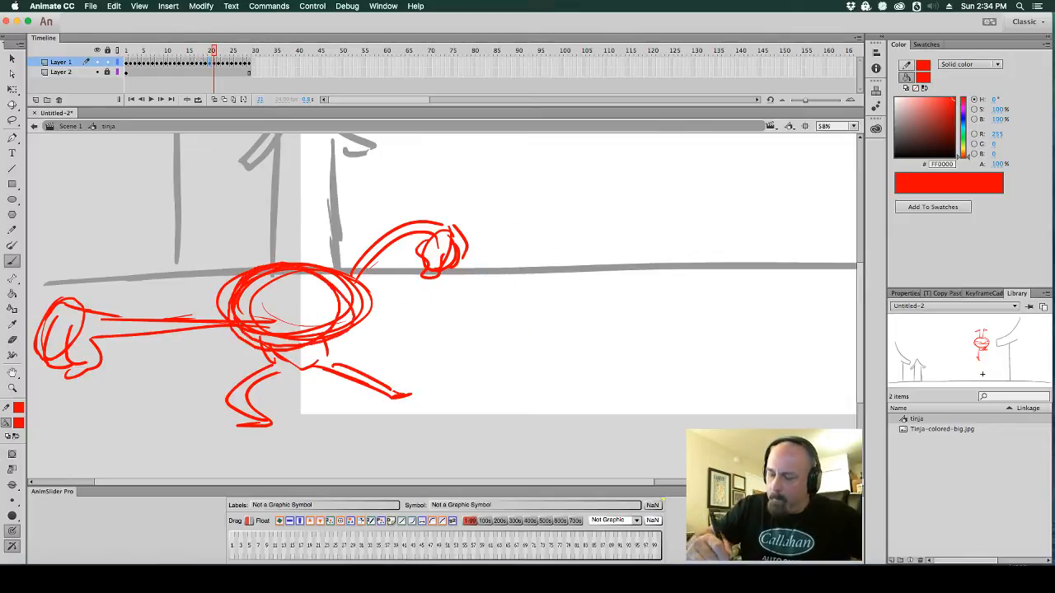
{"action": "left_click", "coordinate": [214, 100]}
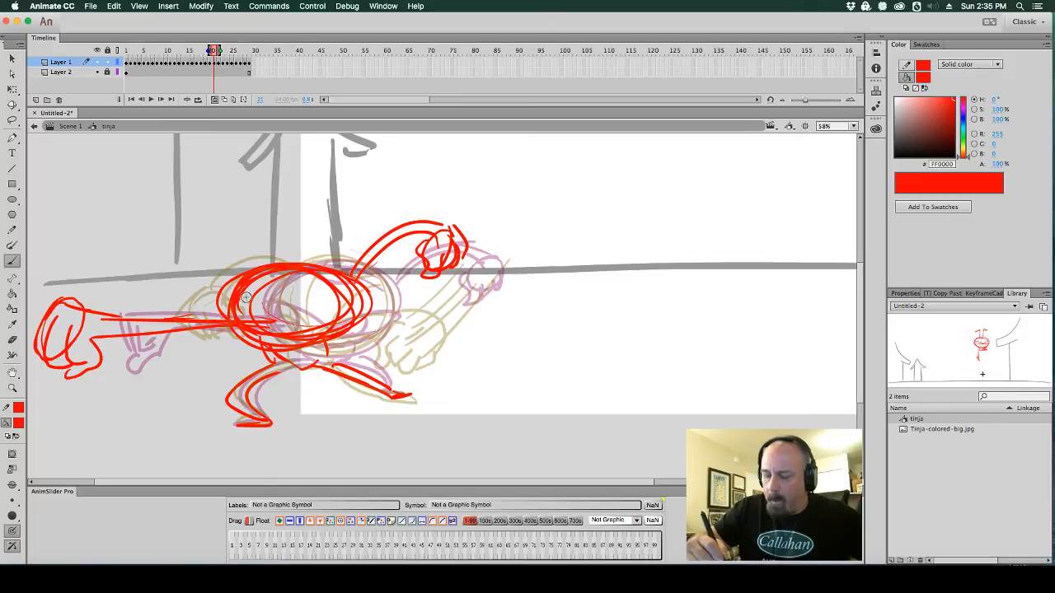
{"action": "mouse_move", "coordinate": [279, 336]}
{"action": "left_mouse_down"}
{"action": "mouse_move", "coordinate": [275, 315]}
{"action": "mouse_move", "coordinate": [262, 313]}
{"action": "mouse_move", "coordinate": [307, 320]}
{"action": "left_mouse_up"}
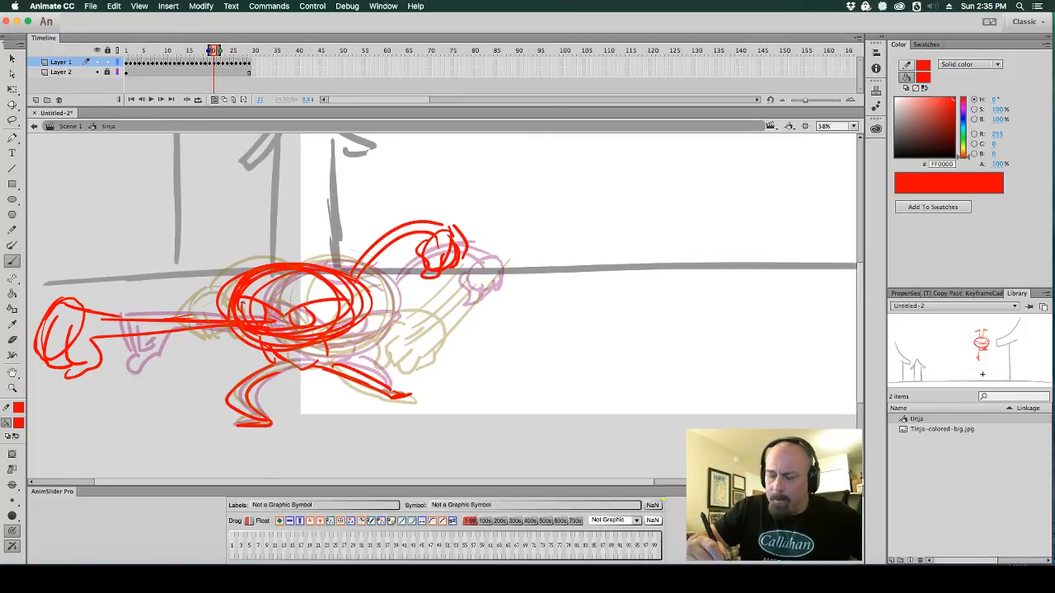
Add the pupils to the character's face in frame 21 and sketch the curled topknot on the head in frame 20
{"action": "left_click_drag", "start_coordinate": [284, 338], "coordinate": [333, 325]}
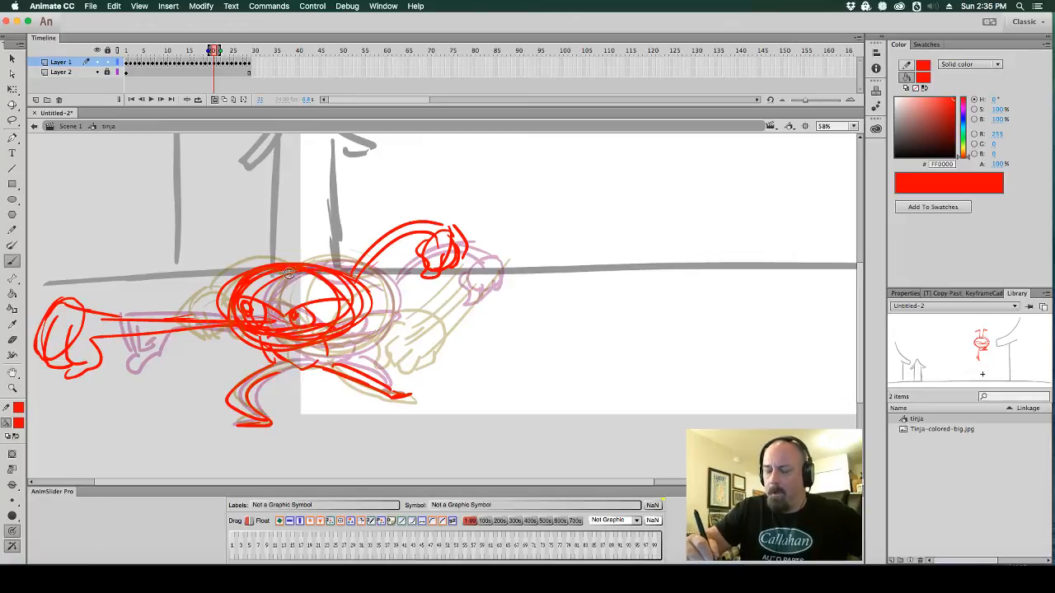
{"action": "key", "text": "comma"}
{"action": "key", "text": "comma"}
{"action": "key", "text": "period"}
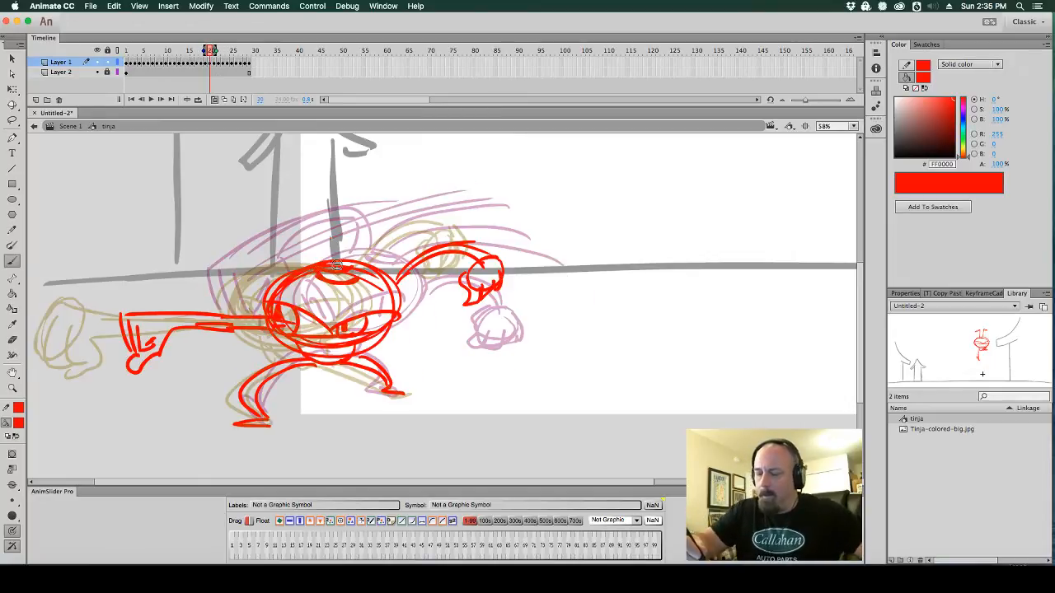
{"action": "mouse_move", "coordinate": [267, 272]}
{"action": "left_mouse_down"}
{"action": "mouse_move", "coordinate": [287, 229]}
{"action": "mouse_move", "coordinate": [301, 222]}
{"action": "left_mouse_up"}
{"action": "mouse_move", "coordinate": [303, 262]}
{"action": "left_mouse_down"}
{"action": "mouse_move", "coordinate": [317, 211]}
{"action": "mouse_move", "coordinate": [313, 233]}
{"action": "mouse_move", "coordinate": [328, 259]}
{"action": "left_mouse_up"}
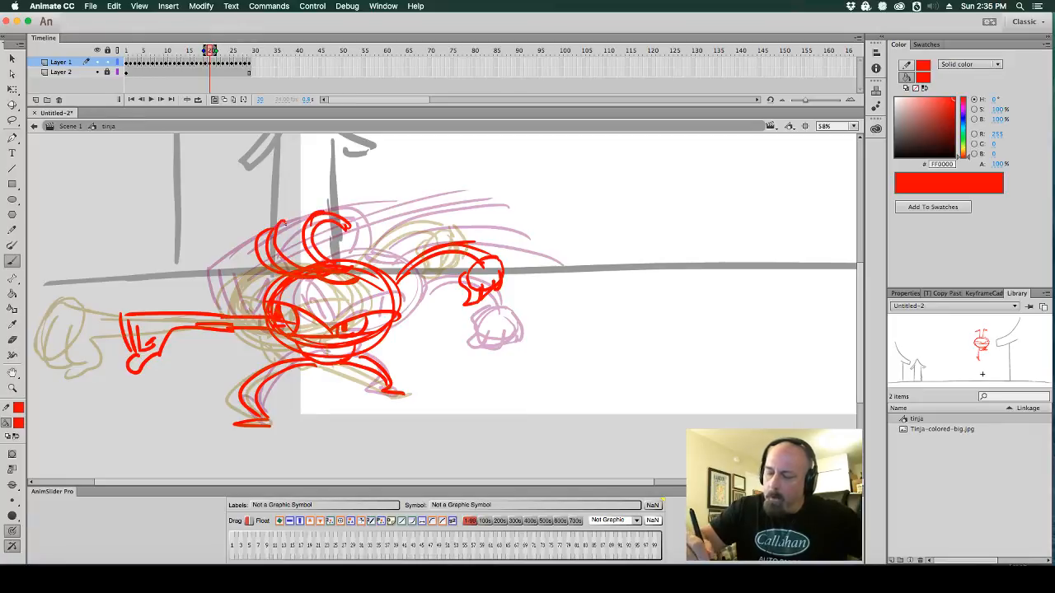
Sketch the flattened topknot strands on the character's head in frame 21
{"action": "key", "text": "comma"}
{"action": "mouse_move", "coordinate": [280, 225]}
{"action": "left_mouse_down"}
{"action": "mouse_move", "coordinate": [300, 253]}
{"action": "mouse_move", "coordinate": [203, 297]}
{"action": "mouse_move", "coordinate": [285, 305]}
{"action": "left_mouse_up"}
{"action": "key", "text": "period"}
{"action": "key", "text": "period"}
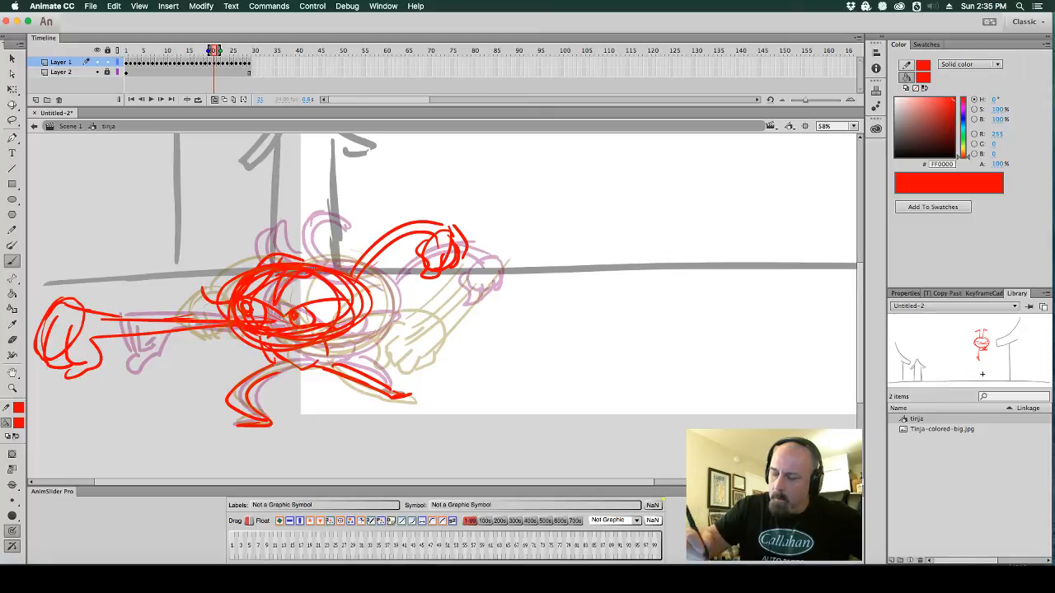
Sketch the topknot as several overlapping arcs above the character's head in frame 22
{"action": "key", "text": "comma"}
{"action": "key", "text": "period"}
{"action": "key", "text": "period"}
{"action": "mouse_move", "coordinate": [361, 274]}
{"action": "left_mouse_down"}
{"action": "mouse_move", "coordinate": [317, 197]}
{"action": "mouse_move", "coordinate": [328, 237]}
{"action": "mouse_move", "coordinate": [361, 258]}
{"action": "mouse_move", "coordinate": [343, 216]}
{"action": "left_mouse_up"}
{"action": "mouse_move", "coordinate": [362, 263]}
{"action": "left_mouse_down"}
{"action": "mouse_move", "coordinate": [343, 194]}
{"action": "mouse_move", "coordinate": [369, 275]}
{"action": "left_mouse_up"}
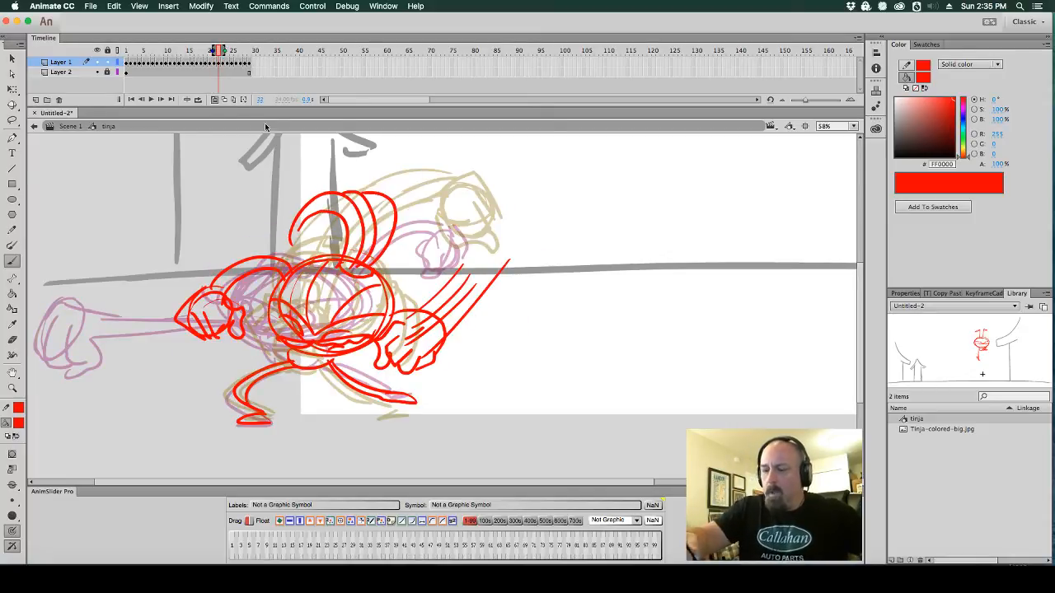
Turn off onion skinning and flip back and forth through the frames around frame 21 to check the punch motion
{"action": "left_click", "coordinate": [215, 101]}
{"action": "key", "text": "comma"}
{"action": "key", "text": "comma"}
{"action": "key", "text": "comma"}
{"action": "key", "text": "comma"}
{"action": "key", "text": "comma"}
{"action": "key", "text": "period"}
{"action": "key", "text": "period"}
{"action": "key", "text": "period"}
{"action": "key", "text": "period"}
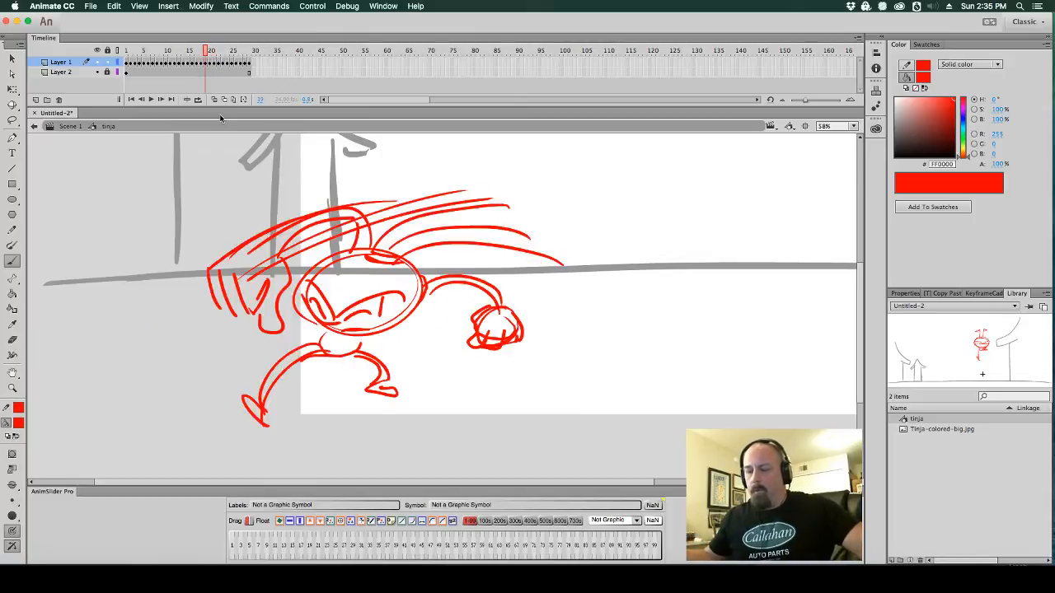
{"action": "key", "text": "period"}
{"action": "key", "text": "comma"}
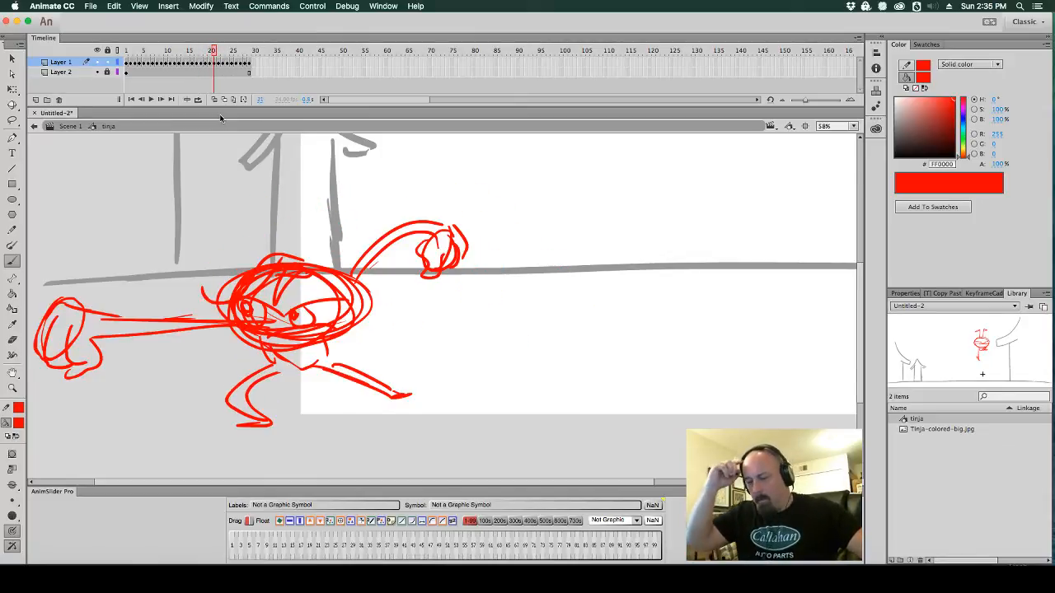
{"action": "key", "text": "period"}
{"action": "key", "text": "comma"}
{"action": "key", "text": "comma"}
{"action": "key", "text": "period"}
{"action": "key", "text": "period"}
{"action": "key", "text": "comma"}
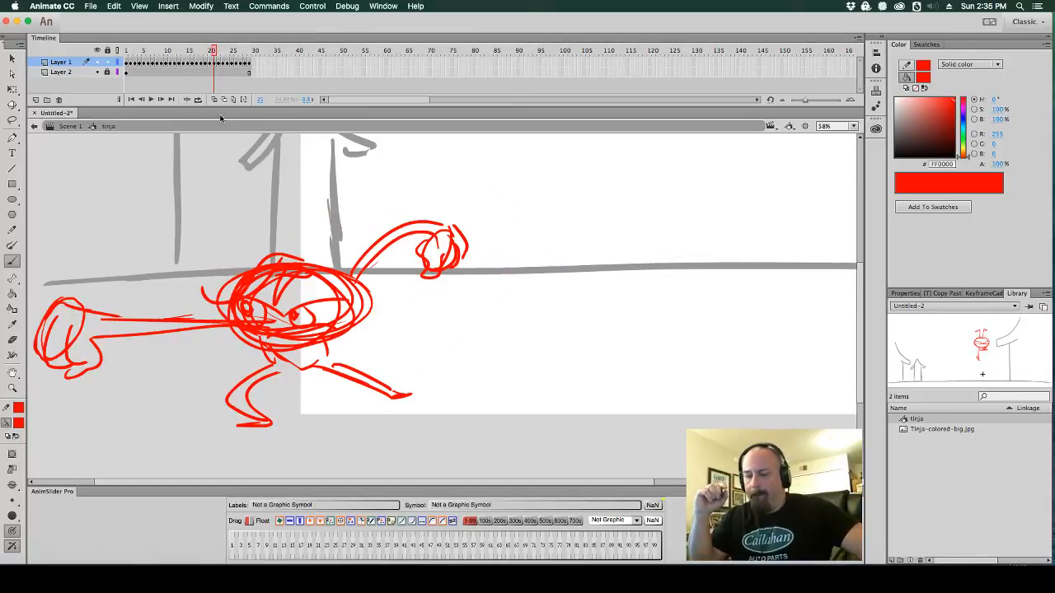
Turn onion skinning back on and delete the Layer 1 drawing in frame 21
{"action": "left_click", "coordinate": [215, 101]}
{"action": "left_click", "coordinate": [214, 64]}
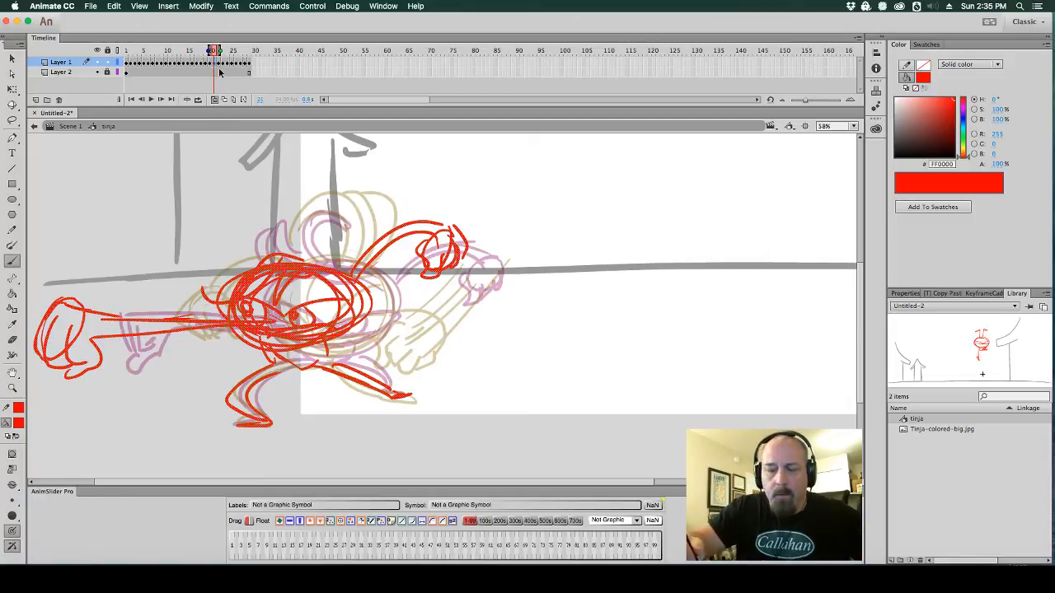
{"action": "key", "text": "Delete"}
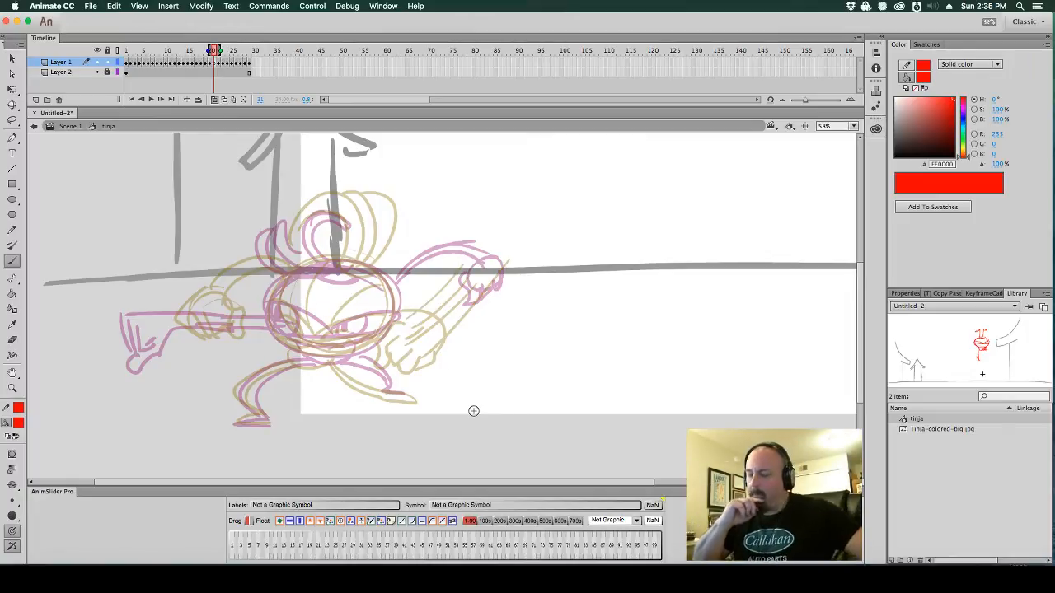
Redraw the character's head in frame 21 as a rough ellipse with a straight punching arm and fist extending left
{"action": "key", "text": "period"}
{"action": "key", "text": "comma"}
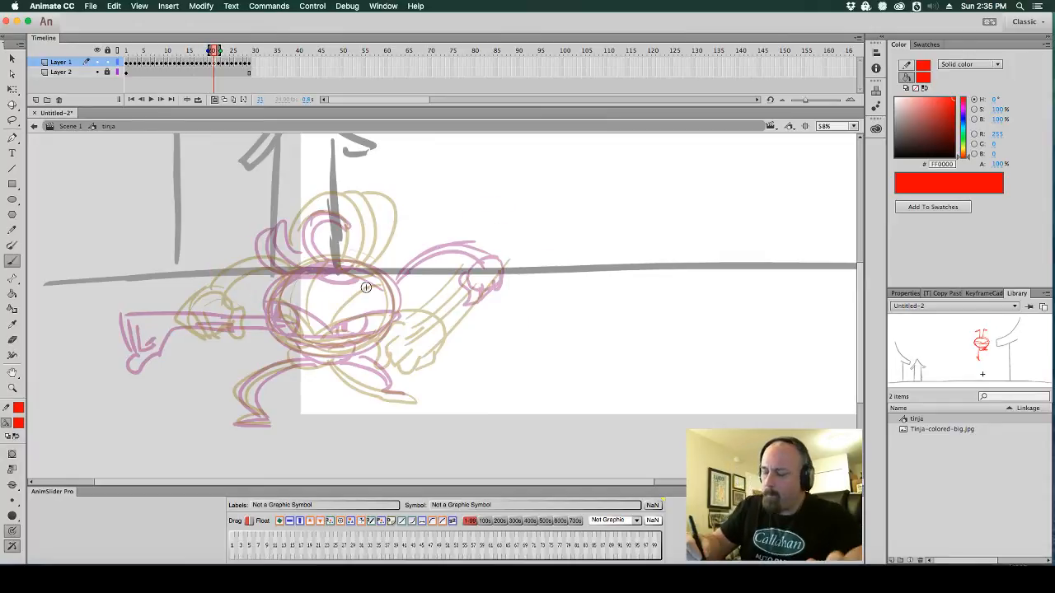
{"action": "mouse_move", "coordinate": [347, 264]}
{"action": "left_mouse_down"}
{"action": "mouse_move", "coordinate": [272, 313]}
{"action": "mouse_move", "coordinate": [363, 346]}
{"action": "left_mouse_up"}
{"action": "left_click_drag", "start_coordinate": [272, 323], "coordinate": [89, 310]}
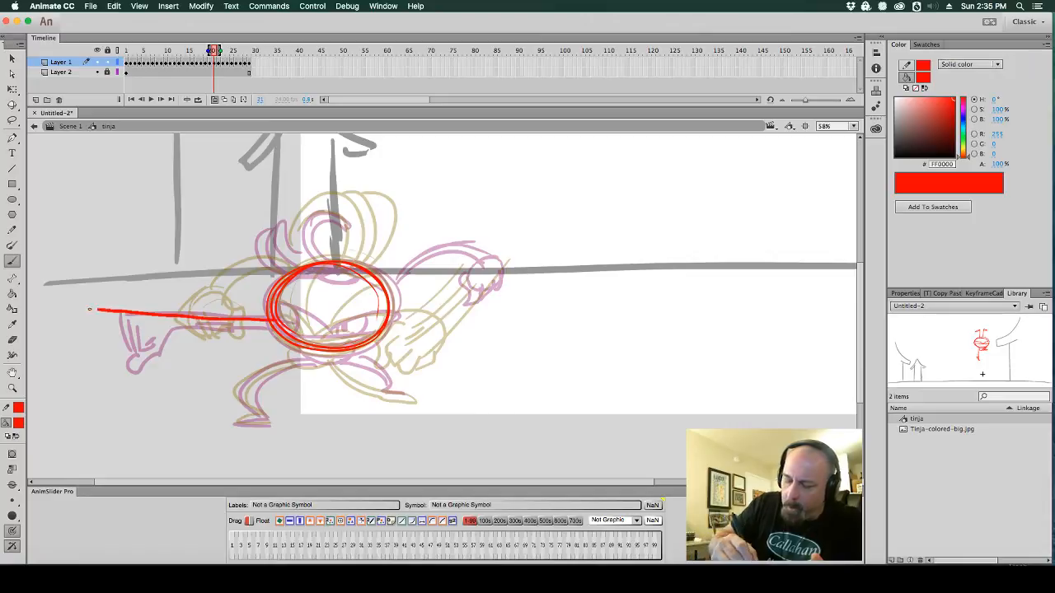
{"action": "mouse_move", "coordinate": [263, 326]}
{"action": "left_mouse_down"}
{"action": "mouse_move", "coordinate": [83, 321]}
{"action": "mouse_move", "coordinate": [100, 361]}
{"action": "mouse_move", "coordinate": [134, 331]}
{"action": "mouse_move", "coordinate": [115, 358]}
{"action": "mouse_move", "coordinate": [139, 350]}
{"action": "left_mouse_up"}
{"action": "key", "text": "super+z"}
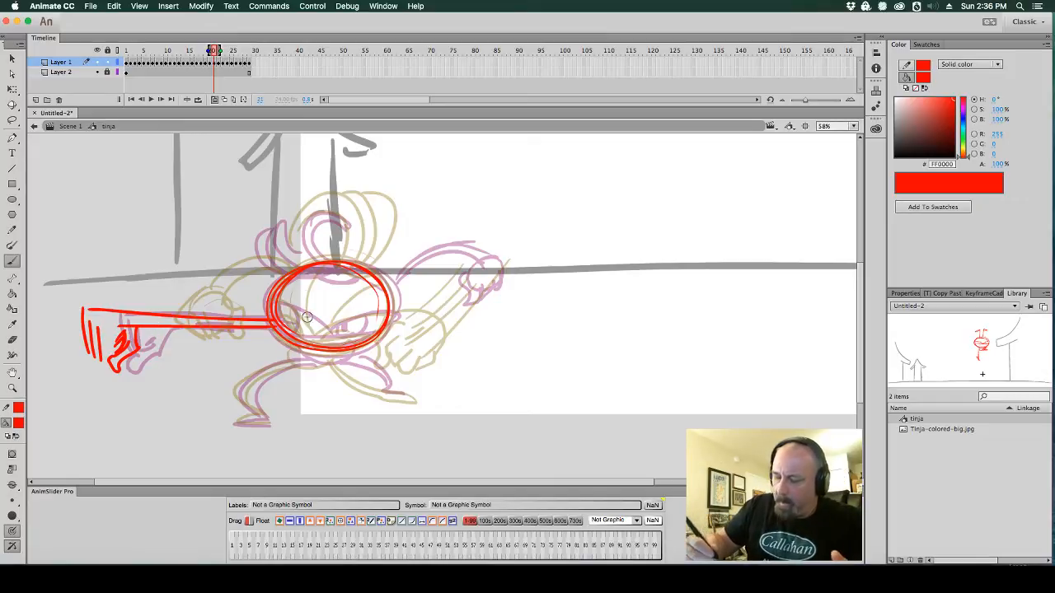
Move the new head and punching arm left and rotate them so the fist drops slightly
{"action": "key", "text": "q"}
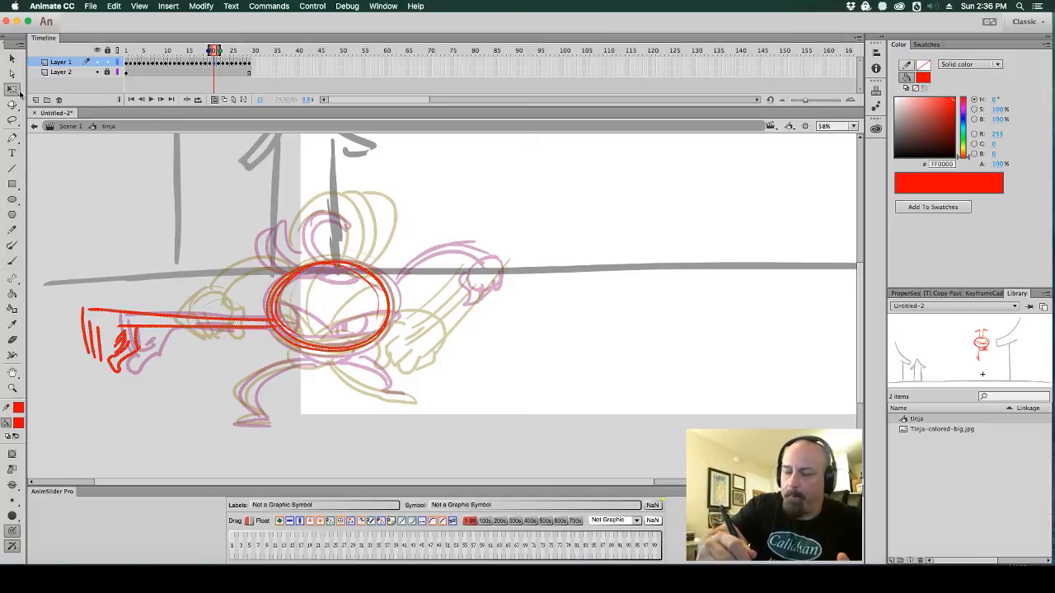
{"action": "left_click", "coordinate": [385, 290]}
{"action": "mouse_move", "coordinate": [384, 289]}
{"action": "left_mouse_down"}
{"action": "mouse_move", "coordinate": [354, 278]}
{"action": "mouse_move", "coordinate": [346, 253]}
{"action": "left_mouse_up"}
{"action": "left_click", "coordinate": [304, 272]}
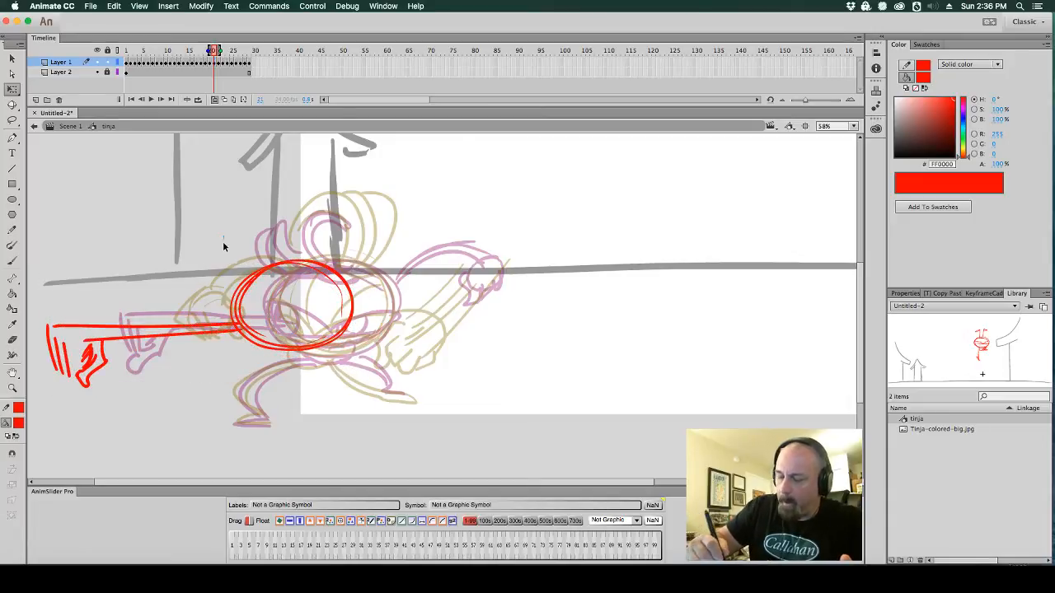
Enlarge the head ellipse and shift the head and punching arm together farther left
{"action": "left_click_drag", "start_coordinate": [222, 243], "coordinate": [392, 389]}
{"action": "left_click_drag", "start_coordinate": [354, 258], "coordinate": [357, 282]}
{"action": "left_click", "coordinate": [401, 279]}
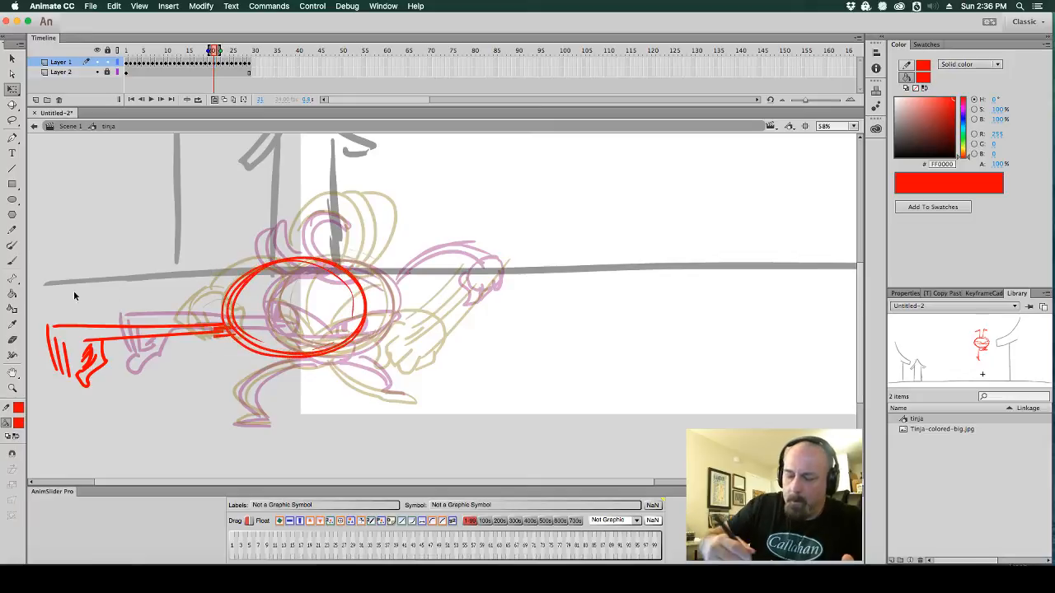
{"action": "mouse_move", "coordinate": [31, 230]}
{"action": "left_mouse_down"}
{"action": "mouse_move", "coordinate": [127, 425]}
{"action": "mouse_move", "coordinate": [377, 439]}
{"action": "left_mouse_up"}
{"action": "left_click_drag", "start_coordinate": [368, 327], "coordinate": [343, 328]}
Brush in the hips, the bent front leg, the stretched back leg, and the trailing arm with its fist in frame 21
{"action": "key", "text": "b"}
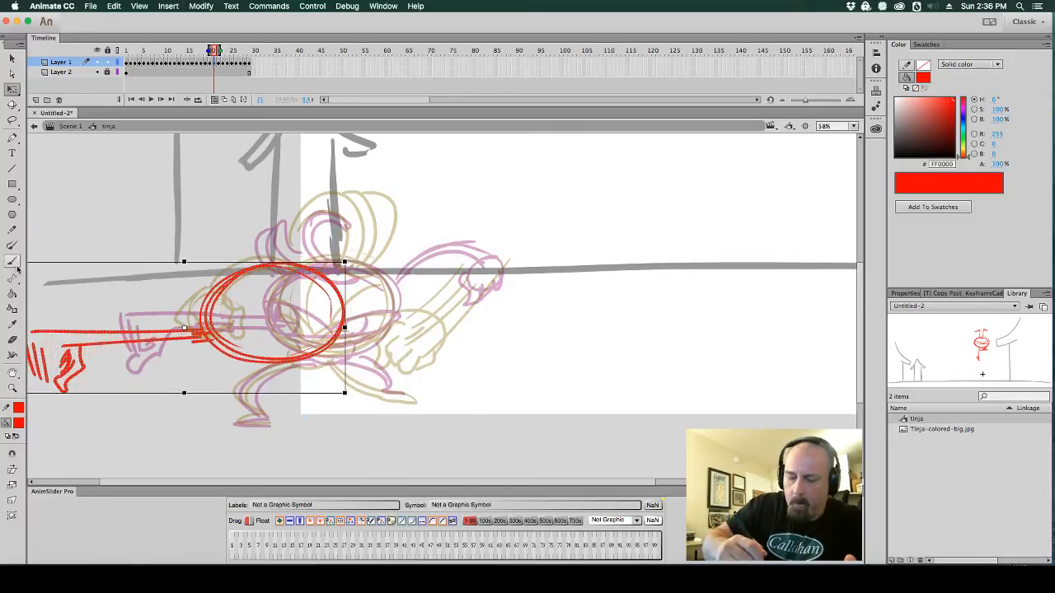
{"action": "mouse_move", "coordinate": [310, 359]}
{"action": "left_mouse_down"}
{"action": "mouse_move", "coordinate": [261, 376]}
{"action": "mouse_move", "coordinate": [252, 392]}
{"action": "mouse_move", "coordinate": [262, 417]}
{"action": "left_mouse_up"}
{"action": "mouse_move", "coordinate": [282, 371]}
{"action": "left_mouse_down"}
{"action": "mouse_move", "coordinate": [268, 419]}
{"action": "mouse_move", "coordinate": [237, 422]}
{"action": "left_mouse_up"}
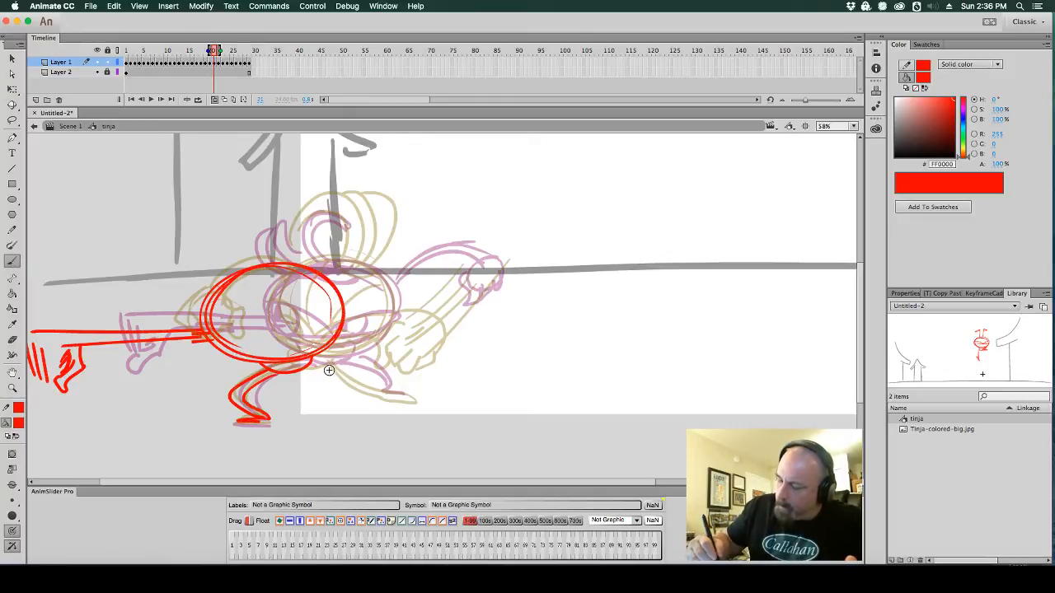
{"action": "mouse_move", "coordinate": [320, 370]}
{"action": "left_mouse_down"}
{"action": "mouse_move", "coordinate": [372, 398]}
{"action": "mouse_move", "coordinate": [416, 401]}
{"action": "left_mouse_up"}
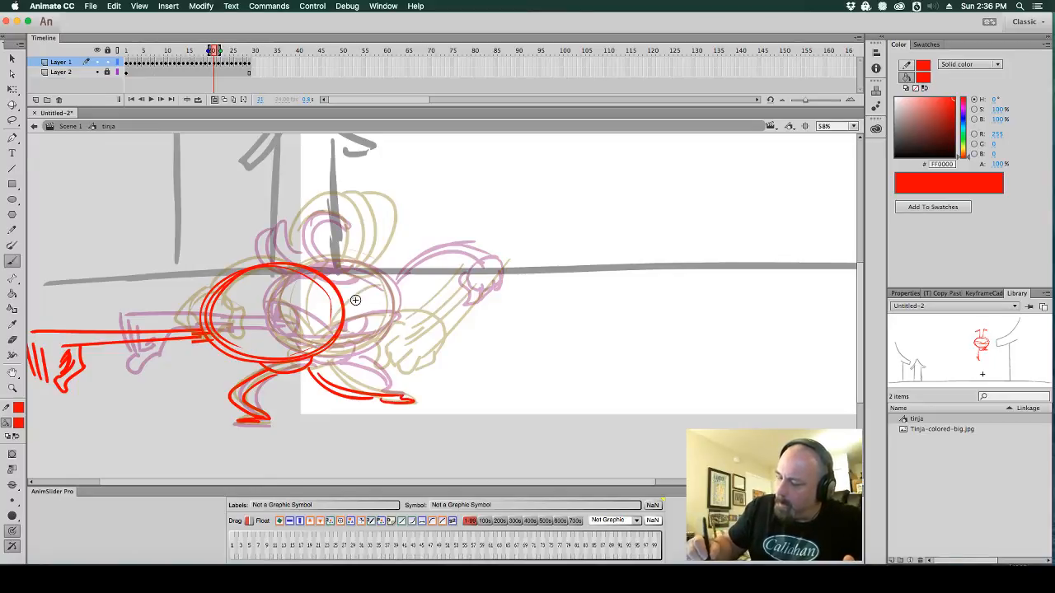
{"action": "mouse_move", "coordinate": [355, 300]}
{"action": "left_mouse_down"}
{"action": "mouse_move", "coordinate": [439, 285]}
{"action": "mouse_move", "coordinate": [452, 312]}
{"action": "left_mouse_up"}
{"action": "mouse_move", "coordinate": [471, 276]}
{"action": "left_mouse_down"}
{"action": "mouse_move", "coordinate": [453, 314]}
{"action": "mouse_move", "coordinate": [441, 291]}
{"action": "mouse_move", "coordinate": [440, 321]}
{"action": "mouse_move", "coordinate": [488, 288]}
{"action": "left_mouse_up"}
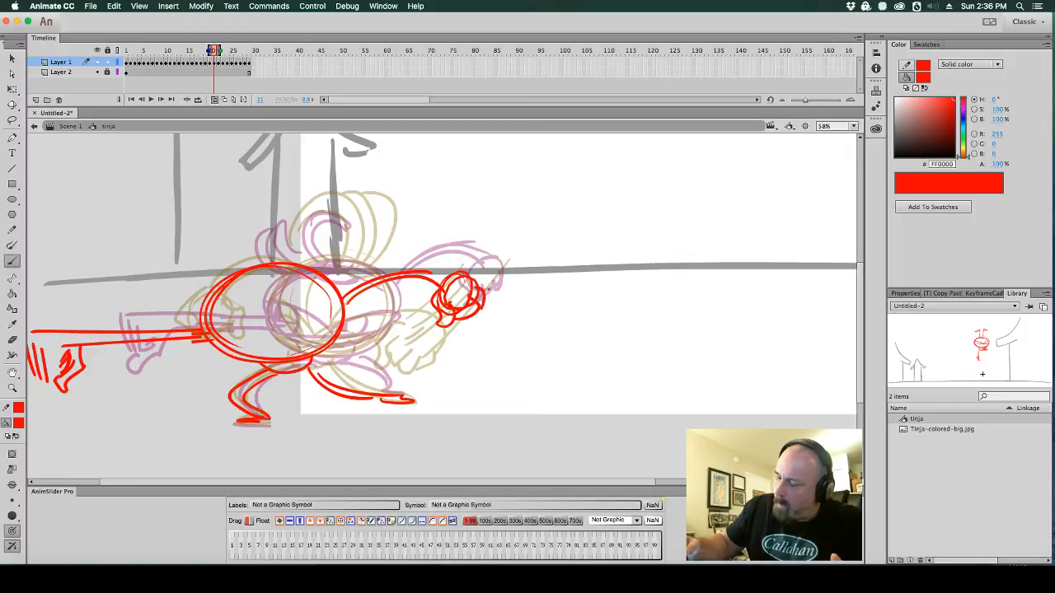
Draw the mask opening, angry eyes and curved contour lines on the character's head in frame 21
{"action": "mouse_move", "coordinate": [198, 316]}
{"action": "left_mouse_down"}
{"action": "mouse_move", "coordinate": [257, 333]}
{"action": "mouse_move", "coordinate": [333, 323]}
{"action": "left_mouse_up"}
{"action": "left_click_drag", "start_coordinate": [210, 343], "coordinate": [302, 345]}
{"action": "left_click_drag", "start_coordinate": [290, 272], "coordinate": [257, 326]}
{"action": "left_click_drag", "start_coordinate": [316, 279], "coordinate": [259, 318]}
{"action": "left_click_drag", "start_coordinate": [252, 271], "coordinate": [236, 330]}
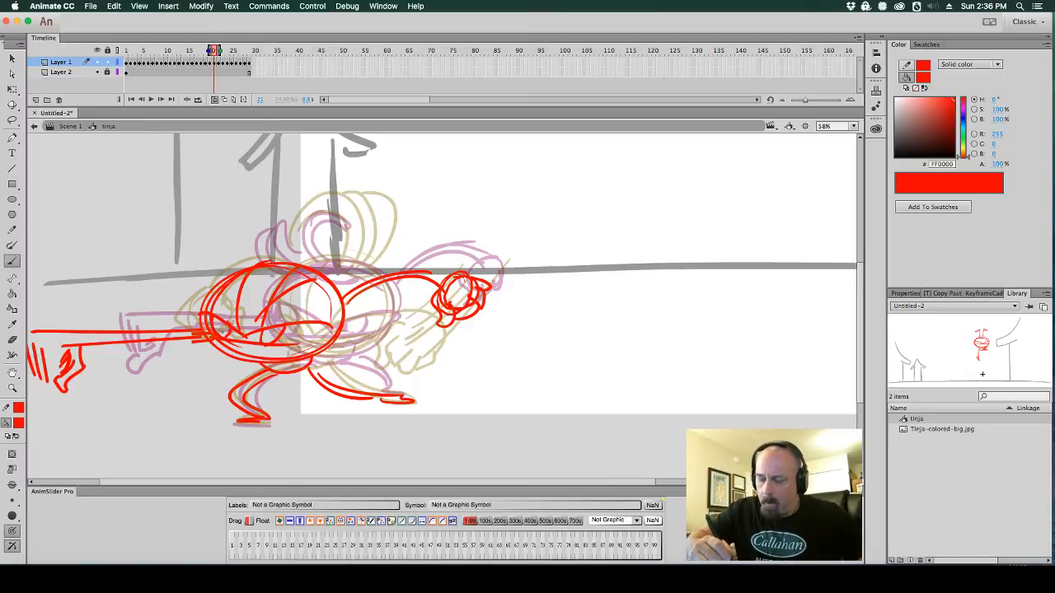
{"action": "left_click_drag", "start_coordinate": [232, 360], "coordinate": [323, 338]}
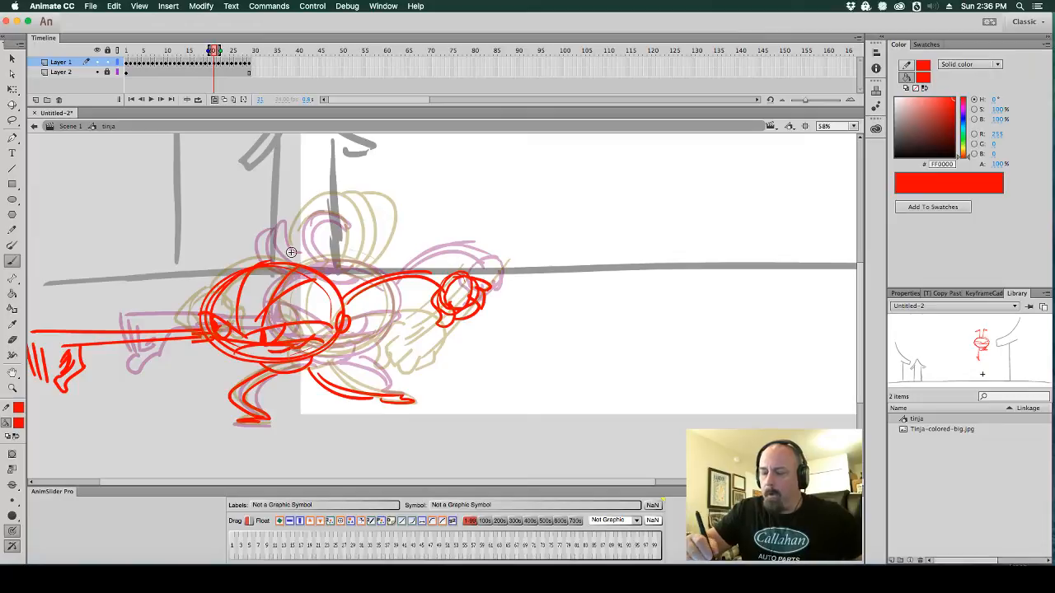
Draw the hair tie and short topknot strands sweeping left over the head in frame 21, replacing an oversized first arc
{"action": "key", "text": "comma"}
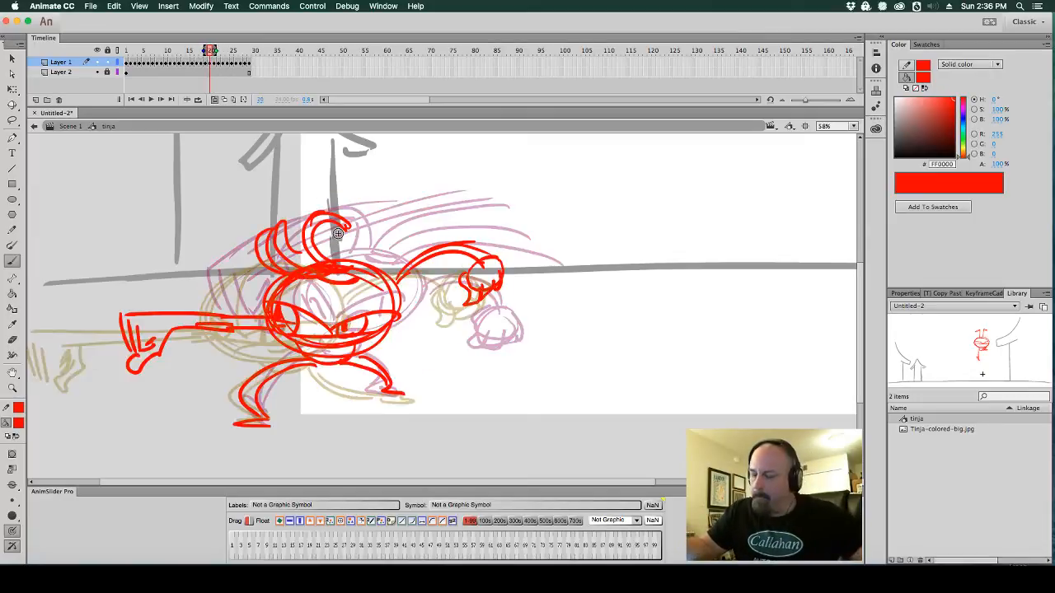
{"action": "key", "text": "period"}
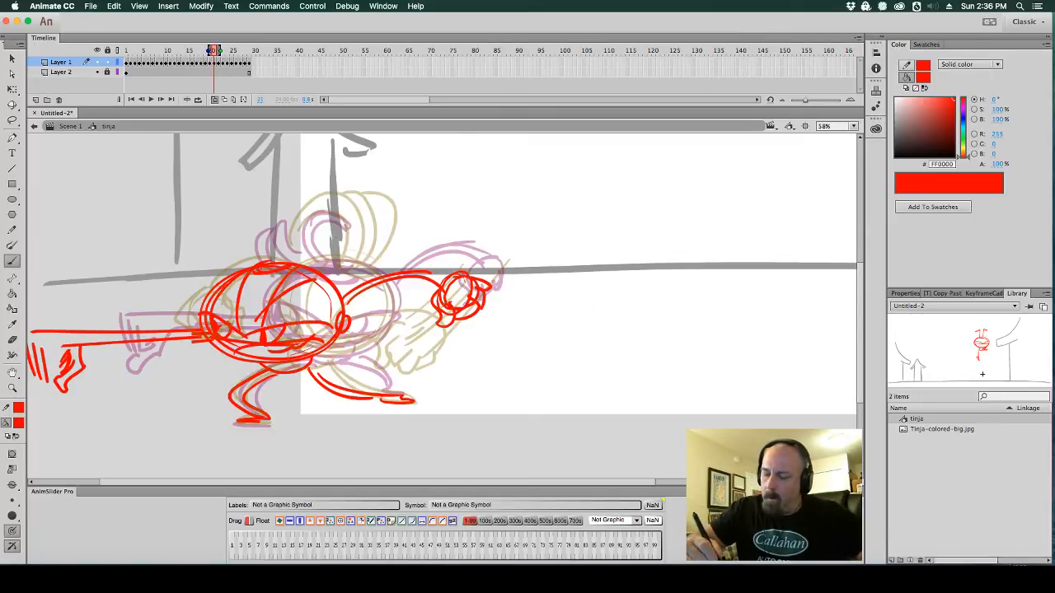
{"action": "left_click_drag", "start_coordinate": [273, 247], "coordinate": [117, 312]}
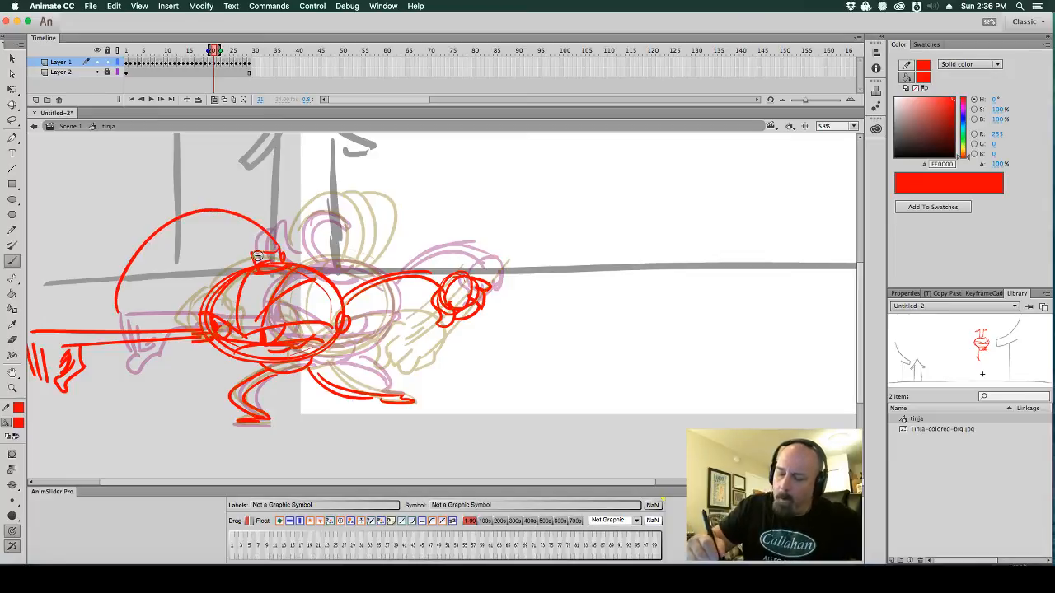
{"action": "key", "text": "cmd+z"}
{"action": "mouse_move", "coordinate": [277, 247]}
{"action": "left_mouse_down"}
{"action": "mouse_move", "coordinate": [219, 251]}
{"action": "mouse_move", "coordinate": [190, 283]}
{"action": "mouse_move", "coordinate": [237, 252]}
{"action": "mouse_move", "coordinate": [165, 303]}
{"action": "left_mouse_up"}
{"action": "left_click_drag", "start_coordinate": [244, 257], "coordinate": [173, 306]}
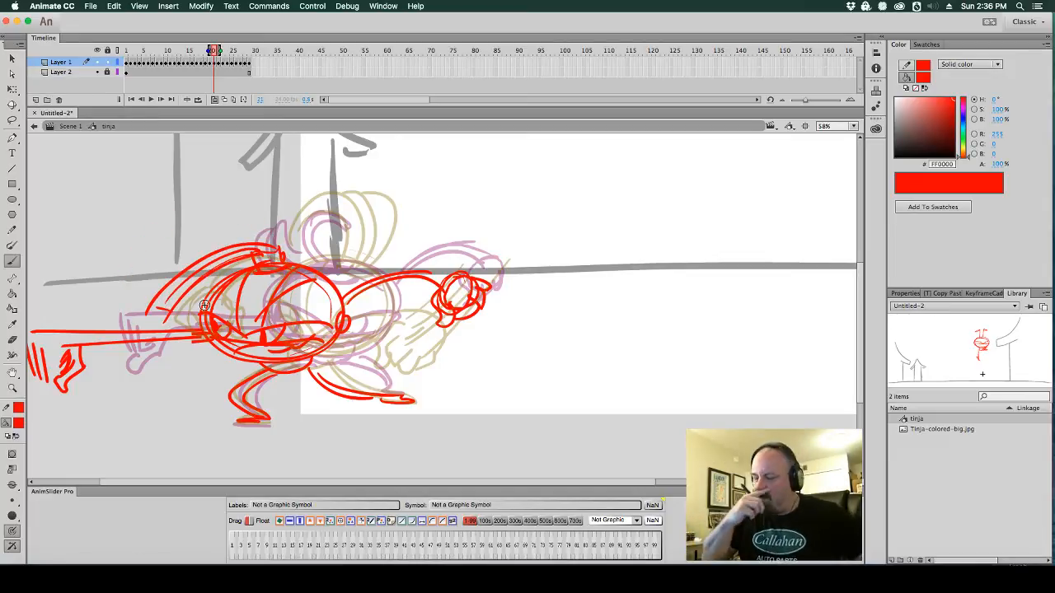
Turn off onion skinning, zoom out to 29%, and play the animation to review the punches
{"action": "left_click", "coordinate": [215, 100]}
{"action": "key", "text": "super+minus"}
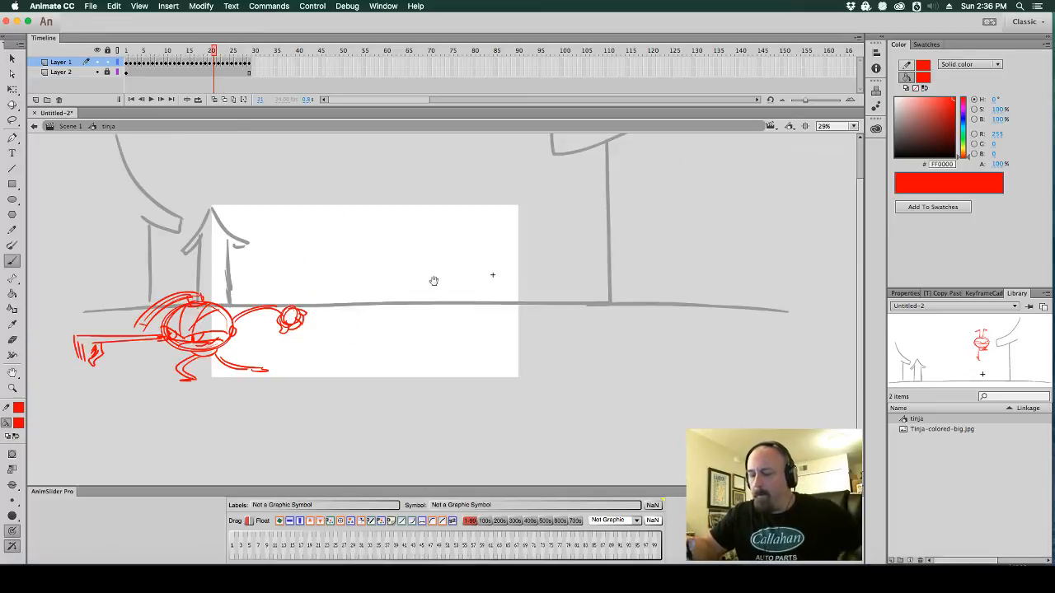
{"action": "key", "text": "Return"}
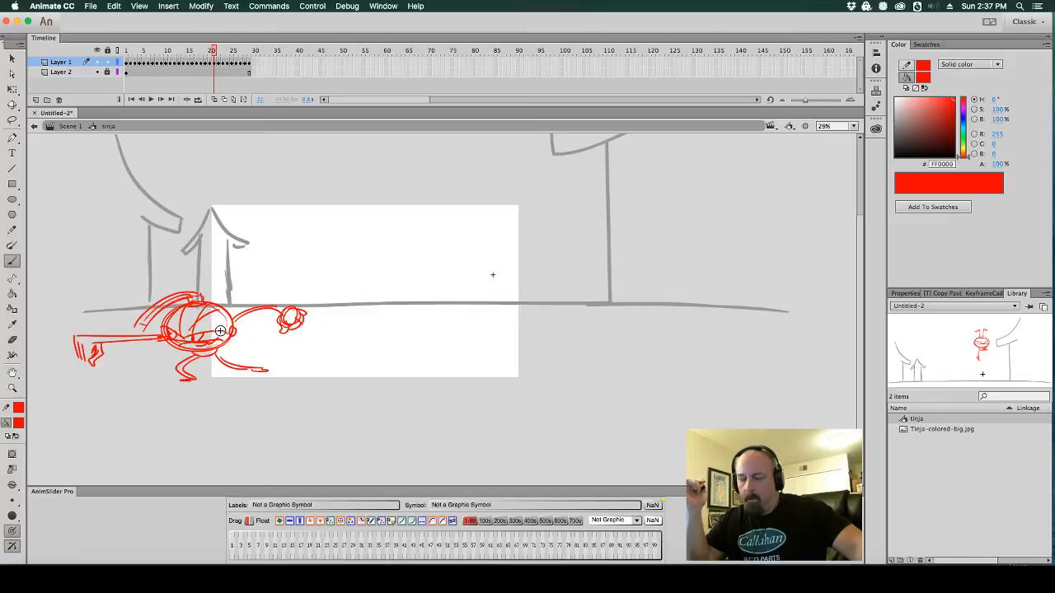
{"action": "scroll", "coordinate": [220, 330], "scroll_direction": "left", "scroll_amount": 5}
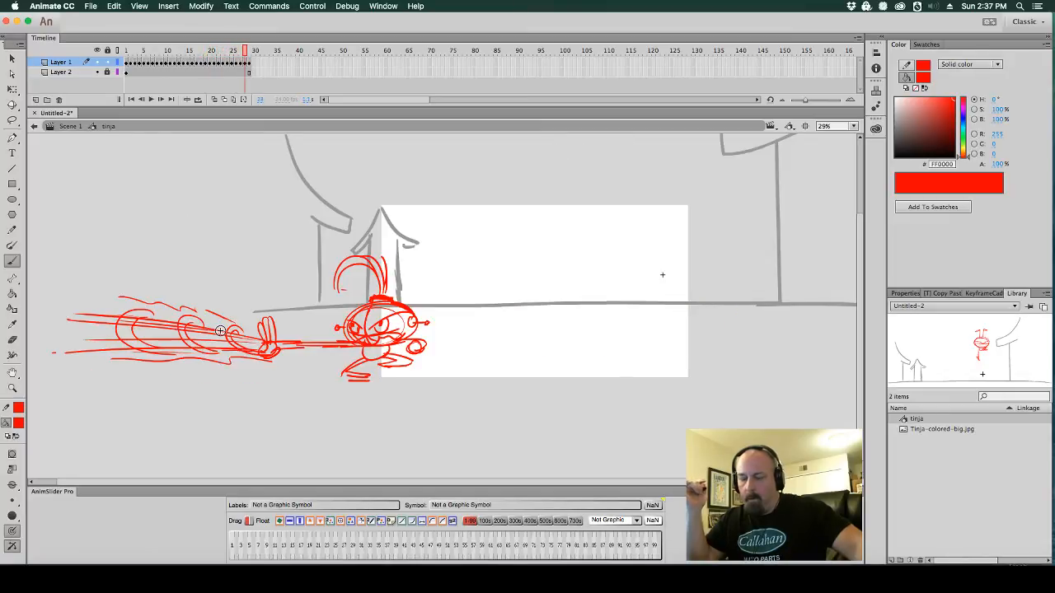
Extend Layer 2 to frame 30, insert a blank keyframe there on Layer 1, and turn on onion skinning
{"action": "left_click", "coordinate": [256, 72]}
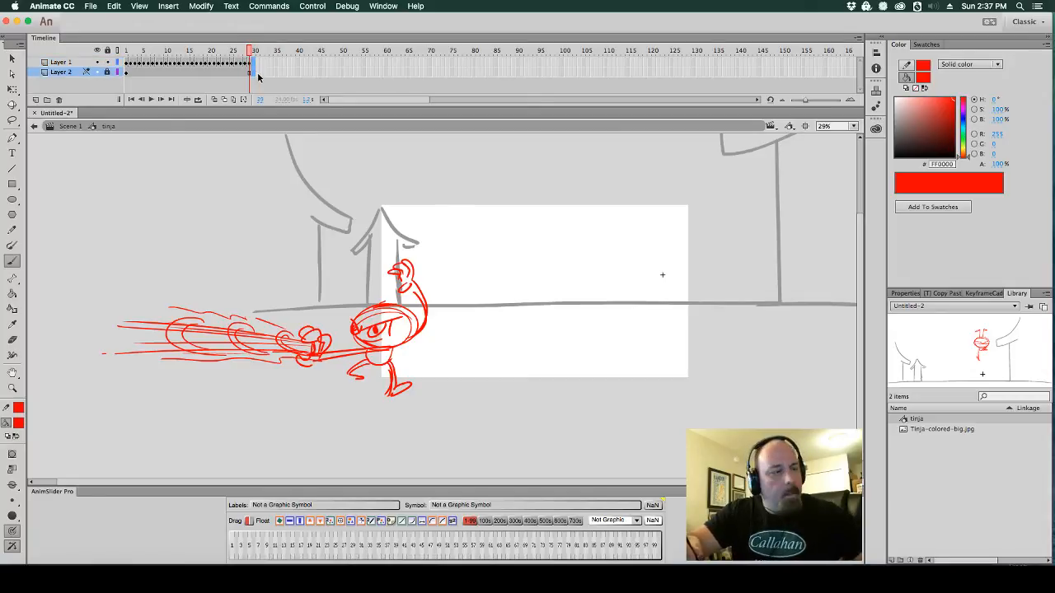
{"action": "left_click", "coordinate": [258, 73]}
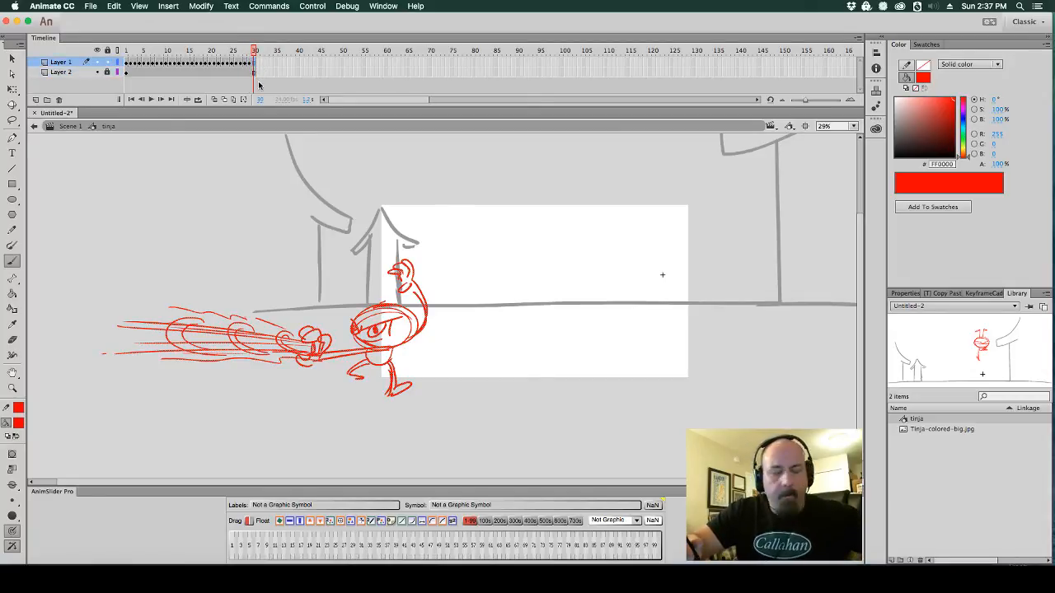
{"action": "key", "text": "F7"}
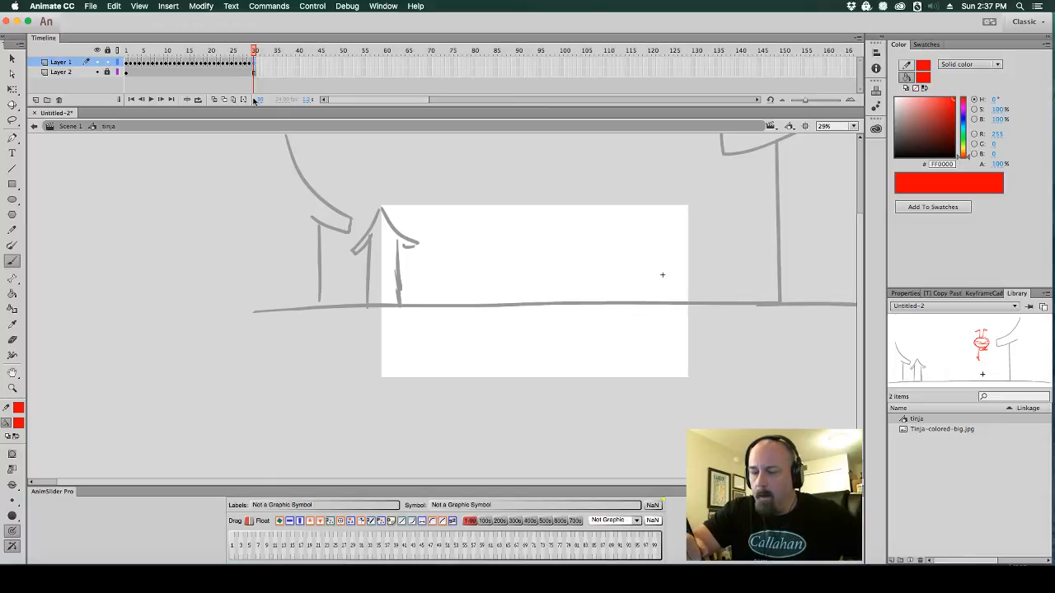
{"action": "left_click", "coordinate": [214, 101]}
{"action": "scroll", "coordinate": [485, 294], "scroll_direction": "up", "scroll_amount": 3}
{"action": "scroll", "coordinate": [652, 165], "scroll_direction": "down", "scroll_amount": 3}
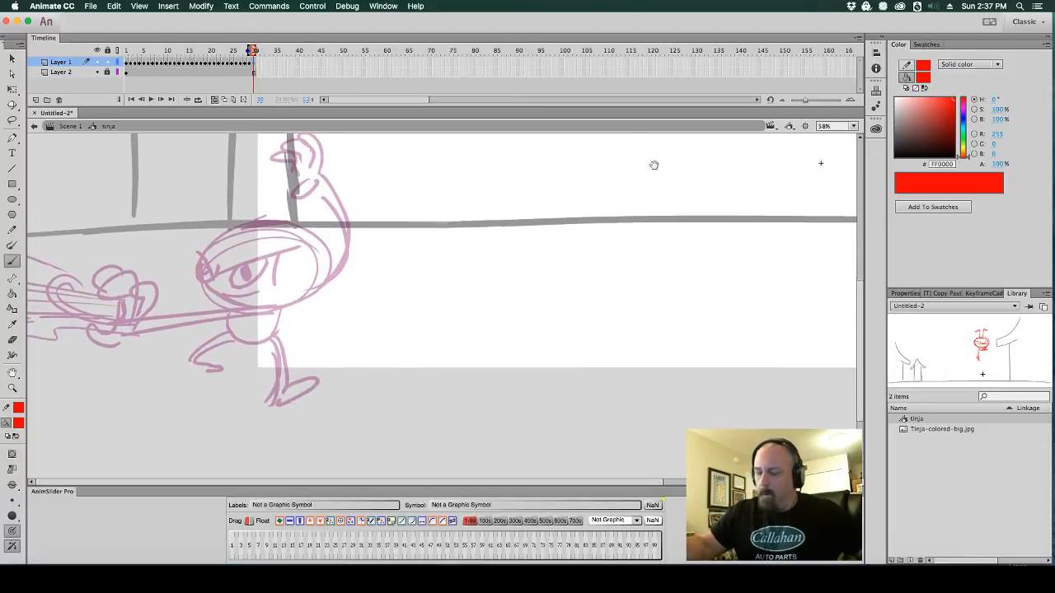
{"action": "scroll", "coordinate": [376, 299], "scroll_direction": "up", "scroll_amount": 1}
{"action": "mouse_move", "coordinate": [289, 264]}
{"action": "left_mouse_down"}
{"action": "mouse_move", "coordinate": [206, 325]}
{"action": "mouse_move", "coordinate": [314, 280]}
{"action": "mouse_move", "coordinate": [307, 341]}
{"action": "mouse_move", "coordinate": [232, 343]}
{"action": "left_mouse_up"}
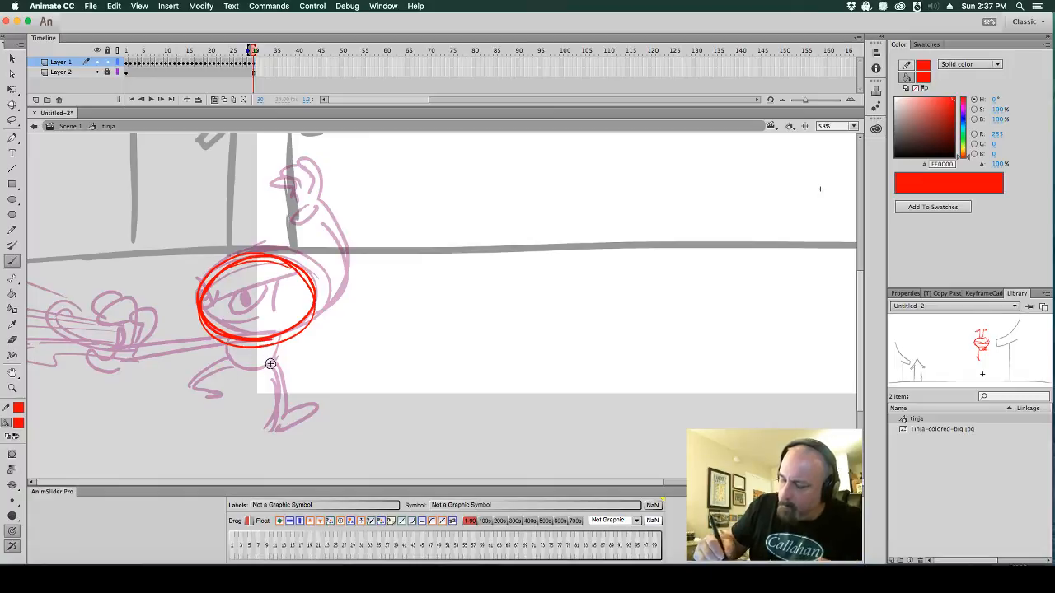
{"action": "key", "text": "super+z"}
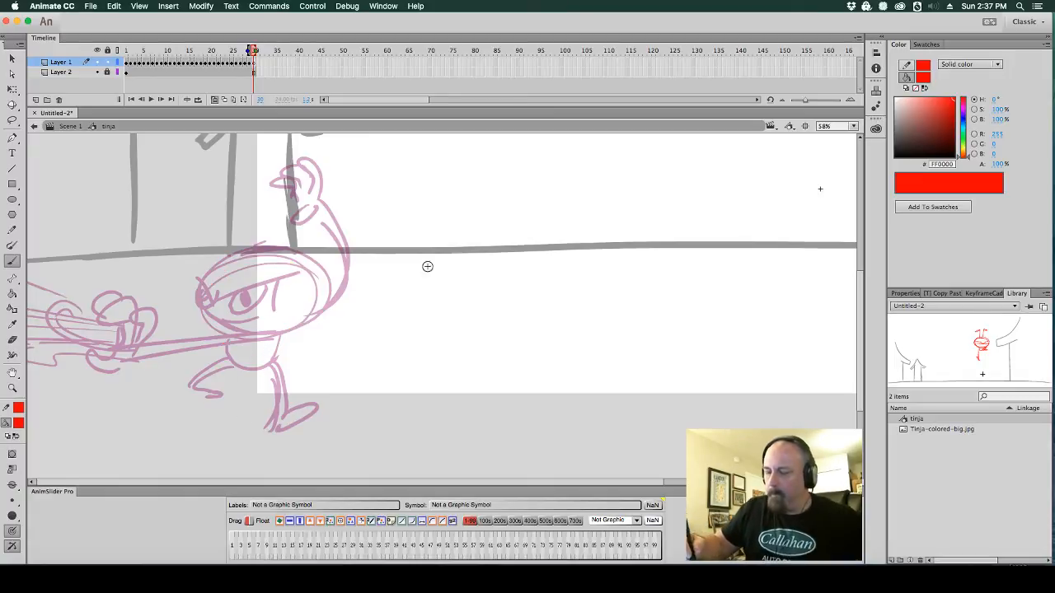
{"action": "left_click_drag", "start_coordinate": [468, 268], "coordinate": [466, 321]}
{"action": "mouse_move", "coordinate": [295, 273]}
{"action": "left_mouse_down"}
{"action": "mouse_move", "coordinate": [204, 327]}
{"action": "mouse_move", "coordinate": [294, 328]}
{"action": "mouse_move", "coordinate": [227, 265]}
{"action": "left_mouse_up"}
{"action": "left_click_drag", "start_coordinate": [236, 346], "coordinate": [266, 340]}
{"action": "mouse_move", "coordinate": [332, 365]}
{"action": "left_mouse_down"}
{"action": "mouse_move", "coordinate": [370, 334]}
{"action": "mouse_move", "coordinate": [345, 275]}
{"action": "left_mouse_up"}
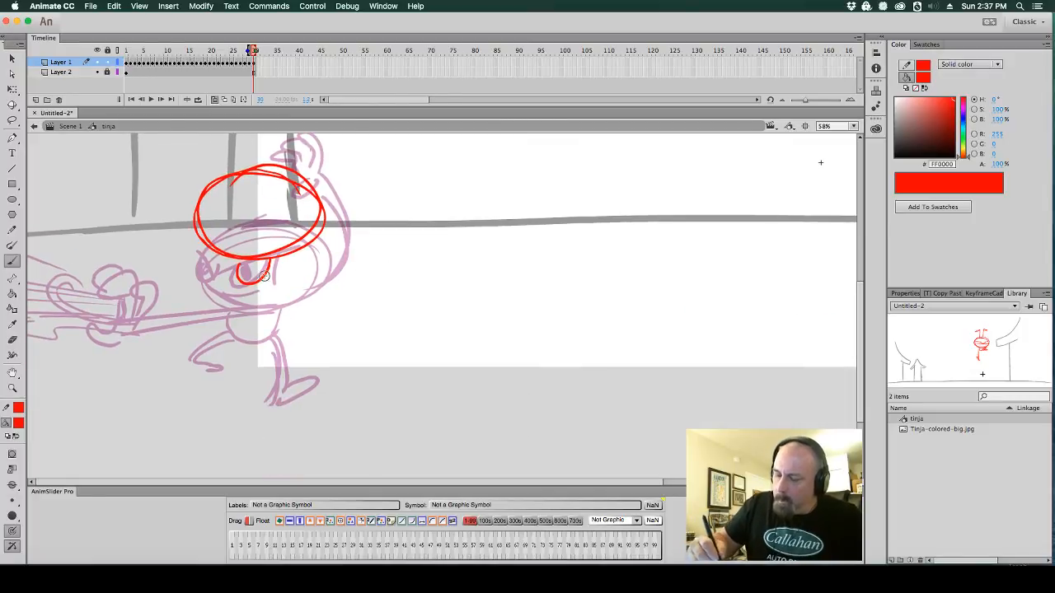
{"action": "mouse_move", "coordinate": [264, 276]}
{"action": "left_mouse_down"}
{"action": "mouse_move", "coordinate": [272, 353]}
{"action": "mouse_move", "coordinate": [255, 384]}
{"action": "left_mouse_up"}
{"action": "left_click_drag", "start_coordinate": [275, 312], "coordinate": [275, 350]}
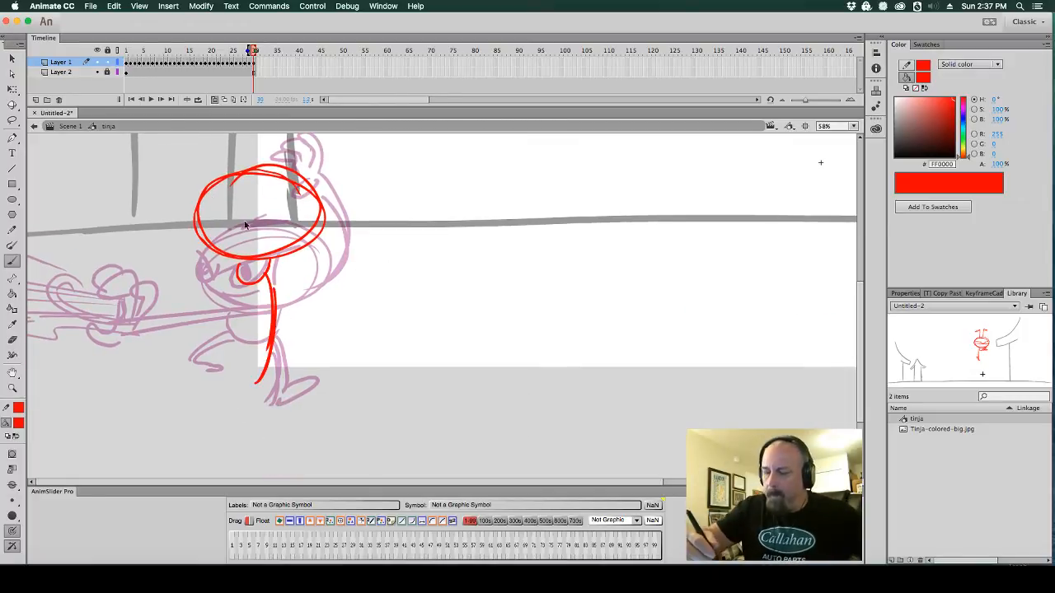
{"action": "key", "text": "super+z"}
{"action": "key", "text": "super+z"}
{"action": "key", "text": "super+z"}
{"action": "key", "text": "super+z"}
Draw the round head, small body, long straight leg and short bent leg of a leaping pose above the onion-skinned character in frame 30
{"action": "scroll", "coordinate": [398, 348], "scroll_direction": "up", "scroll_amount": 4}
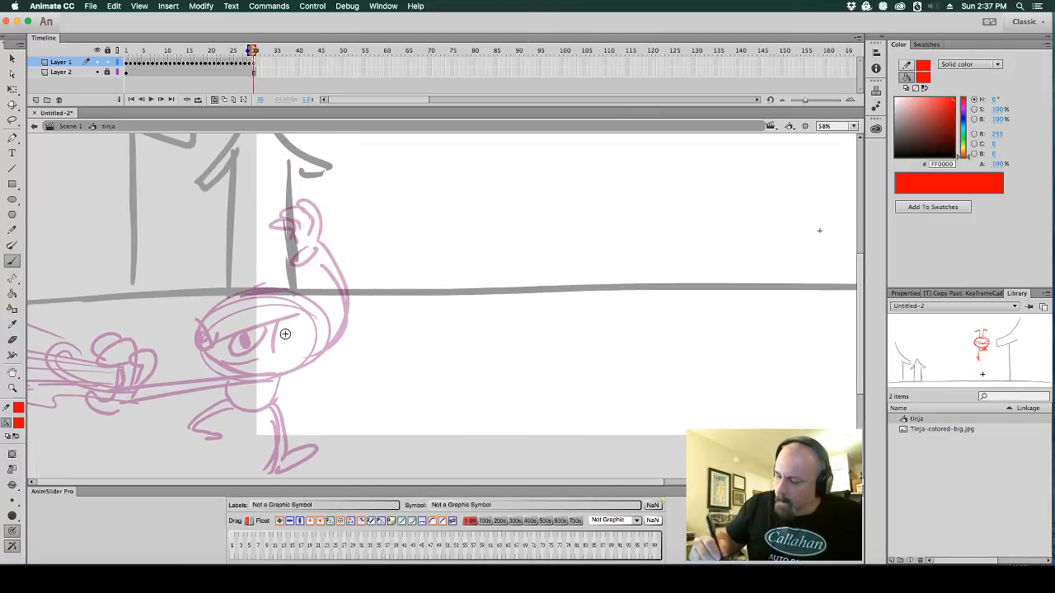
{"action": "mouse_move", "coordinate": [321, 242]}
{"action": "left_mouse_down"}
{"action": "mouse_move", "coordinate": [221, 247]}
{"action": "mouse_move", "coordinate": [257, 186]}
{"action": "mouse_move", "coordinate": [277, 272]}
{"action": "mouse_move", "coordinate": [206, 233]}
{"action": "mouse_move", "coordinate": [321, 207]}
{"action": "mouse_move", "coordinate": [210, 239]}
{"action": "left_mouse_up"}
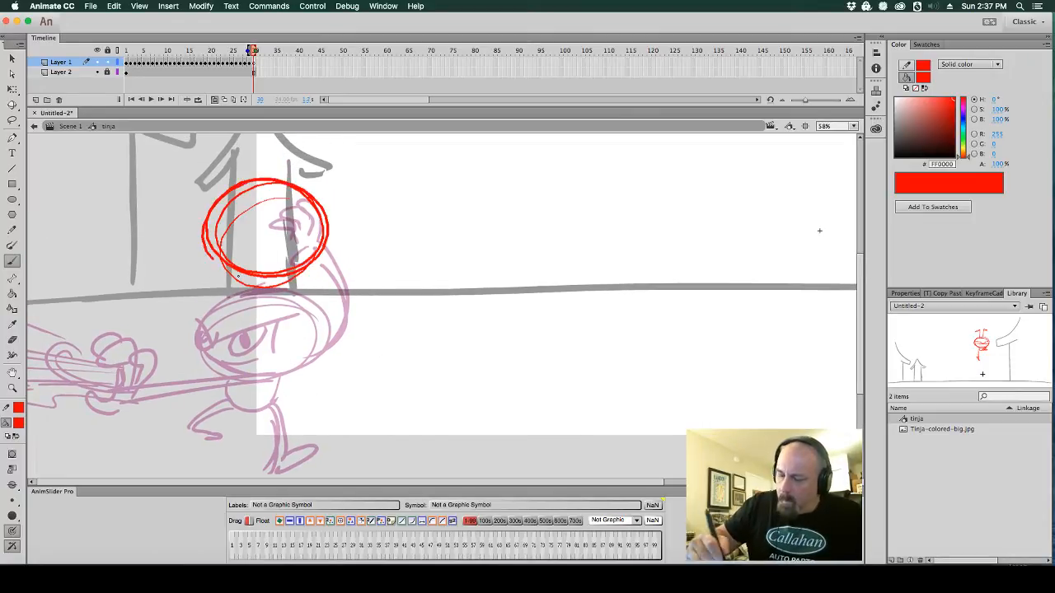
{"action": "mouse_move", "coordinate": [247, 285]}
{"action": "left_mouse_down"}
{"action": "mouse_move", "coordinate": [285, 313]}
{"action": "mouse_move", "coordinate": [256, 315]}
{"action": "mouse_move", "coordinate": [266, 441]}
{"action": "left_mouse_up"}
{"action": "left_click_drag", "start_coordinate": [274, 318], "coordinate": [279, 443]}
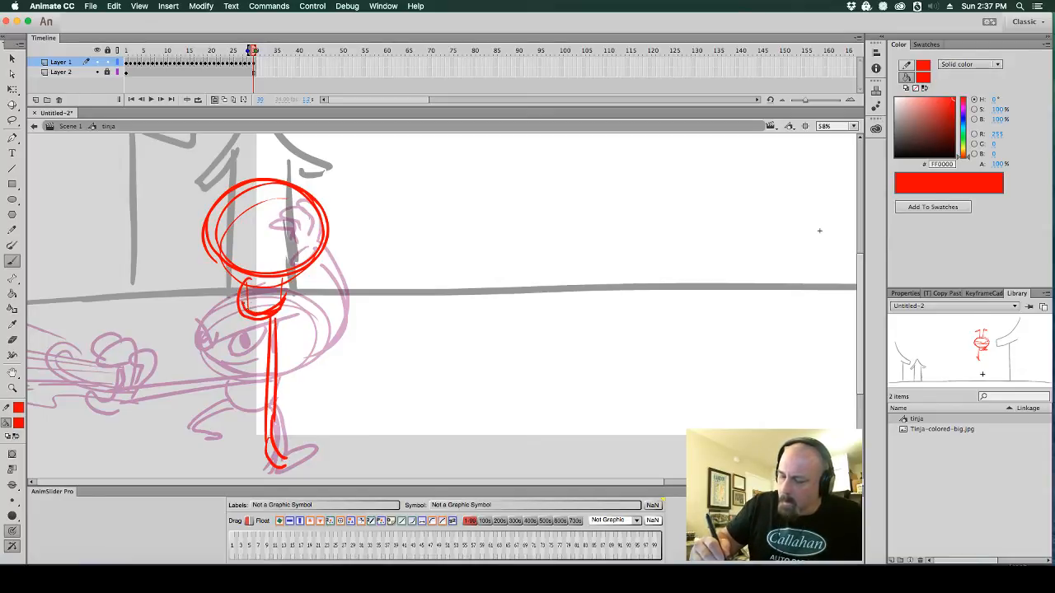
{"action": "mouse_move", "coordinate": [232, 278]}
{"action": "left_mouse_down"}
{"action": "mouse_move", "coordinate": [248, 337]}
{"action": "mouse_move", "coordinate": [254, 319]}
{"action": "mouse_move", "coordinate": [248, 372]}
{"action": "left_mouse_up"}
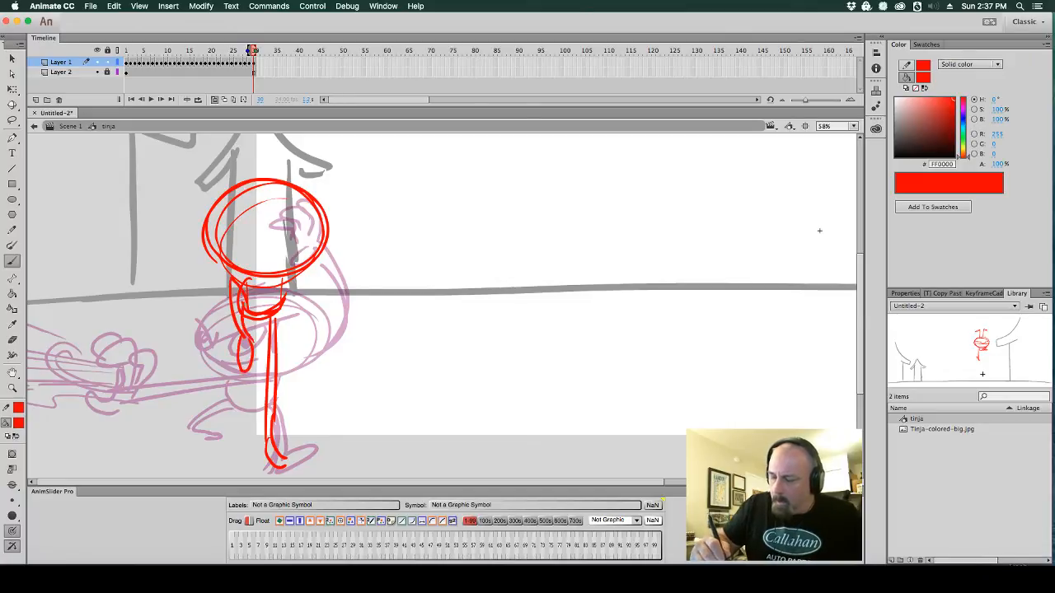
Draw two straight arms reaching up from the head in frame 30, each ending in a hand bent outward
{"action": "mouse_move", "coordinate": [354, 269]}
{"action": "left_mouse_down"}
{"action": "mouse_move", "coordinate": [391, 332]}
{"action": "mouse_move", "coordinate": [372, 402]}
{"action": "left_mouse_up"}
{"action": "mouse_move", "coordinate": [287, 334]}
{"action": "left_mouse_down"}
{"action": "mouse_move", "coordinate": [285, 217]}
{"action": "mouse_move", "coordinate": [341, 234]}
{"action": "mouse_move", "coordinate": [262, 245]}
{"action": "left_mouse_up"}
{"action": "mouse_move", "coordinate": [291, 234]}
{"action": "left_mouse_down"}
{"action": "mouse_move", "coordinate": [323, 262]}
{"action": "mouse_move", "coordinate": [349, 246]}
{"action": "mouse_move", "coordinate": [292, 350]}
{"action": "left_mouse_up"}
{"action": "scroll", "coordinate": [379, 285], "scroll_direction": "down", "scroll_amount": 2}
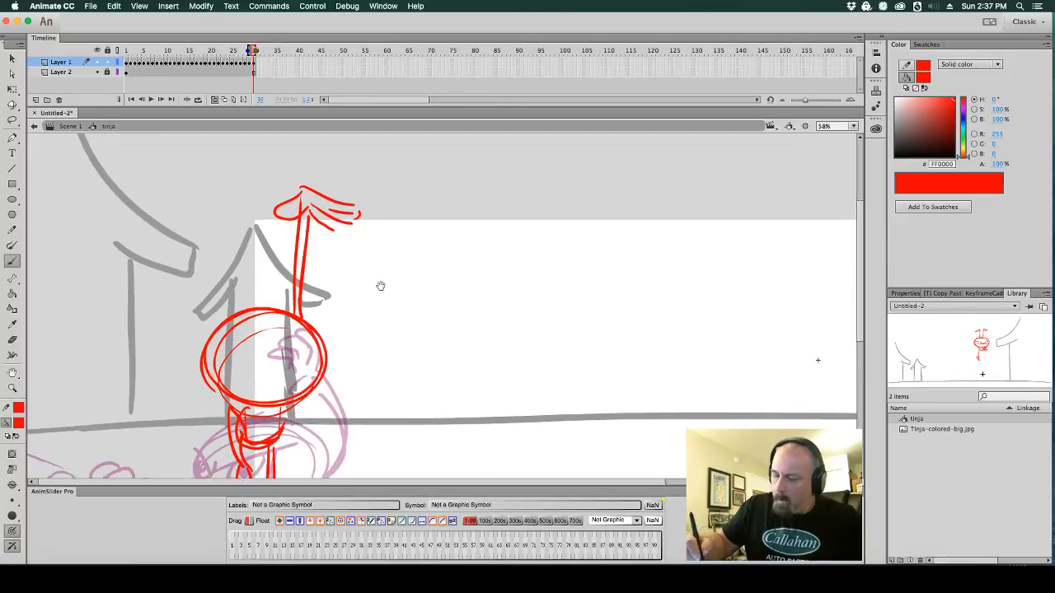
{"action": "mouse_move", "coordinate": [246, 313]}
{"action": "left_mouse_down"}
{"action": "mouse_move", "coordinate": [240, 187]}
{"action": "mouse_move", "coordinate": [182, 211]}
{"action": "left_mouse_up"}
{"action": "left_click_drag", "start_coordinate": [194, 213], "coordinate": [232, 209]}
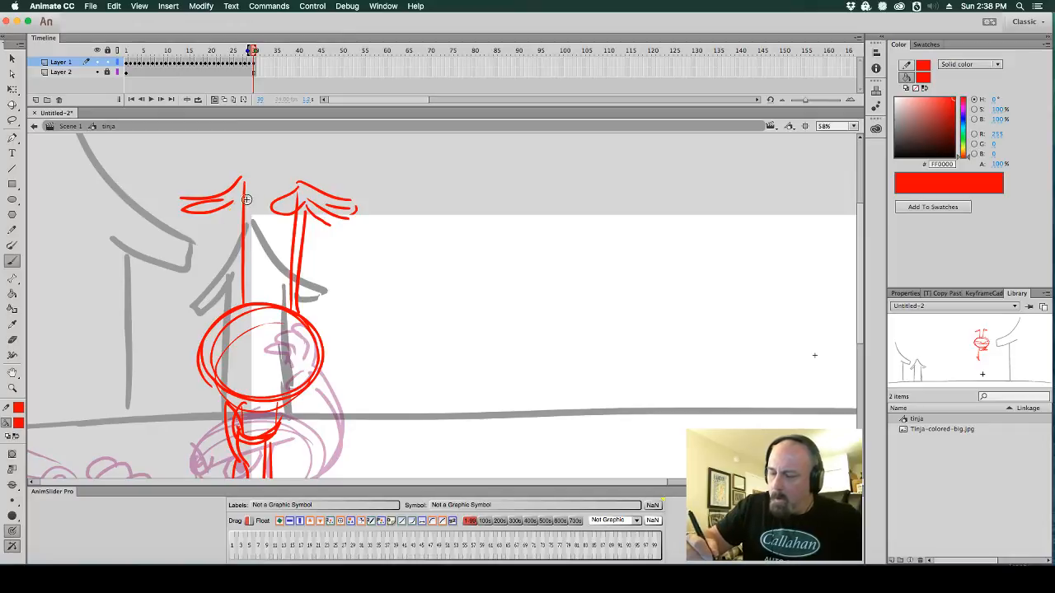
{"action": "left_click_drag", "start_coordinate": [237, 202], "coordinate": [237, 304]}
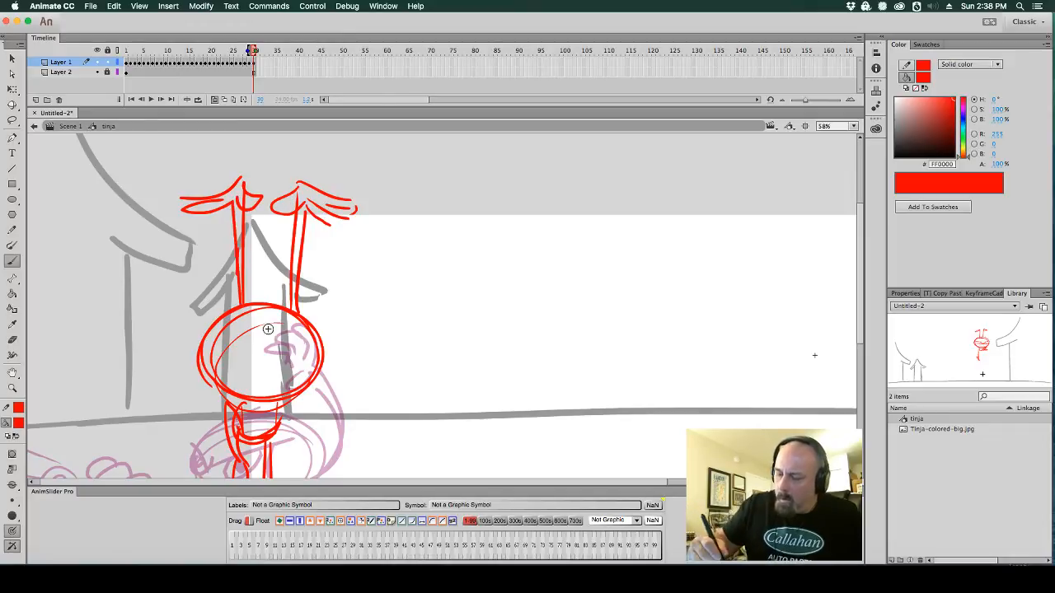
Draw the angry eyes, mask lines, hair tie and curved hair strands sweeping to both sides on the frame 30 head
{"action": "mouse_move", "coordinate": [209, 345]}
{"action": "left_mouse_down"}
{"action": "mouse_move", "coordinate": [271, 370]}
{"action": "mouse_move", "coordinate": [313, 350]}
{"action": "left_mouse_up"}
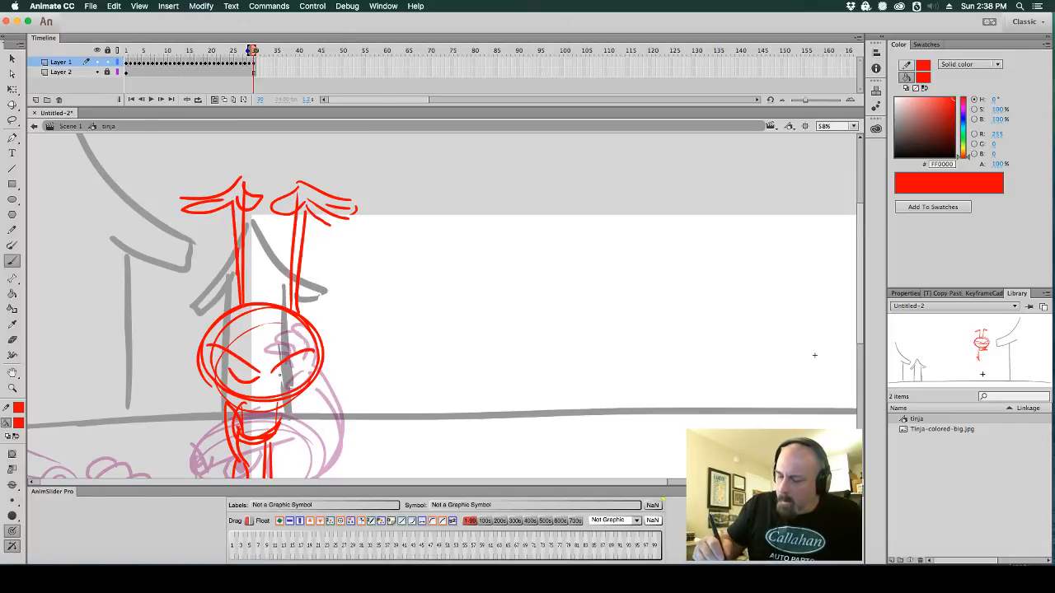
{"action": "mouse_move", "coordinate": [262, 317]}
{"action": "left_mouse_down"}
{"action": "mouse_move", "coordinate": [262, 278]}
{"action": "mouse_move", "coordinate": [204, 282]}
{"action": "mouse_move", "coordinate": [297, 257]}
{"action": "mouse_move", "coordinate": [328, 290]}
{"action": "left_mouse_up"}
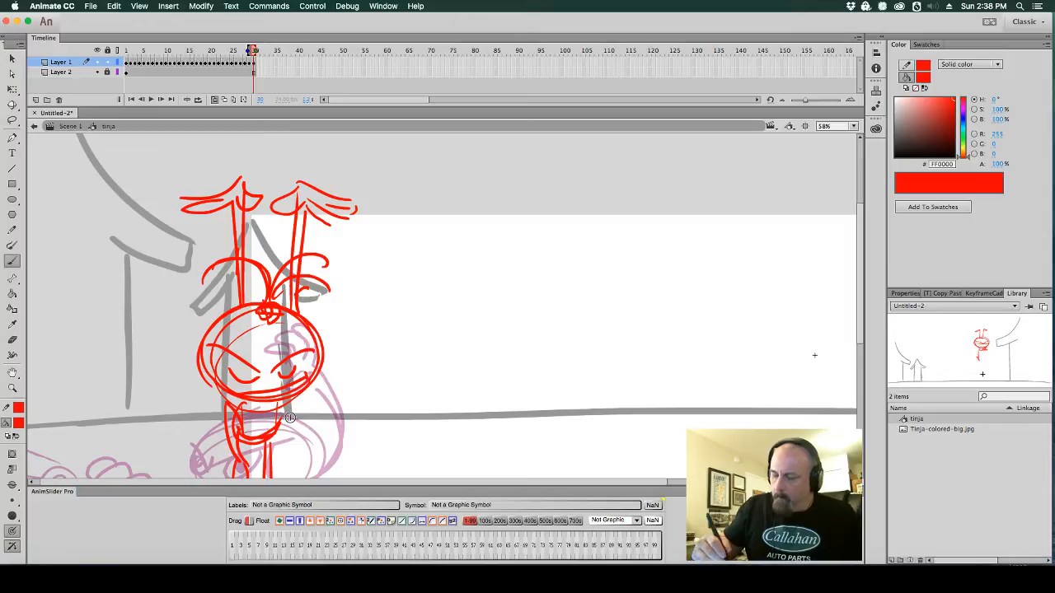
{"action": "left_click_drag", "start_coordinate": [428, 371], "coordinate": [426, 238]}
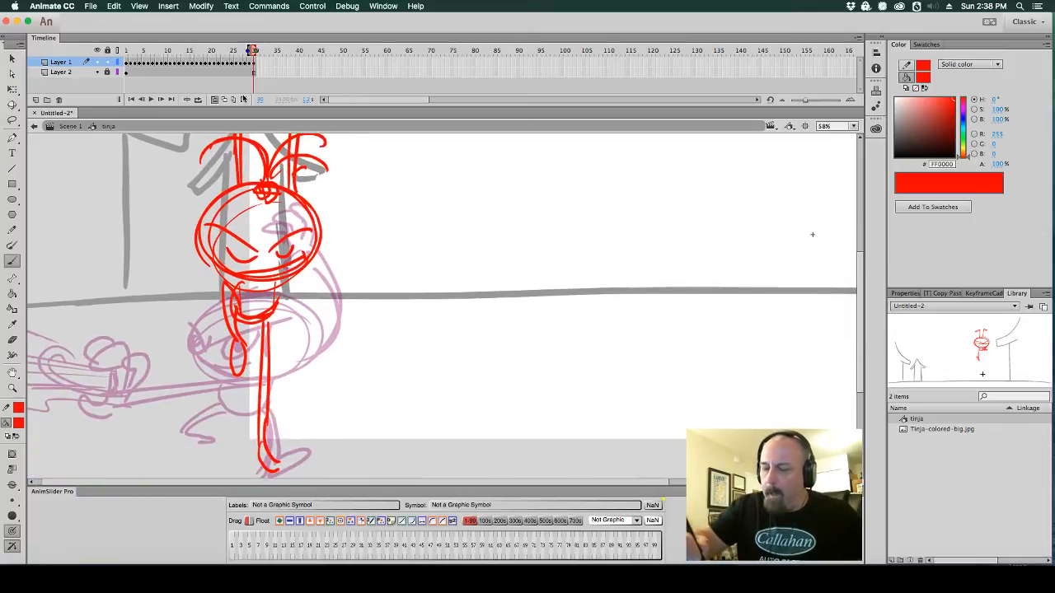
Turn off onion skinning, zoom out to 29%, and flip between the frame 30 pose and the preceding frames to check the motion
{"action": "left_click", "coordinate": [216, 99]}
{"action": "key", "text": "super+minus"}
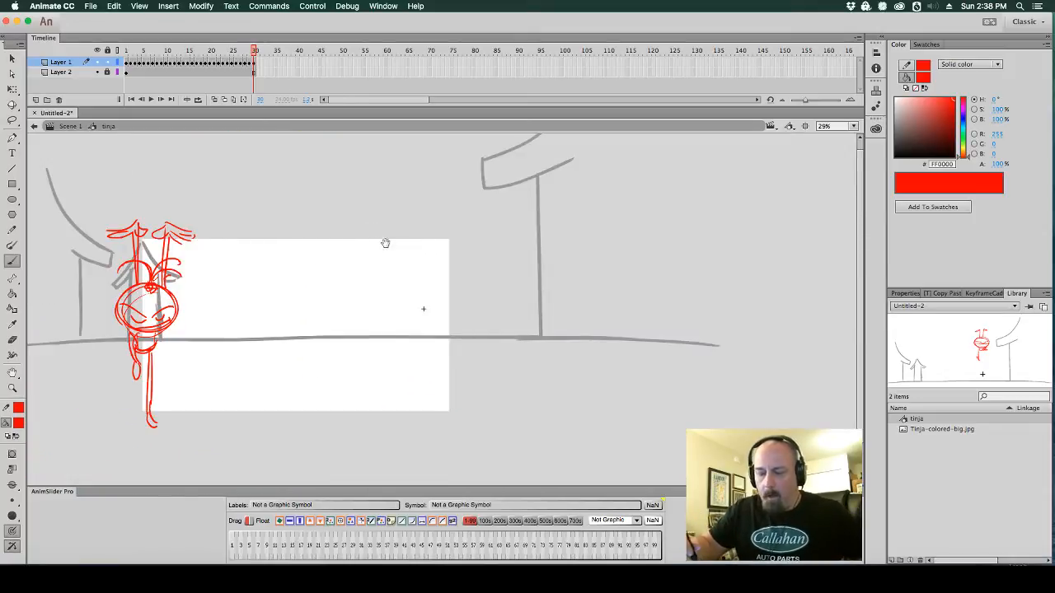
{"action": "key", "text": "comma"}
{"action": "key", "text": "period"}
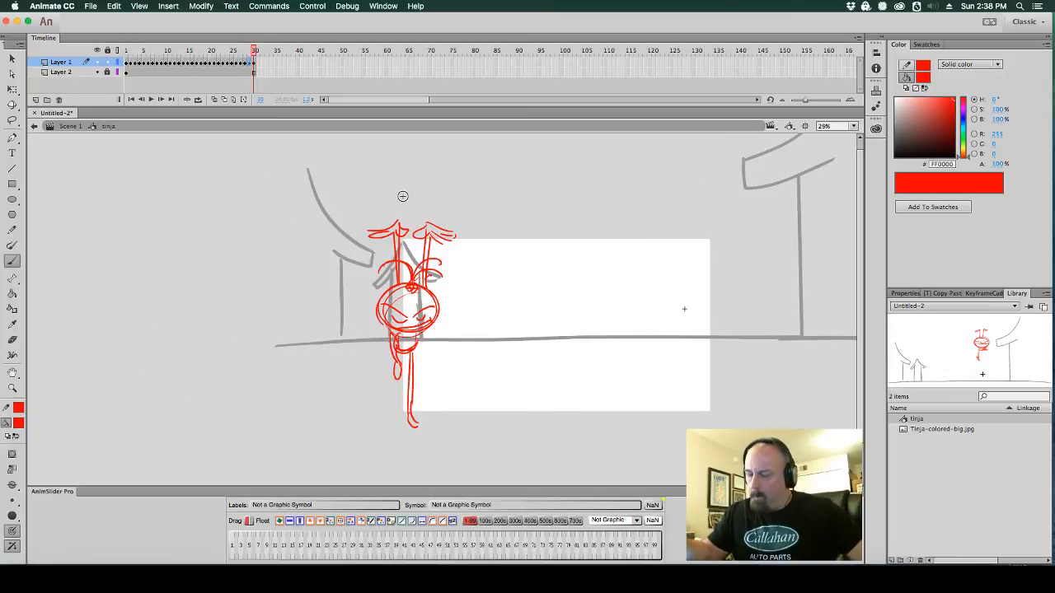
{"action": "key", "text": "comma"}
{"action": "key", "text": "comma"}
{"action": "key", "text": "period"}
{"action": "key", "text": "comma"}
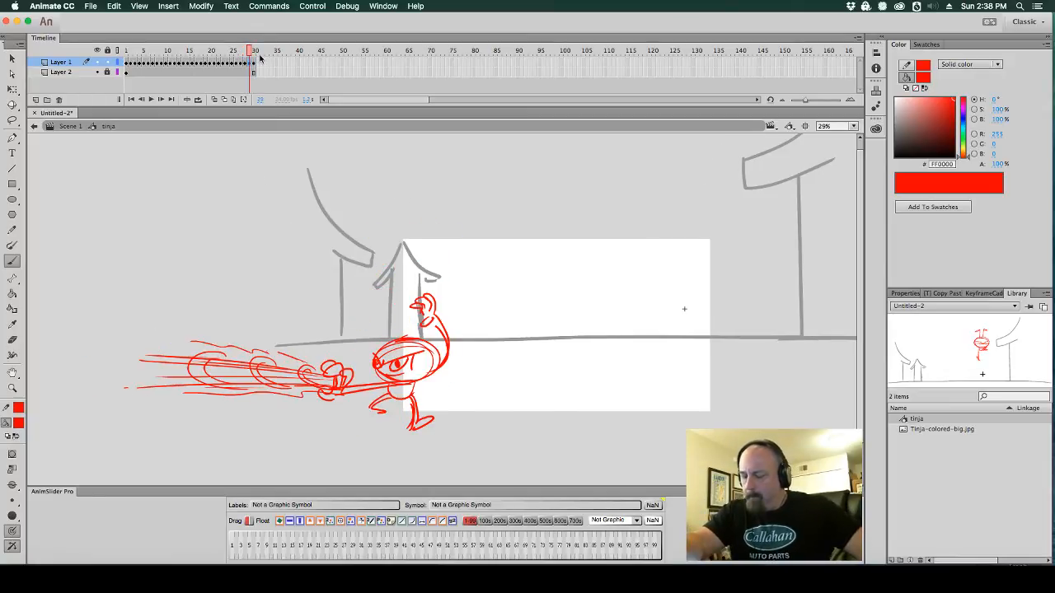
Insert an extra frame after frame 28 on both layers, make frame 29 of Layer 1 a blank keyframe, and turn on onion skinning
{"action": "left_click", "coordinate": [244, 64]}
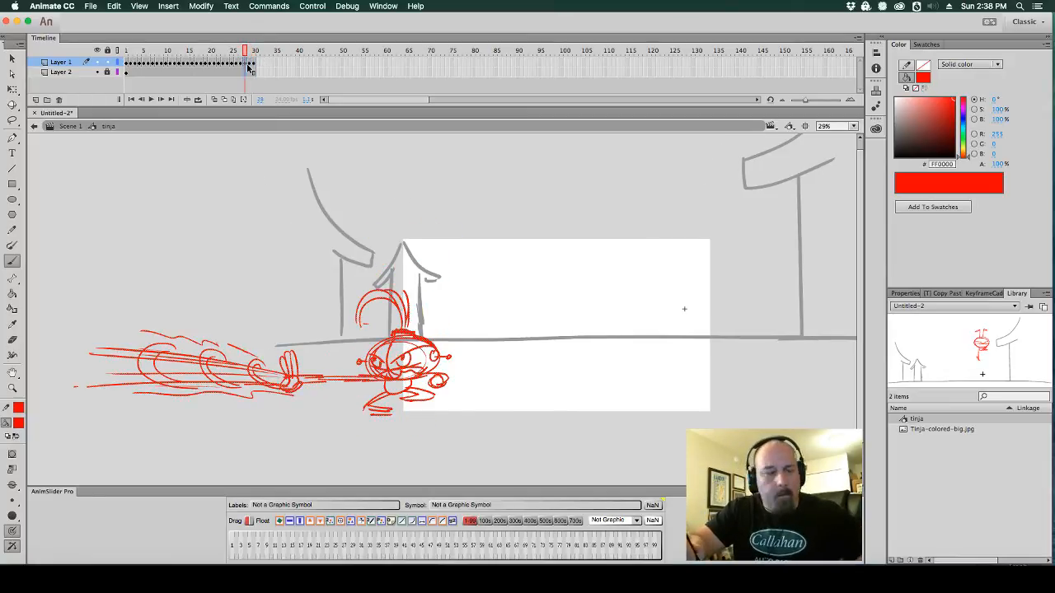
{"action": "left_click", "coordinate": [252, 73]}
{"action": "key", "text": "super+z"}
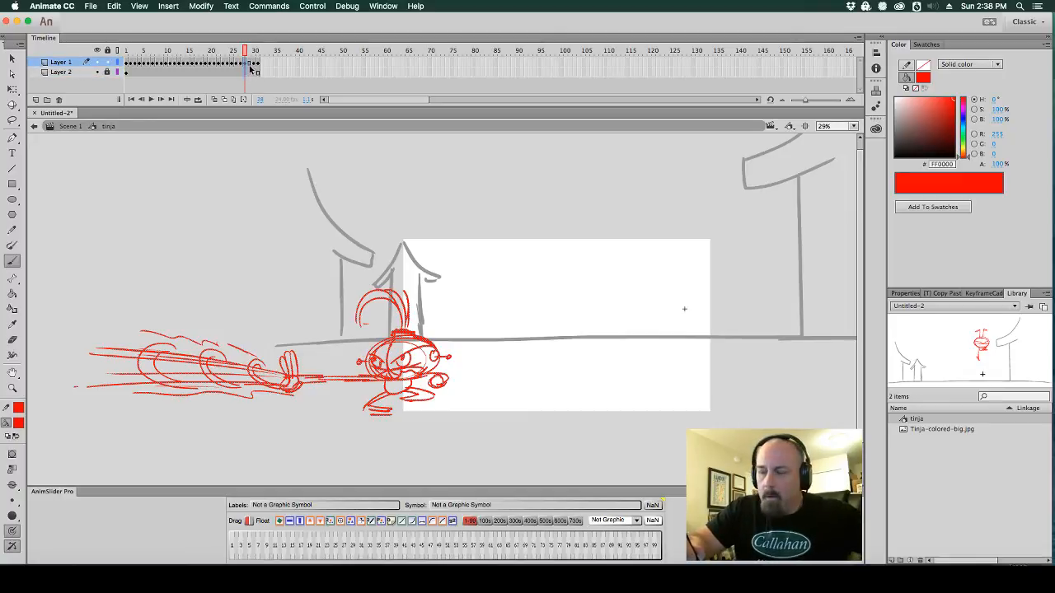
{"action": "left_click", "coordinate": [251, 65]}
{"action": "key", "text": "Delete"}
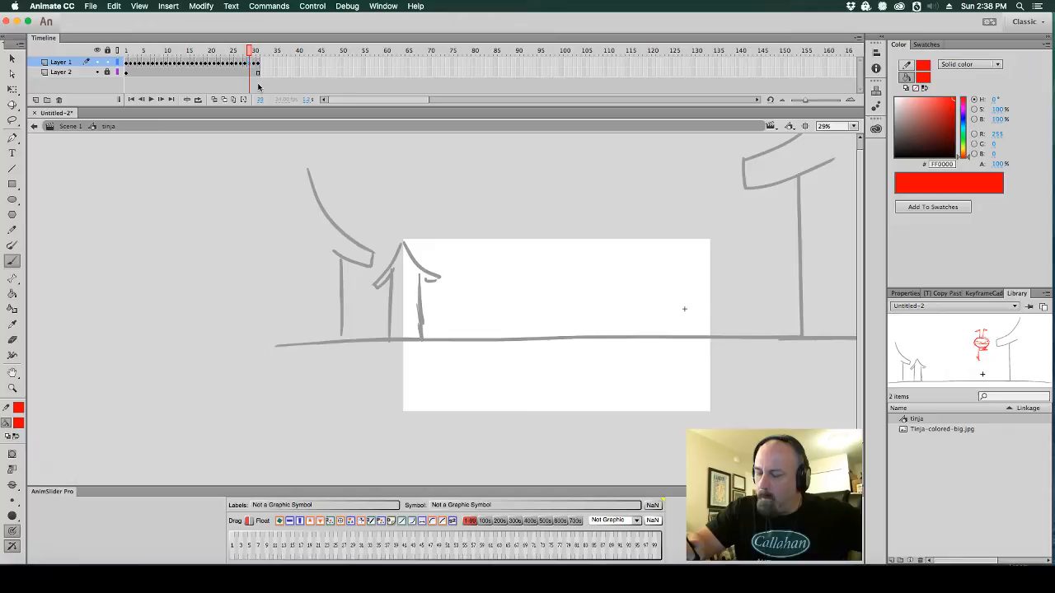
{"action": "left_click", "coordinate": [215, 101]}
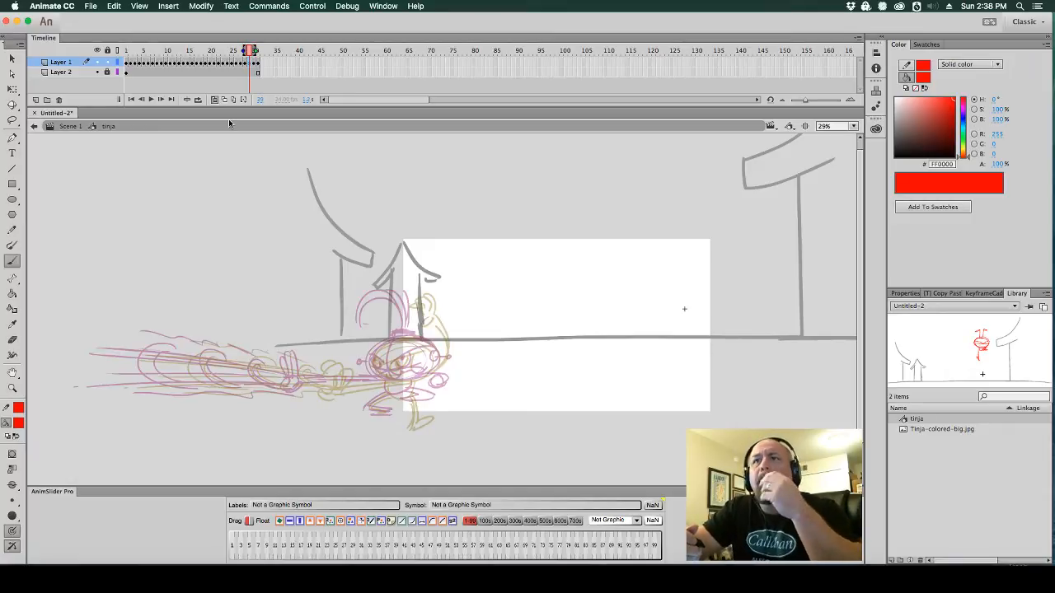
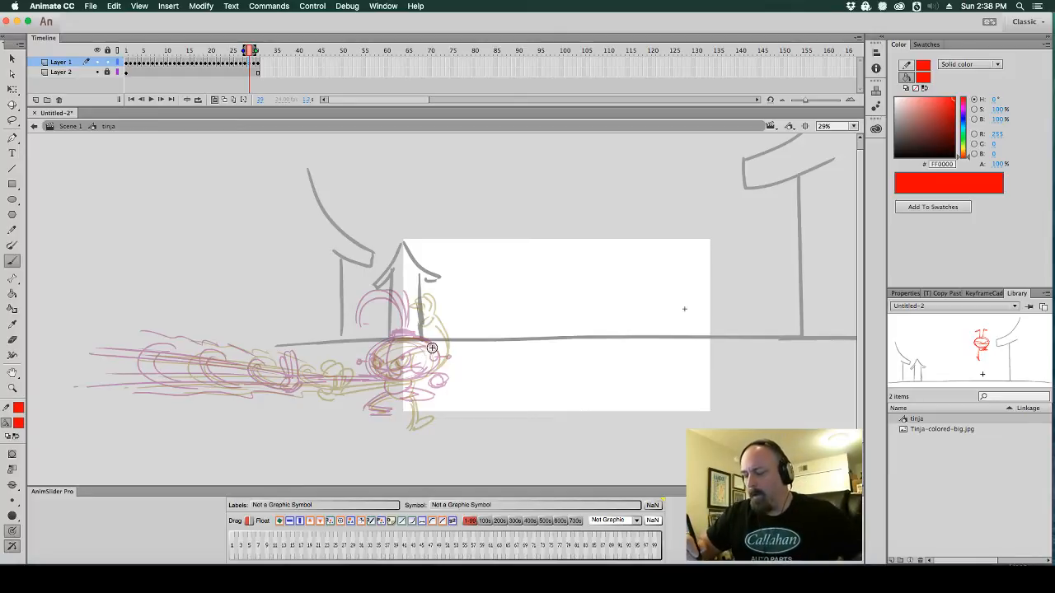
Return to Scene 1 and shift the tinja symbol to the right on the stage with the Free Transform tool
{"action": "key", "text": "super+equal"}
{"action": "left_click_drag", "start_coordinate": [642, 363], "coordinate": [536, 281]}
{"action": "scroll", "coordinate": [660, 262], "scroll_direction": "down", "scroll_amount": 2}
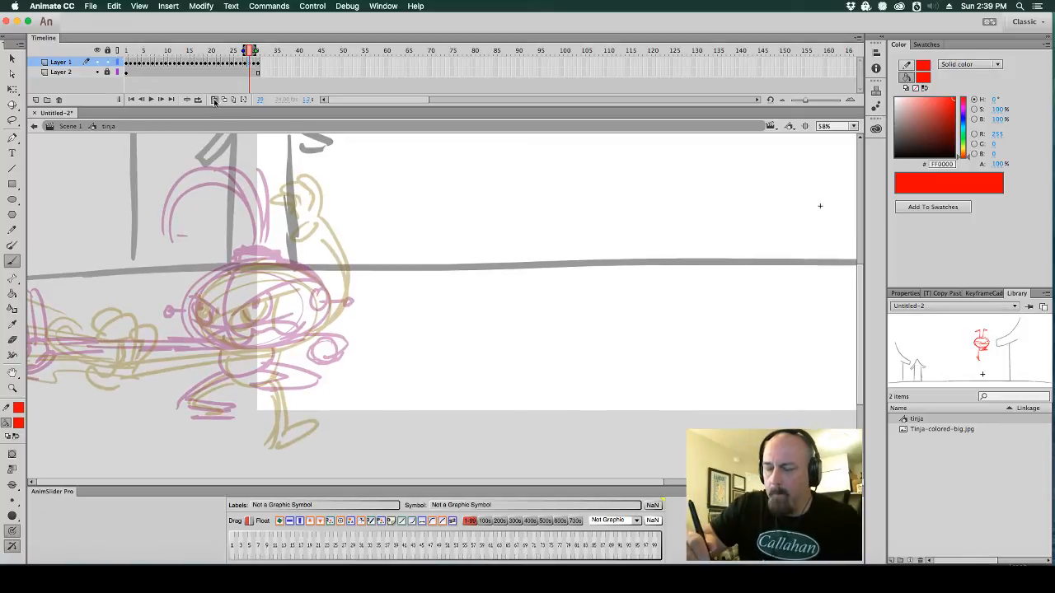
{"action": "left_click", "coordinate": [70, 129]}
{"action": "key", "text": "super+minus"}
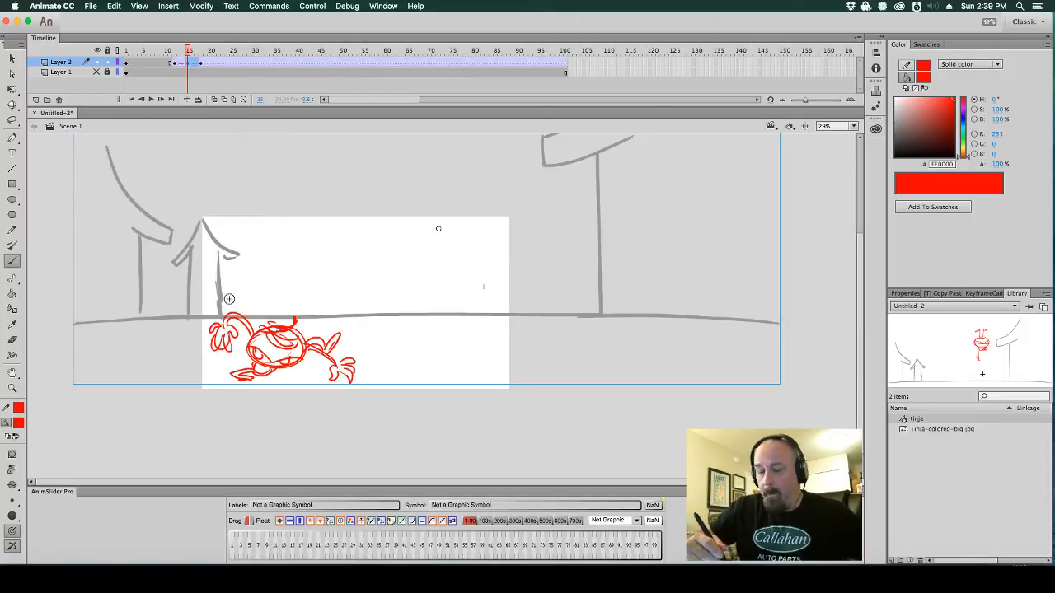
{"action": "left_click", "coordinate": [12, 89]}
{"action": "left_click", "coordinate": [298, 331]}
{"action": "left_click_drag", "start_coordinate": [298, 331], "coordinate": [395, 329]}
Remove the tween from Layer 2 in Scene 1 and clear its keyframes through frame 18
{"action": "mouse_move", "coordinate": [195, 71]}
{"action": "left_mouse_down"}
{"action": "mouse_move", "coordinate": [182, 66]}
{"action": "mouse_move", "coordinate": [202, 64]}
{"action": "left_mouse_up"}
{"action": "right_click", "coordinate": [202, 64]}
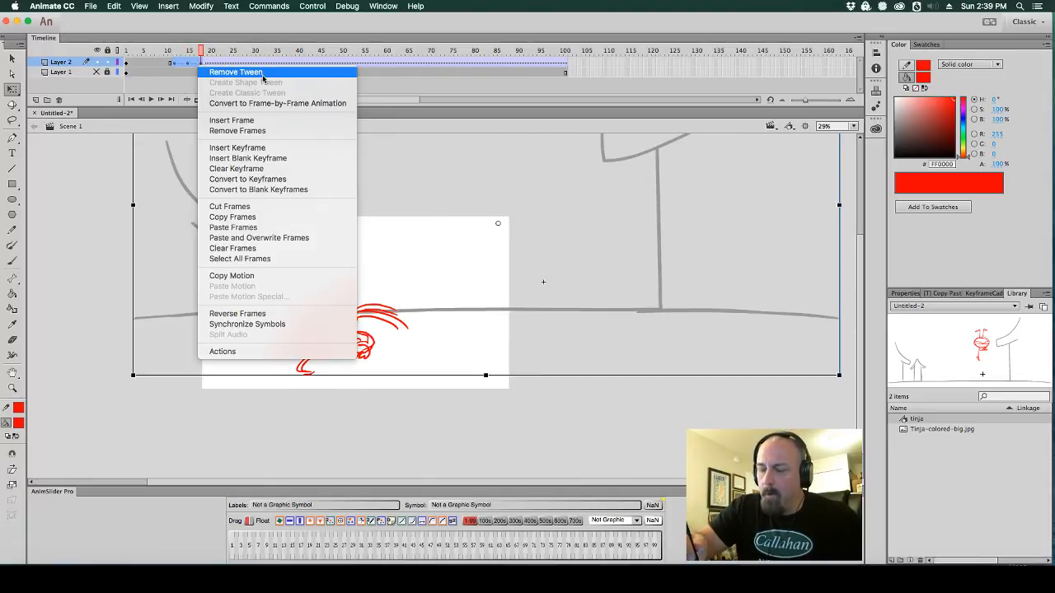
{"action": "left_click", "coordinate": [249, 72]}
{"action": "right_click", "coordinate": [196, 65]}
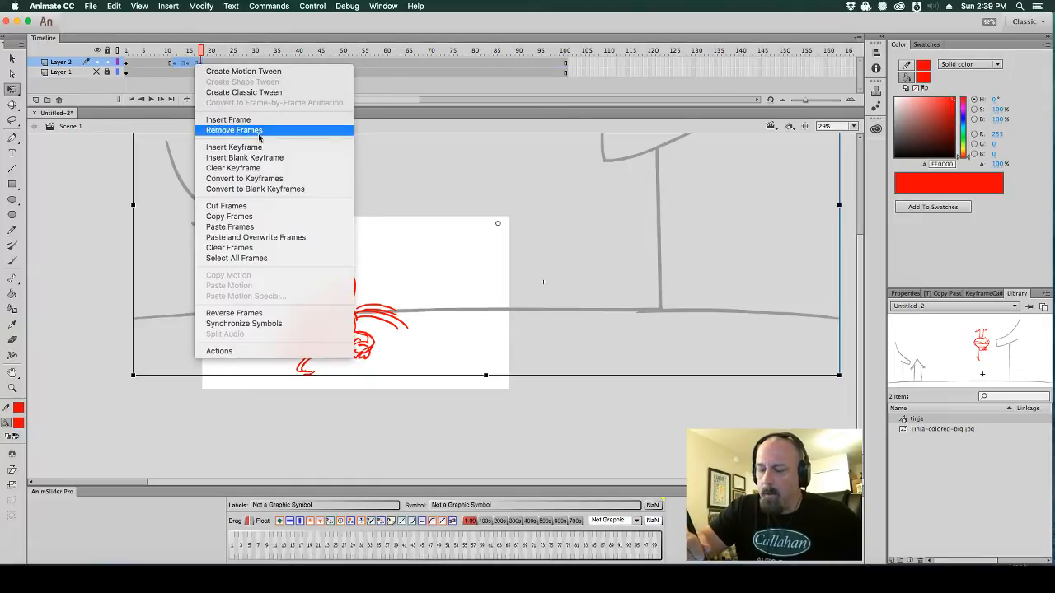
{"action": "left_click", "coordinate": [270, 173]}
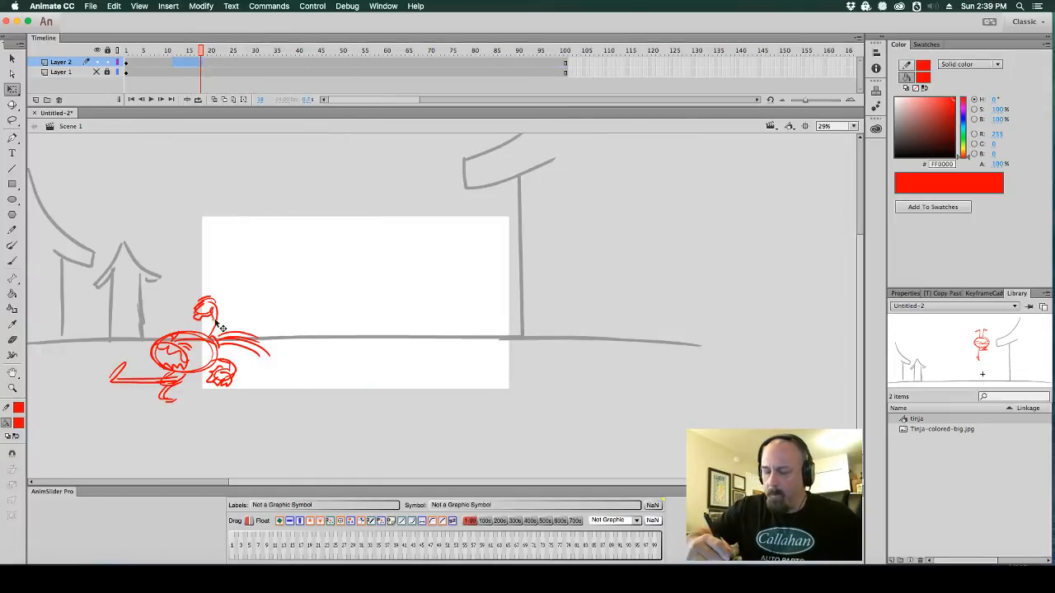
Move the tinja symbol right so the character sits over the white stage, and reopen it at frame 29 with onion skinning on
{"action": "mouse_move", "coordinate": [221, 328]}
{"action": "left_mouse_down"}
{"action": "mouse_move", "coordinate": [285, 304]}
{"action": "mouse_move", "coordinate": [410, 316]}
{"action": "left_mouse_up"}
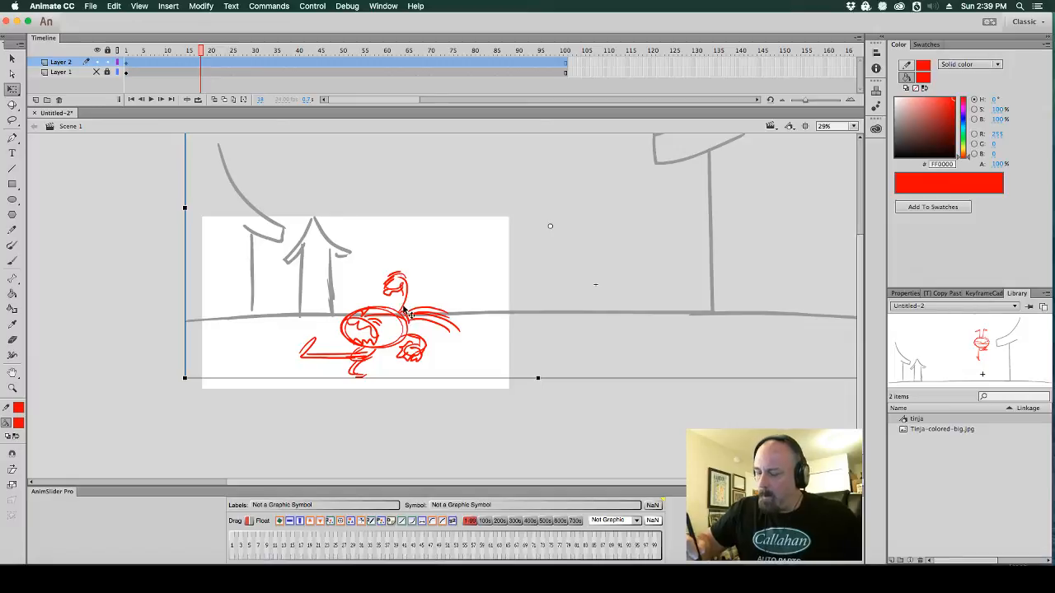
{"action": "double_click", "coordinate": [404, 309]}
{"action": "key", "text": "super+equal"}
{"action": "left_click", "coordinate": [211, 51]}
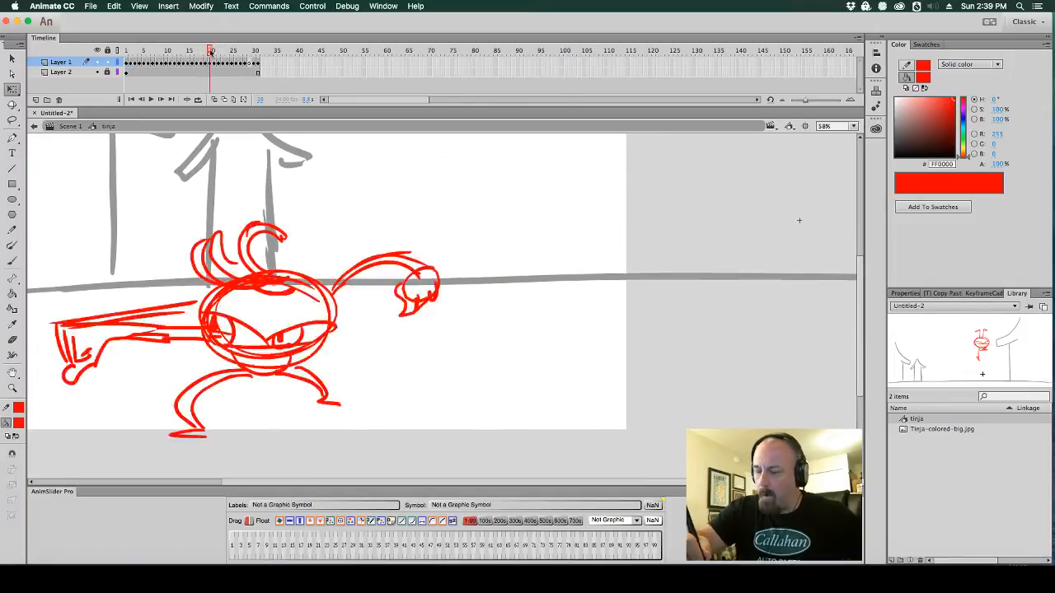
{"action": "mouse_move", "coordinate": [211, 51]}
{"action": "left_mouse_down"}
{"action": "mouse_move", "coordinate": [257, 53]}
{"action": "mouse_move", "coordinate": [249, 58]}
{"action": "left_mouse_up"}
{"action": "left_click", "coordinate": [213, 99]}
{"action": "left_click_drag", "start_coordinate": [429, 221], "coordinate": [638, 245]}
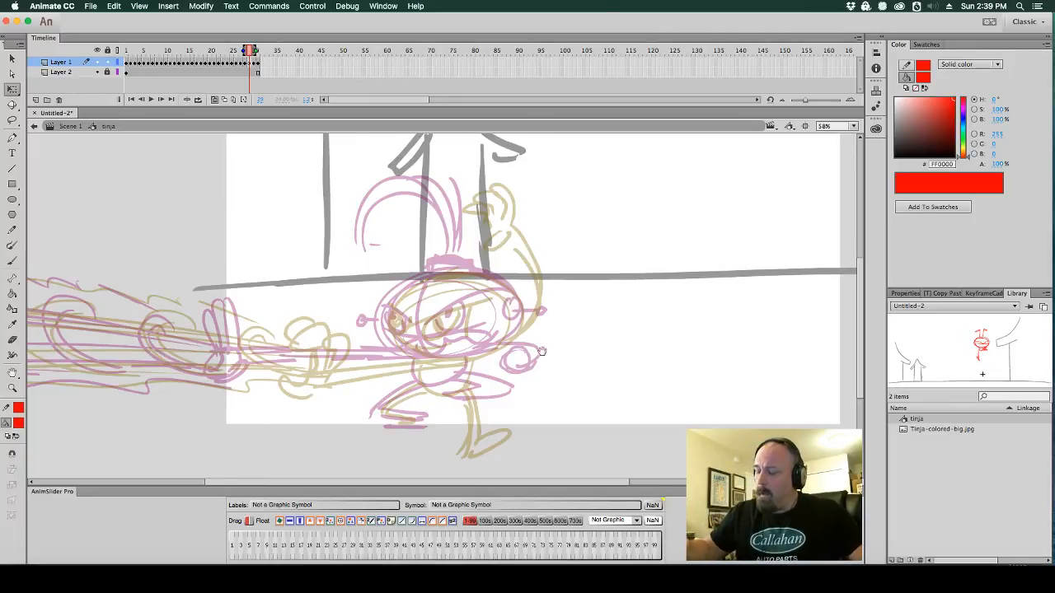
Flip between frames 28, 29 and 30 to compare the punch poses around the blank in-between frame
{"action": "left_click_drag", "start_coordinate": [541, 352], "coordinate": [563, 359]}
{"action": "key", "text": "comma"}
{"action": "key", "text": "period"}
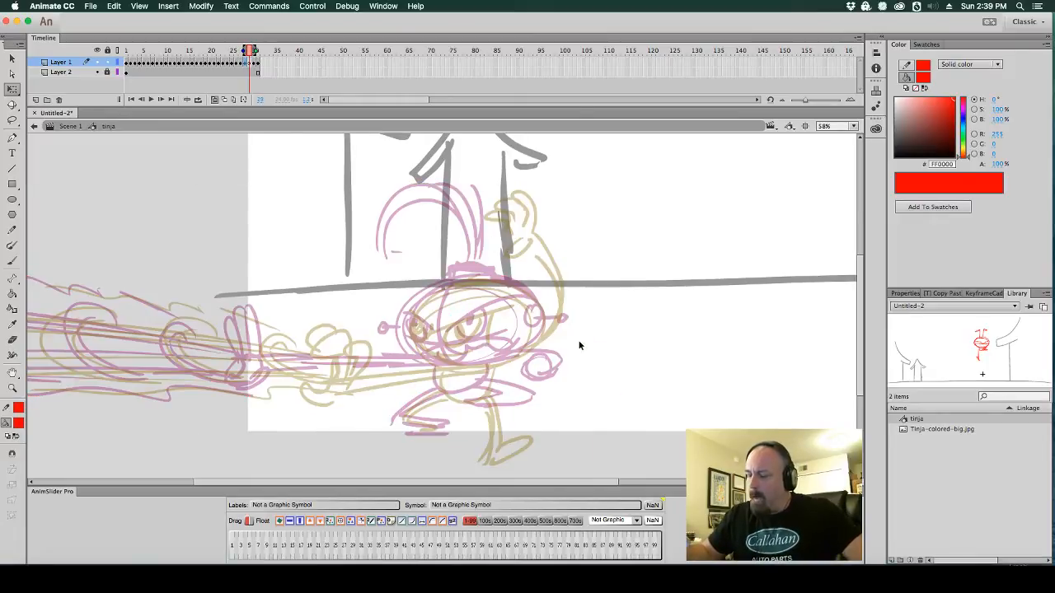
{"action": "key", "text": "period"}
{"action": "key", "text": "comma"}
{"action": "key", "text": "comma"}
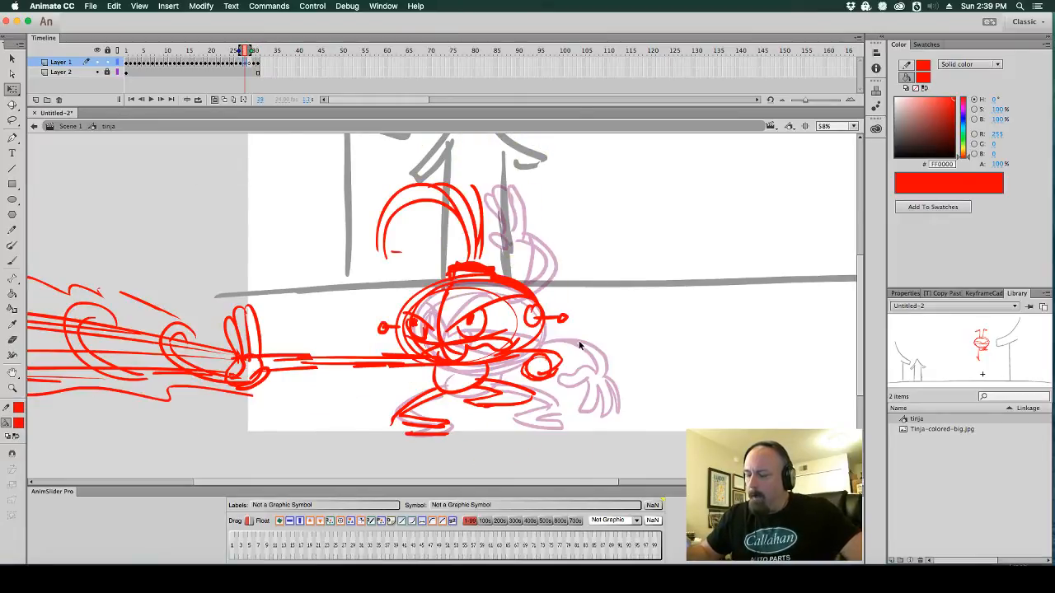
{"action": "key", "text": "period"}
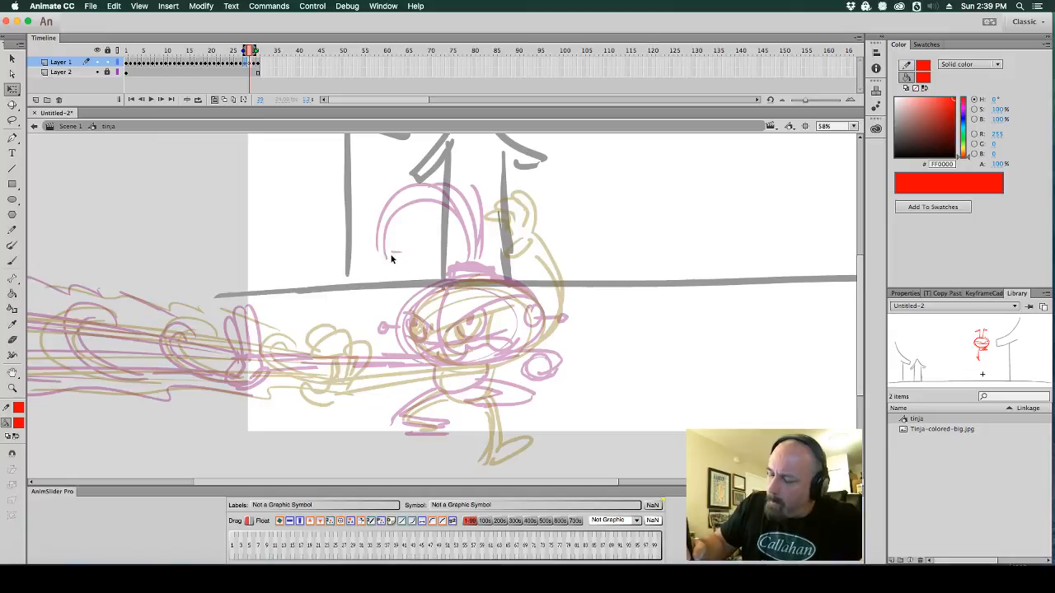
Brush the round head with its curved face line and a bent arm and hand sweeping over it in frame 29
{"action": "left_click", "coordinate": [12, 260]}
{"action": "mouse_move", "coordinate": [421, 258]}
{"action": "left_mouse_down"}
{"action": "mouse_move", "coordinate": [394, 275]}
{"action": "mouse_move", "coordinate": [368, 269]}
{"action": "mouse_move", "coordinate": [394, 253]}
{"action": "mouse_move", "coordinate": [365, 276]}
{"action": "mouse_move", "coordinate": [433, 246]}
{"action": "mouse_move", "coordinate": [425, 264]}
{"action": "mouse_move", "coordinate": [448, 255]}
{"action": "mouse_move", "coordinate": [473, 361]}
{"action": "mouse_move", "coordinate": [450, 290]}
{"action": "mouse_move", "coordinate": [526, 348]}
{"action": "mouse_move", "coordinate": [451, 291]}
{"action": "mouse_move", "coordinate": [445, 354]}
{"action": "left_mouse_up"}
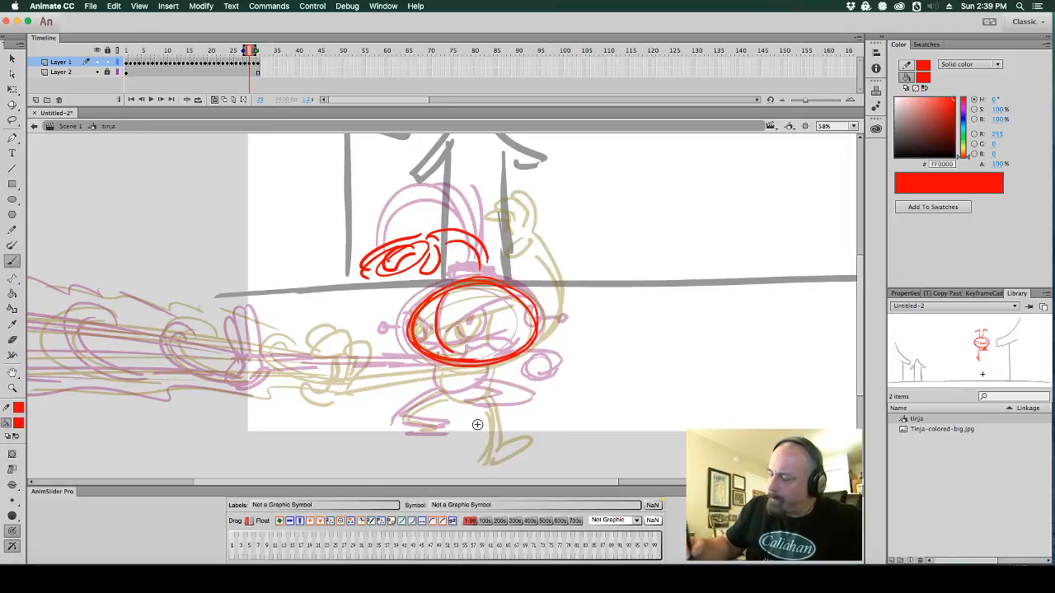
Add finger strokes to the character's small tucked fist in frame 28, and step back to frame 26 to check the earlier poses
{"action": "key", "text": "comma"}
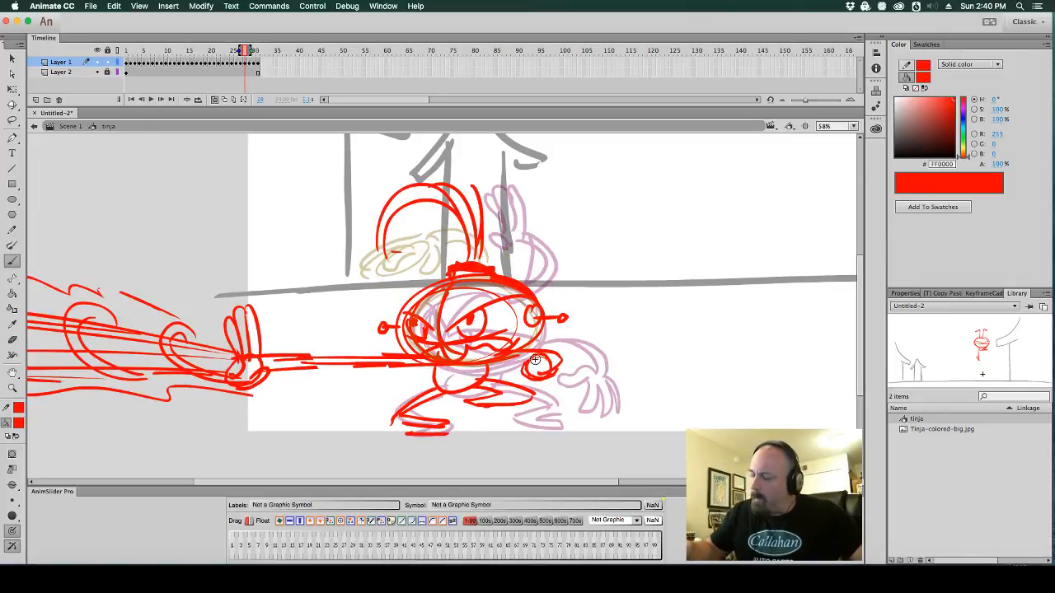
{"action": "mouse_move", "coordinate": [531, 358]}
{"action": "left_mouse_down"}
{"action": "mouse_move", "coordinate": [505, 371]}
{"action": "mouse_move", "coordinate": [534, 366]}
{"action": "mouse_move", "coordinate": [567, 389]}
{"action": "left_mouse_up"}
{"action": "left_click_drag", "start_coordinate": [498, 373], "coordinate": [554, 344]}
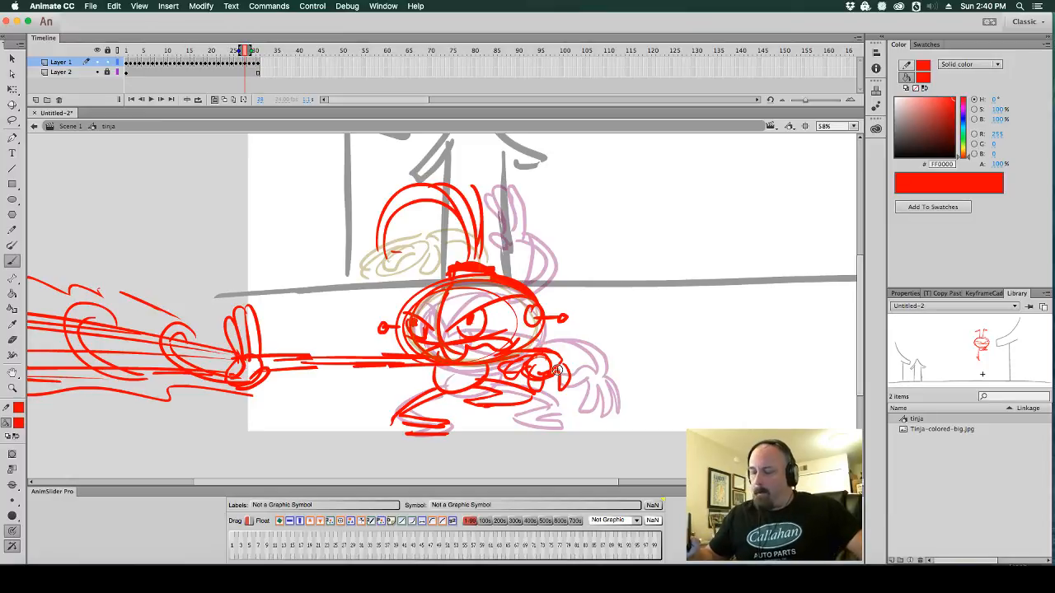
{"action": "key", "text": "period"}
{"action": "key", "text": "comma"}
{"action": "key", "text": "comma"}
{"action": "key", "text": "comma"}
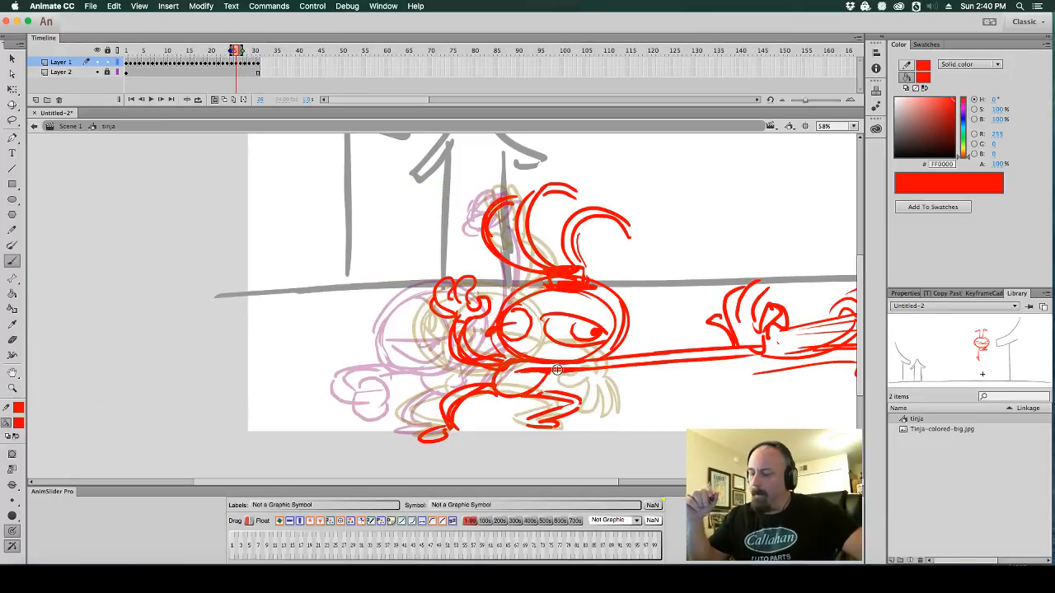
Flip between frames 27, 28 and 29 to compare the outstretched punch pose with its neighbouring drawings
{"action": "key", "text": "period"}
{"action": "key", "text": "period"}
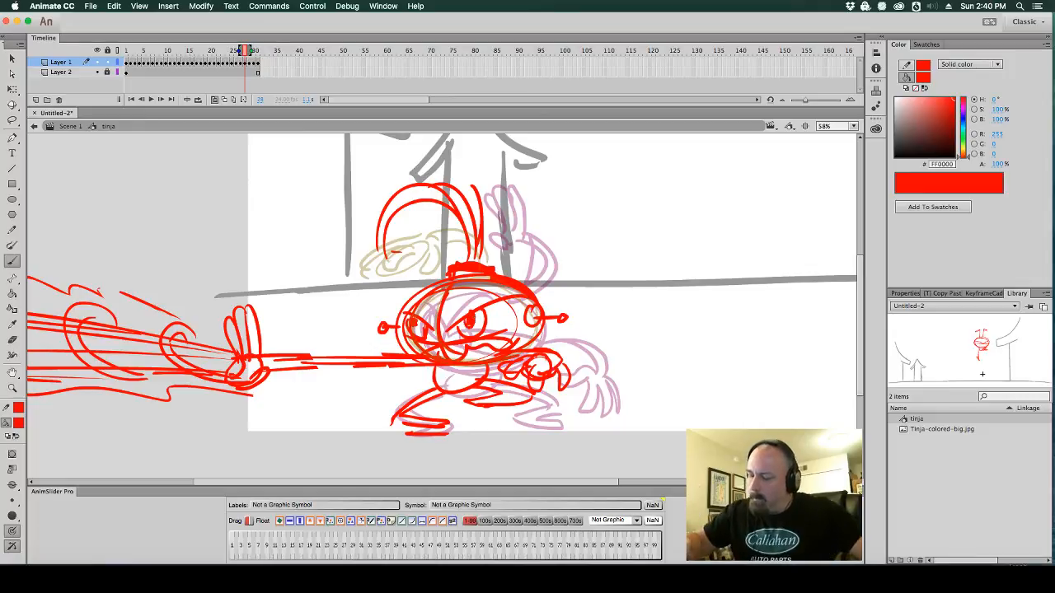
{"action": "key", "text": "period"}
{"action": "key", "text": "comma"}
{"action": "key", "text": "period"}
{"action": "key", "text": "comma"}
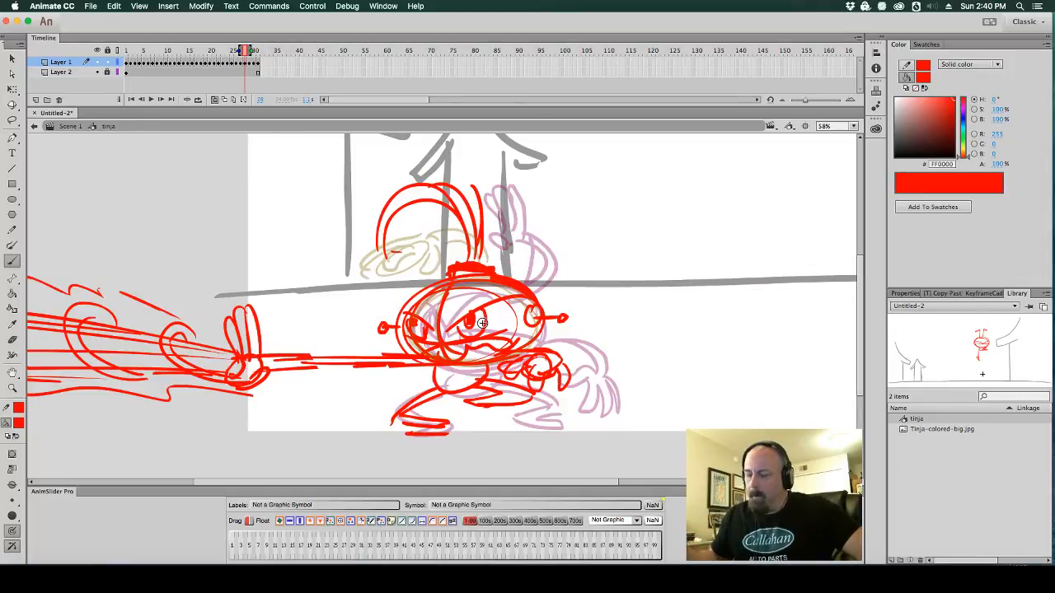
{"action": "key", "text": "comma"}
{"action": "key", "text": "period"}
{"action": "key", "text": "period"}
{"action": "key", "text": "comma"}
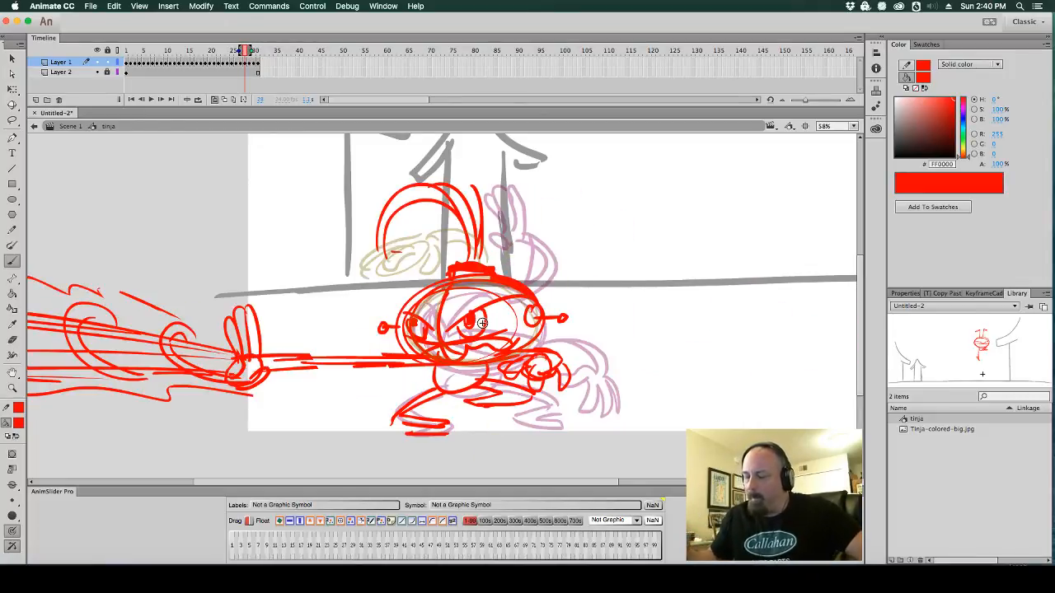
Skew the whole frame 28 drawing so its top leans to the left, and check the motion against the adjacent frames
{"action": "left_click", "coordinate": [246, 63]}
{"action": "key", "text": "q"}
{"action": "left_click_drag", "start_coordinate": [505, 182], "coordinate": [476, 181]}
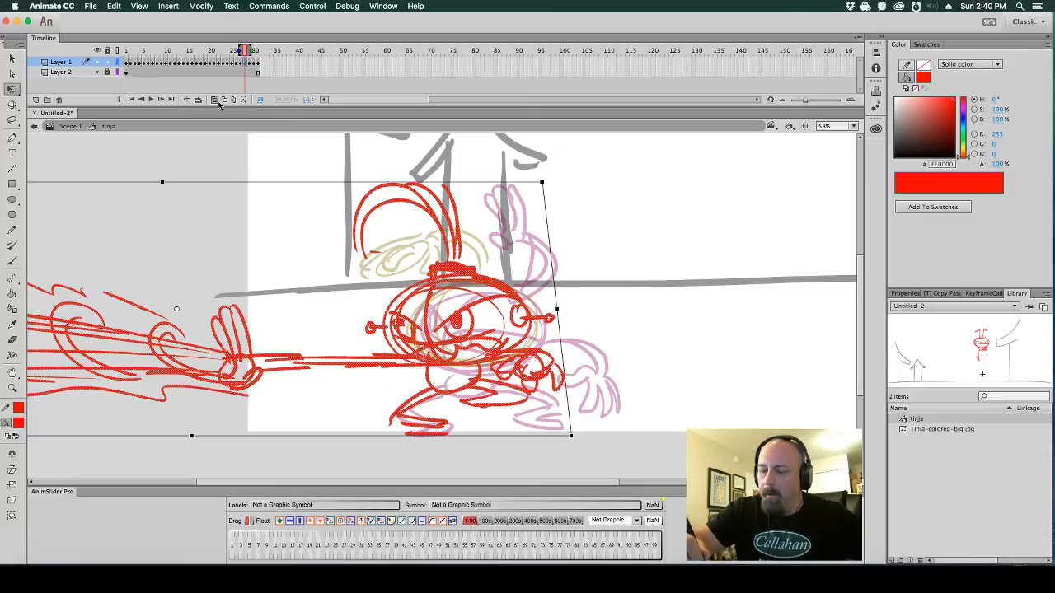
{"action": "key", "text": "period"}
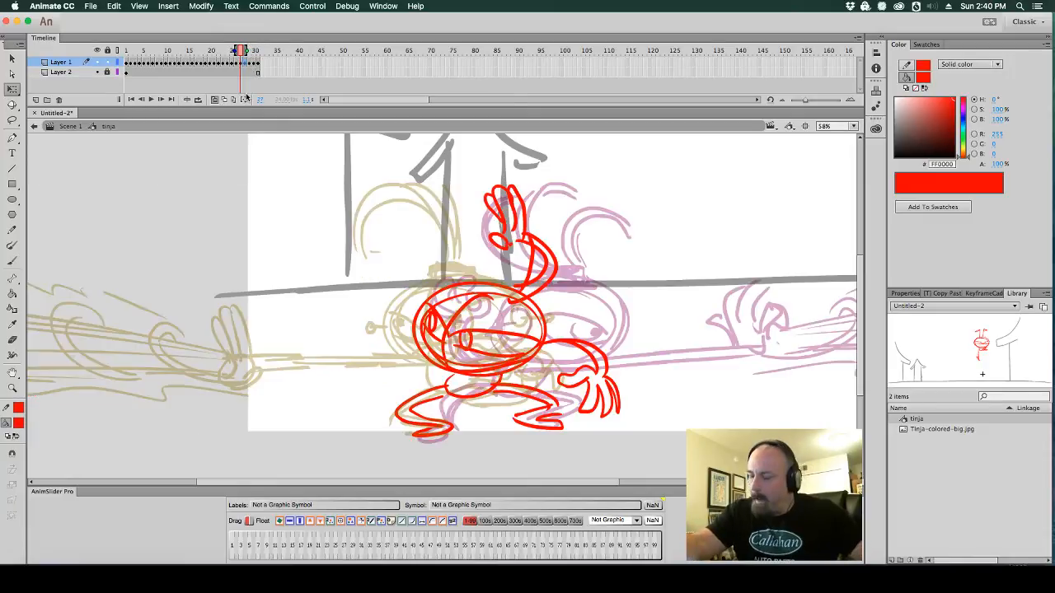
{"action": "key", "text": "comma"}
{"action": "key", "text": "comma"}
{"action": "key", "text": "period"}
{"action": "key", "text": "period"}
{"action": "key", "text": "comma"}
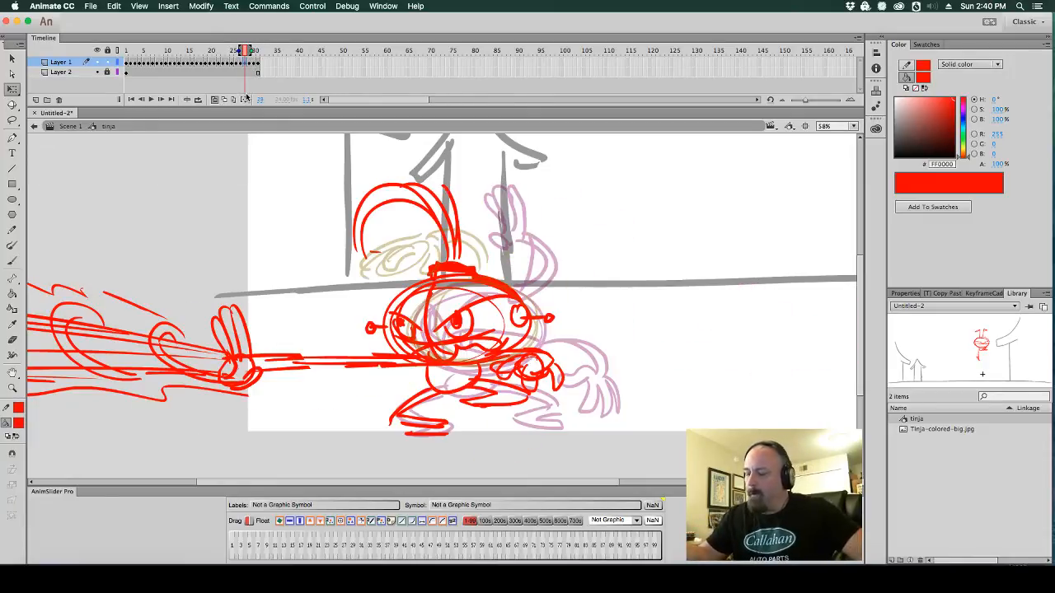
Brush curved hair tail strokes above the head beside the raised hand in frame 27
{"action": "key", "text": "comma"}
{"action": "key", "text": "b"}
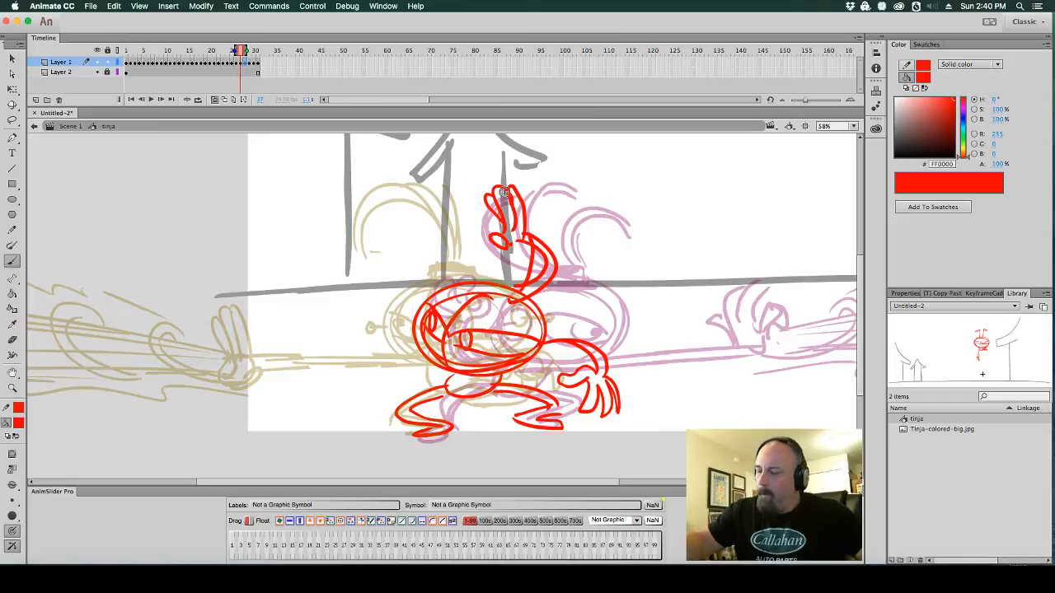
{"action": "left_click_drag", "start_coordinate": [497, 169], "coordinate": [469, 241]}
{"action": "mouse_move", "coordinate": [470, 175]}
{"action": "left_mouse_down"}
{"action": "mouse_move", "coordinate": [456, 152]}
{"action": "mouse_move", "coordinate": [430, 179]}
{"action": "mouse_move", "coordinate": [430, 216]}
{"action": "mouse_move", "coordinate": [460, 249]}
{"action": "left_mouse_up"}
{"action": "key", "text": "period"}
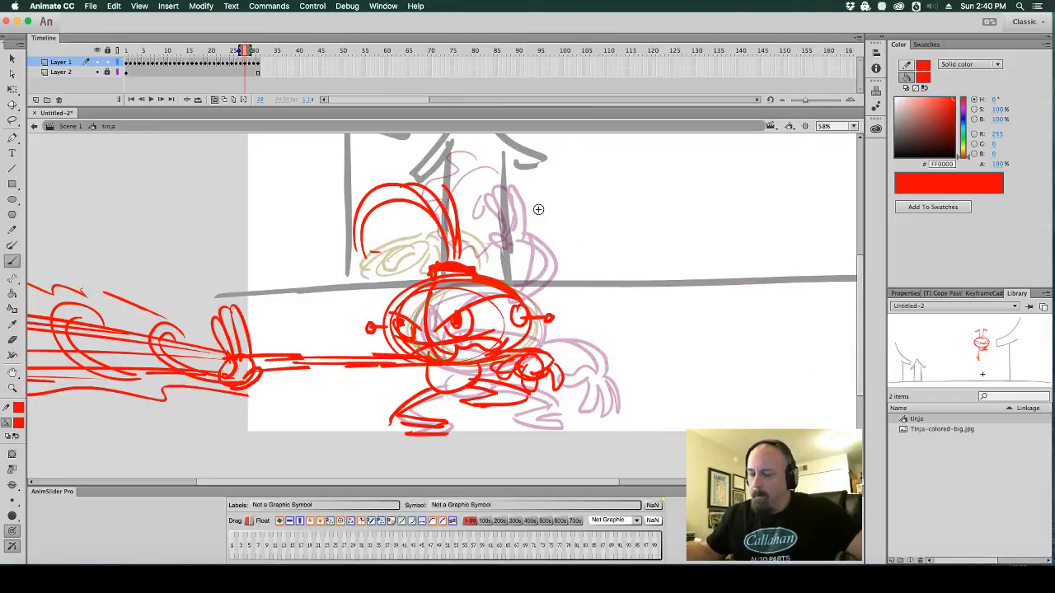
{"action": "key", "text": "comma"}
{"action": "key", "text": "period"}
Extend the raised arm's line and brush the rounded body with a fingered hand in front of it in frame 29
{"action": "key", "text": "period"}
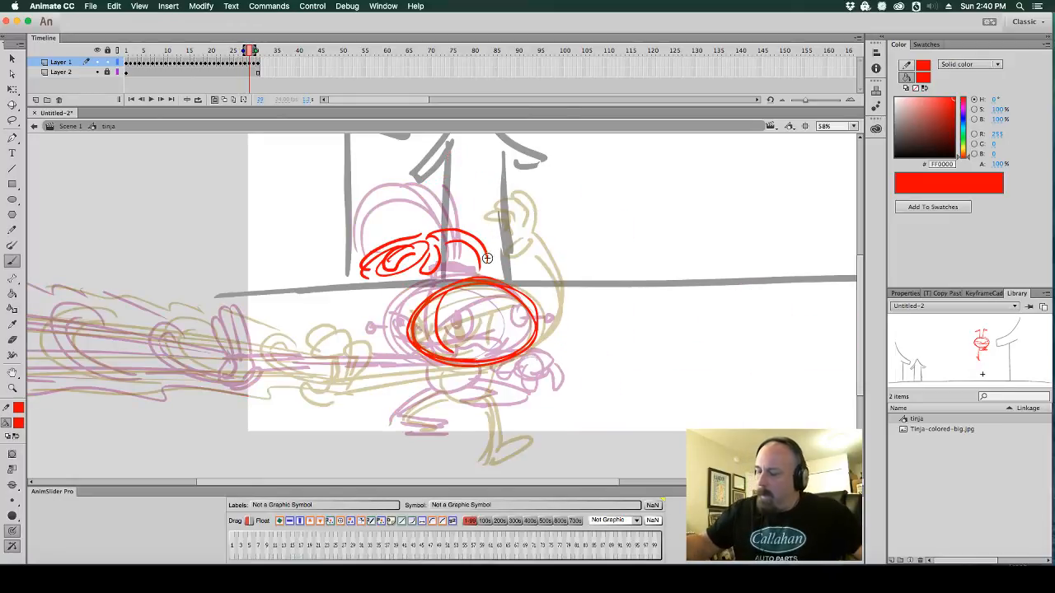
{"action": "left_click_drag", "start_coordinate": [487, 256], "coordinate": [491, 269]}
{"action": "key", "text": "comma"}
{"action": "key", "text": "period"}
{"action": "mouse_move", "coordinate": [435, 395]}
{"action": "left_mouse_down"}
{"action": "mouse_move", "coordinate": [459, 335]}
{"action": "mouse_move", "coordinate": [455, 380]}
{"action": "left_mouse_up"}
{"action": "left_click_drag", "start_coordinate": [469, 340], "coordinate": [462, 387]}
{"action": "mouse_move", "coordinate": [481, 358]}
{"action": "left_mouse_down"}
{"action": "mouse_move", "coordinate": [490, 352]}
{"action": "mouse_move", "coordinate": [458, 401]}
{"action": "left_mouse_up"}
{"action": "mouse_move", "coordinate": [444, 385]}
{"action": "left_mouse_down"}
{"action": "mouse_move", "coordinate": [428, 379]}
{"action": "mouse_move", "coordinate": [437, 398]}
{"action": "mouse_move", "coordinate": [518, 364]}
{"action": "mouse_move", "coordinate": [431, 401]}
{"action": "left_mouse_up"}
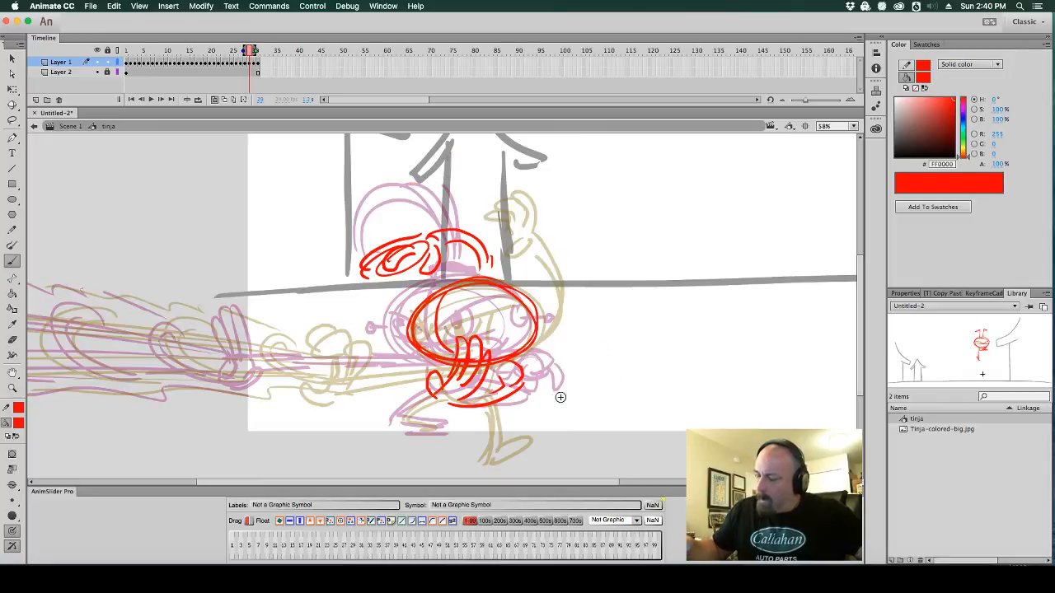
Brush a bent front leg and a straight back leg with its foot under the body in frame 29
{"action": "key", "text": "comma"}
{"action": "key", "text": "period"}
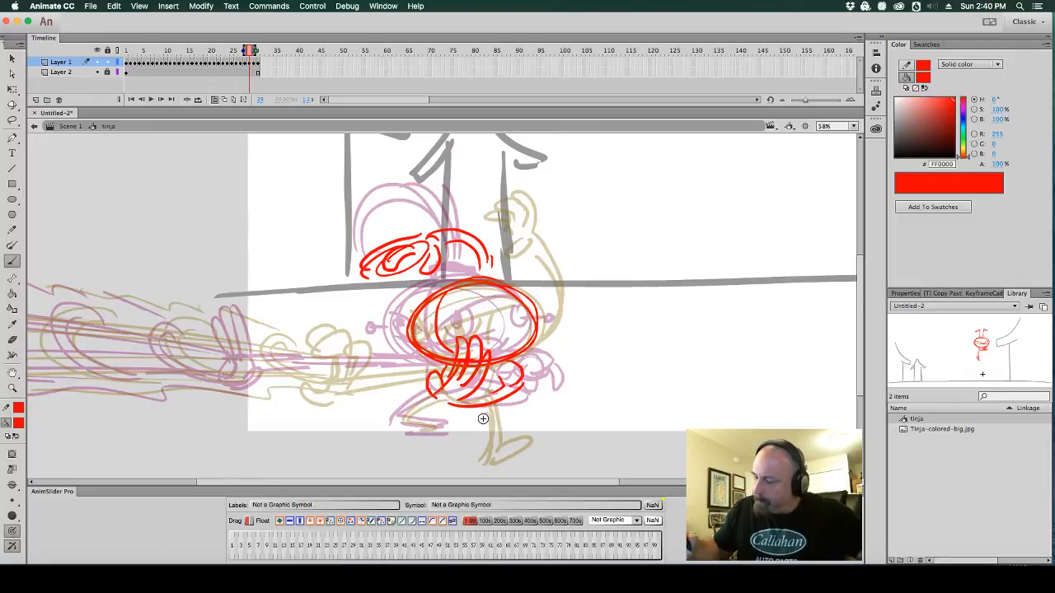
{"action": "mouse_move", "coordinate": [435, 394]}
{"action": "left_mouse_down"}
{"action": "mouse_move", "coordinate": [446, 426]}
{"action": "mouse_move", "coordinate": [417, 420]}
{"action": "mouse_move", "coordinate": [483, 463]}
{"action": "left_mouse_up"}
{"action": "key", "text": "comma"}
{"action": "key", "text": "period"}
{"action": "mouse_move", "coordinate": [491, 407]}
{"action": "left_mouse_down"}
{"action": "mouse_move", "coordinate": [504, 458]}
{"action": "mouse_move", "coordinate": [520, 457]}
{"action": "left_mouse_up"}
{"action": "key", "text": "comma"}
{"action": "key", "text": "period"}
Lasso the straight back leg and part of the lower body in frame 30 and delete them
{"action": "key", "text": "period"}
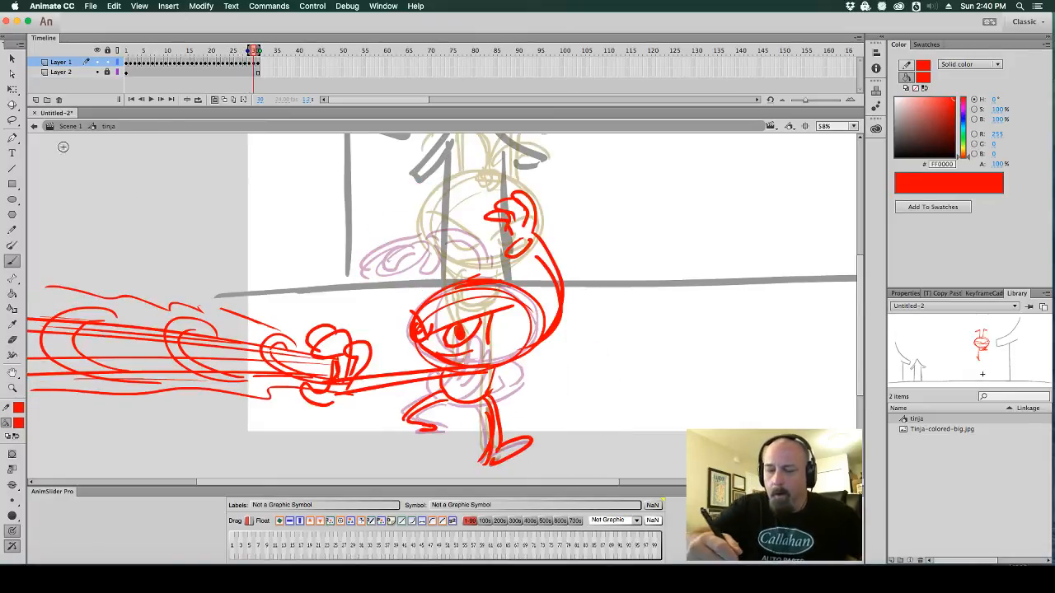
{"action": "key", "text": "l"}
{"action": "mouse_move", "coordinate": [538, 470]}
{"action": "left_mouse_down"}
{"action": "mouse_move", "coordinate": [523, 402]}
{"action": "mouse_move", "coordinate": [444, 437]}
{"action": "mouse_move", "coordinate": [593, 327]}
{"action": "mouse_move", "coordinate": [487, 137]}
{"action": "mouse_move", "coordinate": [292, 149]}
{"action": "mouse_move", "coordinate": [465, 224]}
{"action": "left_mouse_up"}
{"action": "key", "text": "Delete"}
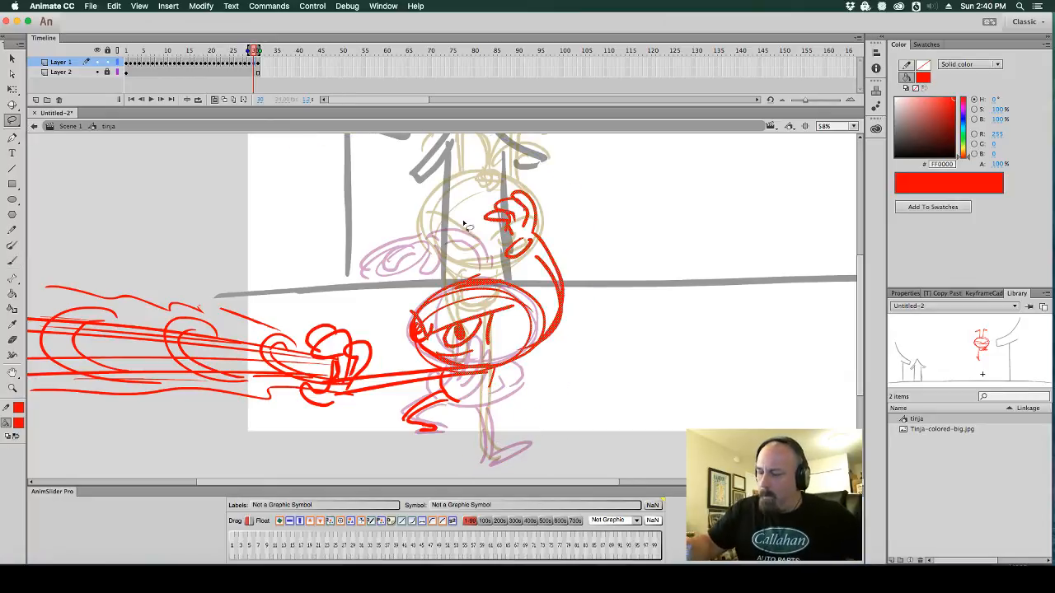
Scale the remaining frame 30 drawing up slightly with Free Transform
{"action": "left_click", "coordinate": [255, 69]}
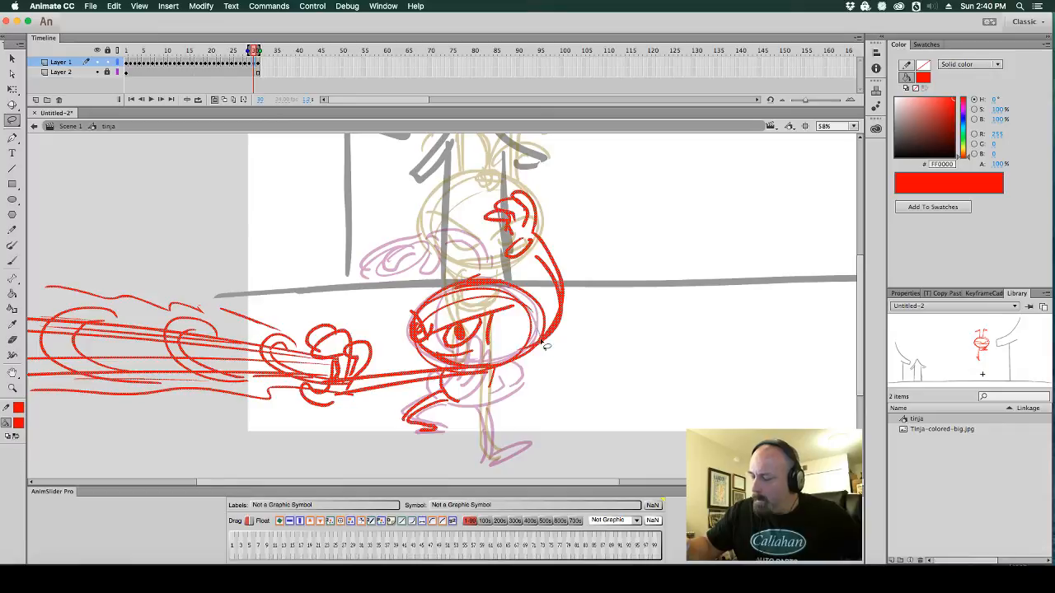
{"action": "left_click", "coordinate": [545, 343]}
{"action": "left_click", "coordinate": [258, 70]}
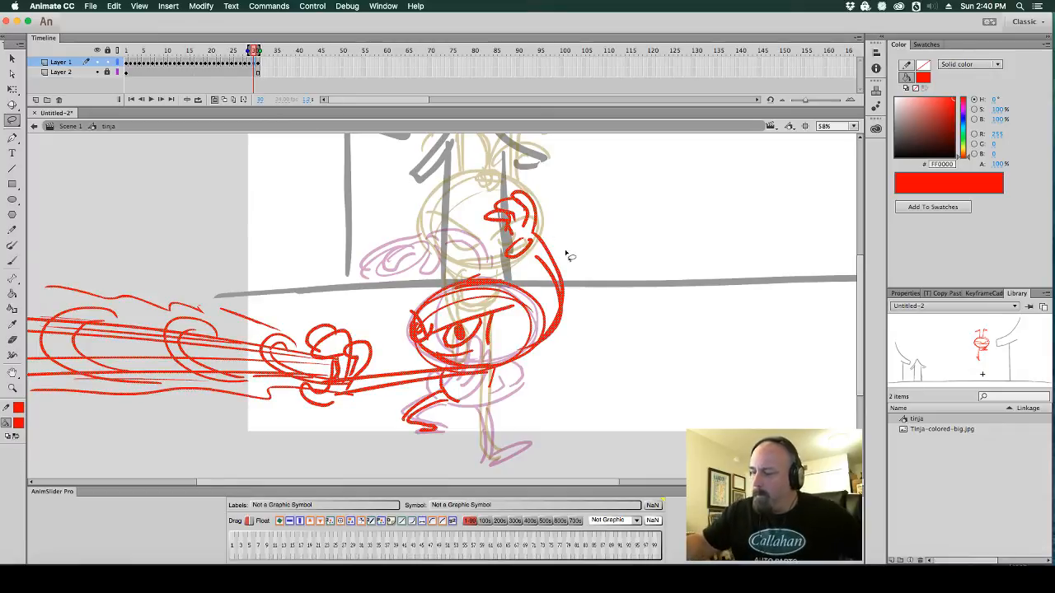
{"action": "key", "text": "super+minus"}
{"action": "key", "text": "q"}
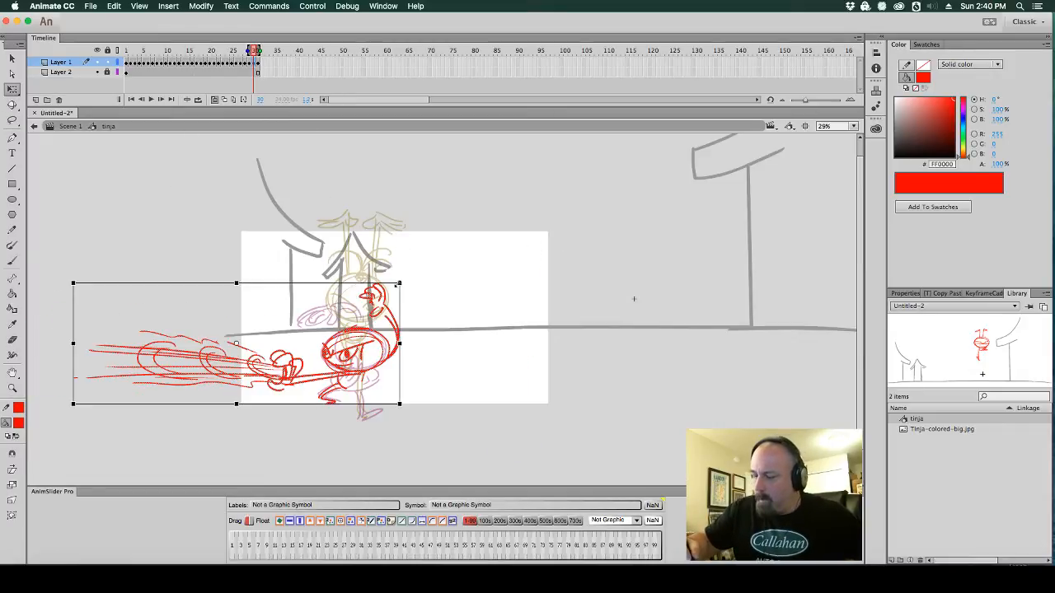
{"action": "left_click_drag", "start_coordinate": [398, 284], "coordinate": [407, 280]}
{"action": "left_click", "coordinate": [384, 374]}
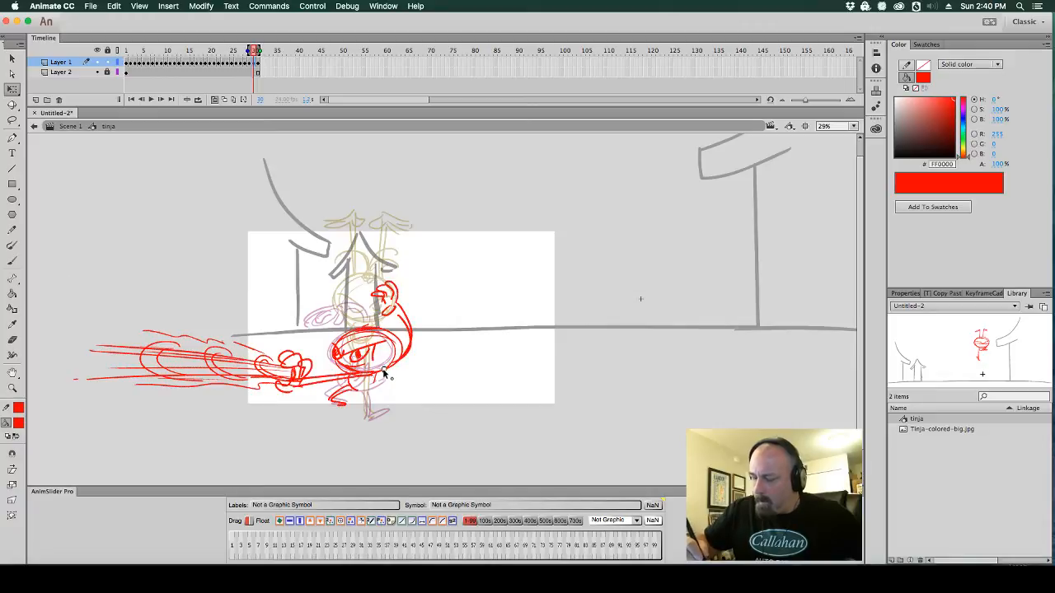
Delete the old front leg in frame 30 and brush two new bent legs with feet below the body
{"action": "key", "text": "super+equal"}
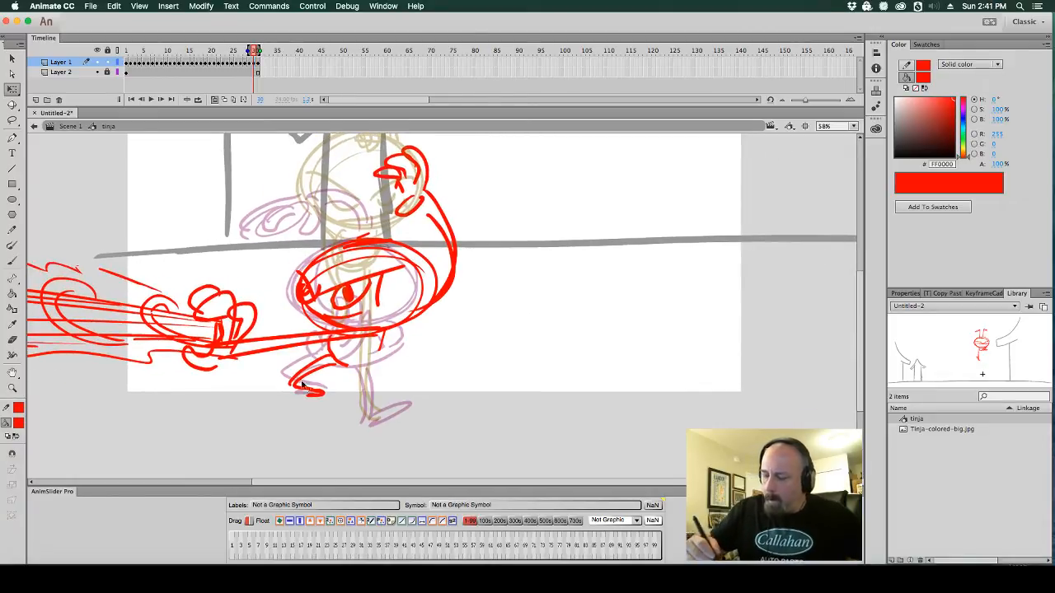
{"action": "left_click_drag", "start_coordinate": [279, 360], "coordinate": [352, 419]}
{"action": "key", "text": "Delete"}
{"action": "key", "text": "b"}
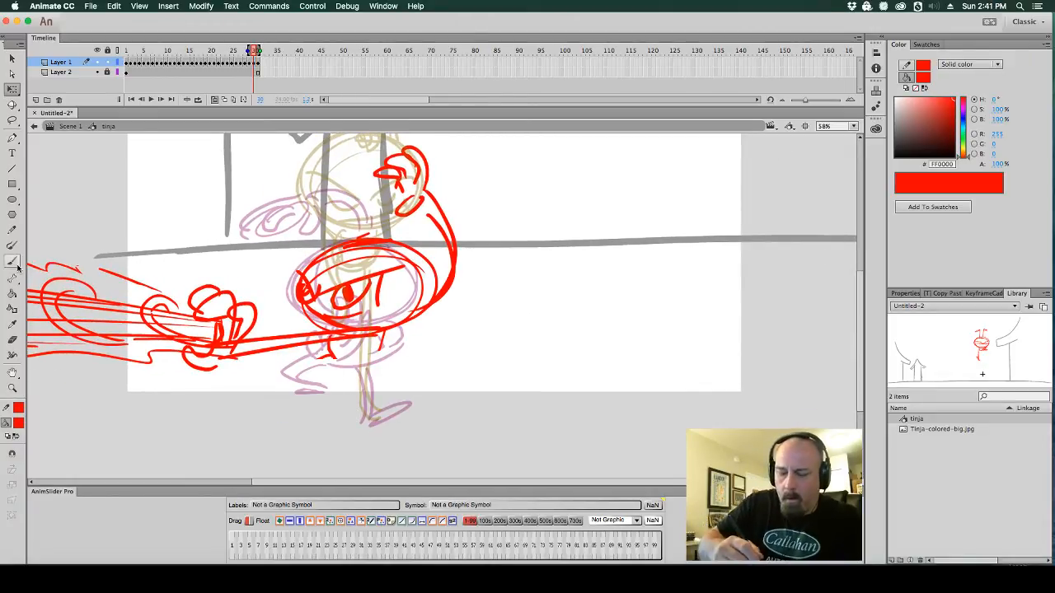
{"action": "mouse_move", "coordinate": [330, 352]}
{"action": "left_mouse_down"}
{"action": "mouse_move", "coordinate": [290, 369]}
{"action": "mouse_move", "coordinate": [334, 371]}
{"action": "mouse_move", "coordinate": [321, 390]}
{"action": "mouse_move", "coordinate": [382, 401]}
{"action": "mouse_move", "coordinate": [356, 424]}
{"action": "mouse_move", "coordinate": [399, 445]}
{"action": "mouse_move", "coordinate": [394, 424]}
{"action": "left_mouse_up"}
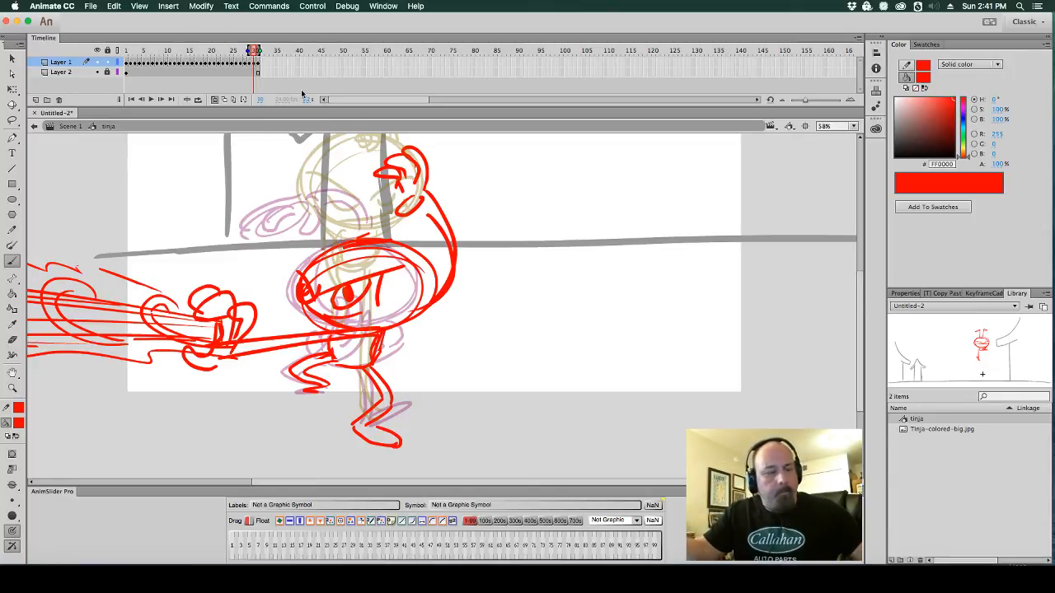
{"action": "key", "text": "comma"}
{"action": "key", "text": "period"}
Brush the facial features on the head and curved hair tails sweeping up behind it in frame 29
{"action": "key", "text": "comma"}
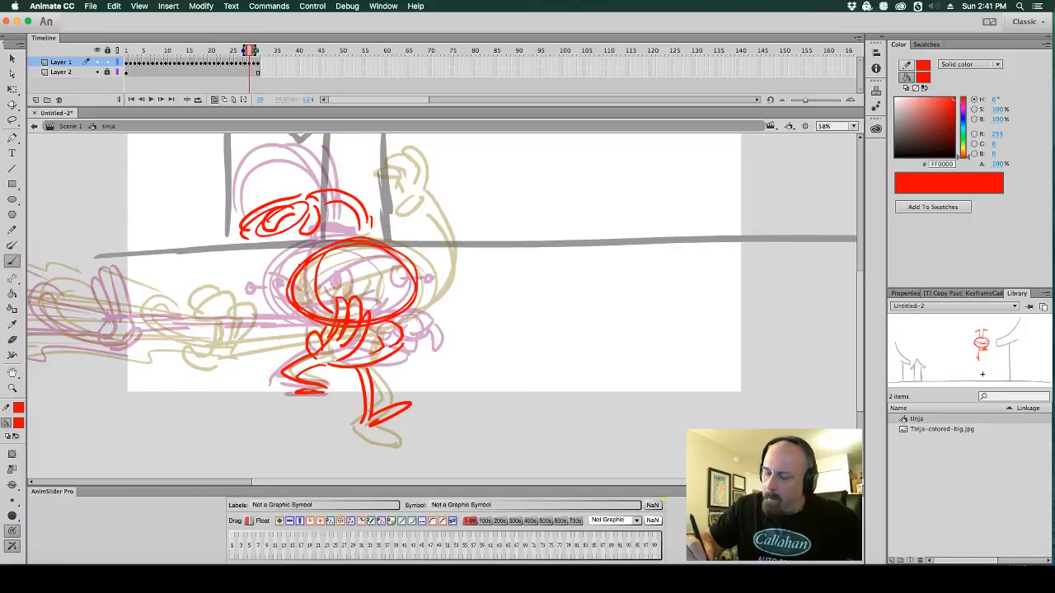
{"action": "mouse_move", "coordinate": [304, 267]}
{"action": "left_mouse_down"}
{"action": "mouse_move", "coordinate": [387, 290]}
{"action": "mouse_move", "coordinate": [402, 269]}
{"action": "mouse_move", "coordinate": [371, 248]}
{"action": "mouse_move", "coordinate": [447, 186]}
{"action": "left_mouse_up"}
{"action": "key", "text": "comma"}
{"action": "key", "text": "period"}
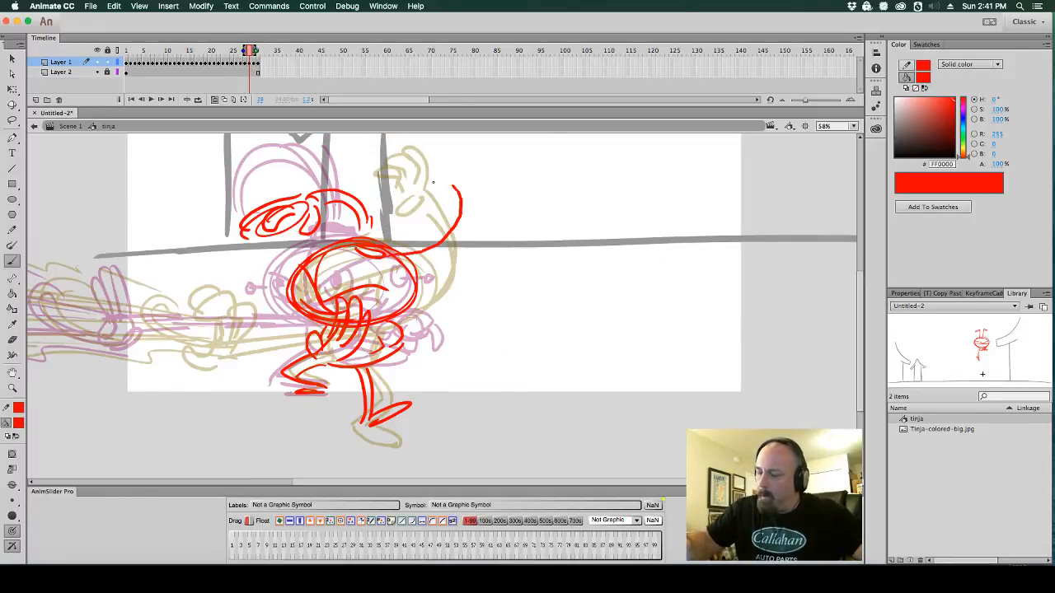
{"action": "mouse_move", "coordinate": [400, 256]}
{"action": "left_mouse_down"}
{"action": "mouse_move", "coordinate": [421, 173]}
{"action": "mouse_move", "coordinate": [386, 170]}
{"action": "left_mouse_up"}
Brush drooping hair tails trailing from the top and back of the head in frame 30, and compare with frame 29
{"action": "key", "text": "period"}
{"action": "key", "text": "comma"}
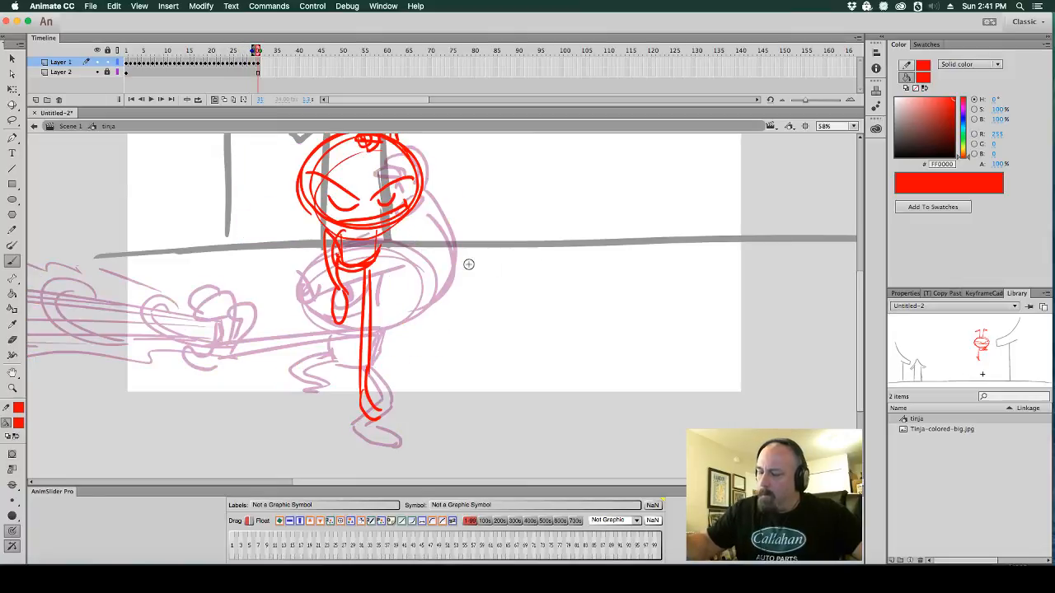
{"action": "key", "text": "period"}
{"action": "mouse_move", "coordinate": [363, 239]}
{"action": "left_mouse_down"}
{"action": "mouse_move", "coordinate": [476, 297]}
{"action": "mouse_move", "coordinate": [458, 331]}
{"action": "left_mouse_up"}
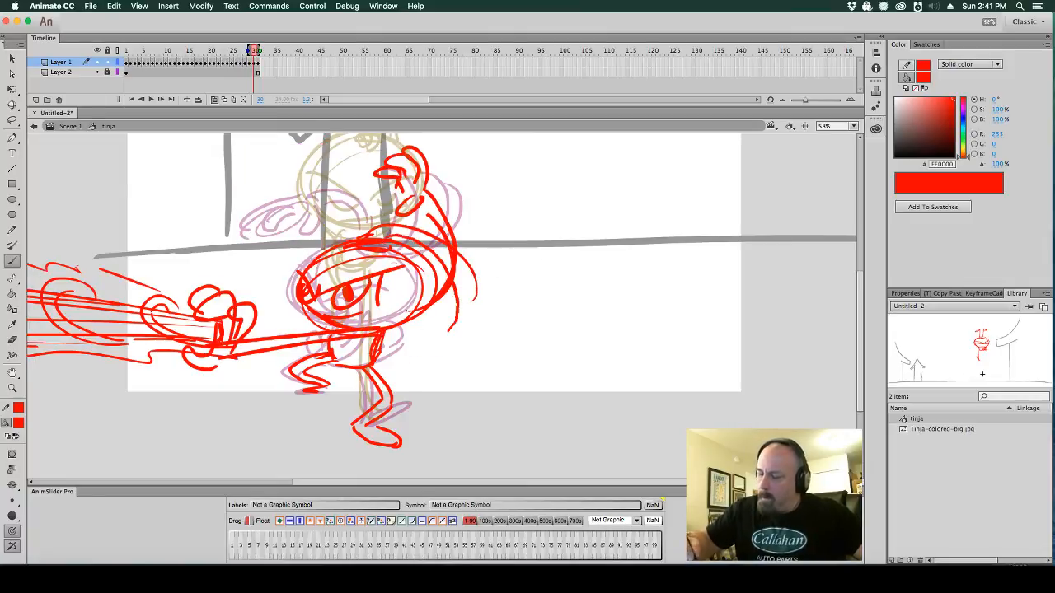
{"action": "left_click_drag", "start_coordinate": [408, 241], "coordinate": [446, 348]}
{"action": "key", "text": "comma"}
{"action": "key", "text": "period"}
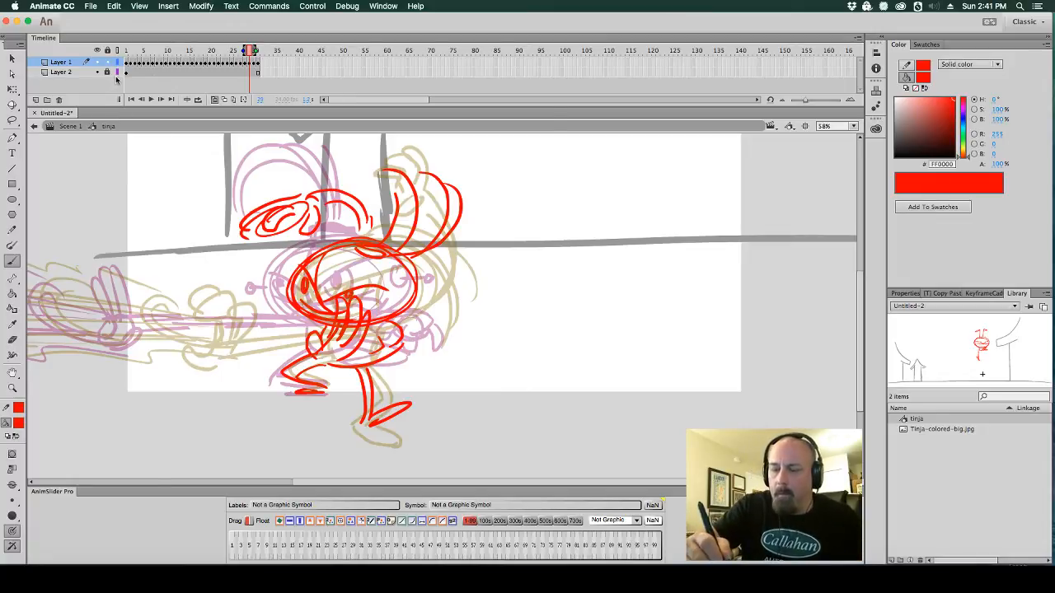
Return to the main scene, show the Tinja reference image layer and examine the coloured character's design up close
{"action": "left_click", "coordinate": [69, 126]}
{"action": "left_click", "coordinate": [555, 316]}
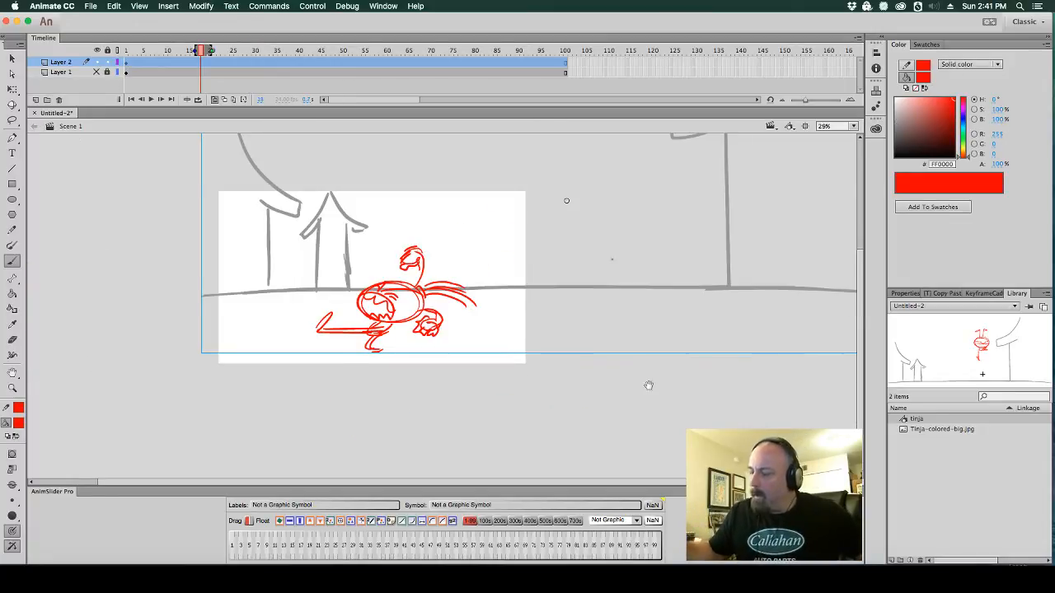
{"action": "left_click_drag", "start_coordinate": [464, 405], "coordinate": [367, 480]}
{"action": "left_click", "coordinate": [96, 72]}
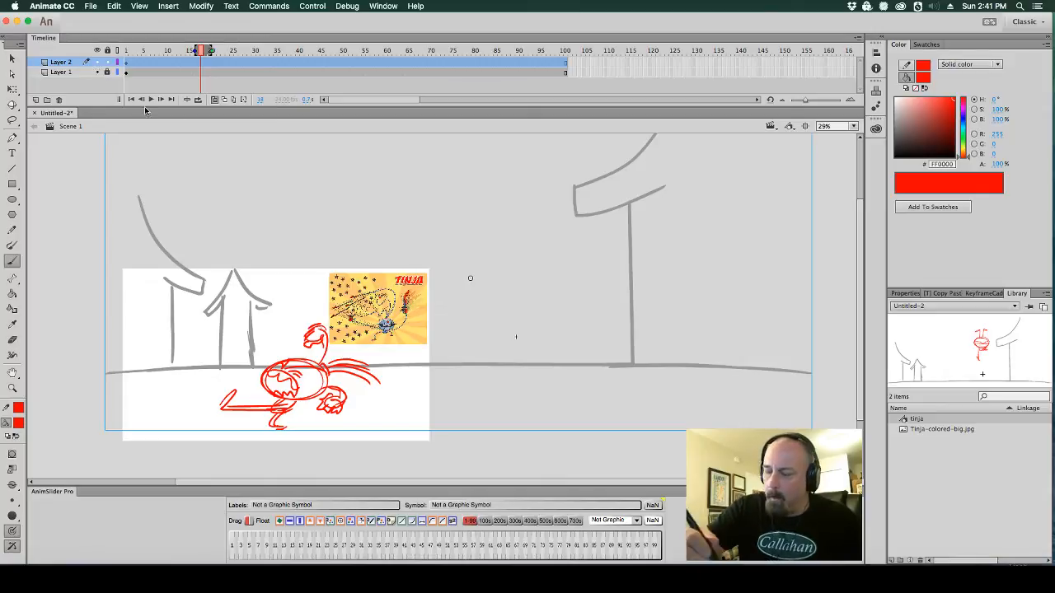
{"action": "key", "text": "super+equal"}
{"action": "key", "text": "super+equal"}
{"action": "left_click", "coordinate": [520, 356], "text": "super"}
{"action": "left_click_drag", "start_coordinate": [542, 377], "coordinate": [742, 432]}
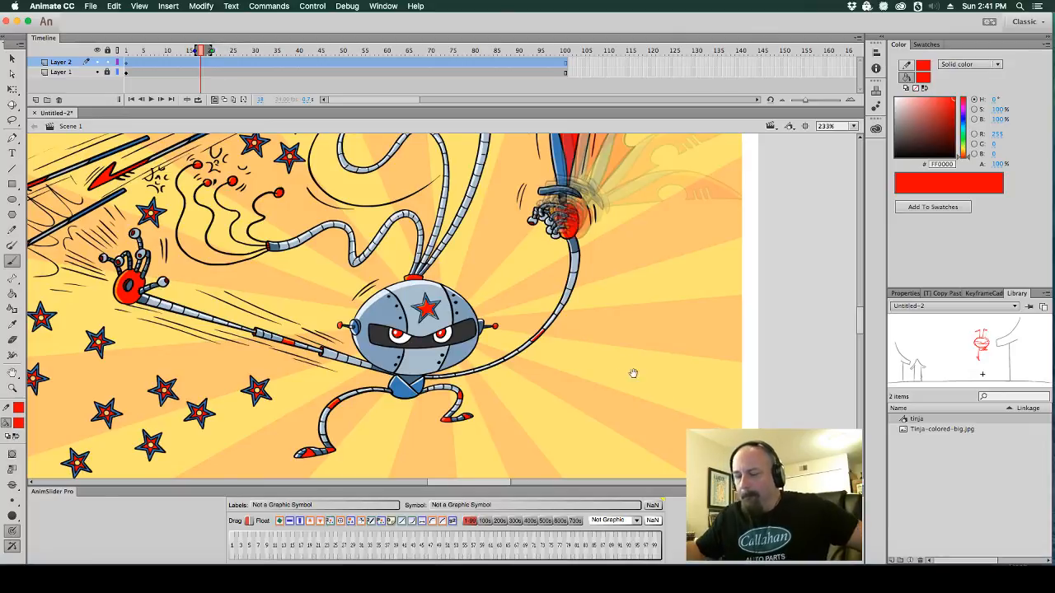
{"action": "left_click_drag", "start_coordinate": [633, 374], "coordinate": [715, 338]}
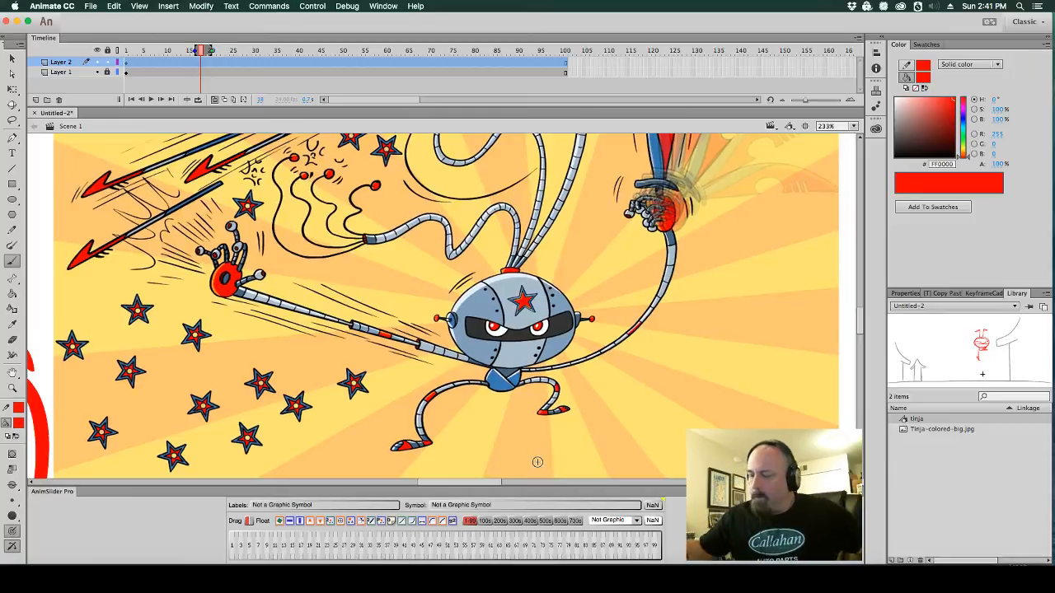
Turn off onion skinning, hide the reference image layer and move the main timeline to frame 30
{"action": "left_click", "coordinate": [215, 102]}
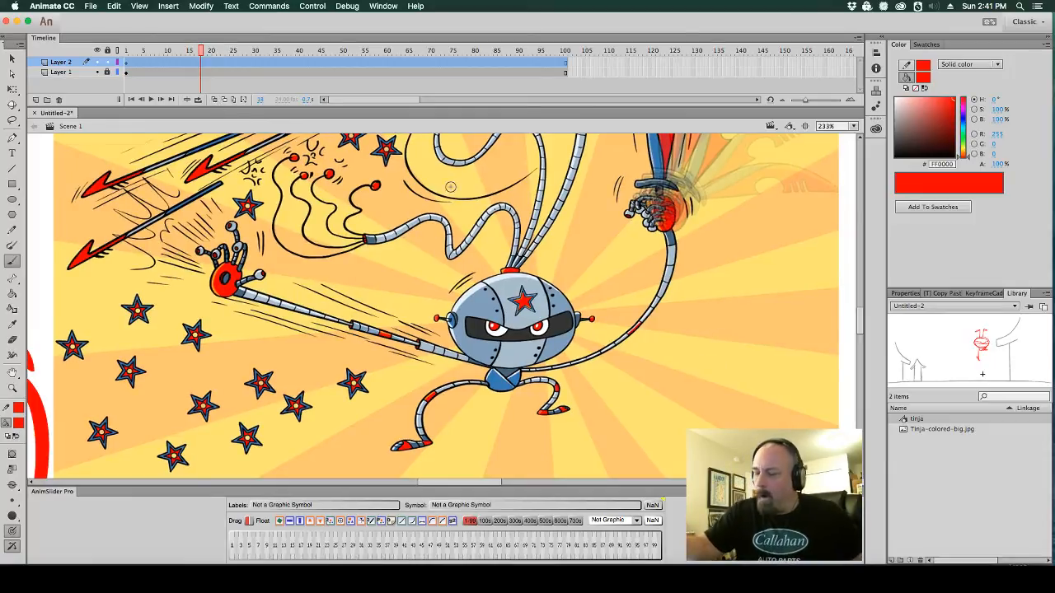
{"action": "left_click", "coordinate": [97, 73]}
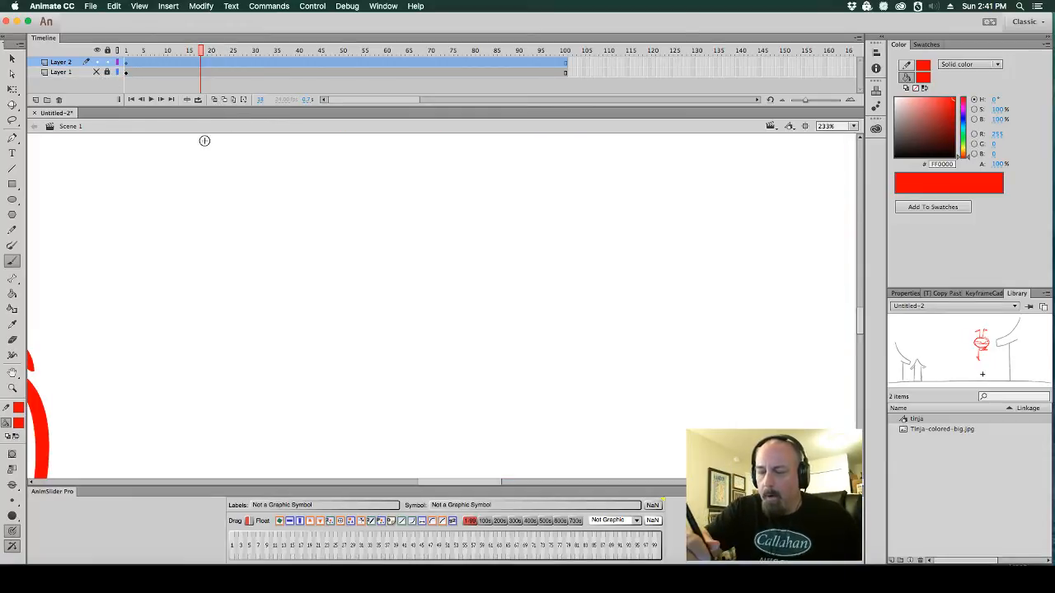
{"action": "left_click", "coordinate": [257, 257], "text": "alt+super"}
{"action": "left_click", "coordinate": [319, 284], "text": "alt+super"}
{"action": "left_click_drag", "start_coordinate": [479, 366], "coordinate": [450, 261]}
{"action": "left_click_drag", "start_coordinate": [200, 52], "coordinate": [253, 65]}
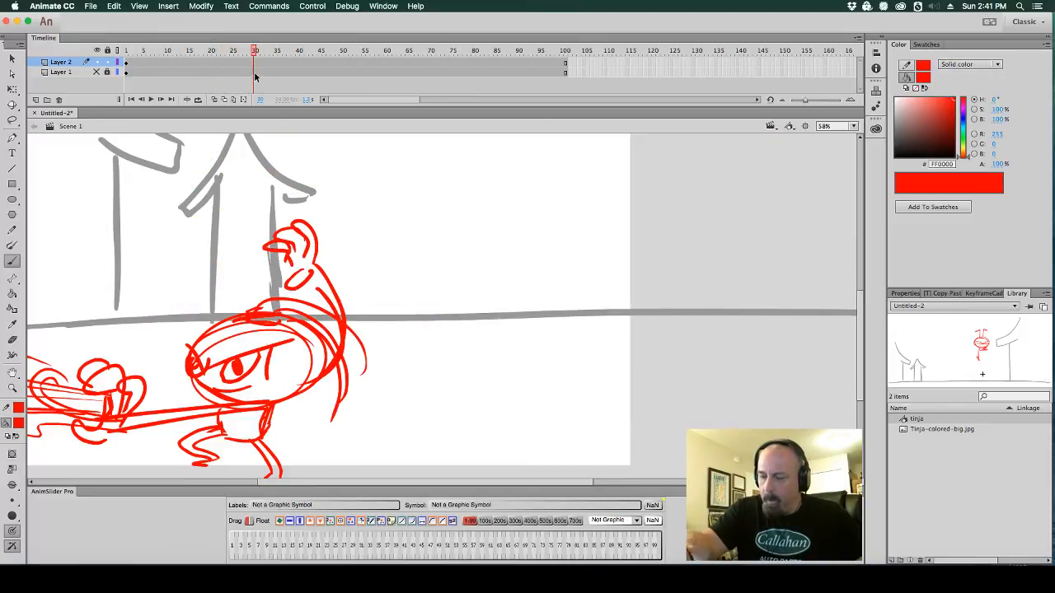
Open the tinja symbol for editing in place and go to frame 30 with nothing selected
{"action": "left_click", "coordinate": [11, 58]}
{"action": "double_click", "coordinate": [314, 329]}
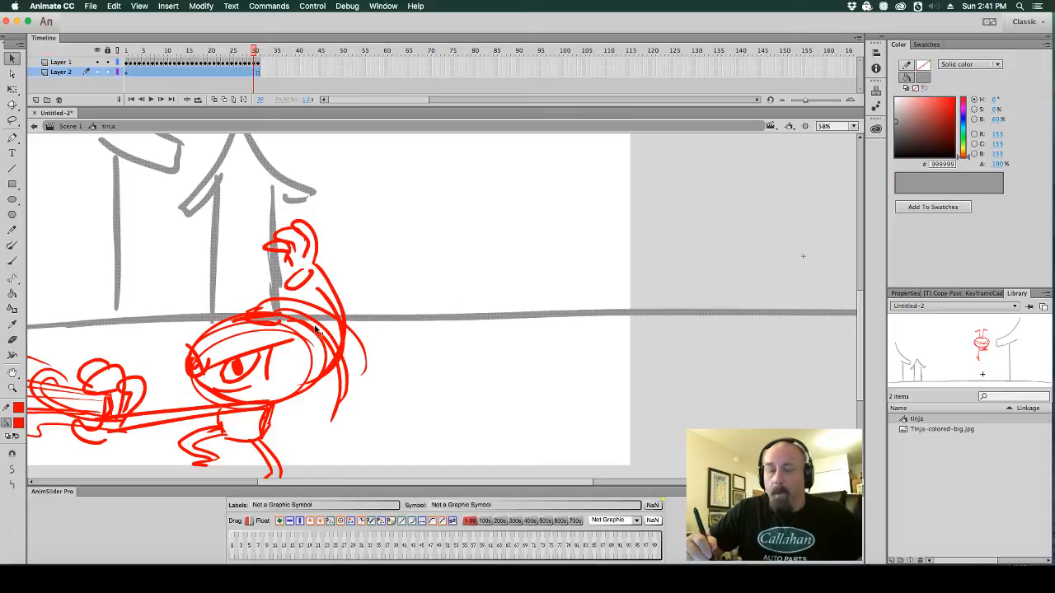
{"action": "left_click_drag", "start_coordinate": [418, 316], "coordinate": [424, 275]}
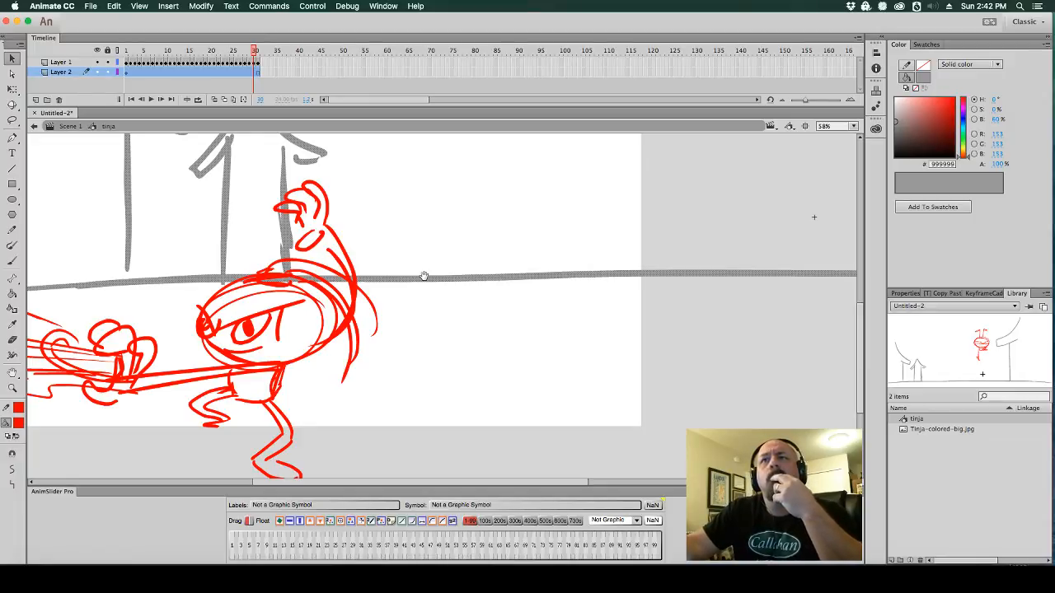
{"action": "left_click", "coordinate": [256, 54]}
{"action": "left_click", "coordinate": [12, 88]}
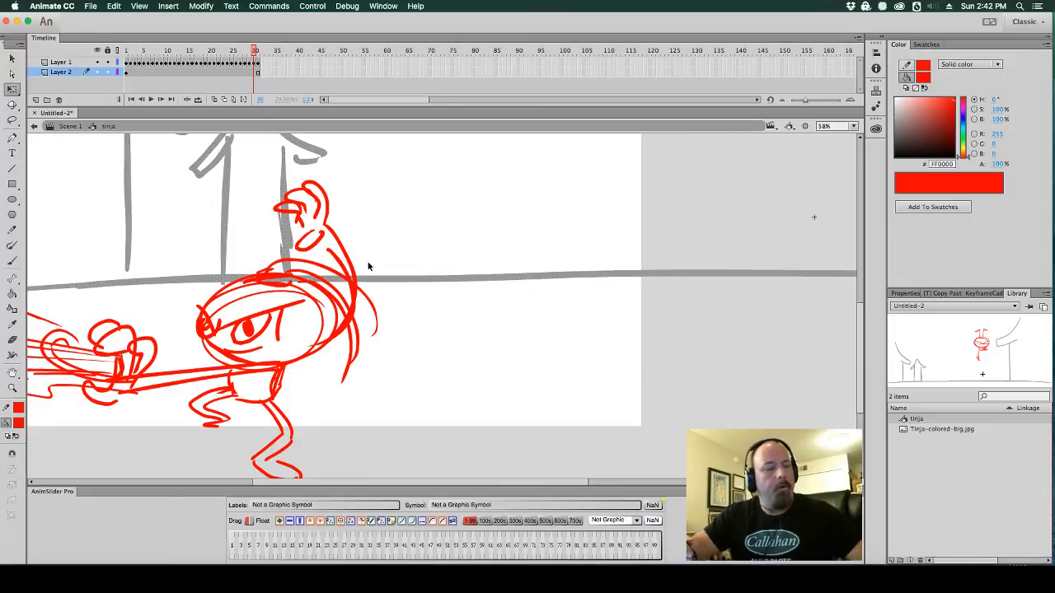
Step back and forth through frames 27 to 30 to examine how the punch poses flow
{"action": "key", "text": "comma"}
{"action": "key", "text": "period"}
{"action": "key", "text": "comma"}
{"action": "key", "text": "comma"}
{"action": "key", "text": "comma"}
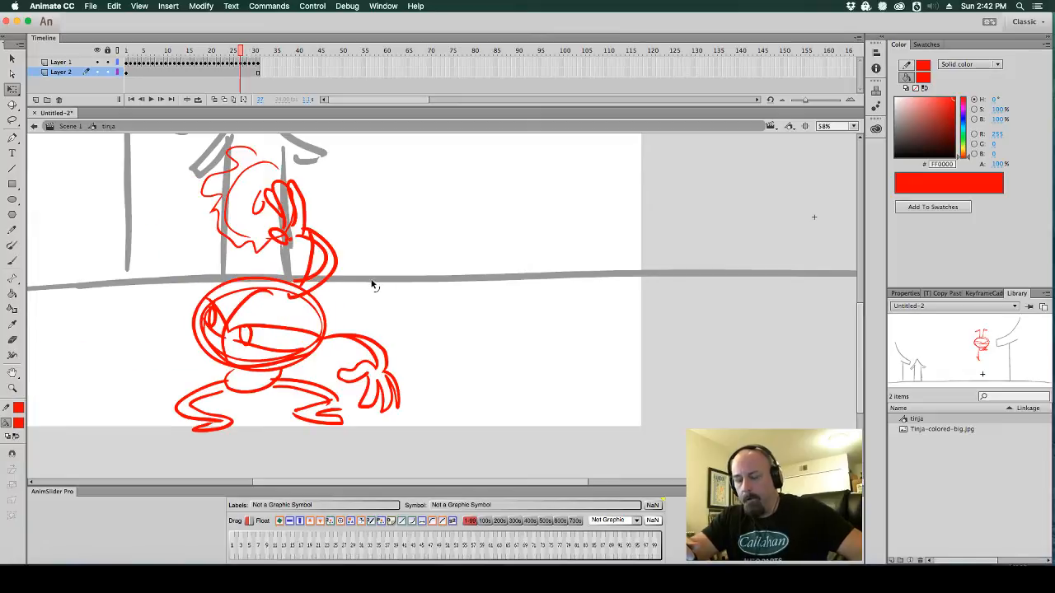
{"action": "key", "text": "period"}
{"action": "key", "text": "period"}
{"action": "key", "text": "period"}
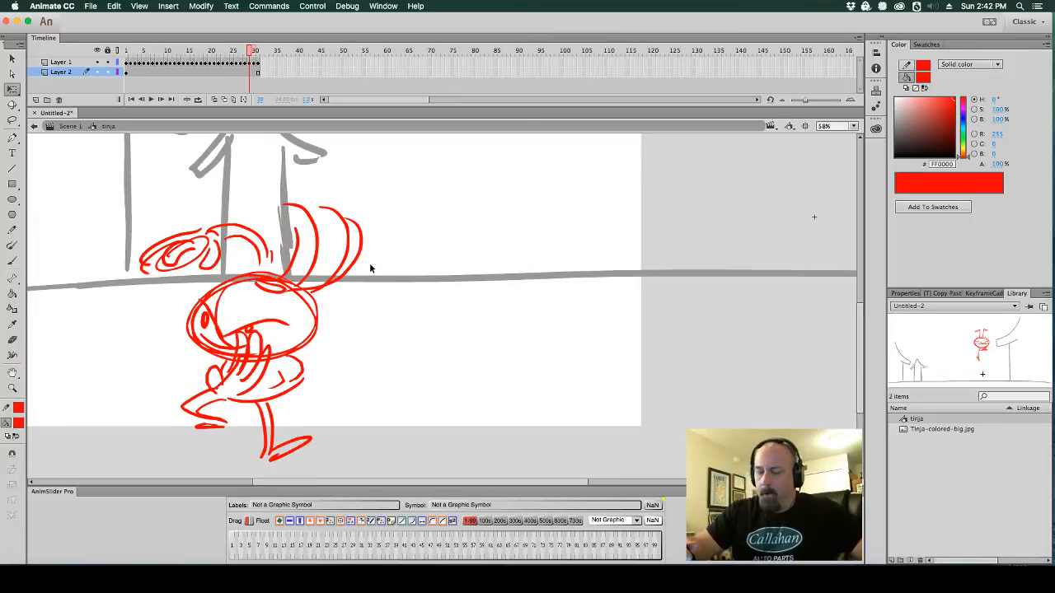
{"action": "key", "text": "comma"}
{"action": "key", "text": "period"}
{"action": "key", "text": "comma"}
{"action": "key", "text": "comma"}
{"action": "key", "text": "period"}
{"action": "key", "text": "period"}
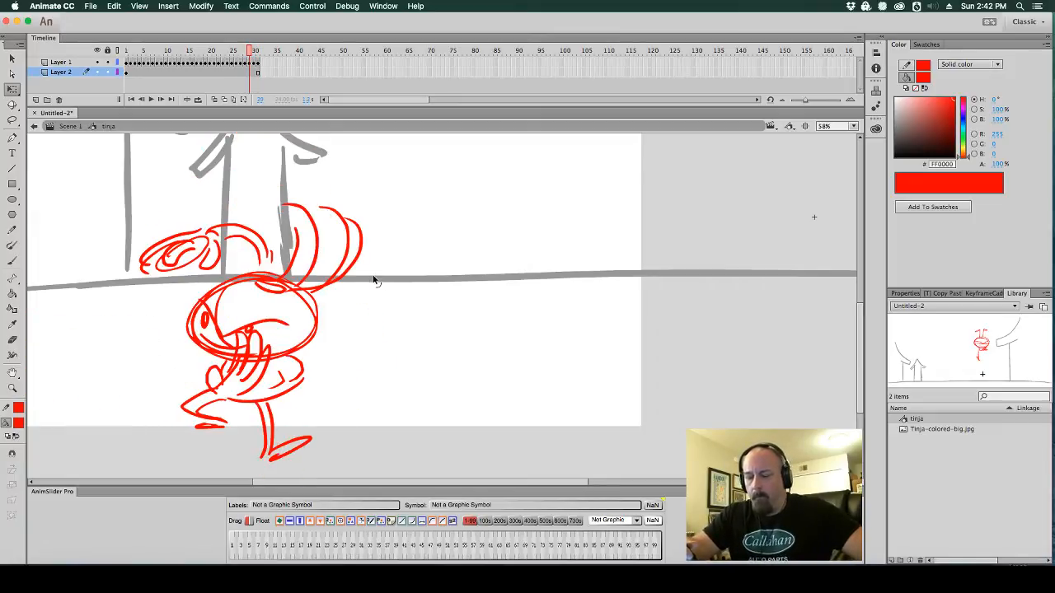
{"action": "key", "text": "period"}
{"action": "key", "text": "comma"}
{"action": "key", "text": "period"}
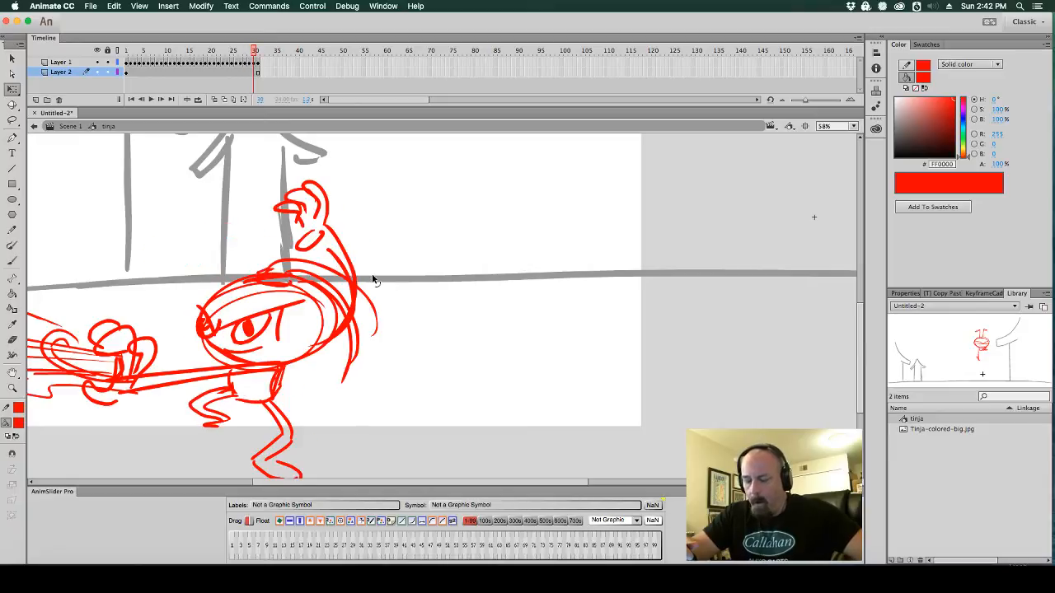
{"action": "key", "text": "comma"}
{"action": "key", "text": "period"}
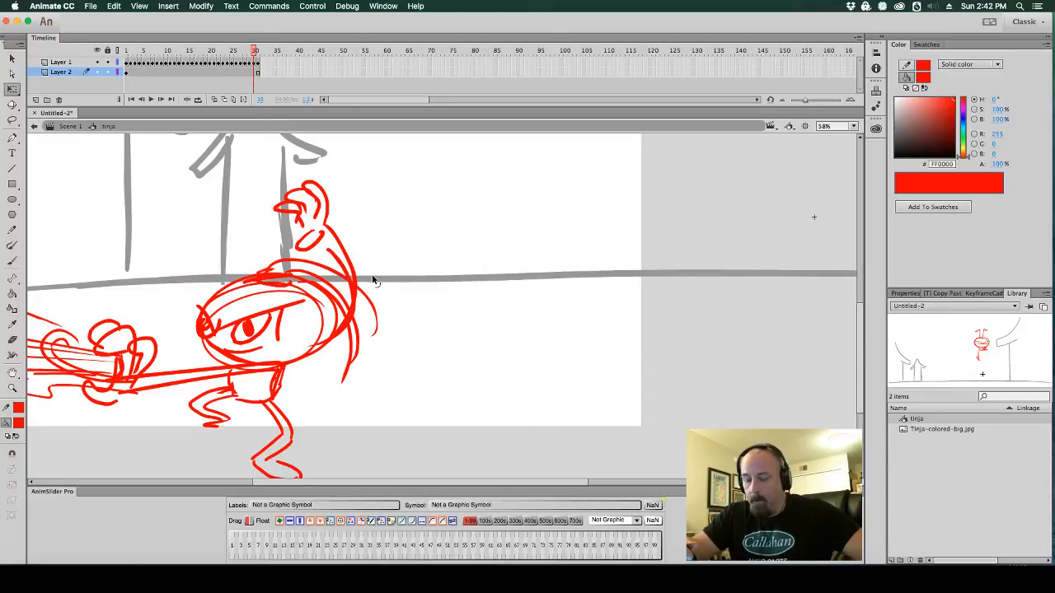
Delete the ninja's bent front leg in frame 30 and brush a new one, using onion skinning for reference
{"action": "left_click", "coordinate": [12, 120]}
{"action": "mouse_move", "coordinate": [244, 424]}
{"action": "left_mouse_down"}
{"action": "mouse_move", "coordinate": [183, 419]}
{"action": "mouse_move", "coordinate": [235, 429]}
{"action": "left_mouse_up"}
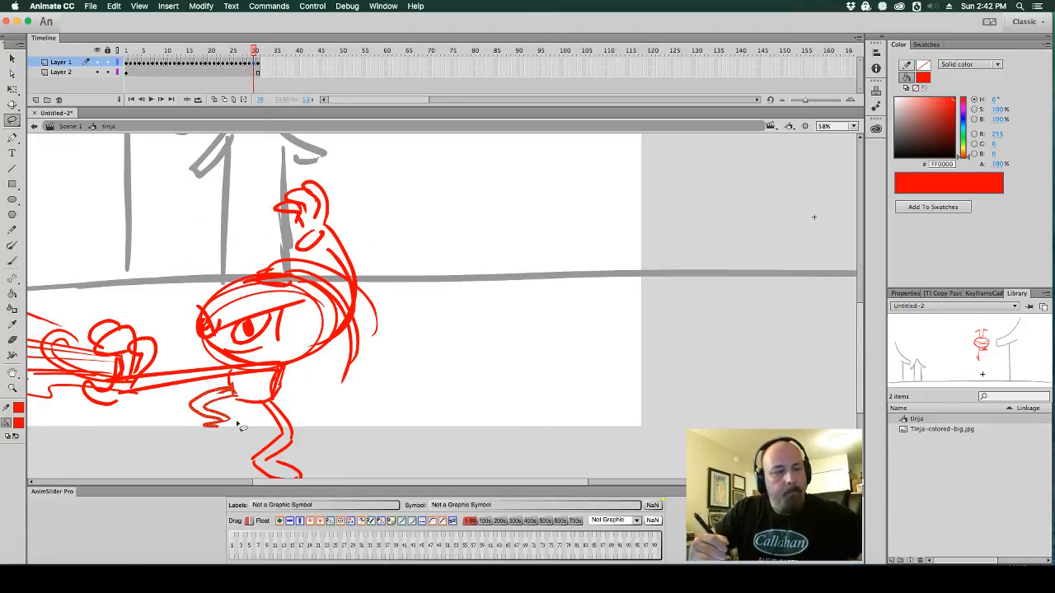
{"action": "key", "text": "Delete"}
{"action": "left_click", "coordinate": [214, 100]}
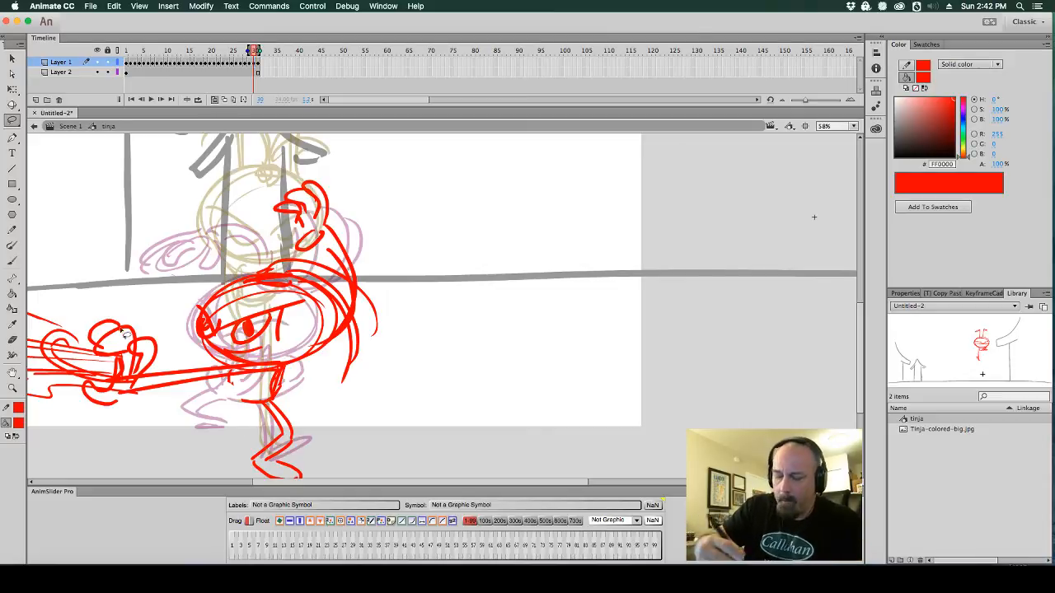
{"action": "key", "text": "b"}
{"action": "mouse_move", "coordinate": [234, 385]}
{"action": "left_mouse_down"}
{"action": "mouse_move", "coordinate": [198, 425]}
{"action": "mouse_move", "coordinate": [249, 404]}
{"action": "mouse_move", "coordinate": [229, 426]}
{"action": "left_mouse_up"}
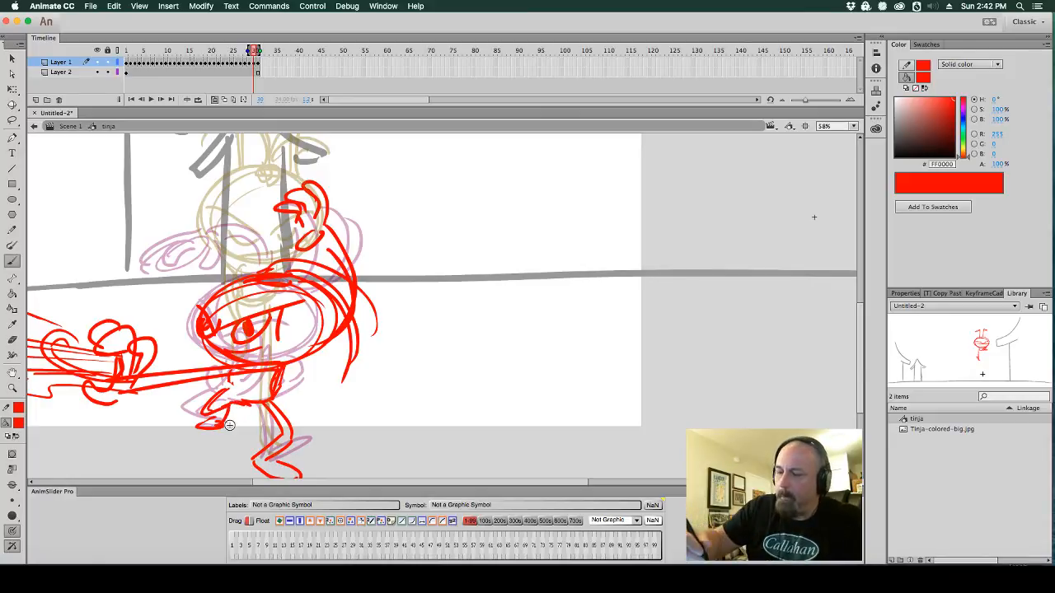
Insert a blank keyframe at frame 31 on Layer 1, between the punch and the leaping pose
{"action": "left_click", "coordinate": [260, 65]}
{"action": "key", "text": "F7"}
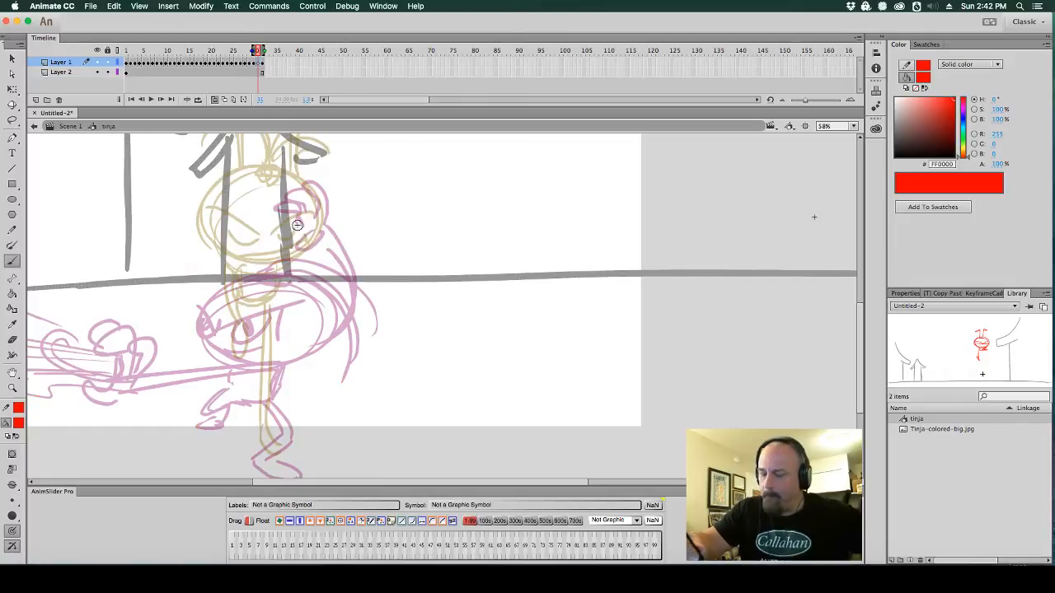
{"action": "scroll", "coordinate": [442, 346], "scroll_direction": "down", "scroll_amount": 3}
{"action": "scroll", "coordinate": [443, 346], "scroll_direction": "left", "scroll_amount": 2}
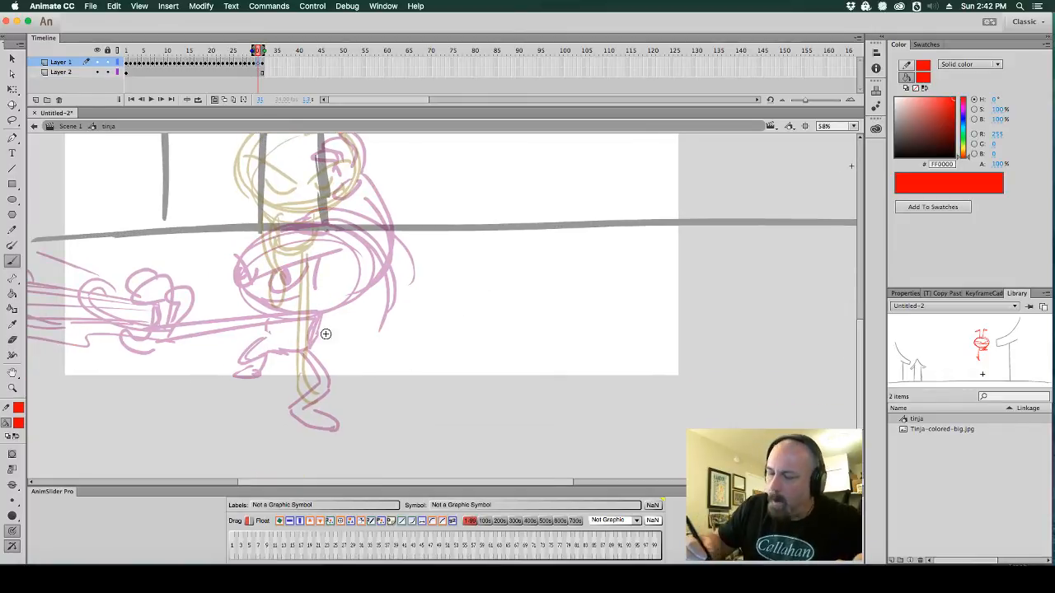
Move the leaping pose in frame 32 lower, stretch it taller and slightly wider, and return to frame 31
{"action": "left_click", "coordinate": [263, 66]}
{"action": "left_click", "coordinate": [12, 88]}
{"action": "left_click", "coordinate": [259, 64]}
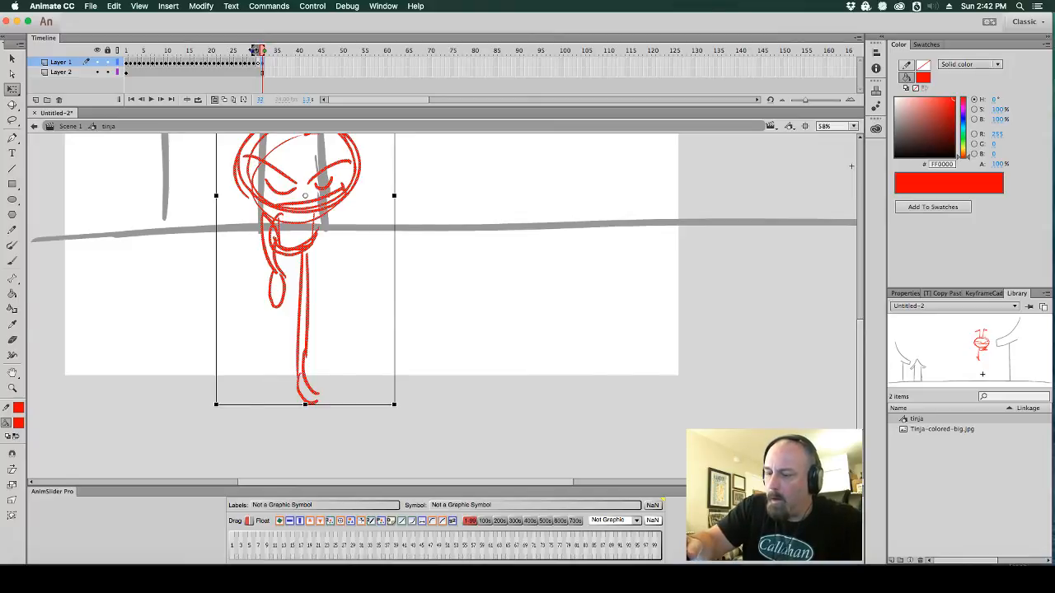
{"action": "left_click", "coordinate": [257, 51]}
{"action": "left_click_drag", "start_coordinate": [317, 218], "coordinate": [323, 242]}
{"action": "left_click", "coordinate": [401, 259], "text": "alt"}
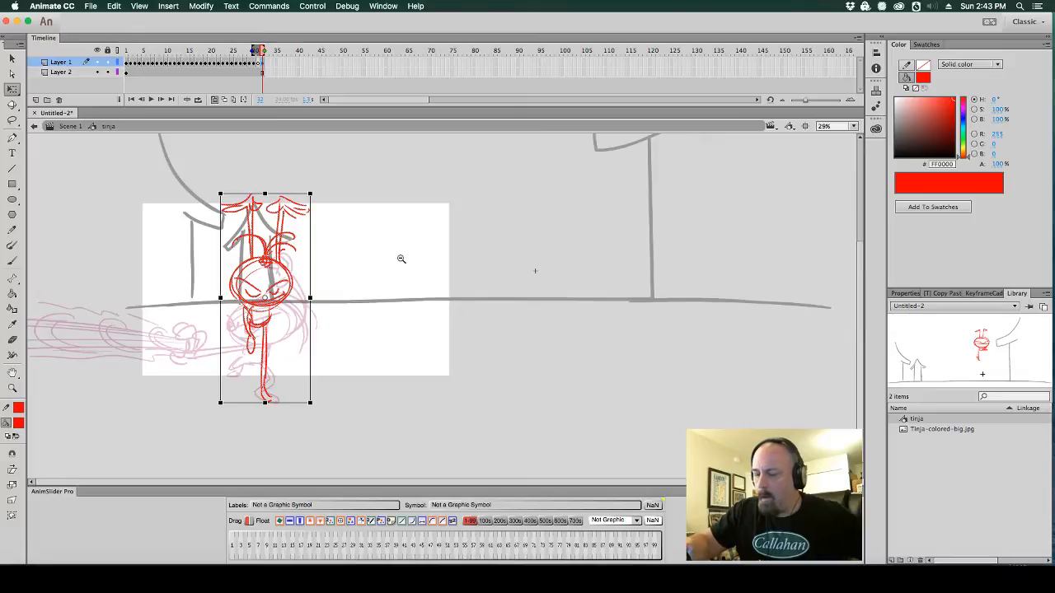
{"action": "mouse_move", "coordinate": [311, 194]}
{"action": "left_mouse_down"}
{"action": "mouse_move", "coordinate": [302, 184]}
{"action": "mouse_move", "coordinate": [317, 175]}
{"action": "left_mouse_up"}
{"action": "left_click", "coordinate": [364, 259]}
{"action": "key", "text": "comma"}
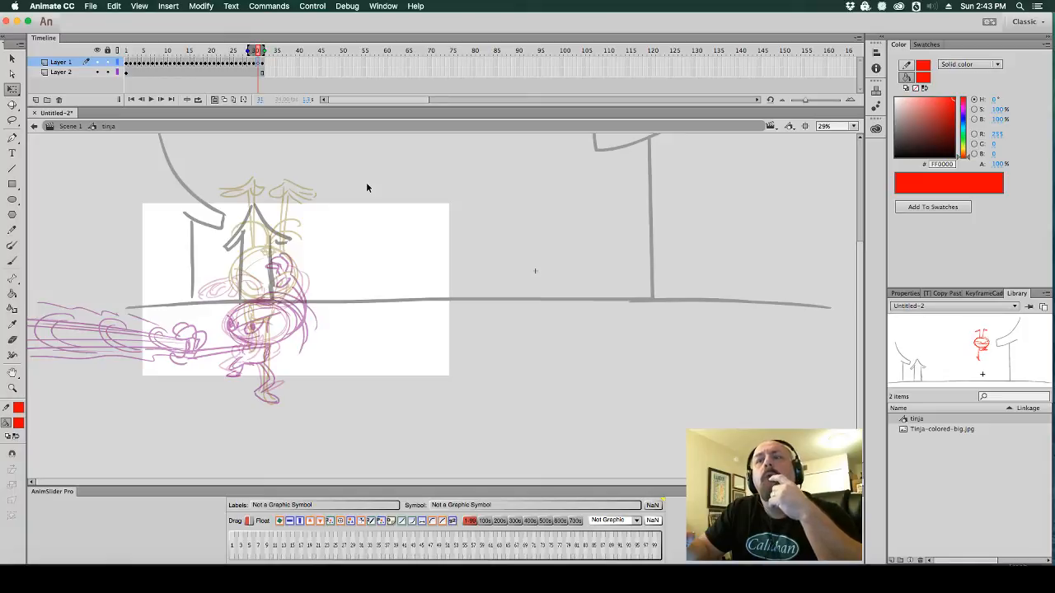
Brush a lowered round head and a curved arm with an open, spread hand behind it in frame 31
{"action": "left_click", "coordinate": [347, 256]}
{"action": "left_click_drag", "start_coordinate": [401, 271], "coordinate": [459, 140]}
{"action": "left_click_drag", "start_coordinate": [487, 243], "coordinate": [492, 234]}
{"action": "left_click", "coordinate": [11, 260]}
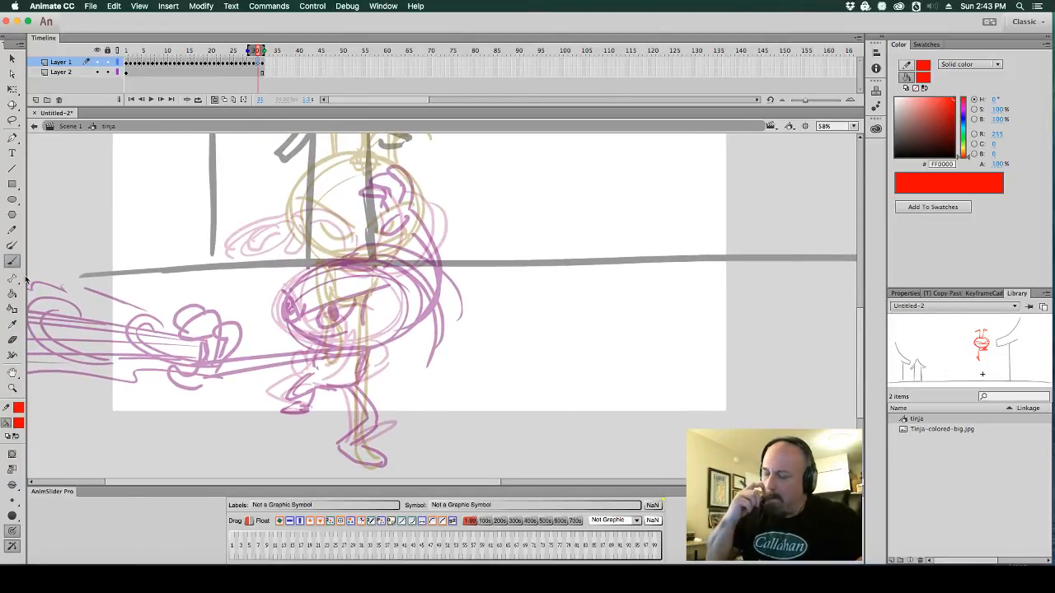
{"action": "mouse_move", "coordinate": [379, 303]}
{"action": "left_mouse_down"}
{"action": "mouse_move", "coordinate": [346, 383]}
{"action": "mouse_move", "coordinate": [313, 332]}
{"action": "left_mouse_up"}
{"action": "mouse_move", "coordinate": [416, 349]}
{"action": "left_mouse_down"}
{"action": "mouse_move", "coordinate": [471, 342]}
{"action": "mouse_move", "coordinate": [450, 355]}
{"action": "mouse_move", "coordinate": [459, 379]}
{"action": "mouse_move", "coordinate": [404, 380]}
{"action": "mouse_move", "coordinate": [428, 389]}
{"action": "mouse_move", "coordinate": [432, 399]}
{"action": "mouse_move", "coordinate": [415, 406]}
{"action": "mouse_move", "coordinate": [432, 407]}
{"action": "mouse_move", "coordinate": [431, 429]}
{"action": "mouse_move", "coordinate": [452, 402]}
{"action": "mouse_move", "coordinate": [466, 422]}
{"action": "left_mouse_up"}
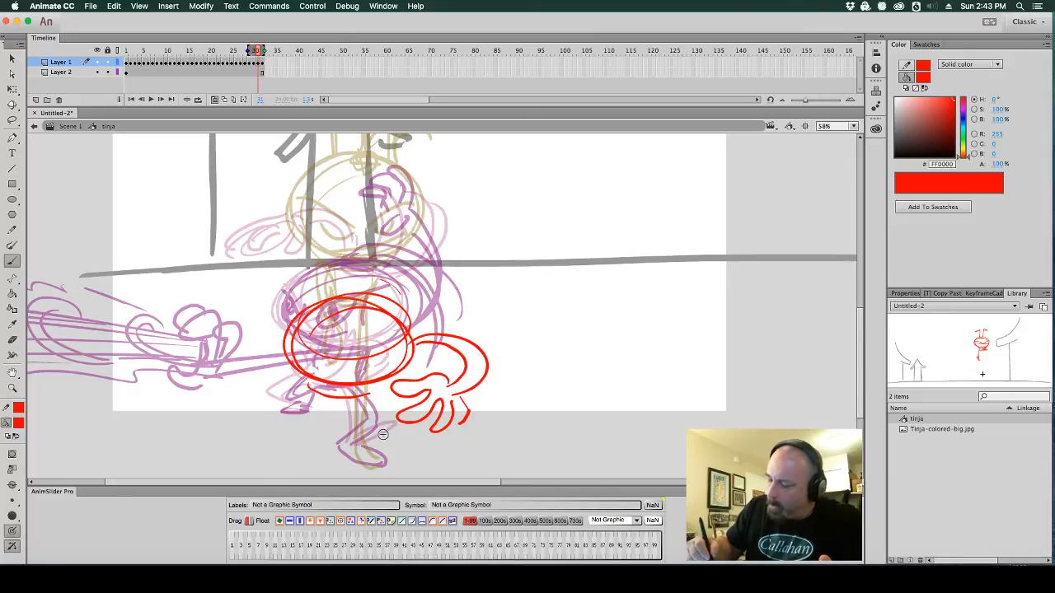
Brush the small torso and two short crouching legs beneath the head in frame 31
{"action": "mouse_move", "coordinate": [361, 404]}
{"action": "left_mouse_down"}
{"action": "mouse_move", "coordinate": [383, 435]}
{"action": "mouse_move", "coordinate": [353, 445]}
{"action": "mouse_move", "coordinate": [379, 463]}
{"action": "mouse_move", "coordinate": [375, 393]}
{"action": "mouse_move", "coordinate": [363, 408]}
{"action": "left_mouse_up"}
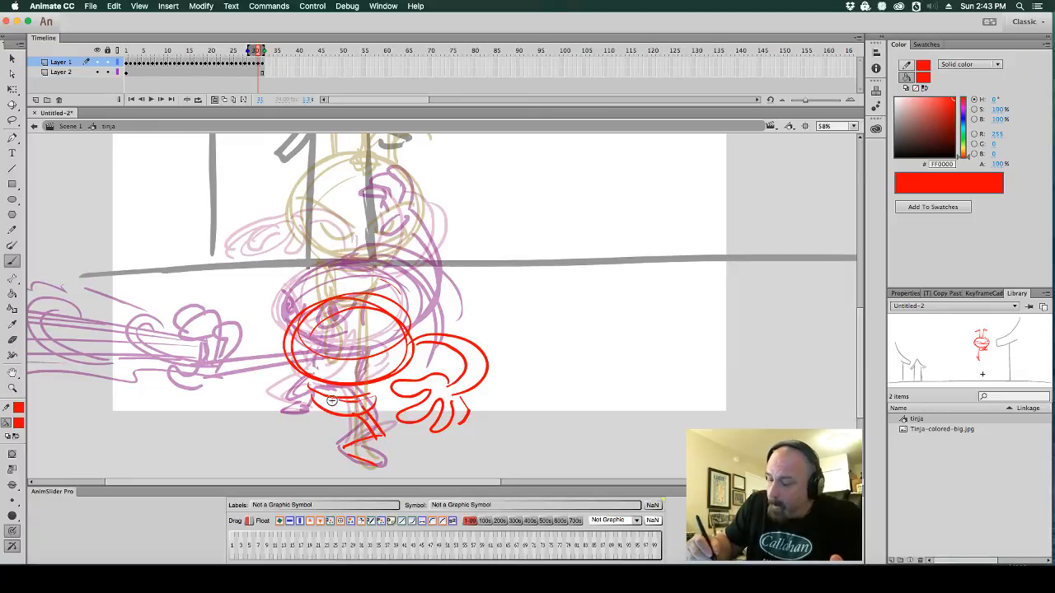
{"action": "left_click_drag", "start_coordinate": [314, 382], "coordinate": [338, 421]}
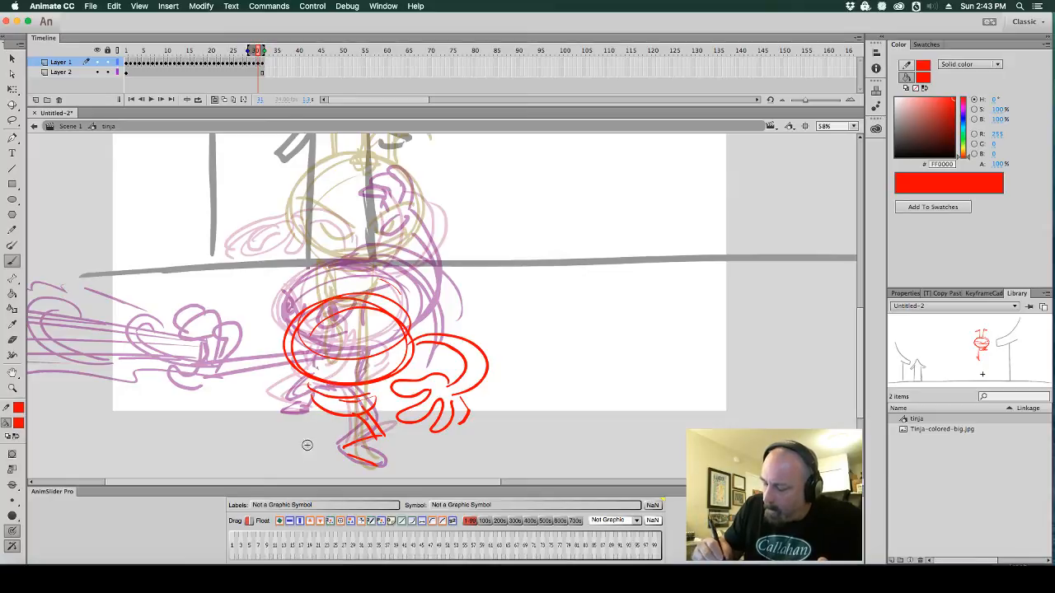
{"action": "mouse_move", "coordinate": [310, 404]}
{"action": "left_mouse_down"}
{"action": "mouse_move", "coordinate": [299, 438]}
{"action": "mouse_move", "coordinate": [320, 417]}
{"action": "left_mouse_up"}
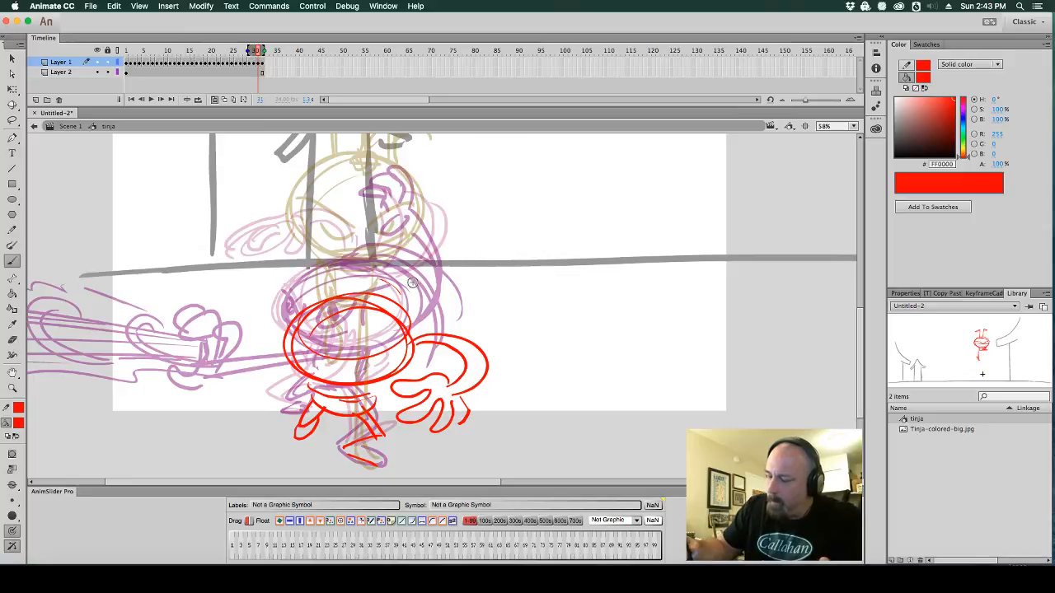
Compare frame 31 with frame 30 and brush the forward arm arching out to an open, spread hand
{"action": "key", "text": "comma"}
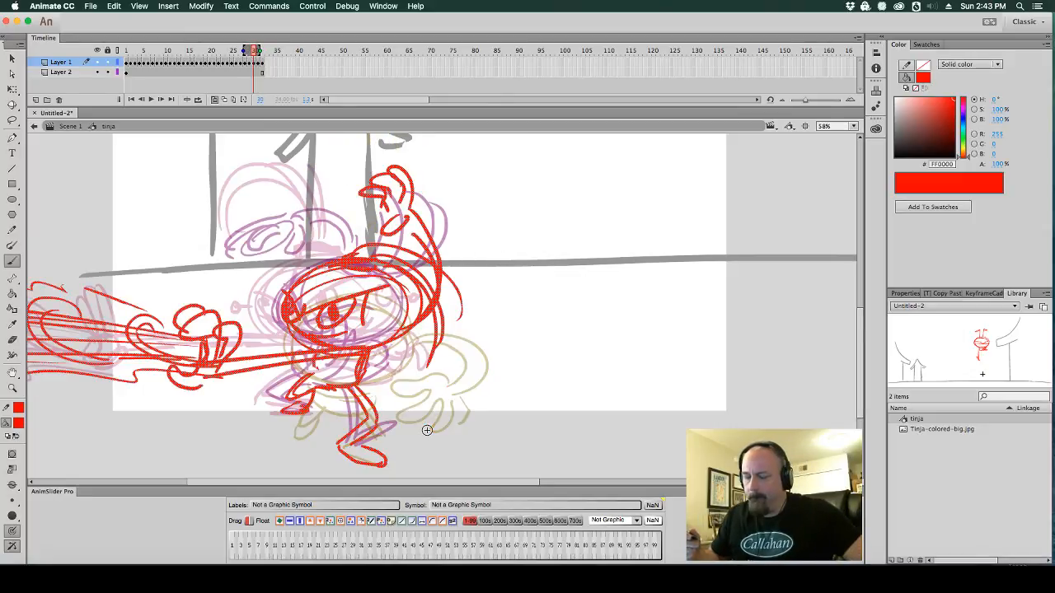
{"action": "key", "text": "period"}
{"action": "mouse_move", "coordinate": [305, 321]}
{"action": "left_mouse_down"}
{"action": "mouse_move", "coordinate": [245, 276]}
{"action": "mouse_move", "coordinate": [228, 331]}
{"action": "mouse_move", "coordinate": [219, 333]}
{"action": "mouse_move", "coordinate": [203, 305]}
{"action": "left_mouse_up"}
{"action": "mouse_move", "coordinate": [206, 301]}
{"action": "left_mouse_down"}
{"action": "mouse_move", "coordinate": [167, 311]}
{"action": "mouse_move", "coordinate": [202, 290]}
{"action": "left_mouse_up"}
{"action": "mouse_move", "coordinate": [201, 290]}
{"action": "left_mouse_down"}
{"action": "mouse_move", "coordinate": [180, 280]}
{"action": "mouse_move", "coordinate": [221, 291]}
{"action": "left_mouse_up"}
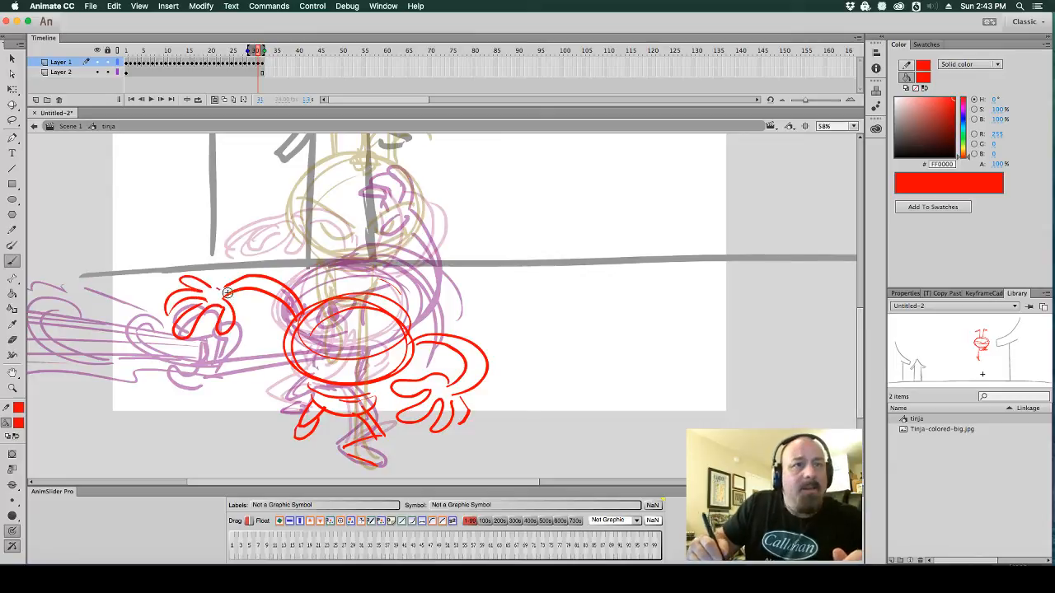
Turn off onion skinning and brush angry brows, a curved mask line and eyes on the head in frame 31
{"action": "left_click", "coordinate": [221, 100]}
{"action": "mouse_move", "coordinate": [297, 330]}
{"action": "left_mouse_down"}
{"action": "mouse_move", "coordinate": [328, 365]}
{"action": "mouse_move", "coordinate": [411, 344]}
{"action": "left_mouse_up"}
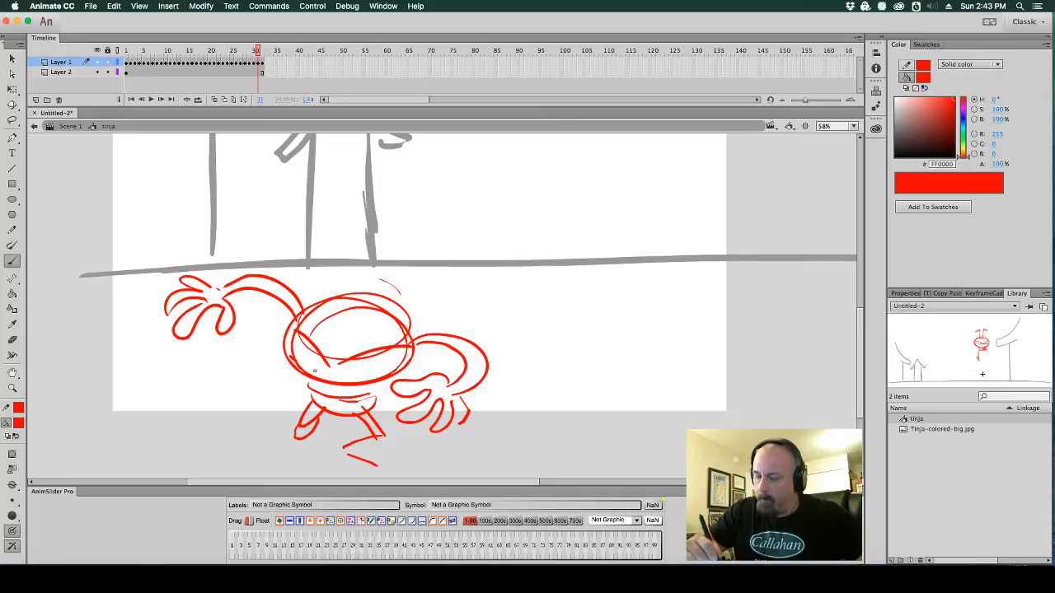
{"action": "left_click_drag", "start_coordinate": [295, 368], "coordinate": [376, 370]}
{"action": "mouse_move", "coordinate": [303, 346]}
{"action": "left_mouse_down"}
{"action": "mouse_move", "coordinate": [329, 368]}
{"action": "mouse_move", "coordinate": [380, 358]}
{"action": "left_mouse_up"}
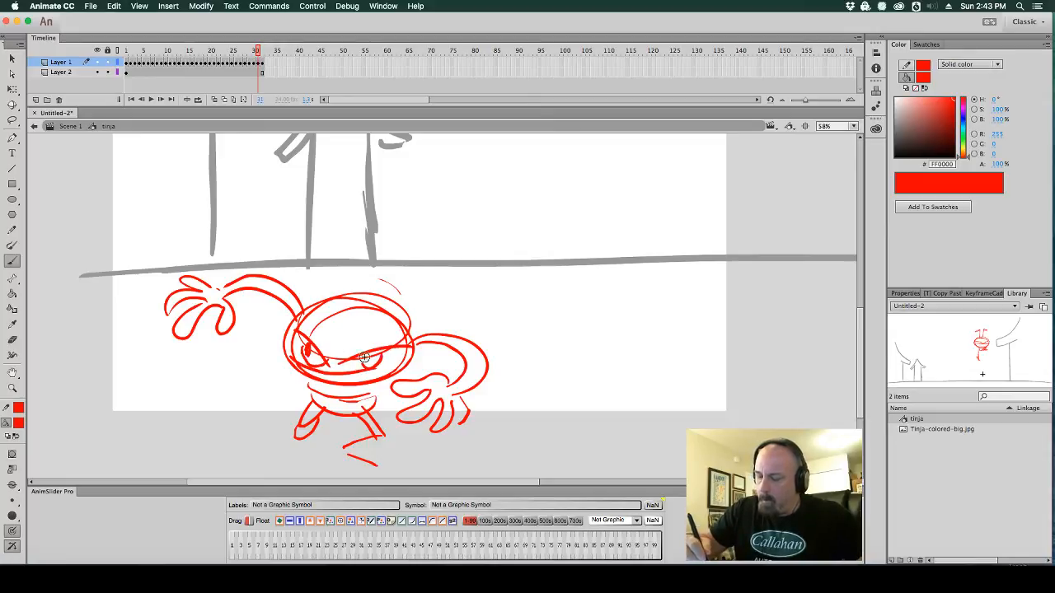
Check against frame 30 and brush wavy hair tails rising from the top of the head in frame 31, replacing a first stroke
{"action": "key", "text": "comma"}
{"action": "key", "text": "period"}
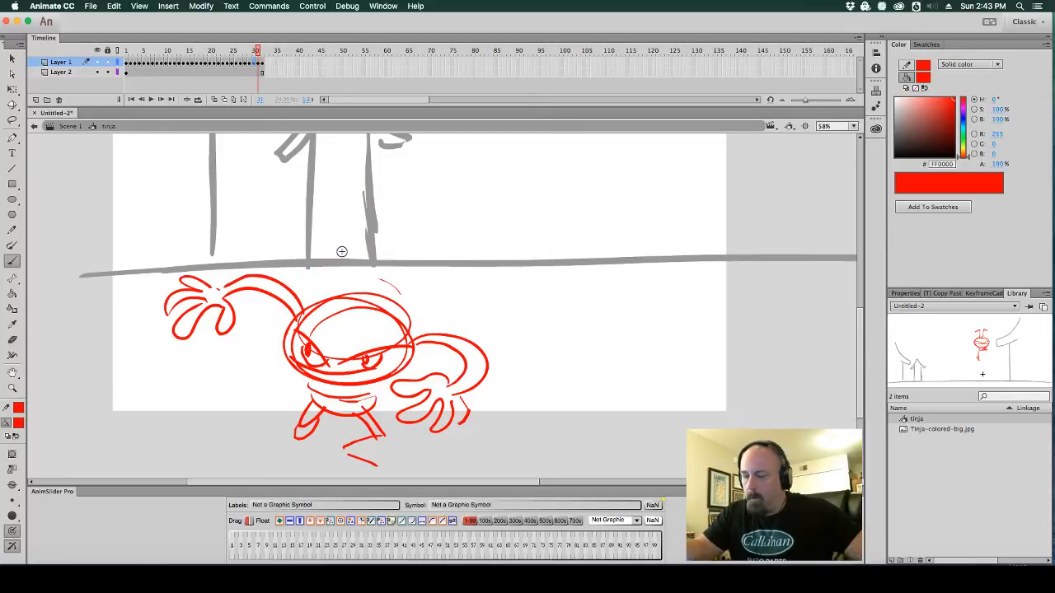
{"action": "left_click_drag", "start_coordinate": [386, 308], "coordinate": [320, 221]}
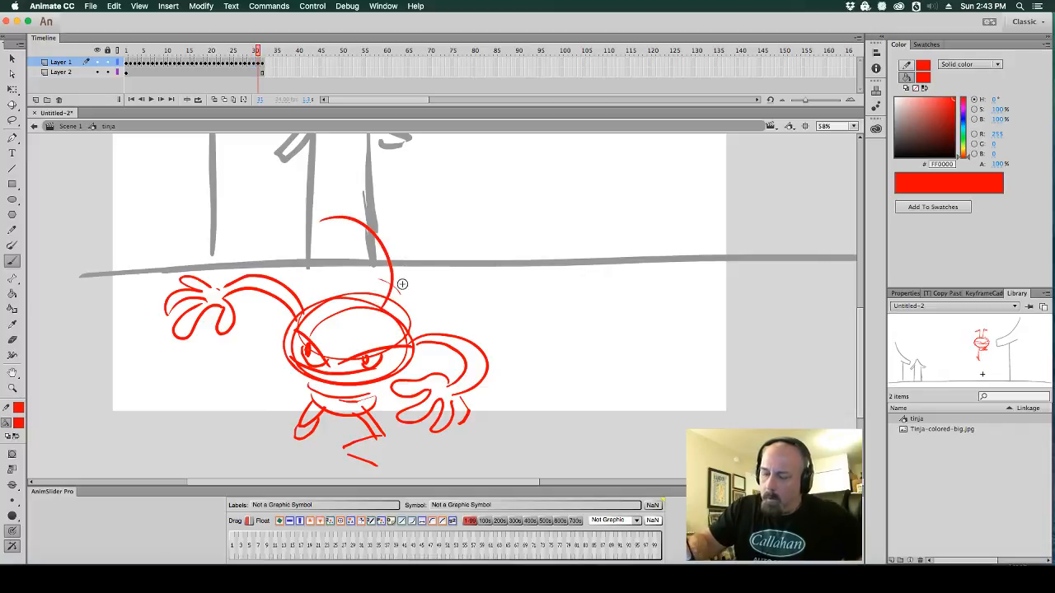
{"action": "key", "text": "super+z"}
{"action": "mouse_move", "coordinate": [379, 302]}
{"action": "left_mouse_down"}
{"action": "mouse_move", "coordinate": [343, 283]}
{"action": "mouse_move", "coordinate": [321, 247]}
{"action": "mouse_move", "coordinate": [361, 303]}
{"action": "left_mouse_up"}
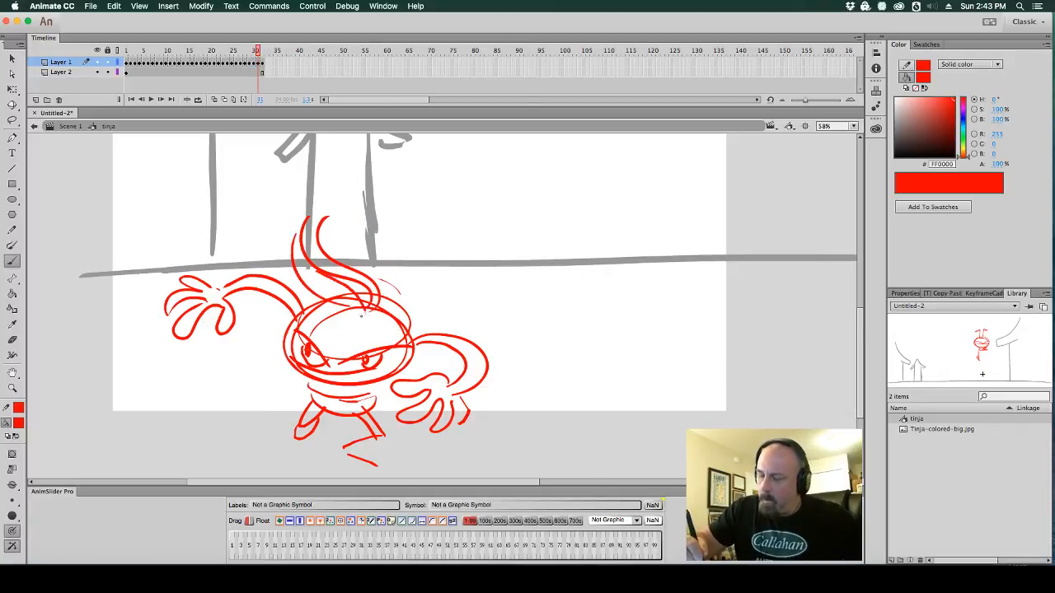
Flip back and forth between frames 28 and 31 to check the poses in motion
{"action": "key", "text": "comma"}
{"action": "key", "text": "comma"}
{"action": "key", "text": "period"}
{"action": "key", "text": "period"}
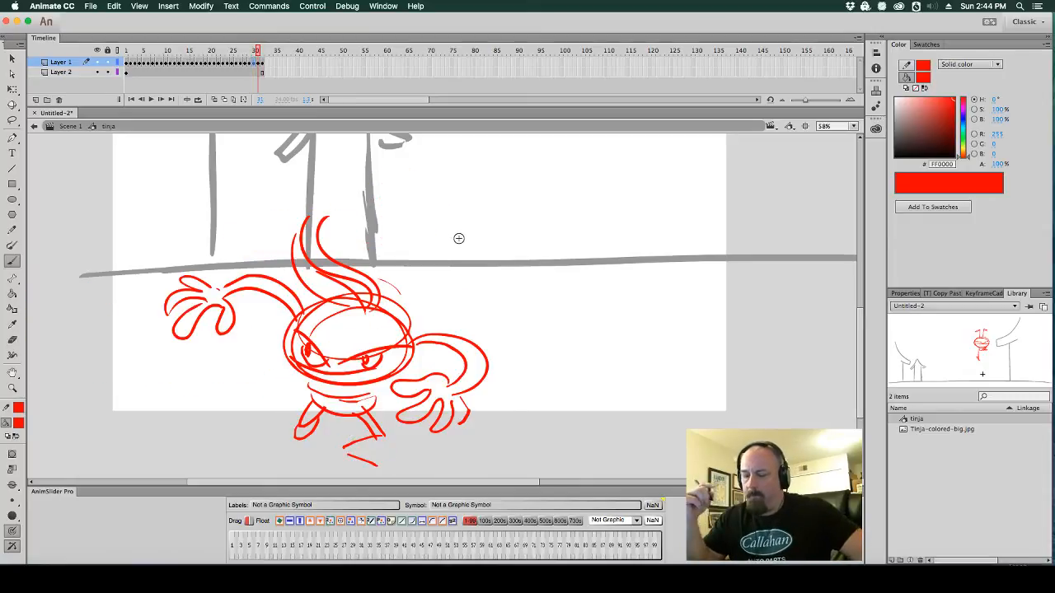
{"action": "key", "text": "comma"}
{"action": "key", "text": "comma"}
{"action": "key", "text": "comma"}
{"action": "key", "text": "period"}
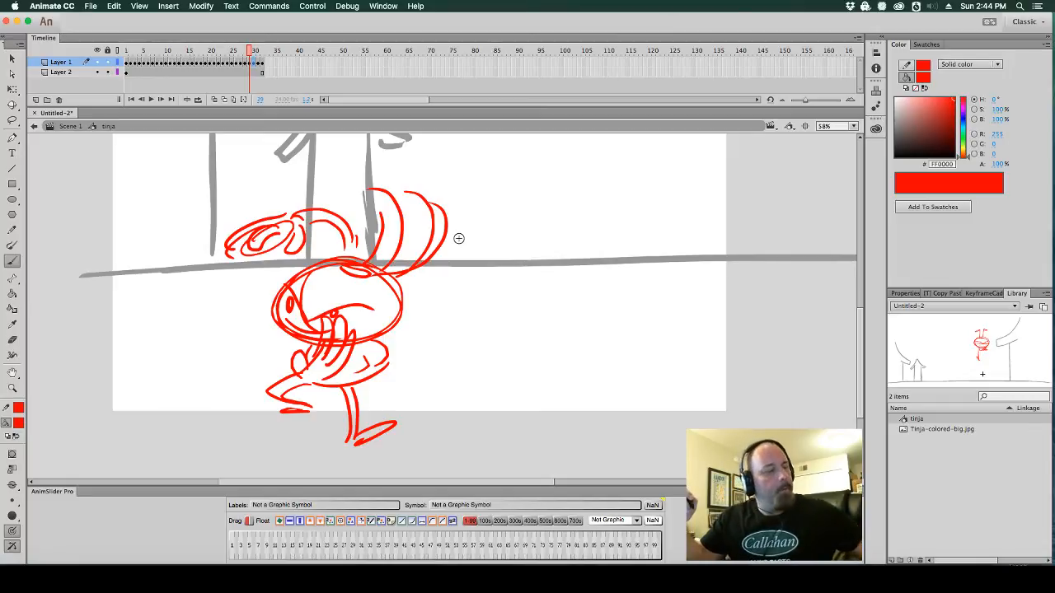
Save the document as Tinja.fla in the Stream stuff folder
{"action": "key", "text": "super+s"}
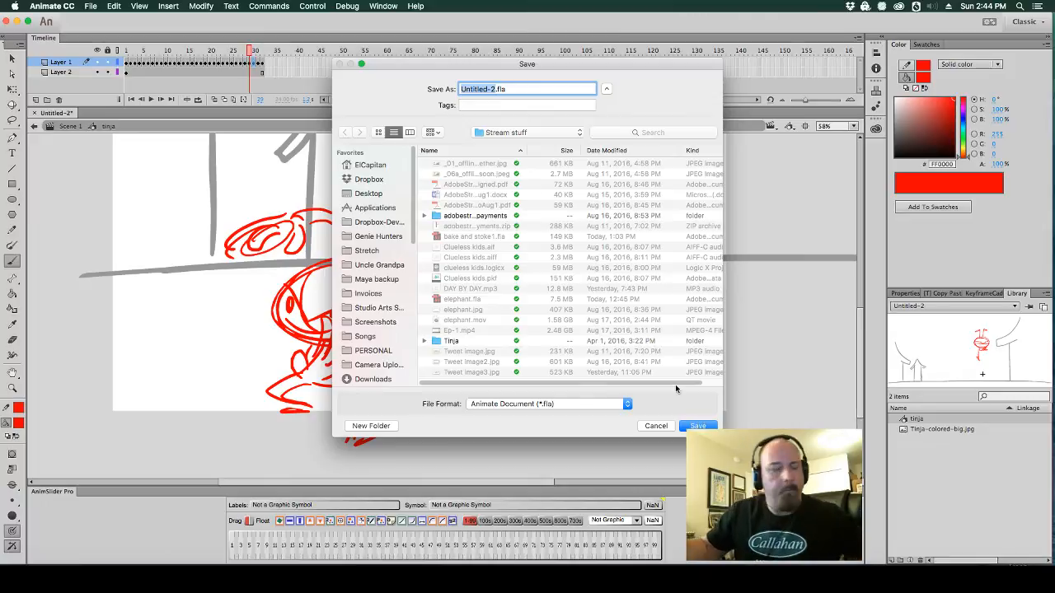
{"action": "type", "text": "Tinja"}
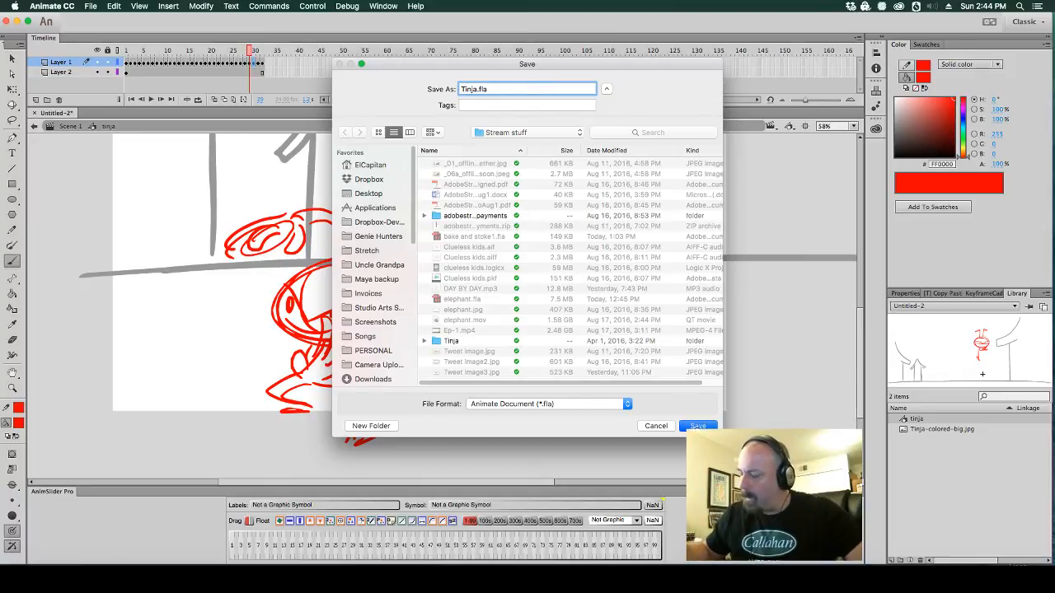
{"action": "left_click", "coordinate": [696, 425]}
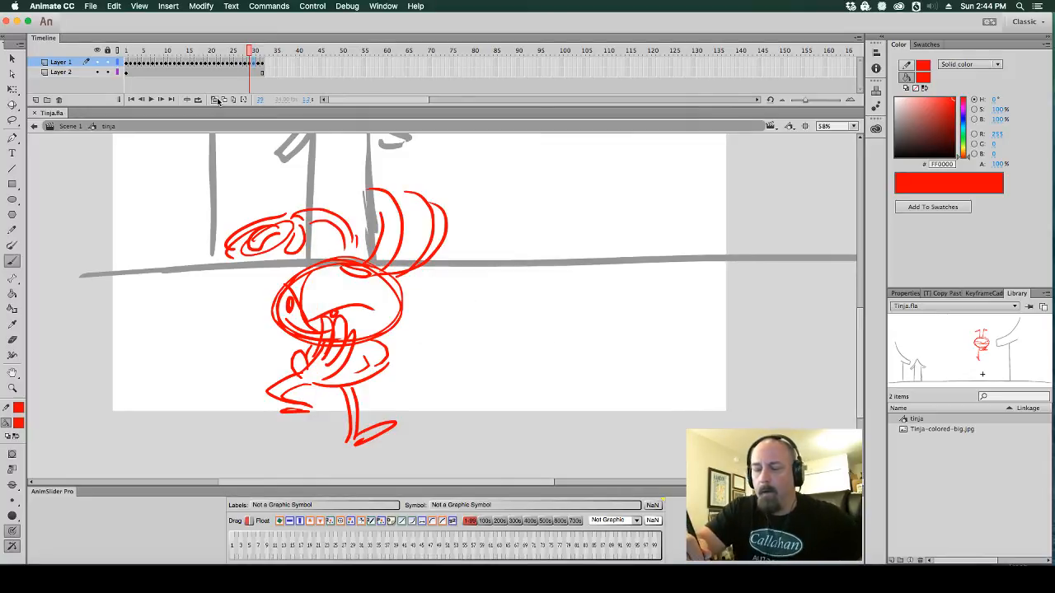
Step repeatedly through the punch frames around frame 28 to review the transition between poses
{"action": "key", "text": "Return"}
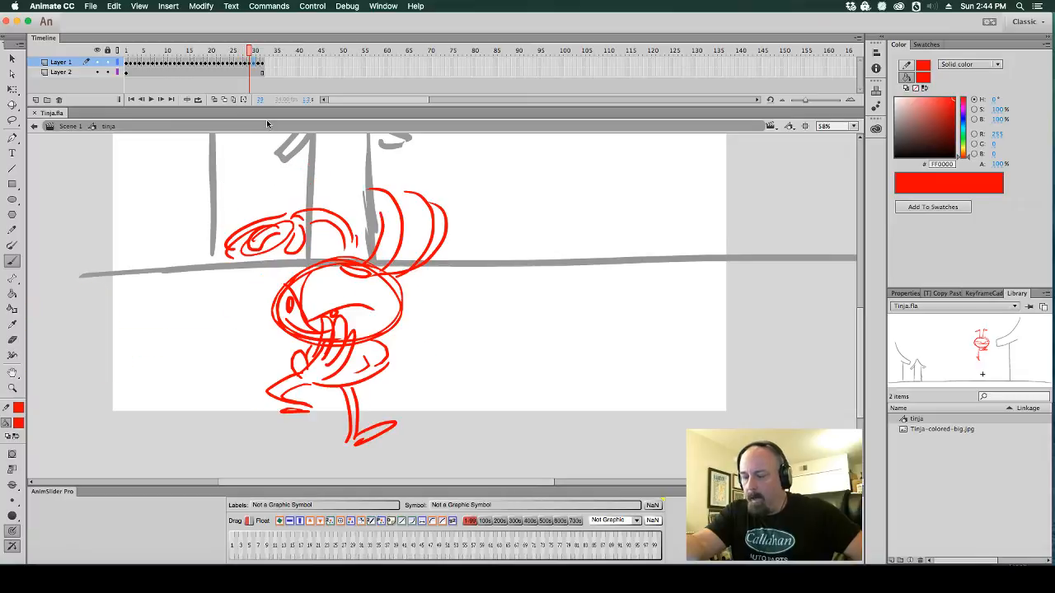
{"action": "key", "text": "comma"}
{"action": "key", "text": "period"}
{"action": "key", "text": "comma"}
{"action": "key", "text": "comma"}
{"action": "key", "text": "period"}
{"action": "key", "text": "period"}
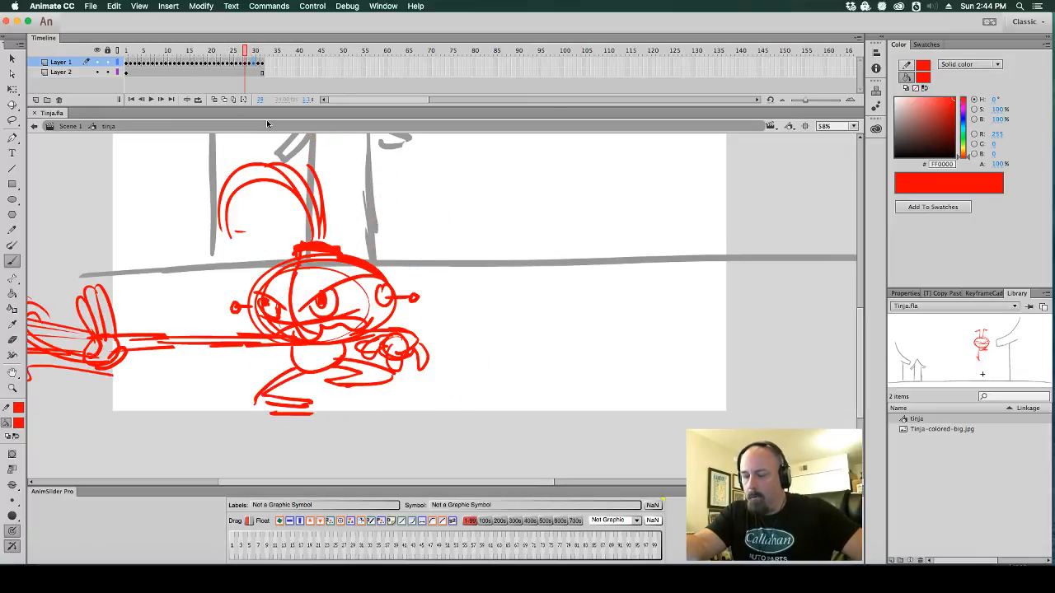
Turn on onion skinning and step through frames 28 to 32 to compare the crouch with the leap pose
{"action": "key", "text": "period"}
{"action": "key", "text": "period"}
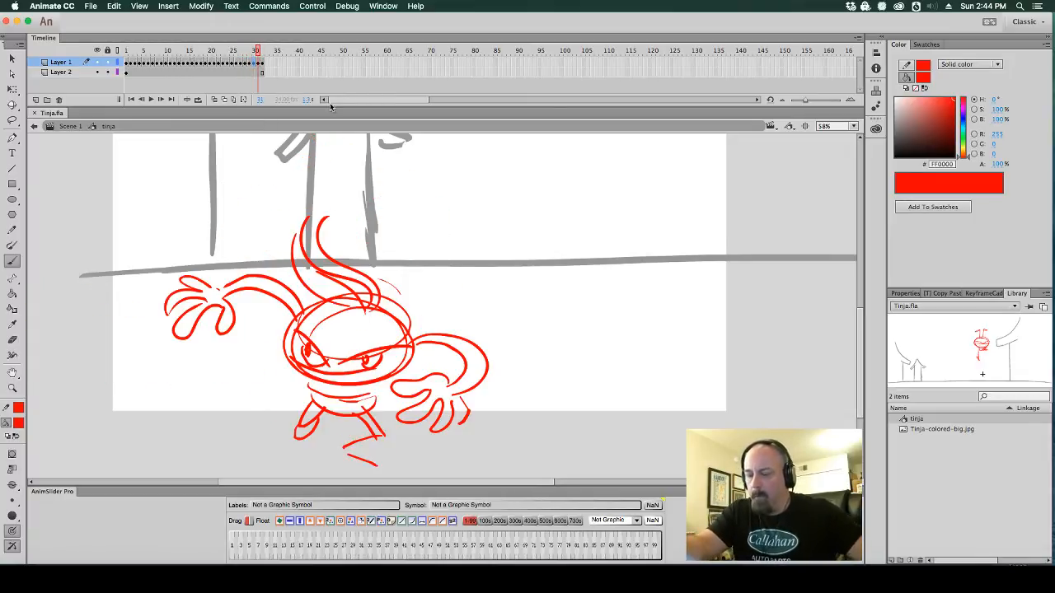
{"action": "left_click", "coordinate": [214, 99]}
{"action": "key", "text": "comma"}
{"action": "key", "text": "period"}
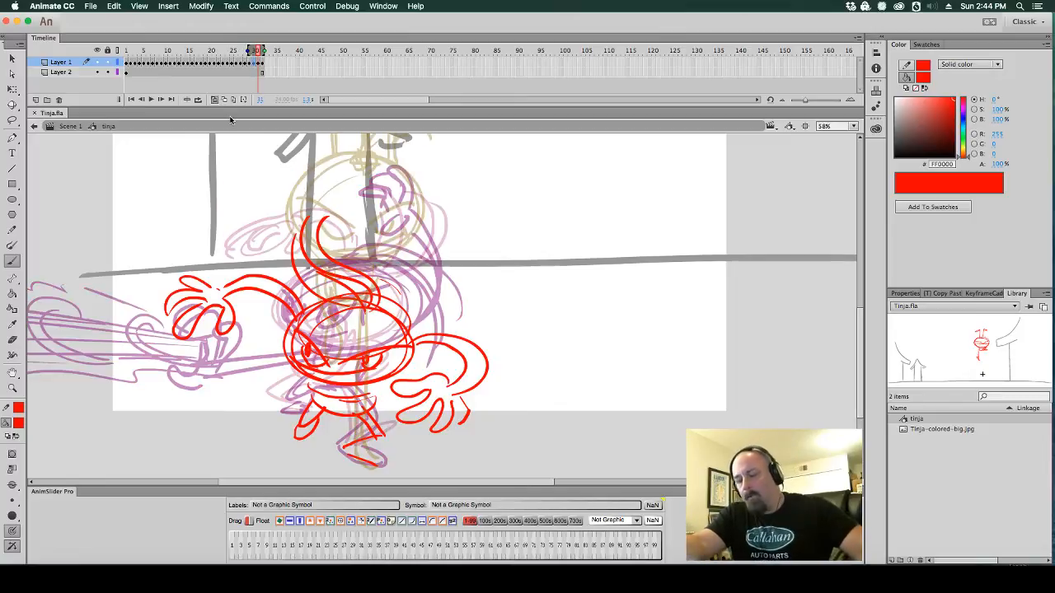
{"action": "key", "text": "period"}
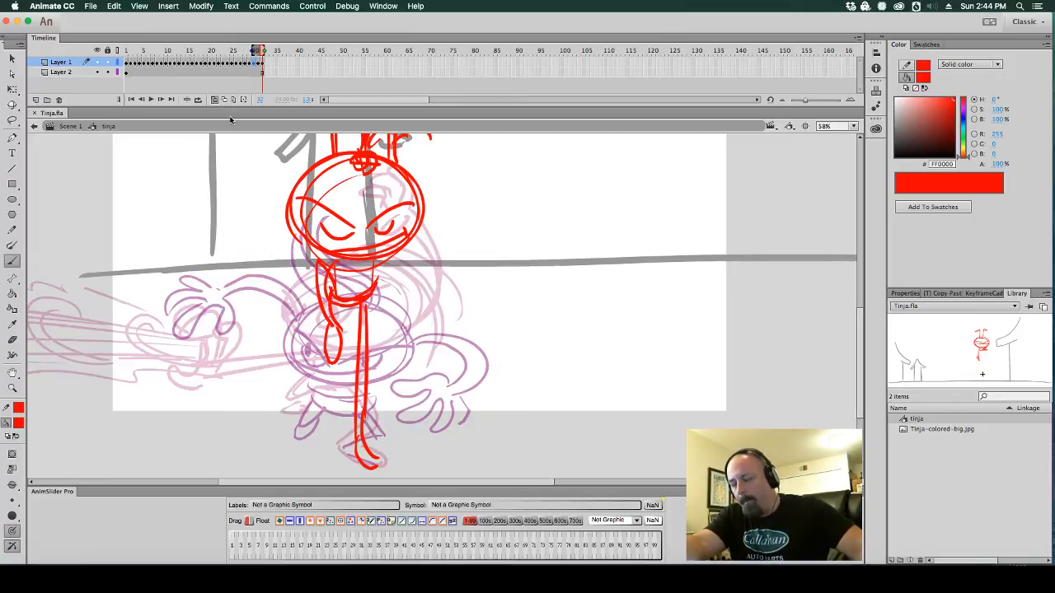
Extend both layers by one frame and insert a blank keyframe at frame 32 of Layer 1, before the leap pose
{"action": "left_click", "coordinate": [265, 64]}
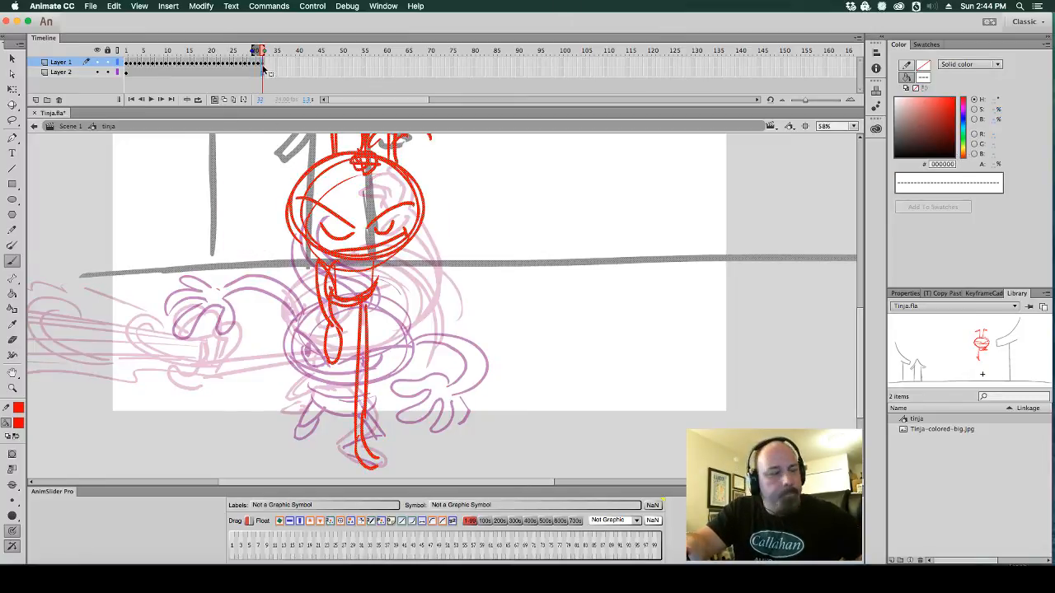
{"action": "left_click", "coordinate": [266, 64]}
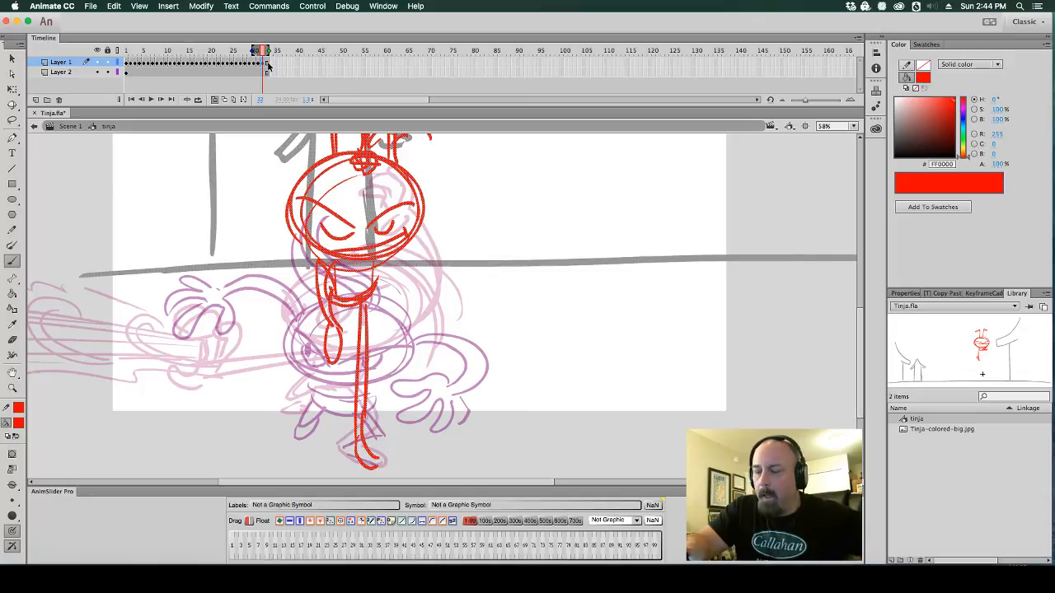
{"action": "left_click", "coordinate": [269, 69]}
{"action": "left_click", "coordinate": [263, 64]}
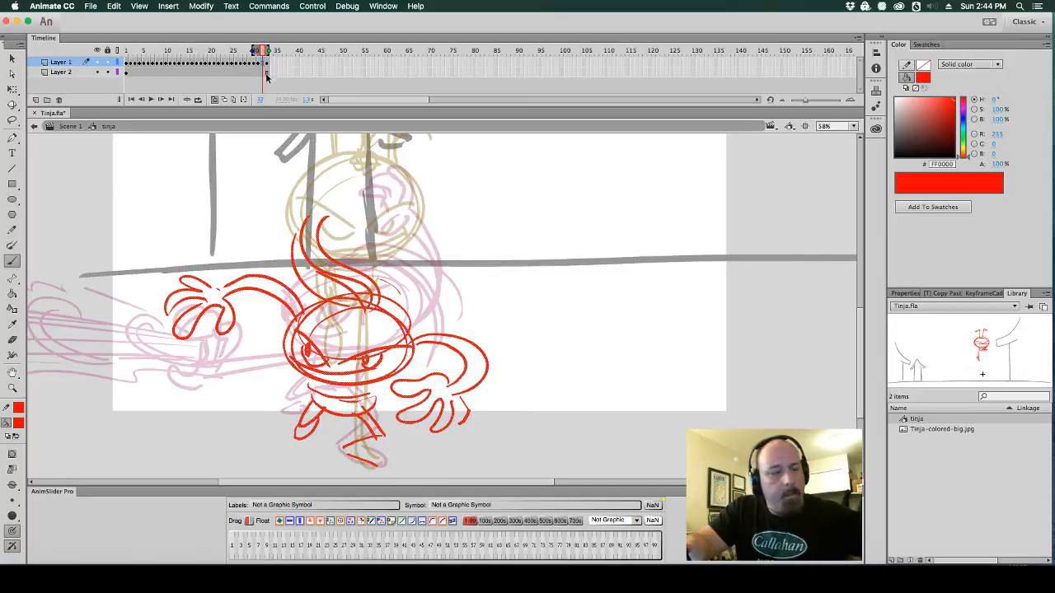
{"action": "key", "text": "F7"}
Brush a deeper crouch in frame 32 with an oval head, bent arms with hands hanging at both sides, and folded legs
{"action": "left_click_drag", "start_coordinate": [511, 284], "coordinate": [516, 285]}
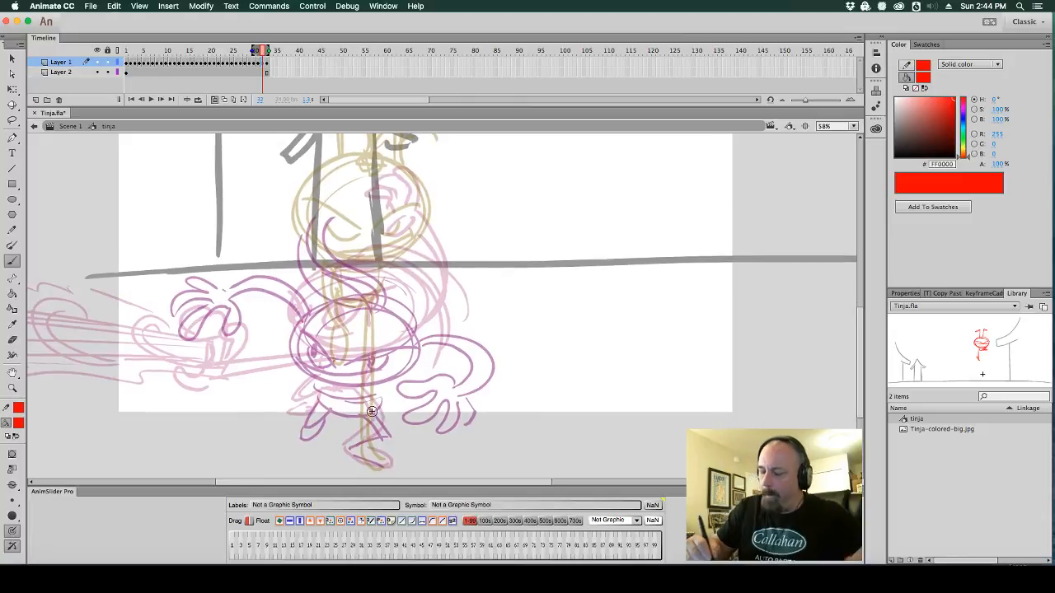
{"action": "mouse_move", "coordinate": [354, 413]}
{"action": "left_mouse_down"}
{"action": "mouse_move", "coordinate": [408, 408]}
{"action": "mouse_move", "coordinate": [310, 400]}
{"action": "mouse_move", "coordinate": [426, 357]}
{"action": "left_mouse_up"}
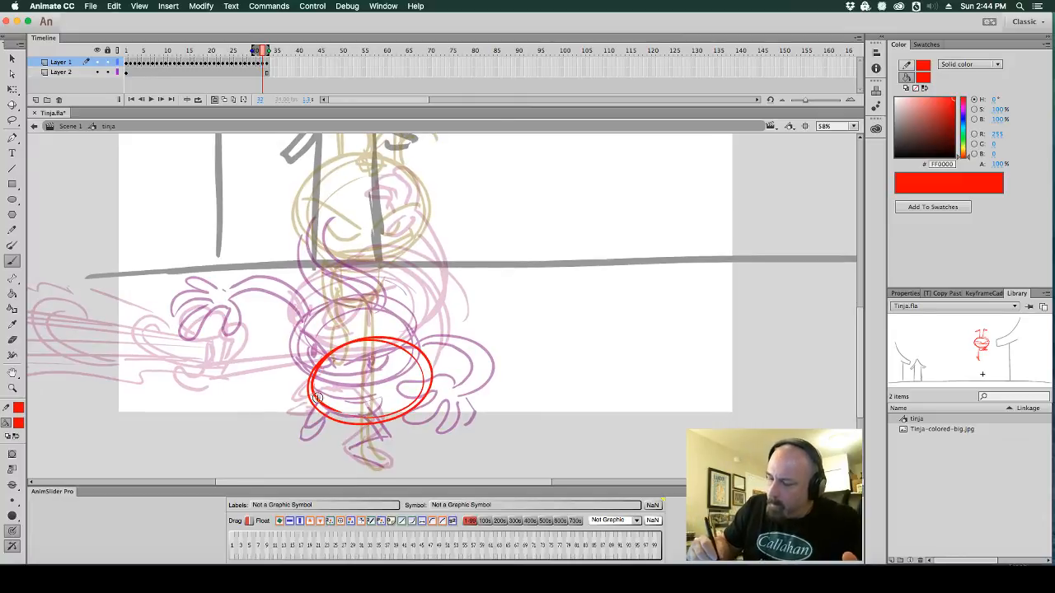
{"action": "mouse_move", "coordinate": [317, 366]}
{"action": "left_mouse_down"}
{"action": "mouse_move", "coordinate": [272, 414]}
{"action": "mouse_move", "coordinate": [309, 389]}
{"action": "left_mouse_up"}
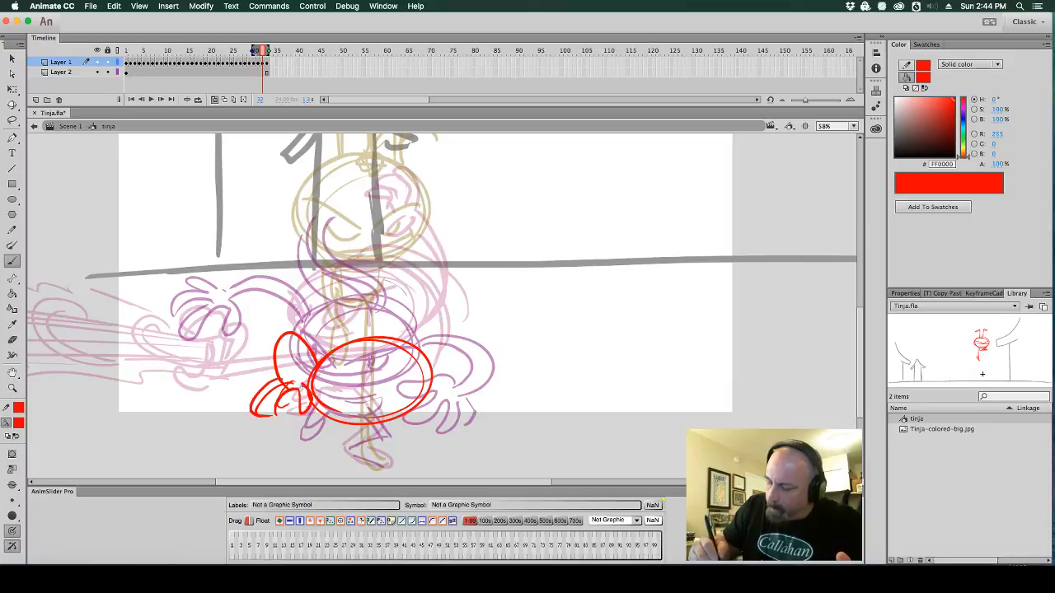
{"action": "left_click_drag", "start_coordinate": [295, 346], "coordinate": [300, 386]}
{"action": "left_click_drag", "start_coordinate": [425, 360], "coordinate": [449, 333]}
{"action": "mouse_move", "coordinate": [450, 350]}
{"action": "left_mouse_down"}
{"action": "mouse_move", "coordinate": [488, 422]}
{"action": "mouse_move", "coordinate": [501, 419]}
{"action": "left_mouse_up"}
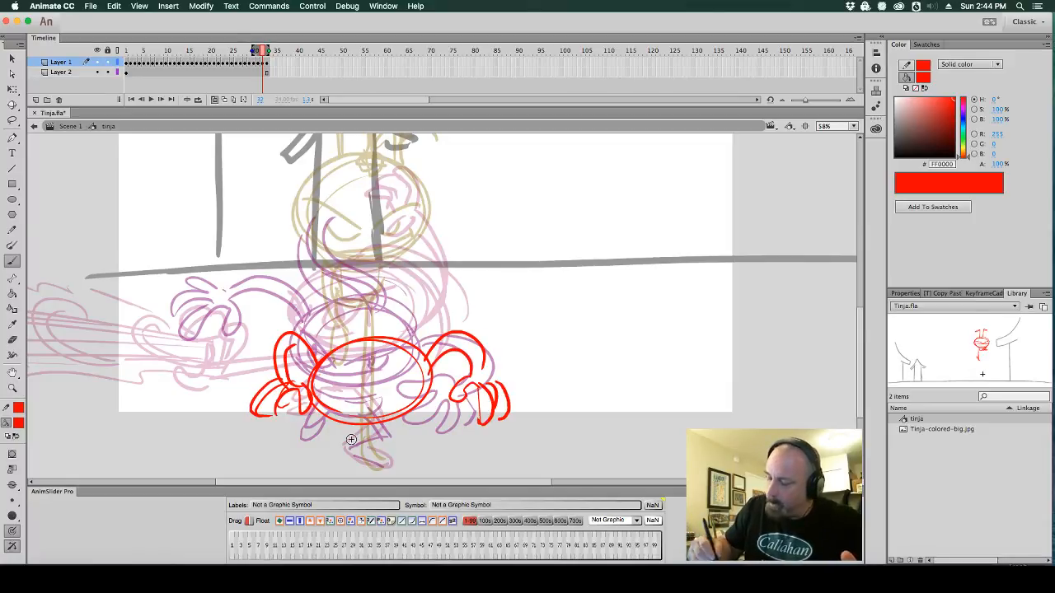
{"action": "mouse_move", "coordinate": [325, 424]}
{"action": "left_mouse_down"}
{"action": "mouse_move", "coordinate": [384, 439]}
{"action": "mouse_move", "coordinate": [387, 452]}
{"action": "mouse_move", "coordinate": [401, 445]}
{"action": "mouse_move", "coordinate": [363, 450]}
{"action": "mouse_move", "coordinate": [388, 458]}
{"action": "mouse_move", "coordinate": [314, 408]}
{"action": "mouse_move", "coordinate": [323, 434]}
{"action": "mouse_move", "coordinate": [315, 455]}
{"action": "mouse_move", "coordinate": [324, 435]}
{"action": "left_mouse_up"}
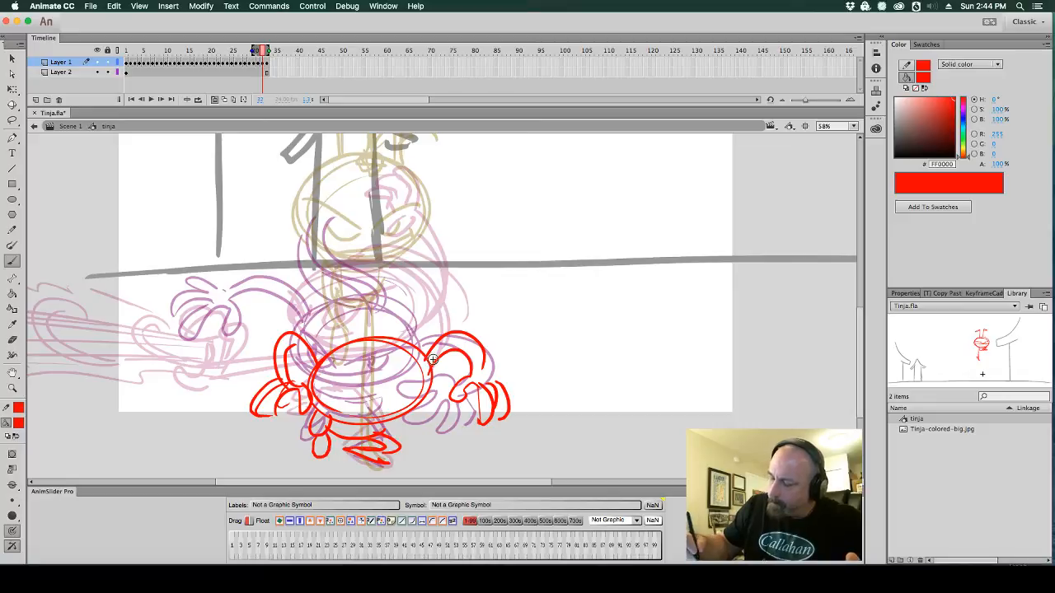
Brush the angry eye line low on the crouching head in frame 32 and hair tails falling over its side
{"action": "mouse_move", "coordinate": [310, 390]}
{"action": "left_mouse_down"}
{"action": "mouse_move", "coordinate": [424, 362]}
{"action": "mouse_move", "coordinate": [413, 397]}
{"action": "mouse_move", "coordinate": [425, 405]}
{"action": "mouse_move", "coordinate": [335, 417]}
{"action": "left_mouse_up"}
{"action": "mouse_move", "coordinate": [368, 360]}
{"action": "left_mouse_down"}
{"action": "mouse_move", "coordinate": [396, 347]}
{"action": "mouse_move", "coordinate": [422, 422]}
{"action": "left_mouse_up"}
{"action": "mouse_move", "coordinate": [386, 349]}
{"action": "left_mouse_down"}
{"action": "mouse_move", "coordinate": [414, 391]}
{"action": "mouse_move", "coordinate": [397, 453]}
{"action": "left_mouse_up"}
{"action": "left_click_drag", "start_coordinate": [432, 378], "coordinate": [412, 451]}
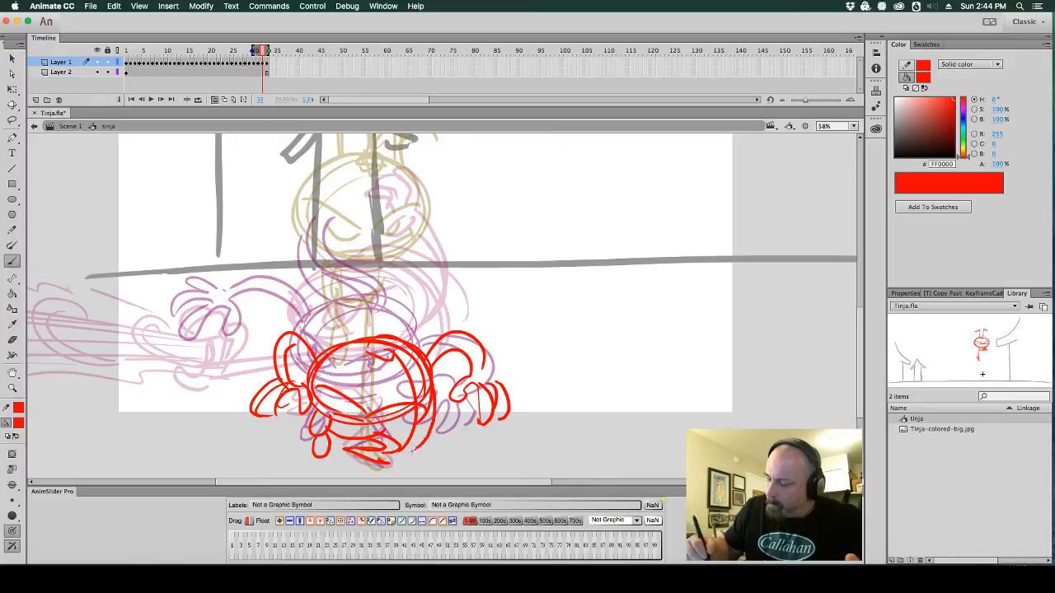
Extend both layers by one more frame and insert a blank keyframe at frame 33 of Layer 1
{"action": "left_click", "coordinate": [264, 72], "text": "shift"}
{"action": "key", "text": "F5"}
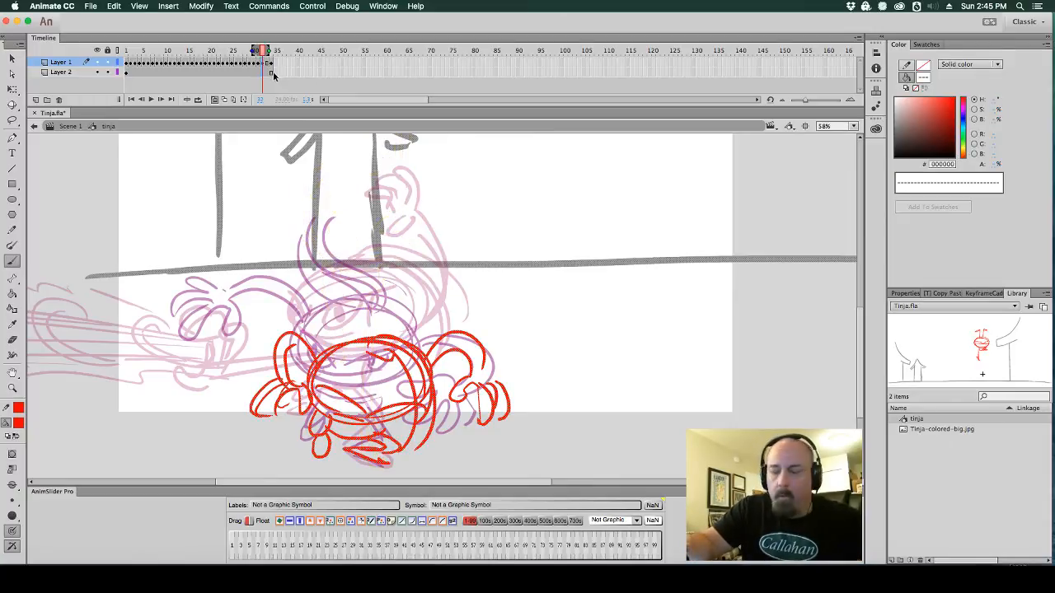
{"action": "left_click", "coordinate": [268, 71]}
{"action": "key", "text": "F7"}
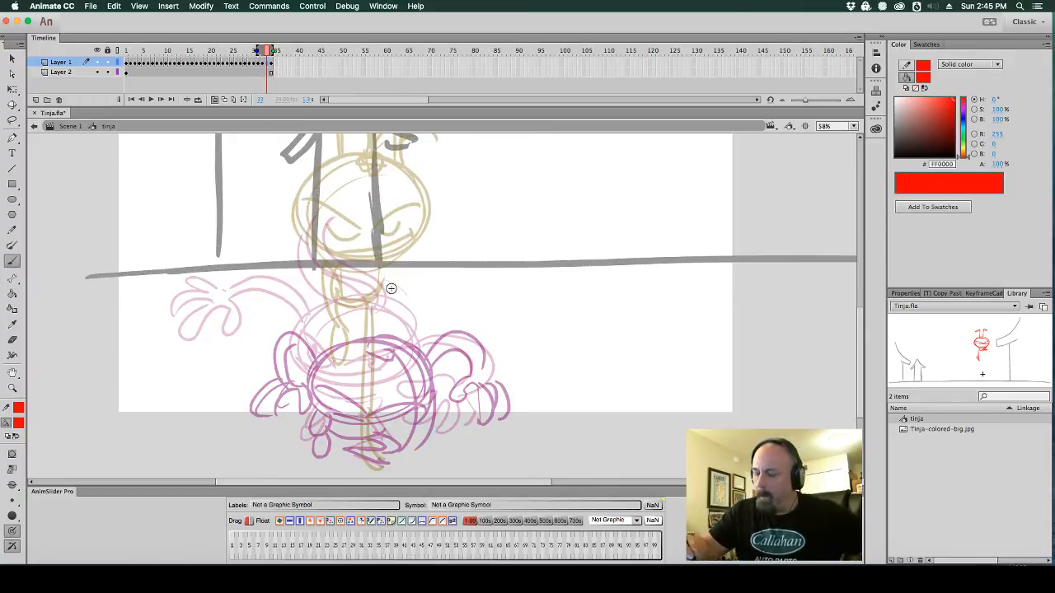
Brush the rising head in frame 33 with two arched arms and hands dragging down on either side
{"action": "scroll", "coordinate": [468, 323], "scroll_direction": "up", "scroll_amount": 3}
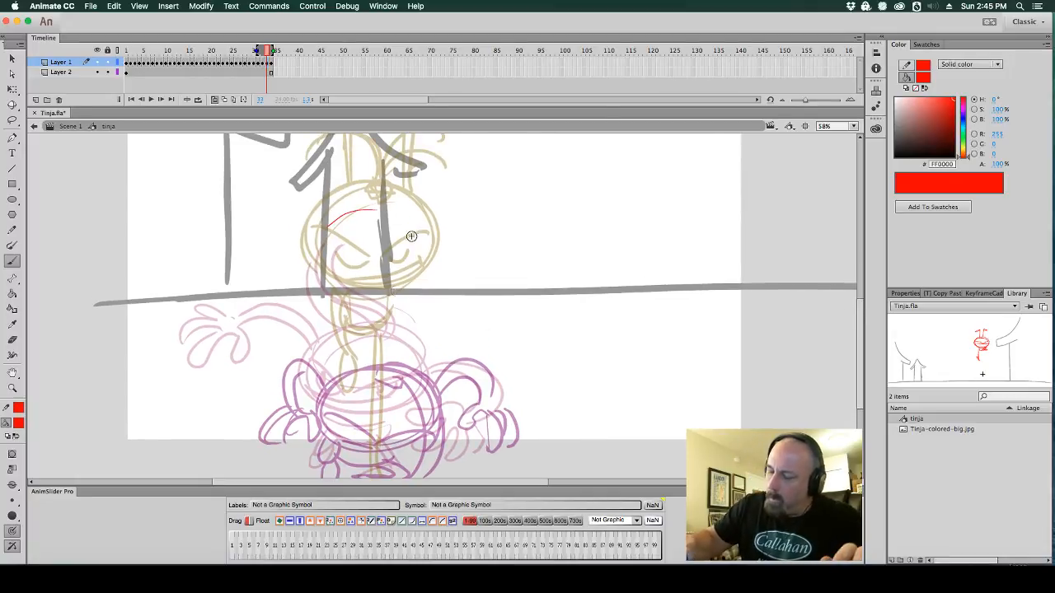
{"action": "mouse_move", "coordinate": [412, 235]}
{"action": "left_mouse_down"}
{"action": "mouse_move", "coordinate": [372, 318]}
{"action": "mouse_move", "coordinate": [327, 218]}
{"action": "mouse_move", "coordinate": [324, 236]}
{"action": "mouse_move", "coordinate": [287, 218]}
{"action": "mouse_move", "coordinate": [283, 295]}
{"action": "left_mouse_up"}
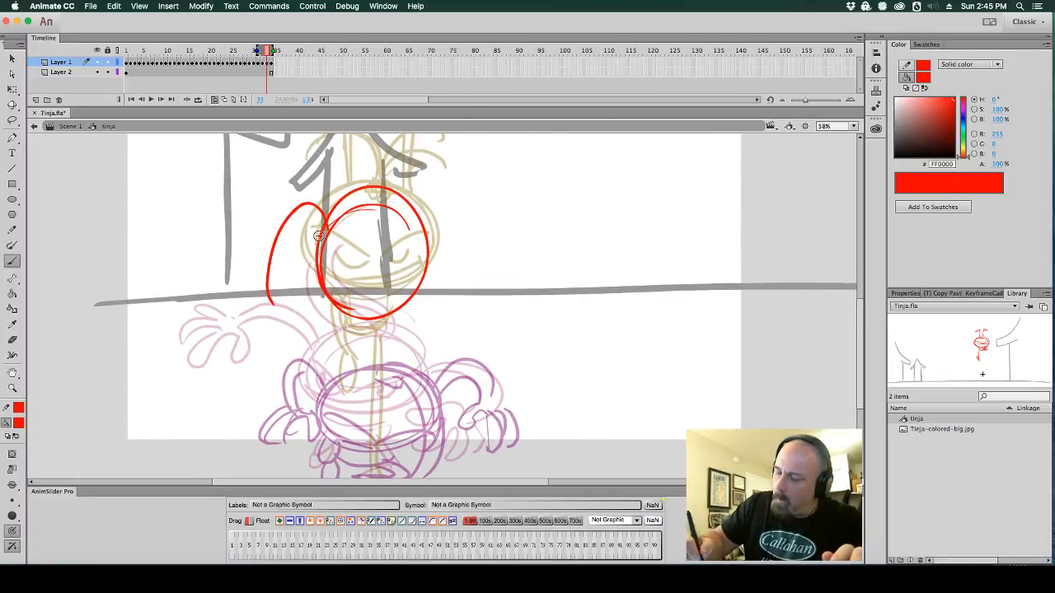
{"action": "mouse_move", "coordinate": [322, 232]}
{"action": "left_mouse_down"}
{"action": "mouse_move", "coordinate": [273, 270]}
{"action": "mouse_move", "coordinate": [297, 311]}
{"action": "mouse_move", "coordinate": [286, 301]}
{"action": "mouse_move", "coordinate": [298, 340]}
{"action": "left_mouse_up"}
{"action": "left_click_drag", "start_coordinate": [275, 302], "coordinate": [288, 343]}
{"action": "left_click_drag", "start_coordinate": [267, 298], "coordinate": [274, 339]}
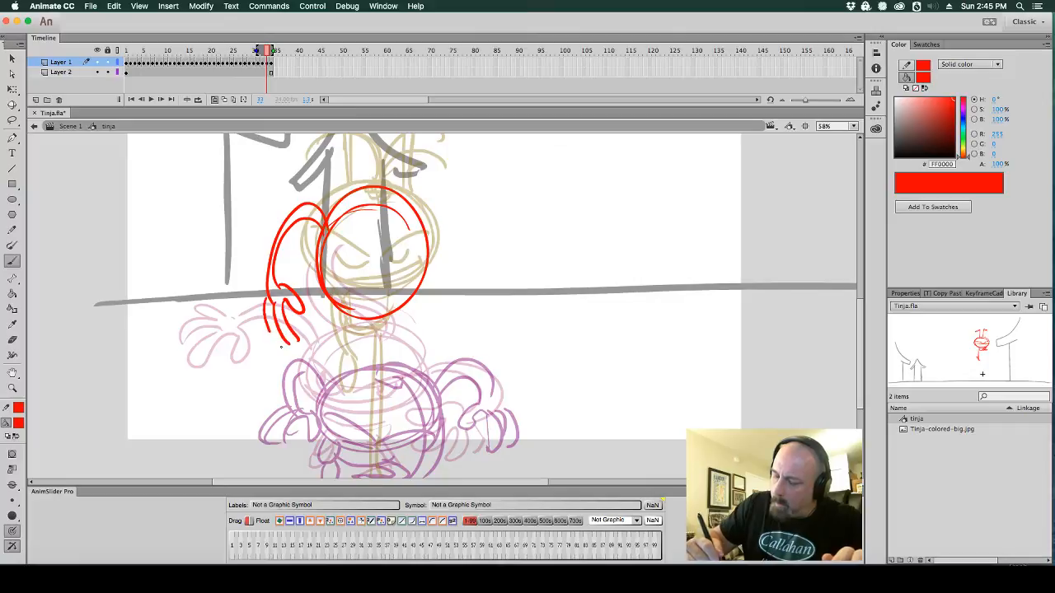
{"action": "mouse_move", "coordinate": [423, 227]}
{"action": "left_mouse_down"}
{"action": "mouse_move", "coordinate": [480, 205]}
{"action": "mouse_move", "coordinate": [492, 227]}
{"action": "mouse_move", "coordinate": [486, 258]}
{"action": "left_mouse_up"}
{"action": "mouse_move", "coordinate": [485, 249]}
{"action": "left_mouse_down"}
{"action": "mouse_move", "coordinate": [469, 264]}
{"action": "mouse_move", "coordinate": [477, 309]}
{"action": "mouse_move", "coordinate": [494, 305]}
{"action": "mouse_move", "coordinate": [506, 285]}
{"action": "left_mouse_up"}
Brush the waist below the head in frame 33, one leg tucked up and the other stretched down to the ground
{"action": "left_click_drag", "start_coordinate": [346, 323], "coordinate": [386, 326]}
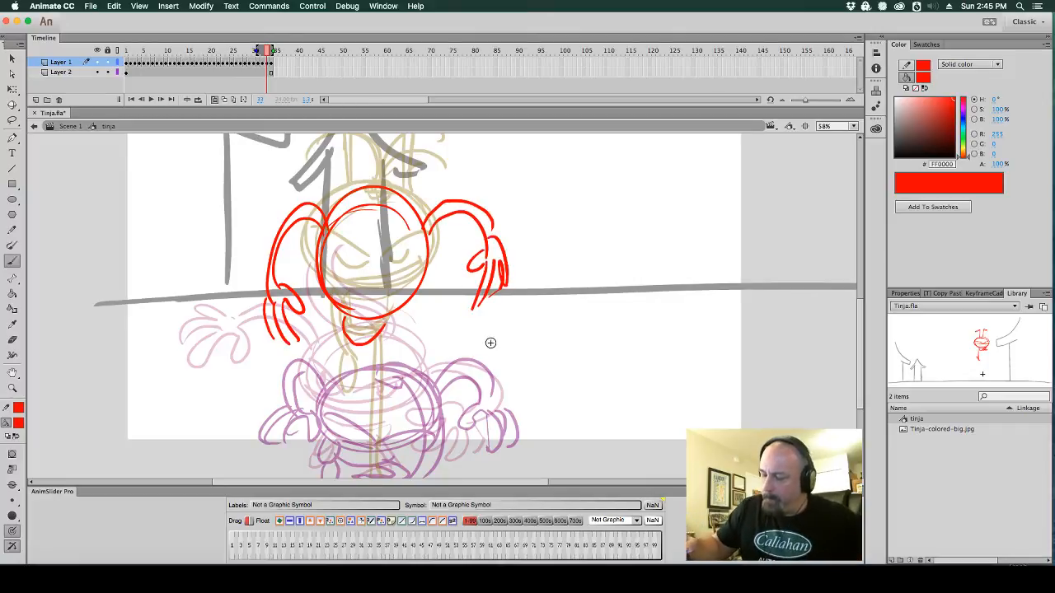
{"action": "scroll", "coordinate": [490, 341], "scroll_direction": "down", "scroll_amount": 5}
{"action": "mouse_move", "coordinate": [332, 244]}
{"action": "left_mouse_down"}
{"action": "mouse_move", "coordinate": [326, 316]}
{"action": "mouse_move", "coordinate": [344, 304]}
{"action": "mouse_move", "coordinate": [347, 320]}
{"action": "left_mouse_up"}
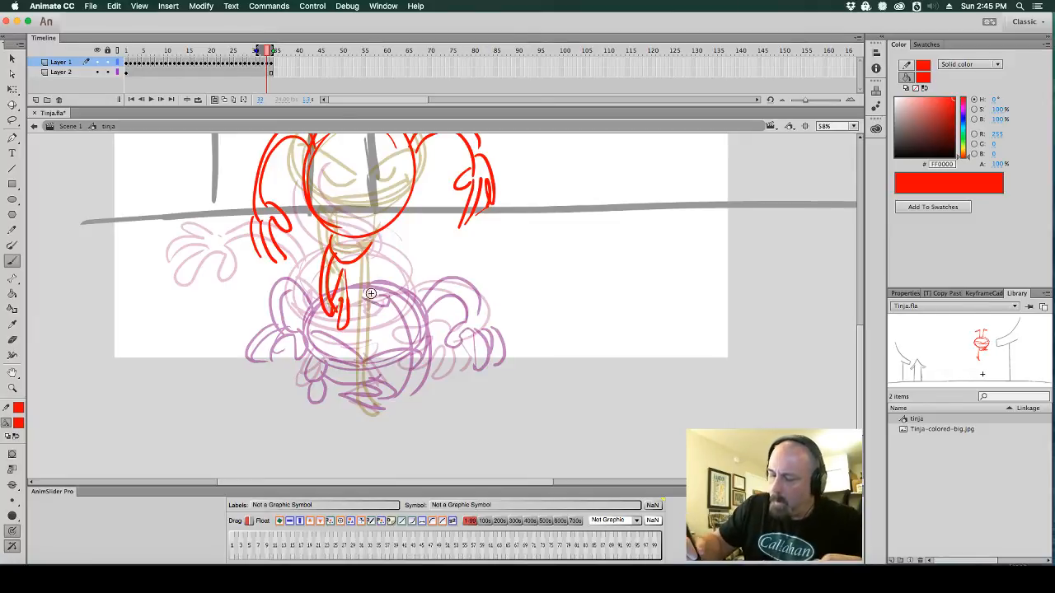
{"action": "left_click_drag", "start_coordinate": [372, 247], "coordinate": [375, 407]}
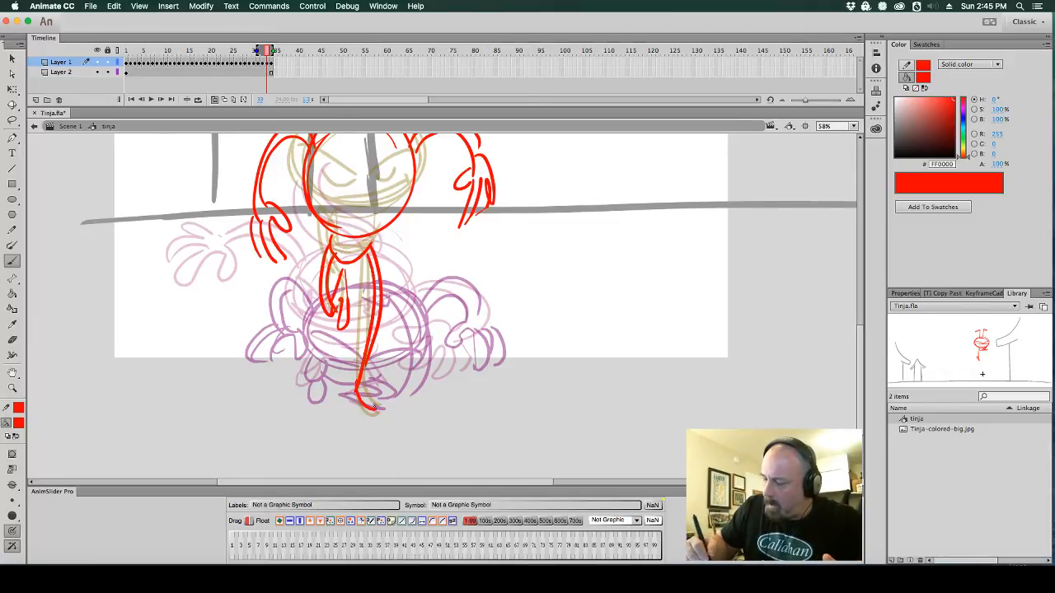
Brush downward-looking angry eyes, the hair knot and long hair tails hanging over the head in frame 33
{"action": "left_click_drag", "start_coordinate": [451, 239], "coordinate": [450, 293]}
{"action": "mouse_move", "coordinate": [308, 245]}
{"action": "left_mouse_down"}
{"action": "mouse_move", "coordinate": [350, 278]}
{"action": "mouse_move", "coordinate": [410, 262]}
{"action": "mouse_move", "coordinate": [373, 278]}
{"action": "left_mouse_up"}
{"action": "mouse_move", "coordinate": [390, 208]}
{"action": "left_mouse_down"}
{"action": "mouse_move", "coordinate": [394, 249]}
{"action": "mouse_move", "coordinate": [373, 239]}
{"action": "mouse_move", "coordinate": [390, 383]}
{"action": "left_mouse_up"}
{"action": "left_click_drag", "start_coordinate": [379, 260], "coordinate": [400, 386]}
{"action": "left_click_drag", "start_coordinate": [400, 296], "coordinate": [411, 394]}
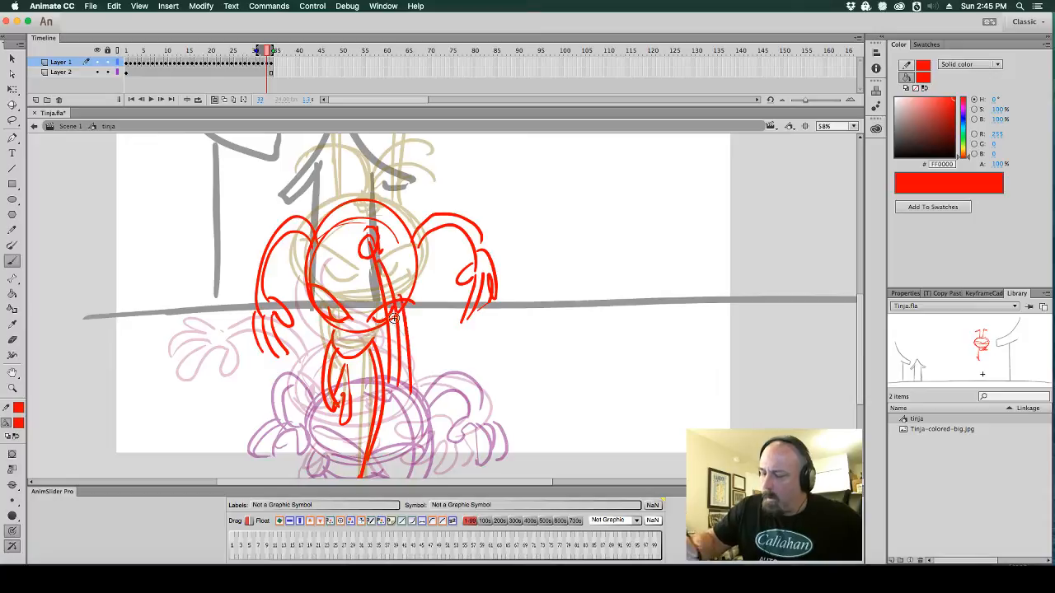
Extend both layers by another frame and insert a blank keyframe at frame 34 of Layer 1
{"action": "left_click_drag", "start_coordinate": [268, 74], "coordinate": [269, 64]}
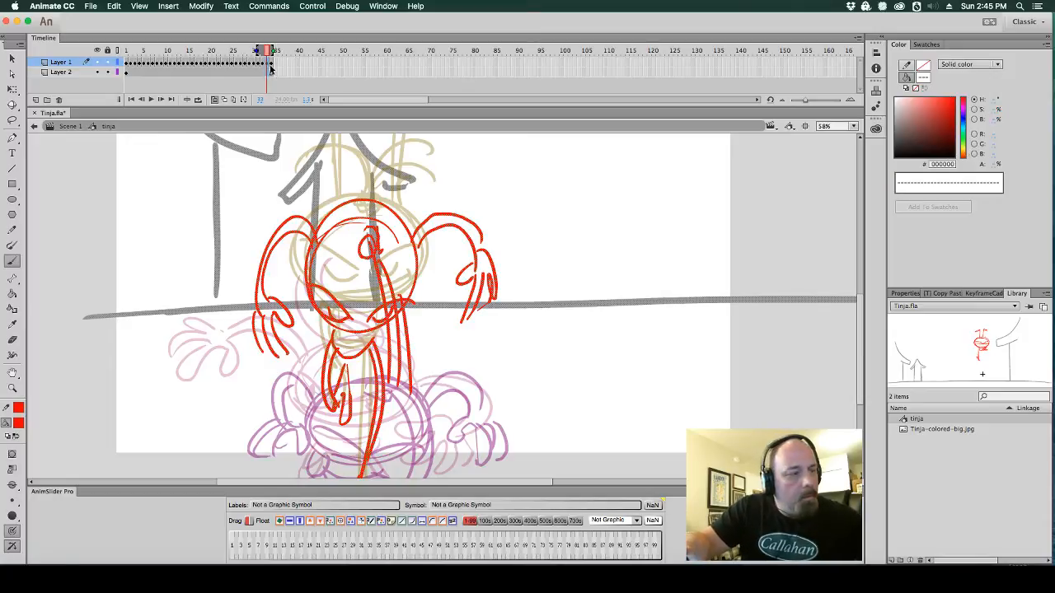
{"action": "key", "text": "F5"}
{"action": "left_click", "coordinate": [273, 64]}
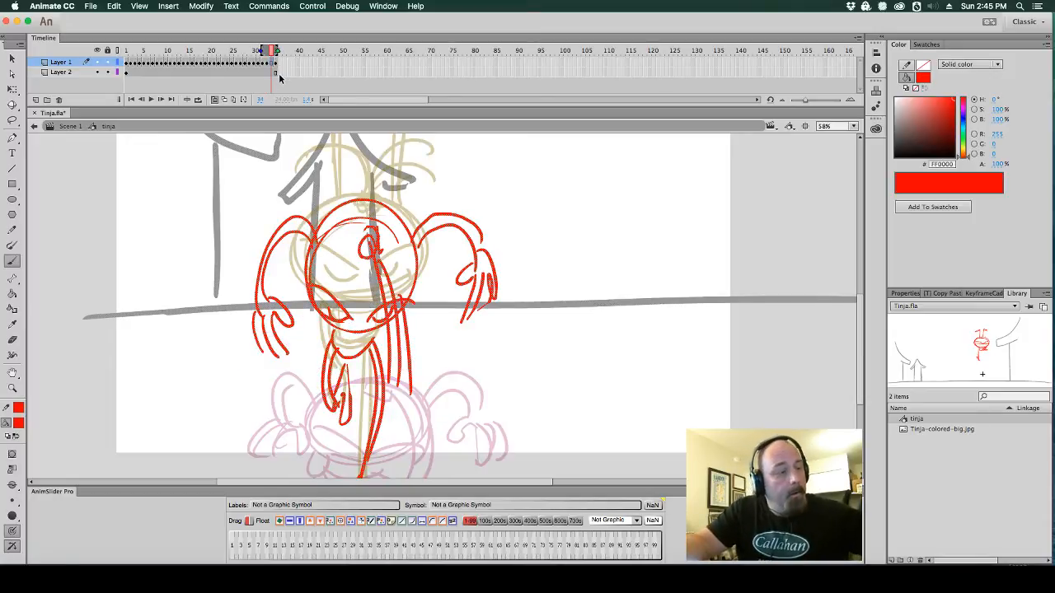
{"action": "key", "text": "F7"}
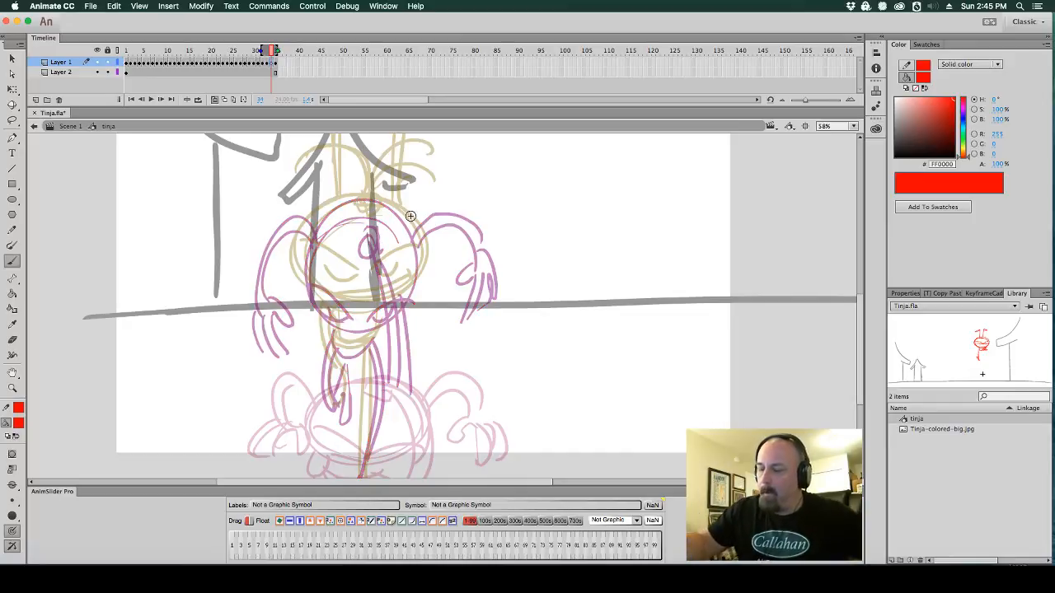
Brush the round head in frame 34 with both arms reaching up into drooping hands, a hair knot and falling tails
{"action": "scroll", "coordinate": [452, 200], "scroll_direction": "up", "scroll_amount": 5}
{"action": "mouse_move", "coordinate": [334, 329]}
{"action": "left_mouse_down"}
{"action": "mouse_move", "coordinate": [371, 401]}
{"action": "mouse_move", "coordinate": [327, 358]}
{"action": "mouse_move", "coordinate": [362, 379]}
{"action": "left_mouse_up"}
{"action": "mouse_move", "coordinate": [374, 291]}
{"action": "left_mouse_down"}
{"action": "mouse_move", "coordinate": [380, 226]}
{"action": "mouse_move", "coordinate": [356, 155]}
{"action": "mouse_move", "coordinate": [310, 146]}
{"action": "mouse_move", "coordinate": [346, 192]}
{"action": "mouse_move", "coordinate": [299, 169]}
{"action": "mouse_move", "coordinate": [334, 154]}
{"action": "mouse_move", "coordinate": [463, 159]}
{"action": "mouse_move", "coordinate": [496, 147]}
{"action": "mouse_move", "coordinate": [450, 177]}
{"action": "mouse_move", "coordinate": [468, 191]}
{"action": "mouse_move", "coordinate": [491, 179]}
{"action": "mouse_move", "coordinate": [394, 287]}
{"action": "left_mouse_up"}
{"action": "mouse_move", "coordinate": [380, 236]}
{"action": "left_mouse_down"}
{"action": "mouse_move", "coordinate": [370, 313]}
{"action": "mouse_move", "coordinate": [402, 323]}
{"action": "left_mouse_up"}
{"action": "left_click_drag", "start_coordinate": [492, 301], "coordinate": [483, 222]}
{"action": "mouse_move", "coordinate": [372, 230]}
{"action": "left_mouse_down"}
{"action": "mouse_move", "coordinate": [408, 324]}
{"action": "mouse_move", "coordinate": [422, 320]}
{"action": "left_mouse_up"}
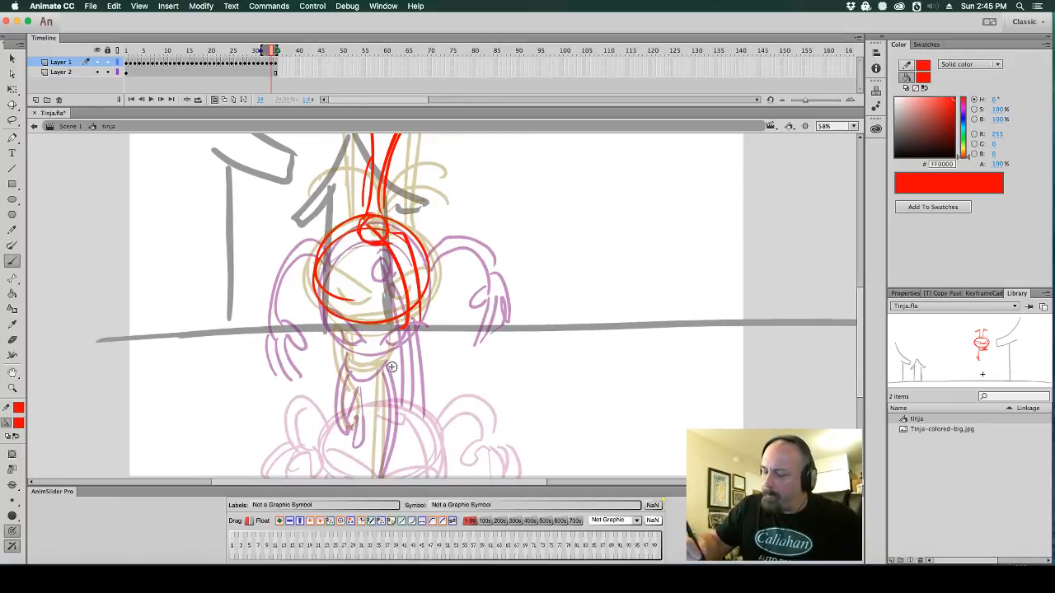
Brush the small torso below the head in frame 34
{"action": "left_click_drag", "start_coordinate": [461, 347], "coordinate": [454, 305]}
{"action": "left_click_drag", "start_coordinate": [346, 287], "coordinate": [384, 300]}
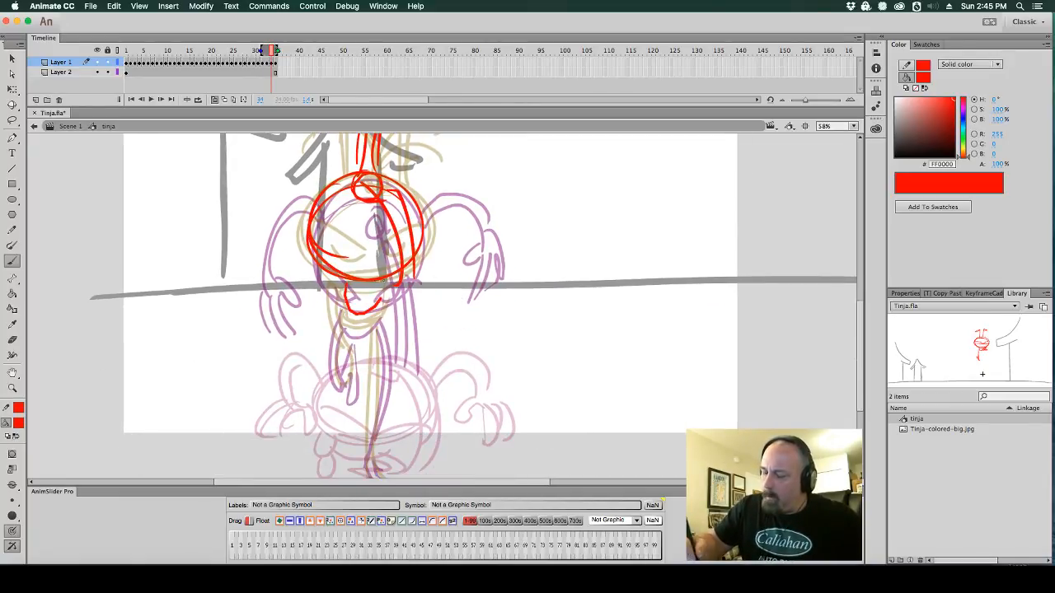
{"action": "left_click_drag", "start_coordinate": [442, 339], "coordinate": [436, 294]}
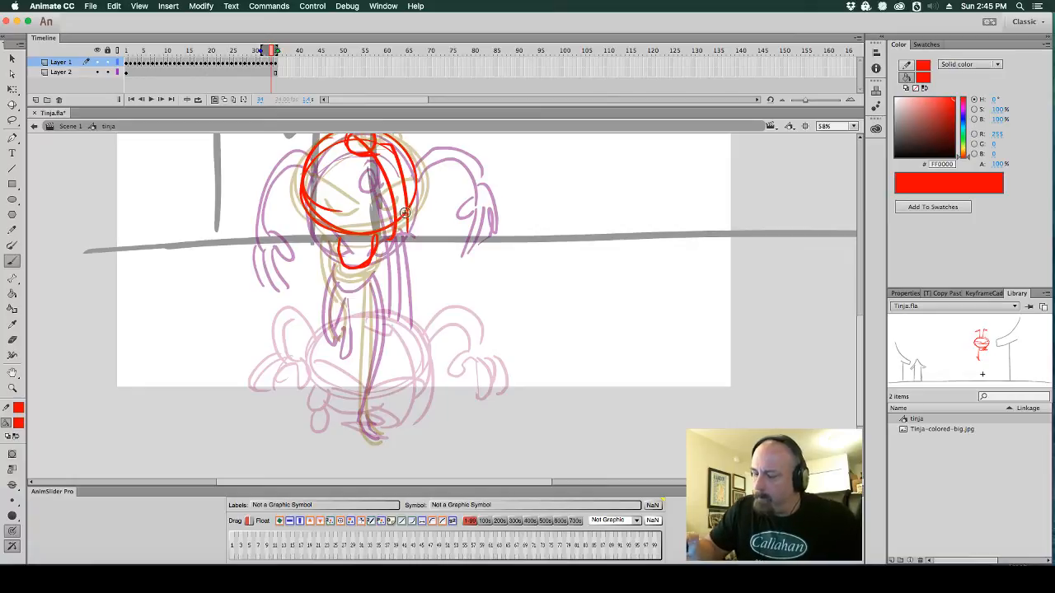
Flip back and forth between frames 33, 34 and 35 to check the upward motion into the leap pose
{"action": "key", "text": "comma"}
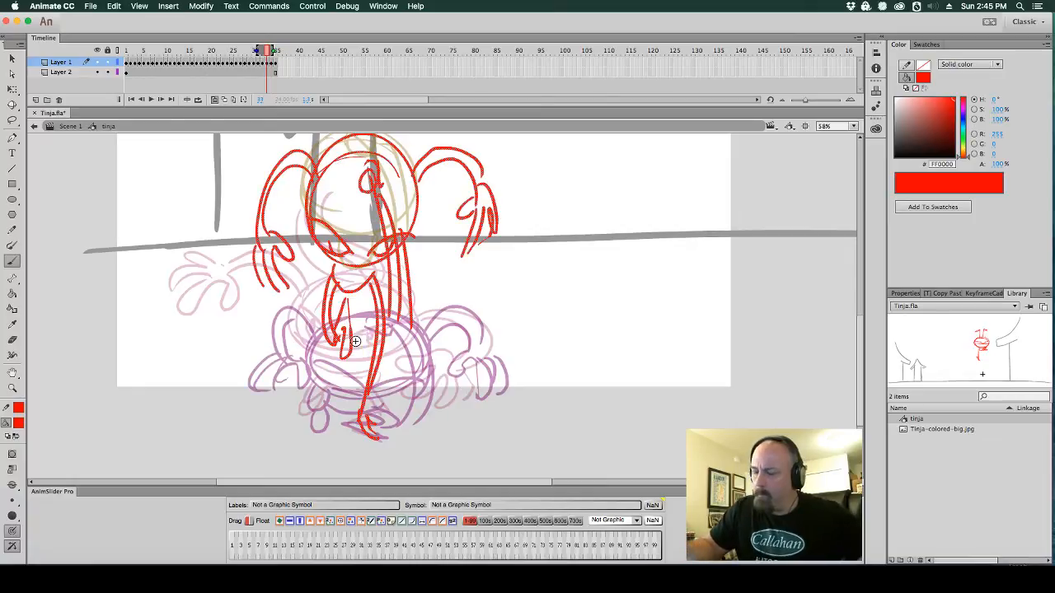
{"action": "key", "text": "period"}
{"action": "key", "text": "period"}
{"action": "key", "text": "comma"}
{"action": "key", "text": "period"}
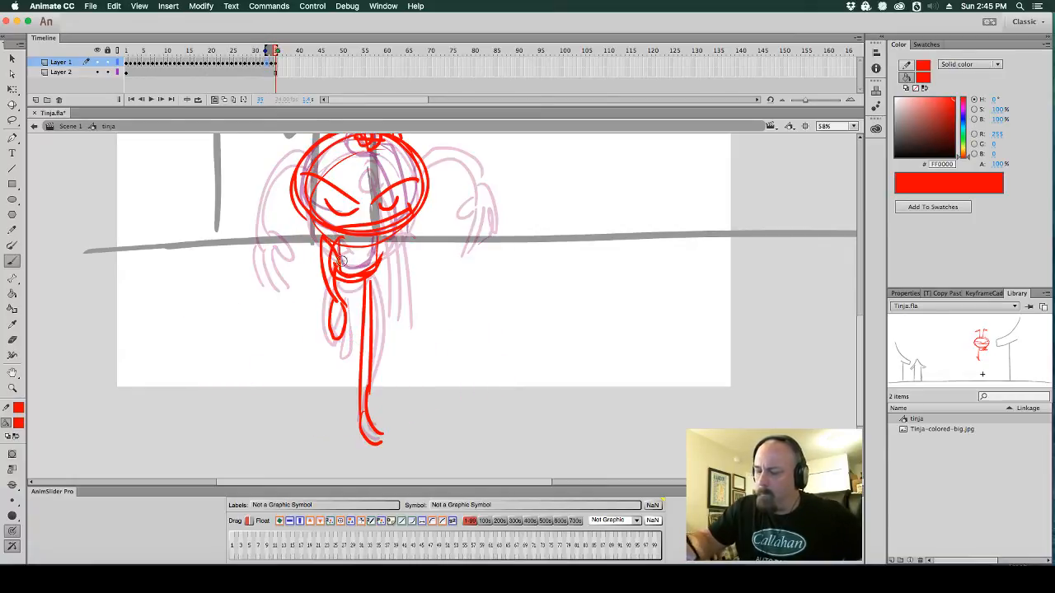
{"action": "key", "text": "comma"}
{"action": "key", "text": "period"}
{"action": "key", "text": "comma"}
{"action": "key", "text": "period"}
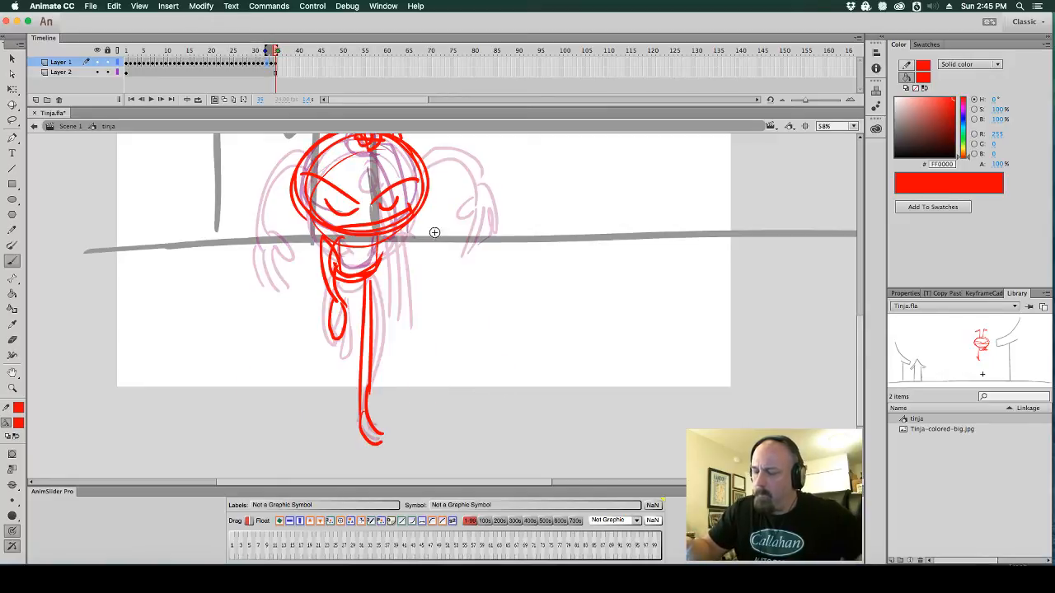
{"action": "key", "text": "comma"}
{"action": "key", "text": "period"}
Skew the leap drawing in frame 35 with Free Transform so its upper part leans to the right
{"action": "key", "text": "super+minus"}
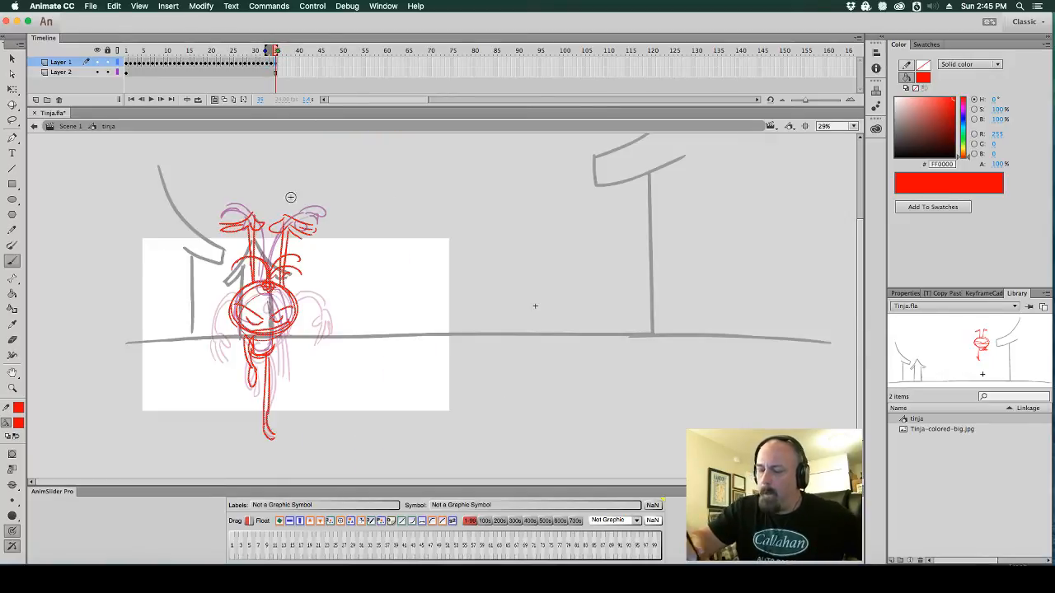
{"action": "left_click", "coordinate": [13, 89]}
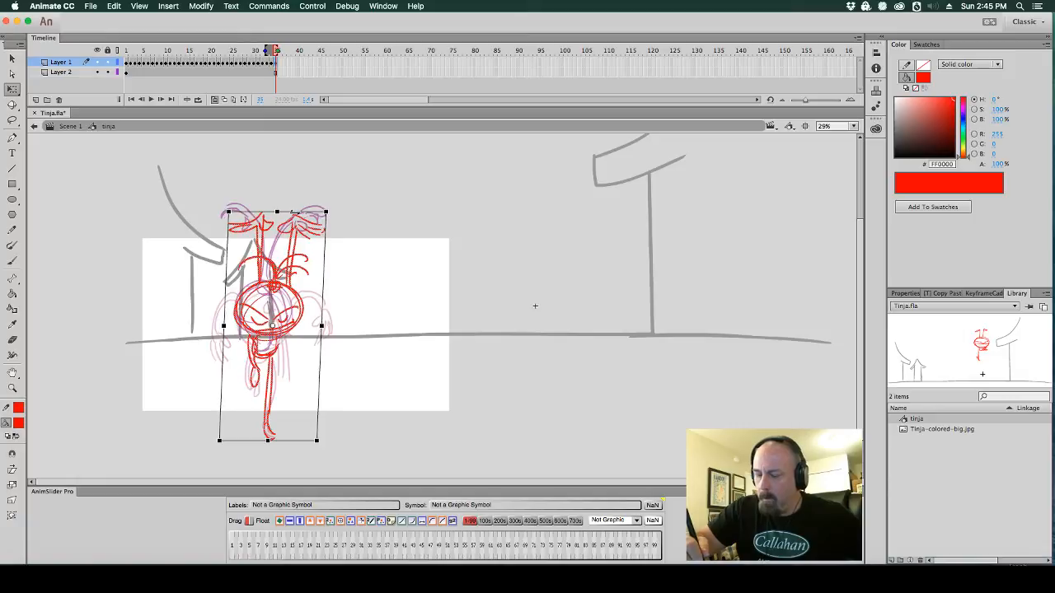
{"action": "key", "text": "period"}
{"action": "key", "text": "comma"}
{"action": "key", "text": "comma"}
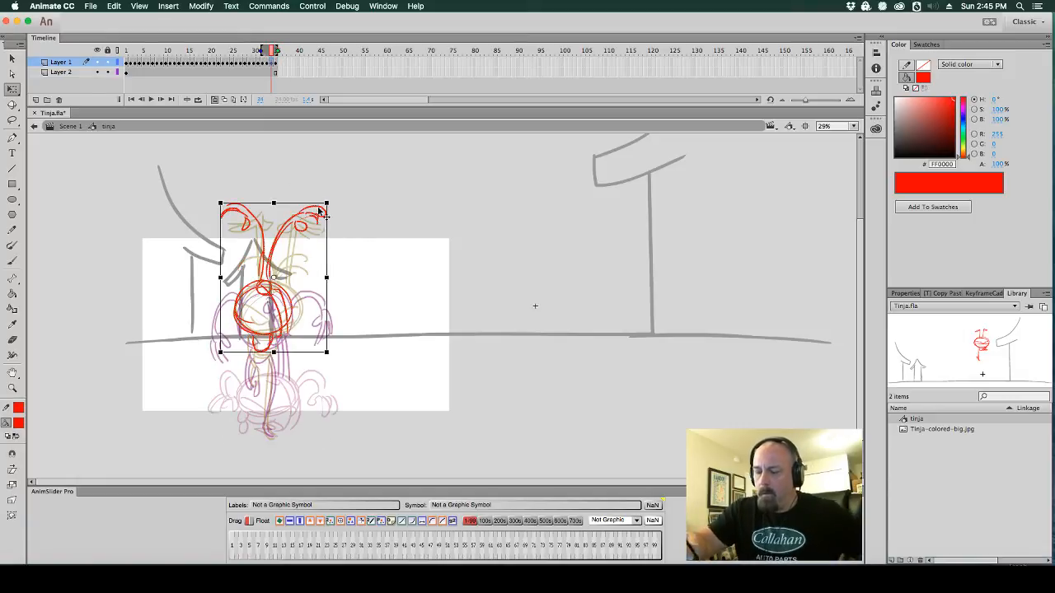
Squash the frame 34 drawing from its upper edge with Free Transform and try widening it slightly
{"action": "key", "text": "super+equal"}
{"action": "scroll", "coordinate": [371, 287], "scroll_direction": "left", "scroll_amount": 3}
{"action": "scroll", "coordinate": [478, 245], "scroll_direction": "up", "scroll_amount": 2}
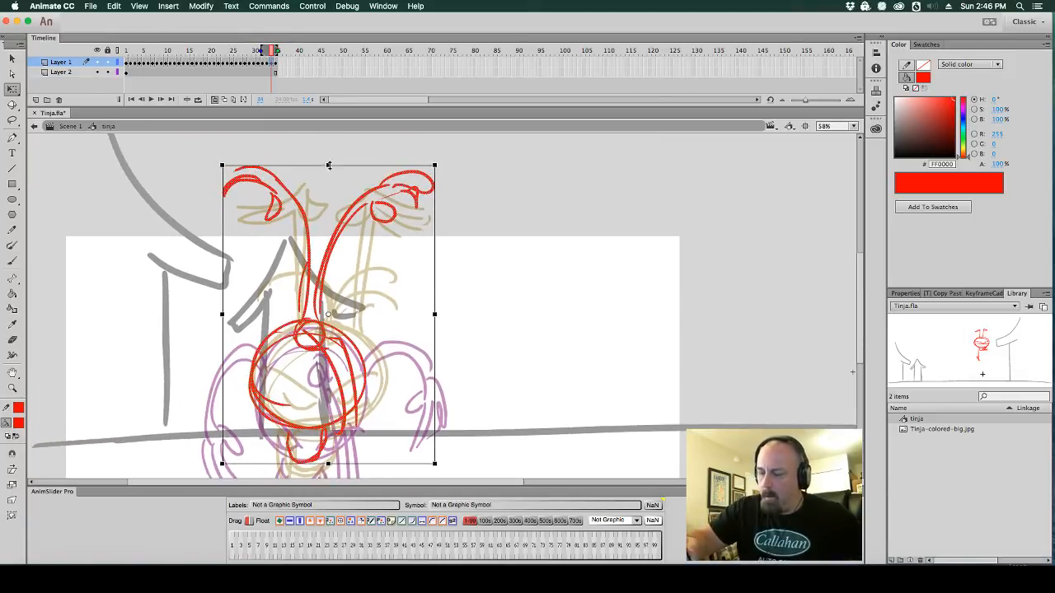
{"action": "left_click_drag", "start_coordinate": [328, 165], "coordinate": [328, 190]}
{"action": "left_click_drag", "start_coordinate": [436, 328], "coordinate": [447, 325]}
{"action": "key", "text": "super+z"}
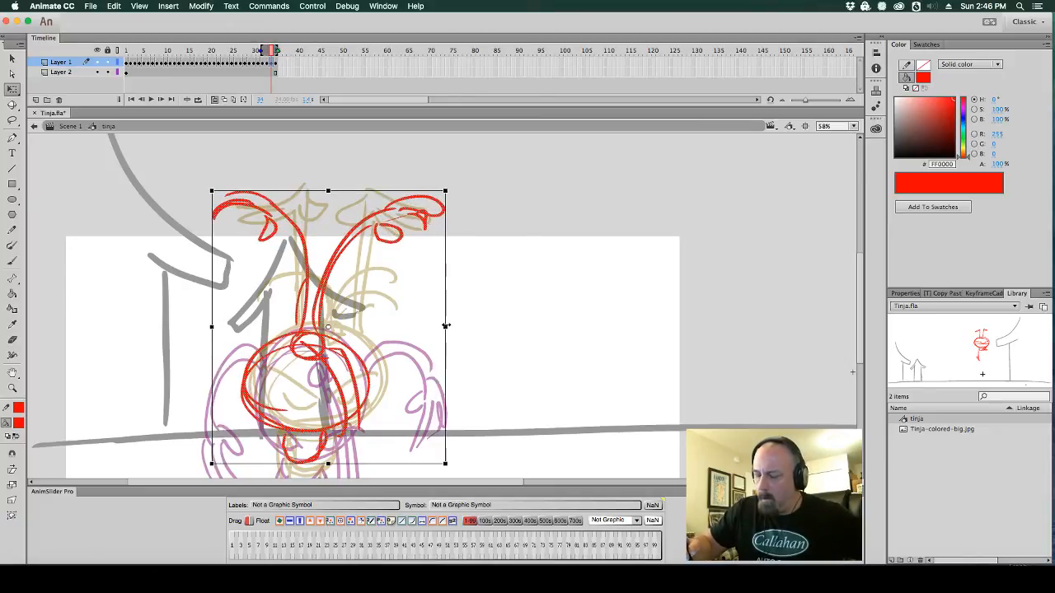
Brush the long standing leg, the tucked leg beside the torso and the eyes of the ninja in frame 34
{"action": "left_click", "coordinate": [542, 297]}
{"action": "left_click_drag", "start_coordinate": [541, 297], "coordinate": [553, 219]}
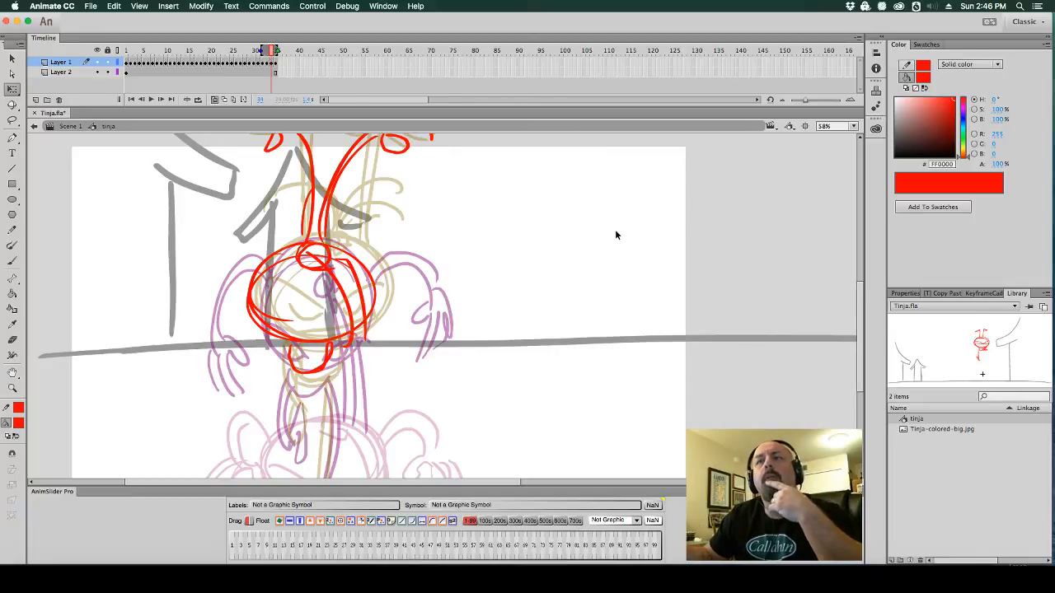
{"action": "left_click_drag", "start_coordinate": [541, 349], "coordinate": [573, 304]}
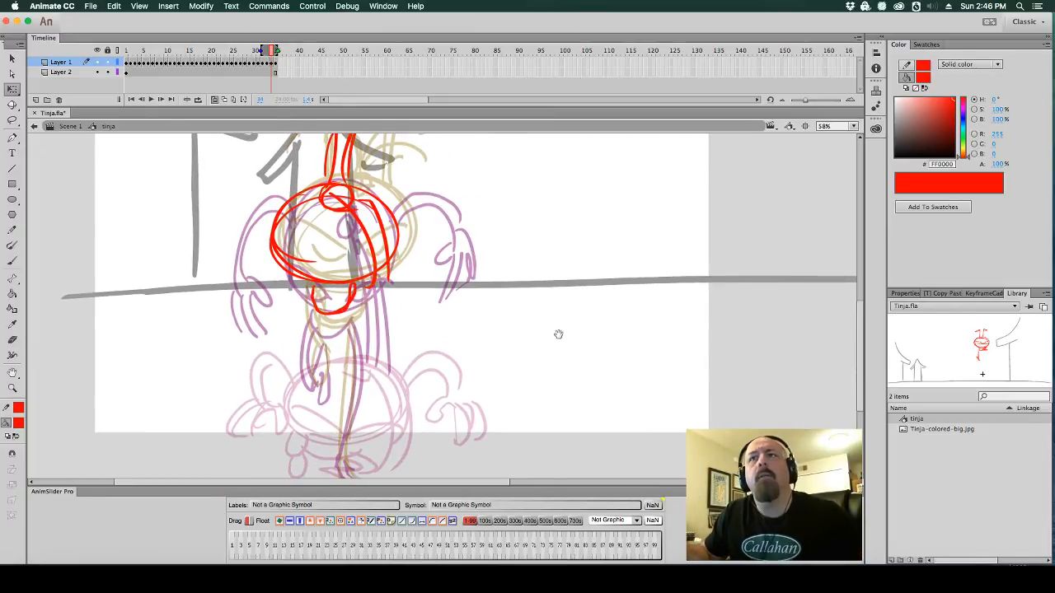
{"action": "mouse_move", "coordinate": [558, 334]}
{"action": "left_mouse_down"}
{"action": "mouse_move", "coordinate": [553, 348]}
{"action": "mouse_move", "coordinate": [572, 344]}
{"action": "mouse_move", "coordinate": [570, 308]}
{"action": "mouse_move", "coordinate": [560, 337]}
{"action": "left_mouse_up"}
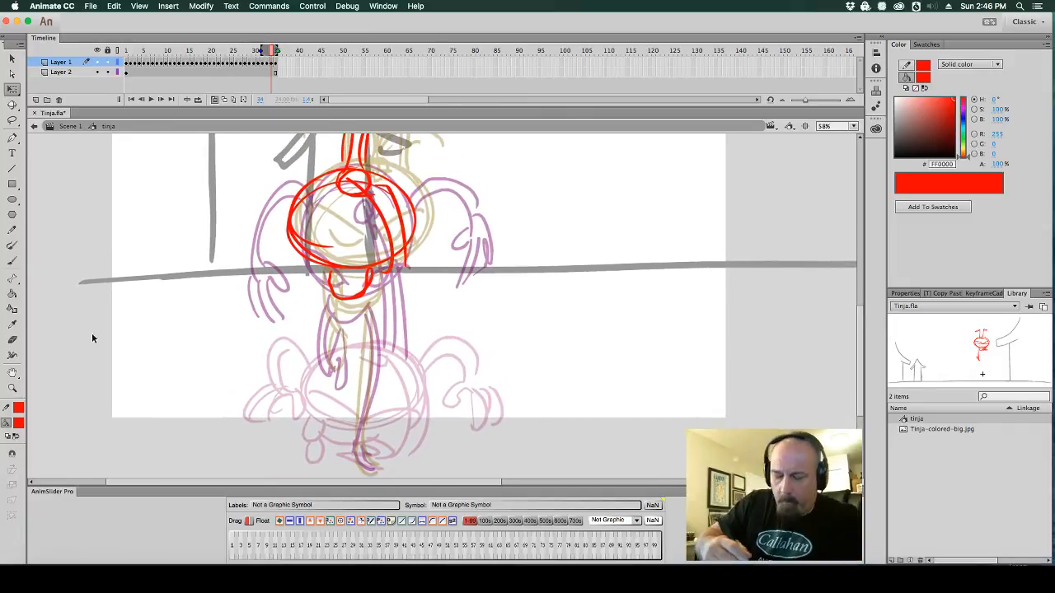
{"action": "left_click", "coordinate": [12, 261]}
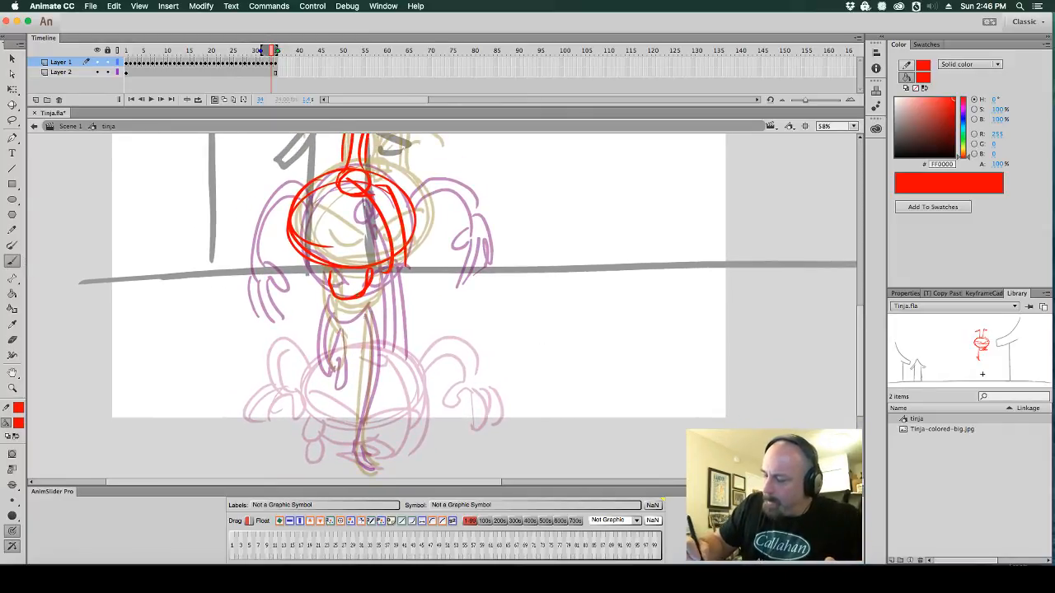
{"action": "left_click_drag", "start_coordinate": [361, 299], "coordinate": [367, 463]}
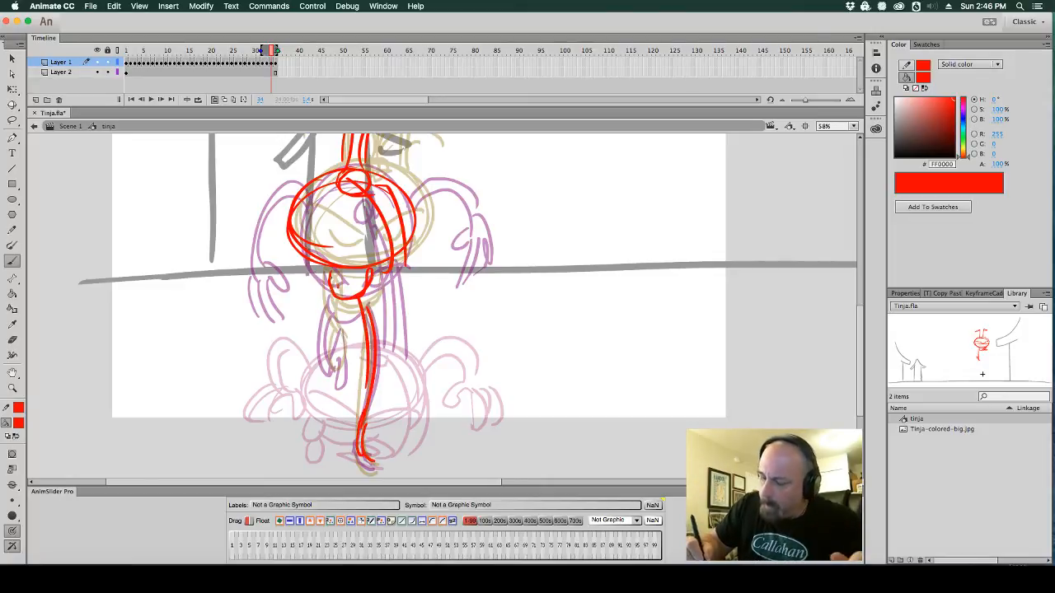
{"action": "mouse_move", "coordinate": [334, 277]}
{"action": "left_mouse_down"}
{"action": "mouse_move", "coordinate": [295, 298]}
{"action": "mouse_move", "coordinate": [341, 312]}
{"action": "mouse_move", "coordinate": [321, 289]}
{"action": "mouse_move", "coordinate": [341, 297]}
{"action": "left_mouse_up"}
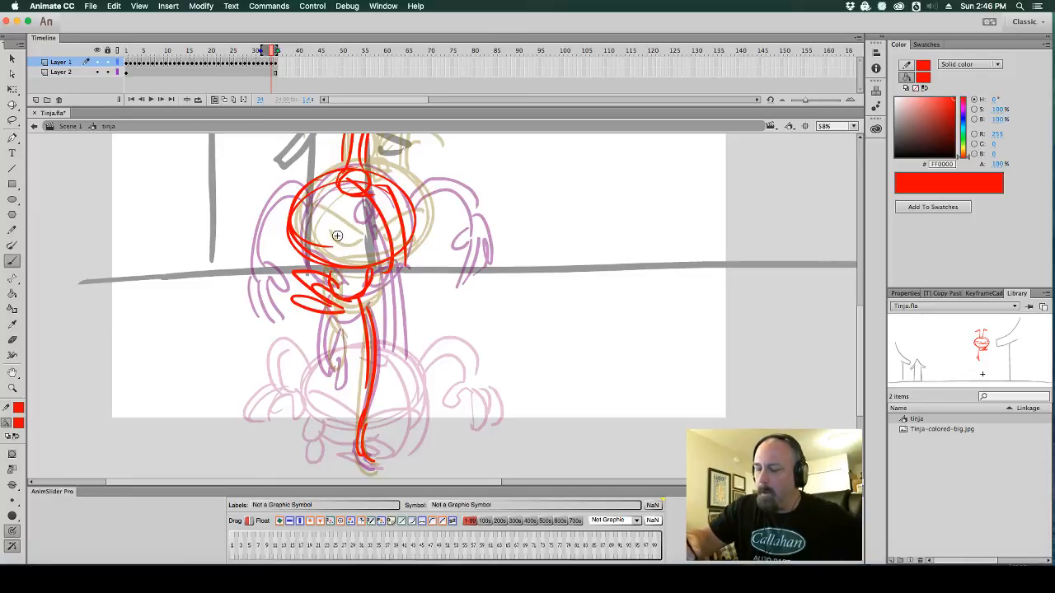
{"action": "mouse_move", "coordinate": [337, 236]}
{"action": "left_mouse_down"}
{"action": "mouse_move", "coordinate": [372, 254]}
{"action": "mouse_move", "coordinate": [399, 249]}
{"action": "mouse_move", "coordinate": [314, 252]}
{"action": "mouse_move", "coordinate": [364, 258]}
{"action": "mouse_move", "coordinate": [419, 239]}
{"action": "left_mouse_up"}
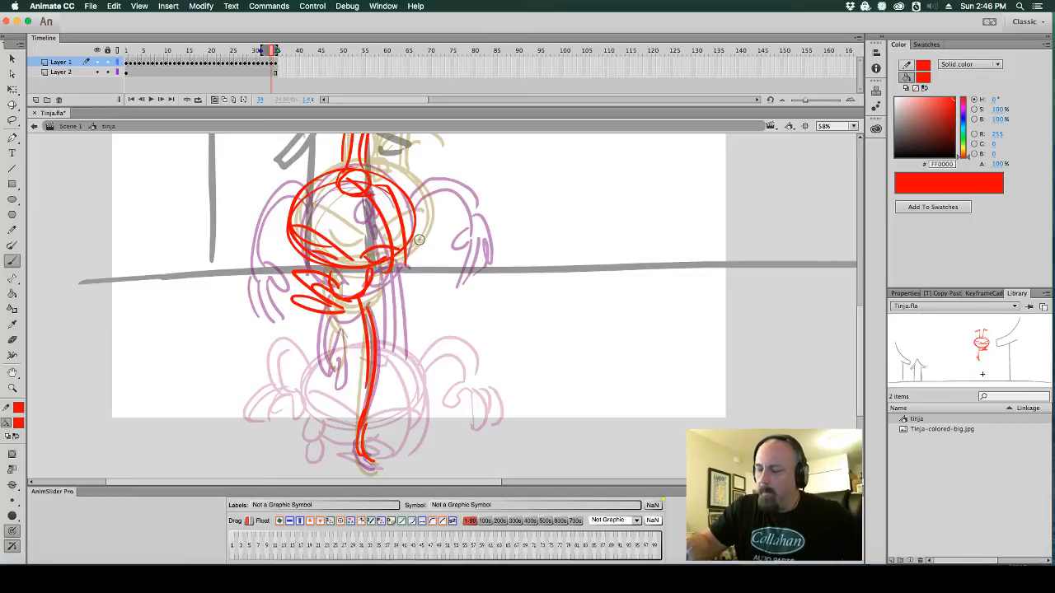
Insert a new keyframe at frame 35 and clear the drawing copied into it
{"action": "left_click", "coordinate": [277, 64]}
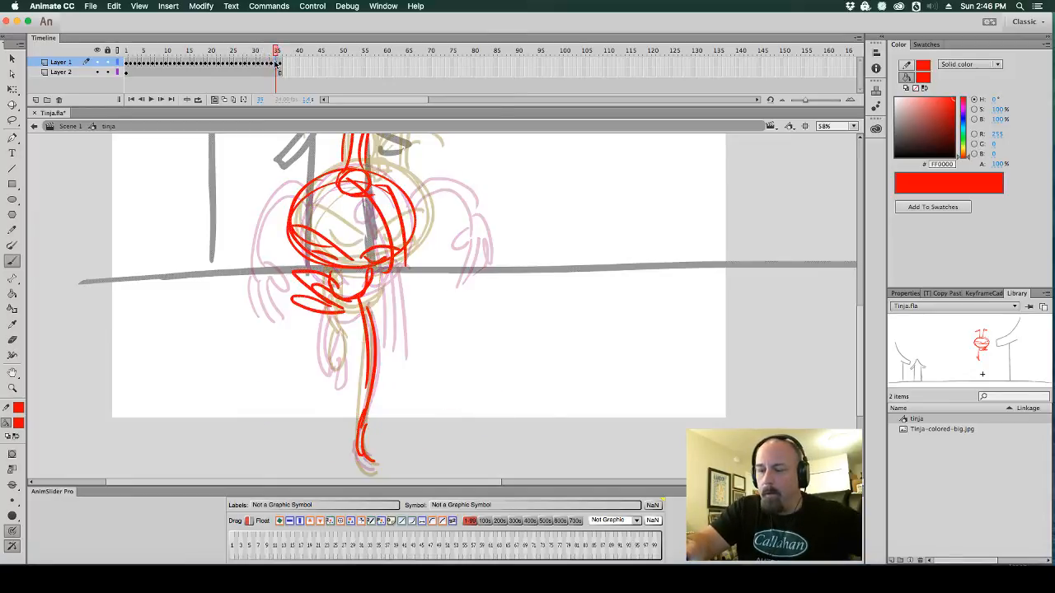
{"action": "left_click", "coordinate": [276, 64]}
{"action": "key", "text": "Delete"}
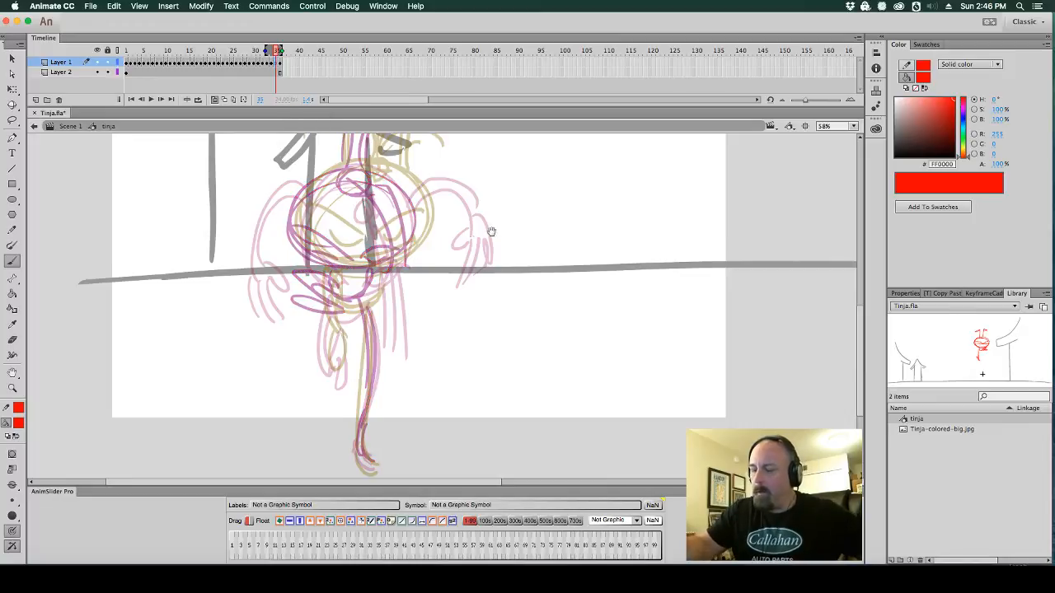
Brush the spread hands, straight raised arms and round head of the ninja in frame 35
{"action": "scroll", "coordinate": [490, 374], "scroll_direction": "up", "scroll_amount": 5}
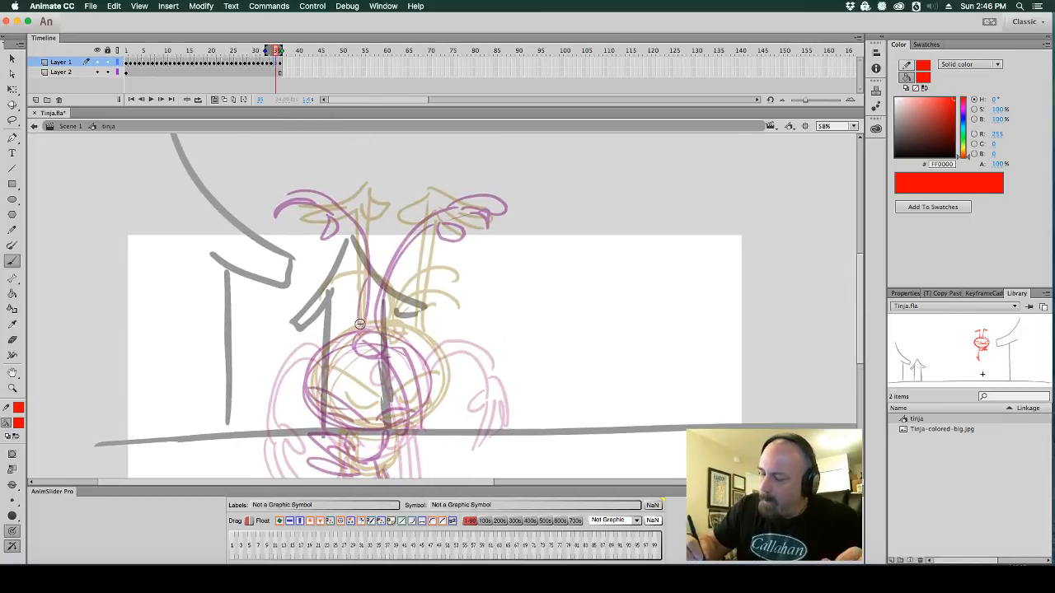
{"action": "mouse_move", "coordinate": [377, 180]}
{"action": "left_mouse_down"}
{"action": "mouse_move", "coordinate": [398, 149]}
{"action": "mouse_move", "coordinate": [395, 190]}
{"action": "mouse_move", "coordinate": [409, 174]}
{"action": "mouse_move", "coordinate": [338, 148]}
{"action": "left_mouse_up"}
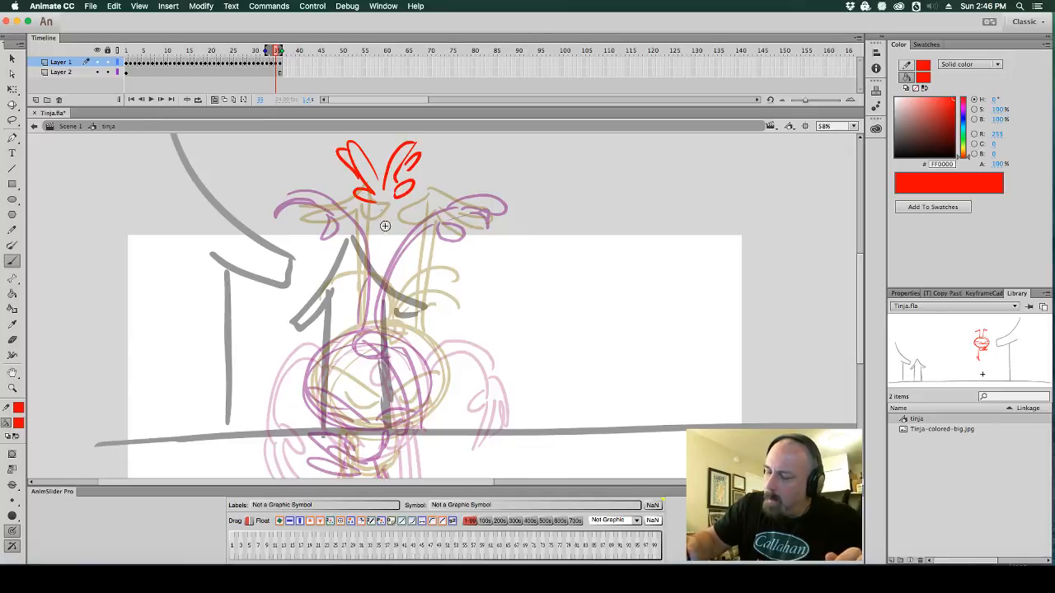
{"action": "mouse_move", "coordinate": [372, 196]}
{"action": "left_mouse_down"}
{"action": "mouse_move", "coordinate": [366, 326]}
{"action": "mouse_move", "coordinate": [377, 317]}
{"action": "mouse_move", "coordinate": [386, 333]}
{"action": "left_mouse_up"}
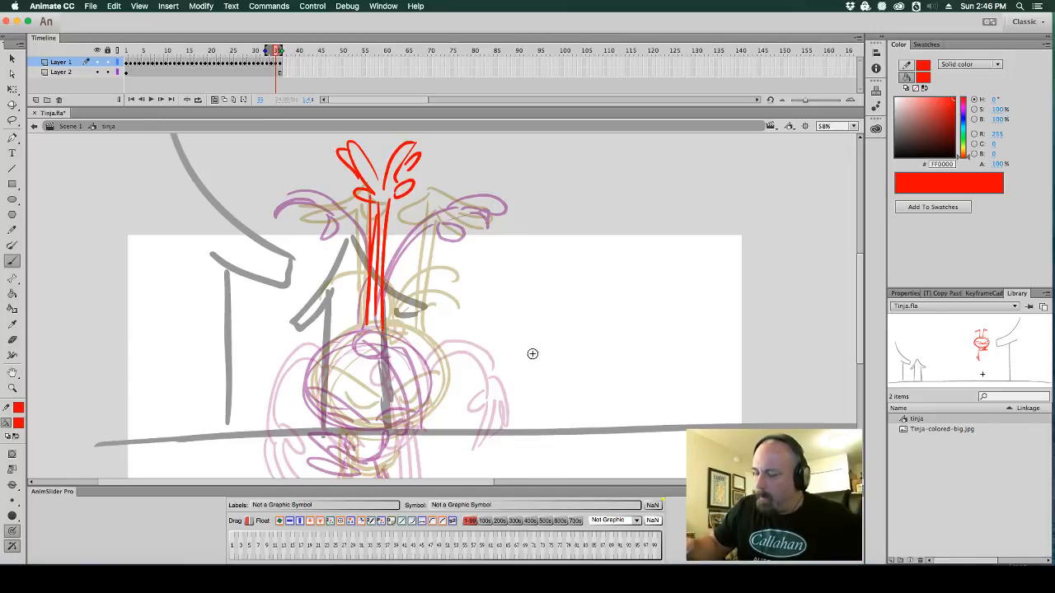
{"action": "scroll", "coordinate": [594, 323], "scroll_direction": "down", "scroll_amount": 3}
{"action": "left_click_drag", "start_coordinate": [426, 283], "coordinate": [445, 284]}
{"action": "left_click_drag", "start_coordinate": [381, 268], "coordinate": [388, 344]}
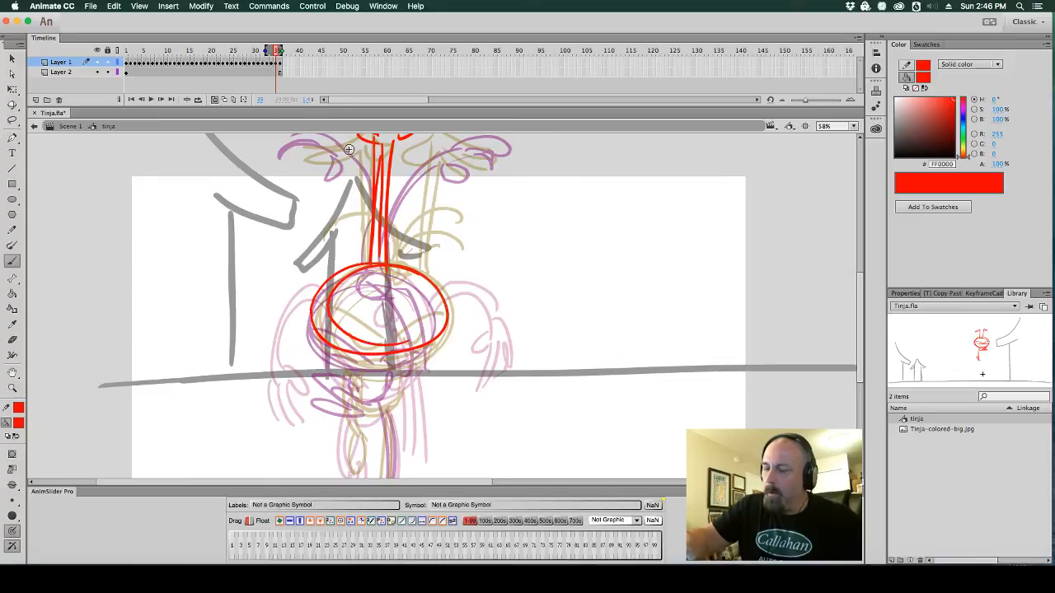
Move the frame 35 drawing slightly upward and brush the torso and long straight leg below the head
{"action": "left_click", "coordinate": [277, 62]}
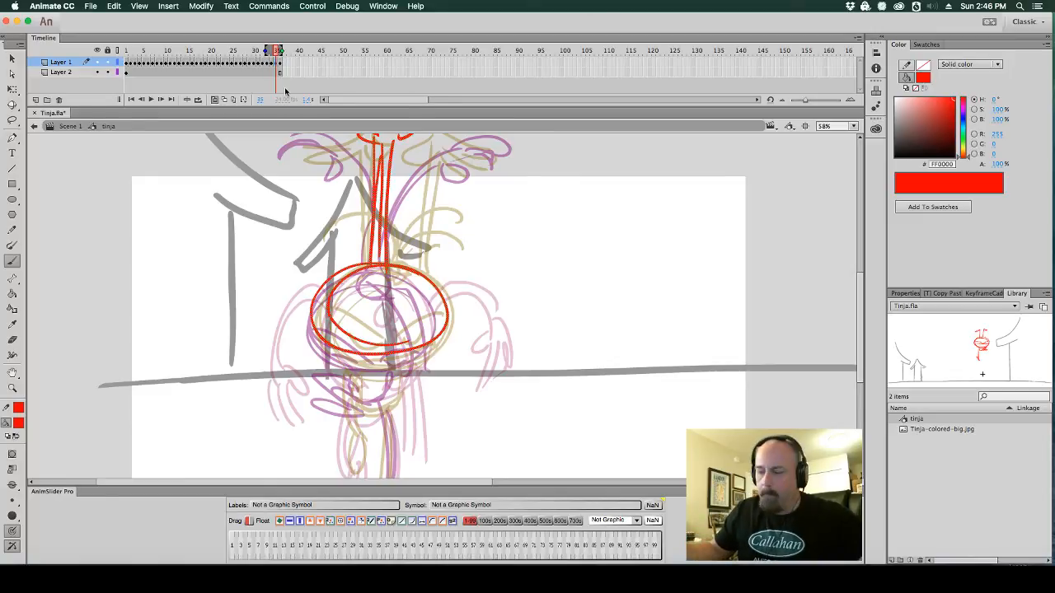
{"action": "scroll", "coordinate": [519, 330], "scroll_direction": "down", "scroll_amount": 5}
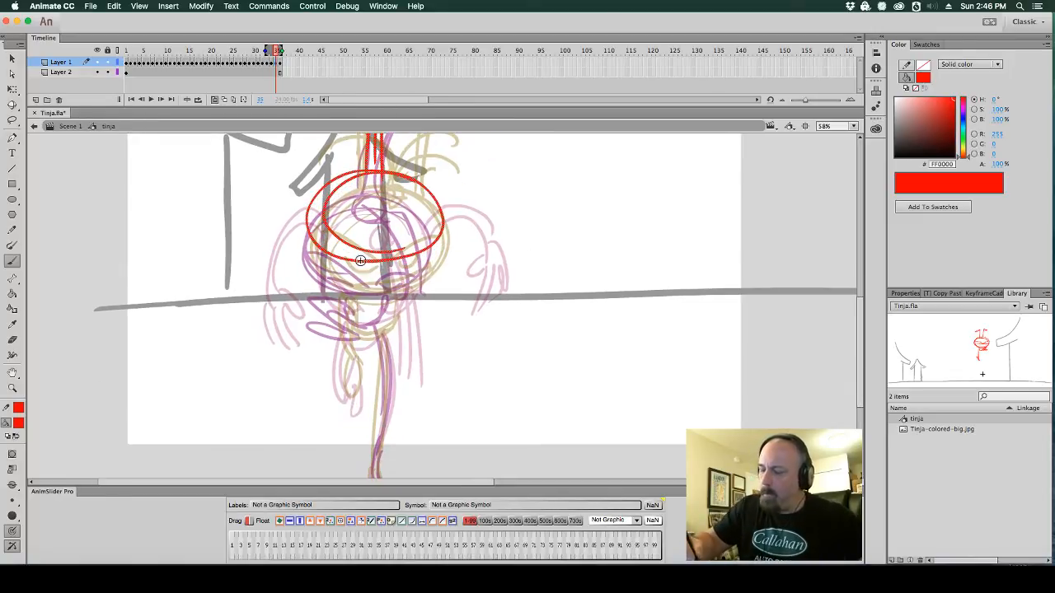
{"action": "mouse_move", "coordinate": [360, 260]}
{"action": "left_mouse_down"}
{"action": "mouse_move", "coordinate": [387, 281]}
{"action": "mouse_move", "coordinate": [418, 269]}
{"action": "mouse_move", "coordinate": [368, 386]}
{"action": "mouse_move", "coordinate": [368, 376]}
{"action": "mouse_move", "coordinate": [382, 427]}
{"action": "left_mouse_up"}
{"action": "scroll", "coordinate": [436, 338], "scroll_direction": "down", "scroll_amount": 4}
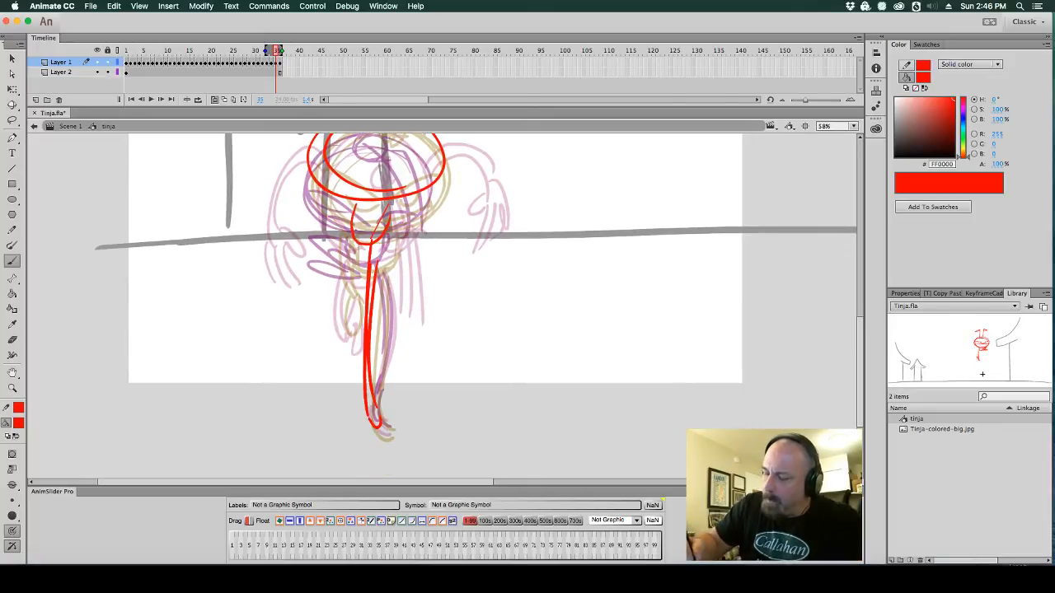
{"action": "key", "text": "comma"}
{"action": "key", "text": "period"}
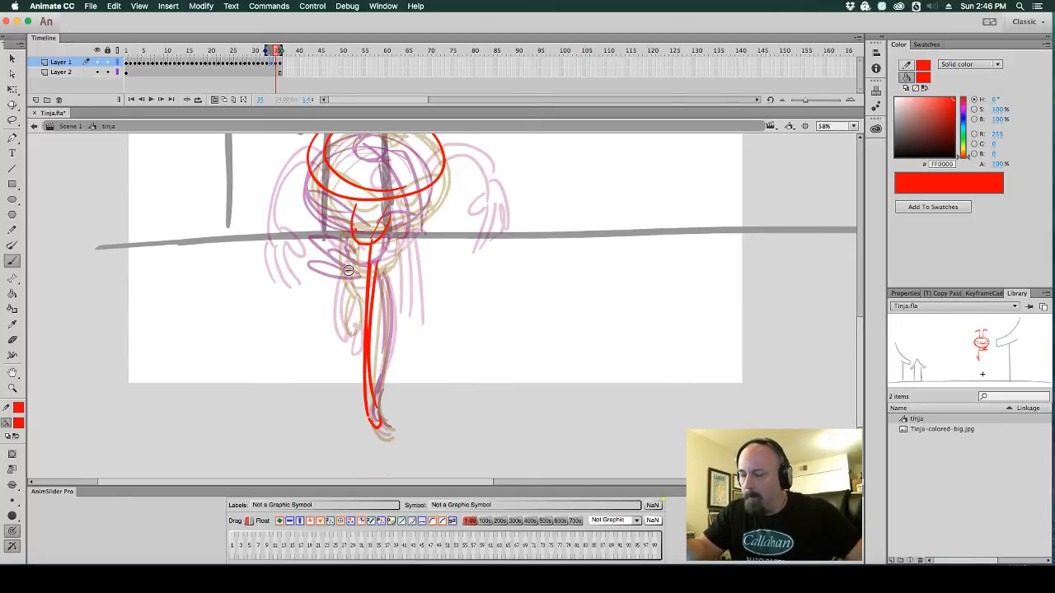
Brush the tucked leg against the torso in frame 35
{"action": "scroll", "coordinate": [349, 270], "scroll_direction": "up", "scroll_amount": 4}
{"action": "left_click_drag", "start_coordinate": [356, 247], "coordinate": [368, 302]}
{"action": "left_click_drag", "start_coordinate": [338, 266], "coordinate": [362, 328]}
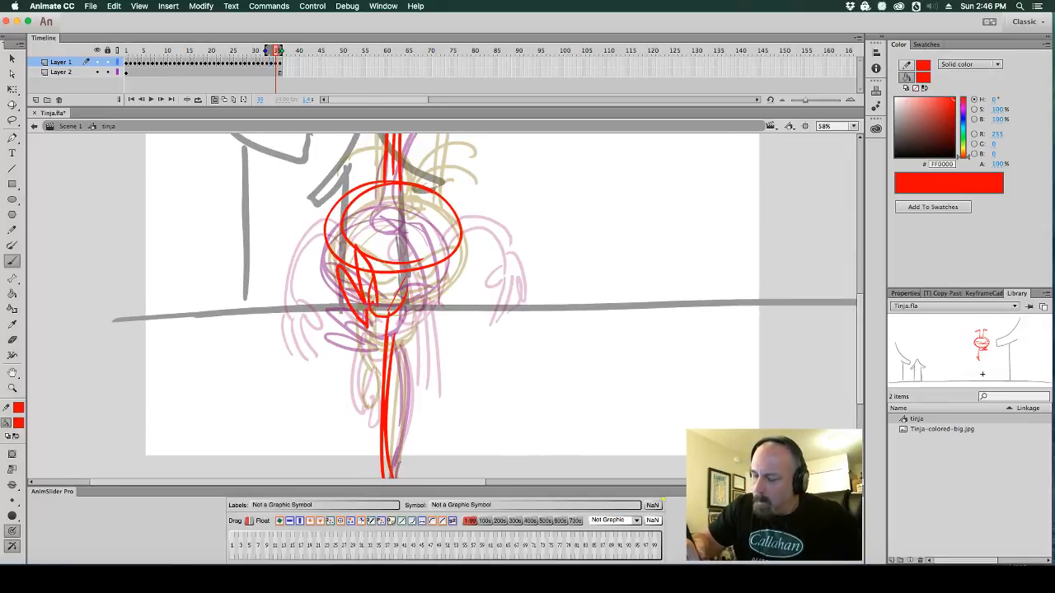
Brush the eyes, the mask line and the curved headband tails on the head in frame 35
{"action": "scroll", "coordinate": [362, 272], "scroll_direction": "up", "scroll_amount": 2}
{"action": "mouse_move", "coordinate": [364, 244]}
{"action": "left_mouse_down"}
{"action": "mouse_move", "coordinate": [354, 247]}
{"action": "mouse_move", "coordinate": [394, 287]}
{"action": "mouse_move", "coordinate": [445, 268]}
{"action": "left_mouse_up"}
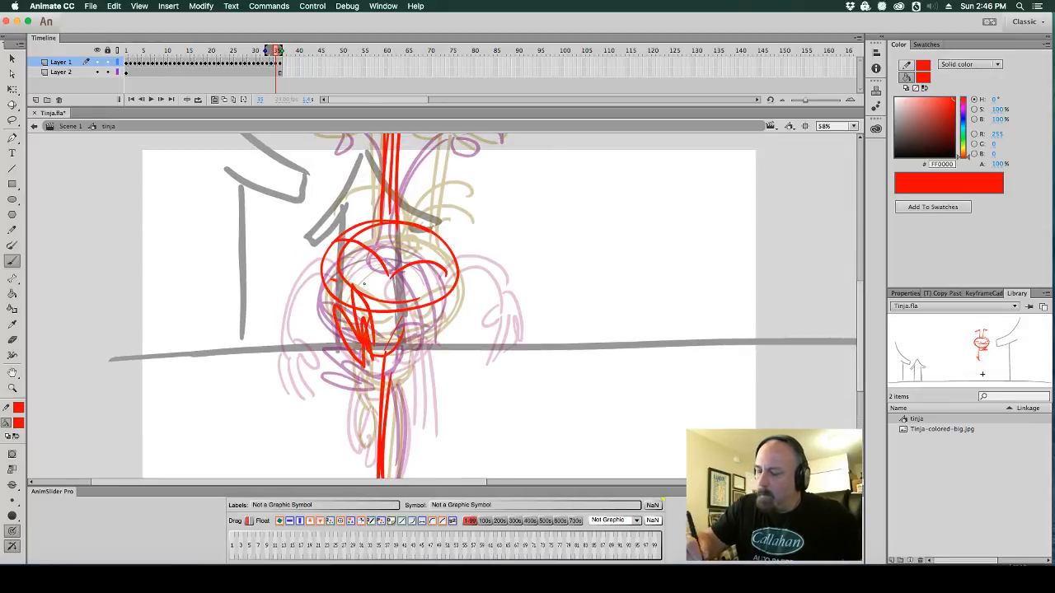
{"action": "left_click_drag", "start_coordinate": [364, 284], "coordinate": [444, 292]}
{"action": "left_click_drag", "start_coordinate": [354, 265], "coordinate": [384, 271]}
{"action": "mouse_move", "coordinate": [415, 275]}
{"action": "left_mouse_down"}
{"action": "mouse_move", "coordinate": [436, 264]}
{"action": "mouse_move", "coordinate": [473, 270]}
{"action": "left_mouse_up"}
{"action": "mouse_move", "coordinate": [402, 234]}
{"action": "left_mouse_down"}
{"action": "mouse_move", "coordinate": [426, 255]}
{"action": "mouse_move", "coordinate": [419, 172]}
{"action": "mouse_move", "coordinate": [458, 177]}
{"action": "left_mouse_up"}
{"action": "left_click_drag", "start_coordinate": [408, 231], "coordinate": [458, 241]}
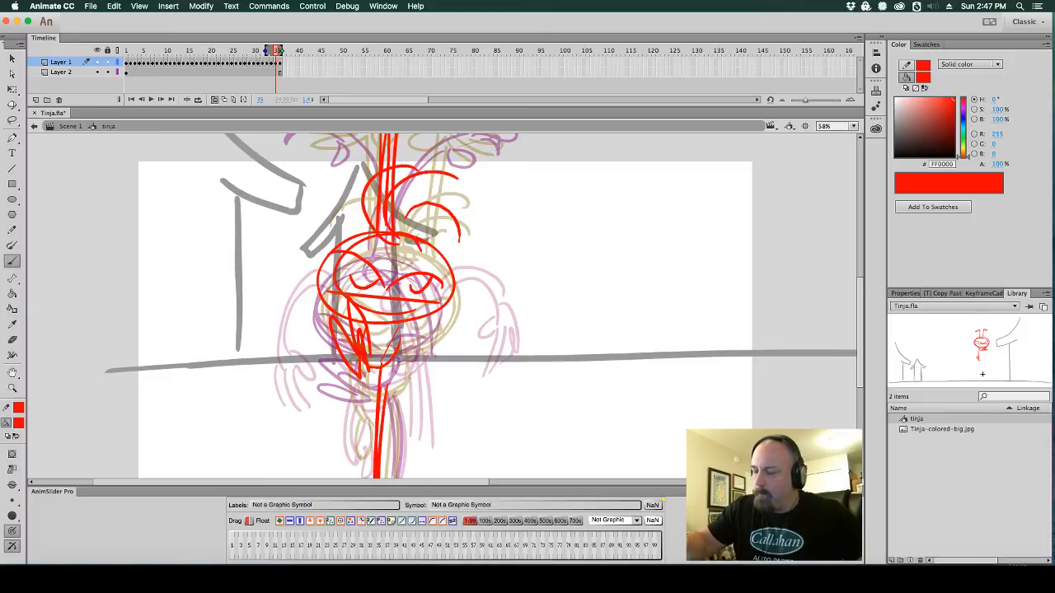
Insert a new keyframe at frame 36 and clear the drawing copied into it
{"action": "left_click", "coordinate": [283, 64]}
{"action": "key", "text": "."}
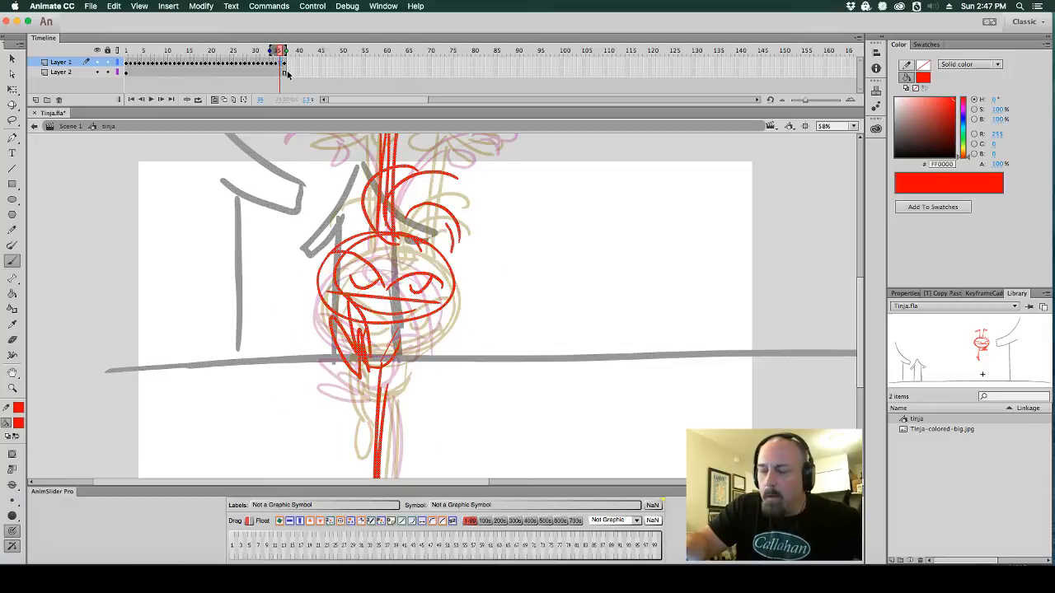
{"action": "key", "text": "Delete"}
{"action": "left_click_drag", "start_coordinate": [545, 274], "coordinate": [552, 274]}
{"action": "left_click_drag", "start_coordinate": [469, 257], "coordinate": [476, 246]}
{"action": "mouse_move", "coordinate": [410, 308]}
{"action": "left_mouse_down"}
{"action": "mouse_move", "coordinate": [461, 247]}
{"action": "mouse_move", "coordinate": [422, 310]}
{"action": "left_mouse_up"}
{"action": "left_click_drag", "start_coordinate": [541, 300], "coordinate": [530, 257]}
{"action": "key", "text": "super+z"}
{"action": "key", "text": "super+z"}
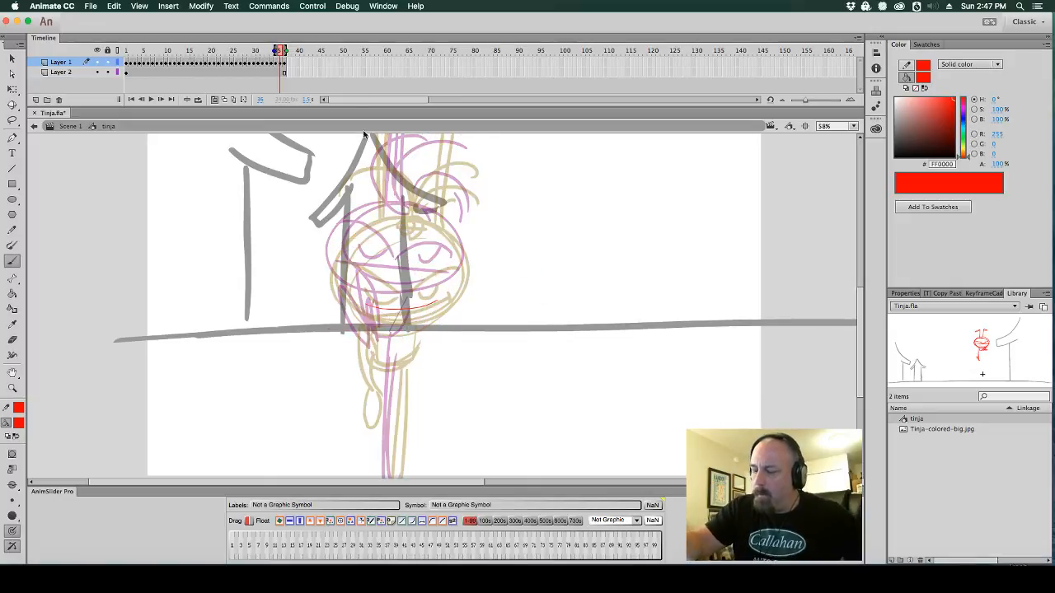
{"action": "scroll", "coordinate": [556, 256], "scroll_direction": "down", "scroll_amount": 1}
{"action": "left_click_drag", "start_coordinate": [347, 269], "coordinate": [396, 248]}
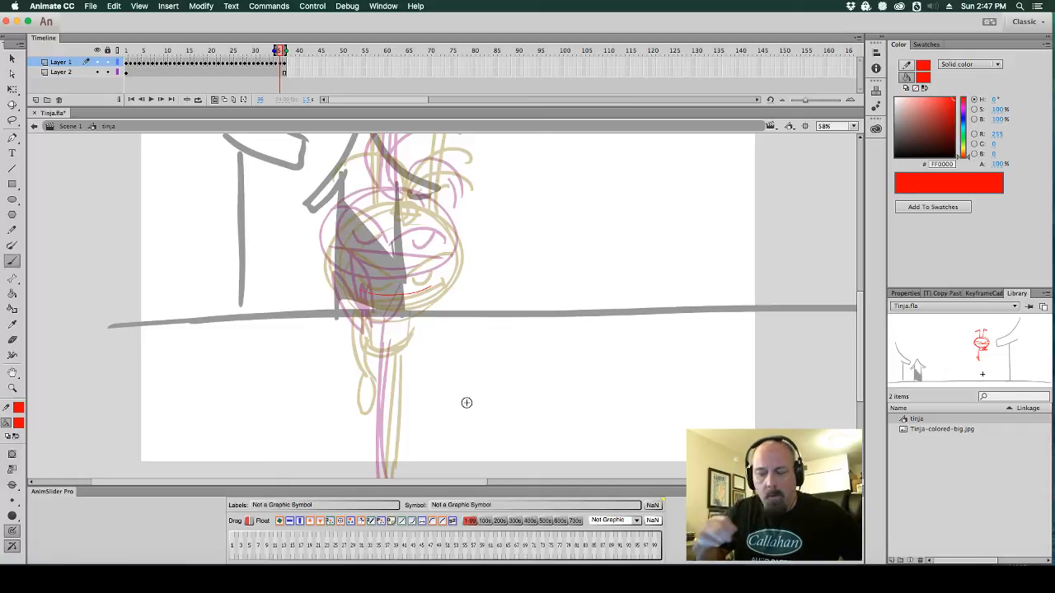
{"action": "key", "text": "super+z"}
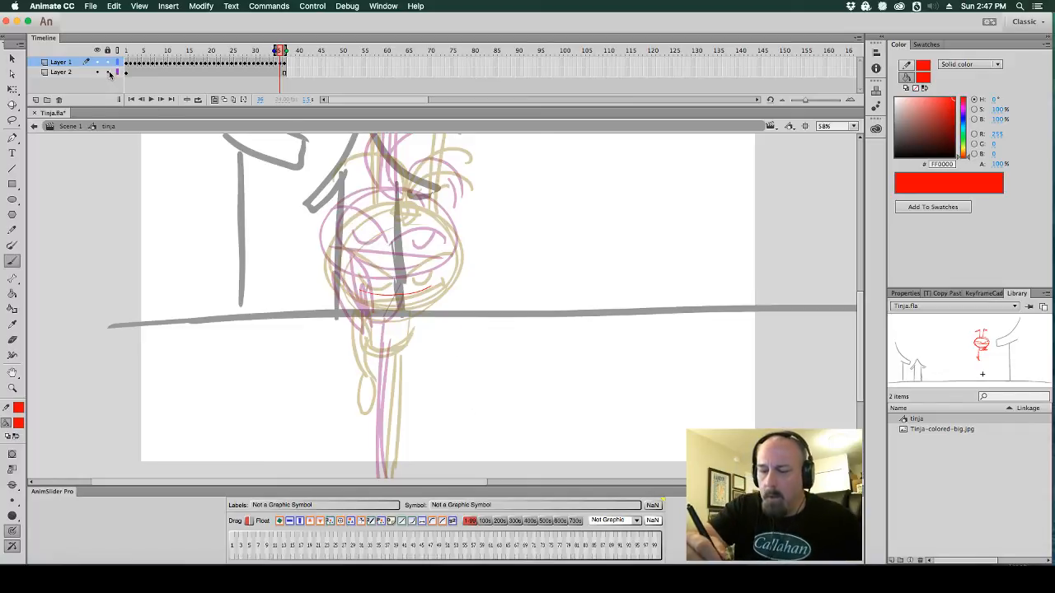
Lock Layer 2, then brush the round head, torso, curved standing leg and tucked leg in frame 36 of Layer 1
{"action": "left_click", "coordinate": [282, 64]}
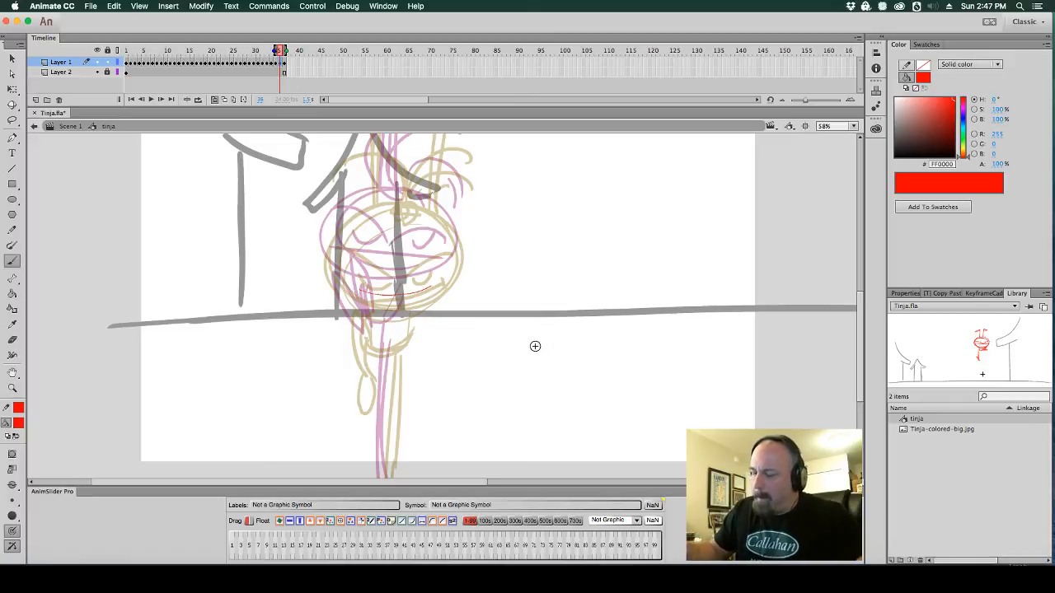
{"action": "mouse_move", "coordinate": [436, 242]}
{"action": "left_mouse_down"}
{"action": "mouse_move", "coordinate": [354, 280]}
{"action": "mouse_move", "coordinate": [387, 318]}
{"action": "mouse_move", "coordinate": [443, 328]}
{"action": "left_mouse_up"}
{"action": "left_click_drag", "start_coordinate": [536, 351], "coordinate": [531, 299]}
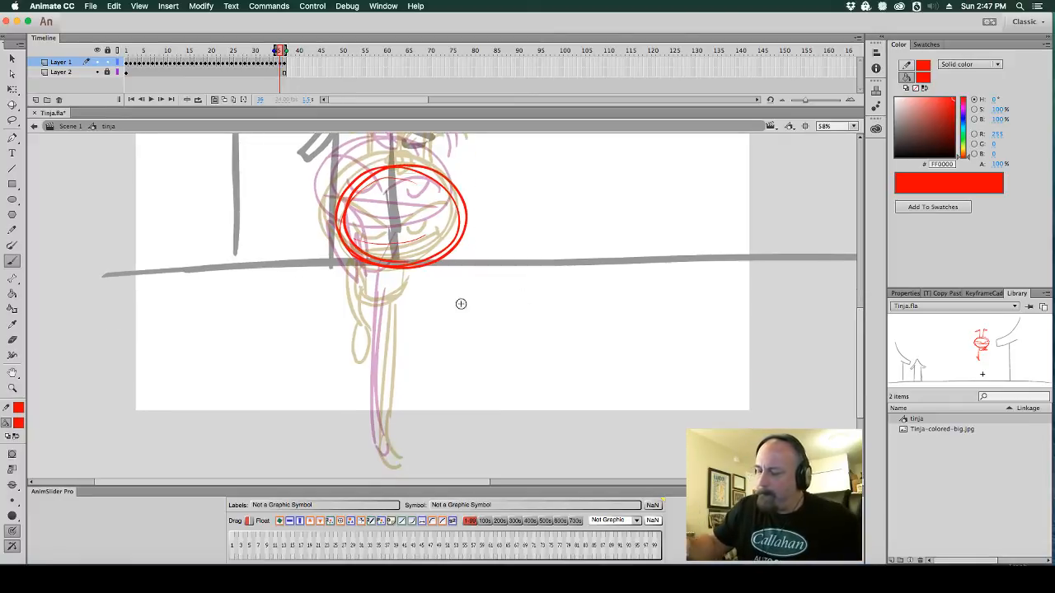
{"action": "mouse_move", "coordinate": [356, 261]}
{"action": "left_mouse_down"}
{"action": "mouse_move", "coordinate": [403, 275]}
{"action": "mouse_move", "coordinate": [332, 272]}
{"action": "mouse_move", "coordinate": [318, 300]}
{"action": "mouse_move", "coordinate": [346, 320]}
{"action": "mouse_move", "coordinate": [361, 277]}
{"action": "mouse_move", "coordinate": [400, 388]}
{"action": "mouse_move", "coordinate": [379, 426]}
{"action": "mouse_move", "coordinate": [403, 448]}
{"action": "left_mouse_up"}
{"action": "left_click_drag", "start_coordinate": [392, 402], "coordinate": [404, 453]}
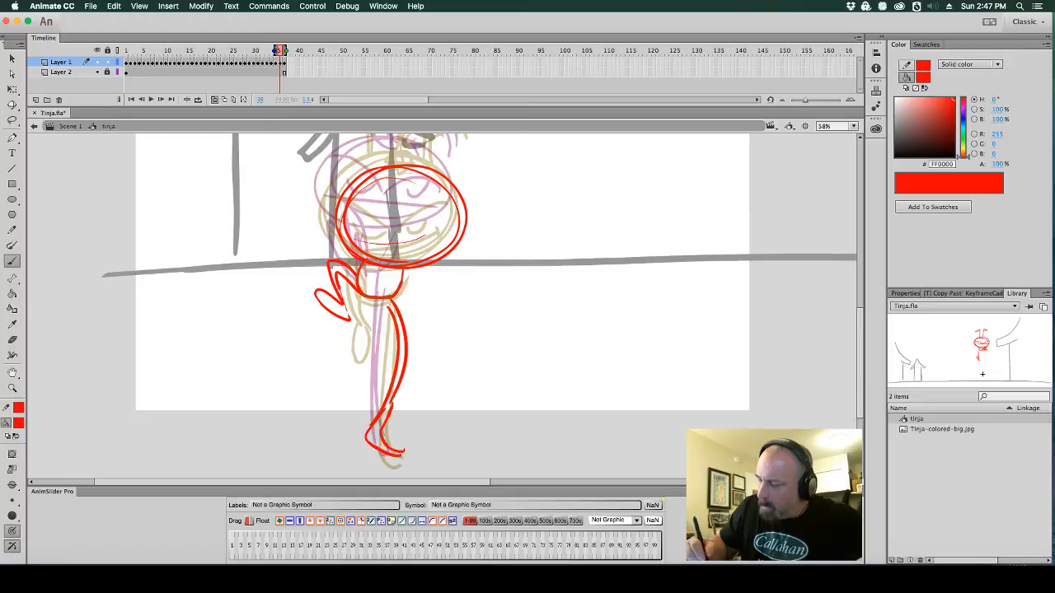
Move the frame 36 drawing slightly downward and thicken the outline of the head
{"action": "left_click", "coordinate": [286, 66]}
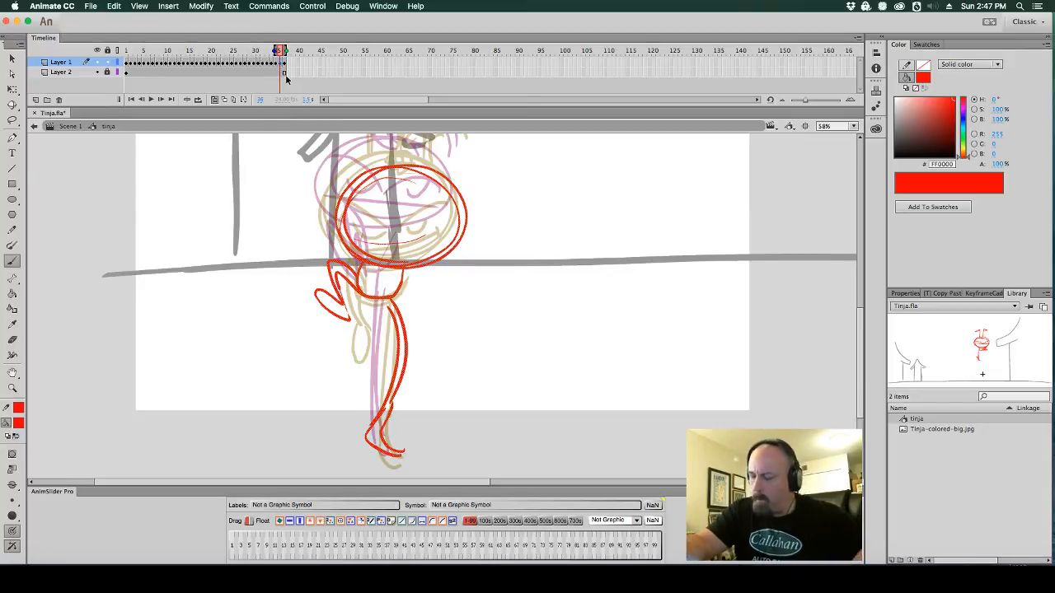
{"action": "key", "text": "shift+Down"}
{"action": "key", "text": "shift+Down"}
{"action": "scroll", "coordinate": [541, 302], "scroll_direction": "up", "scroll_amount": 3}
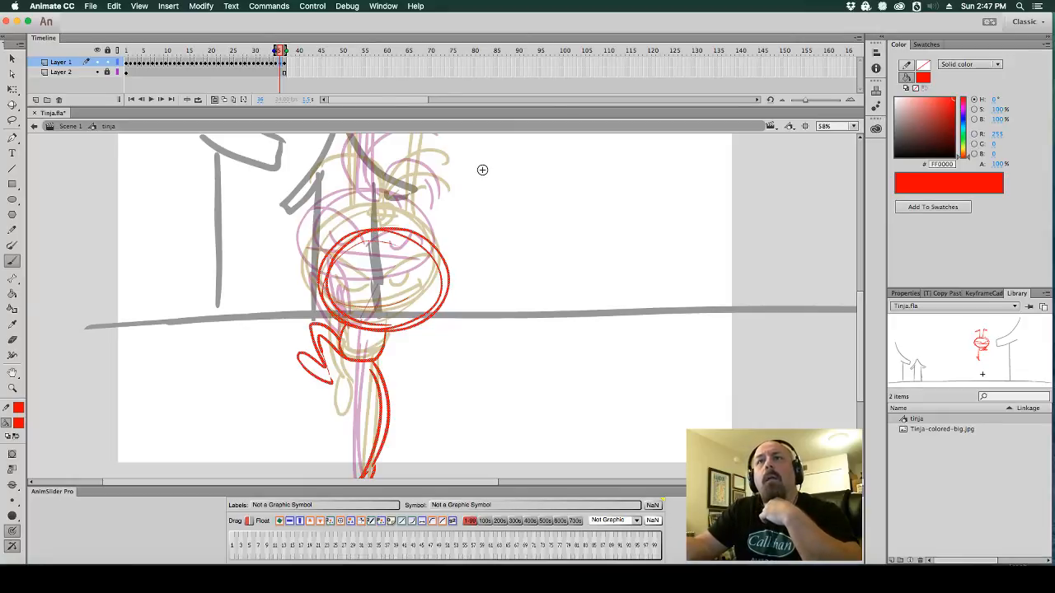
{"action": "mouse_move", "coordinate": [429, 252]}
{"action": "left_mouse_down"}
{"action": "mouse_move", "coordinate": [387, 330]}
{"action": "mouse_move", "coordinate": [361, 326]}
{"action": "mouse_move", "coordinate": [393, 328]}
{"action": "left_mouse_up"}
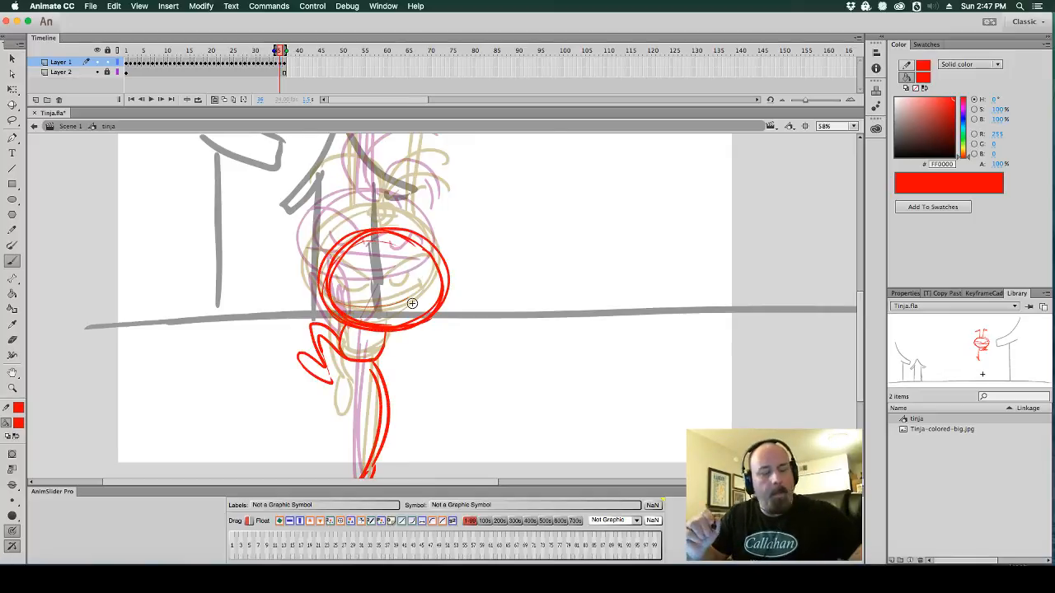
Brush the slanted eyes low on the head in frame 36
{"action": "key", "text": "."}
{"action": "left_click_drag", "start_coordinate": [330, 271], "coordinate": [375, 308]}
{"action": "mouse_move", "coordinate": [379, 308]}
{"action": "left_mouse_down"}
{"action": "mouse_move", "coordinate": [426, 303]}
{"action": "mouse_move", "coordinate": [333, 293]}
{"action": "mouse_move", "coordinate": [362, 314]}
{"action": "mouse_move", "coordinate": [452, 307]}
{"action": "left_mouse_up"}
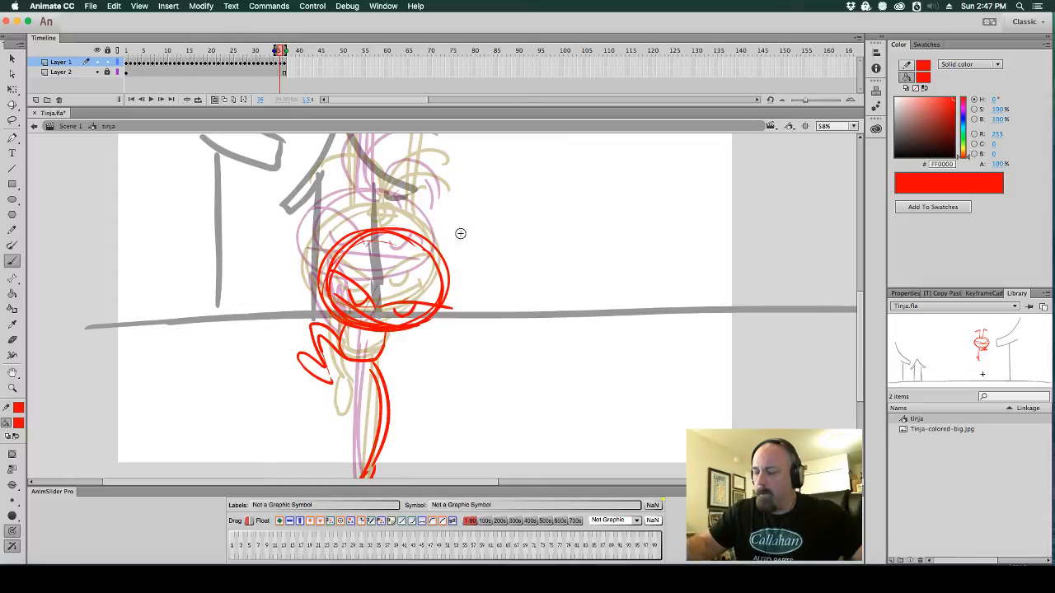
{"action": "key", "text": "."}
Brush the raised arms curving outward from the head and their drooping hands in frame 36
{"action": "scroll", "coordinate": [478, 248], "scroll_direction": "up", "scroll_amount": 5}
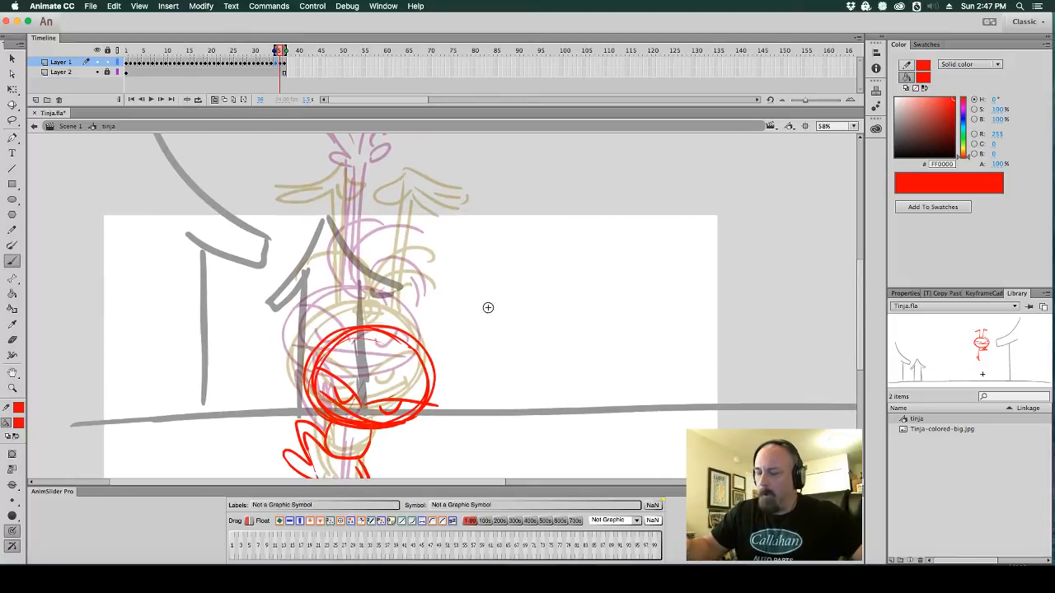
{"action": "key", "text": "."}
{"action": "scroll", "coordinate": [494, 321], "scroll_direction": "up", "scroll_amount": 2}
{"action": "mouse_move", "coordinate": [368, 355]}
{"action": "left_mouse_down"}
{"action": "mouse_move", "coordinate": [372, 320]}
{"action": "mouse_move", "coordinate": [352, 215]}
{"action": "mouse_move", "coordinate": [315, 199]}
{"action": "mouse_move", "coordinate": [333, 219]}
{"action": "mouse_move", "coordinate": [314, 228]}
{"action": "mouse_move", "coordinate": [367, 360]}
{"action": "left_mouse_up"}
{"action": "key", "text": "."}
{"action": "left_click_drag", "start_coordinate": [401, 223], "coordinate": [410, 205]}
{"action": "mouse_move", "coordinate": [381, 357]}
{"action": "left_mouse_down"}
{"action": "mouse_move", "coordinate": [393, 272]}
{"action": "mouse_move", "coordinate": [418, 214]}
{"action": "mouse_move", "coordinate": [466, 216]}
{"action": "left_mouse_up"}
{"action": "mouse_move", "coordinate": [417, 217]}
{"action": "left_mouse_down"}
{"action": "mouse_move", "coordinate": [436, 229]}
{"action": "mouse_move", "coordinate": [427, 211]}
{"action": "left_mouse_up"}
{"action": "left_click_drag", "start_coordinate": [430, 209], "coordinate": [472, 223]}
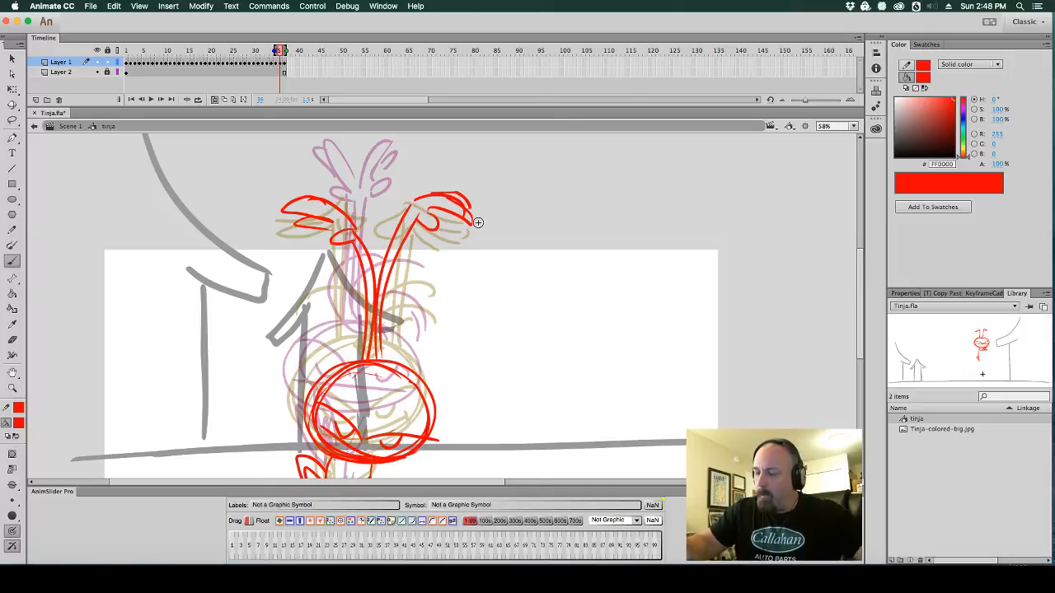
Brush the small oval knot on the upper part of the head in frame 36 and compare it with frame 35
{"action": "left_click_drag", "start_coordinate": [431, 406], "coordinate": [396, 339]}
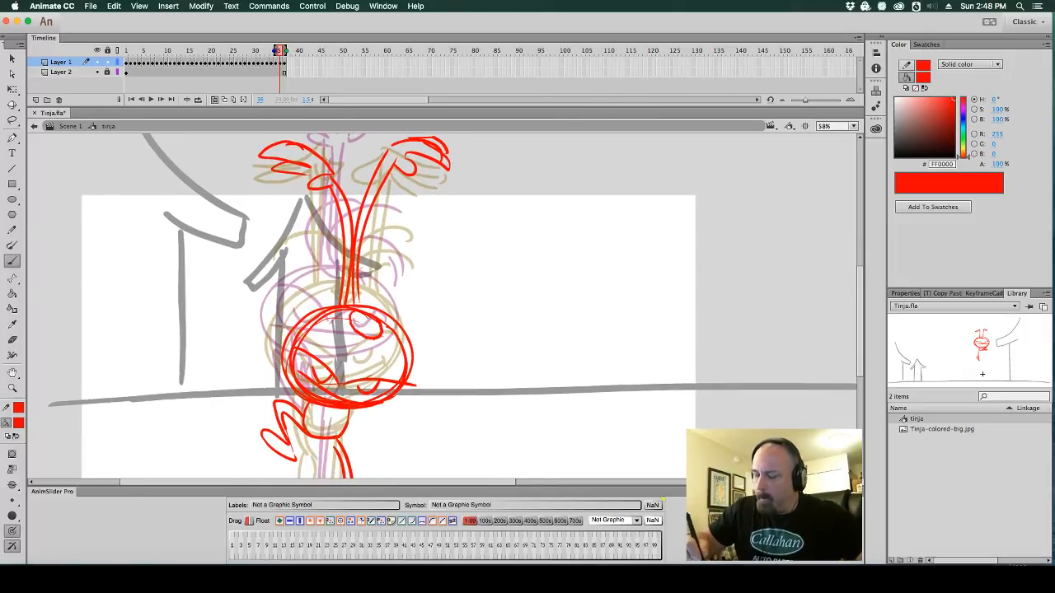
{"action": "key", "text": "comma"}
{"action": "key", "text": "period"}
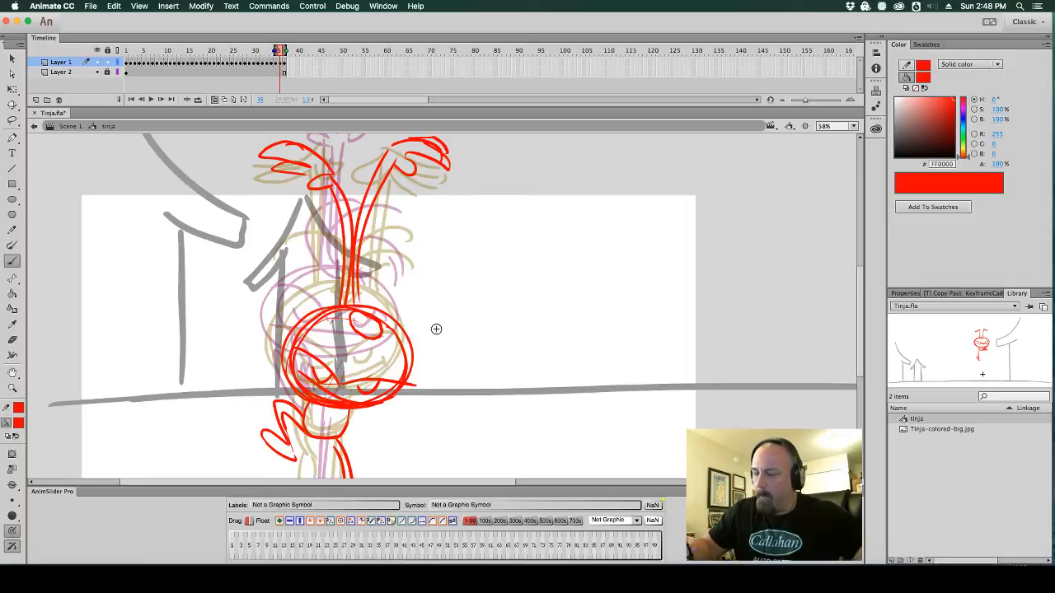
Brush four curved hair strands fanning out from the knot on the head in frame 36 and turn off onion skinning
{"action": "left_click_drag", "start_coordinate": [375, 334], "coordinate": [478, 363]}
{"action": "left_click_drag", "start_coordinate": [412, 346], "coordinate": [481, 313]}
{"action": "mouse_move", "coordinate": [397, 332]}
{"action": "left_mouse_down"}
{"action": "mouse_move", "coordinate": [406, 267]}
{"action": "mouse_move", "coordinate": [423, 259]}
{"action": "left_mouse_up"}
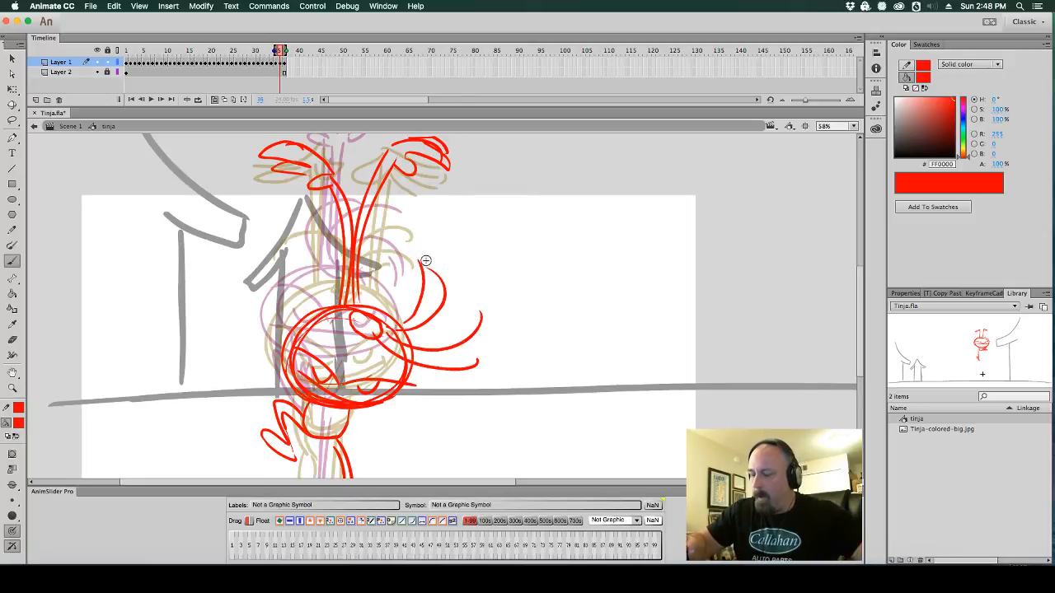
{"action": "key", "text": "super+minus"}
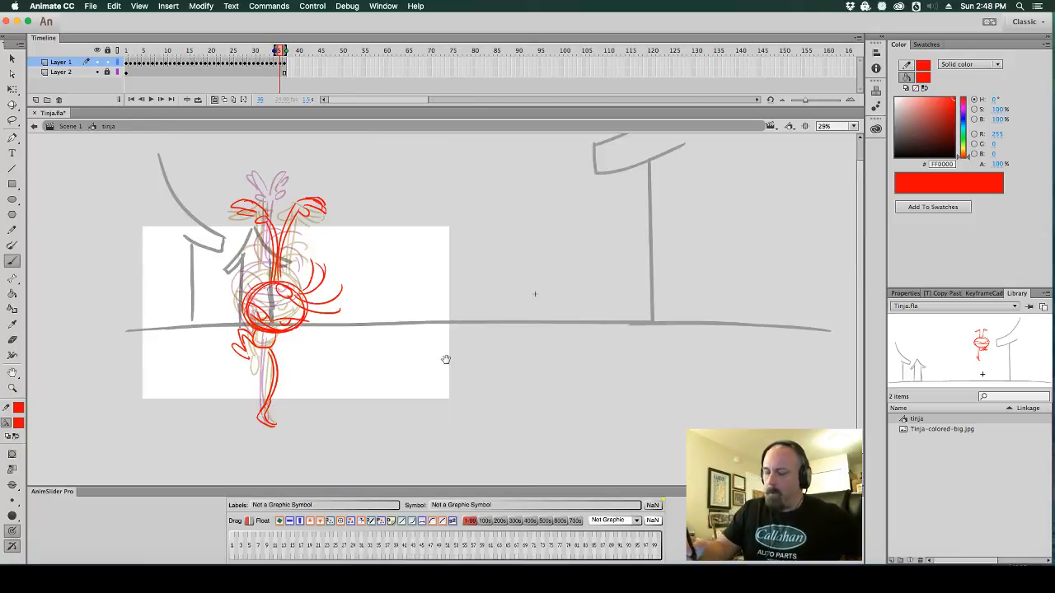
{"action": "left_click", "coordinate": [216, 100]}
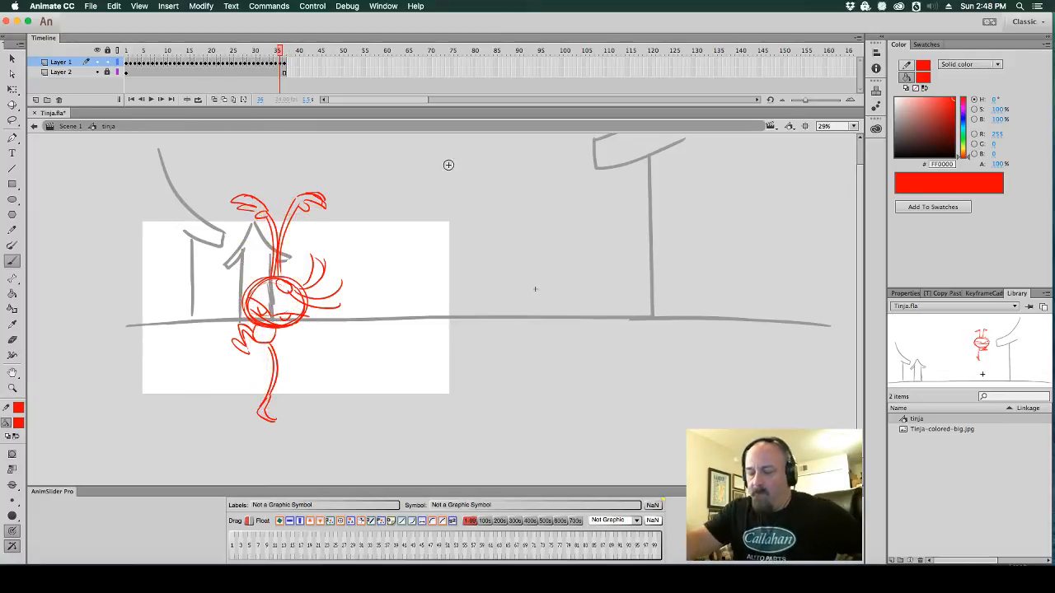
Flip back and forth through the drawings around frame 36 up to frame 37 to check the settling motion
{"action": "key", "text": "comma"}
{"action": "key", "text": "comma"}
{"action": "key", "text": "comma"}
{"action": "key", "text": "period"}
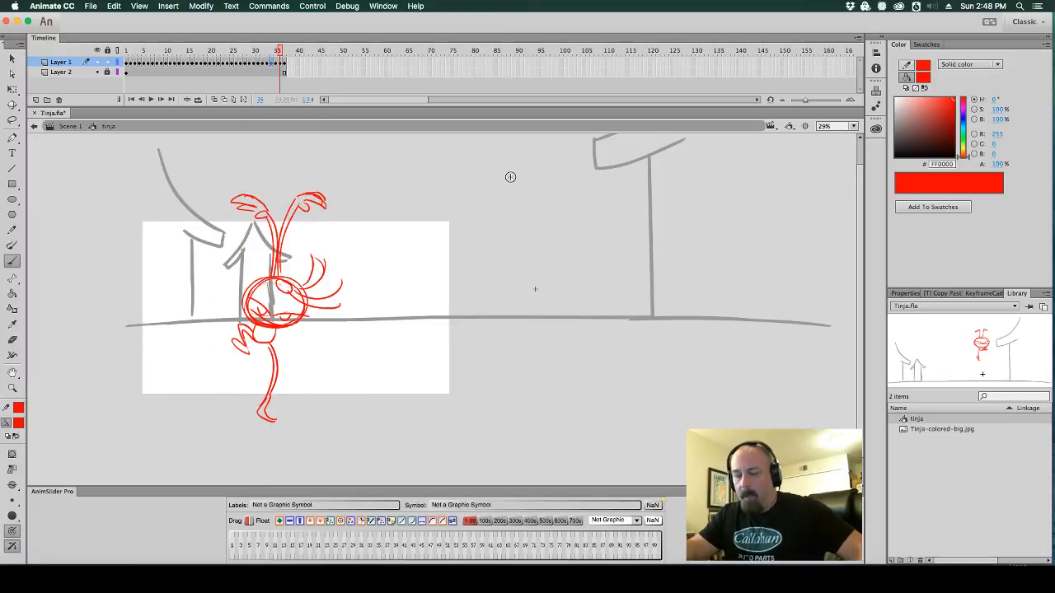
{"action": "key", "text": "period"}
{"action": "key", "text": "comma"}
{"action": "key", "text": "period"}
{"action": "key", "text": "period"}
{"action": "key", "text": "period"}
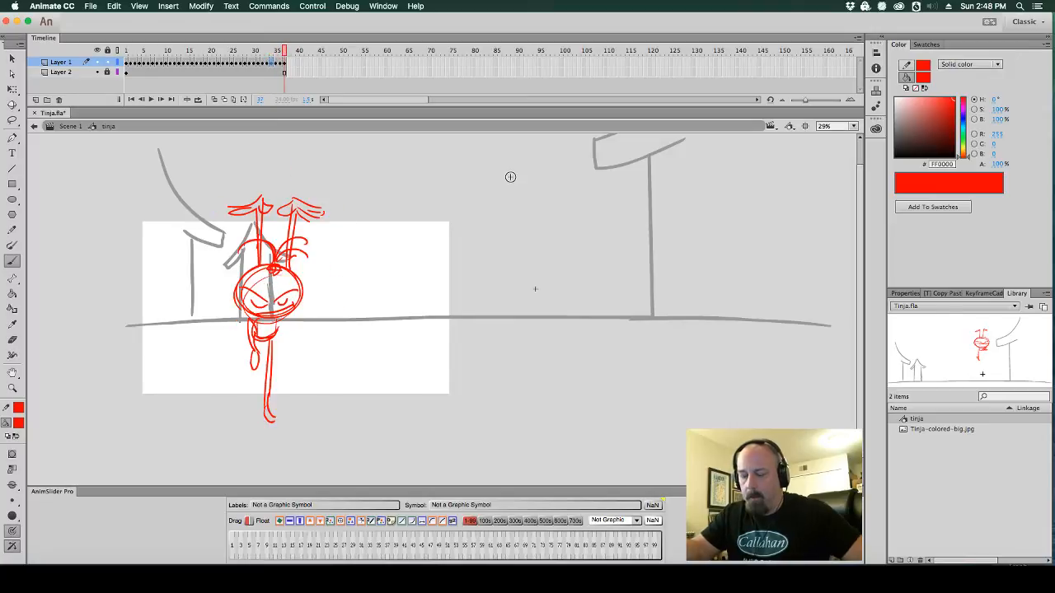
Play the animation through from frame 1, return to frame 1 and save the document
{"action": "left_click_drag", "start_coordinate": [288, 54], "coordinate": [117, 53]}
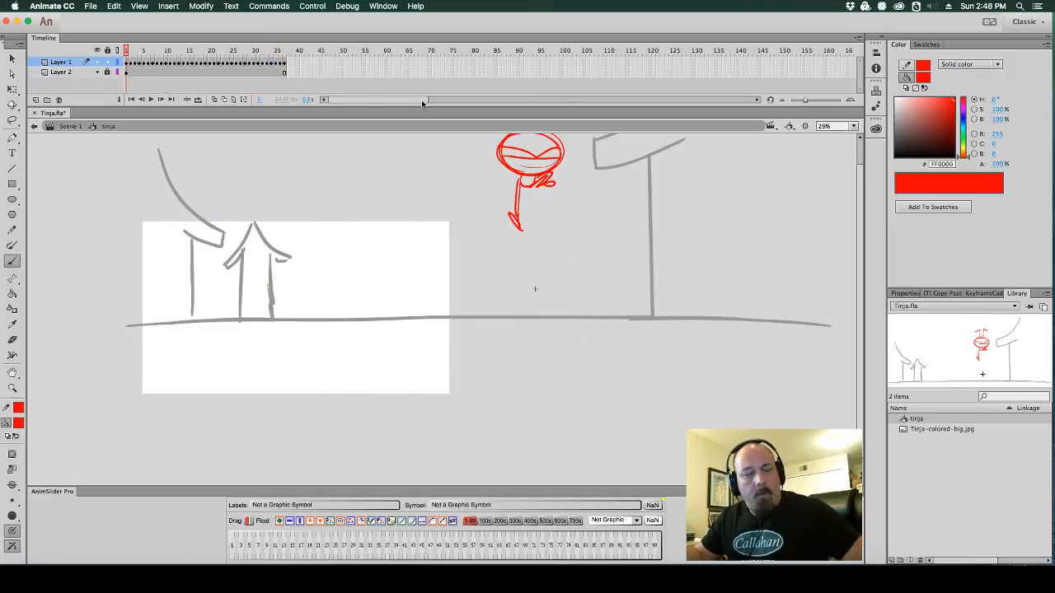
{"action": "key", "text": "Return"}
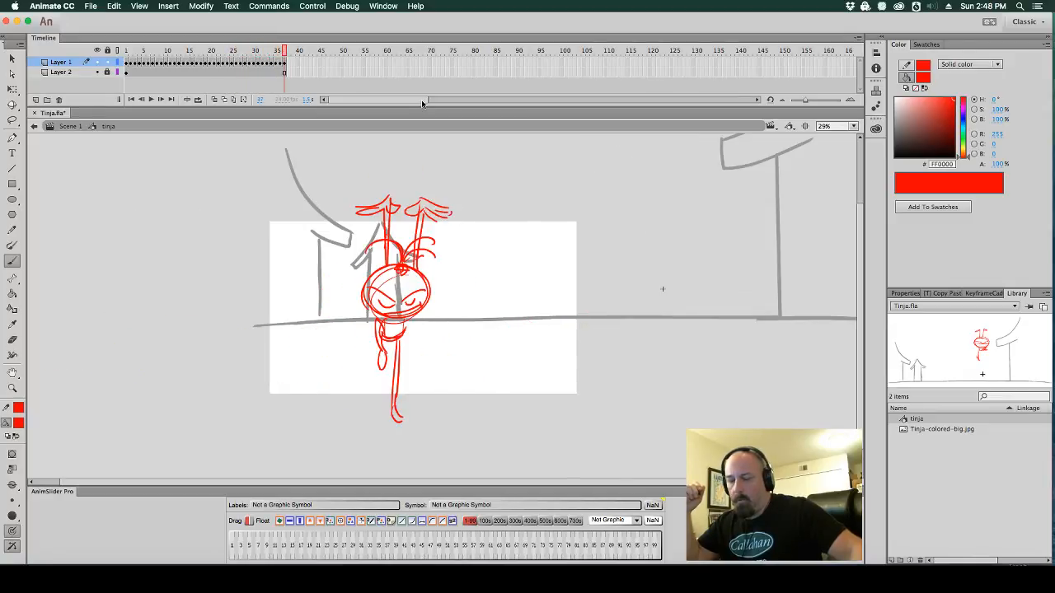
{"action": "left_click", "coordinate": [129, 63]}
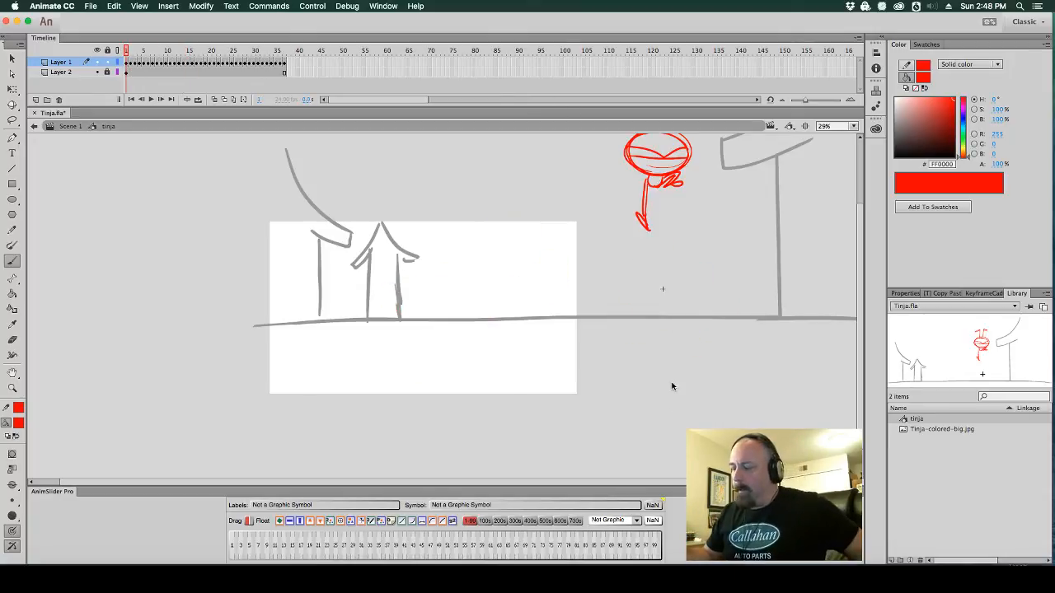
{"action": "key", "text": "super+s"}
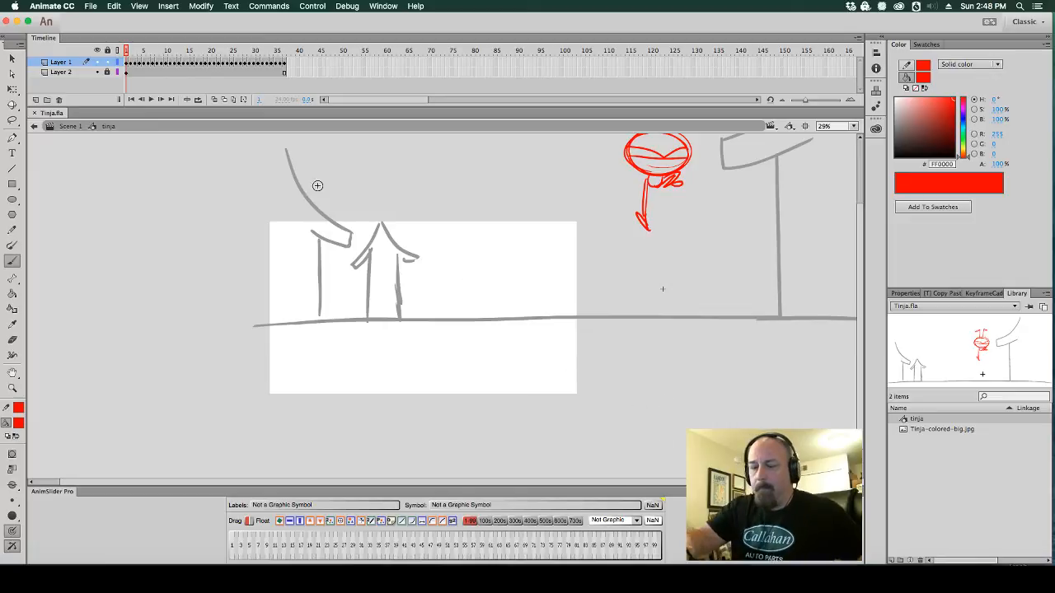
Flip between the first few frames of Layer 1 to compare the opening drawings
{"action": "left_click", "coordinate": [127, 64]}
{"action": "key", "text": "period"}
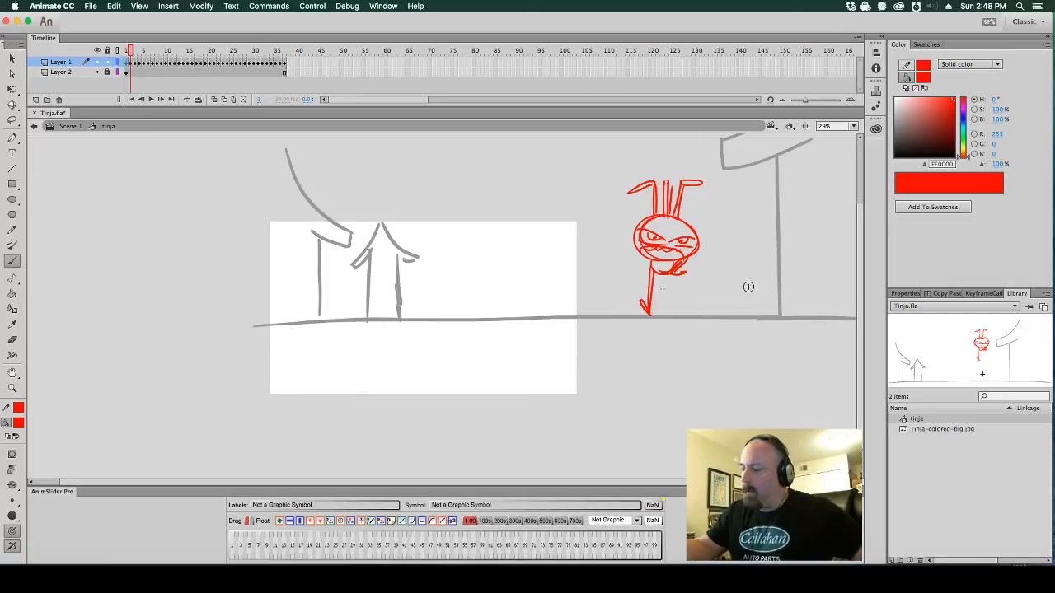
{"action": "key", "text": "comma"}
{"action": "key", "text": "period"}
{"action": "key", "text": "period"}
{"action": "key", "text": "period"}
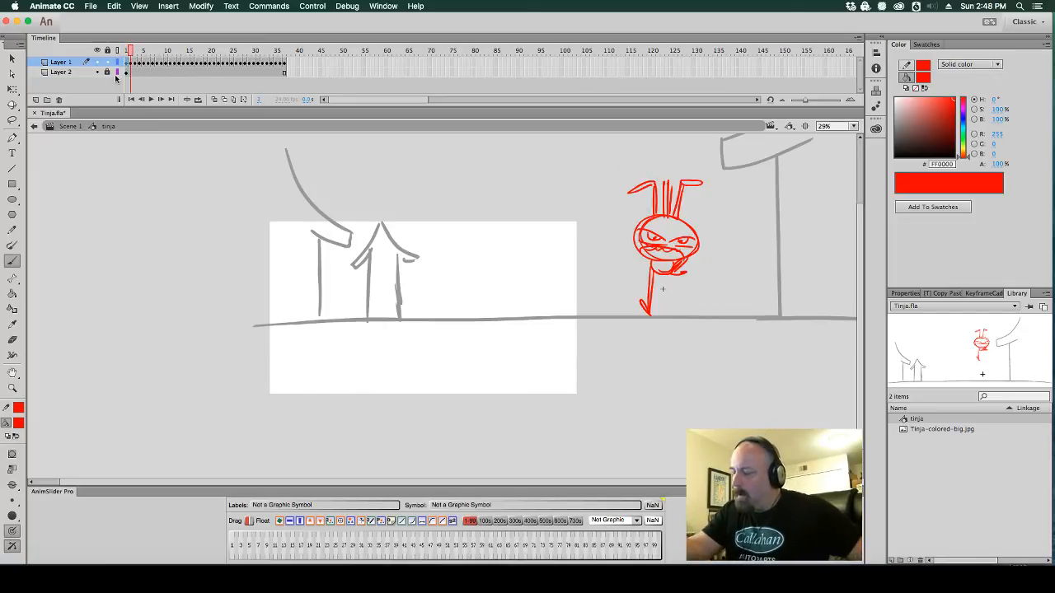
{"action": "key", "text": "comma"}
{"action": "key", "text": "comma"}
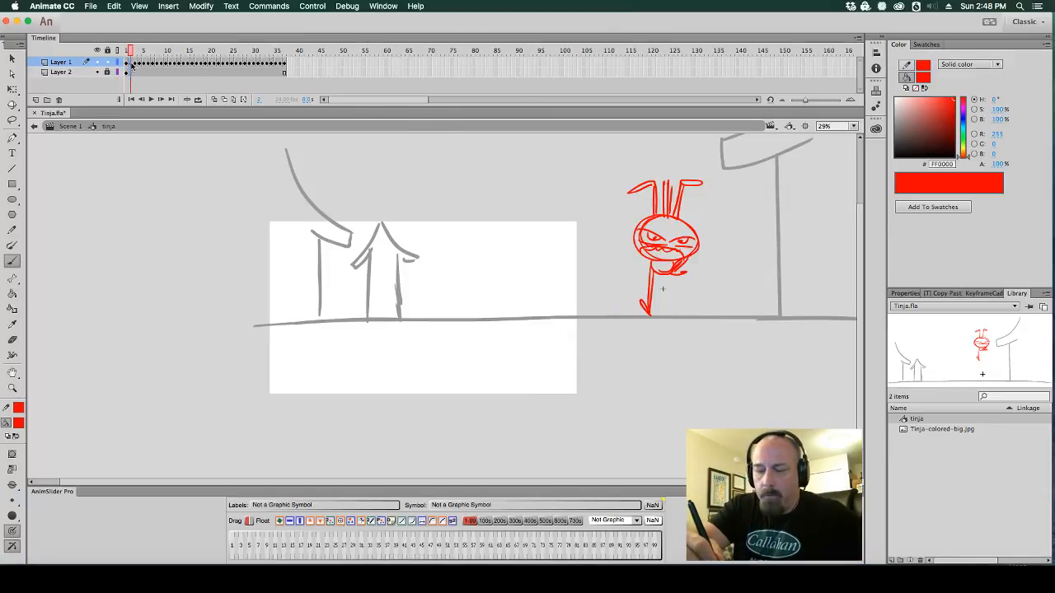
Insert one extra frame after each drawing at frames 2, 4, 6, 8 and 10 so each holds for two frames
{"action": "left_click", "coordinate": [131, 64]}
{"action": "key", "text": "F5"}
{"action": "left_click", "coordinate": [140, 64]}
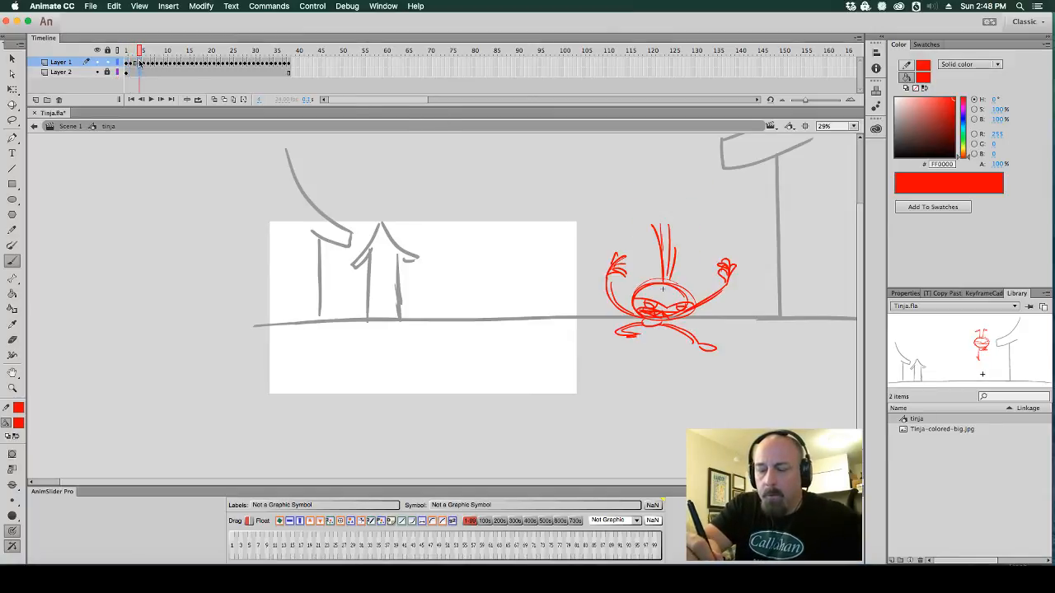
{"action": "key", "text": "F5"}
{"action": "left_click", "coordinate": [149, 64]}
{"action": "key", "text": "F5"}
{"action": "left_click", "coordinate": [157, 64]}
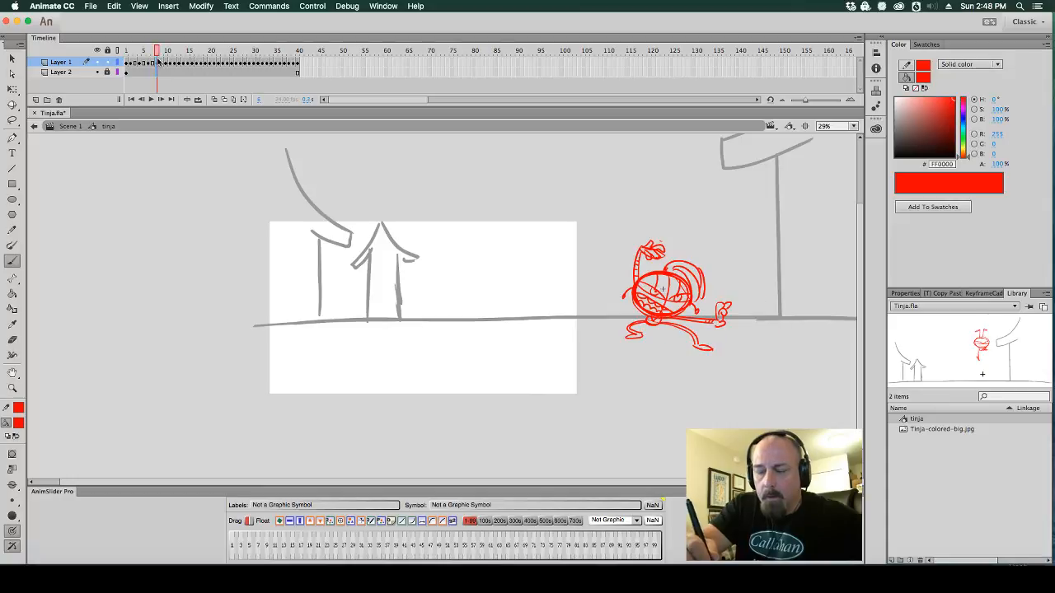
{"action": "key", "text": "F5"}
{"action": "left_click", "coordinate": [167, 64]}
{"action": "key", "text": "F5"}
{"action": "left_click", "coordinate": [175, 79]}
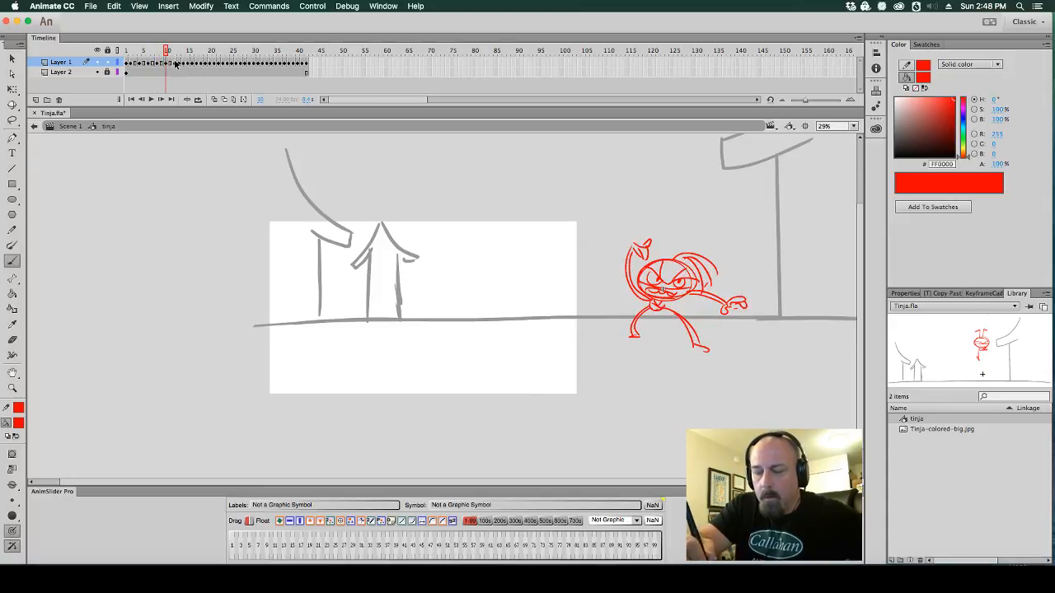
{"action": "key", "text": "F5"}
{"action": "key", "text": "super+z"}
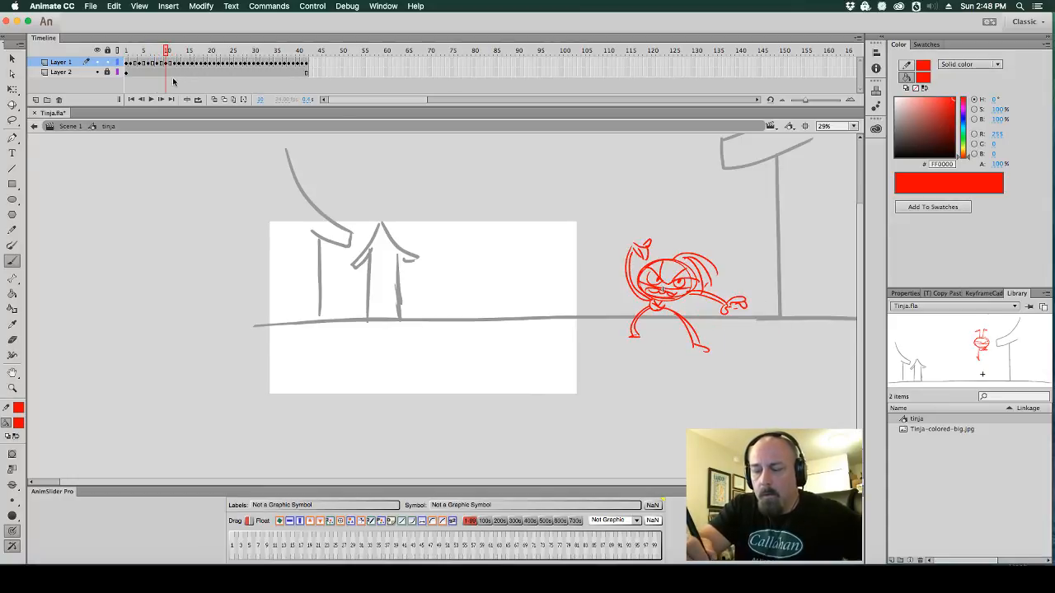
Insert one extra frame at frames 12, 14, 16 and 18 to hold each of those drawings for two frames
{"action": "left_click", "coordinate": [176, 65]}
{"action": "left_click", "coordinate": [178, 72]}
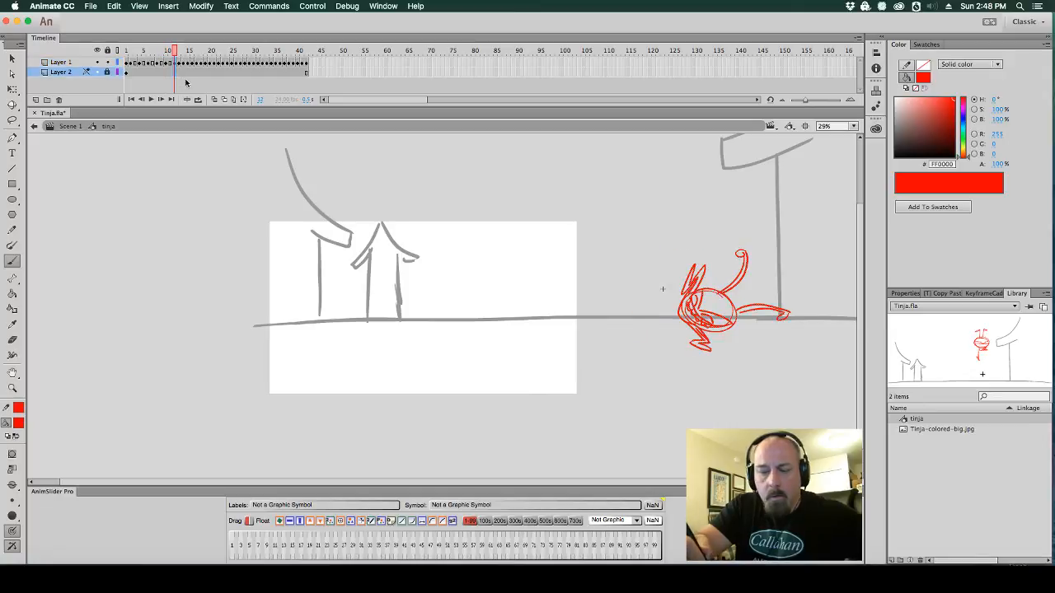
{"action": "key", "text": "F5"}
{"action": "left_click_drag", "start_coordinate": [184, 65], "coordinate": [183, 75]}
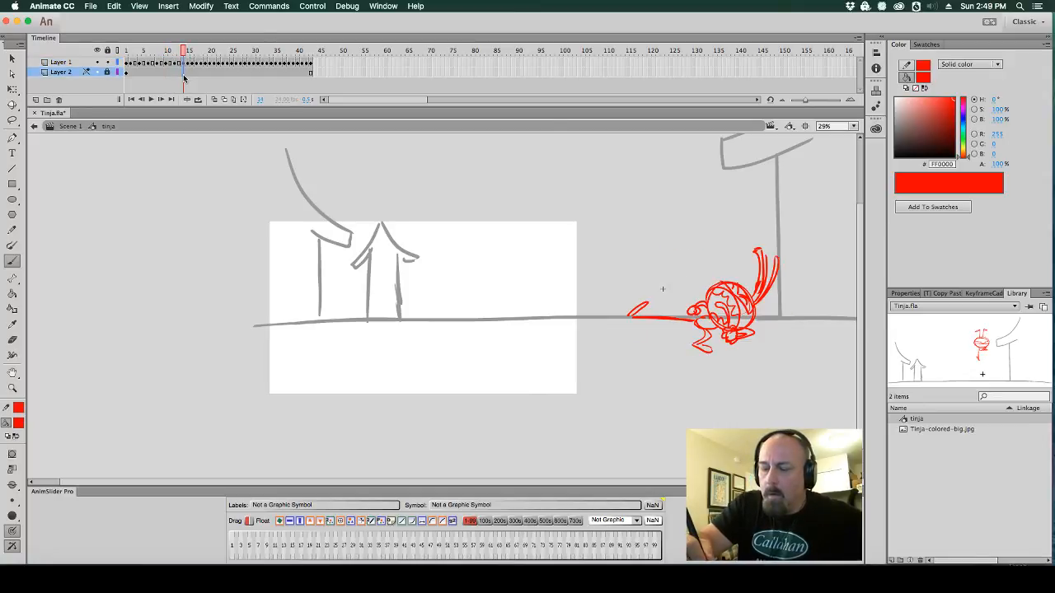
{"action": "key", "text": "F5"}
{"action": "left_click", "coordinate": [193, 74]}
{"action": "left_click", "coordinate": [194, 65]}
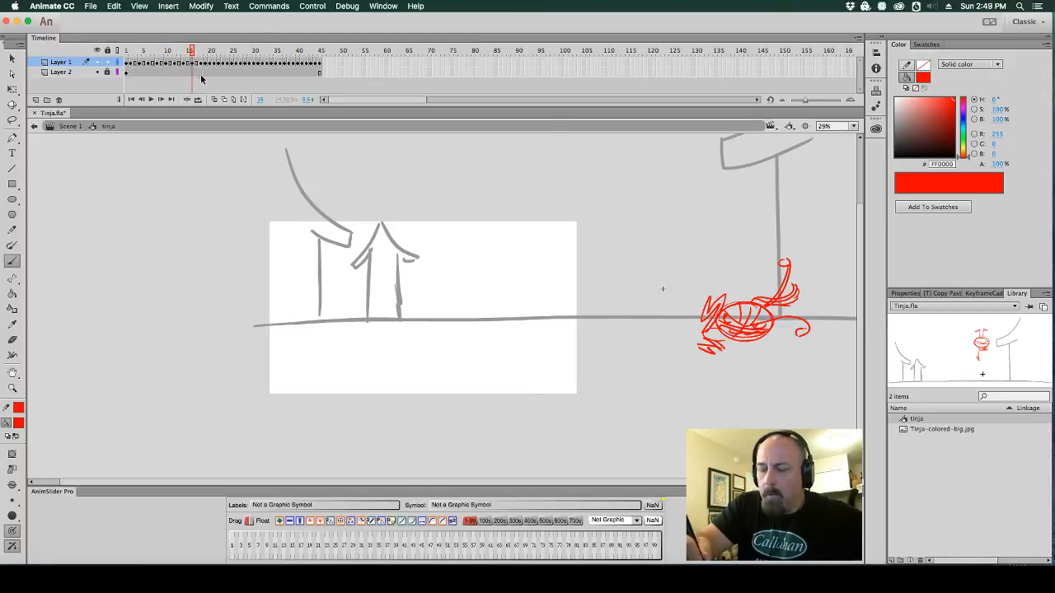
{"action": "key", "text": "F5"}
{"action": "left_click", "coordinate": [203, 64]}
{"action": "left_click", "coordinate": [203, 73]}
{"action": "key", "text": "F5"}
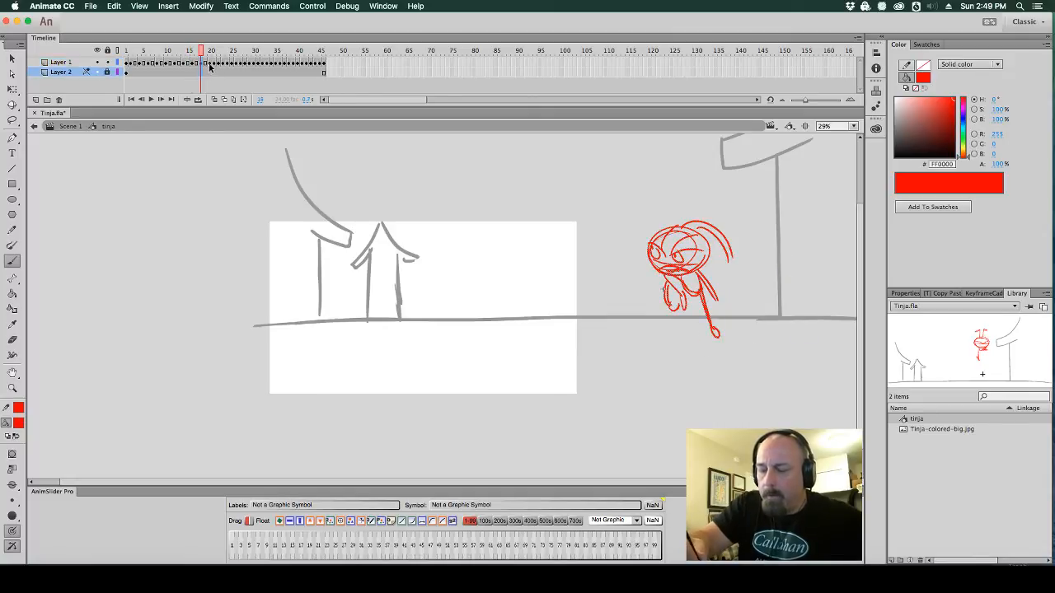
Extend the drawings at frames 20, 22, 24, 26 and 28 by one frame each
{"action": "left_click", "coordinate": [211, 74]}
{"action": "key", "text": "F5"}
{"action": "left_click", "coordinate": [221, 74]}
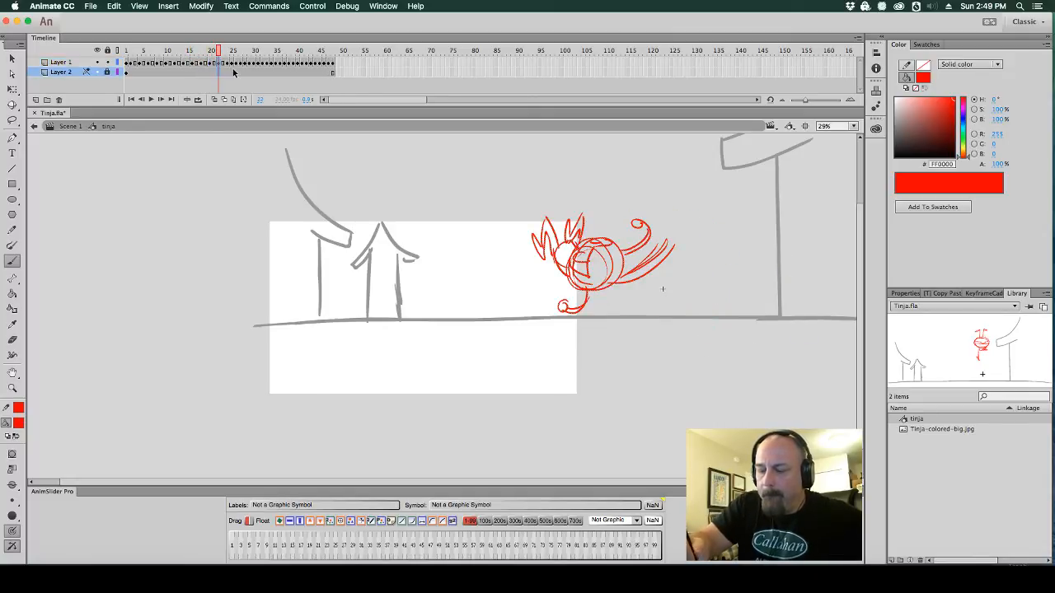
{"action": "left_click", "coordinate": [229, 76]}
{"action": "left_click", "coordinate": [237, 73]}
{"action": "key", "text": "F5"}
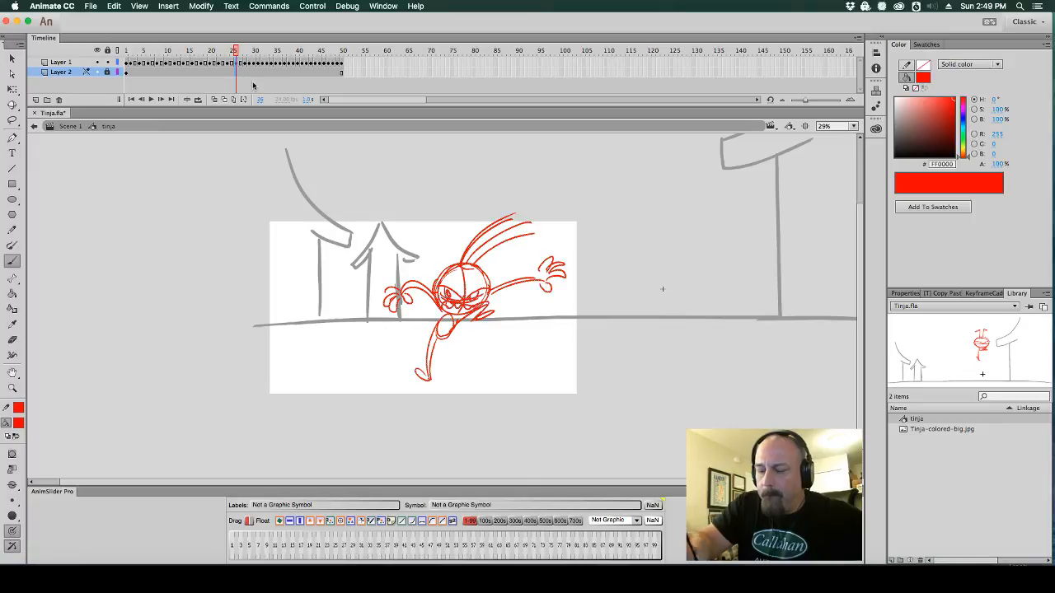
{"action": "left_click", "coordinate": [250, 72]}
{"action": "key", "text": "F5"}
Extend each drawing at the even frames from 30 to 40 by one frame
{"action": "left_click", "coordinate": [255, 72]}
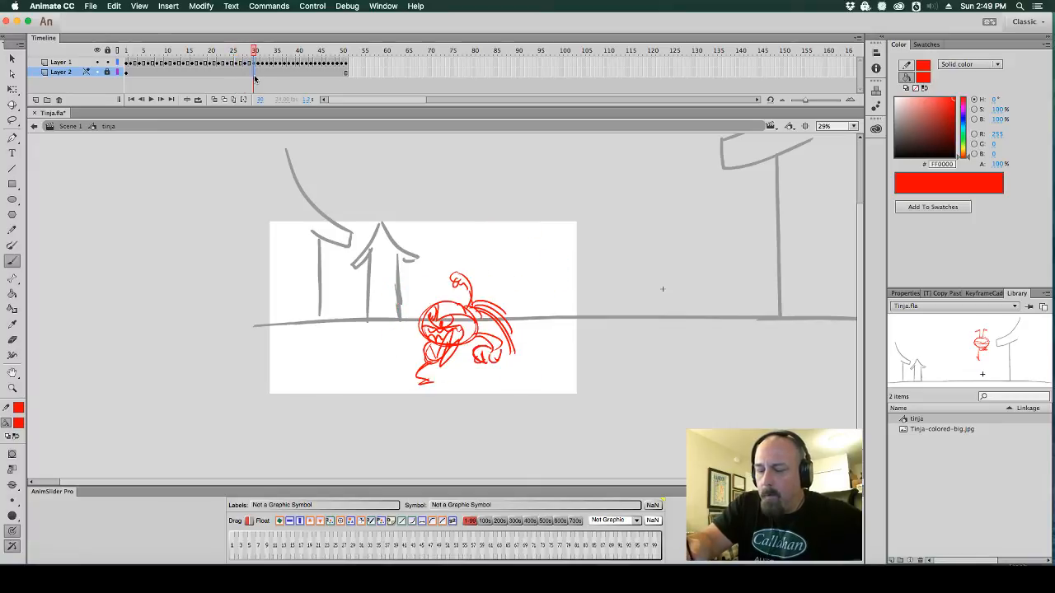
{"action": "left_click", "coordinate": [264, 72]}
{"action": "key", "text": "F5"}
{"action": "left_click", "coordinate": [273, 73]}
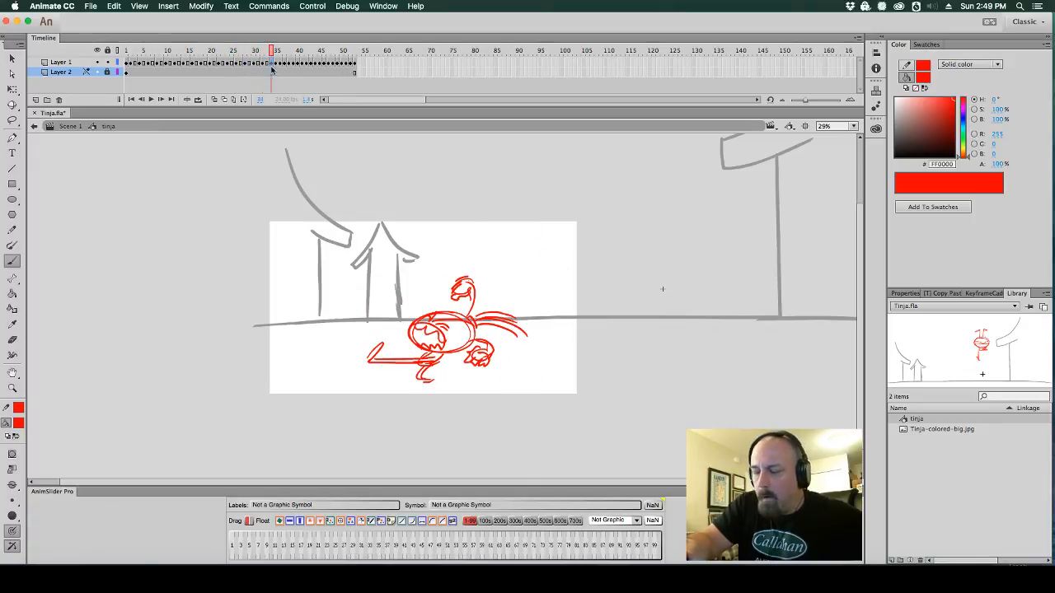
{"action": "key", "text": "F5"}
{"action": "left_click", "coordinate": [282, 74]}
{"action": "key", "text": "F5"}
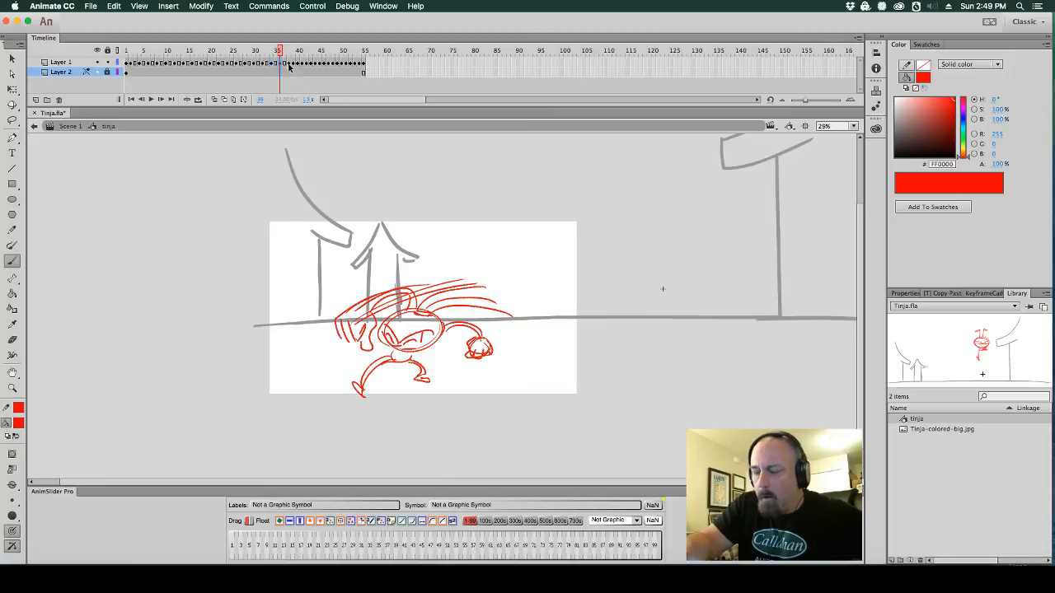
{"action": "left_click", "coordinate": [290, 75]}
{"action": "key", "text": "F5"}
{"action": "left_click", "coordinate": [299, 71]}
{"action": "key", "text": "F5"}
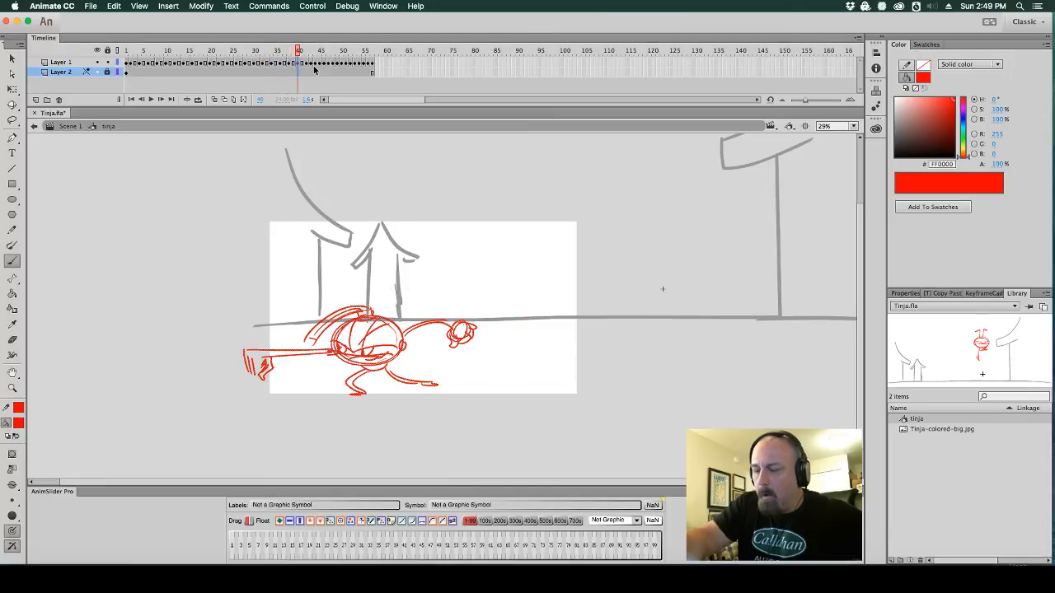
Hold each drawing at the even frames from 42 to 52 for two frames by inserting one extra frame after it
{"action": "left_click", "coordinate": [306, 65]}
{"action": "key", "text": "F5"}
{"action": "left_click", "coordinate": [316, 72]}
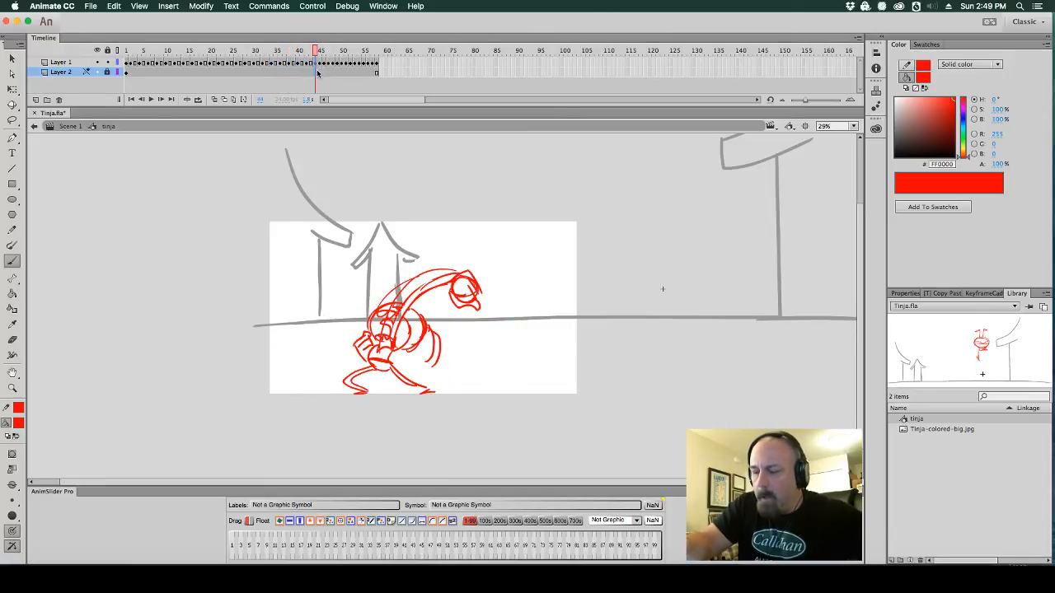
{"action": "key", "text": "F5"}
{"action": "left_click", "coordinate": [326, 72]}
{"action": "key", "text": "F5"}
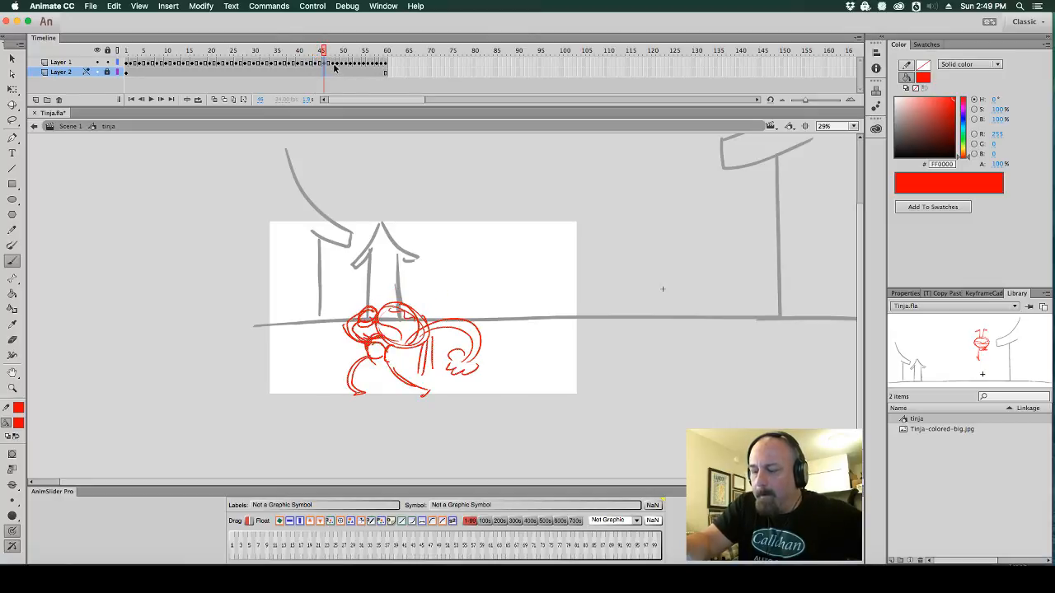
{"action": "left_click", "coordinate": [333, 75]}
{"action": "key", "text": "F5"}
{"action": "left_click", "coordinate": [342, 72]}
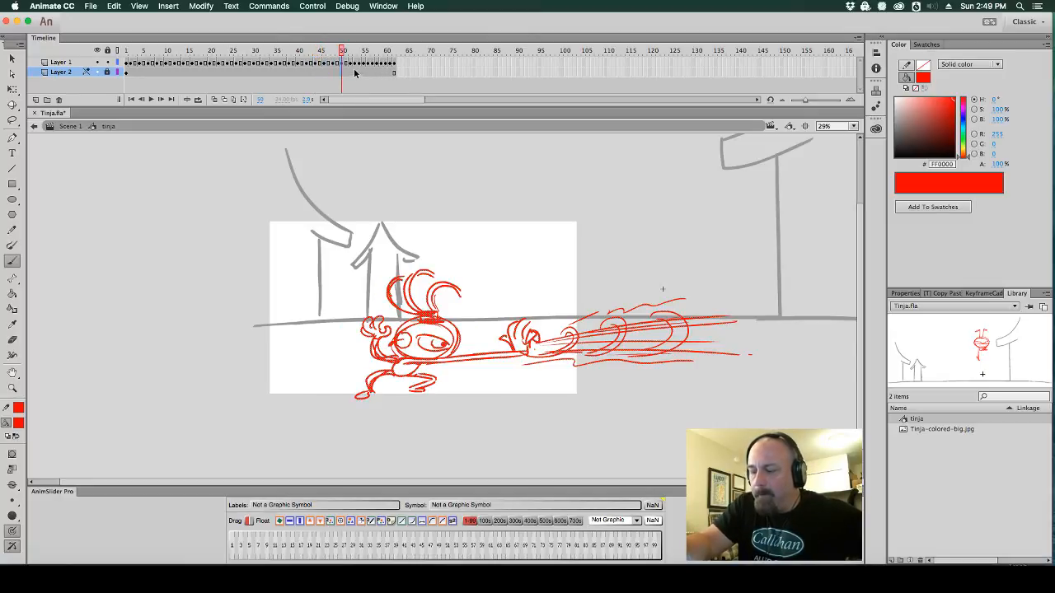
{"action": "key", "text": "F5"}
{"action": "left_click", "coordinate": [350, 72]}
{"action": "key", "text": "F5"}
Insert one extra frame after each drawing at frames 54, 56, 58, 60 and 62
{"action": "left_click", "coordinate": [359, 73]}
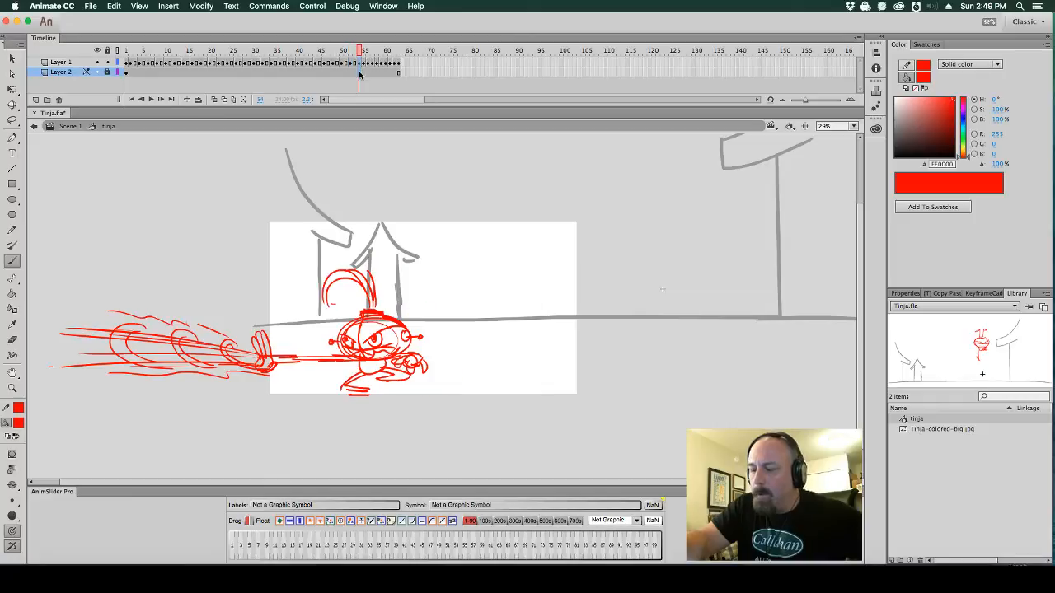
{"action": "key", "text": "F5"}
{"action": "left_click", "coordinate": [368, 72]}
{"action": "key", "text": "F5"}
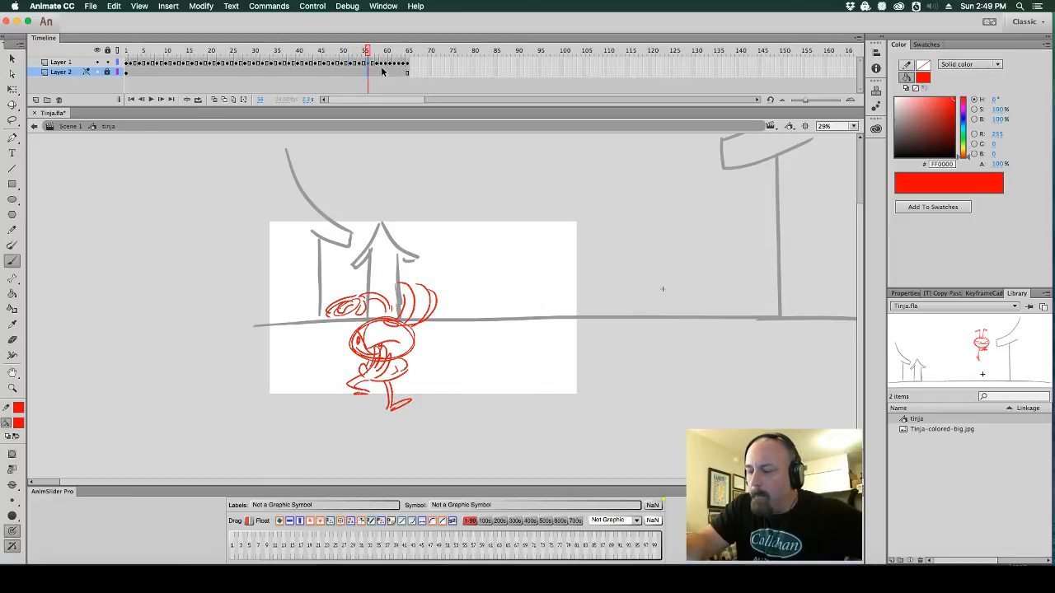
{"action": "left_click", "coordinate": [378, 73]}
{"action": "key", "text": "F5"}
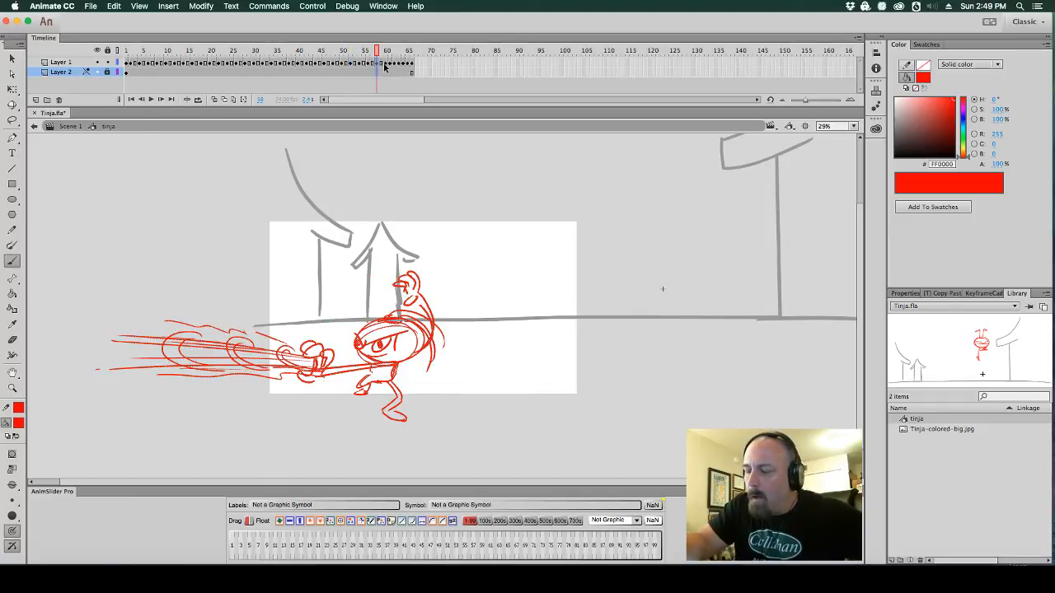
{"action": "left_click", "coordinate": [385, 72]}
{"action": "key", "text": "F5"}
{"action": "left_click", "coordinate": [395, 73]}
{"action": "key", "text": "F5"}
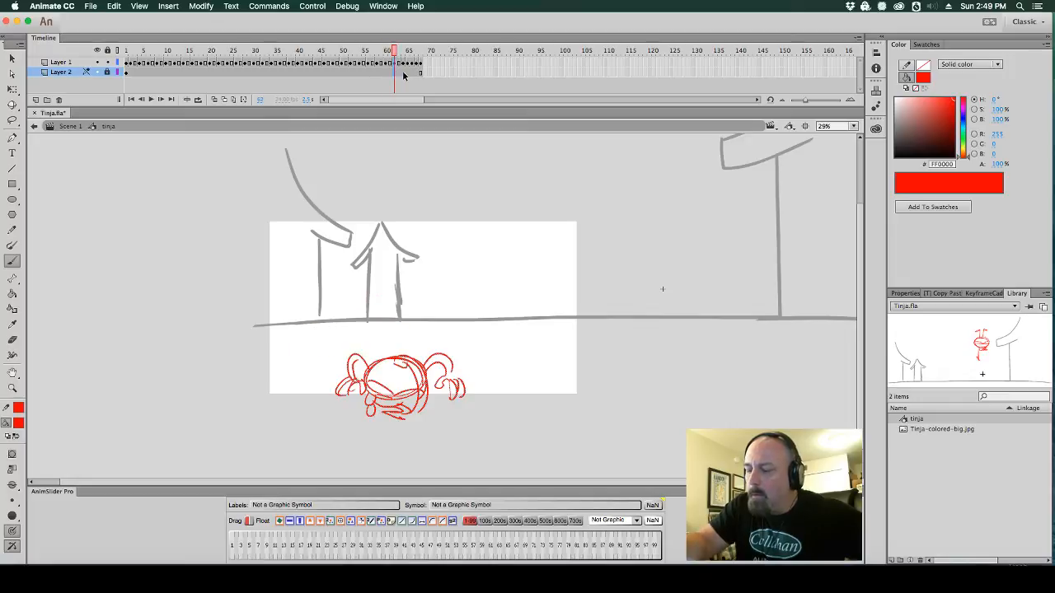
Insert one extra frame after each drawing at frames 64, 66, 68 and 70
{"action": "left_click", "coordinate": [404, 73]}
{"action": "key", "text": "F5"}
{"action": "left_click", "coordinate": [412, 73]}
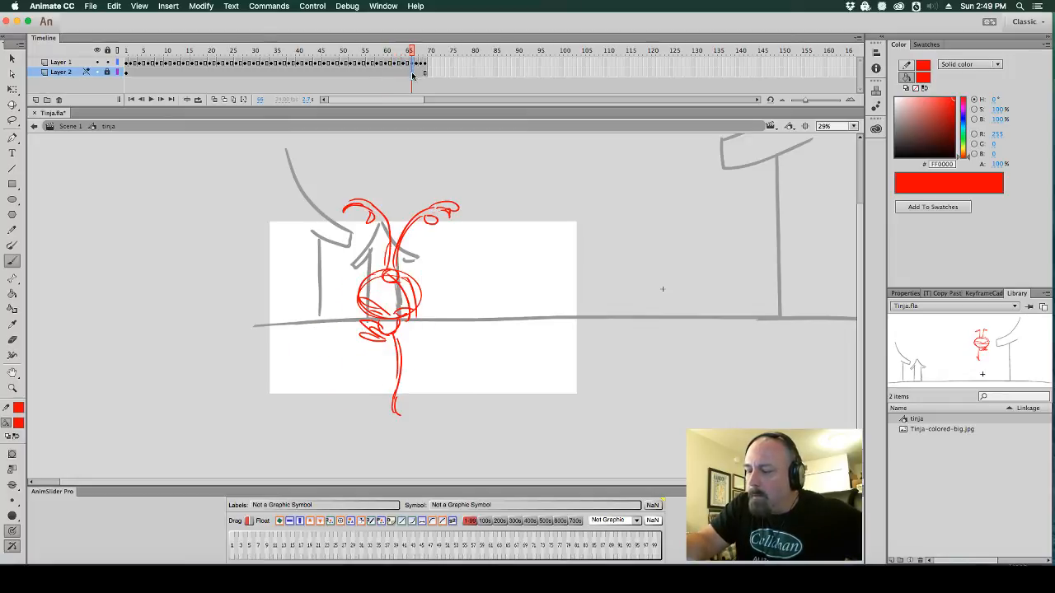
{"action": "key", "text": "F5"}
{"action": "left_click", "coordinate": [422, 72]}
{"action": "key", "text": "F5"}
{"action": "left_click", "coordinate": [430, 72]}
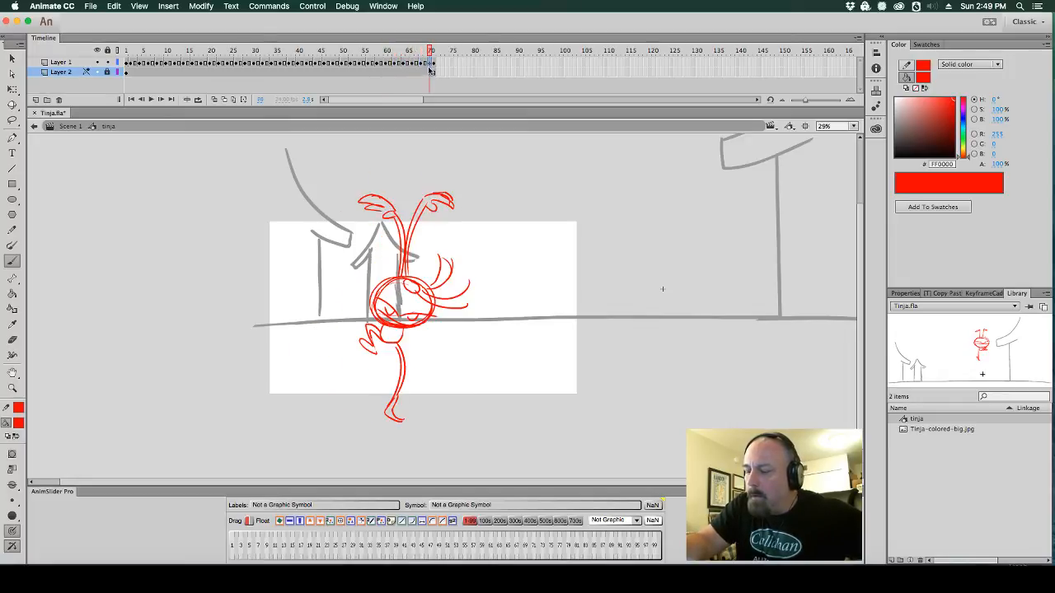
{"action": "key", "text": "F5"}
Hold the final drawing at frame 72 by extending it to about frame 91
{"action": "left_click", "coordinate": [438, 72]}
{"action": "key", "text": "F5"}
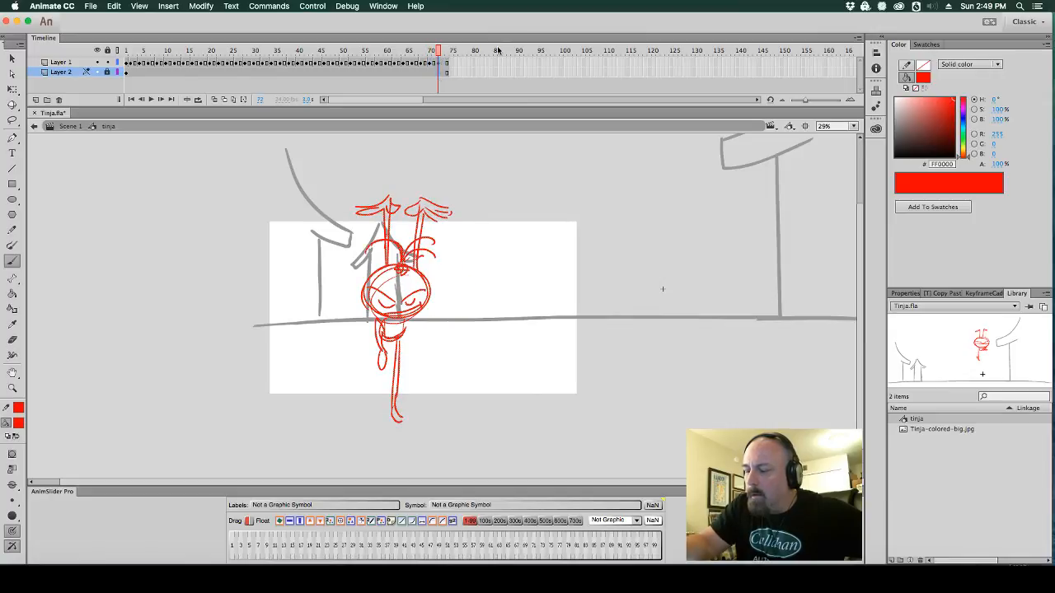
{"action": "key", "text": "F5"}
{"action": "key", "text": "F5"}
{"action": "key", "text": "F5"}
{"action": "key", "text": "F5"}
{"action": "key", "text": "F5"}
{"action": "key", "text": "F5"}
{"action": "key", "text": "F5"}
{"action": "key", "text": "F5"}
{"action": "key", "text": "F5"}
{"action": "key", "text": "F5"}
{"action": "key", "text": "F5"}
{"action": "key", "text": "F5"}
{"action": "key", "text": "F5"}
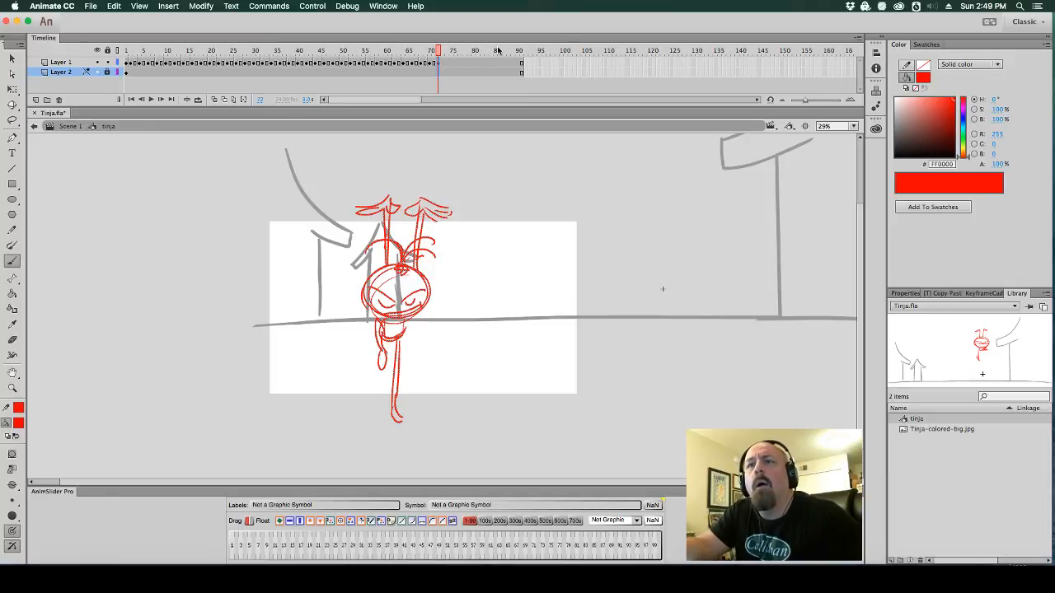
Extend the first drawing on Layer 1 by one frame and play the animation from frame 1
{"action": "key", "text": "v"}
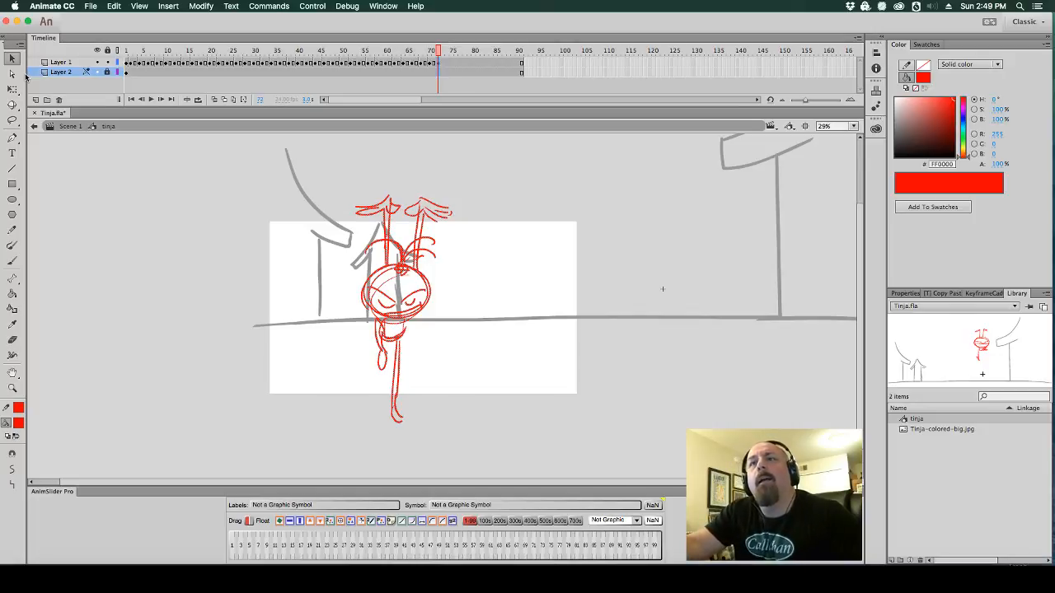
{"action": "left_click_drag", "start_coordinate": [432, 62], "coordinate": [115, 59]}
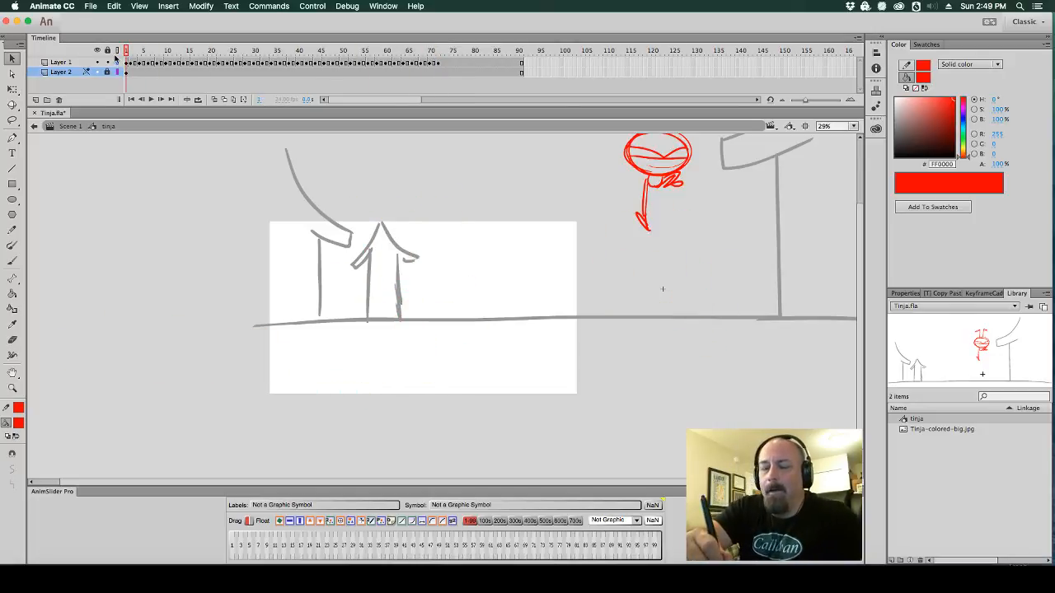
{"action": "left_click", "coordinate": [128, 63]}
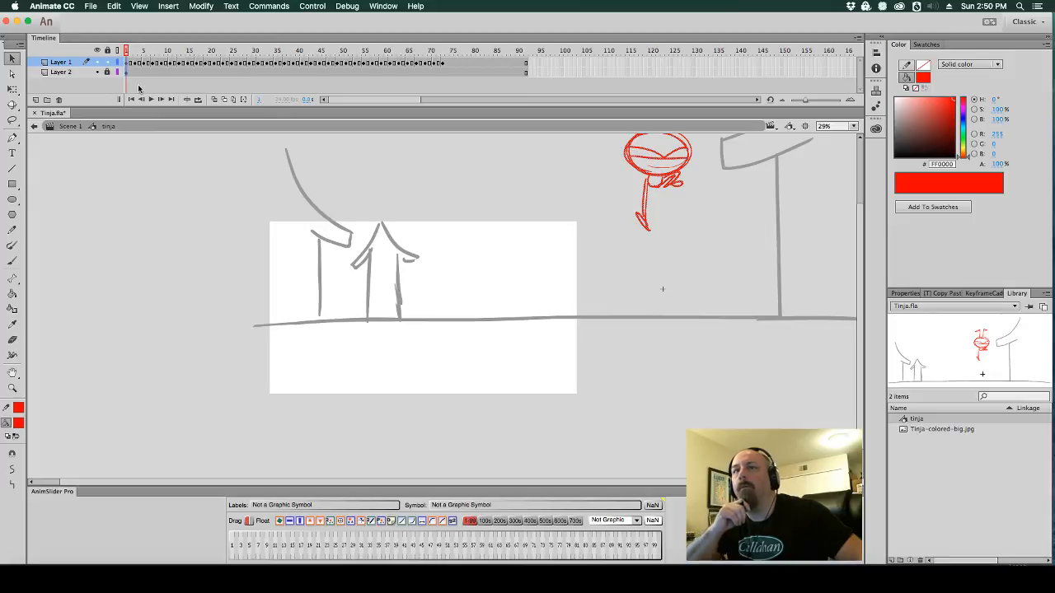
{"action": "key", "text": "Return"}
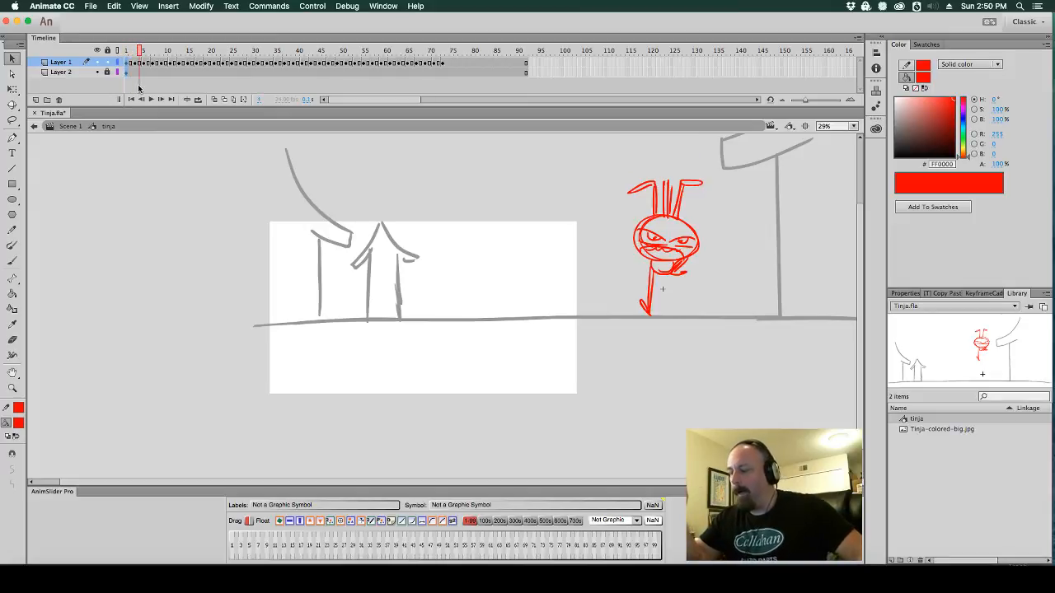
{"action": "left_click_drag", "start_coordinate": [169, 51], "coordinate": [122, 63]}
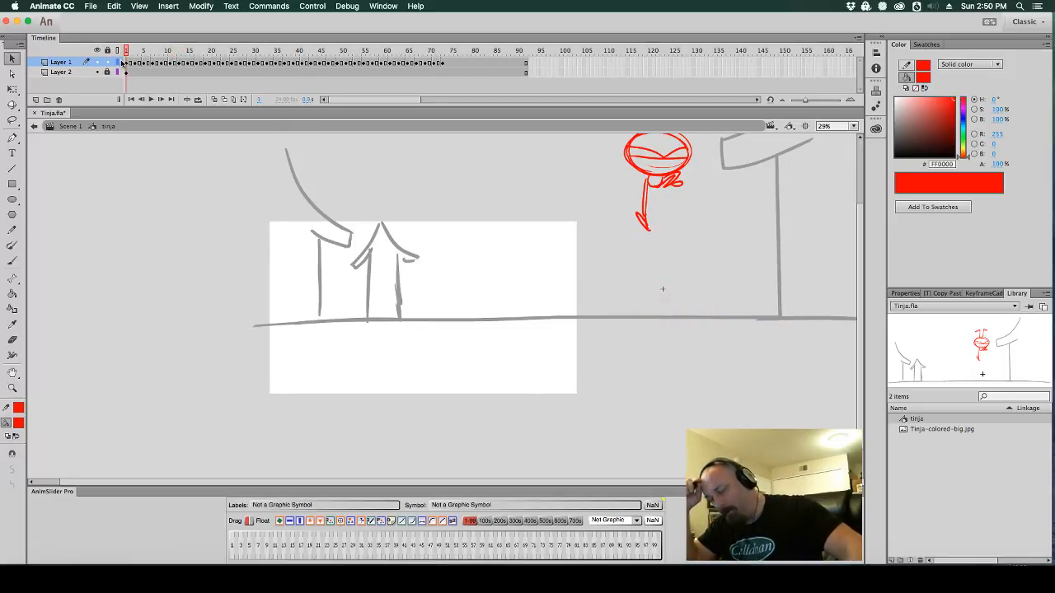
{"action": "key", "text": "Return"}
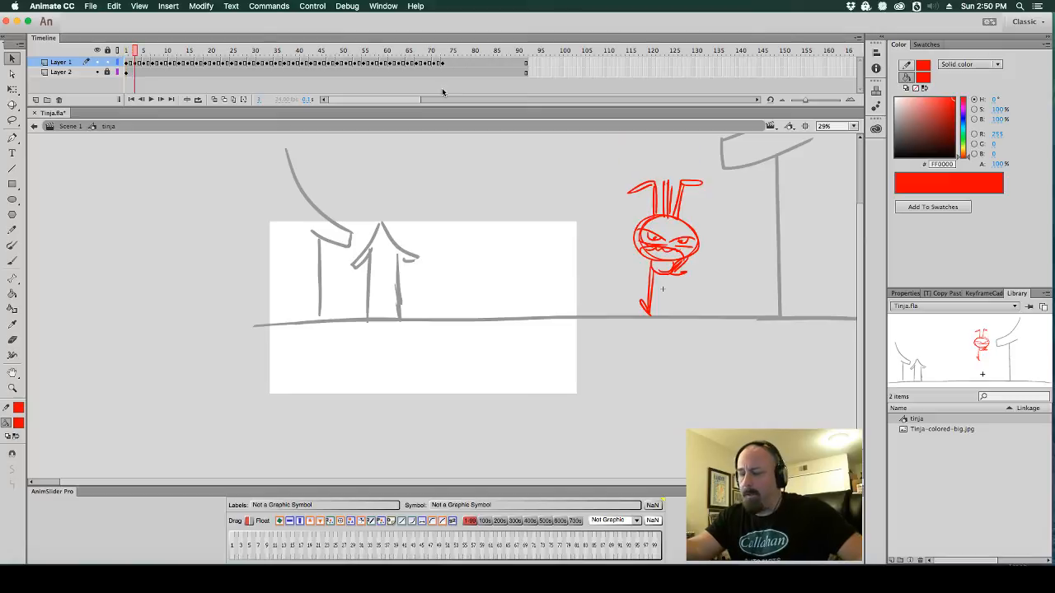
Try holding the crouched ninja pose at frame 9 of Layer 1 for four extra frames
{"action": "left_click_drag", "start_coordinate": [146, 51], "coordinate": [162, 52]}
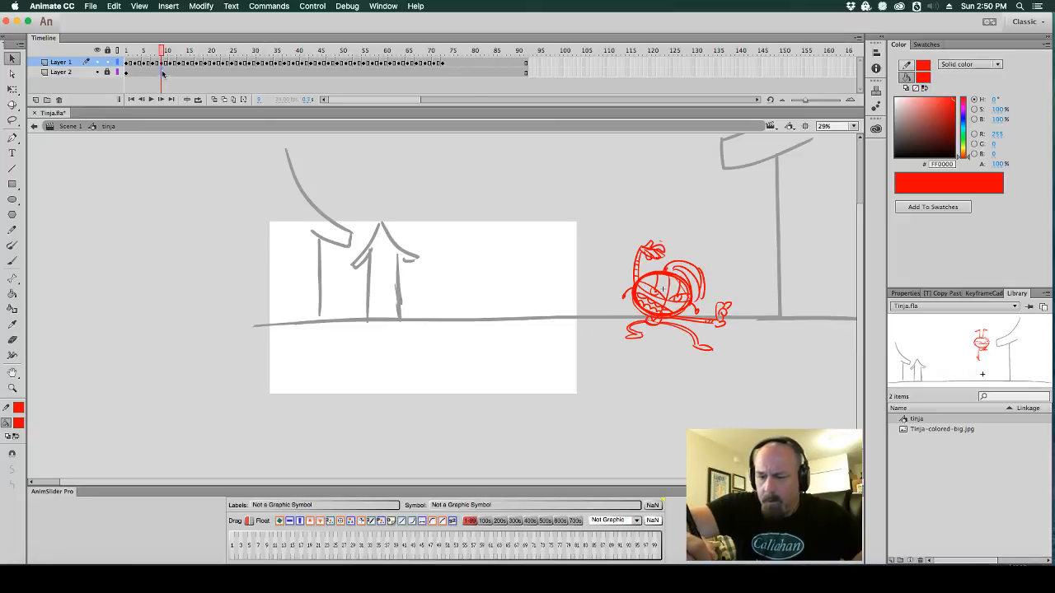
{"action": "left_click", "coordinate": [161, 62]}
{"action": "key", "text": "F5"}
{"action": "key", "text": "F5"}
{"action": "key", "text": "F5"}
{"action": "key", "text": "F5"}
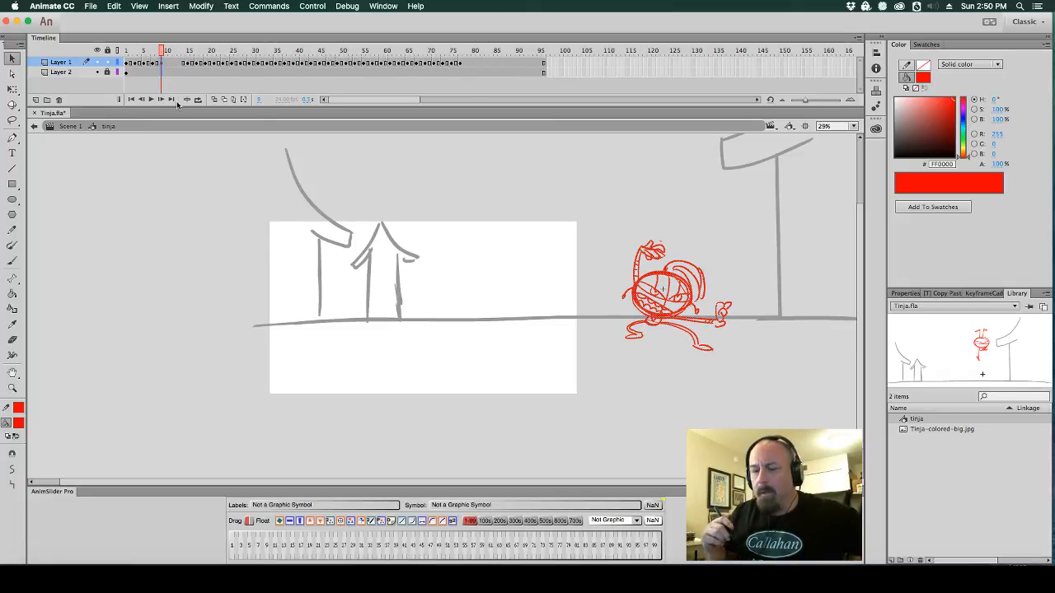
Step frame by frame through the drawings following the held crouch, up to frame 17 and back
{"action": "key", "text": "period"}
{"action": "key", "text": "period"}
{"action": "key", "text": "period"}
{"action": "key", "text": "period"}
{"action": "key", "text": "period"}
{"action": "key", "text": "period"}
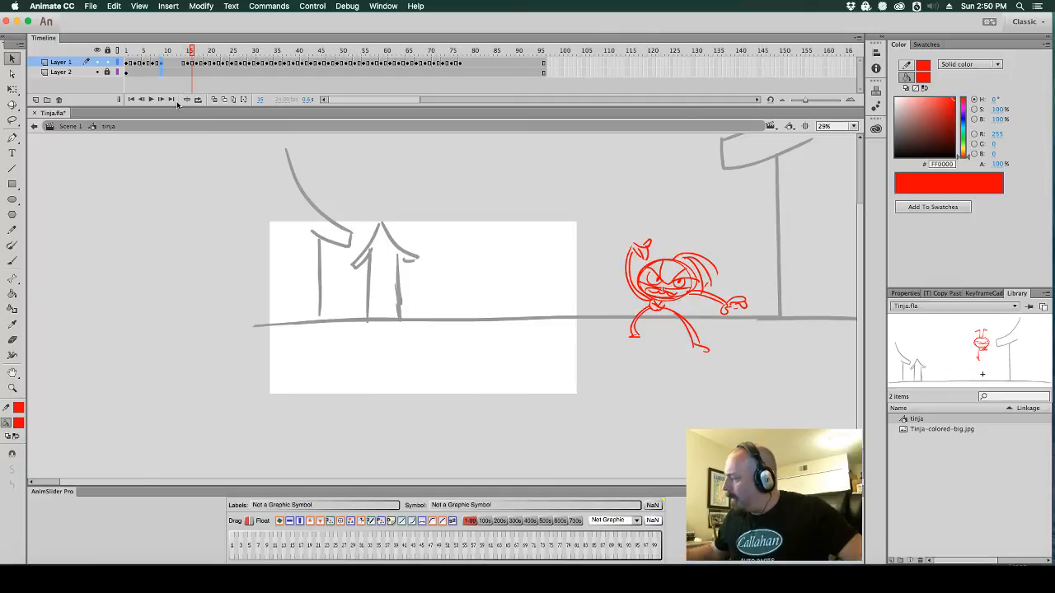
{"action": "key", "text": "period"}
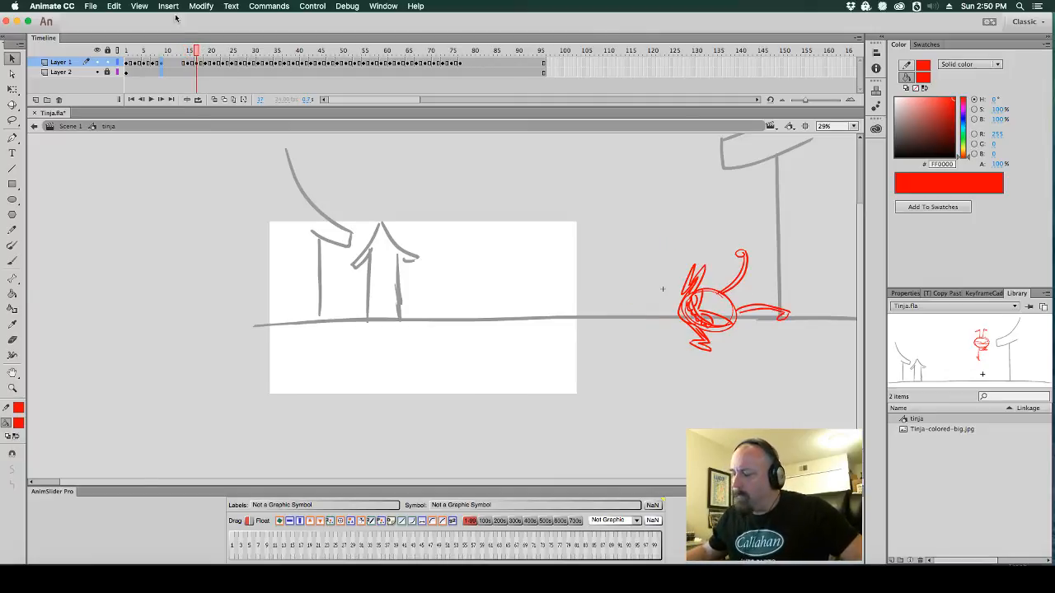
{"action": "key", "text": "comma"}
{"action": "key", "text": "comma"}
{"action": "key", "text": "period"}
{"action": "key", "text": "comma"}
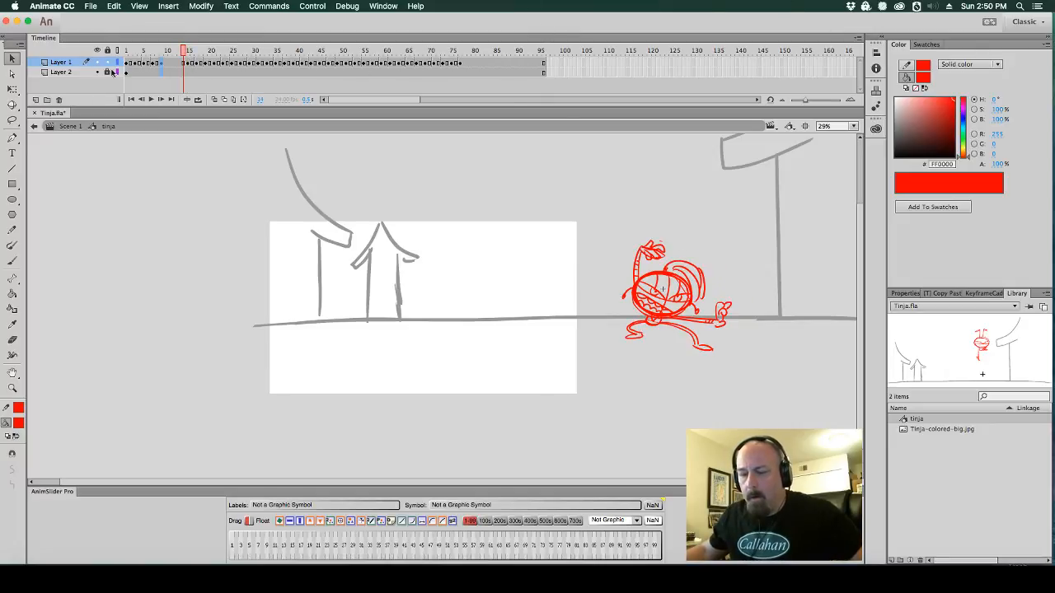
Try repeating the crouched pose at frame 17 after the raised pose at frame 15, holding it for three extra frames
{"action": "left_click", "coordinate": [184, 64]}
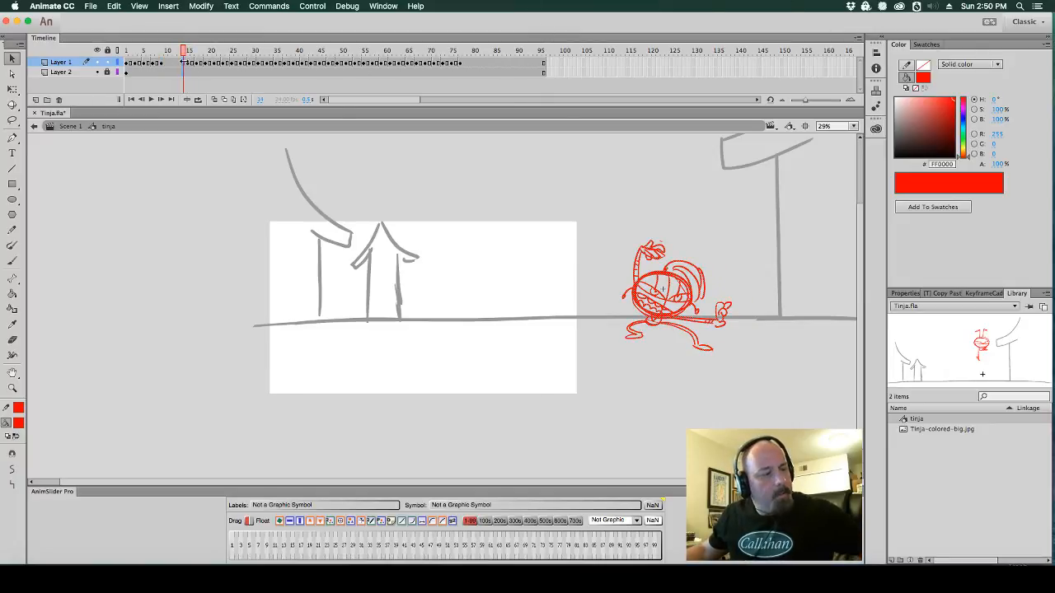
{"action": "left_click", "coordinate": [187, 65]}
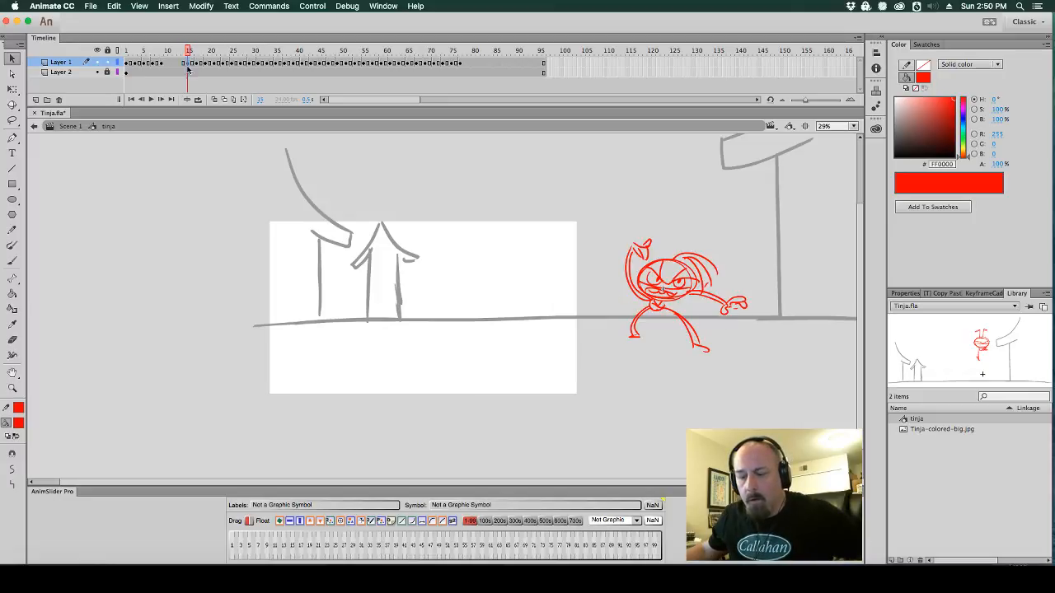
{"action": "left_click", "coordinate": [188, 75]}
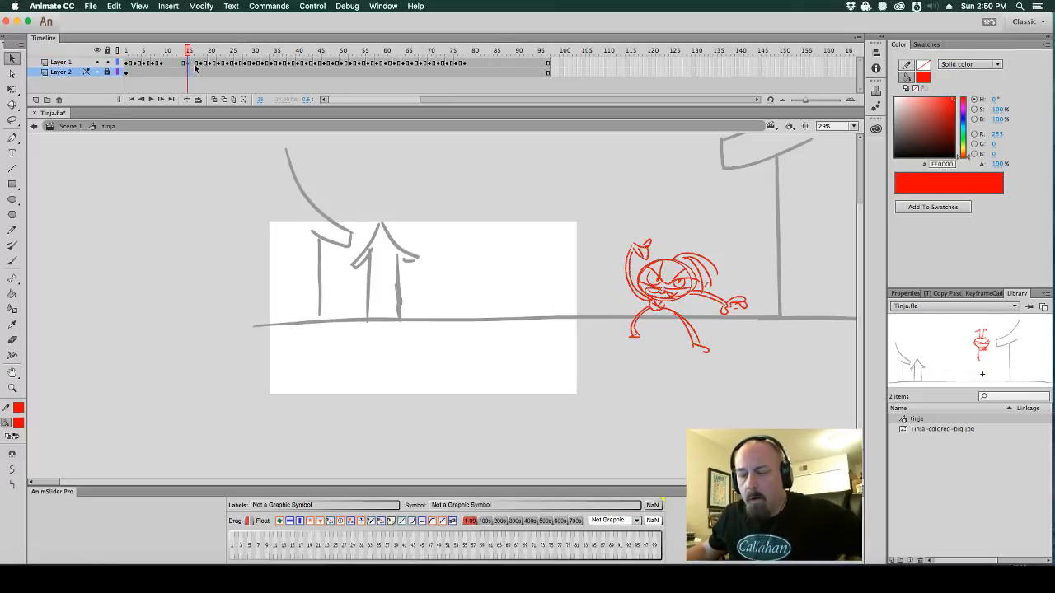
{"action": "key", "text": "F5"}
{"action": "left_click", "coordinate": [198, 66]}
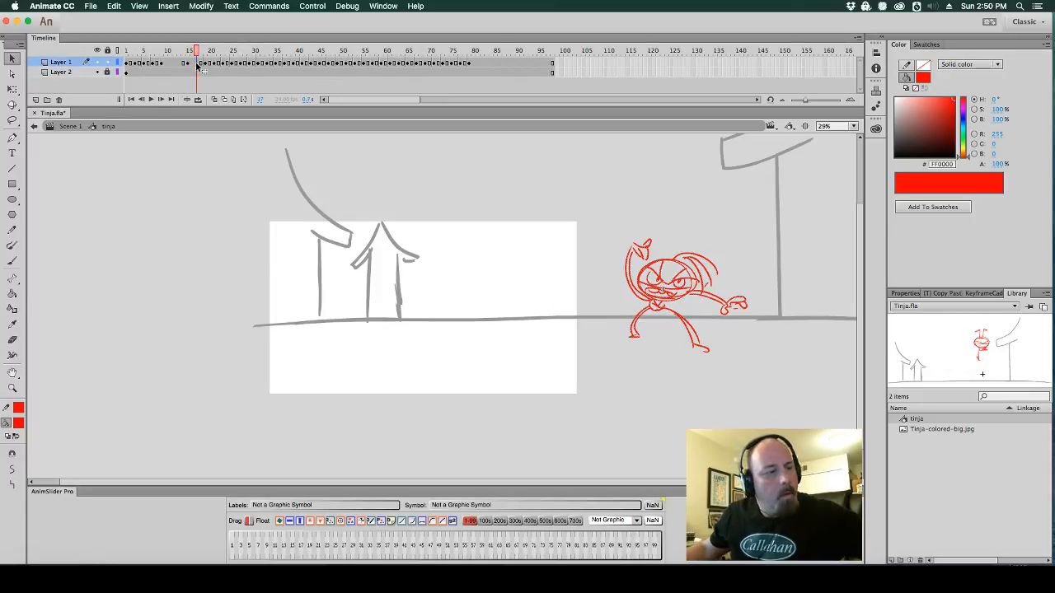
{"action": "key", "text": "Delete"}
{"action": "key", "text": "super+z"}
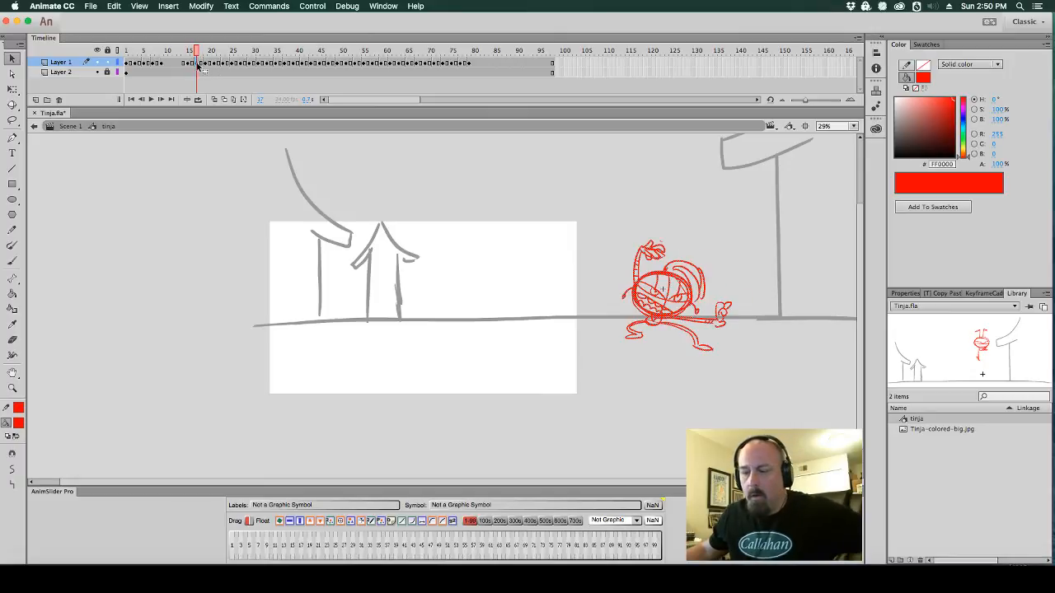
{"action": "key", "text": "F5"}
{"action": "key", "text": "F5"}
{"action": "key", "text": "F5"}
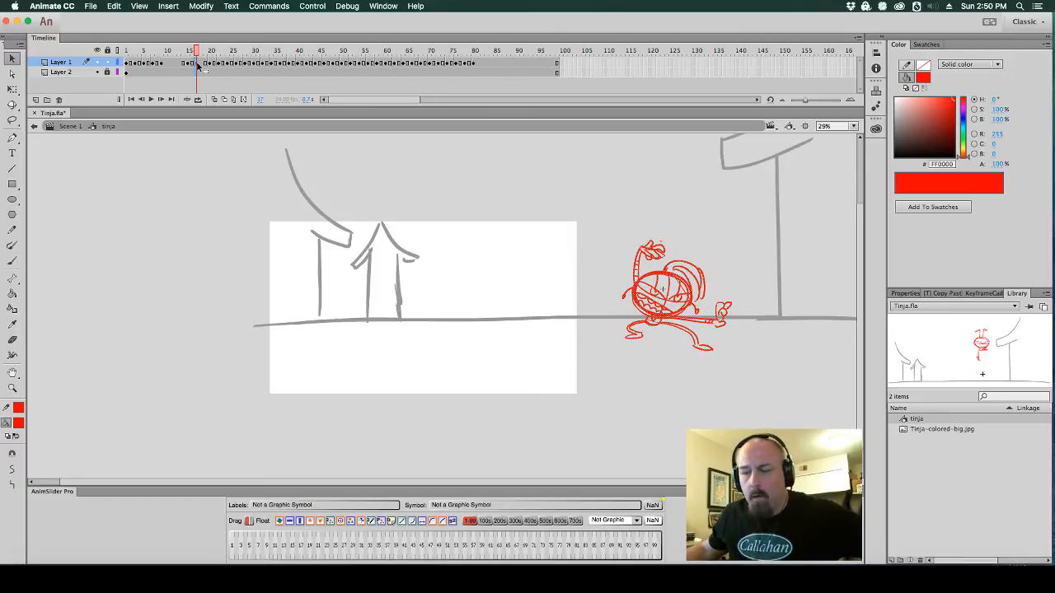
Play the animation from frame 1 to check the timing of the alternating poses
{"action": "left_click_drag", "start_coordinate": [198, 56], "coordinate": [110, 65]}
{"action": "key", "text": "Return"}
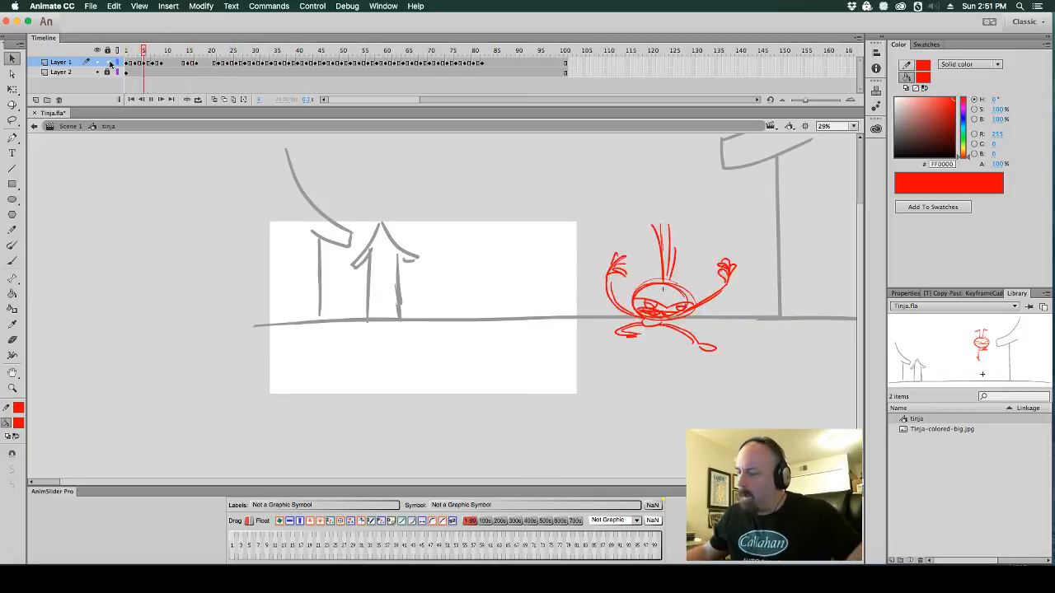
{"action": "key", "text": "Return"}
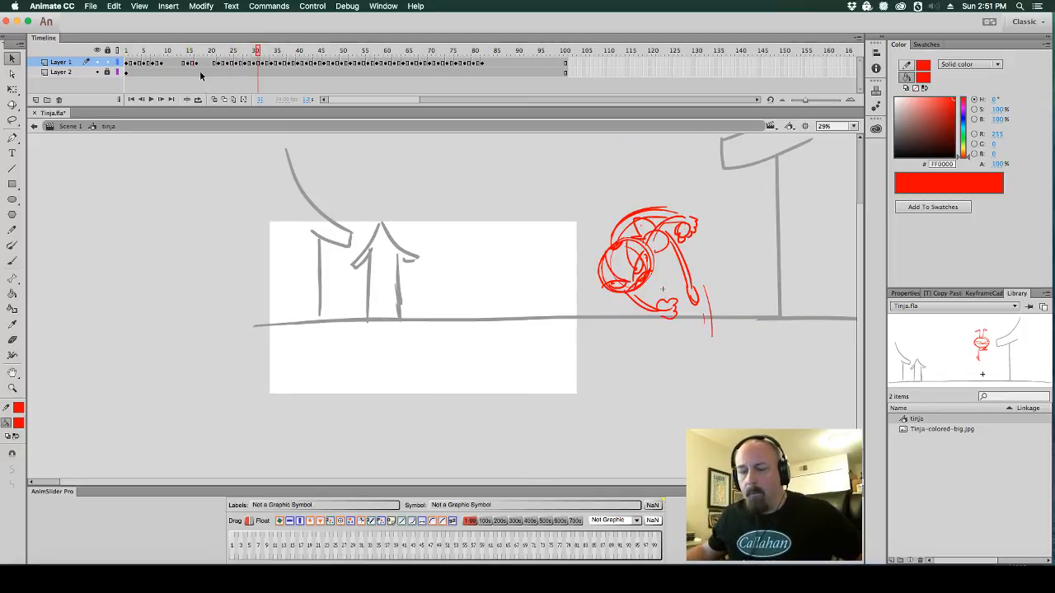
Undo the repeated crouch pose and all the extra hold frames added from frame 9 onward
{"action": "key", "text": "super+z"}
{"action": "key", "text": "super+z"}
{"action": "key", "text": "super+z"}
{"action": "key", "text": "super+z"}
{"action": "key", "text": "super+z"}
{"action": "left_click_drag", "start_coordinate": [190, 64], "coordinate": [190, 74]}
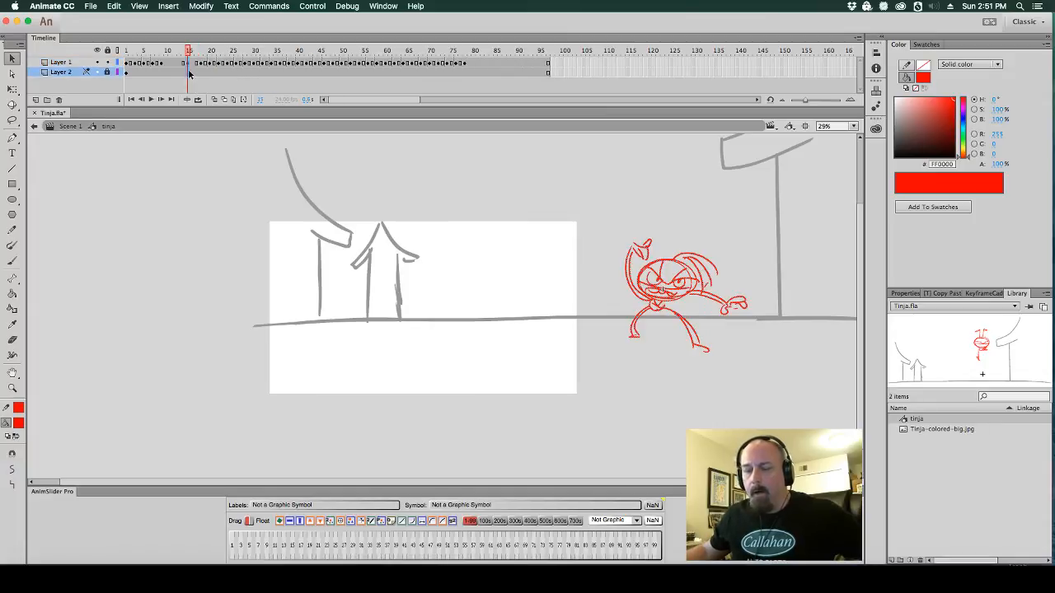
{"action": "key", "text": "super+z"}
{"action": "key", "text": "super+z"}
{"action": "key", "text": "super+z"}
{"action": "key", "text": "super+z"}
{"action": "key", "text": "super+z"}
{"action": "key", "text": "super+z"}
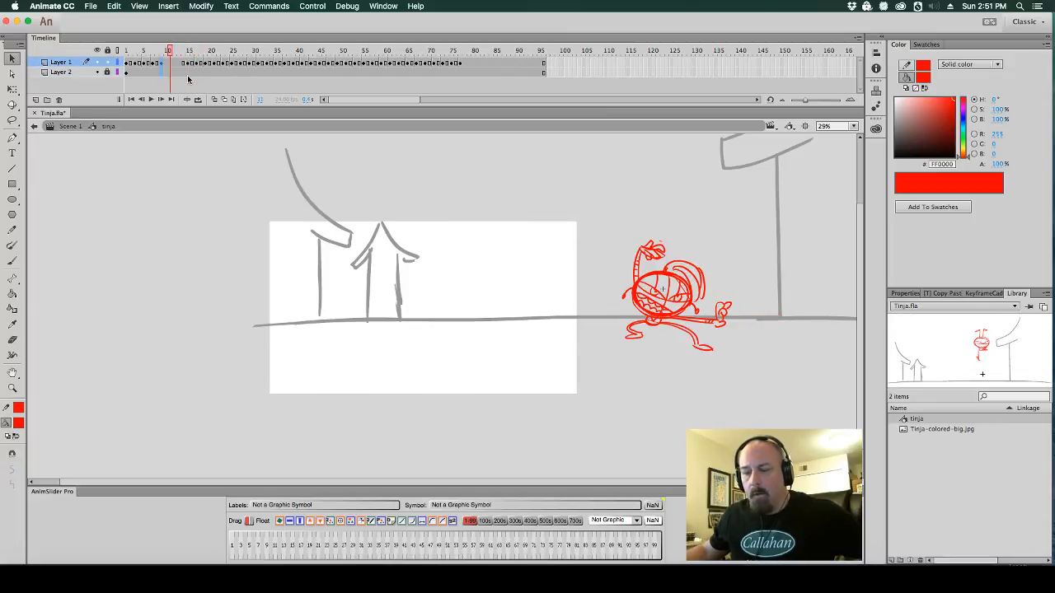
{"action": "key", "text": "super+z"}
{"action": "key", "text": "super+z"}
{"action": "key", "text": "super+z"}
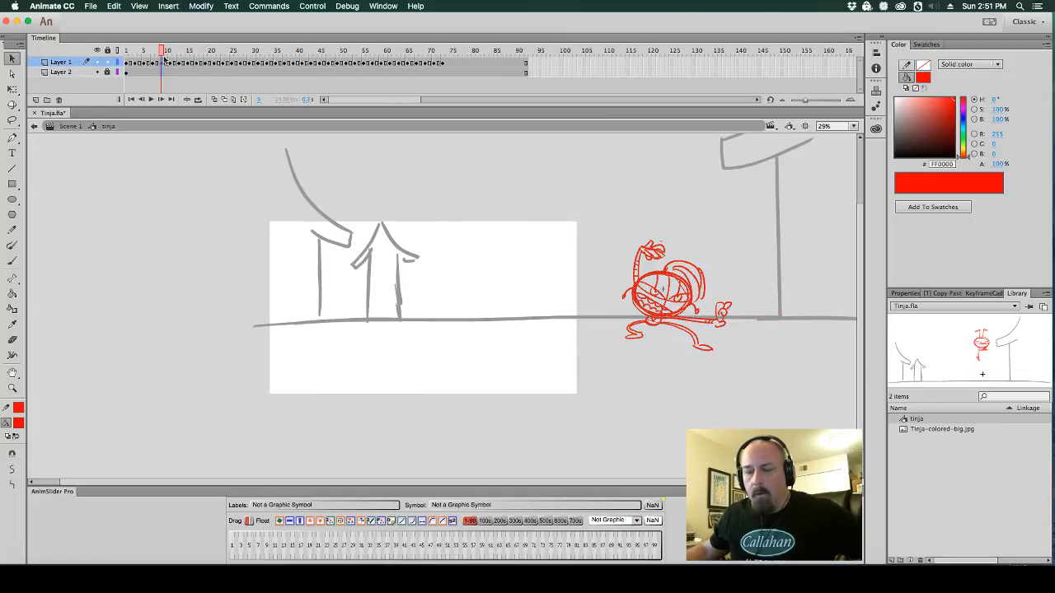
Play the animation from frame 1 to review the timing of the whole sequence
{"action": "left_click_drag", "start_coordinate": [163, 54], "coordinate": [105, 58]}
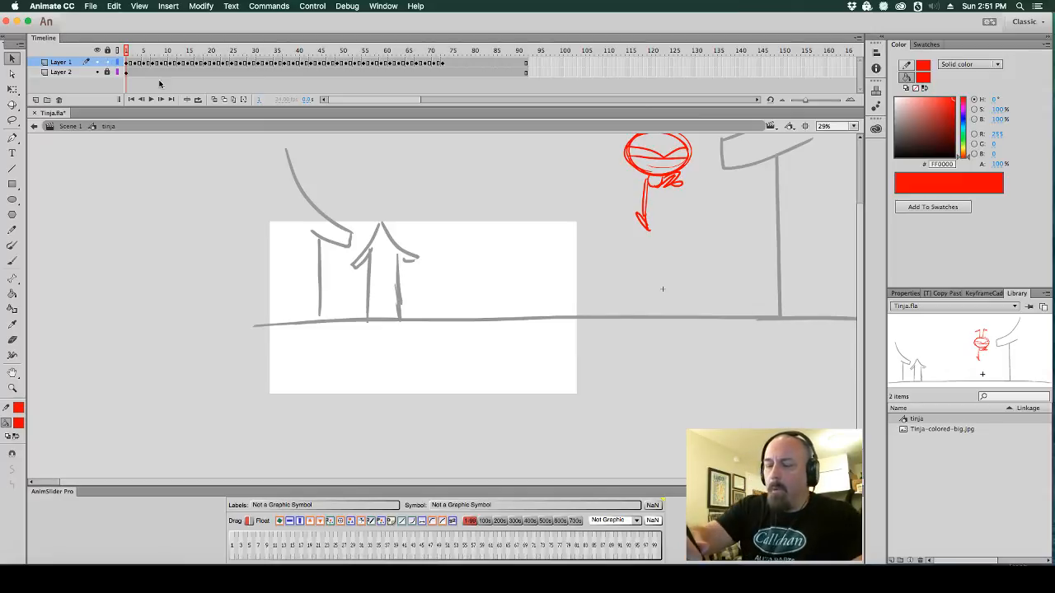
{"action": "mouse_move", "coordinate": [128, 51]}
{"action": "left_mouse_down"}
{"action": "mouse_move", "coordinate": [140, 51]}
{"action": "mouse_move", "coordinate": [122, 52]}
{"action": "left_mouse_up"}
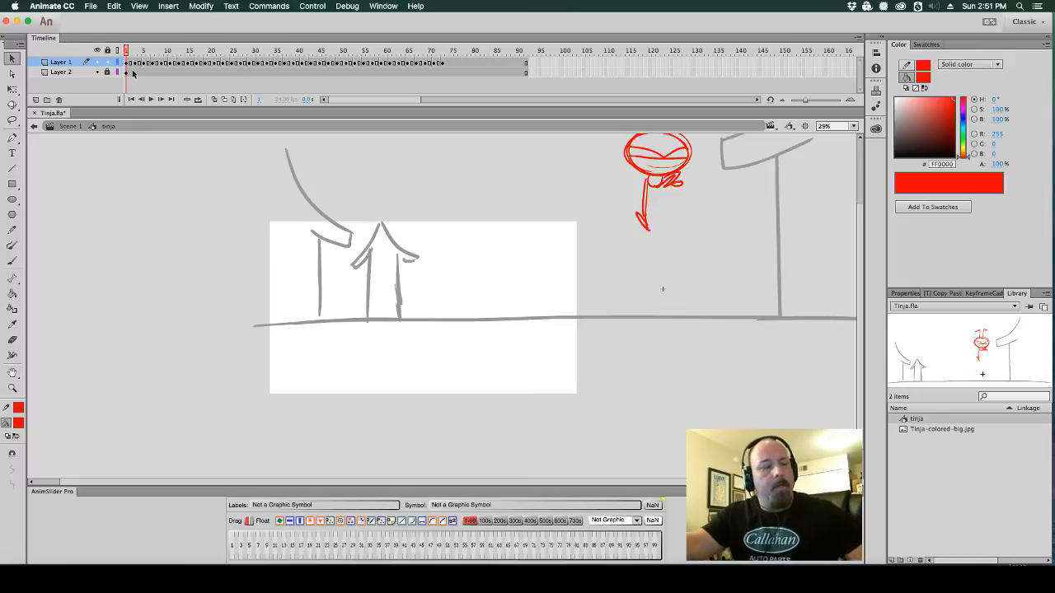
{"action": "key", "text": "Return"}
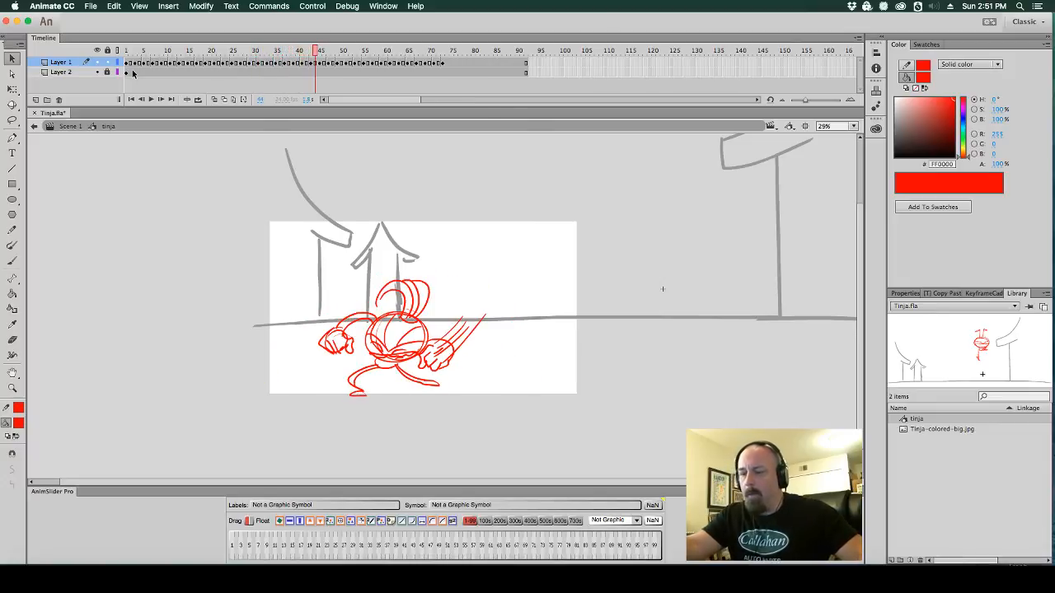
{"action": "left_click", "coordinate": [126, 64]}
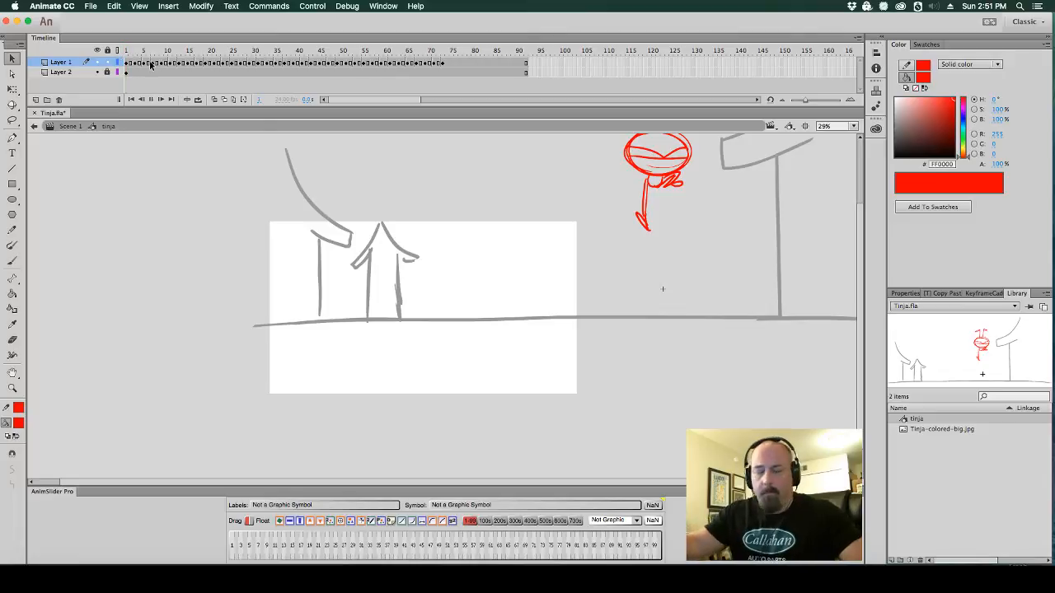
{"action": "key", "text": "Return"}
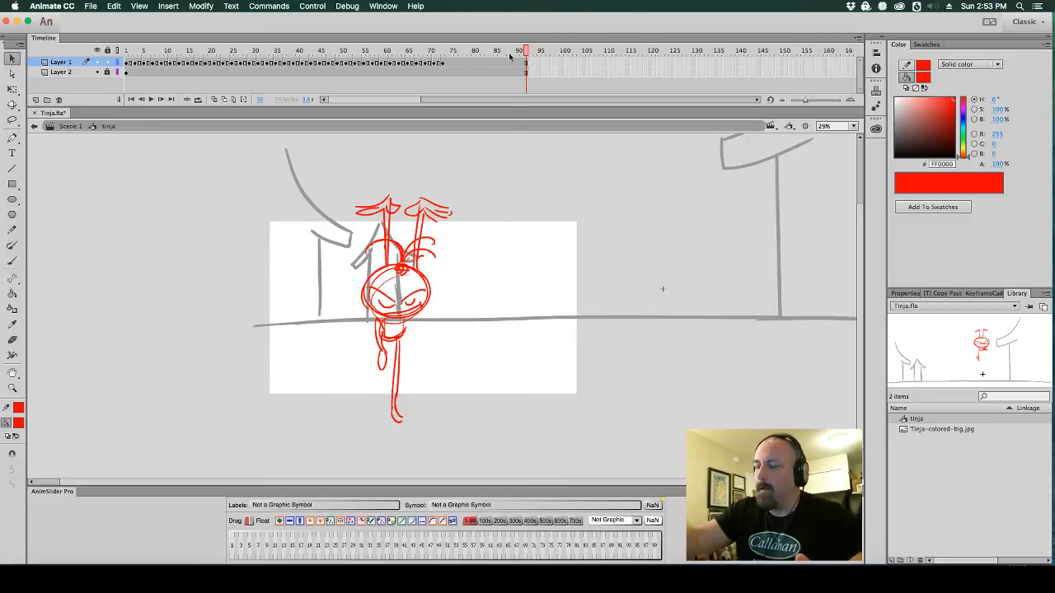
Add two frames at the kick drawing at frame 36 on Layer 1 and clear the artwork at frame 37 to leave it blank
{"action": "left_click_drag", "start_coordinate": [525, 52], "coordinate": [283, 74]}
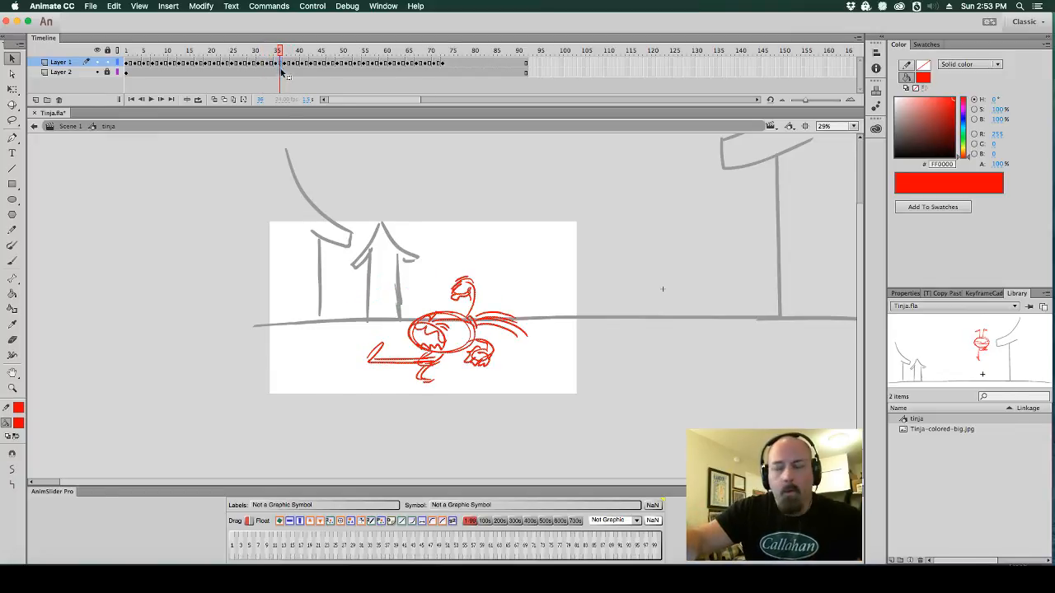
{"action": "key", "text": "F6"}
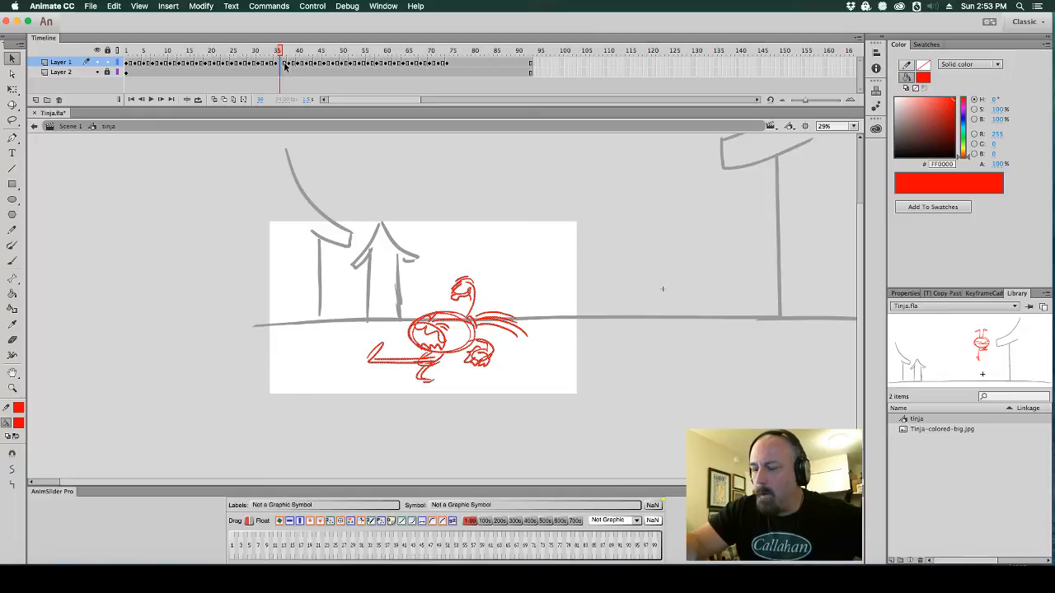
{"action": "key", "text": "F6"}
{"action": "left_click", "coordinate": [286, 63]}
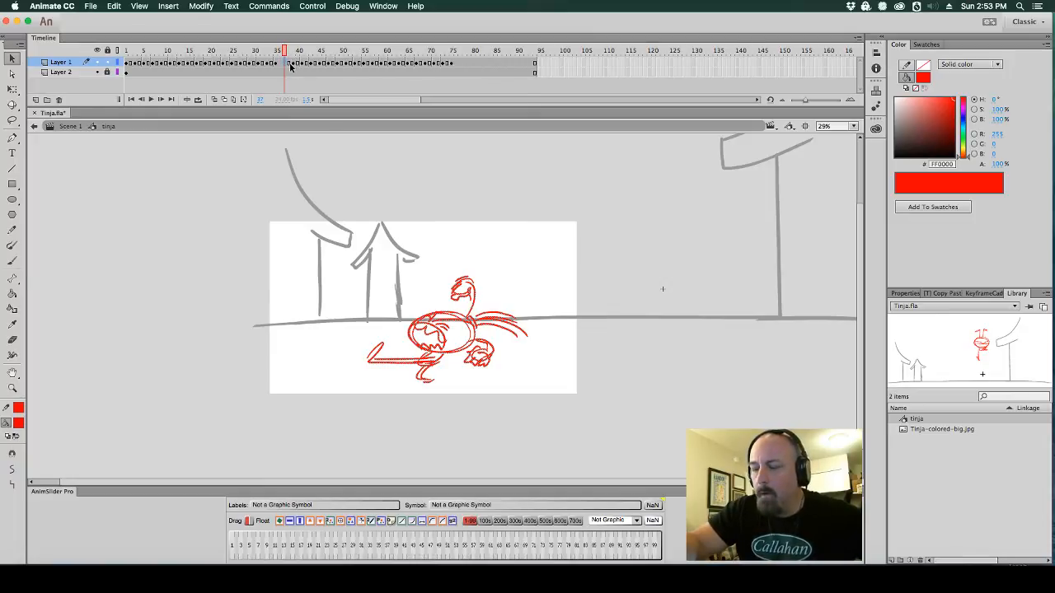
{"action": "key", "text": "Delete"}
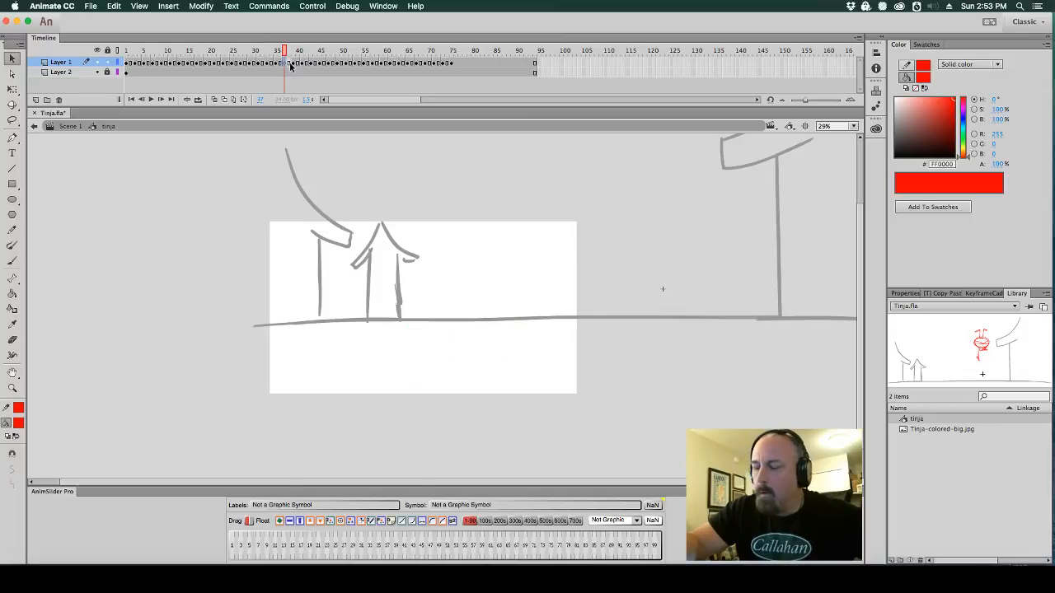
Turn on onion skinning and sketch the ninja's round body at frame 37, slightly behind the previous kick pose
{"action": "left_click", "coordinate": [215, 100]}
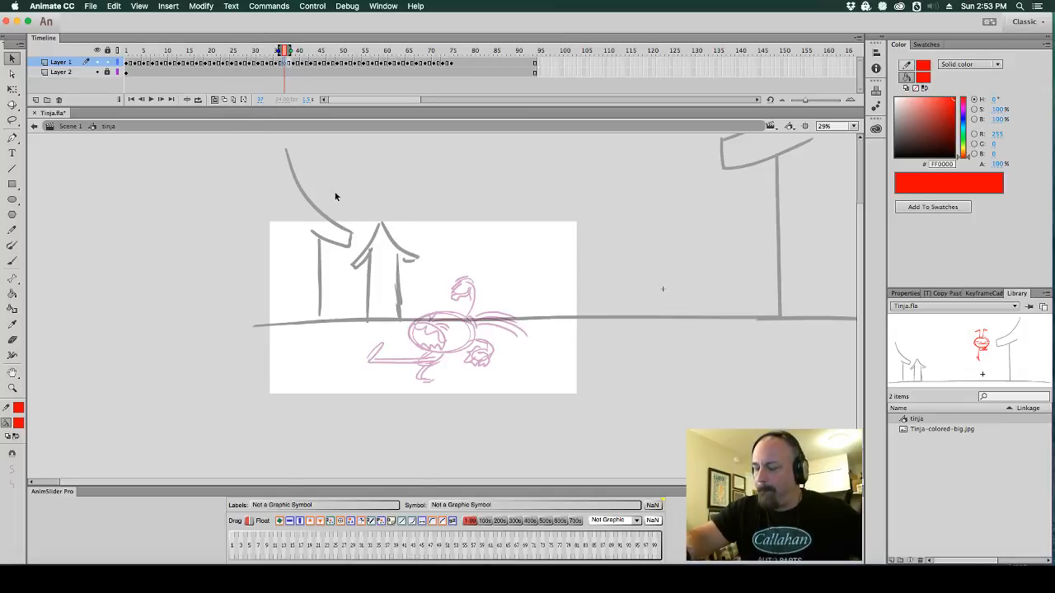
{"action": "scroll", "coordinate": [462, 292], "scroll_direction": "up", "scroll_amount": 3}
{"action": "scroll", "coordinate": [528, 288], "scroll_direction": "down", "scroll_amount": 2}
{"action": "left_click_drag", "start_coordinate": [570, 281], "coordinate": [568, 280]}
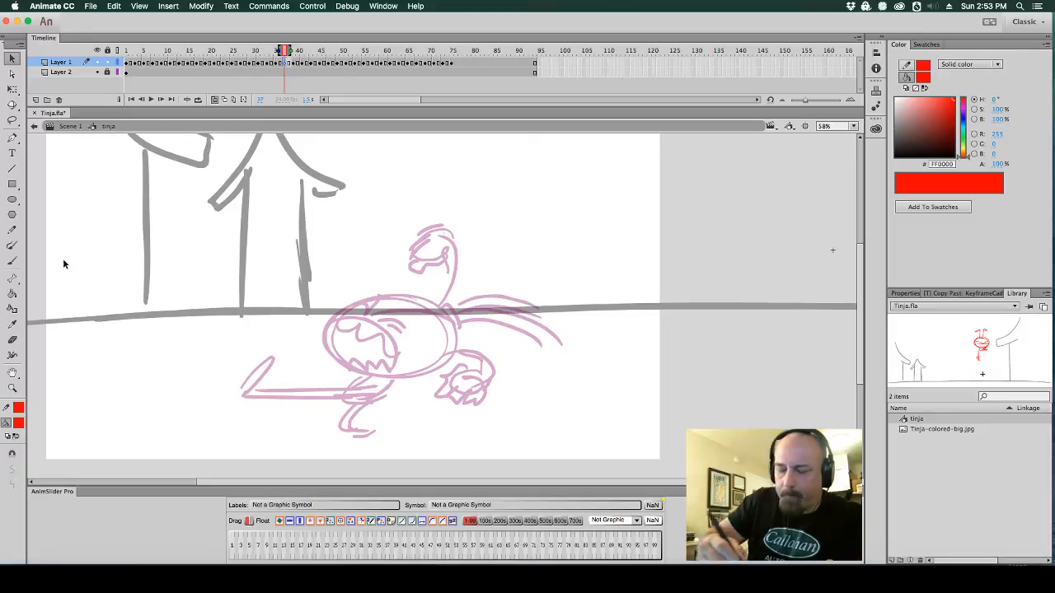
{"action": "left_click", "coordinate": [12, 261]}
{"action": "mouse_move", "coordinate": [449, 308]}
{"action": "left_mouse_down"}
{"action": "mouse_move", "coordinate": [355, 346]}
{"action": "mouse_move", "coordinate": [449, 306]}
{"action": "left_mouse_up"}
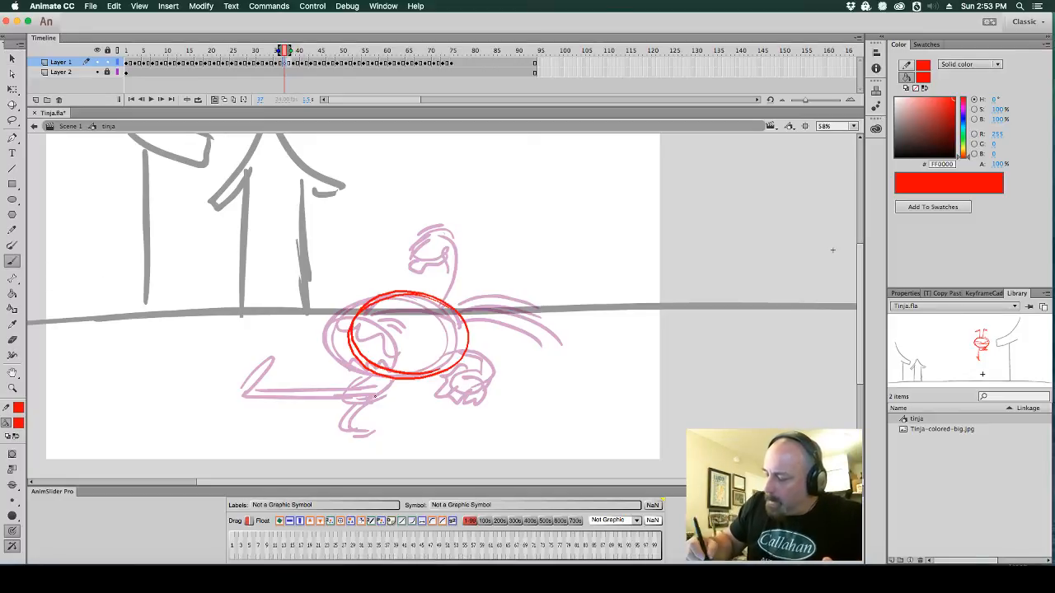
Rough in the legs, both arms with round fists, and the face on the frame 37 drawing
{"action": "mouse_move", "coordinate": [368, 382]}
{"action": "left_mouse_down"}
{"action": "mouse_move", "coordinate": [192, 377]}
{"action": "mouse_move", "coordinate": [196, 366]}
{"action": "mouse_move", "coordinate": [209, 382]}
{"action": "mouse_move", "coordinate": [369, 379]}
{"action": "mouse_move", "coordinate": [345, 398]}
{"action": "mouse_move", "coordinate": [354, 423]}
{"action": "mouse_move", "coordinate": [352, 405]}
{"action": "mouse_move", "coordinate": [343, 427]}
{"action": "mouse_move", "coordinate": [373, 430]}
{"action": "left_mouse_up"}
{"action": "mouse_move", "coordinate": [467, 355]}
{"action": "left_mouse_down"}
{"action": "mouse_move", "coordinate": [547, 343]}
{"action": "mouse_move", "coordinate": [527, 383]}
{"action": "mouse_move", "coordinate": [536, 364]}
{"action": "mouse_move", "coordinate": [495, 343]}
{"action": "mouse_move", "coordinate": [466, 351]}
{"action": "left_mouse_up"}
{"action": "mouse_move", "coordinate": [459, 307]}
{"action": "left_mouse_down"}
{"action": "mouse_move", "coordinate": [493, 237]}
{"action": "mouse_move", "coordinate": [460, 299]}
{"action": "left_mouse_up"}
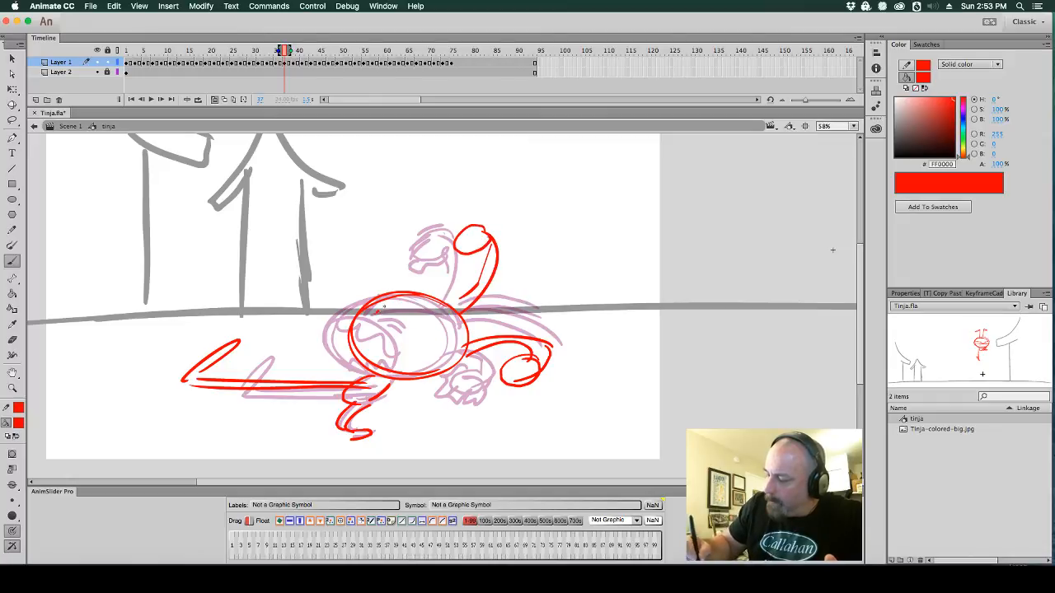
{"action": "left_click_drag", "start_coordinate": [378, 316], "coordinate": [398, 302]}
{"action": "mouse_move", "coordinate": [380, 318]}
{"action": "left_mouse_down"}
{"action": "mouse_move", "coordinate": [413, 322]}
{"action": "mouse_move", "coordinate": [392, 331]}
{"action": "mouse_move", "coordinate": [374, 322]}
{"action": "mouse_move", "coordinate": [414, 361]}
{"action": "left_mouse_up"}
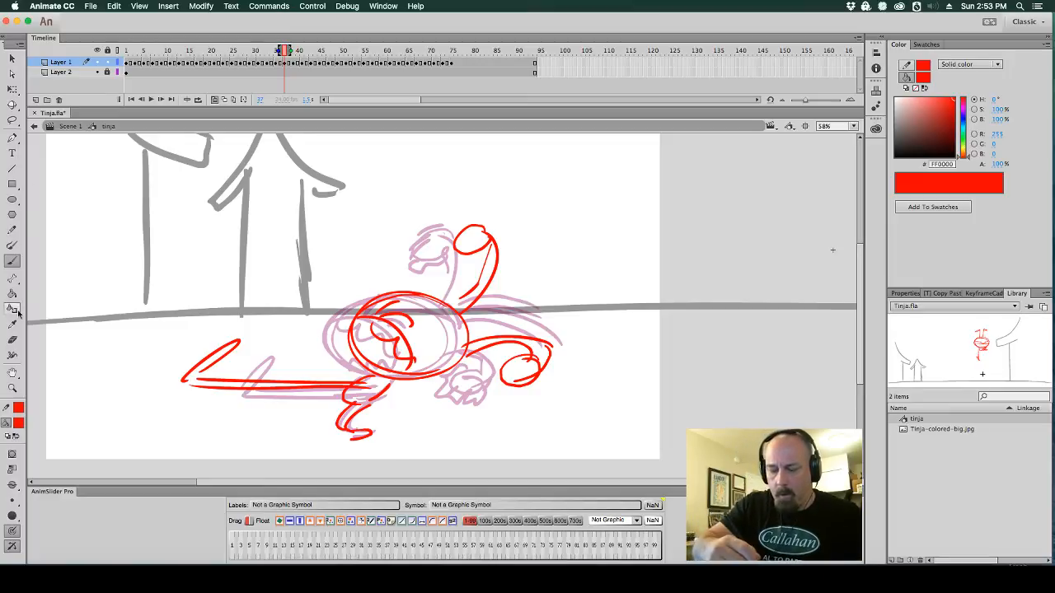
Erase the straight lines of the kicking leg at frame 37 and redraw them sloping down toward the hip
{"action": "left_click", "coordinate": [13, 339]}
{"action": "mouse_move", "coordinate": [352, 385]}
{"action": "left_mouse_down"}
{"action": "mouse_move", "coordinate": [307, 397]}
{"action": "mouse_move", "coordinate": [309, 365]}
{"action": "mouse_move", "coordinate": [276, 369]}
{"action": "left_mouse_up"}
{"action": "left_click_drag", "start_coordinate": [210, 397], "coordinate": [183, 387]}
{"action": "left_click", "coordinate": [15, 258]}
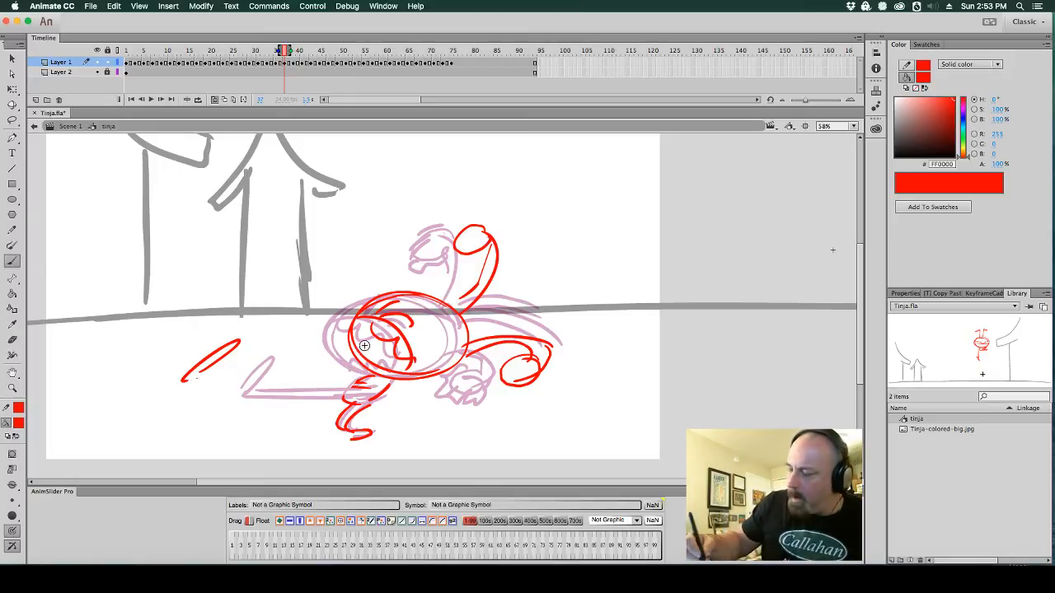
{"action": "left_click_drag", "start_coordinate": [351, 396], "coordinate": [183, 381]}
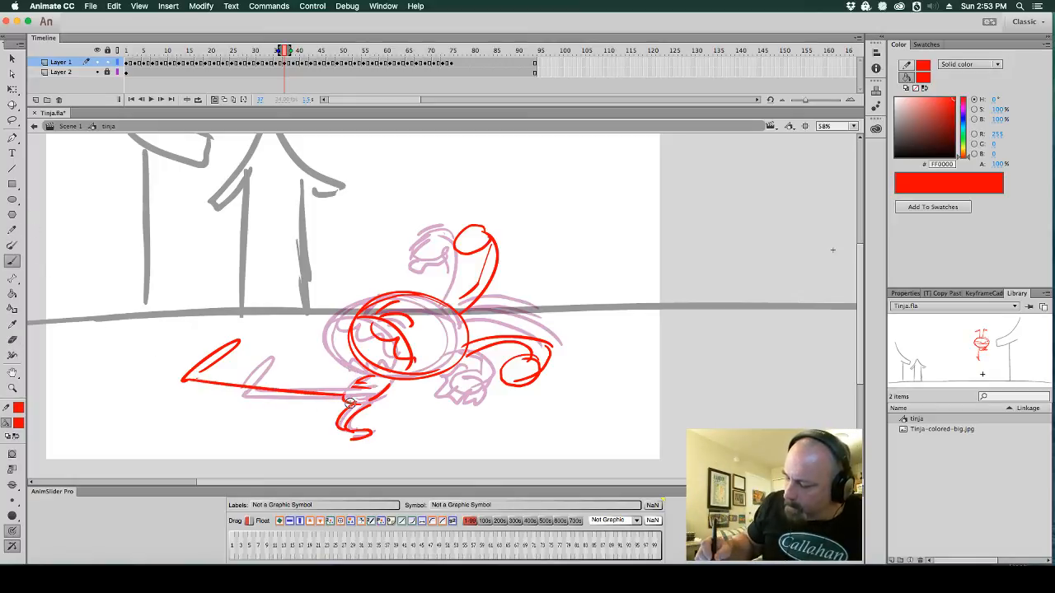
{"action": "left_click_drag", "start_coordinate": [354, 401], "coordinate": [177, 385]}
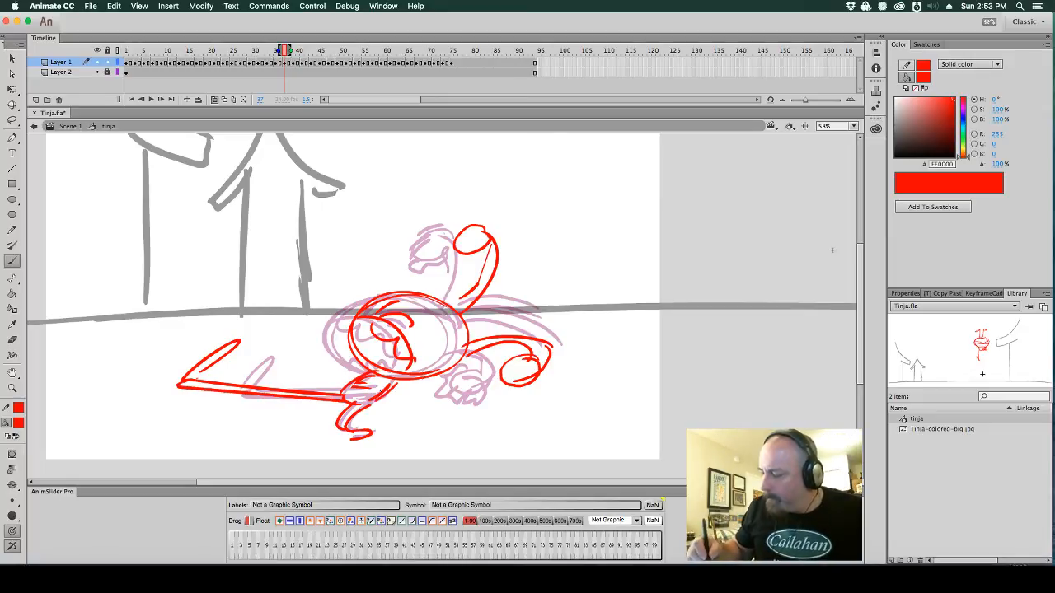
Erase the headband tails from the kick drawing at frame 35 and redraw them as curves sweeping up at the ends
{"action": "key", "text": "comma"}
{"action": "key", "text": "comma"}
{"action": "key", "text": "comma"}
{"action": "key", "text": "comma"}
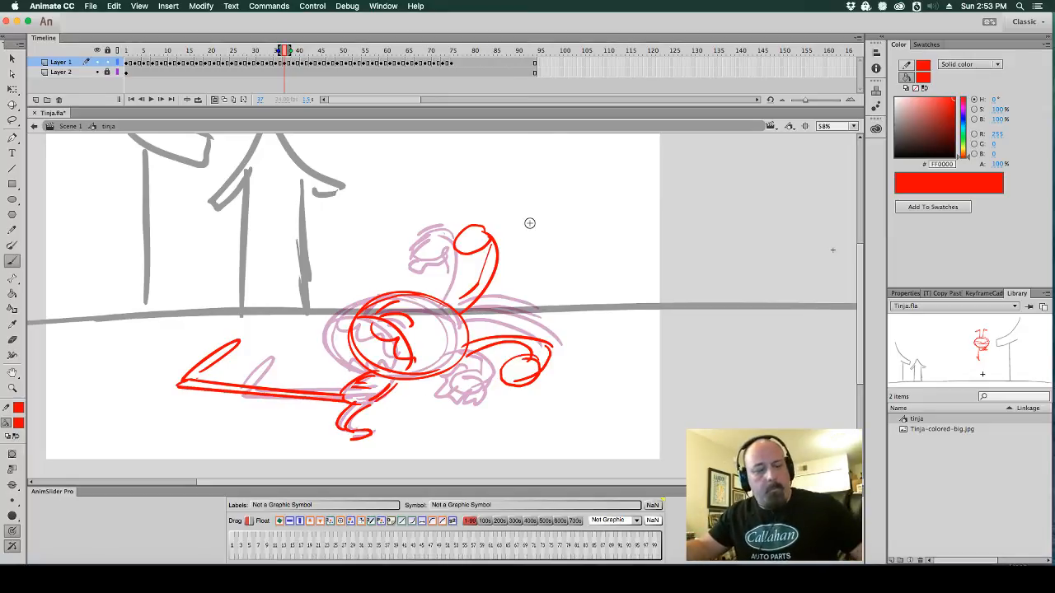
{"action": "key", "text": "comma"}
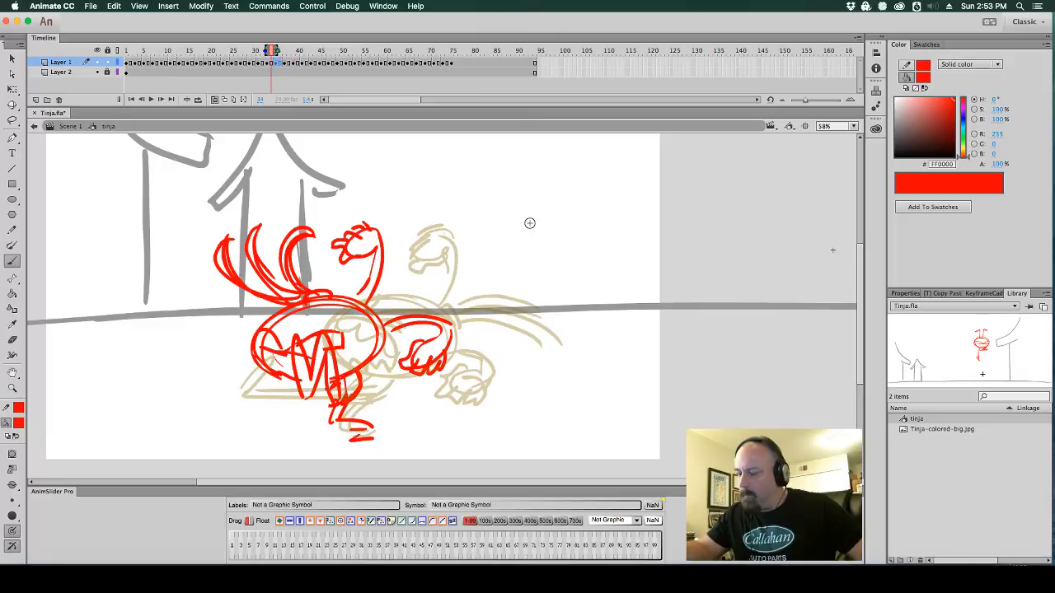
{"action": "key", "text": "period"}
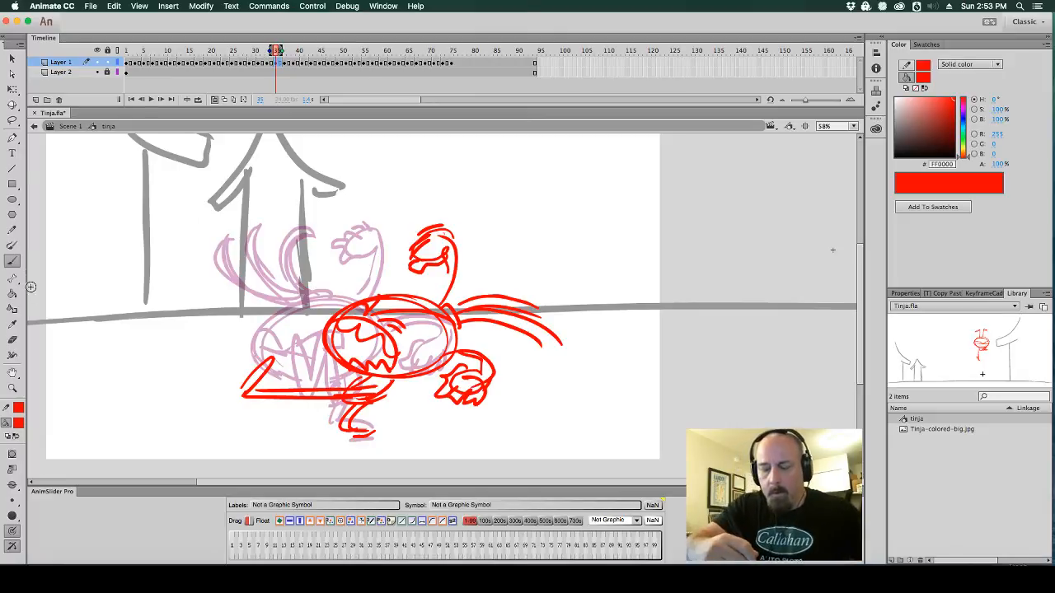
{"action": "left_click", "coordinate": [12, 338]}
{"action": "mouse_move", "coordinate": [493, 300]}
{"action": "left_mouse_down"}
{"action": "mouse_move", "coordinate": [545, 300]}
{"action": "mouse_move", "coordinate": [557, 350]}
{"action": "mouse_move", "coordinate": [530, 292]}
{"action": "mouse_move", "coordinate": [542, 356]}
{"action": "mouse_move", "coordinate": [514, 304]}
{"action": "mouse_move", "coordinate": [513, 328]}
{"action": "mouse_move", "coordinate": [485, 302]}
{"action": "mouse_move", "coordinate": [505, 335]}
{"action": "mouse_move", "coordinate": [480, 293]}
{"action": "mouse_move", "coordinate": [494, 324]}
{"action": "mouse_move", "coordinate": [464, 297]}
{"action": "mouse_move", "coordinate": [464, 315]}
{"action": "mouse_move", "coordinate": [500, 281]}
{"action": "left_mouse_up"}
{"action": "key", "text": "super+z"}
{"action": "left_click", "coordinate": [12, 261]}
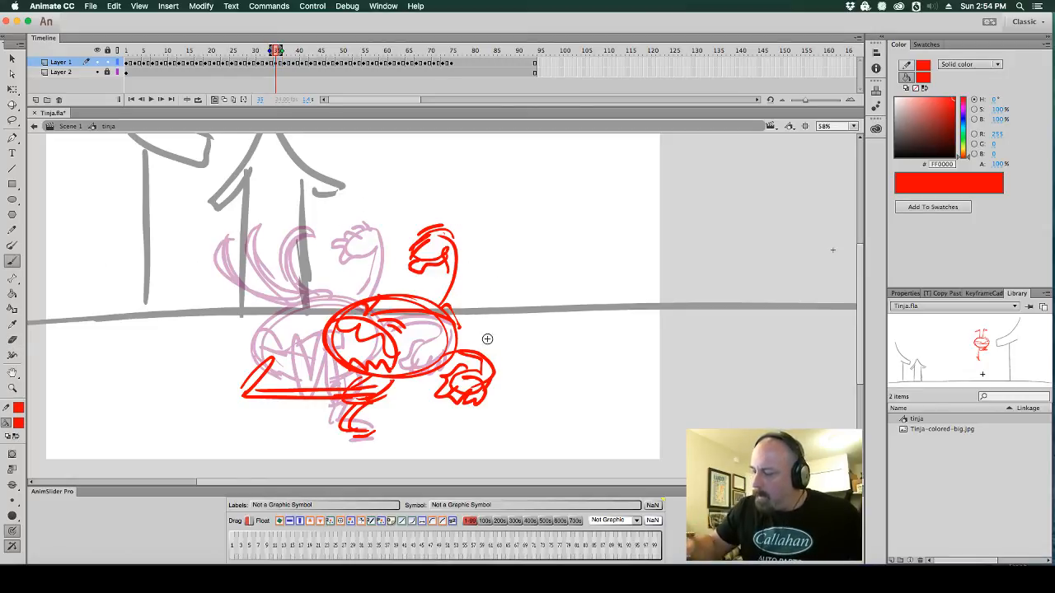
{"action": "mouse_move", "coordinate": [462, 323]}
{"action": "left_mouse_down"}
{"action": "mouse_move", "coordinate": [597, 352]}
{"action": "mouse_move", "coordinate": [558, 293]}
{"action": "left_mouse_up"}
{"action": "left_click_drag", "start_coordinate": [478, 319], "coordinate": [508, 262]}
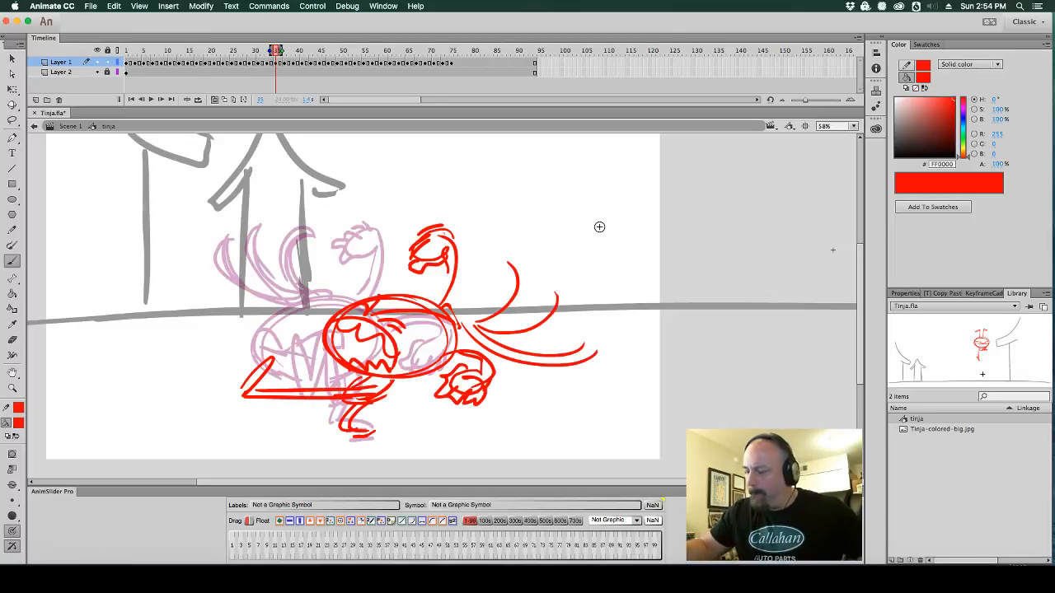
Draw arched headband tails at frame 37 and add glove and finger details to both fists
{"action": "key", "text": "."}
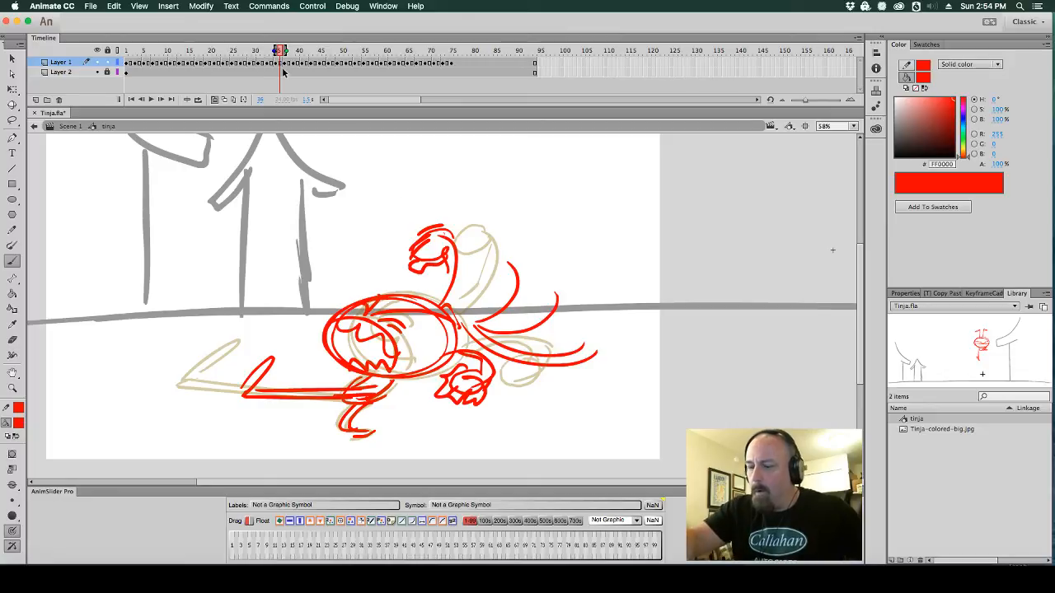
{"action": "key", "text": "."}
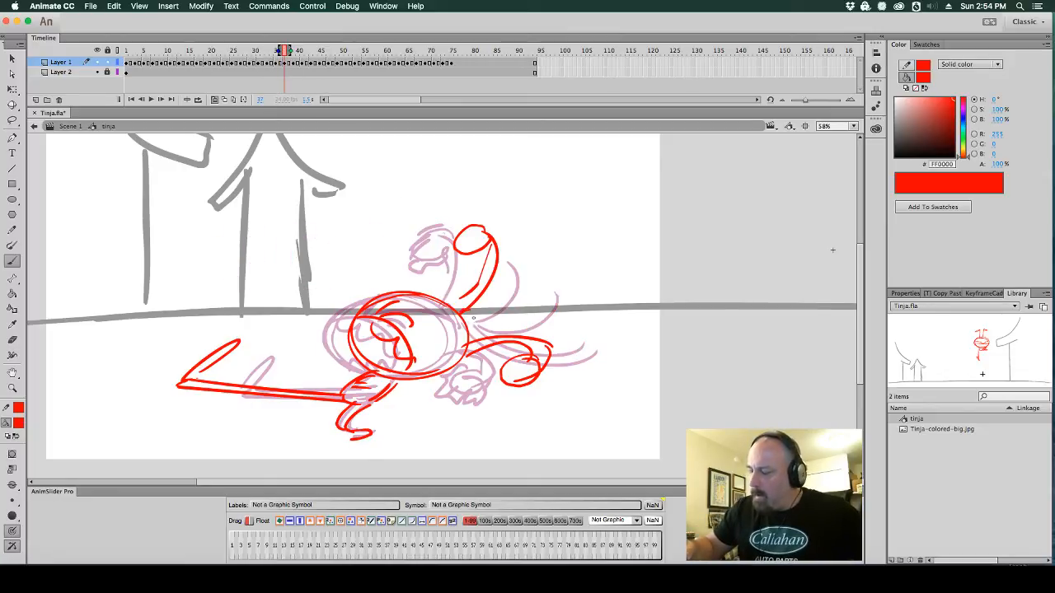
{"action": "mouse_move", "coordinate": [472, 303]}
{"action": "left_mouse_down"}
{"action": "mouse_move", "coordinate": [570, 307]}
{"action": "mouse_move", "coordinate": [536, 289]}
{"action": "mouse_move", "coordinate": [568, 338]}
{"action": "left_mouse_up"}
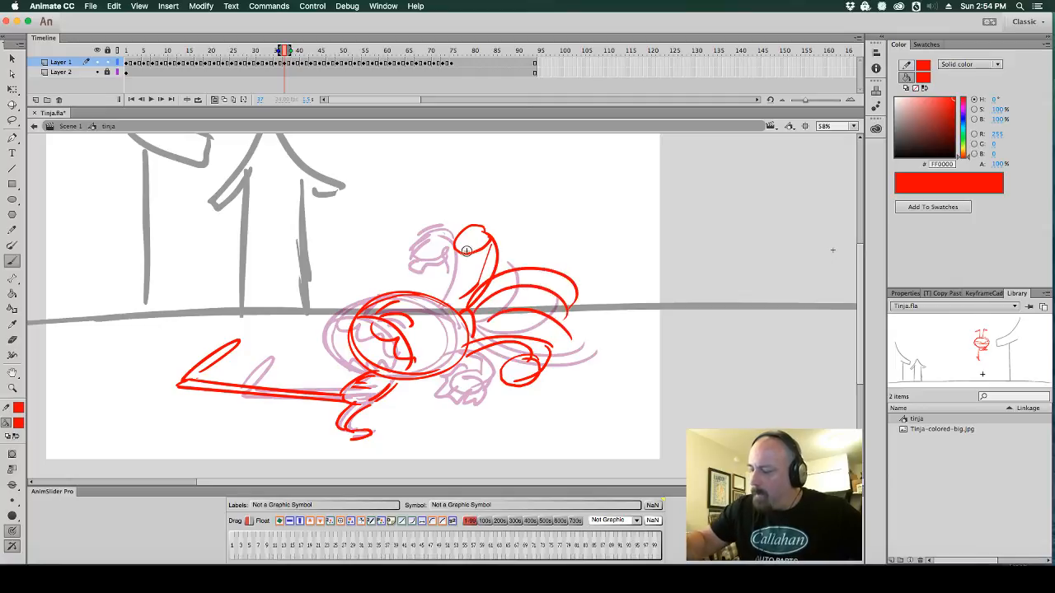
{"action": "mouse_move", "coordinate": [477, 249]}
{"action": "left_mouse_down"}
{"action": "mouse_move", "coordinate": [455, 265]}
{"action": "mouse_move", "coordinate": [452, 251]}
{"action": "left_mouse_up"}
{"action": "mouse_move", "coordinate": [449, 244]}
{"action": "left_mouse_down"}
{"action": "mouse_move", "coordinate": [462, 222]}
{"action": "mouse_move", "coordinate": [484, 230]}
{"action": "left_mouse_up"}
{"action": "mouse_move", "coordinate": [513, 361]}
{"action": "left_mouse_down"}
{"action": "mouse_move", "coordinate": [494, 382]}
{"action": "mouse_move", "coordinate": [504, 373]}
{"action": "mouse_move", "coordinate": [515, 387]}
{"action": "mouse_move", "coordinate": [523, 356]}
{"action": "mouse_move", "coordinate": [515, 380]}
{"action": "mouse_move", "coordinate": [547, 381]}
{"action": "left_mouse_up"}
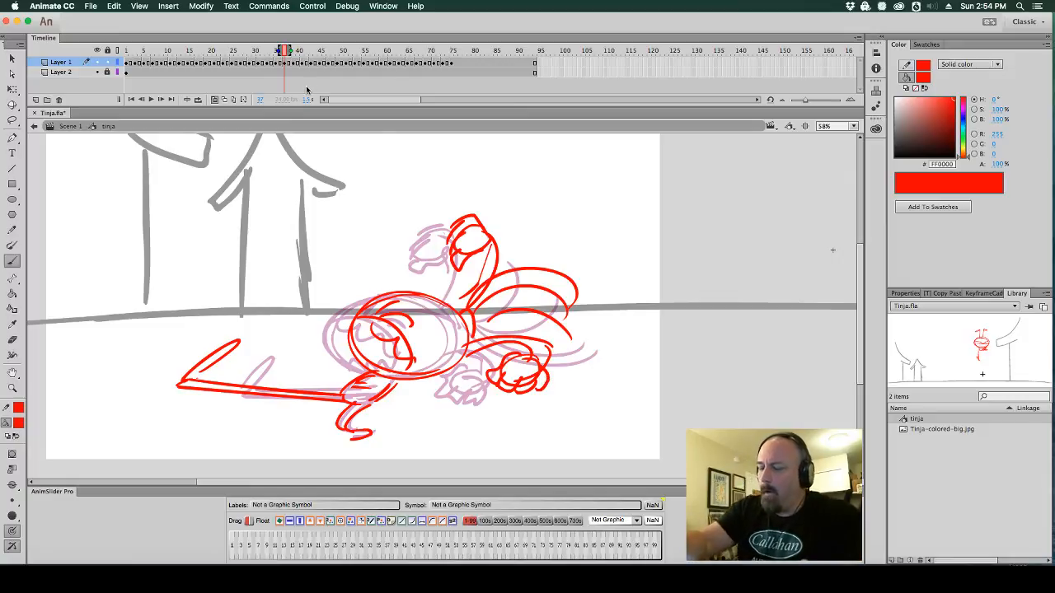
Turn off onion skinning and draw the headband's lines across the ninja's body at frame 37, flipping against the previous drawing
{"action": "left_click", "coordinate": [215, 100]}
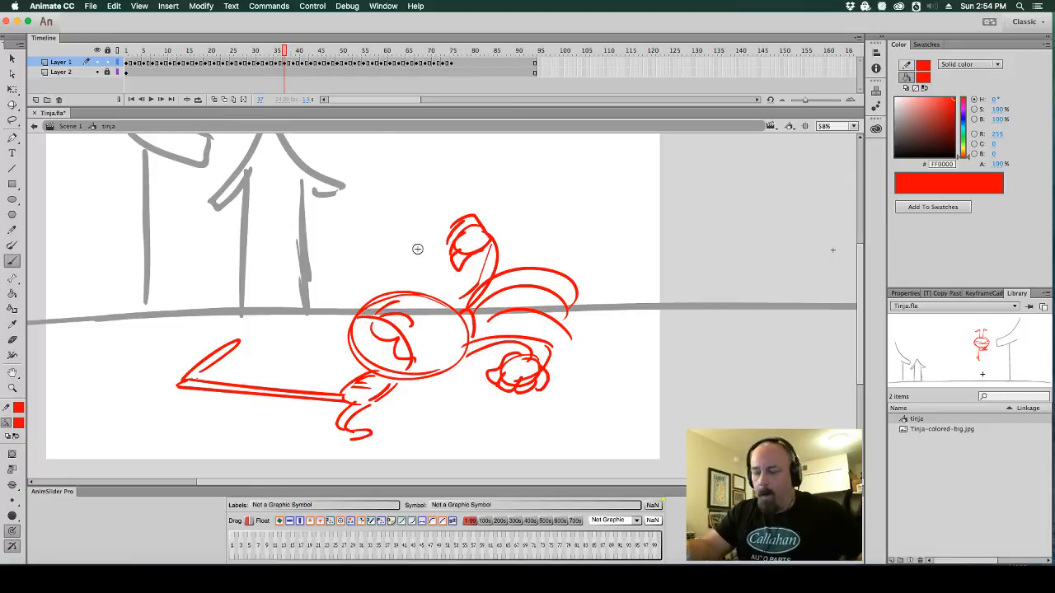
{"action": "mouse_move", "coordinate": [404, 303]}
{"action": "left_mouse_down"}
{"action": "mouse_move", "coordinate": [456, 316]}
{"action": "mouse_move", "coordinate": [425, 339]}
{"action": "mouse_move", "coordinate": [464, 364]}
{"action": "left_mouse_up"}
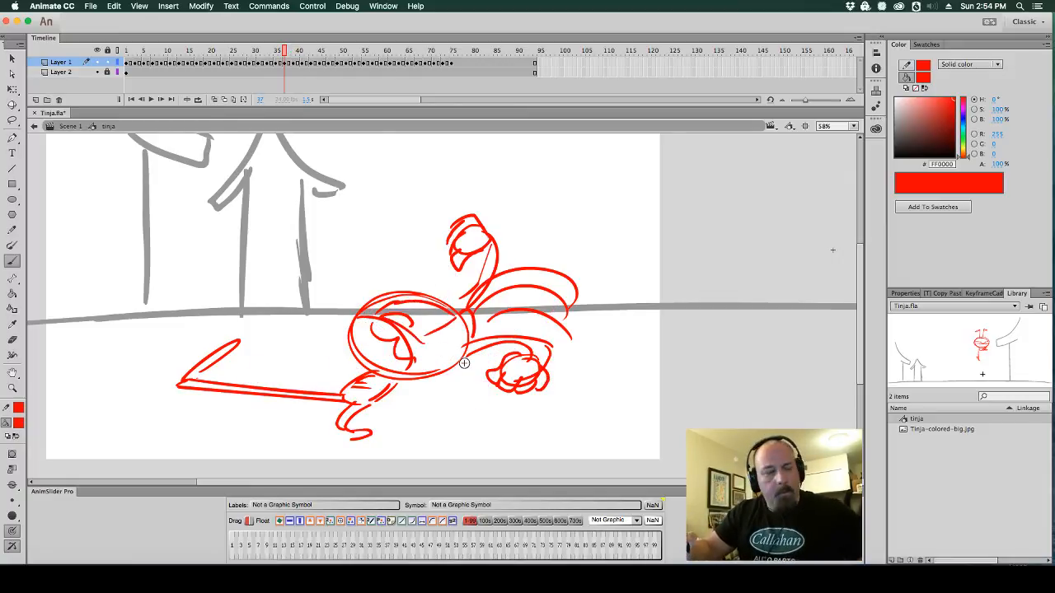
{"action": "key", "text": "comma"}
{"action": "key", "text": "period"}
{"action": "key", "text": "comma"}
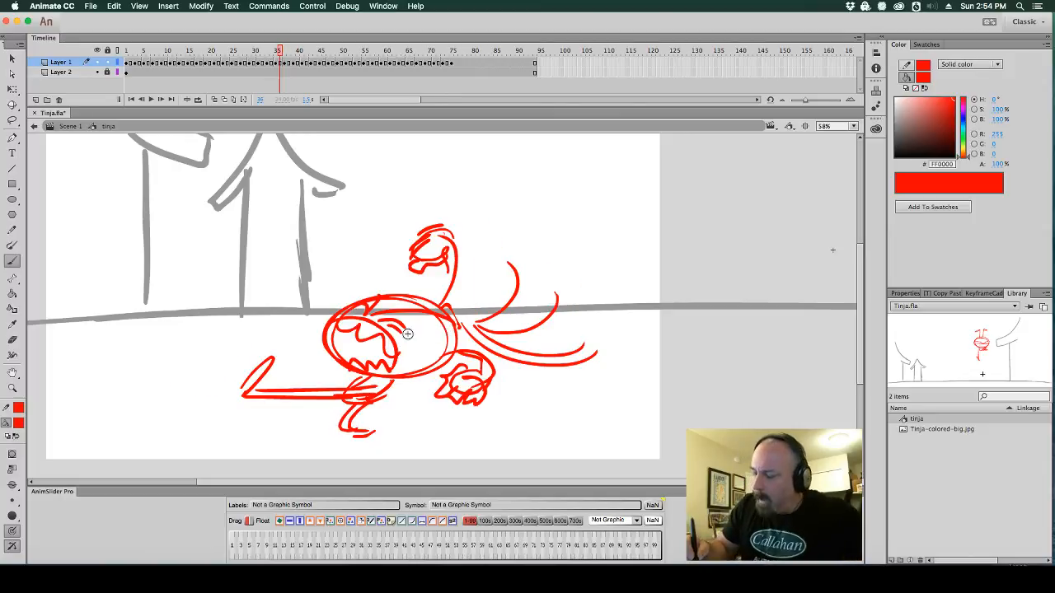
{"action": "key", "text": "period"}
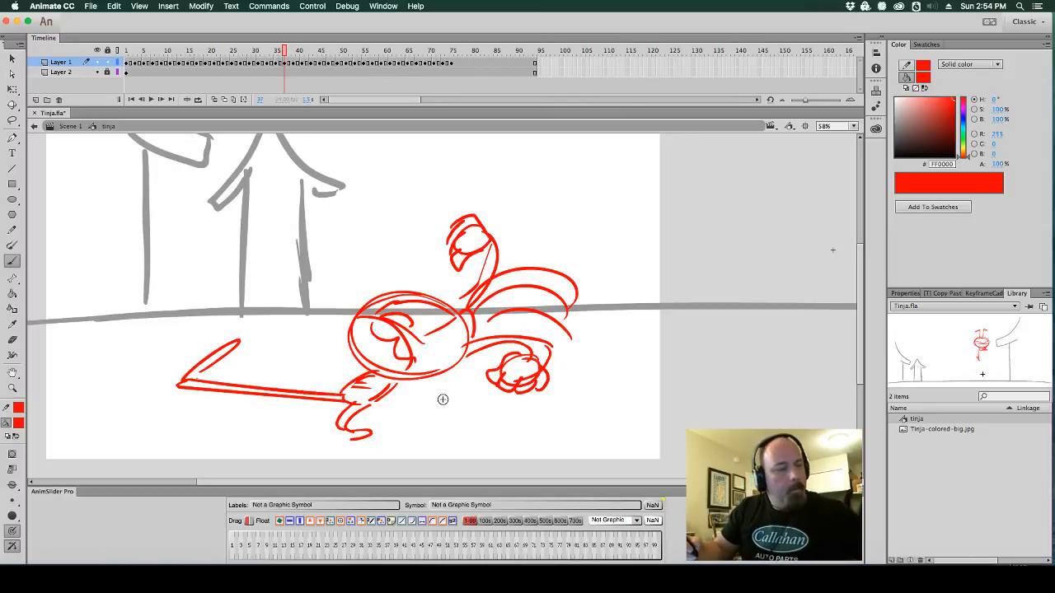
{"action": "key", "text": "comma"}
{"action": "key", "text": "period"}
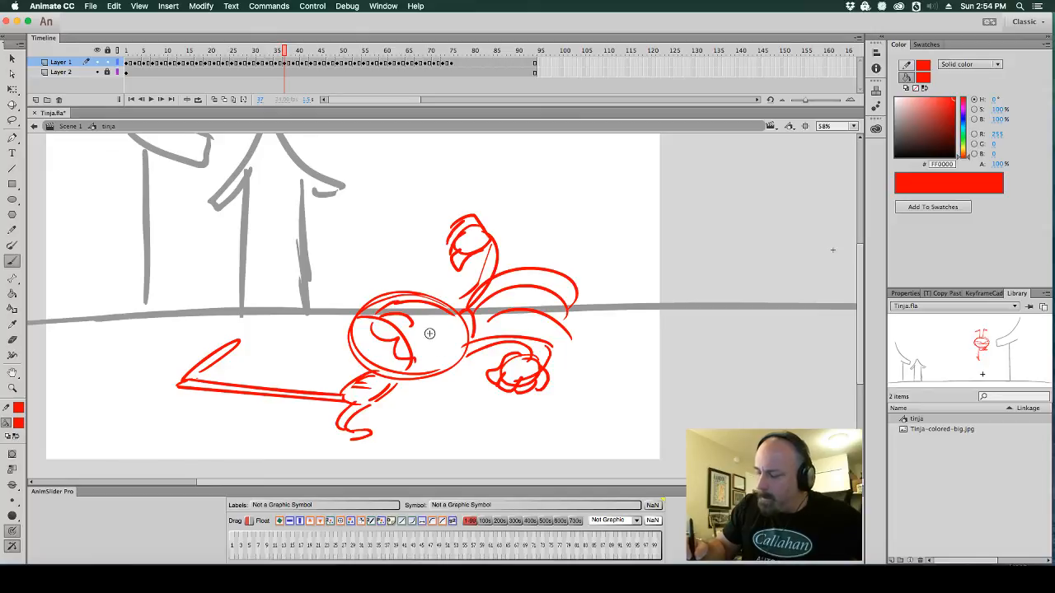
{"action": "mouse_move", "coordinate": [429, 336]}
{"action": "left_mouse_down"}
{"action": "mouse_move", "coordinate": [417, 314]}
{"action": "mouse_move", "coordinate": [364, 307]}
{"action": "mouse_move", "coordinate": [375, 308]}
{"action": "left_mouse_up"}
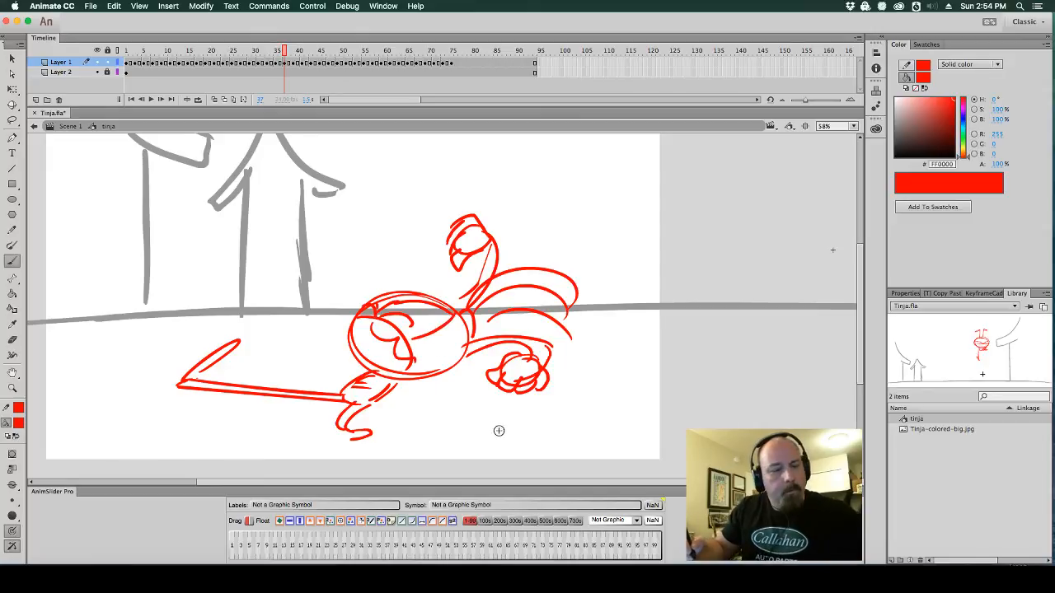
Add the headband's lower line across the body on the kick drawing at frame 36
{"action": "key", "text": "period"}
{"action": "key", "text": "comma"}
{"action": "key", "text": "comma"}
{"action": "key", "text": "comma"}
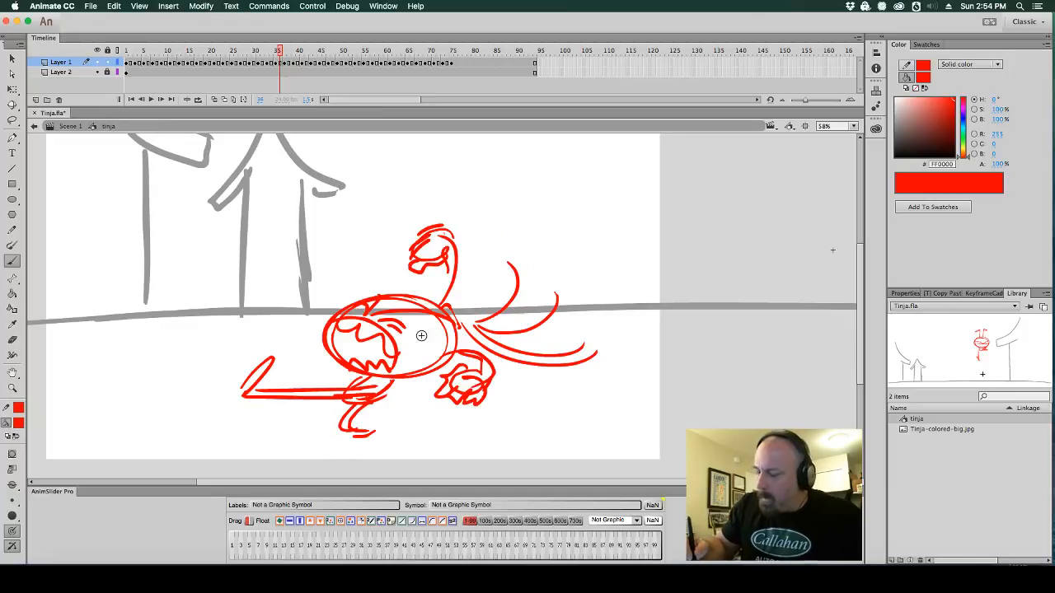
{"action": "left_click_drag", "start_coordinate": [399, 343], "coordinate": [449, 323]}
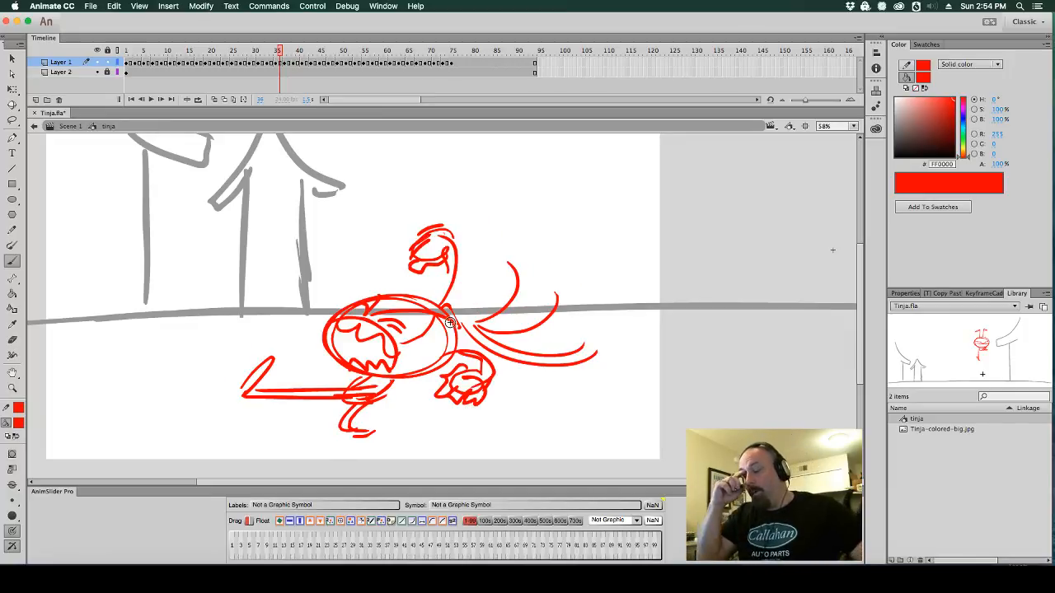
Draw an arc behind the raised arm on the frame 35 kick drawing, joining it to the uppermost headband tail
{"action": "key", "text": "period"}
{"action": "key", "text": "comma"}
{"action": "key", "text": "comma"}
{"action": "key", "text": "comma"}
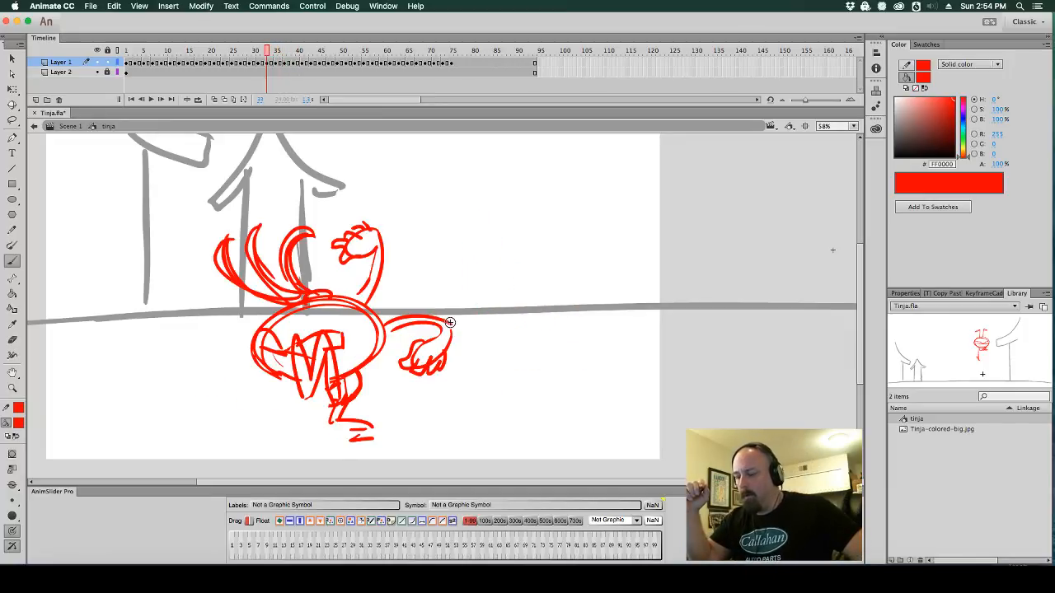
{"action": "key", "text": "period"}
{"action": "mouse_move", "coordinate": [503, 304]}
{"action": "left_mouse_down"}
{"action": "mouse_move", "coordinate": [459, 249]}
{"action": "mouse_move", "coordinate": [515, 286]}
{"action": "left_mouse_up"}
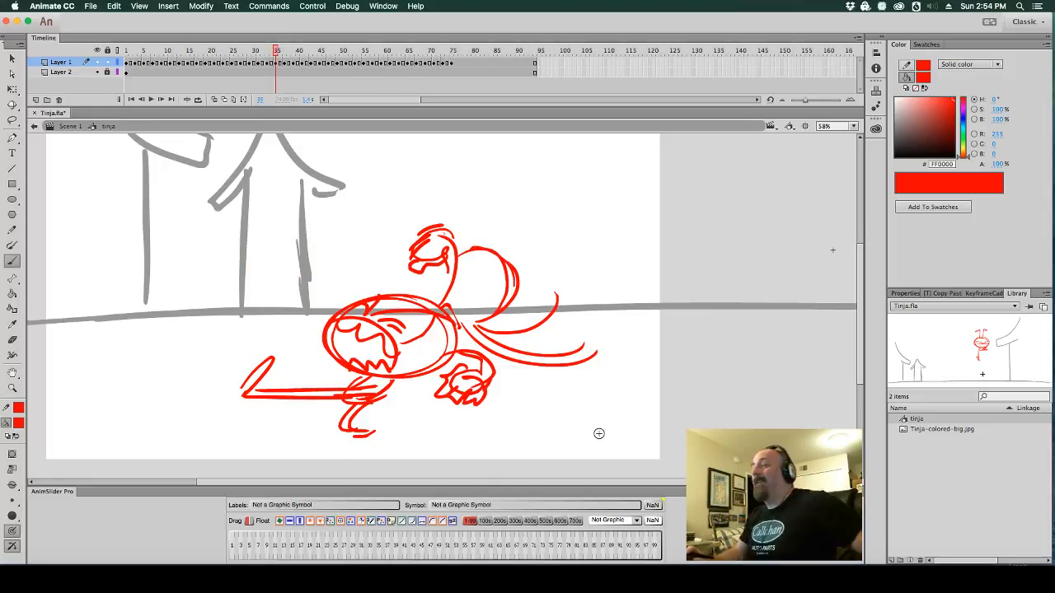
Touch up the raised foot and leg lines on the frame 34 drawing, flipping against frame 35 for comparison
{"action": "key", "text": "comma"}
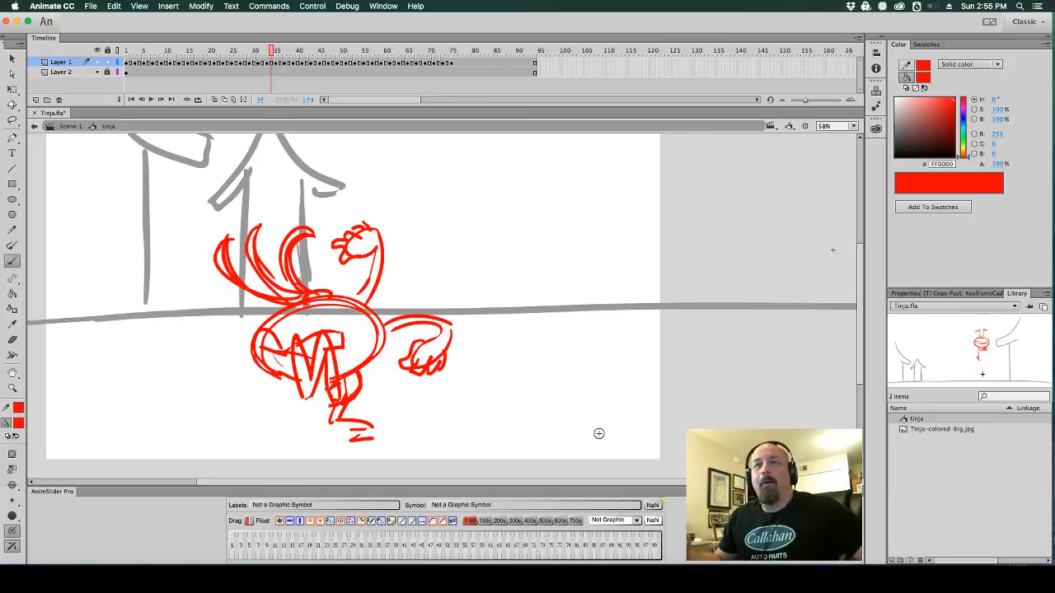
{"action": "key", "text": "period"}
{"action": "key", "text": "comma"}
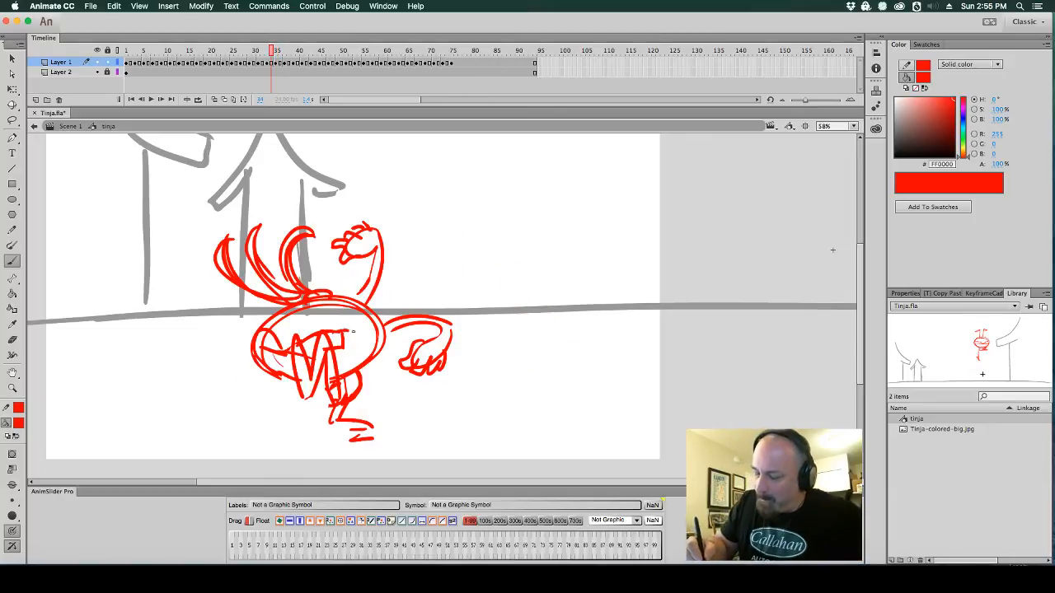
{"action": "key", "text": "period"}
{"action": "key", "text": "comma"}
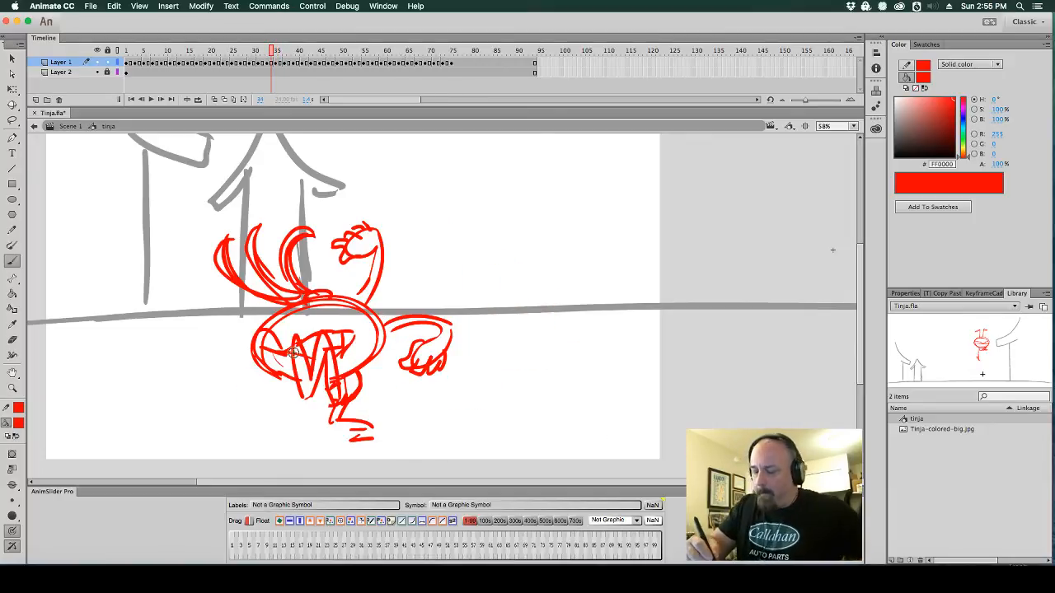
{"action": "key", "text": "period"}
{"action": "key", "text": "comma"}
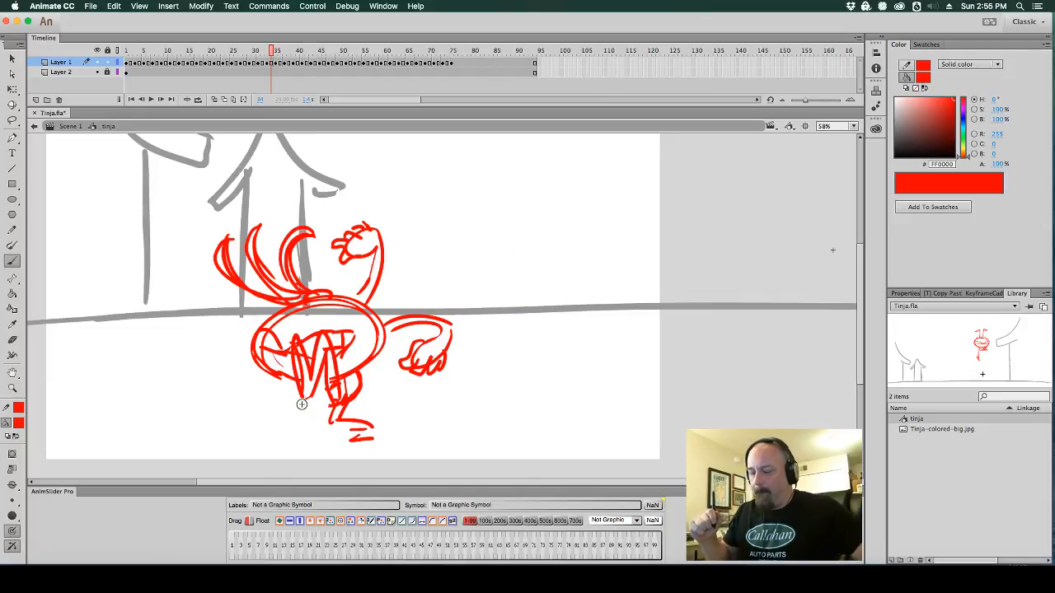
Flip back and forth through the drawings at frames 34 to 37 to examine the kick's motion
{"action": "key", "text": "period"}
{"action": "key", "text": "period"}
{"action": "key", "text": "period"}
{"action": "key", "text": "comma"}
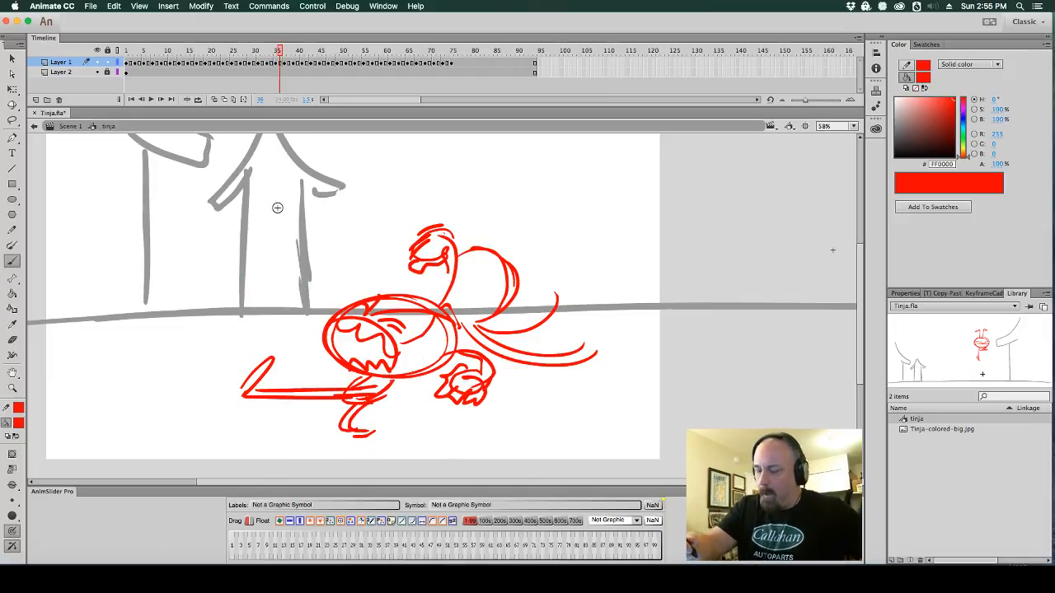
{"action": "key", "text": "period"}
{"action": "key", "text": "comma"}
{"action": "key", "text": "comma"}
{"action": "key", "text": "comma"}
{"action": "key", "text": "period"}
{"action": "key", "text": "period"}
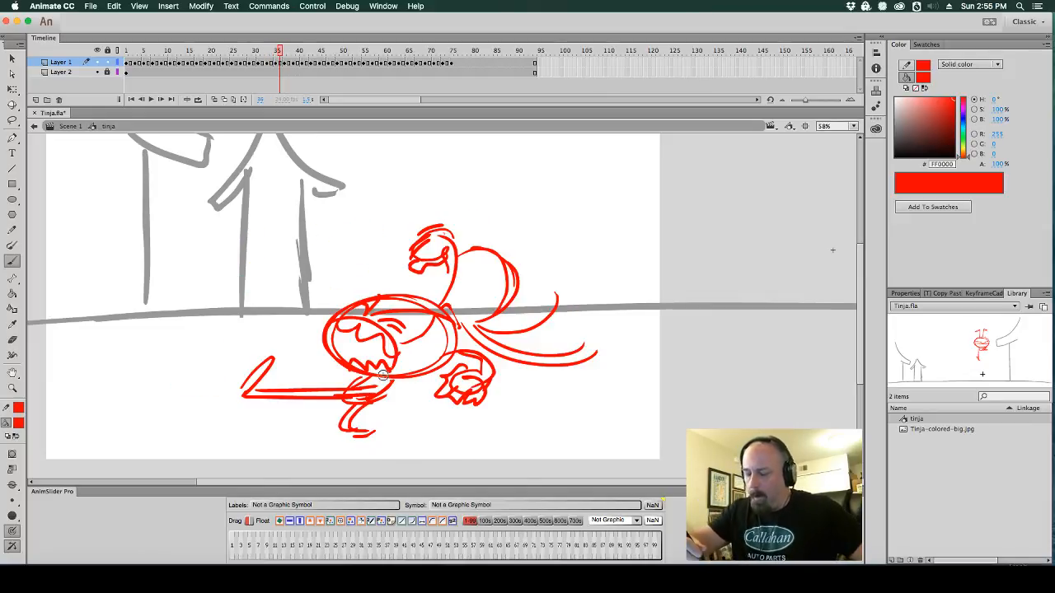
{"action": "key", "text": "period"}
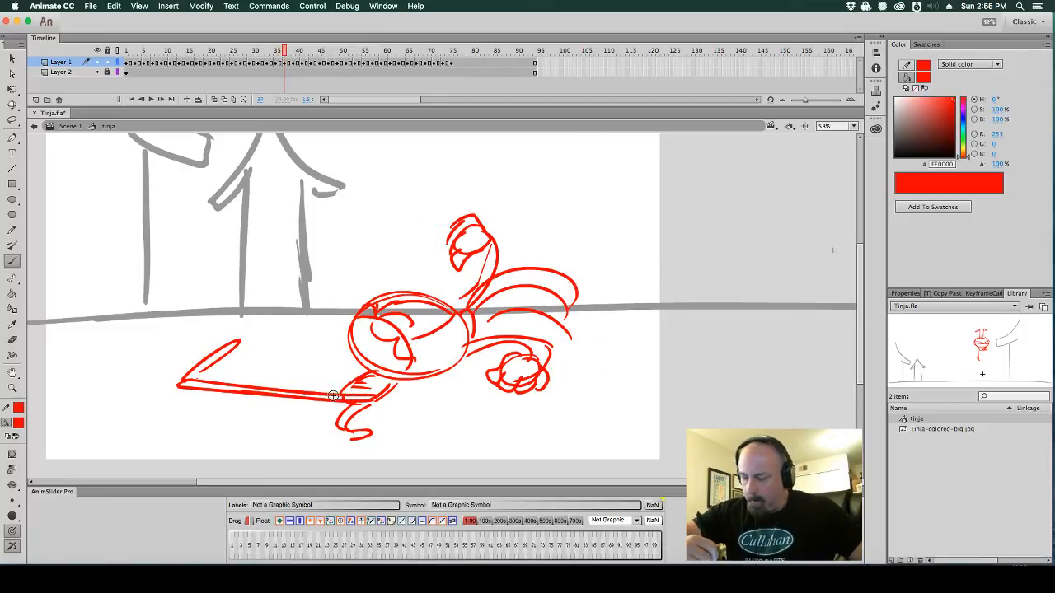
{"action": "key", "text": "comma"}
{"action": "key", "text": "period"}
{"action": "key", "text": "comma"}
{"action": "key", "text": "comma"}
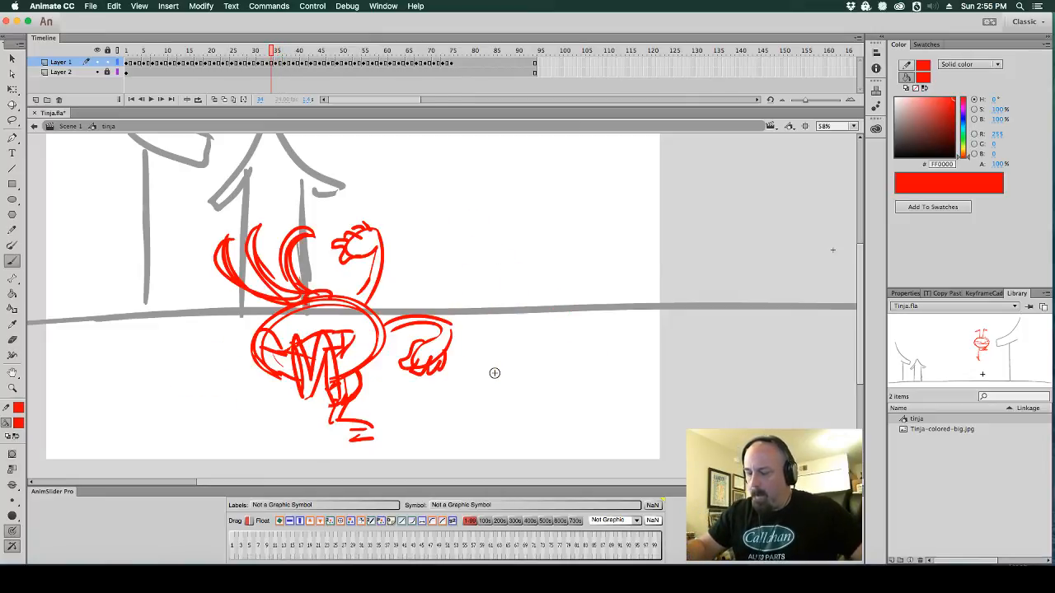
Step forward from the frame 34 drawing and flip around frames 39 and 40 to examine how the kick leads into the punch
{"action": "key", "text": "period"}
{"action": "key", "text": "period"}
{"action": "key", "text": "period"}
{"action": "key", "text": "period"}
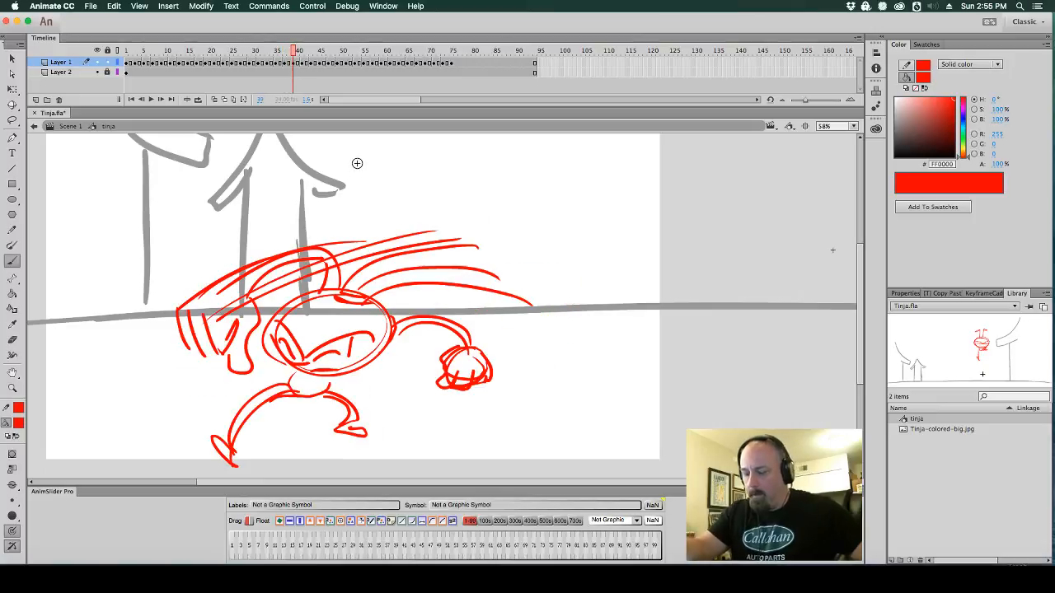
{"action": "key", "text": "period"}
{"action": "key", "text": "period"}
{"action": "key", "text": "comma"}
{"action": "key", "text": "comma"}
{"action": "key", "text": "period"}
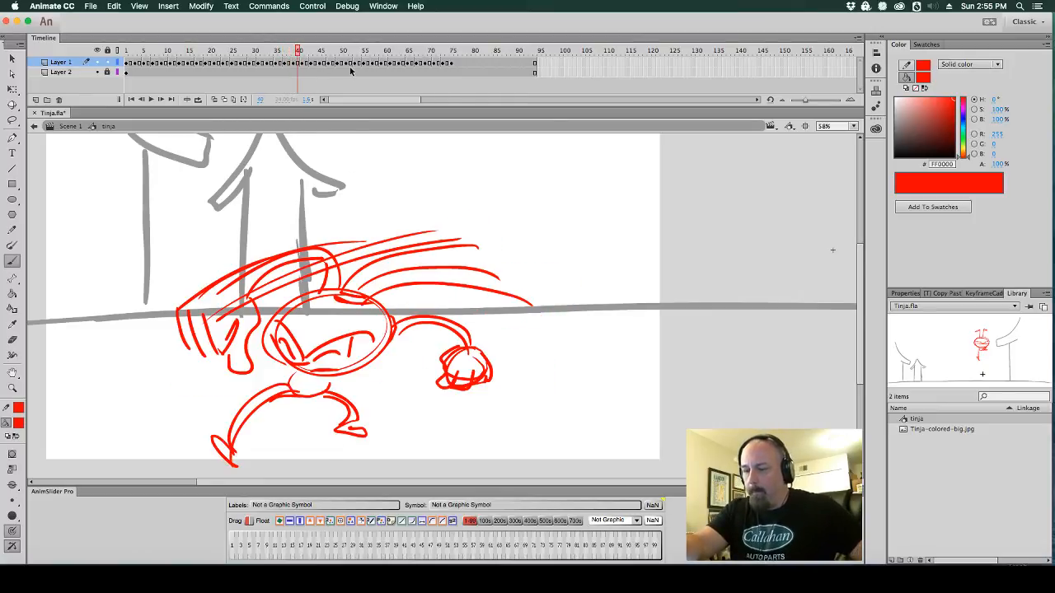
{"action": "key", "text": "comma"}
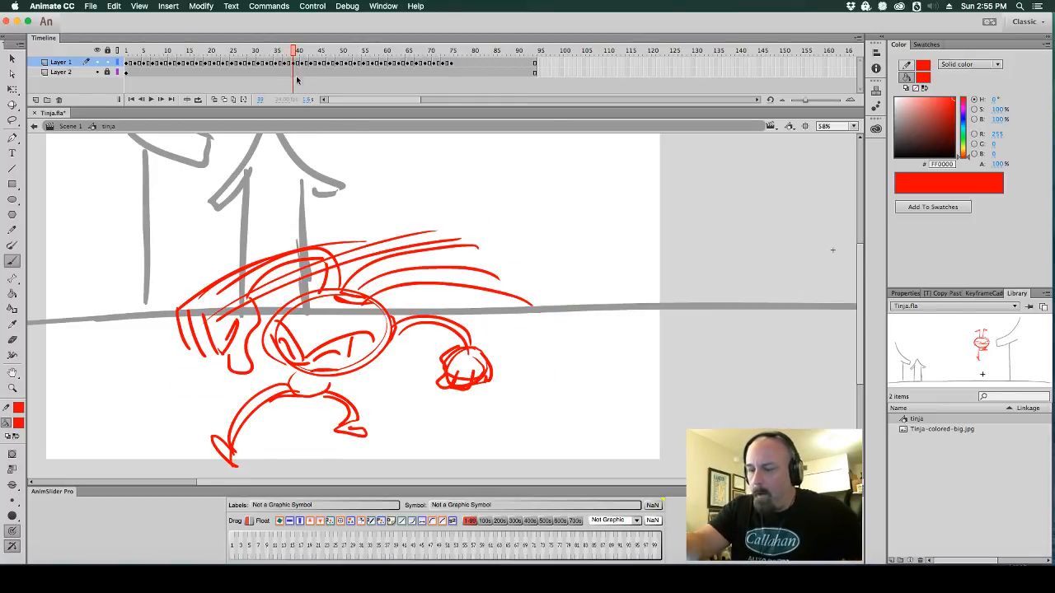
{"action": "key", "text": "period"}
{"action": "key", "text": "comma"}
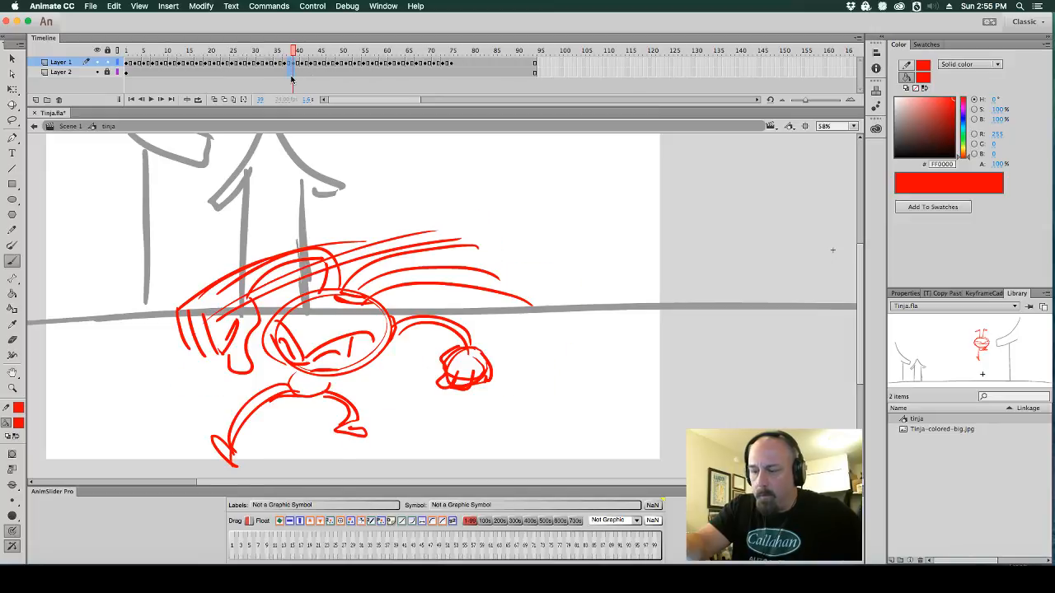
Insert two extra frames after the frame 38 drawing and make frame 39 on Layer 1 a blank keyframe
{"action": "key", "text": "comma"}
{"action": "left_click", "coordinate": [290, 73]}
{"action": "key", "text": "F5"}
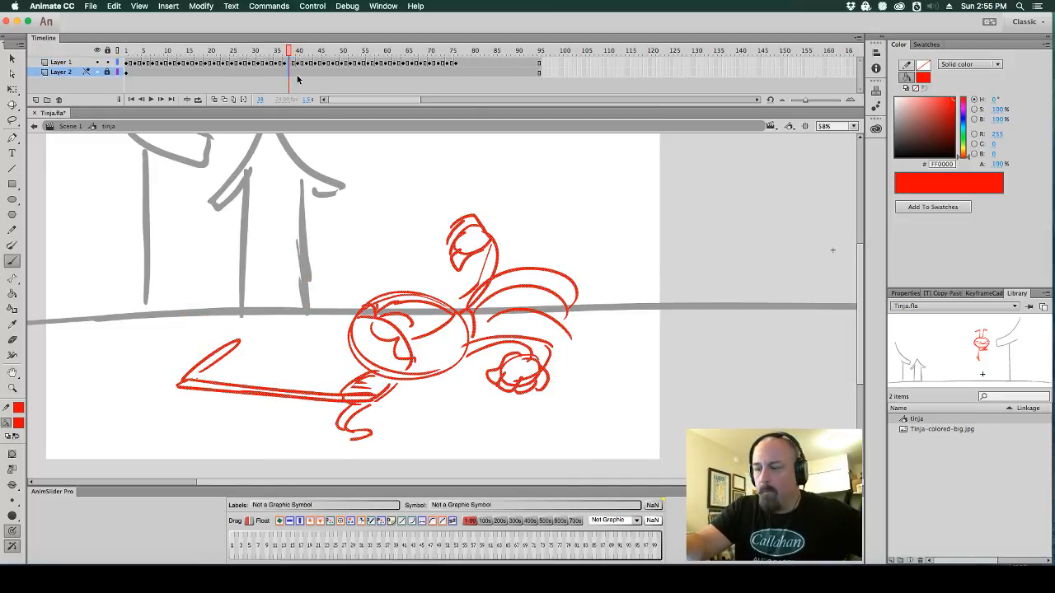
{"action": "key", "text": "F5"}
{"action": "left_click", "coordinate": [295, 65]}
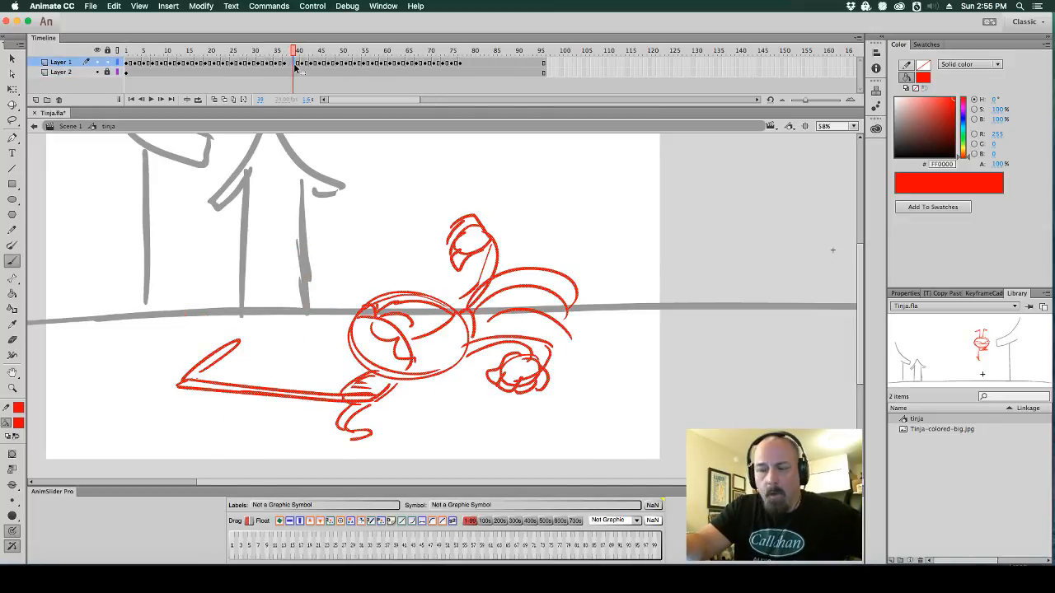
{"action": "key", "text": "F7"}
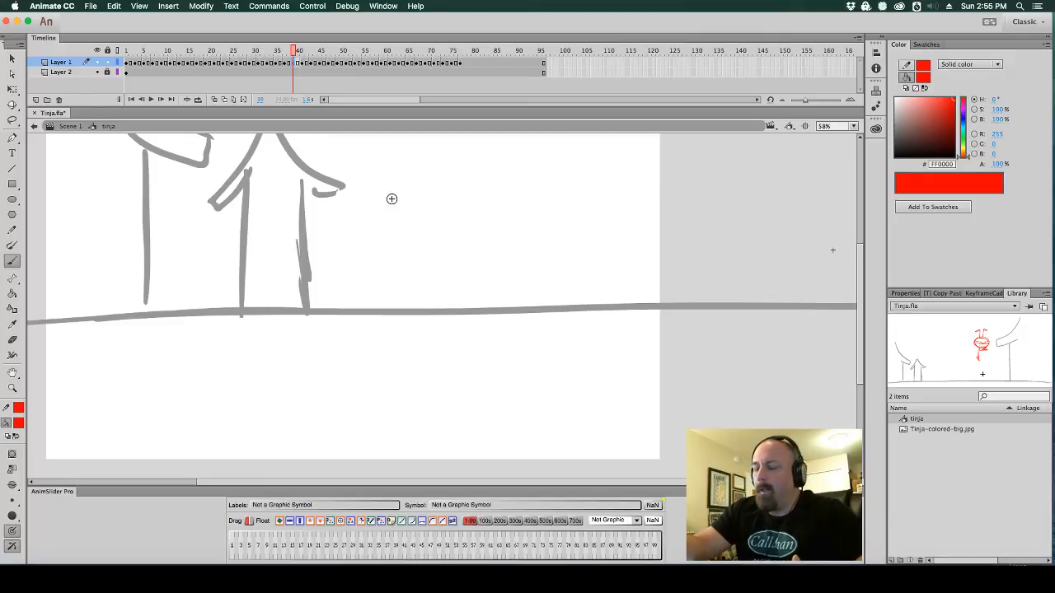
Show onion skins of the neighbouring drawings and sketch the round body and both legs between them on frame 39
{"action": "left_click", "coordinate": [214, 99]}
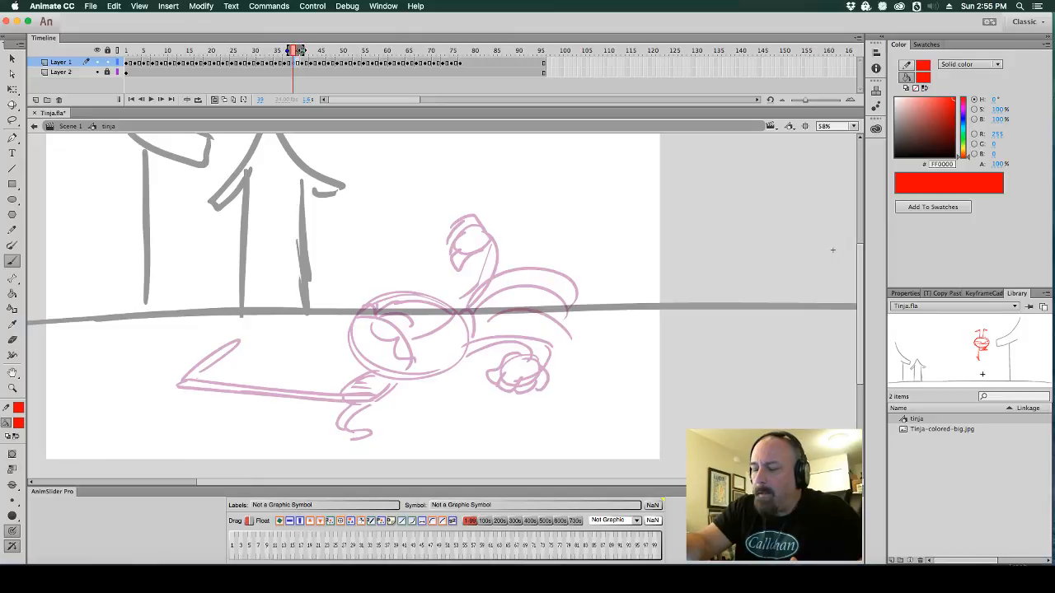
{"action": "left_click_drag", "start_coordinate": [300, 51], "coordinate": [305, 50]}
{"action": "mouse_move", "coordinate": [387, 287]}
{"action": "left_mouse_down"}
{"action": "mouse_move", "coordinate": [437, 326]}
{"action": "mouse_move", "coordinate": [329, 358]}
{"action": "mouse_move", "coordinate": [395, 284]}
{"action": "left_mouse_up"}
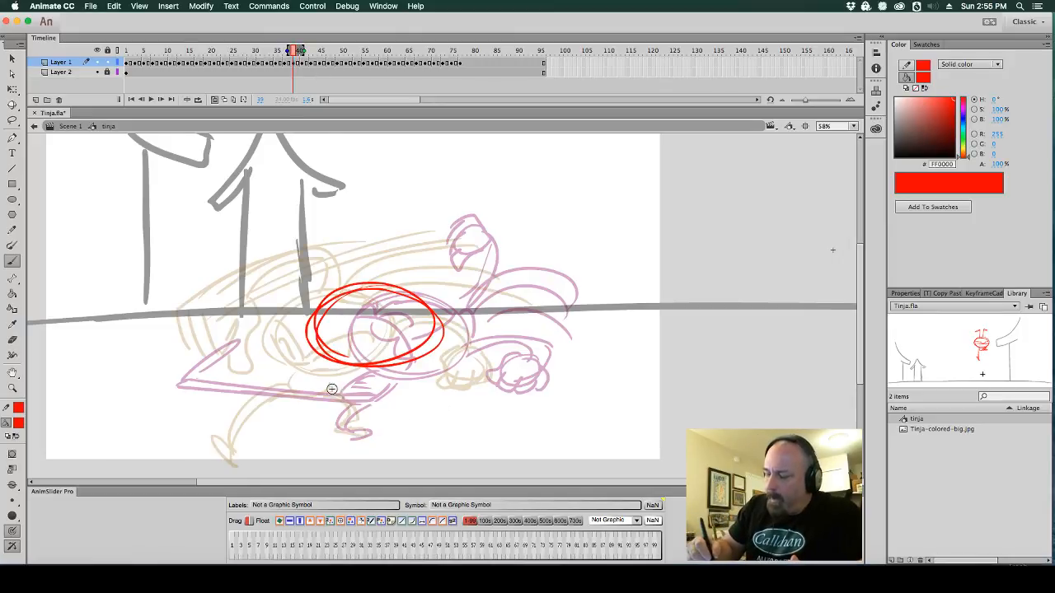
{"action": "mouse_move", "coordinate": [346, 360]}
{"action": "left_mouse_down"}
{"action": "mouse_move", "coordinate": [334, 404]}
{"action": "mouse_move", "coordinate": [315, 395]}
{"action": "mouse_move", "coordinate": [323, 384]}
{"action": "mouse_move", "coordinate": [274, 414]}
{"action": "mouse_move", "coordinate": [283, 428]}
{"action": "mouse_move", "coordinate": [253, 448]}
{"action": "mouse_move", "coordinate": [244, 429]}
{"action": "mouse_move", "coordinate": [249, 459]}
{"action": "mouse_move", "coordinate": [341, 385]}
{"action": "mouse_move", "coordinate": [330, 387]}
{"action": "mouse_move", "coordinate": [359, 400]}
{"action": "mouse_move", "coordinate": [266, 442]}
{"action": "mouse_move", "coordinate": [333, 386]}
{"action": "mouse_move", "coordinate": [367, 405]}
{"action": "mouse_move", "coordinate": [362, 423]}
{"action": "mouse_move", "coordinate": [335, 431]}
{"action": "mouse_move", "coordinate": [366, 434]}
{"action": "mouse_move", "coordinate": [349, 429]}
{"action": "mouse_move", "coordinate": [376, 419]}
{"action": "left_mouse_up"}
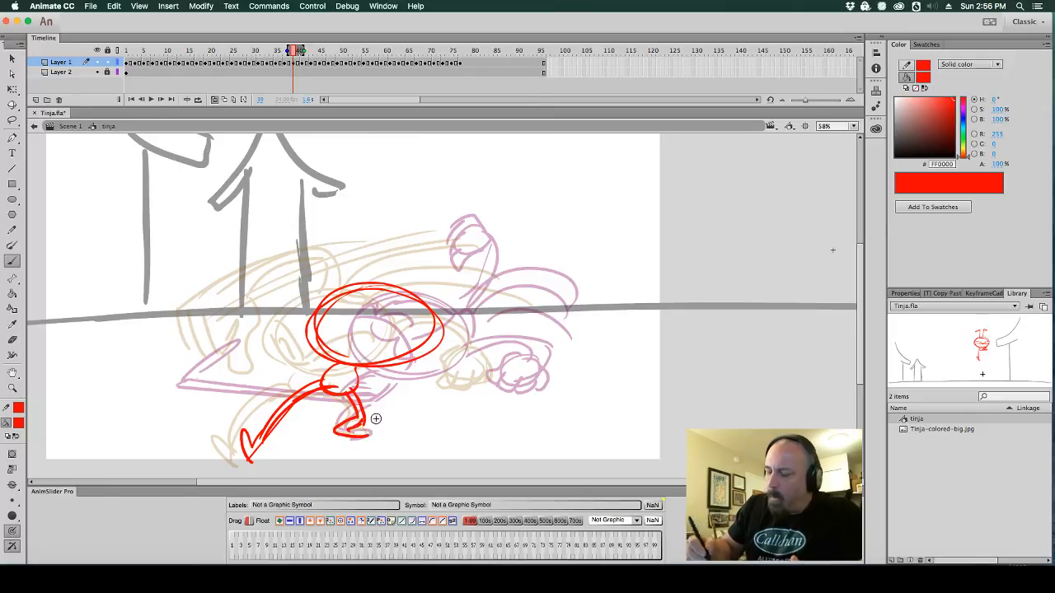
Draw the blurred punching arm on frame 39, sweeping forward over the top of the body
{"action": "left_click_drag", "start_coordinate": [295, 266], "coordinate": [206, 328]}
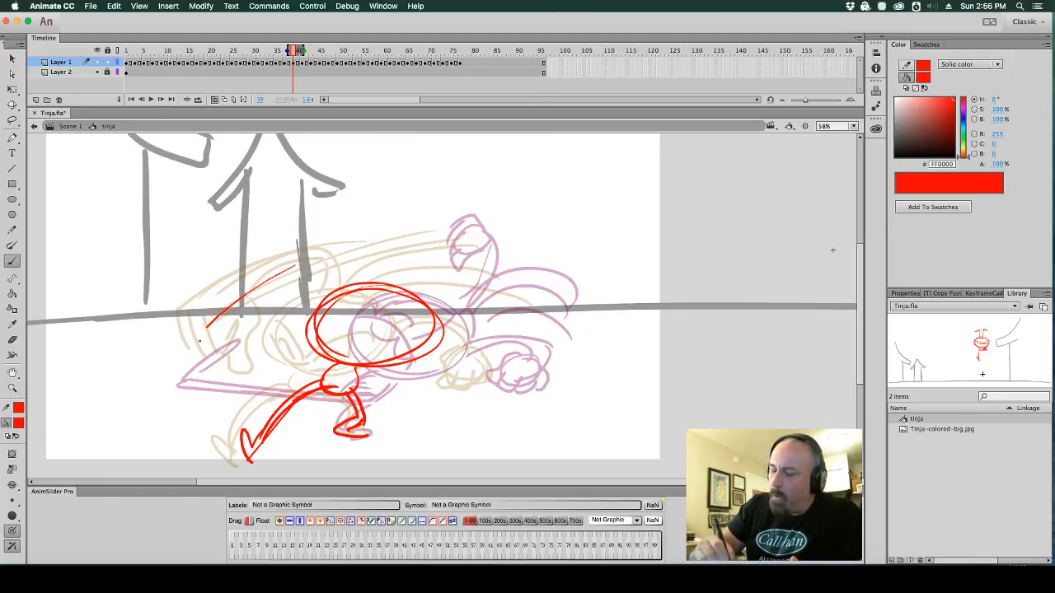
{"action": "mouse_move", "coordinate": [346, 240]}
{"action": "left_mouse_down"}
{"action": "mouse_move", "coordinate": [188, 354]}
{"action": "mouse_move", "coordinate": [356, 275]}
{"action": "left_mouse_up"}
{"action": "left_click_drag", "start_coordinate": [294, 287], "coordinate": [256, 328]}
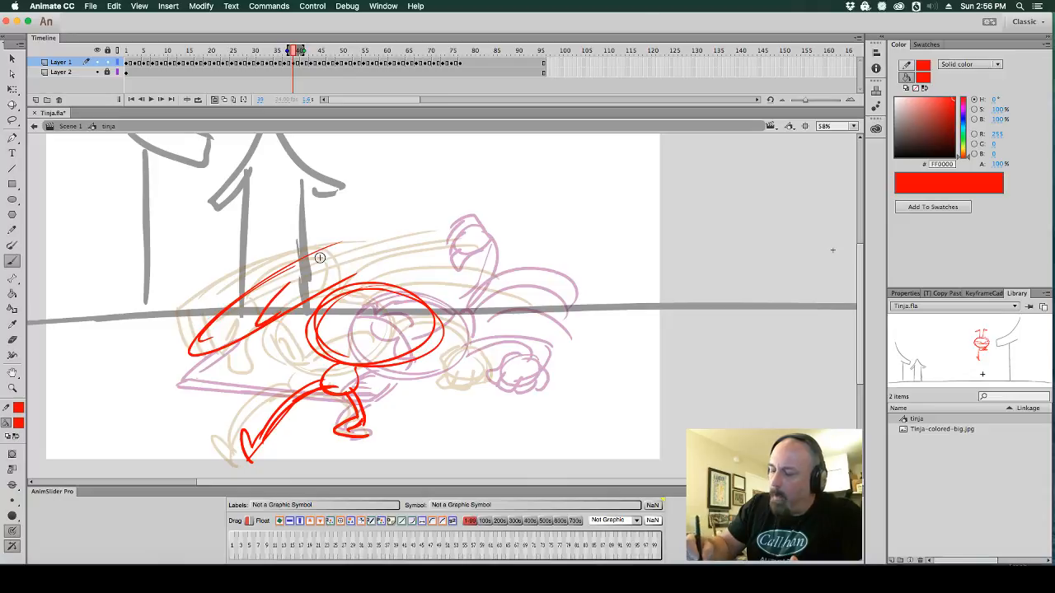
{"action": "mouse_move", "coordinate": [319, 257]}
{"action": "left_mouse_down"}
{"action": "mouse_move", "coordinate": [409, 244]}
{"action": "mouse_move", "coordinate": [362, 276]}
{"action": "mouse_move", "coordinate": [388, 285]}
{"action": "left_mouse_up"}
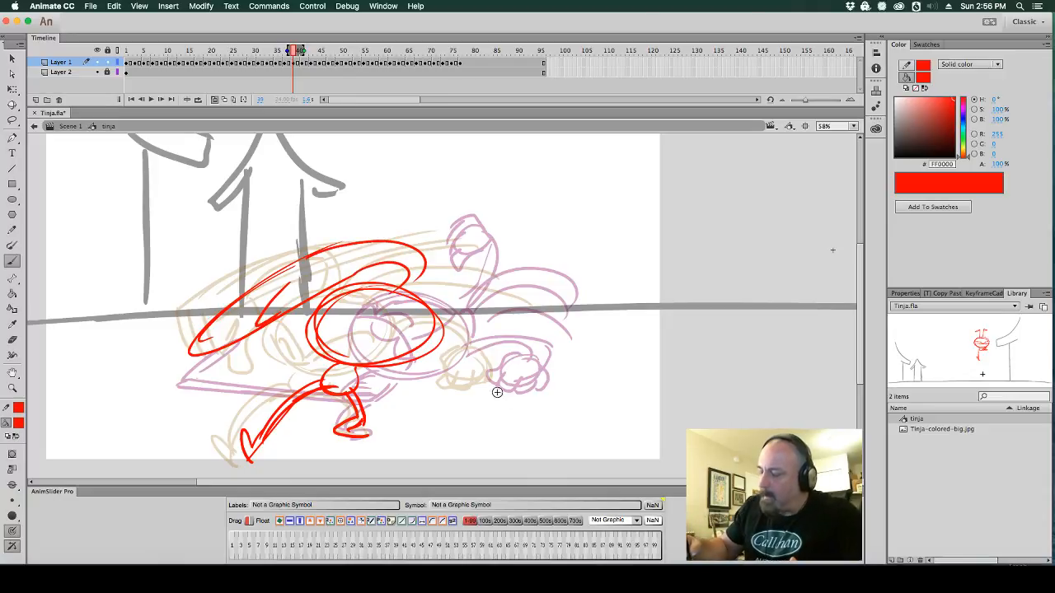
Draw the rear arm with its clenched fist and rough in the eyes on the frame 39 body
{"action": "mouse_move", "coordinate": [478, 357]}
{"action": "left_mouse_down"}
{"action": "mouse_move", "coordinate": [494, 360]}
{"action": "mouse_move", "coordinate": [485, 380]}
{"action": "mouse_move", "coordinate": [464, 386]}
{"action": "mouse_move", "coordinate": [485, 394]}
{"action": "left_mouse_up"}
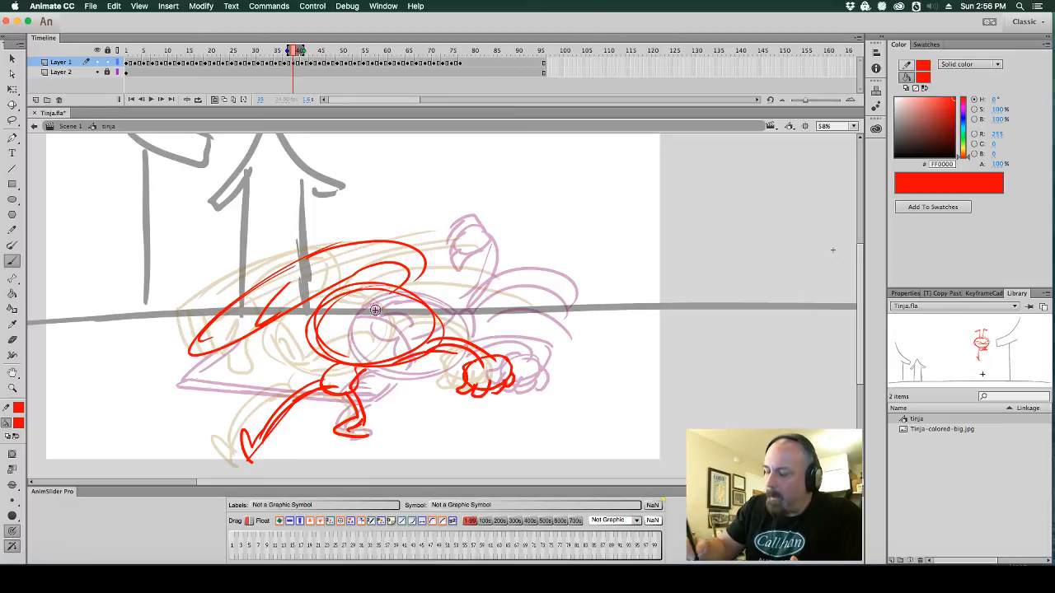
{"action": "mouse_move", "coordinate": [343, 320]}
{"action": "left_mouse_down"}
{"action": "mouse_move", "coordinate": [342, 350]}
{"action": "mouse_move", "coordinate": [405, 351]}
{"action": "mouse_move", "coordinate": [327, 331]}
{"action": "mouse_move", "coordinate": [393, 343]}
{"action": "left_mouse_up"}
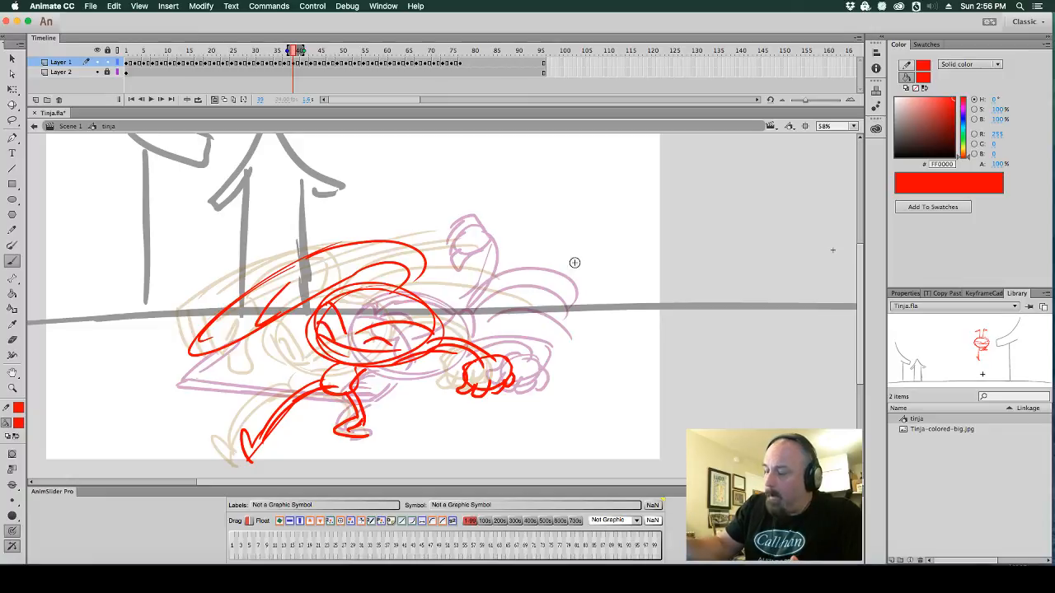
Draw the headband tails streaming behind the body on frame 39 and add the line beneath the eyes
{"action": "left_click_drag", "start_coordinate": [577, 294], "coordinate": [424, 296]}
{"action": "left_click_drag", "start_coordinate": [501, 281], "coordinate": [418, 295]}
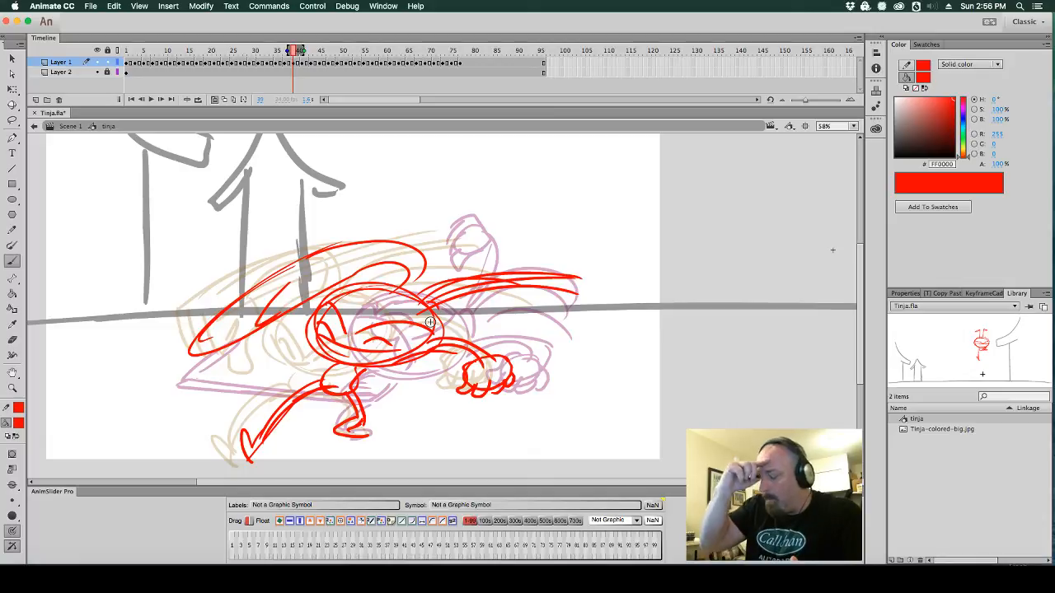
{"action": "left_click_drag", "start_coordinate": [379, 344], "coordinate": [357, 358]}
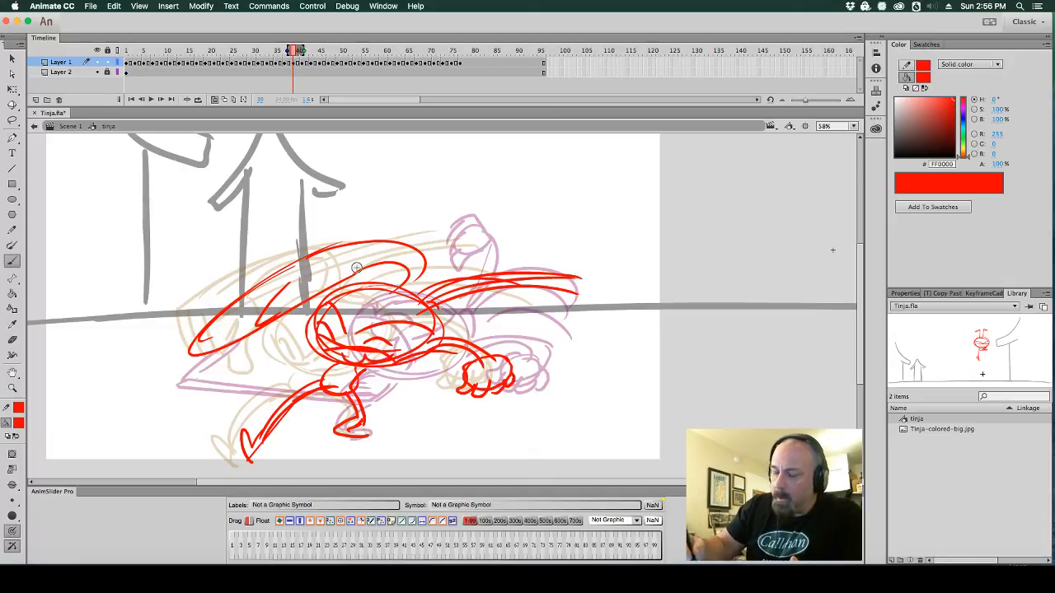
Add the thumb and long speed lines to the swinging arm on frame 39, then turn off the onion skins
{"action": "left_click_drag", "start_coordinate": [307, 285], "coordinate": [302, 311]}
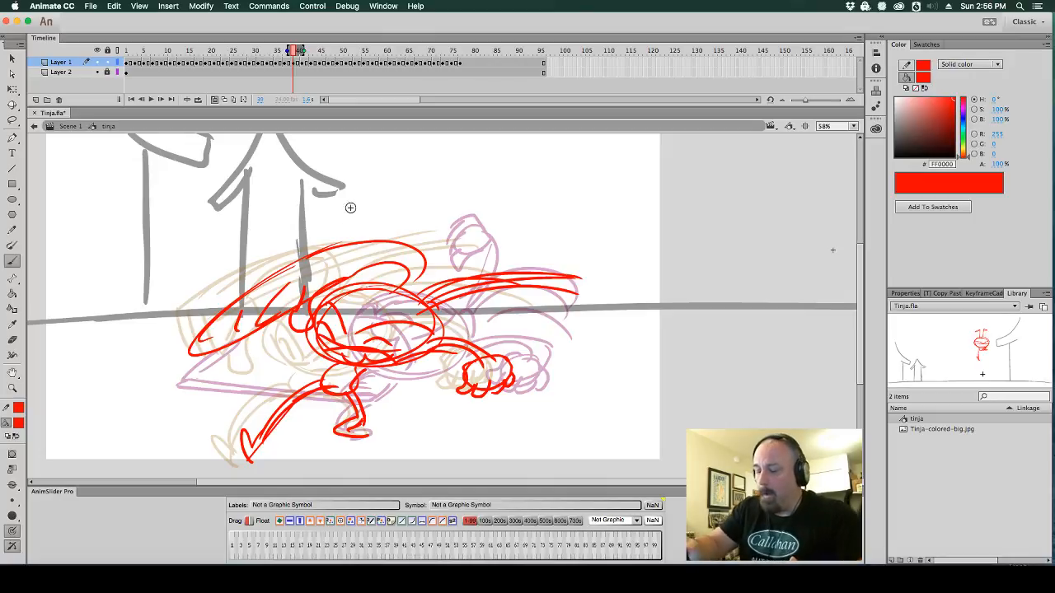
{"action": "left_click_drag", "start_coordinate": [203, 321], "coordinate": [487, 228]}
{"action": "left_click_drag", "start_coordinate": [290, 293], "coordinate": [426, 277]}
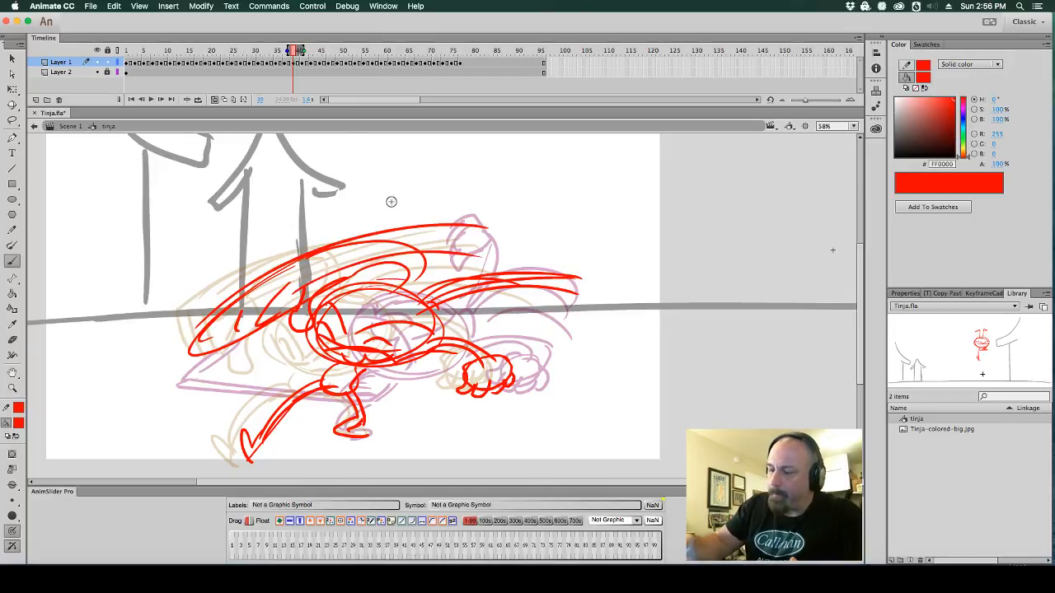
{"action": "left_click", "coordinate": [215, 100]}
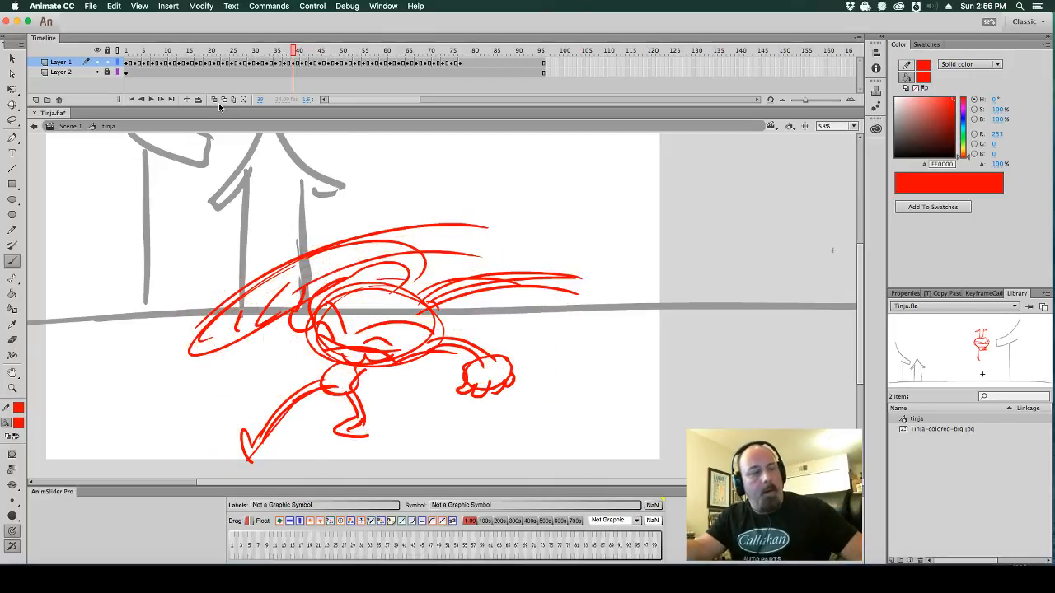
Flip through the drawings at frames 38 to 42 to examine how the new in-between moves into the punch
{"action": "key", "text": "comma"}
{"action": "key", "text": "period"}
{"action": "key", "text": "period"}
{"action": "key", "text": "period"}
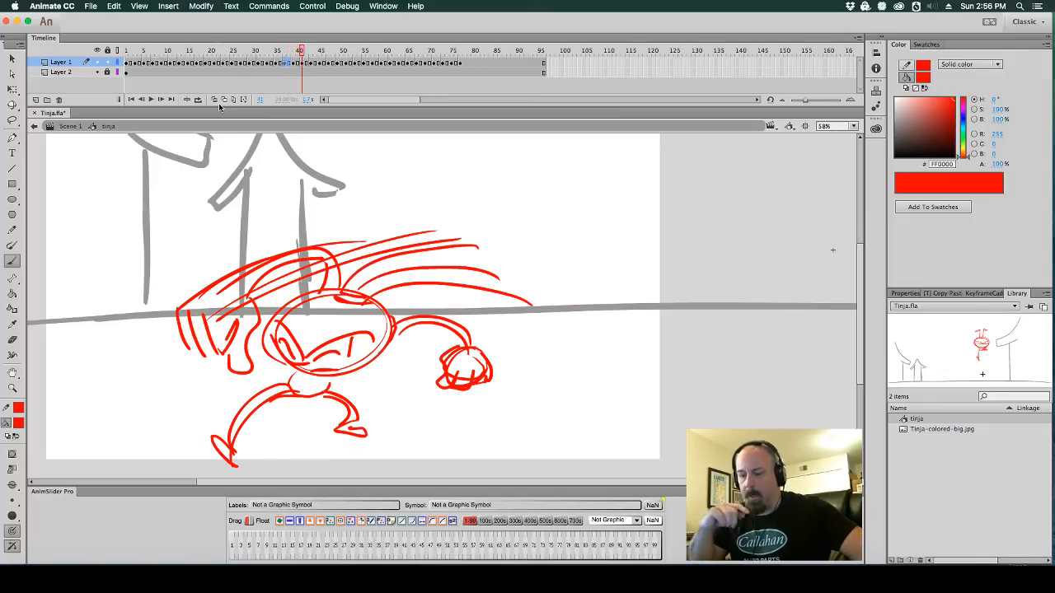
{"action": "key", "text": "period"}
{"action": "key", "text": "period"}
{"action": "key", "text": "period"}
{"action": "key", "text": "comma"}
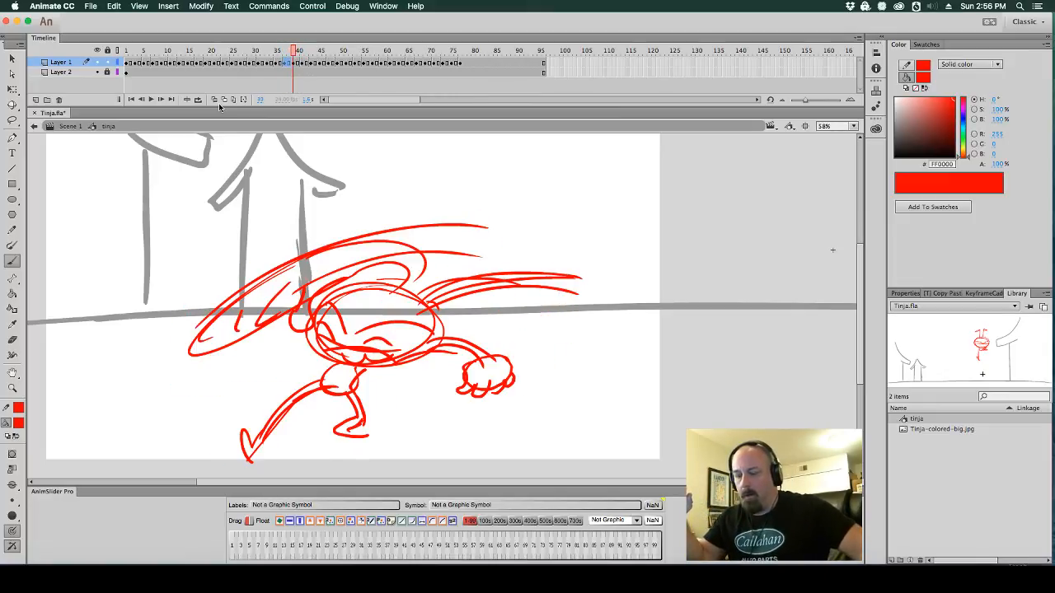
{"action": "key", "text": "comma"}
{"action": "key", "text": "period"}
{"action": "key", "text": "comma"}
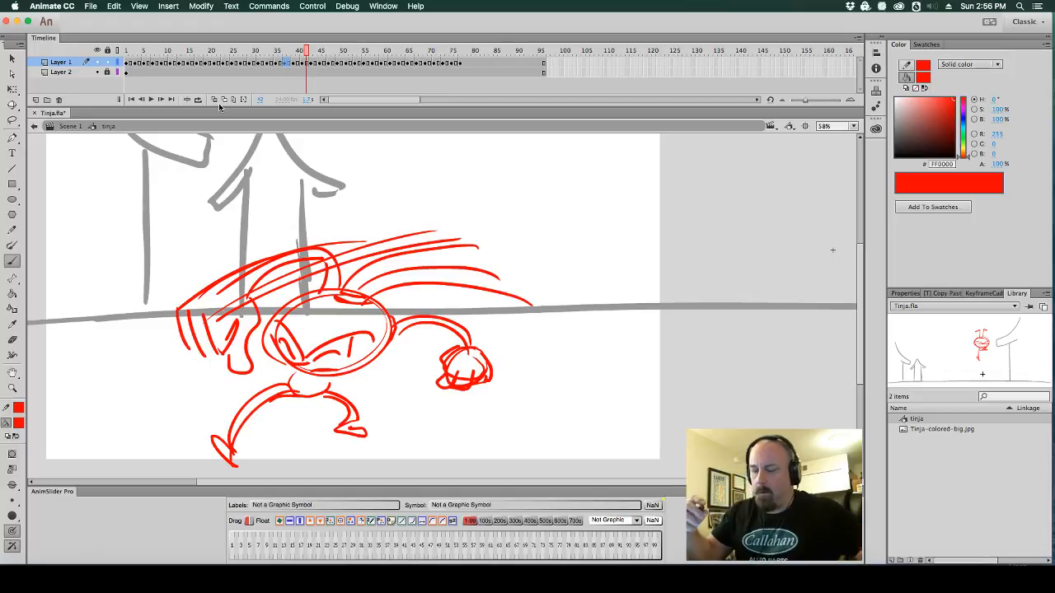
Lasso the punching arm with its speed lines on the frame 42 drawing and delete it
{"action": "key", "text": "l"}
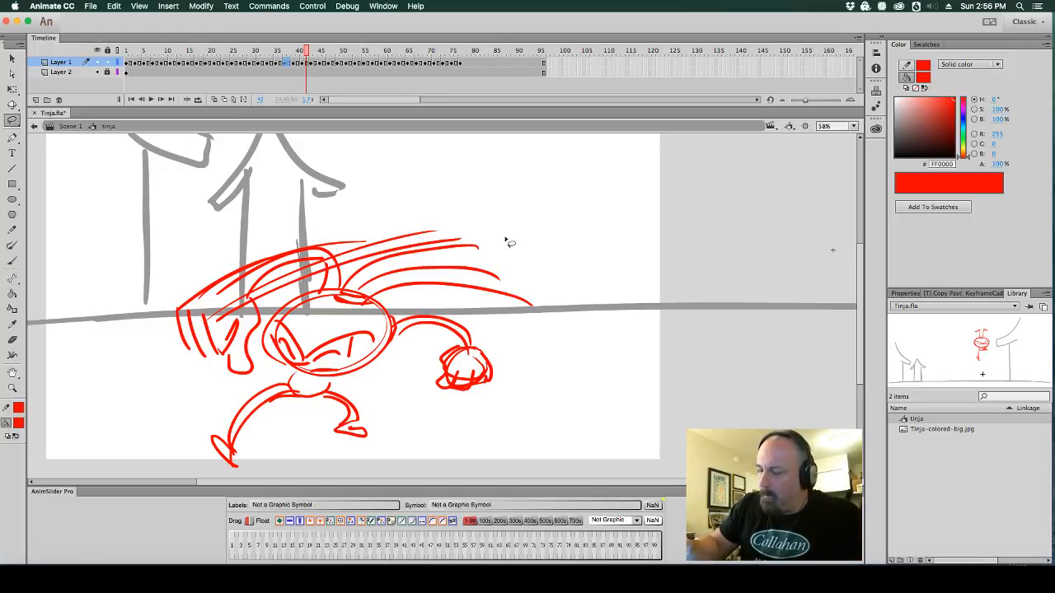
{"action": "mouse_move", "coordinate": [505, 239]}
{"action": "left_mouse_down"}
{"action": "mouse_move", "coordinate": [408, 248]}
{"action": "mouse_move", "coordinate": [276, 306]}
{"action": "mouse_move", "coordinate": [256, 381]}
{"action": "mouse_move", "coordinate": [146, 349]}
{"action": "mouse_move", "coordinate": [370, 187]}
{"action": "mouse_move", "coordinate": [486, 239]}
{"action": "left_mouse_up"}
{"action": "key", "text": "BackSpace"}
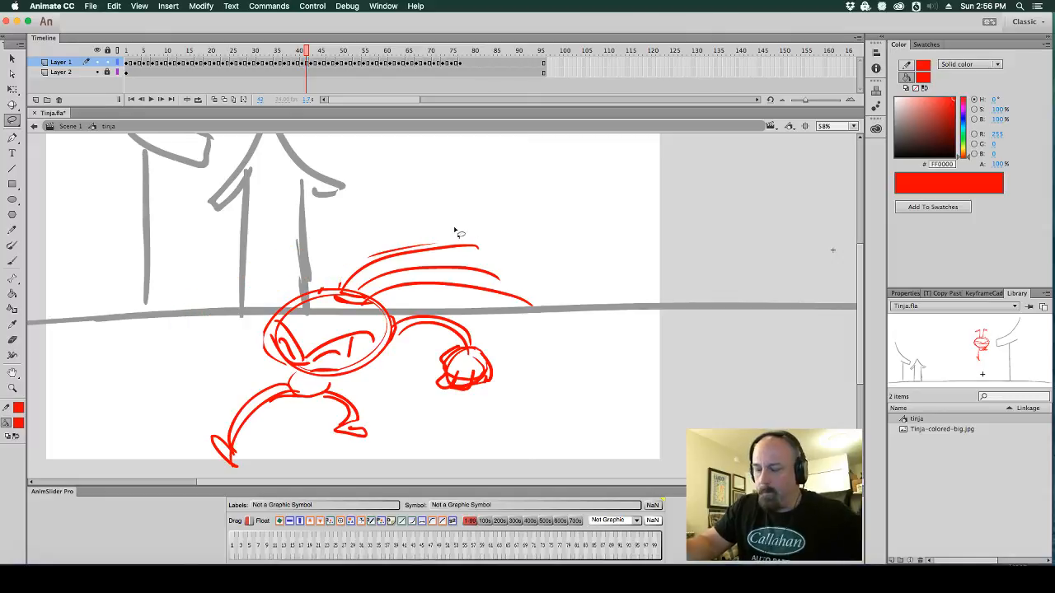
Redraw the frame 42 punching arm fully extended with its fist and a trailing speed line, using onion skins as reference
{"action": "left_click", "coordinate": [213, 99]}
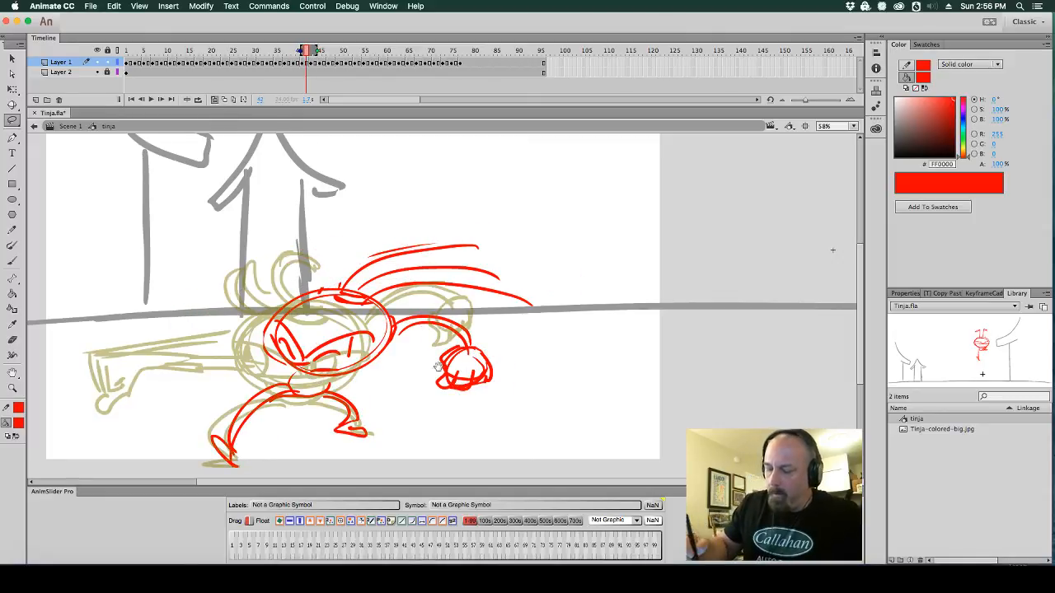
{"action": "left_click_drag", "start_coordinate": [437, 367], "coordinate": [645, 339]}
{"action": "left_click", "coordinate": [13, 261]}
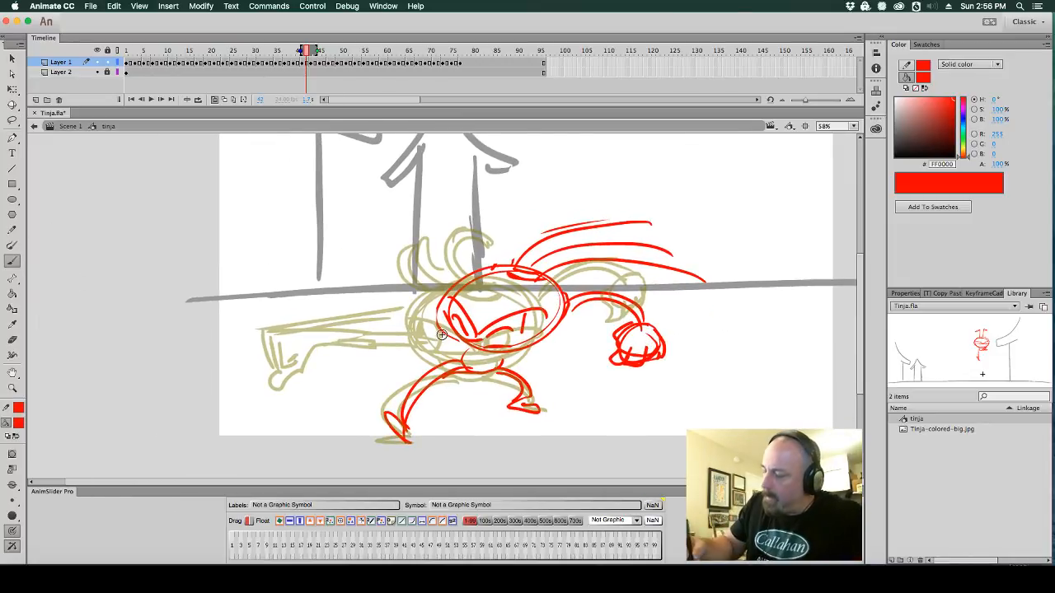
{"action": "mouse_move", "coordinate": [439, 316]}
{"action": "left_mouse_down"}
{"action": "mouse_move", "coordinate": [237, 359]}
{"action": "mouse_move", "coordinate": [251, 401]}
{"action": "left_mouse_up"}
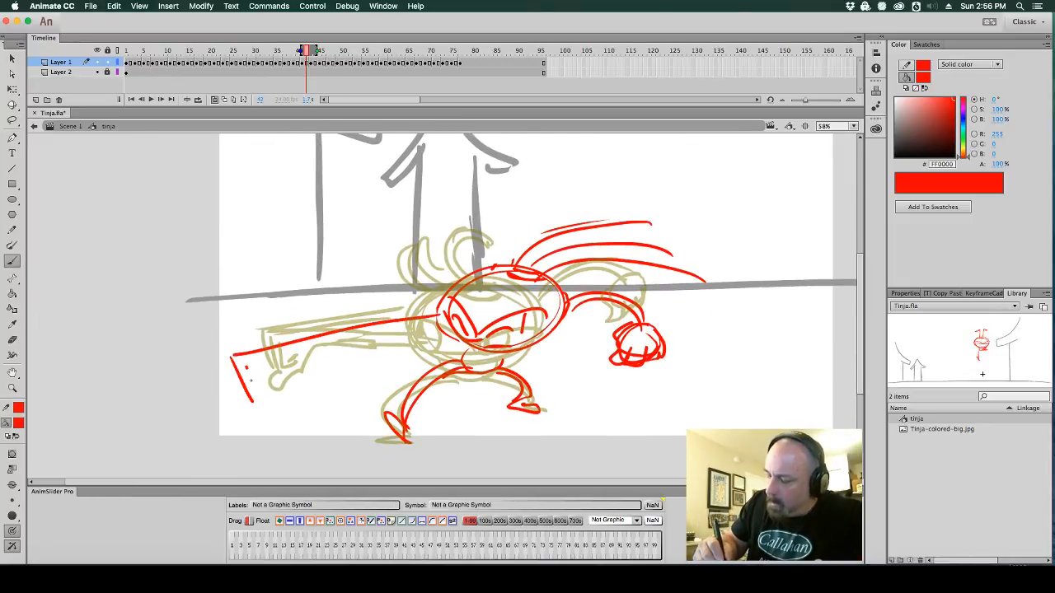
{"action": "mouse_move", "coordinate": [247, 363]}
{"action": "left_mouse_down"}
{"action": "mouse_move", "coordinate": [266, 404]}
{"action": "mouse_move", "coordinate": [354, 338]}
{"action": "mouse_move", "coordinate": [440, 325]}
{"action": "left_mouse_up"}
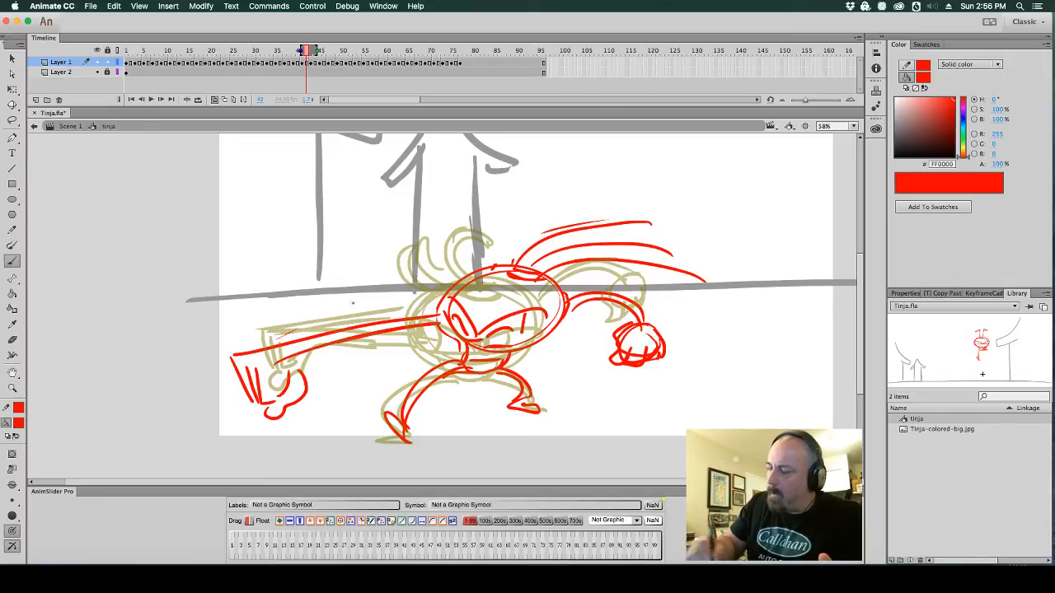
{"action": "left_click_drag", "start_coordinate": [286, 335], "coordinate": [544, 247]}
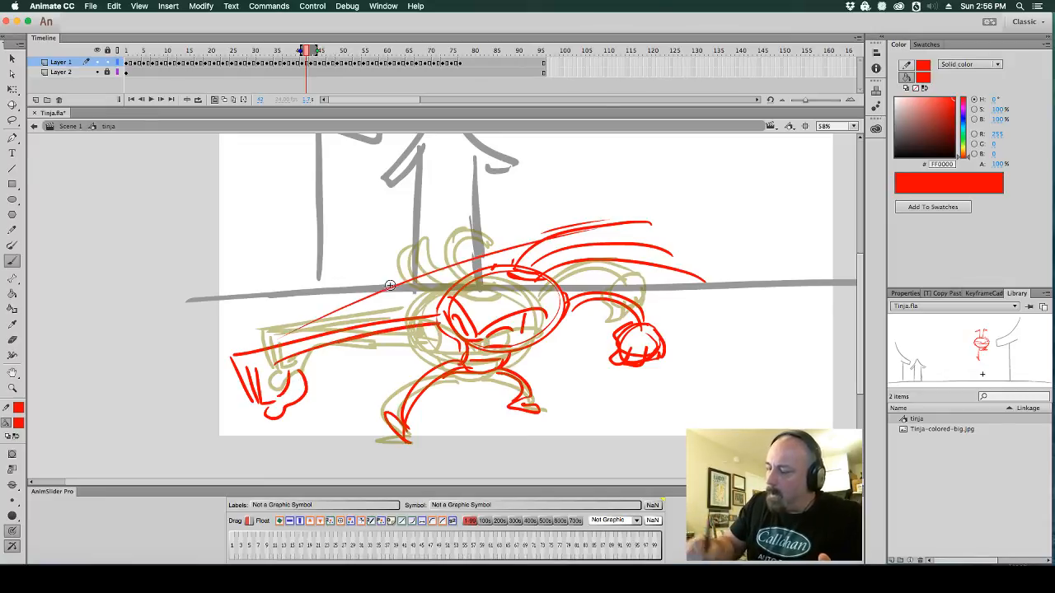
{"action": "left_click", "coordinate": [214, 99]}
Flip back and forth through the drawings around frames 40 to 47 to examine the punch's motion
{"action": "key", "text": "comma"}
{"action": "key", "text": "comma"}
{"action": "key", "text": "period"}
{"action": "key", "text": "period"}
{"action": "key", "text": "period"}
{"action": "key", "text": "period"}
{"action": "key", "text": "period"}
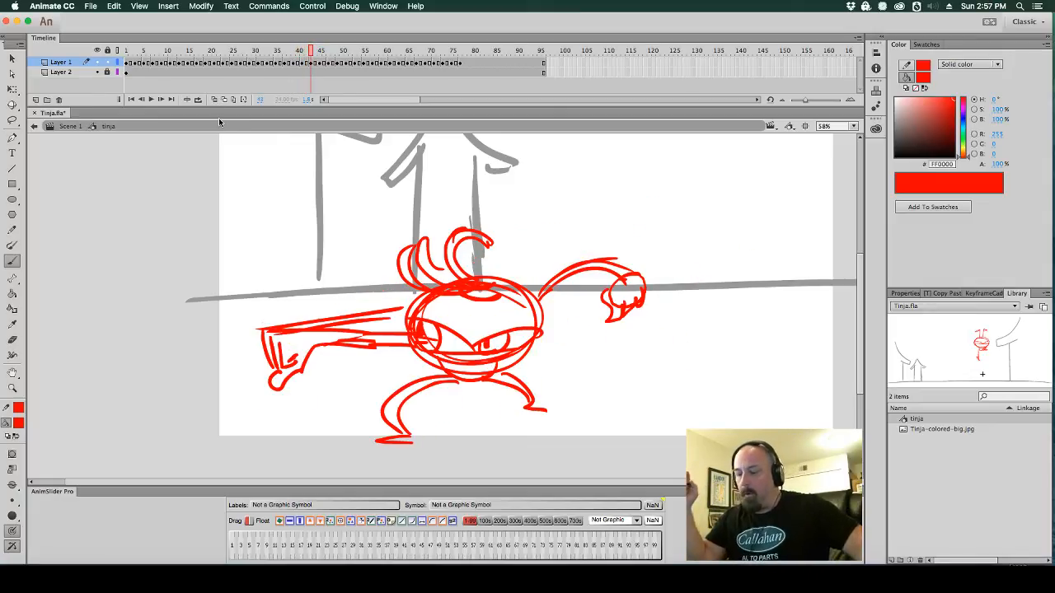
{"action": "key", "text": "comma"}
{"action": "key", "text": "comma"}
{"action": "key", "text": "comma"}
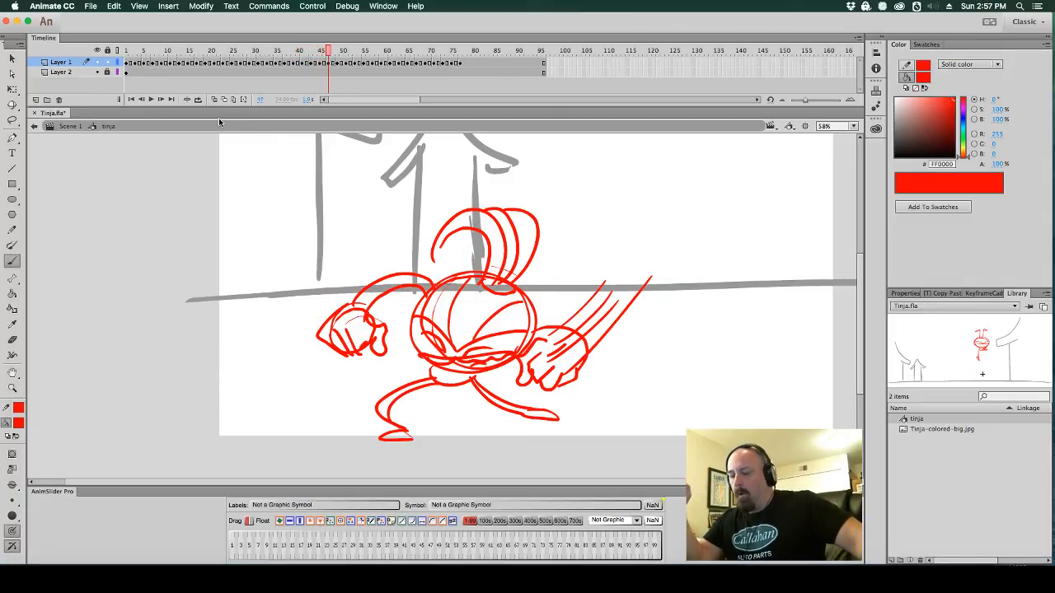
{"action": "key", "text": "period"}
{"action": "key", "text": "period"}
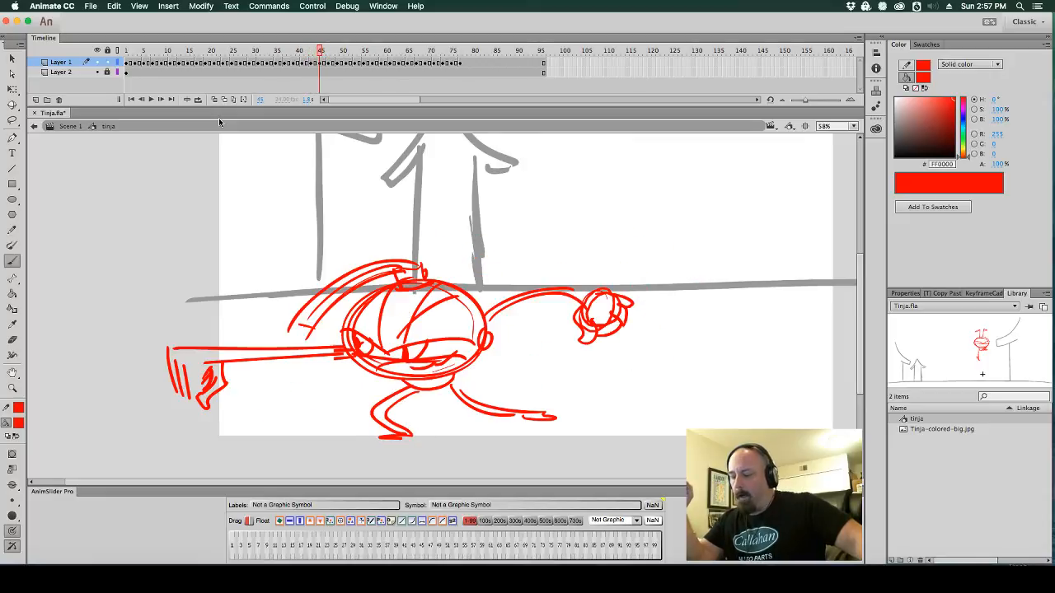
{"action": "key", "text": "comma"}
{"action": "key", "text": "comma"}
{"action": "key", "text": "period"}
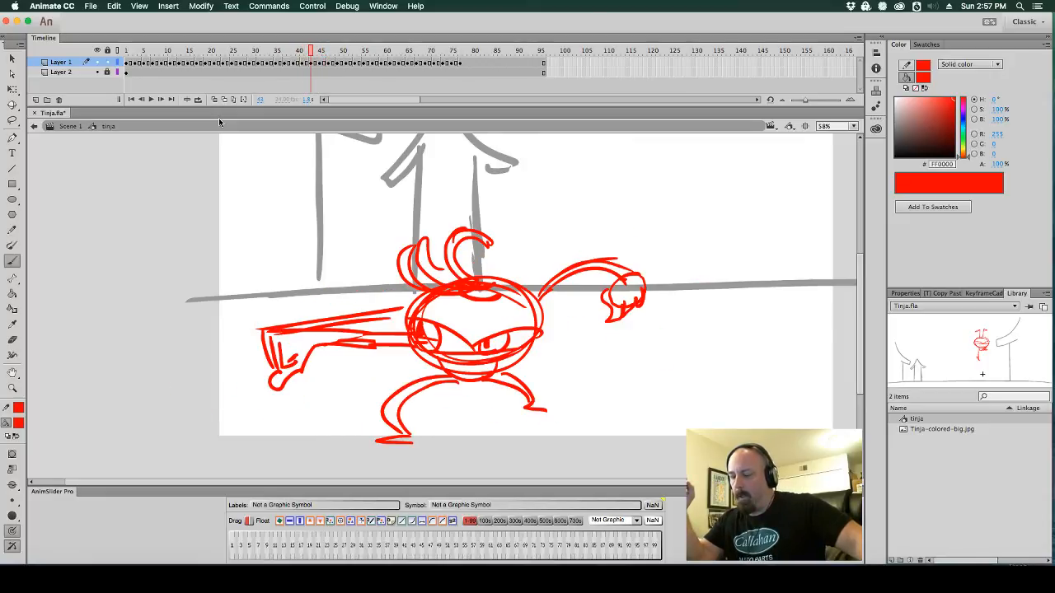
Remove two frames from Layer 1 at frame 43 to tighten the punch's timing
{"action": "left_click", "coordinate": [311, 64]}
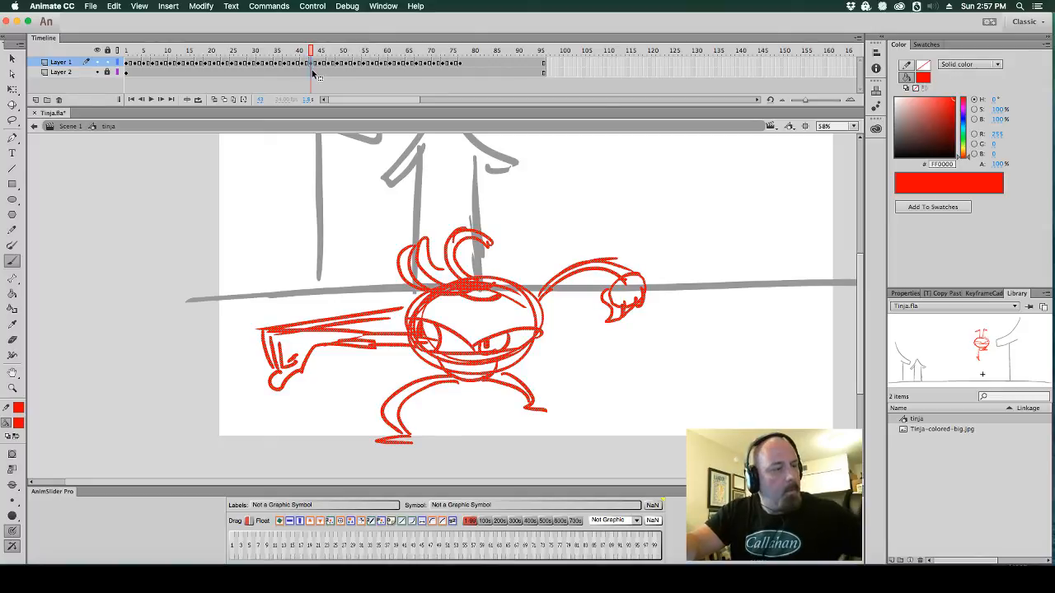
{"action": "key", "text": "shift+F5"}
{"action": "key", "text": "shift+F5"}
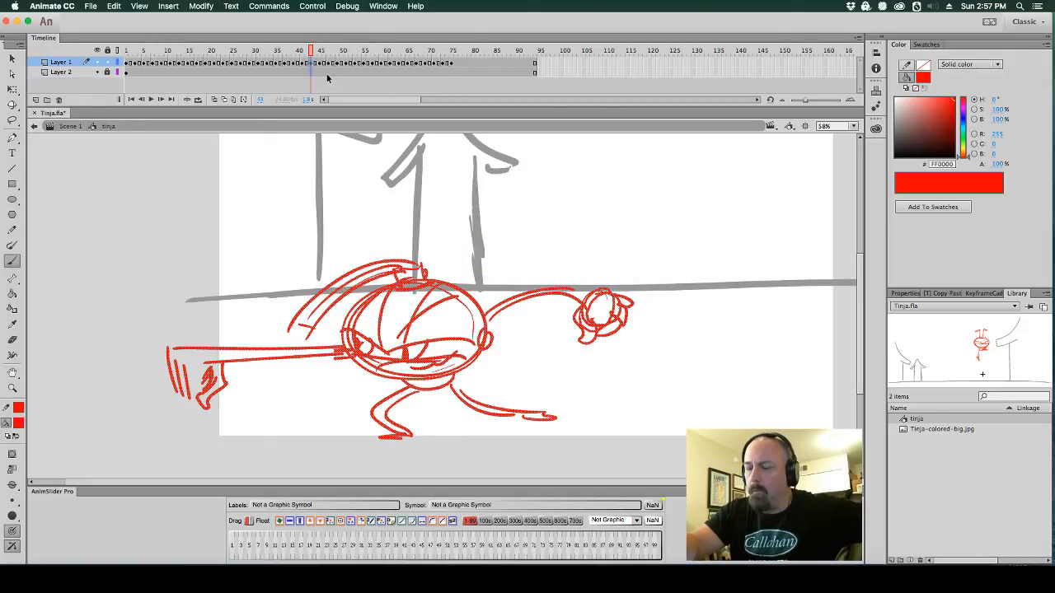
Flip back and forth through the drawings around frames 40 to 46 to examine the tightened punch's motion
{"action": "key", "text": "comma"}
{"action": "key", "text": "comma"}
{"action": "key", "text": "comma"}
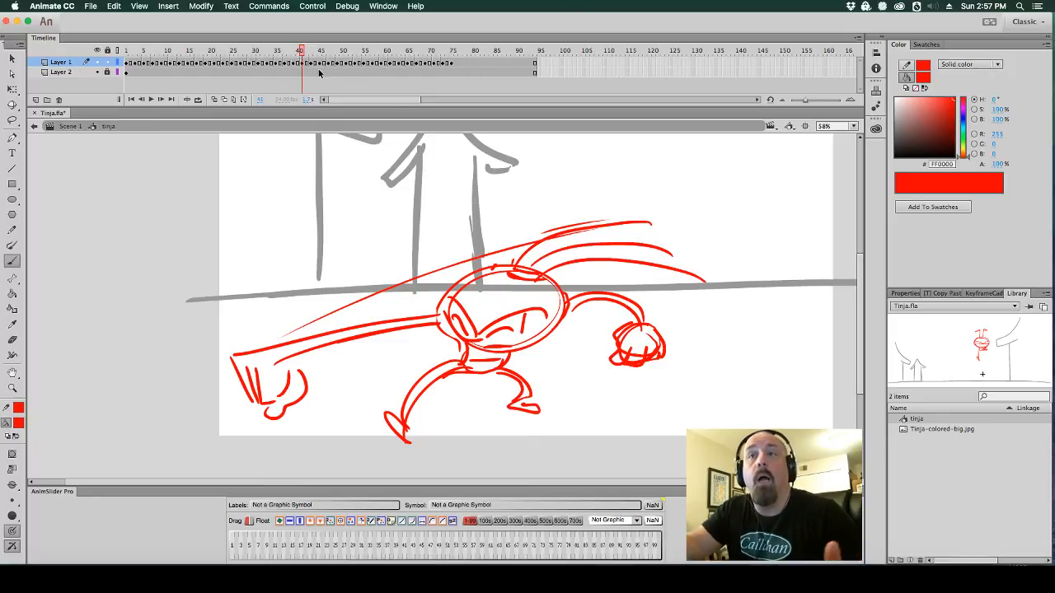
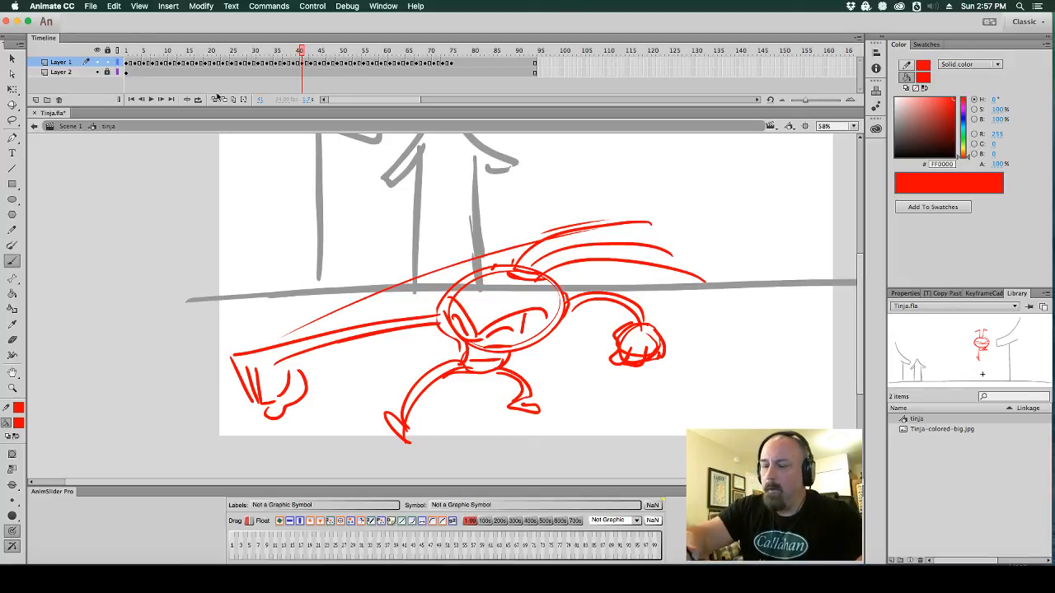
{"action": "key", "text": "comma"}
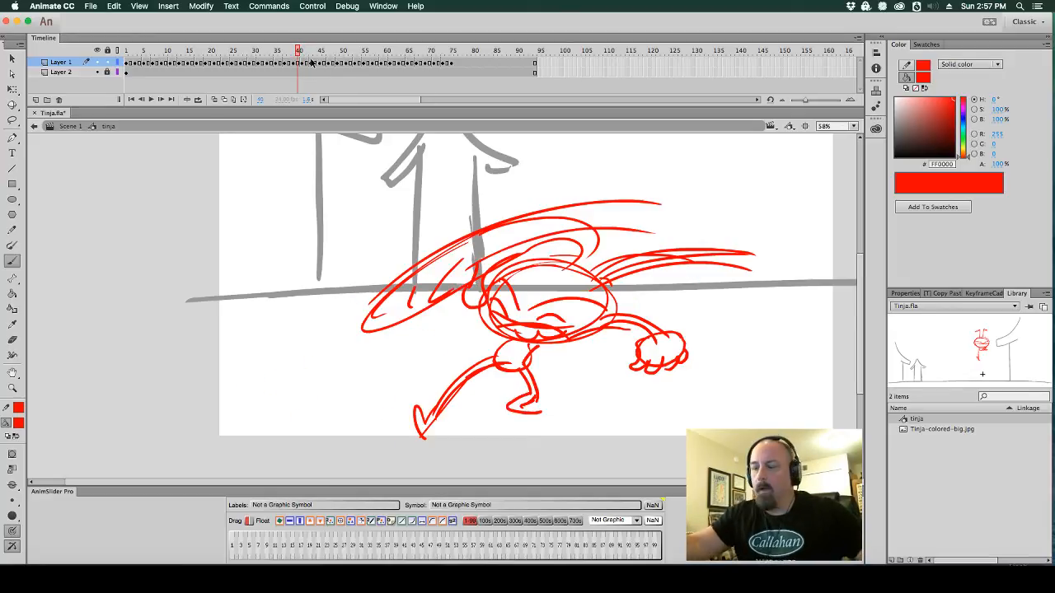
{"action": "key", "text": "period"}
{"action": "key", "text": "period"}
{"action": "key", "text": "period"}
{"action": "key", "text": "period"}
{"action": "key", "text": "period"}
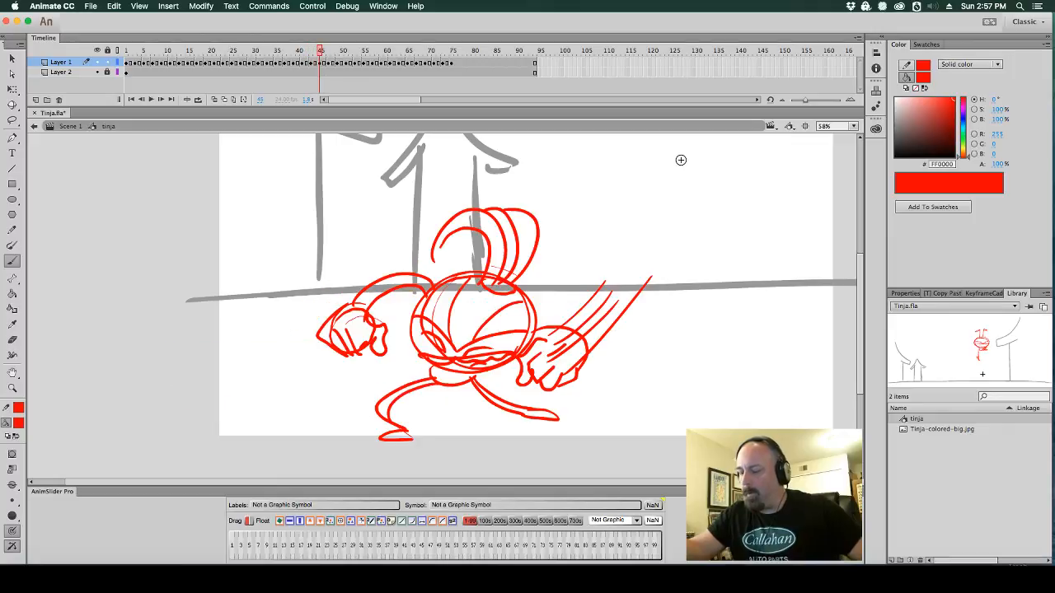
{"action": "key", "text": "period"}
{"action": "key", "text": "comma"}
{"action": "key", "text": "comma"}
{"action": "key", "text": "comma"}
{"action": "key", "text": "comma"}
{"action": "key", "text": "comma"}
{"action": "key", "text": "comma"}
{"action": "key", "text": "period"}
{"action": "key", "text": "period"}
{"action": "key", "text": "period"}
{"action": "key", "text": "period"}
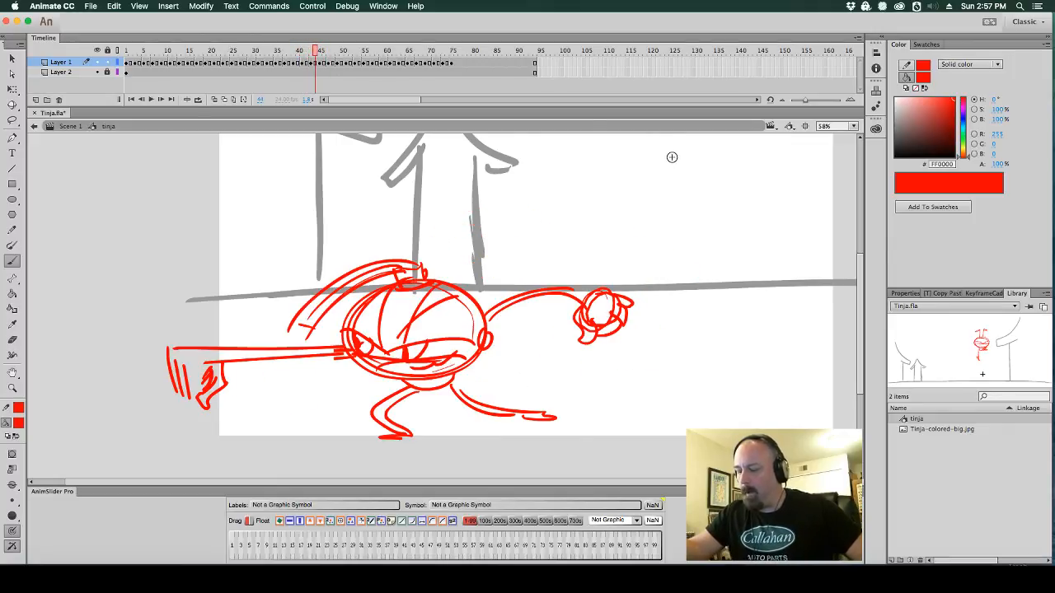
{"action": "key", "text": "period"}
{"action": "key", "text": "comma"}
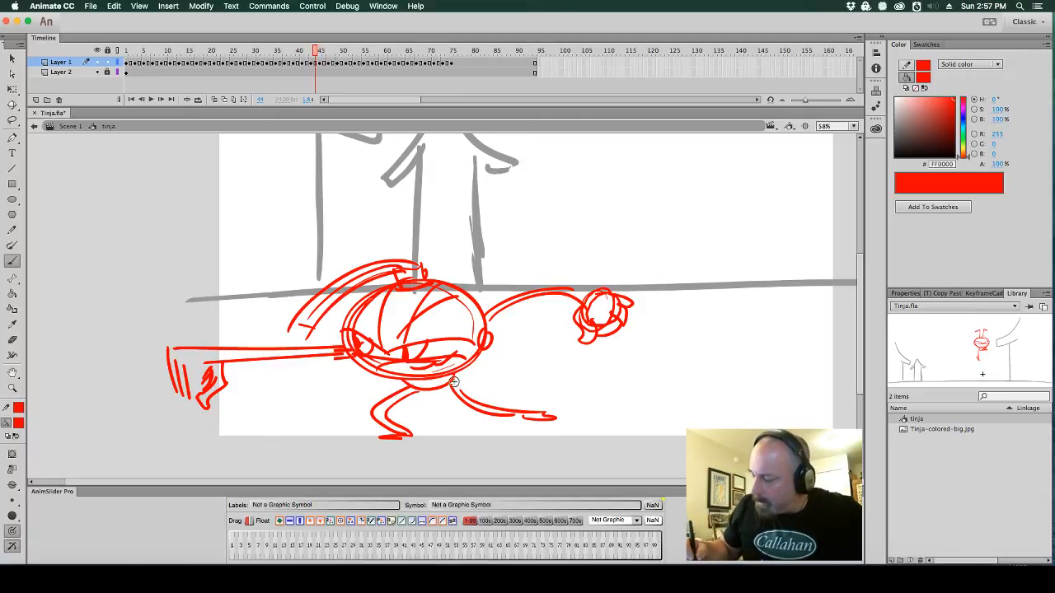
Shift the head and both arms of the frame 43 punch drawing slightly left and sketch the torso lines beneath the head
{"action": "key", "text": "comma"}
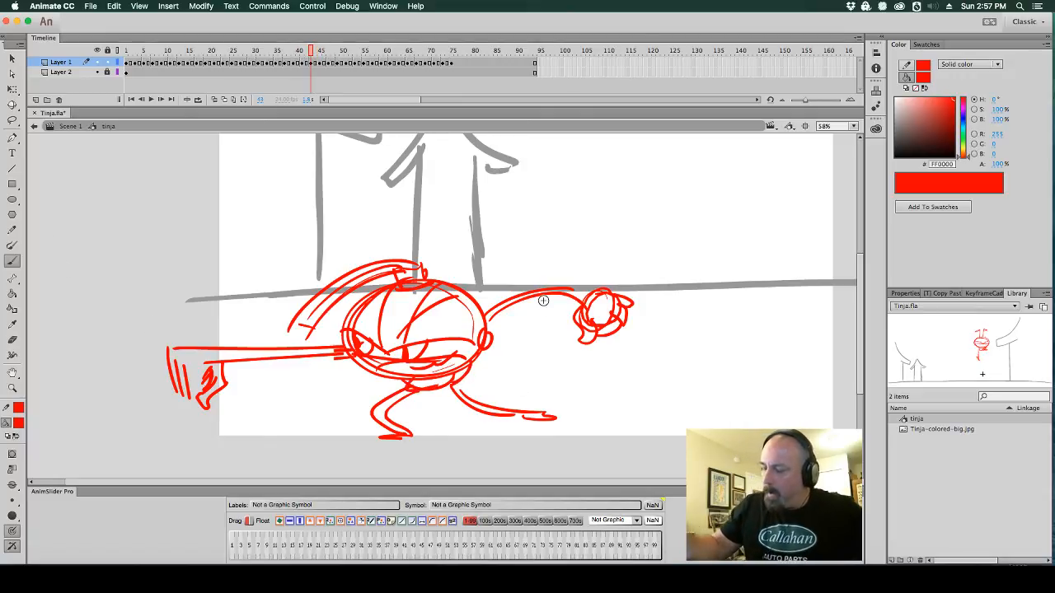
{"action": "key", "text": "comma"}
{"action": "key", "text": "period"}
{"action": "key", "text": "l"}
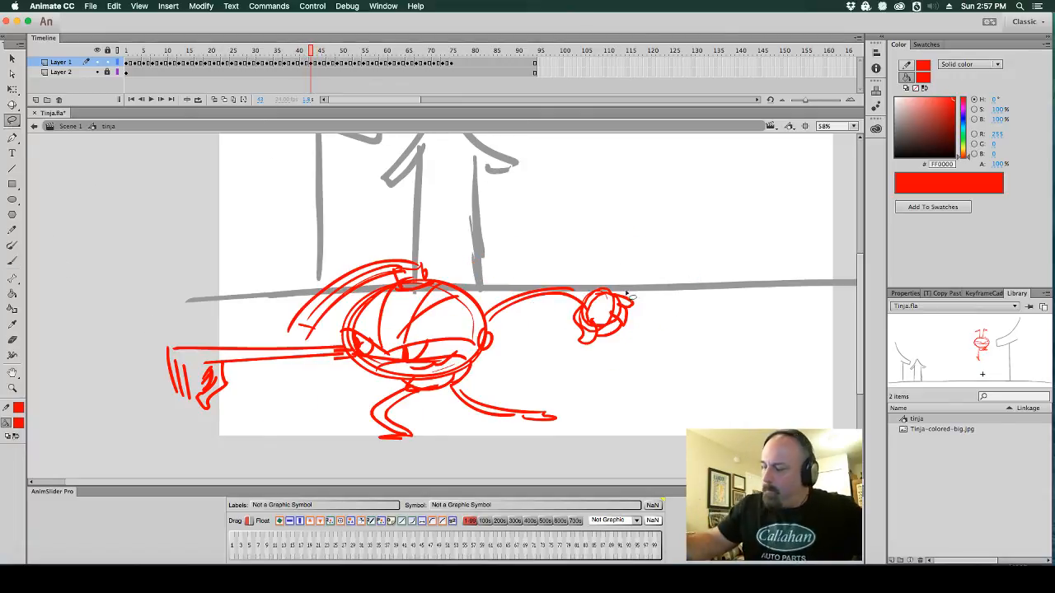
{"action": "mouse_move", "coordinate": [685, 326]}
{"action": "left_mouse_down"}
{"action": "mouse_move", "coordinate": [565, 384]}
{"action": "mouse_move", "coordinate": [470, 372]}
{"action": "mouse_move", "coordinate": [320, 391]}
{"action": "mouse_move", "coordinate": [519, 188]}
{"action": "mouse_move", "coordinate": [673, 288]}
{"action": "left_mouse_up"}
{"action": "left_click_drag", "start_coordinate": [605, 338], "coordinate": [587, 334]}
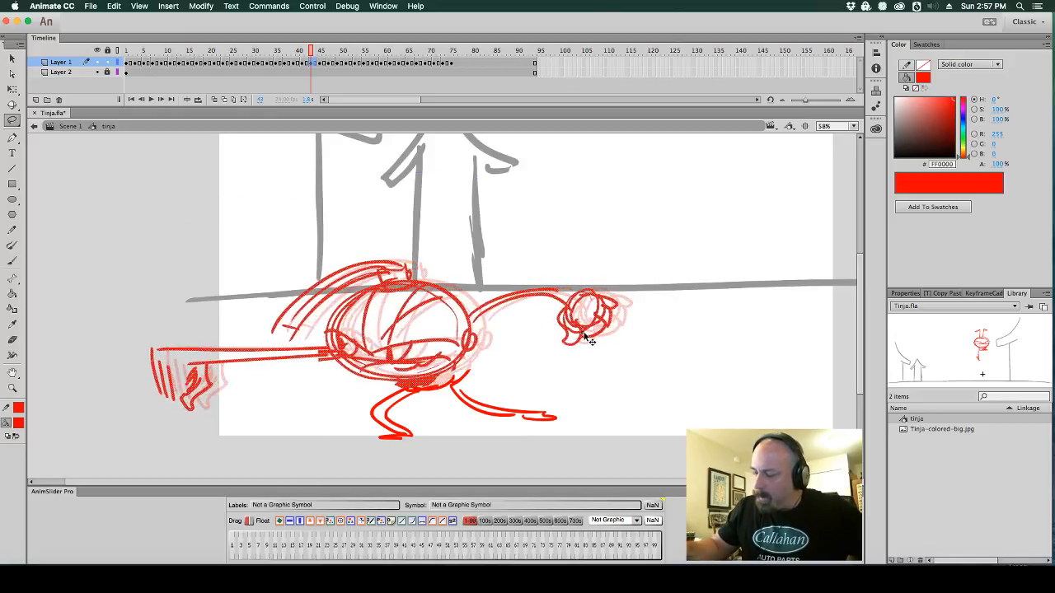
{"action": "left_click", "coordinate": [662, 316]}
{"action": "left_click", "coordinate": [12, 260]}
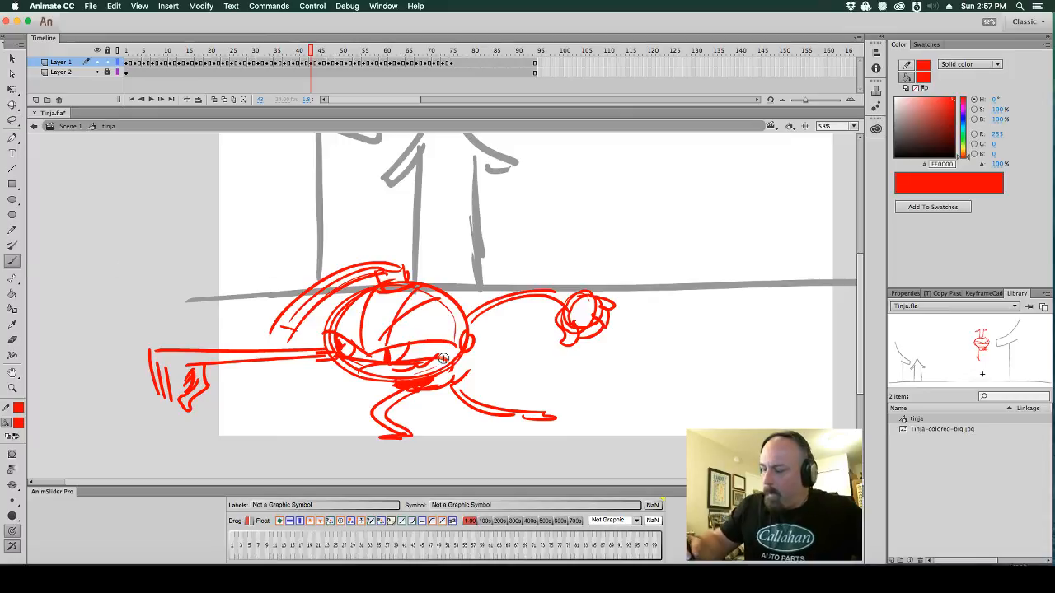
{"action": "left_click_drag", "start_coordinate": [445, 389], "coordinate": [455, 362]}
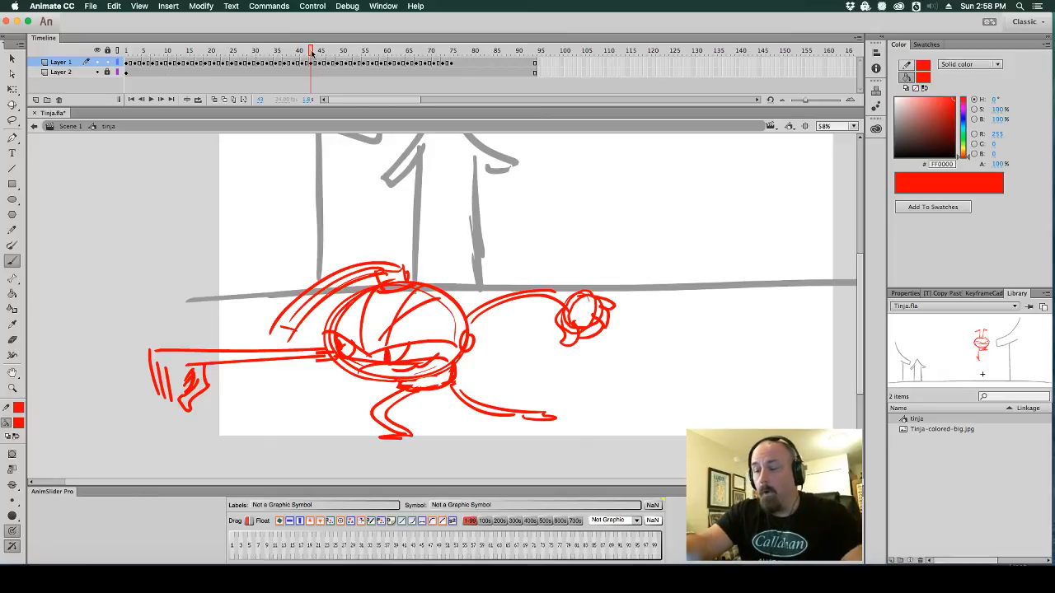
Play the ninja animation from frame 1 to review the jump, punches and kicks in motion
{"action": "left_click", "coordinate": [13, 59]}
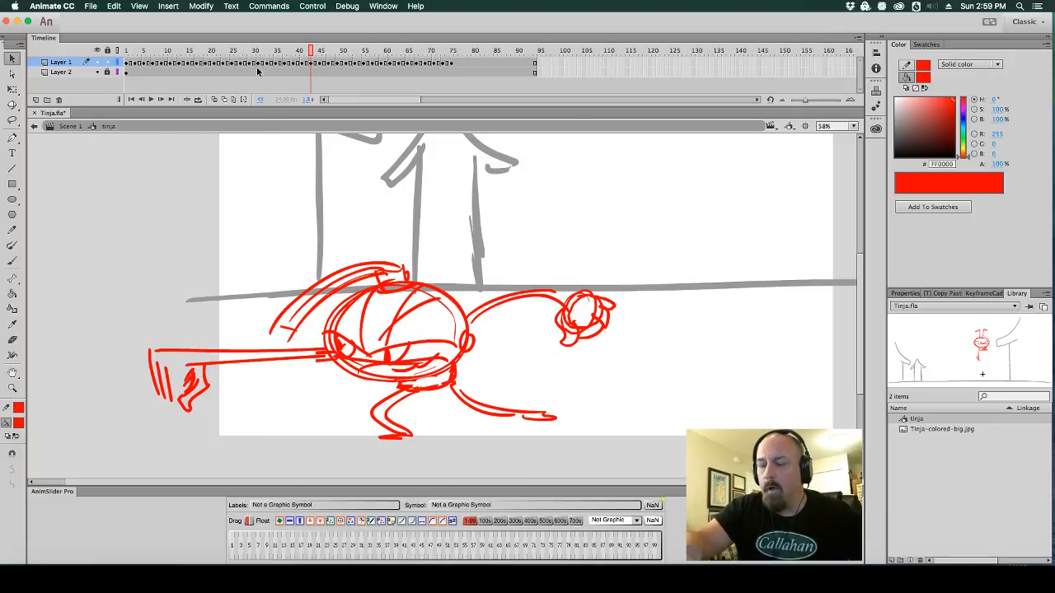
{"action": "left_click_drag", "start_coordinate": [311, 53], "coordinate": [102, 55]}
{"action": "left_click", "coordinate": [483, 258], "text": "alt+super"}
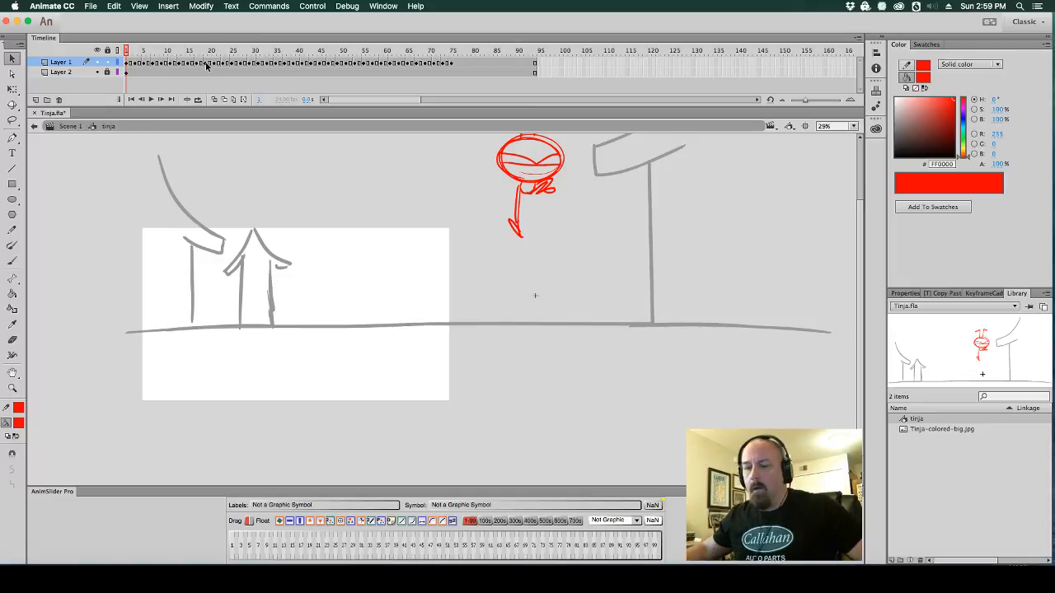
{"action": "left_click", "coordinate": [134, 51]}
{"action": "left_click_drag", "start_coordinate": [134, 52], "coordinate": [103, 78]}
{"action": "key", "text": "Return"}
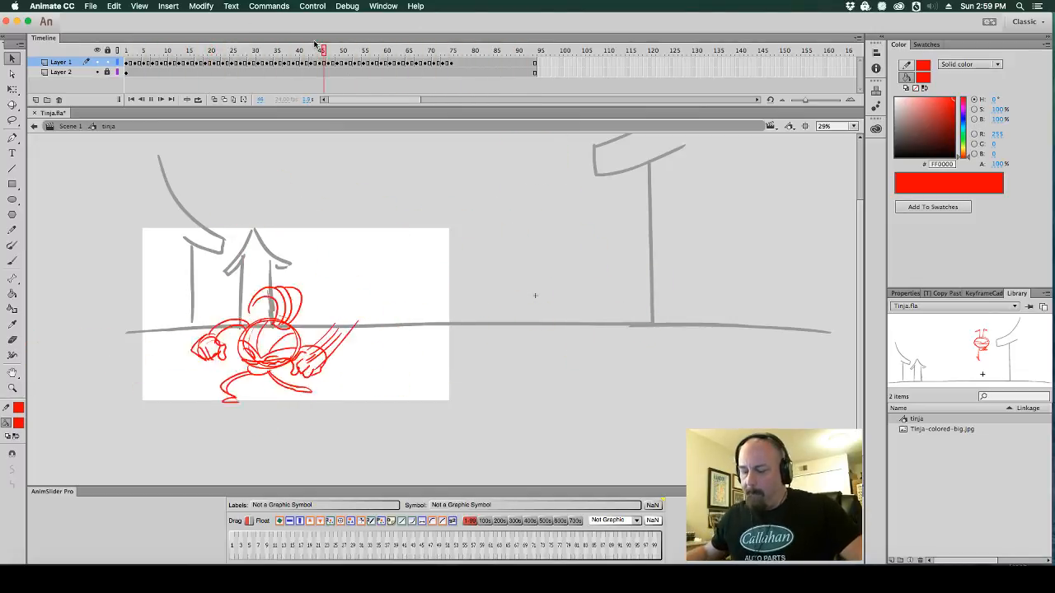
{"action": "key", "text": "Return"}
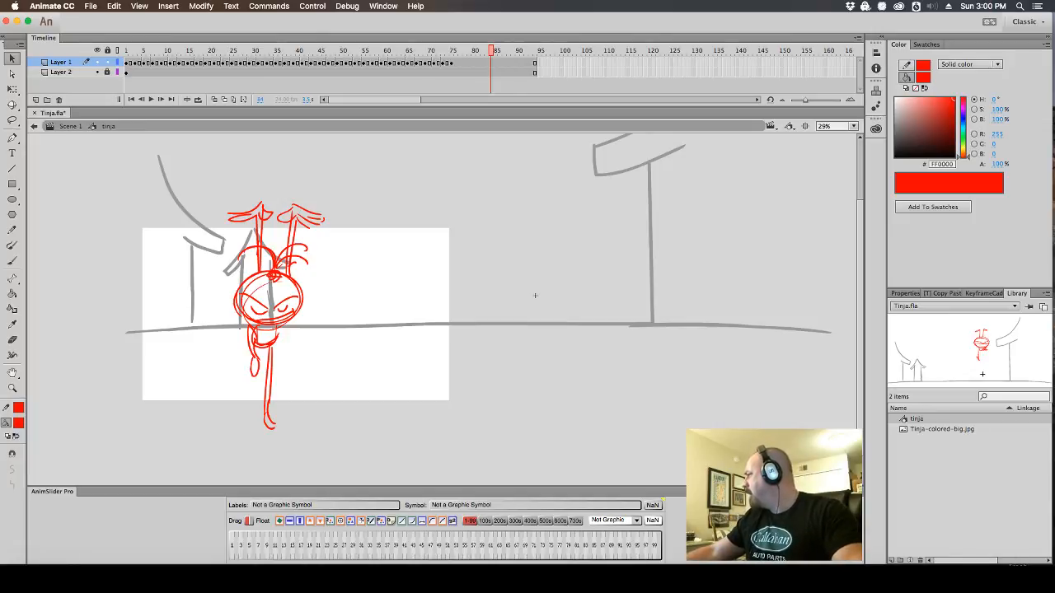
{"action": "key", "text": "super+Tab"}
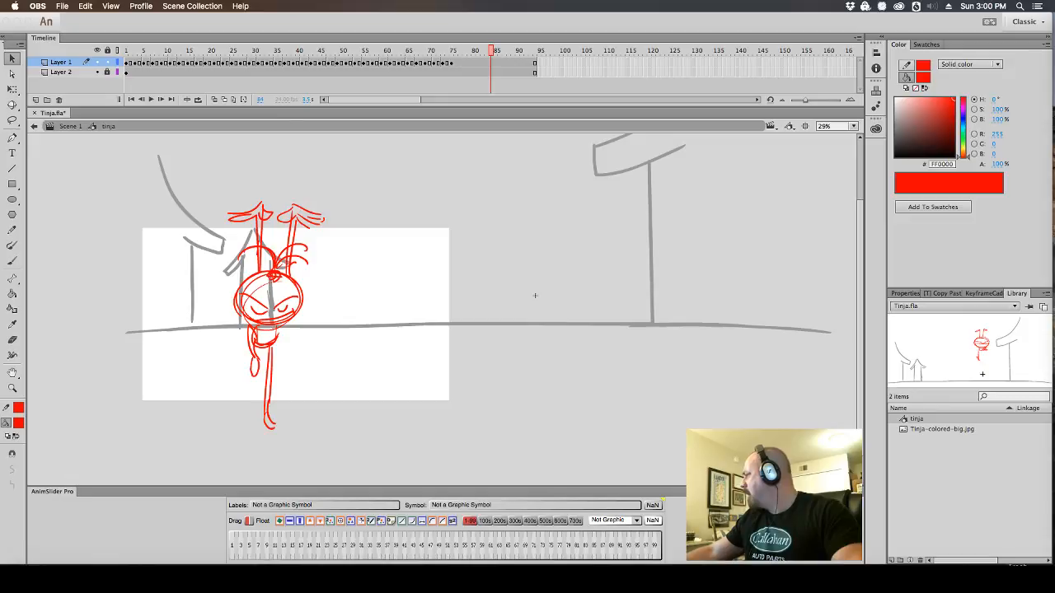